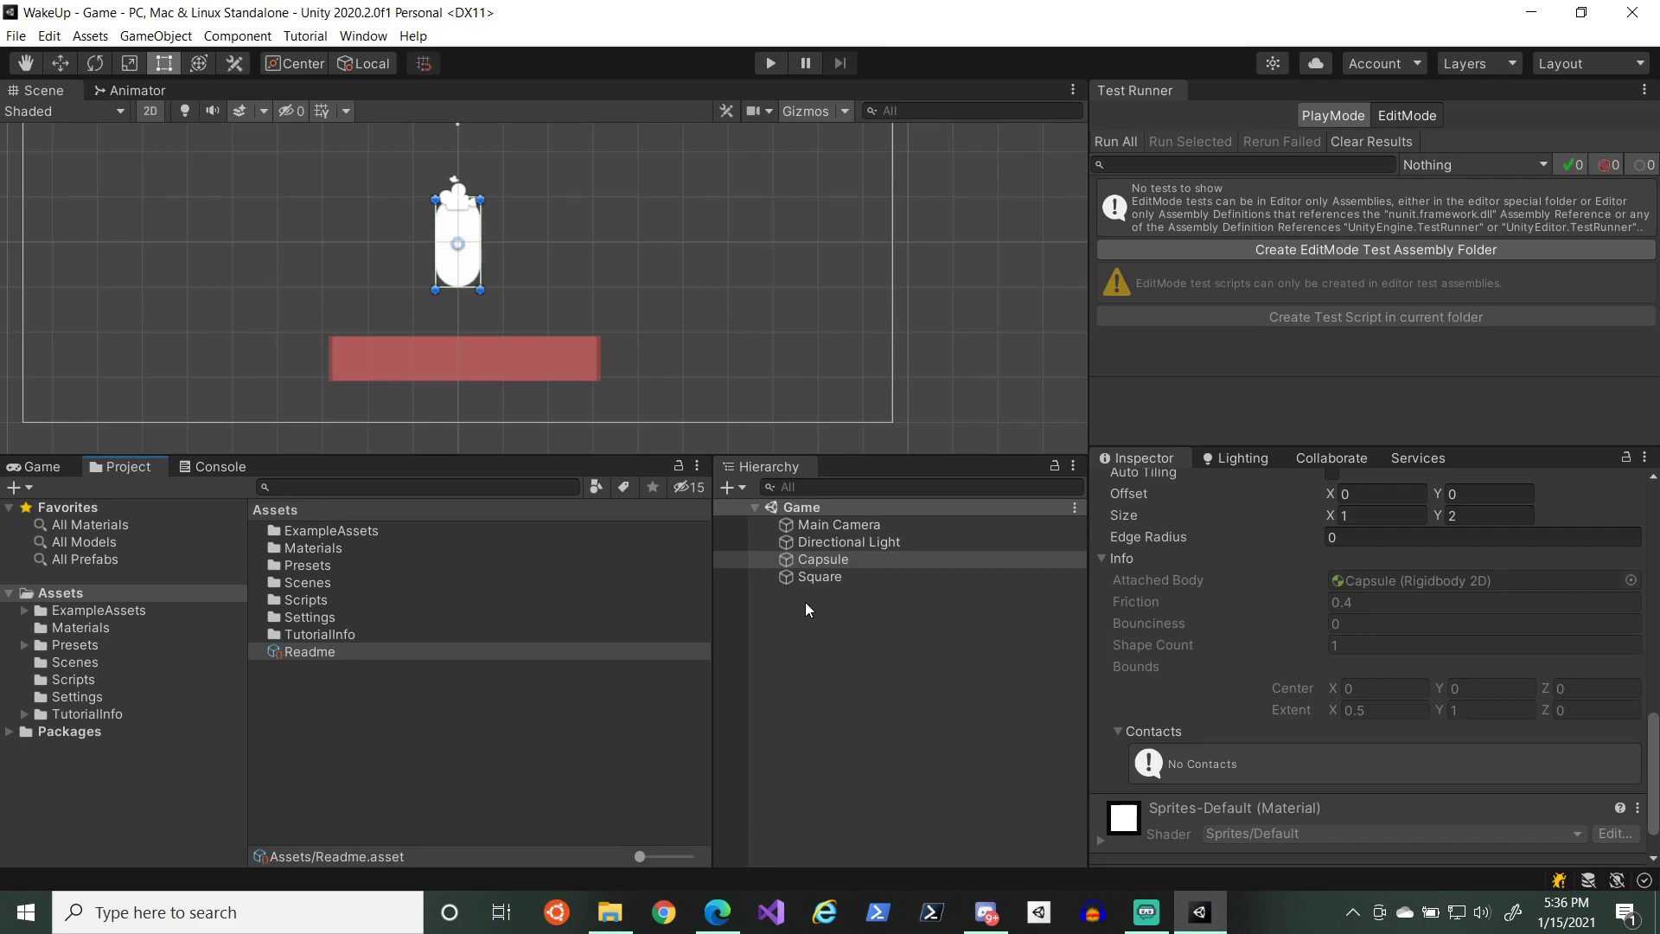
- Switch to the "Game 1 - Wake Up" document in Google Docs and review the features, brainstorming themes and possible game mechanics
key("alt+Tab")
left_click(1416, 299)
scroll(977, 466, "down", 2)
scroll(975, 463, "up", 2)
scroll(865, 471, "down", 1)
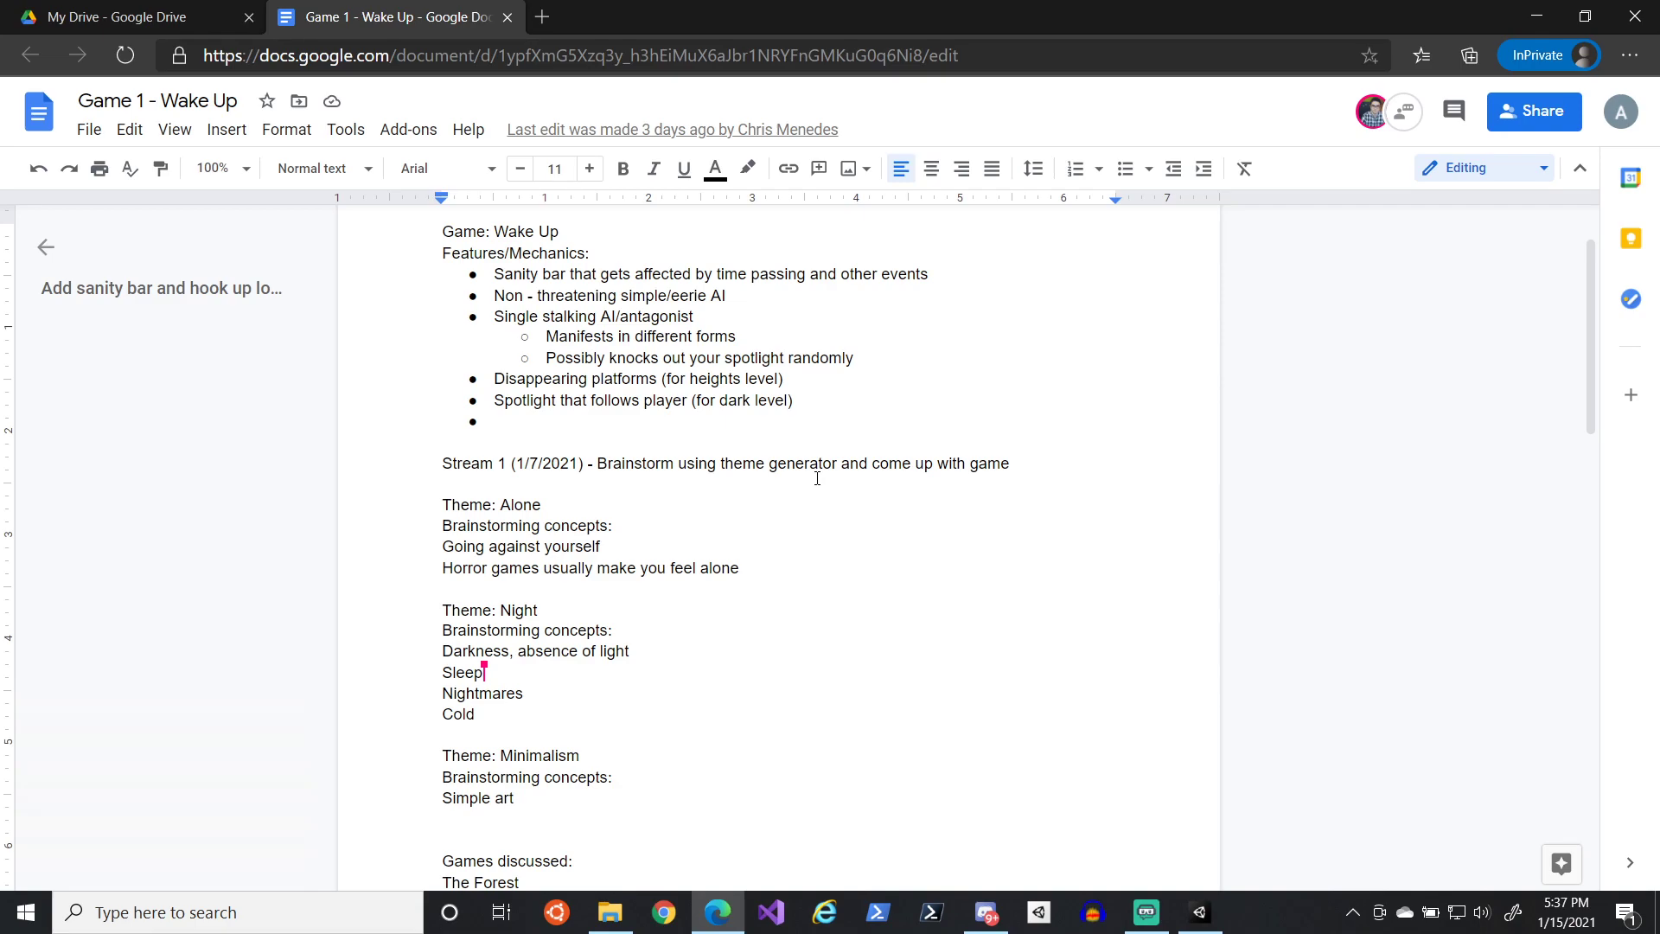
scroll(509, 463, "down", 2)
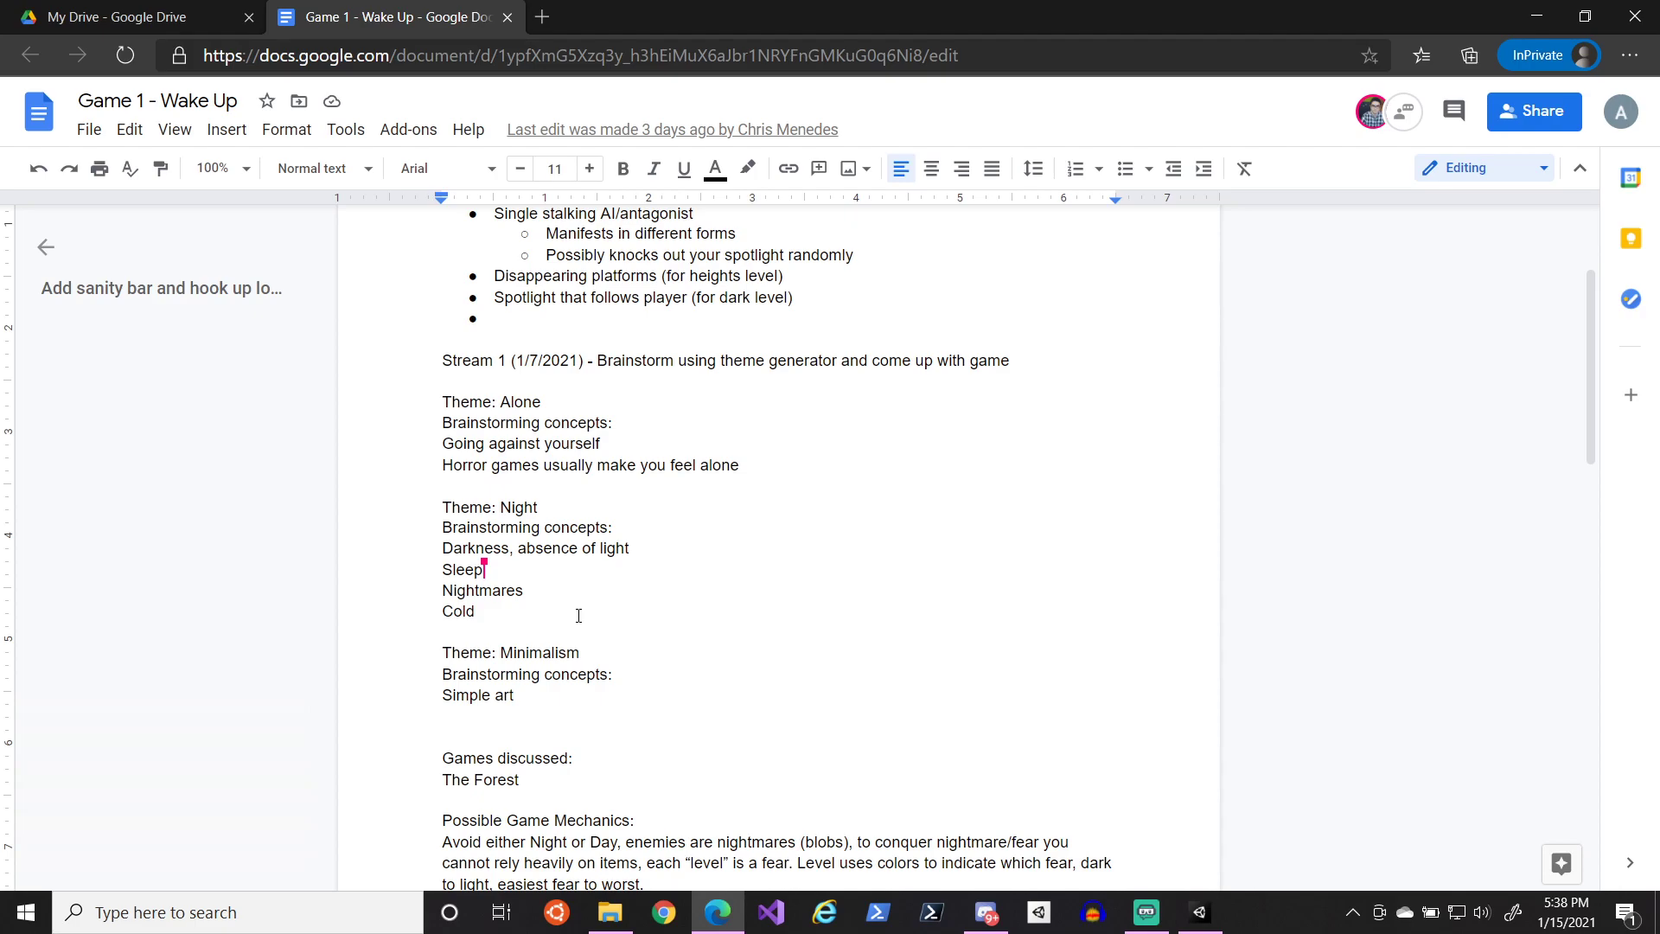
scroll(709, 713, "down", 5)
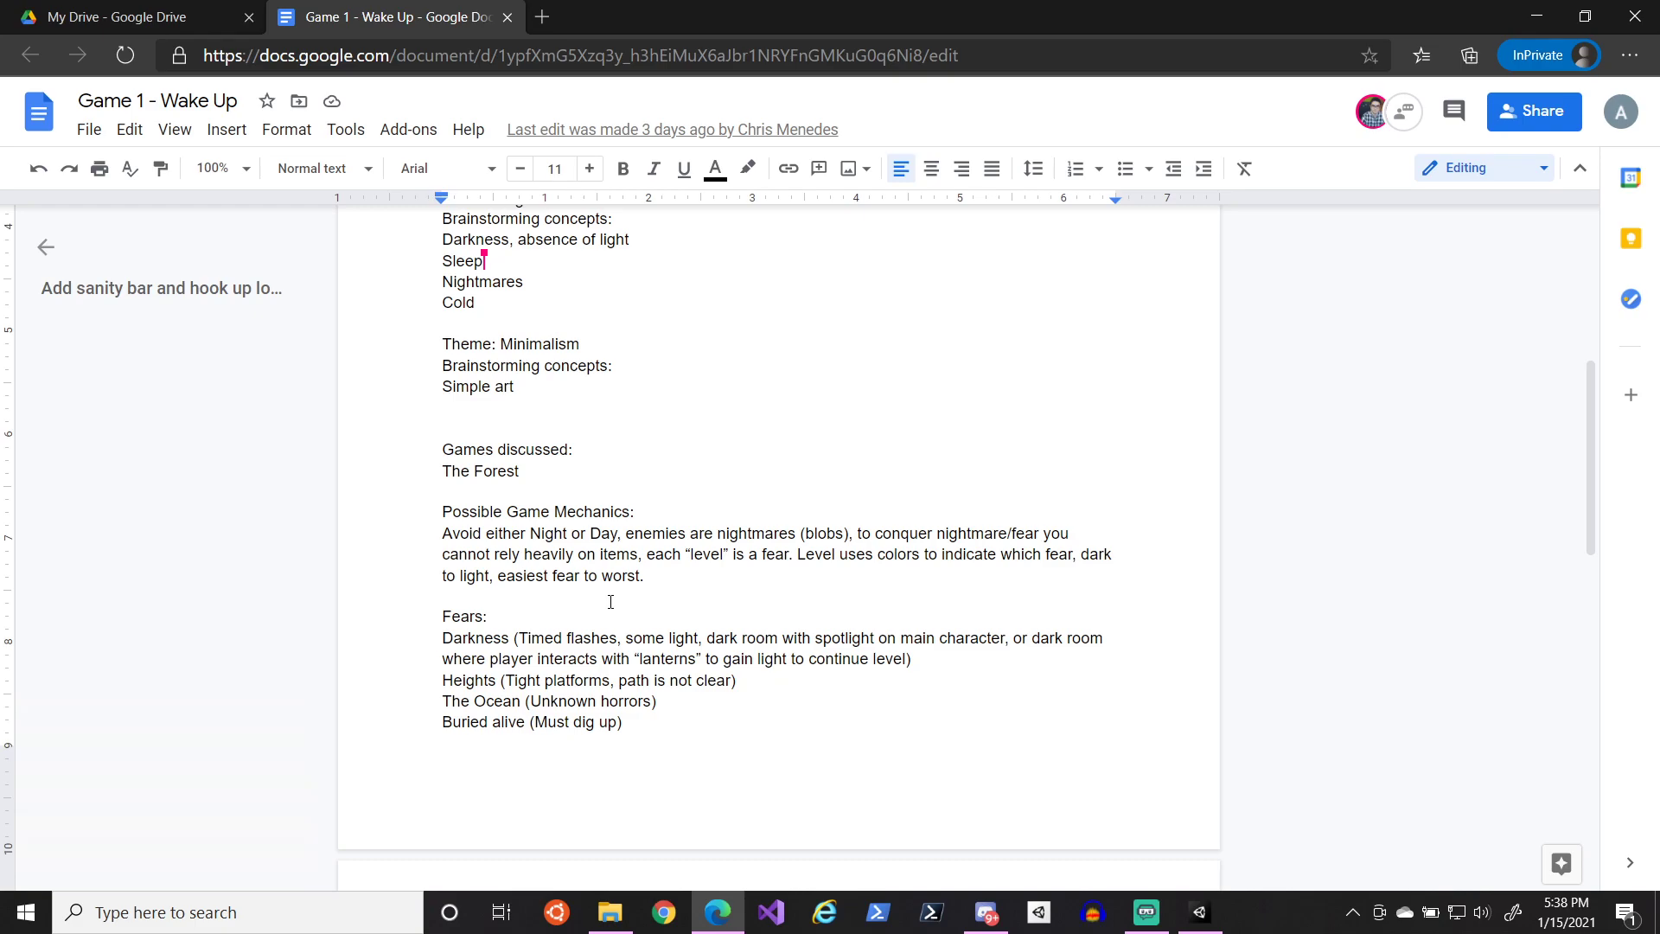
scroll(611, 601, "up", 4)
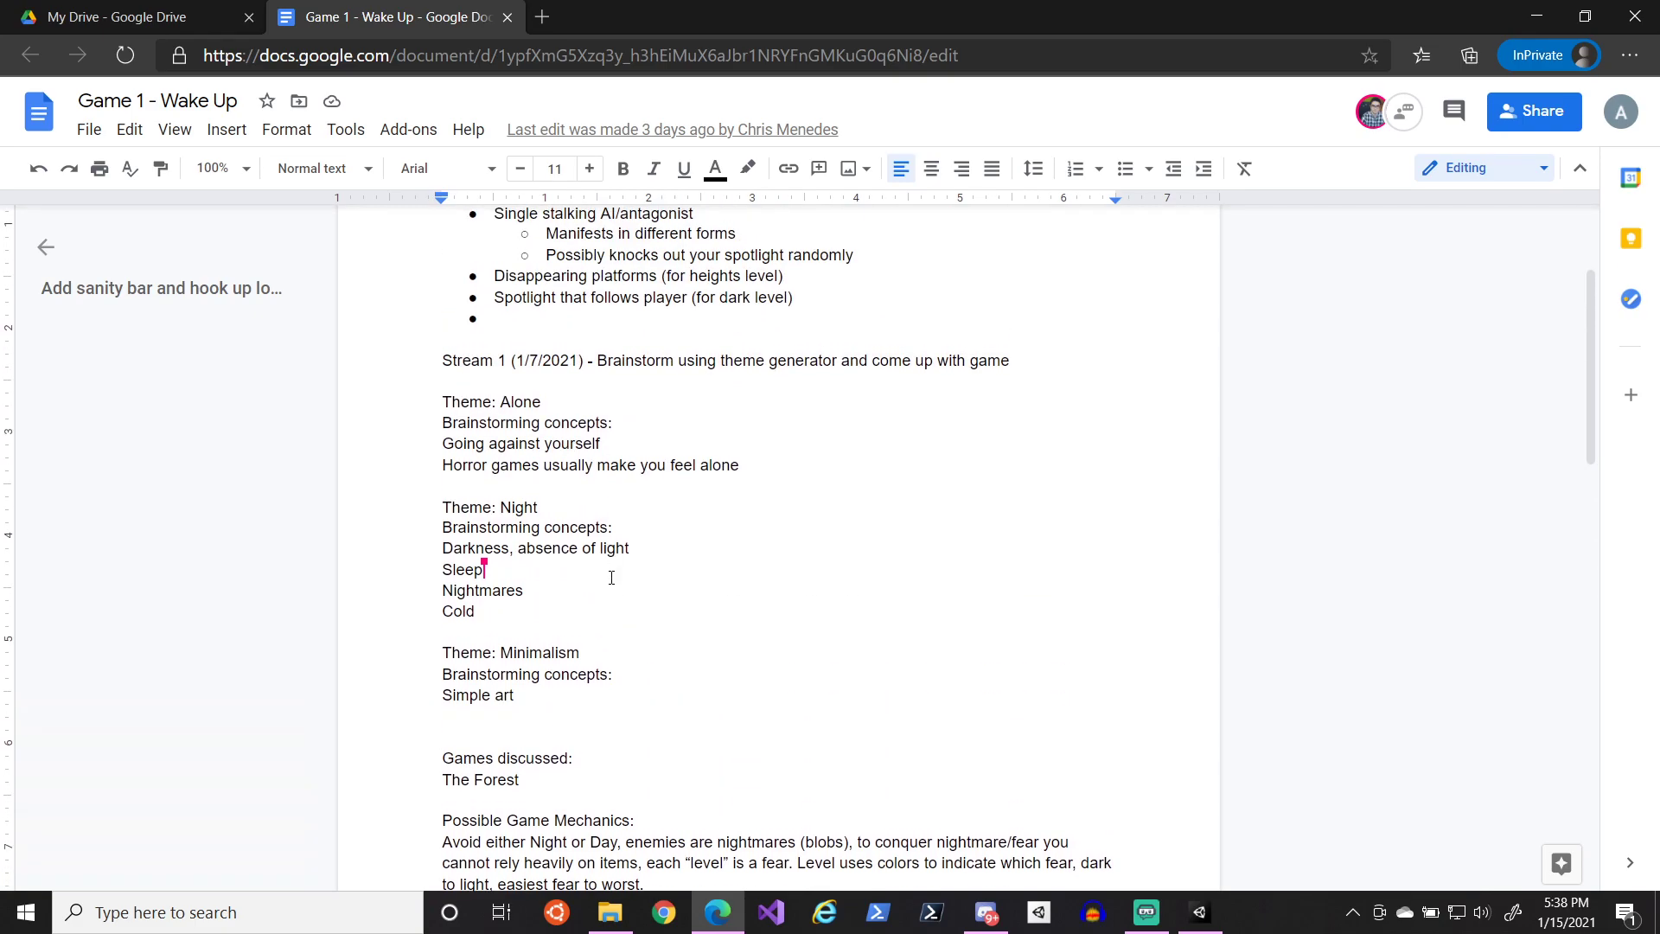
scroll(608, 564, "down", 10)
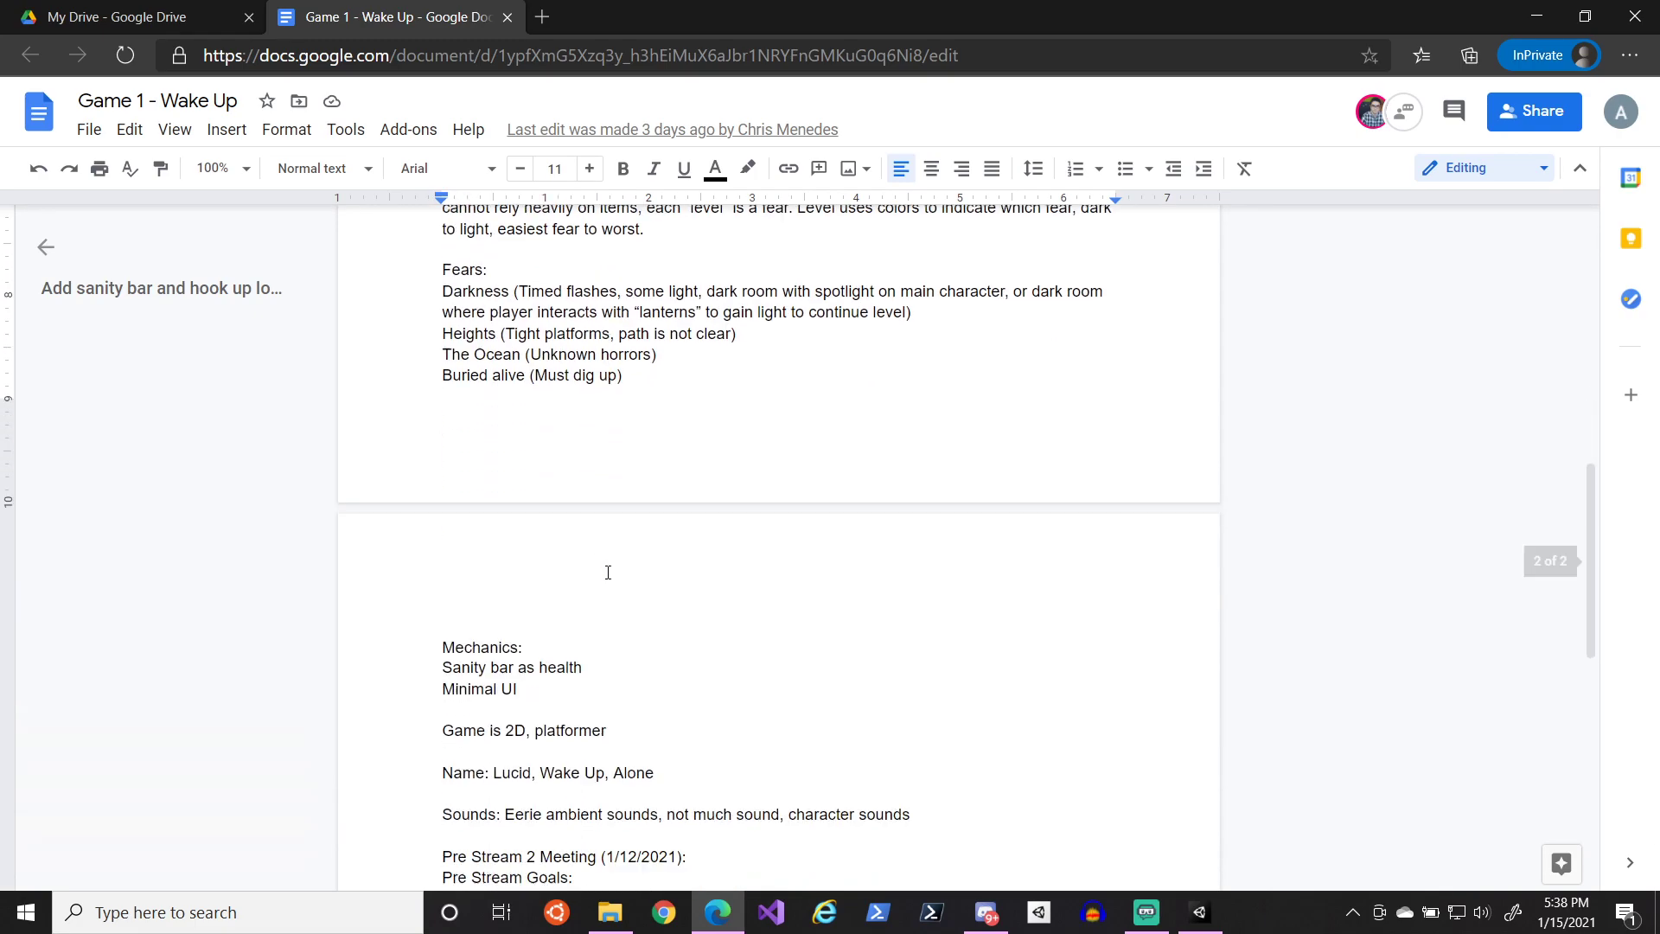
scroll(609, 579, "up", 1)
scroll(609, 580, "down", 3)
scroll(609, 579, "up", 6)
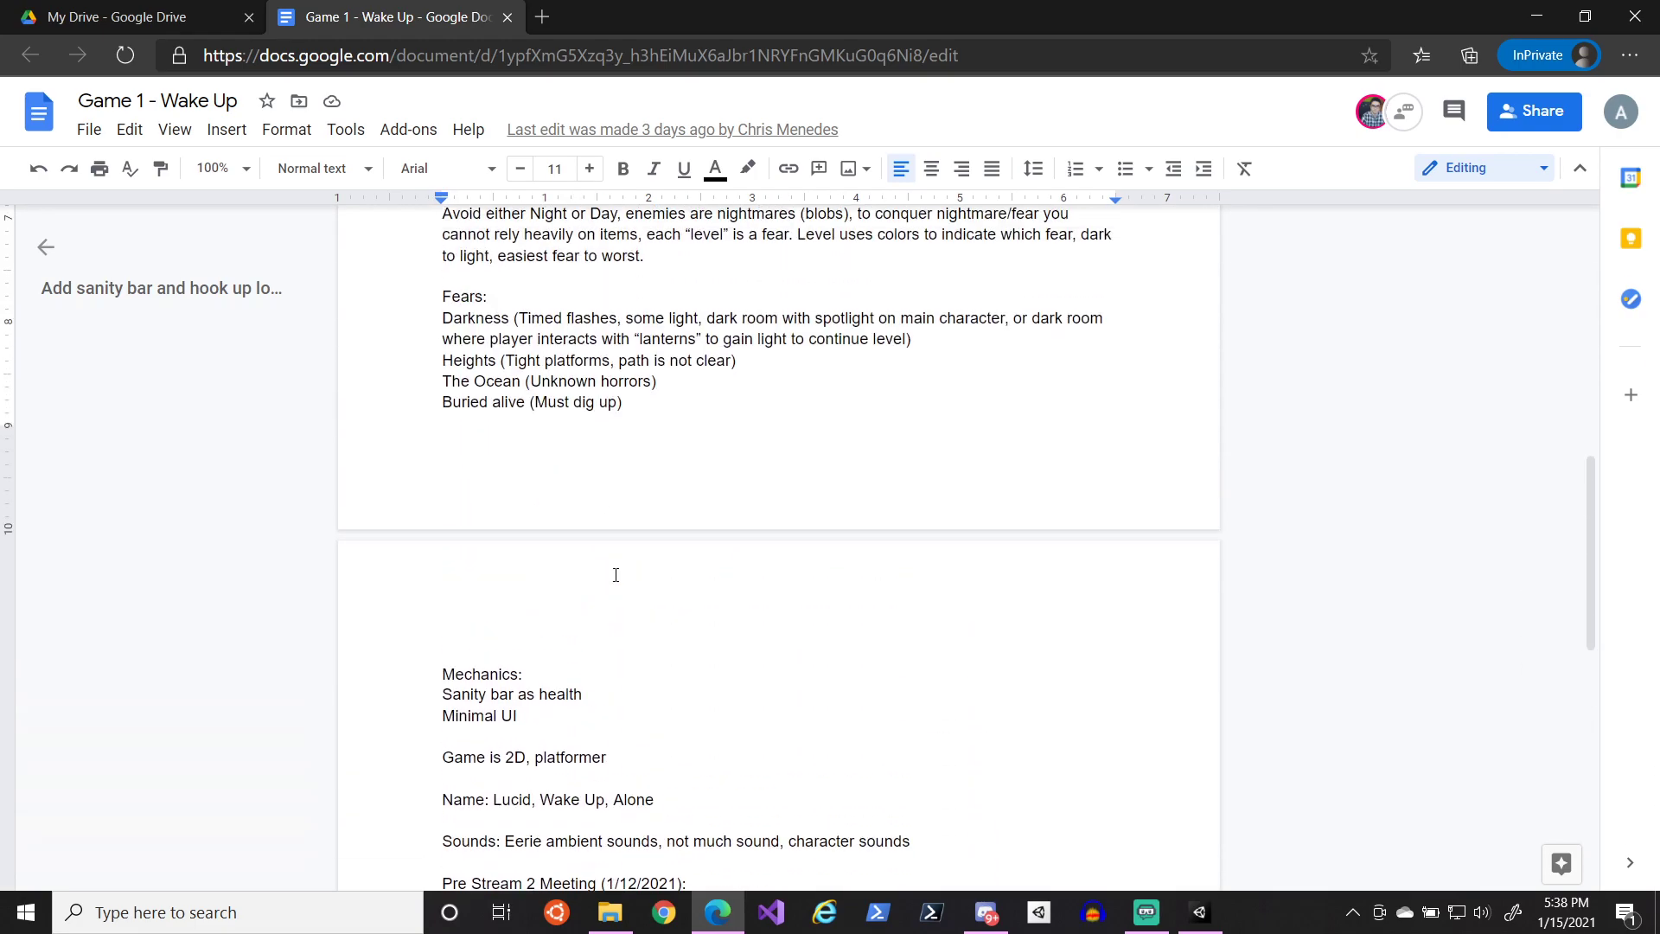
scroll(608, 592, "up", 1)
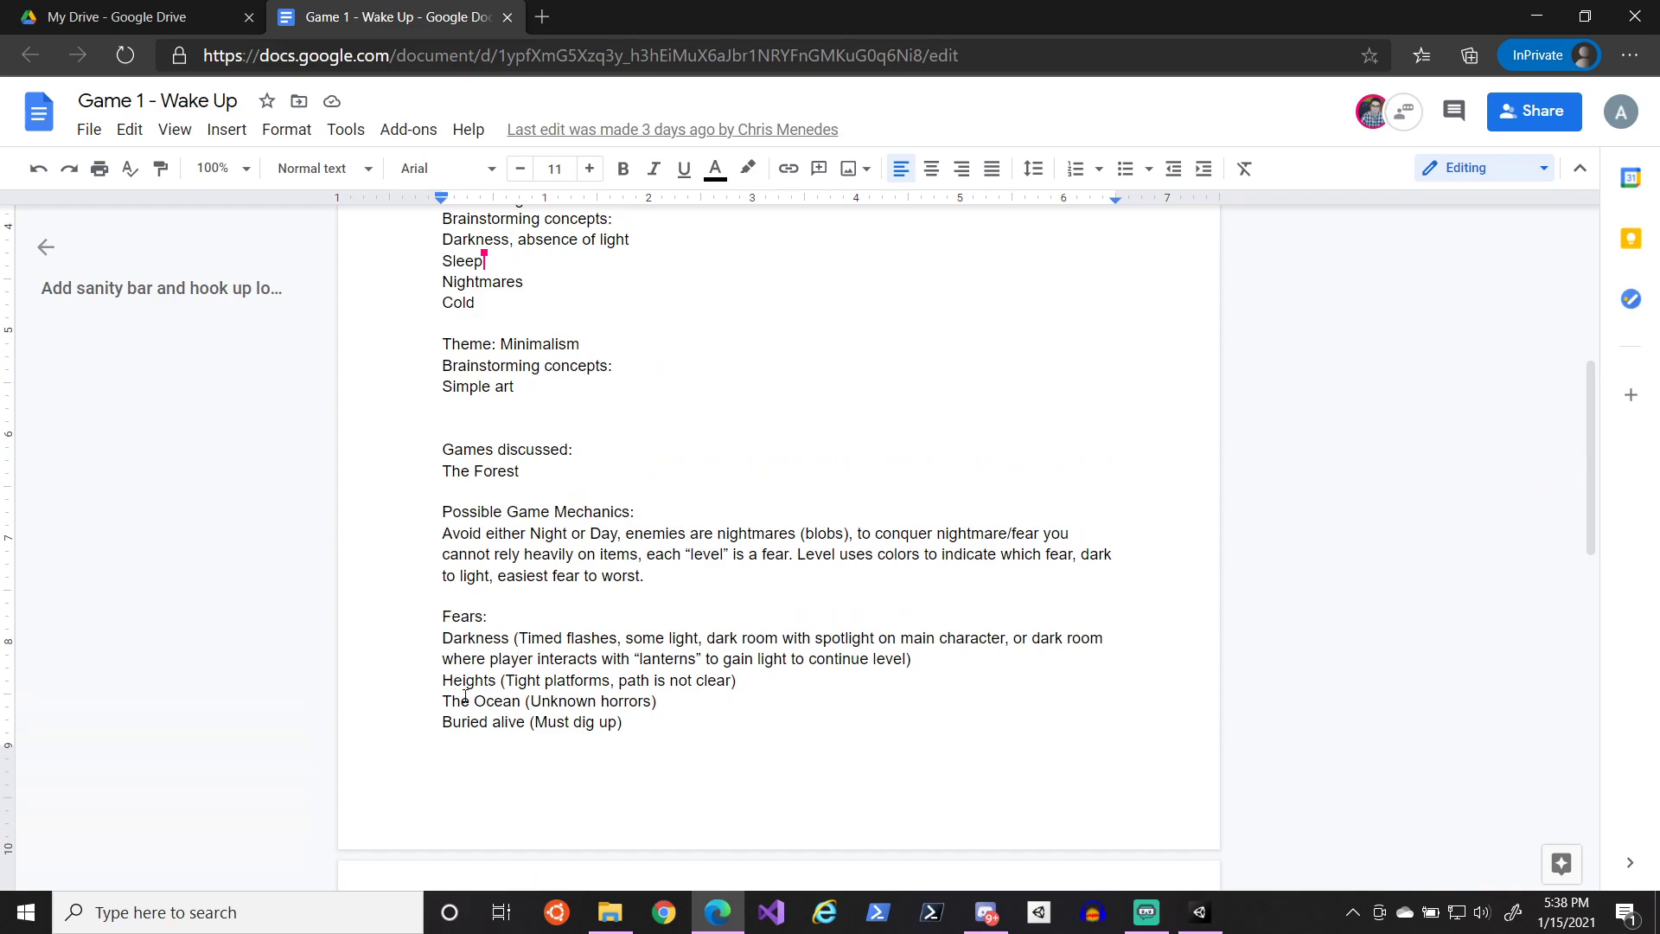
- Highlight the Darkness, Heights and The Ocean entries in the Fears list, and place the cursor in the Heights line
mouse_move(526, 701)
left_mouse_down()
mouse_move(417, 701)
mouse_move(523, 723)
left_mouse_up()
left_click(437, 701)
left_click(524, 723)
mouse_move(442, 638)
left_mouse_down()
mouse_move(536, 723)
mouse_move(705, 702)
mouse_move(429, 631)
left_mouse_up()
left_click(678, 705)
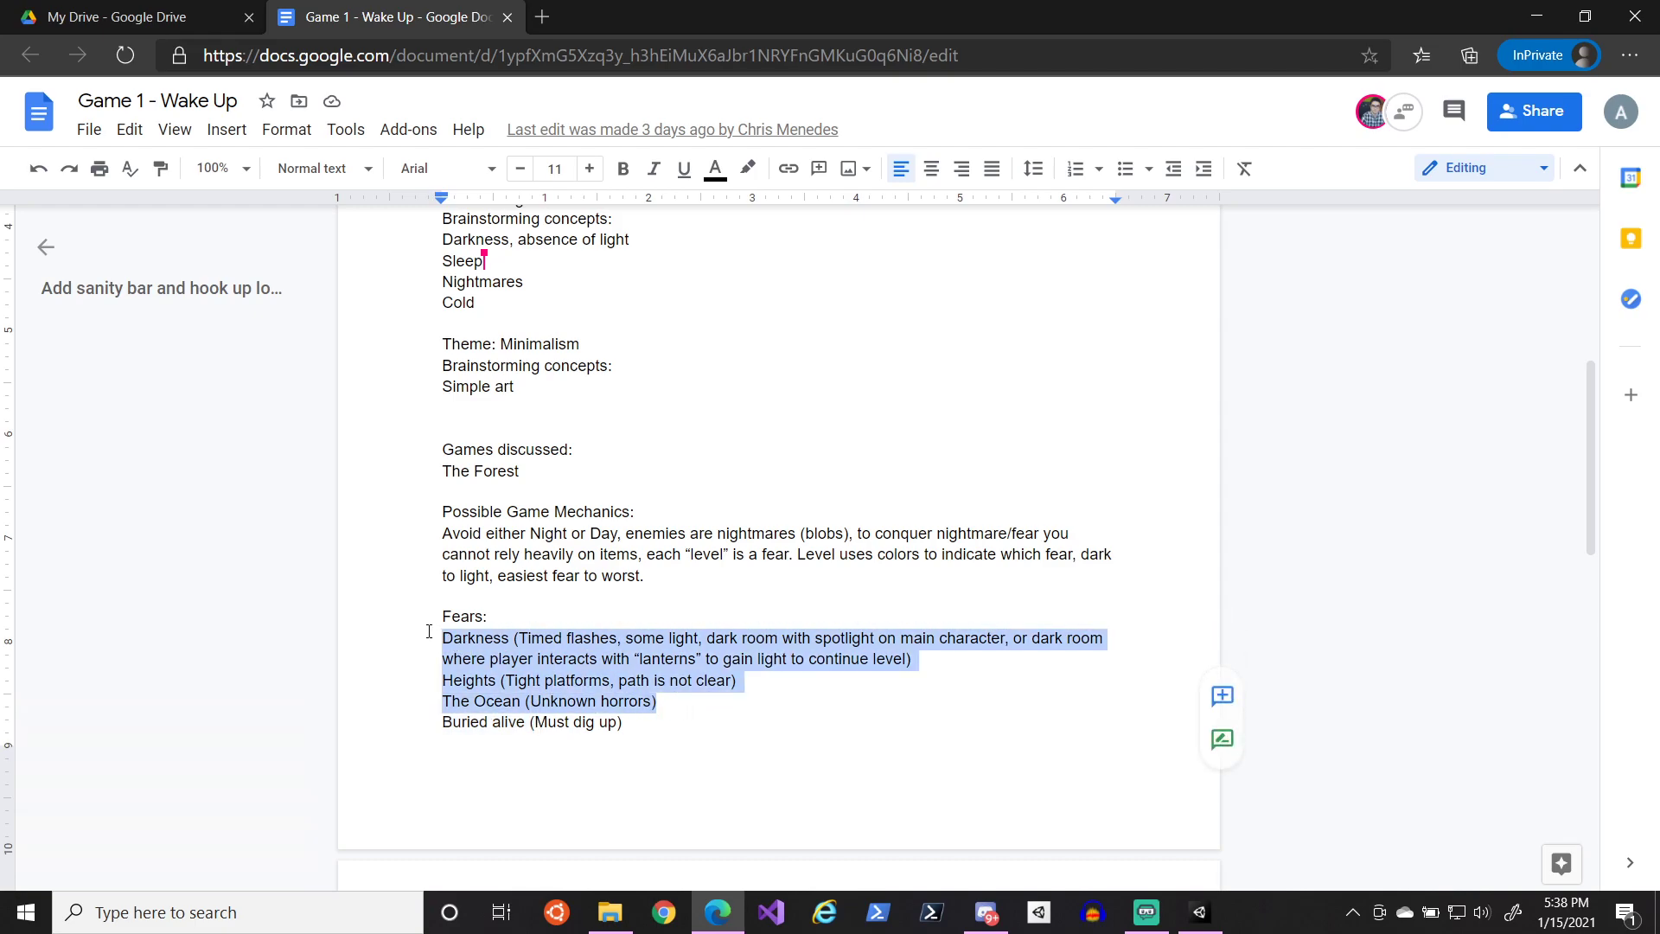
left_click(477, 674)
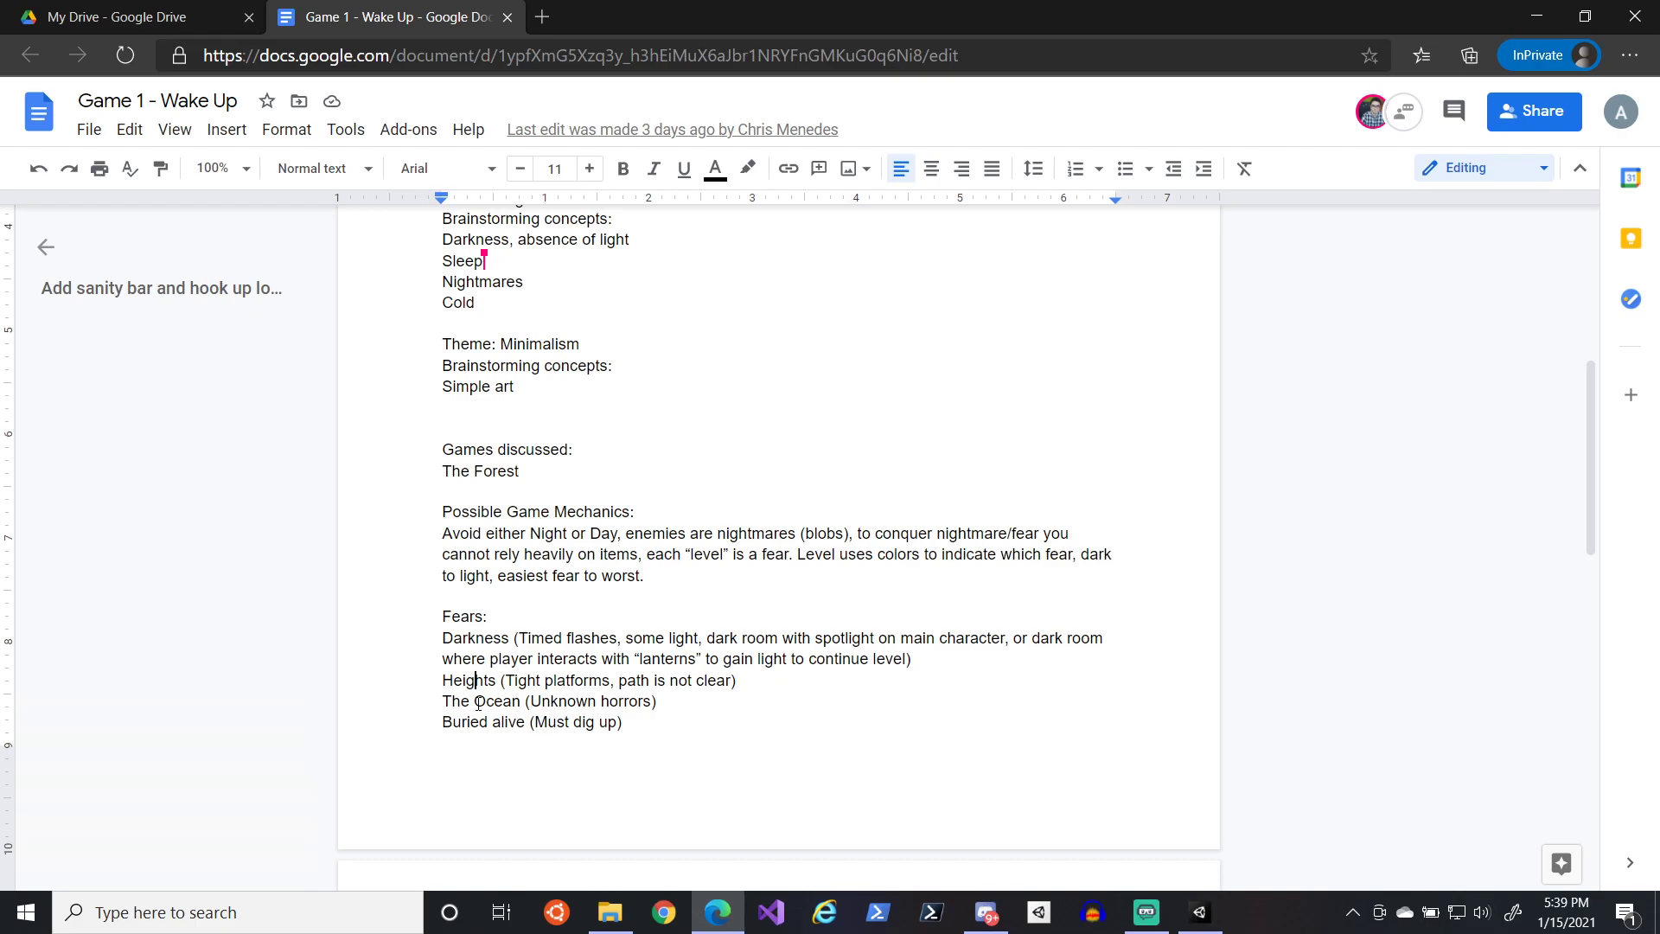
- Review the Fears and Mechanics sections and the Pre Stream 2 Meeting notes in the design document
scroll(626, 597, "down", 5)
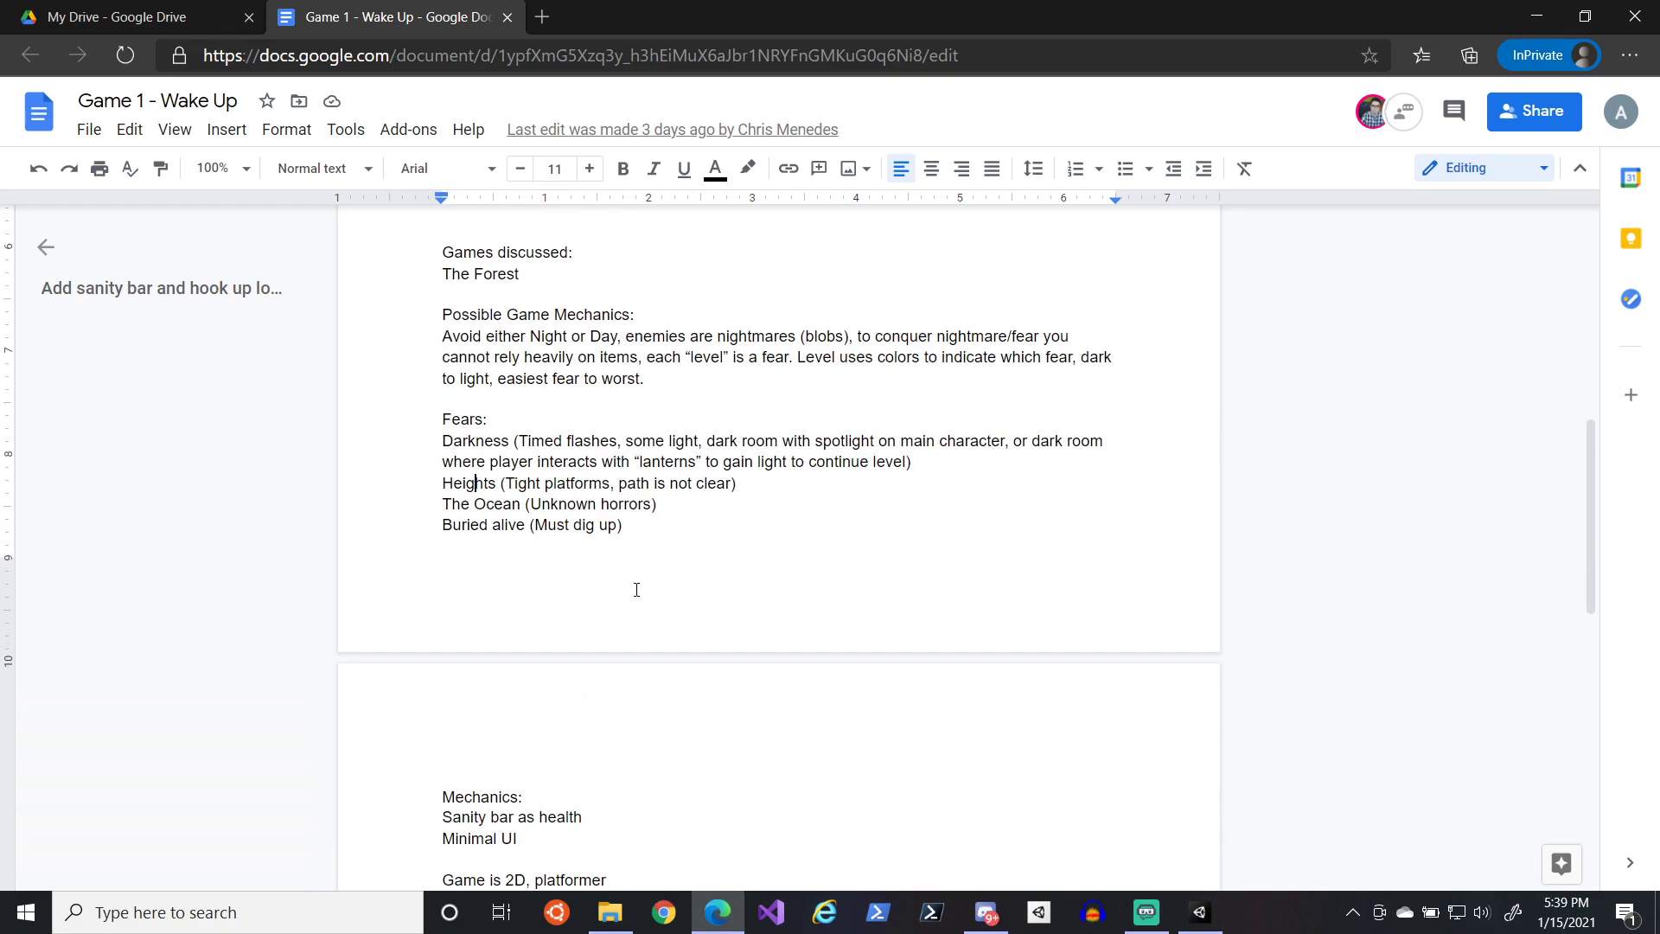
scroll(645, 596, "up", 2)
scroll(648, 610, "down", 5)
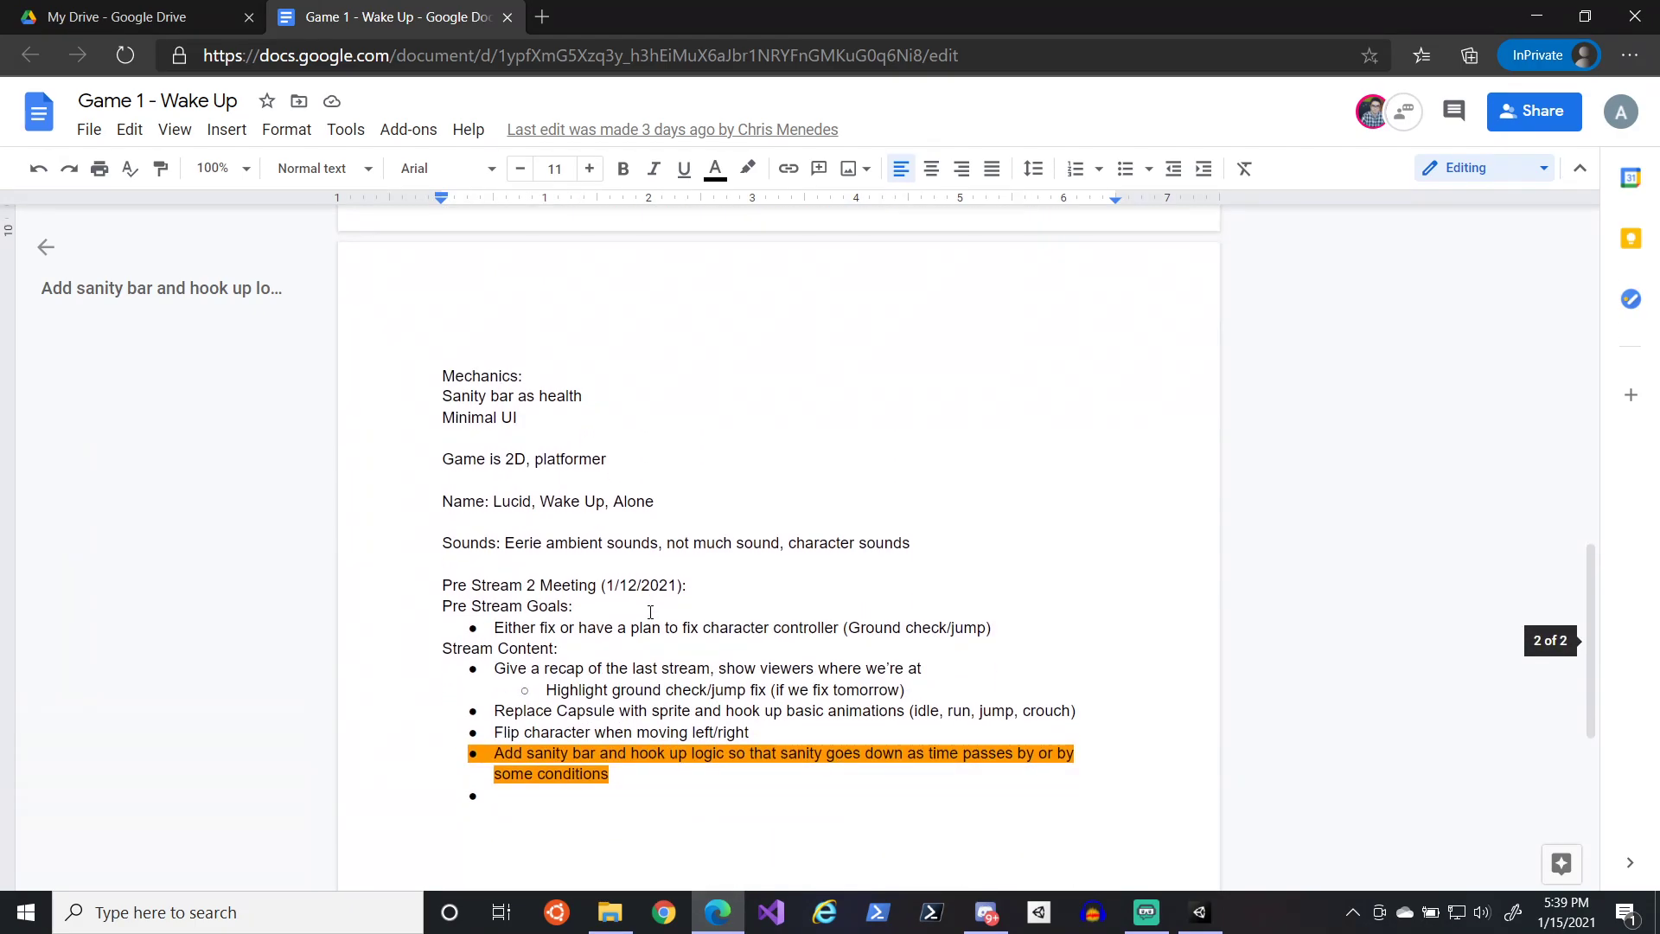
scroll(650, 611, "up", 5)
scroll(653, 616, "up", 6)
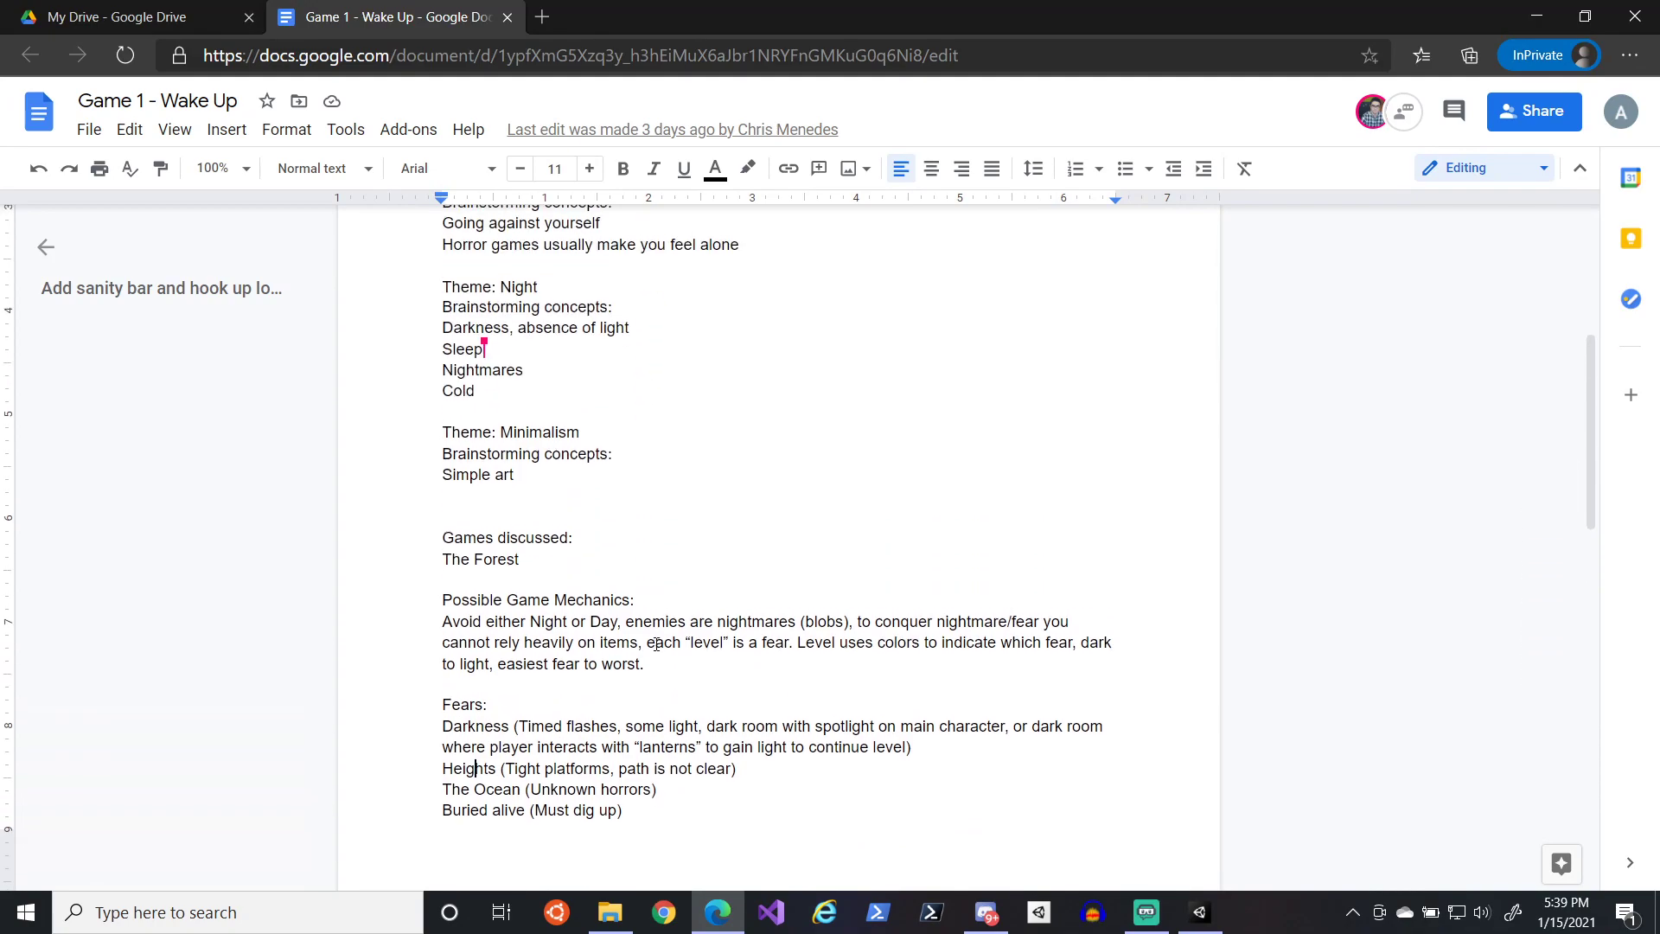
scroll(661, 656, "down", 6)
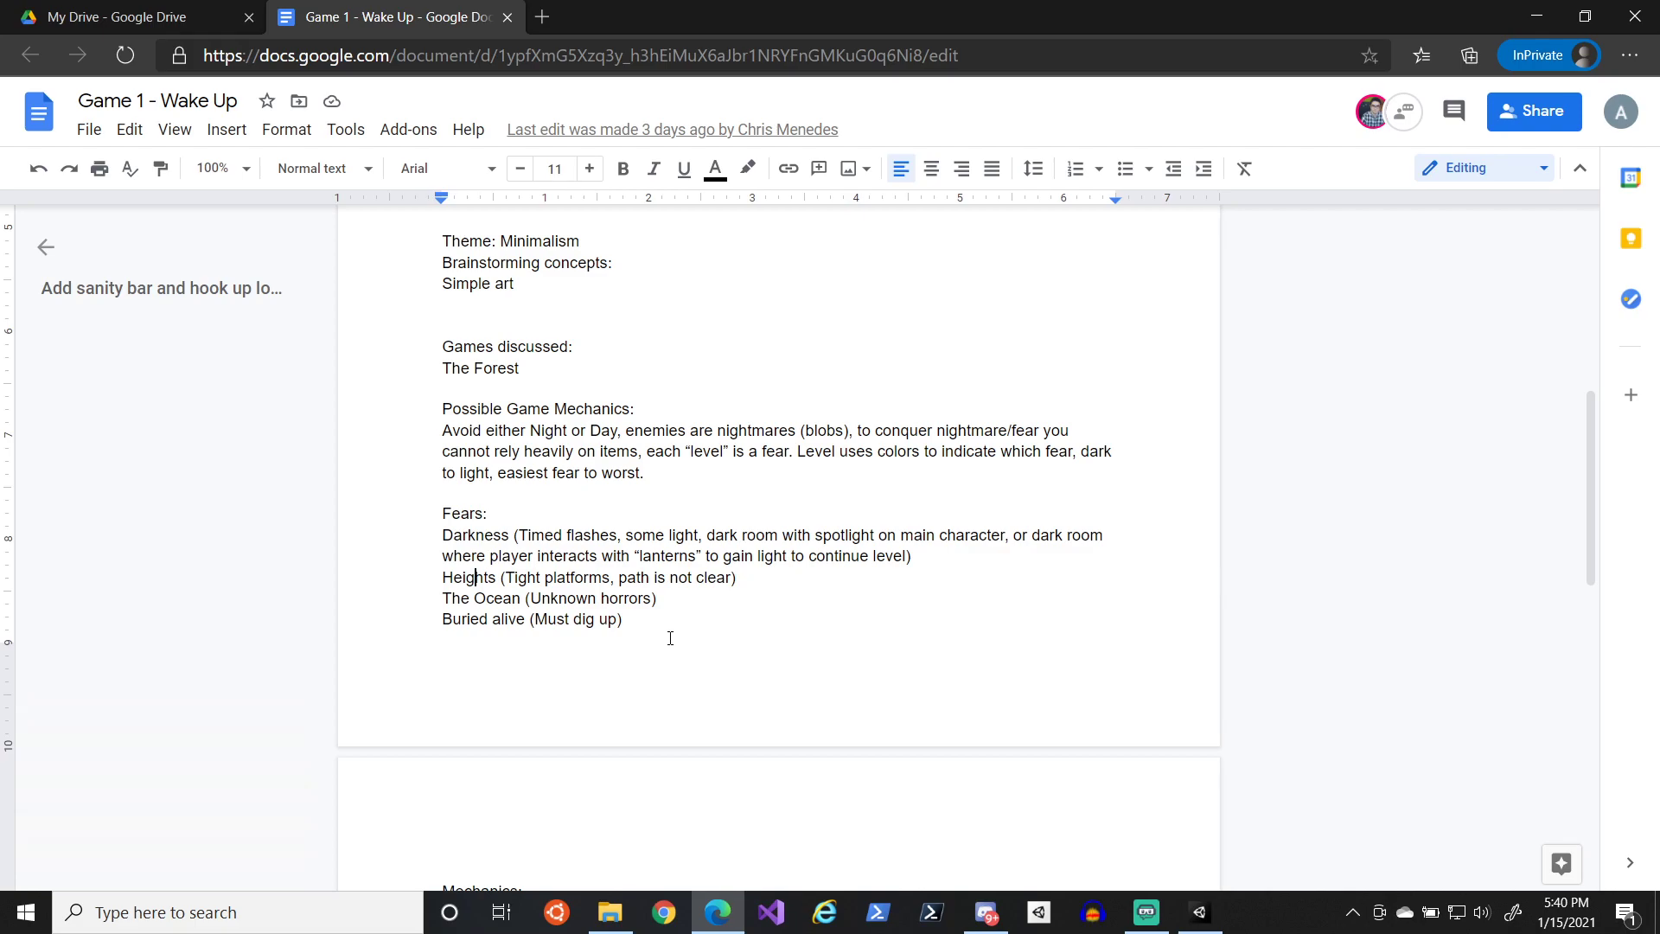
scroll(670, 638, "down", 7)
scroll(676, 566, "up", 2)
scroll(676, 566, "up", 3)
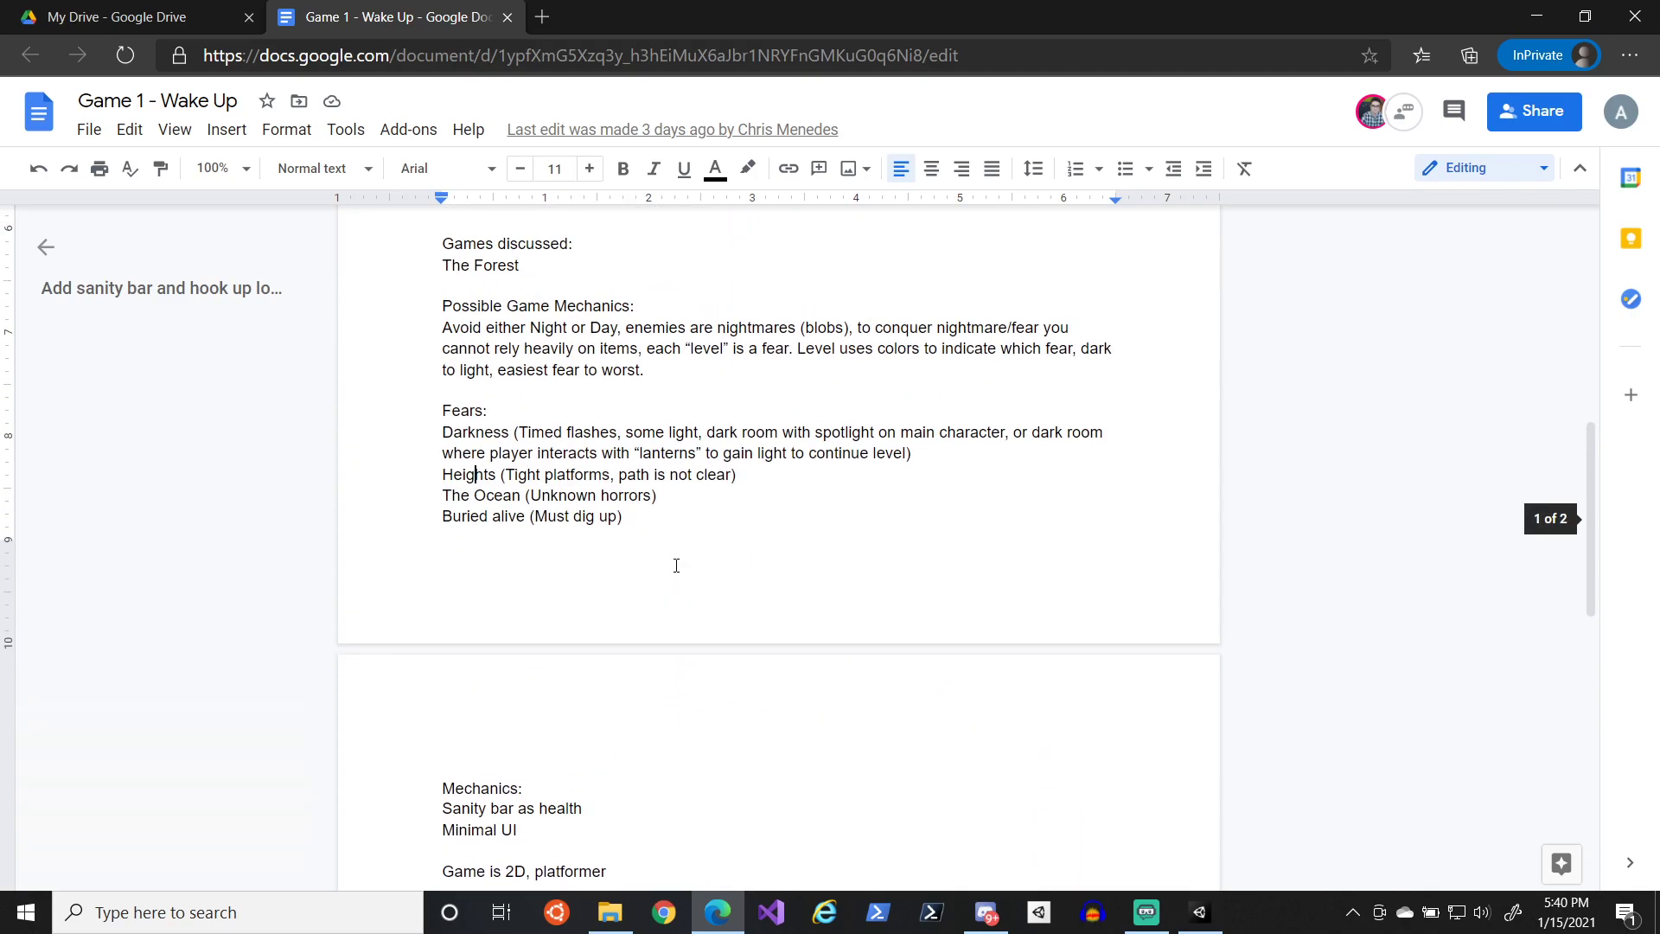
scroll(676, 567, "up", 1)
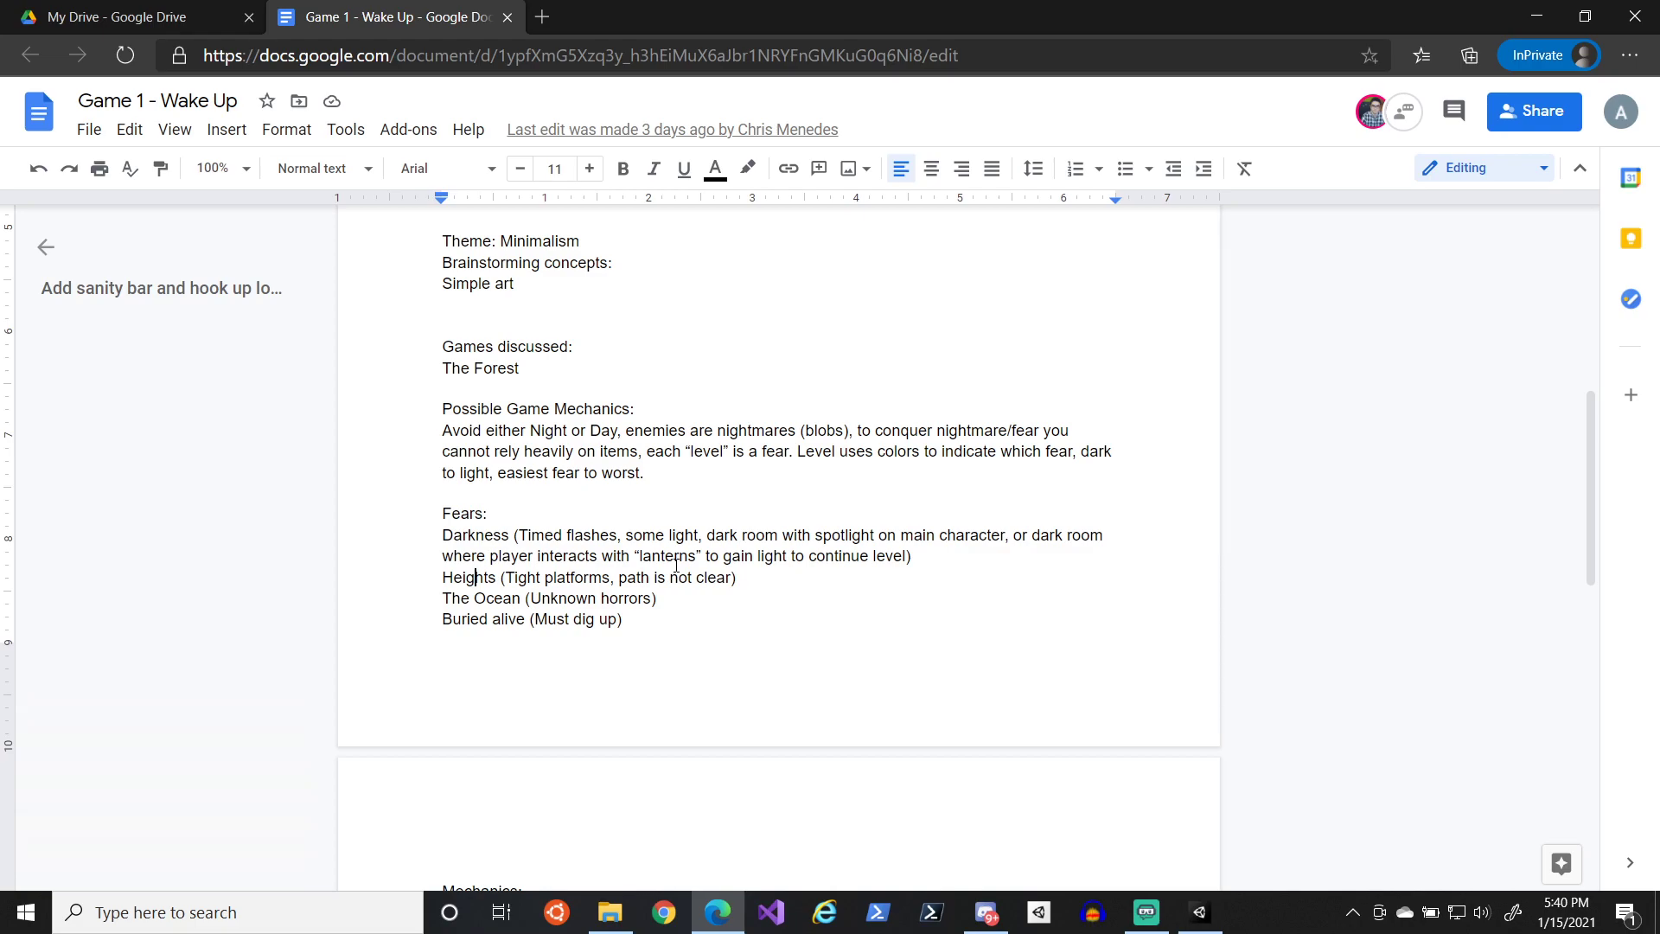
- Switch to the Unity WakeUp project and show the contents of the Scripts assets folder
left_click(1199, 912)
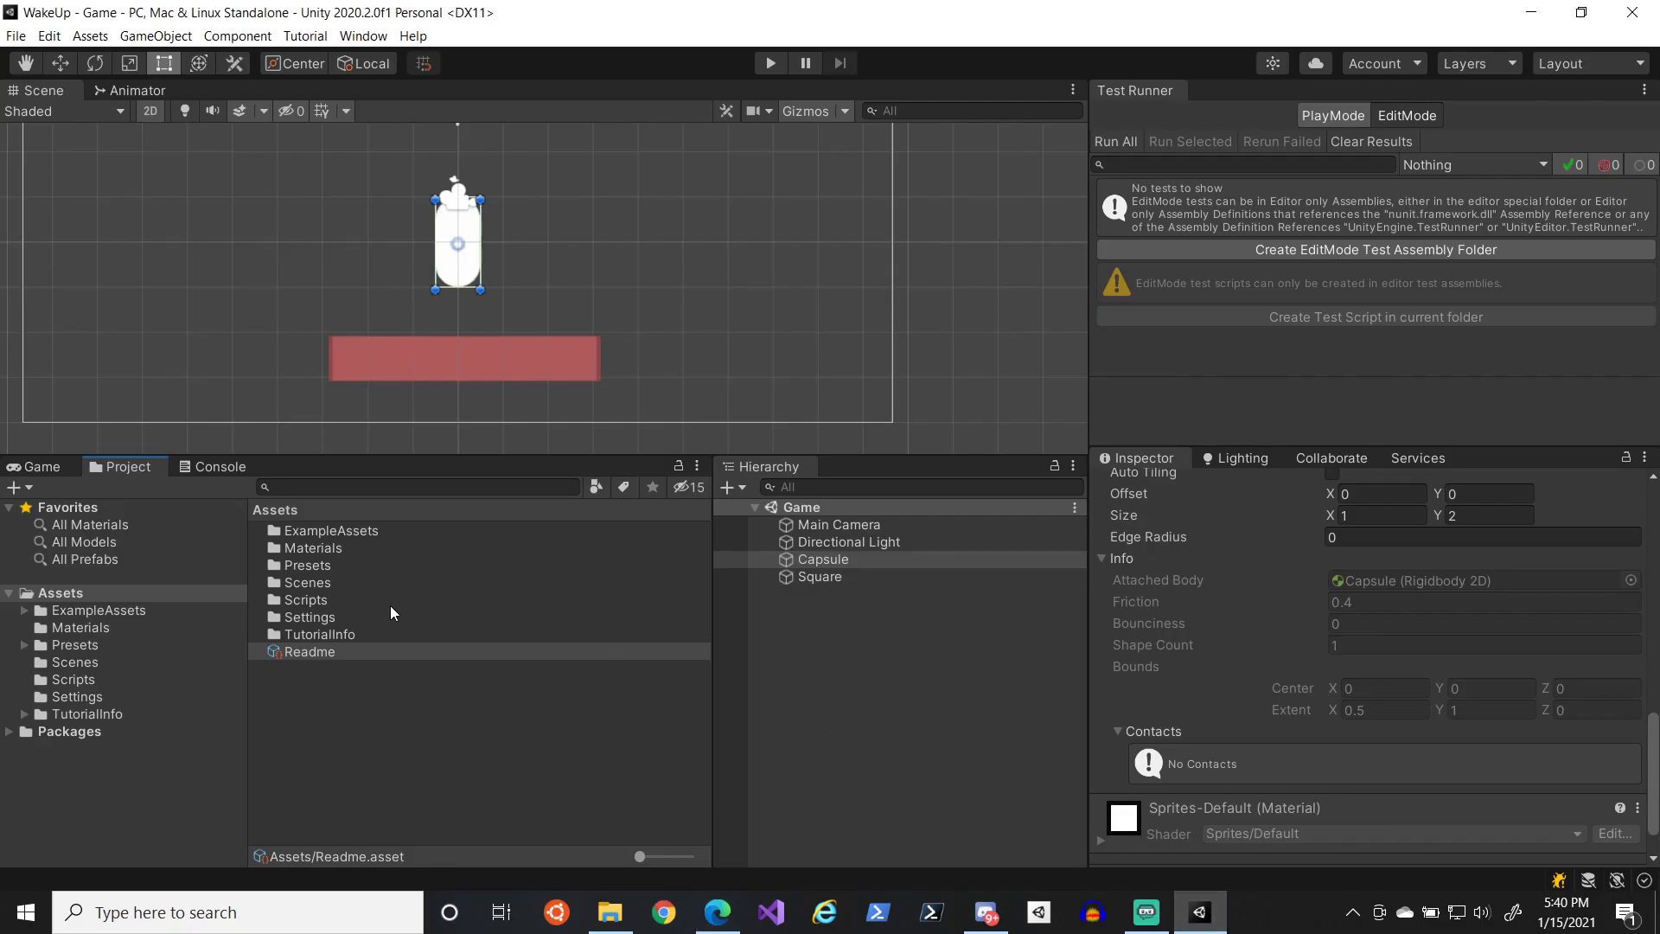
left_click(76, 666)
left_click(79, 681)
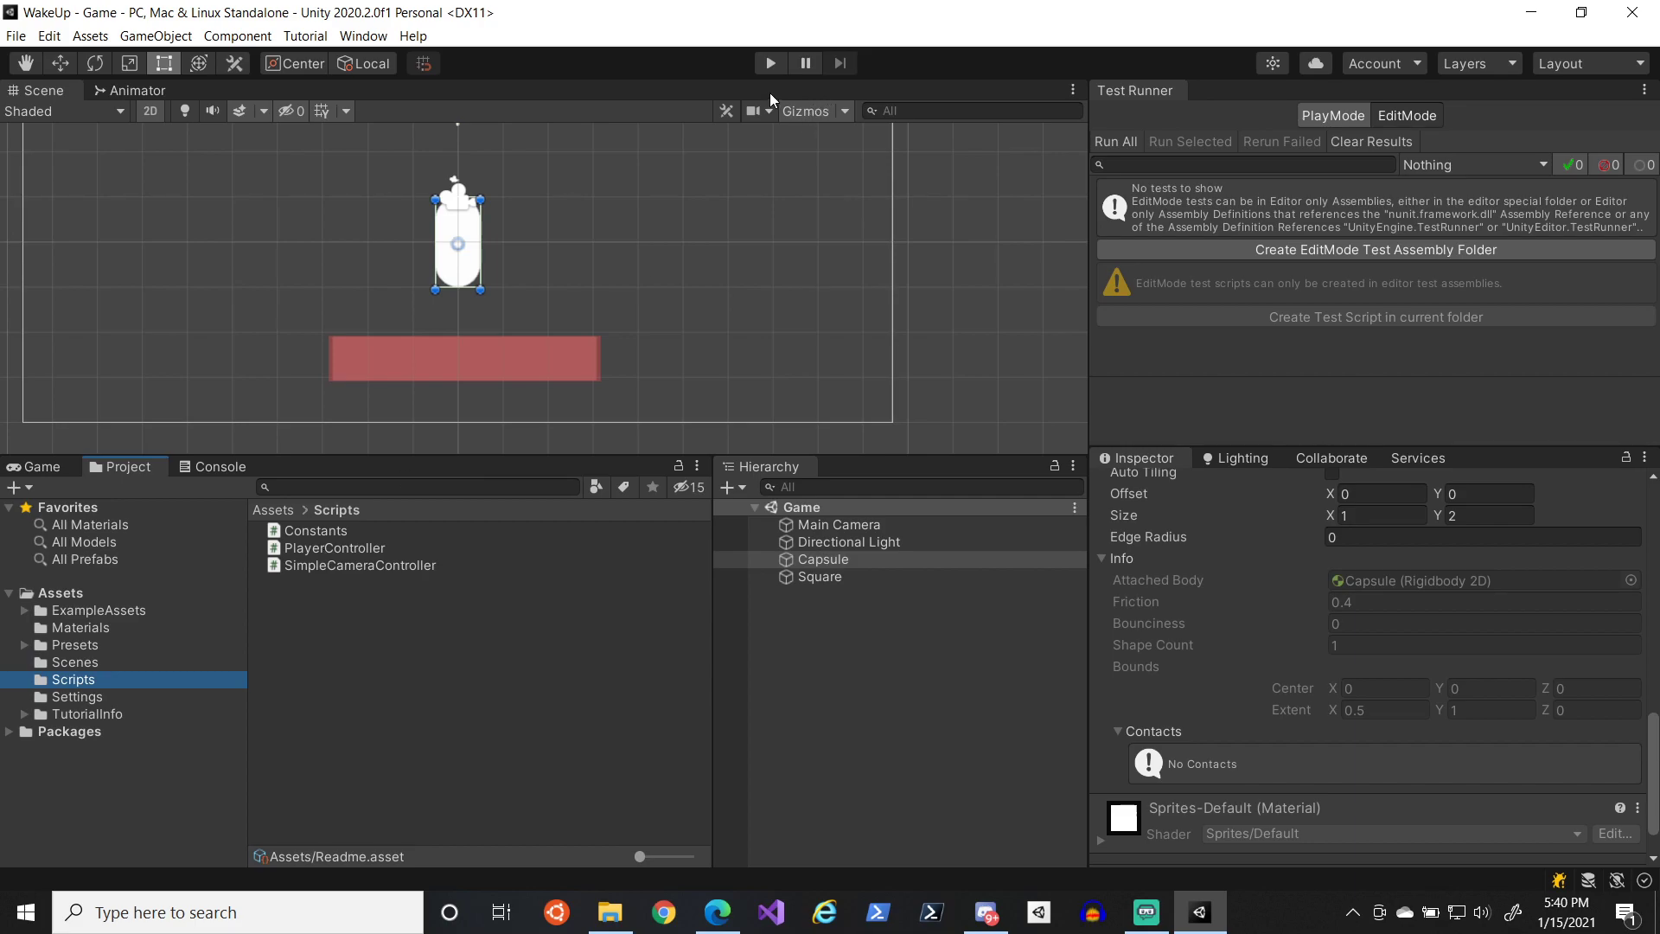
- Select the Capsule object and open its Player Controller Jump Force value for editing
left_click(921, 561)
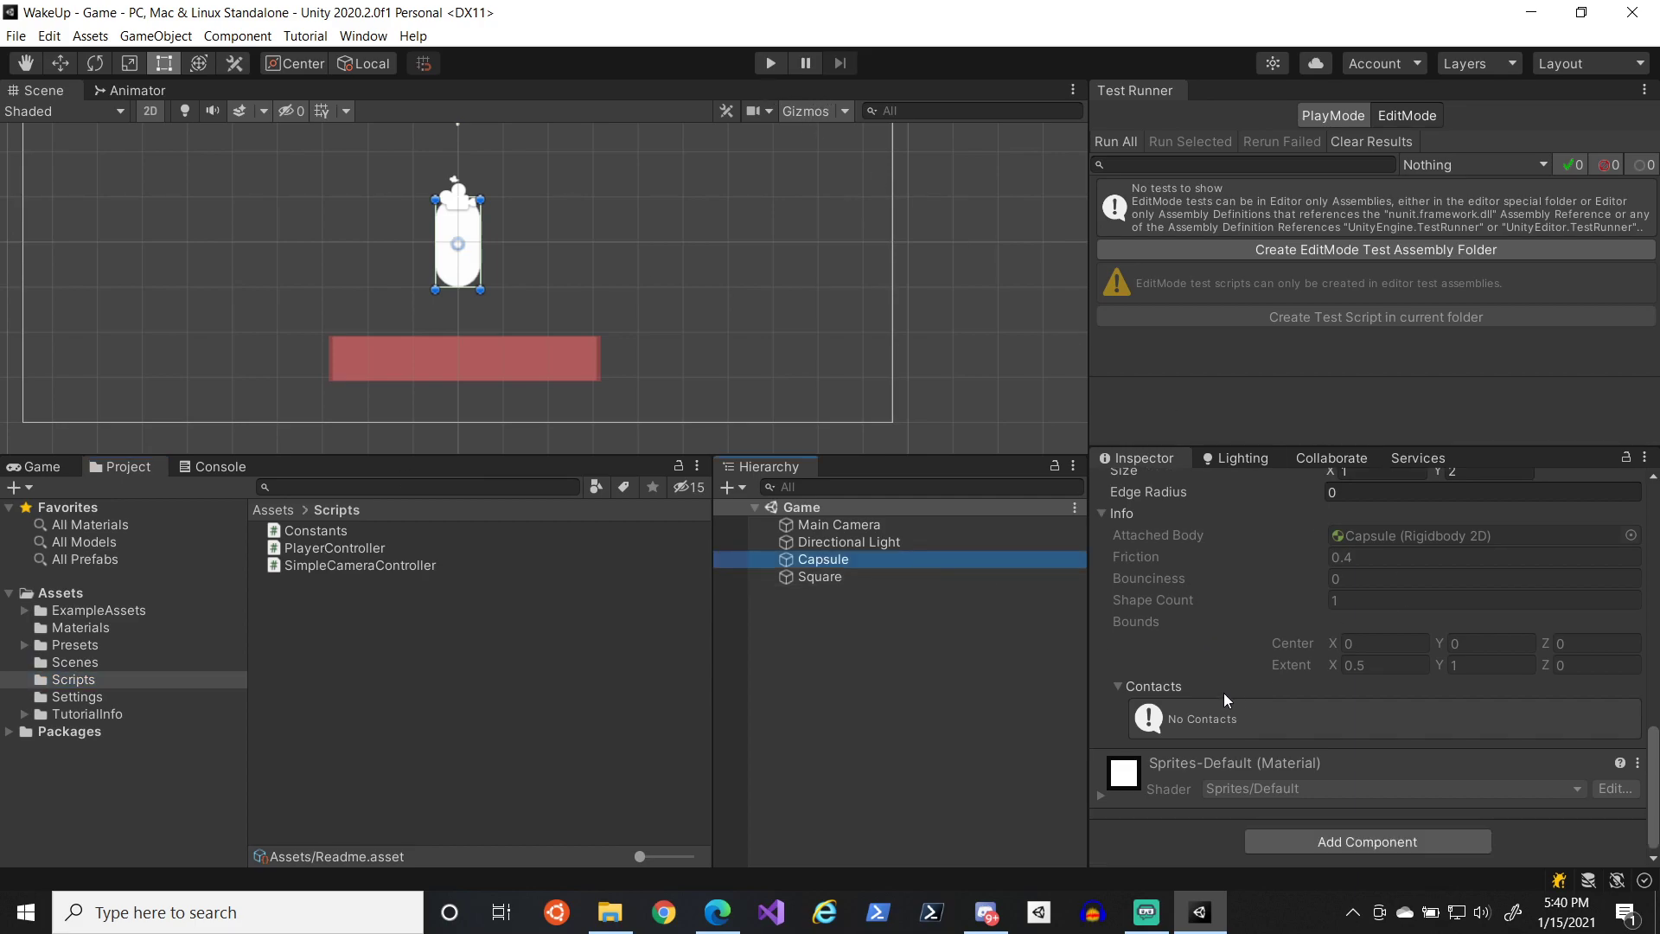
scroll(1222, 693, "up", 5)
left_click(1352, 627)
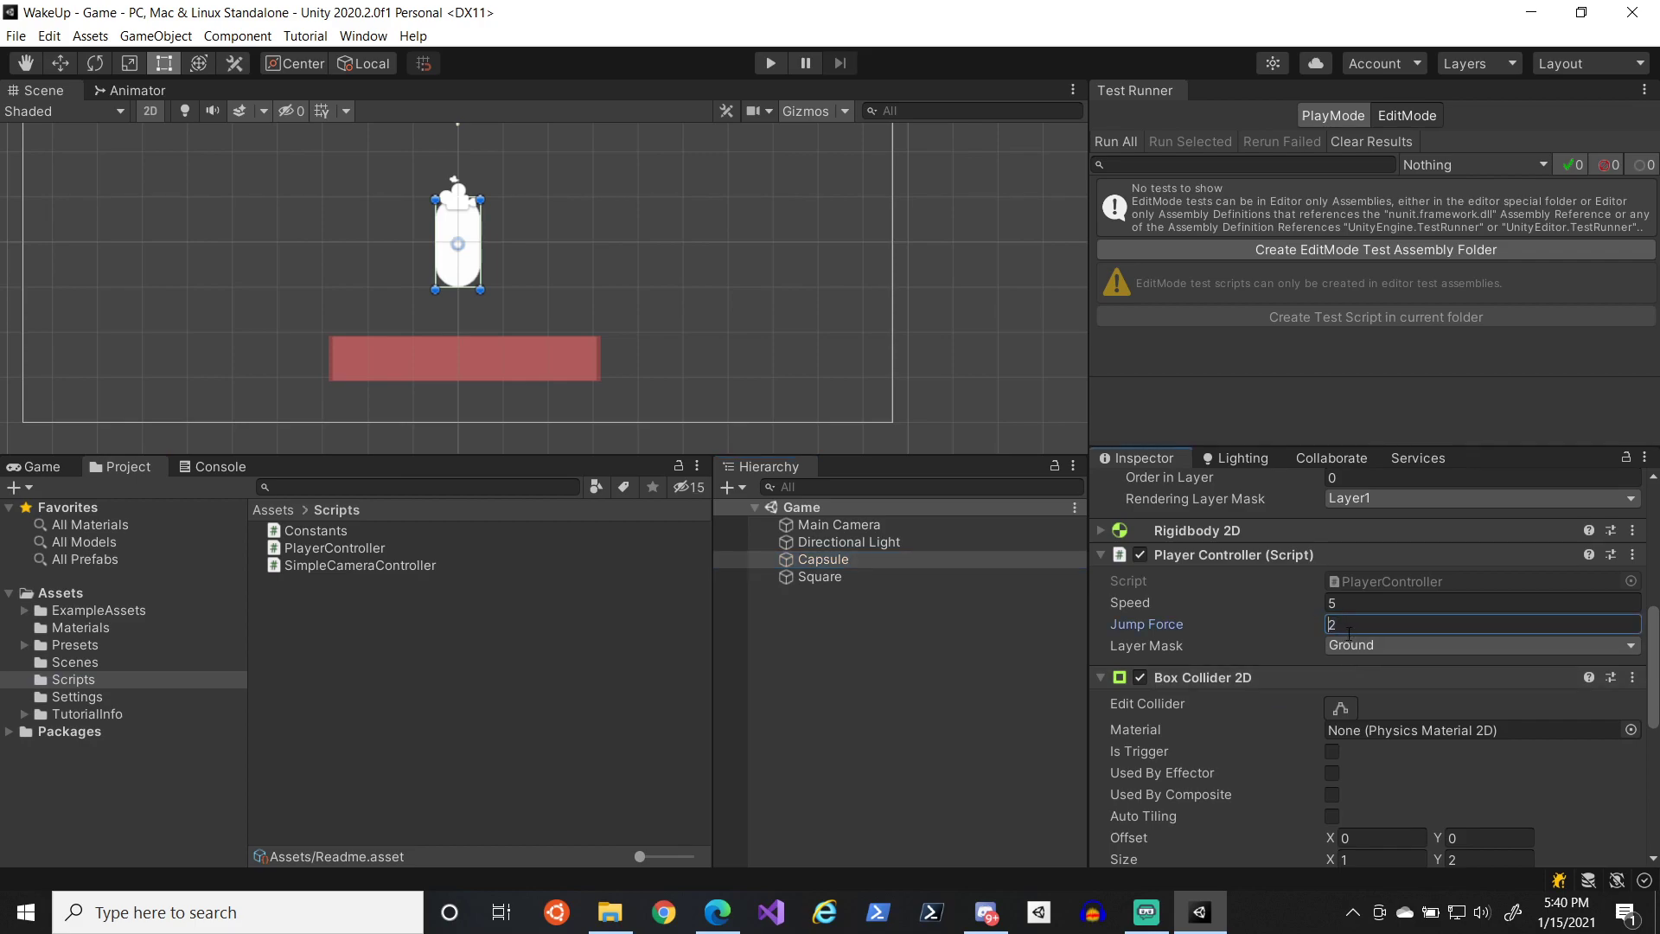
- Play-test the scene in the Game view, moving the capsule left and right and jumping, and stop play mode
left_click(48, 467)
left_click(770, 63)
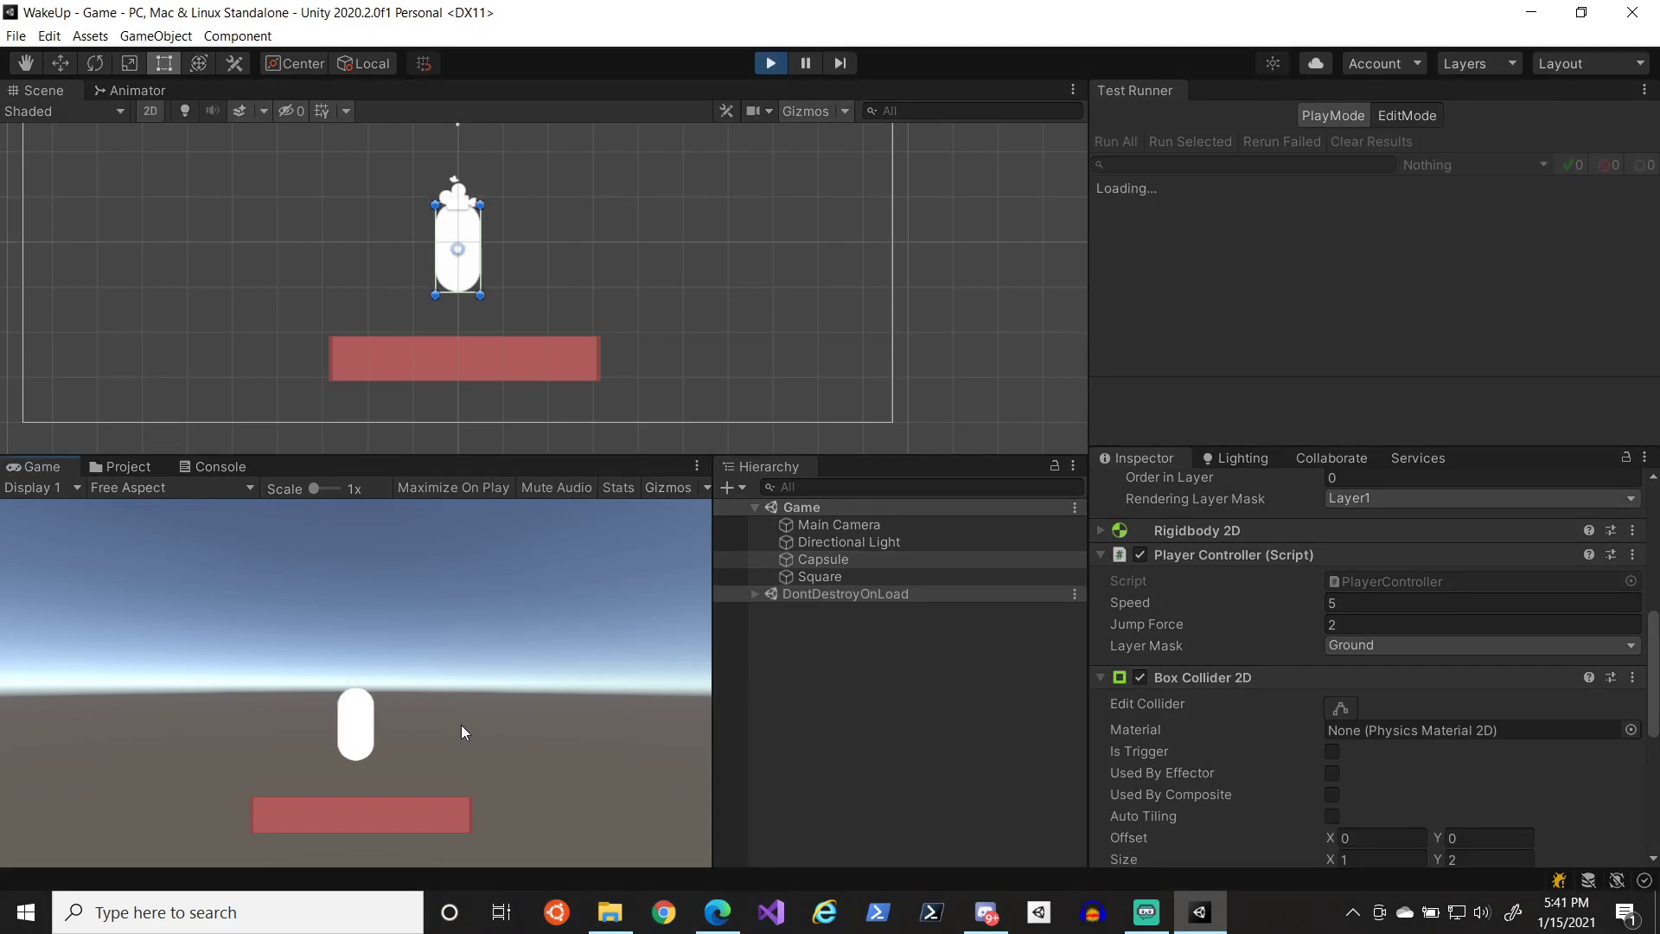
key("a")
key("d")
key("a")
key("d")
key("a")
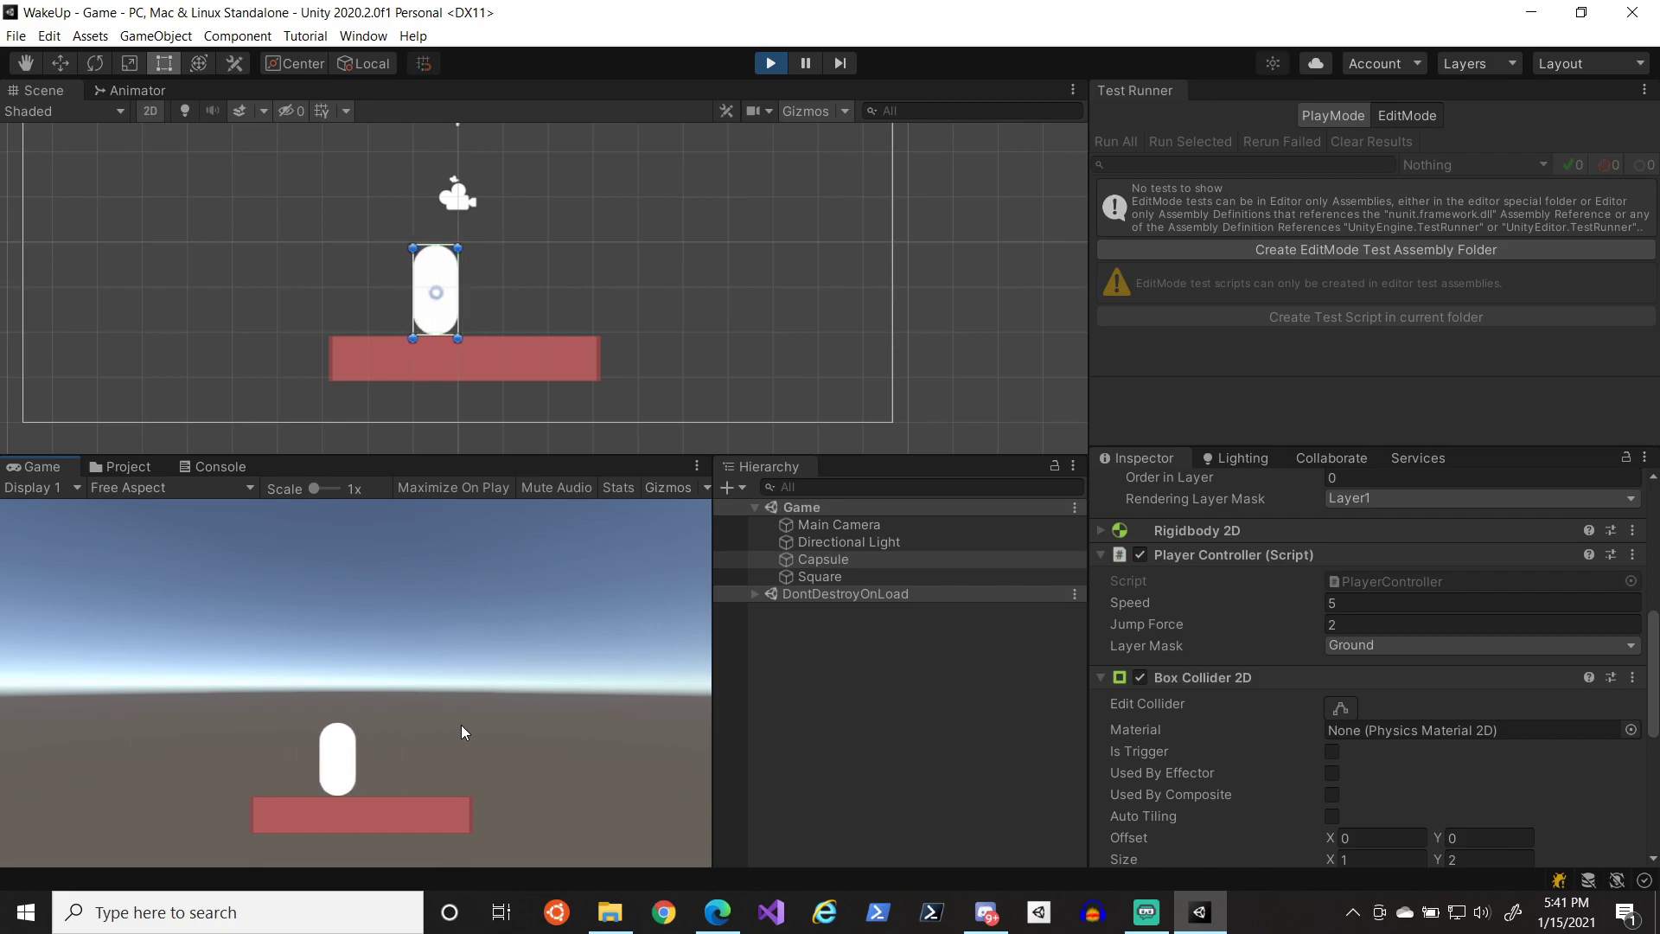
key("space")
key("d")
key("a")
key("space")
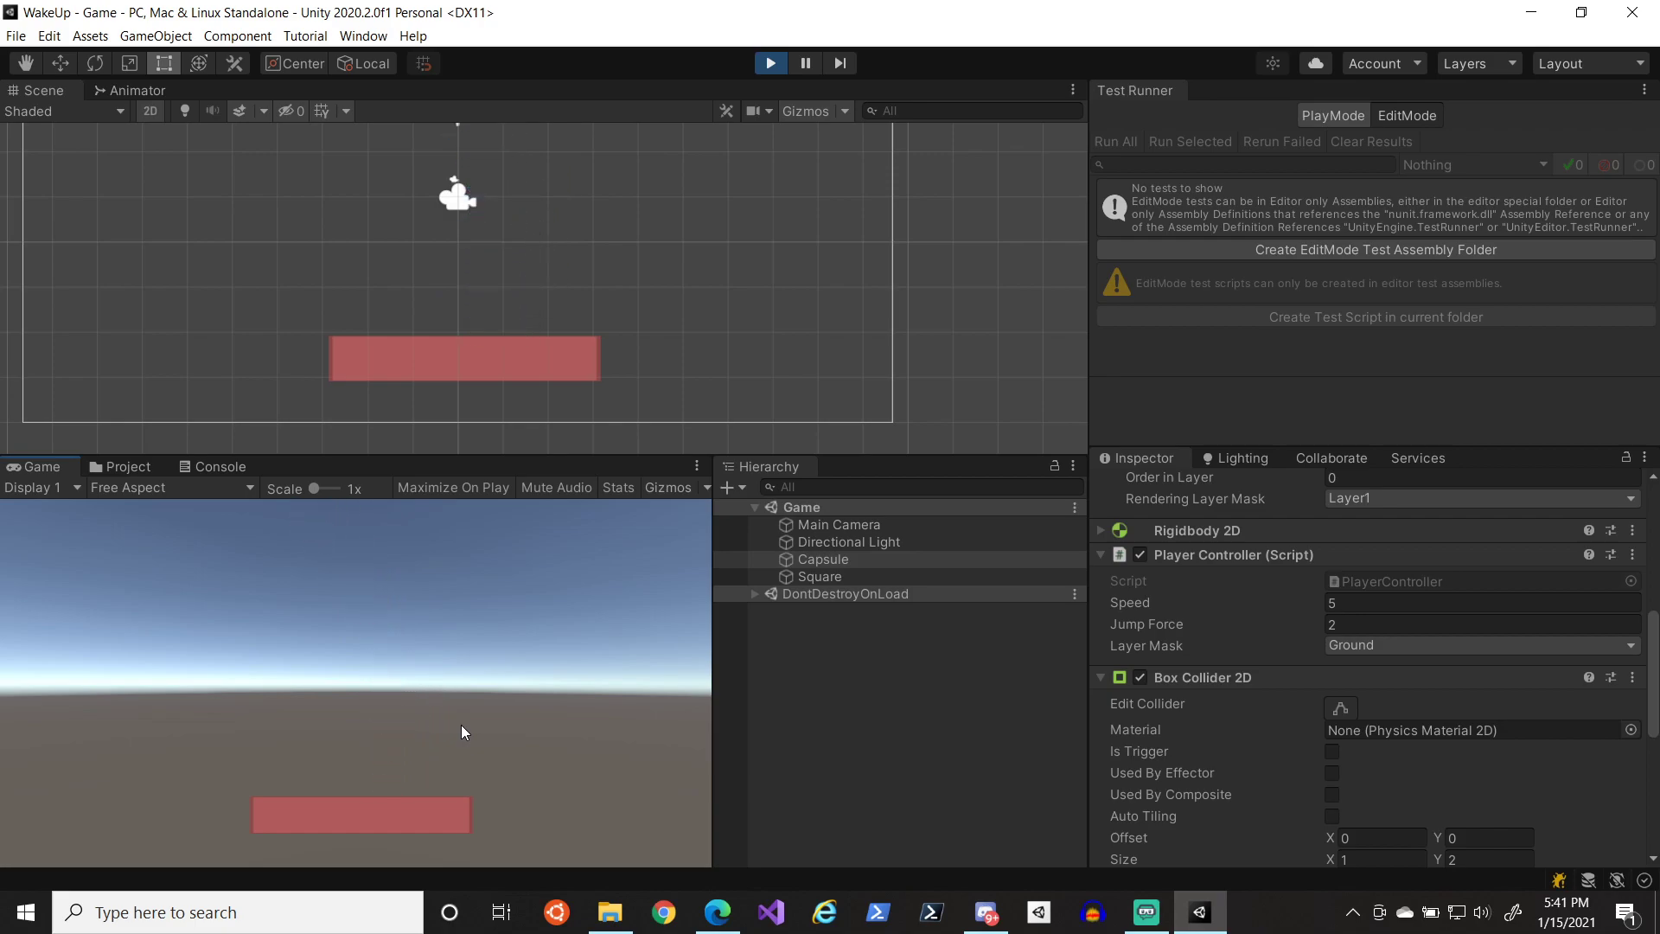
key("space")
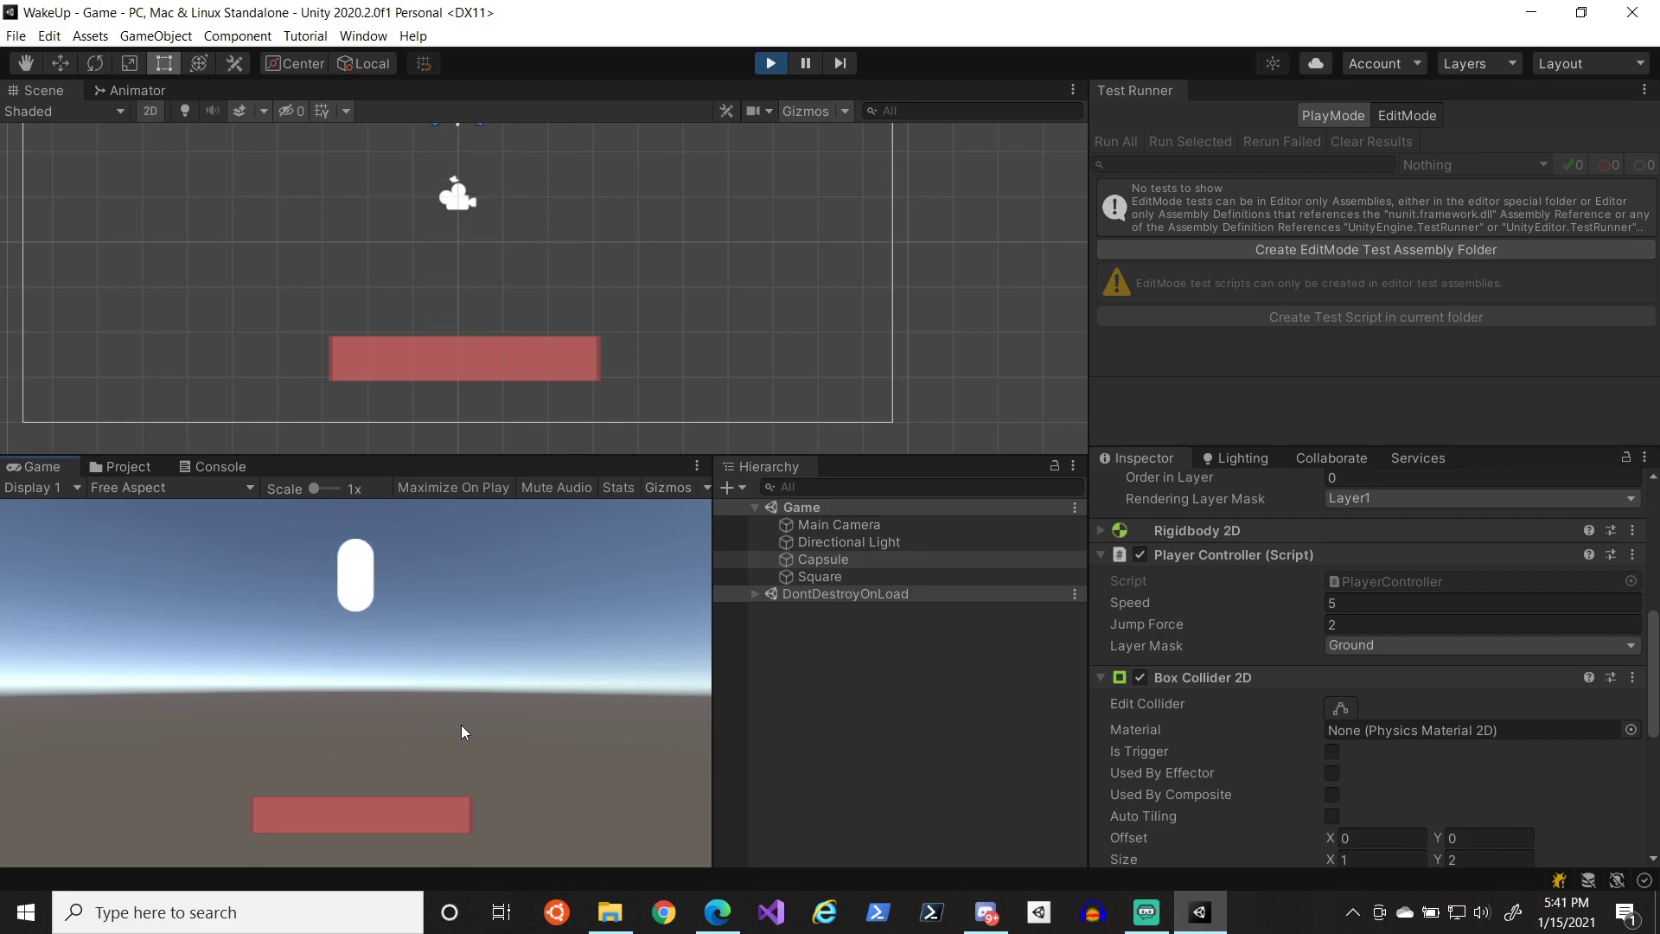
key("space")
key("a")
key("d")
key("space")
key("a")
key("space")
left_click(770, 63)
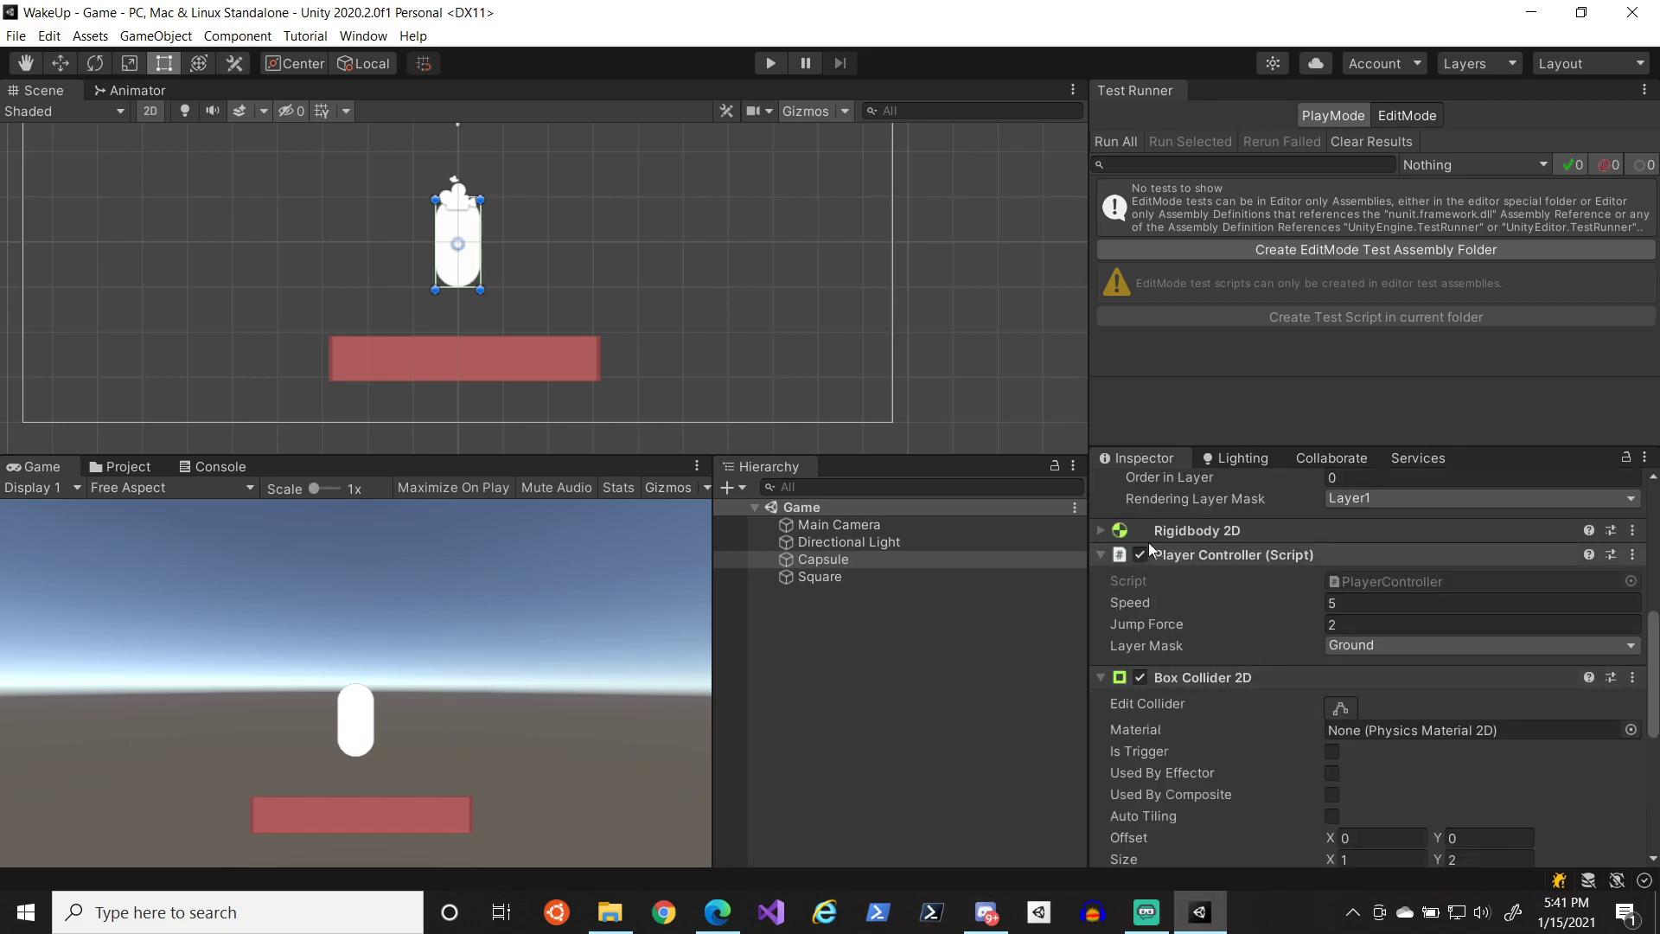
- Set the Gravity Scale of the Capsule's Rigidbody 2D to 2
left_click(1100, 530)
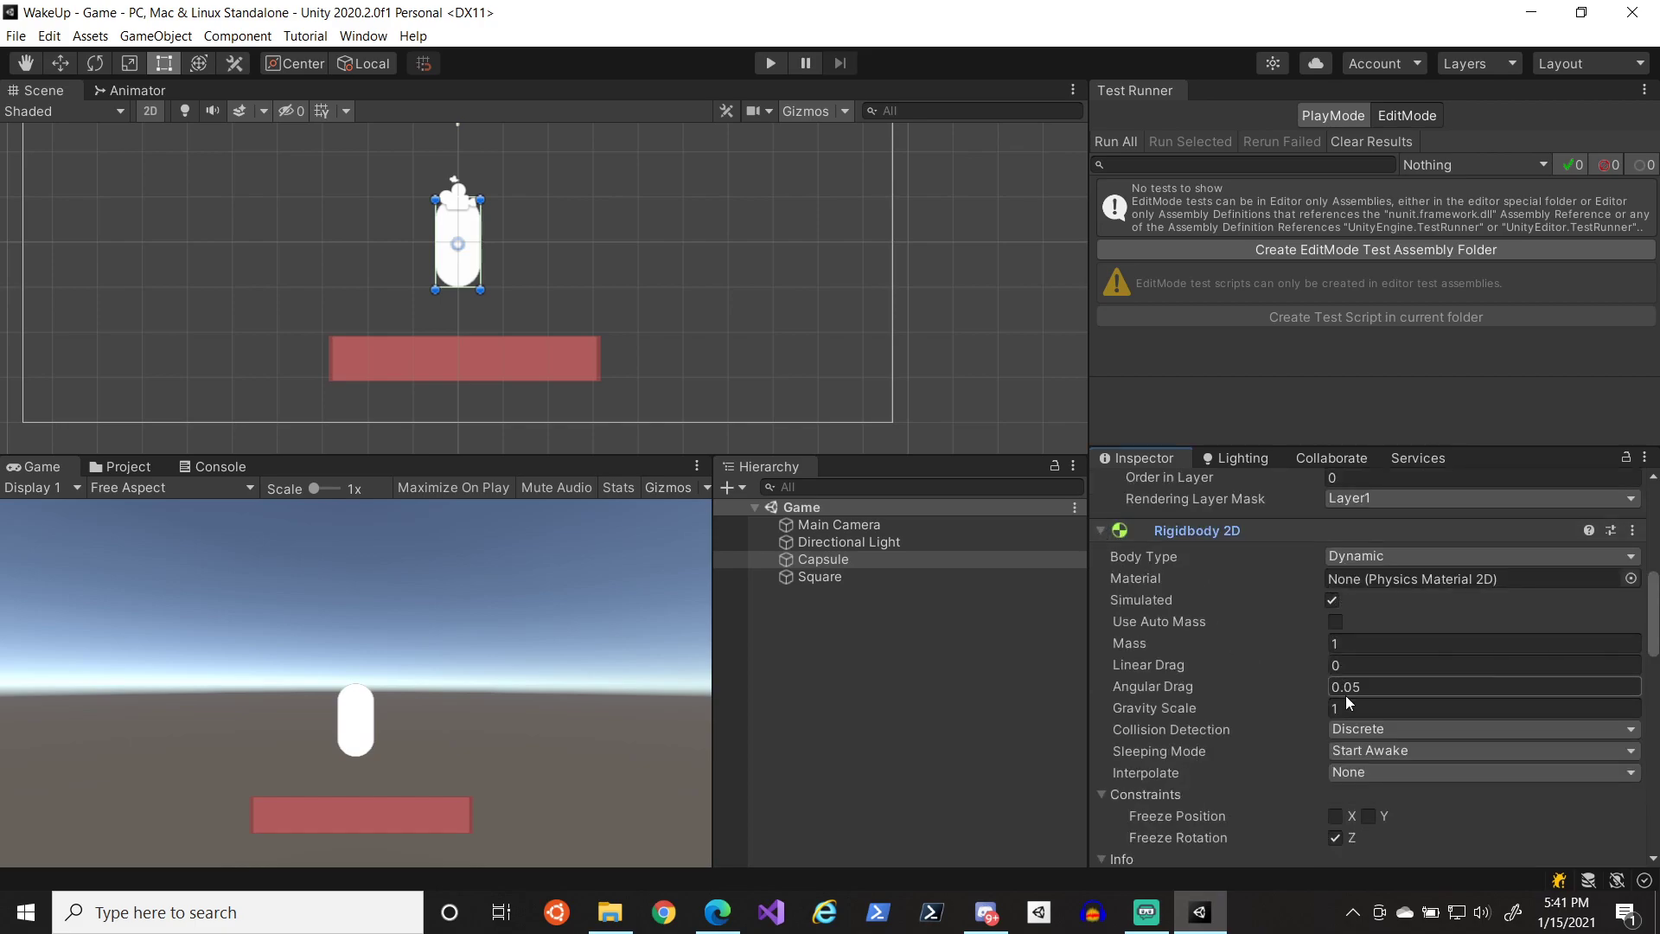
left_click(1285, 713)
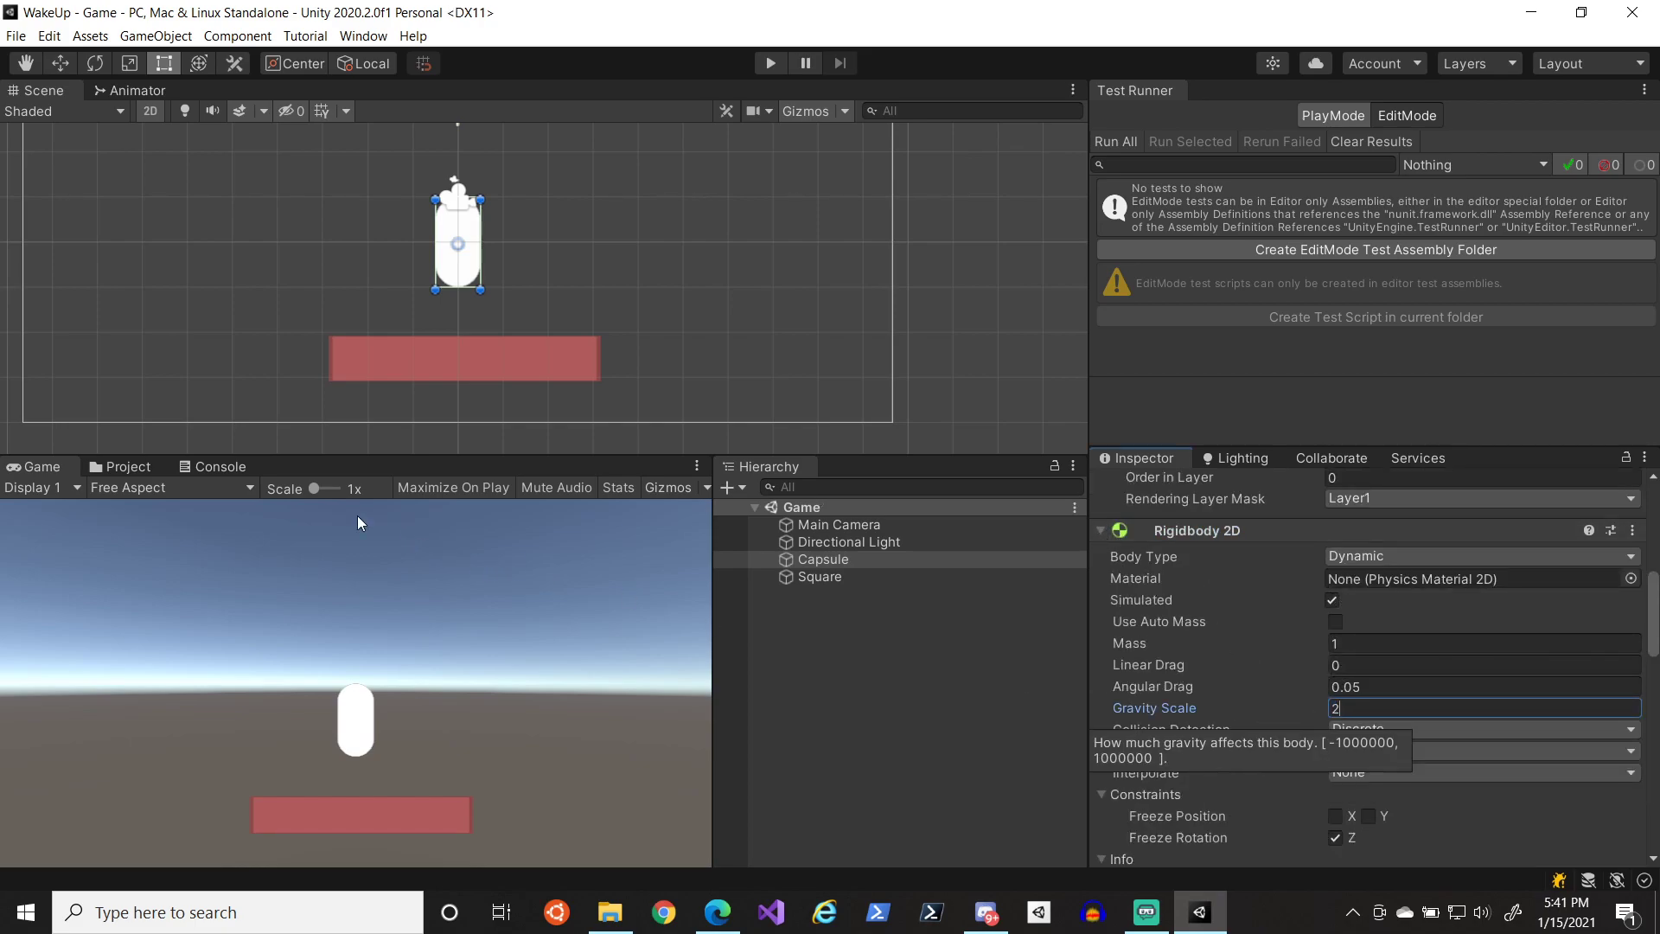
left_click(844, 574)
left_click(823, 560)
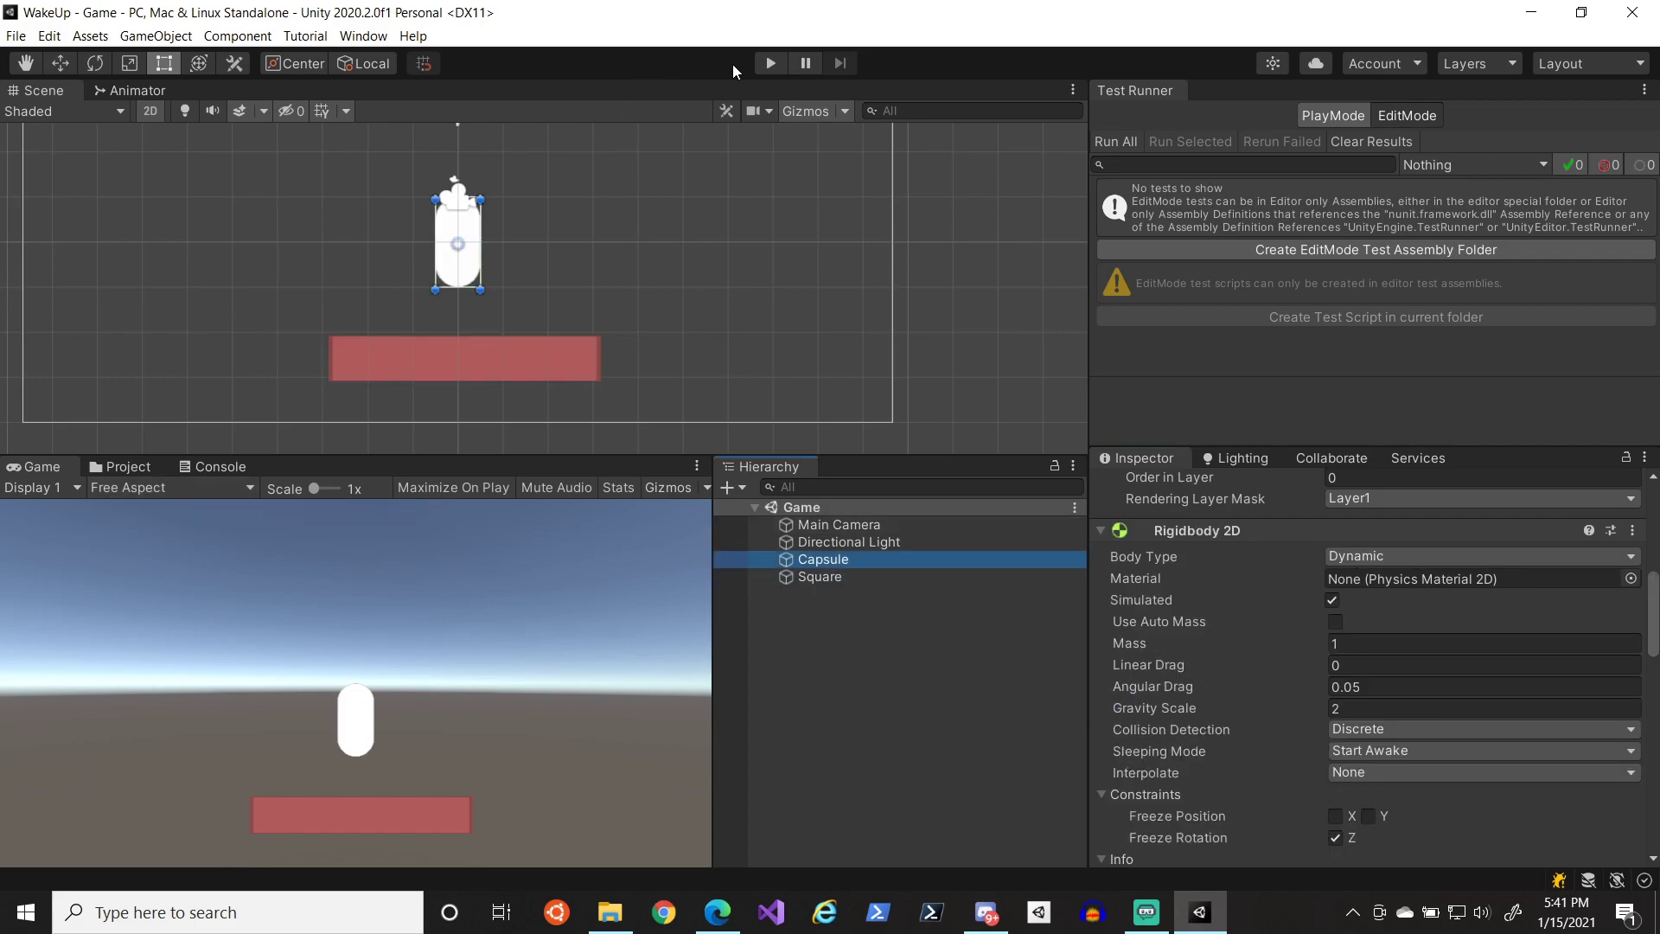
- Play-test the capsule's left and right movement and jumping with the changed gravity scale
left_click(768, 64)
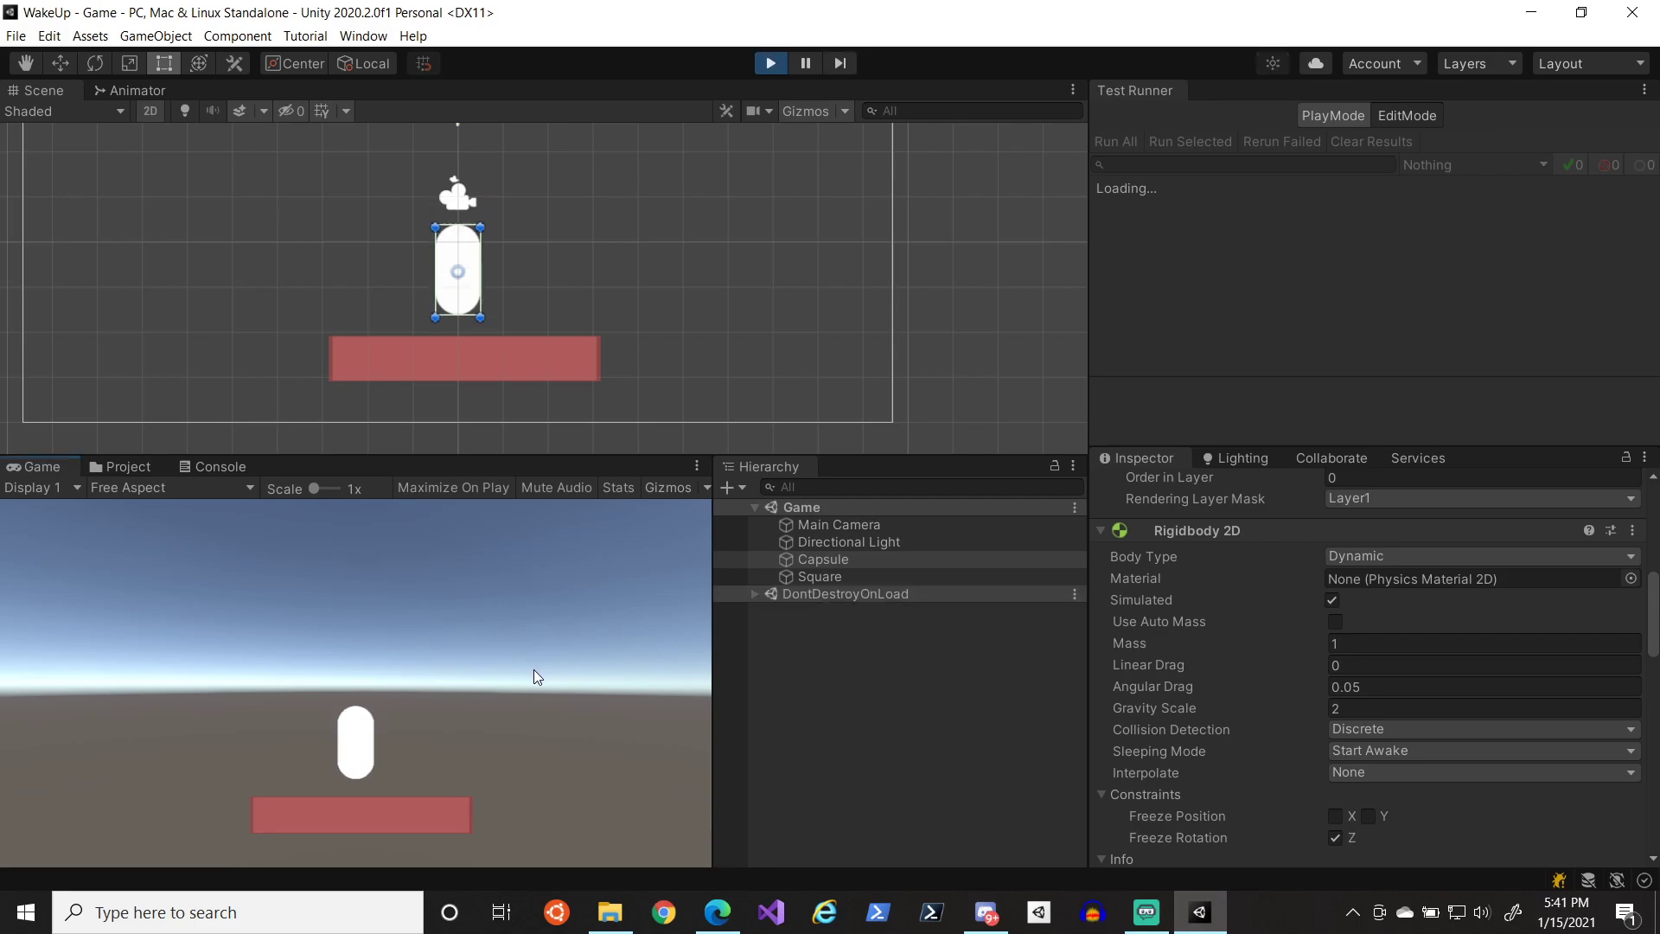
key("space")
key("a")
key("space")
key("d")
key("d")
key("space")
key("a")
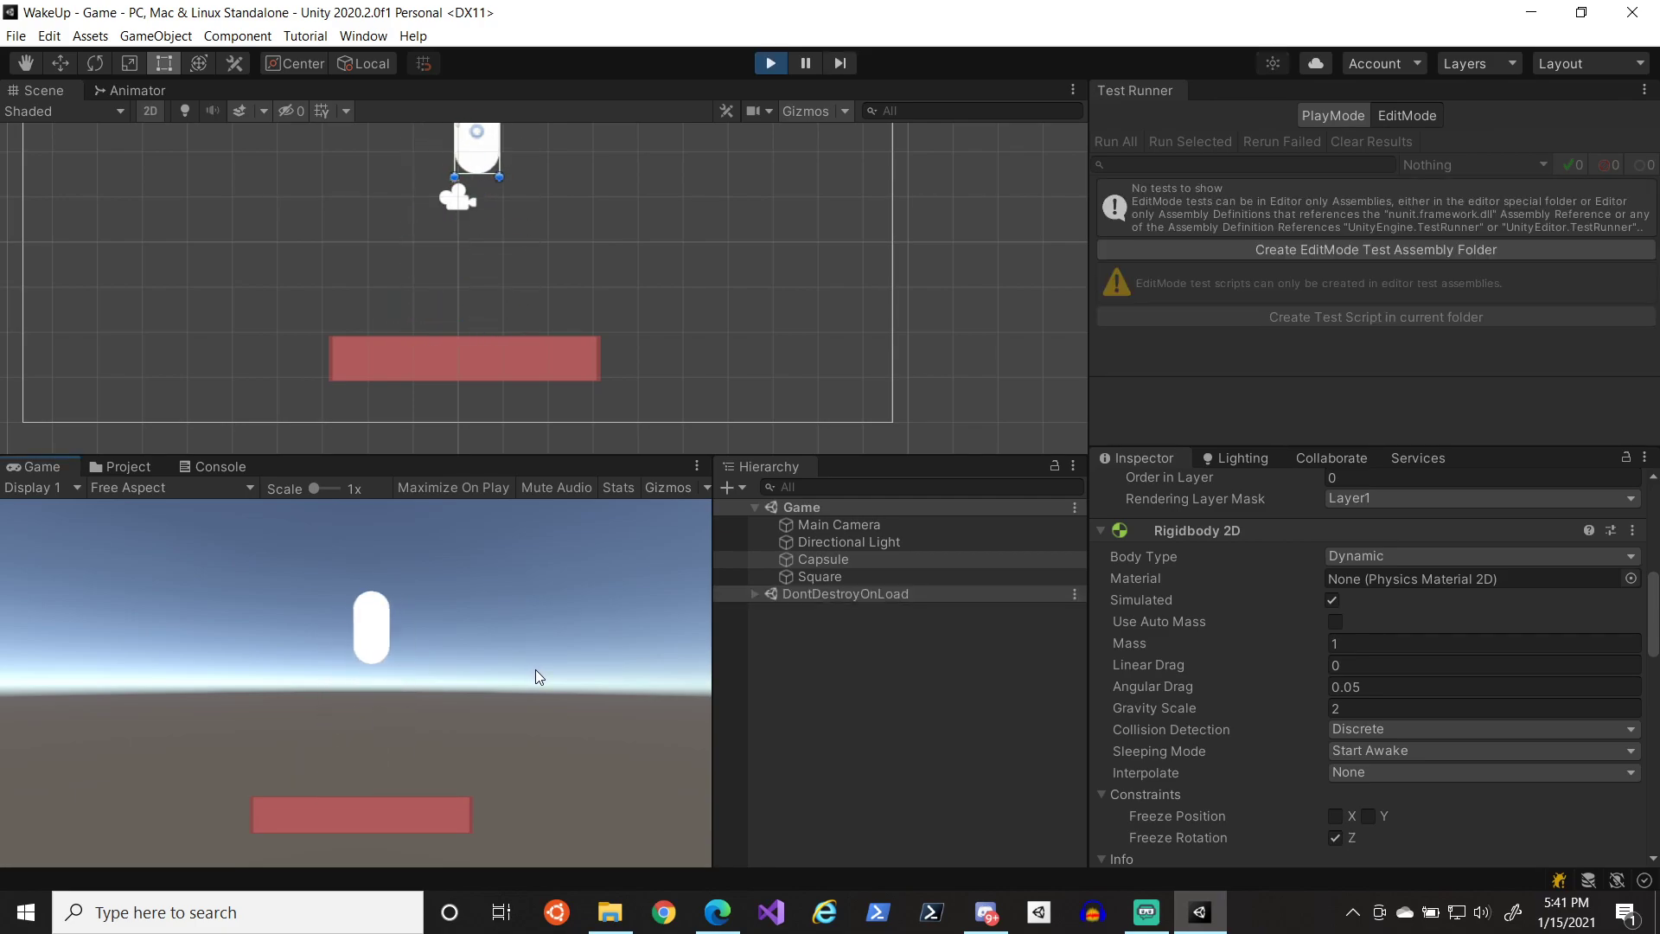
key("d")
key("space")
key("a")
key("space")
key("space")
key("d")
key("a")
key("space")
key("a")
key("d")
key("space")
key("d")
key("a")
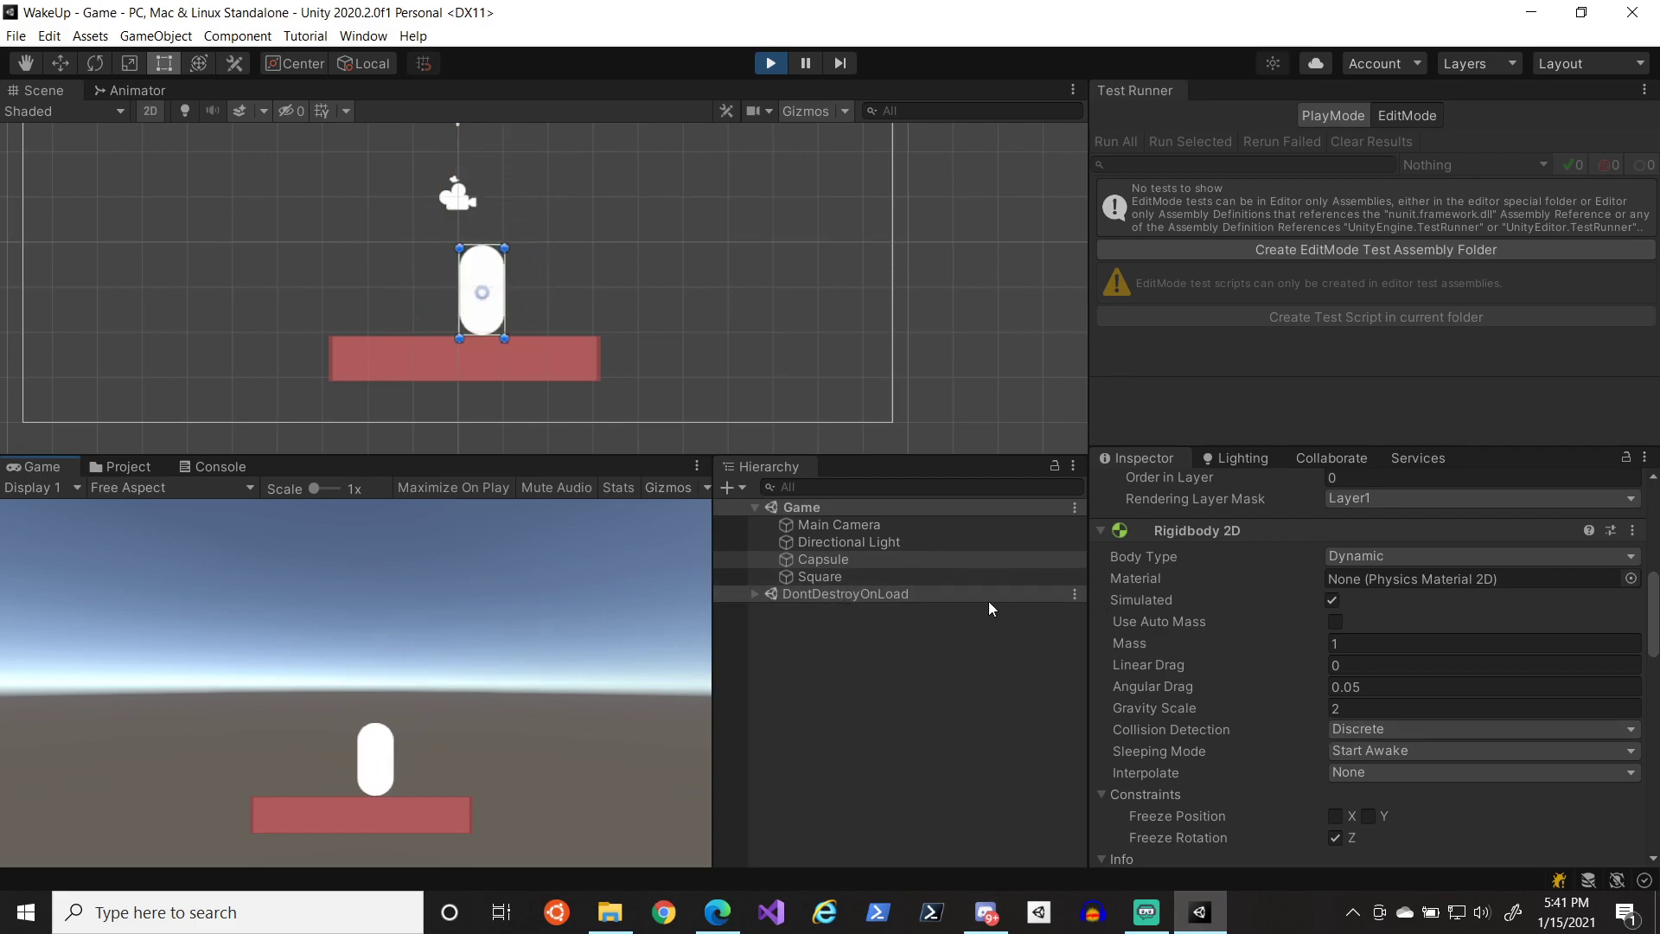
- Inspect the Capsule's component settings while the game is running, and stop play mode
left_click(857, 546)
left_click(862, 558)
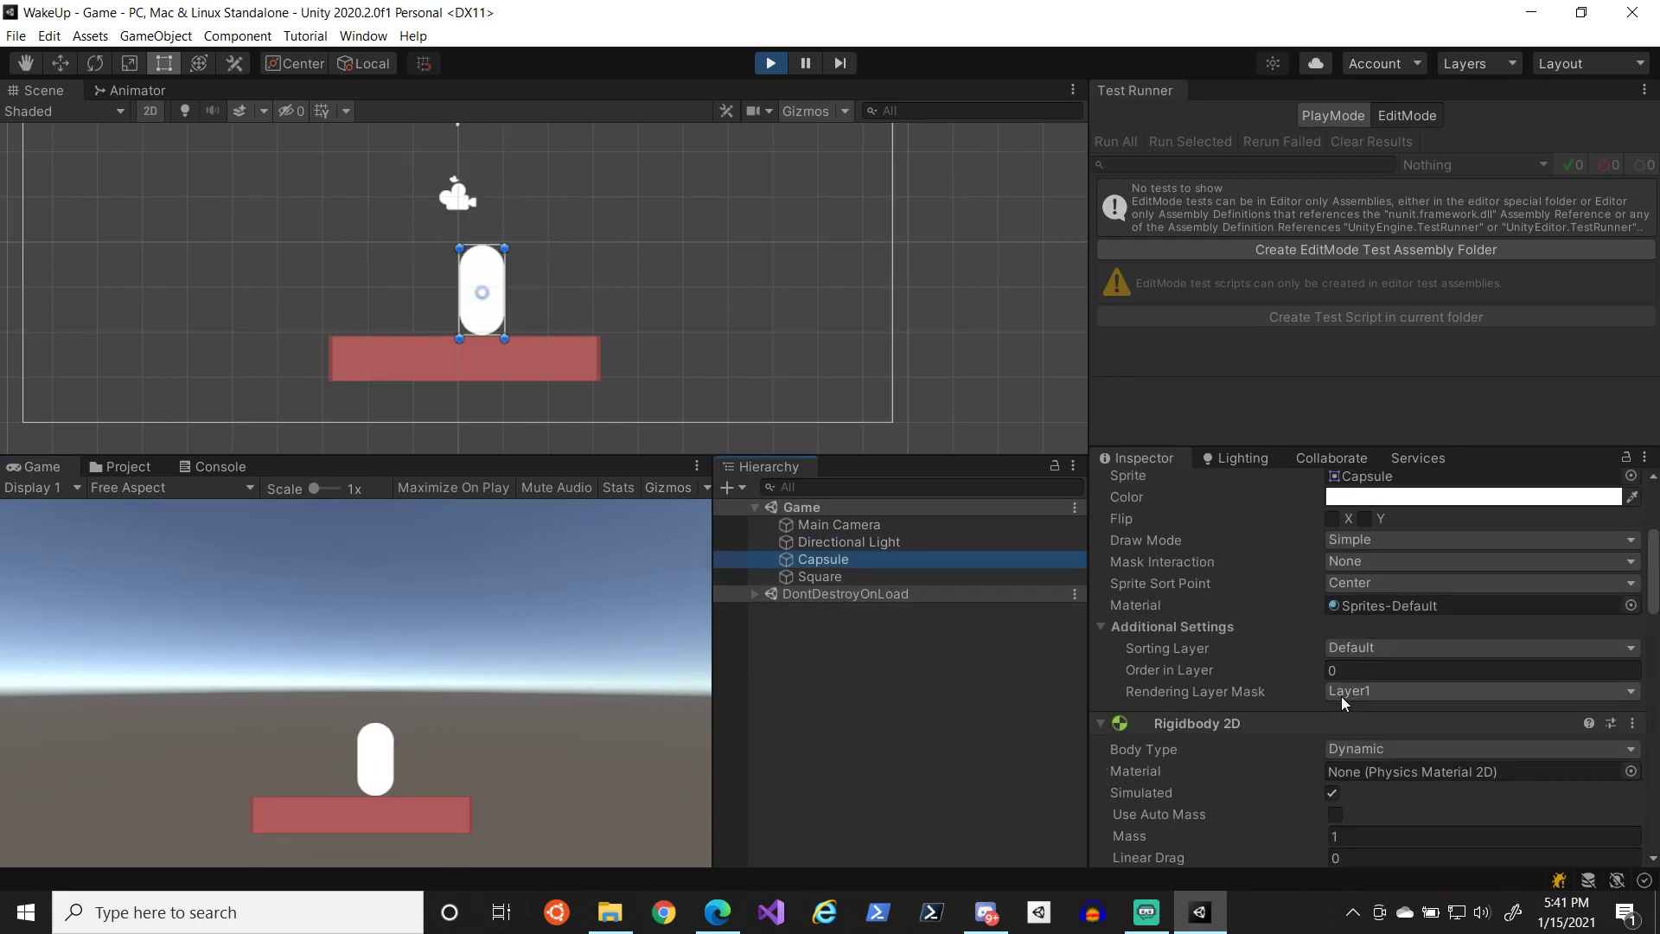
scroll(1344, 707, "down", 8)
scroll(1345, 707, "up", 8)
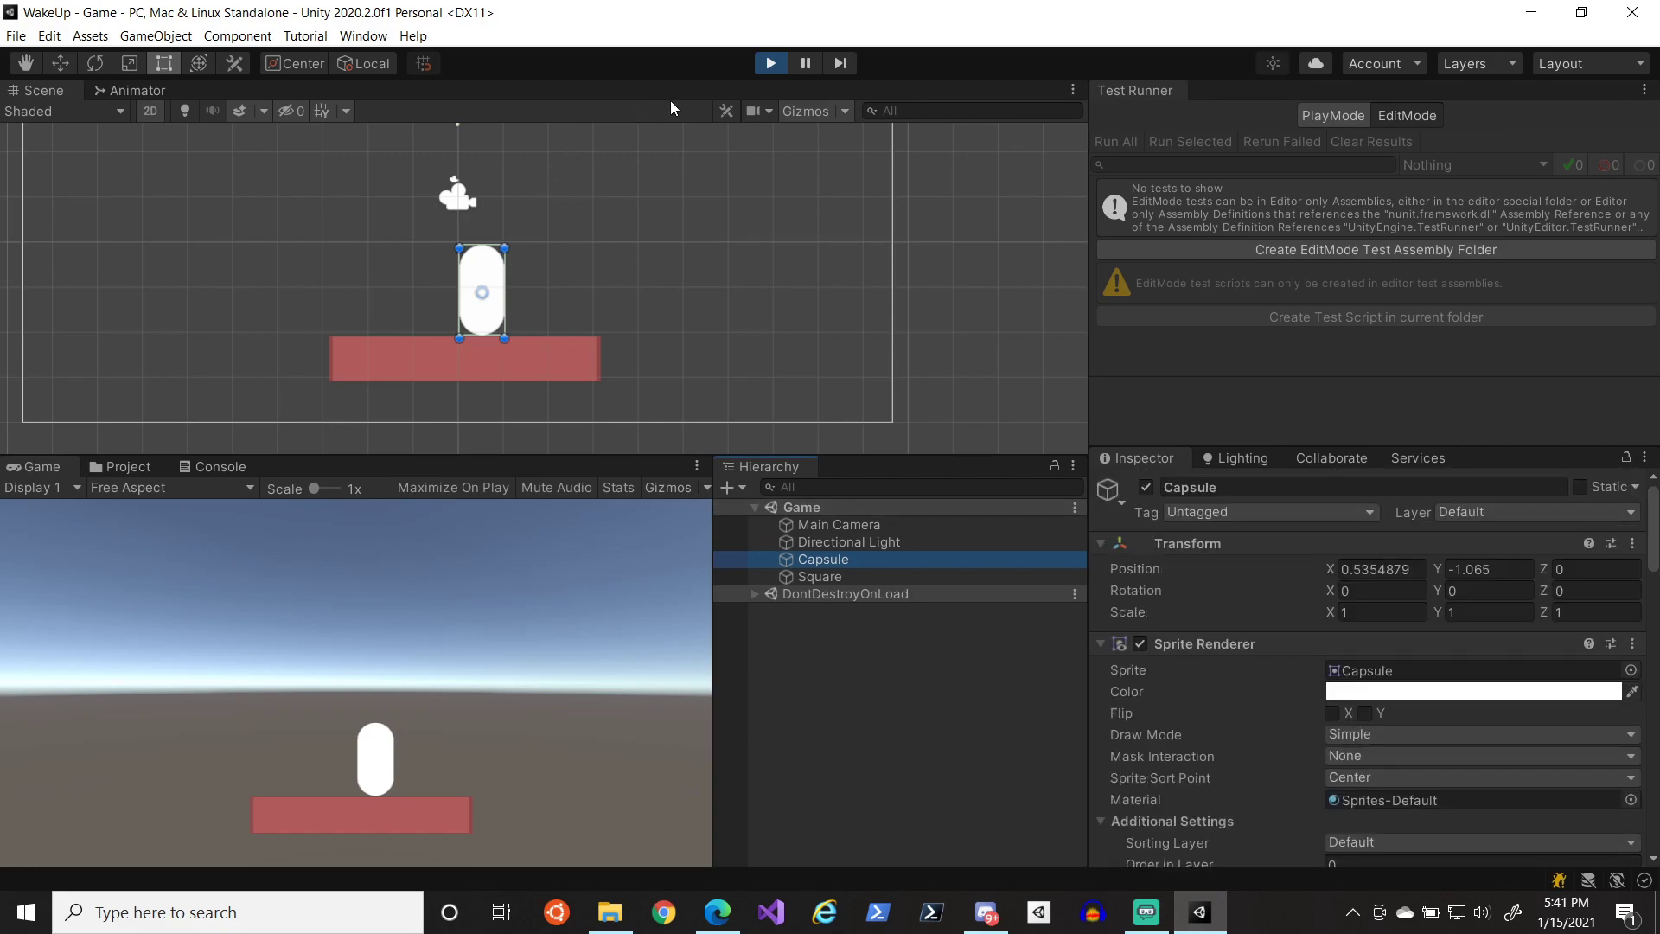
left_click(770, 63)
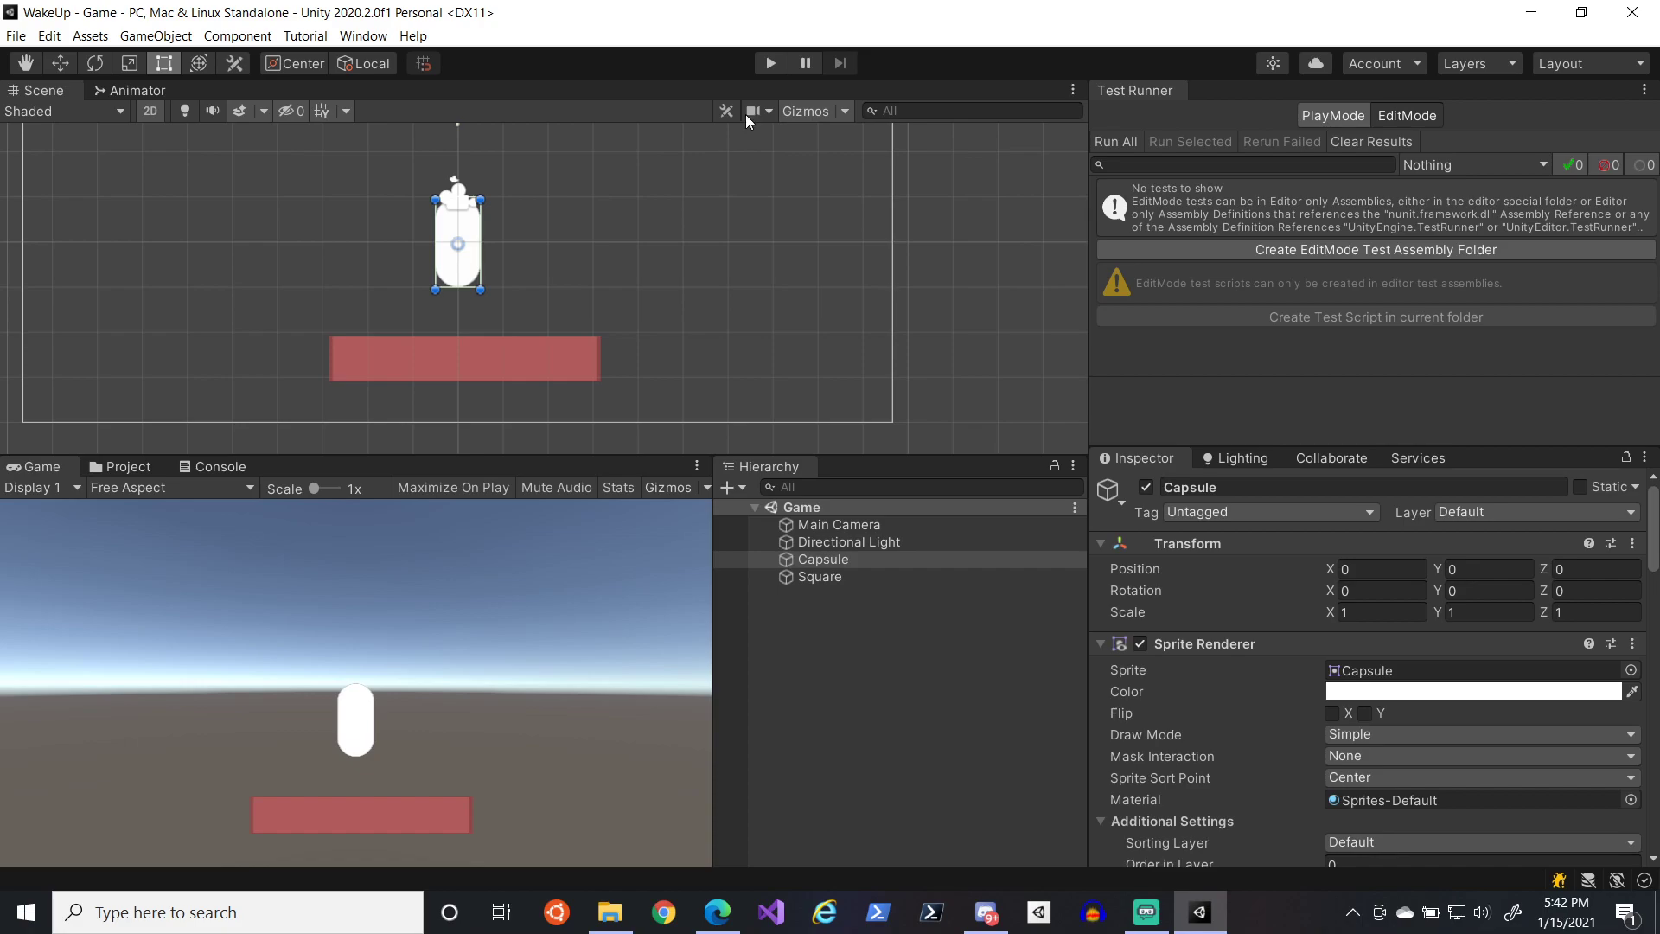
- Open the PlayerController script from the Scripts folder
scroll(1302, 562, "down", 5)
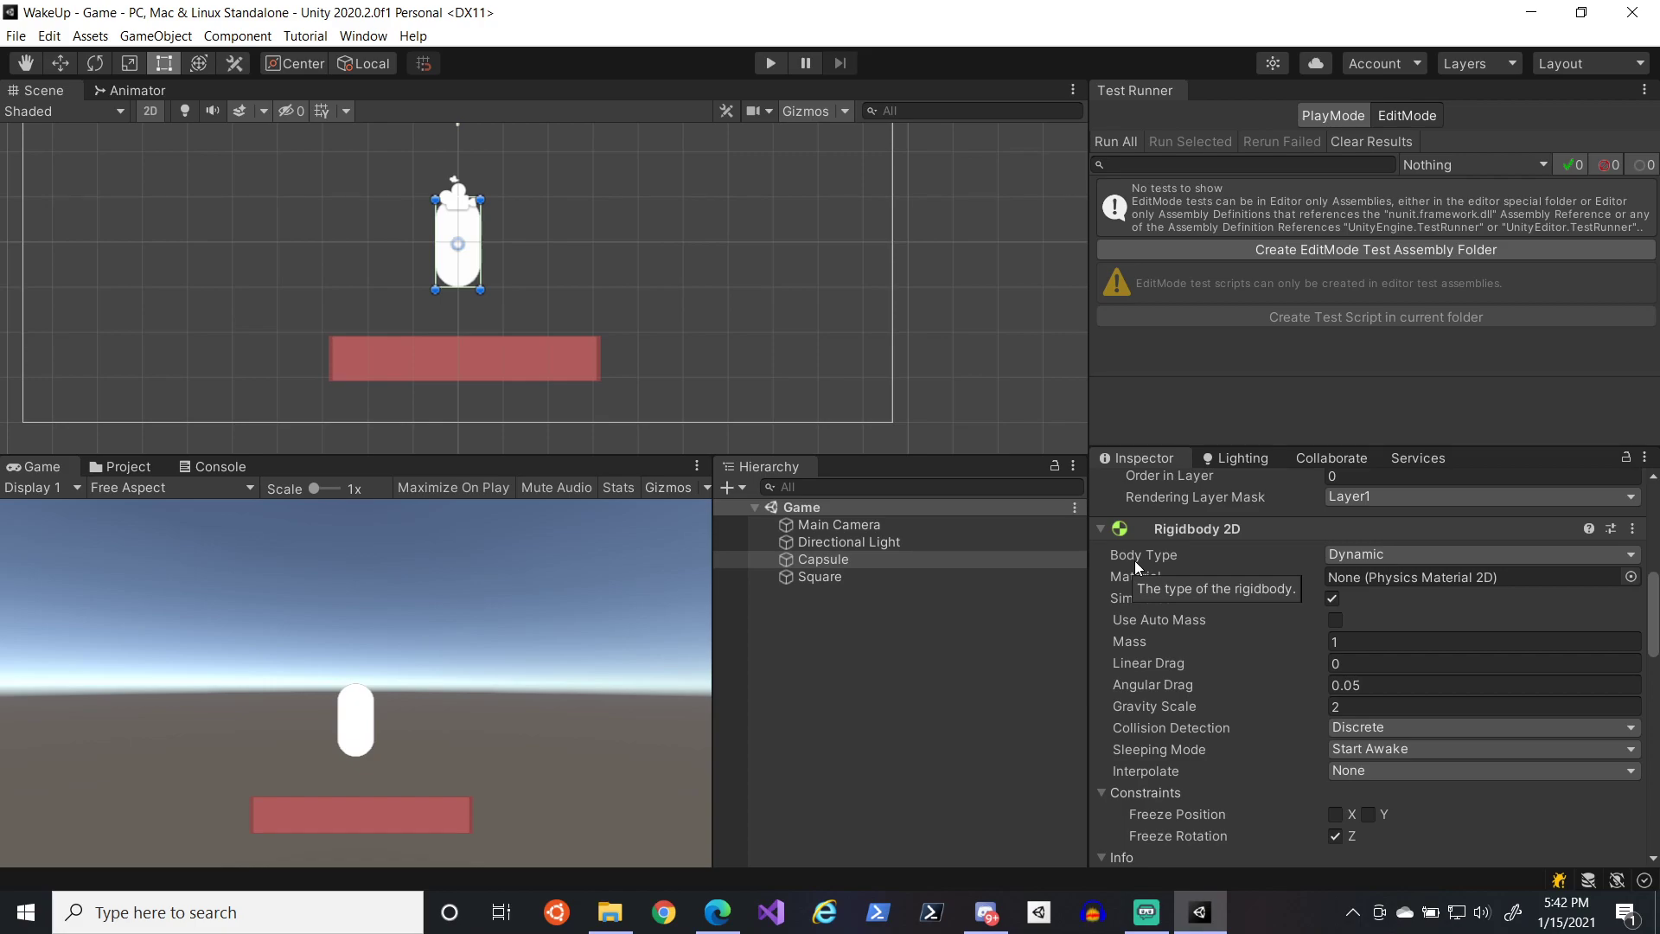
left_click(148, 471)
left_click(339, 547)
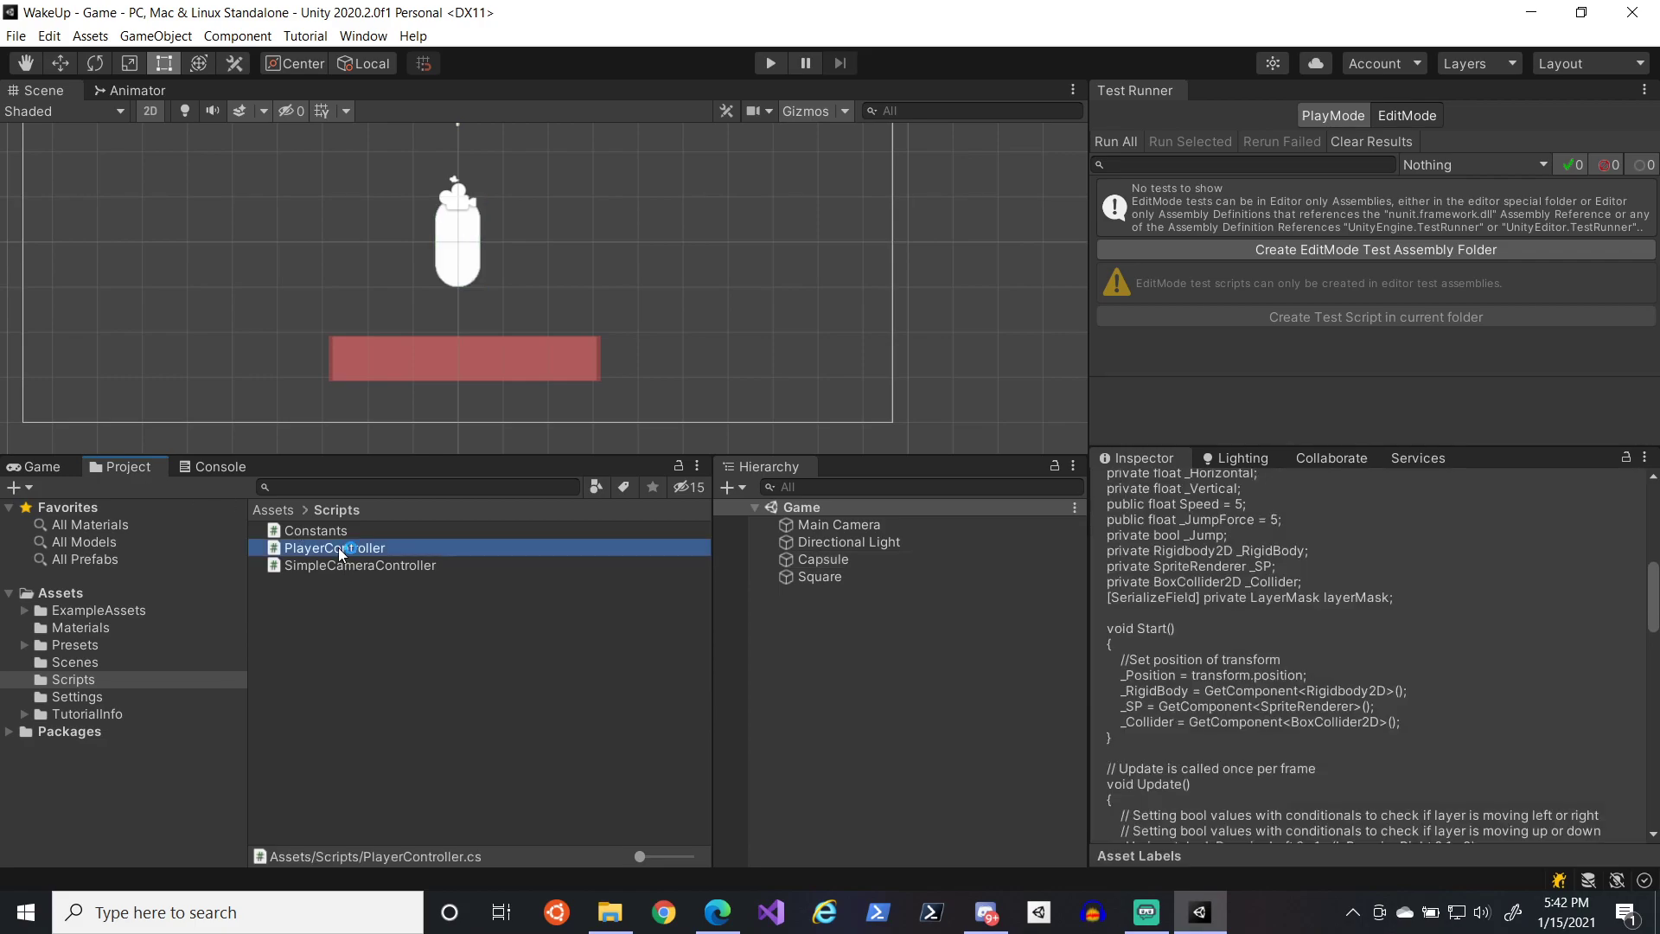
- Open PlayerController.cs in Visual Studio Code and examine the line in FixedUpdate that sets the rigidbody's horizontal velocity
double_click(339, 547)
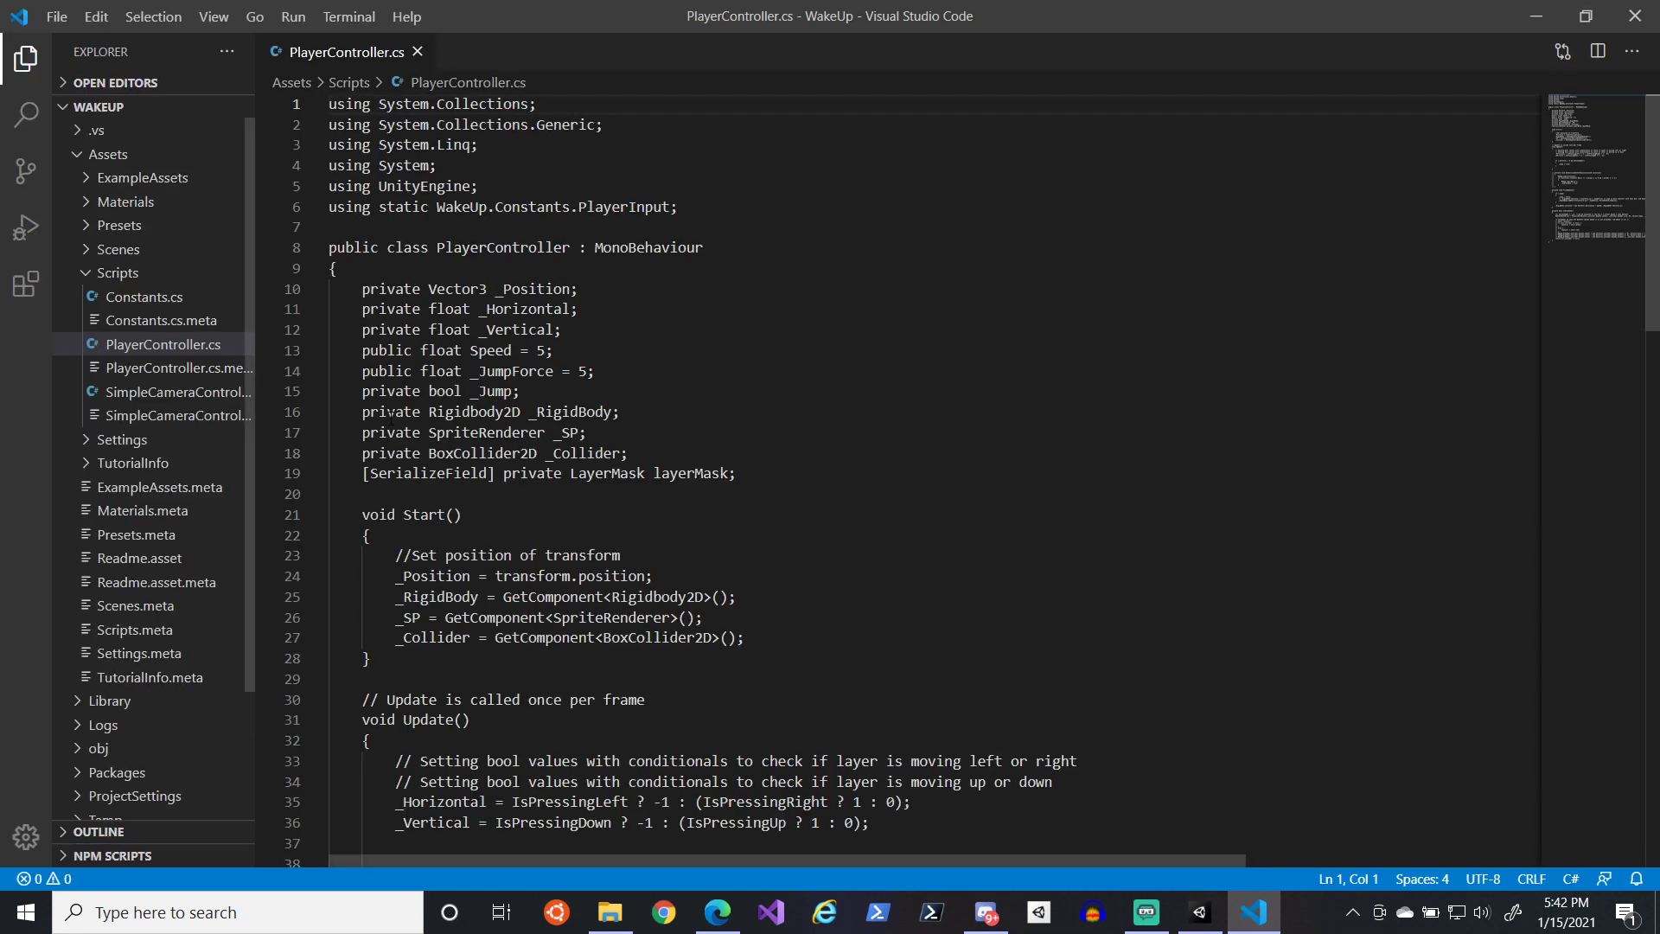
scroll(603, 586, "down", 12)
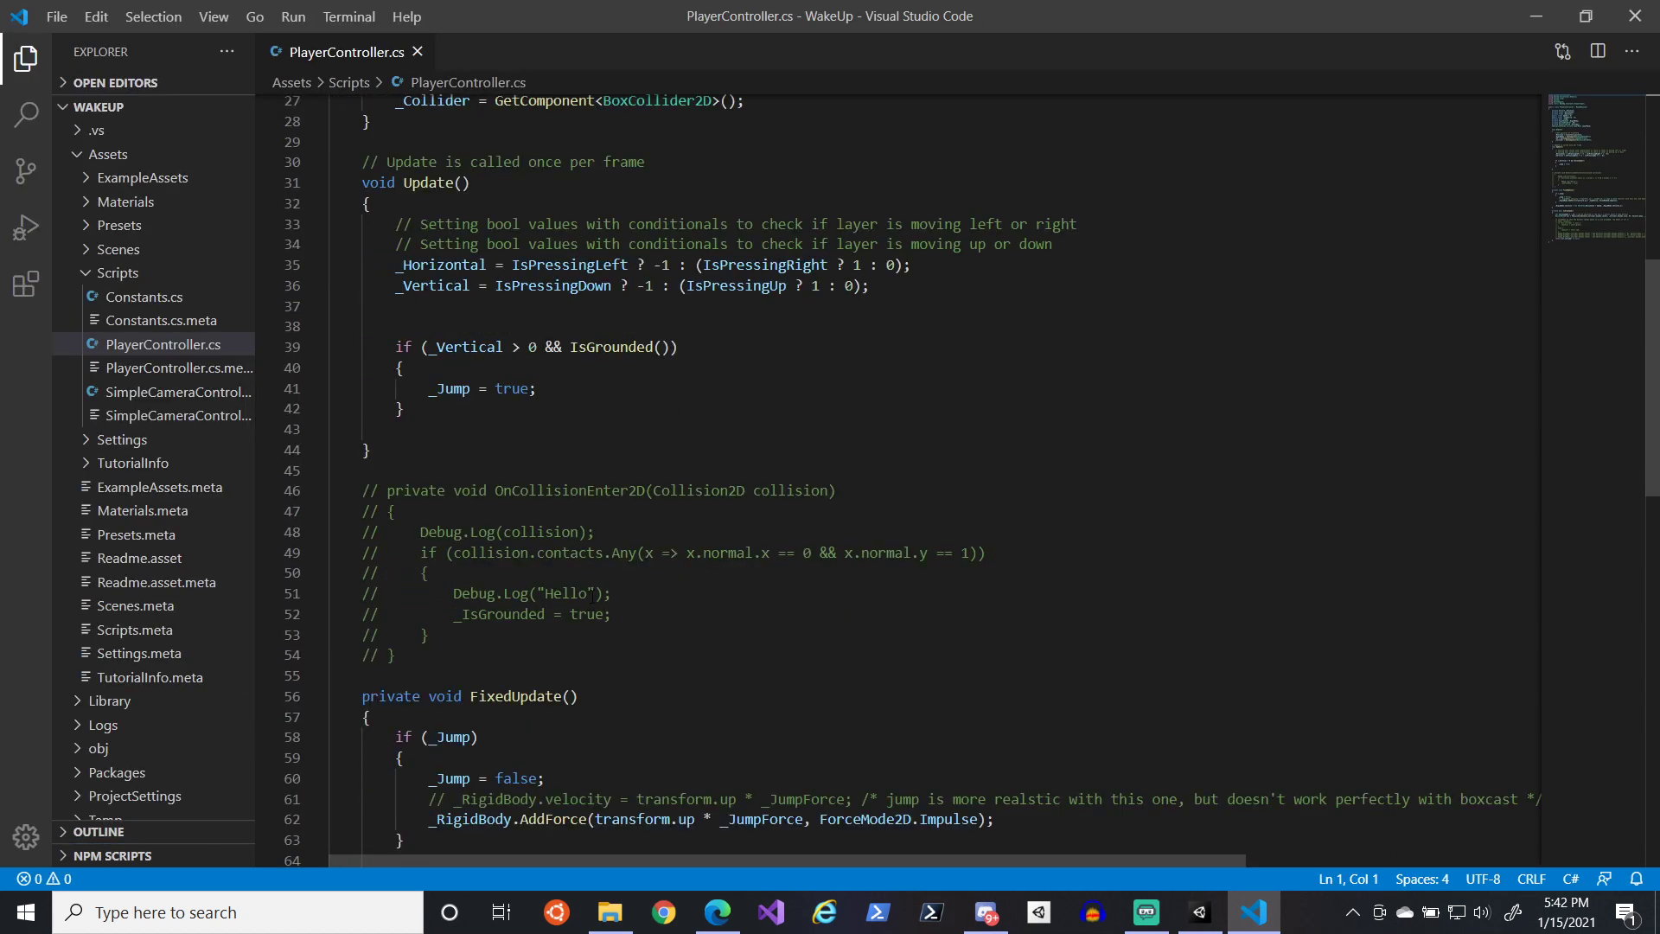
scroll(602, 586, "down", 5)
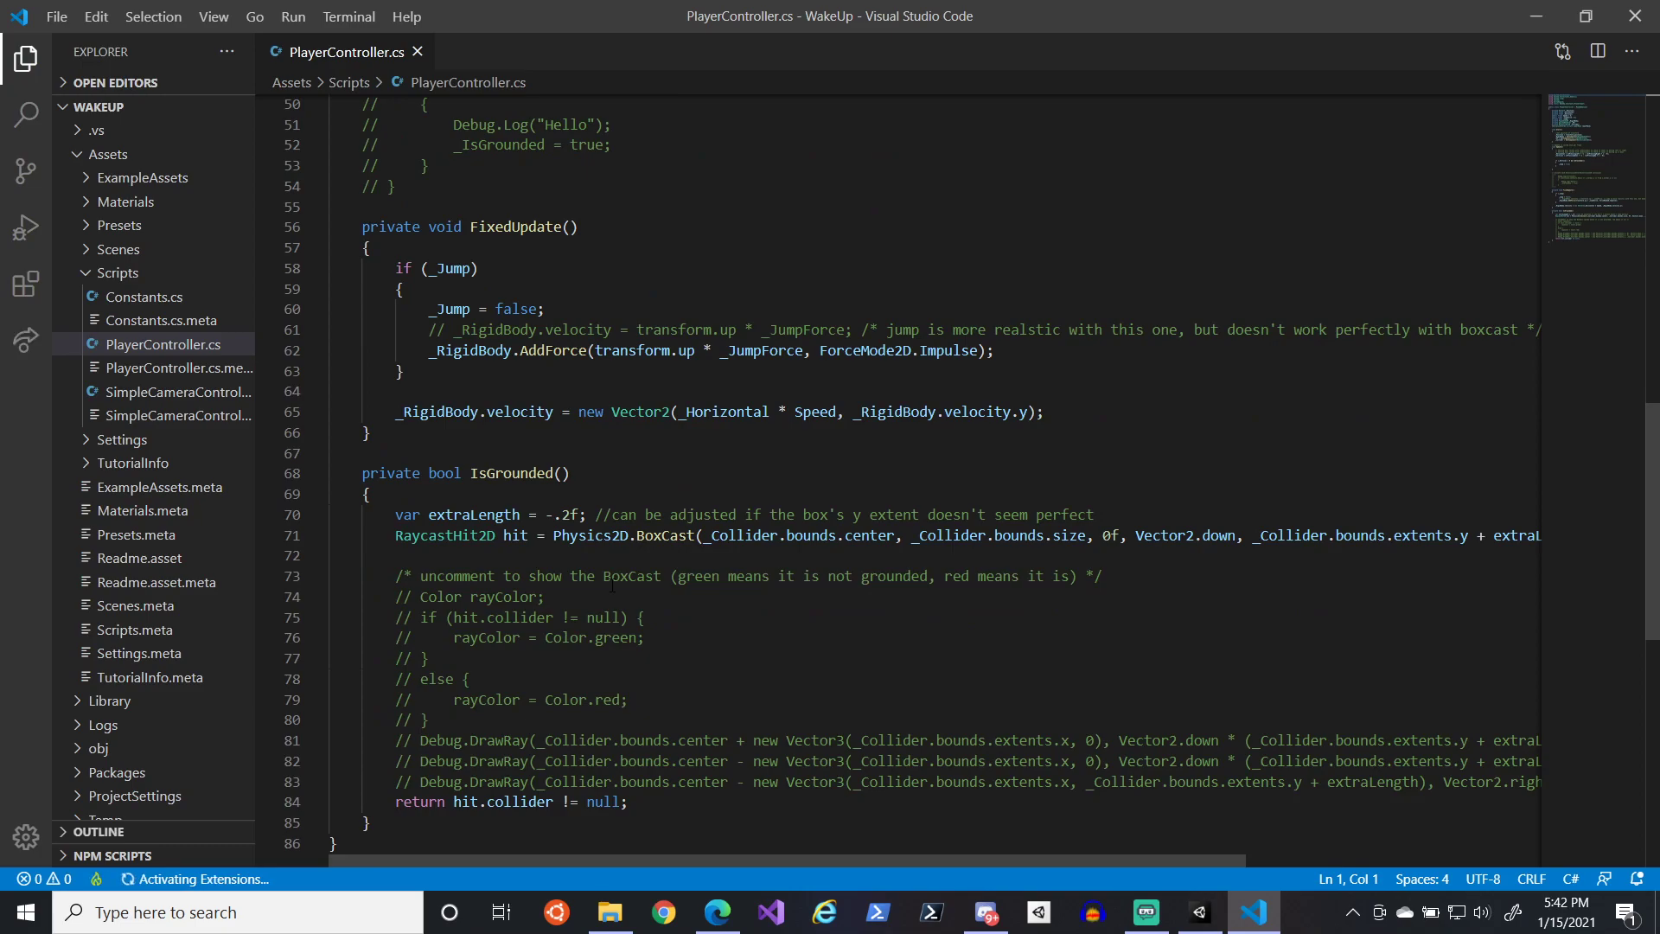
scroll(612, 586, "up", 2)
left_click_drag(396, 480, 651, 480)
left_click(648, 481)
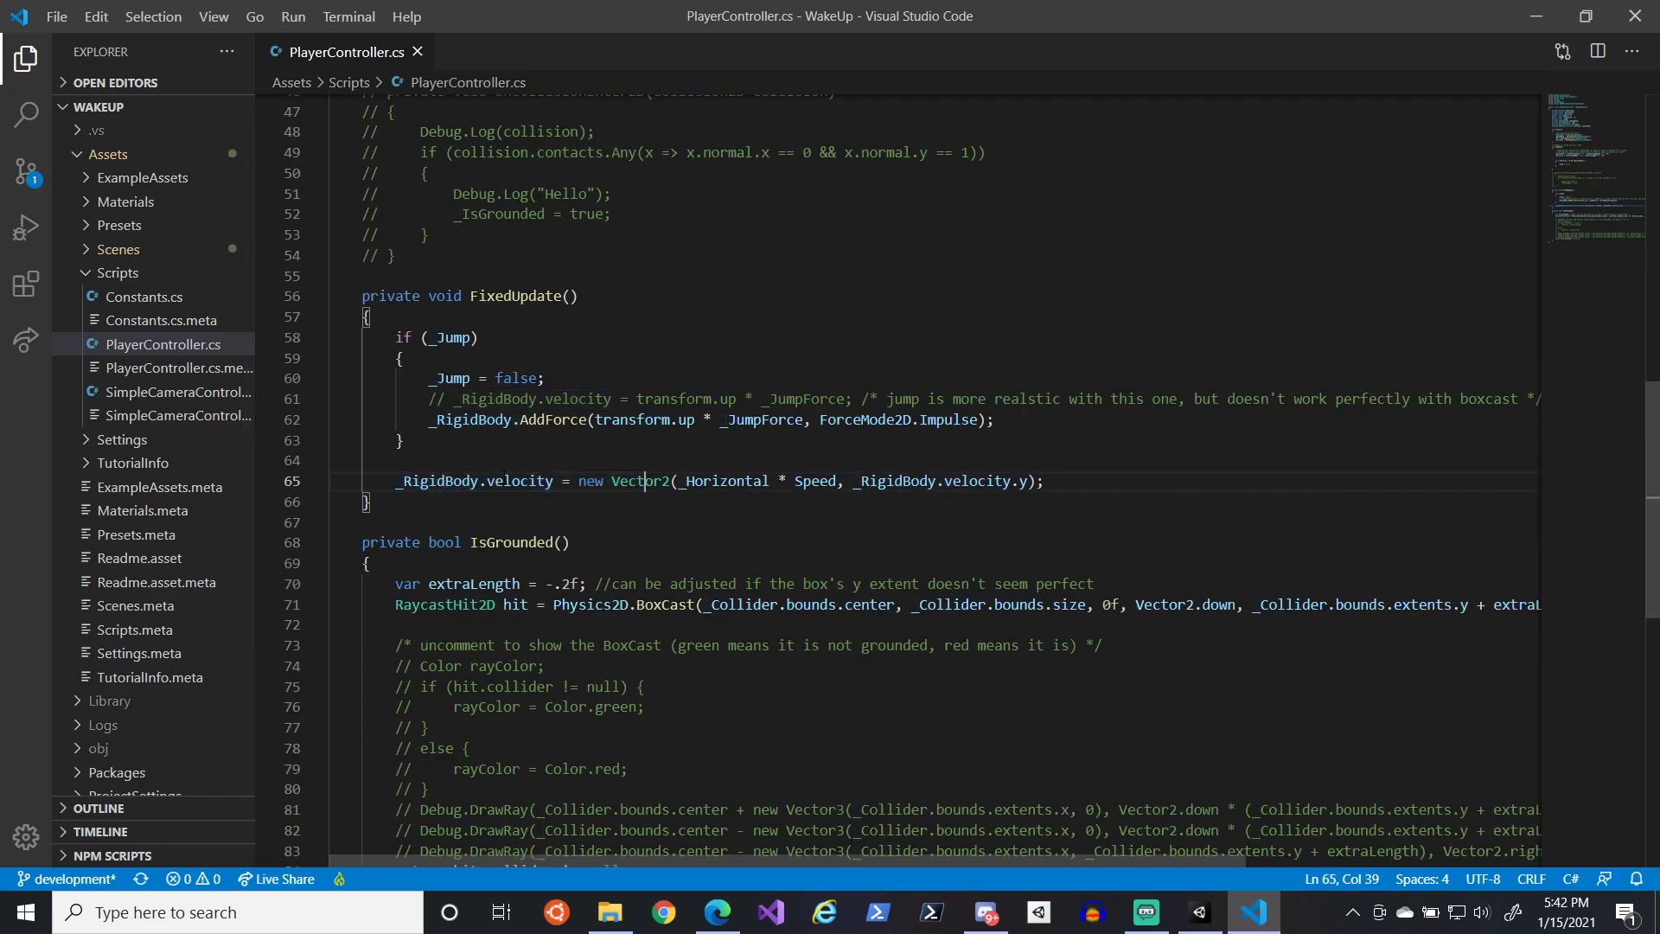
left_click_drag(396, 481, 479, 481)
left_click(480, 481)
left_click(529, 481)
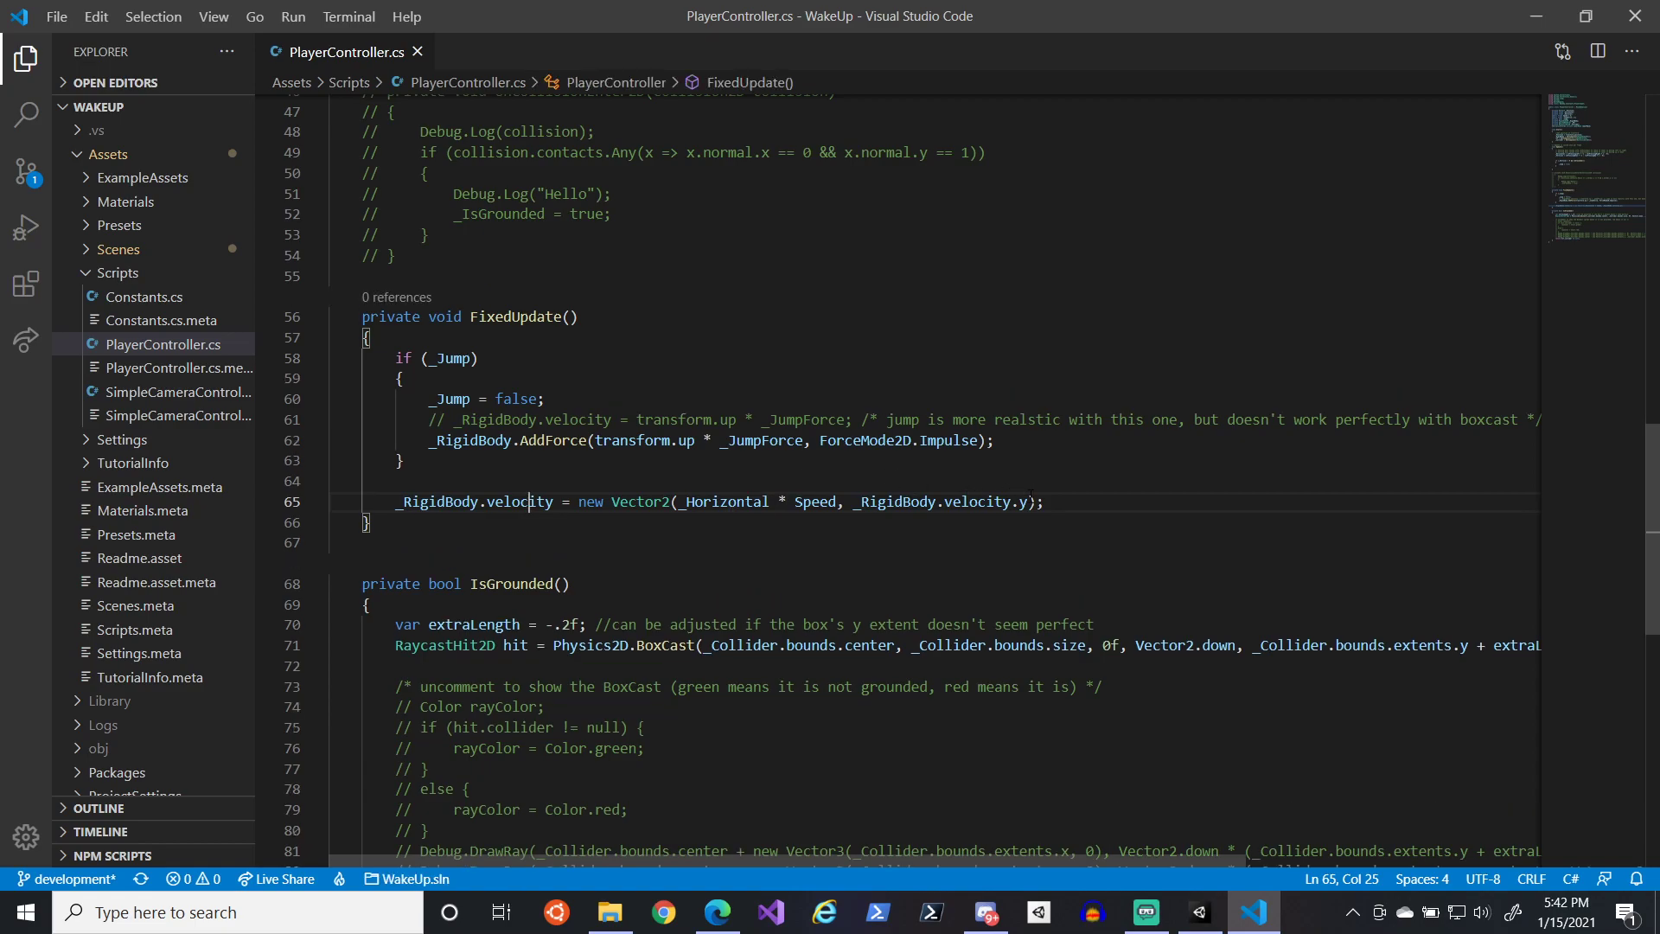
left_click(1027, 501)
key("Left")
- Examine the _Jump block in FixedUpdate, including the flag reset and the AddForce call with _JumpForce and ForceMode2D.Impulse
left_click(459, 358)
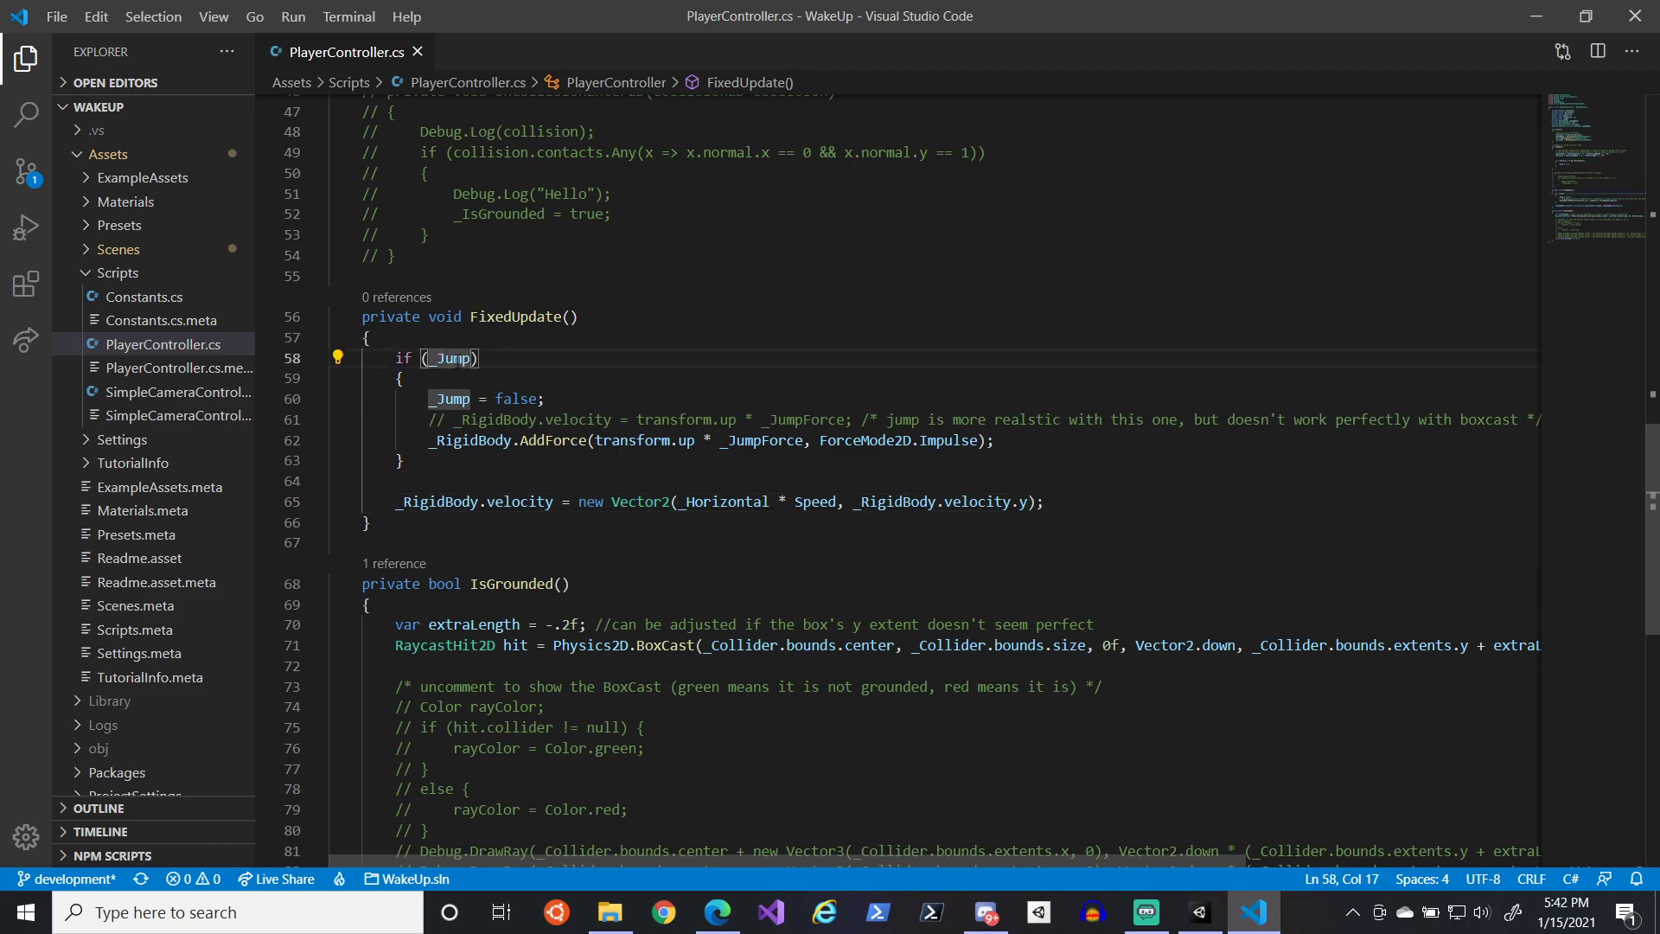
left_click_drag(429, 398, 520, 400)
left_click(520, 400)
left_click(574, 441)
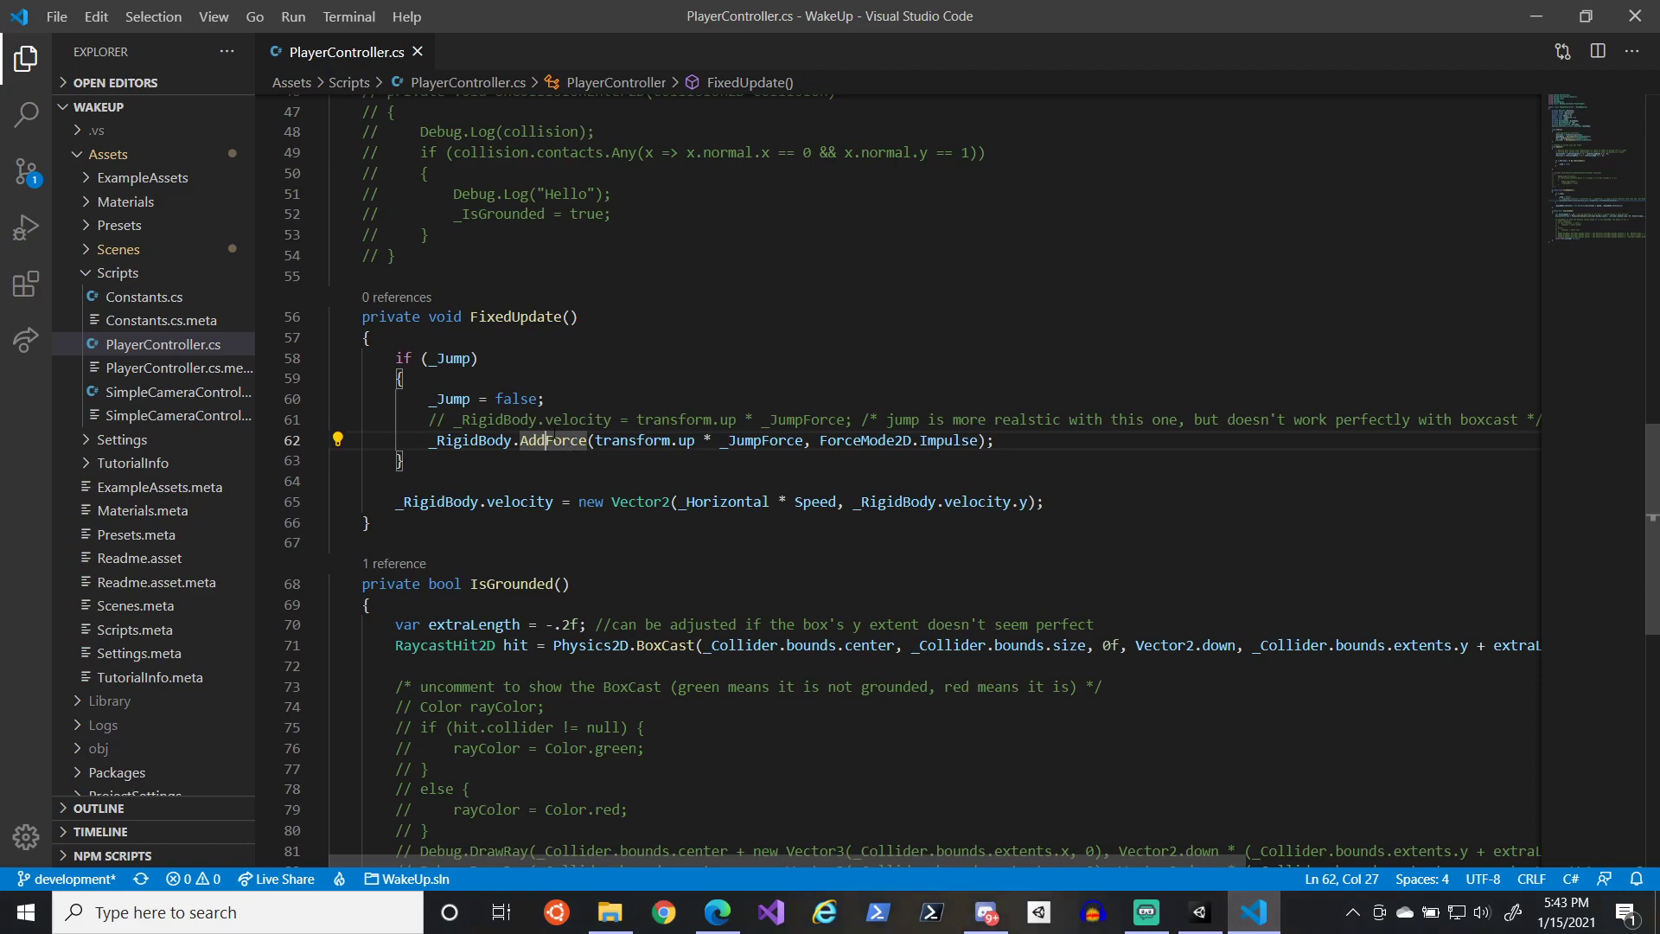
left_click(921, 441)
double_click(765, 441)
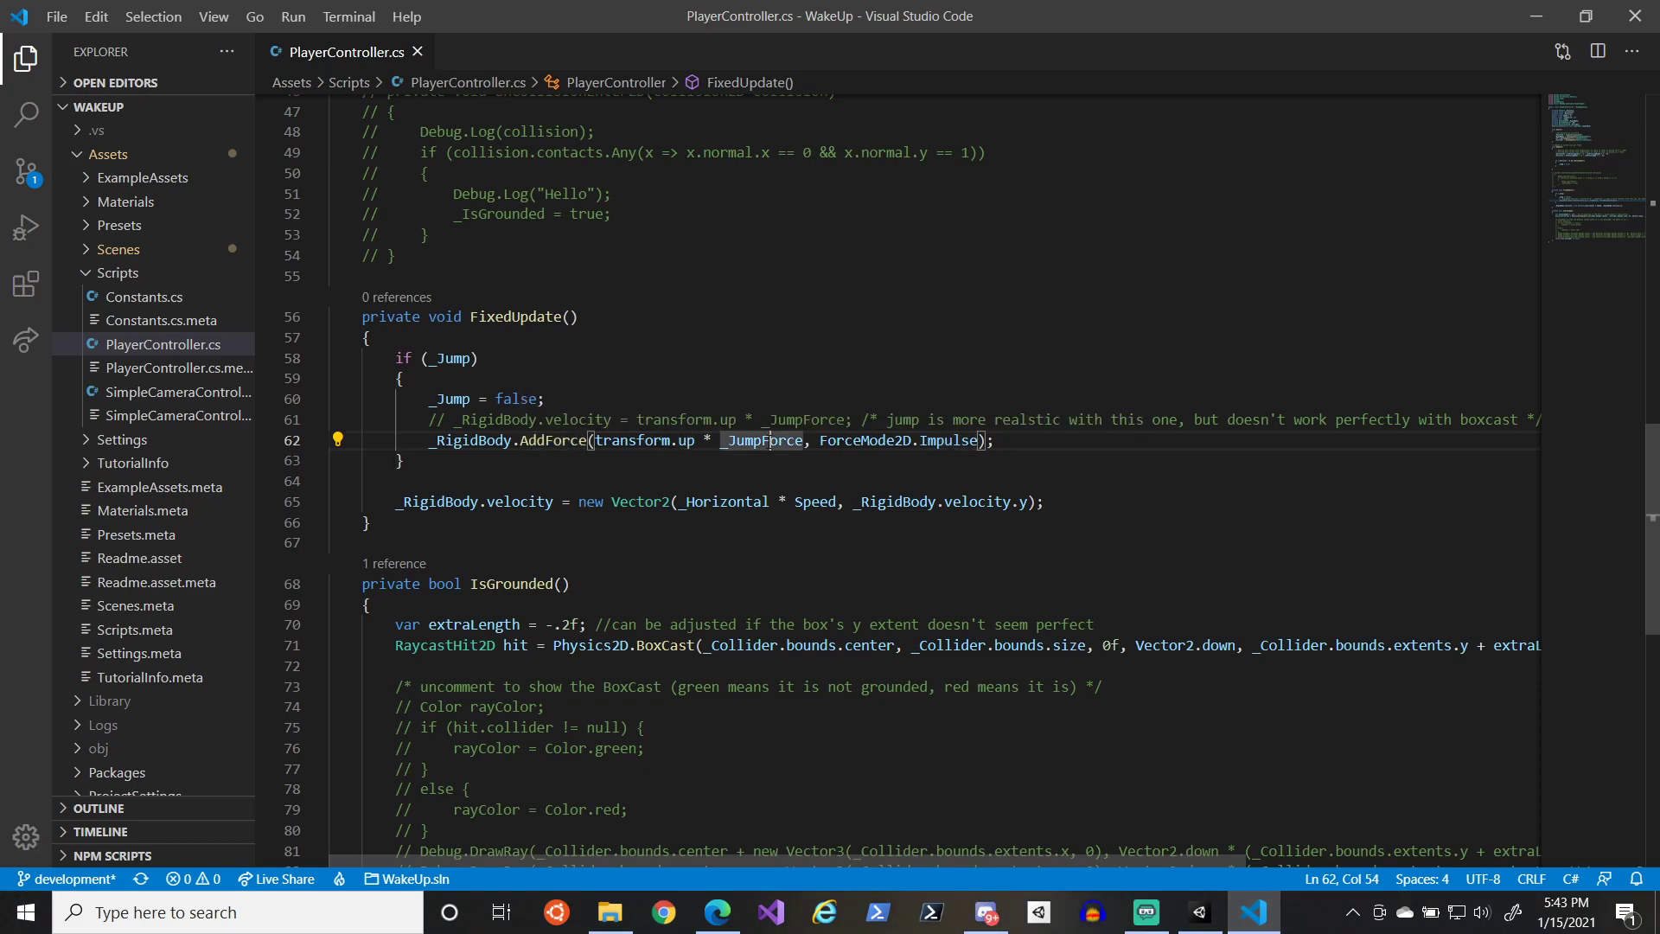
triple_click(768, 441)
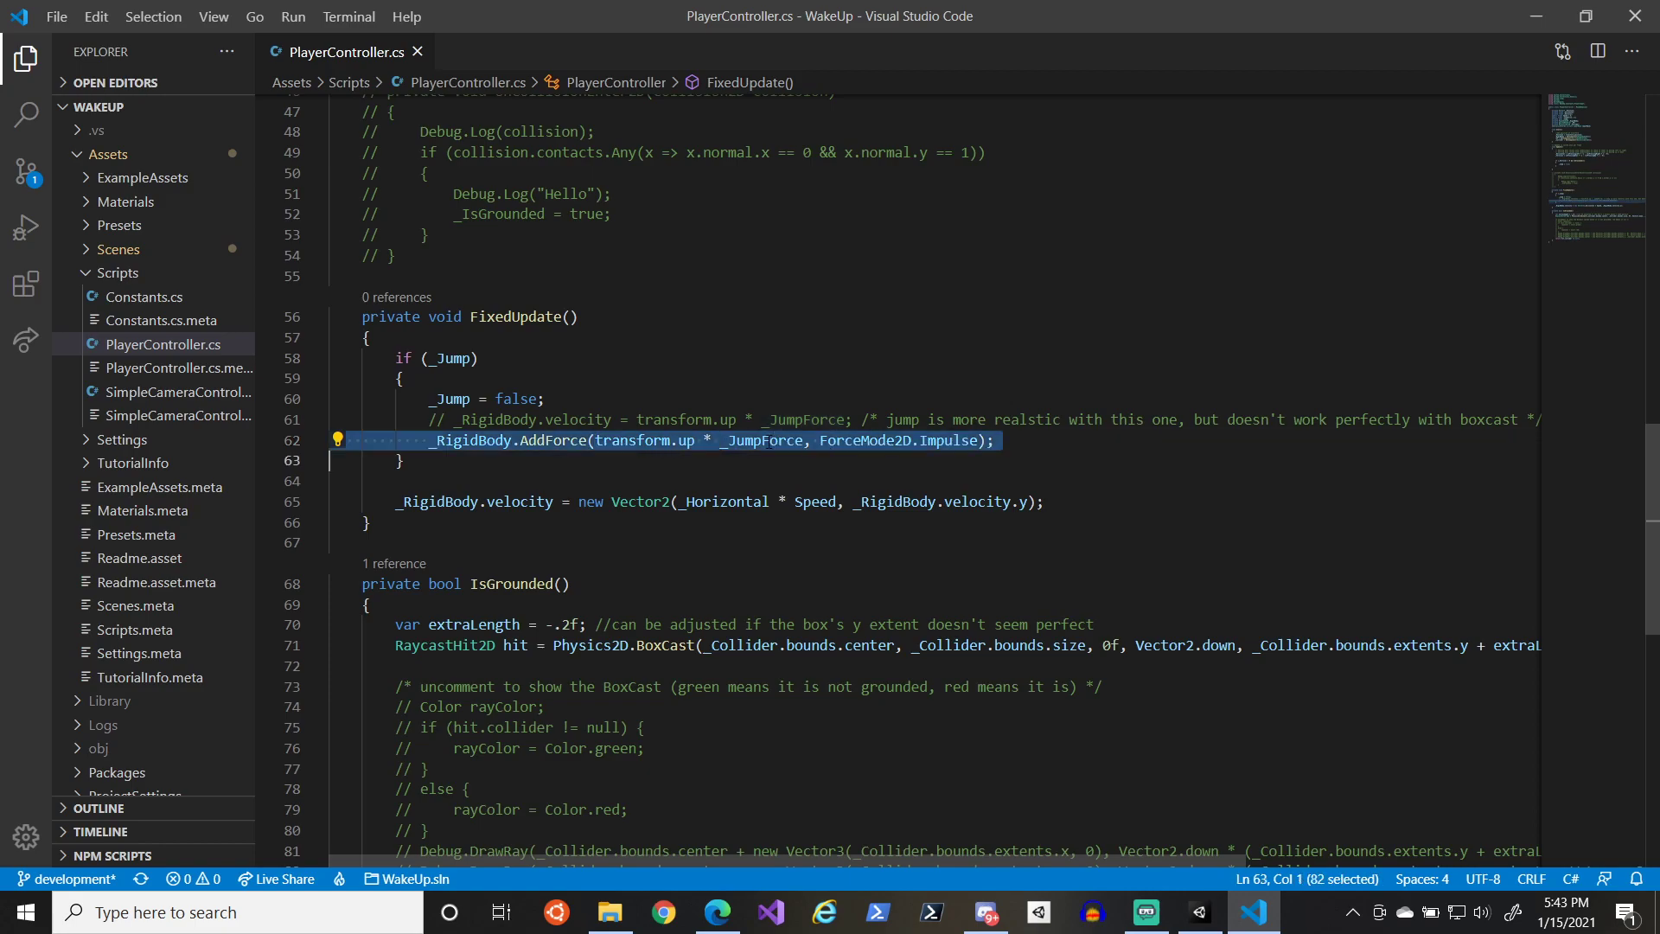
left_click(770, 440)
- Examine the IsGrounded method, from its BoxCast call to the returned collider check
scroll(700, 542, "down", 3)
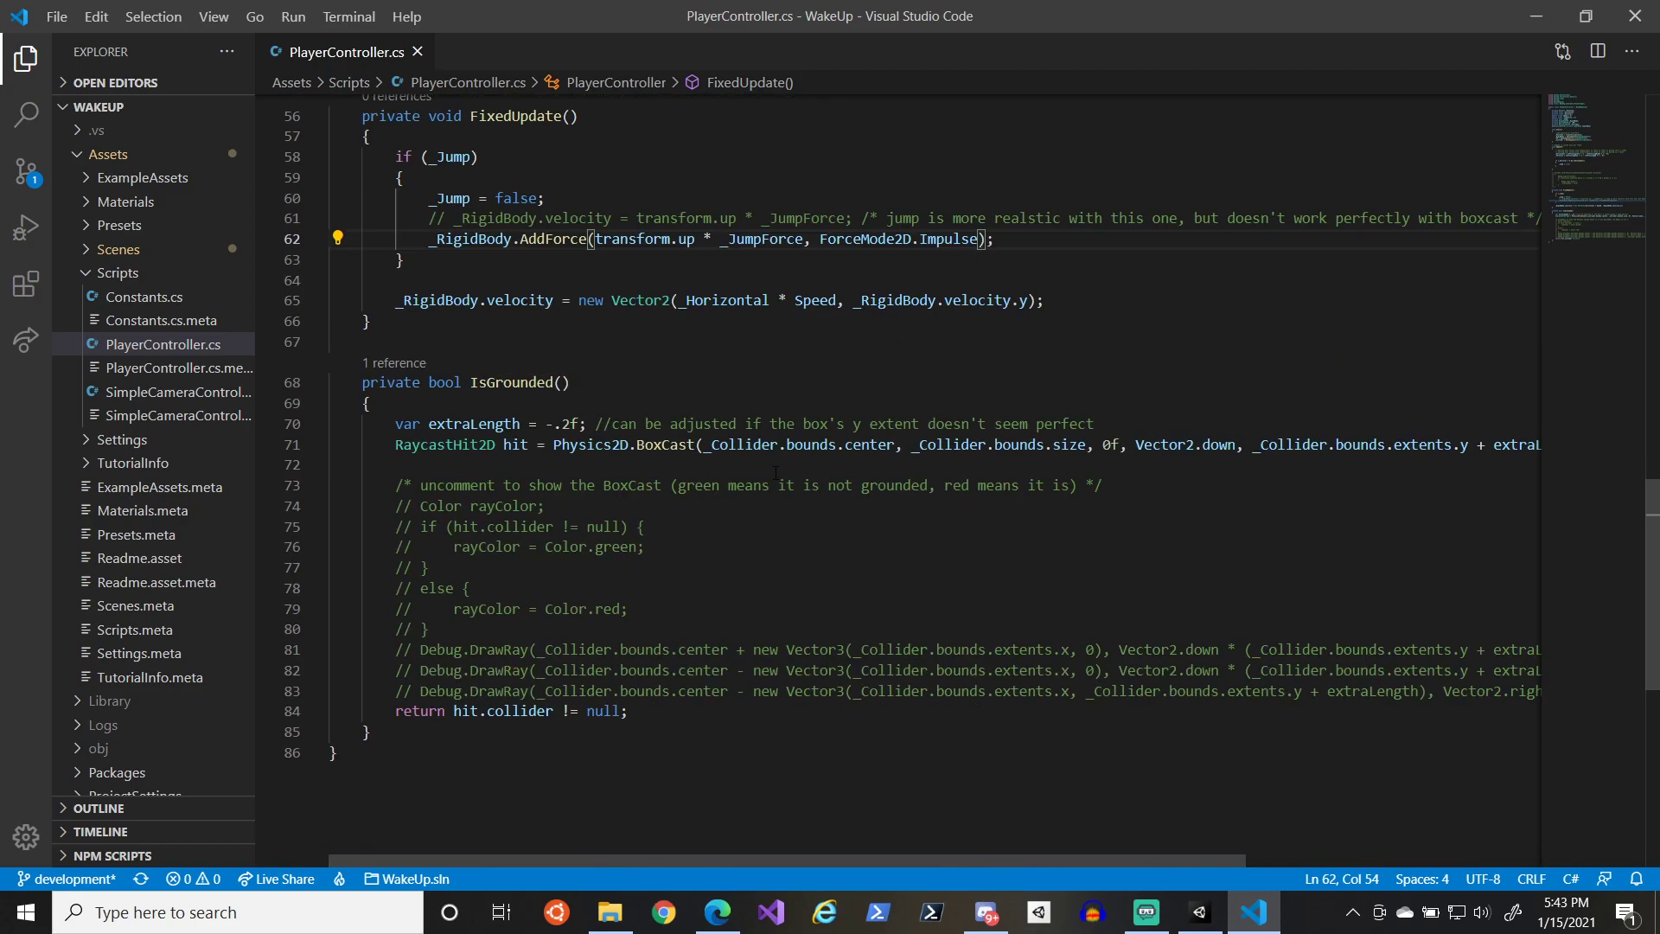
scroll(700, 542, "down", 2)
scroll(700, 542, "up", 2)
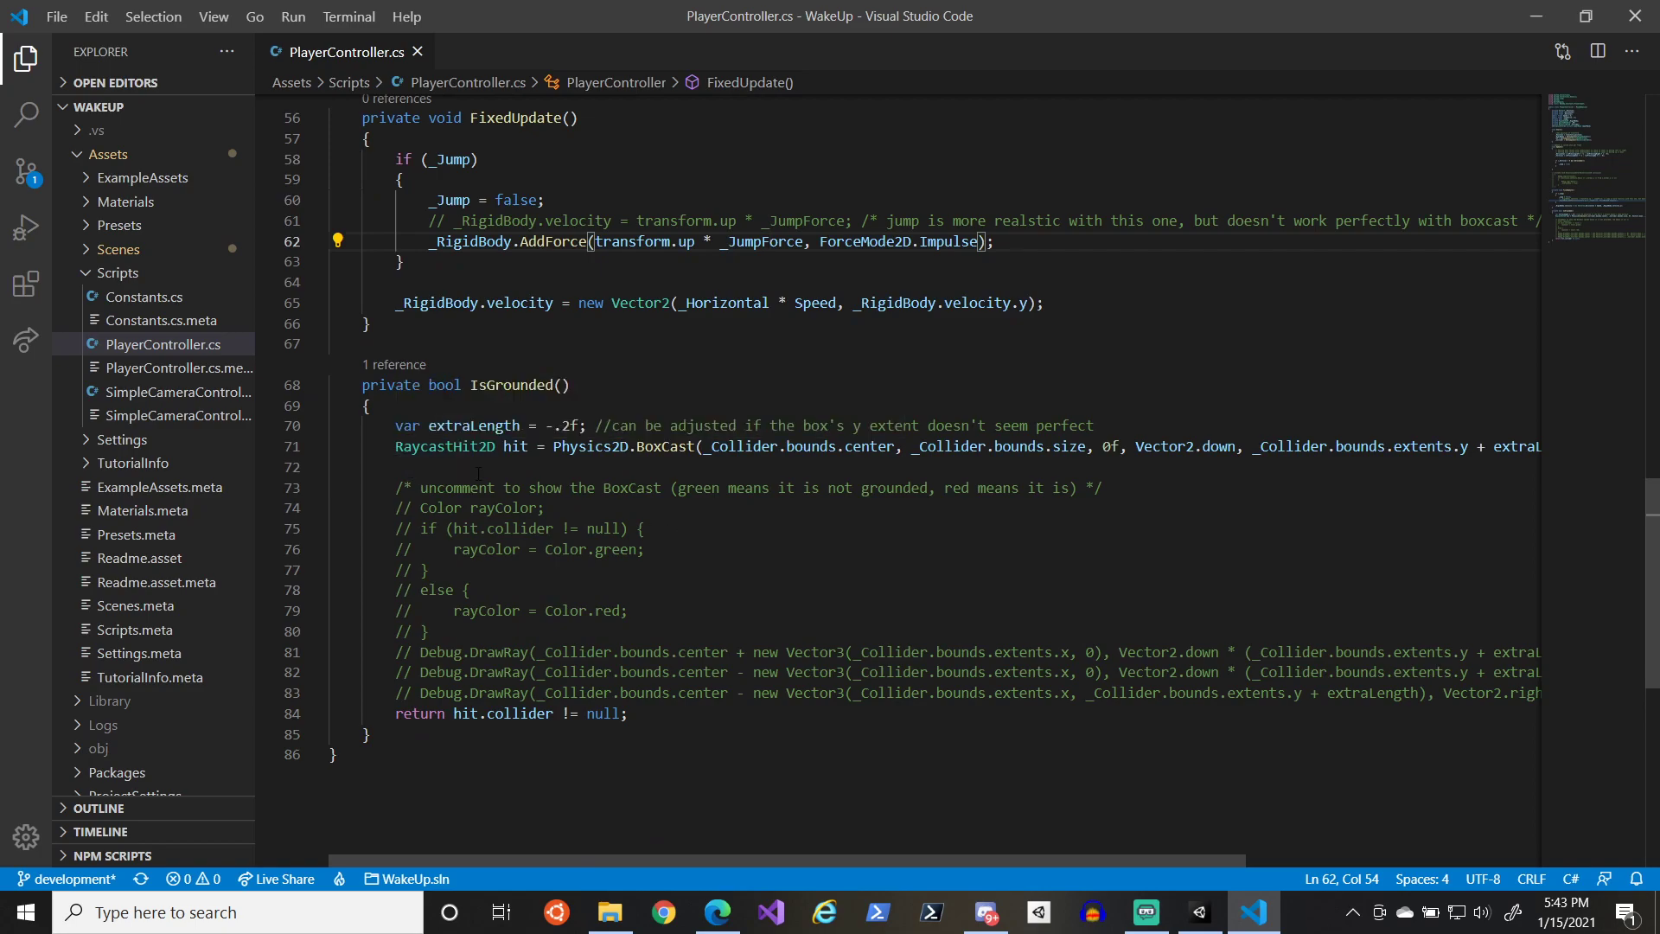
left_click(505, 468)
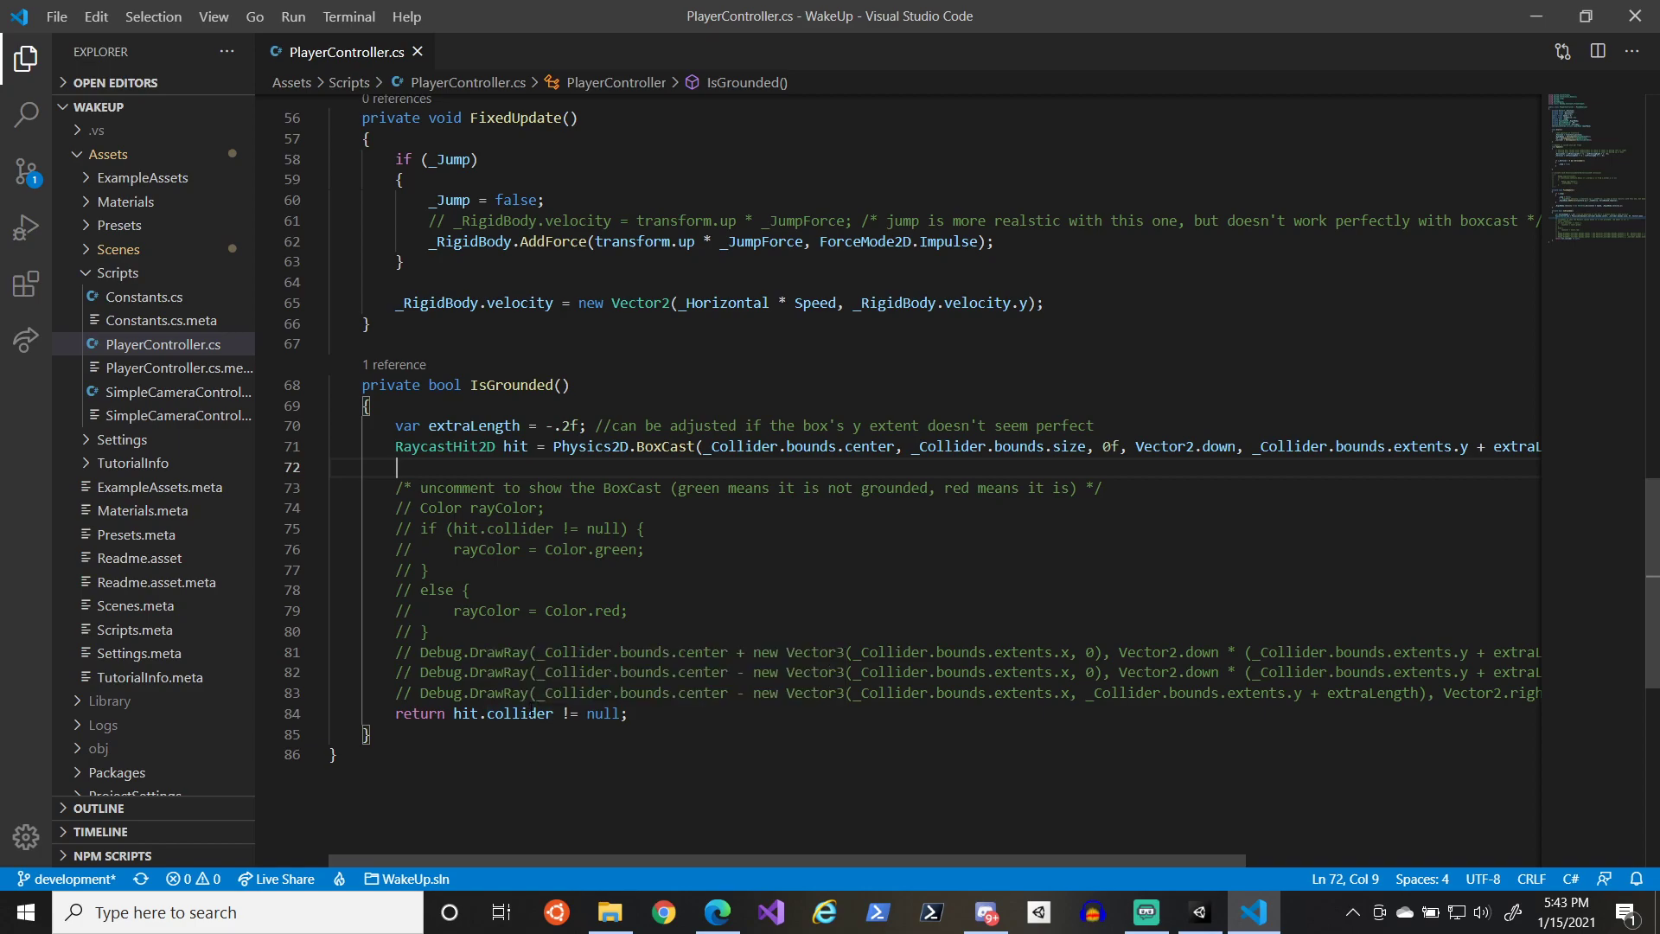
left_click(530, 713)
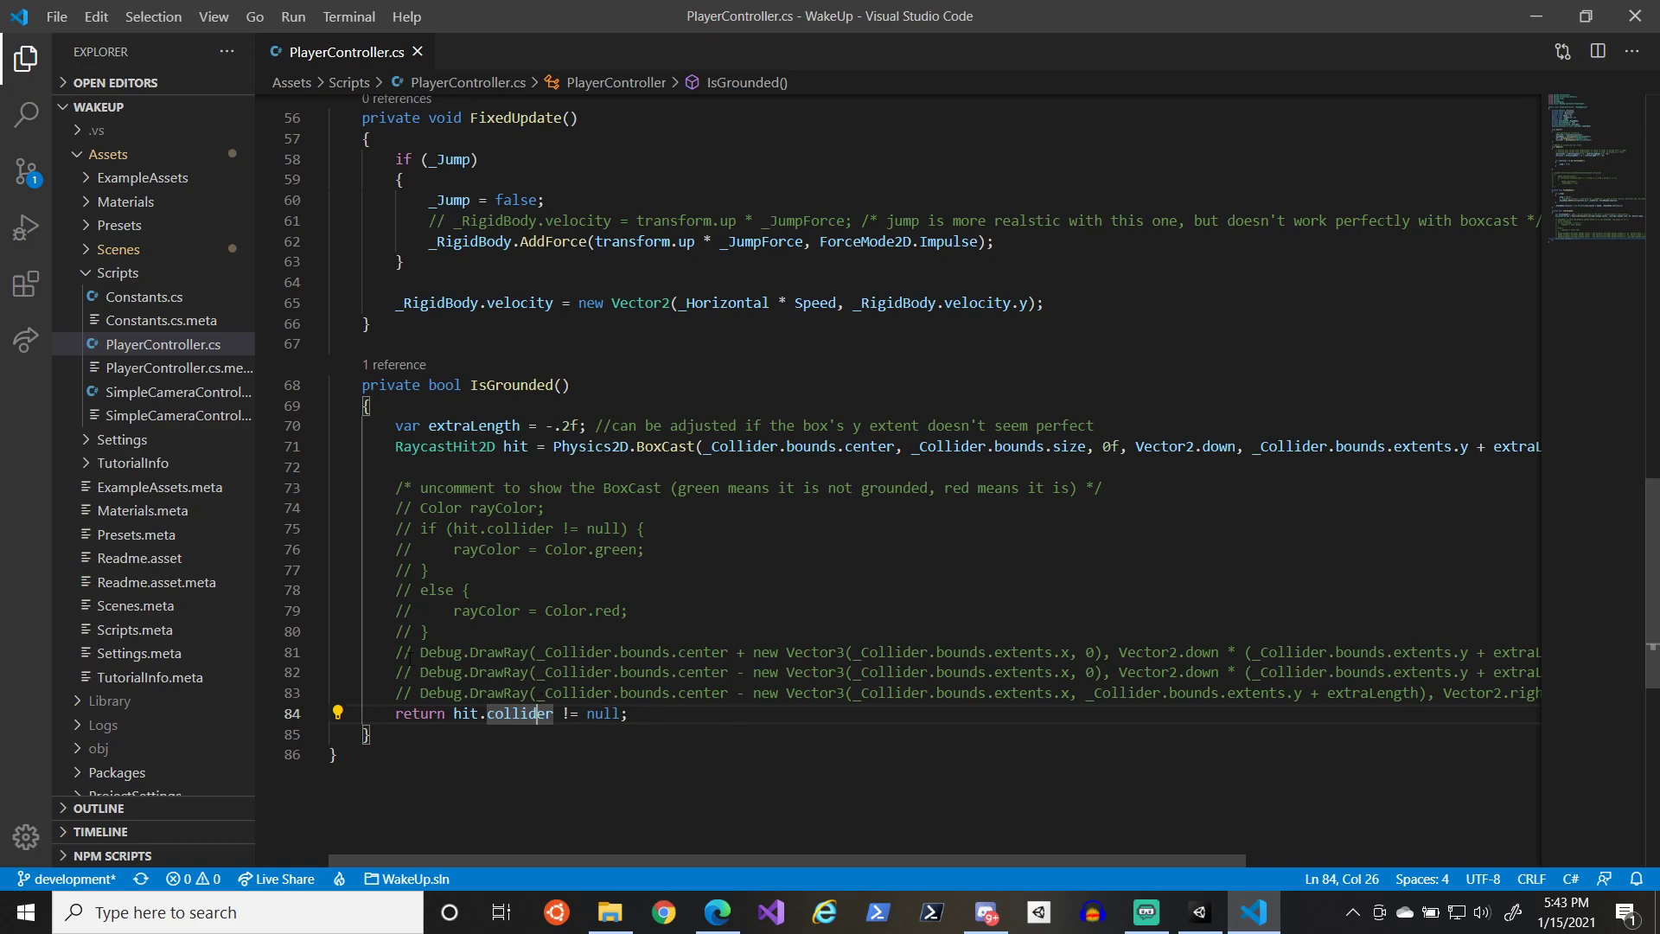
- Uncomment the rayColor and Debug.DrawRay lines that show the BoxCast in IsGrounded, and save the script
left_click_drag(395, 508, 1530, 693)
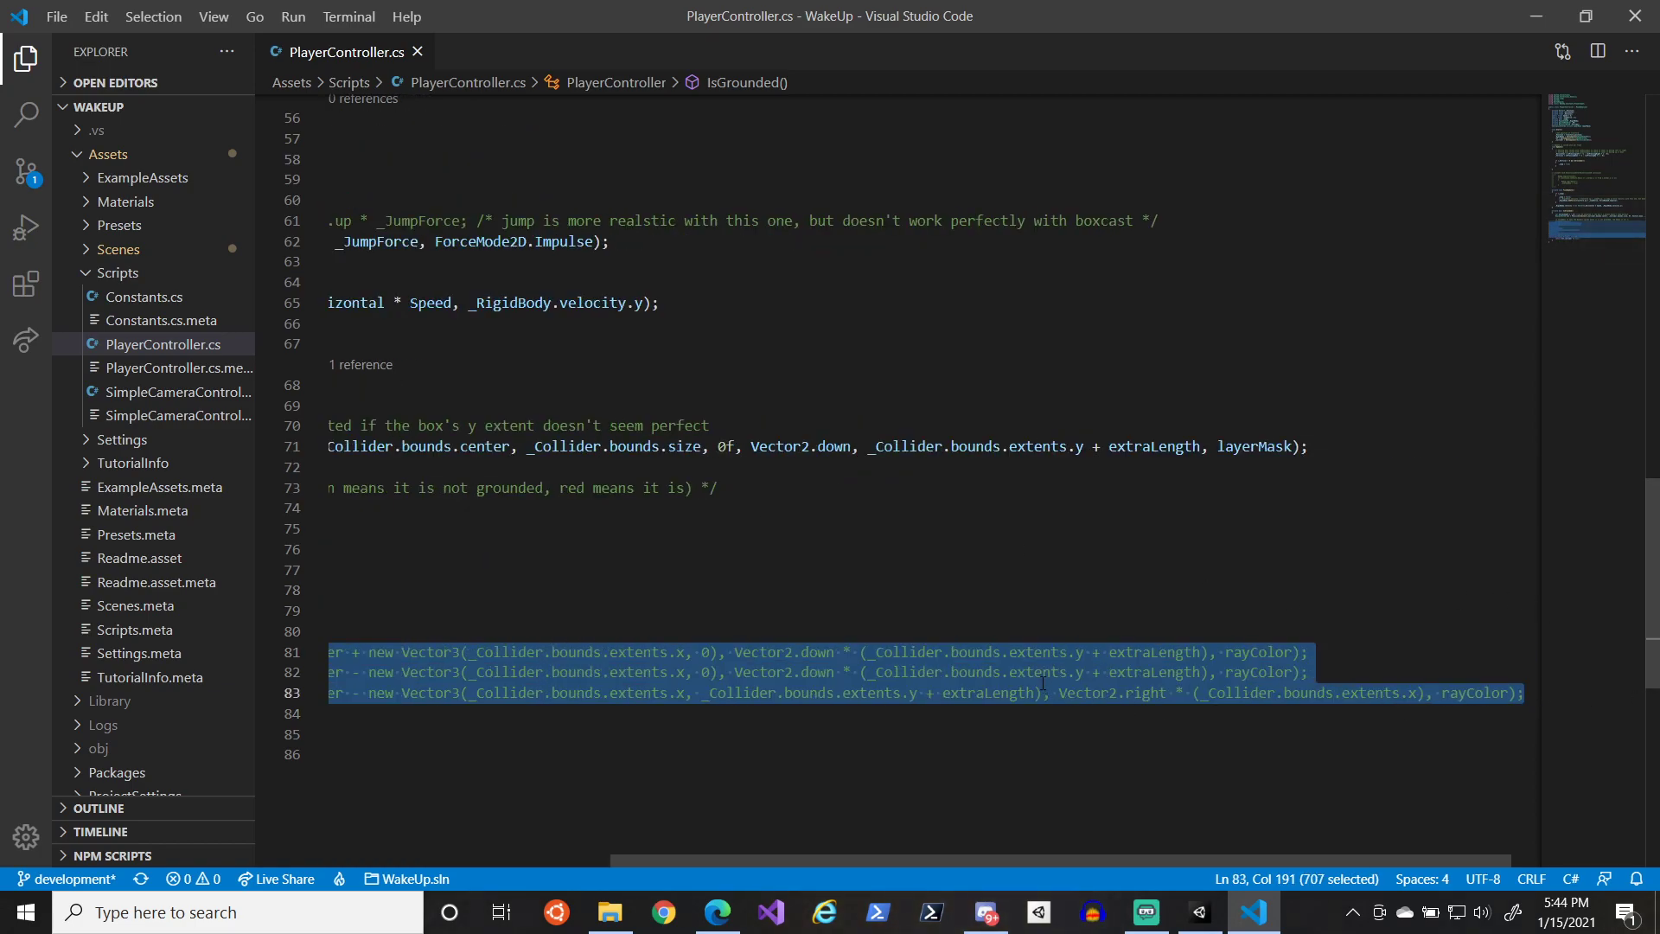
key("shift+Tab")
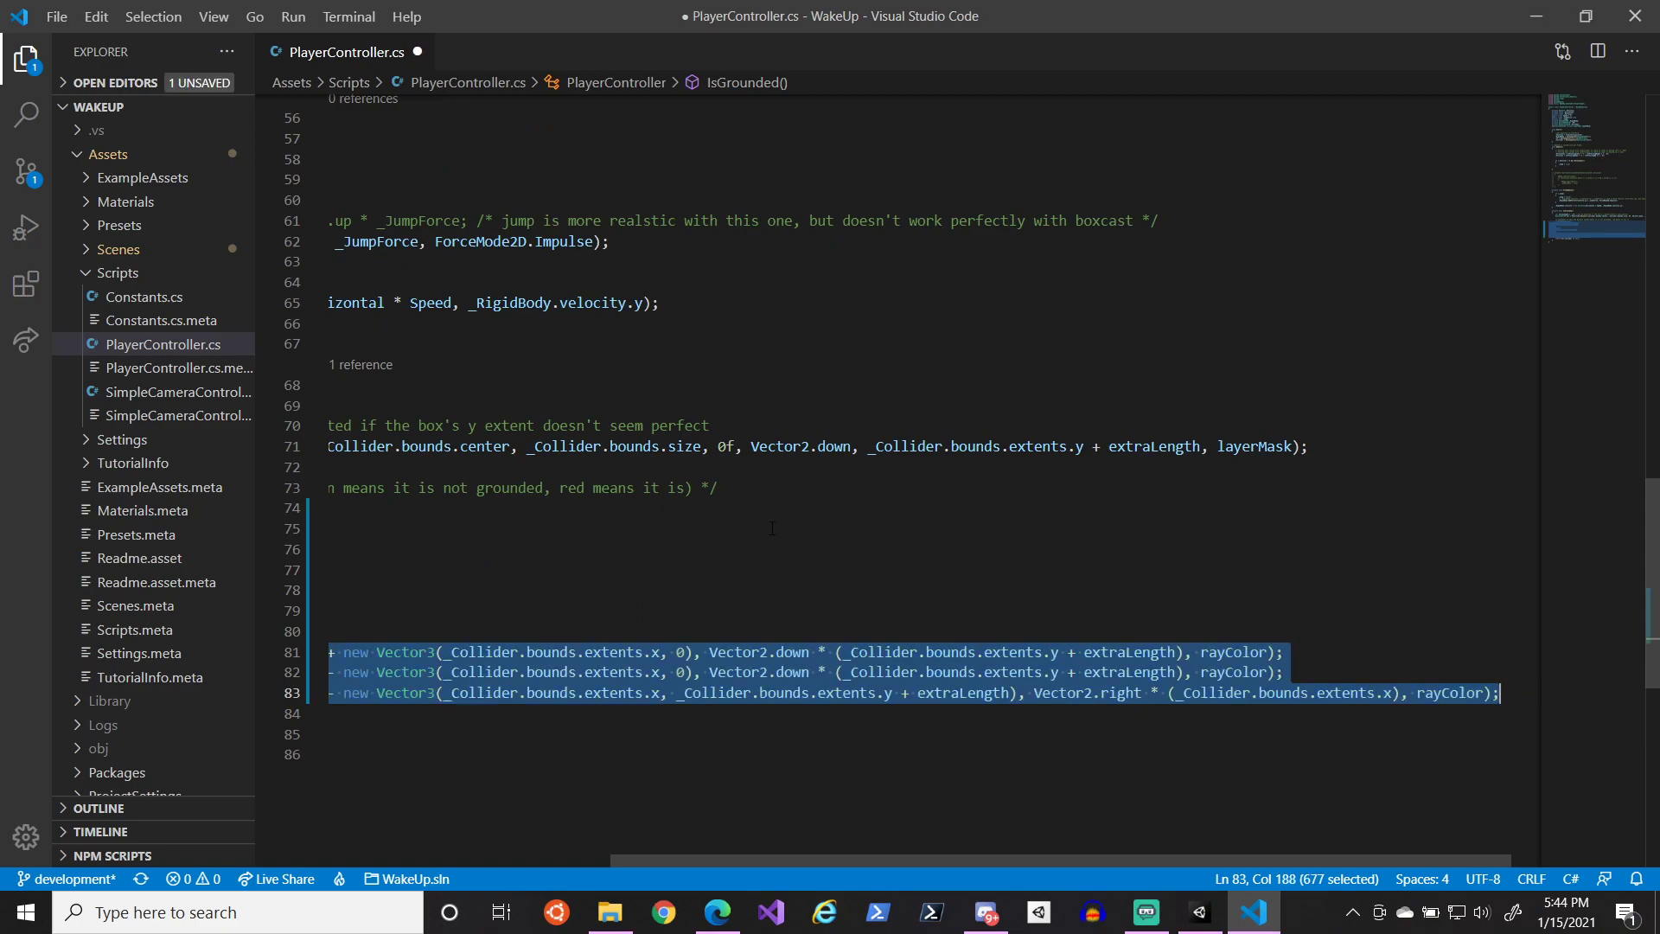
left_click_drag(812, 863, 546, 864)
left_click(583, 674)
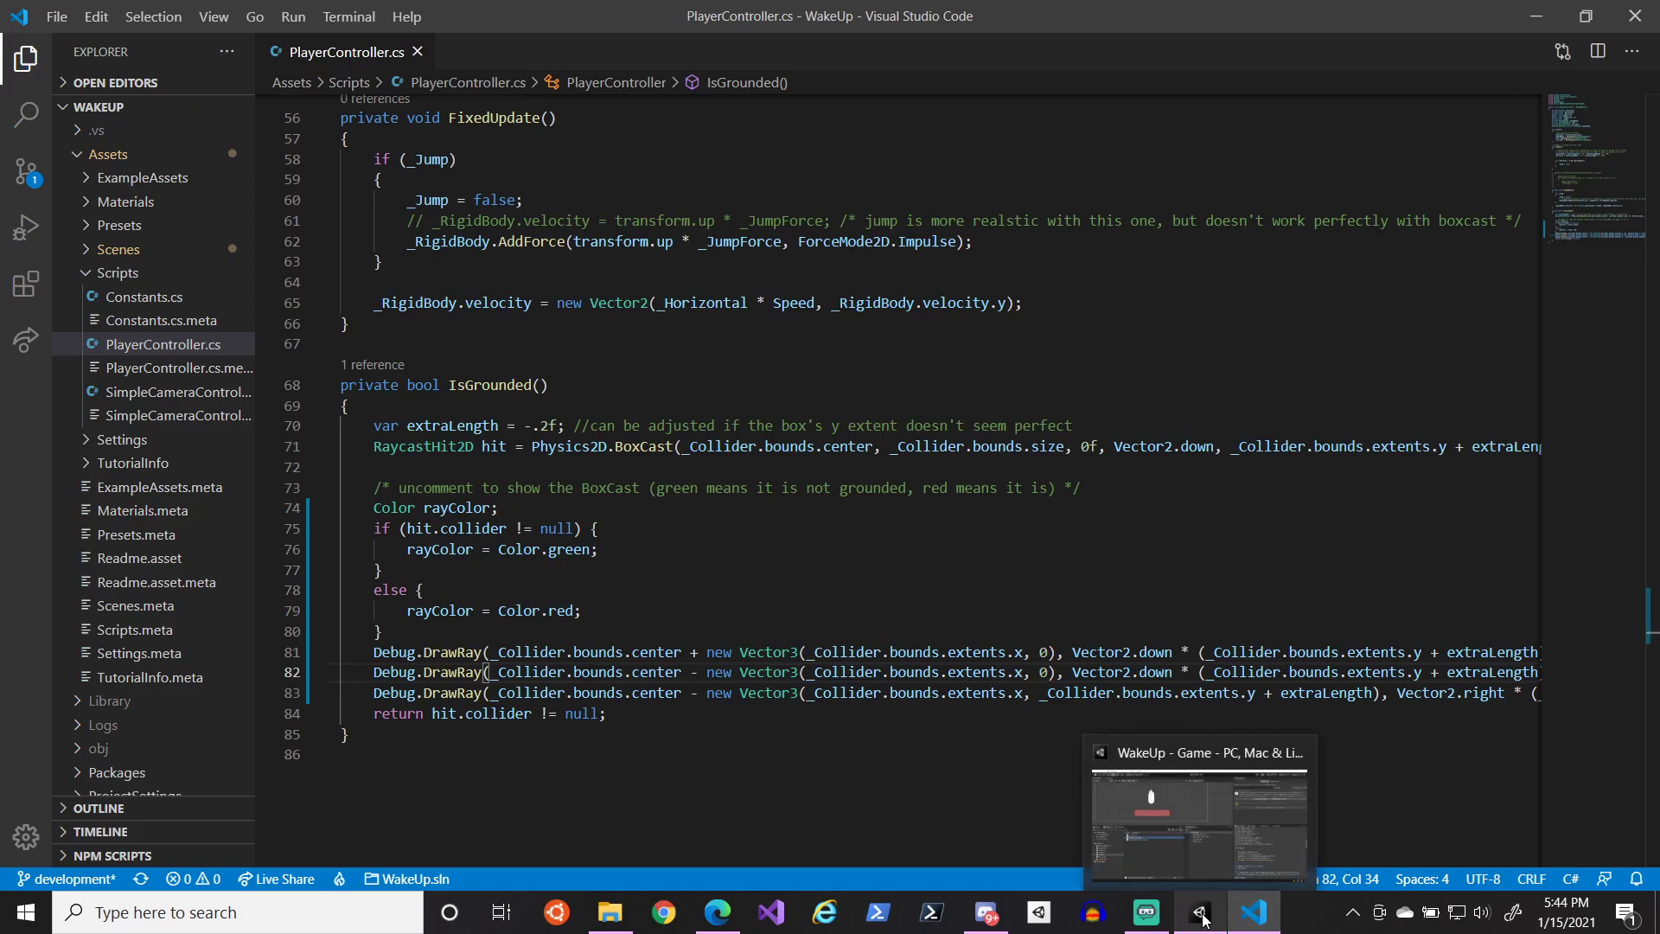
- Switch to Unity, play-test the capsule's movement and repeated jumping with the BoxCast rays drawn, and return to Visual Studio Code after stopping play mode
left_click(1199, 912)
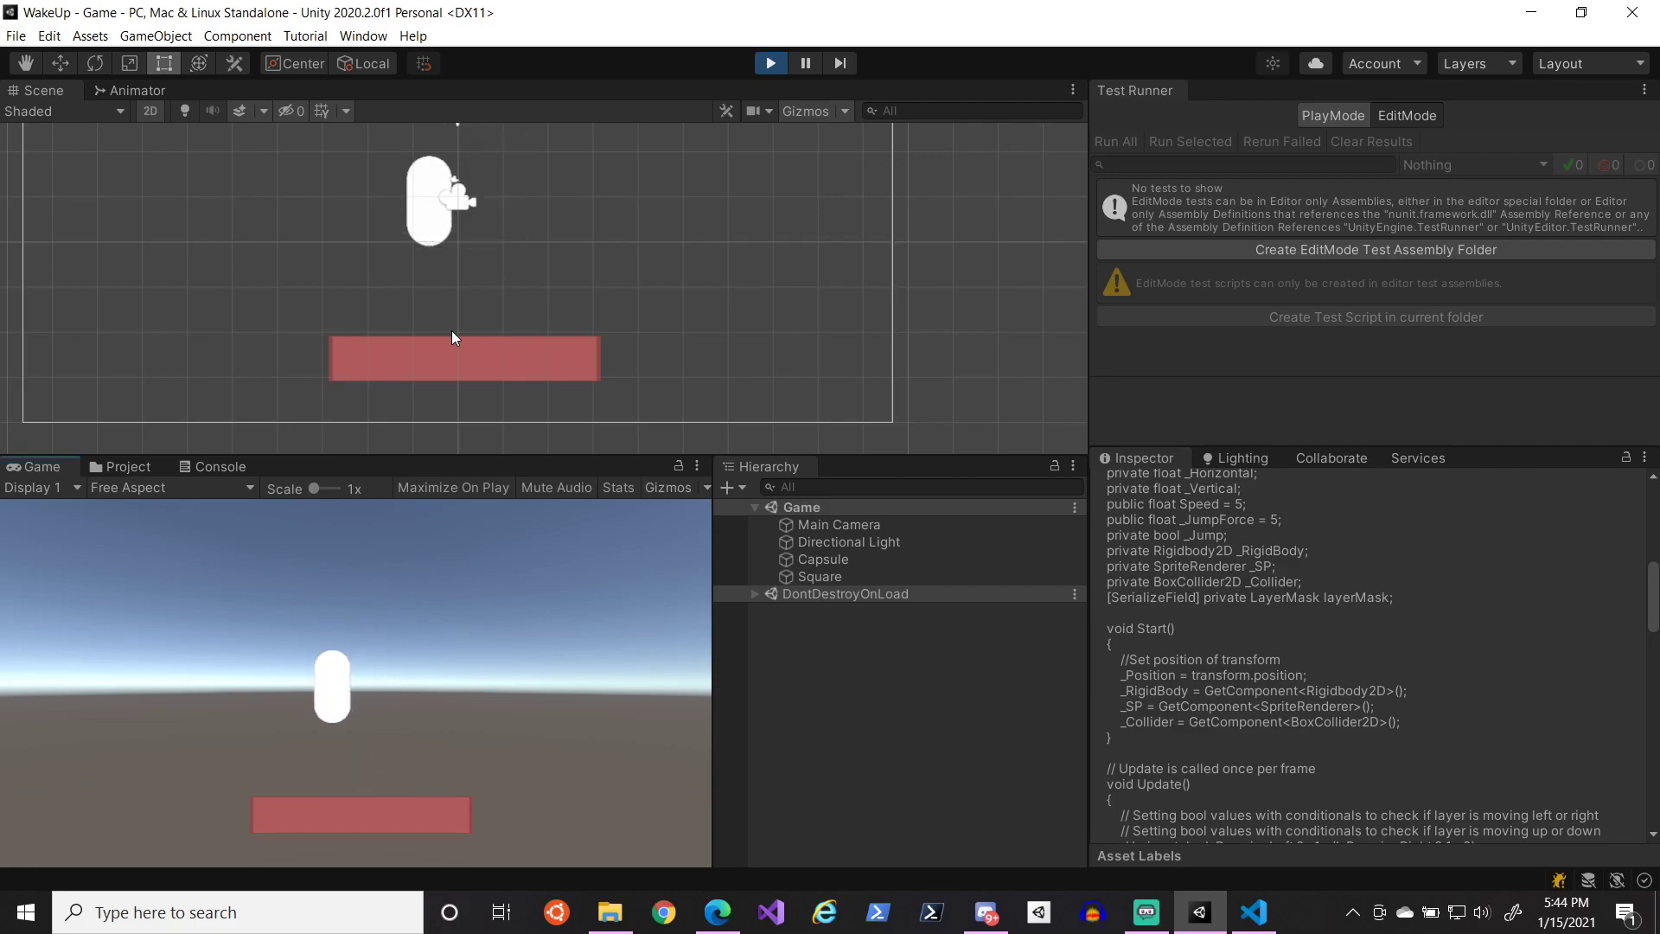
key("d")
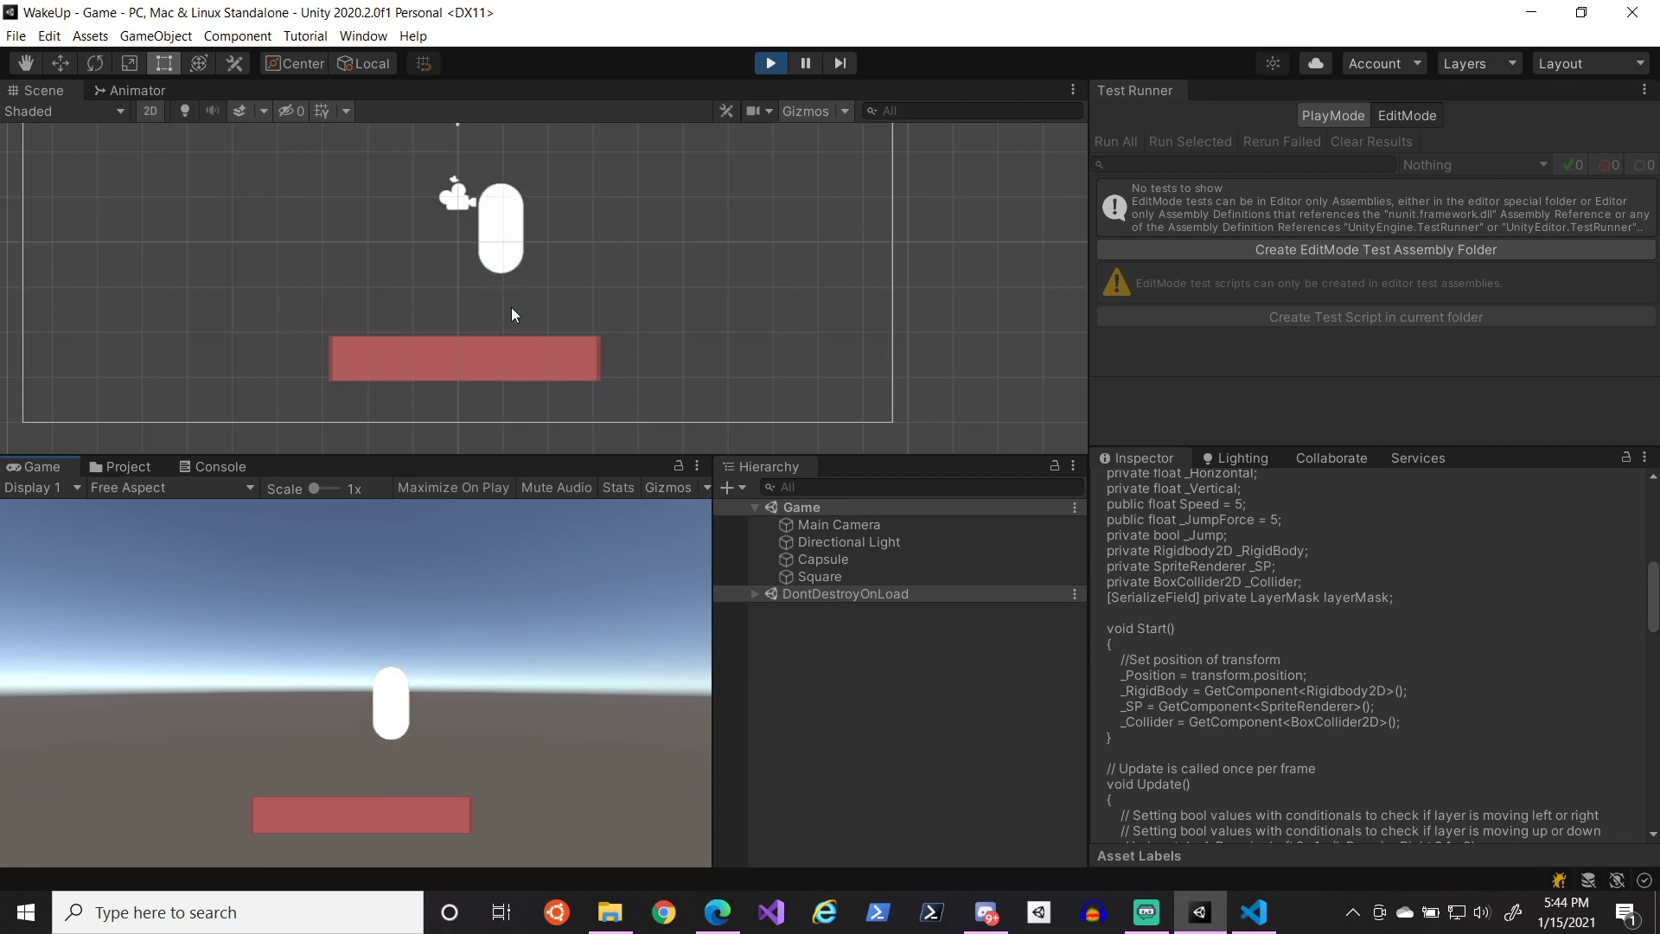
key("d")
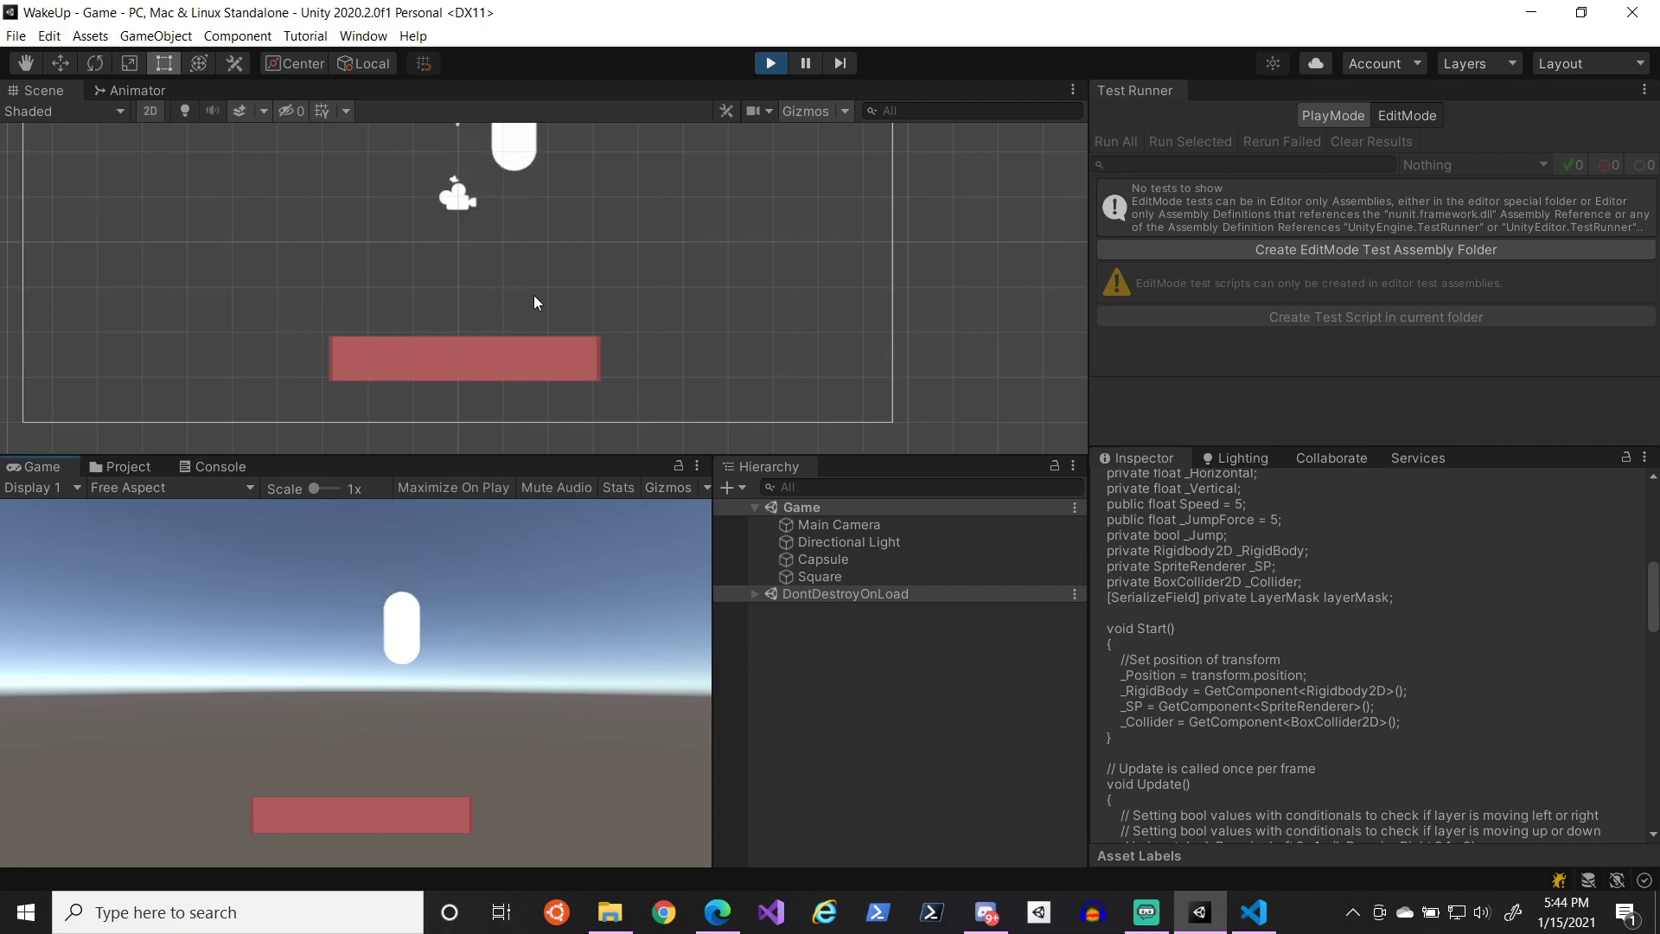
key("space")
key("space")
key("space")
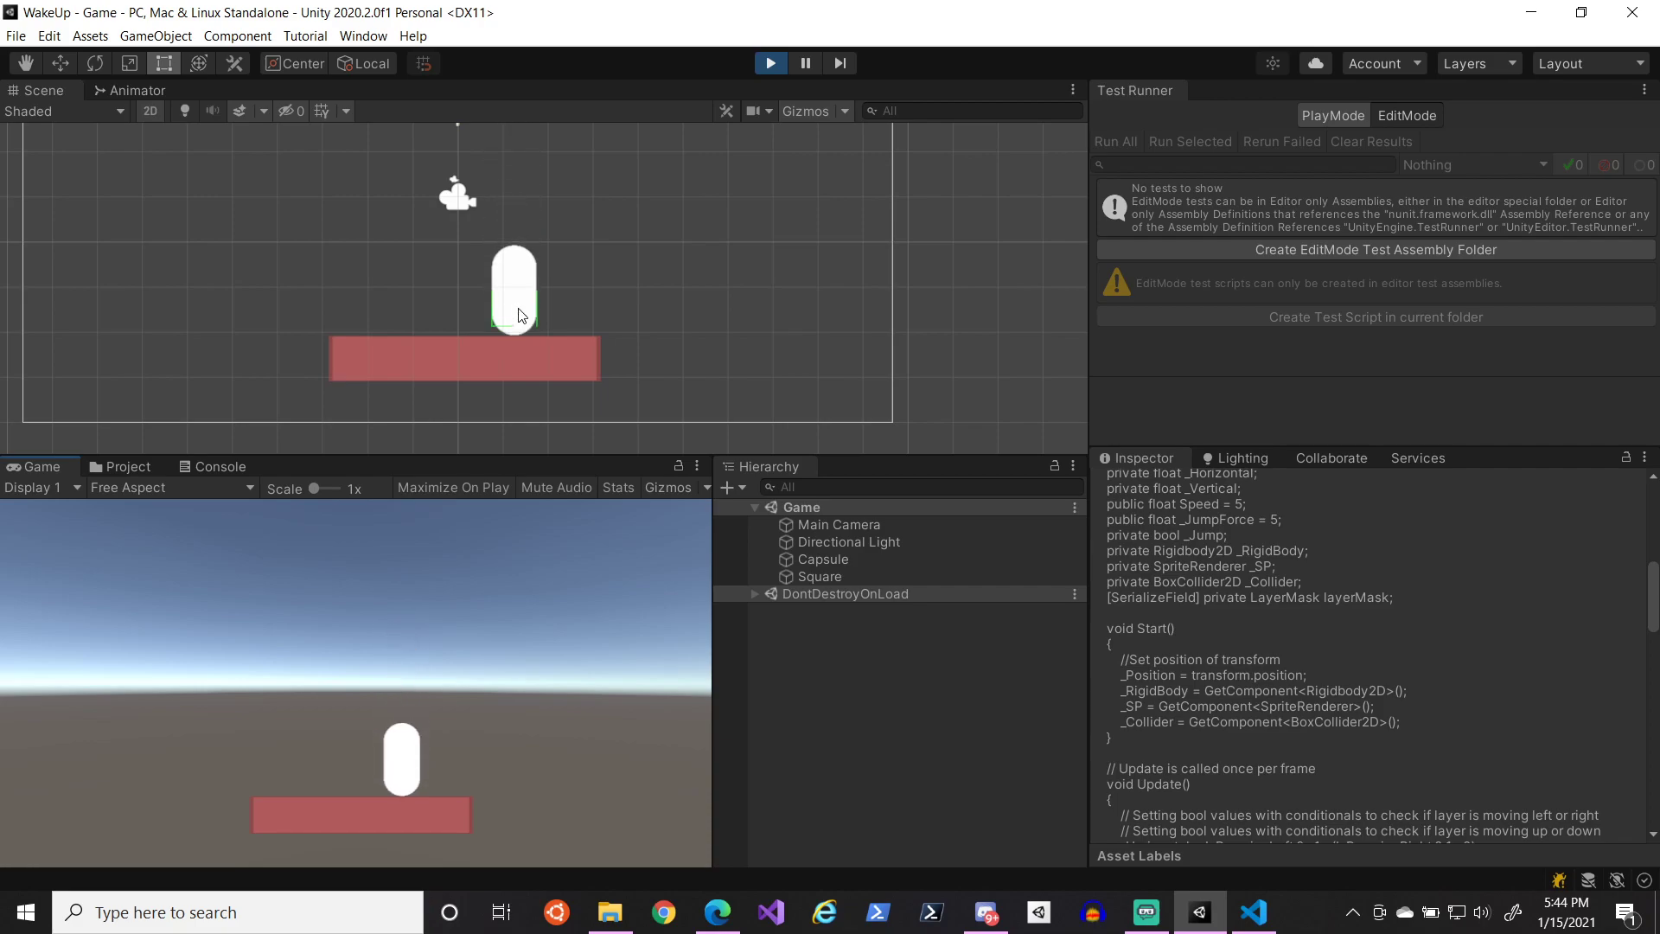
key("space")
key("space")
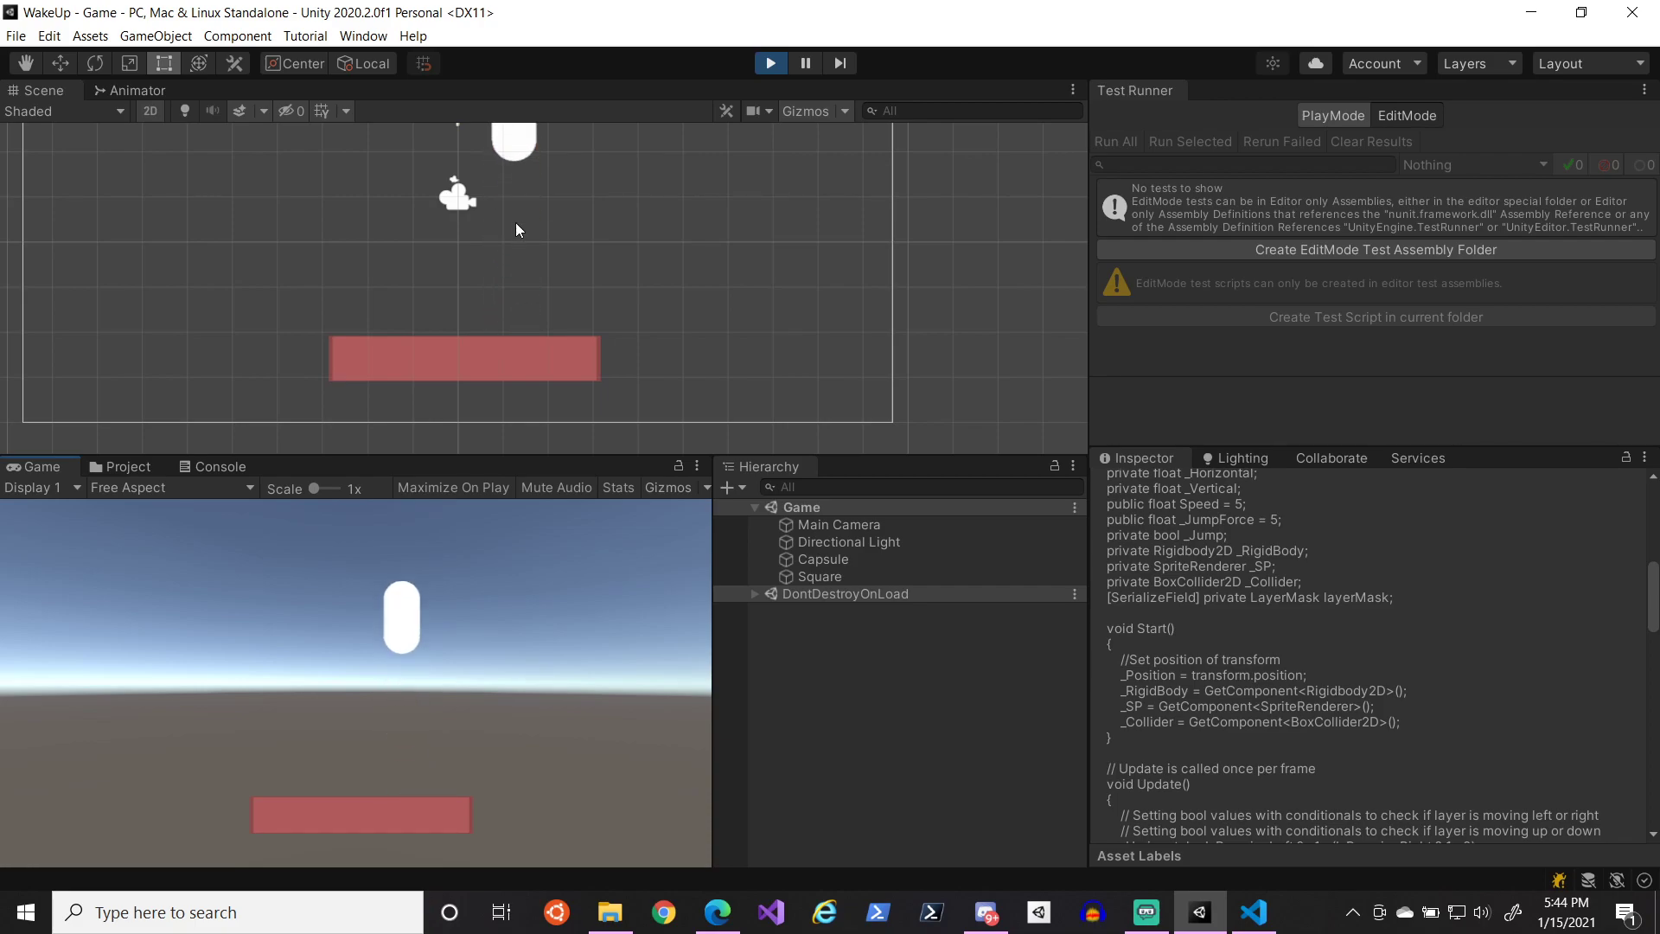
key("space")
key("space")
key("space")
key("space")
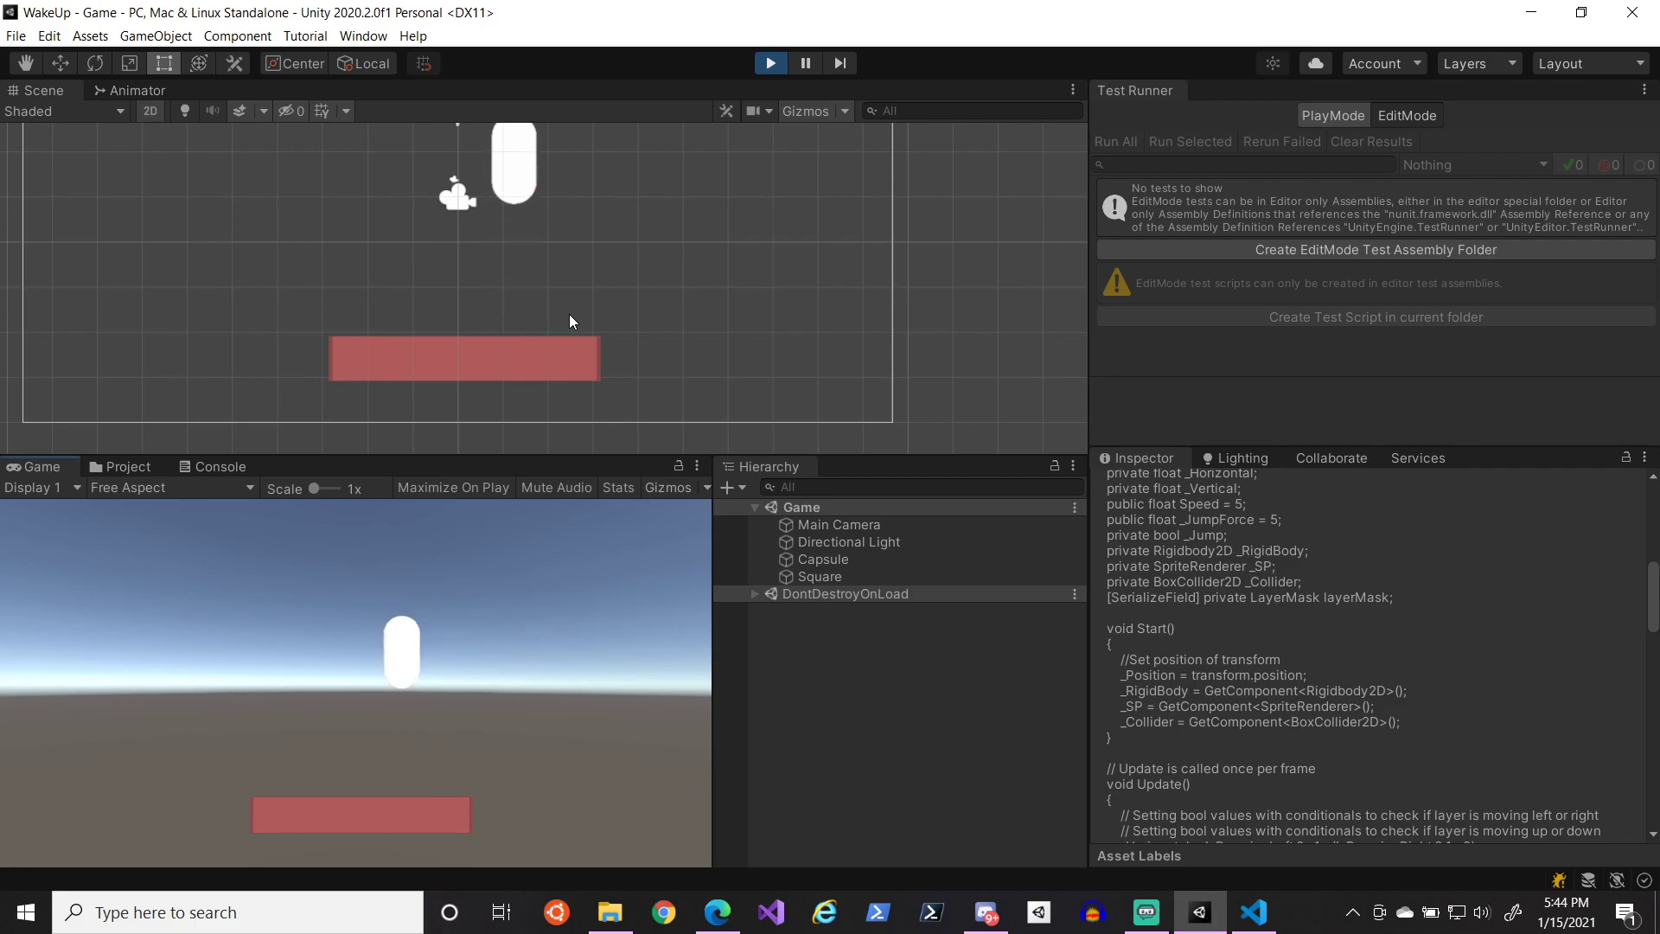
key("space")
key("space")
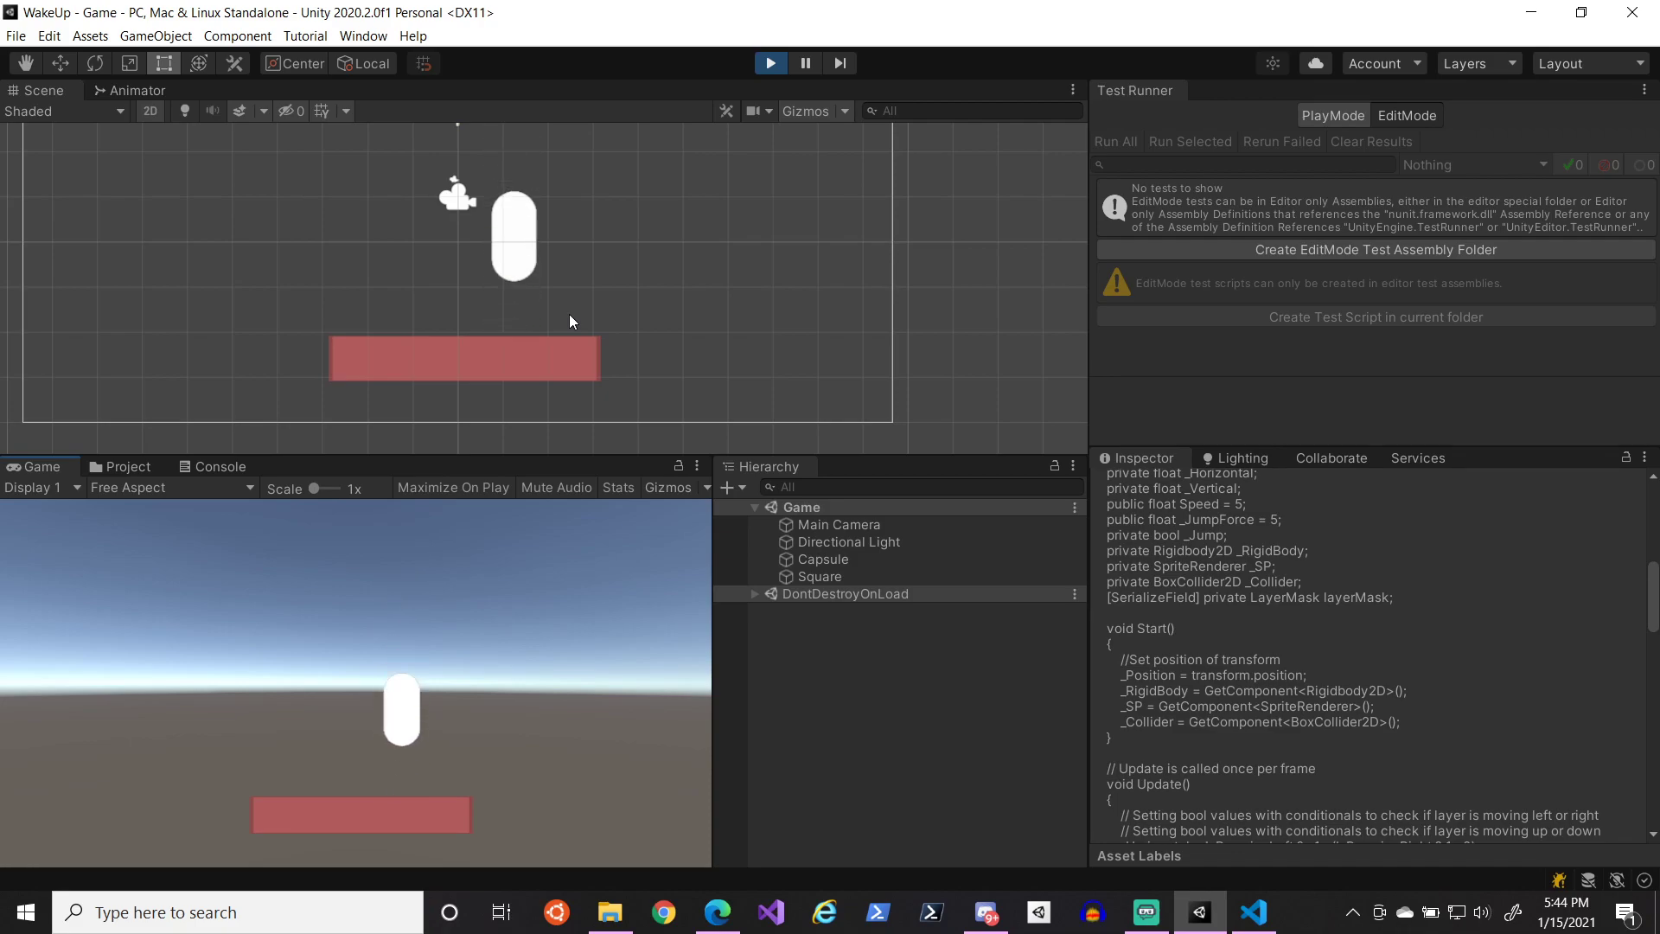
key("space")
key("space")
key("space")
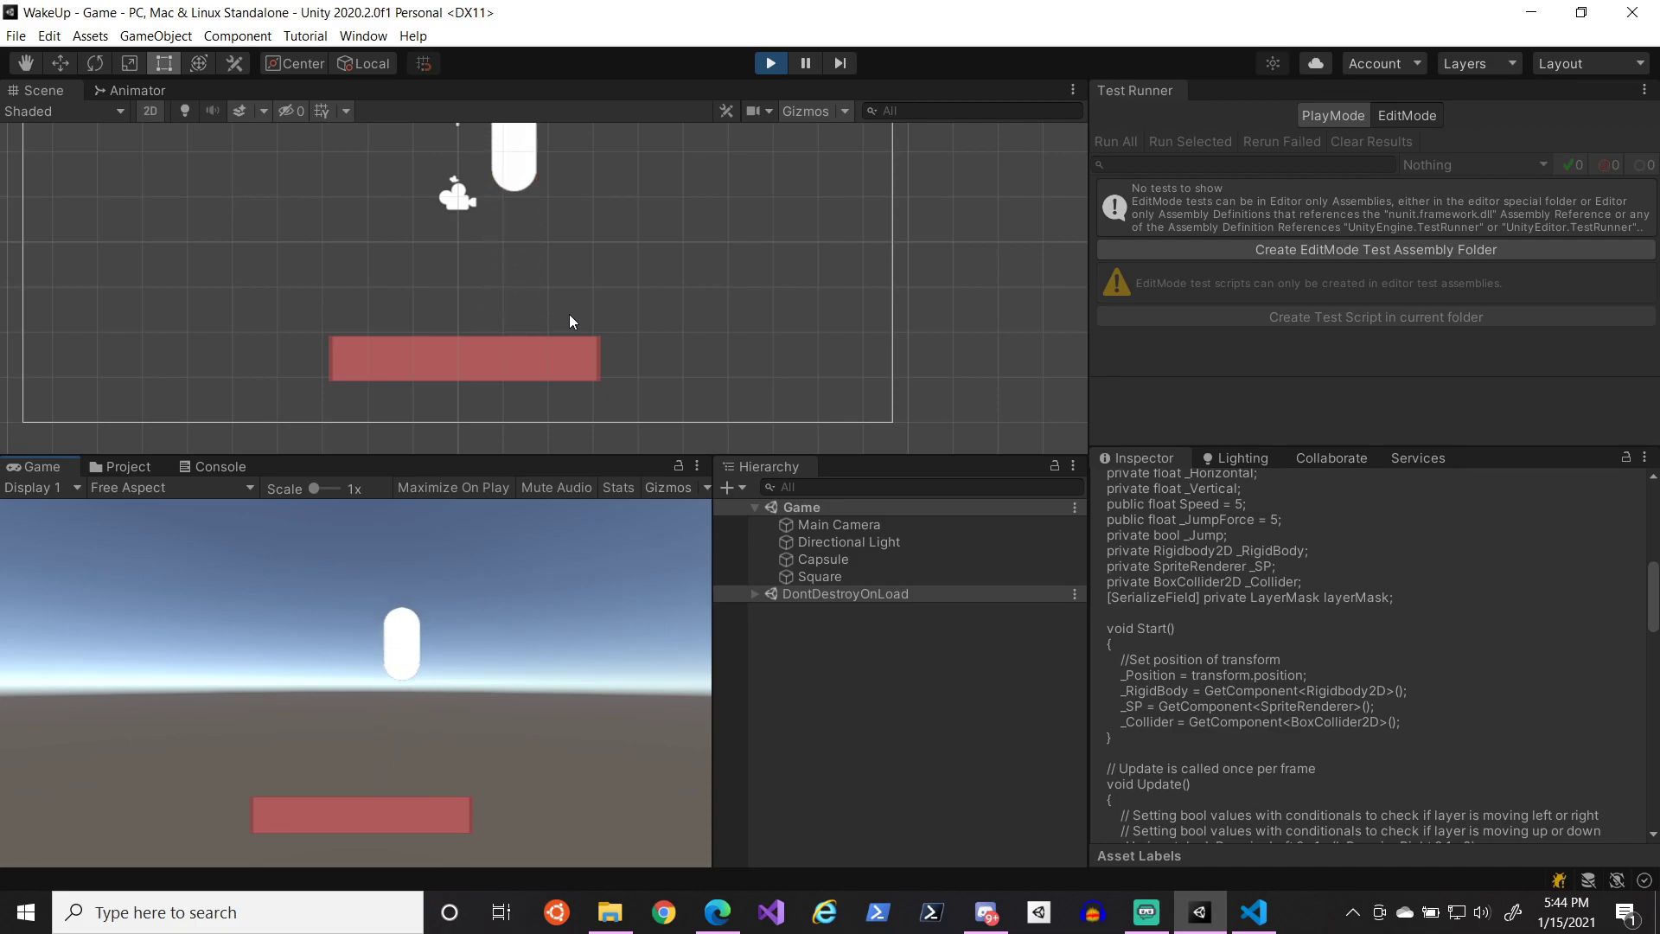
key("space")
key("space")
key("space")
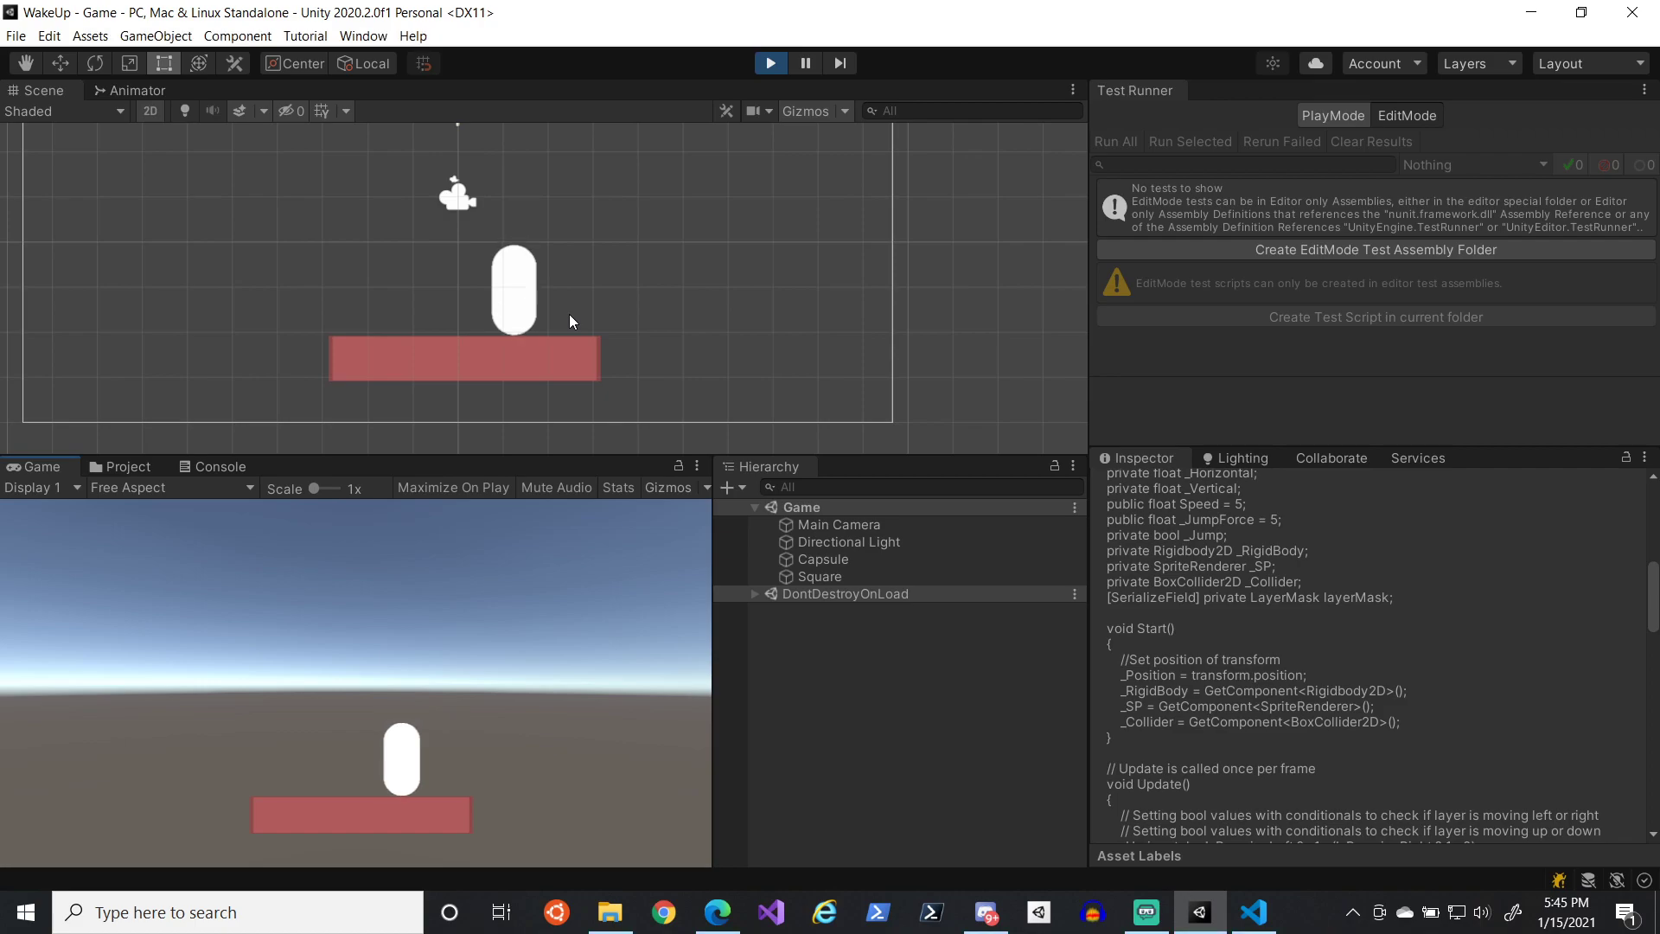
key("a")
key("d")
key("space")
key("space")
key("space")
key("space")
key("space")
key("space")
key("space")
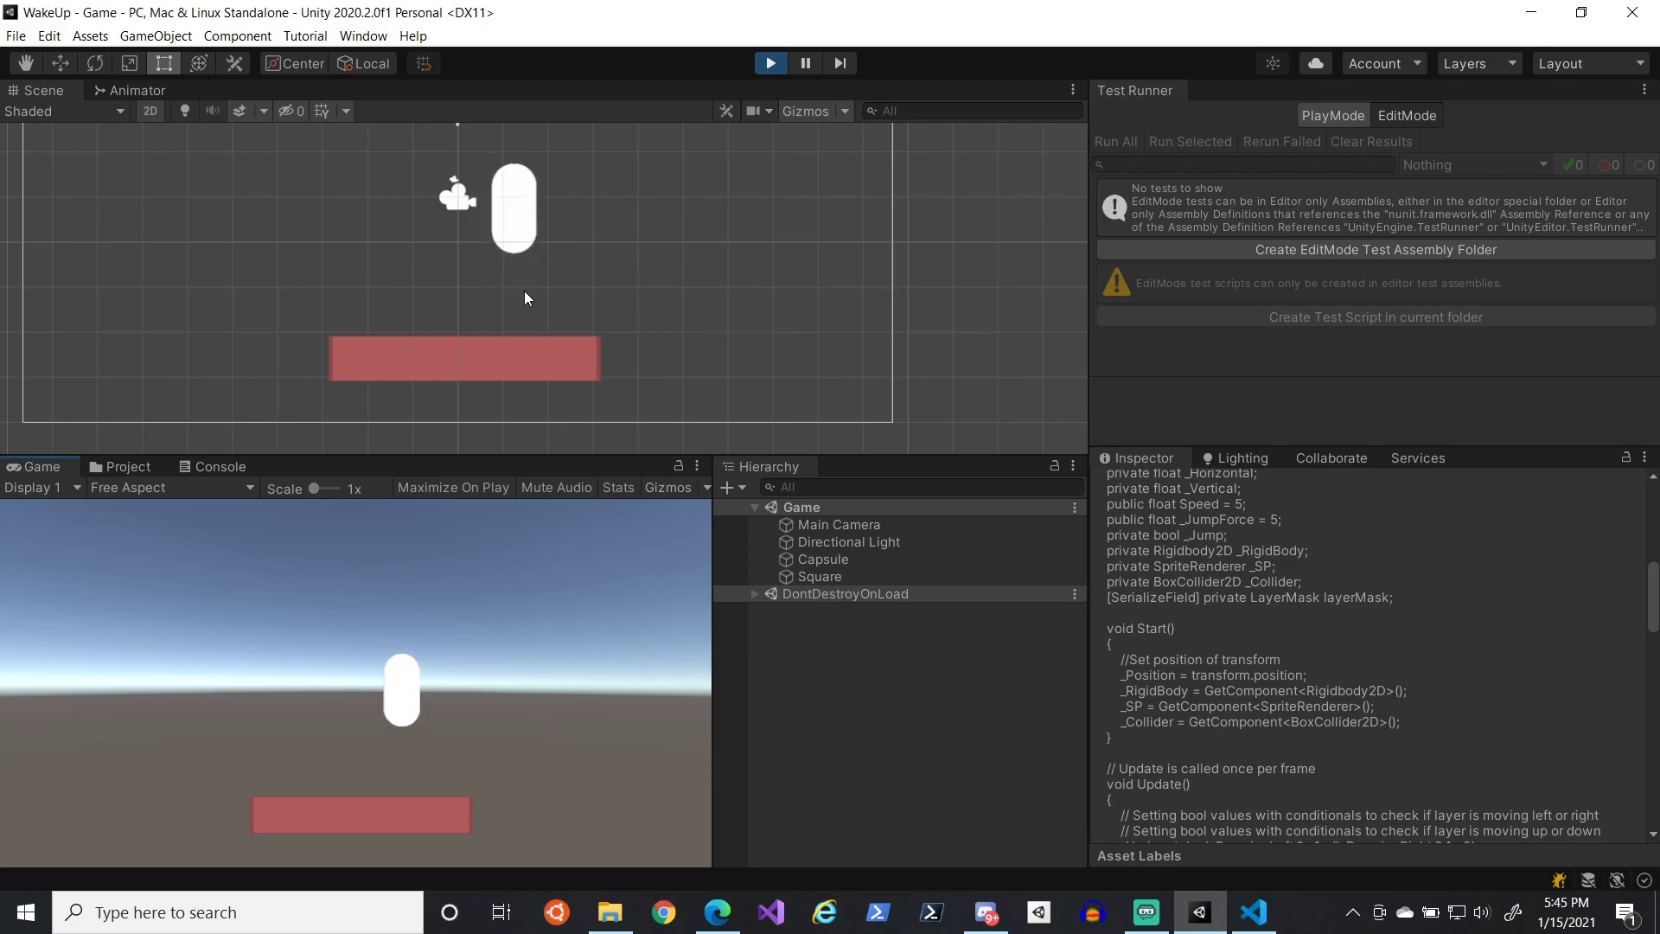
key("space")
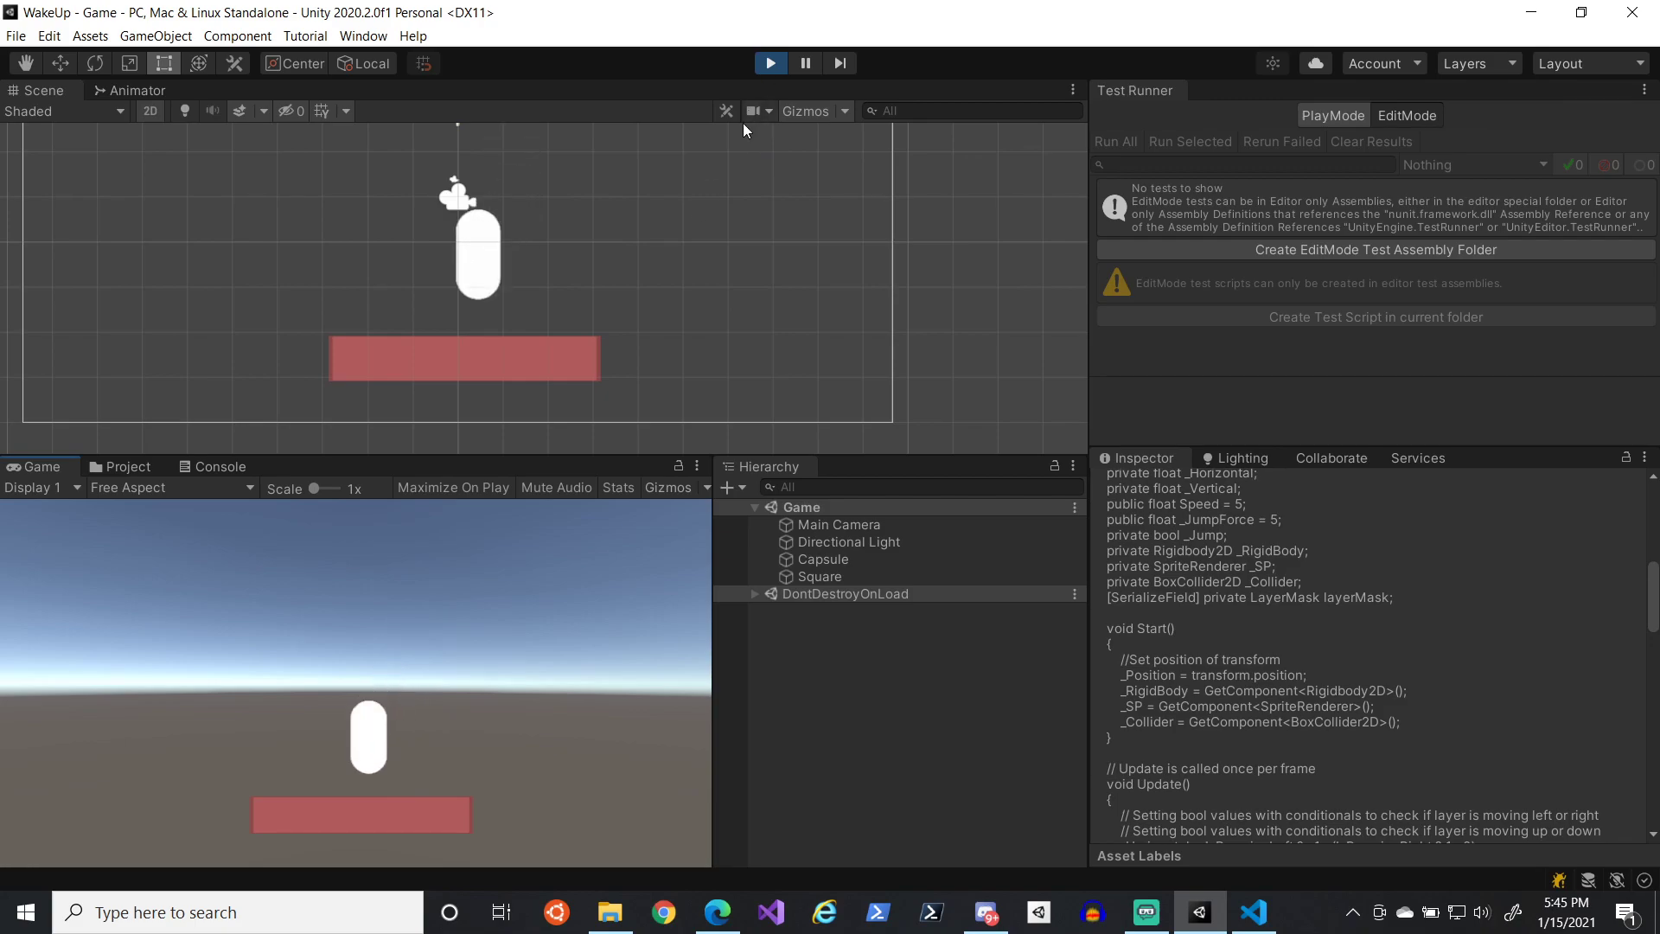
left_click(769, 63)
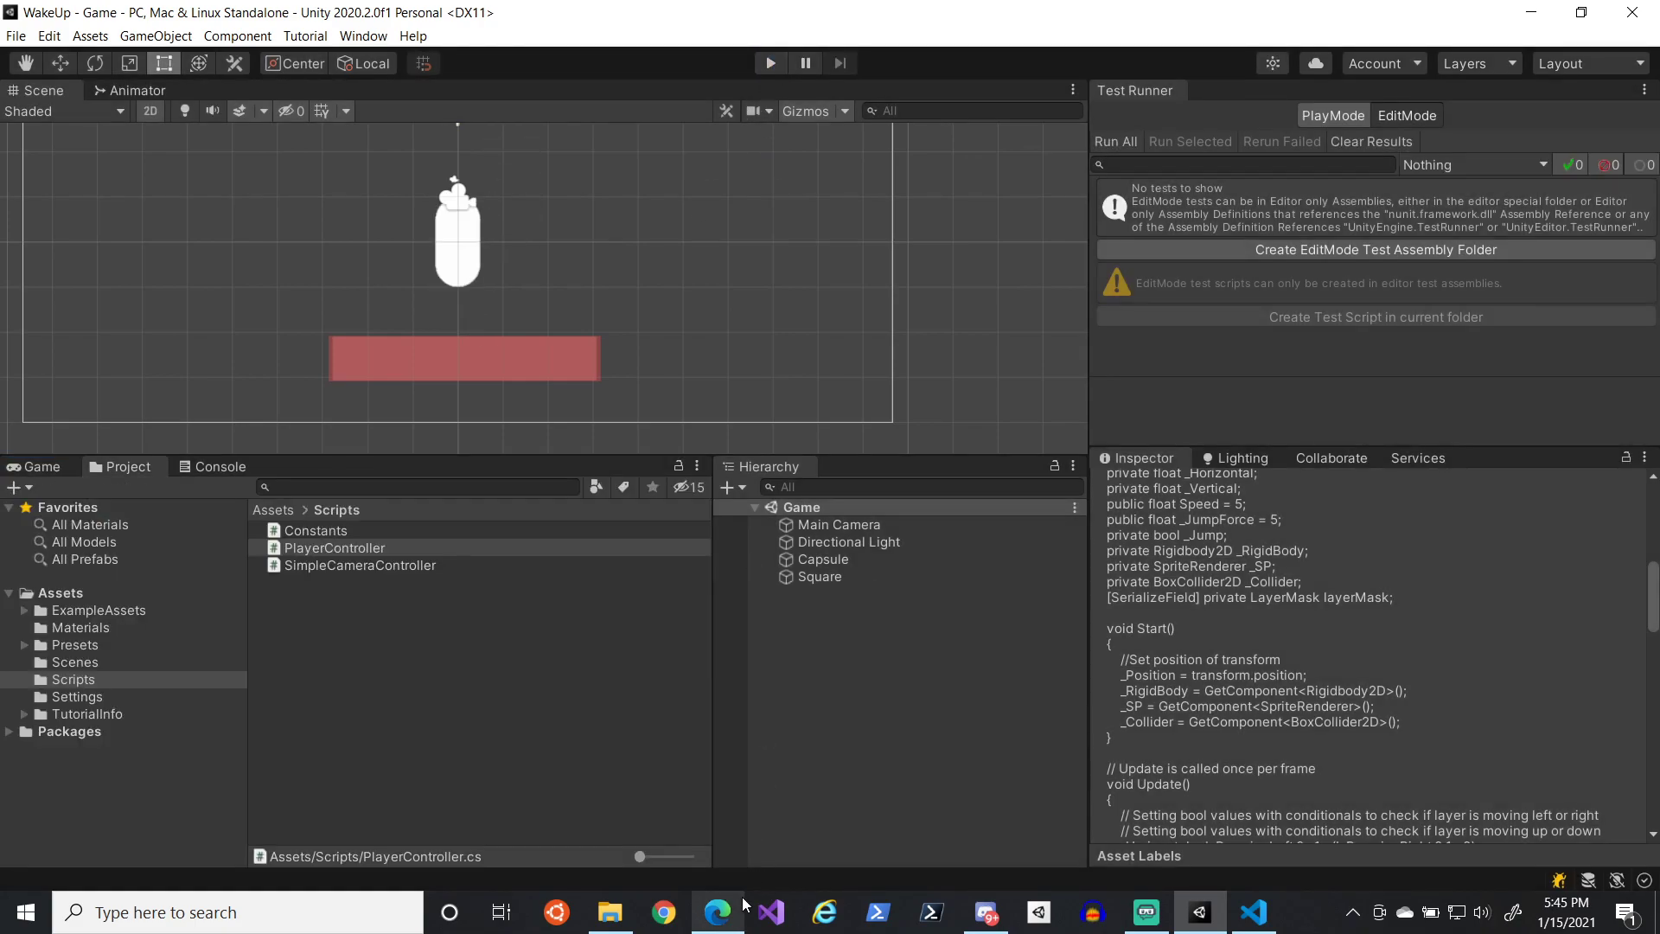
left_click(1270, 923)
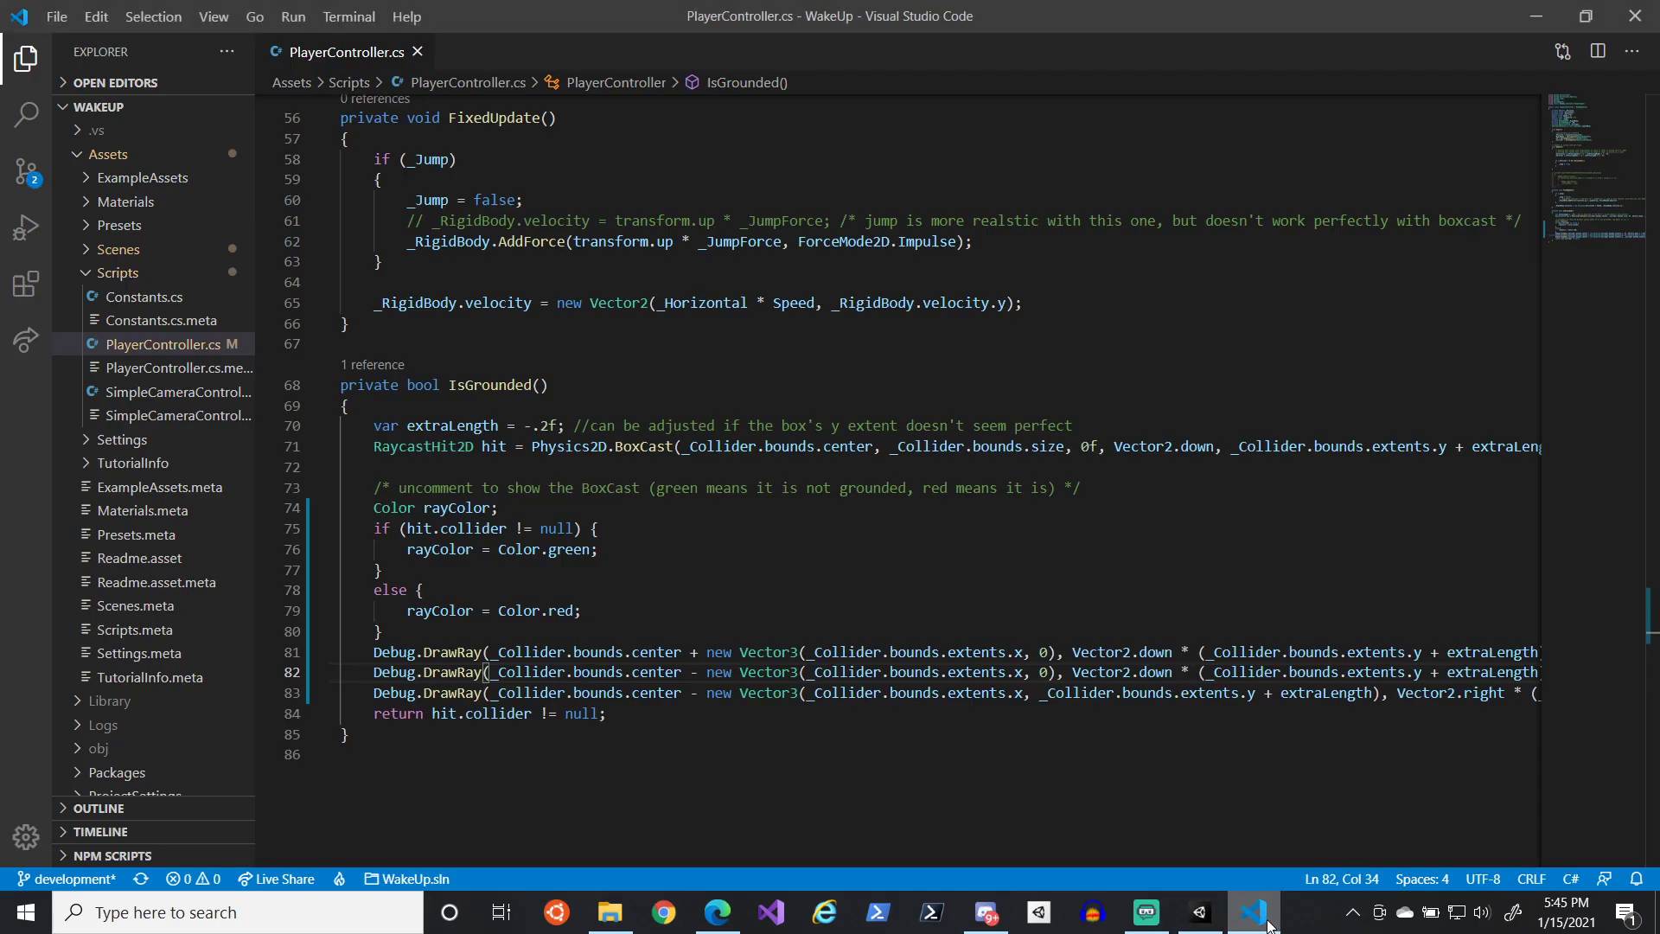
- Try to comment out the BoxCast drawing lines in IsGrounded
left_click_drag(370, 507, 1571, 694)
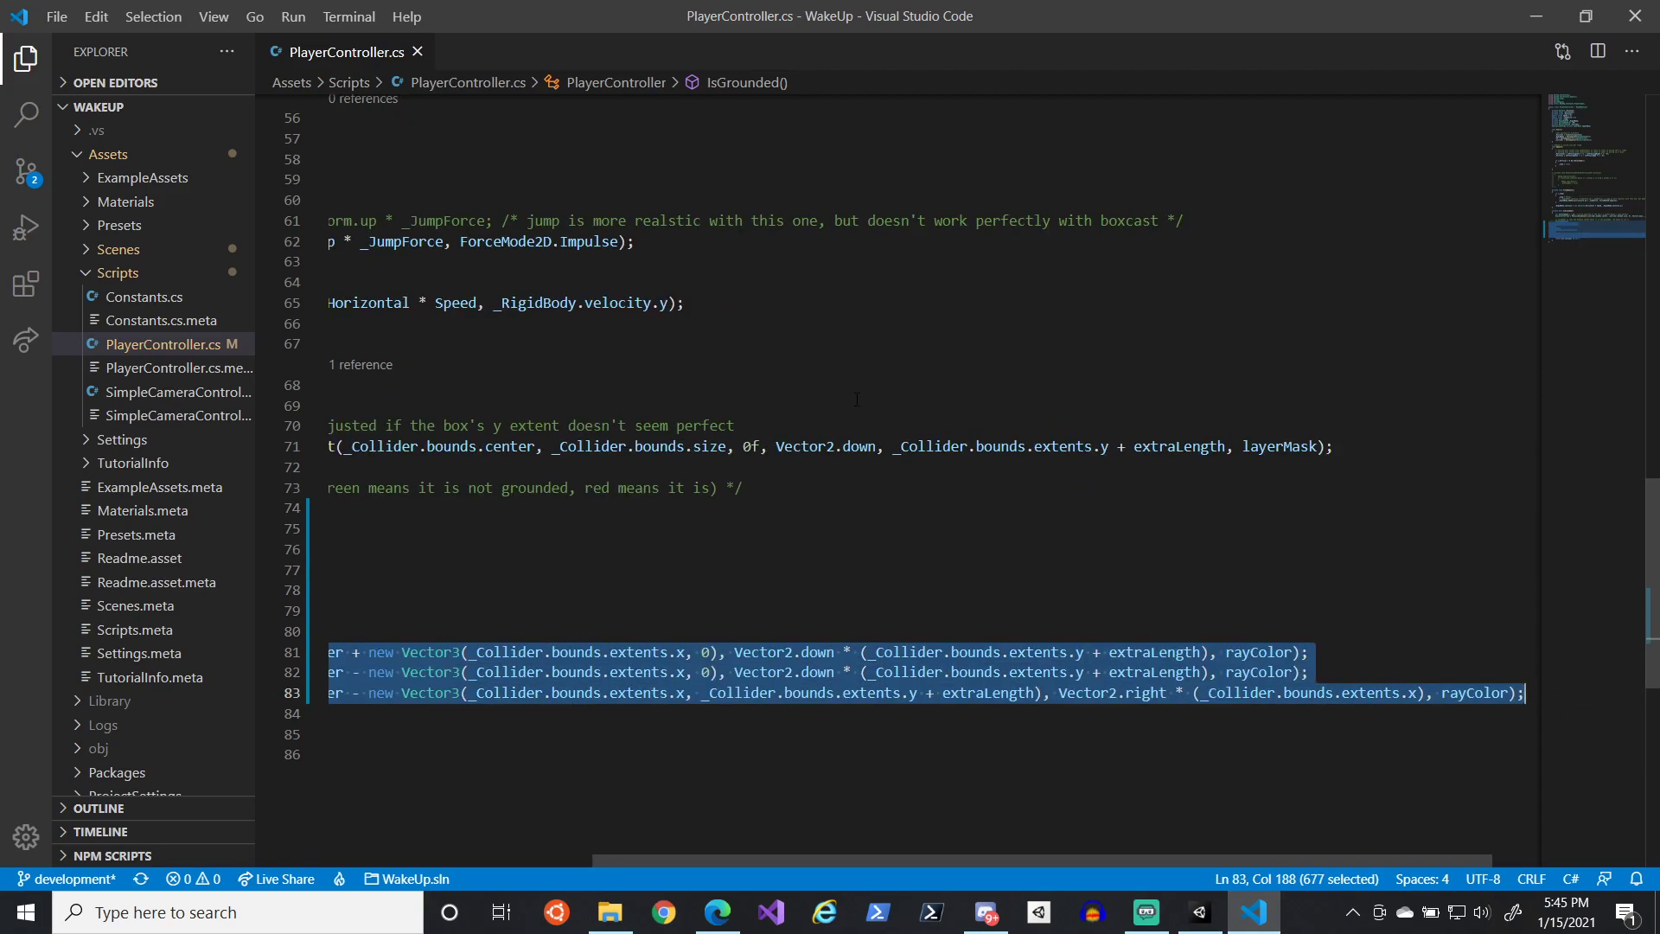
key("ctrl+j")
key("ctrl+k")
key("ctrl+c")
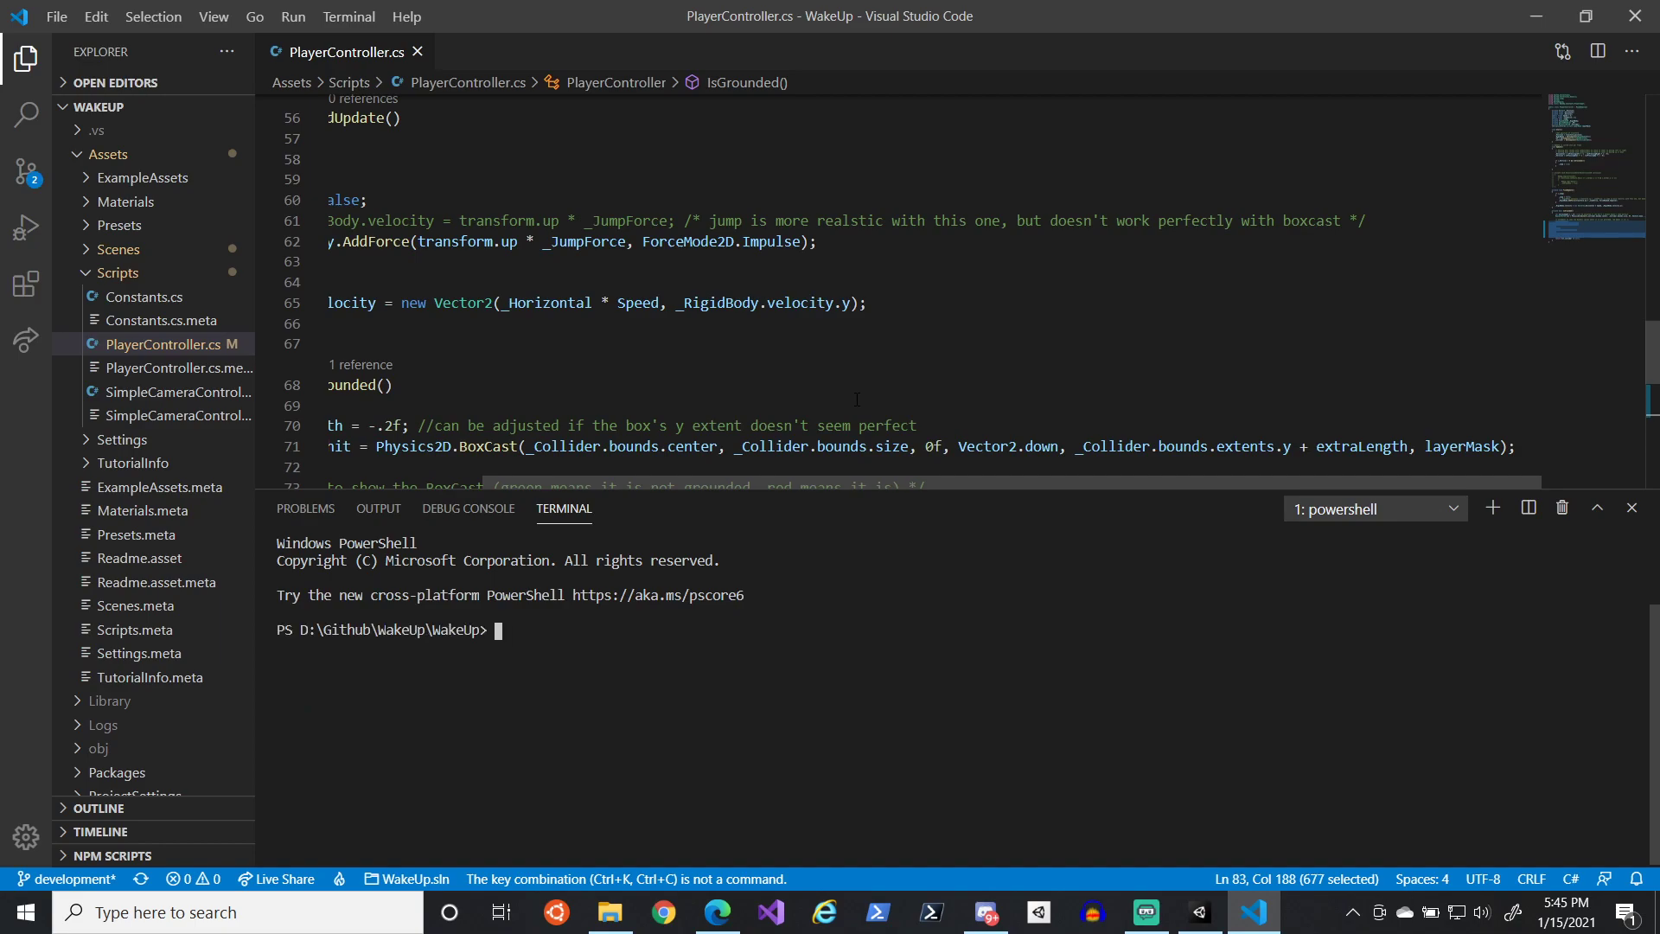
scroll(857, 399, "down", 2)
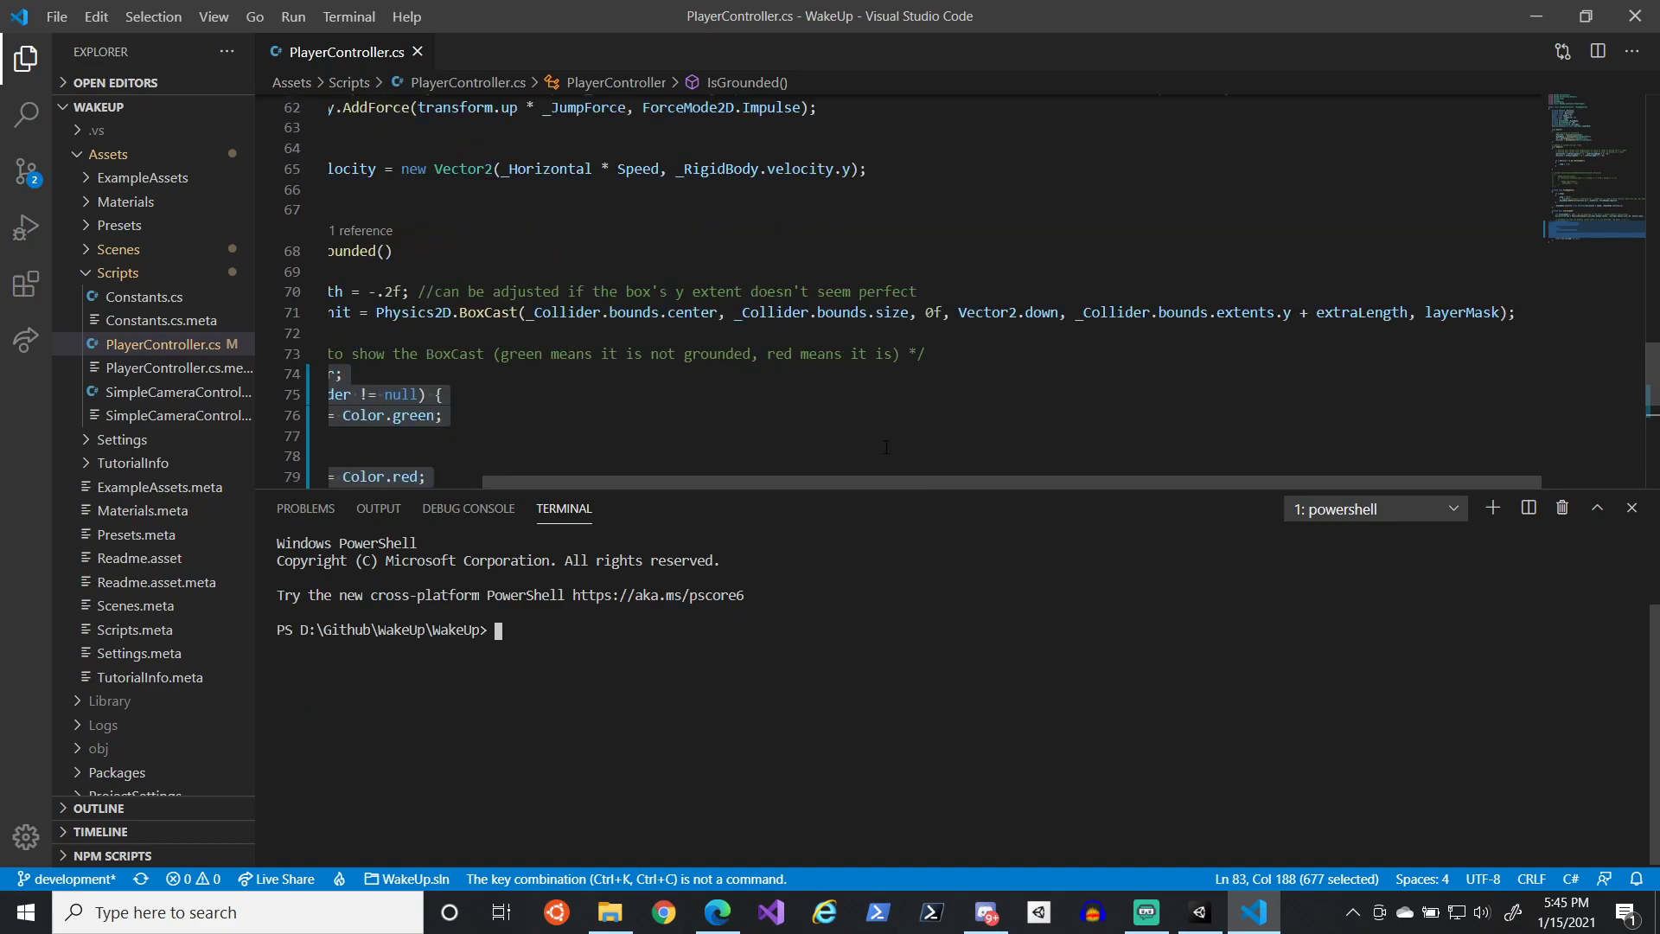
- Comment out the block from Color rayColor through the last Debug.DrawRay line in IsGrounded, and save the script
left_click(885, 441)
scroll(886, 447, "down", 2)
left_click_drag(346, 239, 1553, 425)
key("ctrl+slash")
key("ctrl+s")
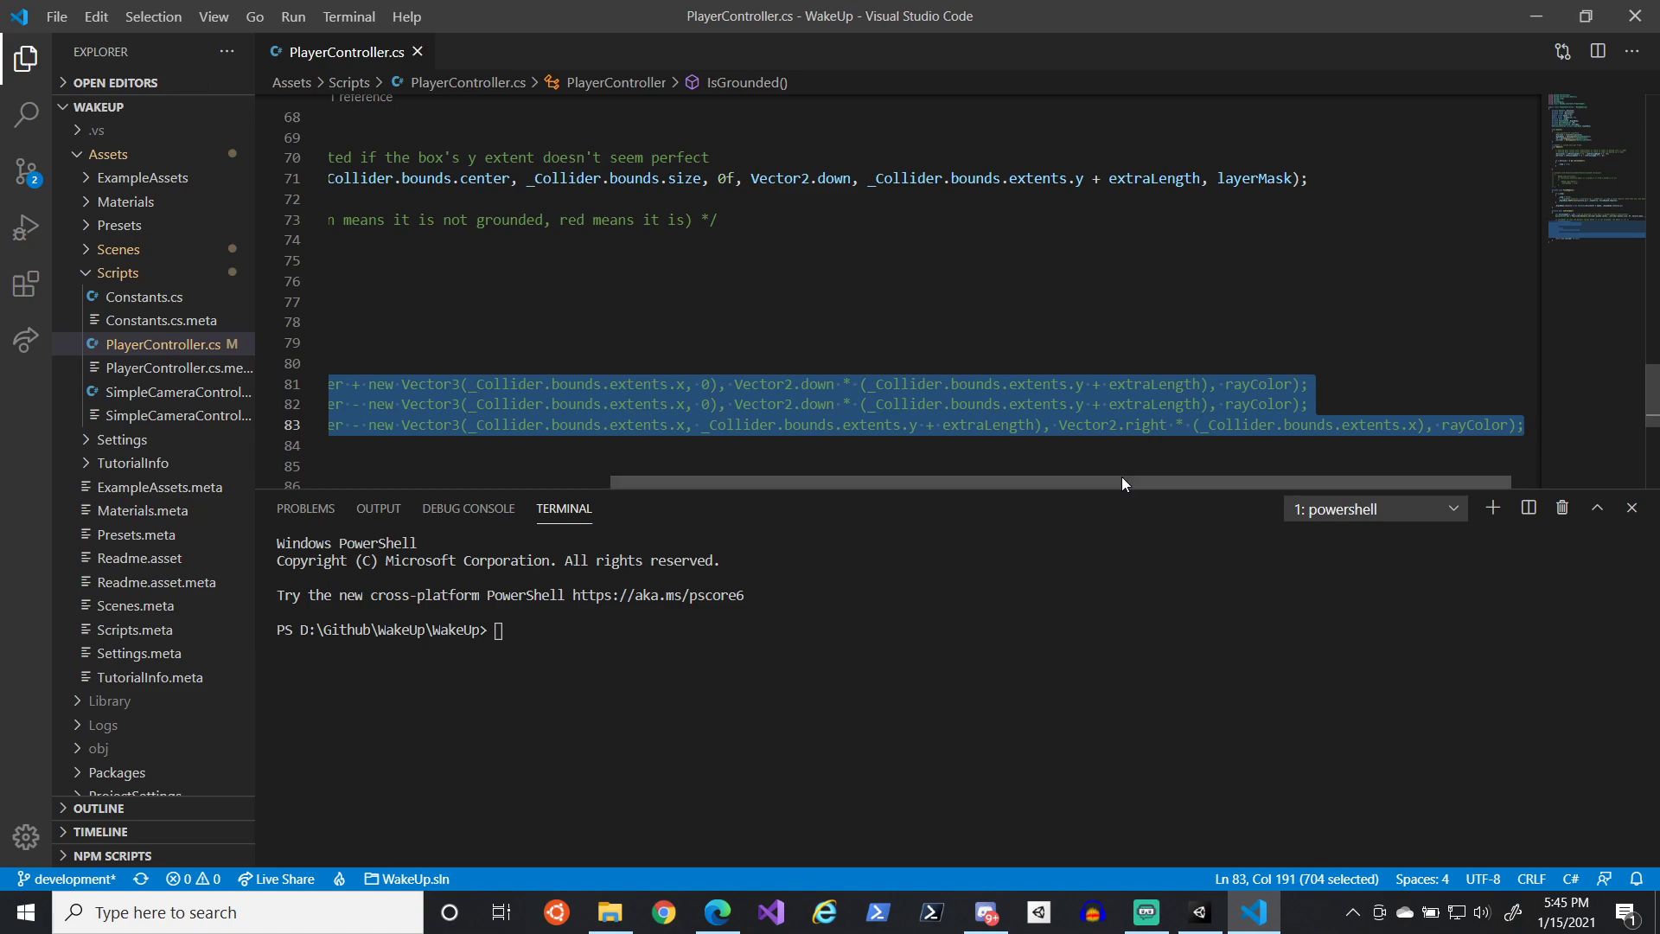
left_click_drag(1134, 481, 853, 481)
left_click(678, 383)
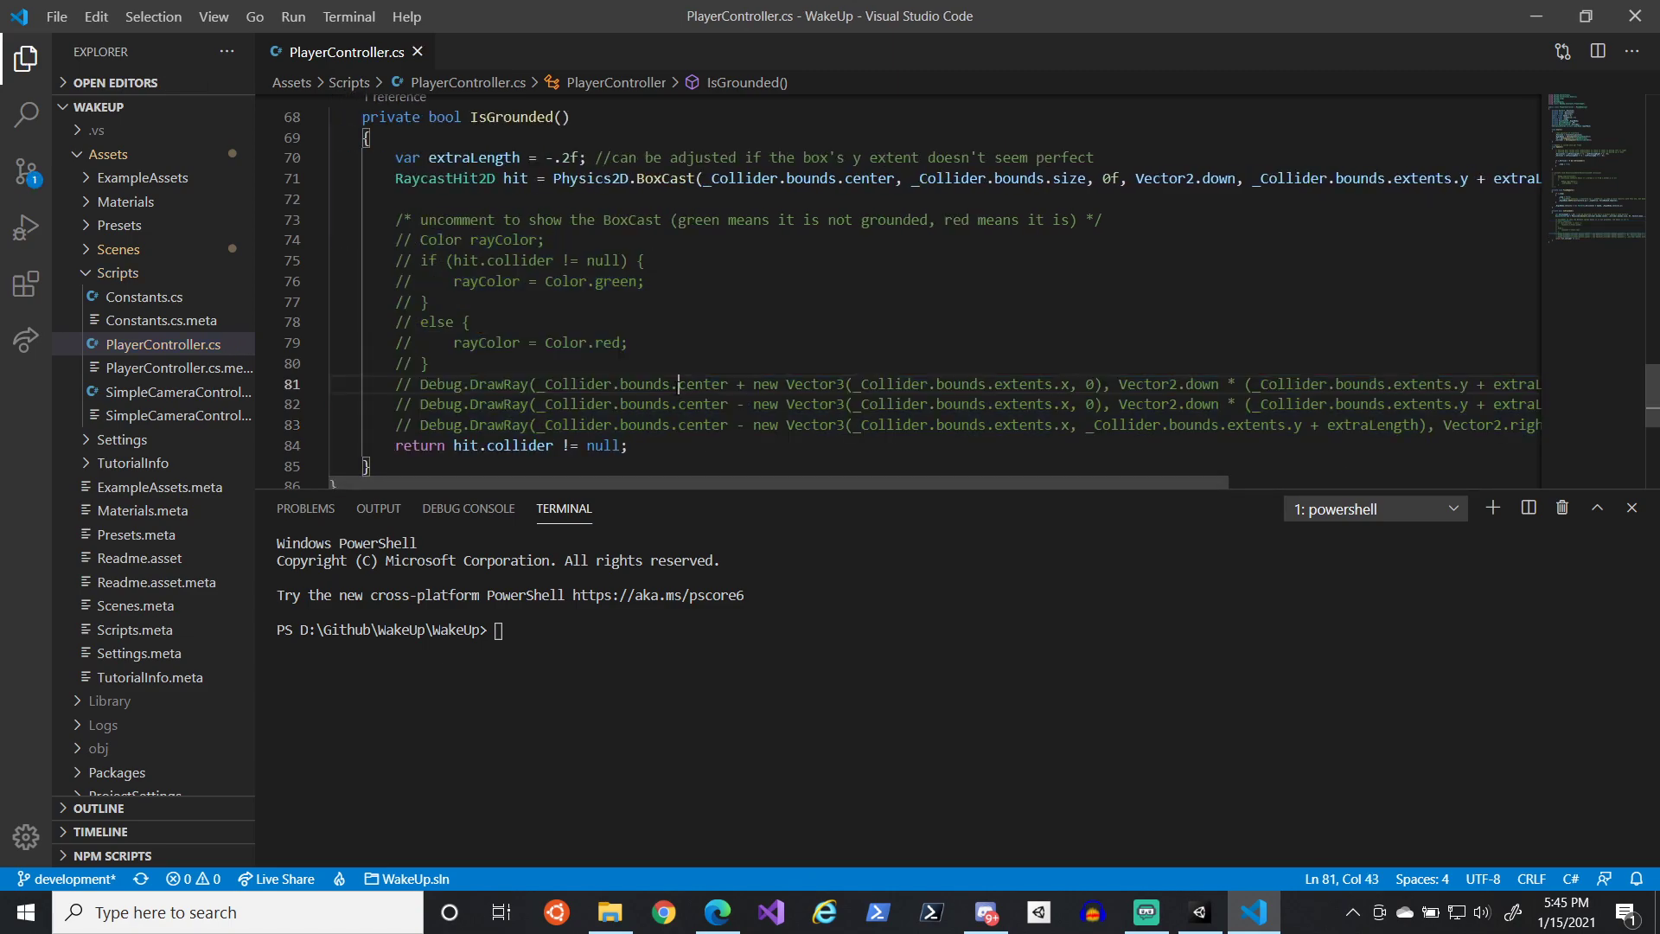
- Switch to the Game 1 - Wake Up document in the browser and review the Stream Content goals and considerations for future streams
left_click(716, 909)
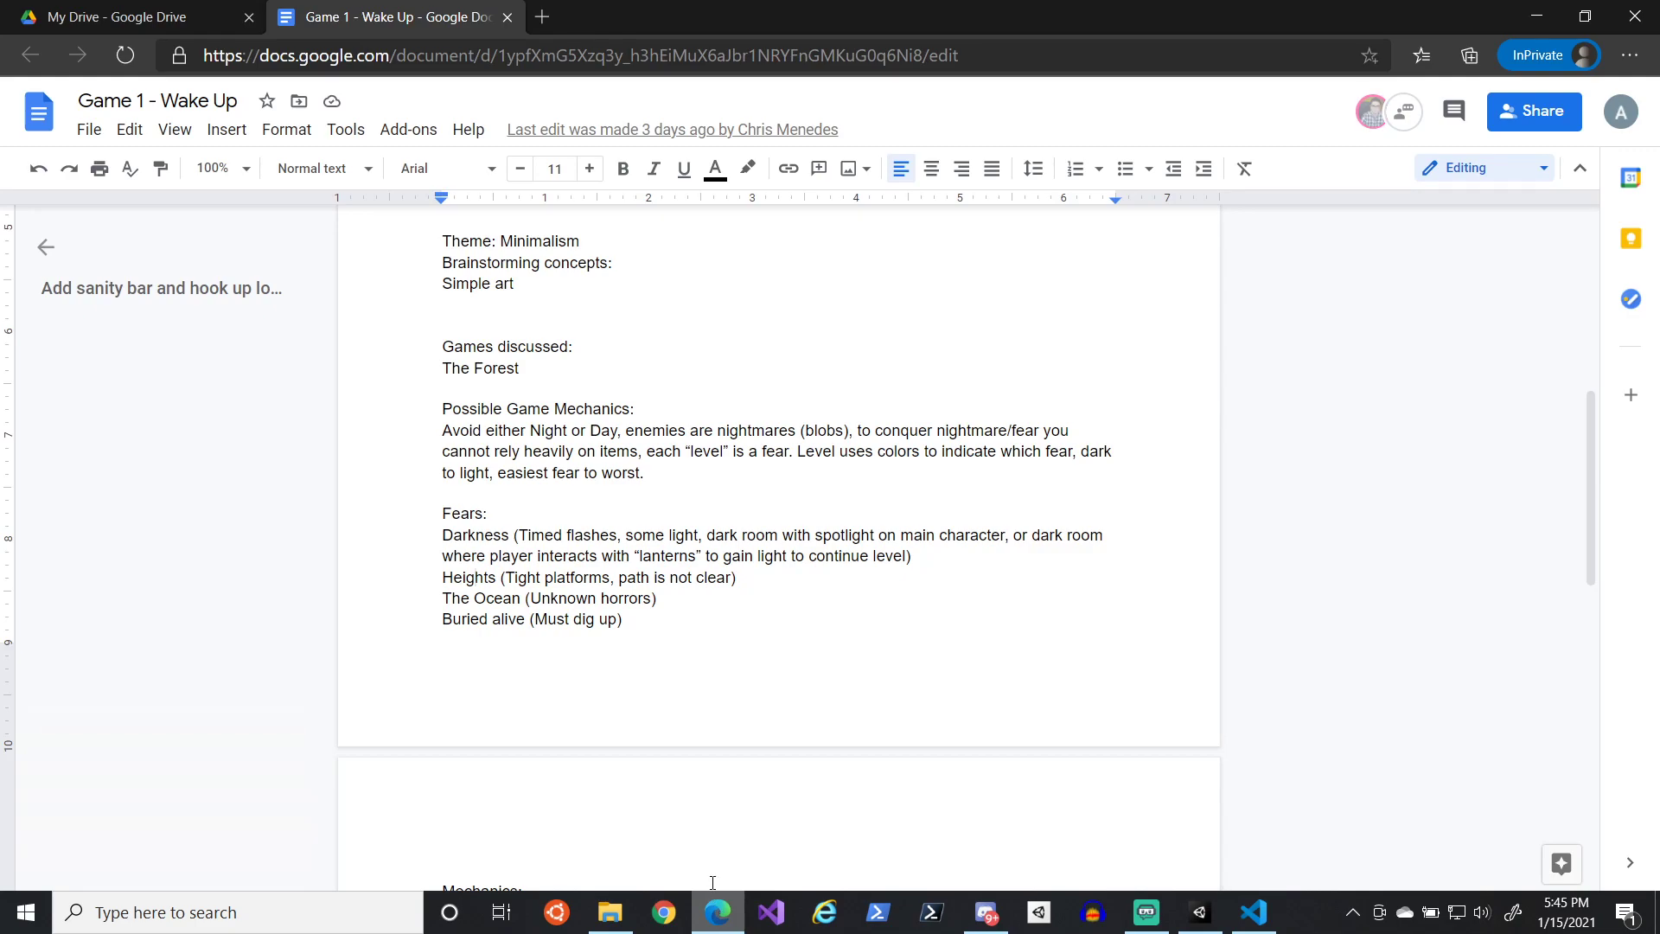
scroll(679, 673, "down", 6)
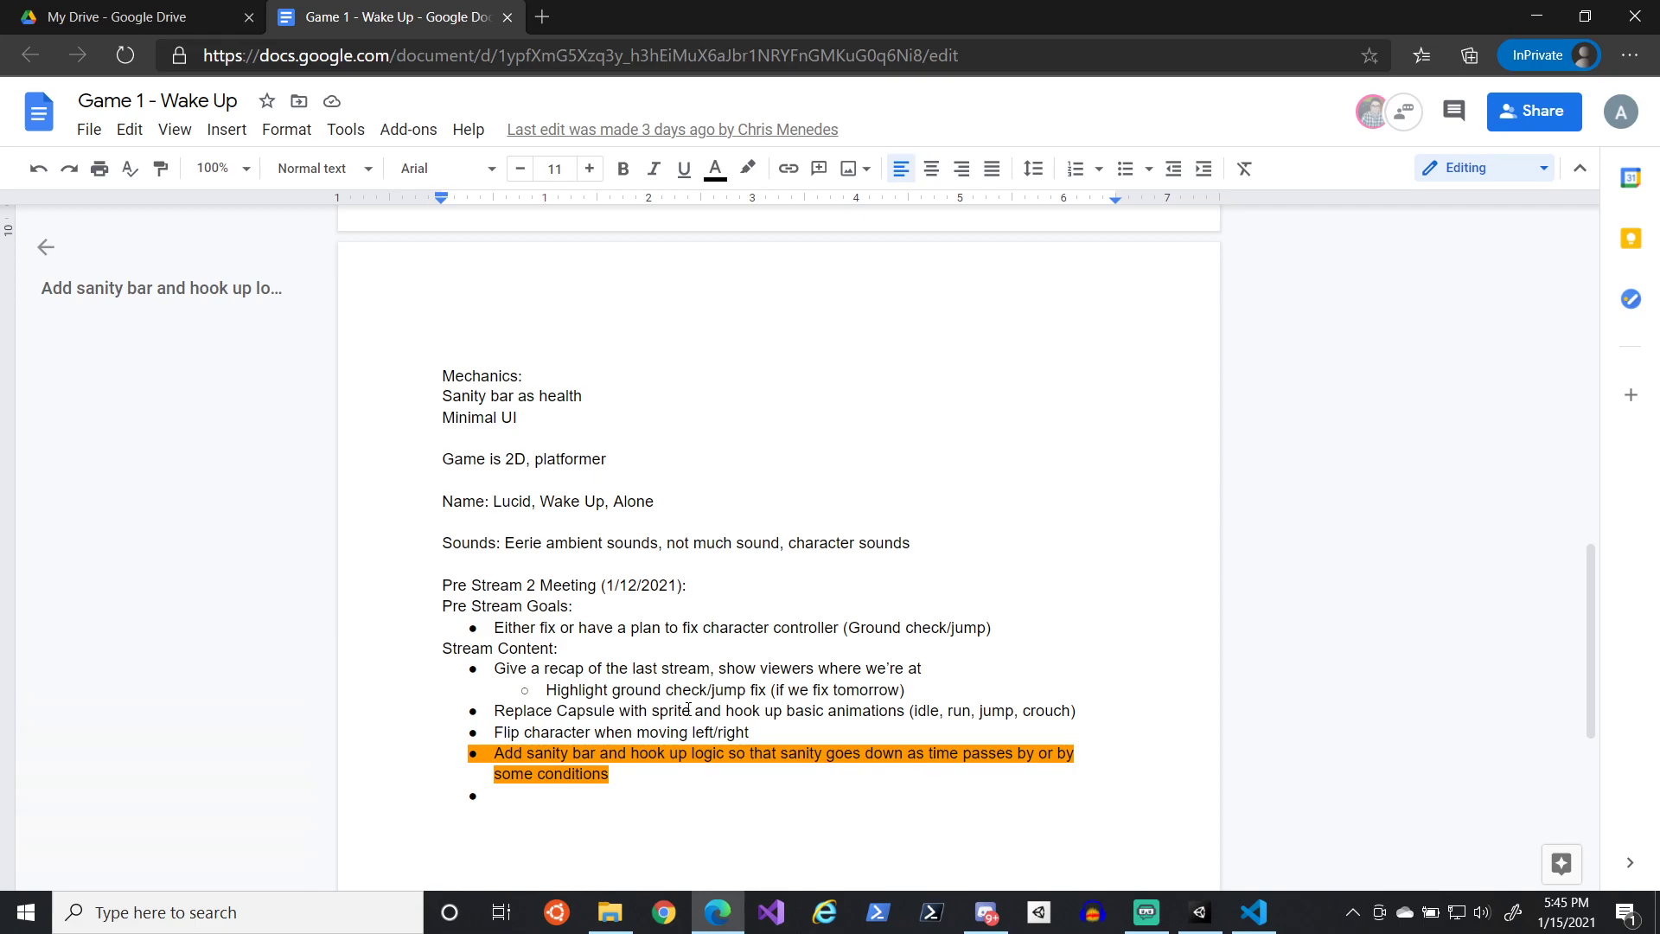
scroll(687, 709, "down", 1)
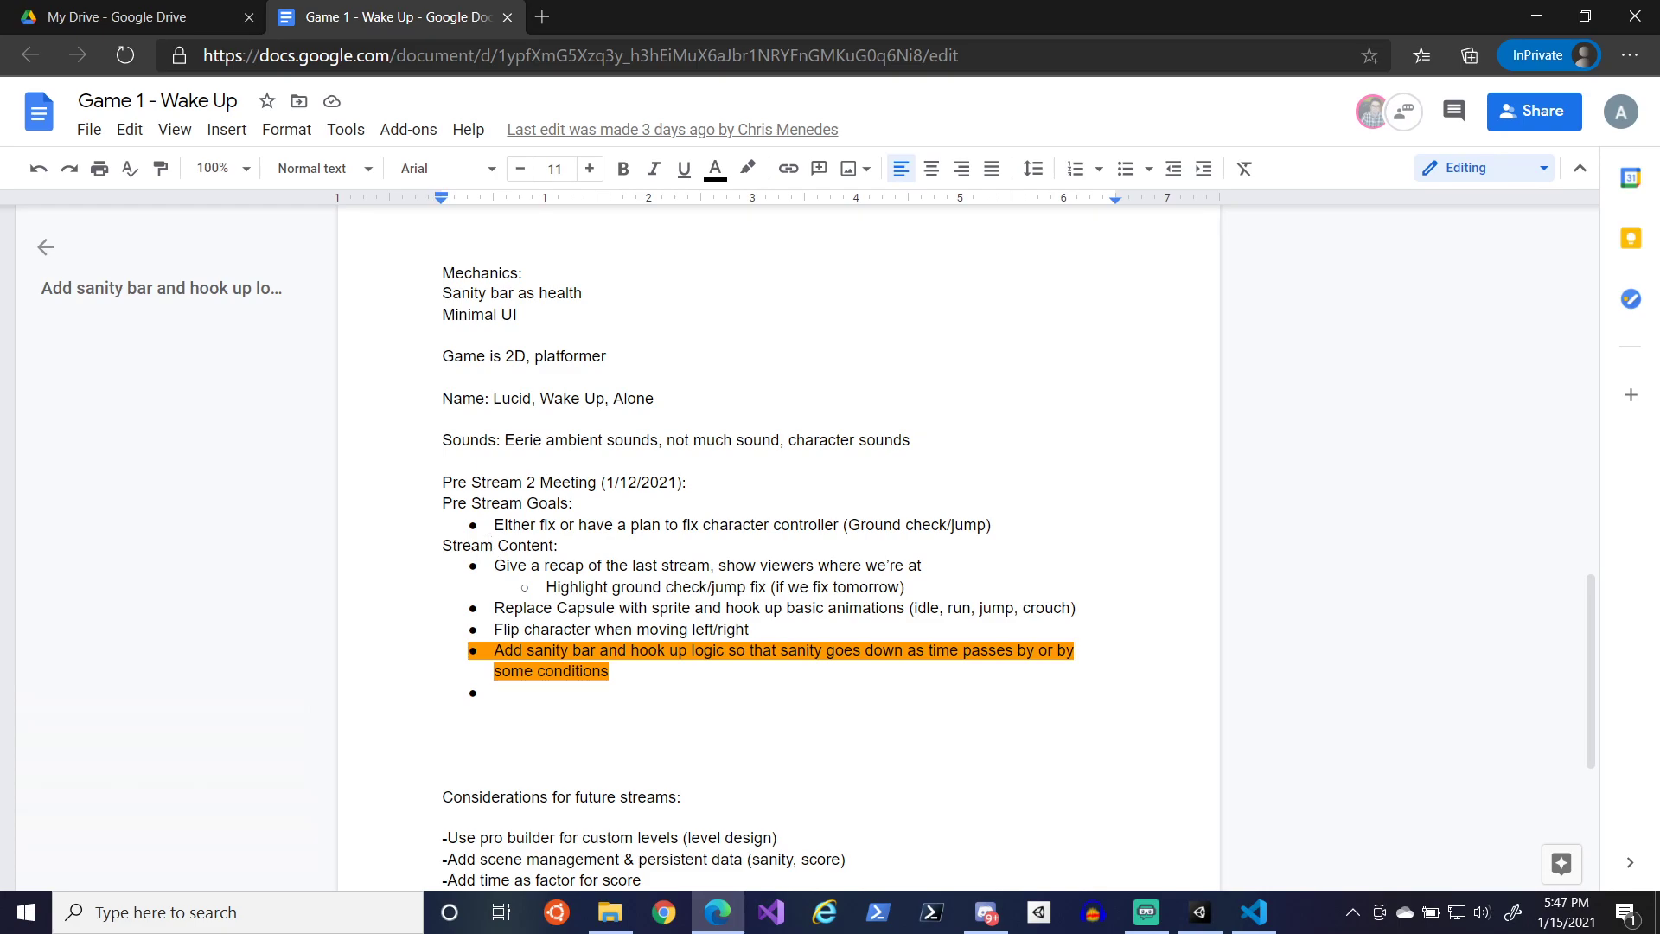
scroll(557, 635, "down", 2)
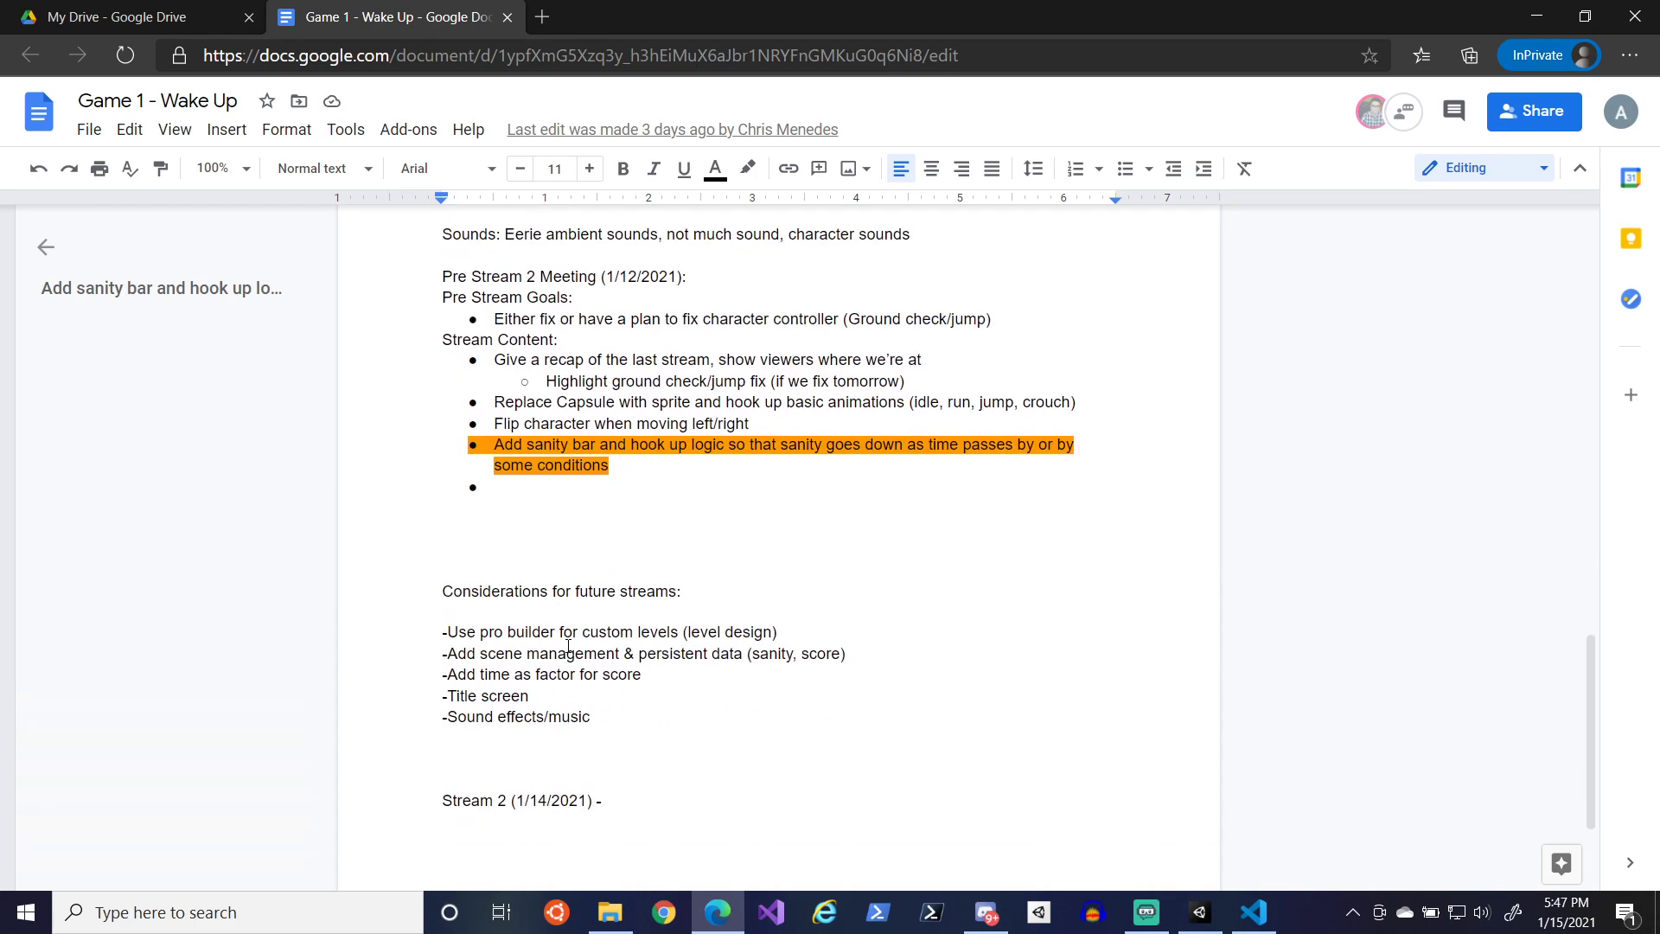
scroll(562, 644, "down", 1)
scroll(567, 650, "up", 3)
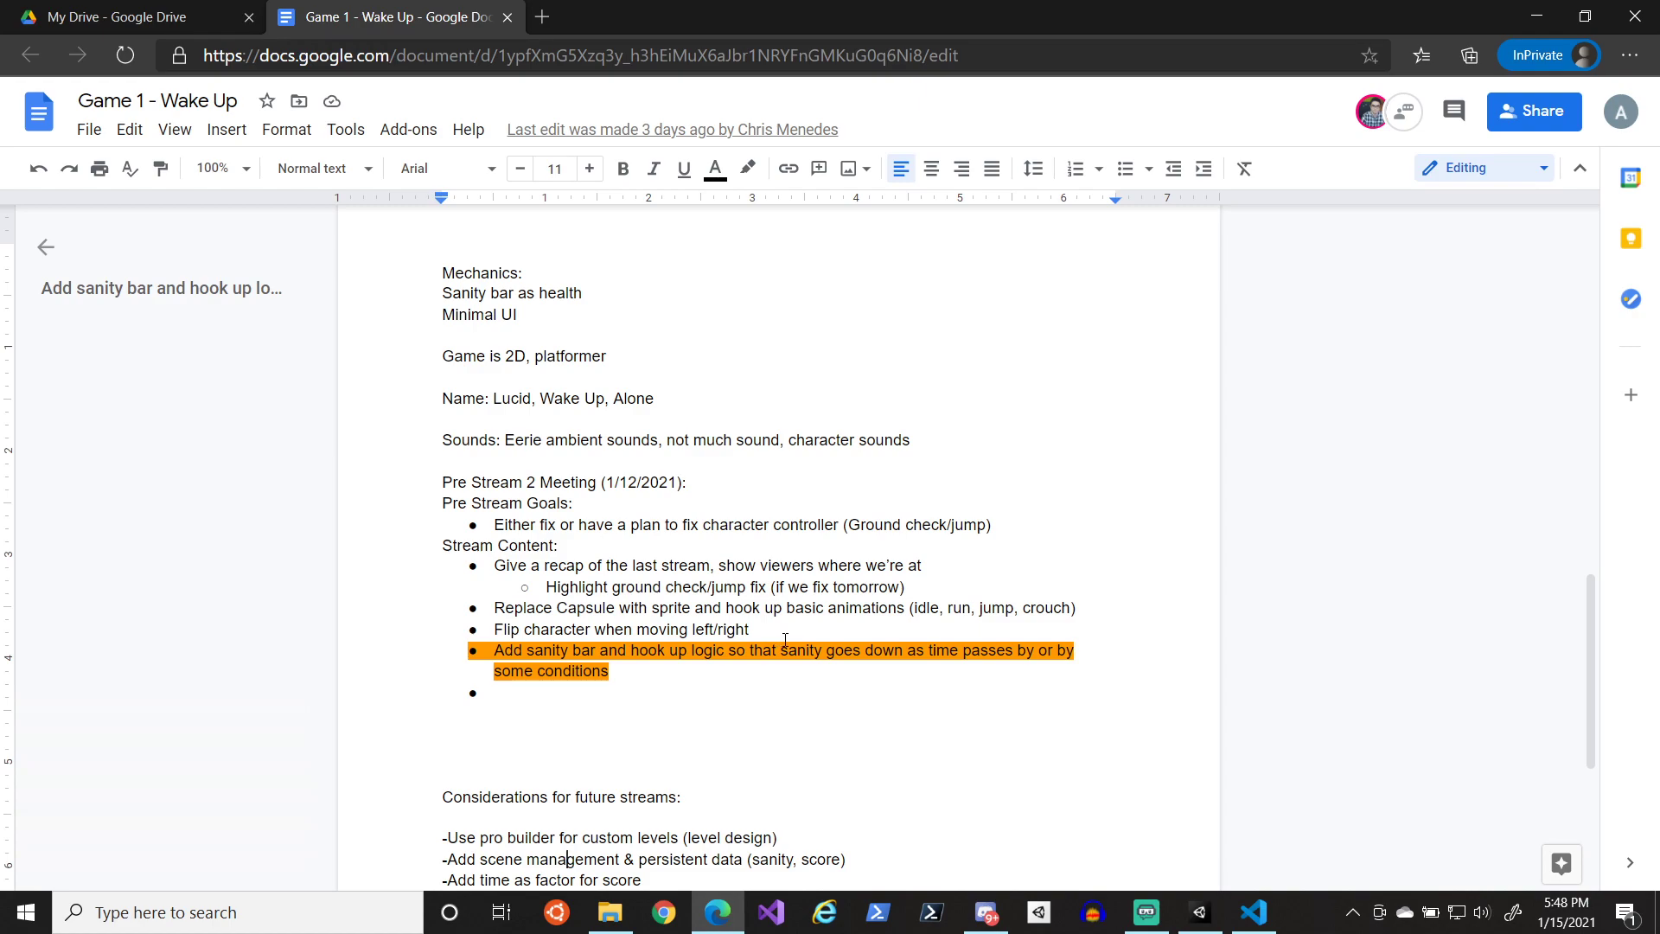
left_click(1249, 924)
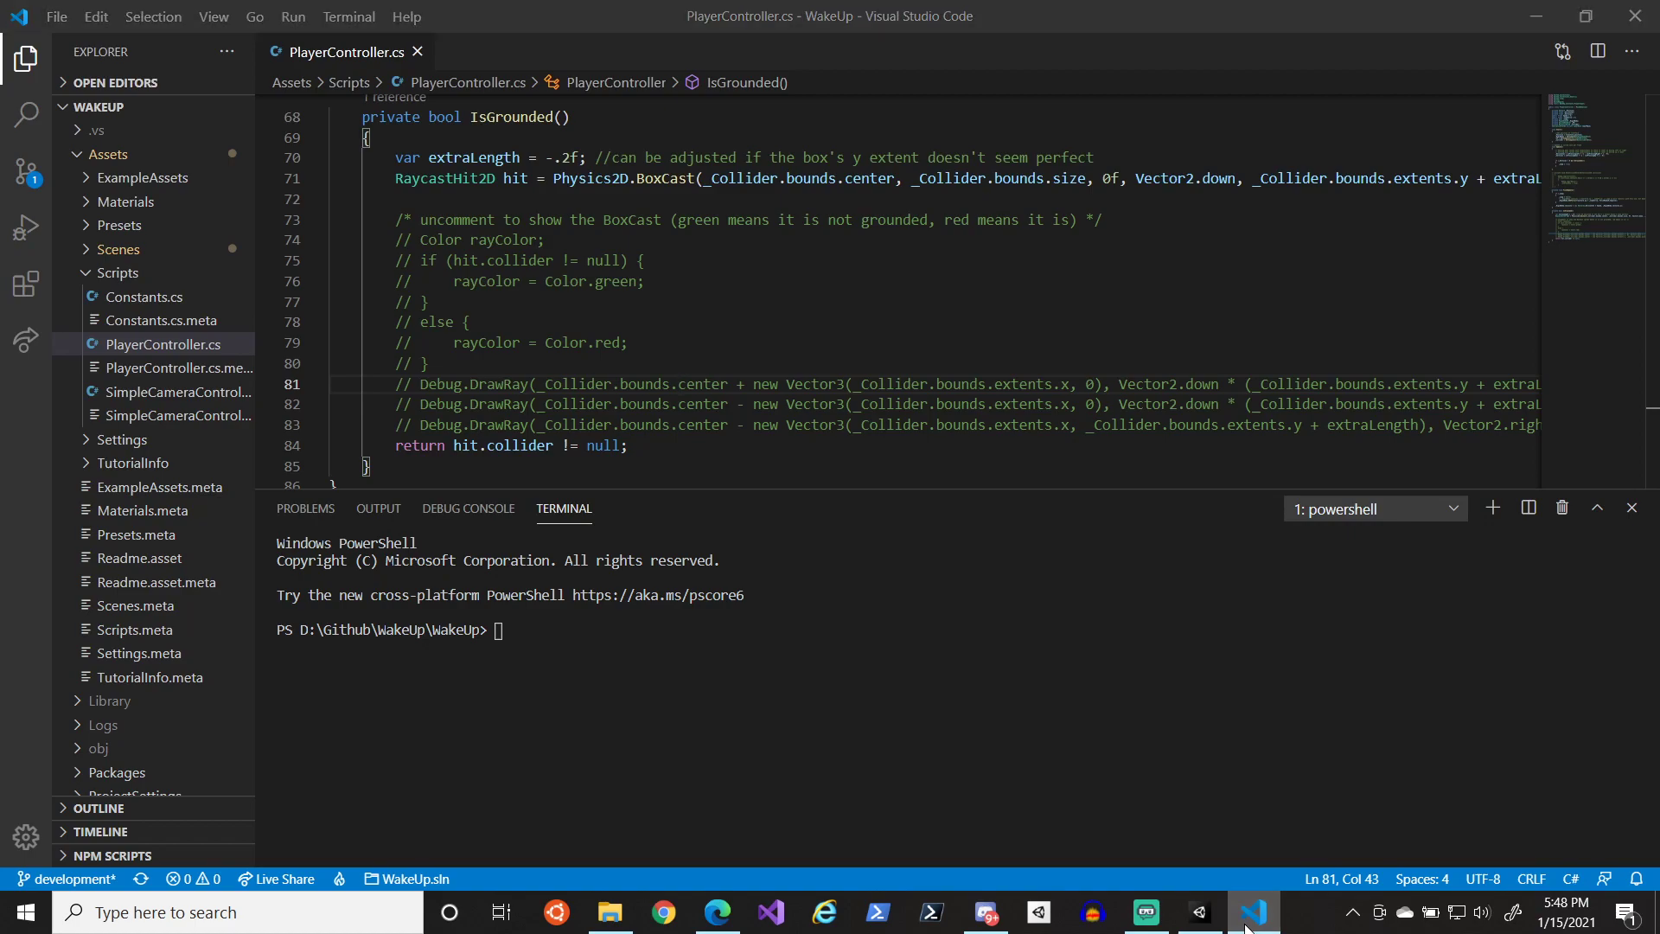
left_click(1248, 923)
left_click(1202, 916)
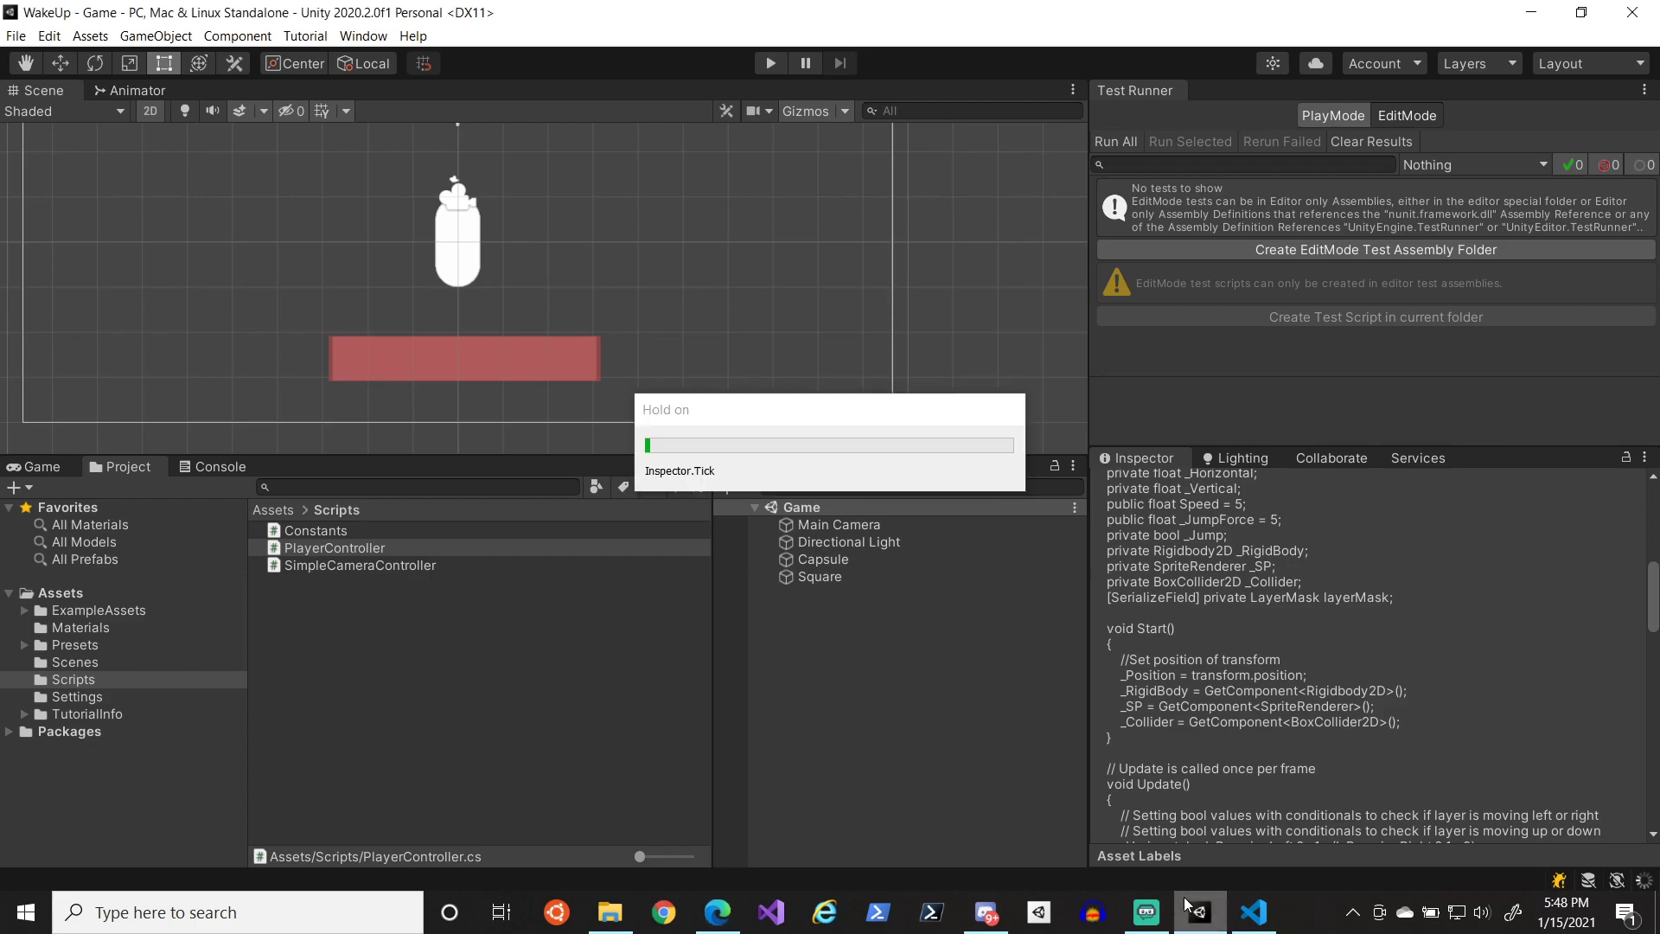
left_click(723, 915)
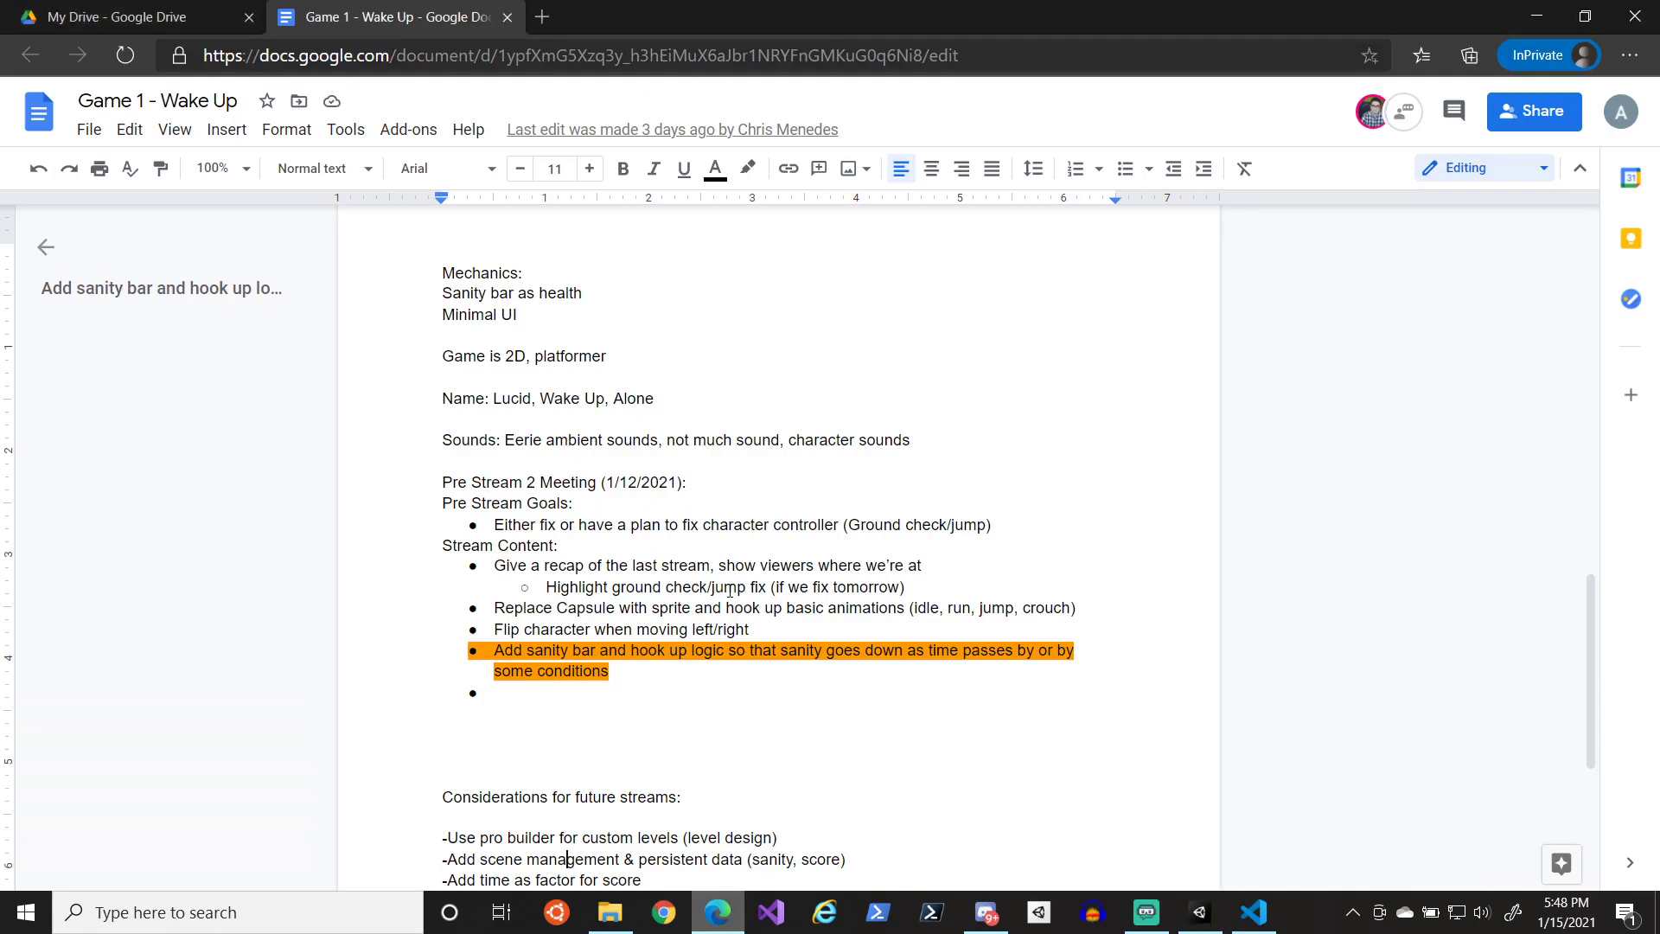
- Open the itch.io website in a new browser tab
left_click(538, 12)
type("itch.io")
key("Return")
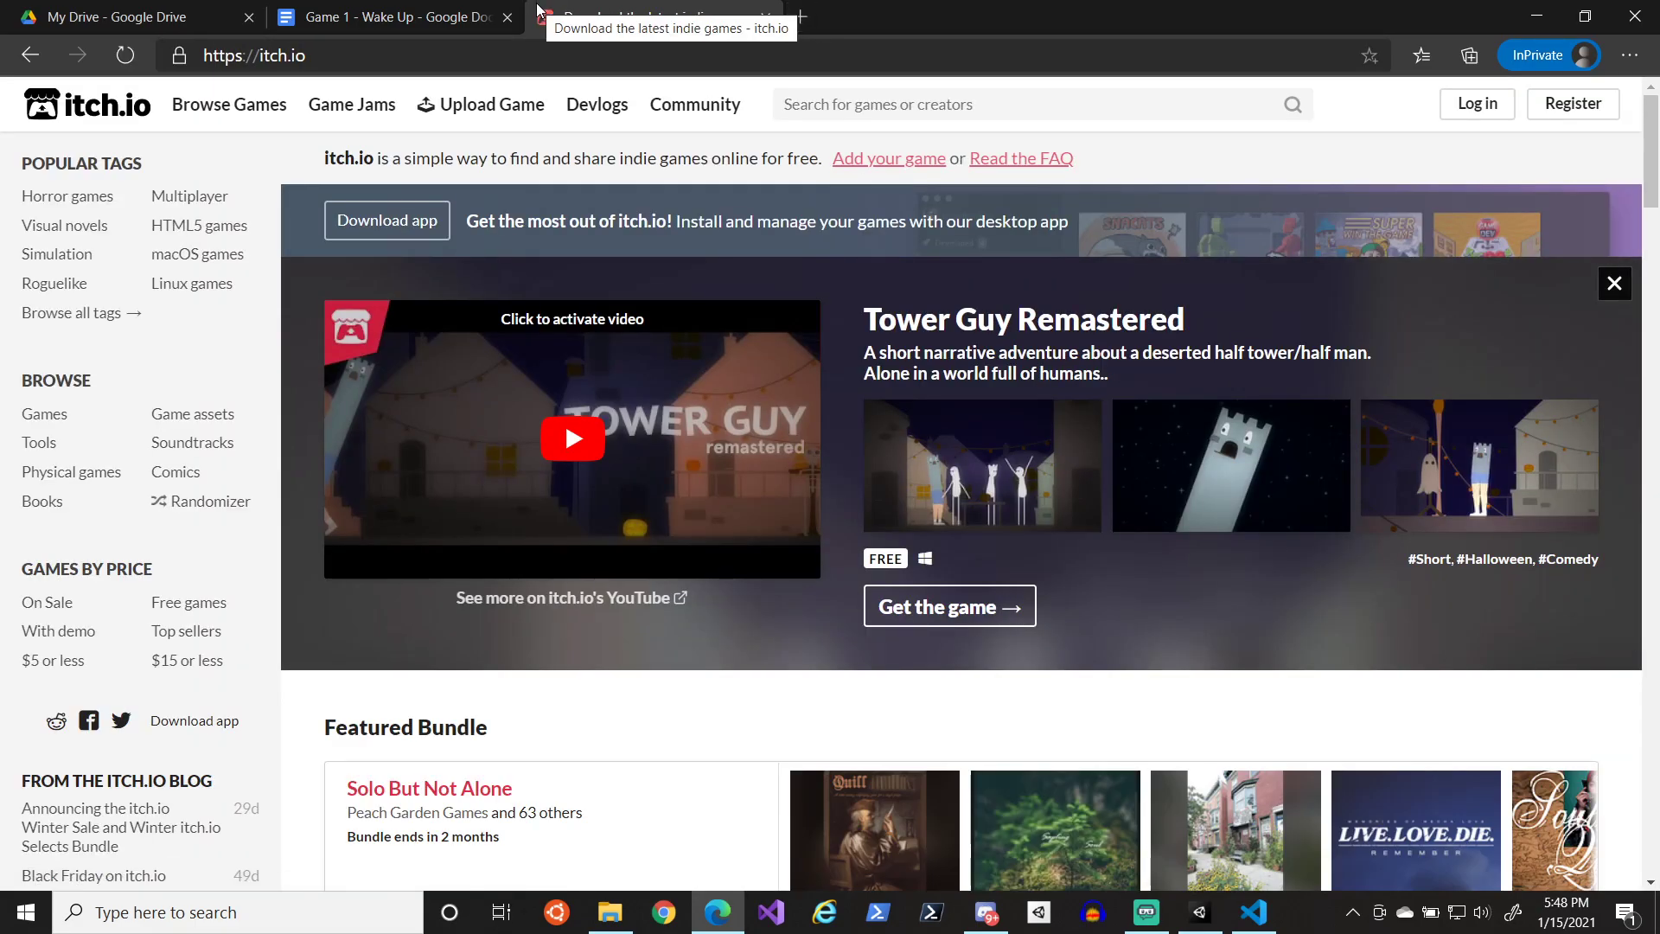
- Search the web for "spritesheets" in the same tab
left_click(631, 52)
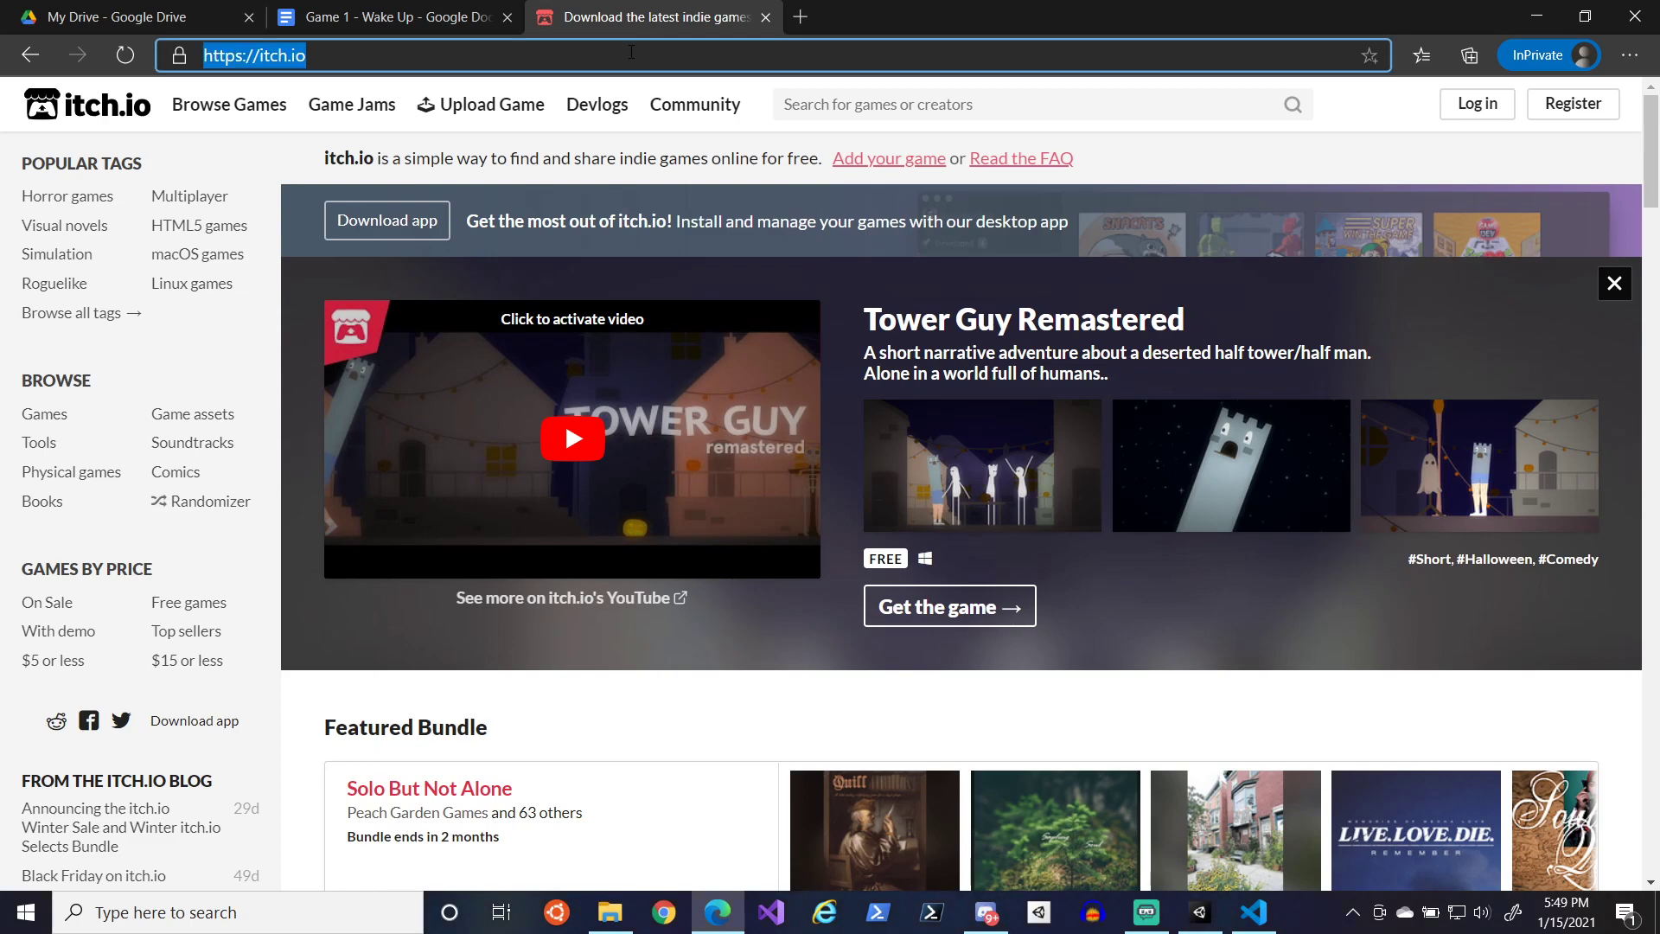
type("spr")
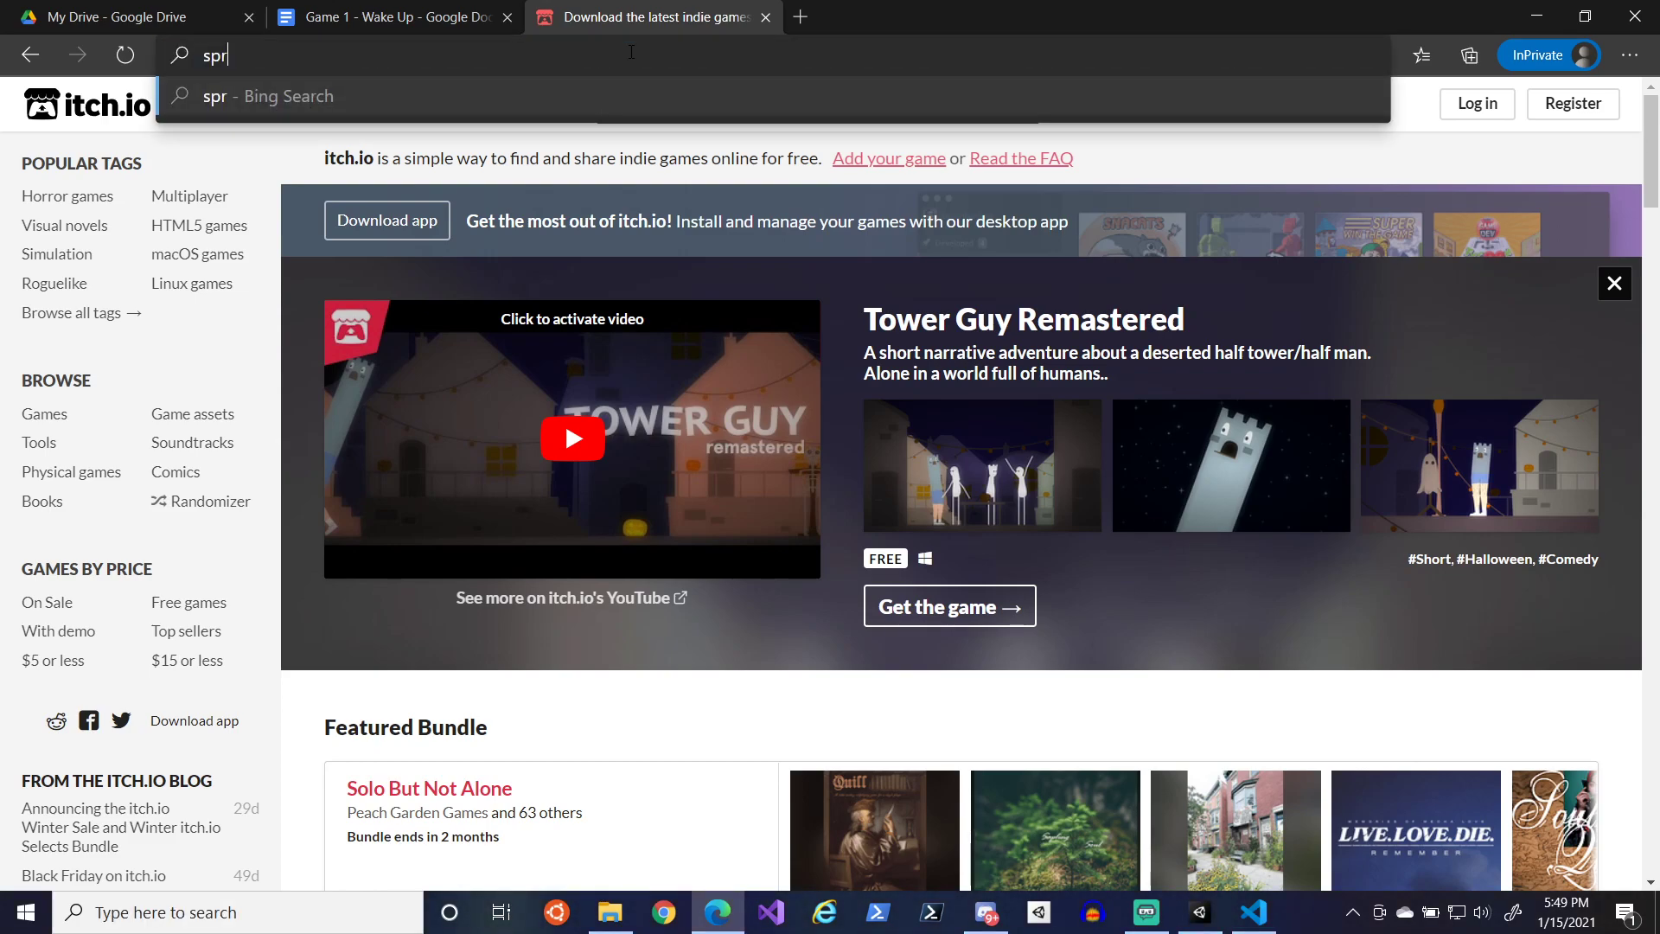
type("itesheets")
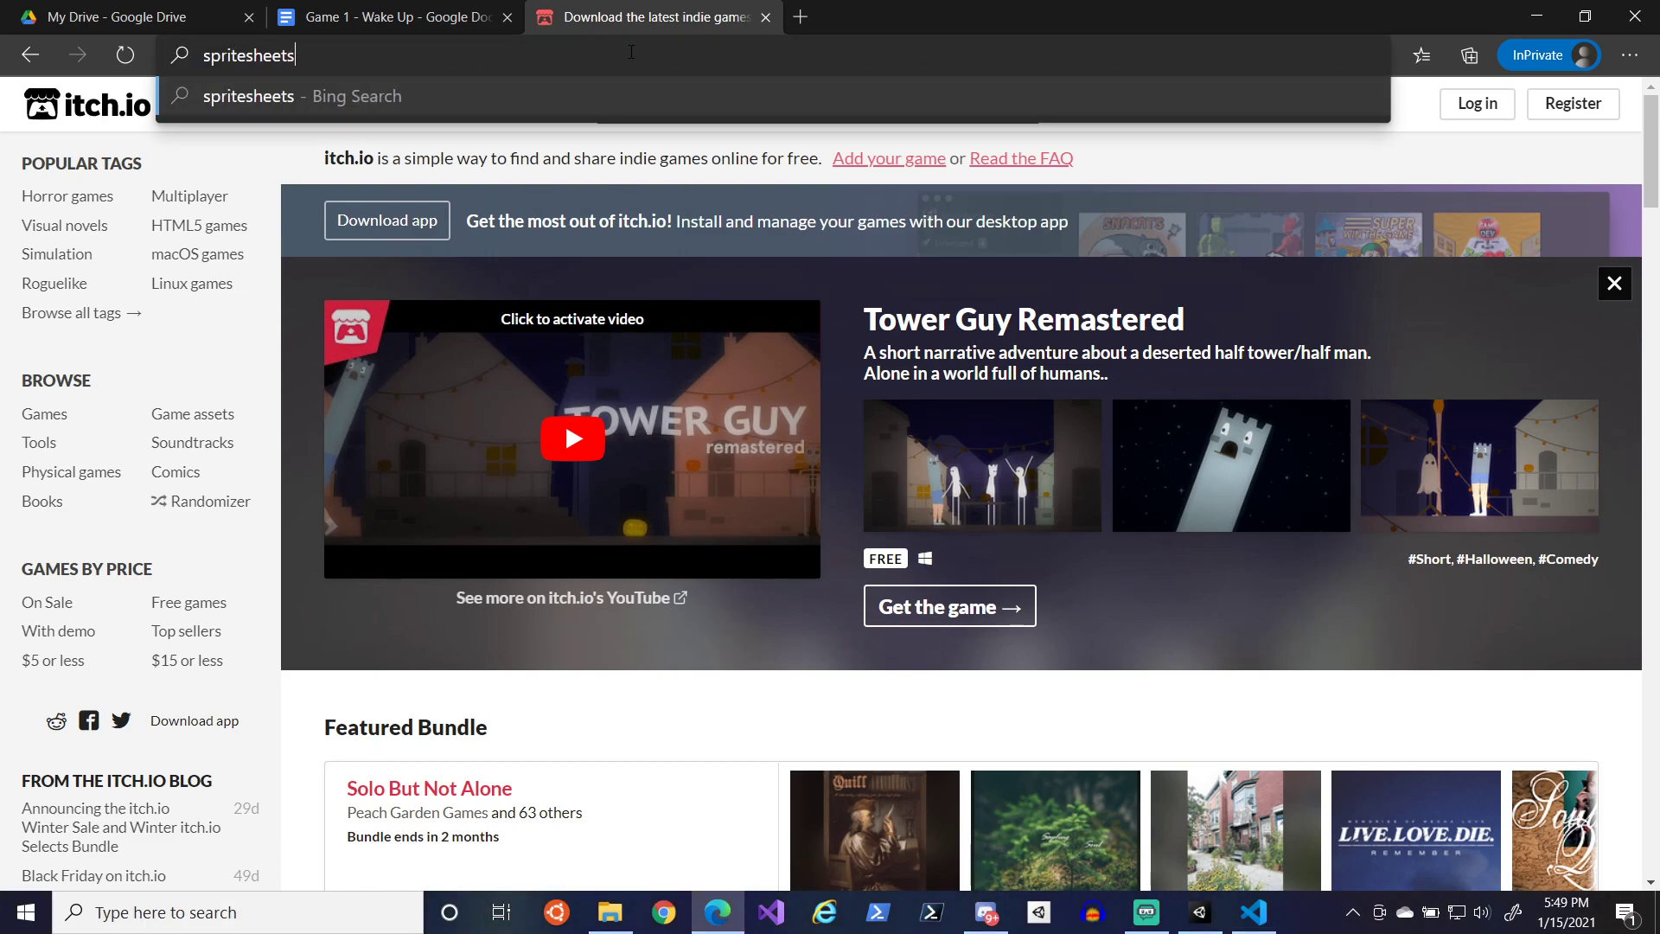
key("Return")
- Refine the web search to "2d sprite sheets royalty free" and show the image results
left_click(197, 123)
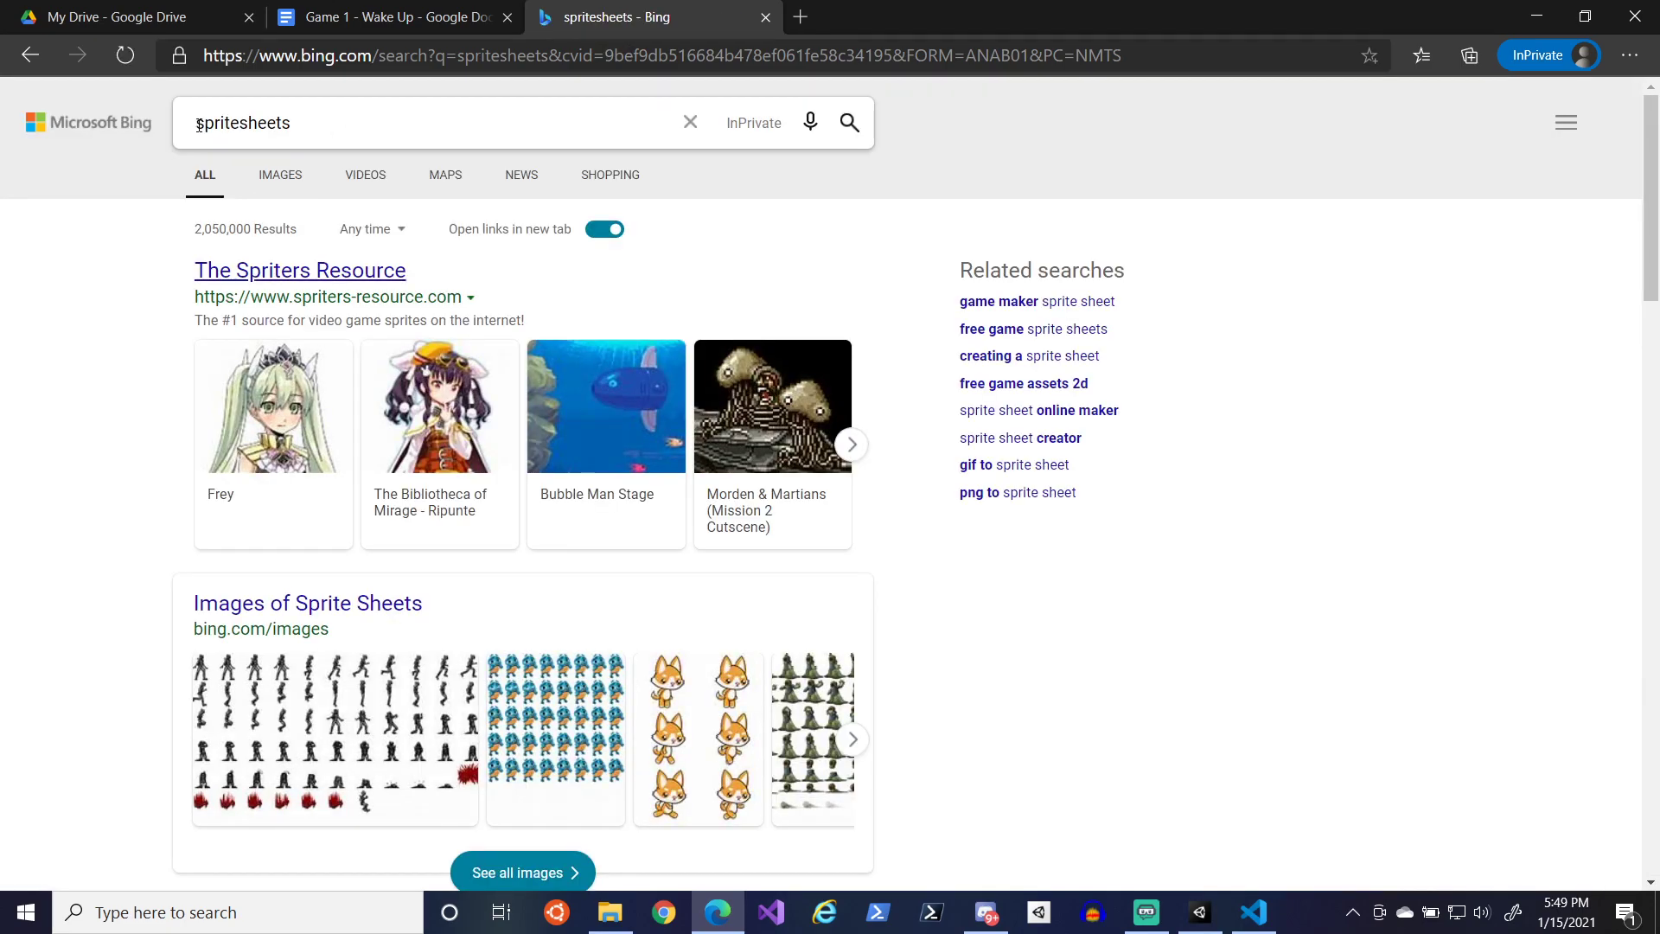
type("2d")
key("Down")
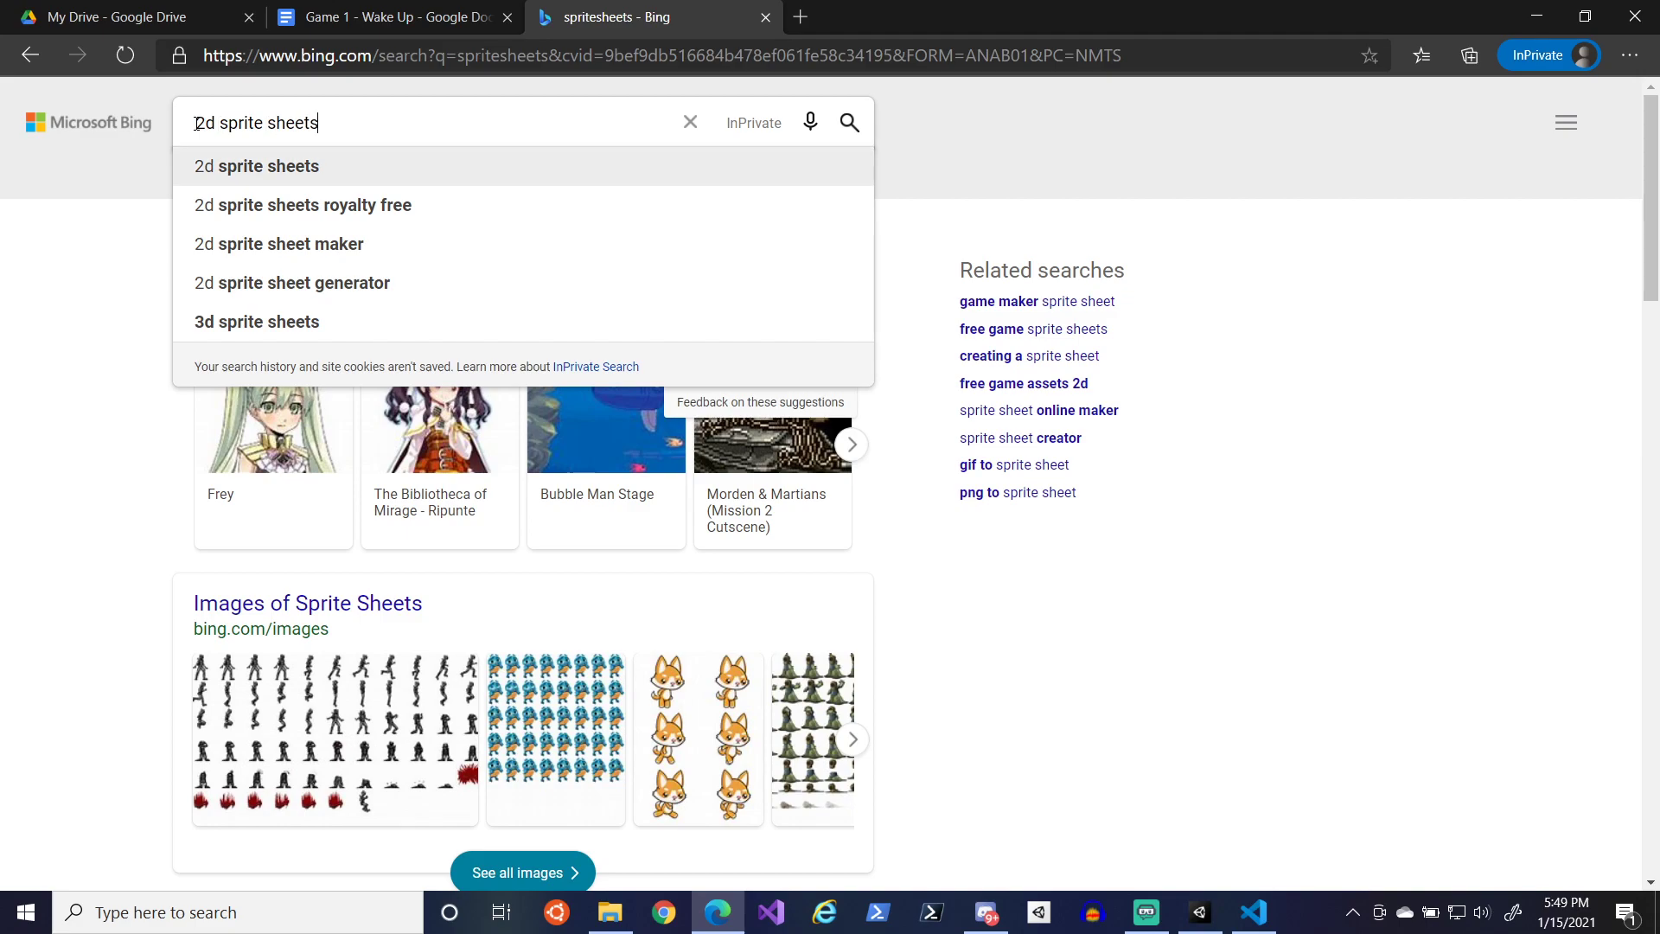
key("Down")
key("Return")
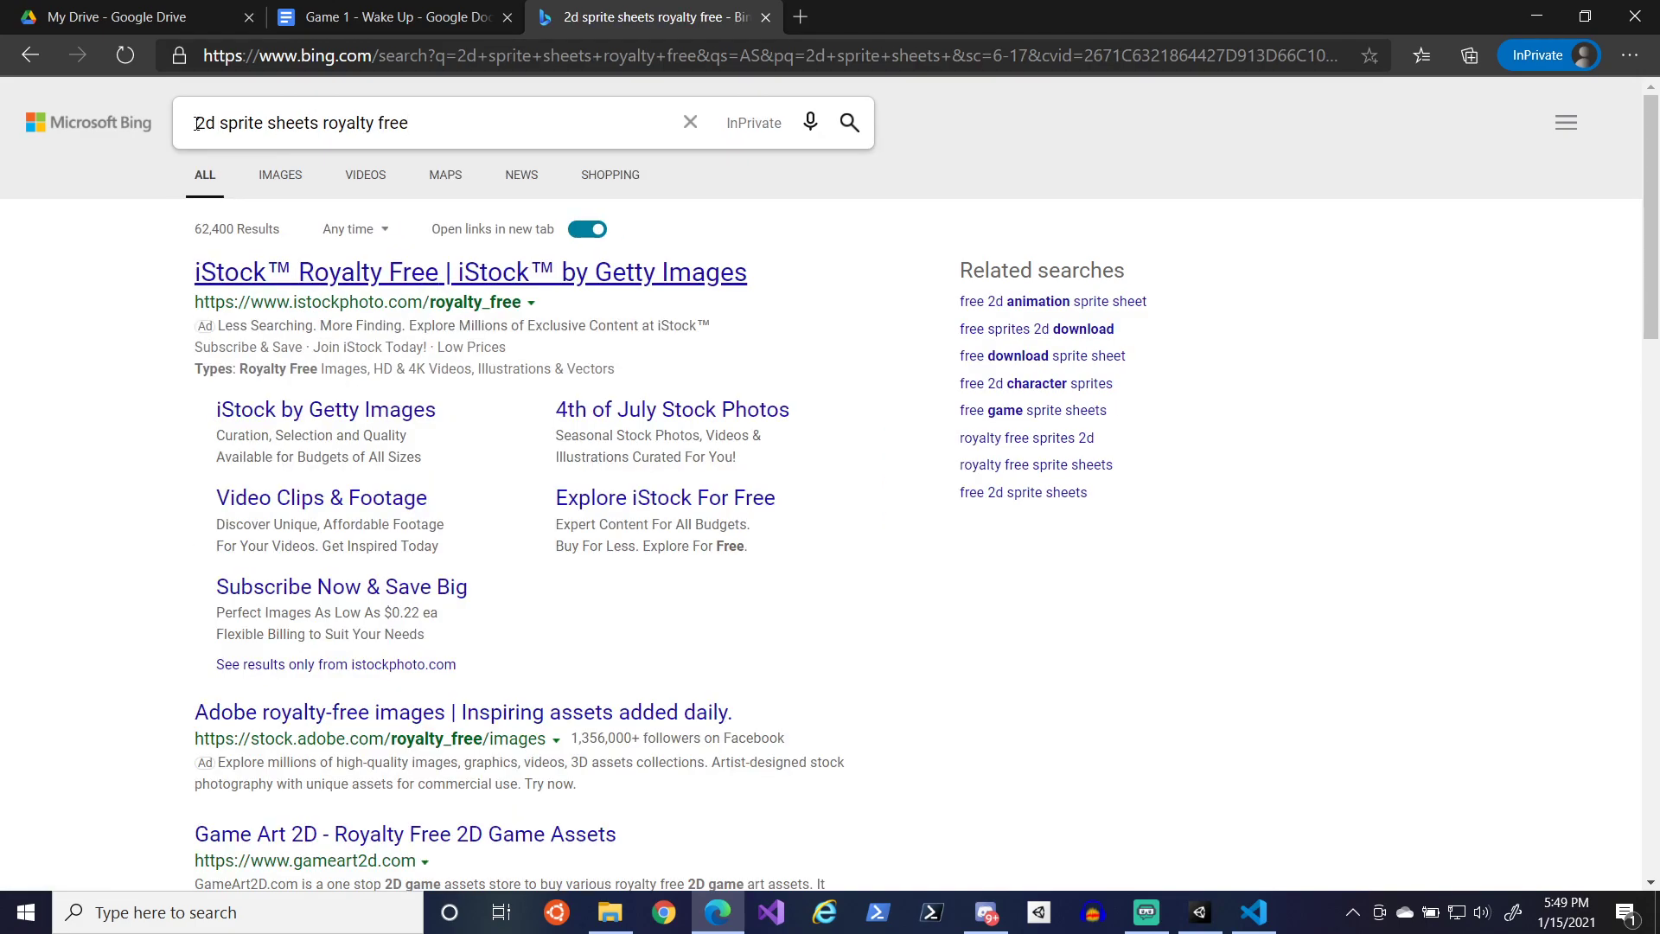
left_click(292, 172)
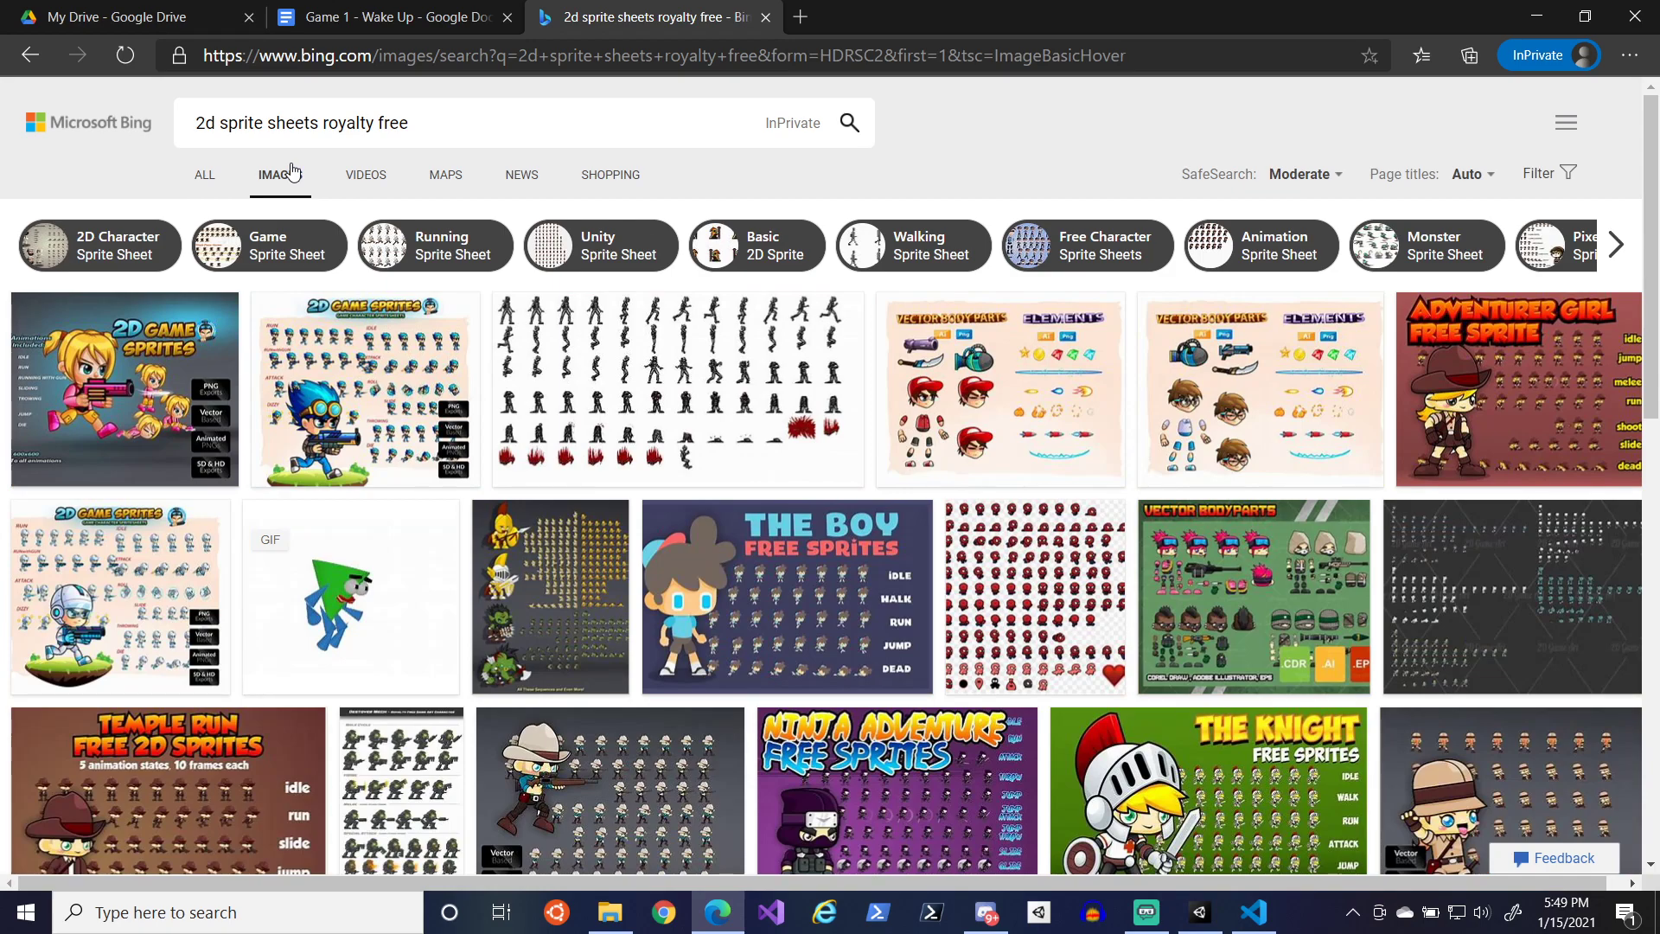
- Examine the enlarged previews of the dark running-figure sheet and the white-helmeted 2D Game Sprites sheet among the image results
left_click(667, 359)
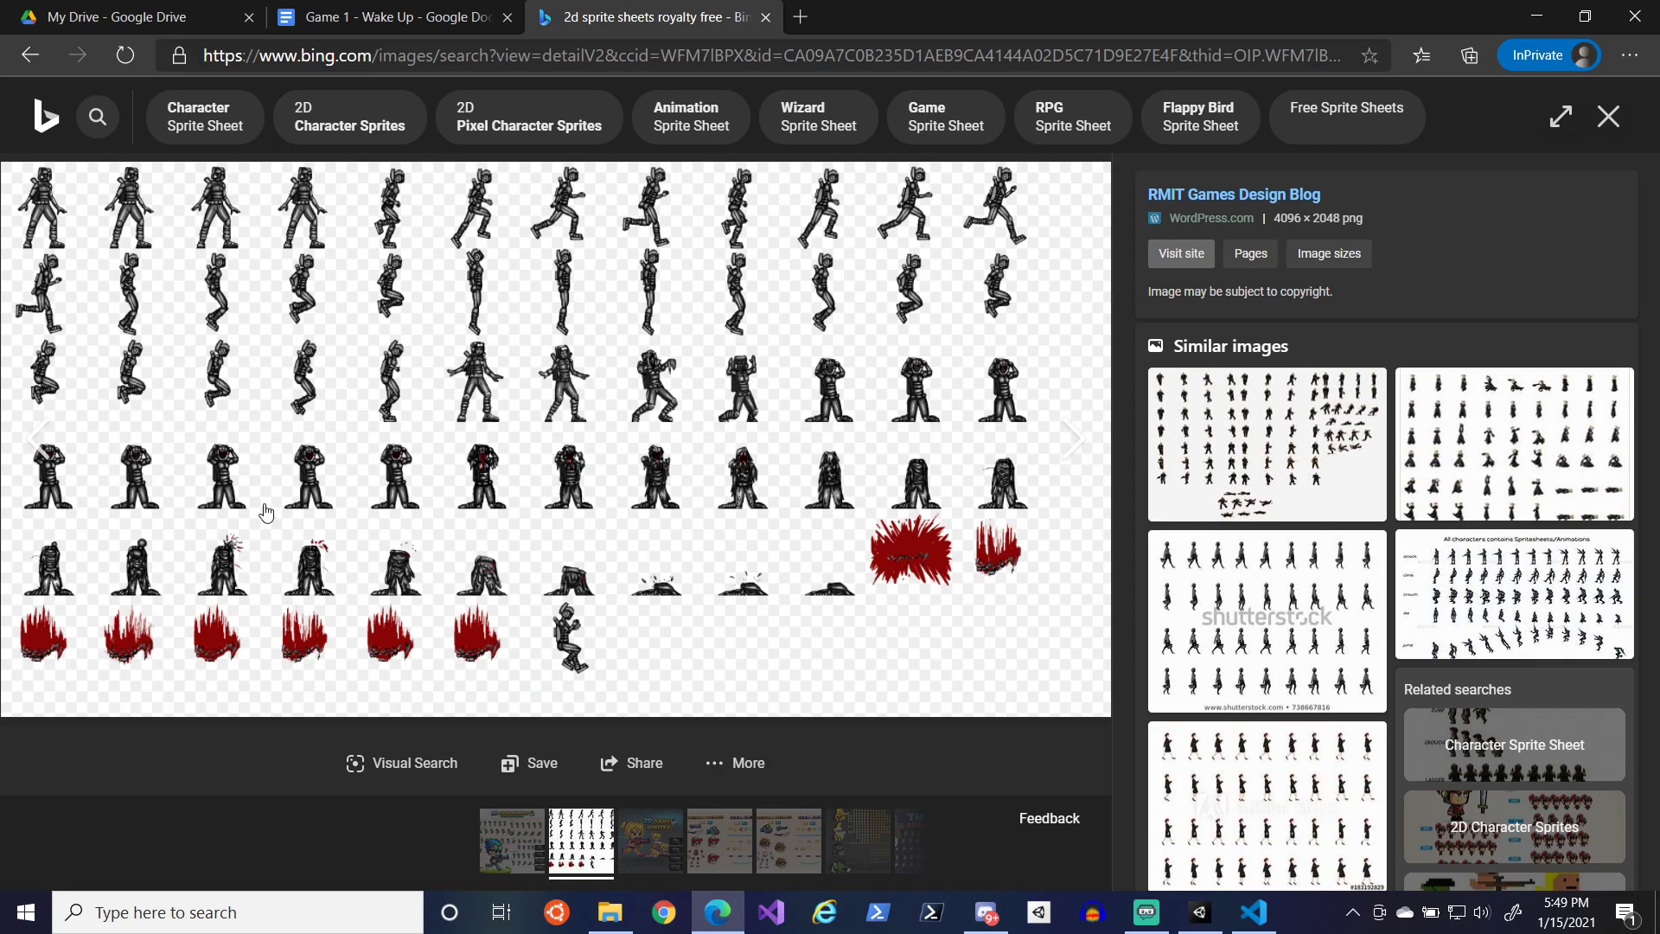
left_click(1608, 116)
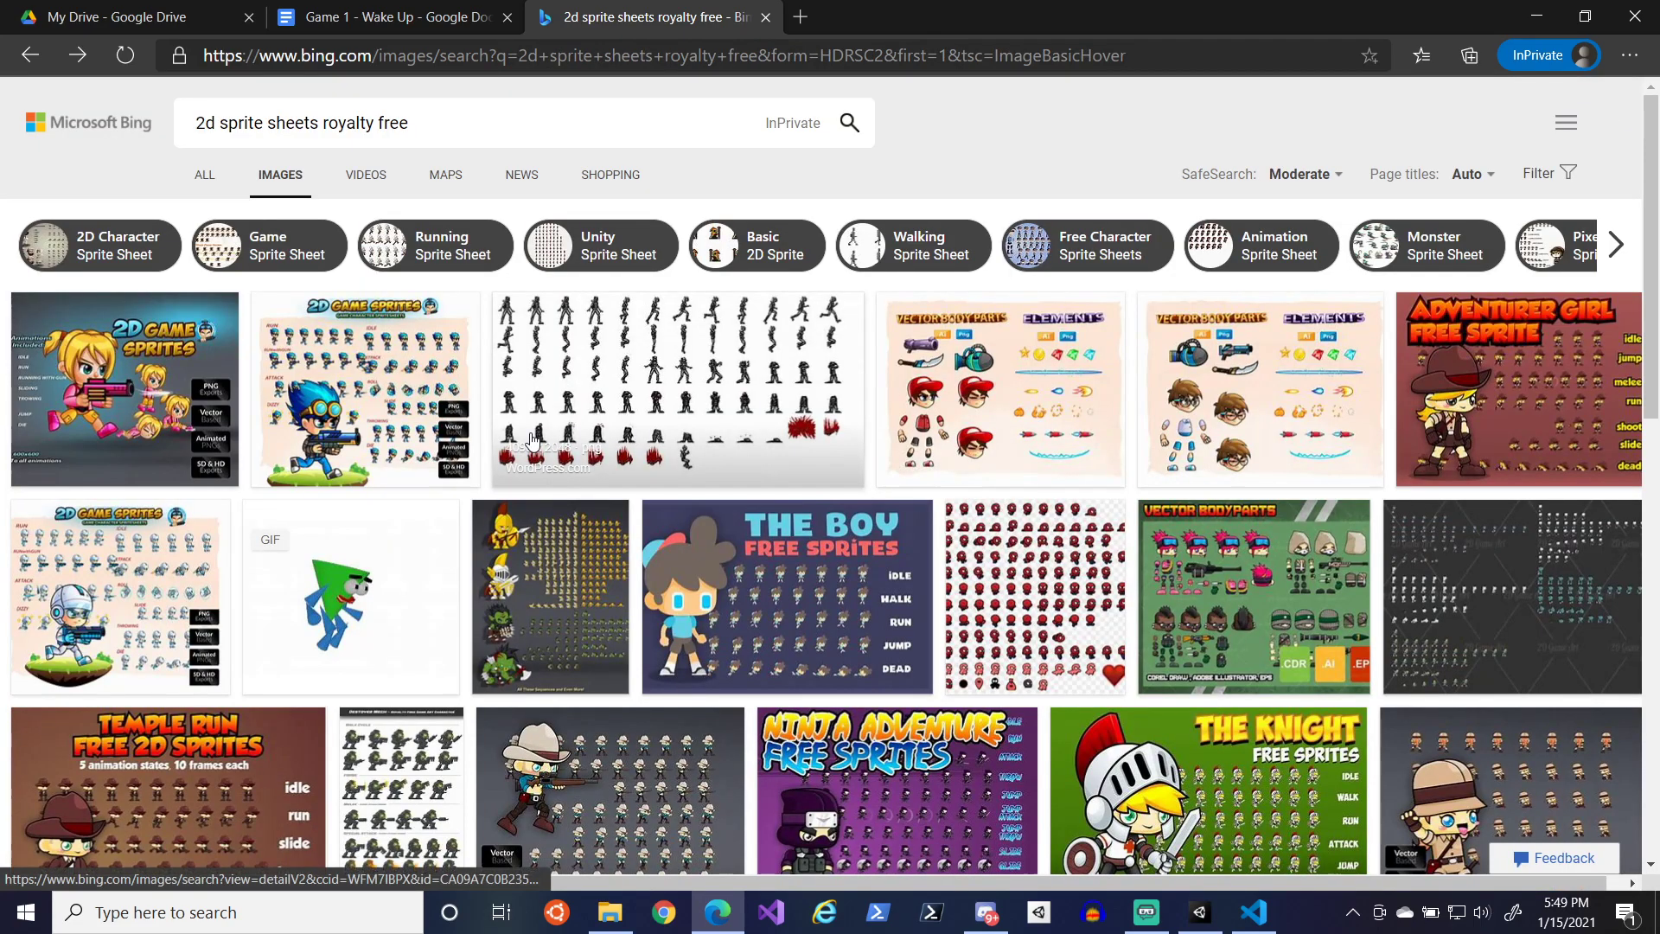
scroll(543, 432, "down", 3)
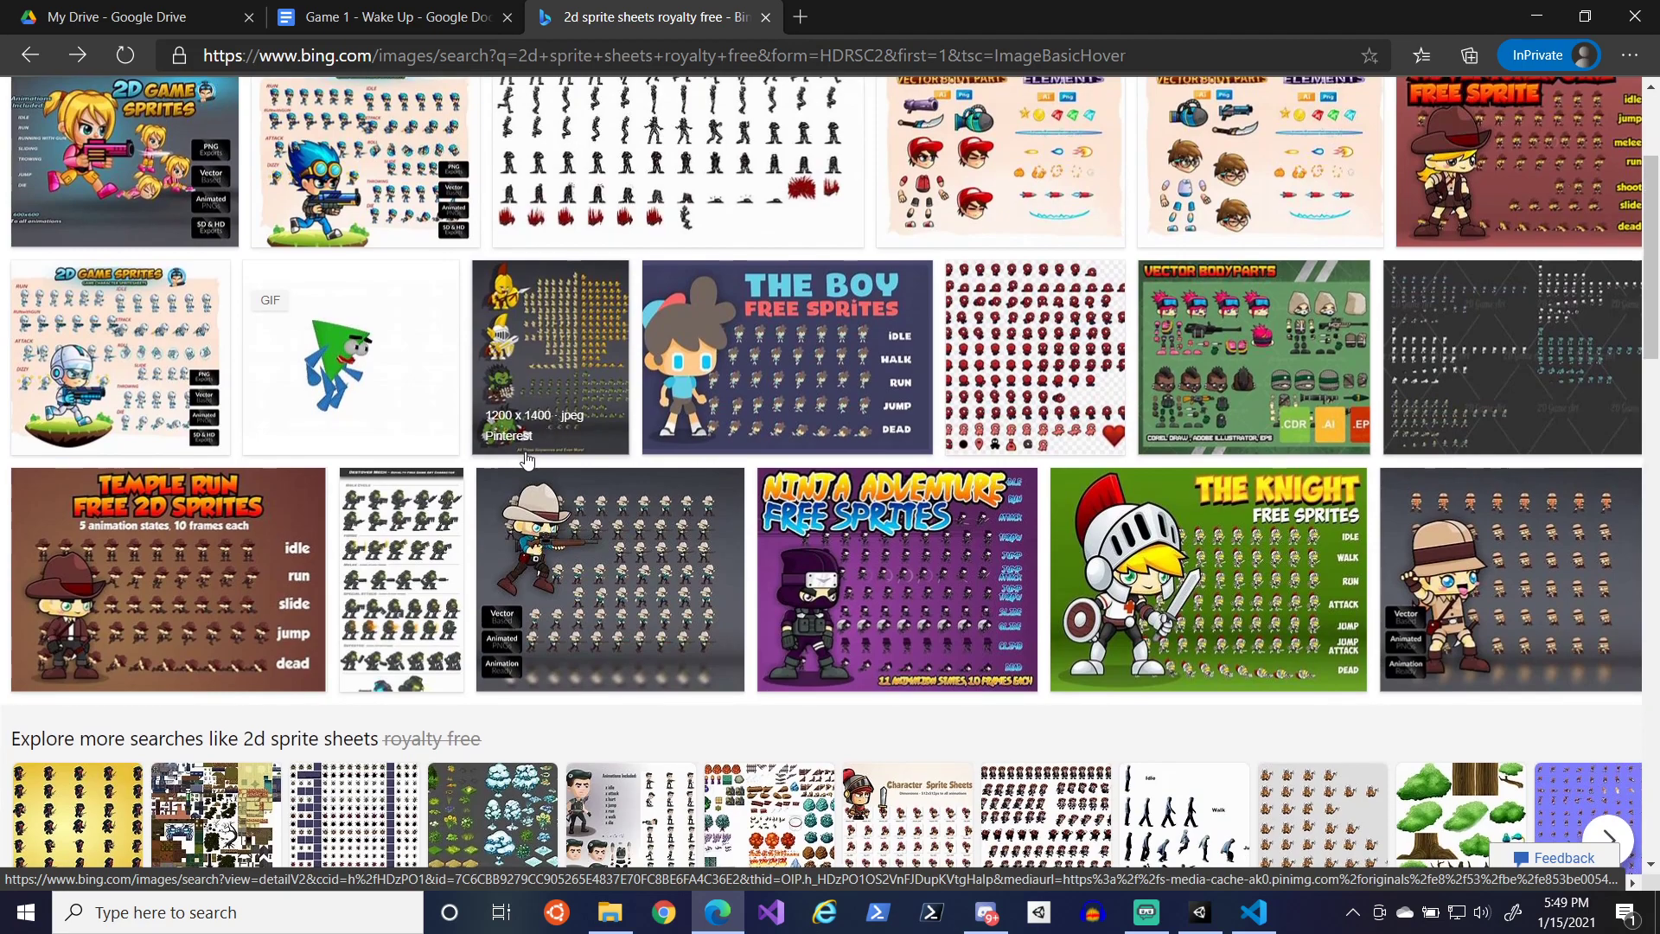
left_click(204, 345)
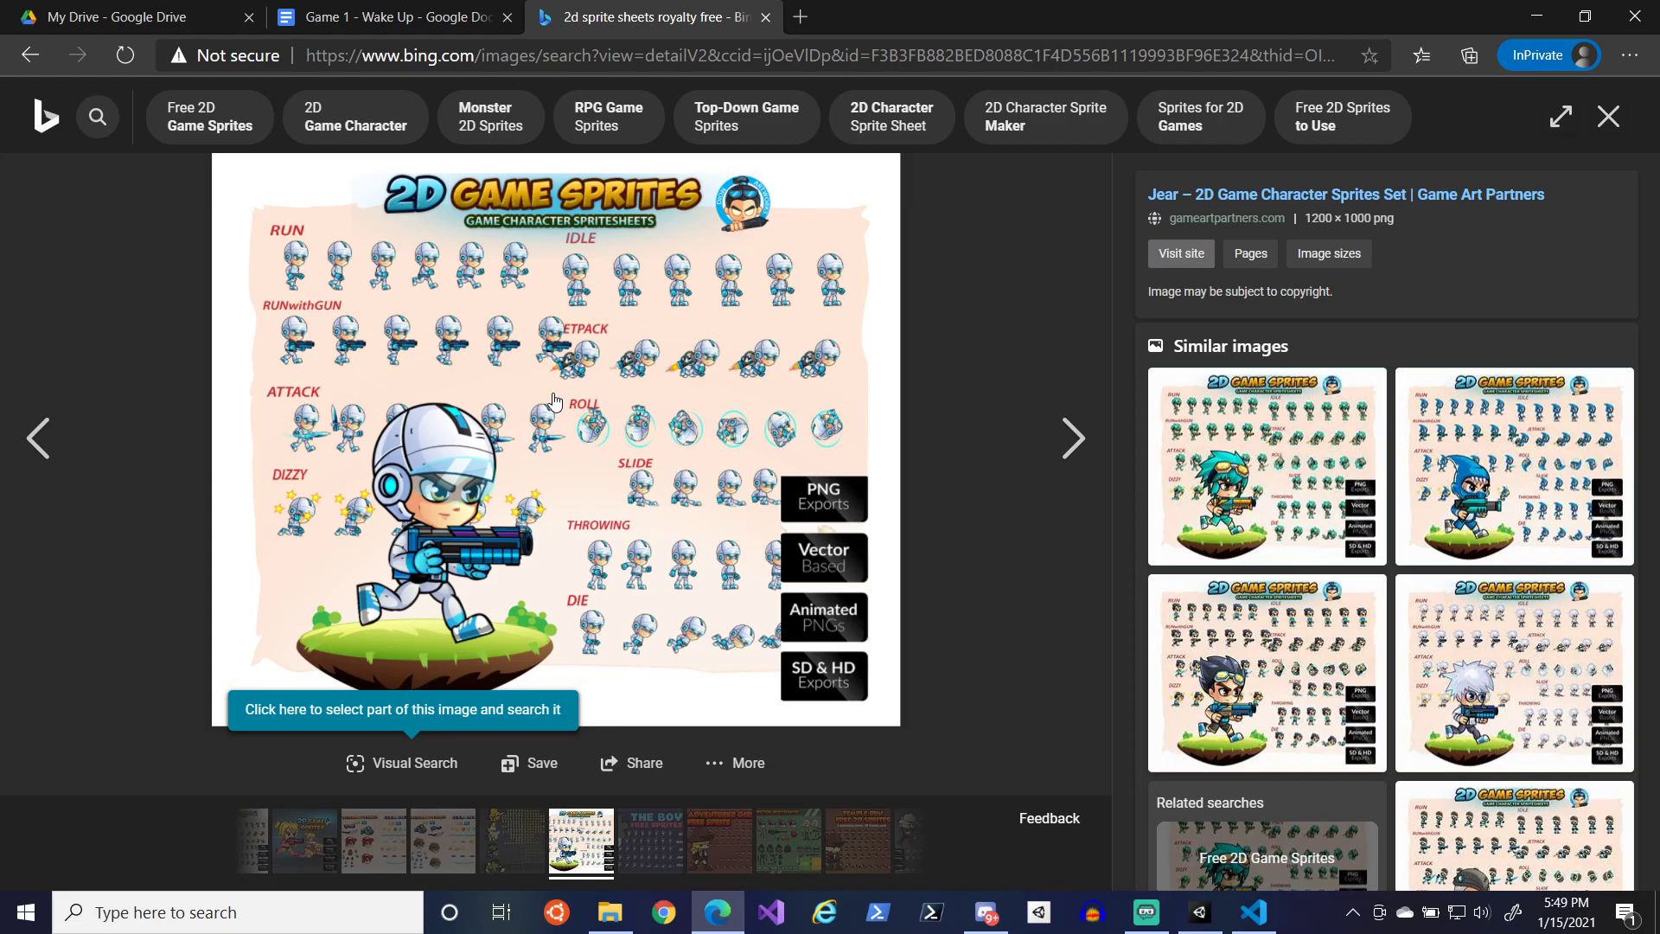
left_click(1608, 117)
scroll(1048, 421, "down", 3)
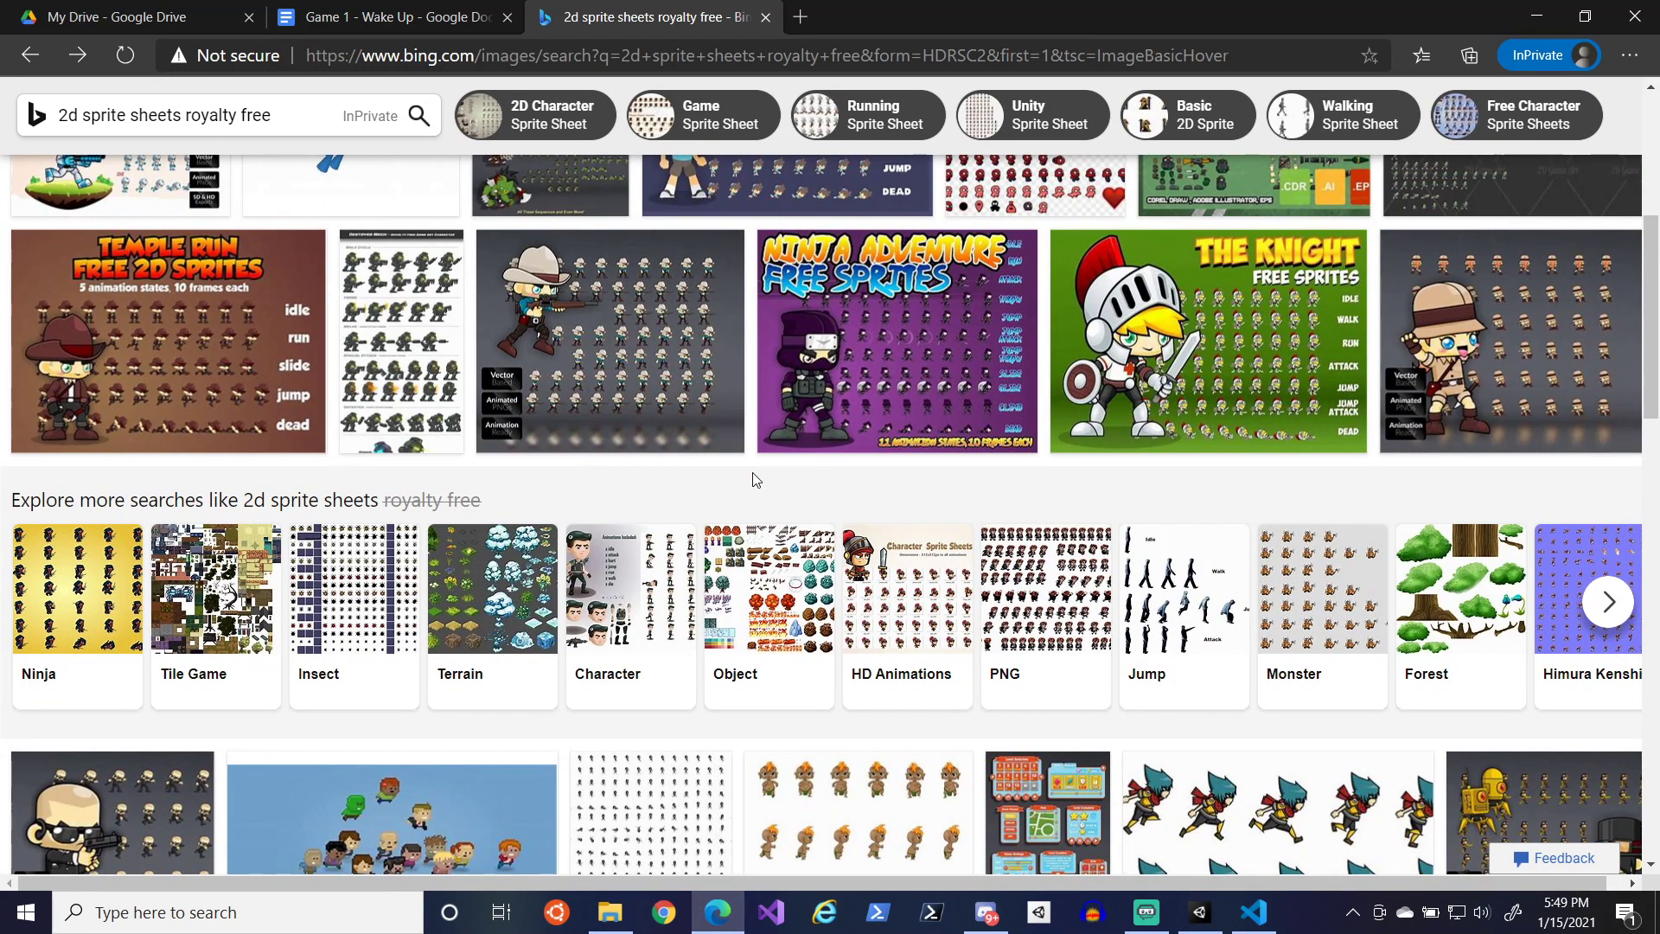
scroll(752, 478, "up", 5)
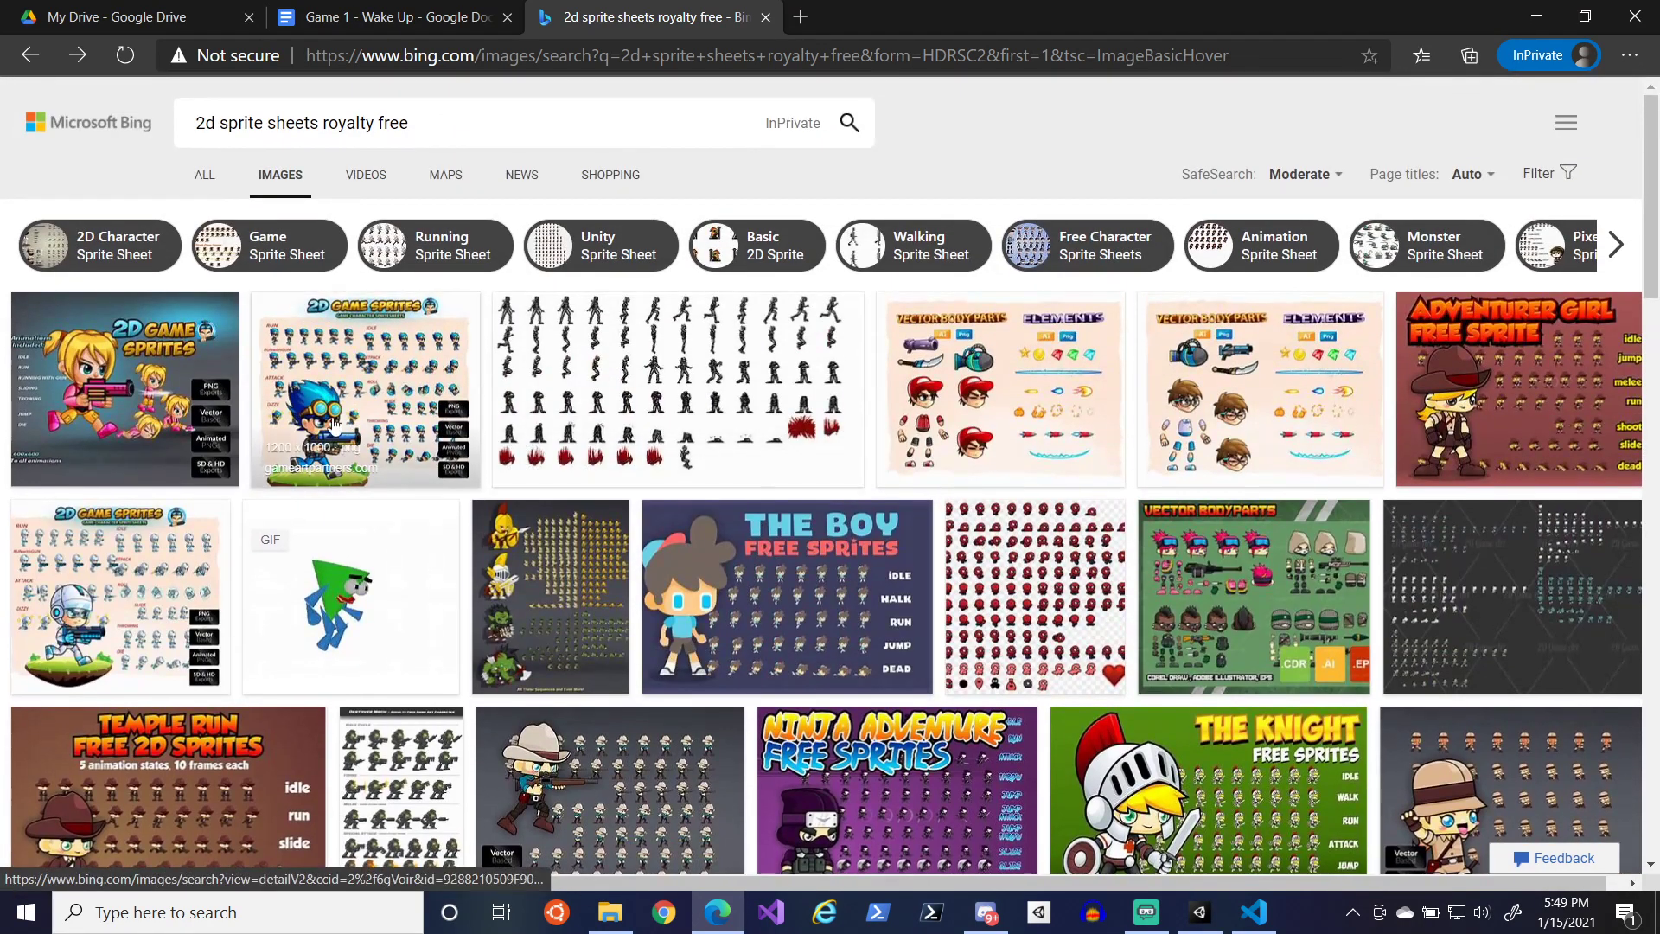
left_click(121, 556)
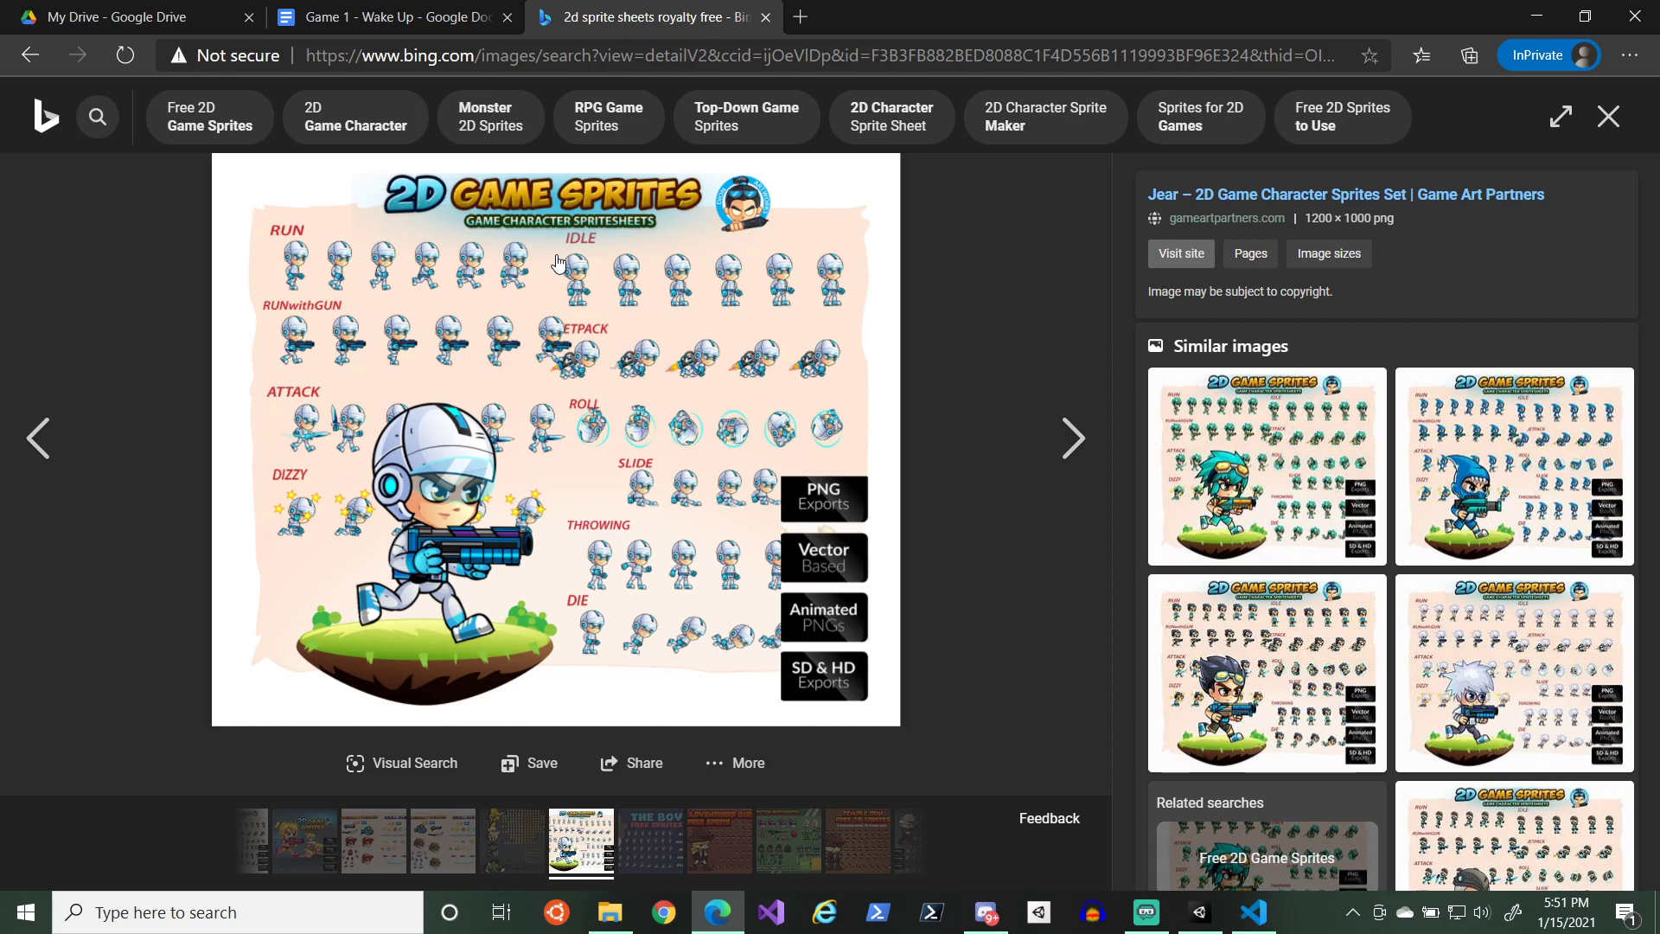
left_click(1606, 120)
- Find The Boy - Free Sprites in the image results and visit its page on gameart2d.com
scroll(1035, 589, "down", 3)
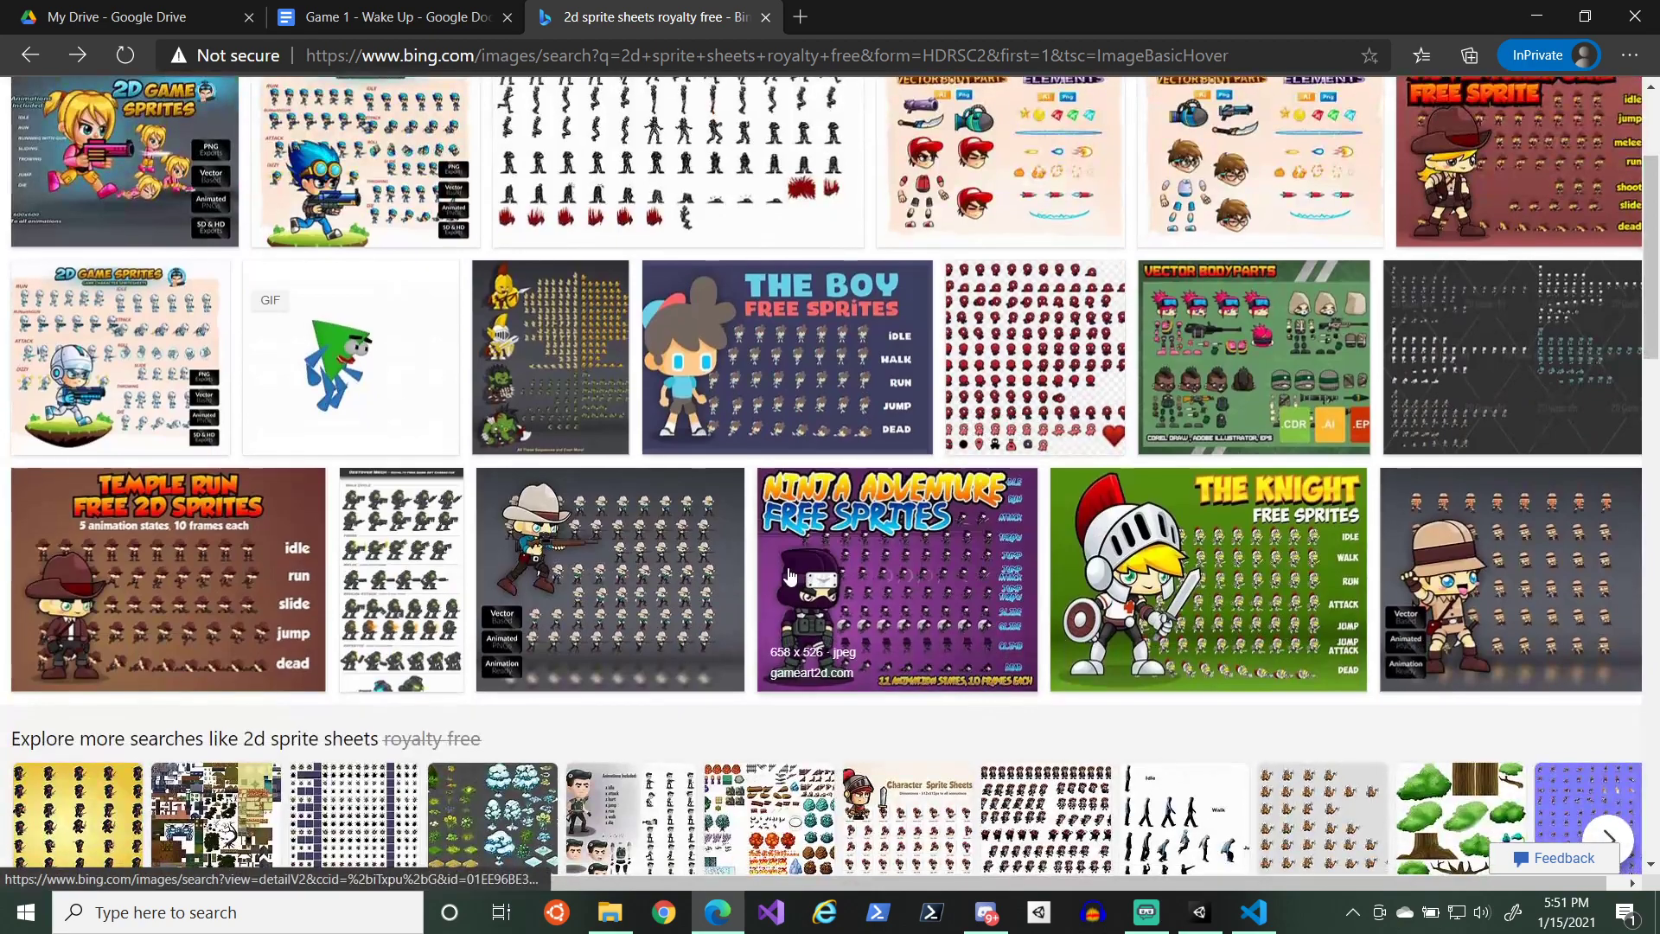
left_click(823, 376)
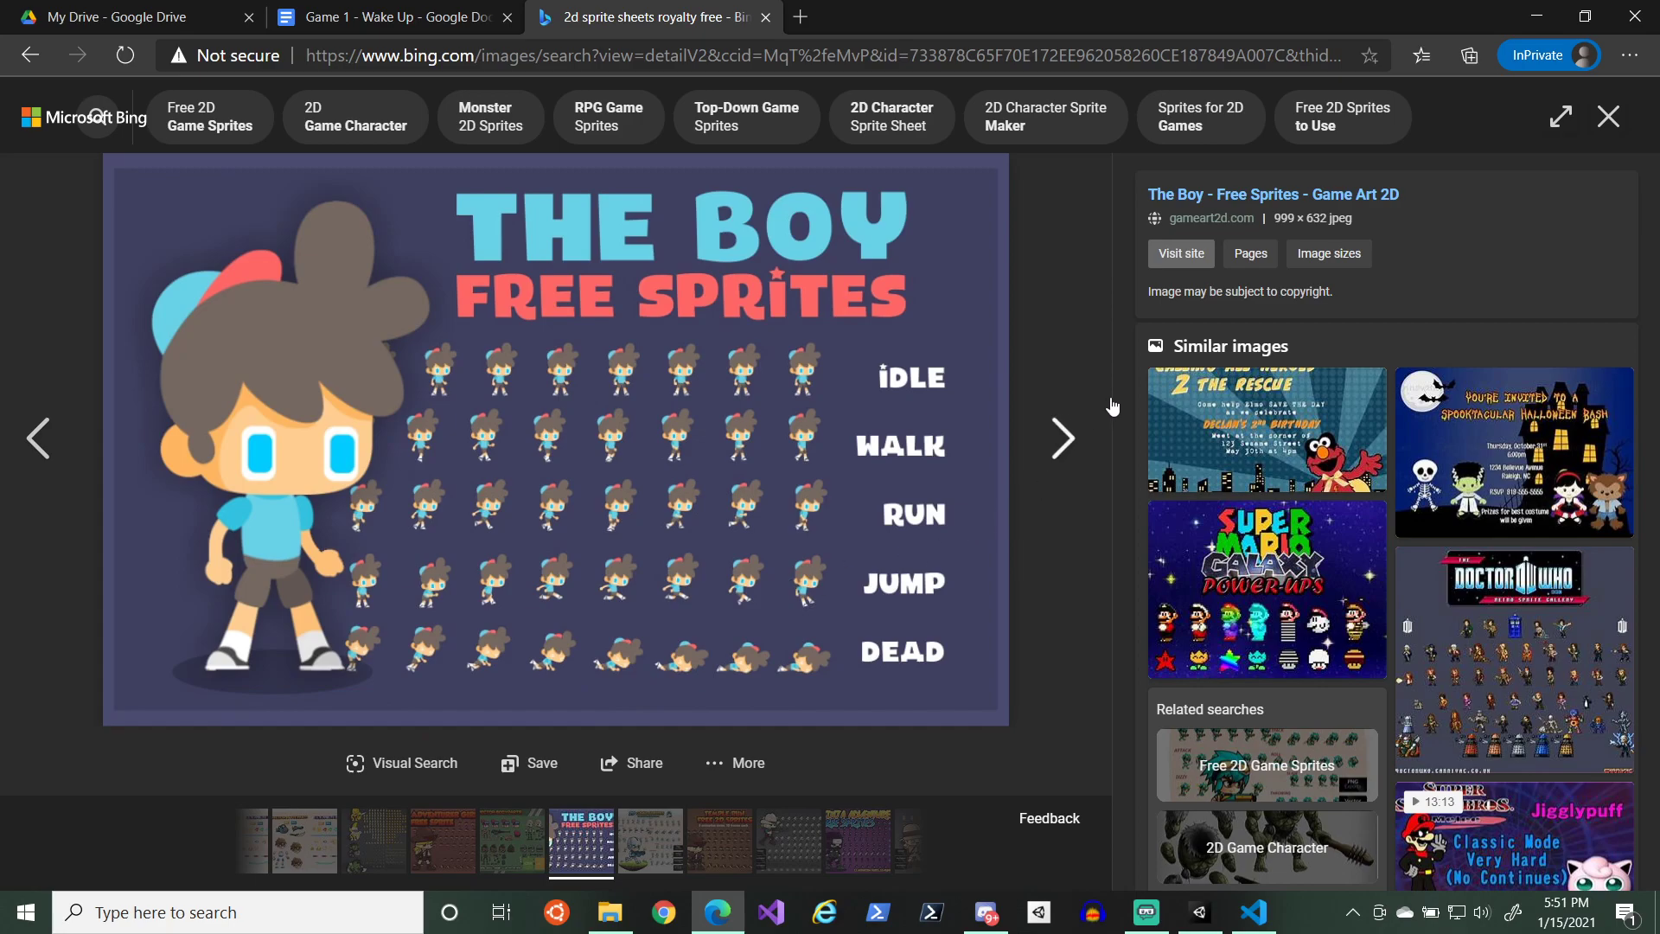
left_click(1206, 261)
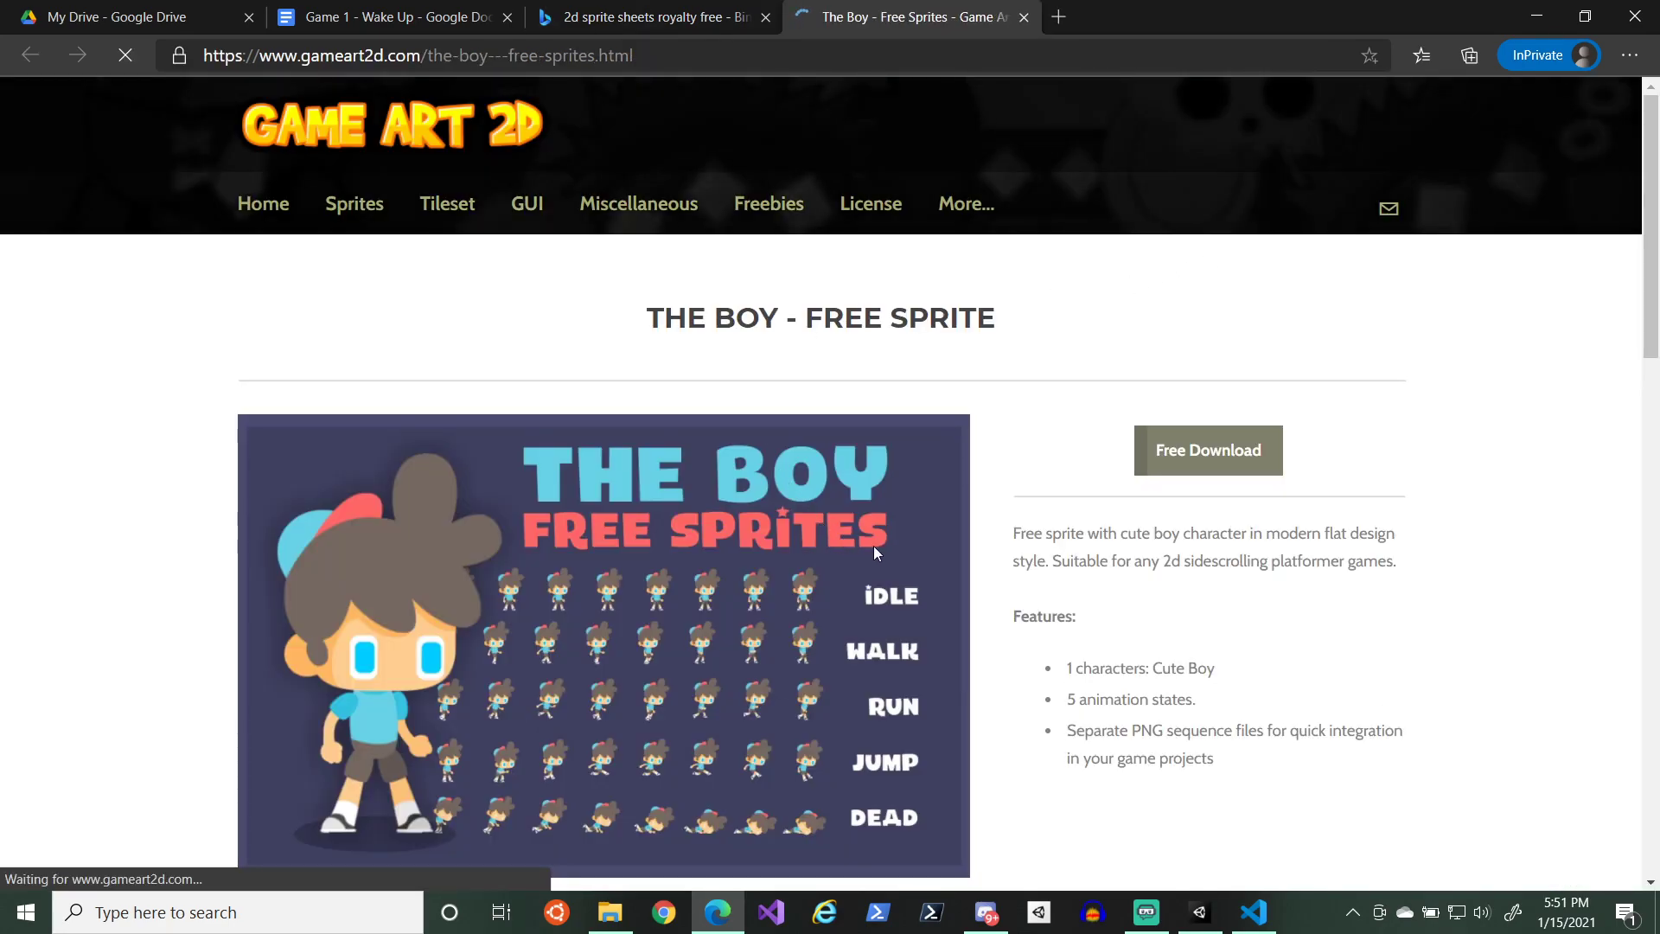
- Dismiss the newsletter pop-up on The Boy page, look over the sprite set, and download the free sprite archive
scroll(951, 549, "down", 4)
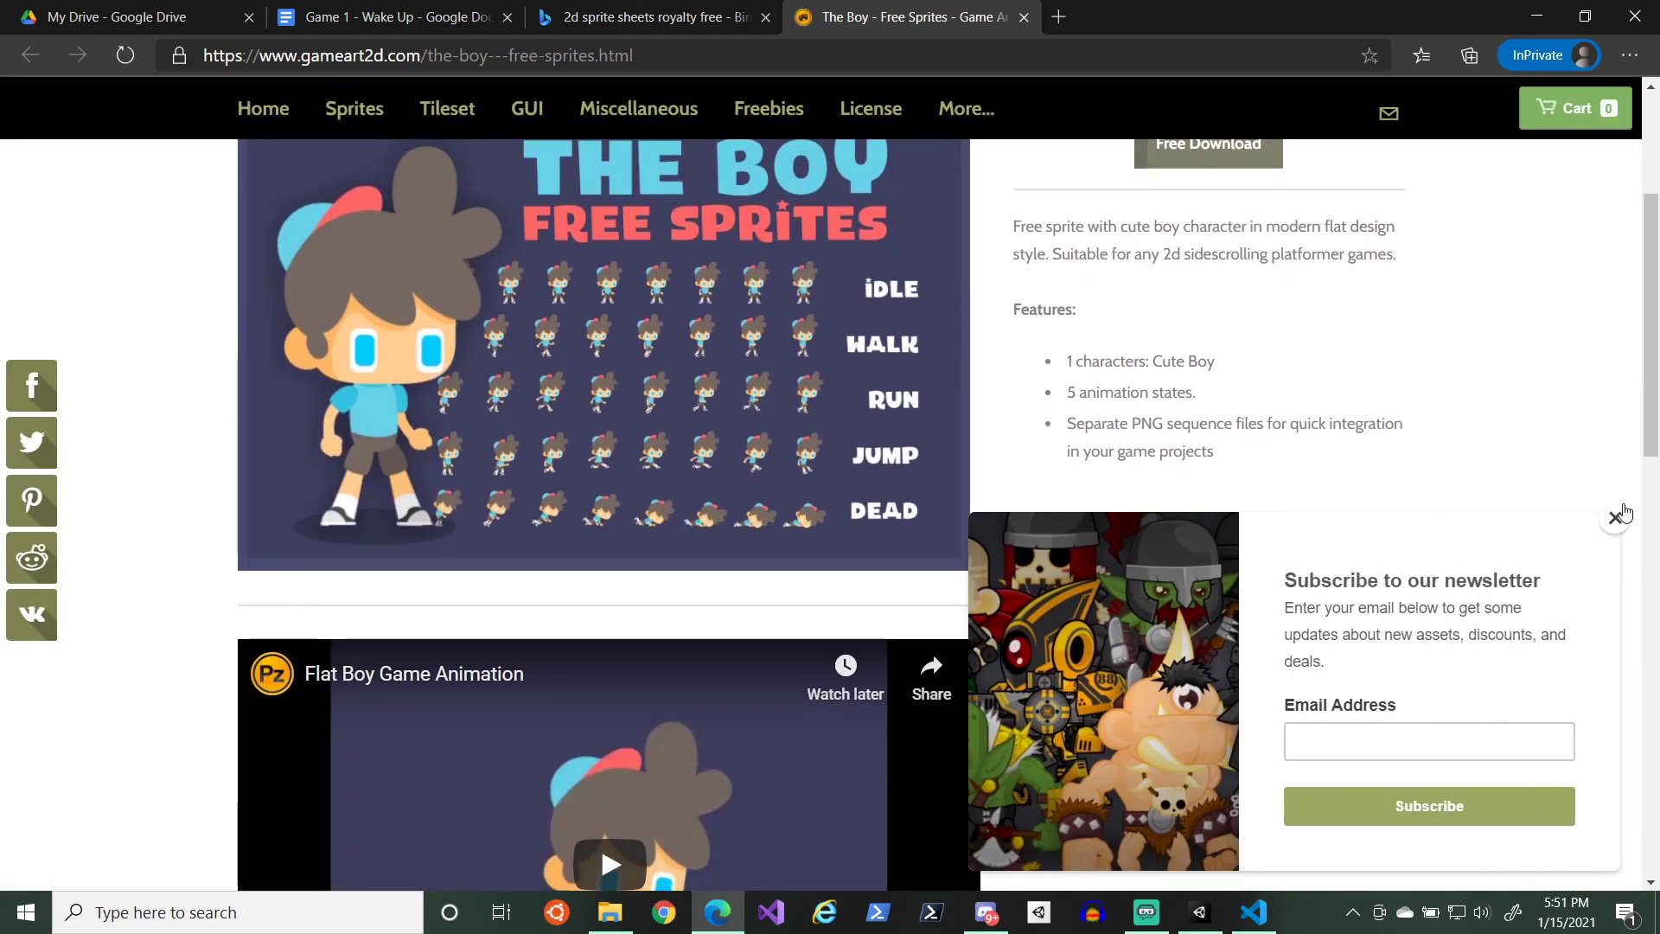
left_click(1614, 518)
scroll(1600, 526, "down", 4)
scroll(1600, 527, "up", 5)
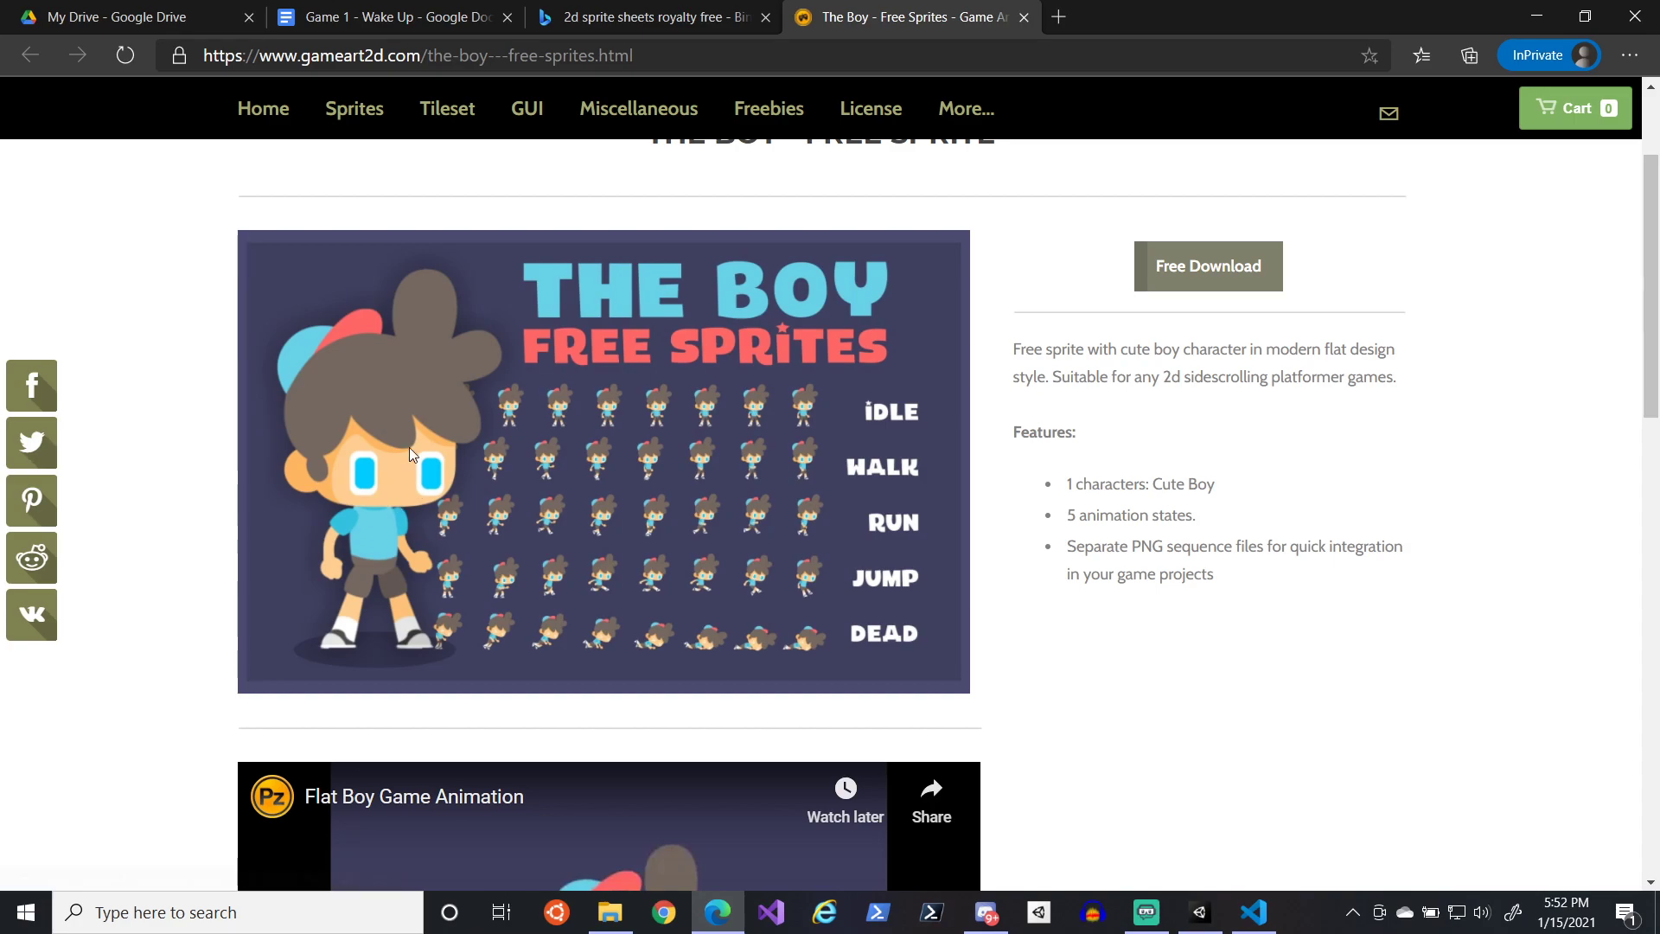
left_click(1185, 285)
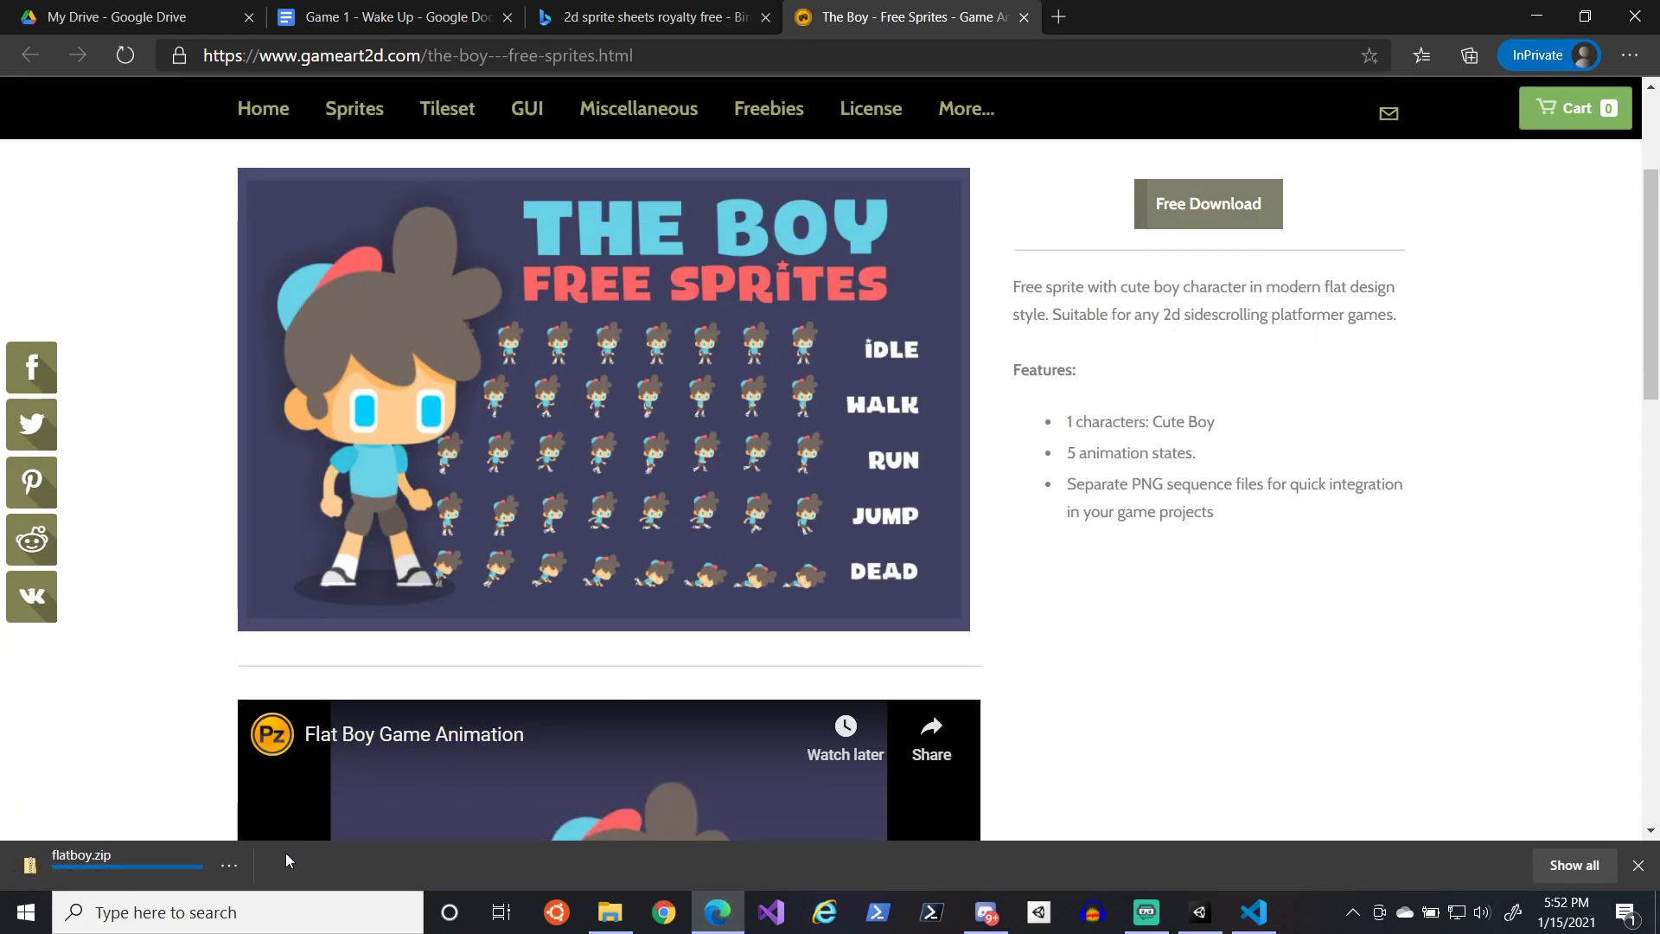
- Examine The Boy page's feature list, especially the separate PNG sequence files, and the Flat Boy Game Animation video section
scroll(1071, 616, "up", 3)
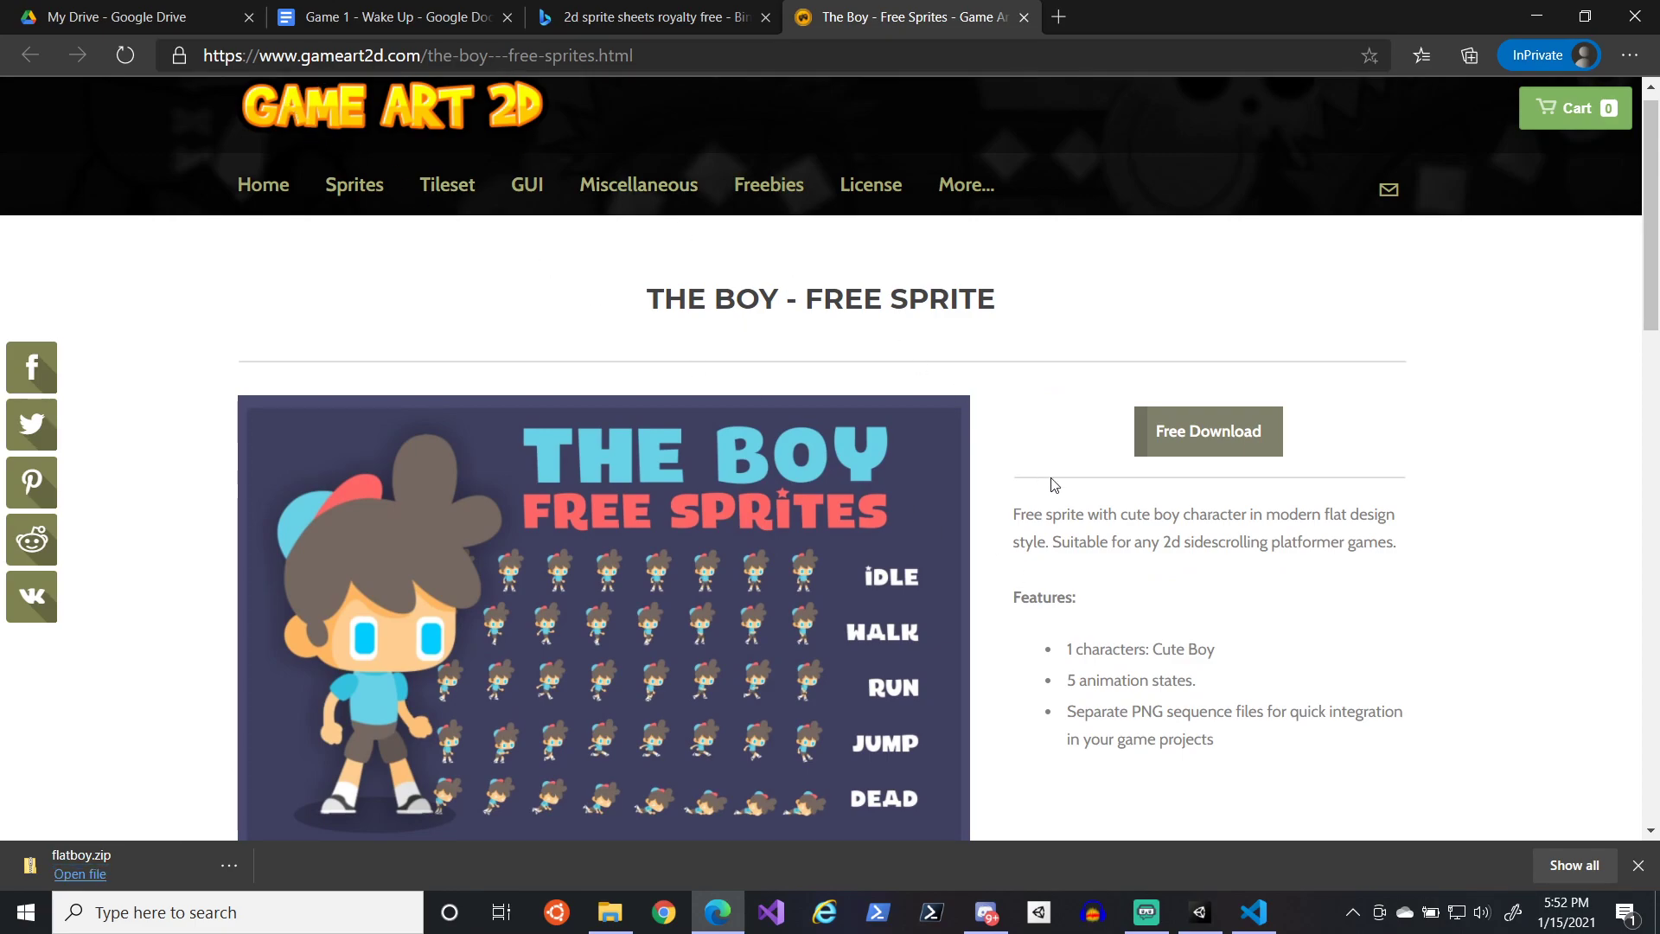
scroll(1110, 592, "down", 3)
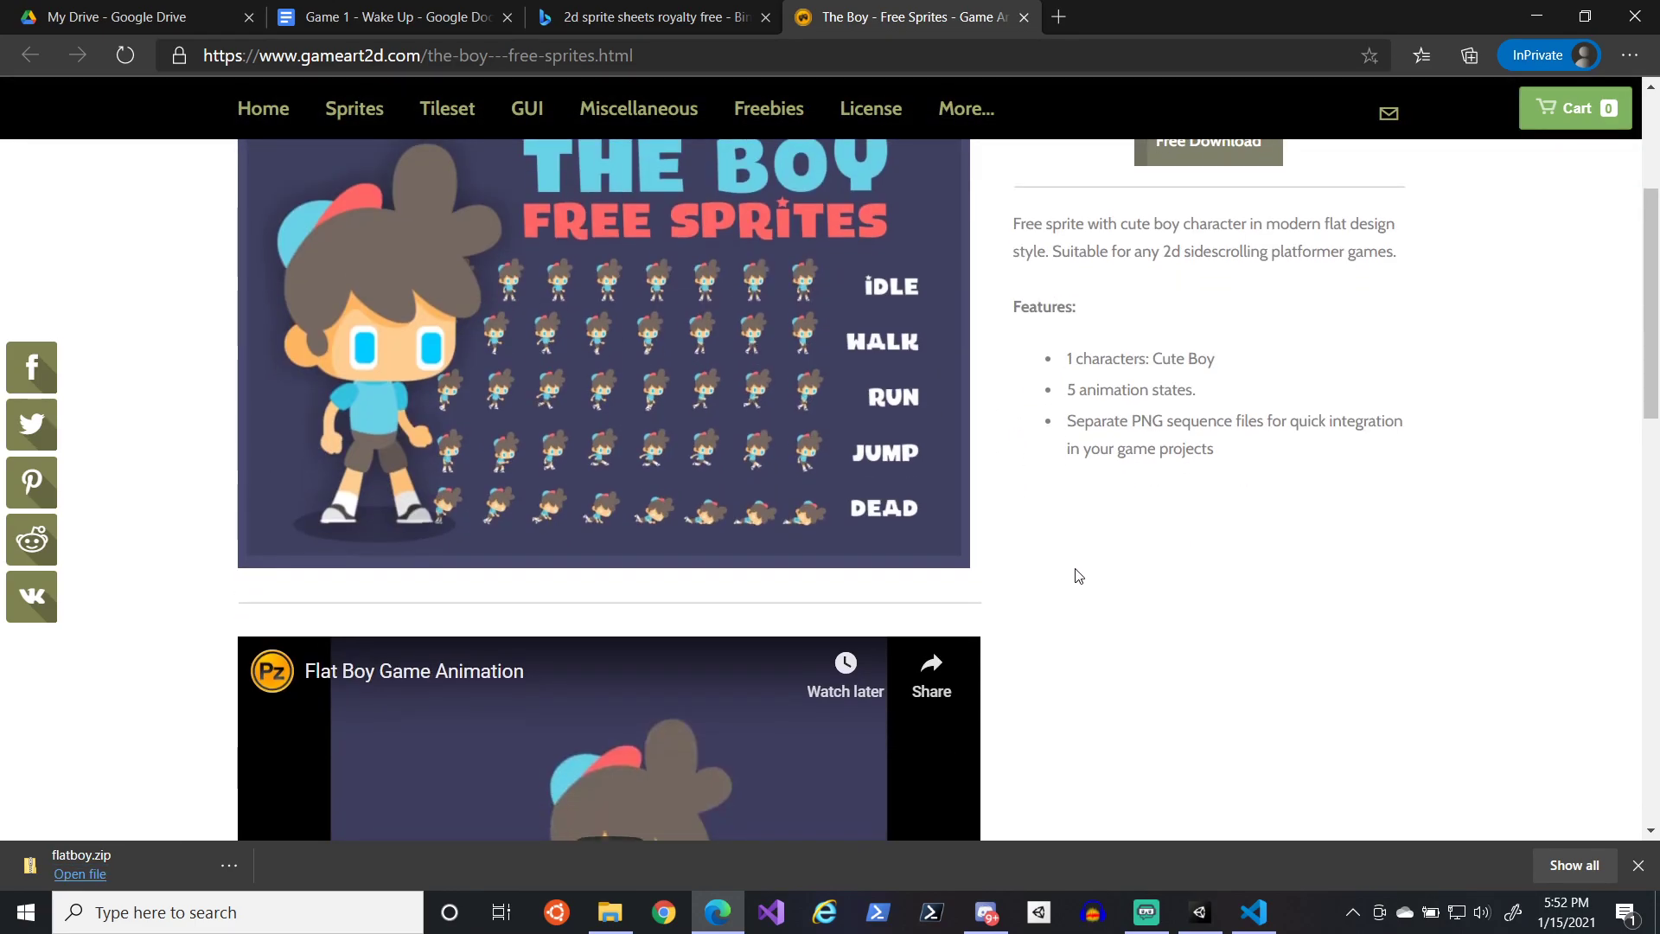
scroll(1077, 575, "down", 10)
scroll(1076, 568, "up", 13)
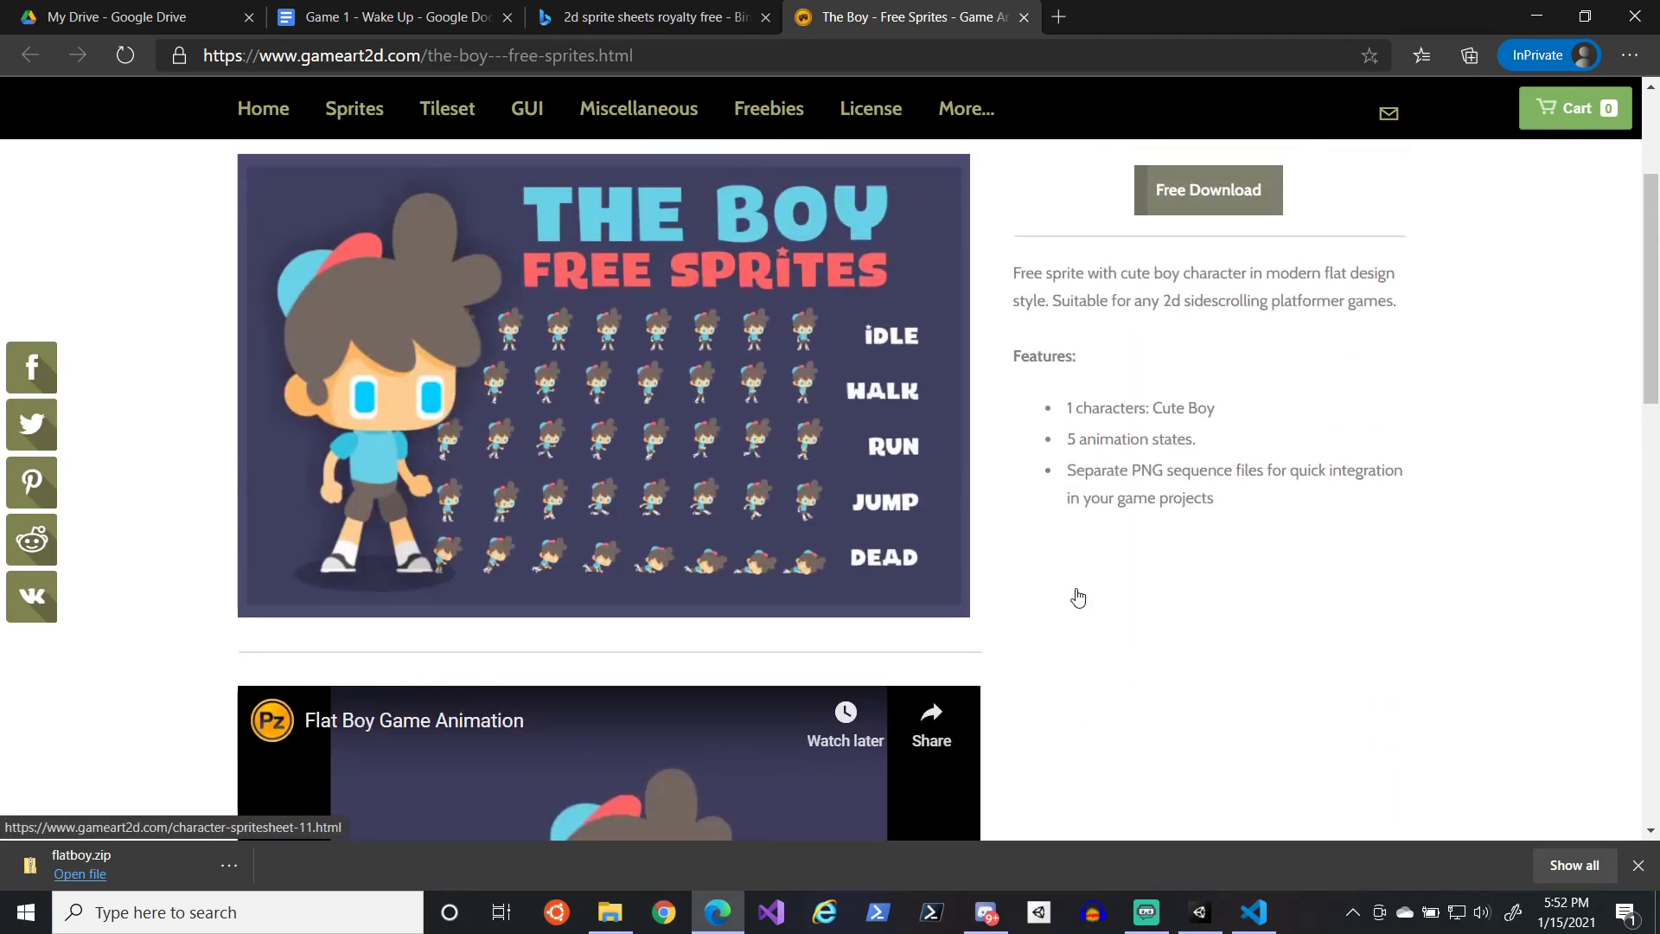
scroll(1102, 624, "down", 2)
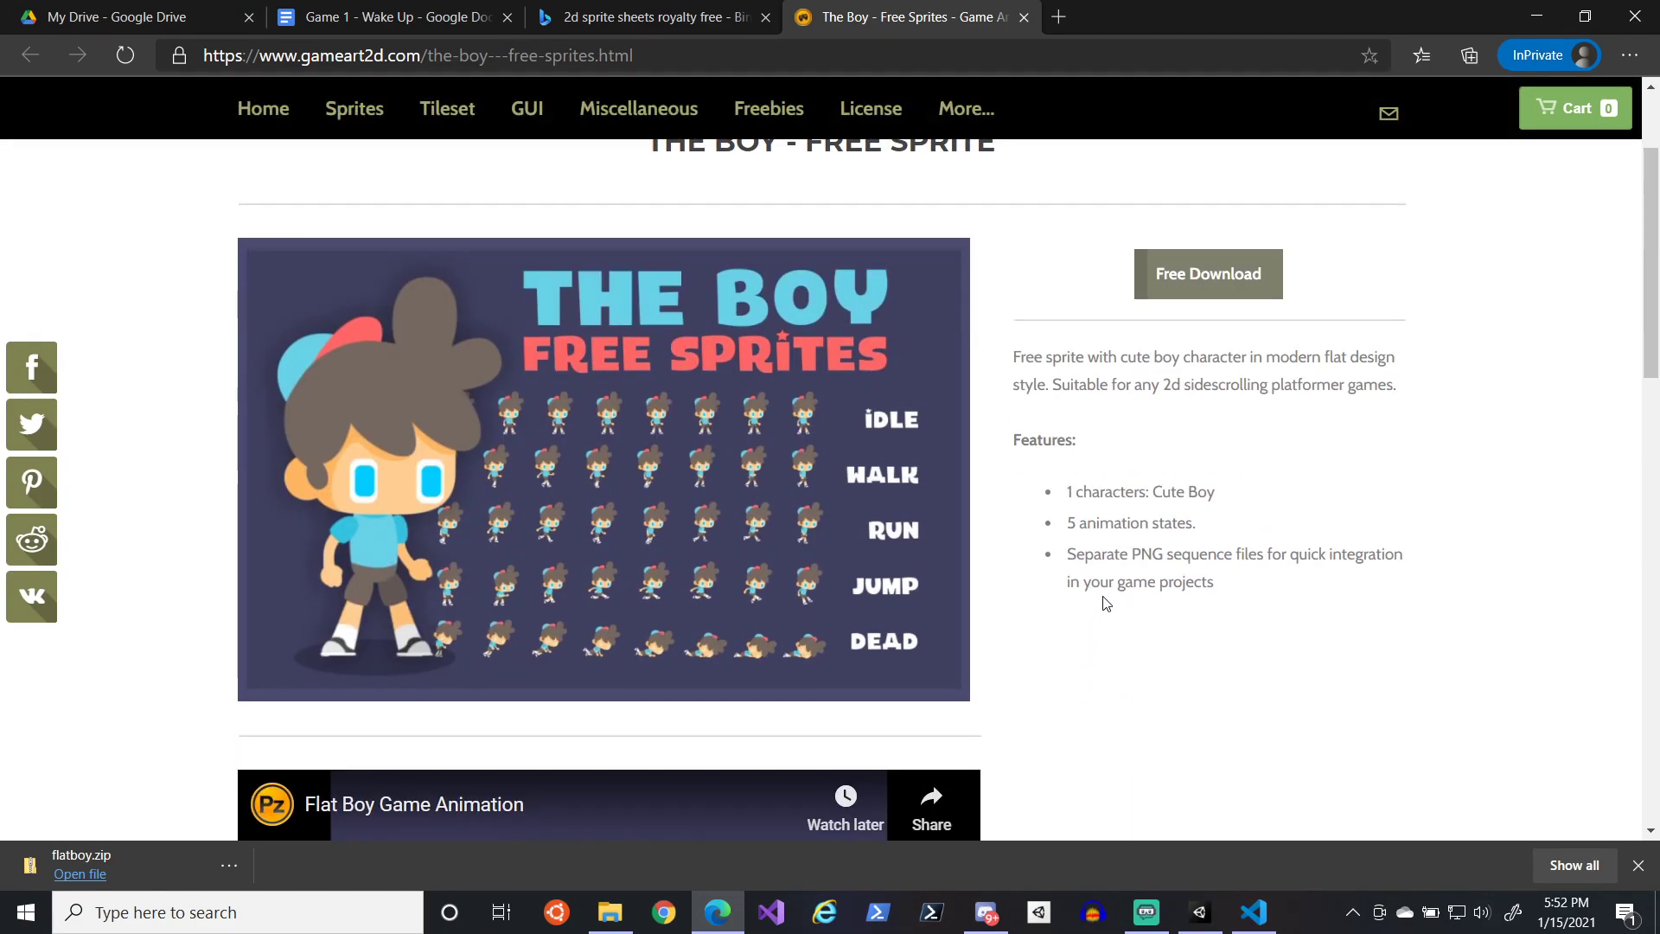
left_click_drag(1092, 557, 1274, 579)
left_click(1274, 577)
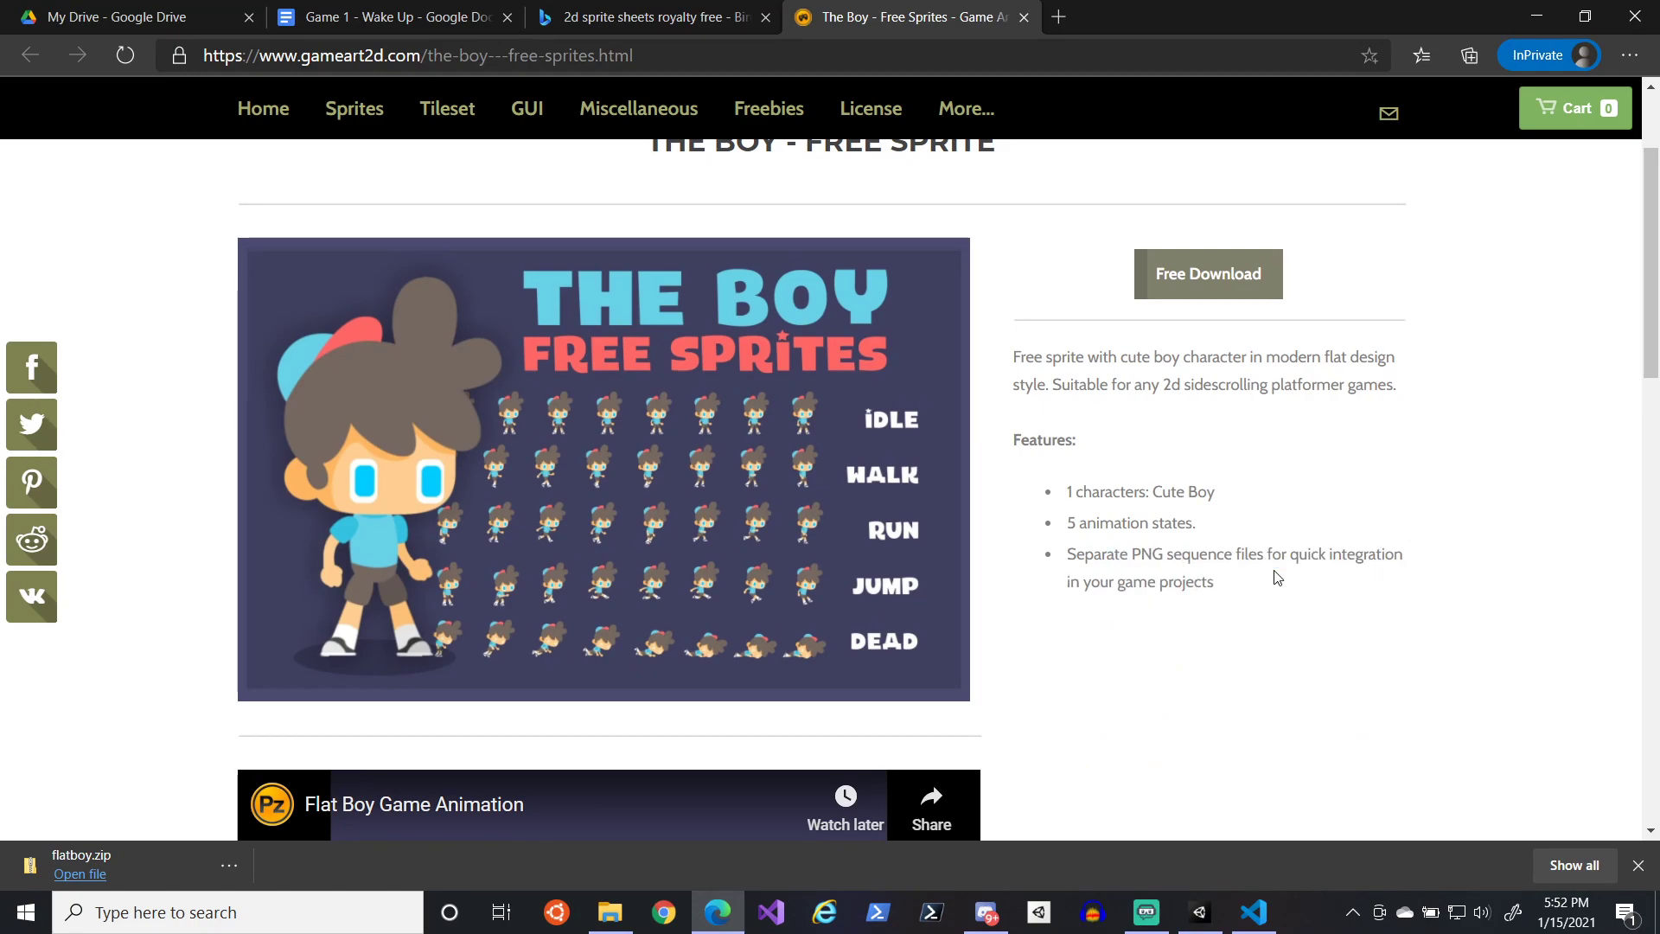
scroll(1141, 575, "down", 9)
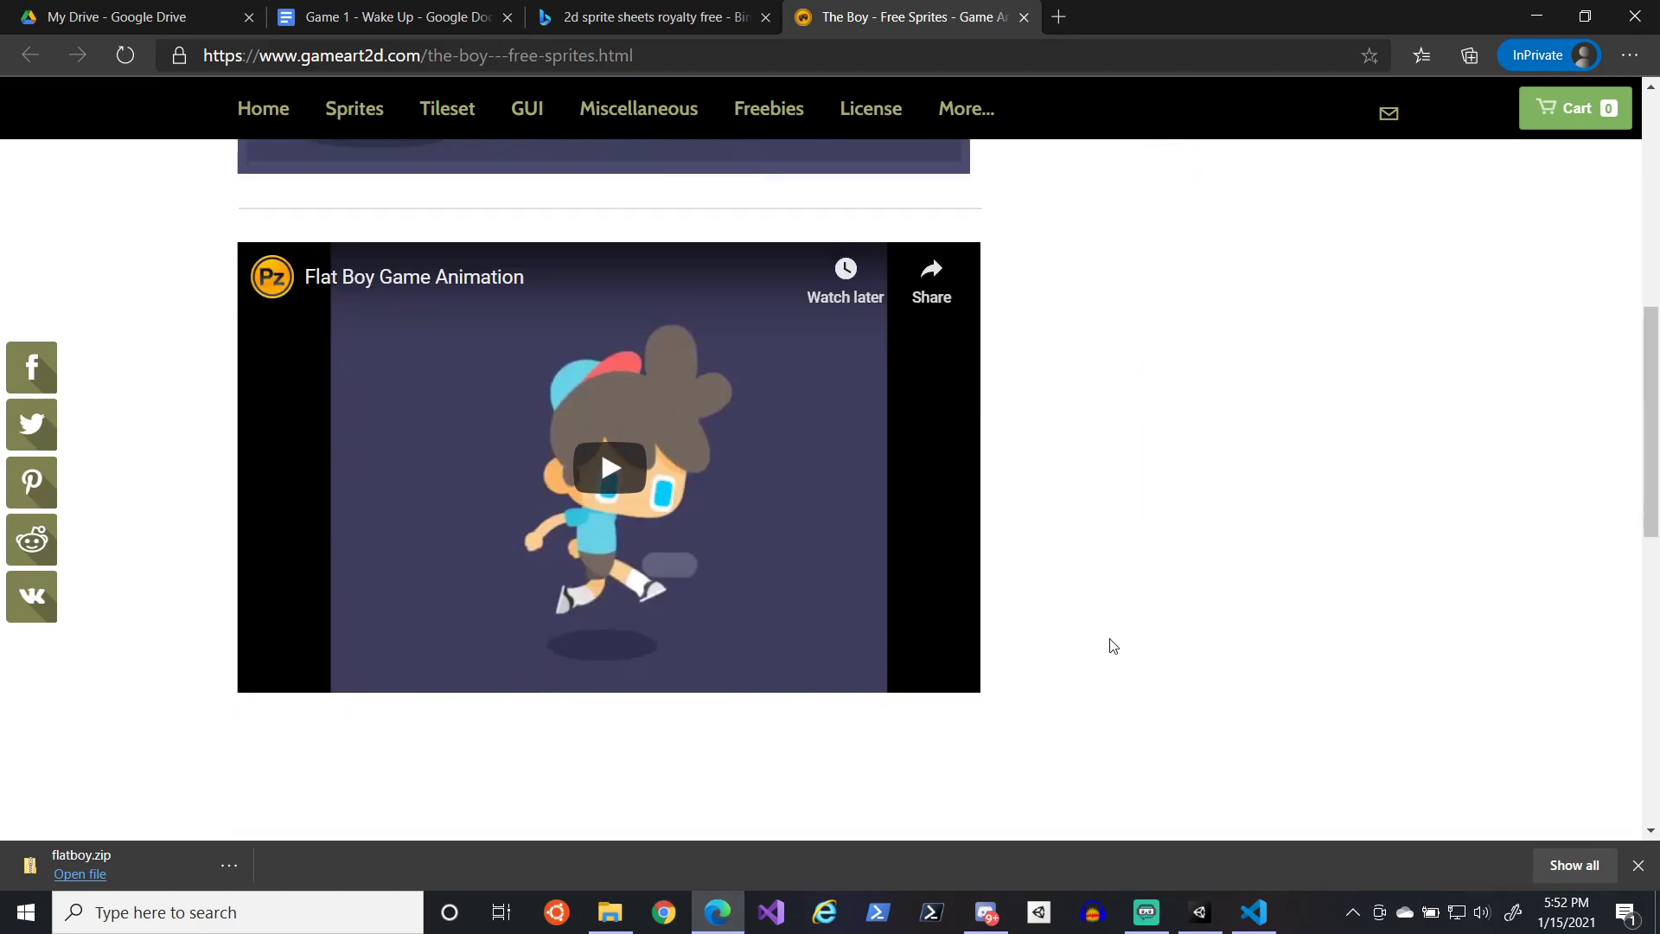
- Play the Flat Boy Game Animation video on The Boy page and skip ahead through it
scroll(1112, 646, "up", 3)
left_click(518, 573)
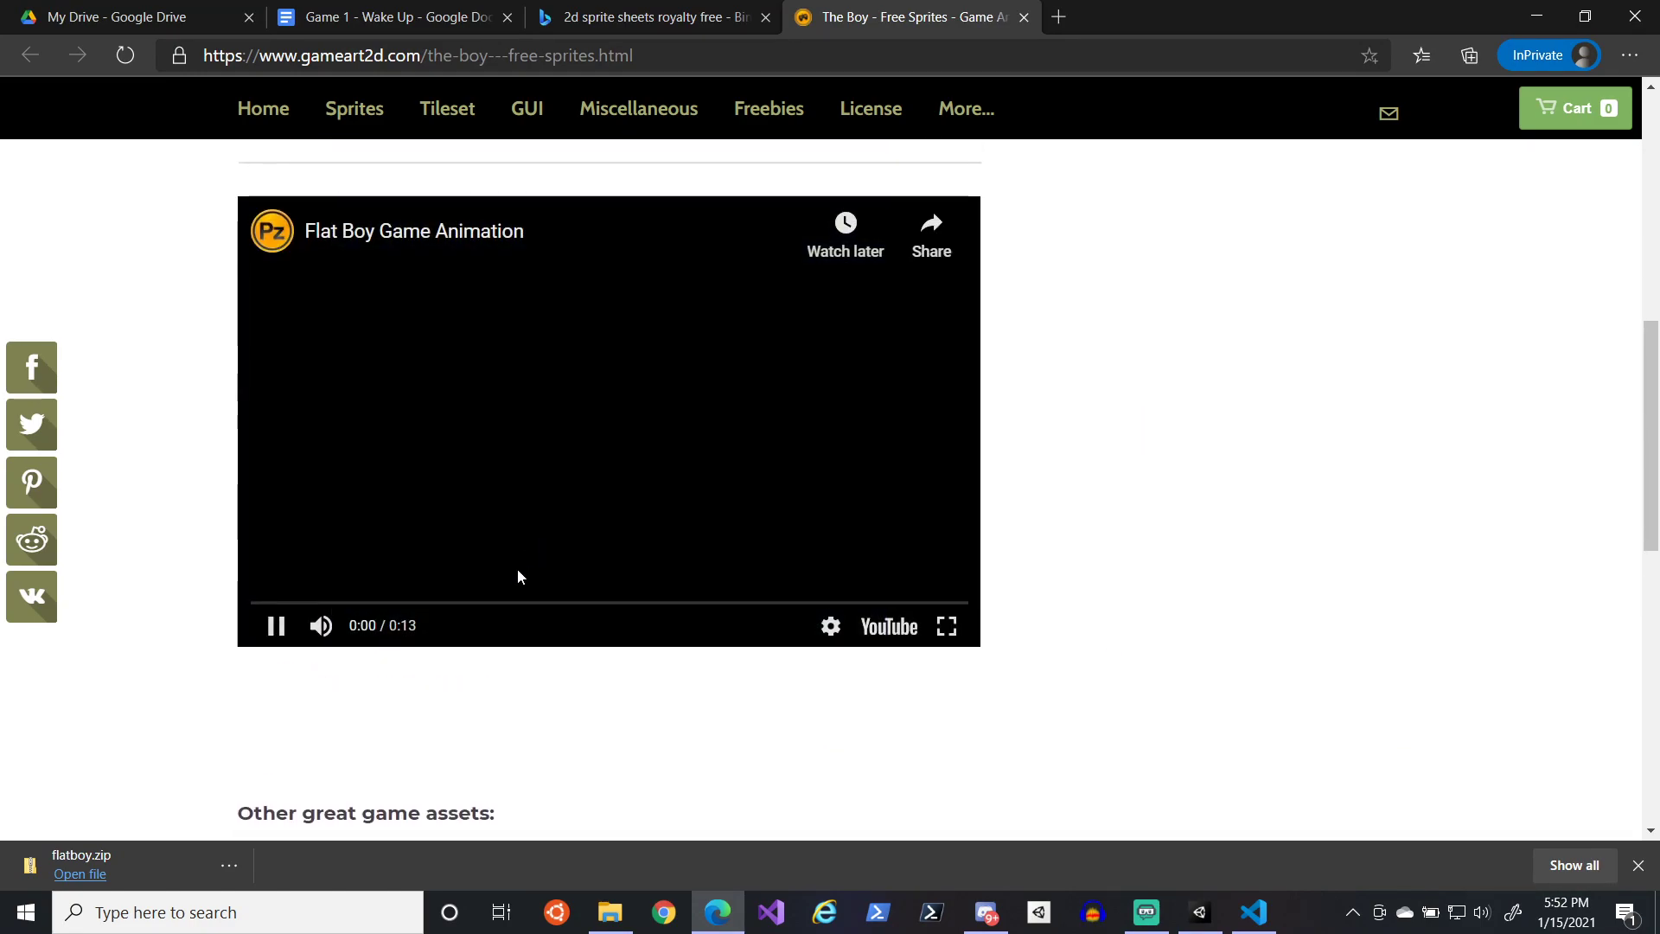
left_click(538, 602)
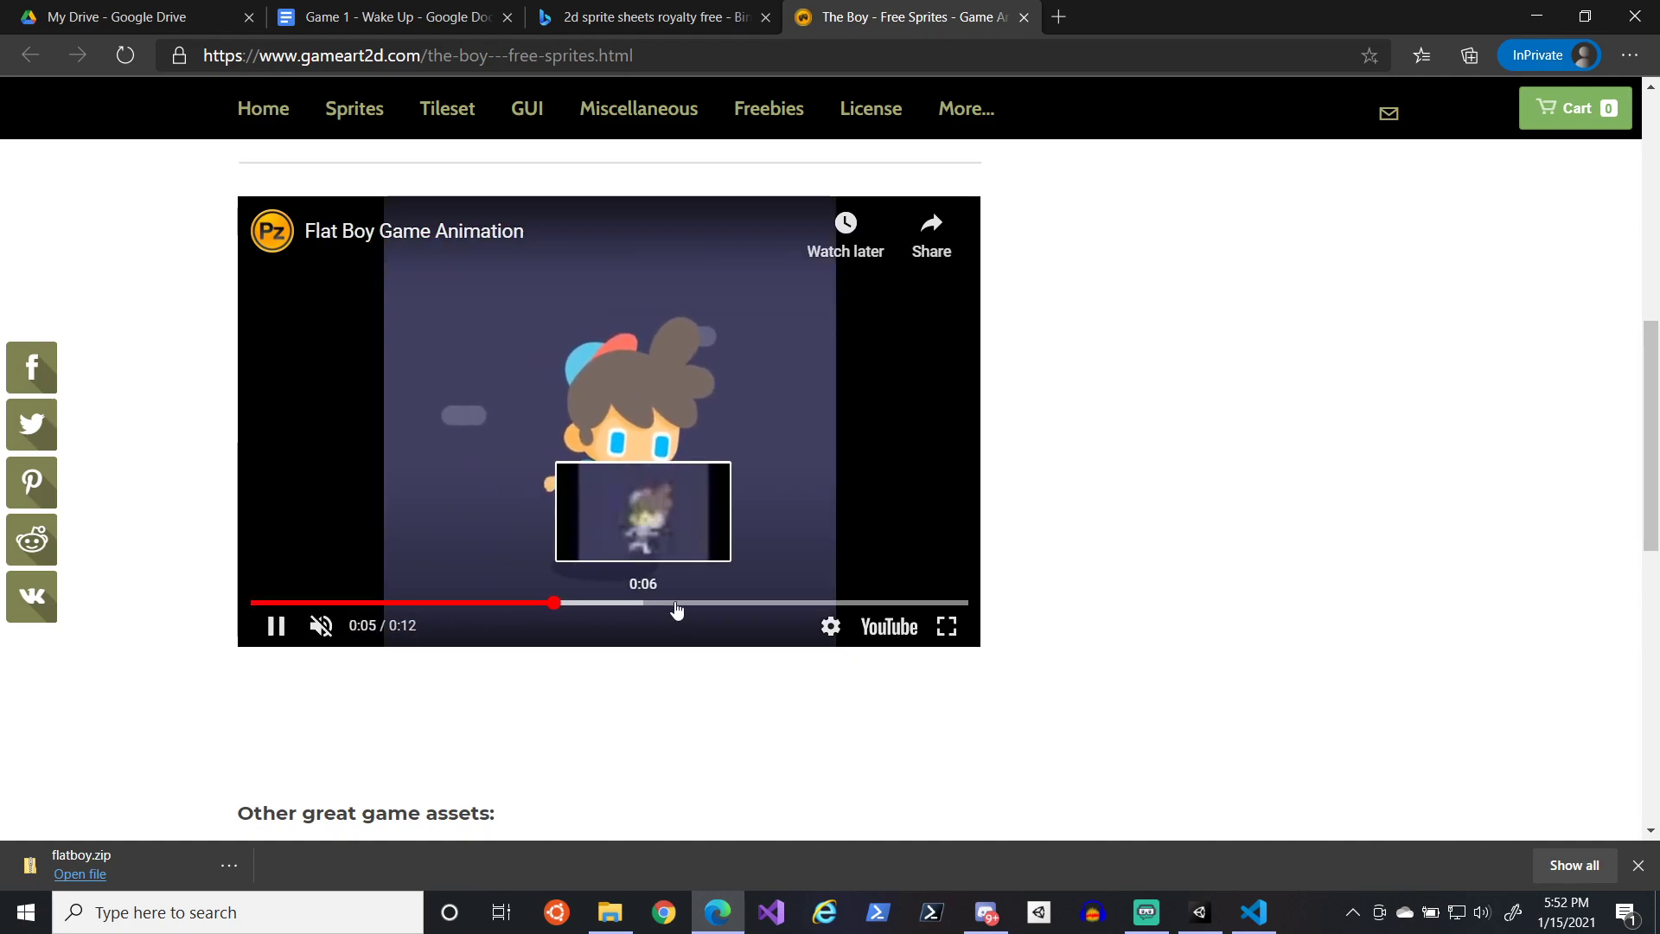
left_click(730, 603)
scroll(1086, 526, "up", 8)
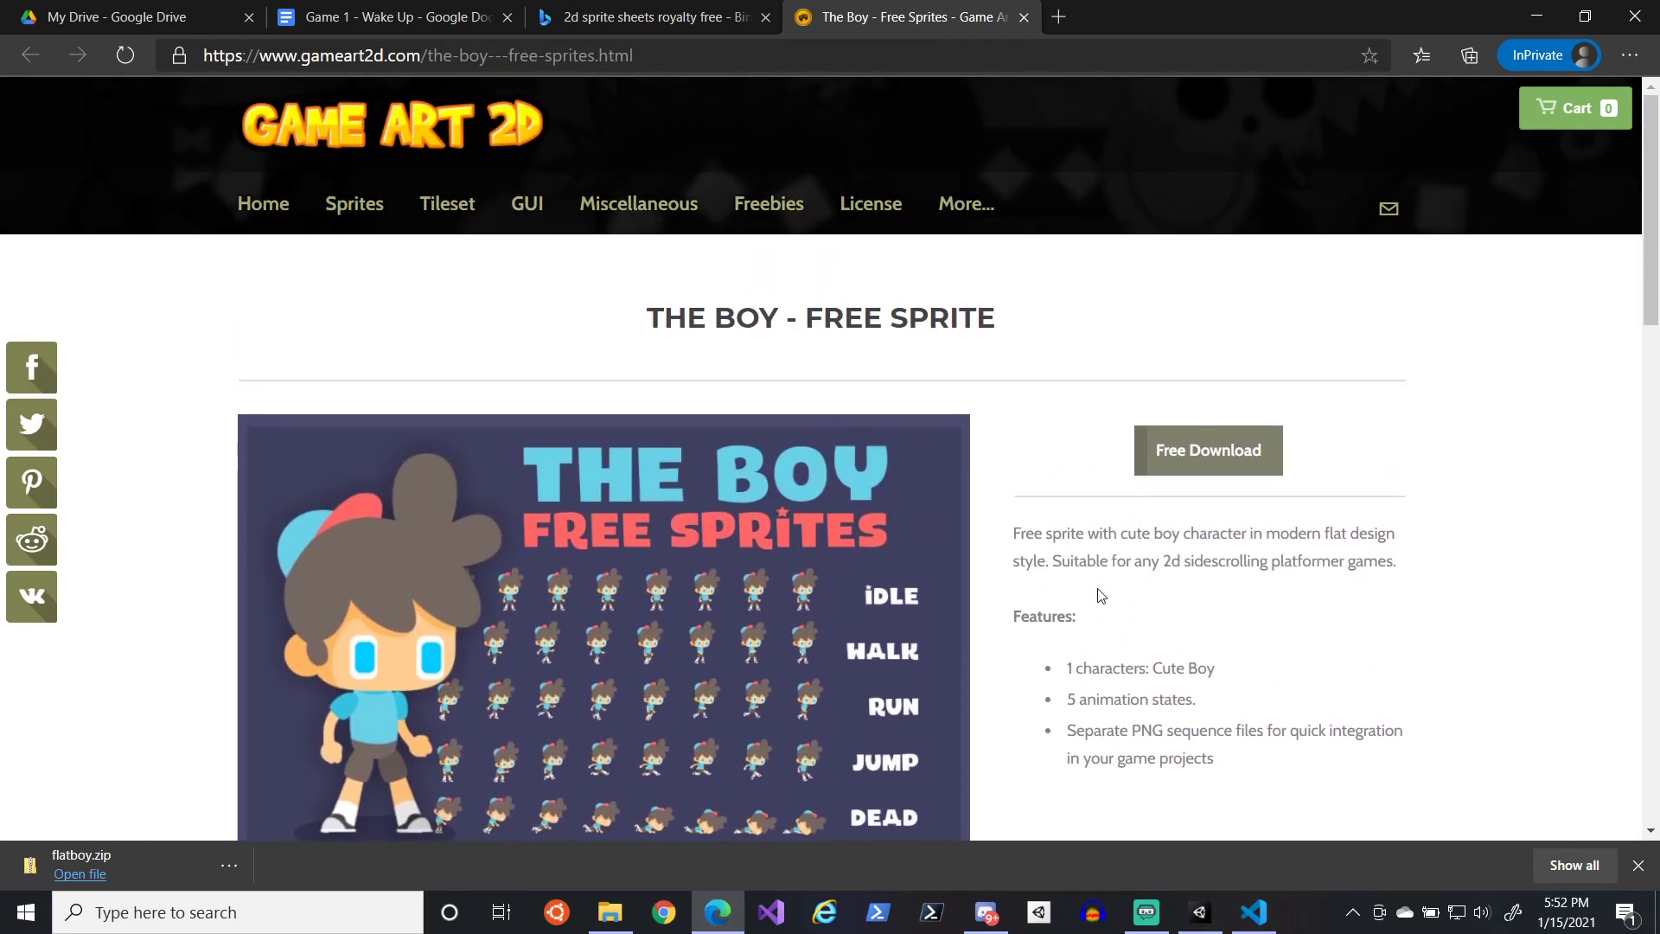
- Look over the Game Art 2D home page and its latest game assets, and return to The Boy page
left_click(409, 133)
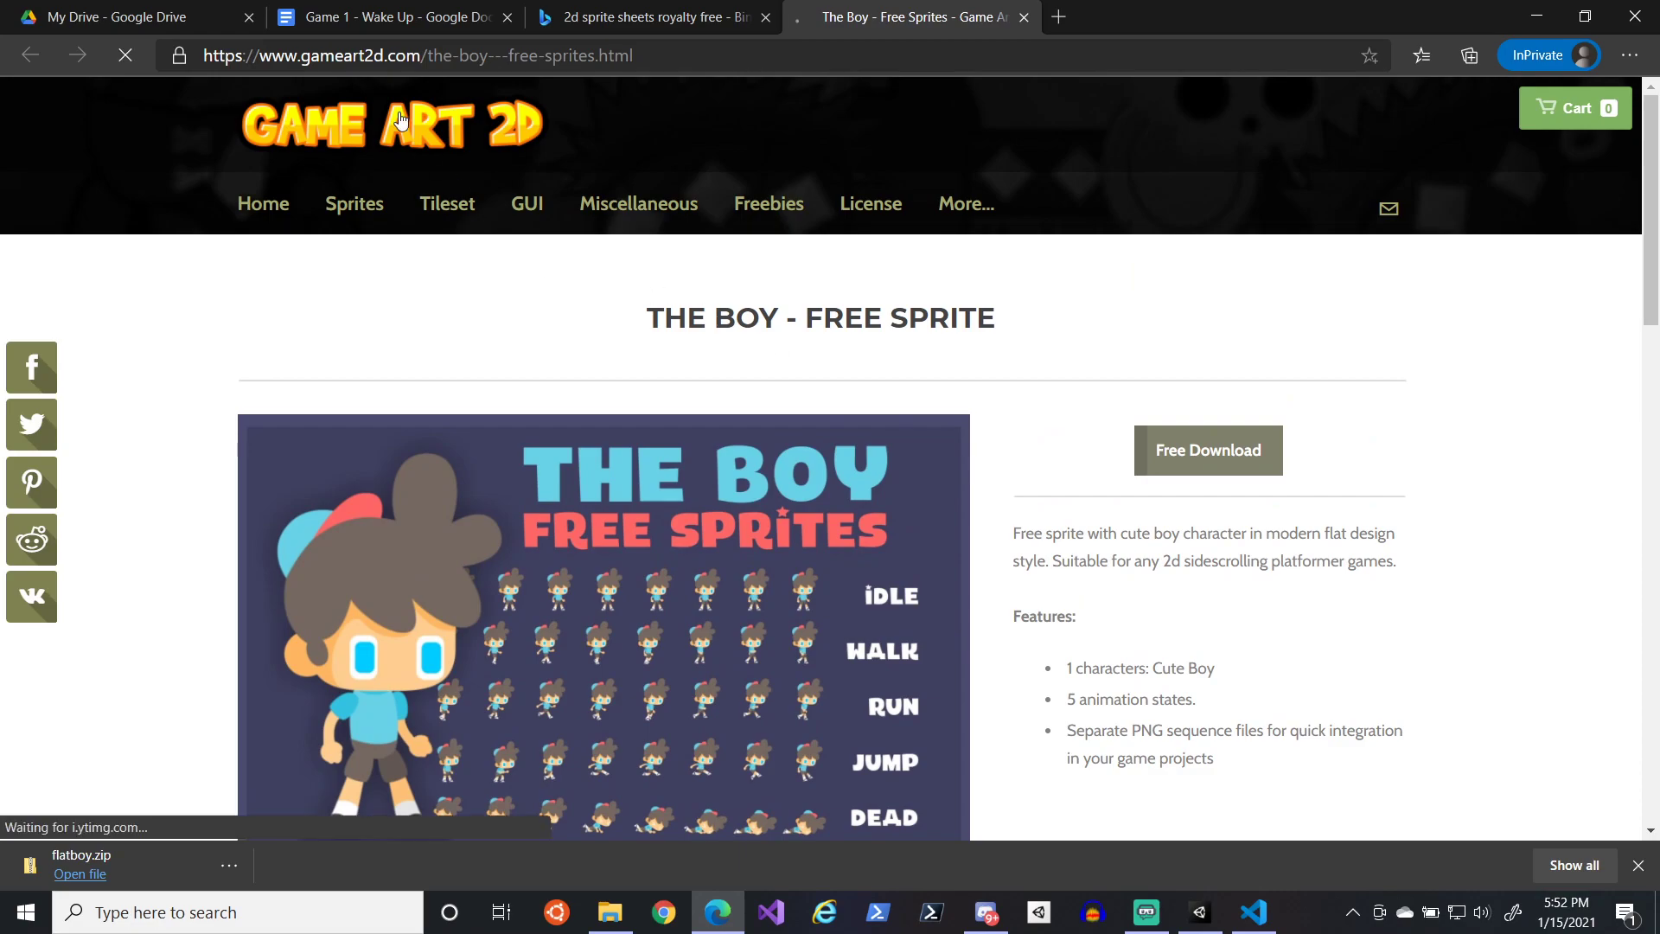
scroll(640, 499, "down", 5)
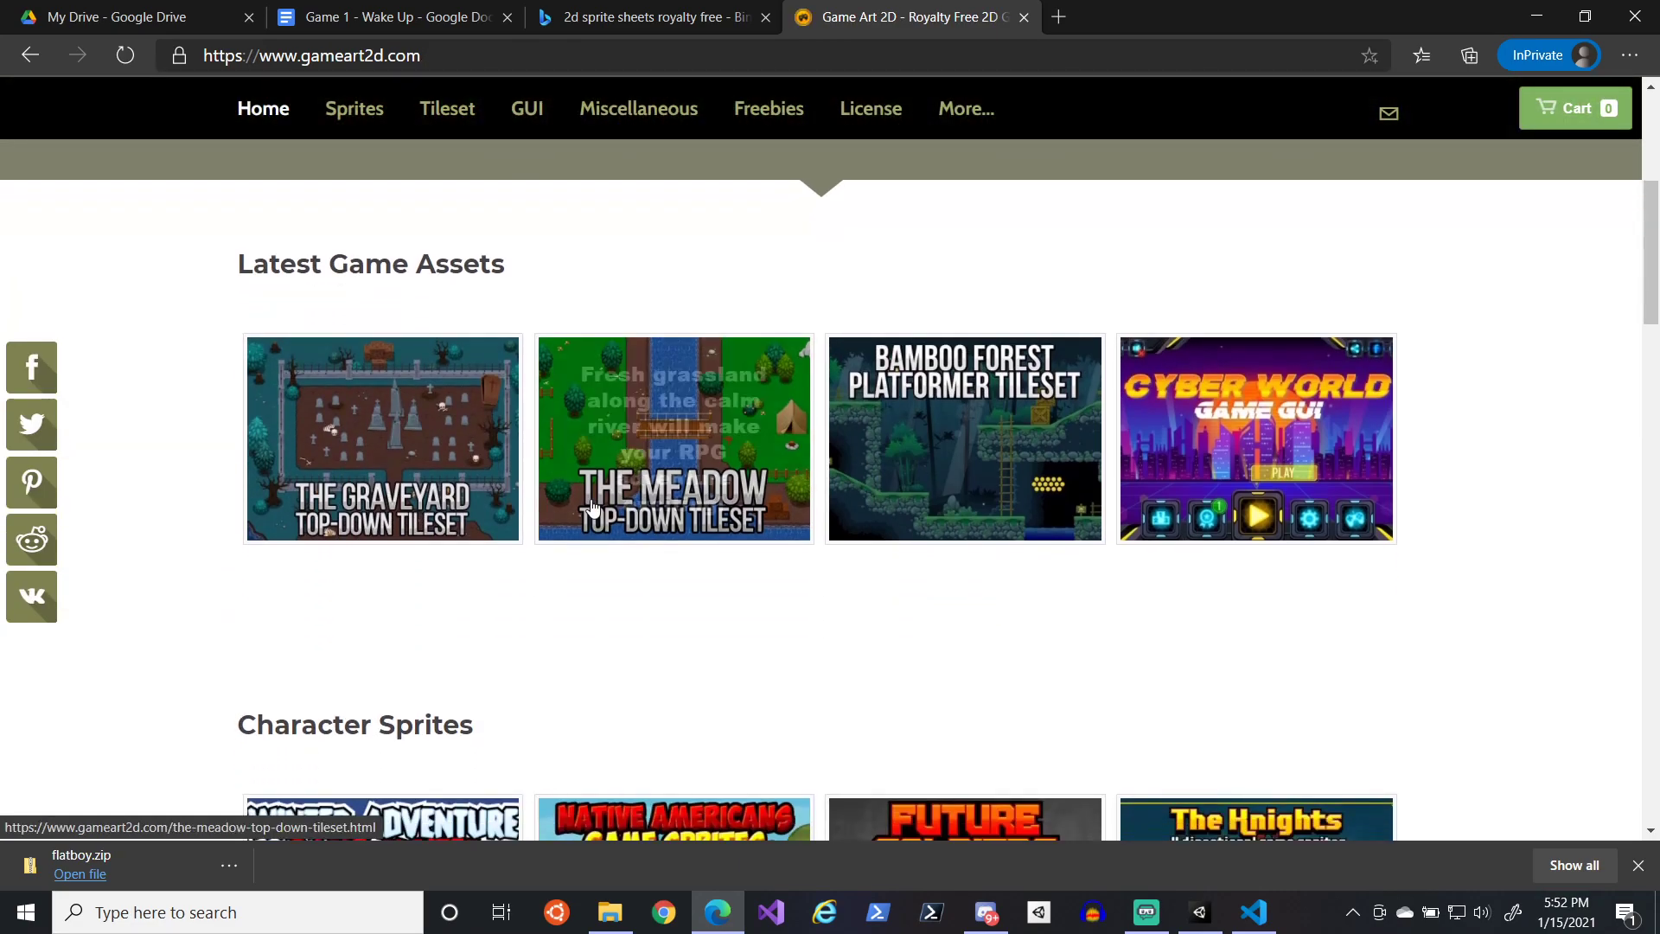
scroll(529, 574, "up", 4)
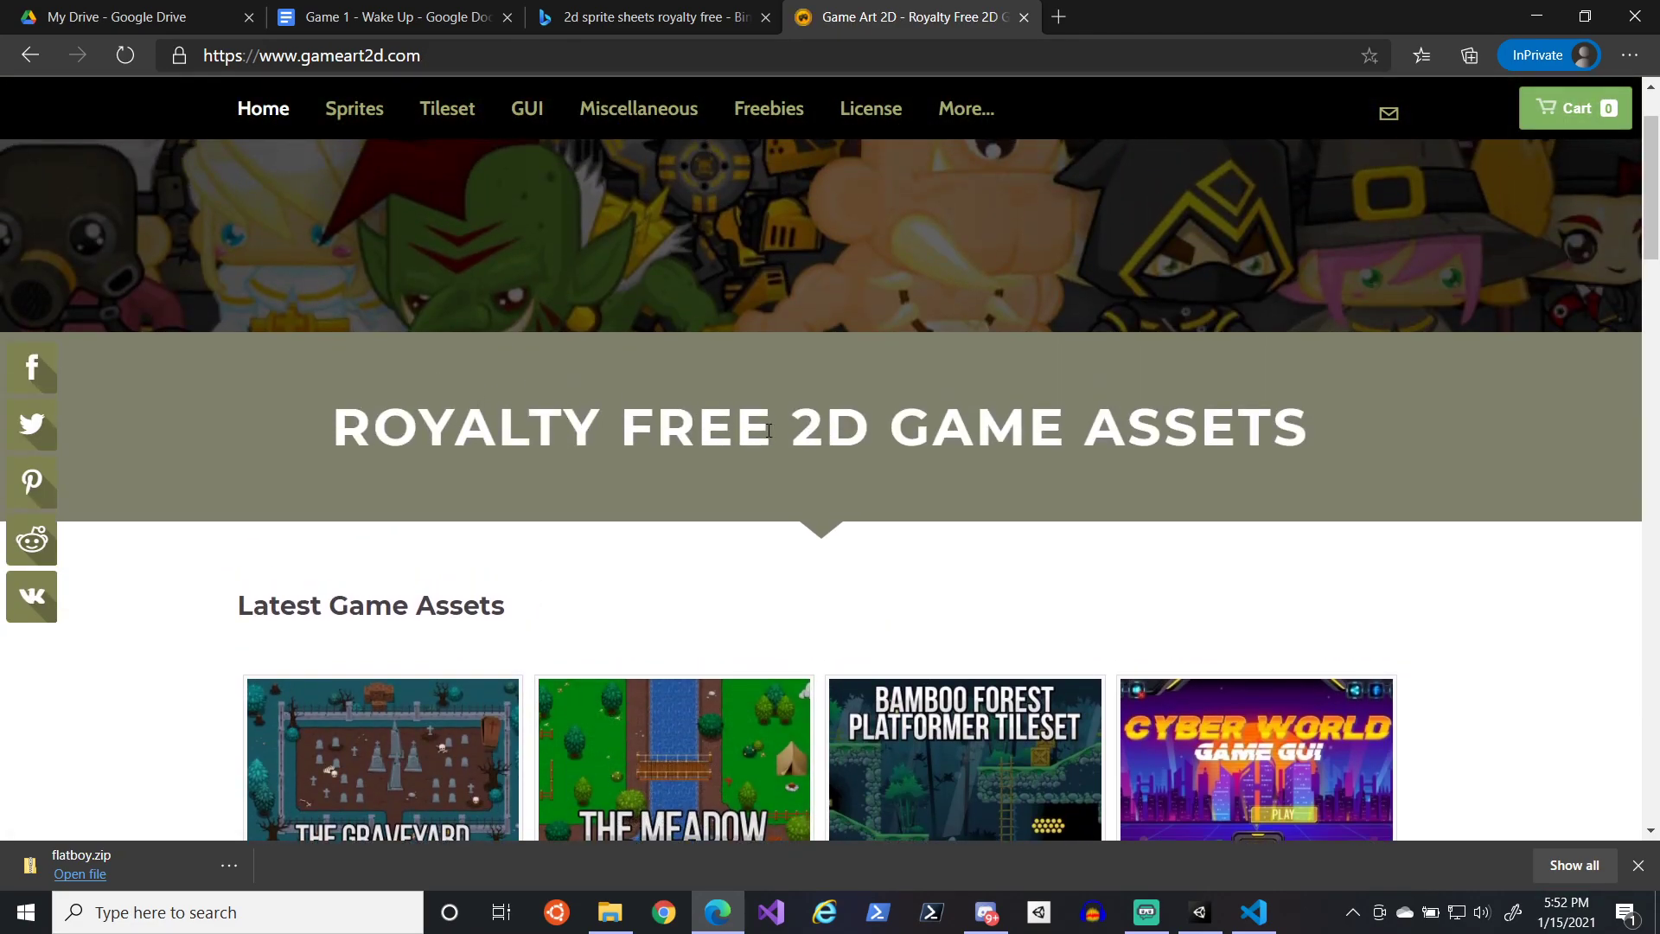
left_click(31, 55)
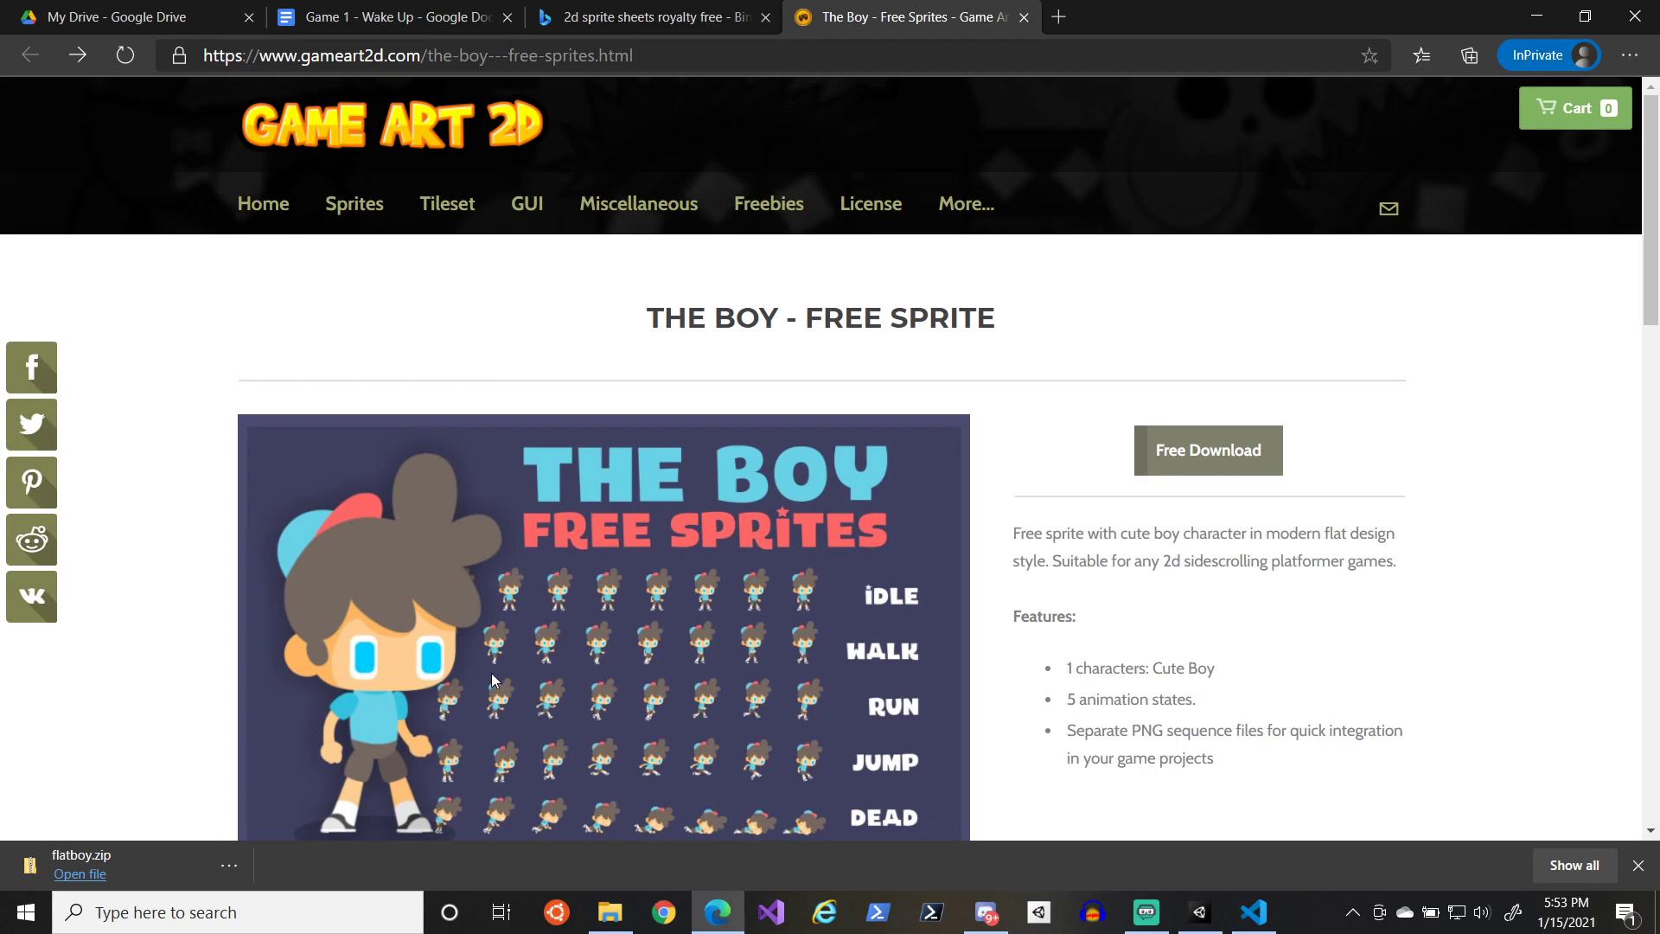
scroll(1656, 271, "down", 3)
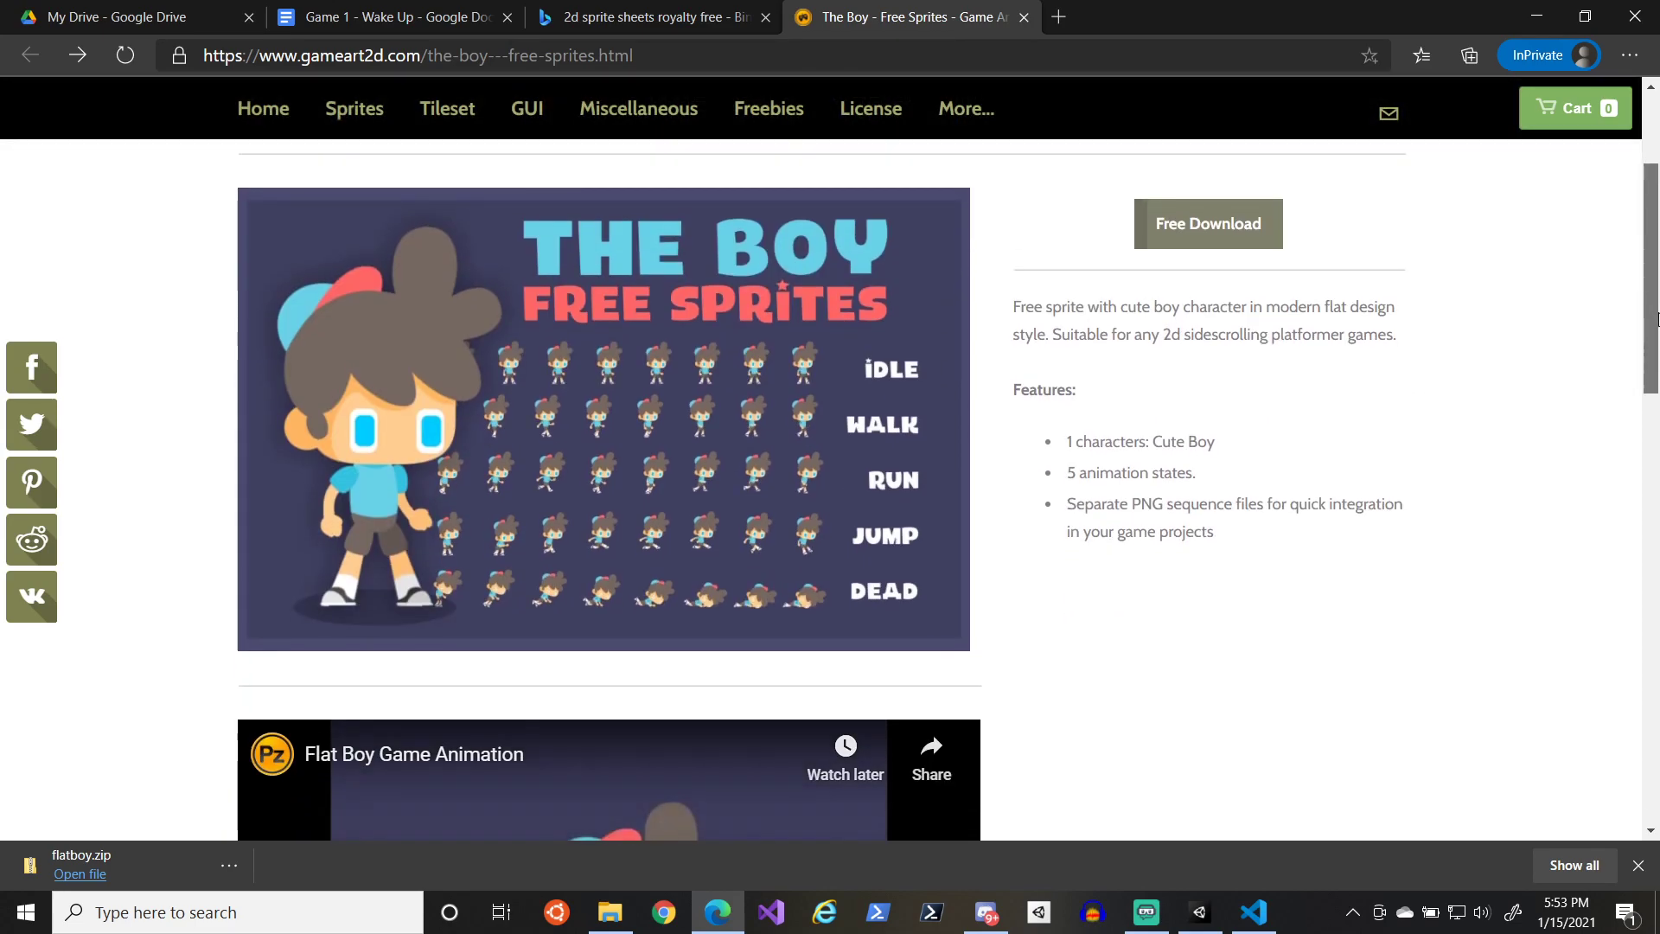
- Inspect the contents of the downloaded flatboy.zip, looking through the image files in its png folder down to the Walk frames
left_click(130, 860)
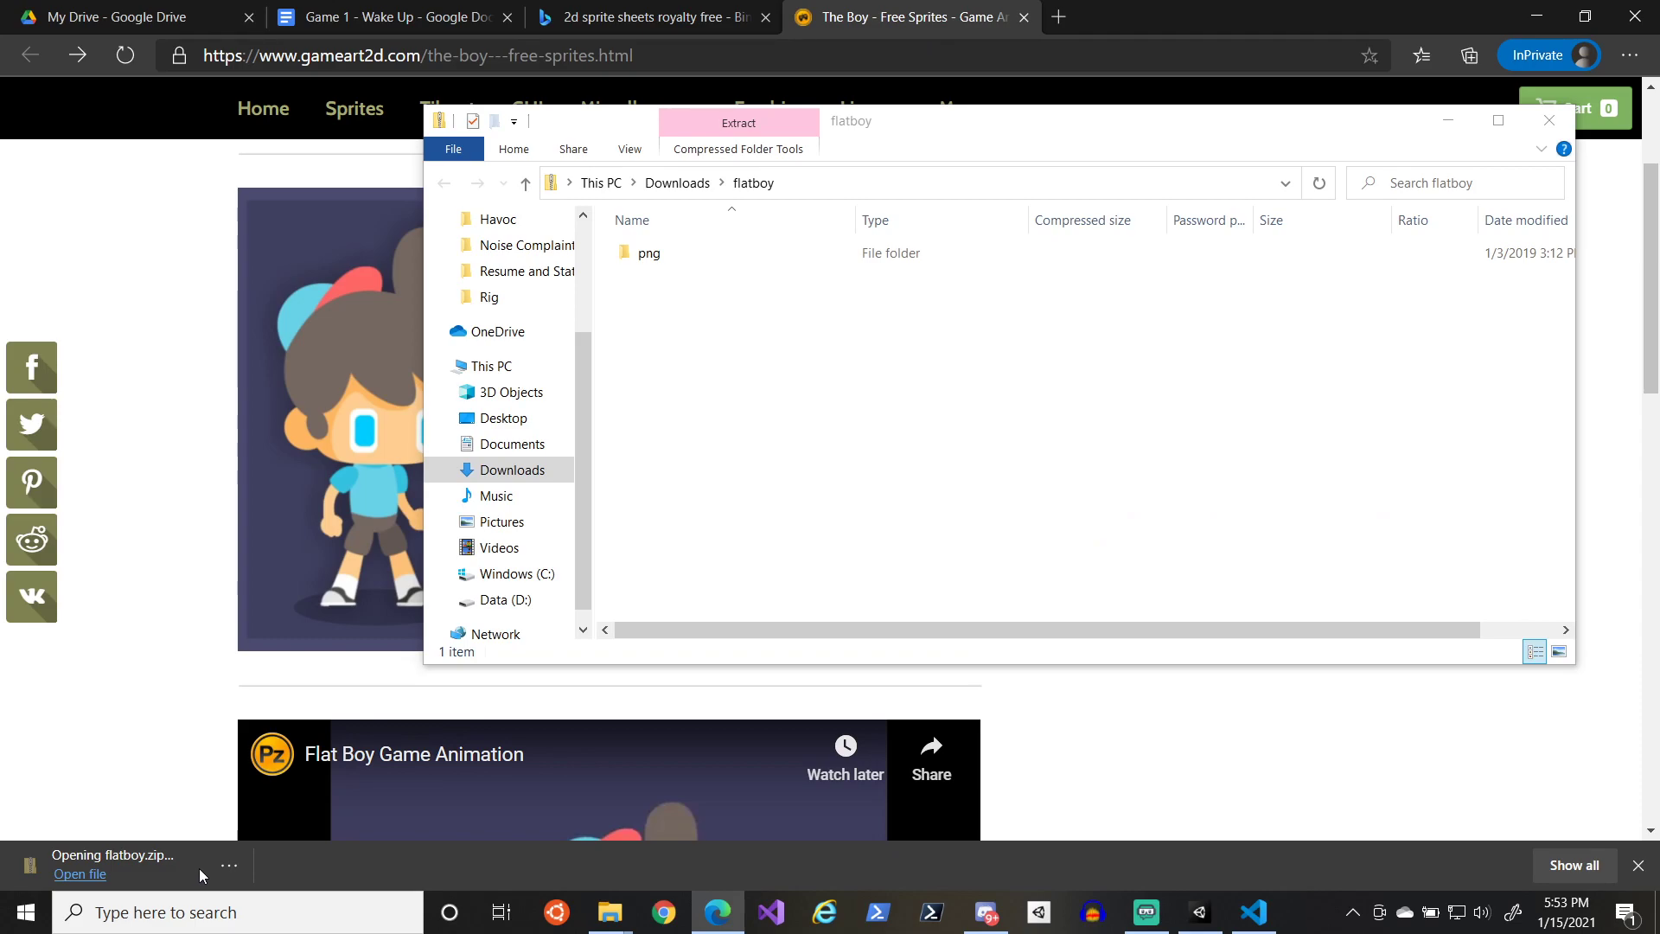
double_click(715, 256)
scroll(755, 346, "down", 15)
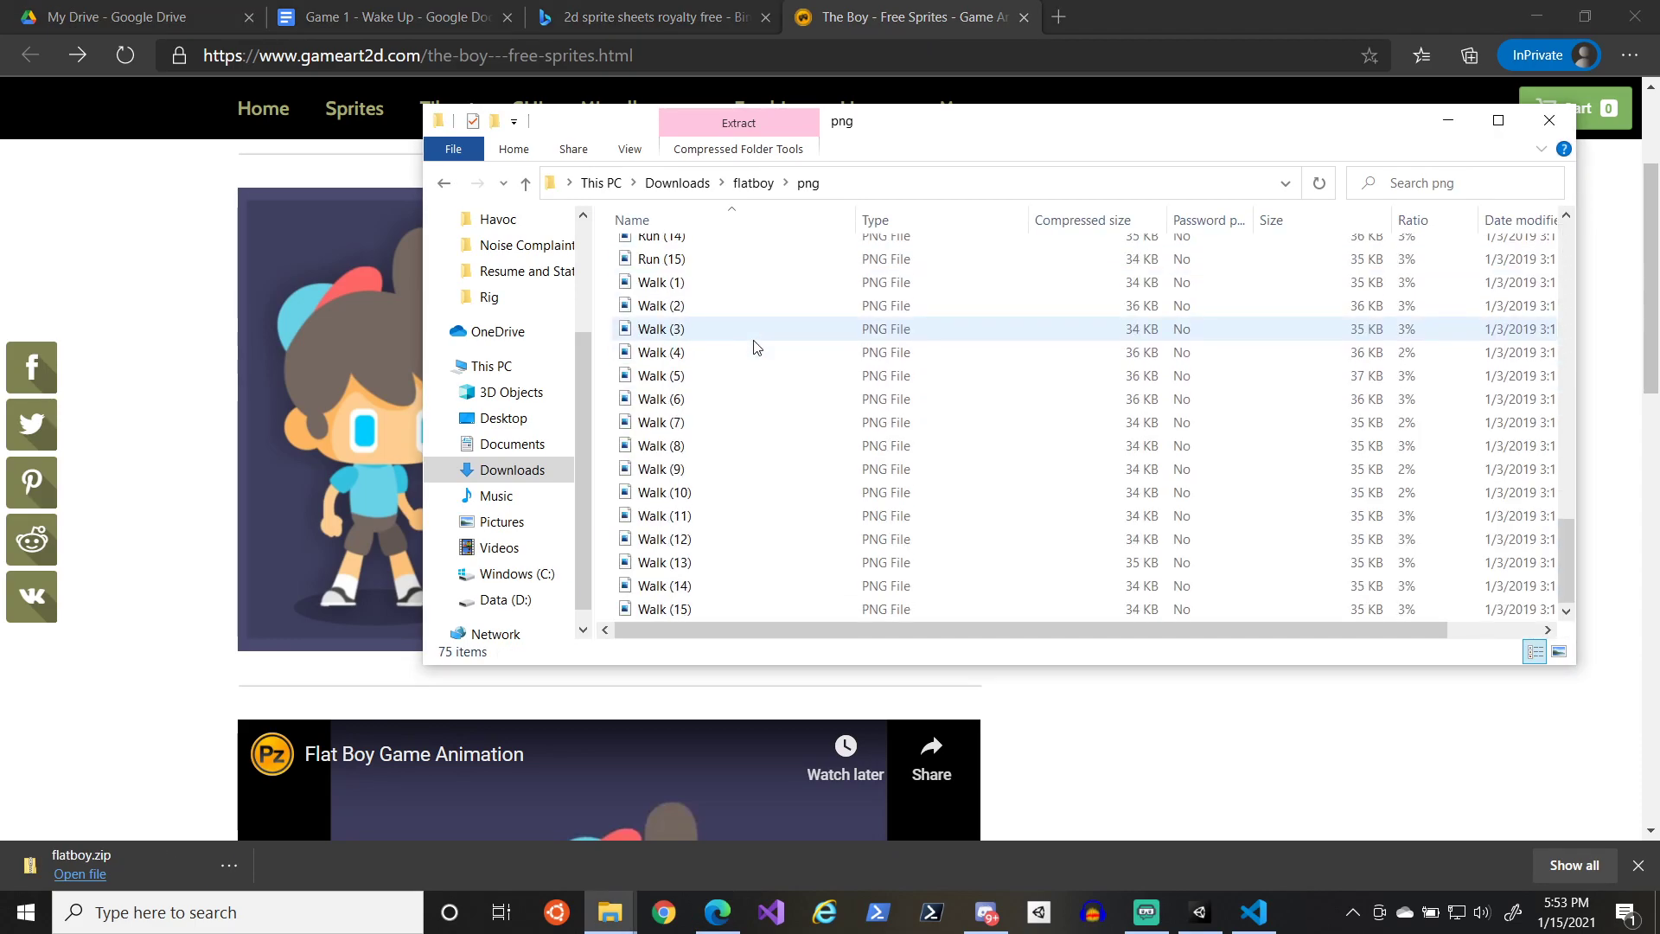
left_click(714, 285)
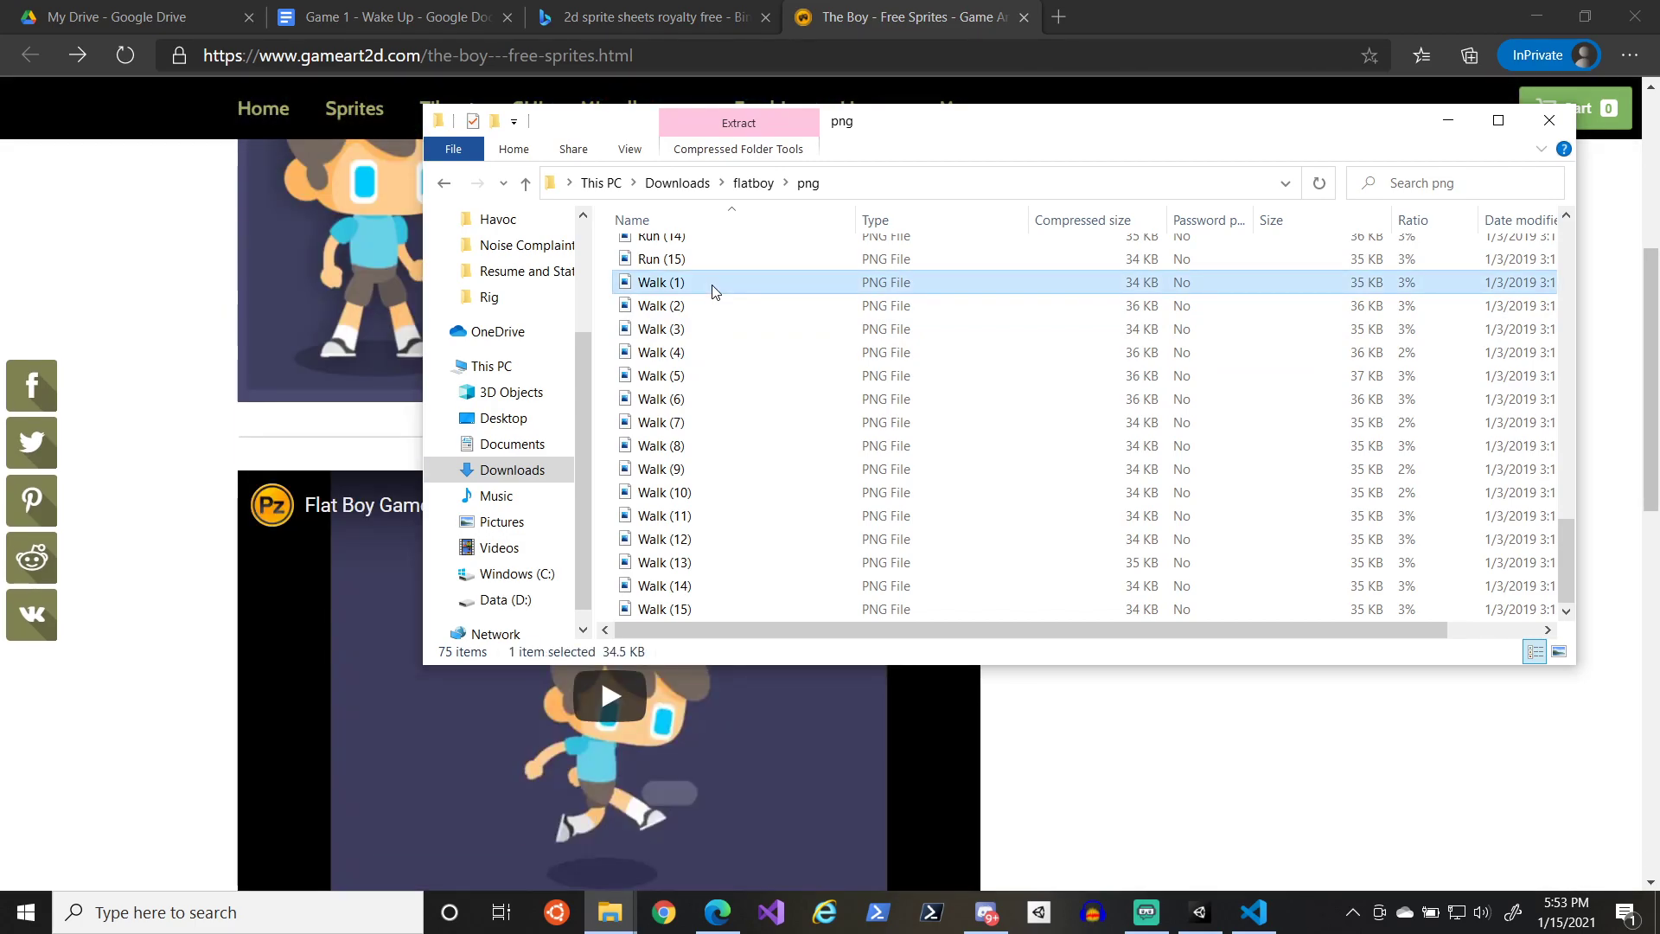
- Go back to the Downloads folder and start extracting the whole flatboy archive
left_click(705, 195)
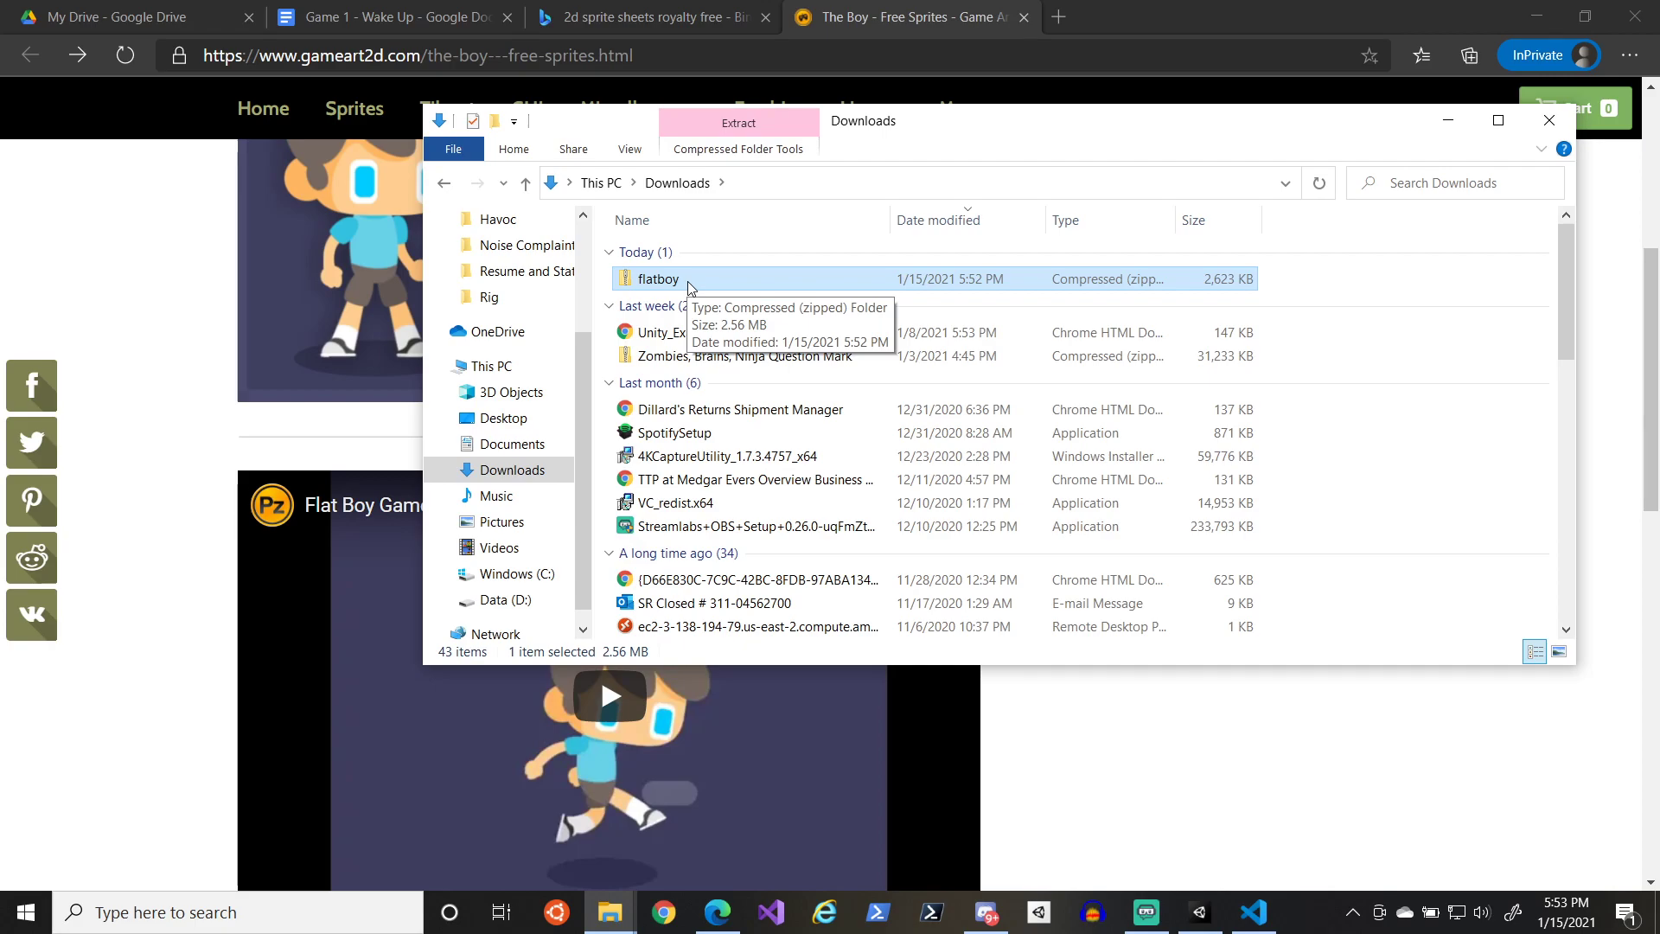
left_click(767, 154)
left_click(1370, 195)
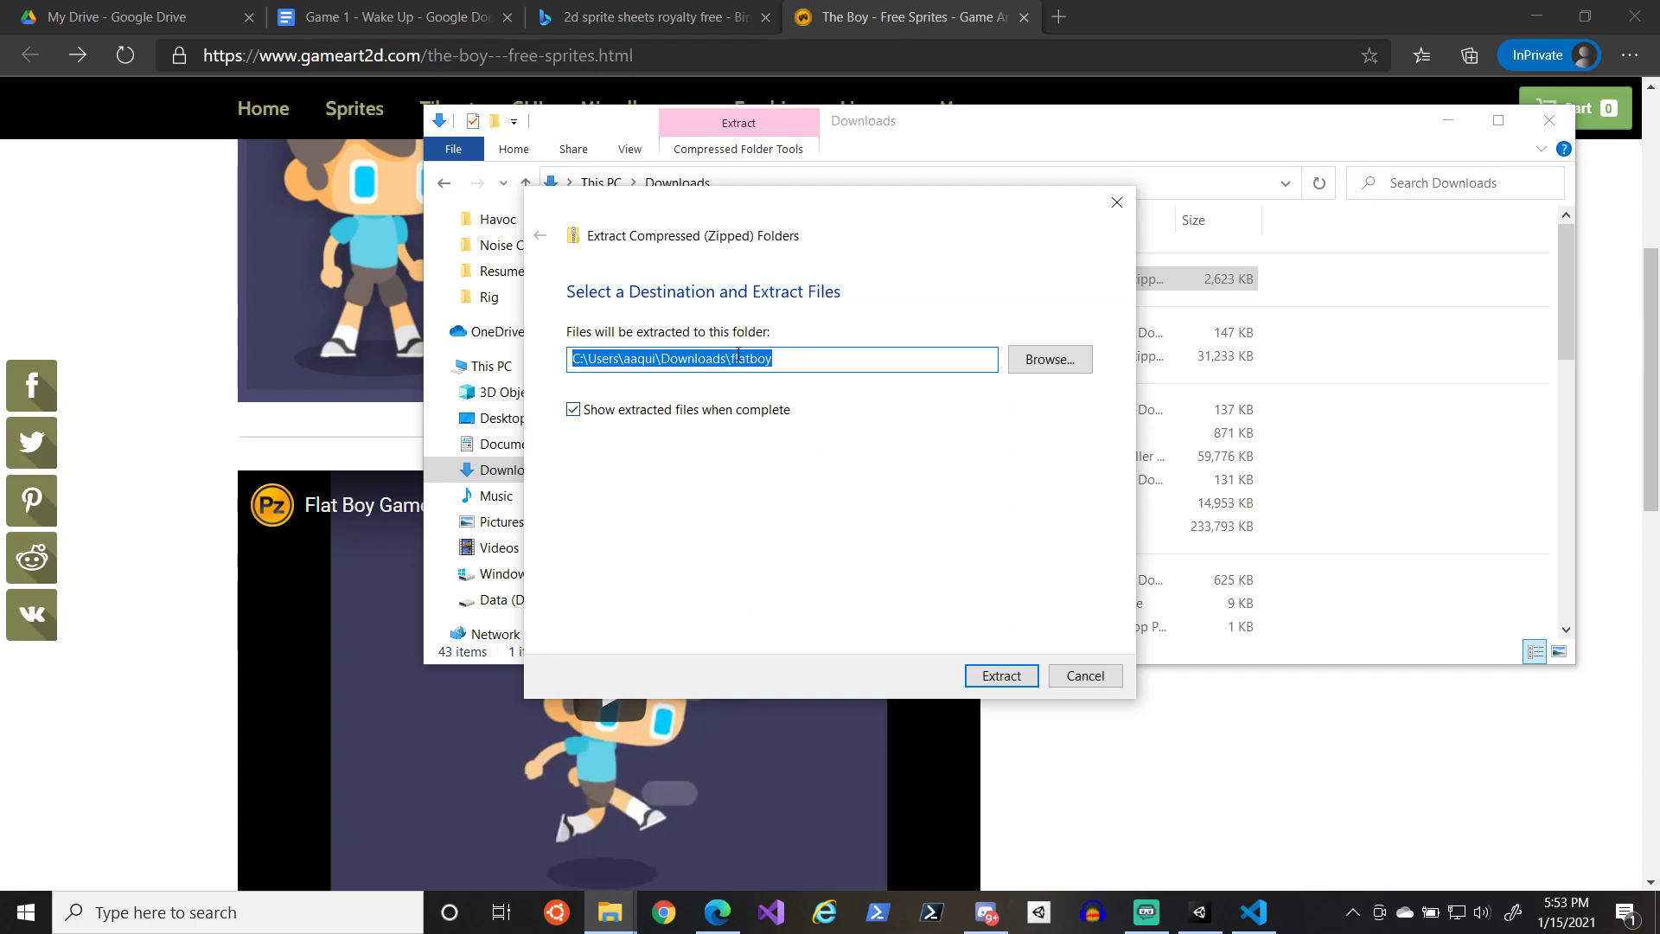
left_click(728, 360)
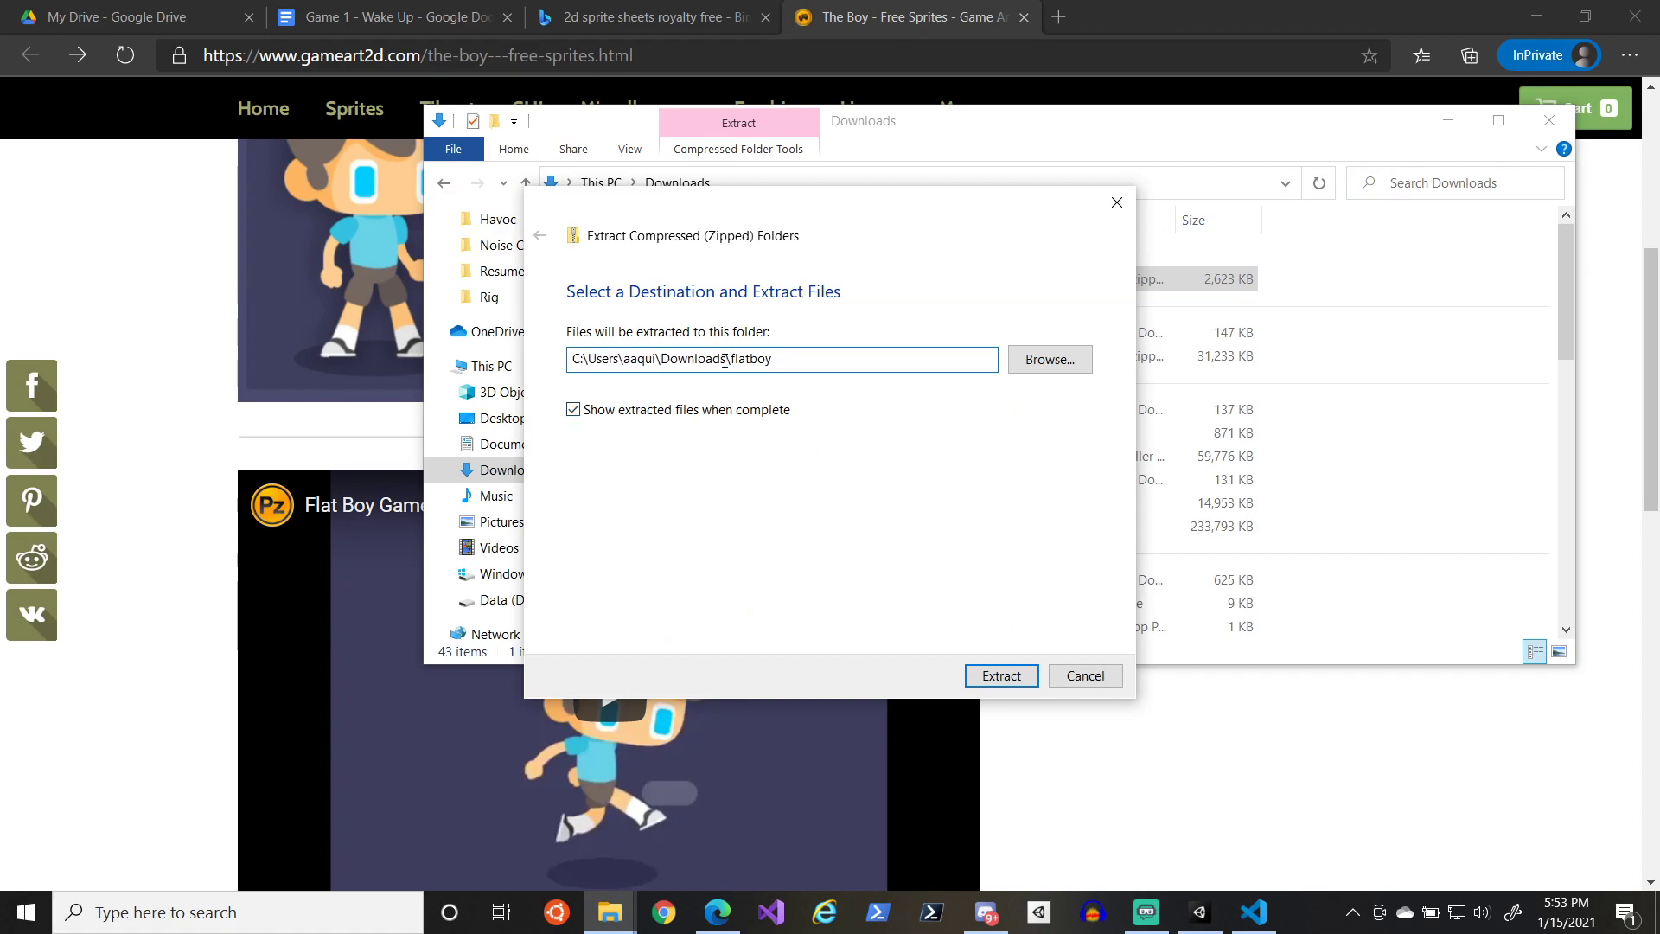
left_click_drag(727, 360, 526, 351)
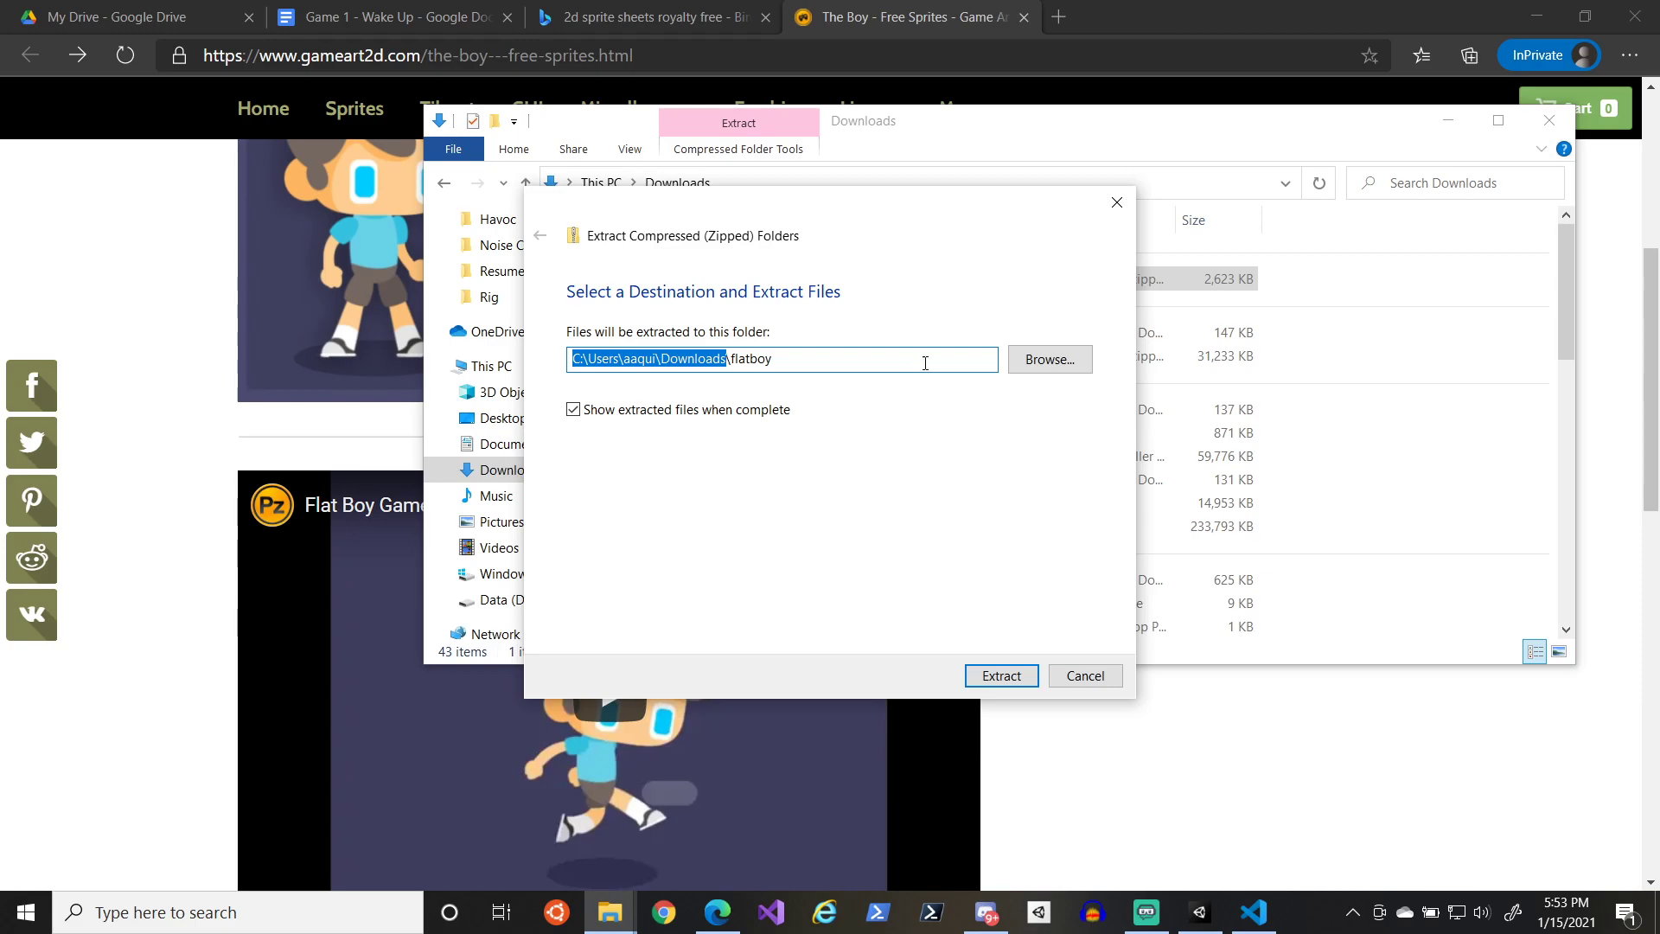
left_click_drag(780, 363, 726, 359)
- Browse for the extraction destination to the Unity project's Assets folder under Data (D:), Github, WakeUp, WakeUp
left_click(1029, 354)
scroll(693, 496, "down", 2)
left_click(609, 584)
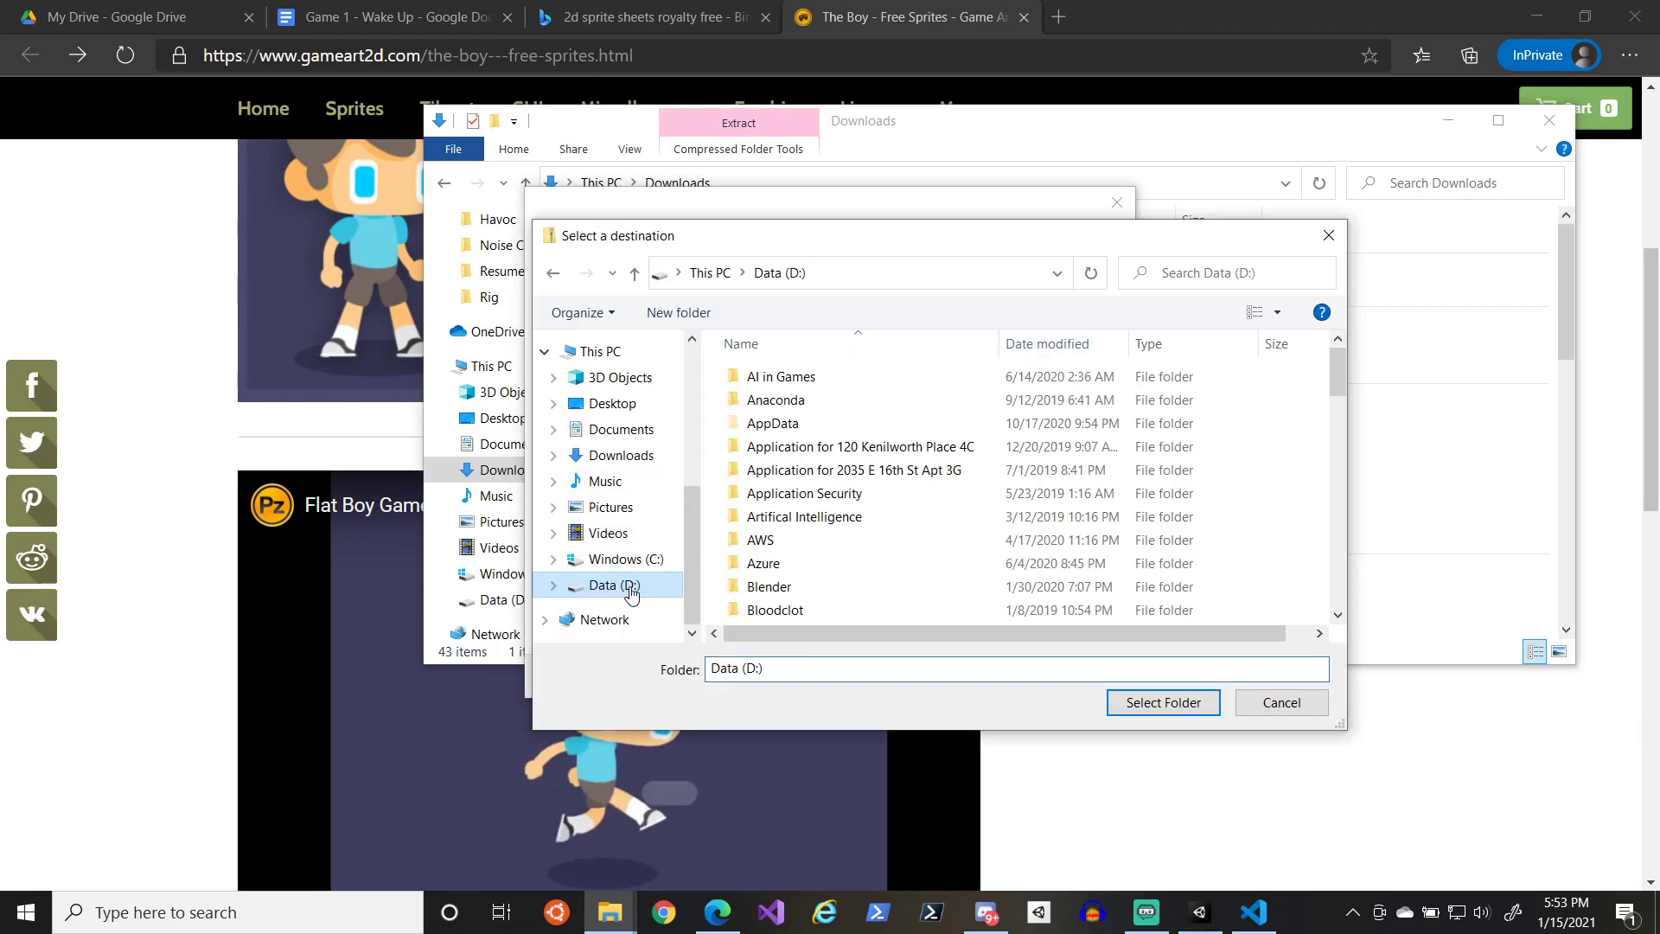
scroll(832, 560, "down", 6)
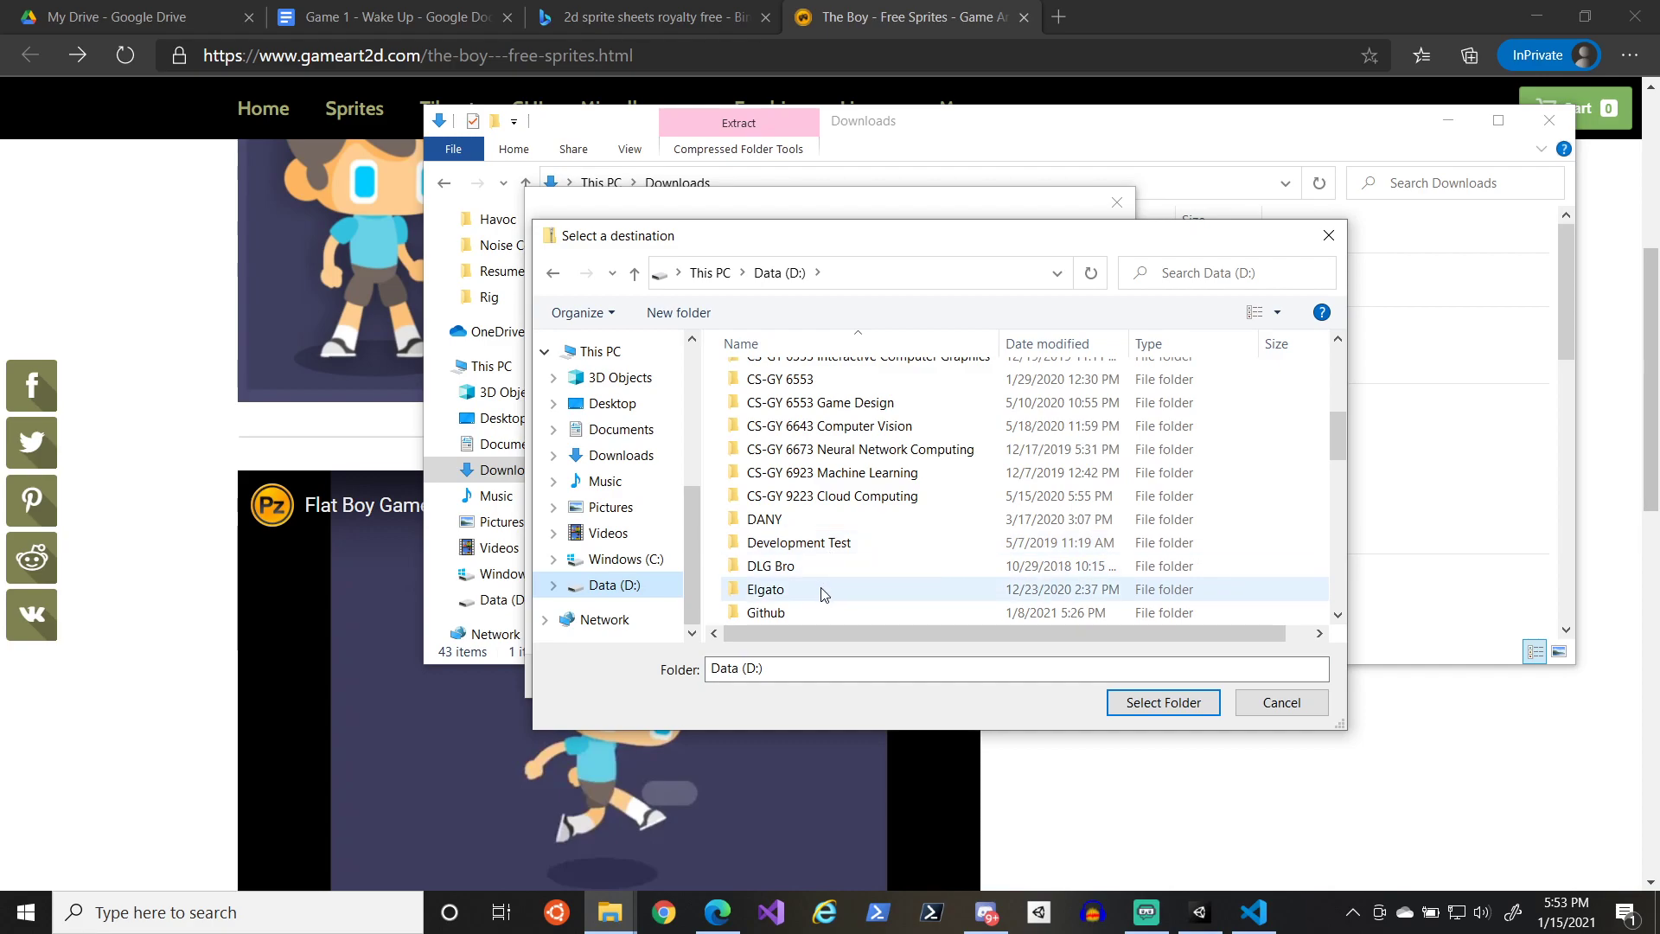
scroll(826, 570, "down", 3)
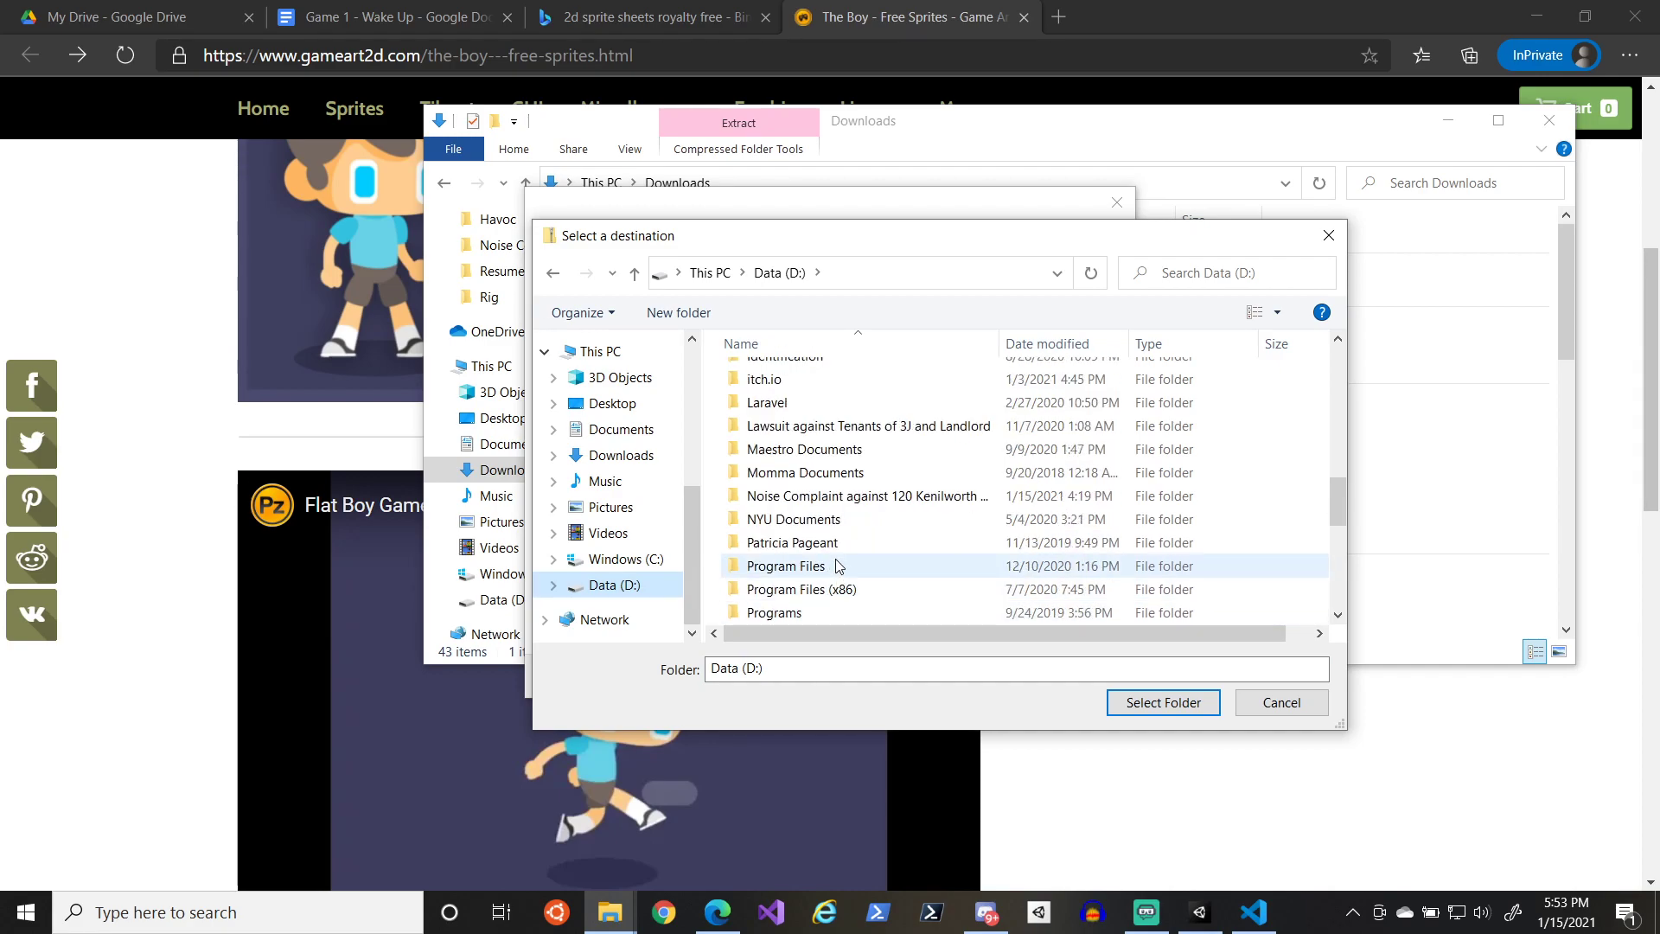
scroll(824, 601, "down", 3)
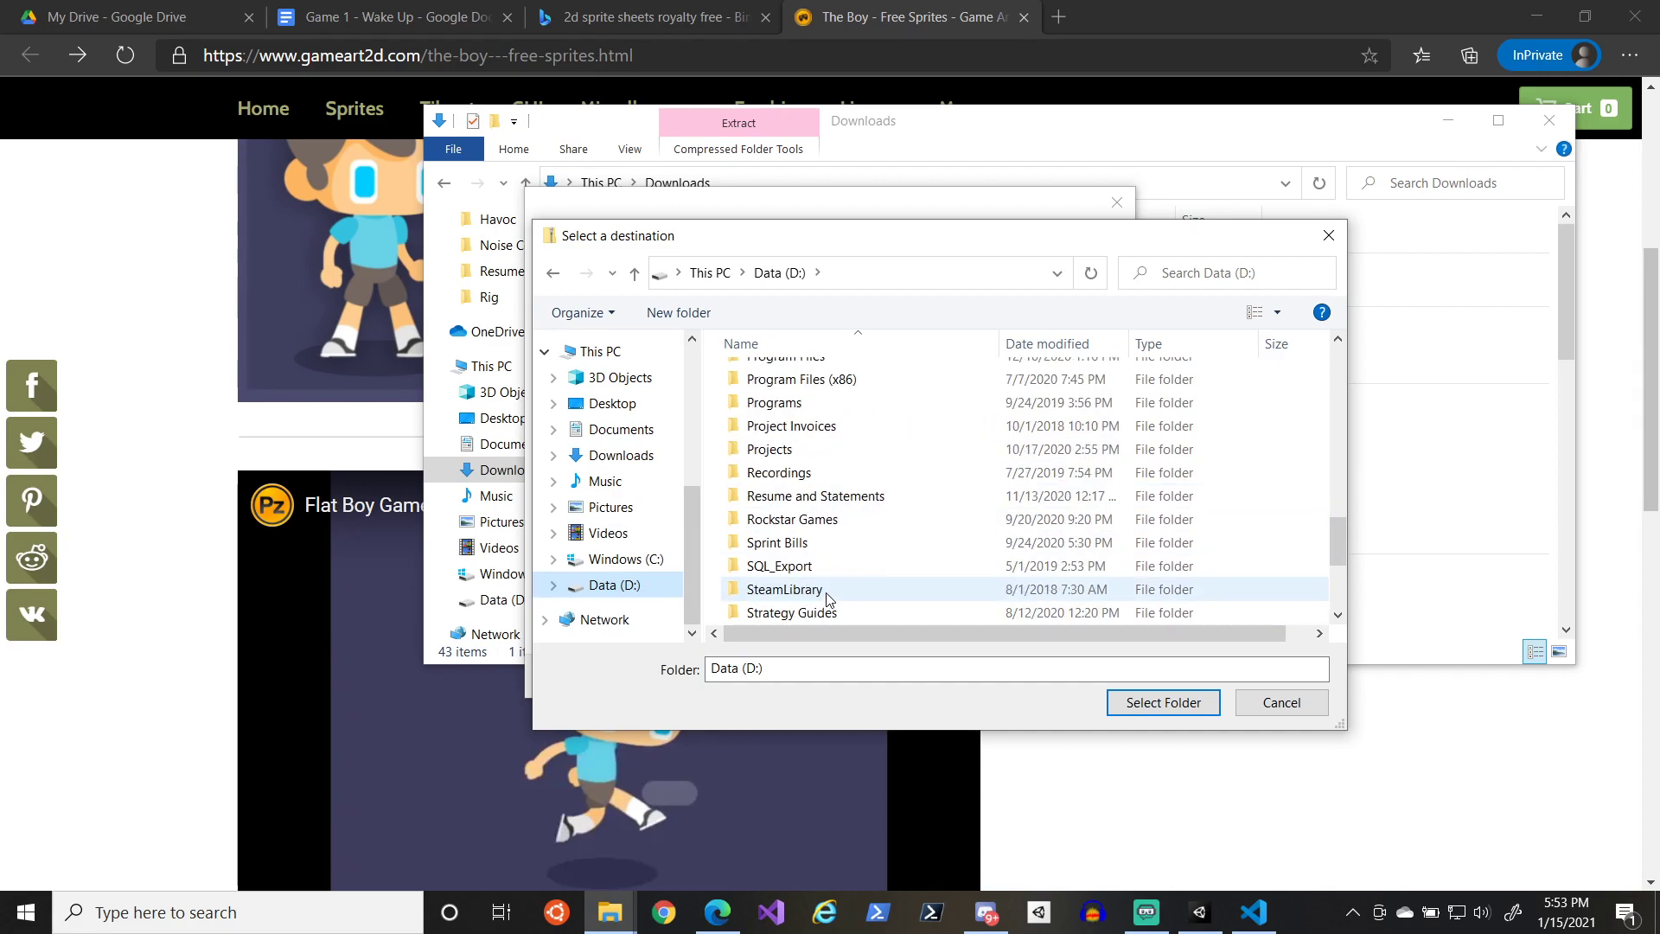
scroll(829, 594, "up", 5)
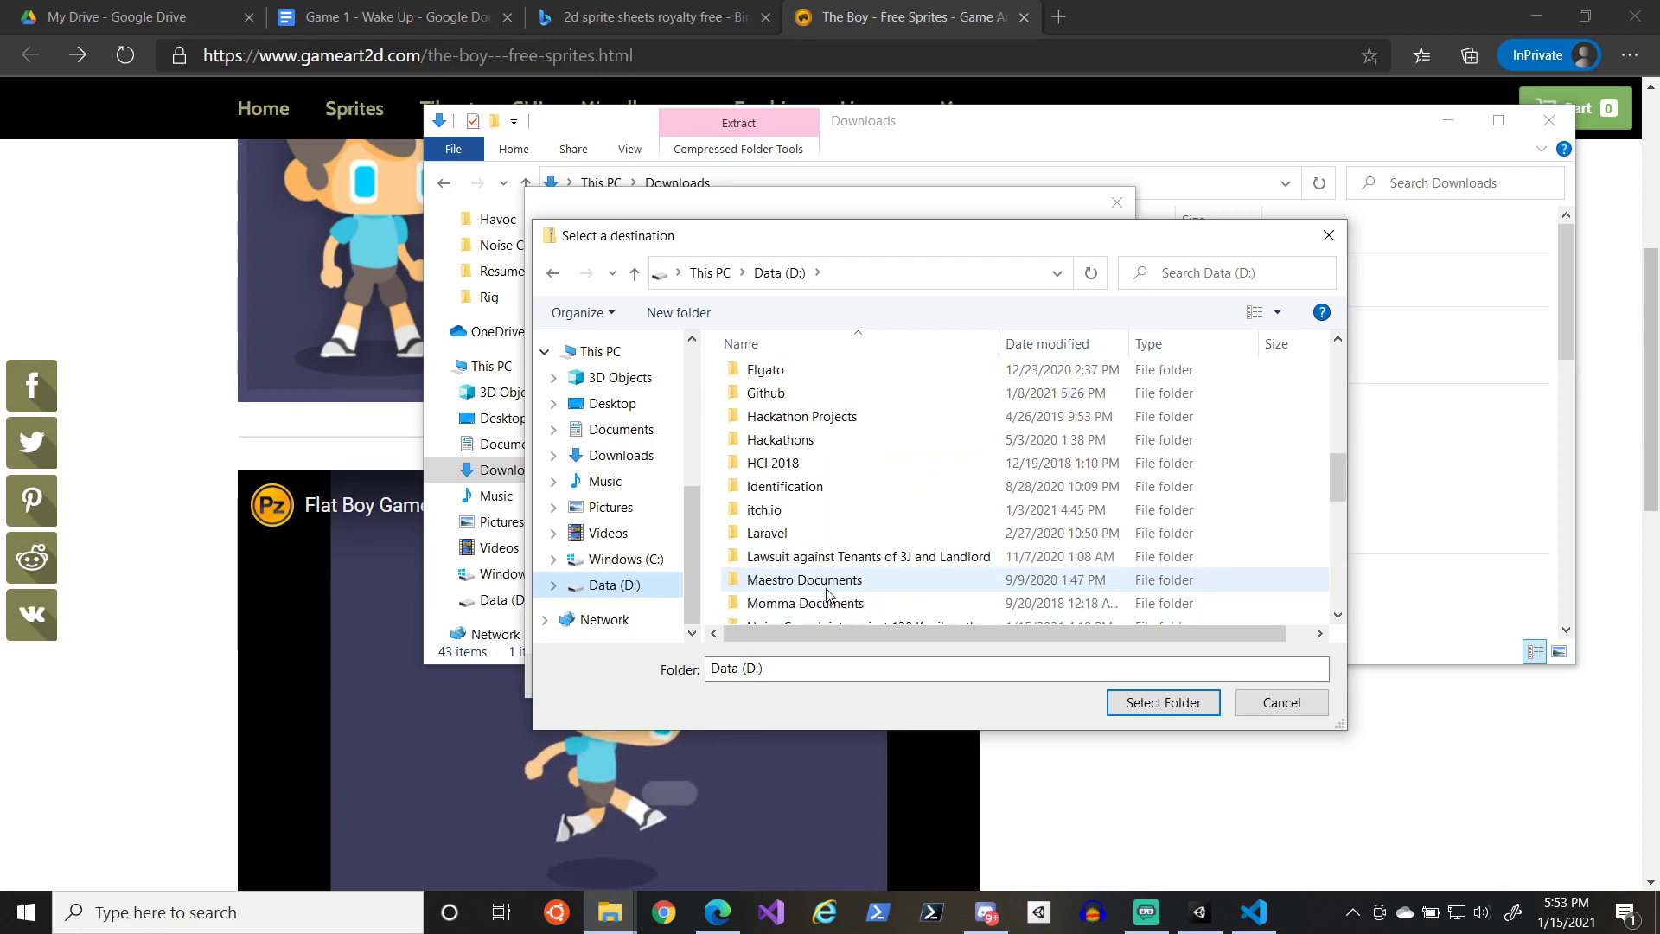
double_click(788, 394)
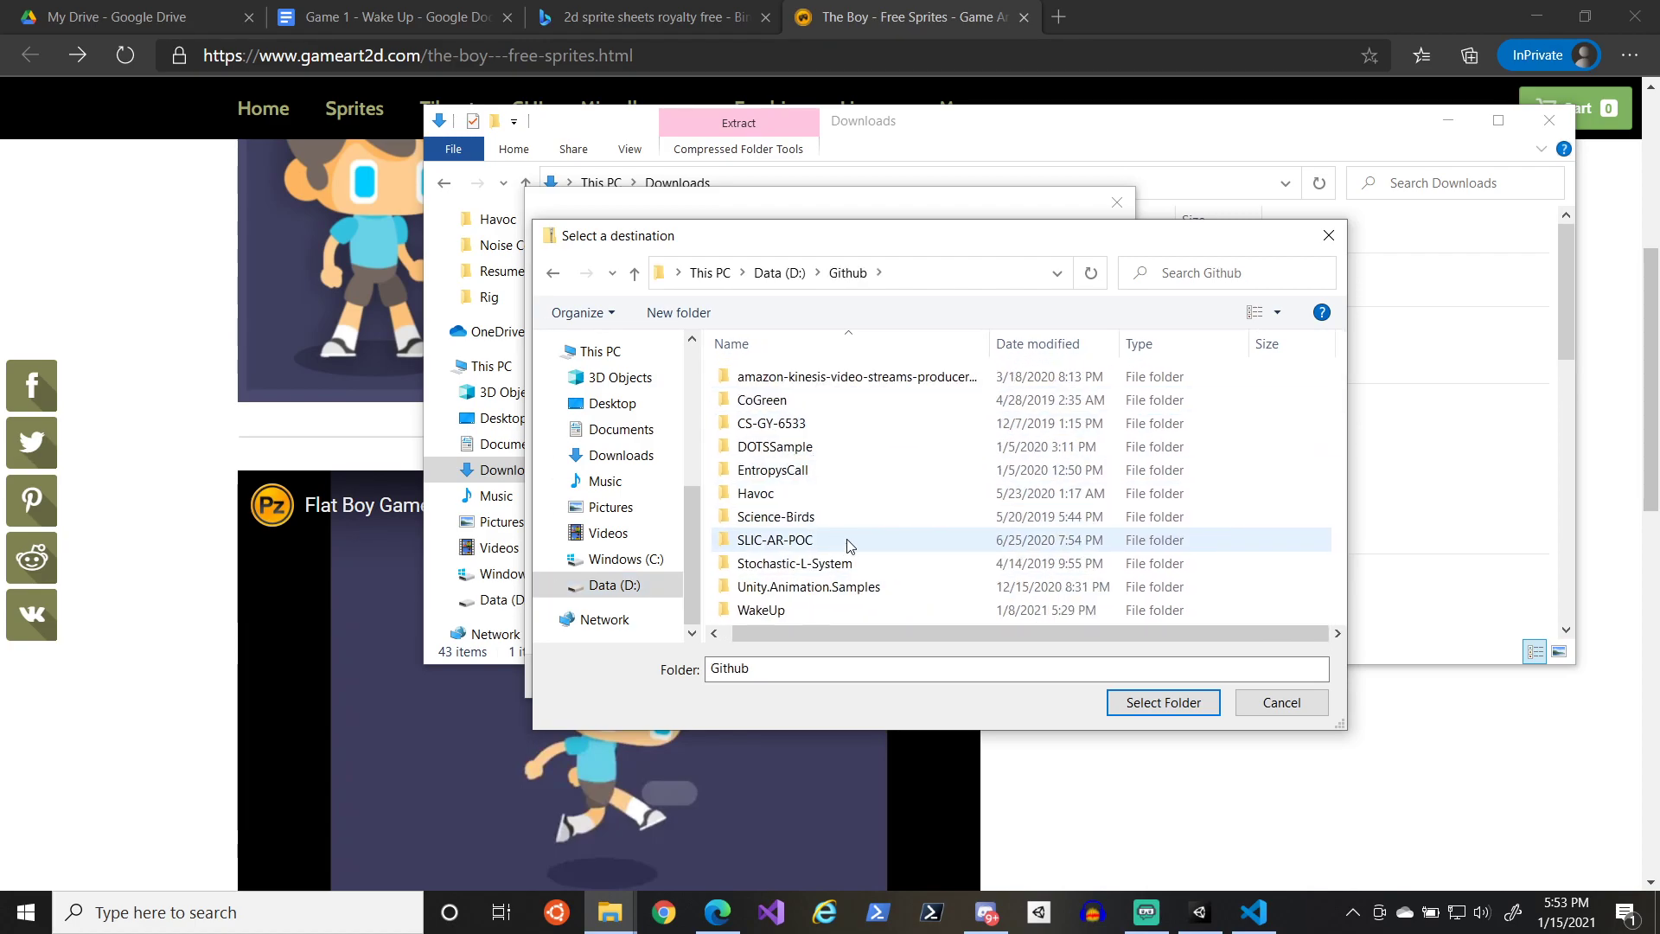
double_click(820, 612)
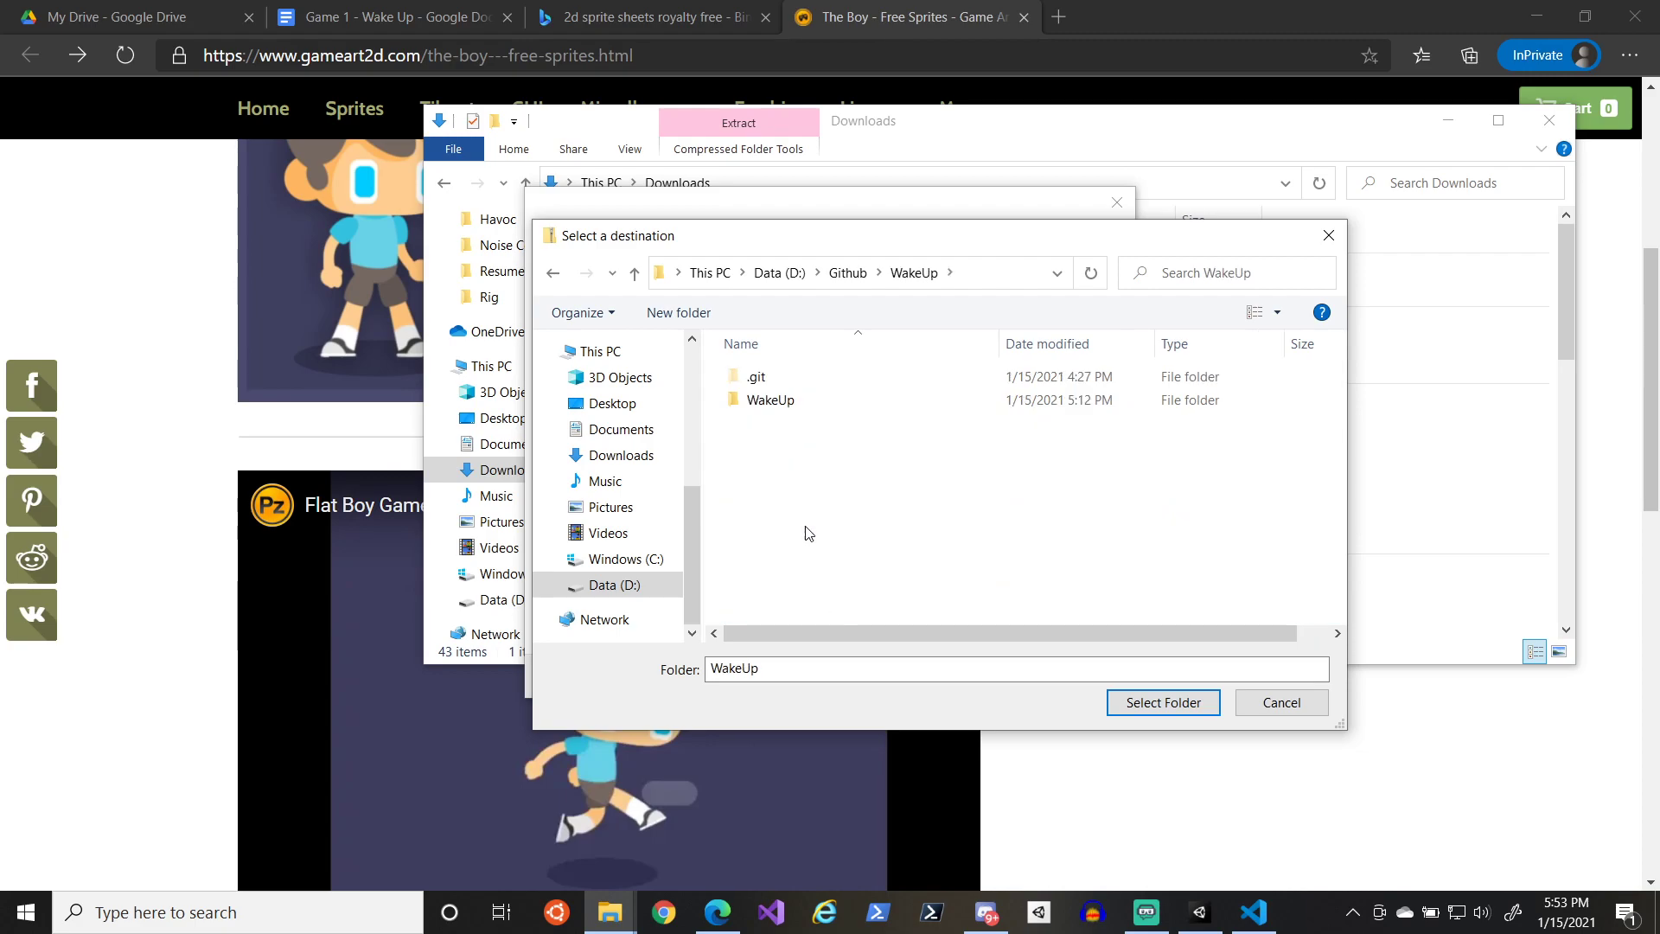
double_click(769, 400)
double_click(794, 401)
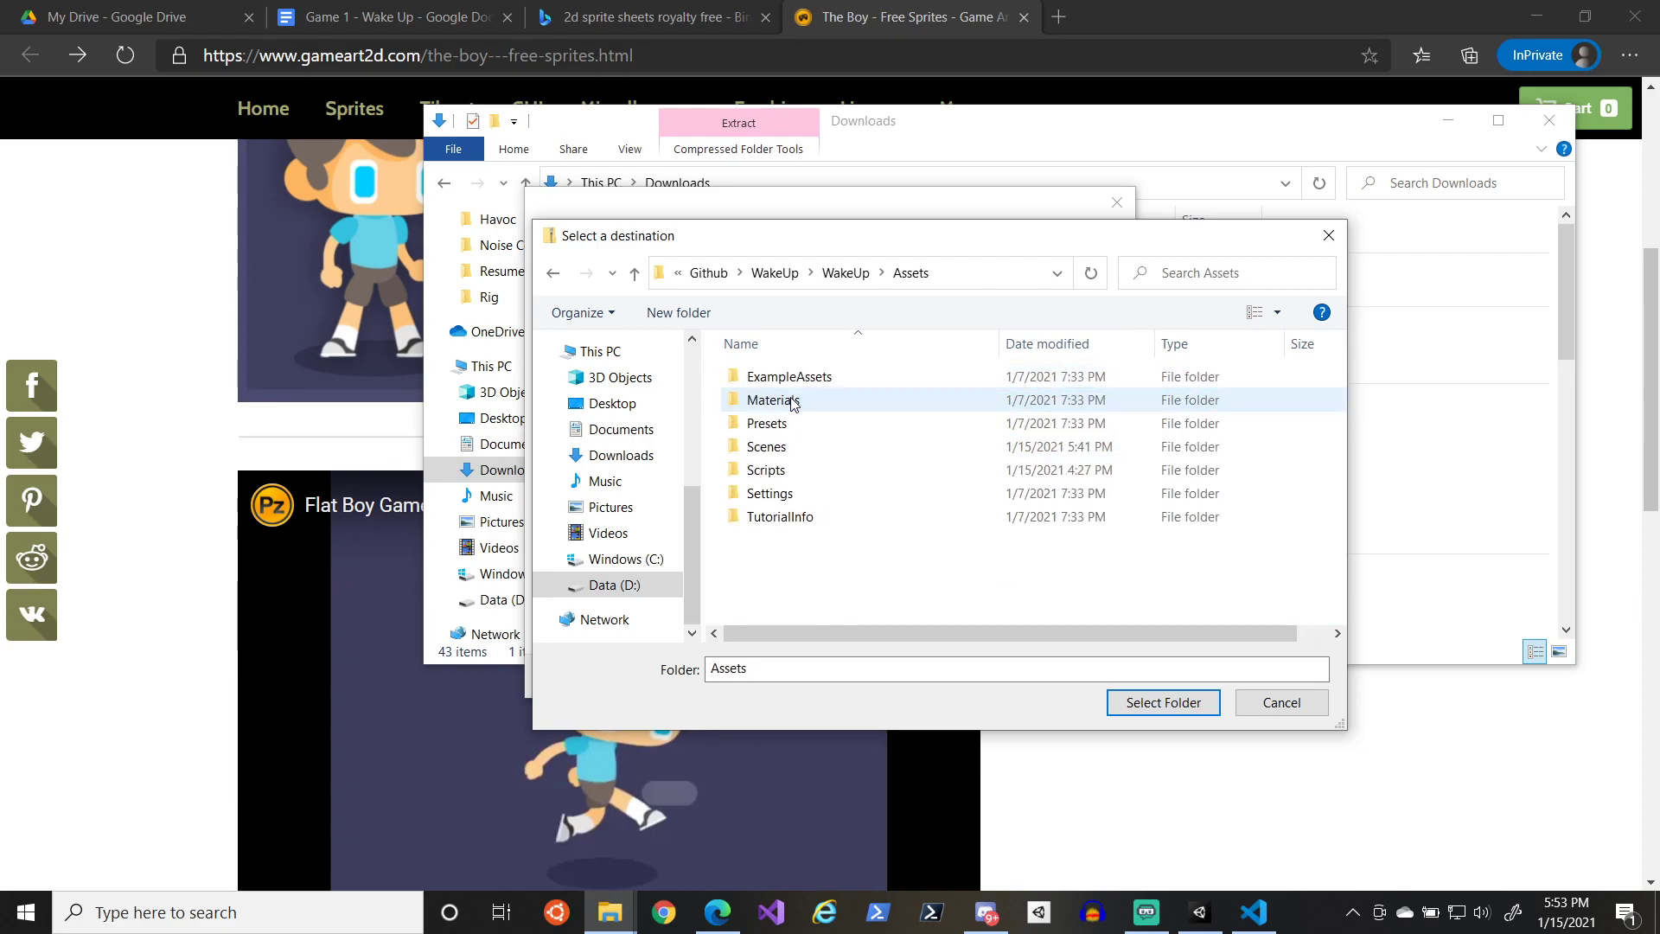
- Create a folder named Sprites inside the WakeUp project's Assets folder
right_click(800, 543)
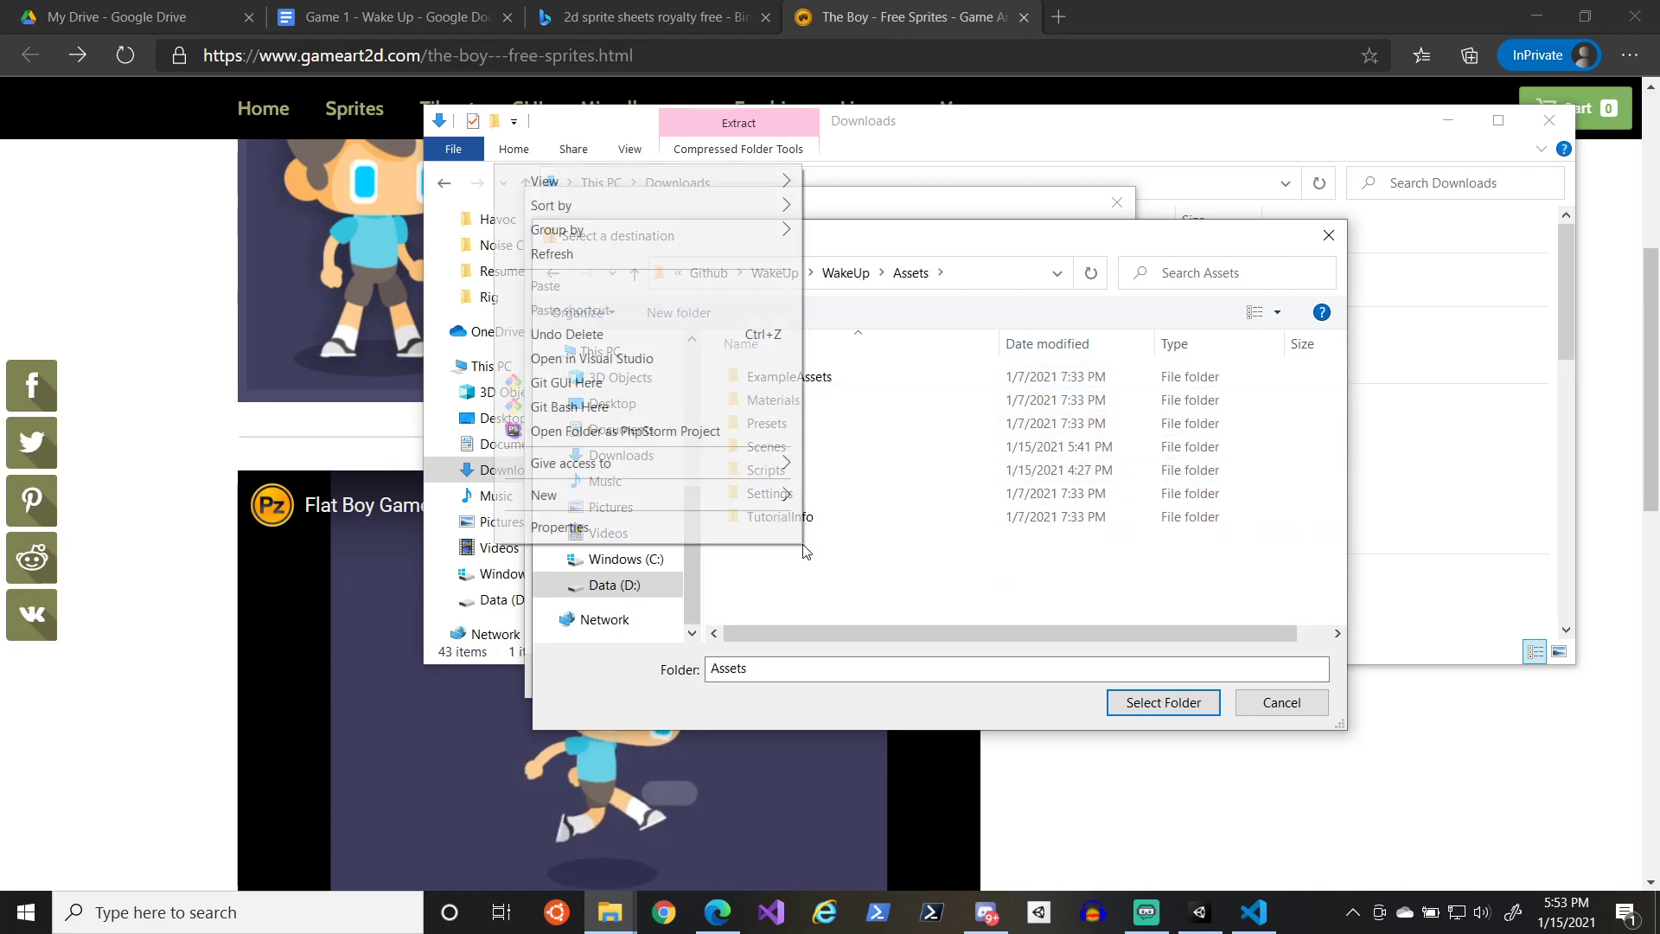
mouse_move(766, 494)
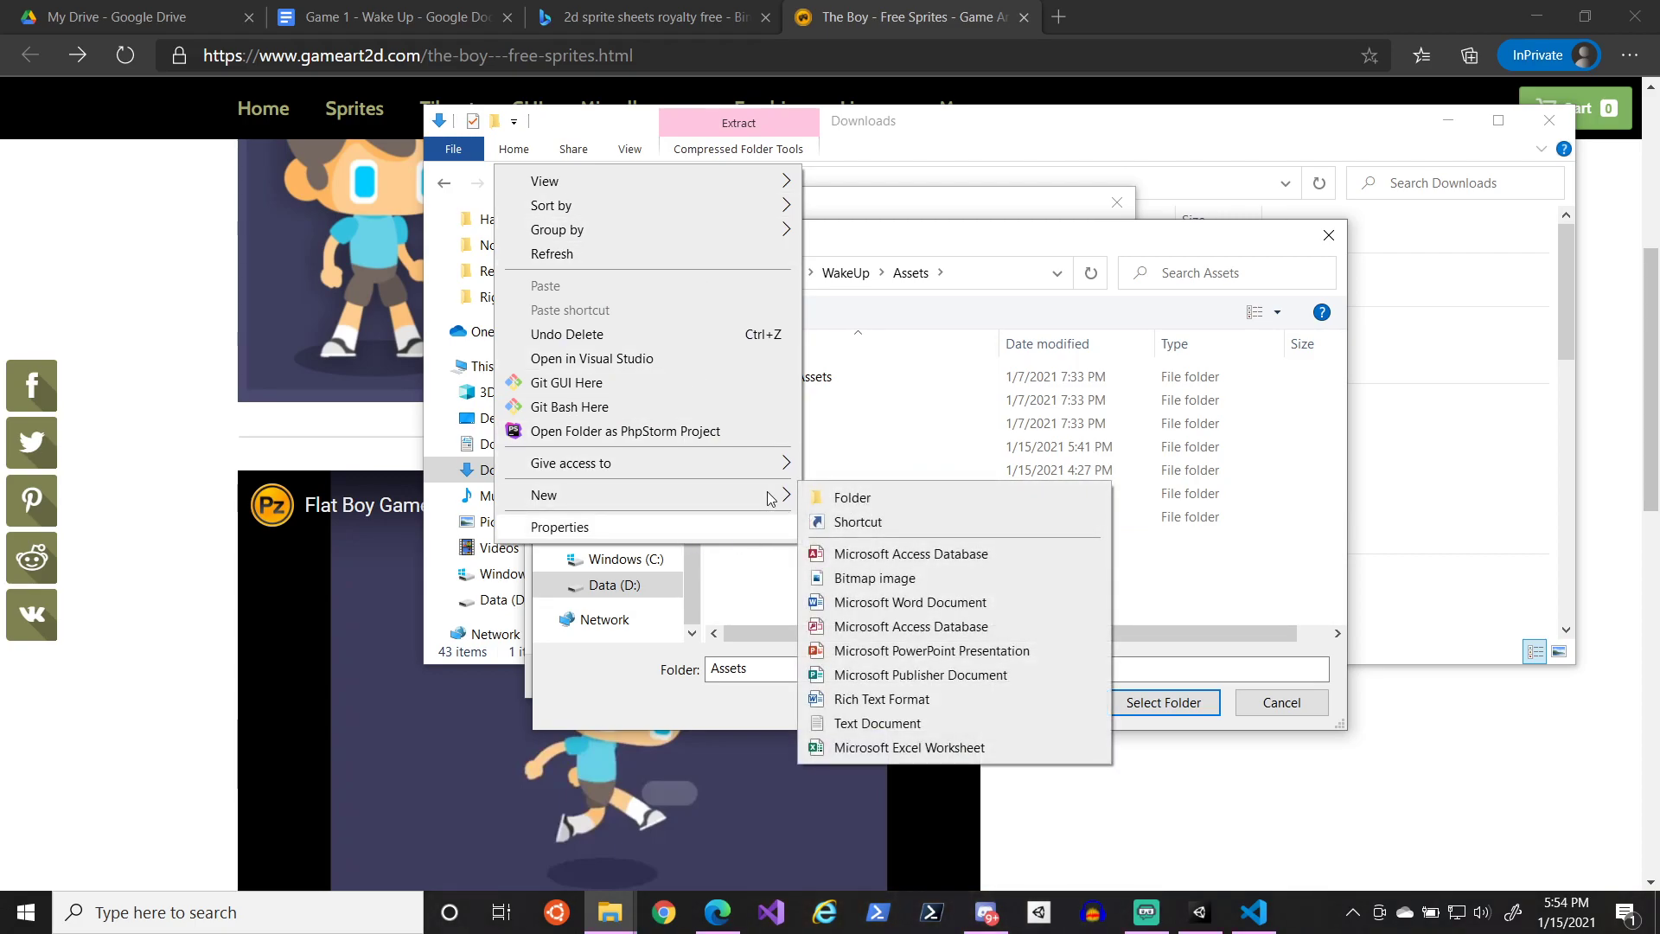
left_click(855, 504)
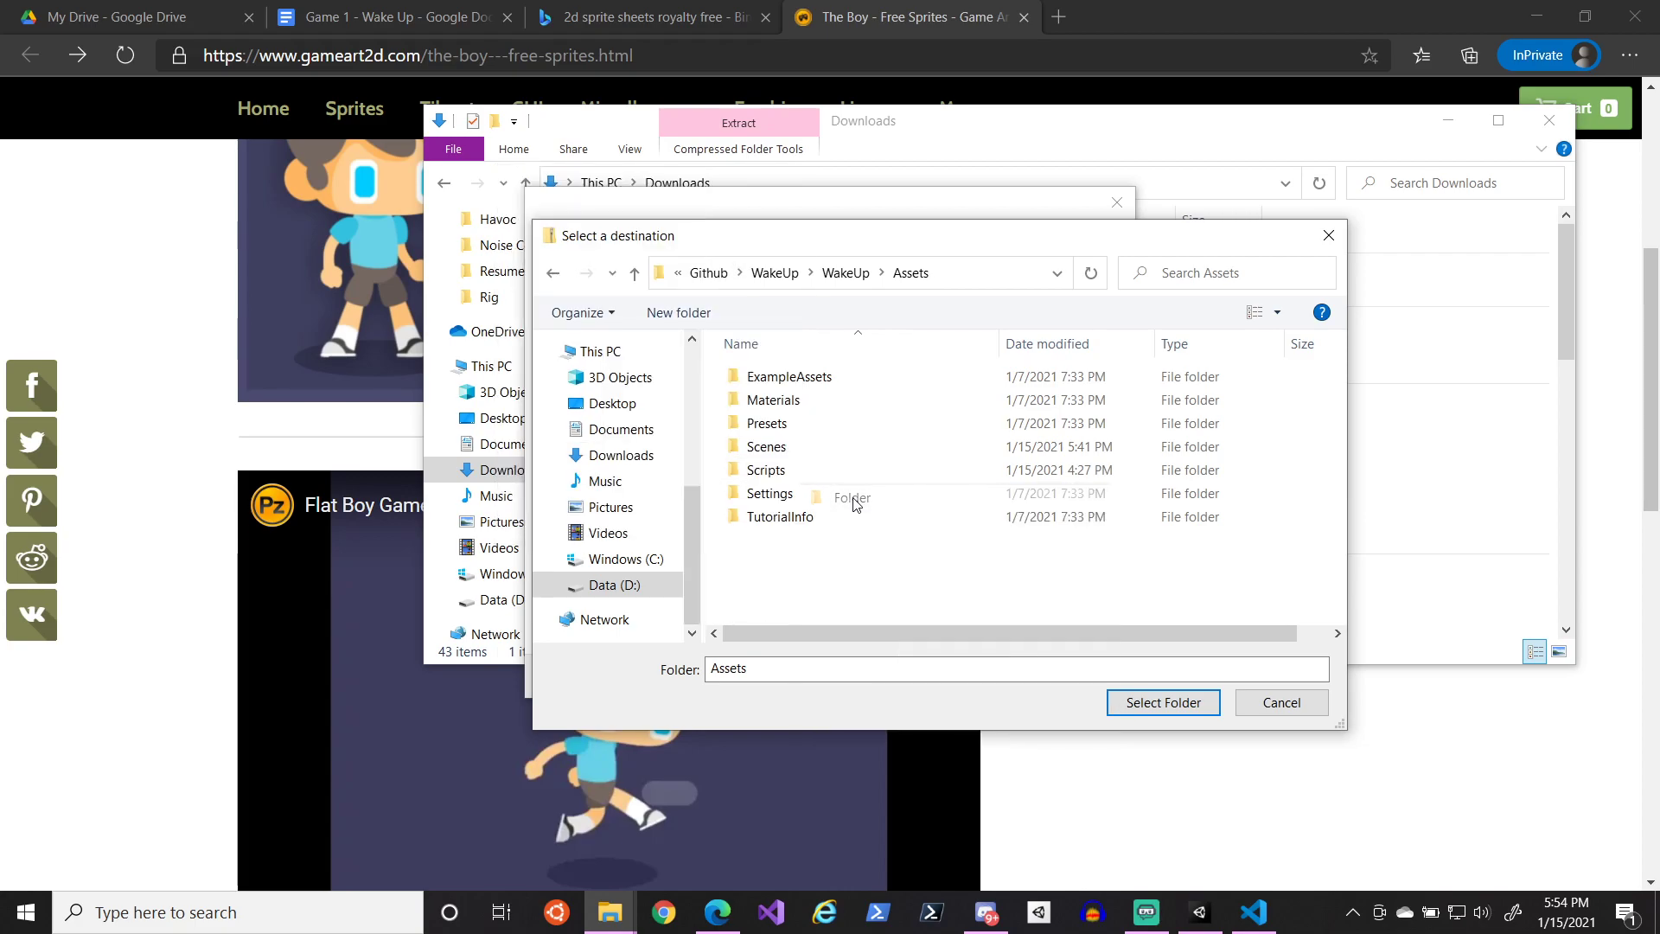
type("Sprites")
key("Return")
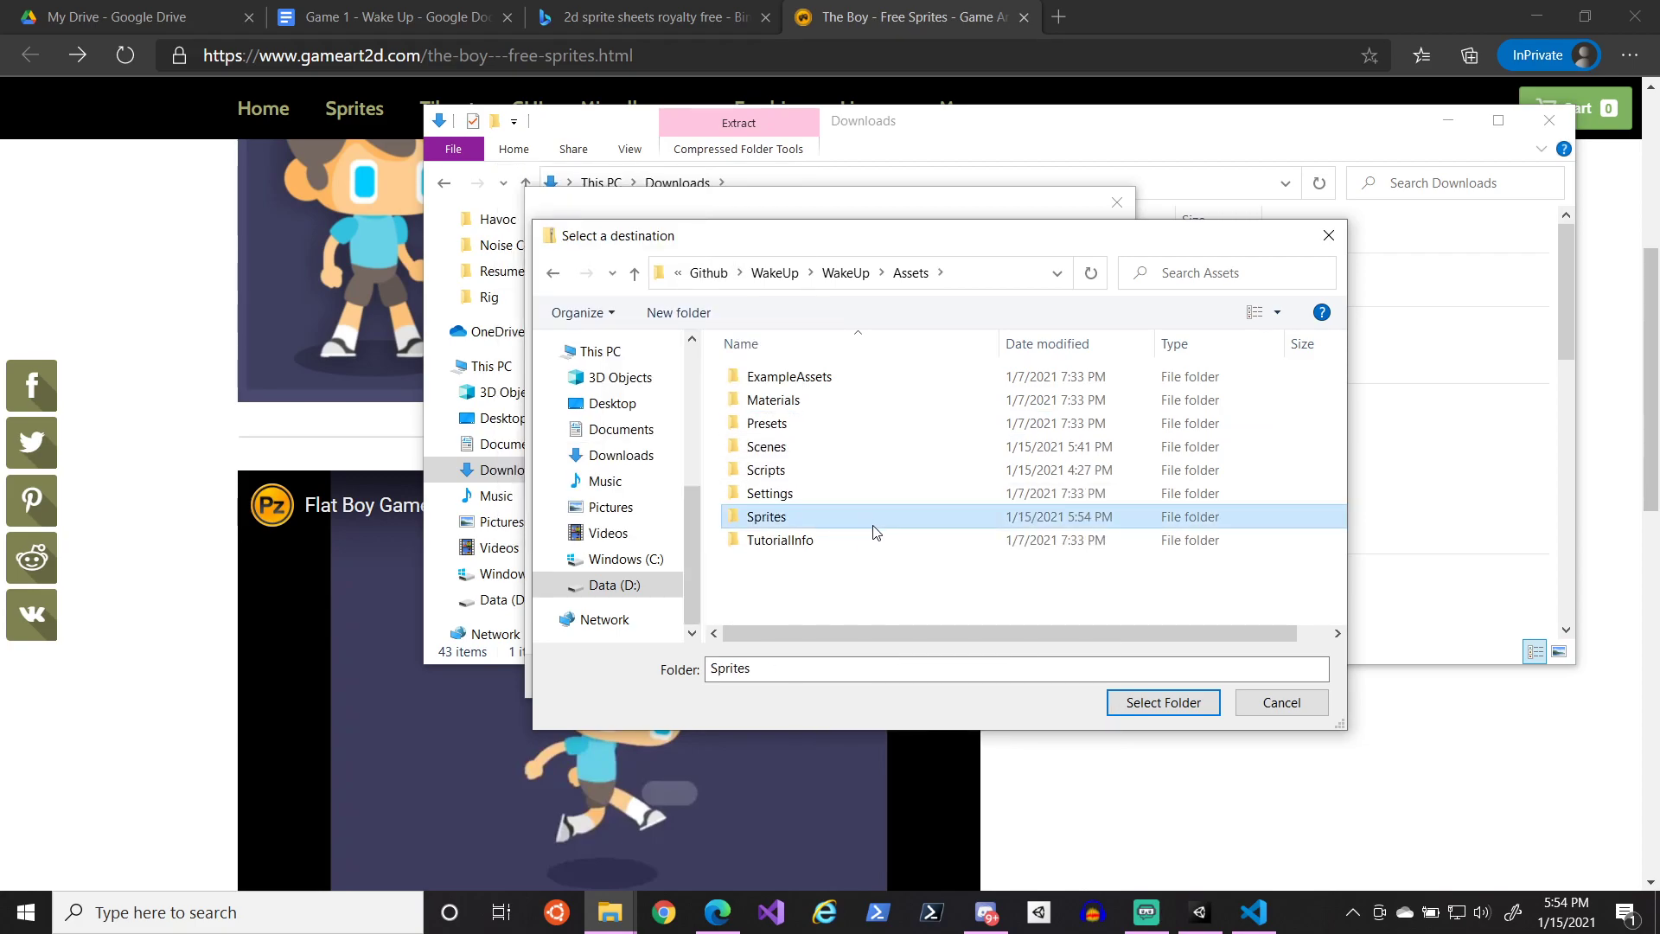
- Choose the Sprites folder as the destination and extract the flatboy archive to D:\Github\WakeUp\WakeUp\Assets\Sprites
double_click(840, 517)
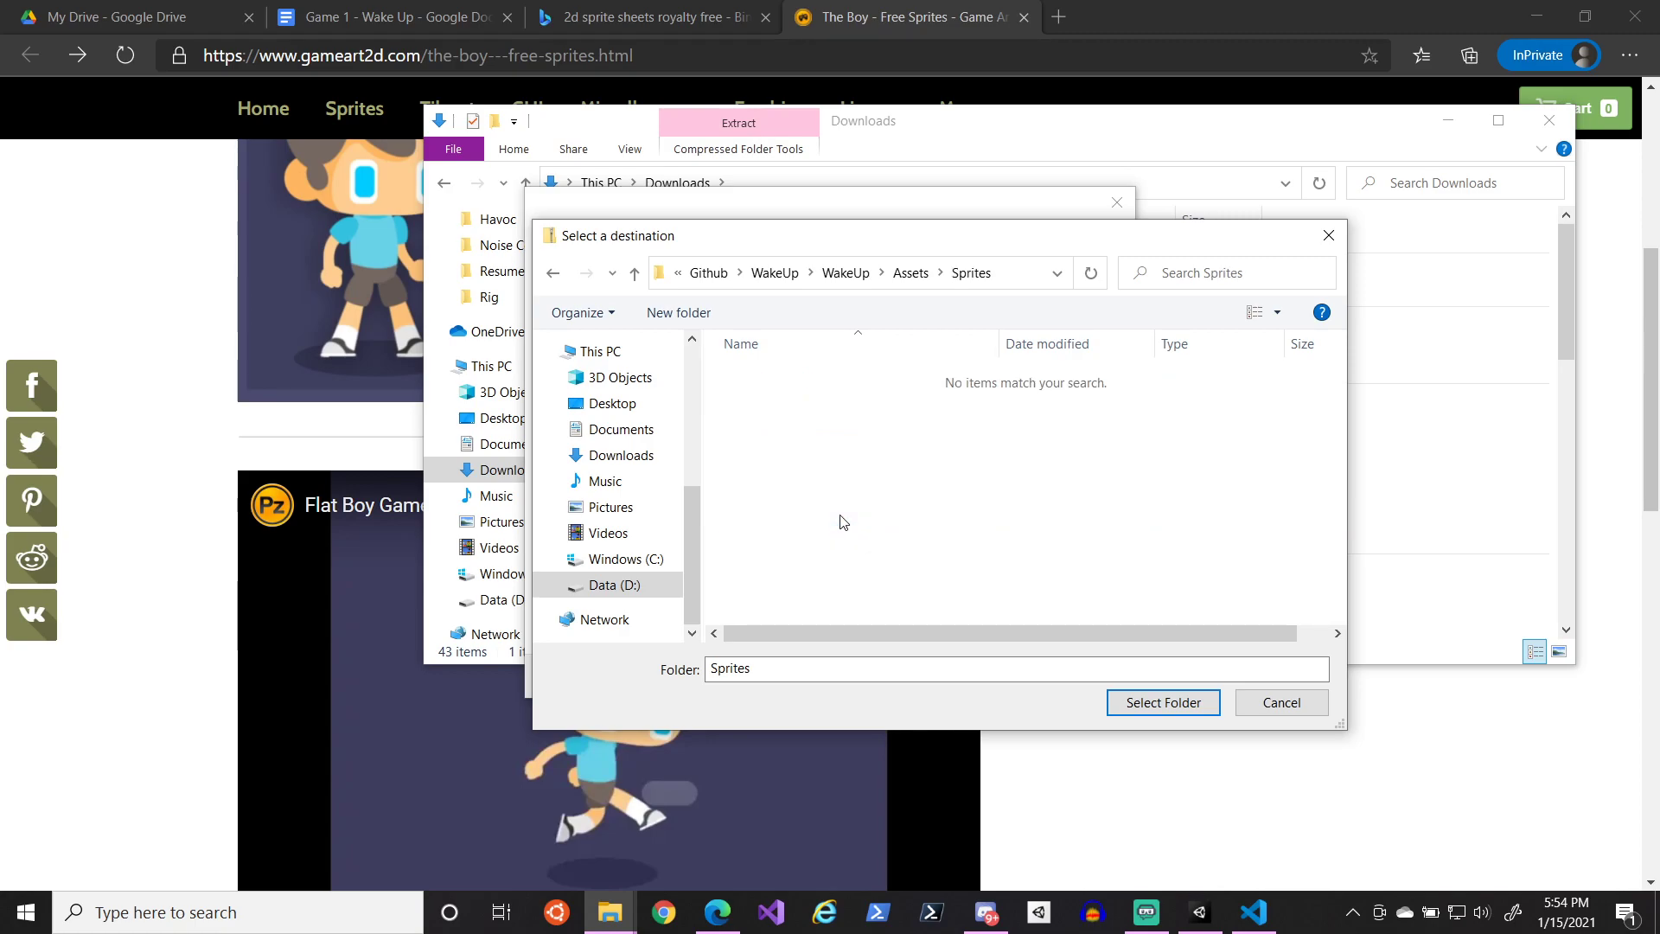
left_click(1154, 704)
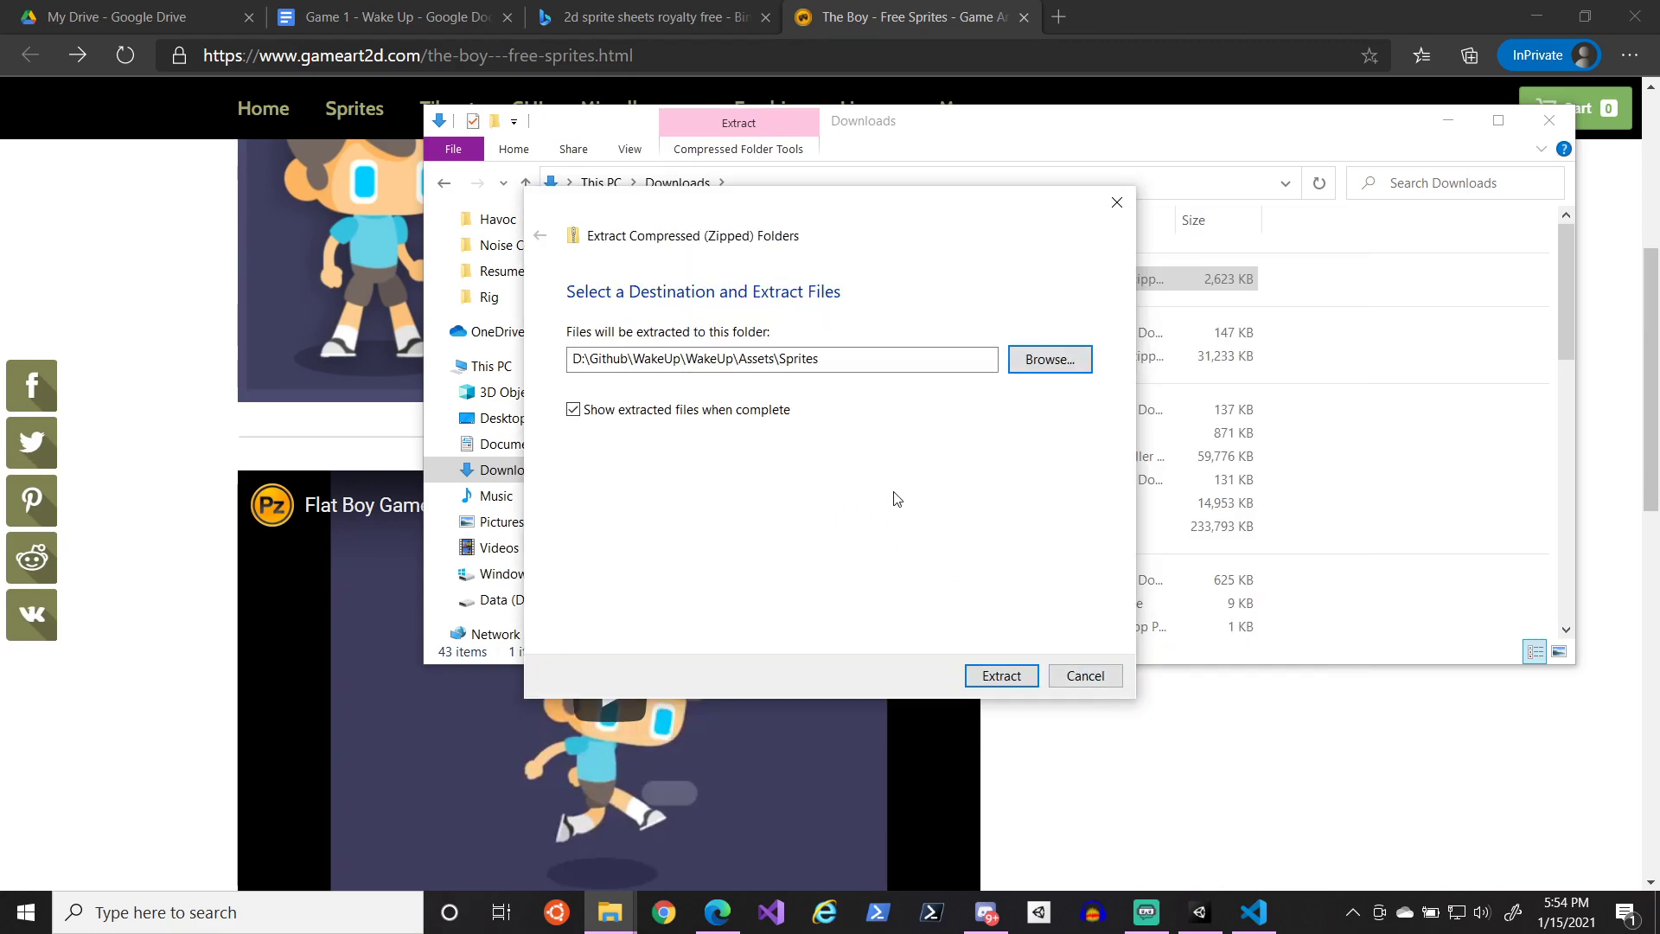
left_click(835, 363)
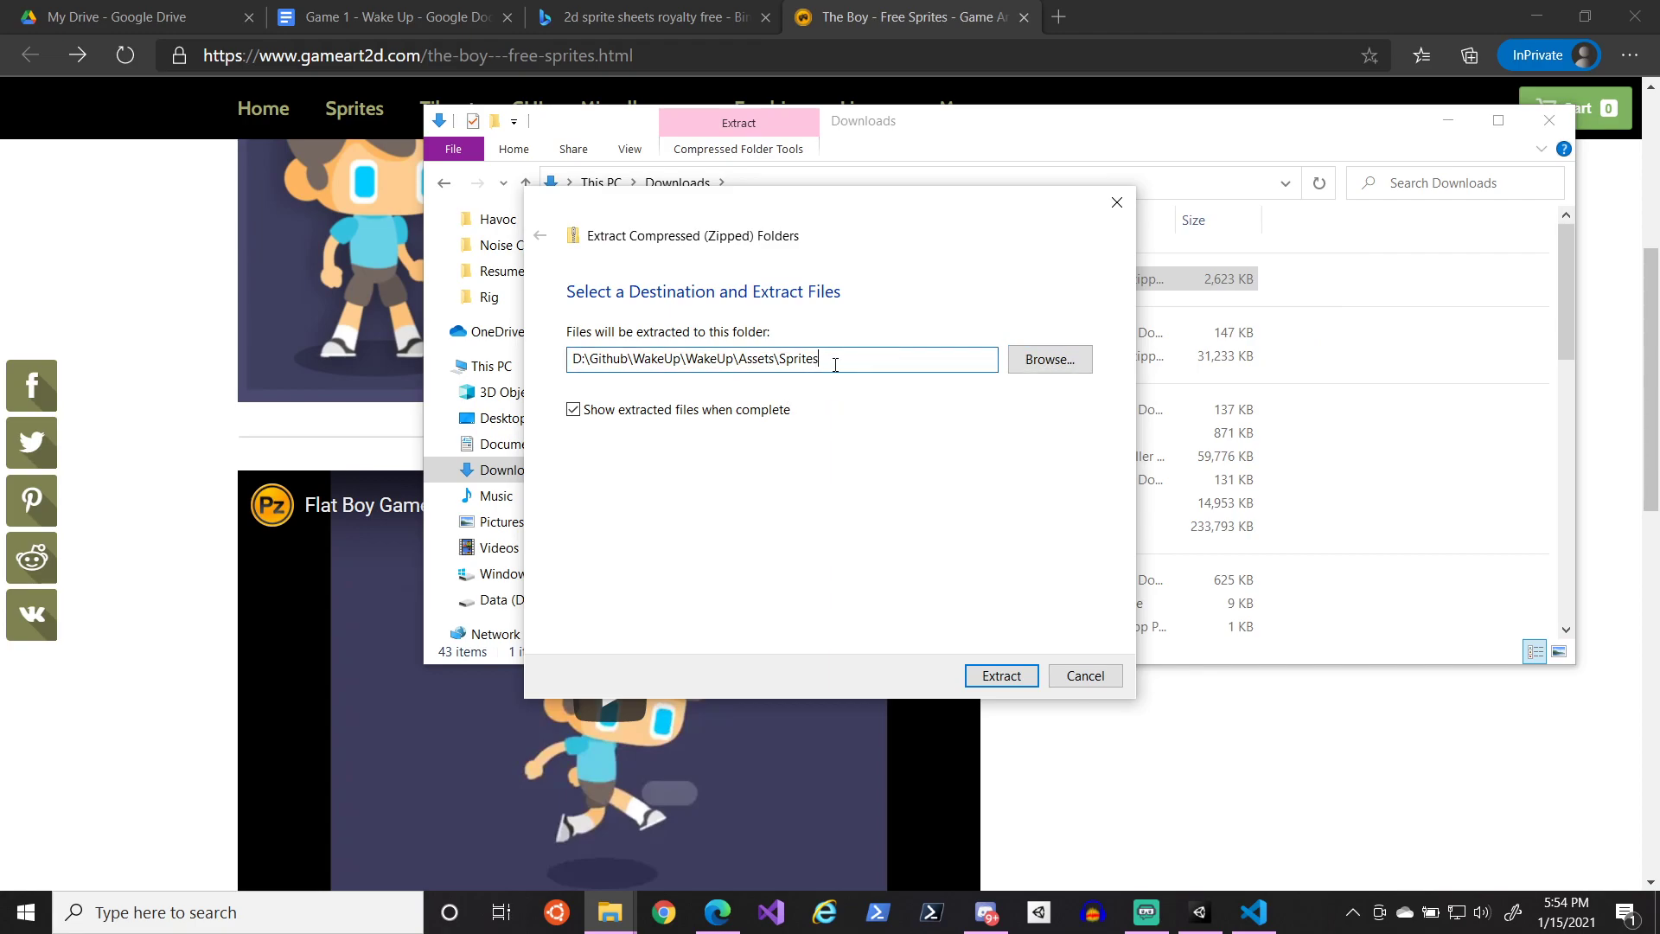
left_click(1000, 676)
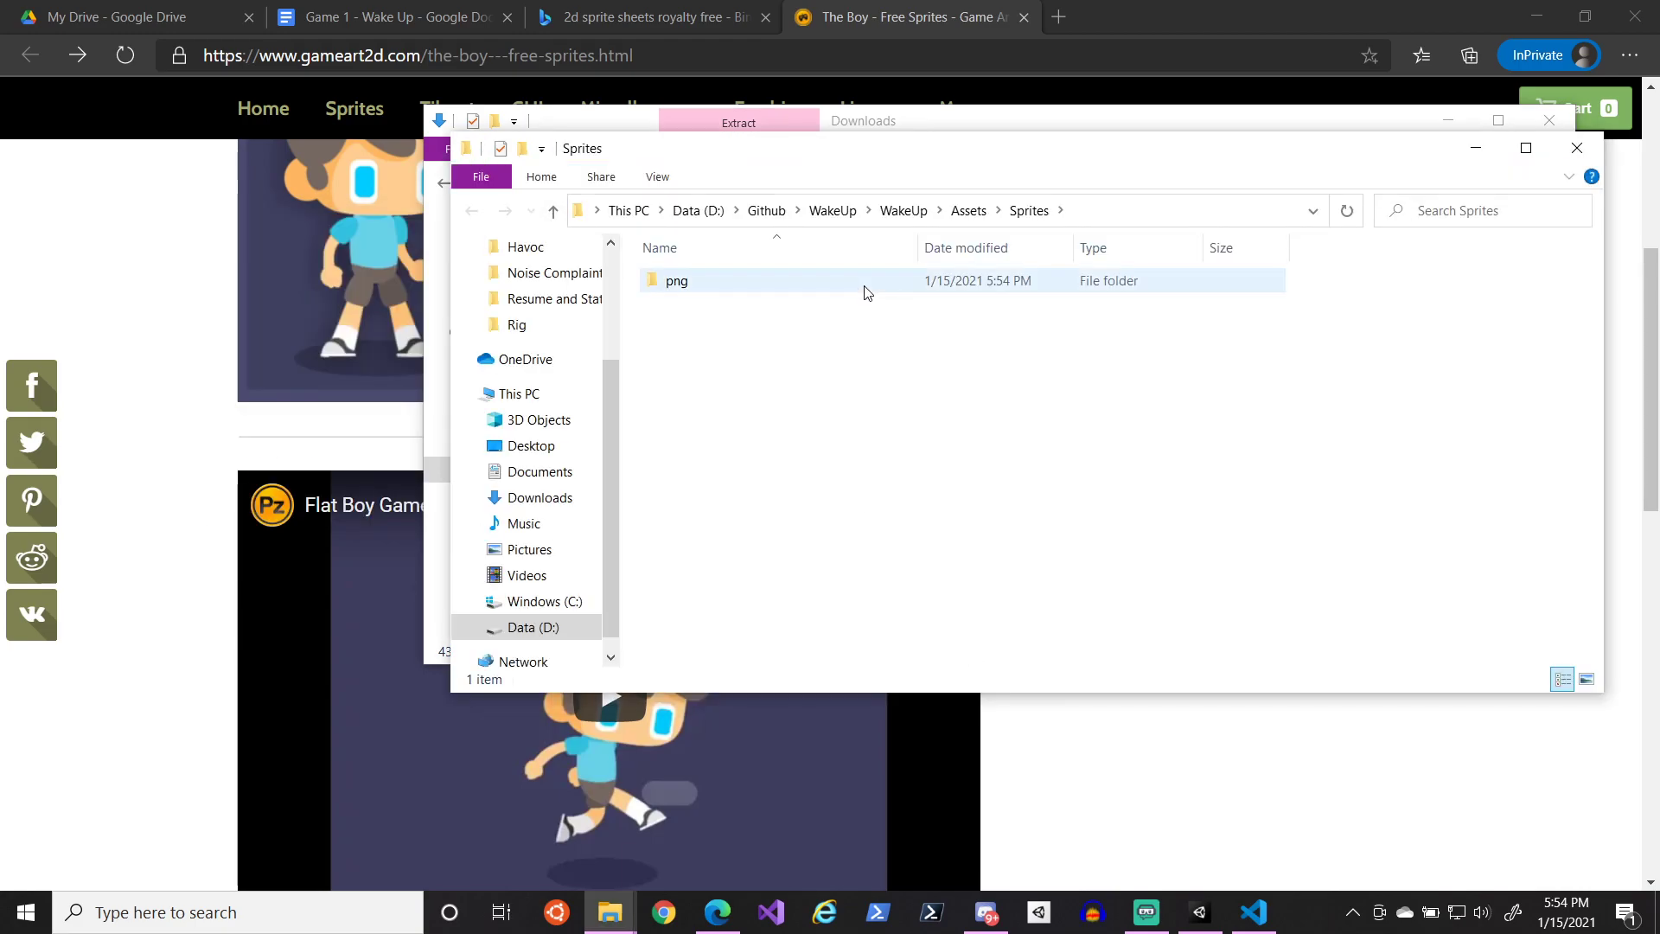
- Look through the extracted Dead, Idle, Run and Walk frames in the png folder inside Sprites
left_click(867, 289)
double_click(868, 289)
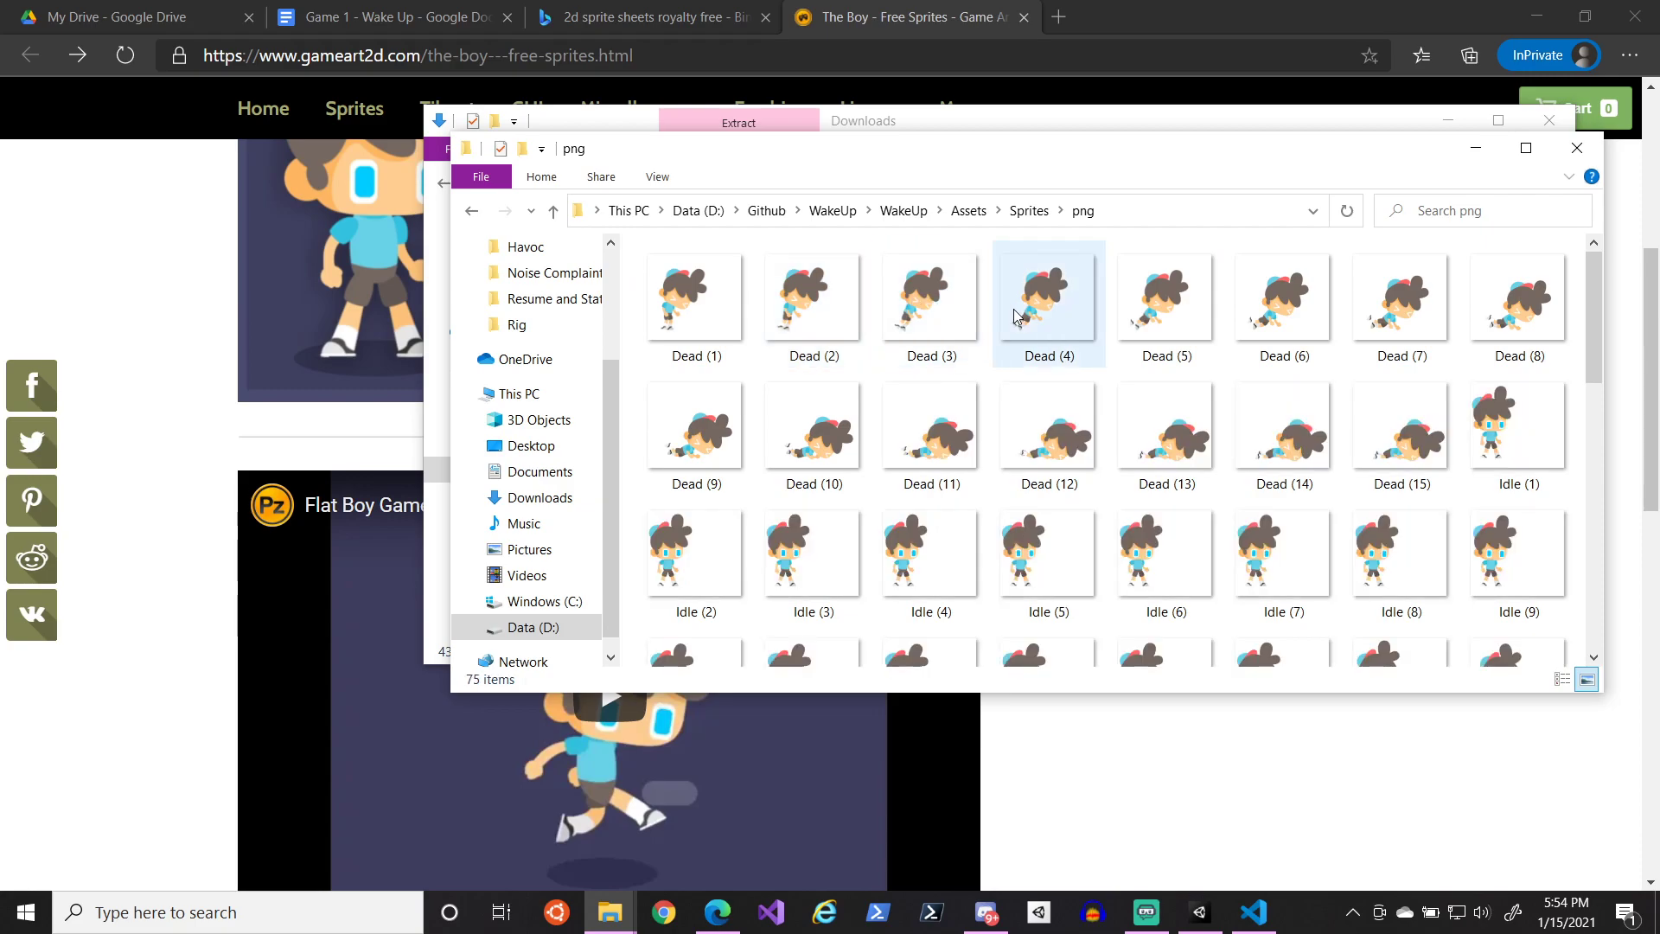
scroll(1169, 460, "down", 6)
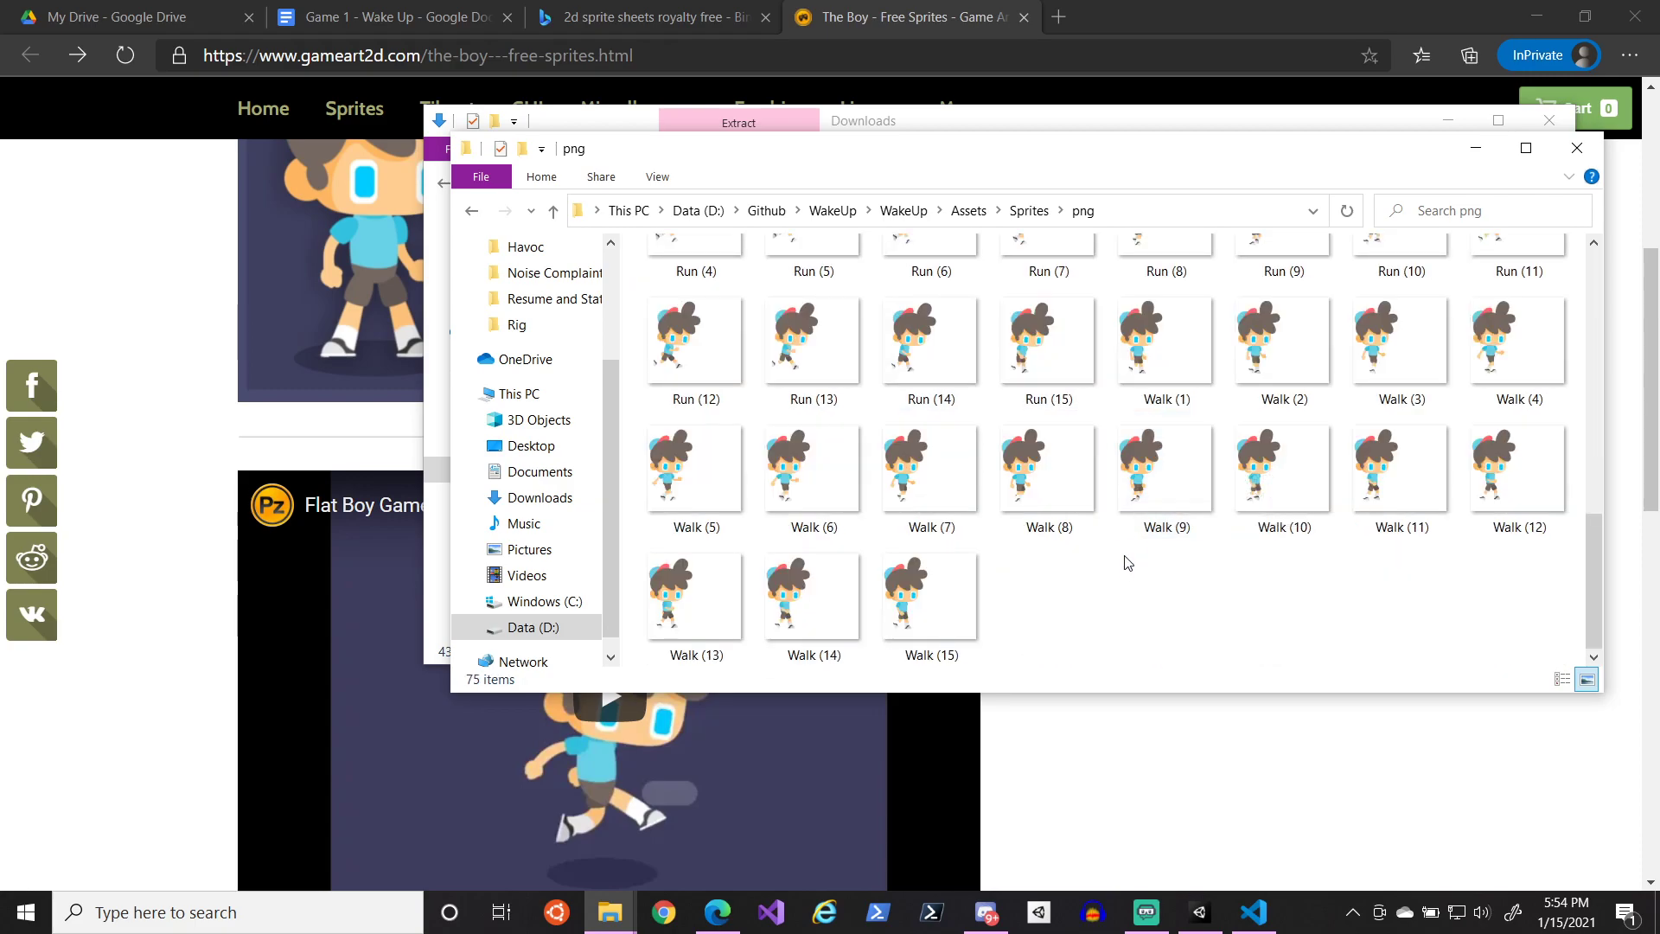
- Close both file windows and switch to the WakeUp project in the Unity editor
left_click(1577, 148)
left_click(1550, 120)
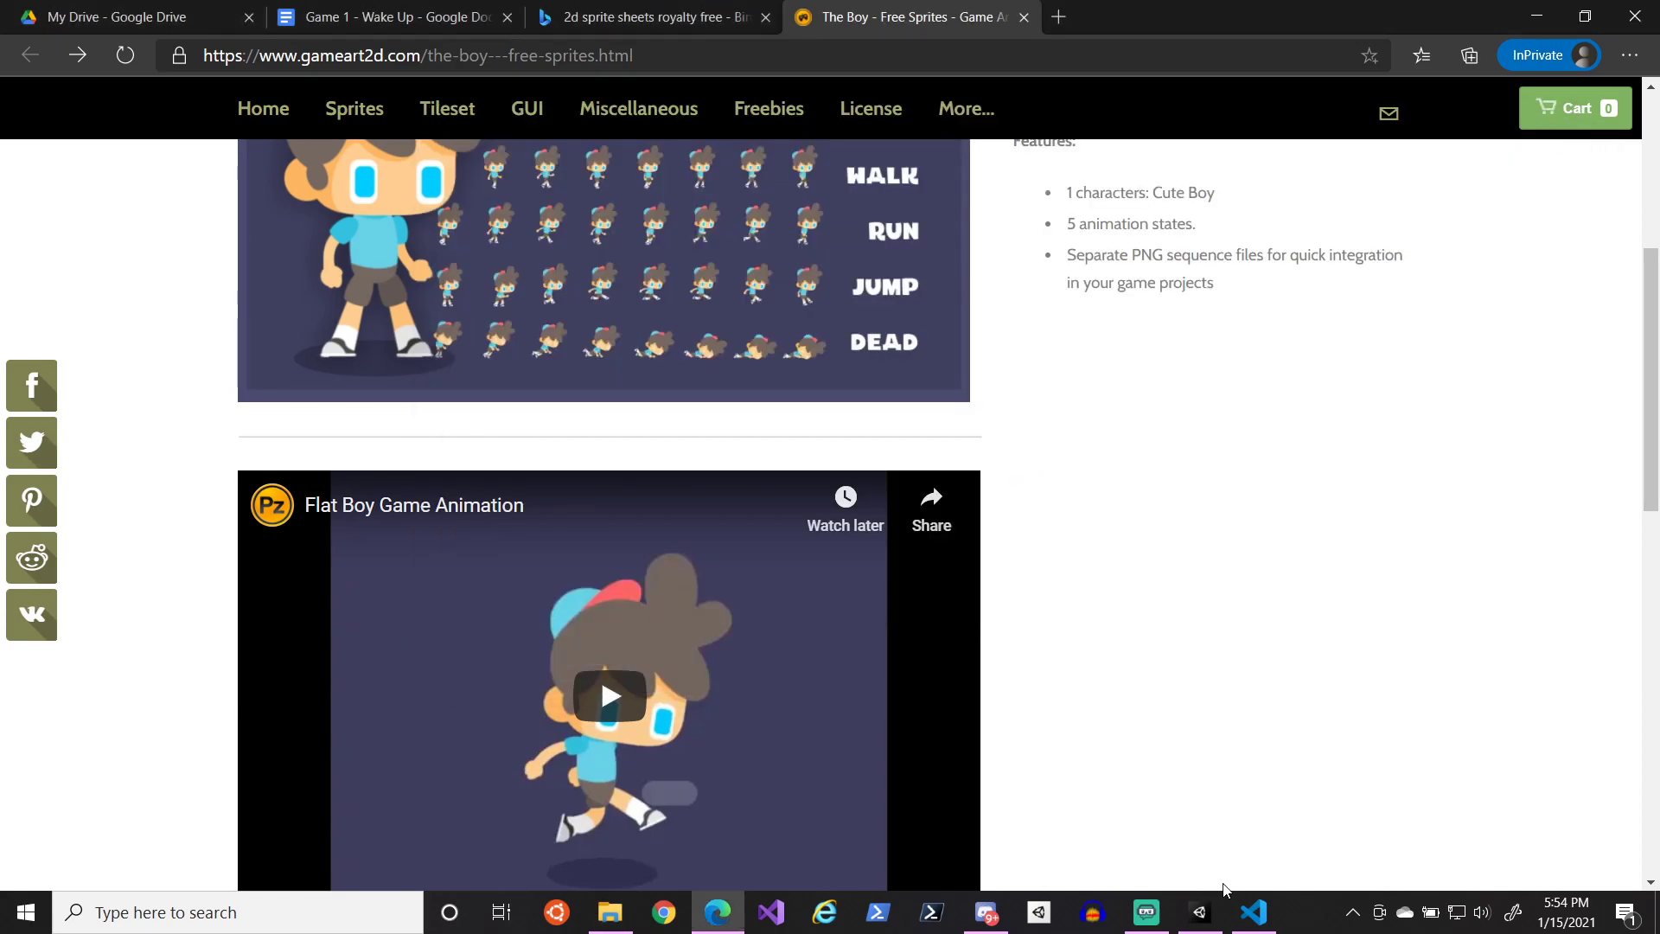
left_click(1211, 918)
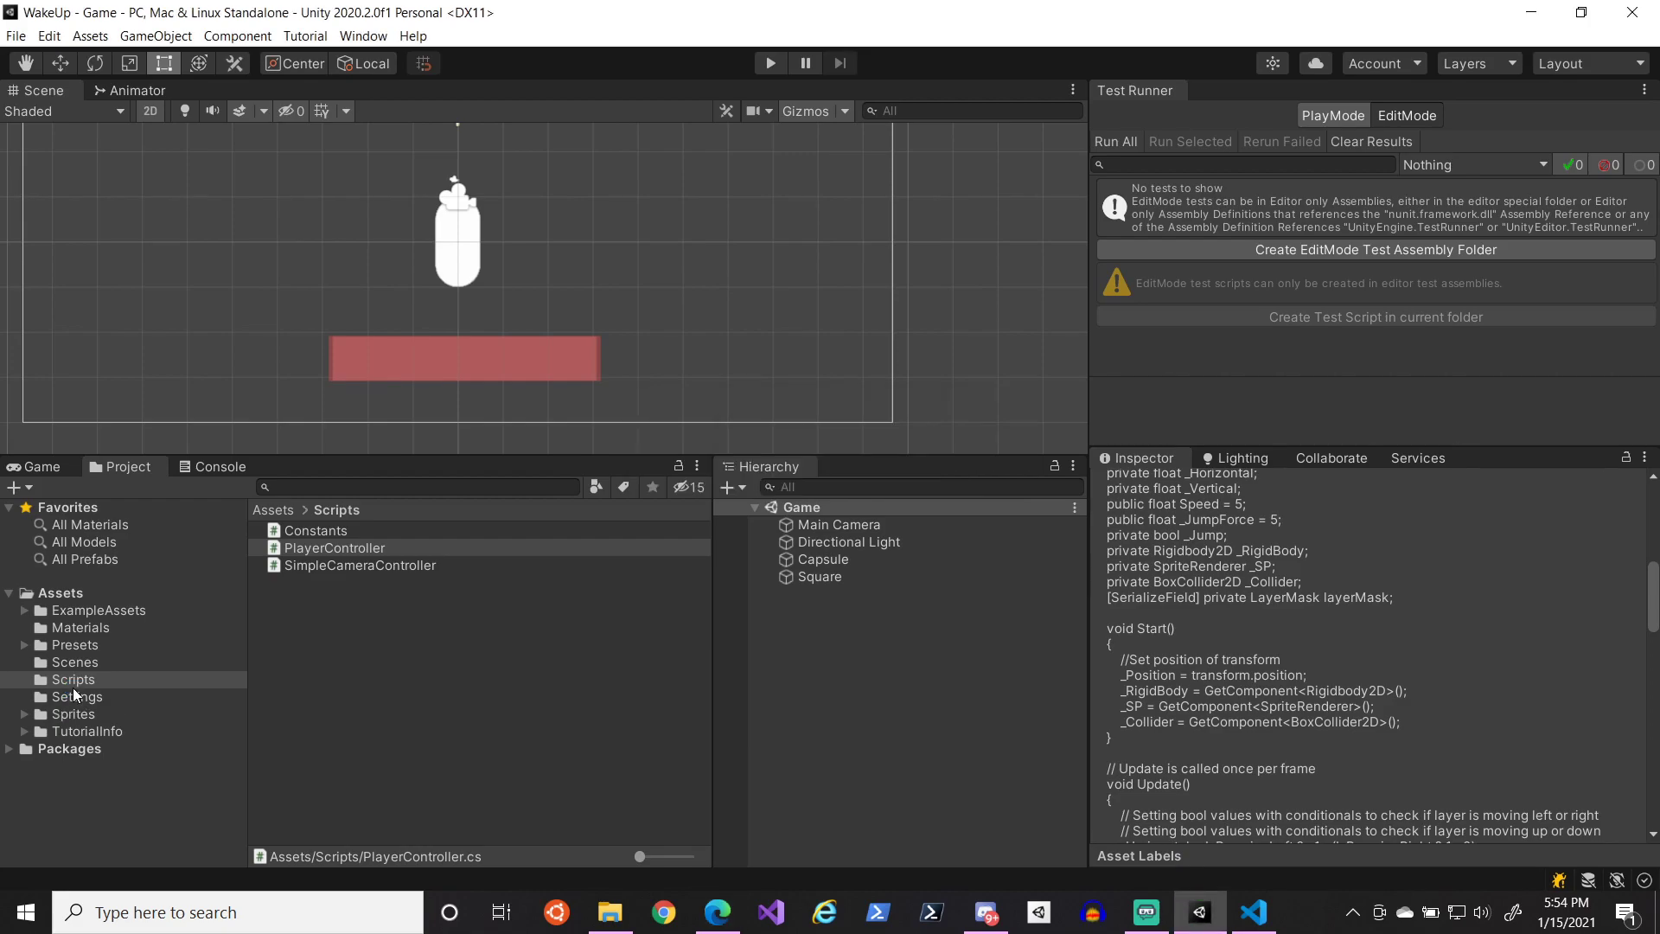
- Open the png folder inside Sprites and select the Dead (1) image
left_click(78, 714)
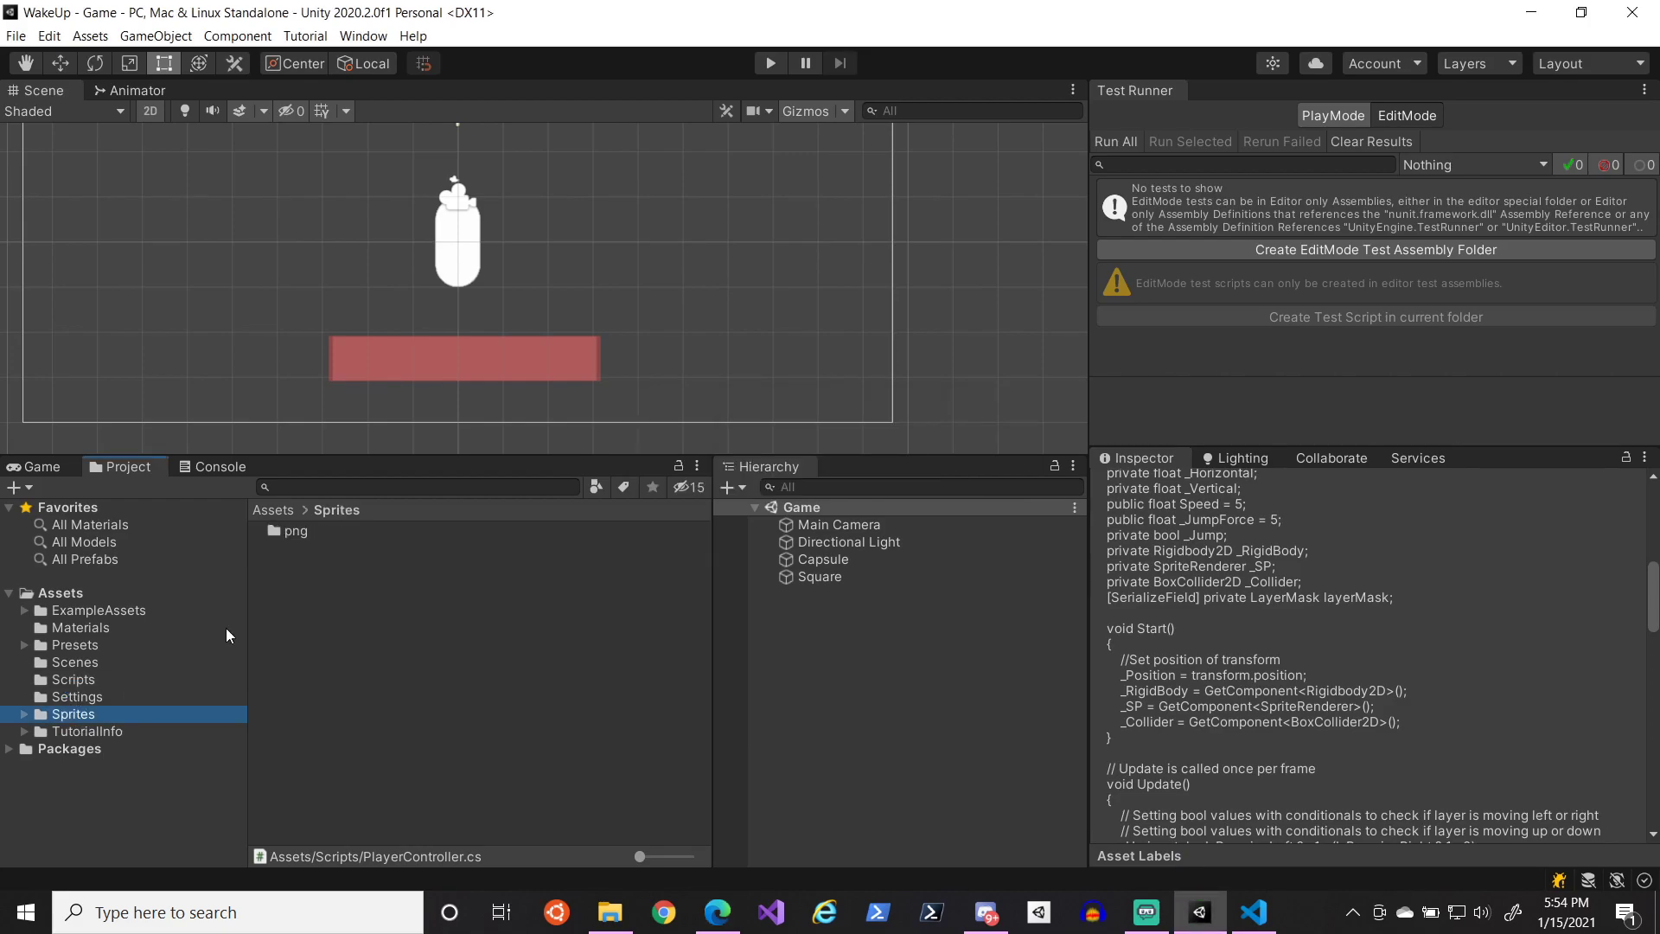
double_click(319, 531)
left_click(339, 532)
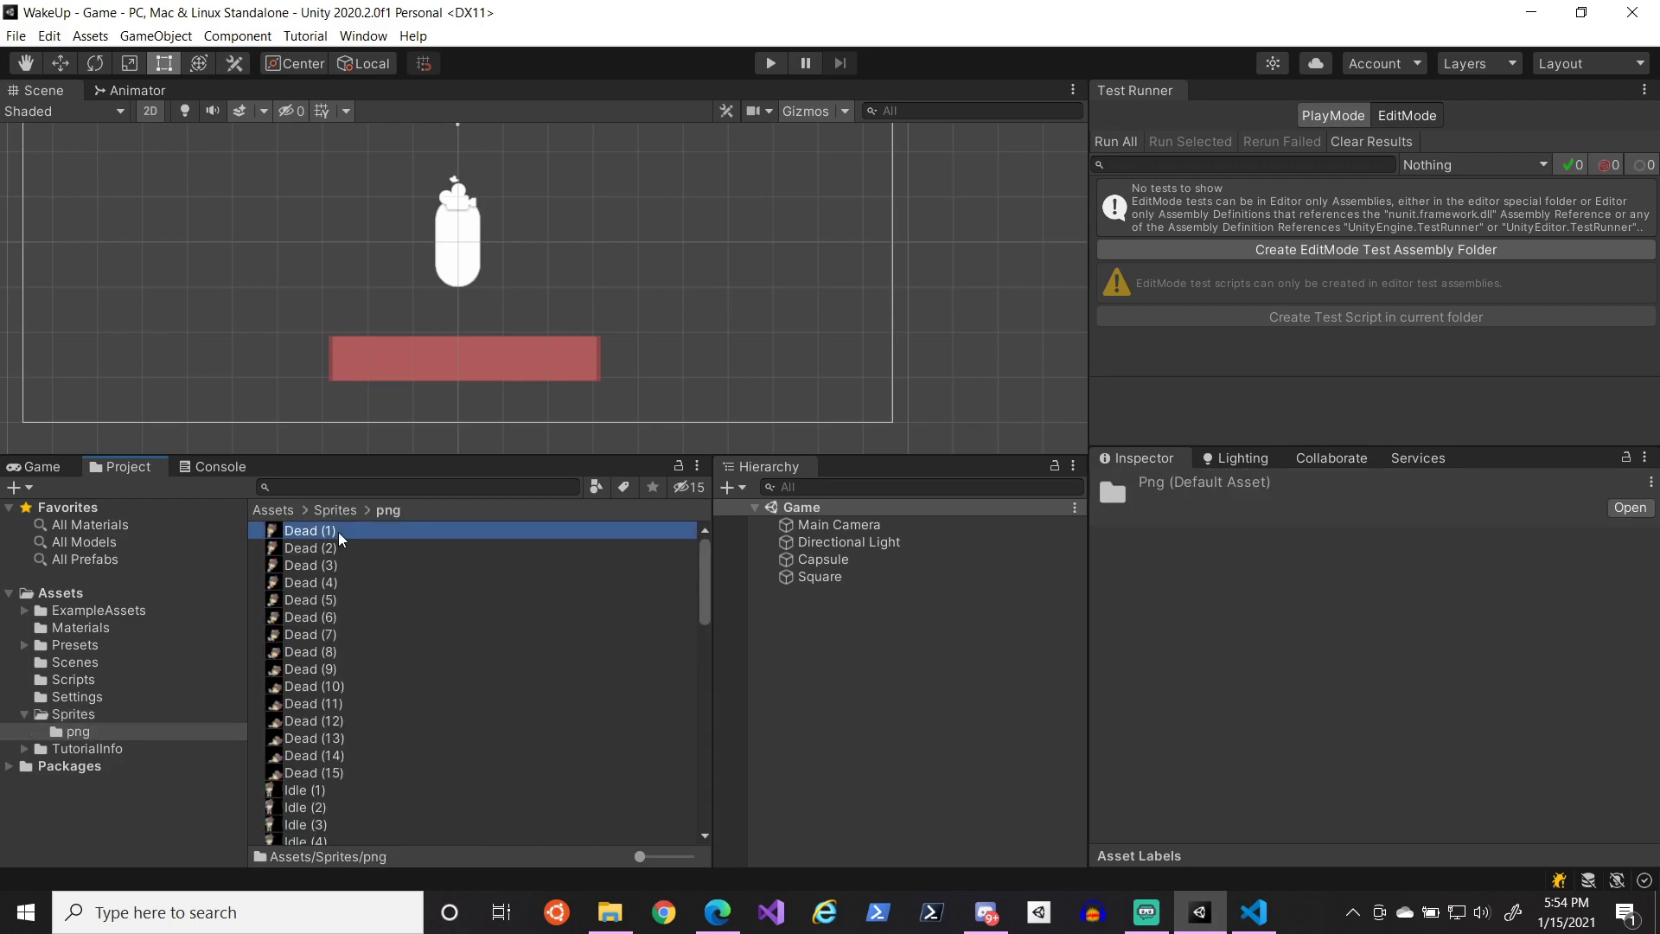
left_click(339, 536)
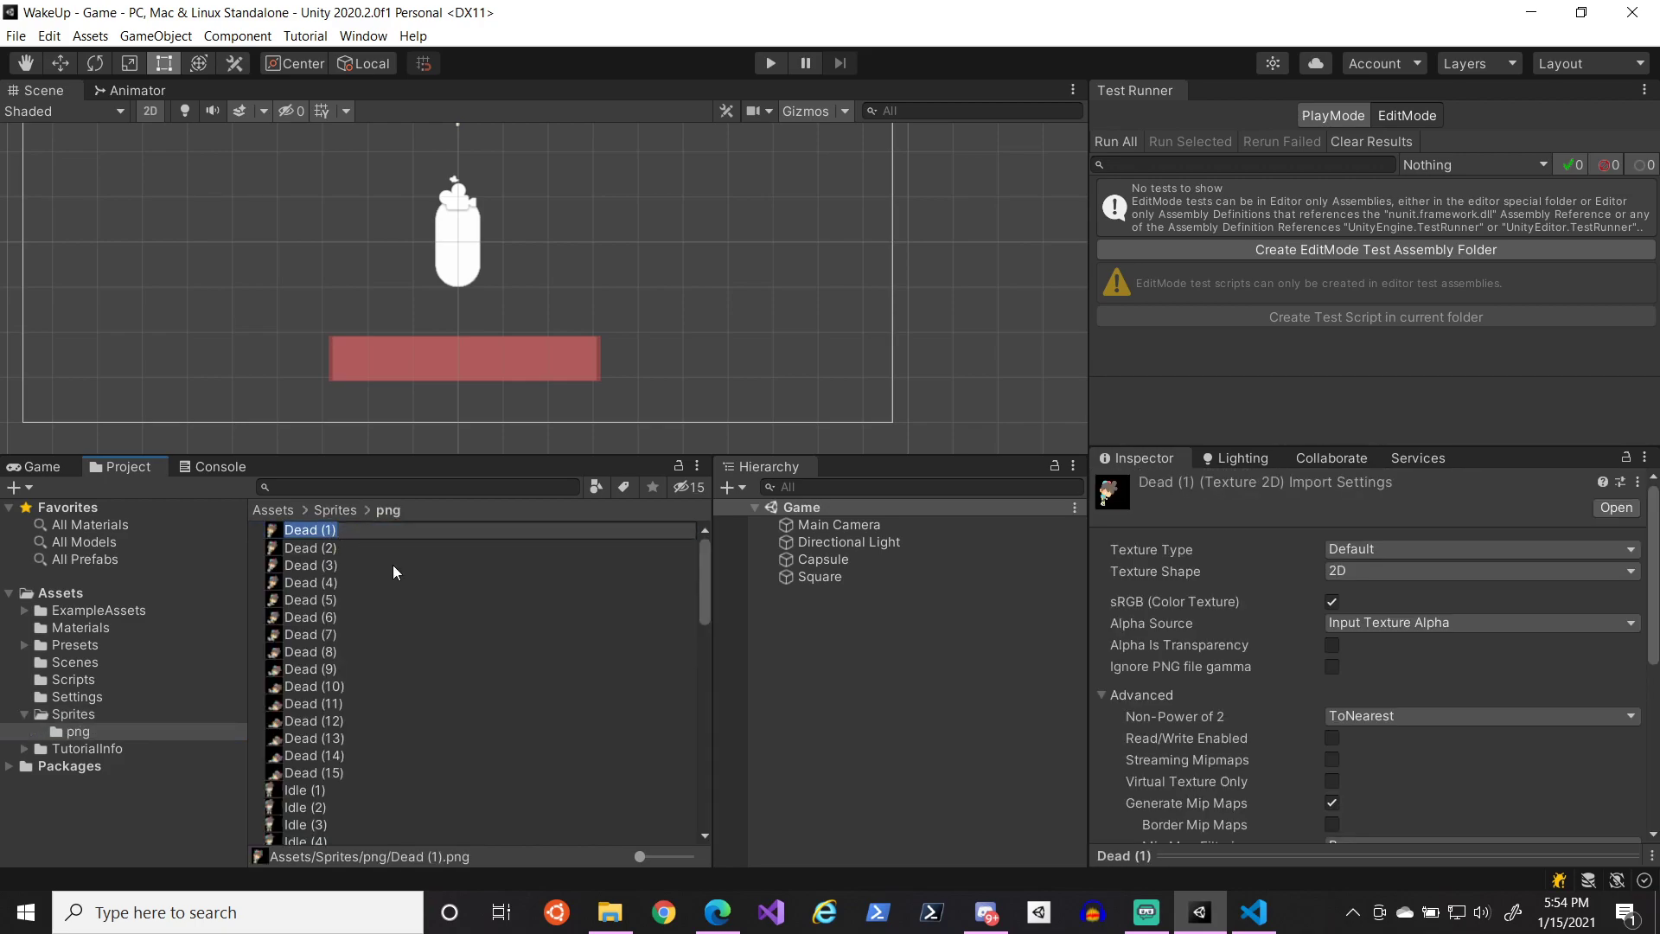
key("Escape")
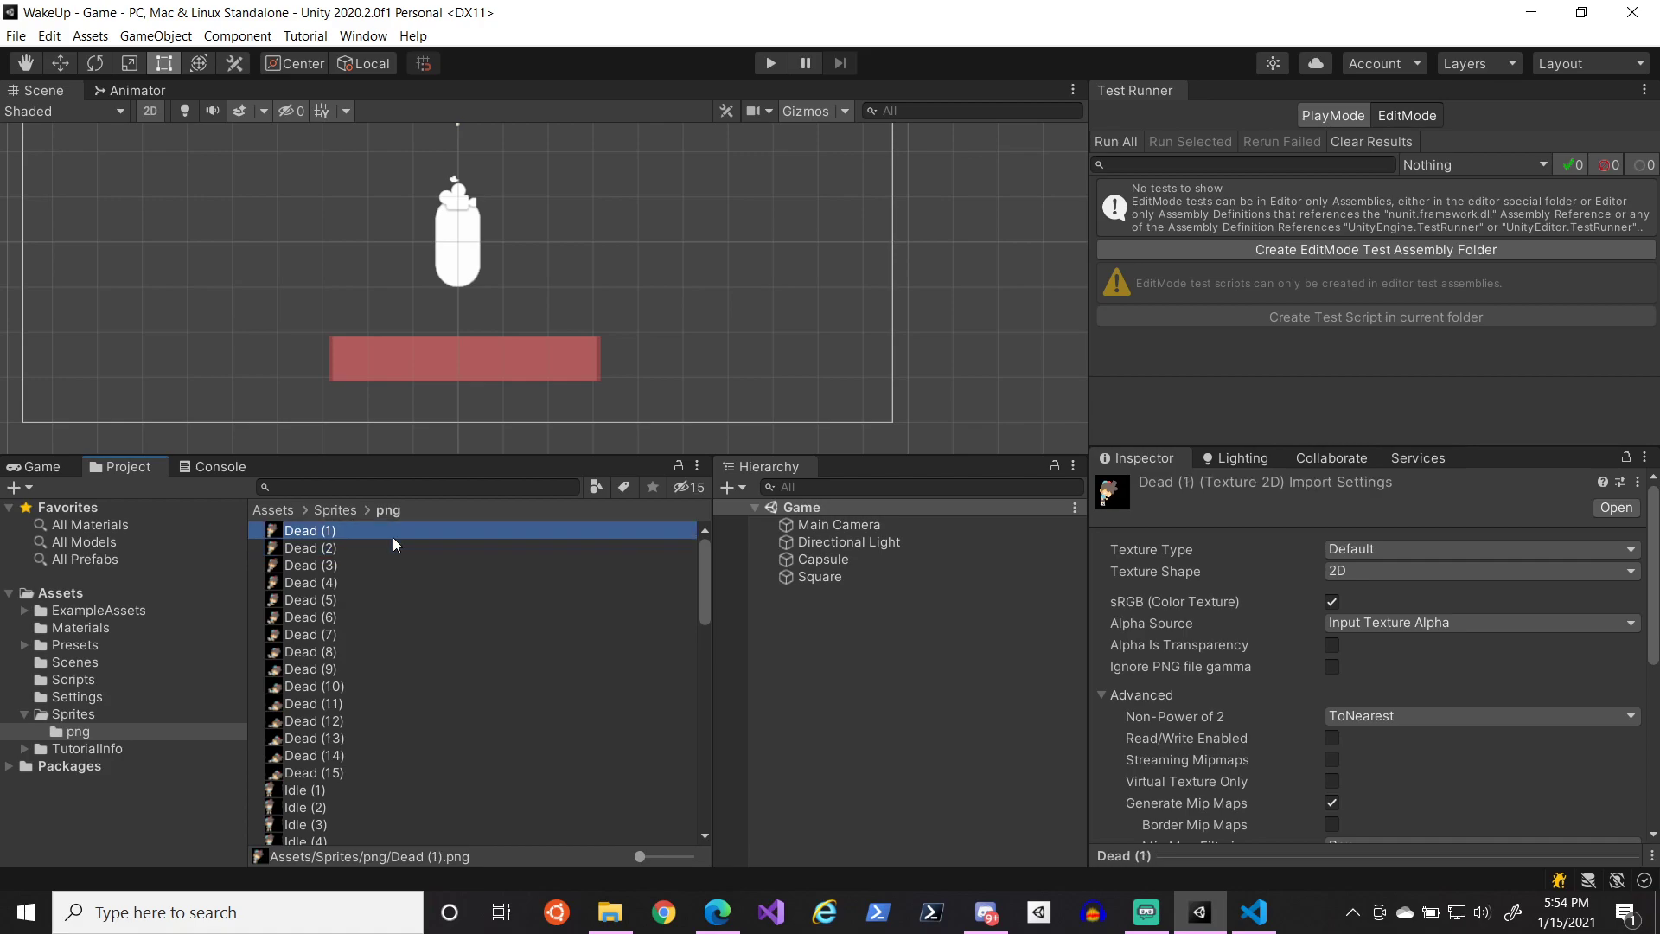
- Set Dead (1)'s texture type to Sprite (2D and UI), applying the import settings to open it in the Sprite Editor
left_click(1400, 548)
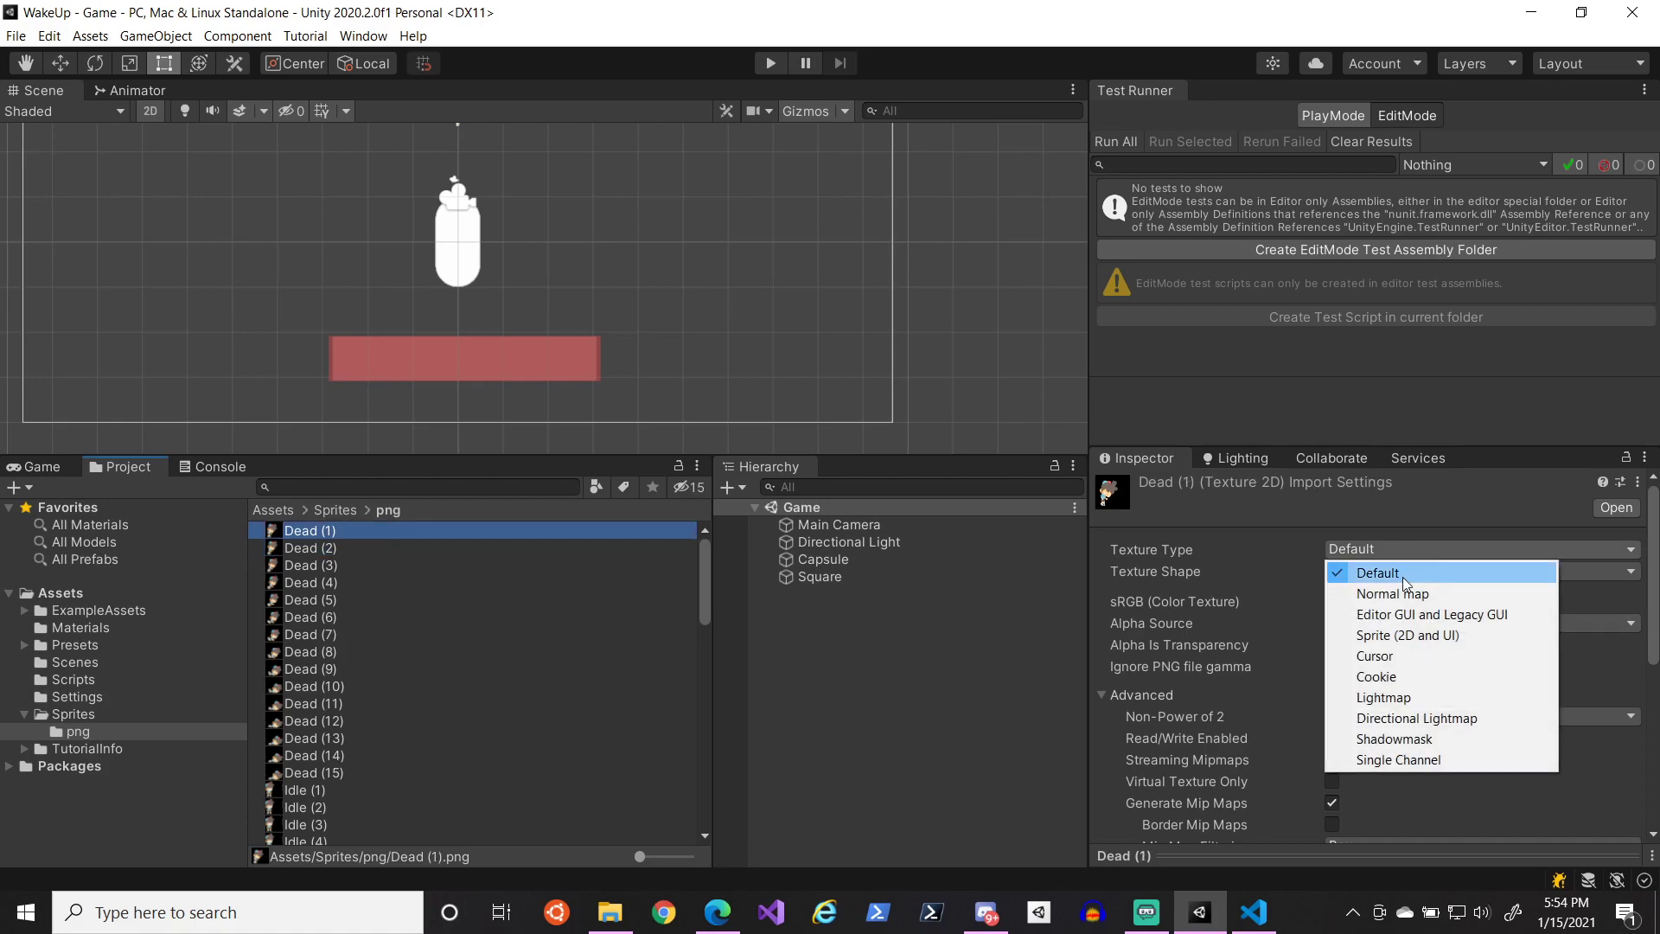
left_click(1407, 638)
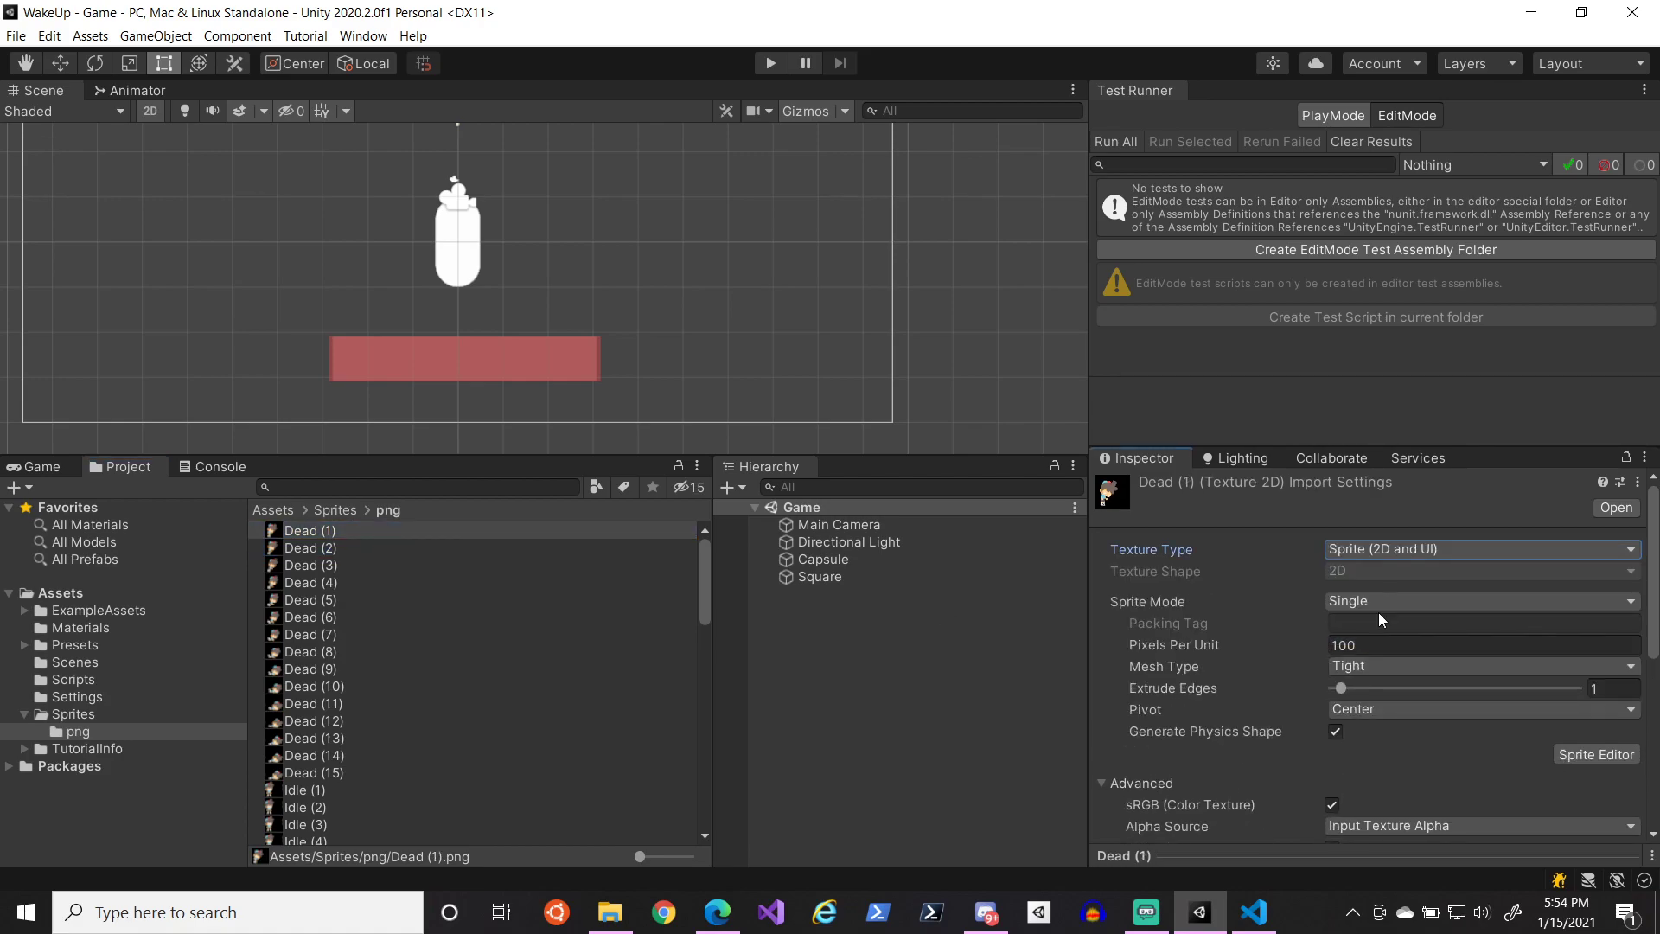
scroll(1295, 687, "down", 5)
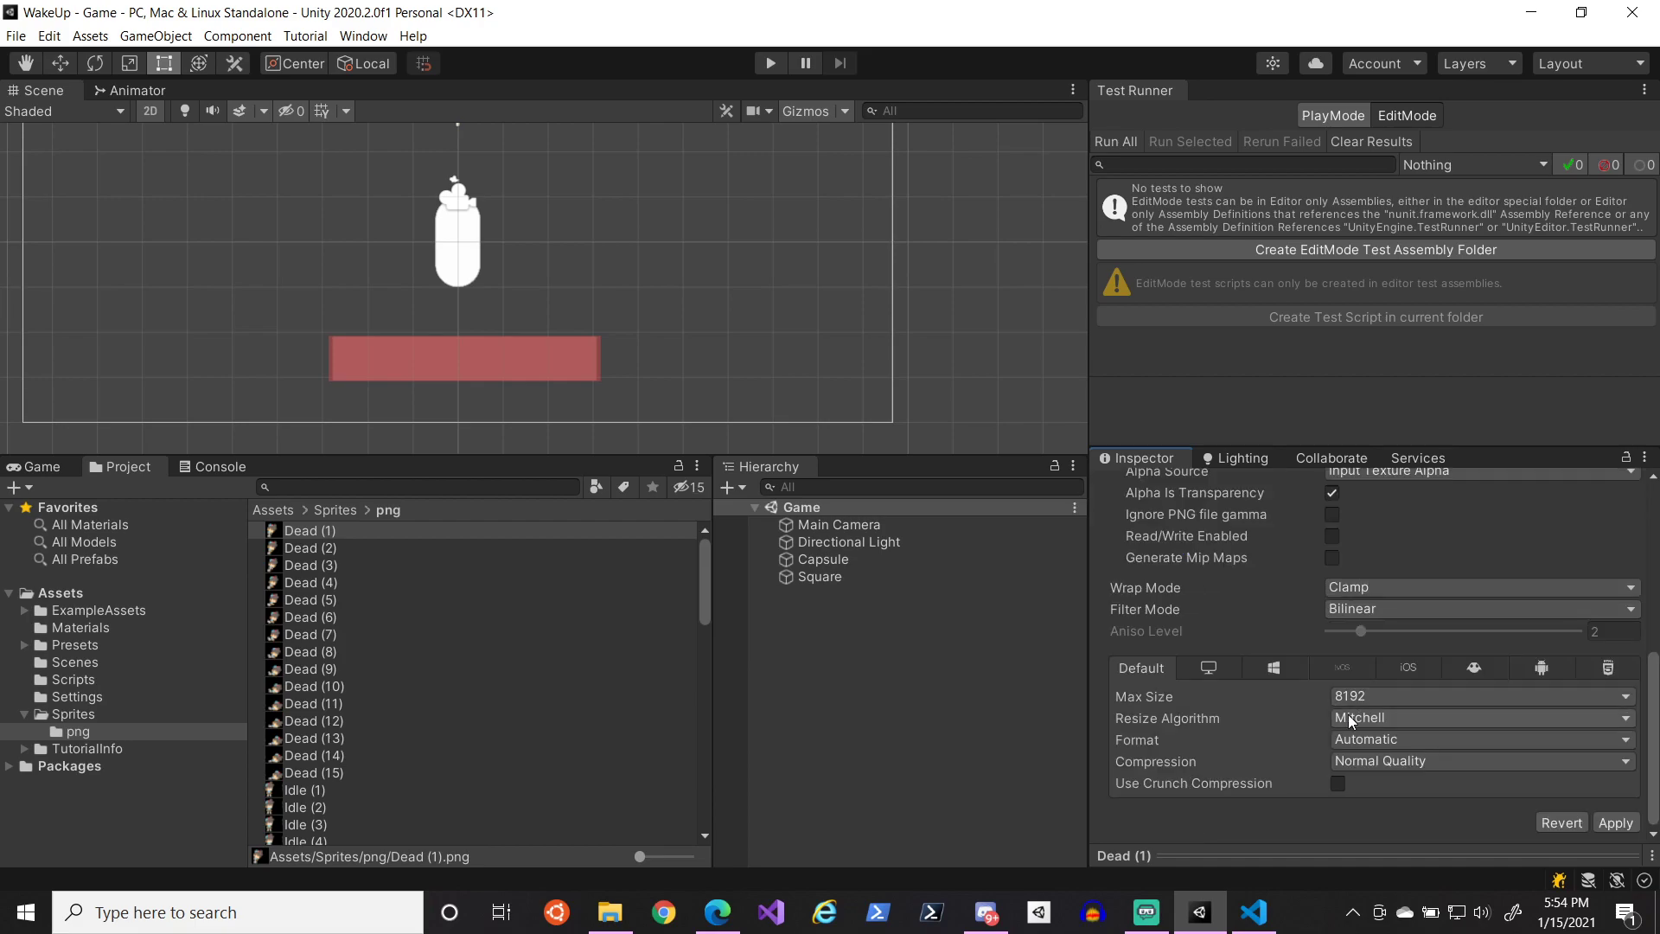
scroll(1476, 807, "up", 5)
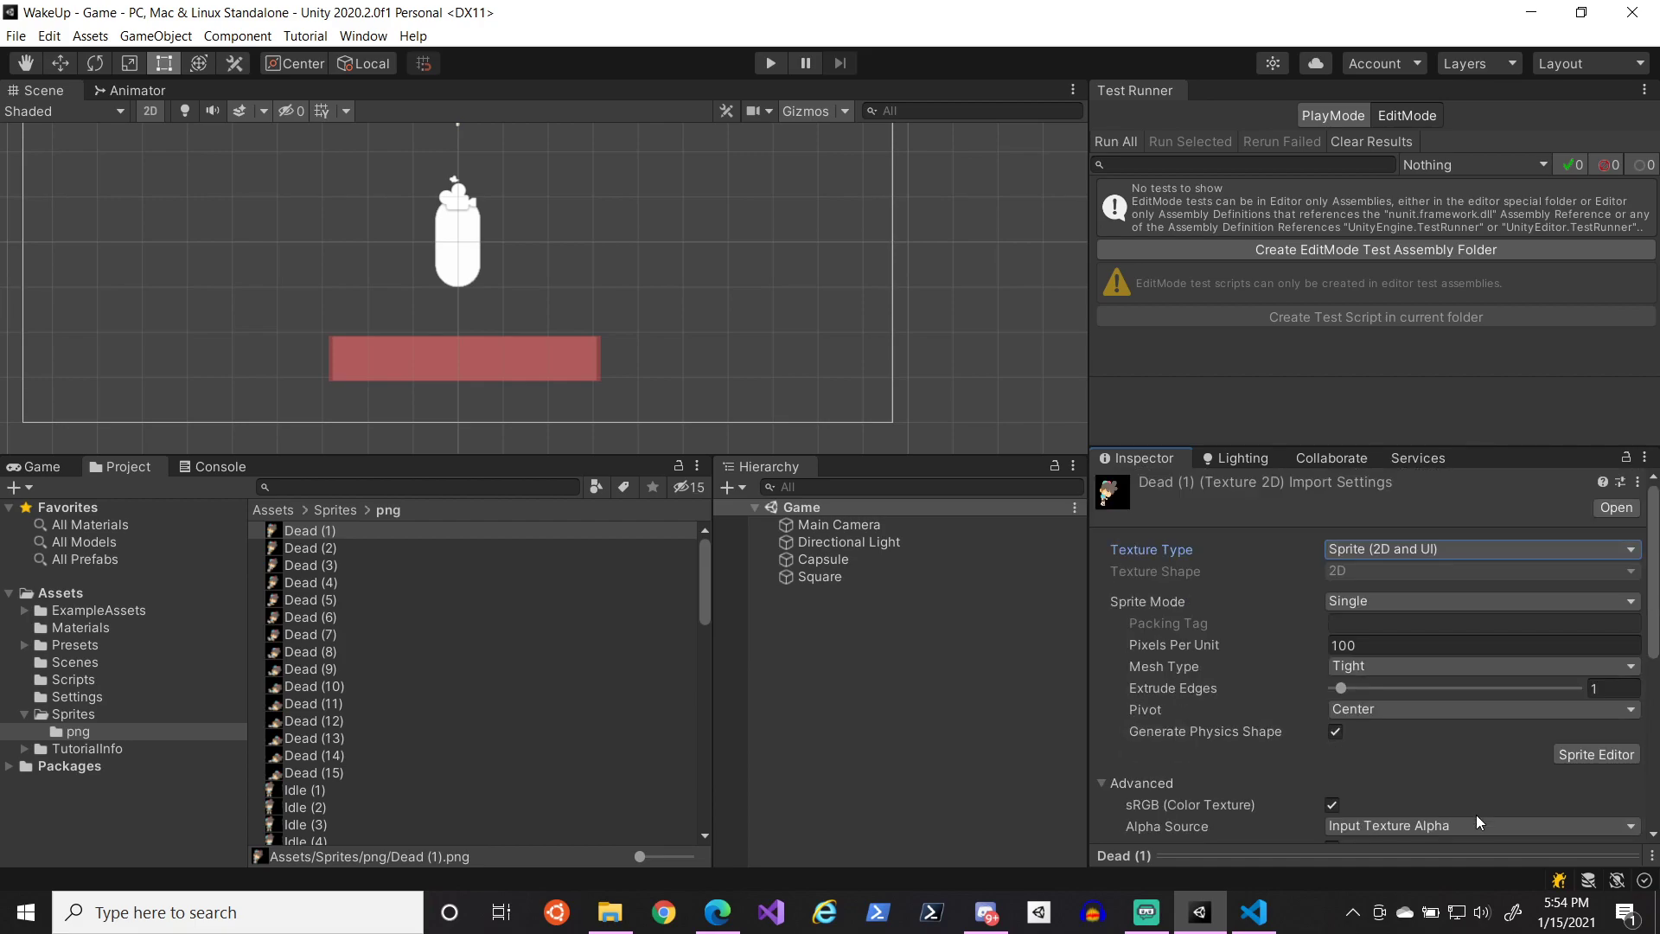
left_click(1582, 756)
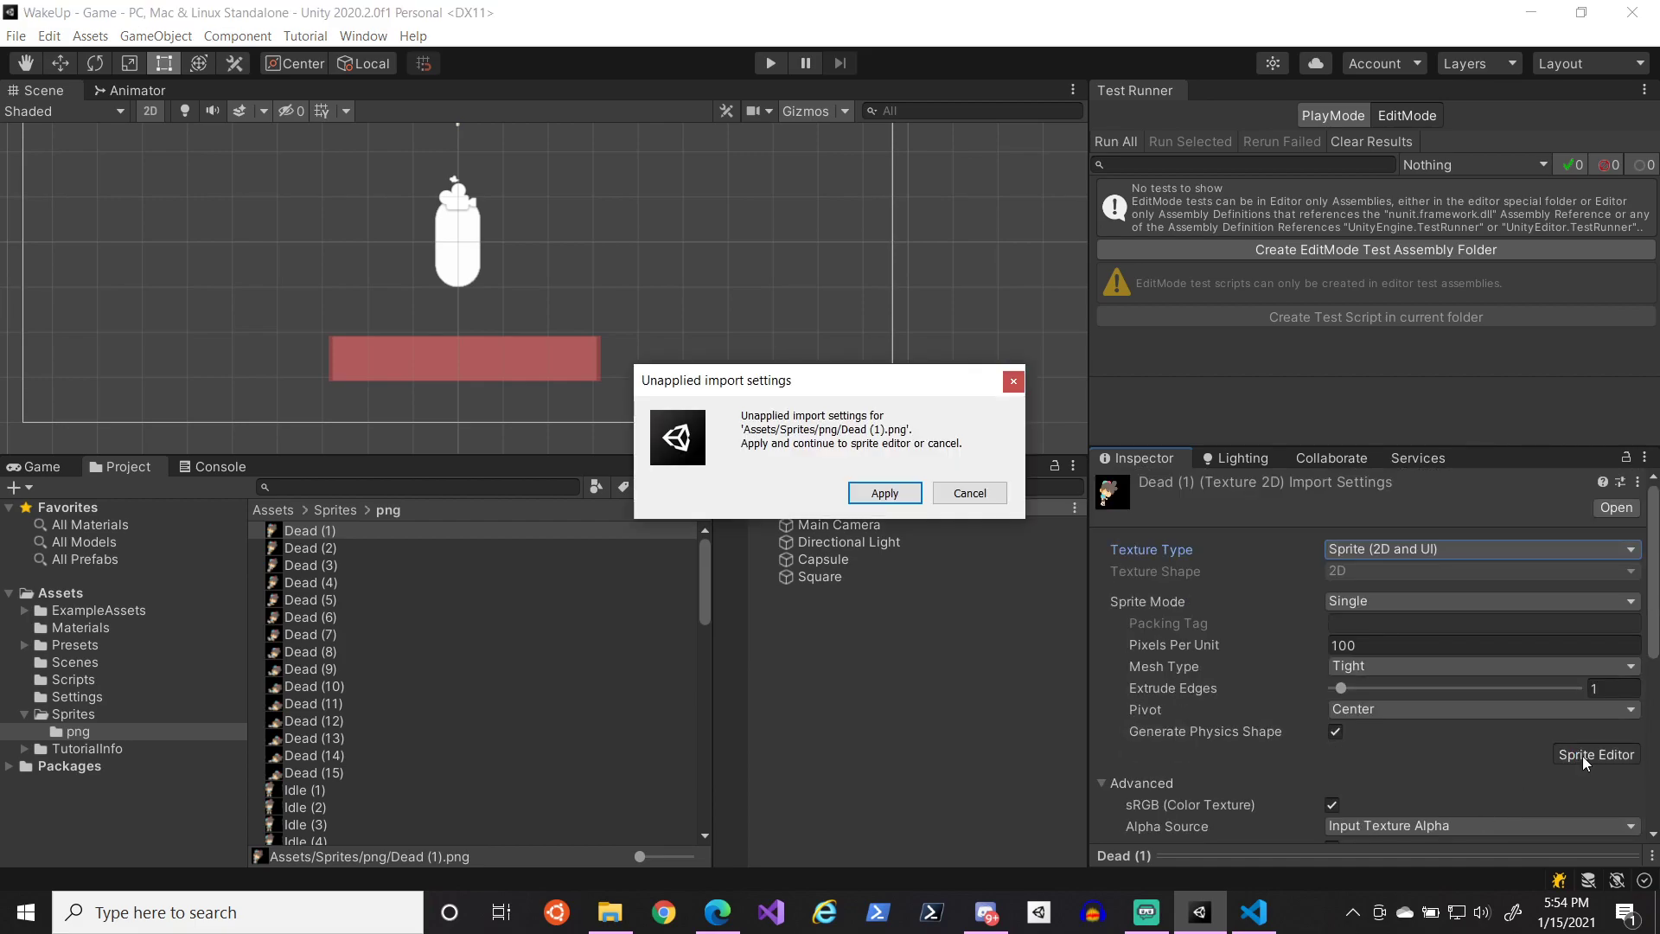
left_click(897, 490)
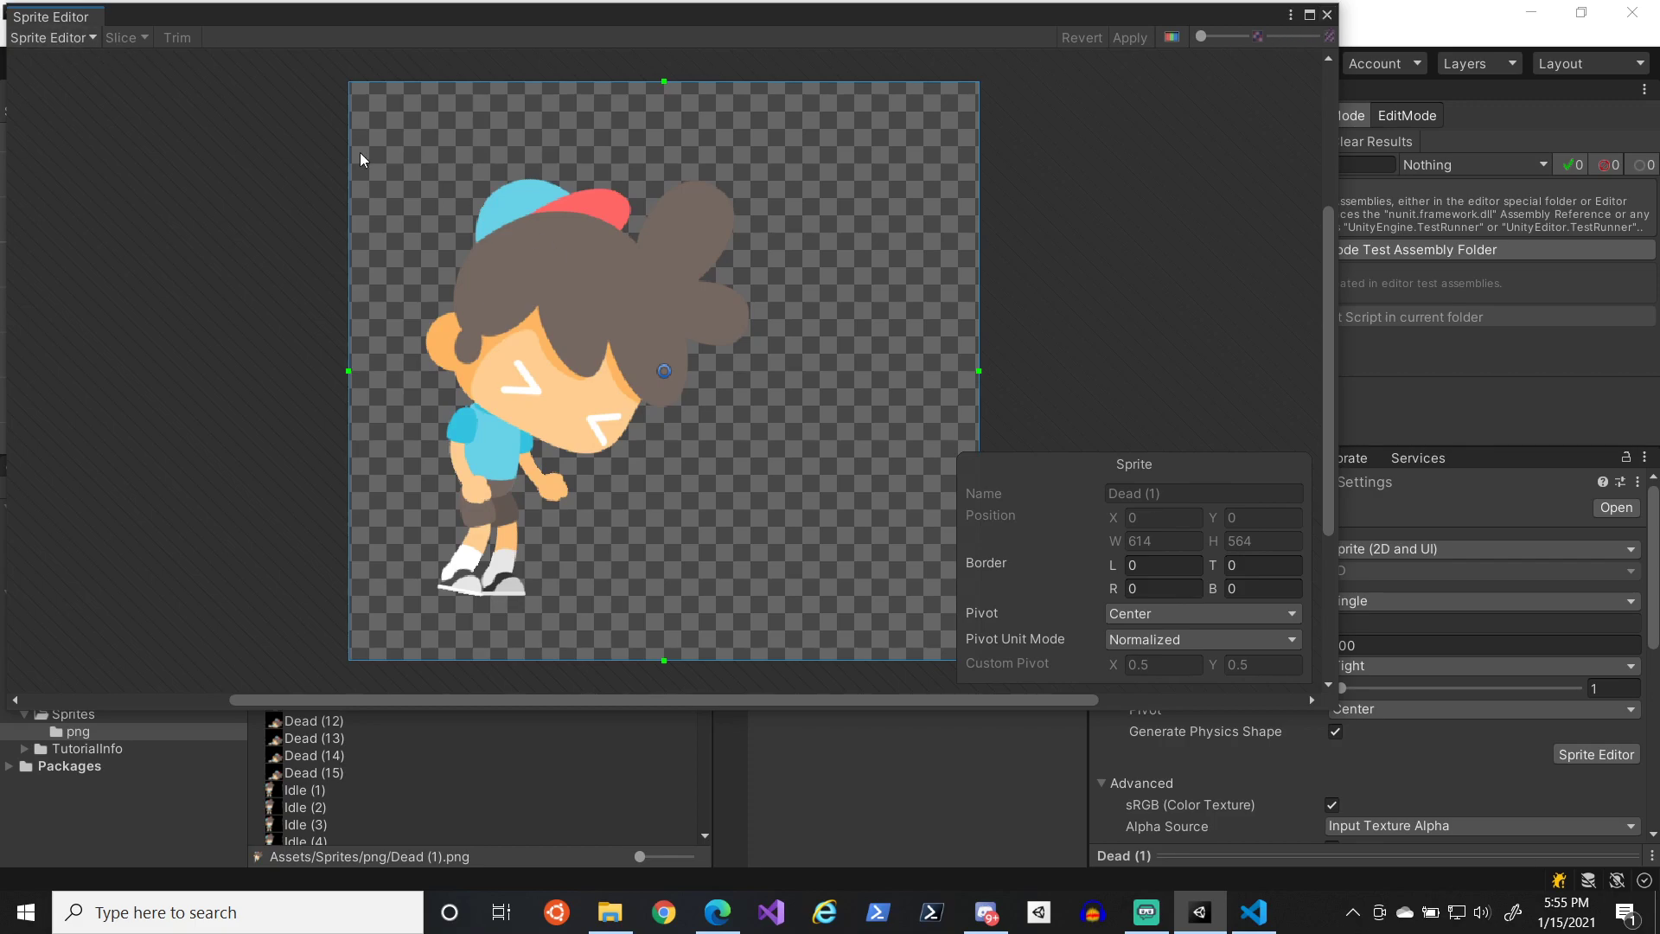
- Check the available Sprite Editor modes for Dead (1) and close the editor
left_click(91, 37)
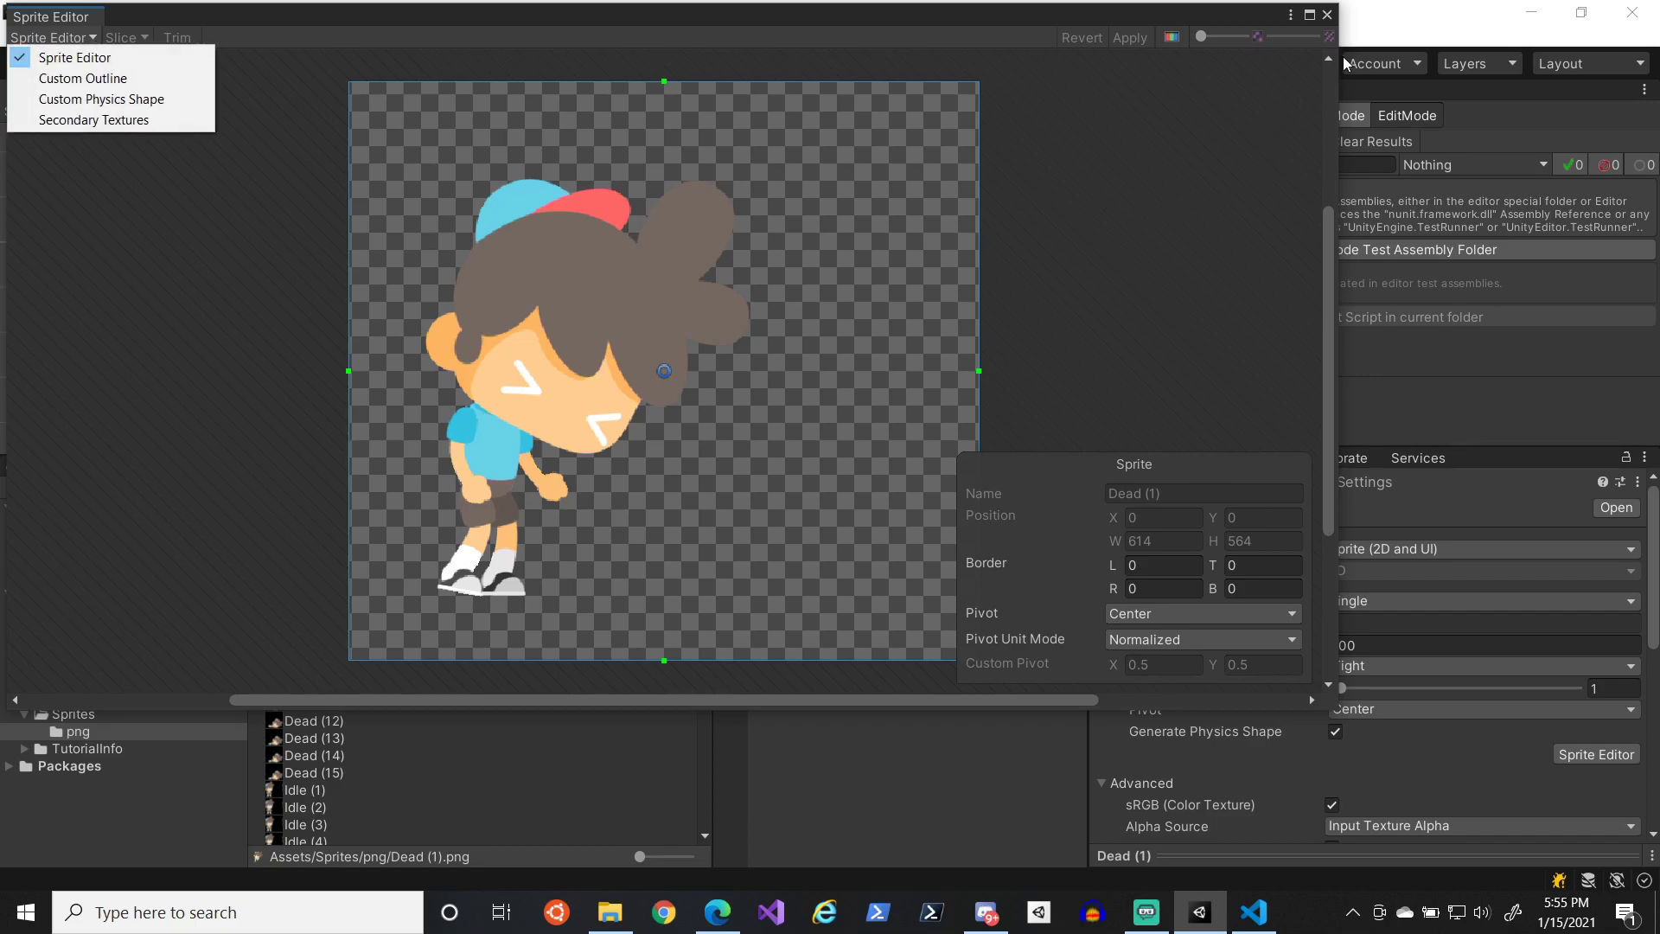
left_click(1170, 273)
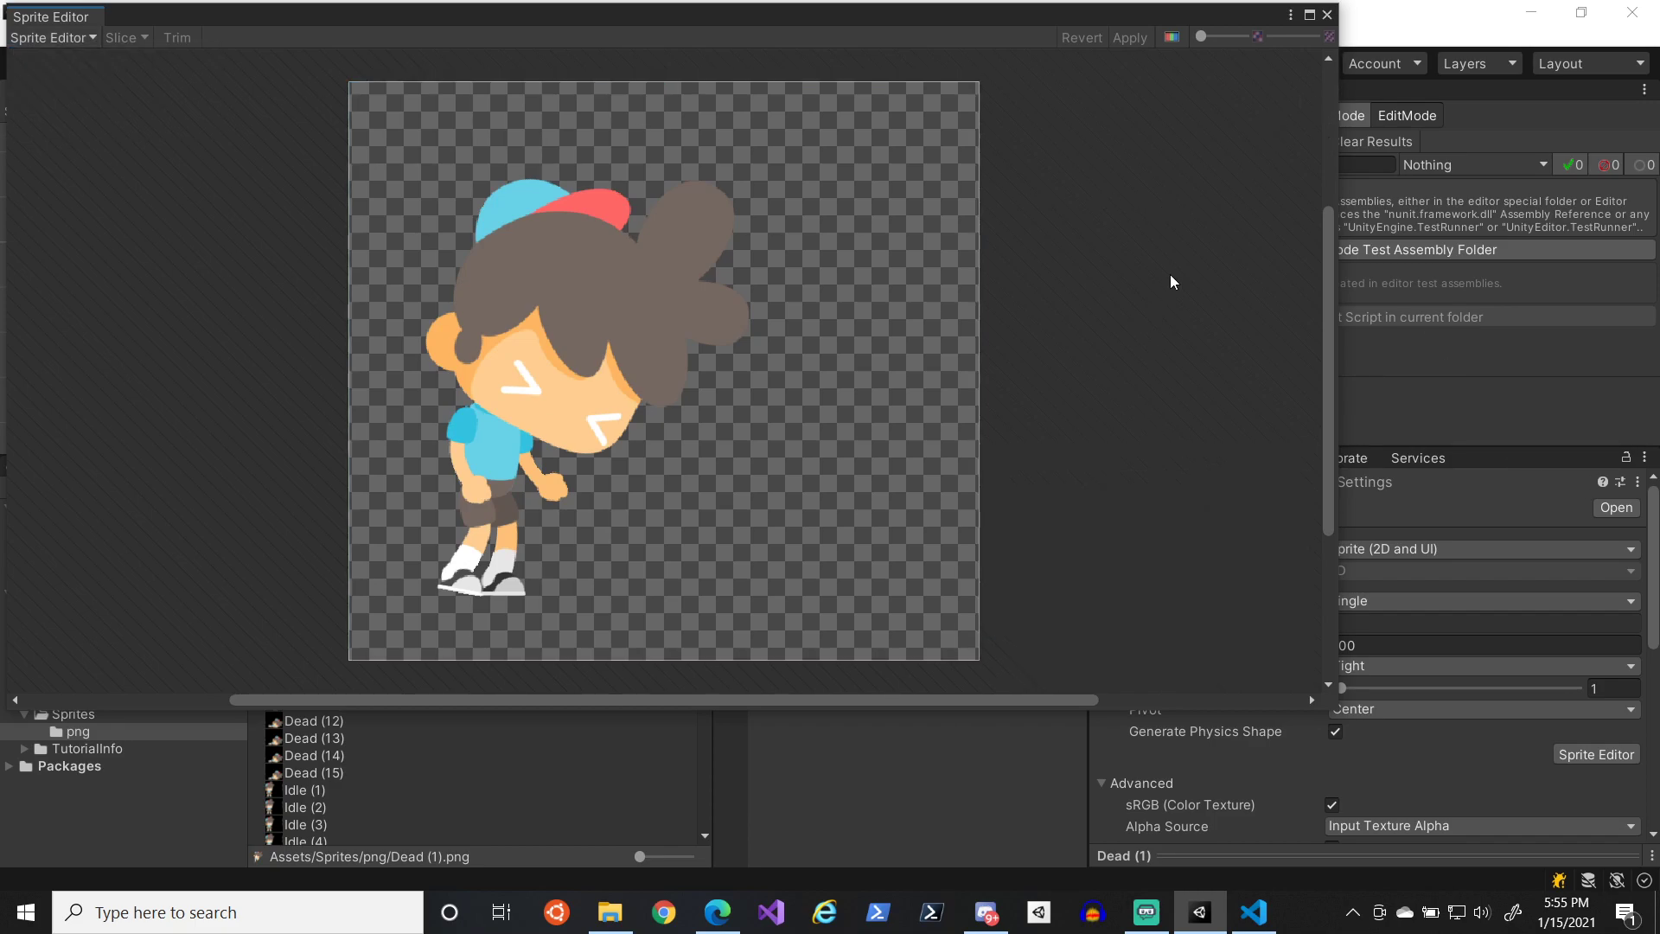
left_click(1327, 15)
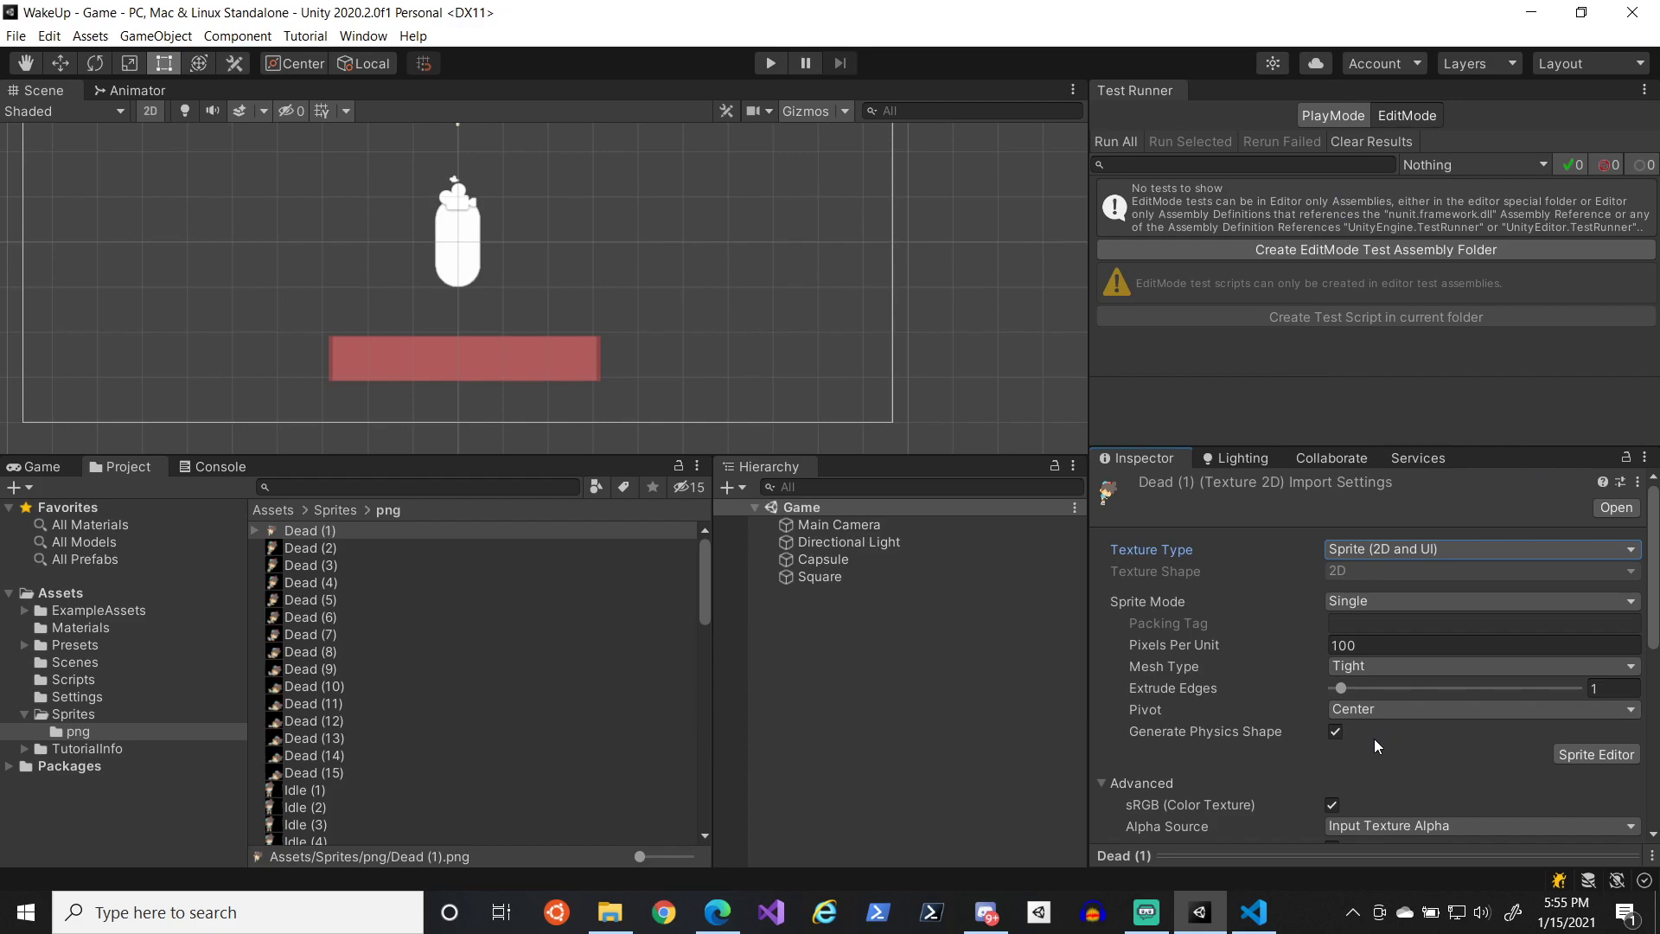
- Set Dead (1)'s sprite mode to Multiple and apply the import settings to reopen it in the Sprite Editor
left_click(1373, 602)
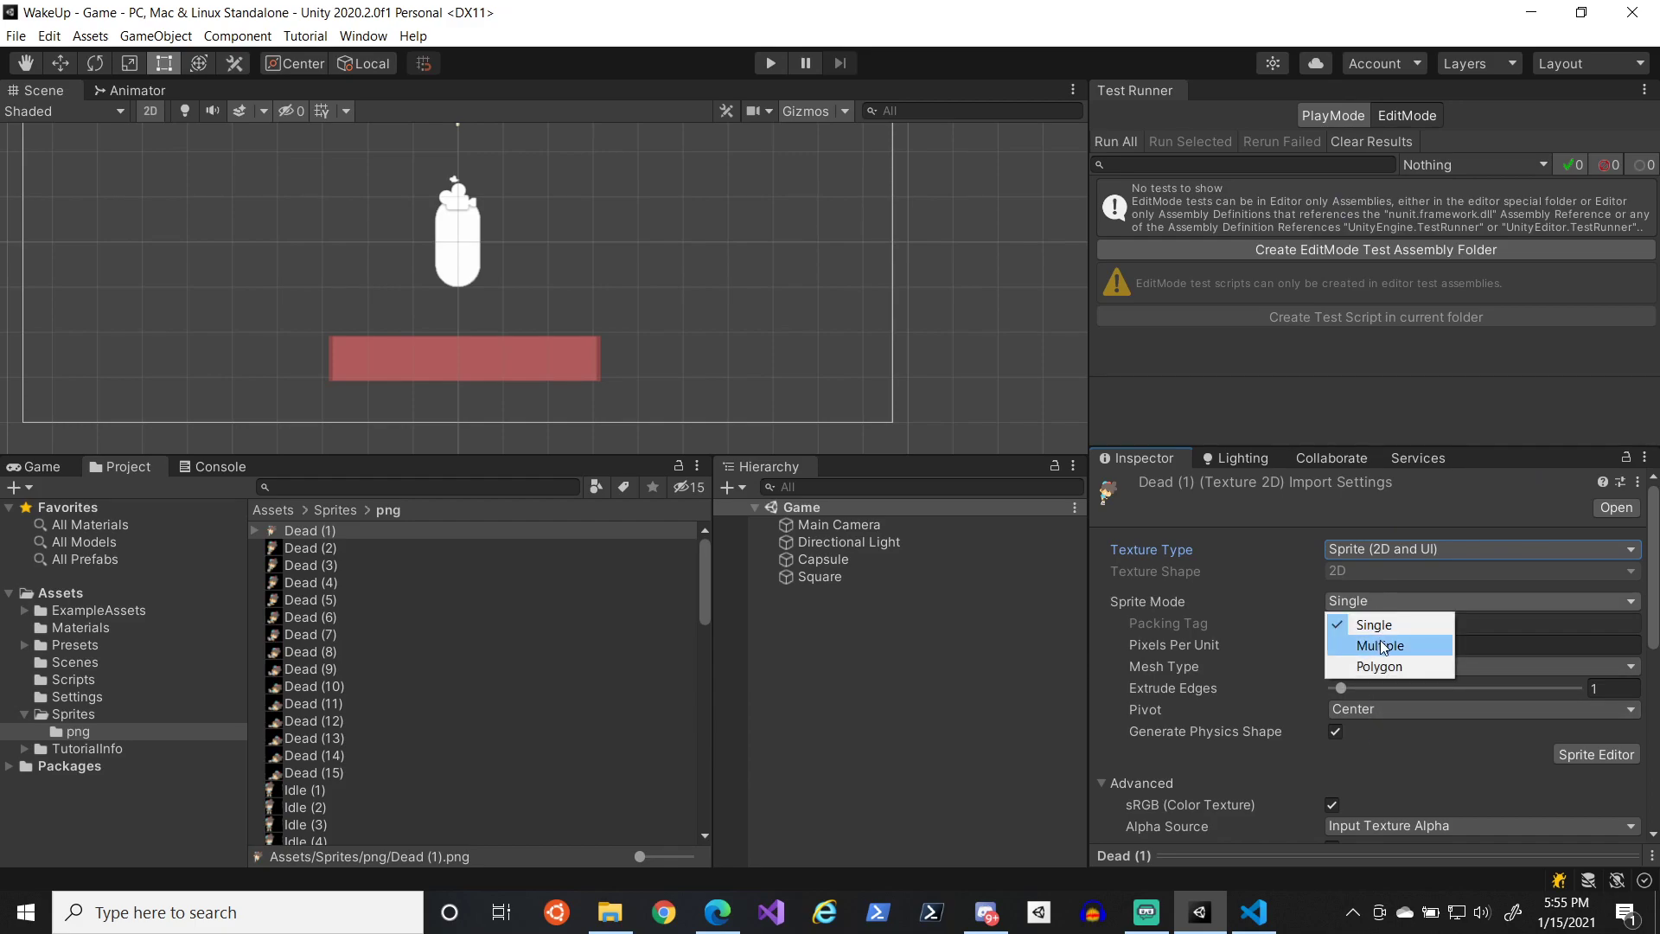
left_click(1381, 645)
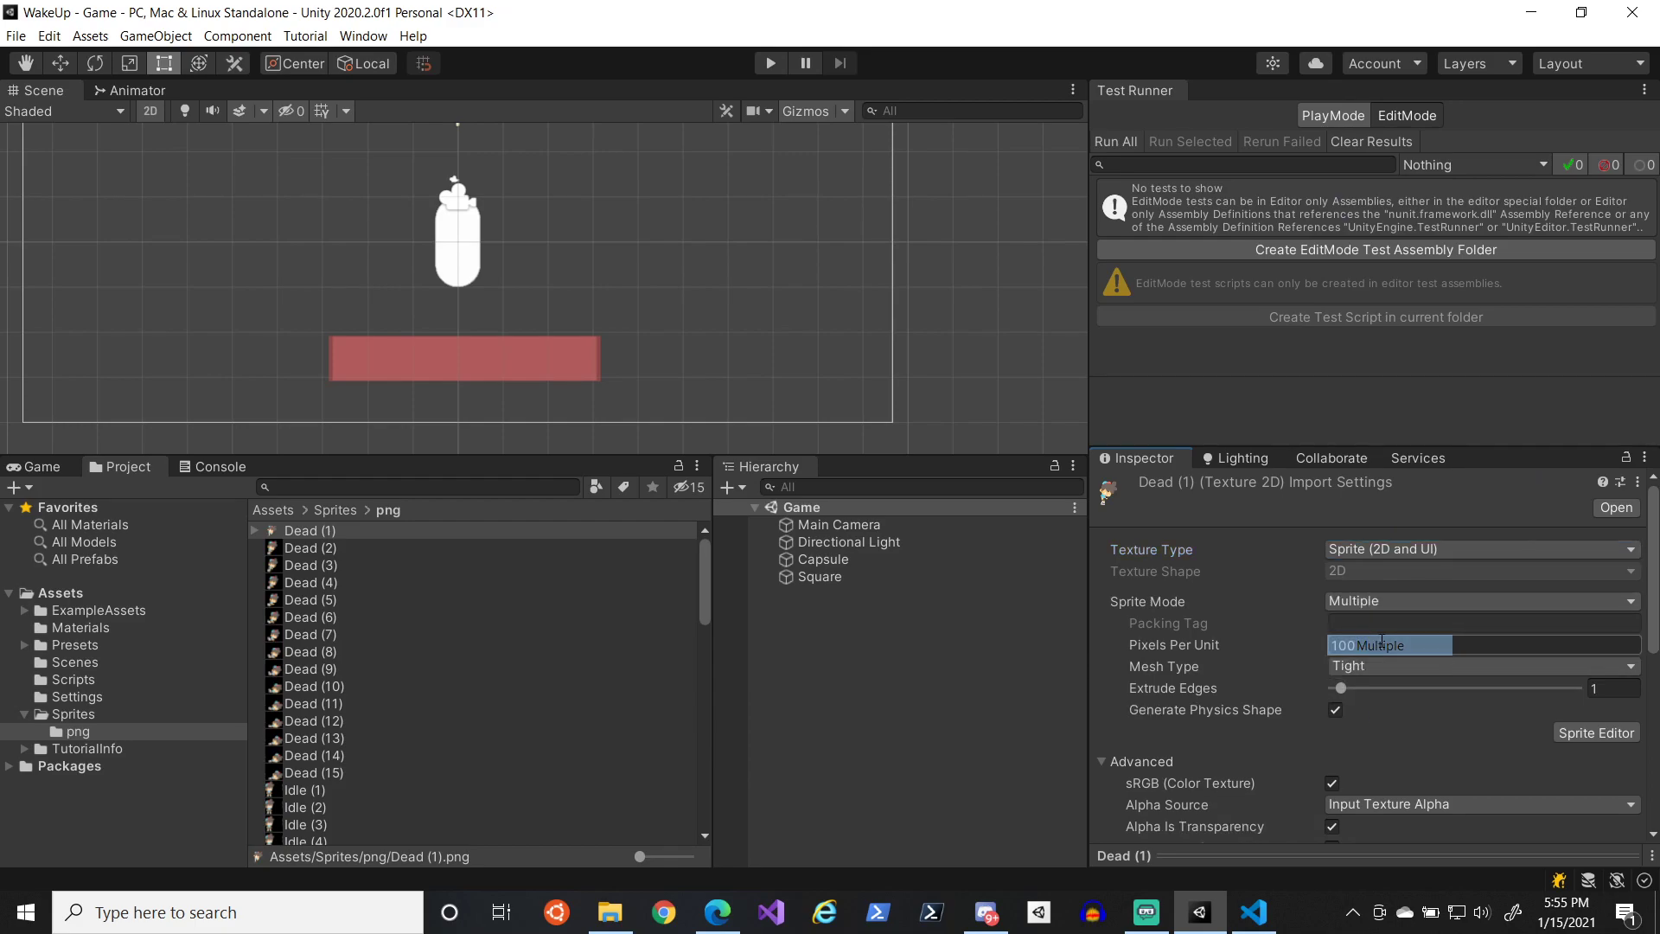
left_click(1582, 728)
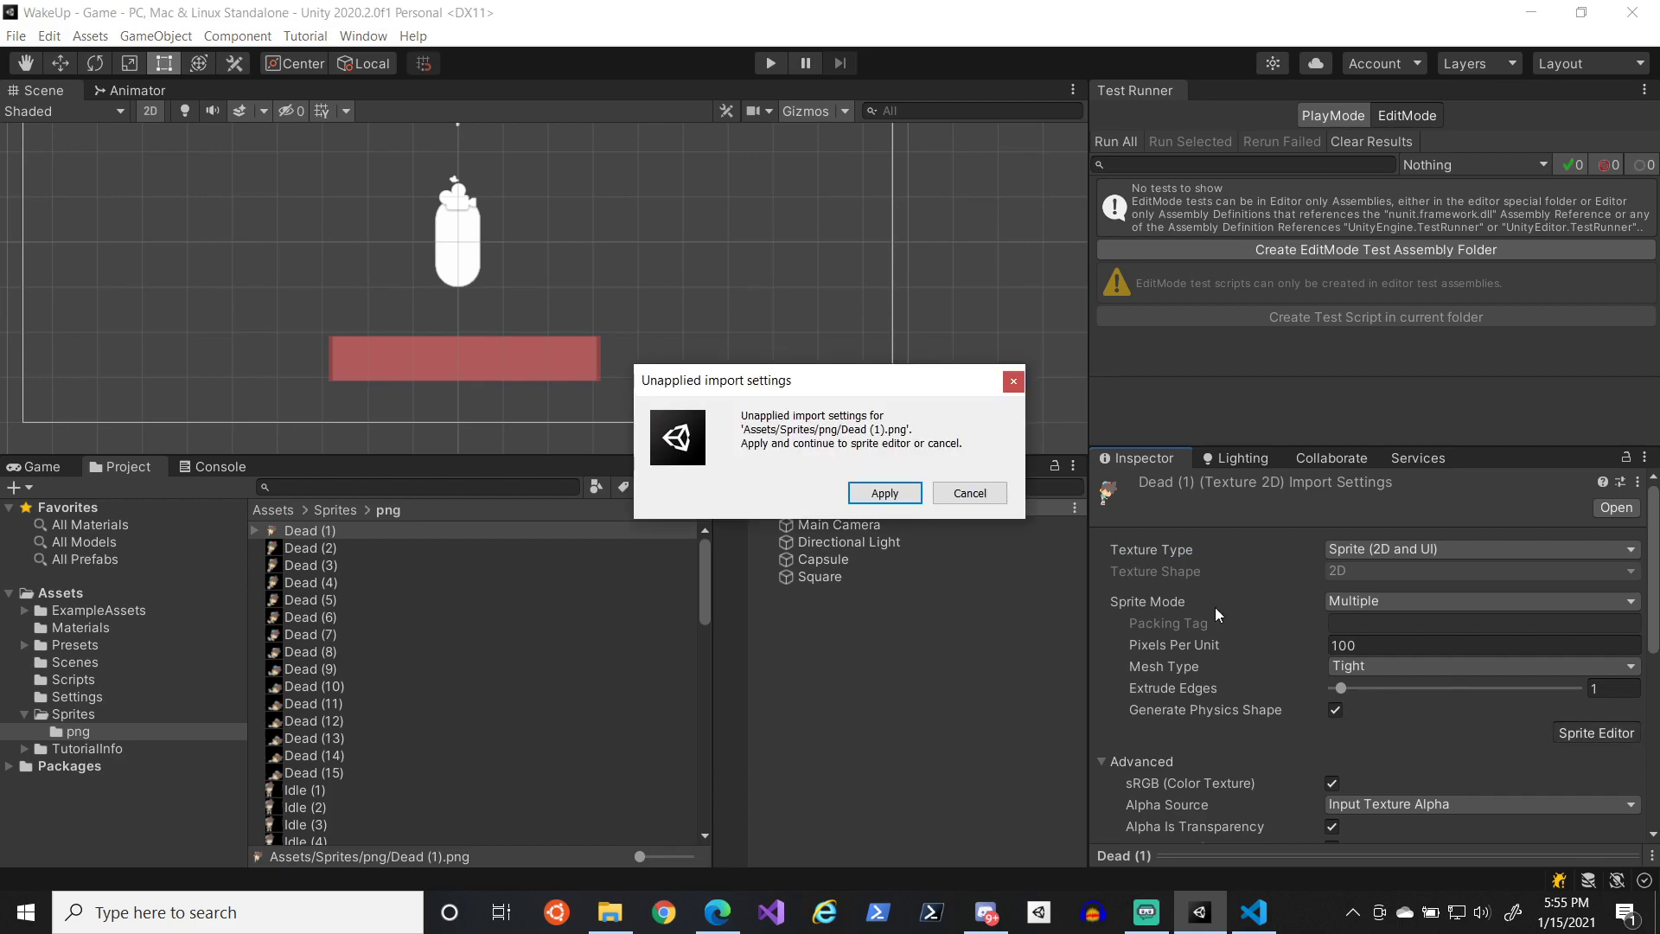
left_click(884, 494)
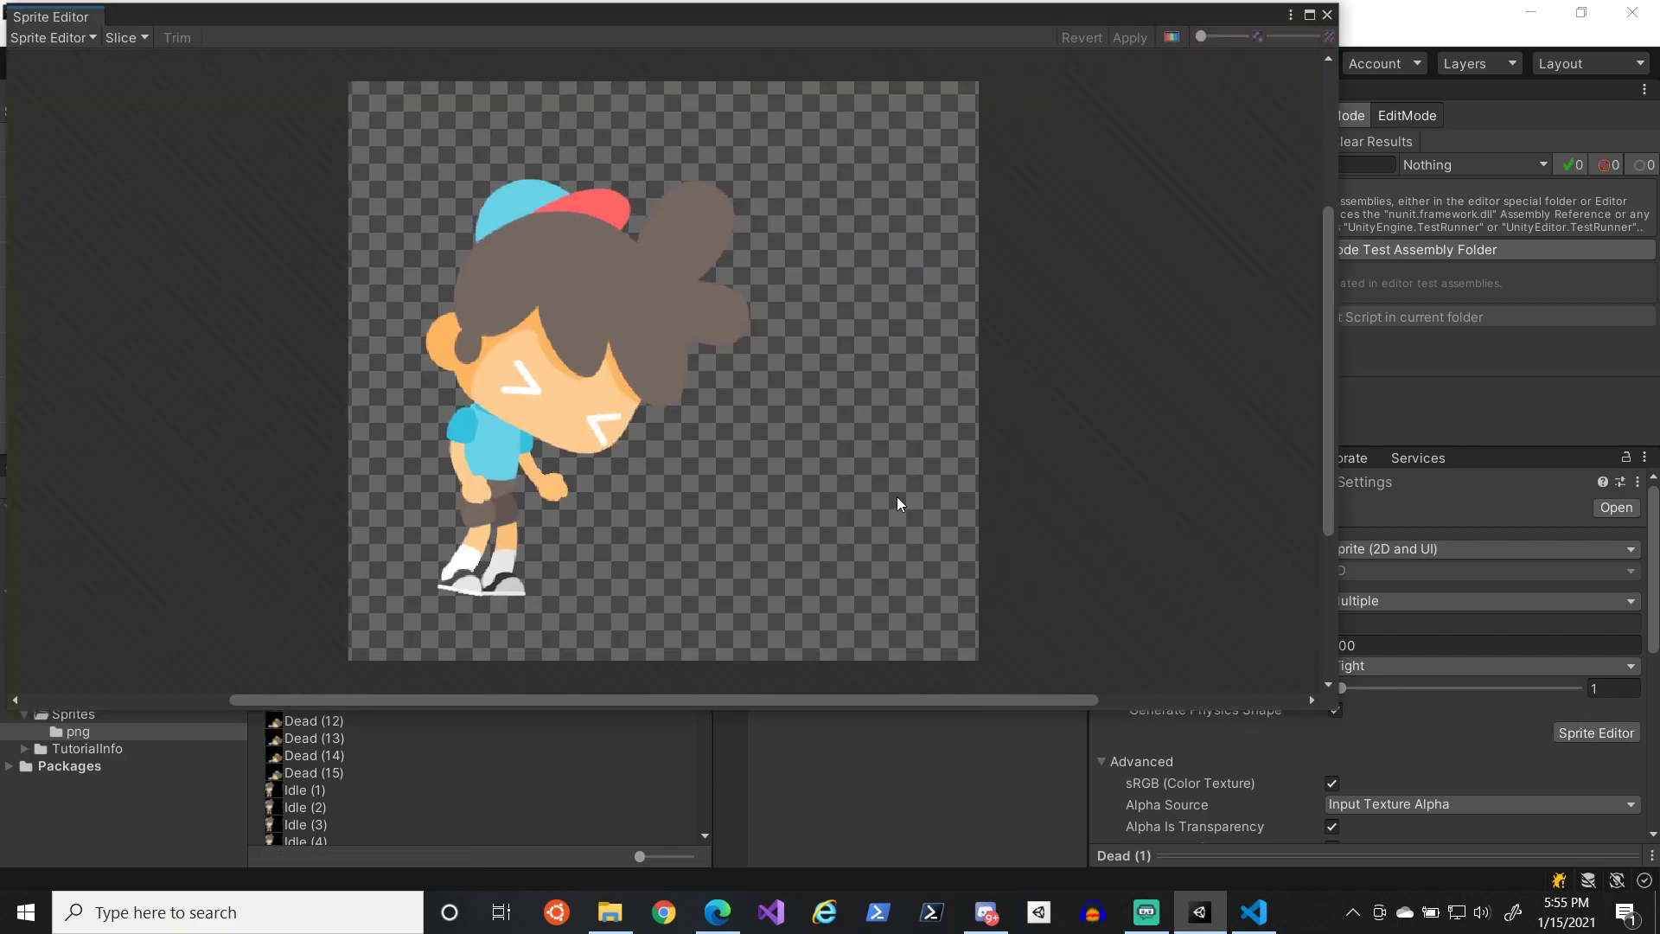
- Slice the Dead (1) image with type Automatic, pivot Center and method Delete Existing
left_click(123, 38)
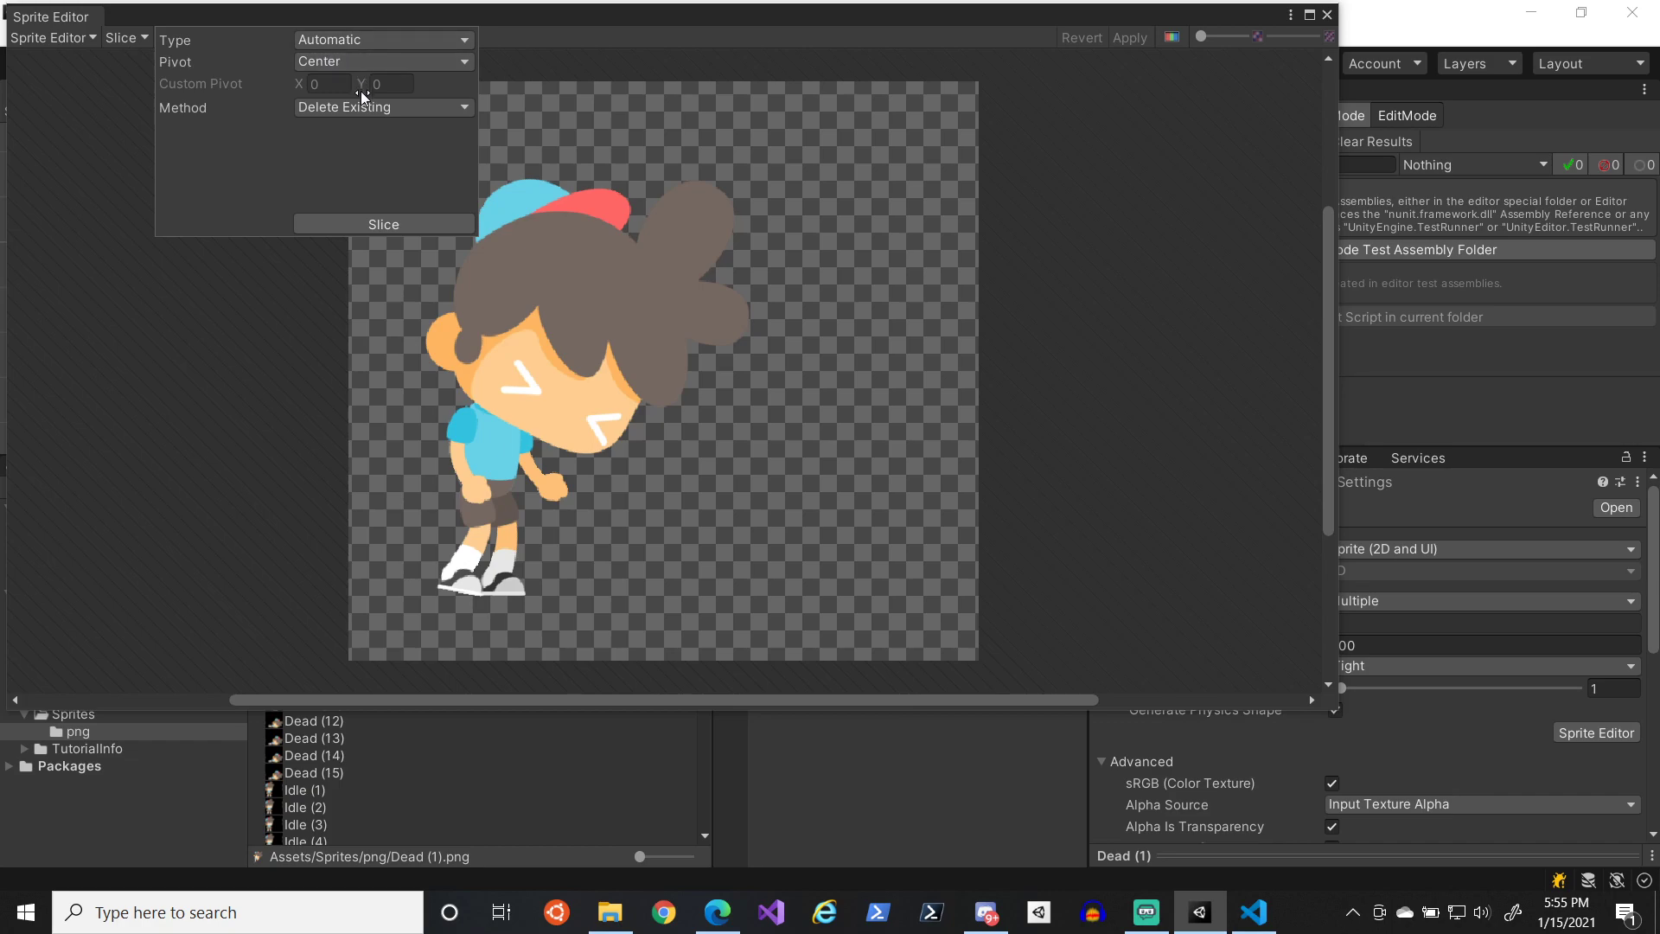
left_click(380, 224)
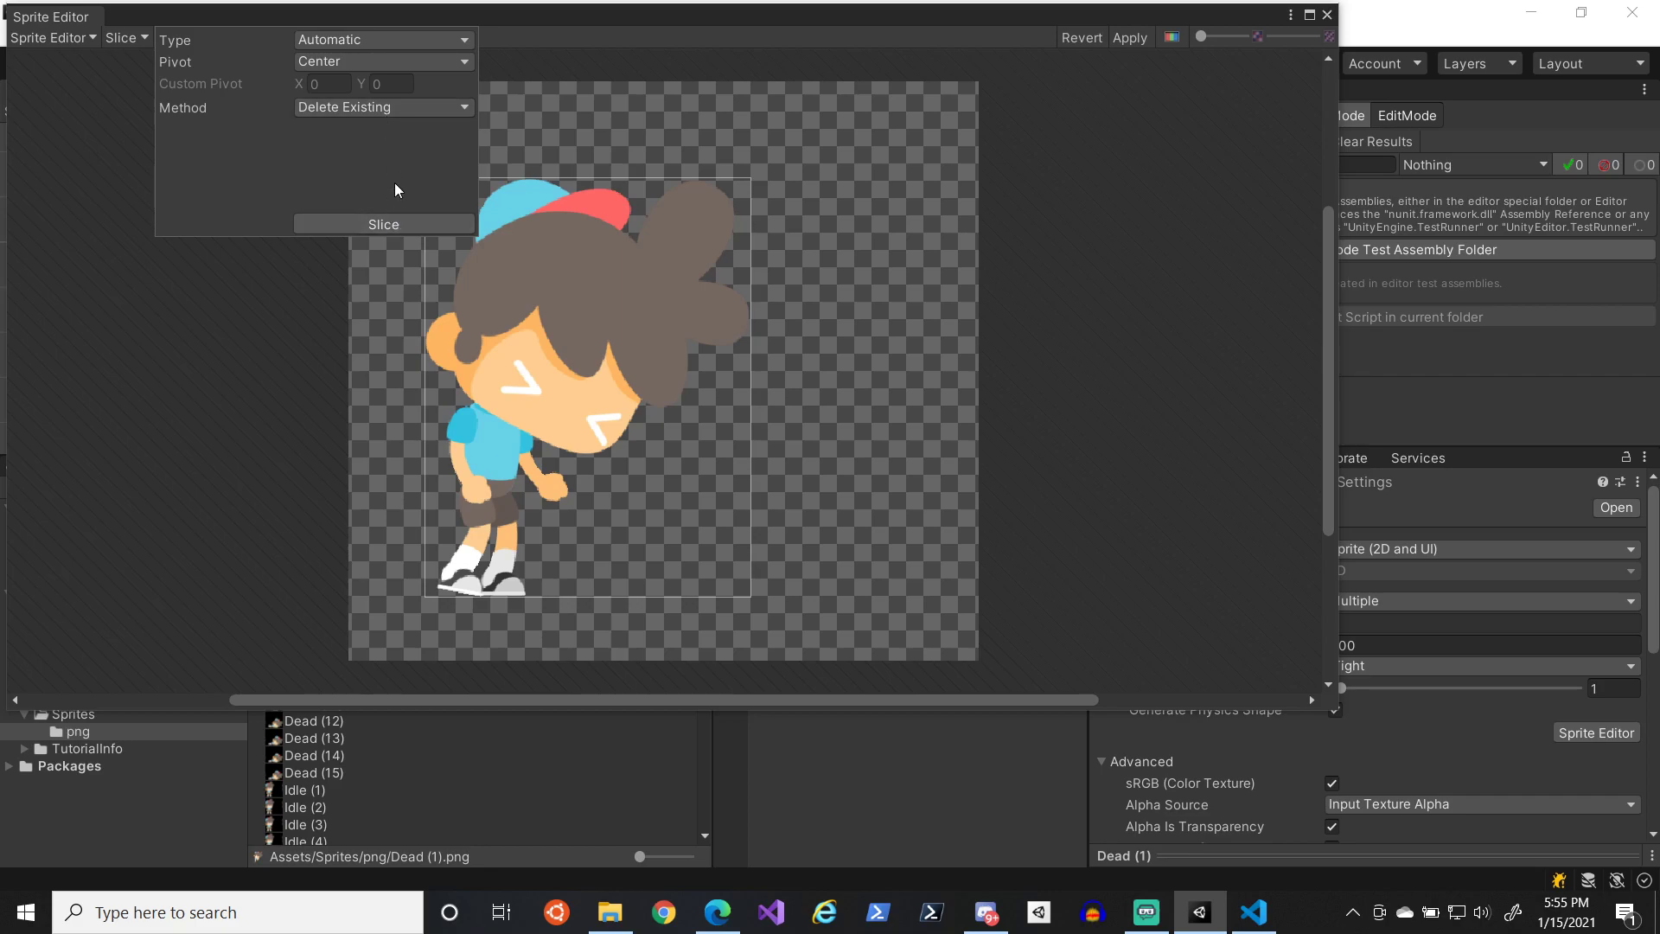
left_click(383, 109)
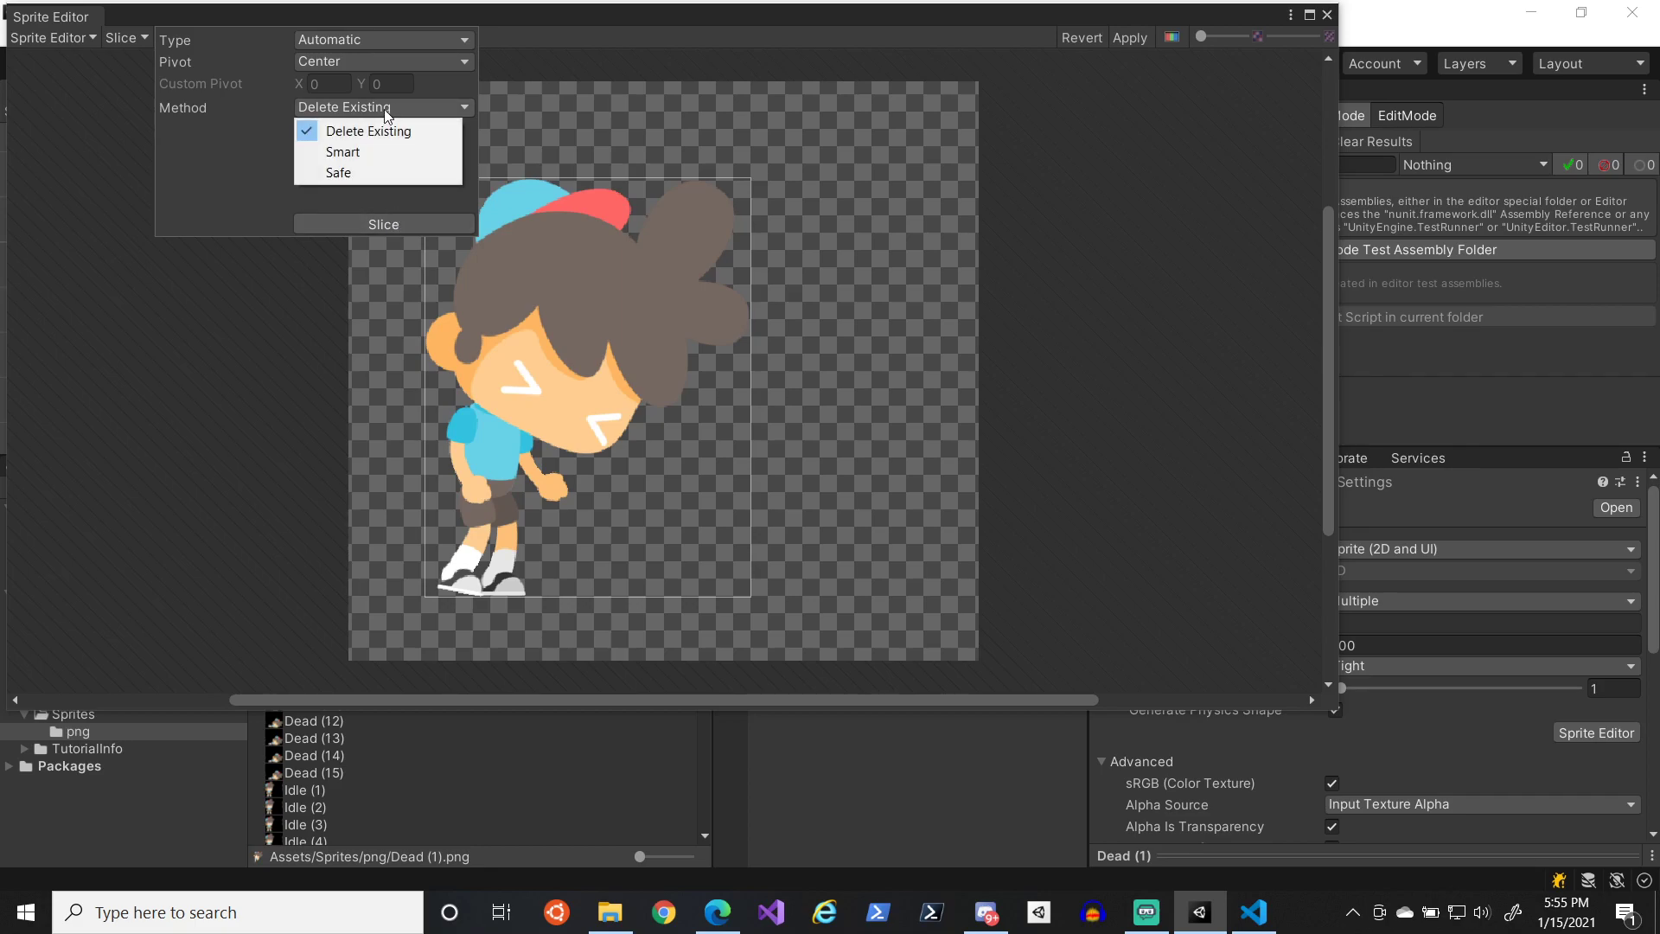
left_click(385, 109)
left_click(385, 109)
left_click(171, 141)
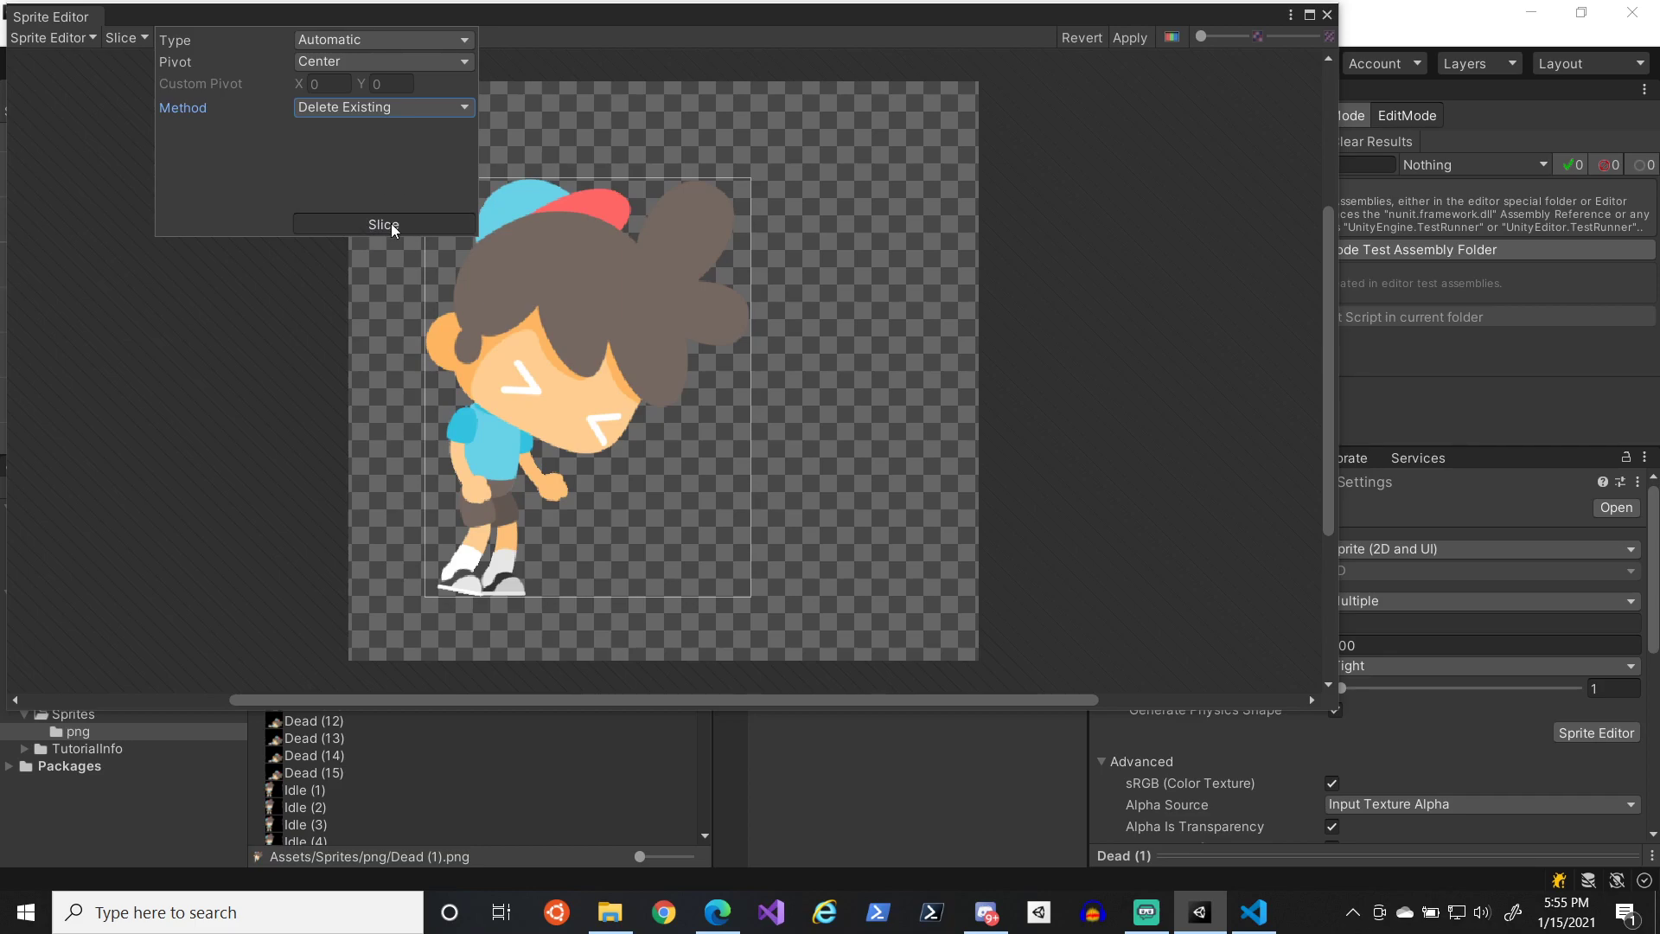
- Apply the slicing of Dead (1) and close the Sprite Editor
left_click(377, 347)
left_click(1129, 38)
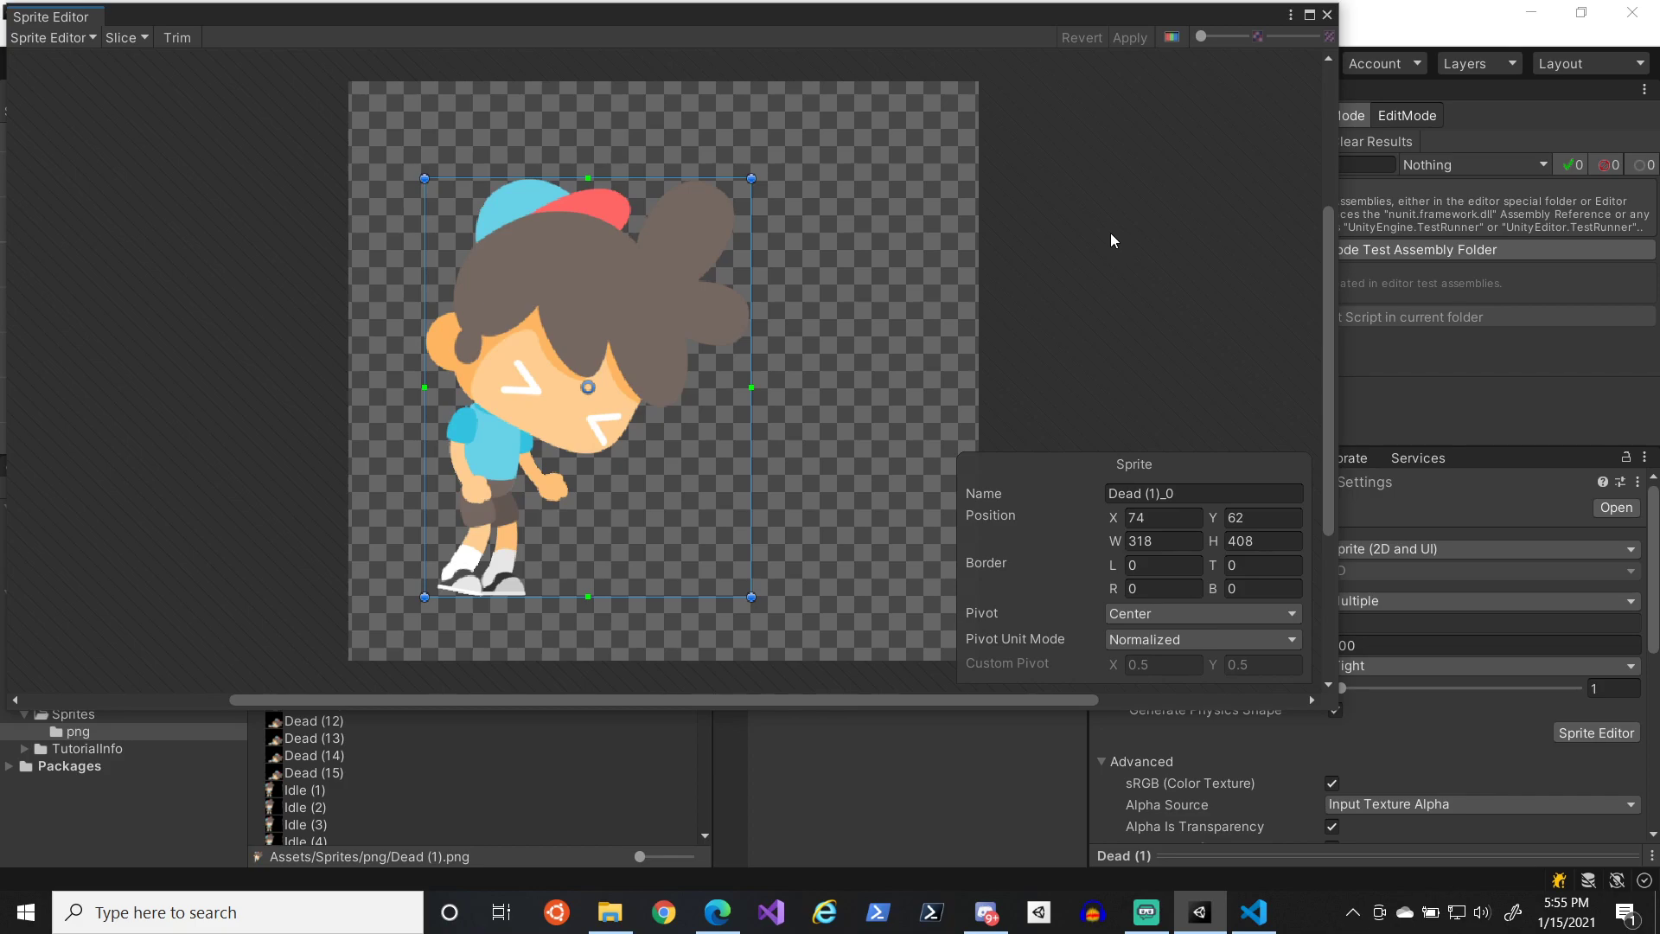
left_click(1327, 15)
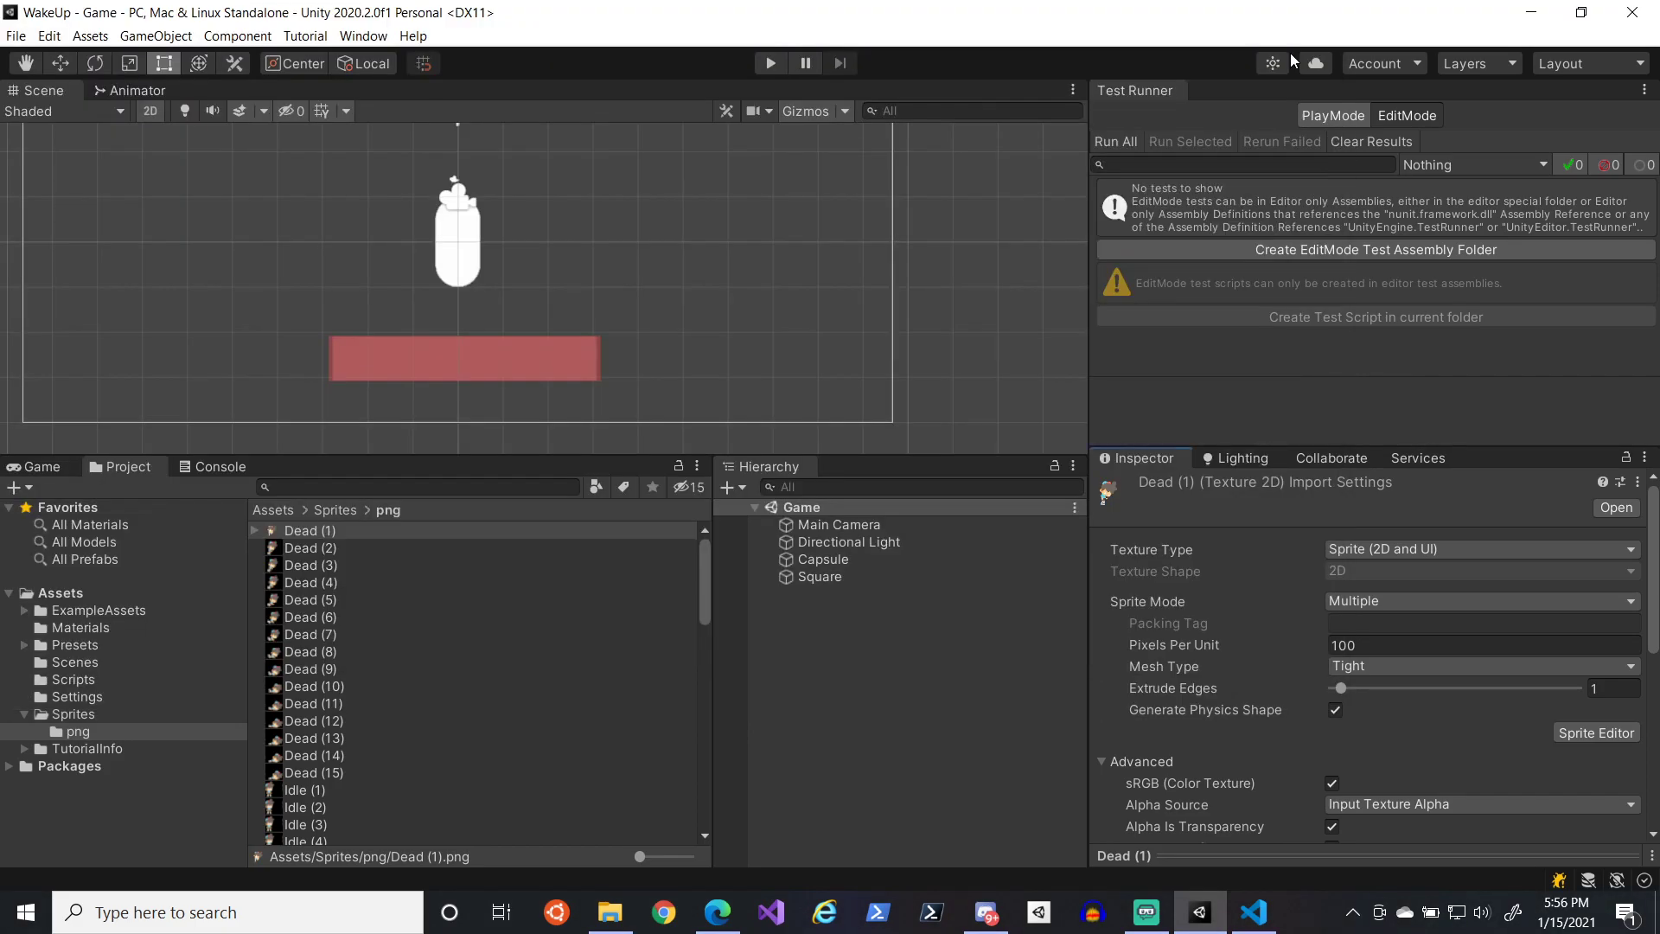
- Expand Dead (1) to show its sliced sprite and review the slice bounds in the Sprite Editor
scroll(397, 632, "down", 5)
scroll(397, 633, "up", 5)
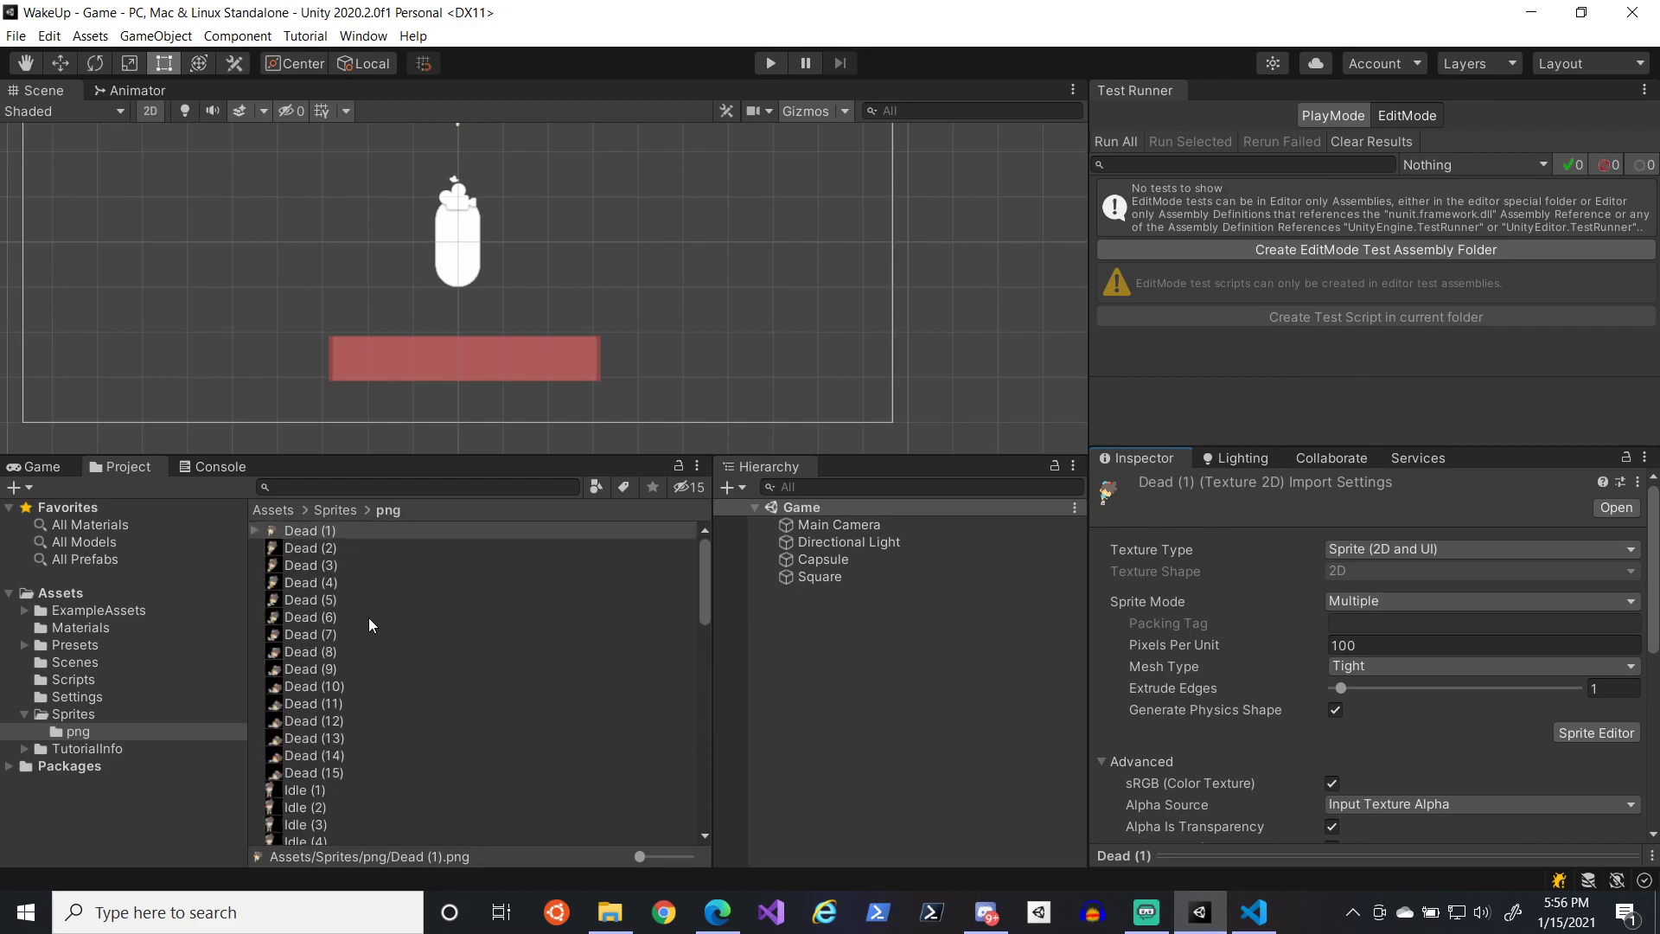
left_click(256, 529)
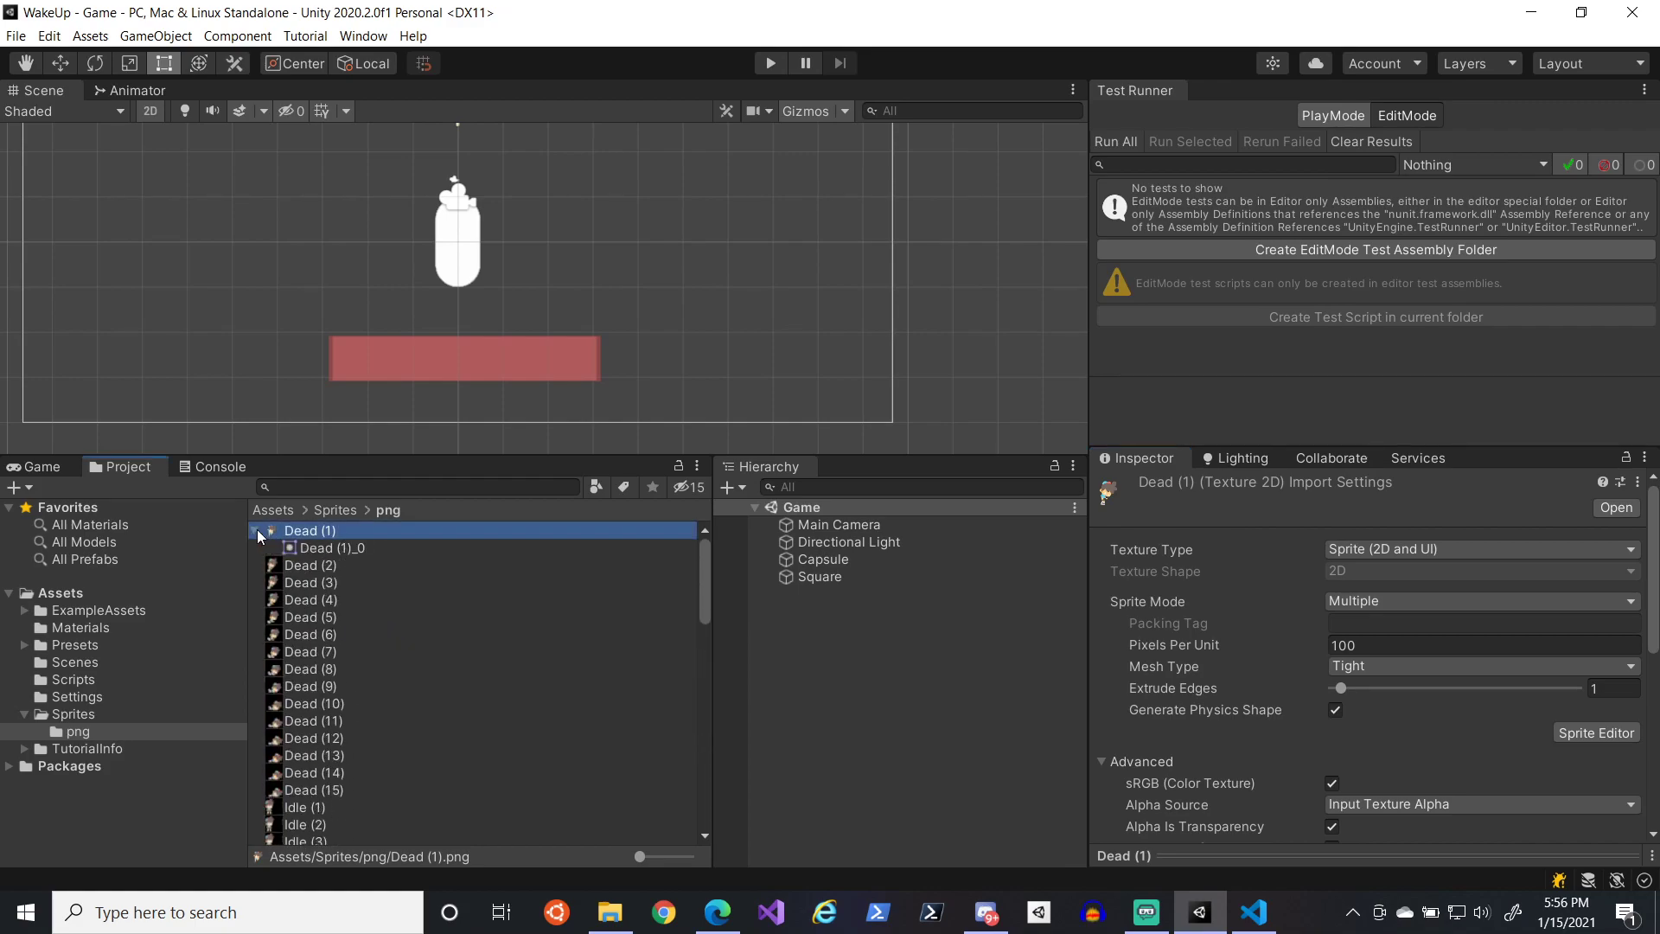
left_click(332, 548)
left_click(333, 531)
left_click(1583, 733)
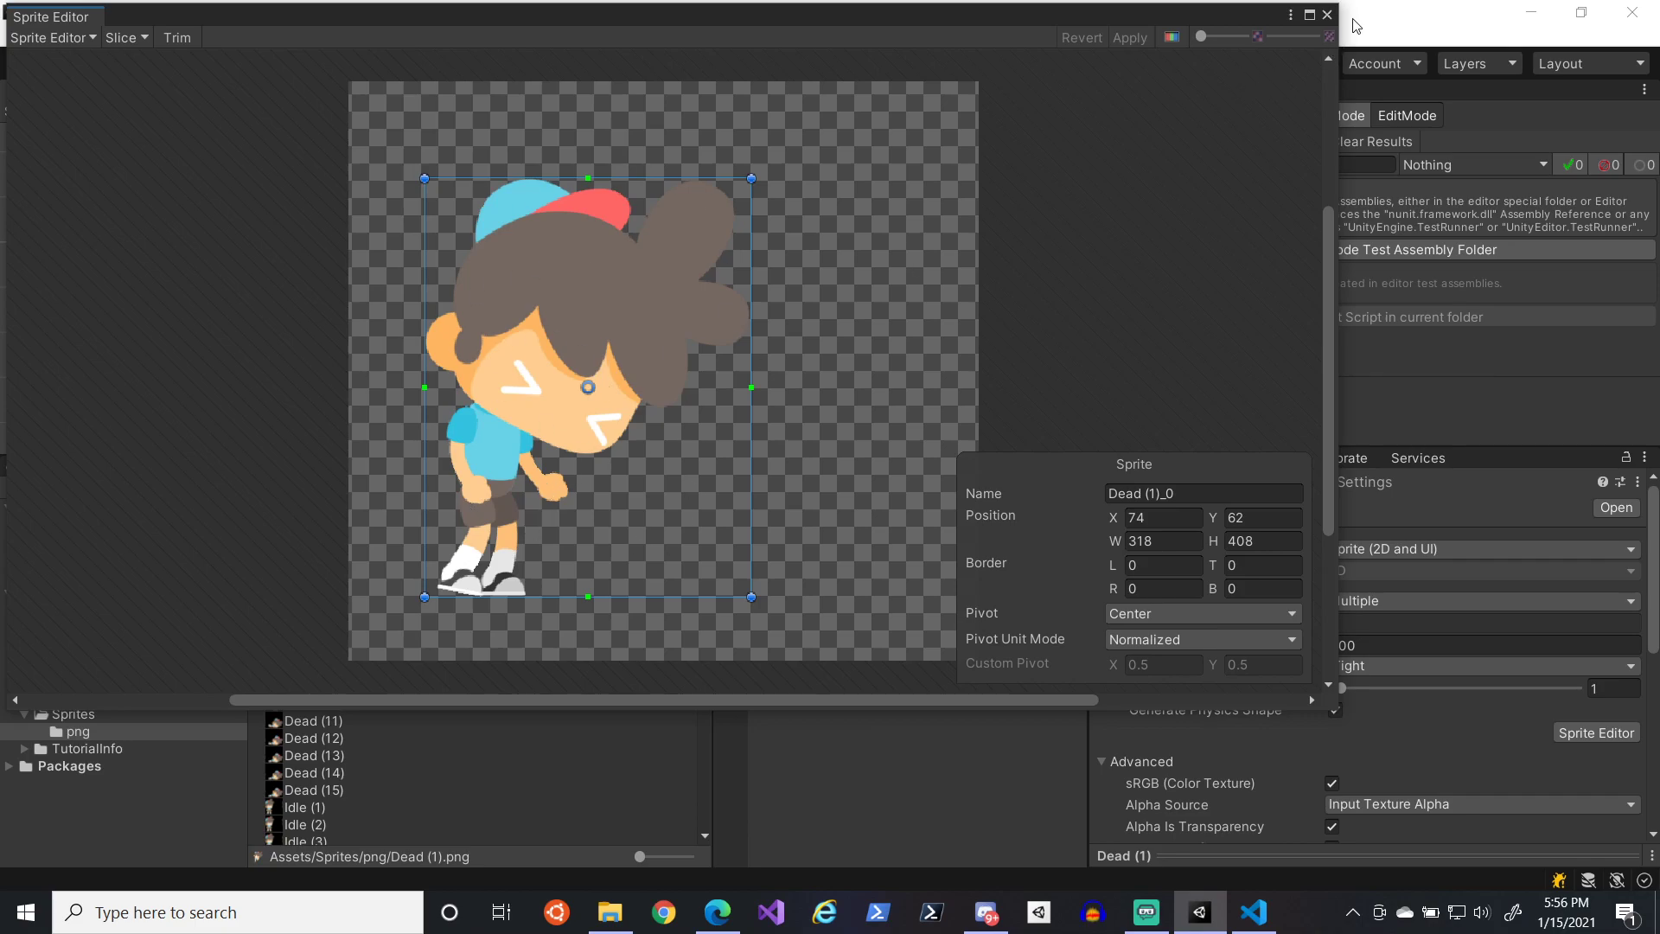
left_click(1327, 14)
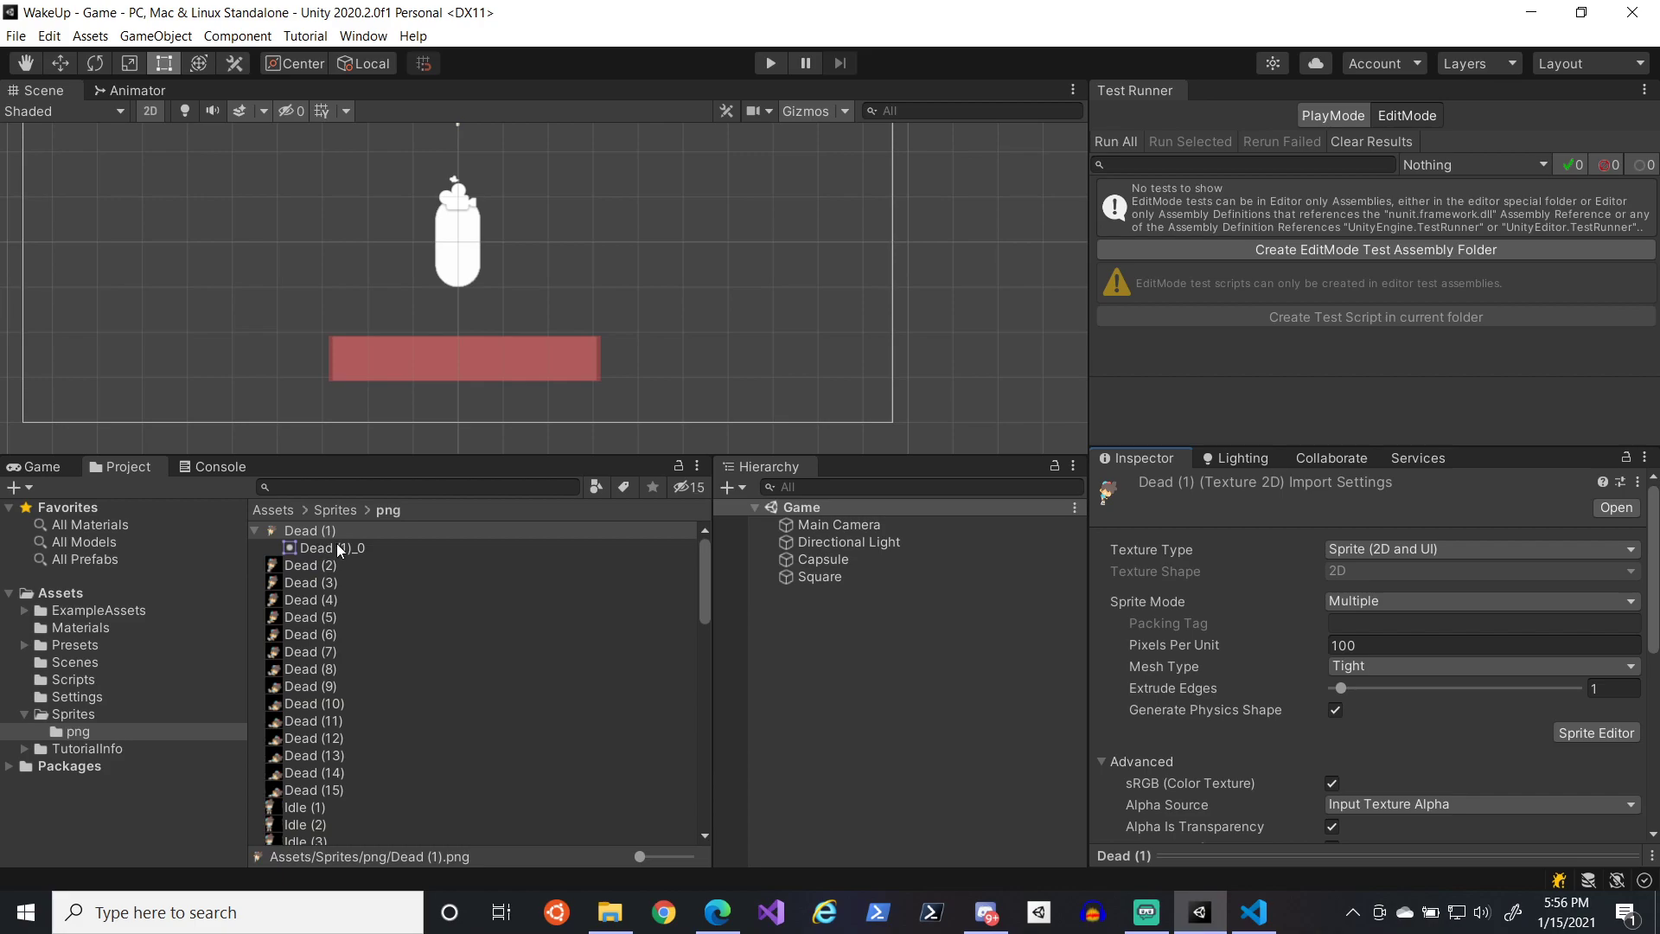
- Compare the Dead (1) texture with its sliced sprite Dead (1)_0 in the Inspector
left_click(330, 547)
left_click(342, 530)
left_click(362, 547)
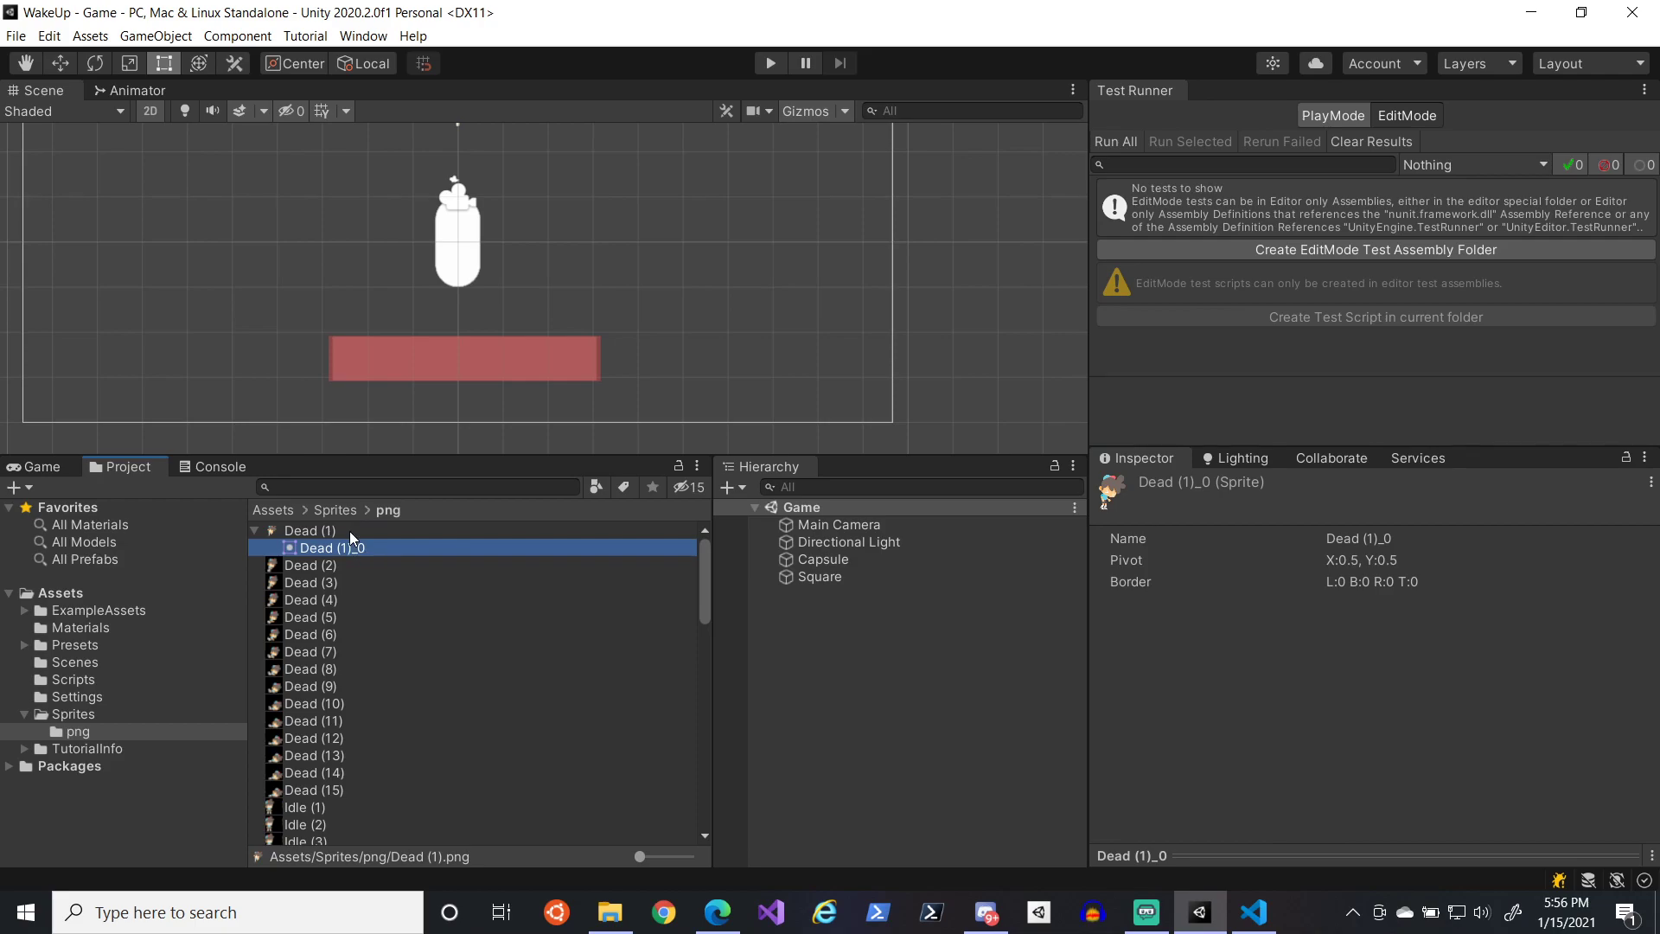
left_click(349, 531)
left_click(349, 543)
left_click(313, 533)
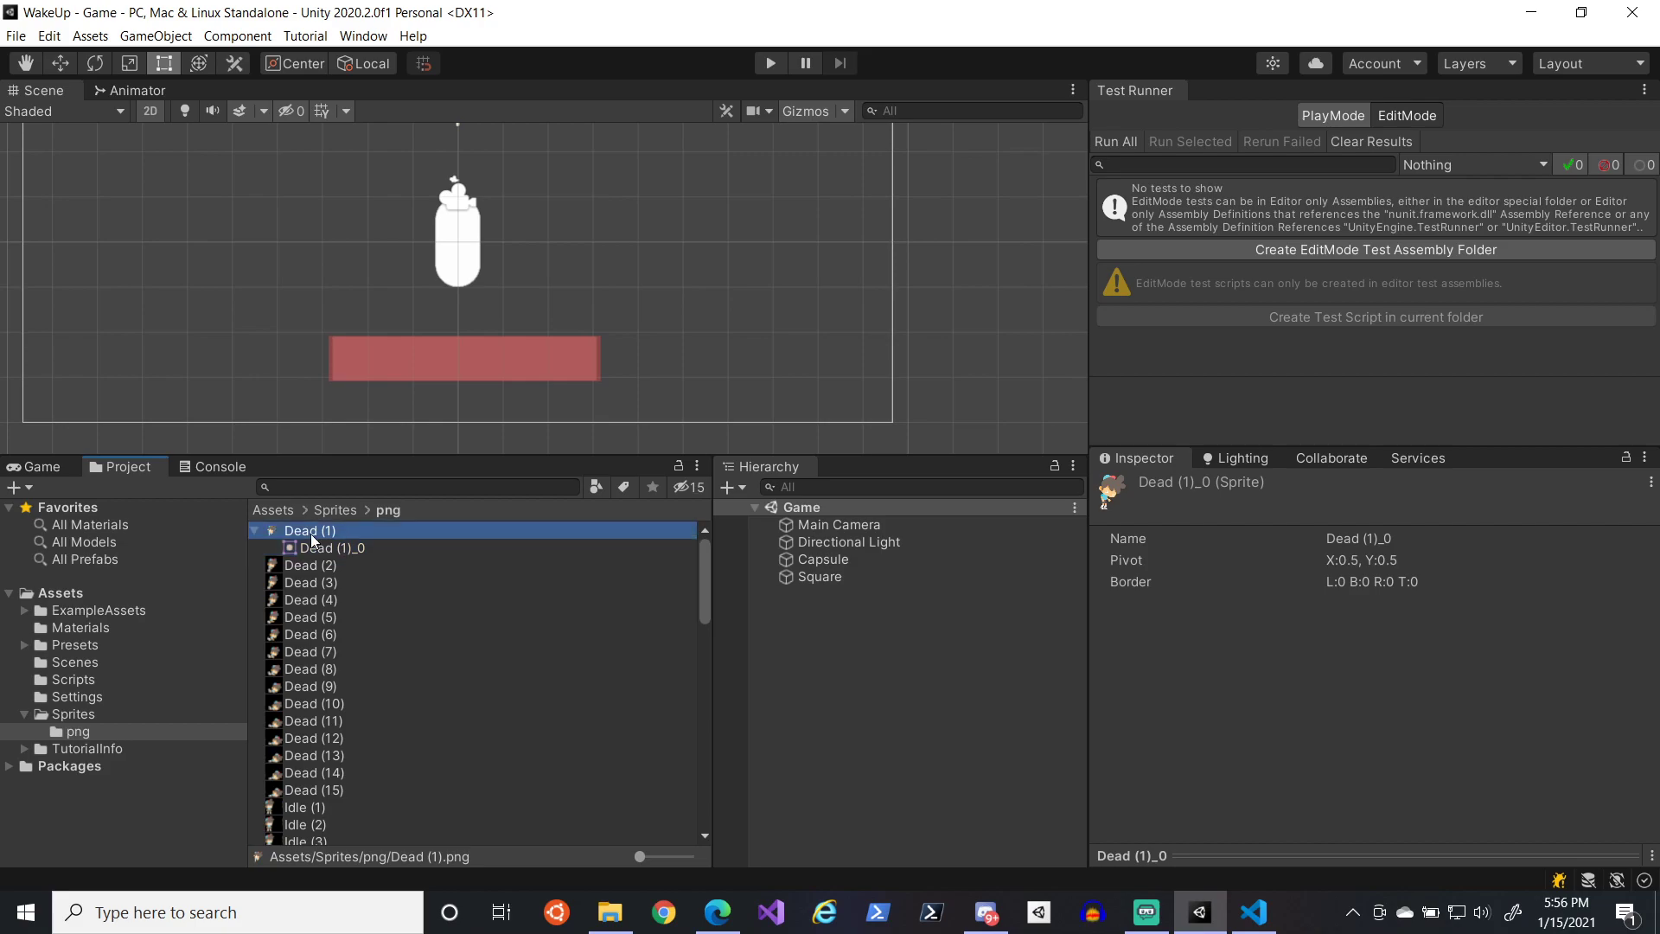
left_click(333, 547)
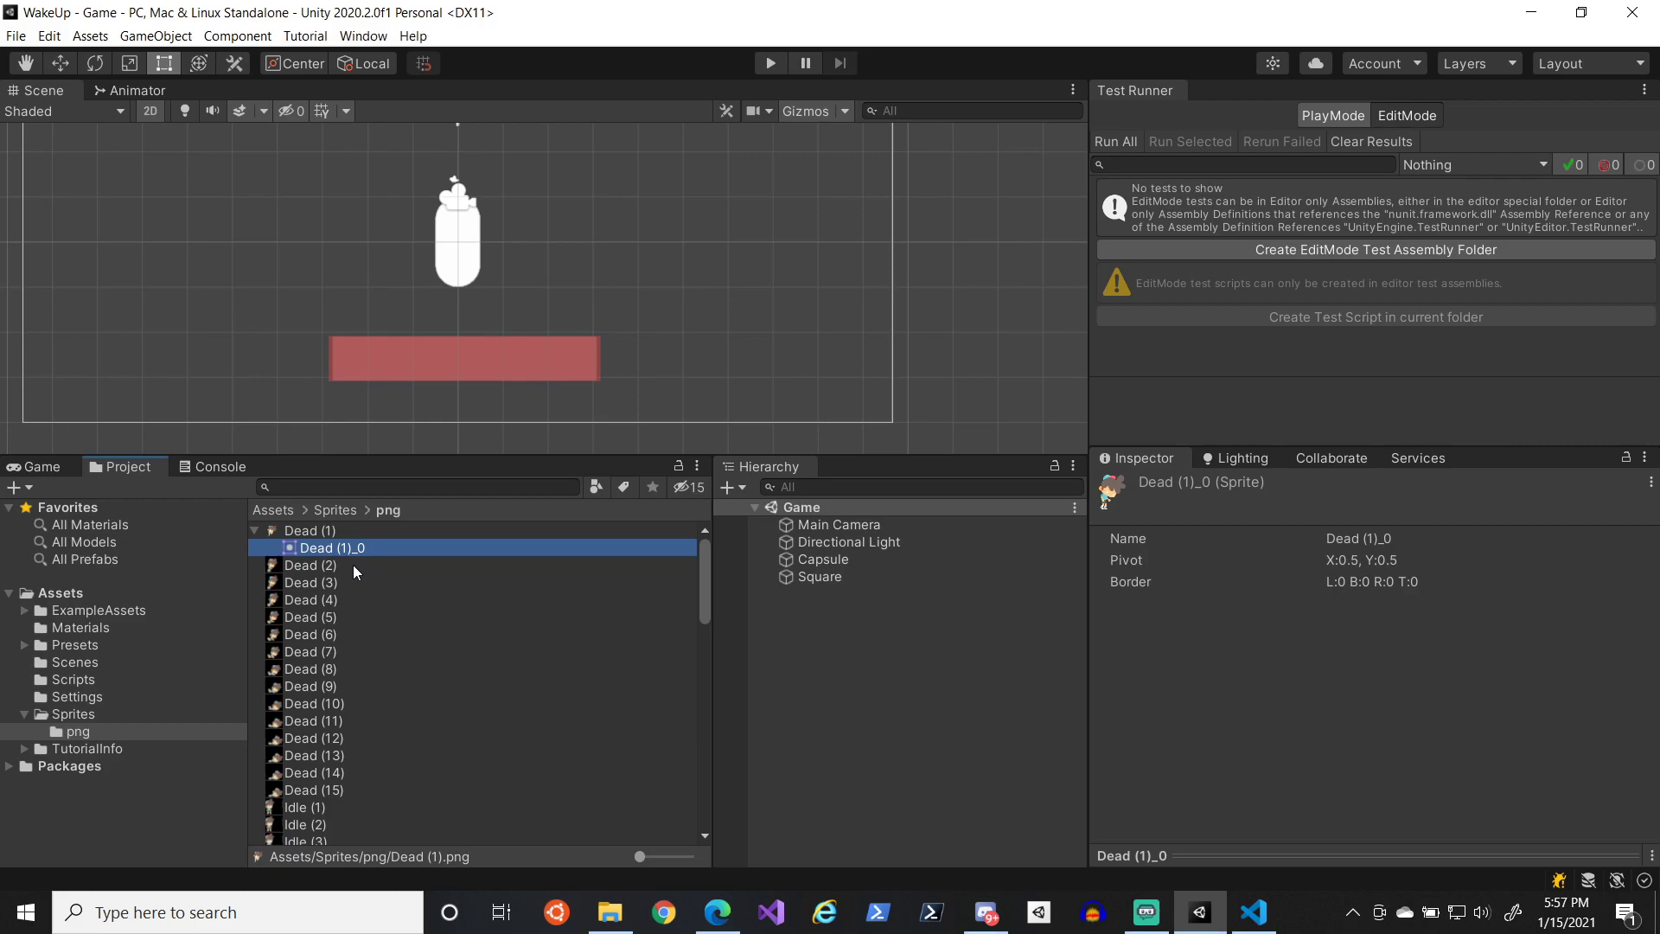
- Look through the Dead, Idle and Jump frames in the png folder, checking the import settings of Idle (1) and Dead (2)
scroll(401, 694, "down", 5)
left_click(312, 548)
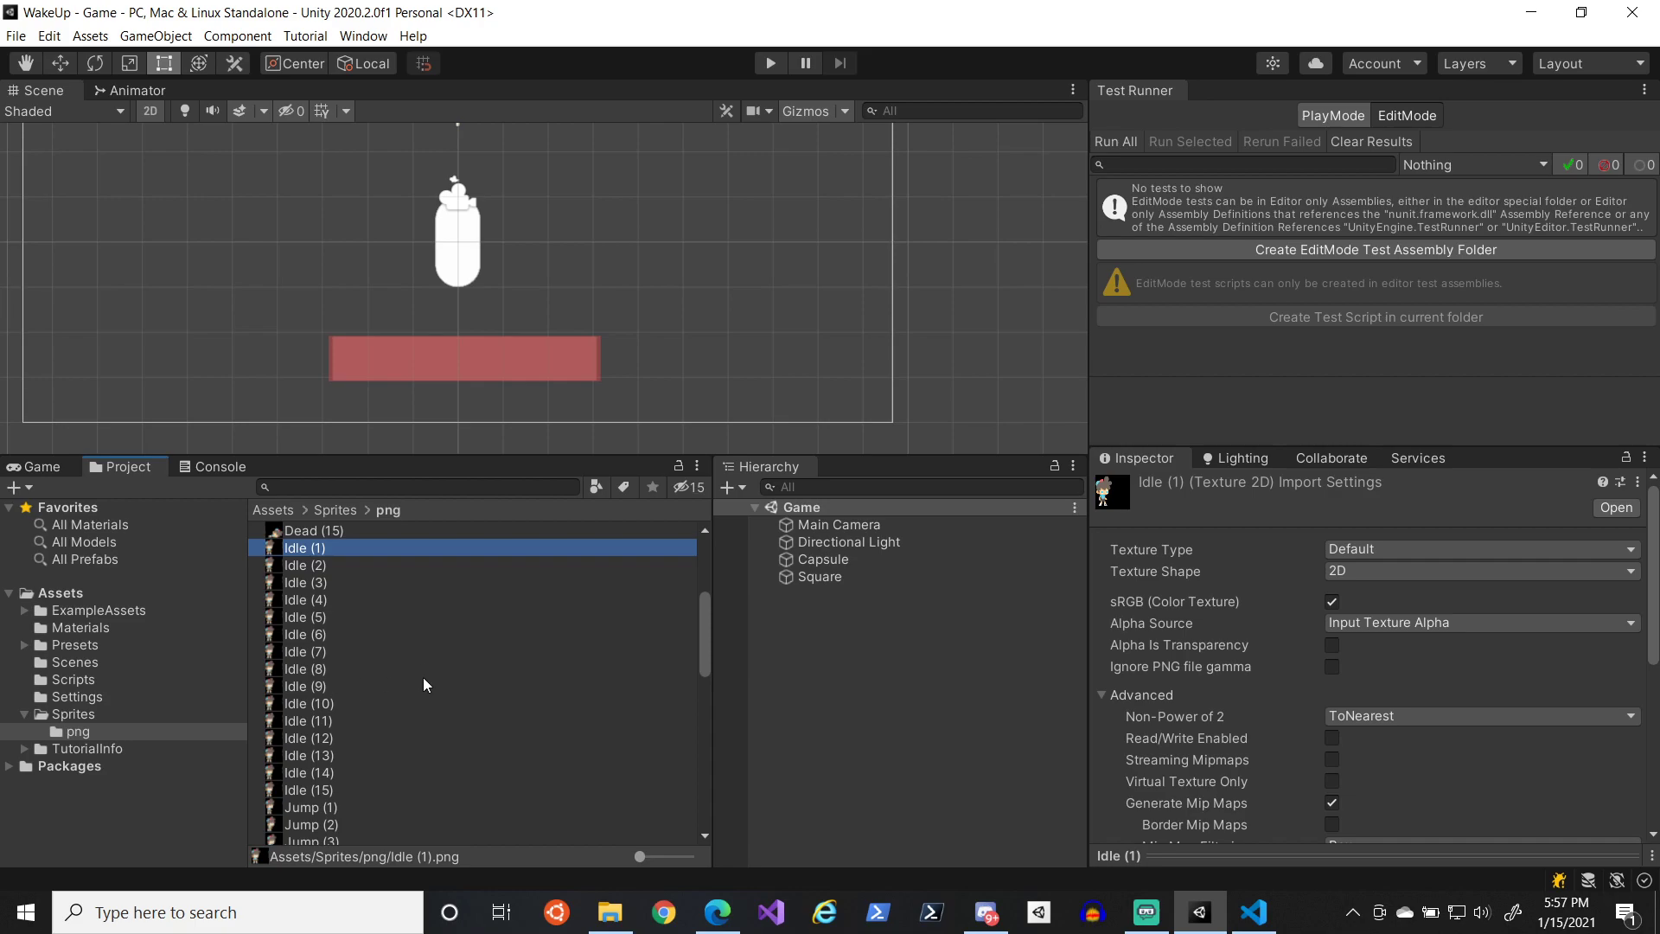
scroll(368, 667, "up", 5)
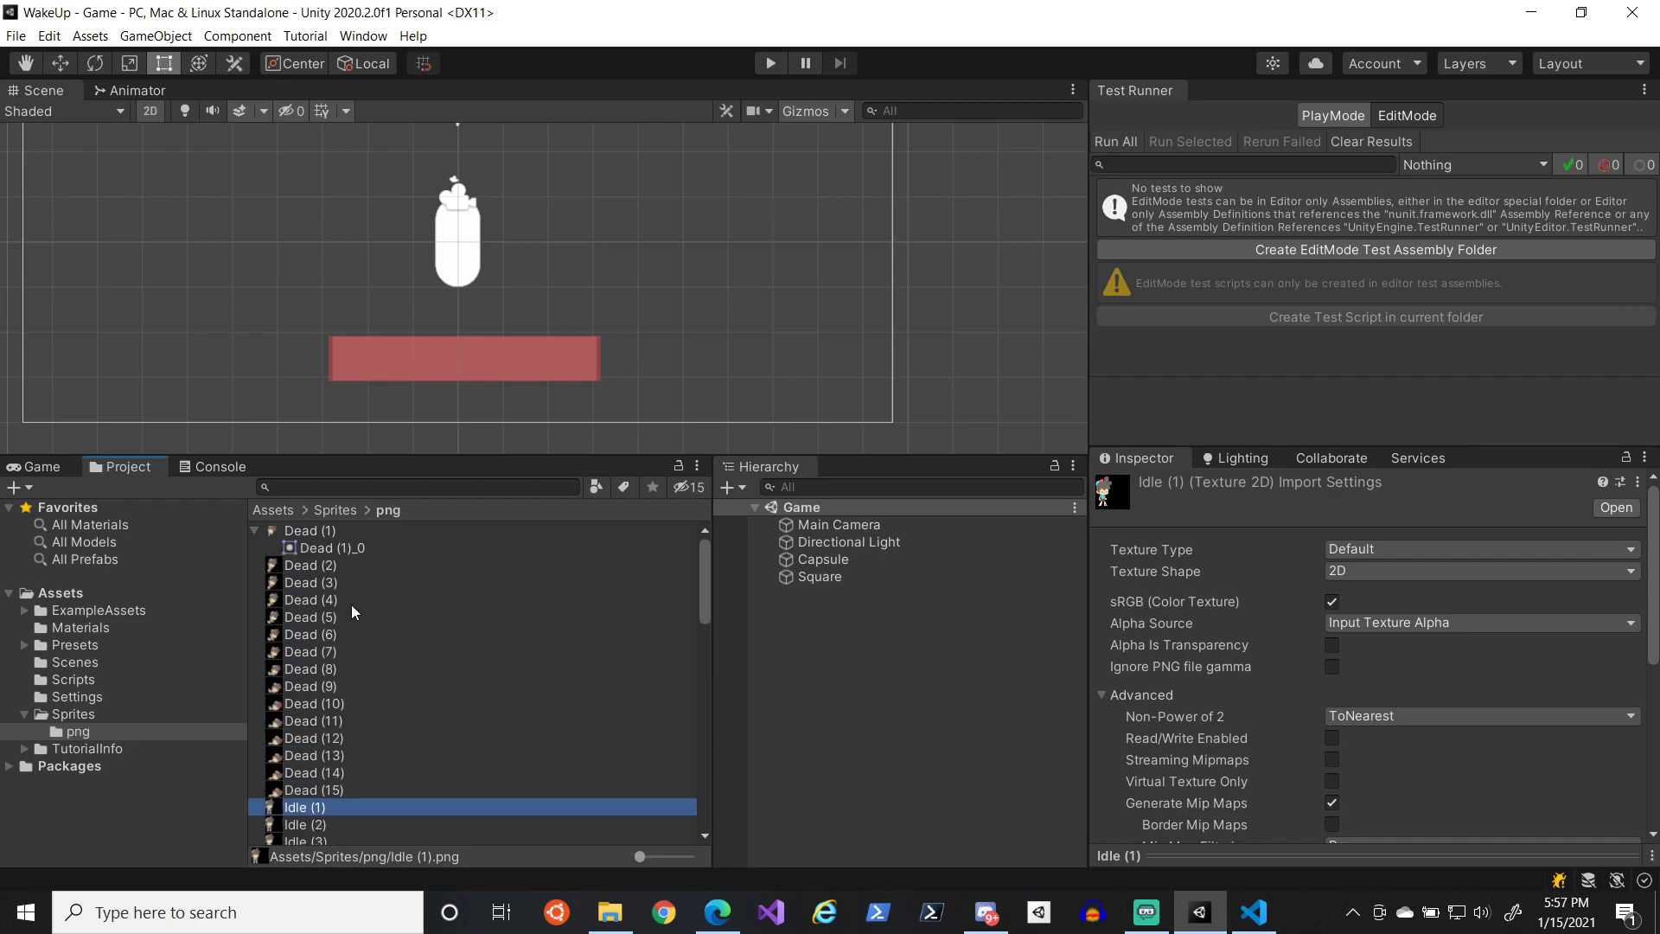
left_click(333, 566)
scroll(407, 709, "down", 4)
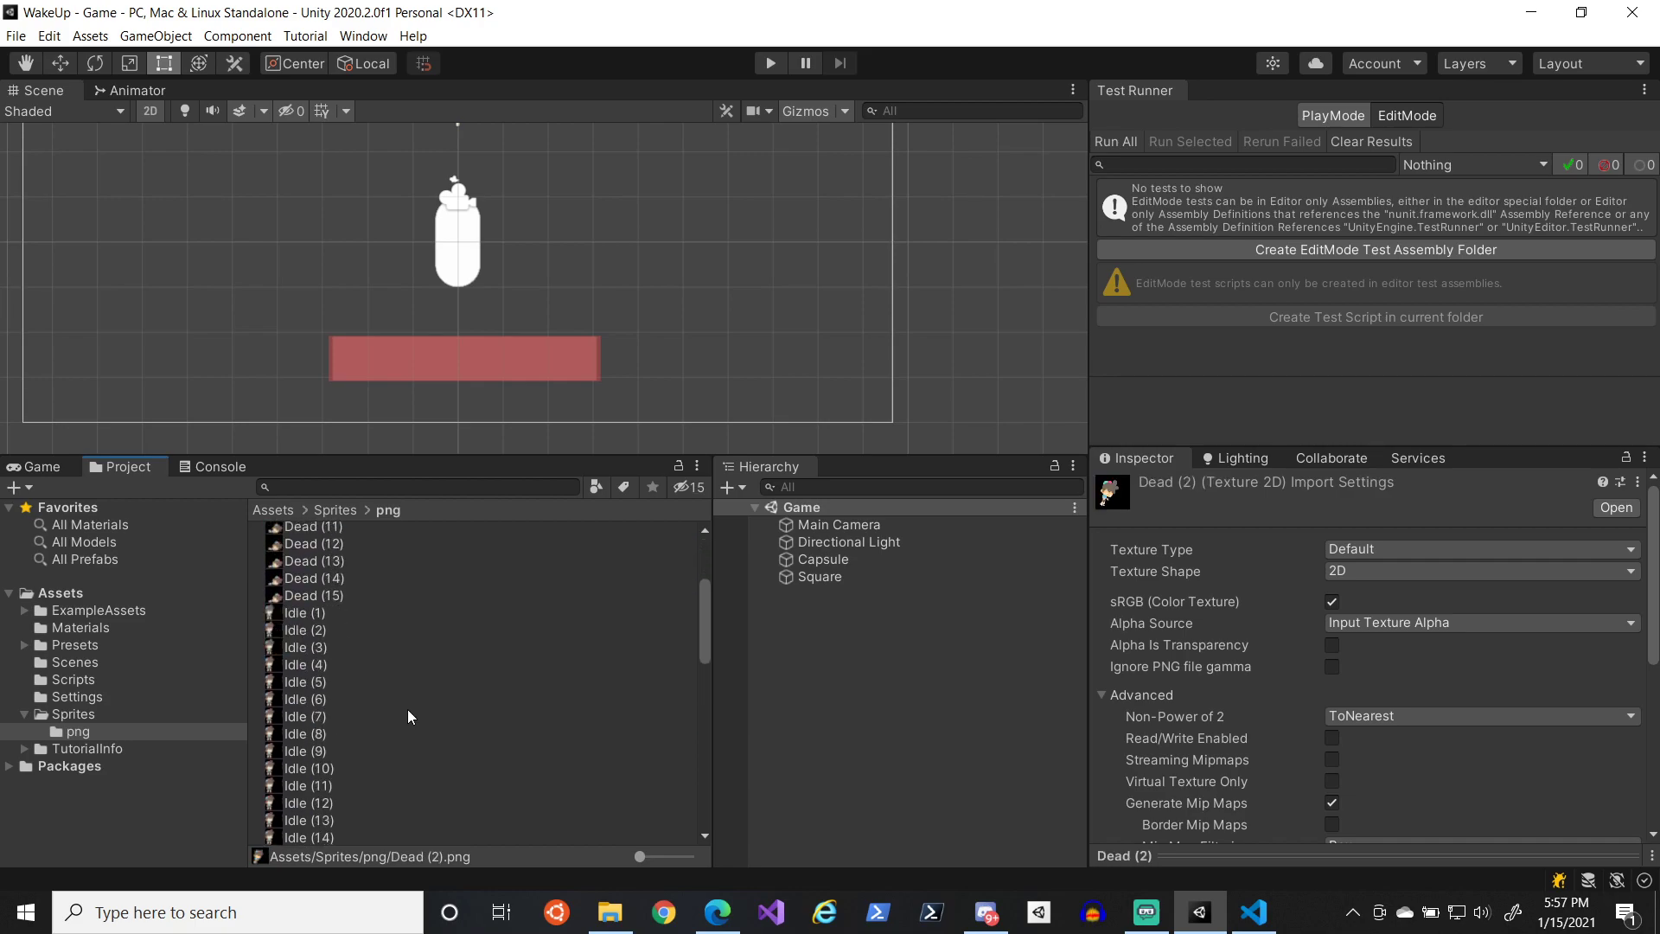
scroll(406, 713, "down", 7)
scroll(407, 721, "up", 3)
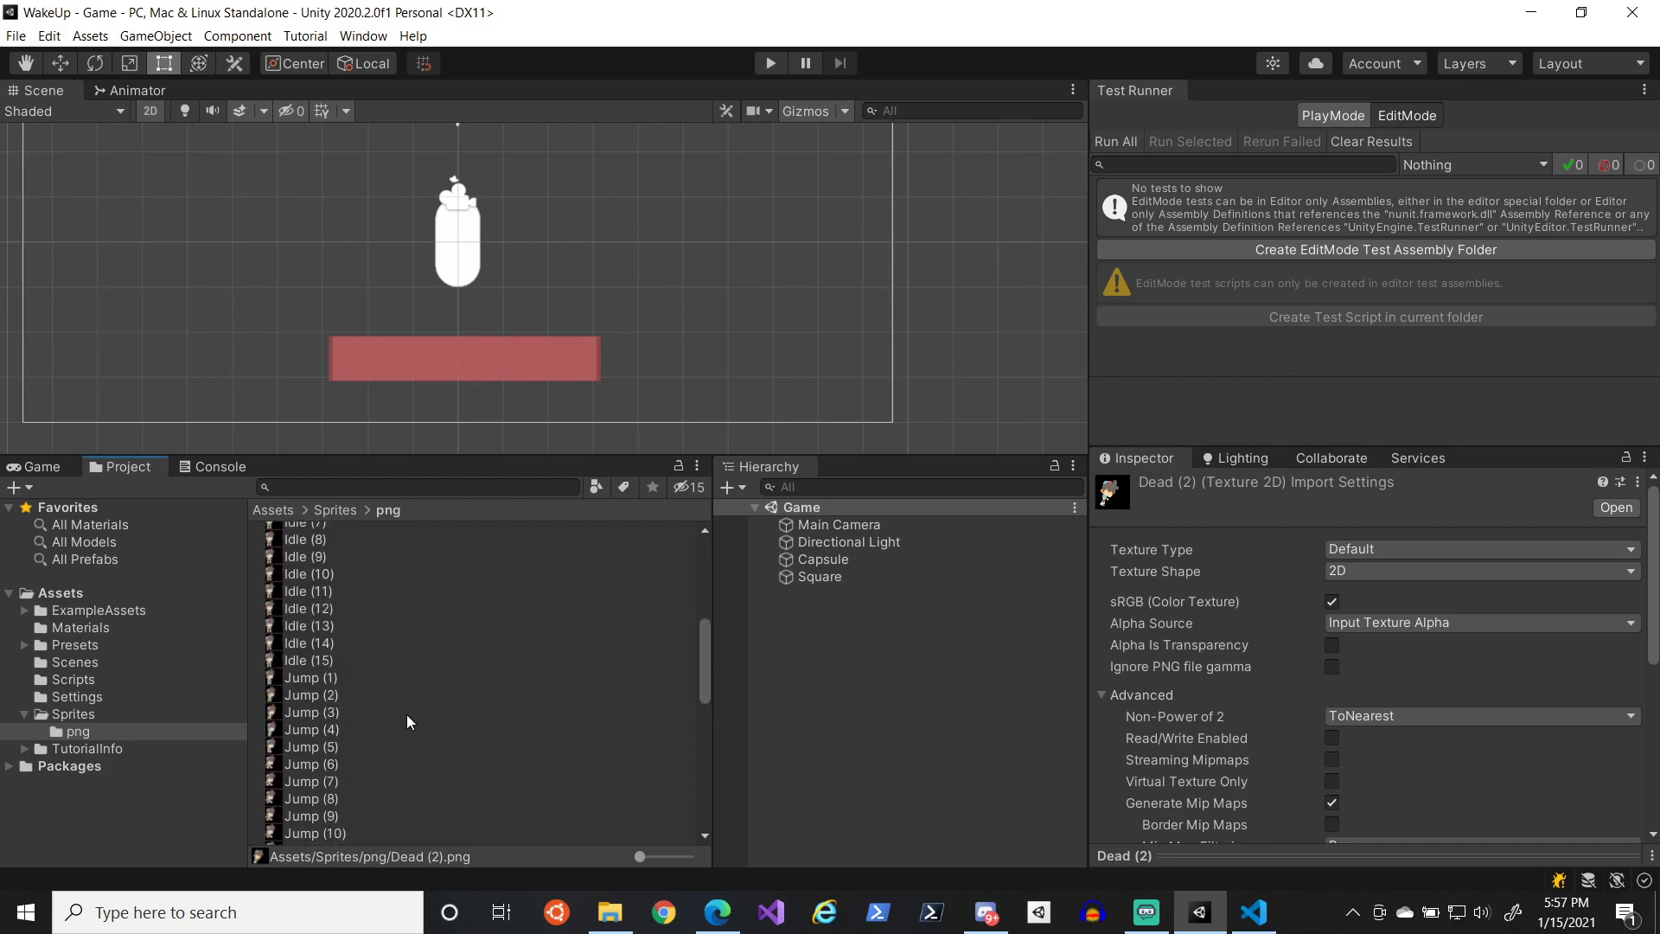
scroll(401, 712, "up", 4)
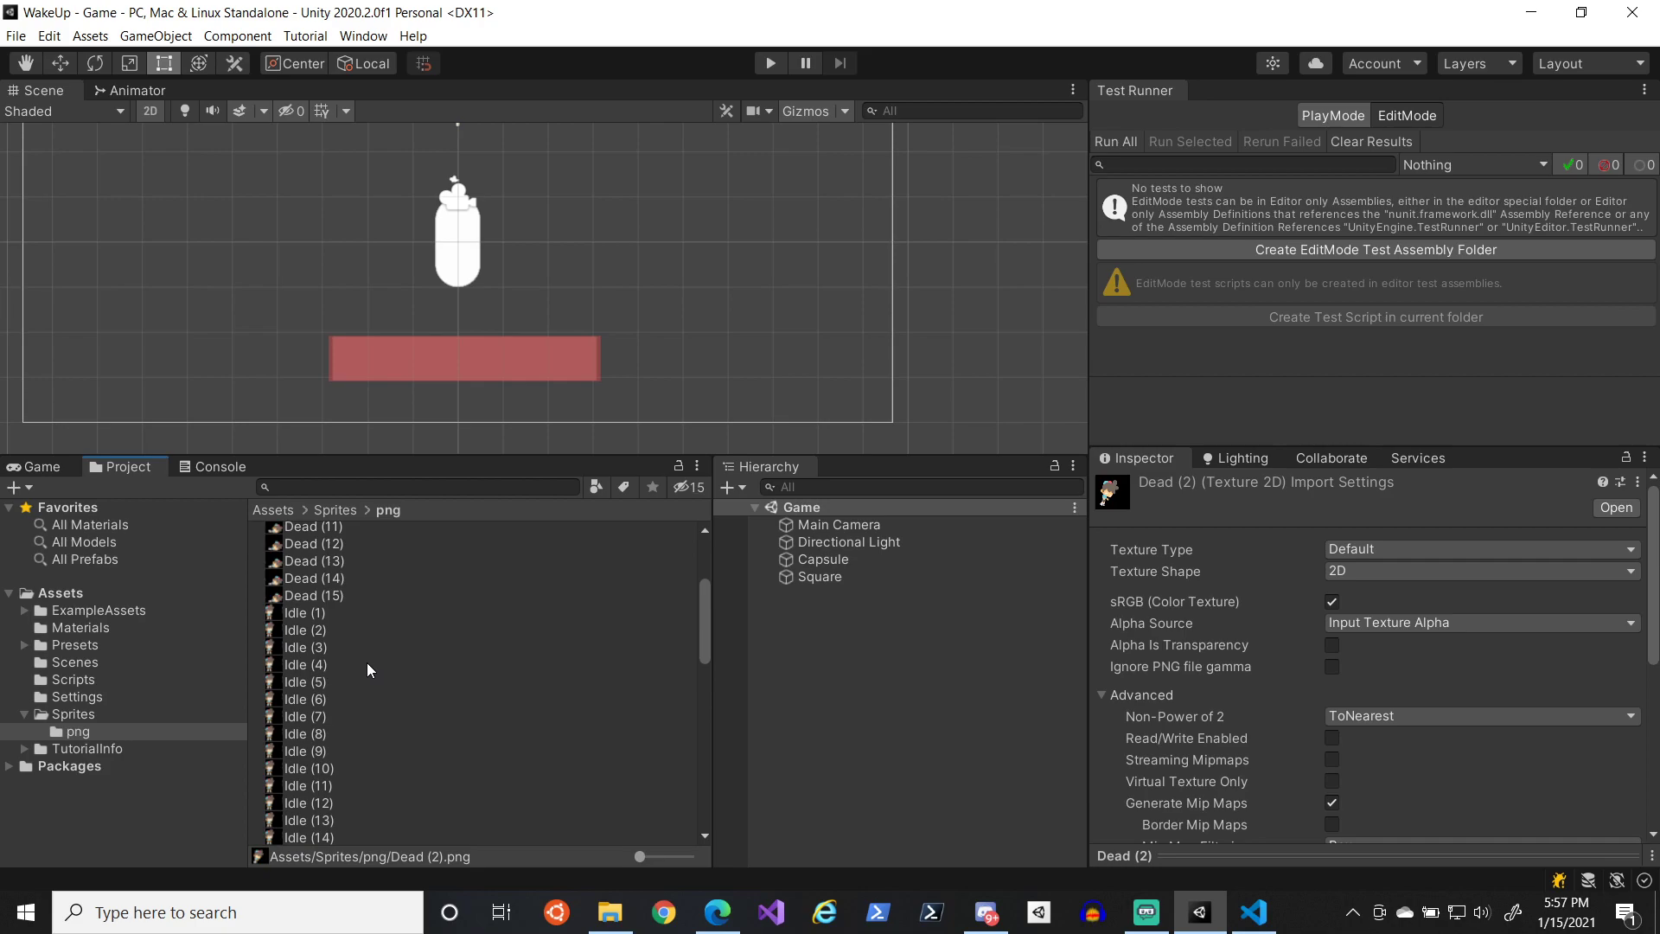
- Set the textures from Dead (2) through Walk (15) to Sprite (2D and UI) with Sprite Mode Multiple and apply the import settings
scroll(376, 672, "down", 15)
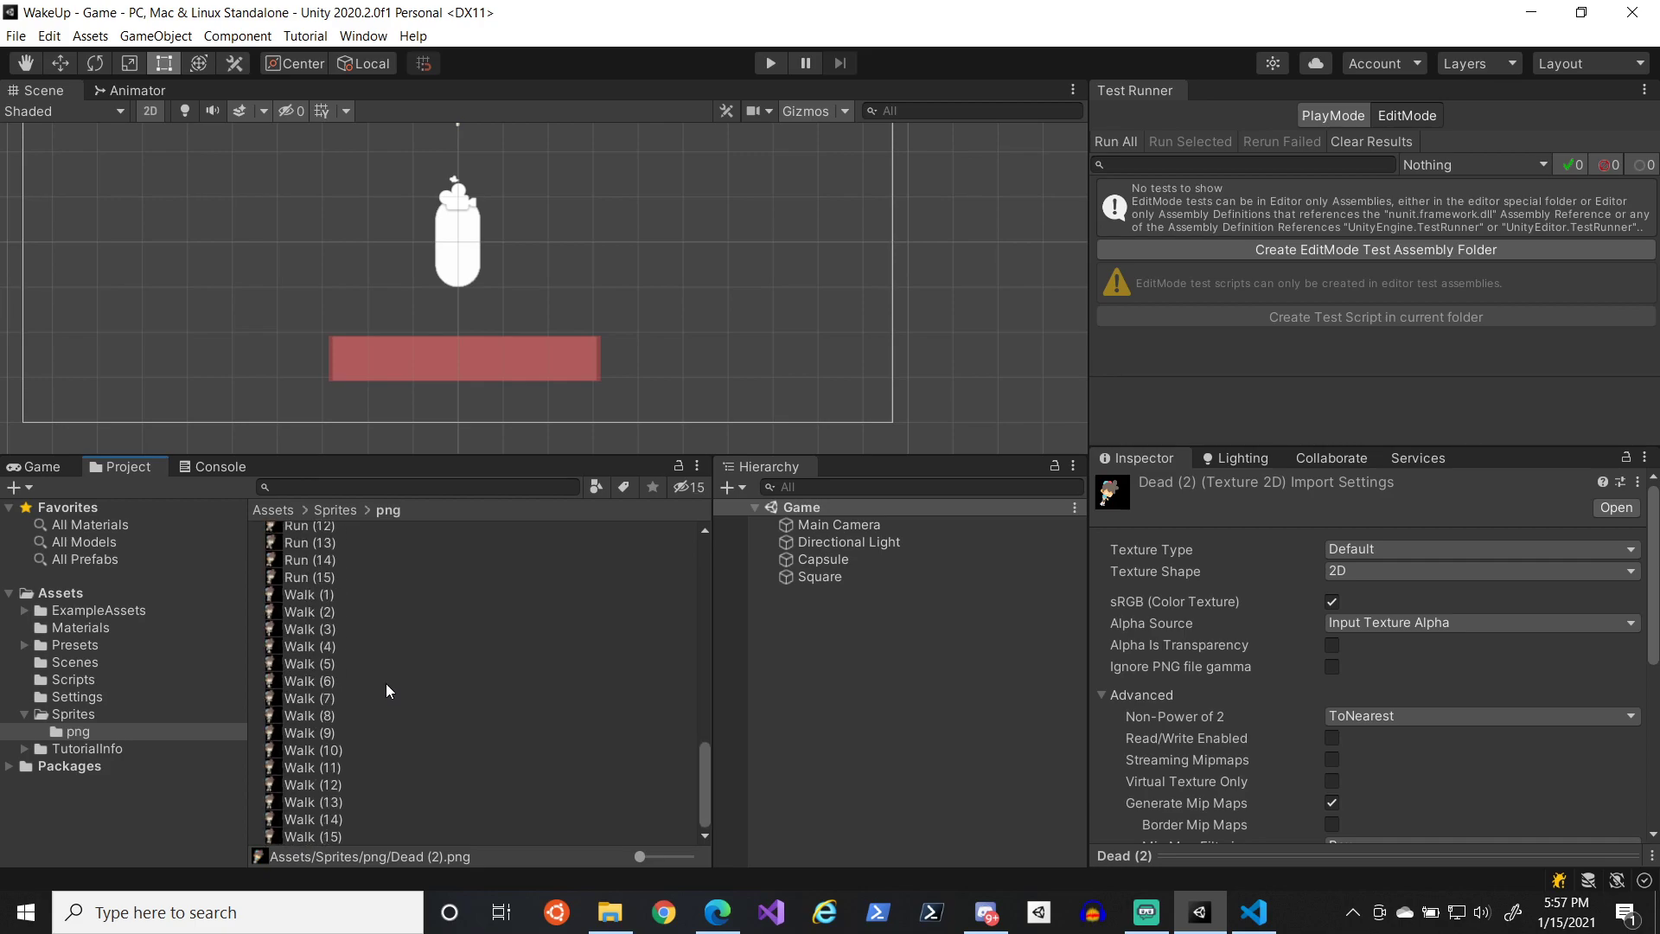
left_click(355, 837, "shift")
left_click(1382, 548)
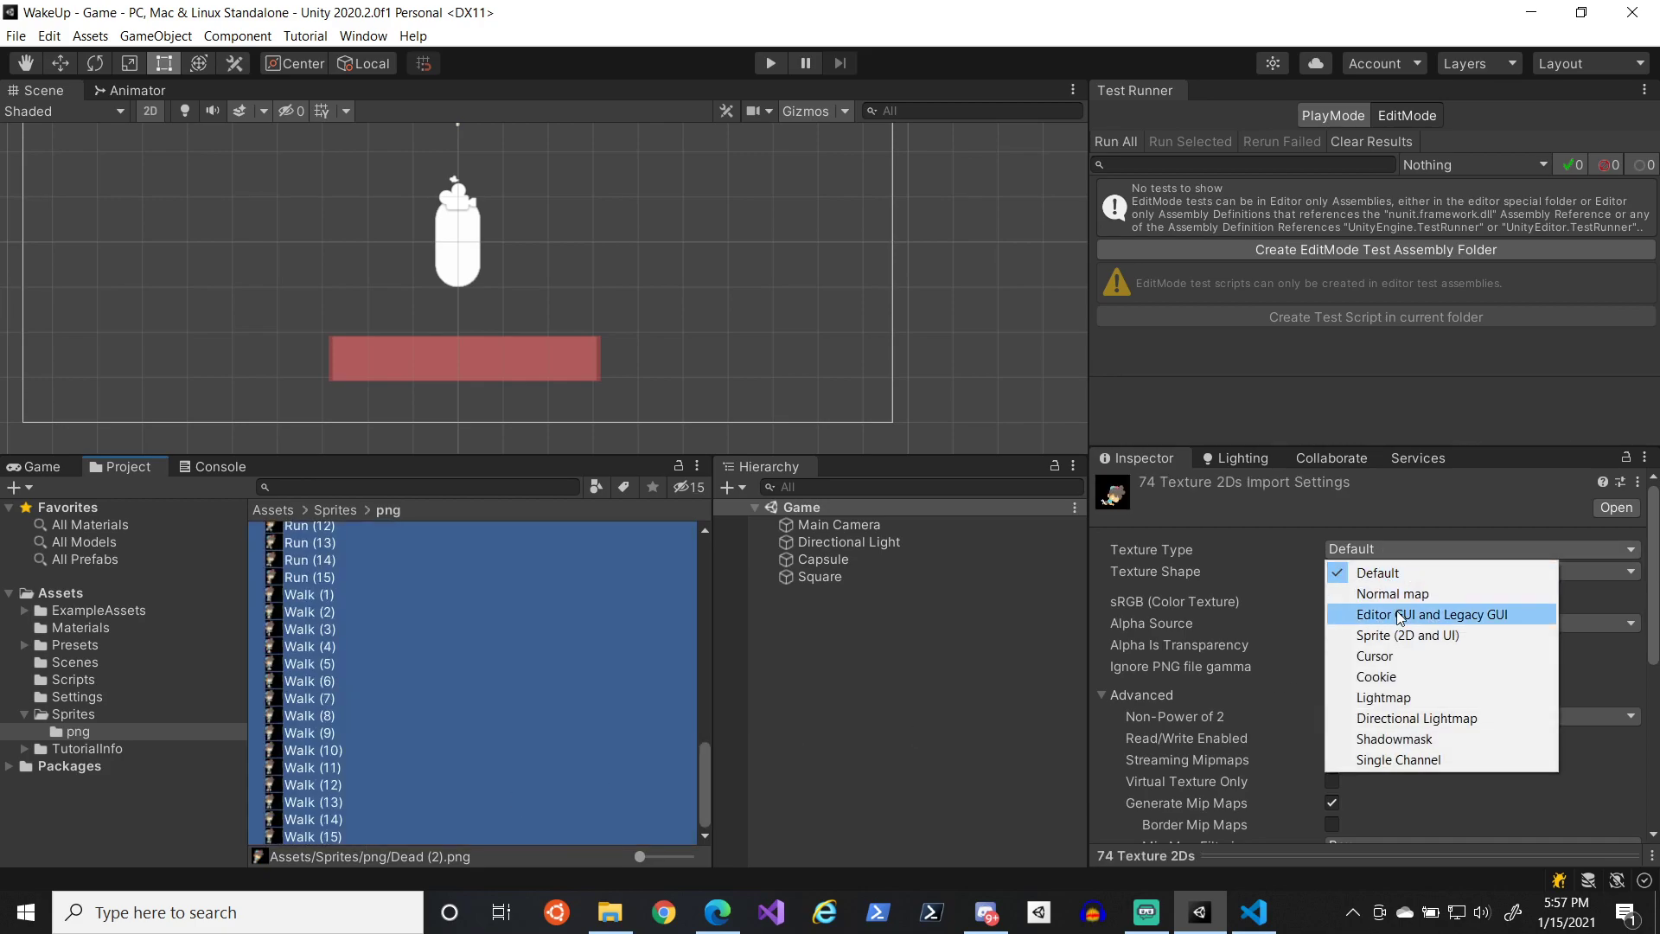
left_click(1404, 641)
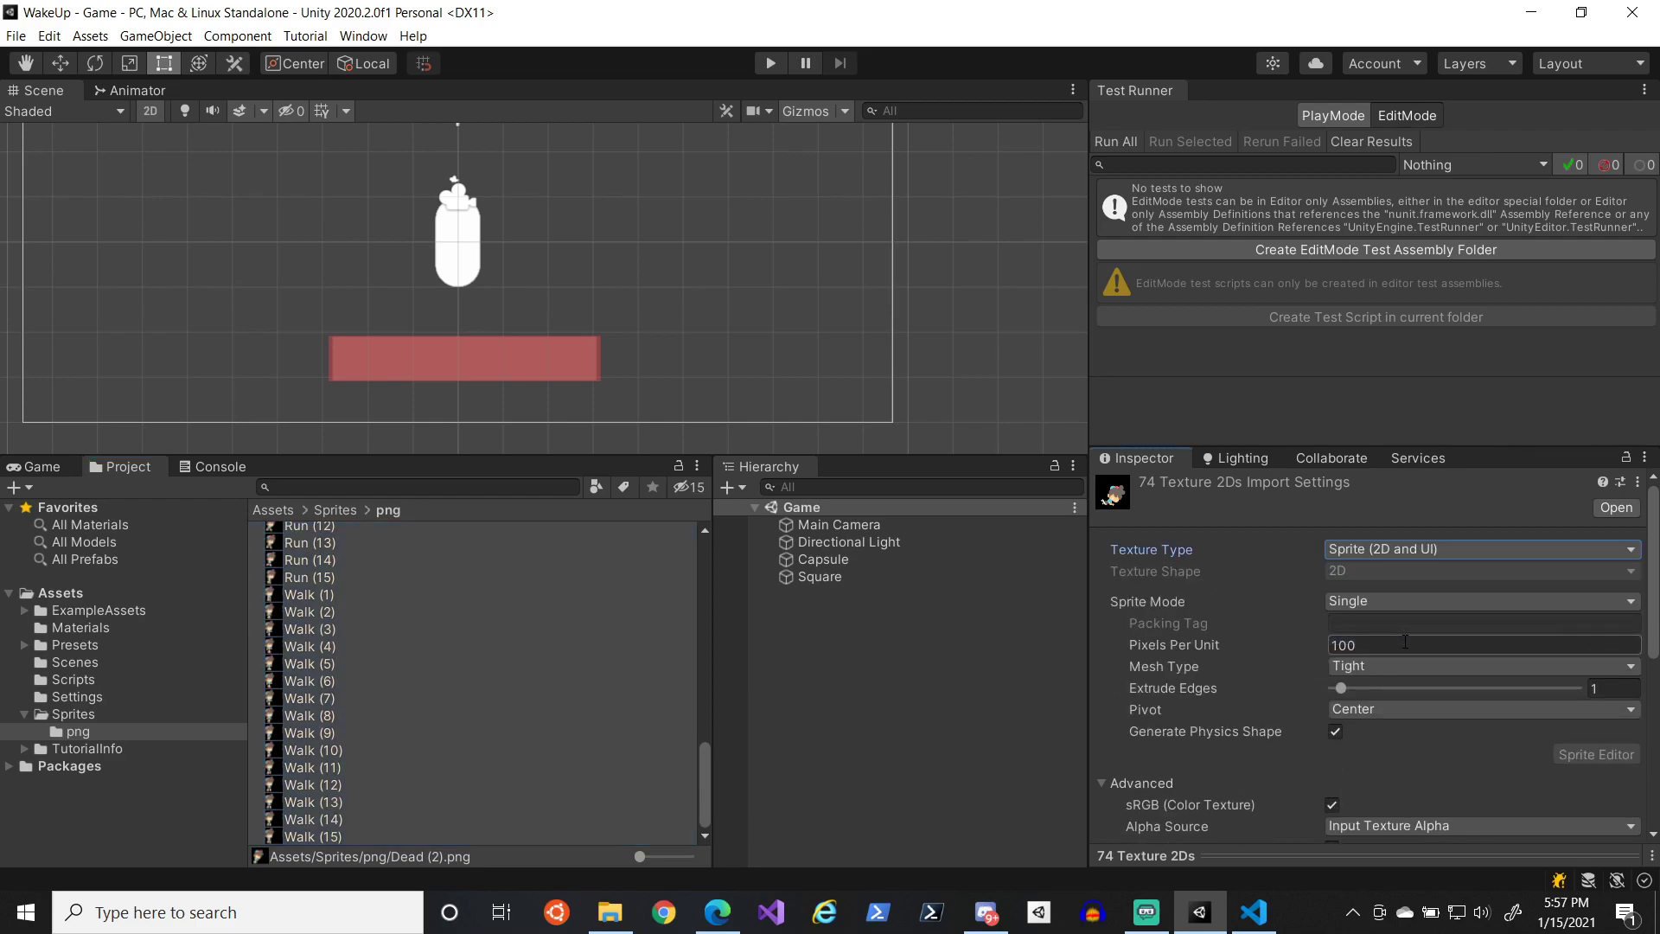
left_click(1383, 600)
left_click(1386, 646)
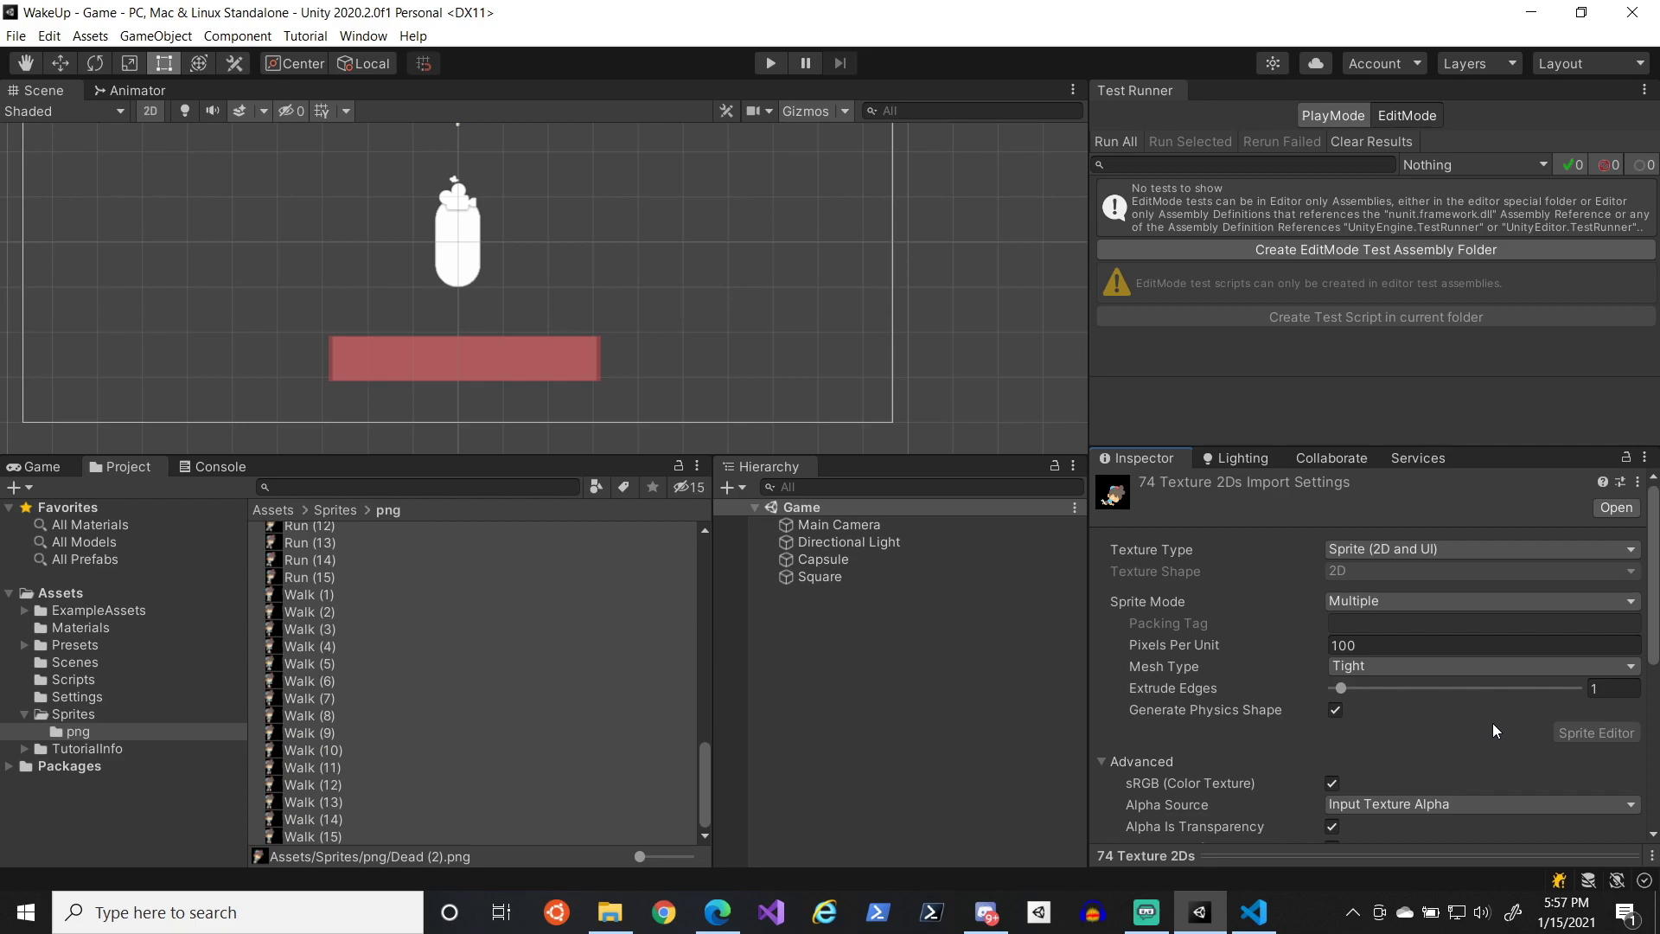
scroll(1487, 731, "down", 5)
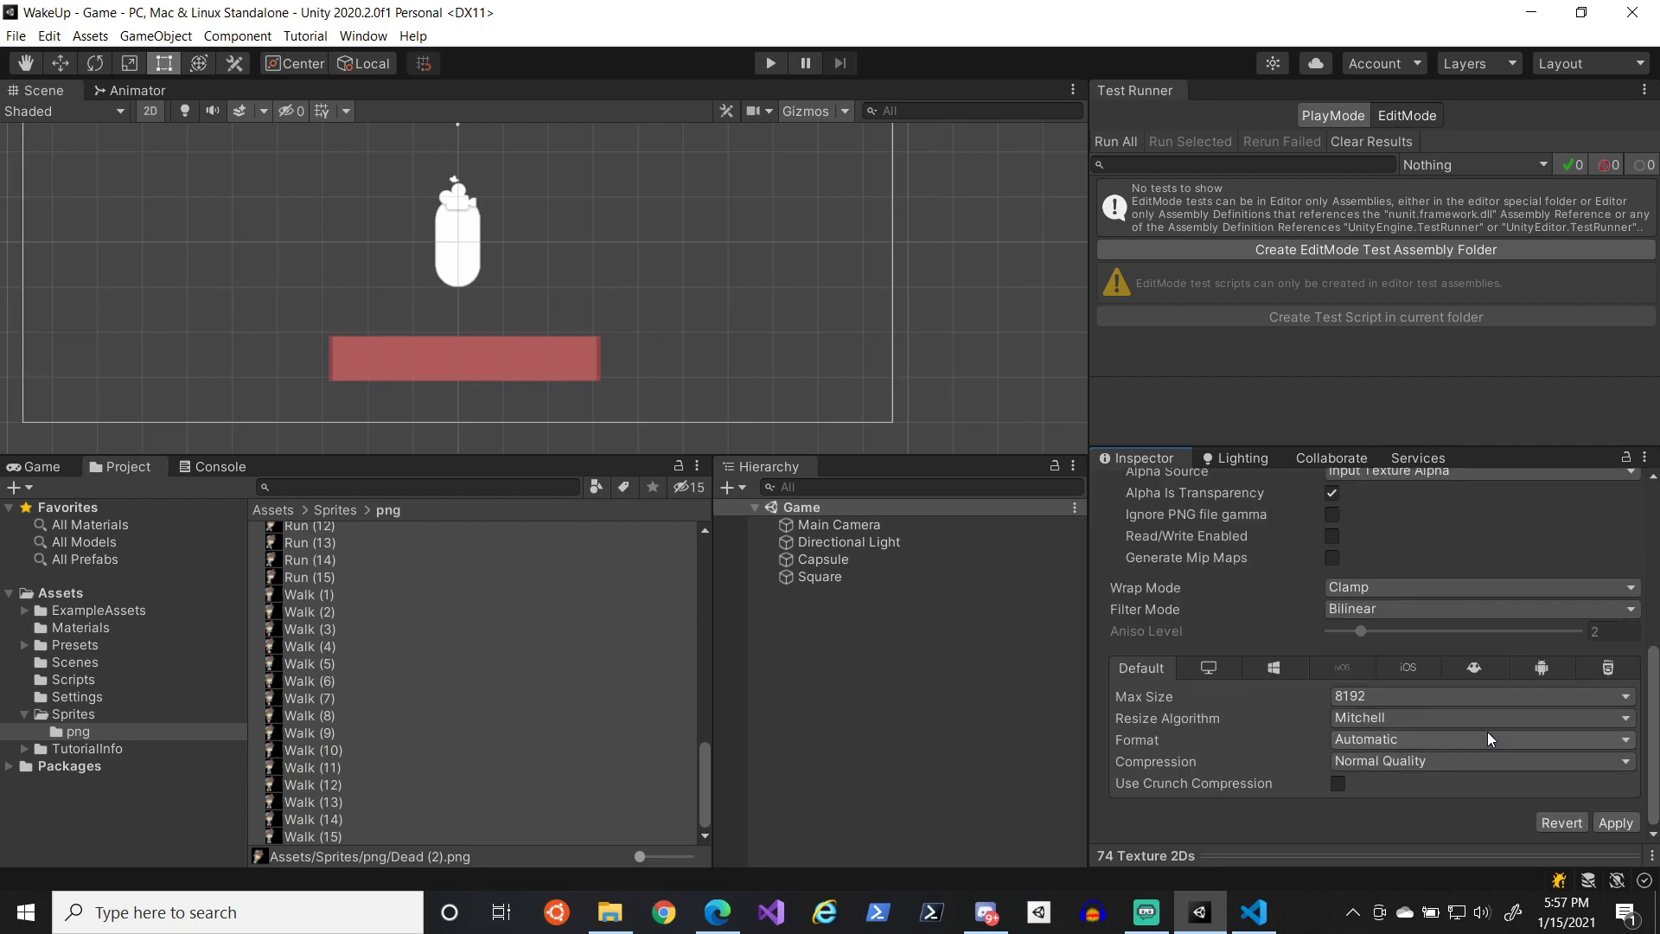
left_click(1610, 817)
scroll(1562, 728, "down", 5)
left_click(1610, 826)
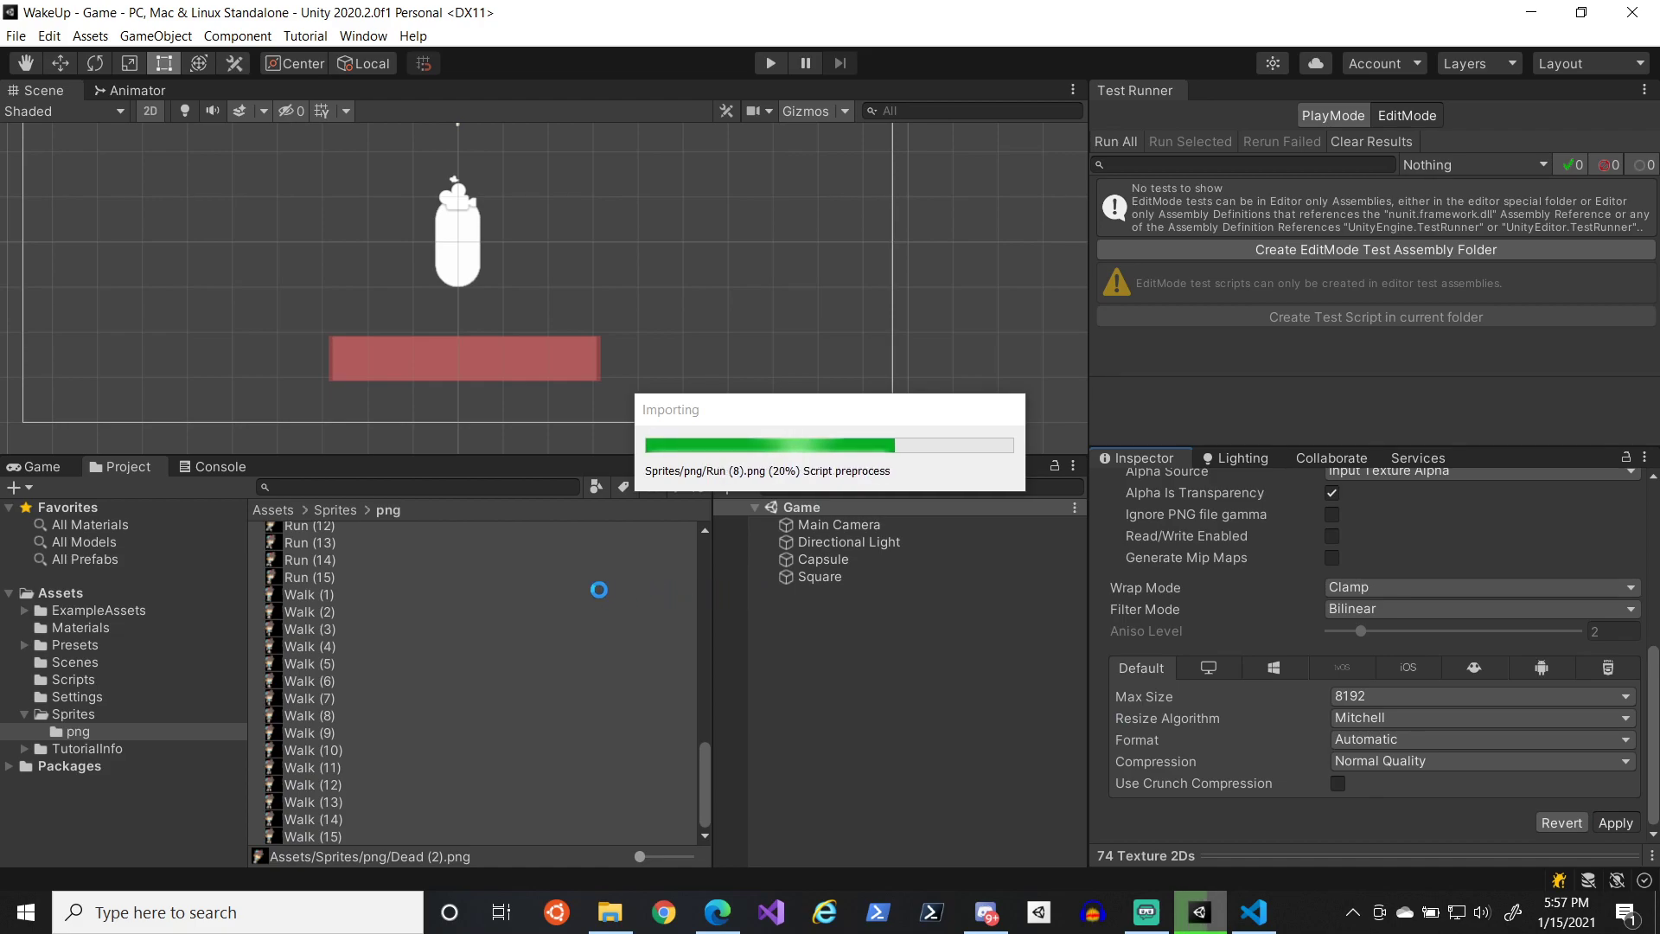
- Slice Dead (2) in the Sprite Editor, check the slice bounds, apply the slicing and close the editor
scroll(465, 609, "up", 15)
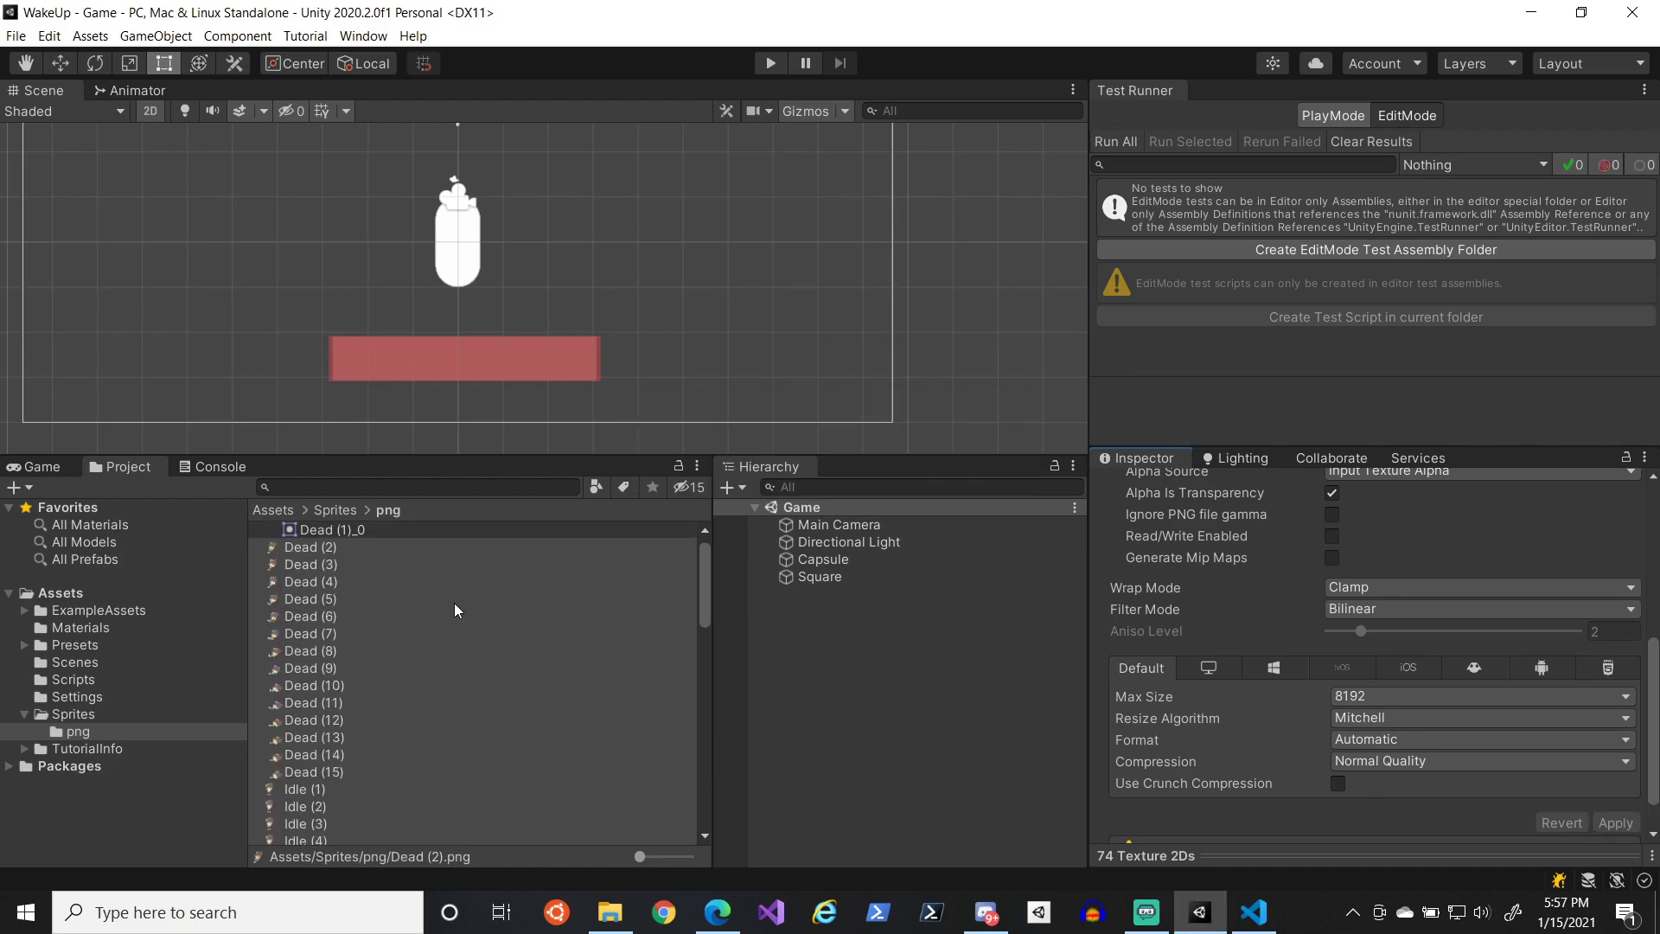
left_click(336, 564)
scroll(1440, 645, "up", 5)
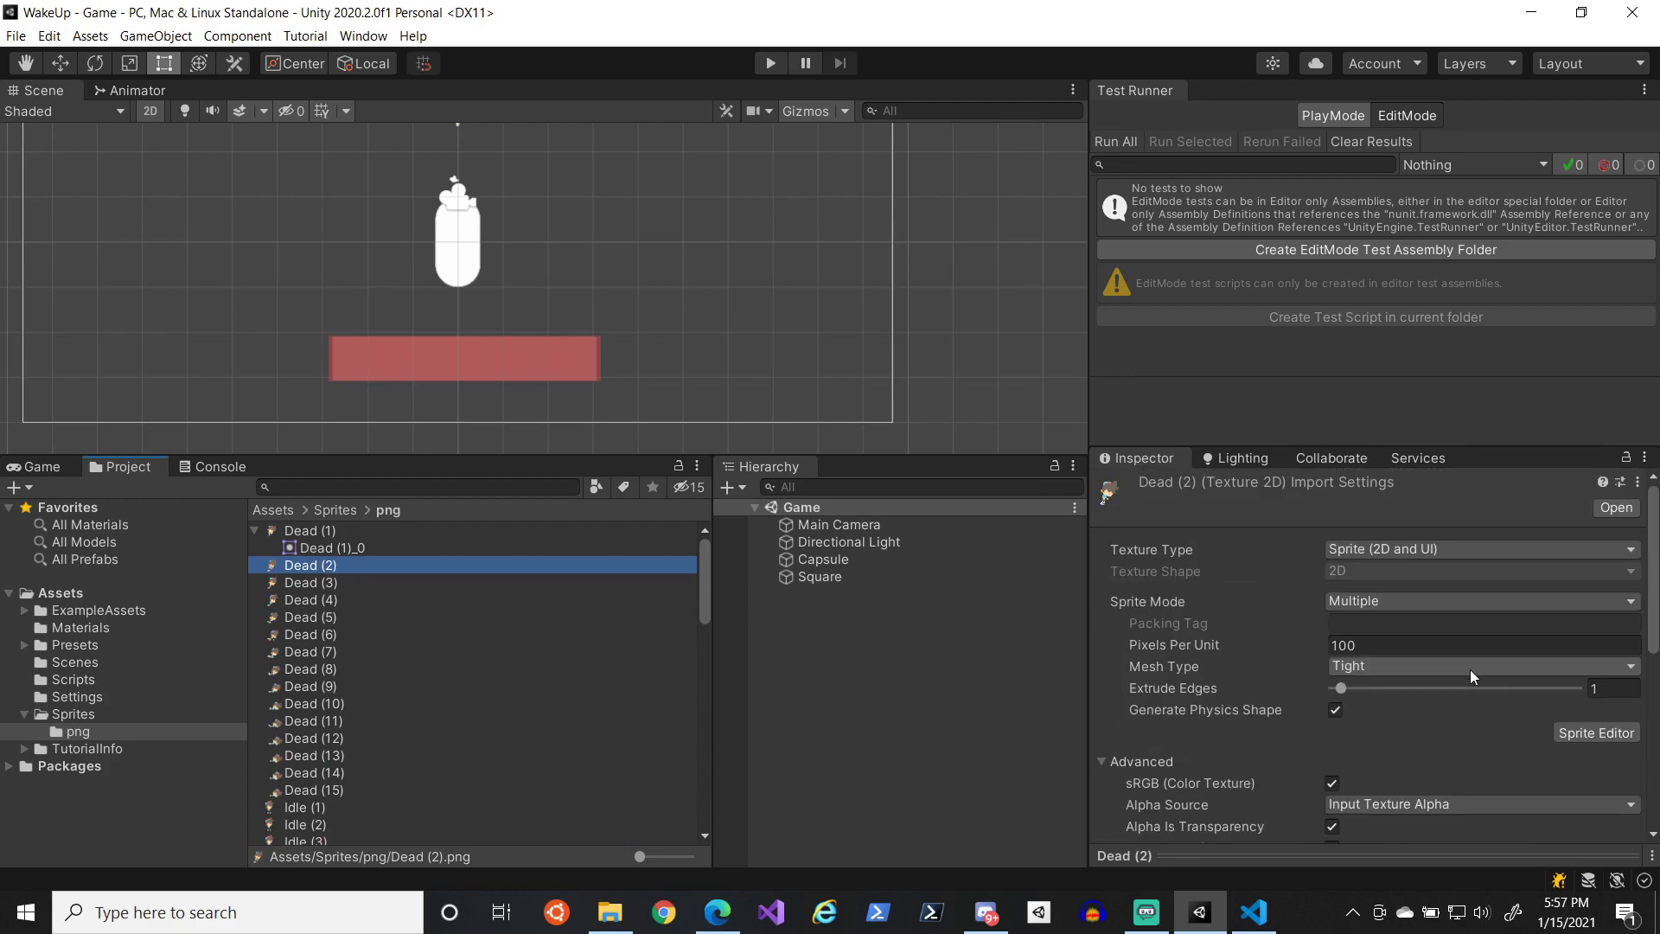
left_click(1580, 734)
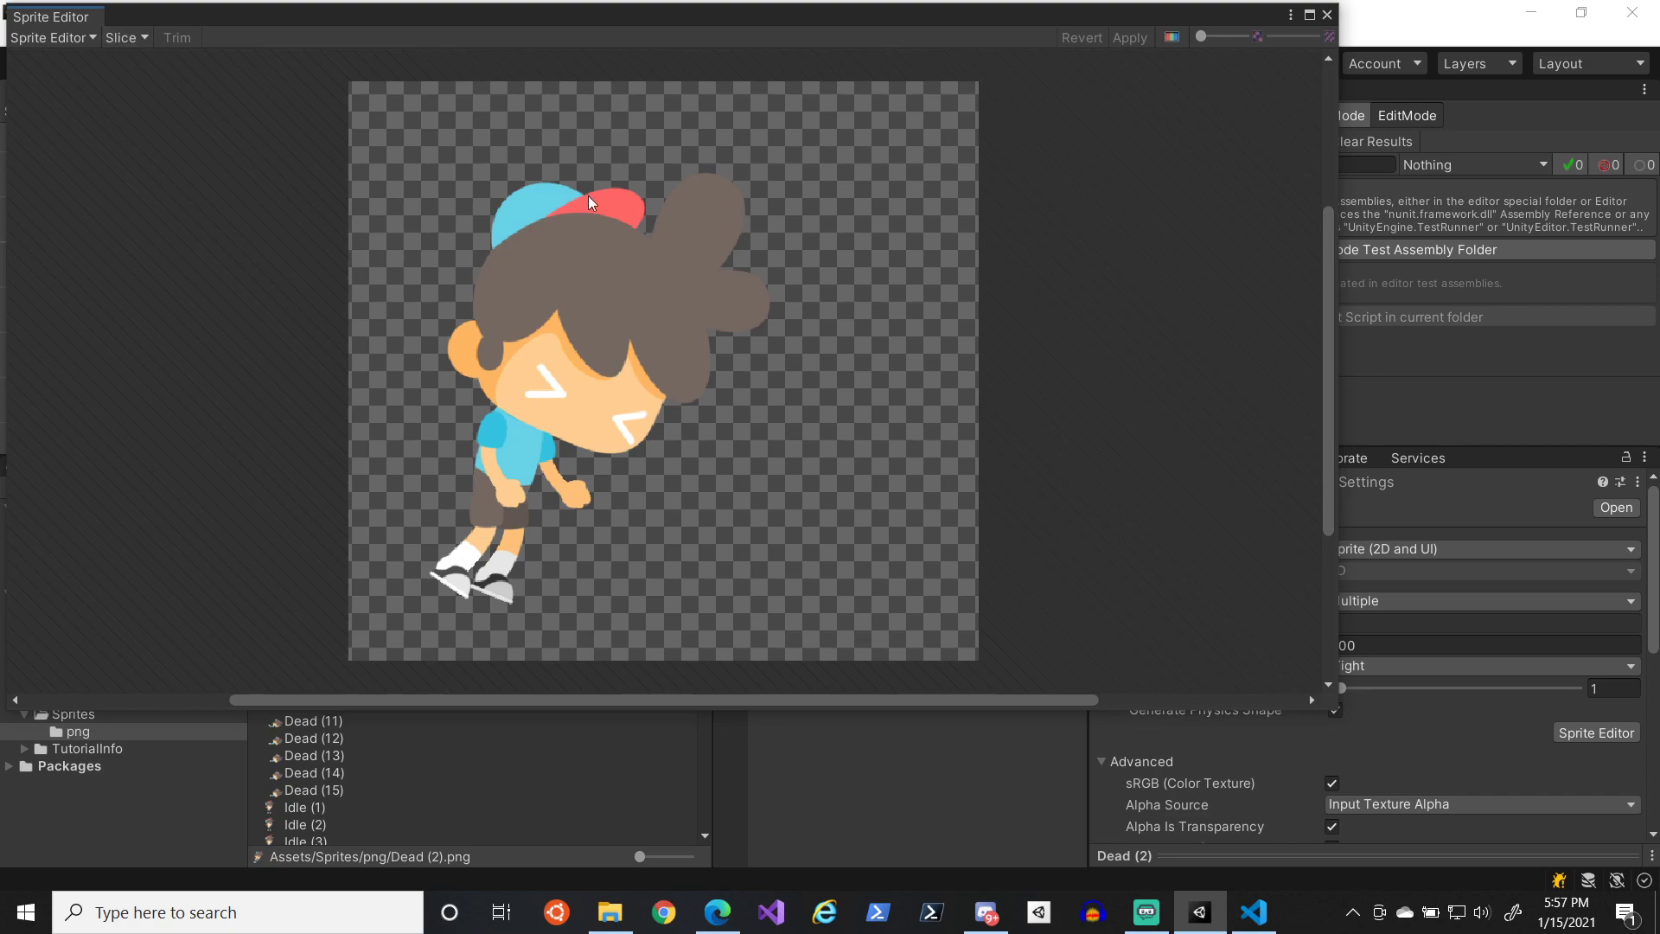
left_click(128, 38)
left_click(389, 223)
left_click(1060, 334)
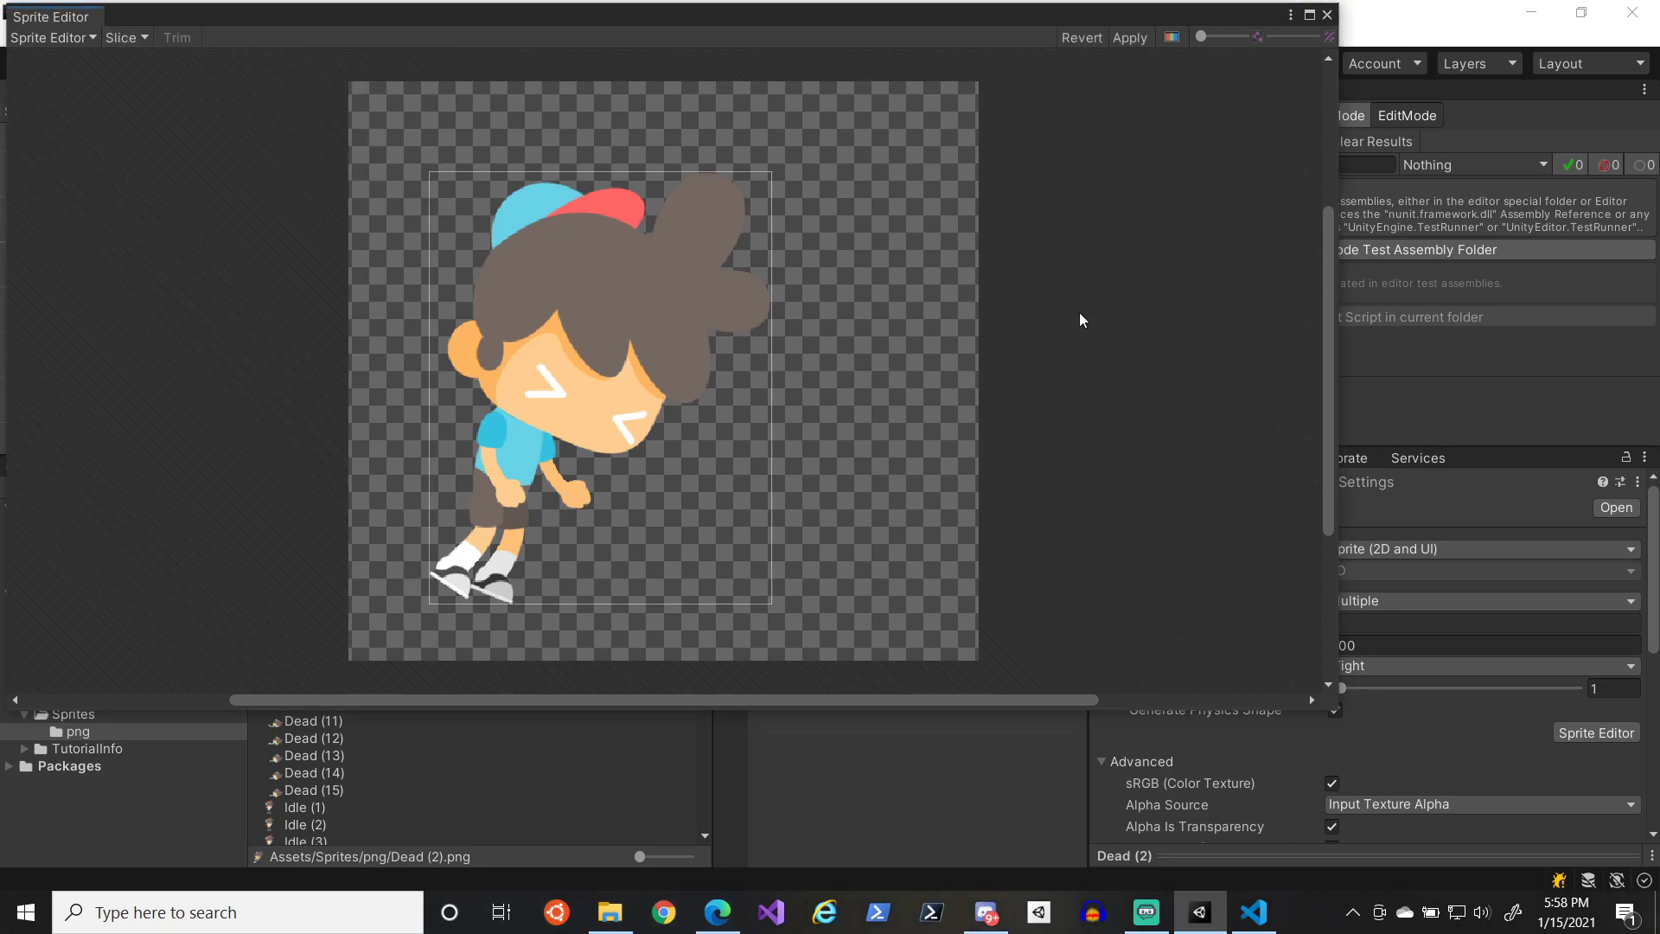
left_click(692, 311)
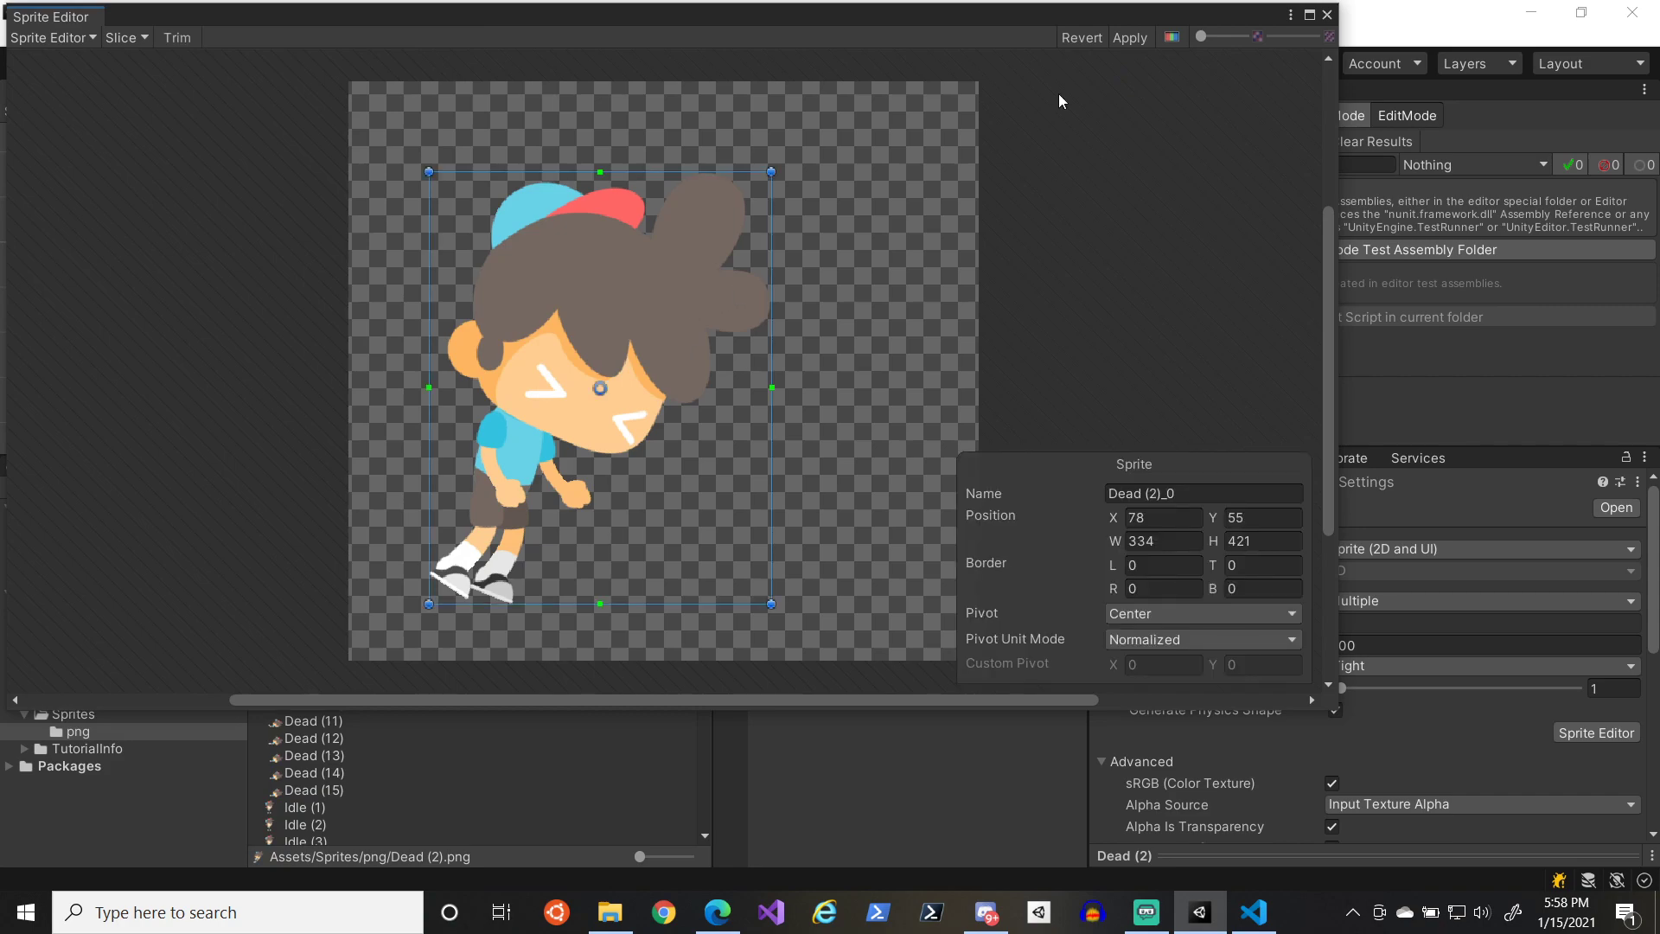
left_click(1124, 37)
left_click(1327, 15)
- Select Idle (1) through Idle (15) together and check their shared import settings and whether the Sprite Editor is available
scroll(377, 715, "down", 4)
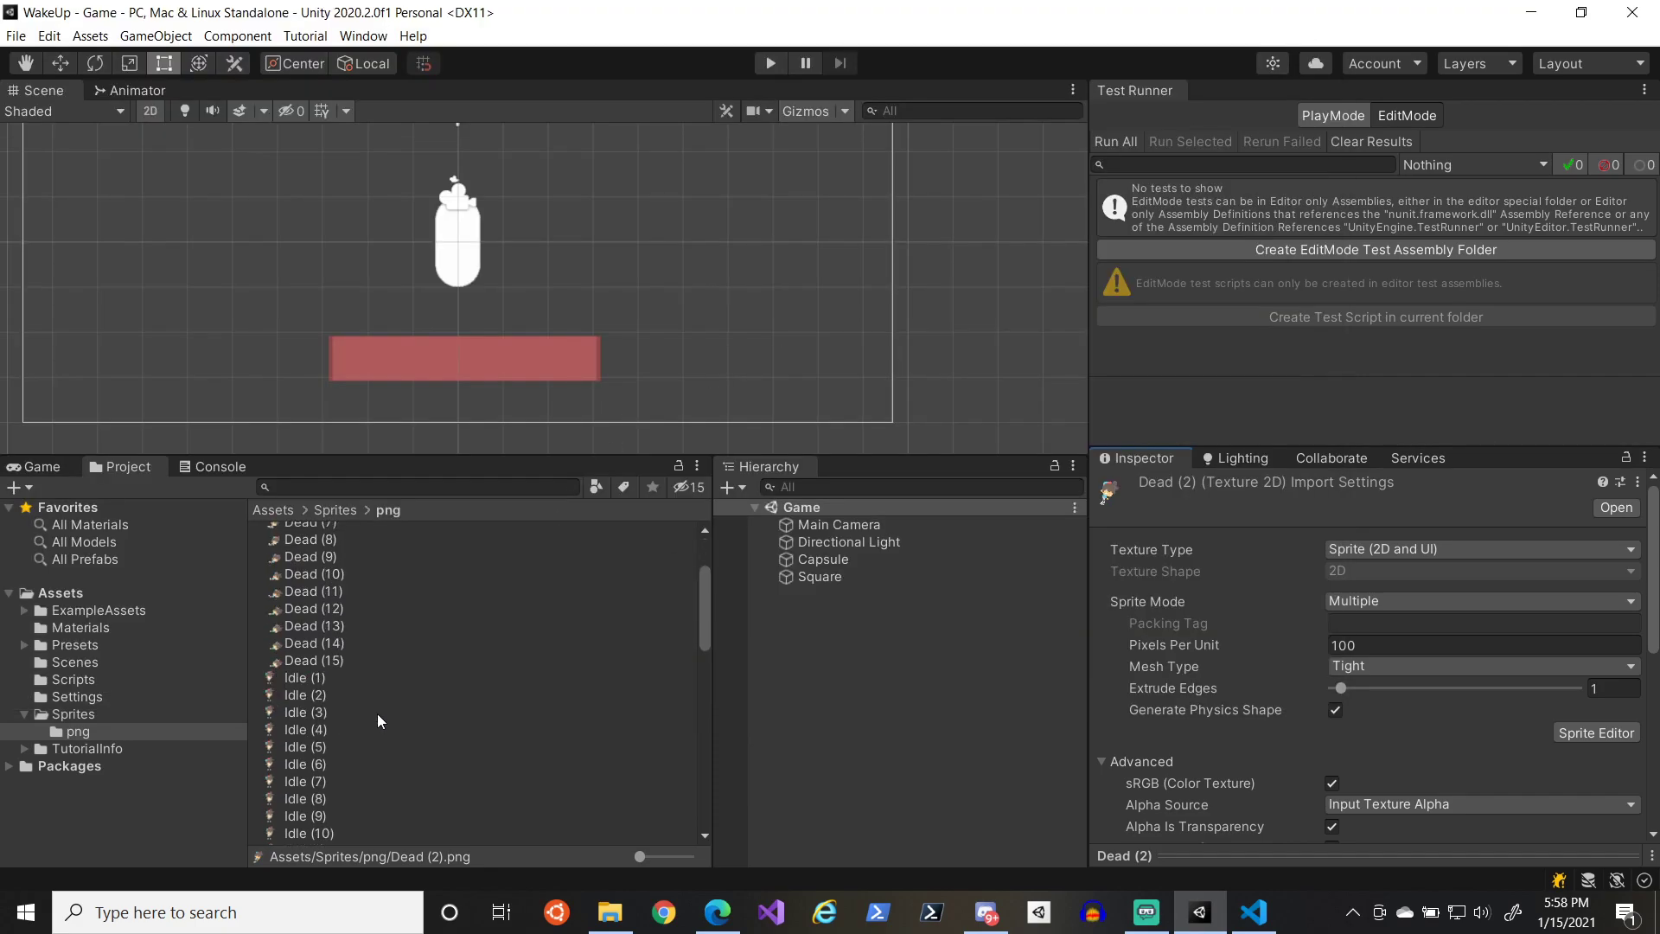
left_click(313, 615)
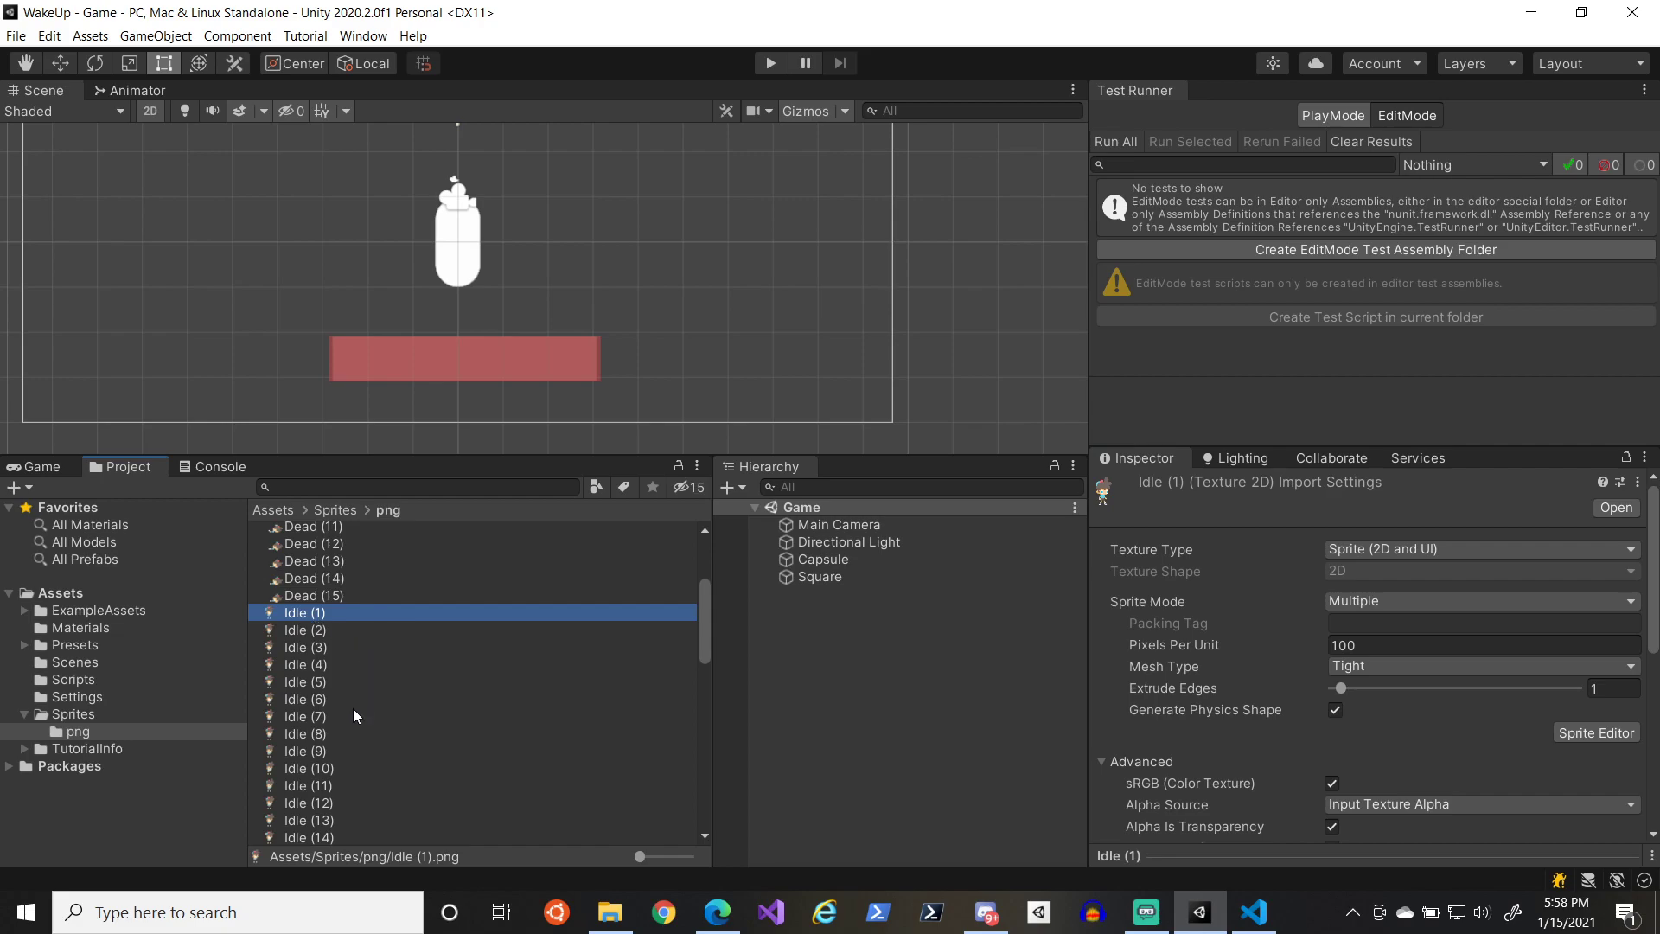
scroll(355, 711, "down", 2)
left_click(327, 776, "shift")
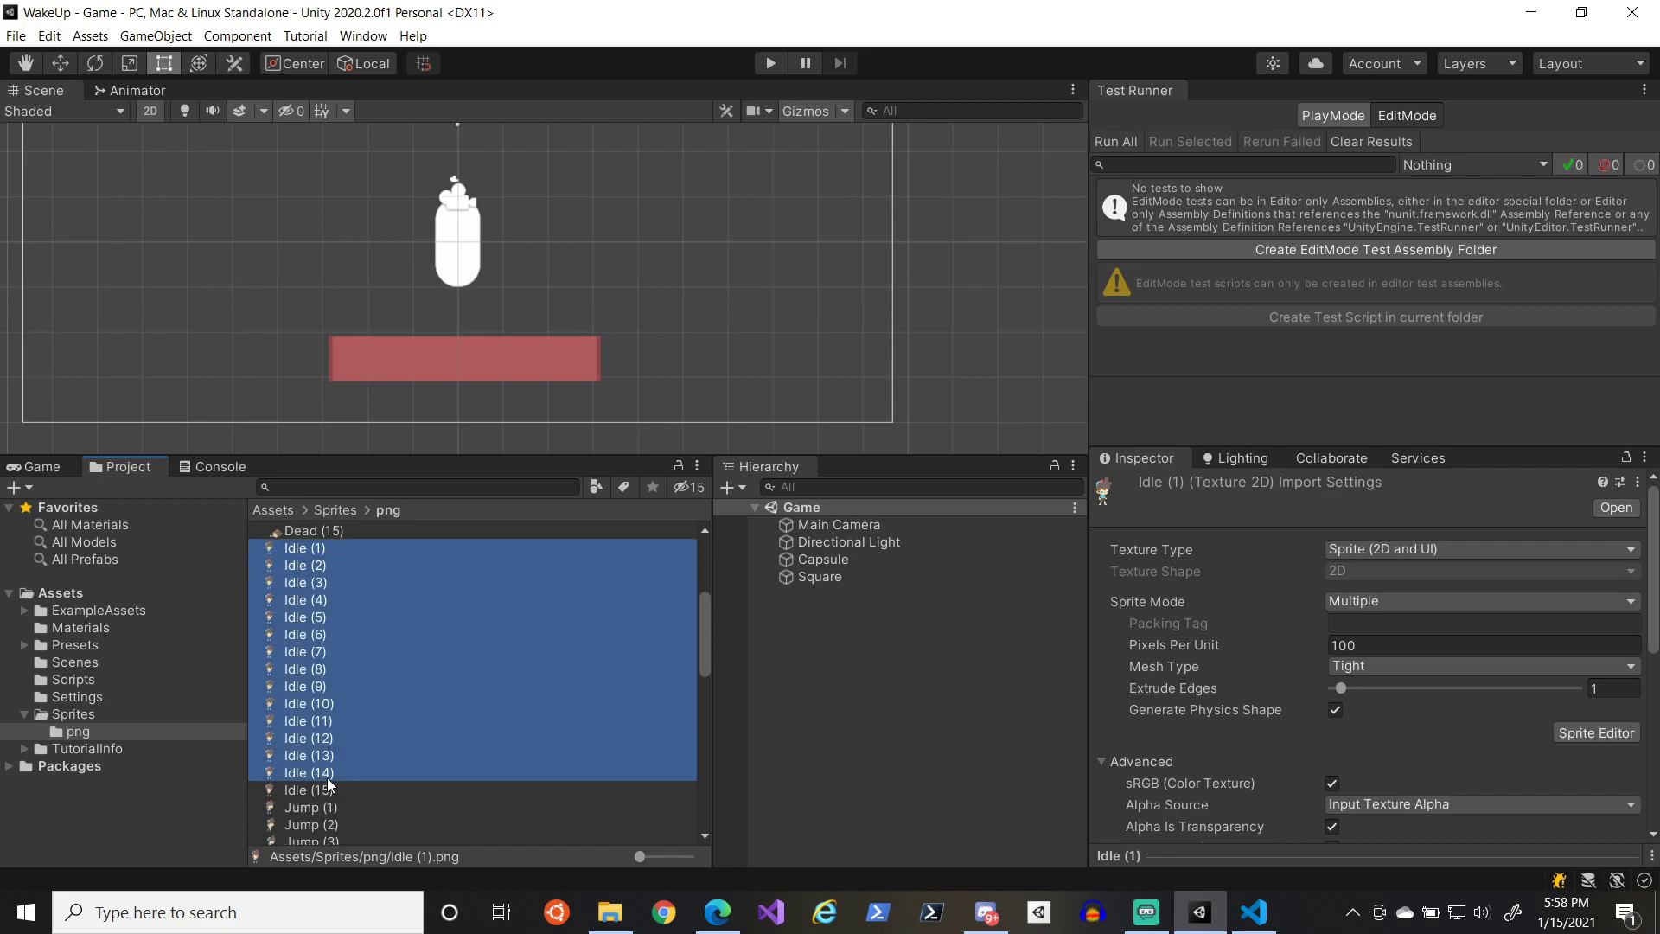
left_click(325, 786, "shift")
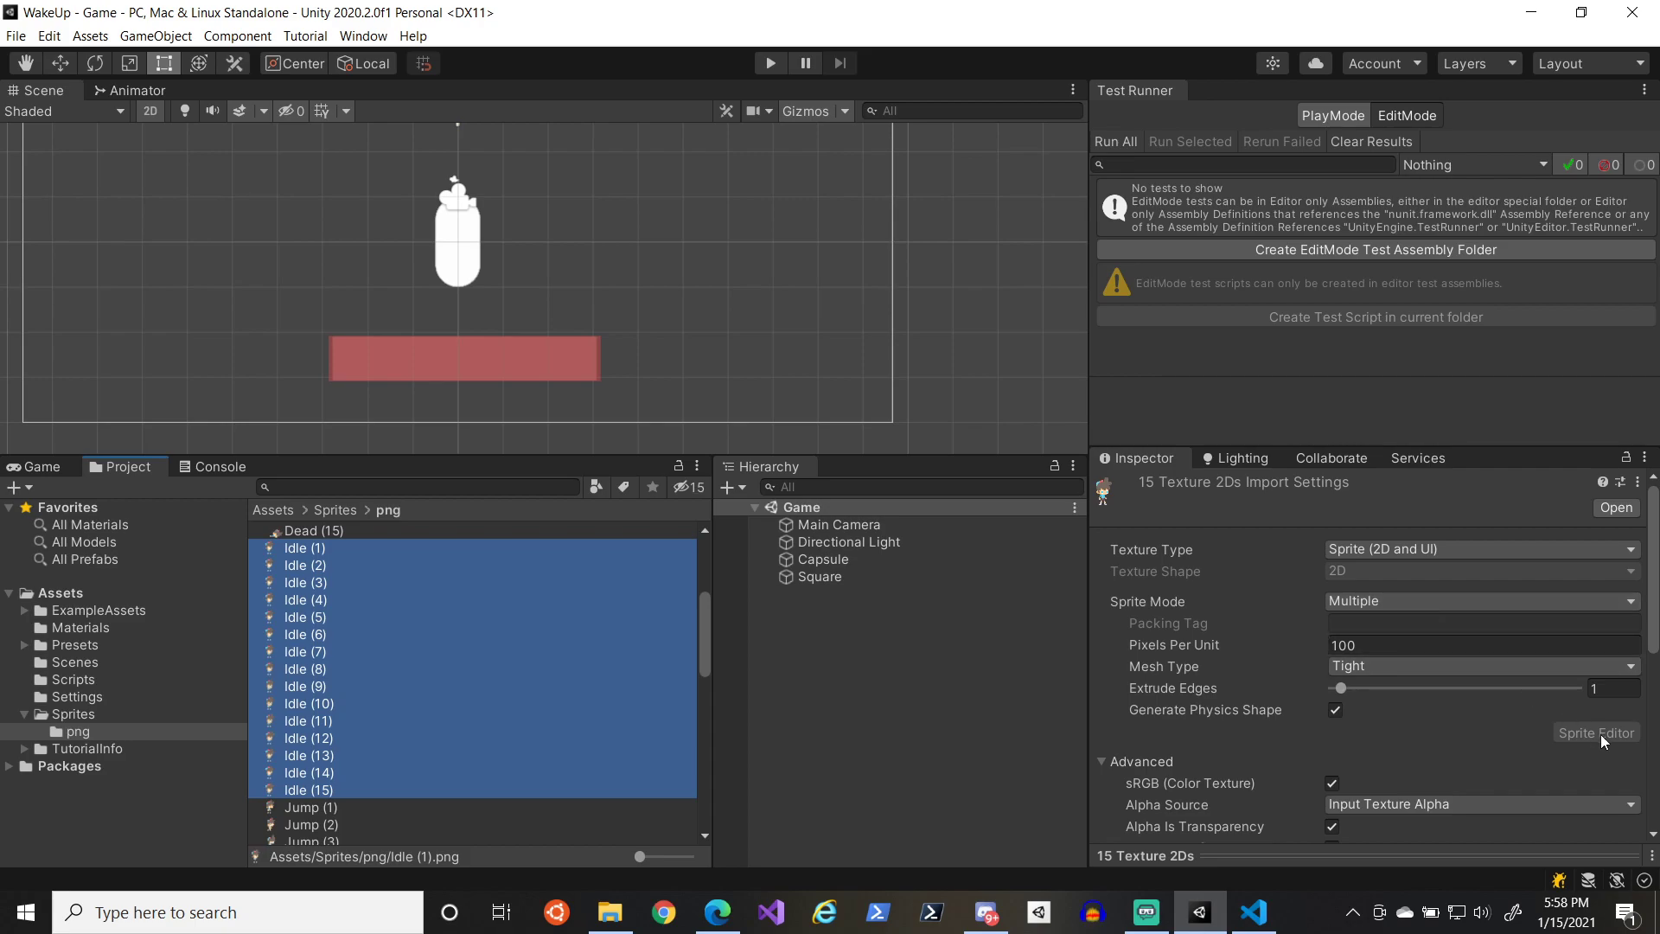
scroll(1600, 734, "down", 5)
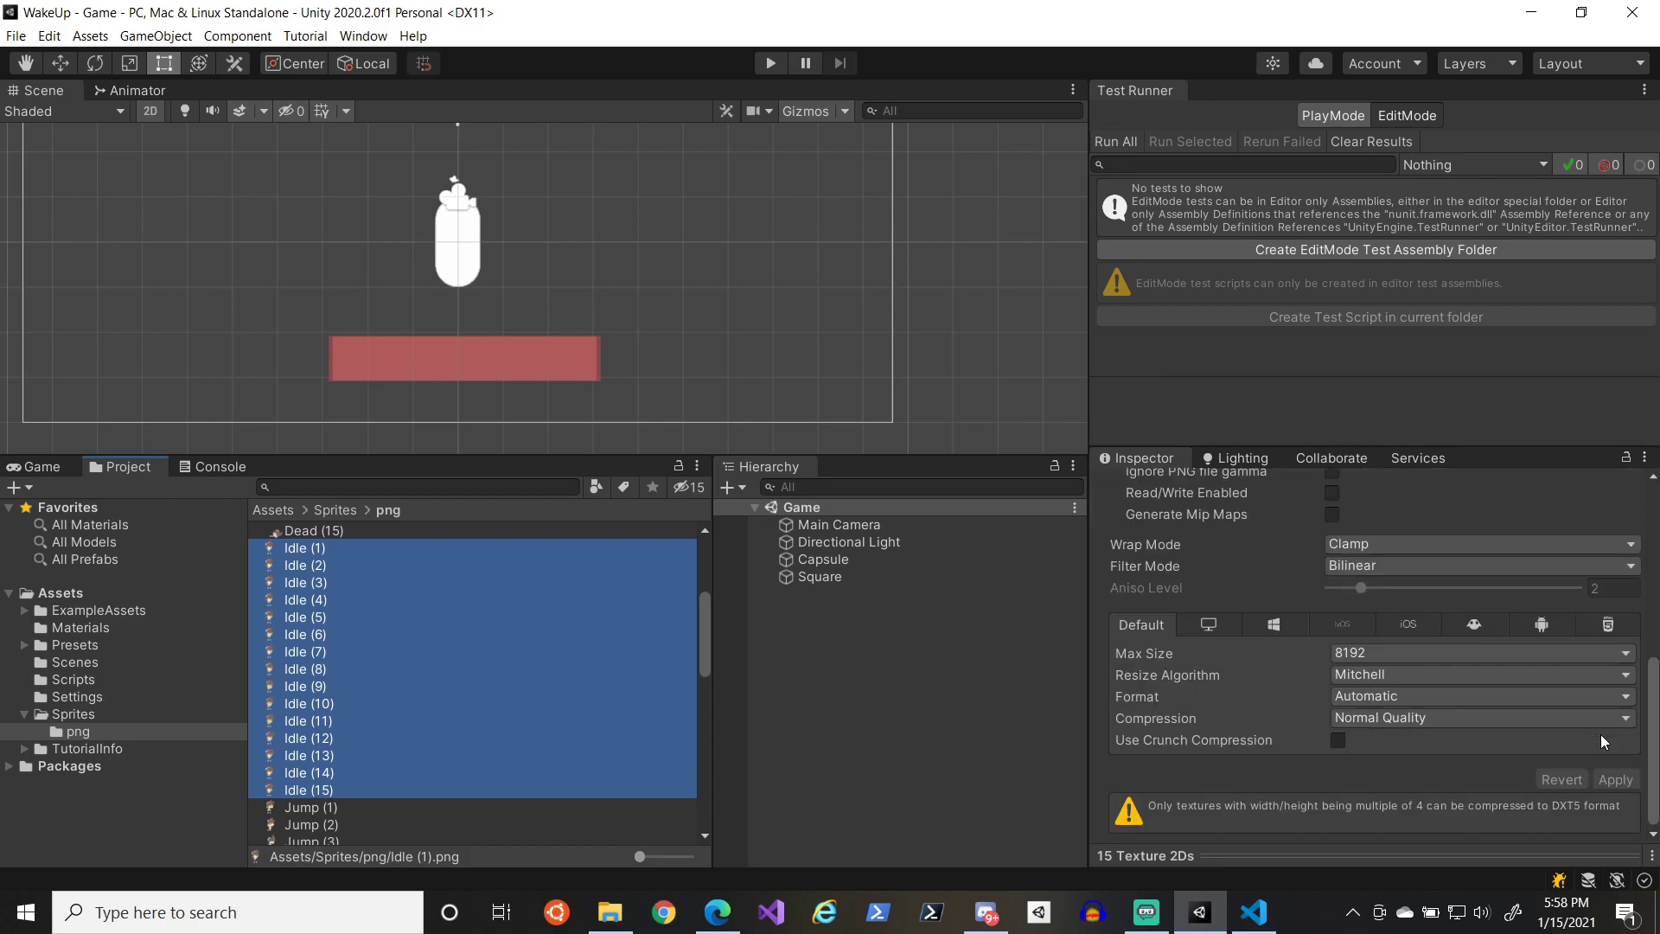
scroll(1600, 734, "up", 5)
- View Idle (1) in the Sprite Editor without slicing it, and look through the list of frames
left_click(293, 550)
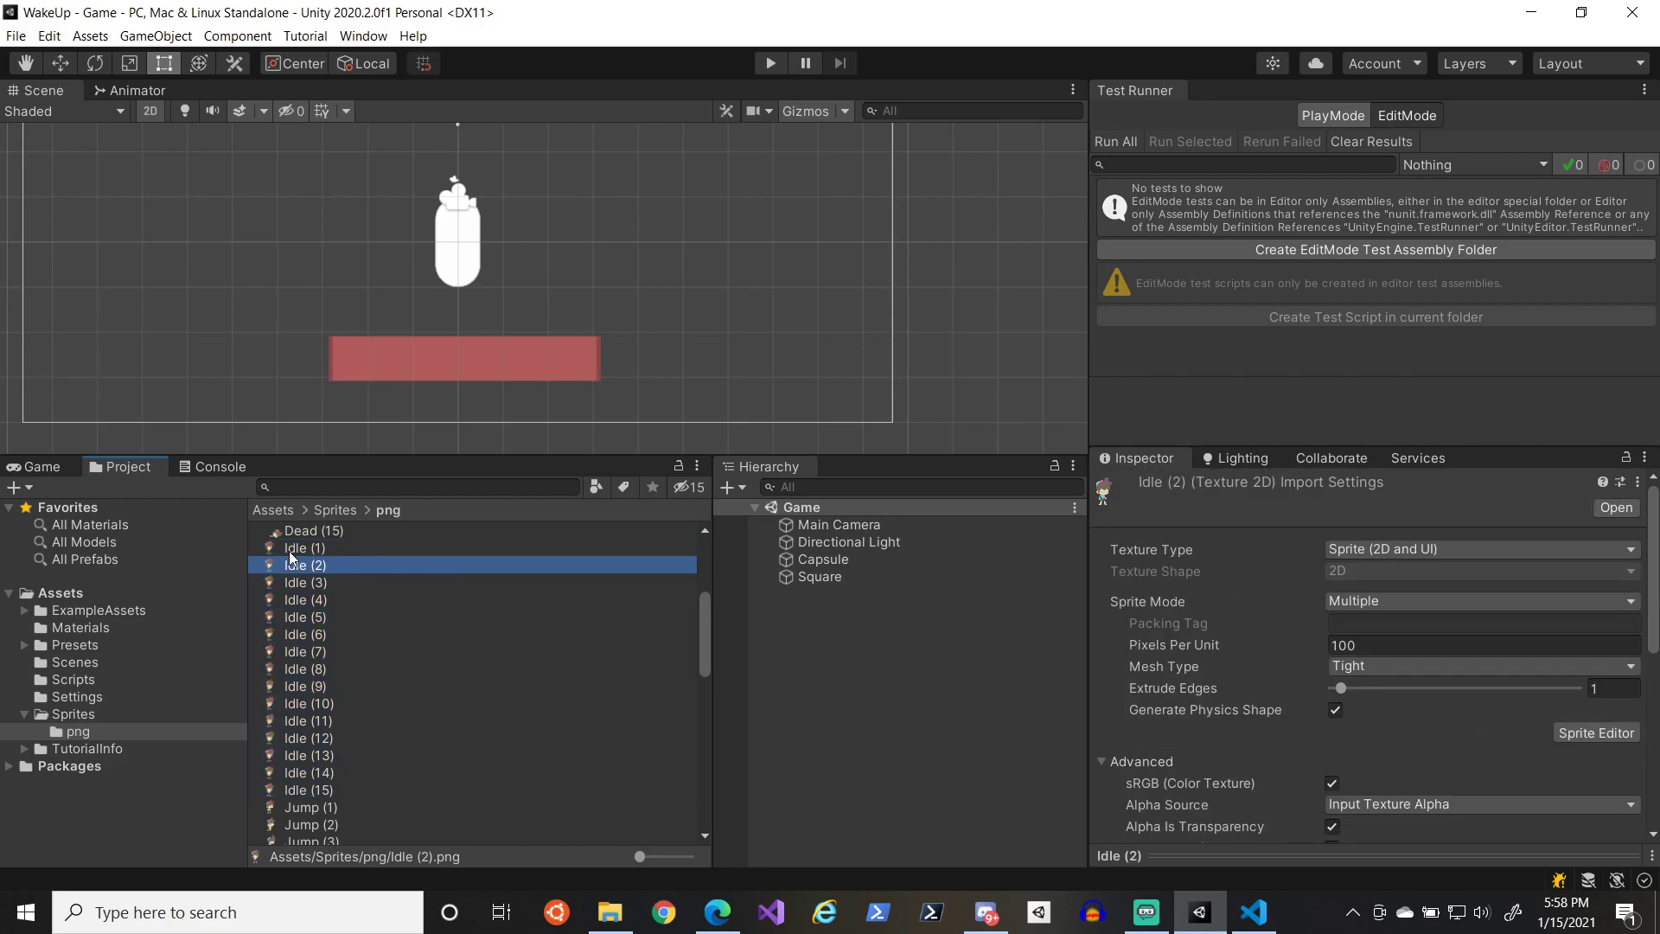
left_click(1582, 737)
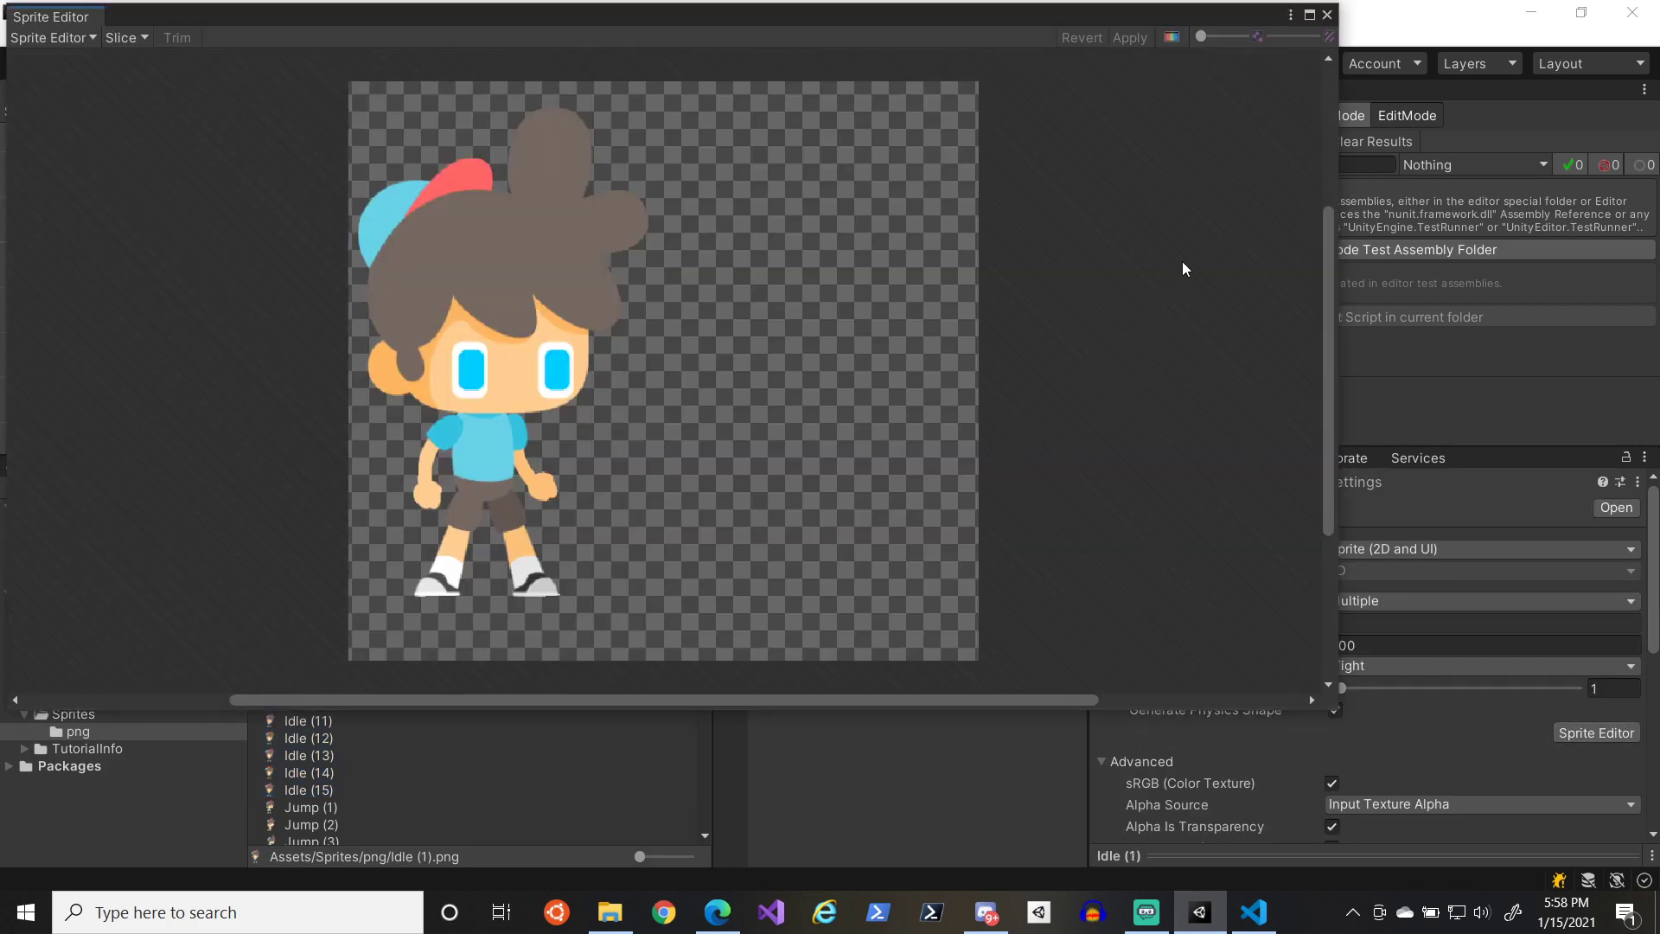
left_click(1327, 14)
scroll(528, 758, "down", 10)
scroll(525, 770, "up", 15)
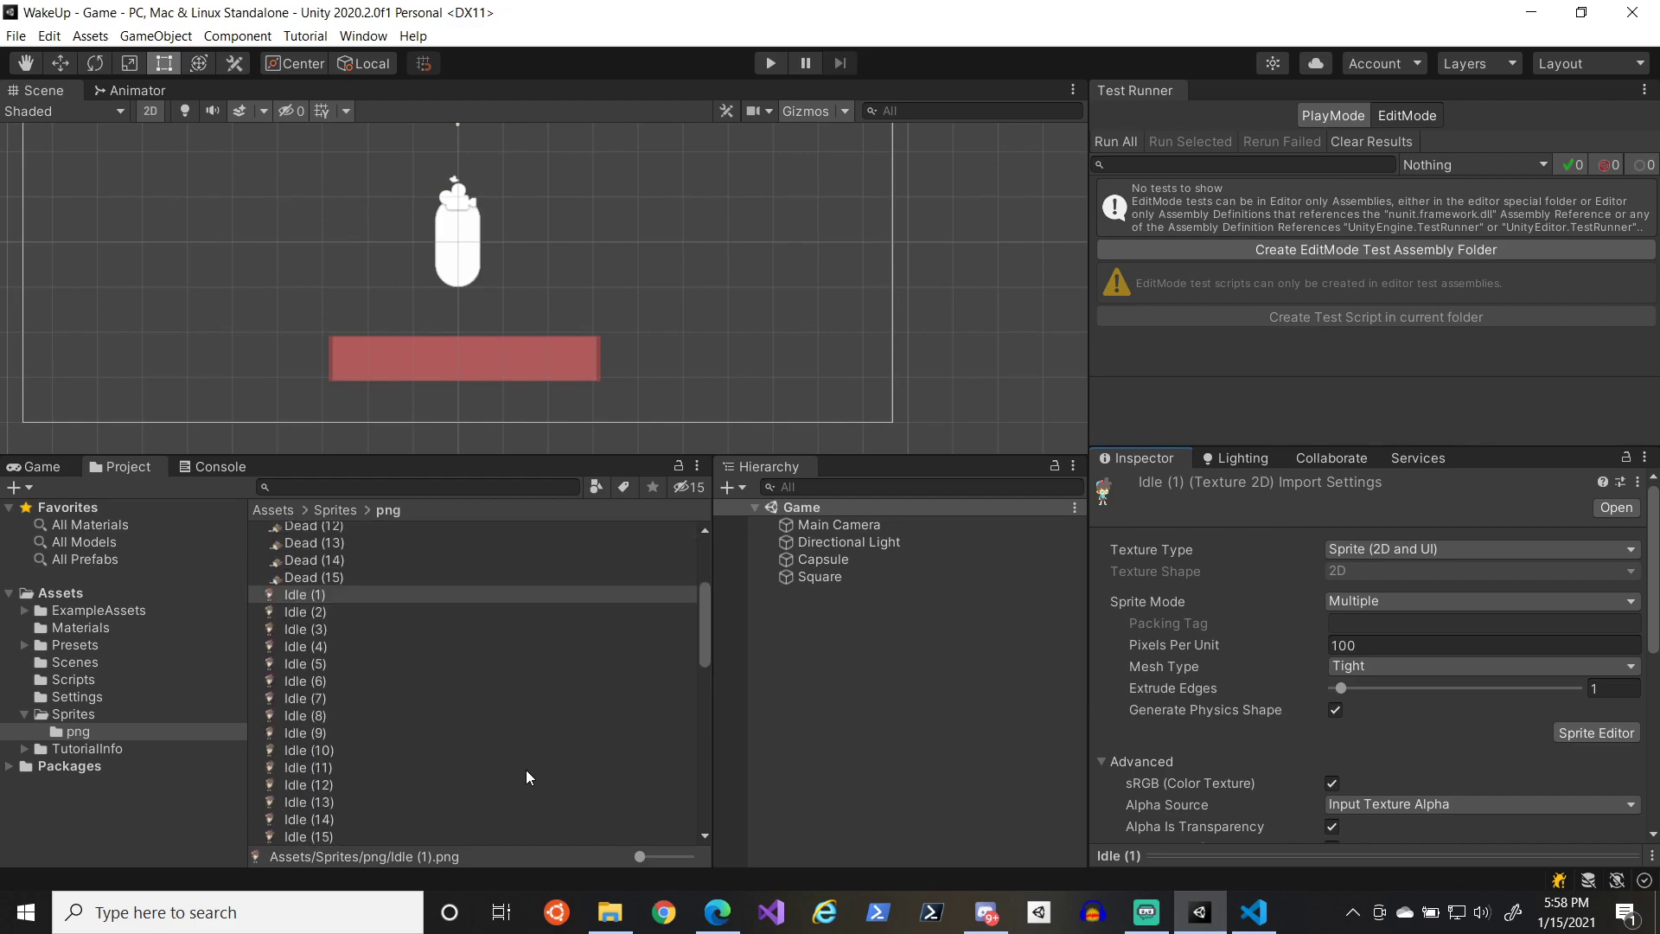
- Slice Idle (1) in the Sprite Editor, apply the slicing and close the editor
scroll(525, 776, "down", 2)
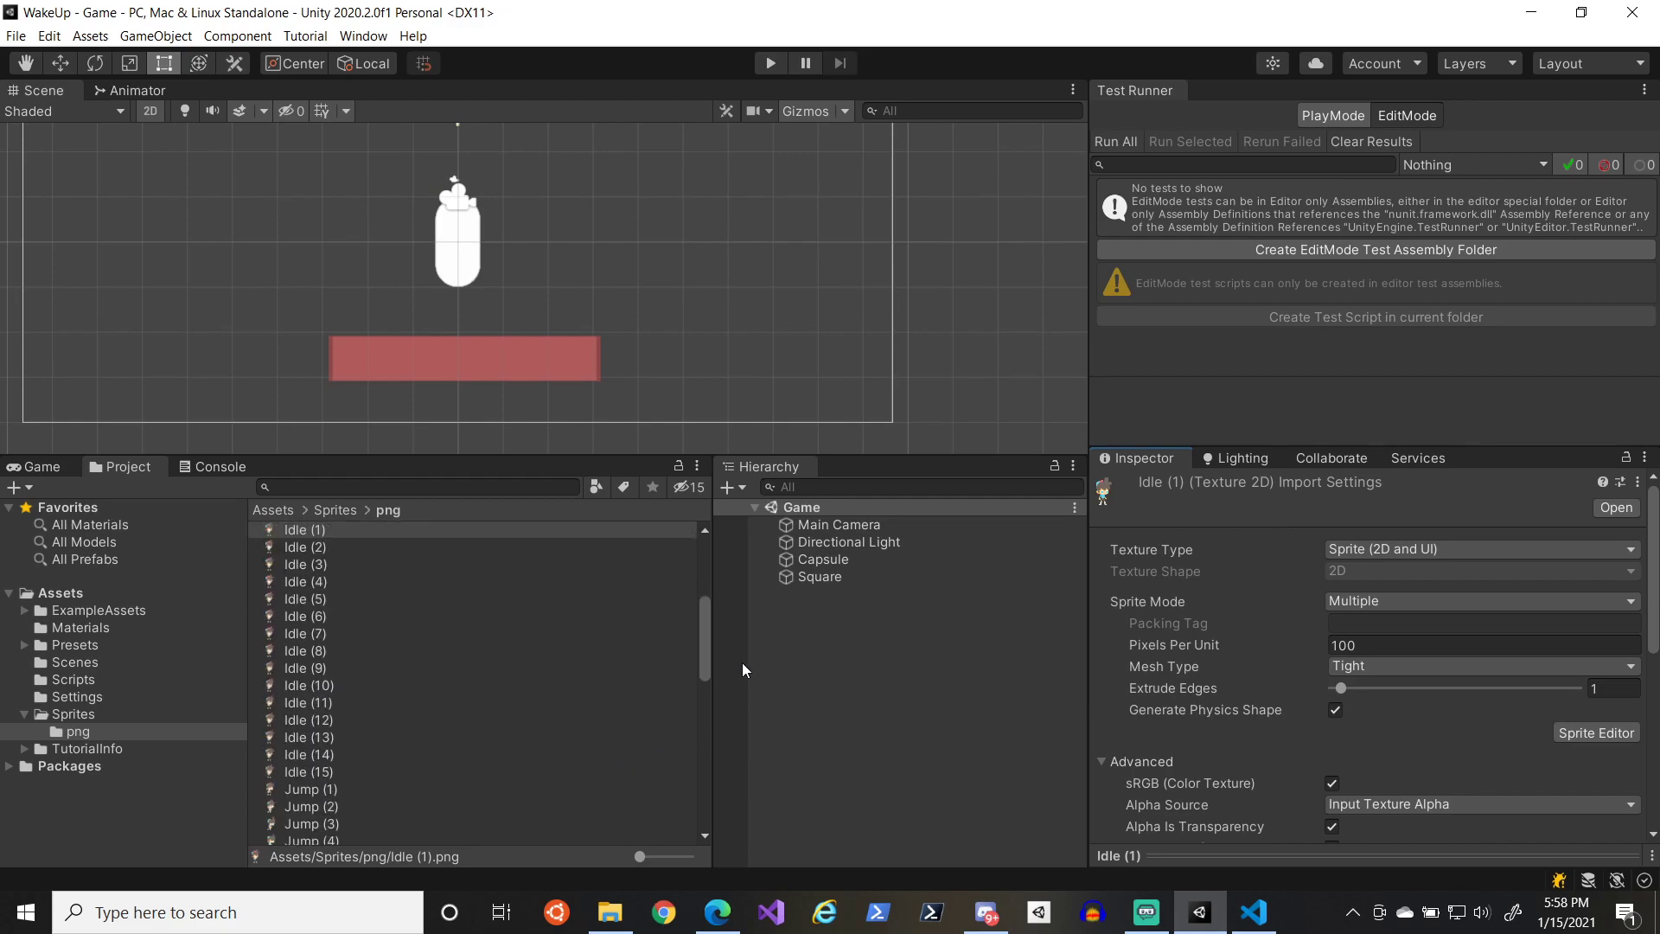
mouse_move(708, 645)
left_mouse_down()
mouse_move(709, 617)
mouse_move(708, 643)
left_mouse_up()
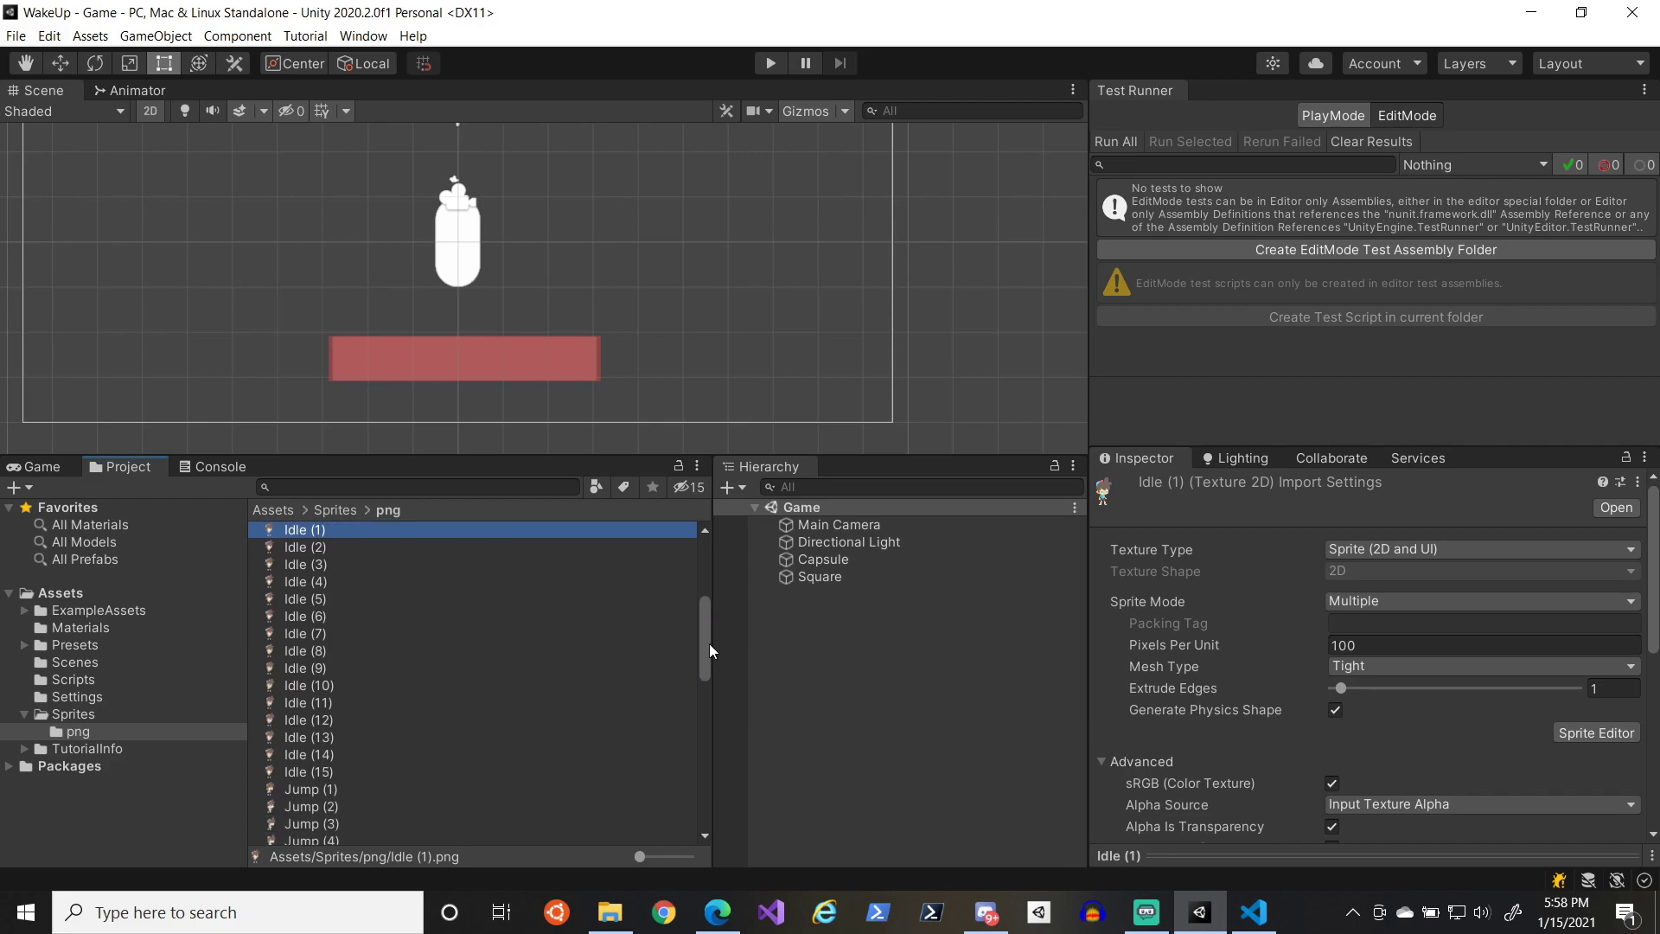
left_click(1595, 732)
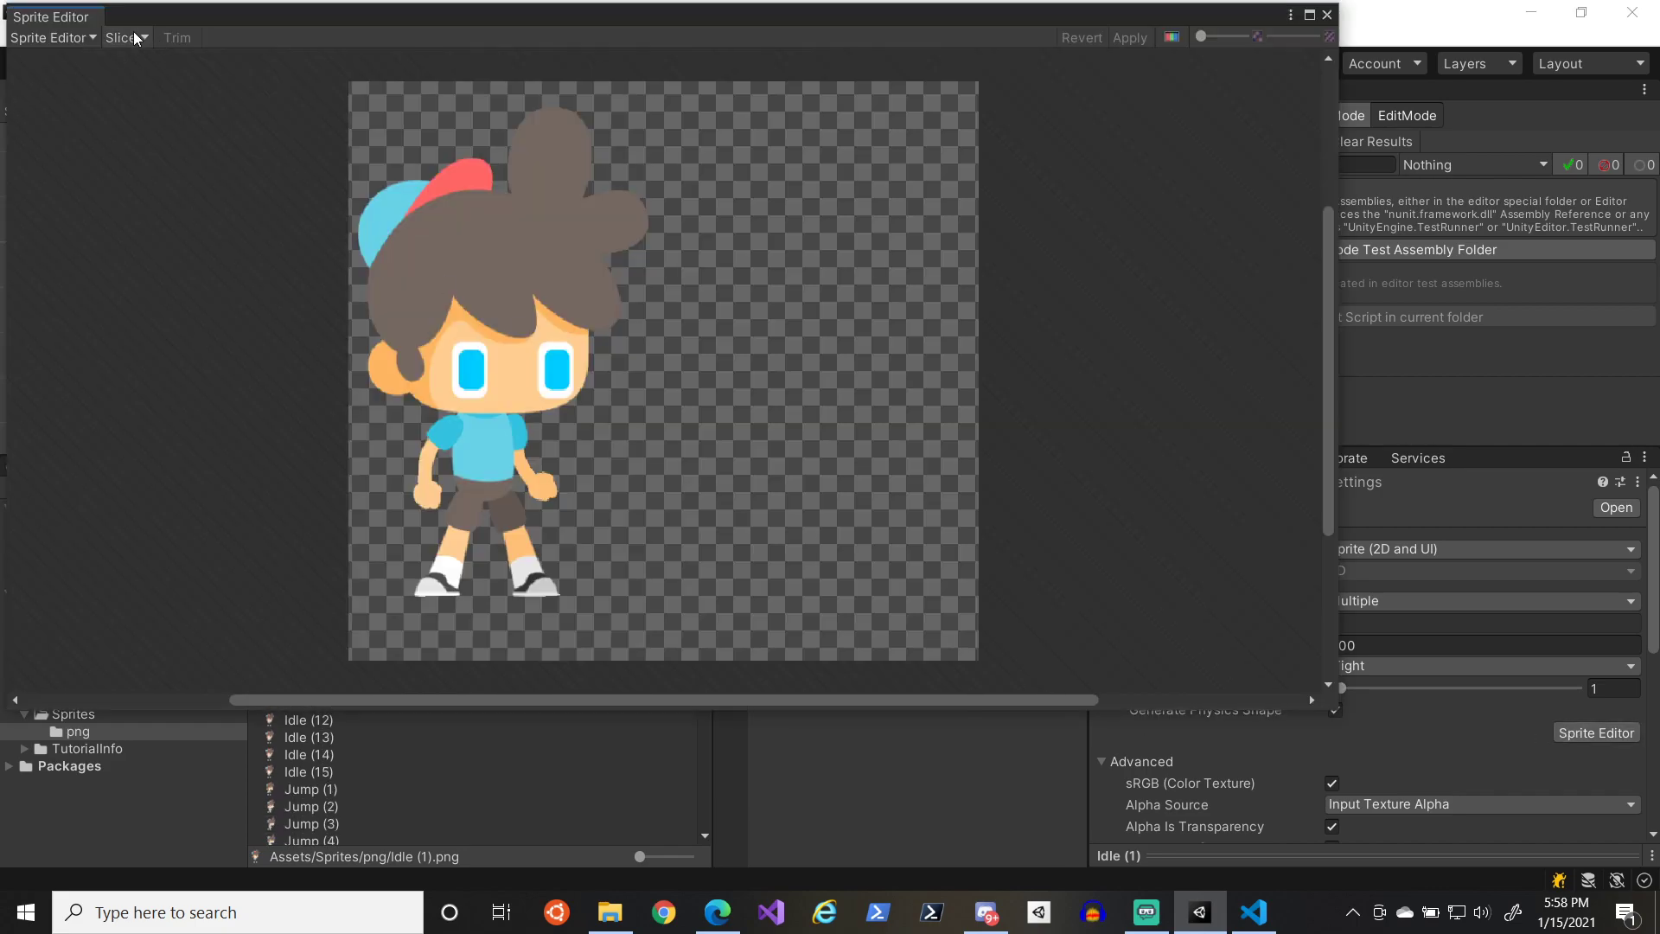
left_click(129, 36)
left_click(418, 225)
left_click(1144, 159)
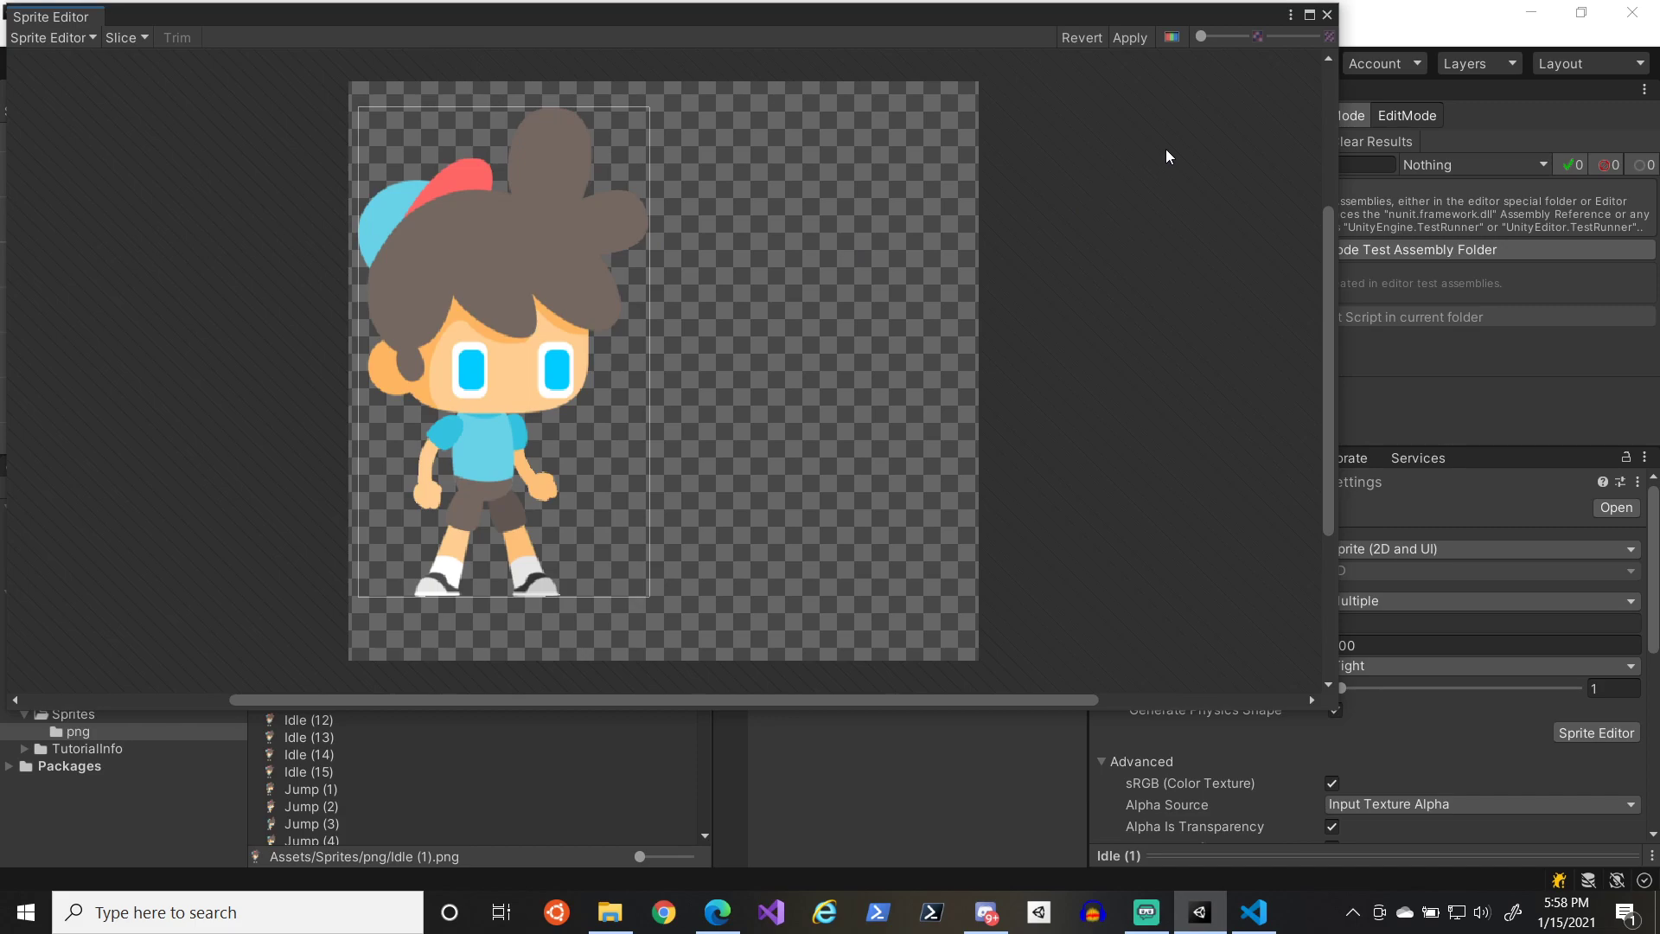
left_click(1136, 38)
left_click(1326, 15)
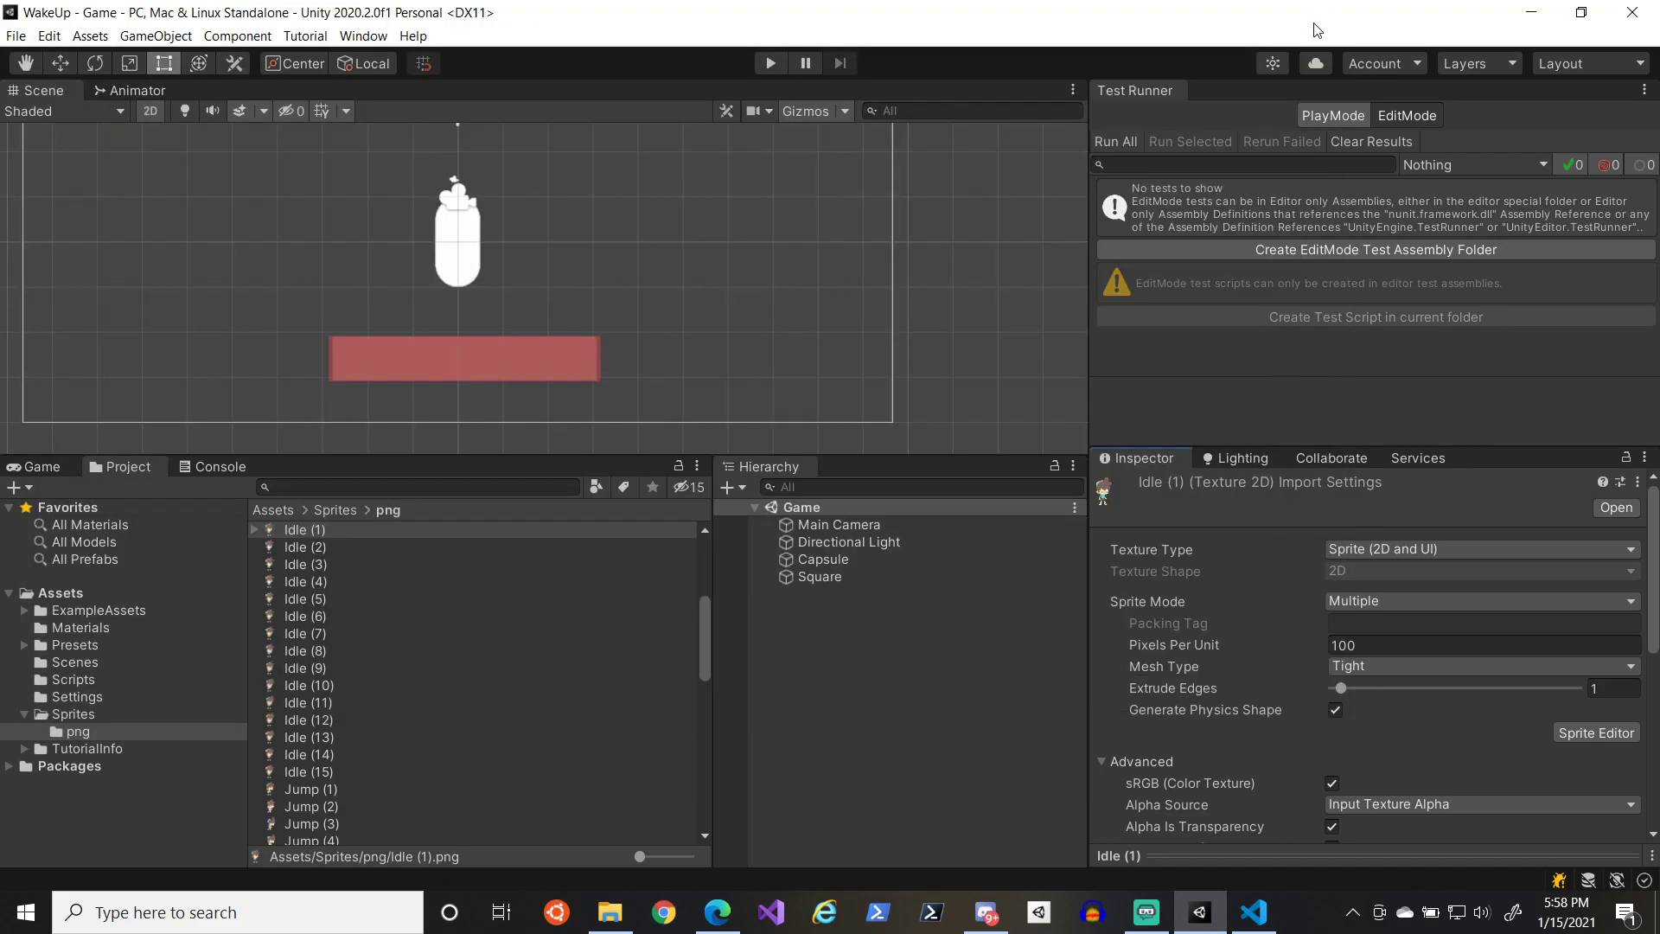
- Slice Idle (2) in the Sprite Editor, apply the slicing and close the editor
left_click(292, 550)
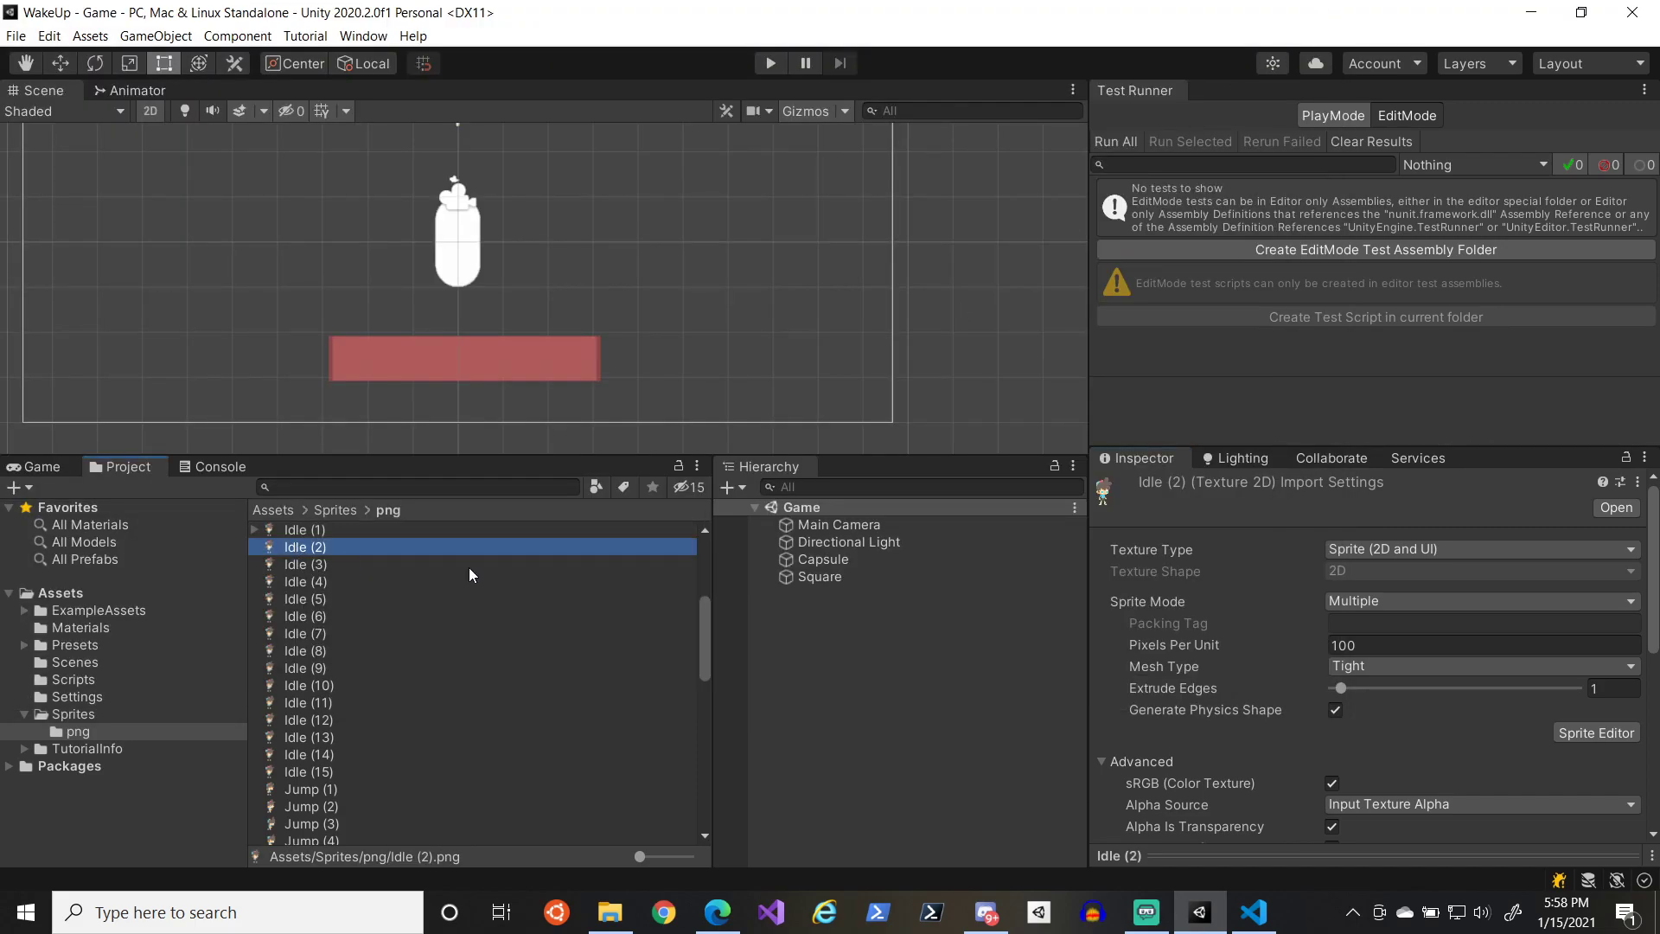
left_click(1589, 732)
left_click(145, 37)
left_click(351, 221)
left_click(1153, 38)
left_click(1153, 39)
left_click(1326, 15)
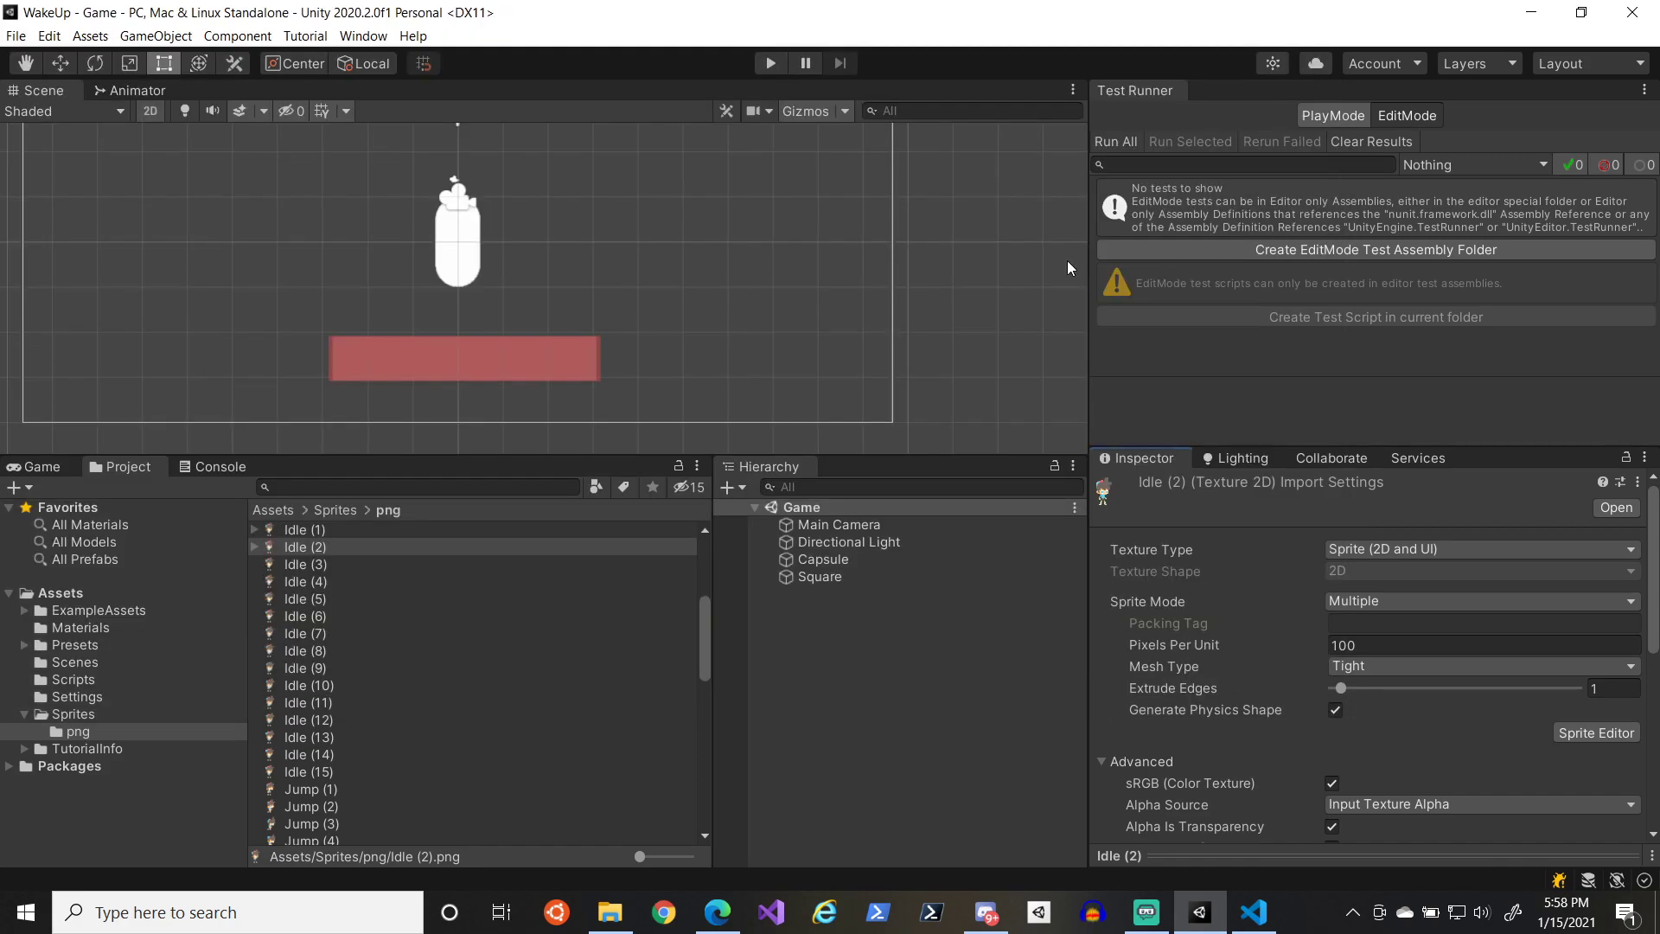
- Slice Idle (3) with type Automatic and pivot Center, apply the slicing and close the Sprite Editor
left_click(307, 563)
left_click(1596, 732)
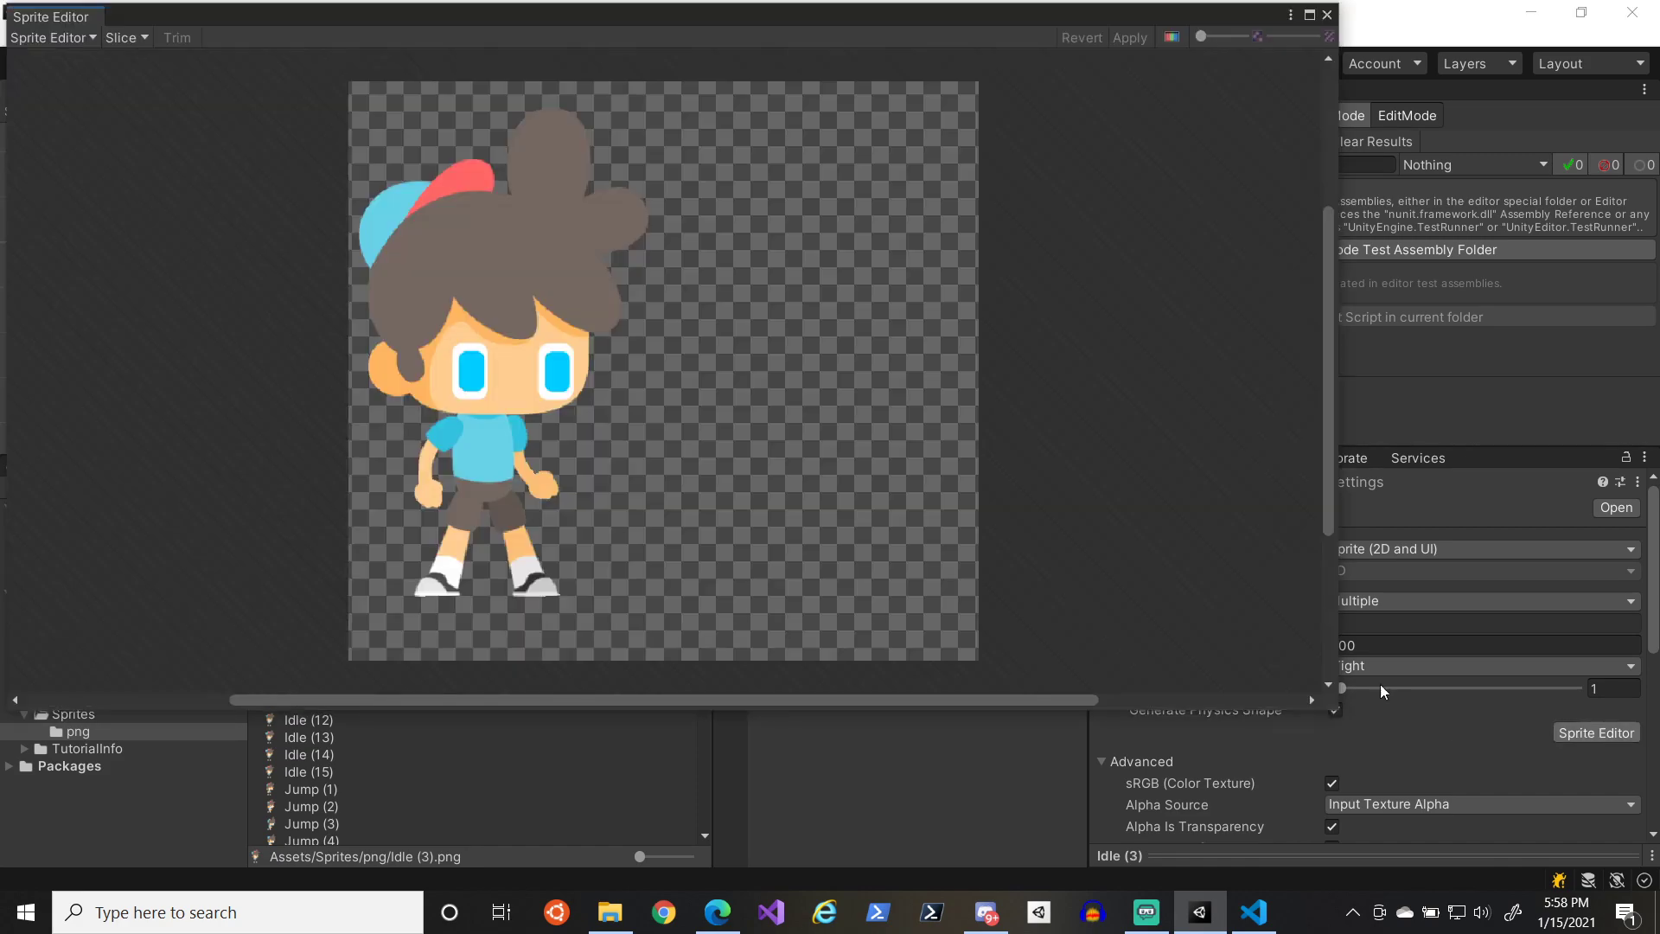
left_click(125, 37)
left_click(392, 220)
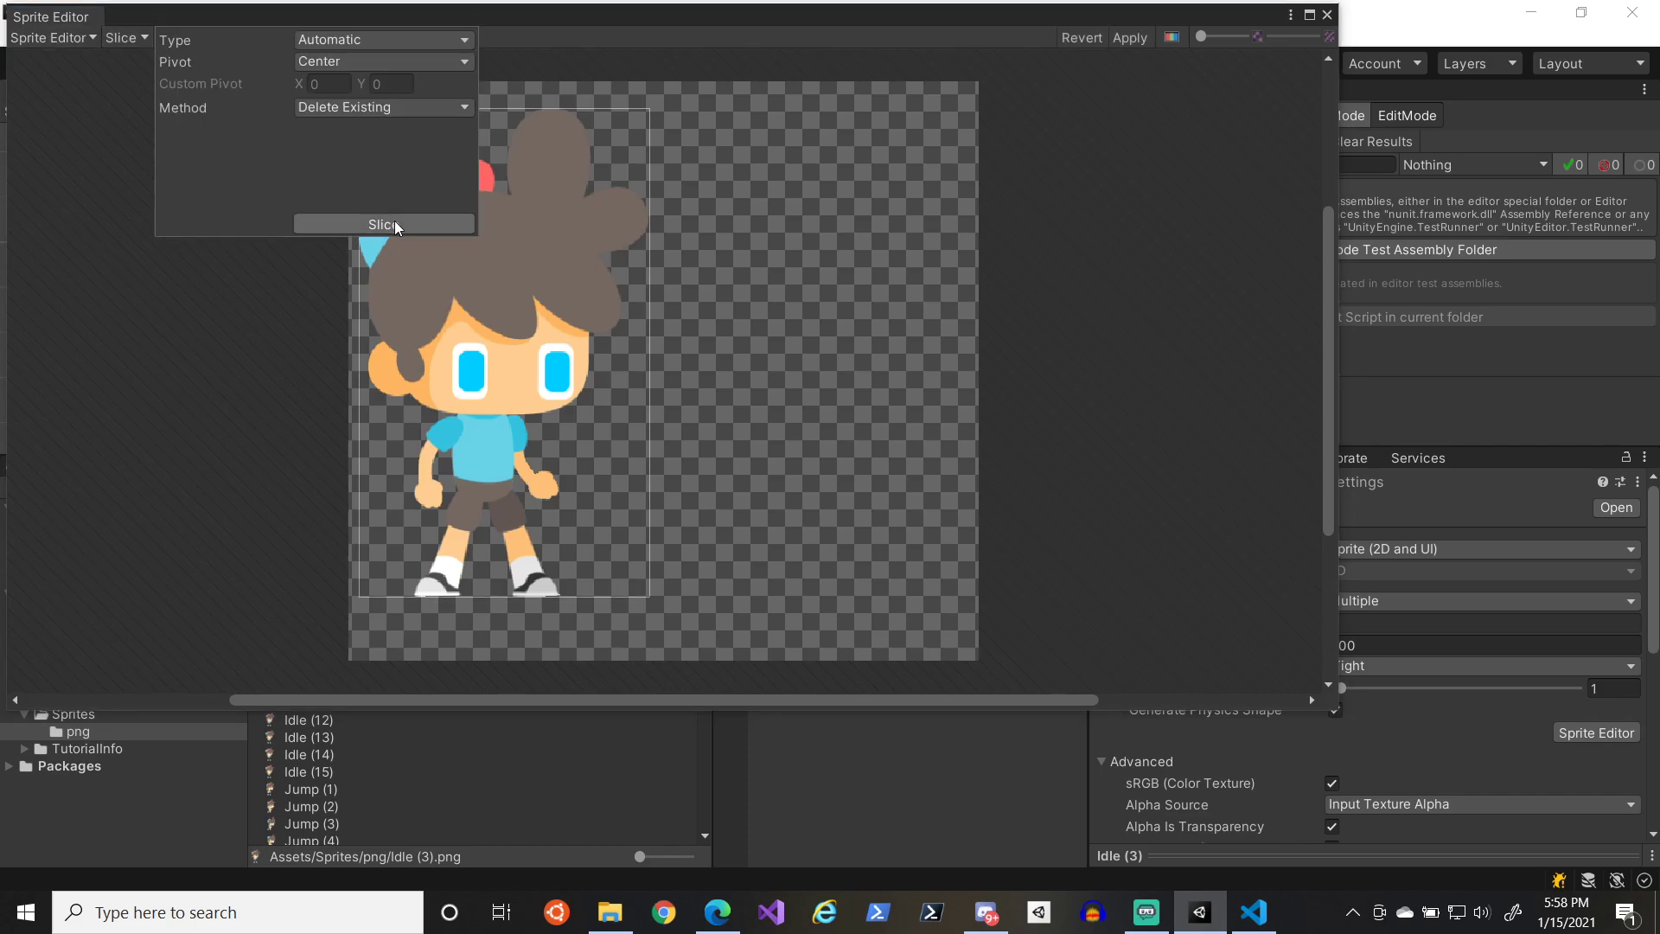
left_click(1148, 38)
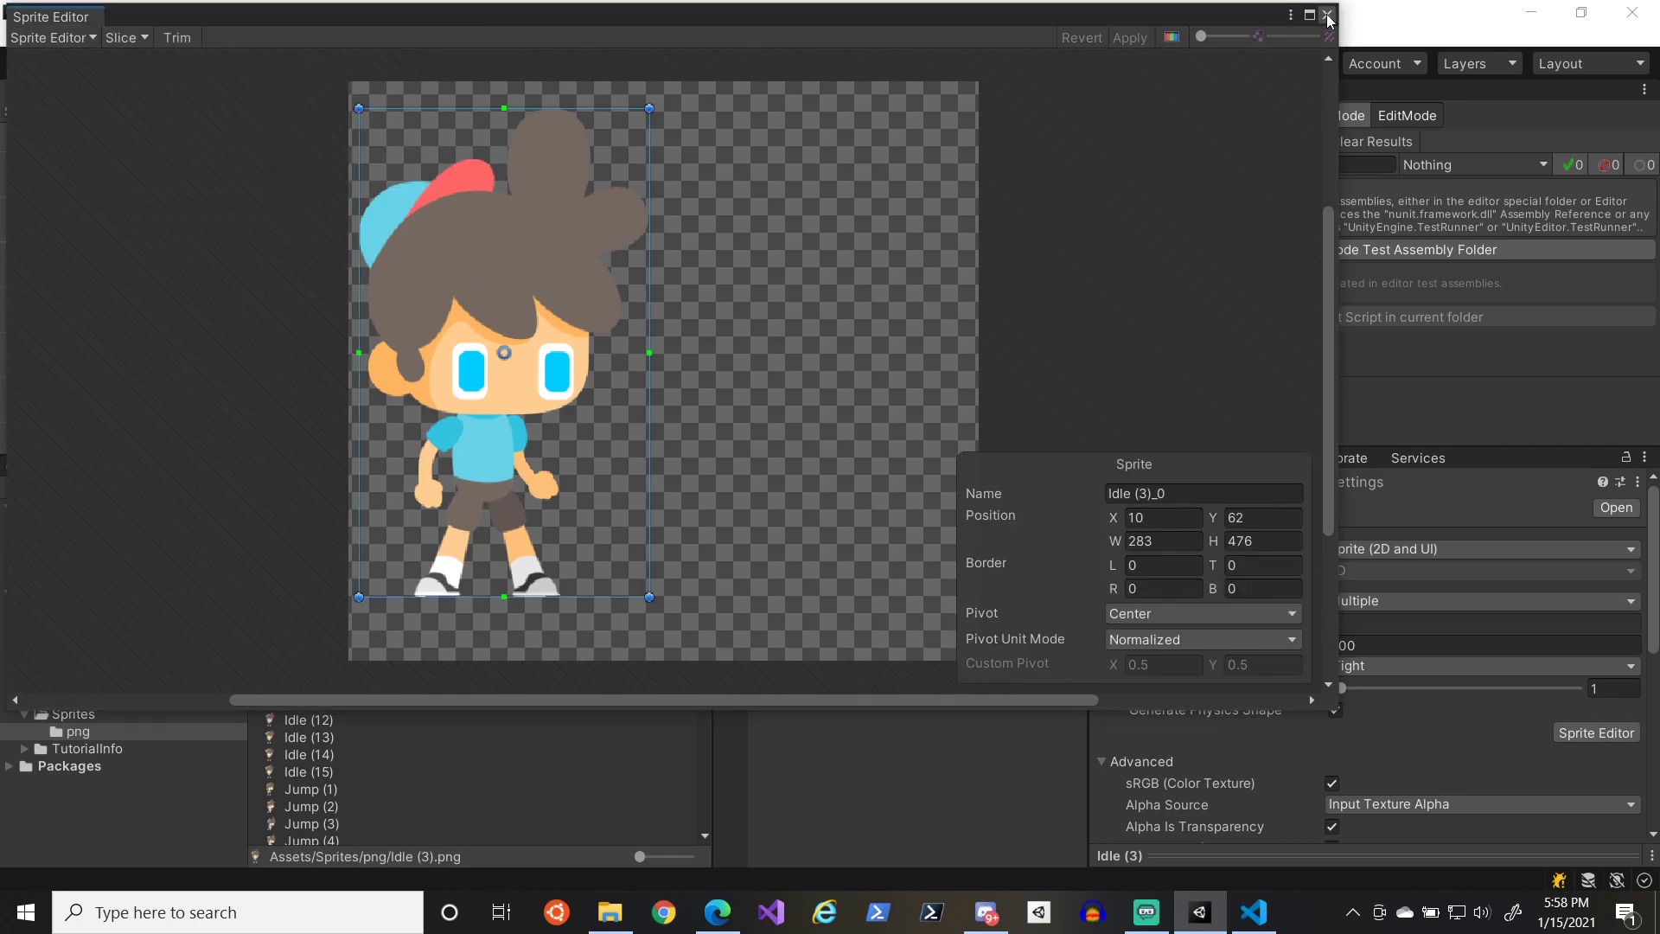
left_click(1326, 15)
- View Idle (4) in the Sprite Editor and close it without slicing
left_click(306, 582)
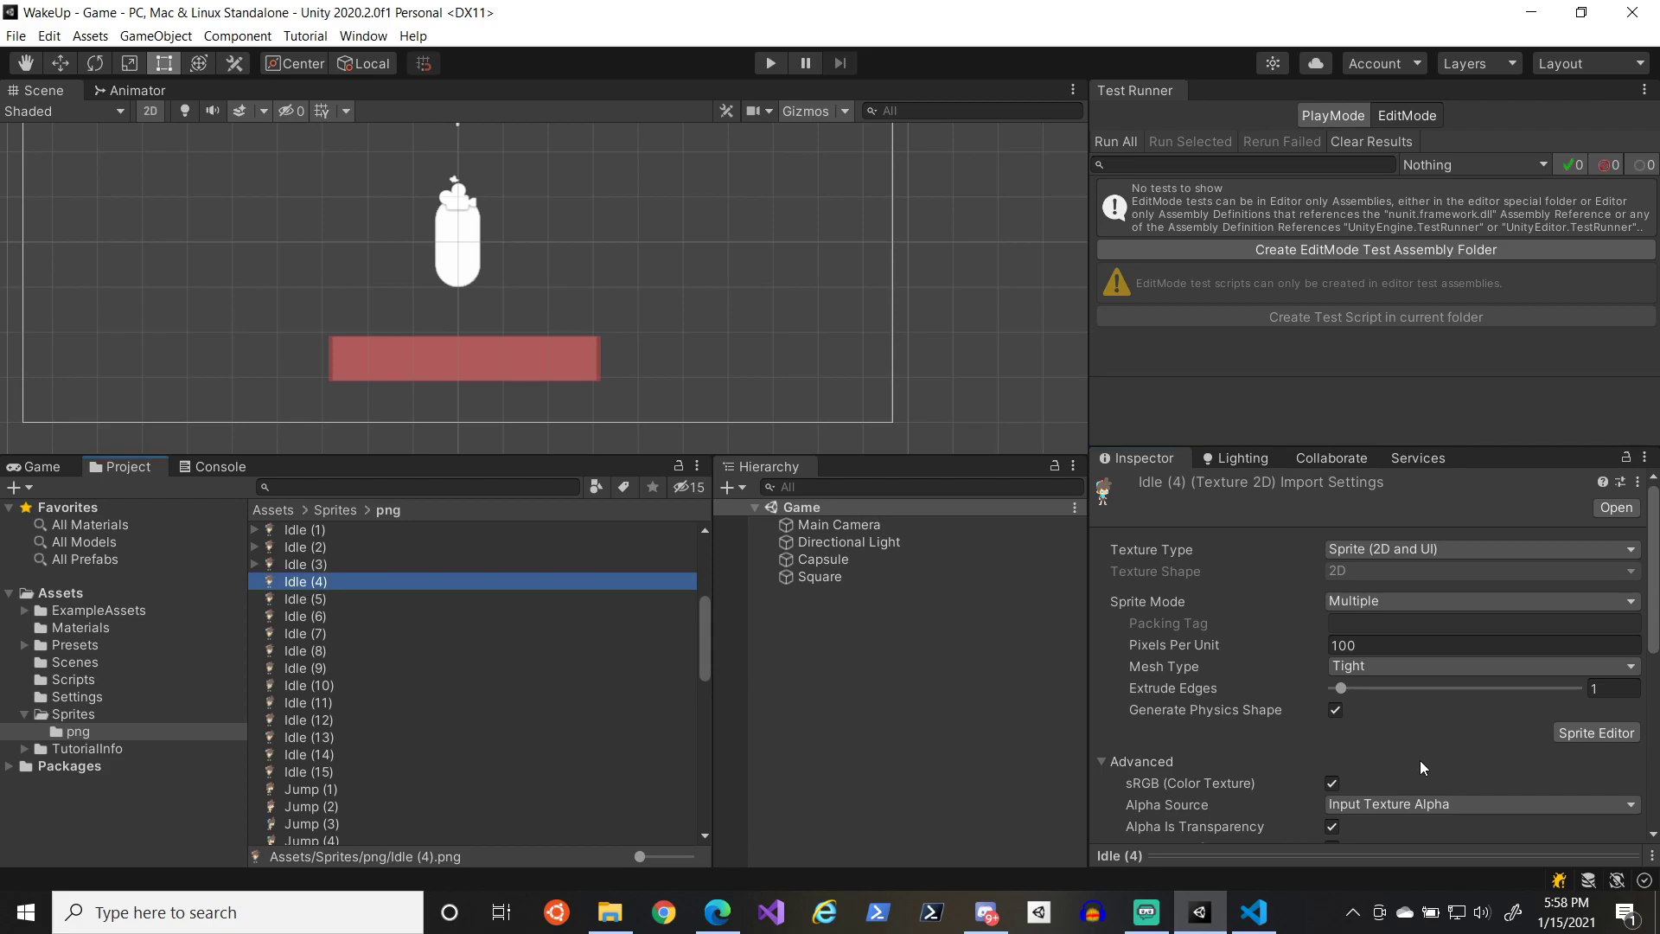
left_click(1582, 733)
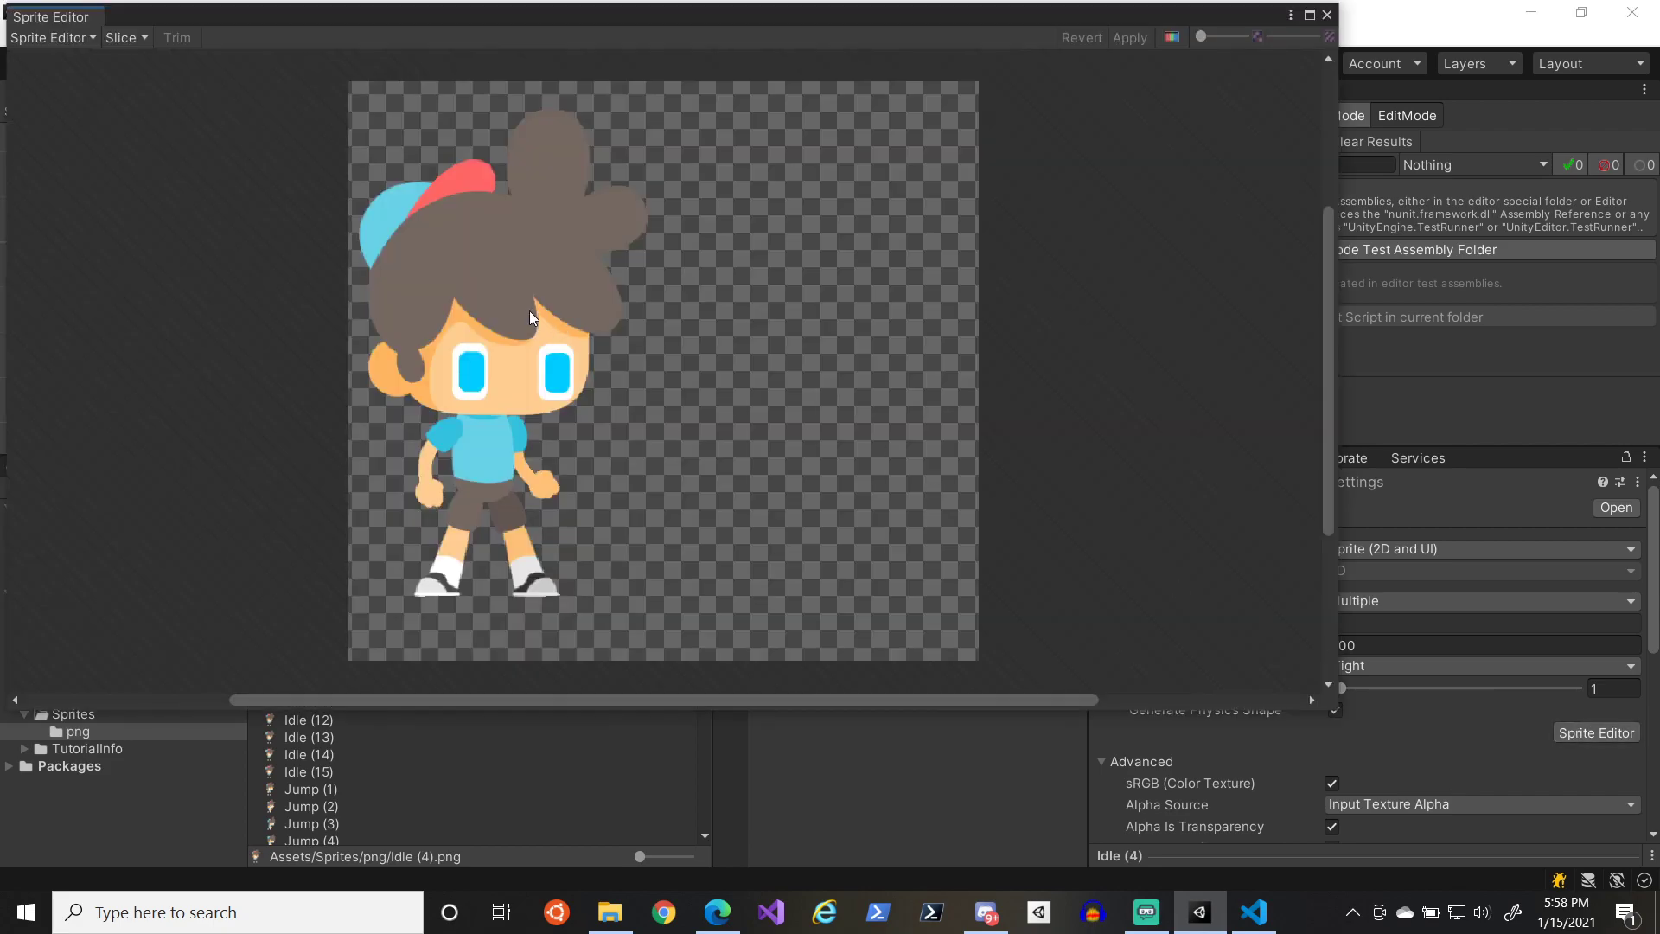
left_click(1327, 15)
- Expand the texture preview and compare the frames Idle (5) through Idle (9) one after another
left_click(325, 599)
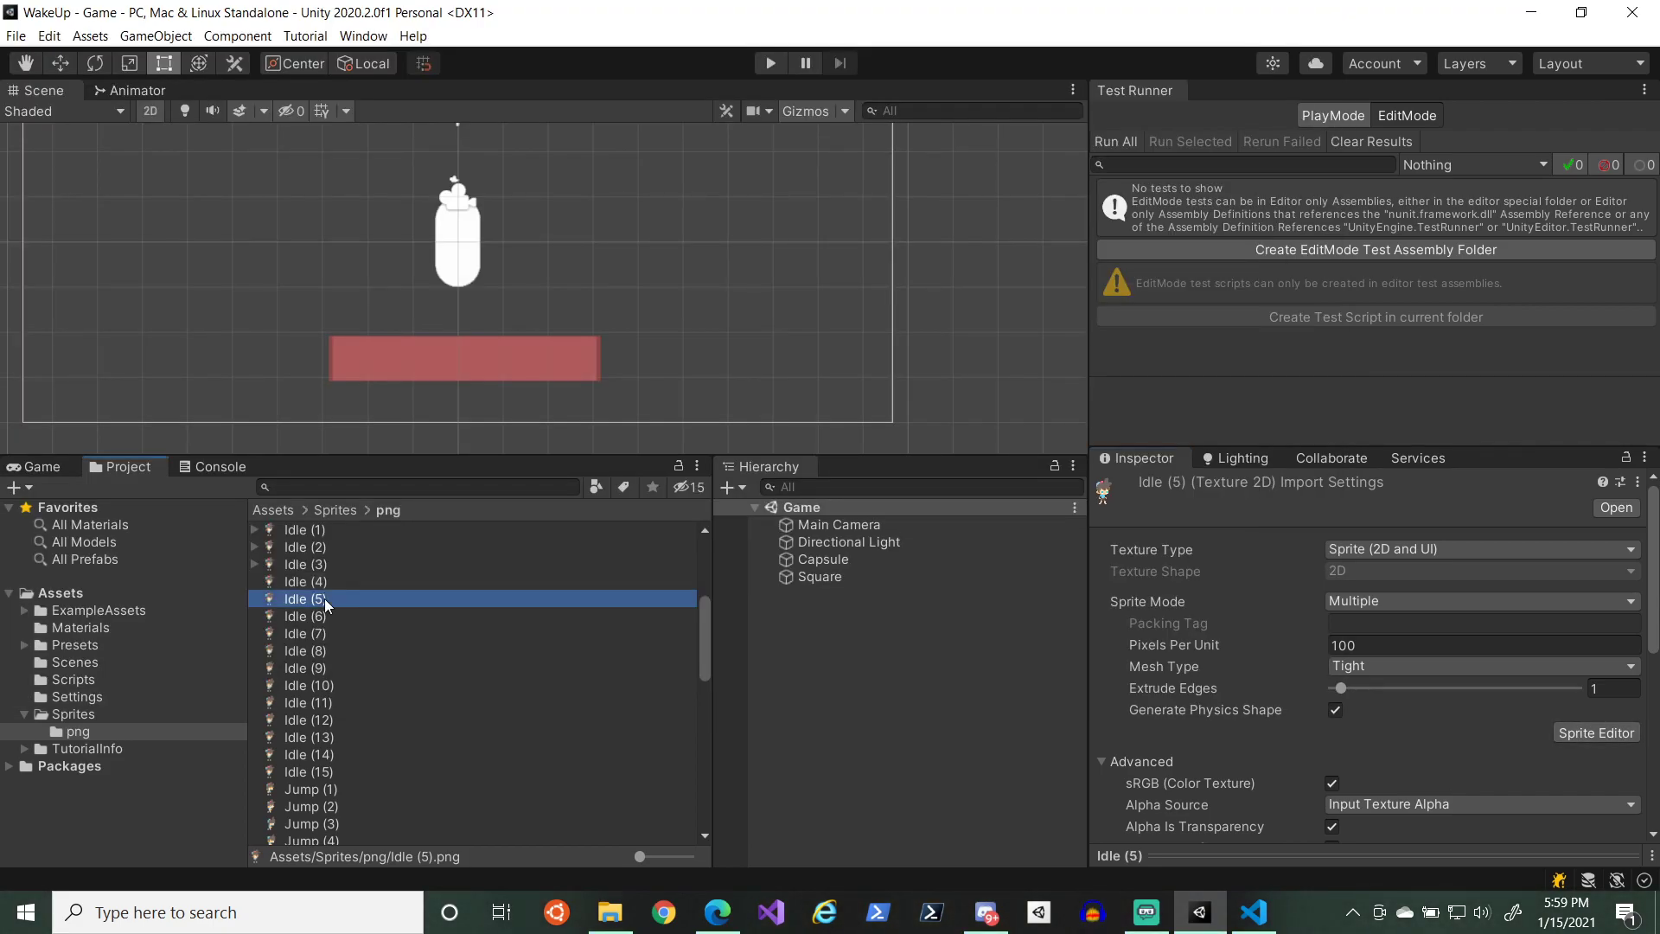
left_click(1283, 855)
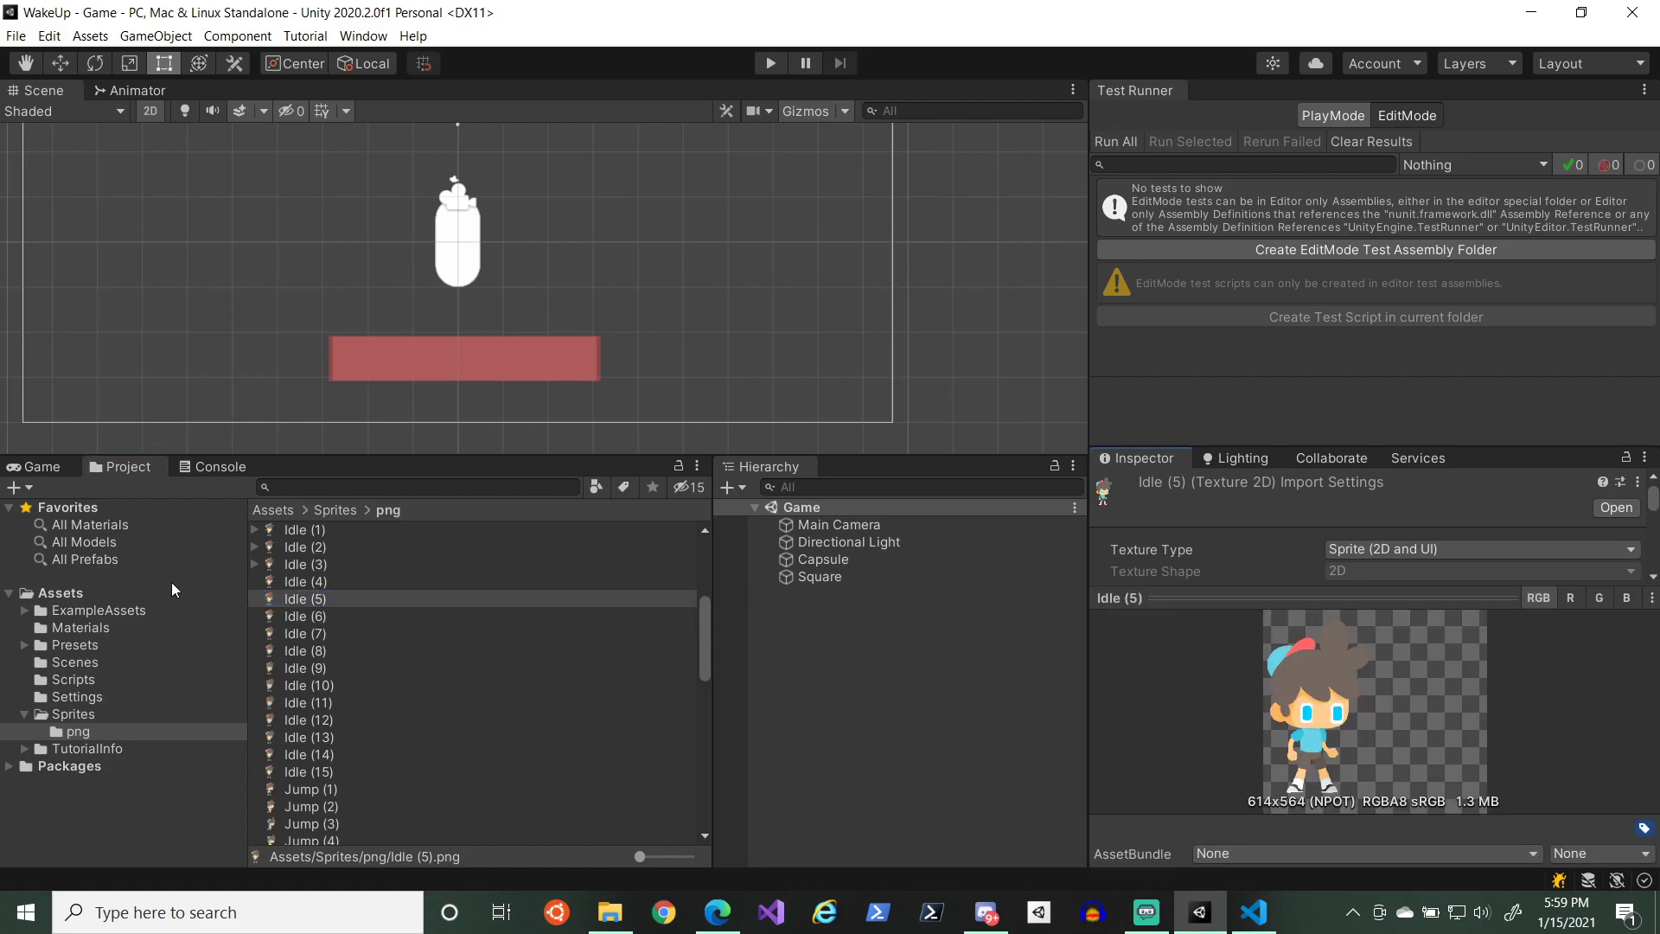
left_click(311, 616)
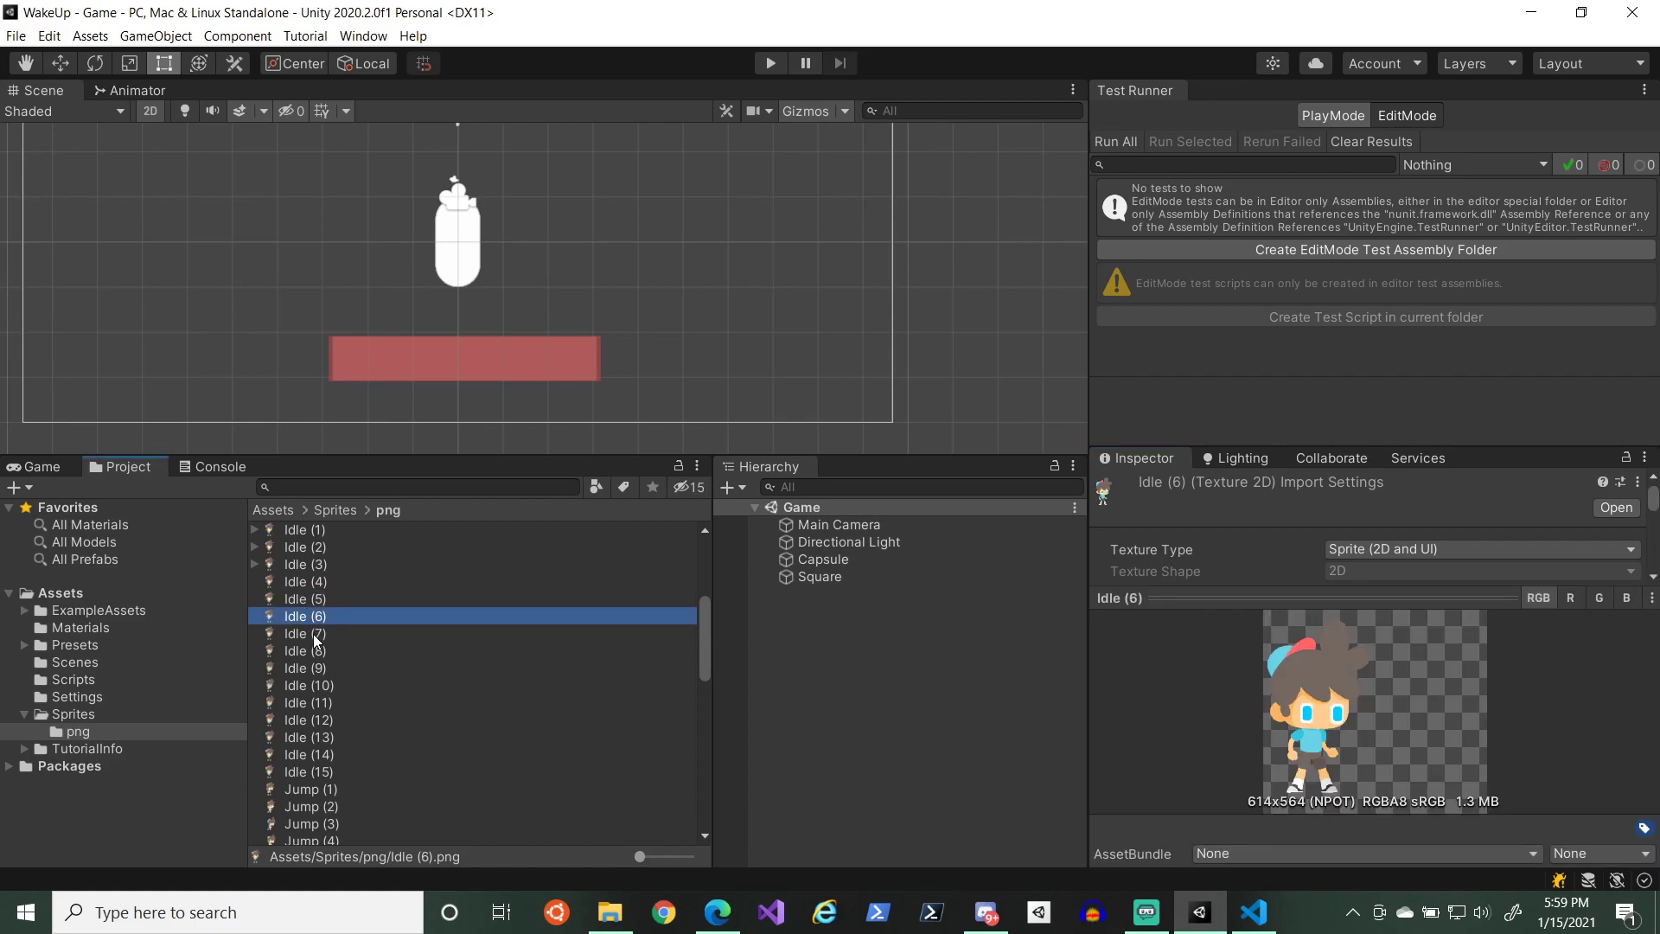
left_click(313, 633)
left_click(318, 651)
left_click(325, 667)
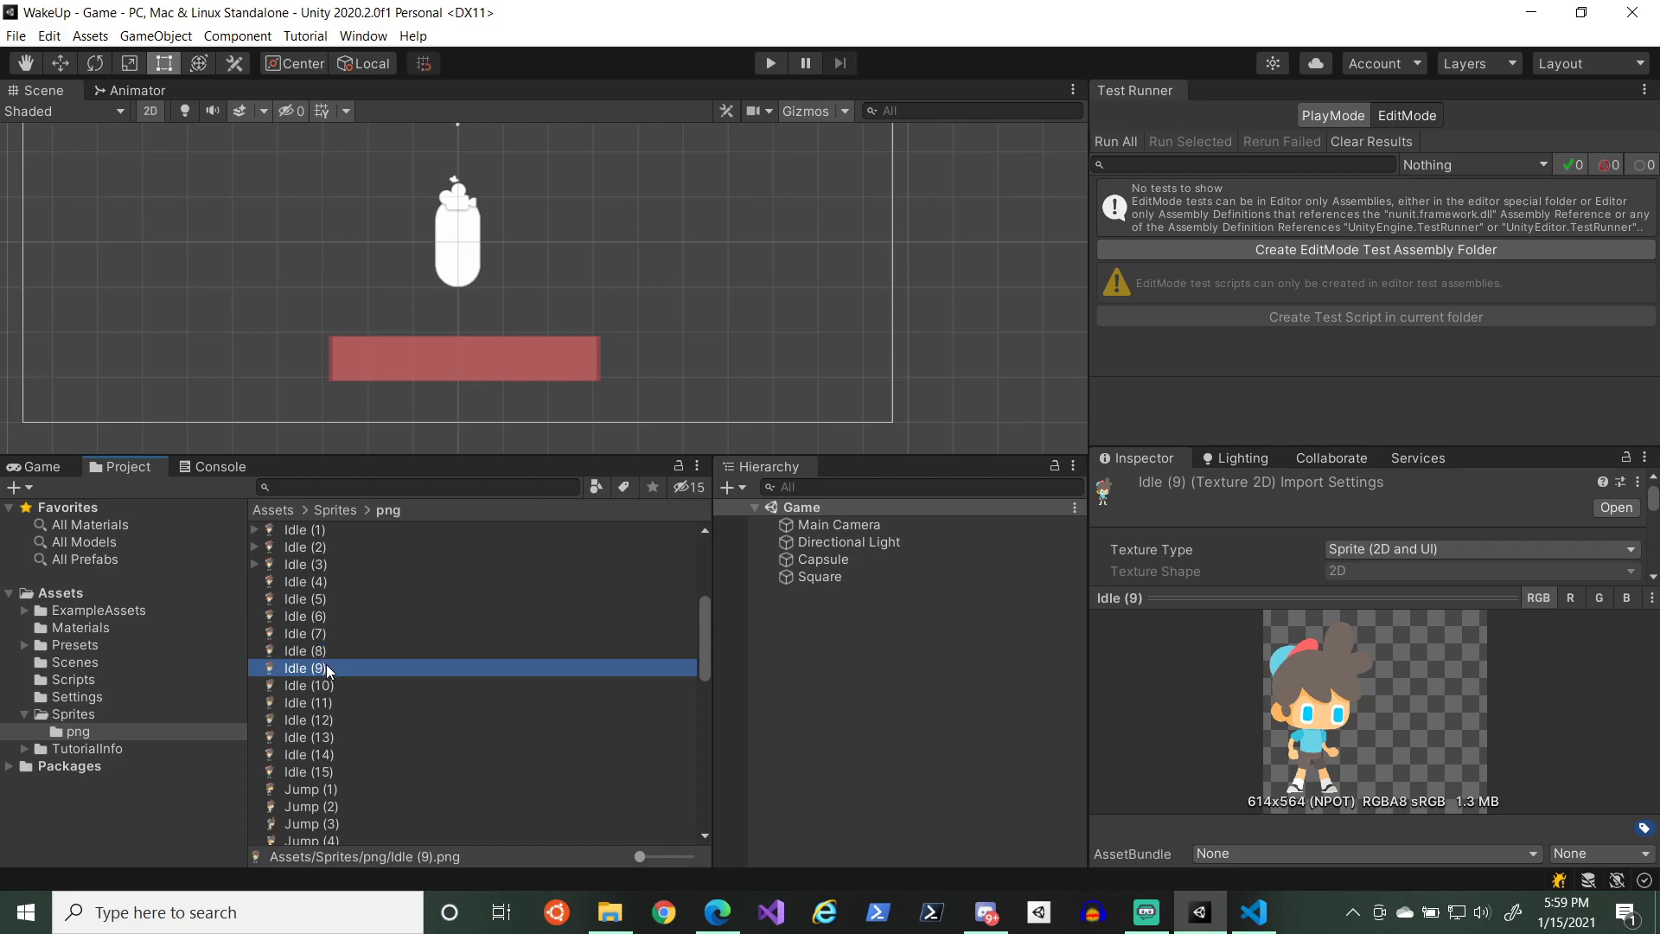
- Preview the frames Idle (10) and Idle (11) to compare them with the earlier frames
scroll(330, 673, "up", 1)
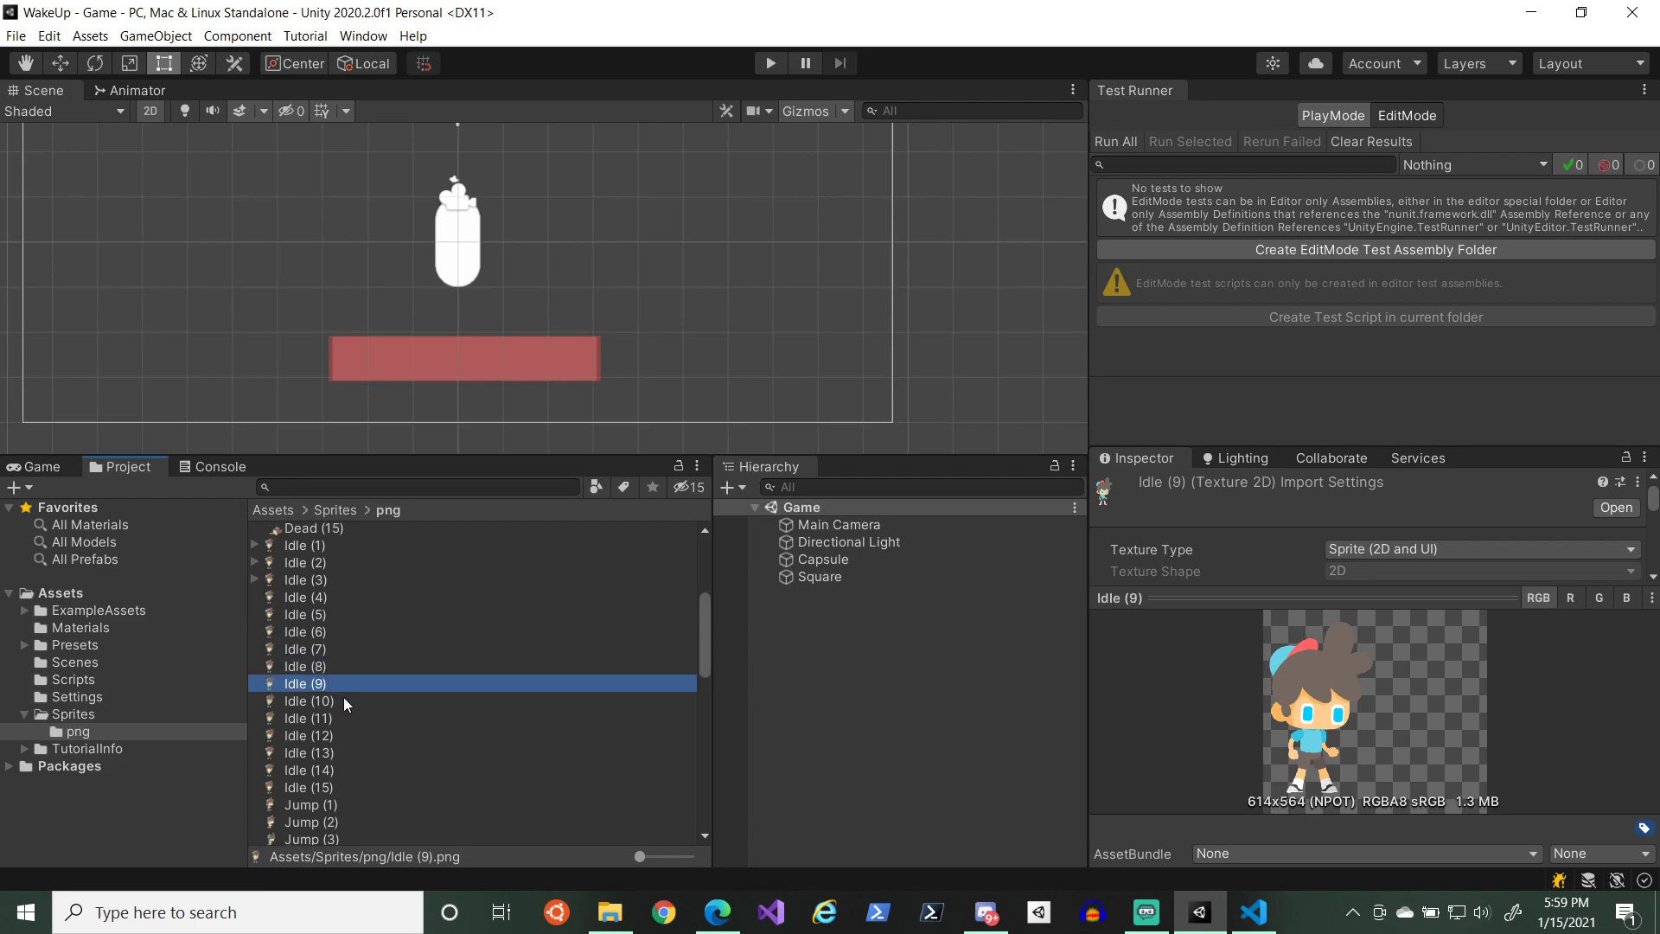
left_click(344, 700)
left_click(346, 717)
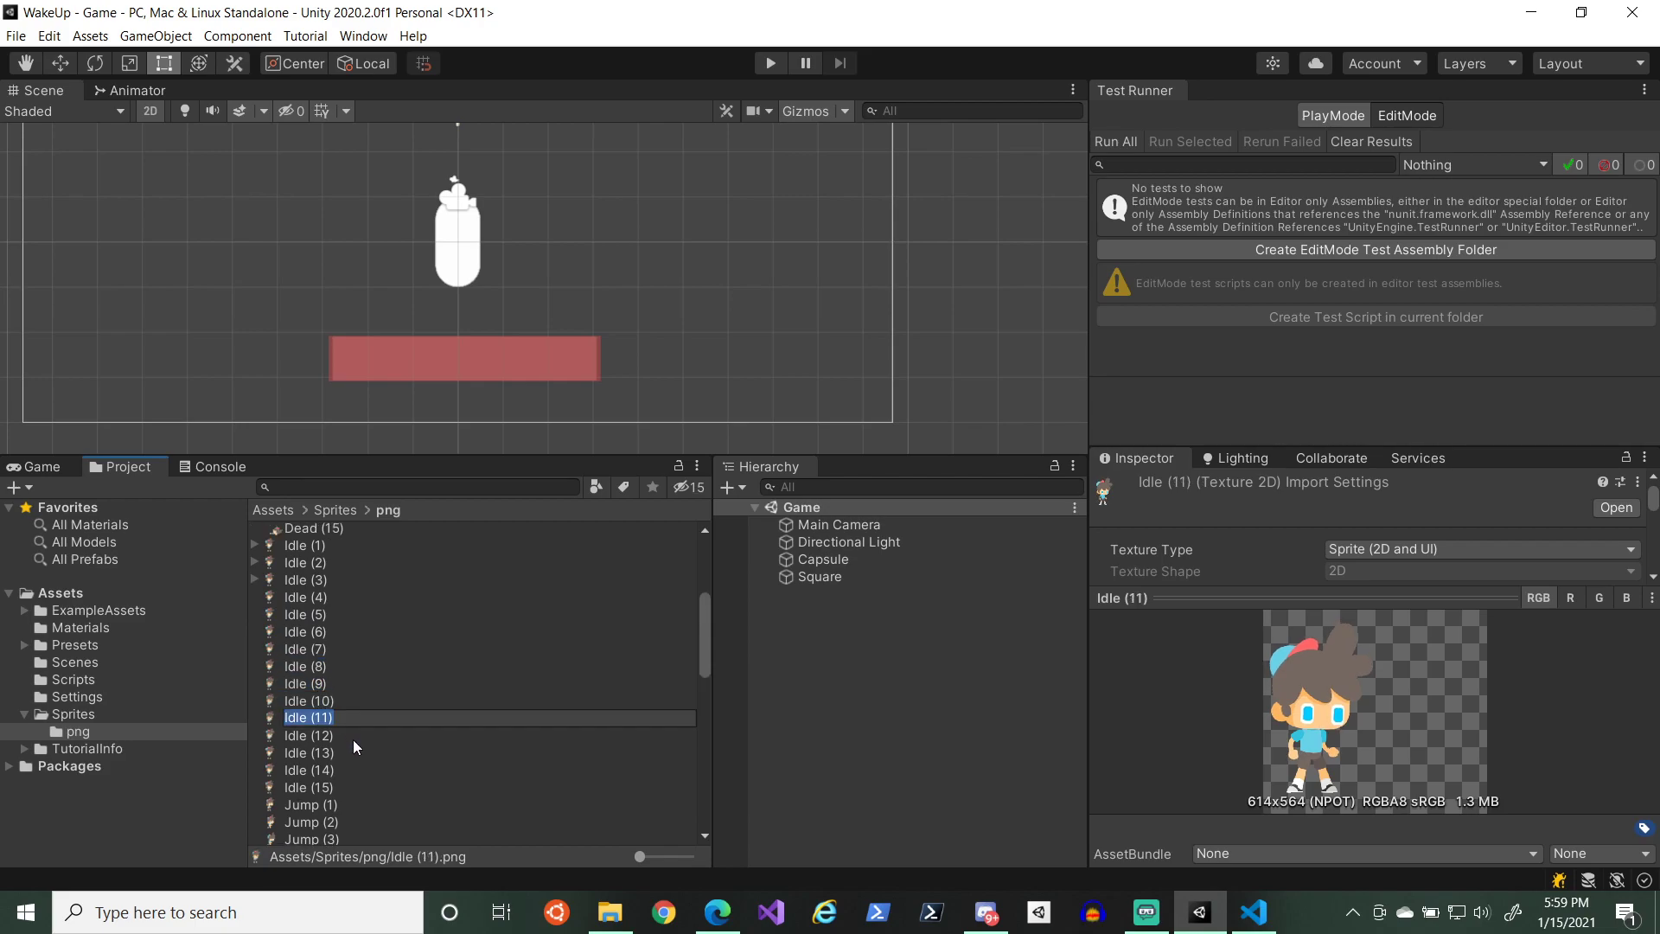
scroll(353, 739, "down", 2)
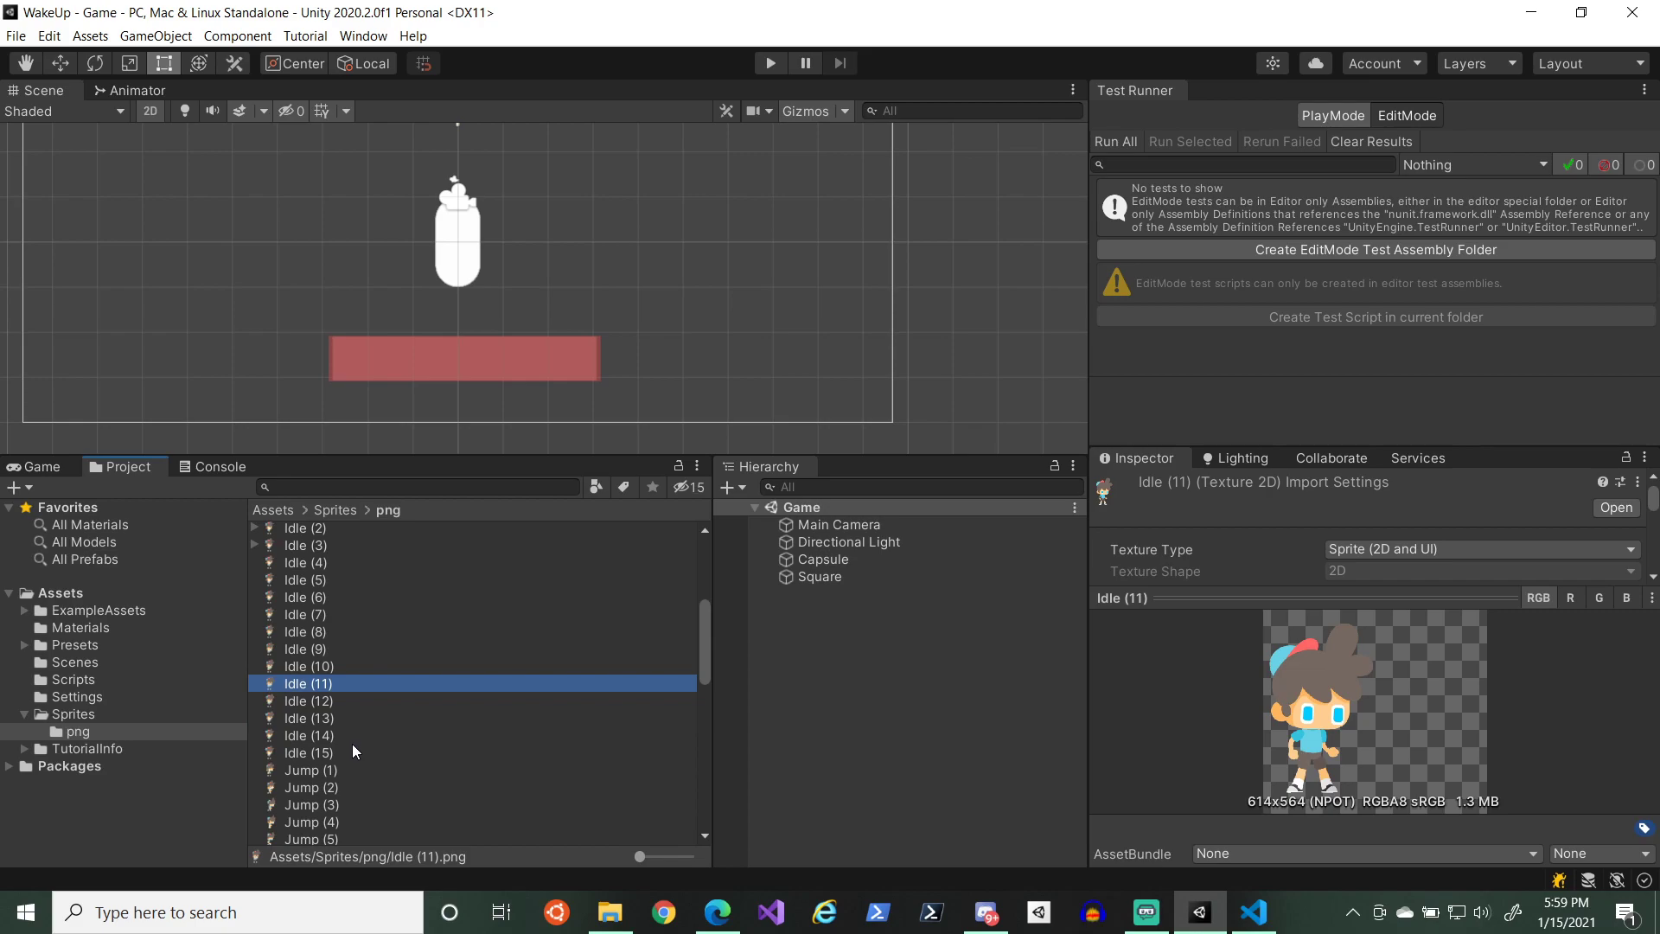
- Select Idle (4) and collapse the texture preview so its import settings have full height
left_click(1500, 855)
left_click(1503, 842)
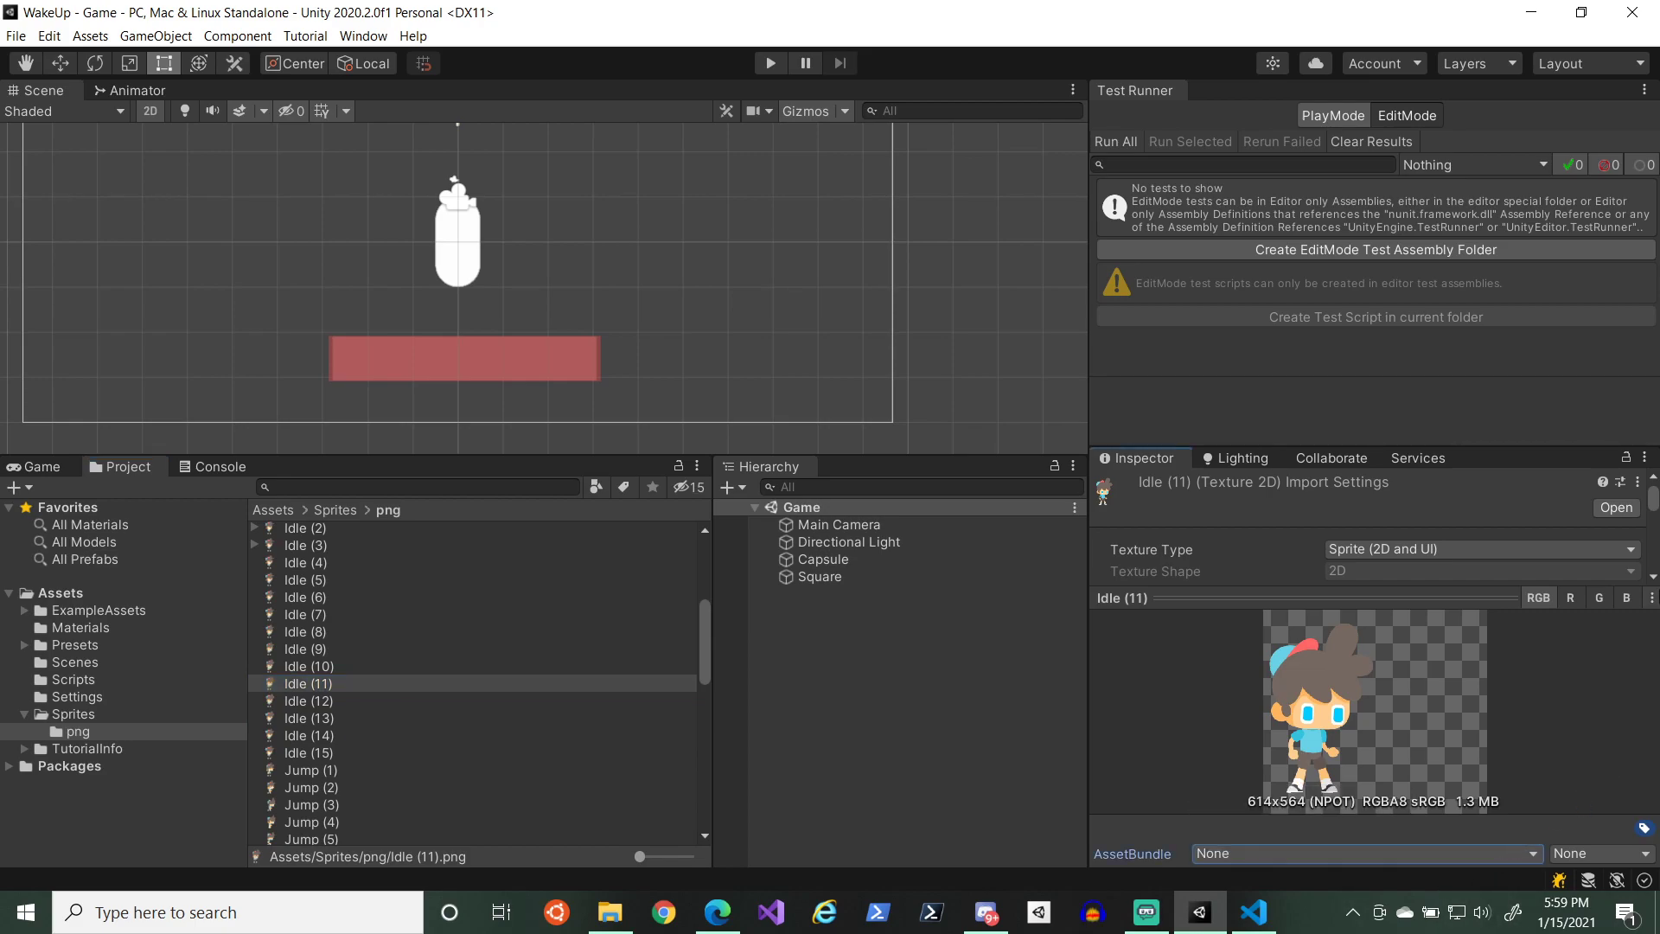
left_click(1652, 599)
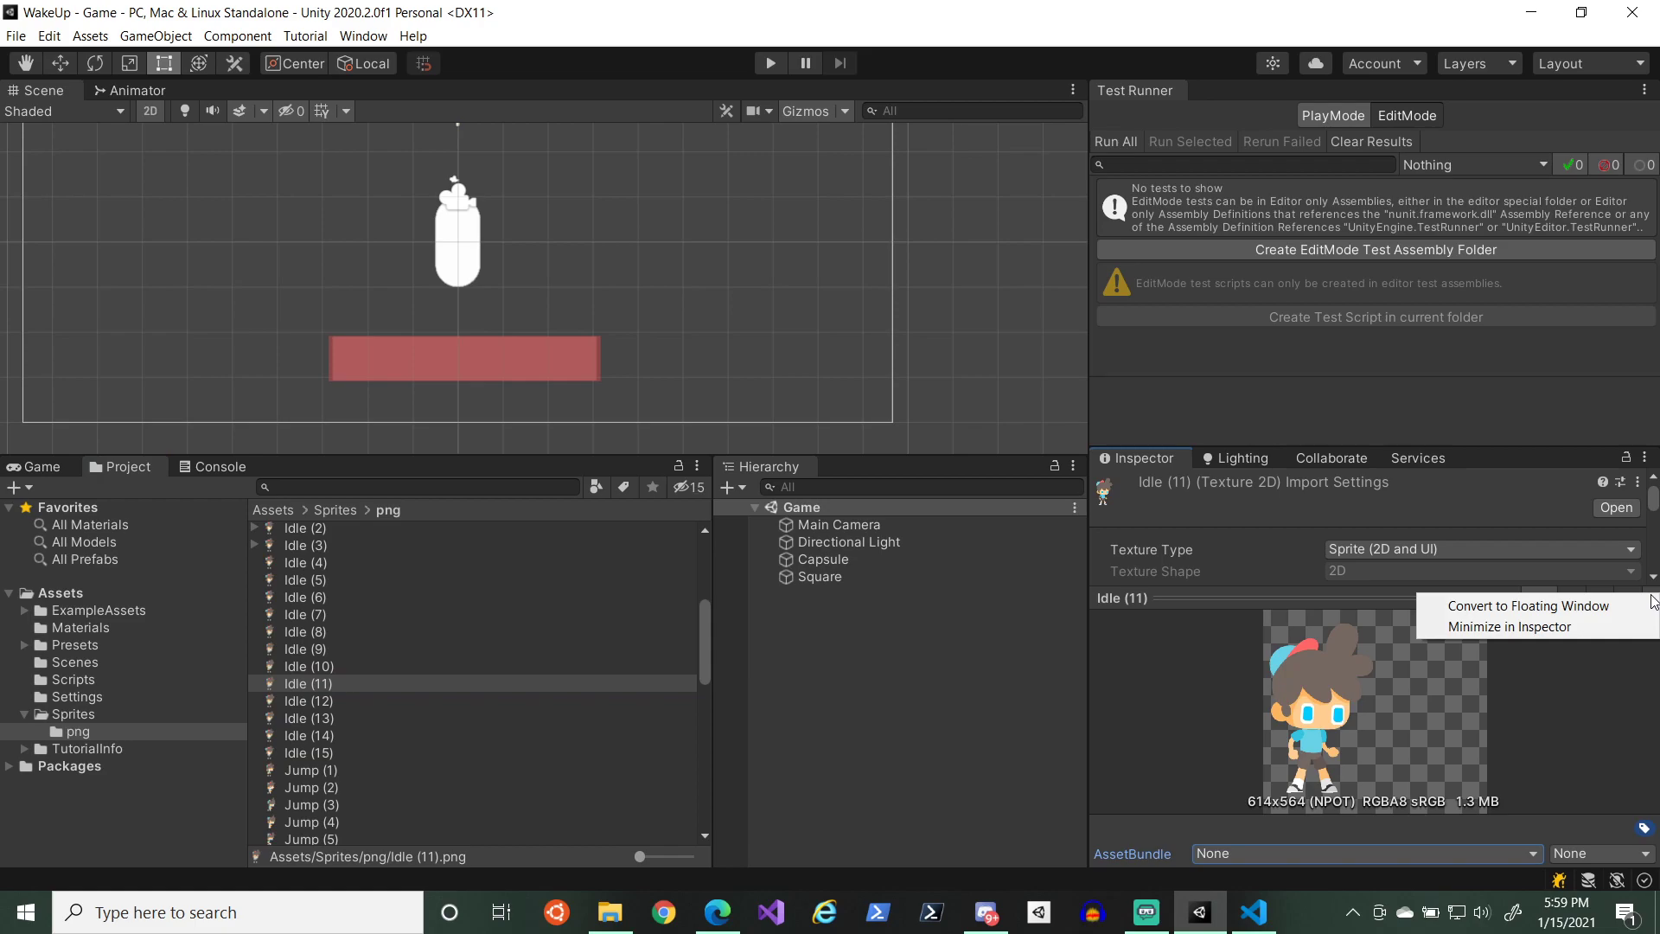
left_click(391, 562)
left_click(1246, 599)
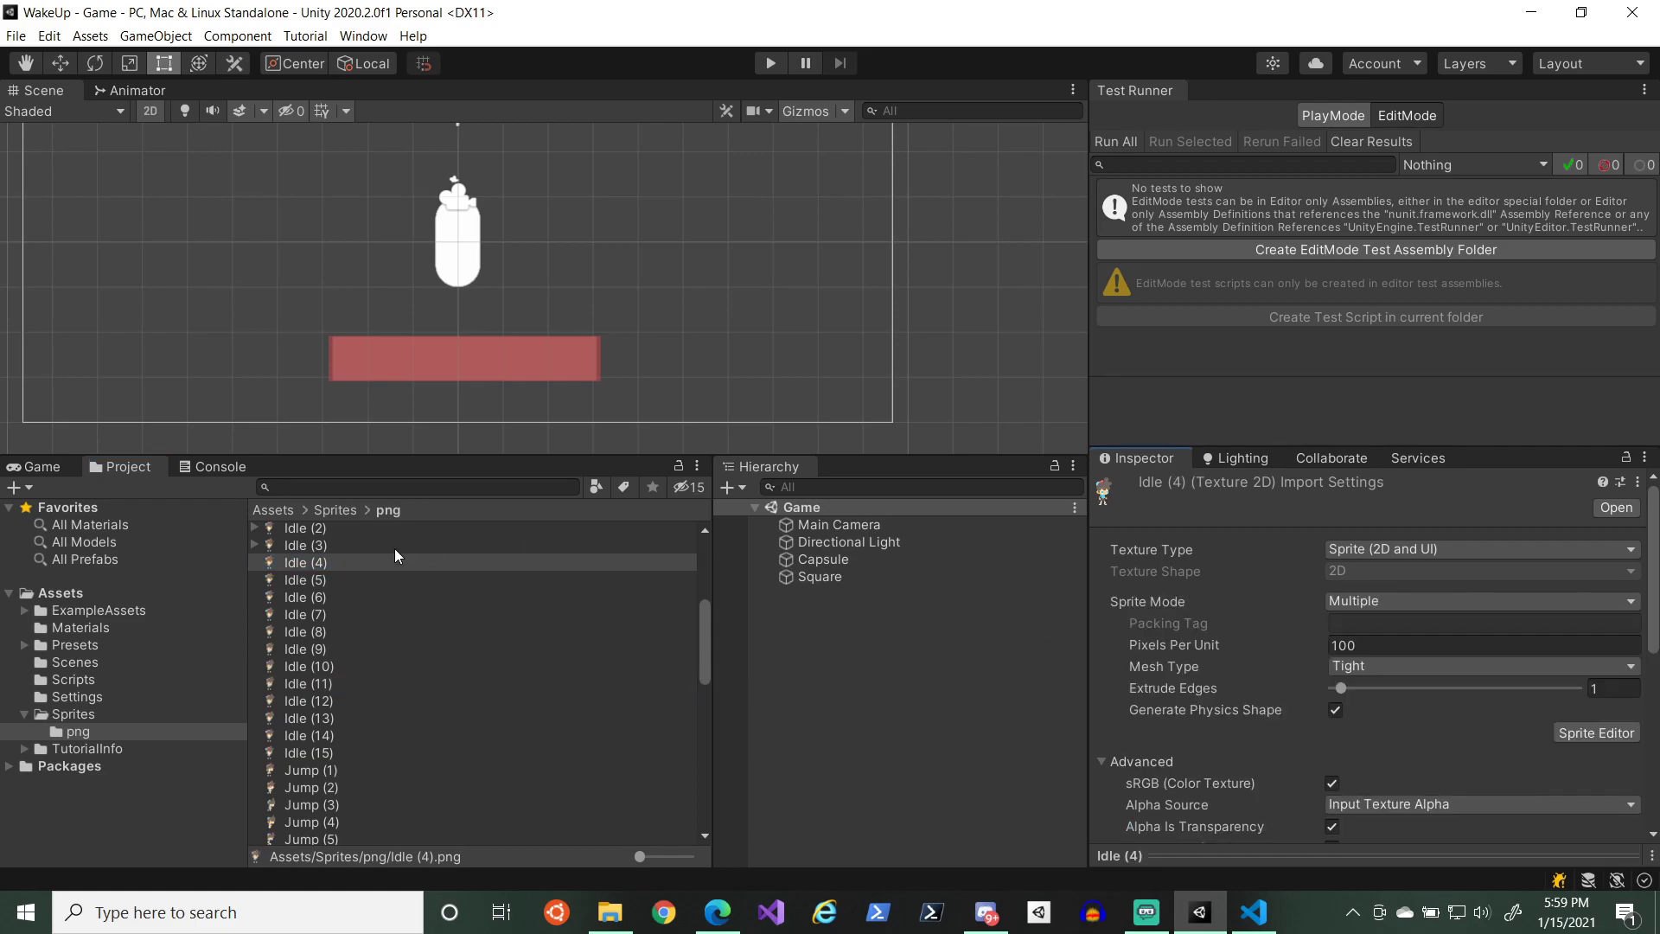
- Slice Idle (4) in the Sprite Editor with the existing slice options, apply the slicing and close the editor
left_click(1563, 728)
left_click(130, 38)
left_click(373, 221)
left_click(1151, 37)
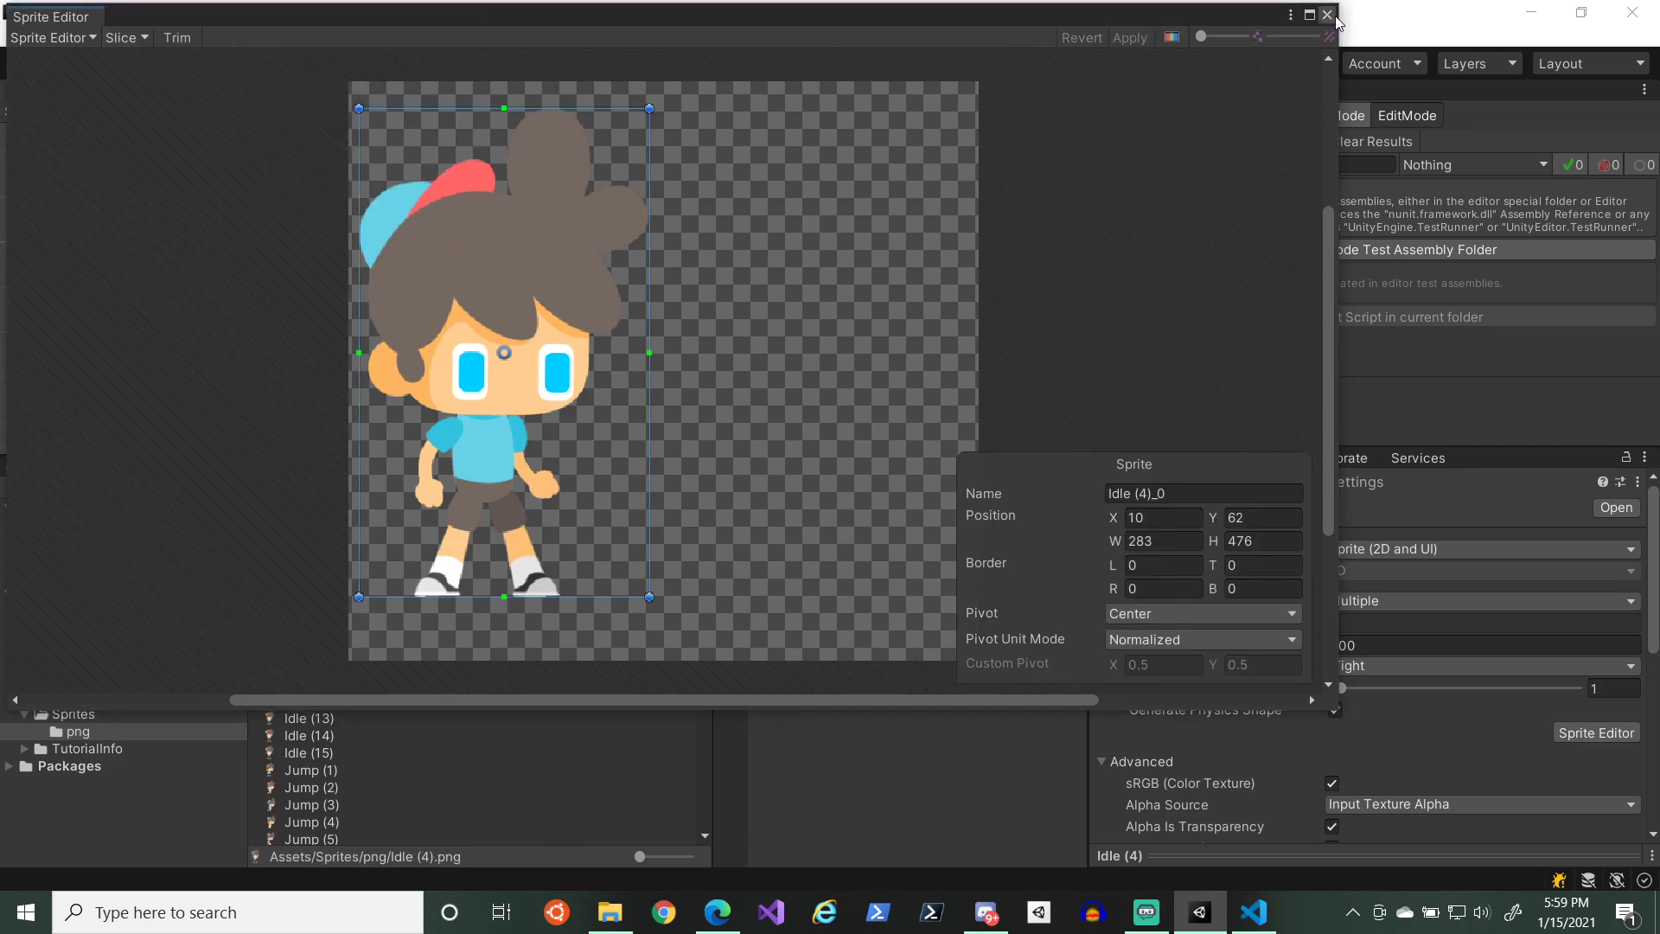
left_click(1327, 14)
- Slice Idle (5) in the Sprite Editor, apply the slicing and close the editor
left_click(308, 578)
left_click(1595, 732)
left_click(125, 41)
left_click(380, 222)
left_click(1138, 37)
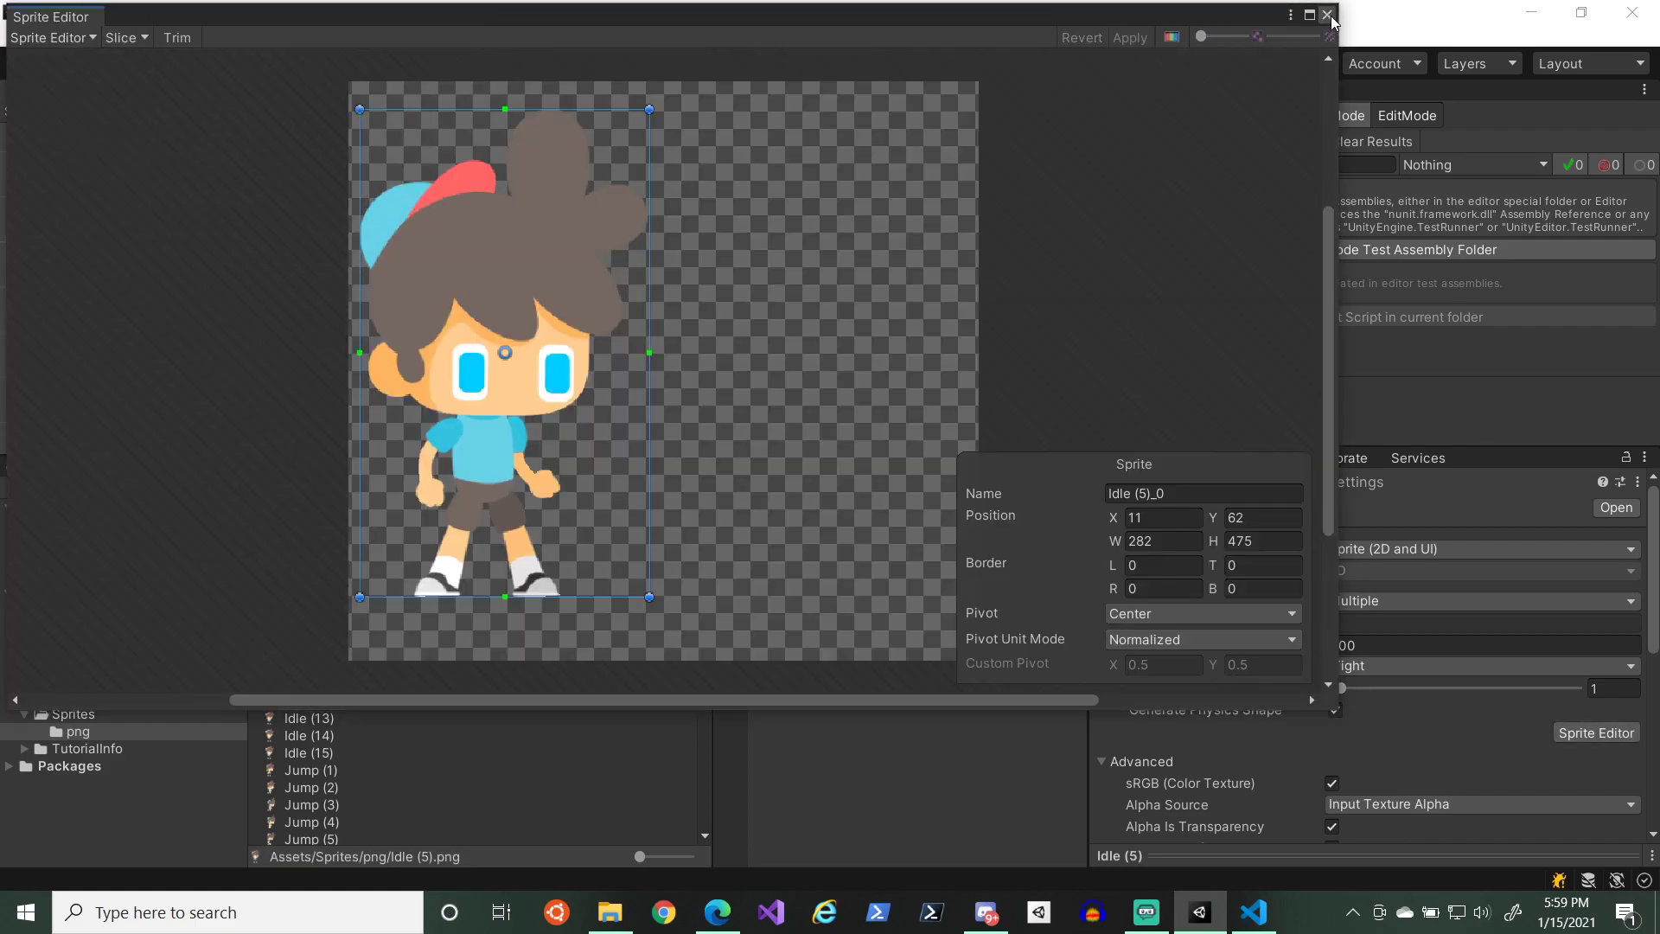
left_click(1327, 14)
- Slice Idle (6) in the Sprite Editor, apply the slicing and close the editor
left_click(336, 598)
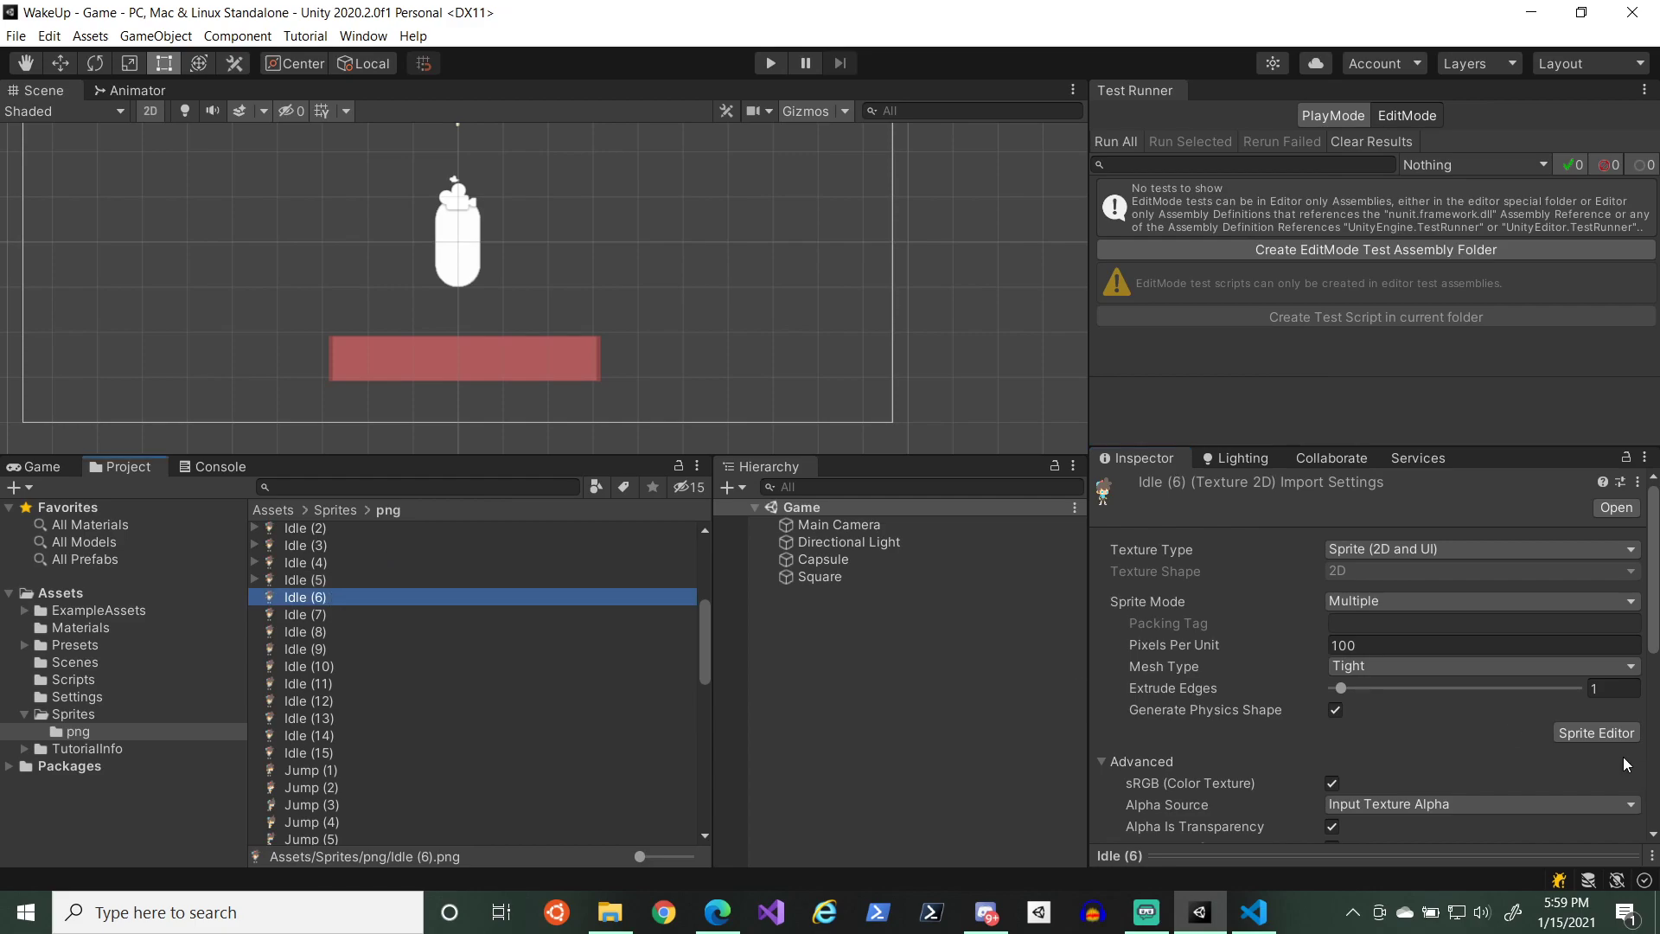
left_click(1596, 732)
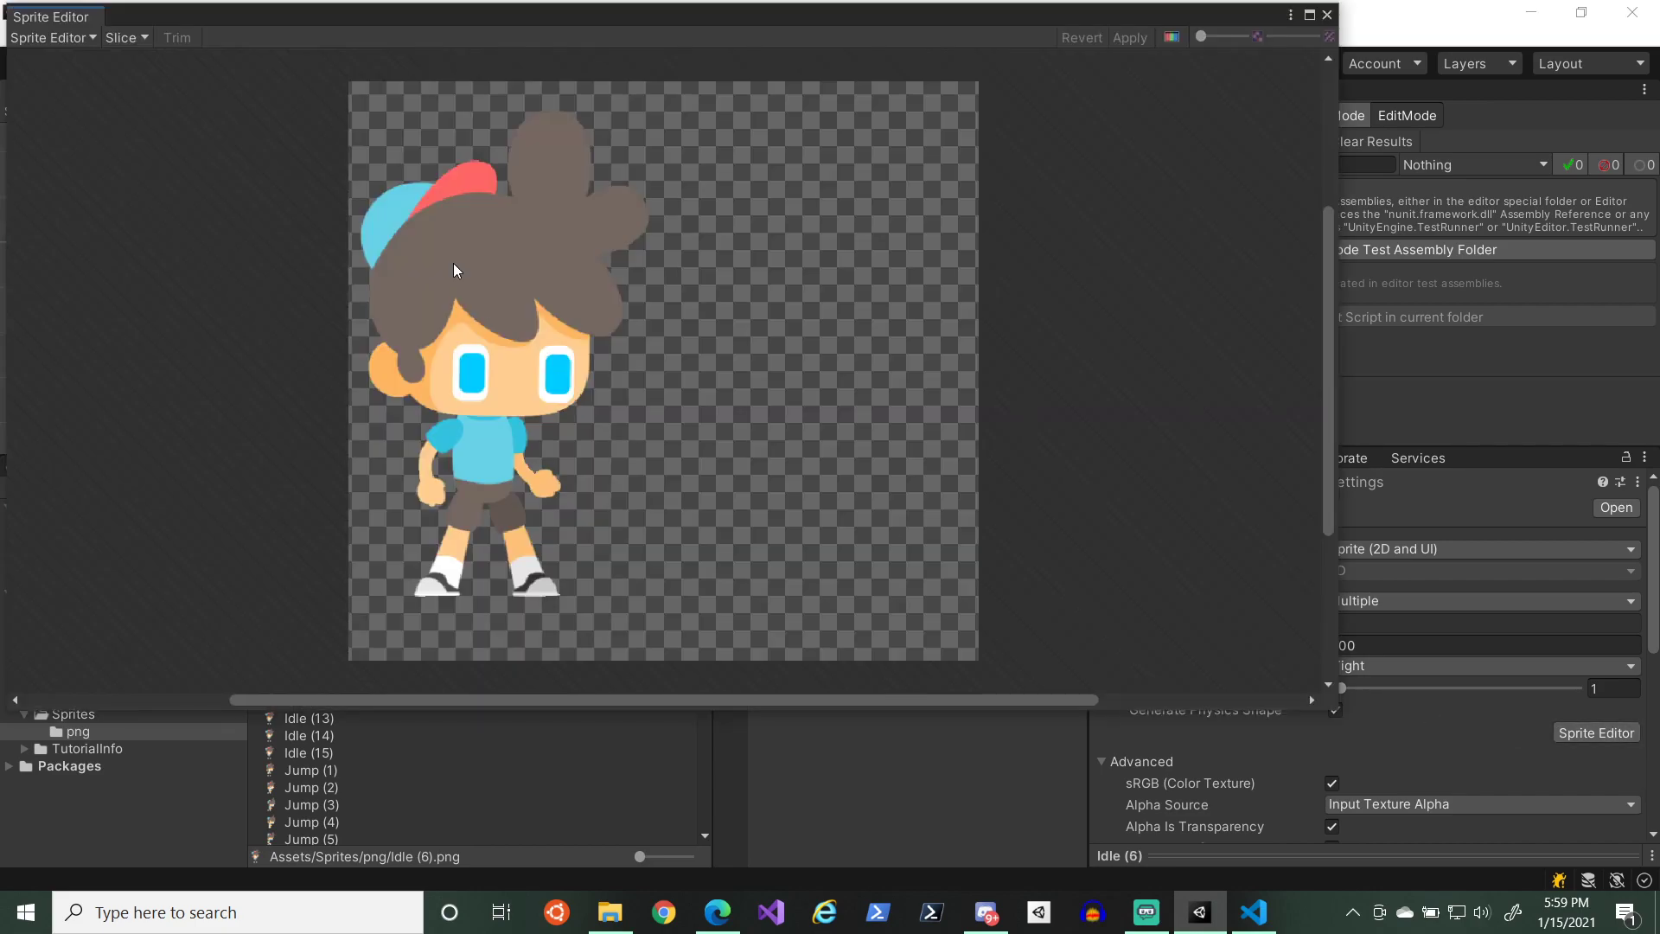
left_click(130, 40)
left_click(384, 224)
left_click(1130, 38)
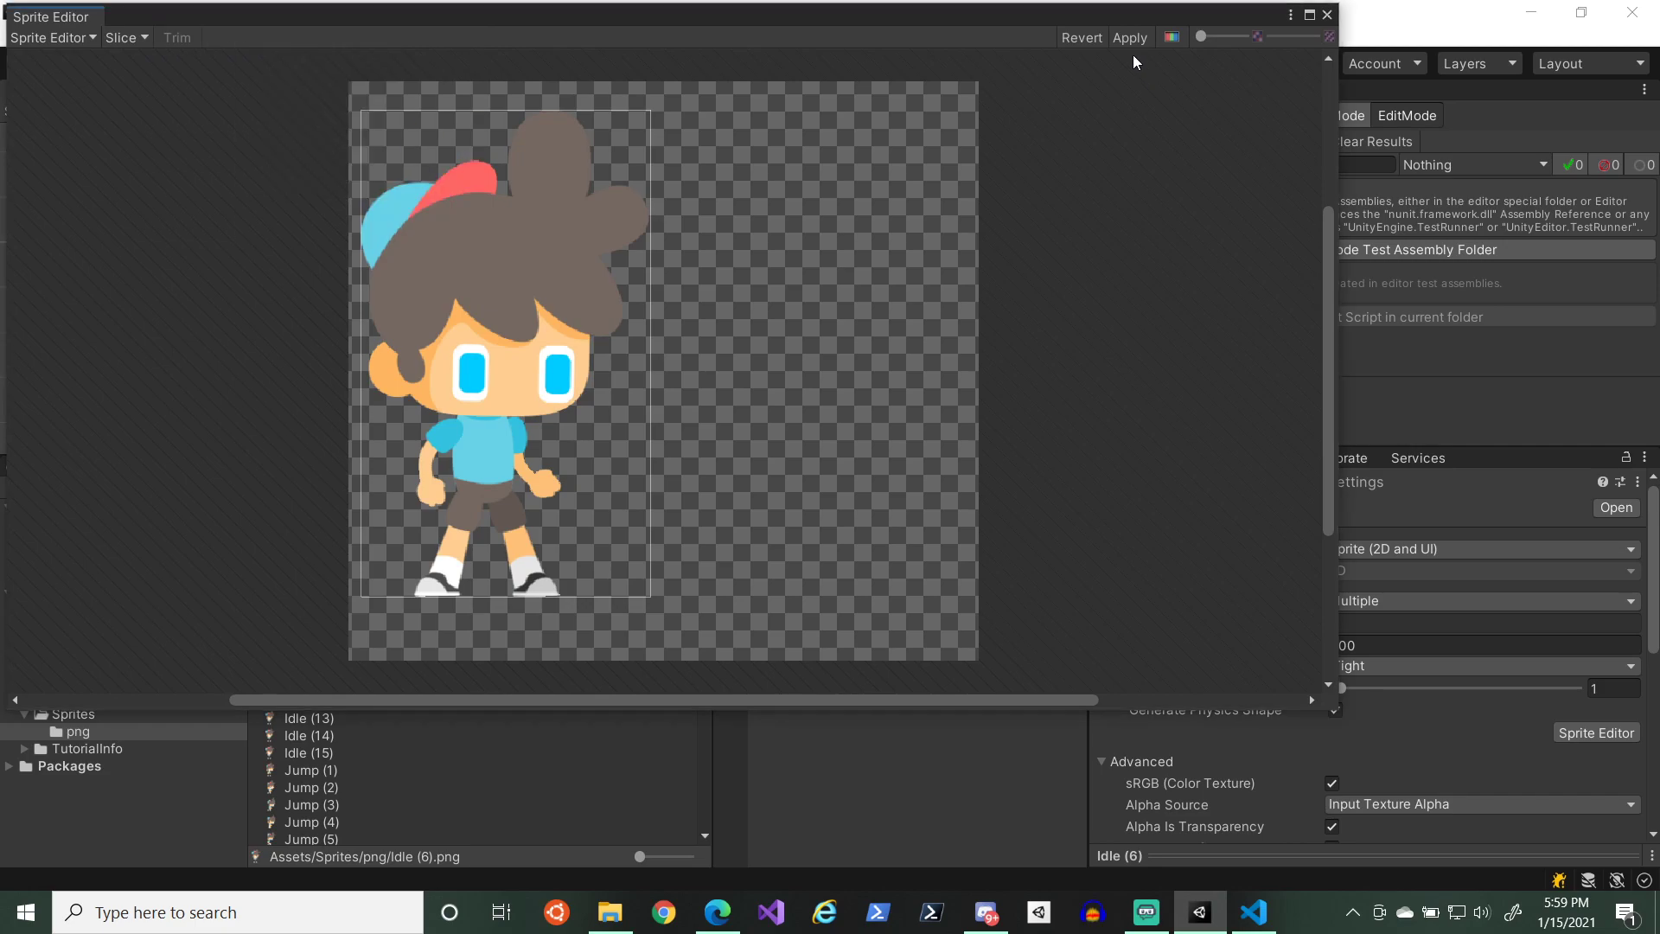
left_click(1327, 15)
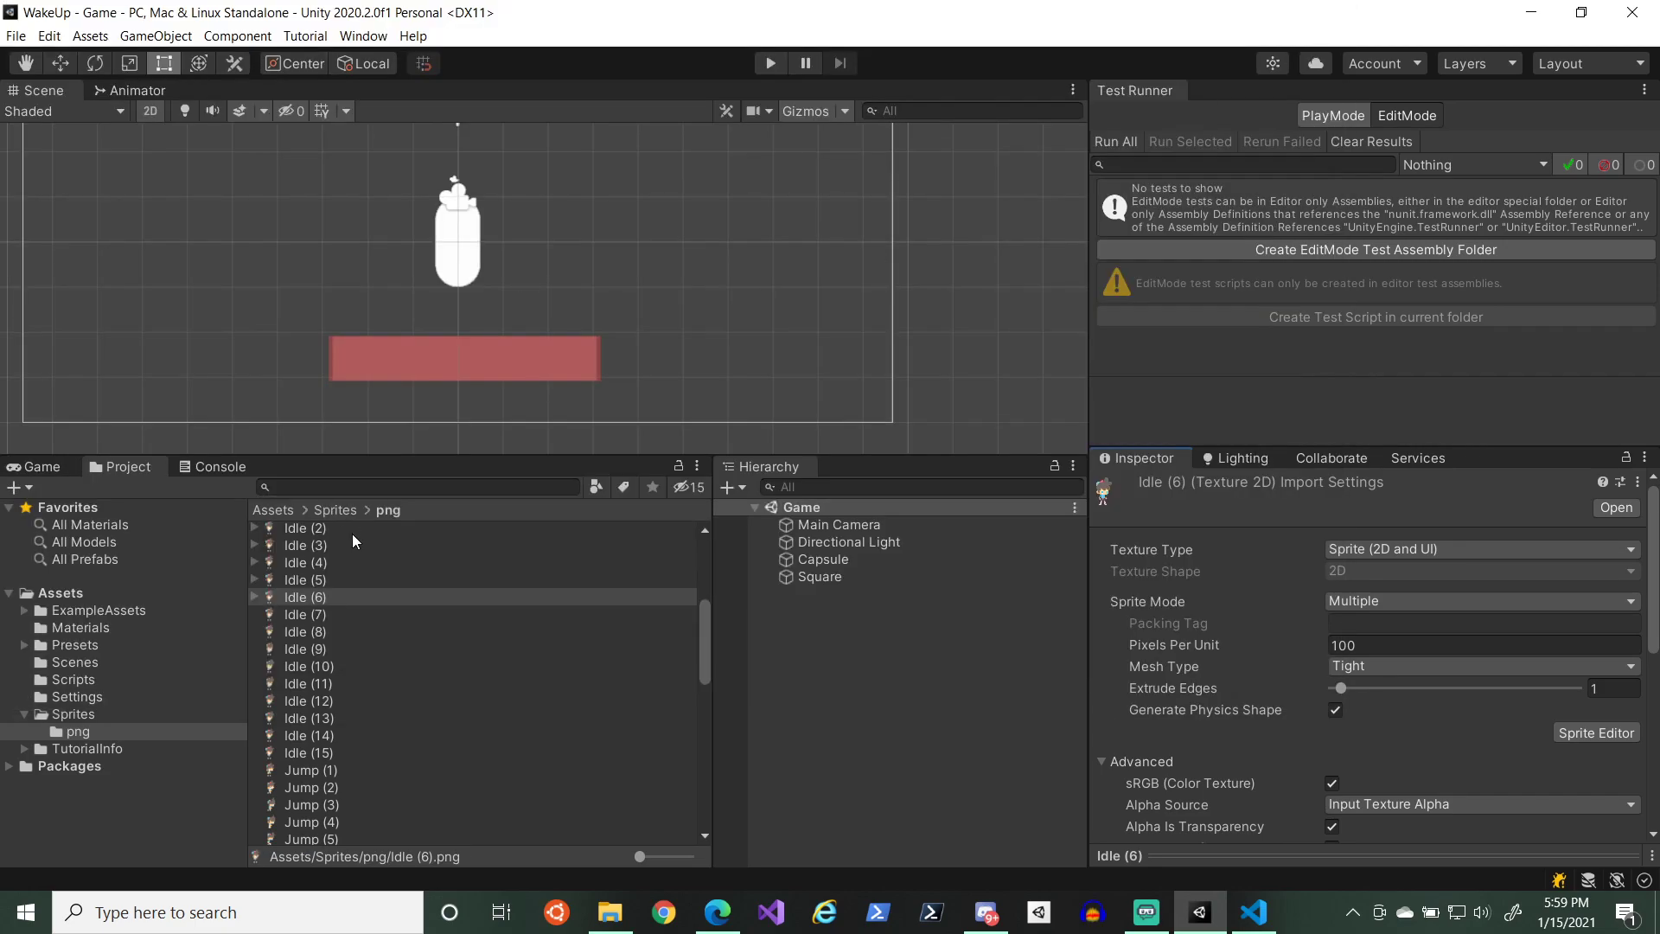
- Slice Idle (7) with type Automatic, pivot Center and method Delete Existing, apply the slicing and close the Sprite Editor
left_click(340, 611)
left_click(1603, 733)
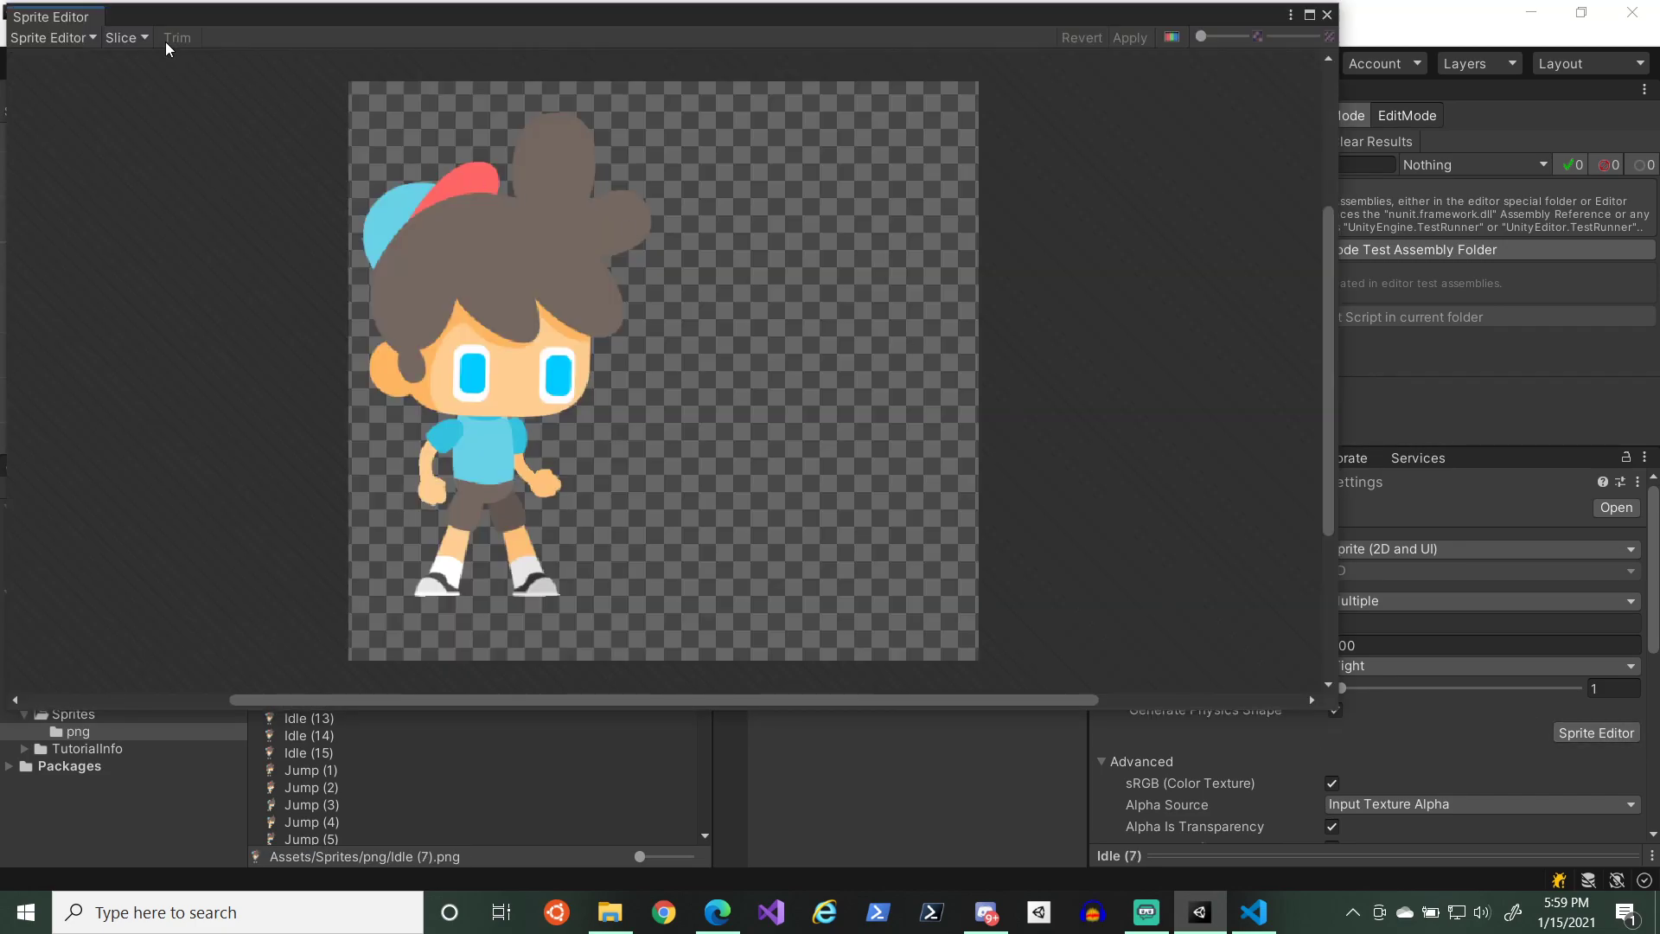
left_click(128, 38)
left_click(396, 224)
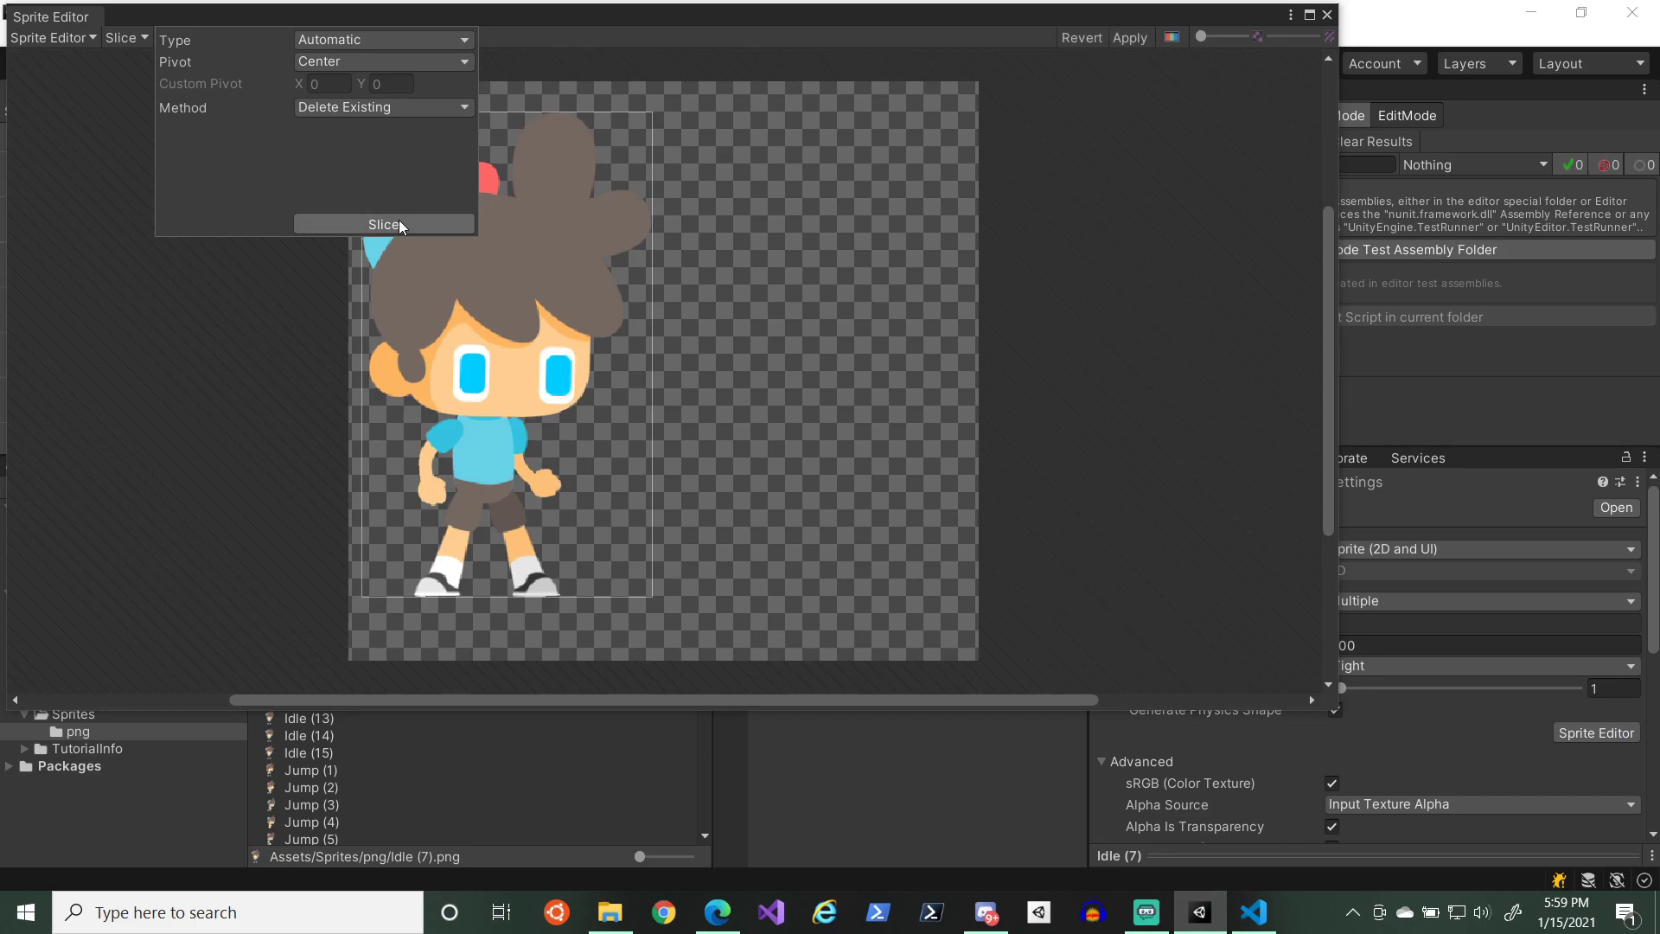
left_click(1130, 38)
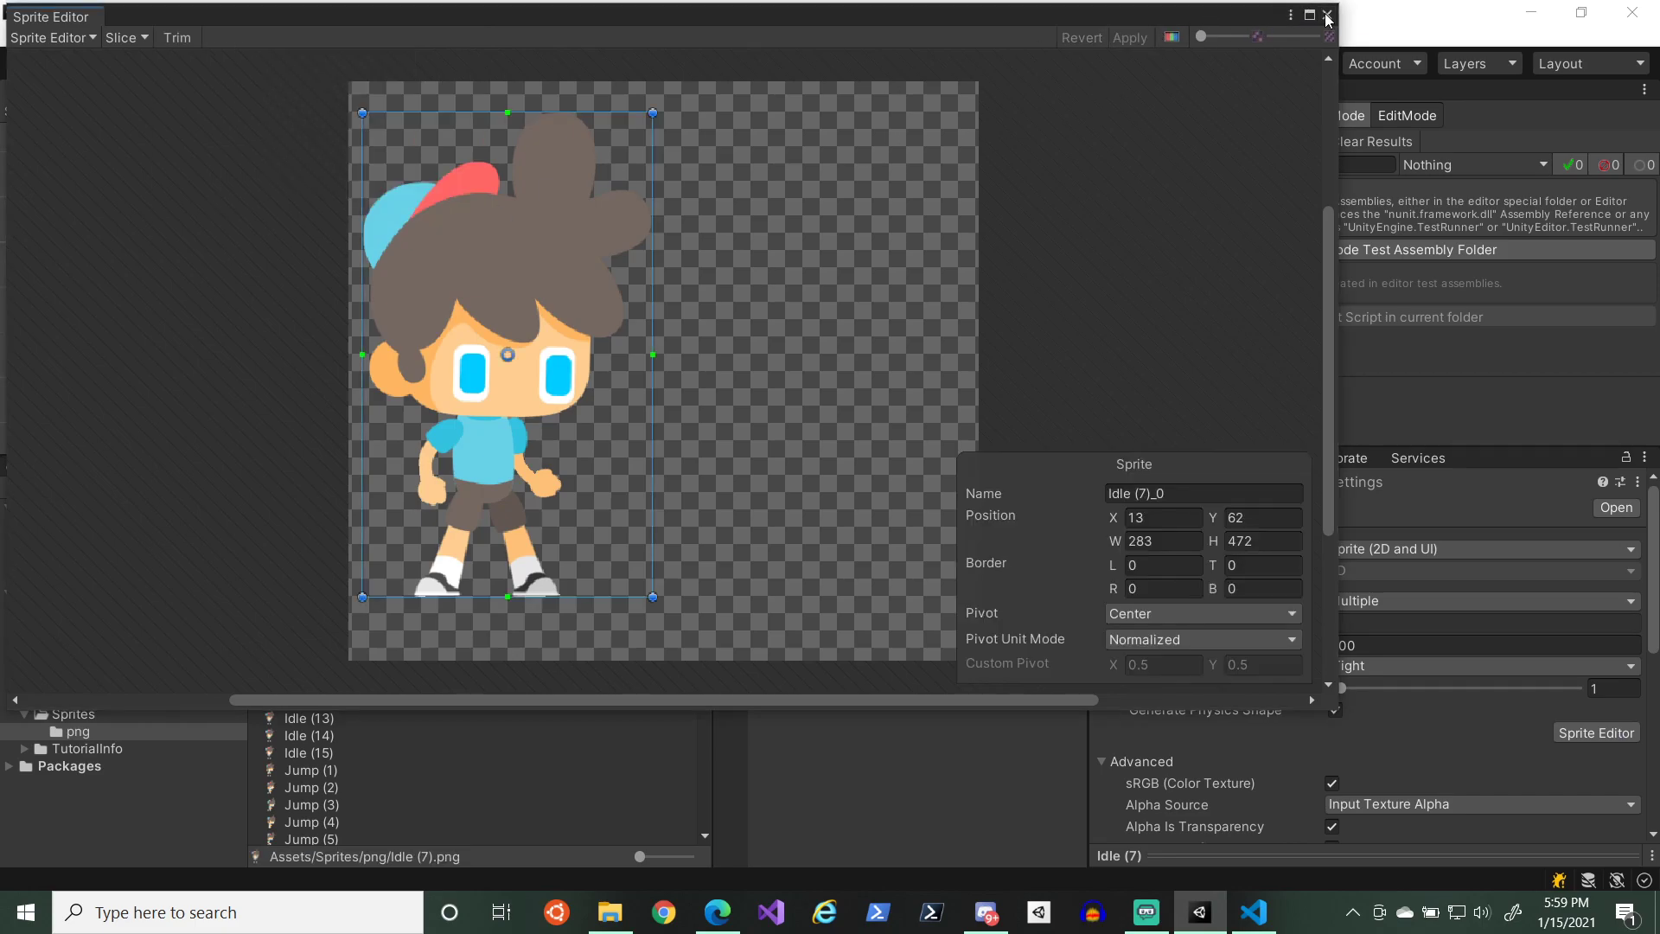
left_click(1328, 16)
- Slice Idle (8) with type Automatic, pivot Center and method Delete Existing, apply the slicing and close the Sprite Editor
left_click(348, 637)
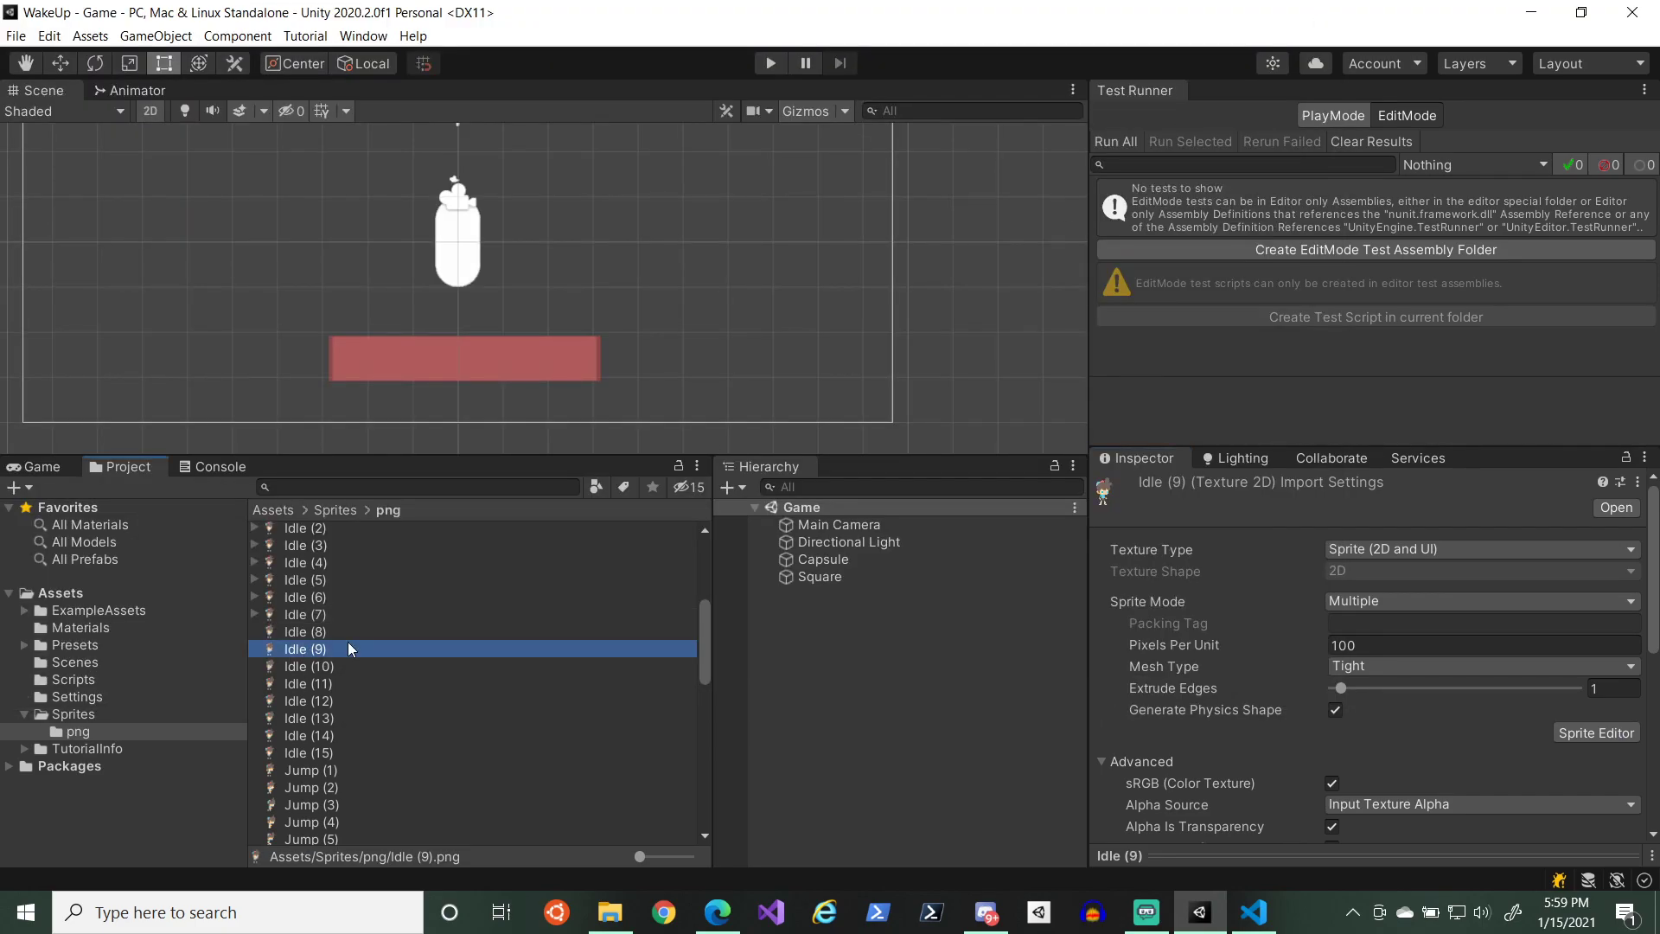
left_click(1598, 734)
left_click(124, 38)
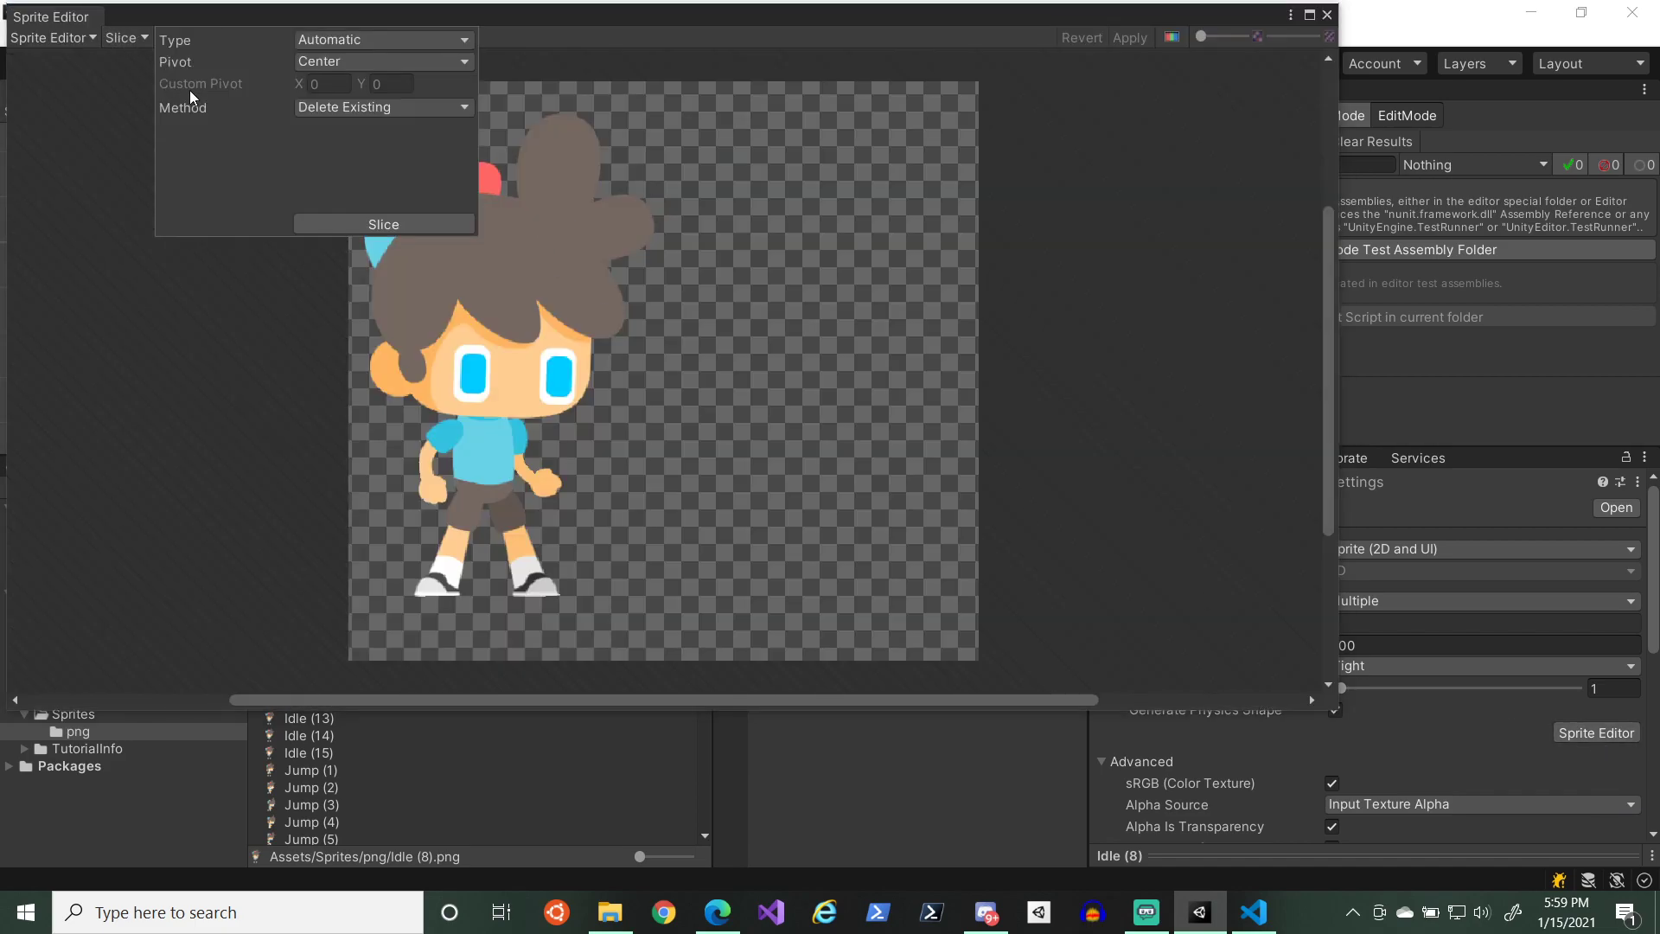
left_click(383, 224)
left_click(1130, 38)
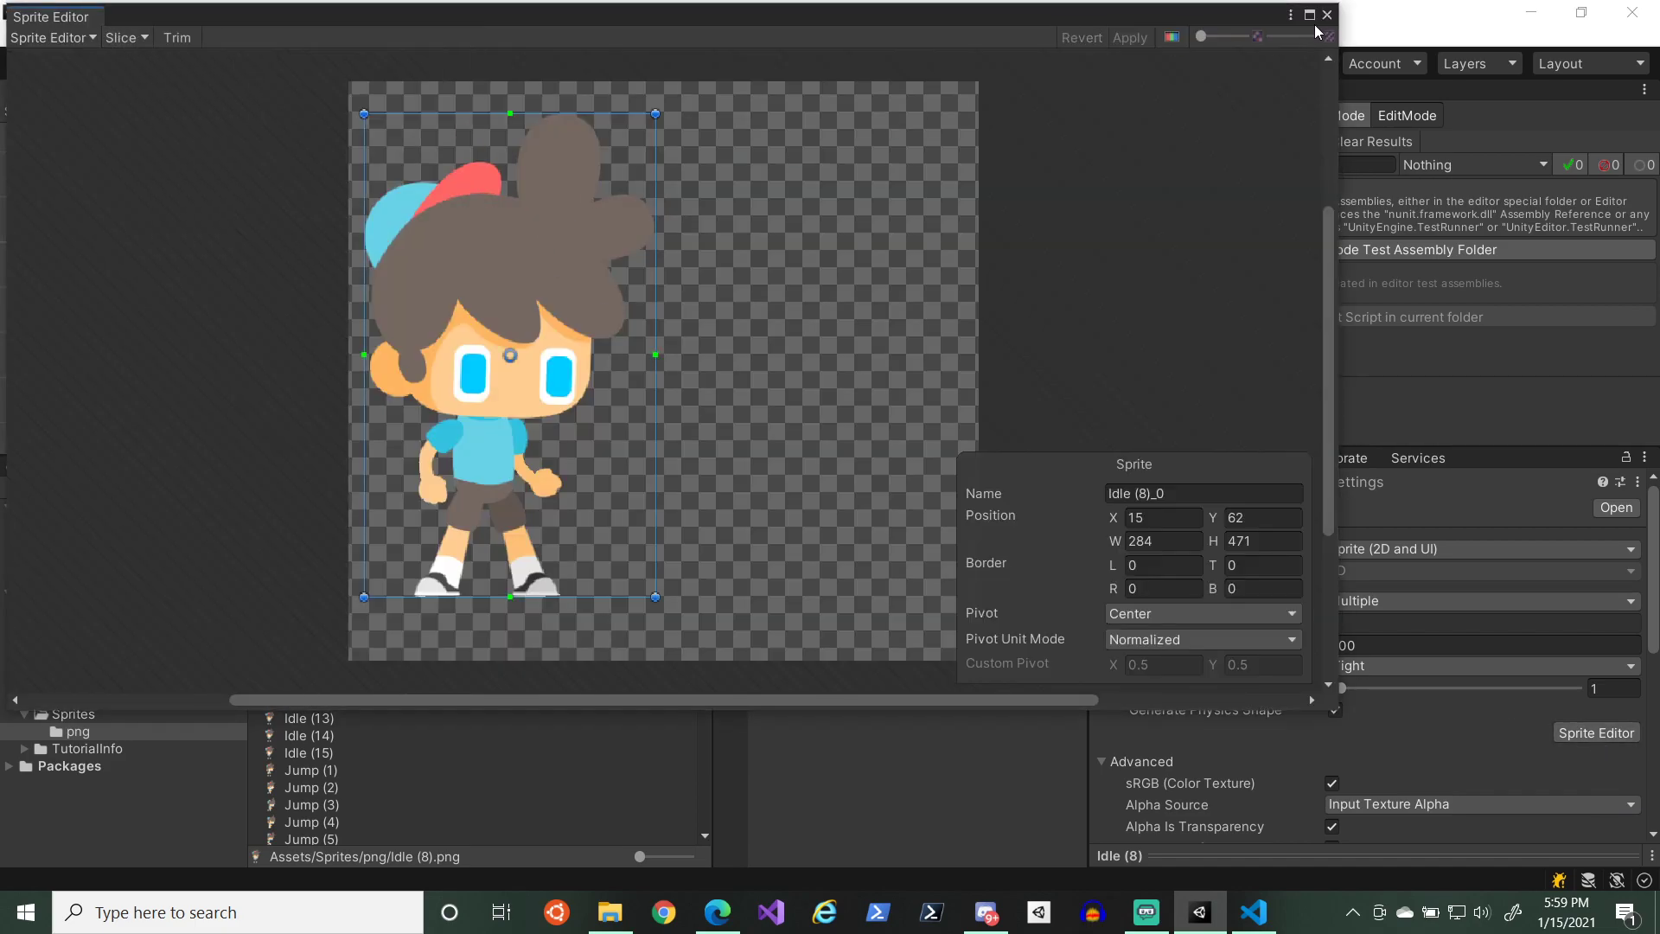
left_click(1327, 14)
- Slice Idle (9) with type Automatic, pivot Center and method Delete Existing, apply the slicing and close the Sprite Editor
left_click(332, 648)
left_click(1595, 735)
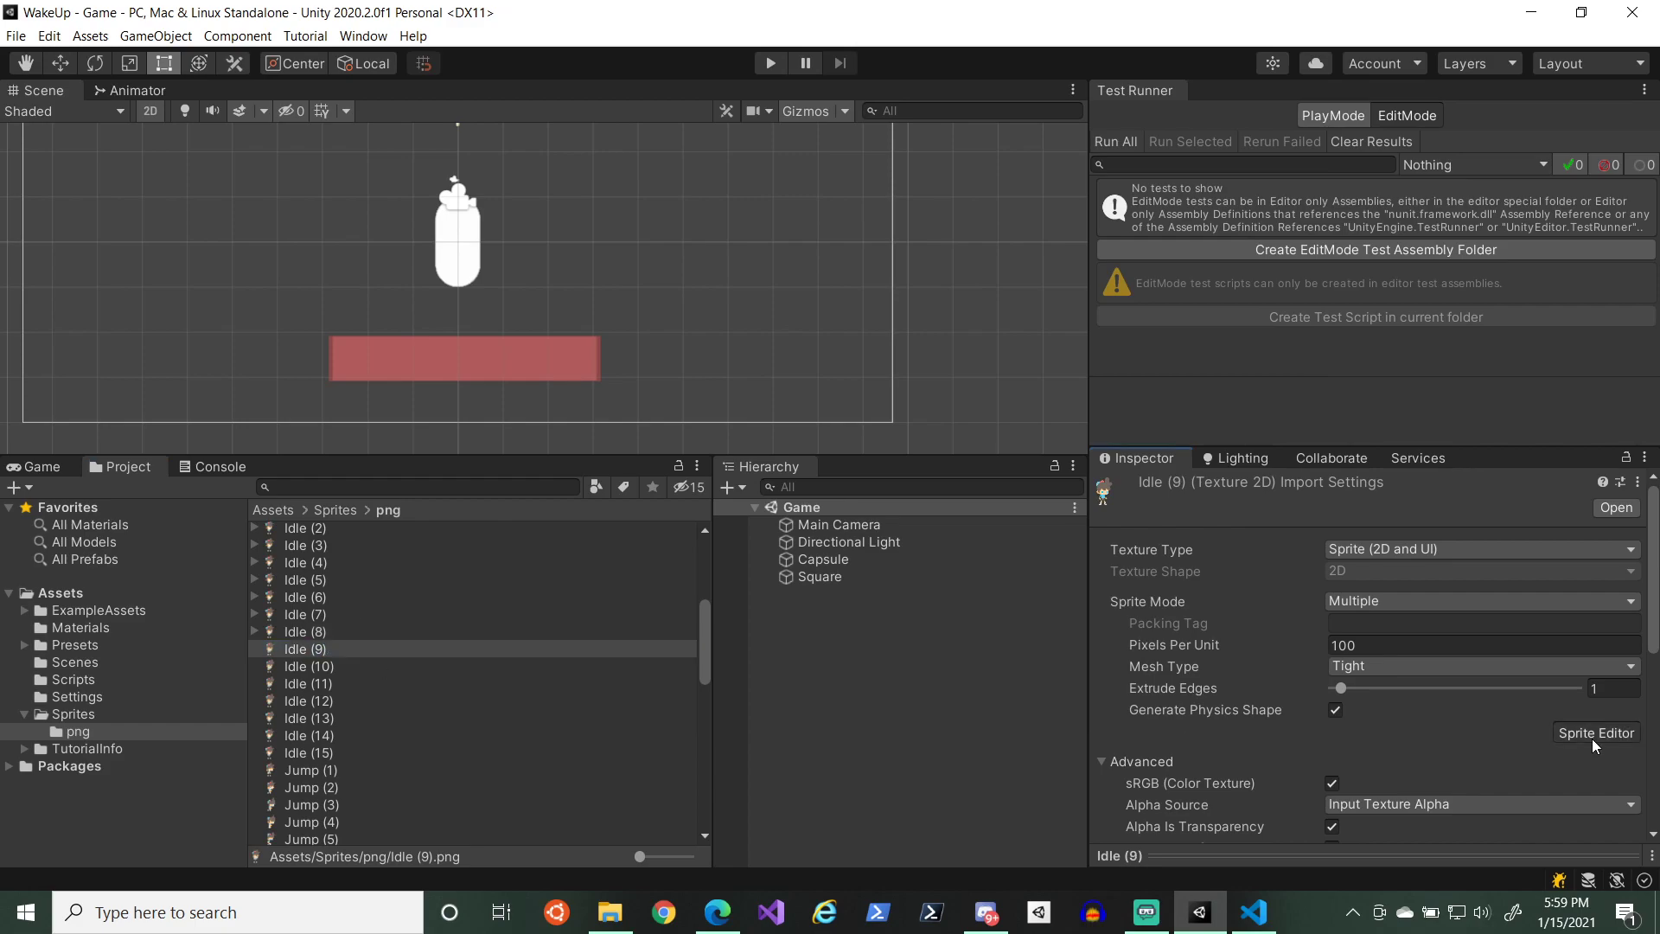
left_click(124, 38)
left_click(383, 224)
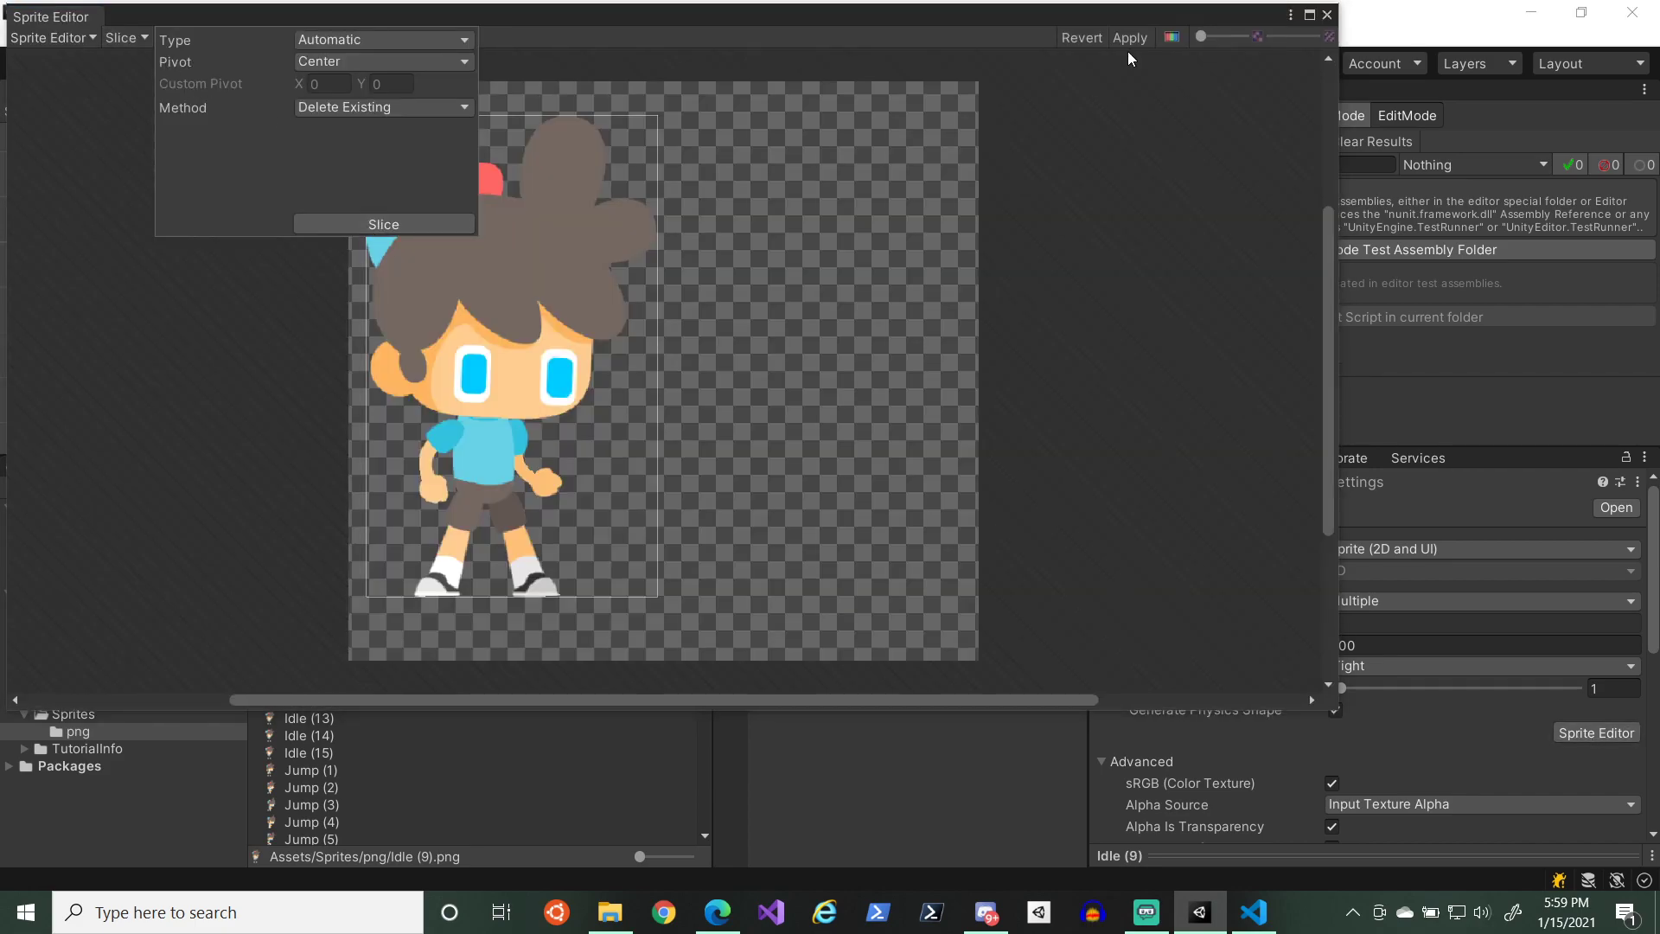
left_click(1130, 38)
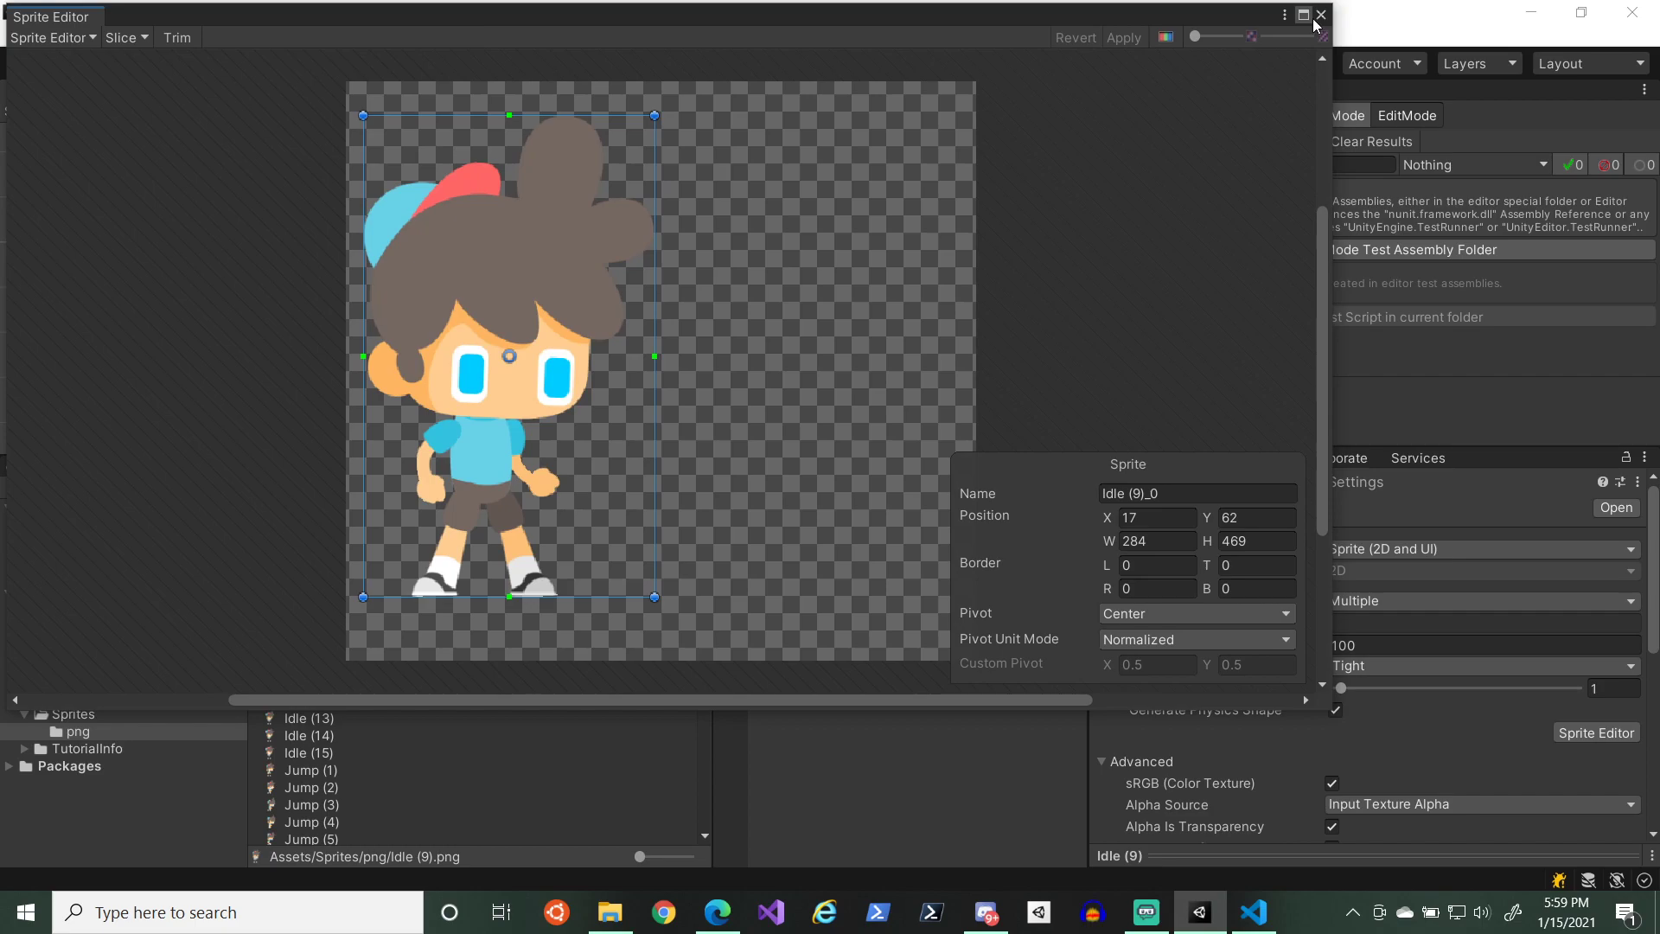
left_click(1319, 17)
- Slice Idle (10) in the Sprite Editor, apply the slicing and close the editor
left_click(336, 668)
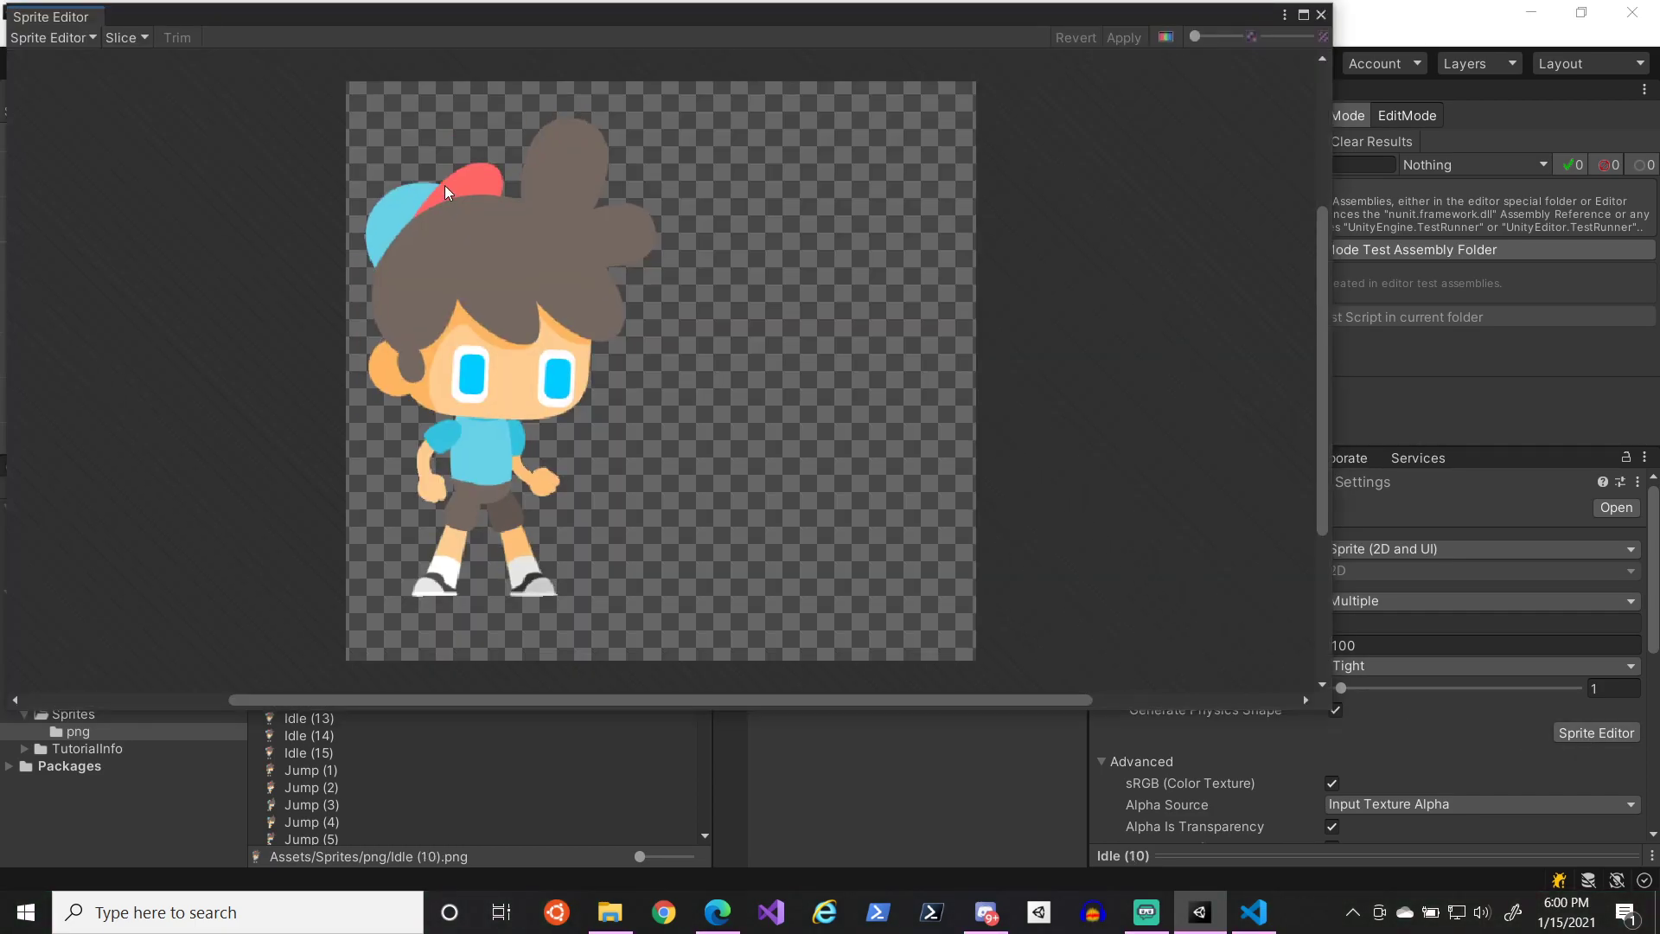
left_click(144, 37)
left_click(367, 218)
left_click(1126, 38)
left_click(1321, 15)
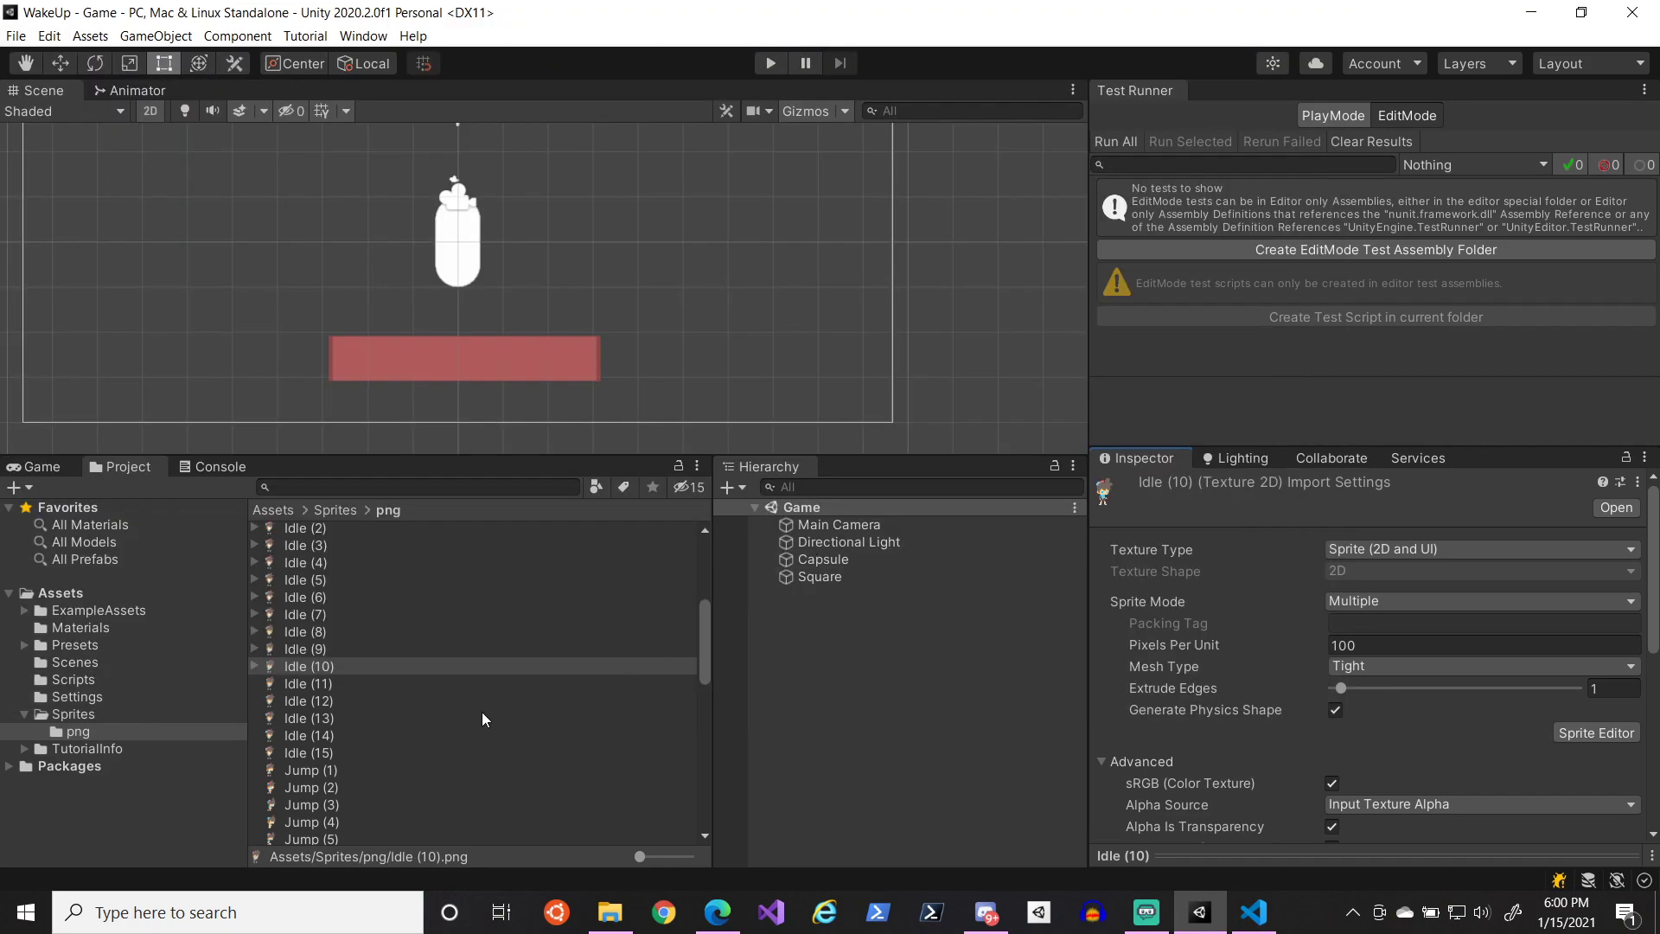
- Slice Idle (11) in the Sprite Editor, apply the slicing and close the editor
left_click(318, 683)
left_click(1595, 733)
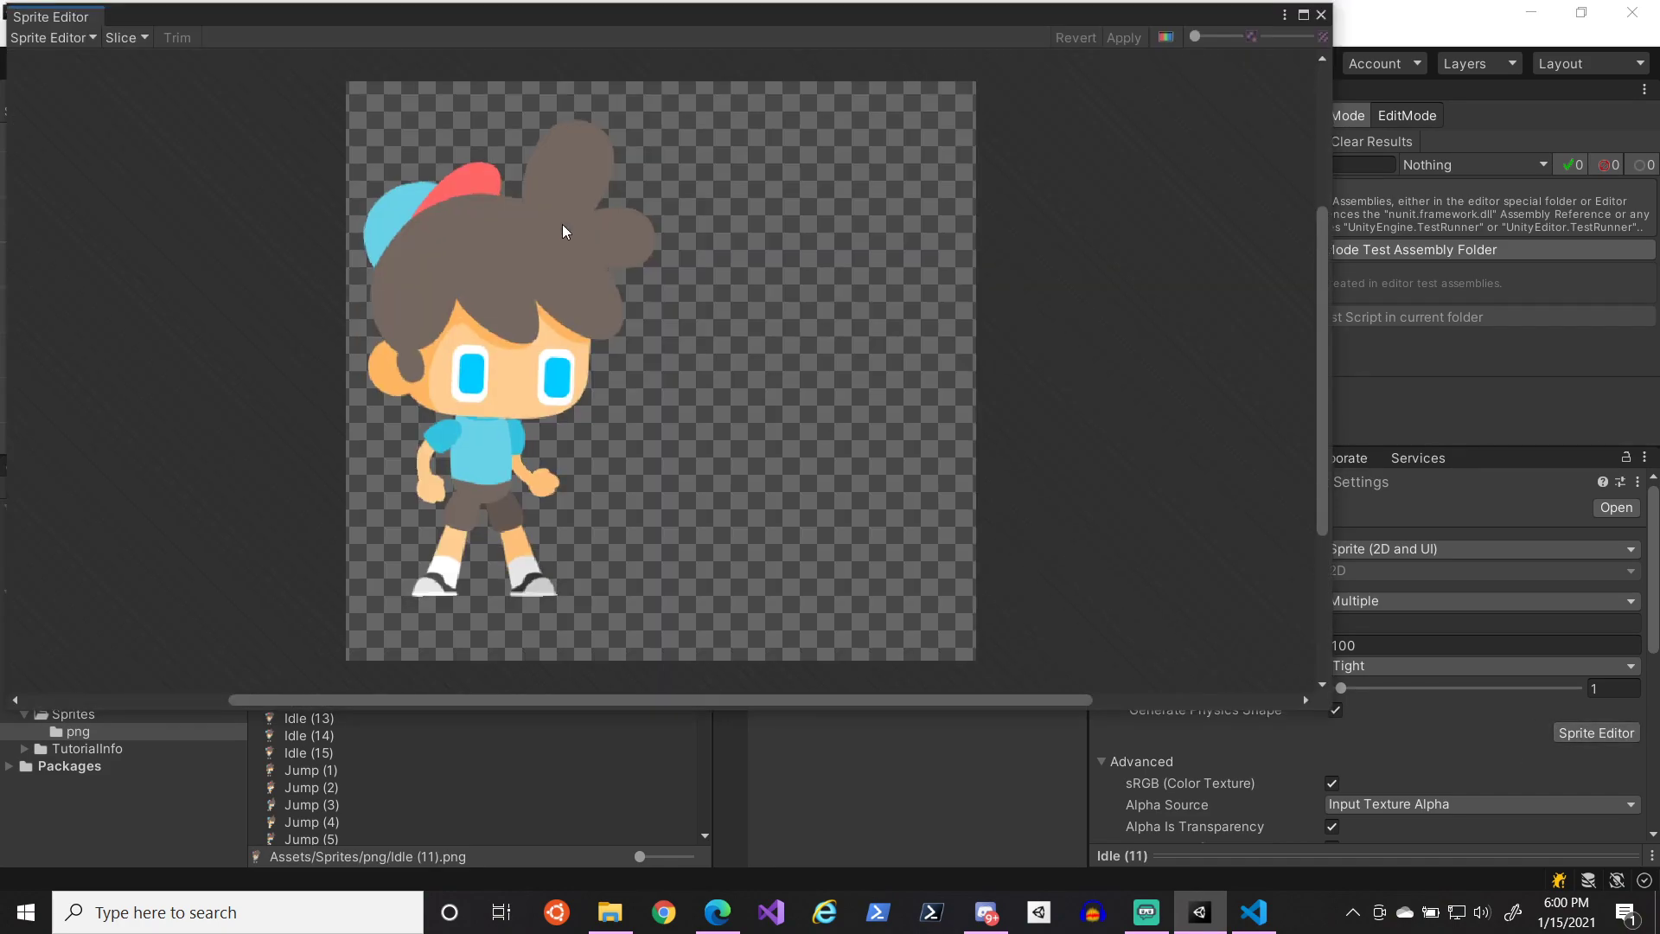
left_click(134, 39)
left_click(458, 224)
left_click(1126, 40)
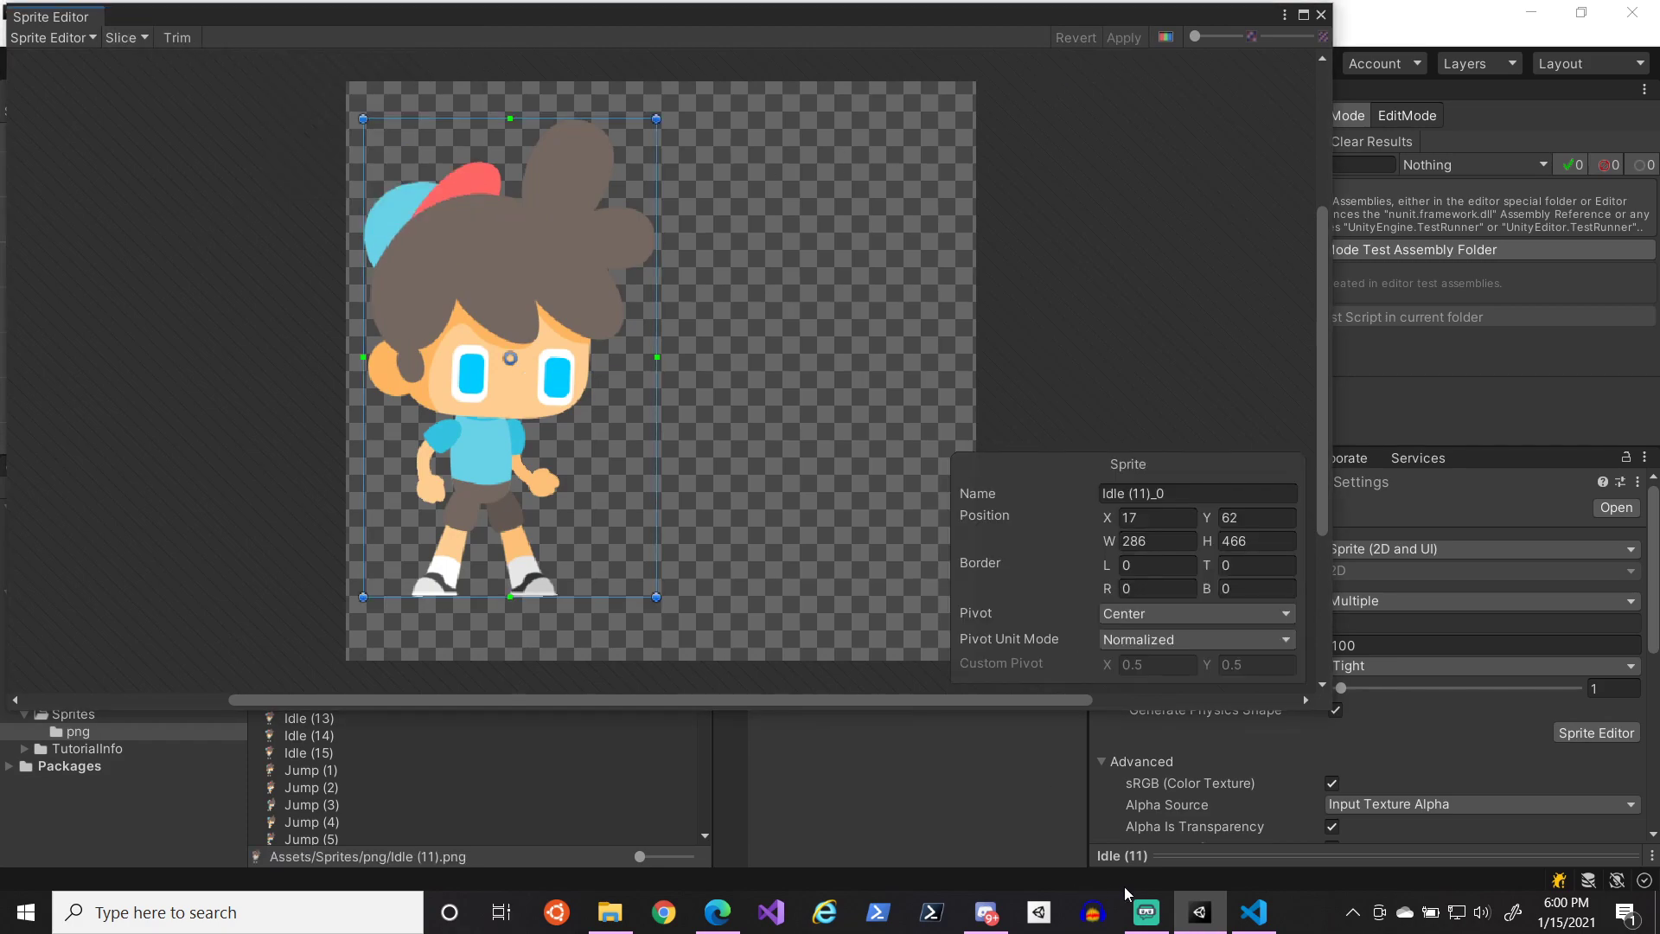
left_click(1146, 912)
left_click(1148, 918)
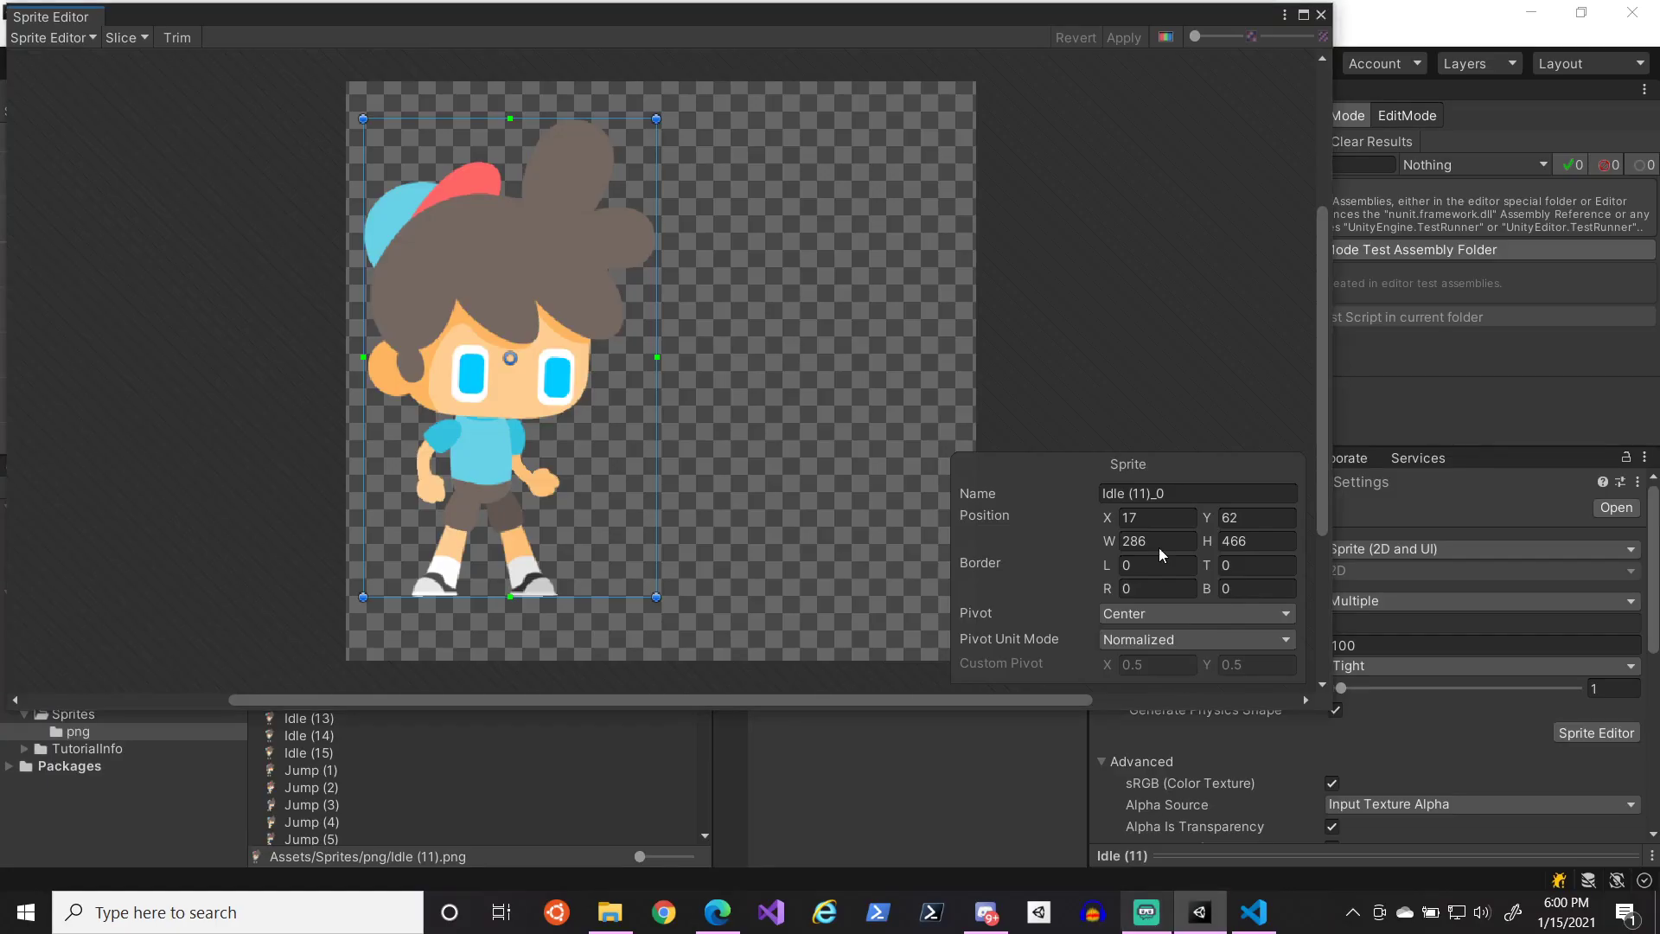
left_click(1322, 18)
- Slice Idle (12) in the Sprite Editor, apply the slicing and close the editor
left_click(324, 701)
left_click(1596, 732)
left_click(102, 38)
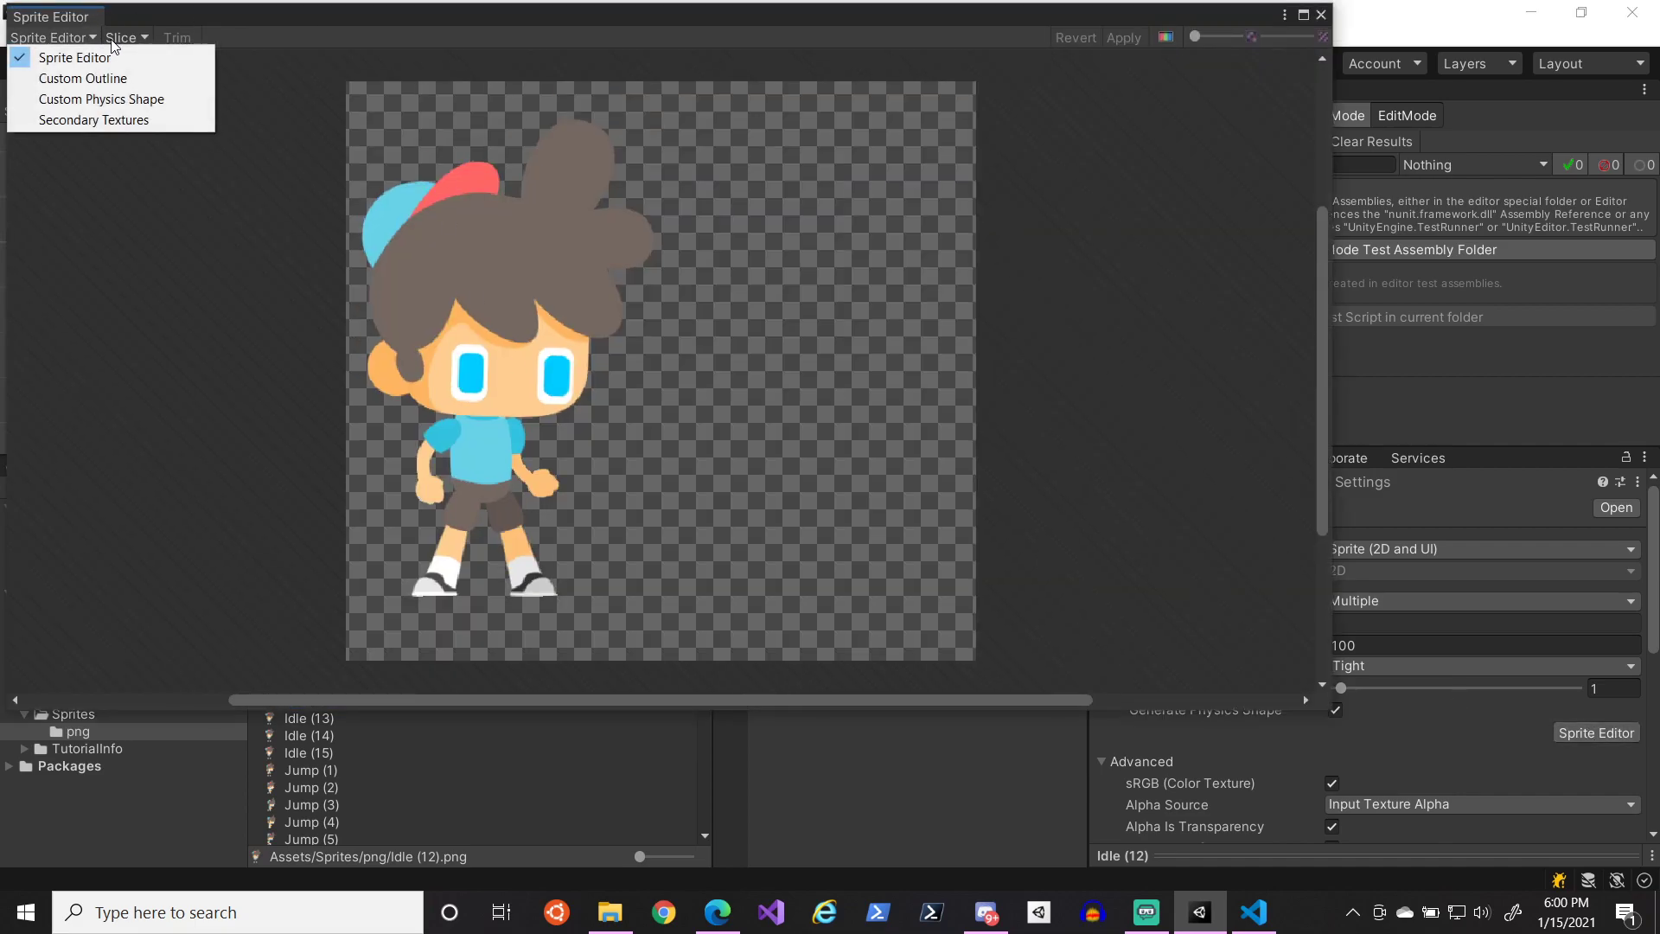
left_click(123, 38)
left_click(406, 227)
left_click(1129, 40)
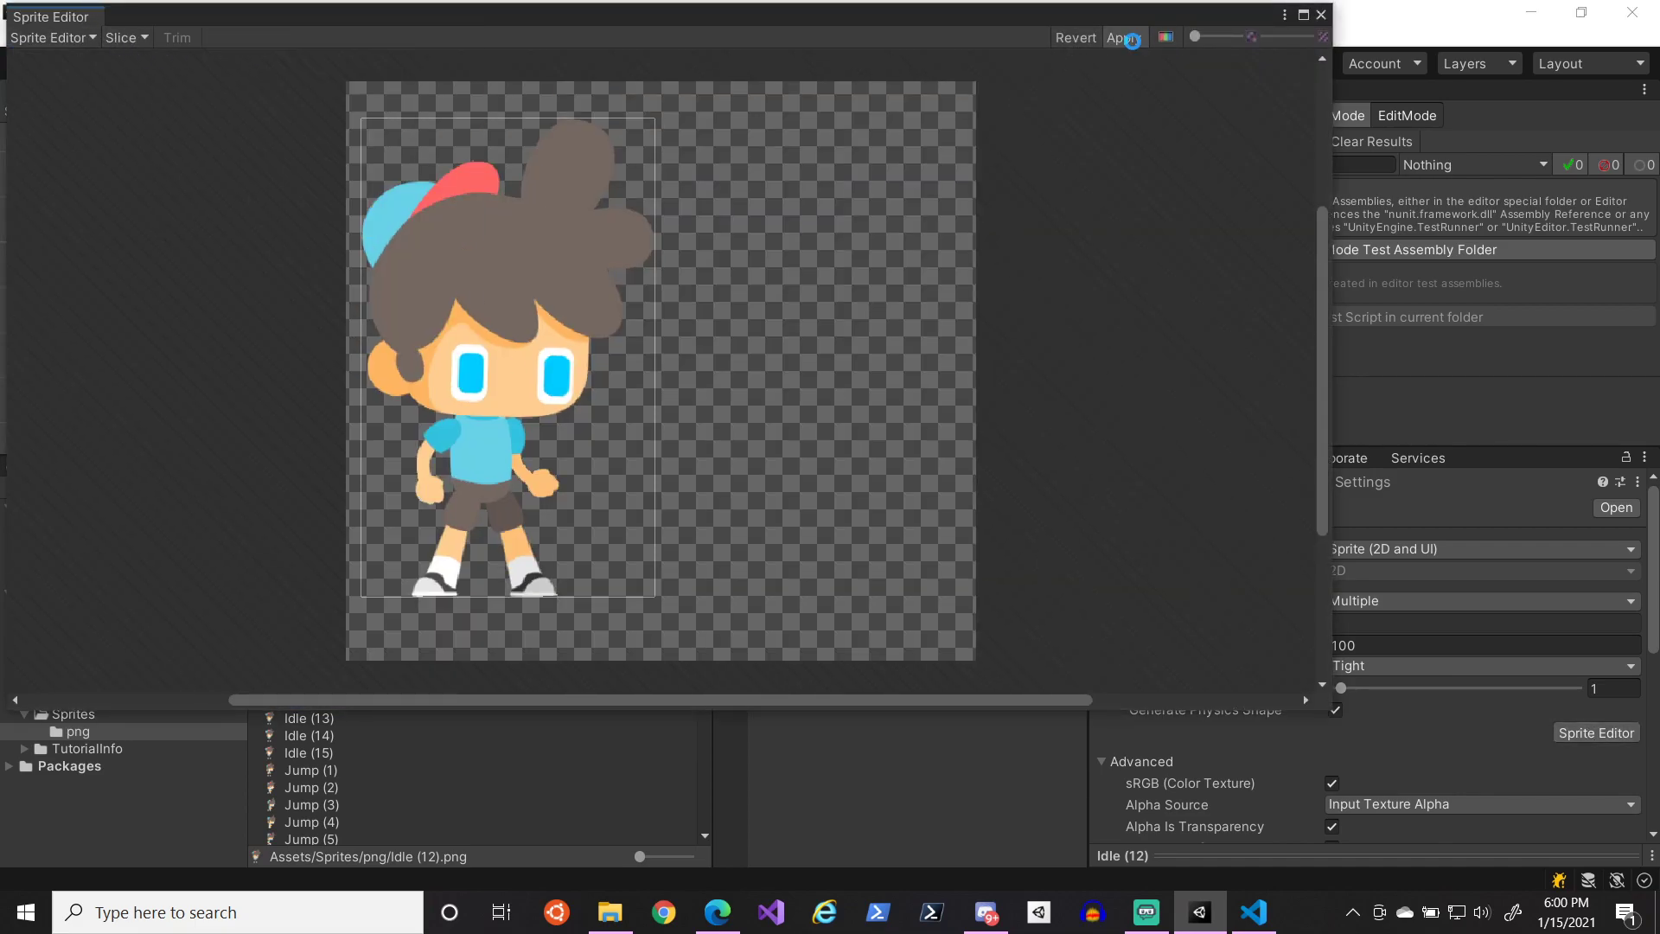
left_click(1321, 15)
- Slice Idle (13) in the Sprite Editor, apply the slicing and close the editor
left_click(345, 719)
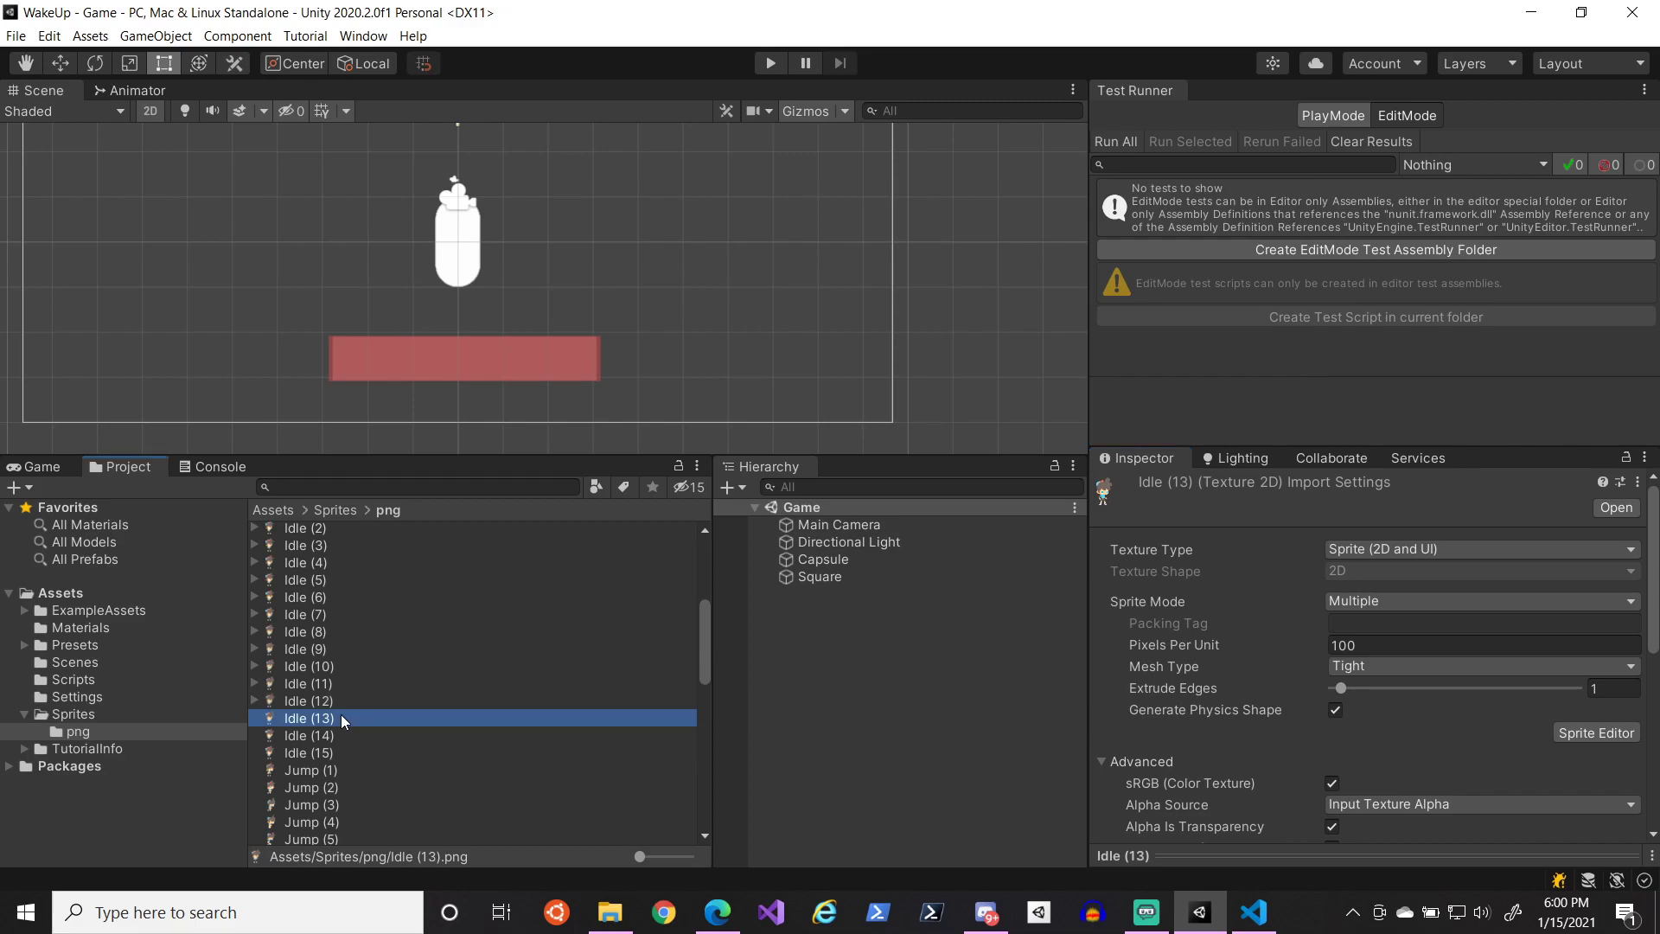
left_click(1596, 732)
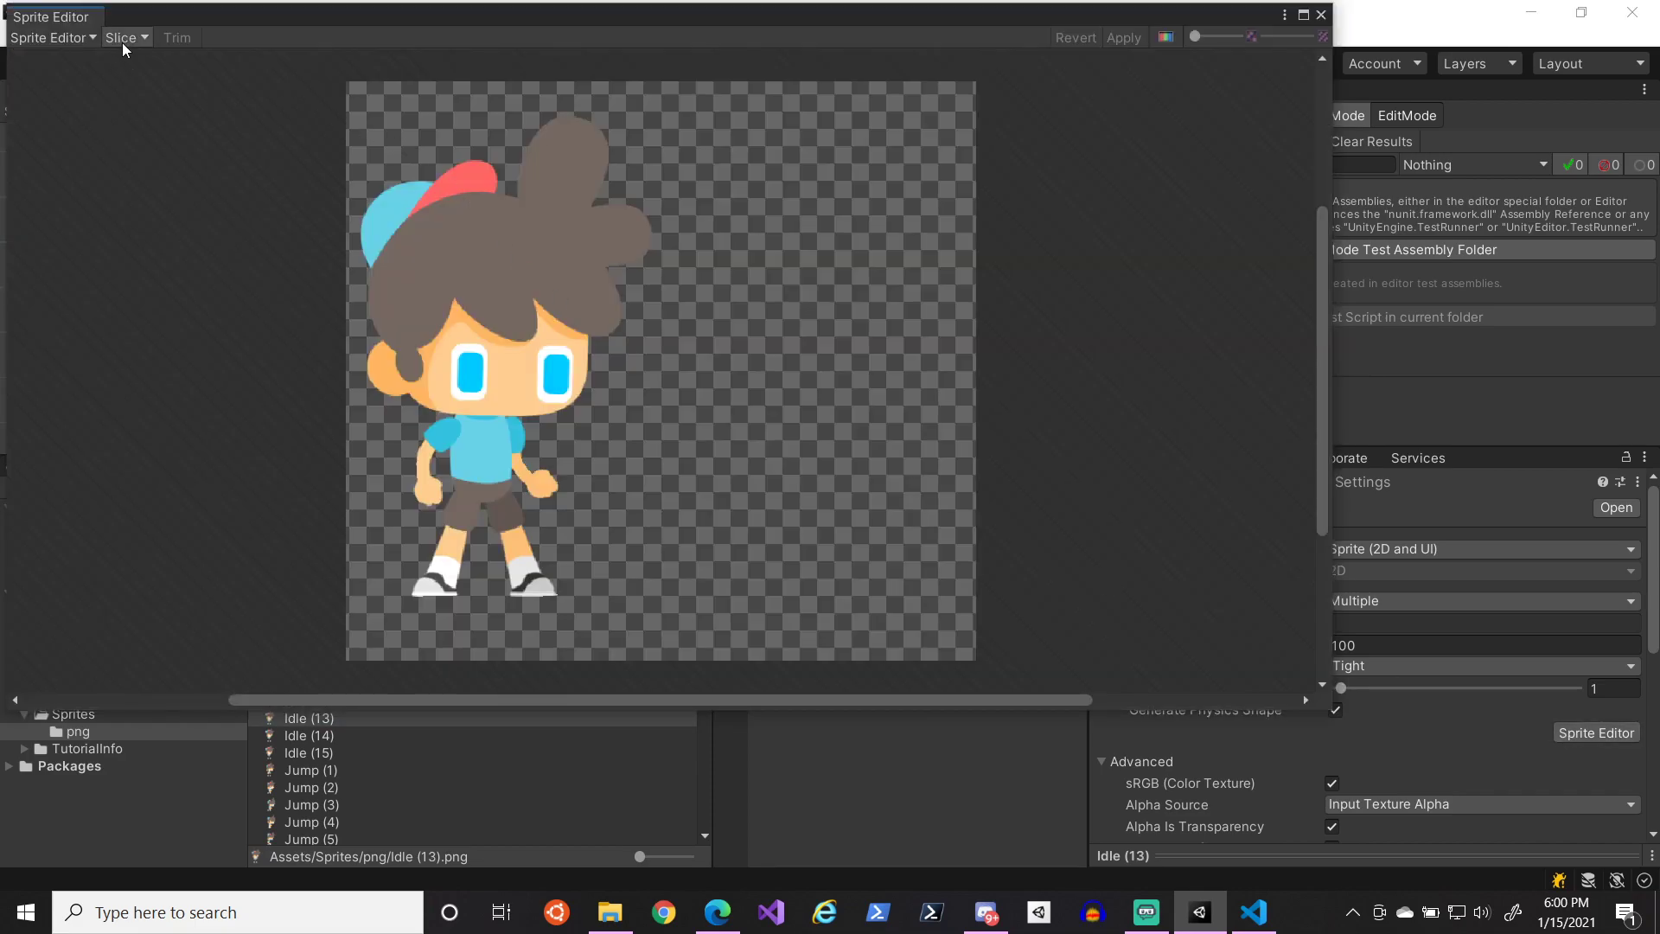
left_click(123, 44)
left_click(415, 223)
left_click(1124, 40)
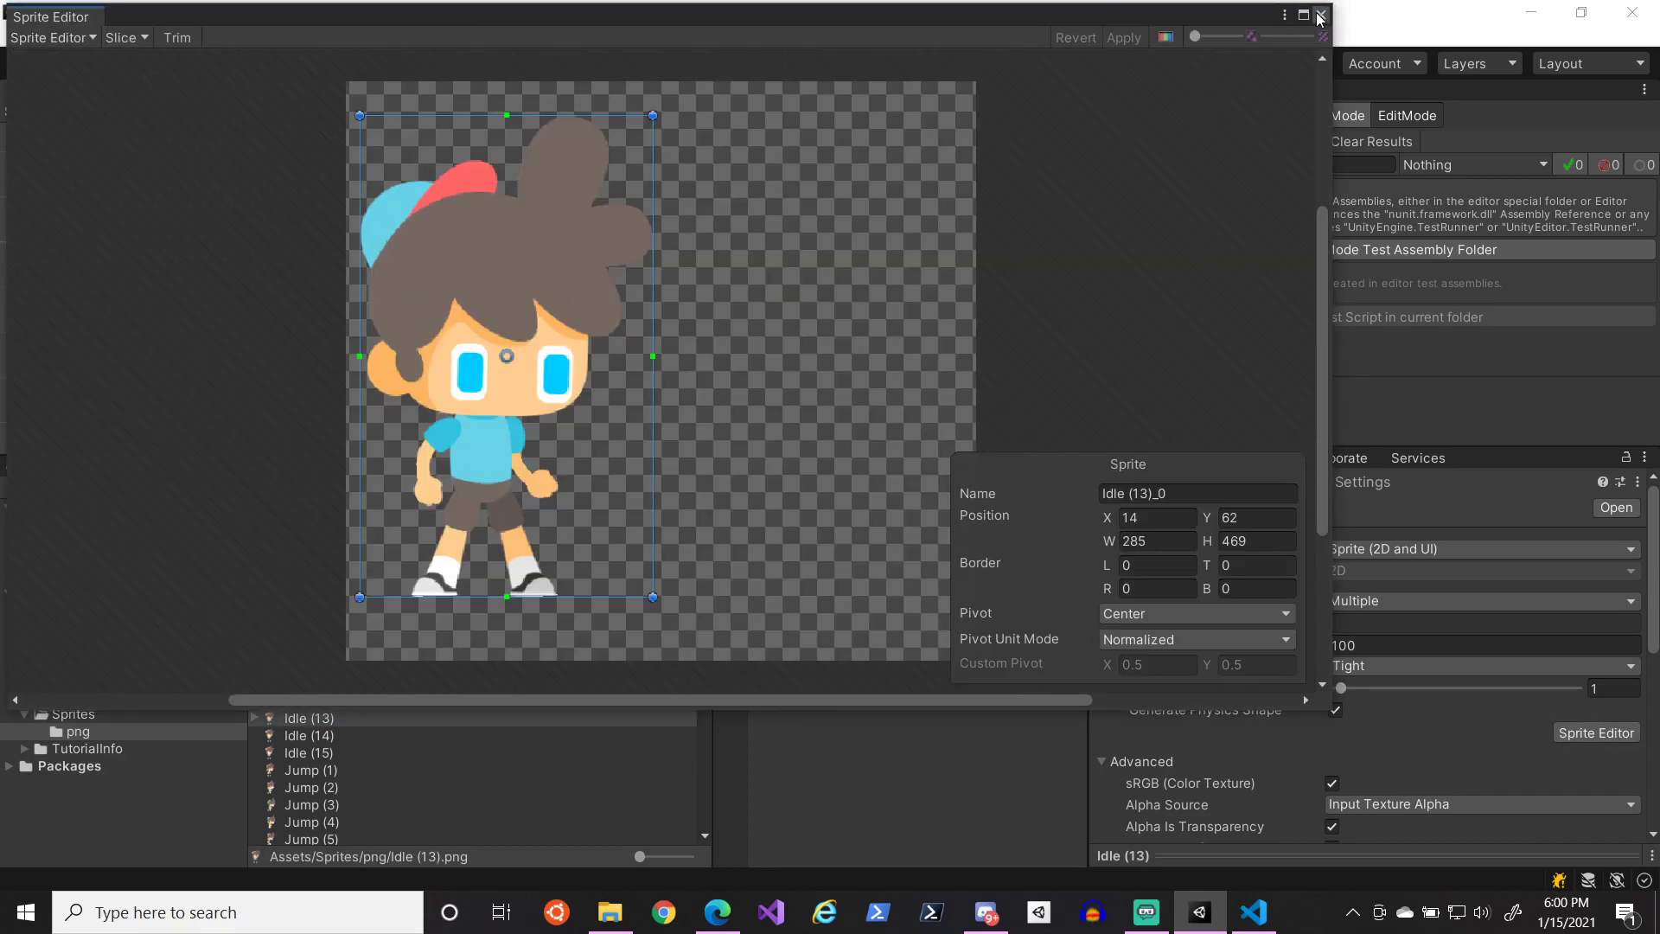
left_click(1320, 16)
- Slice Idle (14) in the Sprite Editor, apply the slicing and close the editor
left_click(342, 734)
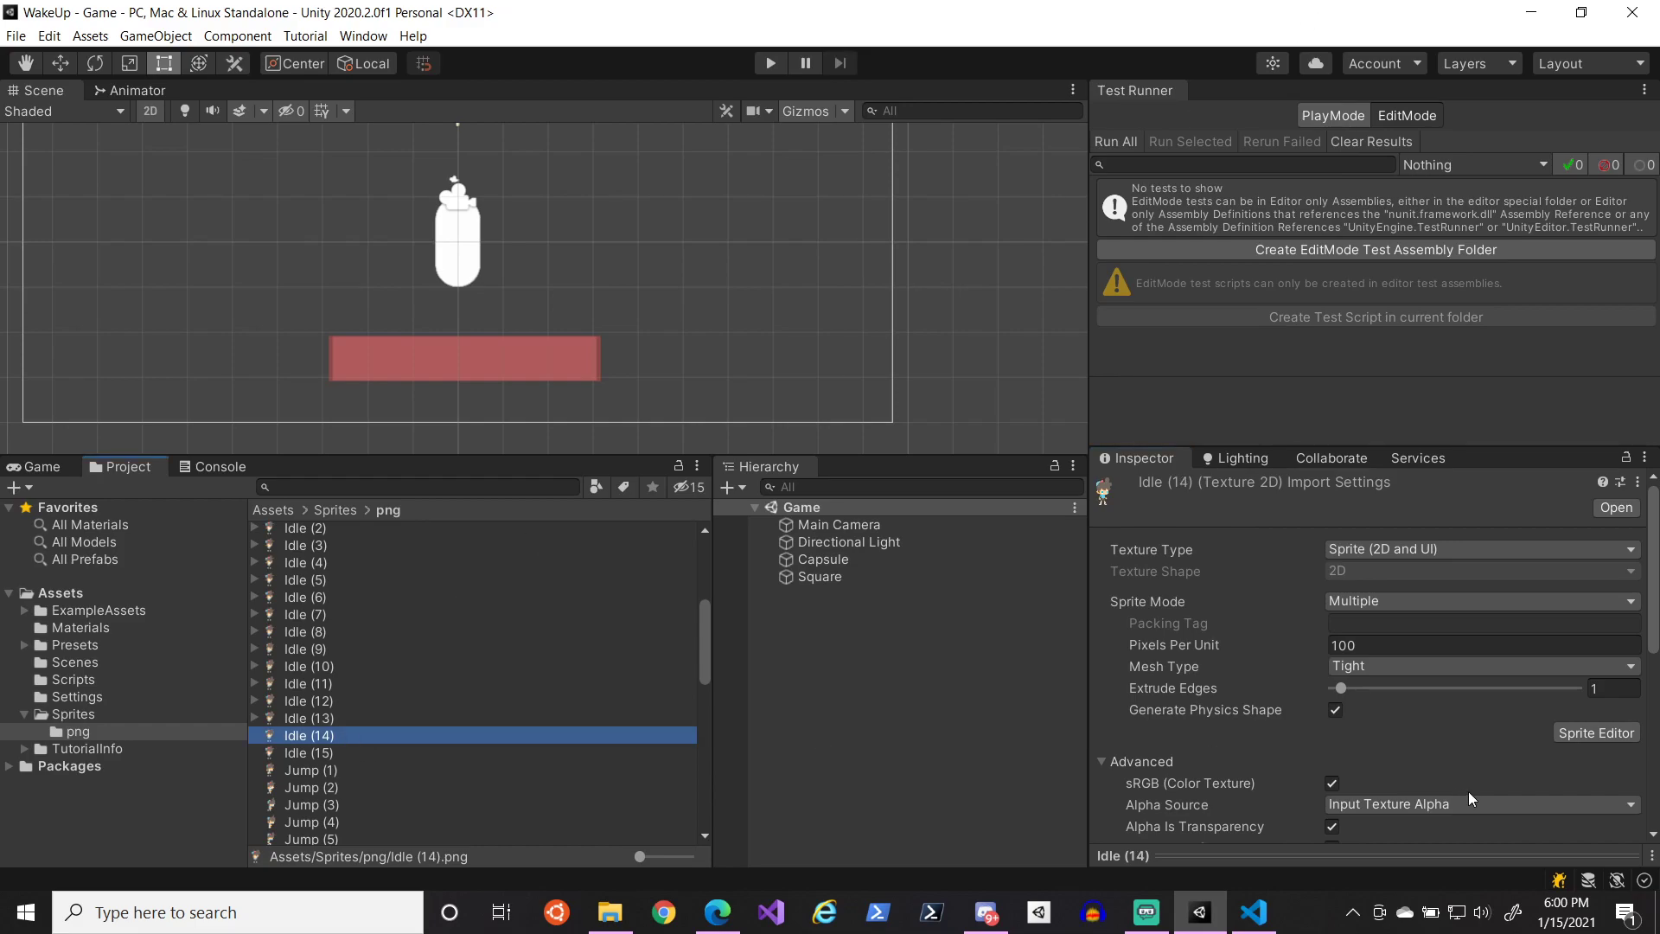
left_click(1587, 732)
left_click(123, 38)
left_click(371, 223)
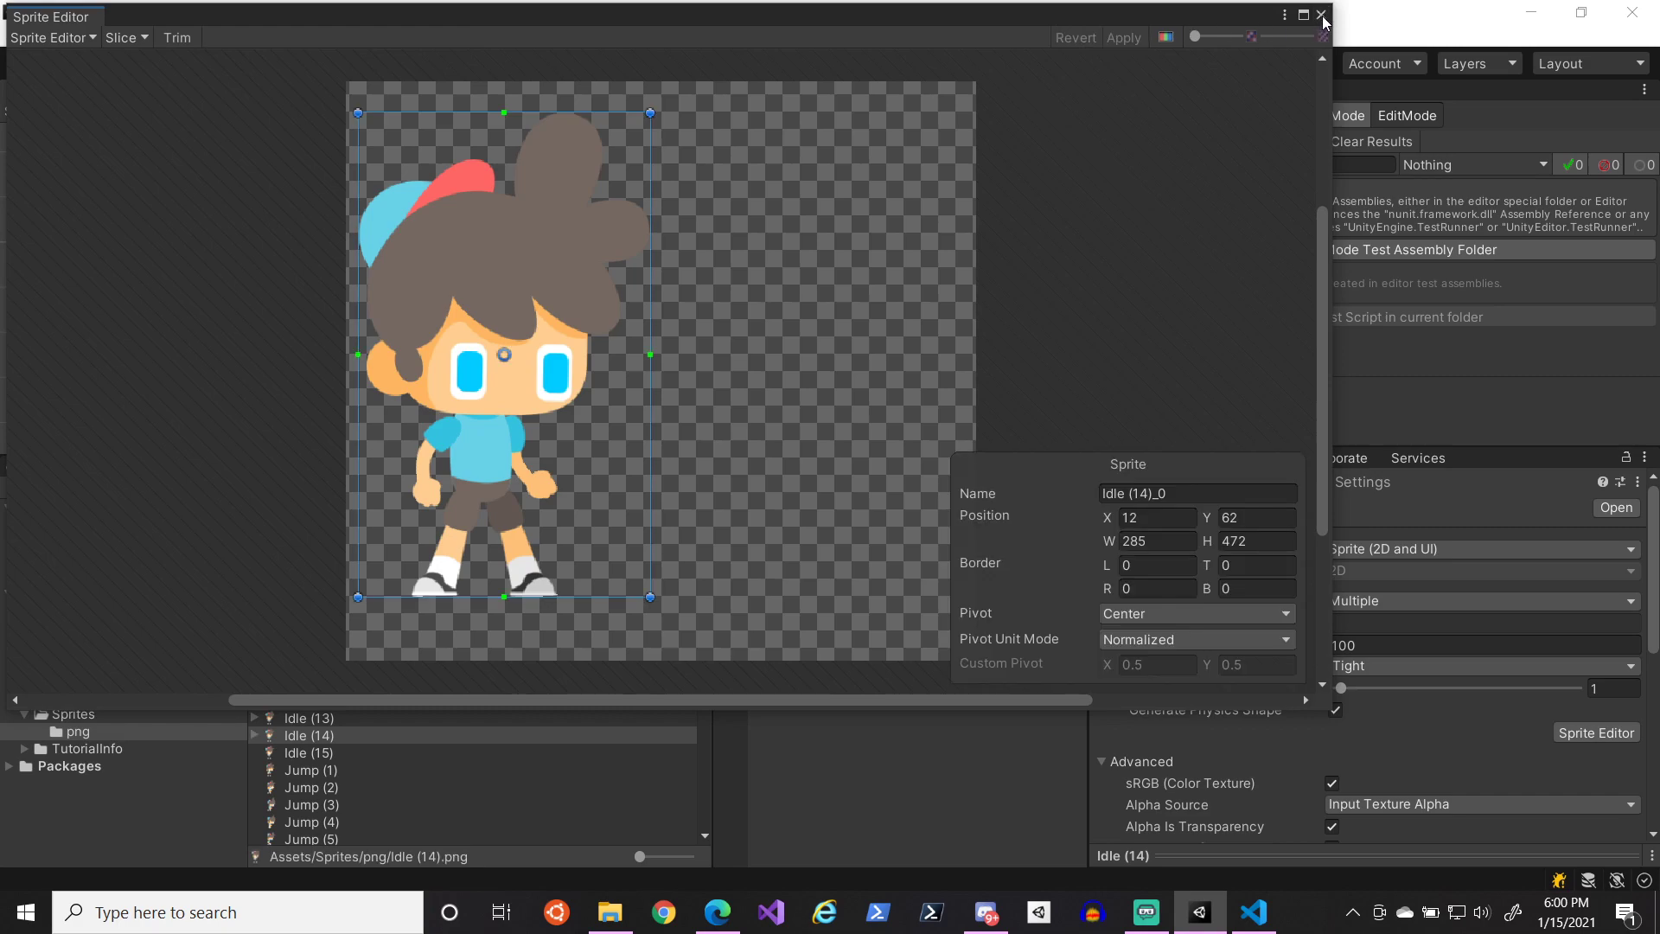
left_click(1323, 17)
- Slice Idle (15) in the Sprite Editor, apply the slicing and close the editor
left_click(340, 752)
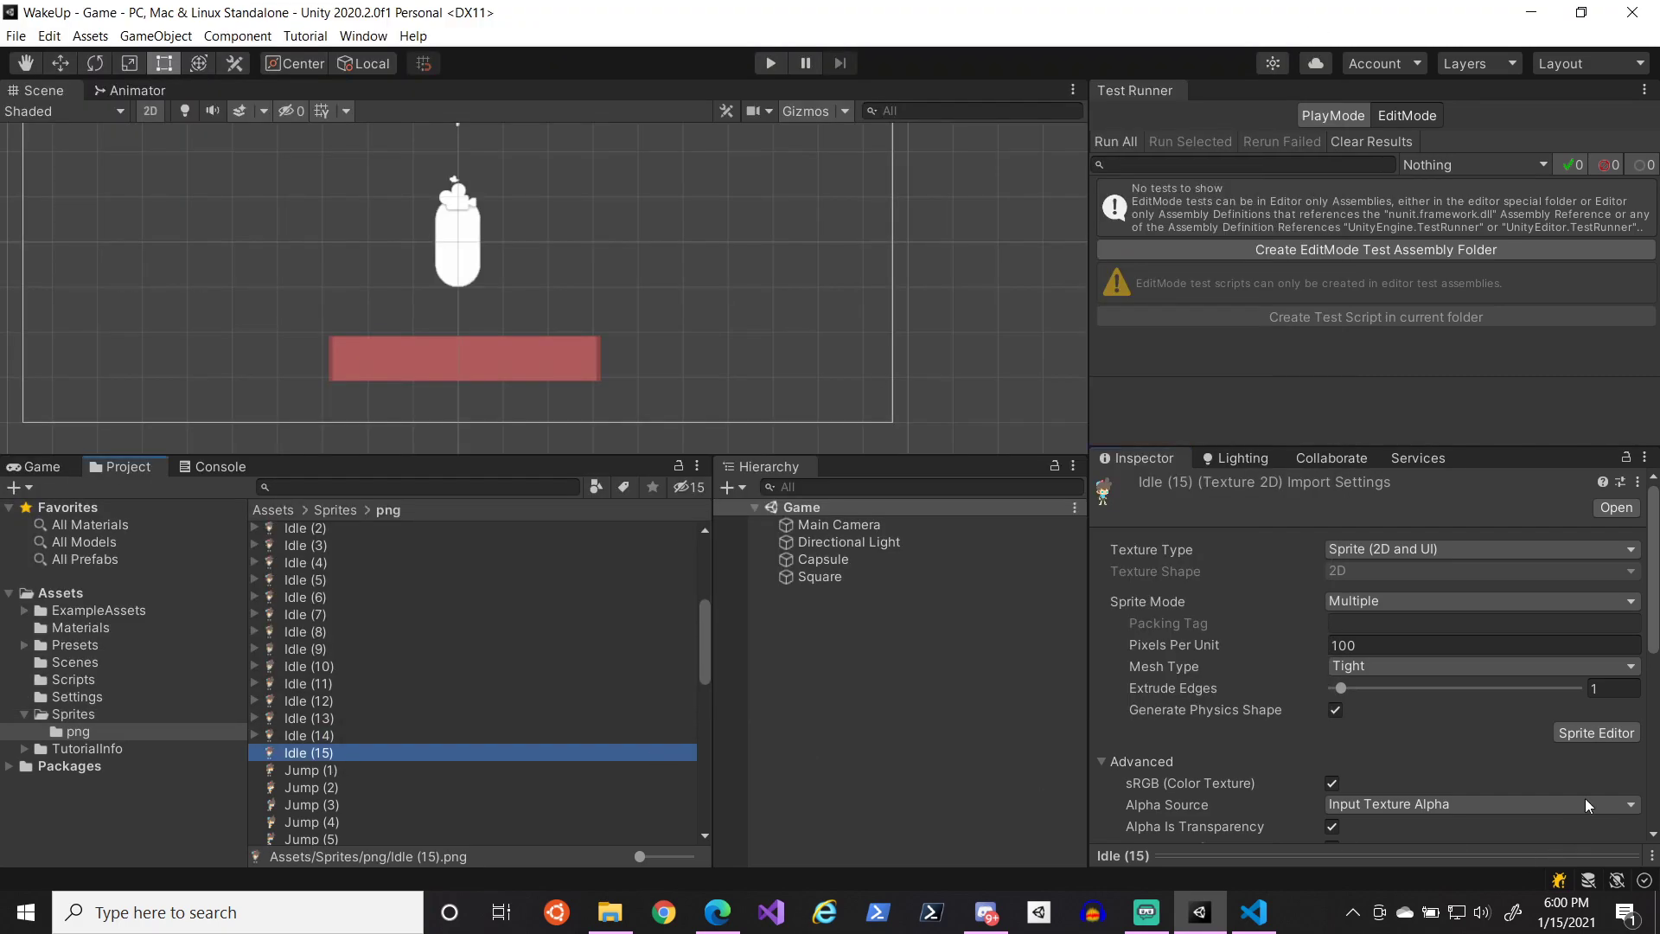
left_click(1596, 733)
left_click(49, 37)
left_click(125, 37)
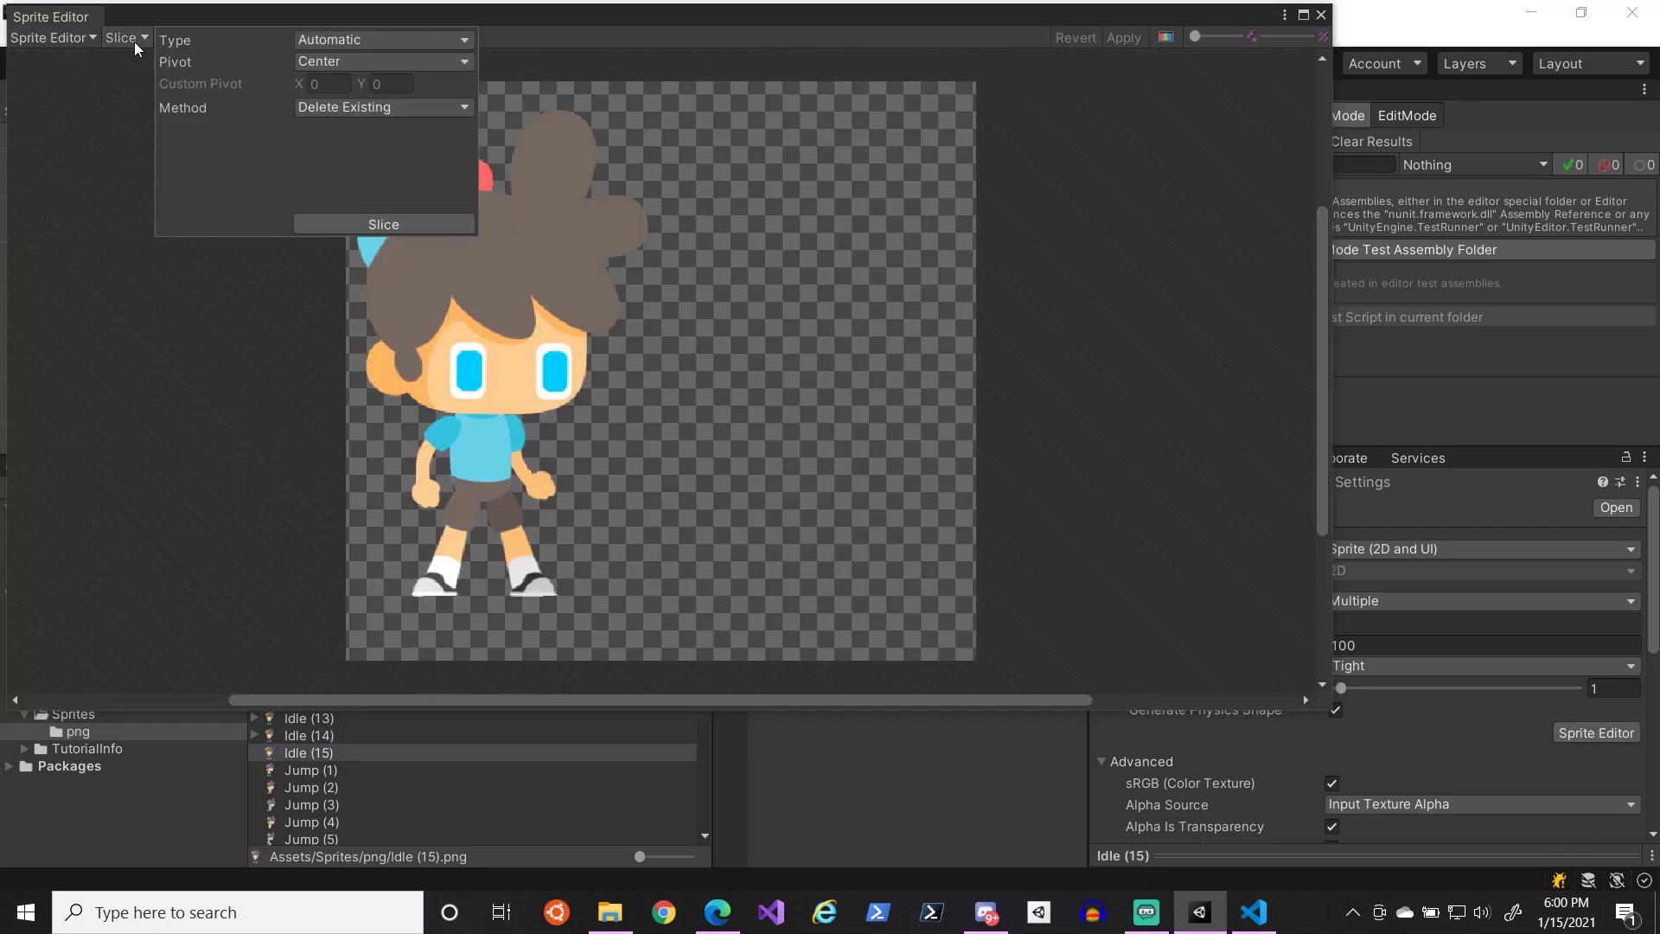
left_click(385, 223)
left_click(1124, 38)
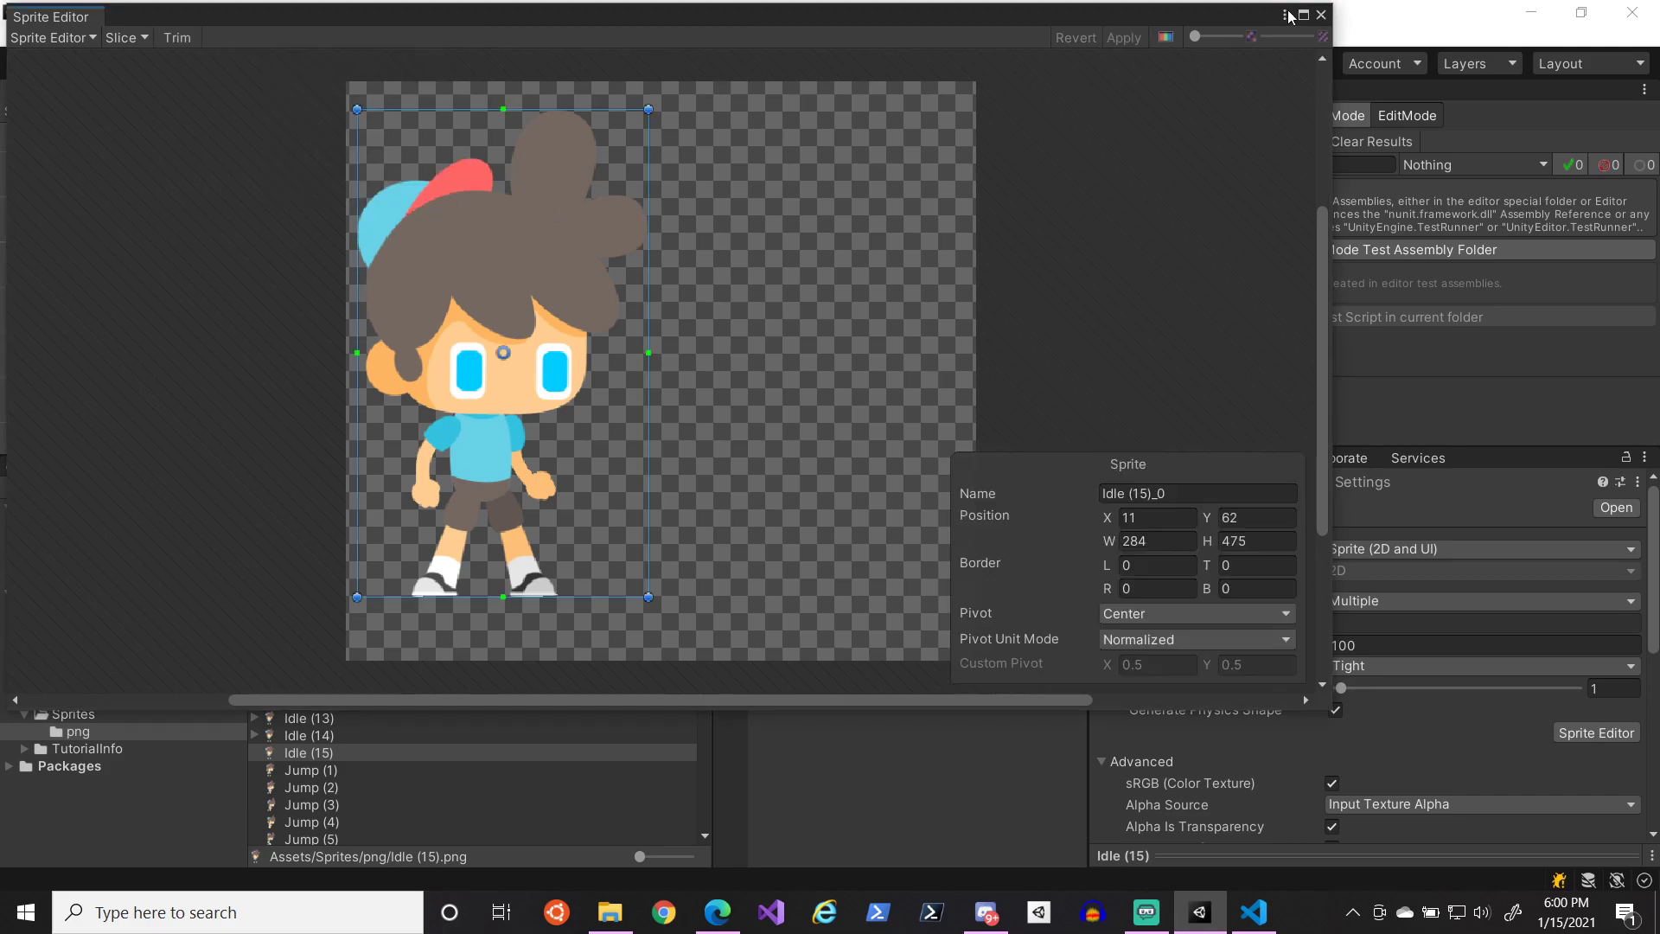
left_click(1321, 15)
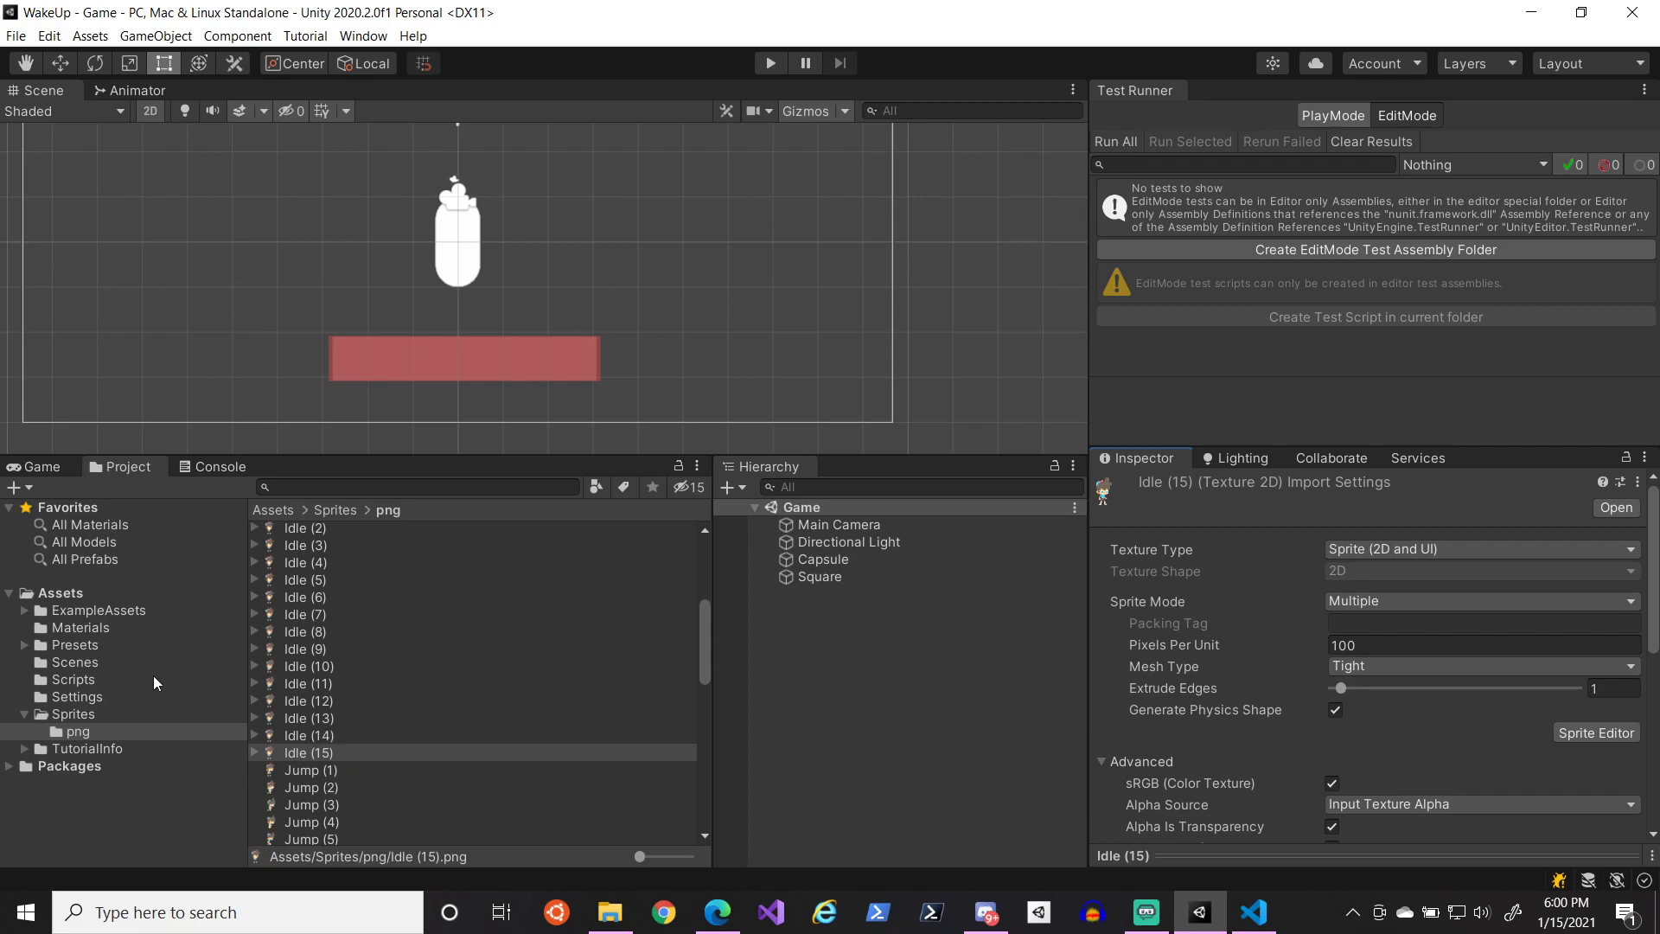
- Return to the png sprites folder, collapse Dead (1) and check the Texture Type options in the import settings of Idle (1)
left_click(79, 647)
left_click(81, 659)
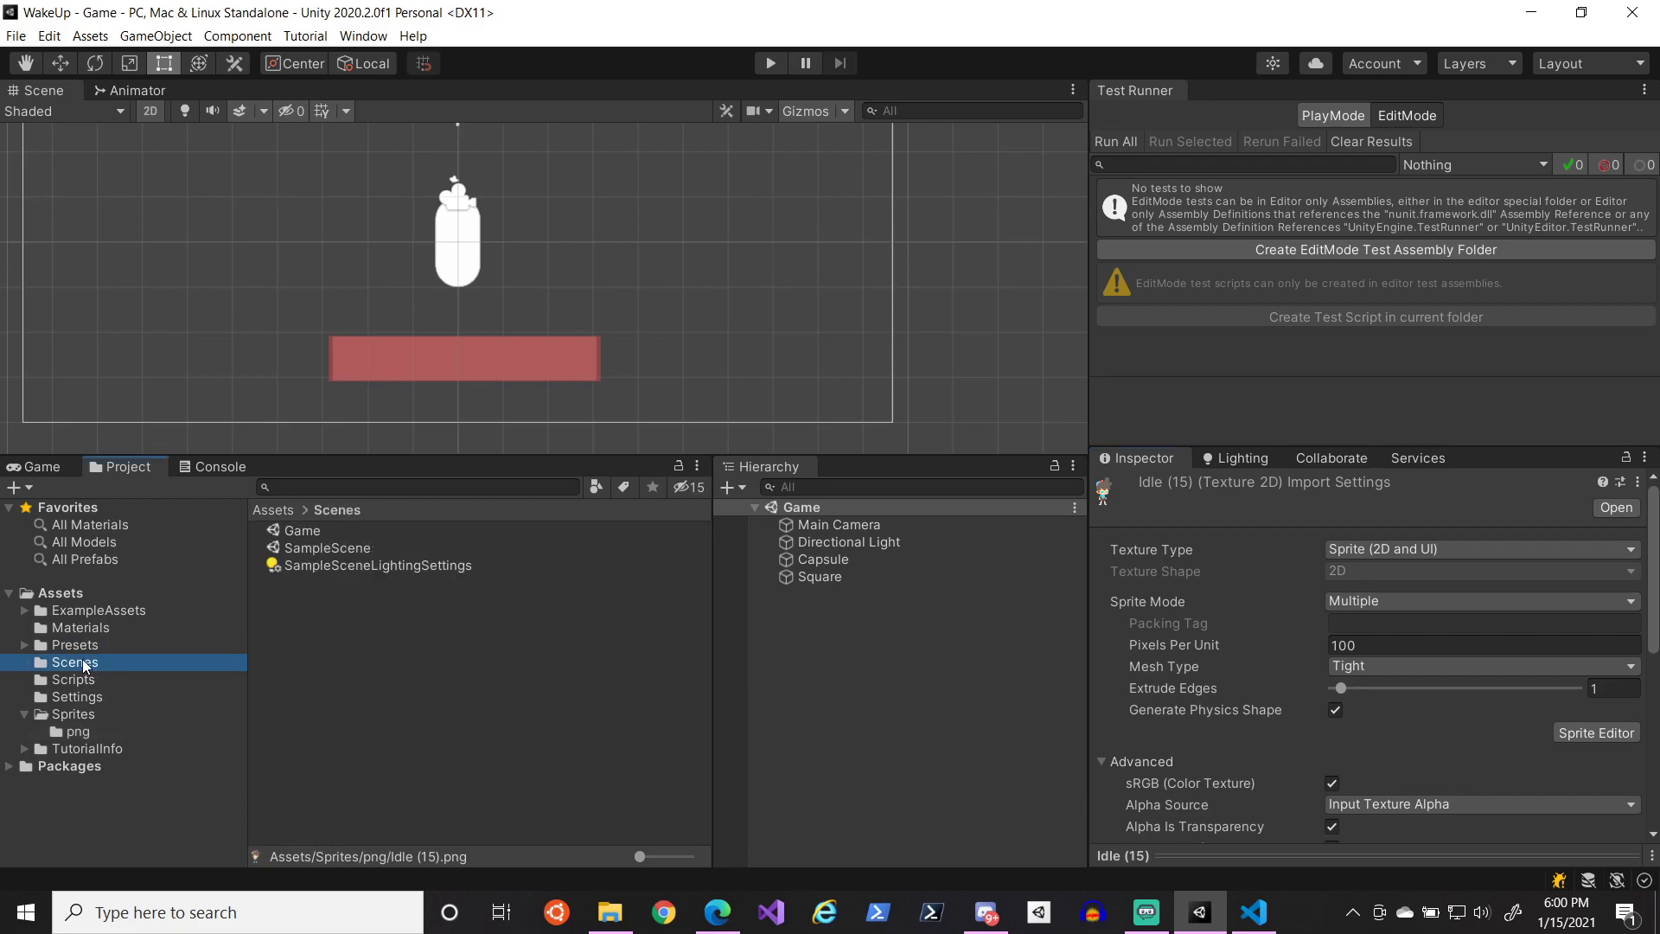
left_click(78, 731)
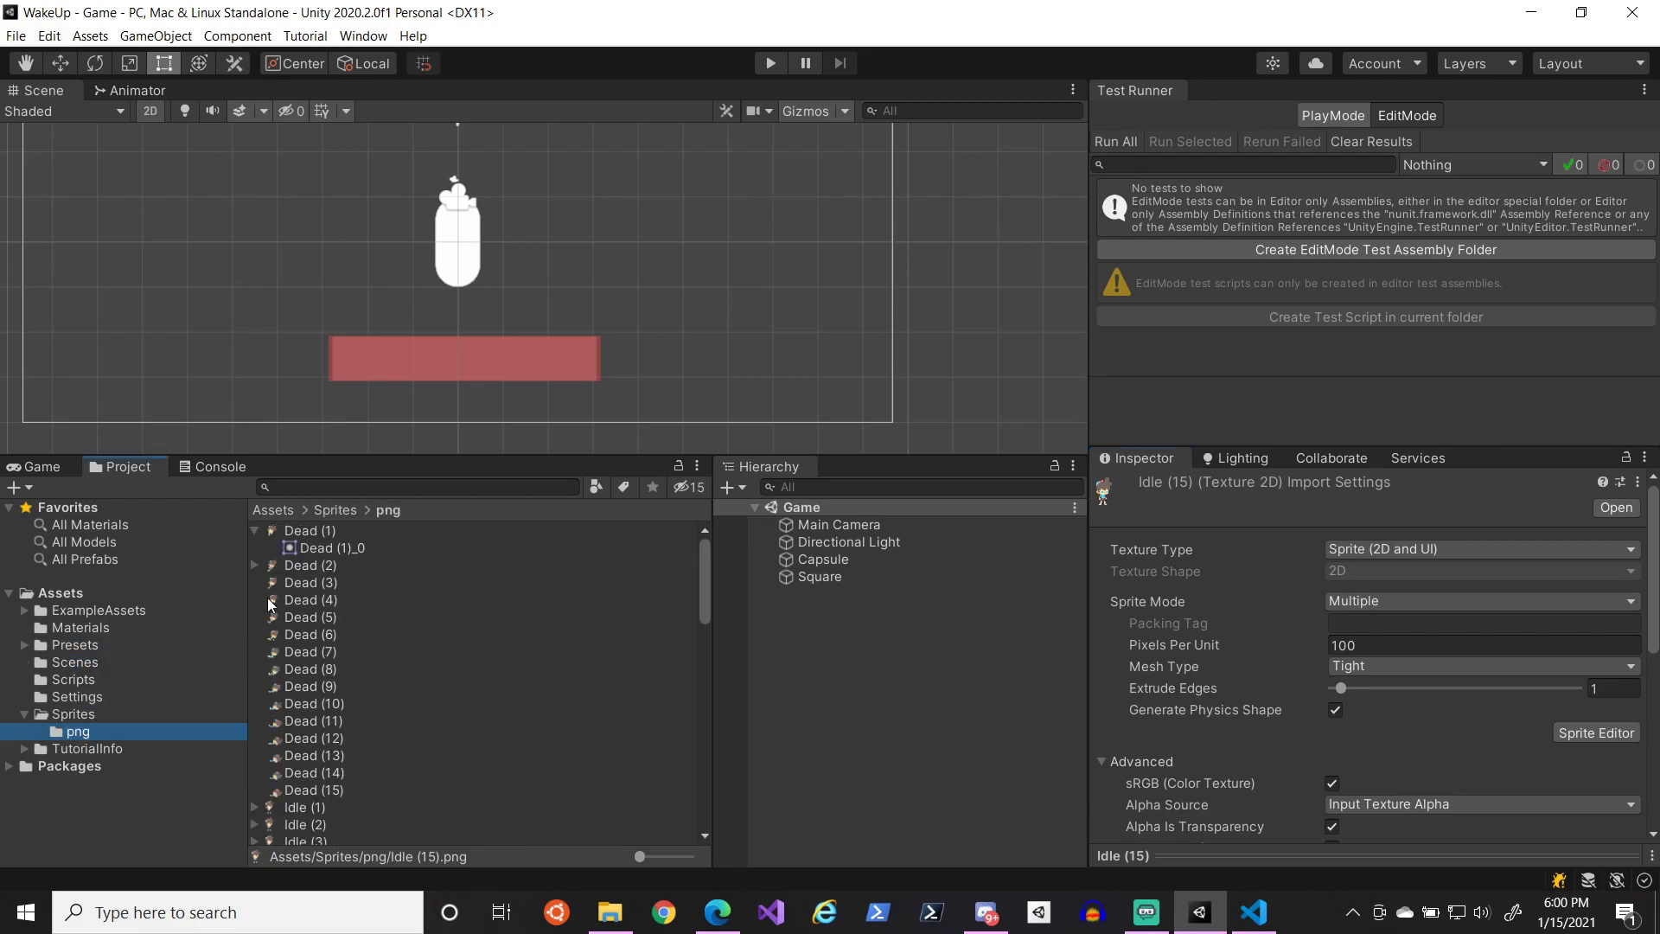
left_click(303, 548)
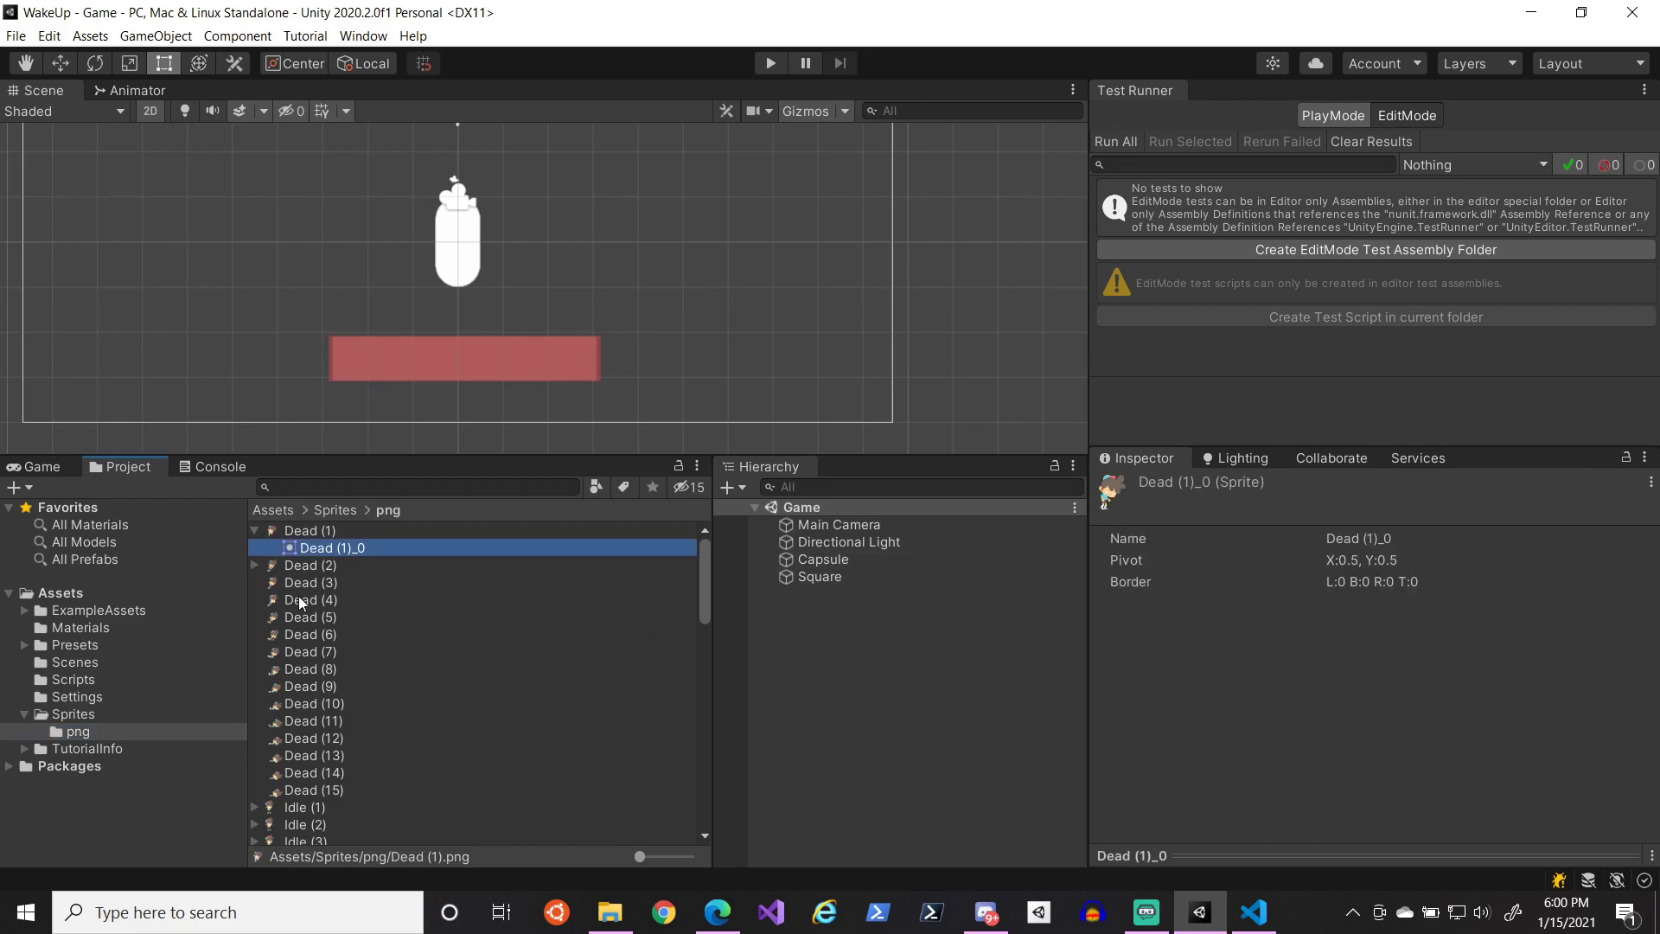
left_click(256, 531)
left_click(294, 791)
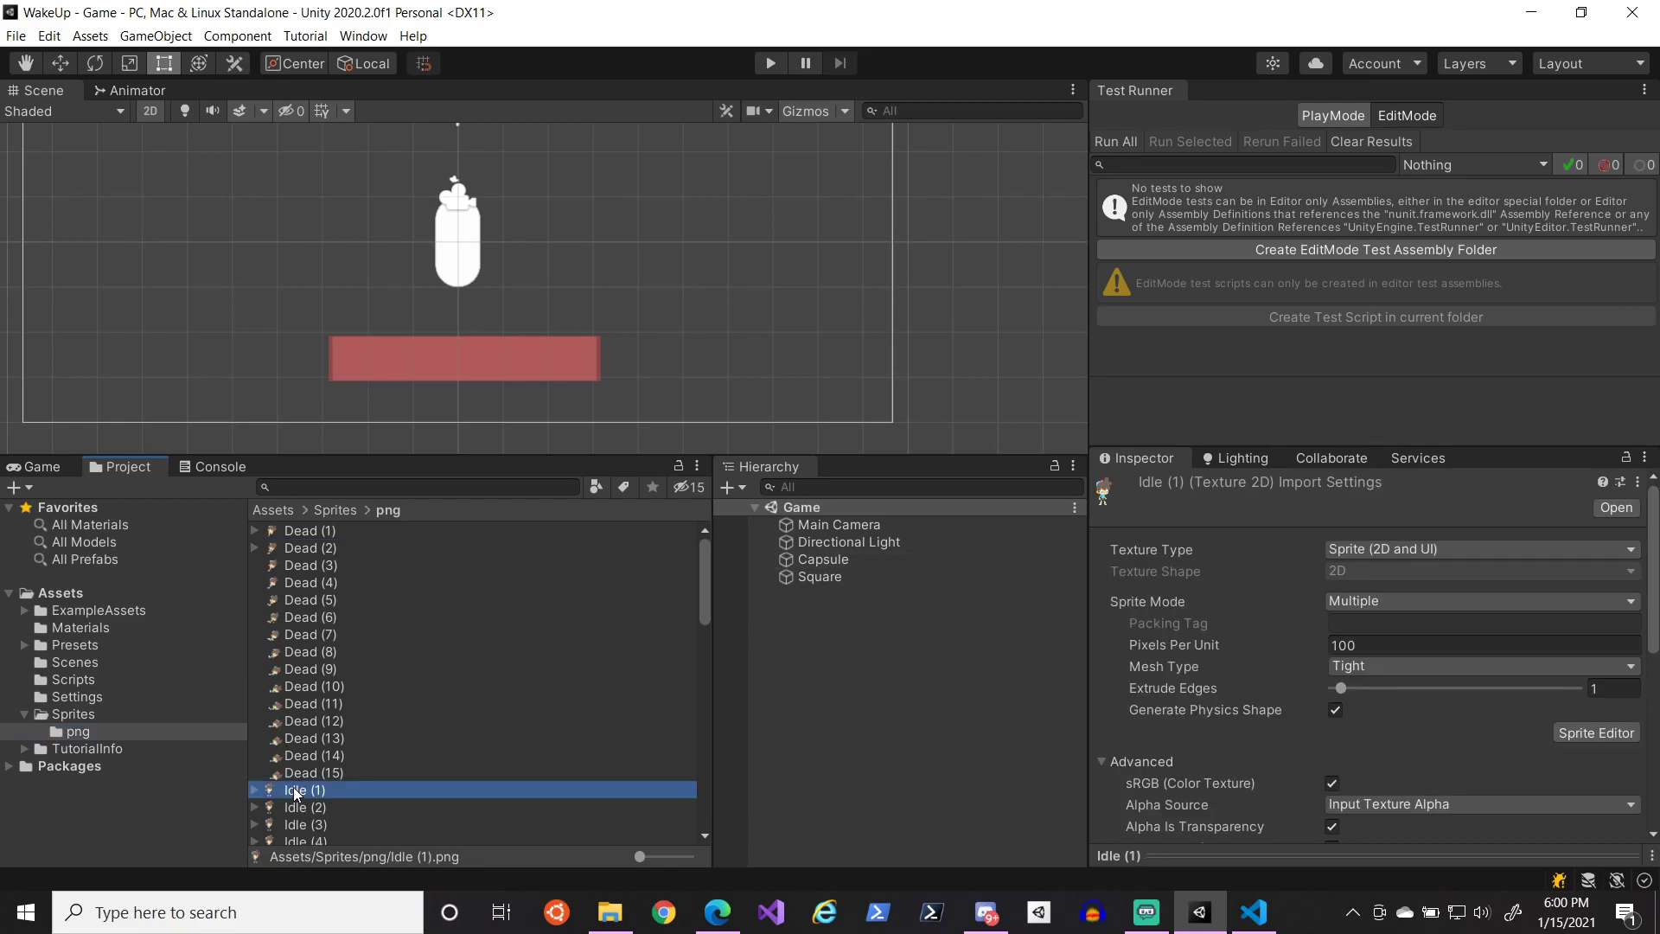
left_click(1408, 549)
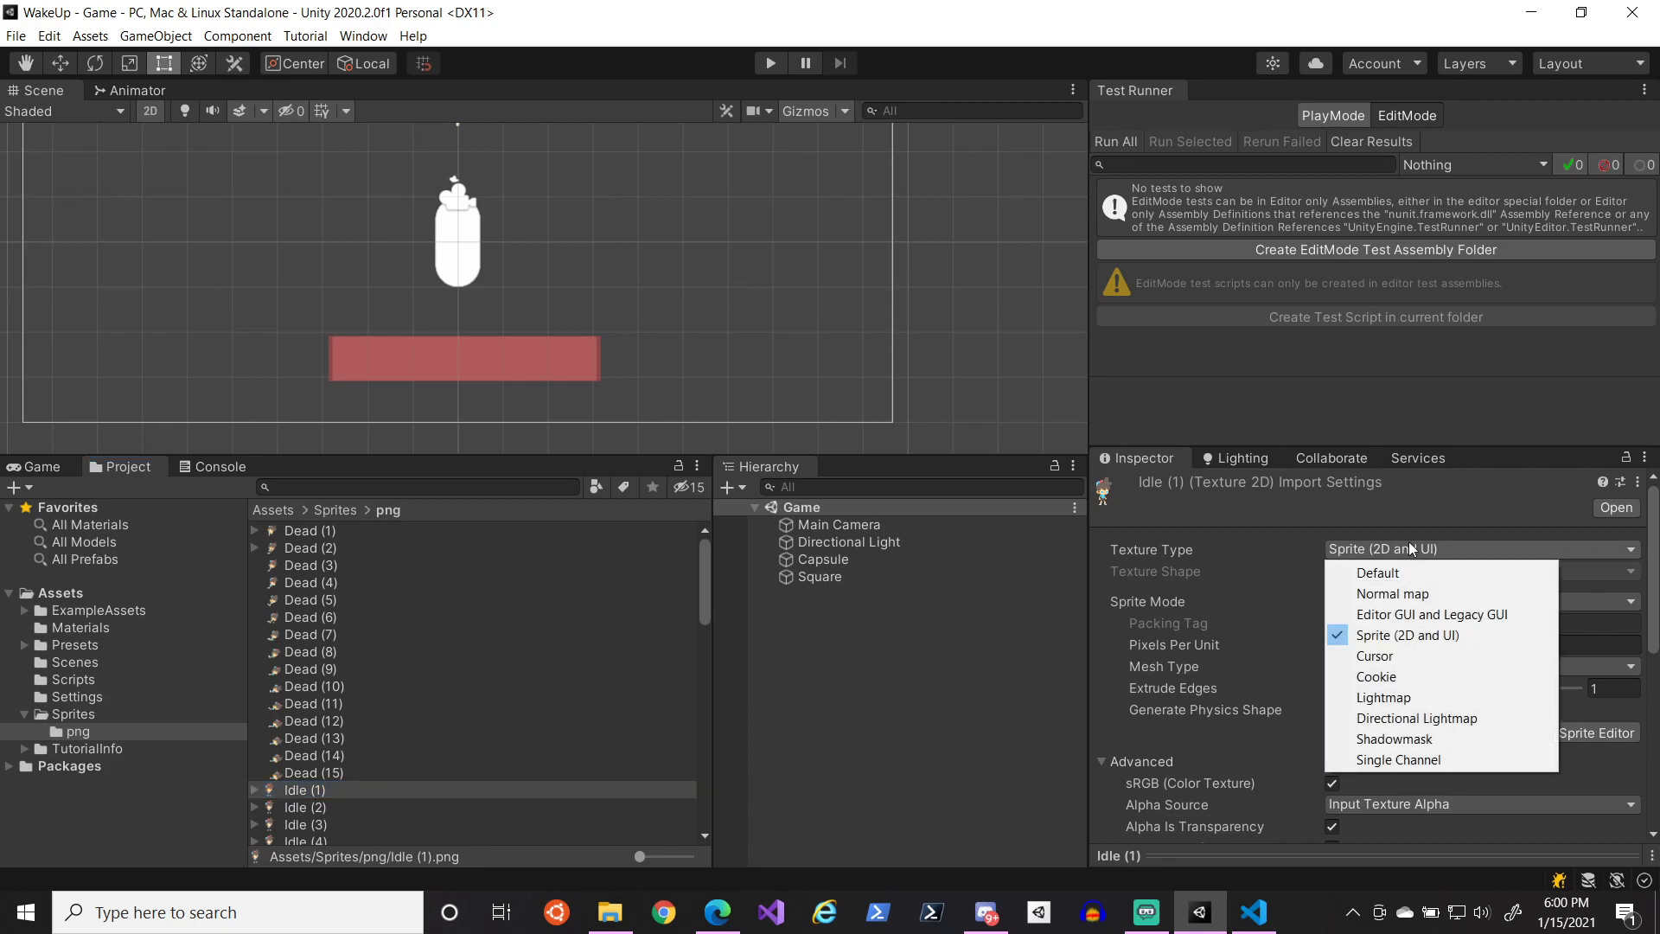
left_click(1397, 518)
- Expand the Idle (1), Idle (2) and Idle (3) textures to show their sliced sprites
scroll(350, 745, "down", 3)
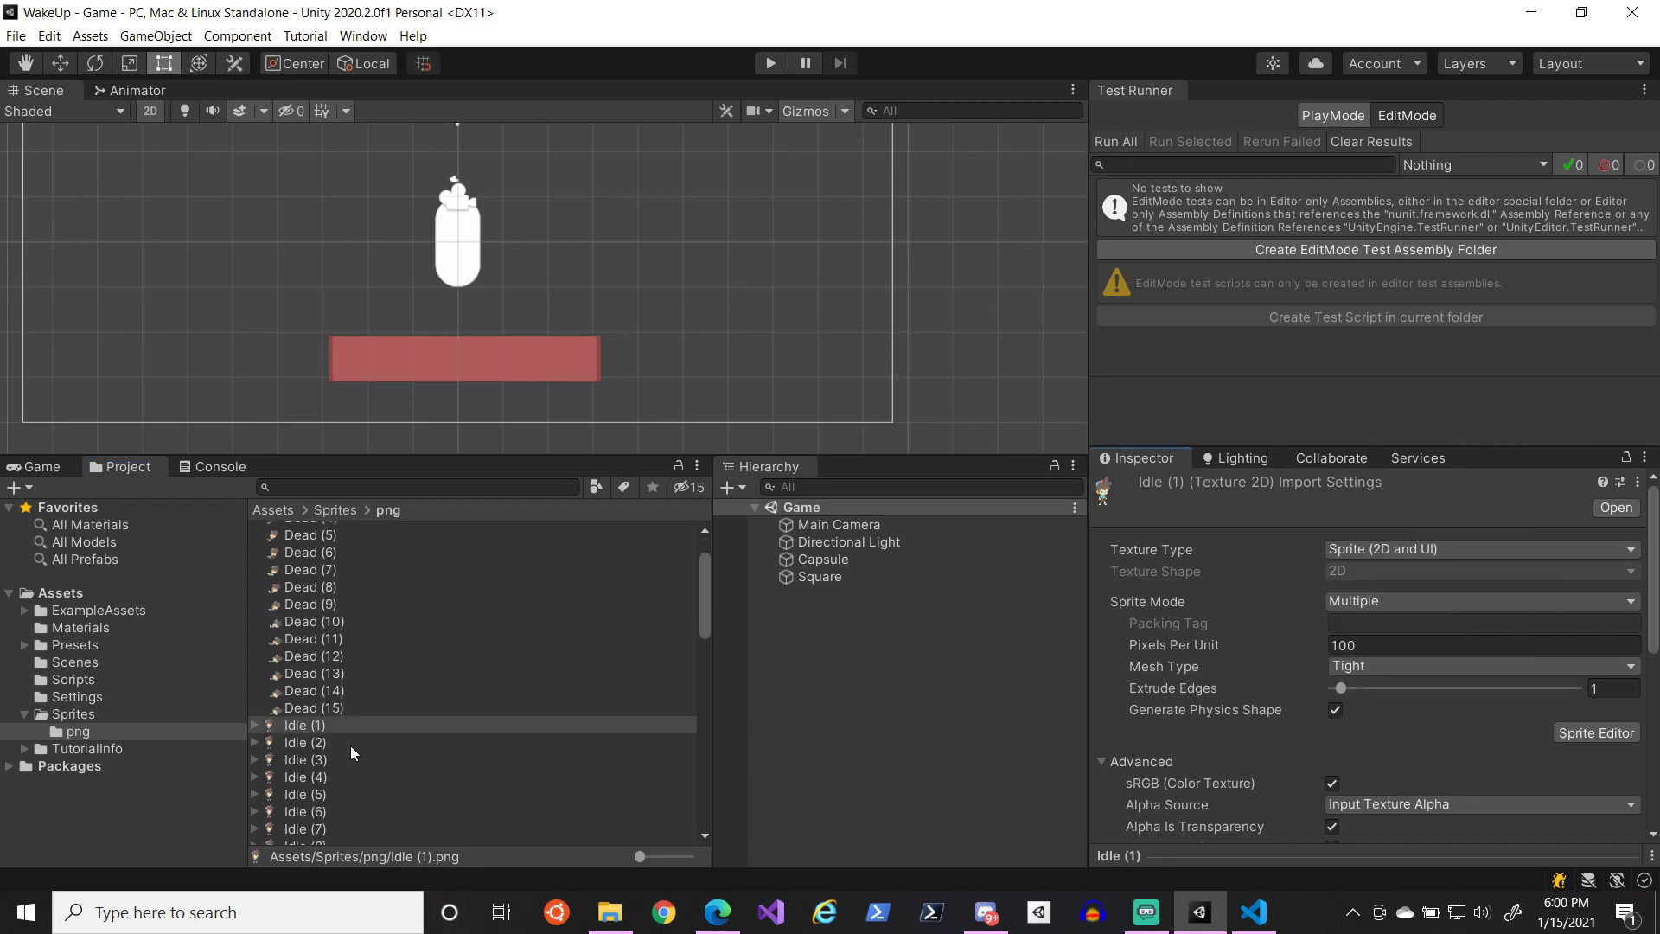
left_click(256, 662)
left_click(254, 696)
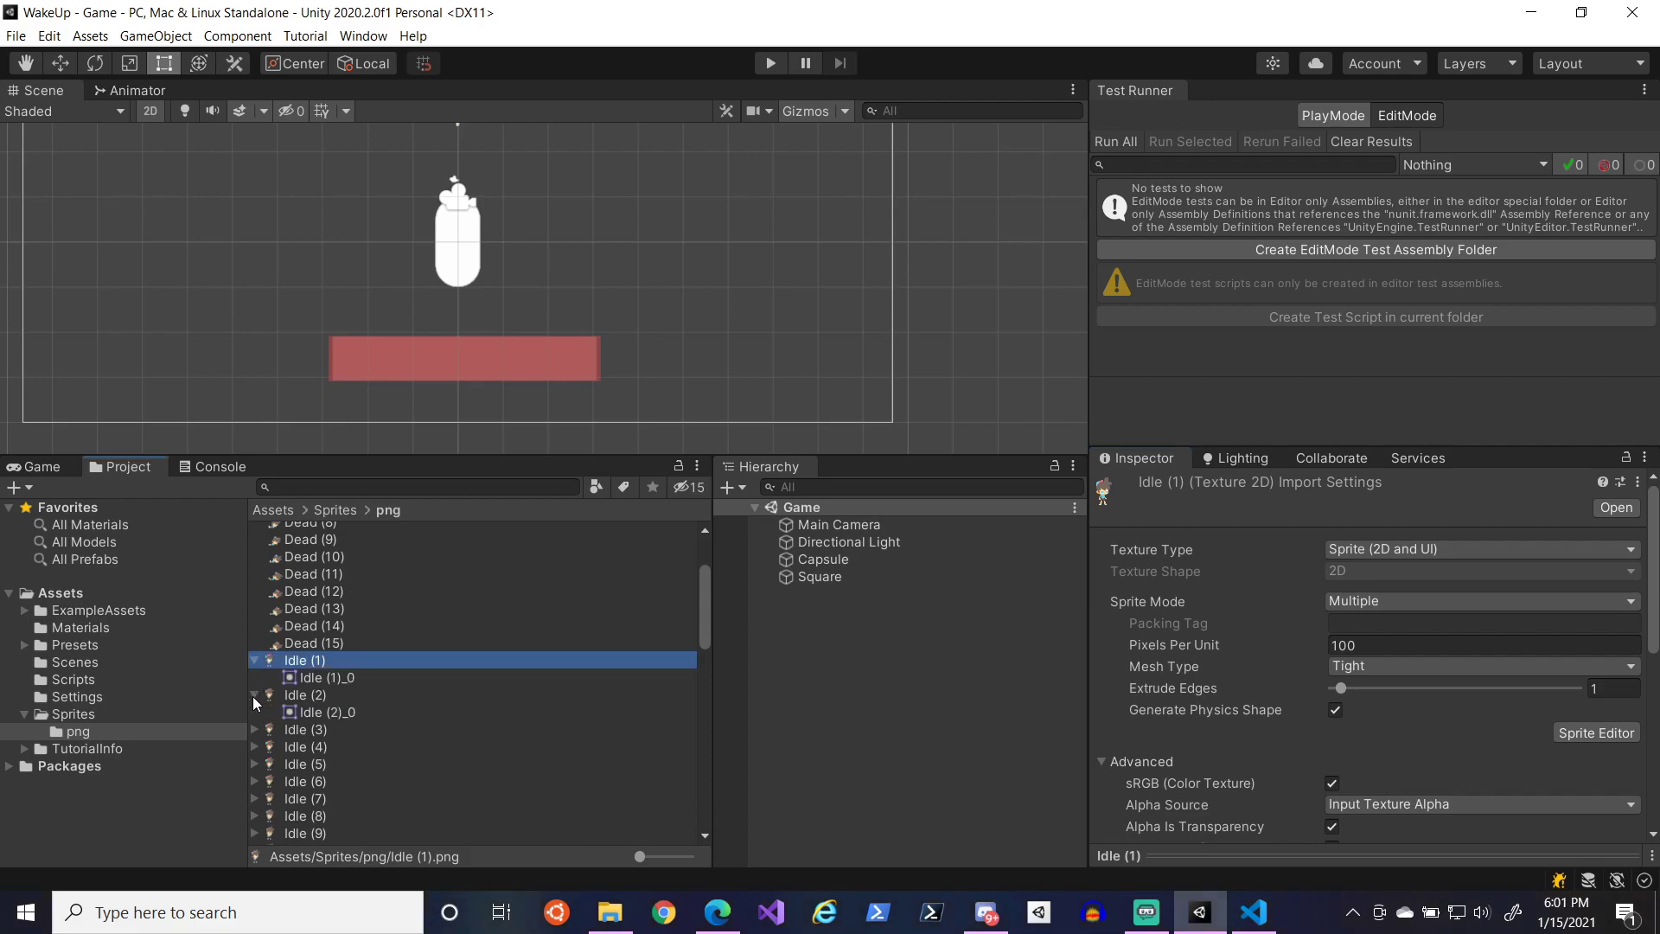
scroll(258, 738, "down", 3)
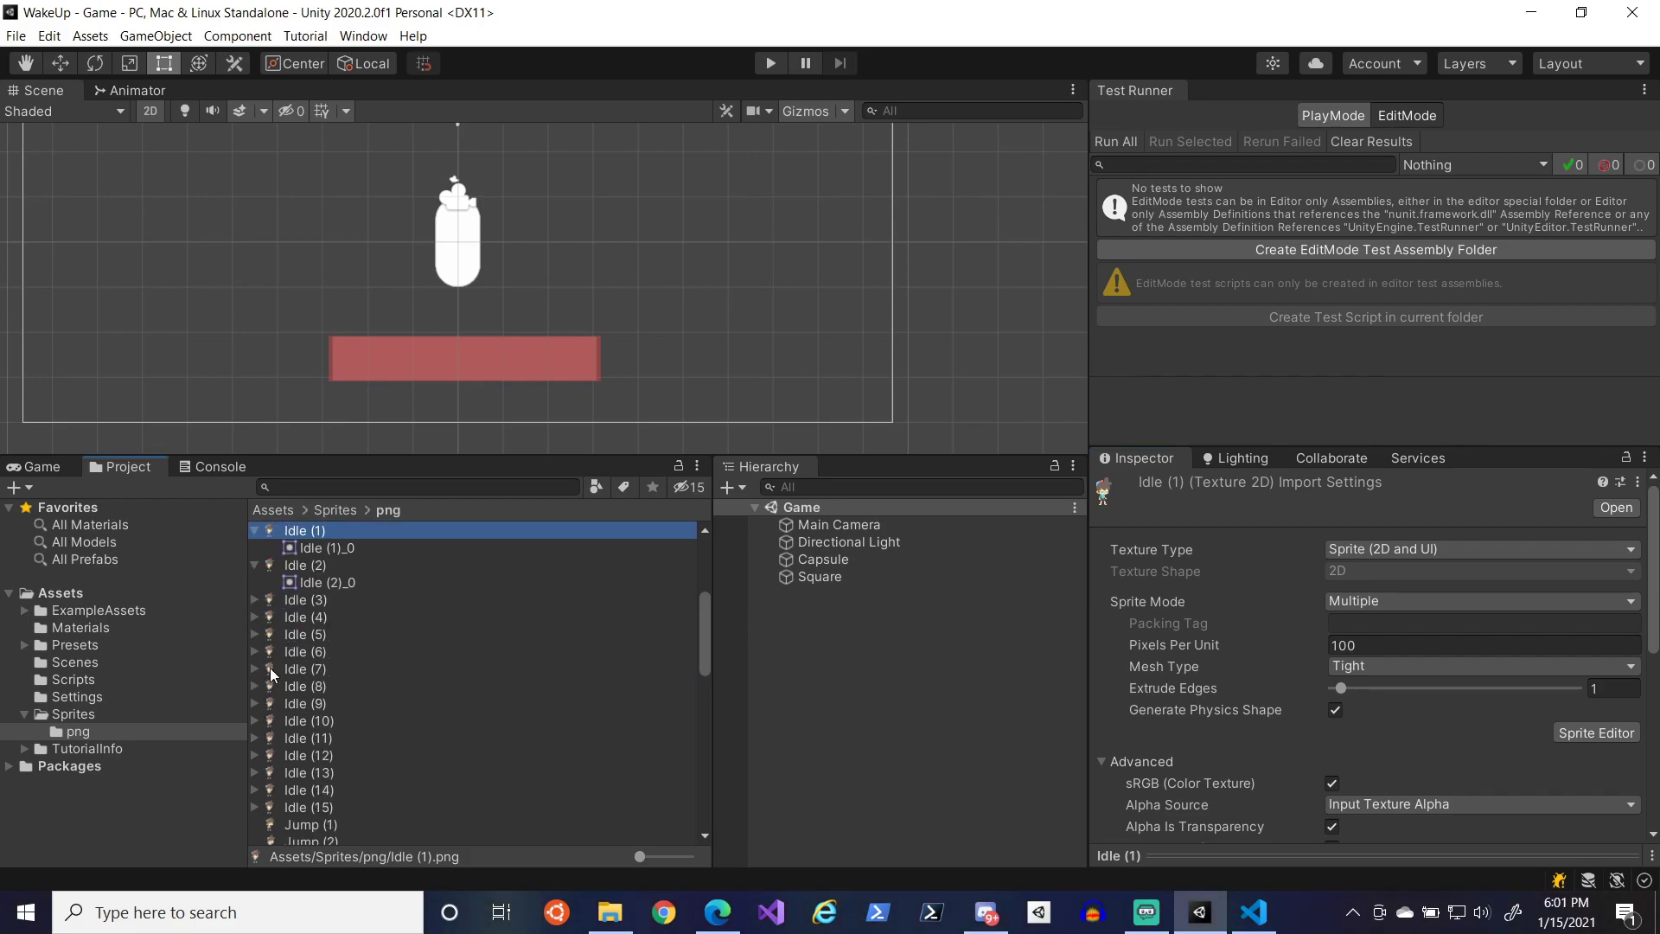
left_click(255, 601)
- Try placing the Idle (1)_0 sprite in the scene beside the capsule and undo it, keeping the sprite asset selected
left_click_drag(324, 552, 318, 216)
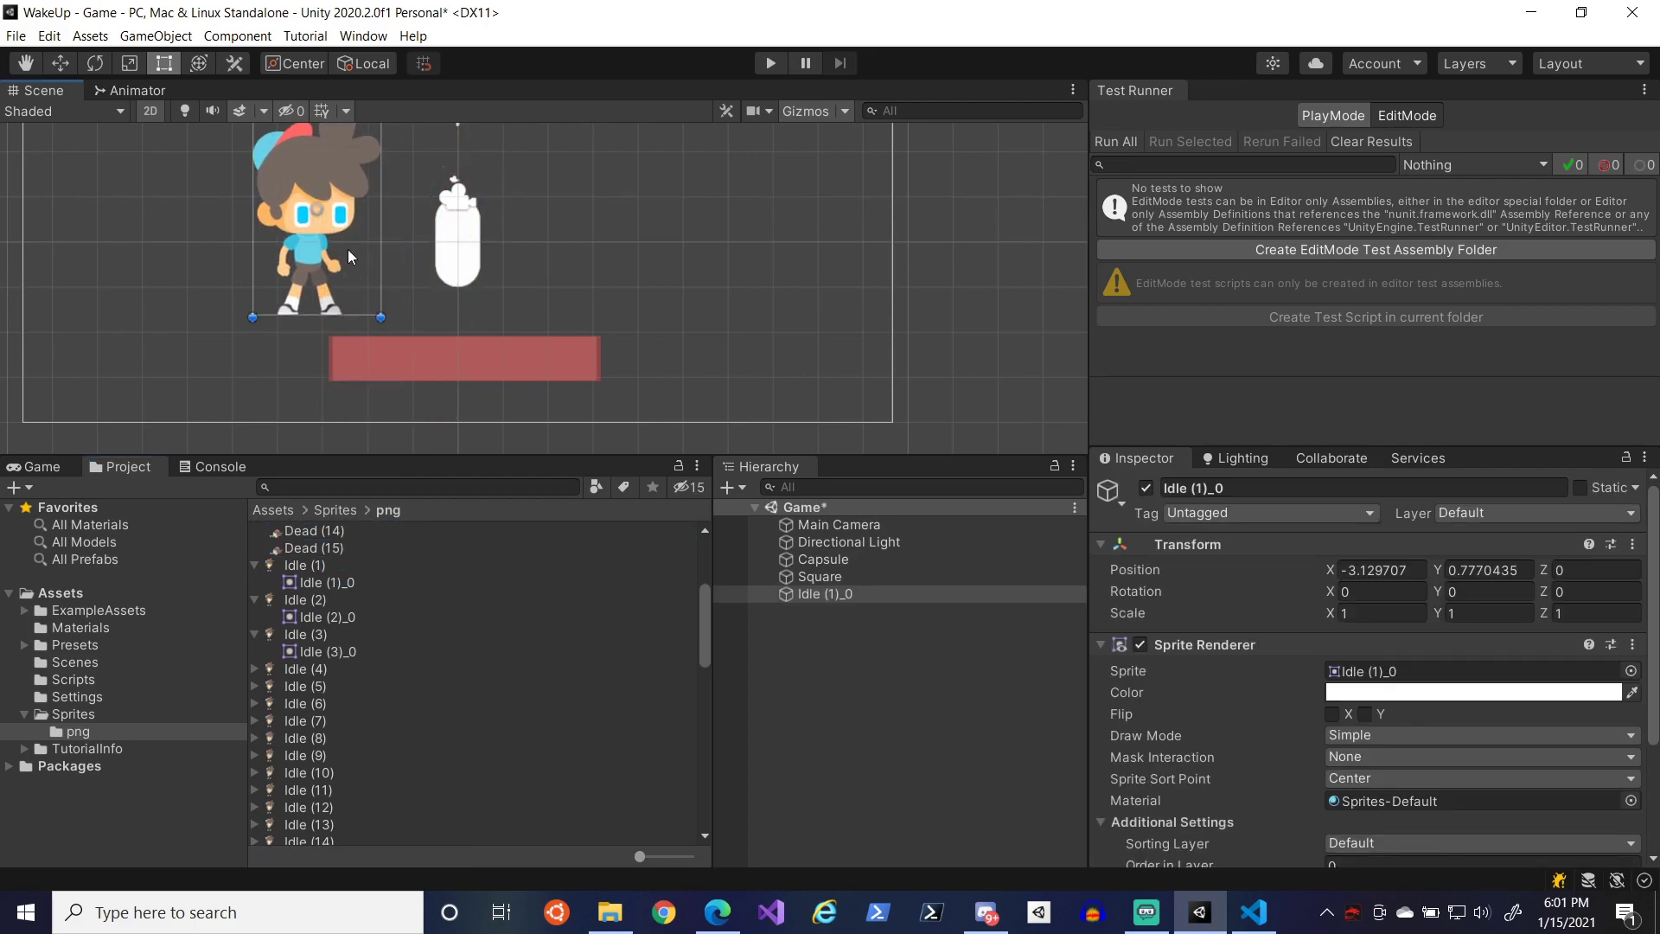
key("ctrl+z")
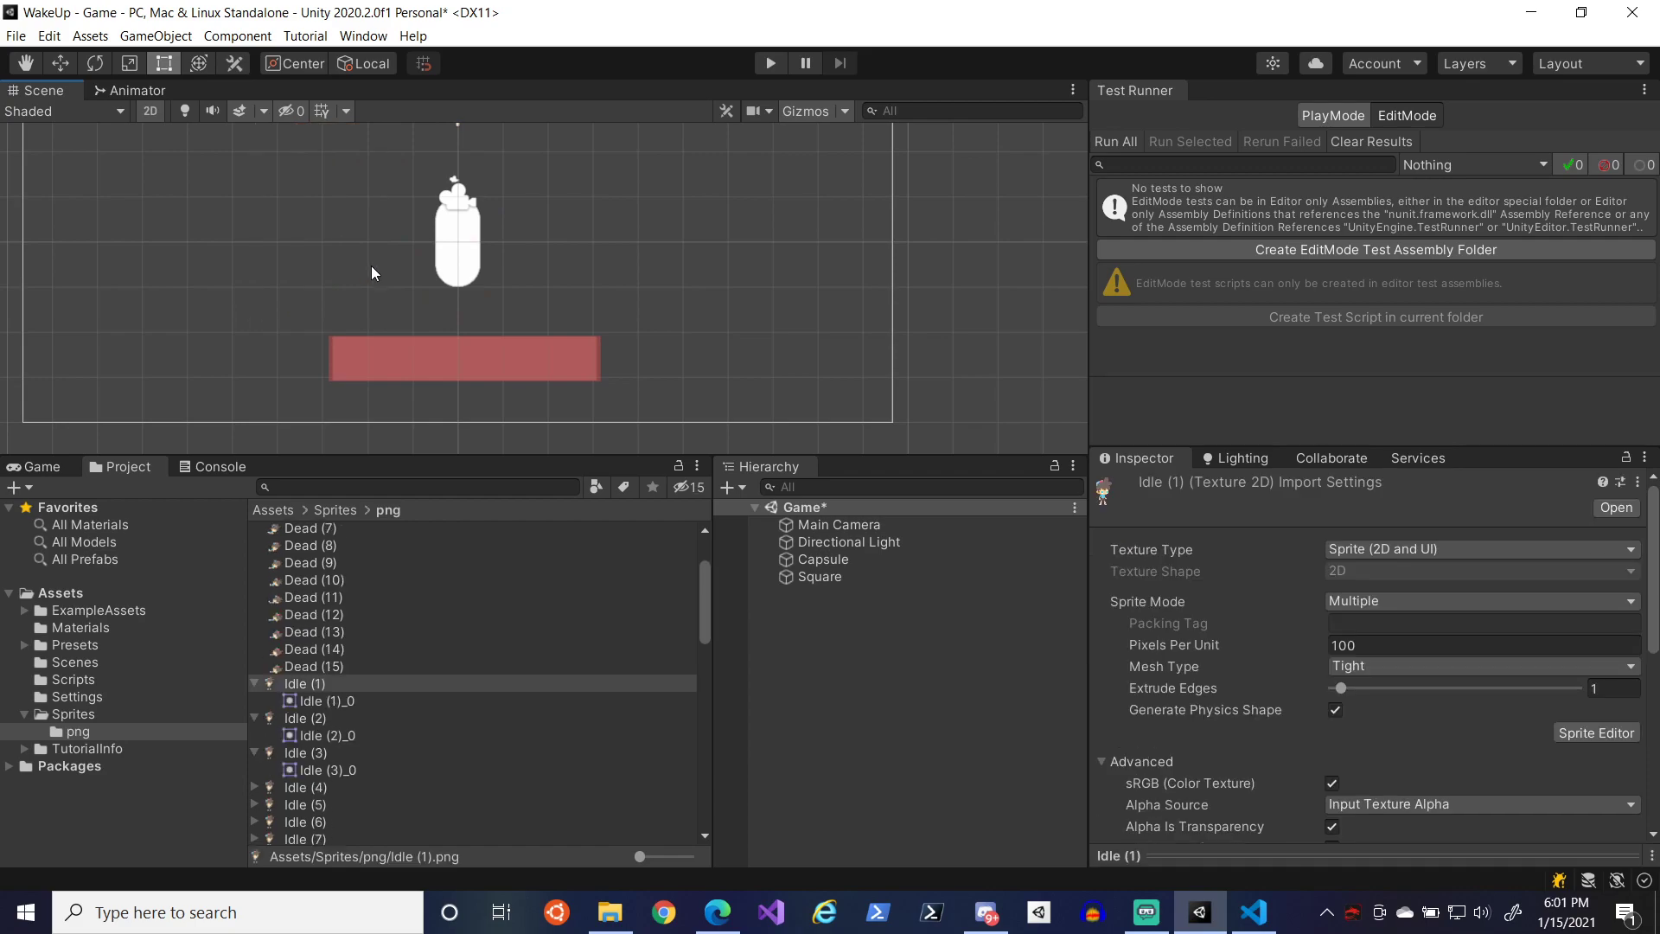
left_click(356, 704)
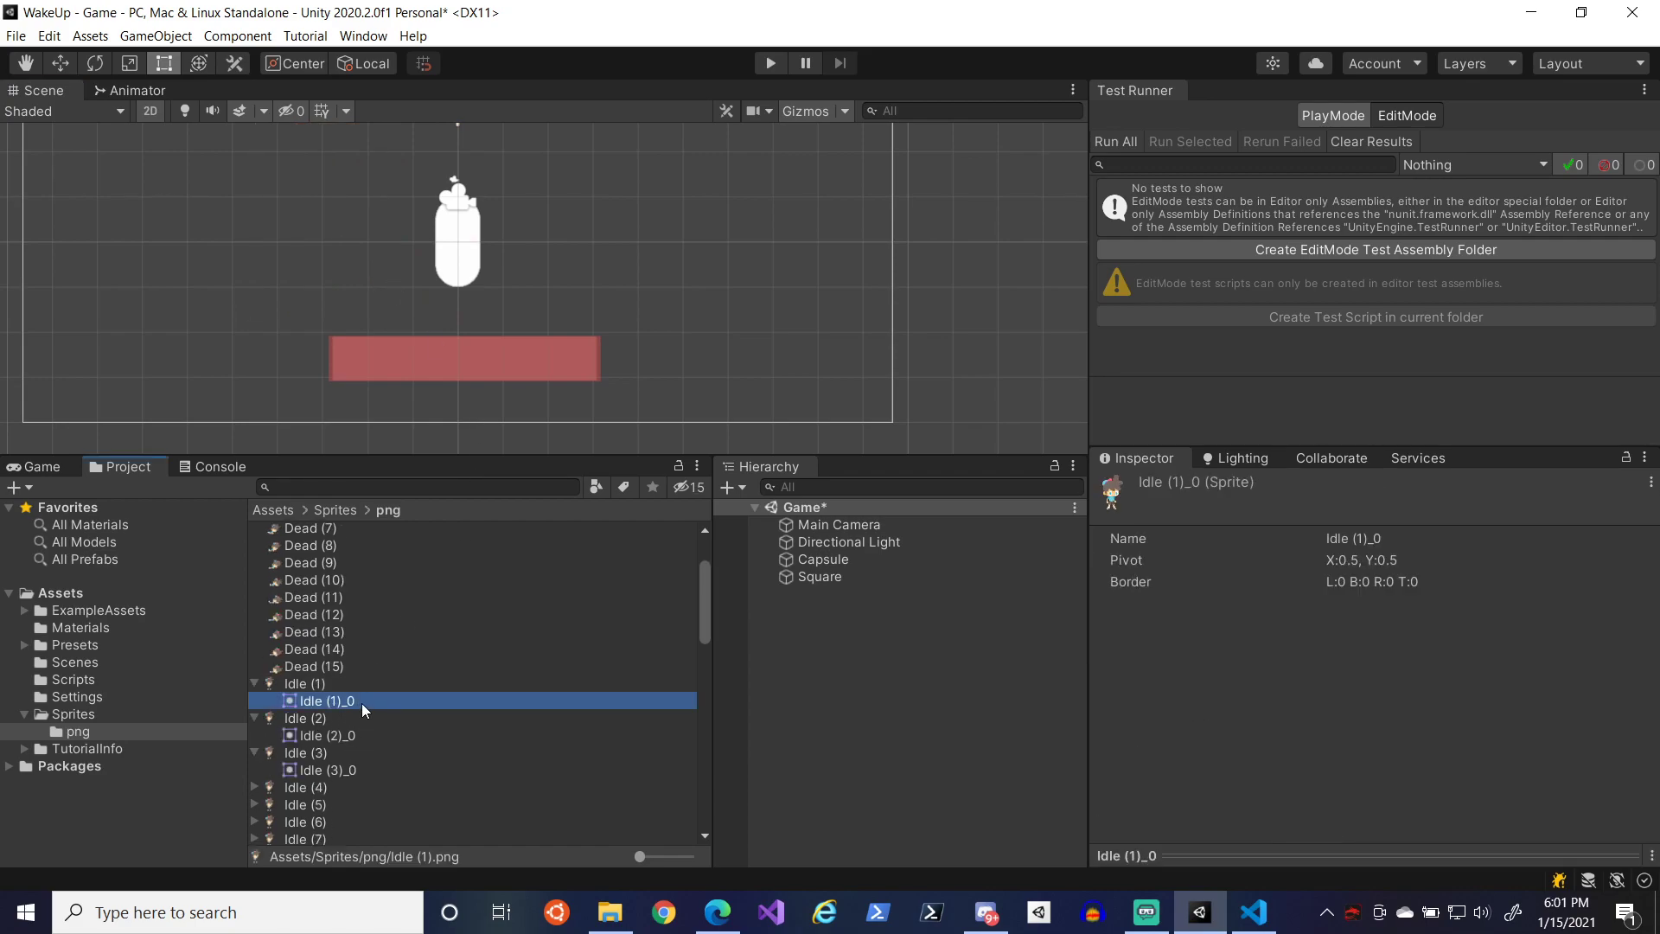
- Rename the Capsule object in the scene hierarchy as Player
right_click(834, 558)
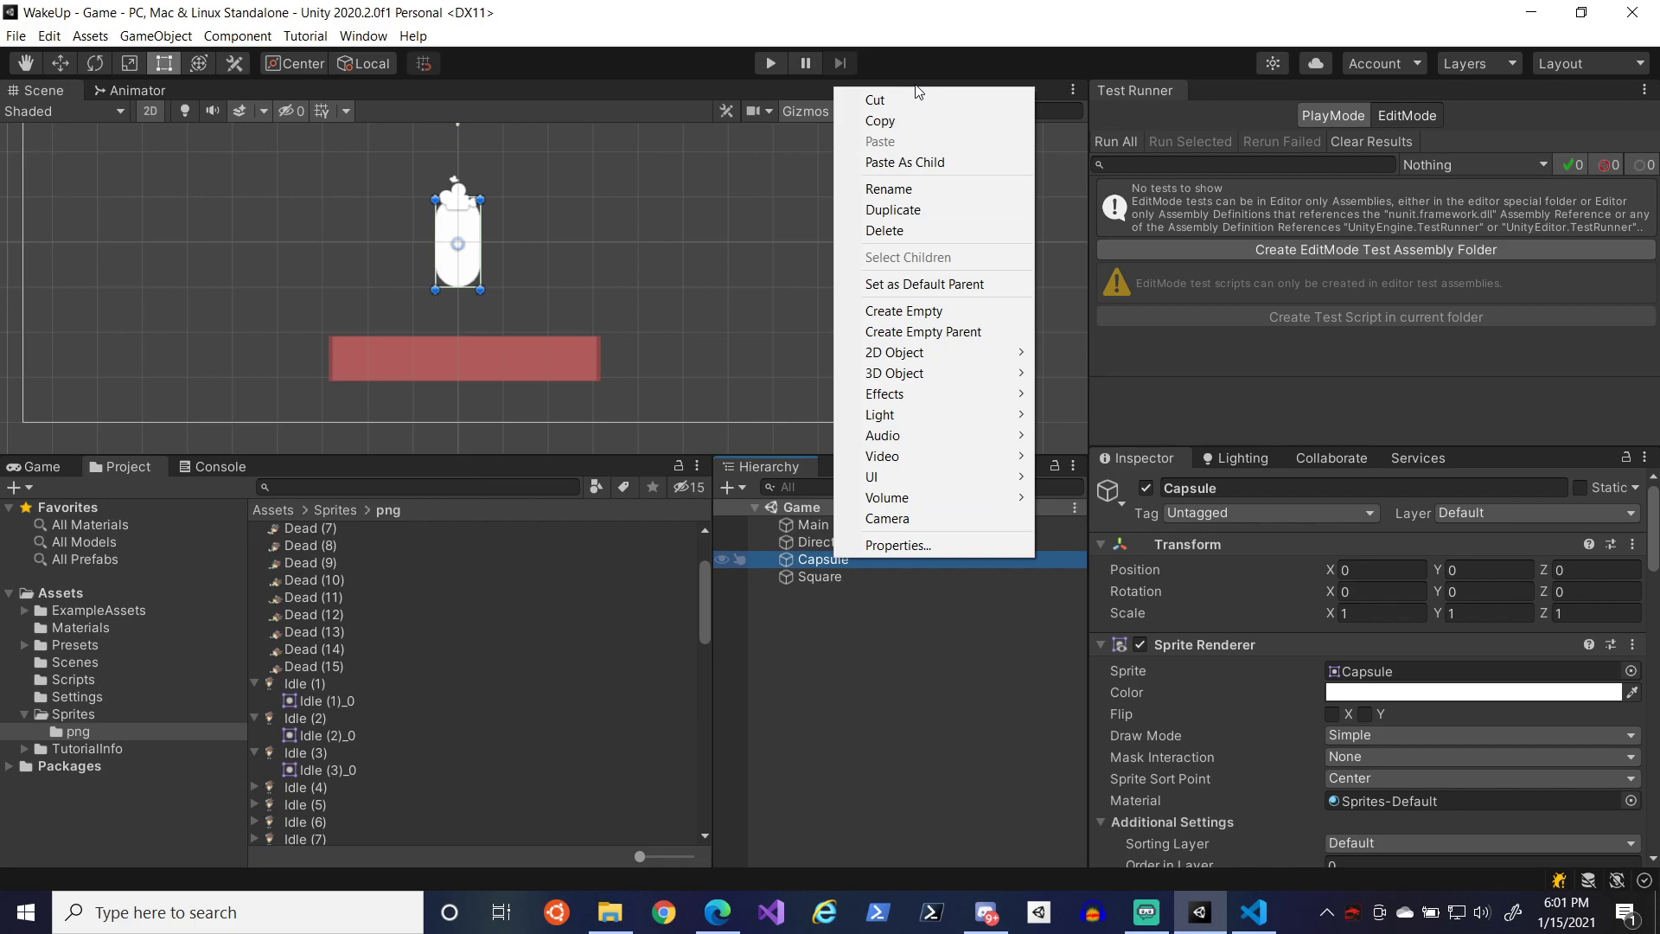
left_click(913, 188)
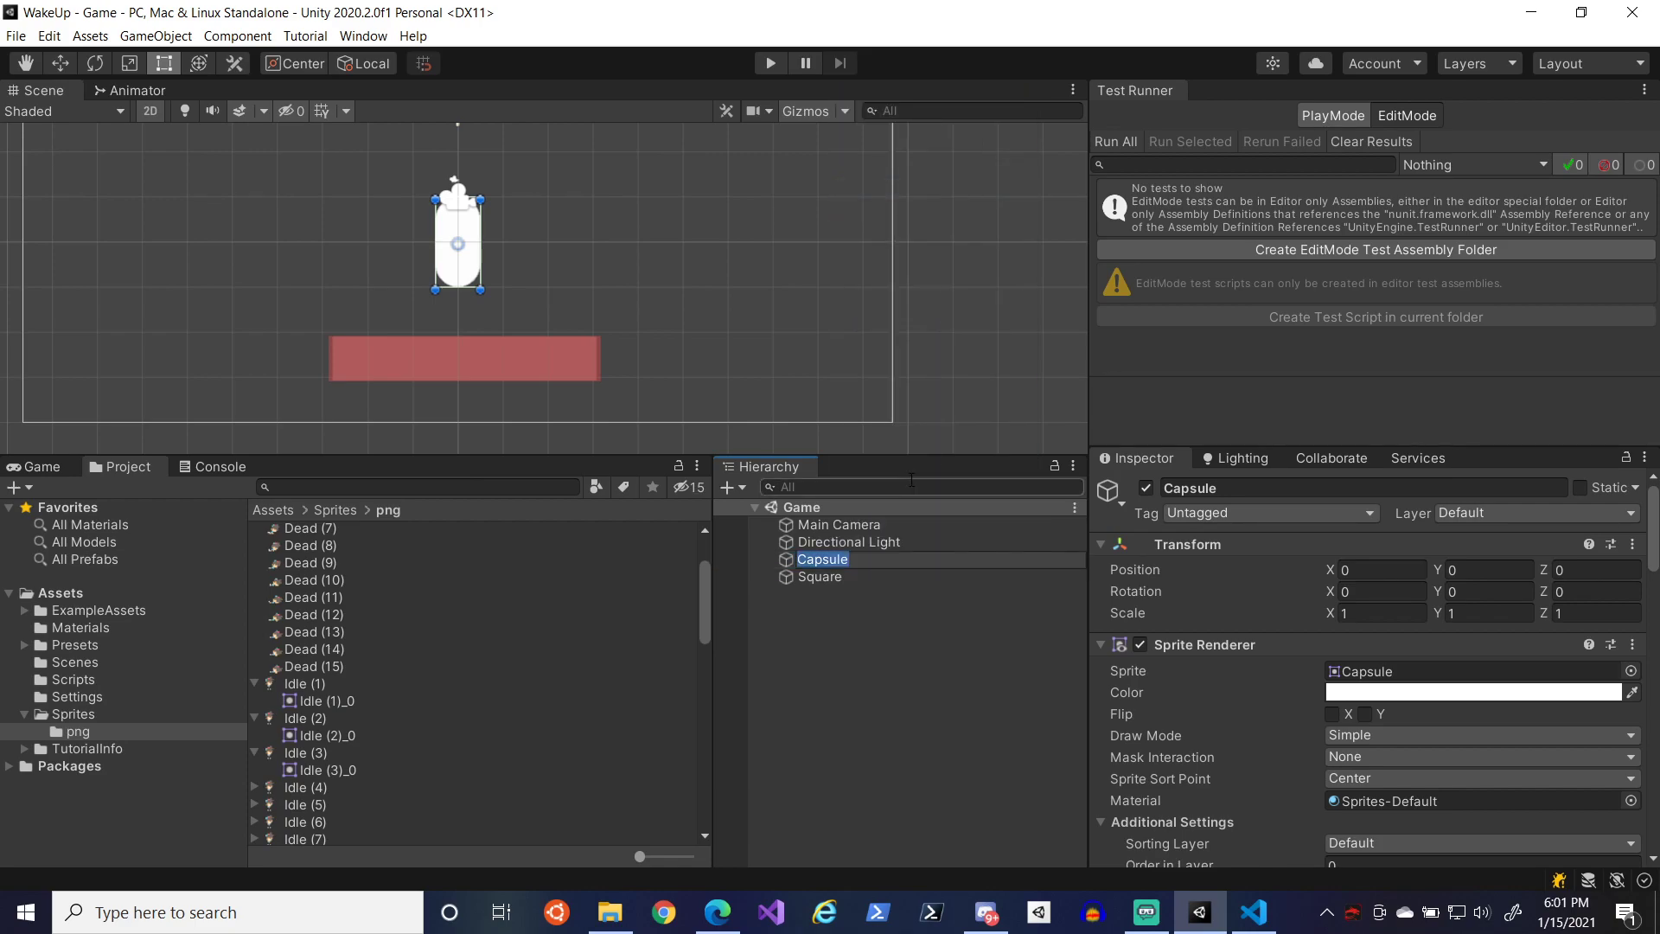
type("Player")
key("Return")
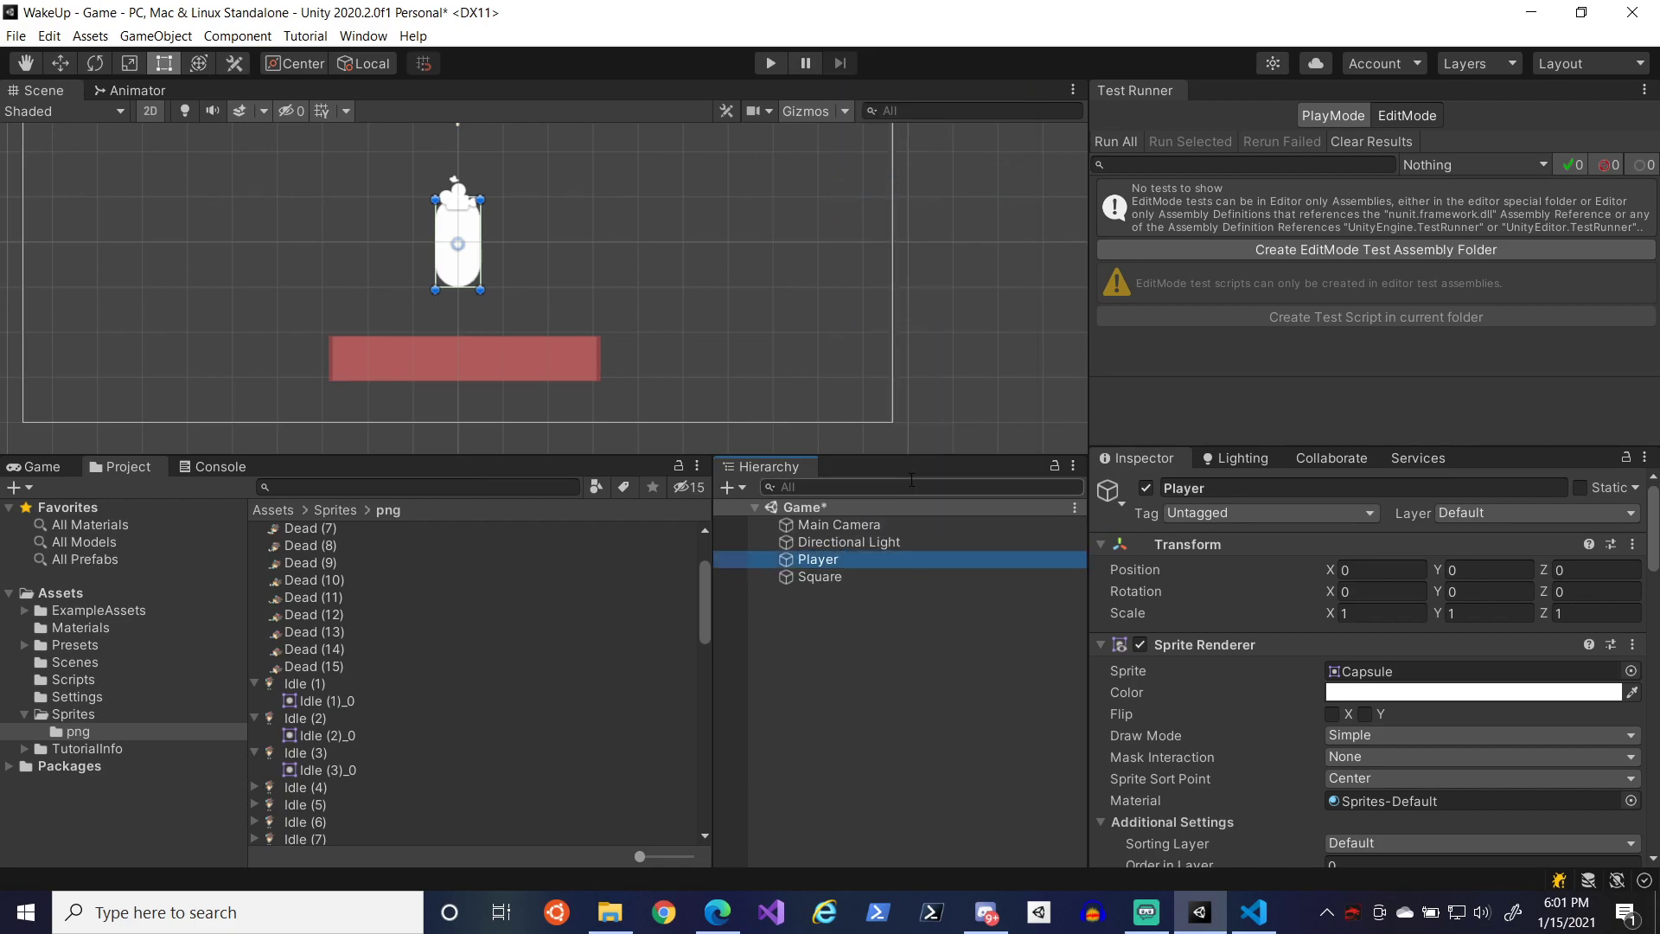
- Rename the Square object in the scene hierarchy as Platform and save the scene
right_click(882, 577)
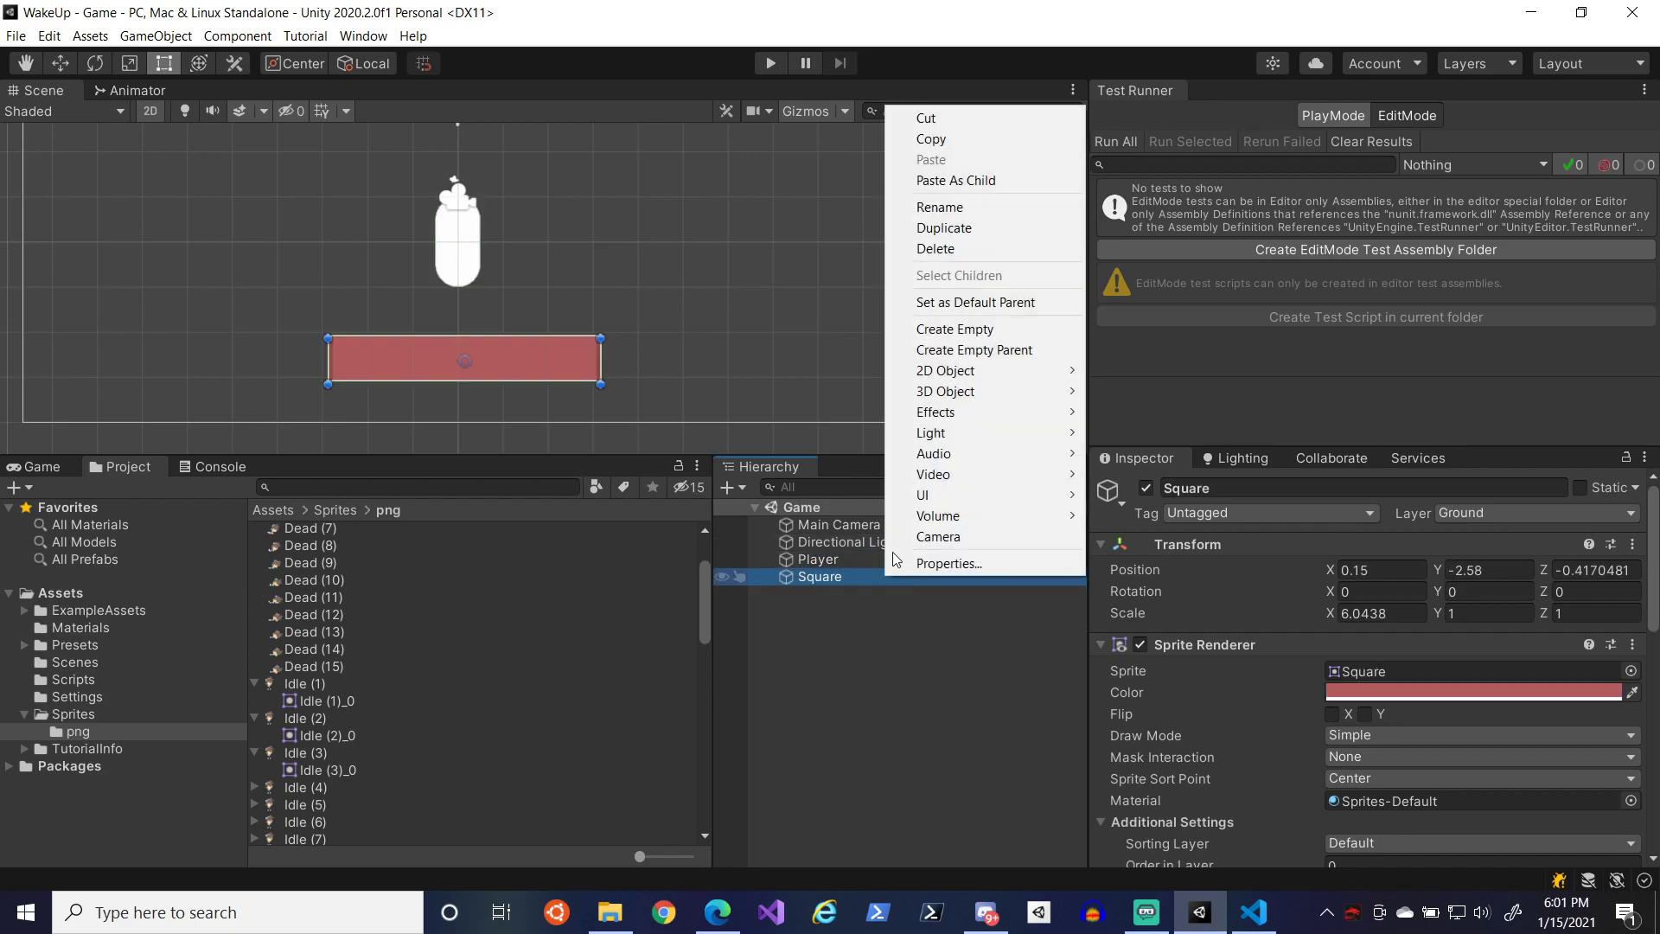
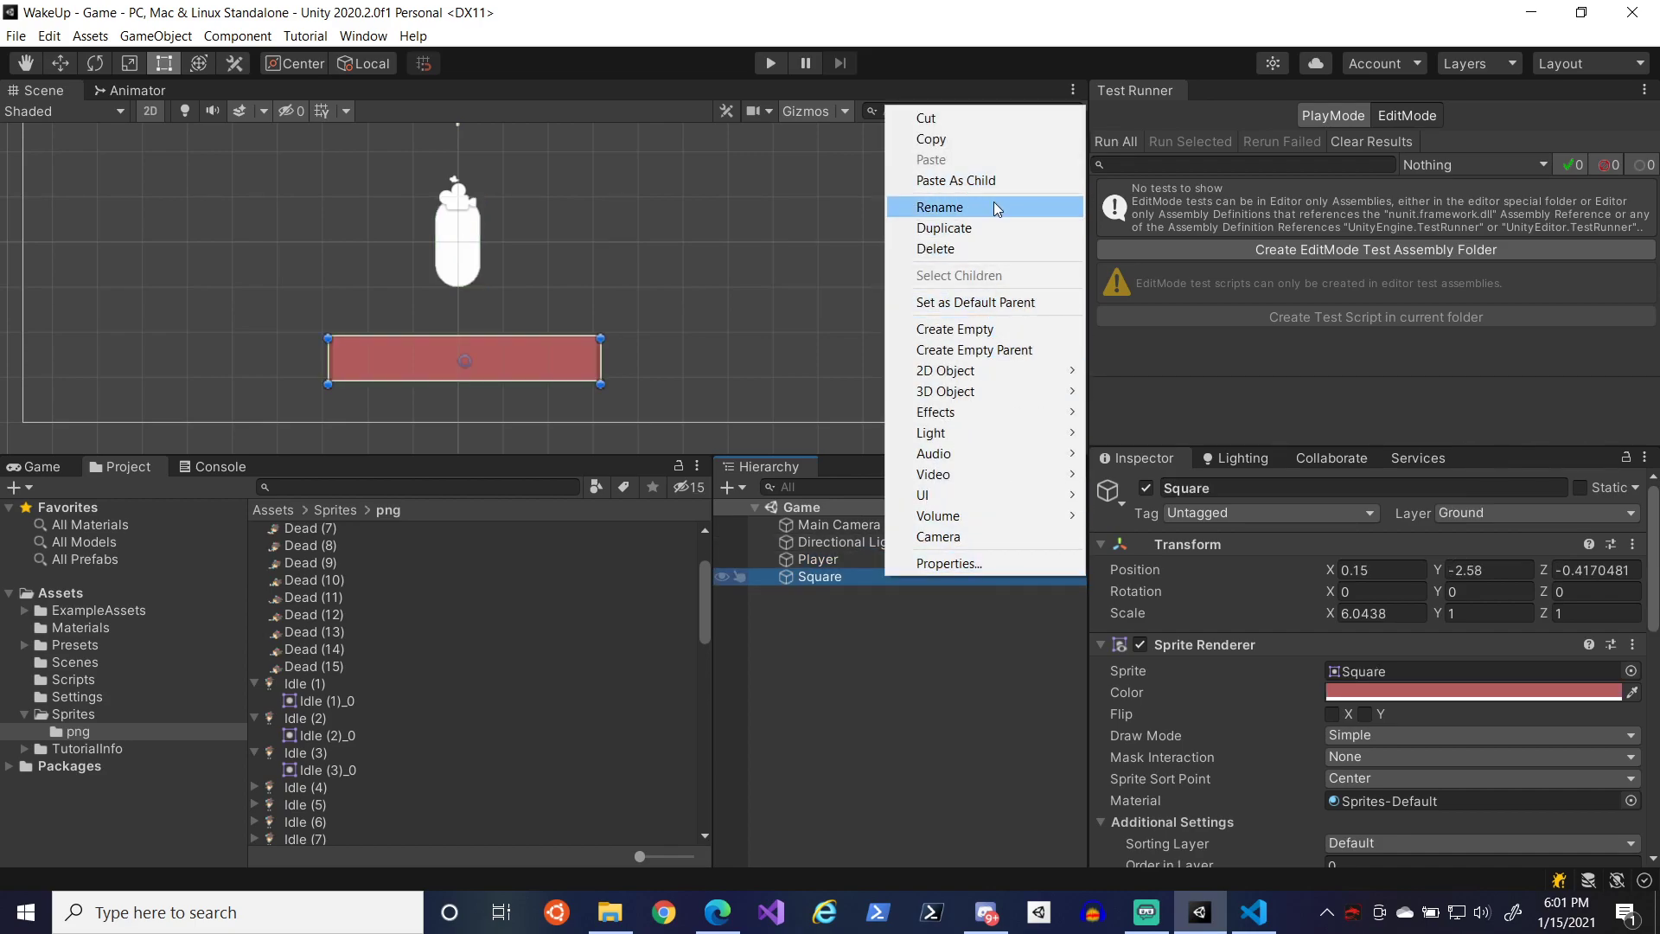
left_click(951, 207)
type("Platform")
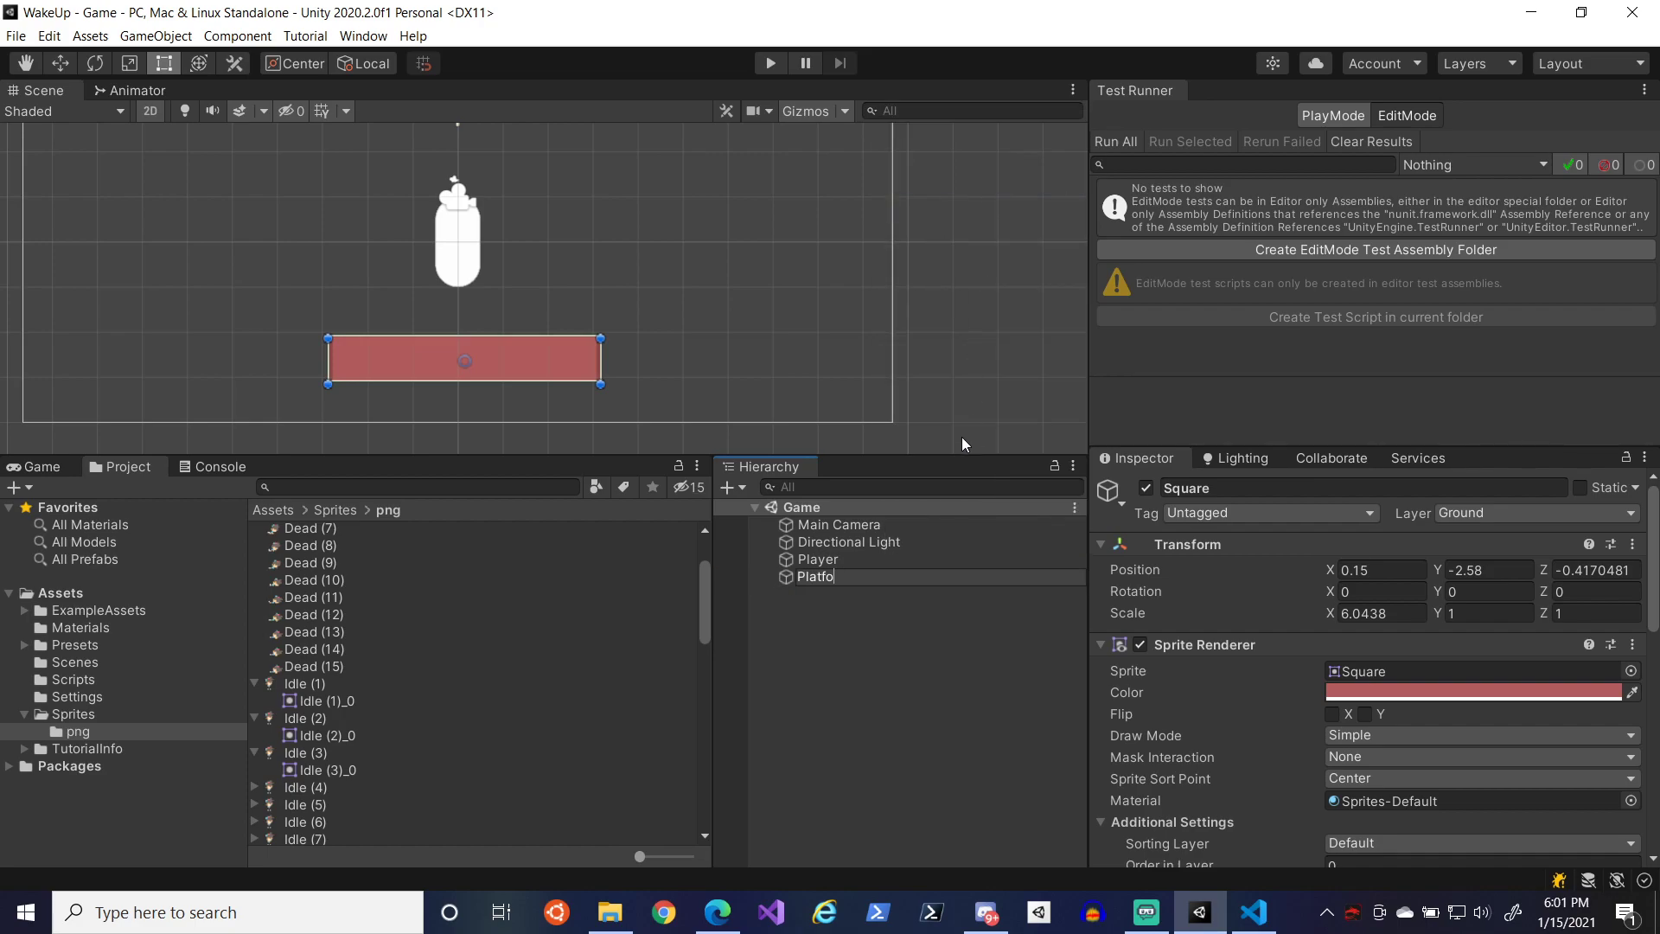
key("Return")
key("ctrl+s")
- Assign Idle (1)_0 as the sprite in the Player's Sprite Renderer and save the scene
left_click(868, 558)
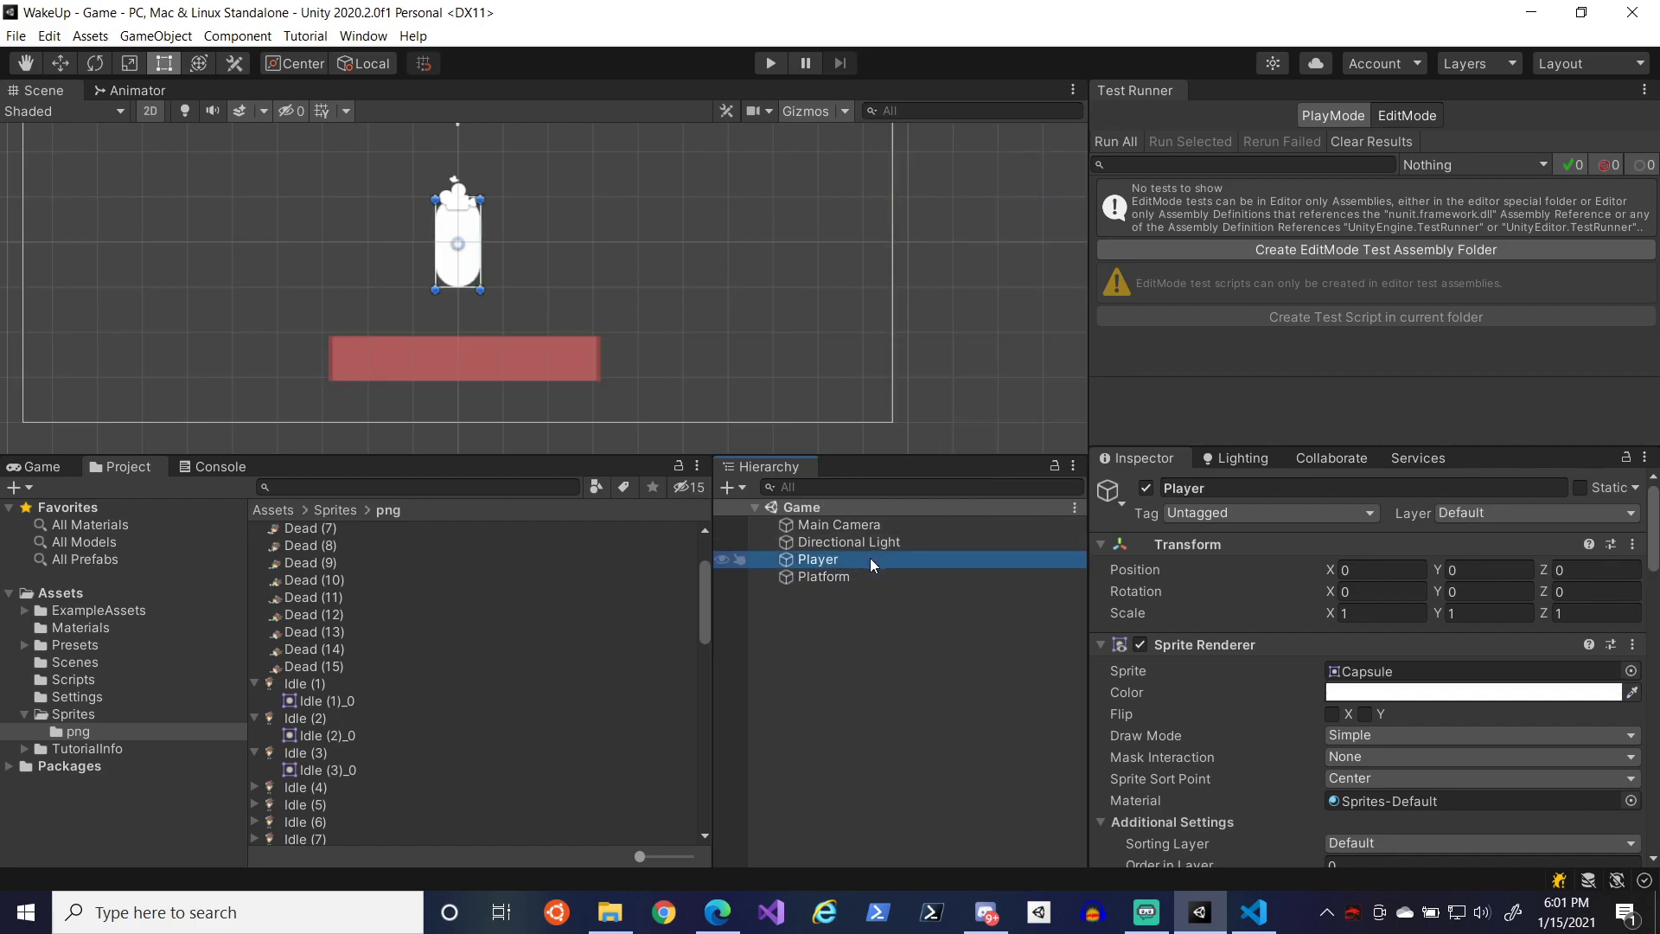
scroll(1314, 657, "down", 3)
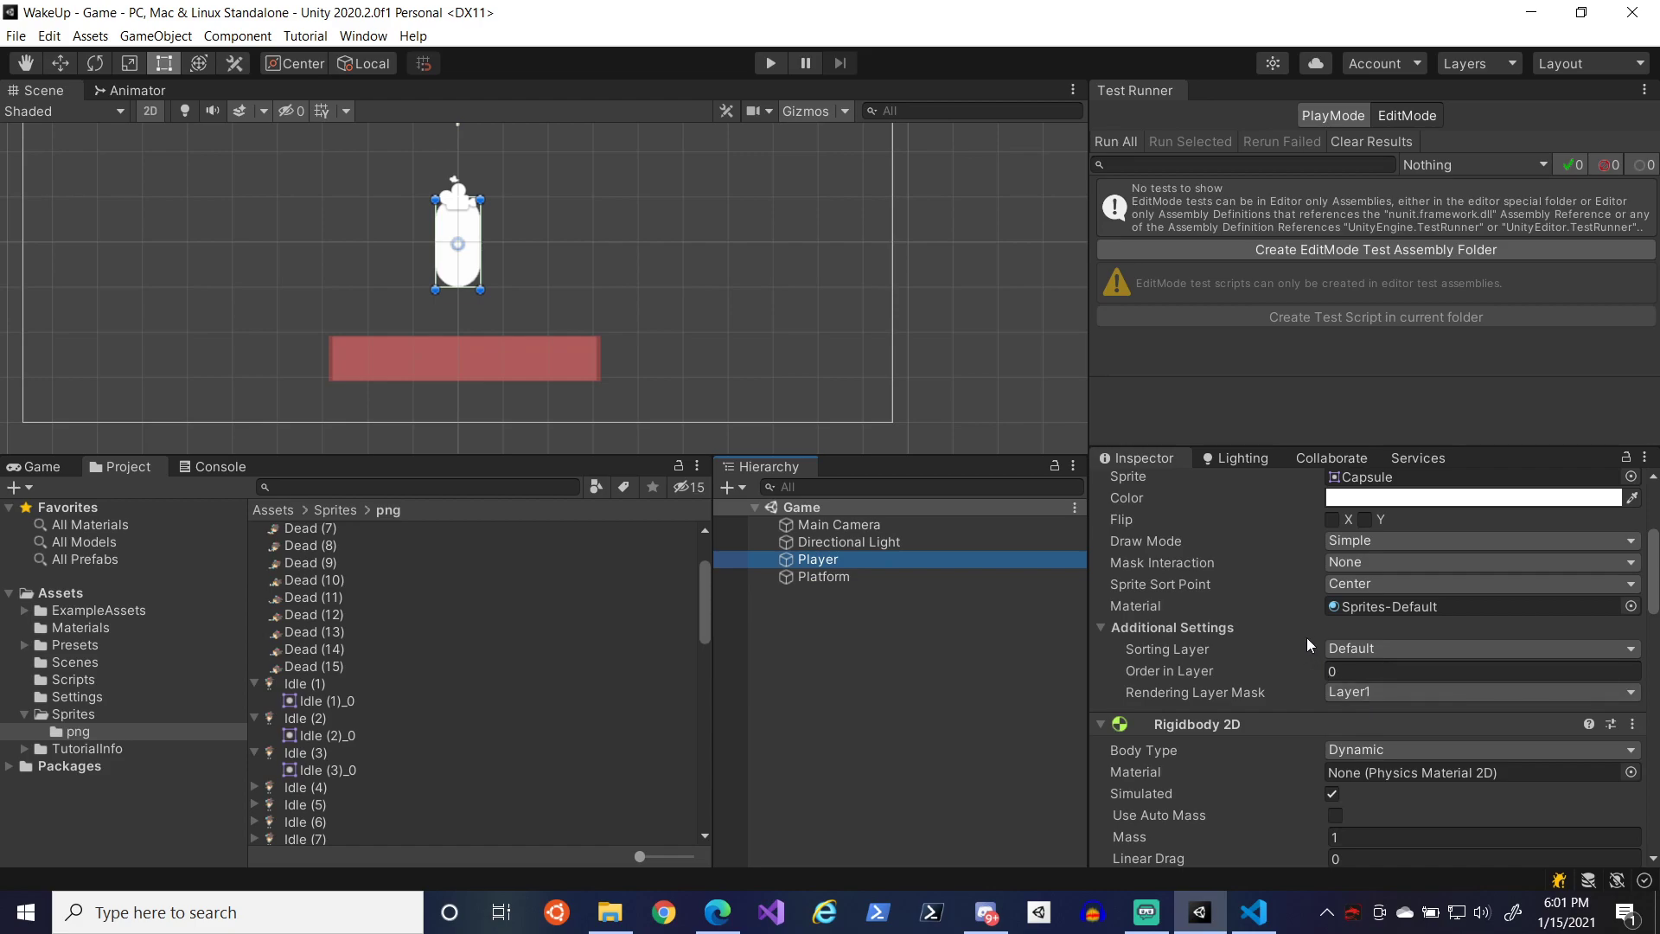
scroll(1314, 575, "up", 3)
scroll(1293, 626, "down", 3)
left_click_drag(351, 699, 1377, 609)
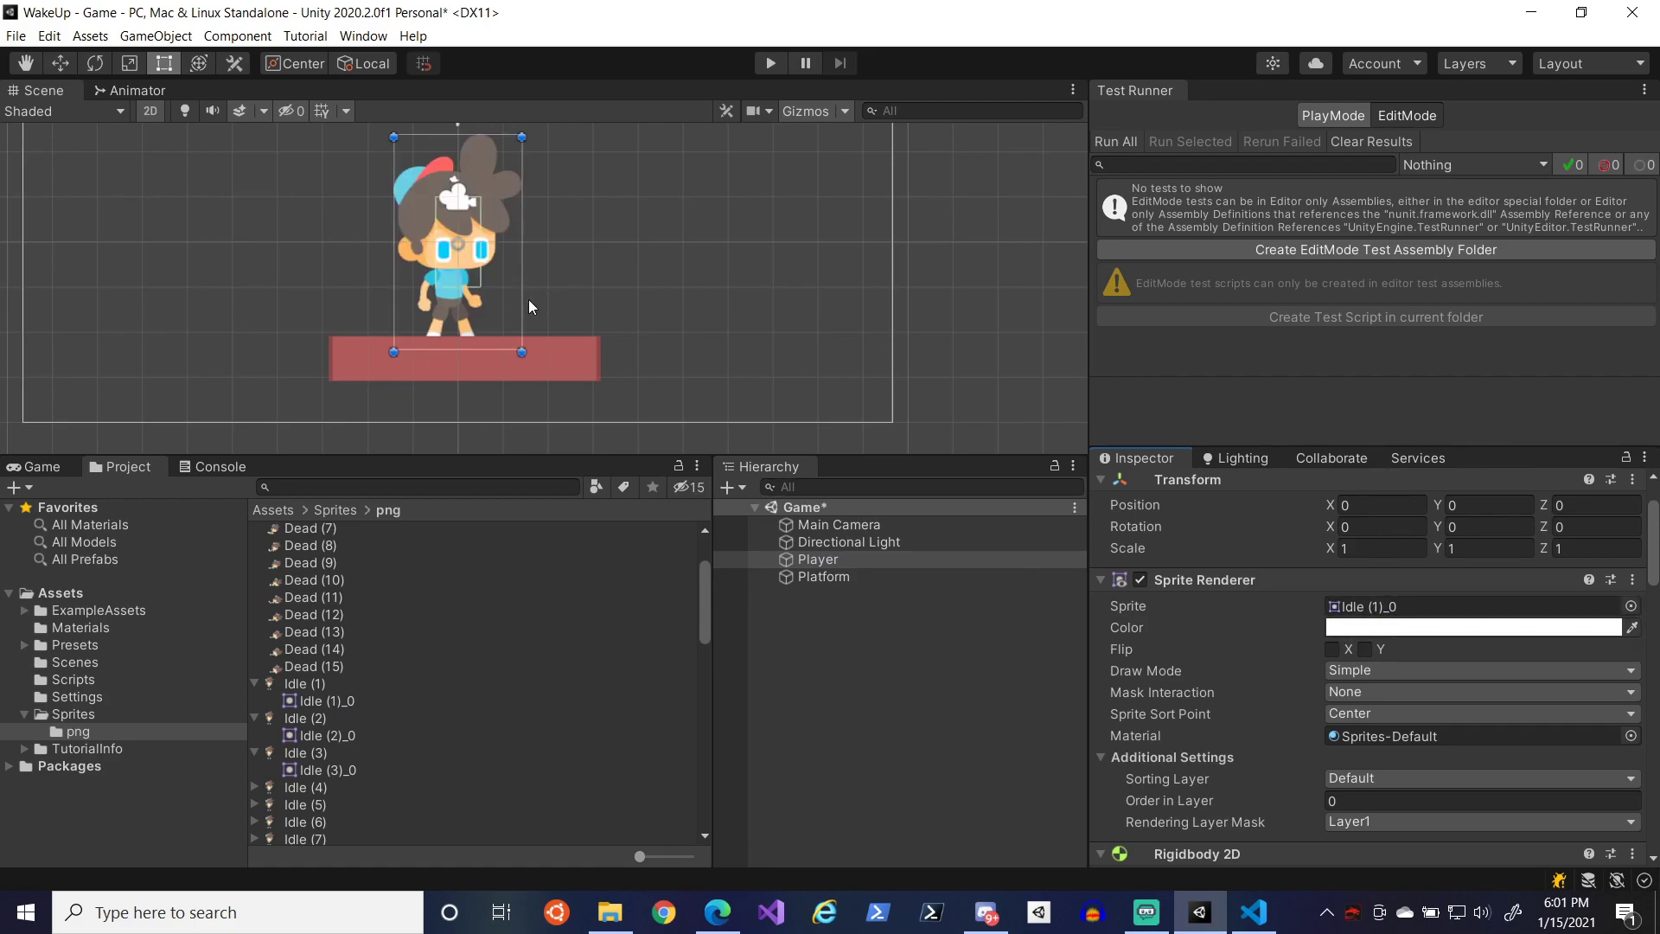
scroll(538, 196, "up", 2)
scroll(516, 203, "down", 2)
scroll(517, 219, "up", 3)
scroll(516, 220, "down", 2)
middle_click_drag(560, 246, 761, 268)
scroll(1359, 556, "up", 2)
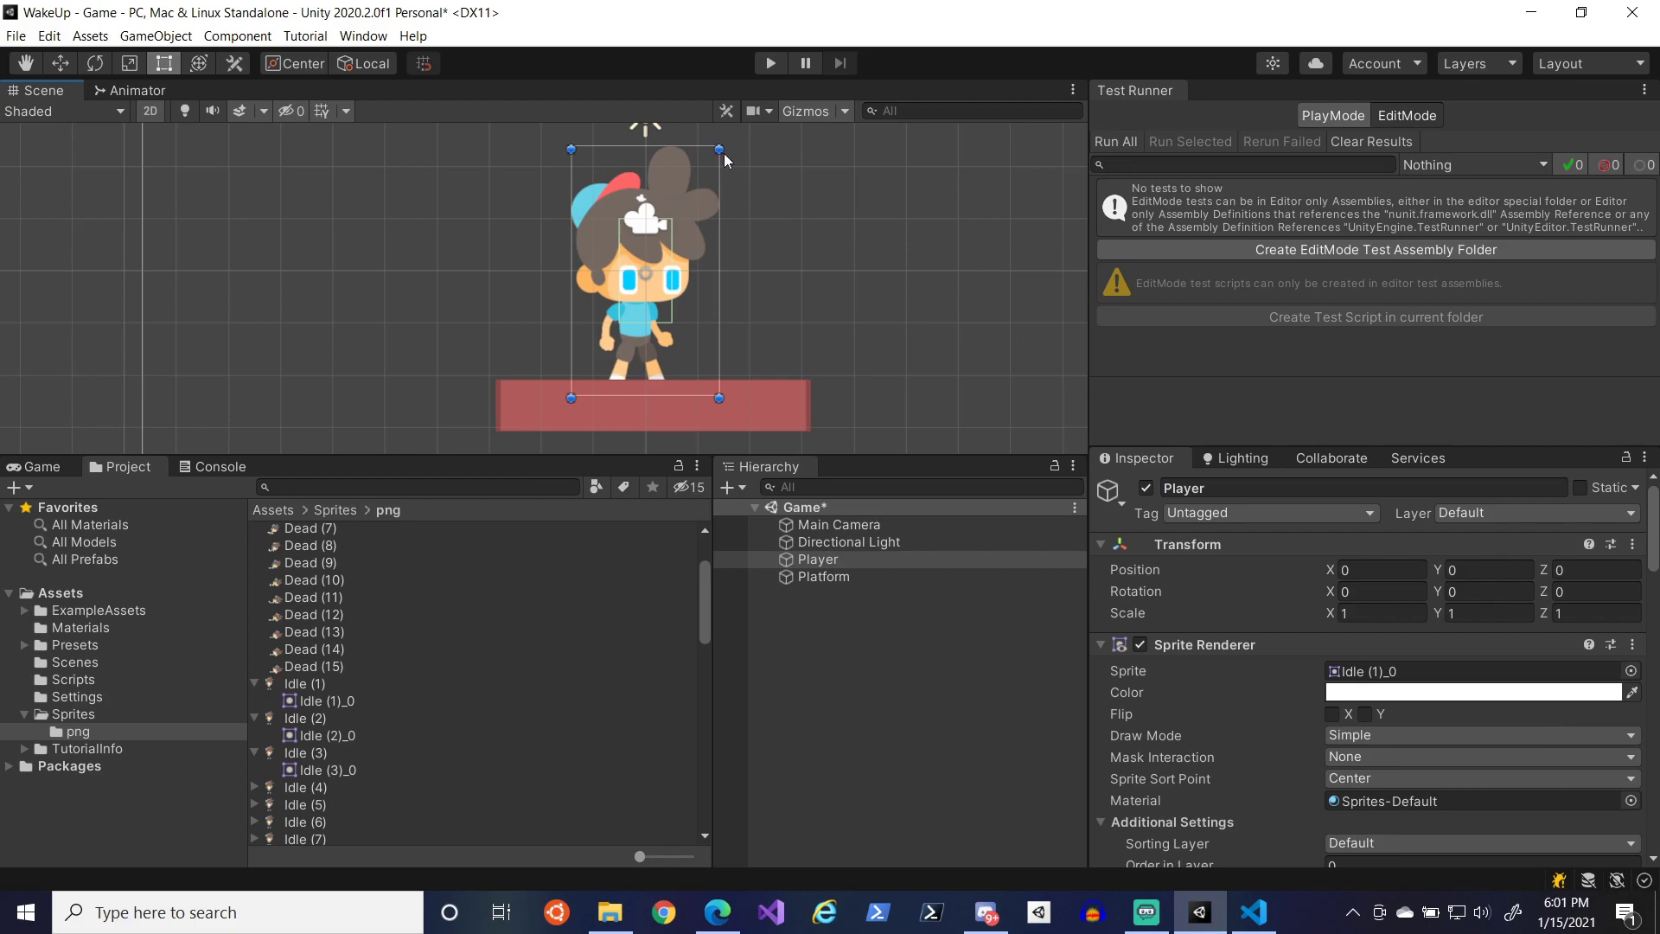
key("ctrl+s")
- Set the Player's X and Y scale to 0.5 and check its size against the platform
left_click(1365, 614)
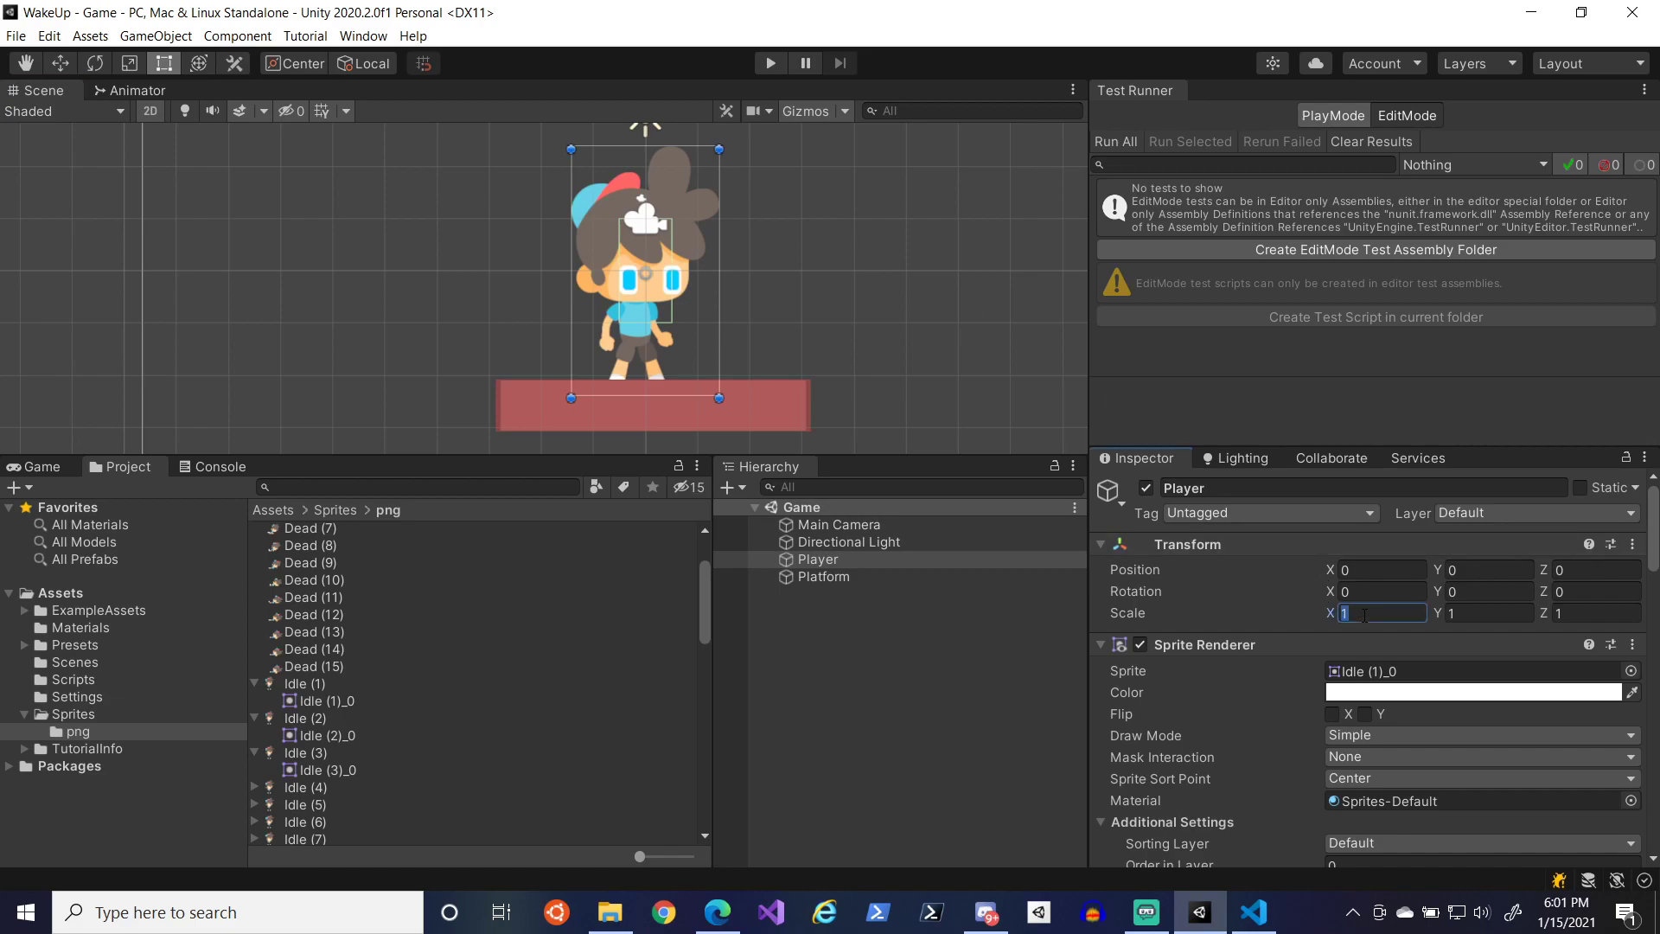
type("0.5")
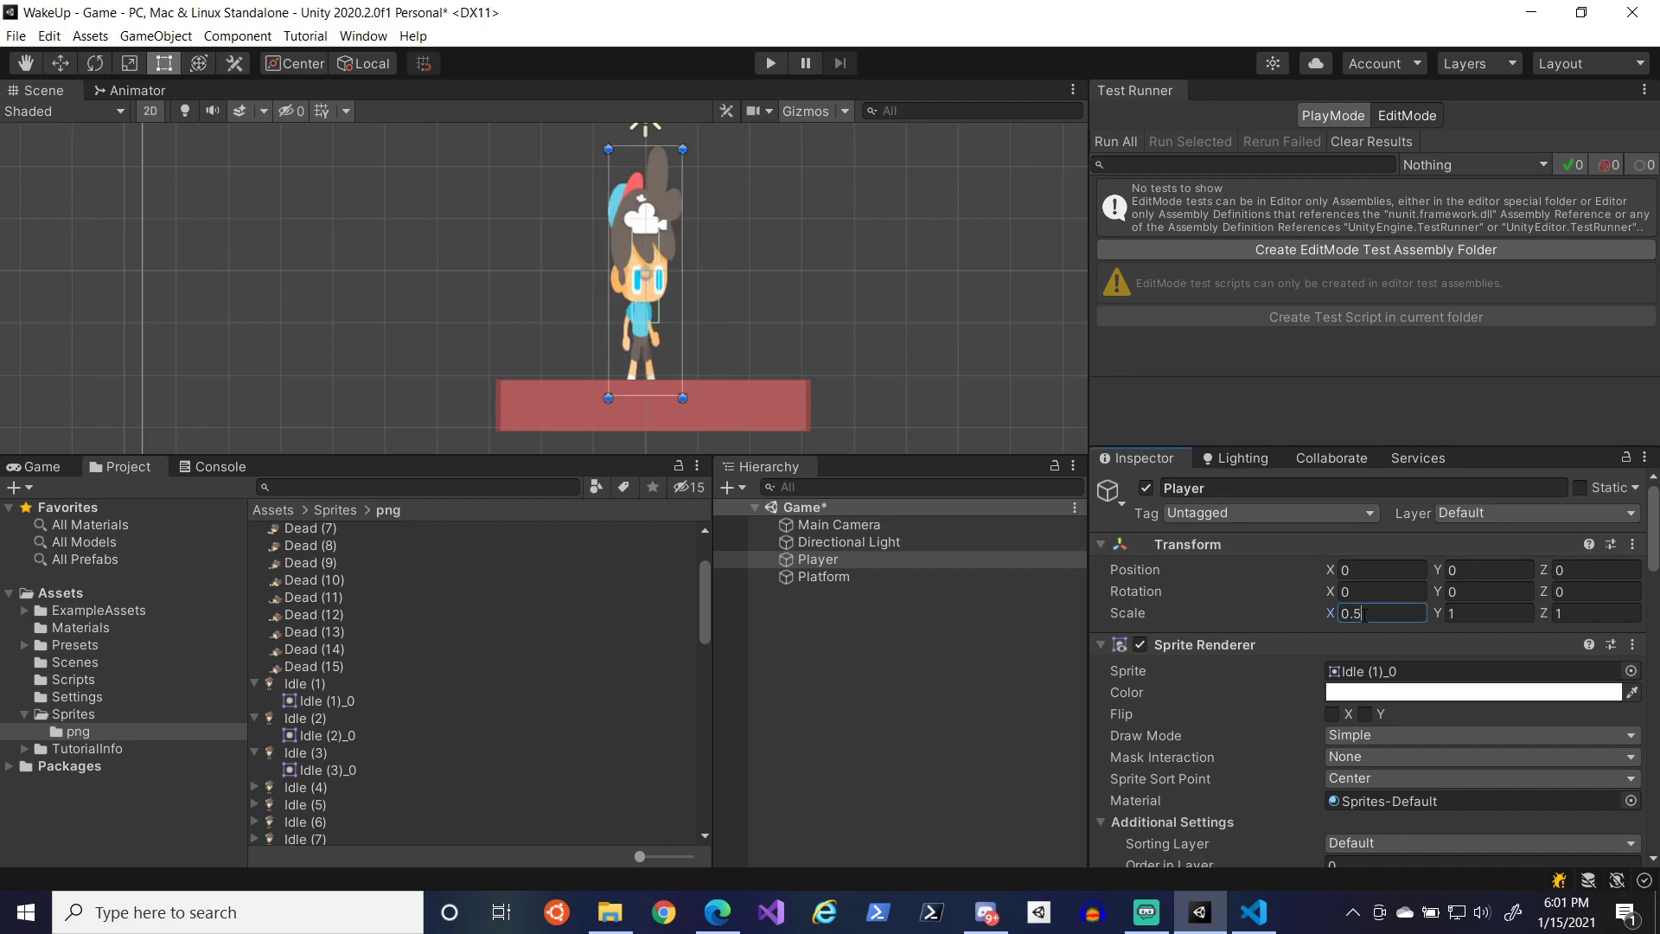
left_click(1493, 614)
type("0.5")
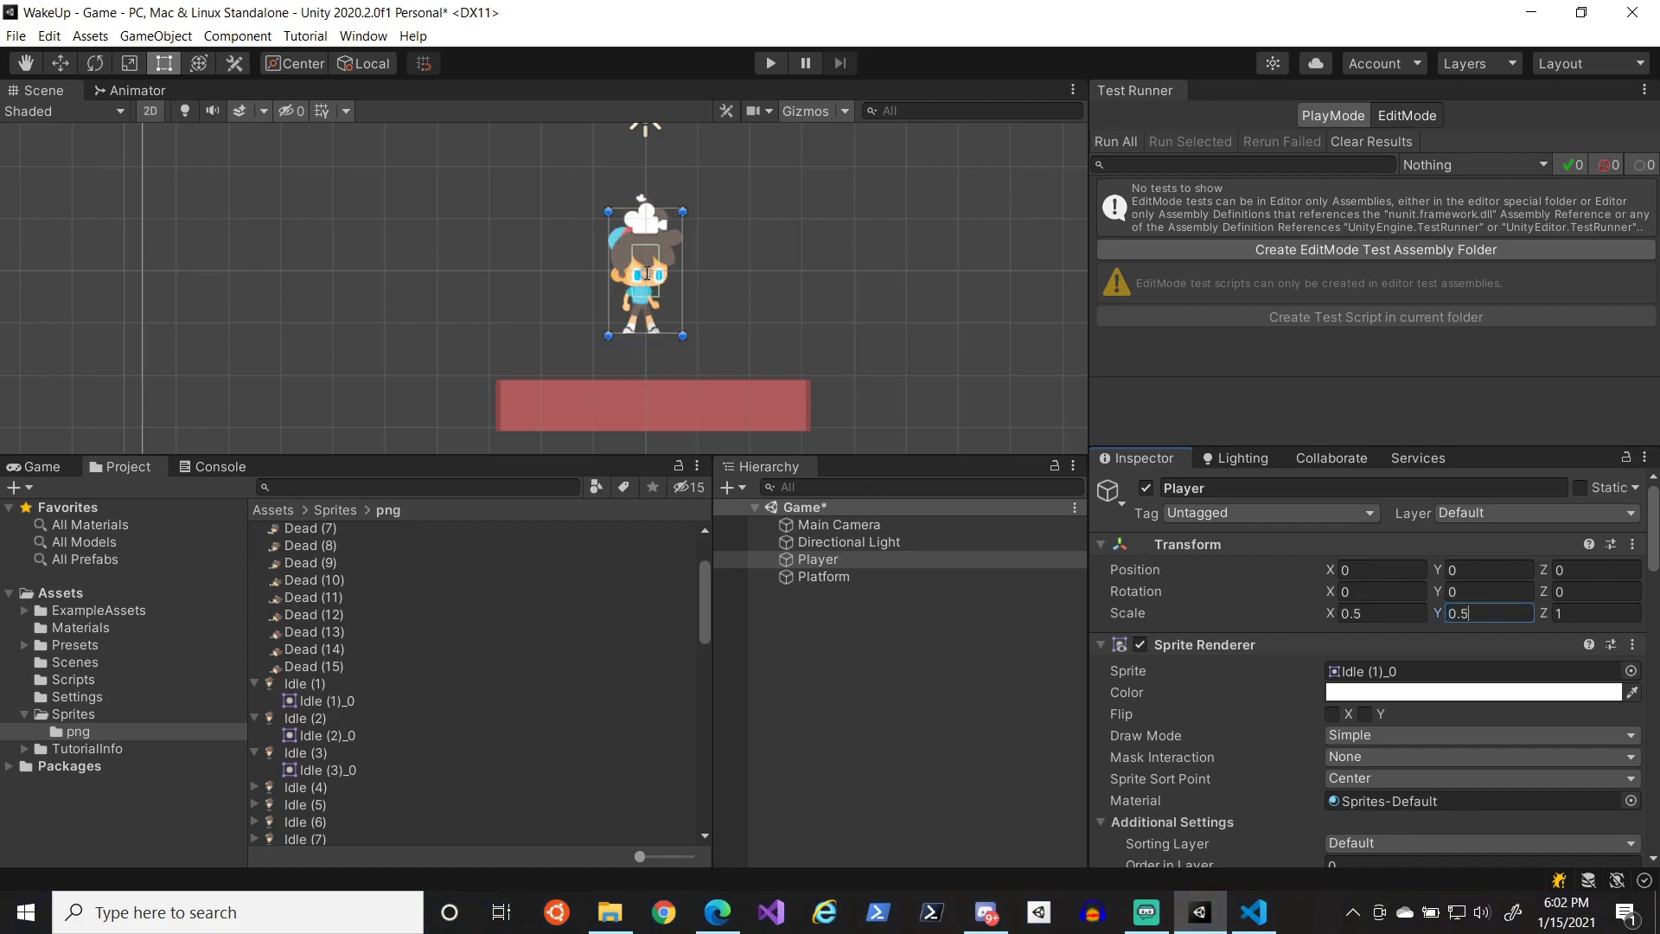
scroll(661, 258, "up", 4)
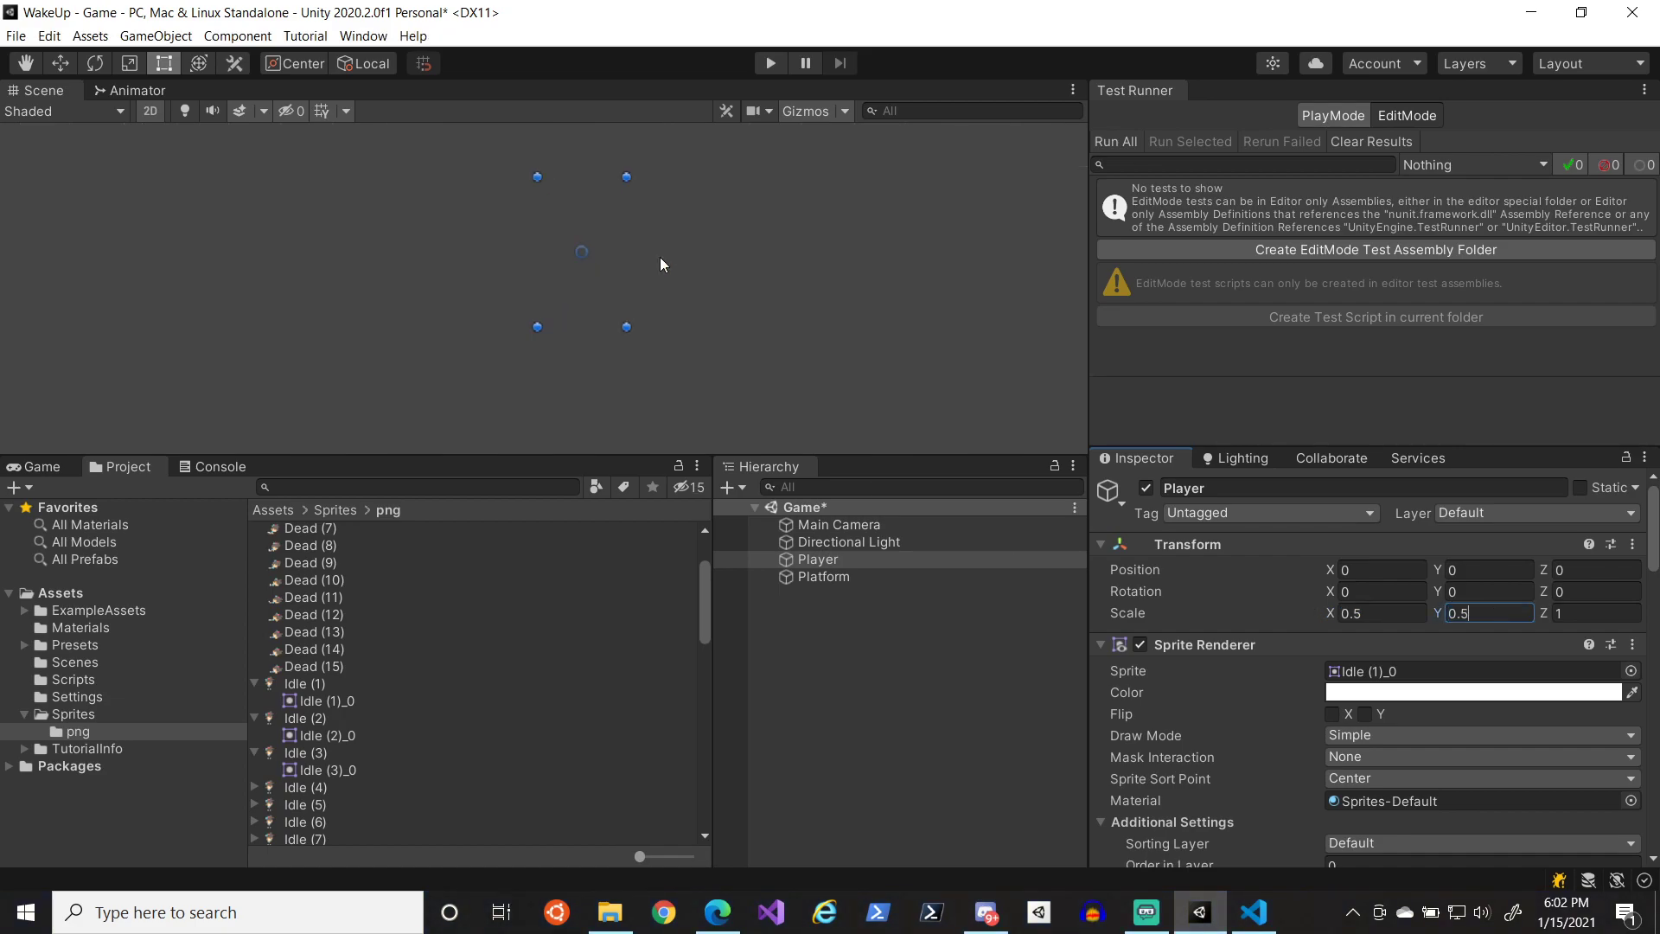
scroll(574, 259, "down", 2)
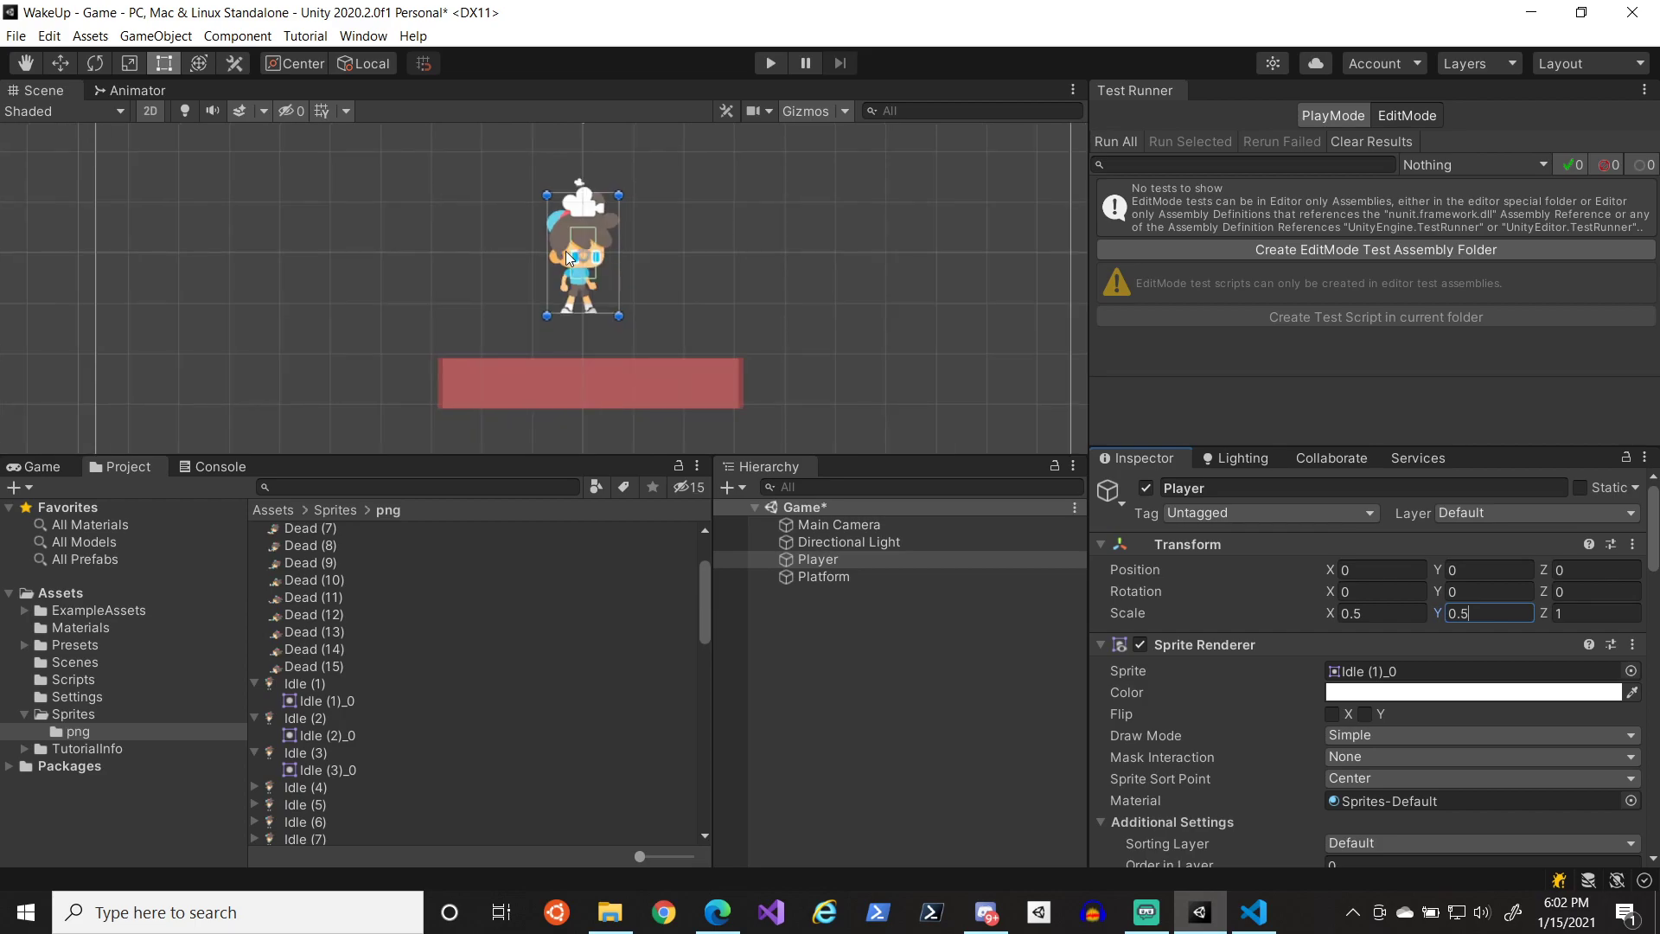
scroll(565, 257, "up", 10)
scroll(624, 295, "down", 5)
scroll(624, 301, "down", 5)
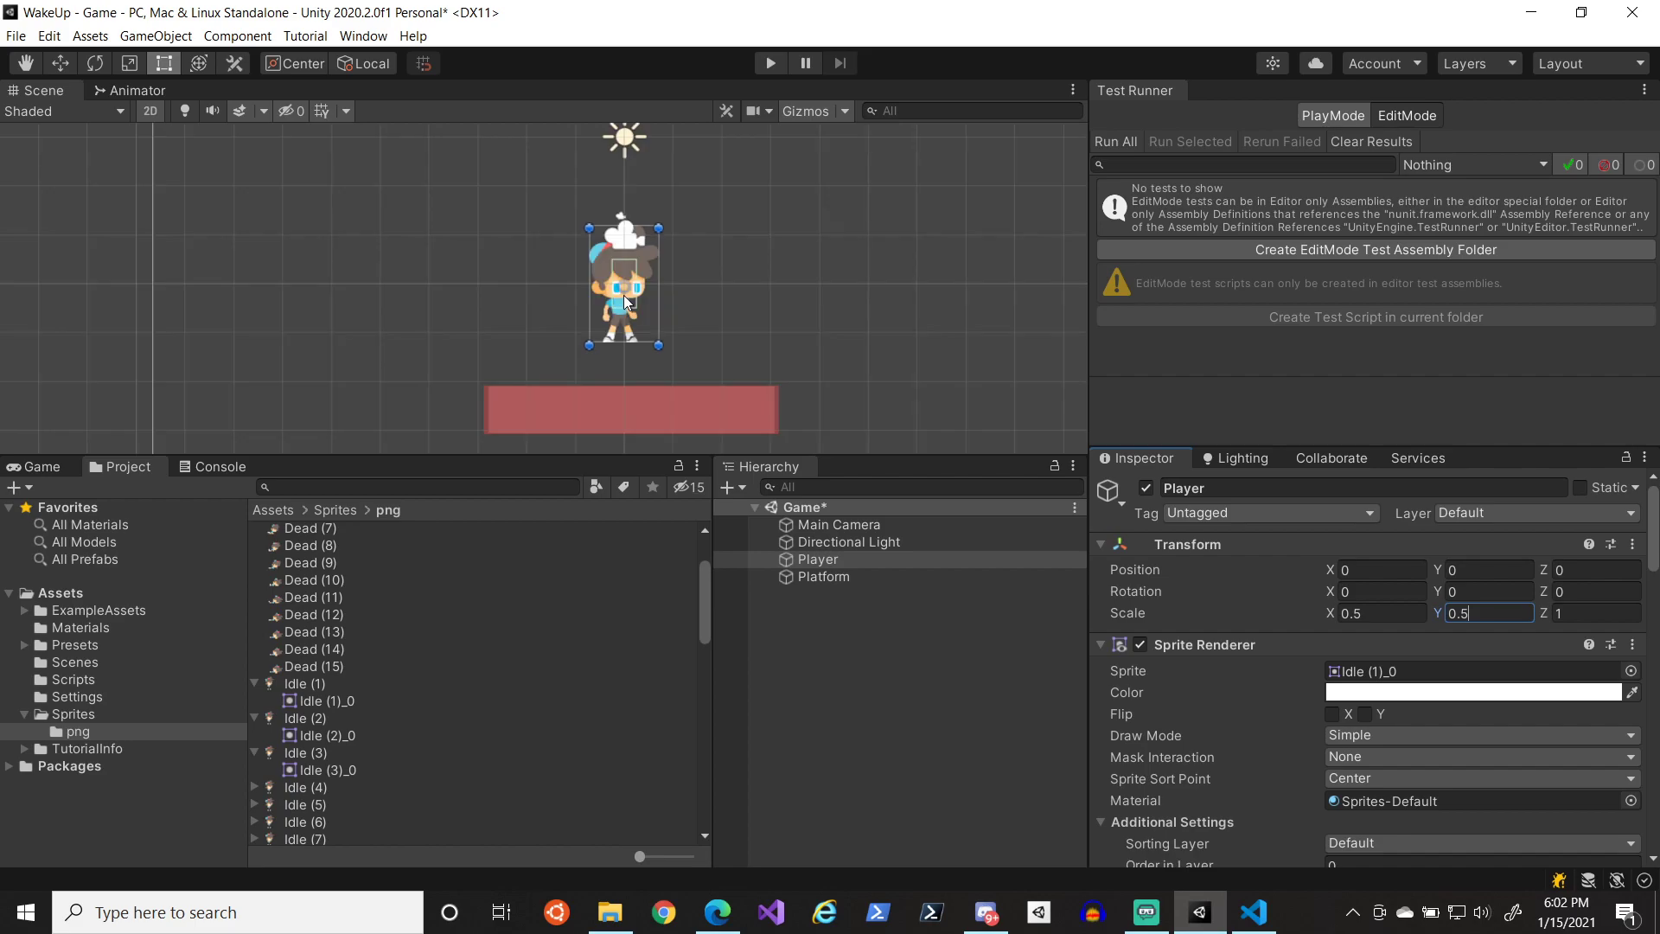
middle_click_drag(729, 267, 675, 204)
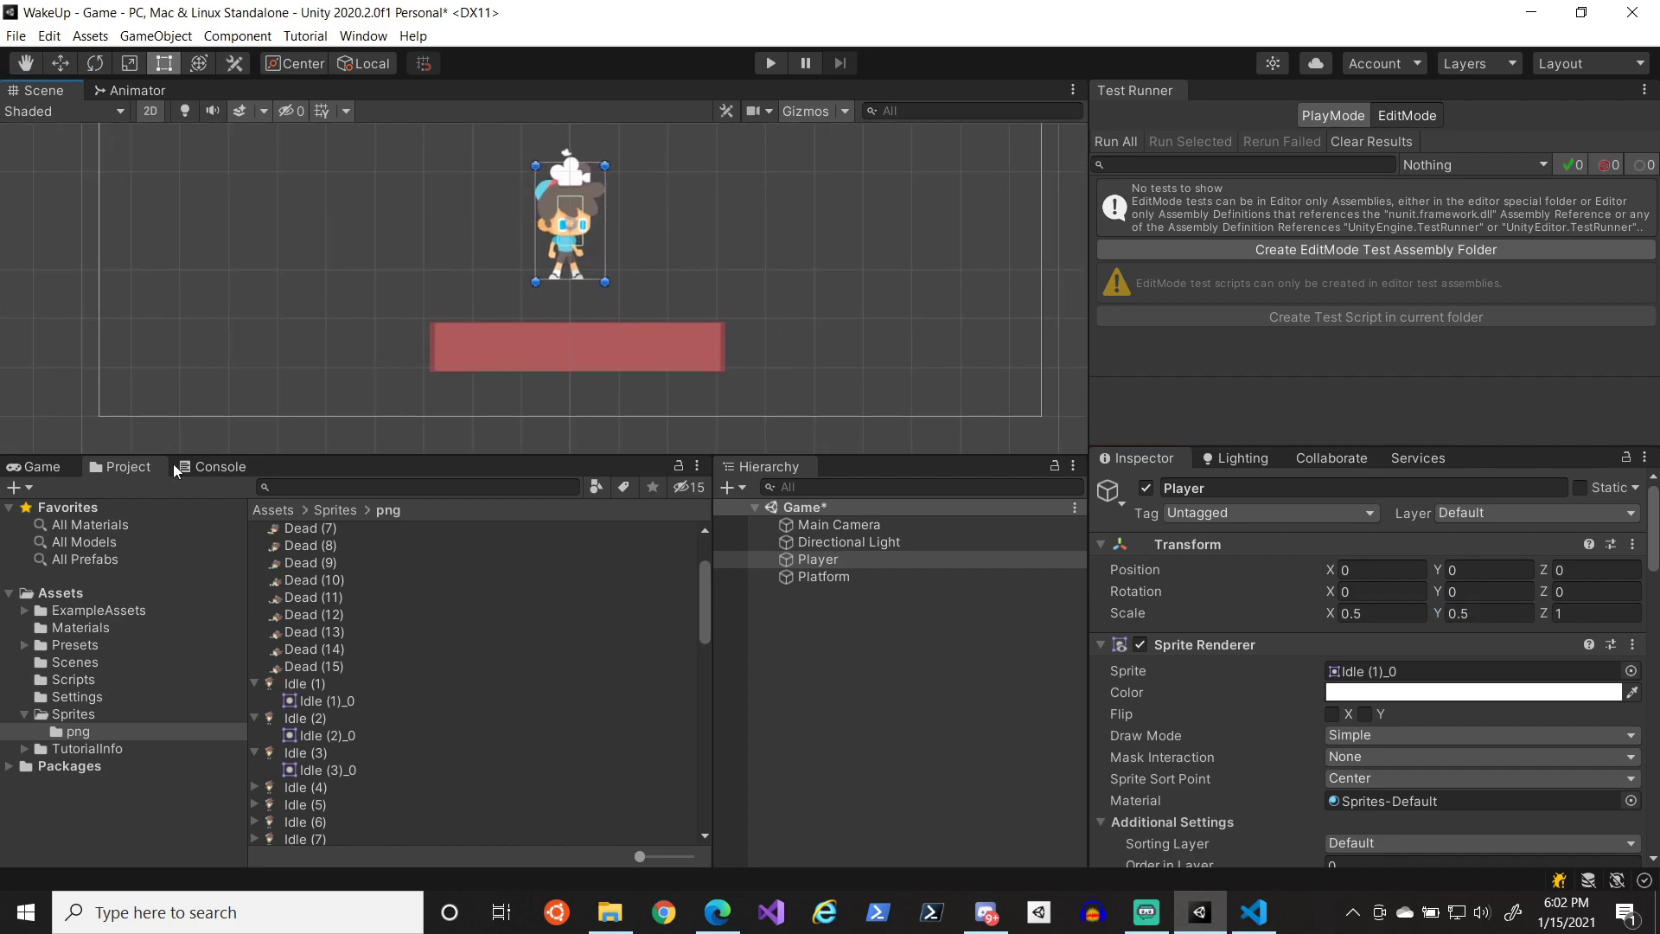
- Switch the scene view from 2D to 3D and frame the Player to examine it in perspective
left_click(151, 110)
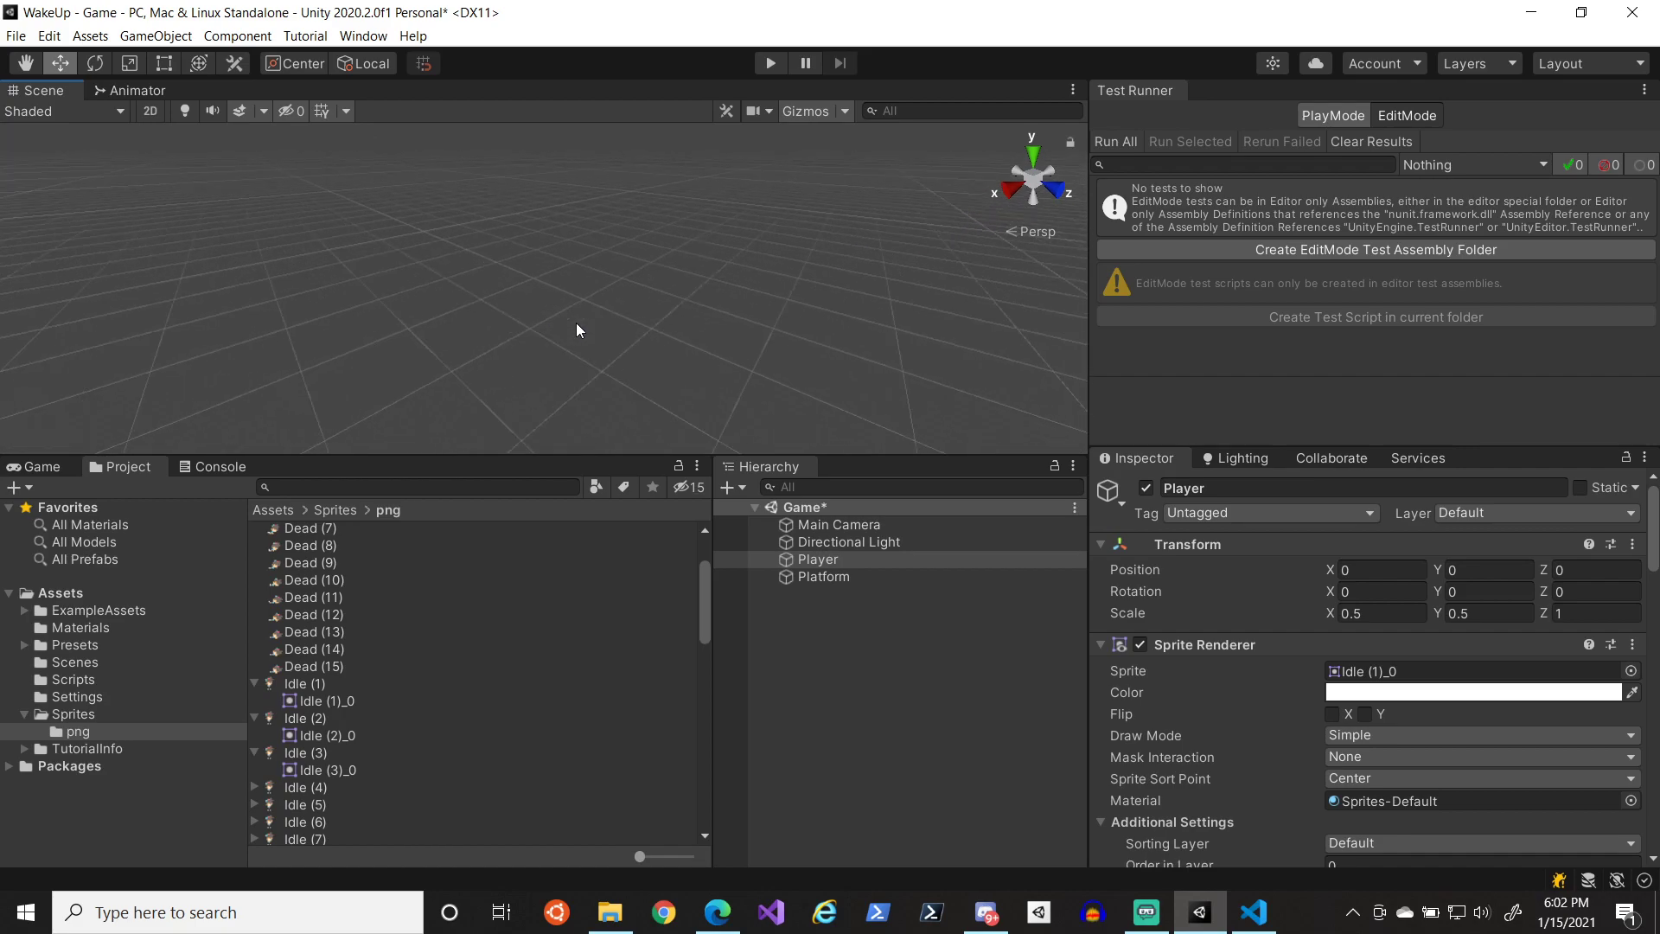
double_click(835, 561)
middle_click_drag(696, 349, 770, 302)
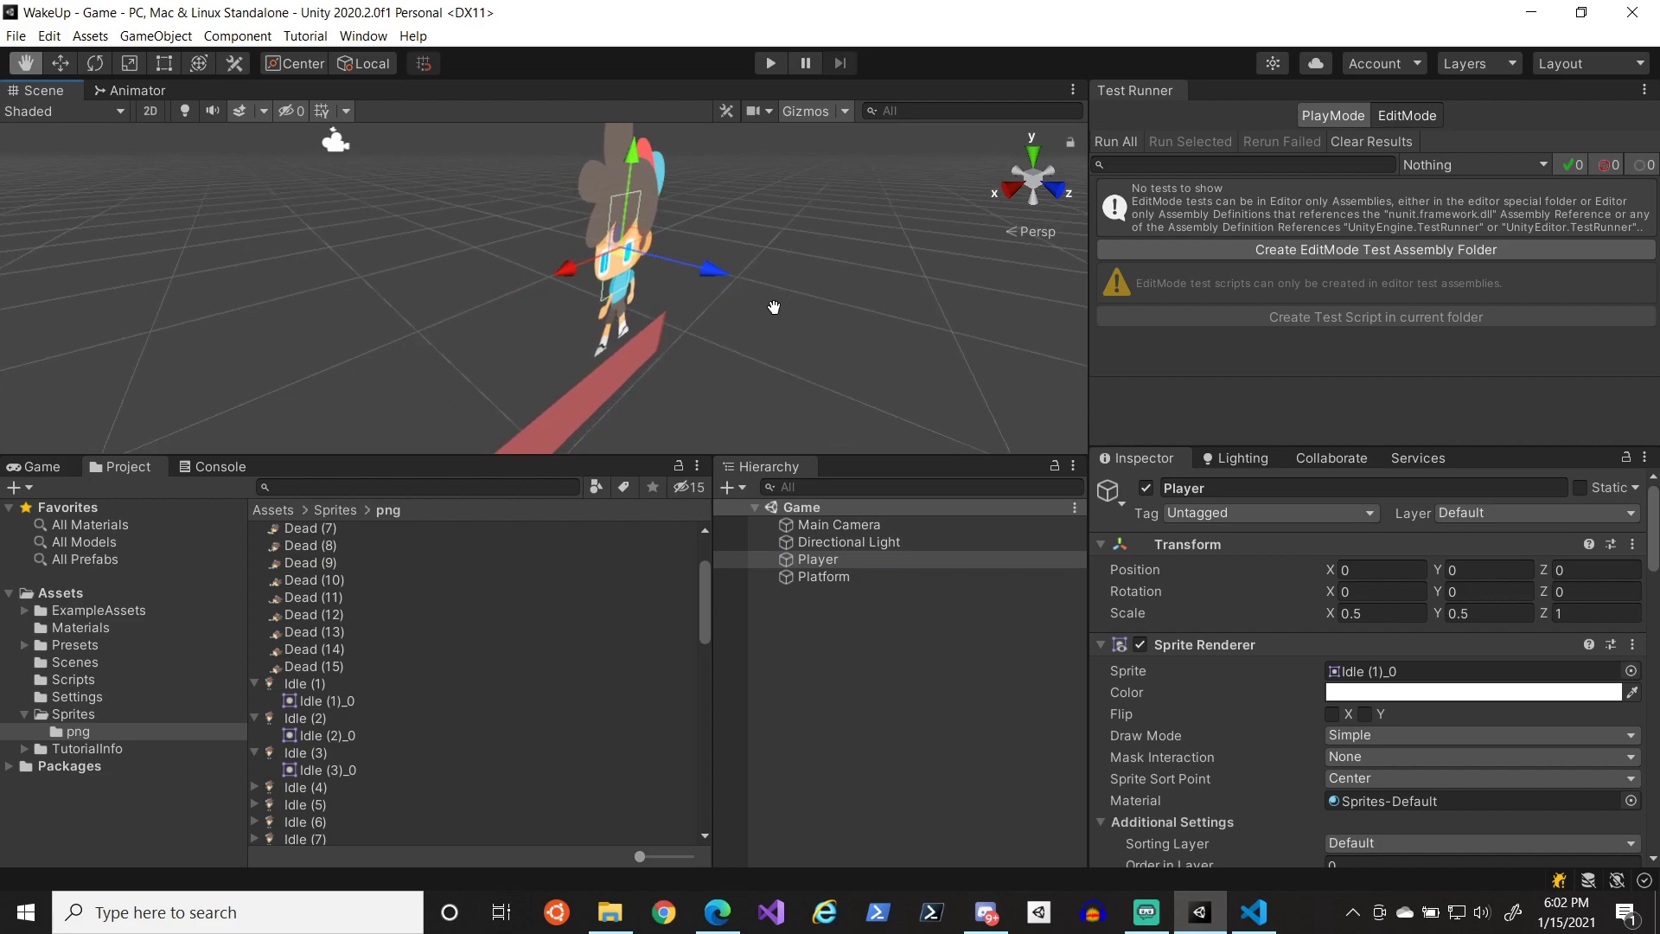
middle_click_drag(519, 227, 745, 326)
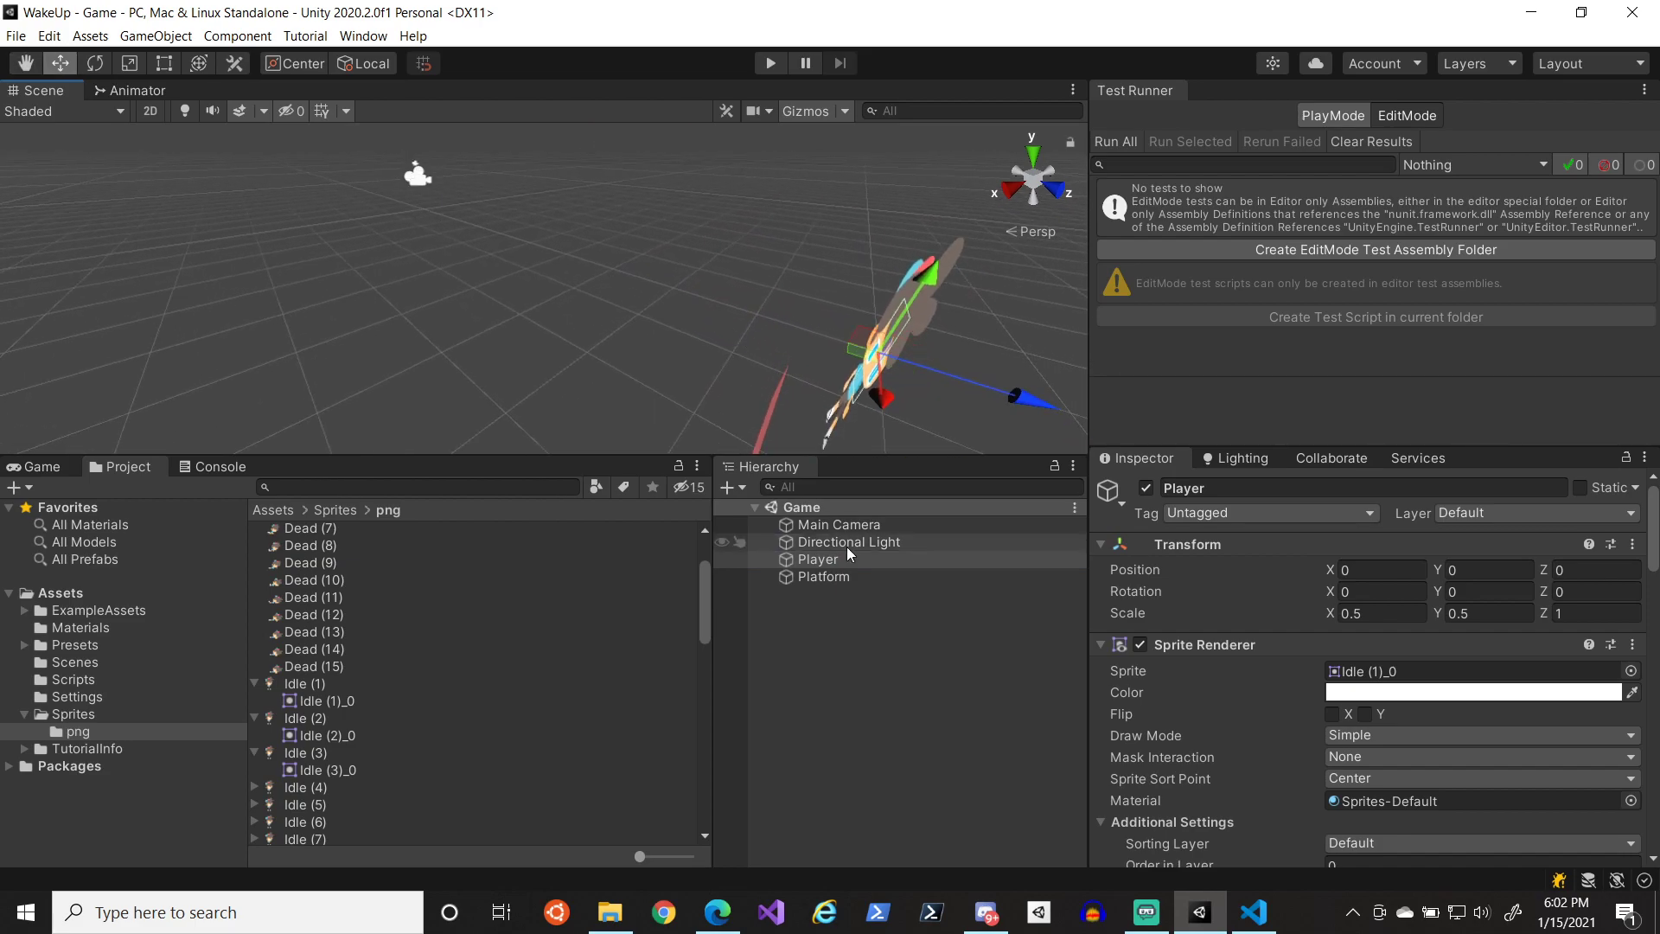
- Return the scene view to 2D and frame the Player for resizing
left_click(150, 110)
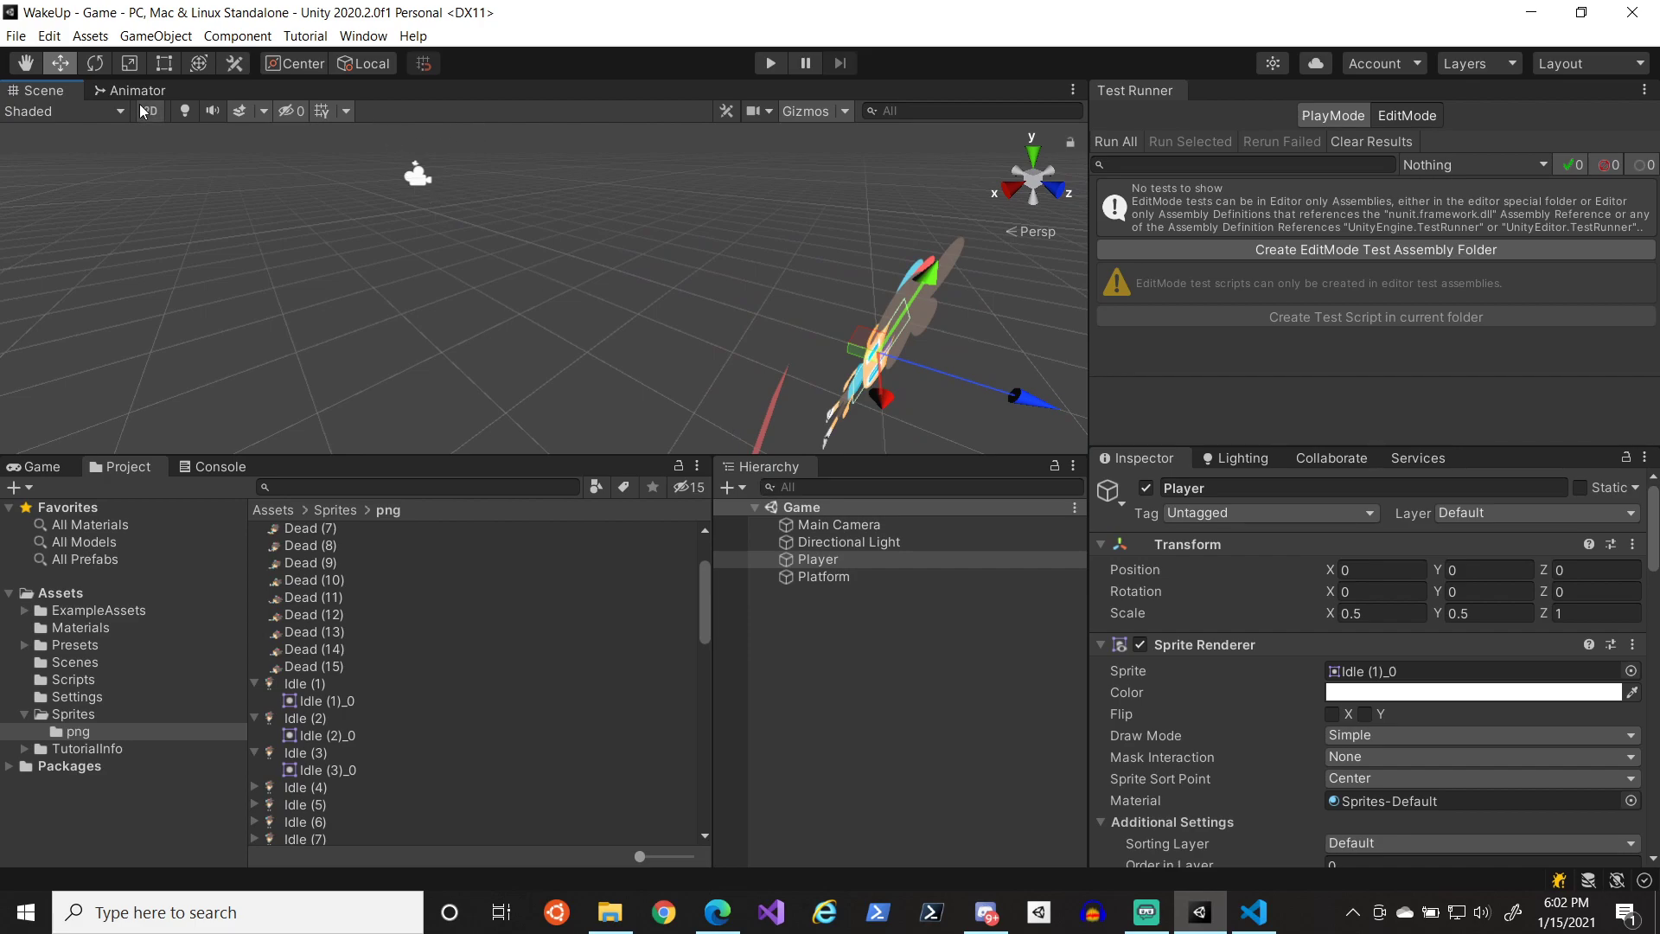
middle_click_drag(462, 275, 781, 236)
scroll(773, 262, "down", 3)
scroll(773, 263, "up", 2)
scroll(773, 263, "up", 4)
middle_click_drag(692, 265, 730, 304)
scroll(727, 294, "down", 2)
scroll(822, 385, "down", 2)
middle_click_drag(847, 405, 802, 386)
scroll(809, 303, "down", 1)
- Set the Player's X and Y scale to 0.25 and save the scene
left_click(1364, 613)
left_click(1355, 613)
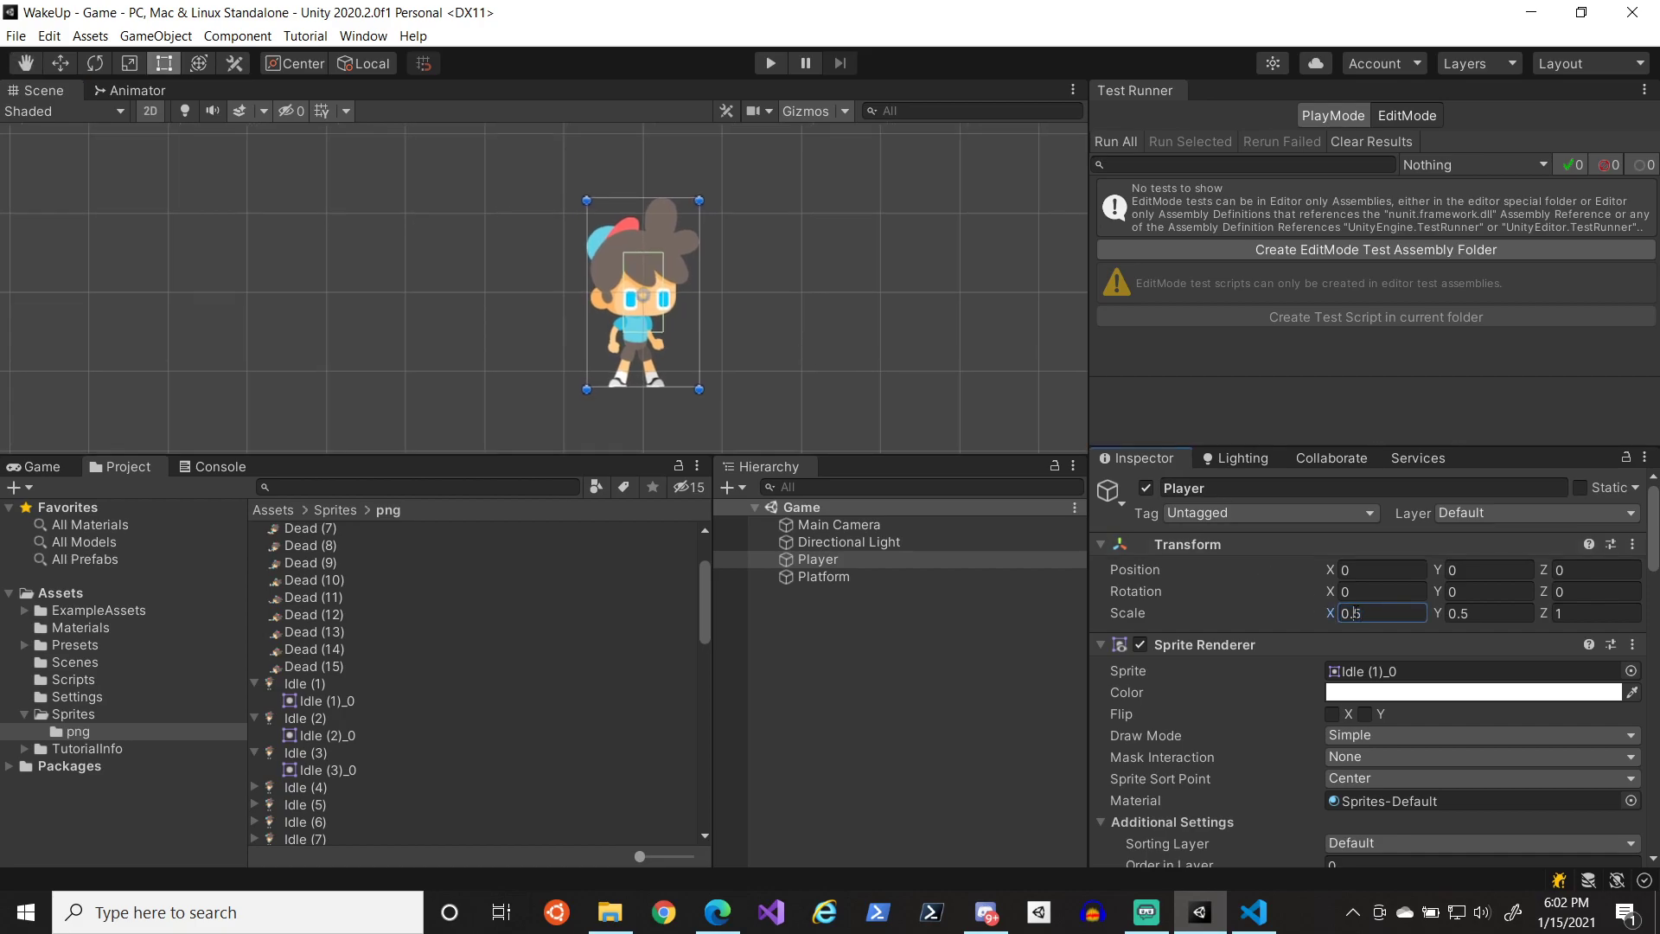
type("2")
left_click(1462, 615)
left_click(1462, 612)
type("2")
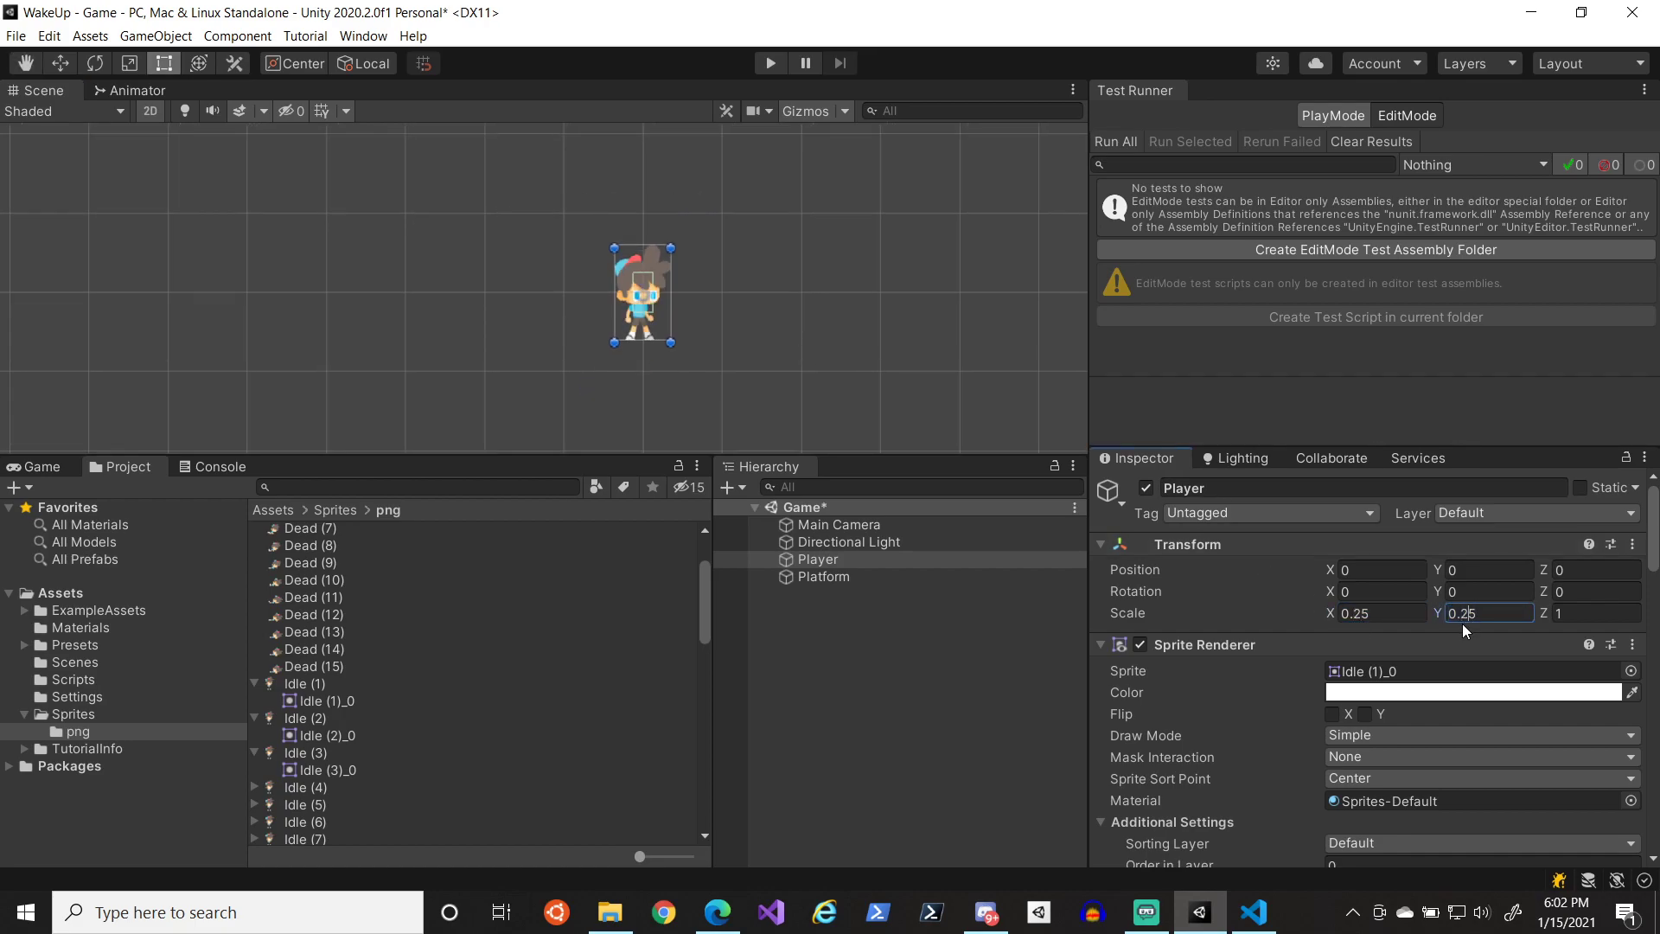
scroll(666, 312, "up", 5)
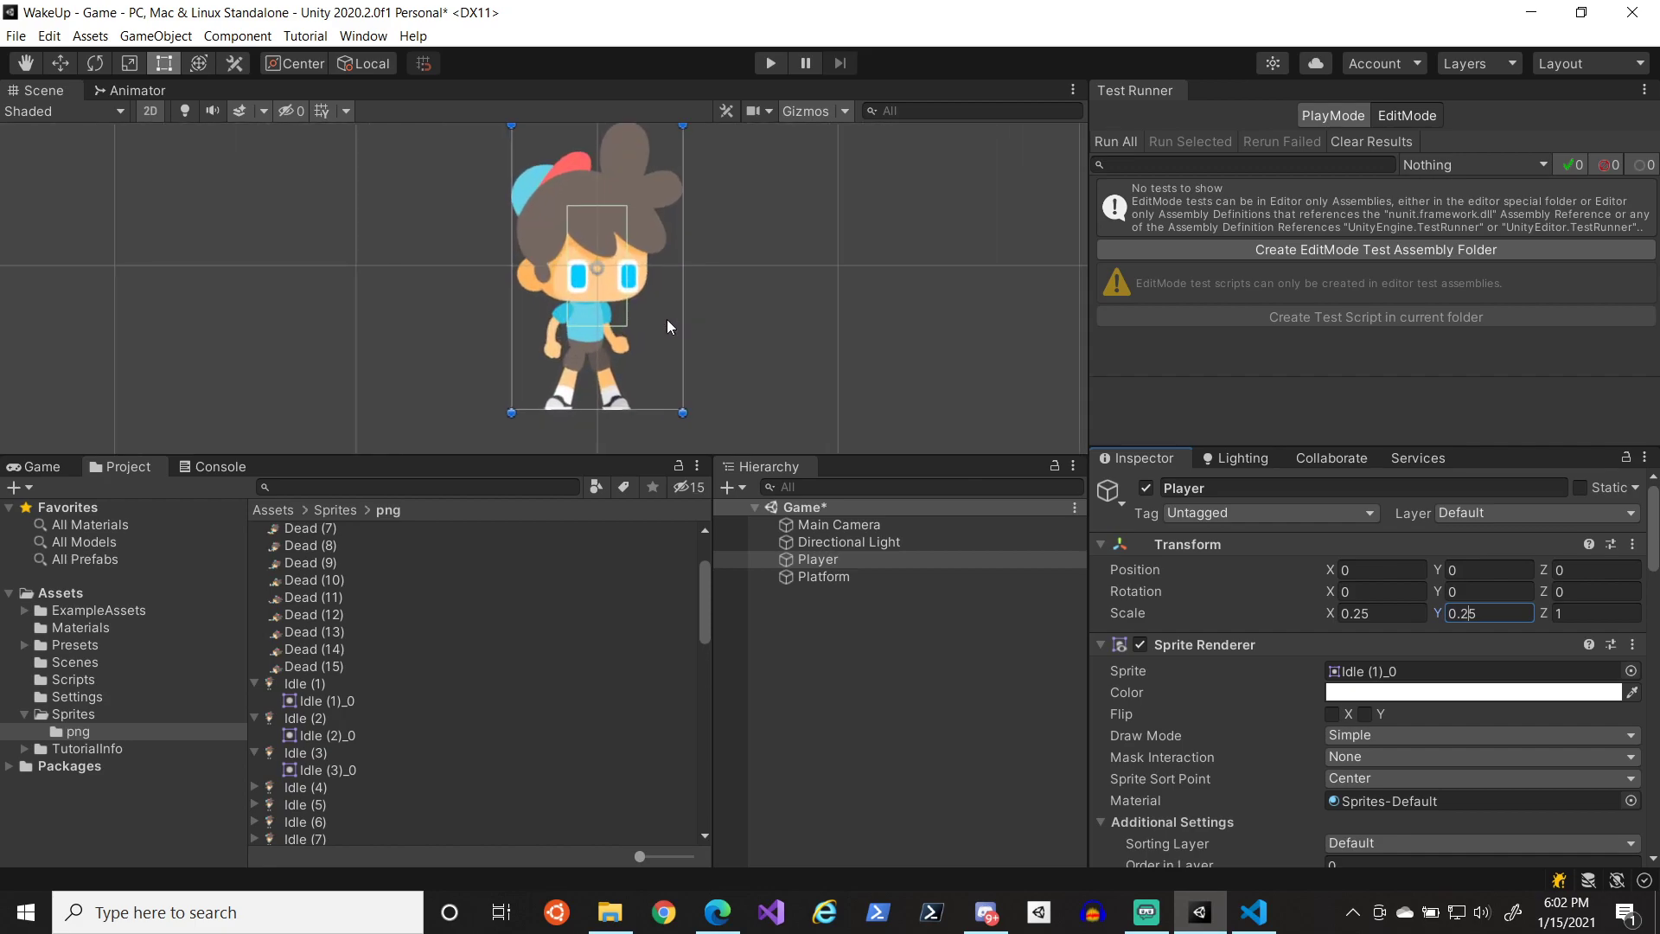
scroll(588, 295, "down", 2)
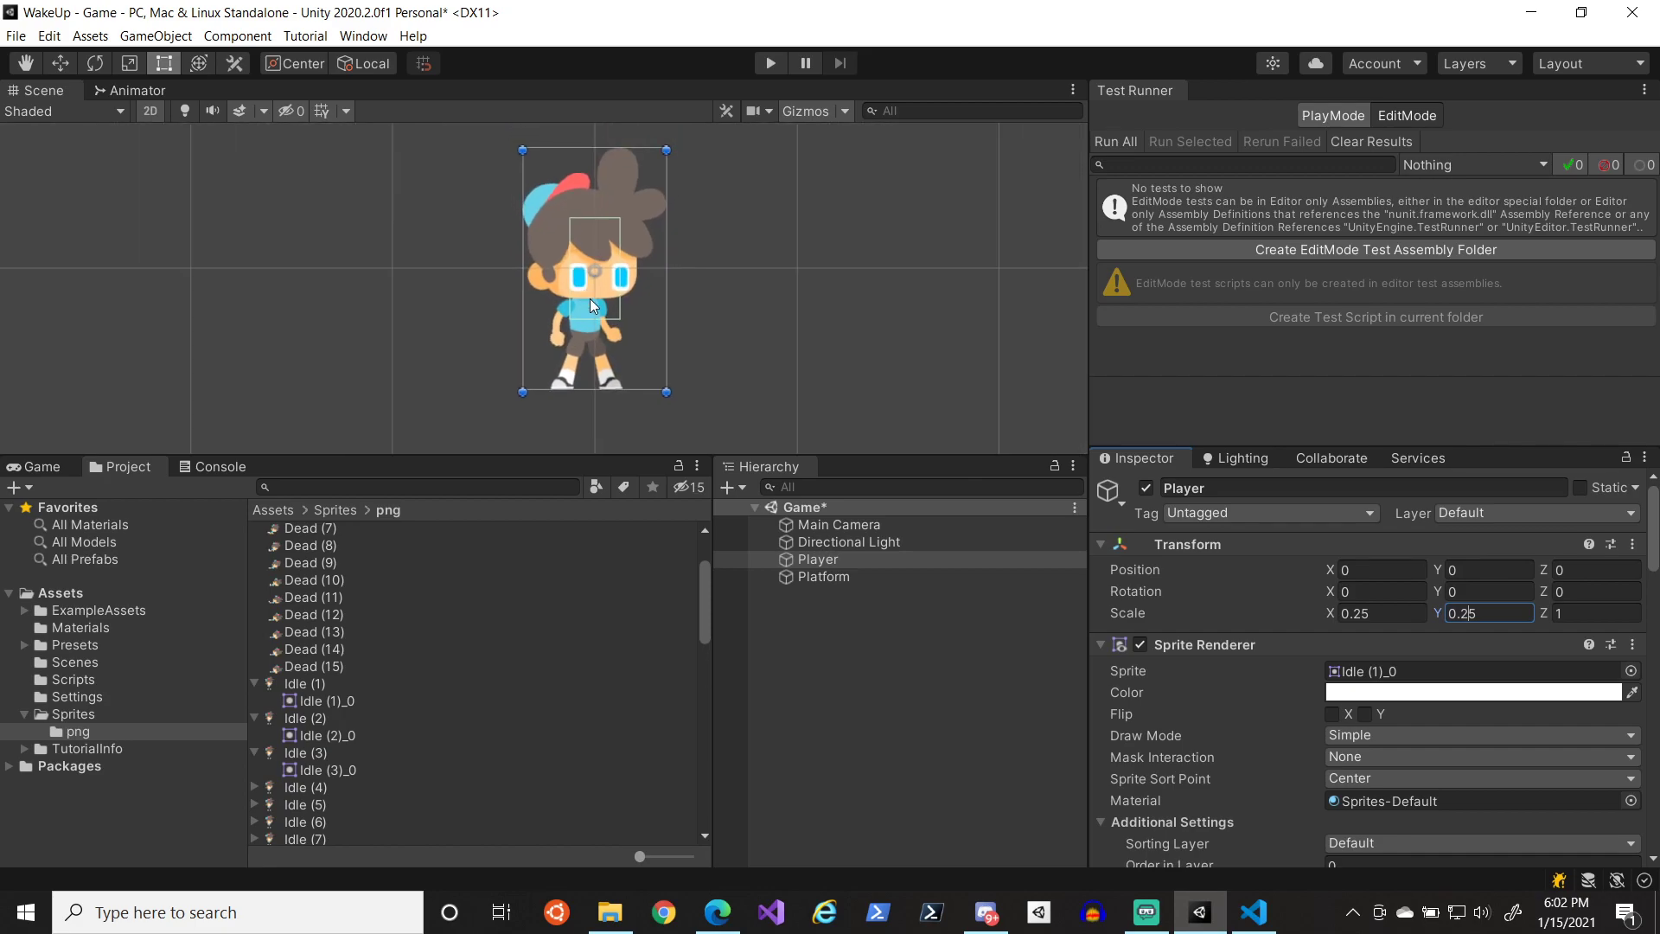
scroll(688, 383, "down", 3)
middle_click_drag(688, 384, 672, 296)
key("ctrl+s")
- Compare the Player's size with the platform and review its Rigidbody 2D, Player Controller and Box Collider 2D settings
scroll(1295, 704, "down", 8)
scroll(1266, 605, "up", 8)
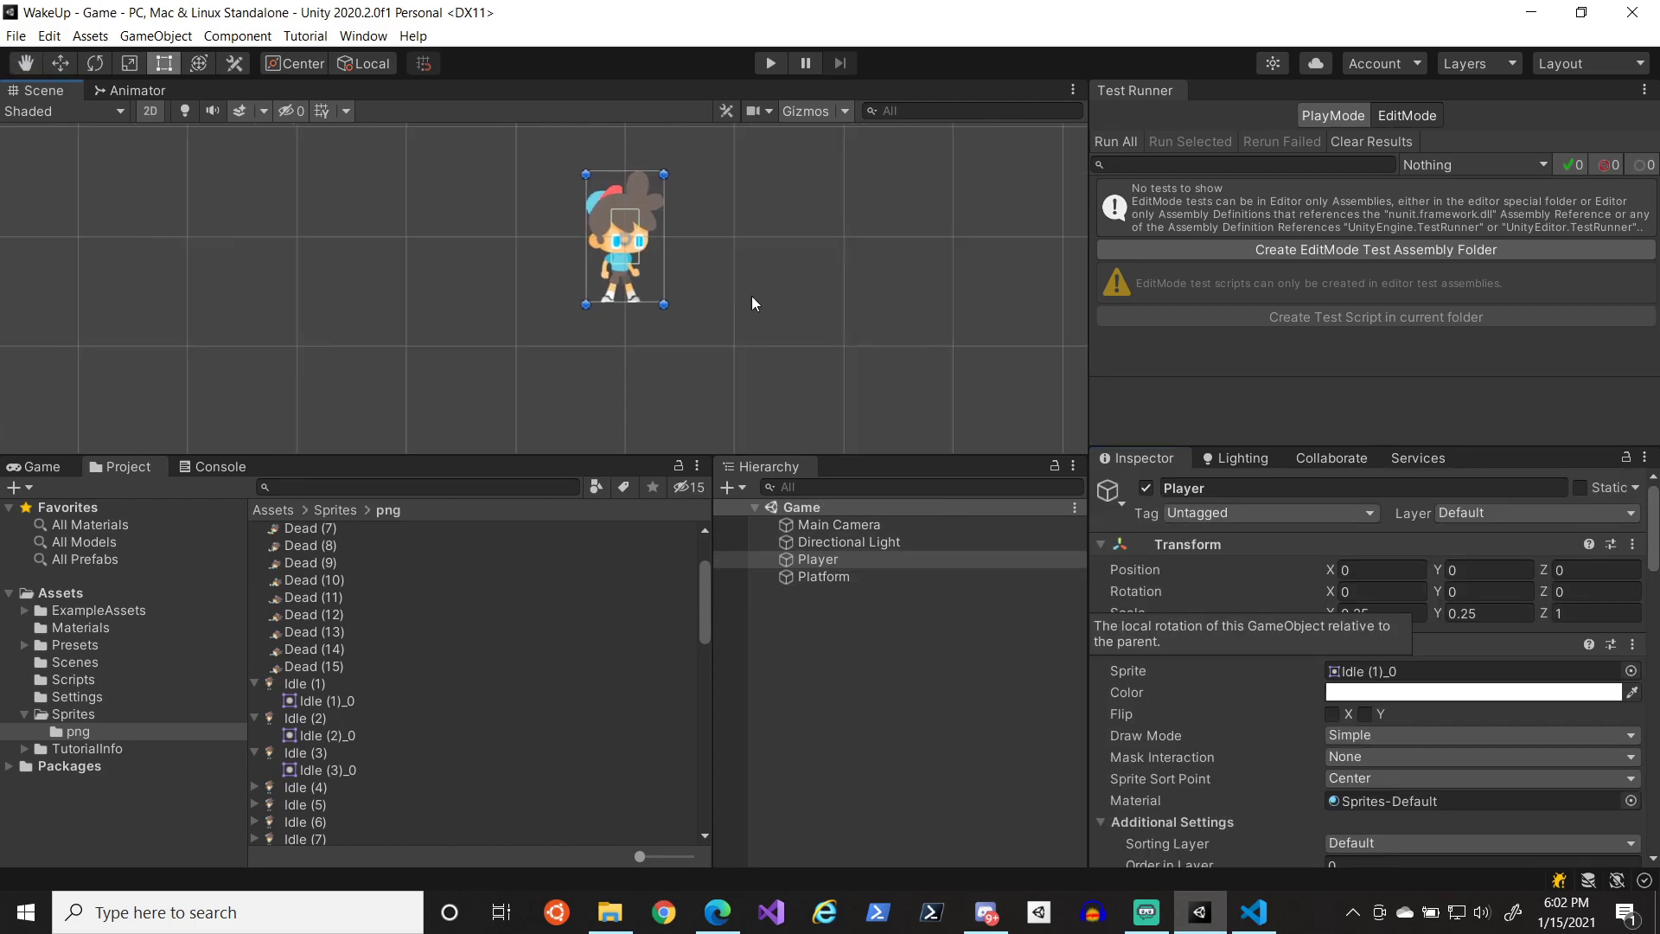
scroll(751, 296, "down", 3)
scroll(795, 325, "down", 3)
middle_click_drag(862, 288, 850, 256)
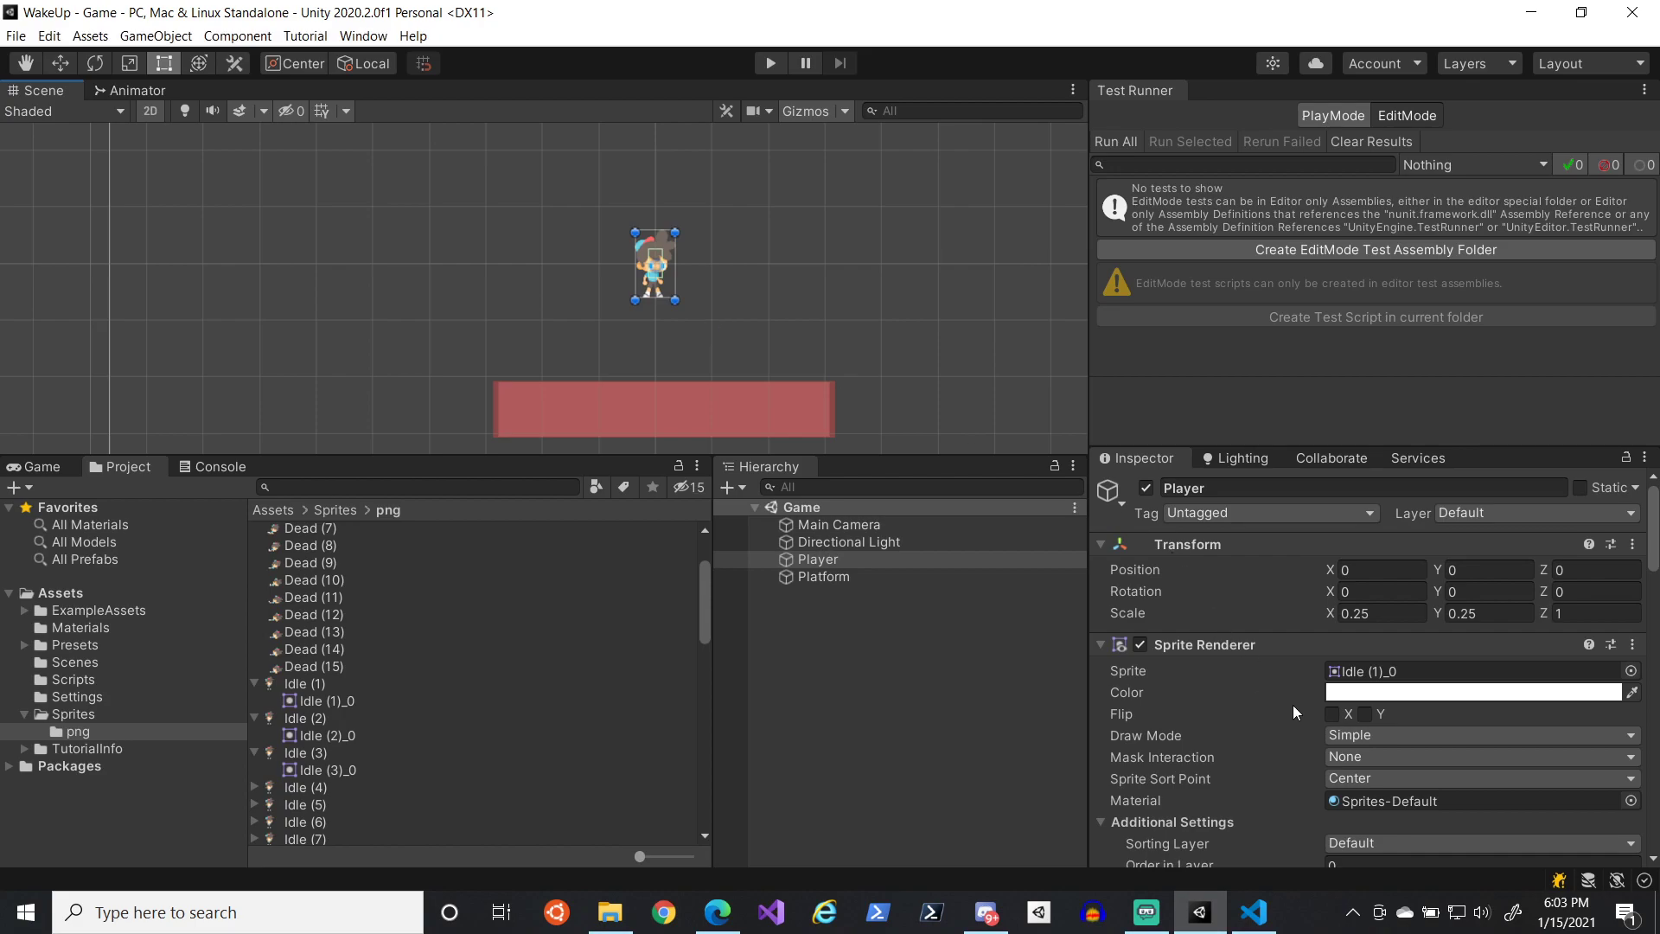
scroll(1293, 706, "down", 8)
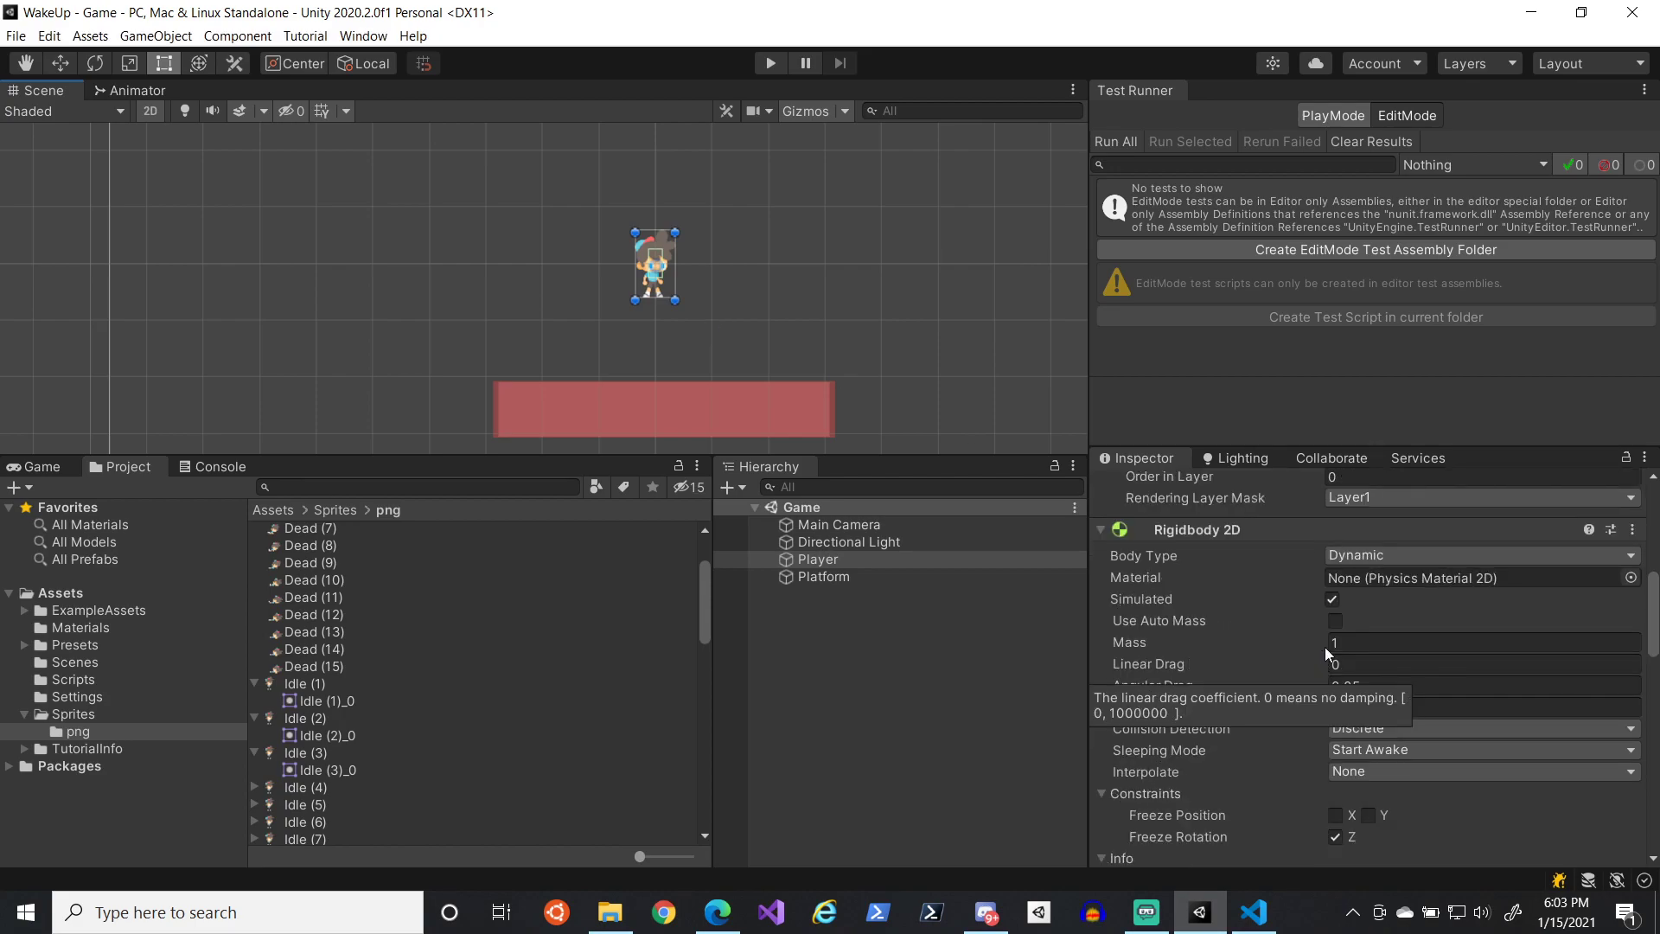
scroll(1320, 657, "up", 10)
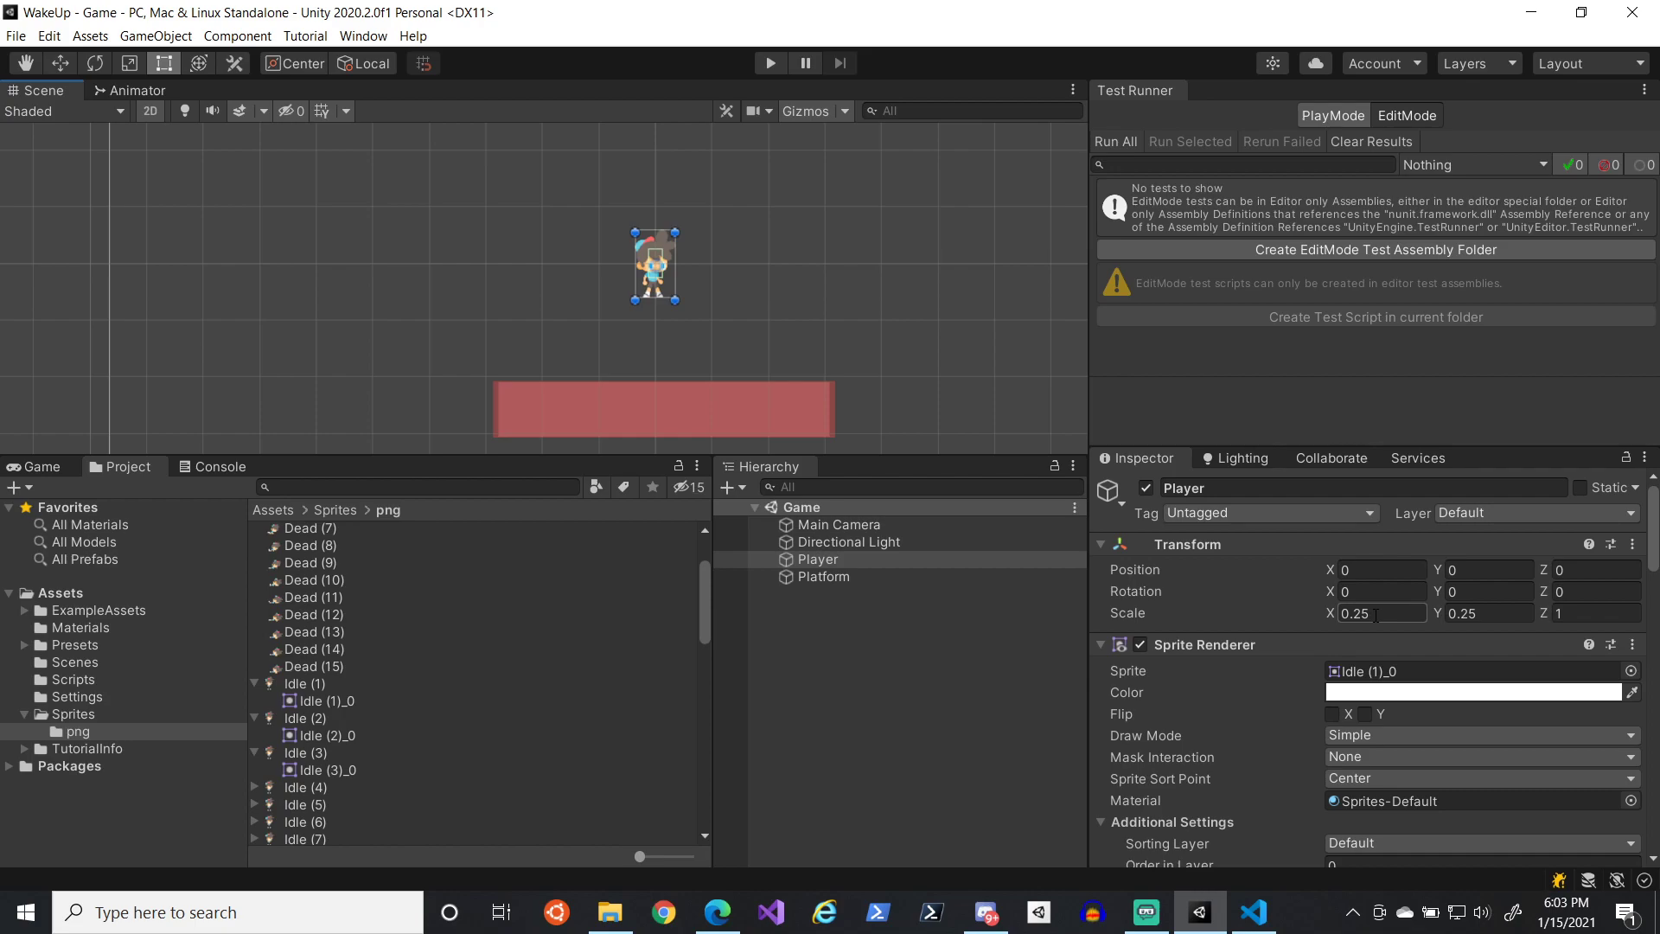
scroll(1271, 715, "down", 12)
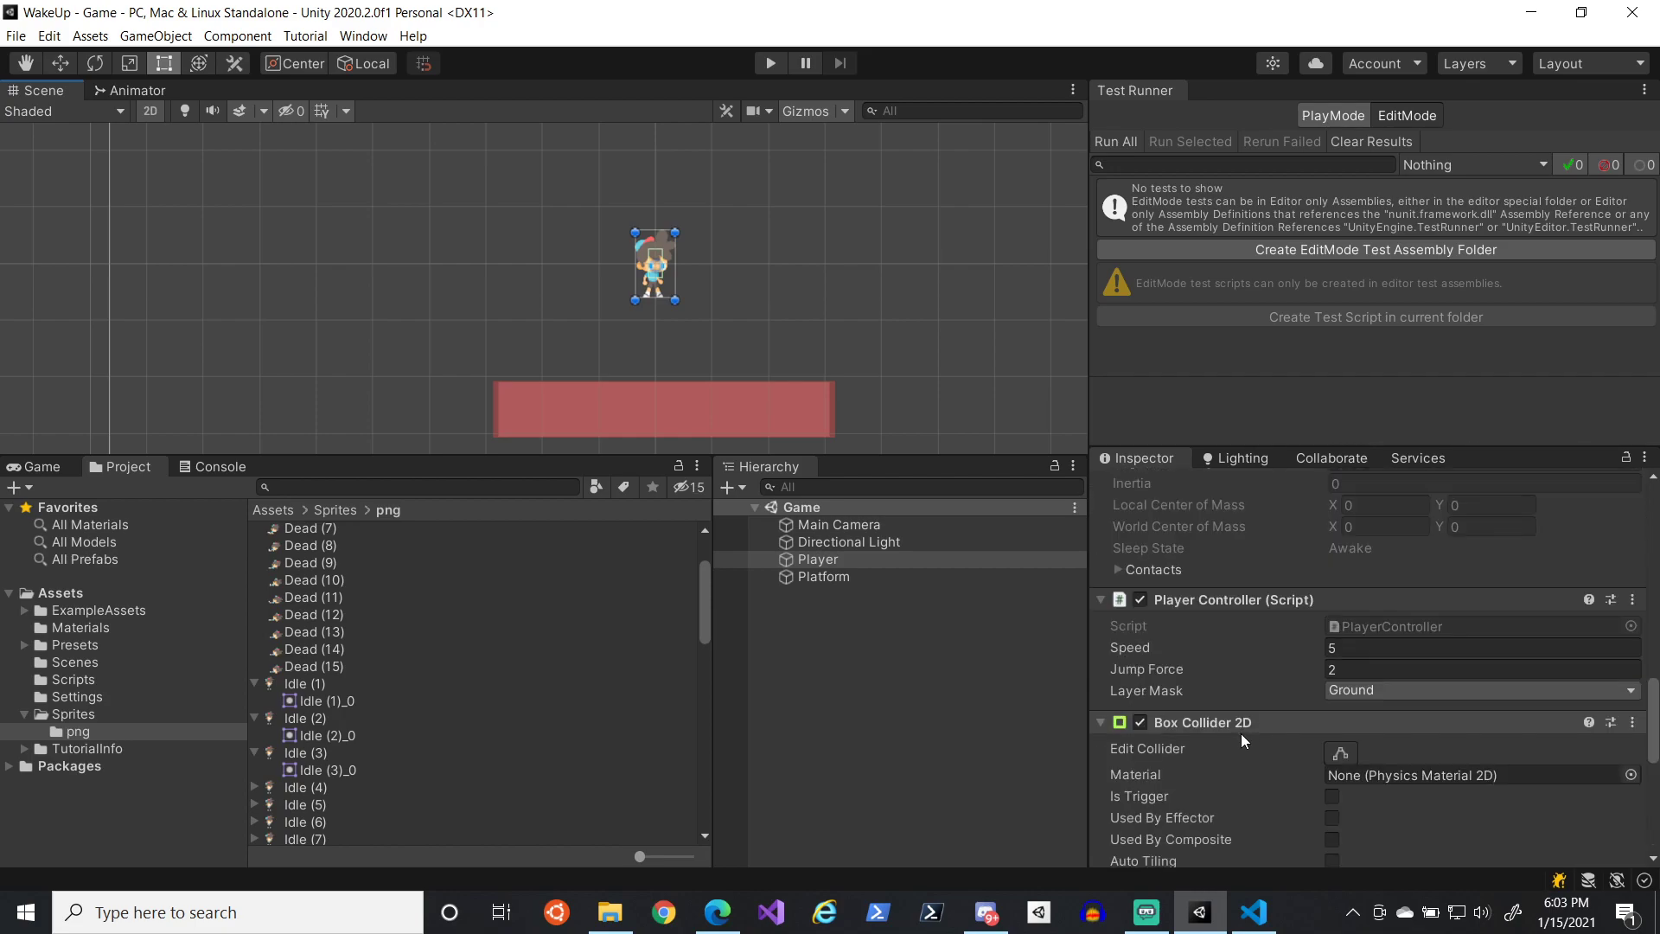
scroll(1241, 733, "down", 5)
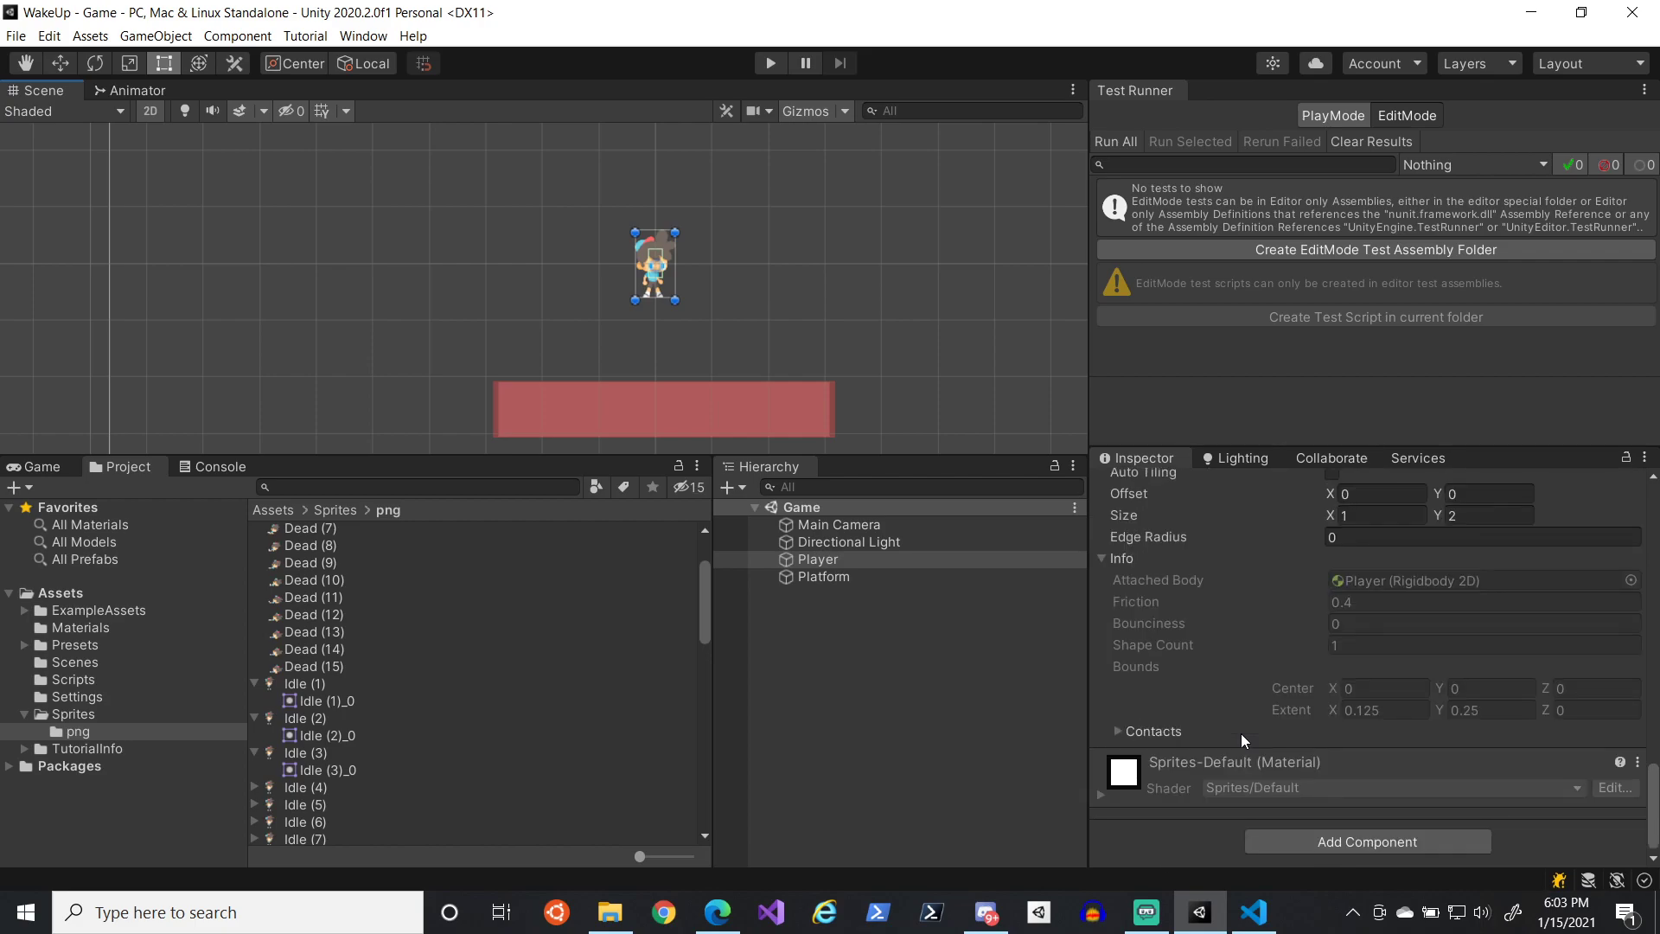
scroll(1242, 733, "up", 9)
scroll(1242, 733, "up", 5)
scroll(1241, 733, "down", 10)
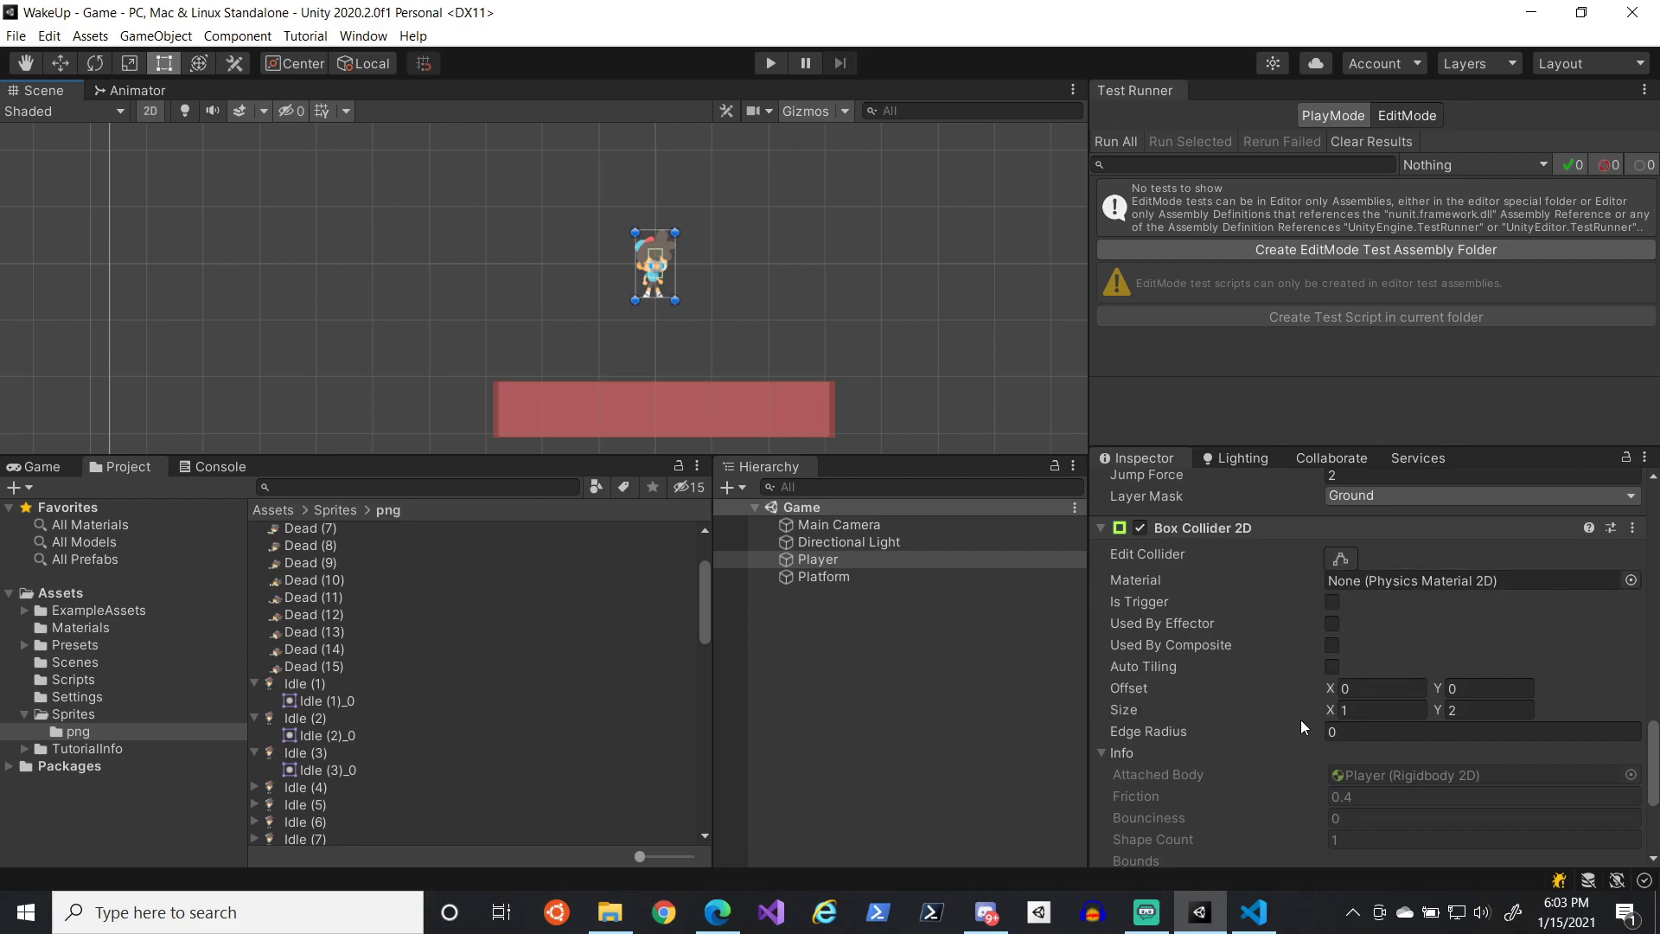
scroll(707, 330, "up", 6)
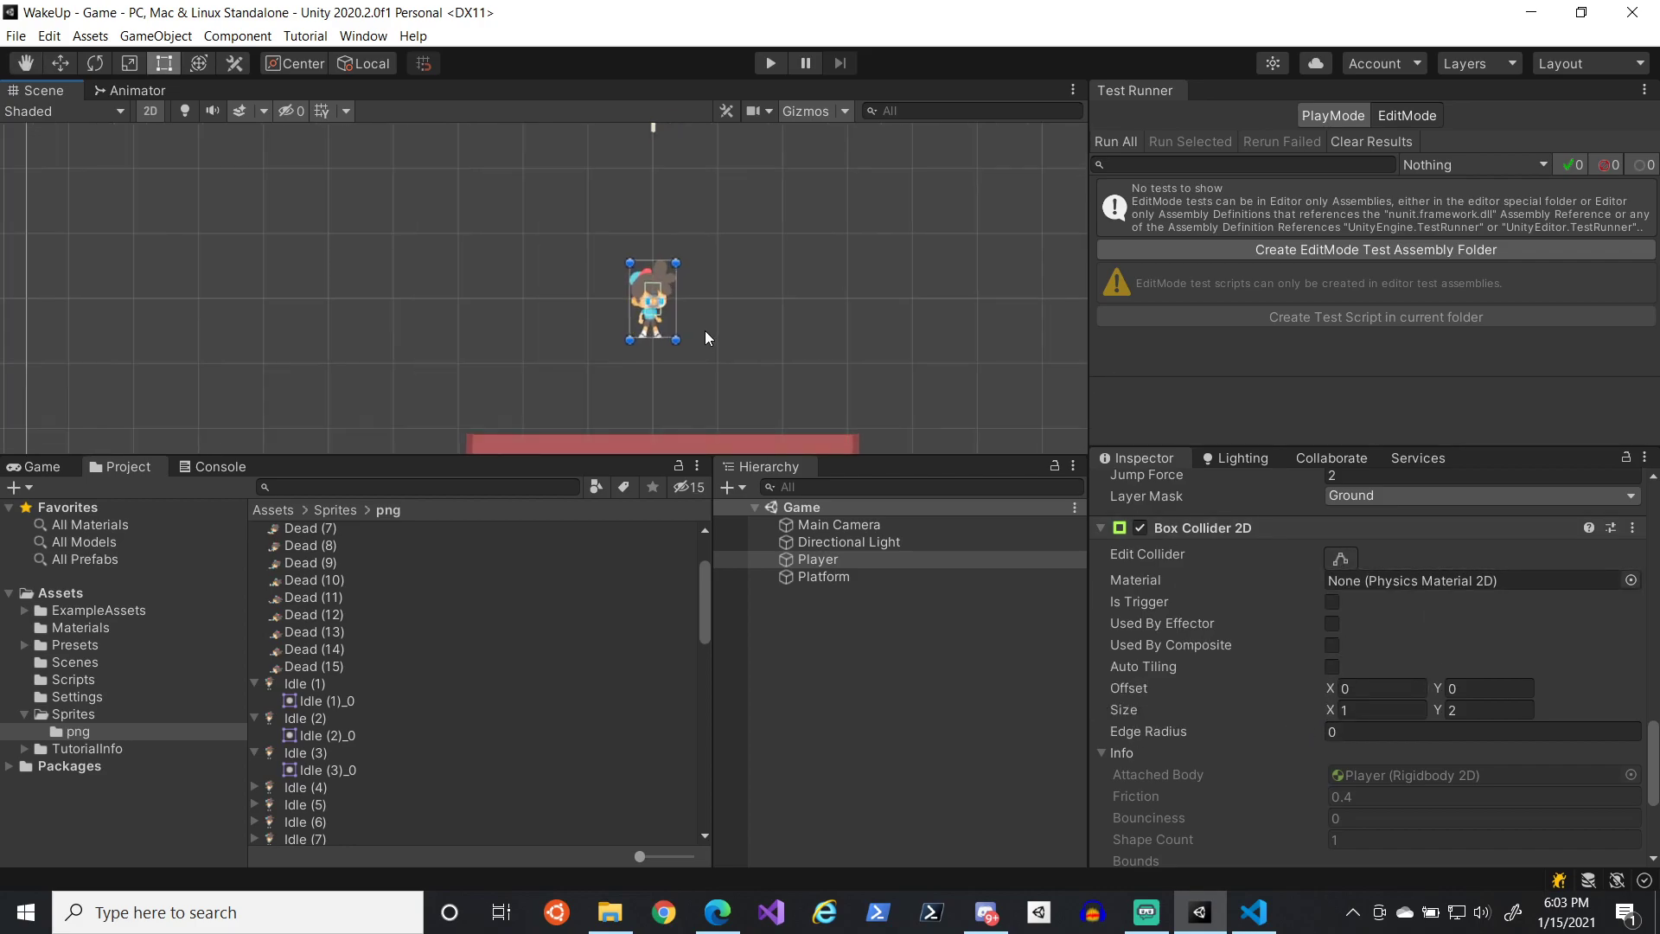
- Try to edit the shape of the Player's Box Collider 2D in the scene
left_click(1341, 559)
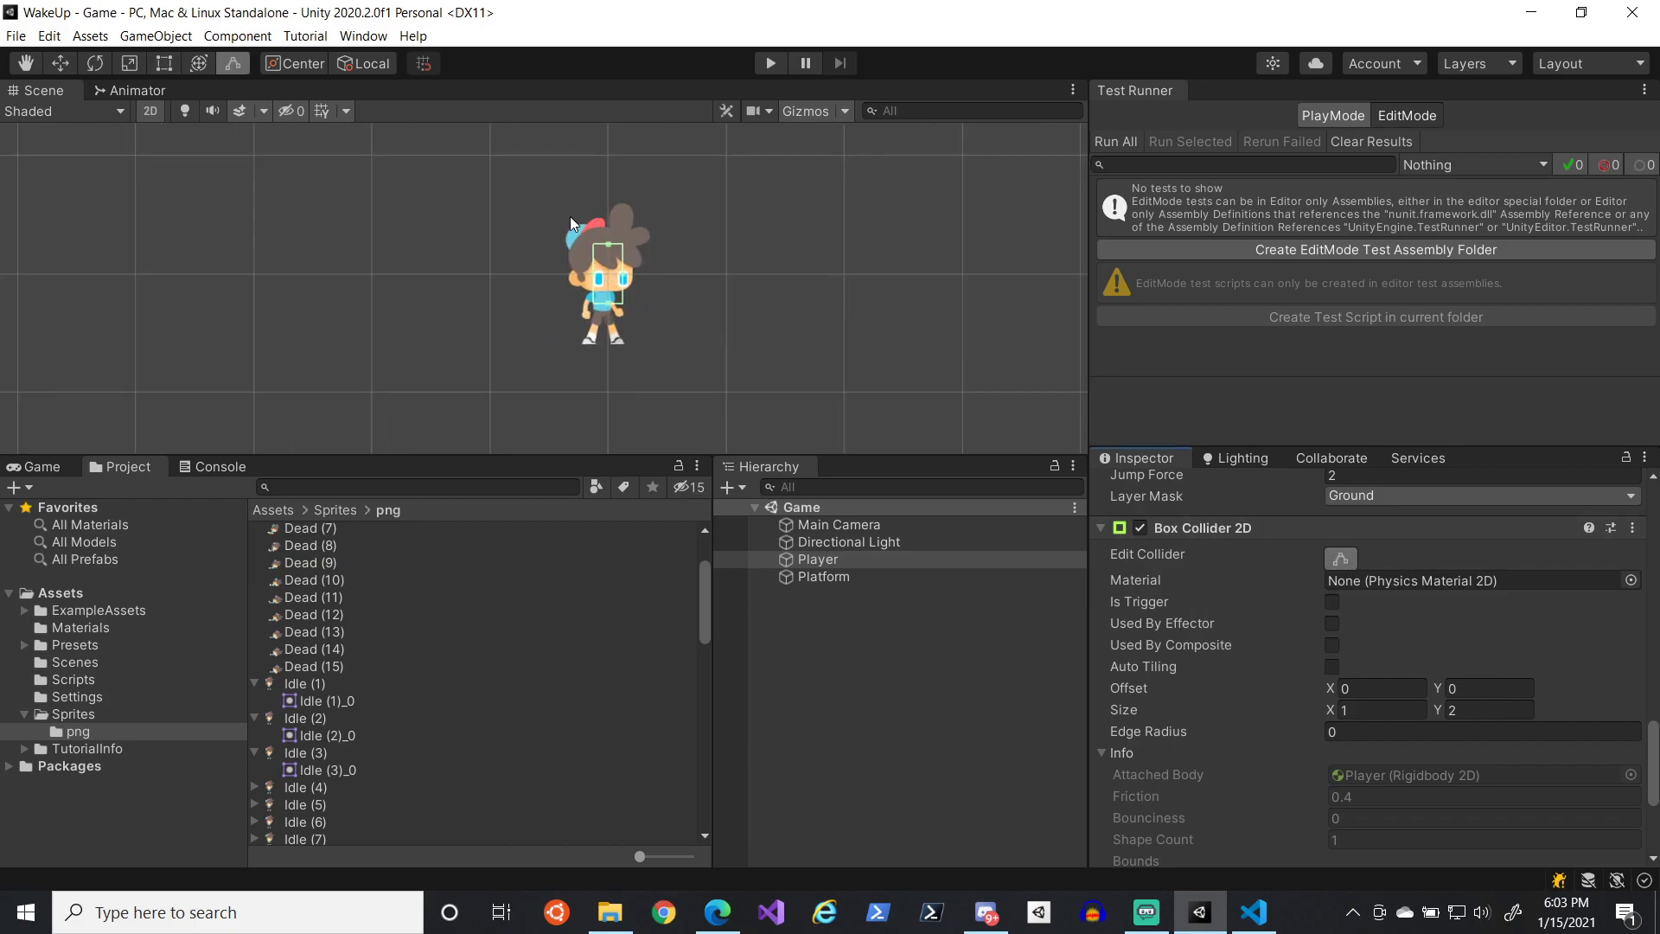
key("ctrl+z")
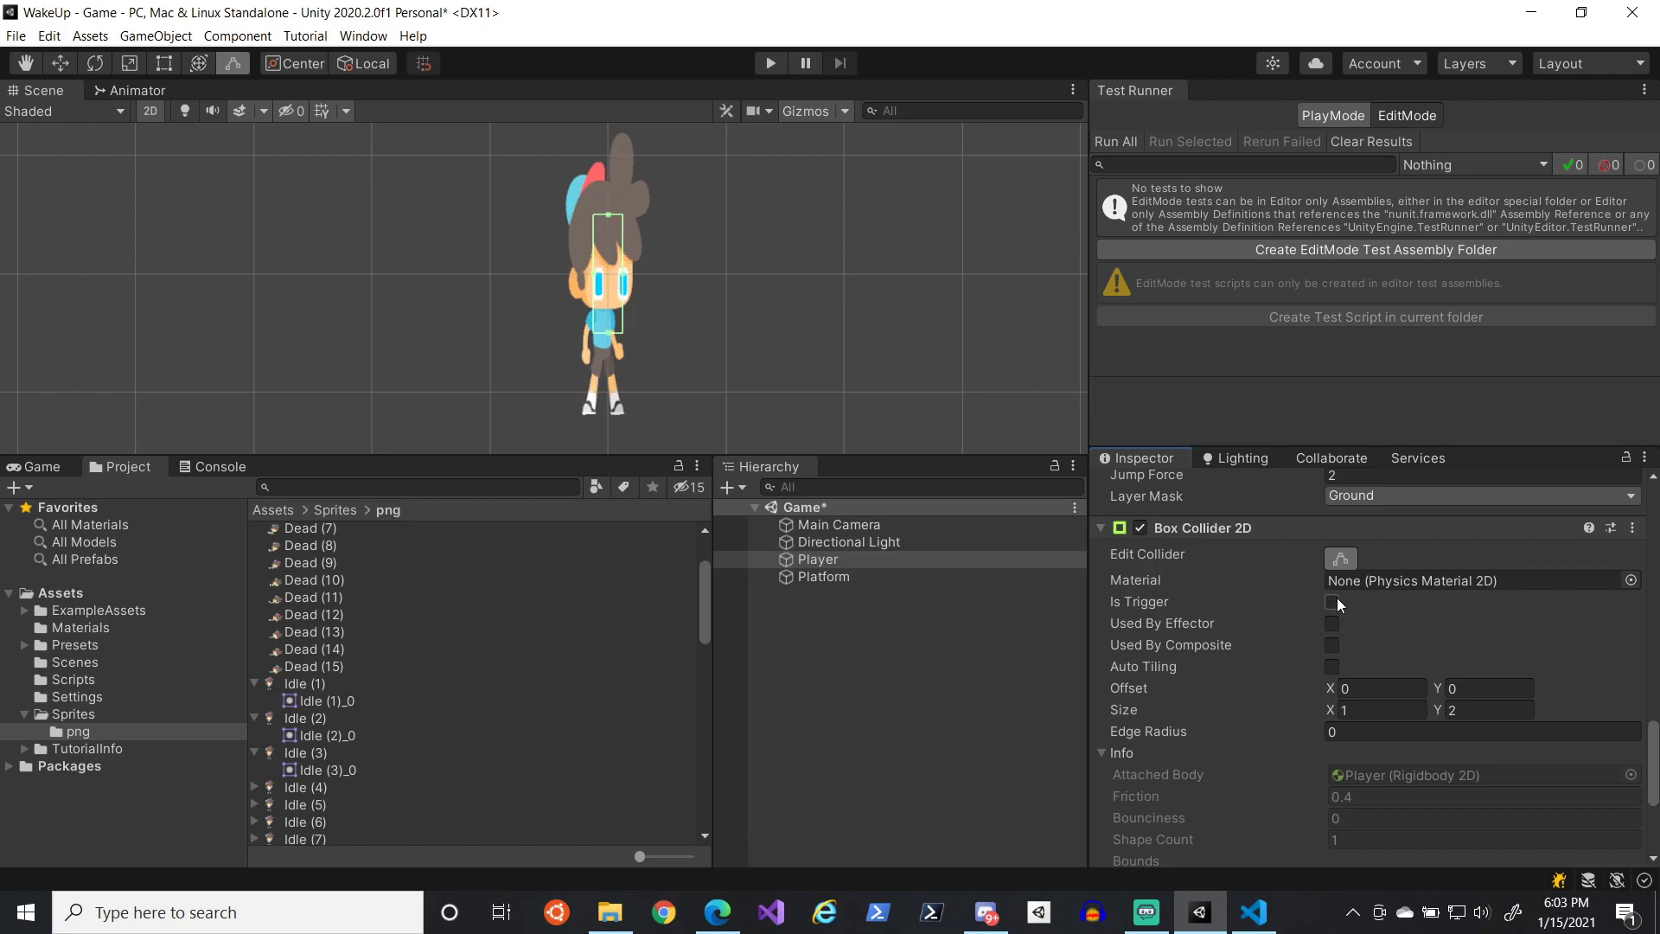
key("ctrl+z")
key("ctrl+z")
key("ctrl+z")
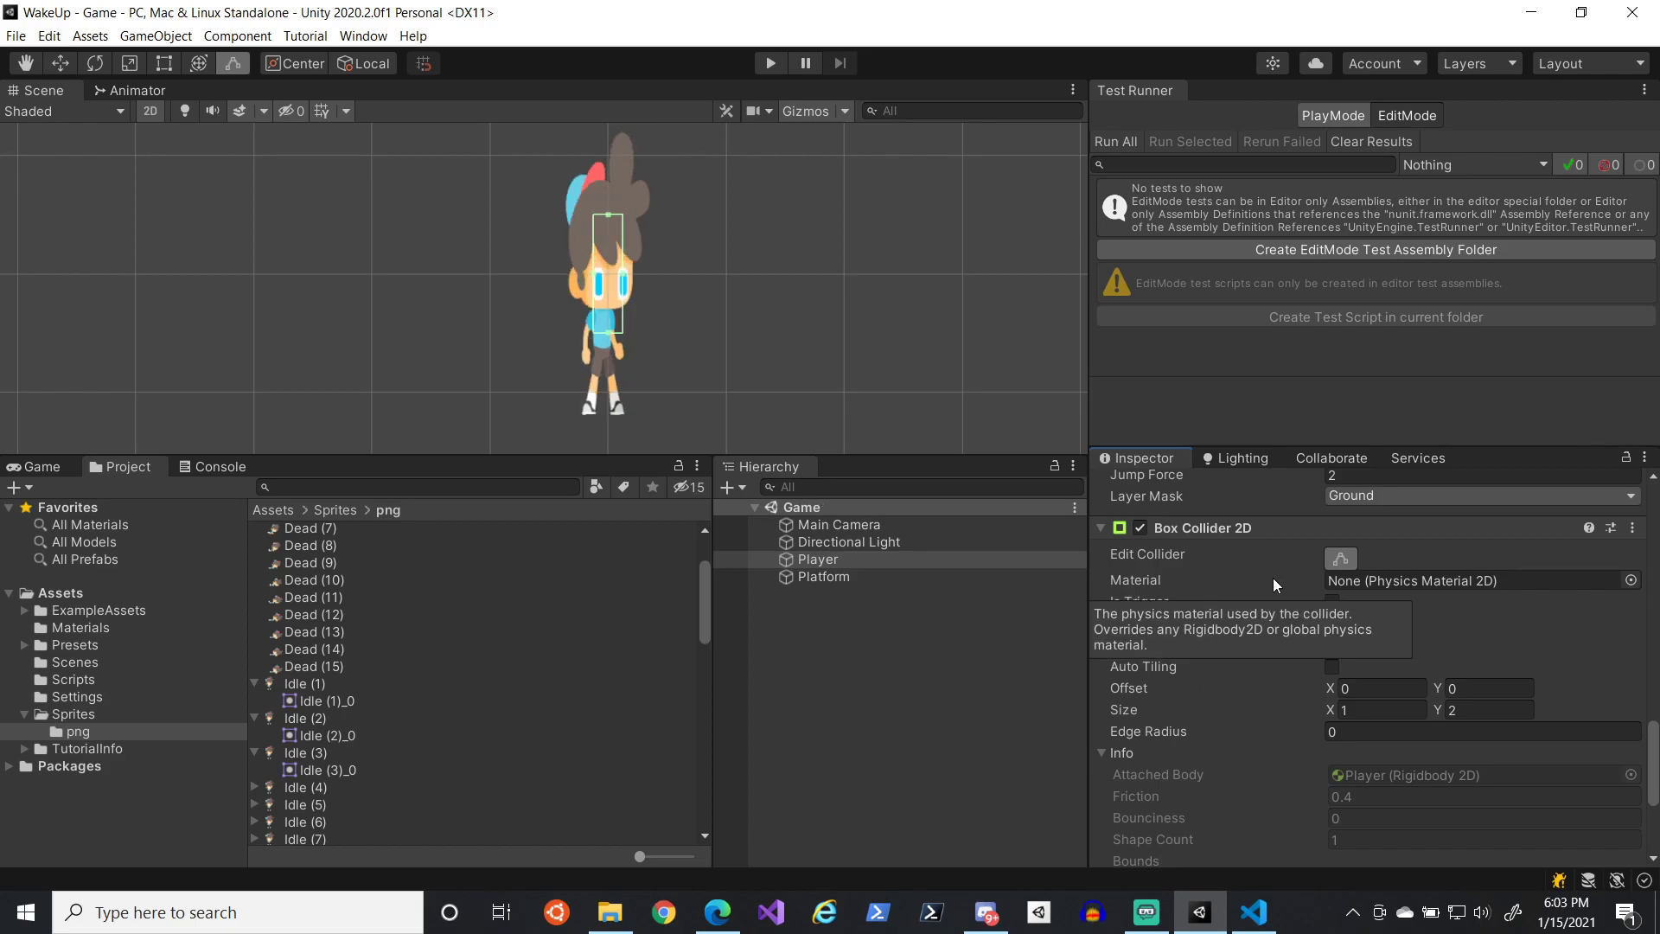
- Remove the Box Collider 2D component from the Player
left_click(1263, 528)
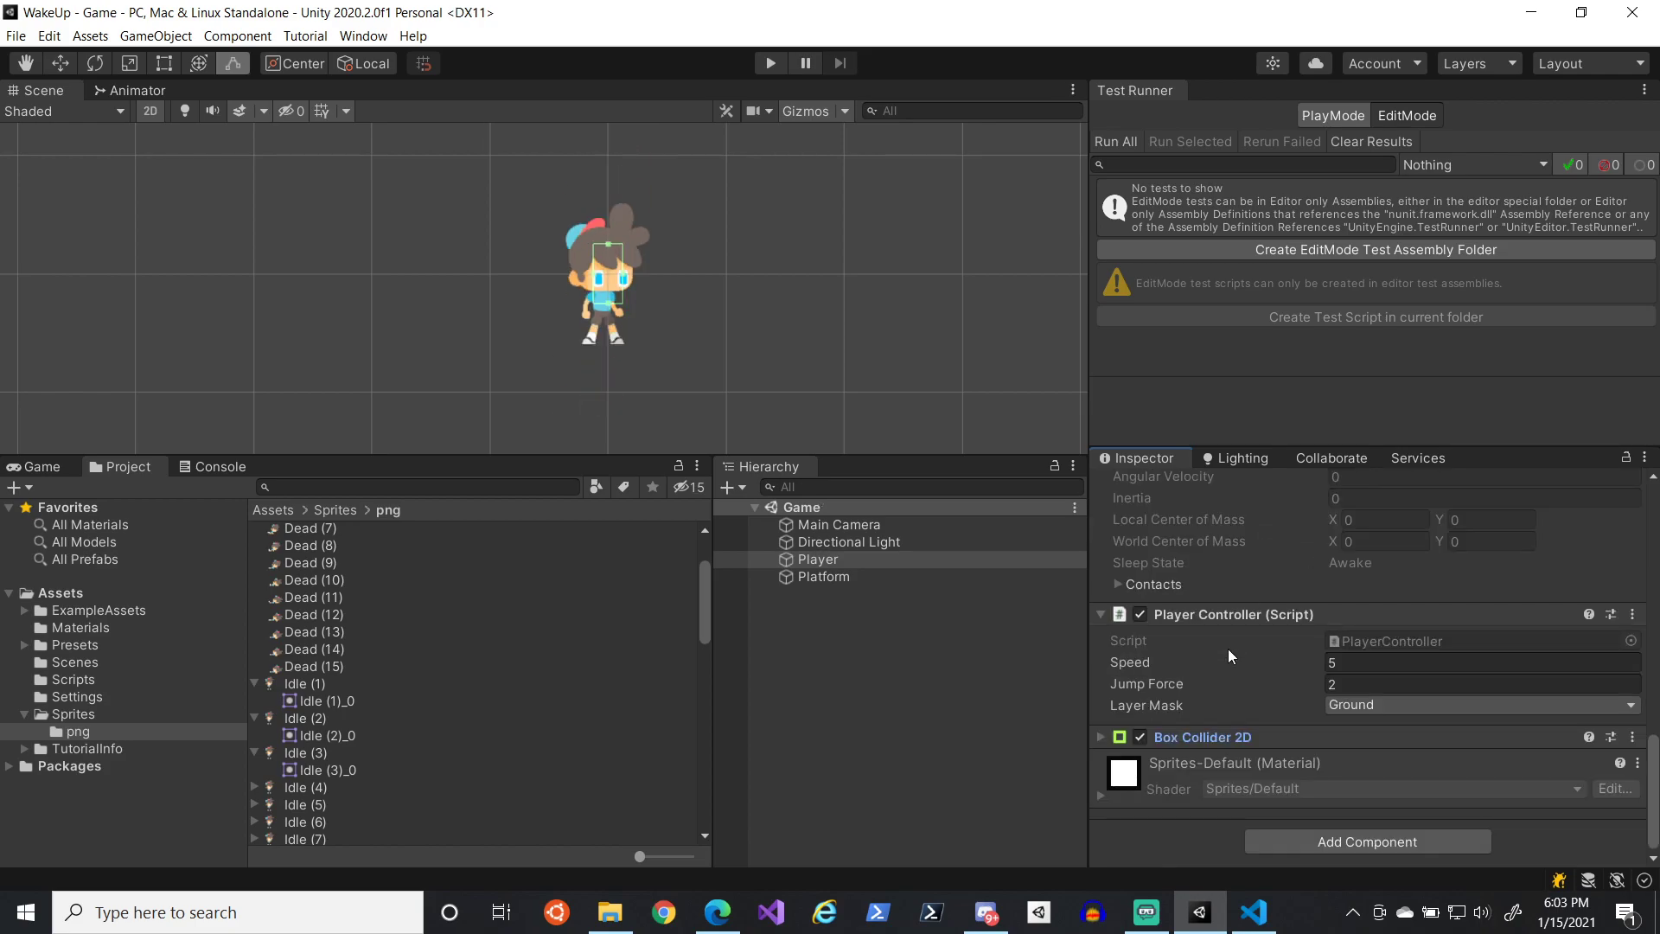
left_click(1101, 735)
scroll(1237, 718, "up", 5)
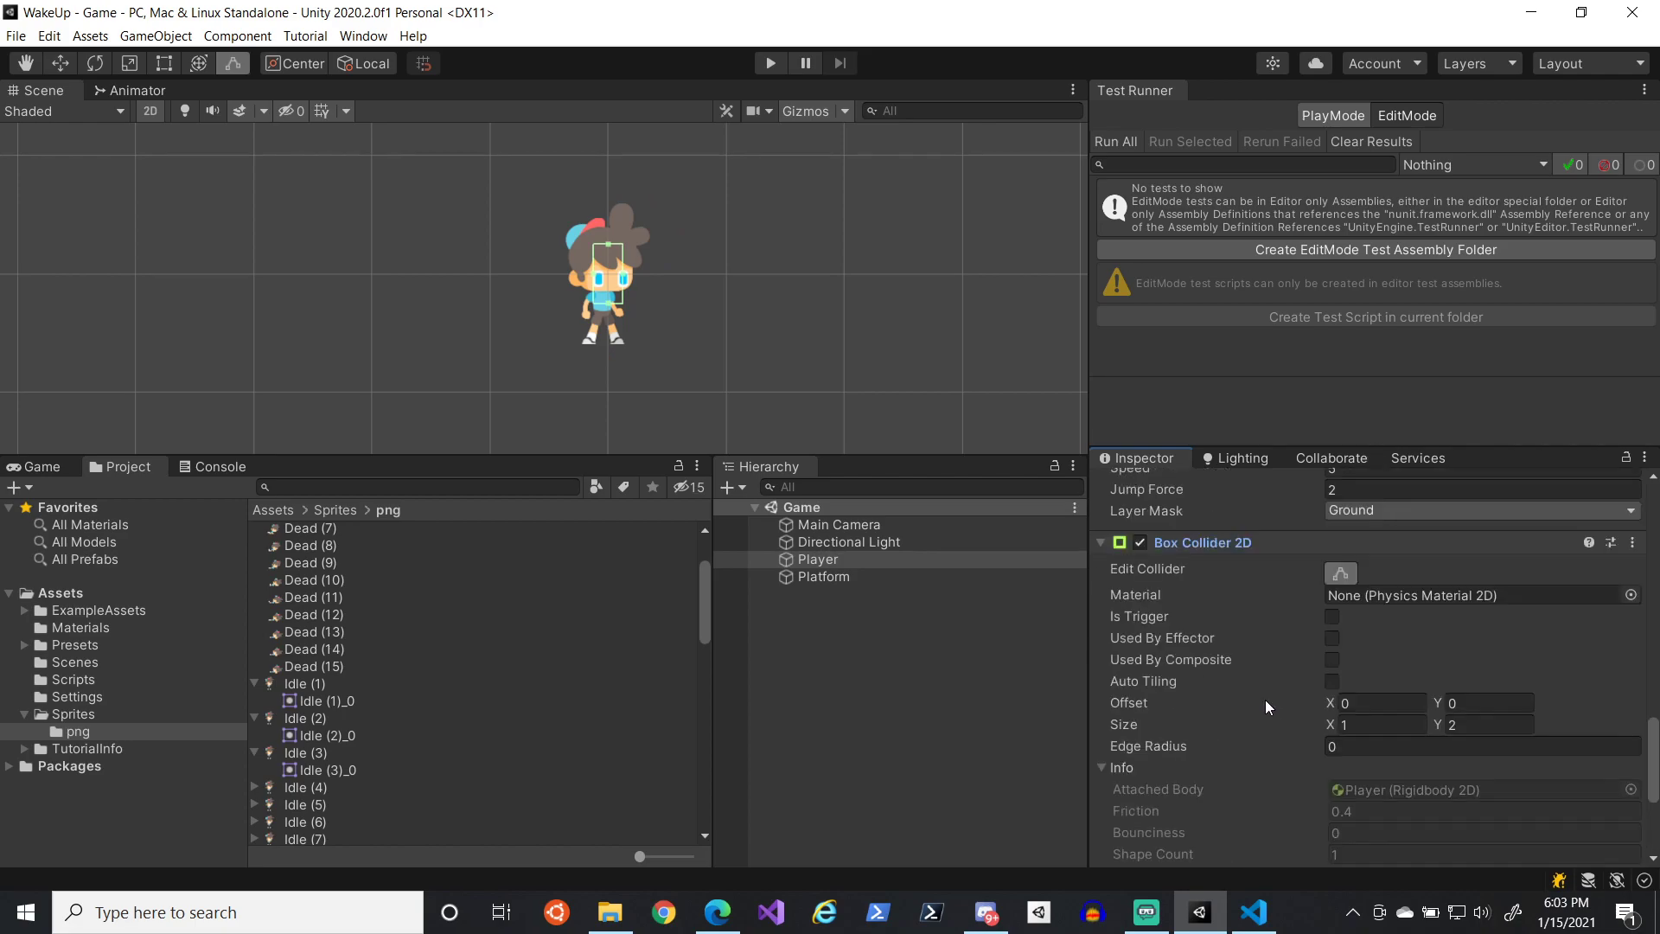
right_click(1260, 542)
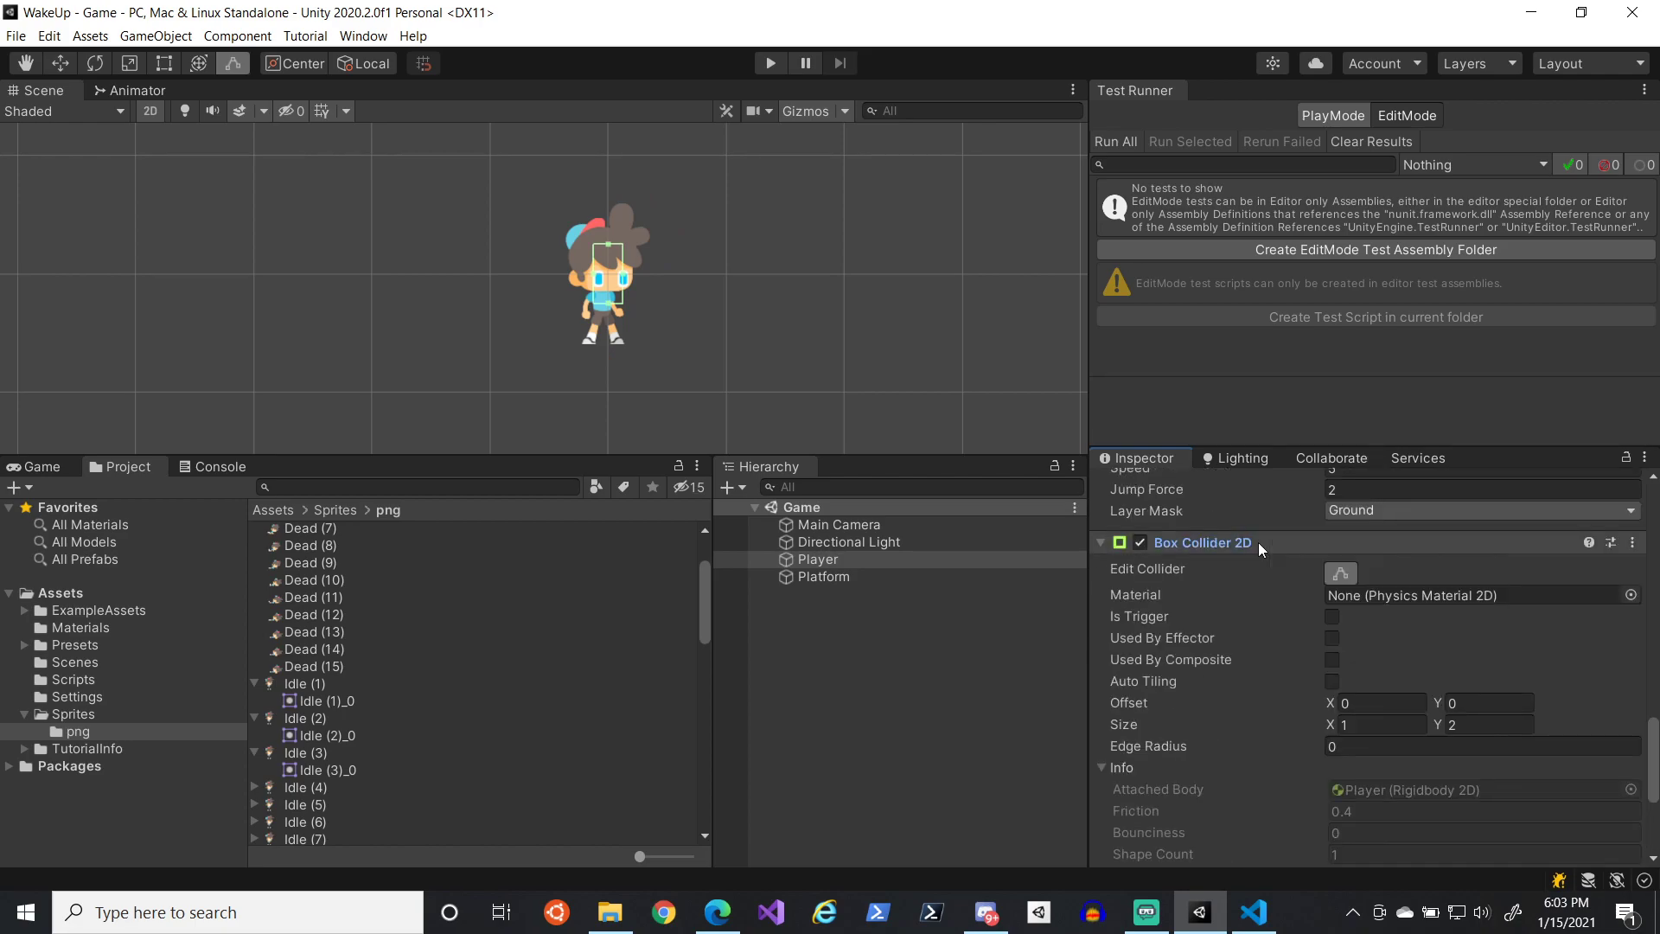
left_click(1310, 582)
scroll(1342, 792, "down", 1)
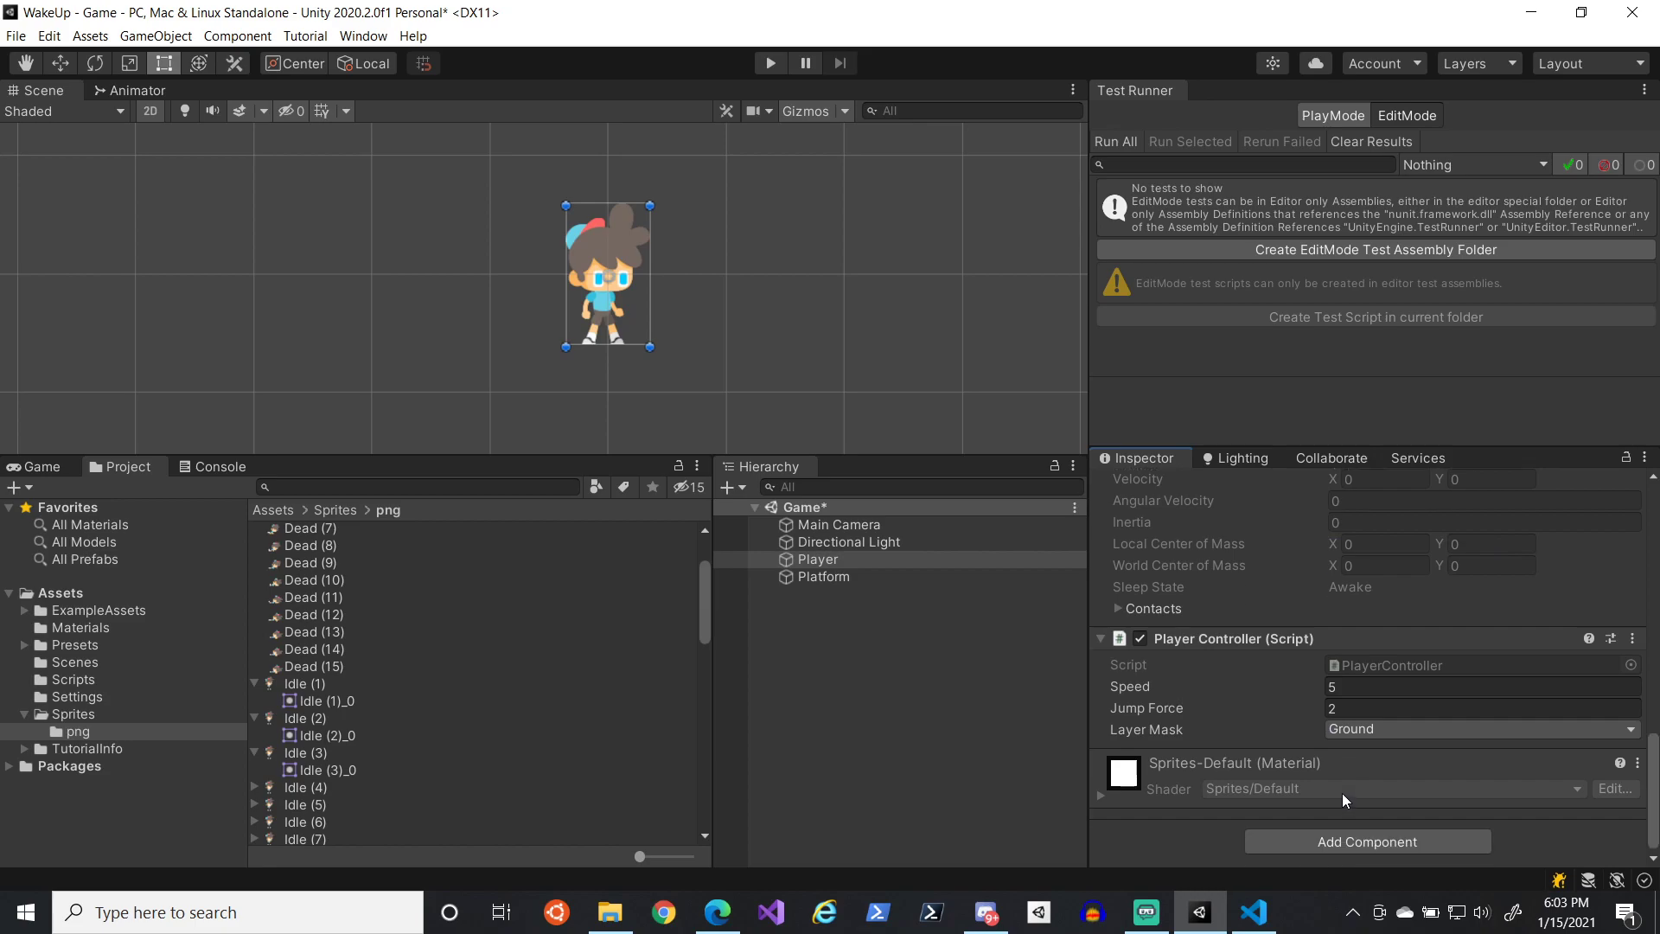
left_click(1345, 839)
scroll(748, 361, "down", 5)
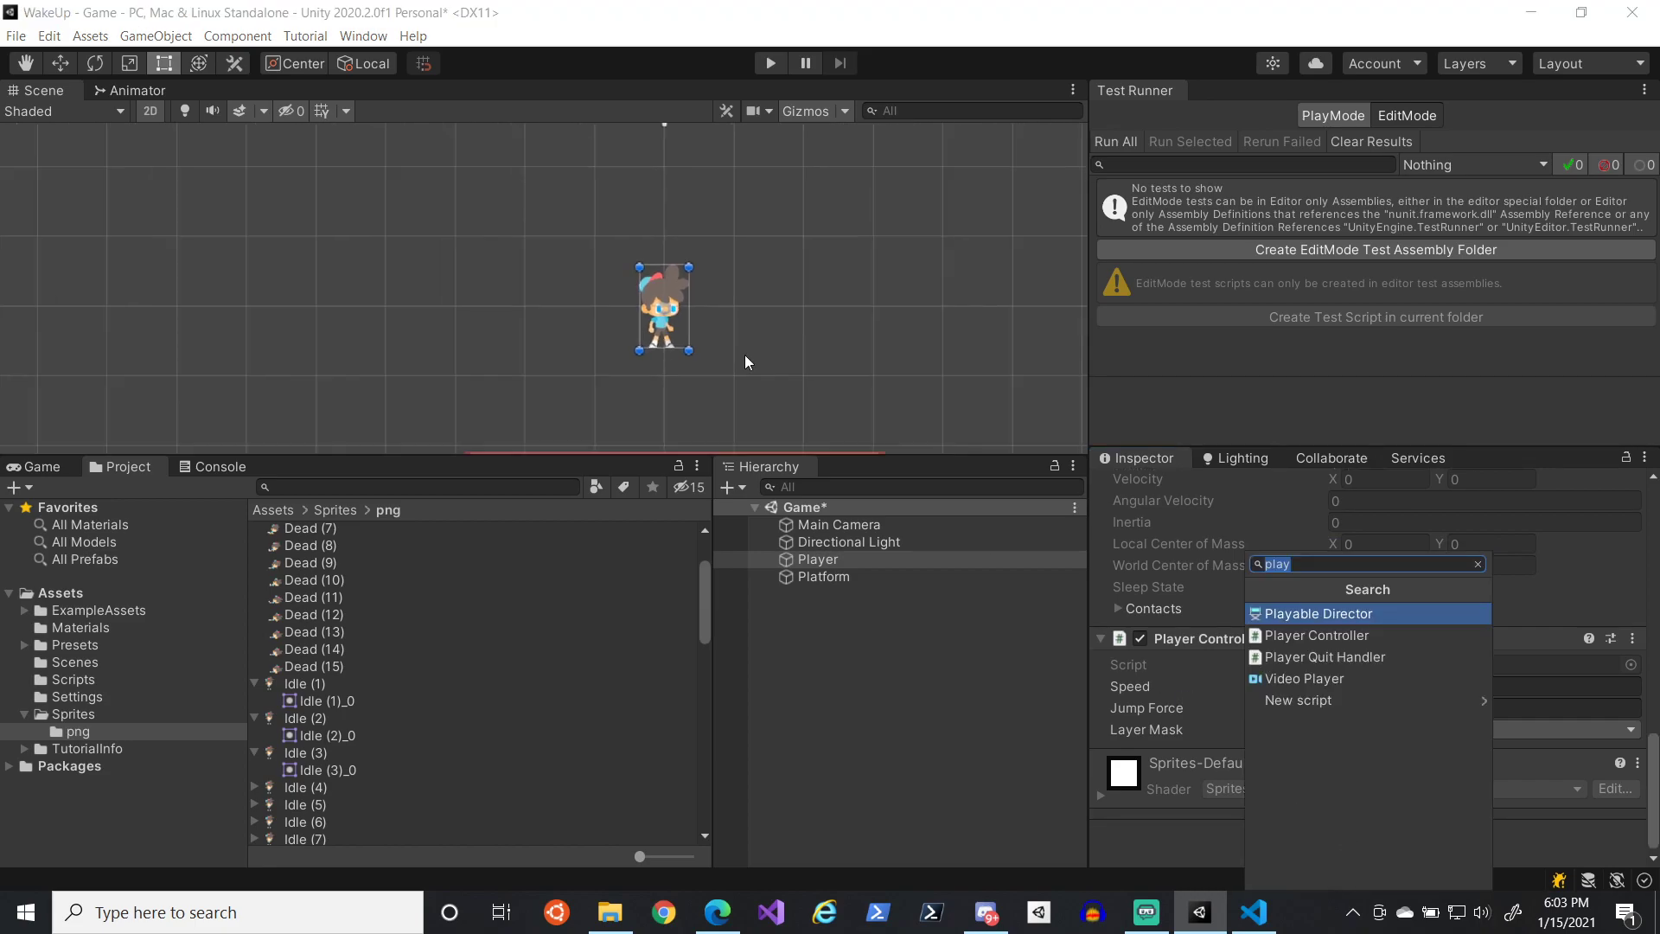
- Set the Player's X and Y scale to 0.5 and save the scene
left_click(1649, 759)
left_click_drag(1650, 764, 1647, 491)
left_click(1366, 613)
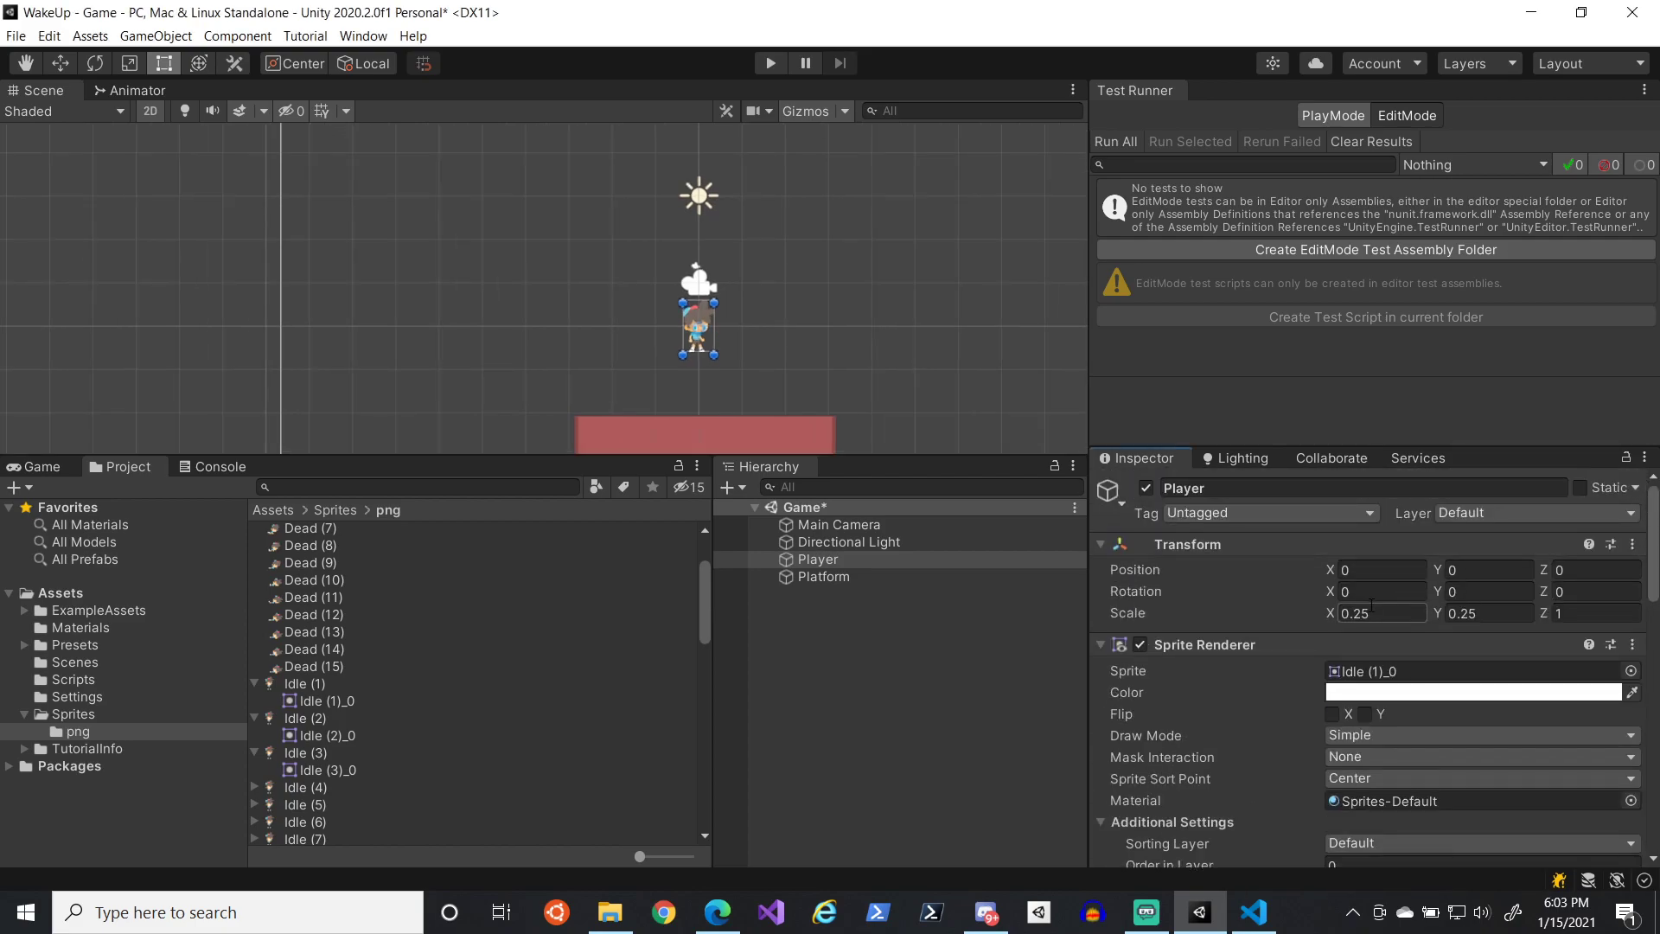
double_click(1365, 614)
type("5")
left_click(1465, 614)
double_click(1466, 614)
type("5")
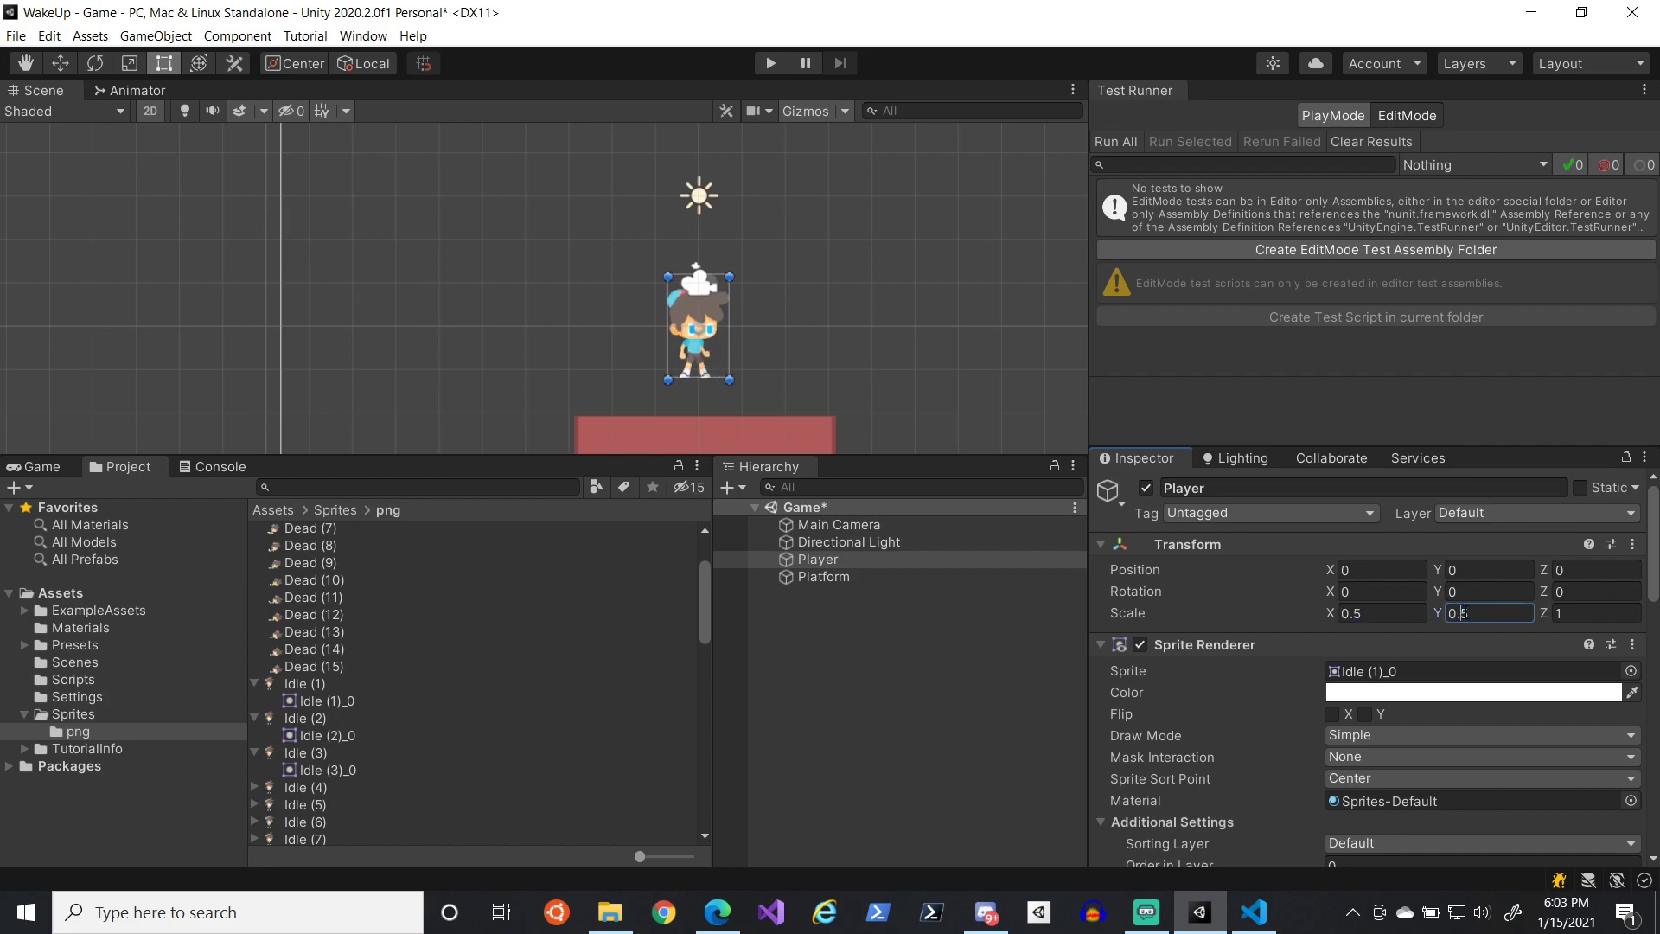
key("ctrl+s")
scroll(855, 375, "down", 3)
middle_click_drag(875, 391, 760, 343)
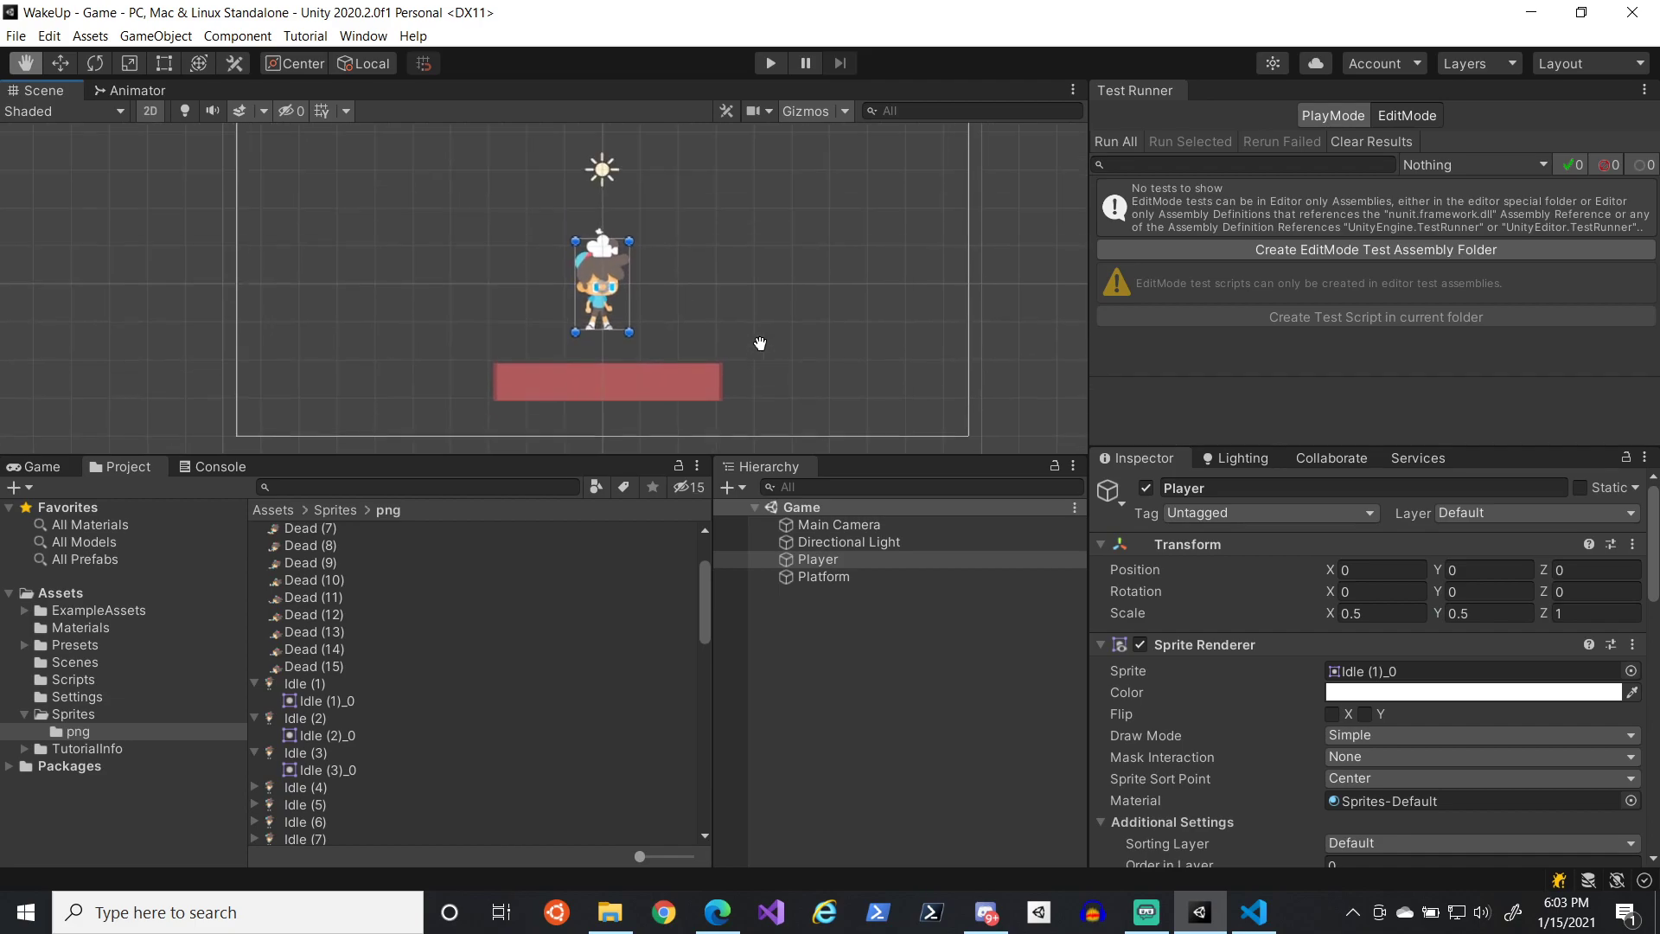
- Add a new Box Collider 2D component to the Player and save the scene
scroll(1435, 696, "down", 10)
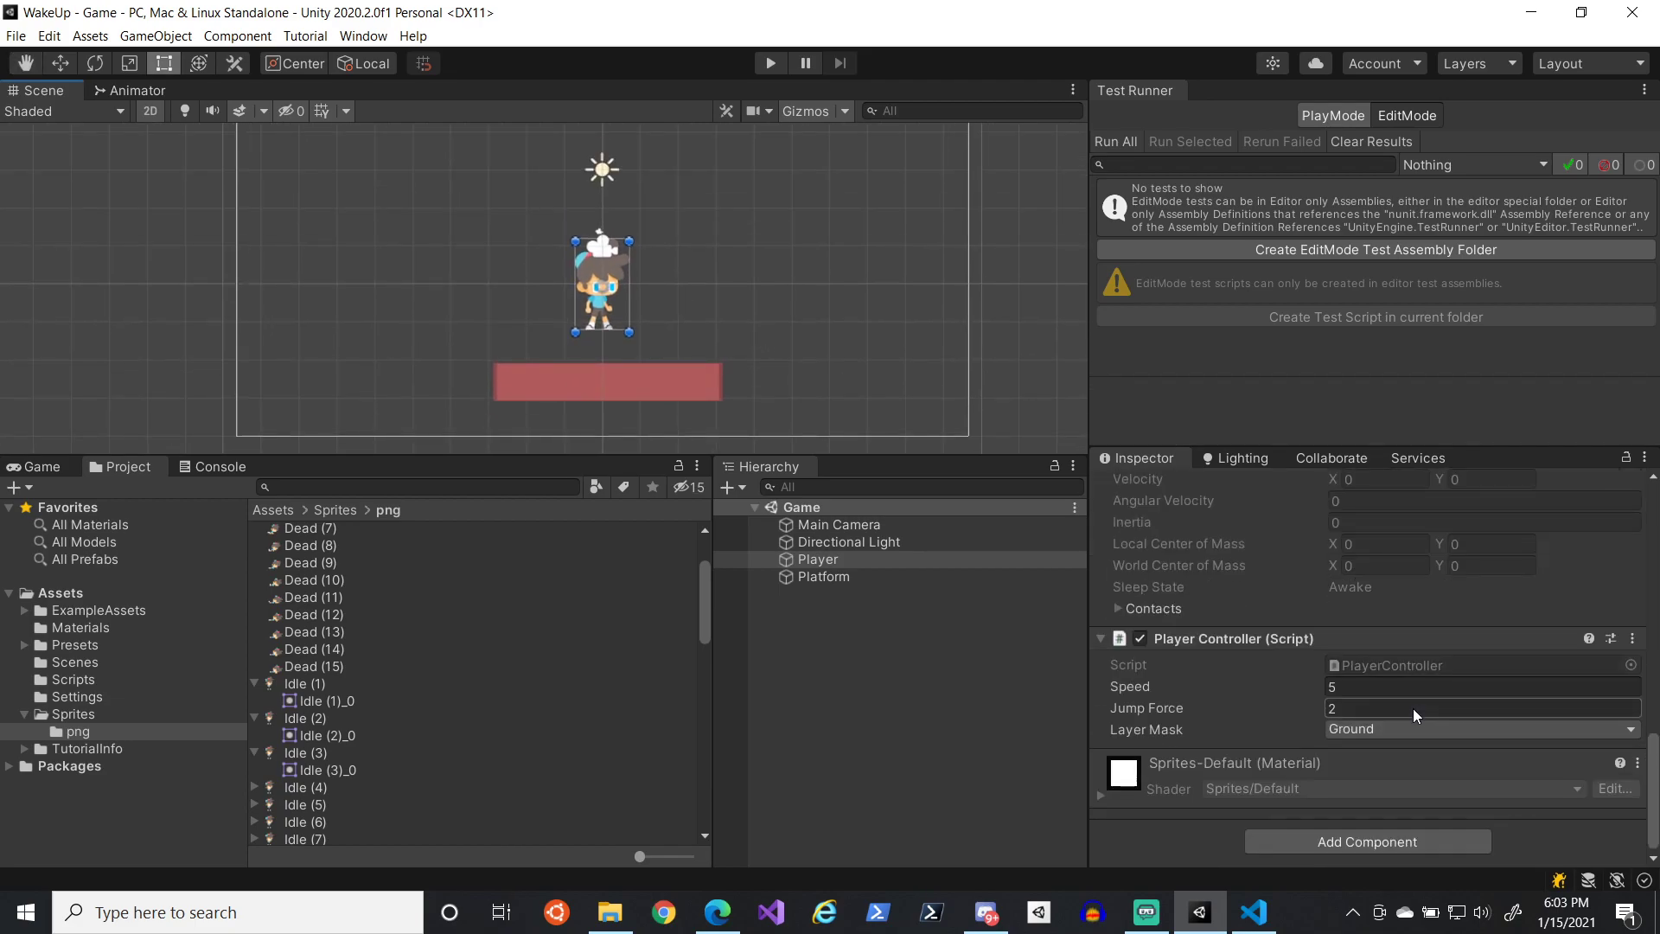
left_click(1344, 840)
type("box")
key("Down")
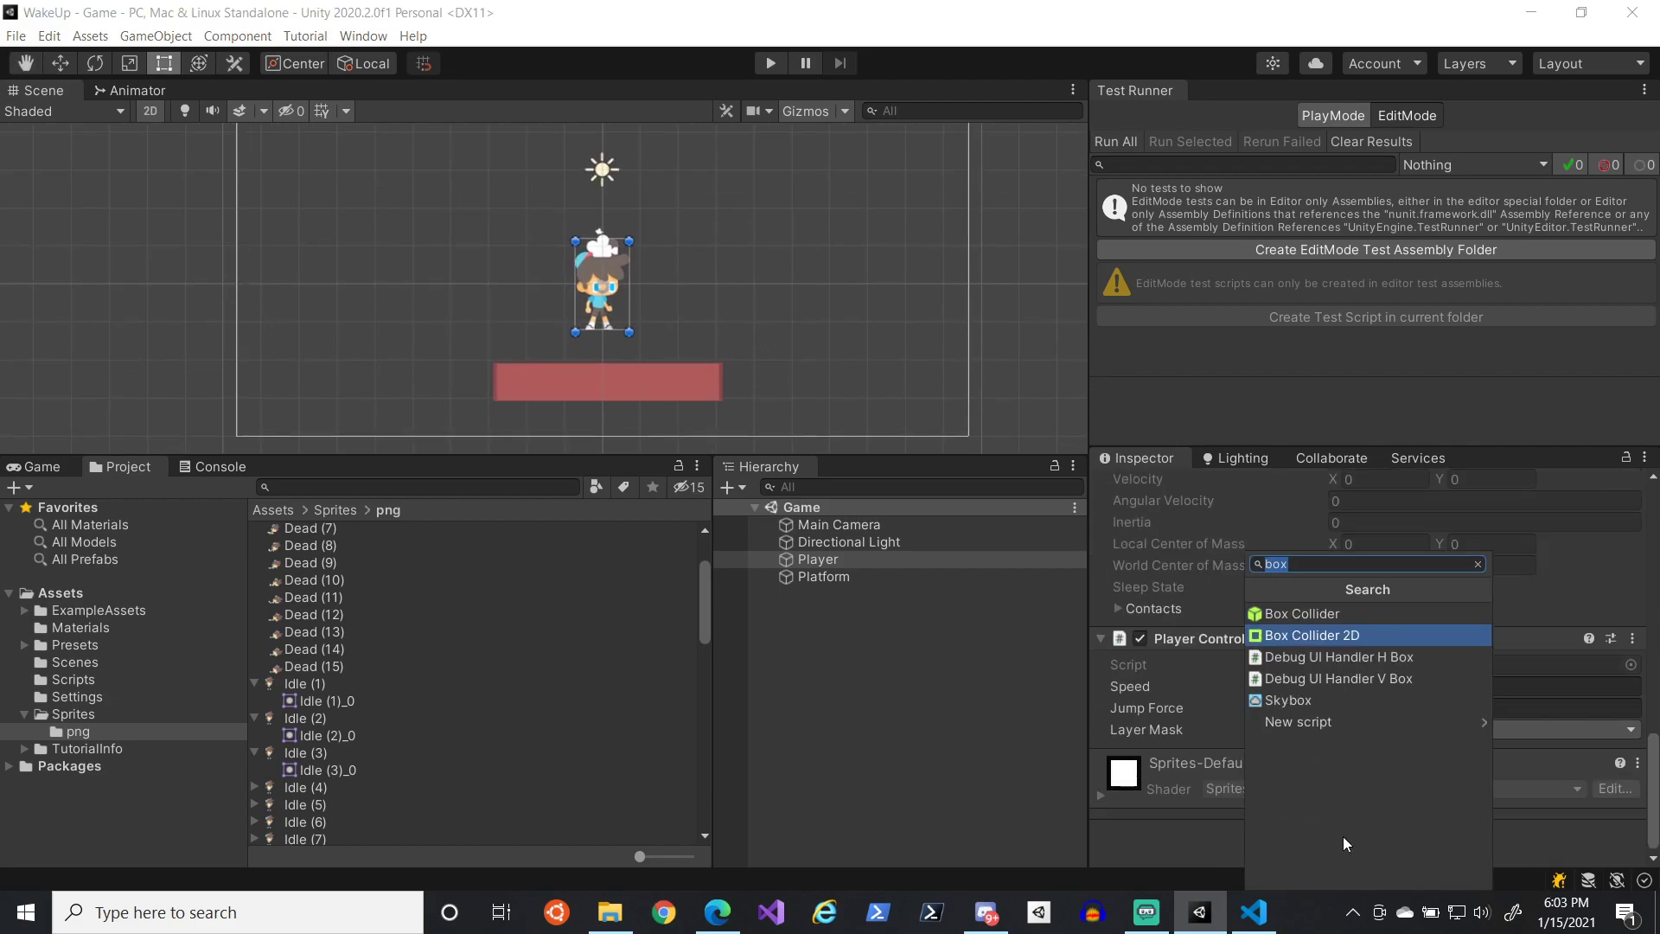
key("Return")
scroll(605, 311, "up", 2)
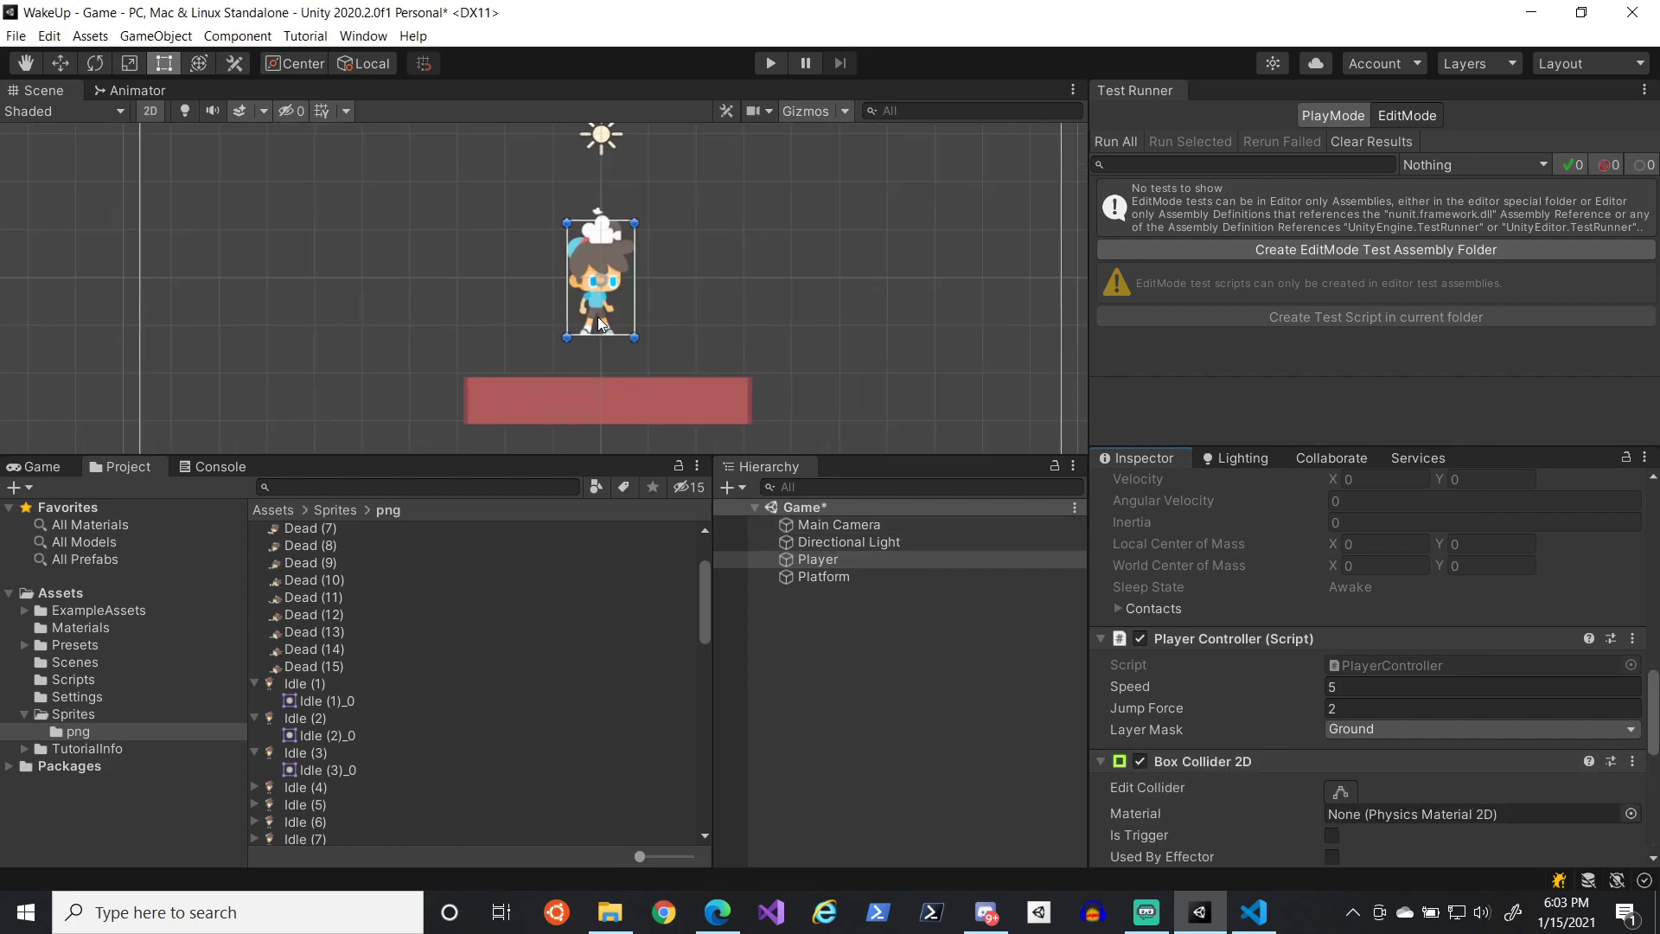
scroll(601, 324, "up", 2)
key("ctrl+s")
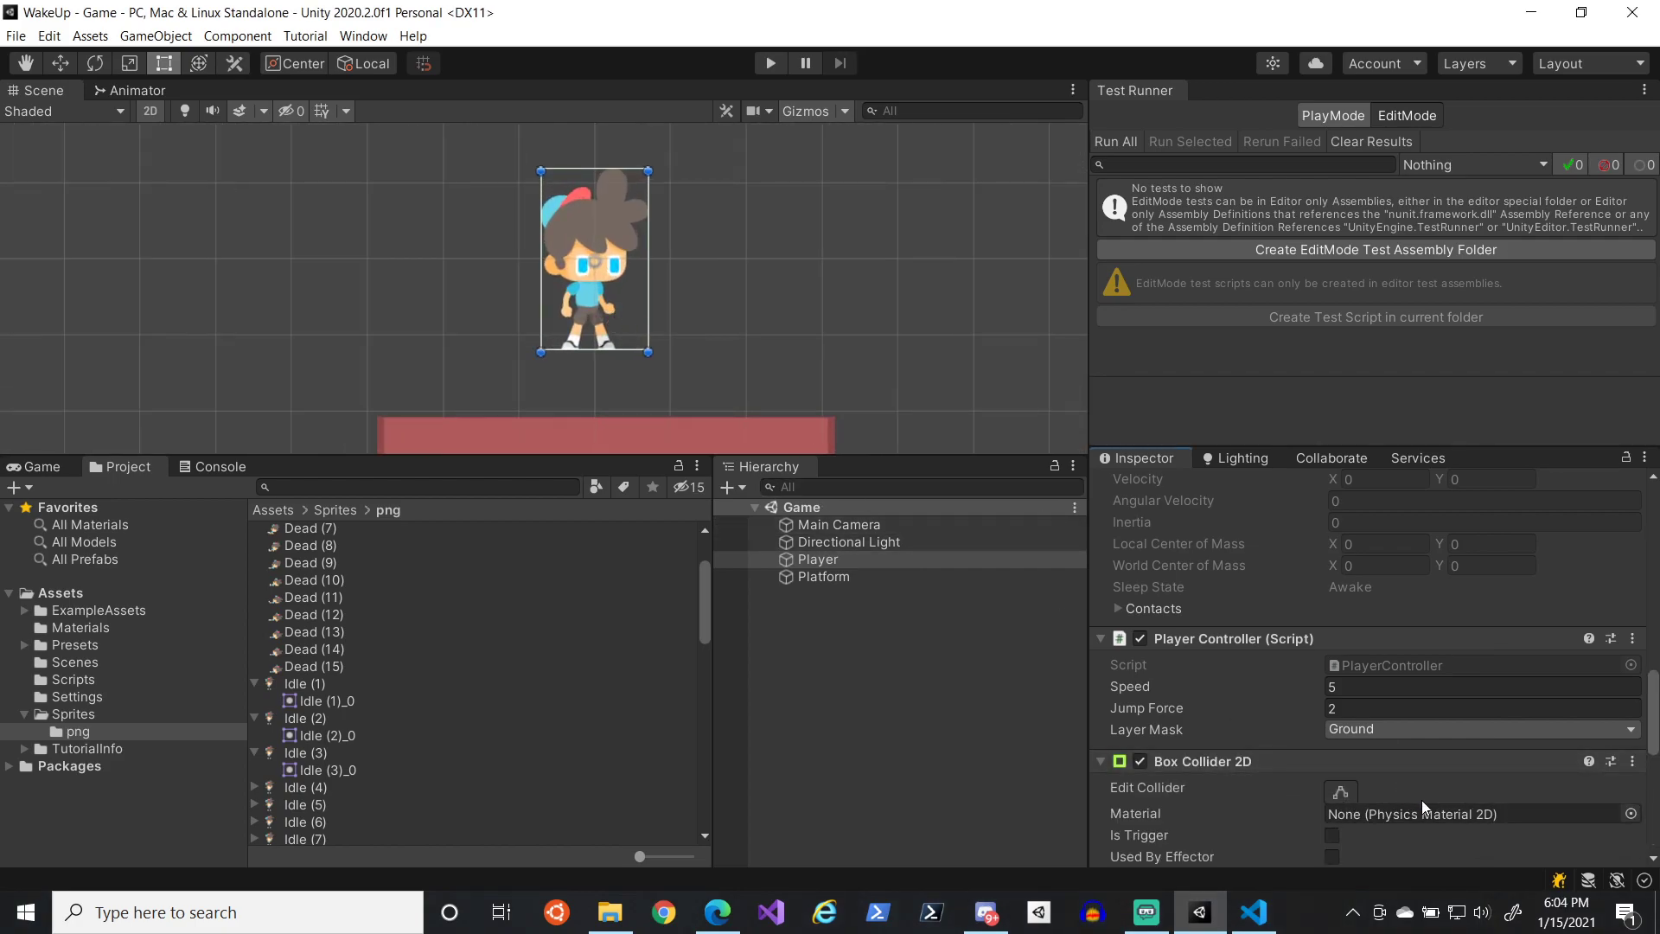
scroll(1417, 801, "down", 5)
scroll(1394, 752, "up", 4)
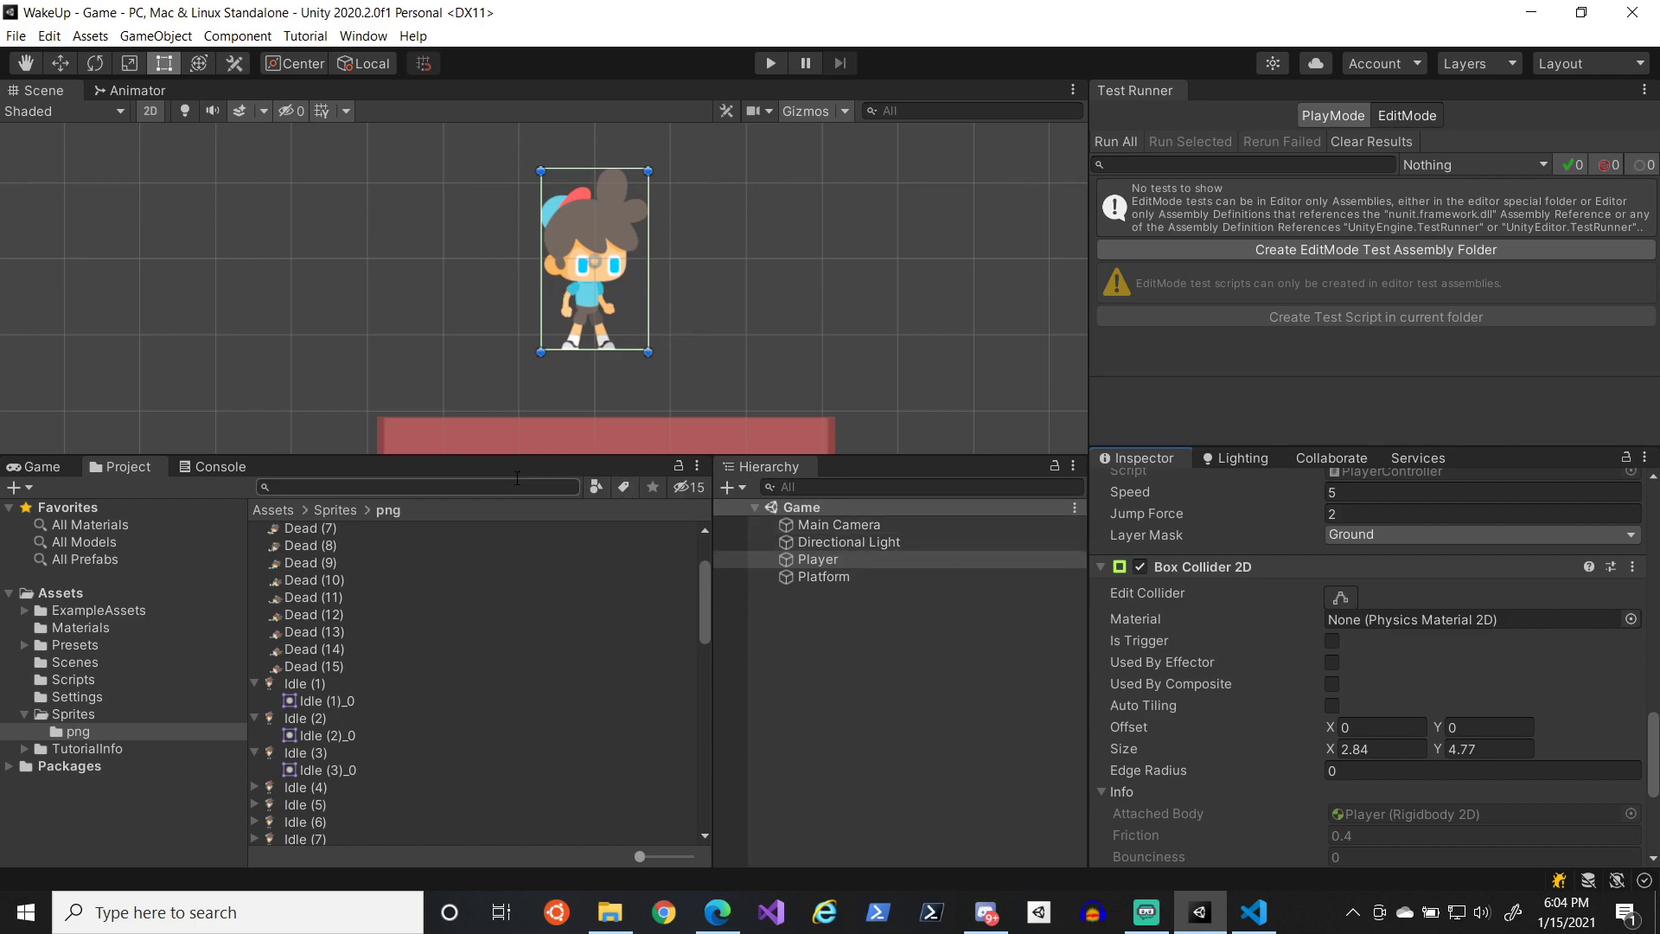
- Play-test the scene by moving the Player both ways and jumping, and stop the game
left_click(60, 466)
left_click(772, 64)
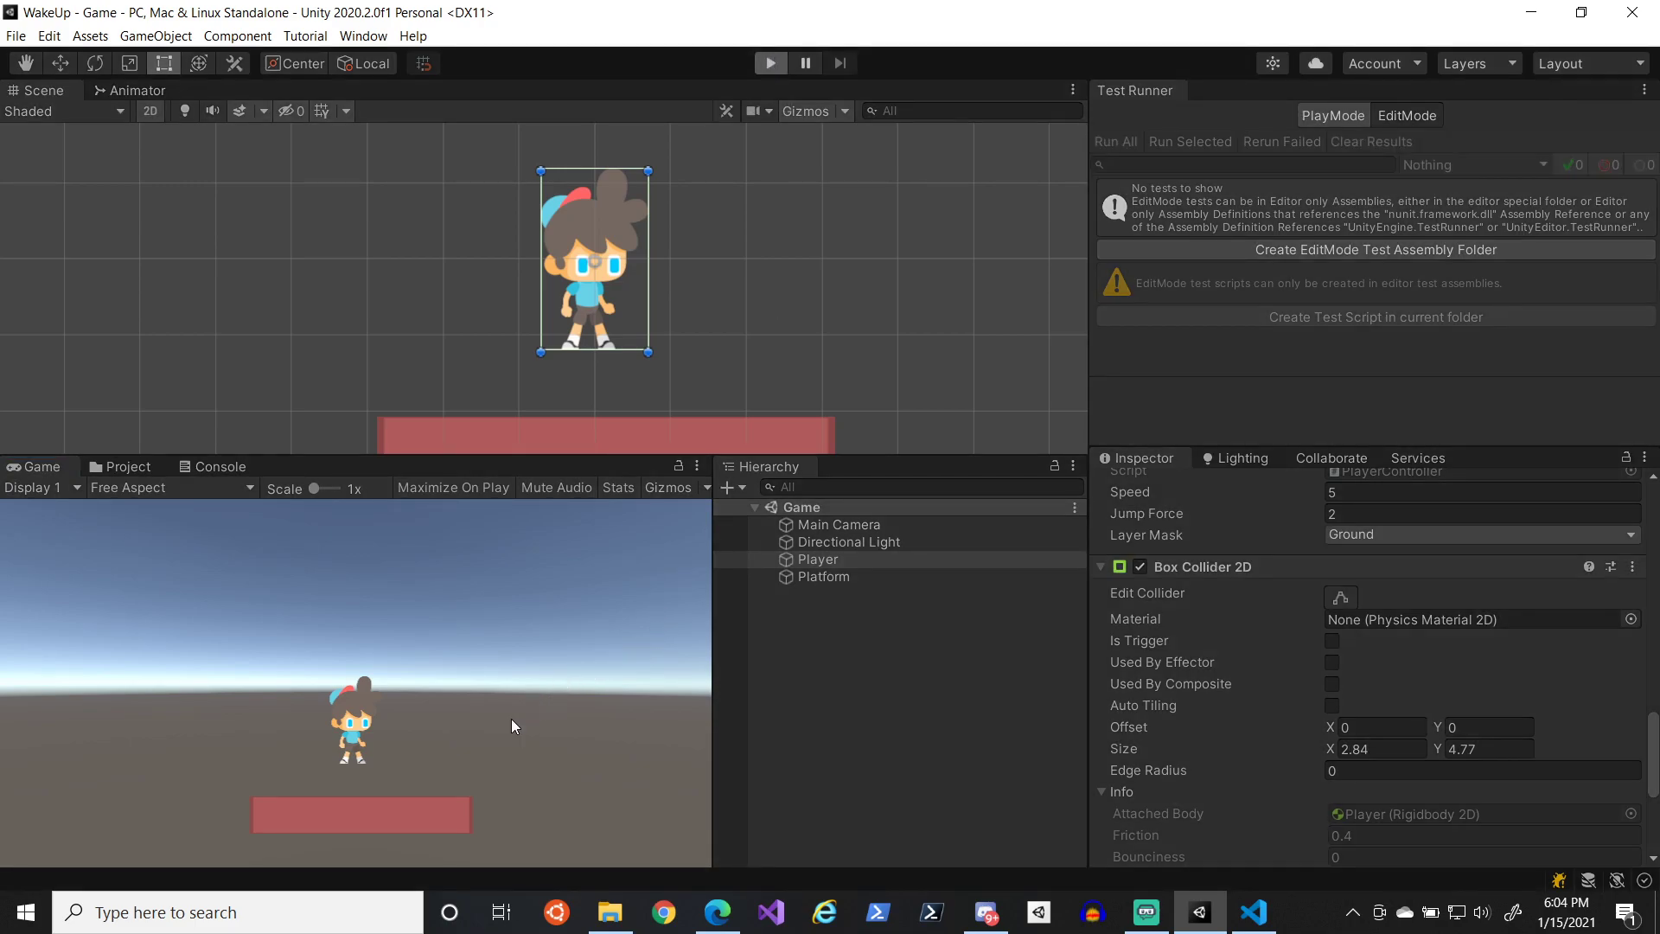
key("Left")
key("space")
key("Right")
key("space")
key("Left")
key("space")
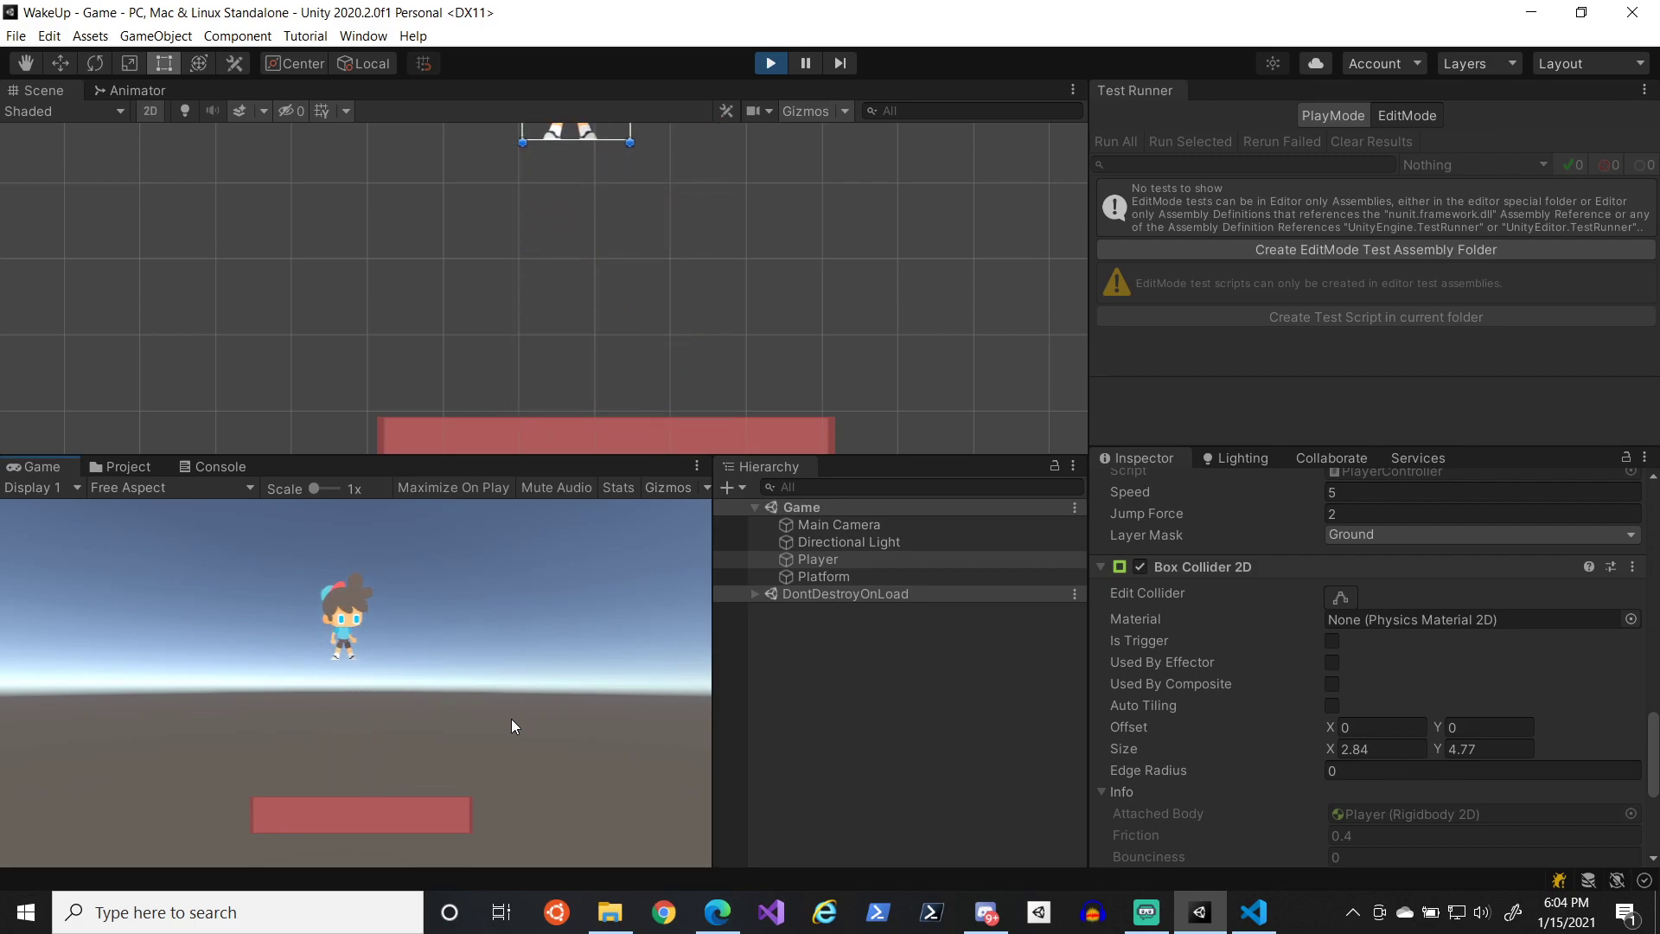
left_click(770, 63)
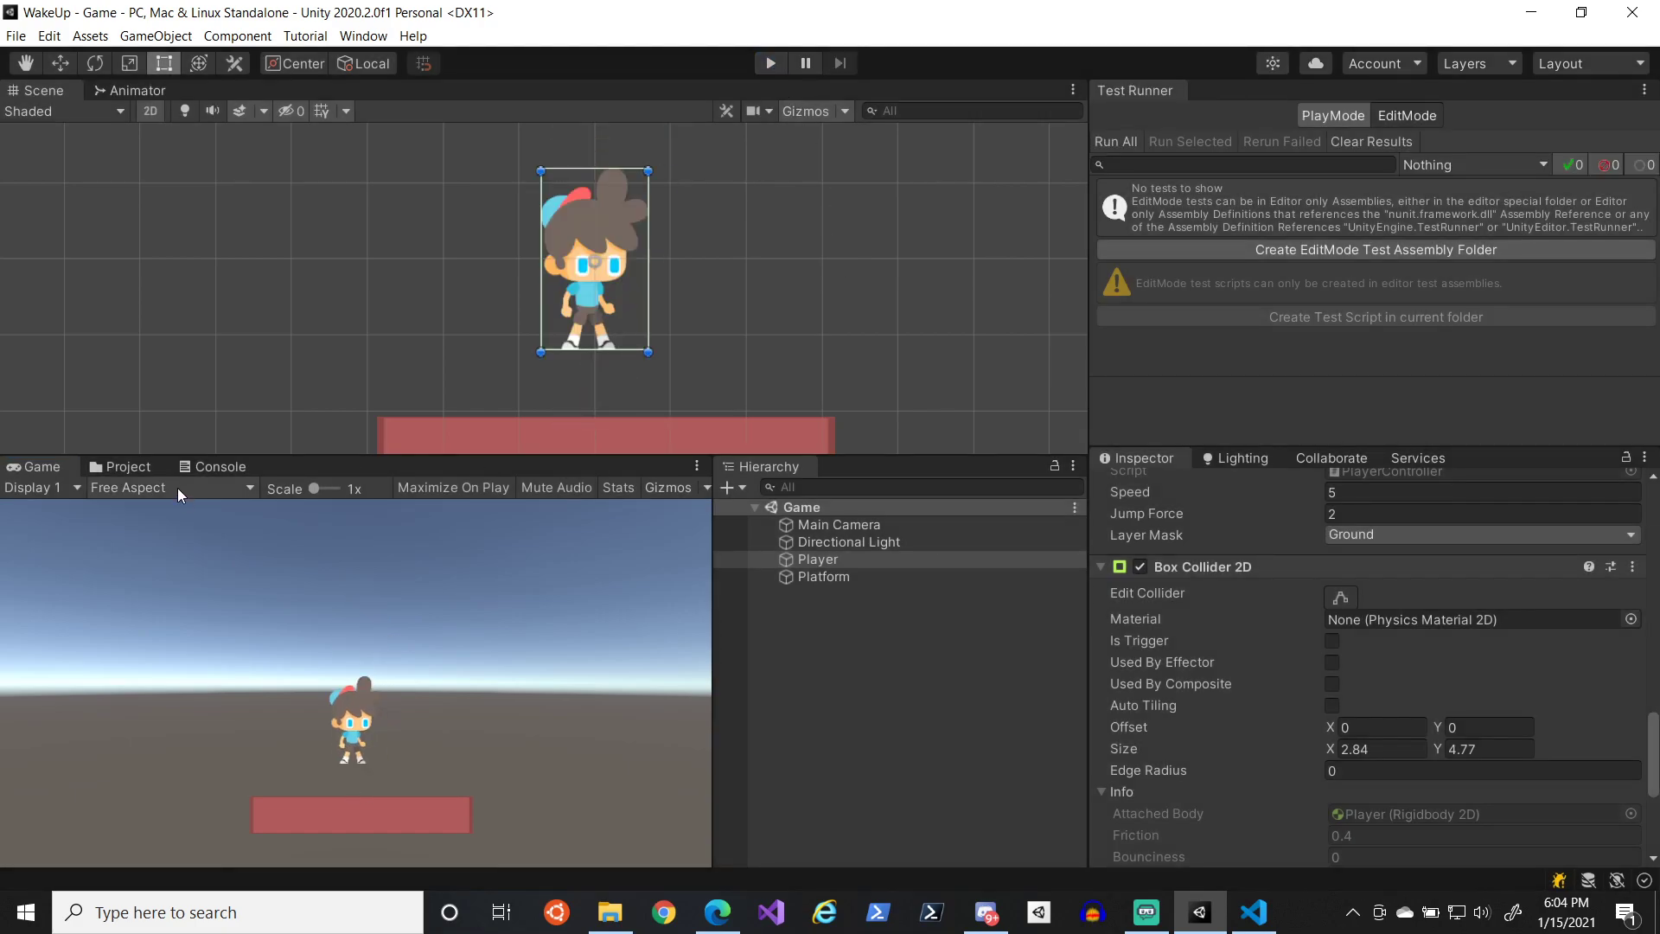
- Create a new folder named Animations directly inside the project's Assets folder
left_click(125, 467)
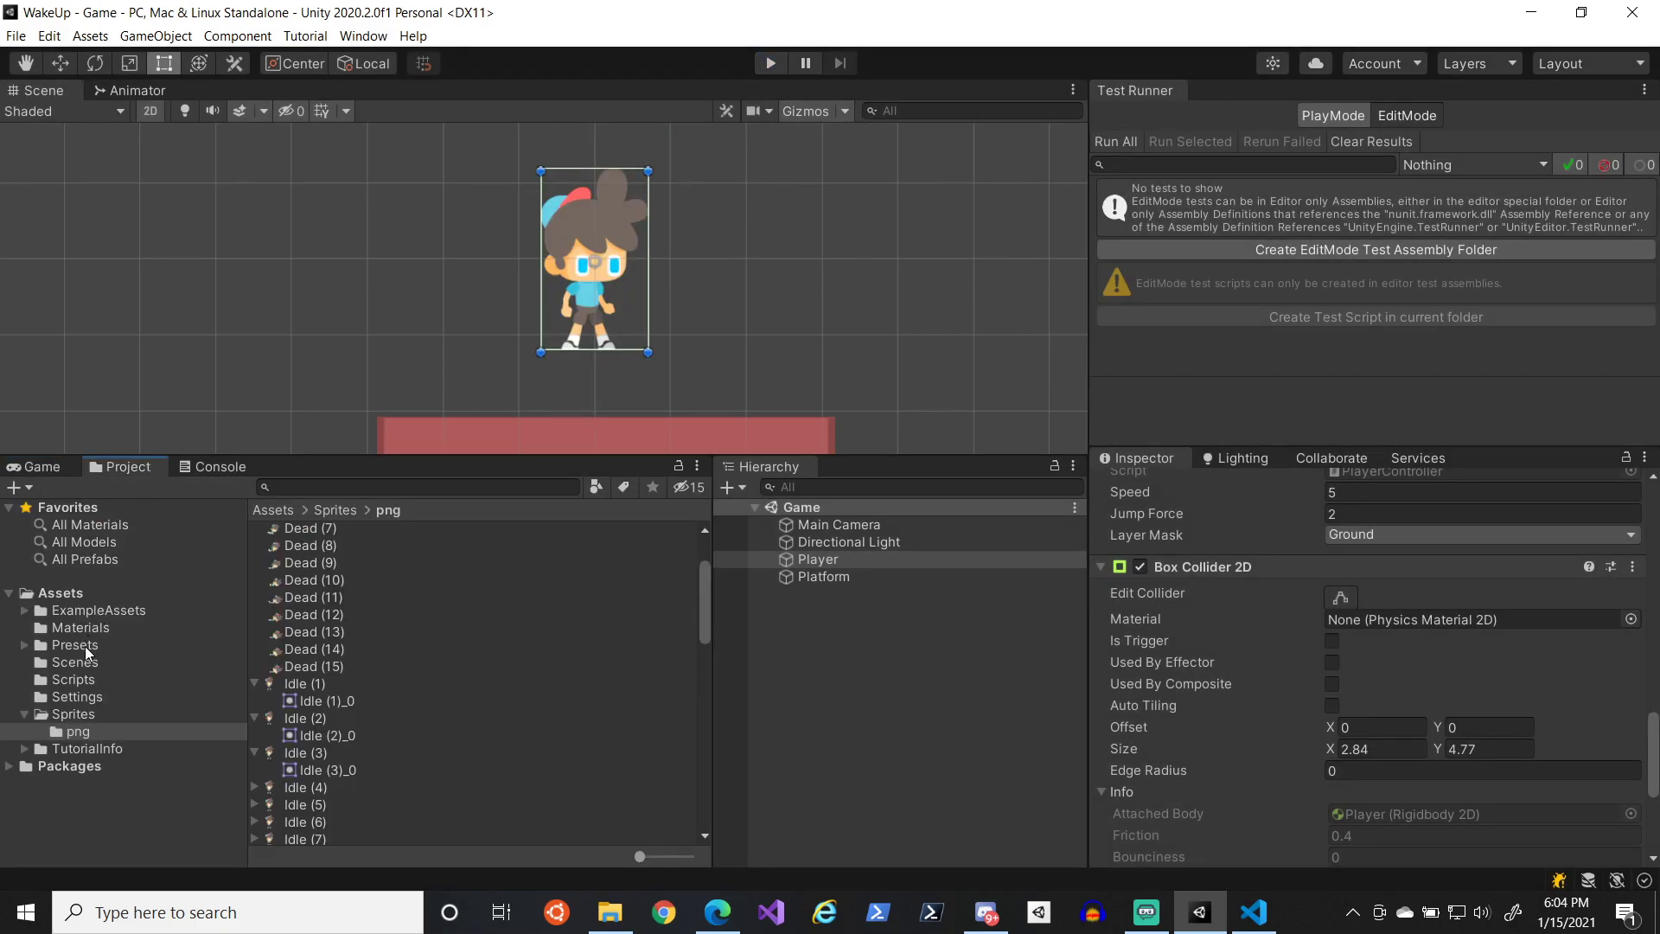
left_click(33, 646)
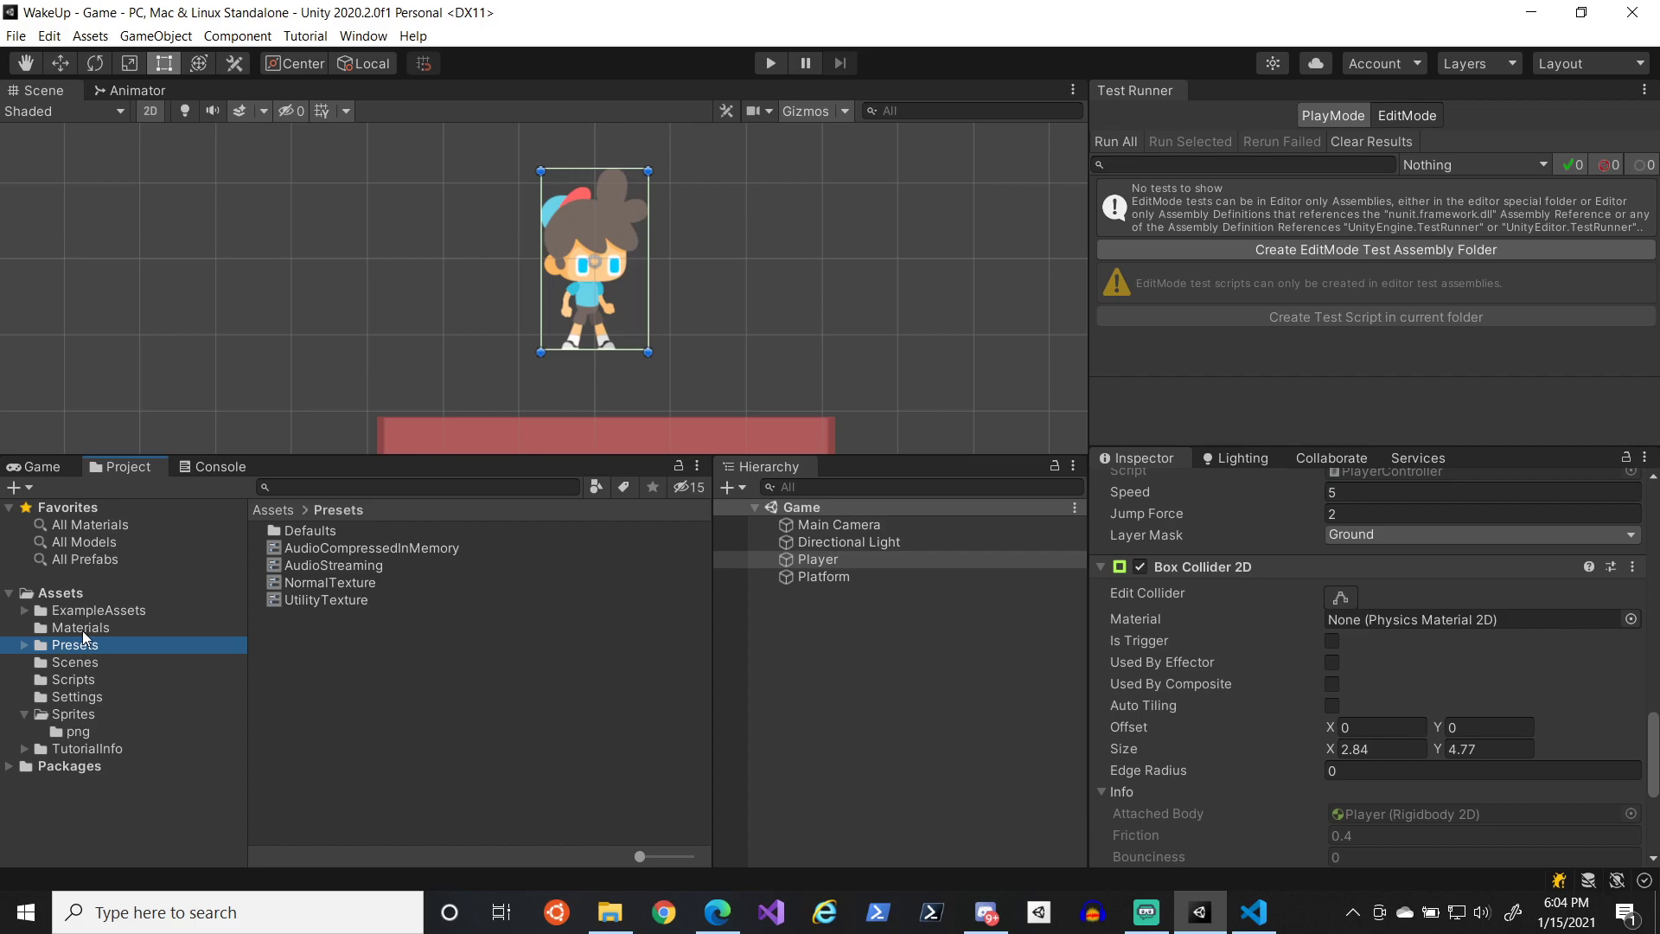
right_click(85, 604)
right_click(64, 589)
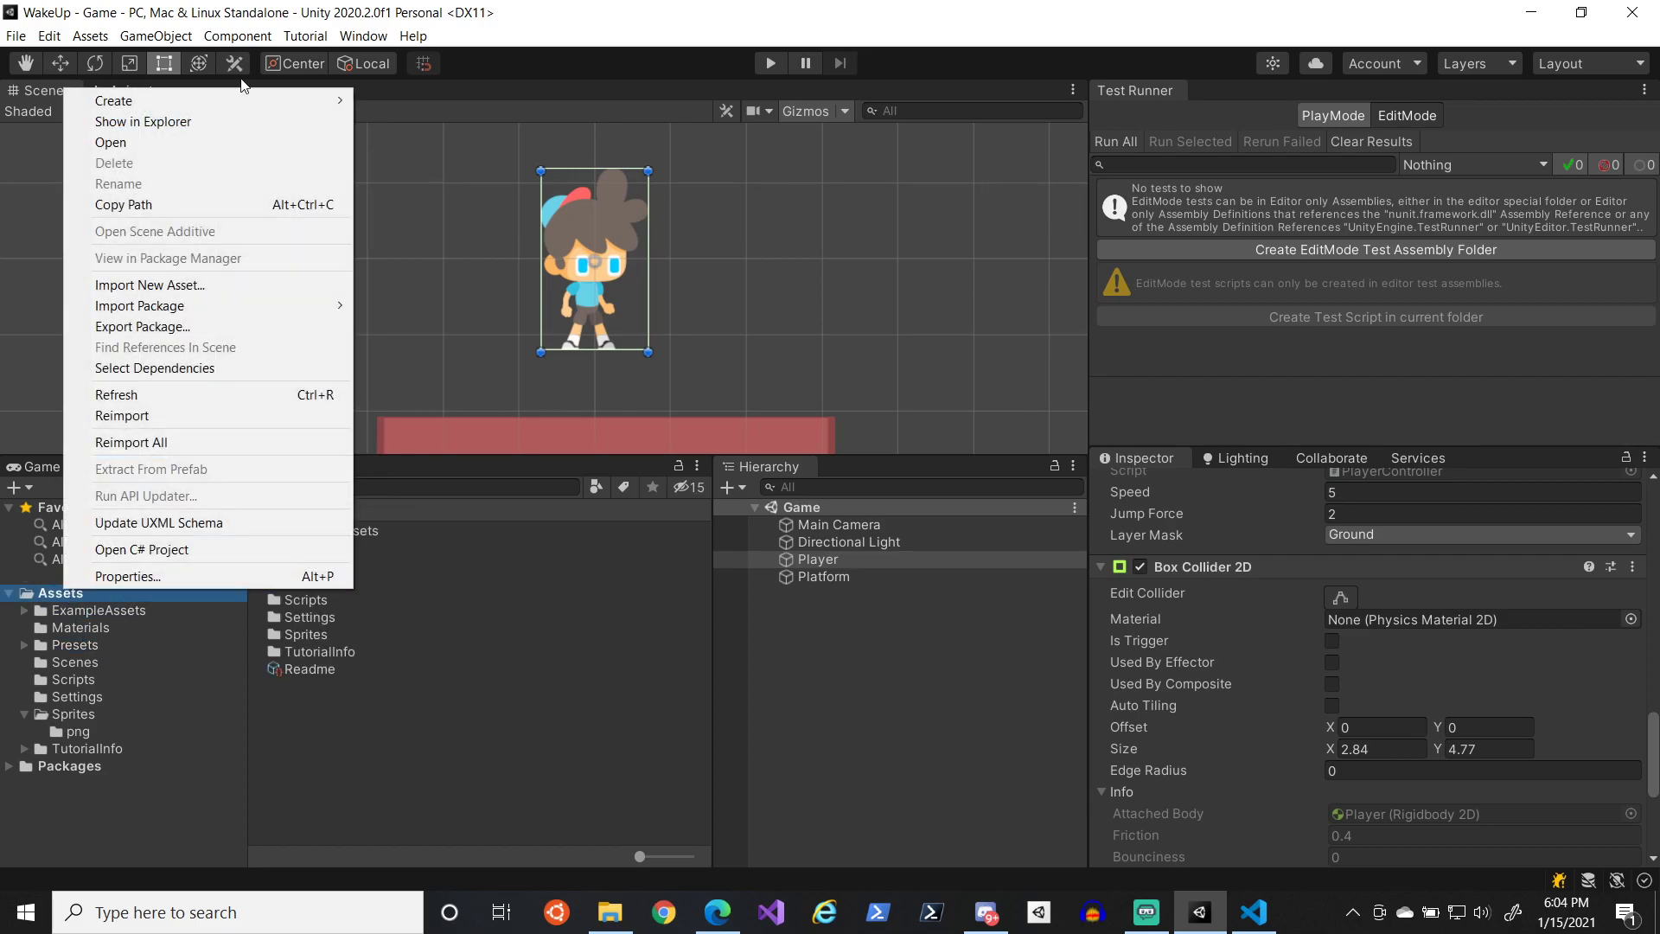
mouse_move(250, 101)
left_click(454, 103)
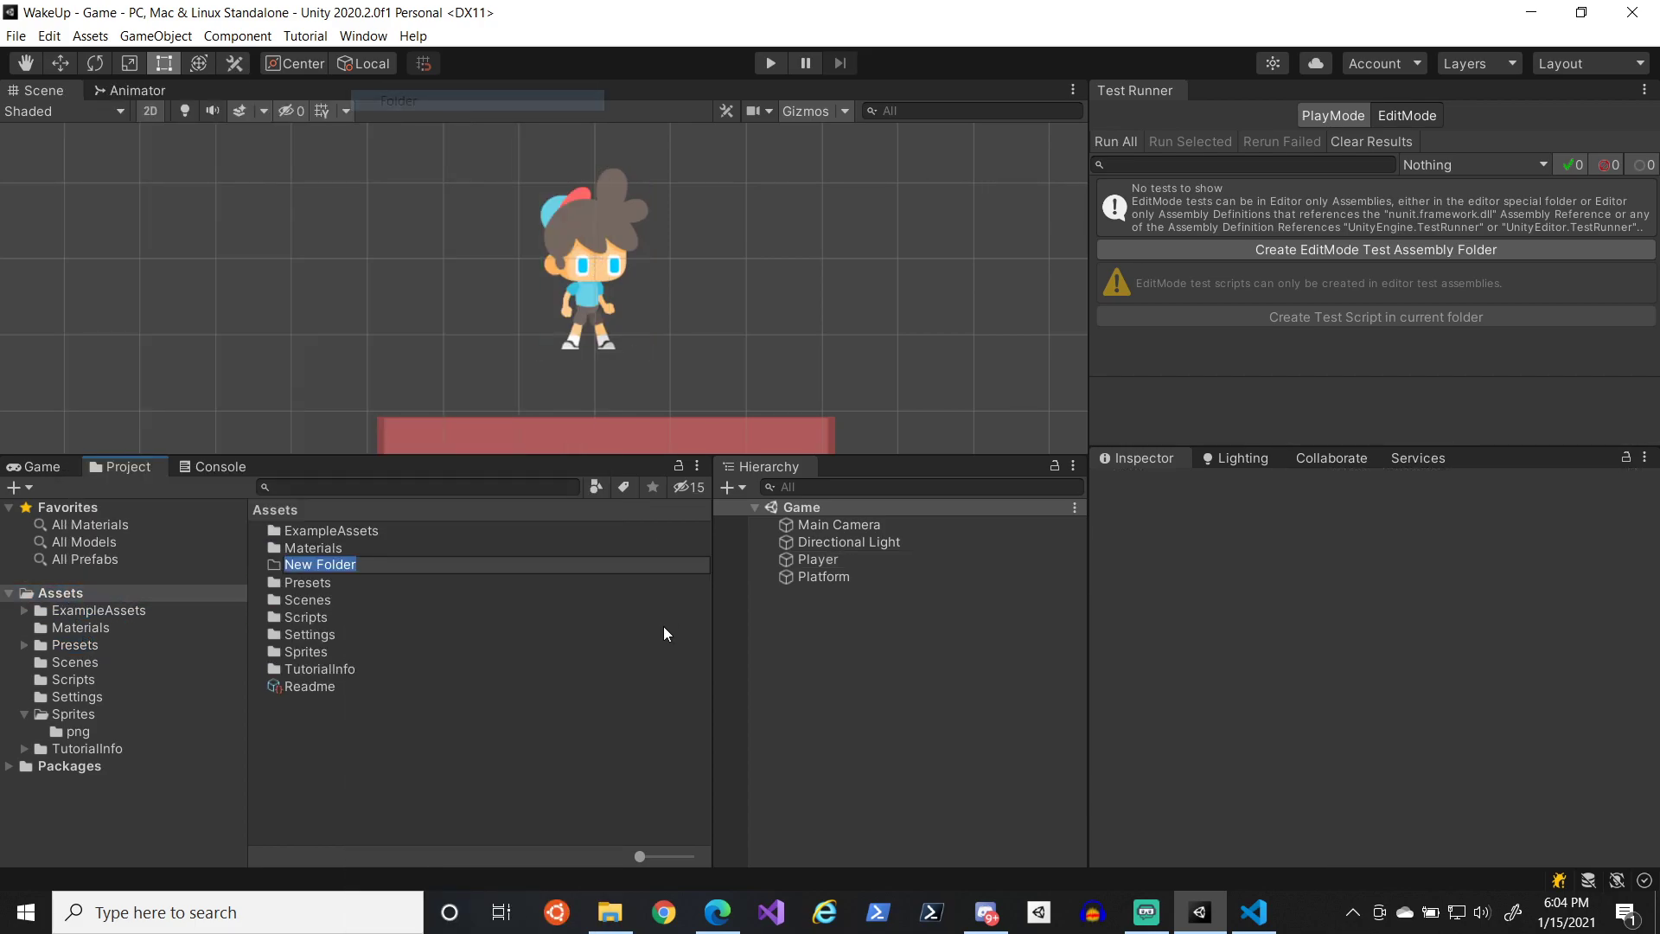
type("Animations")
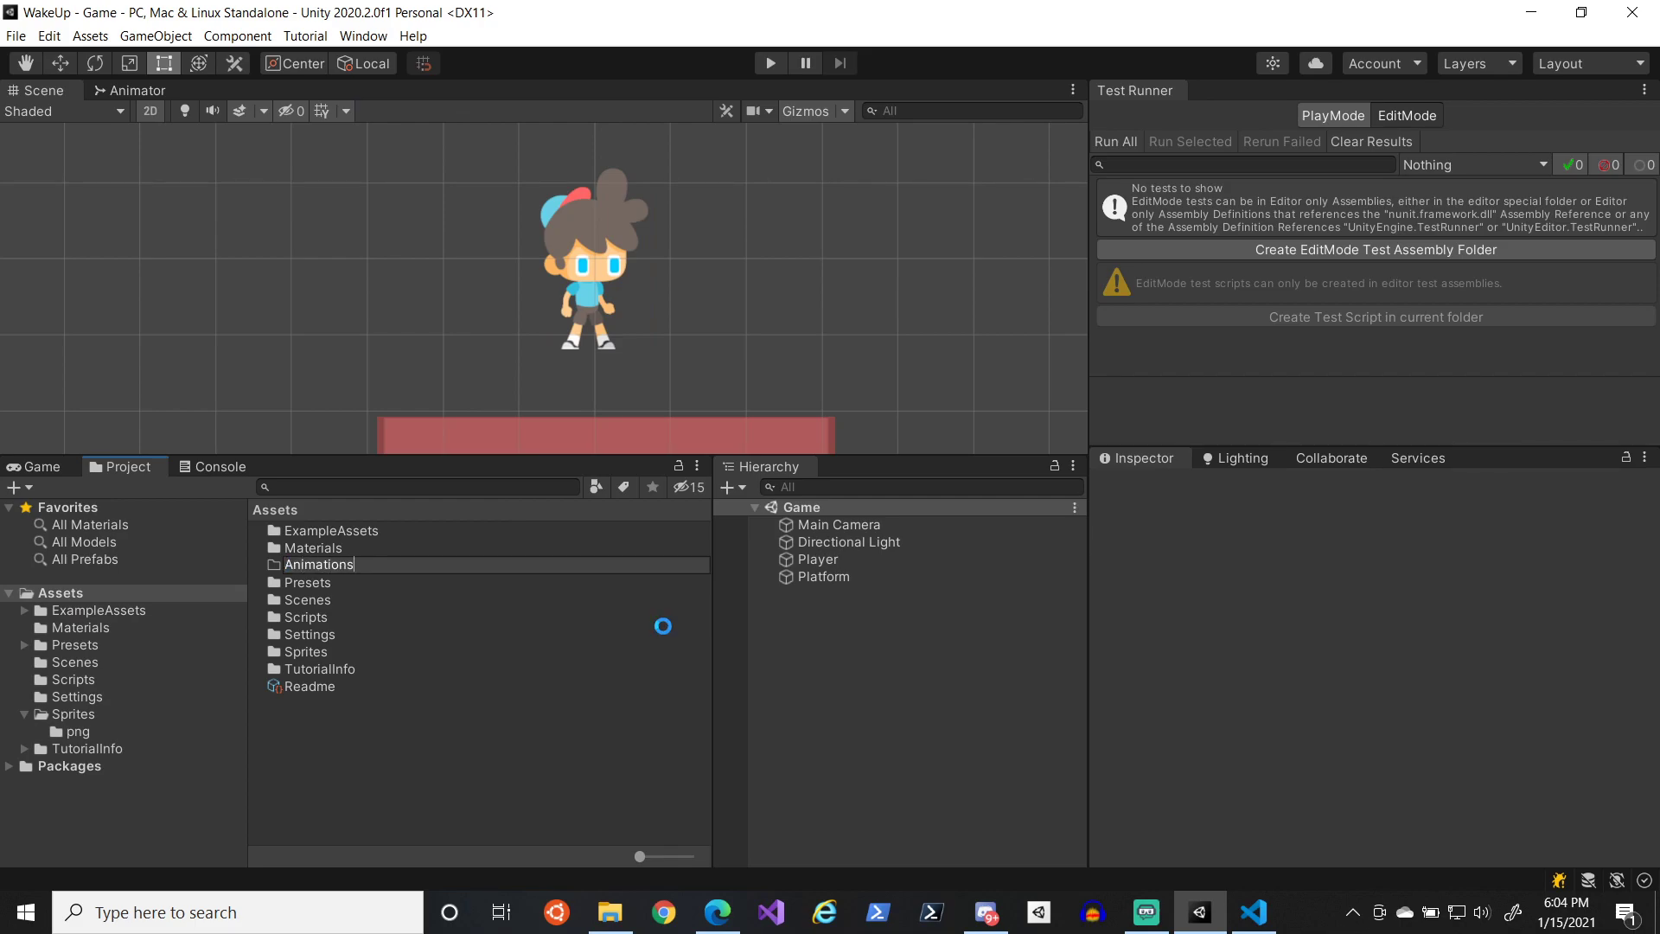
key("Return")
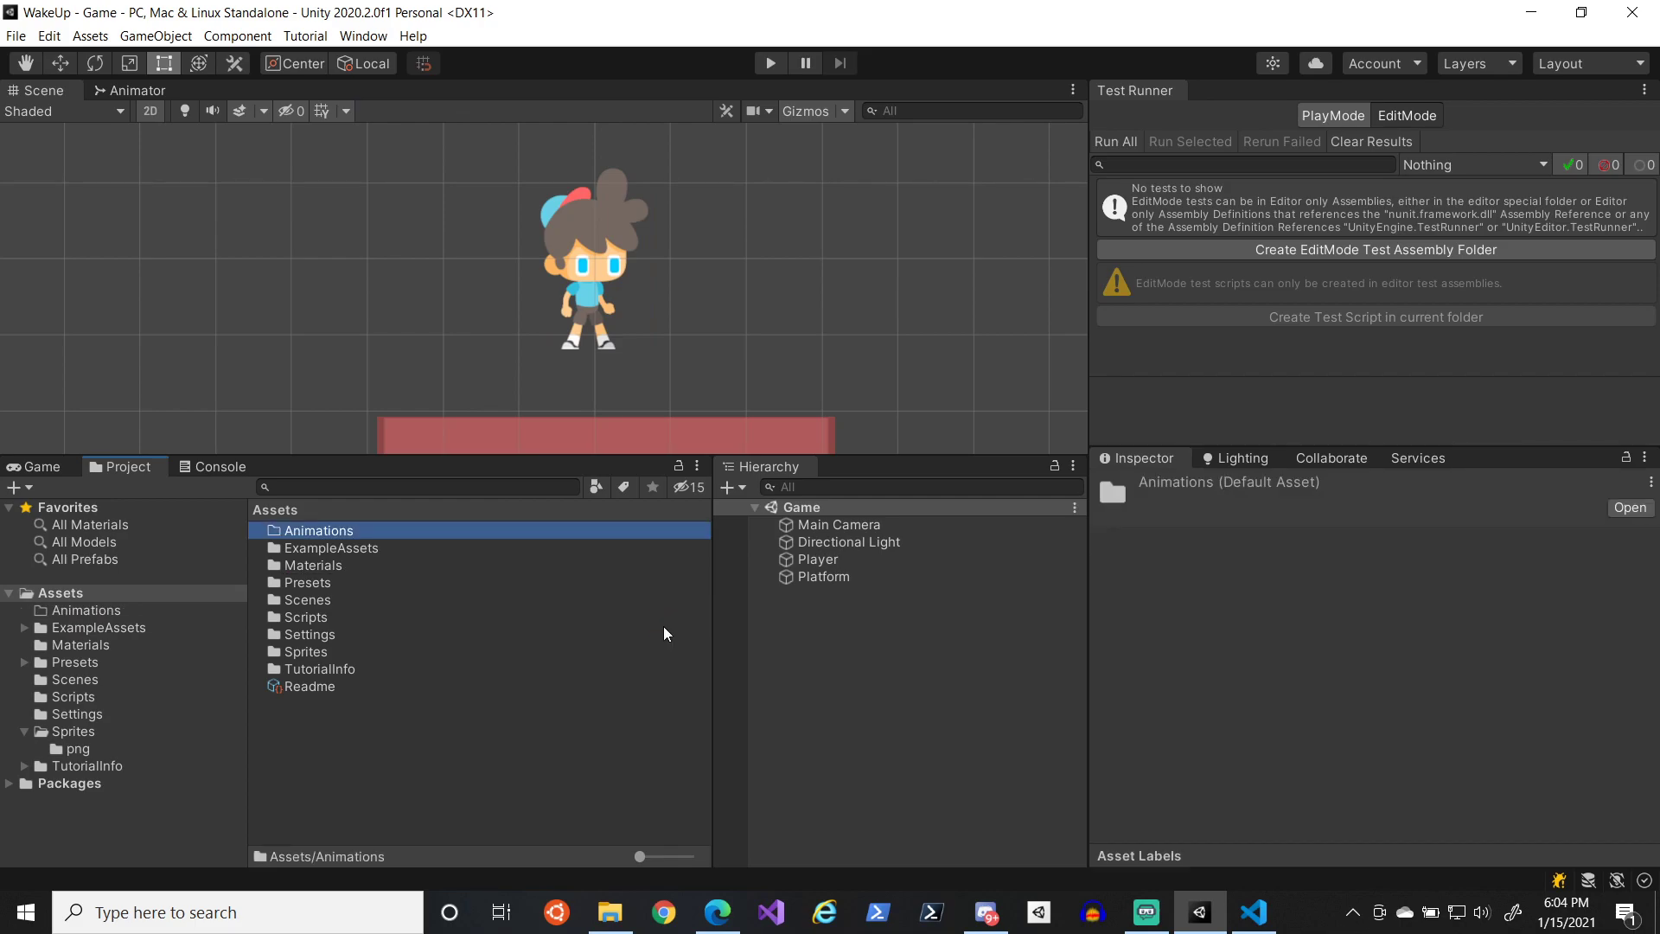
double_click(396, 538)
left_click(284, 514)
left_click(1150, 921)
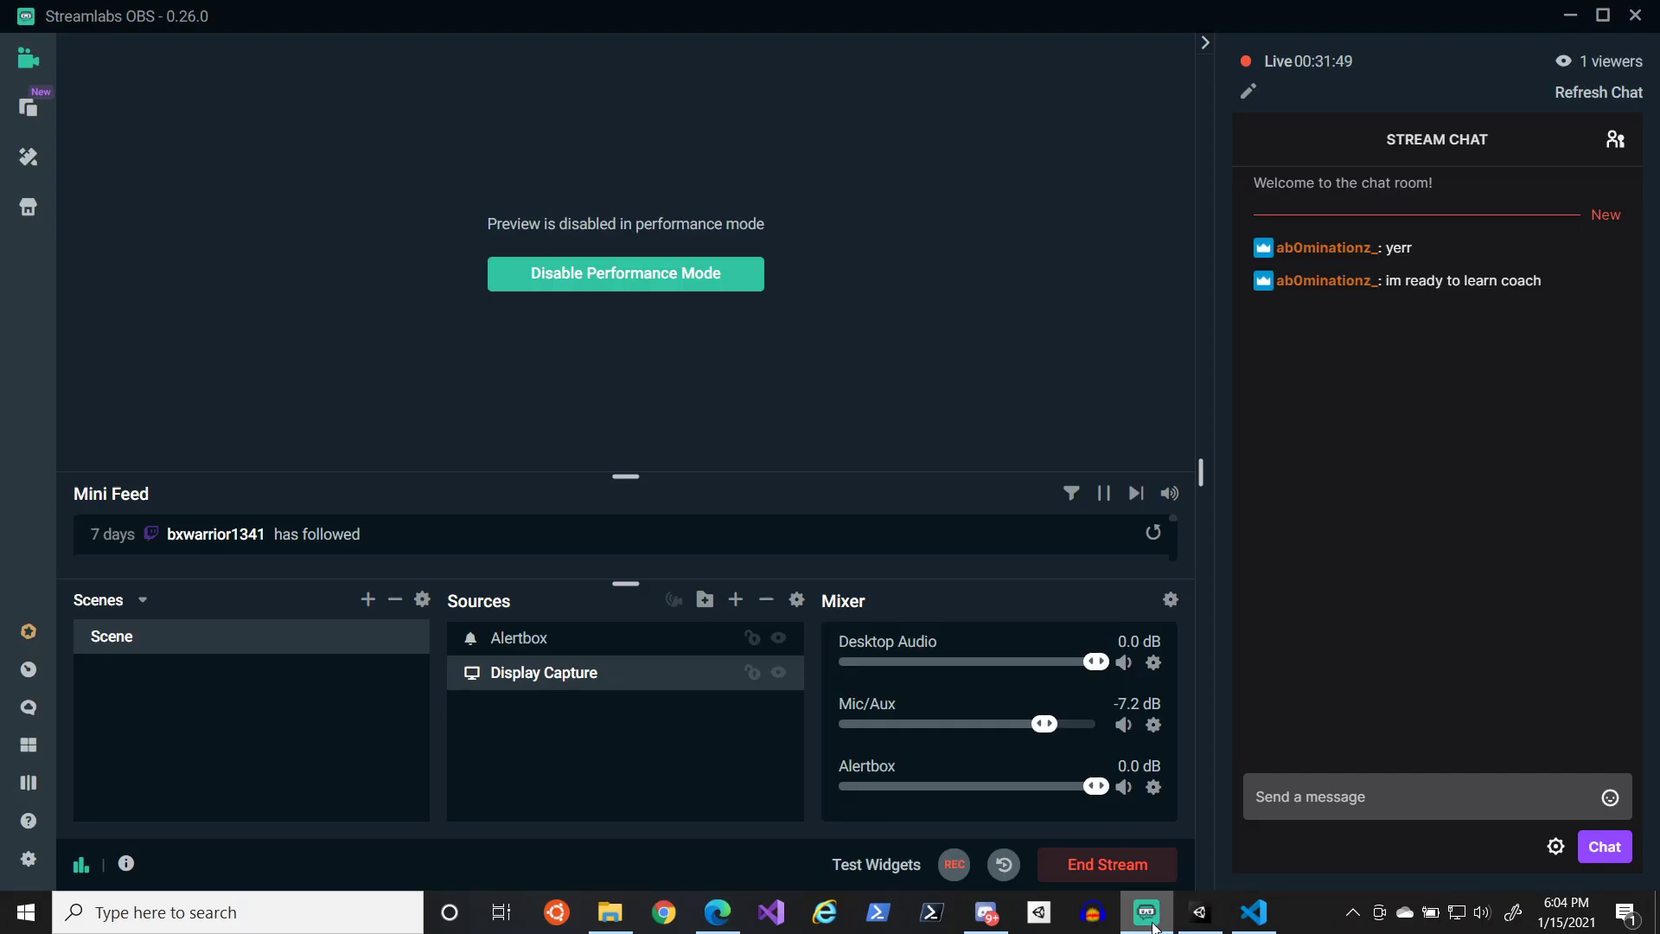
left_click(1151, 918)
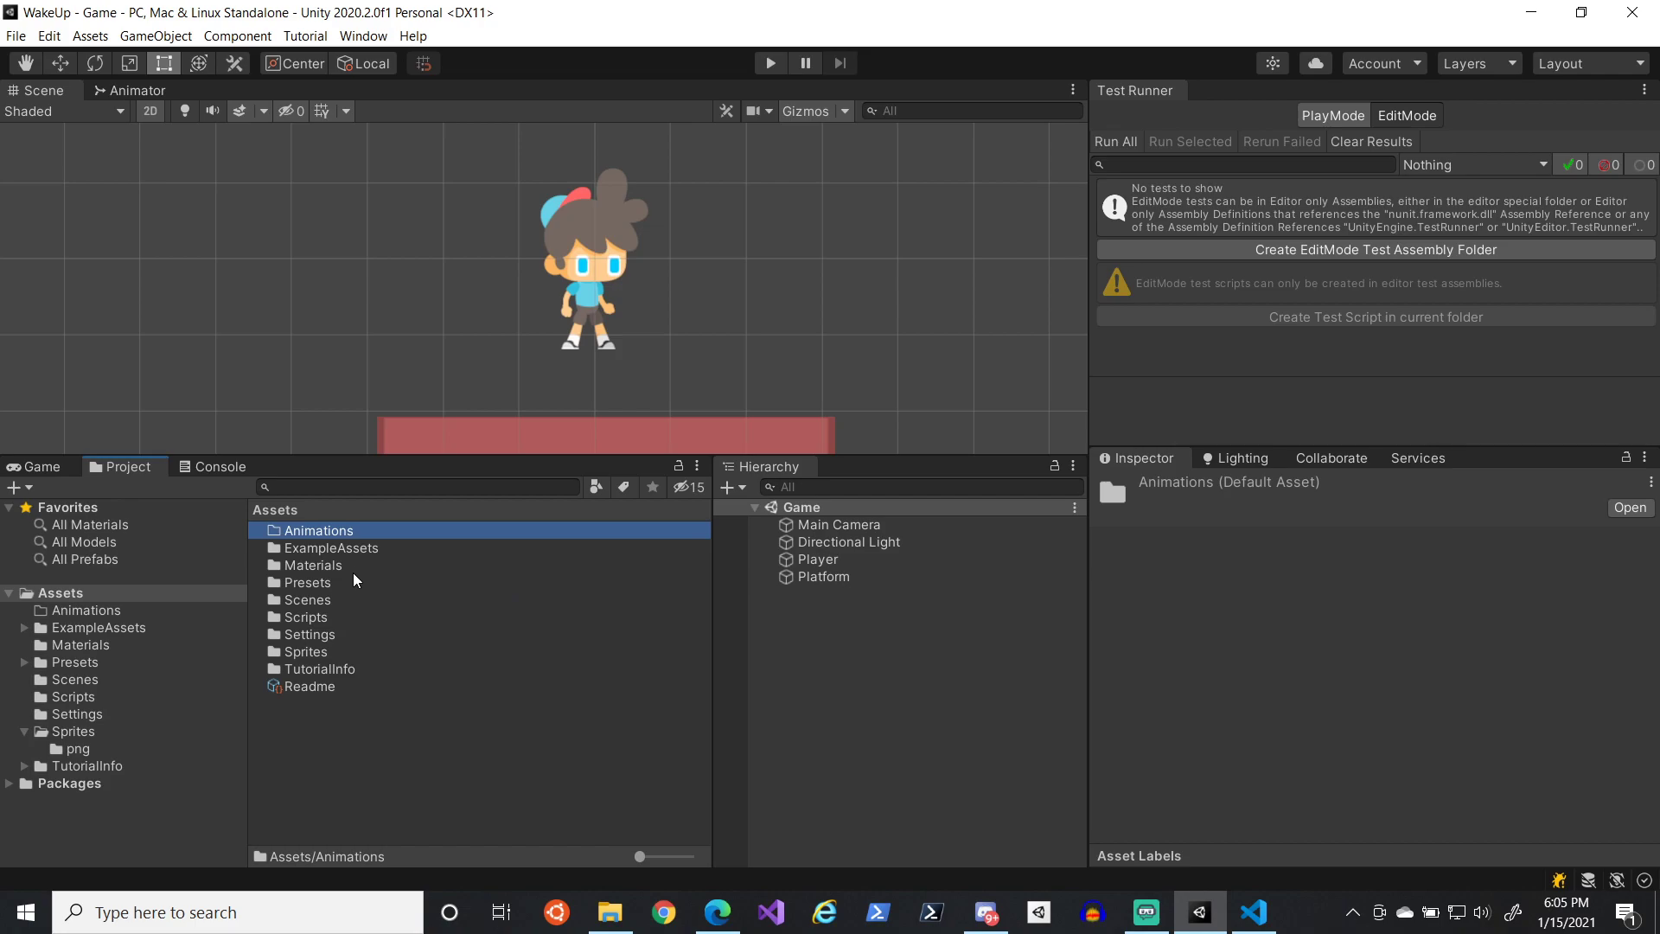
right_click(355, 534)
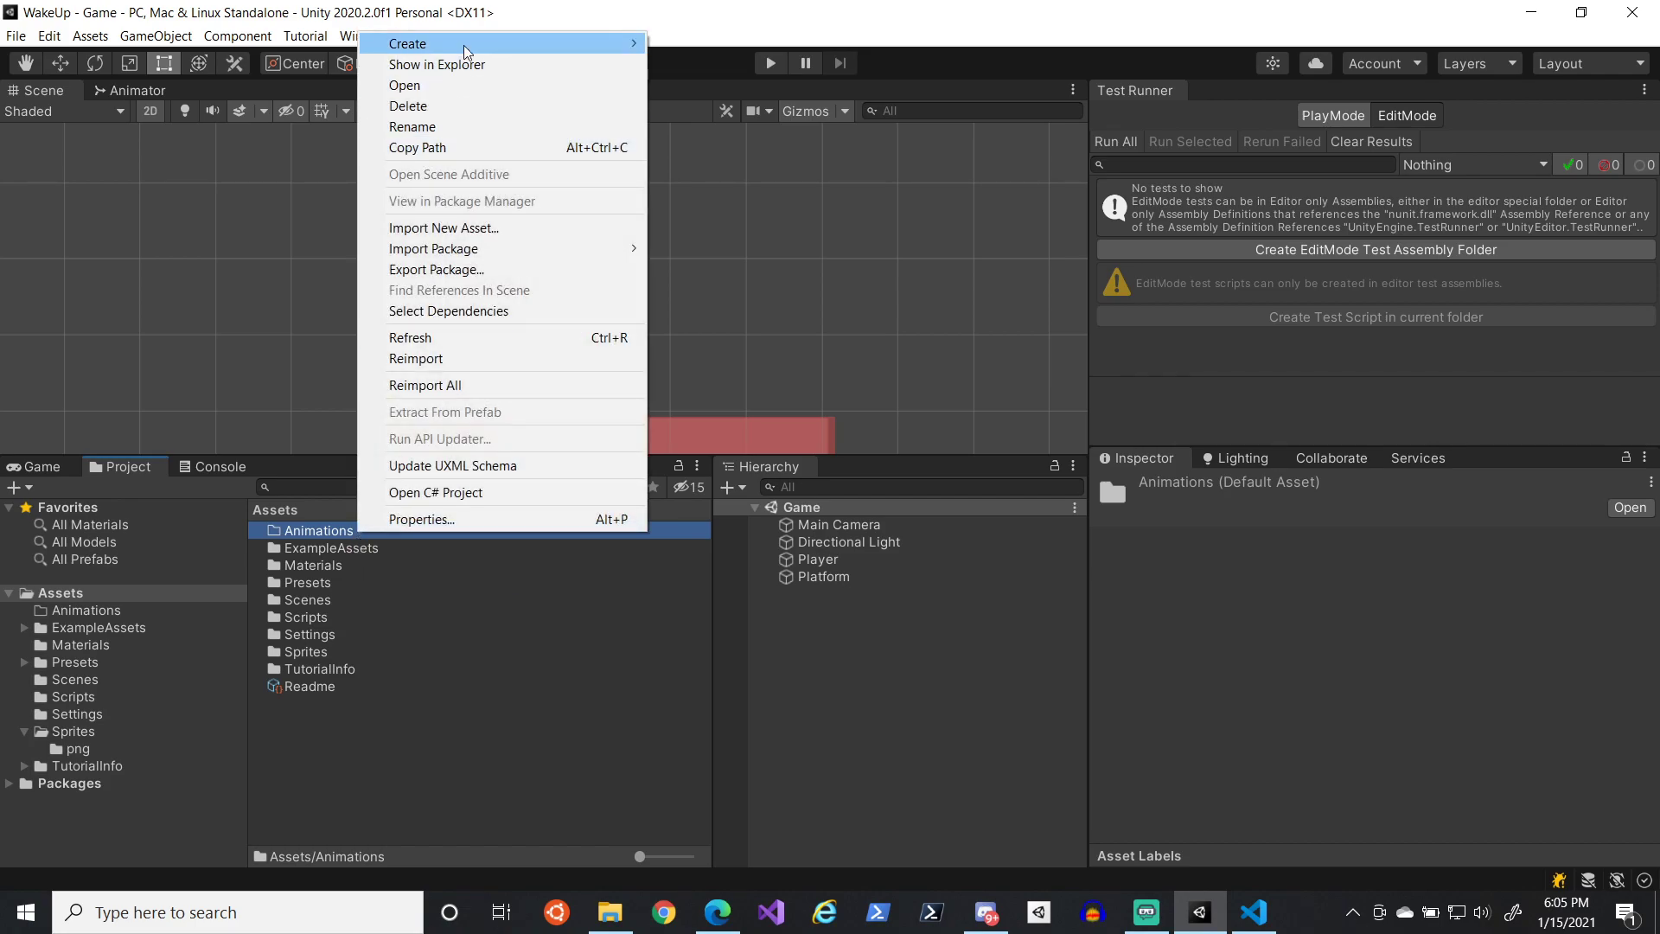
mouse_move(464, 48)
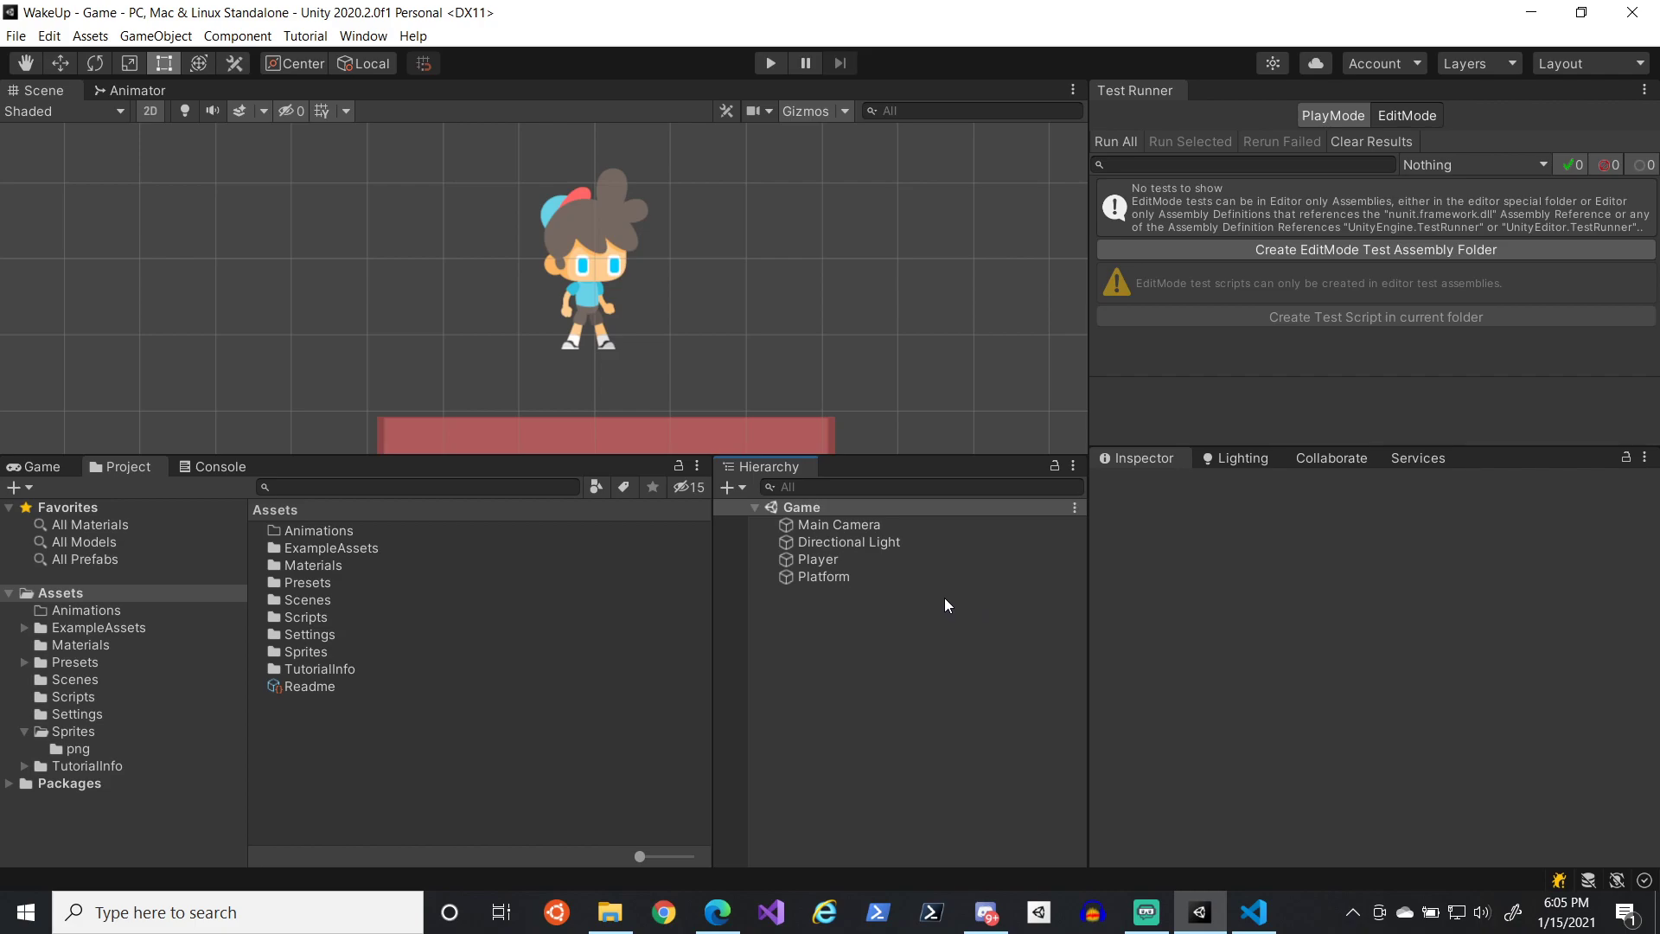
right_click(339, 532)
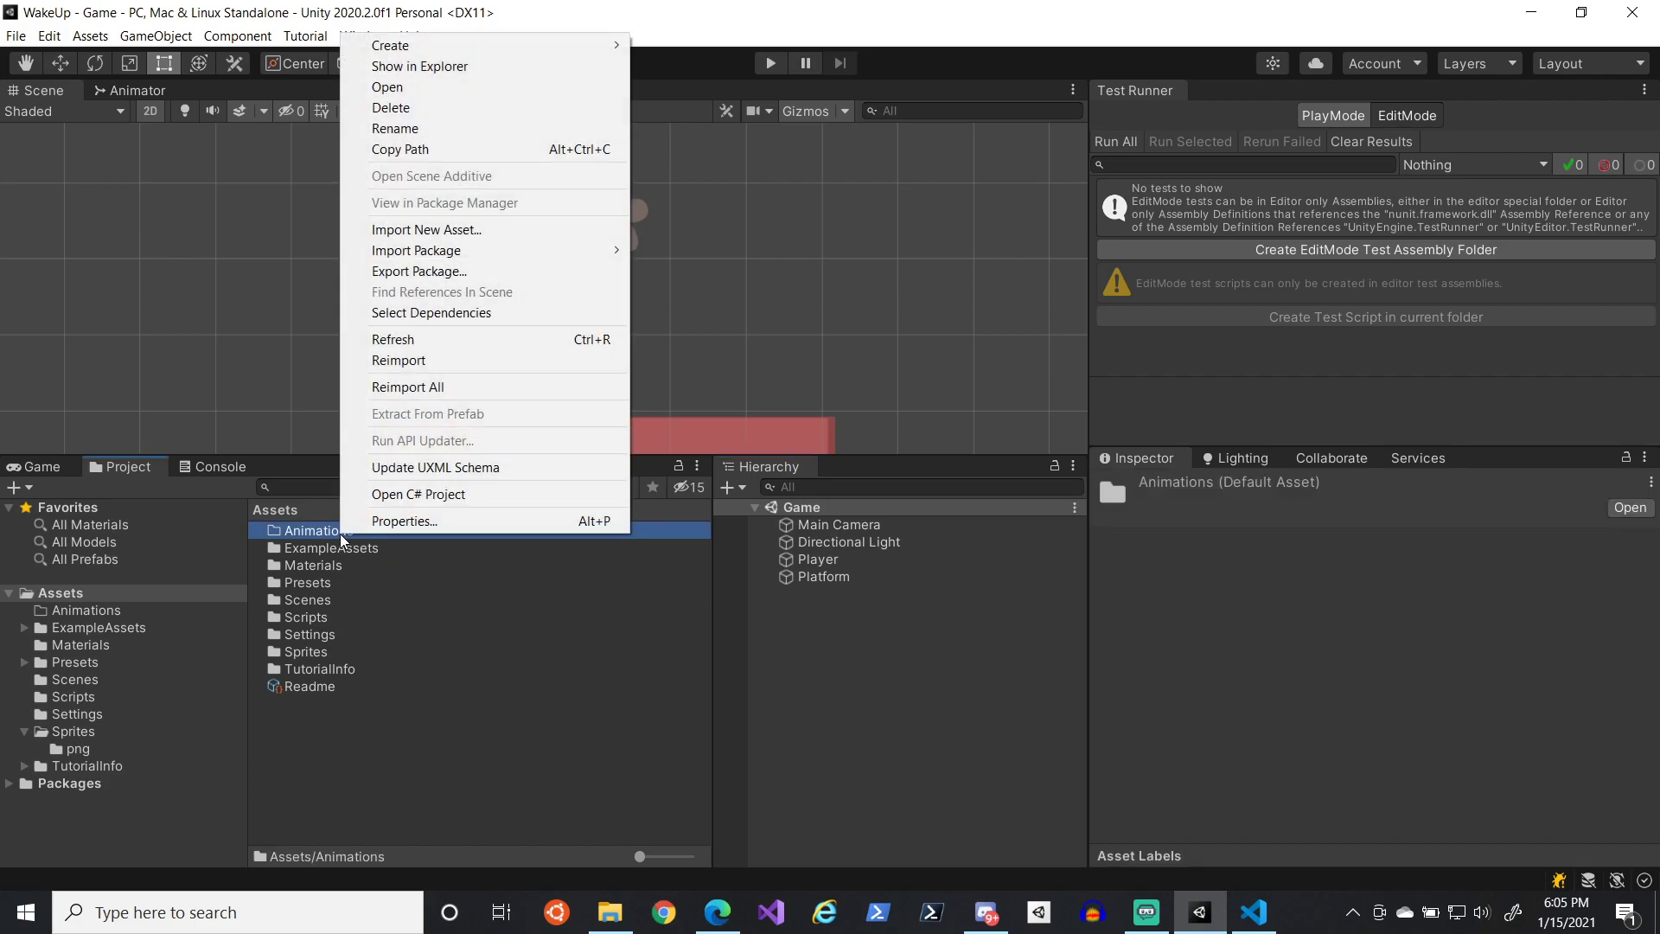
mouse_move(436, 55)
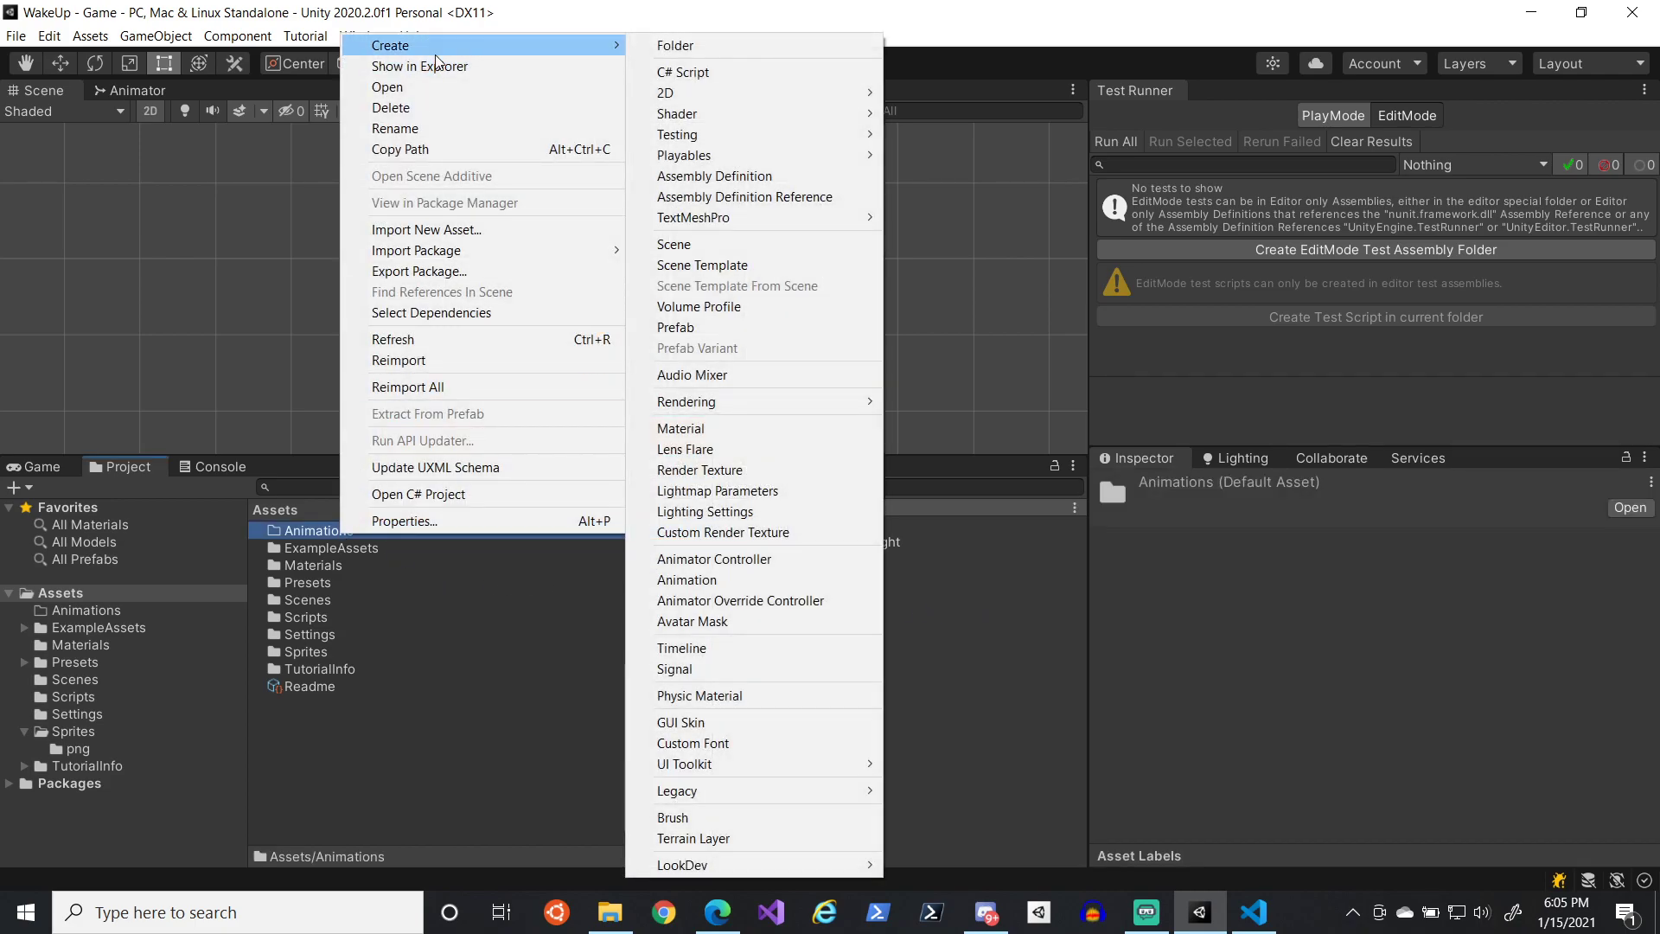
- Switch from the Scene view to the Animator view
left_click(139, 90)
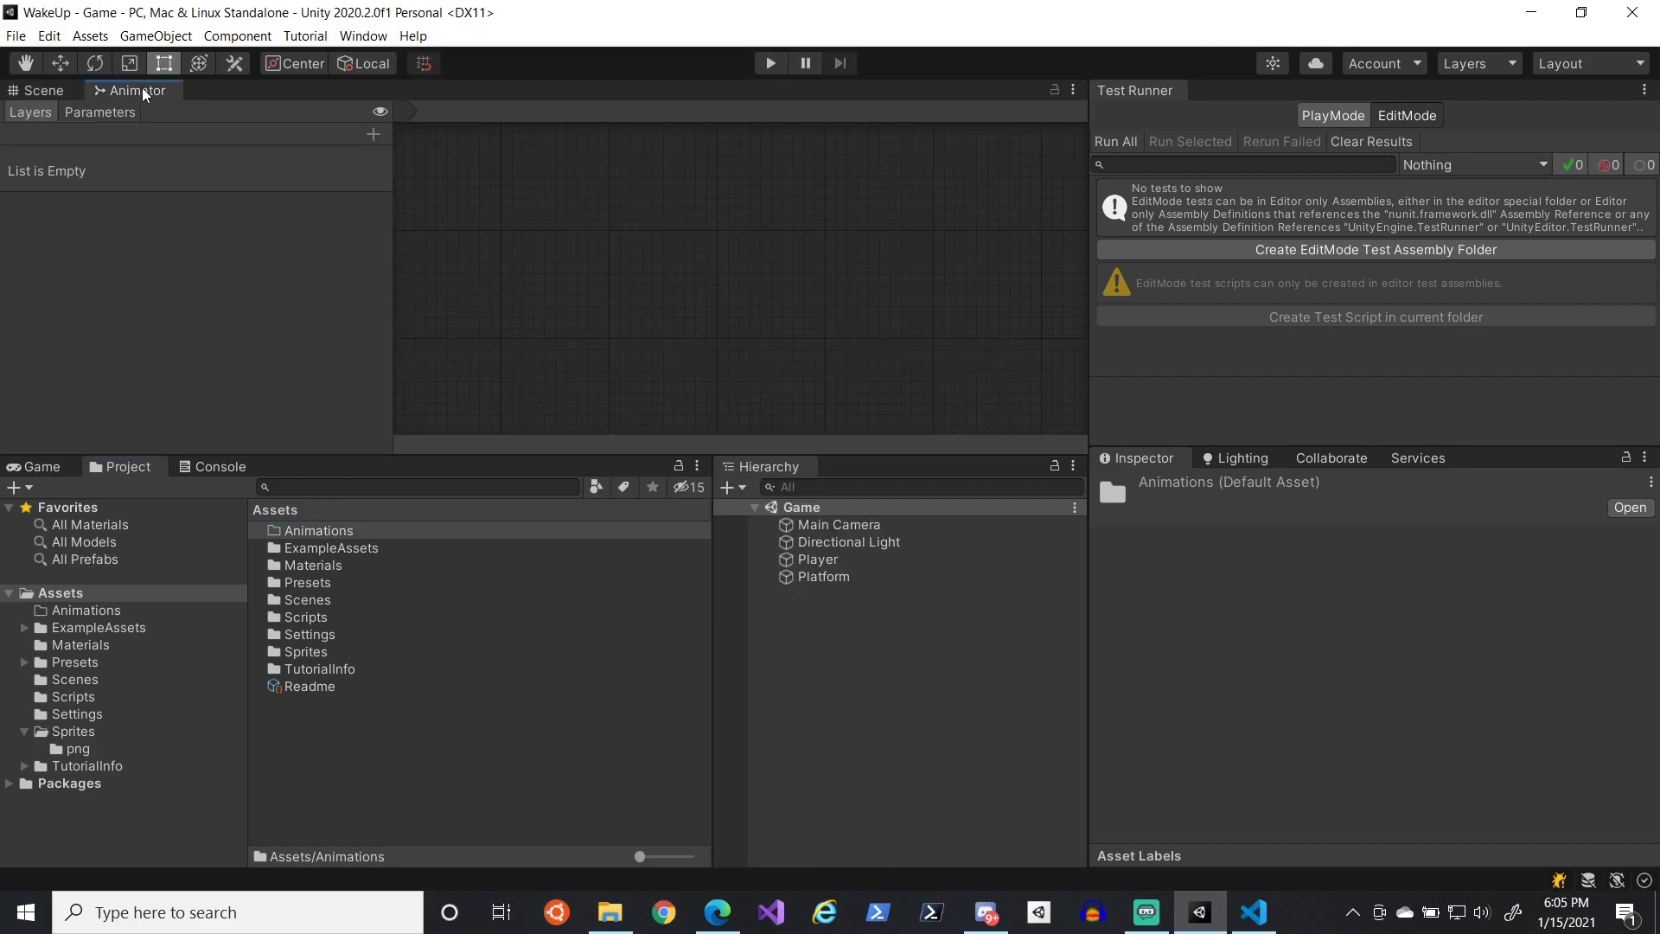
left_click(48, 94)
left_click(138, 90)
- Create an Animation clip named Player_Idle inside the Animations folder
right_click(339, 536)
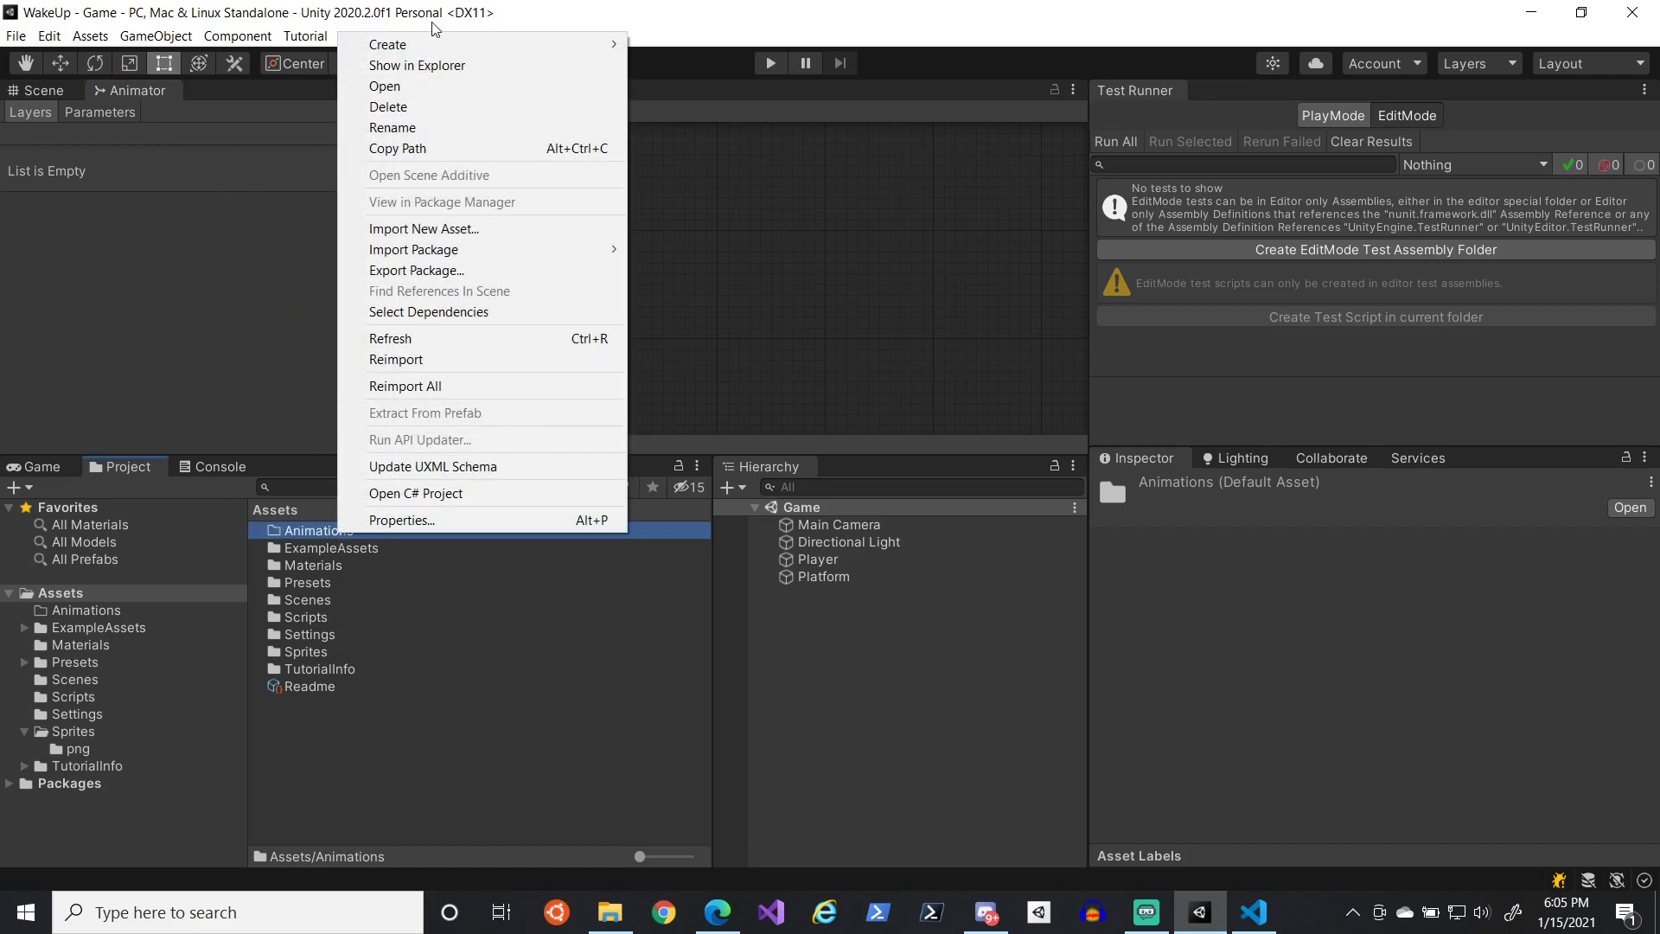
mouse_move(434, 42)
double_click(295, 547)
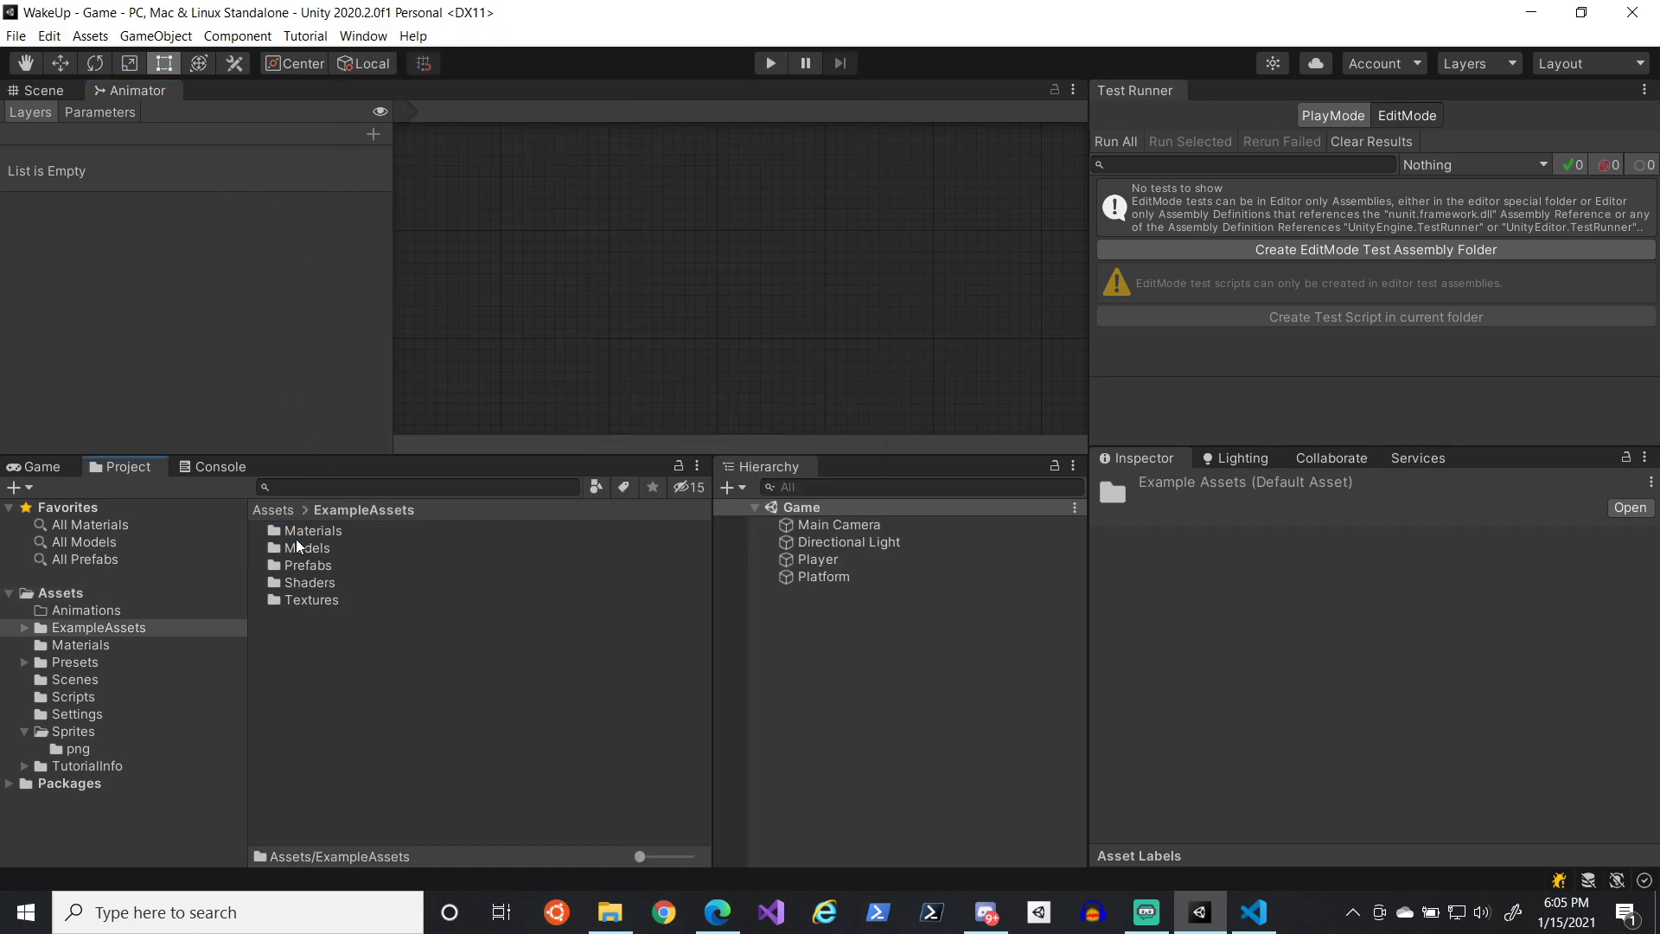
left_click(126, 611)
right_click(388, 603)
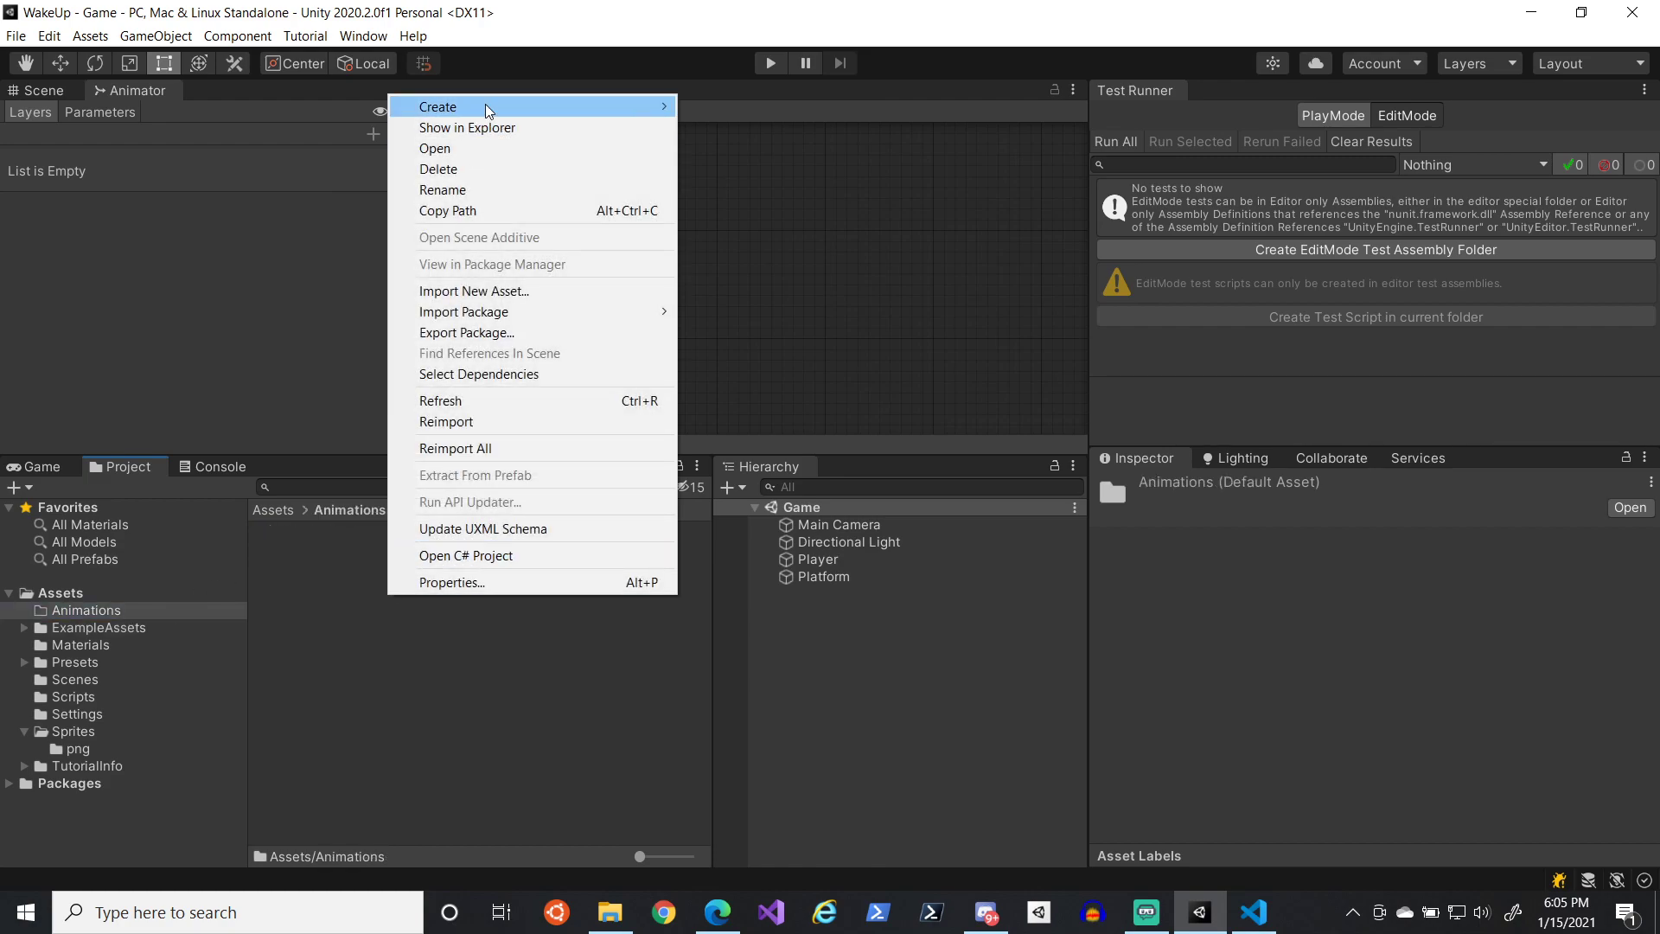
mouse_move(450, 107)
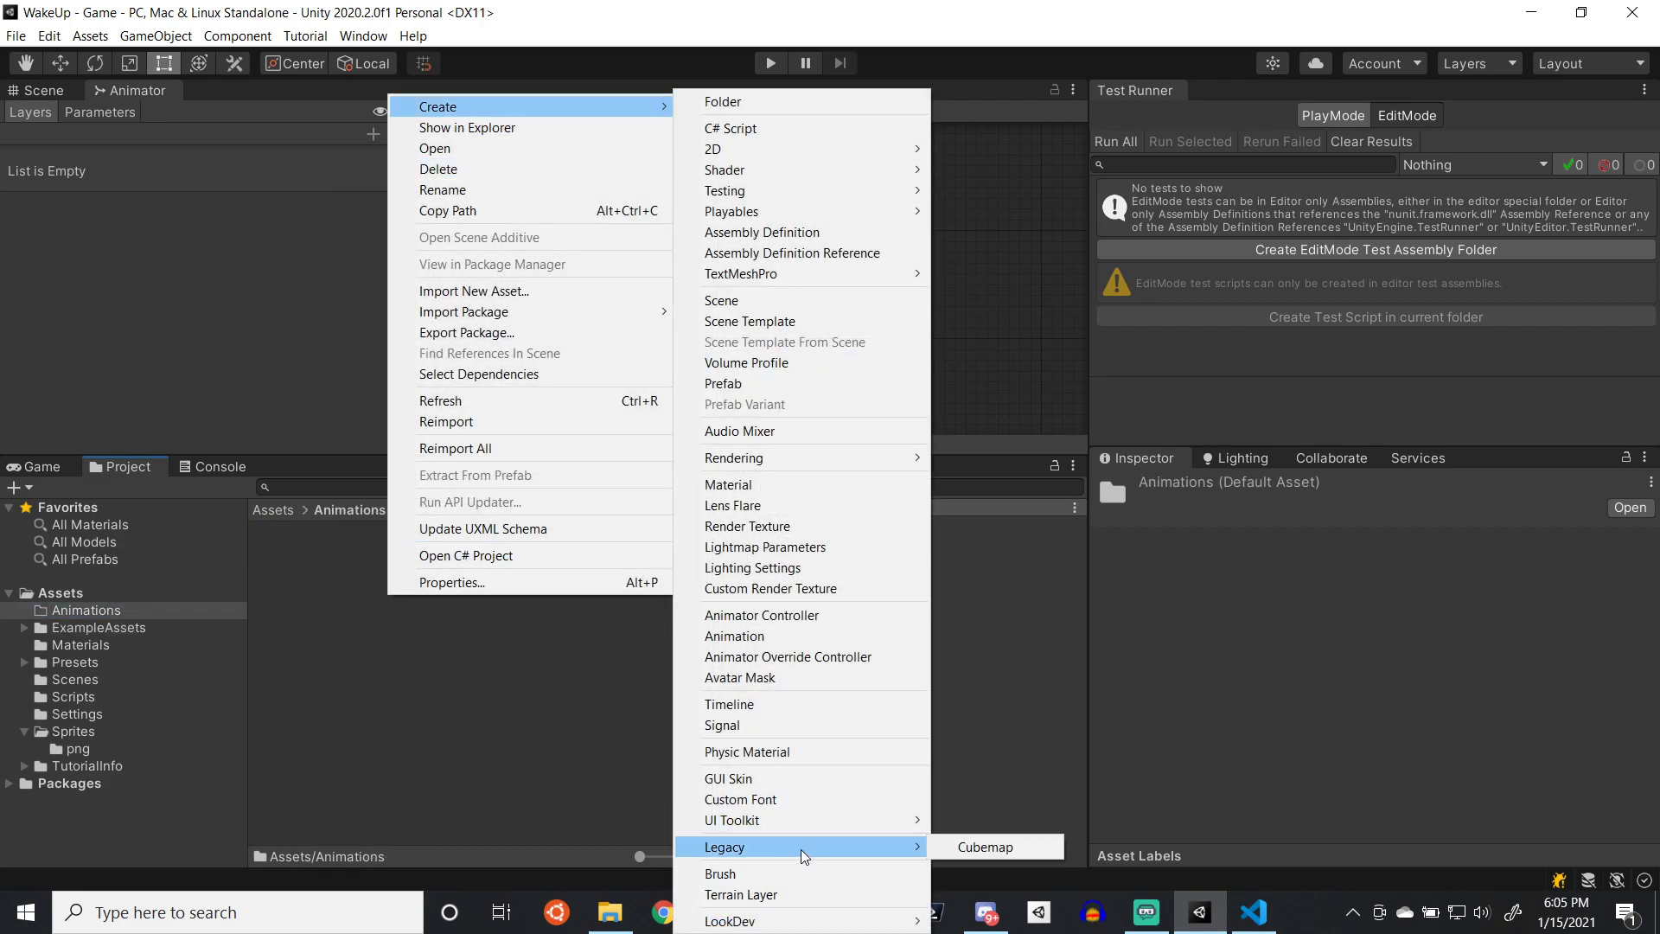
left_click(761, 637)
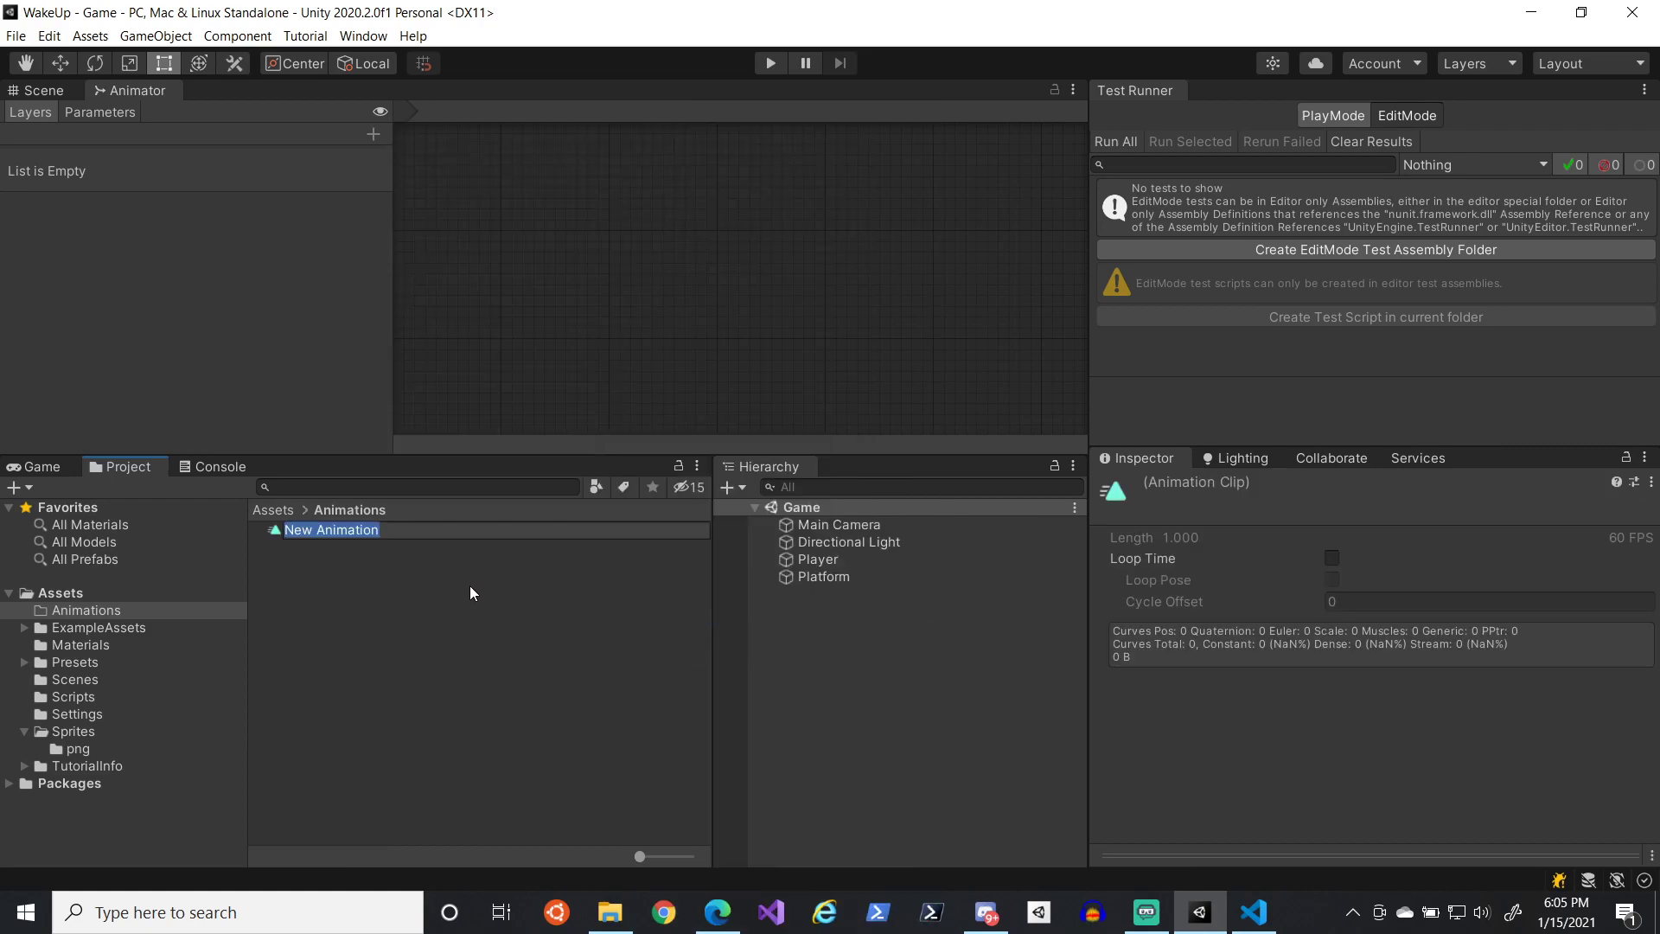
type("Player_Idle")
key("Return")
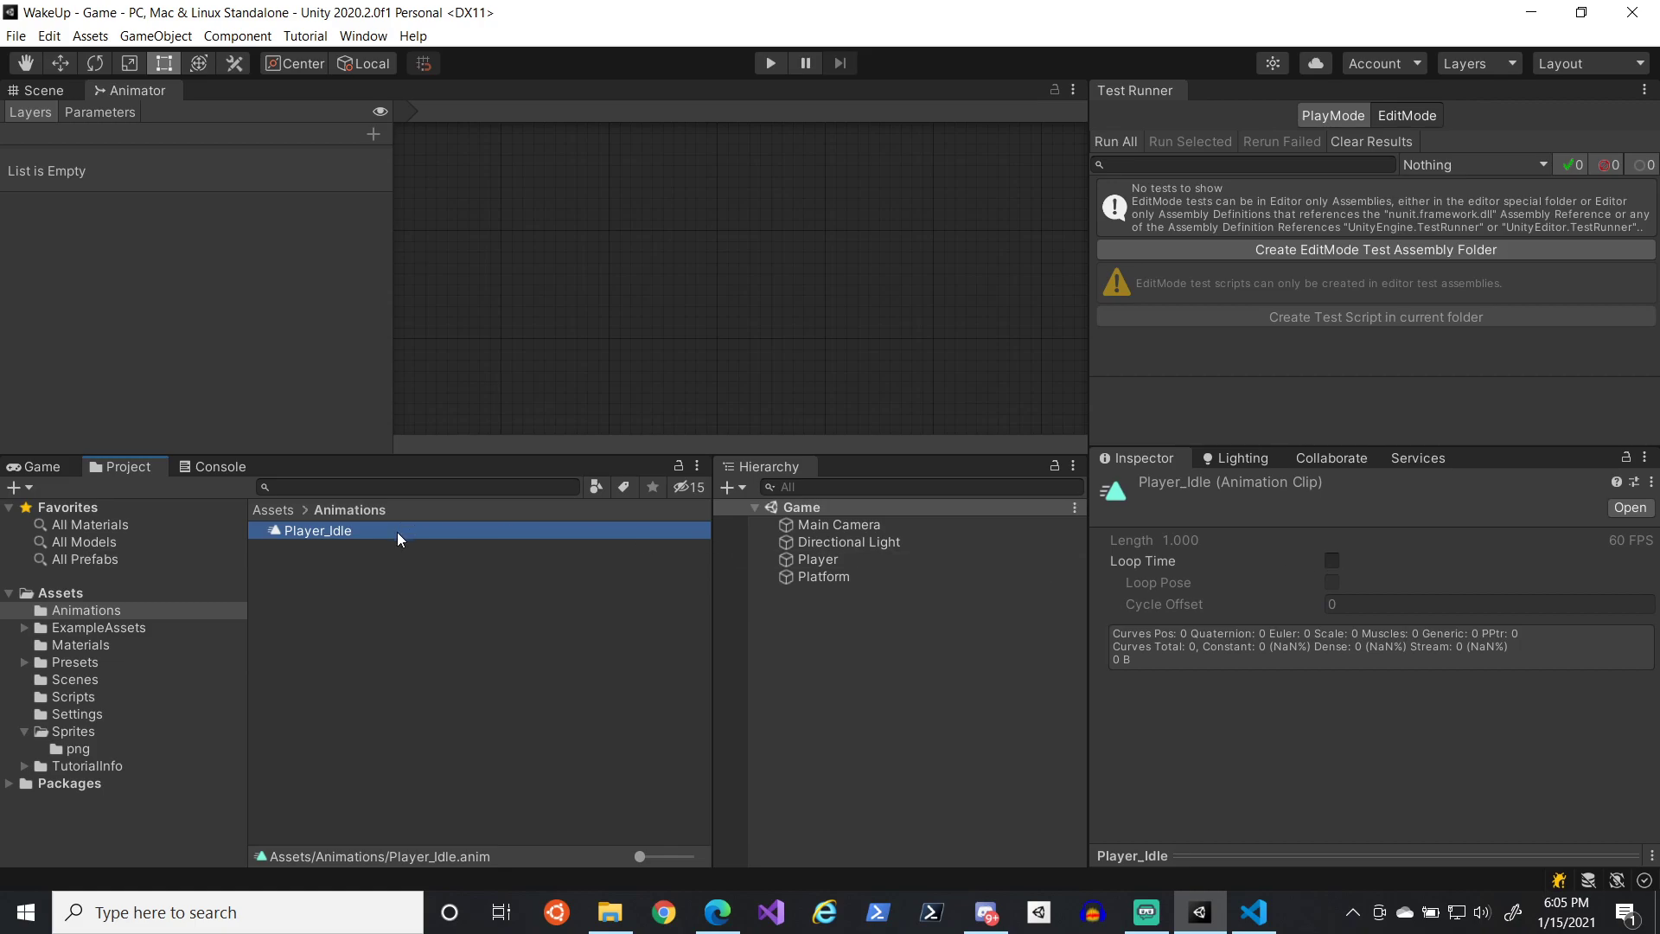
- Open the Sprites/png folder at the Idle sprites and switch to the Scene view
left_click(75, 750)
scroll(328, 707, "down", 5)
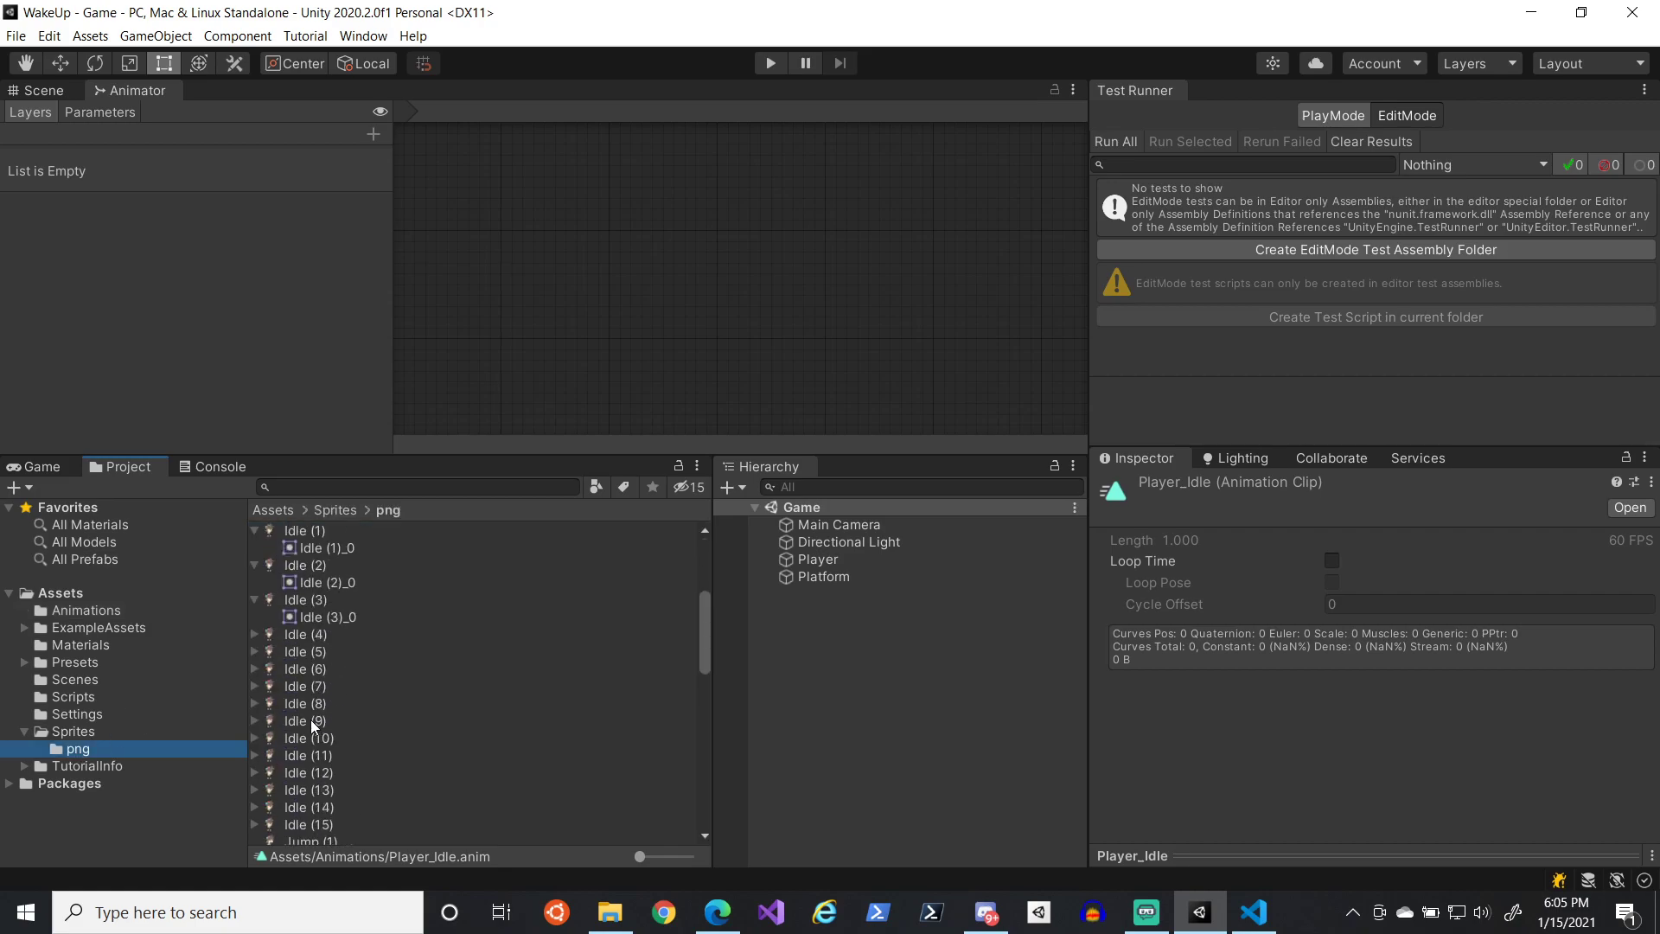
right_click(147, 89)
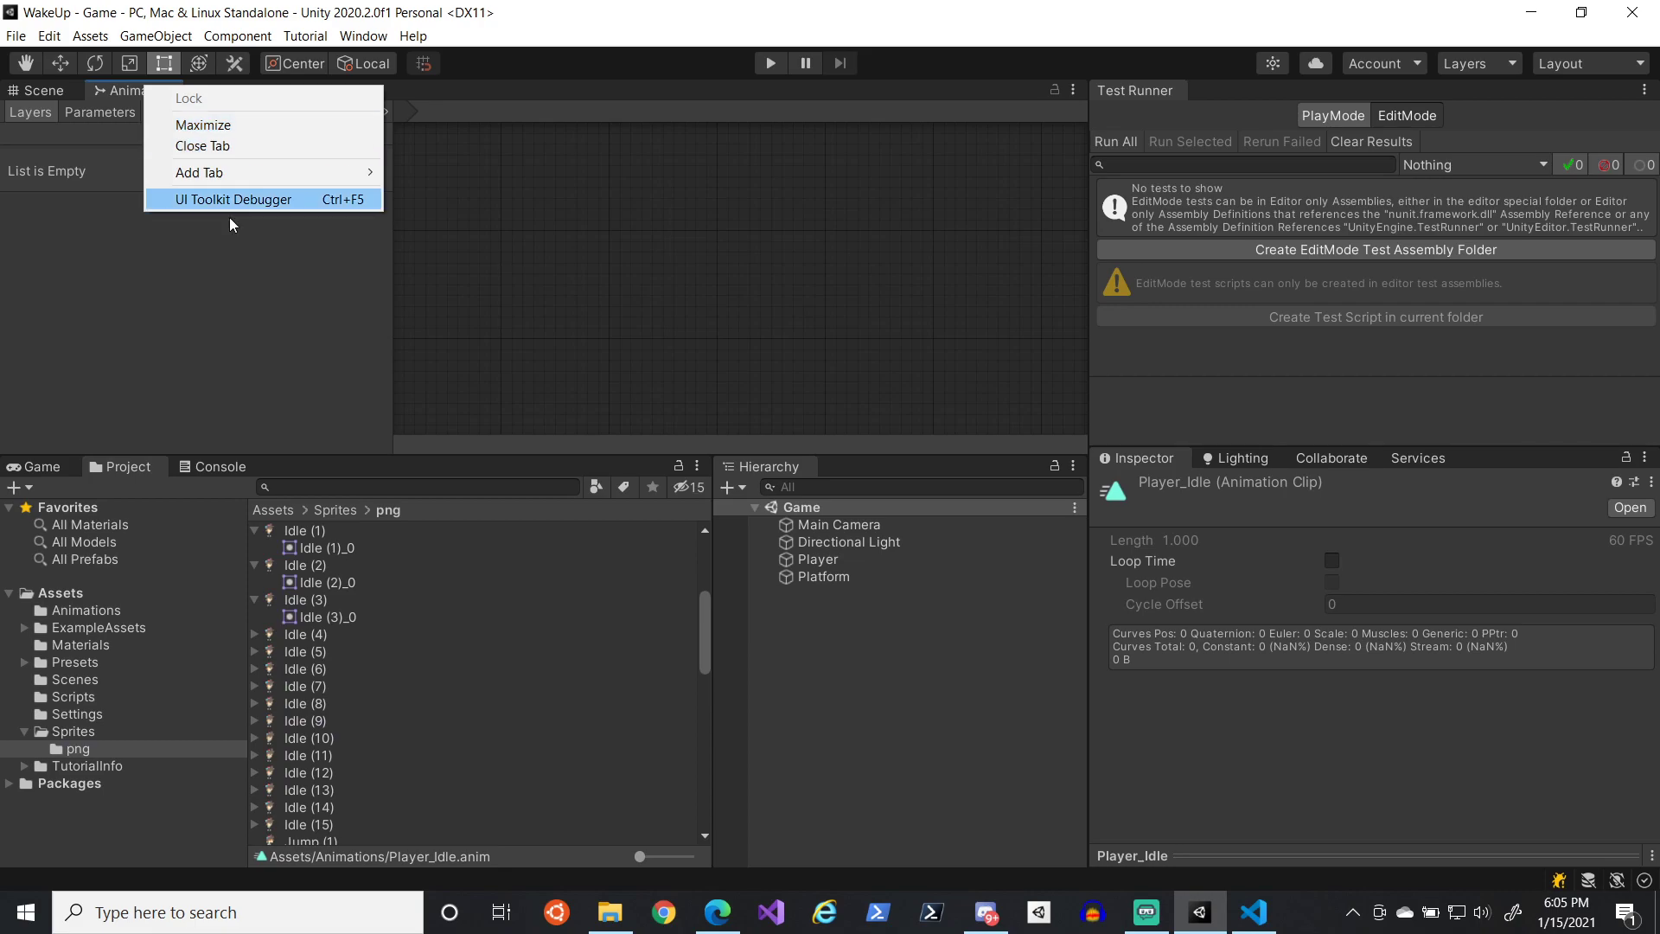
left_click(55, 96)
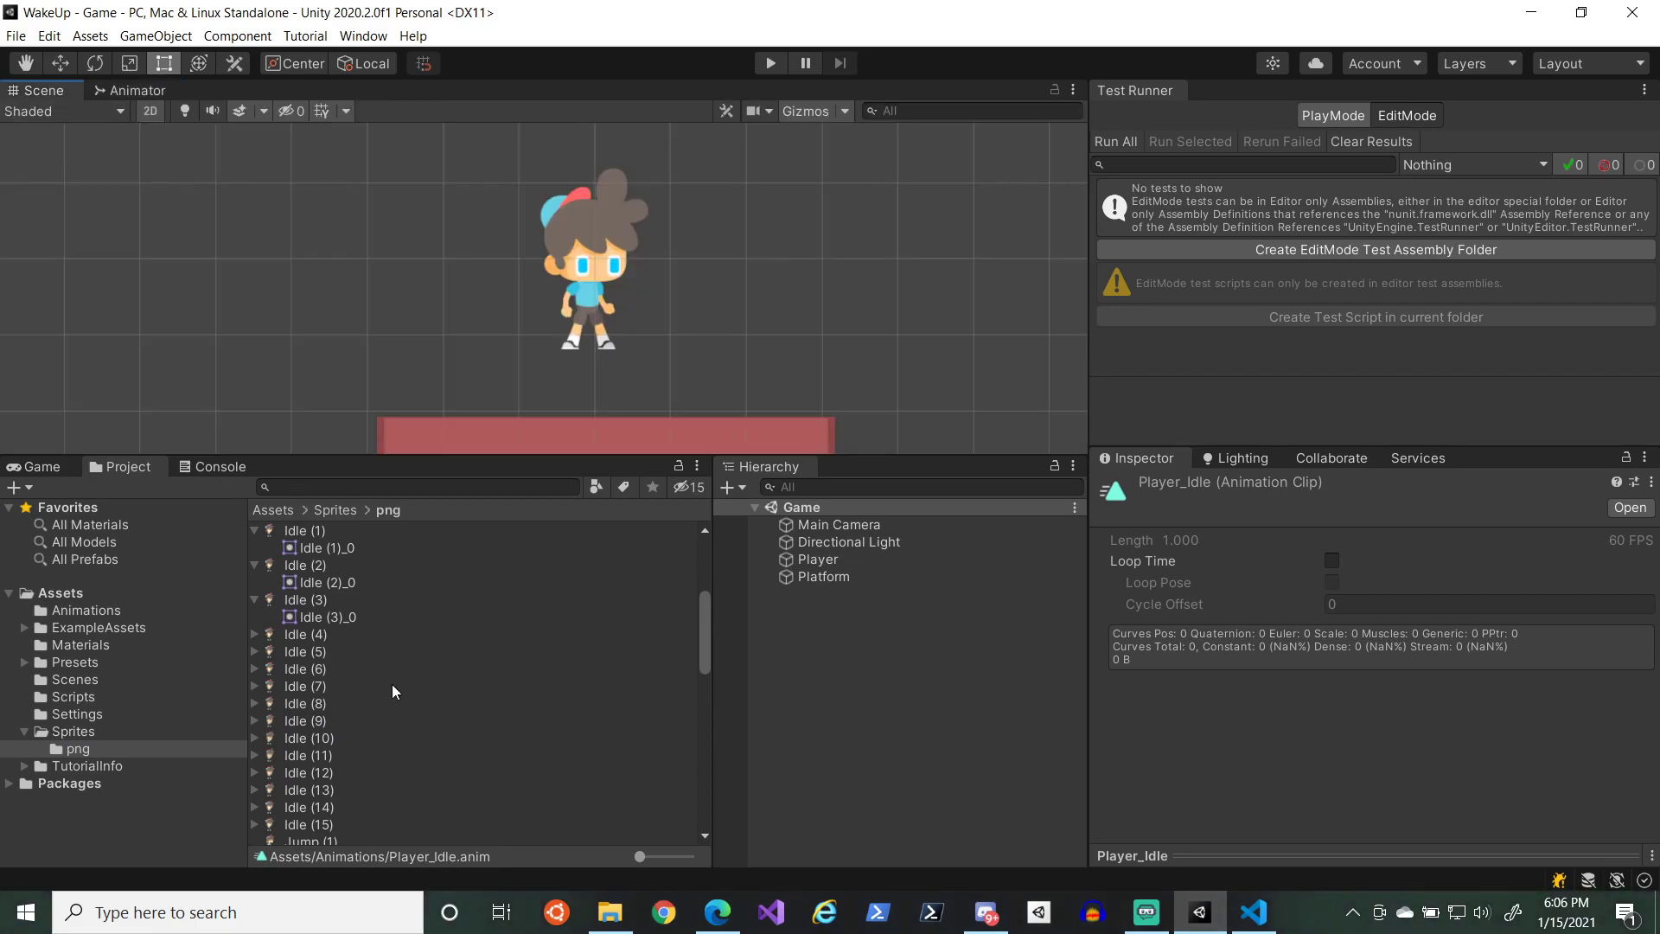
- Expand the textures Idle (4) through Idle (14) in the png folder to reveal their sliced sprites
scroll(346, 647, "up", 2)
left_click(345, 646)
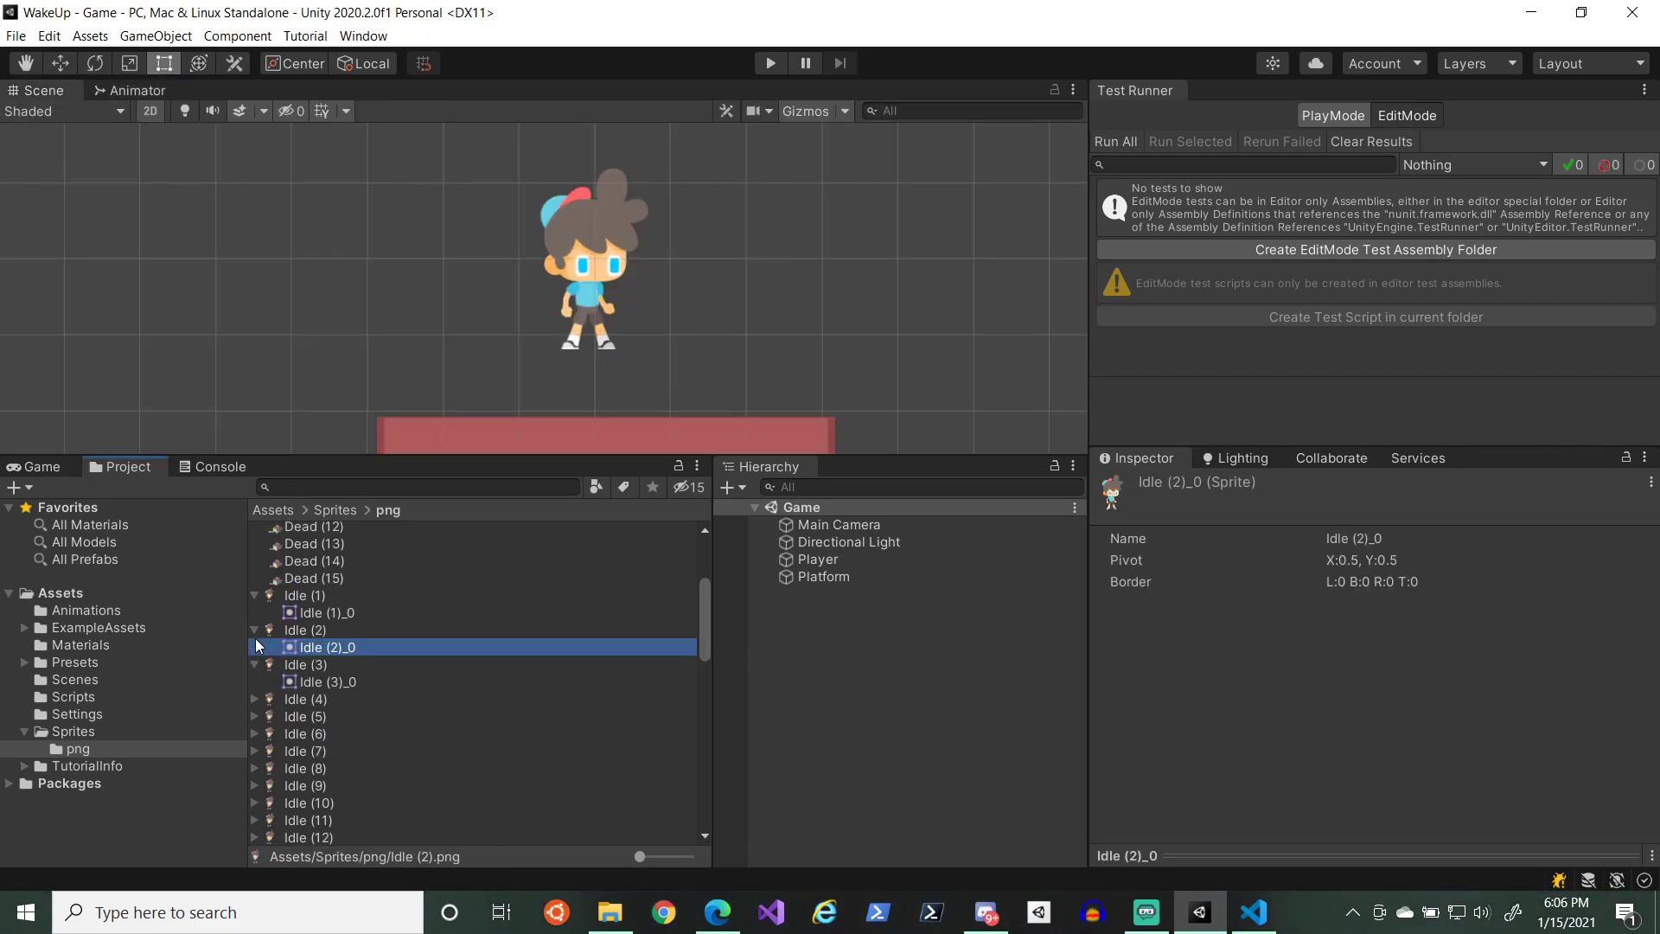
left_click(256, 699)
left_click(255, 733)
left_click(254, 768)
scroll(263, 764, "down", 4)
left_click(263, 675)
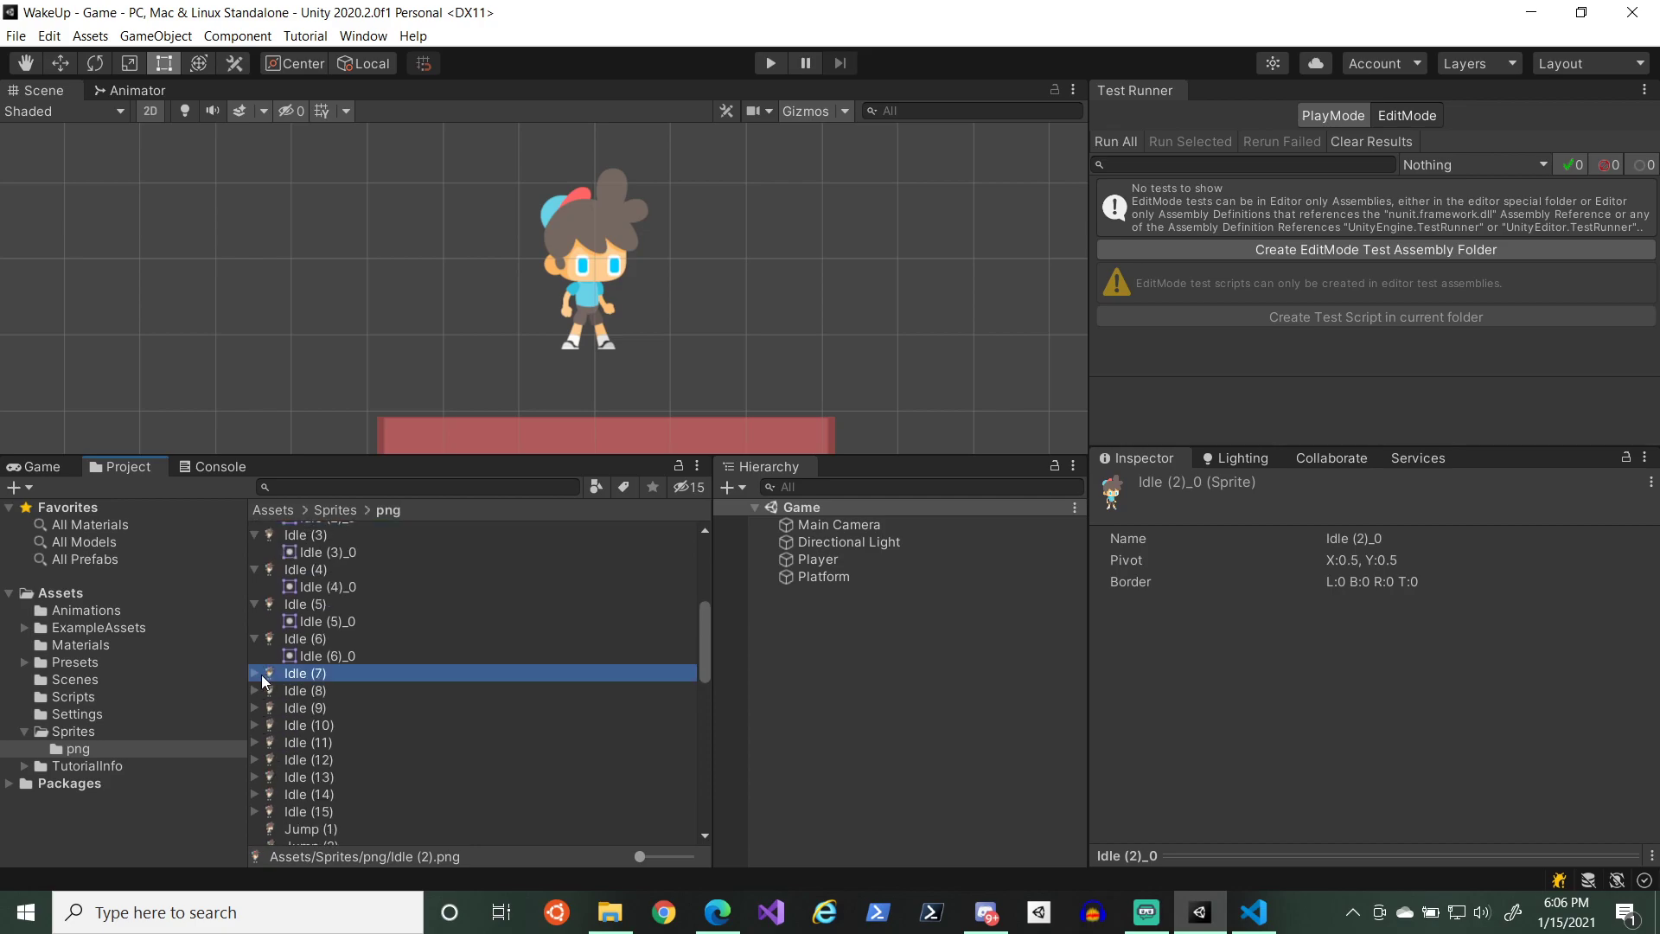
left_click(256, 674)
left_click(255, 707)
left_click(254, 741)
left_click(255, 778)
scroll(252, 773, "down", 2)
left_click(253, 747)
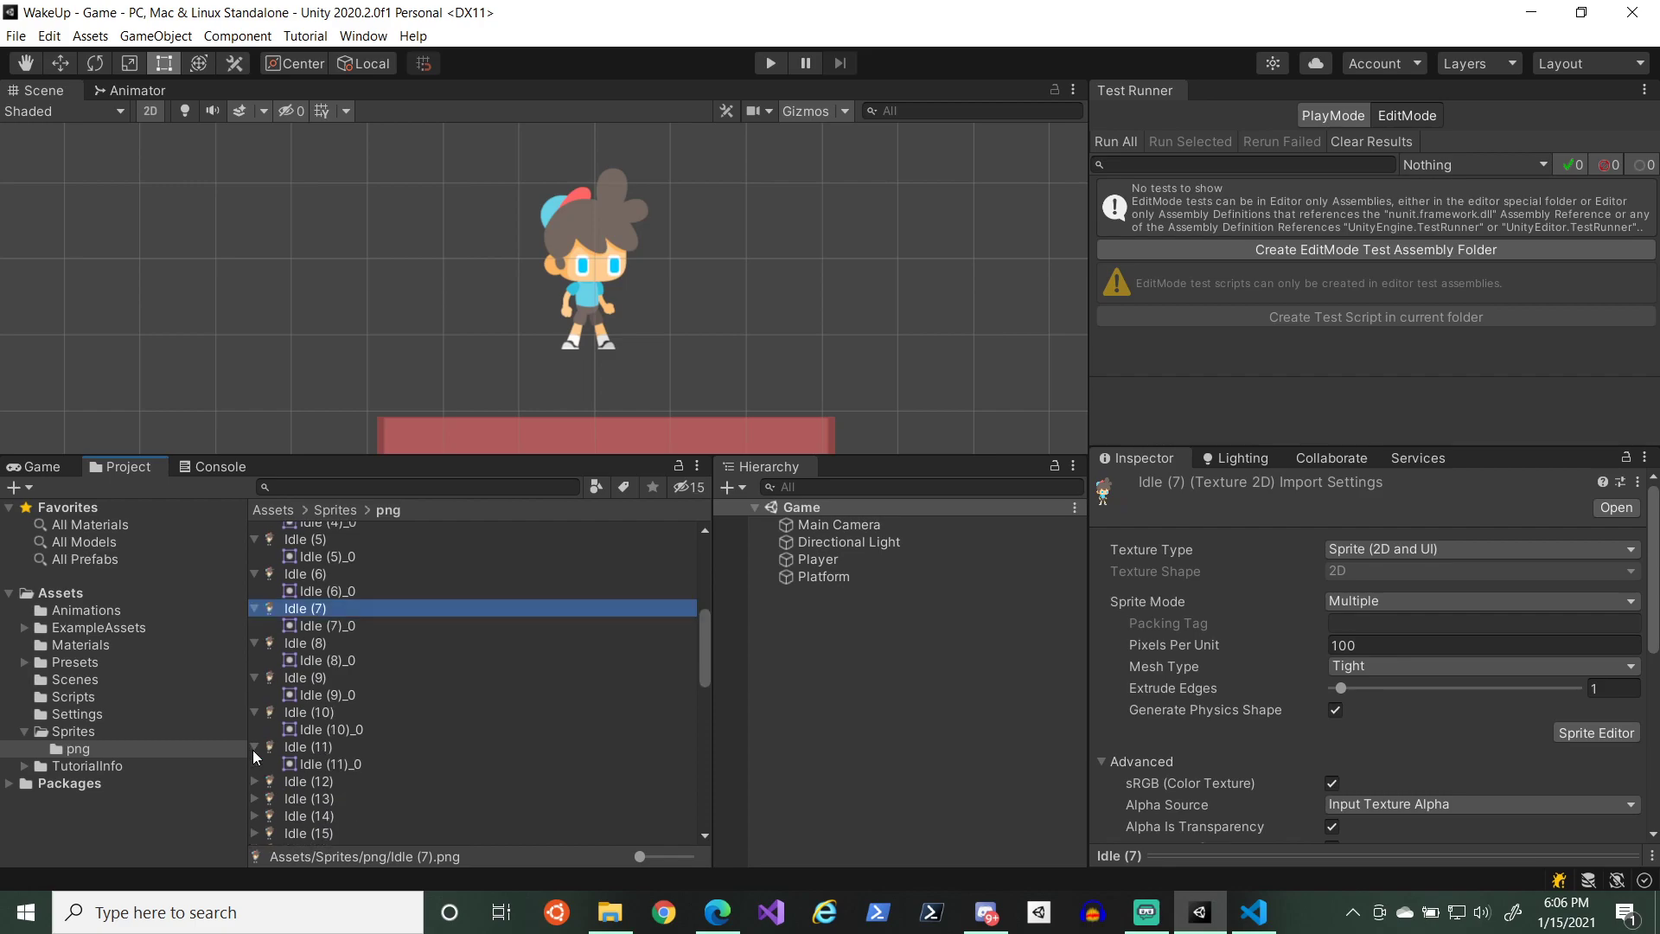
left_click(256, 780)
scroll(261, 779, "down", 2)
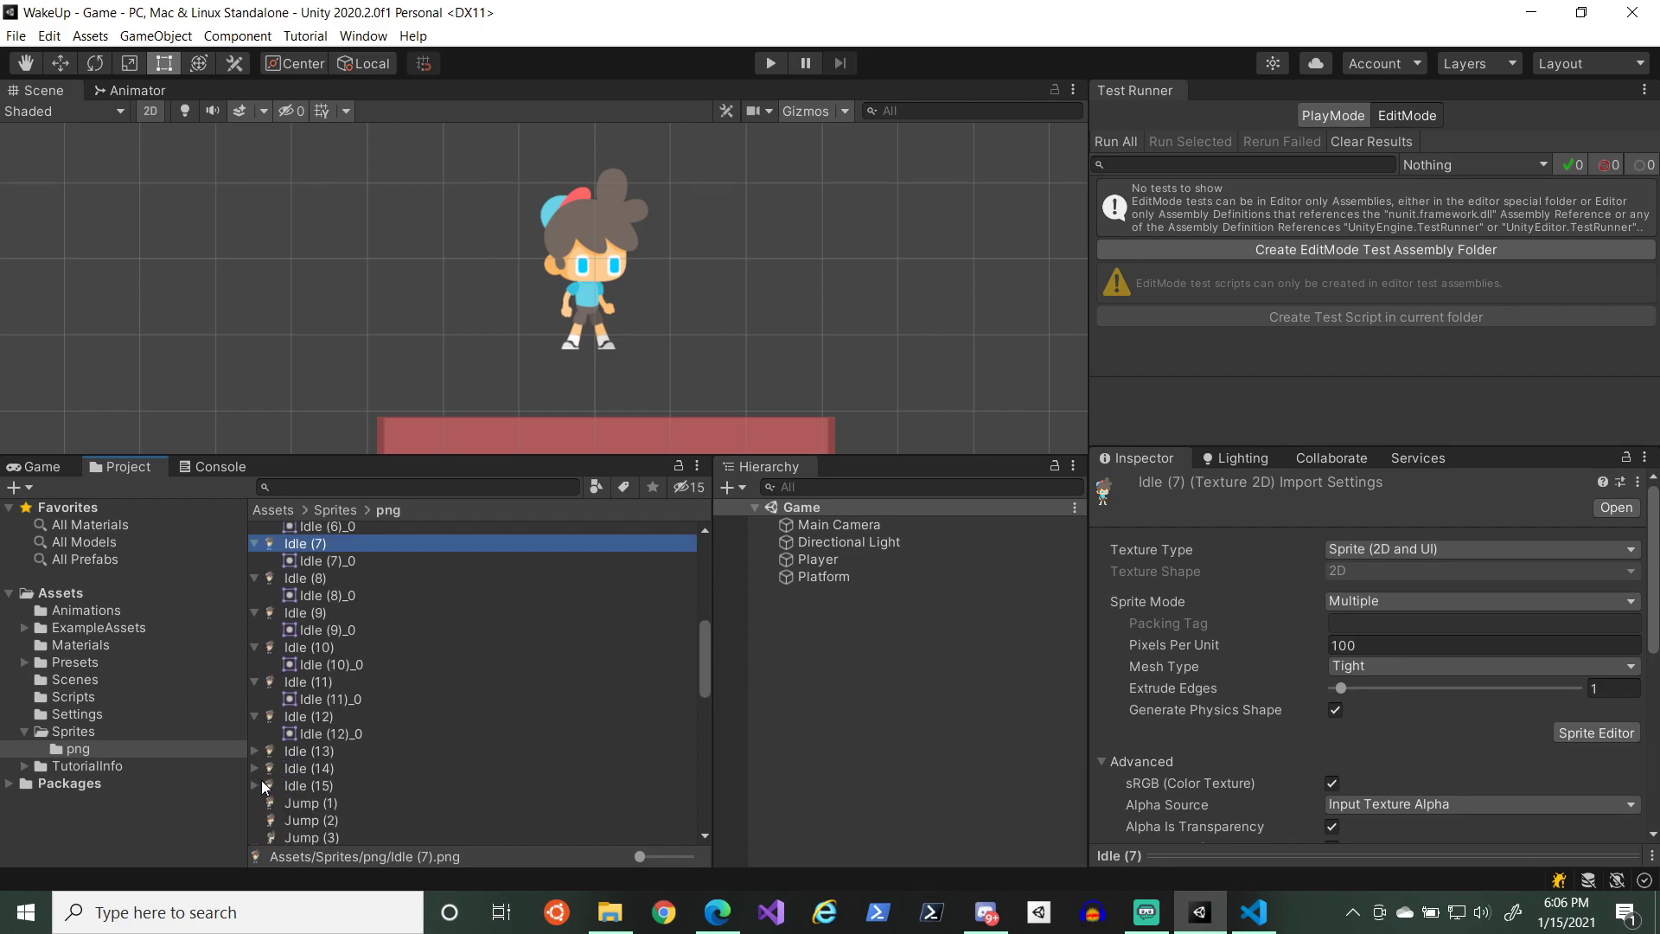
left_click(255, 751)
left_click(257, 773)
left_click(256, 784)
- Select the whole range of assets from Idle (1) to the sprite Idle (14)_0
scroll(333, 778, "up", 10)
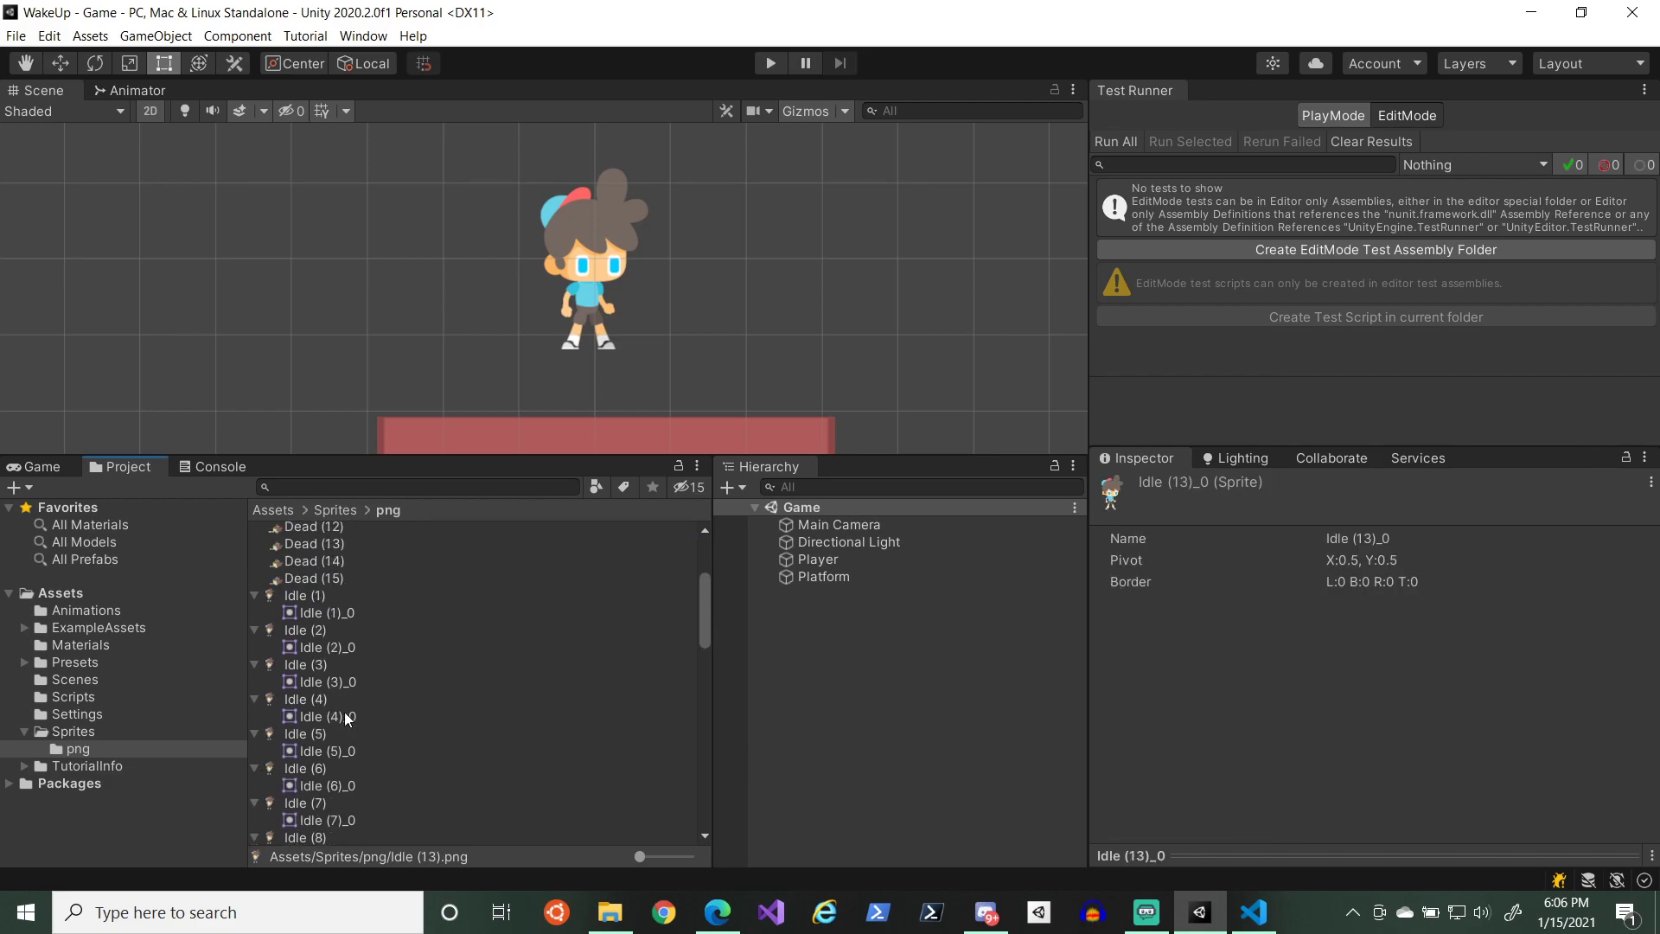
left_click(332, 725)
scroll(335, 731, "down", 10)
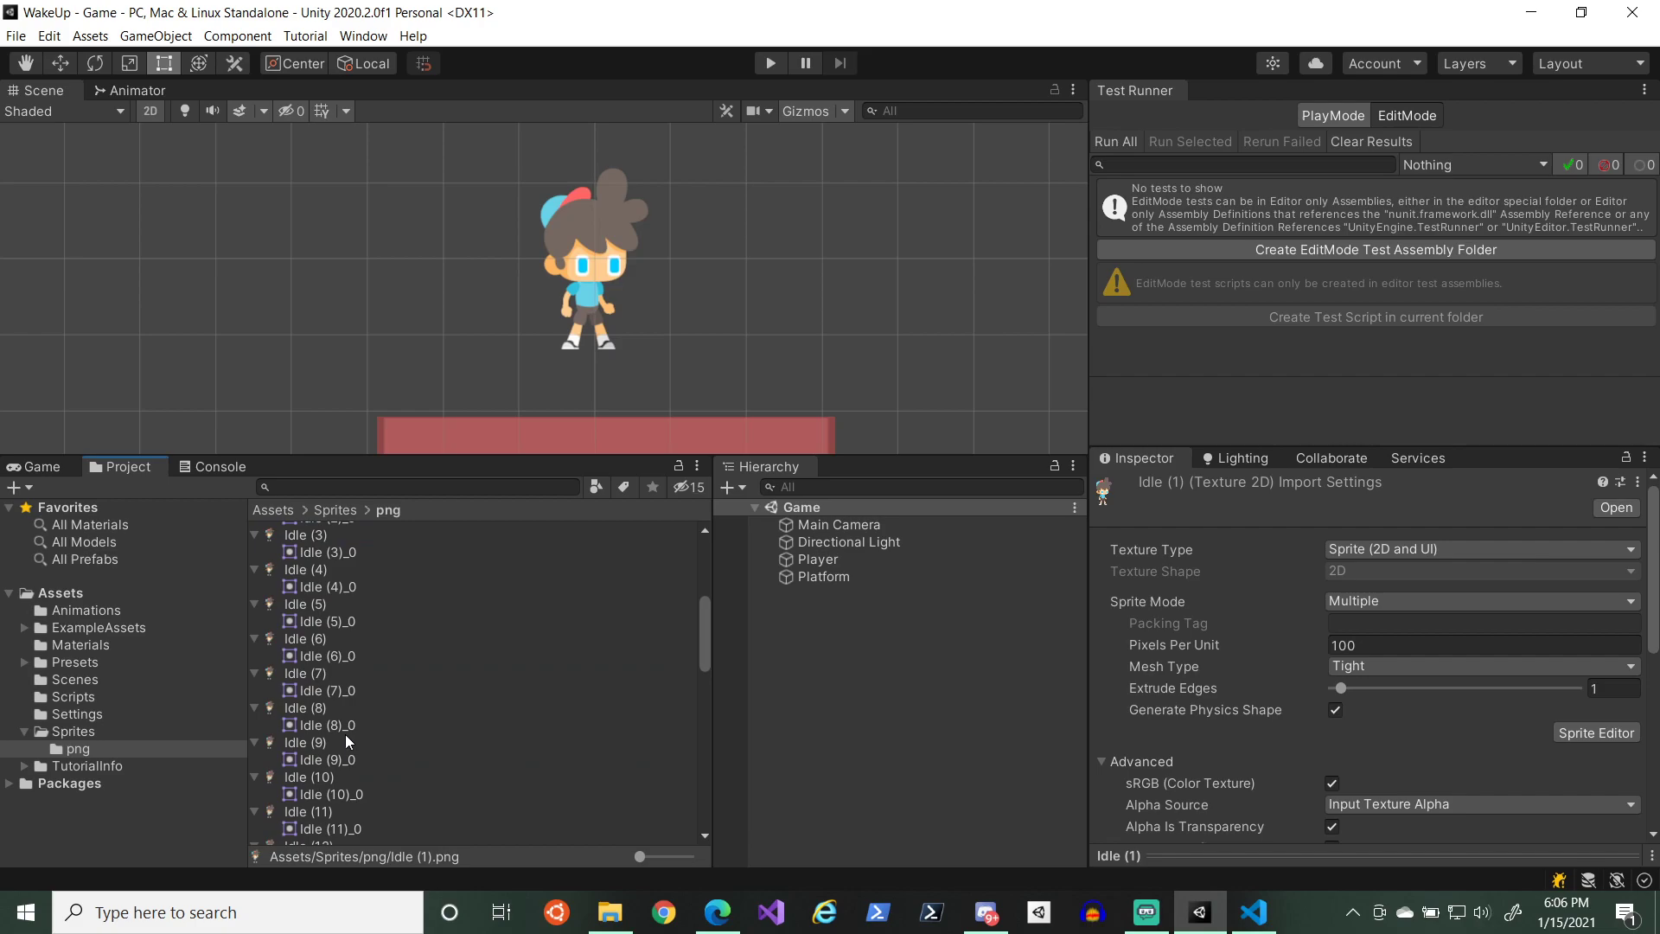
scroll(337, 797, "down", 2)
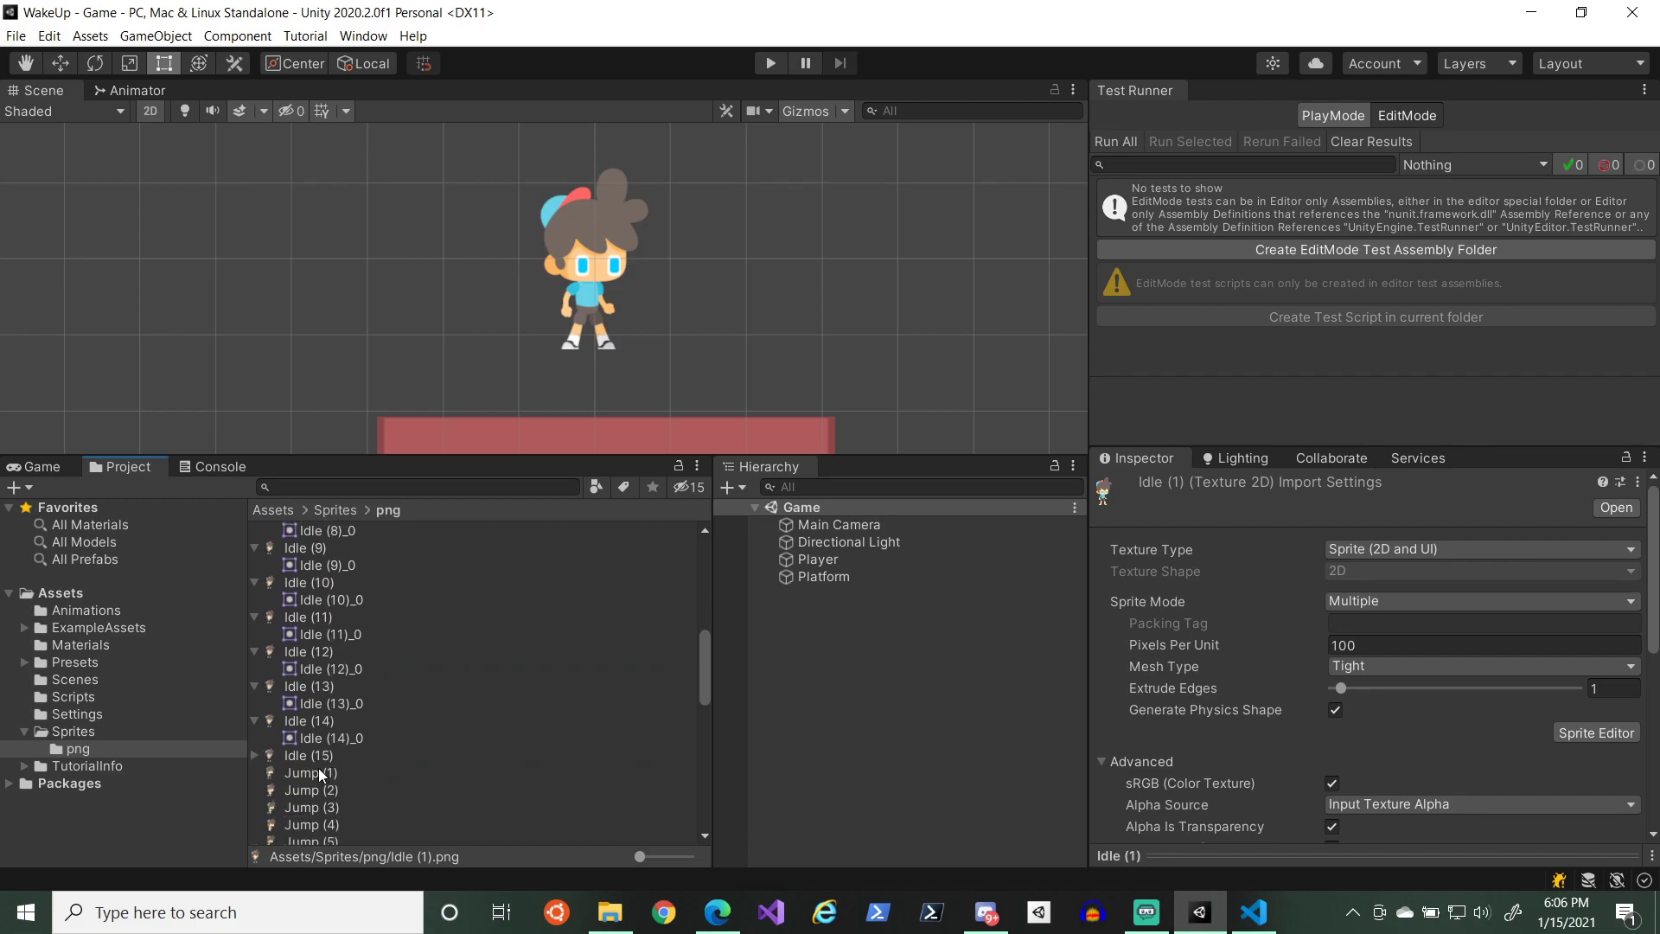
left_click(315, 739, "shift")
- Remove the parent textures Idle (14) through Idle (1) from the selection, keeping their sliced sprites selected
left_click(318, 724, "ctrl")
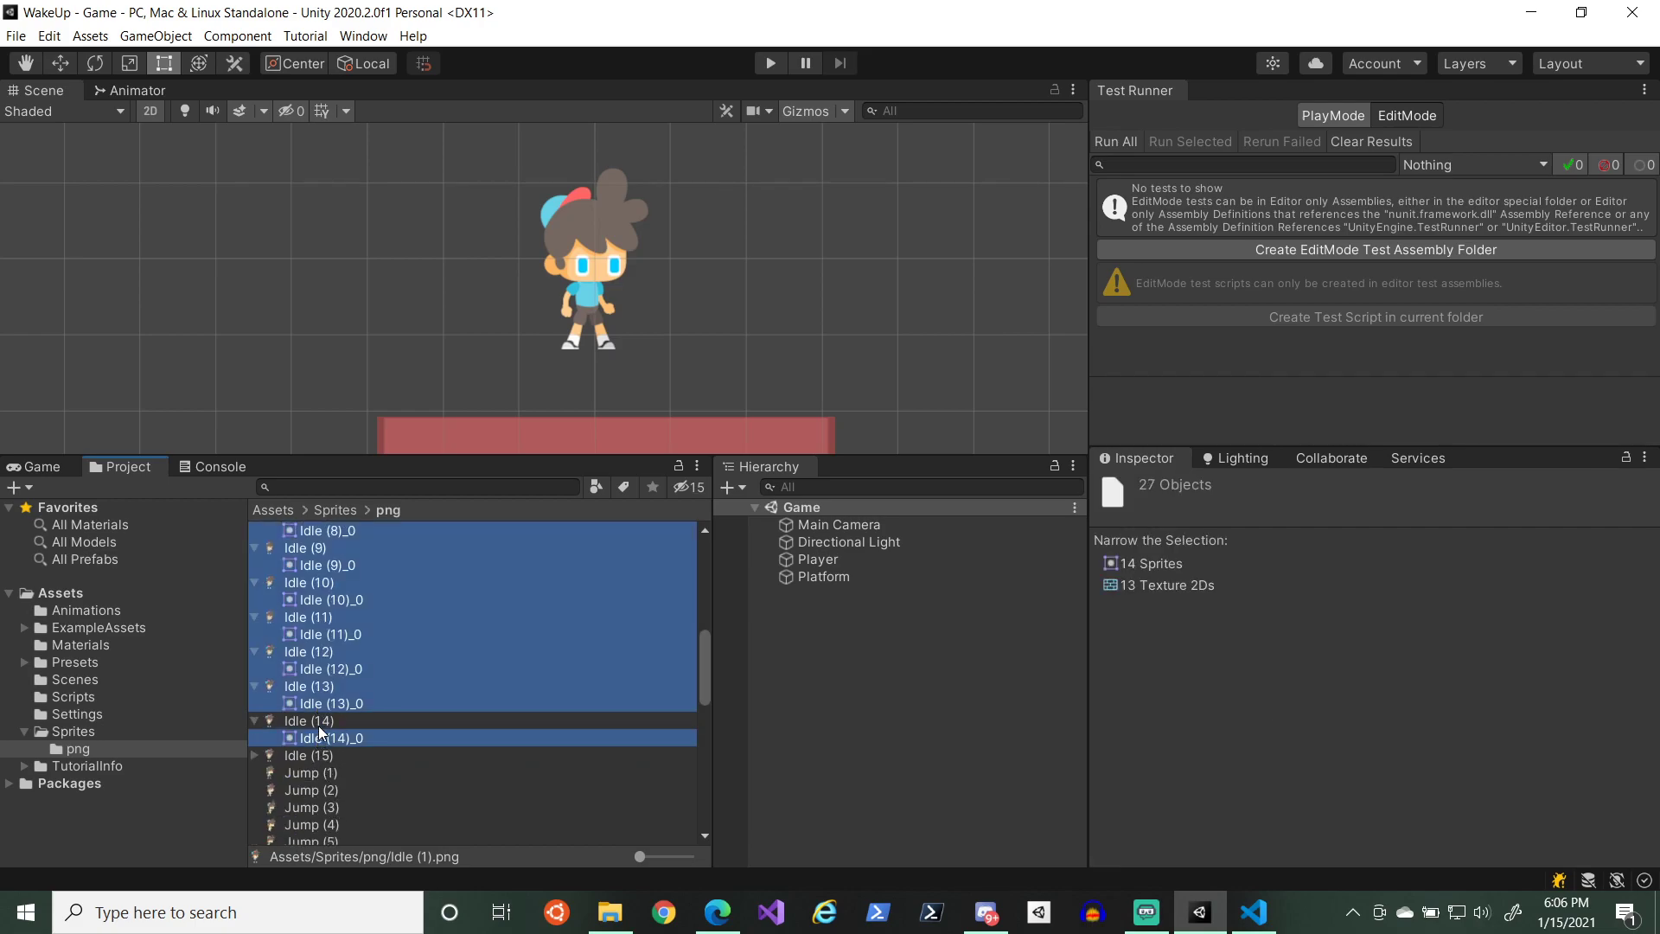
left_click(323, 688, "ctrl")
left_click(328, 651, "ctrl")
left_click(335, 617, "ctrl")
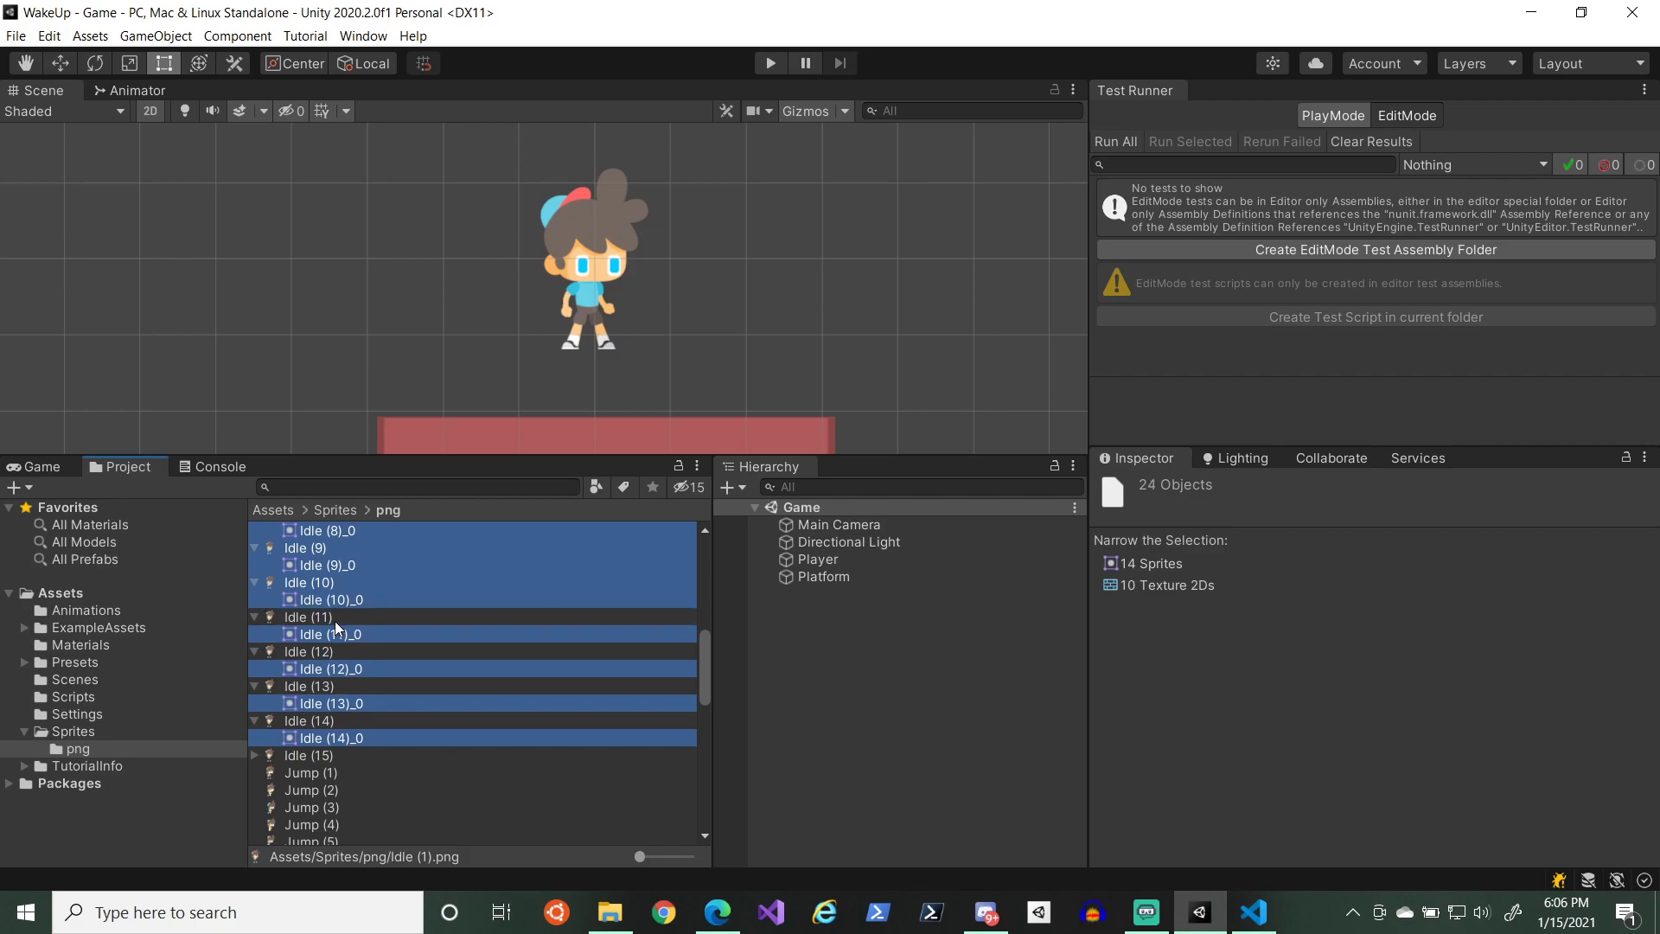
scroll(341, 636, "up", 3)
left_click(321, 712, "ctrl")
left_click(320, 678, "ctrl")
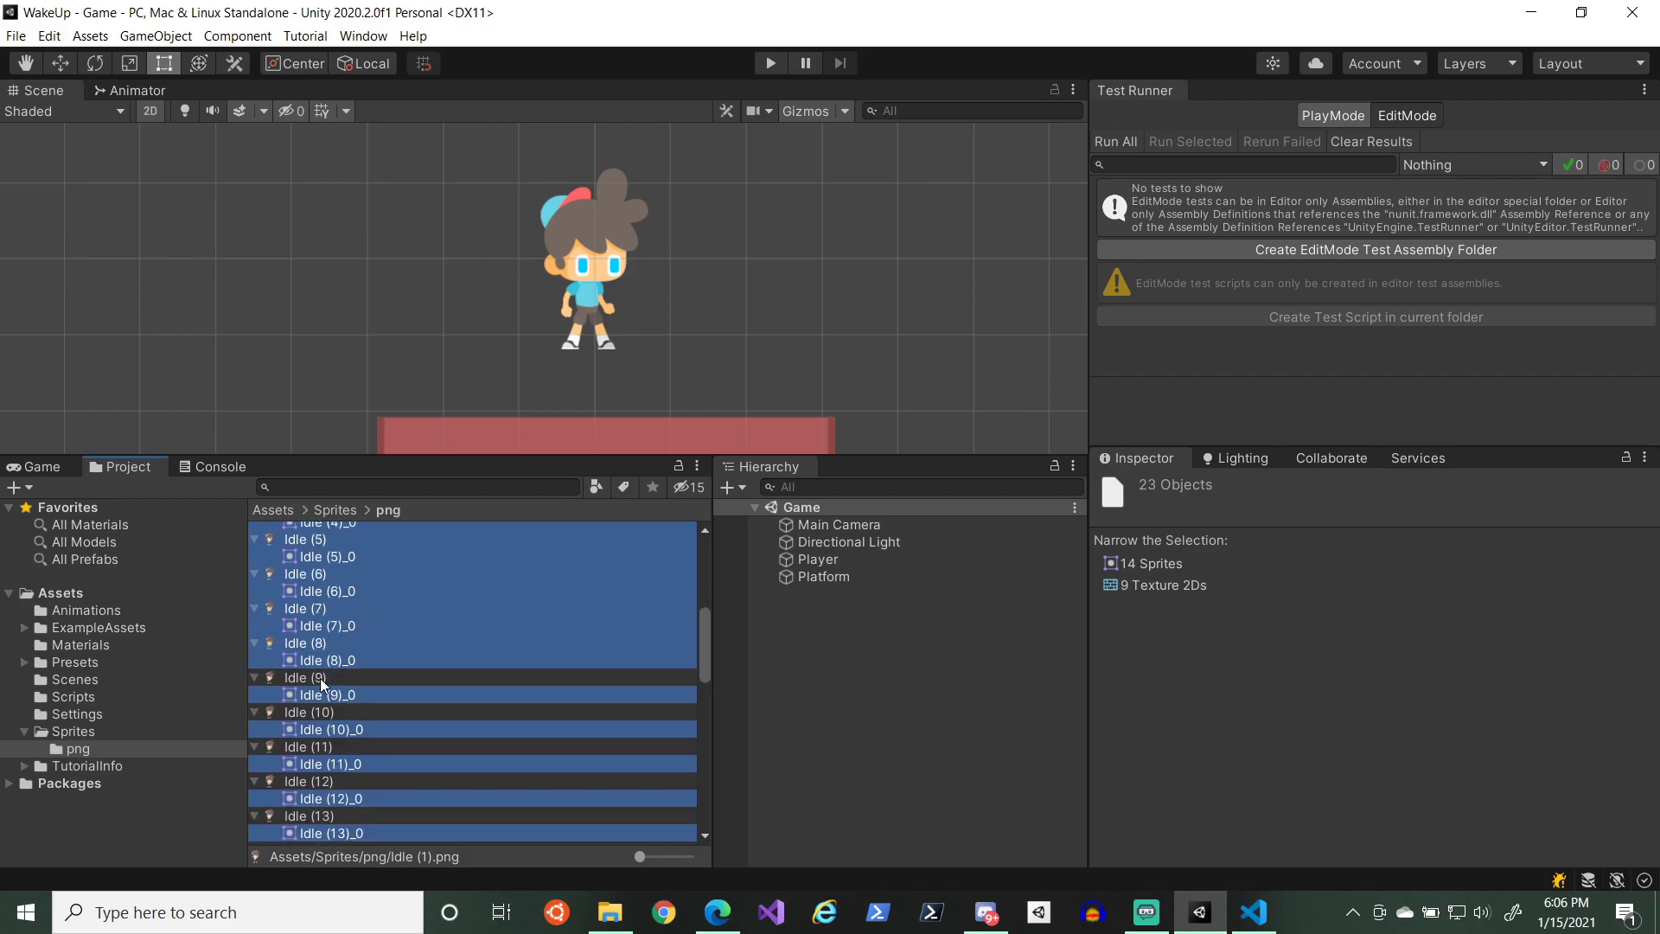
left_click(320, 647, "ctrl")
left_click(318, 608, "ctrl")
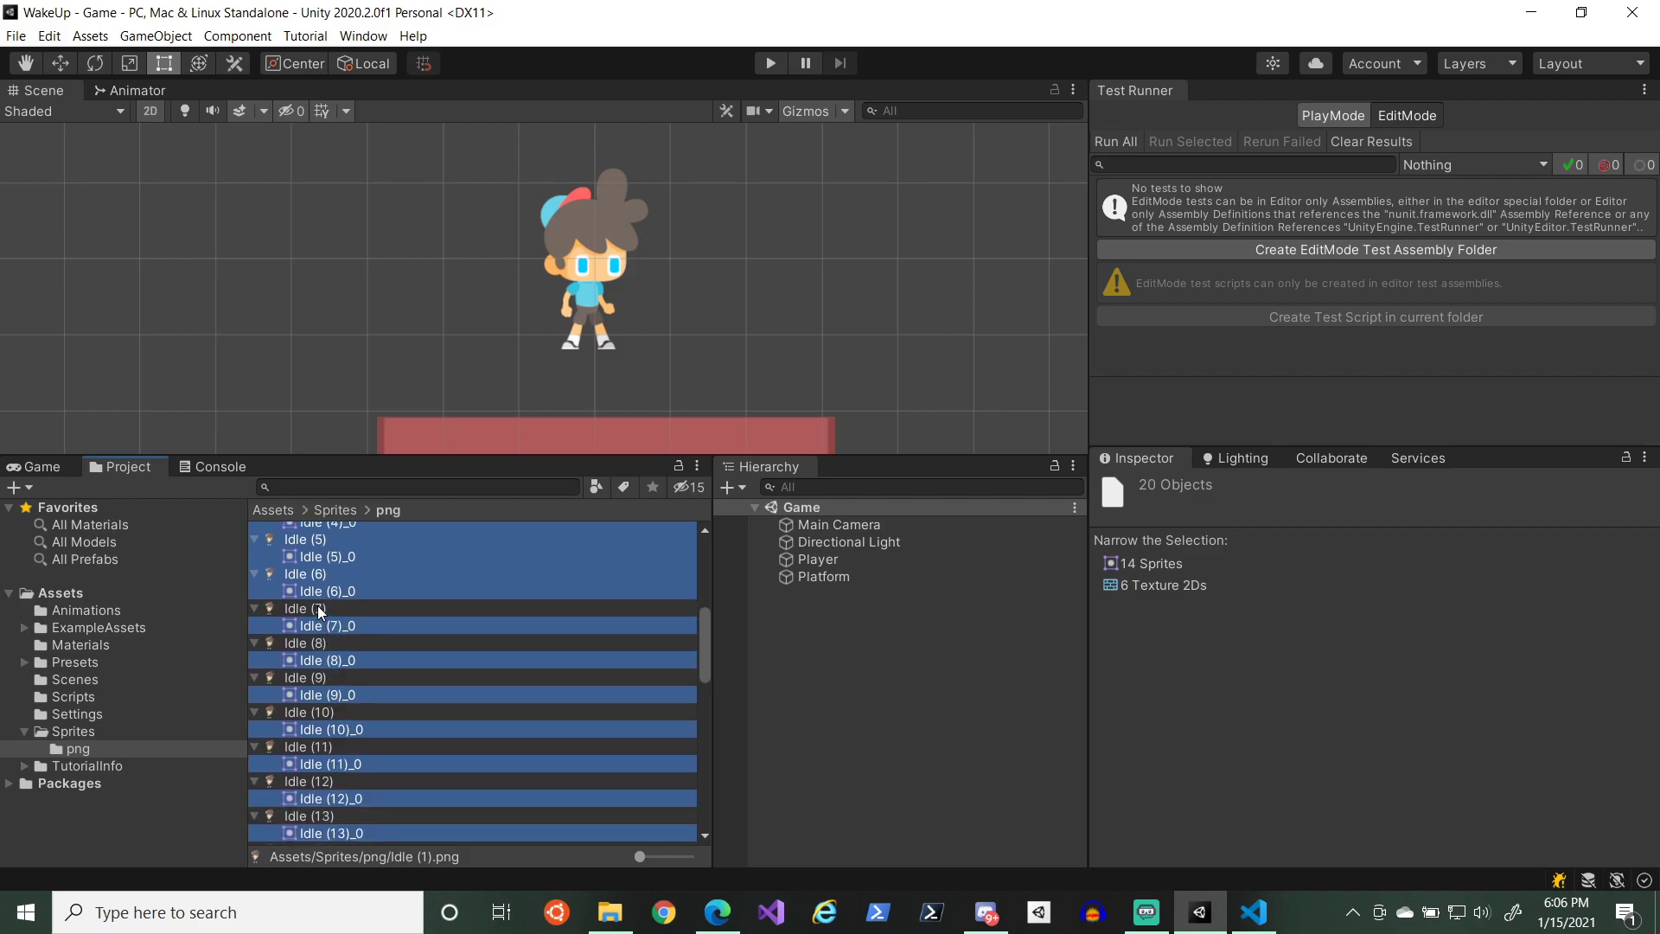
scroll(324, 622, "up", 2)
left_click(324, 642, "ctrl")
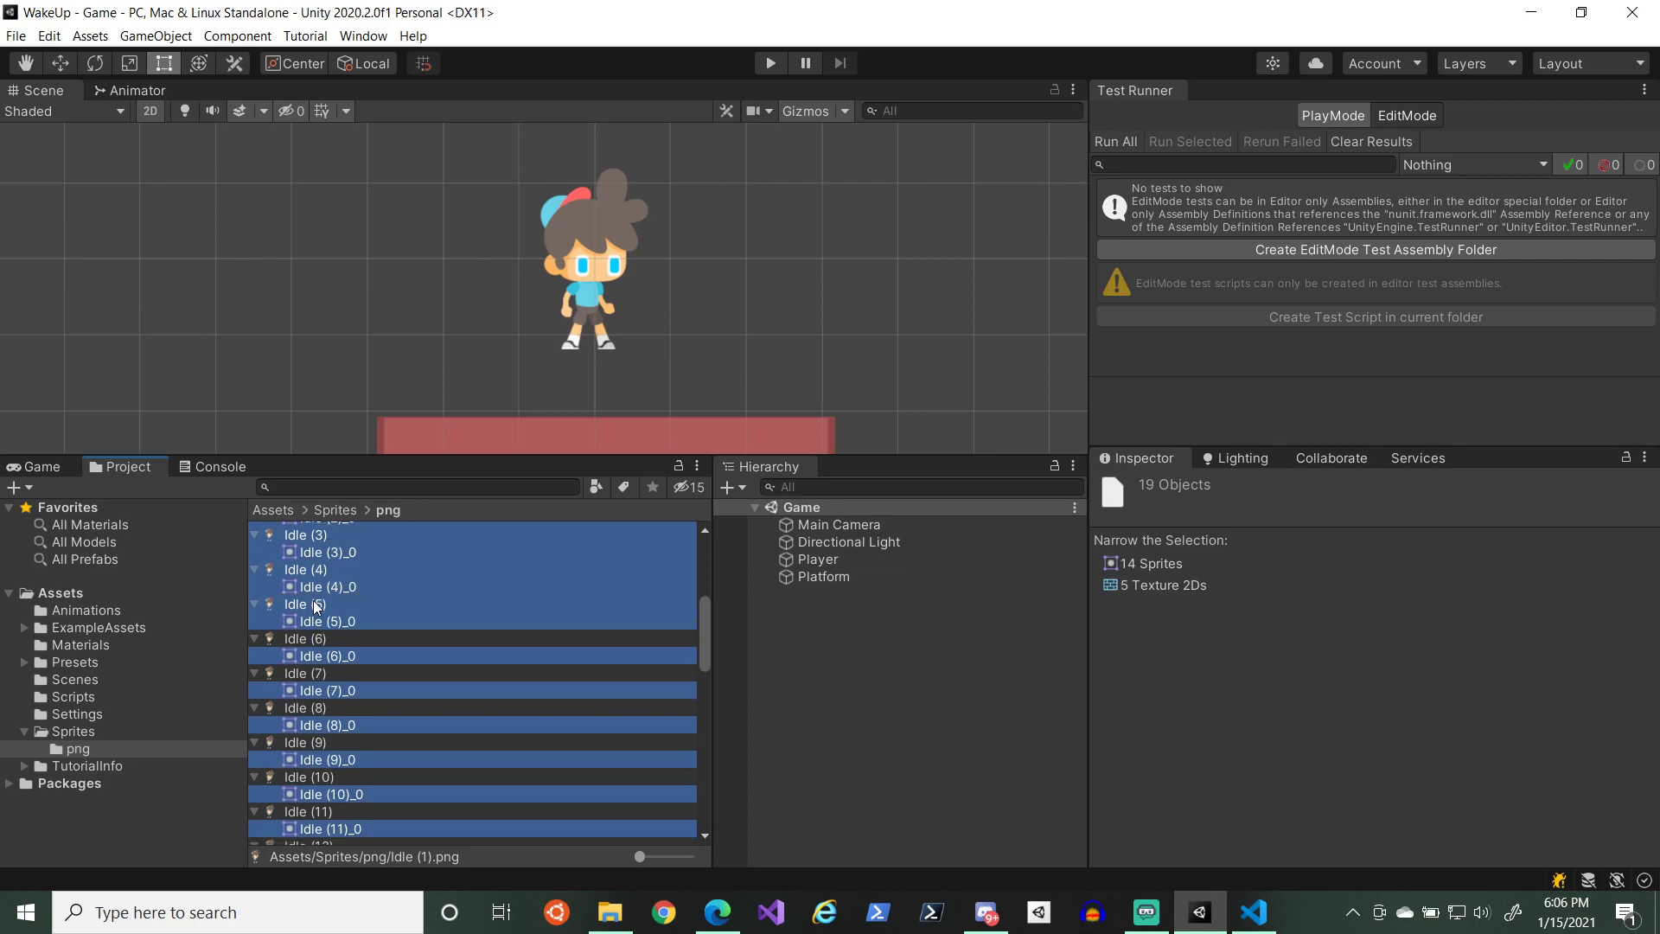
left_click(314, 604, "ctrl")
left_click(317, 569, "ctrl")
scroll(317, 579, "up", 2)
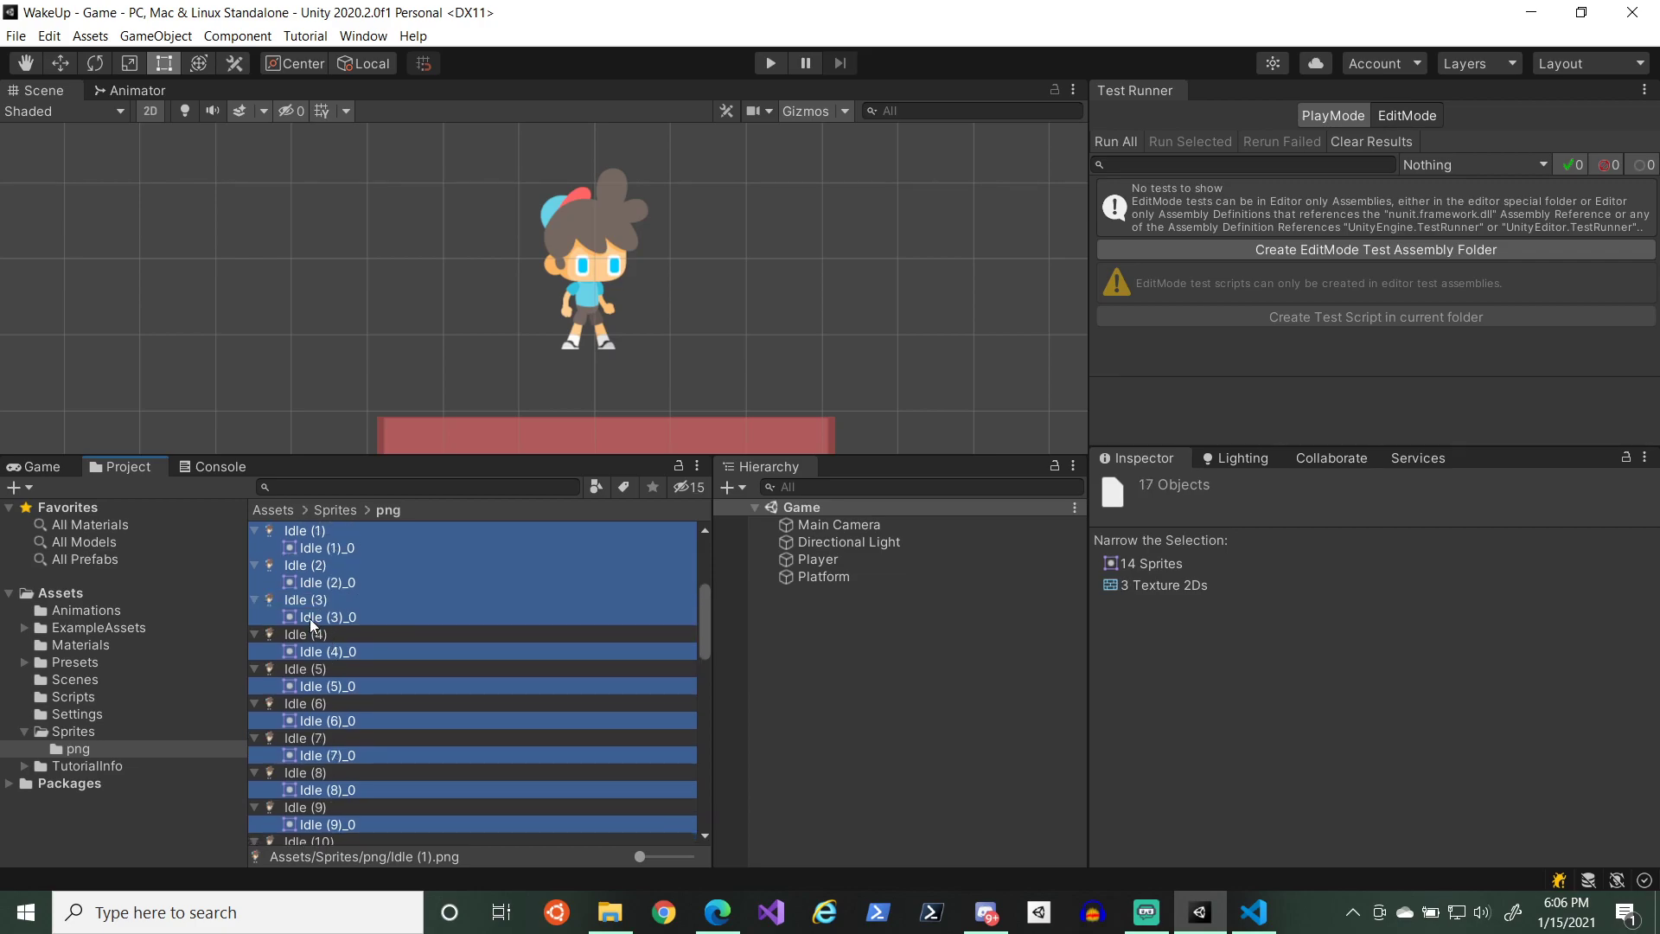
left_click(318, 600, "ctrl")
left_click(313, 567, "ctrl")
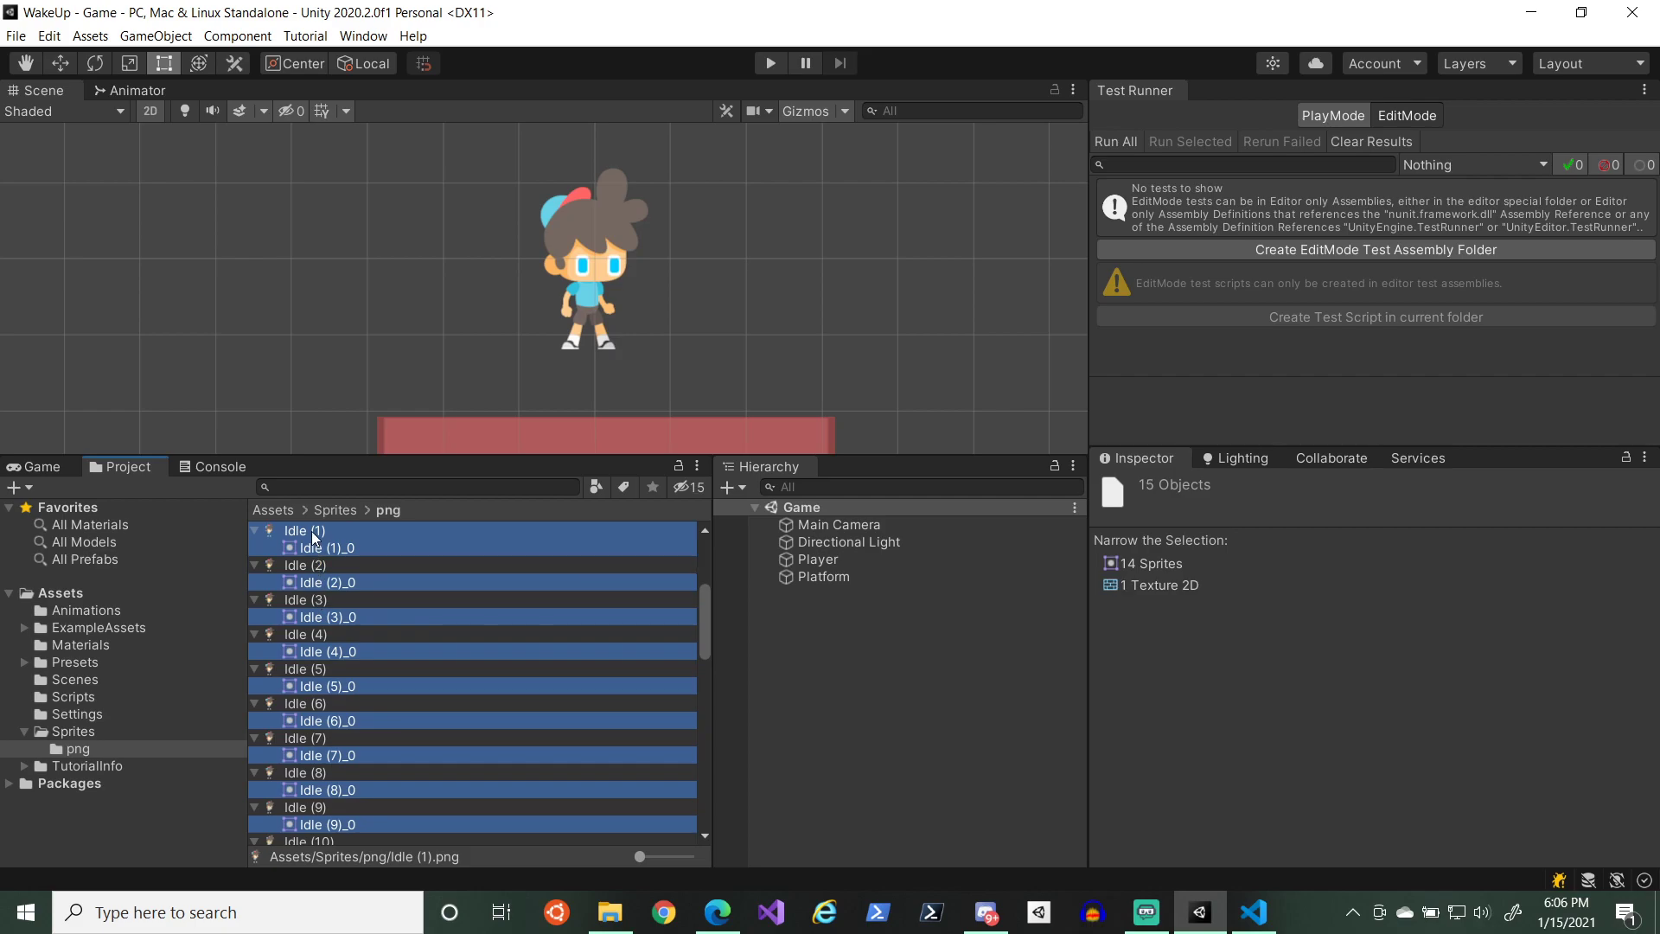
left_click(313, 535, "ctrl")
- Expand Idle (15) and add its sprite Idle (15)_0 to the selection
scroll(310, 532, "up", 1)
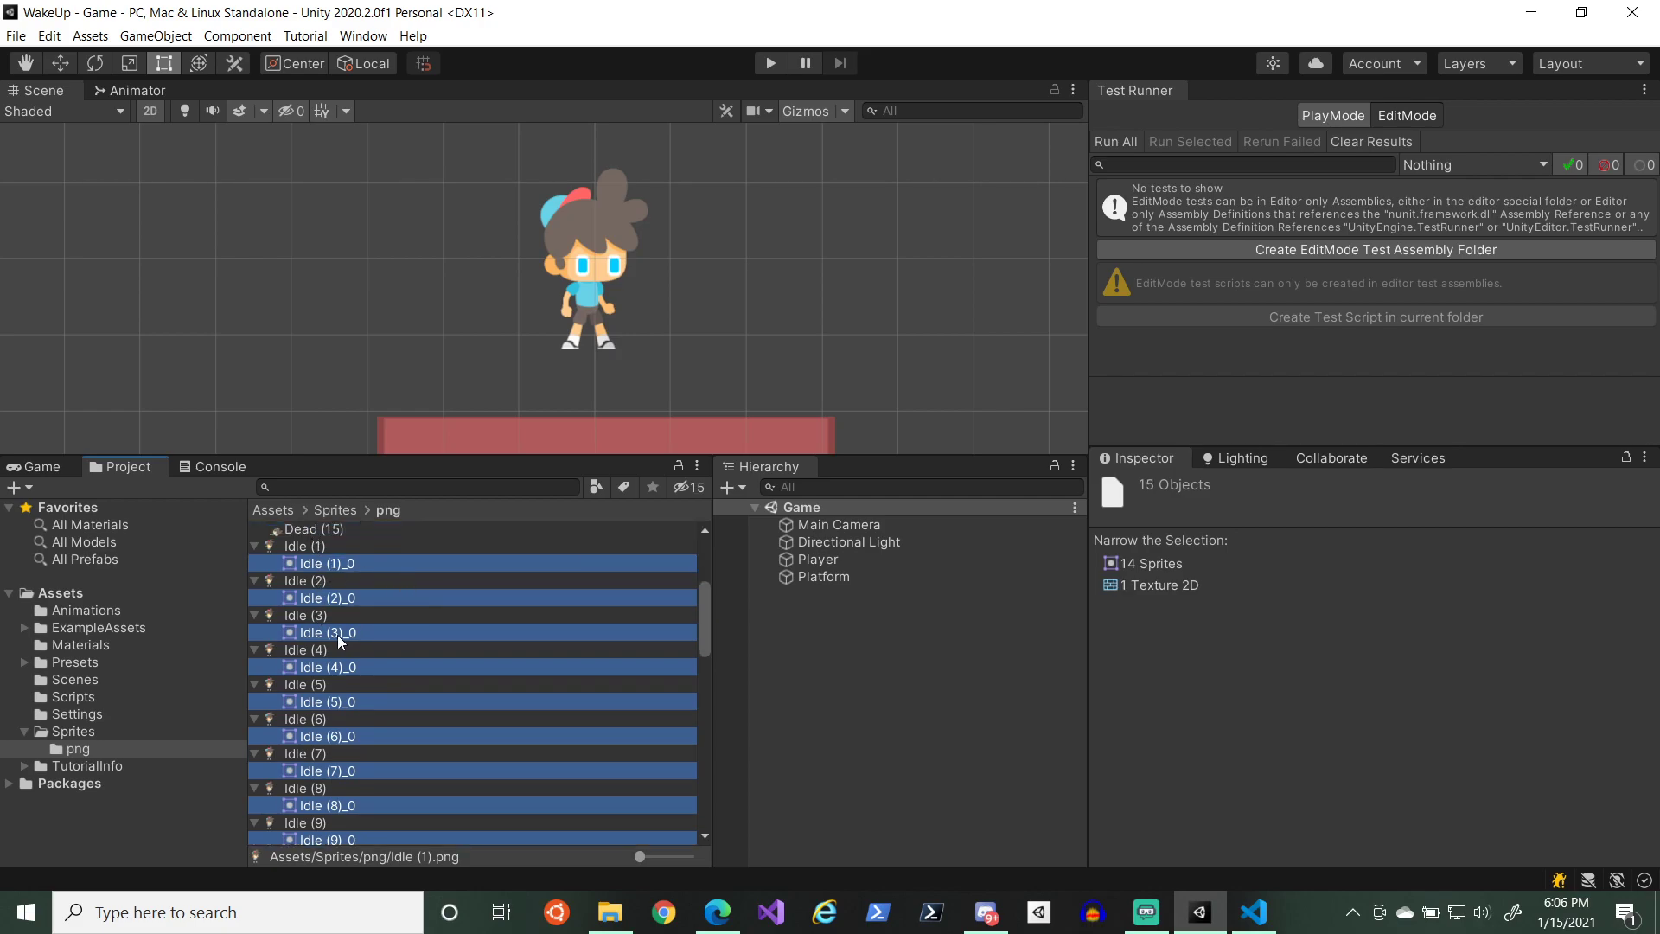
scroll(398, 694, "down", 5)
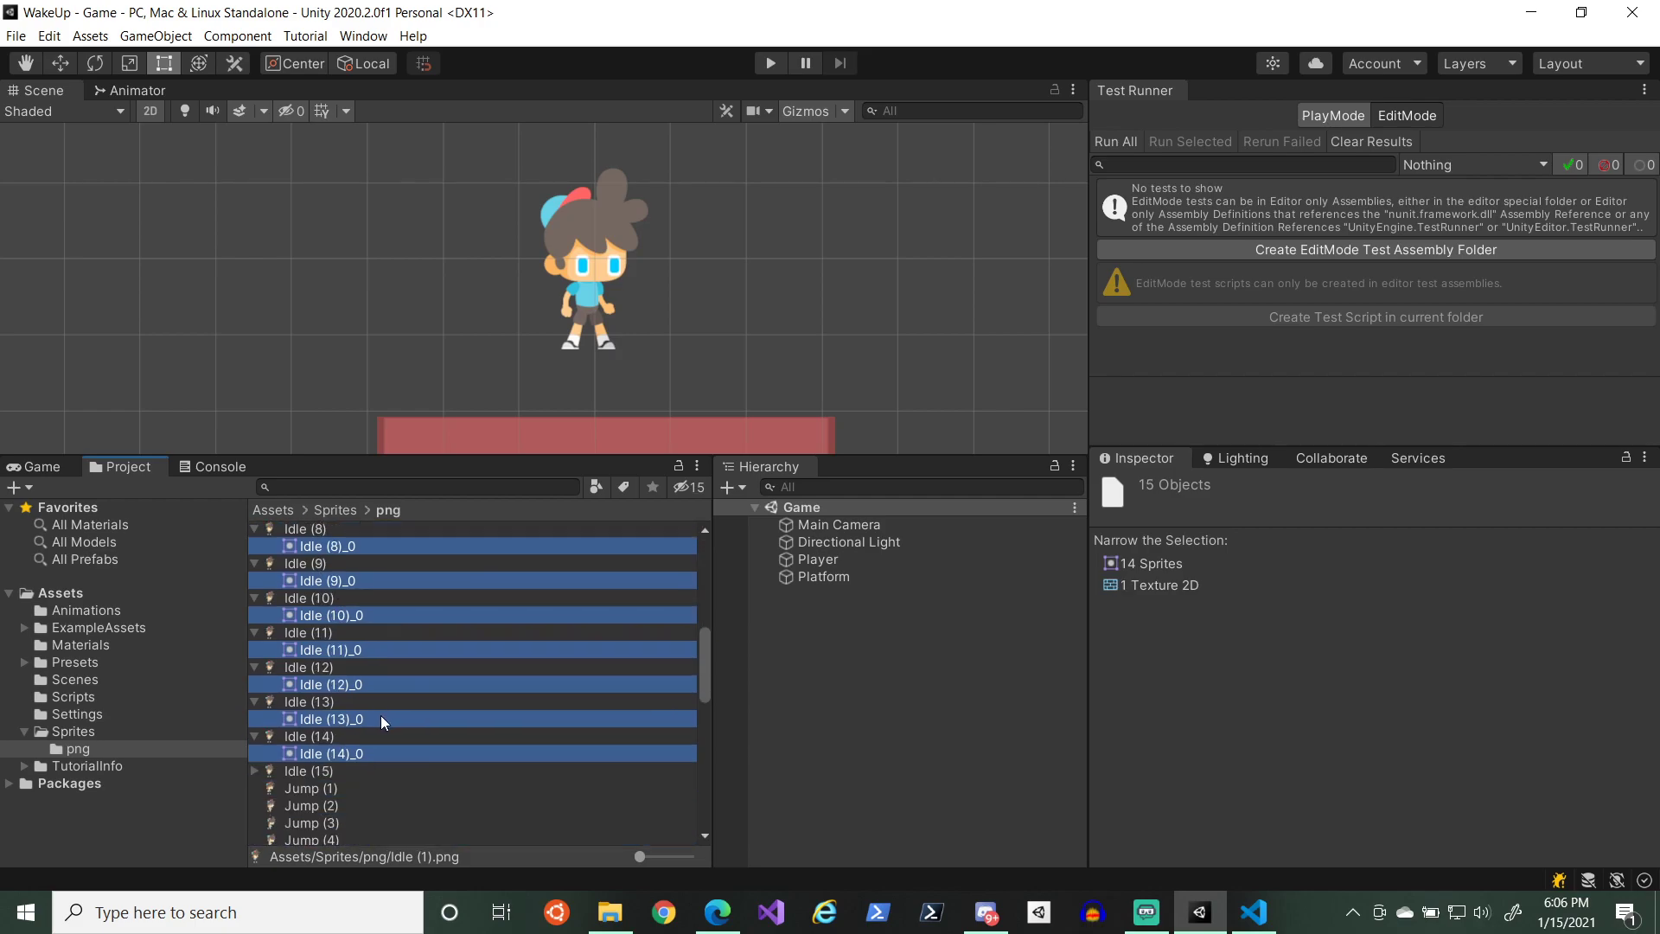
left_click(255, 771)
left_click(335, 788, "ctrl")
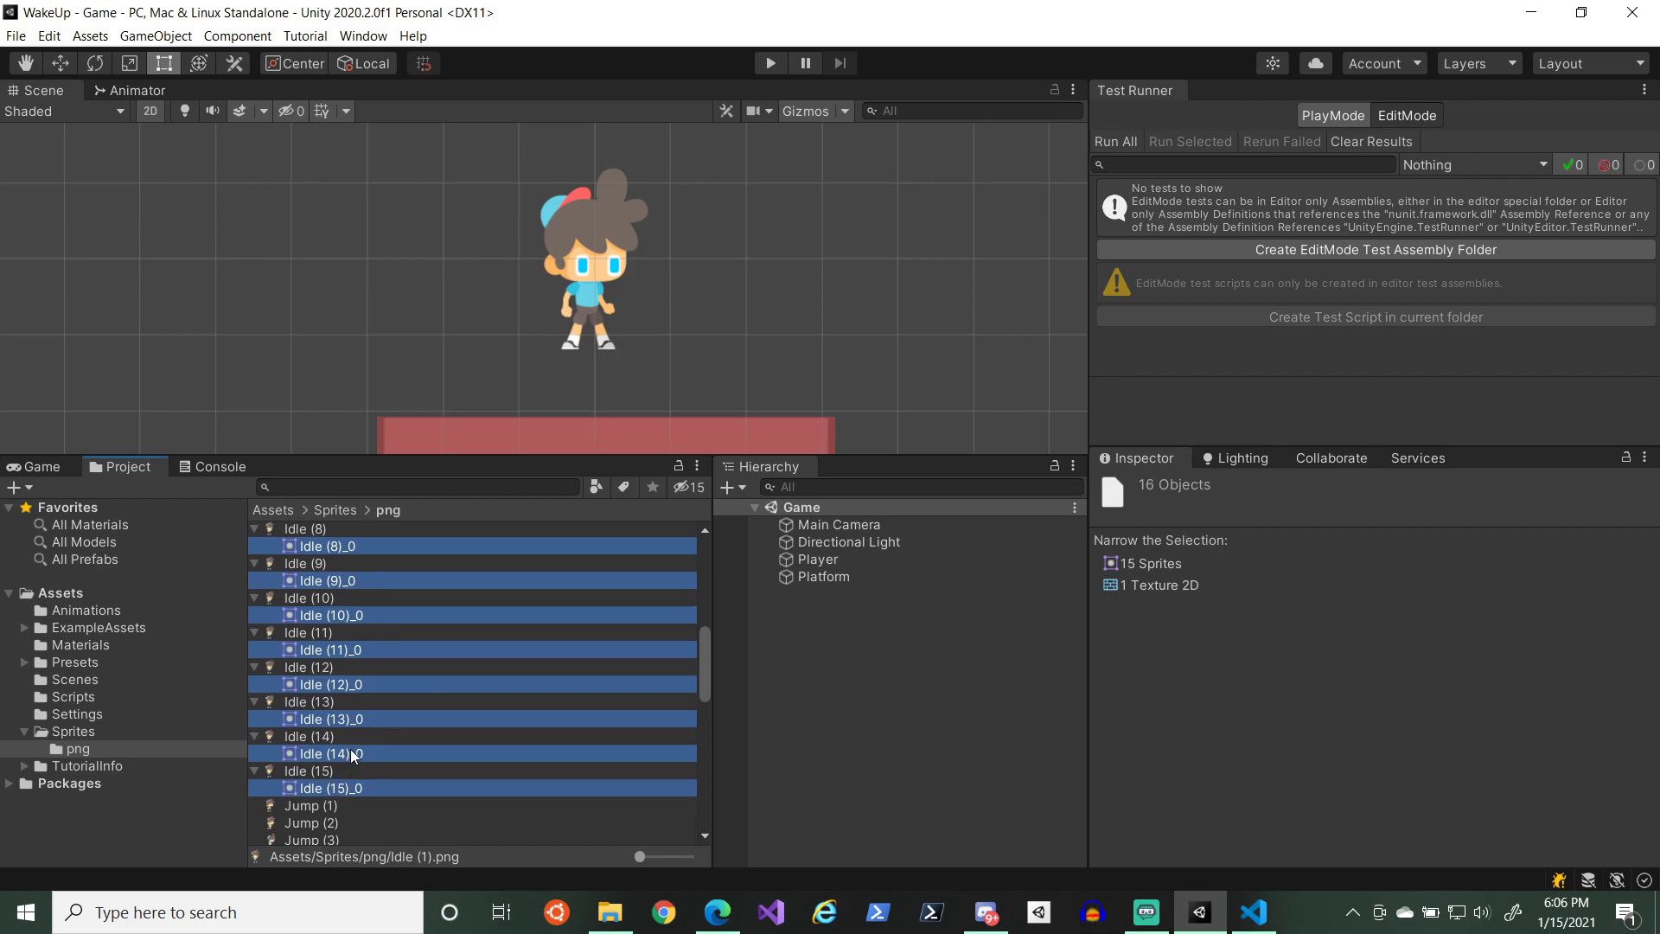
- Place the selected idle sprites in the scene beside the player and choose Assets/Animations as the new animation's save folder
left_click_drag(353, 755, 728, 226)
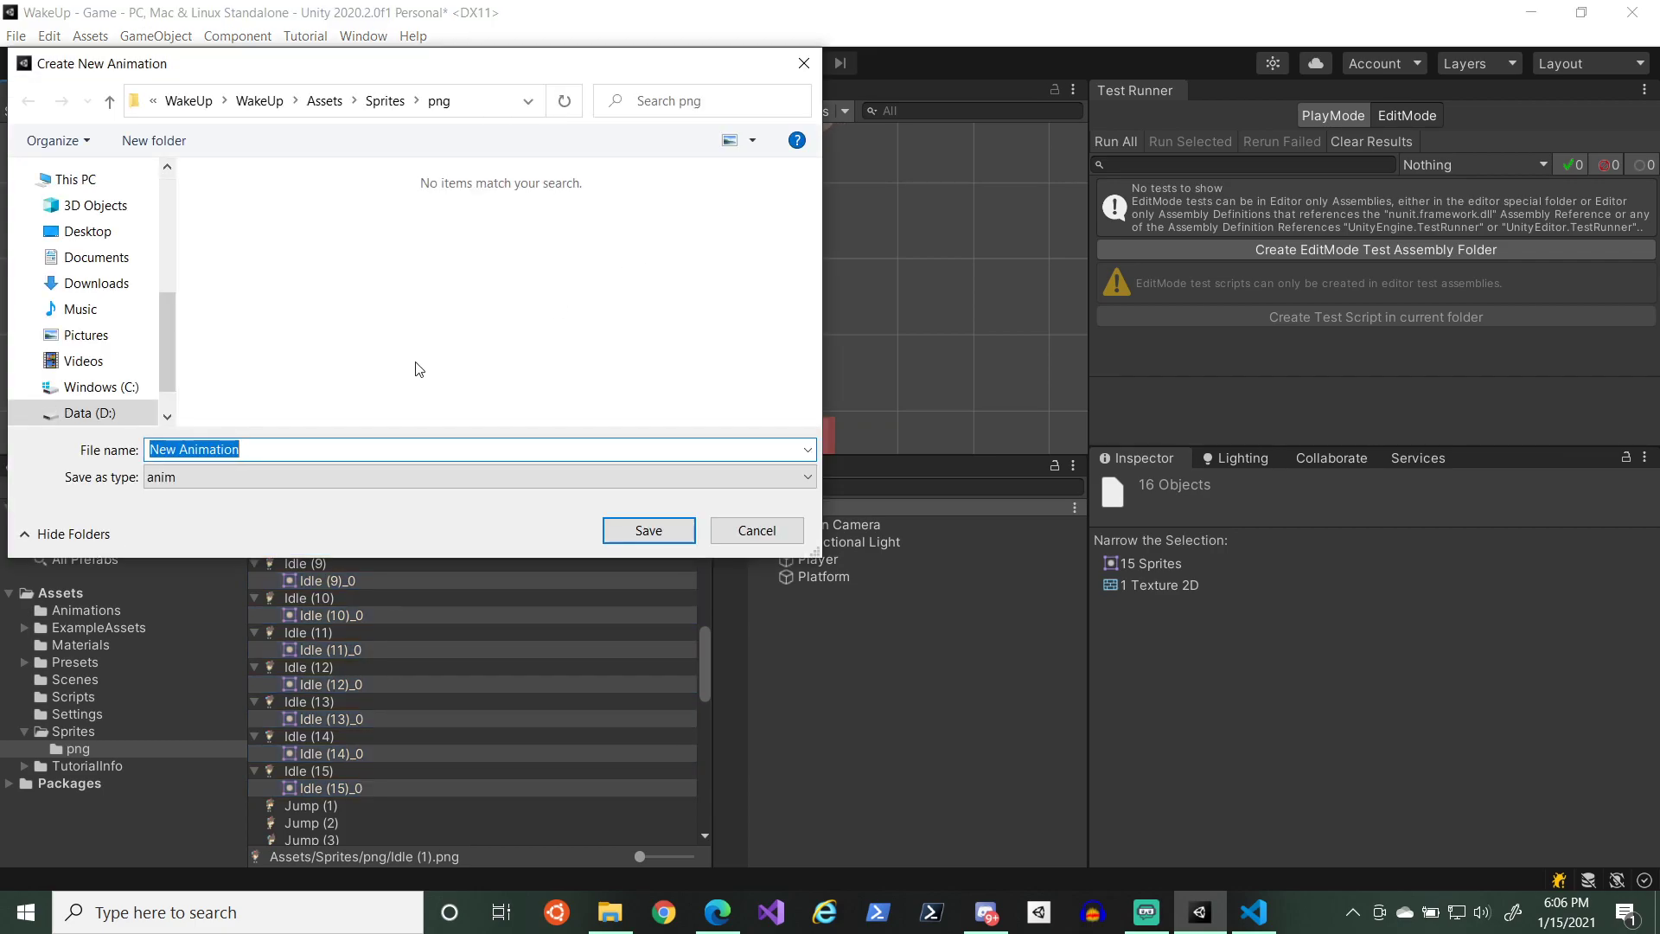
left_click(325, 101)
double_click(282, 204)
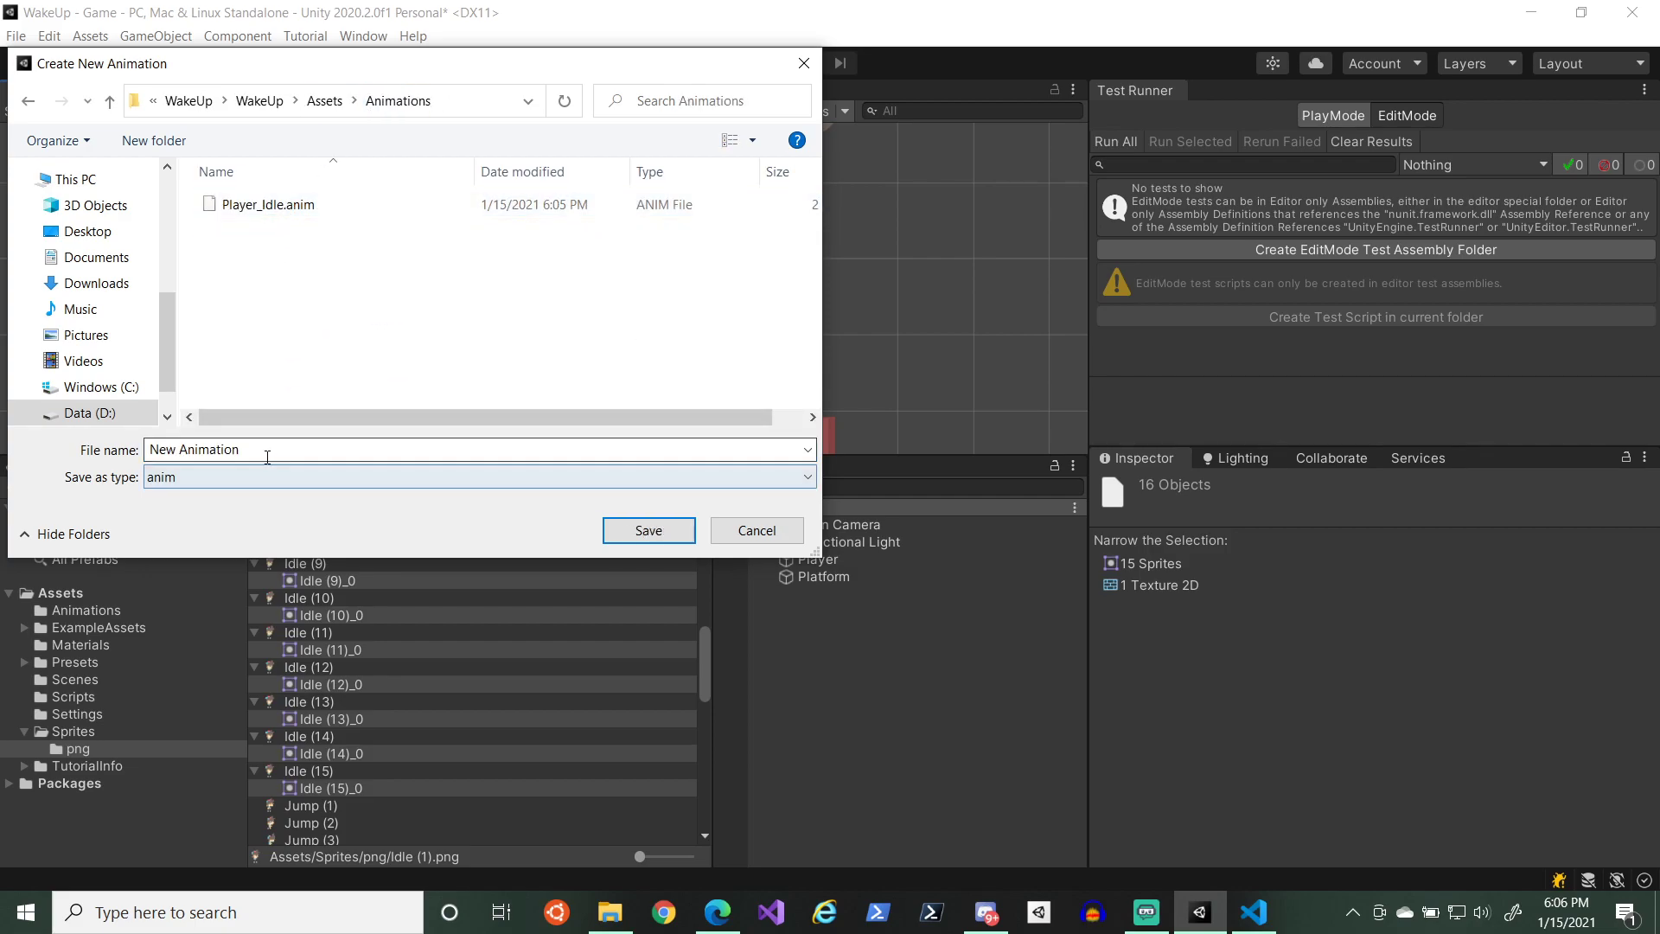
- Delete the existing Player_Idle.anim file from the Animations folder within the save dialog
left_click(281, 205)
right_click(287, 210)
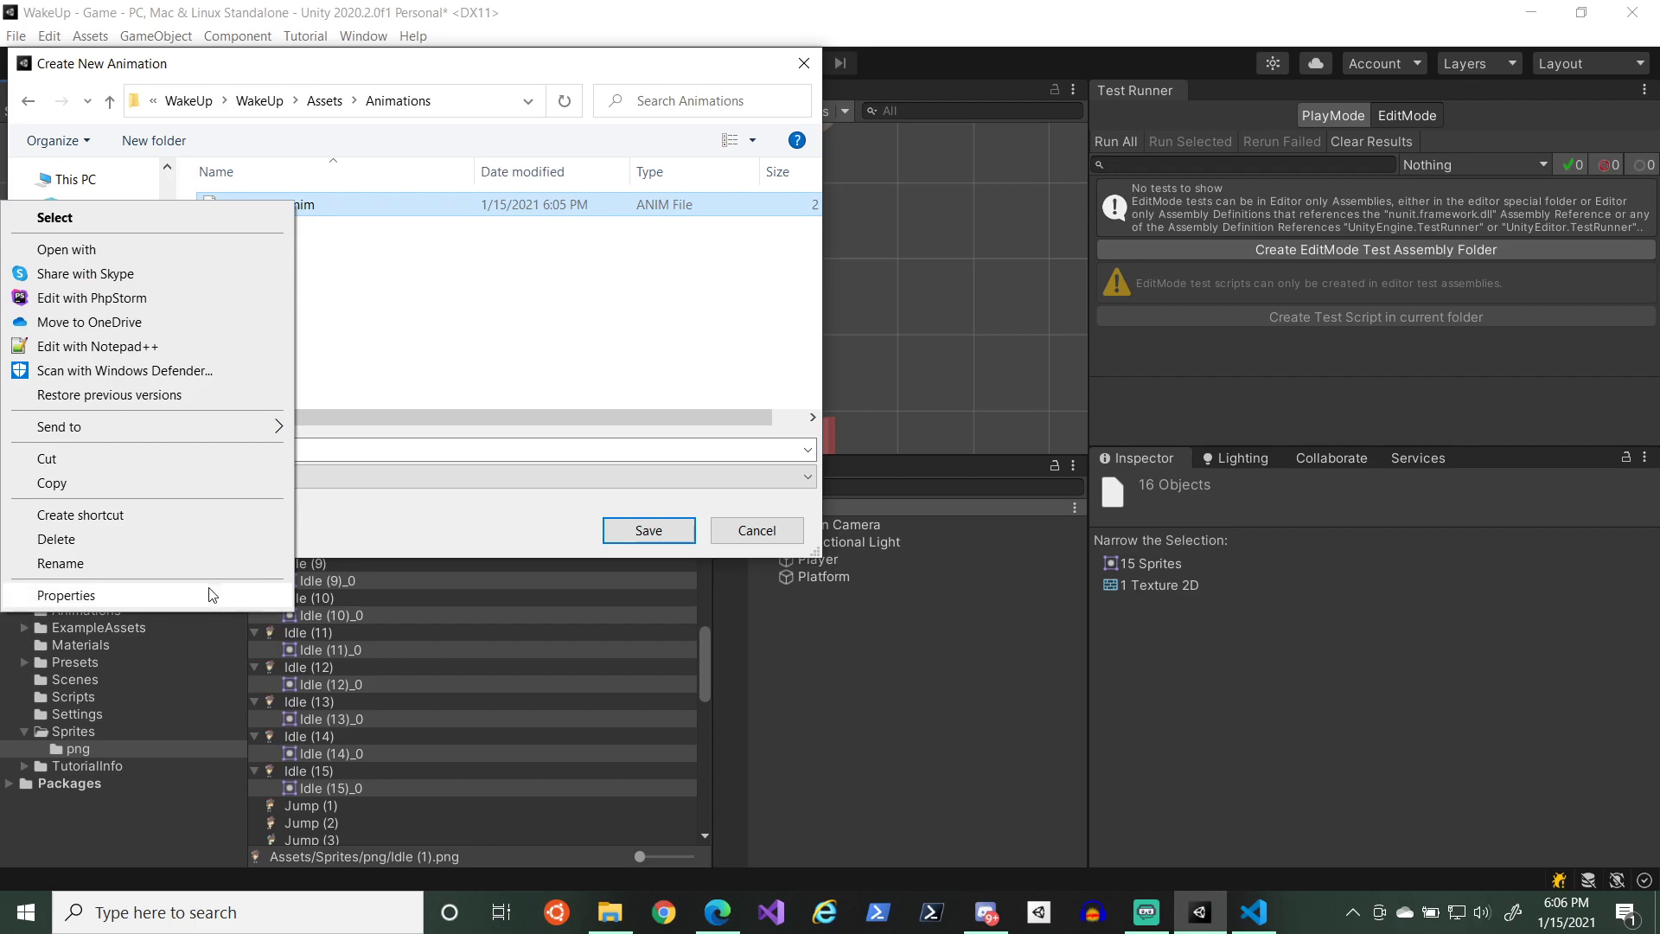
left_click(173, 539)
- Save the new animation as Player_Idle.anim in the Animations folder, agreeing to replace the existing file
left_click(560, 441)
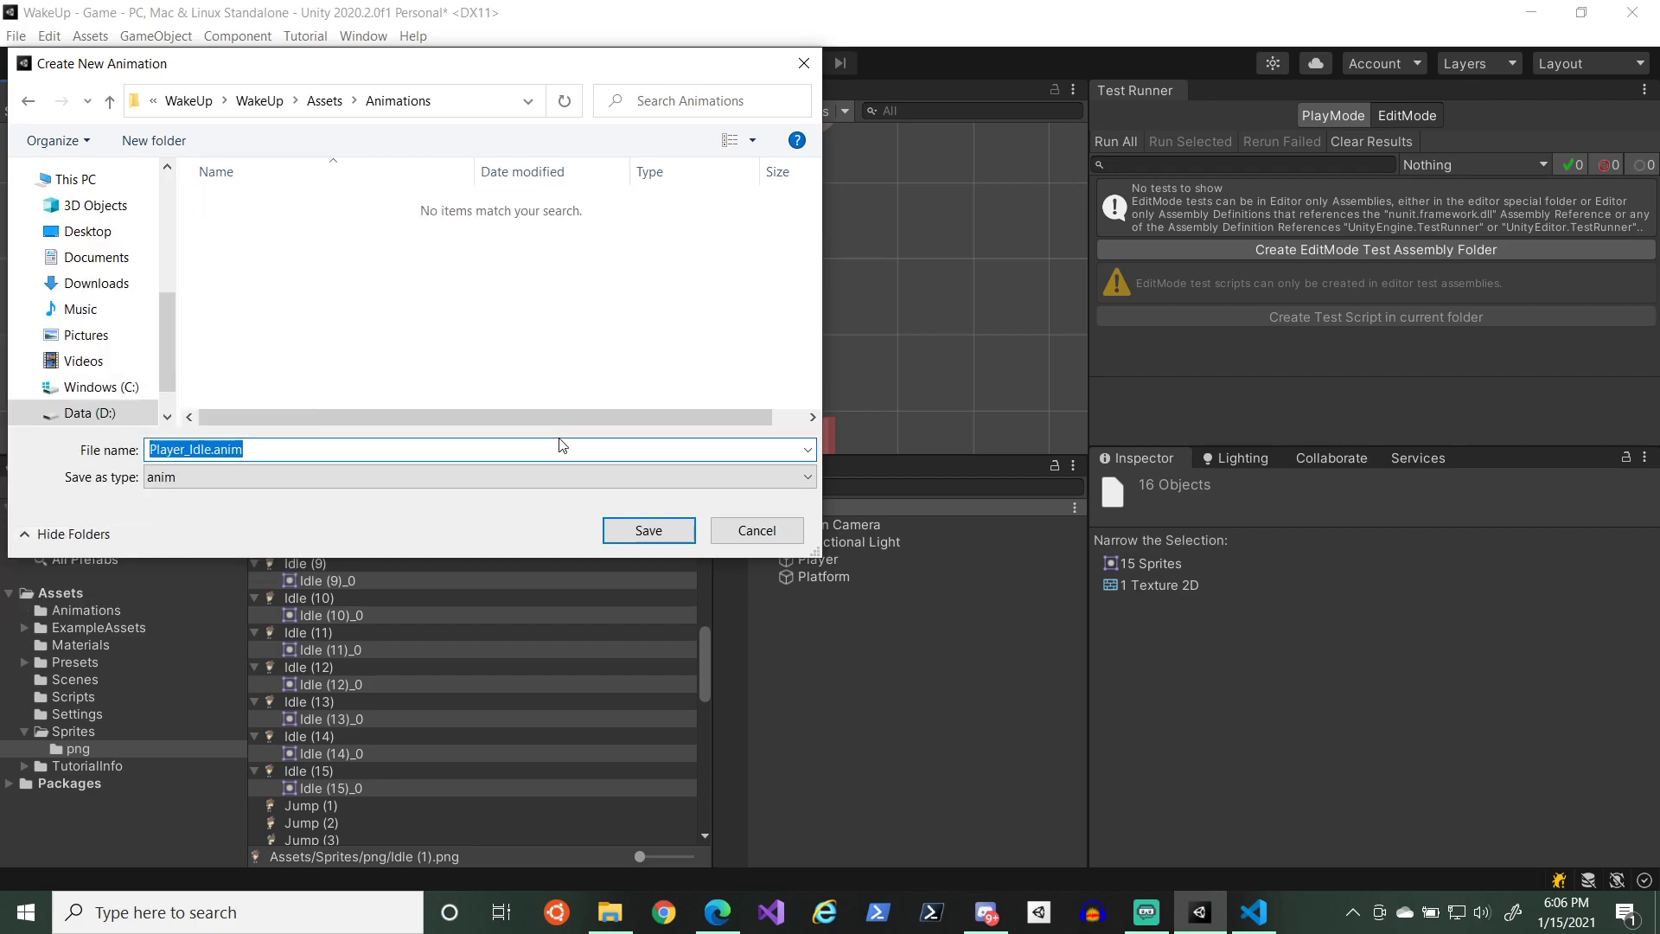
left_click(650, 531)
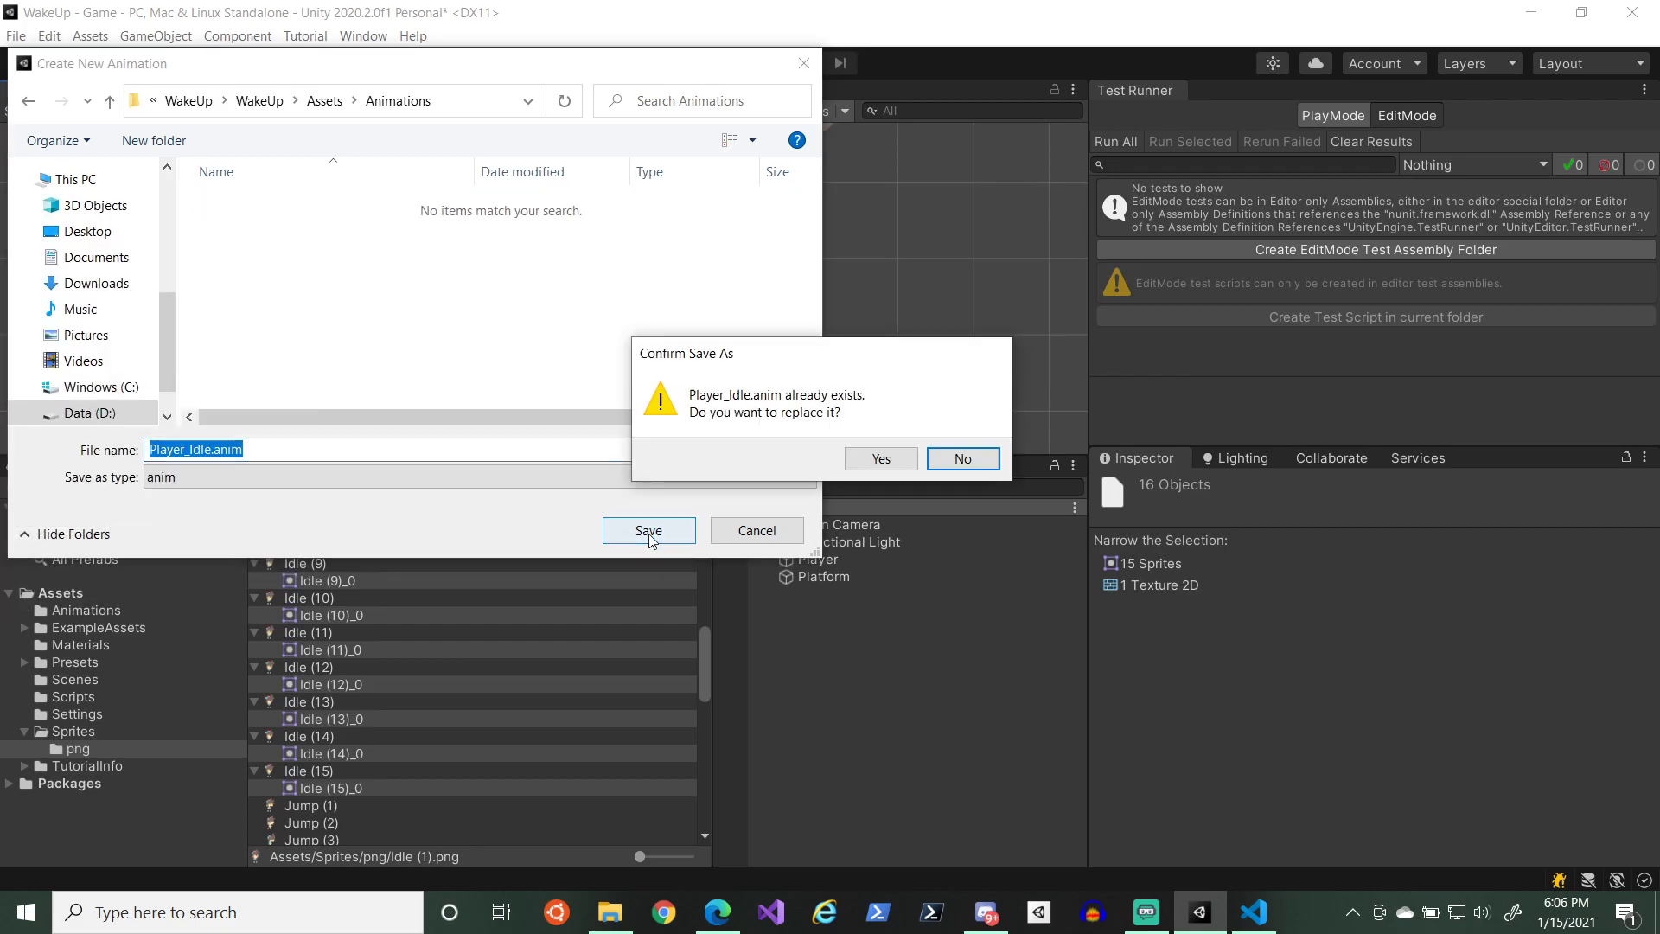
left_click(899, 457)
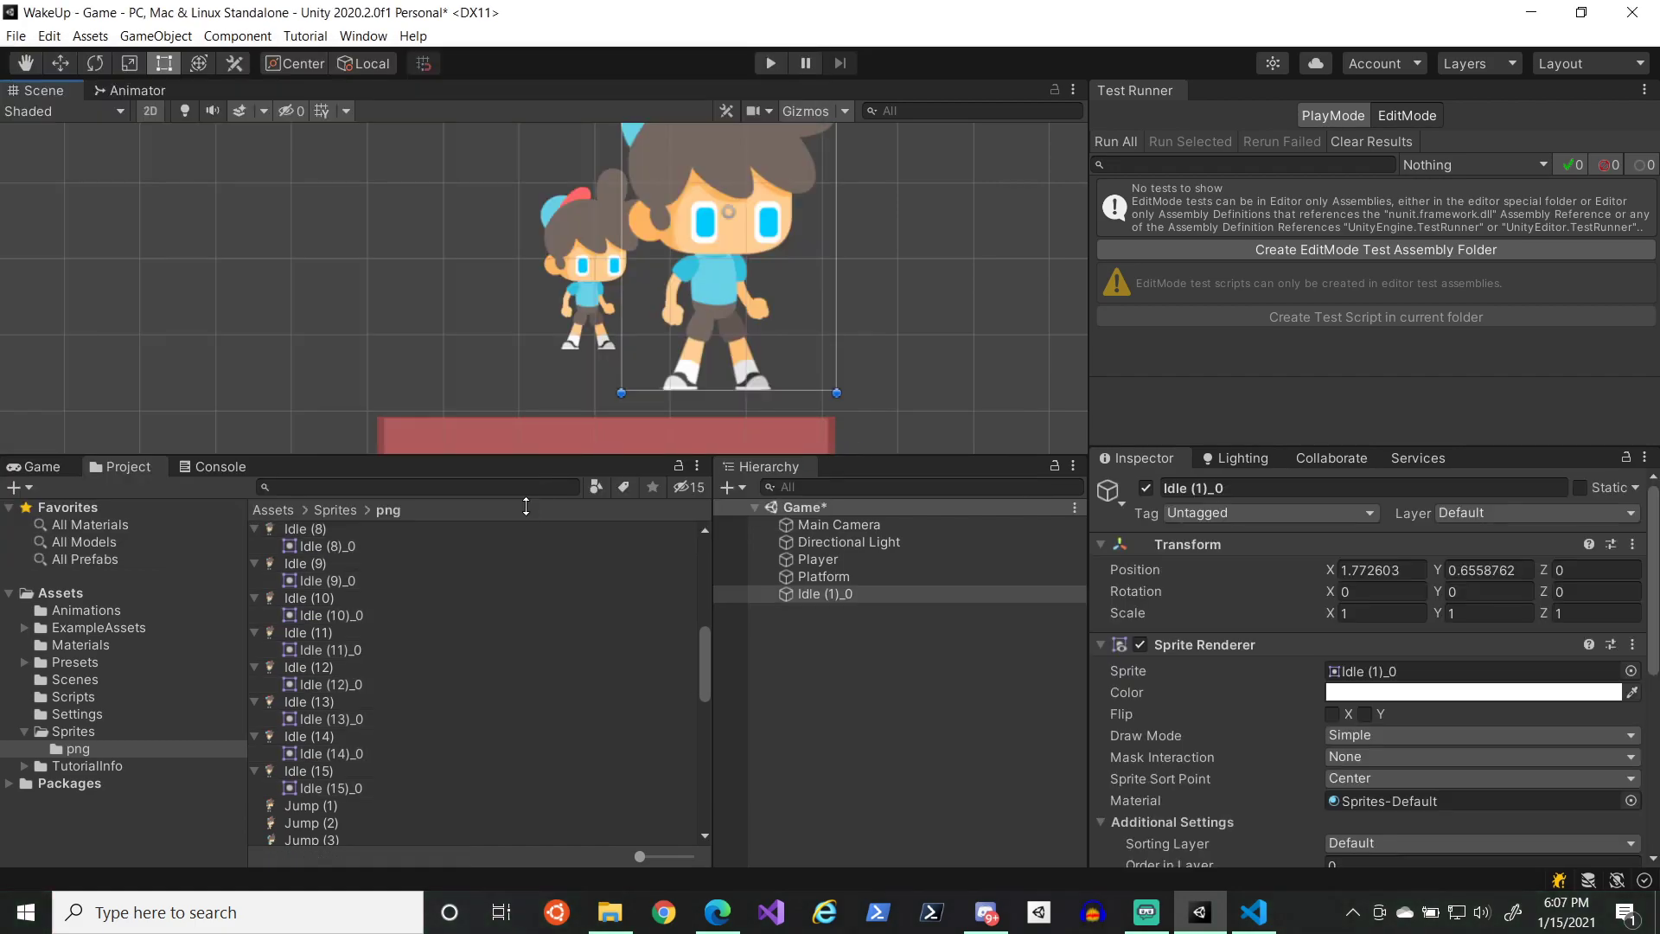
- Open the Animations folder and examine the Player_Idle clip and the state graph of the Idle (1)_0 animator controller
left_click(95, 627)
left_click(86, 609)
left_click(306, 555)
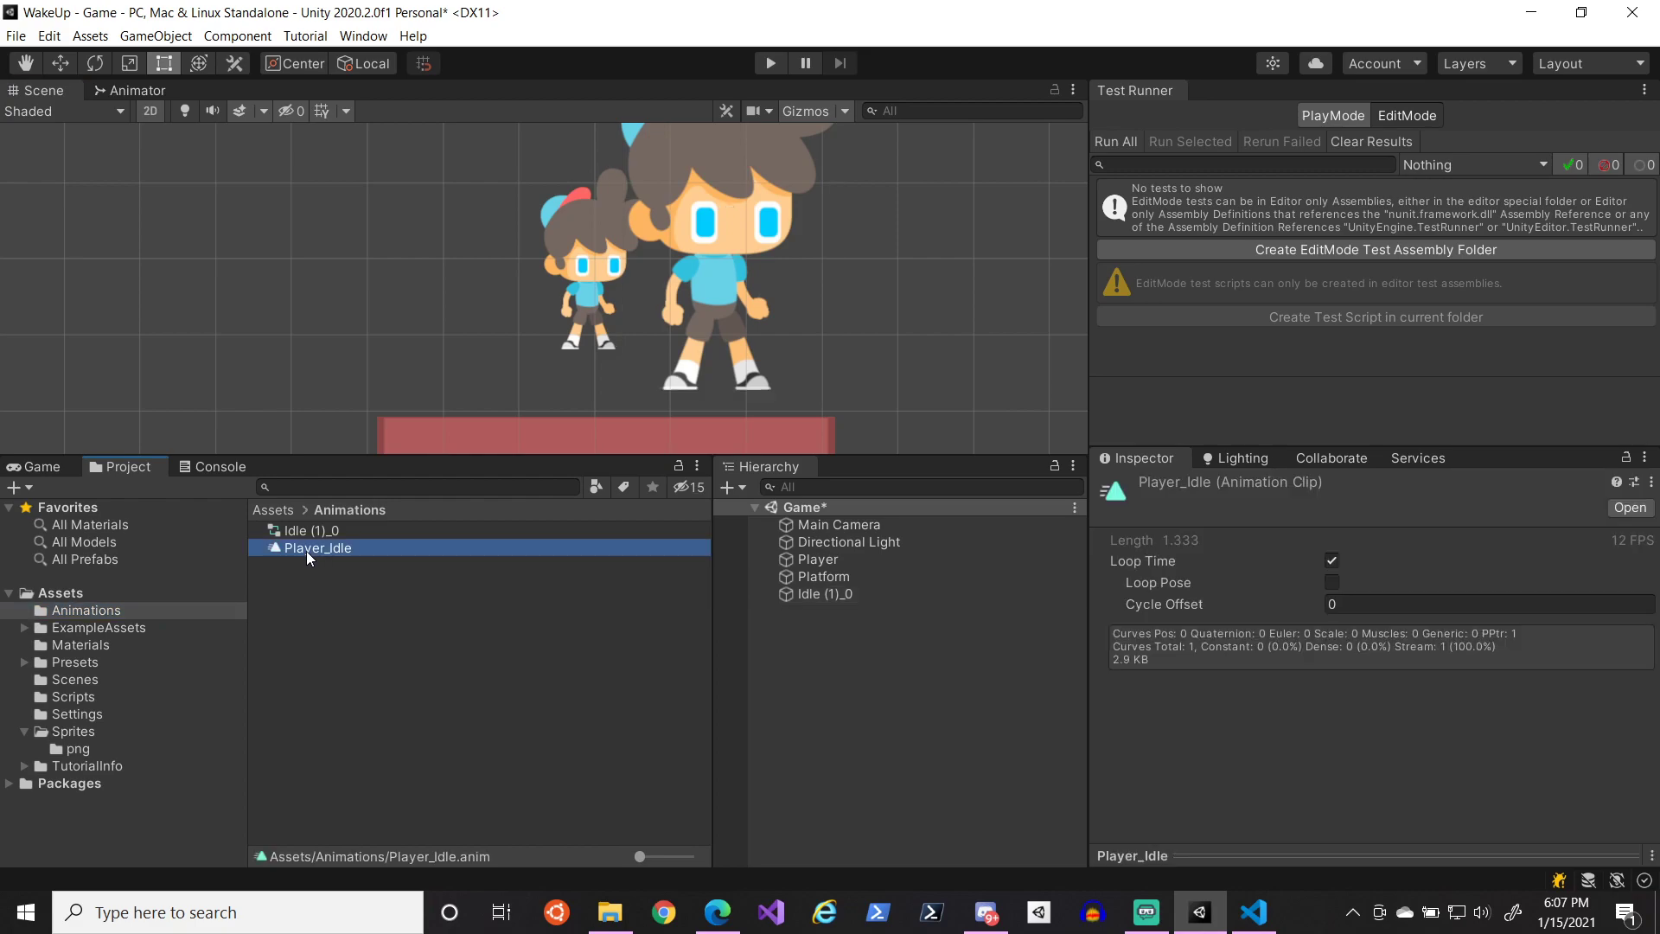
left_click(315, 532)
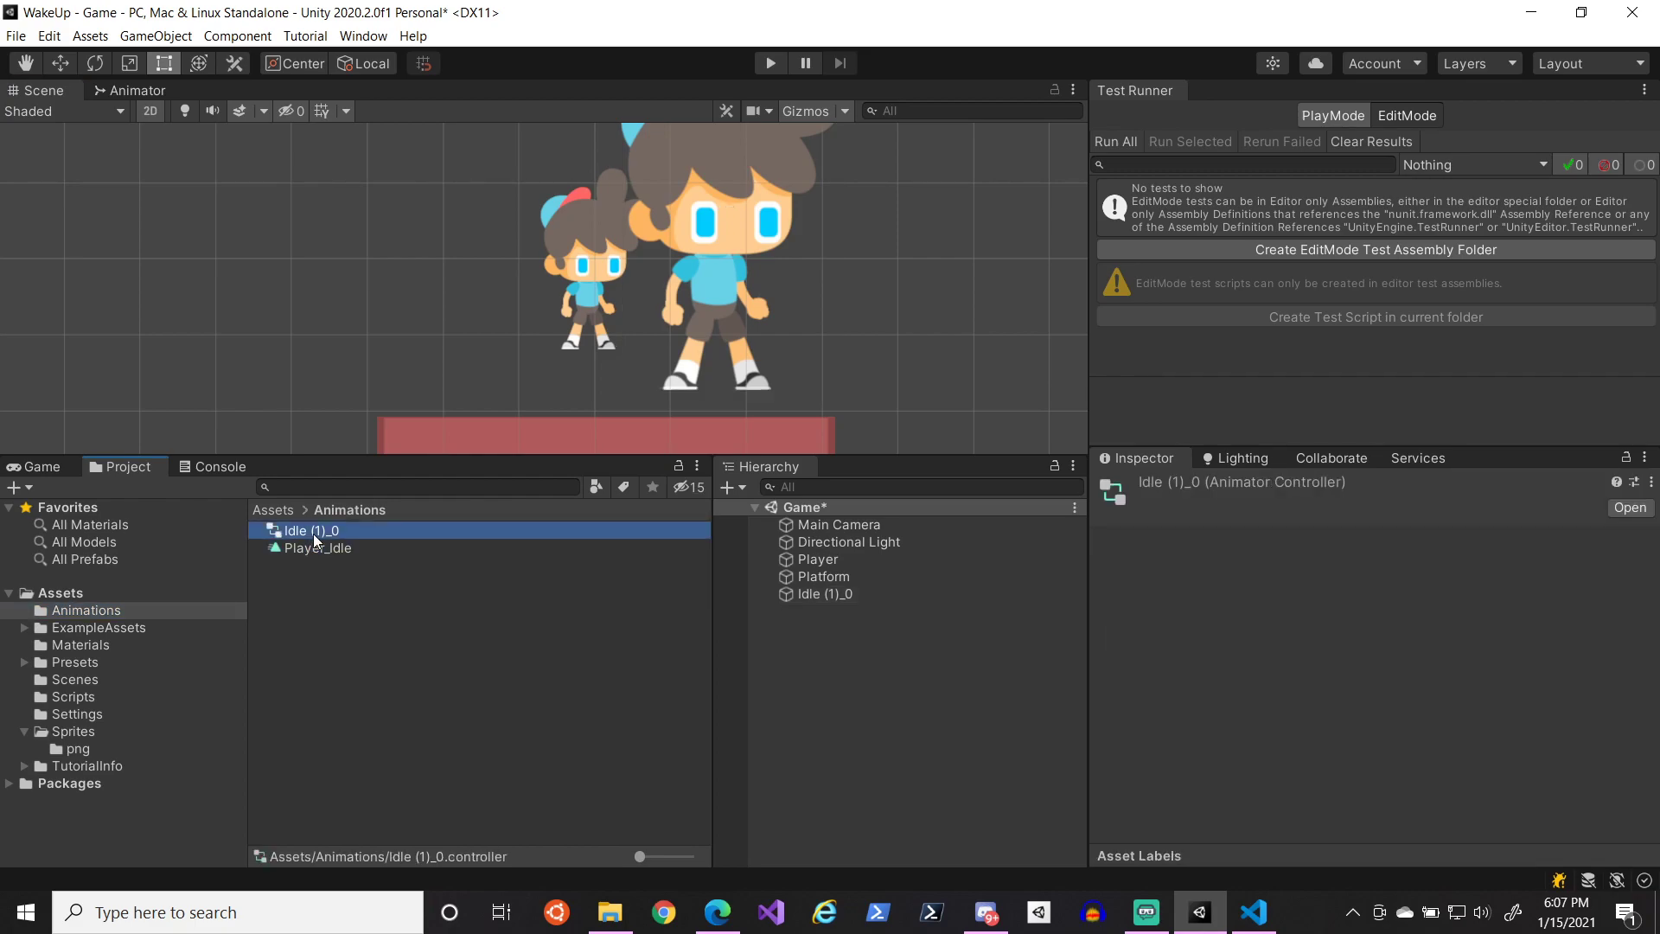
double_click(313, 533)
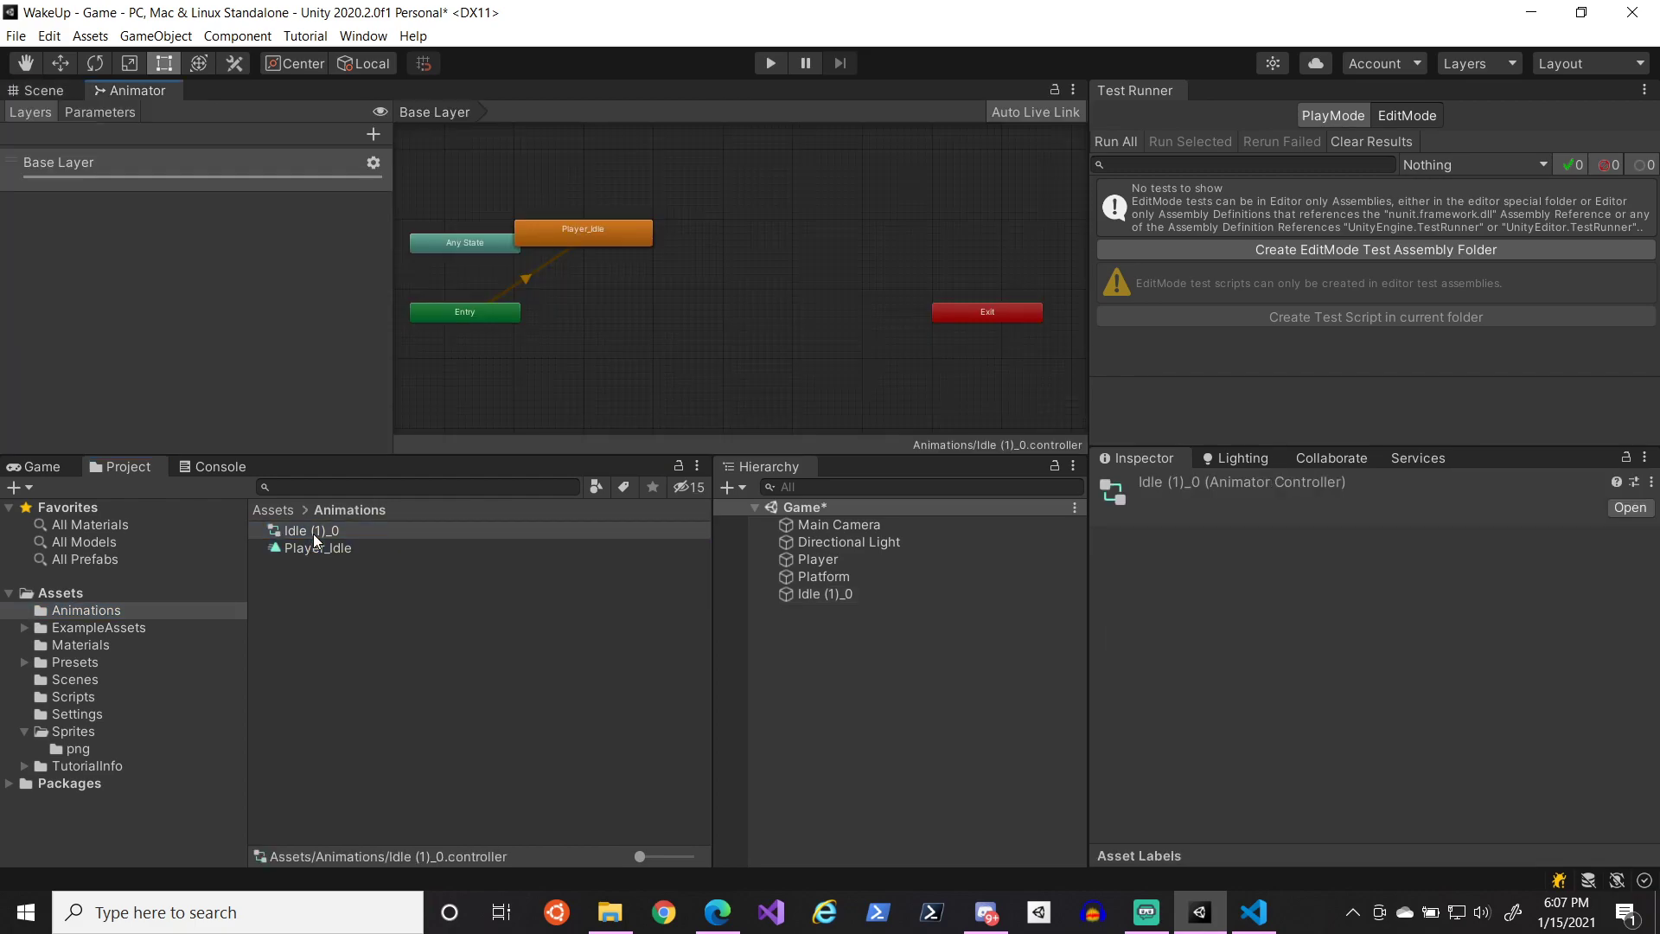
double_click(598, 230)
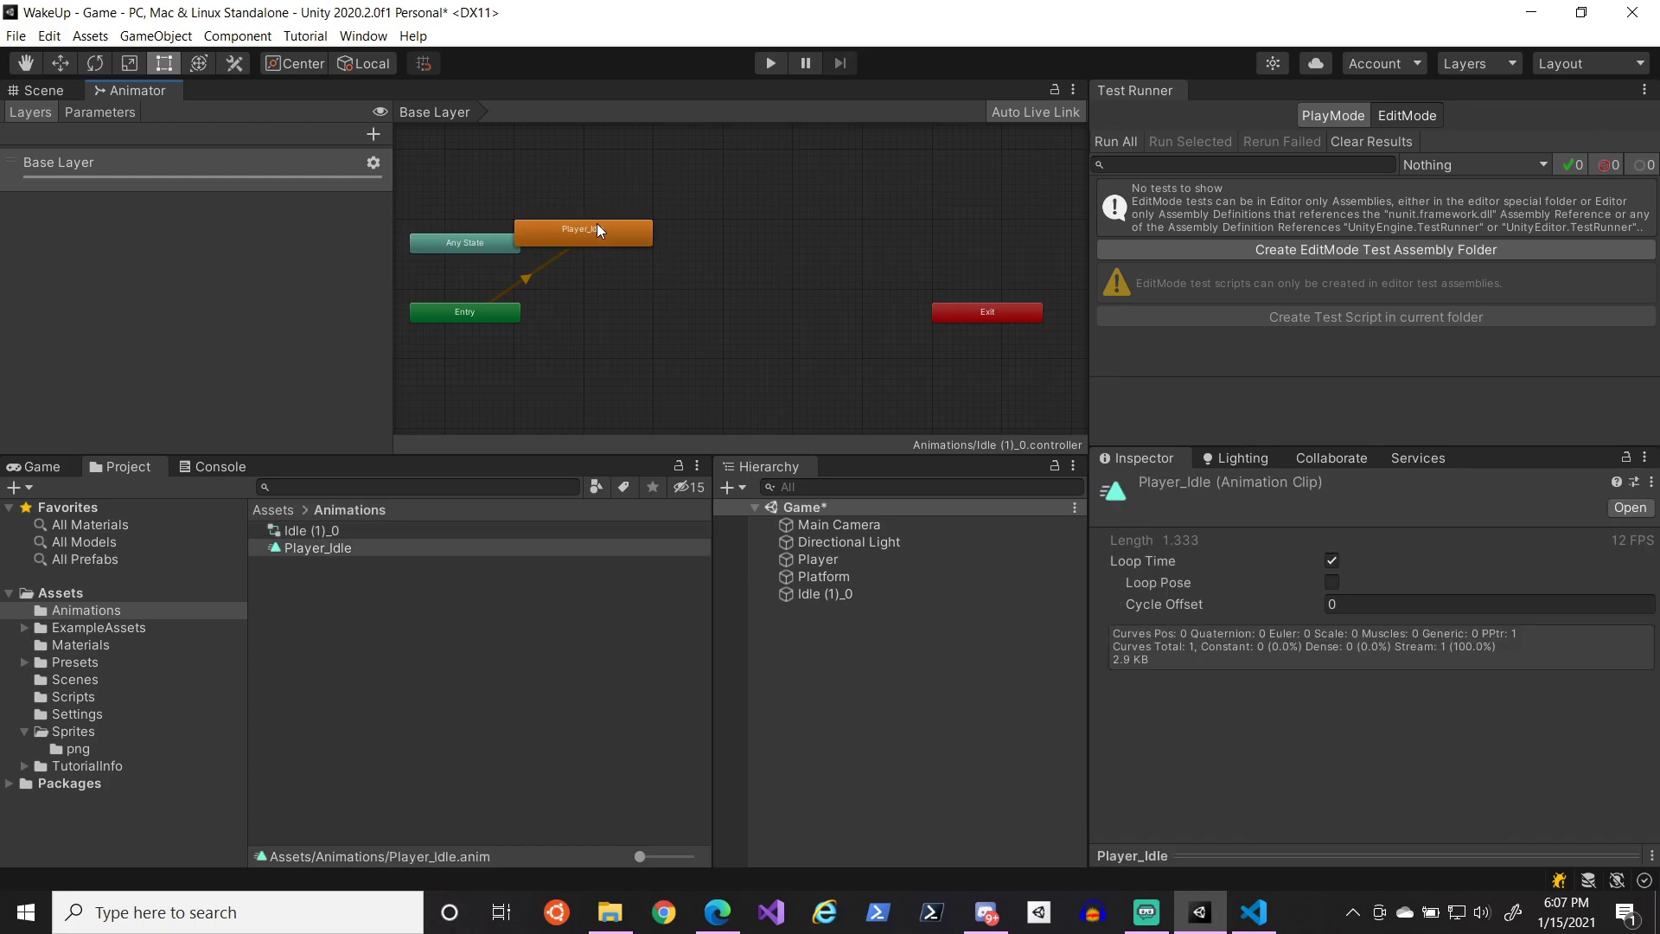
- Delete the Idle (1)_0 animator controller from the Animations folder
left_click(380, 532)
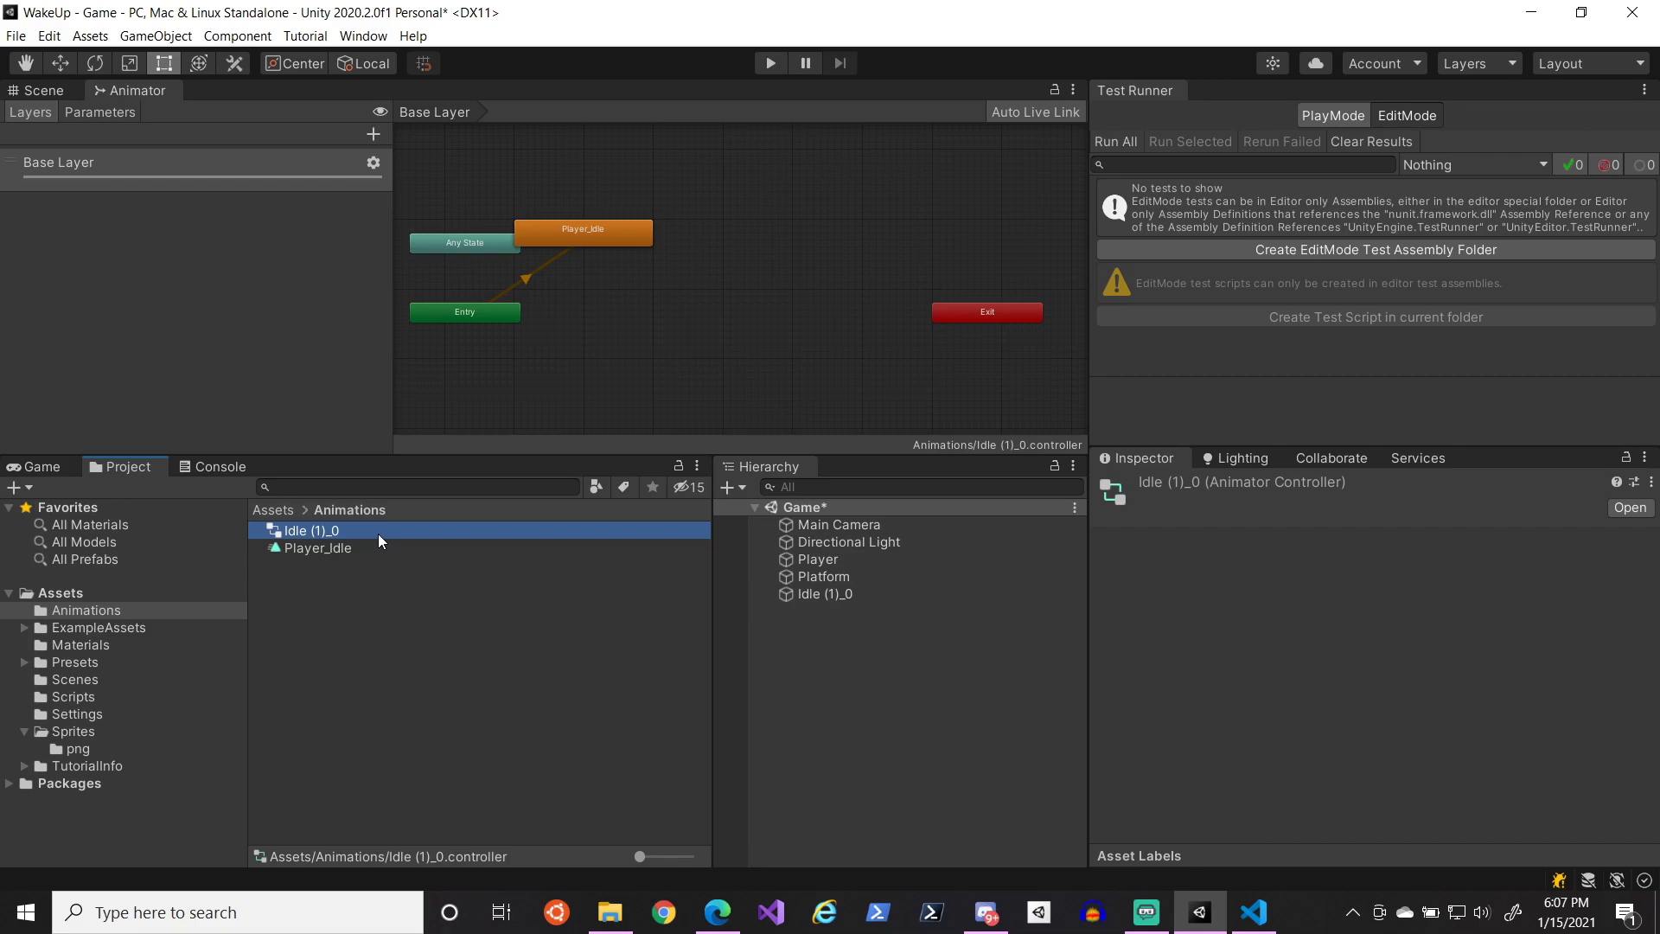
right_click(380, 541)
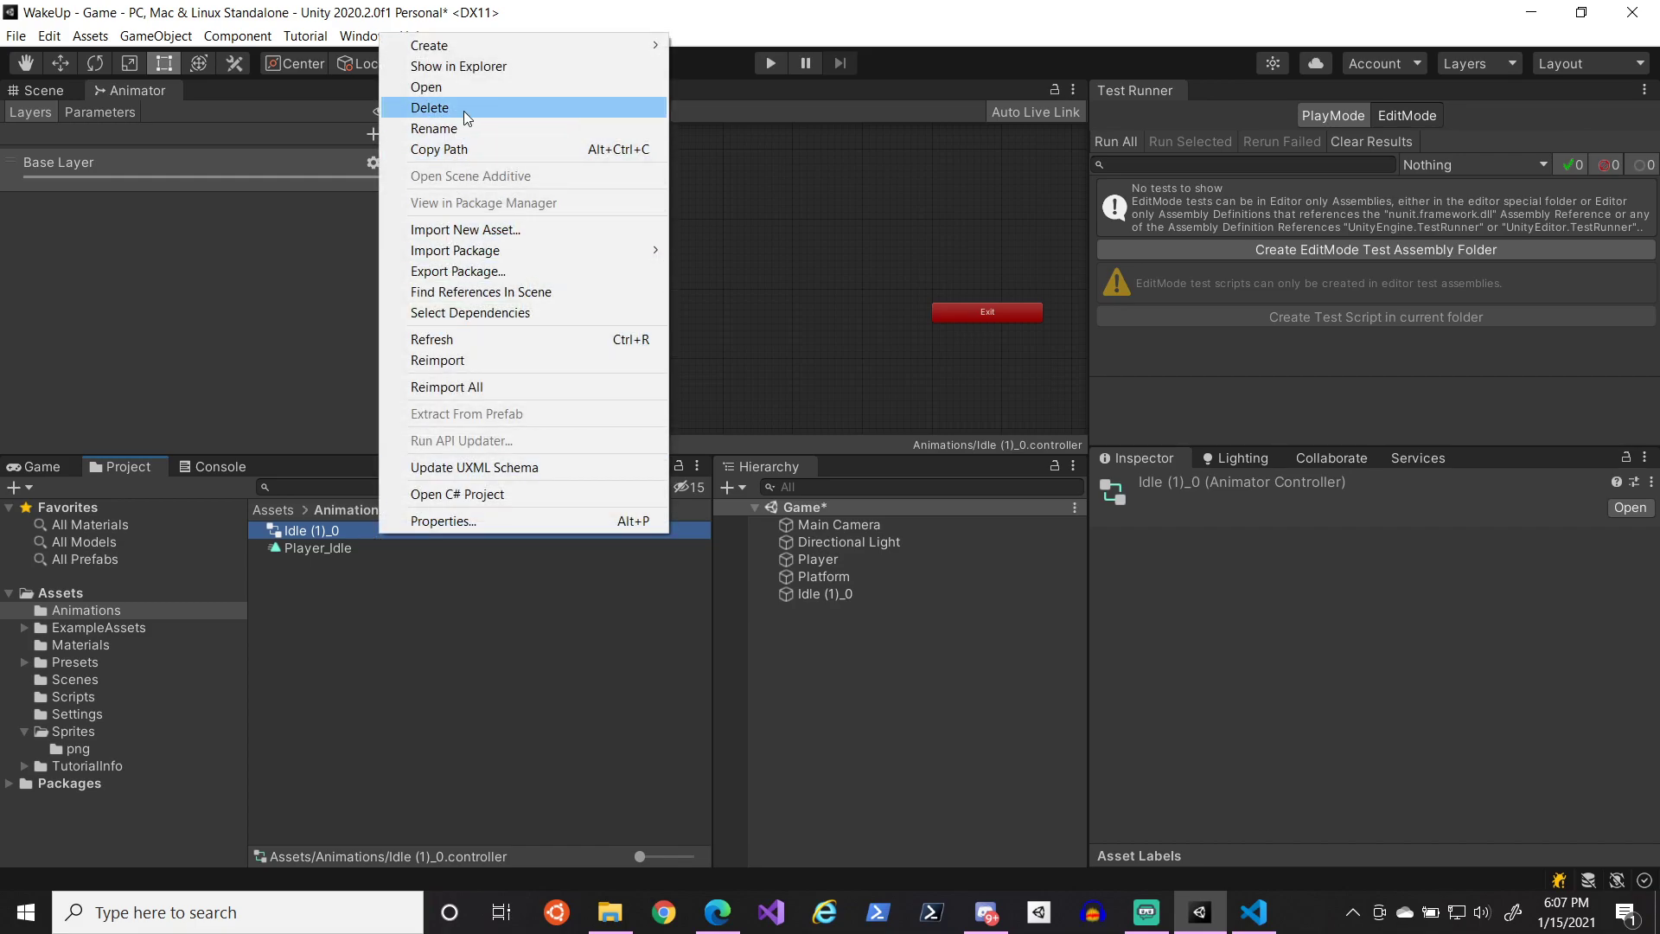
left_click(466, 113)
left_click(885, 494)
- Open the Player_Idle clip in the Animation window, expand its Sprite track to examine the frames, and close the window
double_click(344, 529)
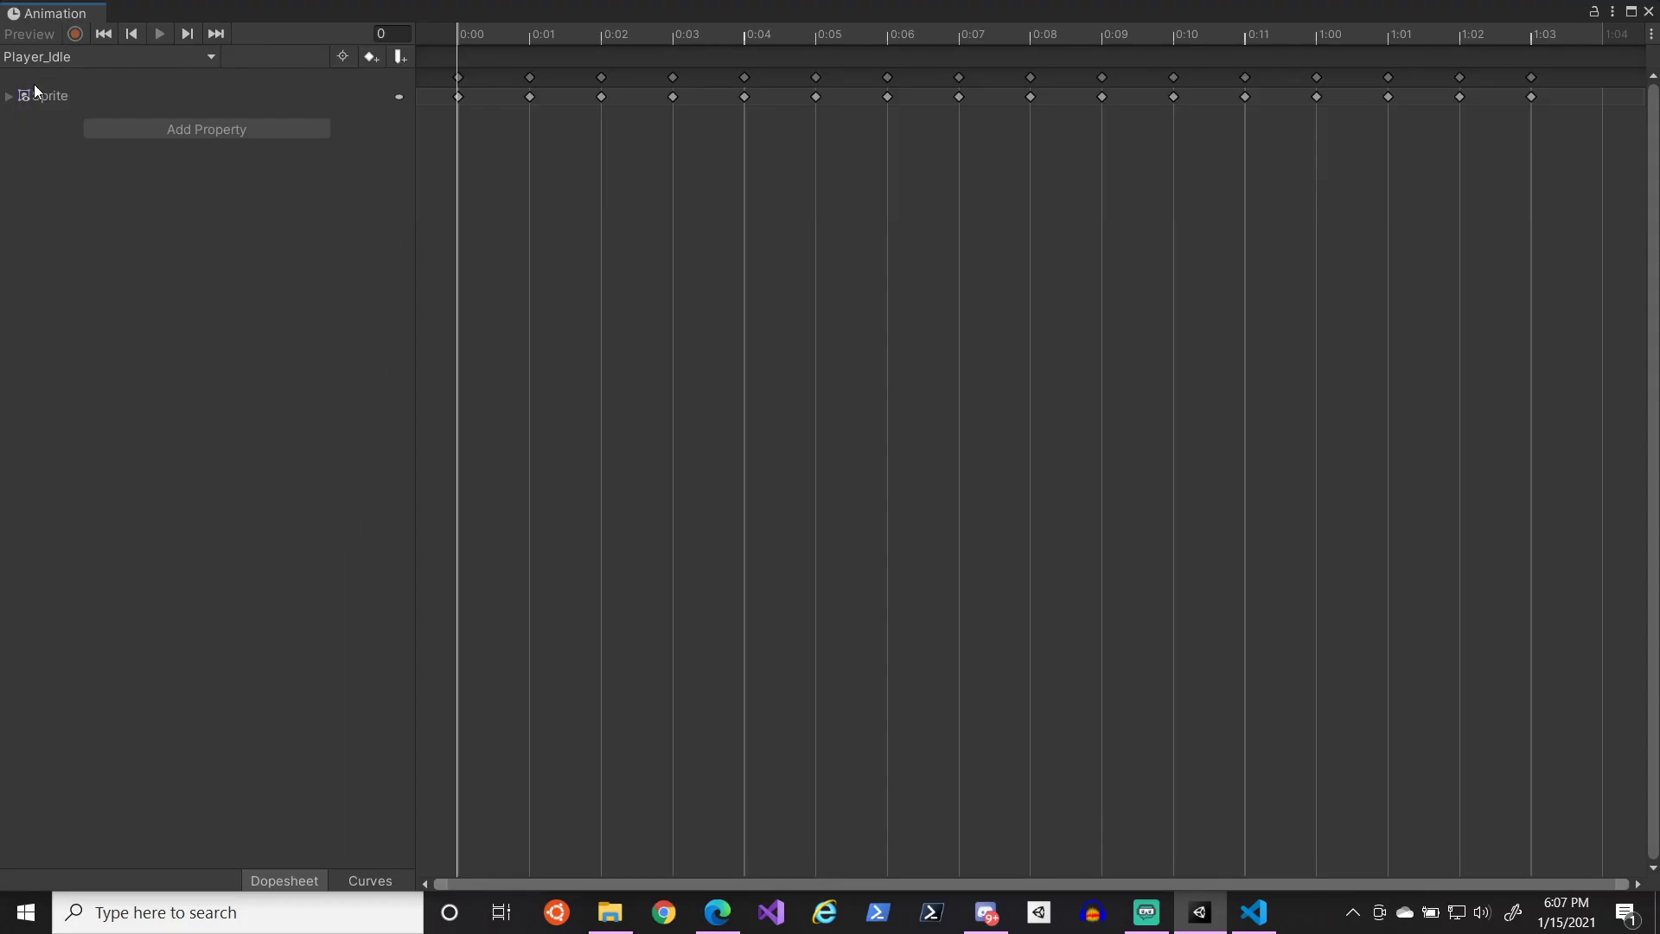
left_click(16, 96)
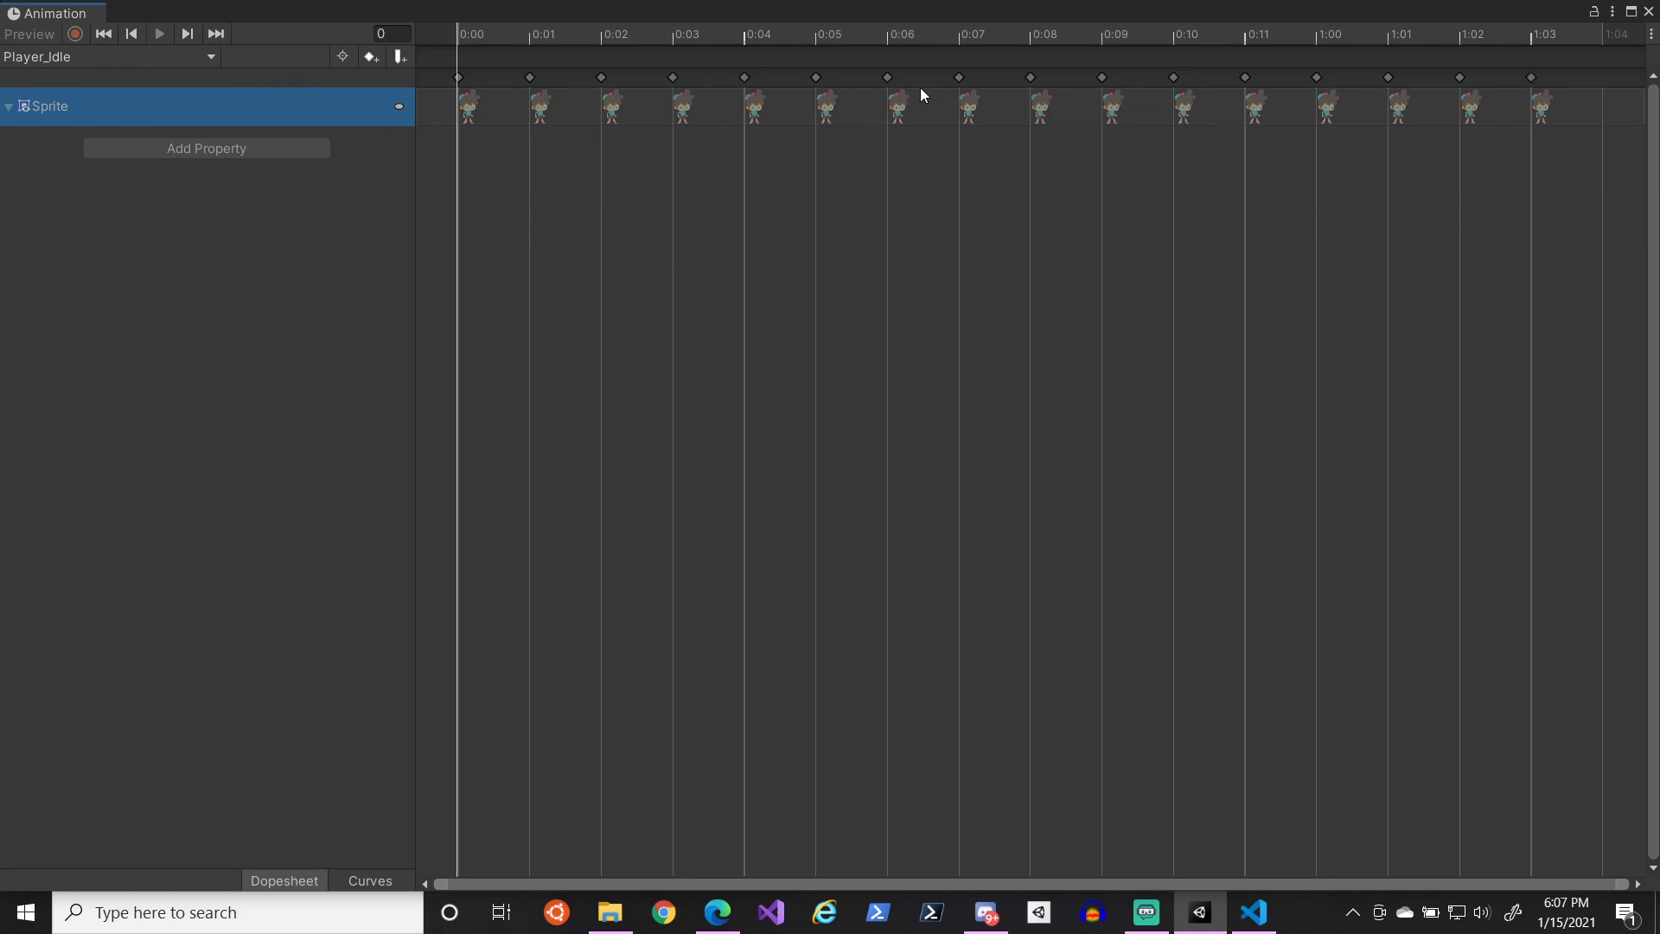
left_click(1649, 12)
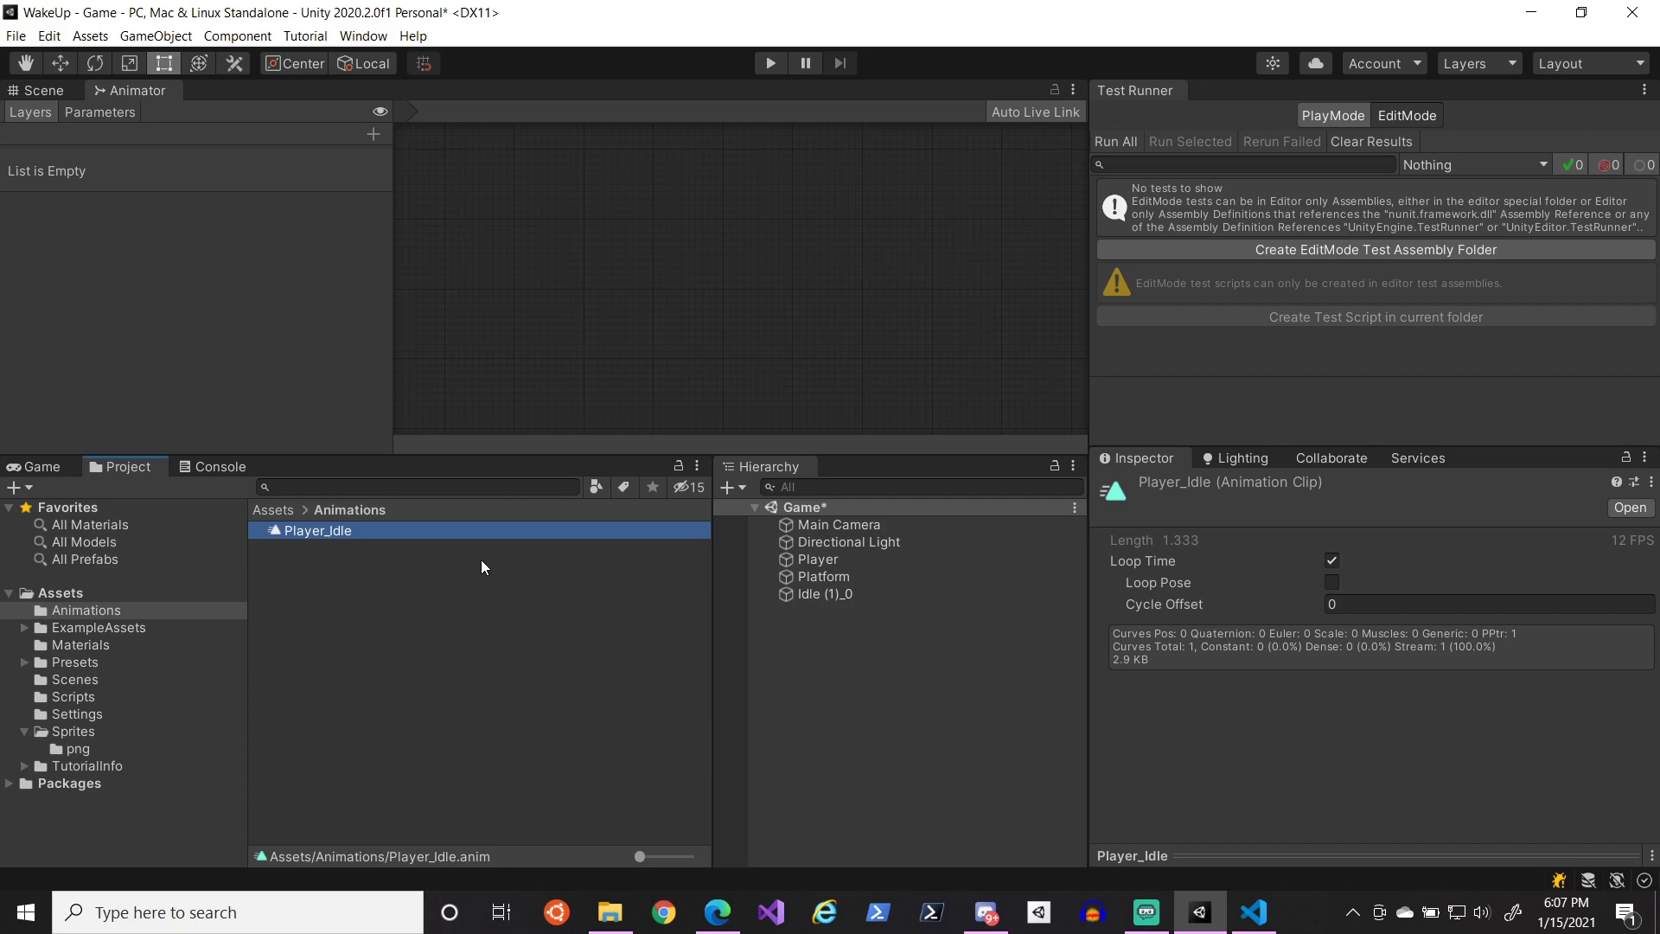
- Delete the leftover Idle (1)_0 object from the Game scene and save the scene
left_click(363, 552)
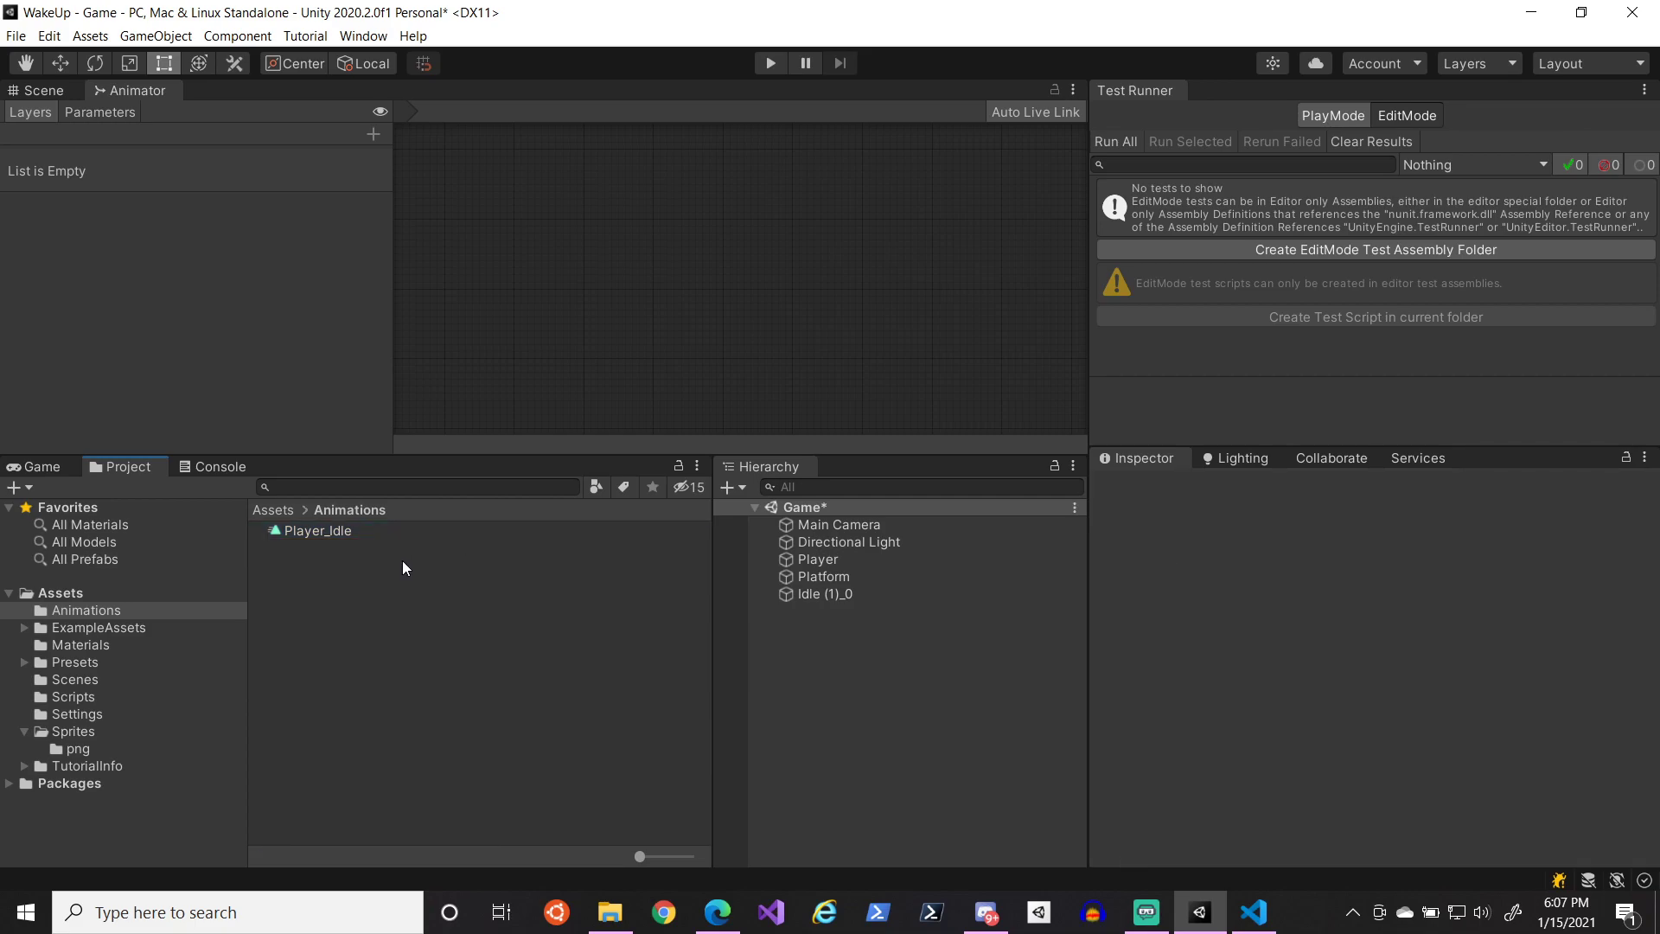
key("ctrl+s")
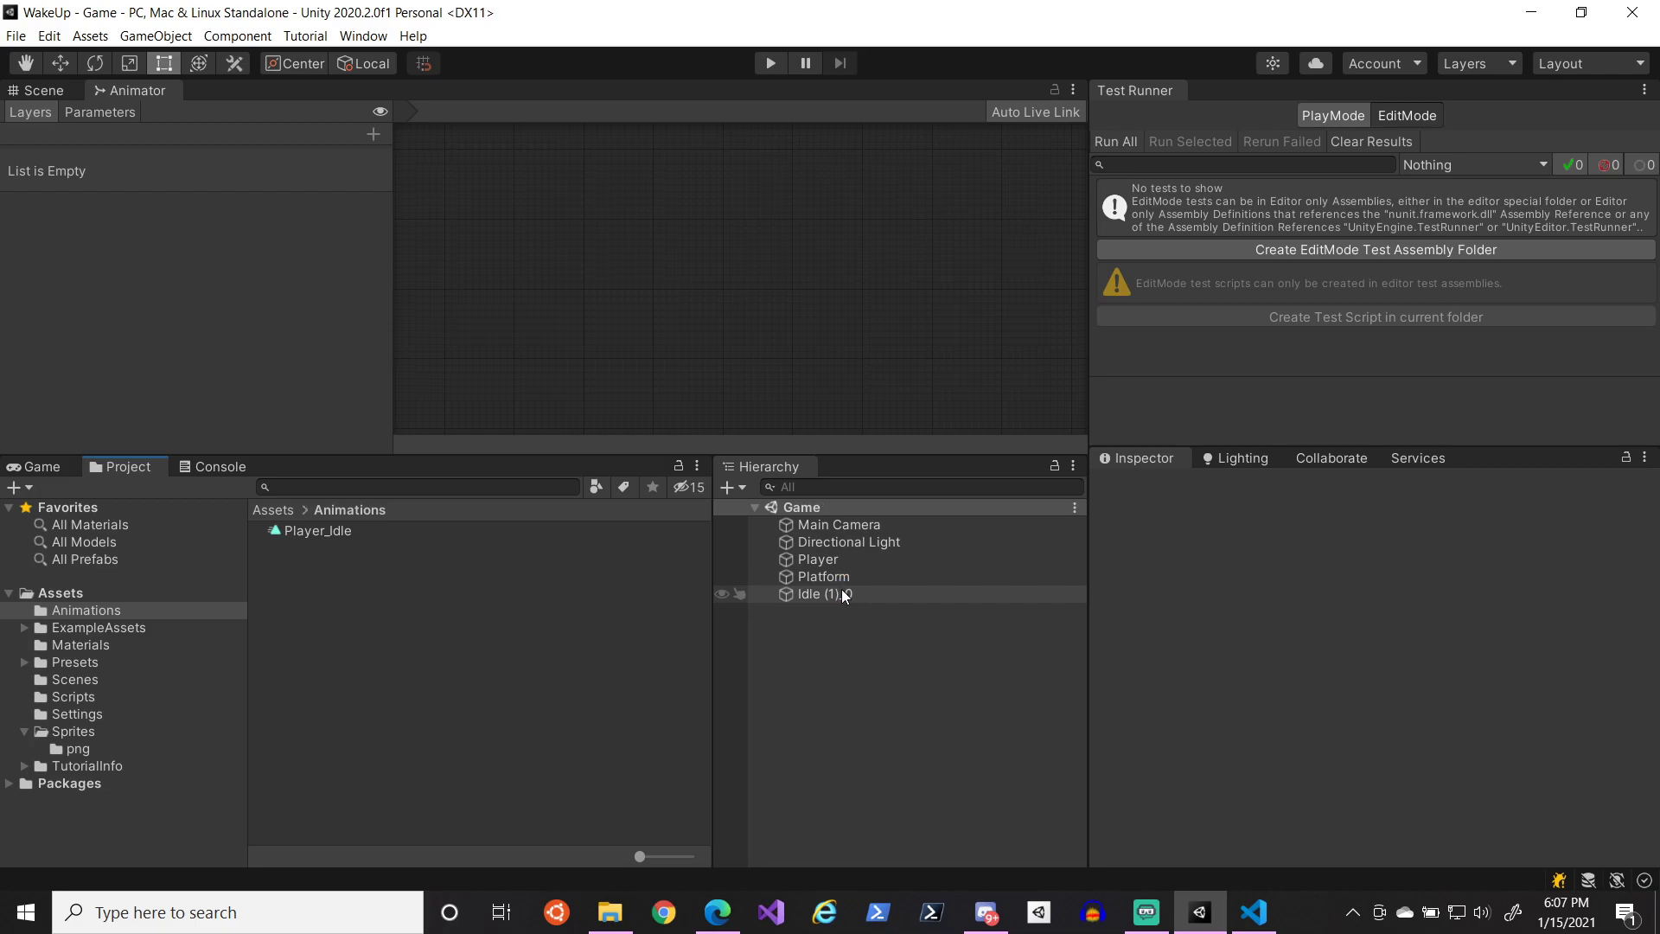
left_click(43, 90)
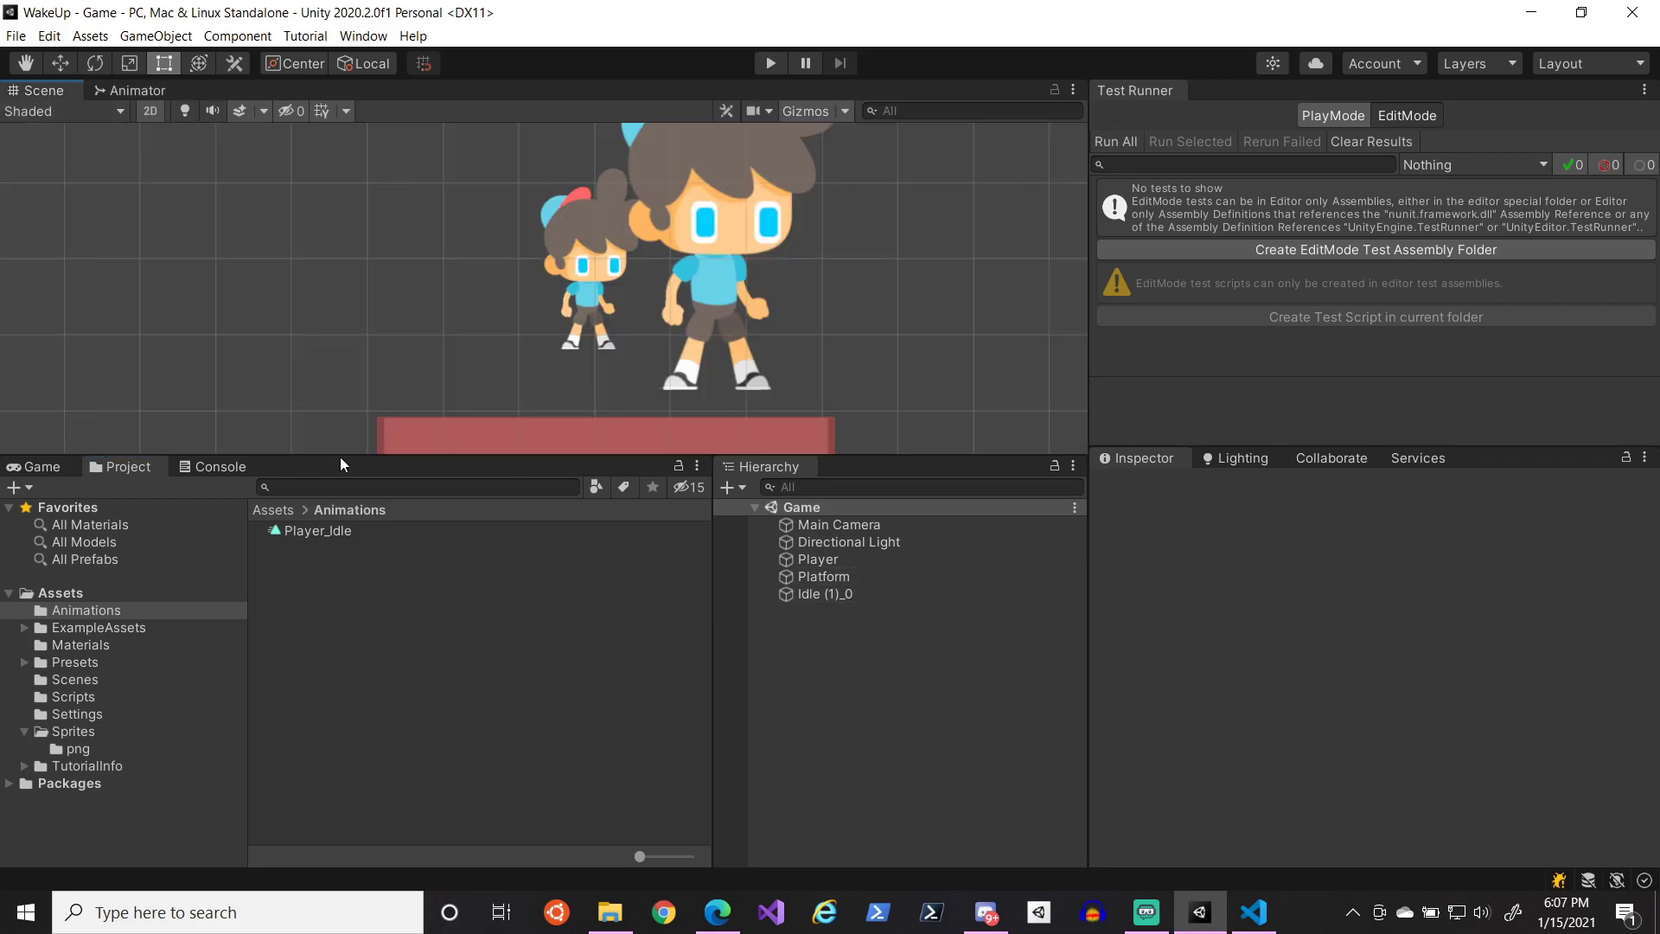
left_click(869, 594)
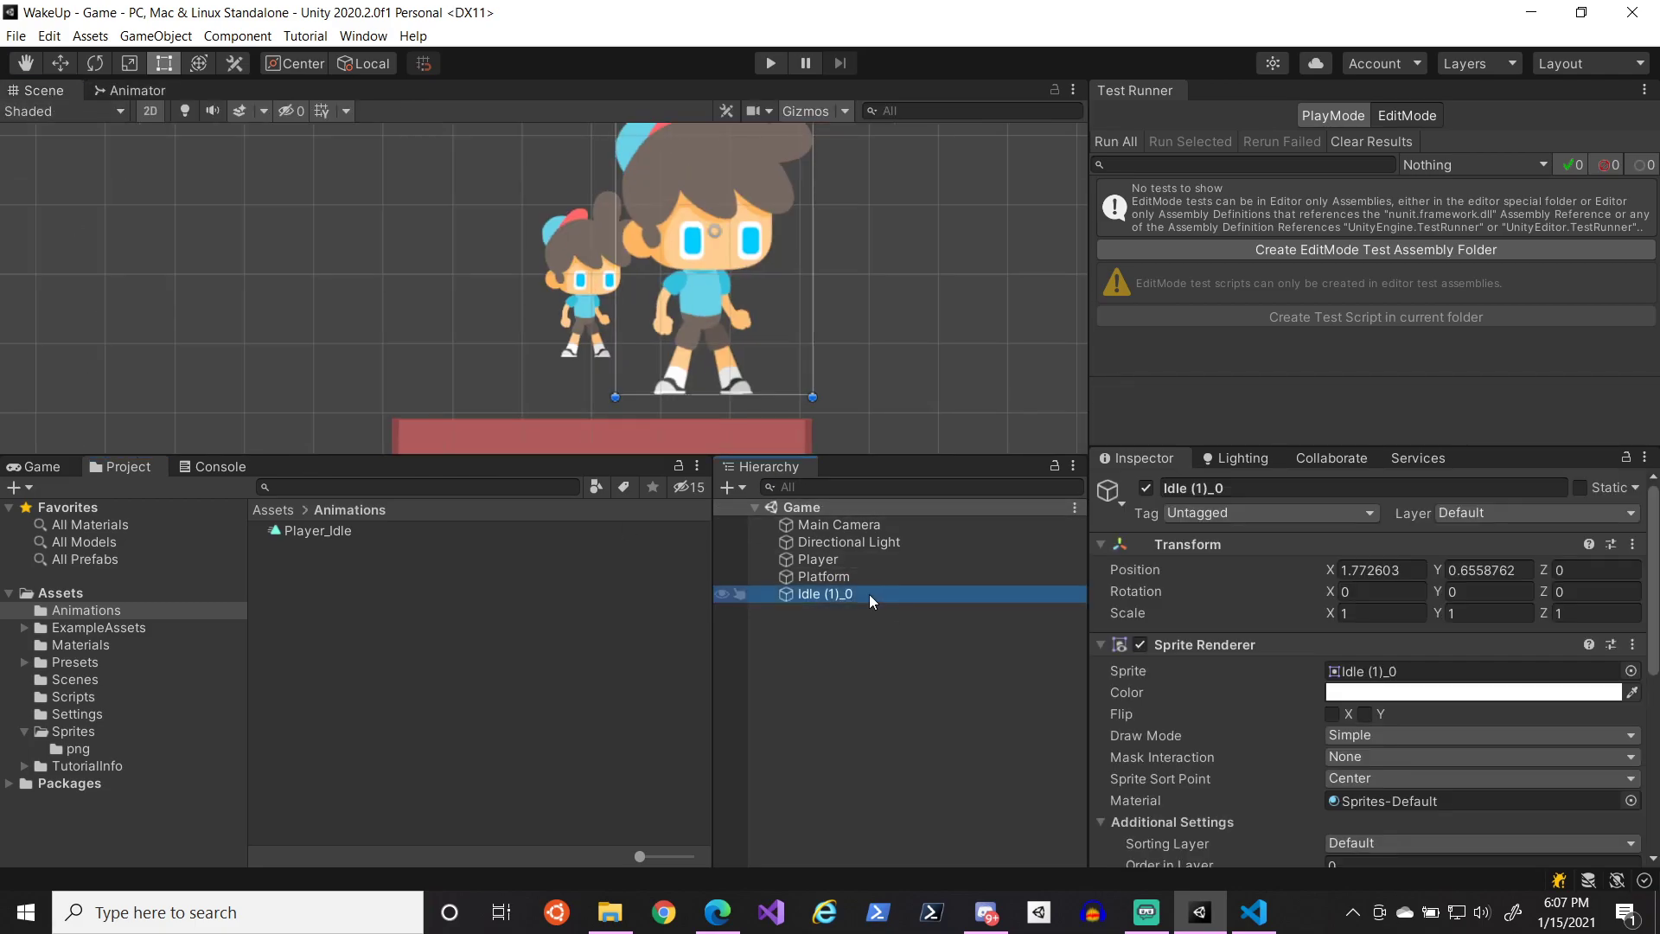
scroll(1116, 655, "down", 5)
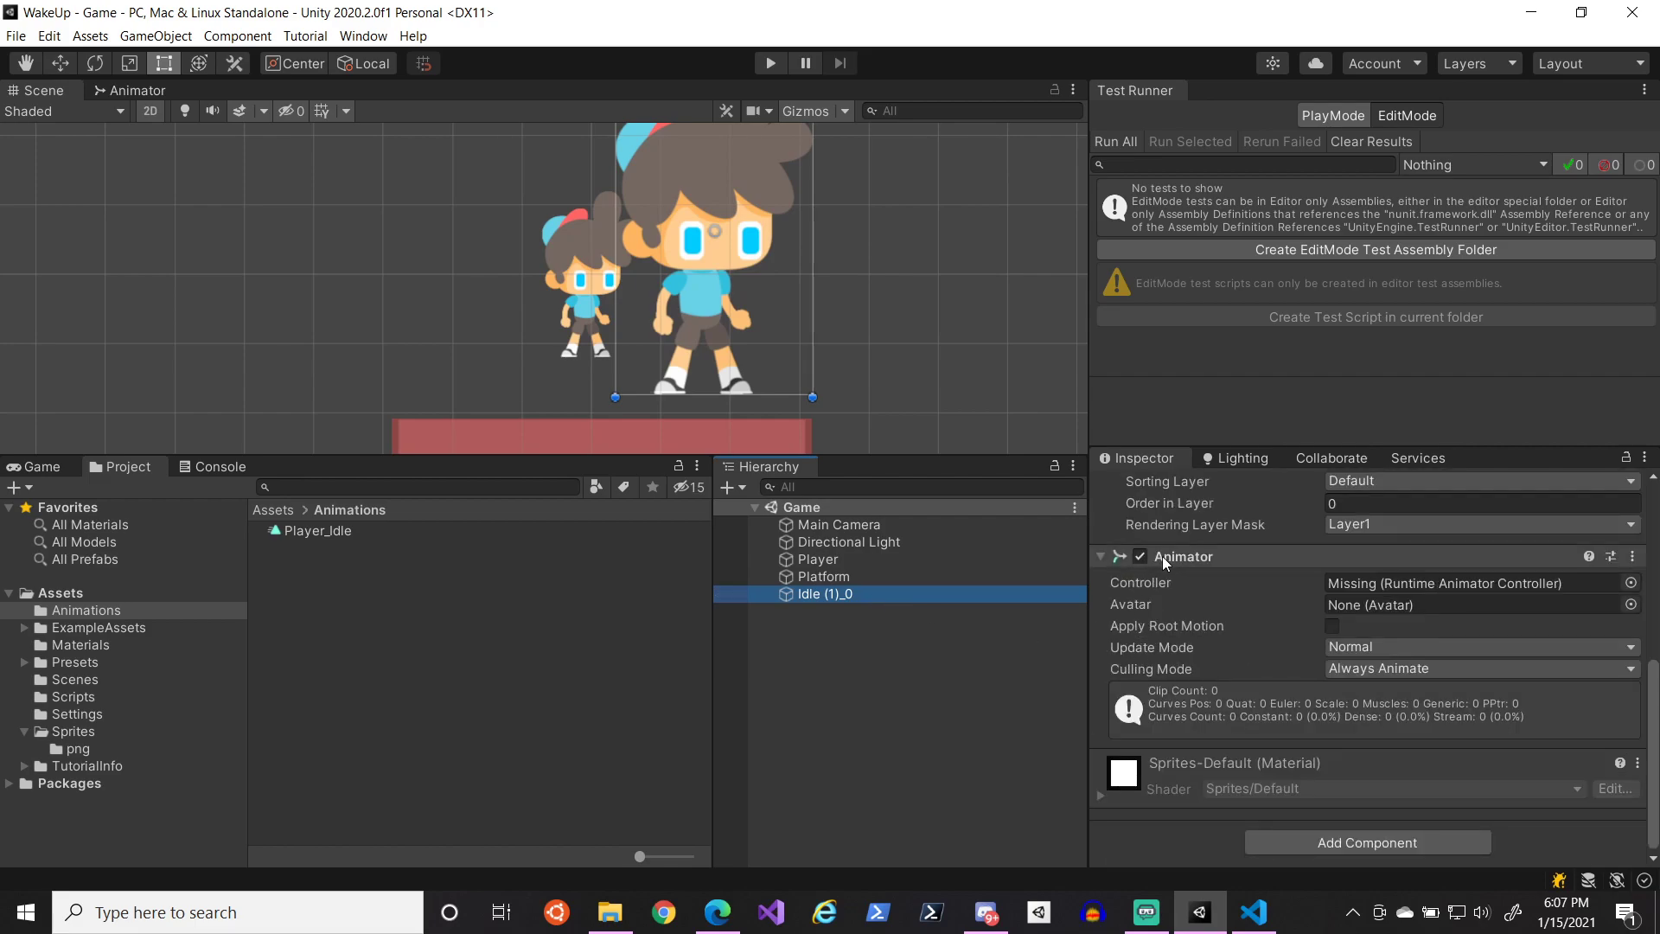
right_click(879, 591)
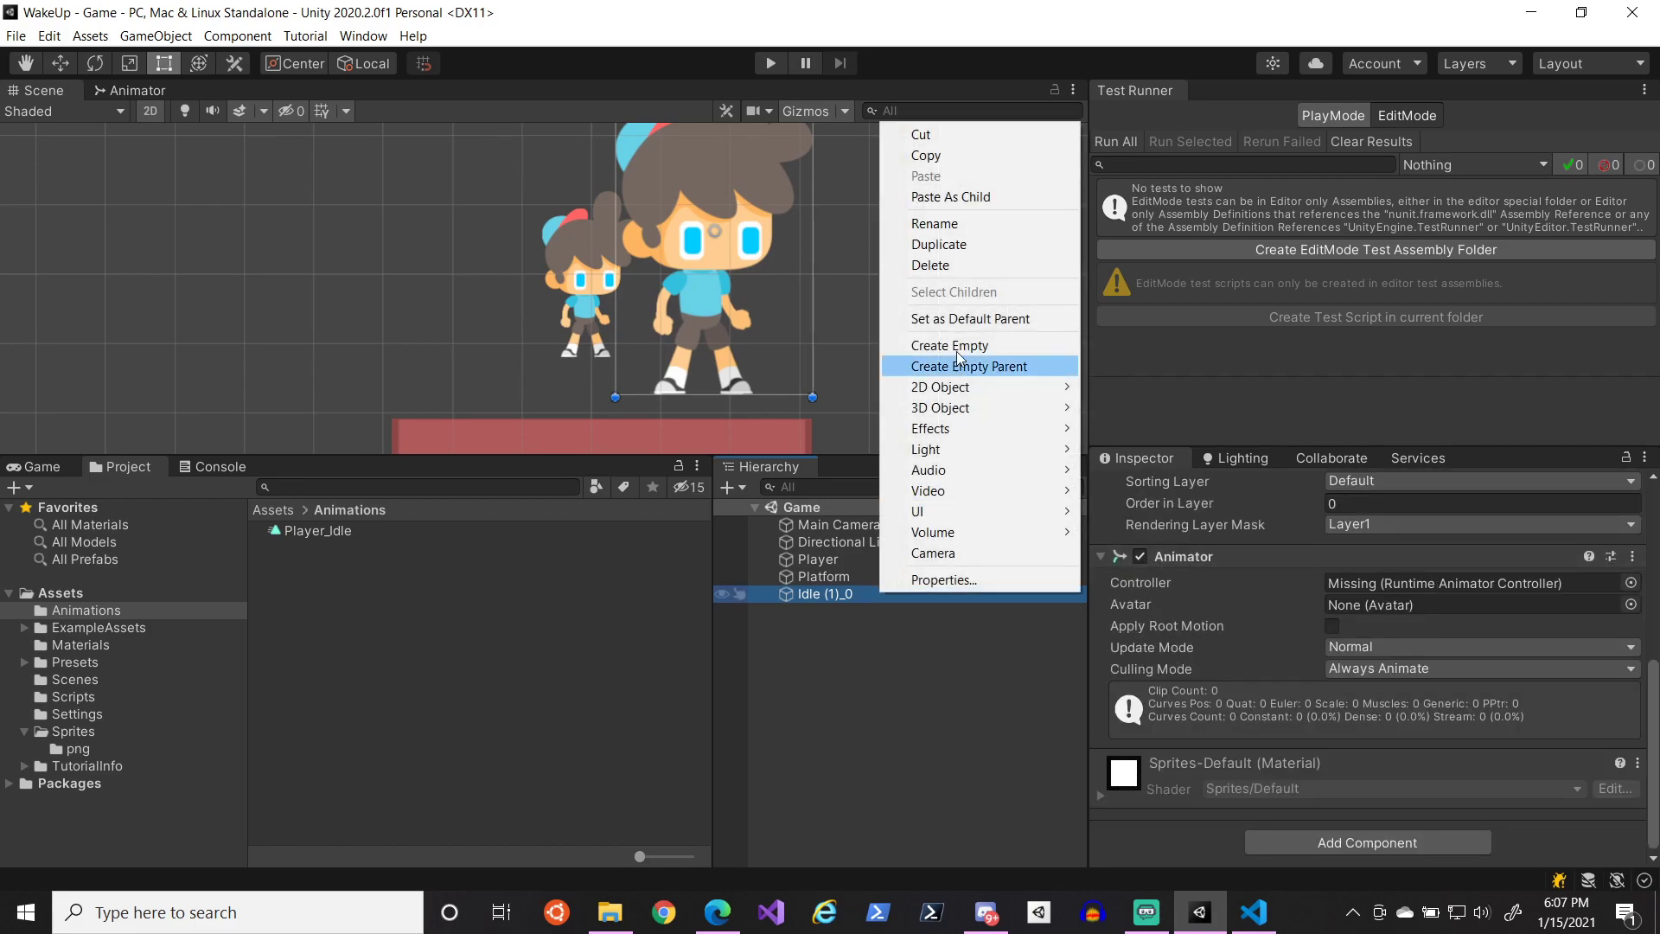
left_click(952, 268)
key("ctrl+s")
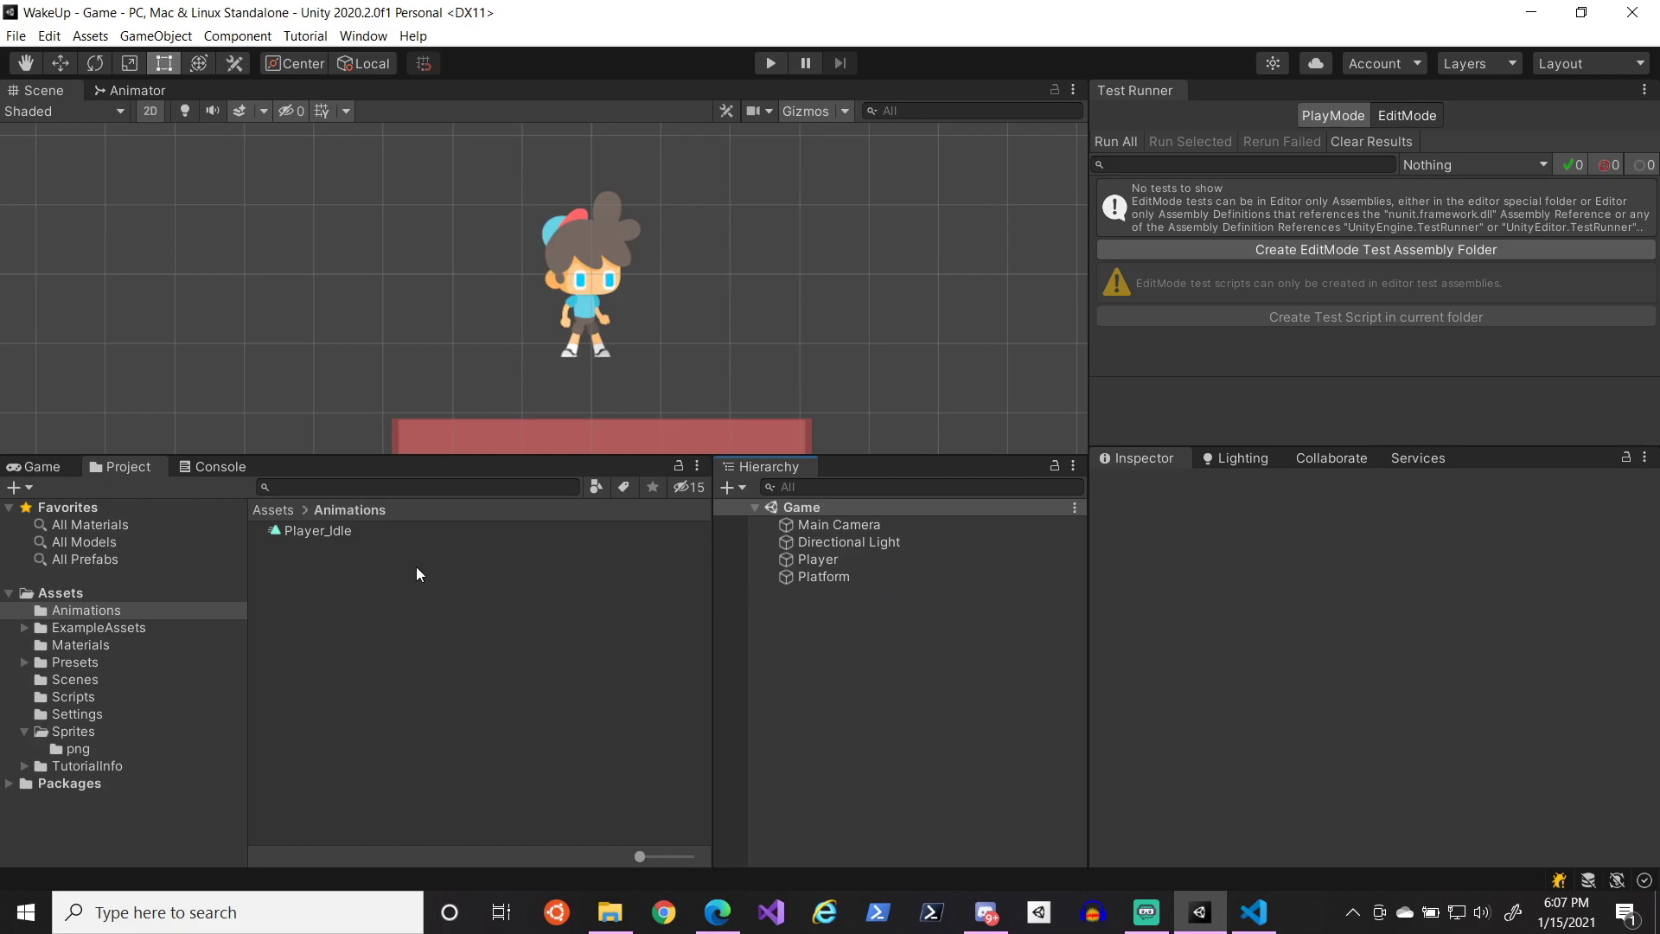
right_click(402, 589)
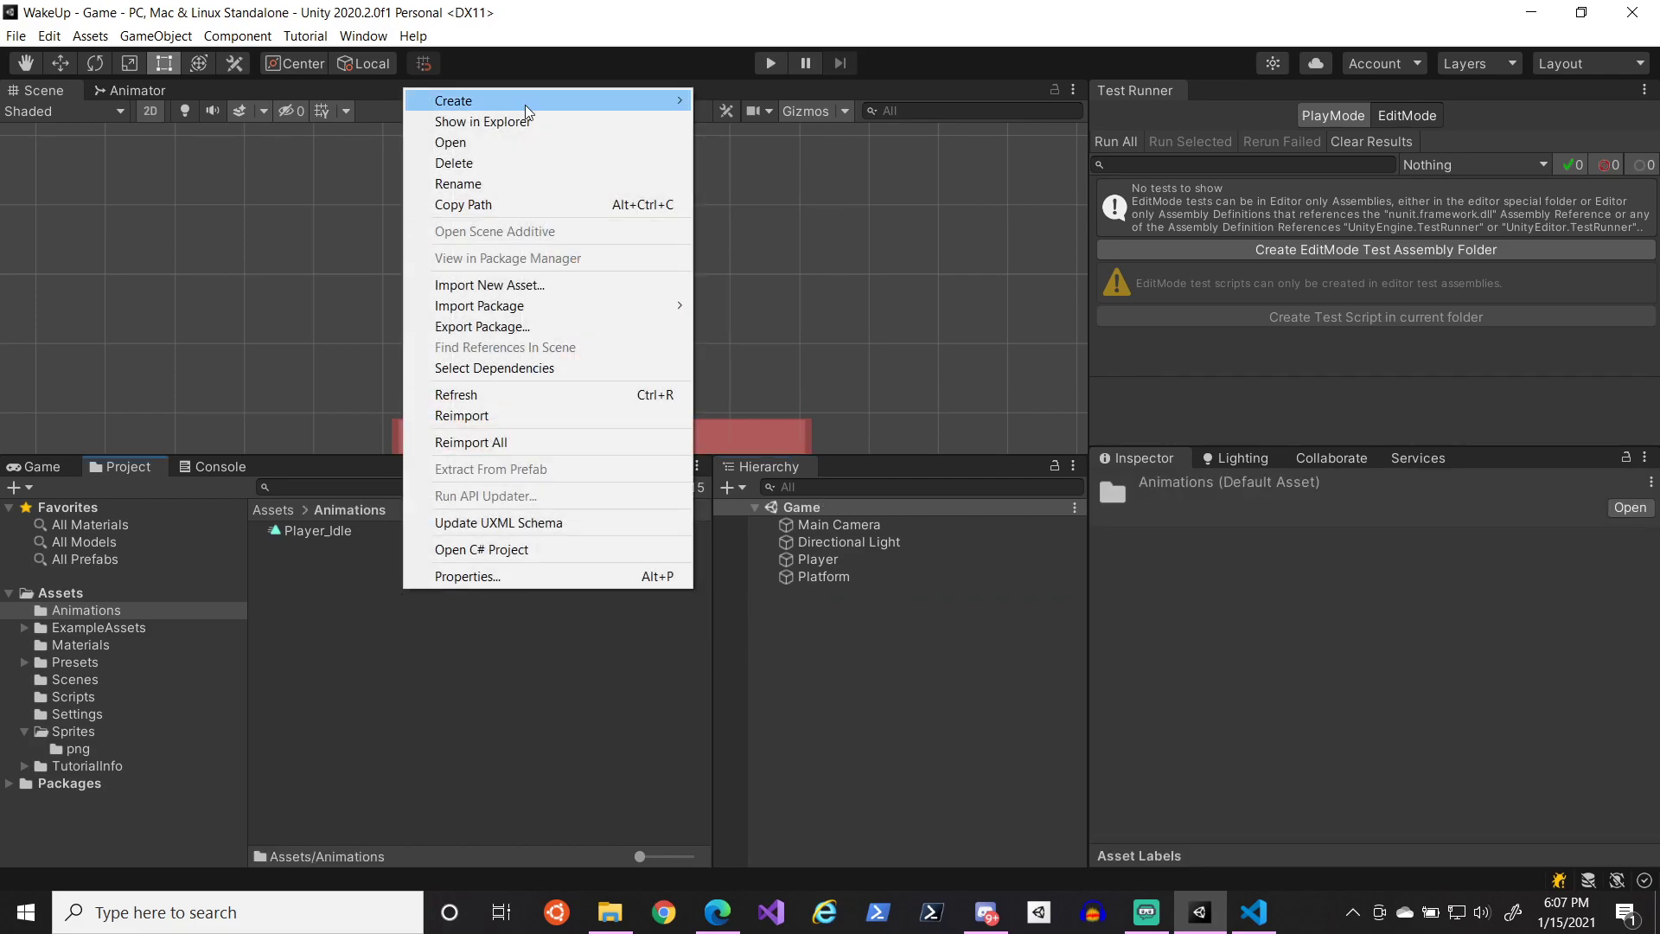
mouse_move(484, 101)
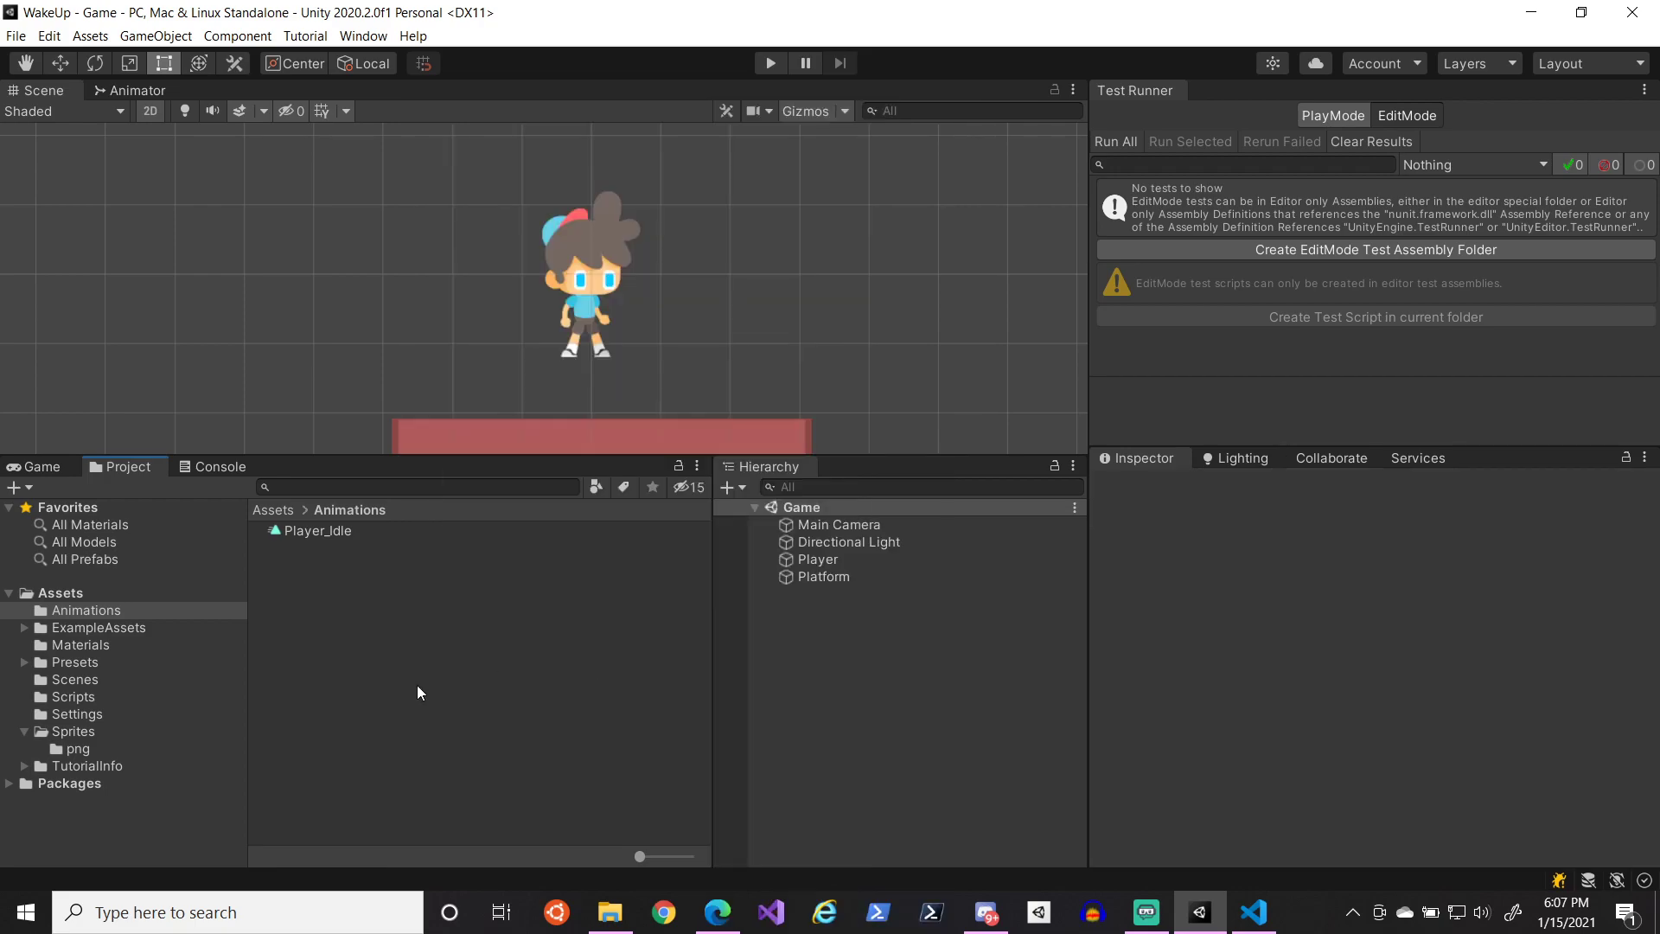
left_click(392, 529)
right_click(391, 531)
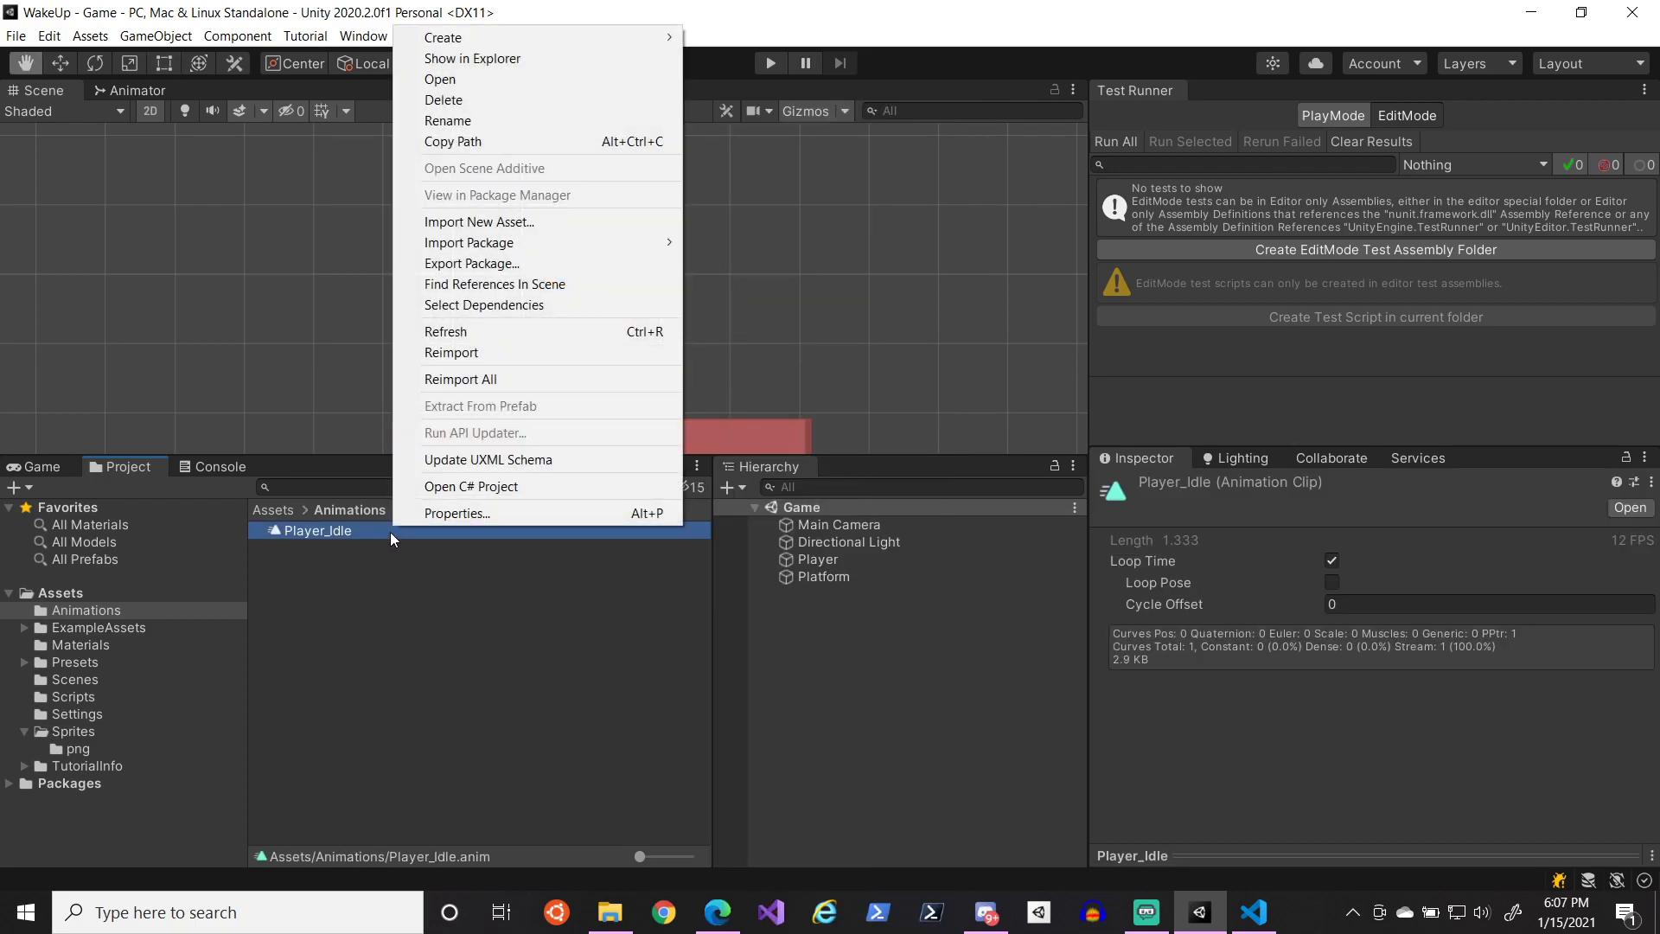
left_click(700, 592)
- Add an Animator component to the Player object
left_click(852, 559)
scroll(1418, 656, "down", 3)
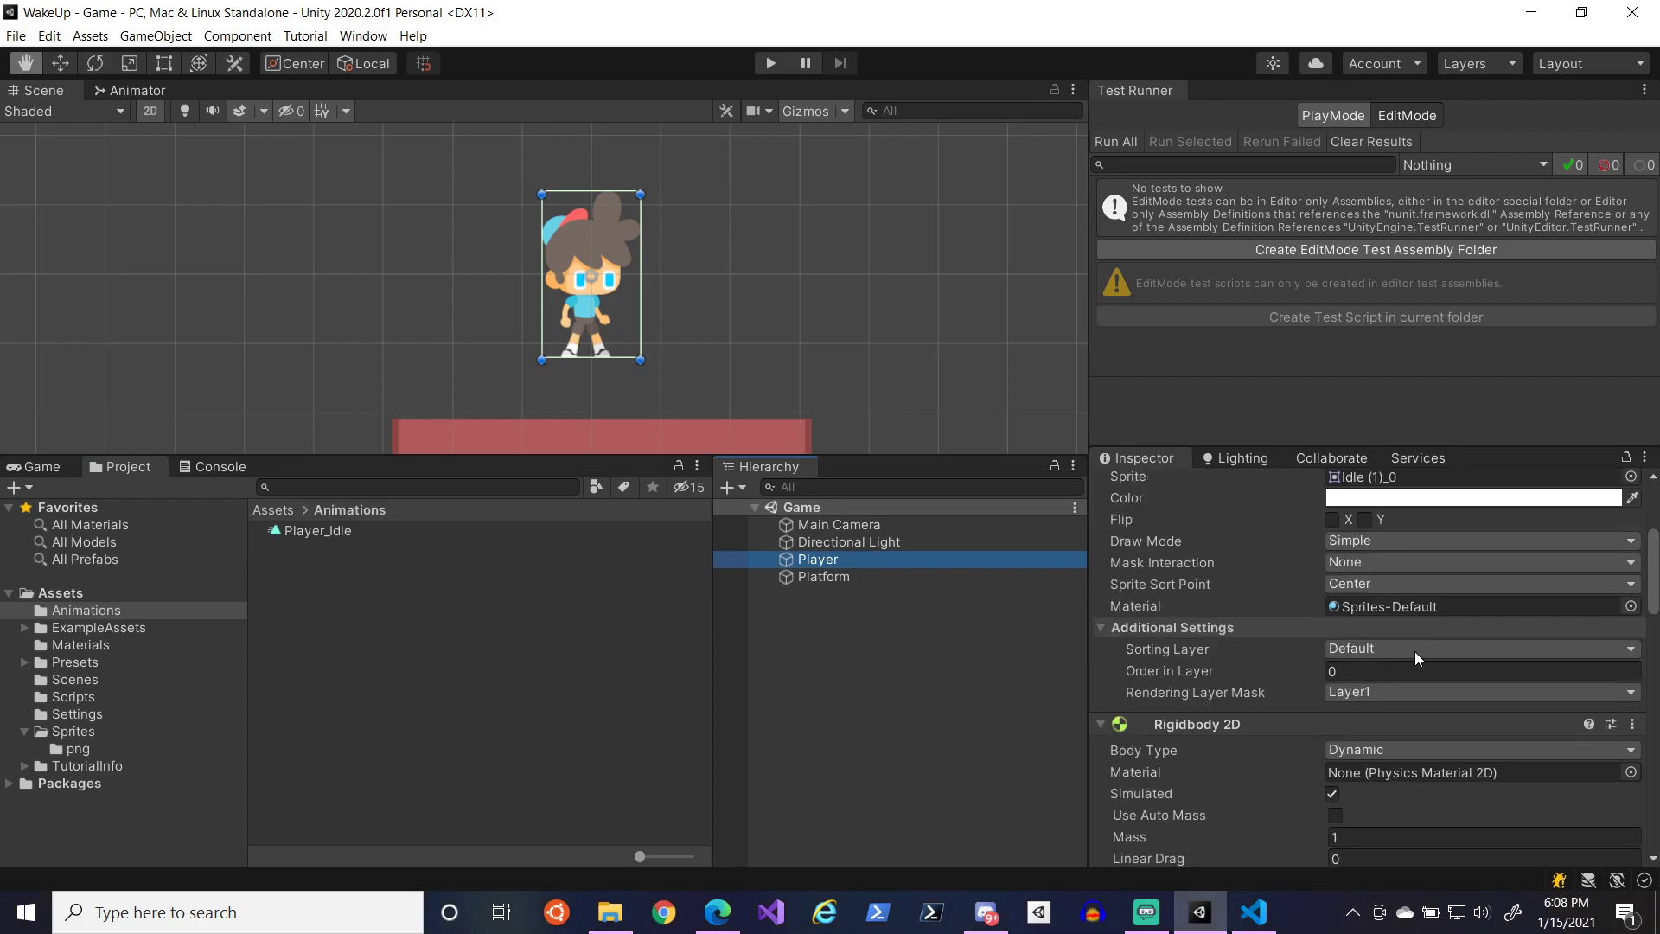
scroll(1241, 713, "down", 10)
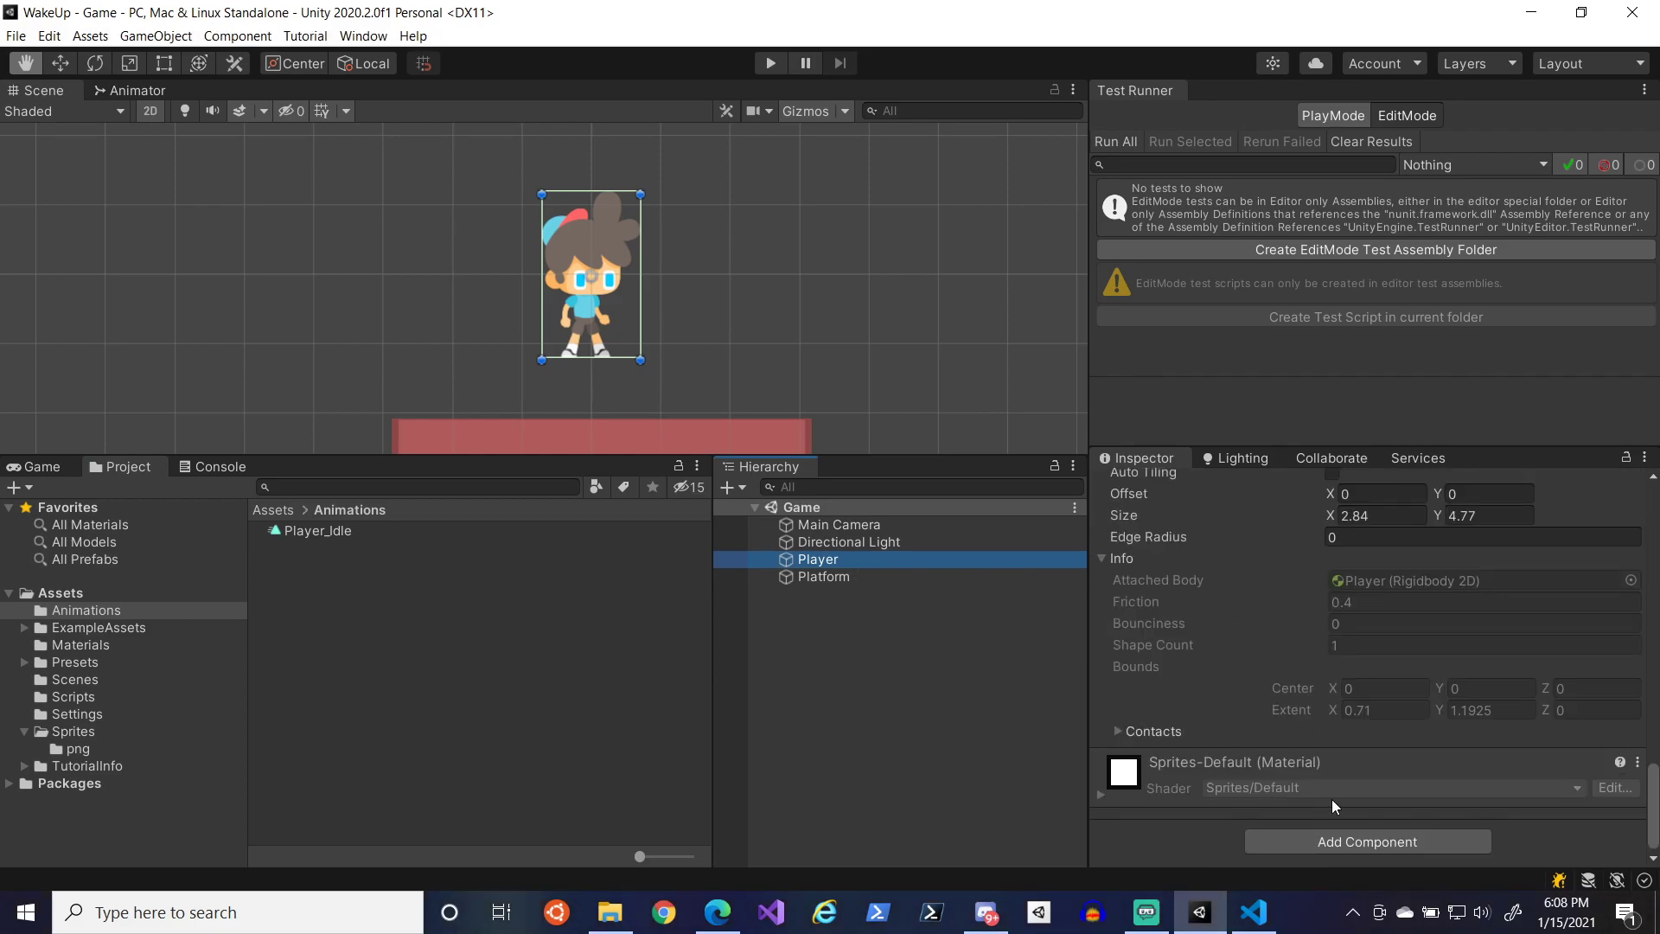
left_click(1326, 840)
type("anim")
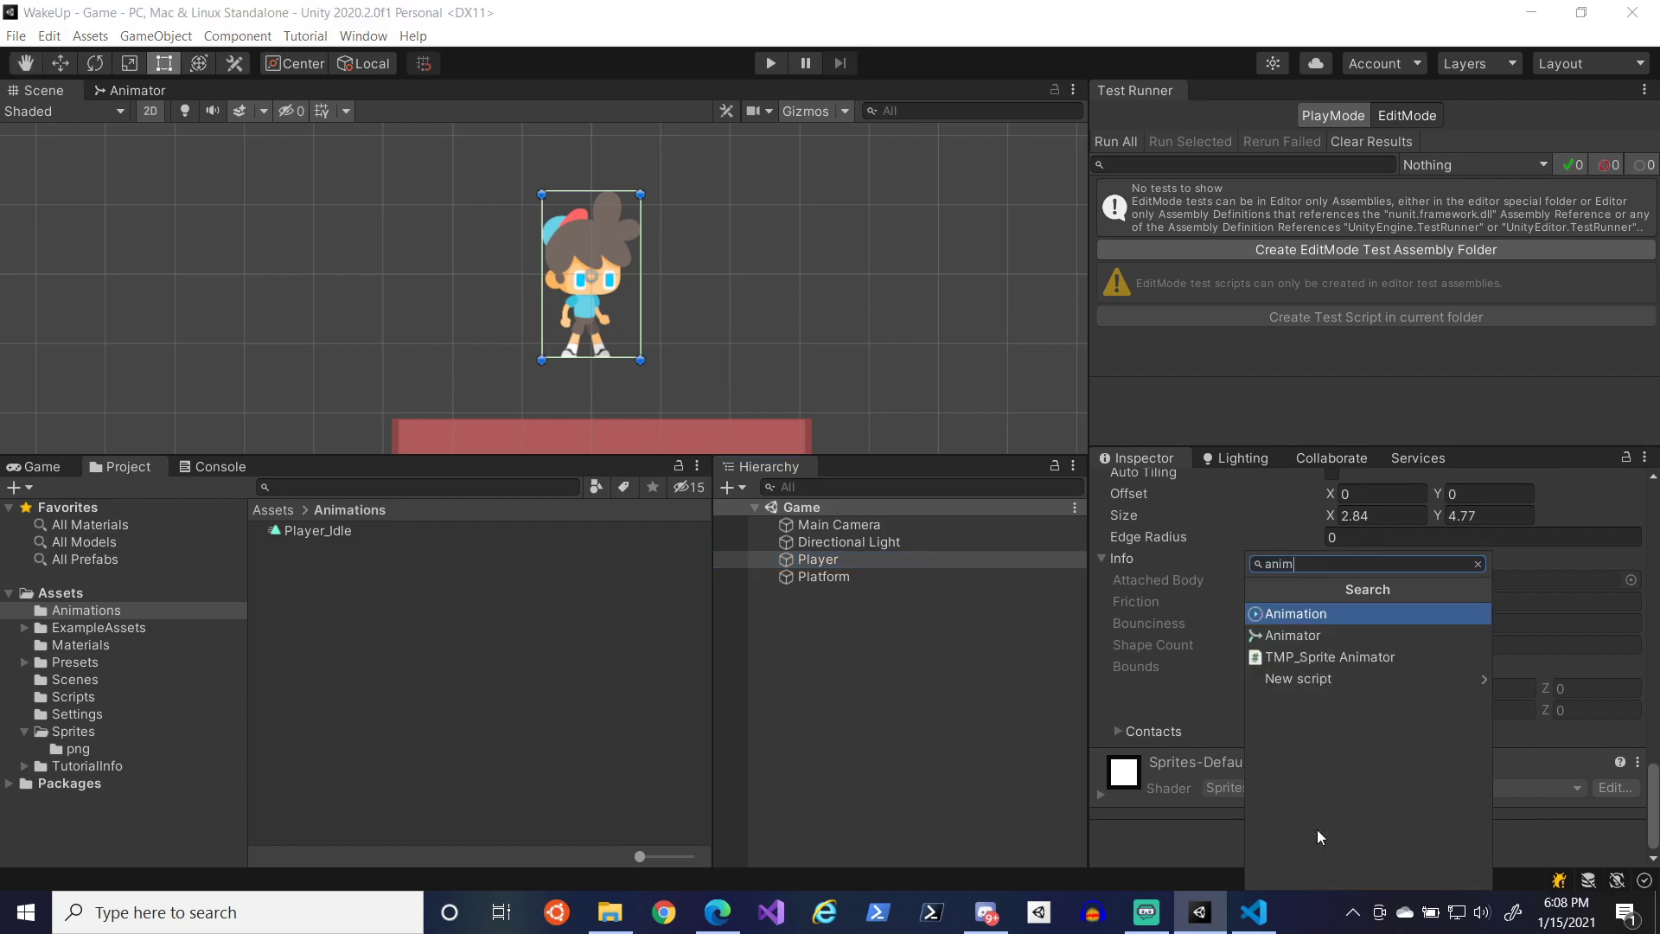
key("Down")
key("Return")
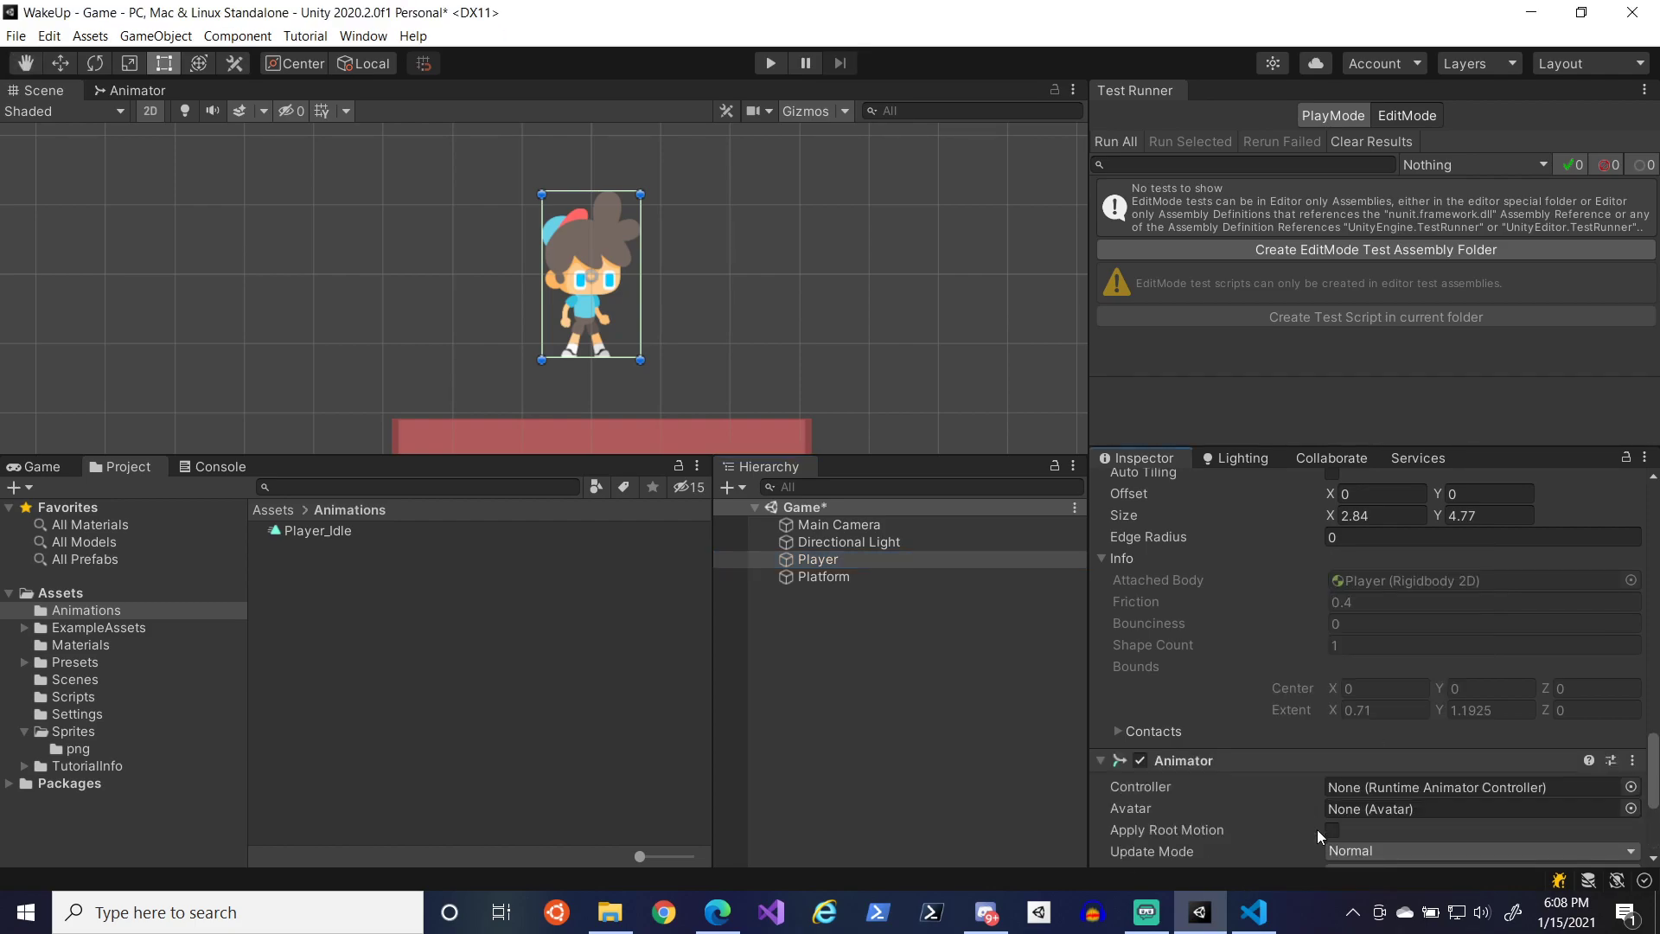
- Create an animator controller named Player in the Animations folder for the Player object's empty Animator Controller slot
left_click(135, 89)
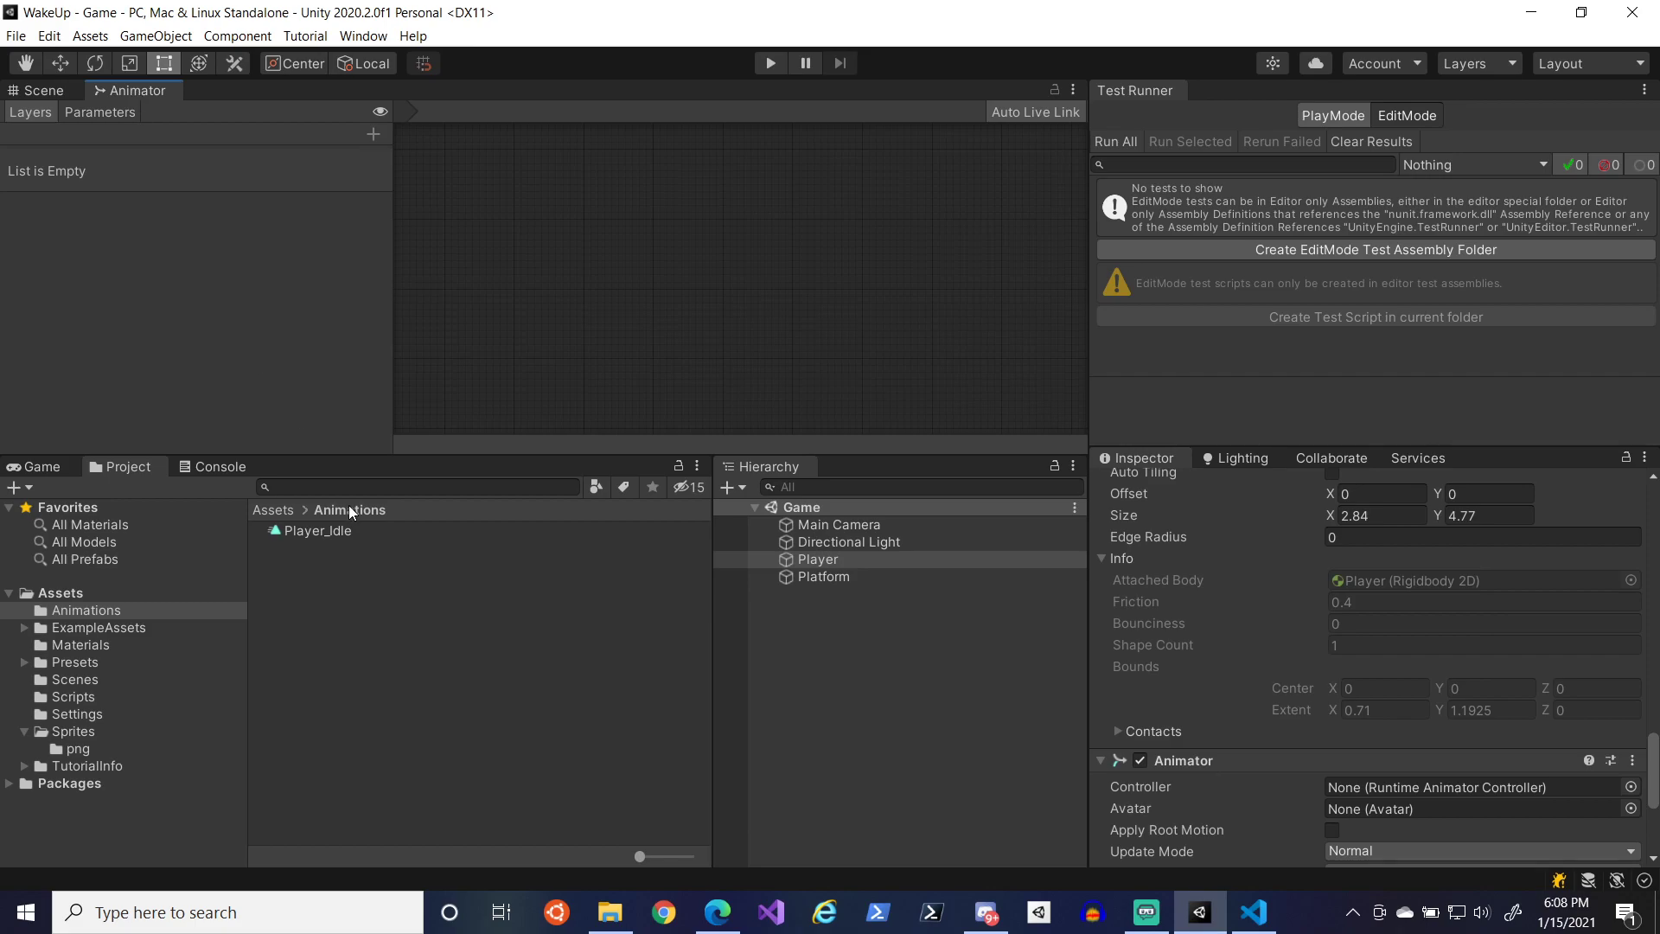
left_click(361, 534)
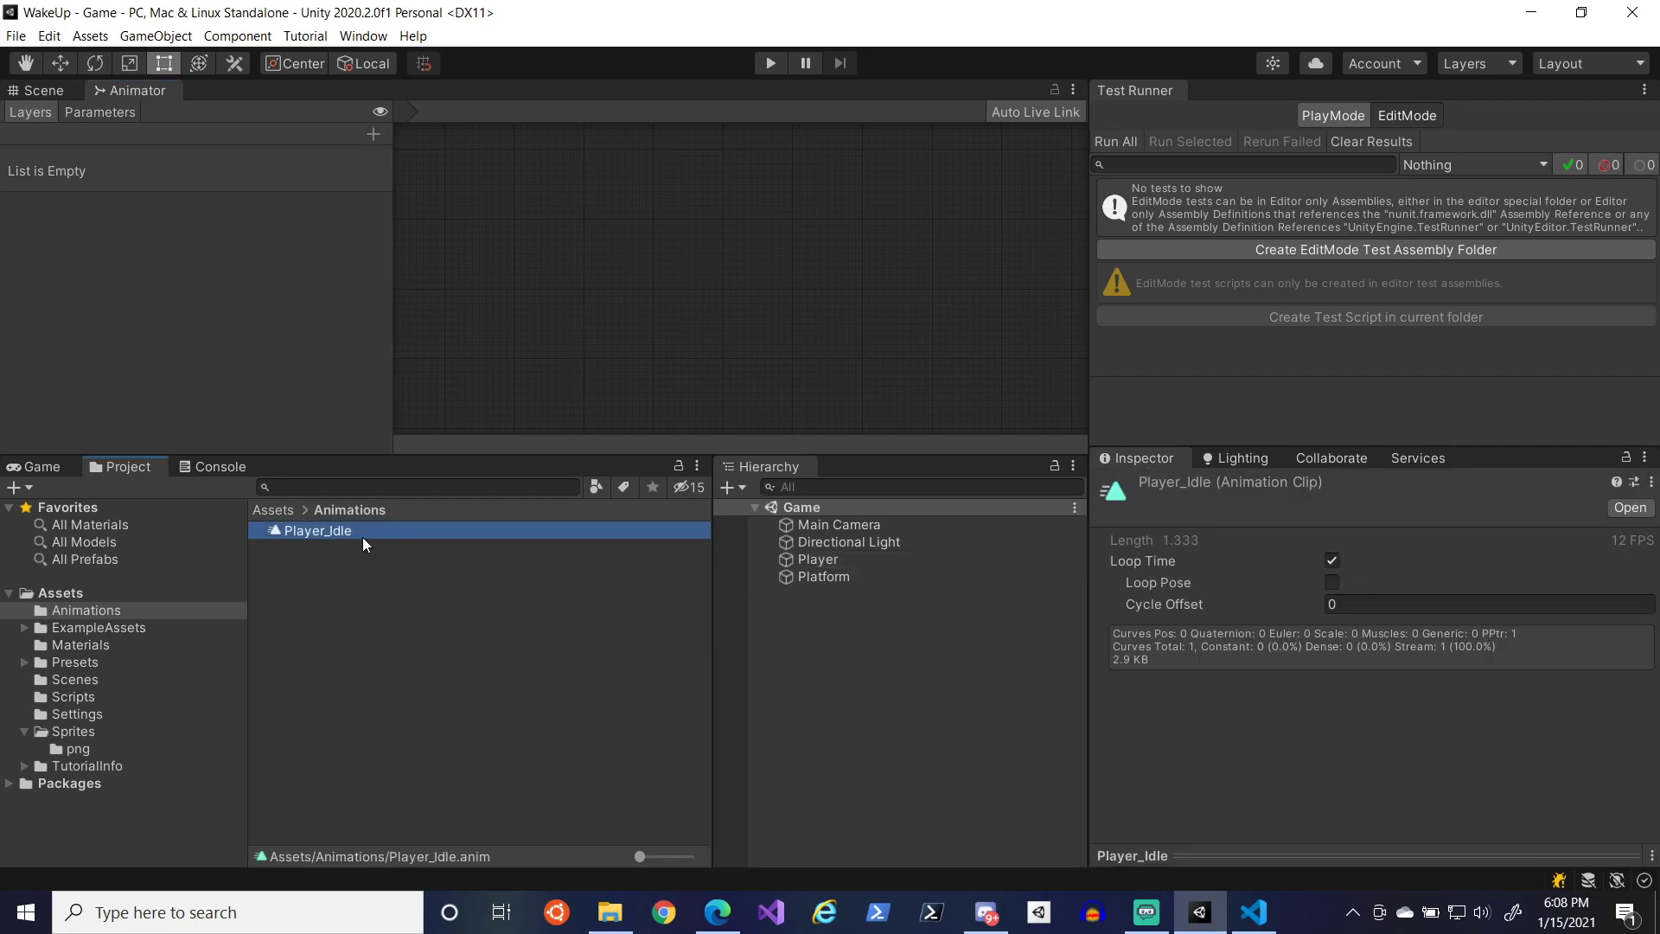
left_click(810, 563)
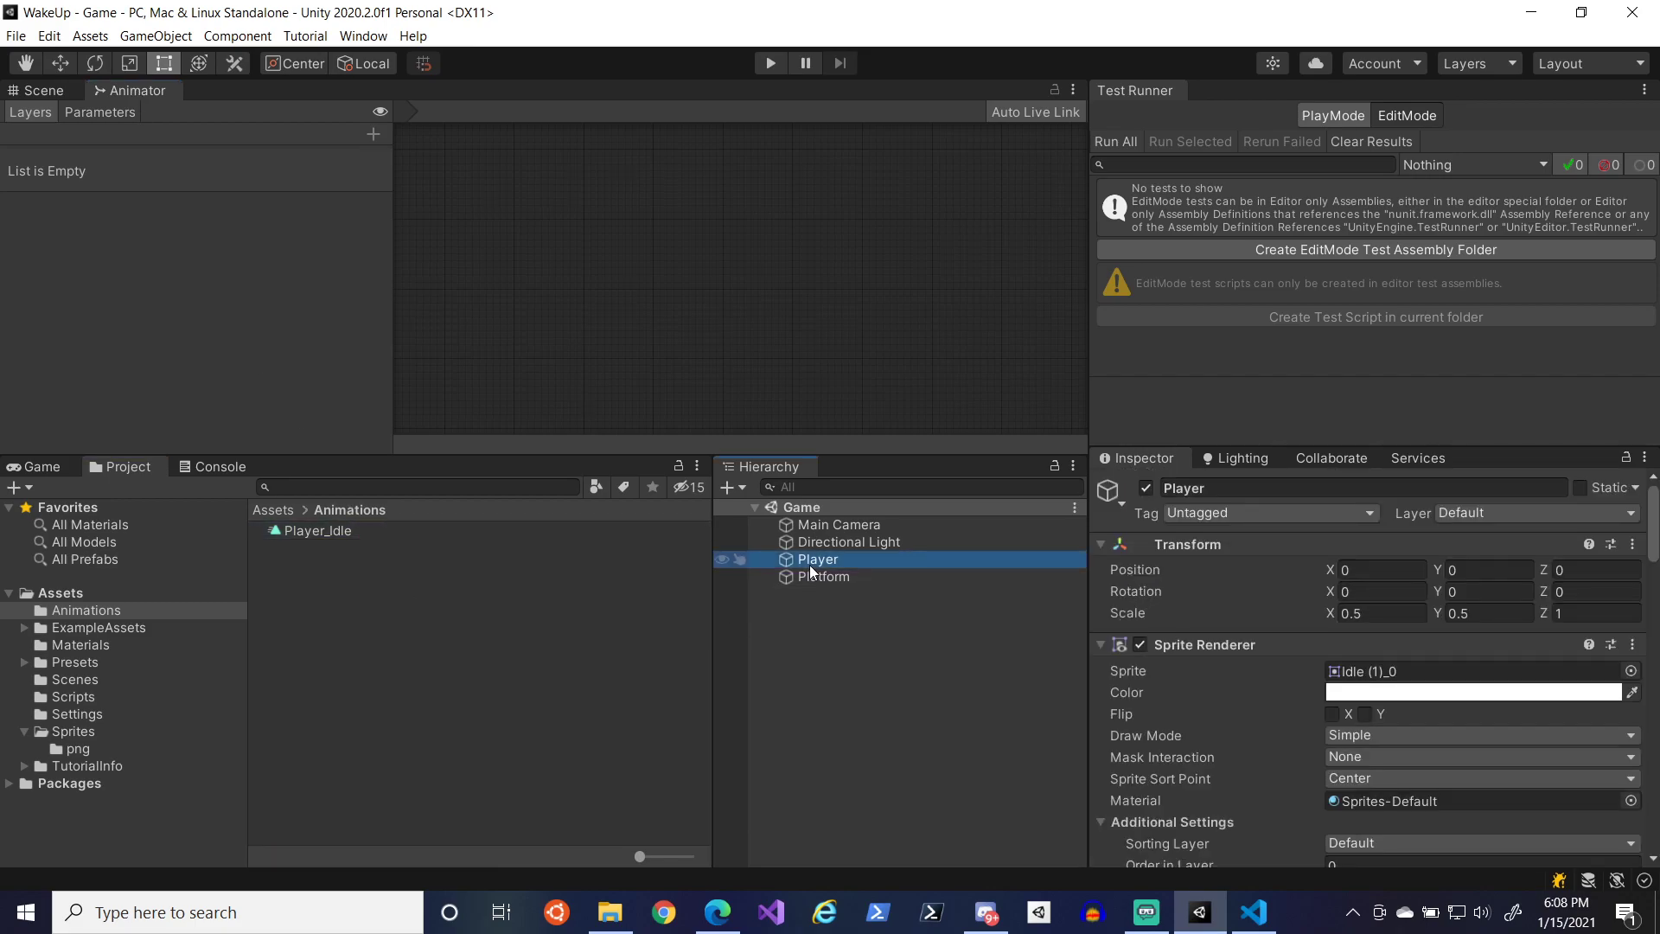
scroll(1123, 605, "down", 10)
scroll(1189, 657, "down", 8)
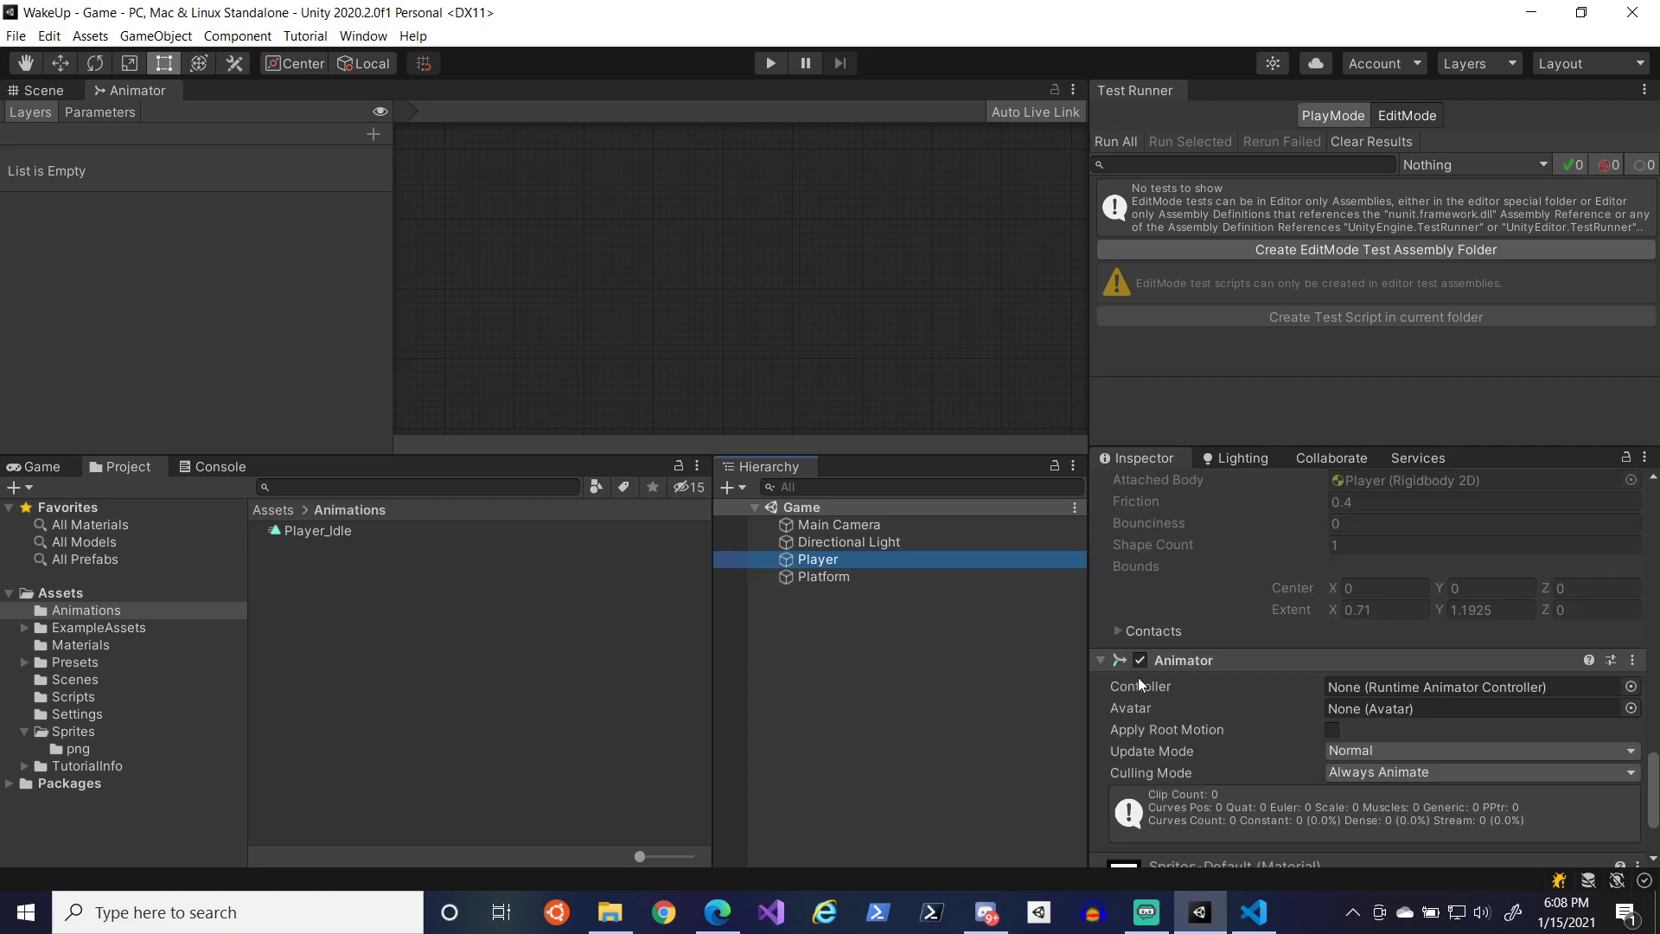
right_click(548, 650)
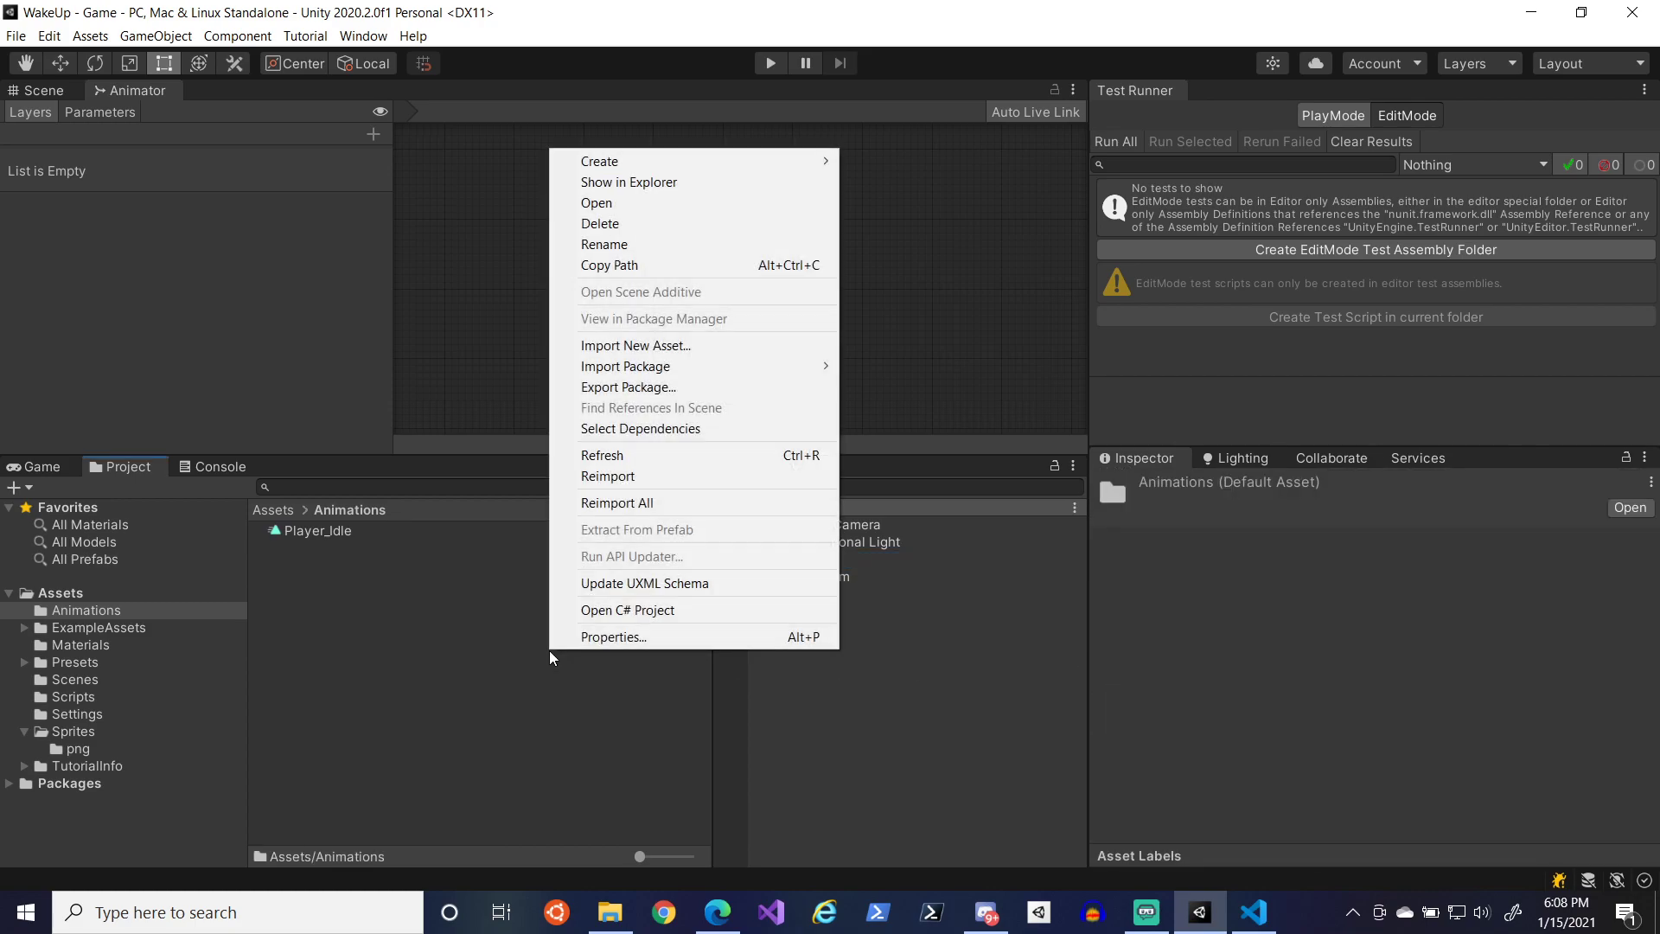
left_click(1155, 910)
left_click(1155, 909)
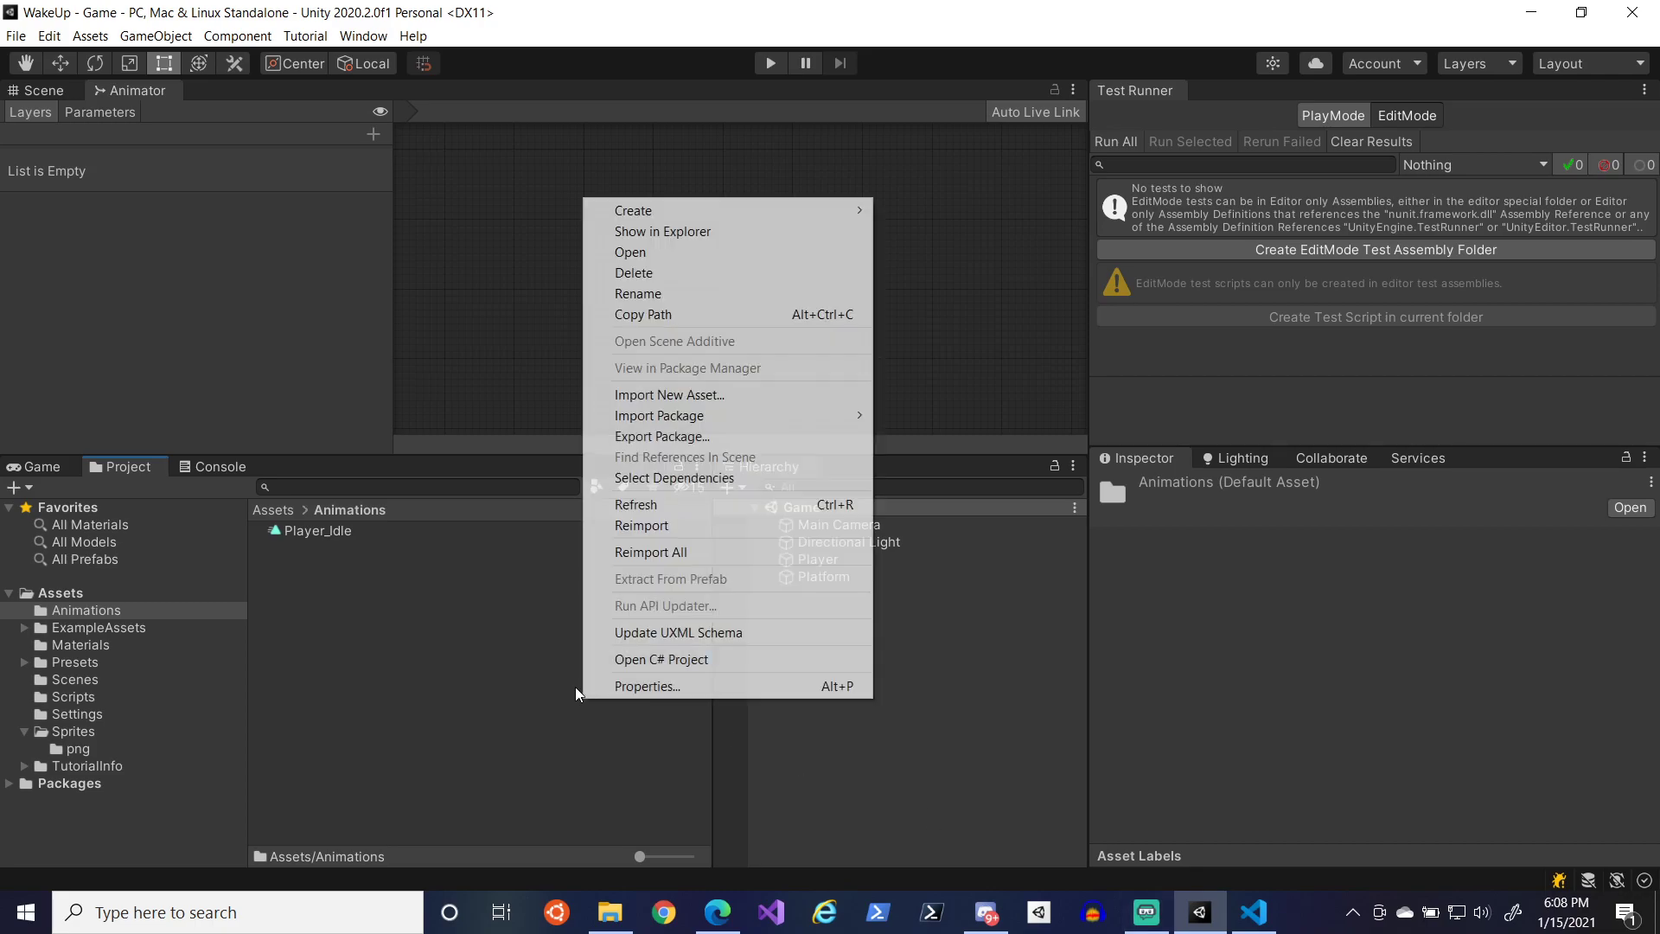
mouse_move(650, 210)
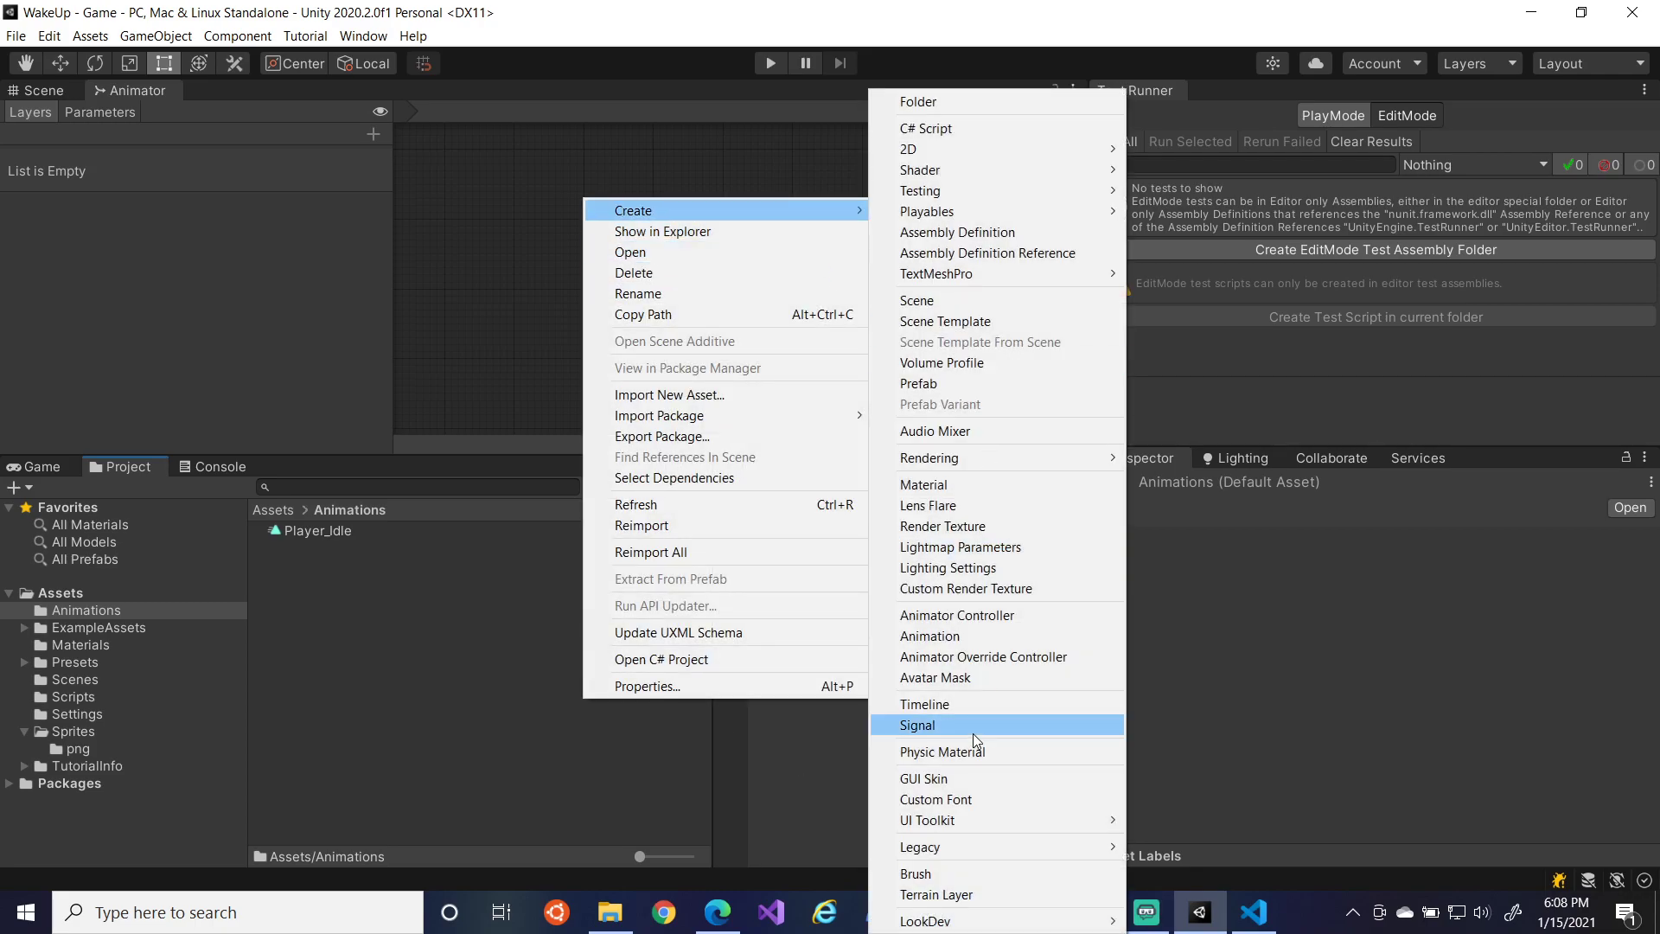
left_click(982, 625)
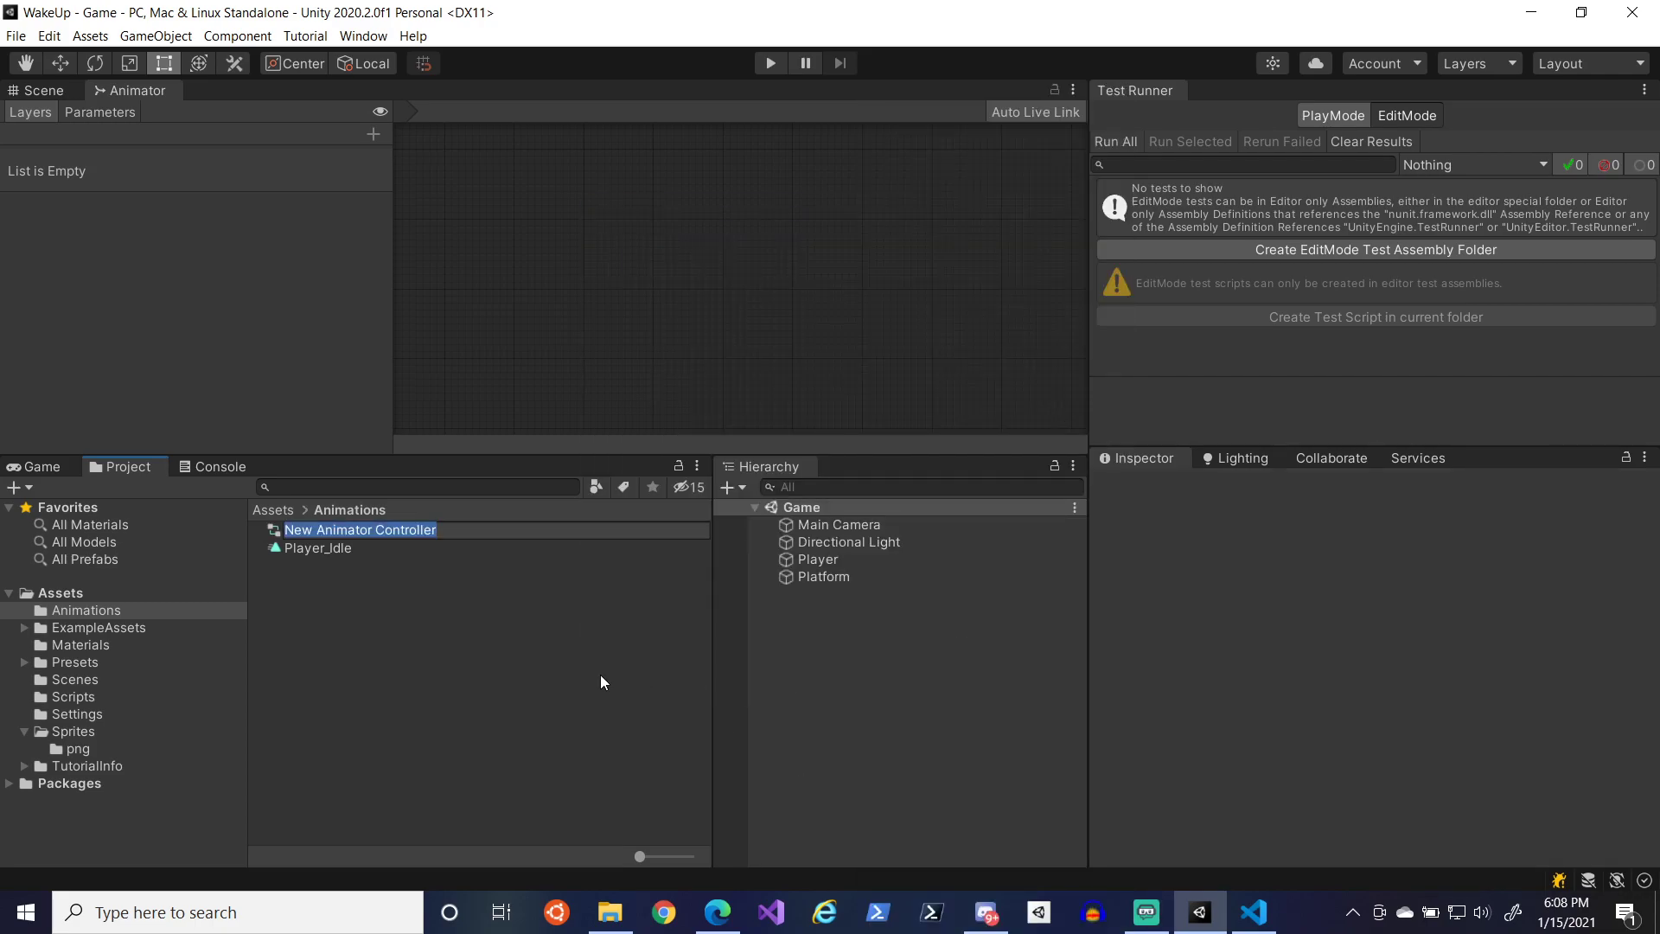
type("Player")
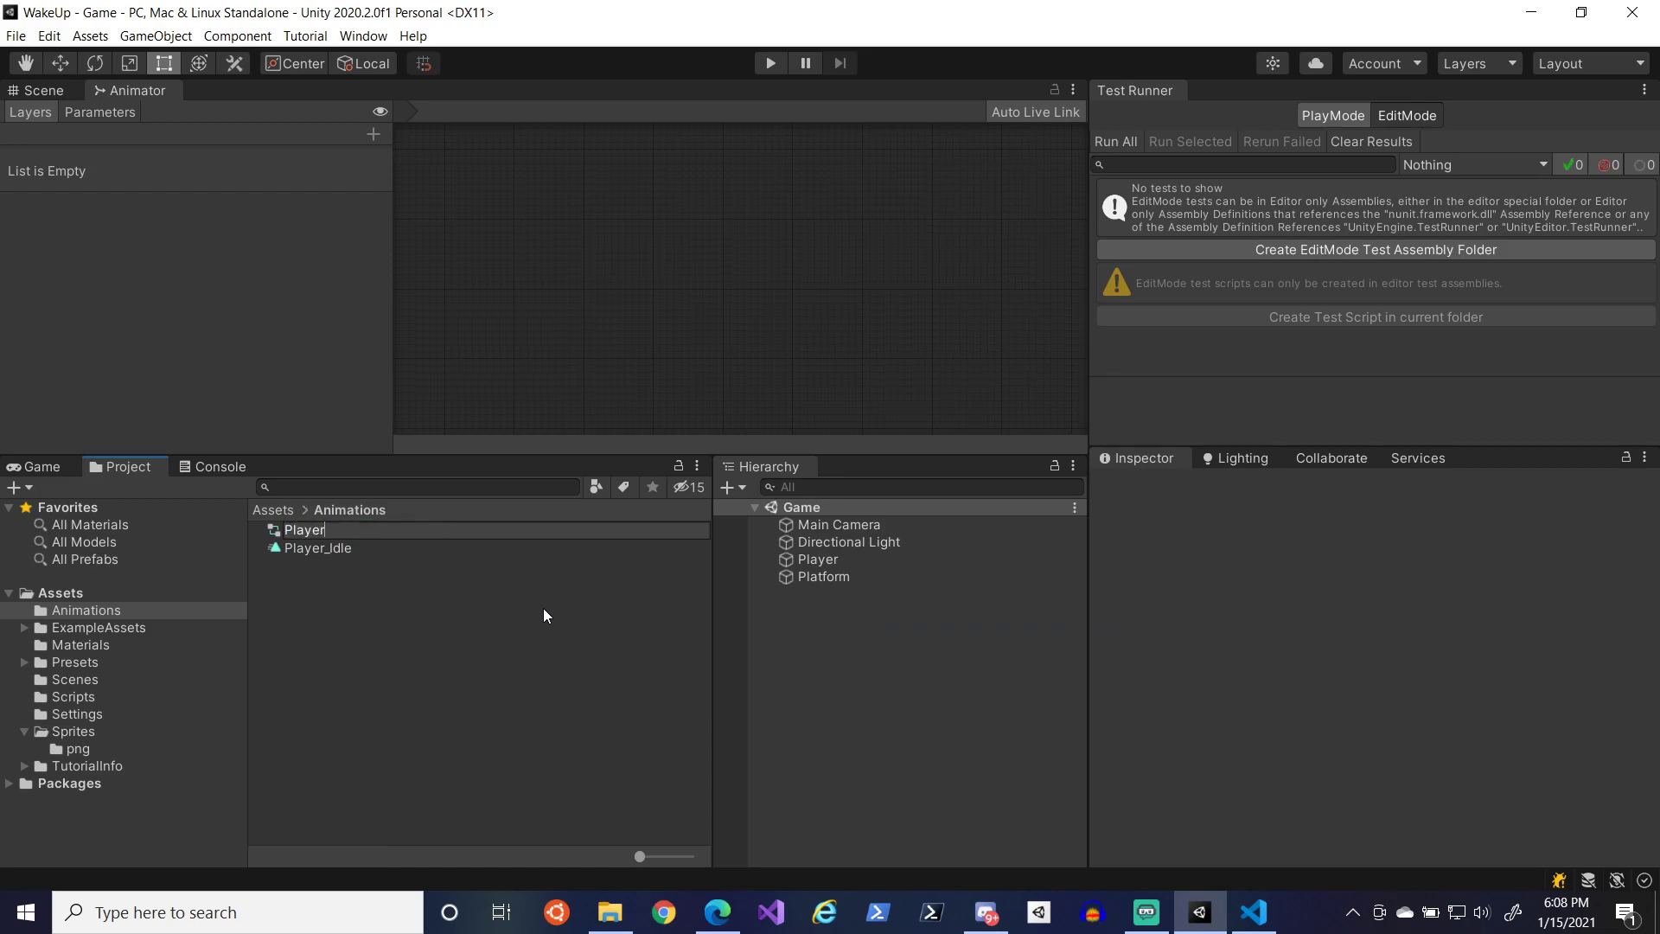
key("Return")
- Add the Player_Idle clip to the Player controller's Base Layer graph as its default state
scroll(638, 341, "down", 1)
scroll(638, 340, "up", 1)
middle_click_drag(624, 309, 631, 275)
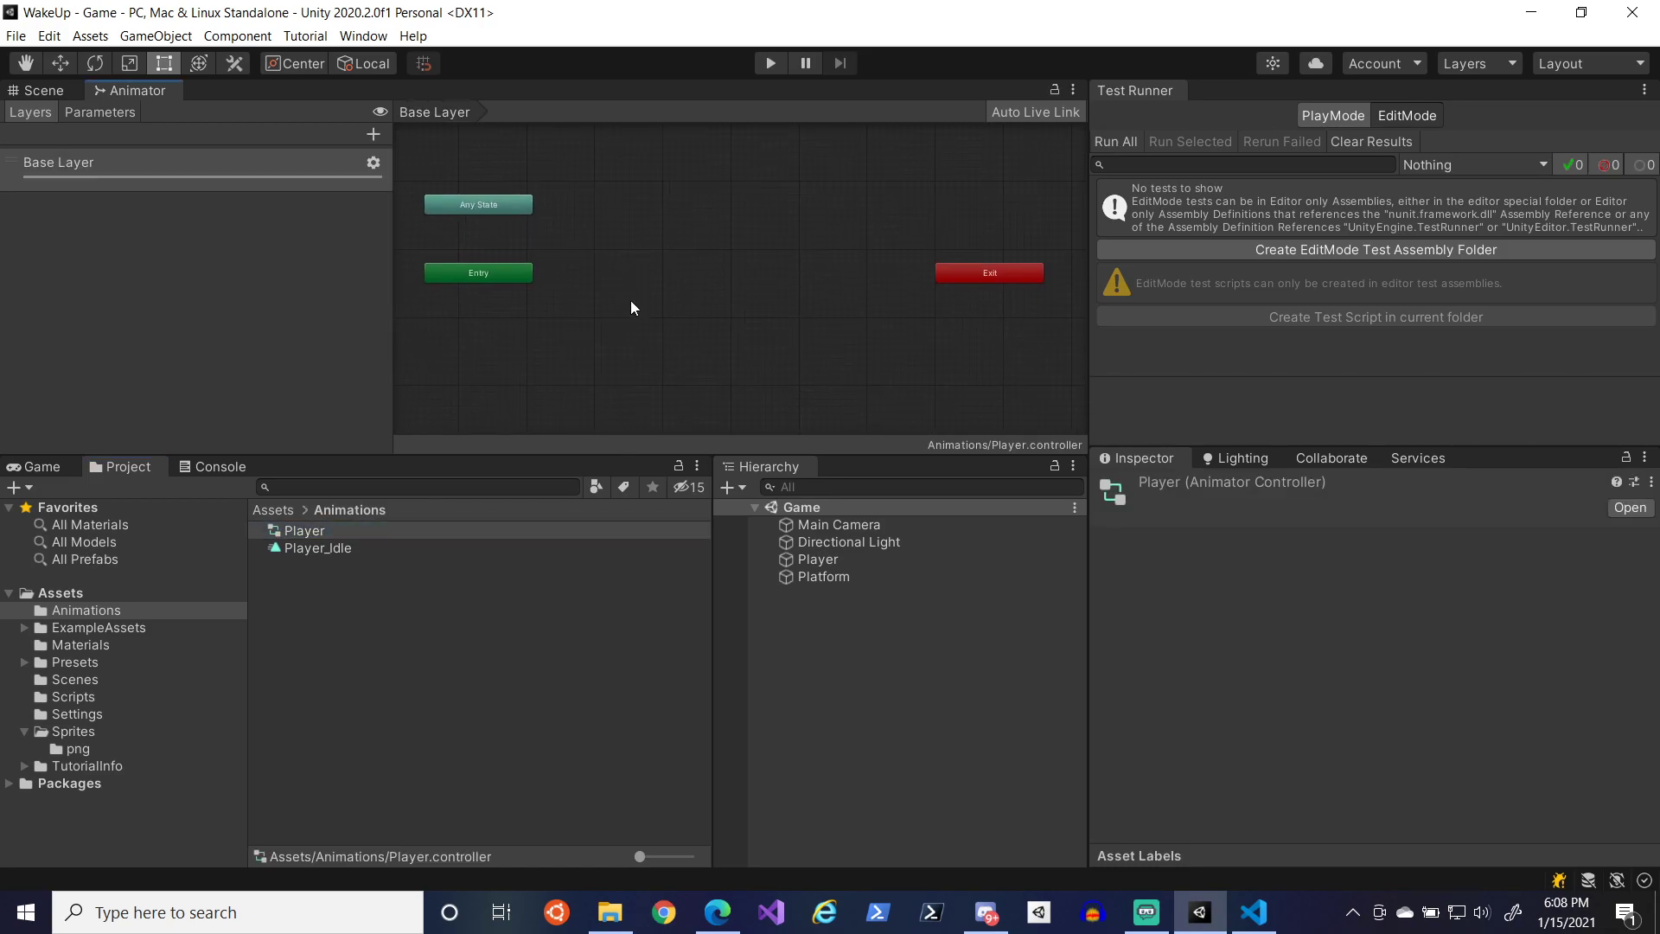
left_click(372, 550)
left_click_drag(372, 548, 627, 297)
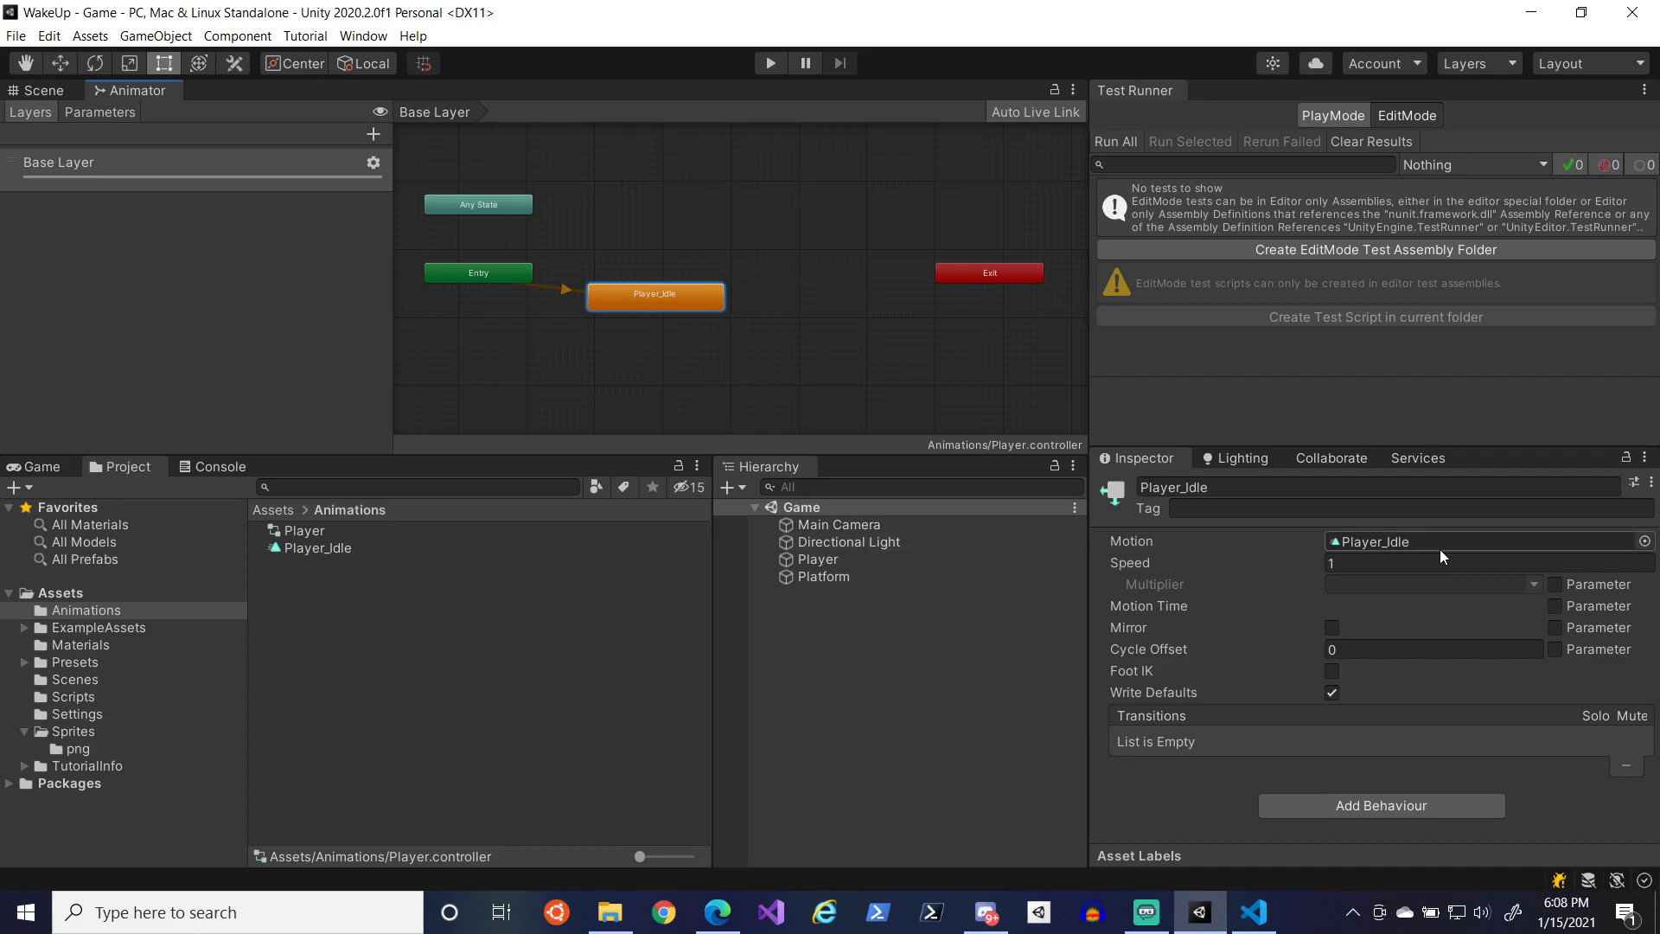
- Open the Player_Idle clip from the Animations folder, close its window, and review the clip's loop settings
left_click(1328, 671)
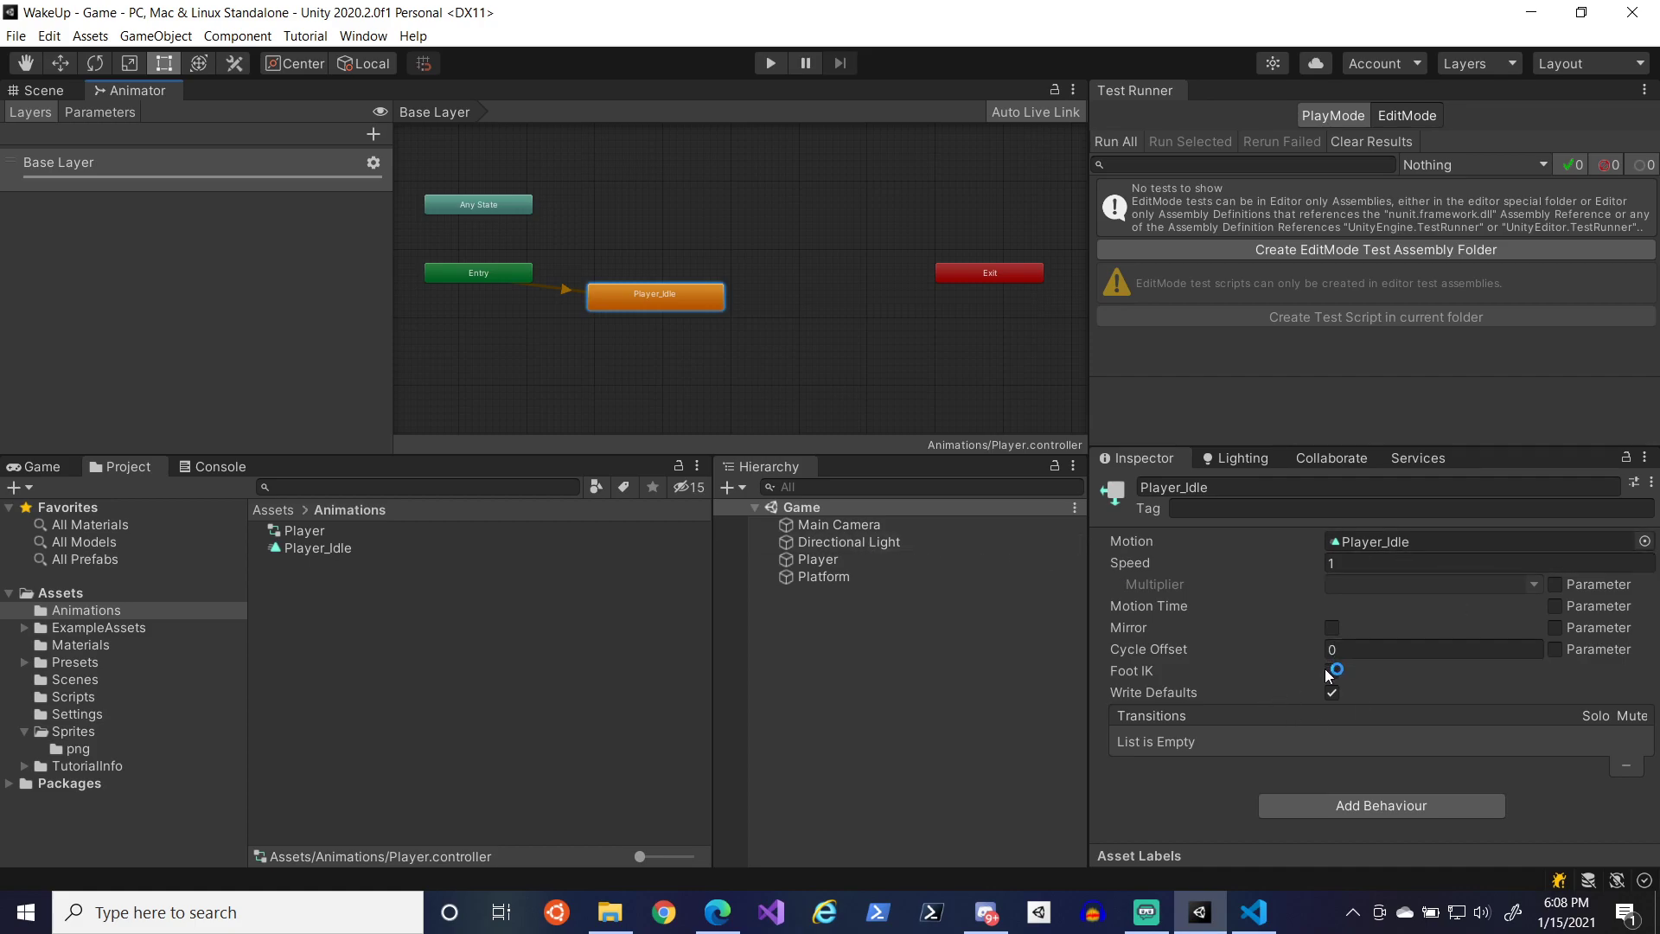
double_click(321, 550)
left_click(1649, 12)
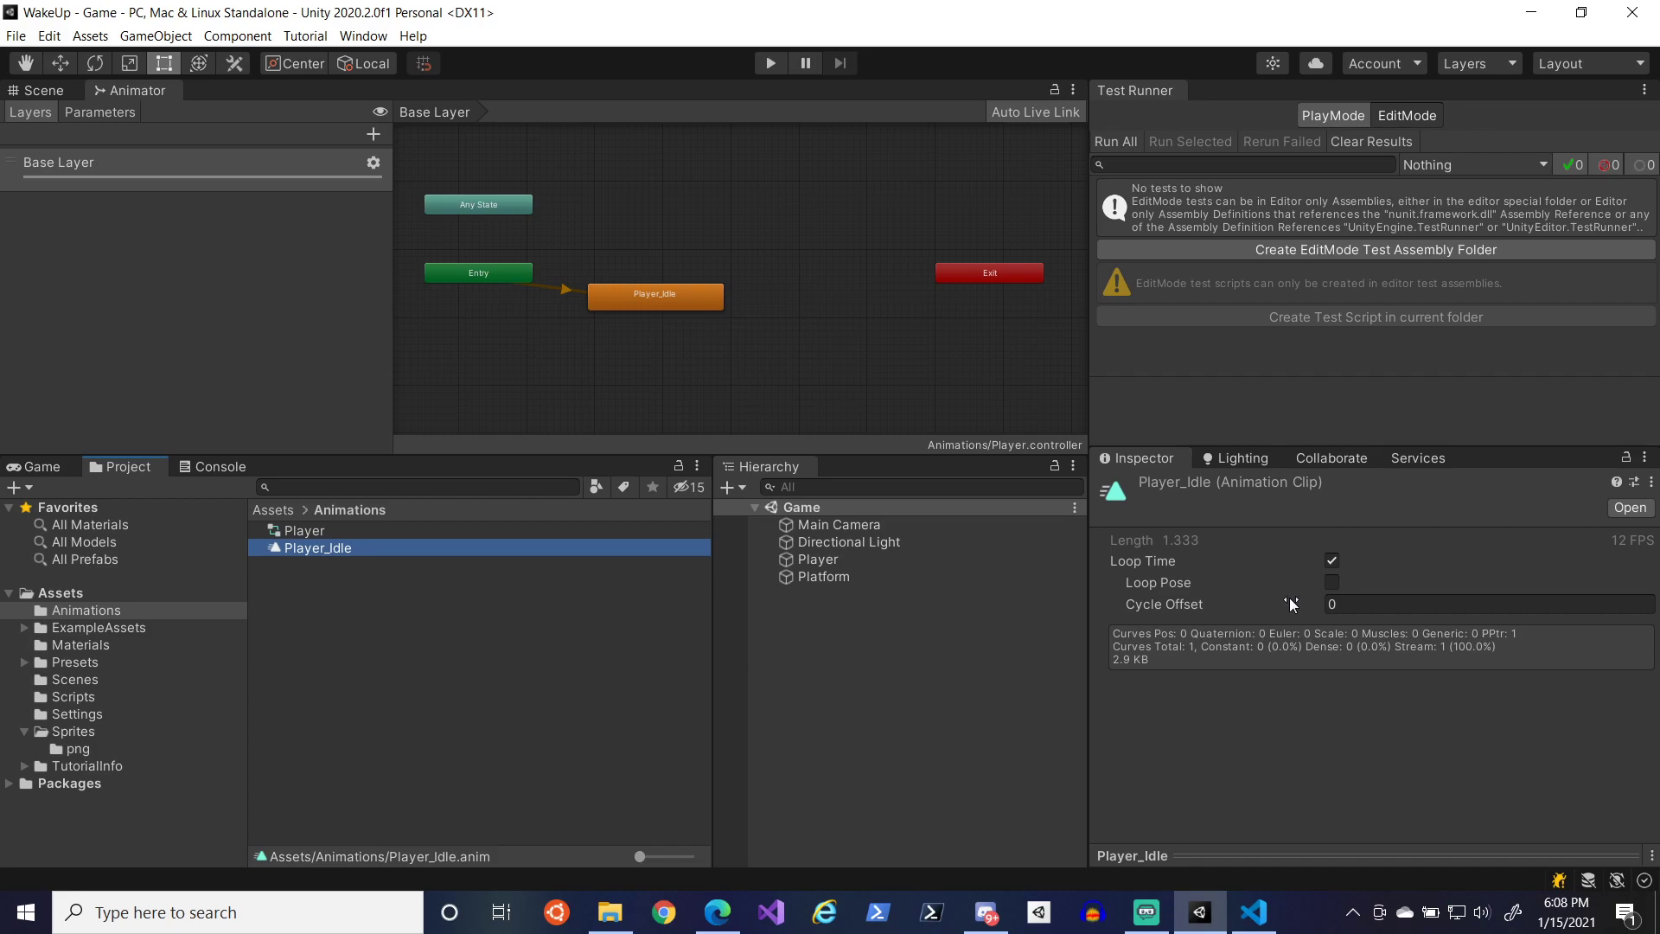
left_click(57, 463)
left_click(107, 463)
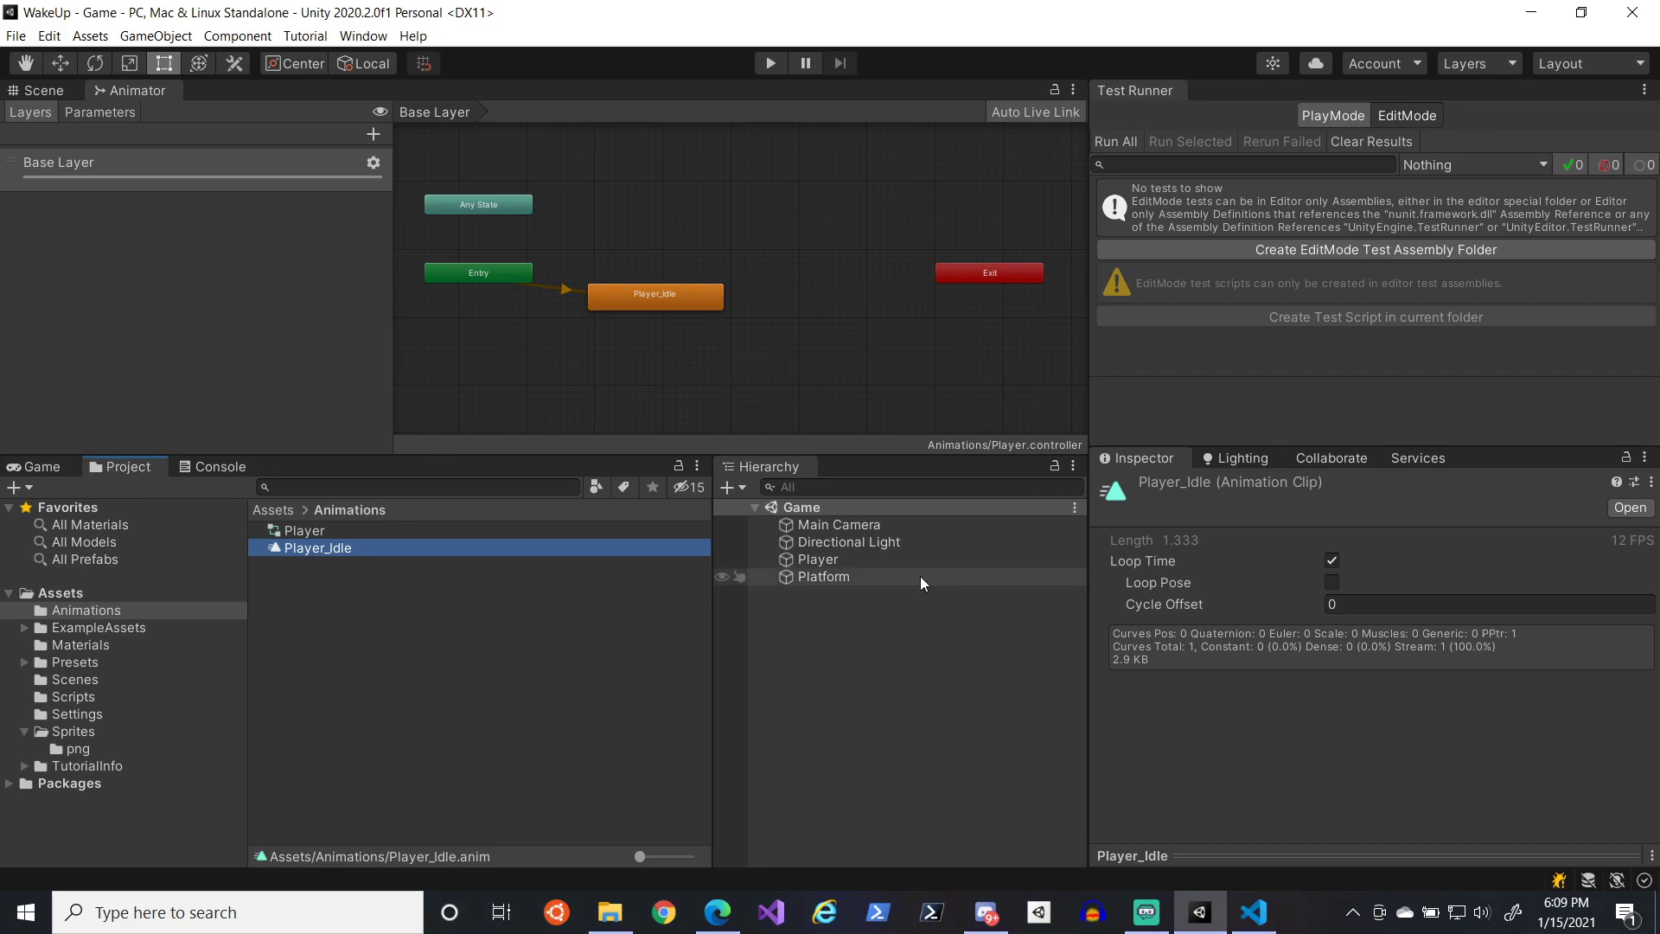
- Assign the Player animator controller to the Controller slot of the Player object's Animator component
left_click(903, 561)
scroll(1261, 640, "down", 10)
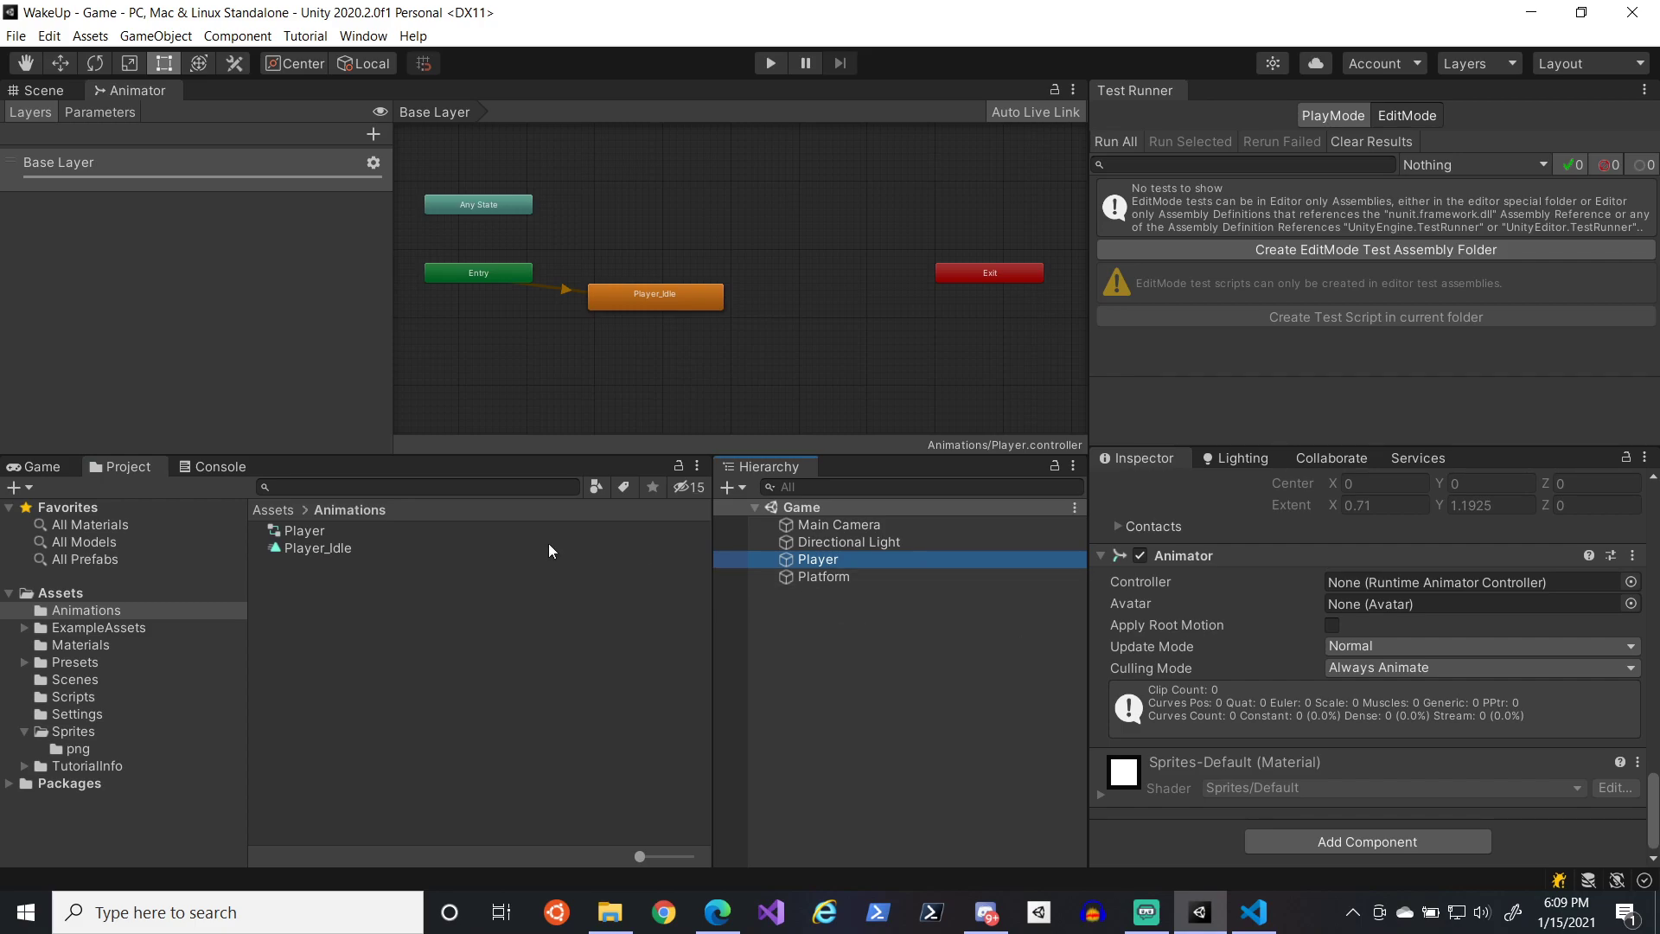
left_click_drag(325, 531, 1402, 584)
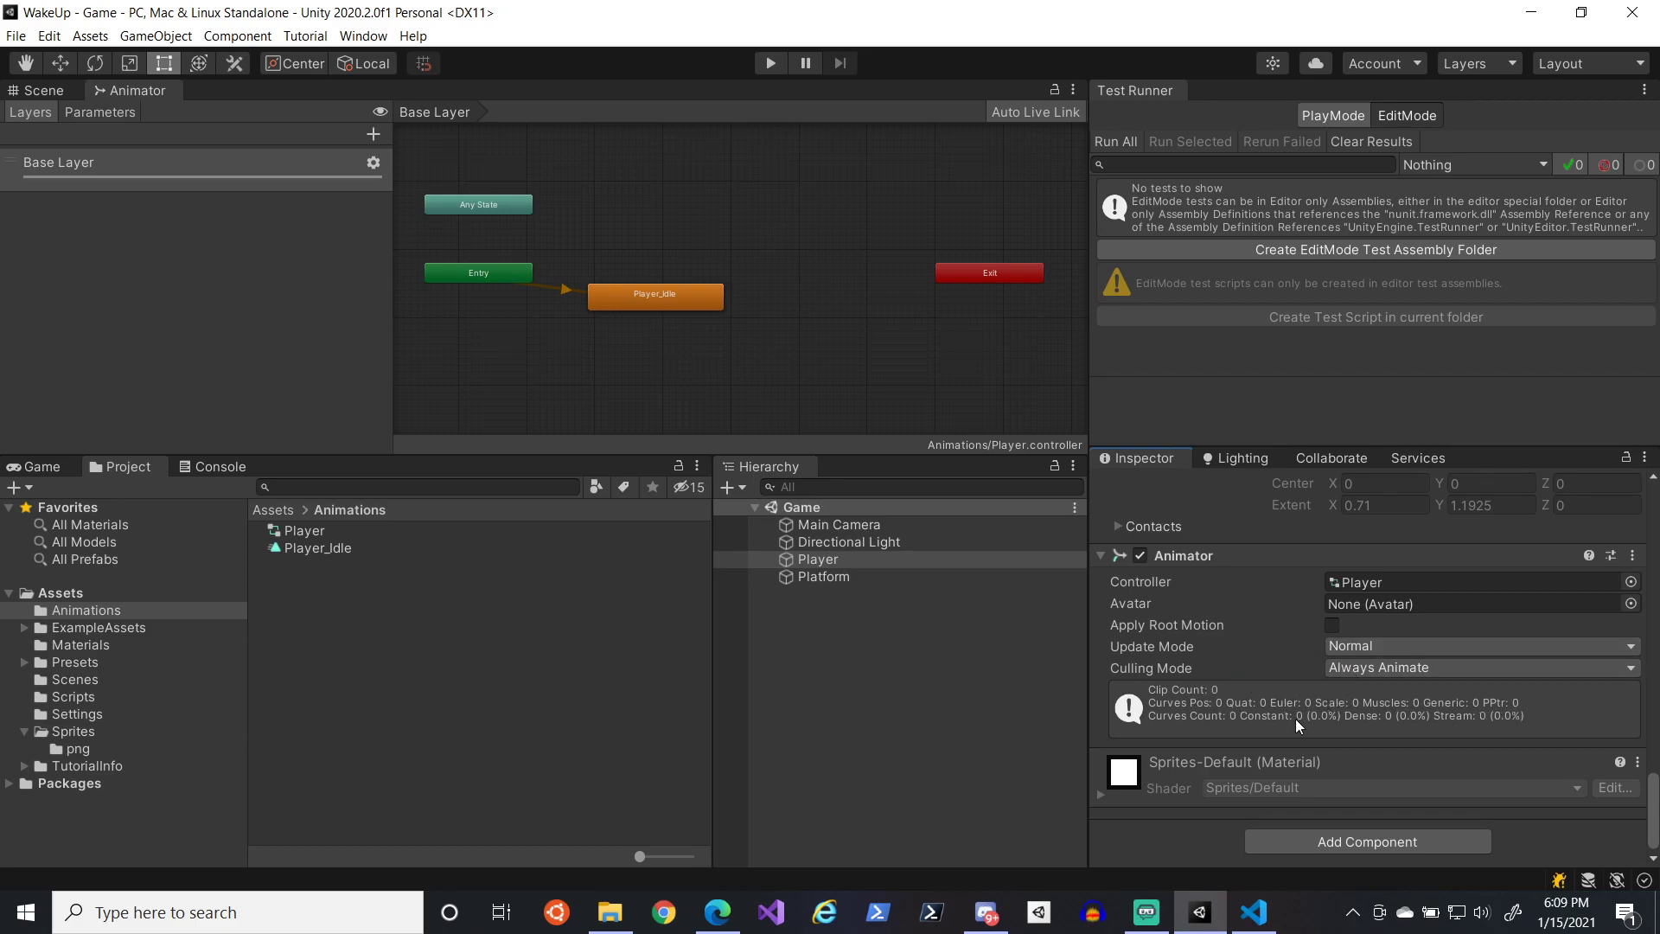
- Play the game to check the Player's idle animation in the Game and Scene views, stop it, and return to the state graph
left_click(41, 467)
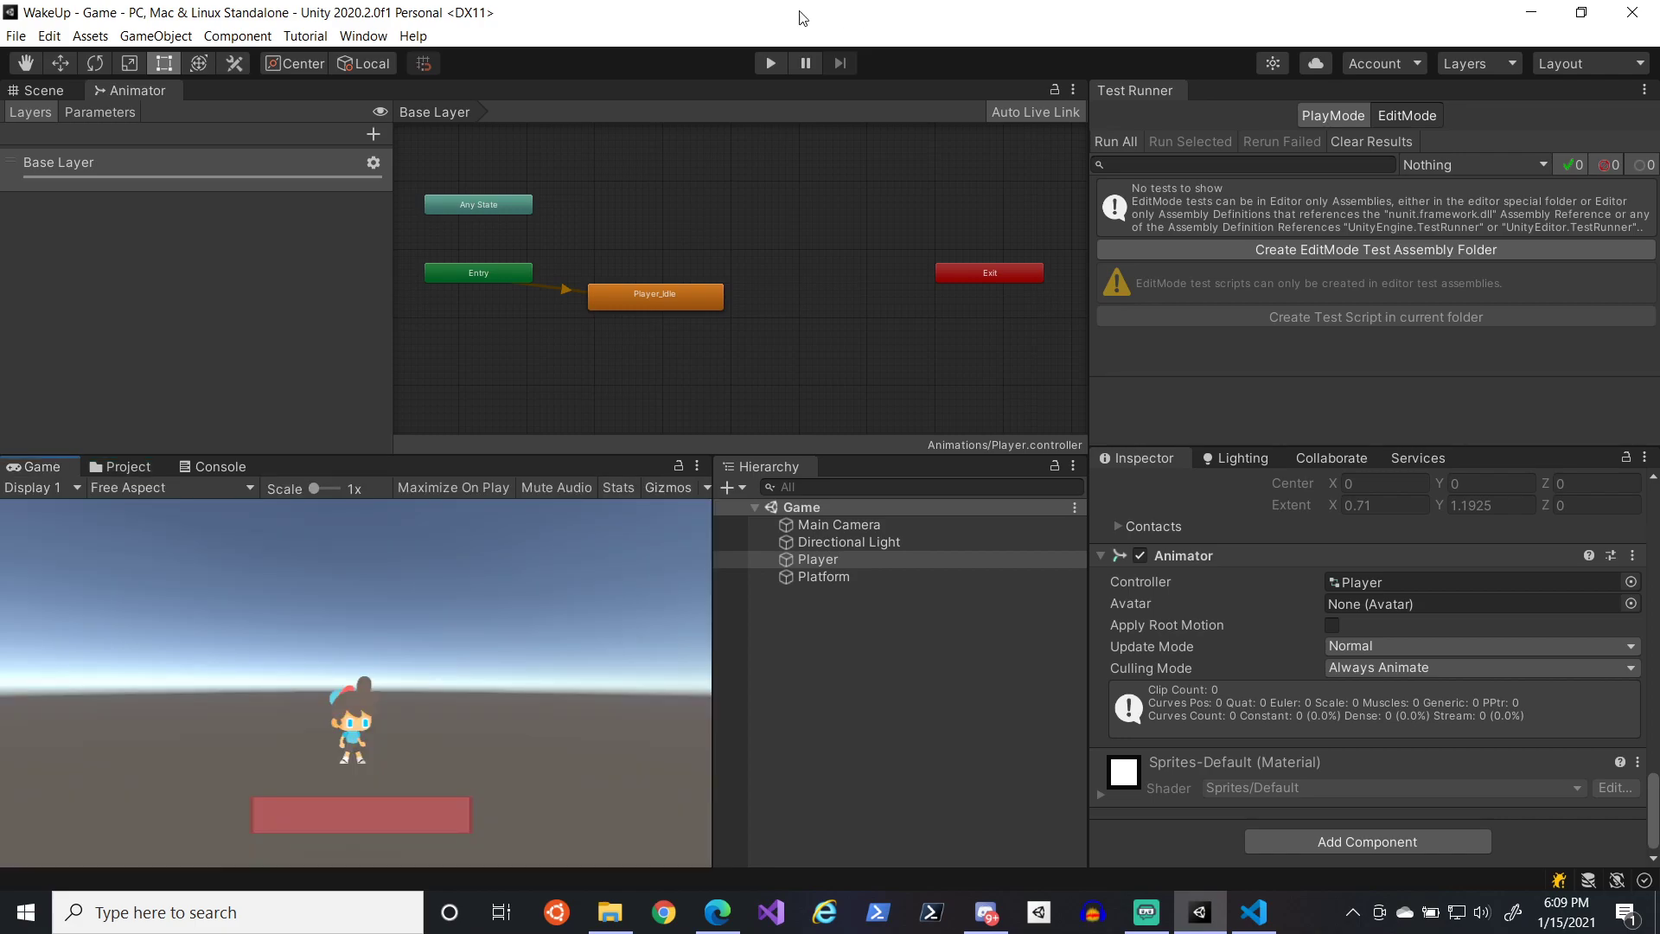
left_click(771, 63)
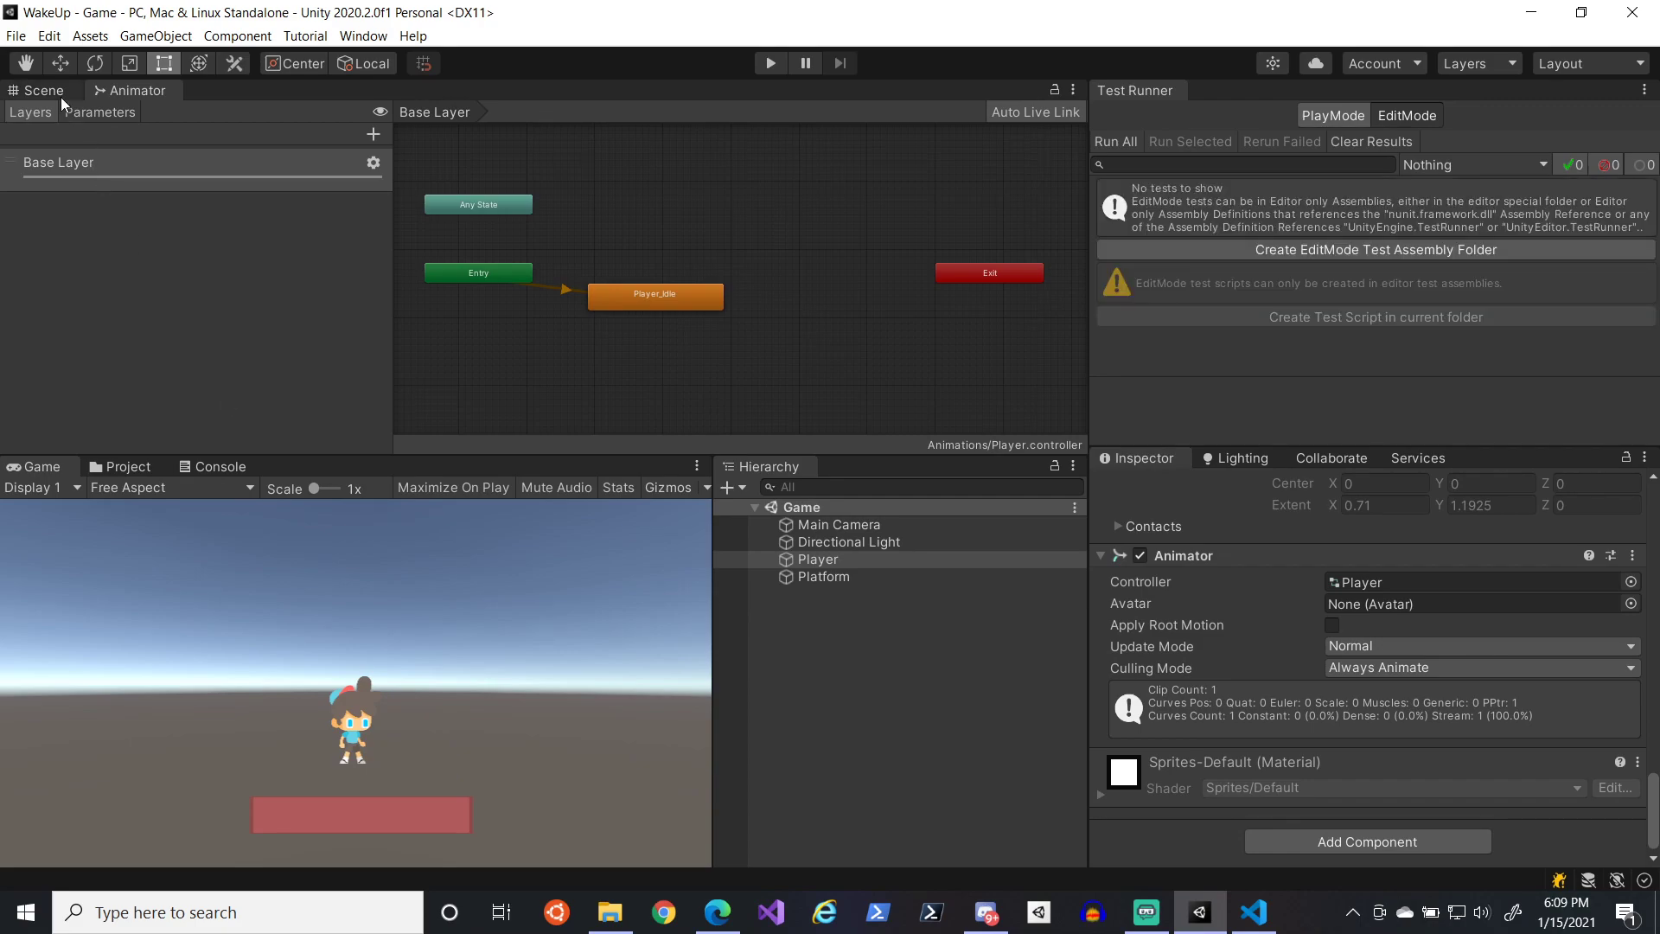
left_click(45, 91)
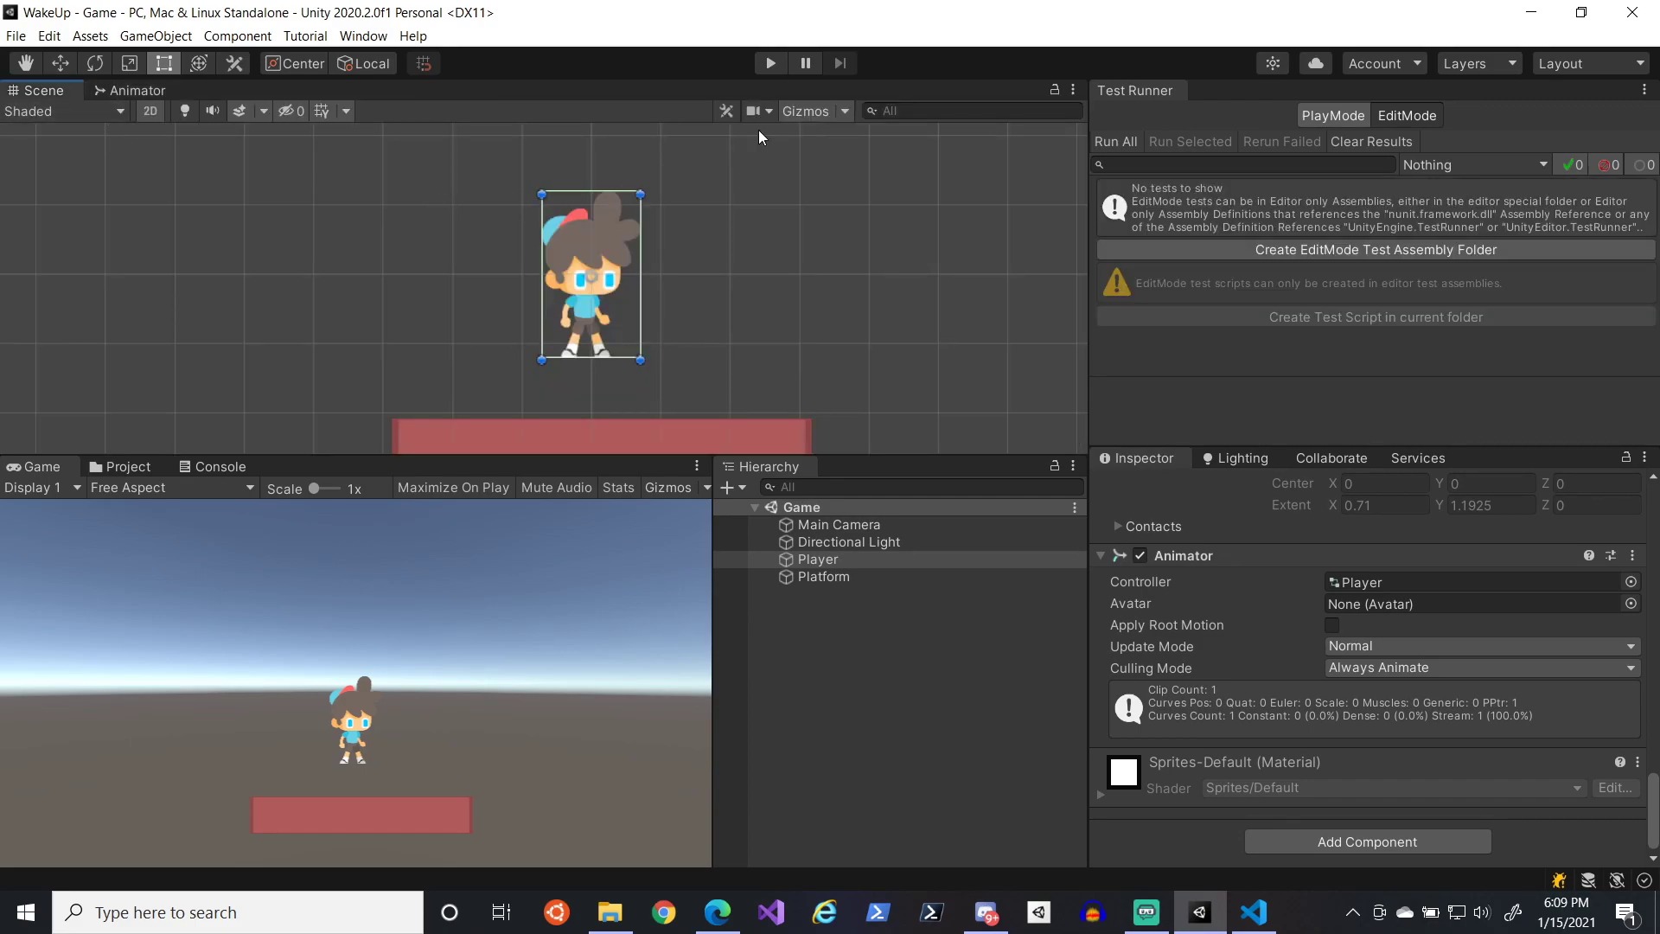
left_click(767, 69)
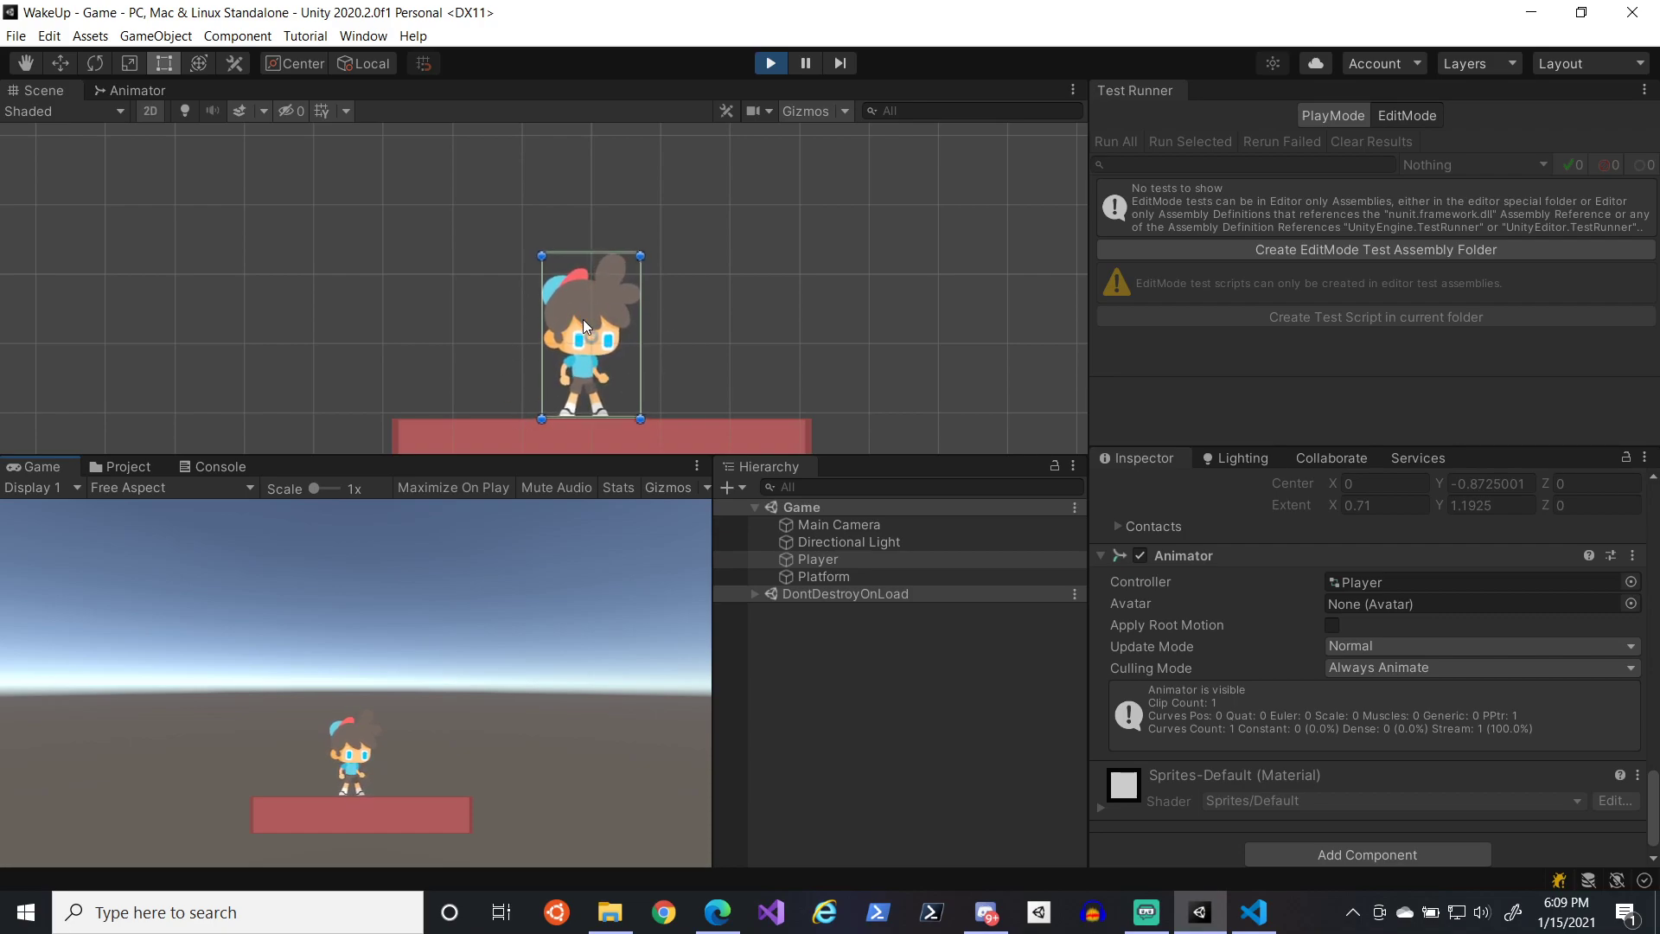
left_click(759, 66)
left_click(138, 91)
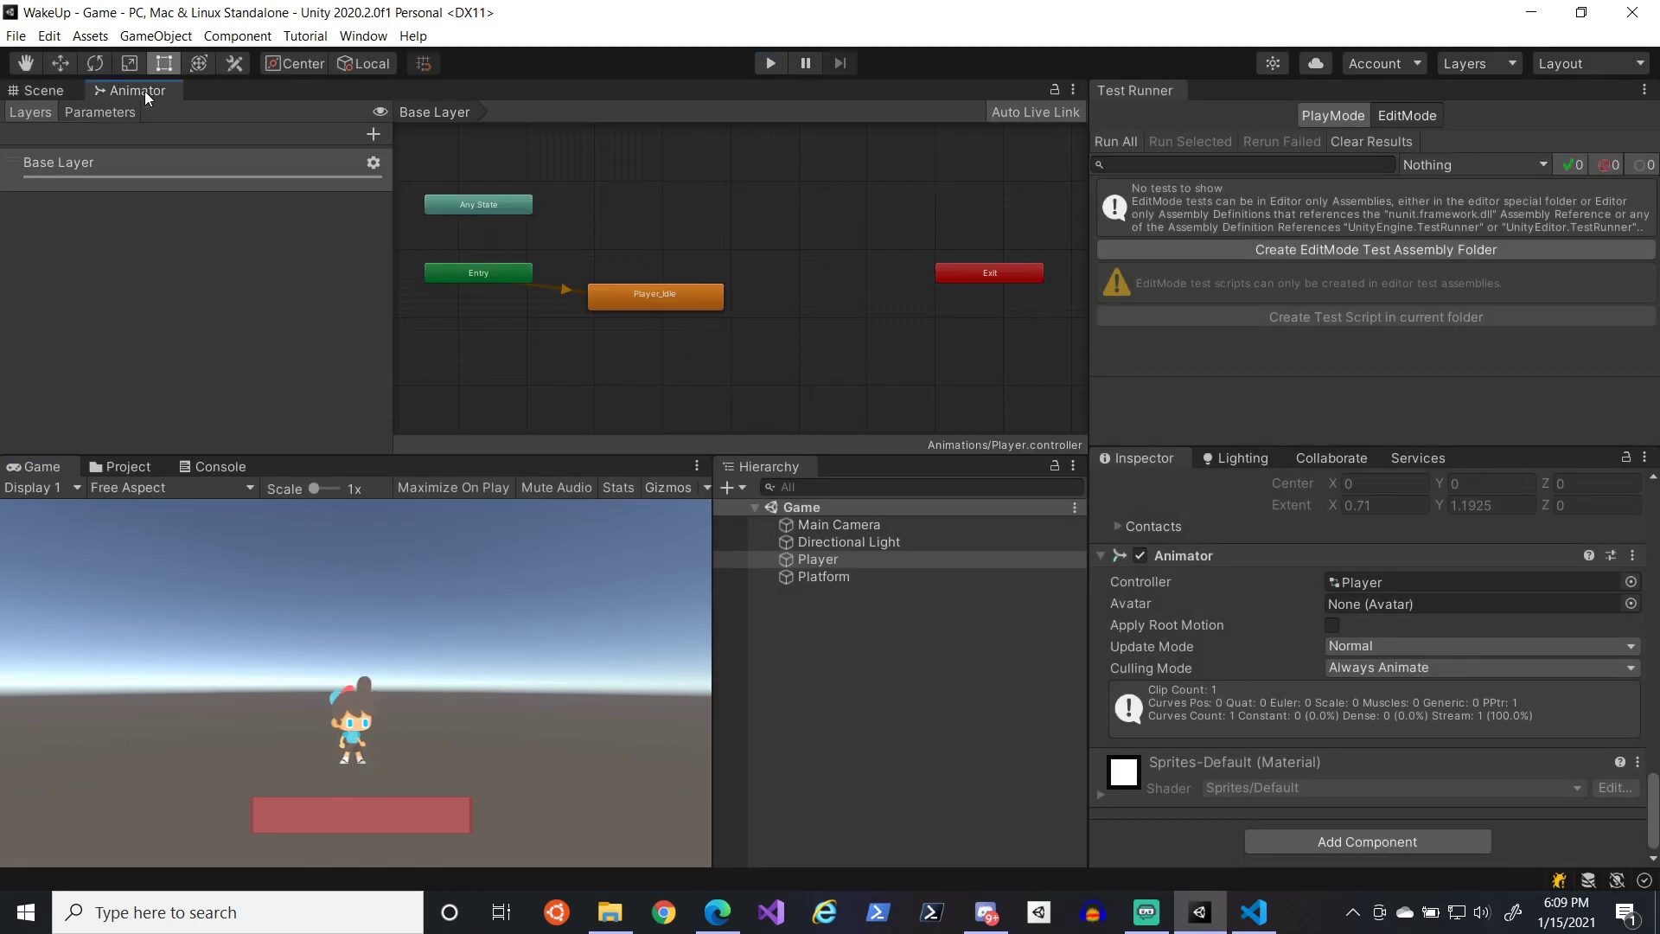
- Play the game to watch the Player_Idle state run in the animator graph, and stop it
scroll(709, 319, "up", 5)
middle_click_drag(657, 339, 763, 308)
scroll(763, 308, "down", 4)
left_click(1150, 904)
left_click(1150, 904)
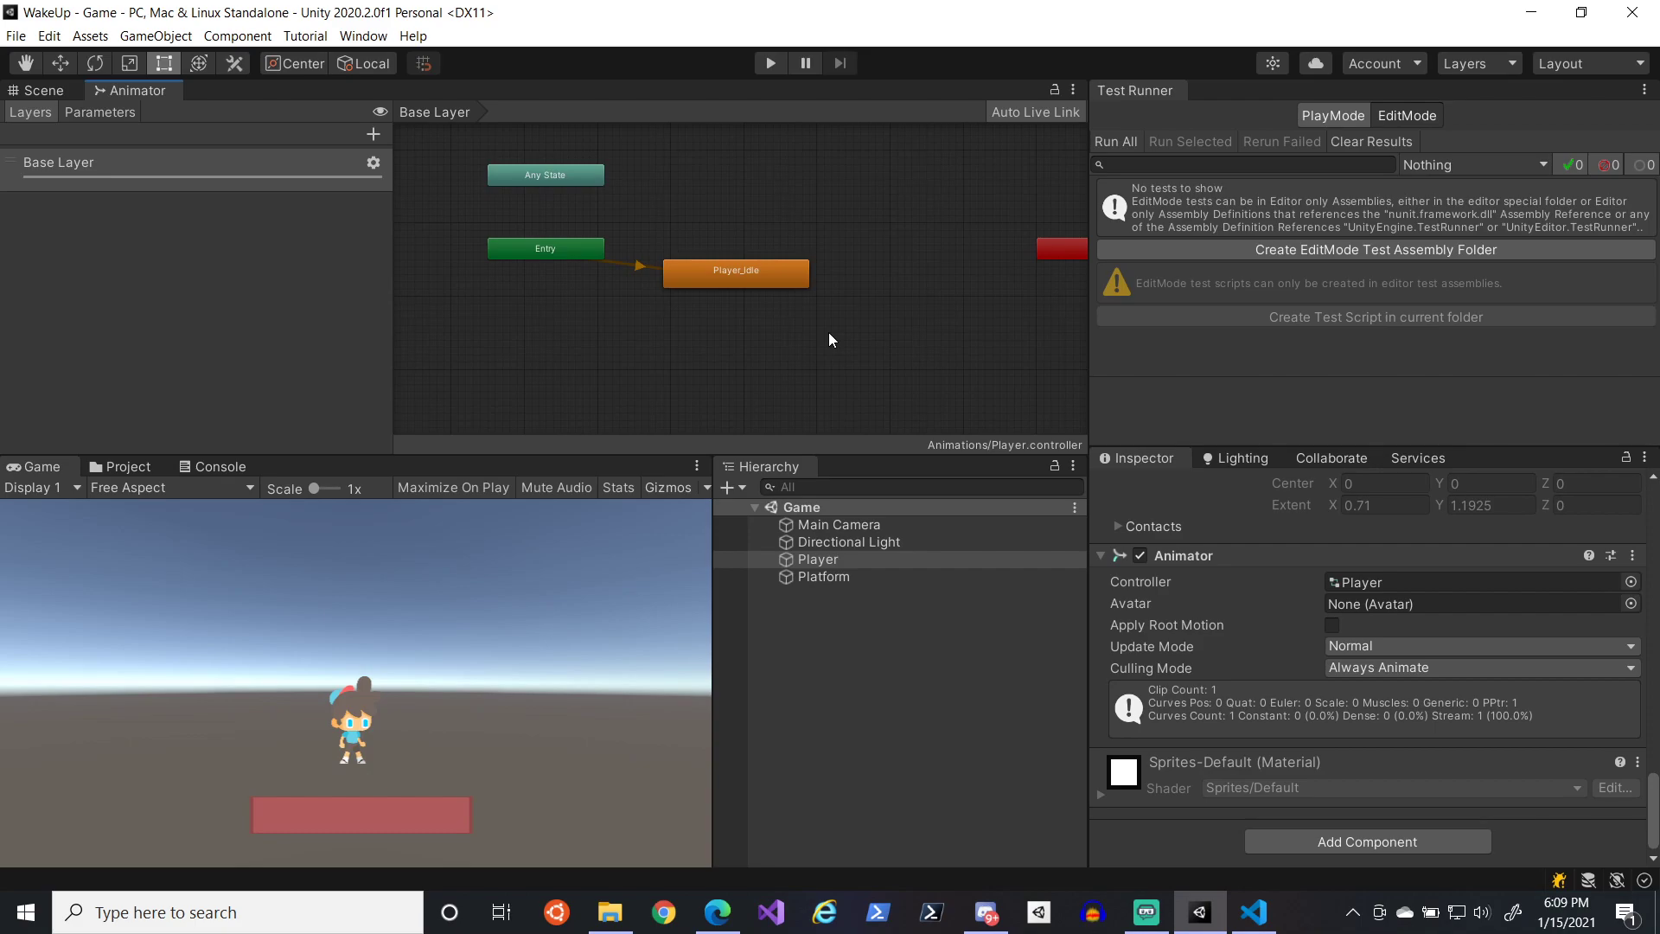
middle_click_drag(833, 314, 767, 304)
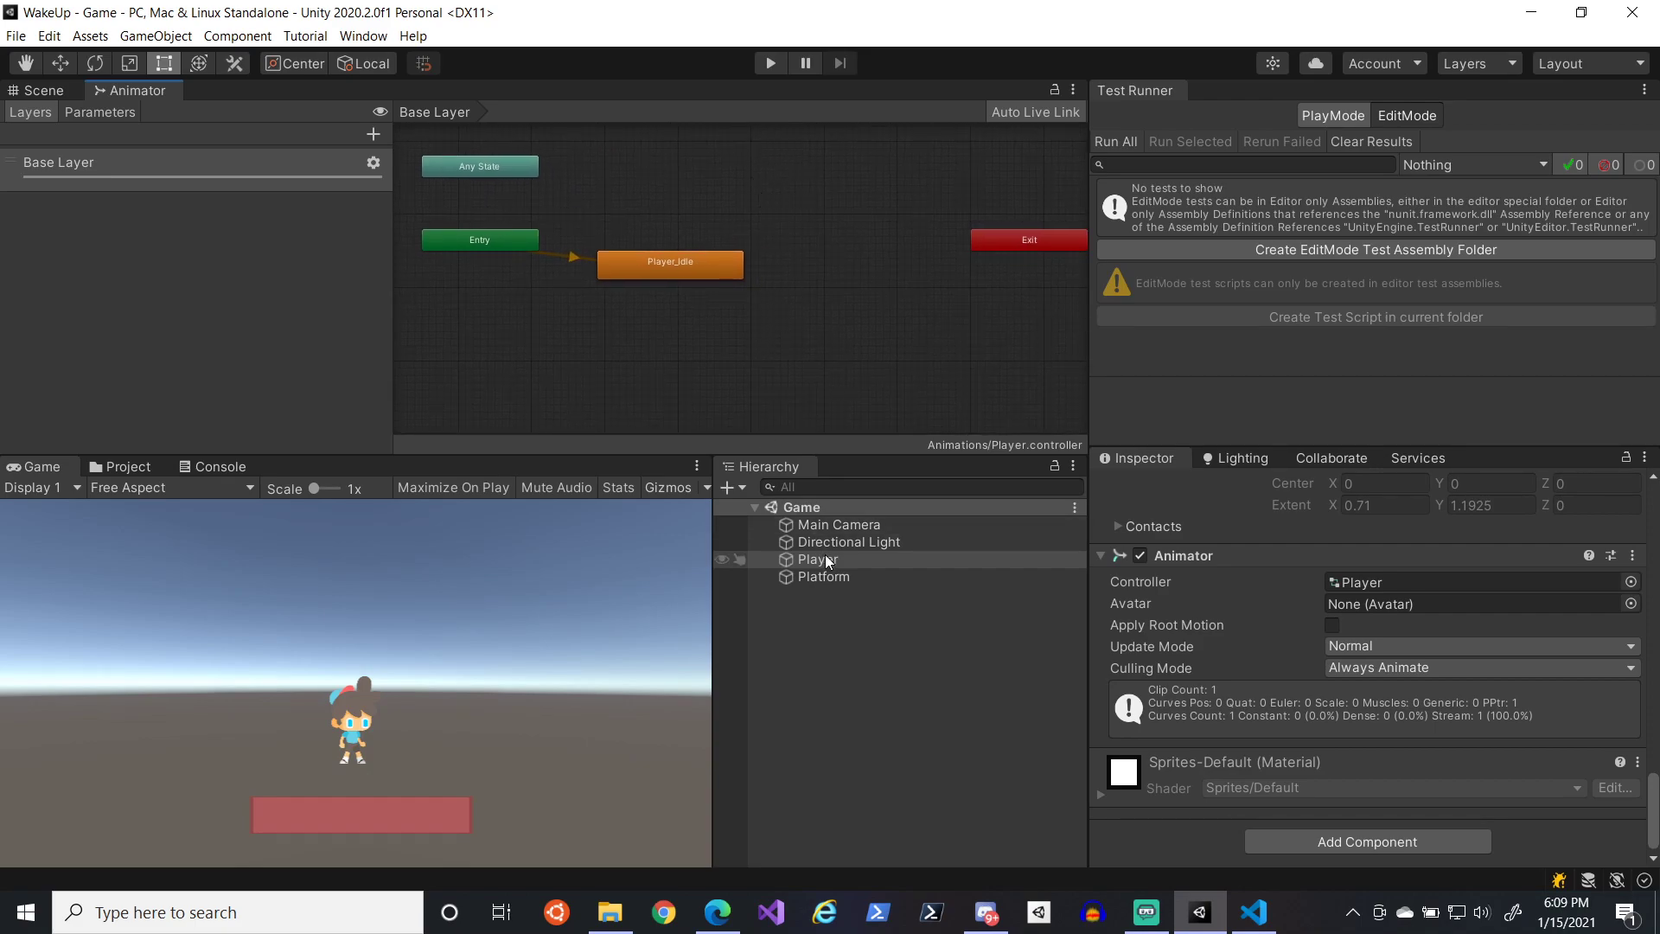
left_click(765, 63)
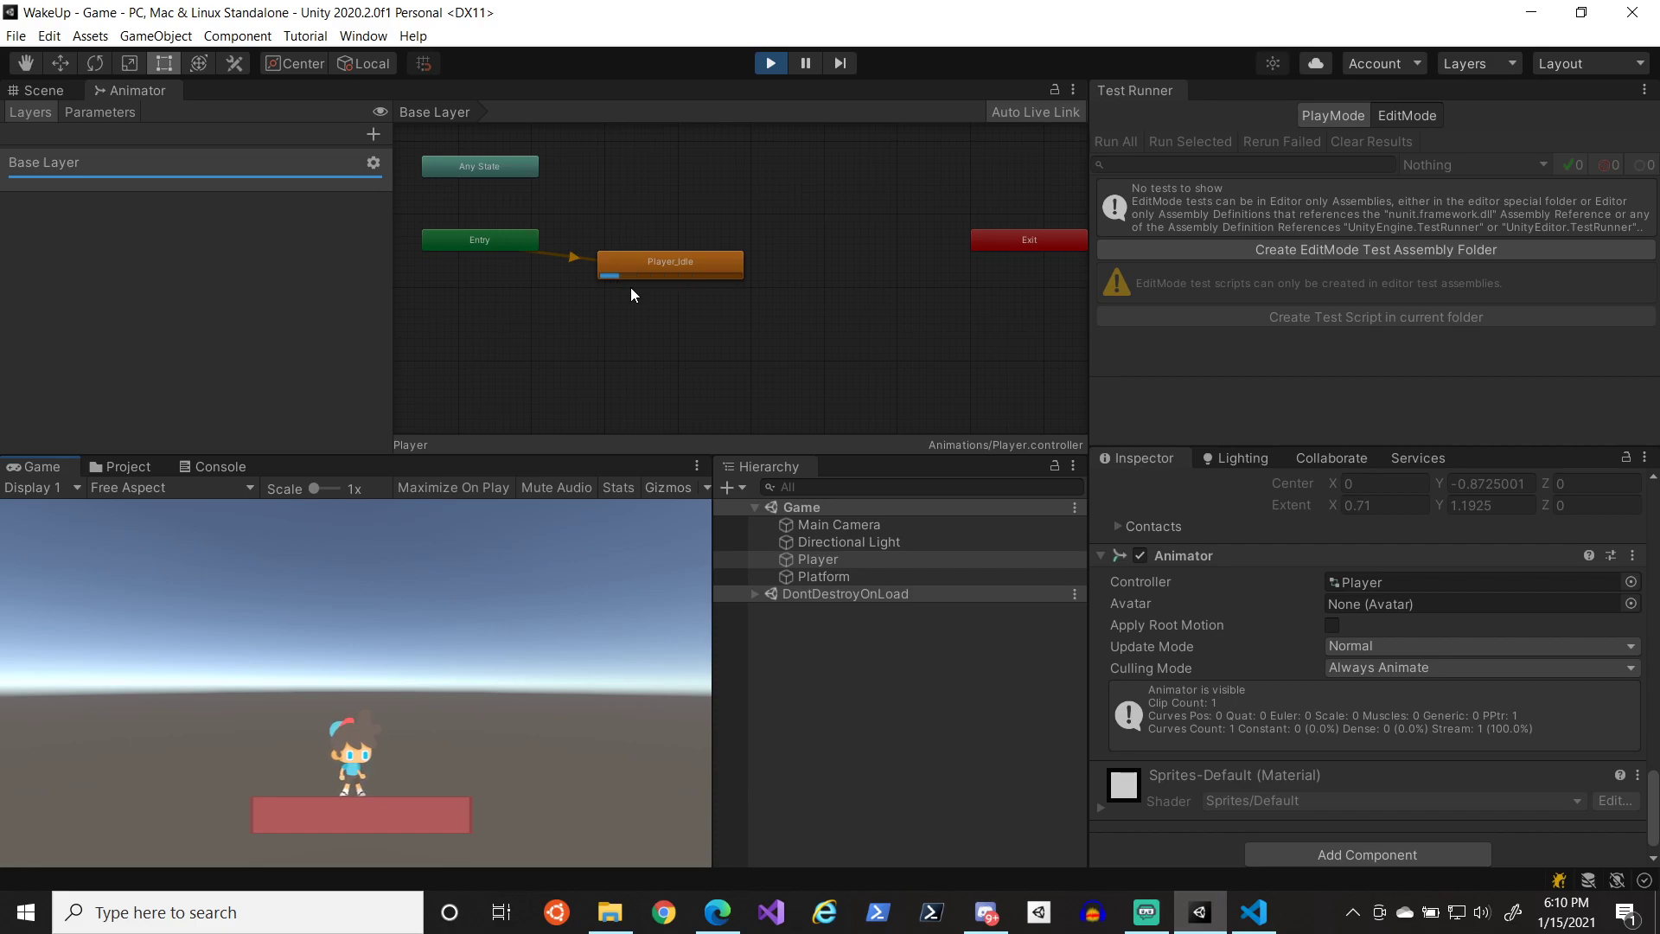
left_click(769, 66)
- Open the Sprites/png folder in the project assets and collapse the Idle (1) to Idle (7) textures
left_click(121, 467)
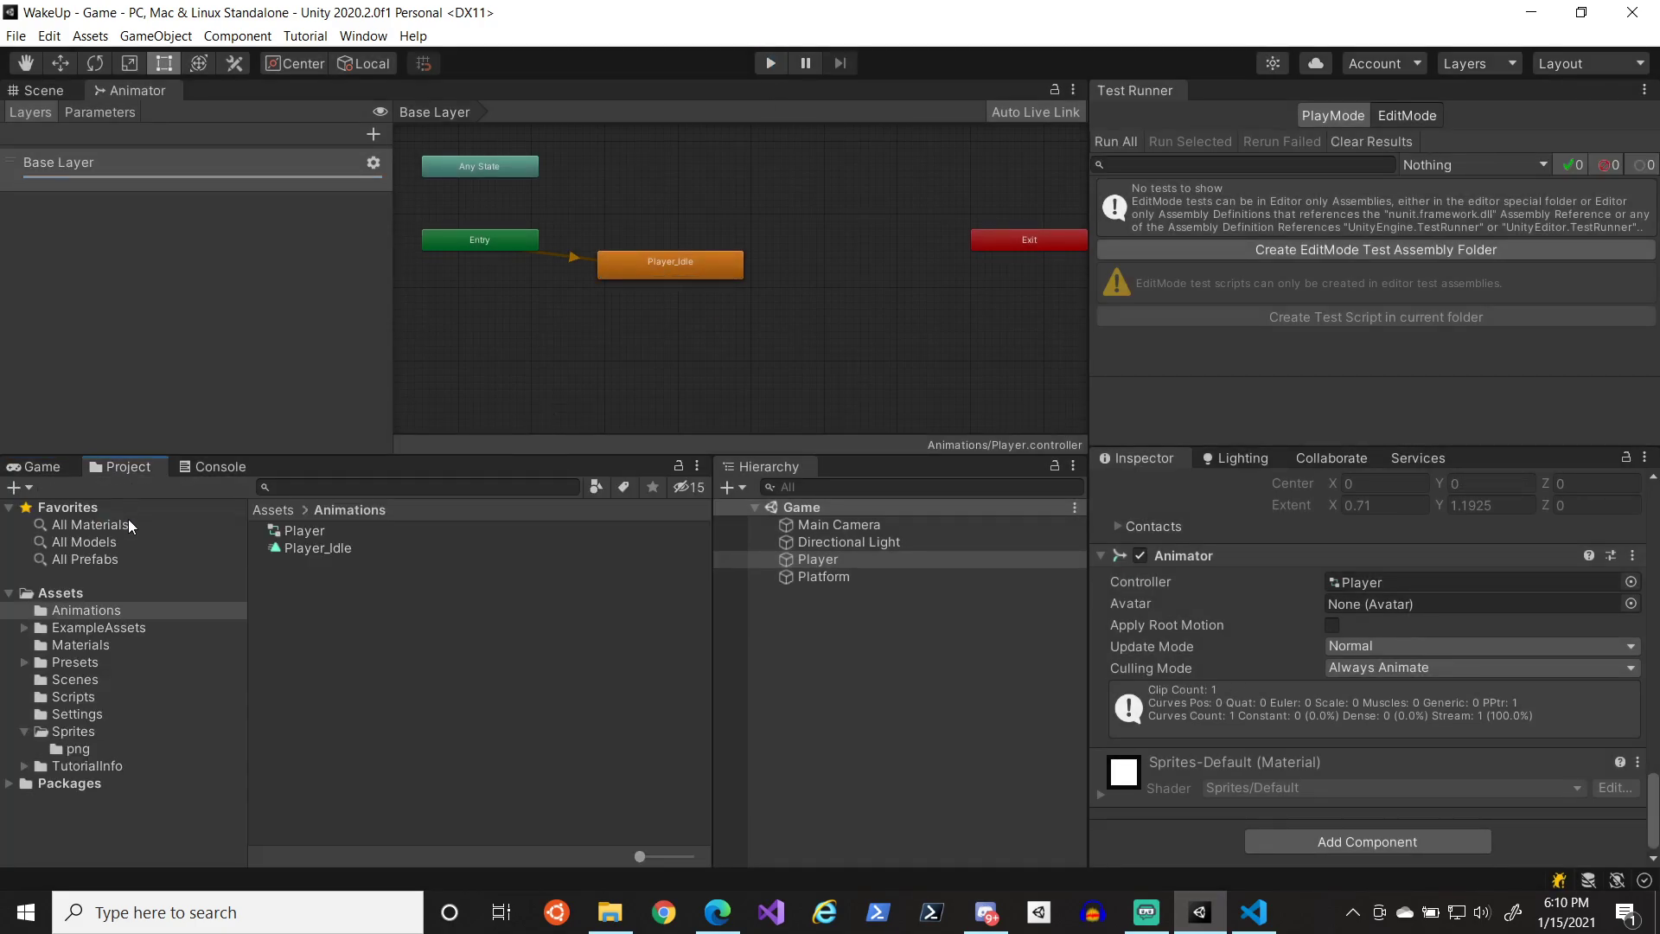
left_click(71, 667)
left_click(81, 698)
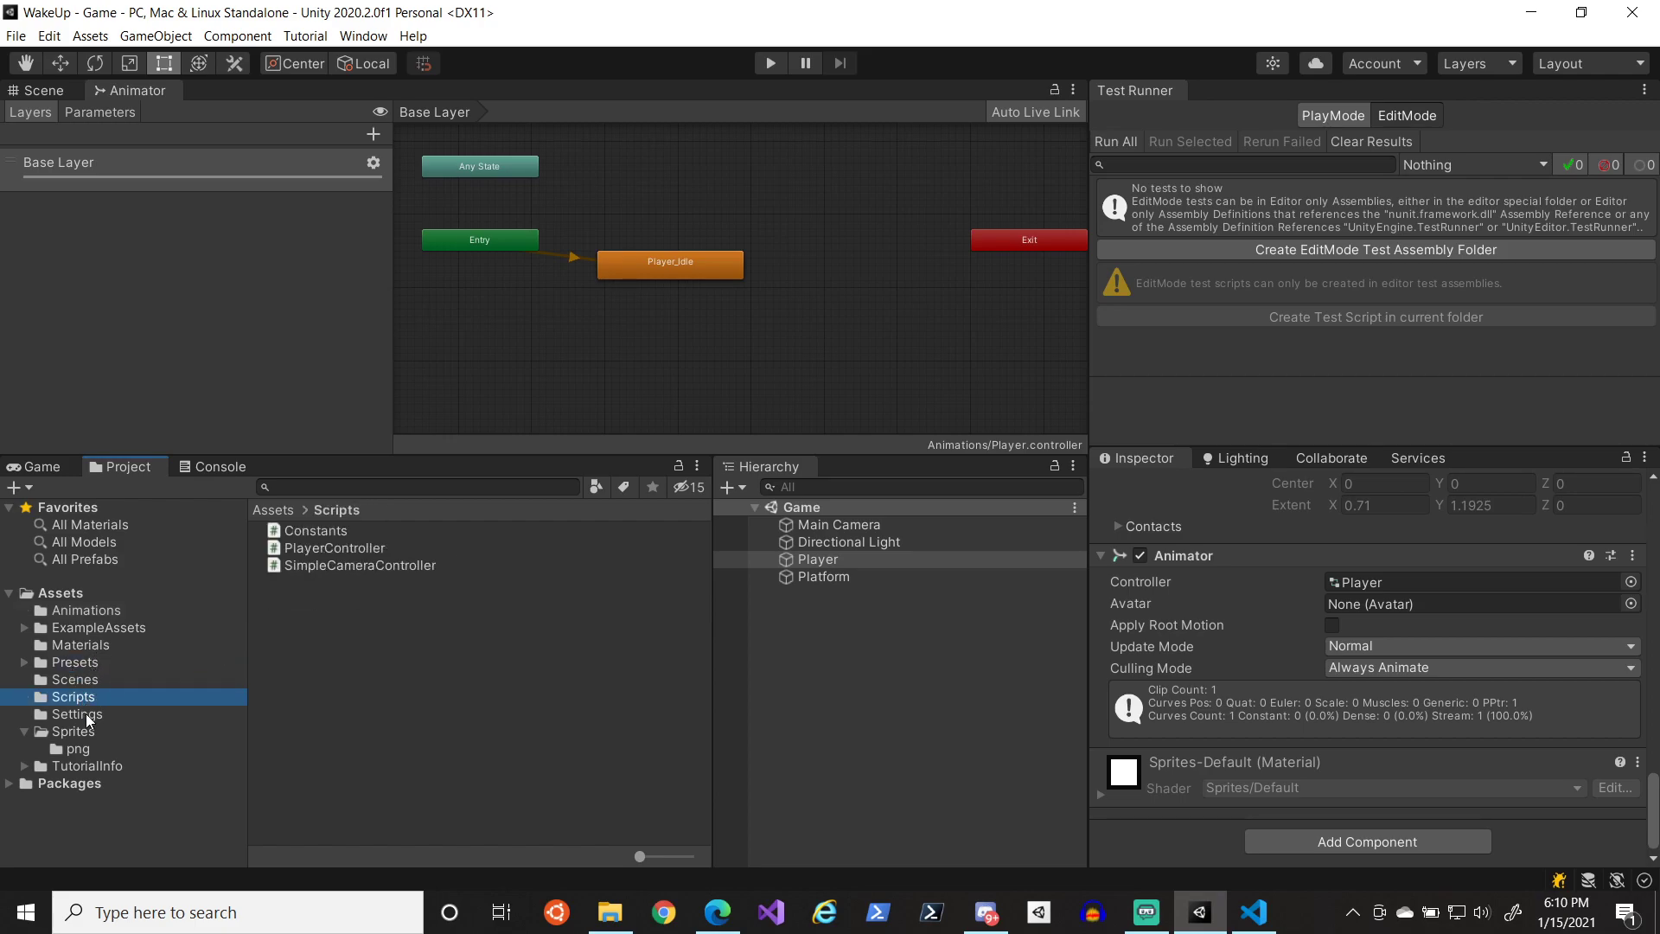
left_click(85, 729)
left_click(95, 746)
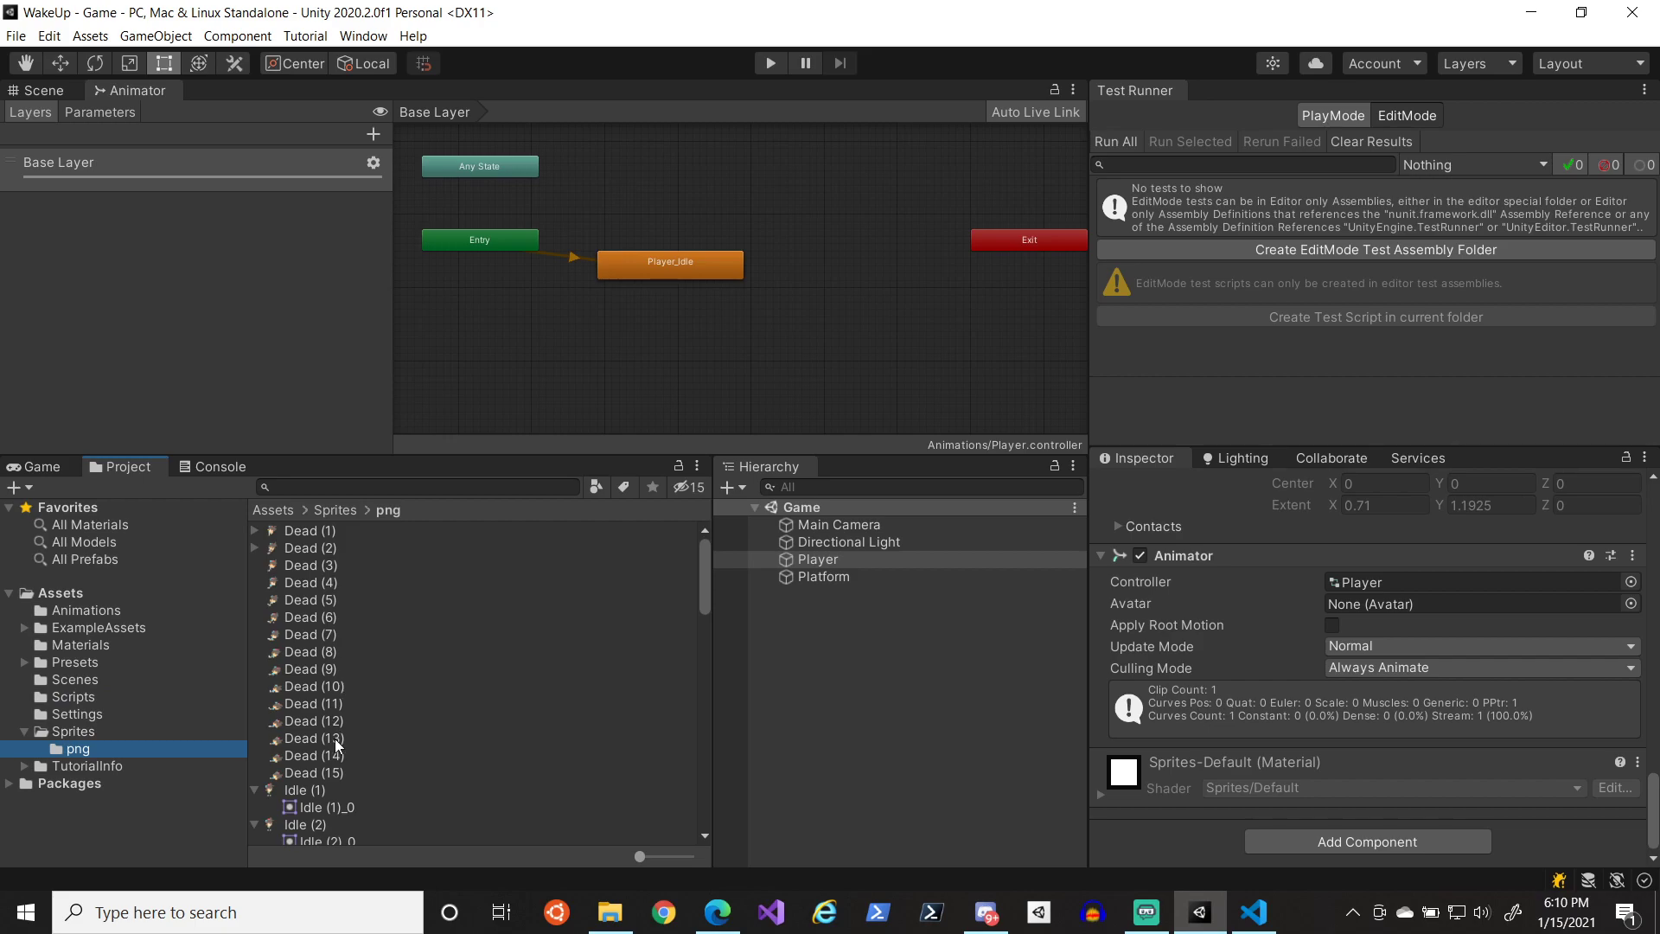
scroll(337, 773, "down", 5)
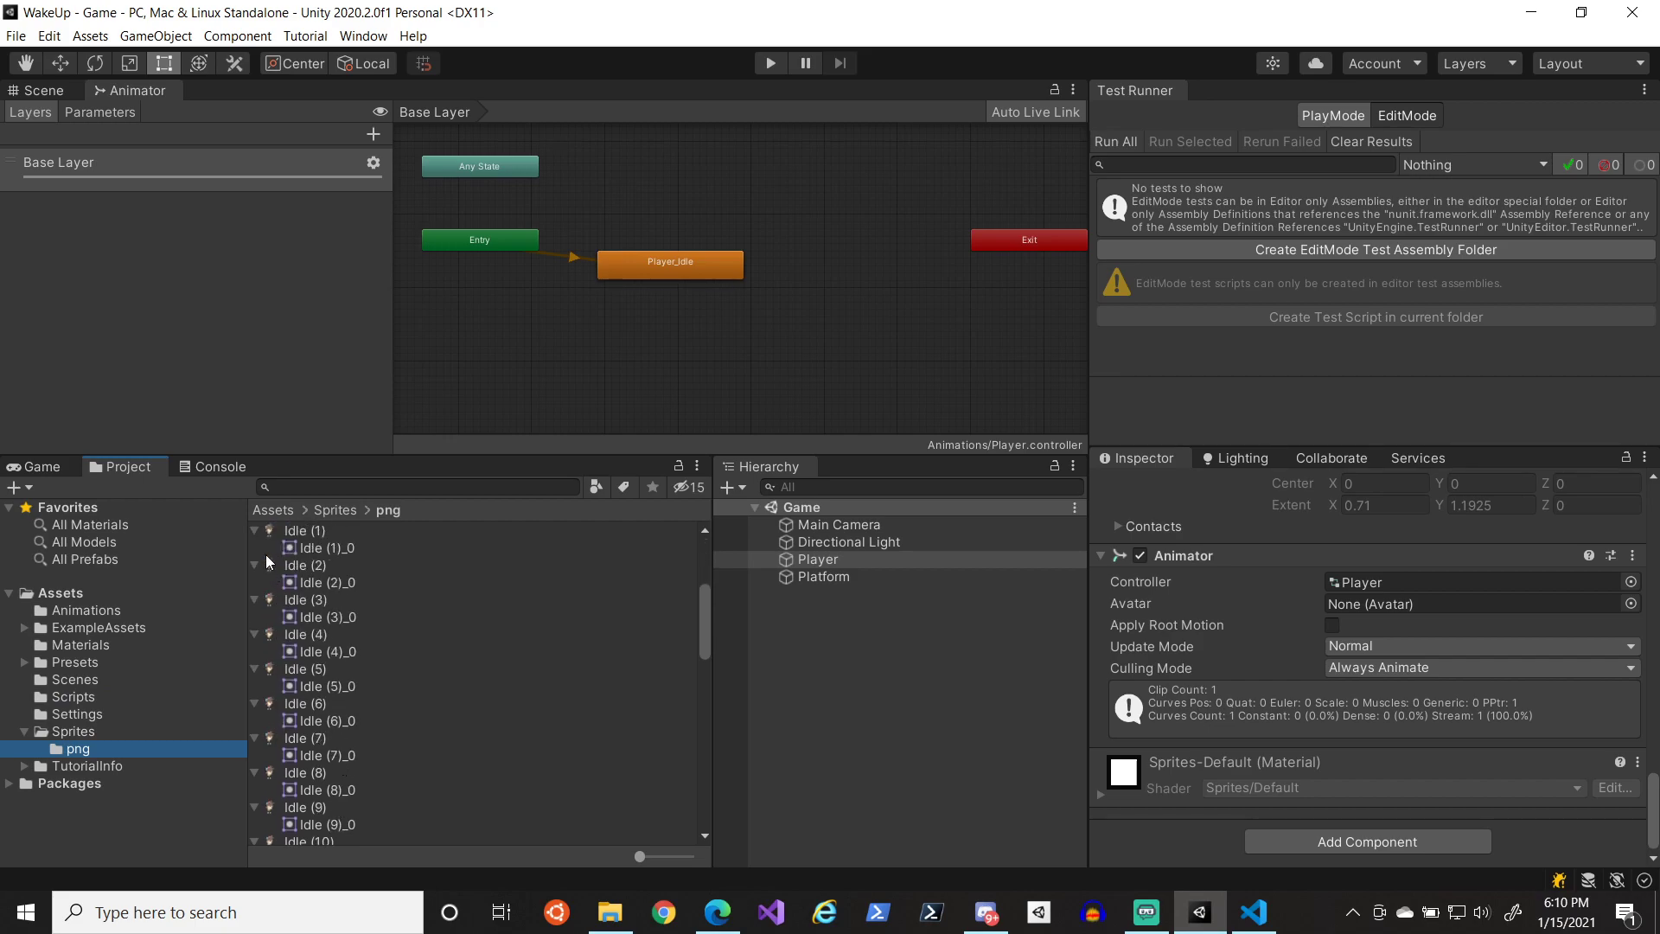
left_click(255, 531)
left_click(254, 548)
left_click(254, 564)
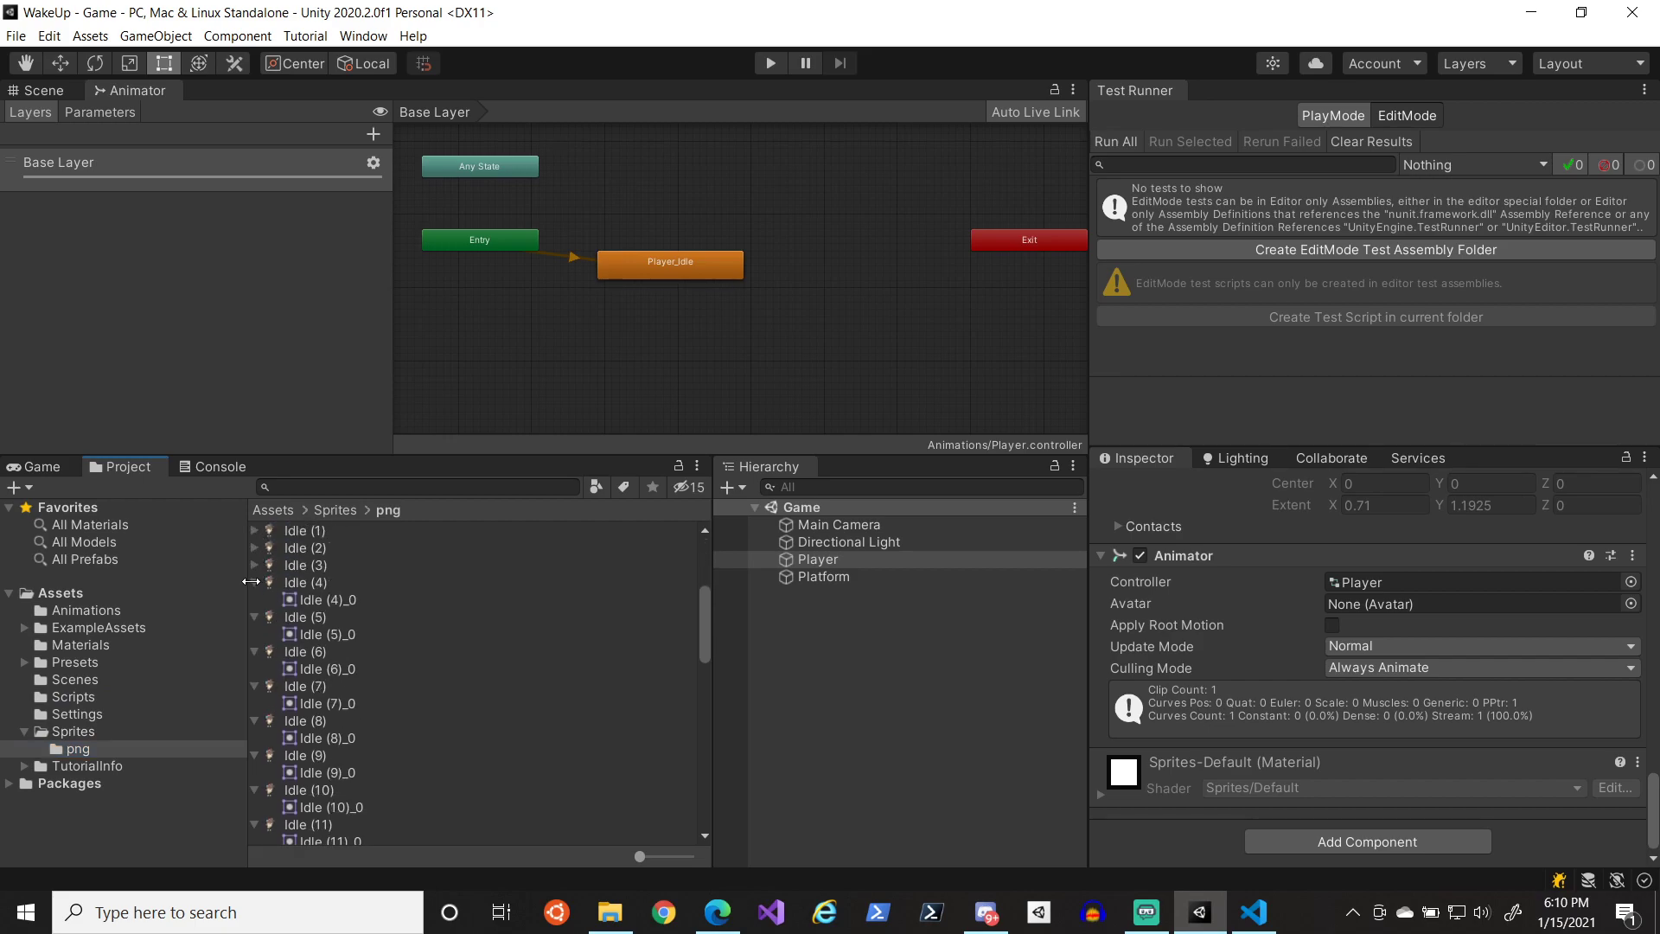
left_click(254, 582)
left_click(253, 600)
left_click(253, 617)
left_click(254, 635)
- Turn on Maximize On Play for the Game view and start the game
left_click(42, 465)
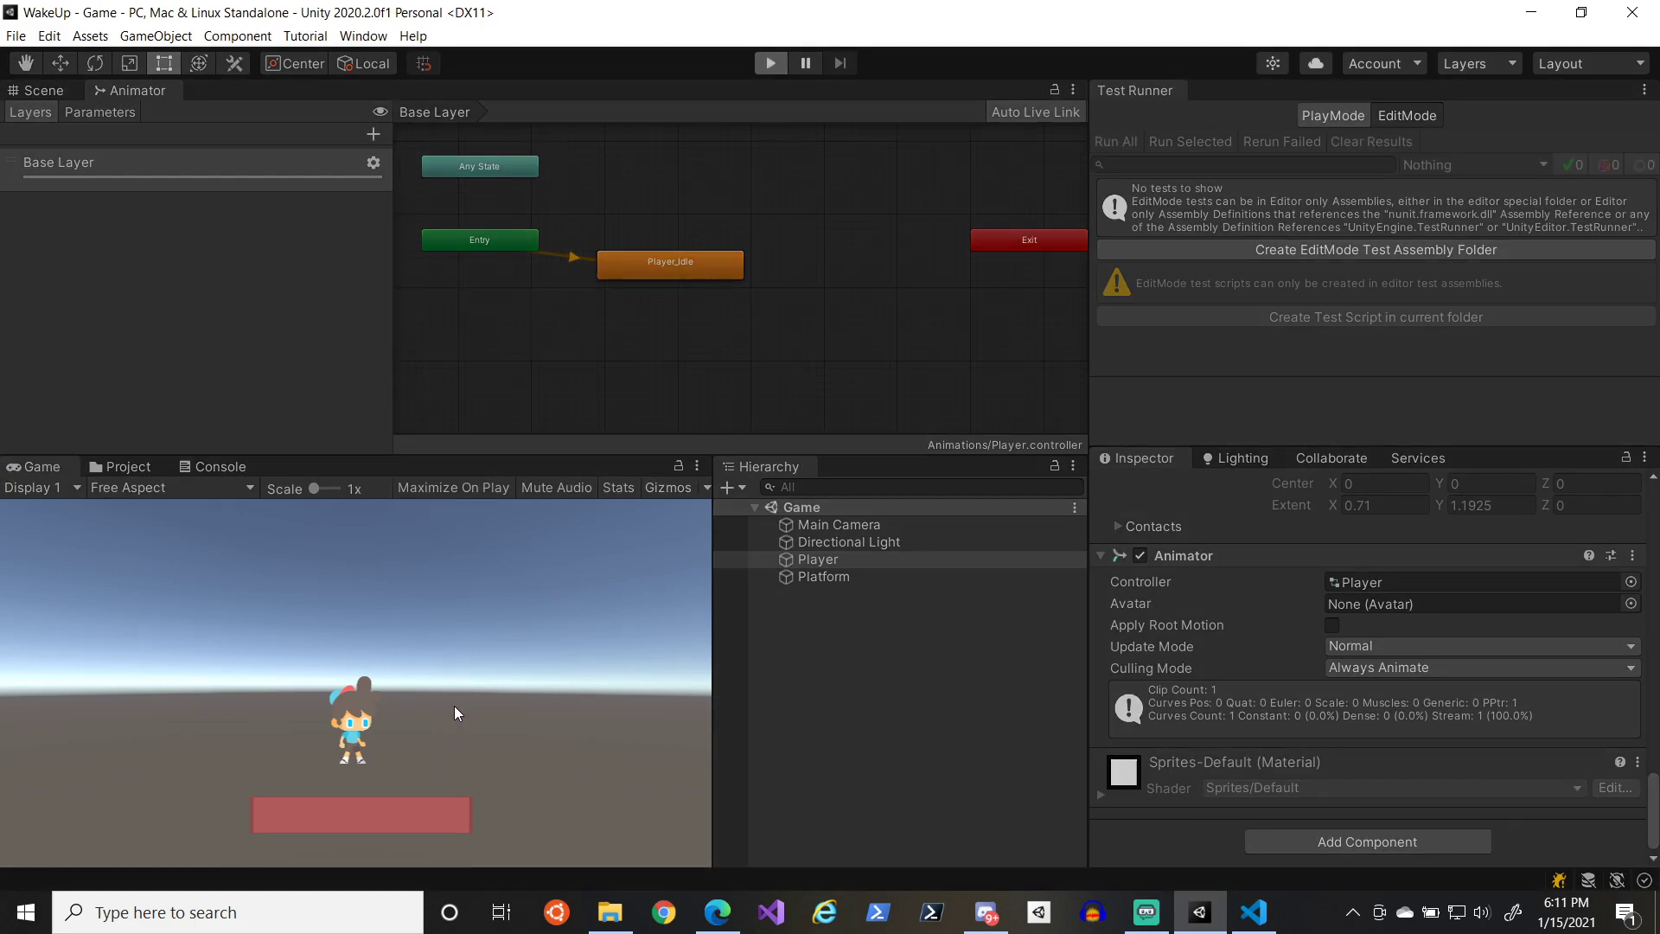
left_click(769, 65)
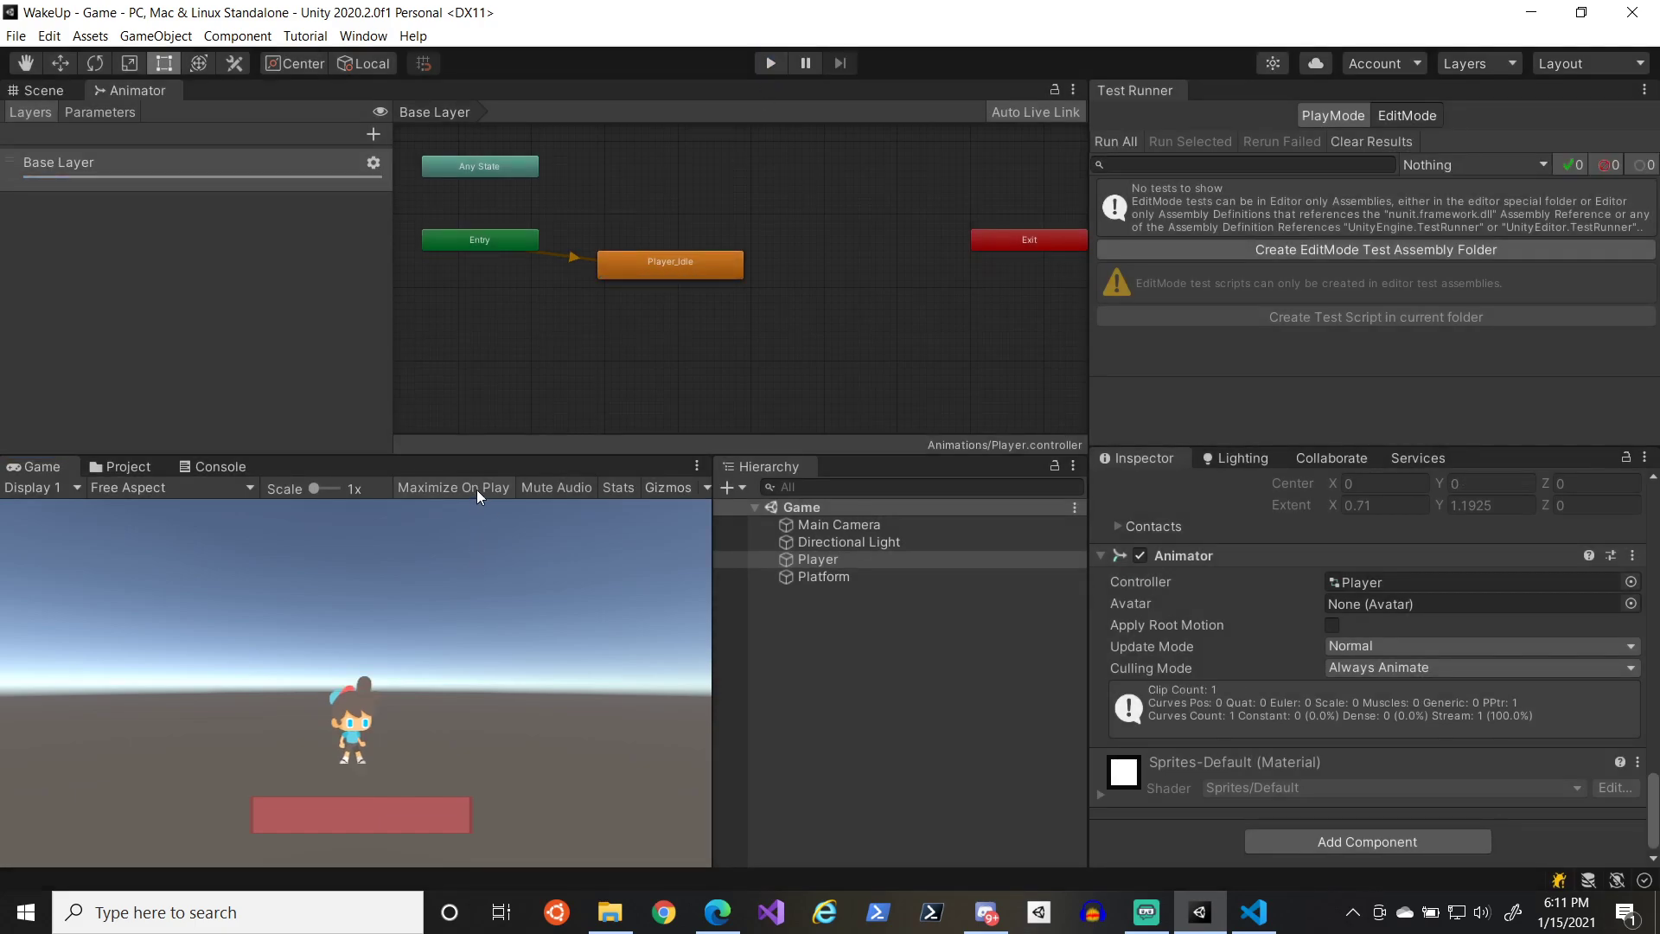
left_click(768, 63)
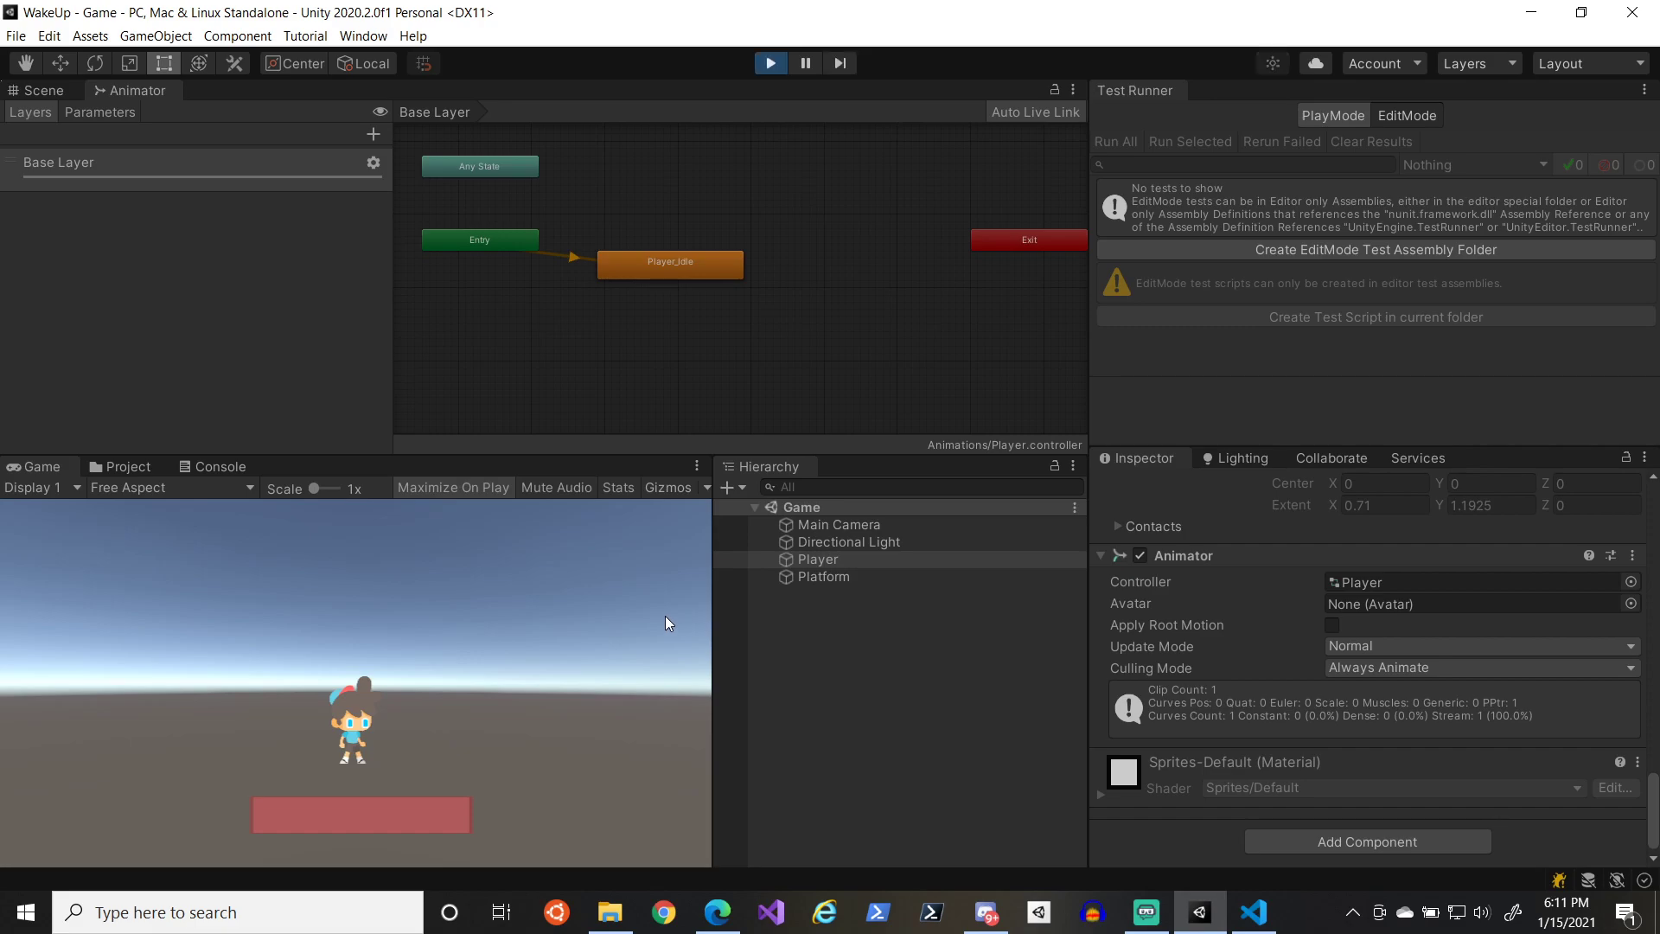
- Walk the Player back and forth and jump on the platform to test movement with the idle animation, and stop the game
key("a")
key("space")
key("d")
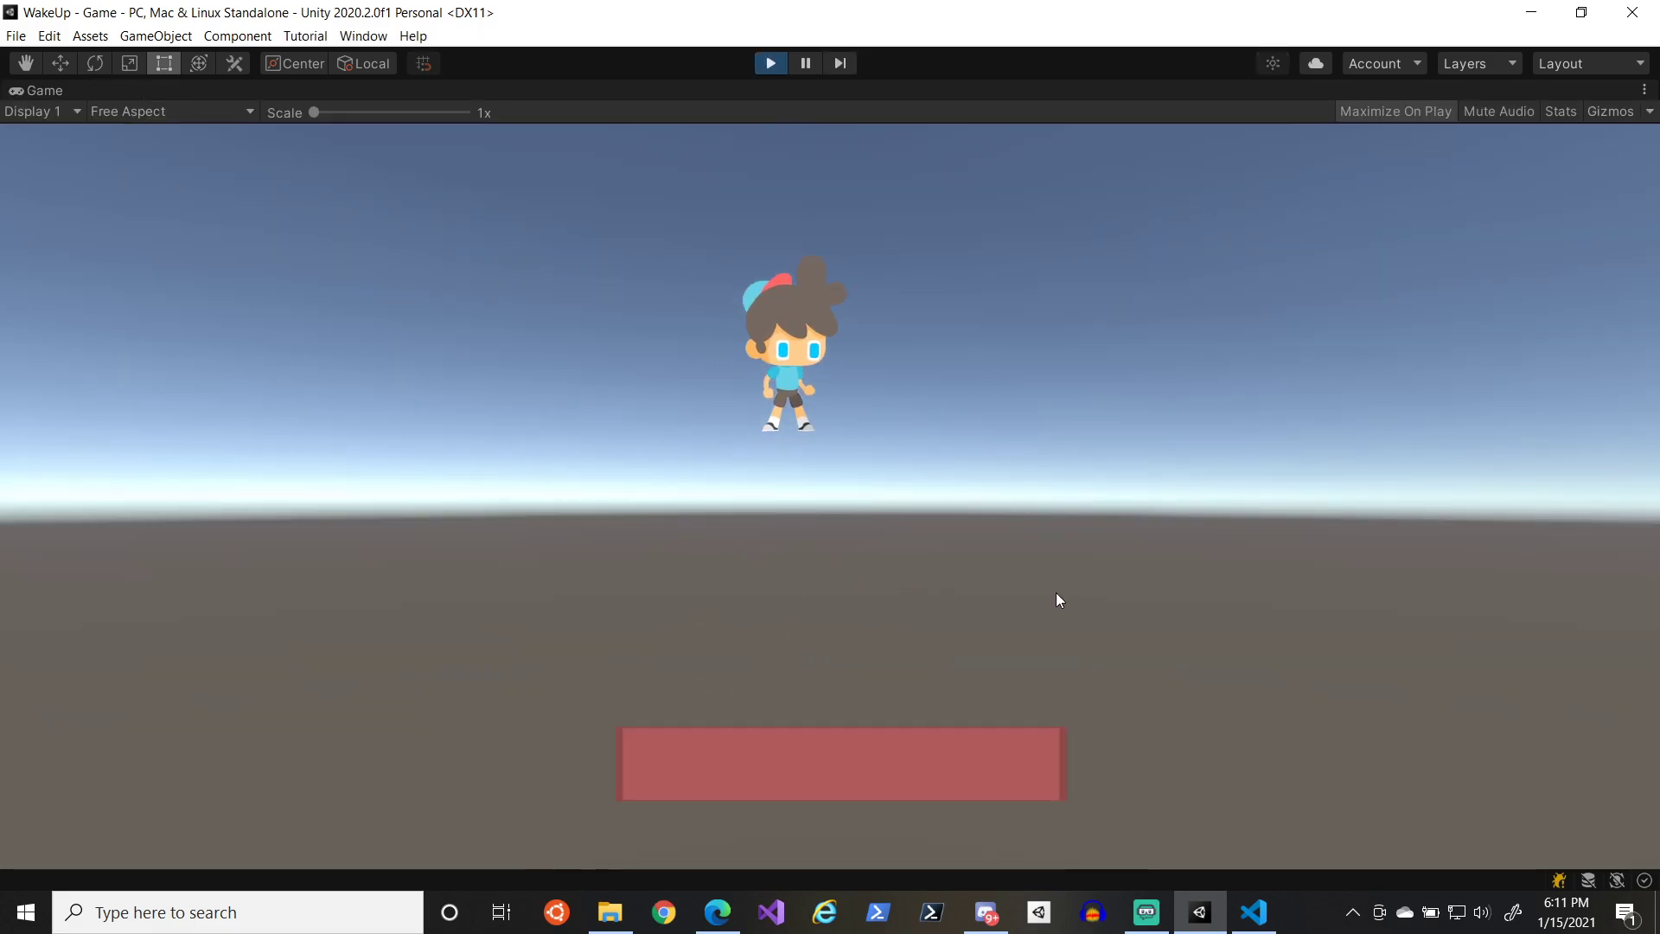
key("a")
key("space")
key("d")
key("a")
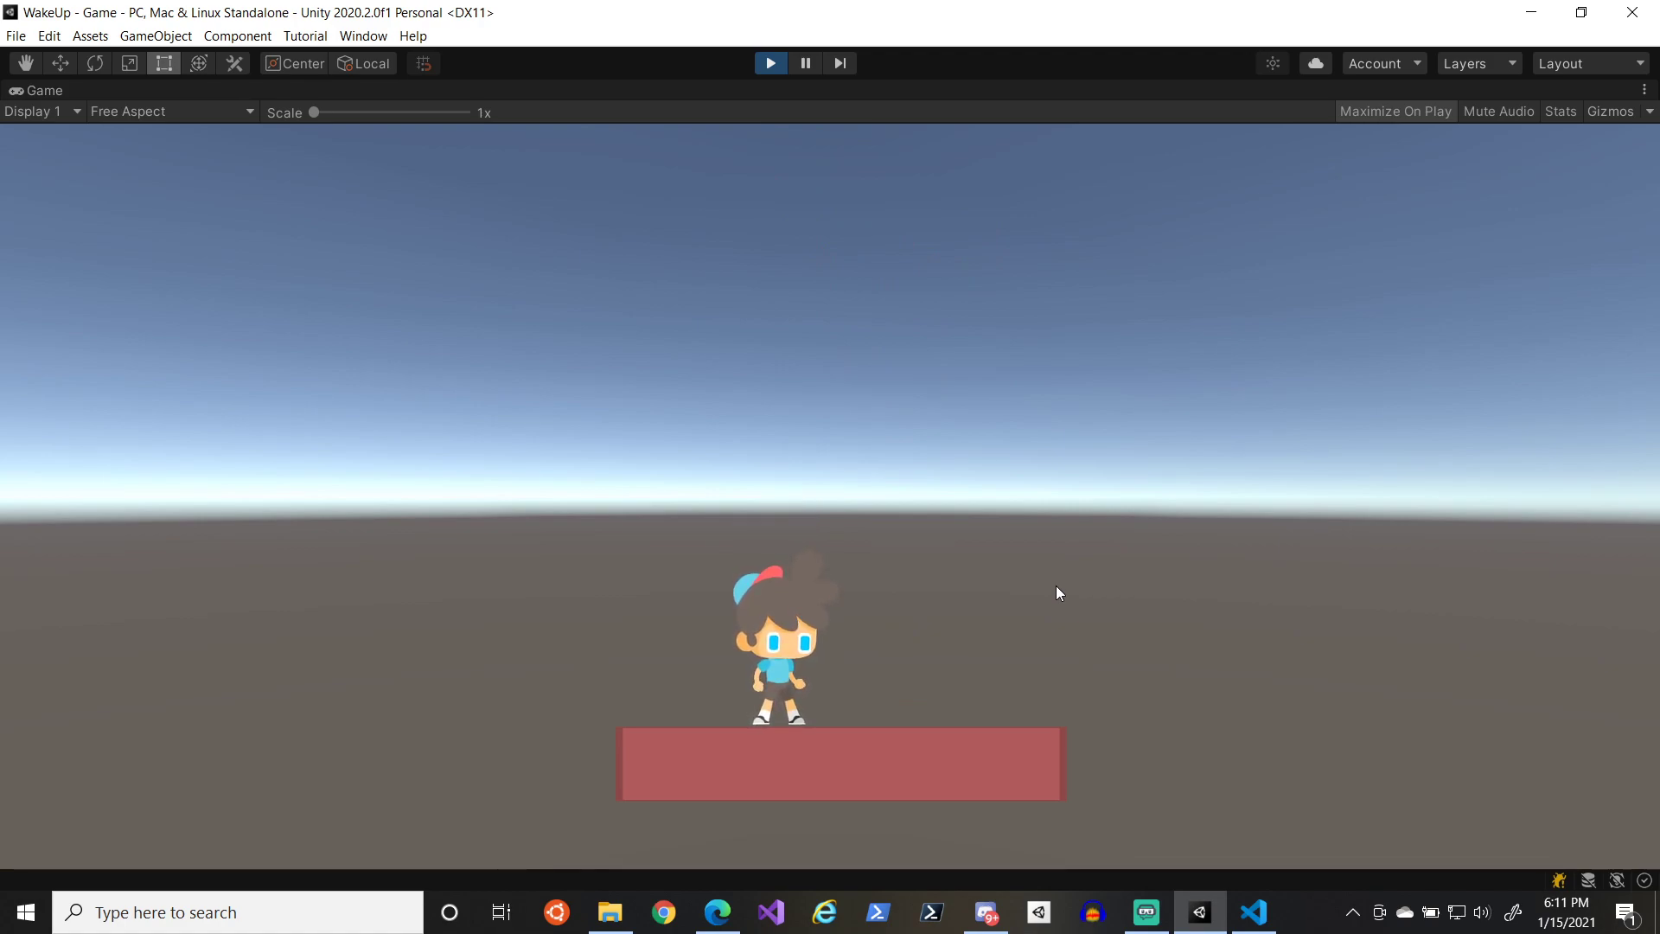
key("d")
key("d")
key("d")
key("d")
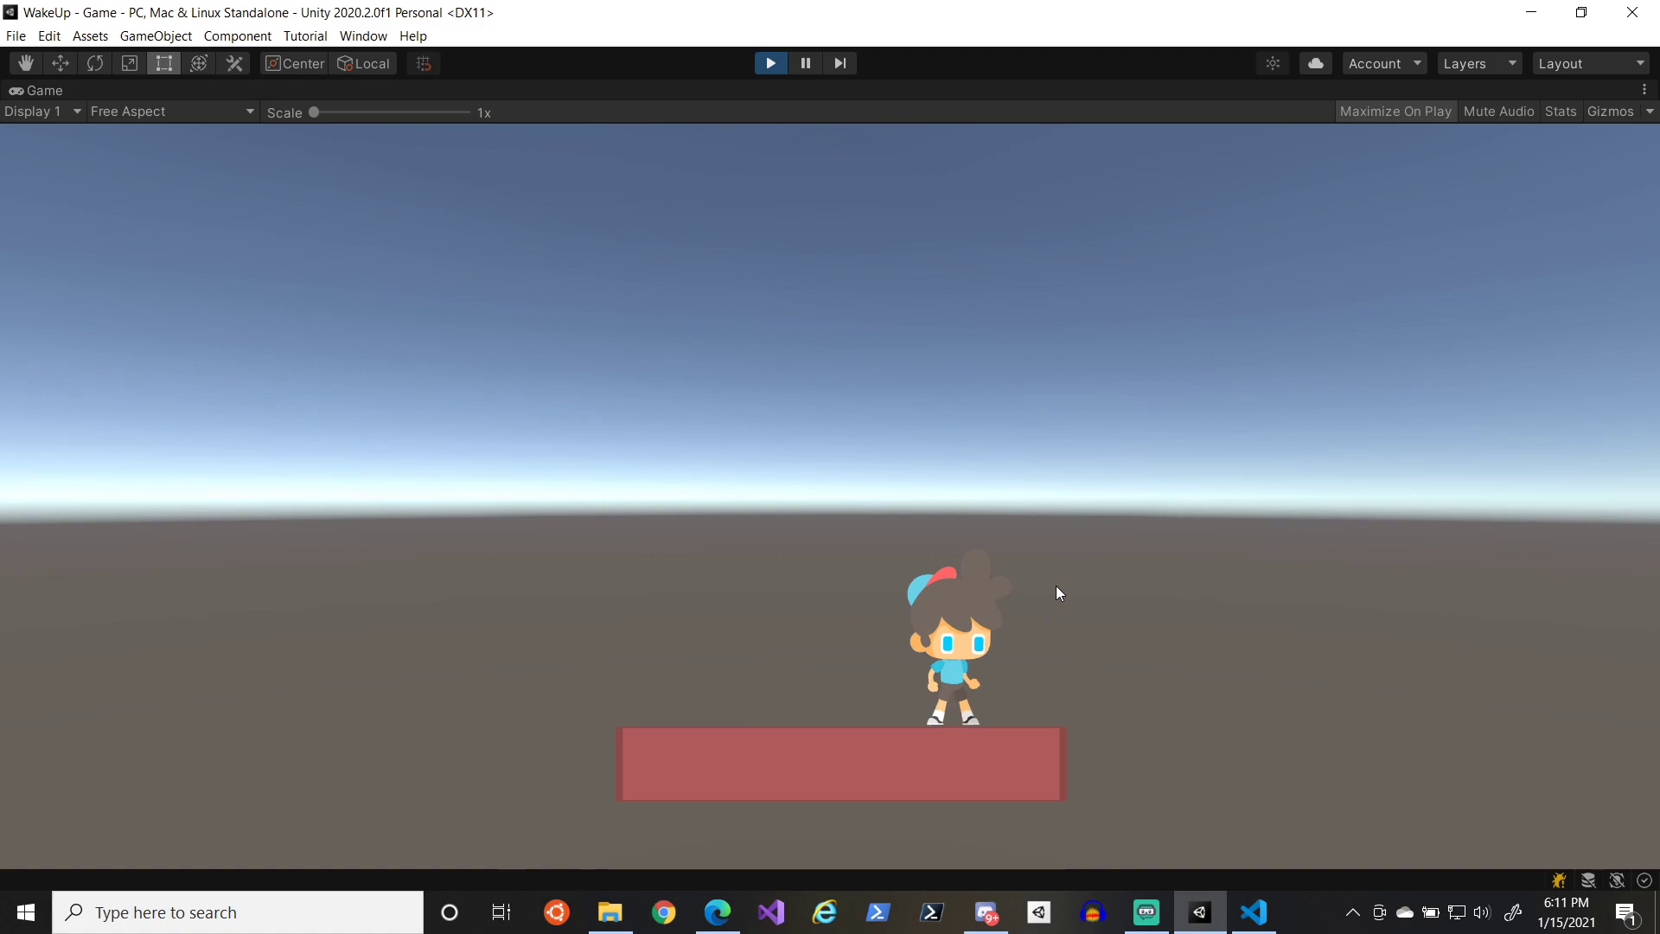
key("space")
key("a")
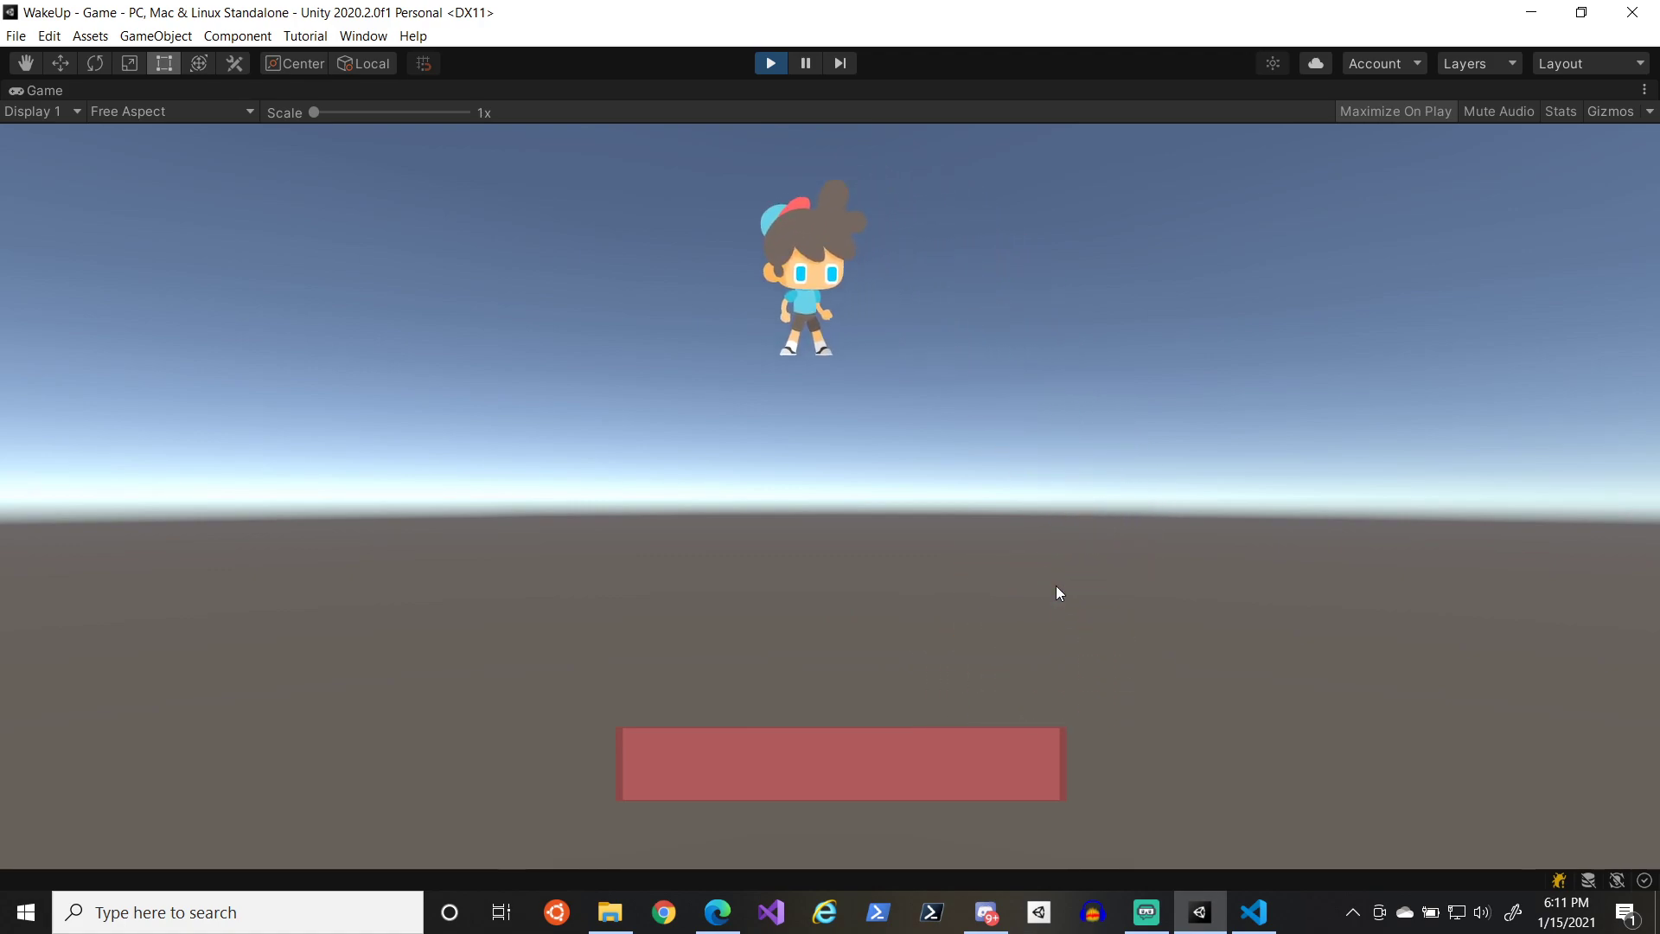
key("d")
key("a")
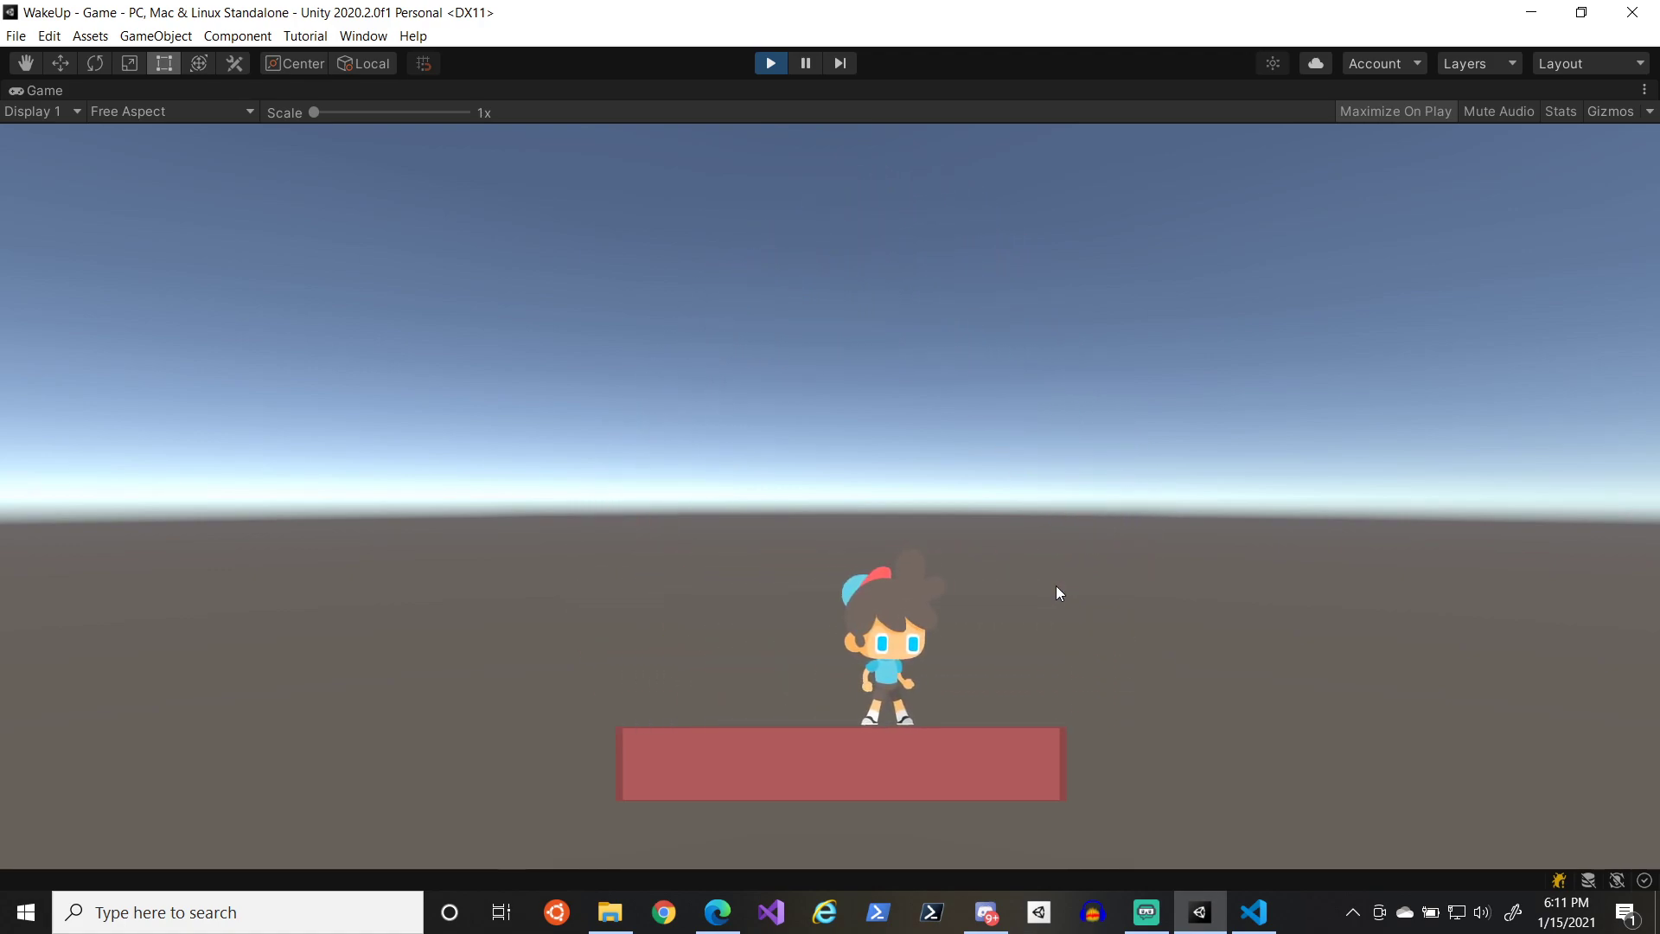
key("d")
key("a")
key("d")
key("a")
key("d")
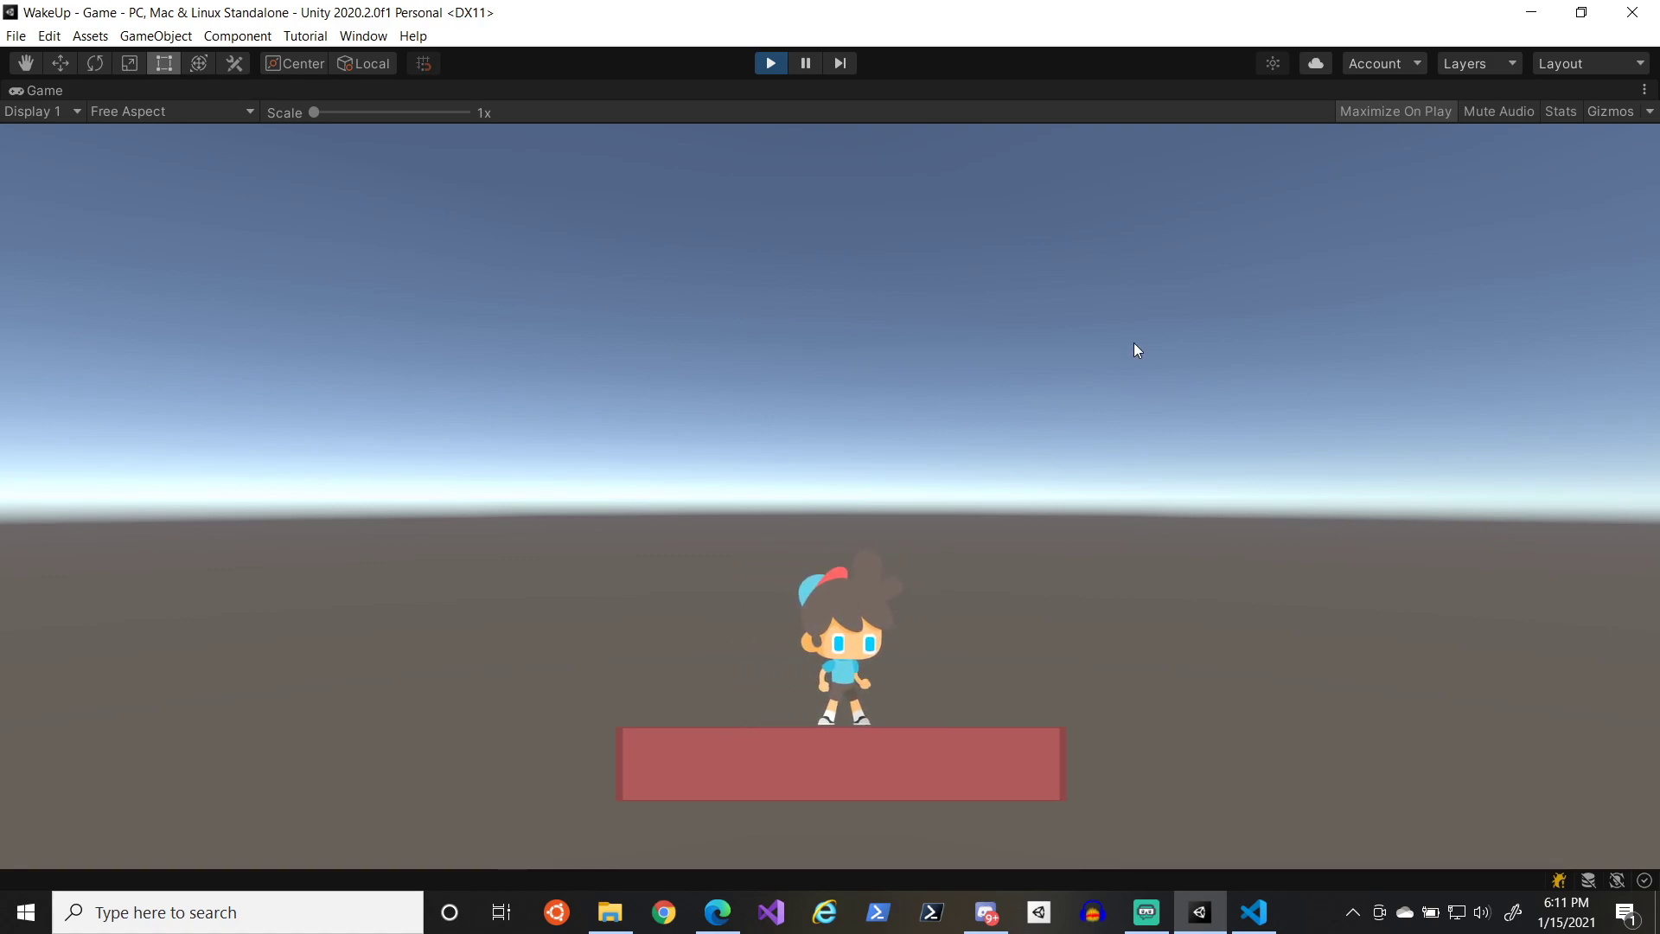
key("d")
key("a")
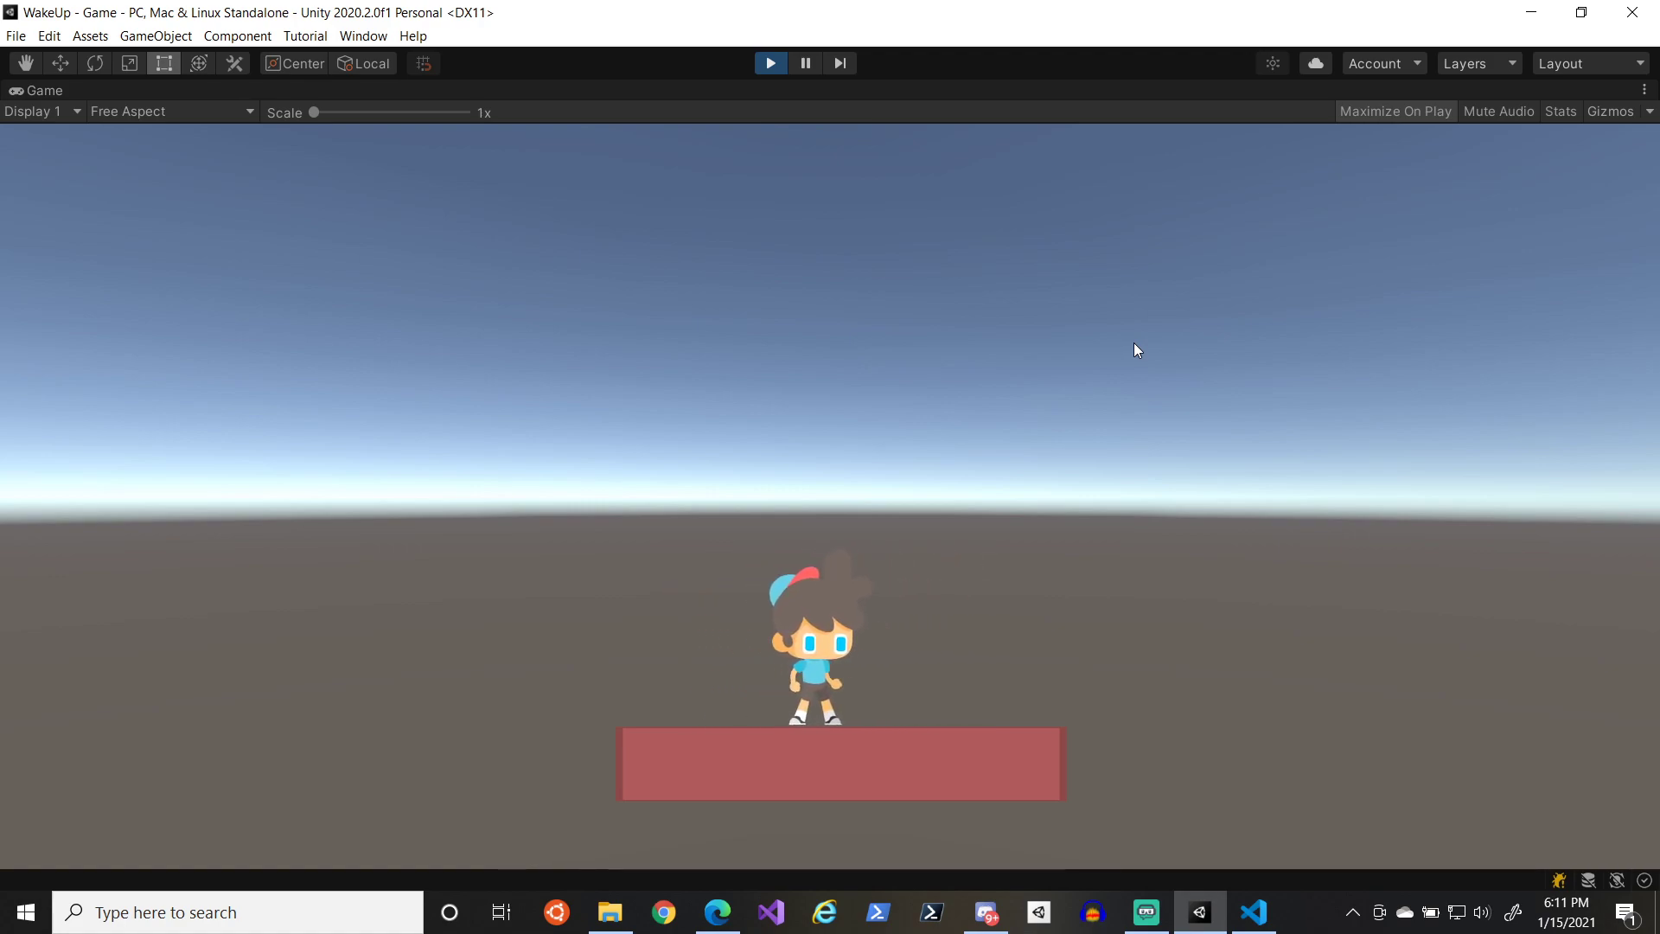
key("a")
key("d")
key("a")
key("d")
key("a")
key("d")
key("a")
key("d")
key("a")
key("d")
key("a")
key("d")
key("a")
key("space")
key("d")
key("space")
key("a")
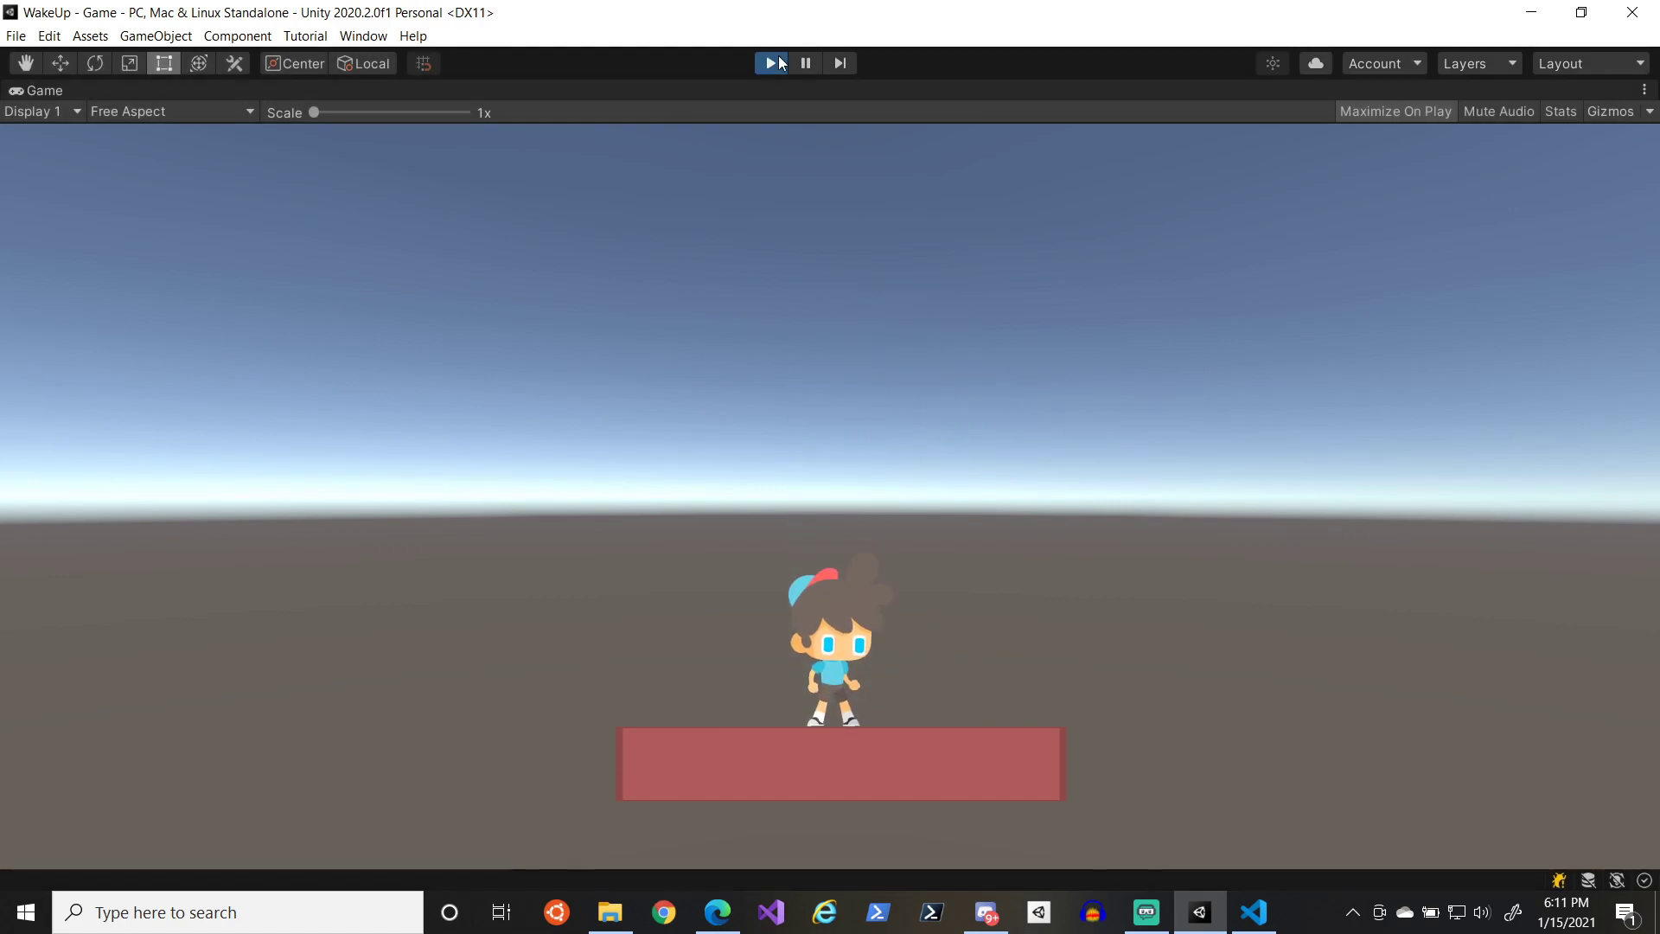
left_click(772, 63)
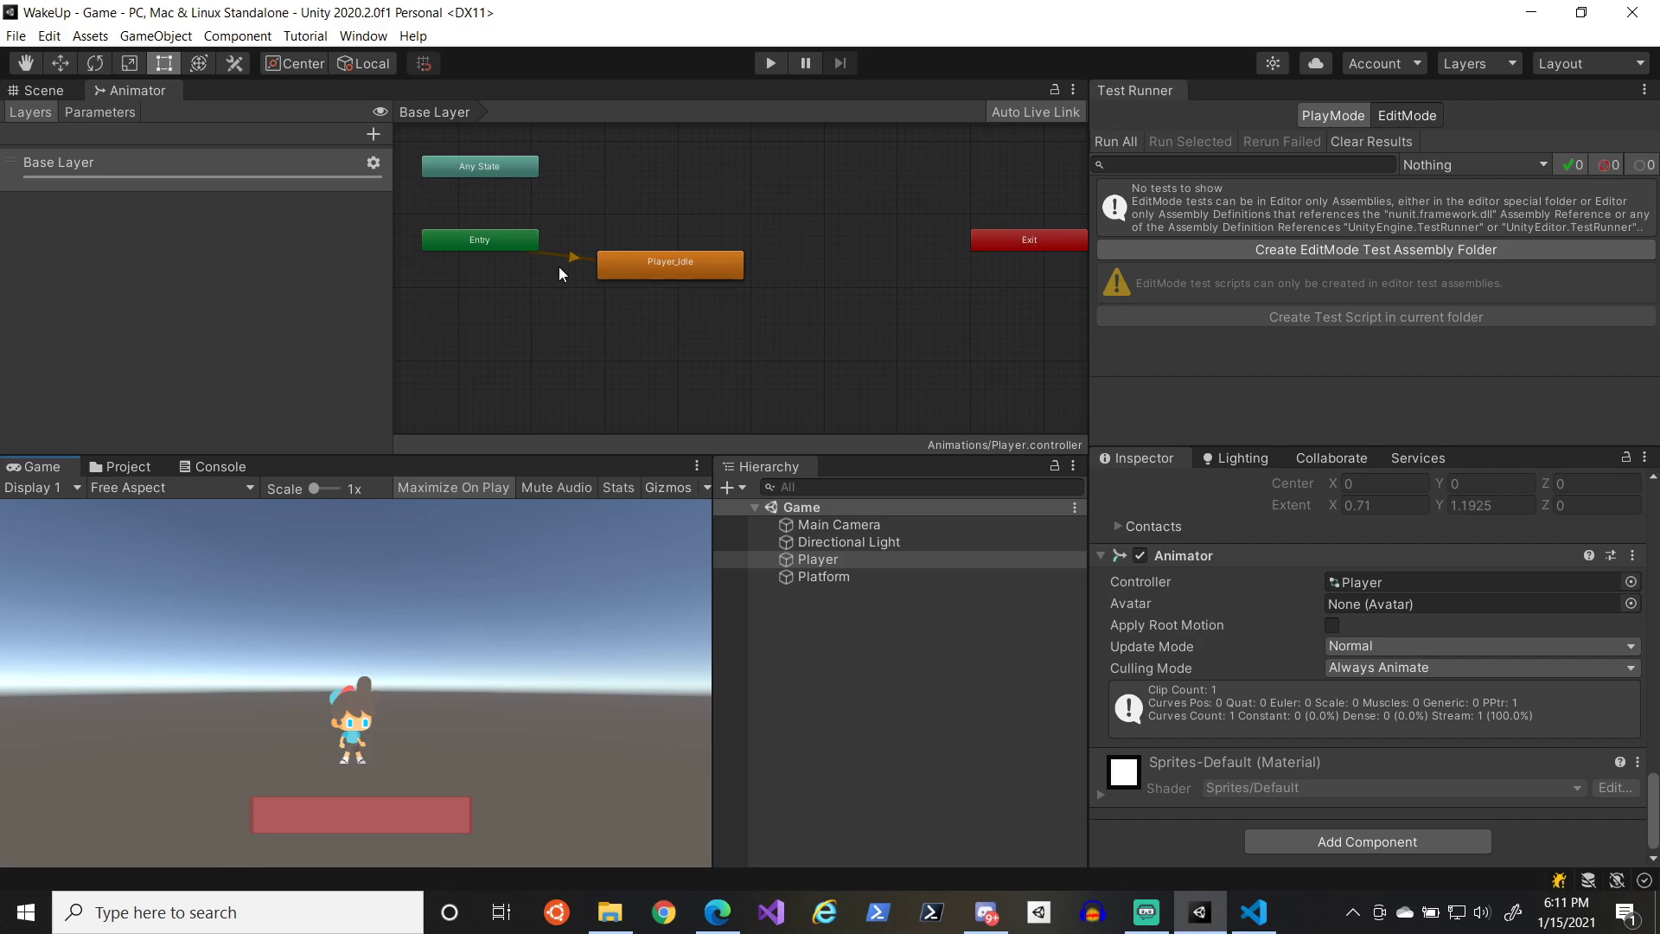
- Collapse the remaining Idle textures, Idle (8) to Idle (15), in the png folder
left_click(129, 465)
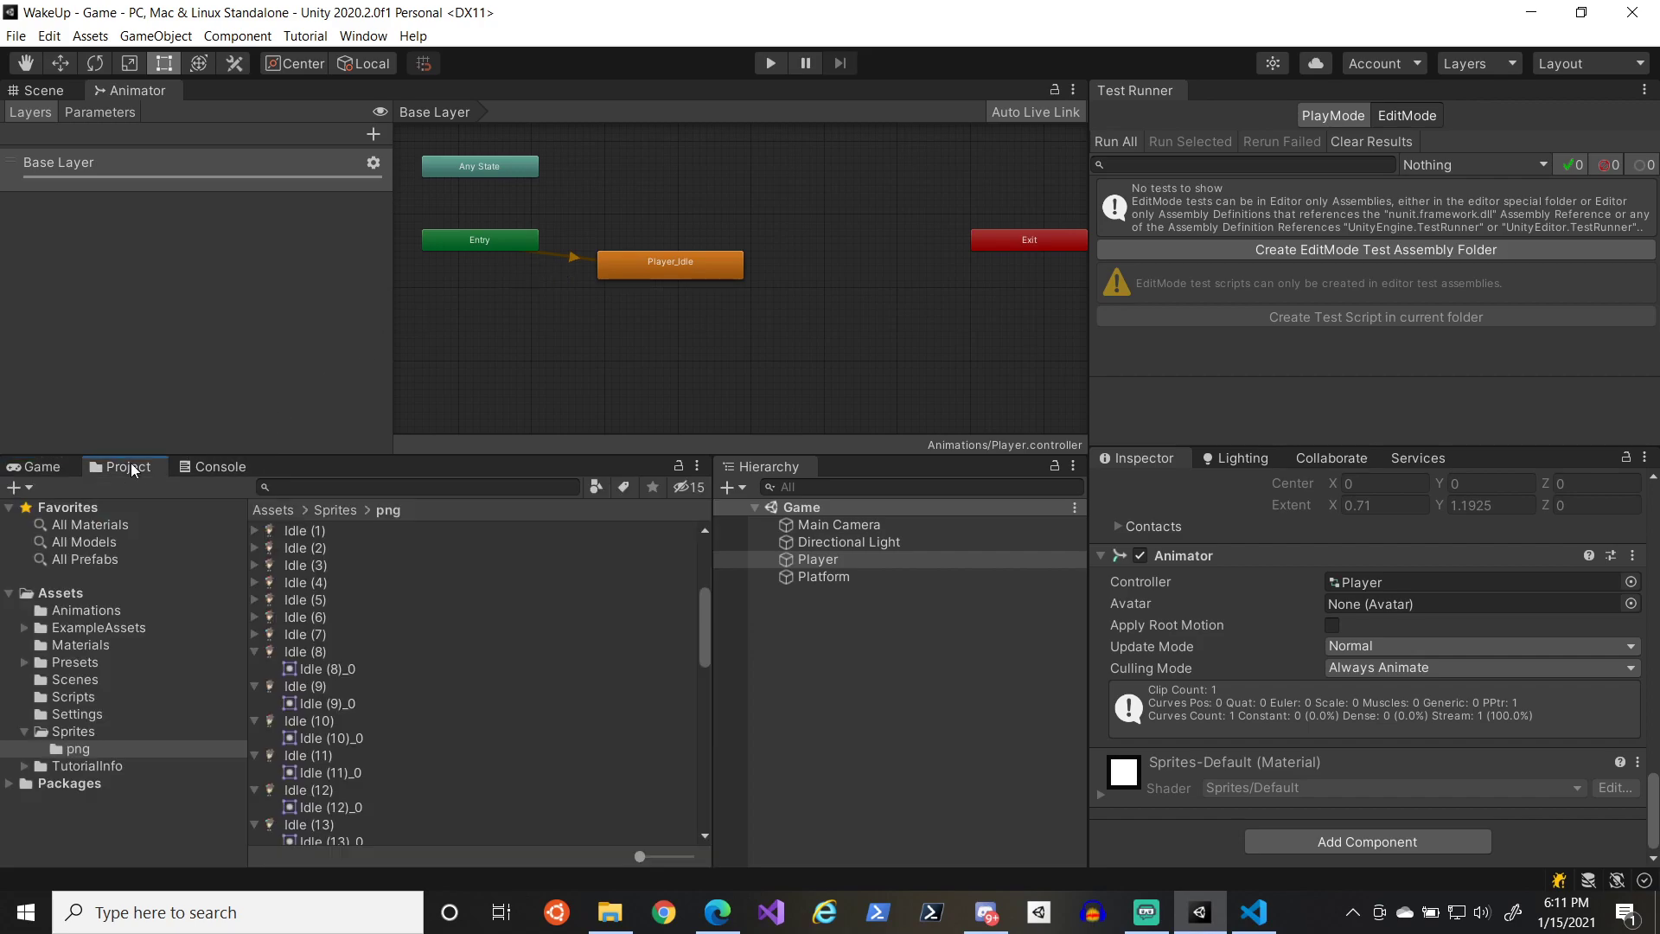
left_click(255, 651)
left_click(256, 668)
left_click(256, 685)
left_click(255, 703)
scroll(259, 691, "down", 2)
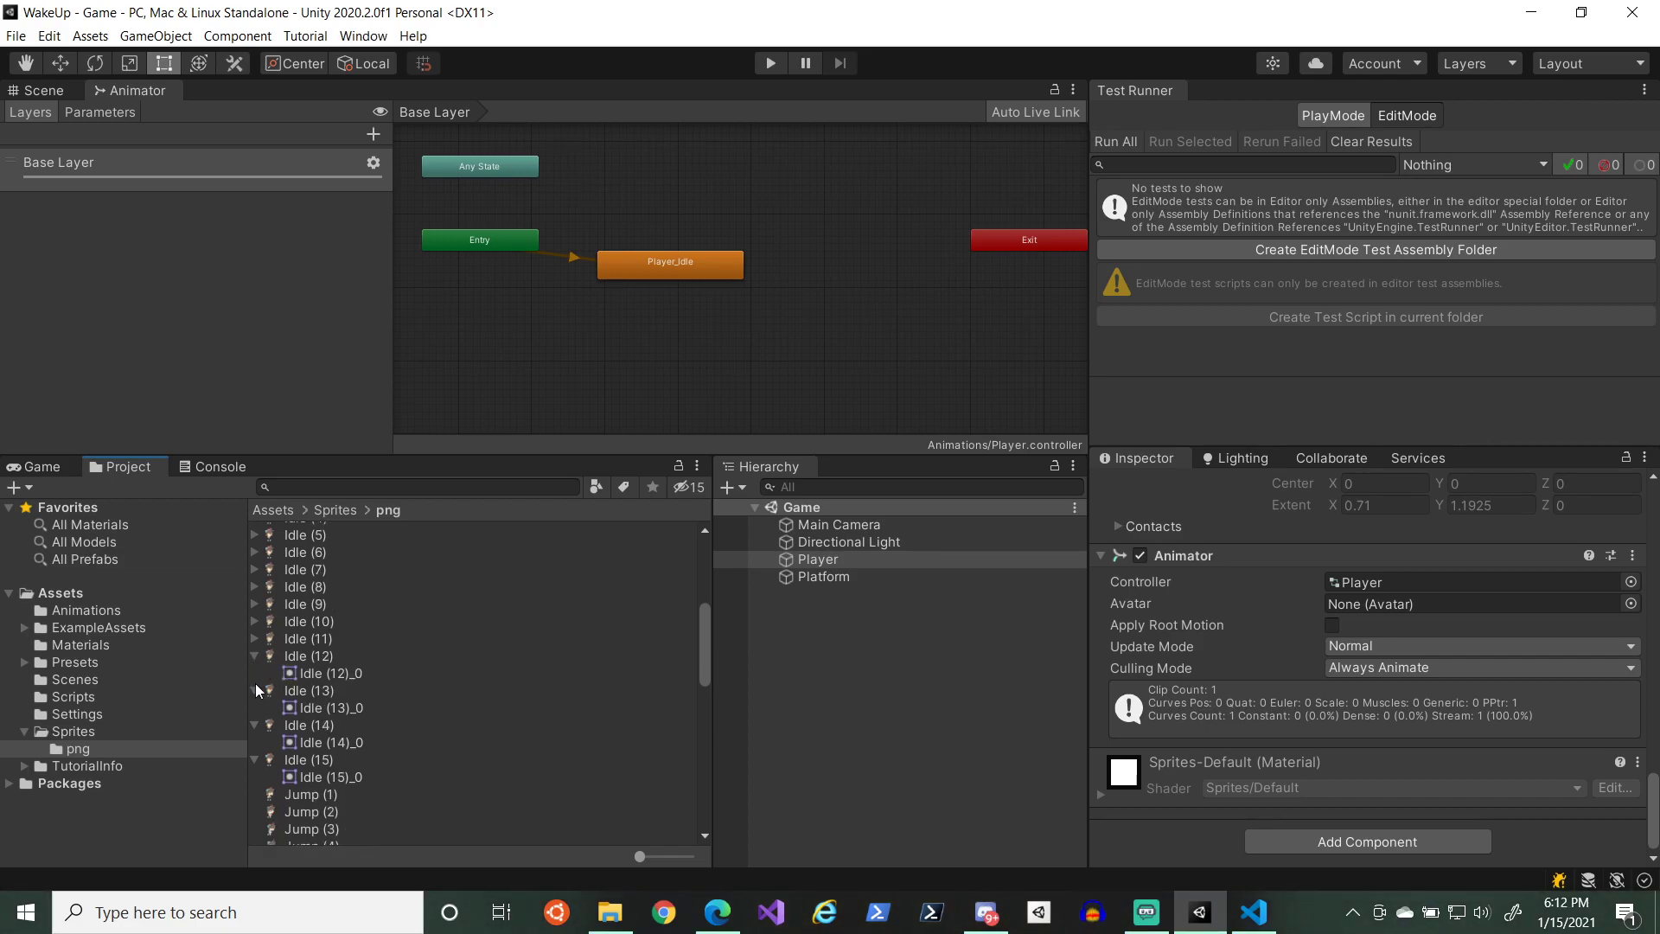
left_click(256, 658)
left_click(256, 678)
left_click(256, 691)
left_click(256, 691)
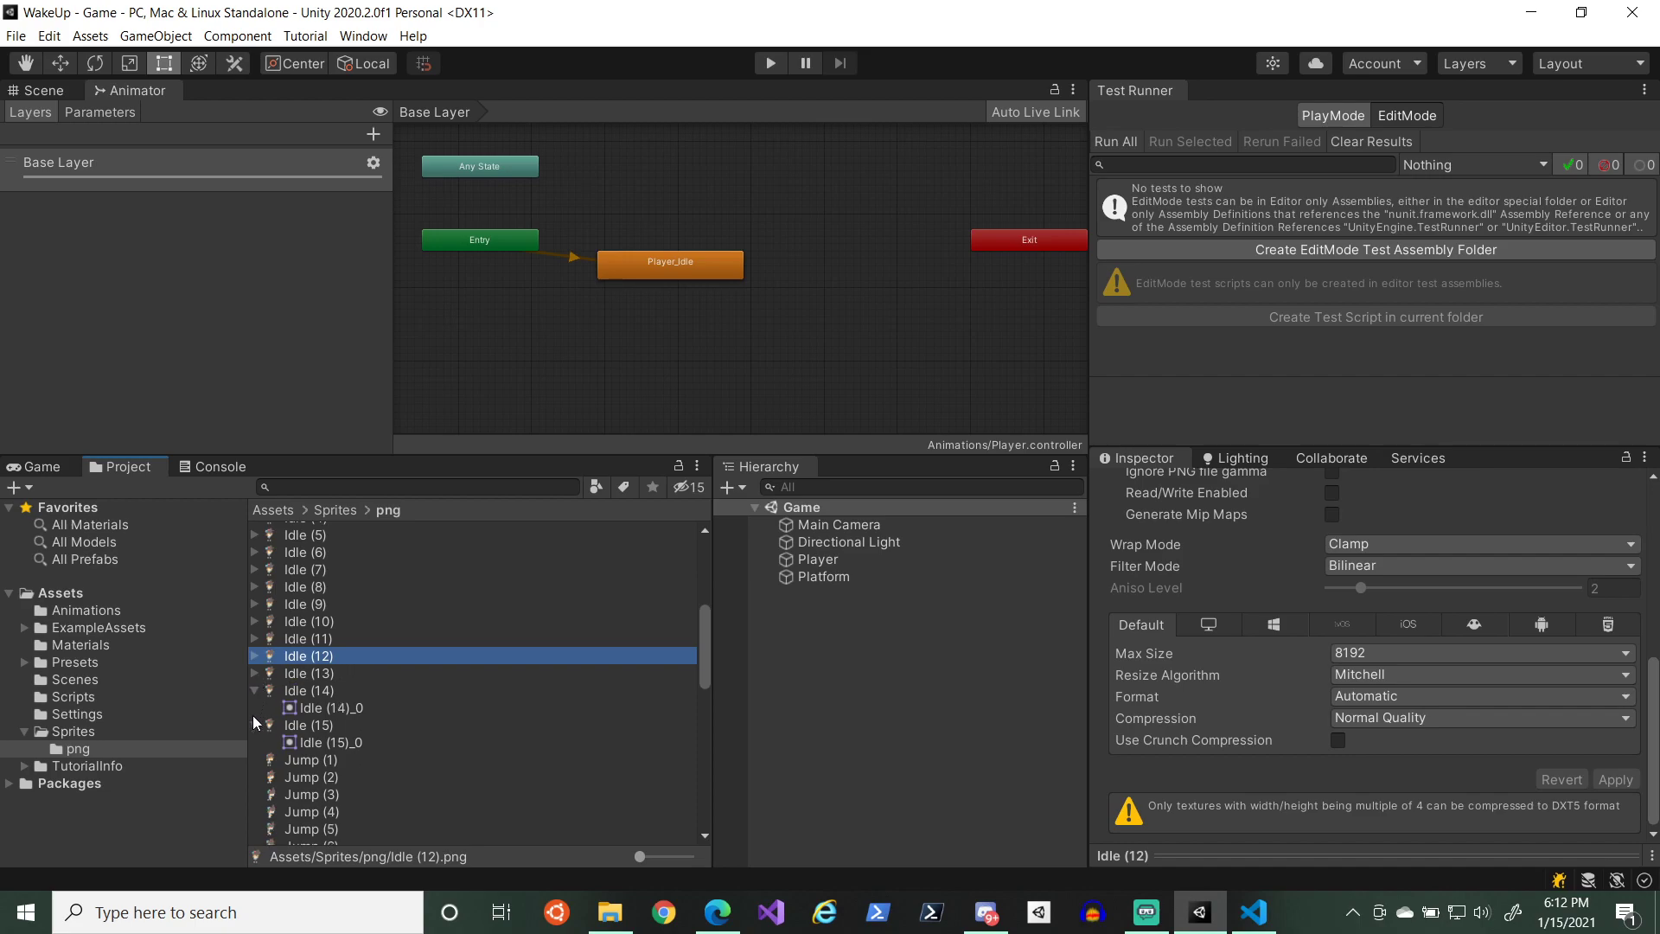
left_click(254, 710)
left_click(256, 691)
left_click(255, 720)
left_click(253, 707)
- Select the Run (1) to Run (15) textures together to examine their shared import settings
scroll(260, 709, "down", 3)
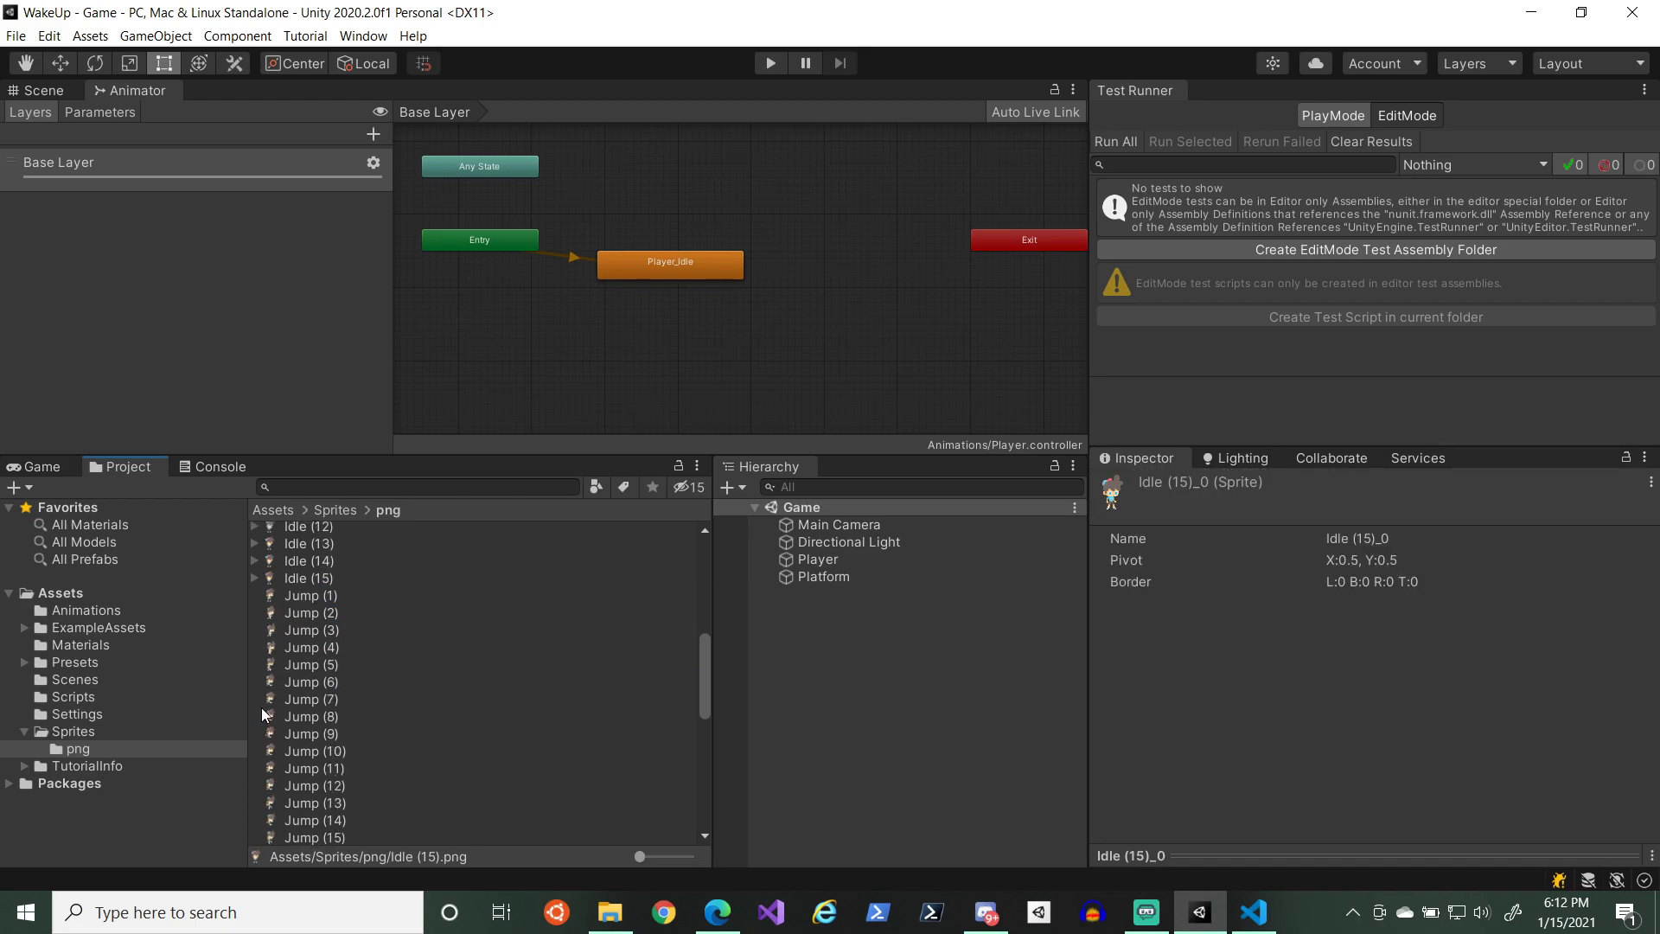
scroll(361, 751, "down", 3)
scroll(335, 730, "down", 2)
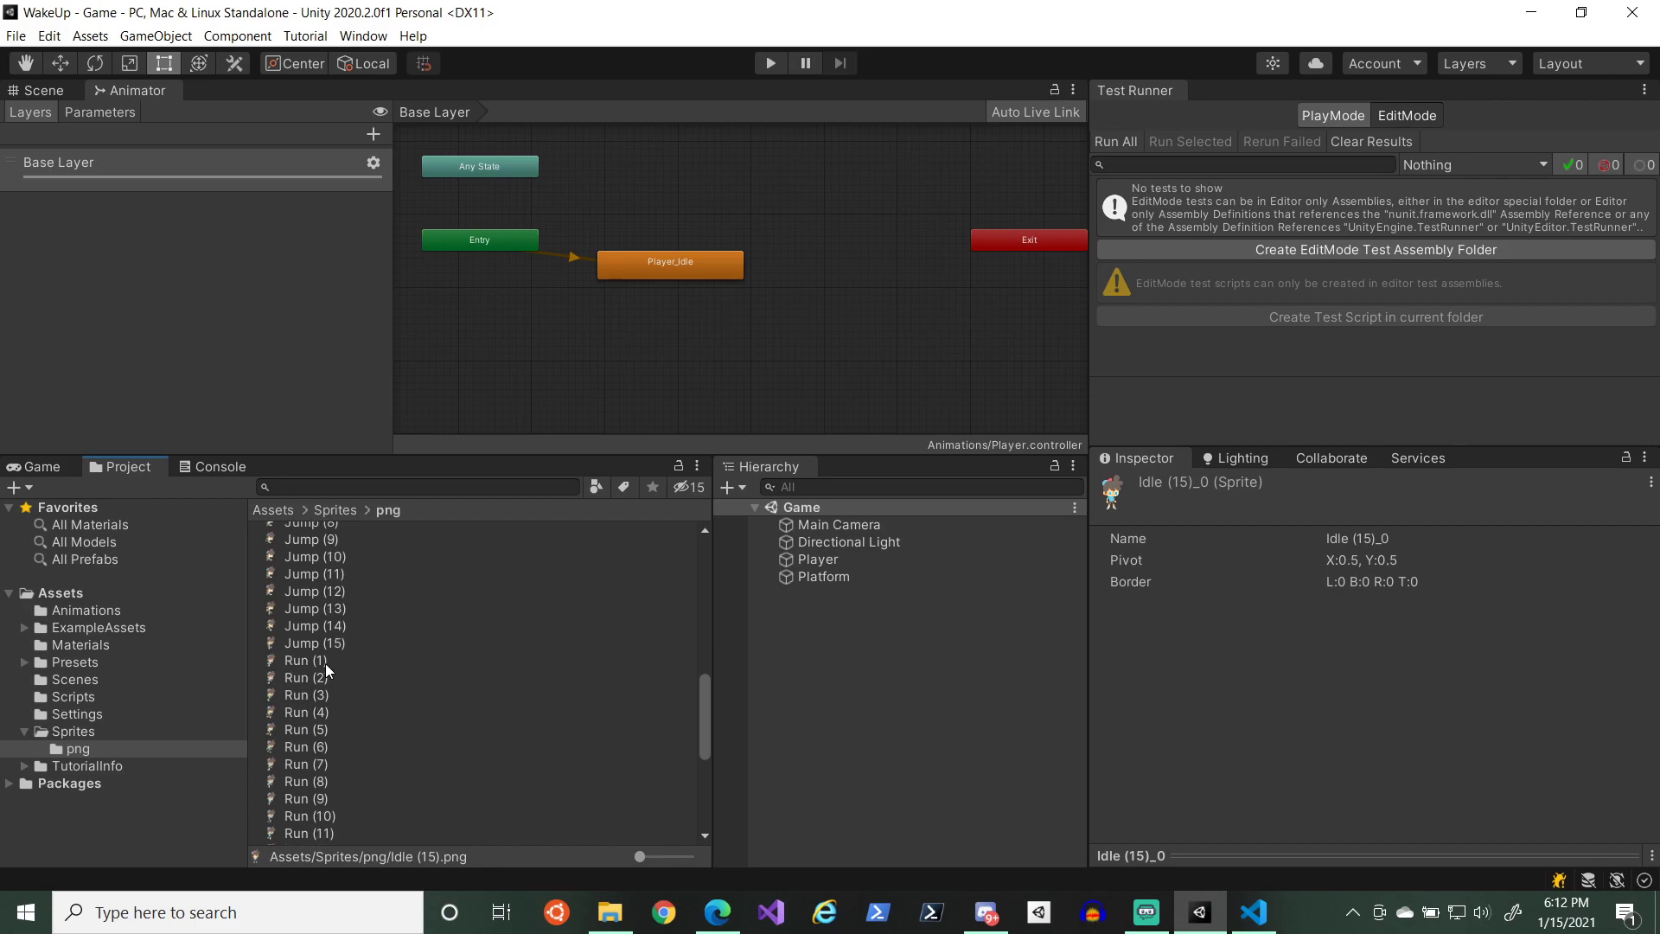
left_click(325, 660)
scroll(349, 698, "down", 7)
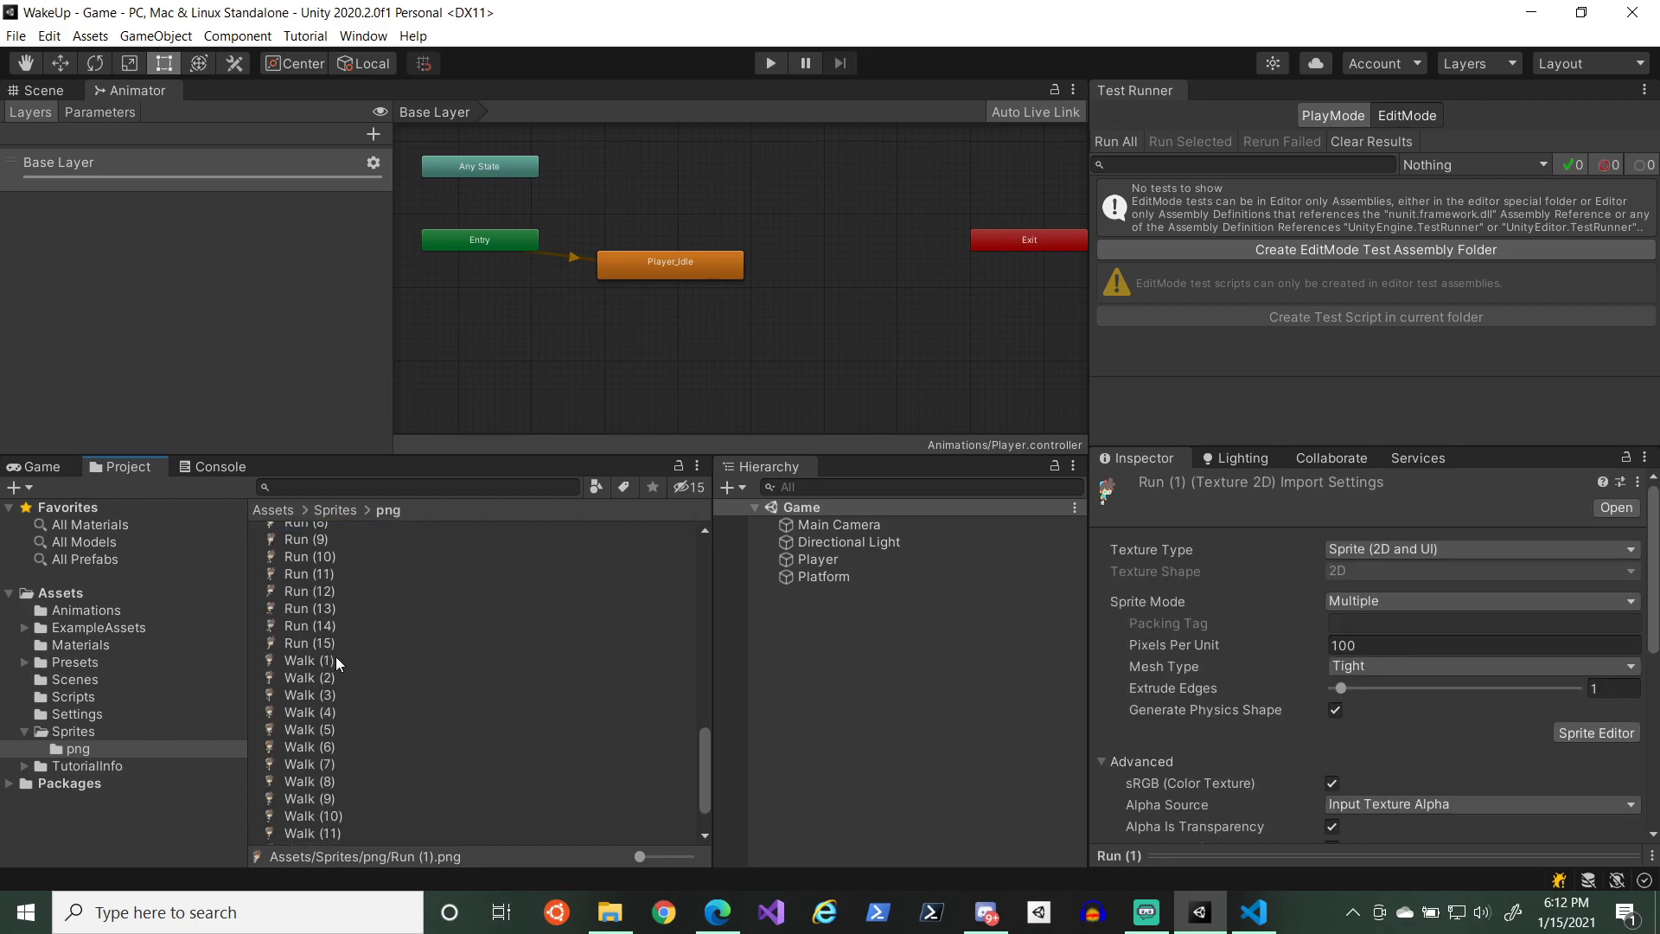
left_click(332, 646, "shift")
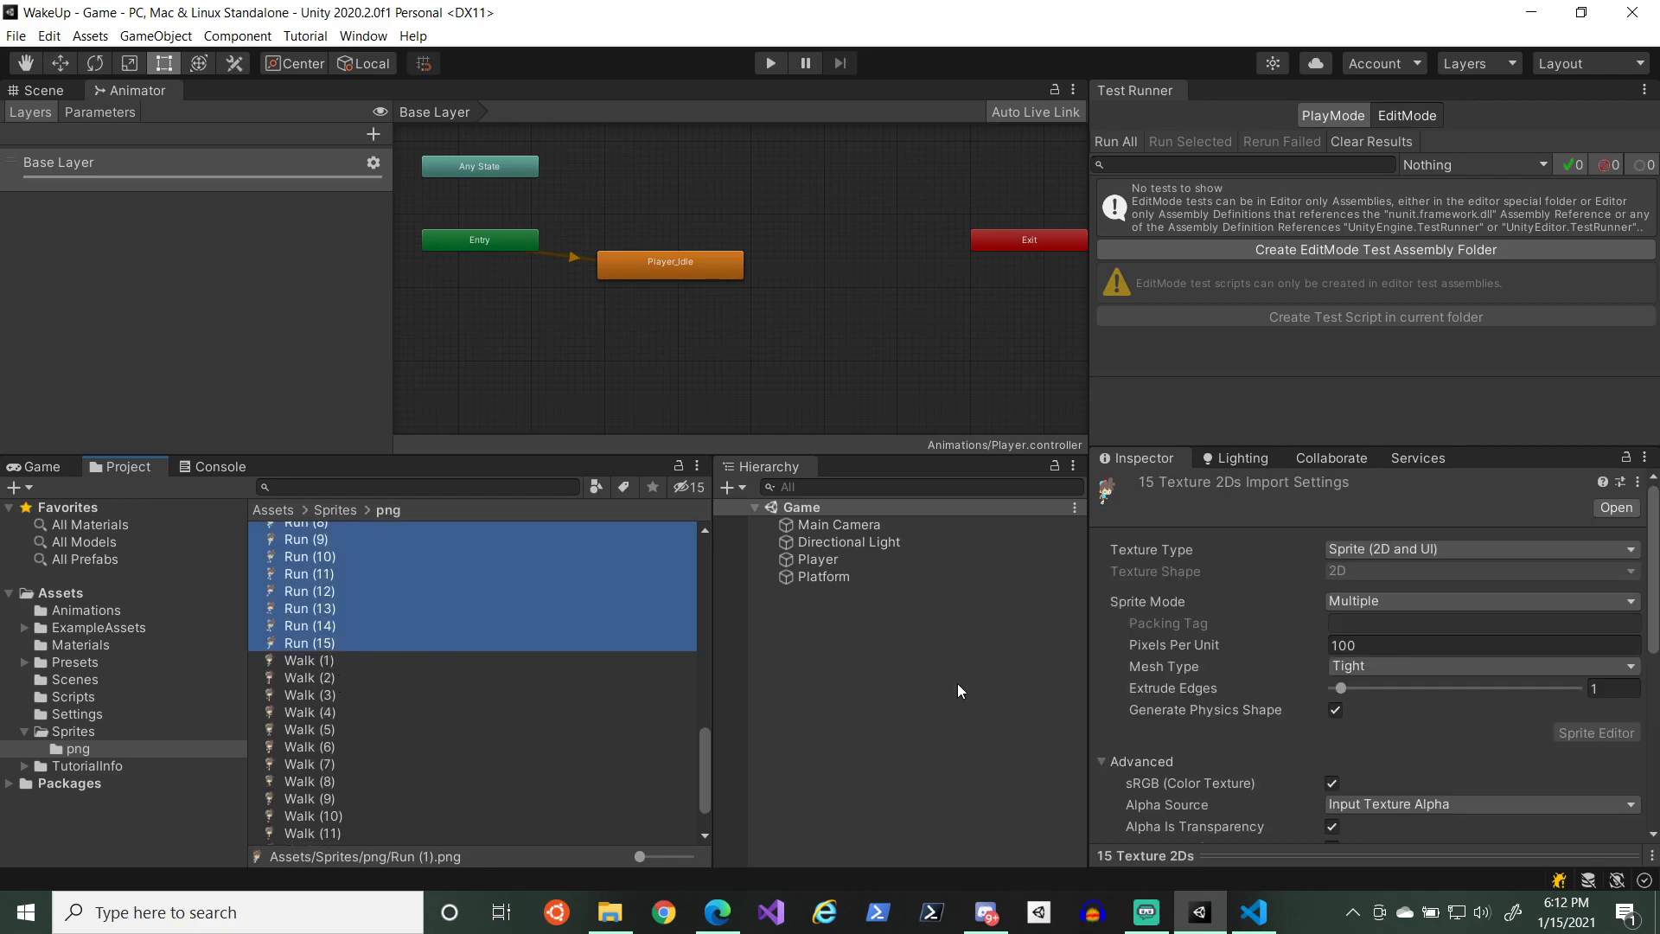
scroll(646, 656, "up", 7)
scroll(518, 657, "up", 4)
- Slice the Run (1) texture in the Sprite Editor with type Automatic and pivot Center, apply it, and close the editor
left_click(368, 659)
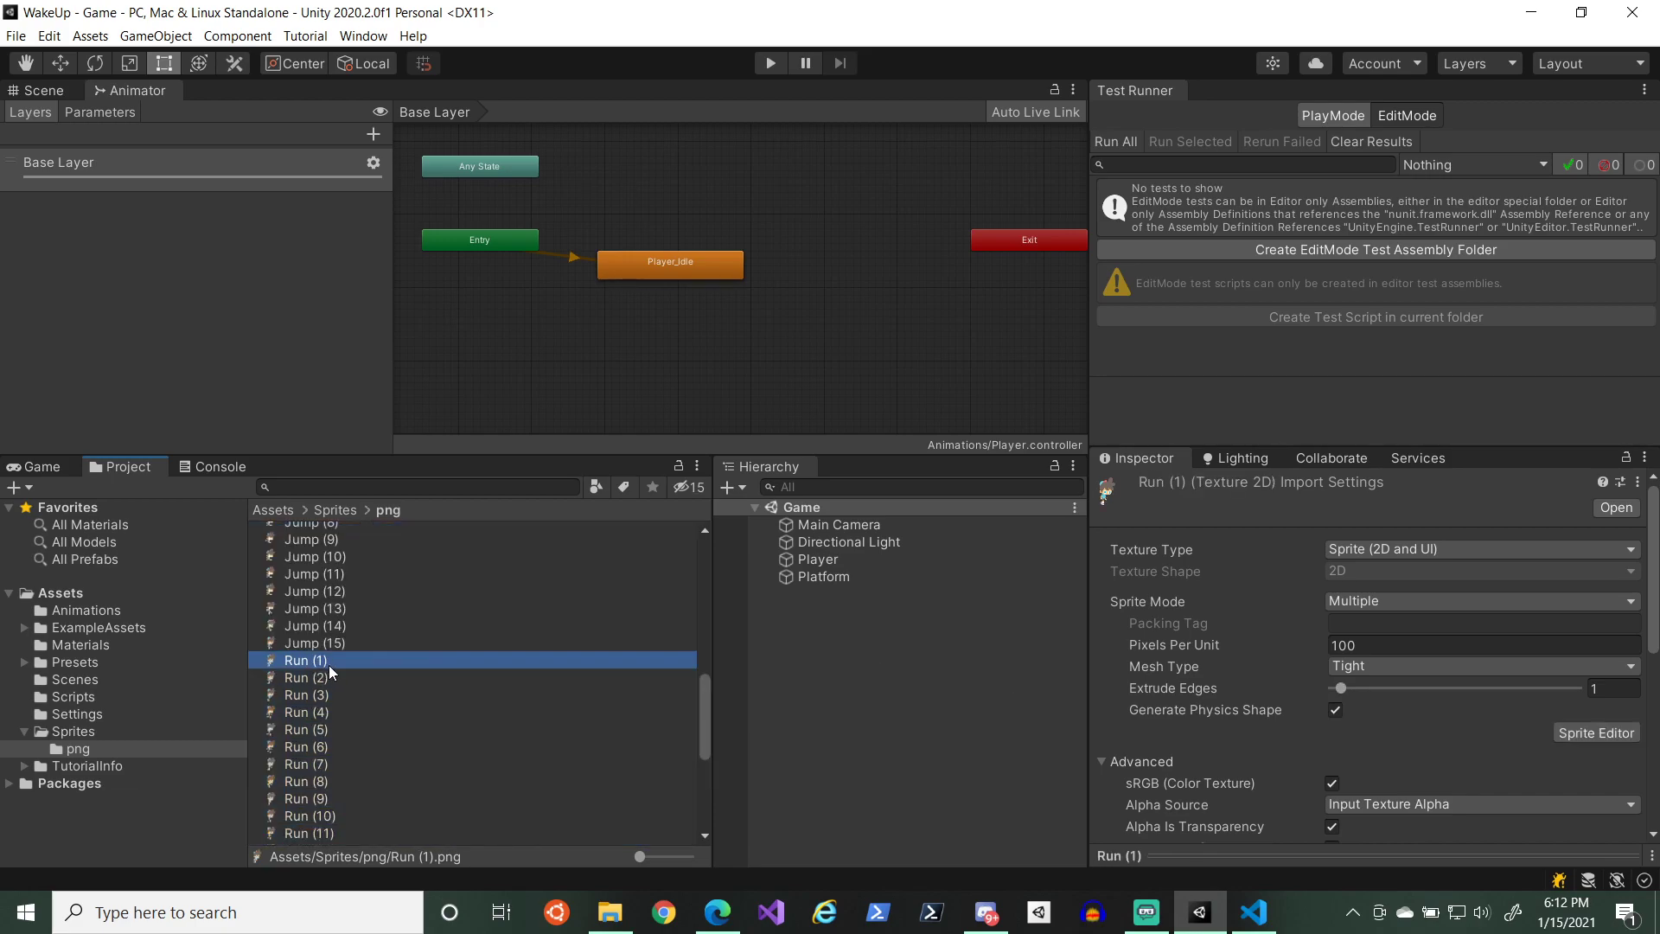
left_click(1628, 733)
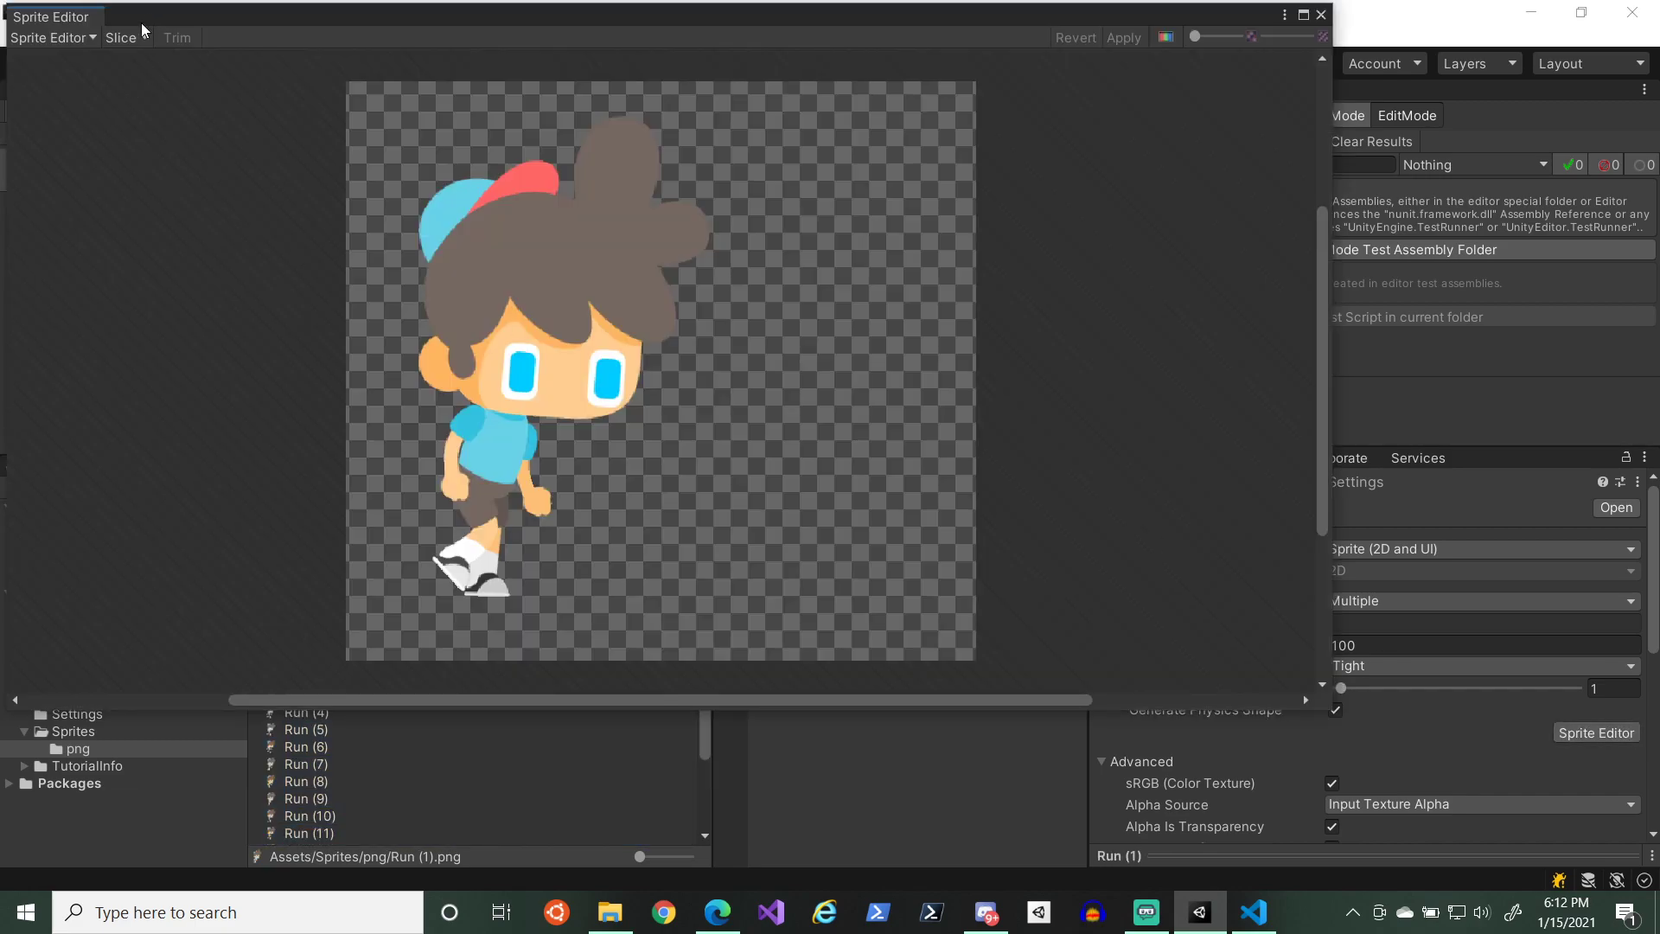
left_click(122, 37)
left_click(383, 227)
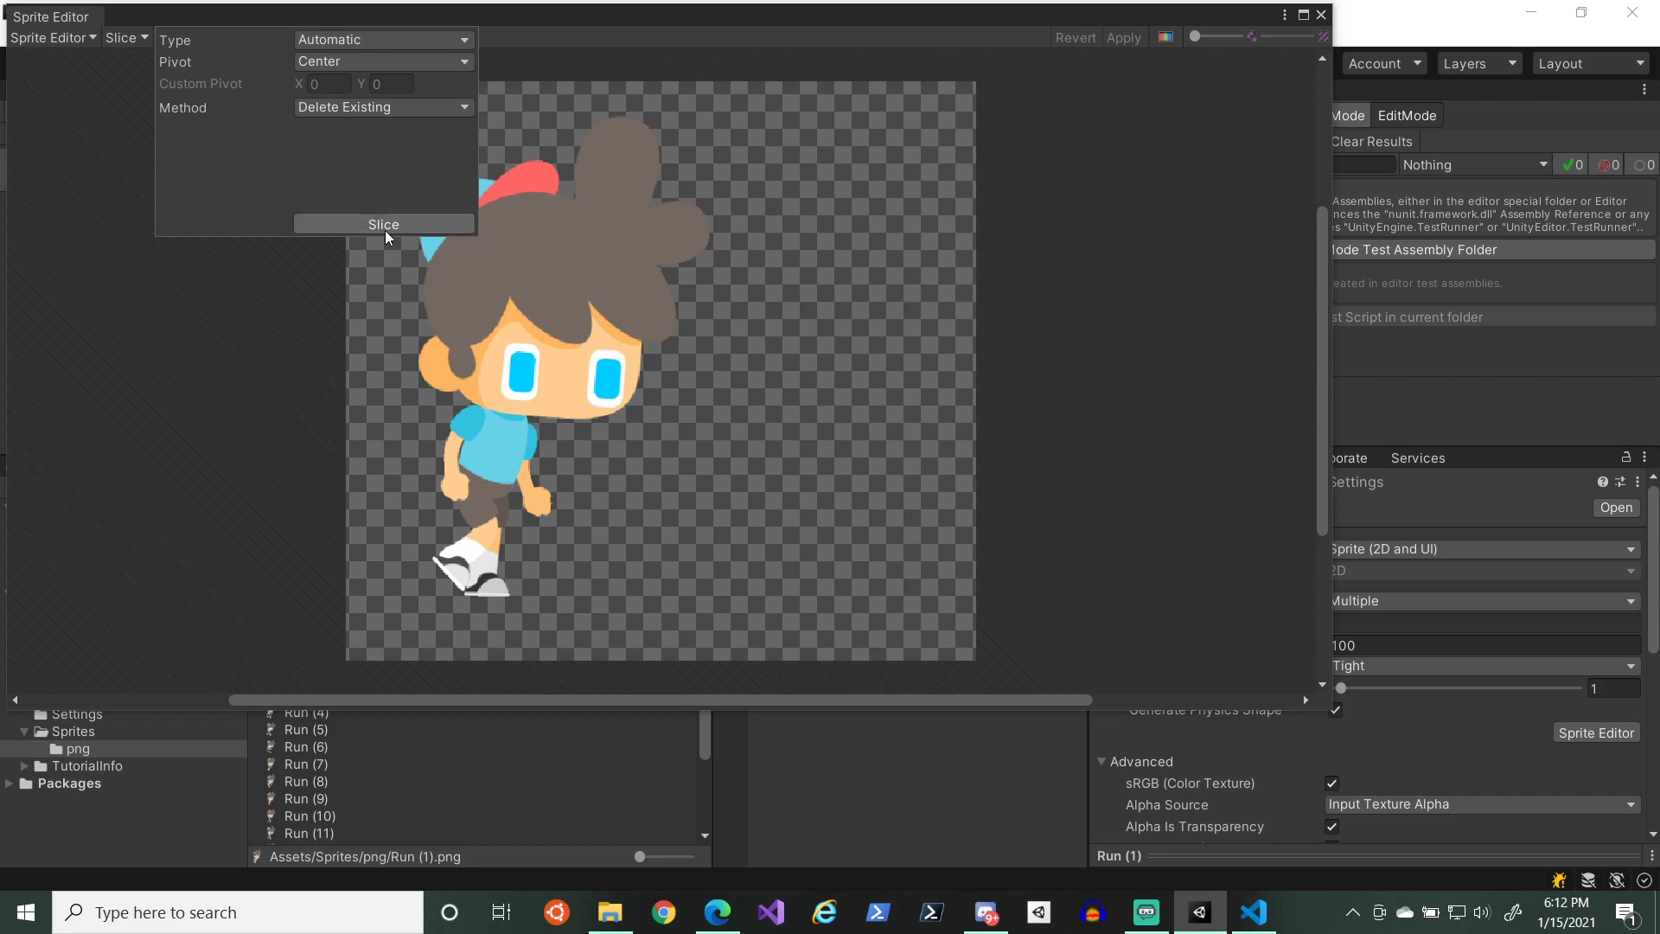
left_click(1124, 38)
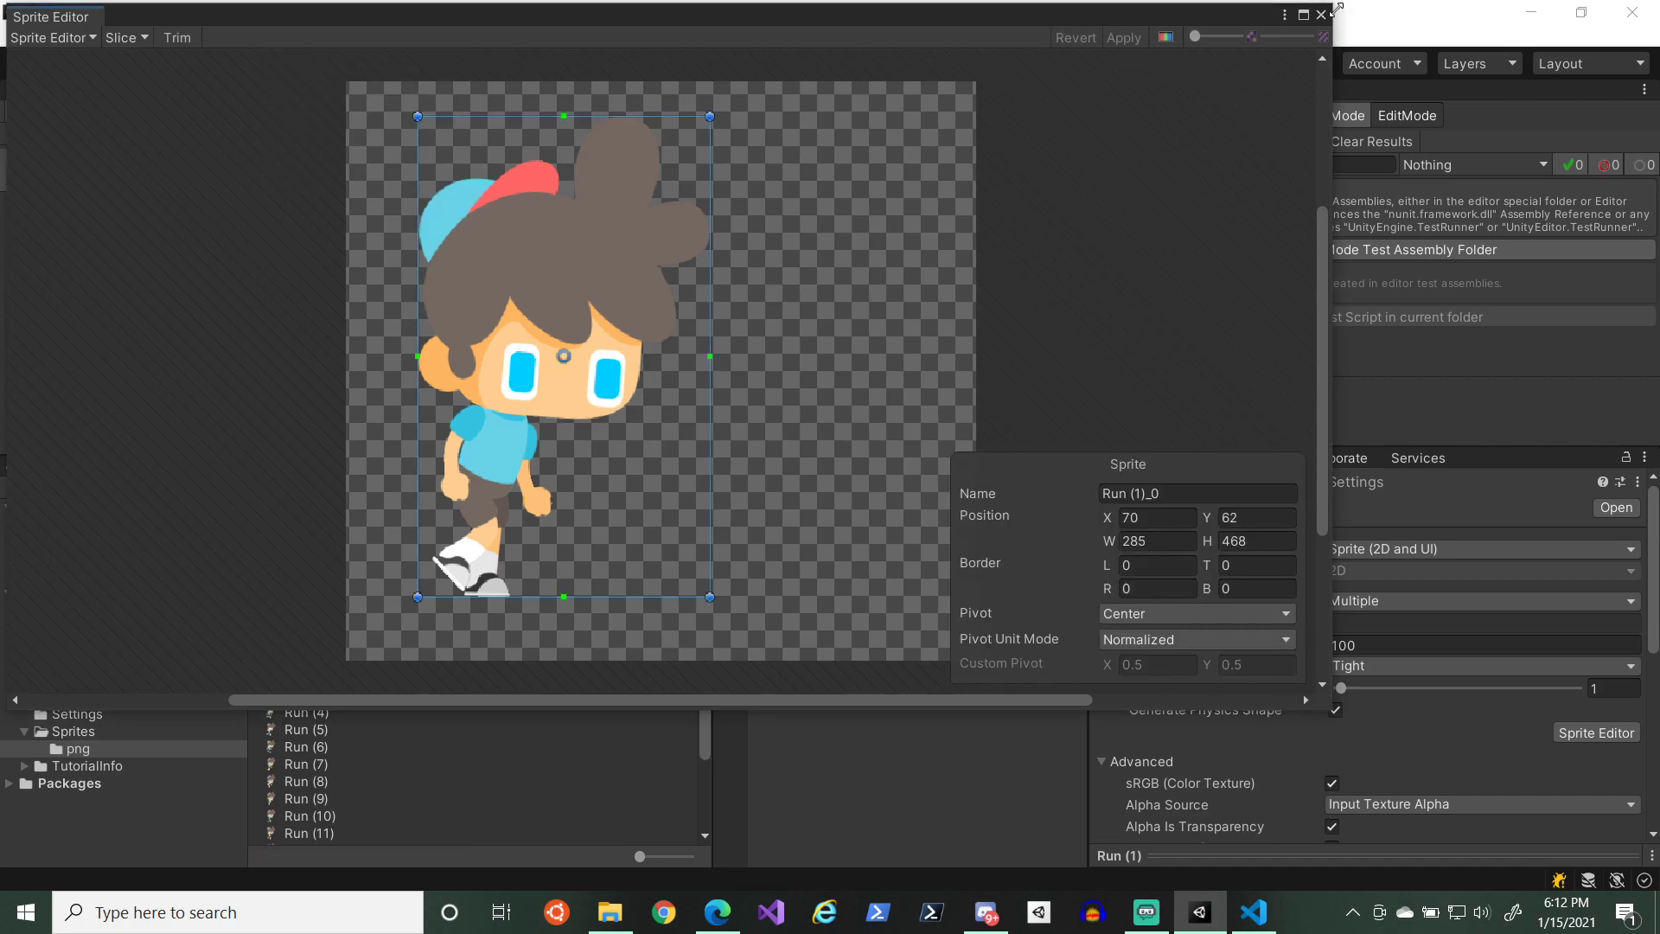
left_click(1321, 15)
left_click(307, 679)
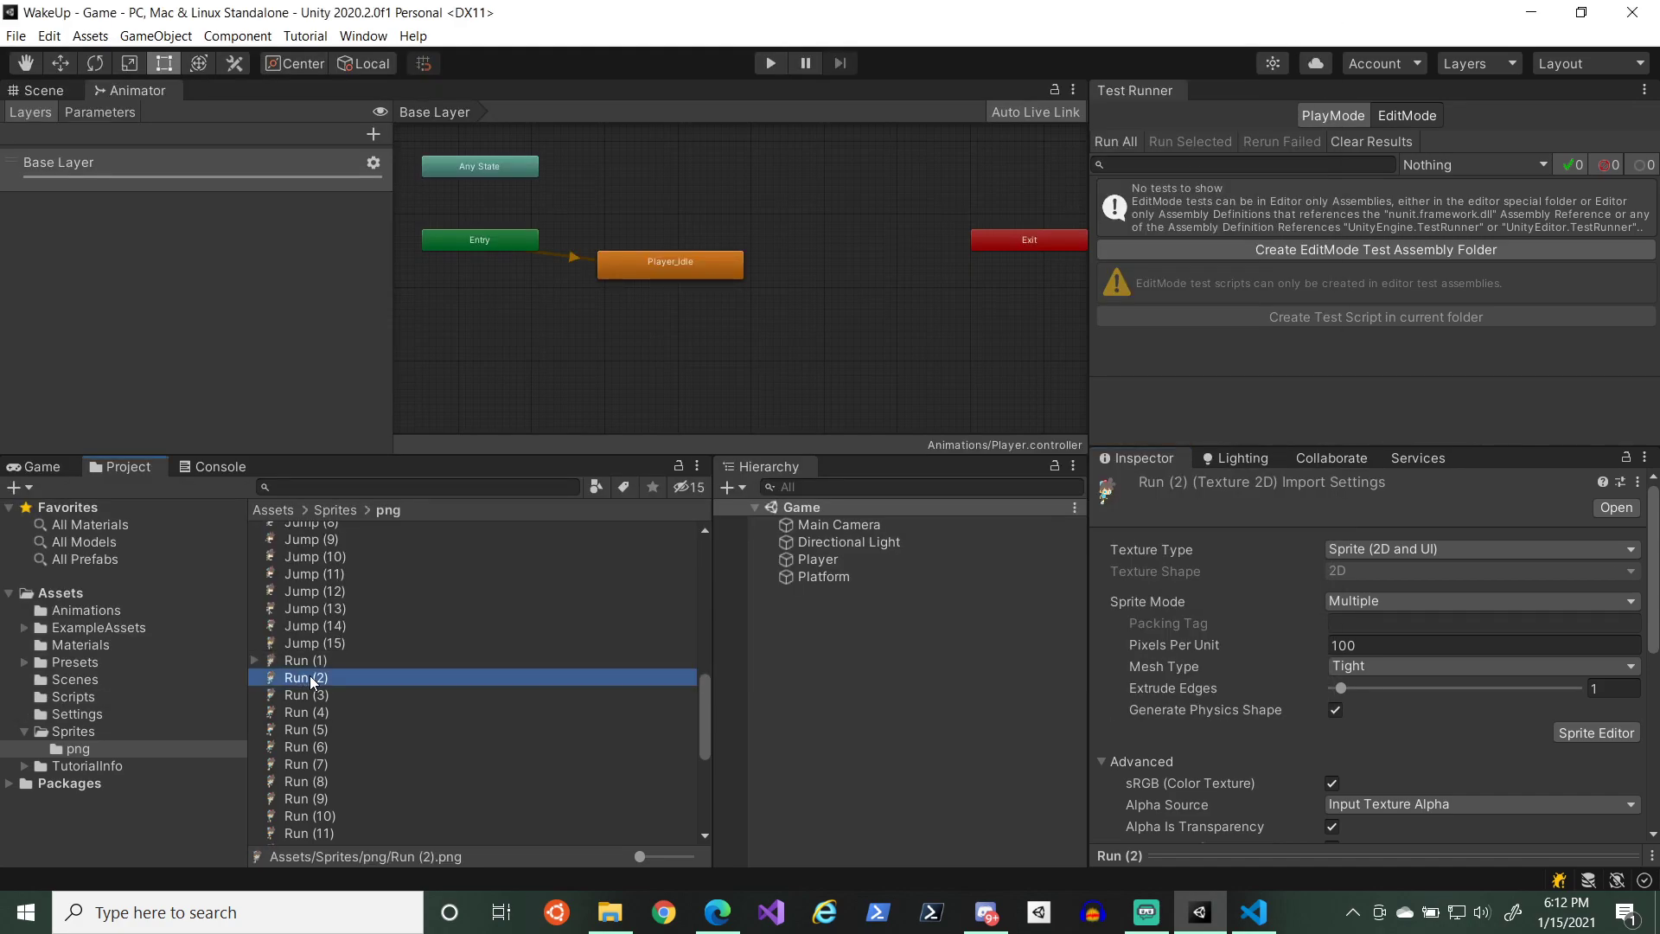
left_click(1596, 732)
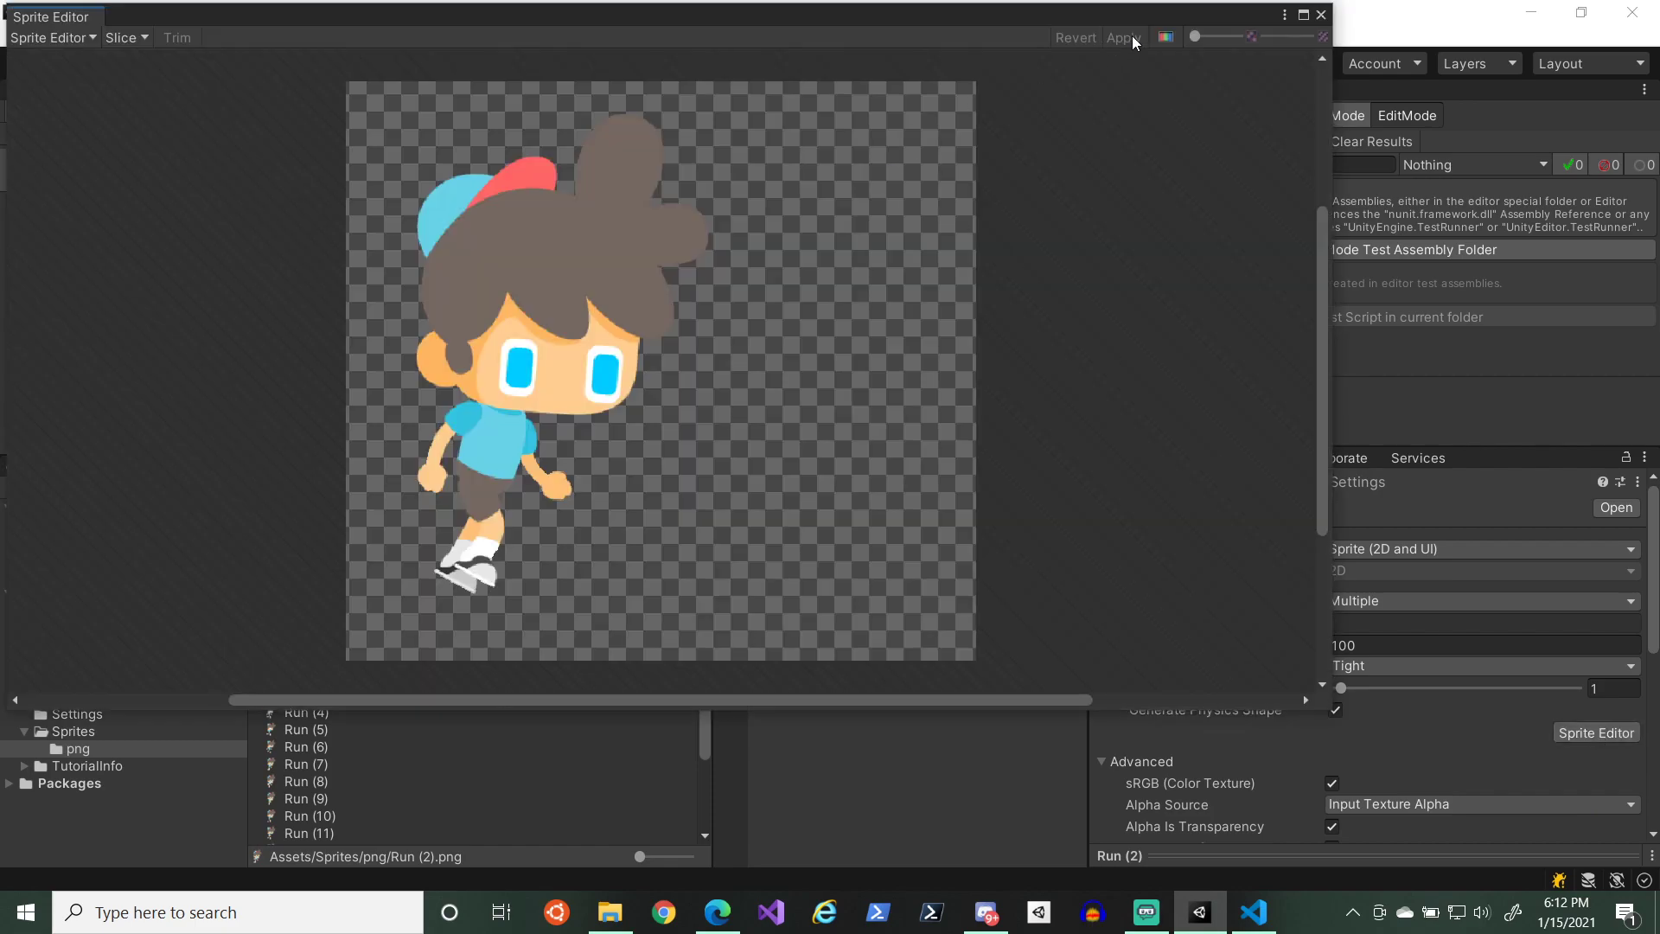
left_click(1320, 15)
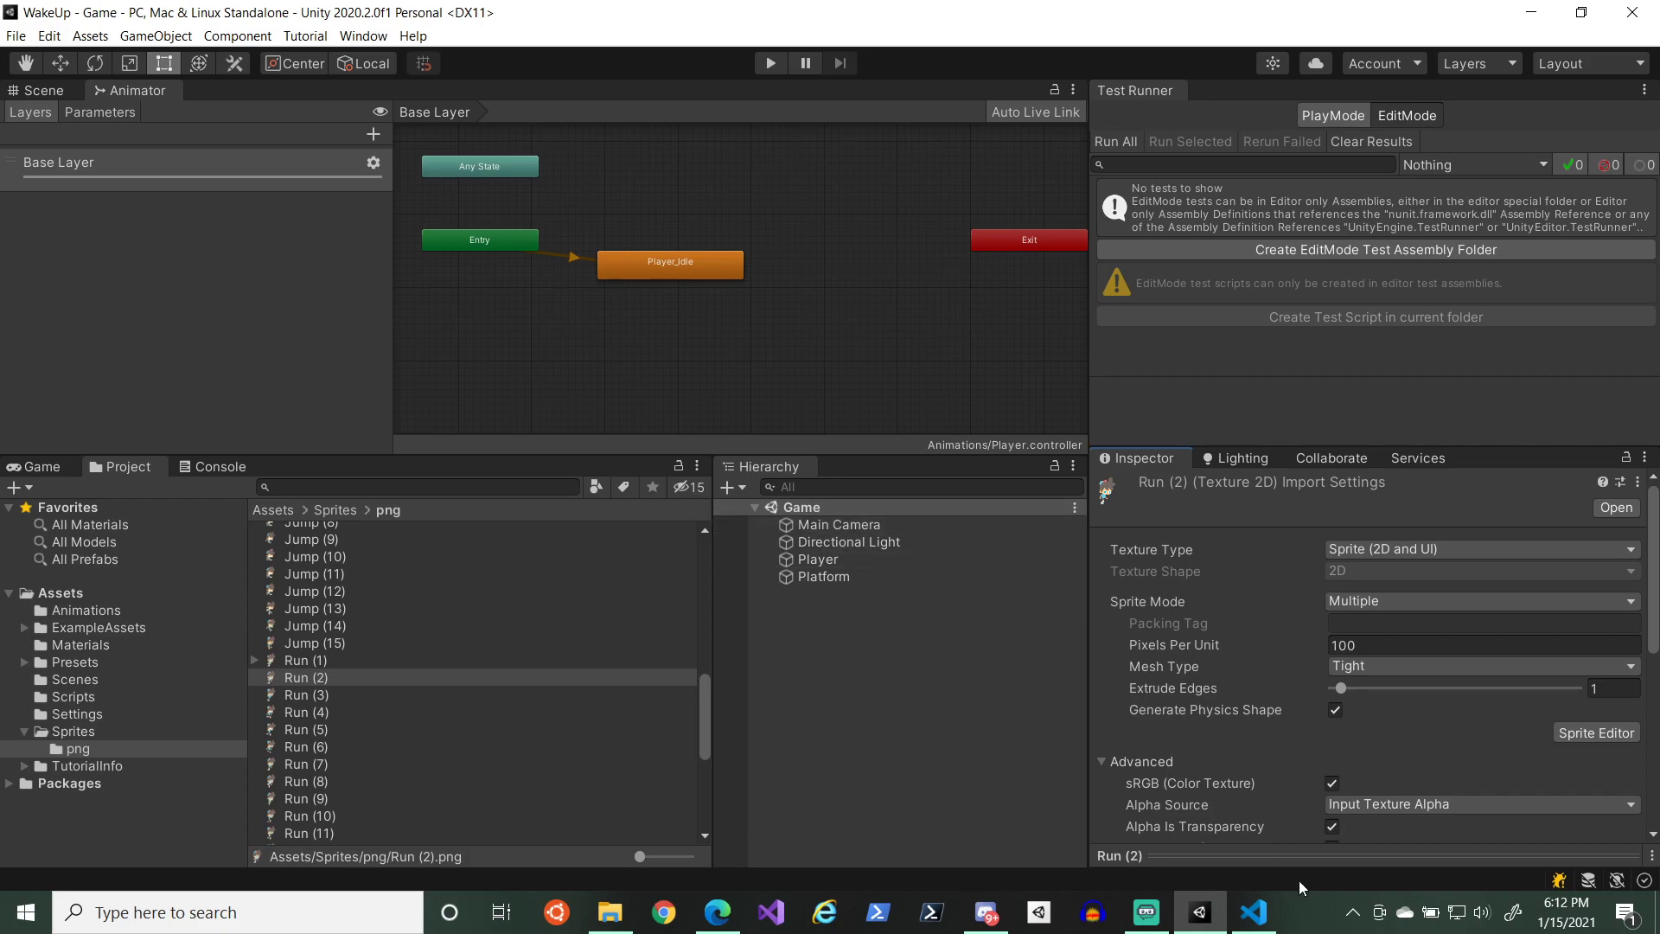
- Switch to Streamlabs OBS to check the stream chat
left_click(1146, 912)
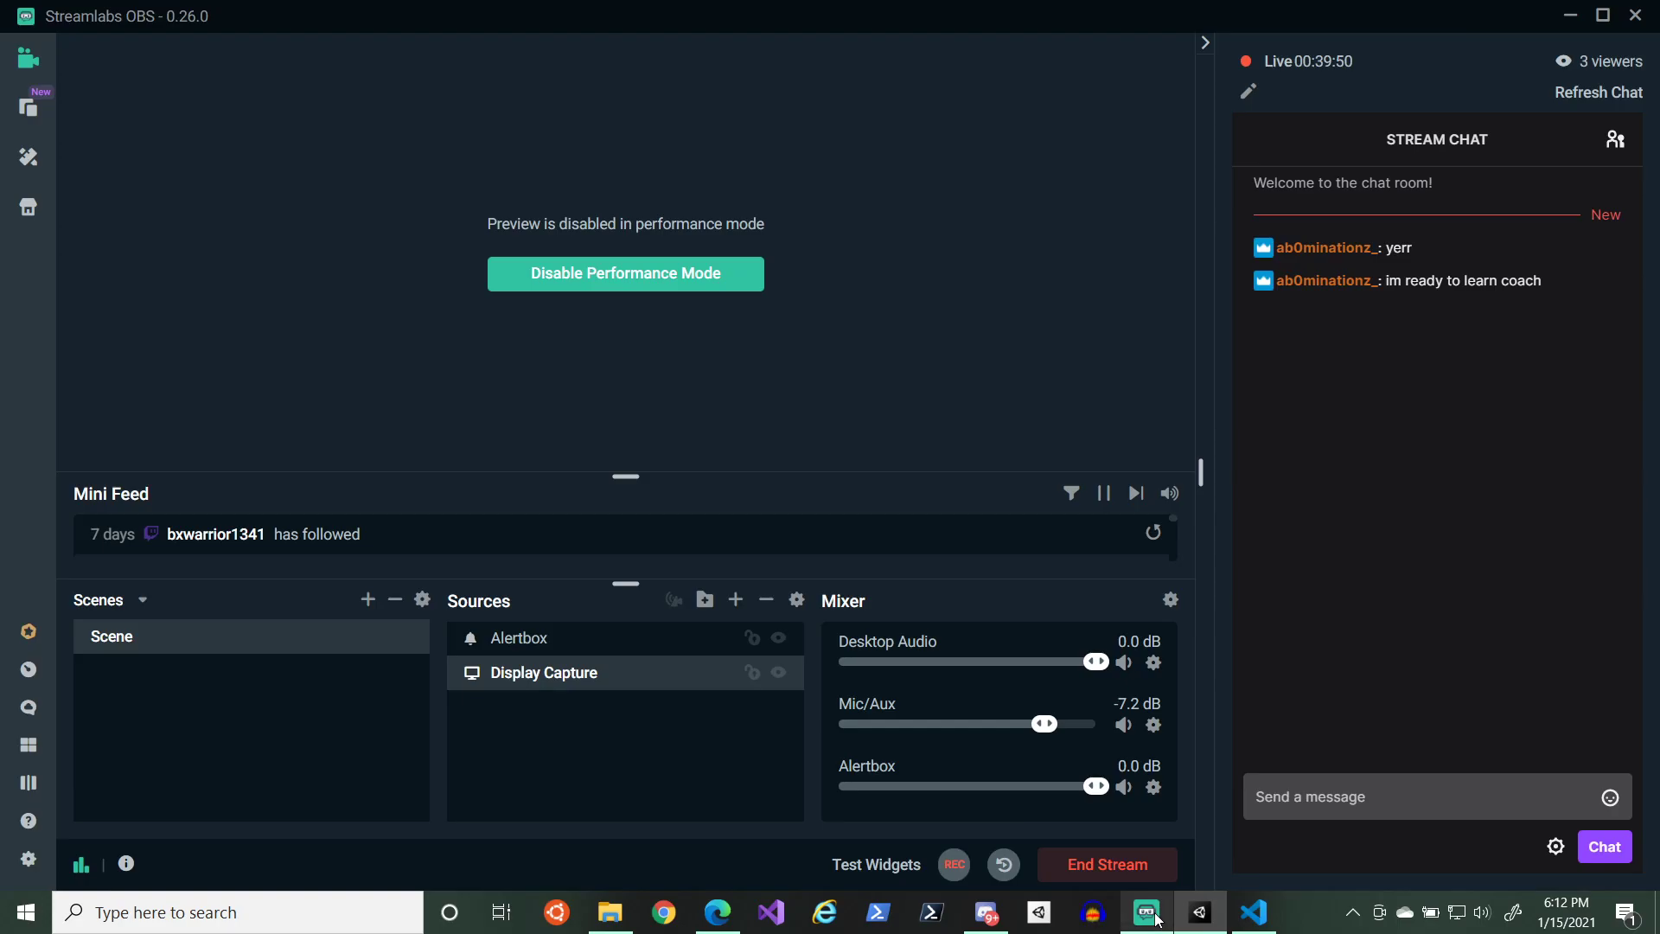
- Switch back to Unity and briefly check the general channel in Discord
left_click(1153, 915)
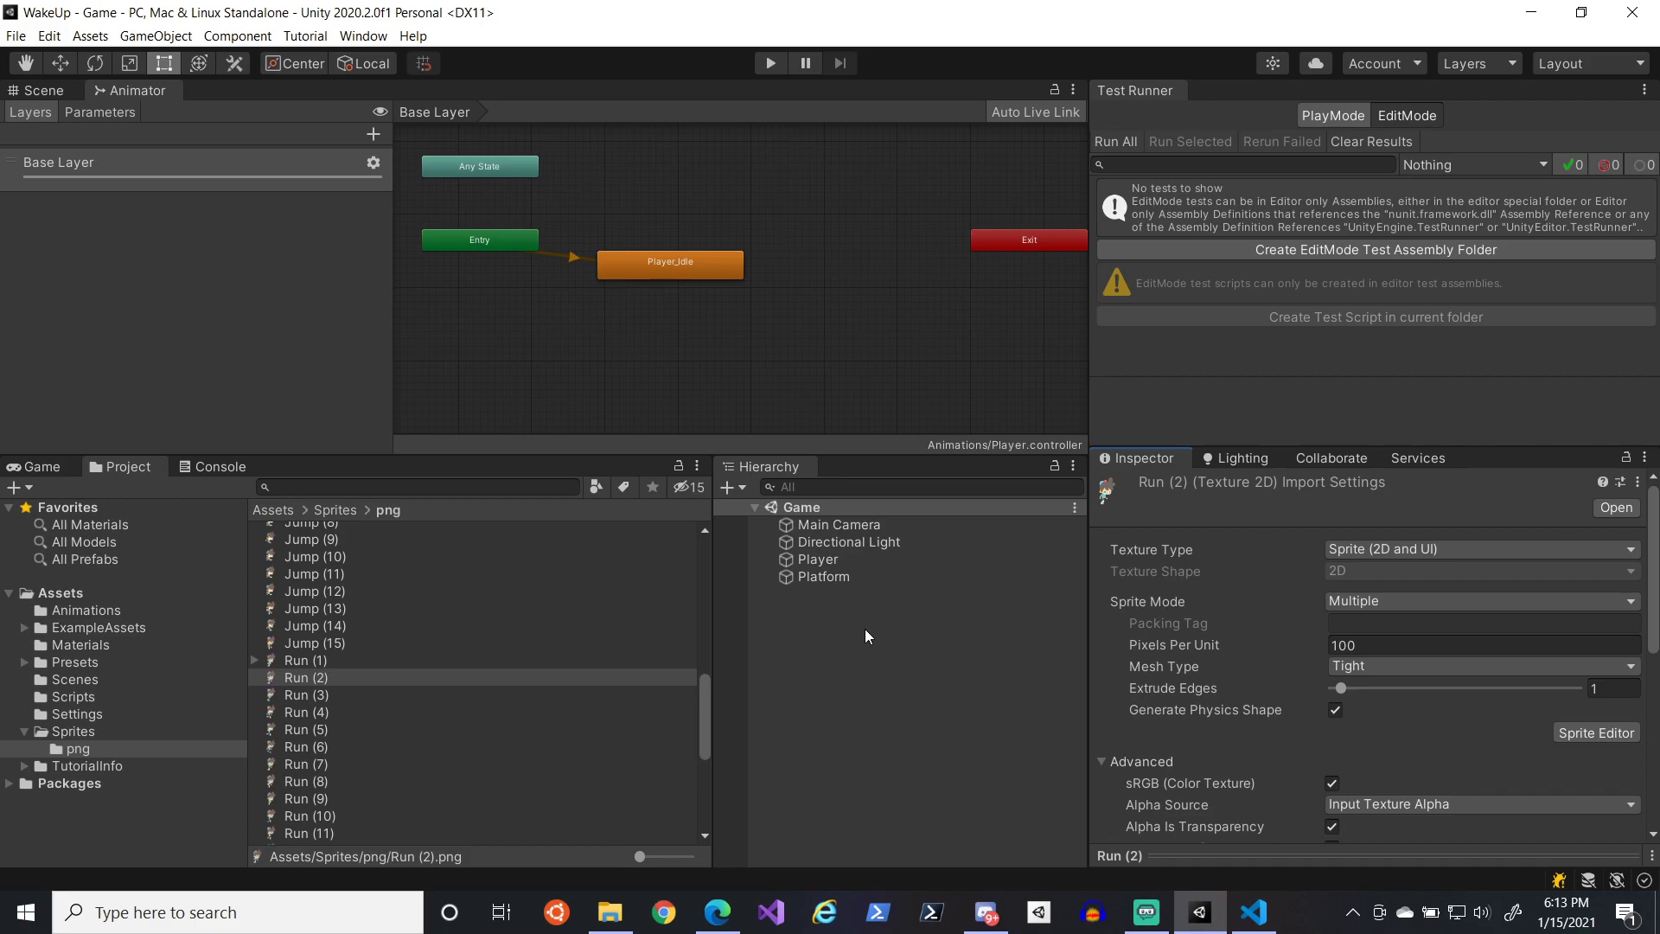
left_click(987, 912)
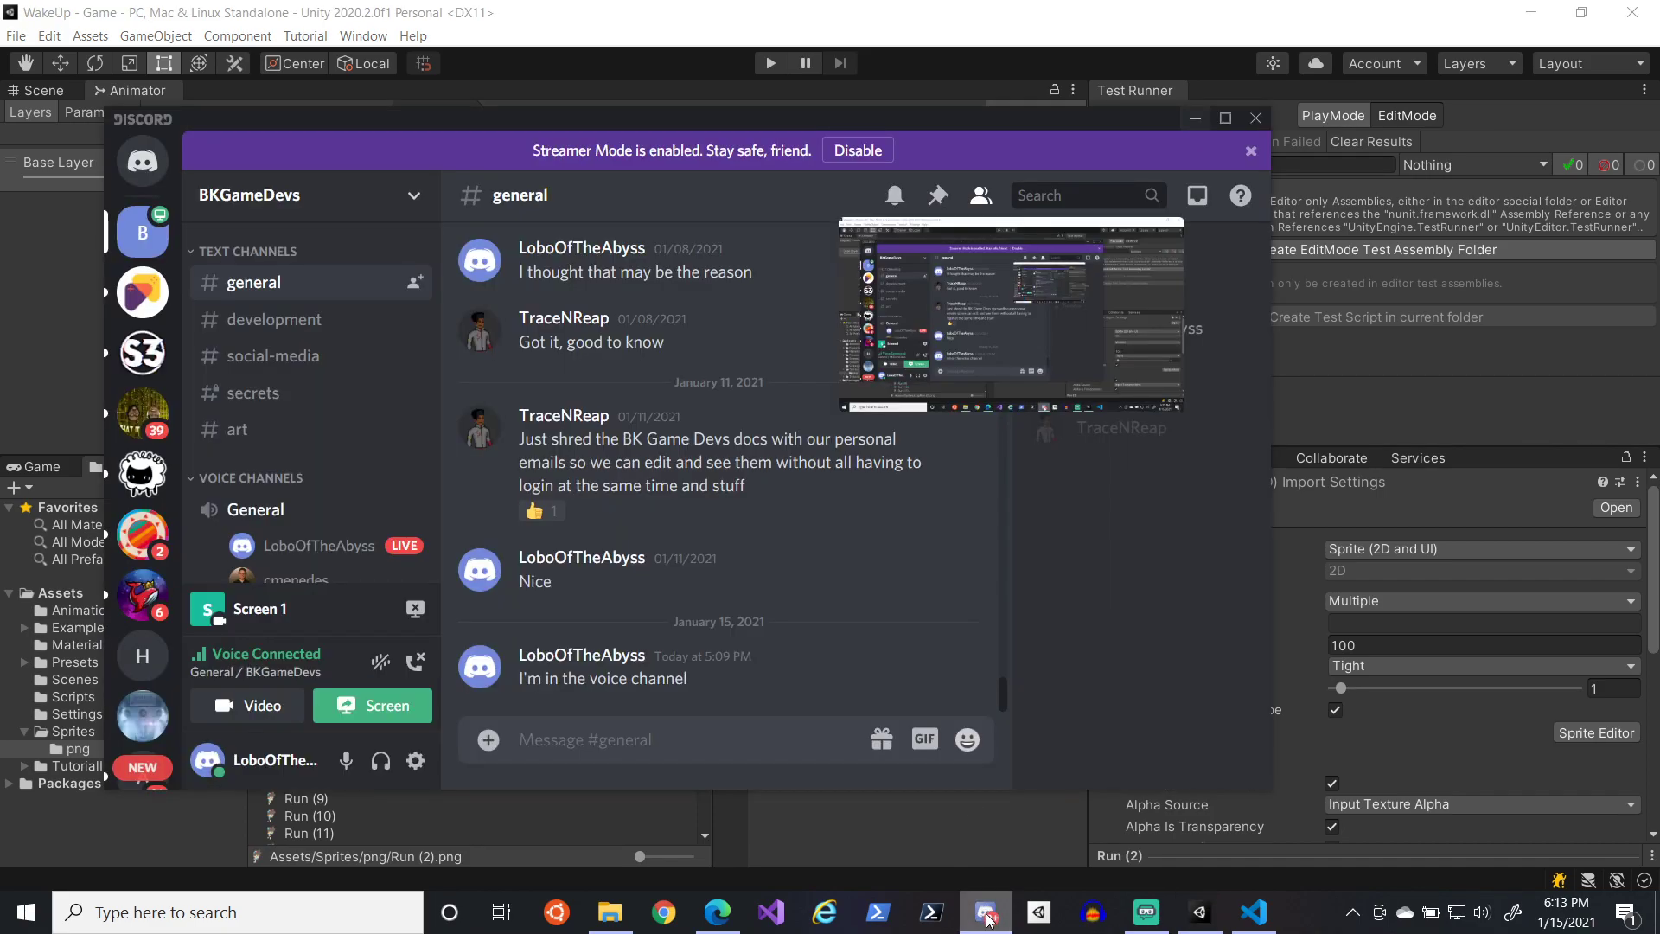
left_click(987, 912)
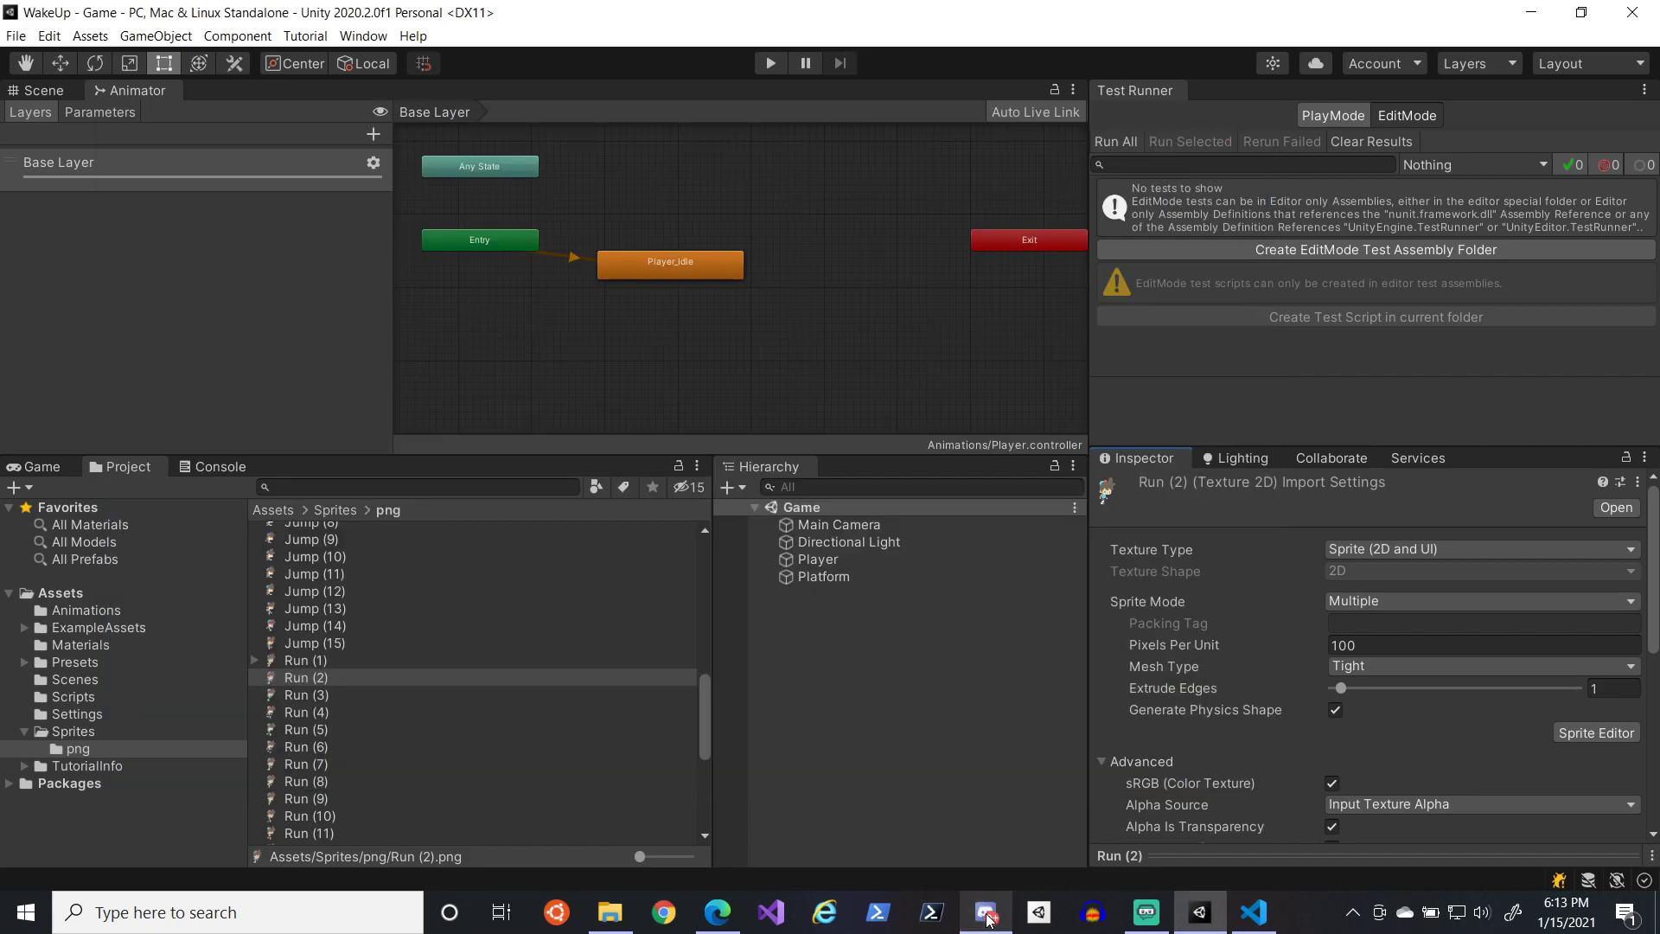
- Slice the Run (2) texture in the Sprite Editor with type Automatic and pivot Center, apply it, and close the editor
scroll(374, 653, "down", 2)
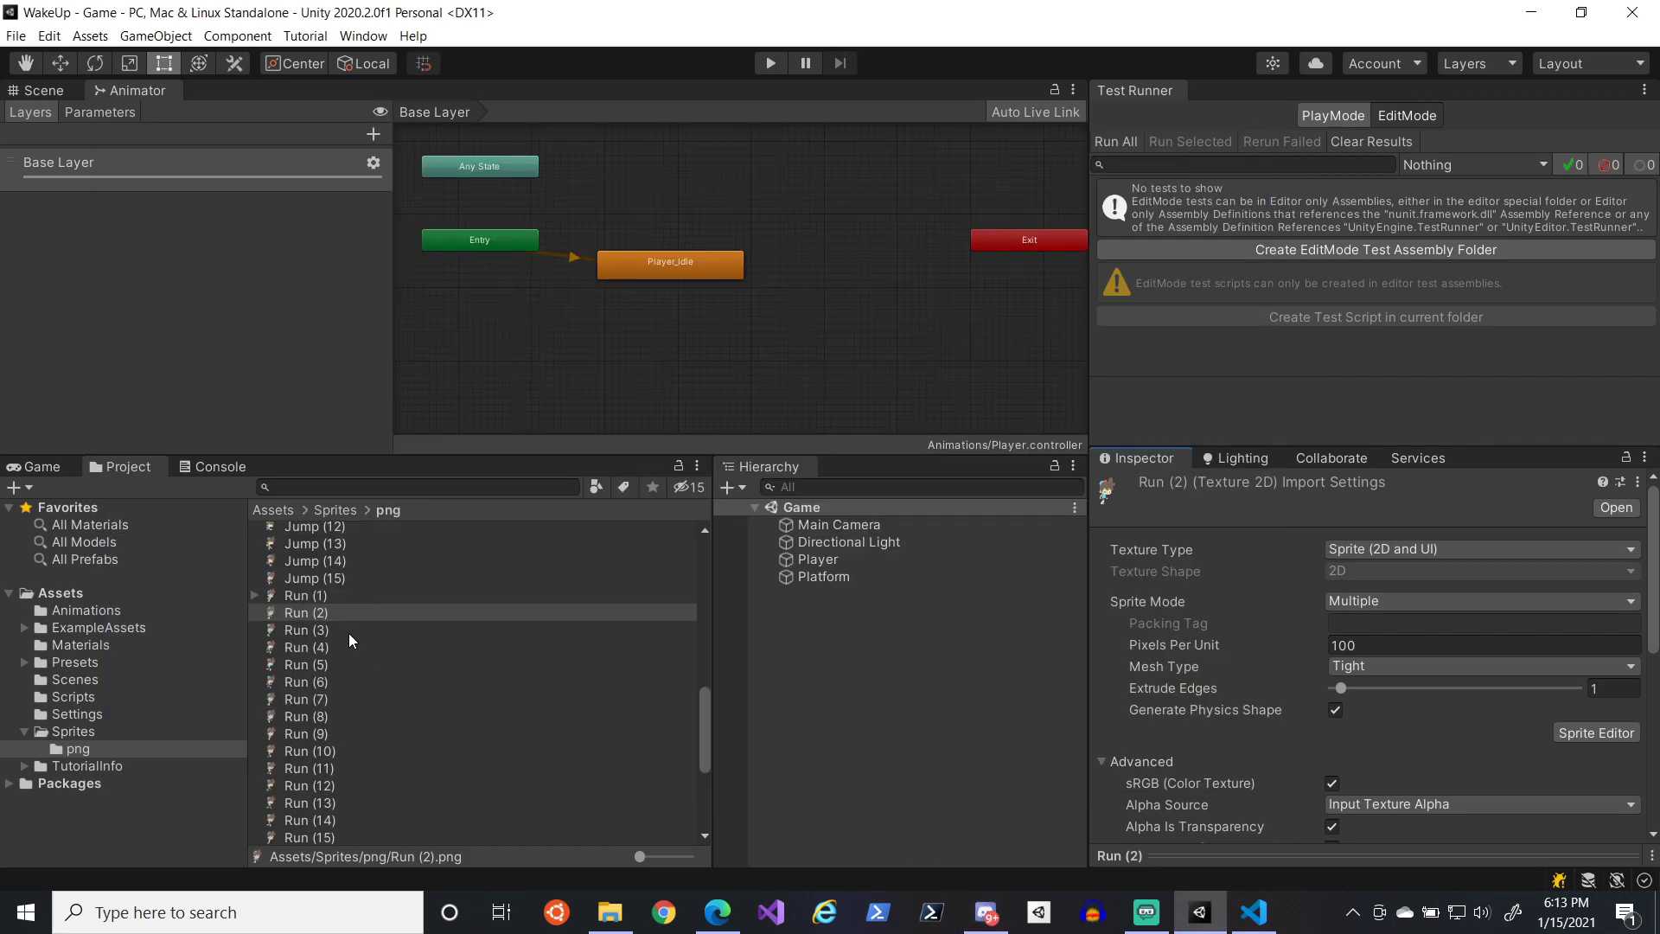
left_click(1596, 733)
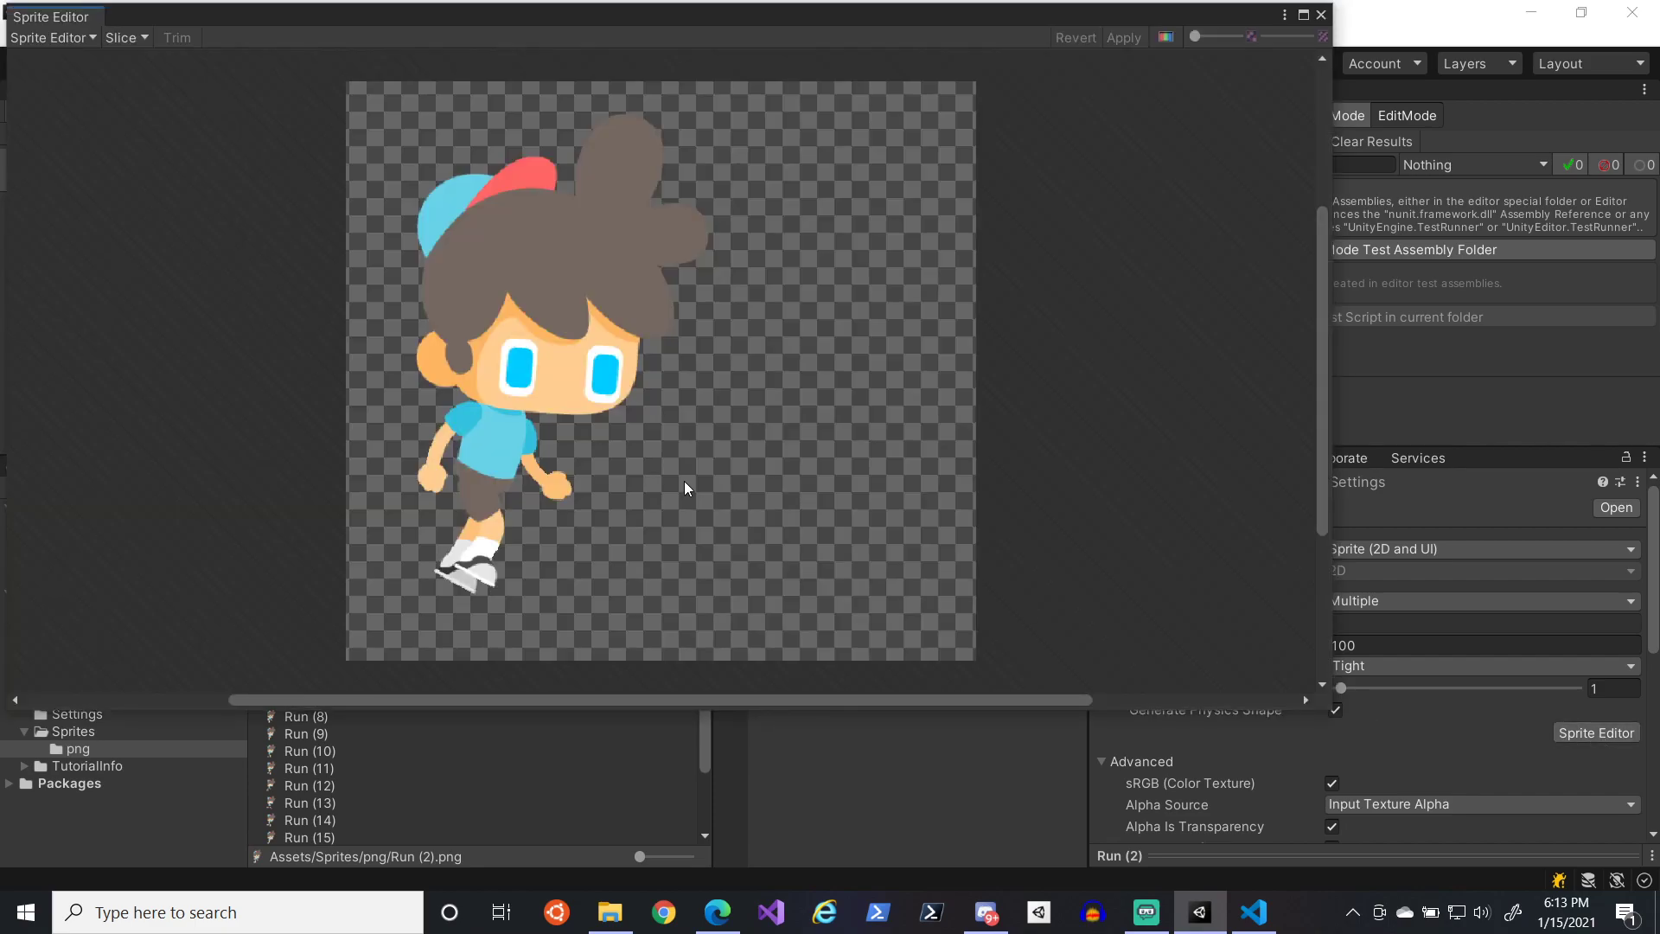
left_click(152, 40)
left_click(398, 222)
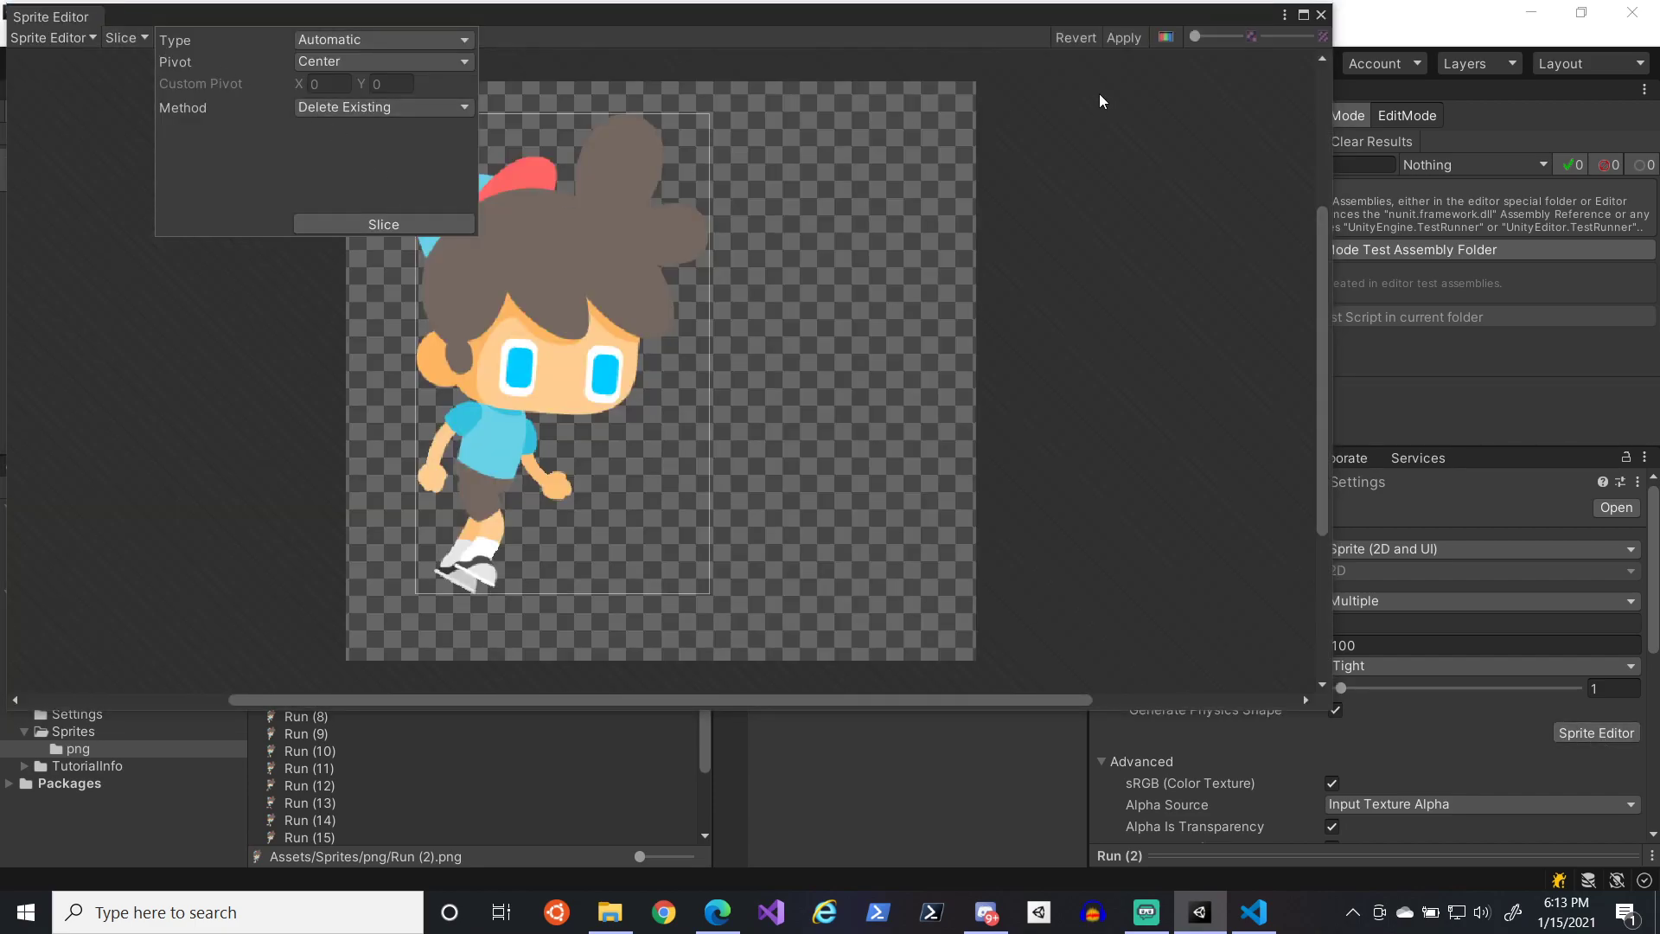
left_click(1123, 37)
left_click(1321, 15)
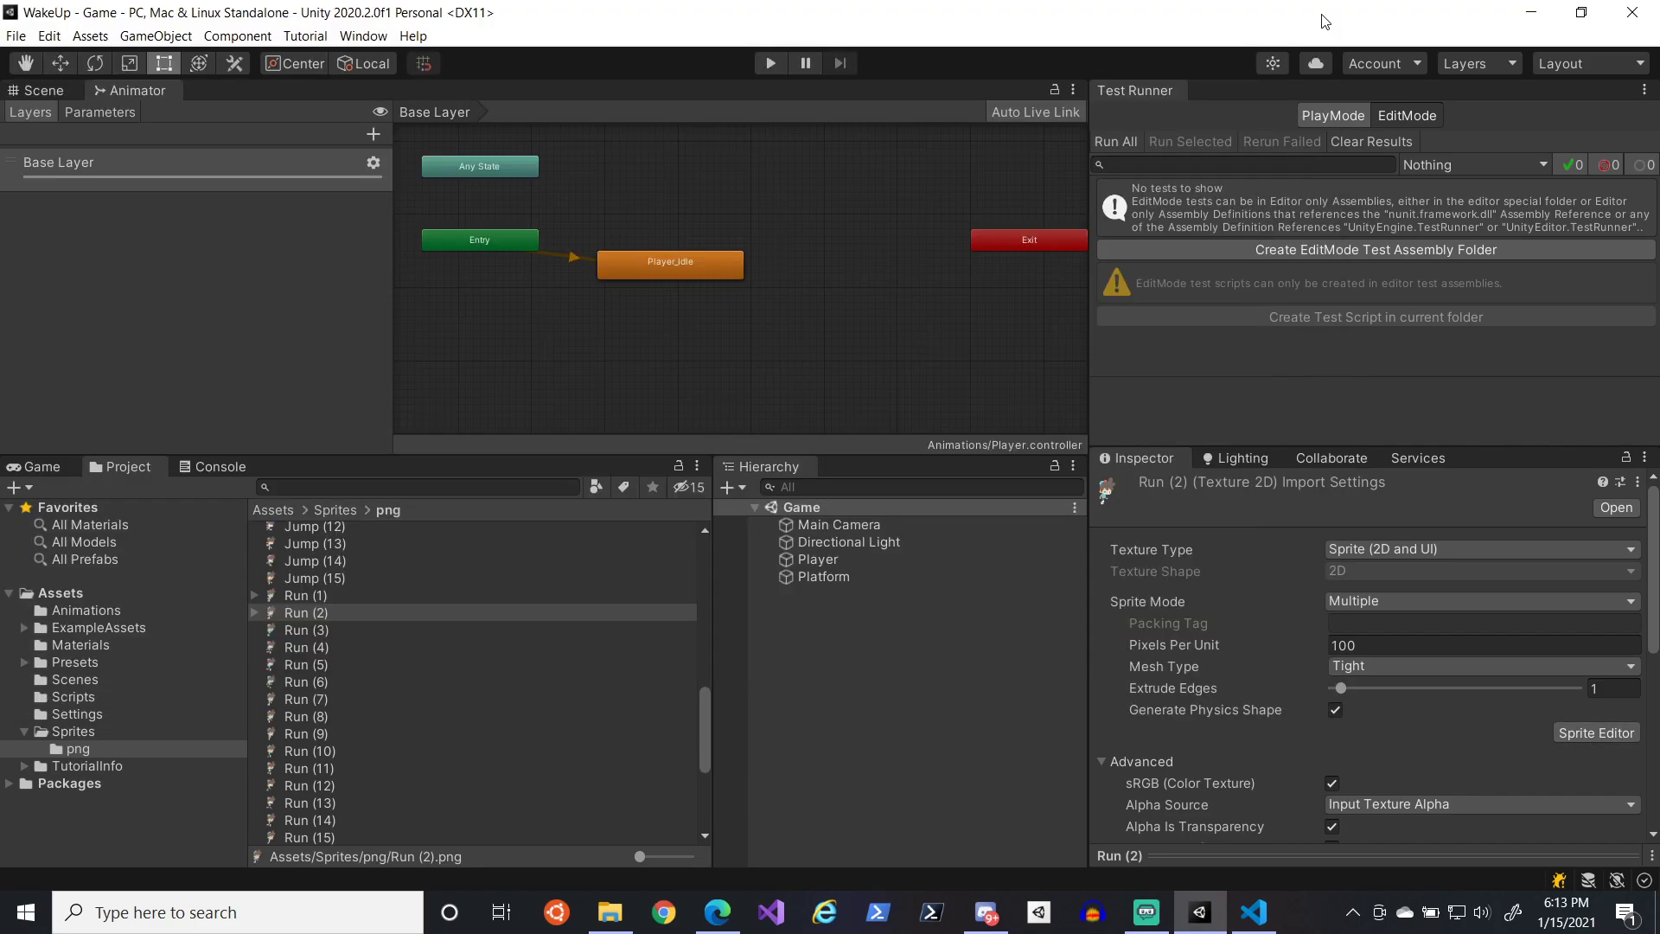
- Slice the Run (3) texture in the Sprite Editor with type Automatic and pivot Center, apply it, and close the editor
left_click(297, 617)
left_click(1586, 735)
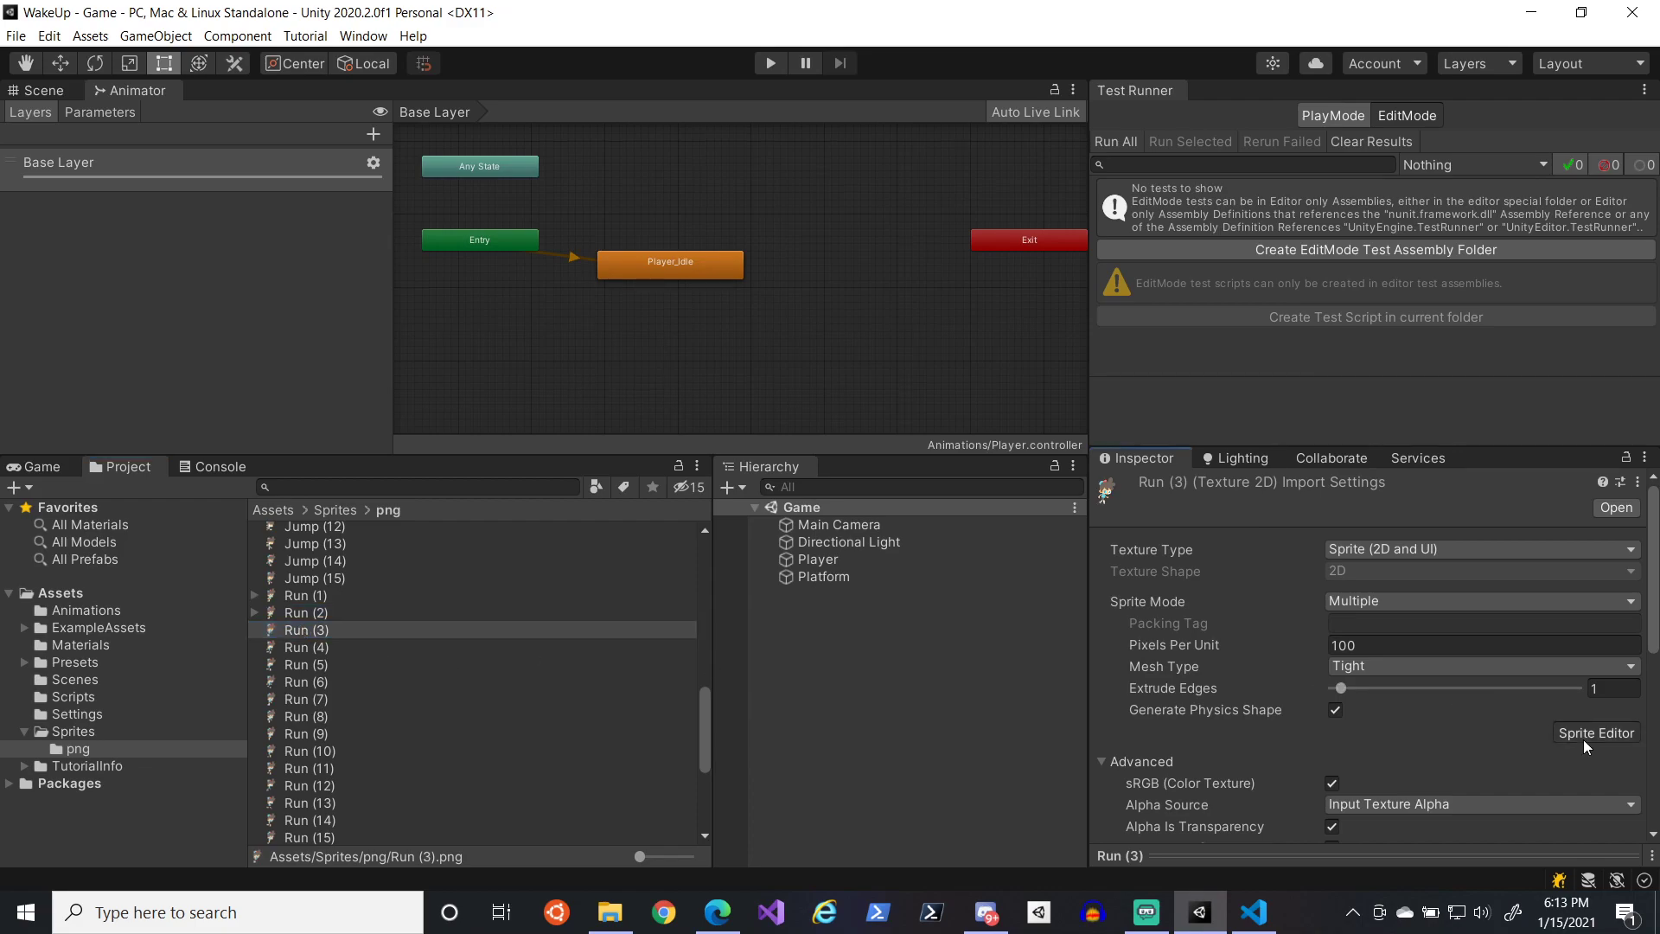
left_click(121, 38)
left_click(432, 223)
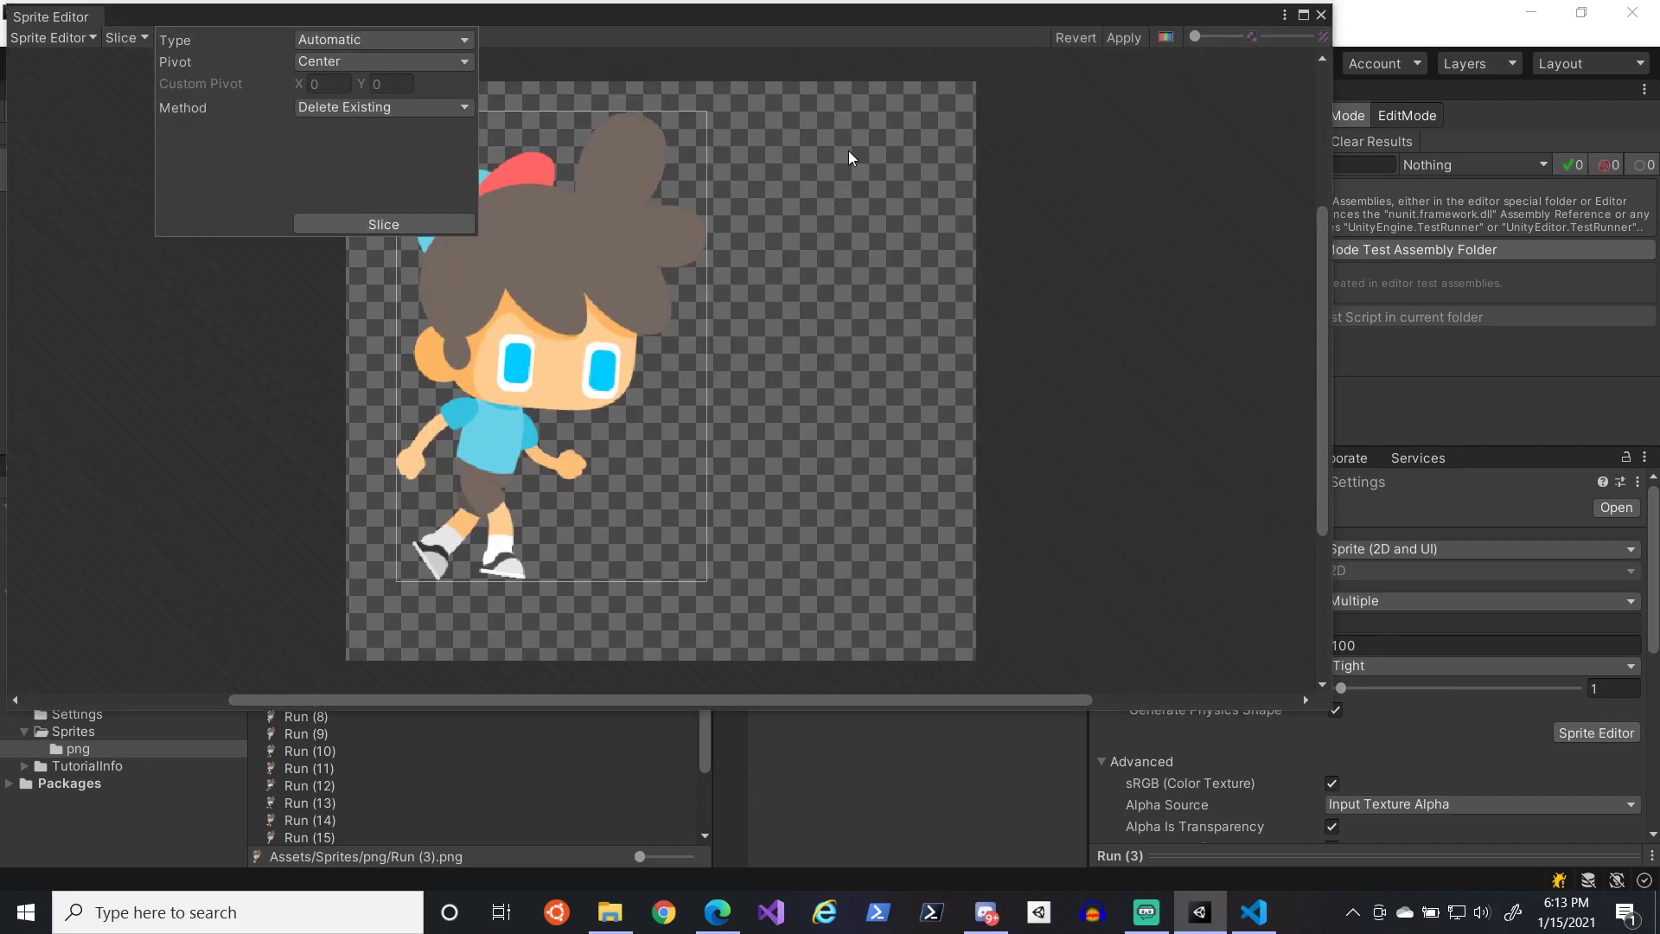
left_click(1123, 38)
left_click(1326, 12)
- Slice the Run (4) texture in the Sprite Editor with type Automatic and pivot Center, apply it, and close the editor
left_click(356, 642)
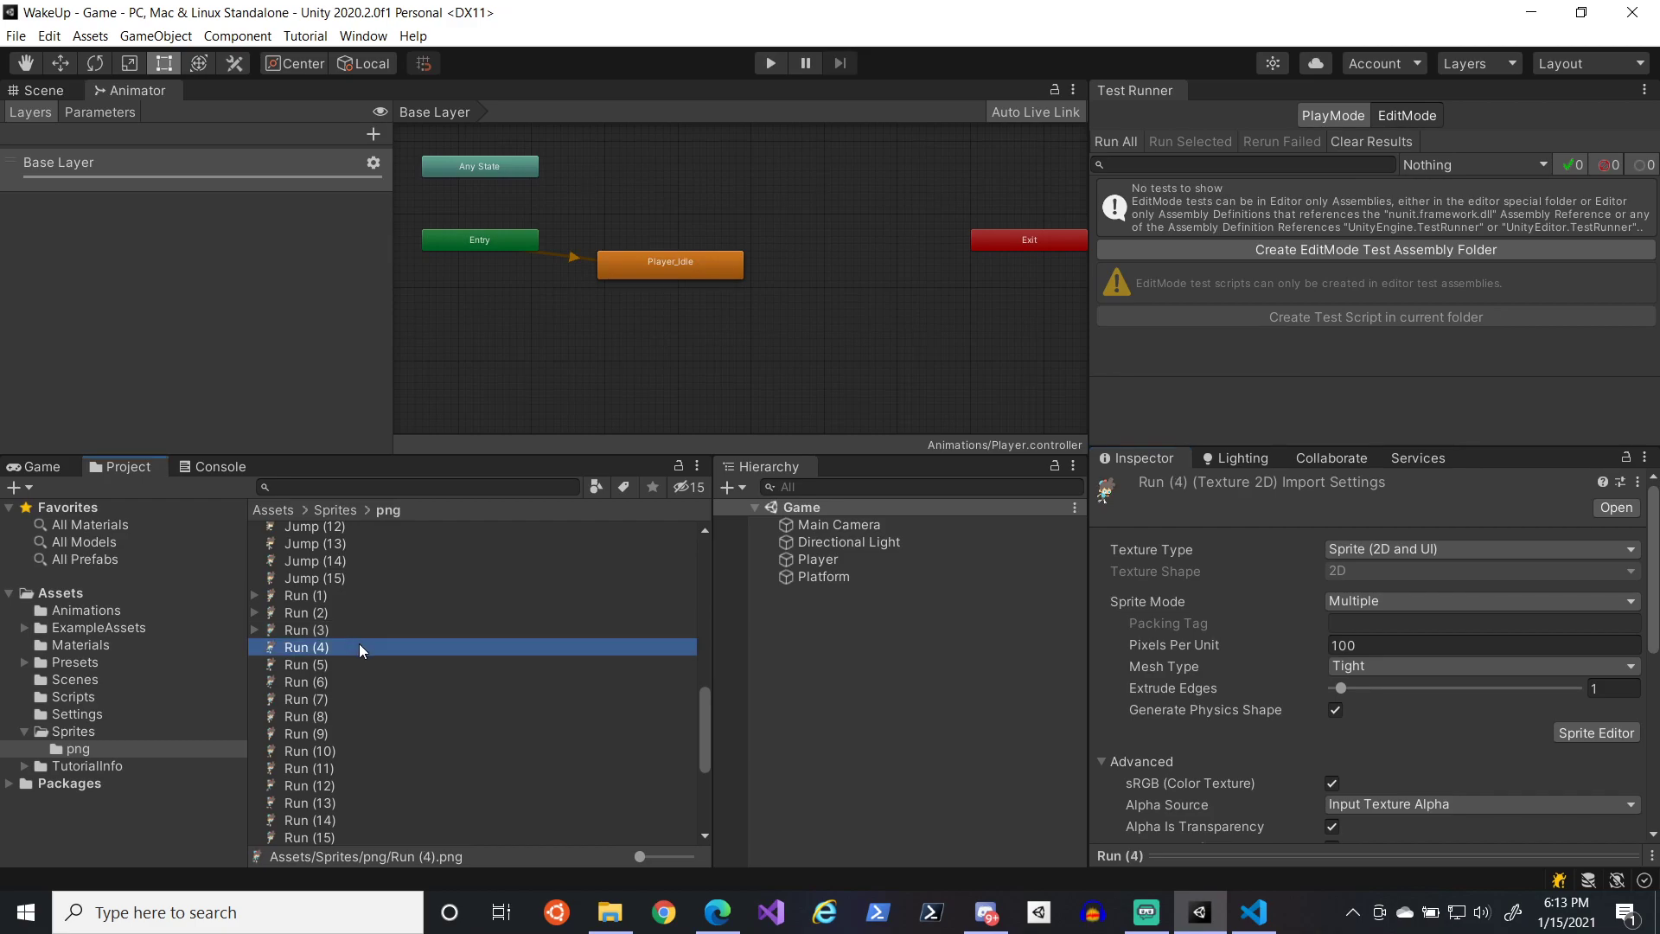
left_click(1590, 734)
left_click(90, 37)
left_click(124, 40)
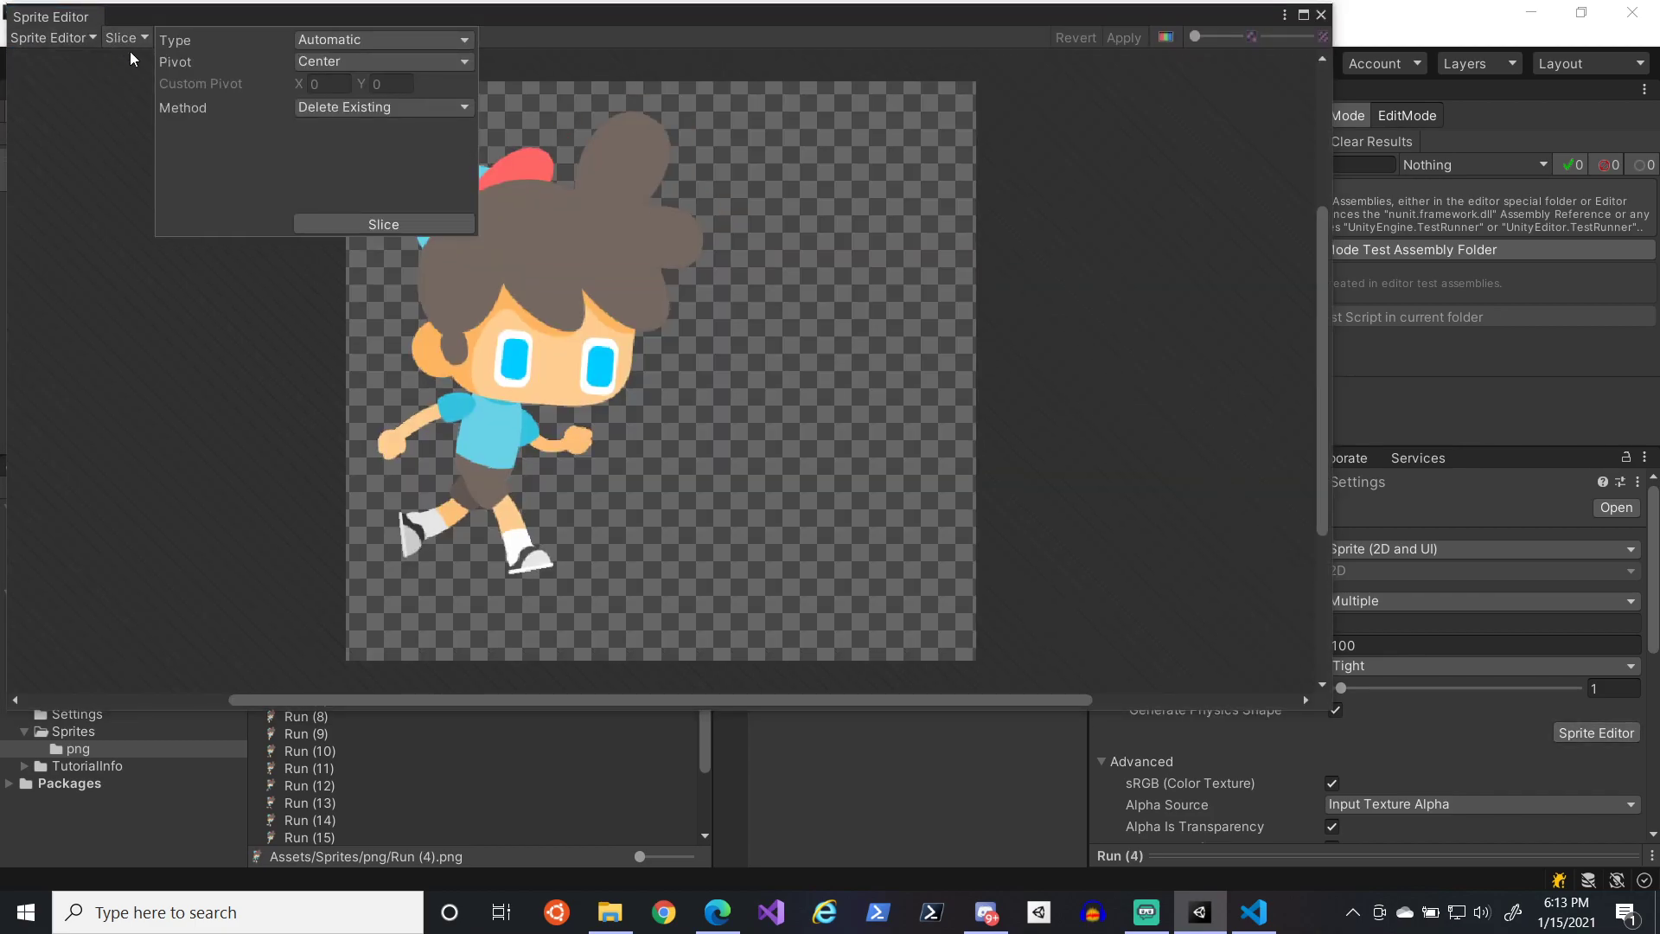
left_click(359, 224)
left_click(1123, 38)
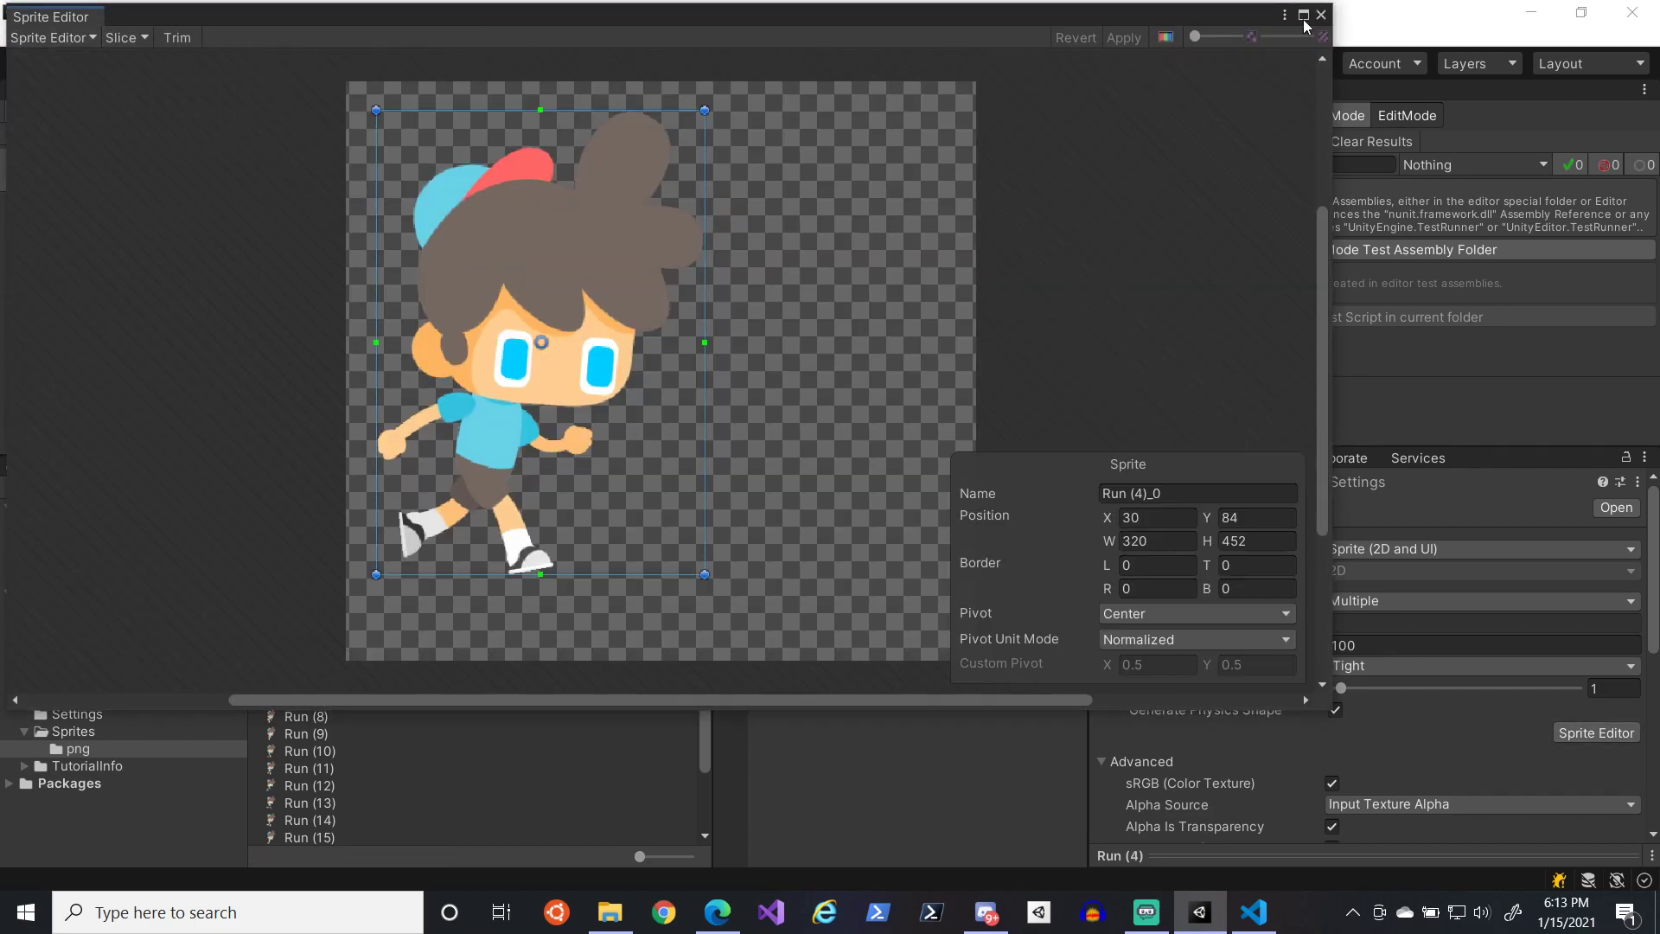
left_click(1320, 15)
- Slice the Run (5) texture automatically with a centered pivot in the Sprite Editor, apply the slice, and close the editor
left_click(361, 663)
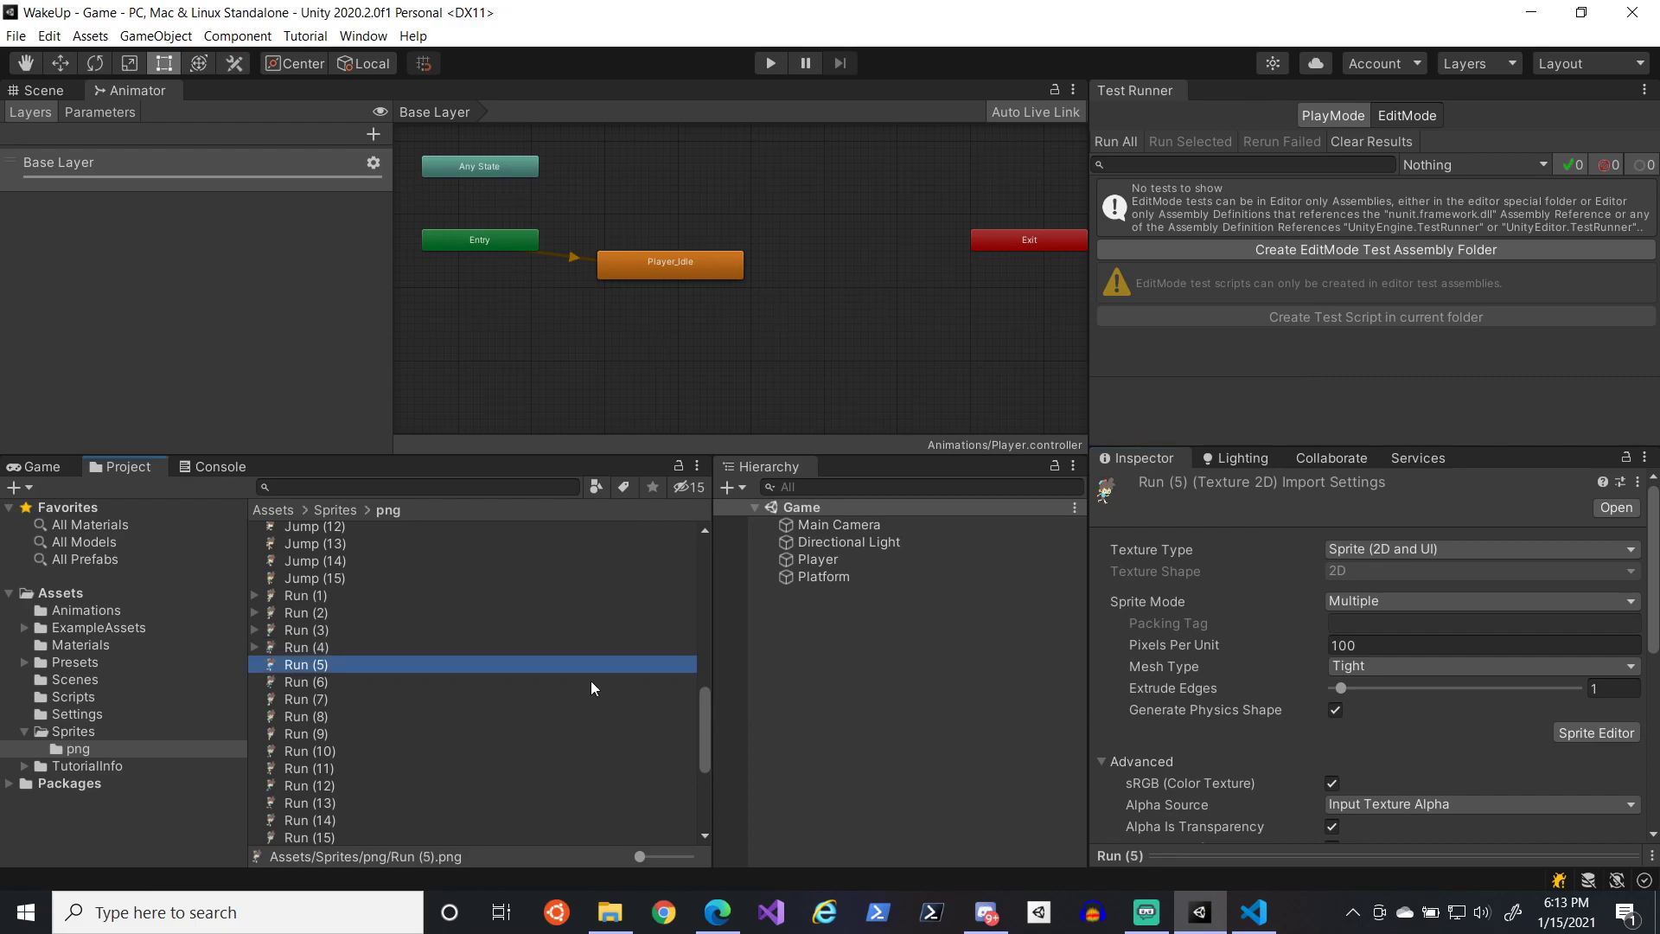
left_click(1596, 732)
left_click(141, 40)
left_click(366, 221)
left_click(1123, 38)
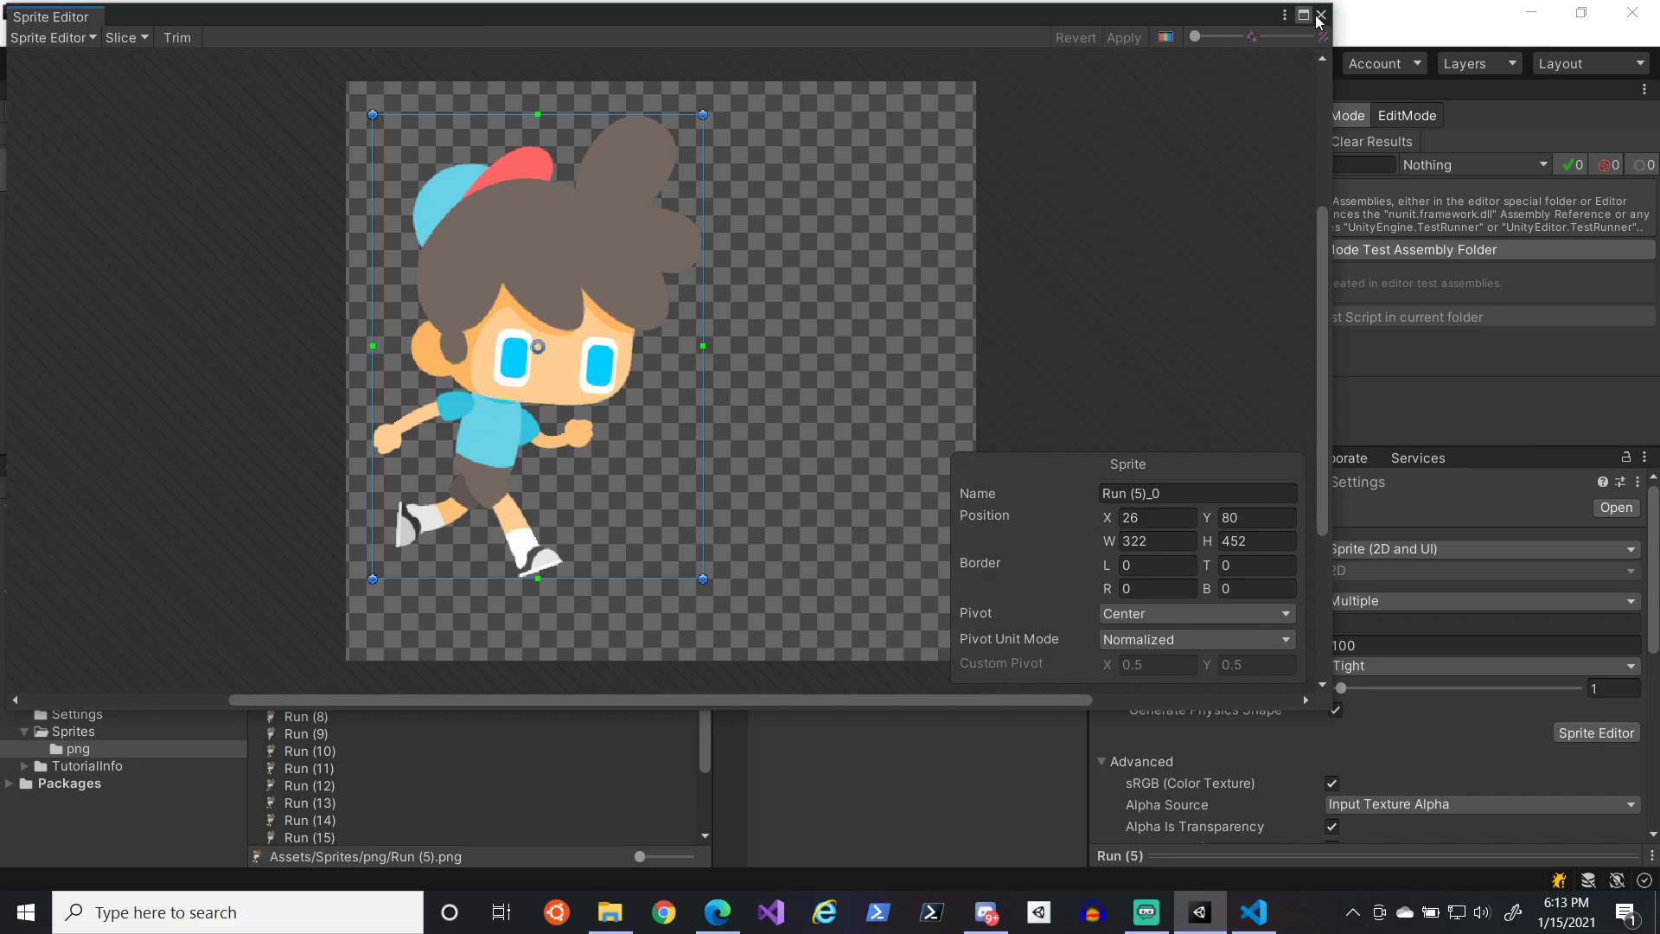
left_click(1320, 15)
- Slice the Run (6) texture automatically with a centered pivot in the Sprite Editor, apply the slice, and close the editor
left_click(337, 682)
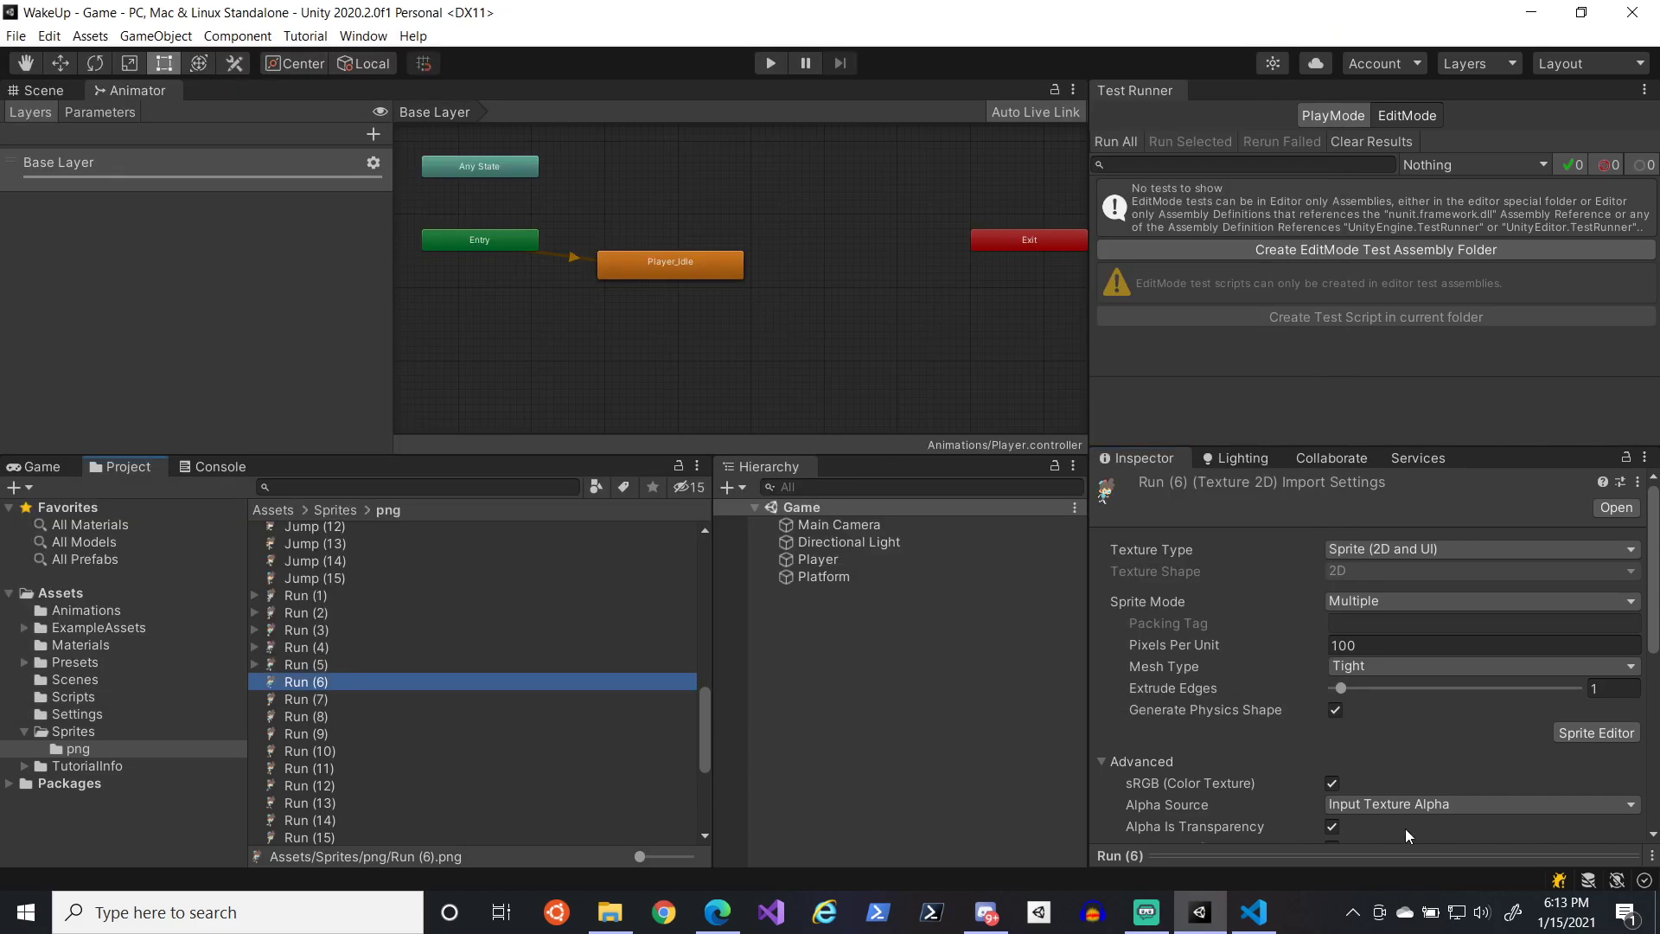
left_click(1596, 732)
left_click(133, 37)
left_click(396, 216)
left_click(1123, 40)
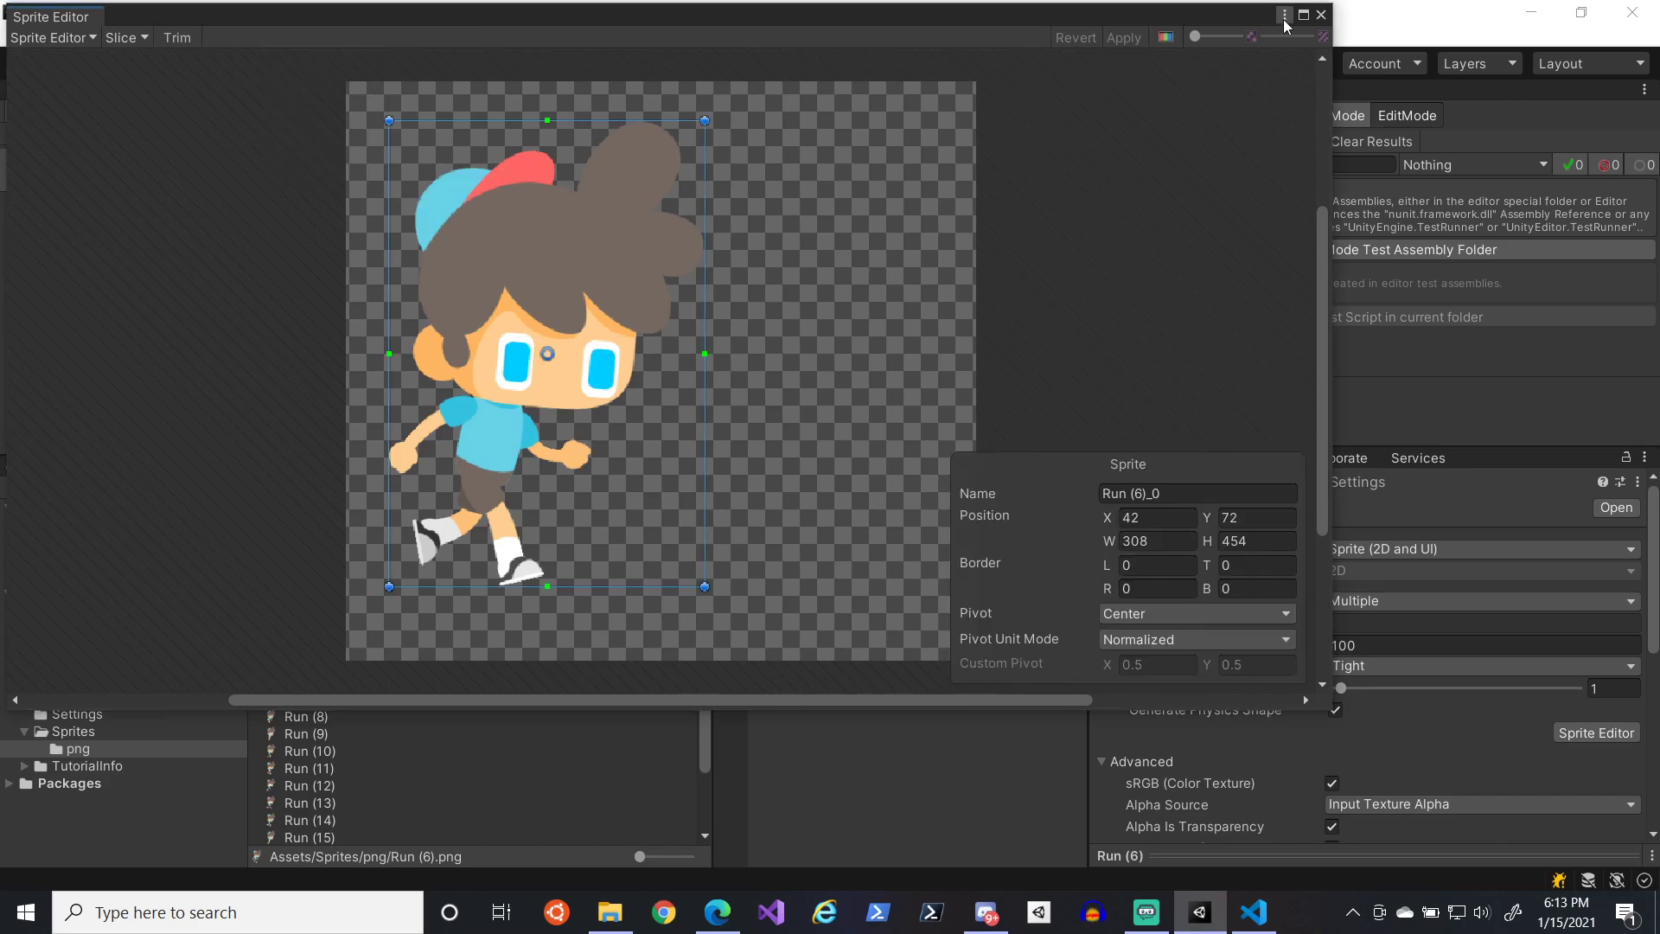
left_click(1320, 15)
- Slice the Run (7) texture automatically with a centered pivot in the Sprite Editor, apply the slice, and close the editor
scroll(316, 631, "down", 3)
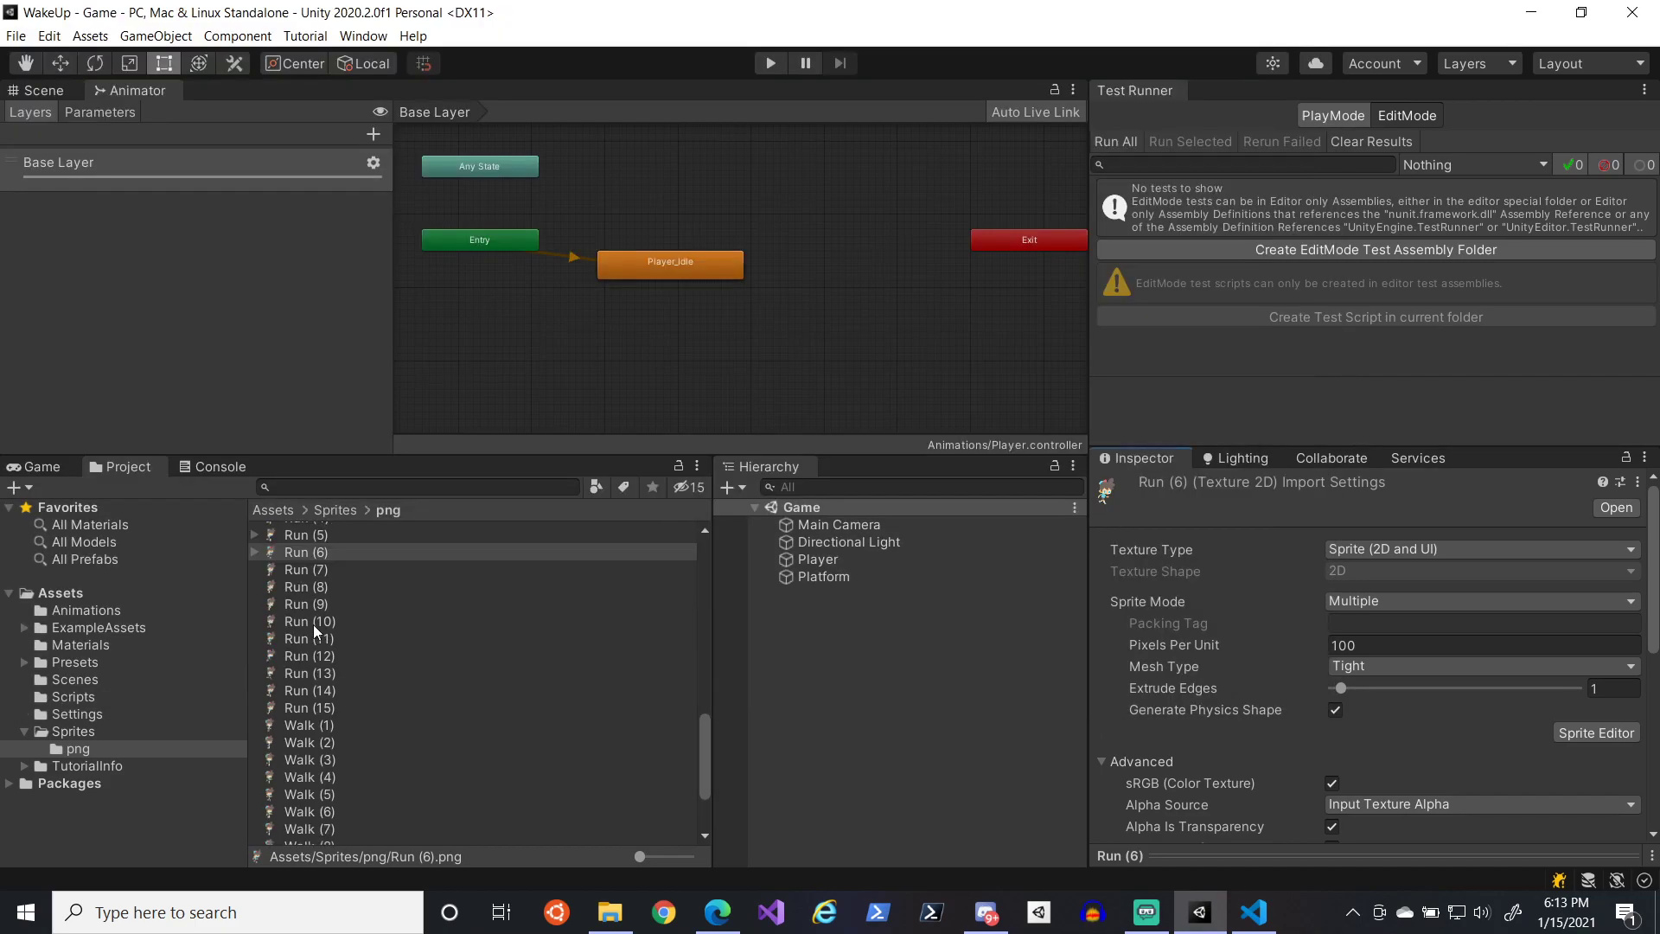
left_click(313, 571)
left_click(1580, 735)
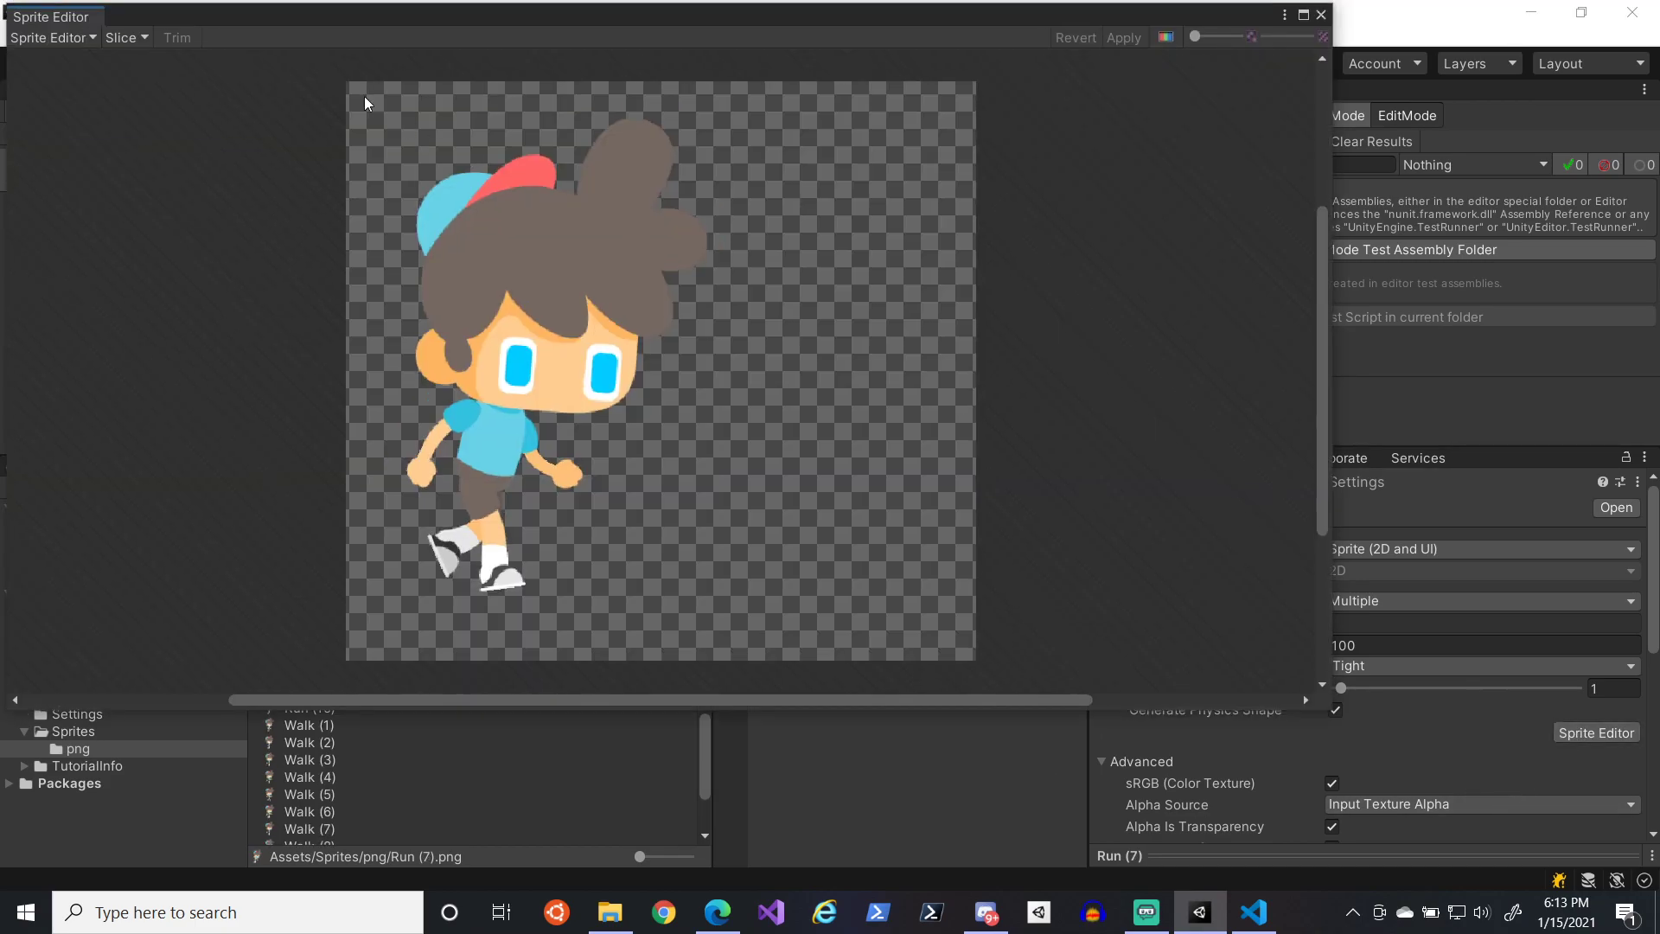
left_click(125, 37)
left_click(467, 223)
left_click(1124, 37)
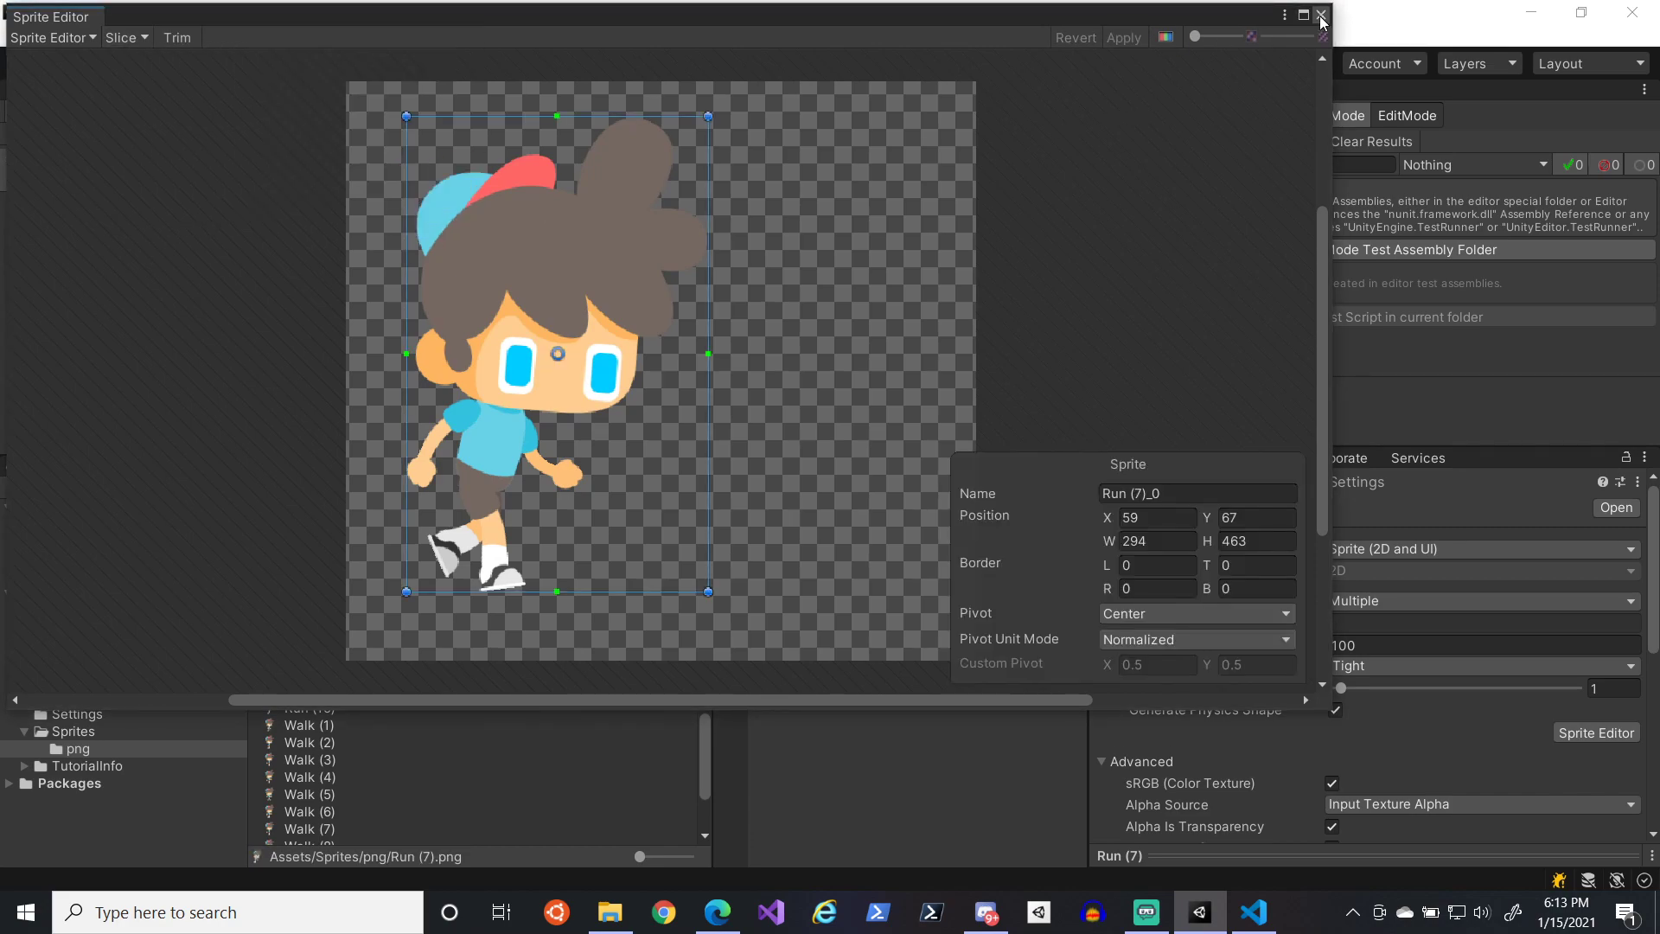
left_click(1320, 14)
- Slice the Run (8) texture in the Sprite Editor with type Automatic and pivot Center, apply it, and close the editor
left_click(311, 587)
left_click(1596, 733)
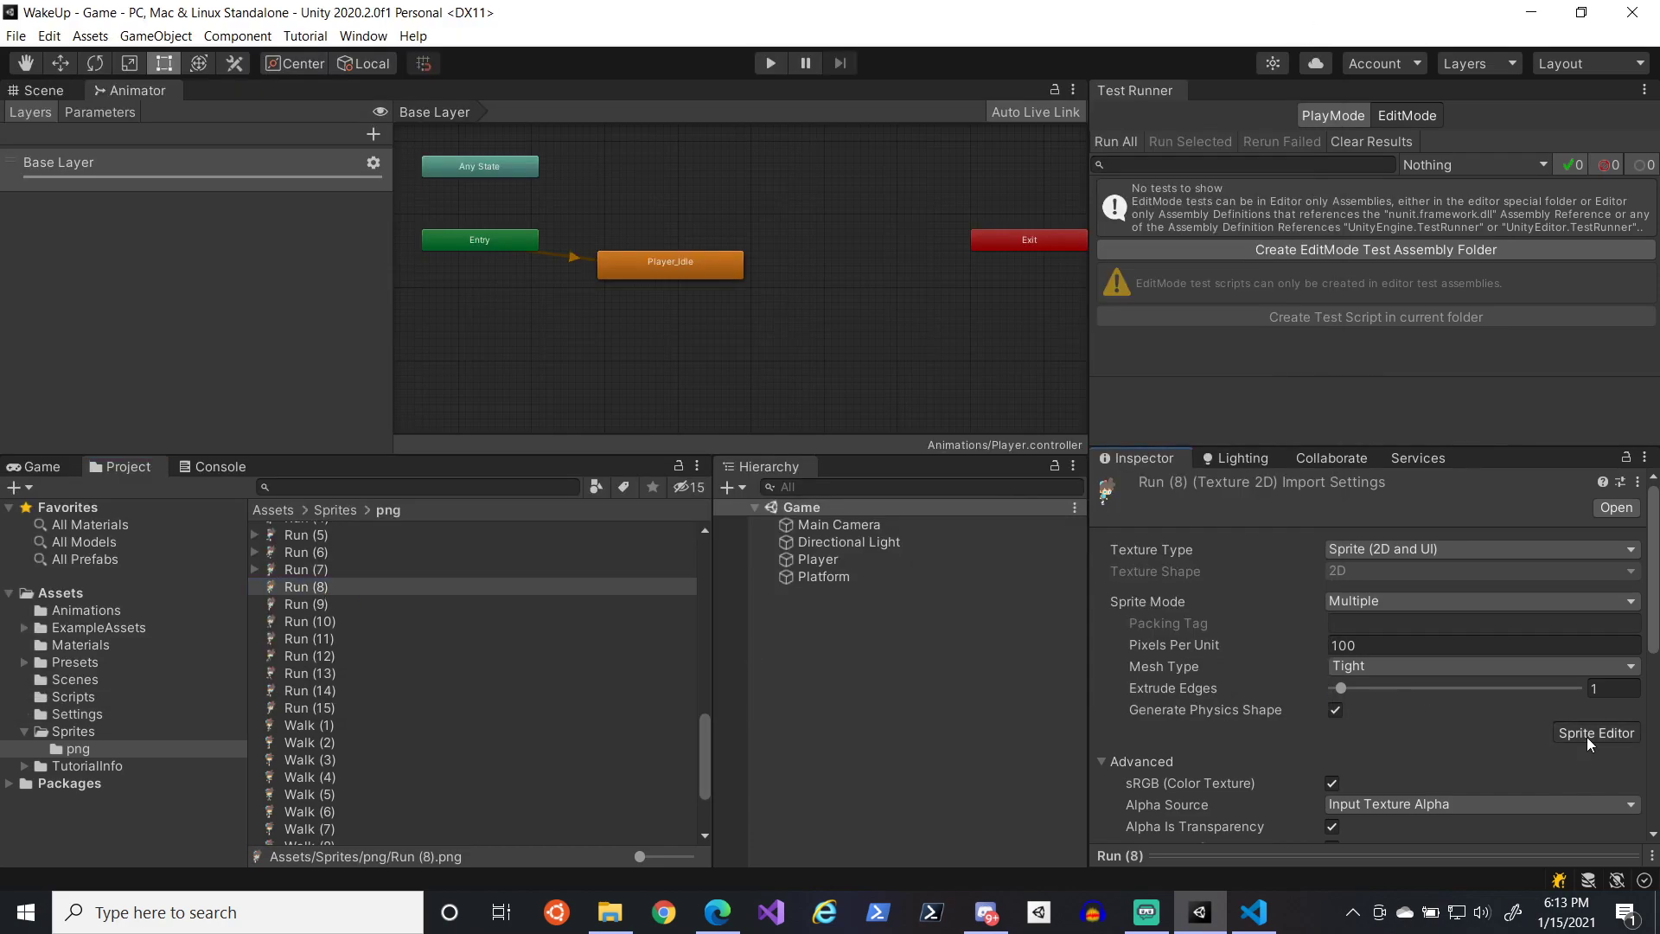
left_click(122, 38)
left_click(381, 224)
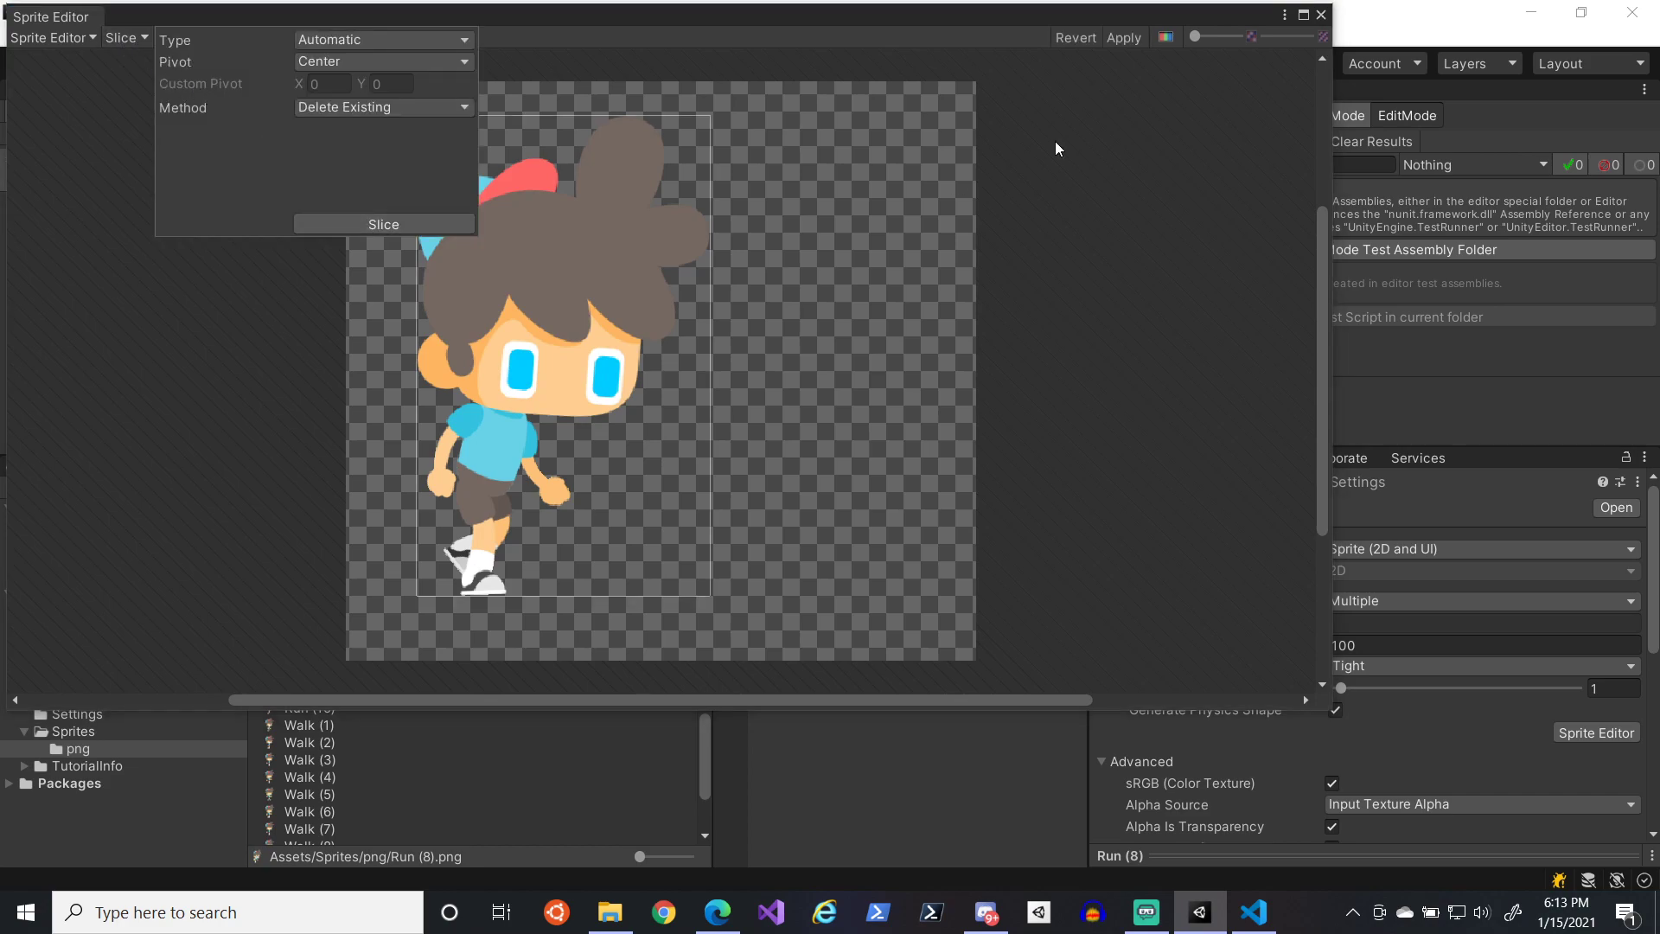
left_click(1124, 37)
left_click(1320, 15)
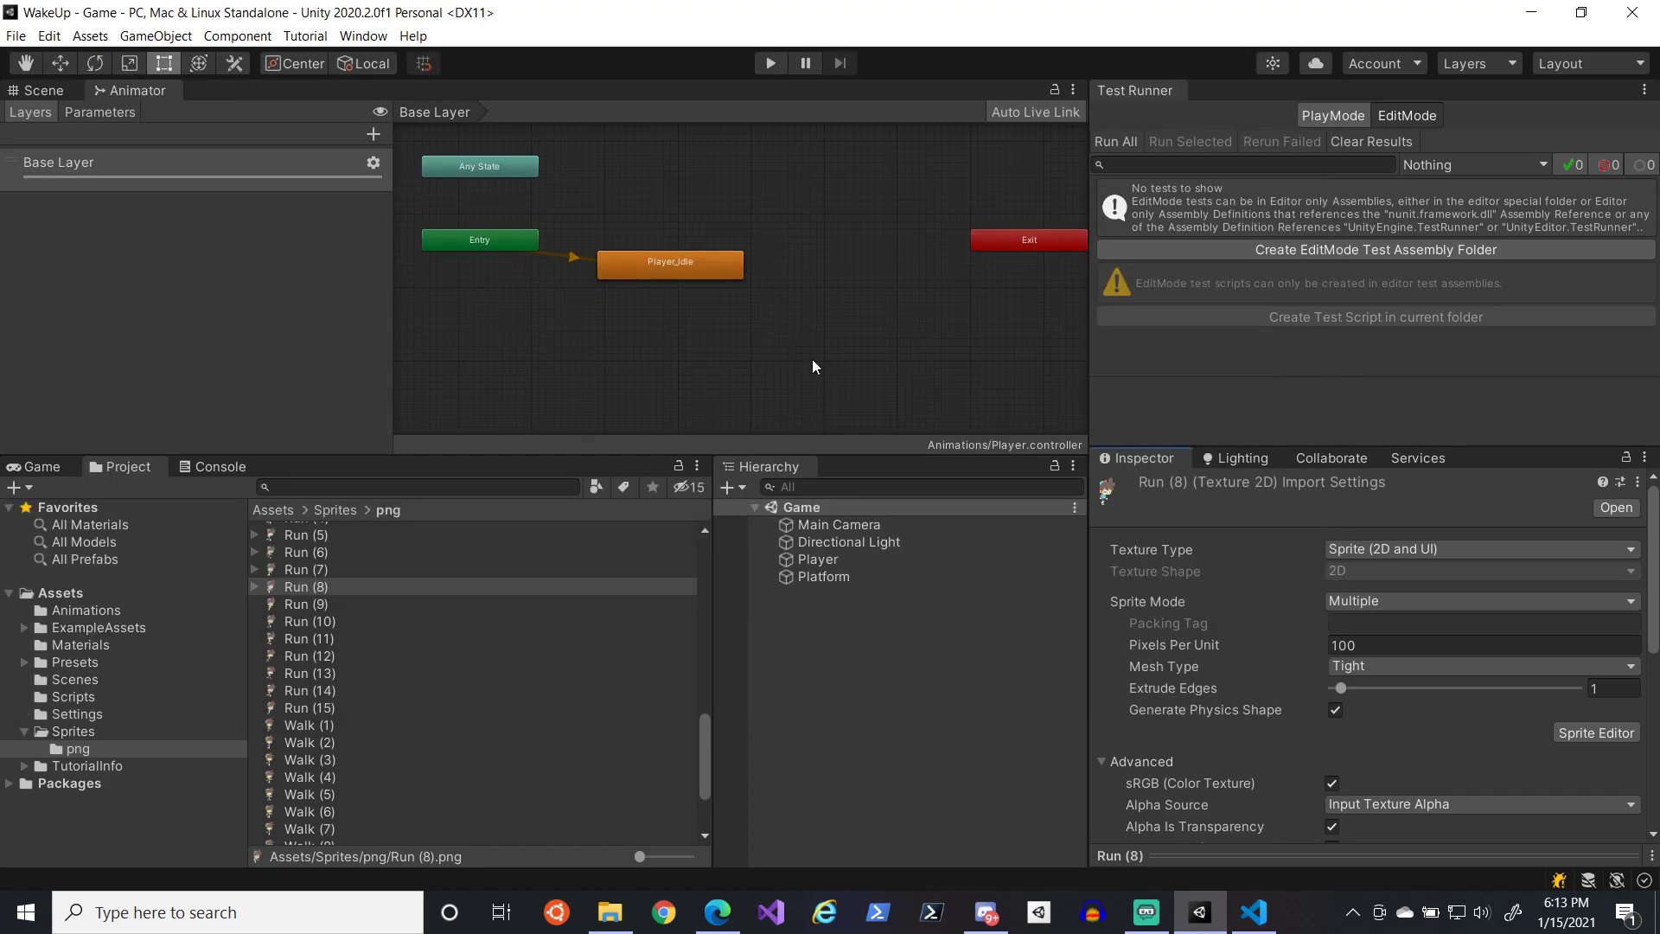
- Slice the Run (9) texture automatically with a centered pivot in the Sprite Editor, apply the slice, and close the editor
left_click(325, 608)
left_click(1596, 733)
left_click(123, 38)
left_click(383, 224)
left_click(1125, 38)
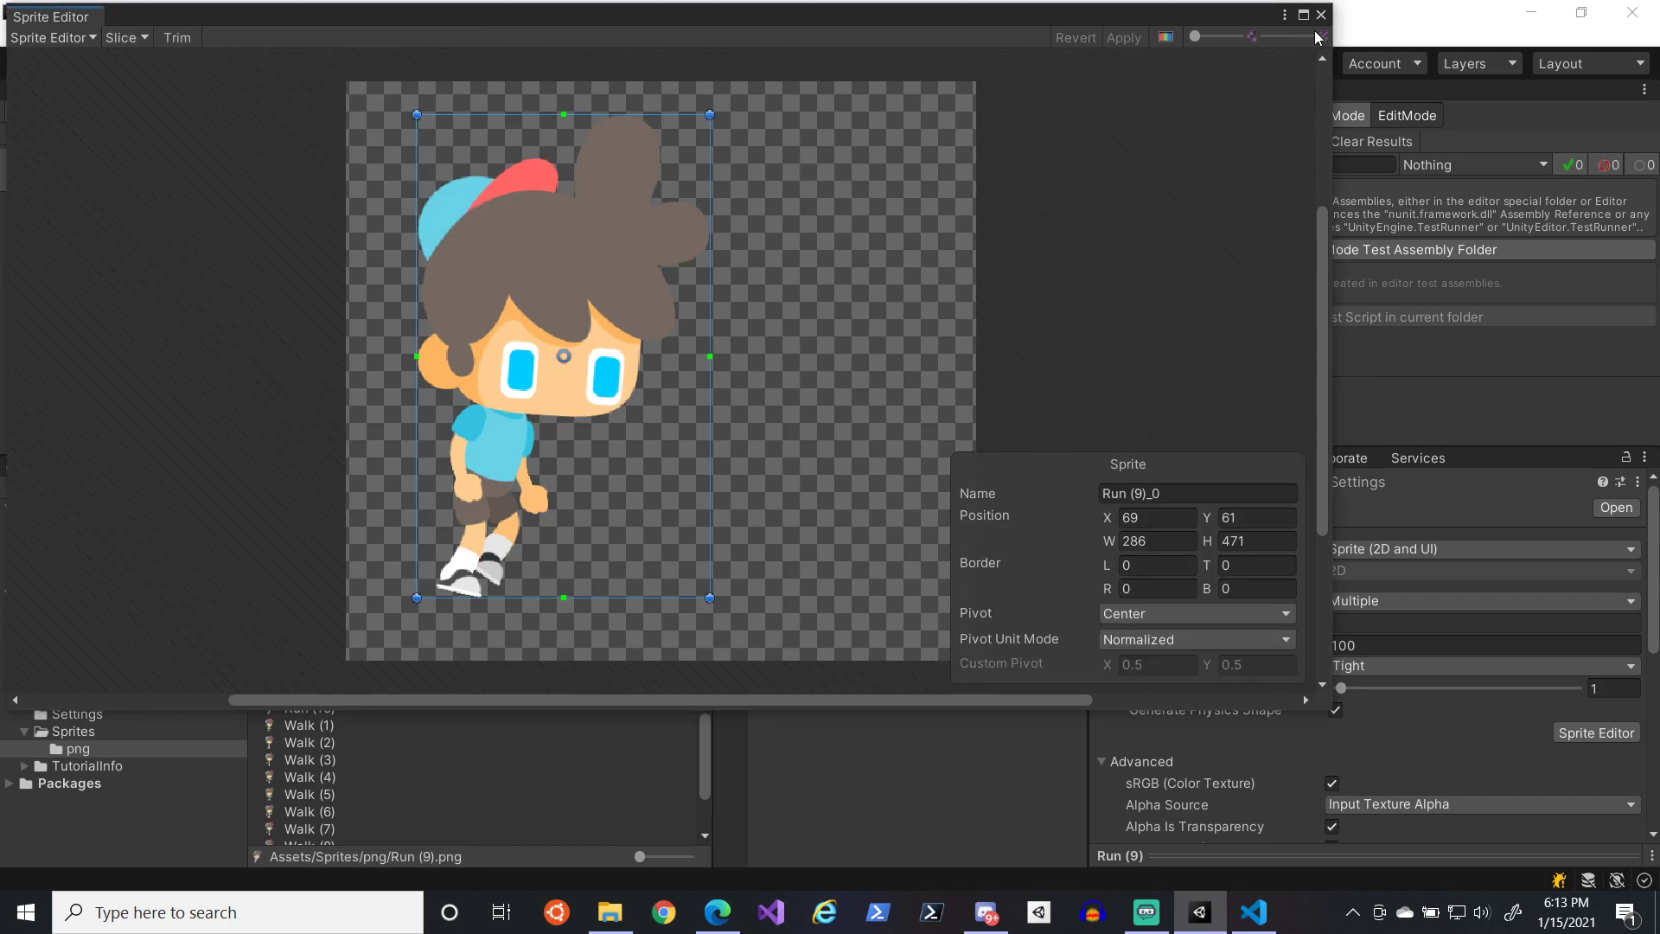
left_click(1320, 15)
- Slice the Run (10) texture in the Sprite Editor with type Automatic and pivot Center, apply it, and close the editor
left_click(448, 621)
left_click(1596, 733)
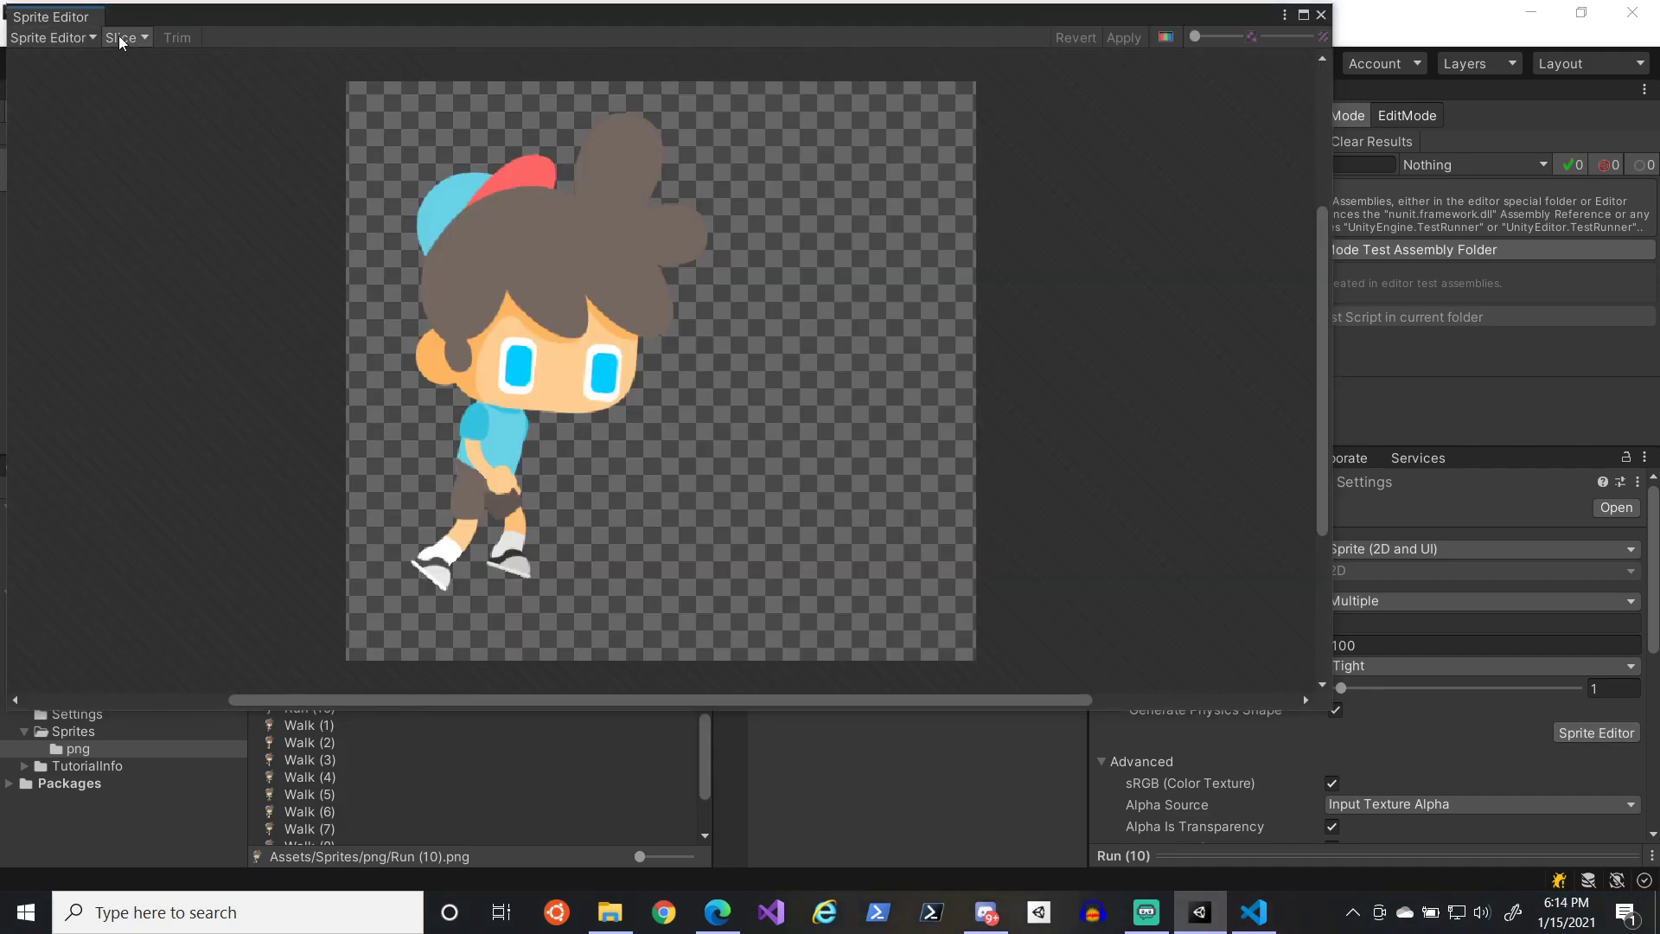
left_click(120, 39)
left_click(405, 224)
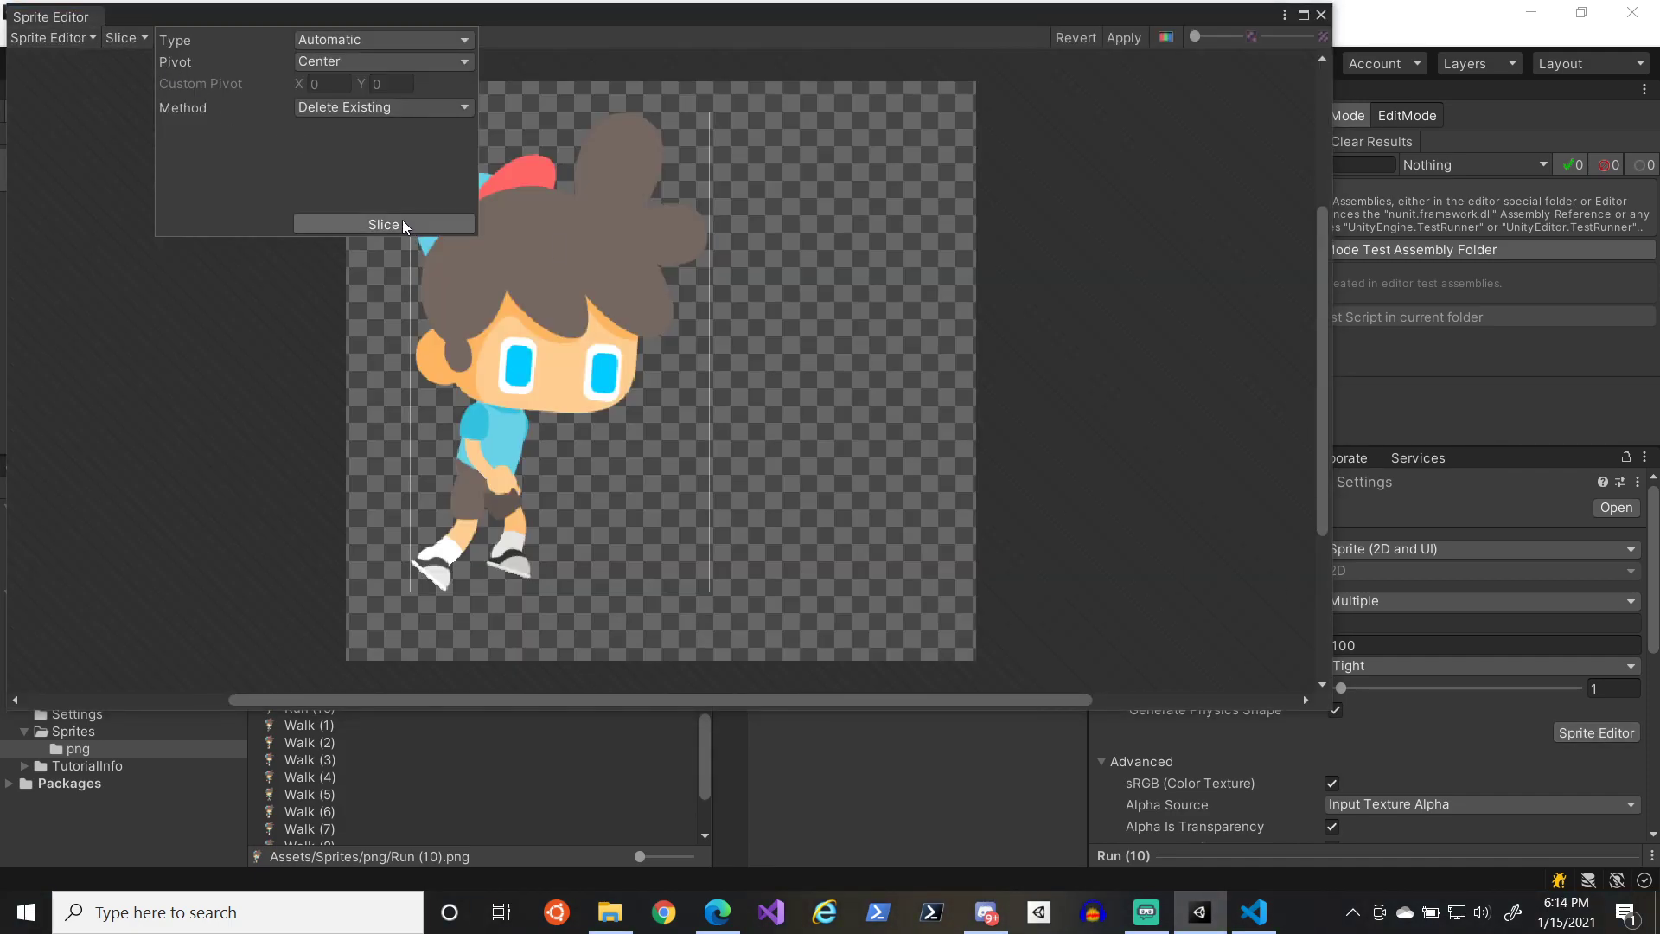
left_click(1110, 45)
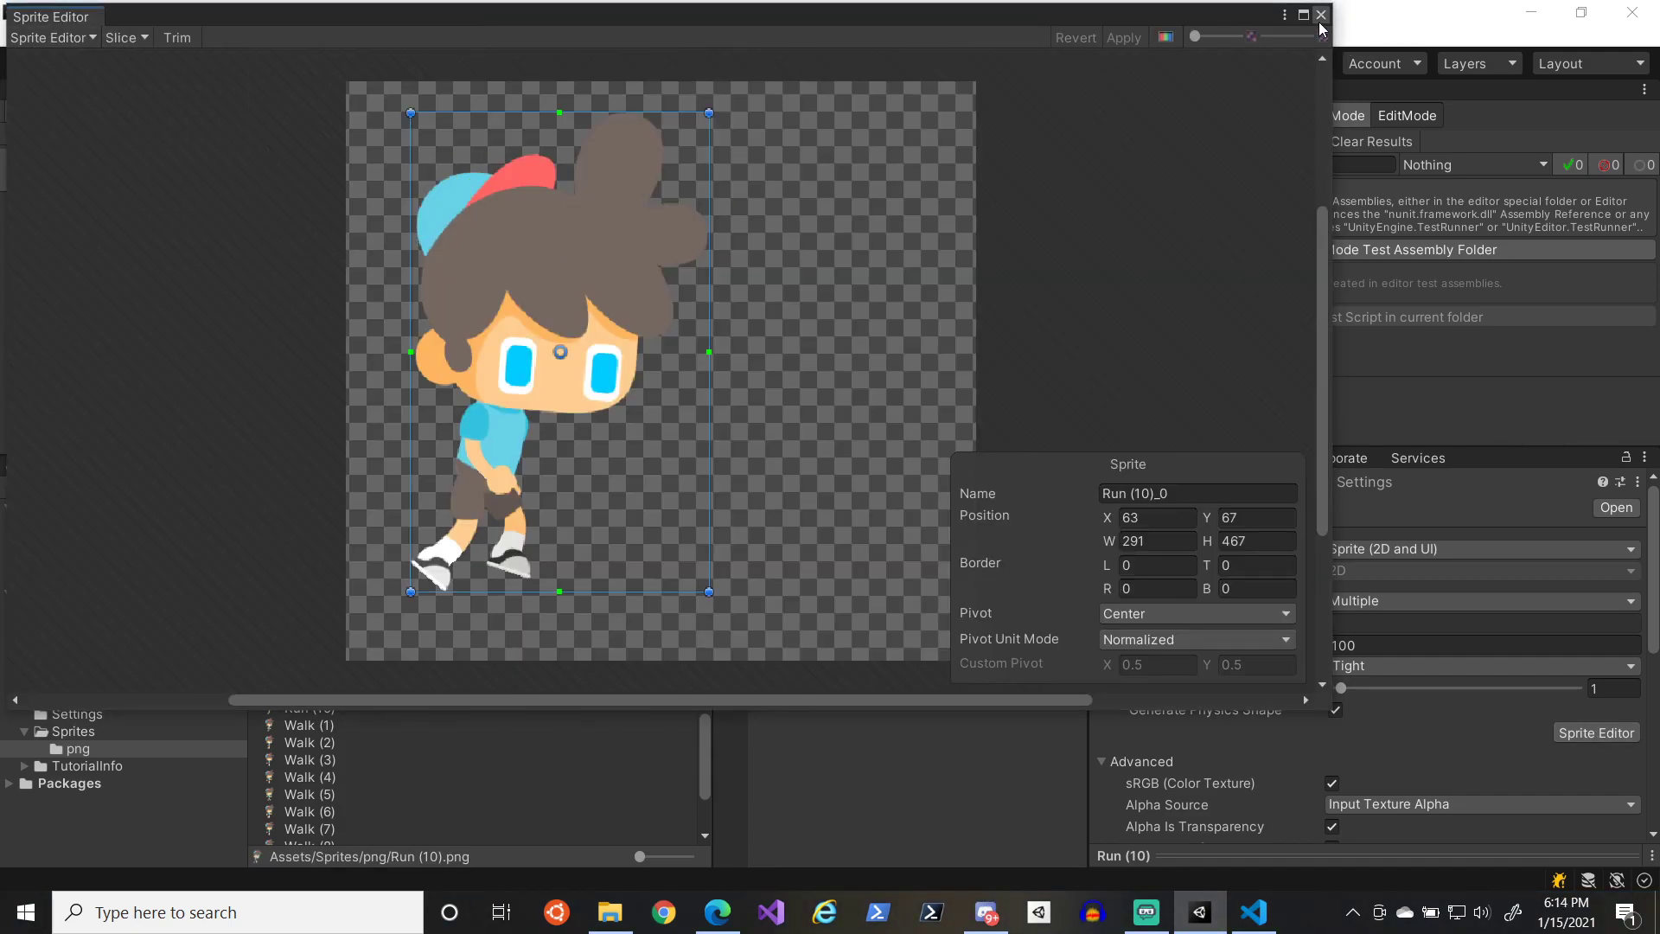
left_click(1320, 15)
- Slice the Run (11) texture in the Sprite Editor with type Automatic and pivot Center, apply it, and close the editor
left_click(328, 645)
left_click(1596, 733)
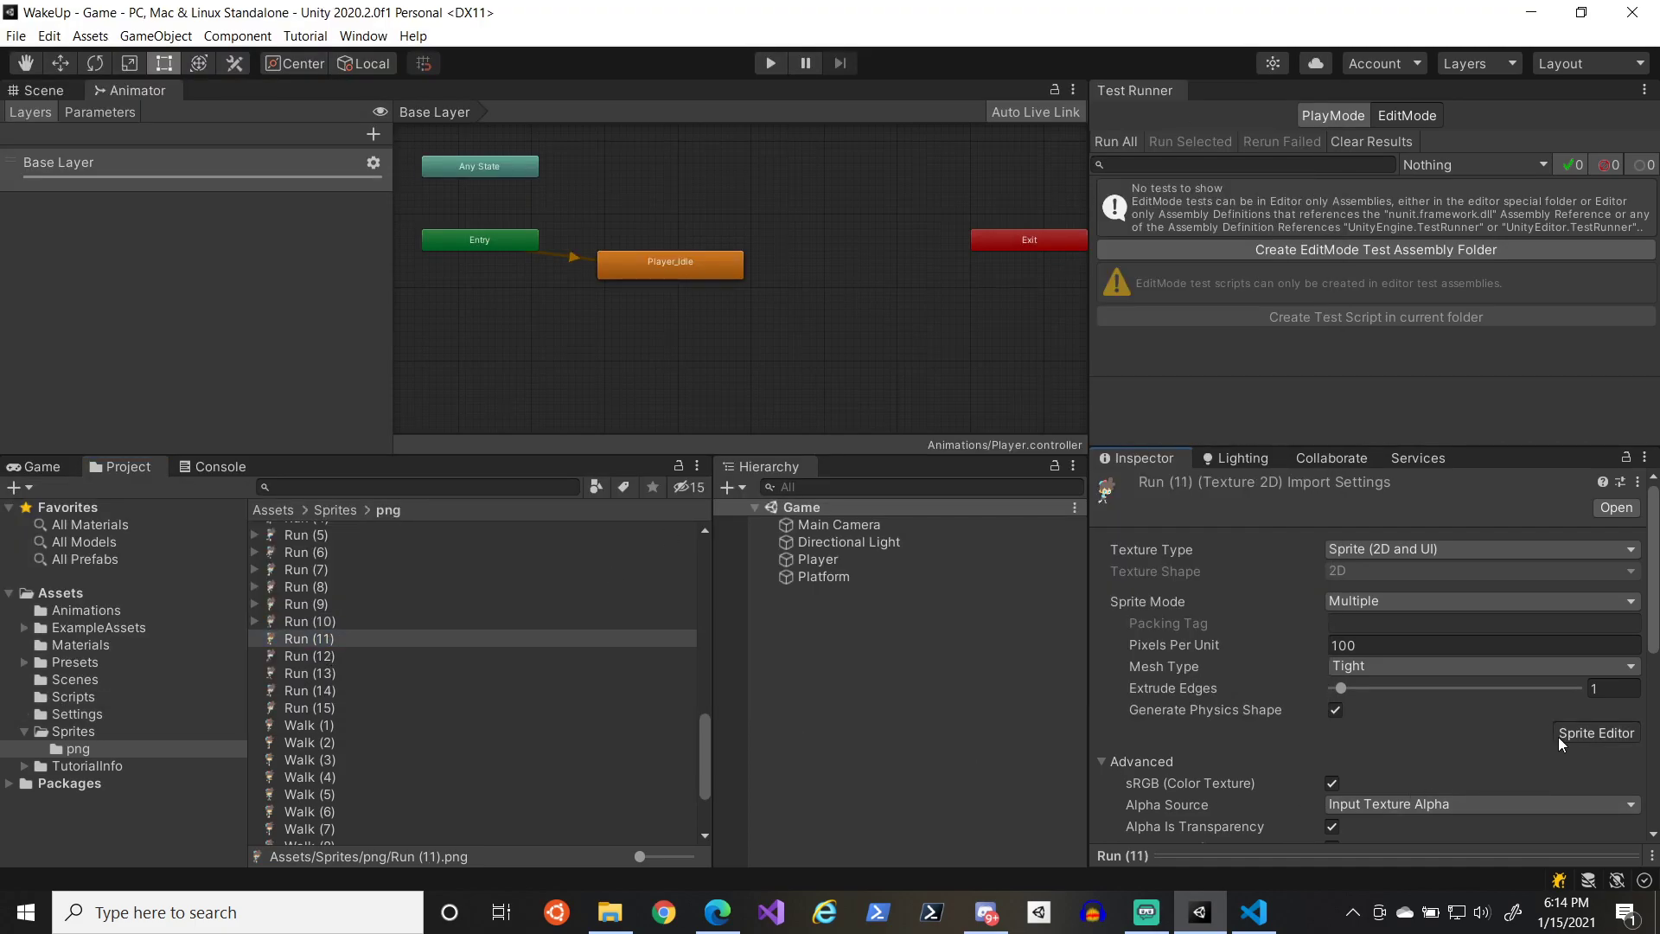
left_click(126, 37)
left_click(383, 224)
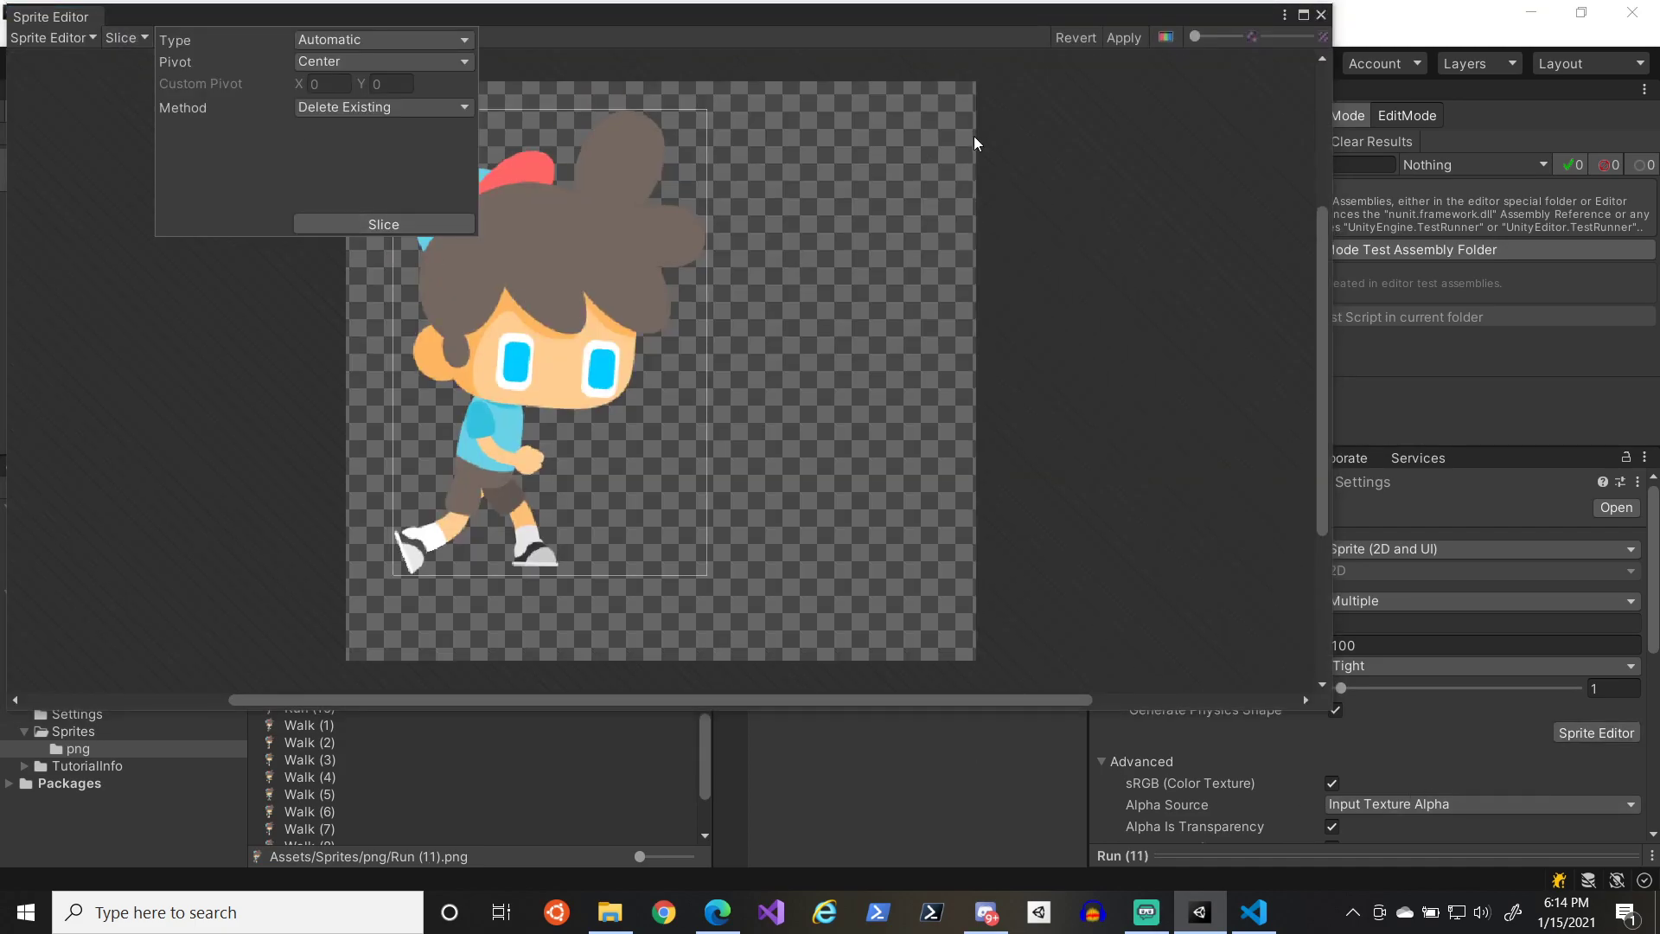
left_click(1124, 38)
left_click(1320, 14)
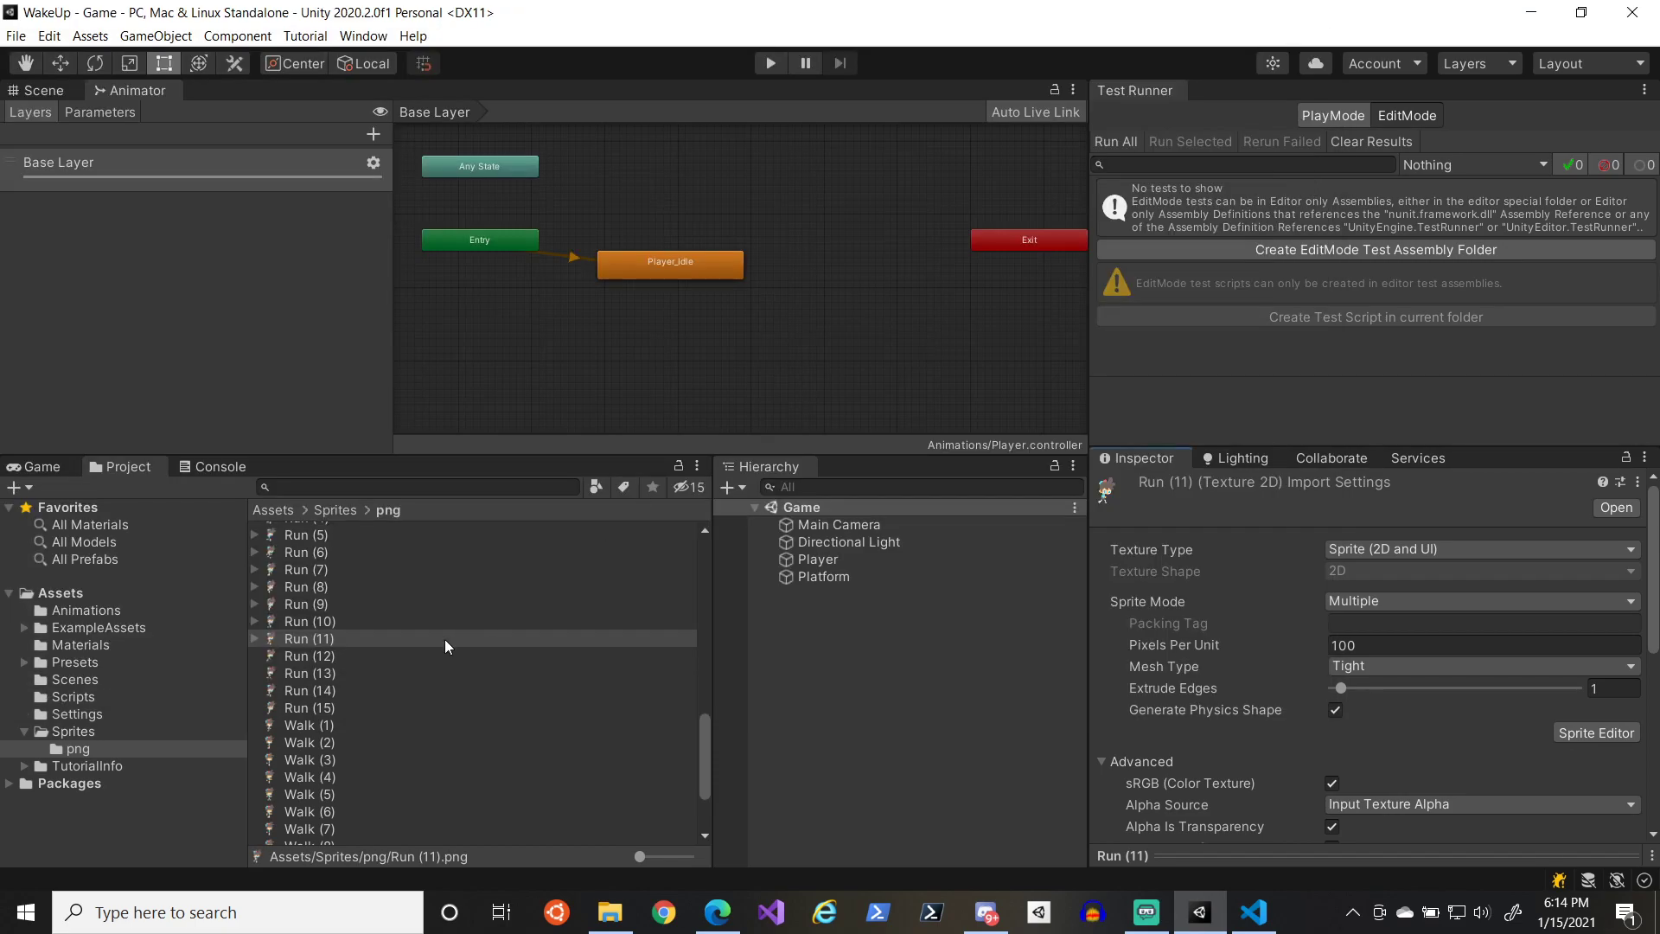
- Slice the Run (12) texture in the Sprite Editor with type Automatic and pivot Center, apply it, and close the editor
left_click(428, 657)
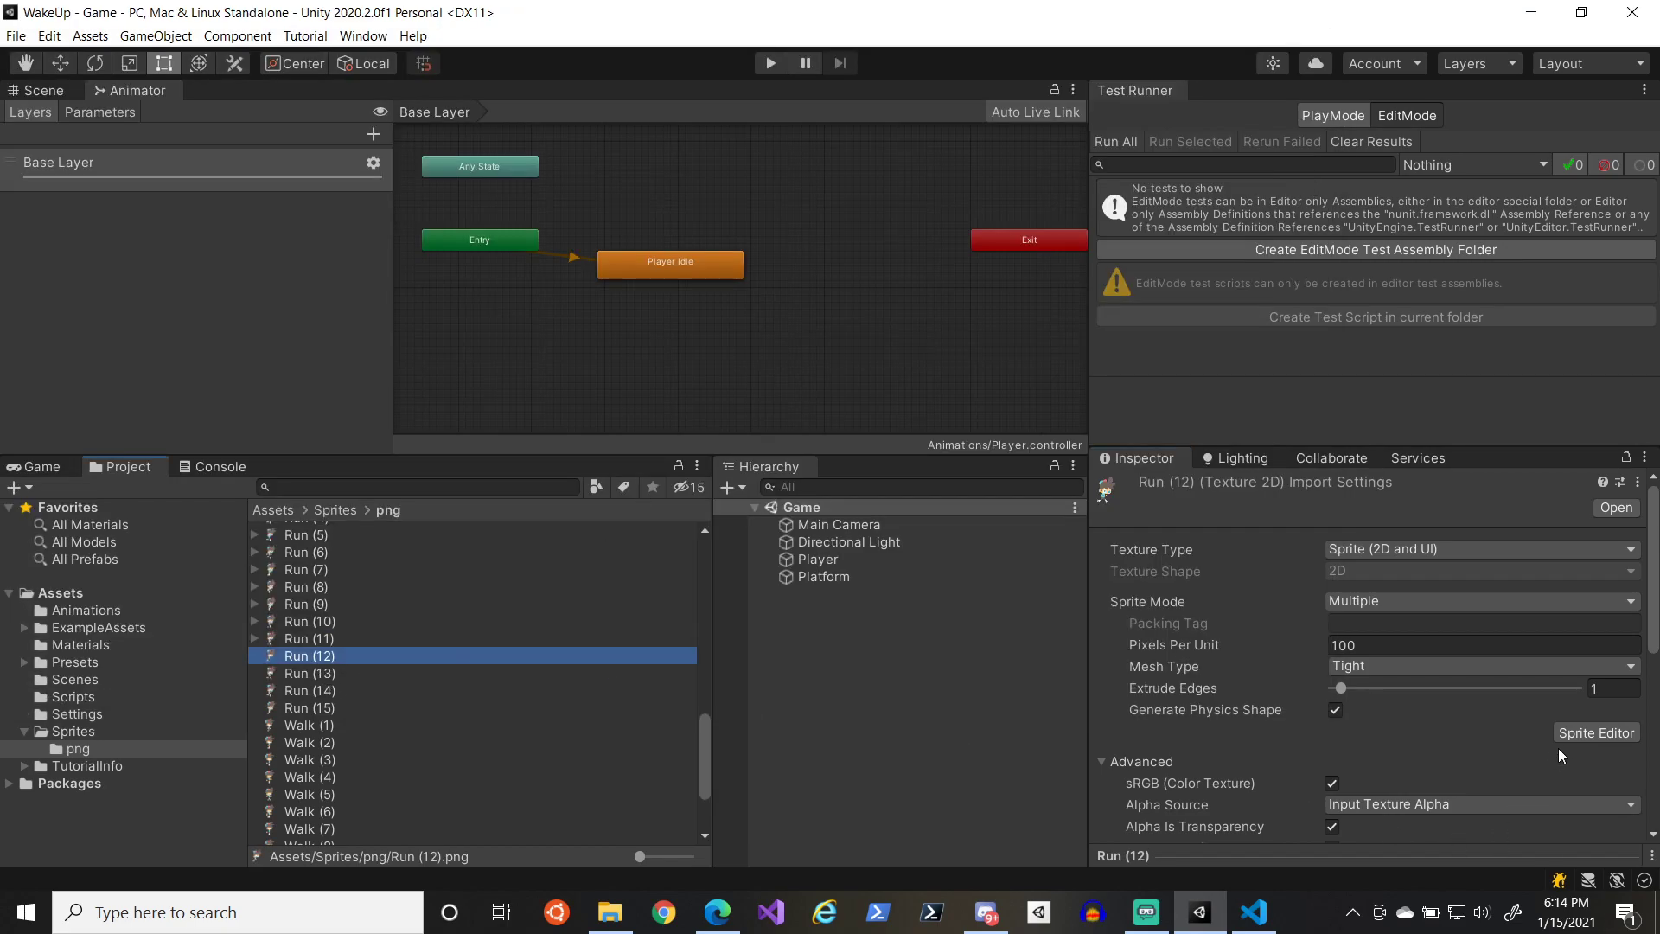
left_click(1596, 732)
left_click(121, 38)
left_click(385, 223)
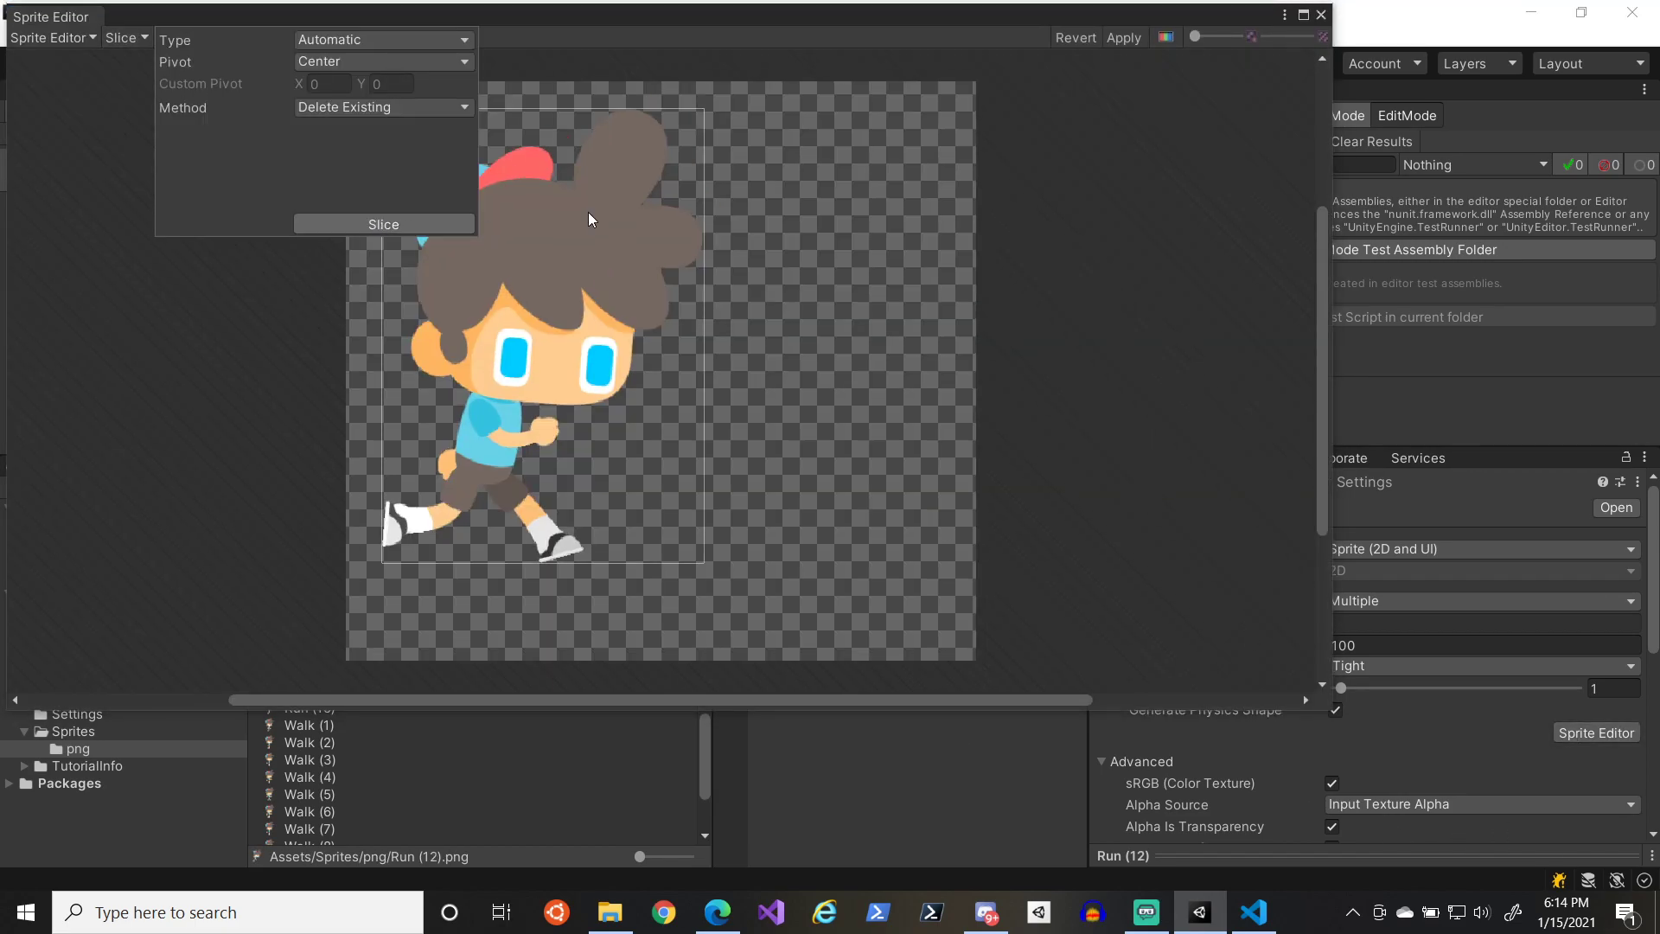
left_click(484, 221)
left_click(1320, 15)
- Slice the Run (13) texture in the Sprite Editor with type Automatic and pivot Center, apply it, and close the editor
left_click(313, 670)
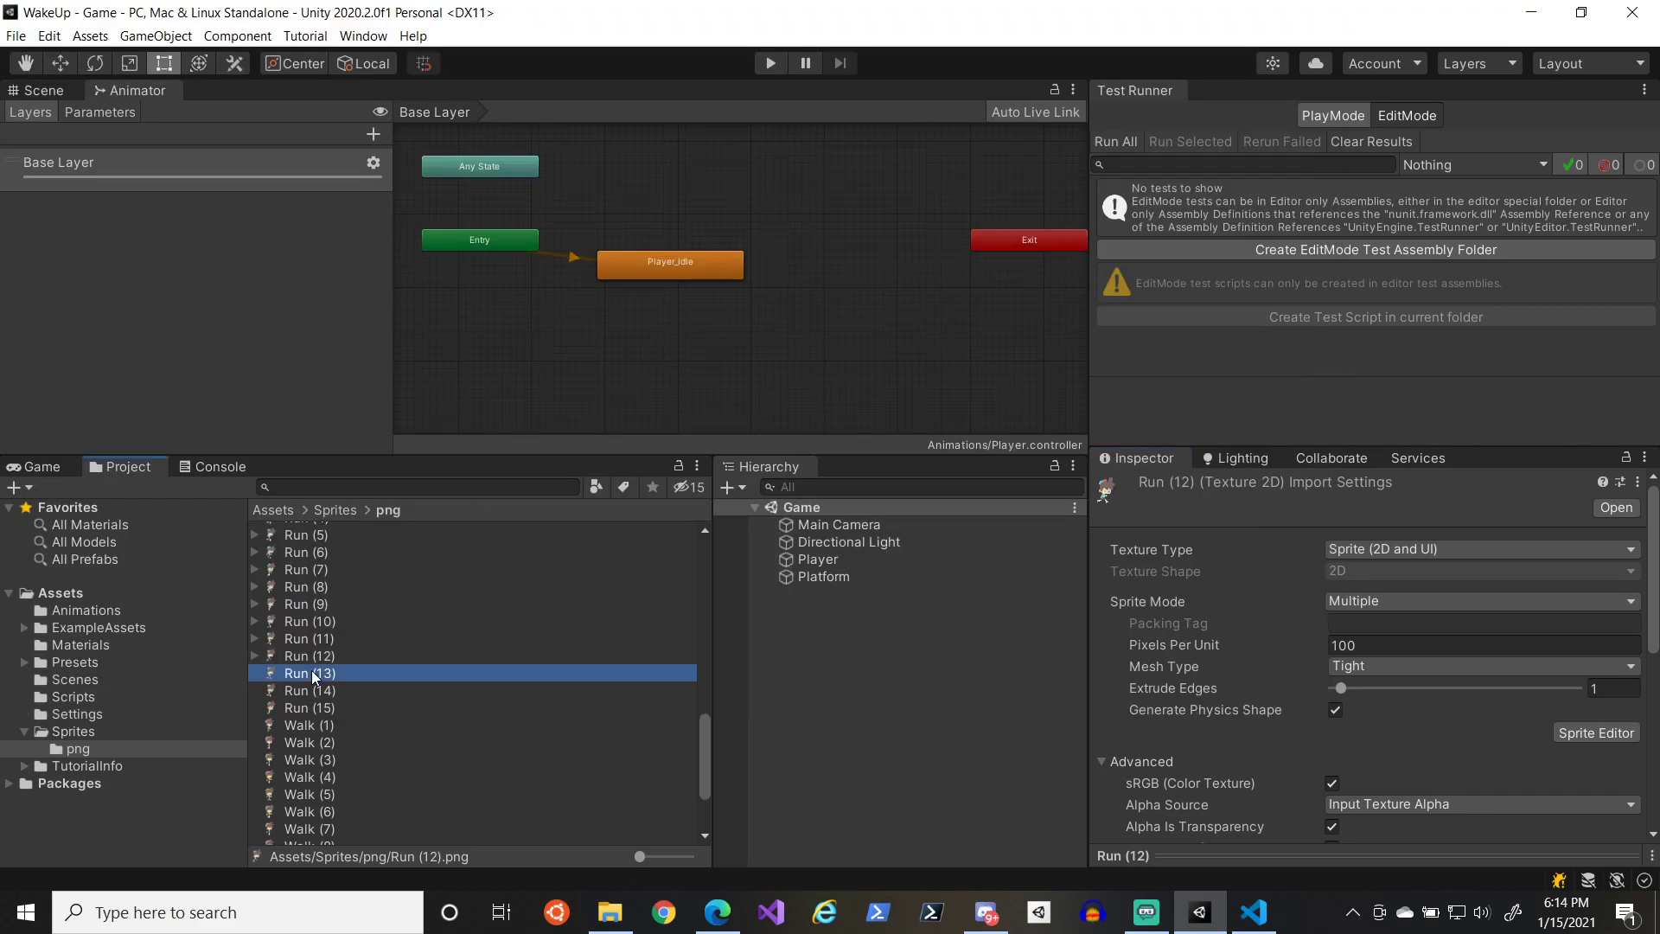
left_click(1596, 733)
left_click(143, 31)
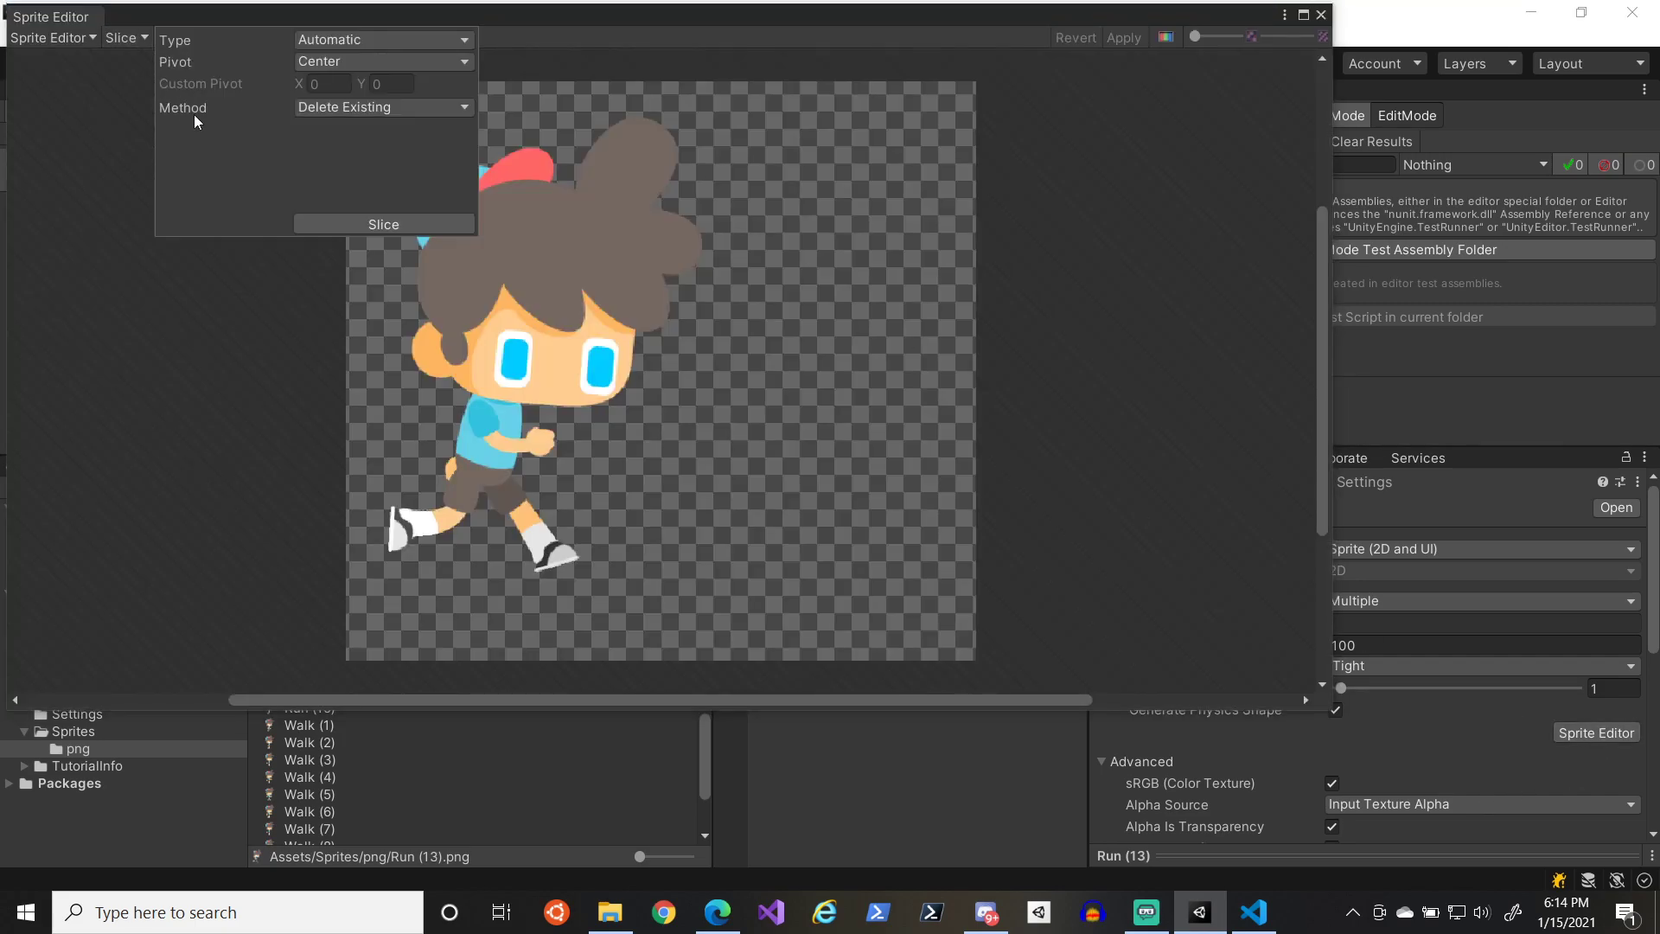
left_click(354, 226)
left_click(1124, 37)
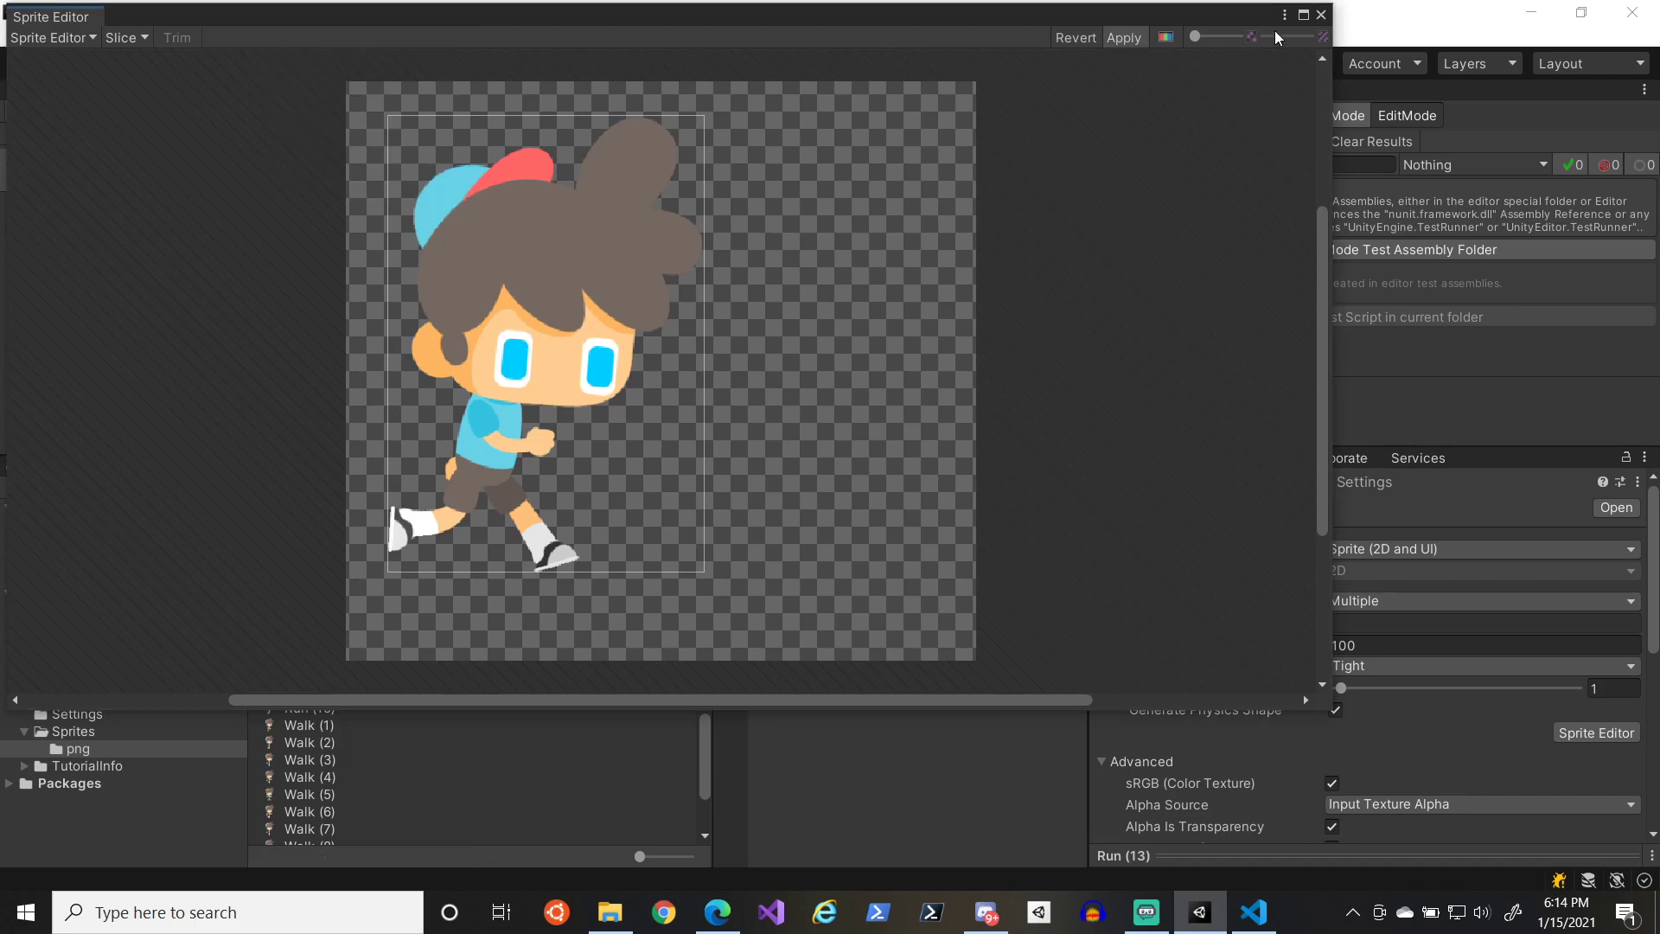
left_click(1320, 15)
- Slice the Run (14) texture in the Sprite Editor with type Automatic and pivot Center, apply it, and close the editor
scroll(355, 728, "down", 3)
left_click(326, 626)
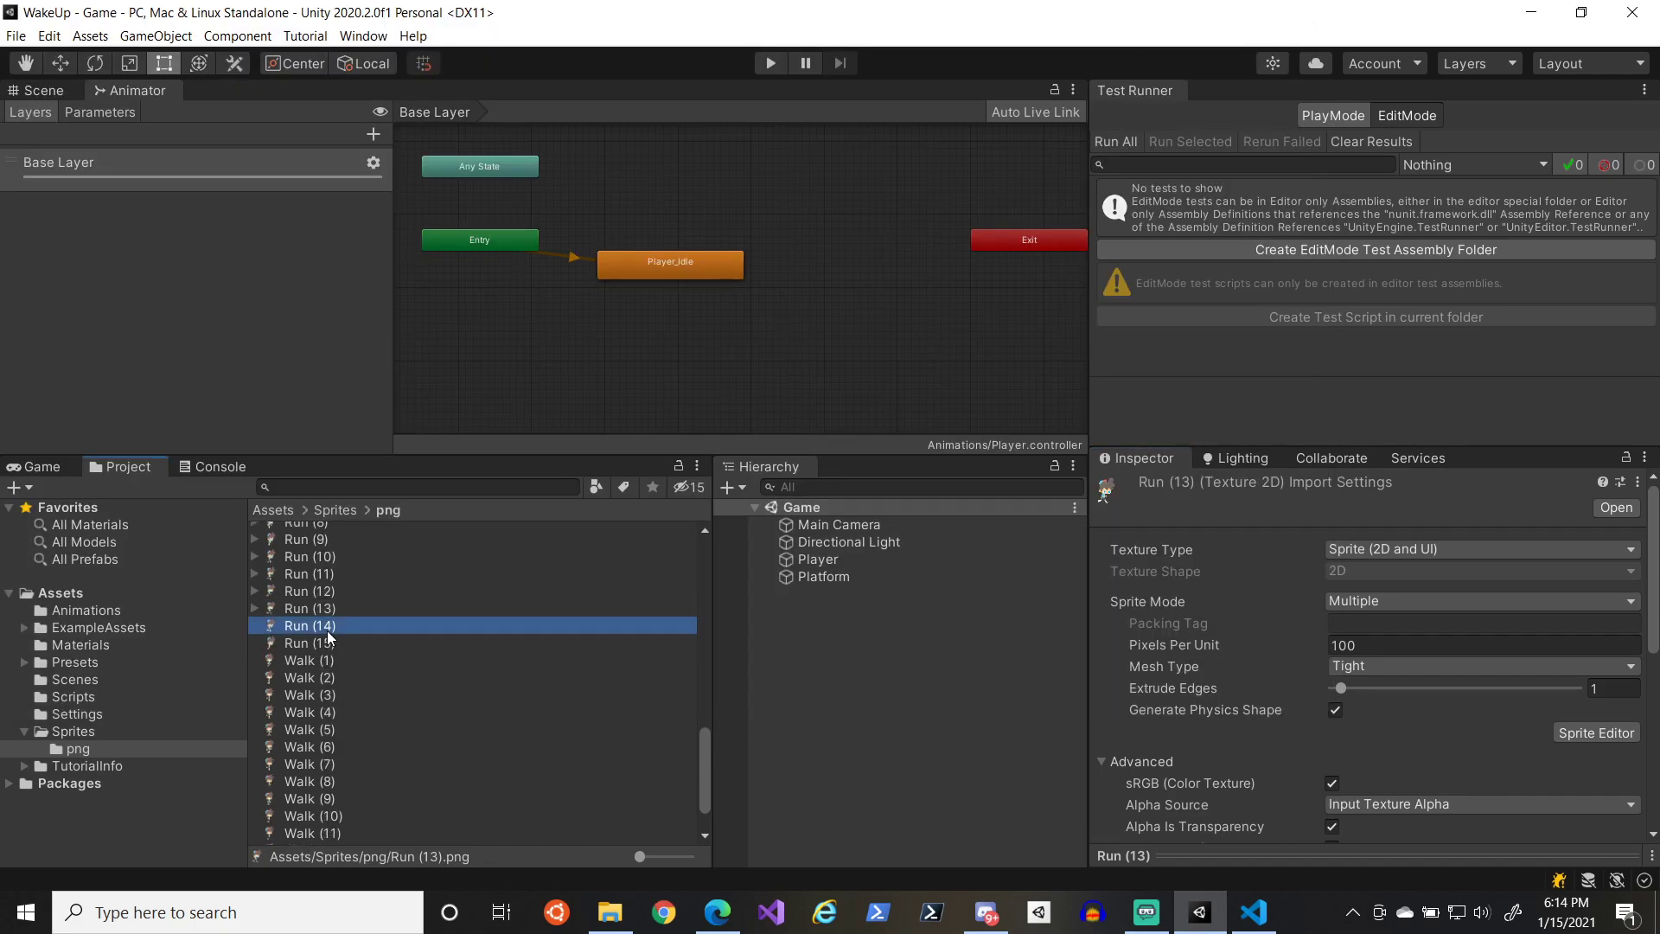
left_click(1596, 732)
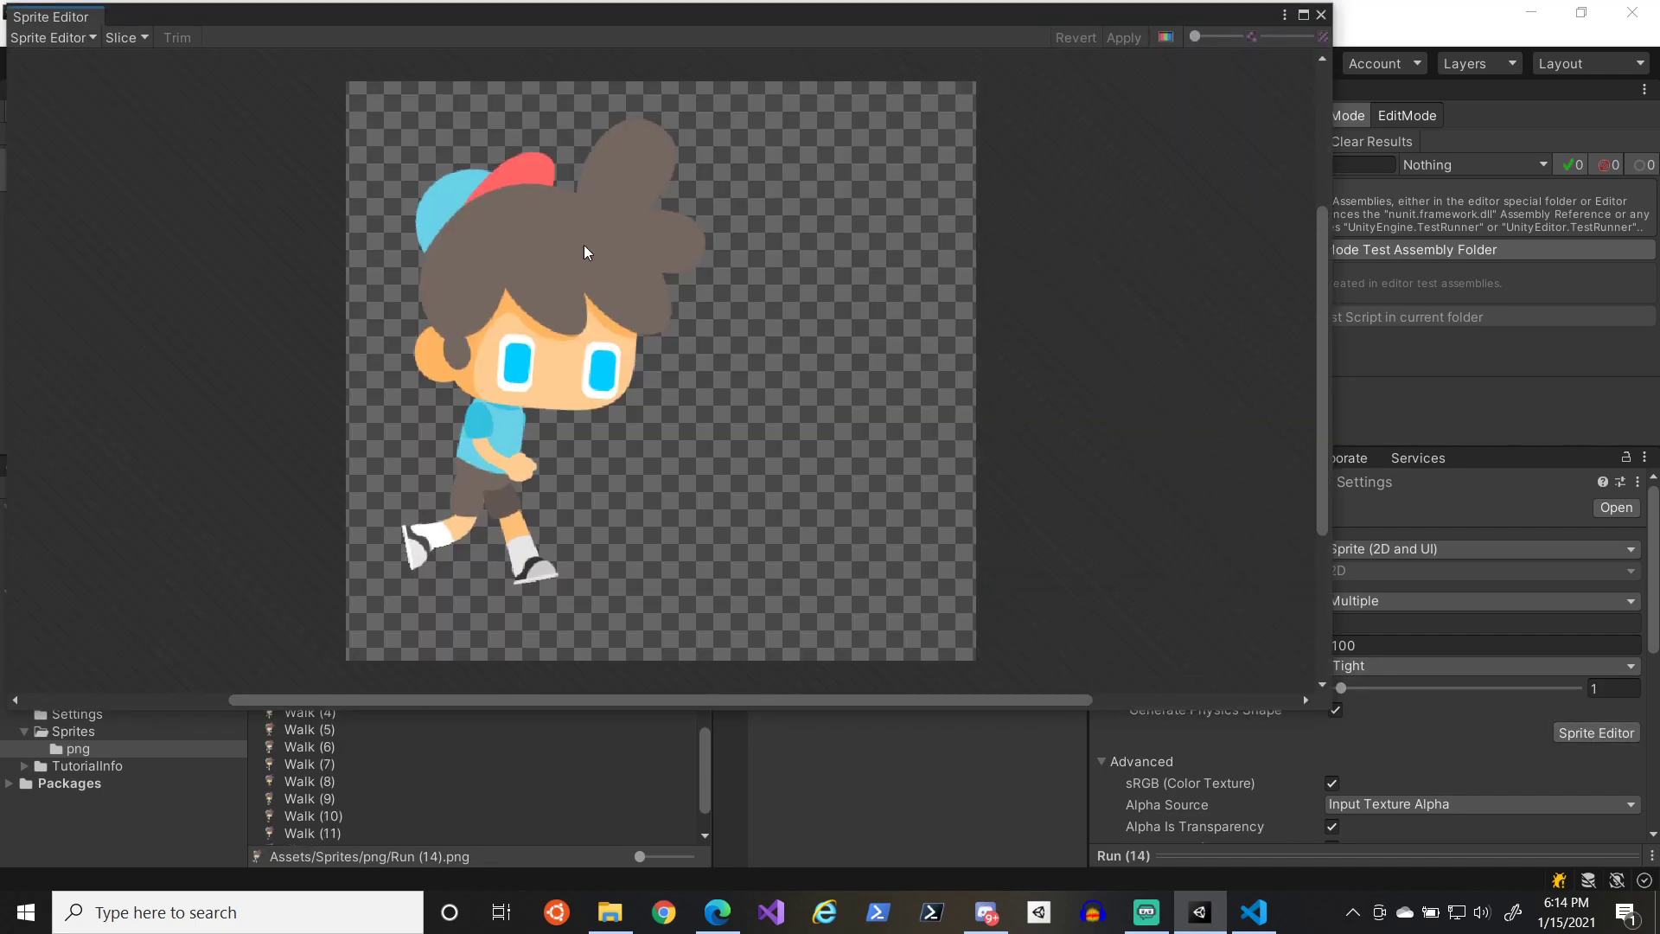
left_click(136, 38)
left_click(350, 224)
left_click(1124, 38)
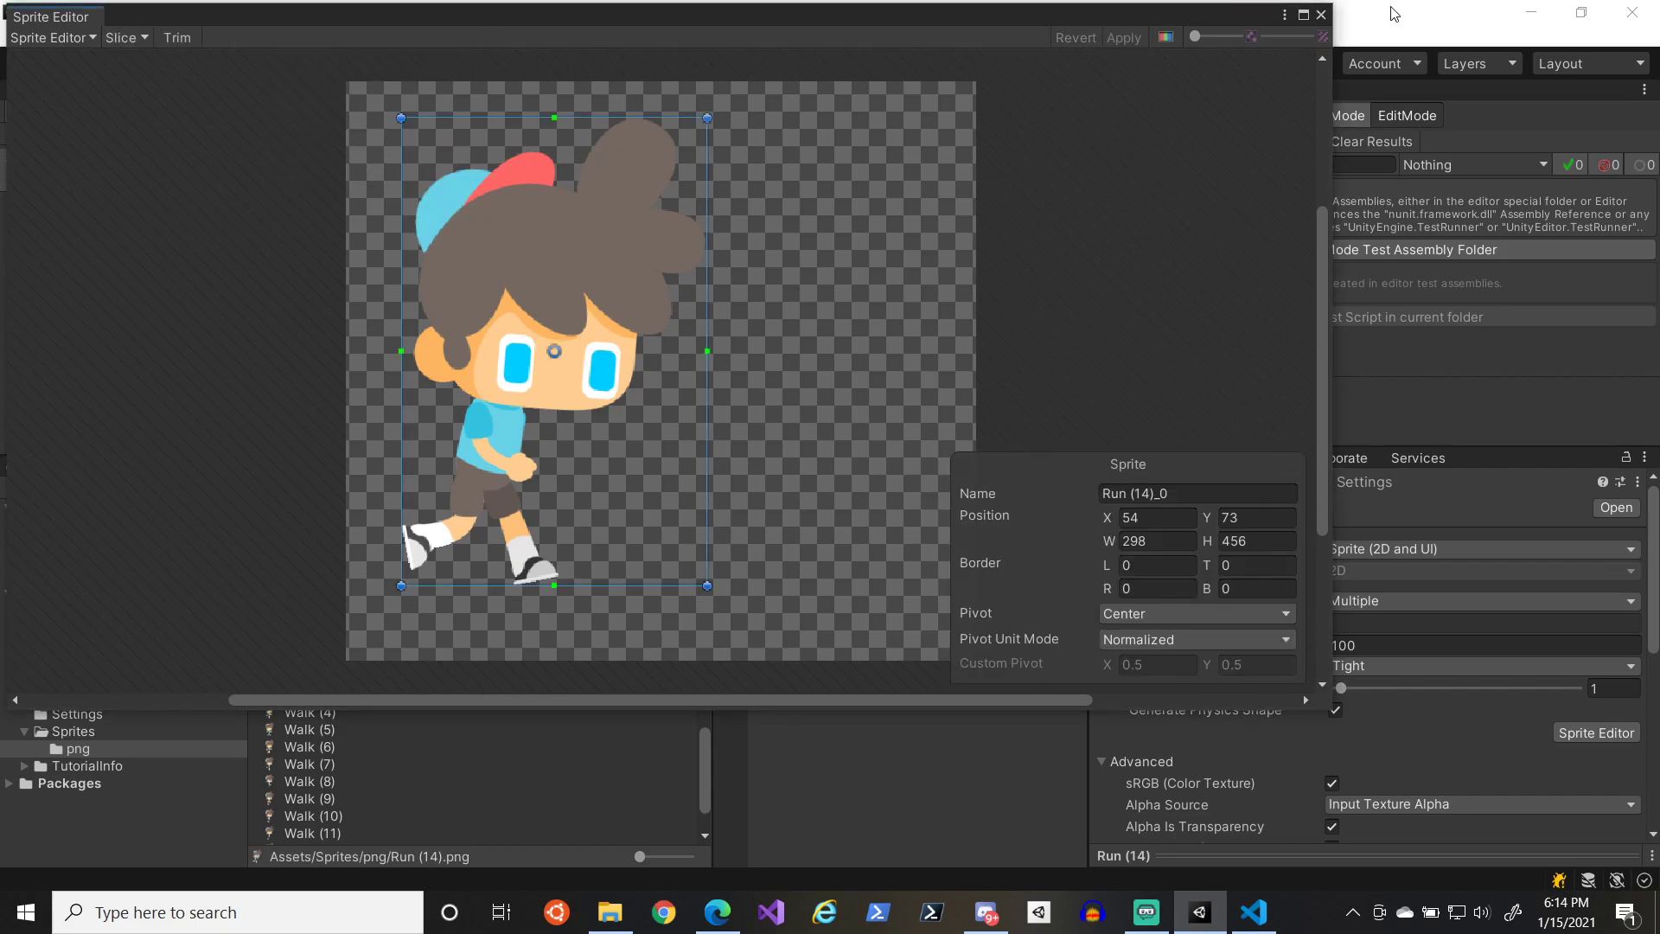
left_click(1320, 14)
- Slice the Run (15) texture in the Sprite Editor with type Automatic and pivot Center, apply it, and close the editor
left_click(342, 642)
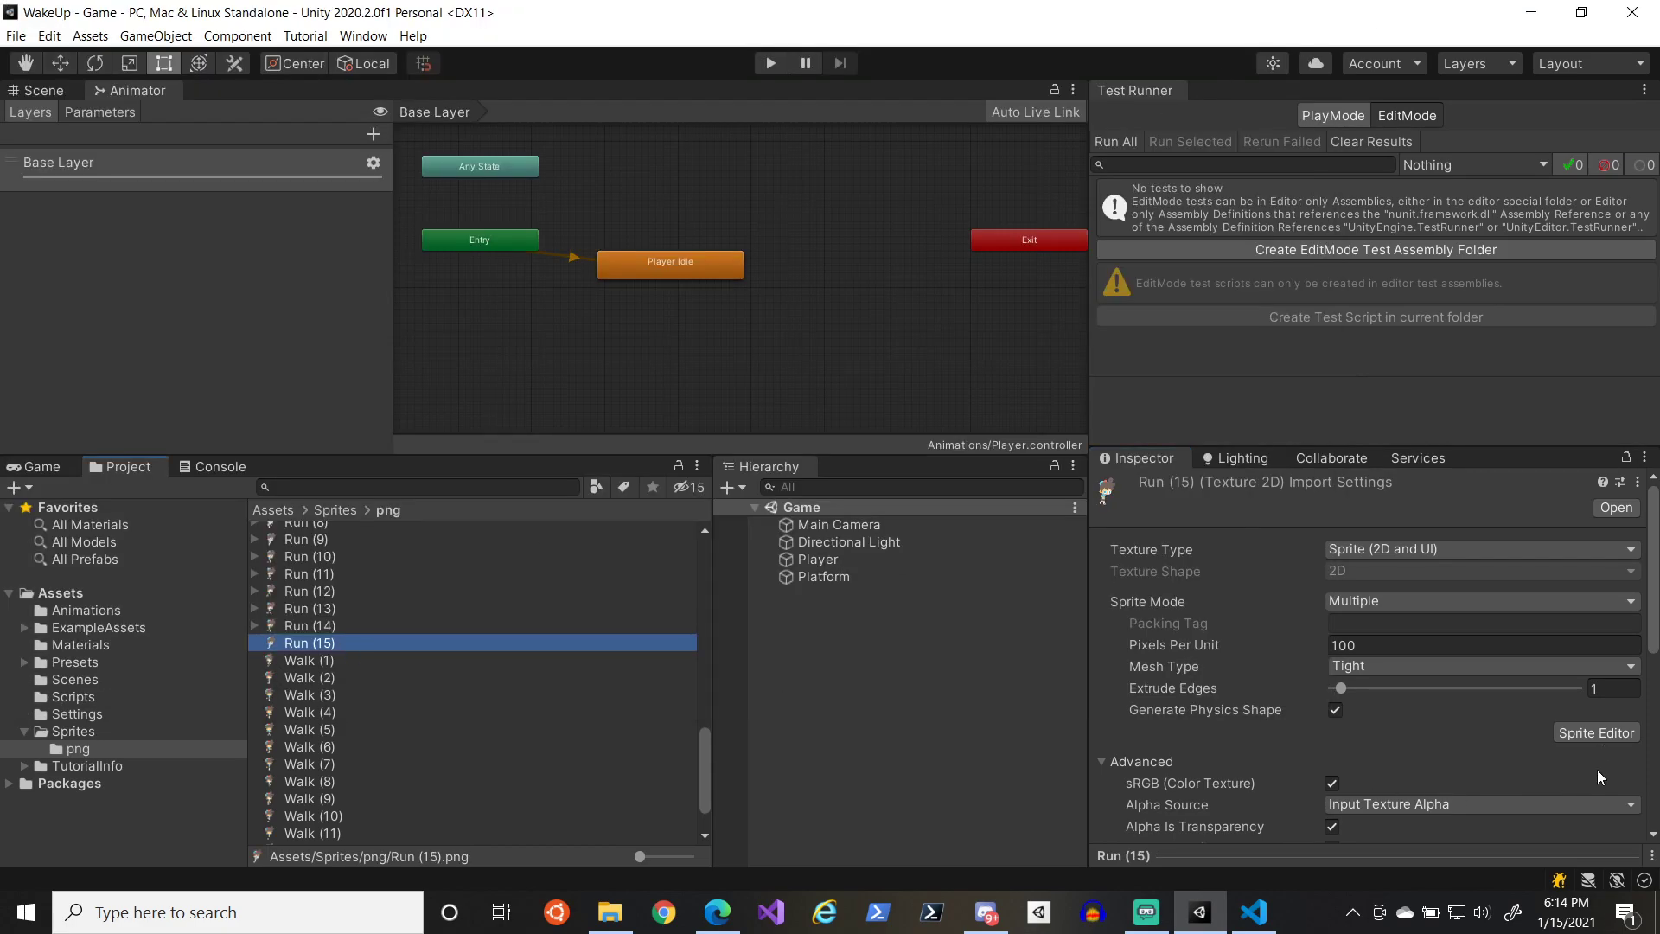
left_click(1595, 732)
left_click(128, 37)
left_click(371, 224)
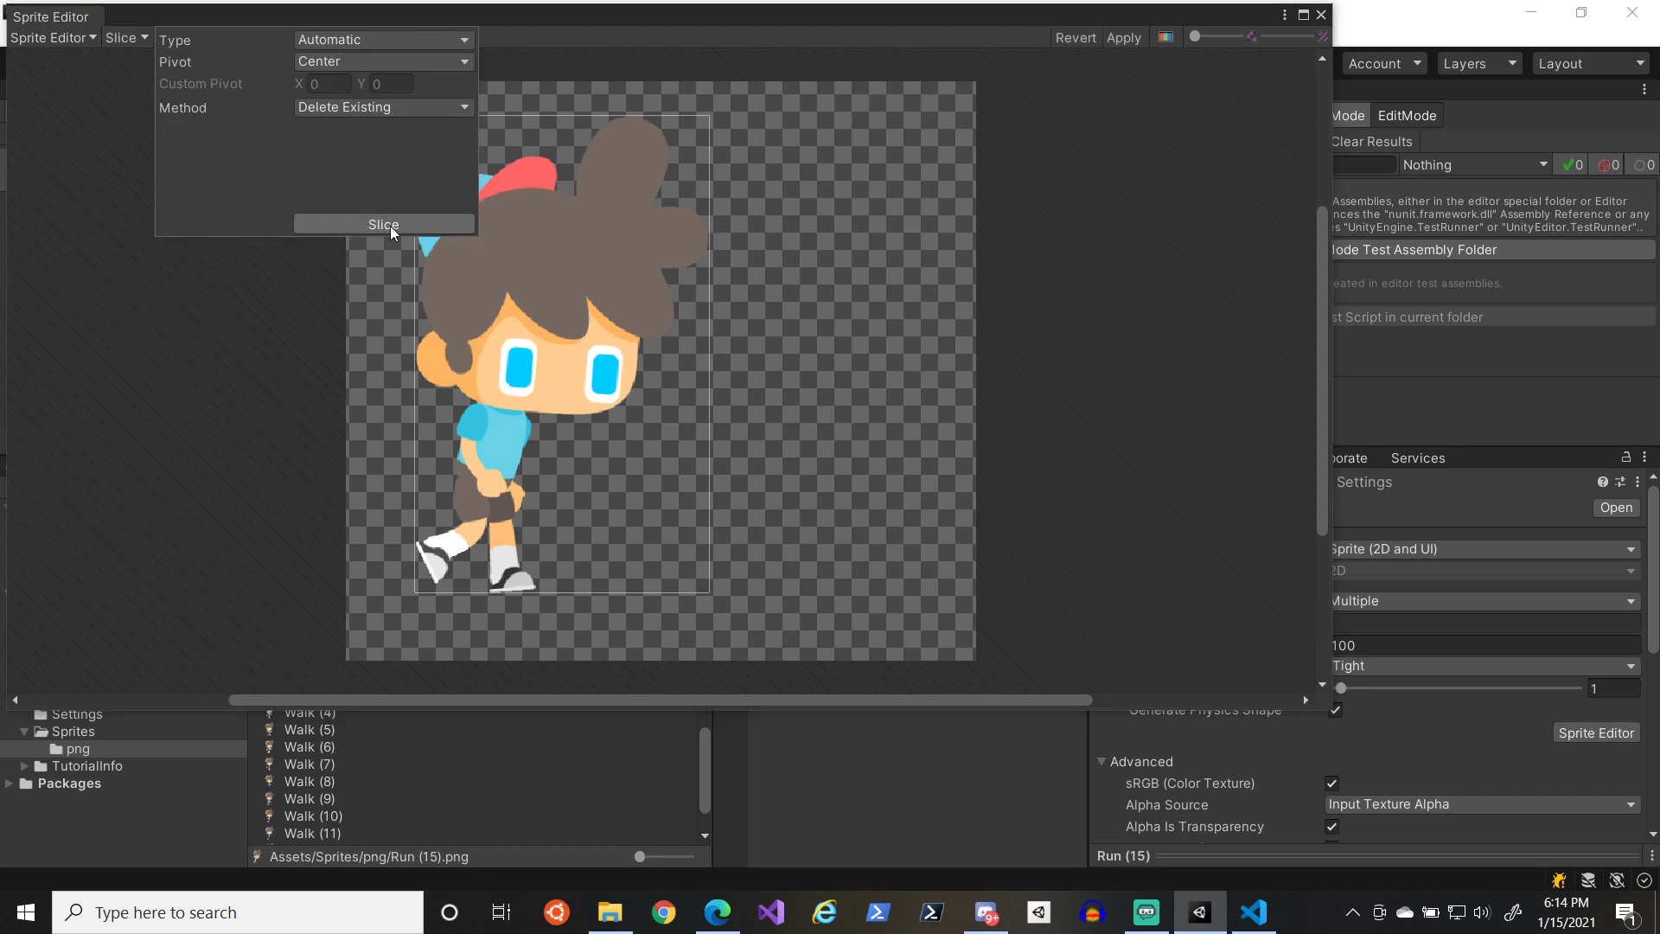
left_click(1124, 37)
left_click(1320, 15)
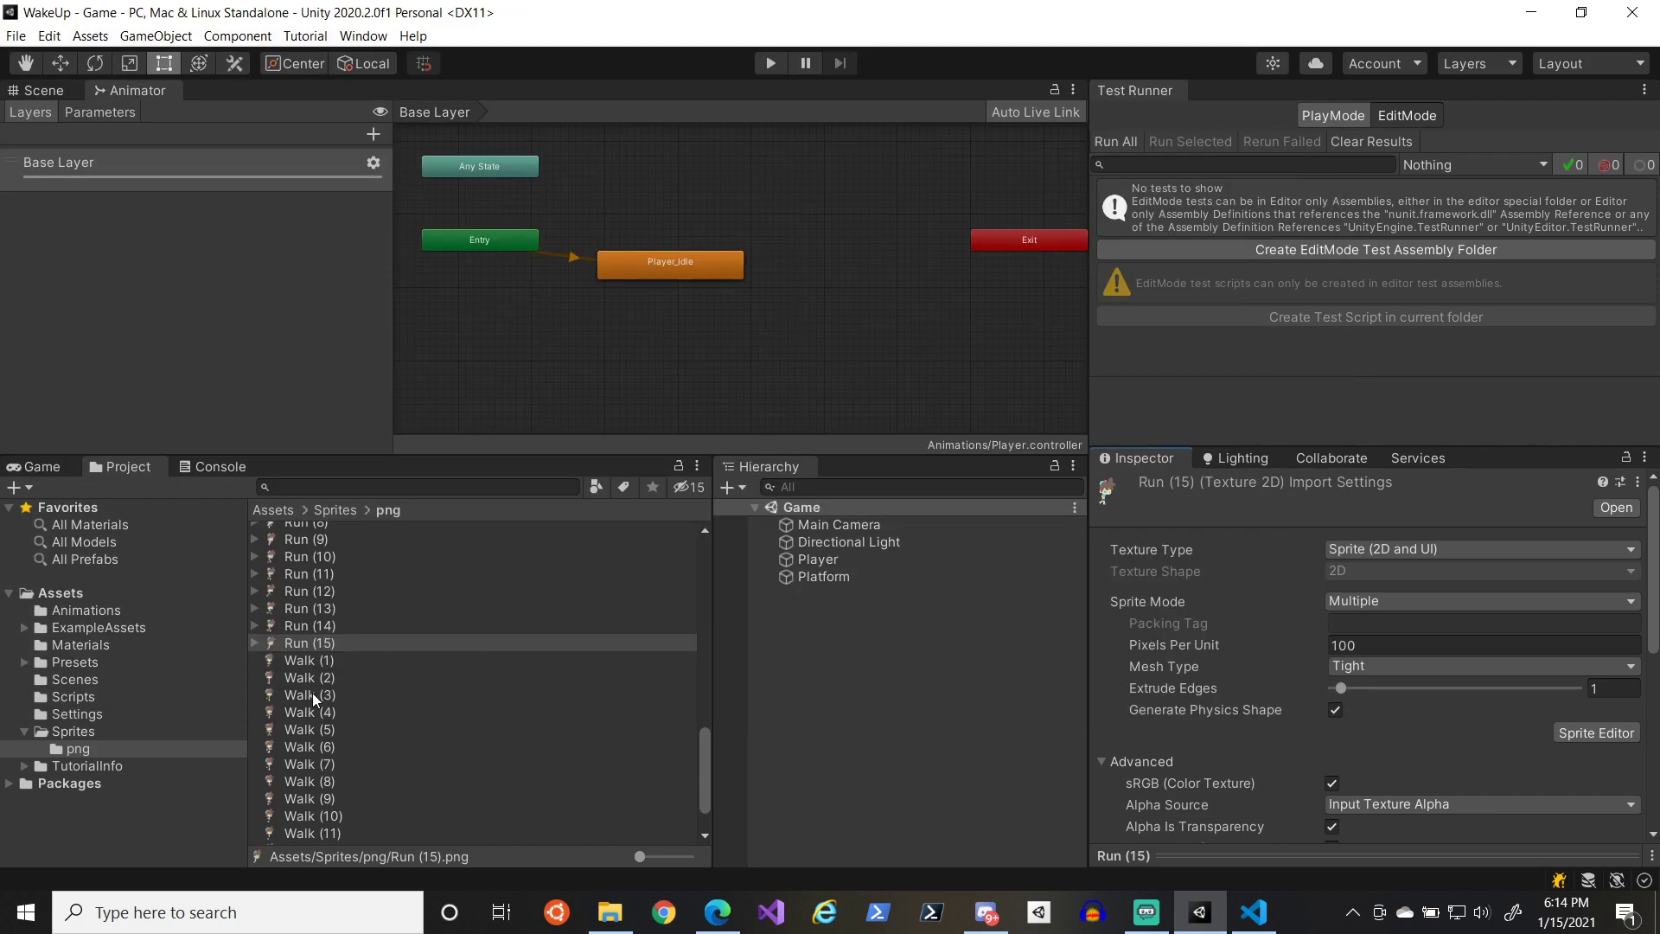
- Expand the Run (9) to Run (15) textures in the png folder to list their sliced sprites
left_click(255, 644)
left_click(256, 622)
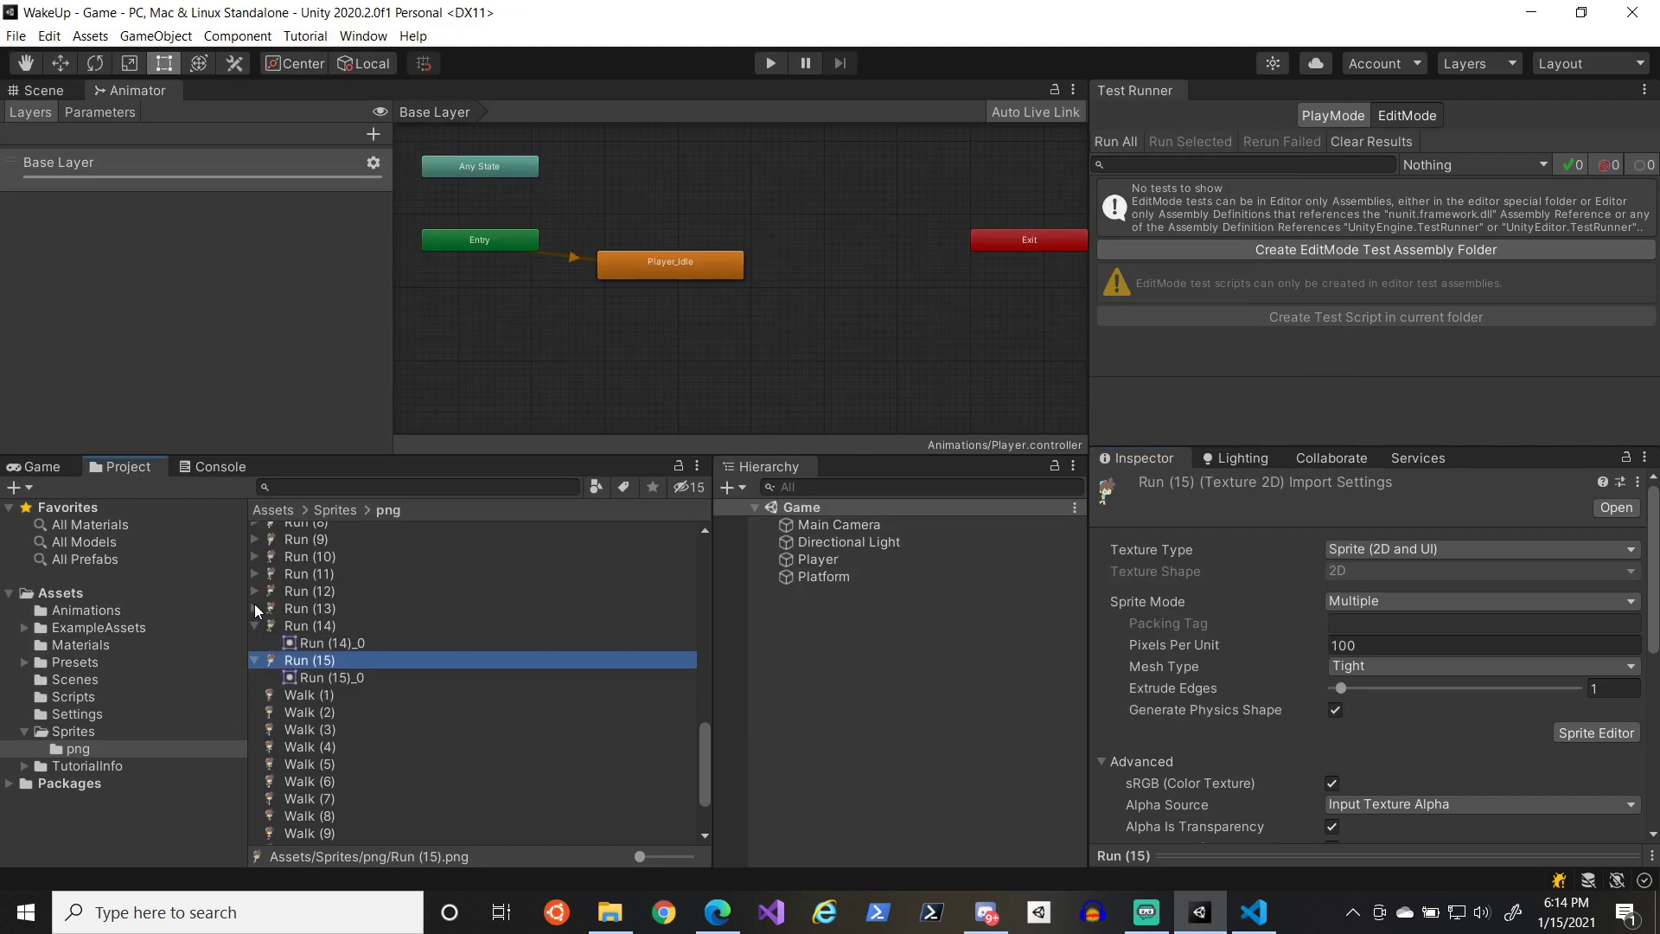
left_click(254, 608)
left_click(254, 573)
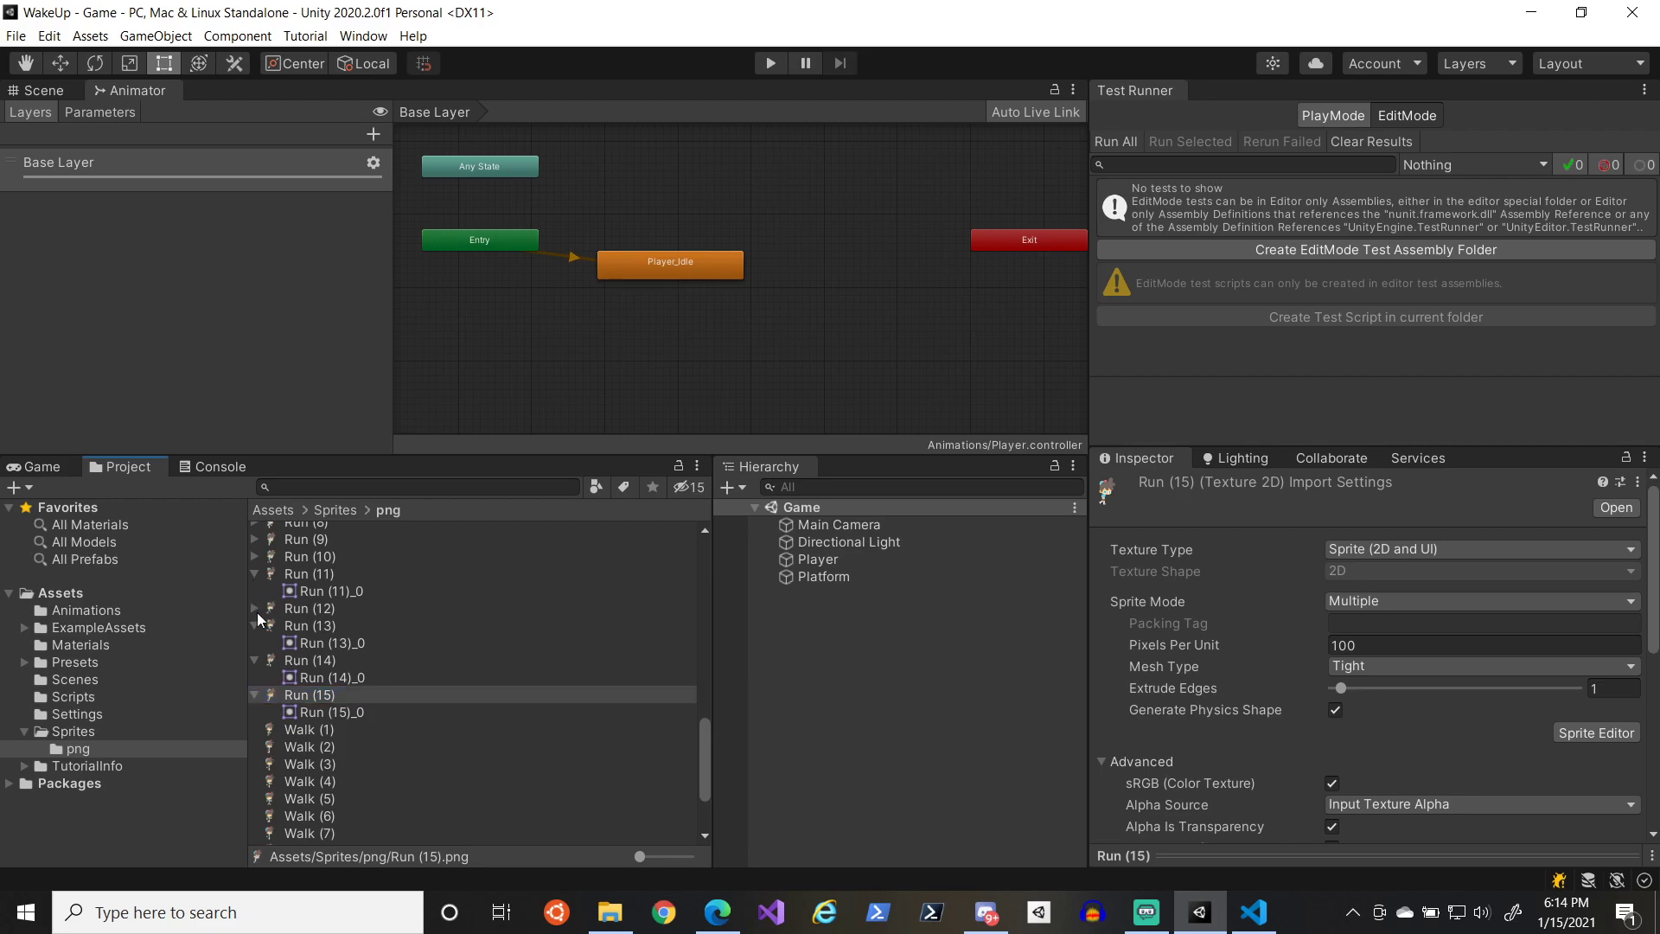
left_click(255, 607)
scroll(258, 607, "up", 2)
left_click(256, 605)
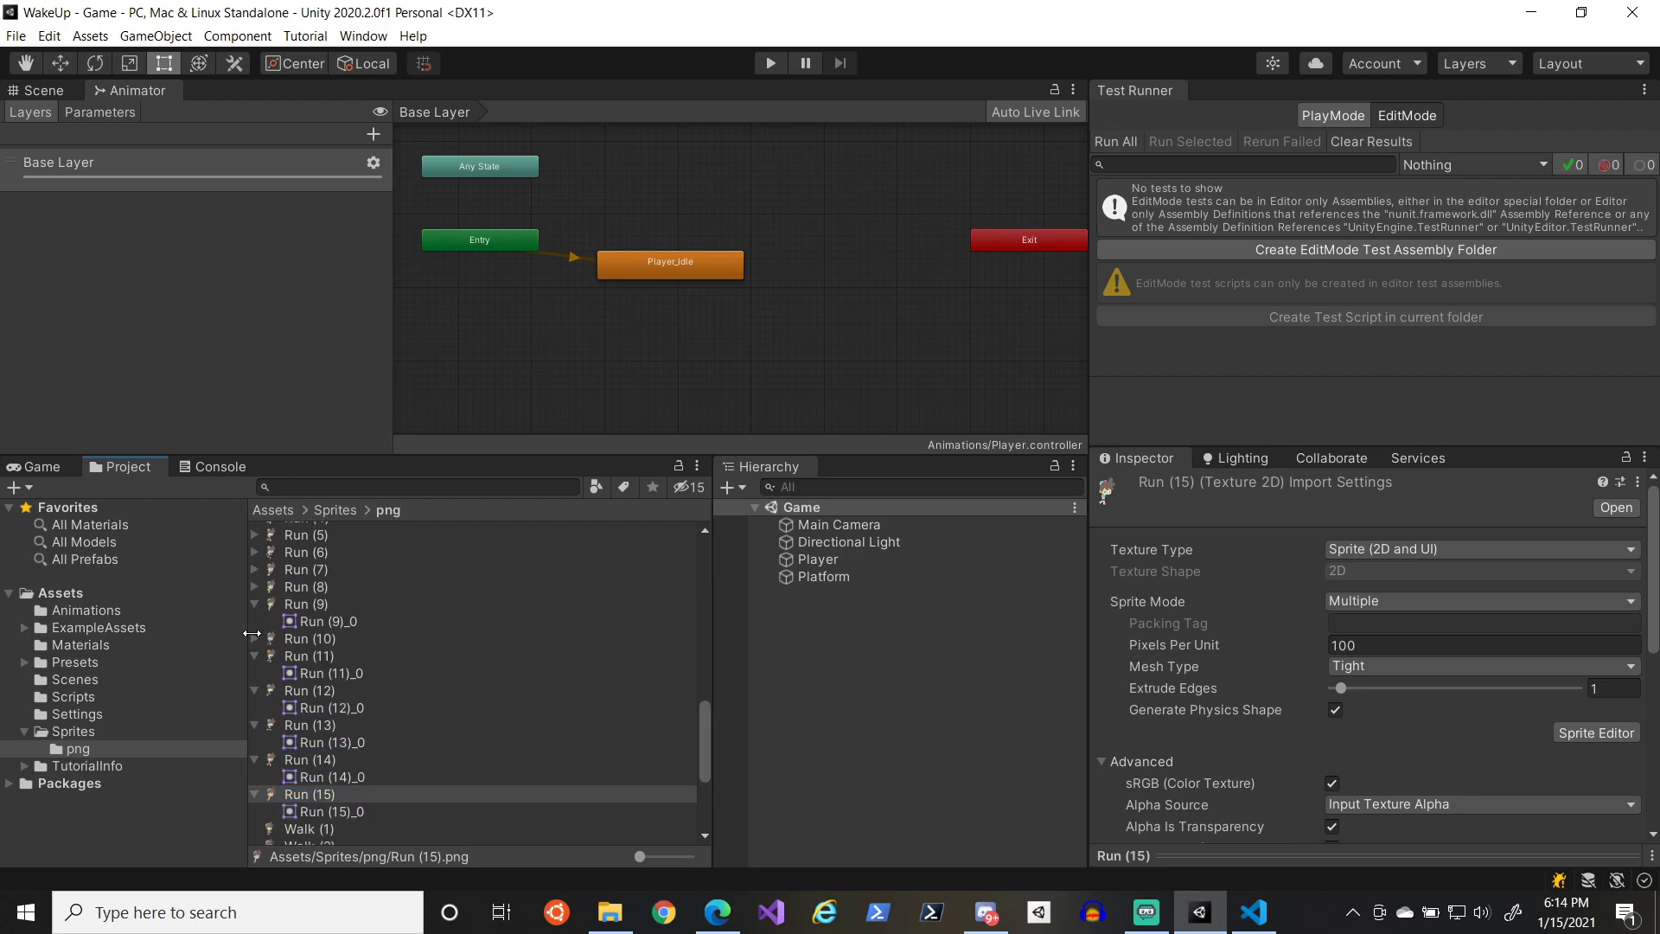
left_click(255, 640)
scroll(257, 647, "up", 4)
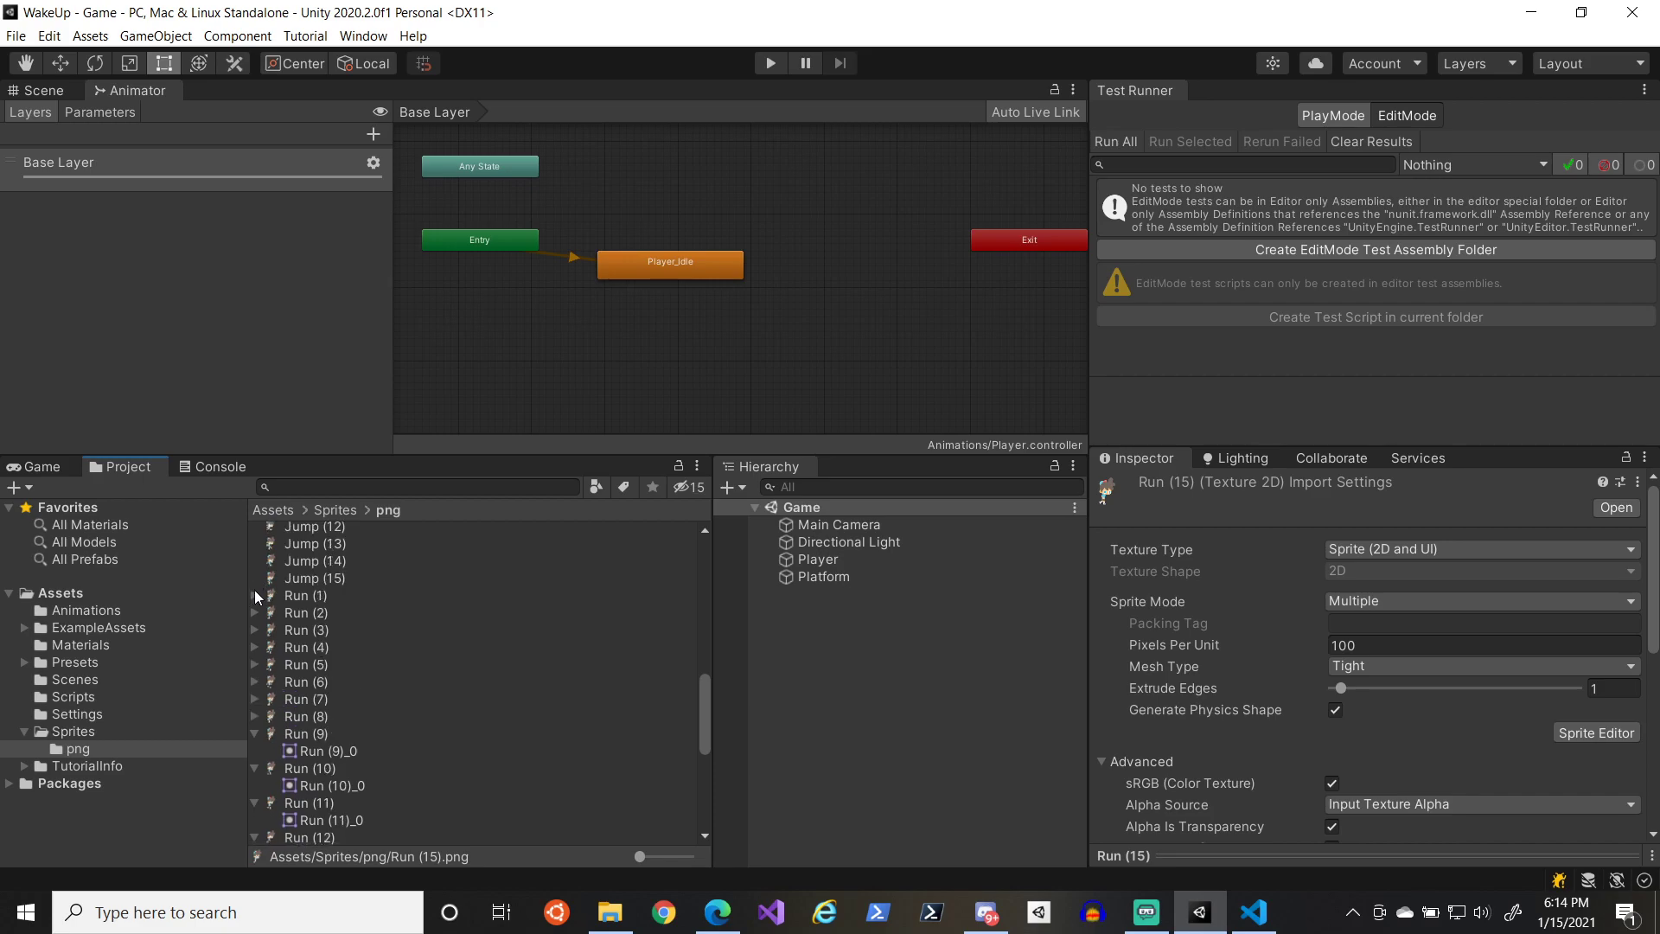
- Expand the Run (1) to Run (8) textures in the png folder to list their sliced sprites
left_click(262, 602)
right_click(289, 604)
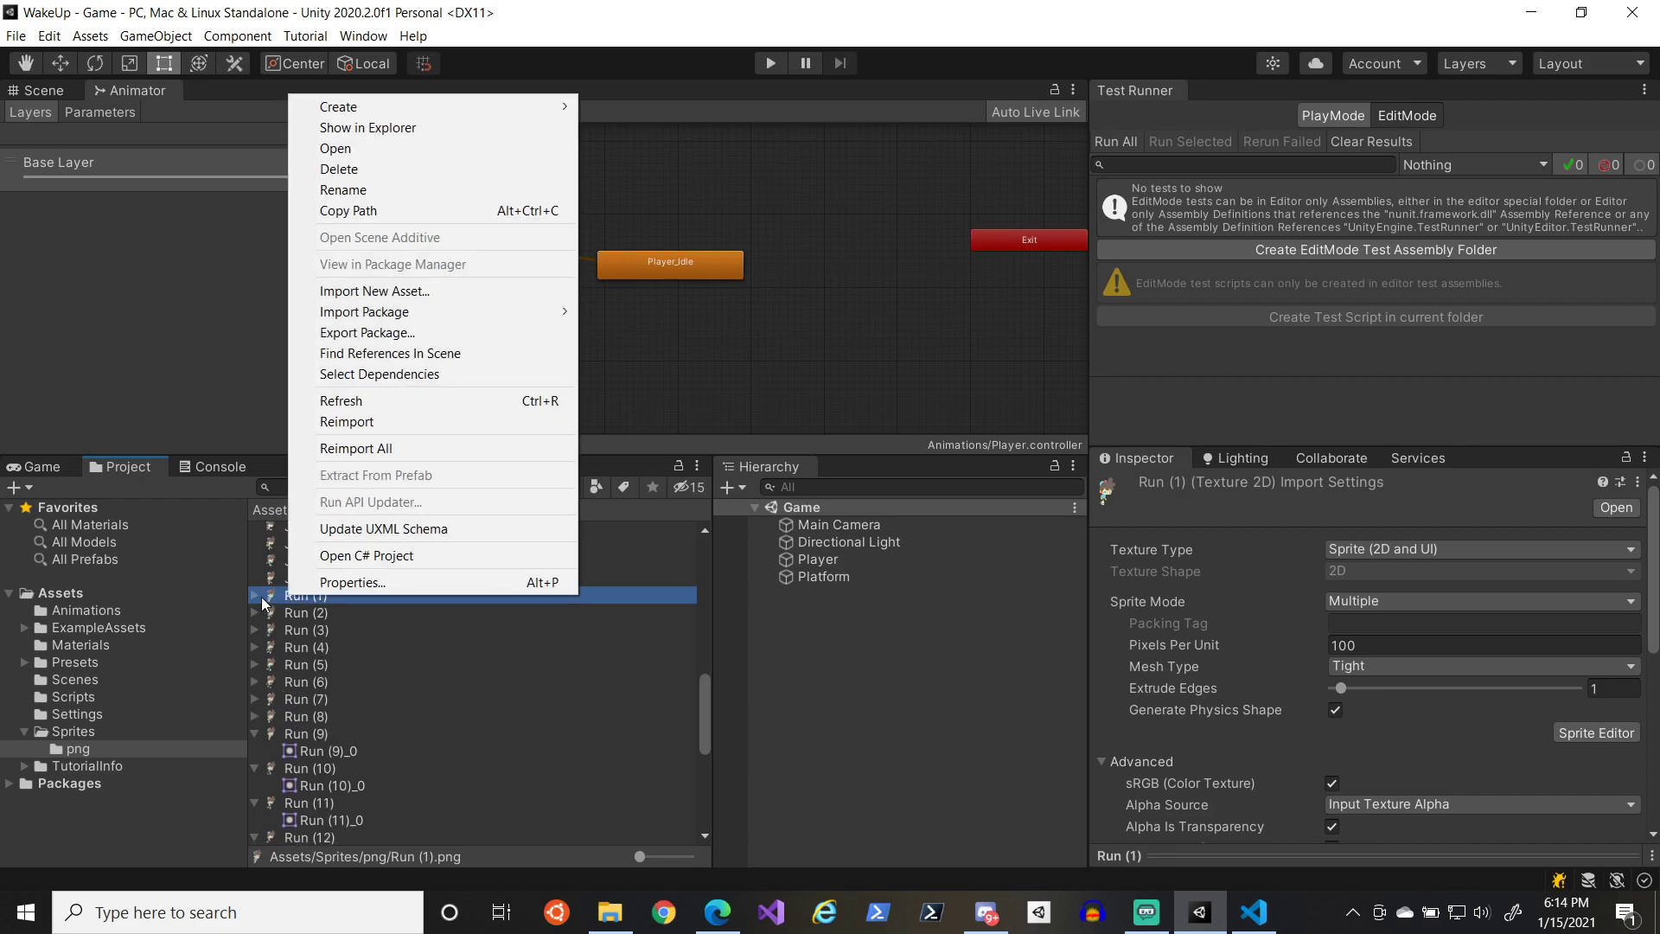
left_click(258, 595)
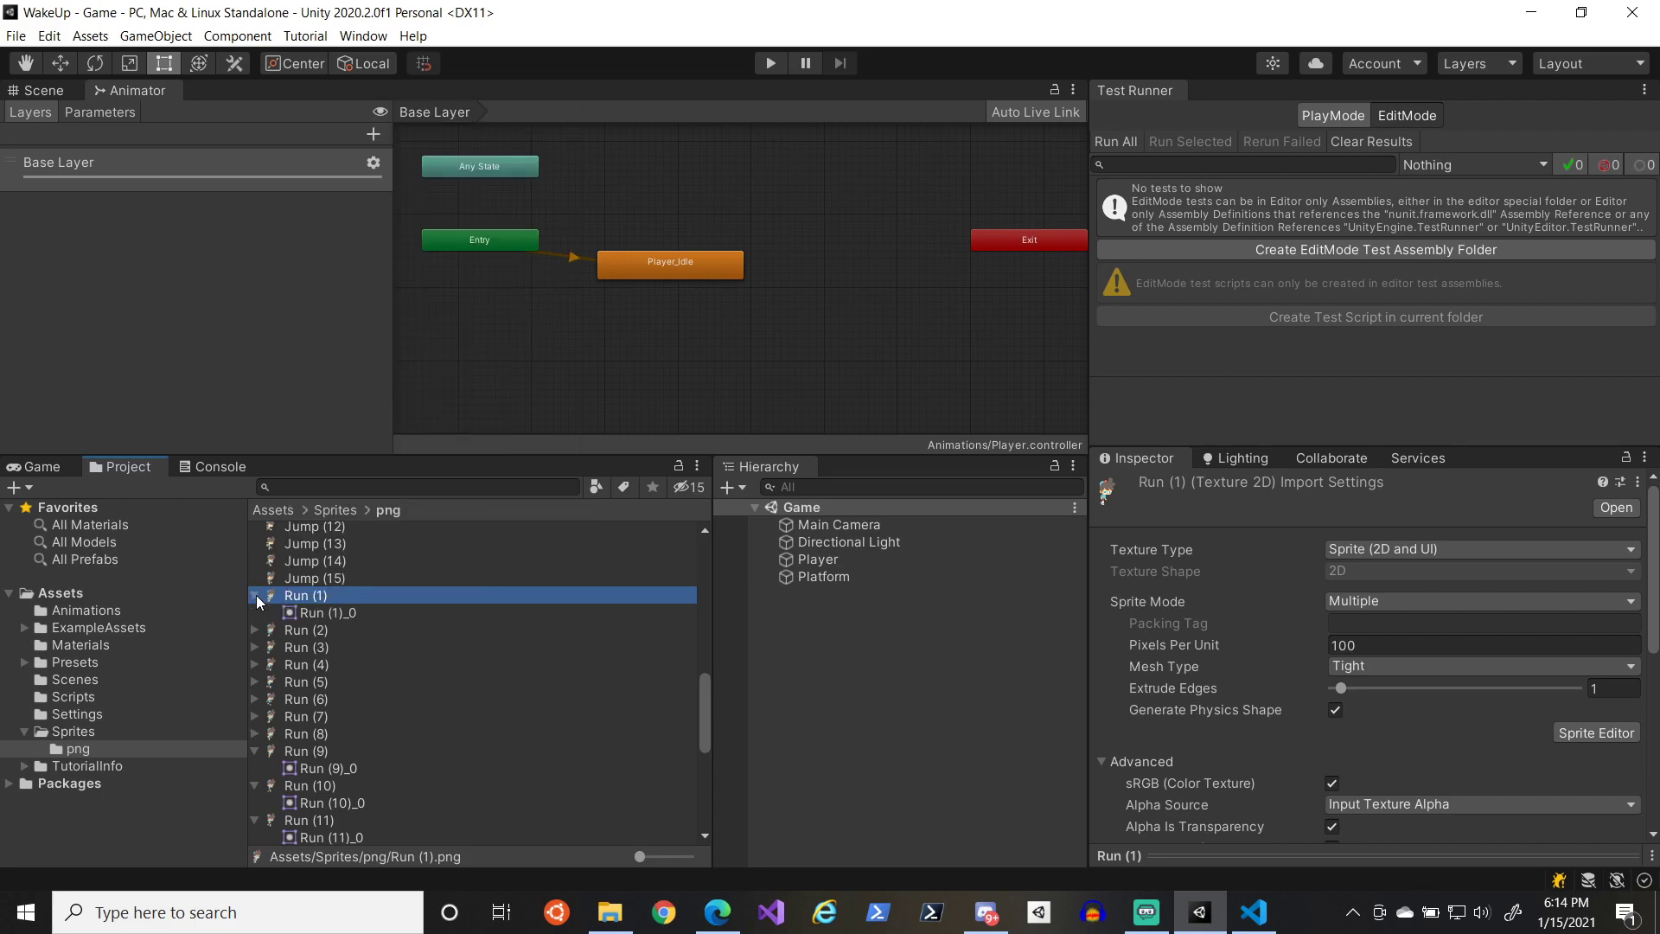
left_click(256, 613)
left_click(253, 629)
left_click(254, 664)
left_click(256, 682)
scroll(256, 697, "down", 2)
left_click(254, 635)
left_click(256, 668)
left_click(255, 703)
left_click(256, 737)
left_click(256, 754)
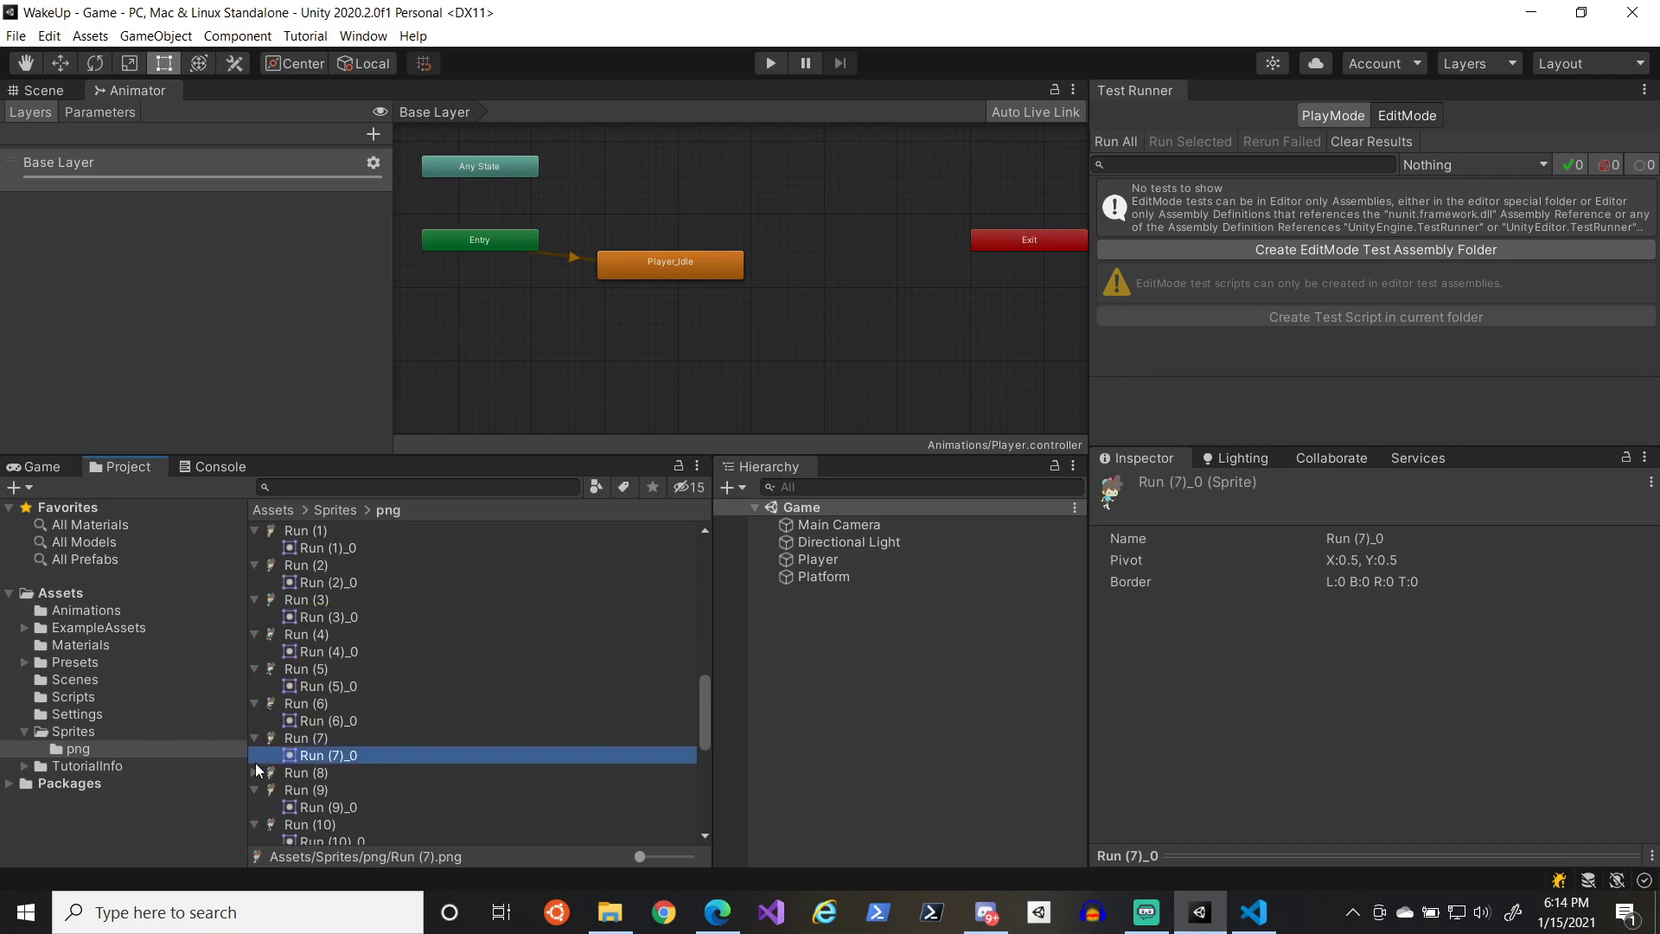
left_click(256, 773)
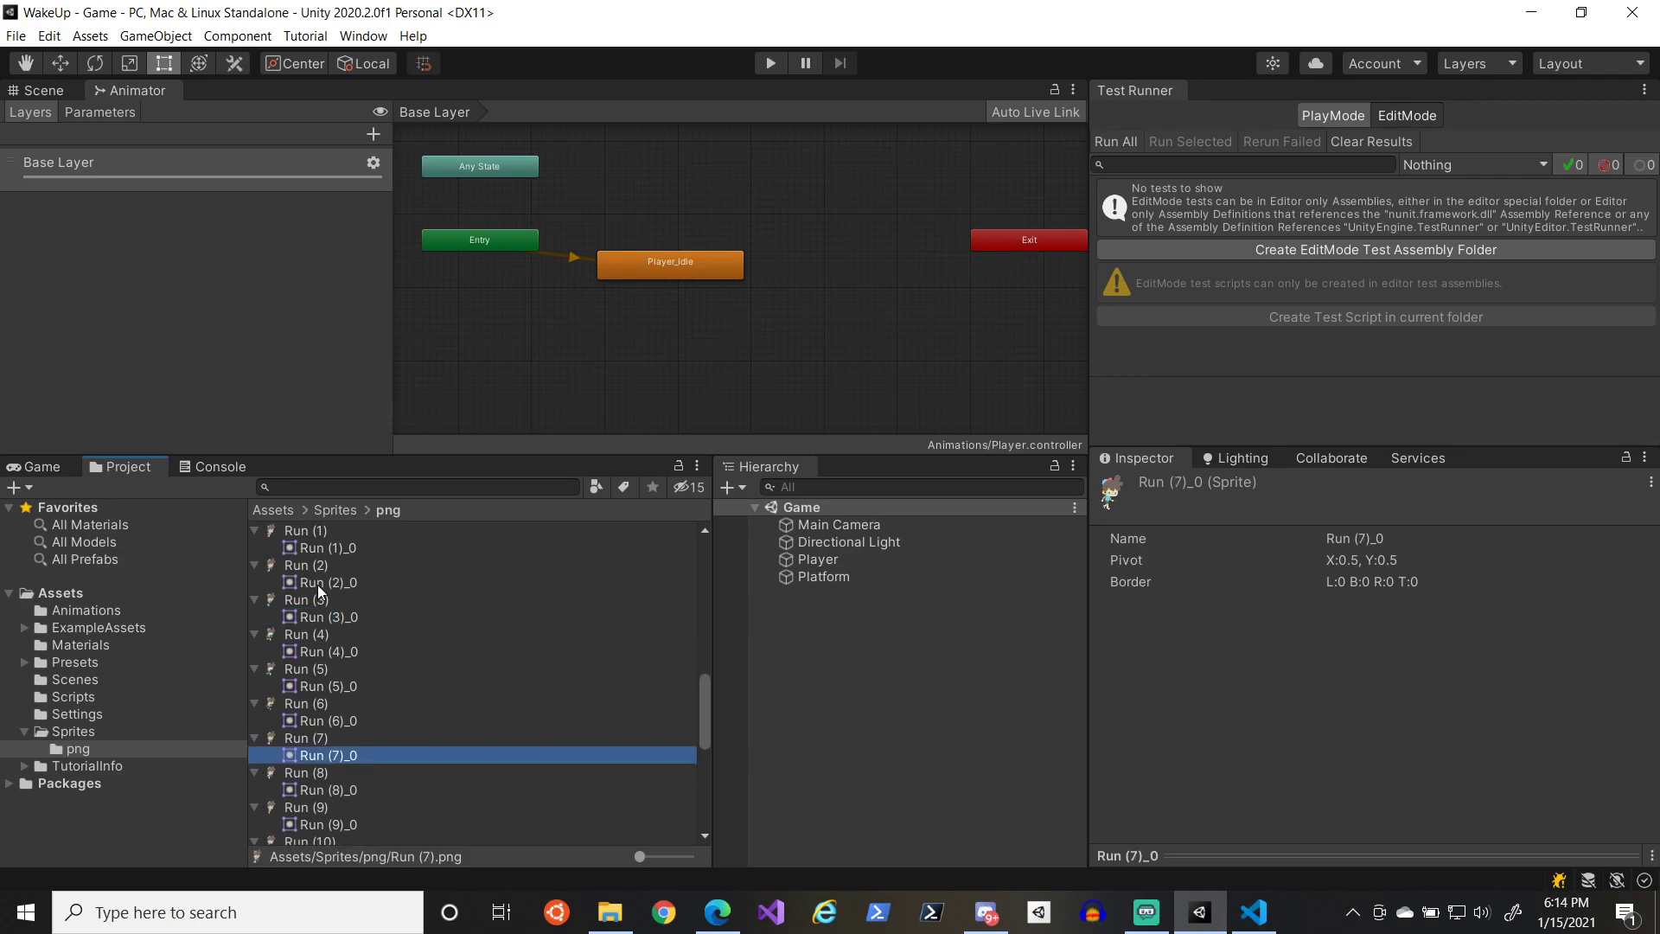
- Select the sliced sprites Run (1)_0 through Run (8)_0 together
left_click(323, 547)
left_click(347, 584, "ctrl")
left_click(346, 631, "ctrl")
left_click(344, 616, "ctrl")
left_click(342, 629, "ctrl")
left_click(346, 651, "ctrl")
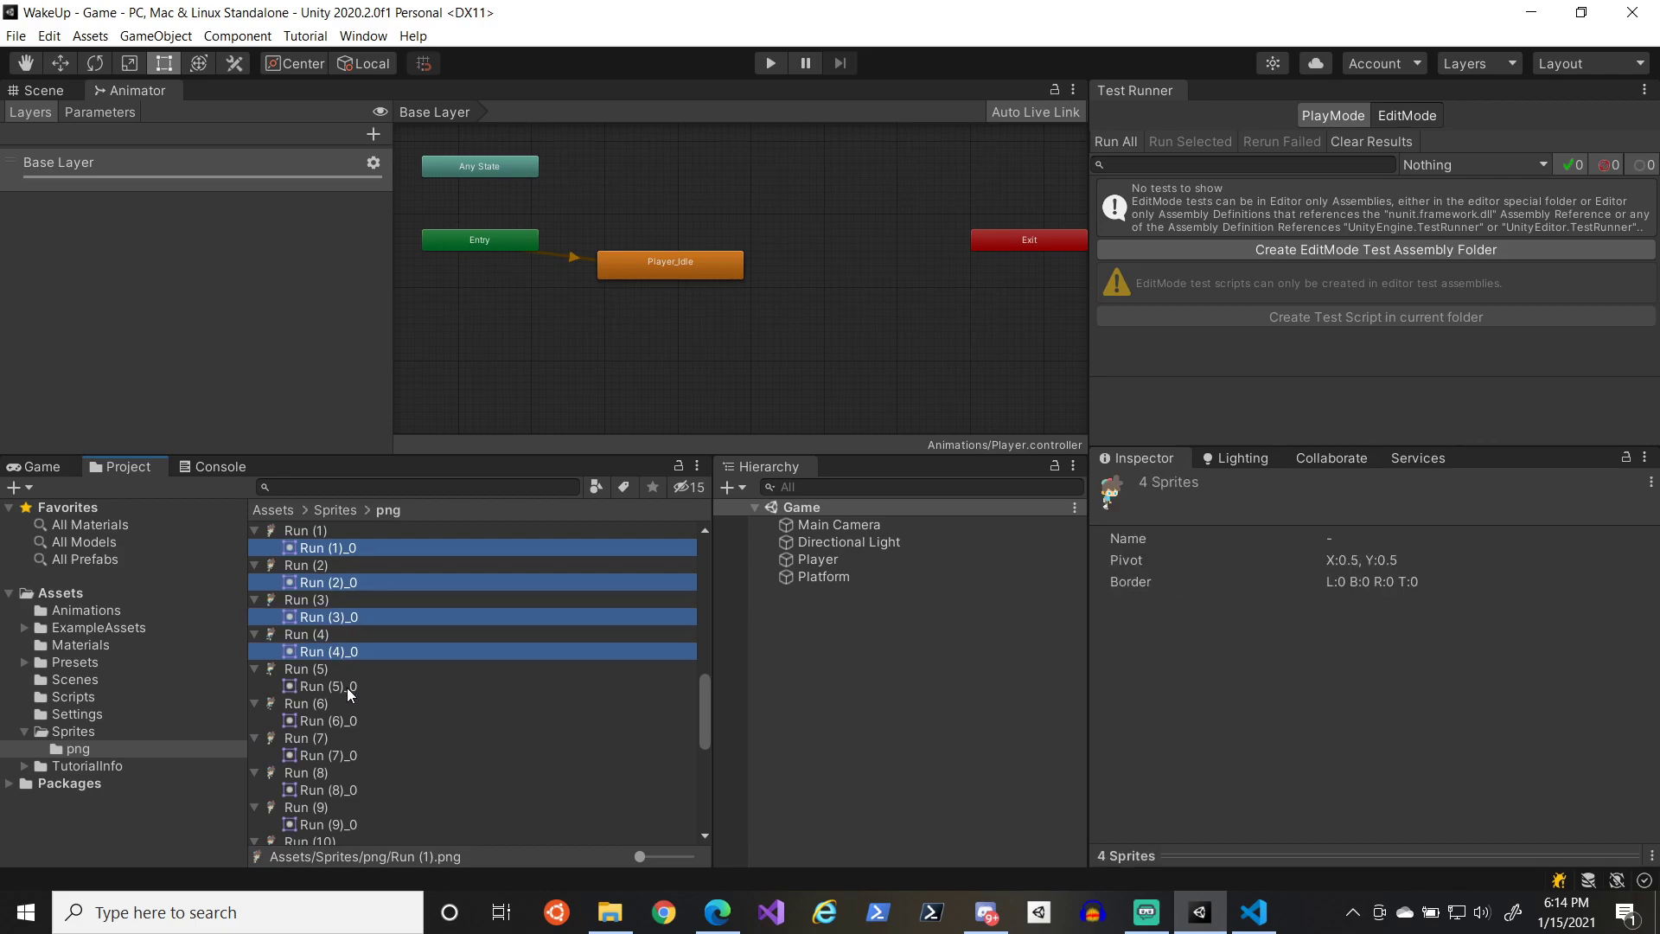
left_click(346, 687, "ctrl")
left_click(345, 720, "ctrl")
left_click(344, 754, "ctrl")
left_click(333, 790, "ctrl")
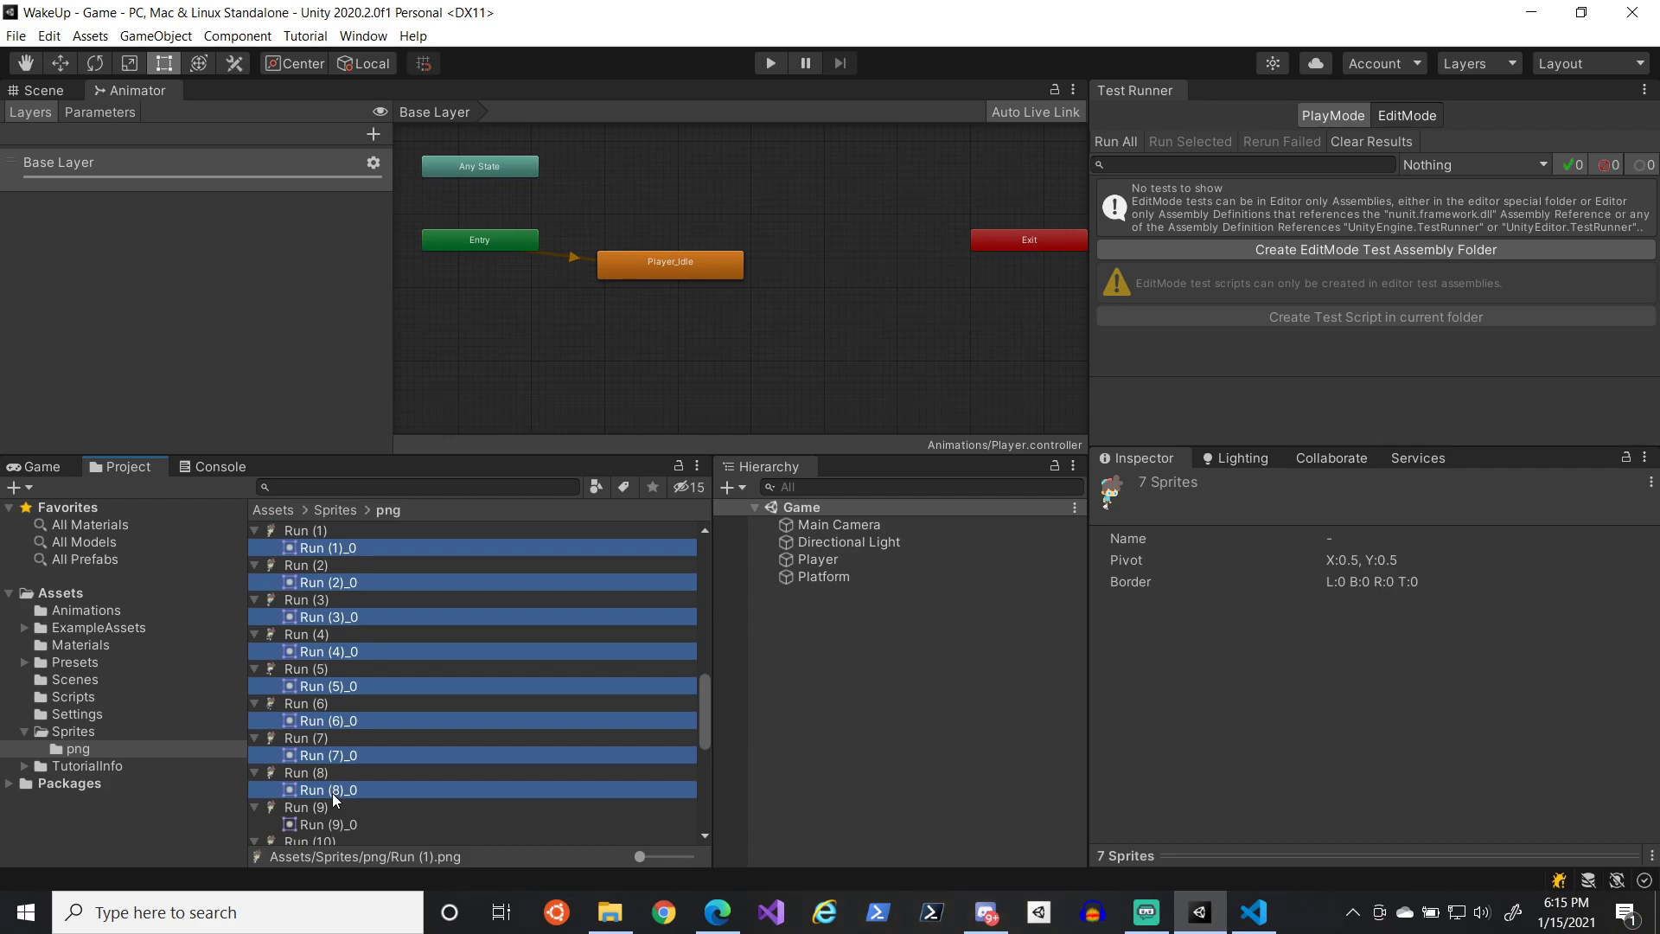
- Add the sliced sprites Run (9)_0 through Run (15)_0 to the current selection
scroll(346, 792, "down", 2)
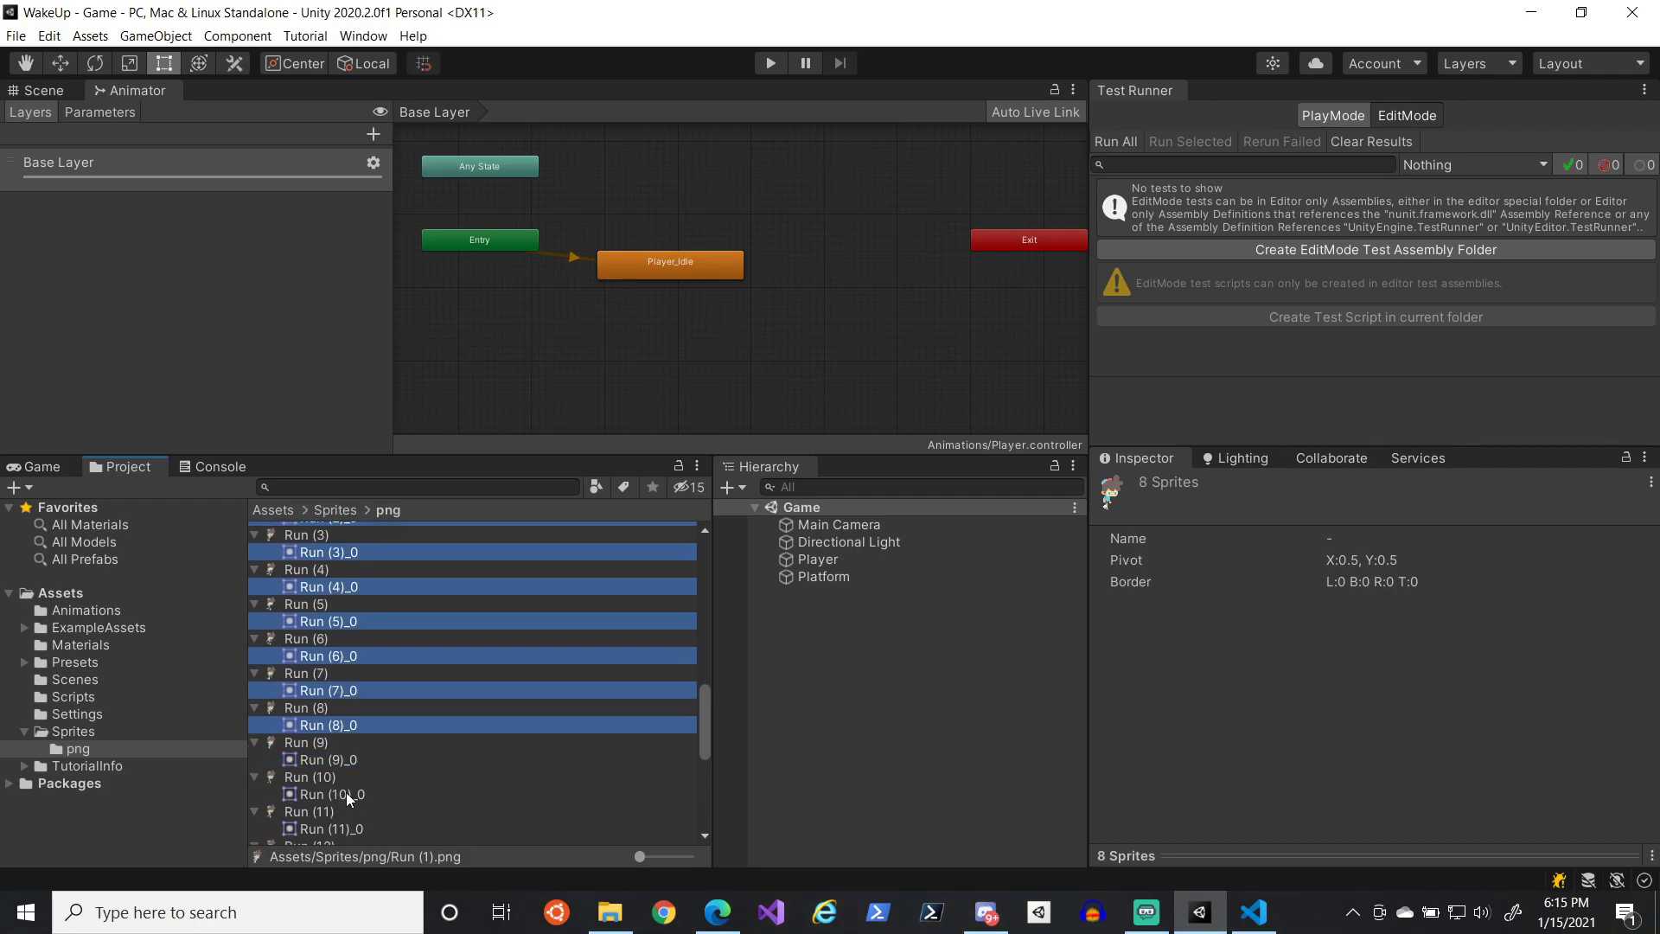
left_click(344, 759, "ctrl")
left_click(345, 794, "ctrl")
scroll(347, 787, "down", 2)
left_click(348, 780, "ctrl")
left_click(346, 764, "ctrl")
left_click(346, 782, "ctrl")
left_click(353, 799, "ctrl")
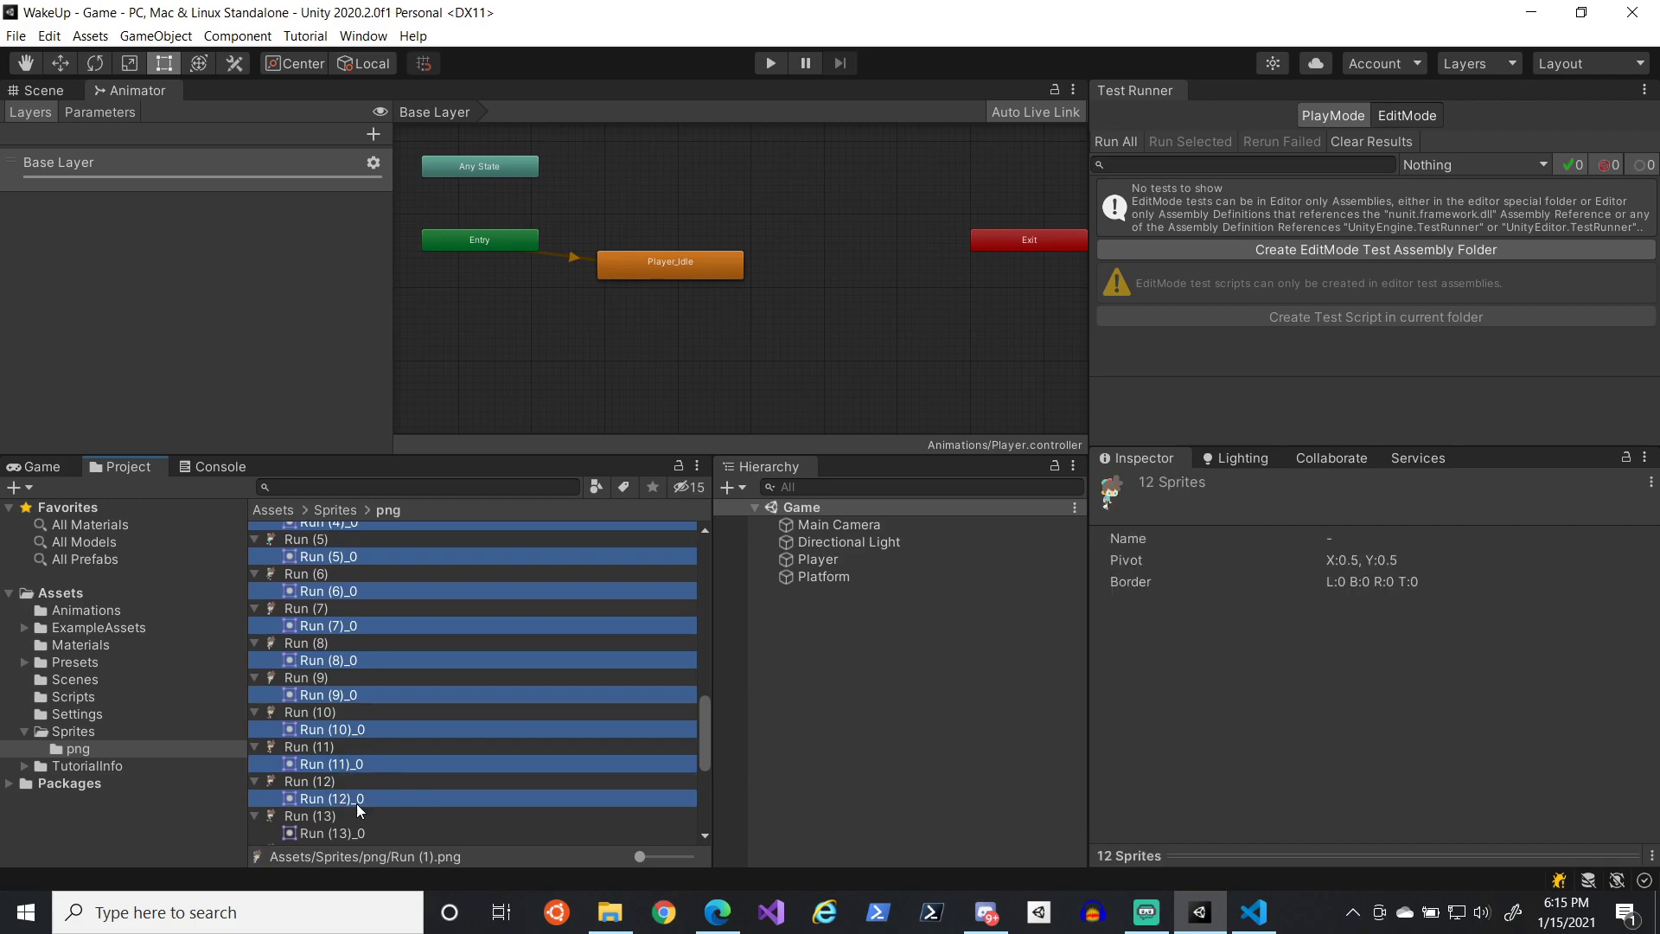
scroll(354, 795, "down", 2)
left_click(353, 783, "ctrl")
left_click(349, 769, "ctrl")
left_click(349, 783, "ctrl")
left_click(352, 802, "ctrl")
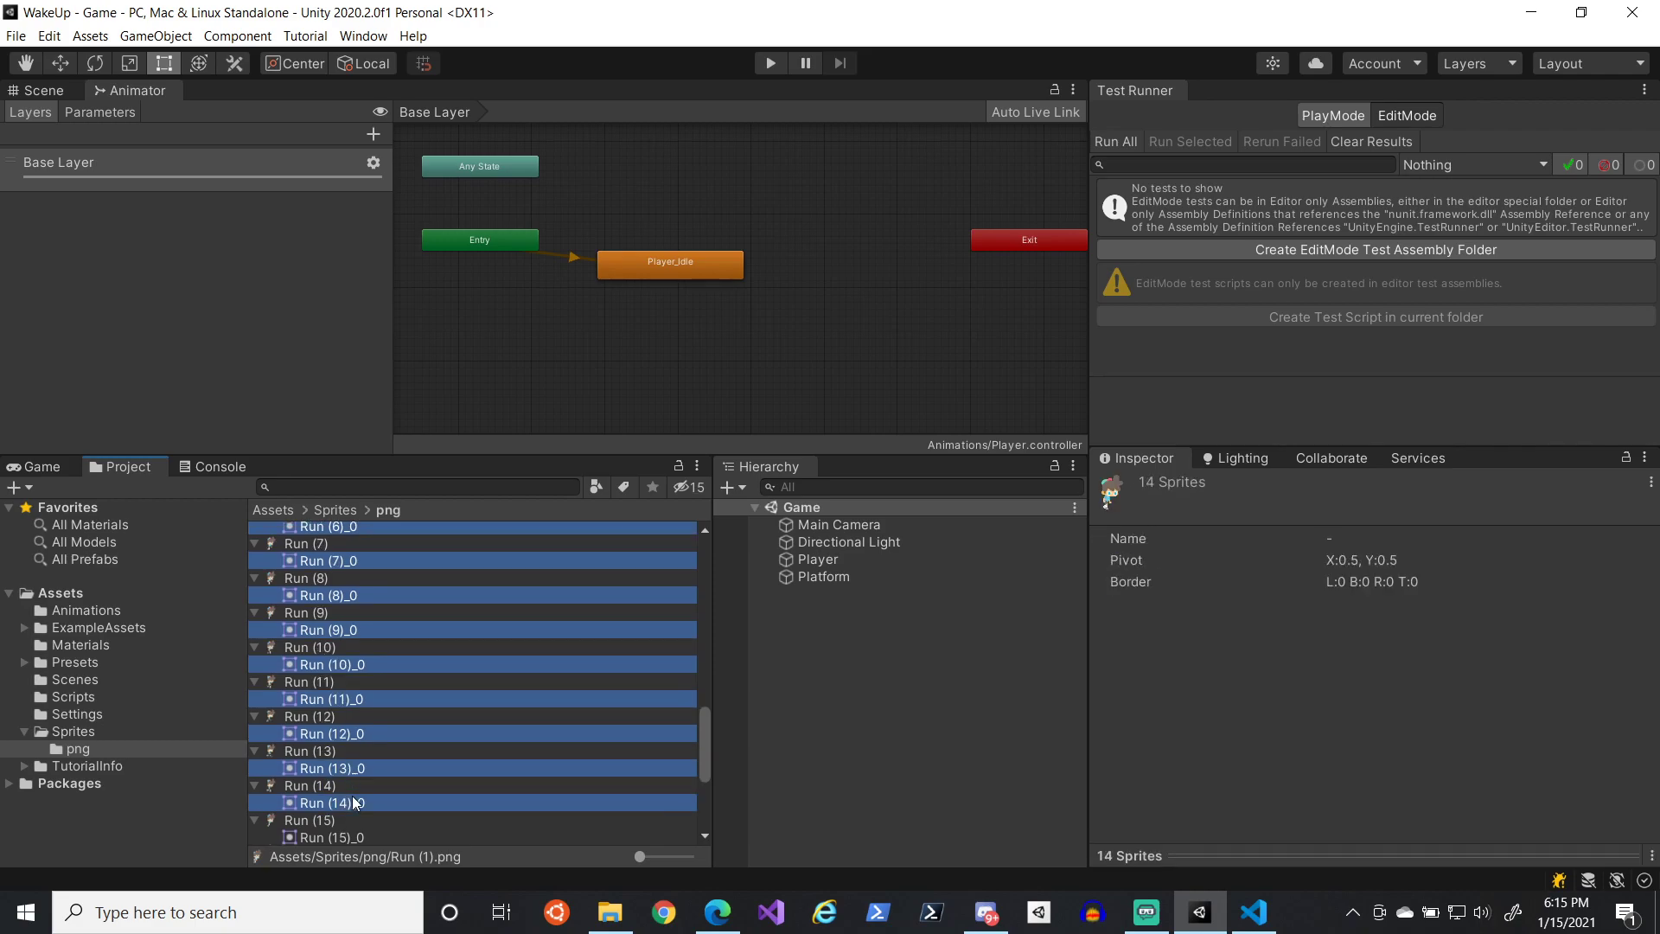
scroll(361, 840, "down", 1)
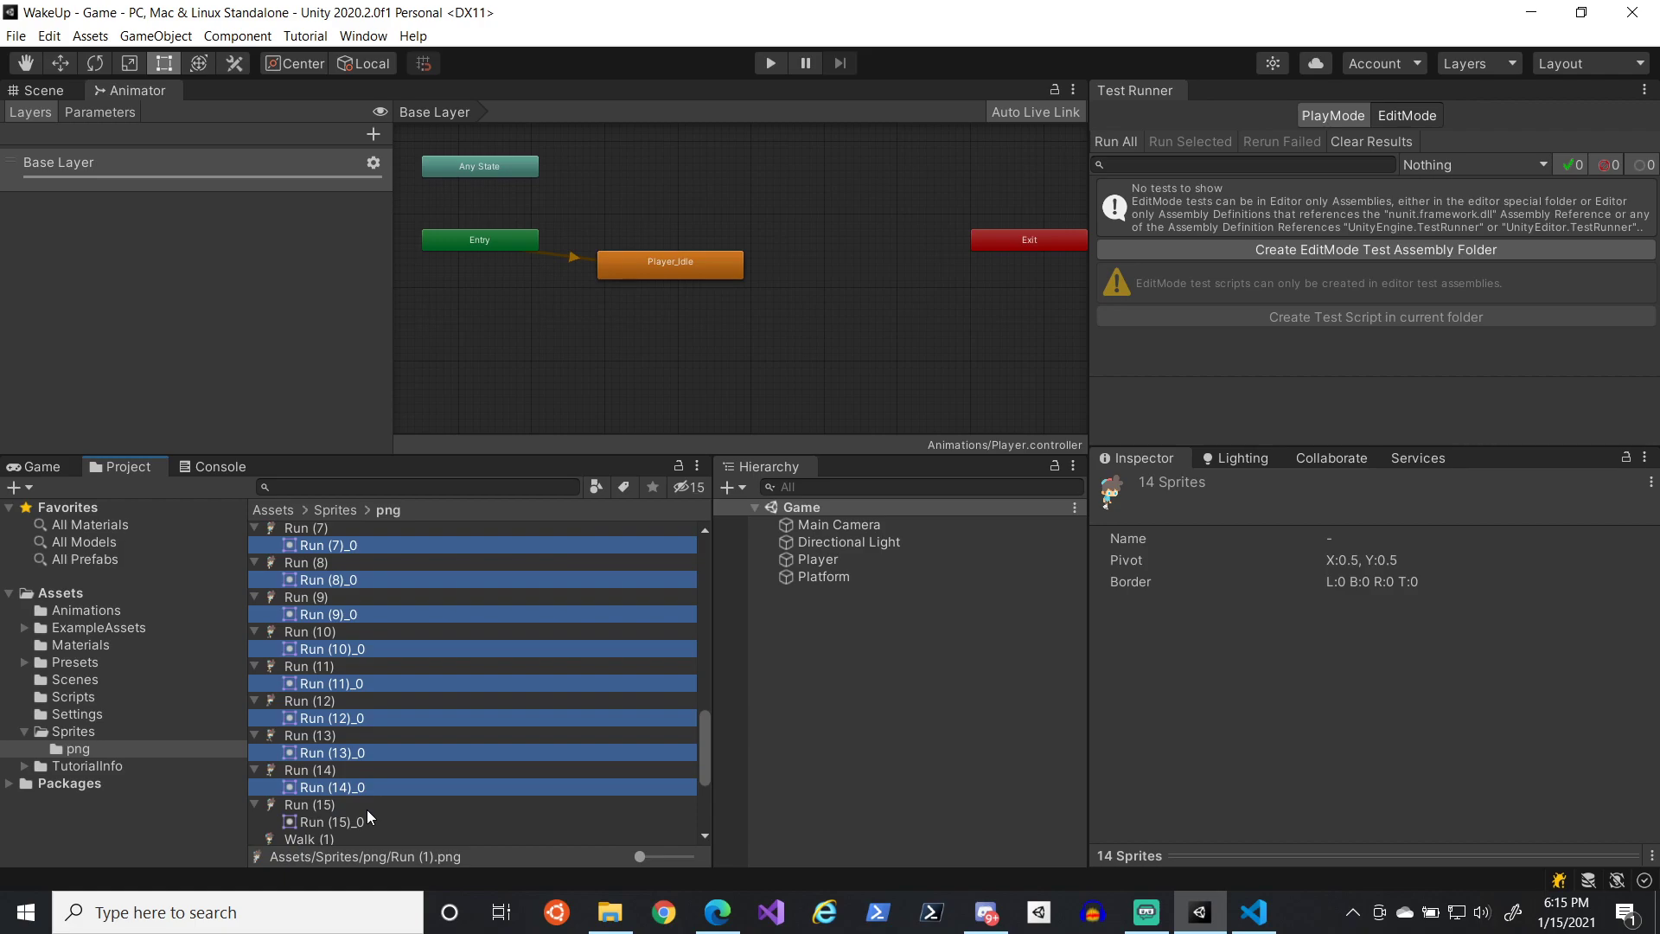
scroll(366, 809, "down", 3)
left_click(346, 758, "ctrl")
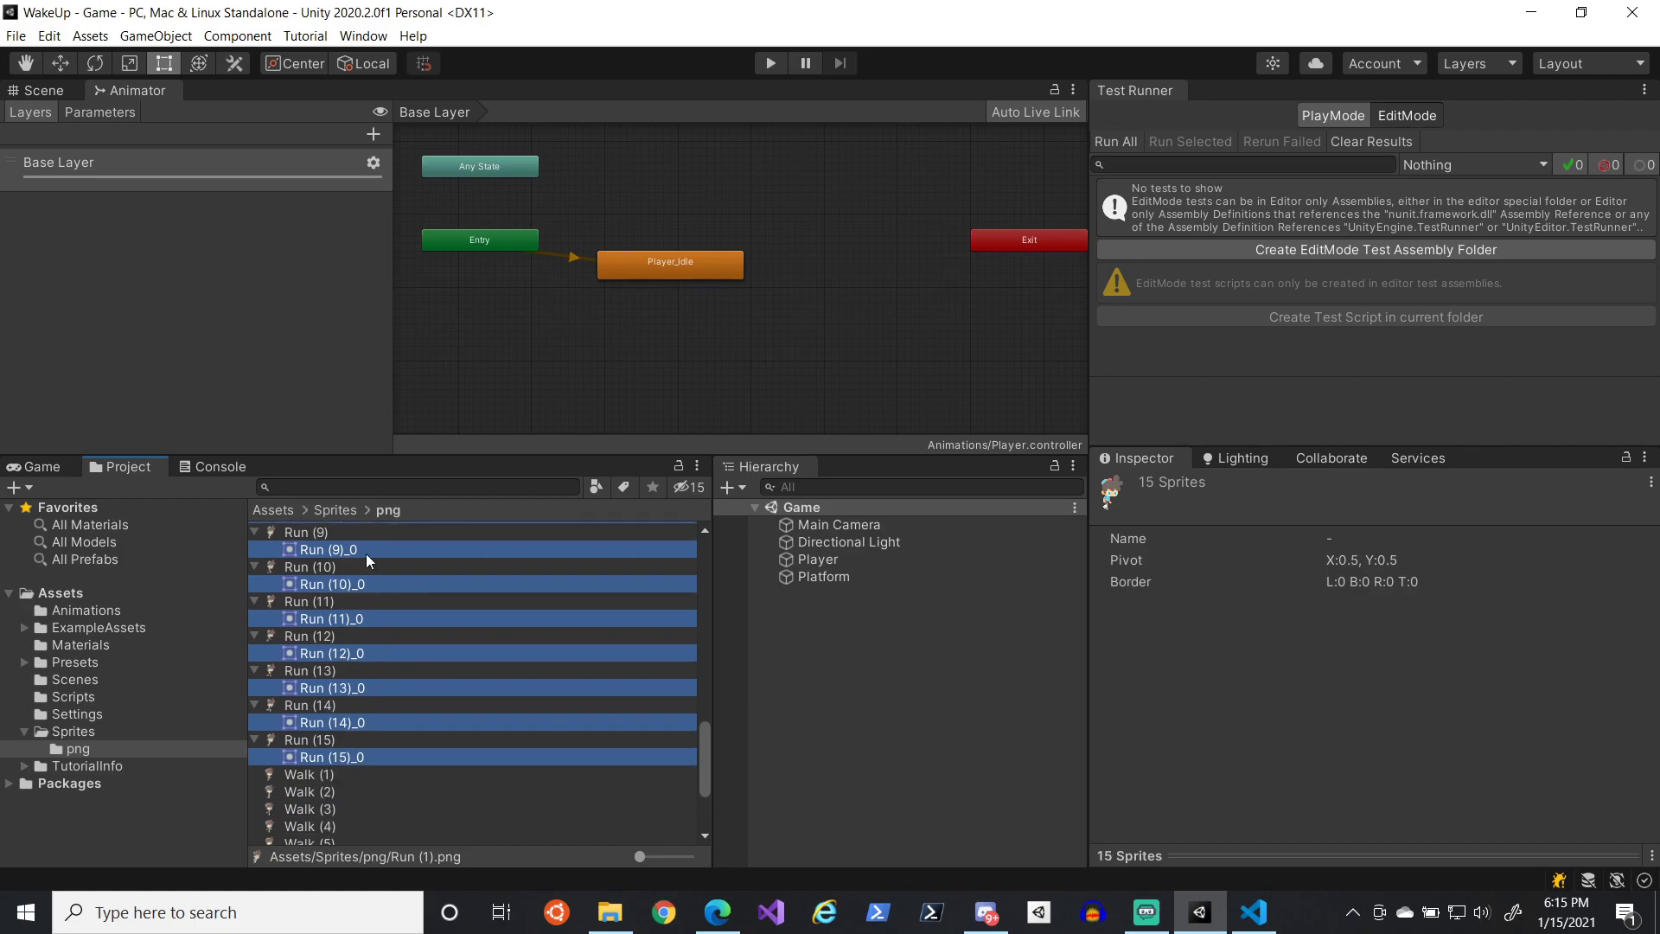
- Place the selected run sprites in the scene as a new animation, saved as Player_Run in the Assets/Animations folder
left_click(43, 86)
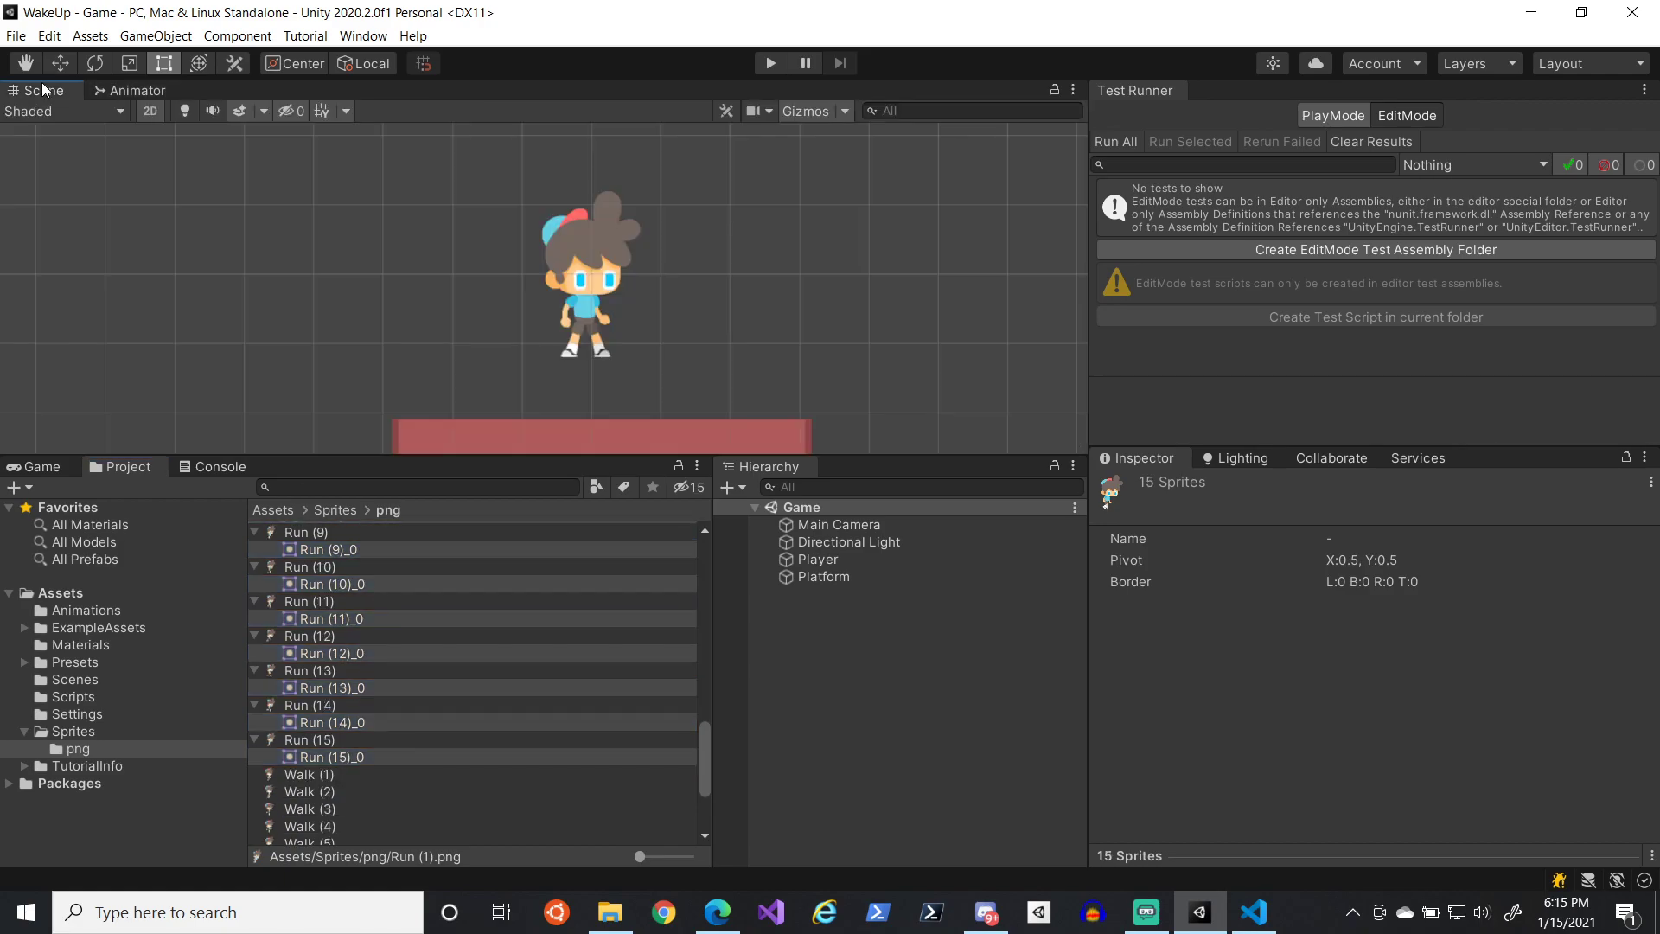
left_click_drag(441, 564, 500, 235)
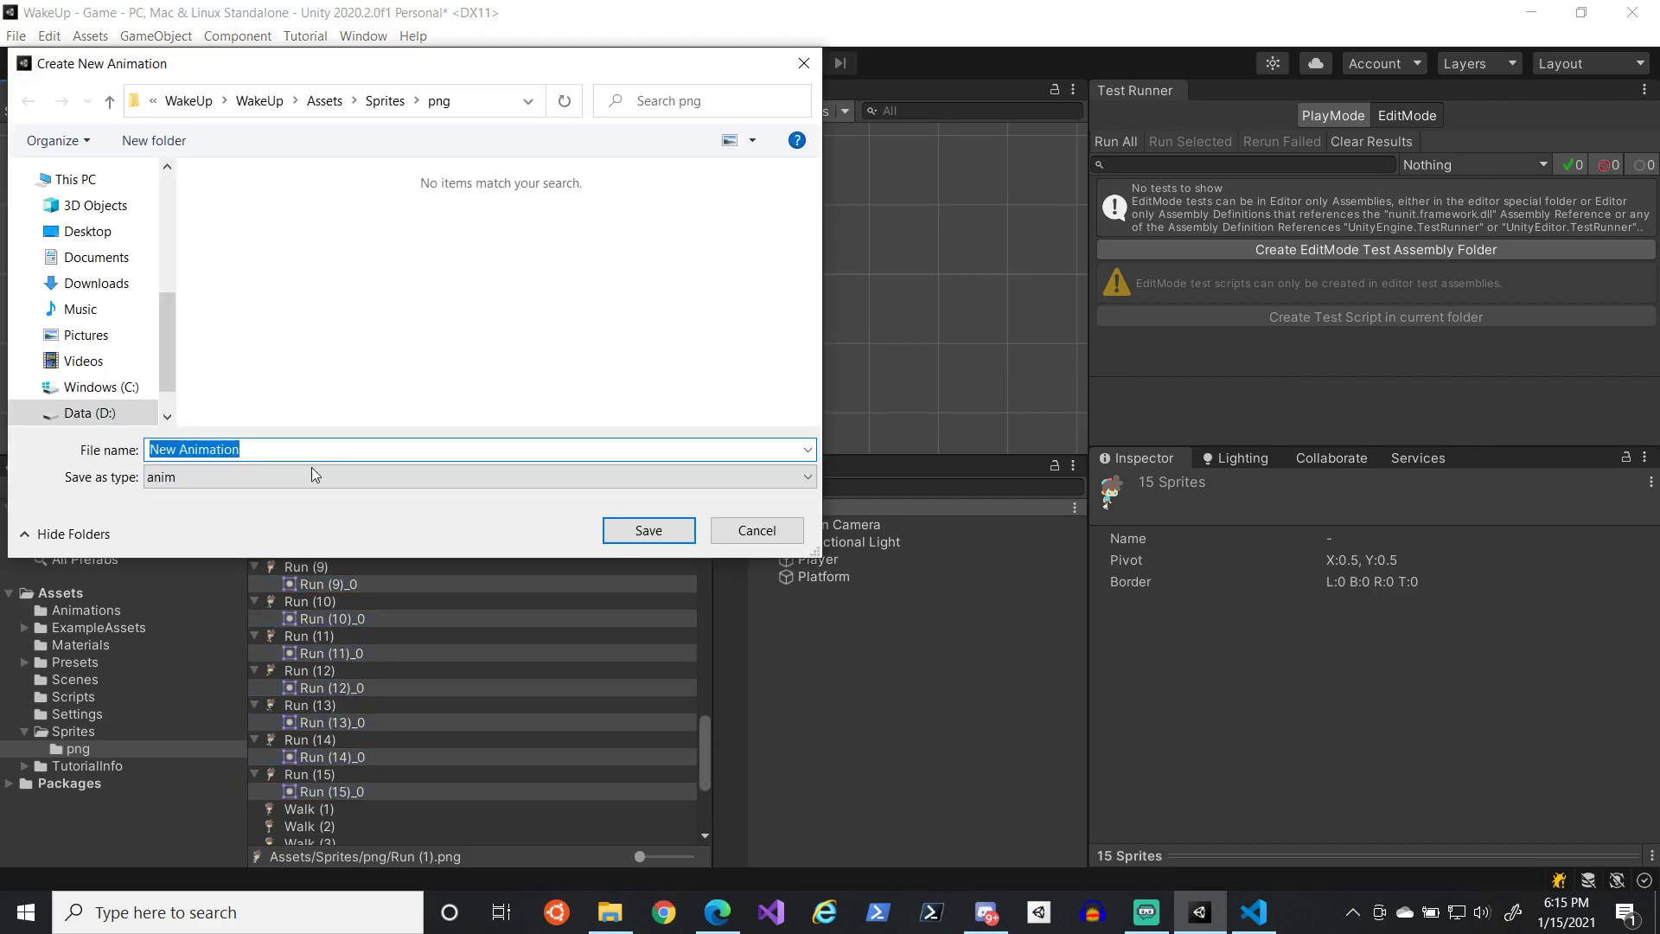
left_click(325, 101)
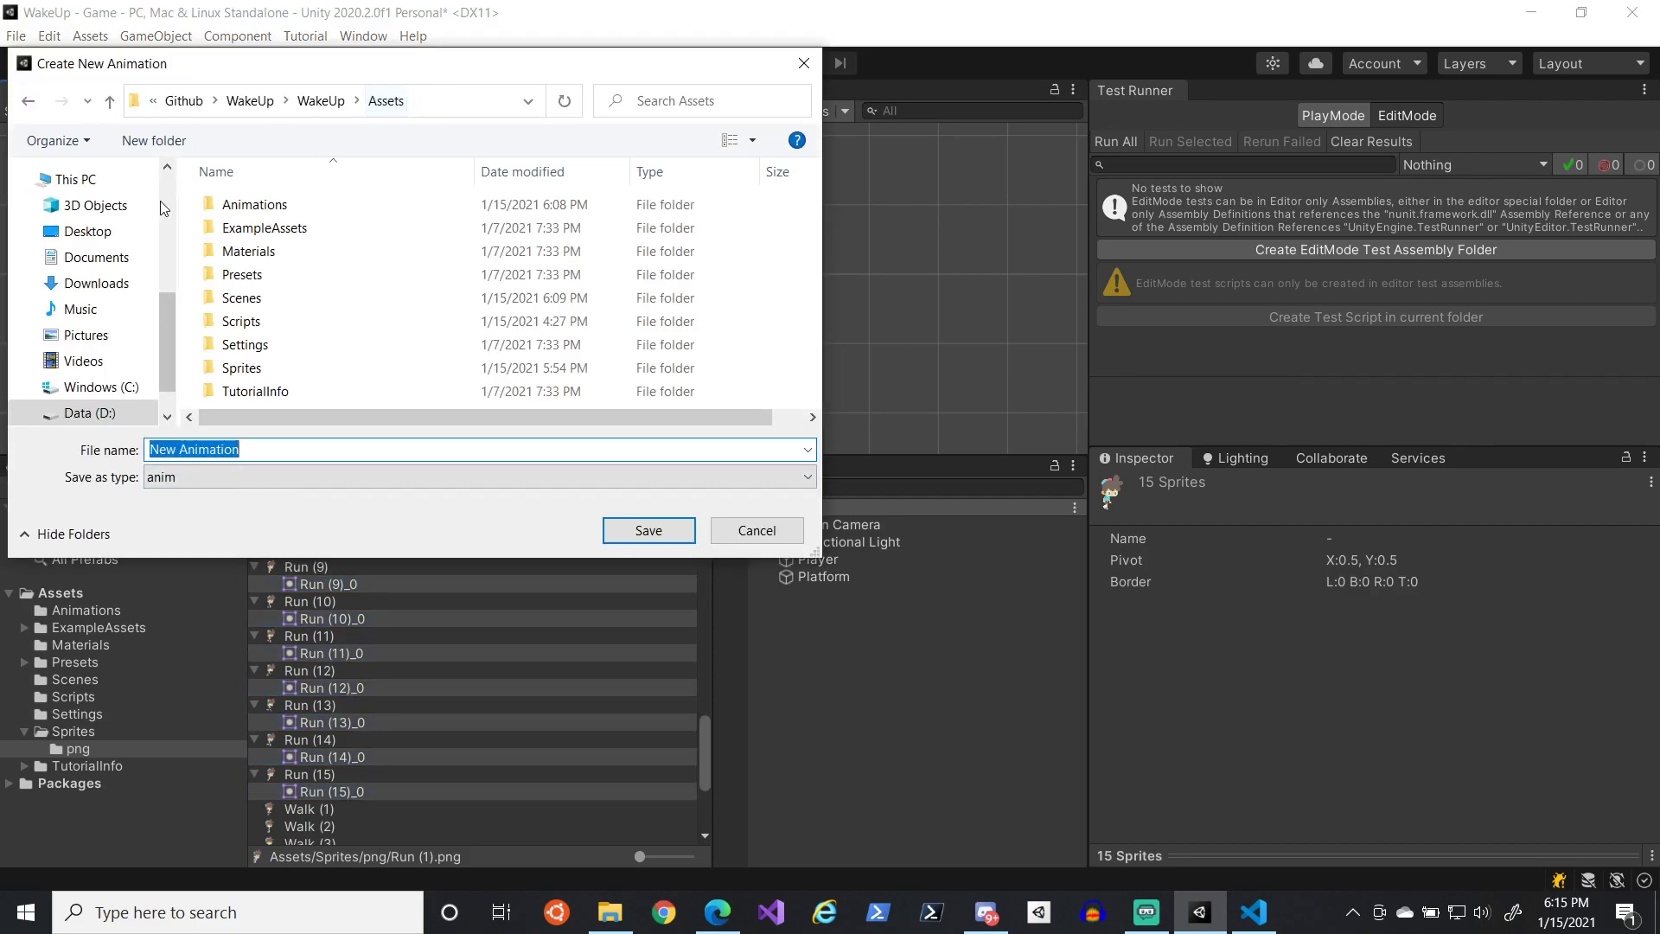
double_click(260, 211)
left_click(275, 449)
left_click_drag(278, 448, 143, 450)
type("Play")
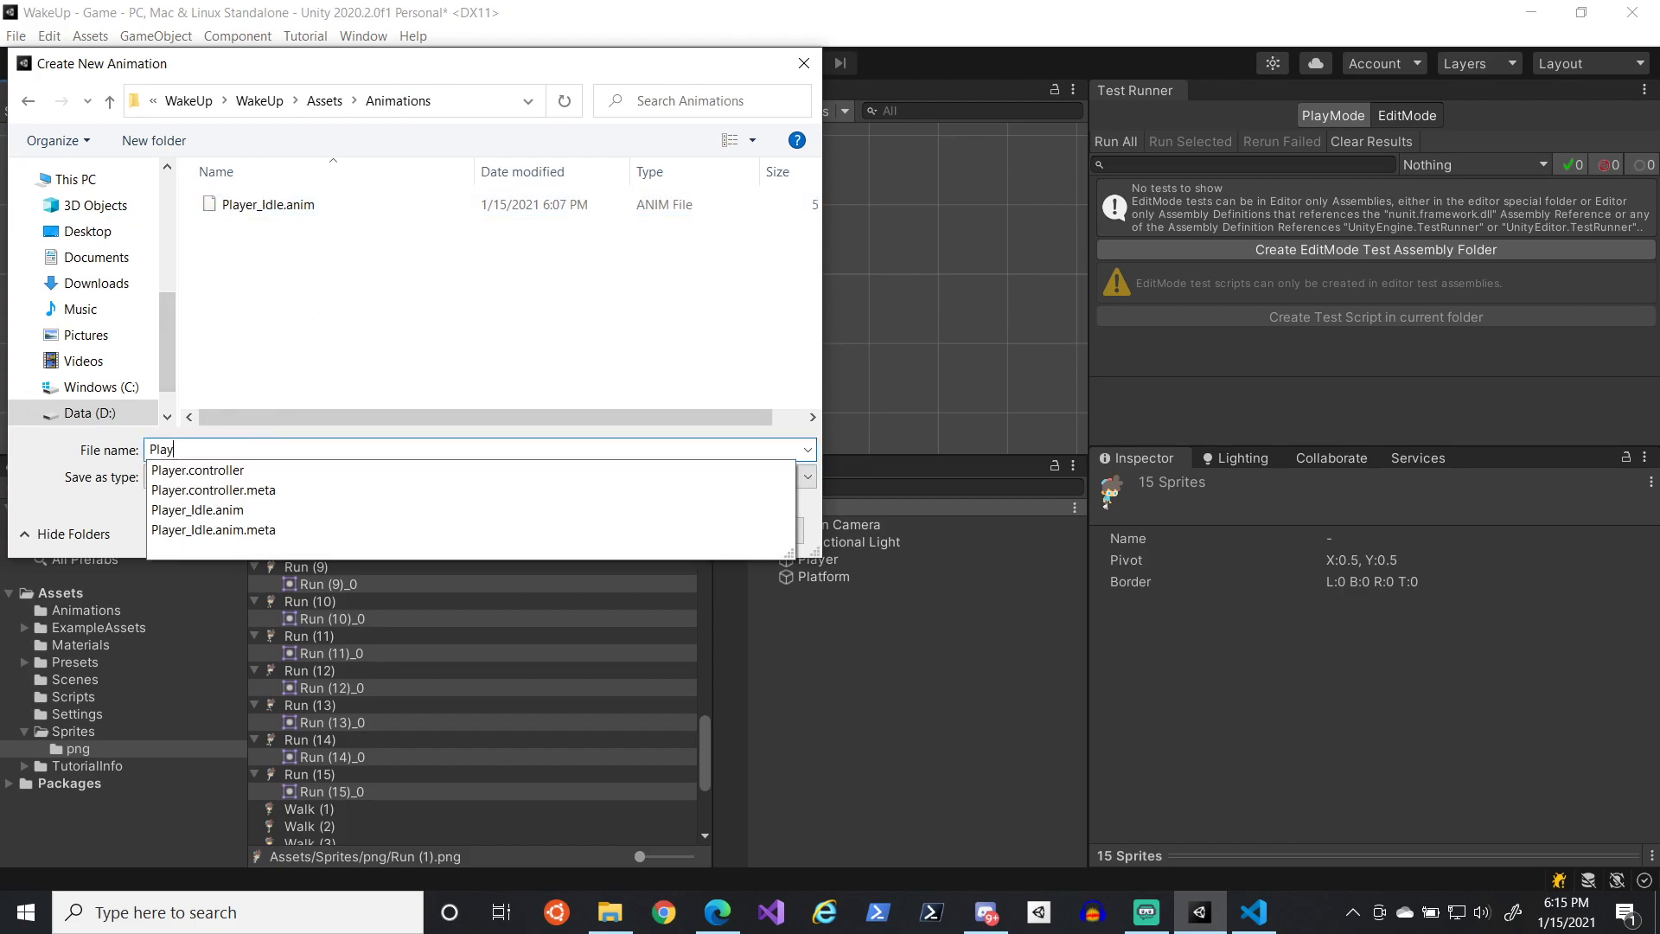
type("er_Run")
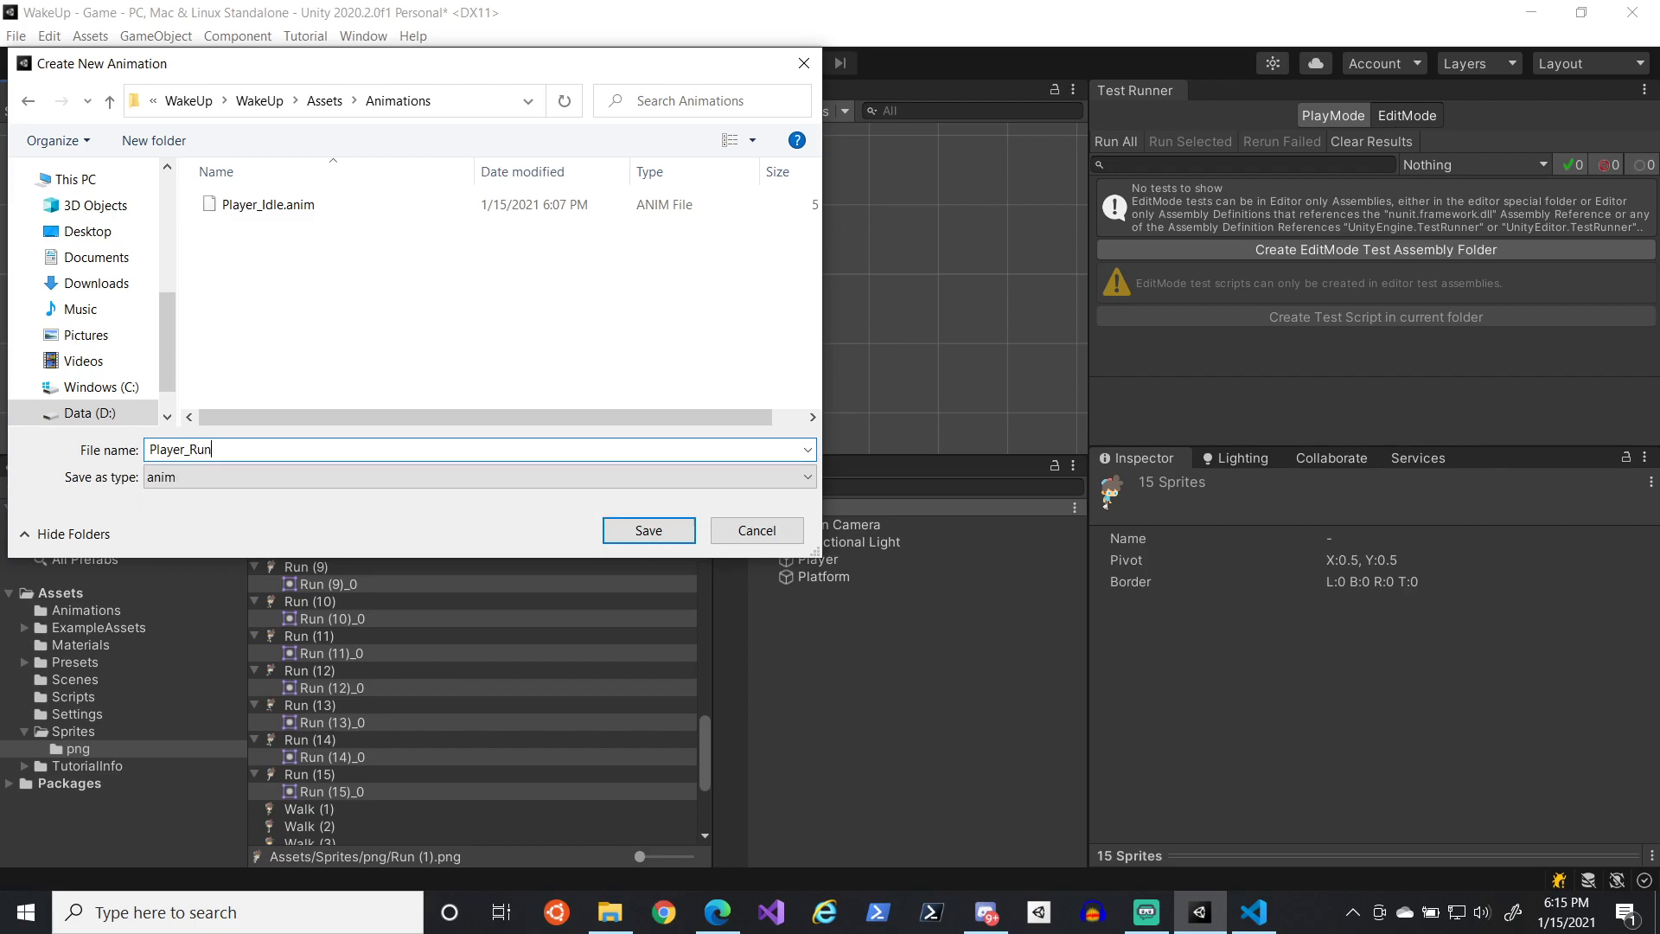
key("Return")
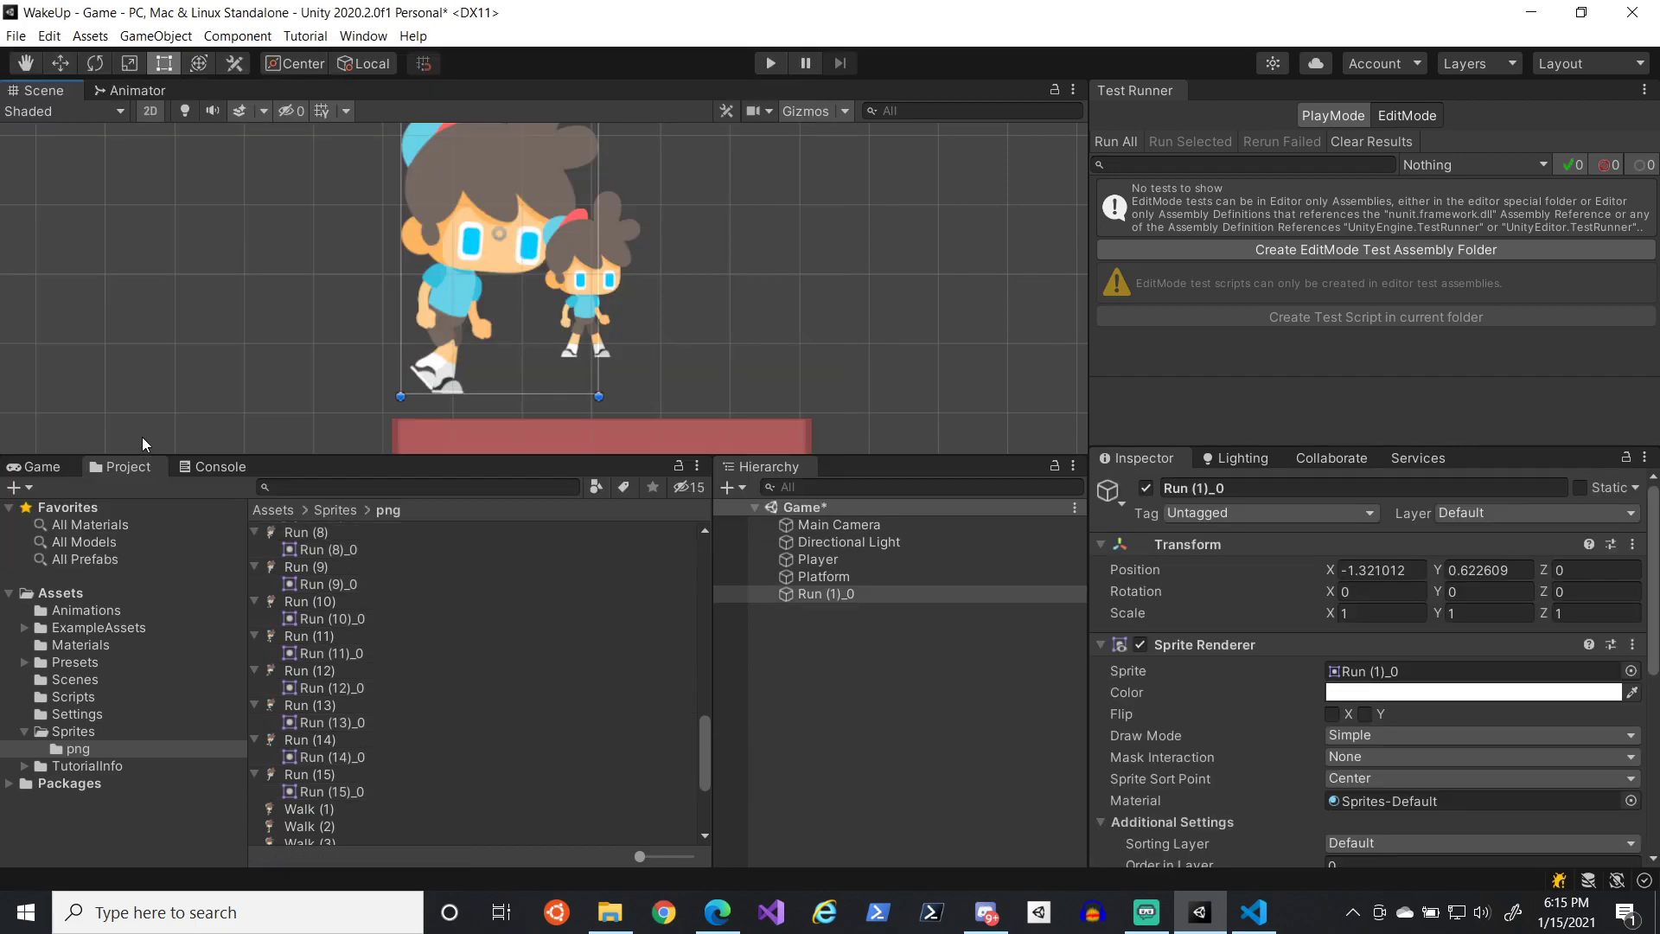
- Delete the Run (1)_0 object from the scene and the Run (1)_0 animator controller from the Animations folder
right_click(875, 593)
left_click(924, 263)
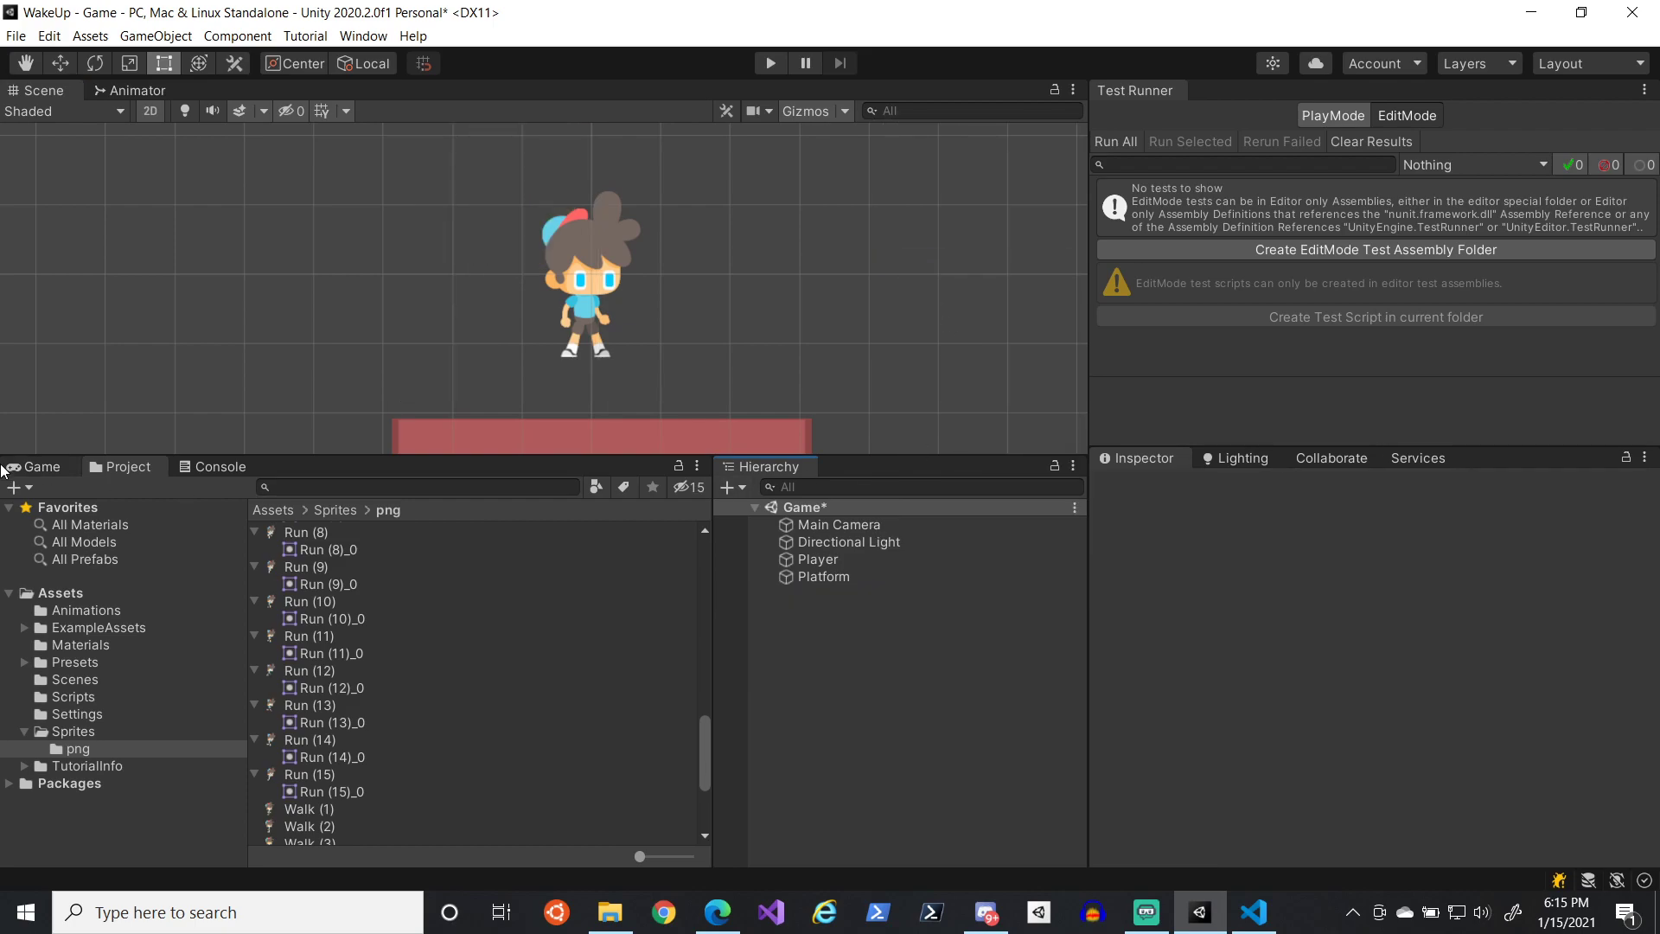
left_click(39, 467)
left_click(125, 467)
left_click(87, 610)
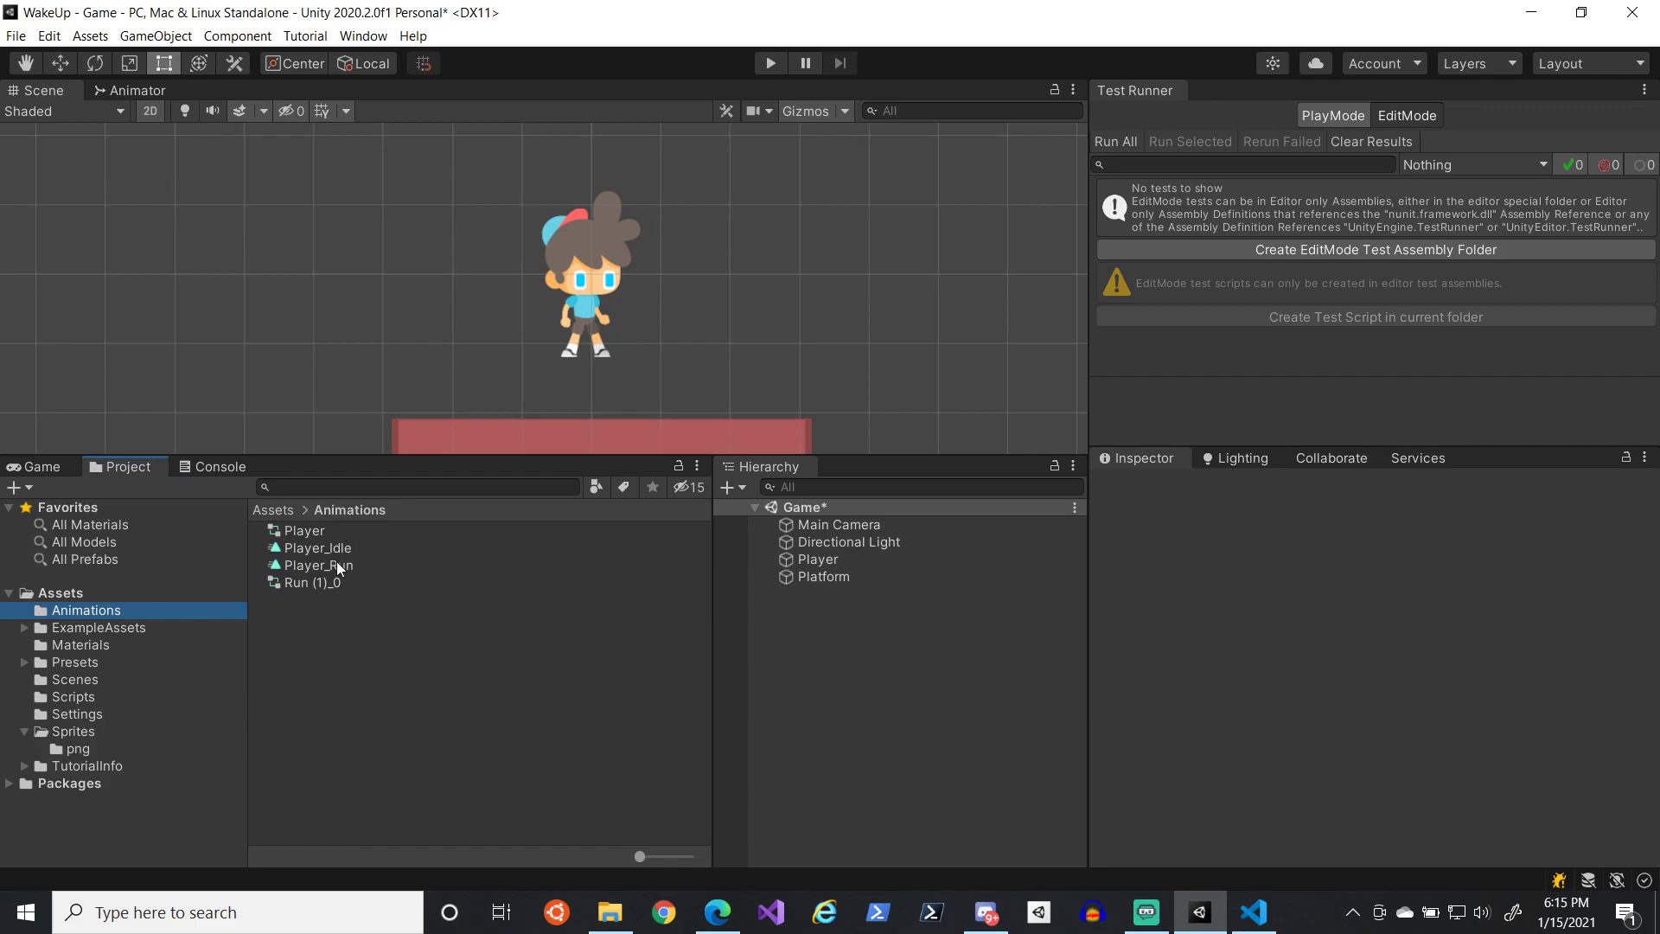
right_click(339, 583)
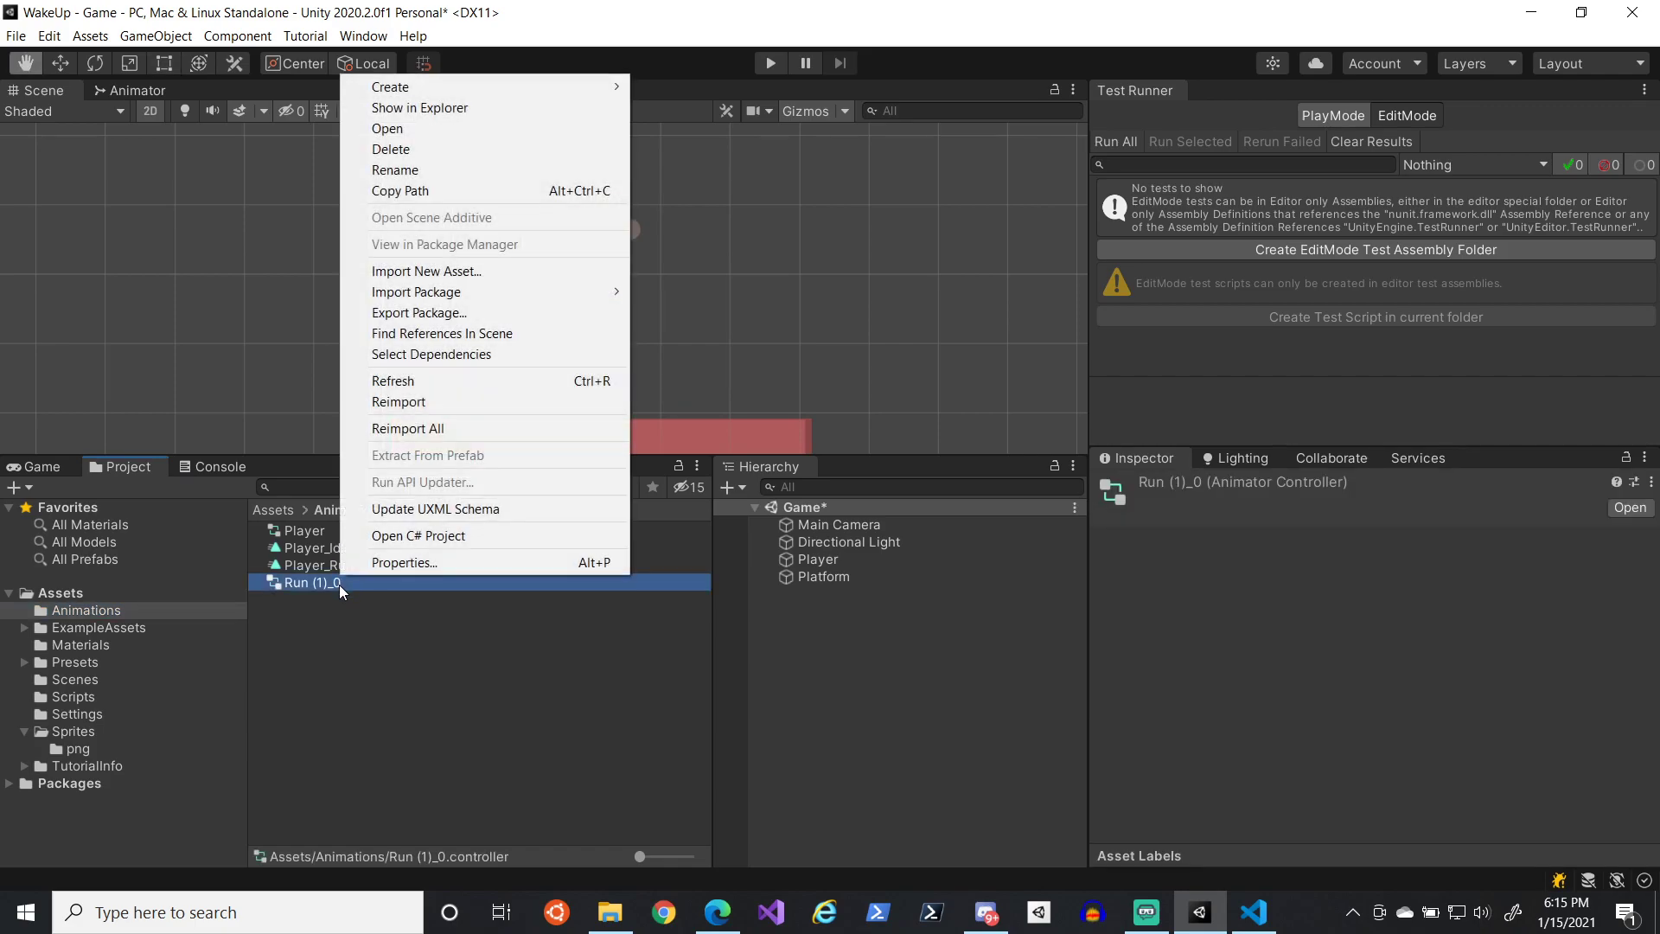
left_click(390, 149)
left_click(878, 489)
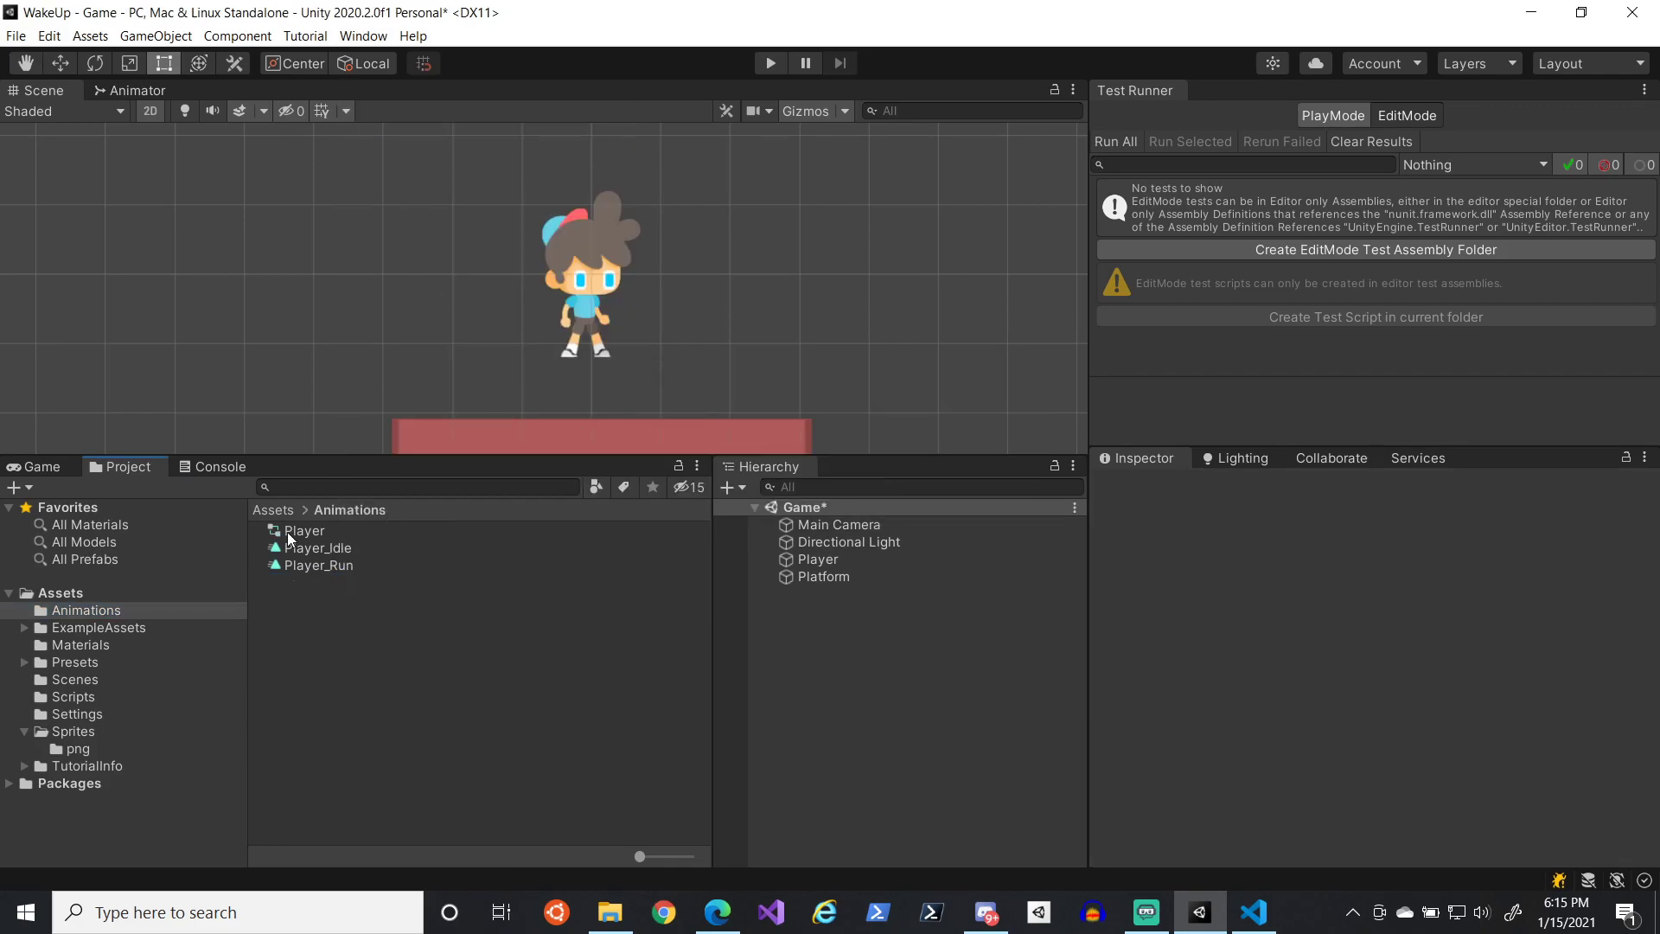
- Open the Player animator controller and add the Player_Run clip as a state below Player_Idle
double_click(285, 531)
left_click_drag(314, 565, 631, 335)
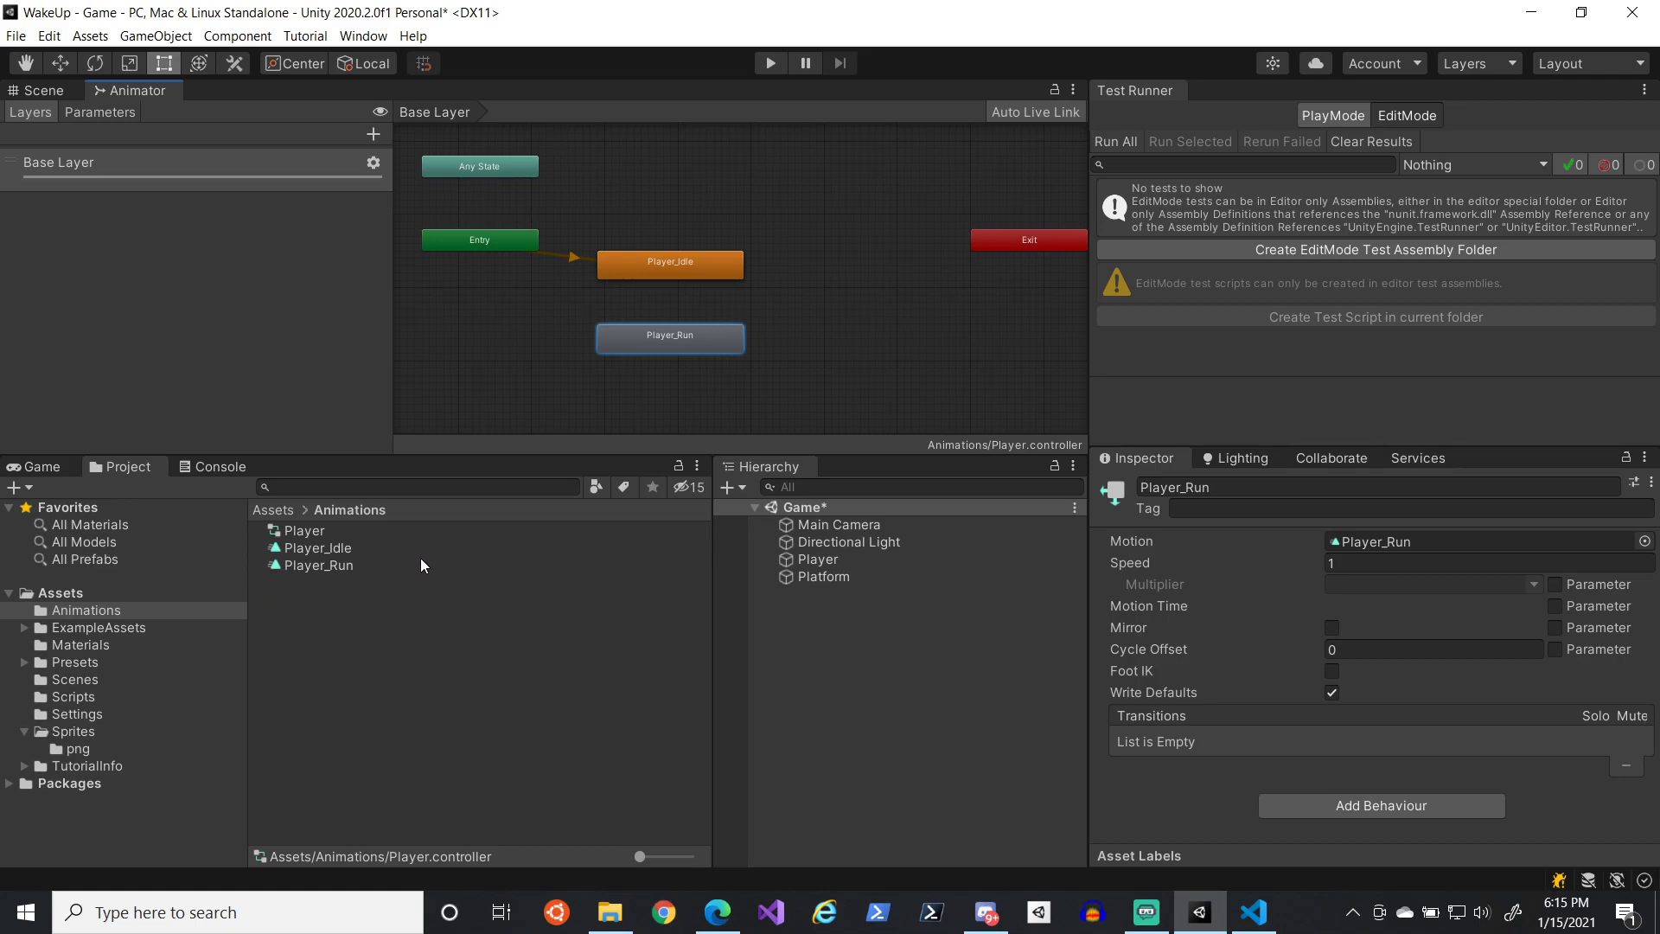
- Examine the sprite keyframes of the Player_Run clip in the Animation window, and close the window
double_click(358, 563)
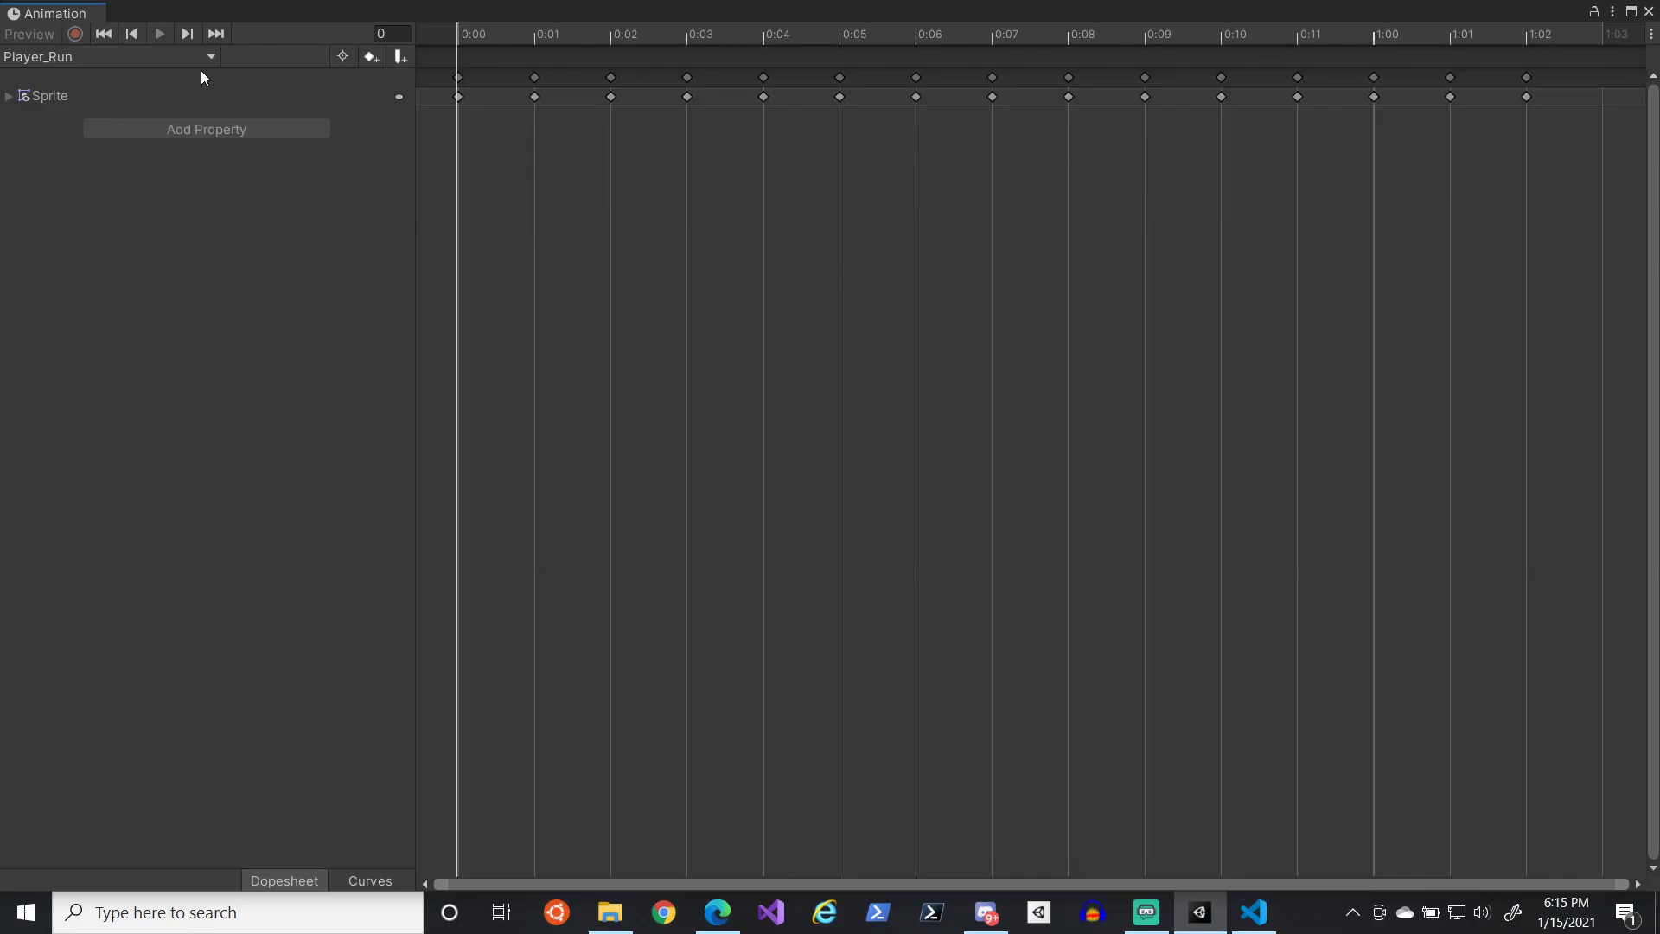
left_click(130, 95)
left_click(8, 95)
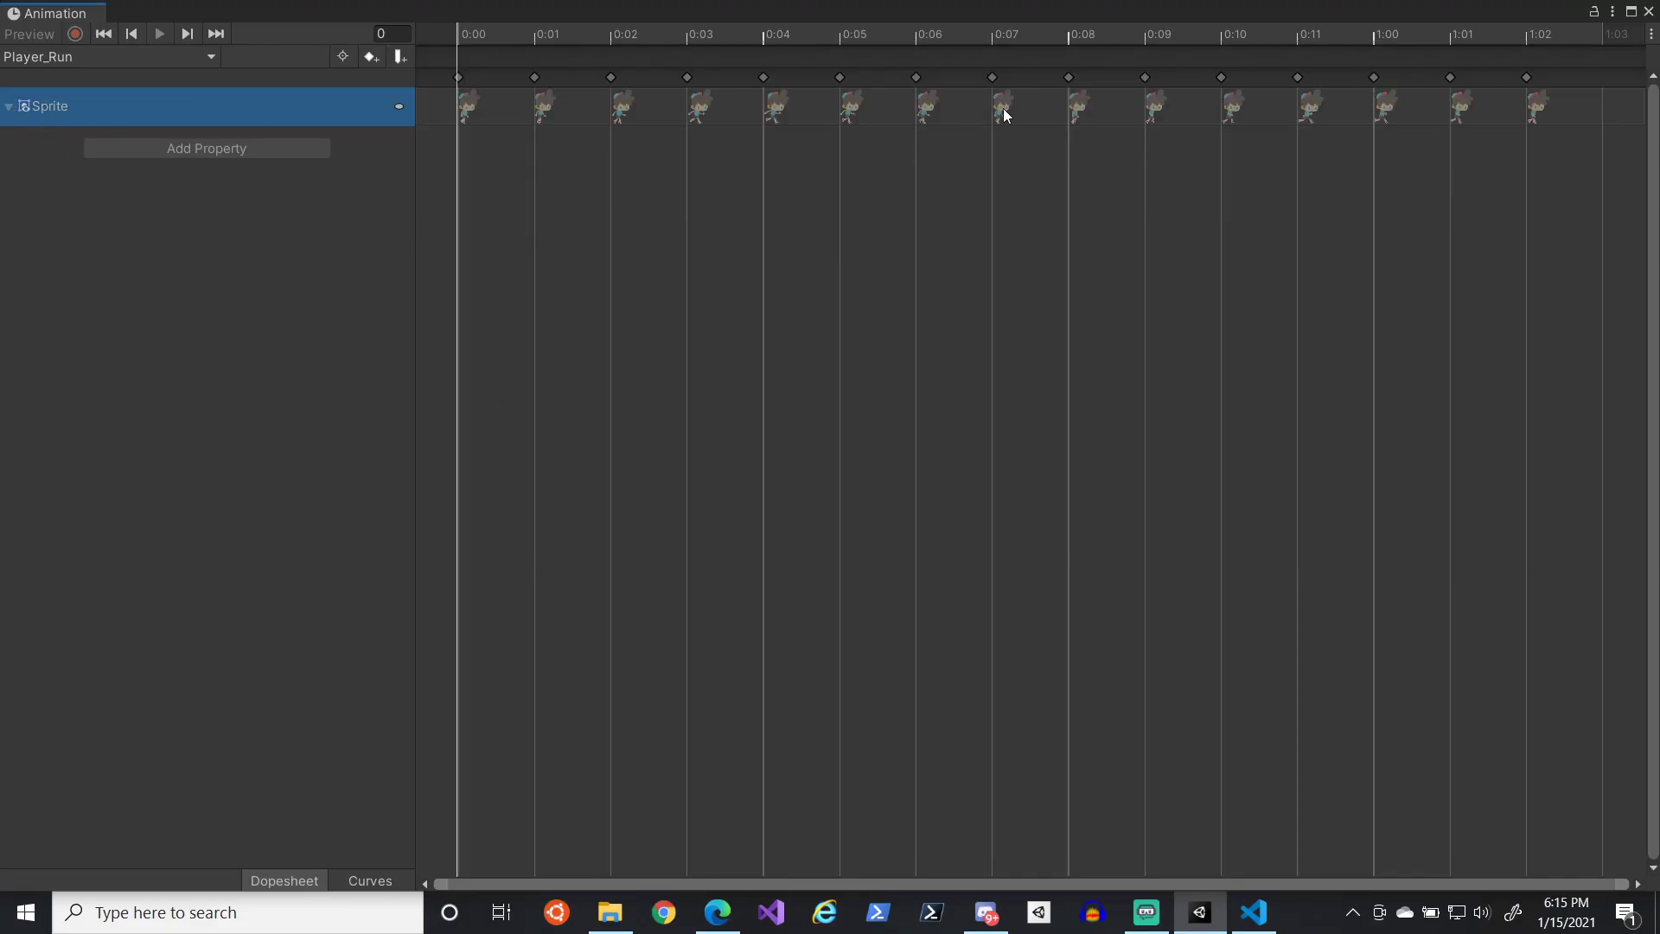
left_click(1648, 11)
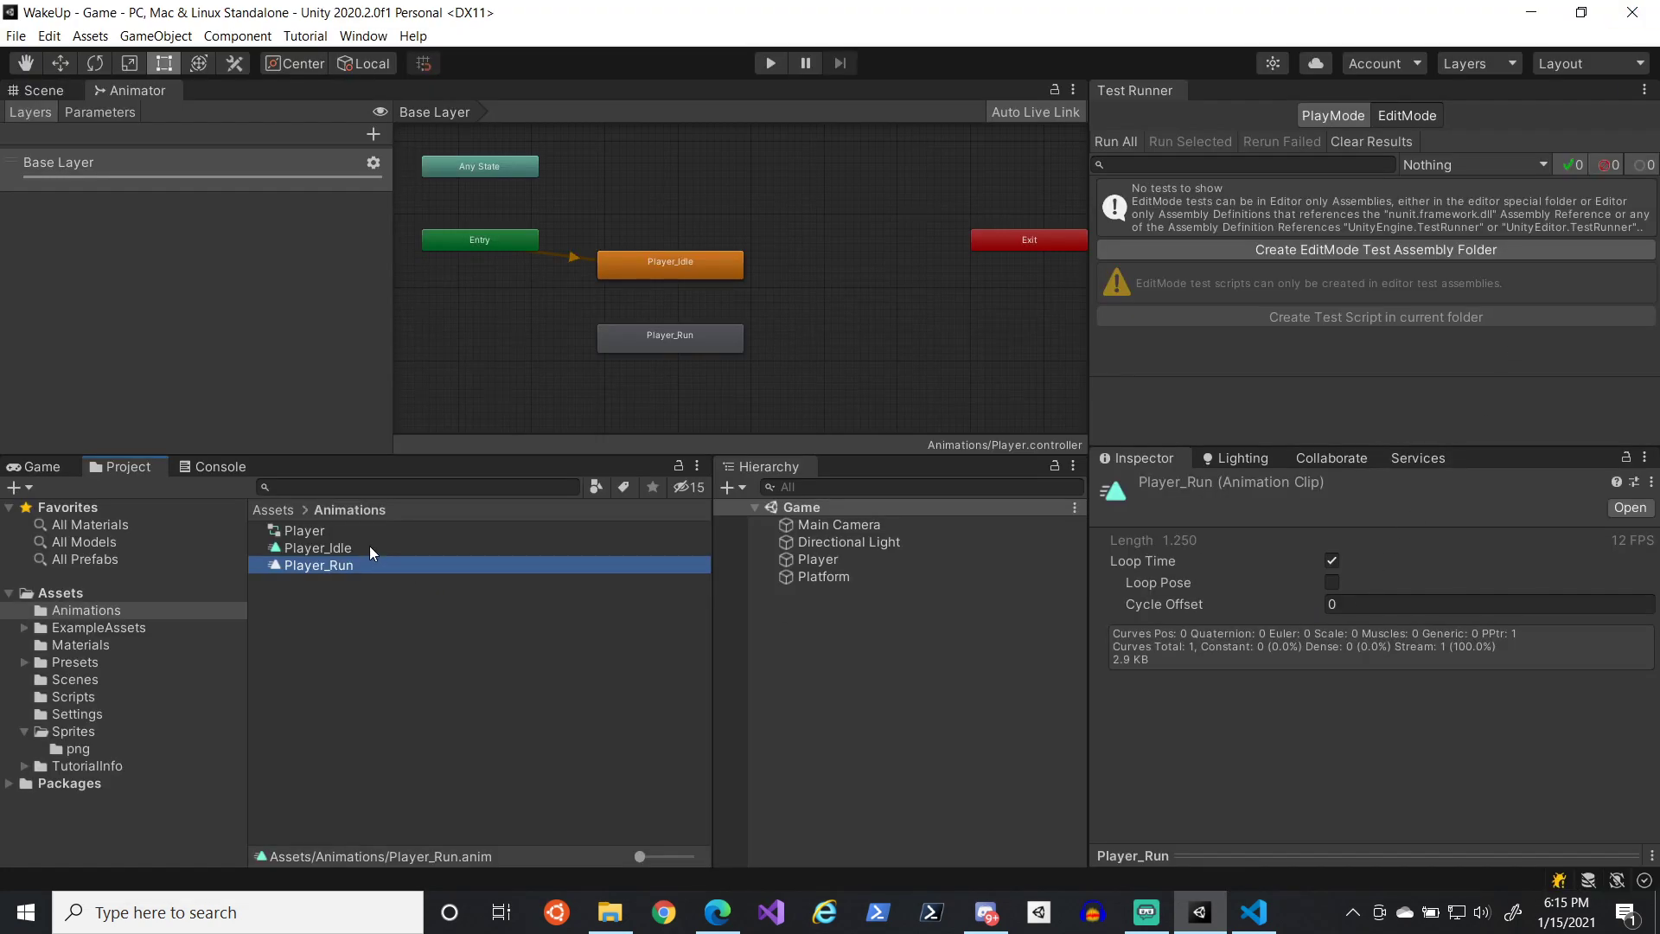
- Make a transition from the Player_Idle state to the Player_Run state in the Player animator controller
left_click(351, 531)
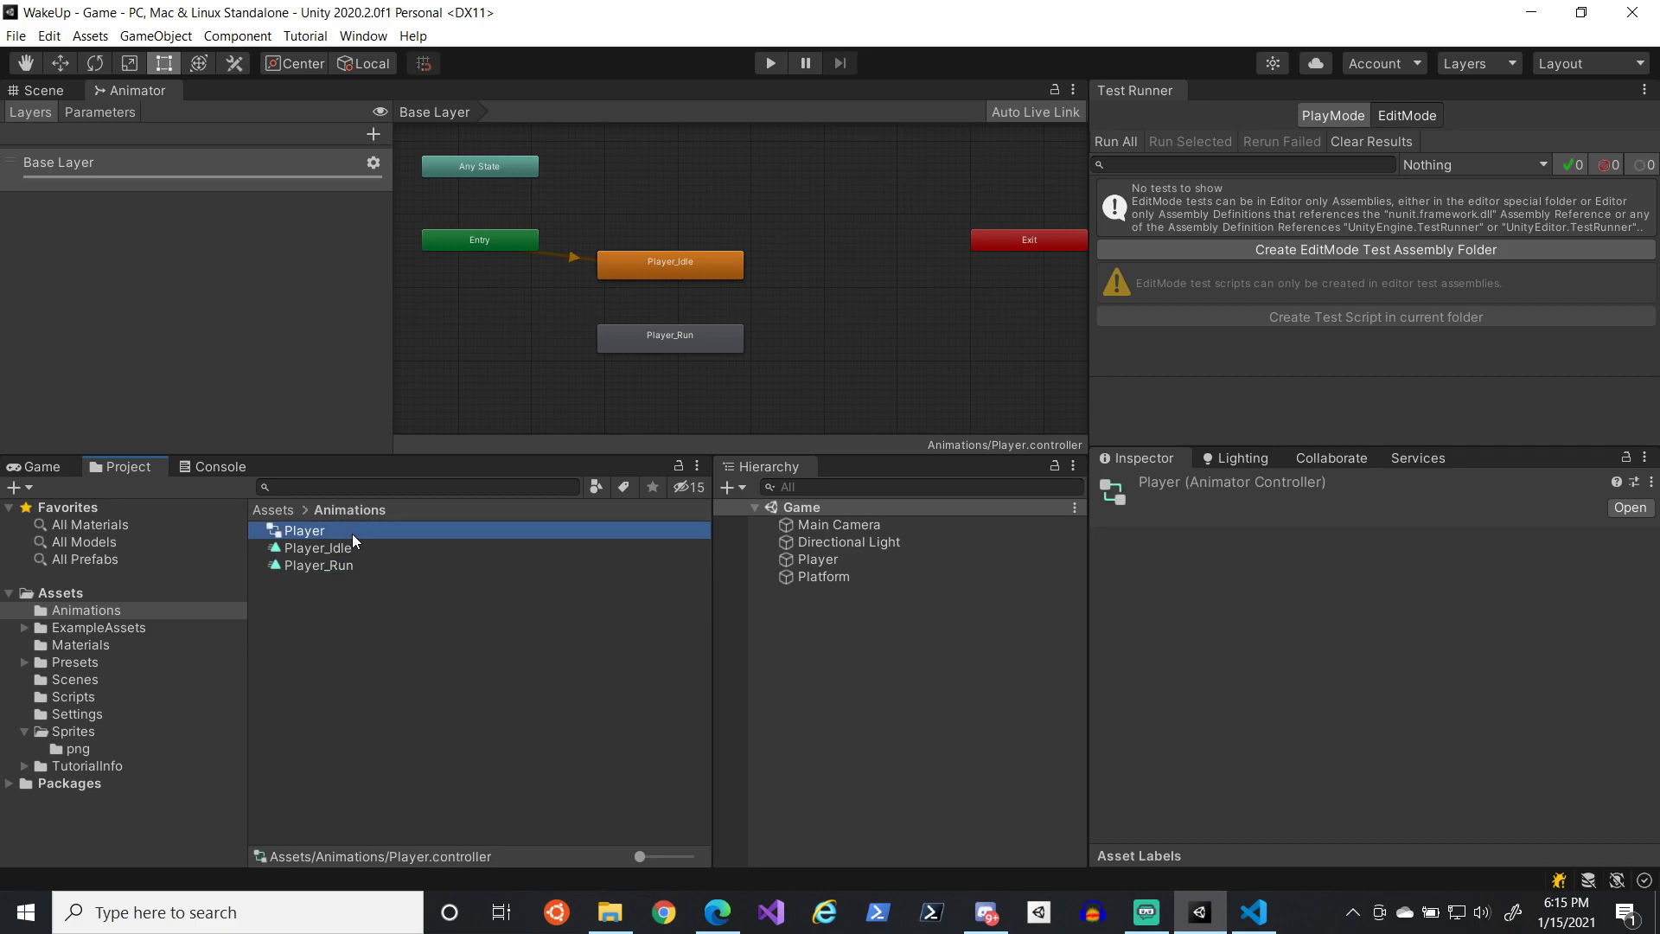
left_click(366, 547)
left_click(363, 530)
left_click(683, 270)
right_click(690, 271)
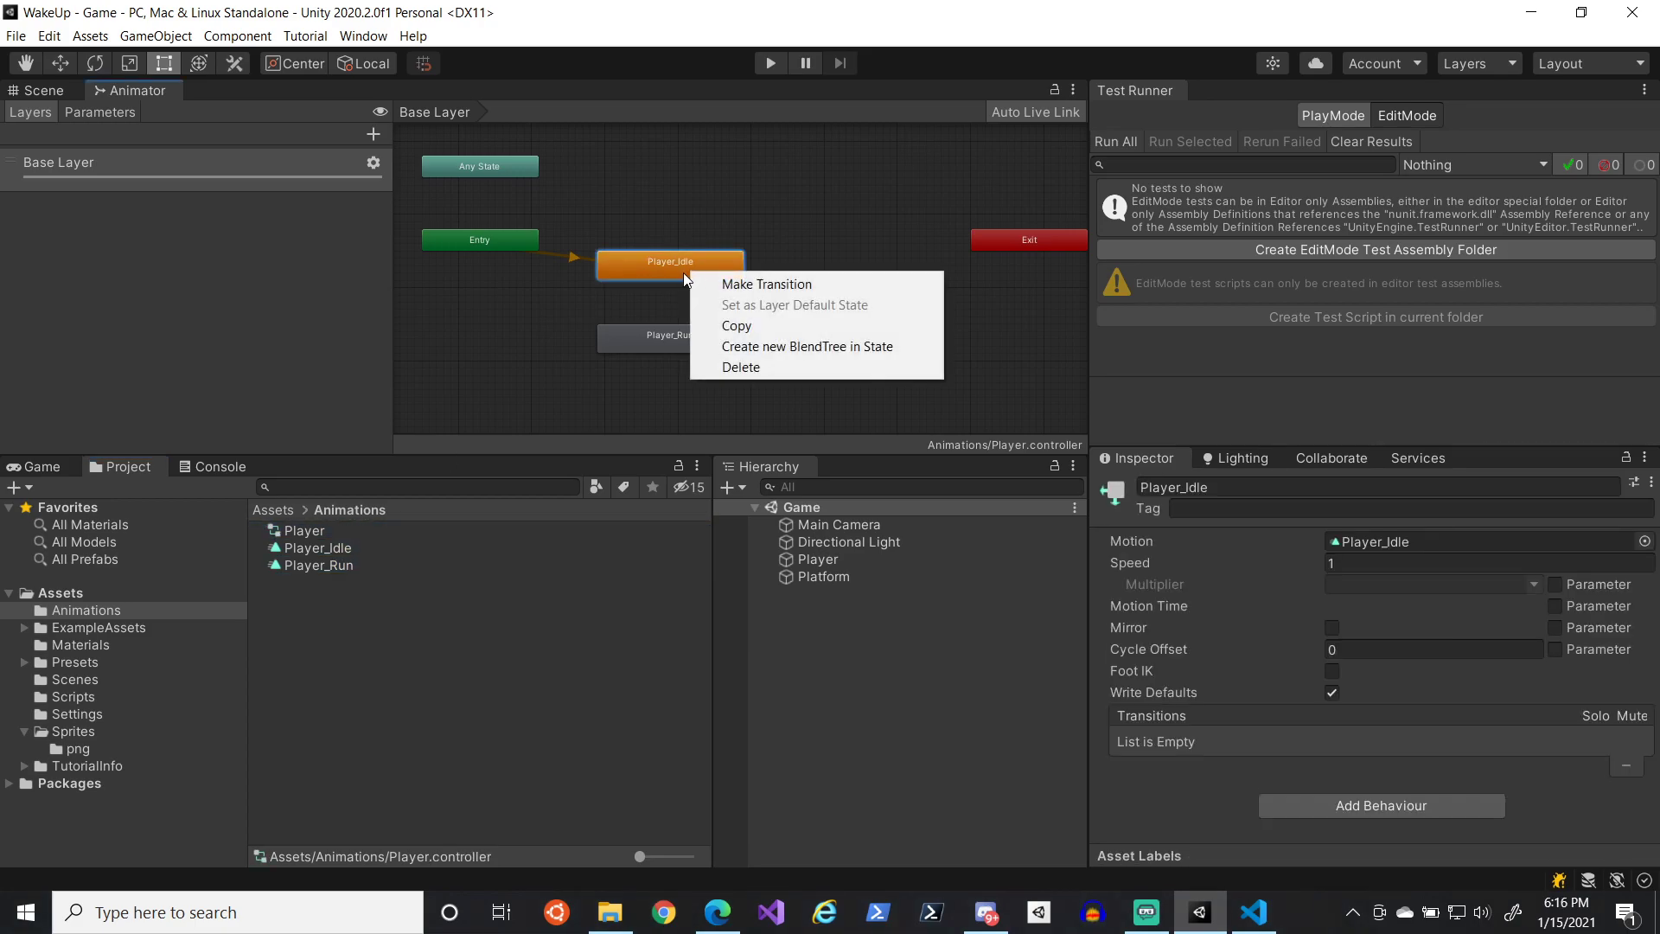
left_click(640, 329)
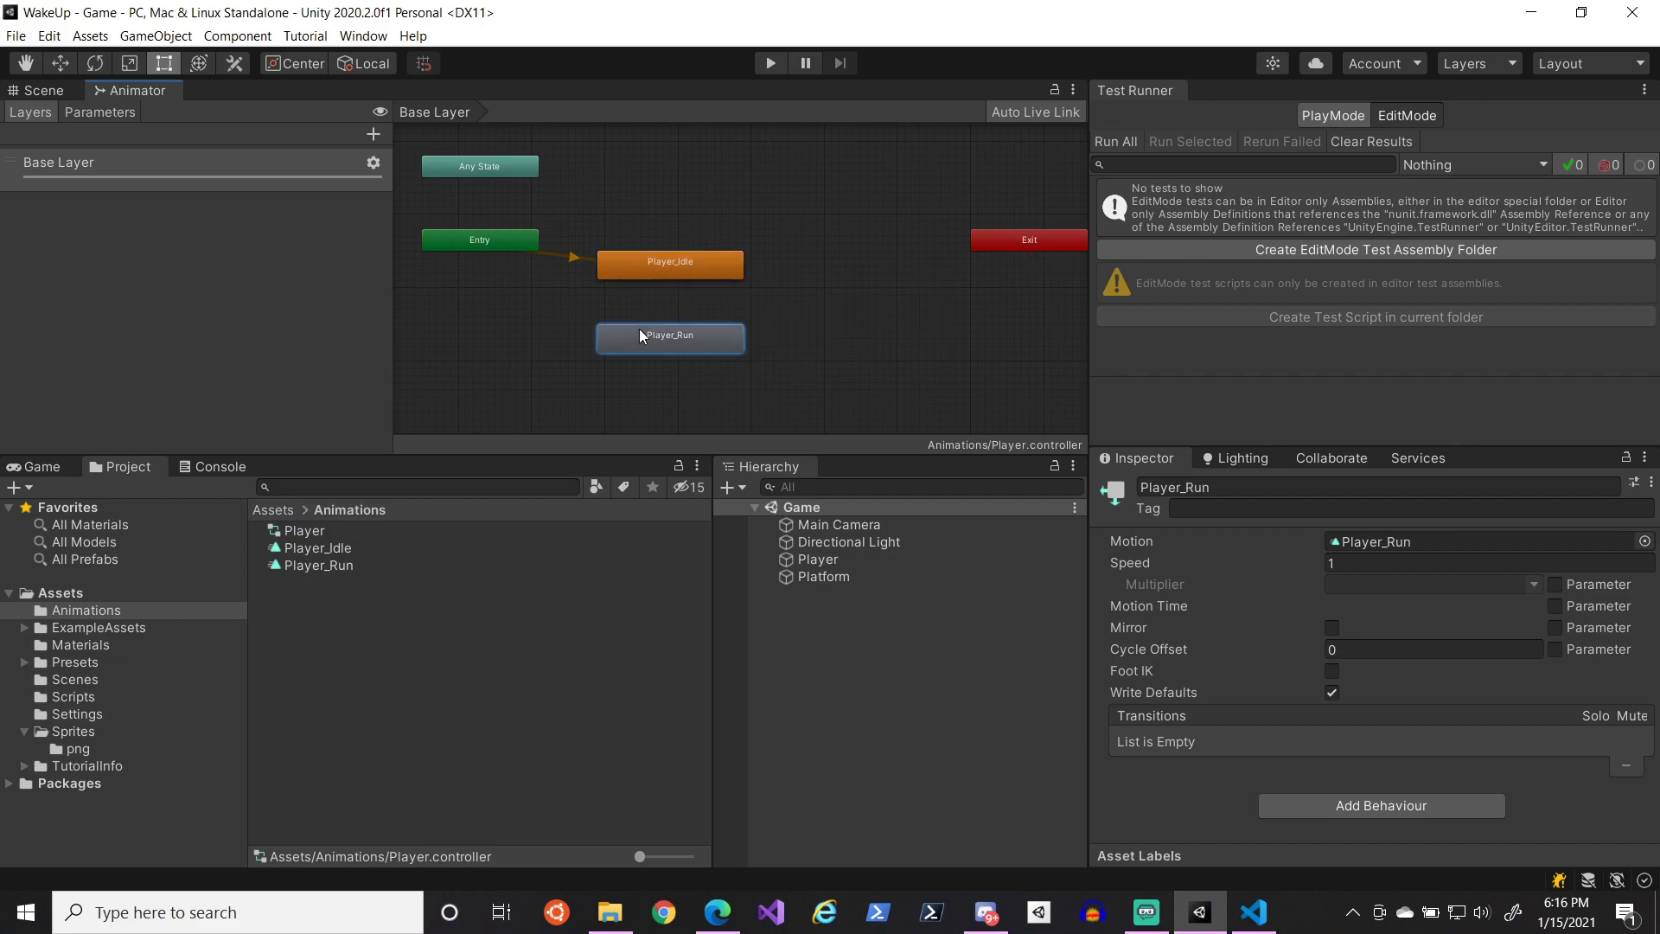
left_click(668, 274)
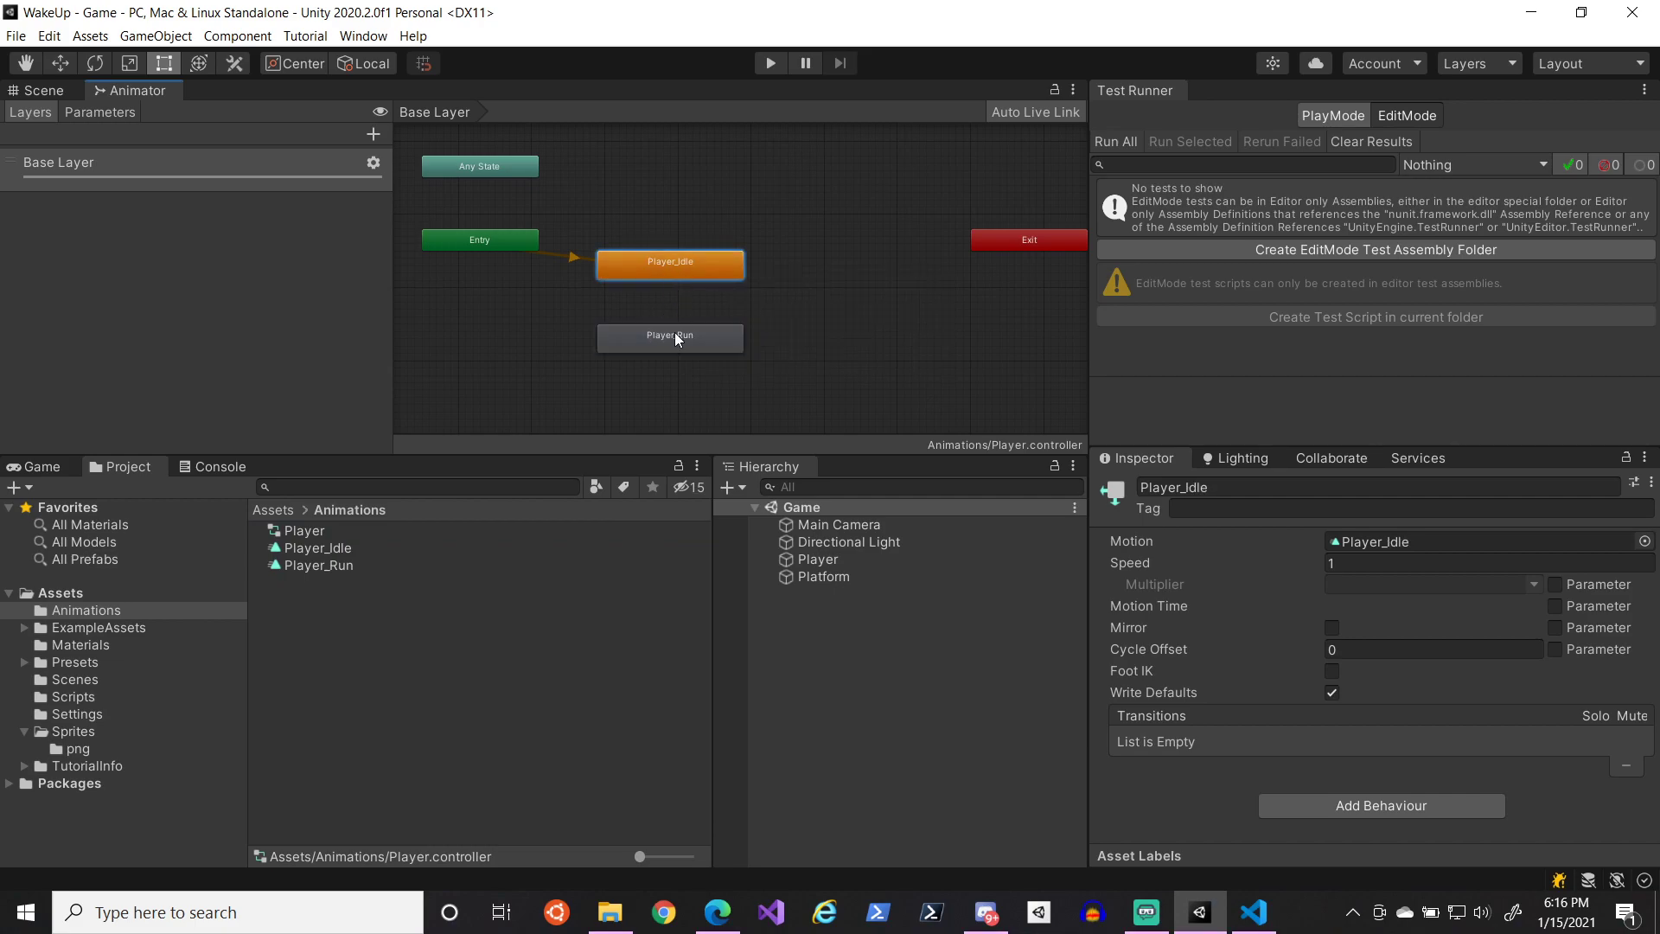
left_click(674, 334)
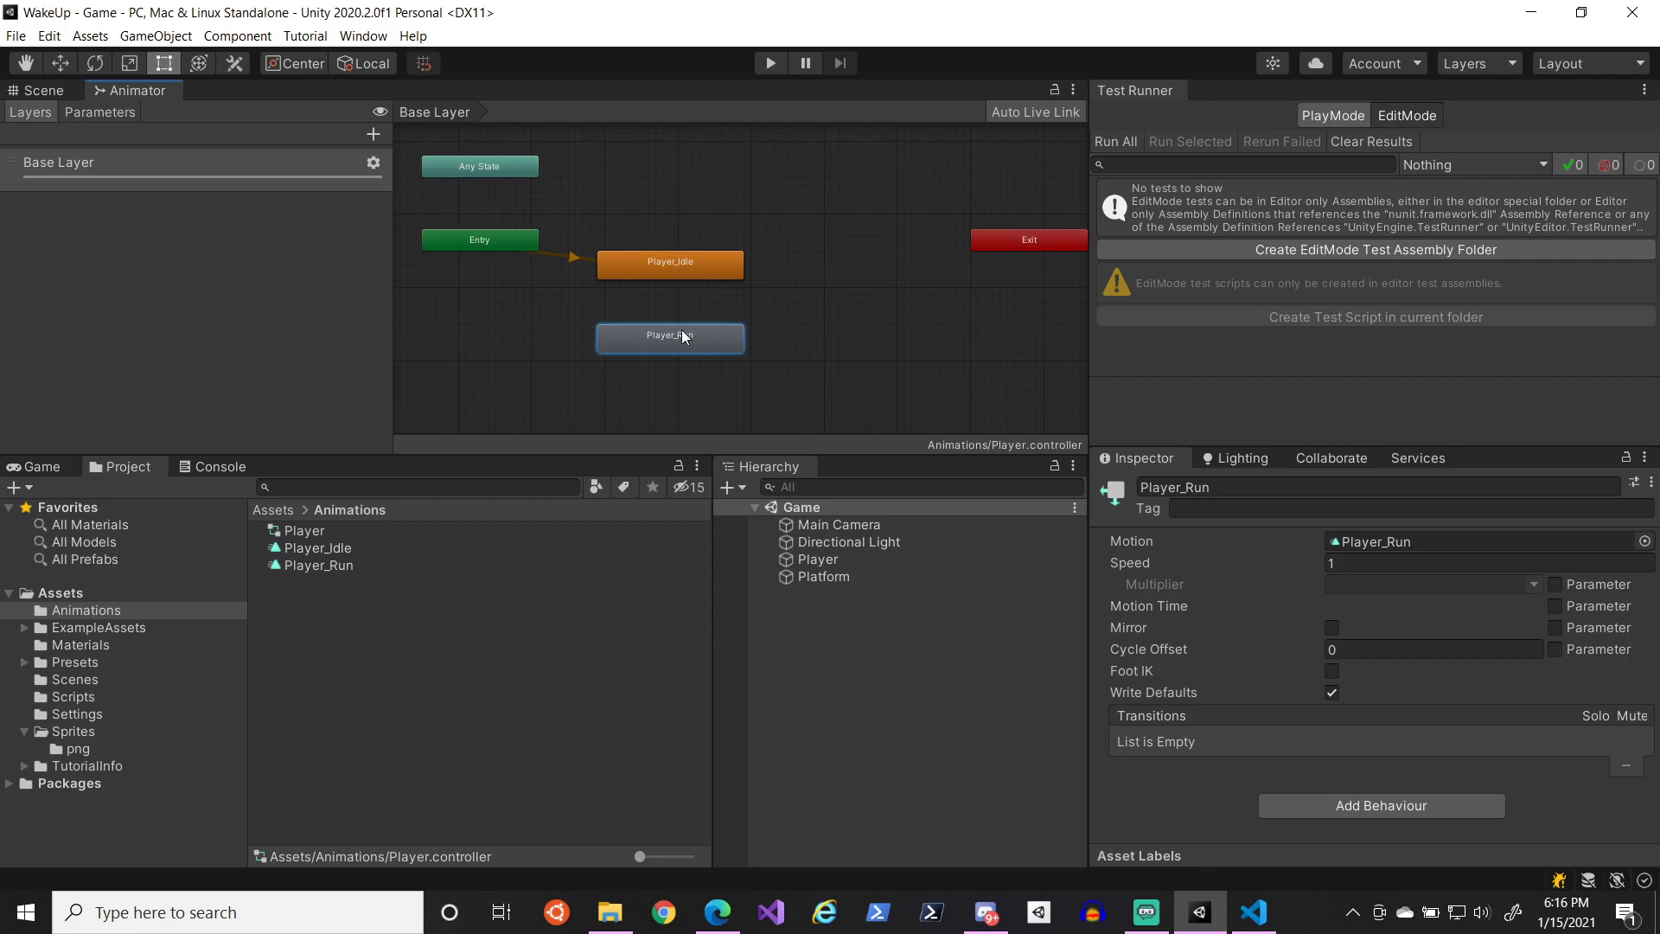
left_click(684, 268)
right_click(674, 267)
left_click(702, 280)
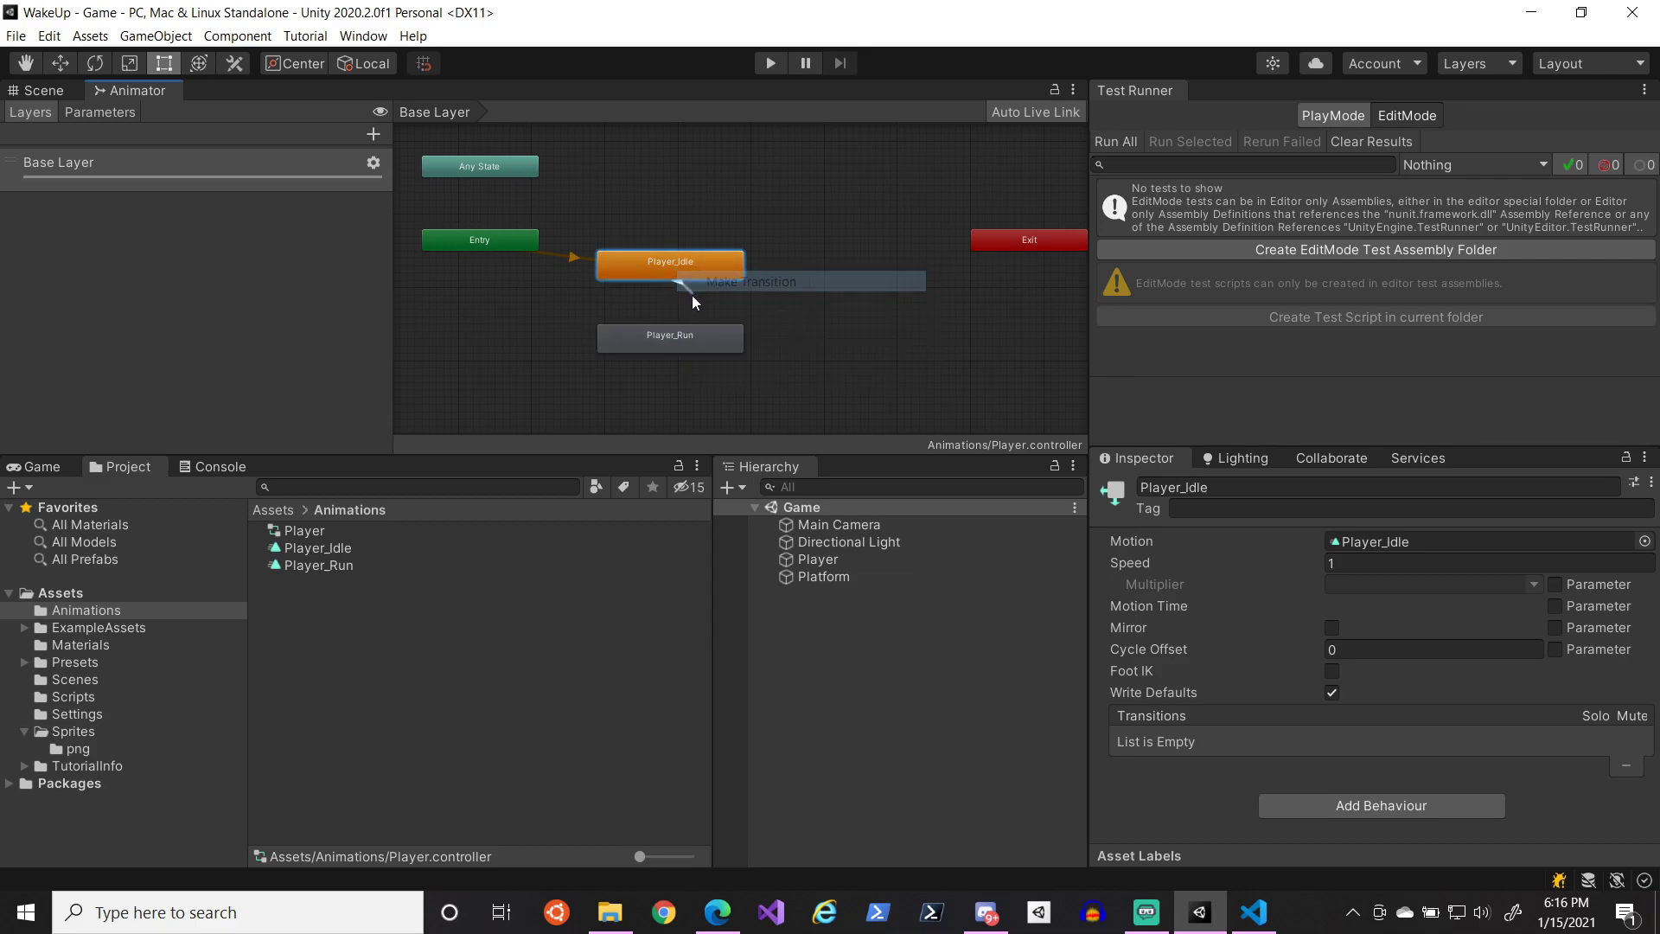
left_click(676, 340)
- Select the Player_Idle to Player_Run transition, expand its settings and examine its timeline and conditions
left_click(666, 295)
scroll(1327, 714, "down", 3)
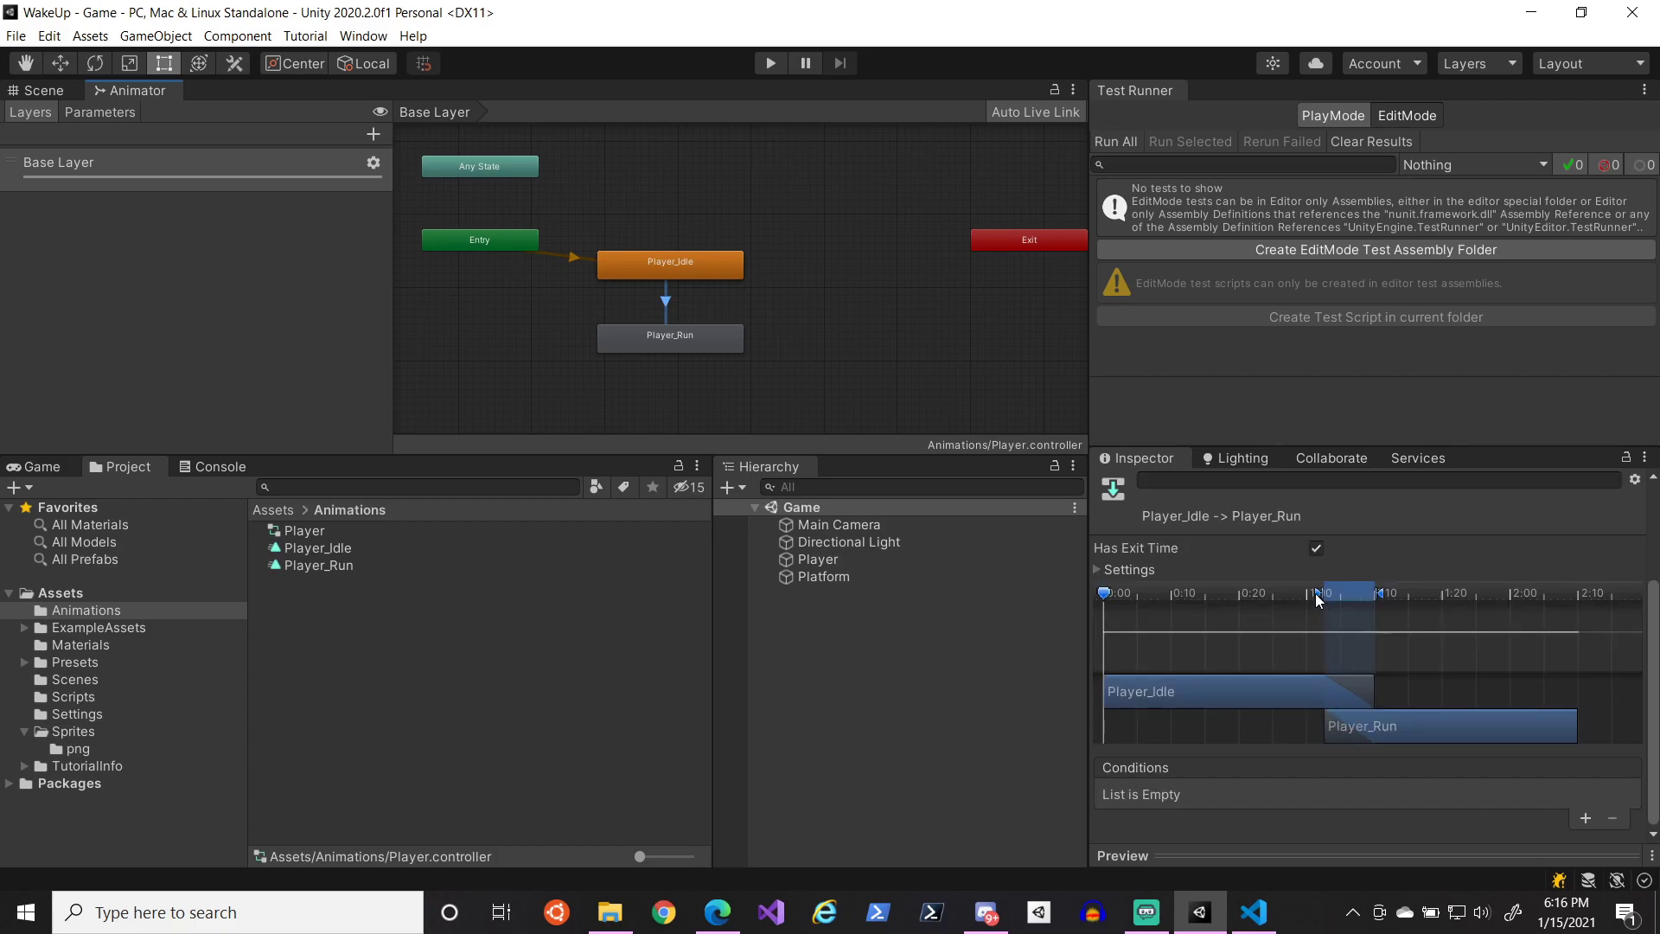
left_click(1128, 569)
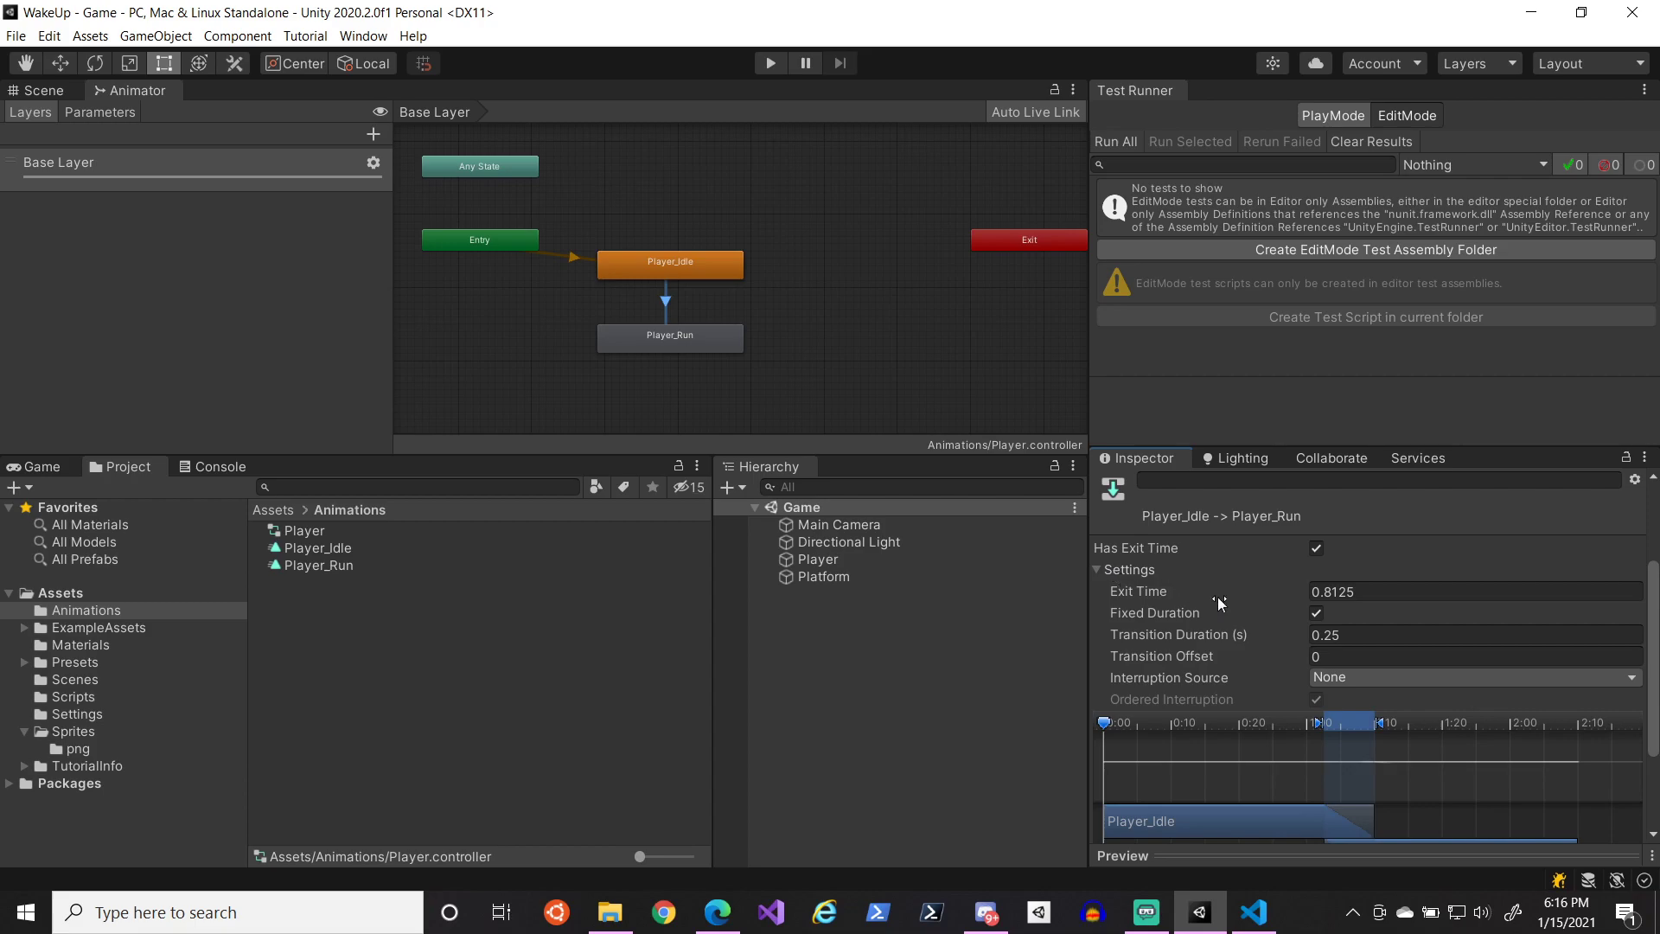
scroll(1341, 692, "down", 3)
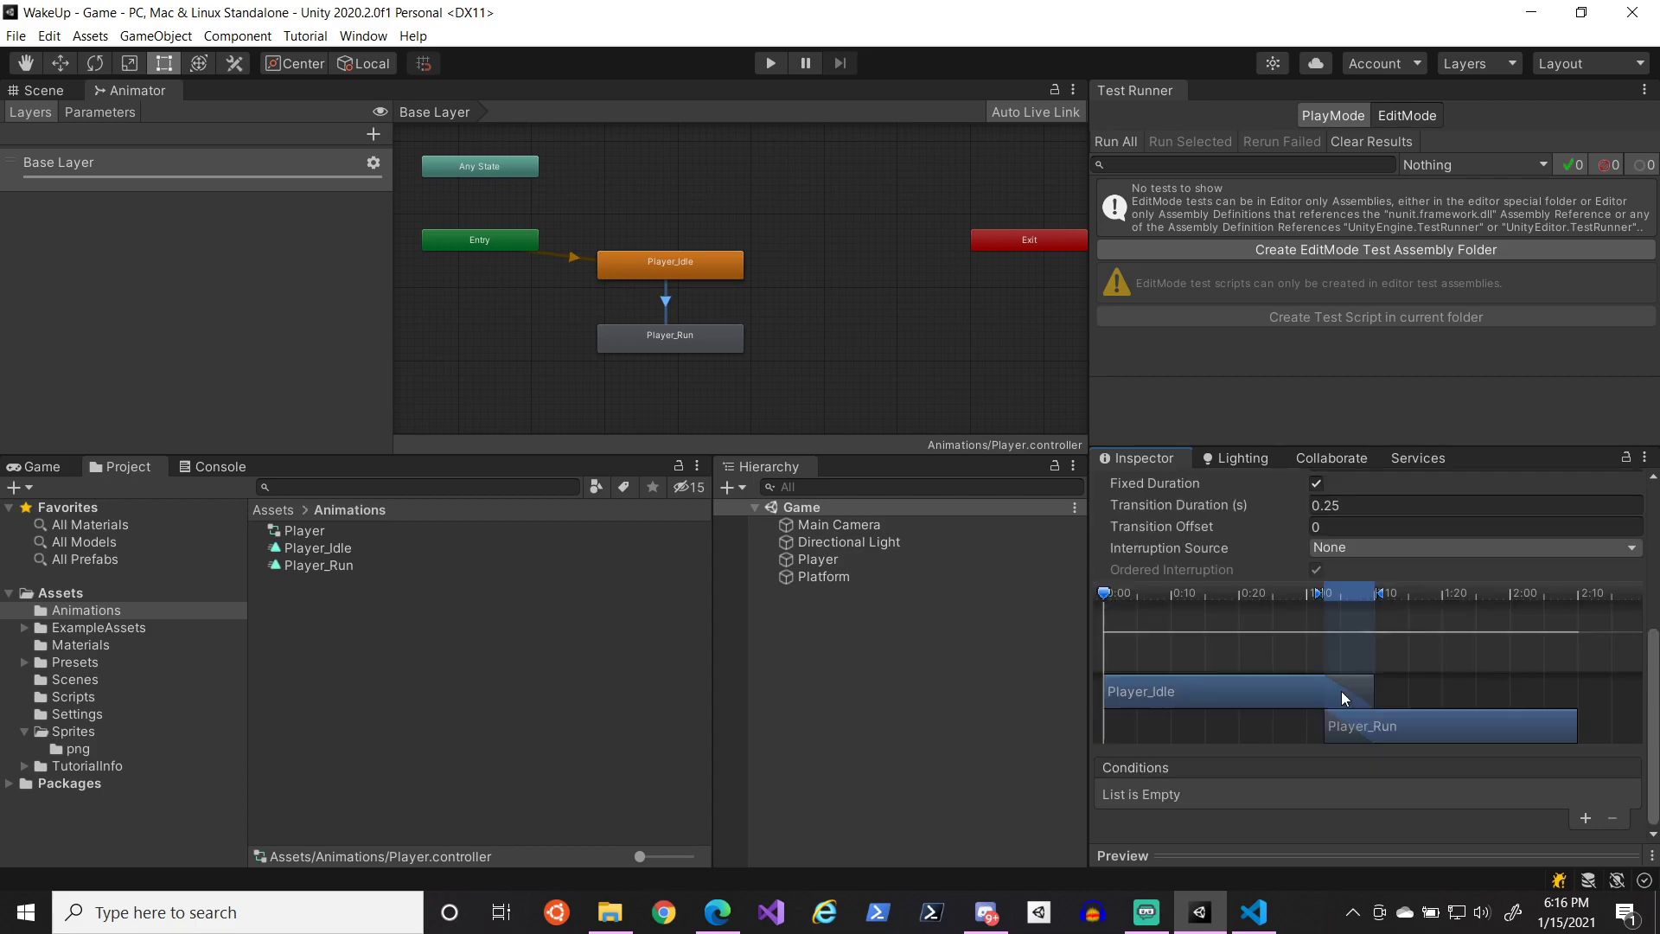
scroll(1300, 664, "down", 1)
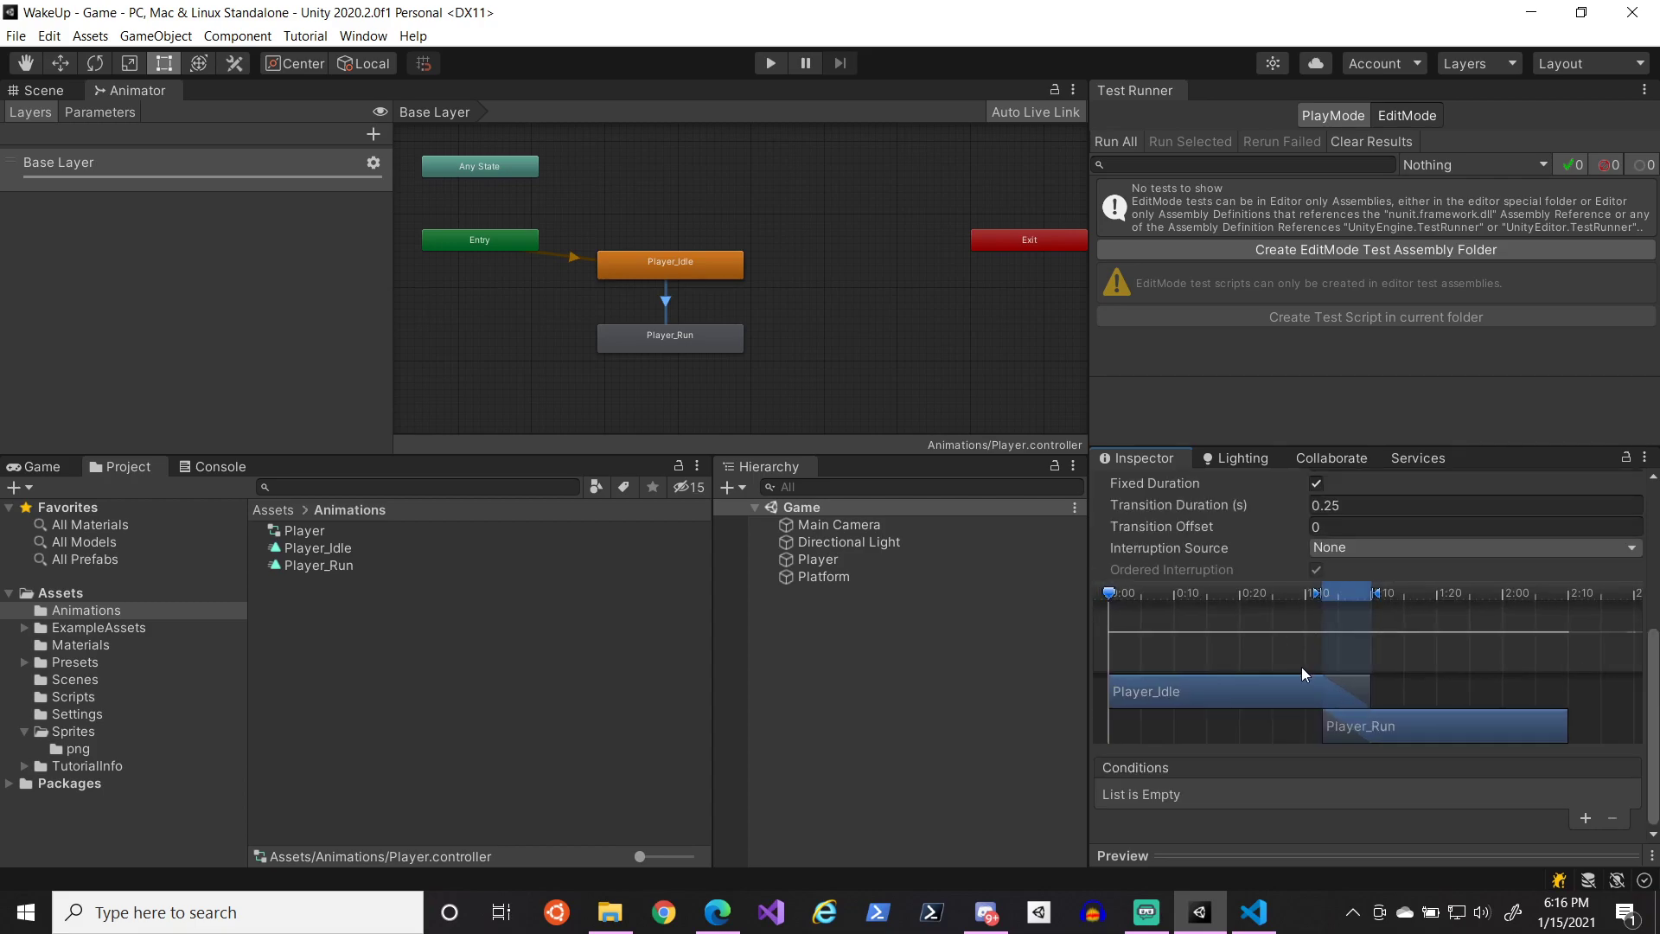
left_click_drag(1651, 687, 1656, 640)
- Try turning off exit time and fixed duration and reducing the transition duration to 0, and undo these changes
left_click(1316, 503)
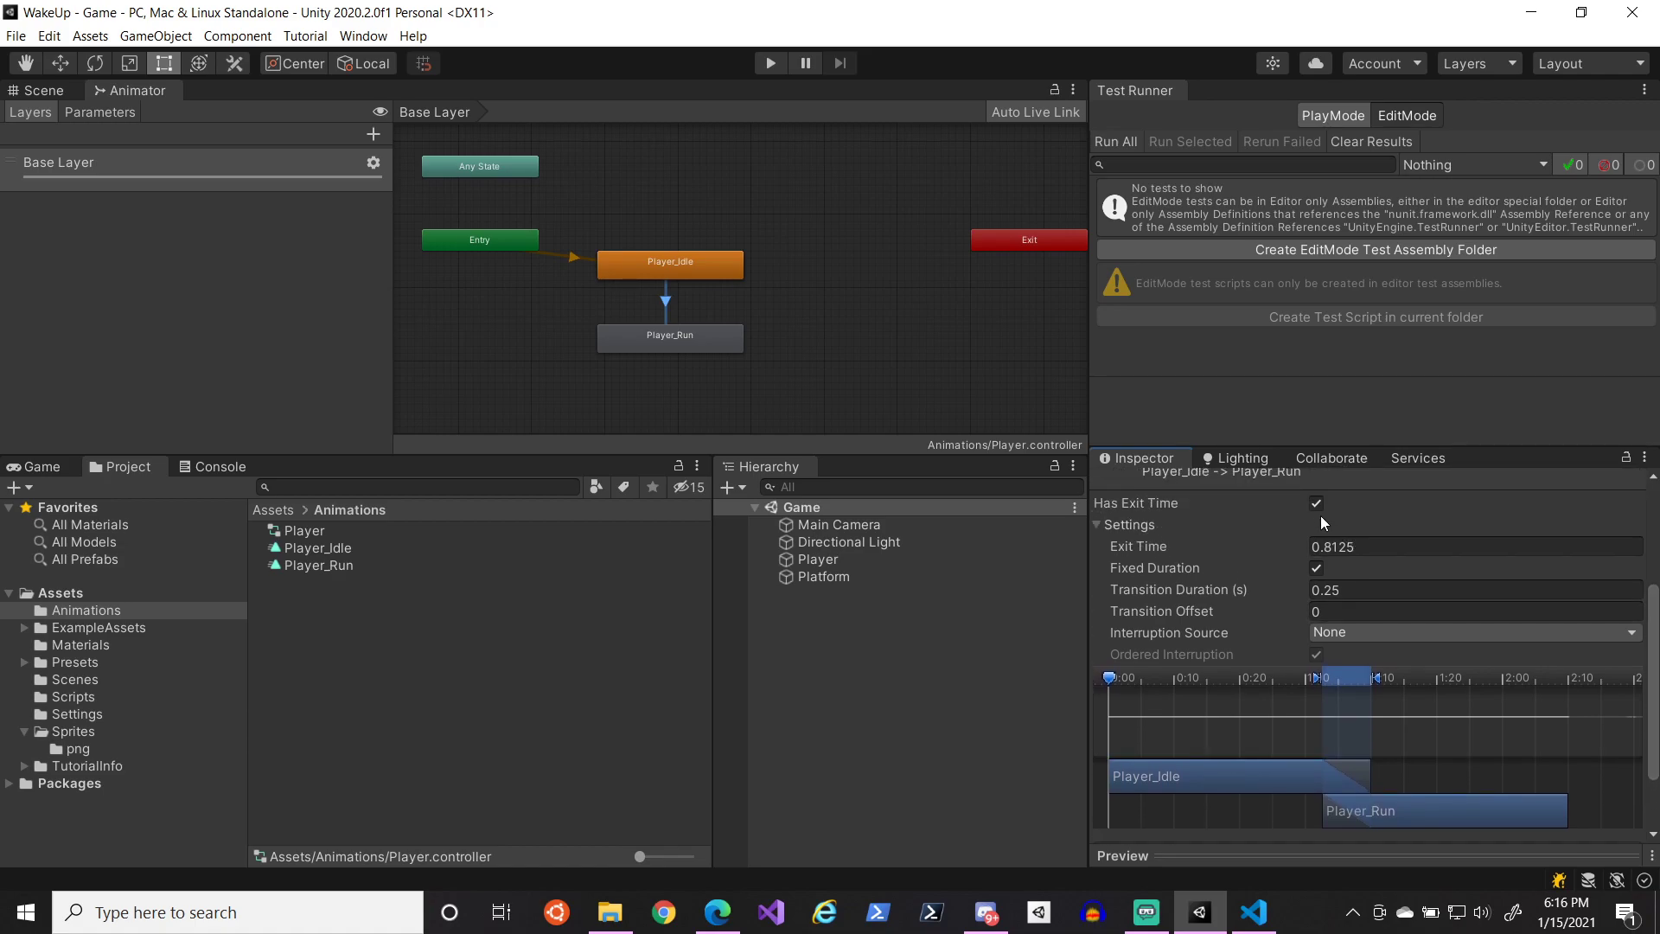
left_click_drag(1320, 676, 1026, 671)
left_click_drag(1376, 680, 1109, 680)
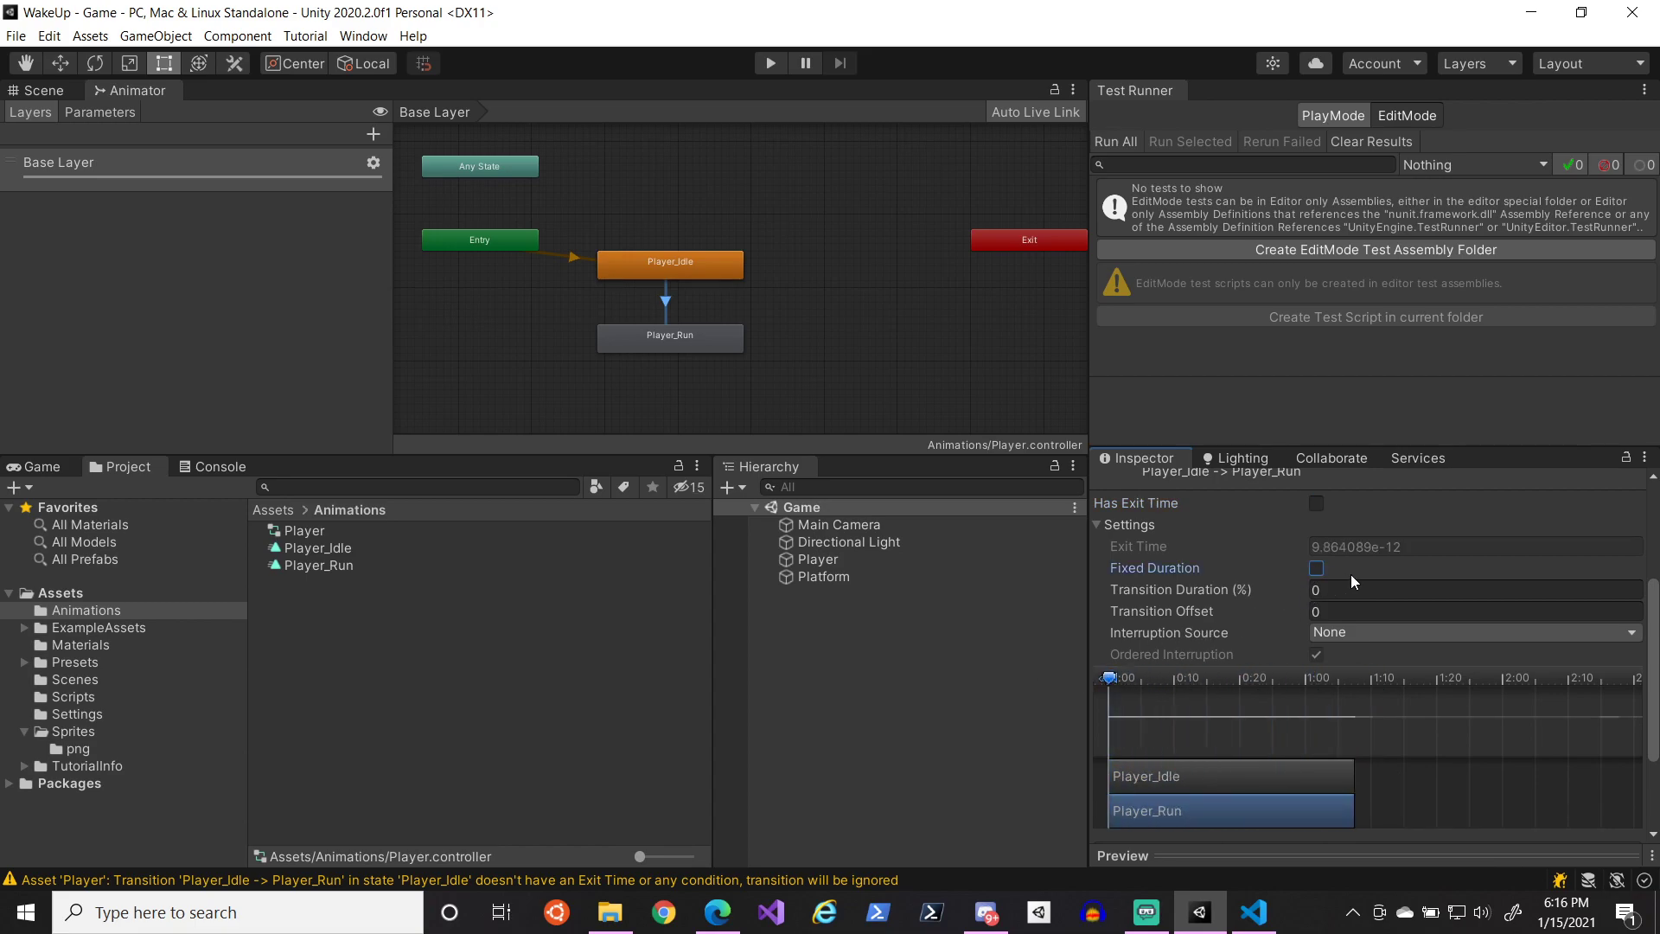
scroll(1348, 597, "down", 3)
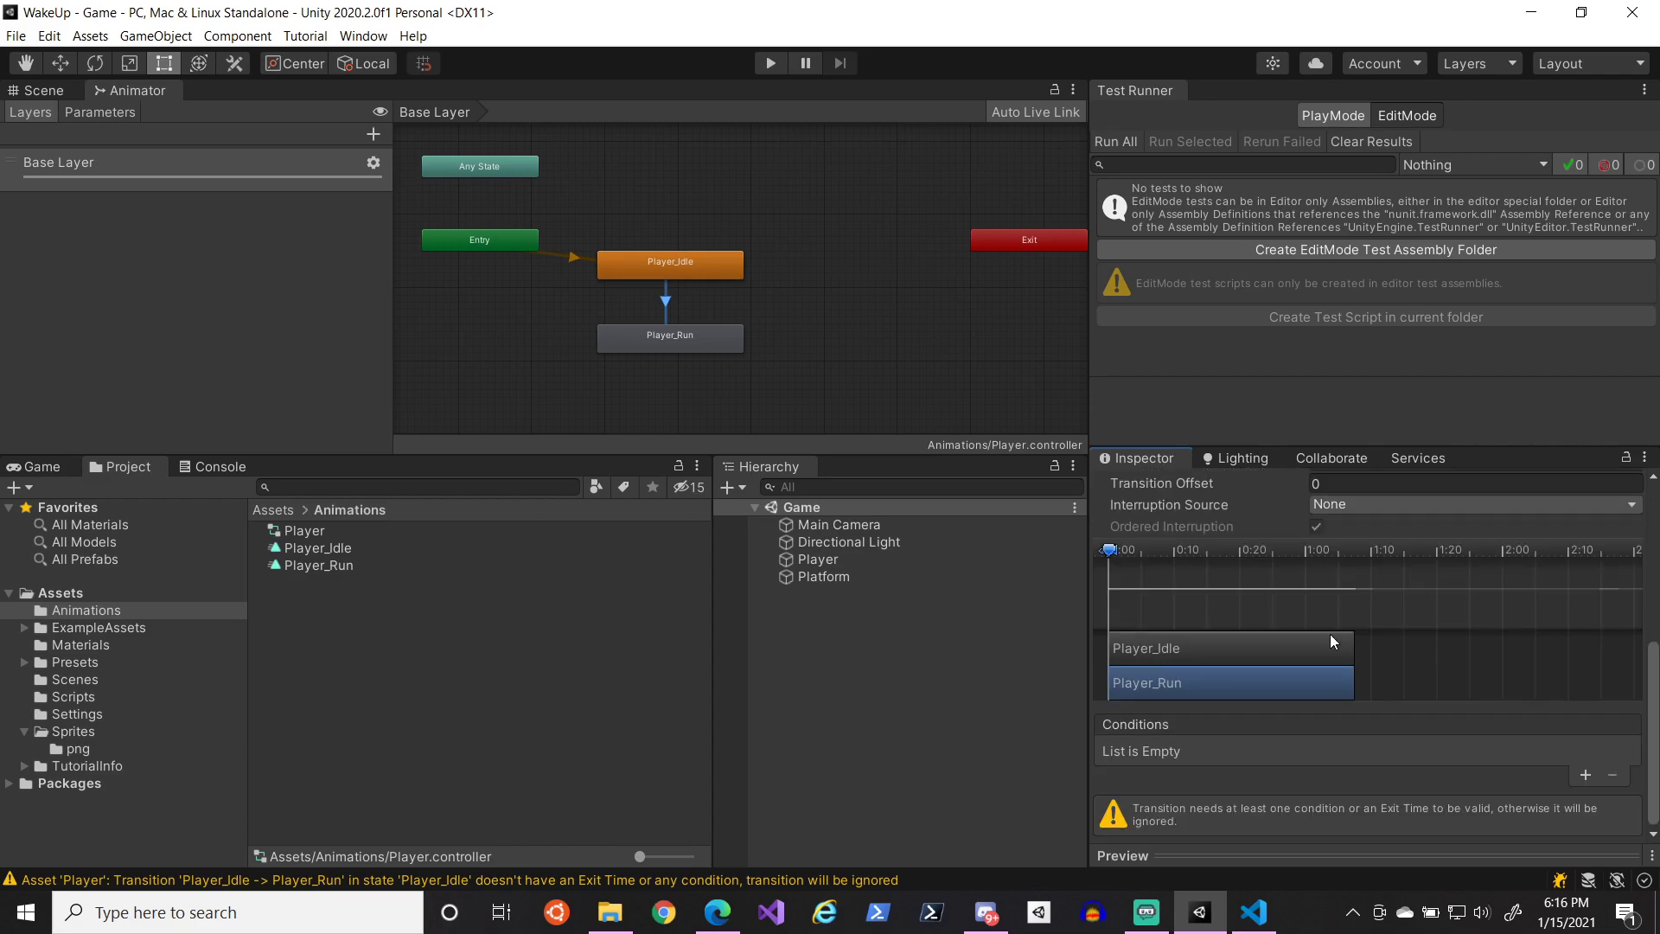
key("ctrl+z")
key("ctrl+z")
key("ctrl+z")
key("ctrl+z")
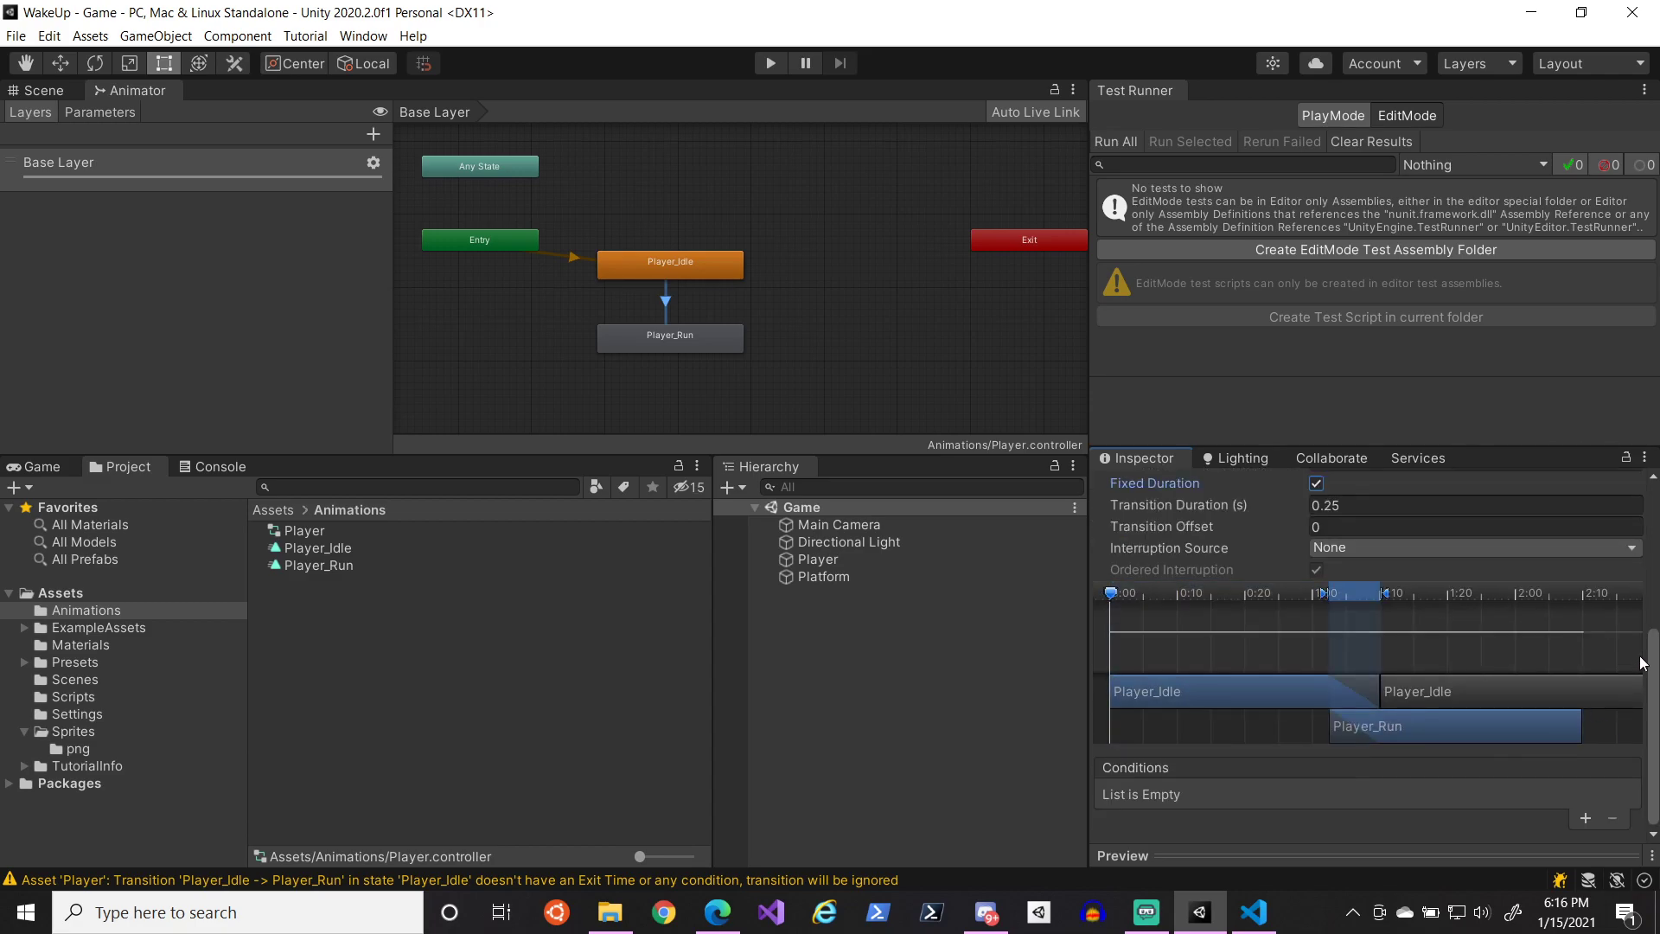
- Turn off Has Exit Time for the Player_Idle to Player_Run transition
scroll(1548, 546, "up", 3)
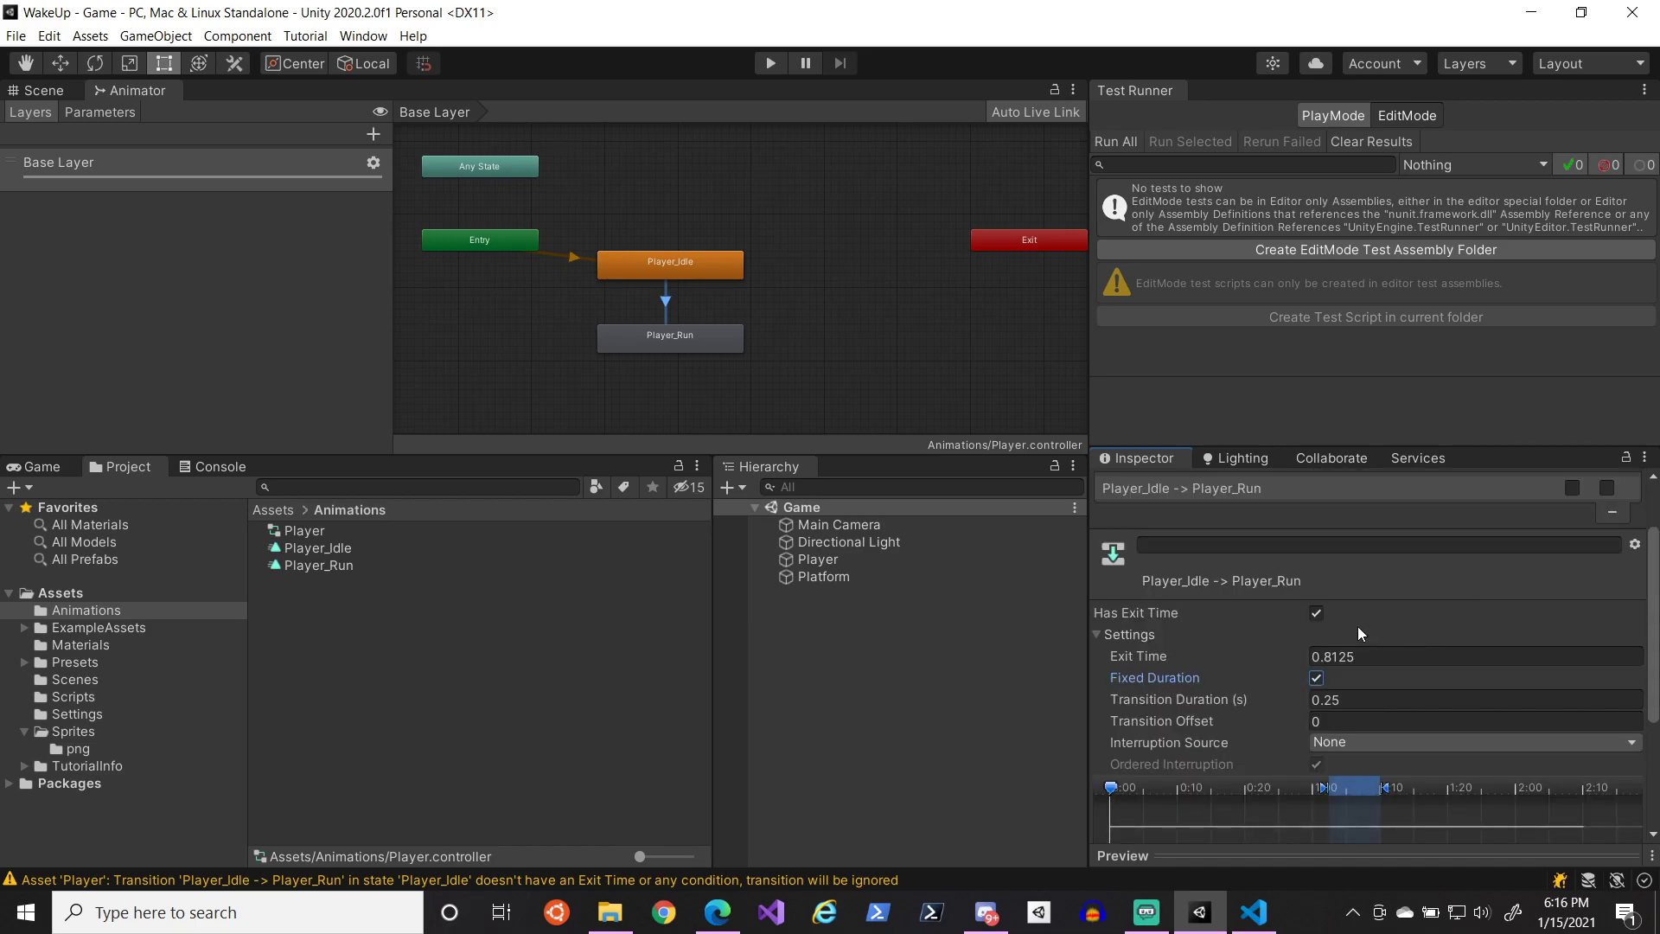
left_click(1315, 614)
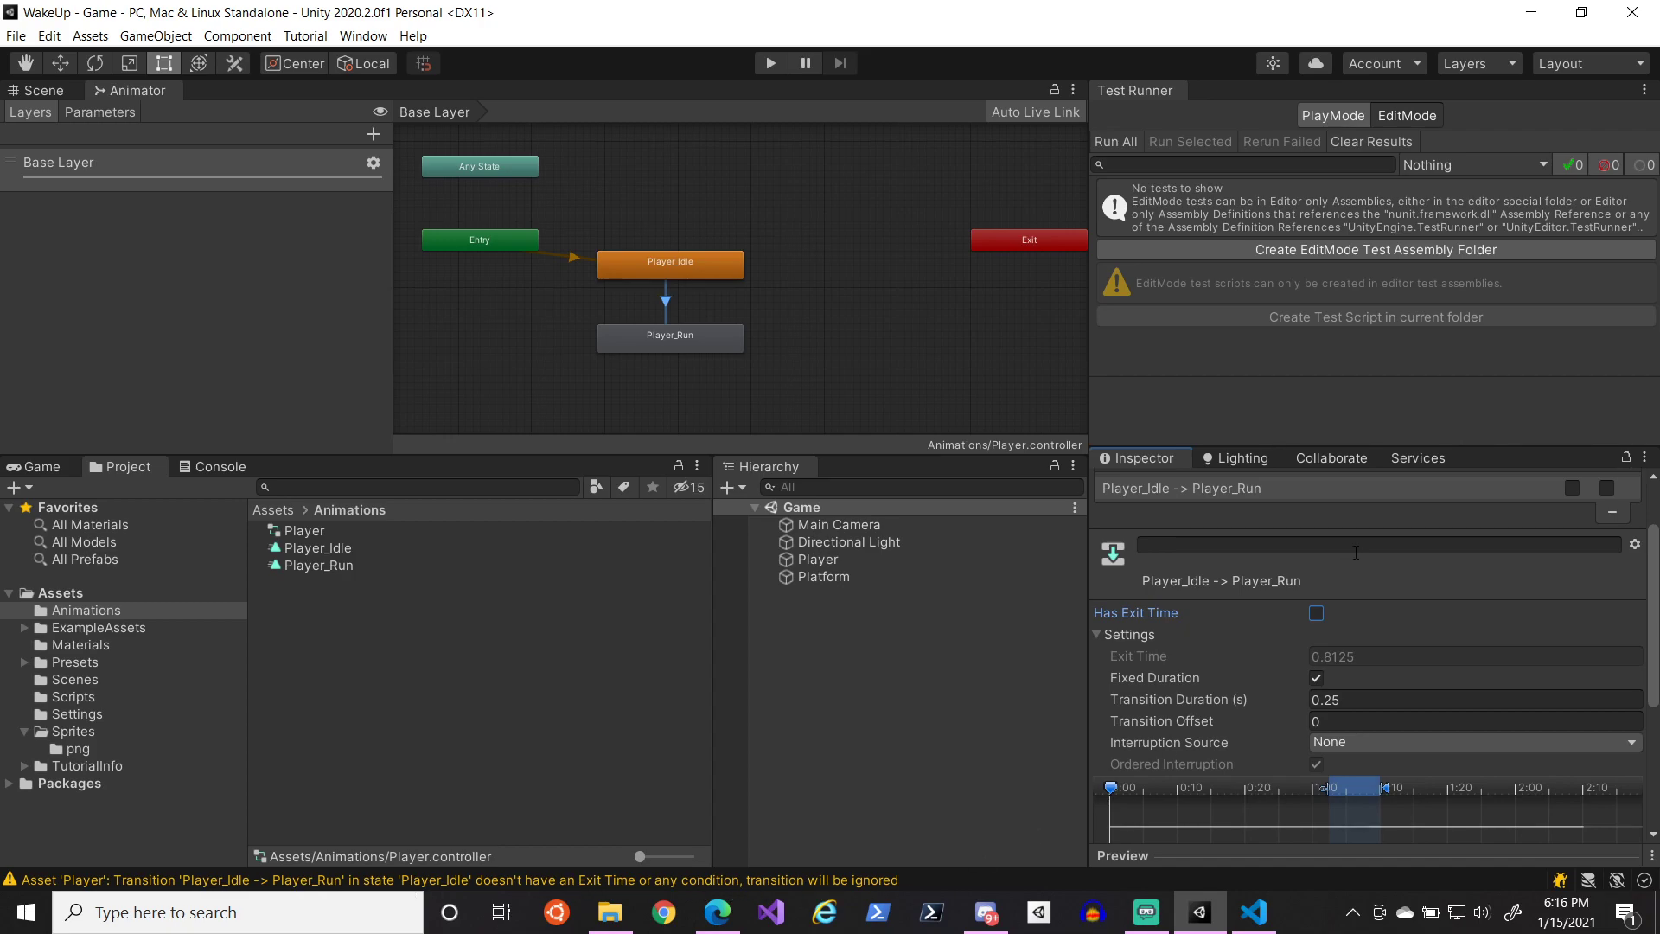
scroll(1637, 574, "down", 5)
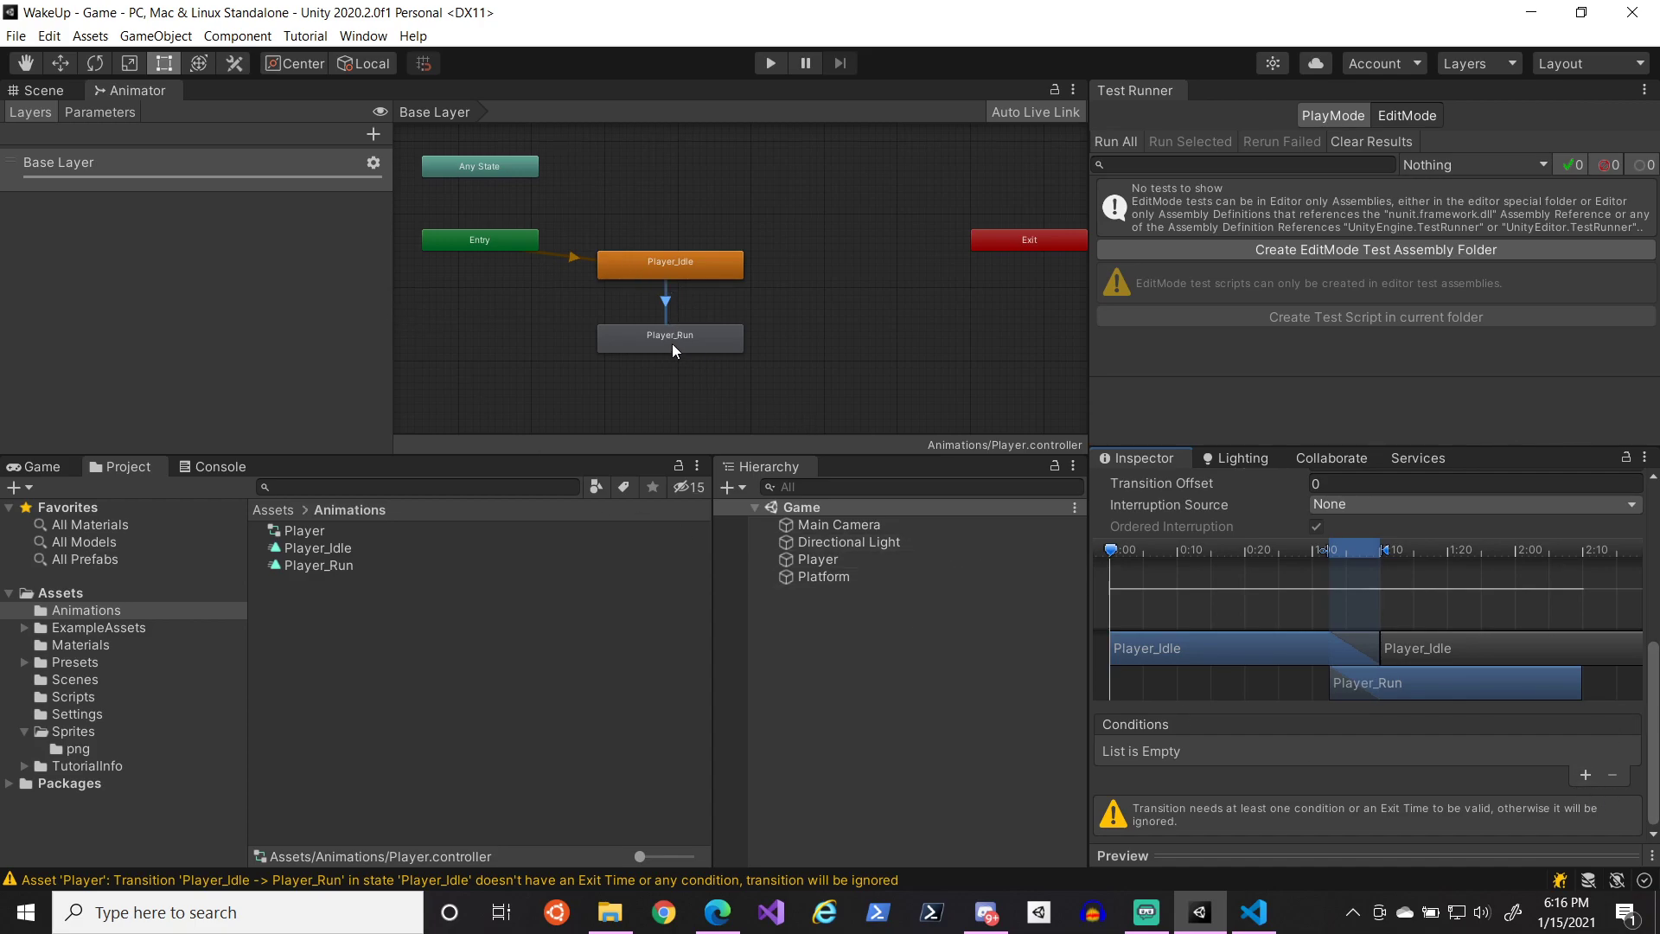
- Add a Bool parameter named Running to the Player animator controller
left_click(107, 115)
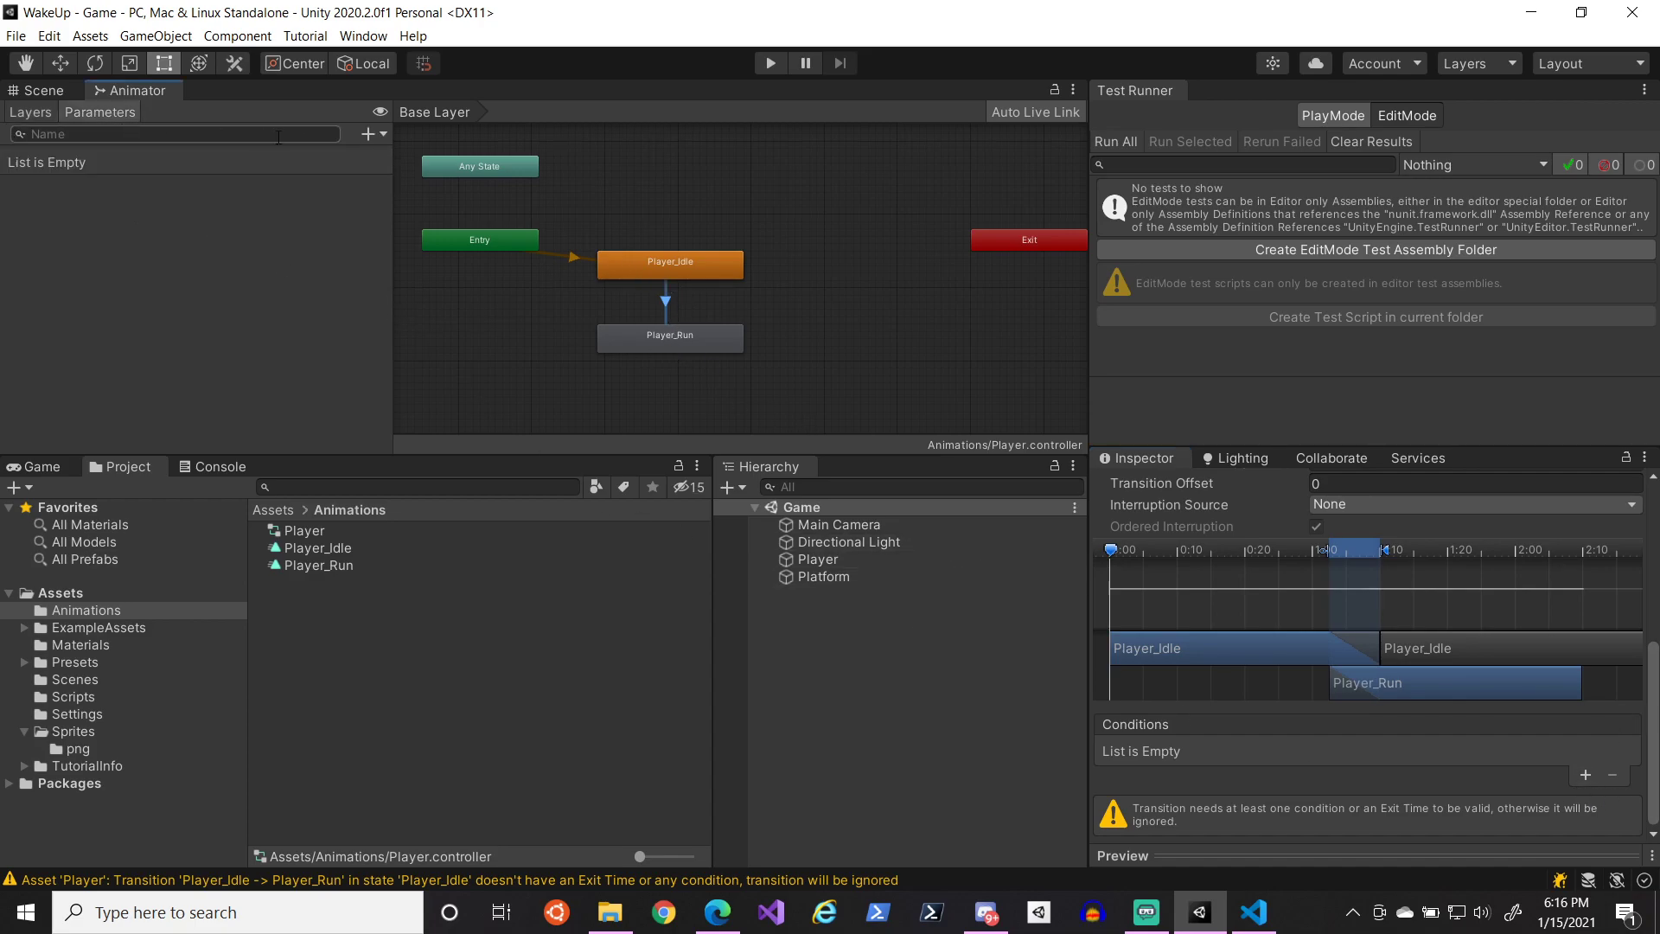
left_click(368, 136)
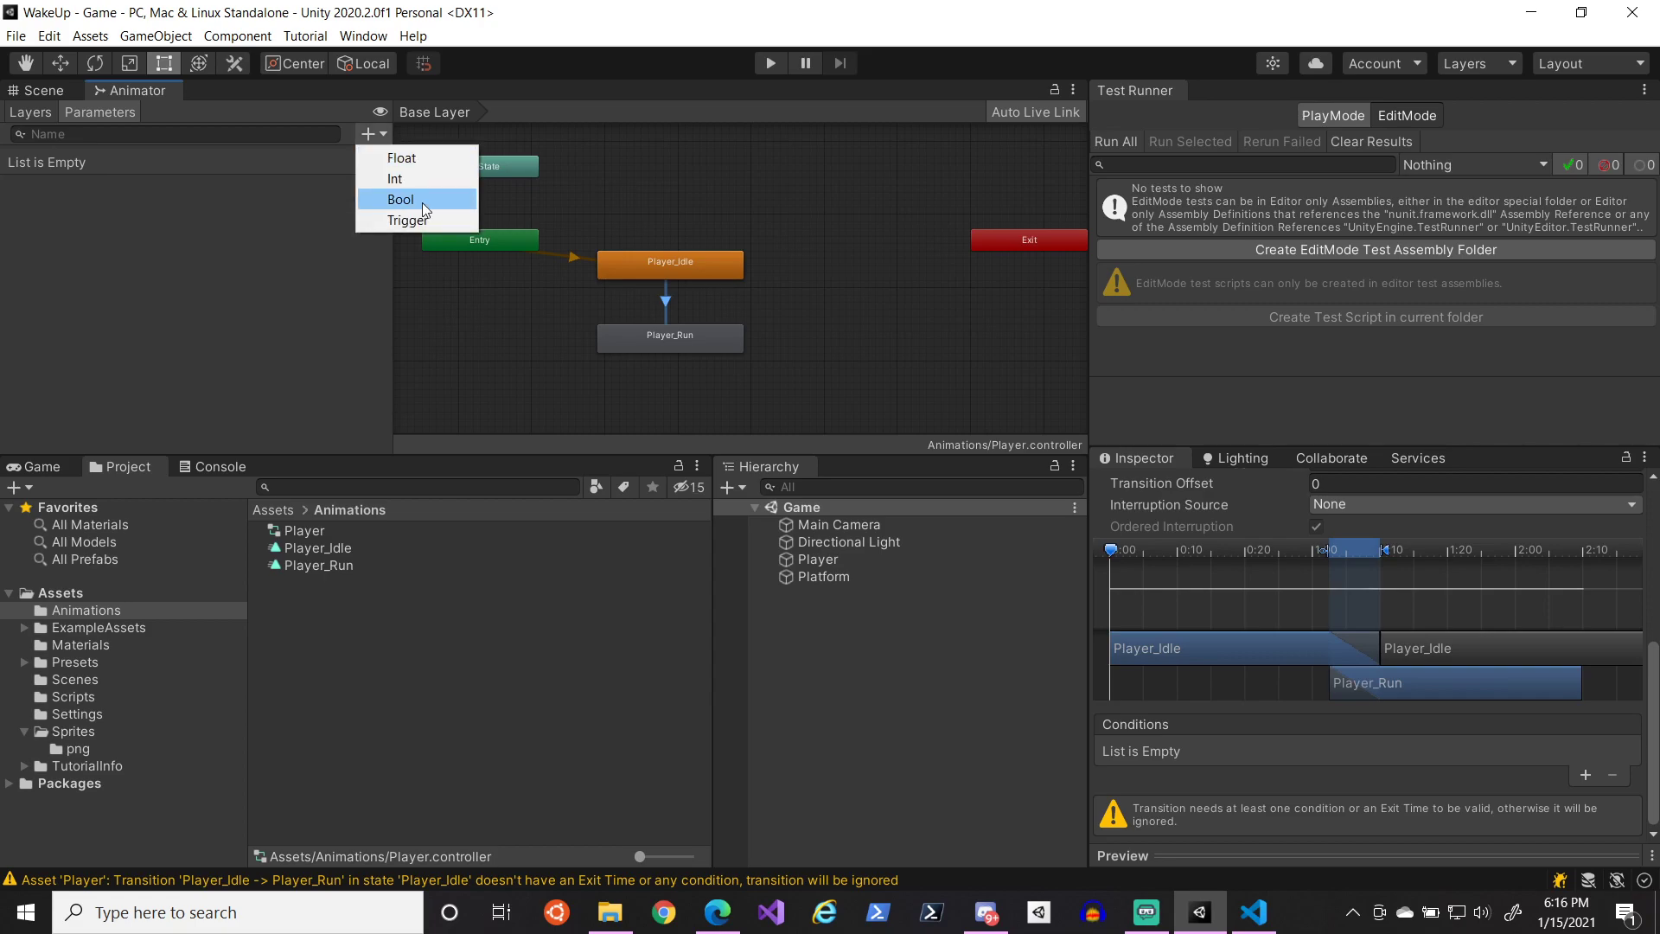
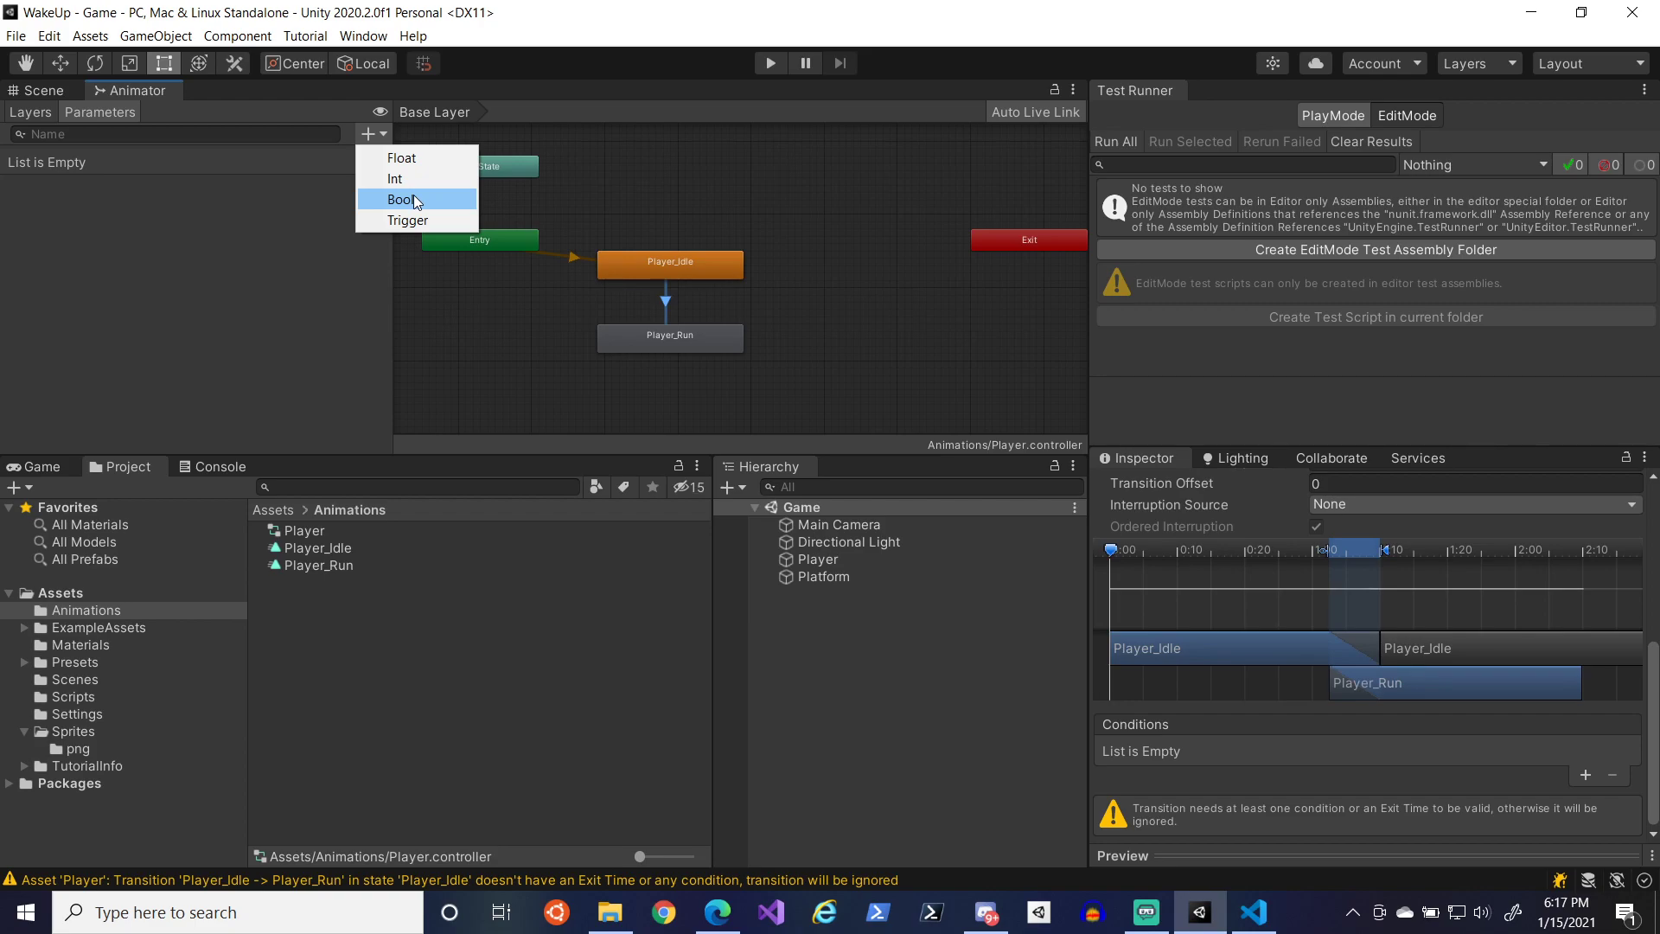
left_click(415, 200)
left_click(186, 164)
left_click_drag(187, 164, 3, 167)
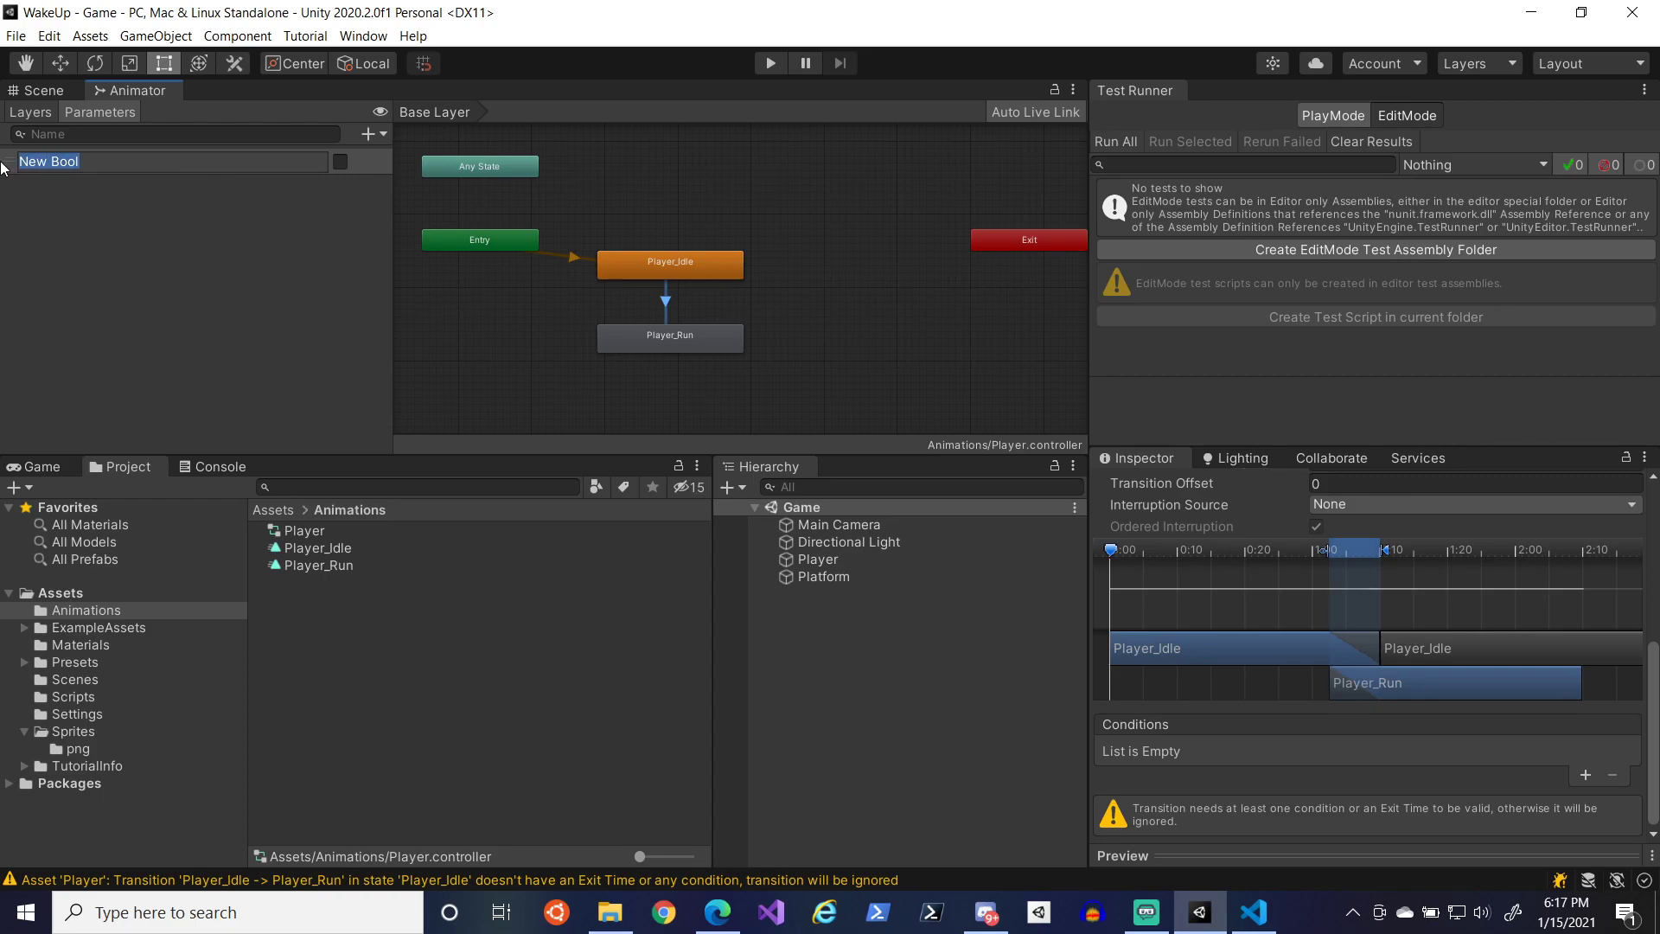
key("BackSpace")
type("Running")
left_click(362, 212)
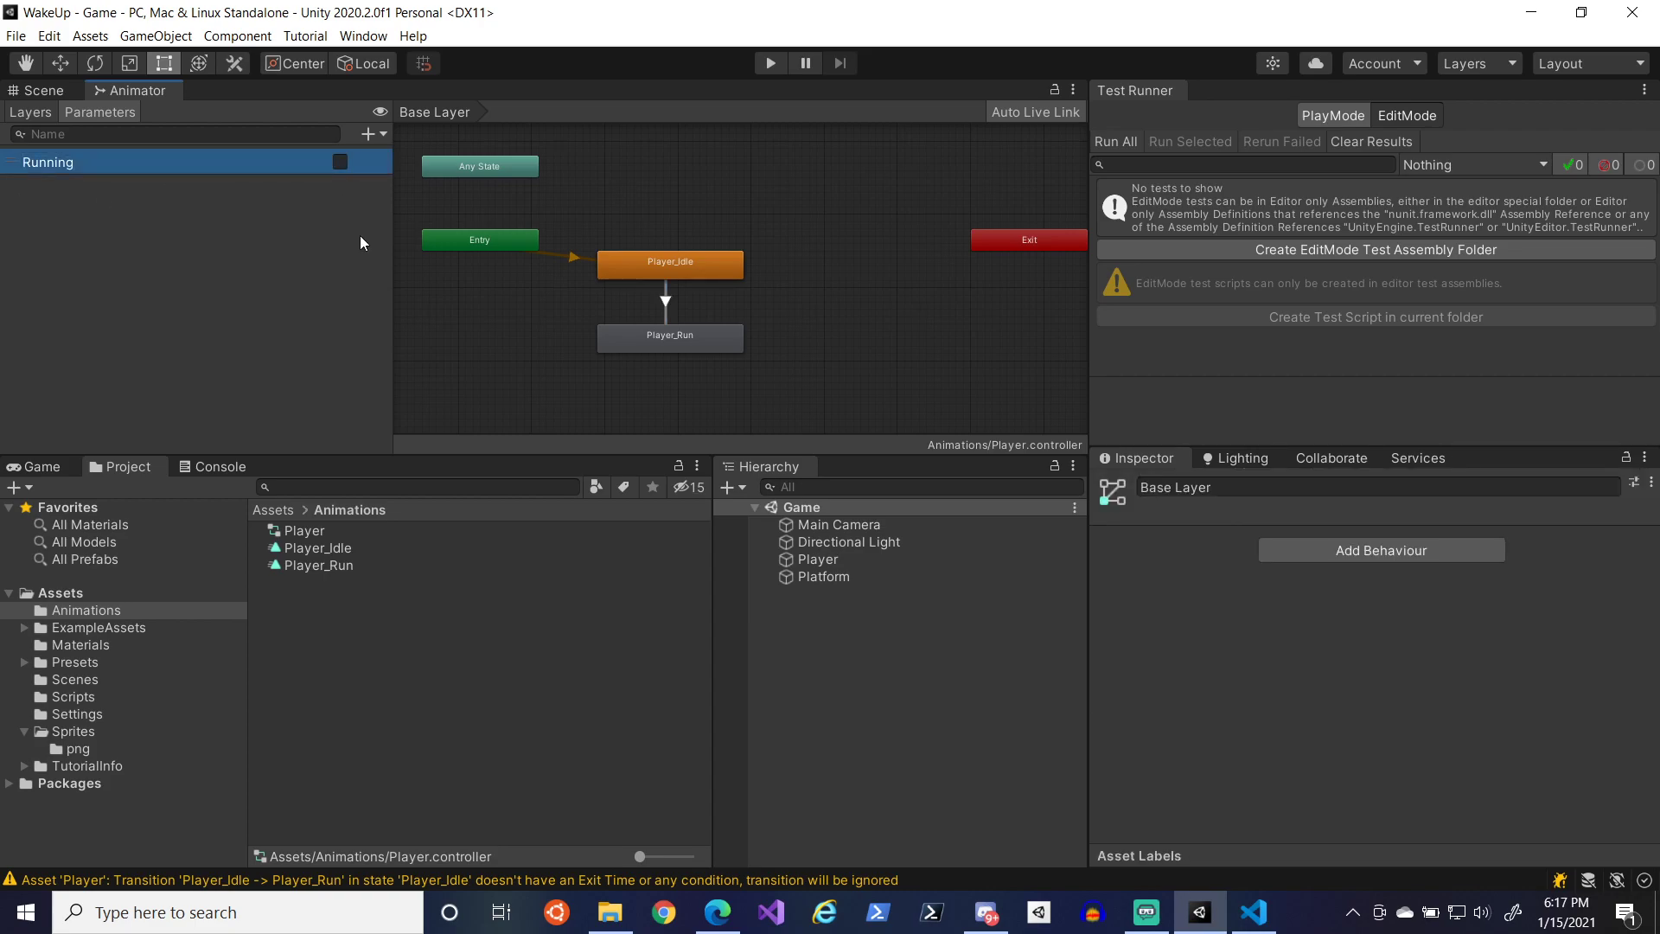
- Add the condition Running is true to the Player_Idle to Player_Run transition
left_click(666, 304)
scroll(1545, 766, "down", 6)
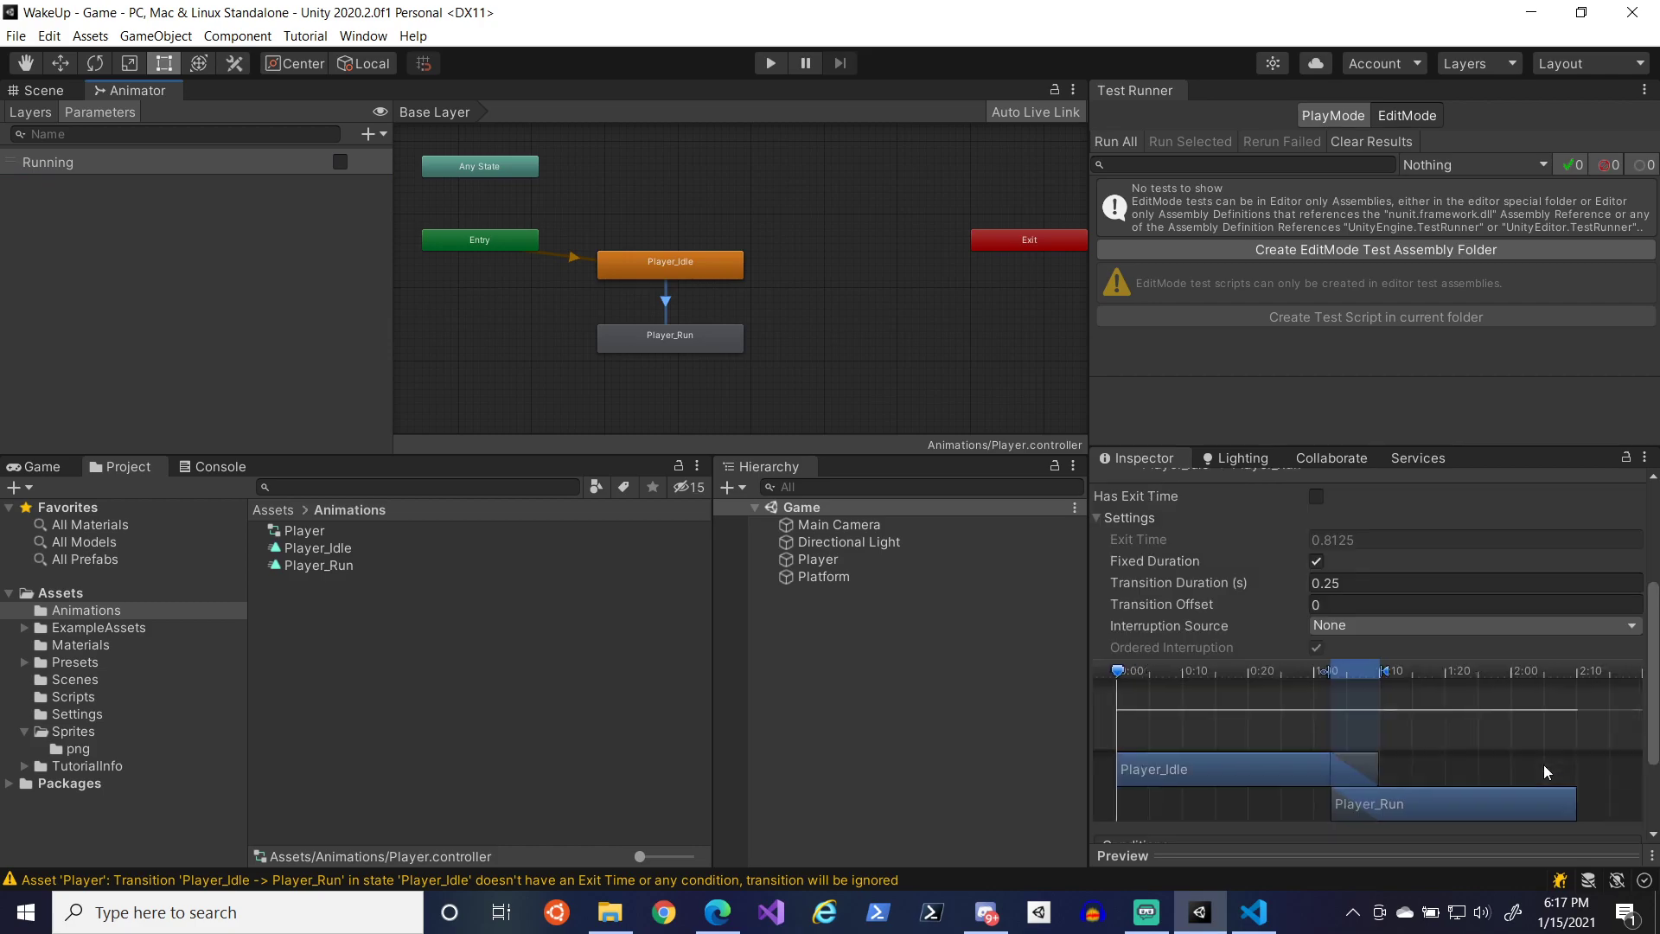
scroll(1574, 701, "up", 1)
scroll(1574, 707, "up", 2)
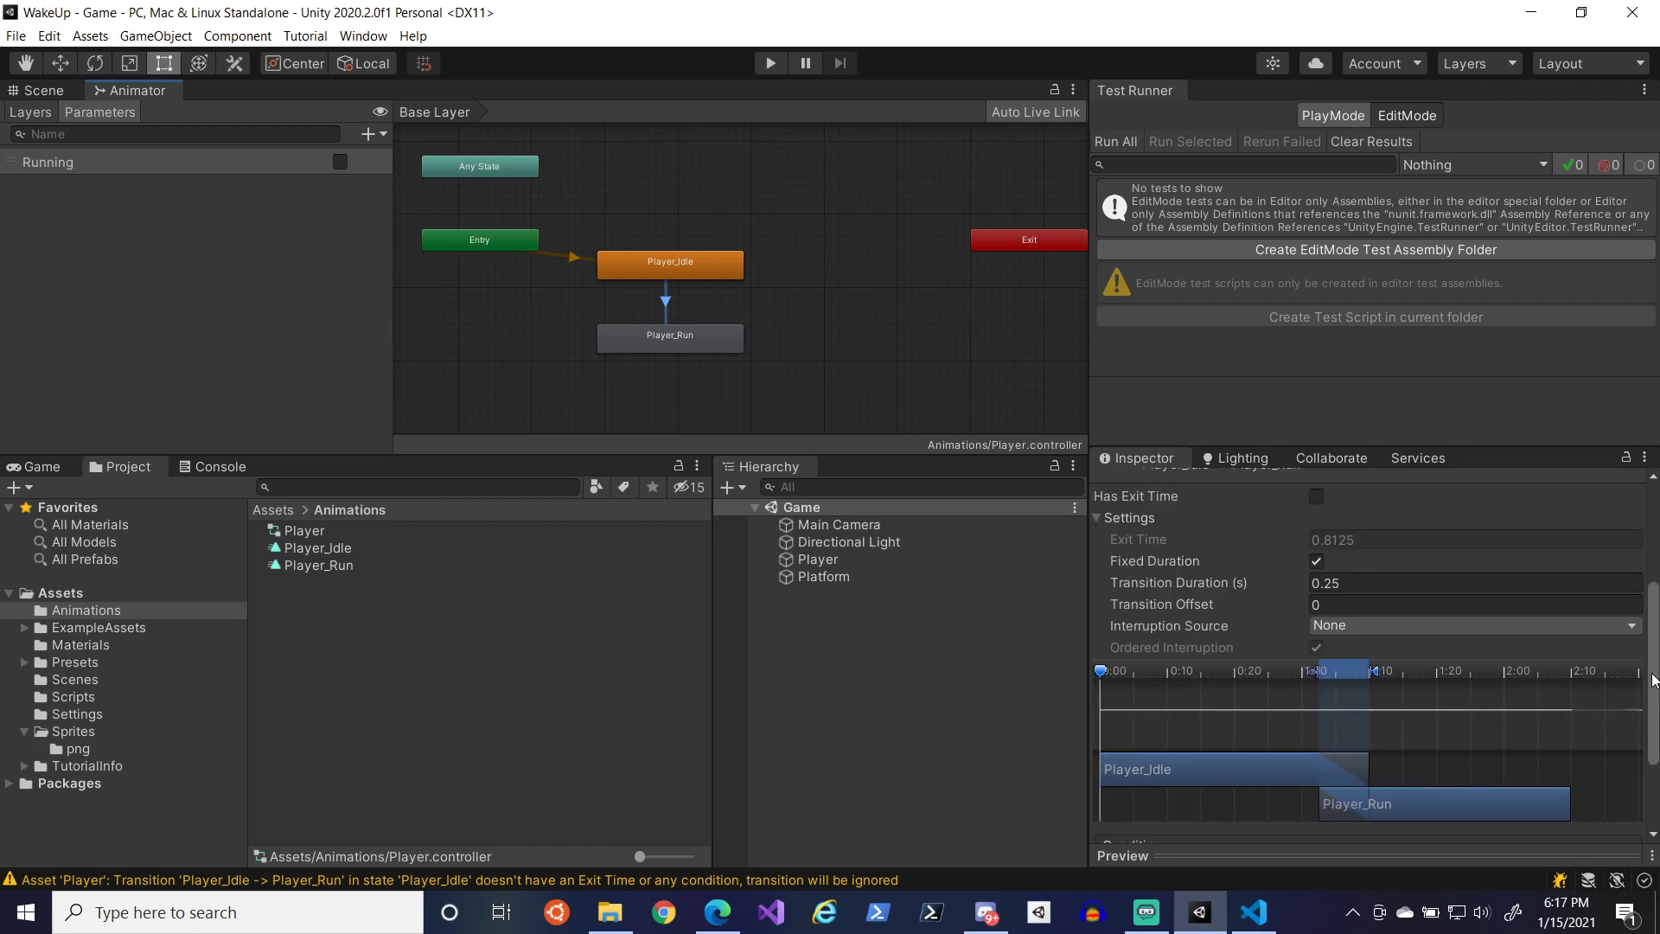
scroll(1656, 808, "down", 3)
left_click(1591, 780)
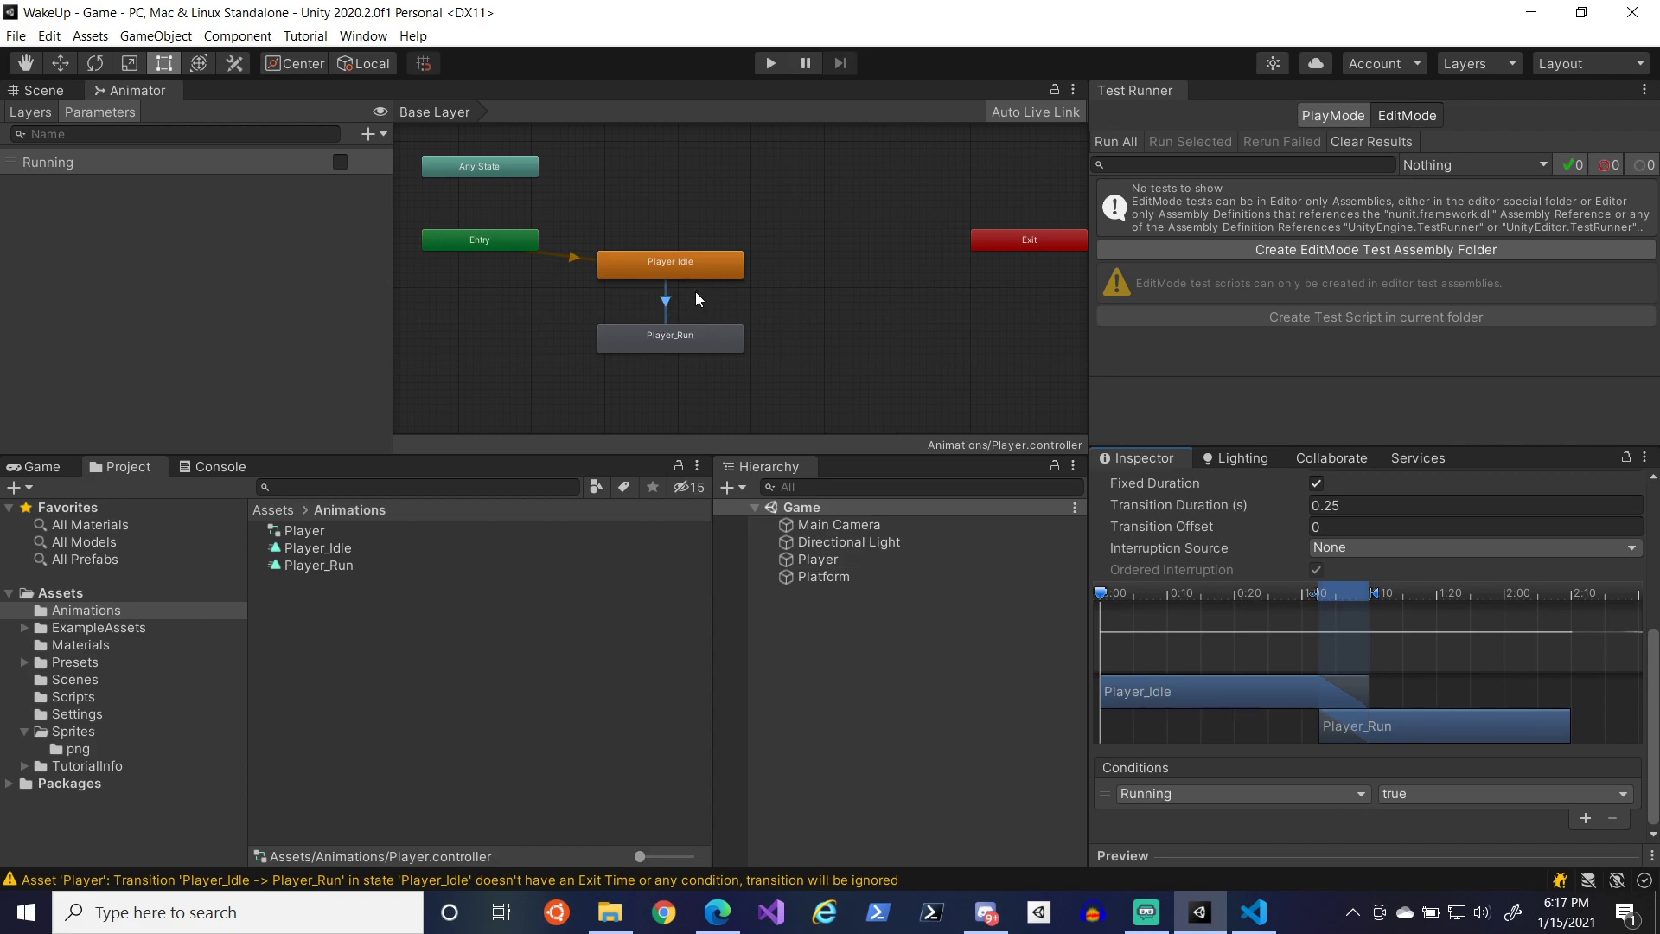
- Make a return transition from the Player_Run state to the Player_Idle state
left_click(692, 336)
right_click(691, 335)
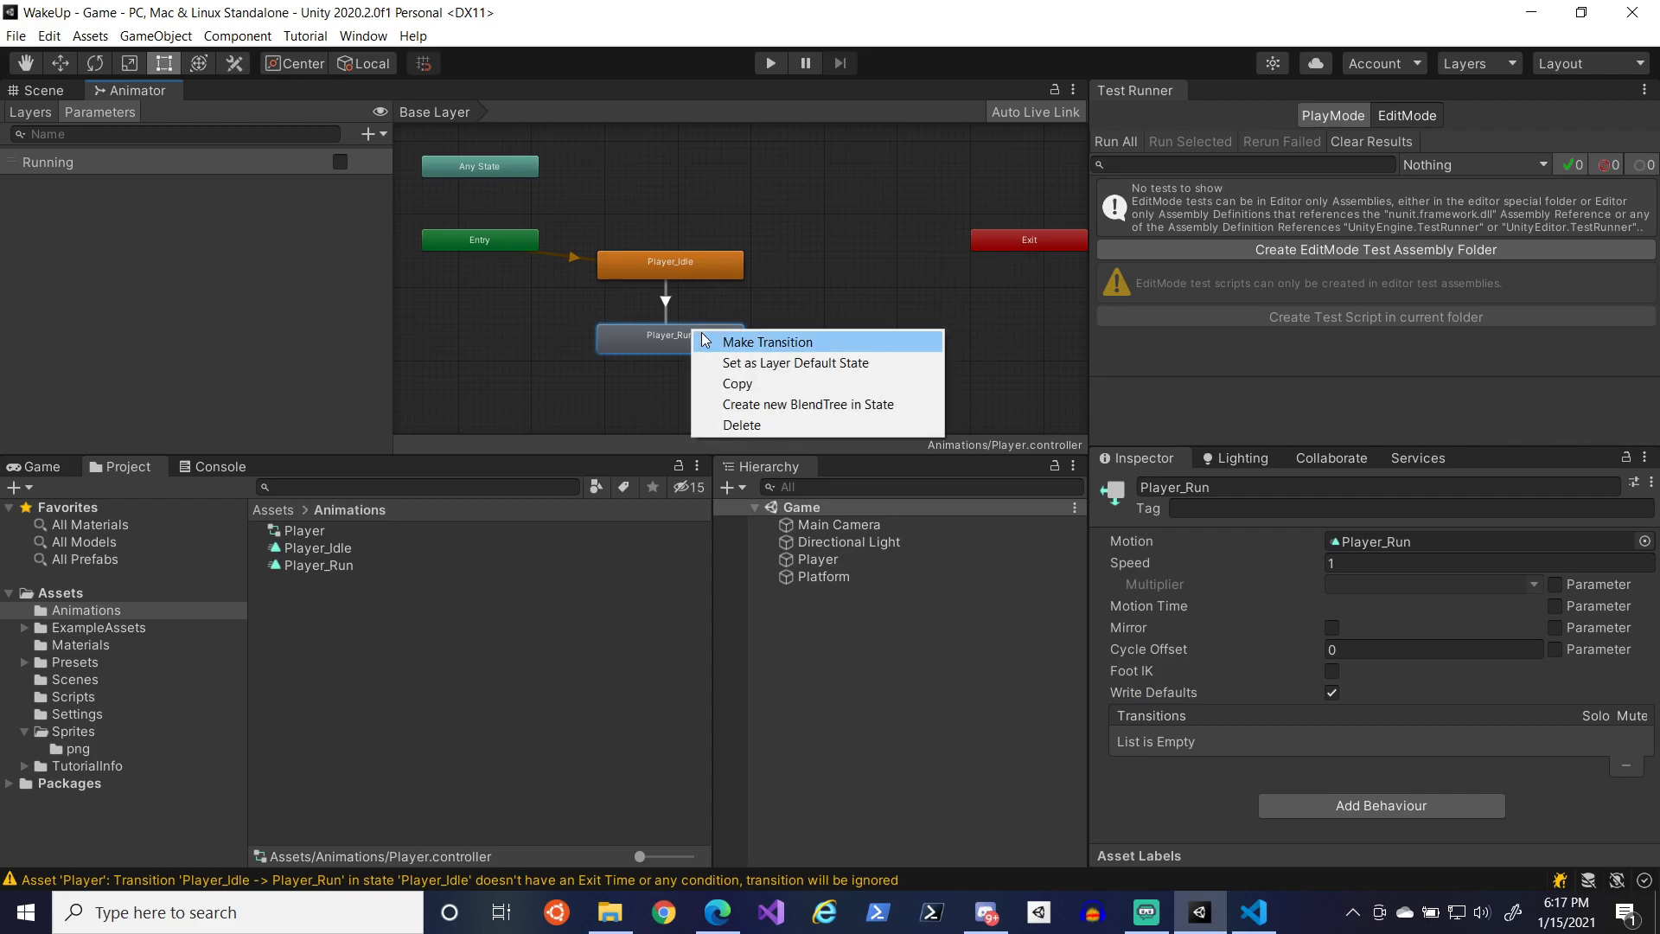
left_click(702, 337)
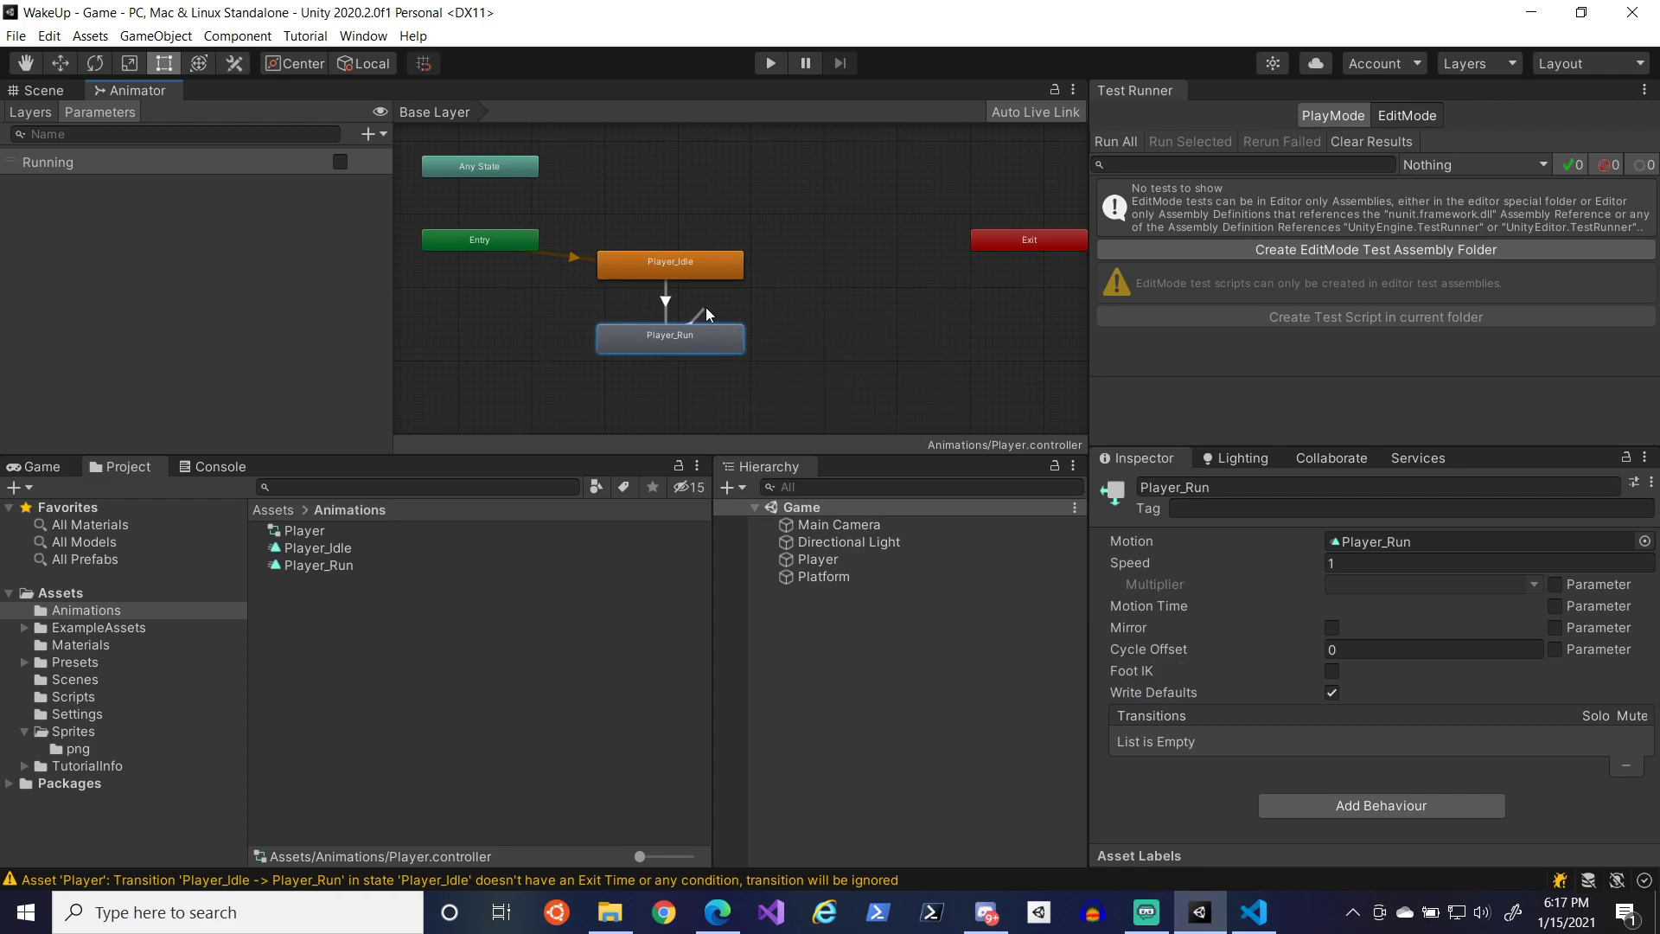
left_click(693, 251)
left_click(698, 273)
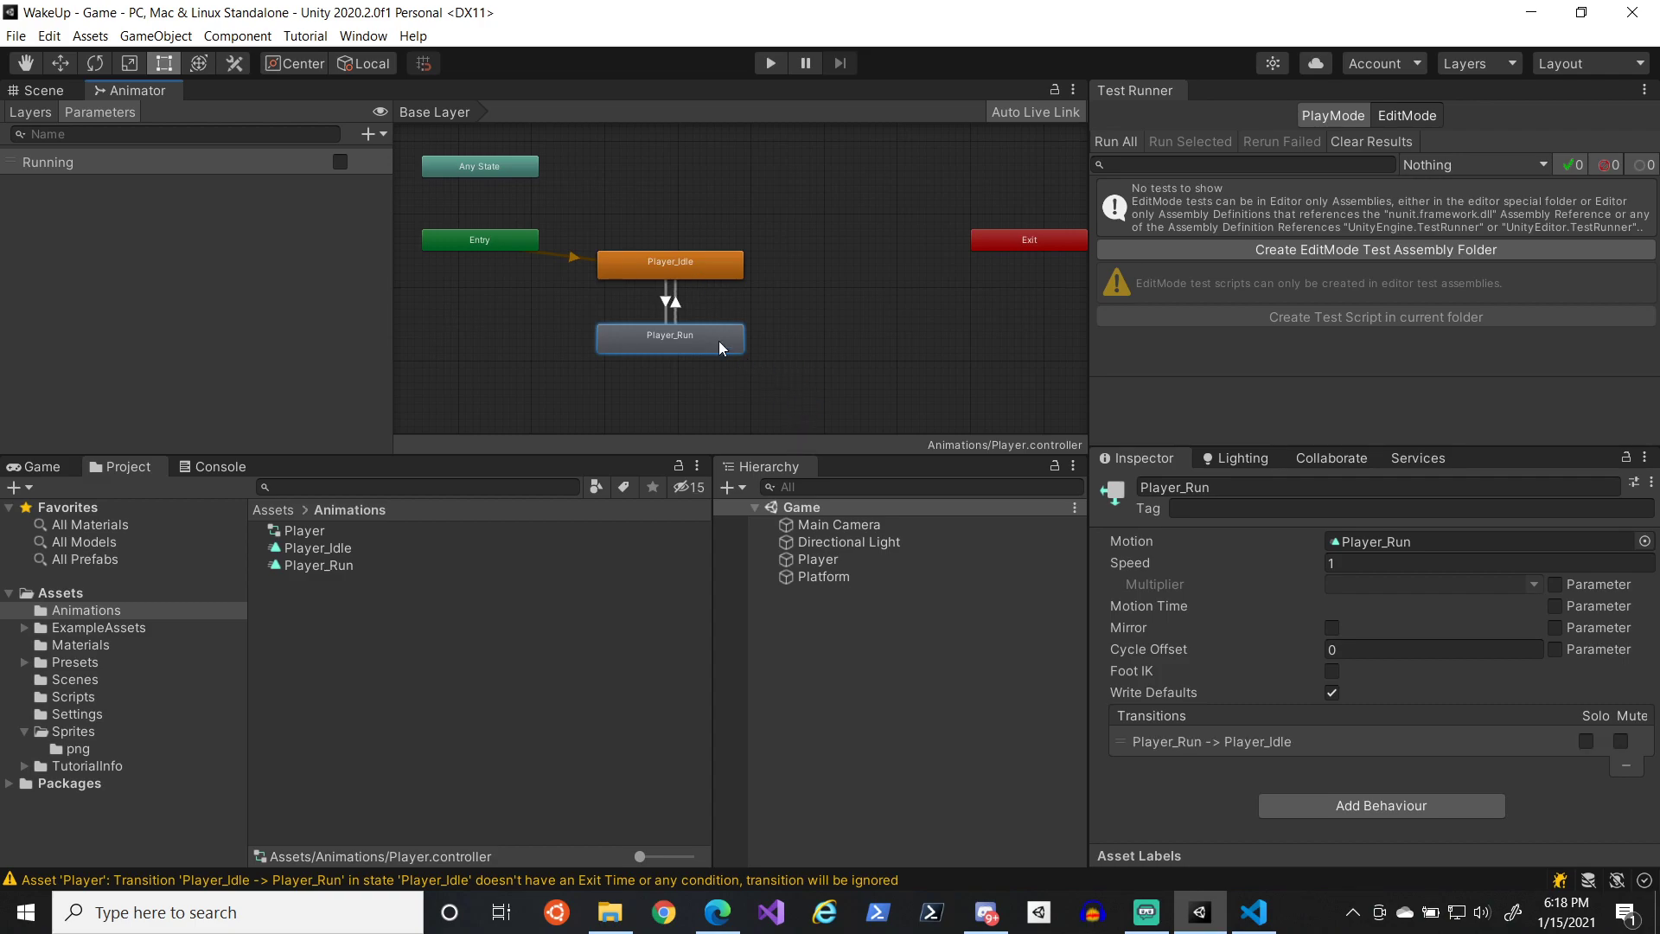
- Turn off Has Exit Time for the Player_Run to Player_Idle transition and add the condition Running is false
left_click(674, 305)
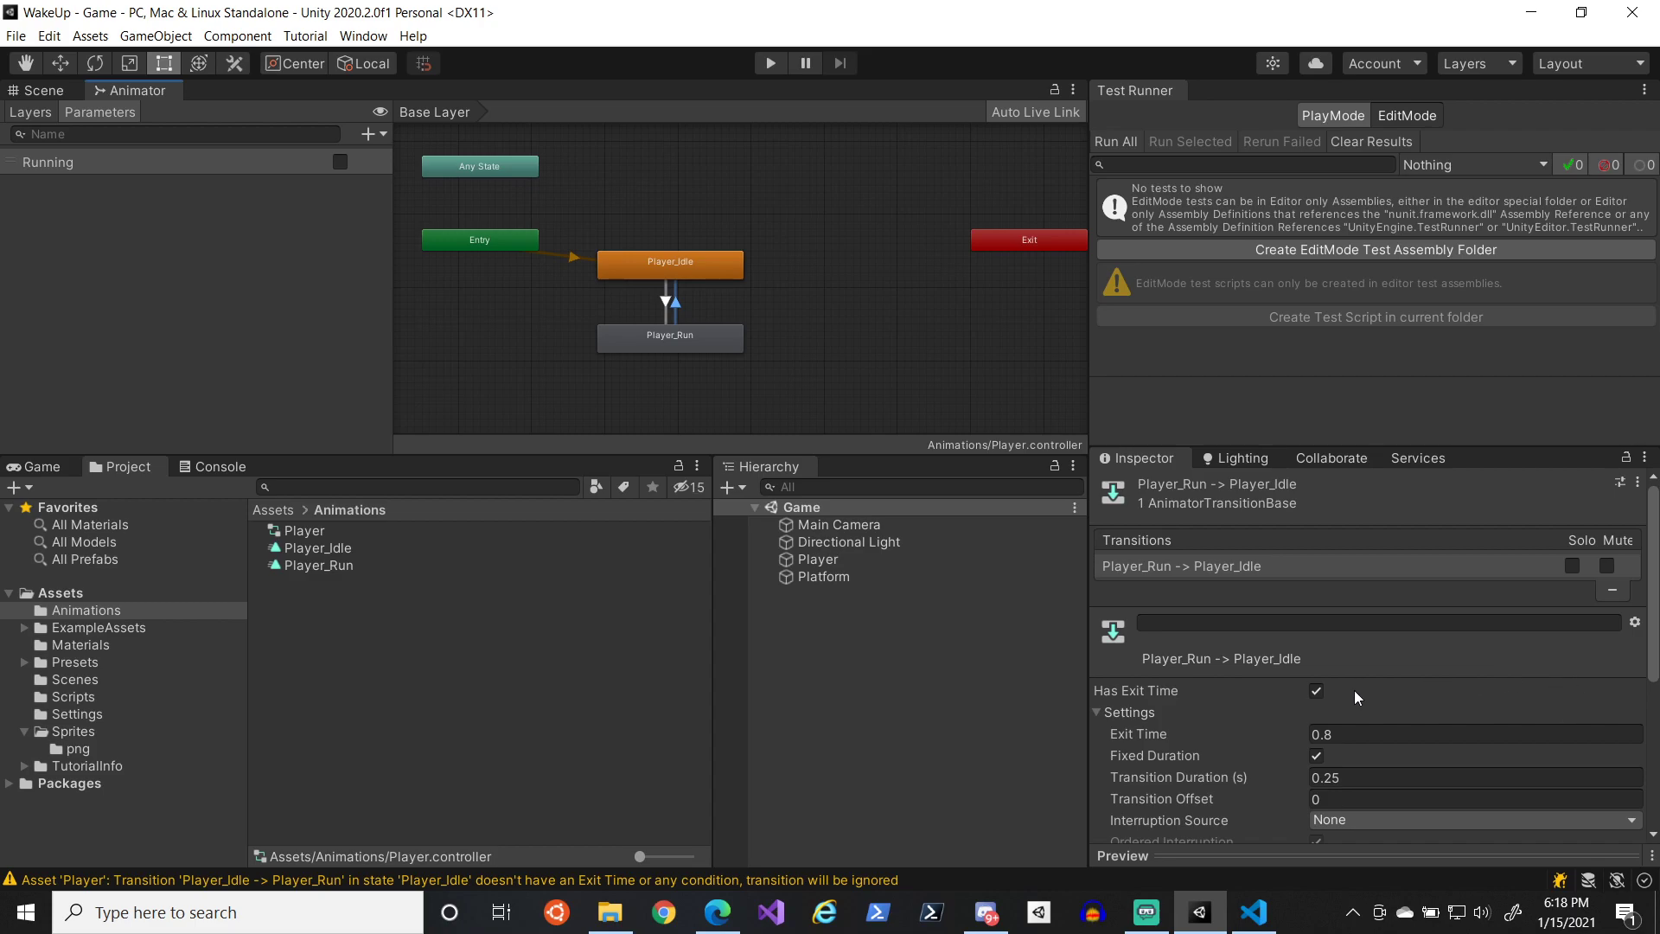
left_click(1314, 690)
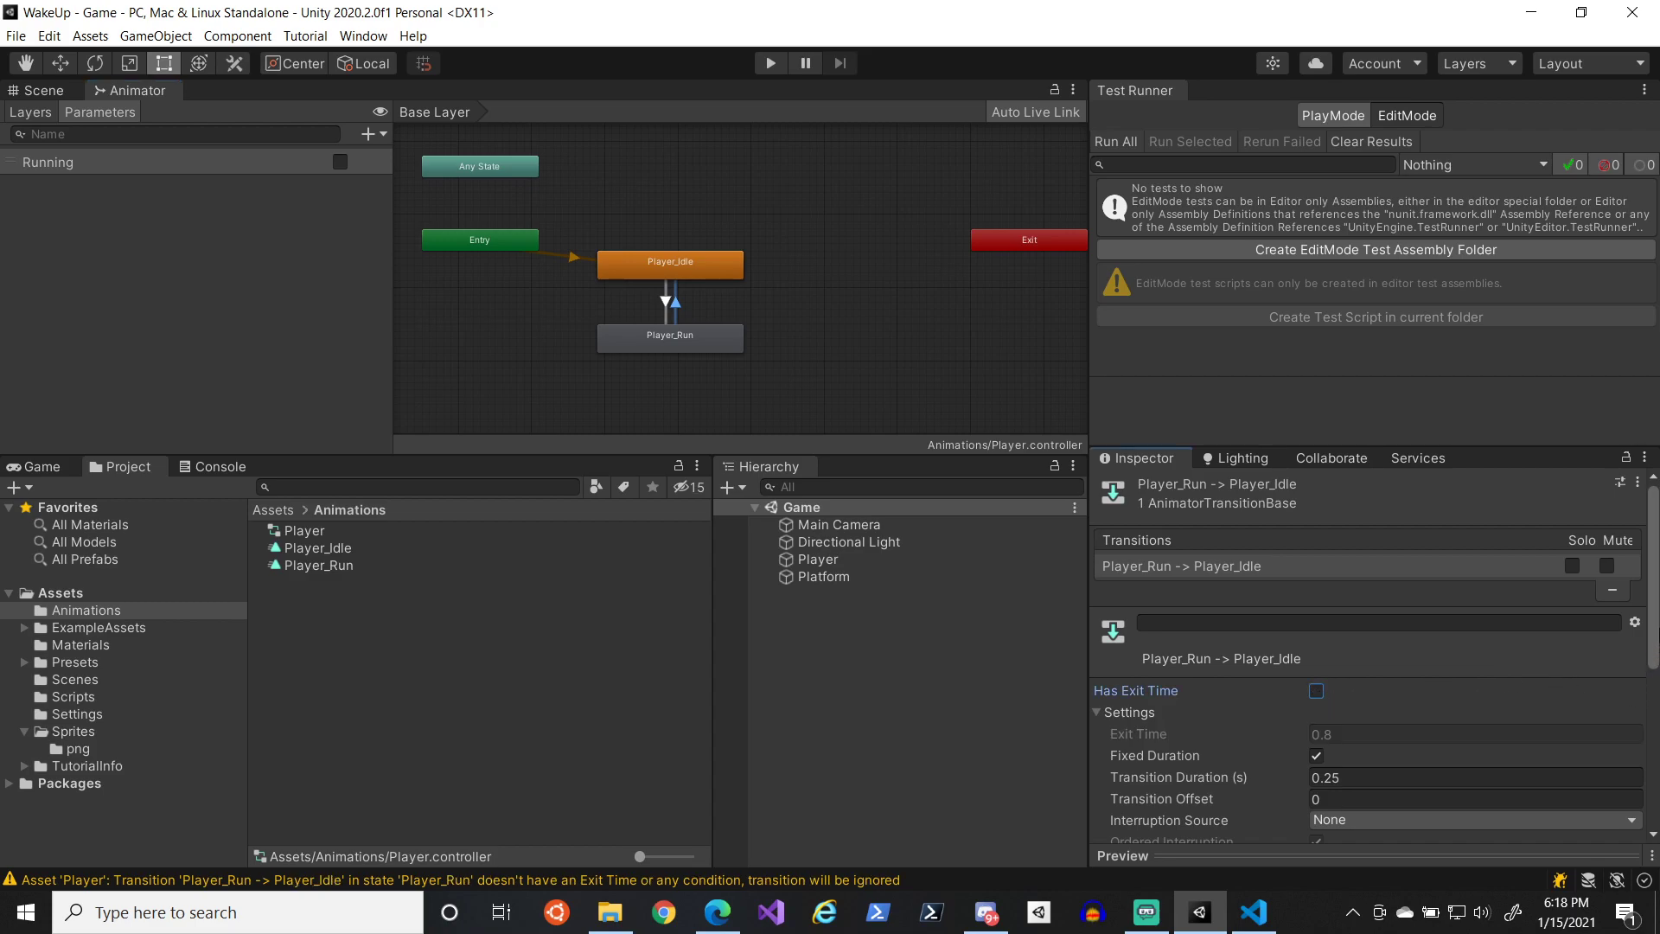
scroll(1469, 692, "down", 5)
left_click(1584, 757)
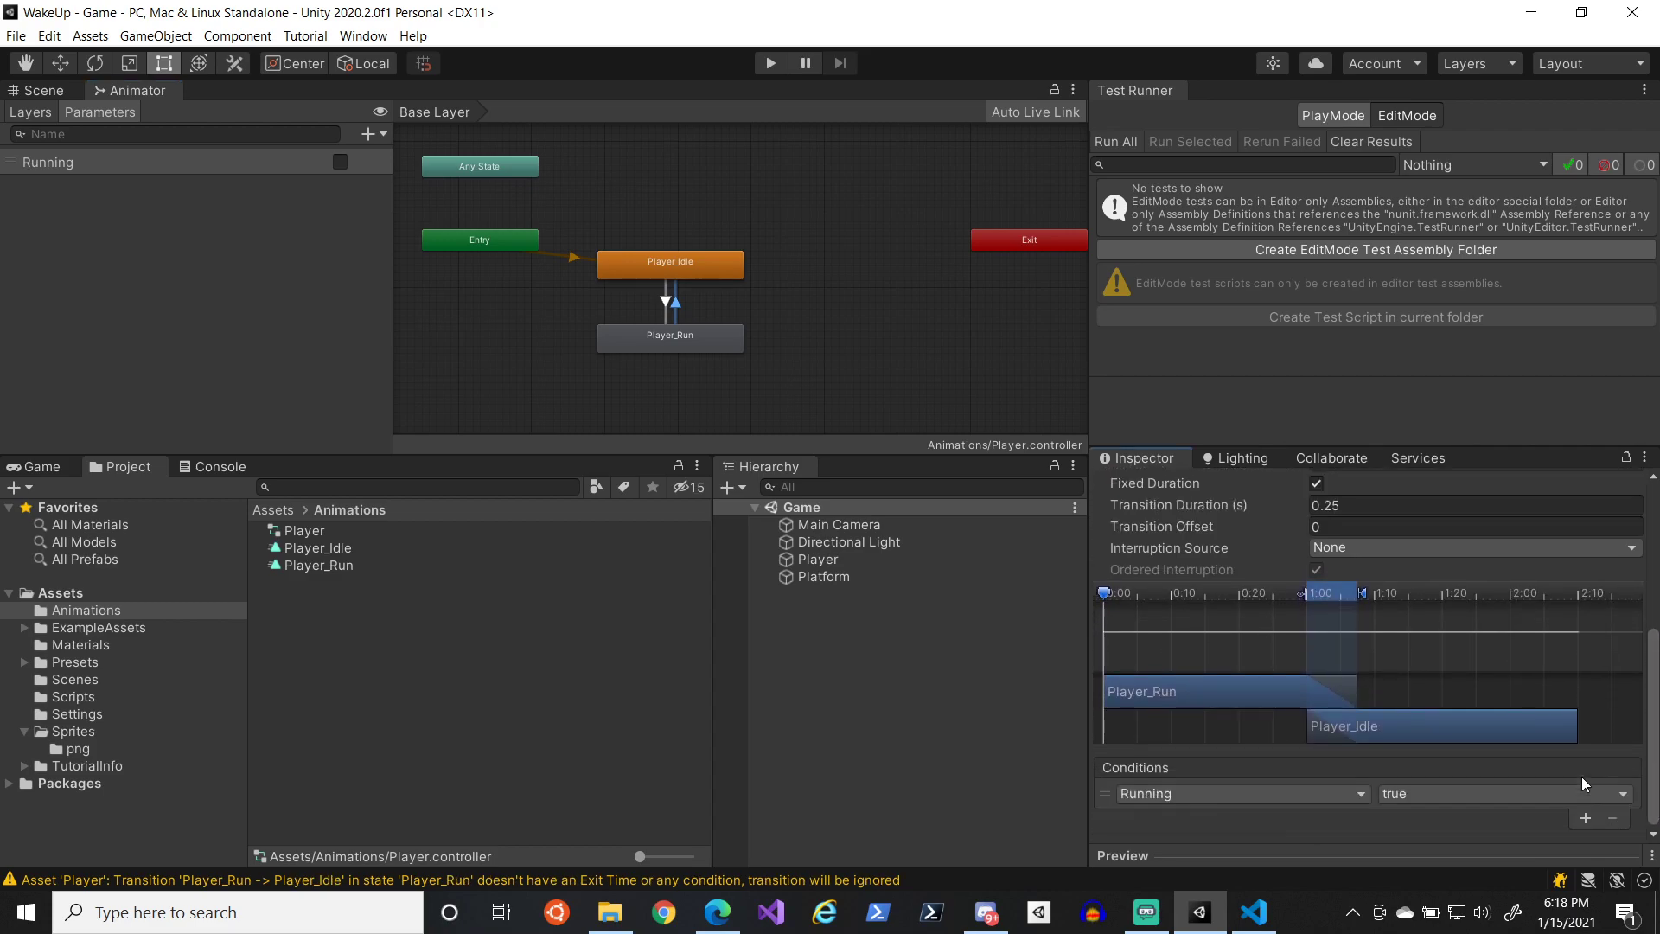
left_click(1548, 793)
left_click(1433, 835)
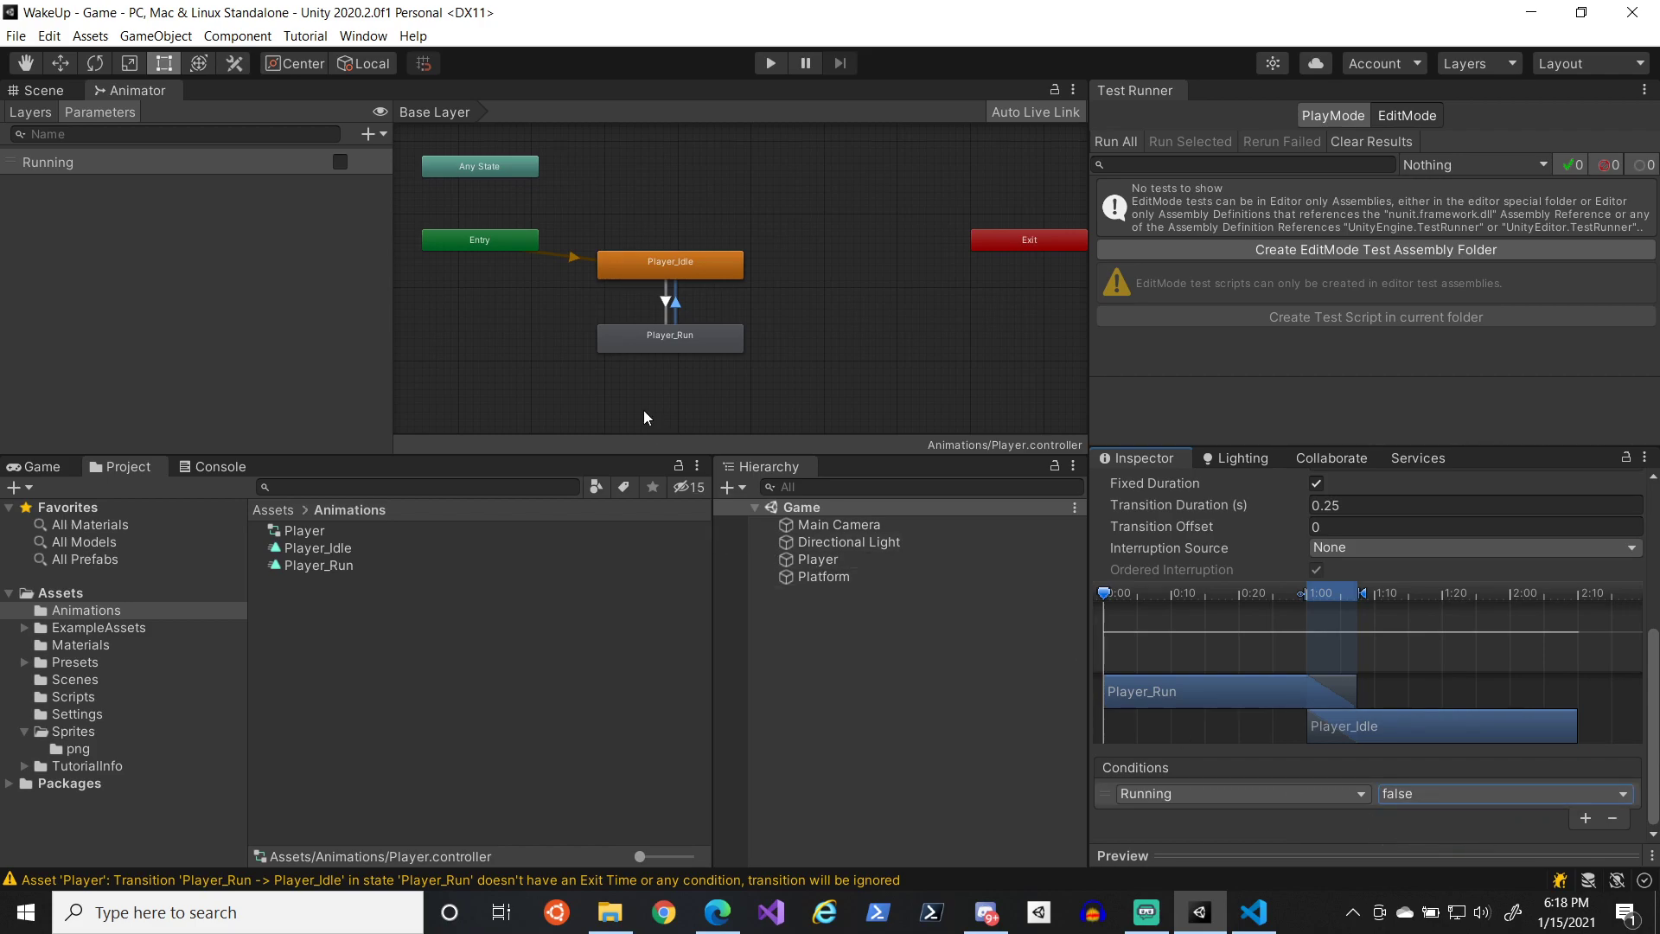
- Review both transitions between Player_Idle and Player_Run, and select the Player_Idle state
left_click(663, 294)
left_click(663, 301)
left_click(676, 303)
left_click(663, 304)
left_click(676, 304)
left_click(667, 303)
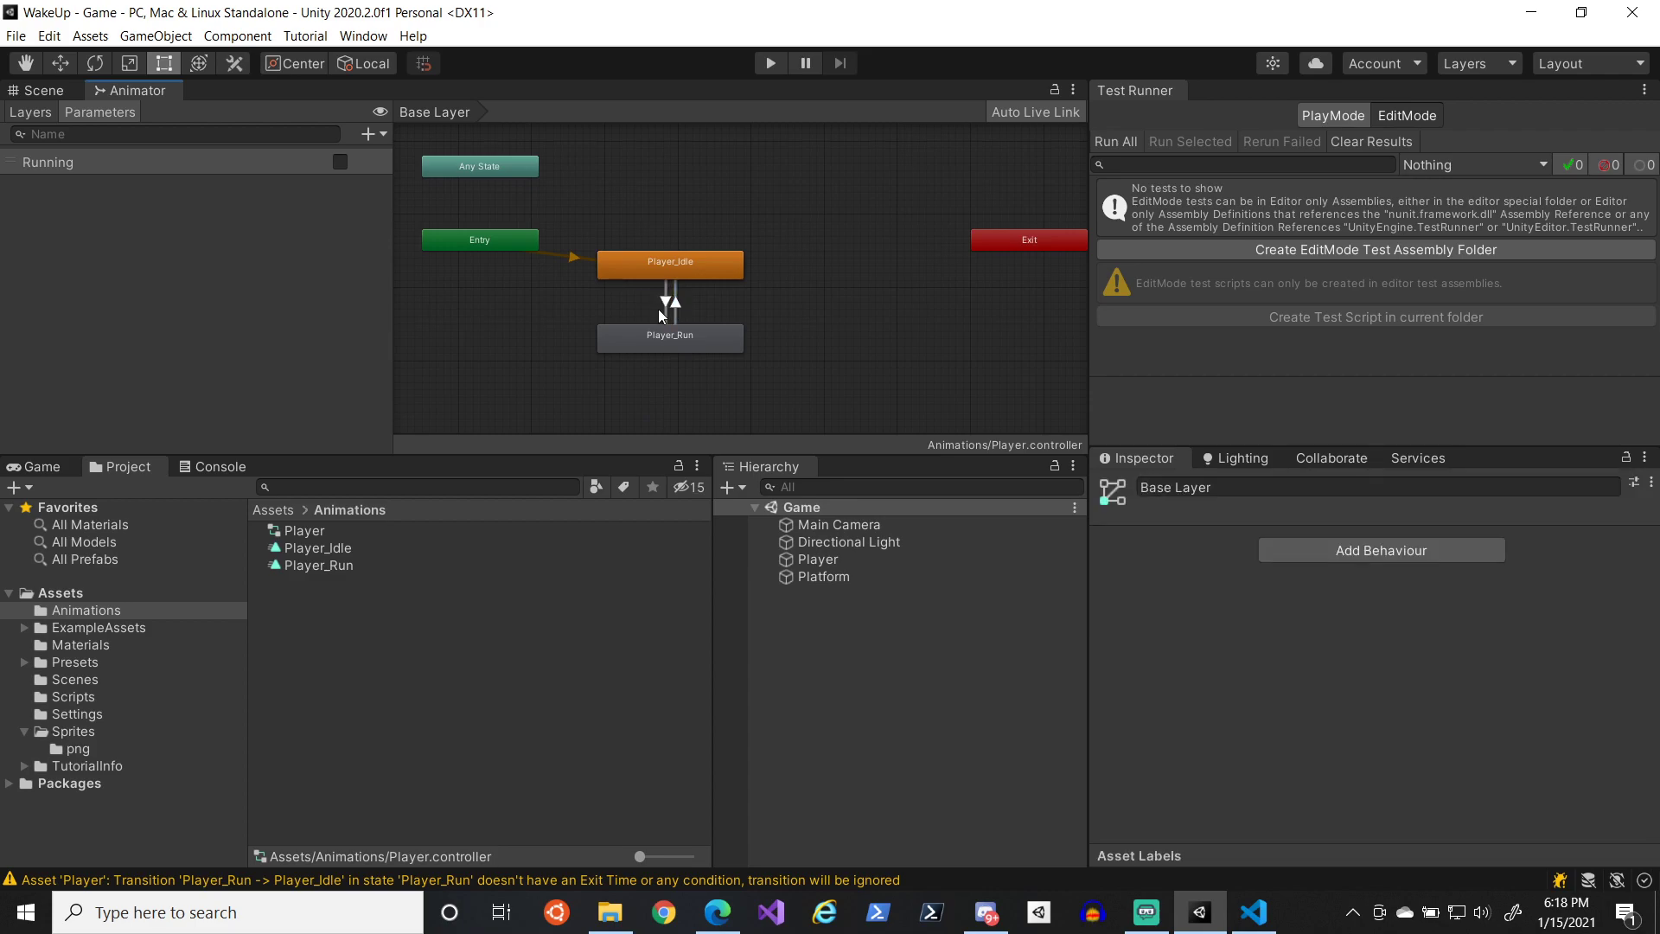
left_click(666, 265)
- Select the Player object in the scene and show the Game view together with the Animator graph
left_click(42, 90)
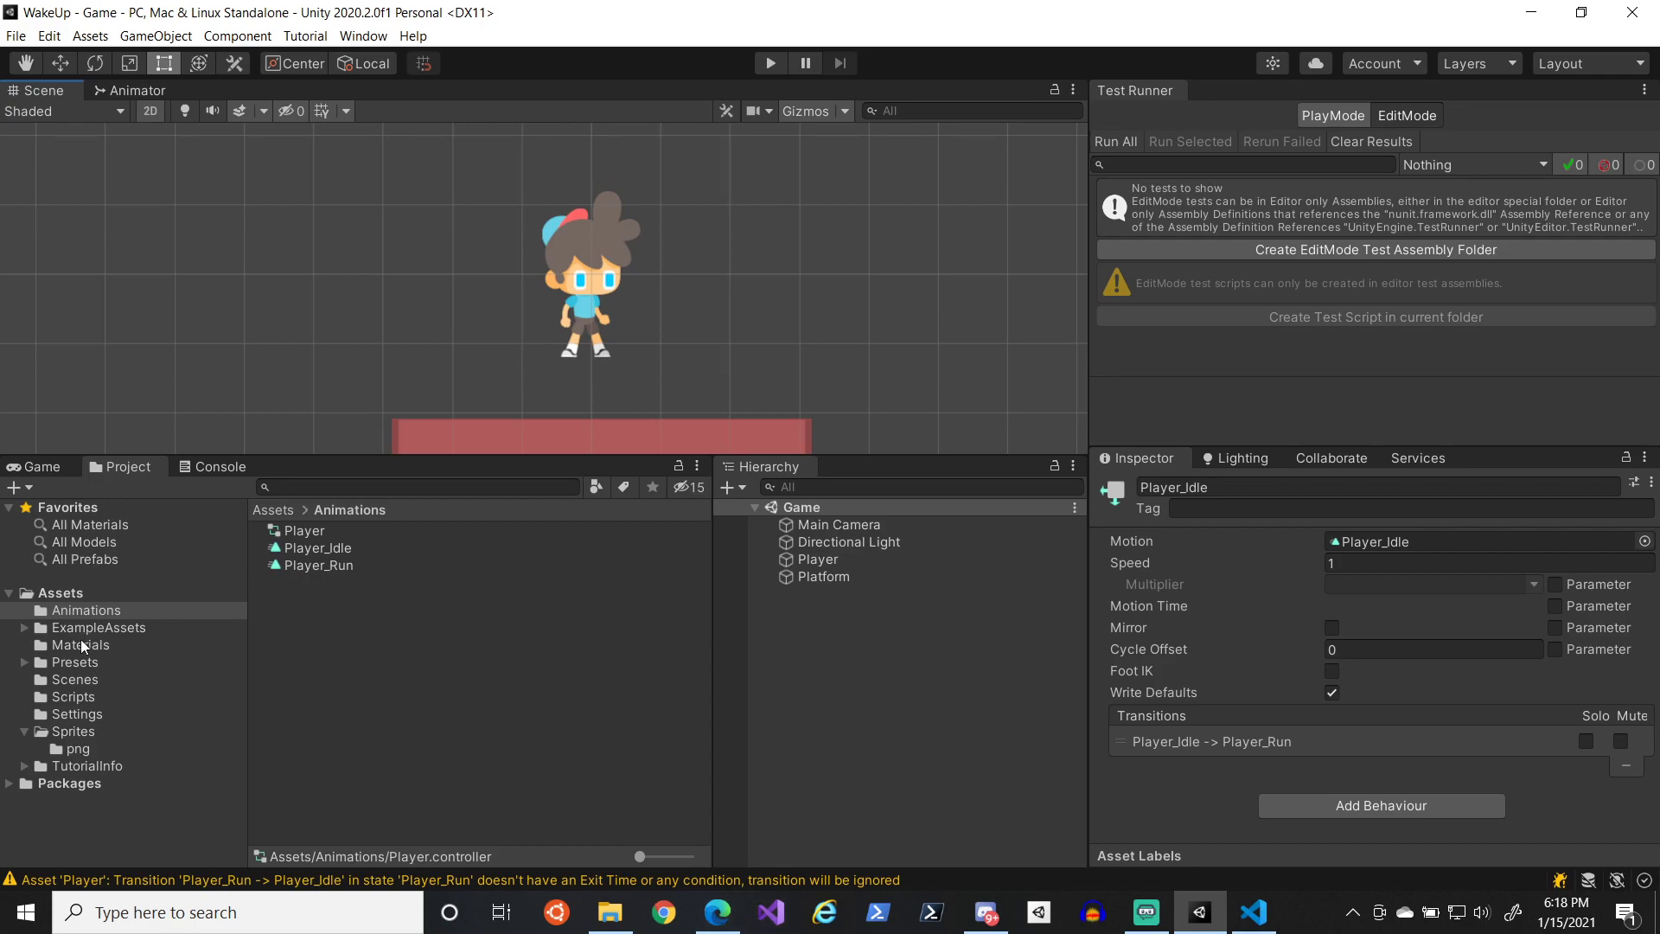
left_click(24, 627)
scroll(75, 765, "down", 1)
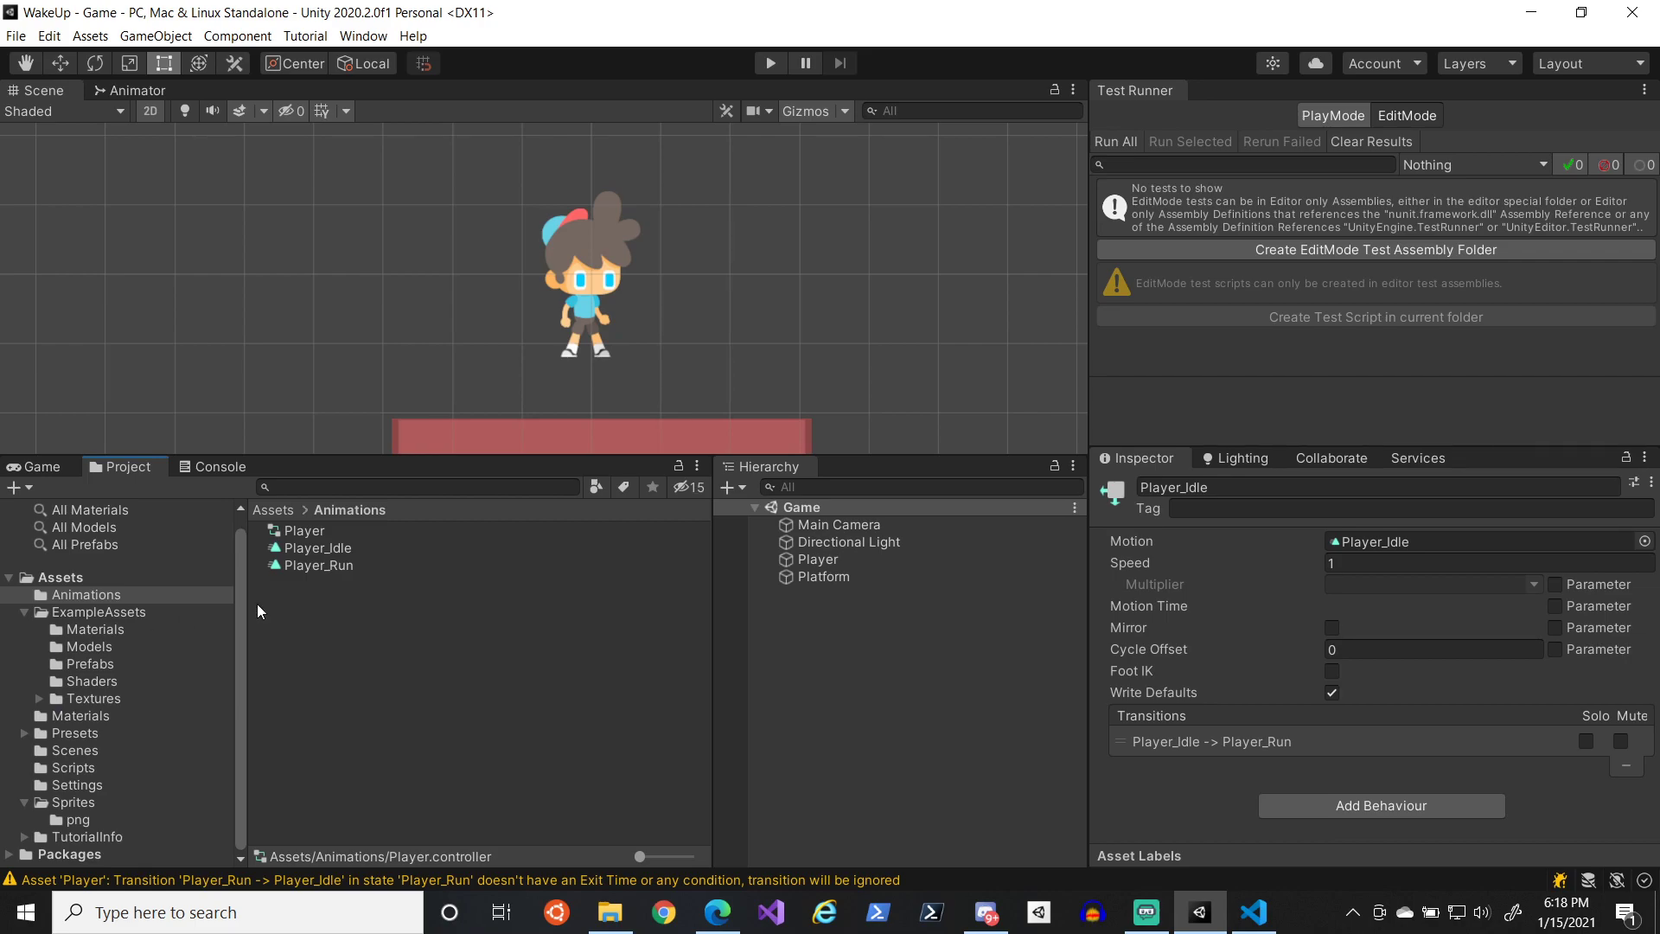
left_click(899, 559)
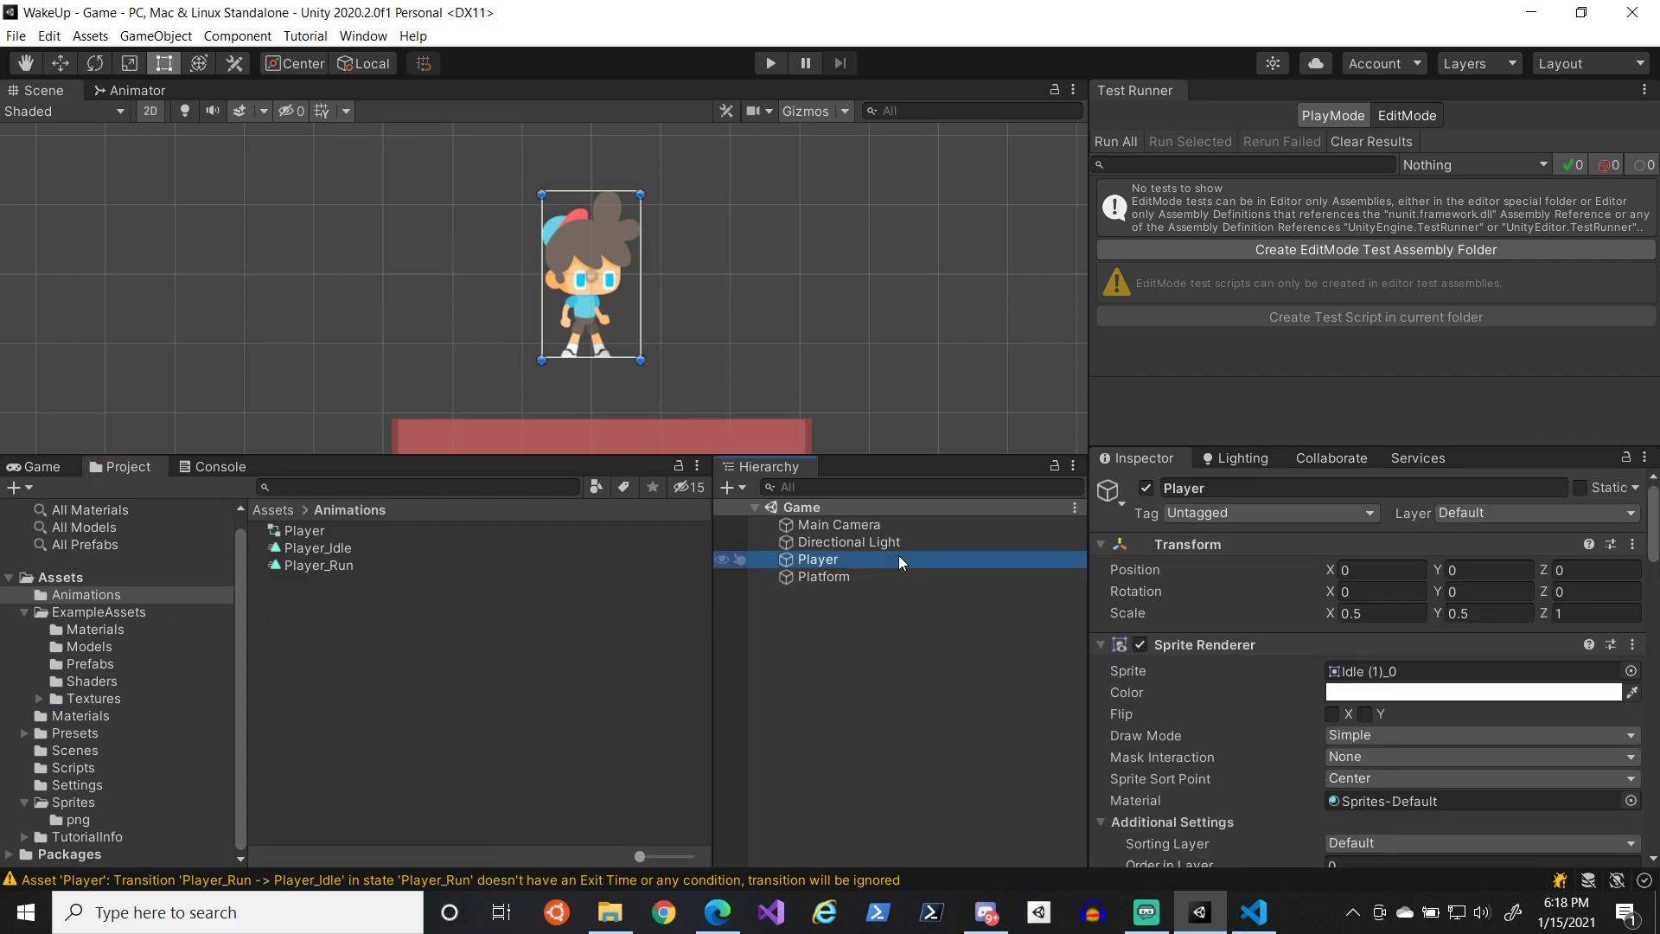
left_click(43, 467)
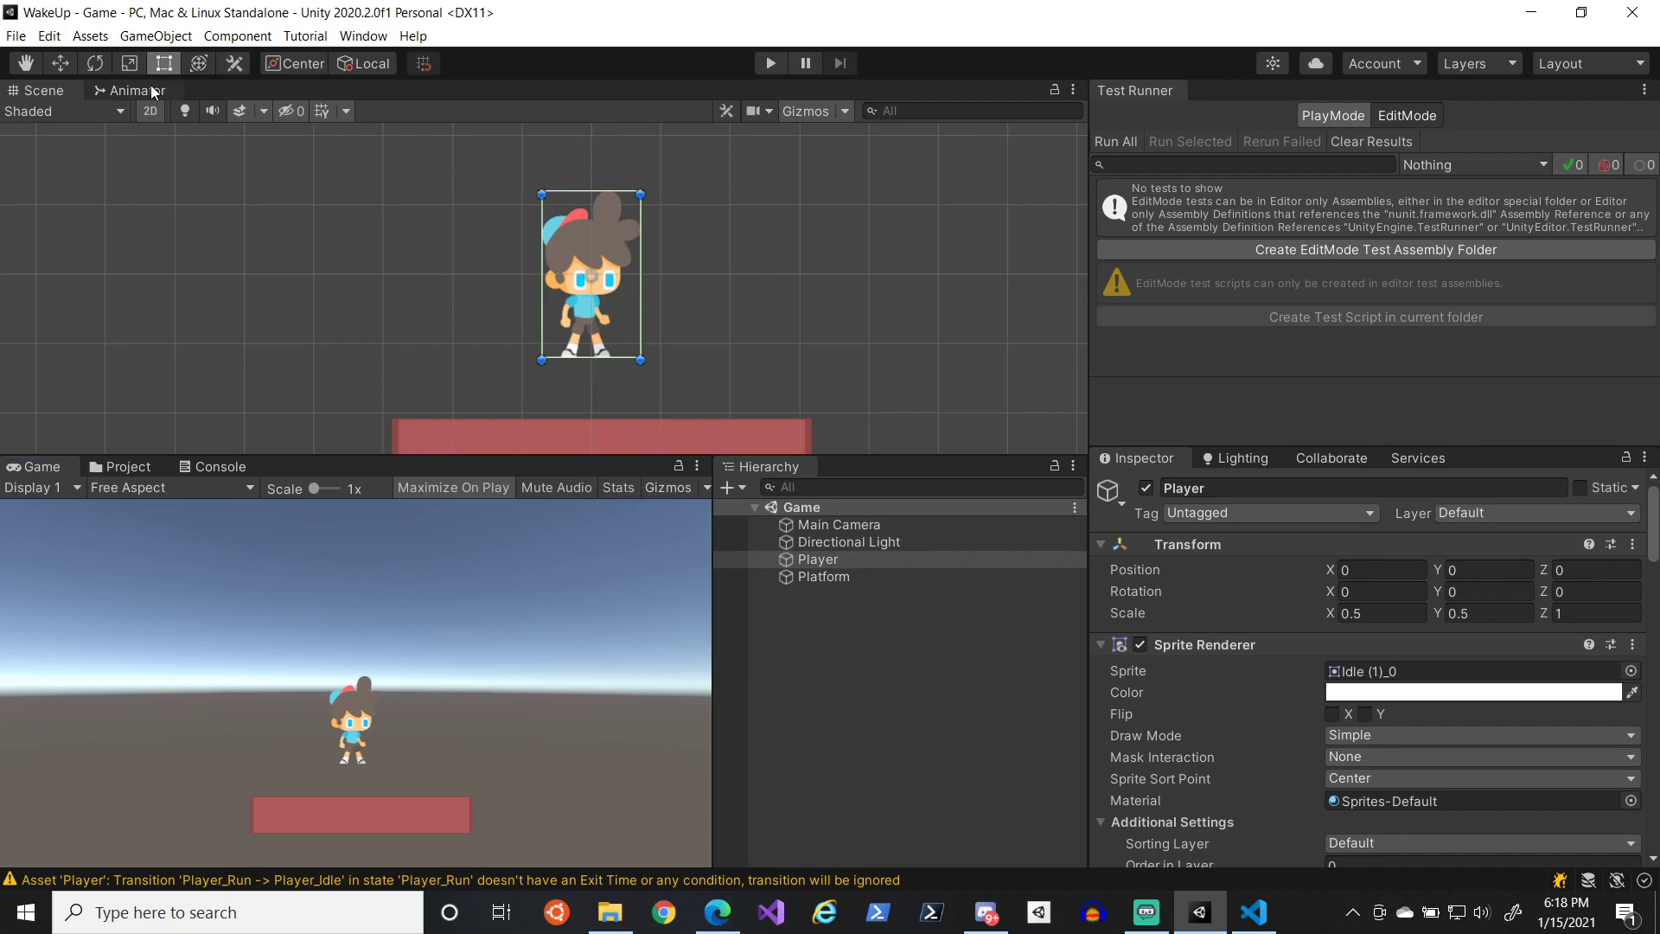
left_click(154, 90)
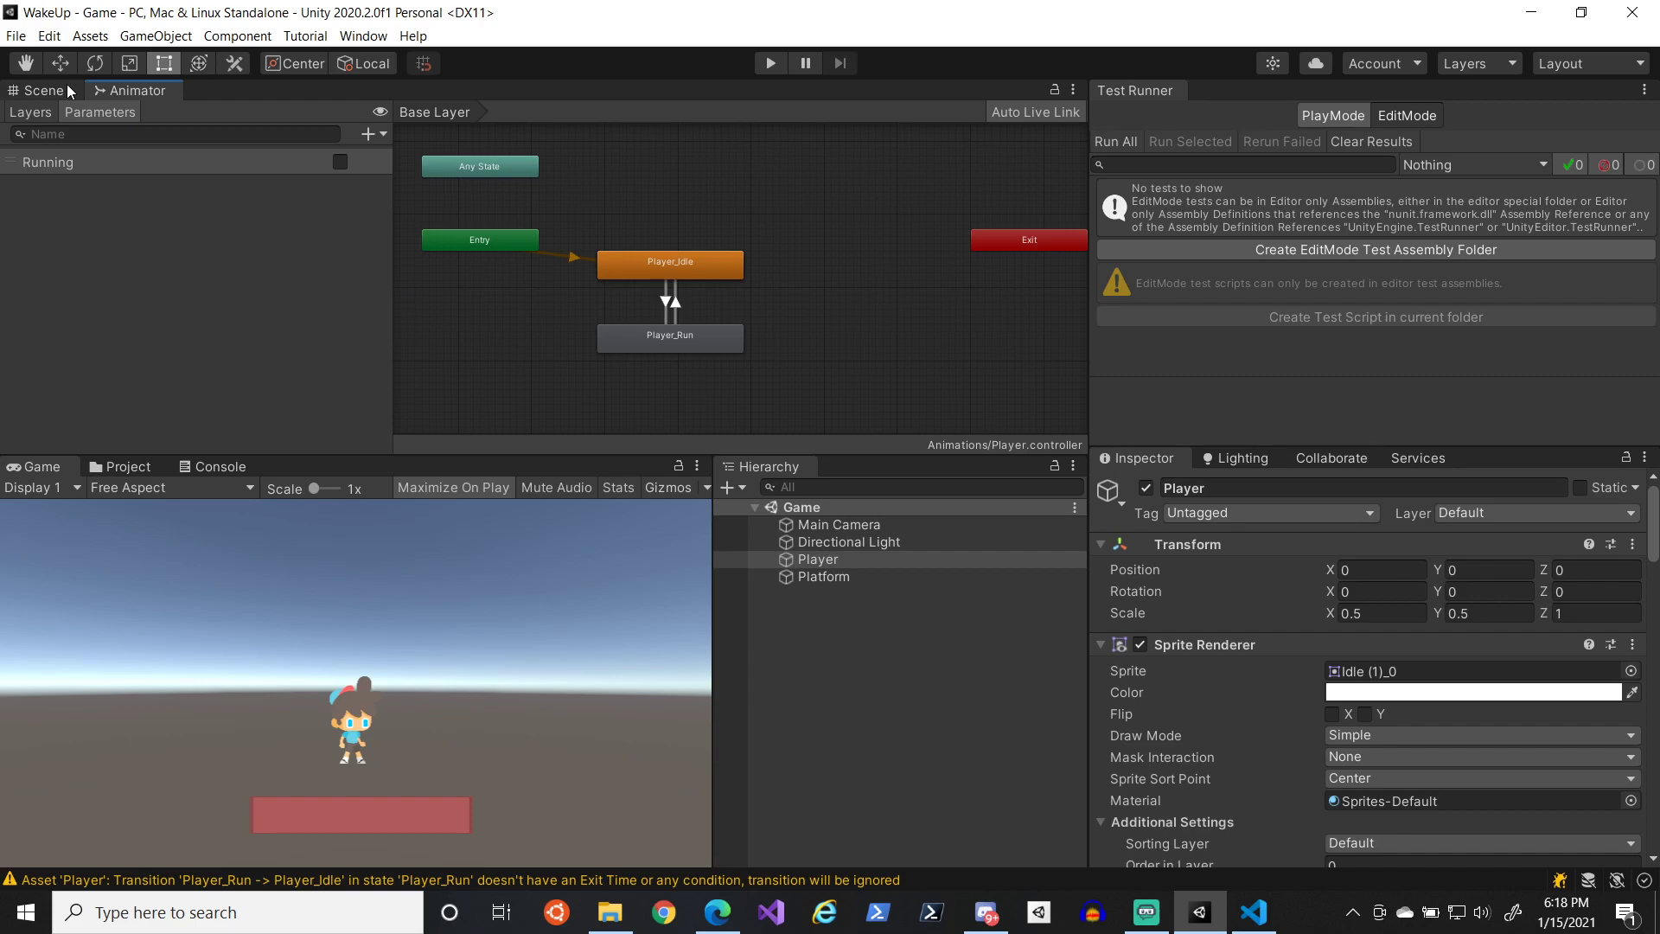
- Test-play the game, then restart it with Maximize On Play off so the Animator stays in view
left_click(769, 64)
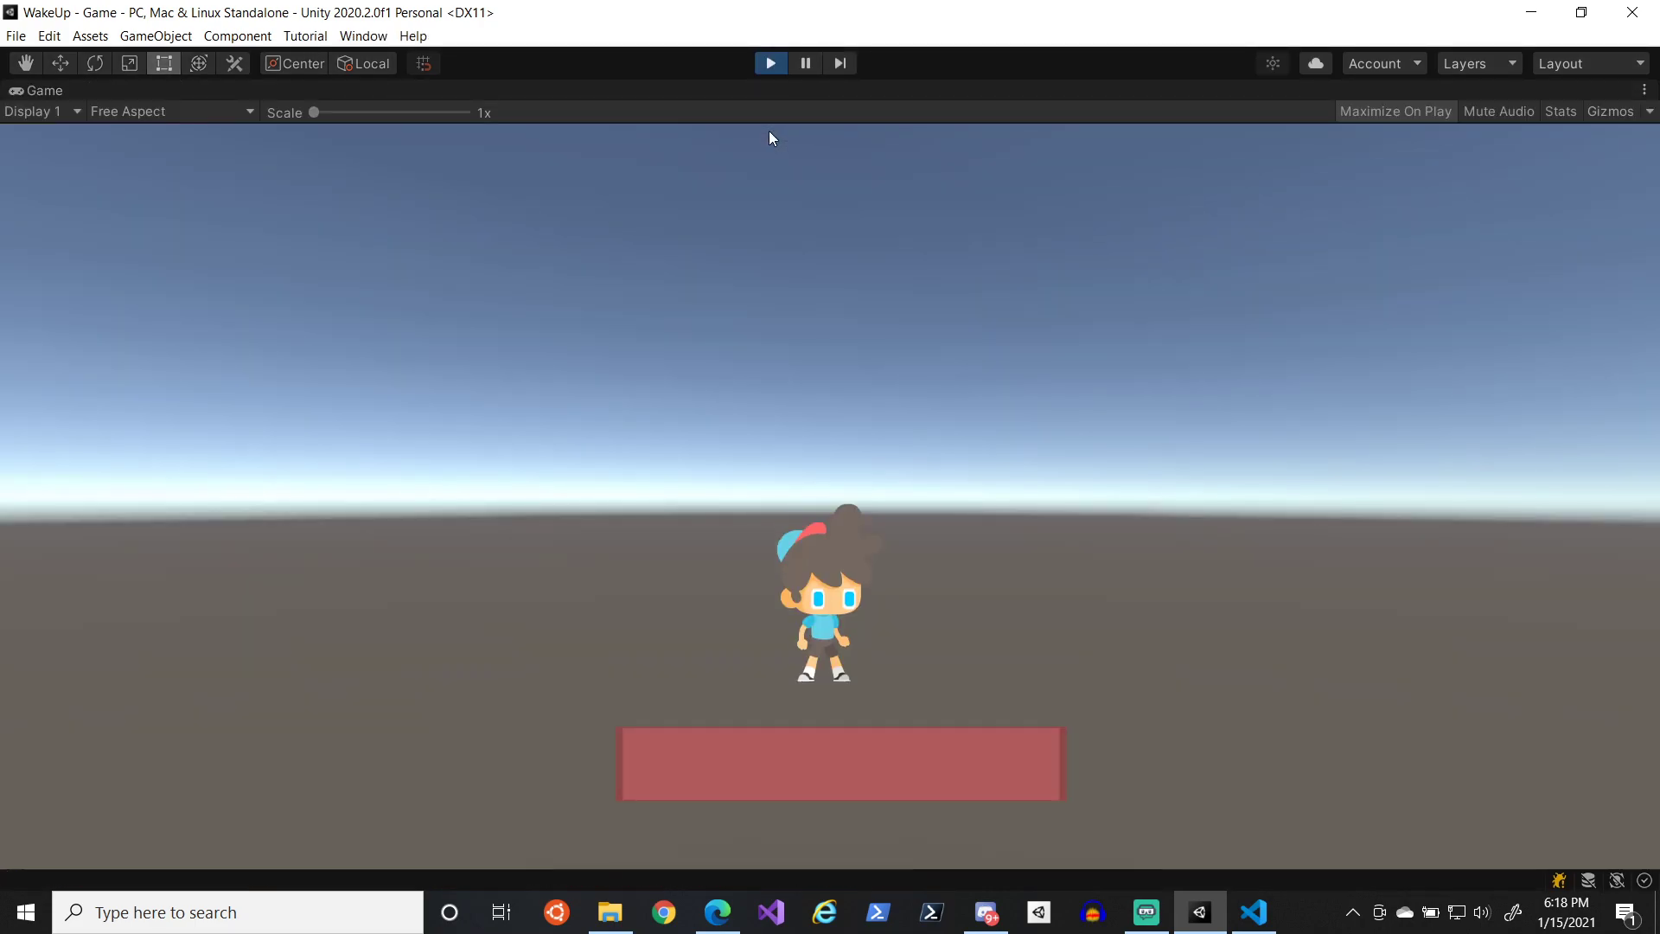
left_click(776, 64)
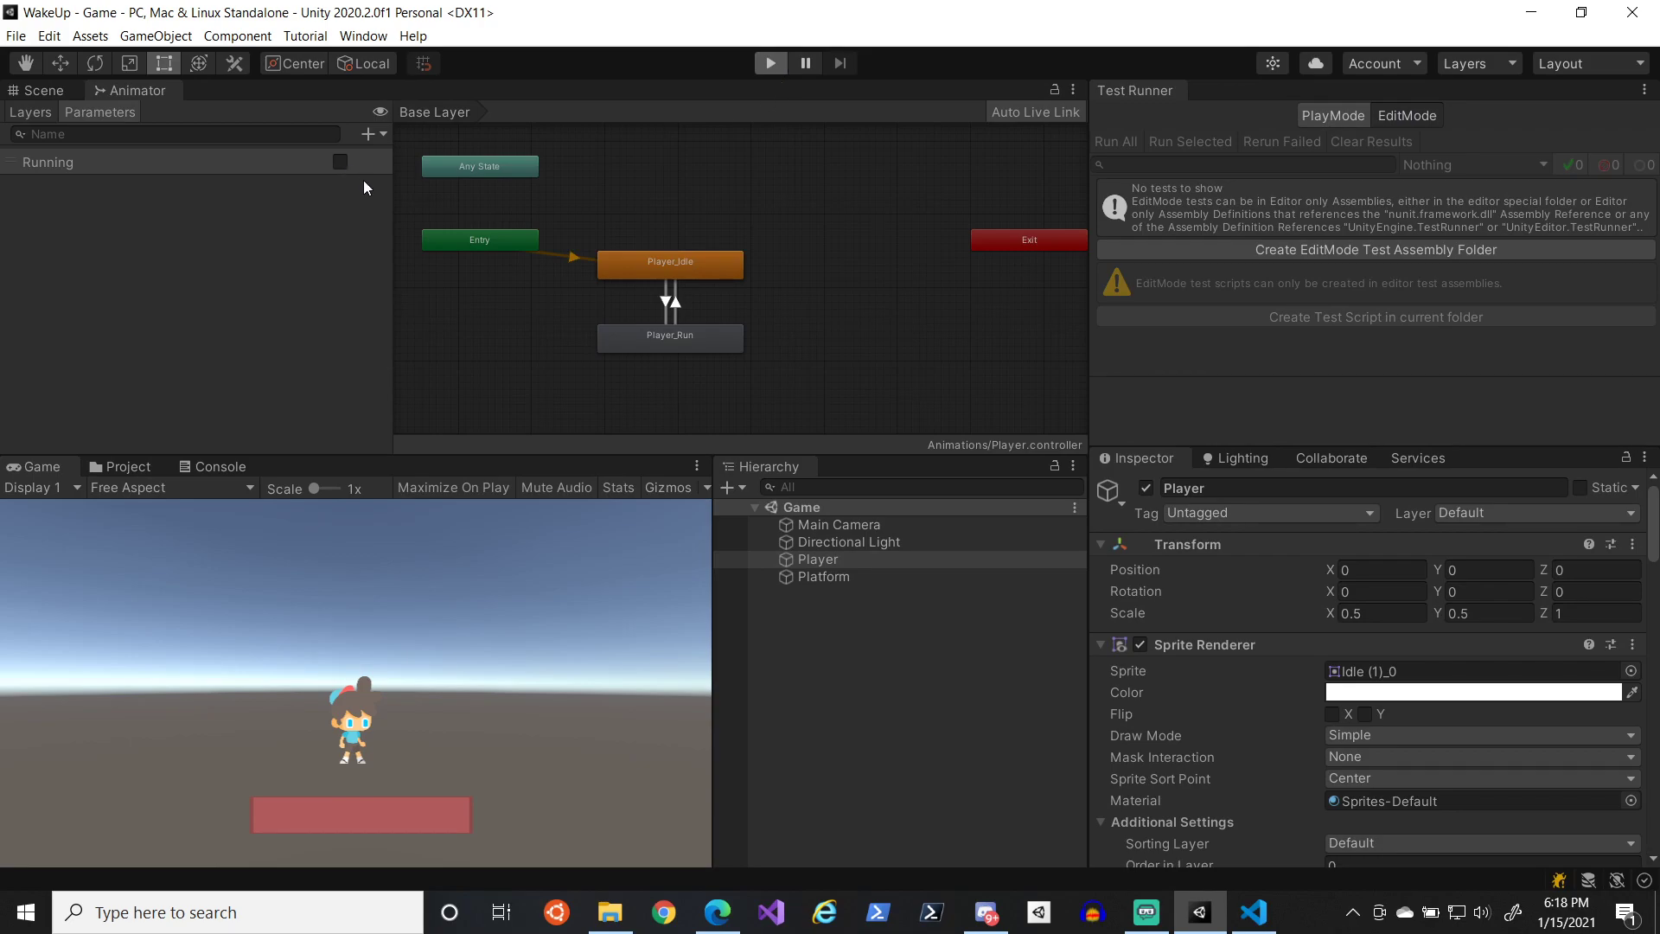
key("ctrl+p")
mouse_move(710, 473)
left_mouse_down()
mouse_move(845, 471)
mouse_move(683, 468)
left_mouse_up()
- Toggle the Running parameter on and off during play to test the idle and run transitions, then stop the game
left_click(339, 162)
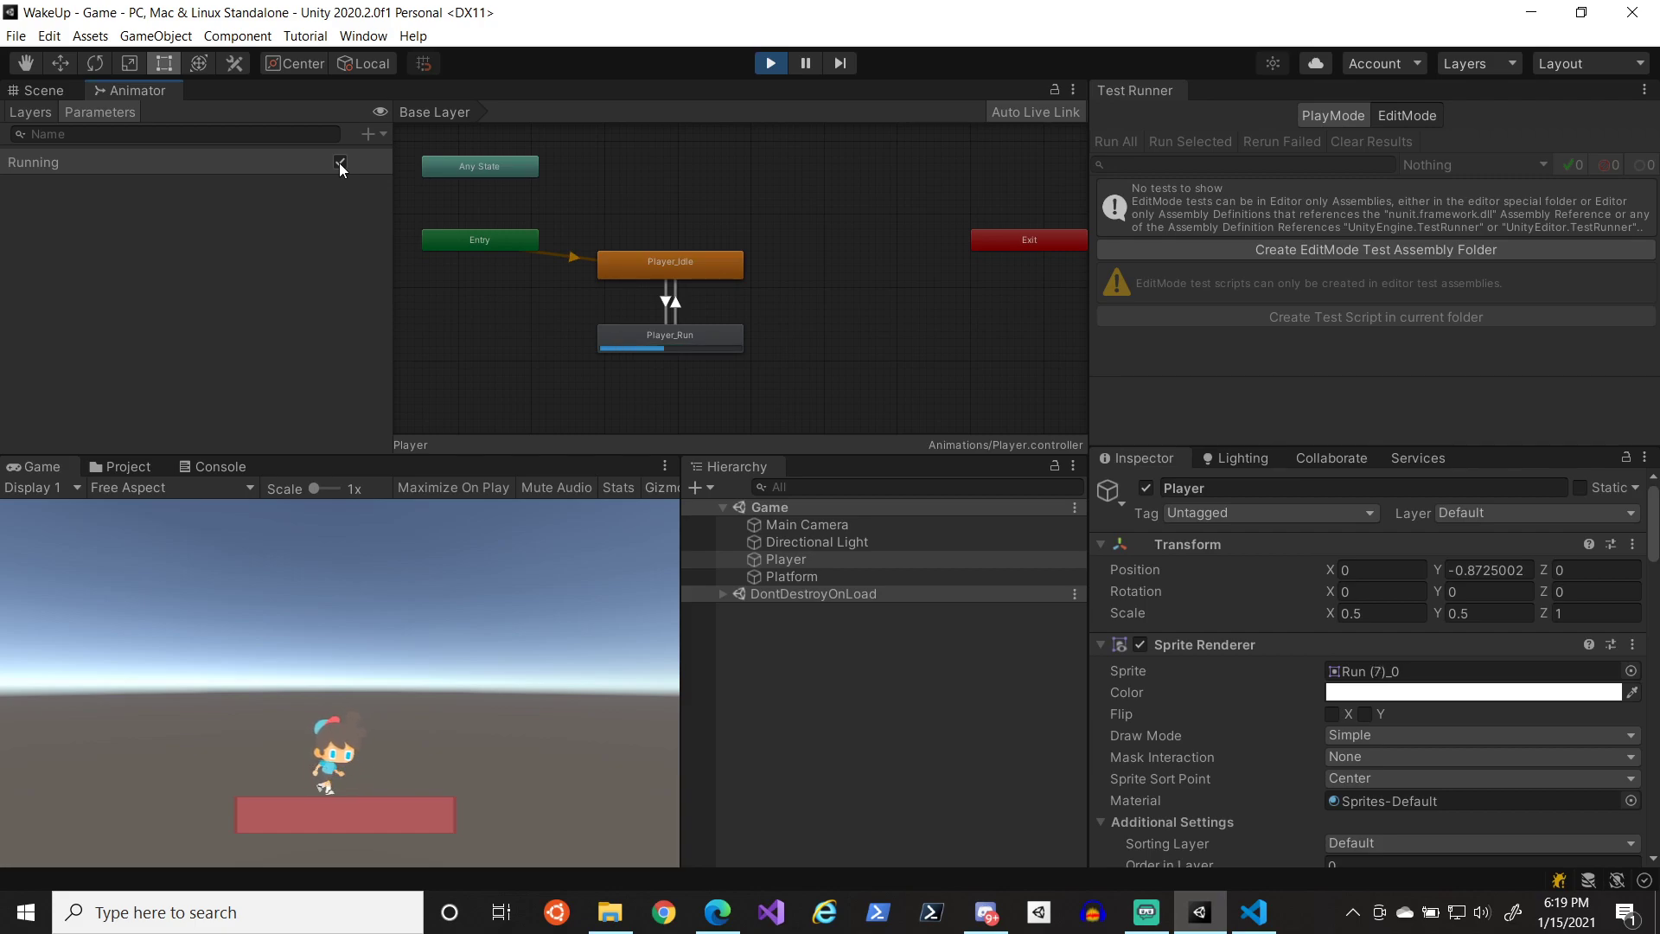
left_click(339, 162)
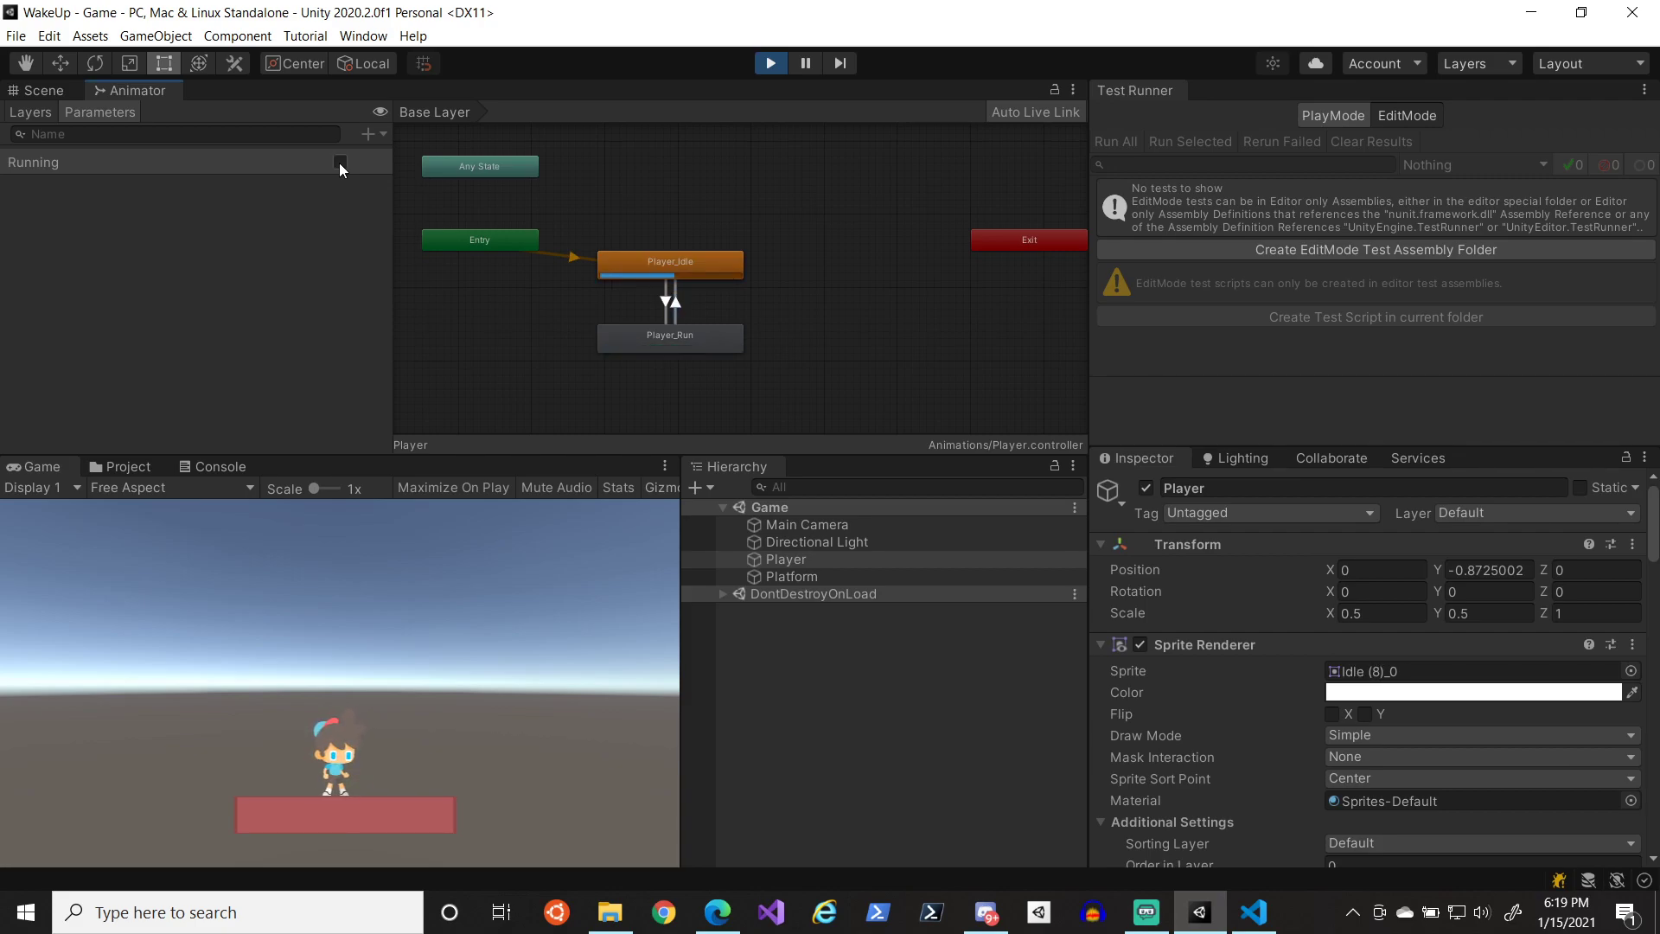
left_click(339, 162)
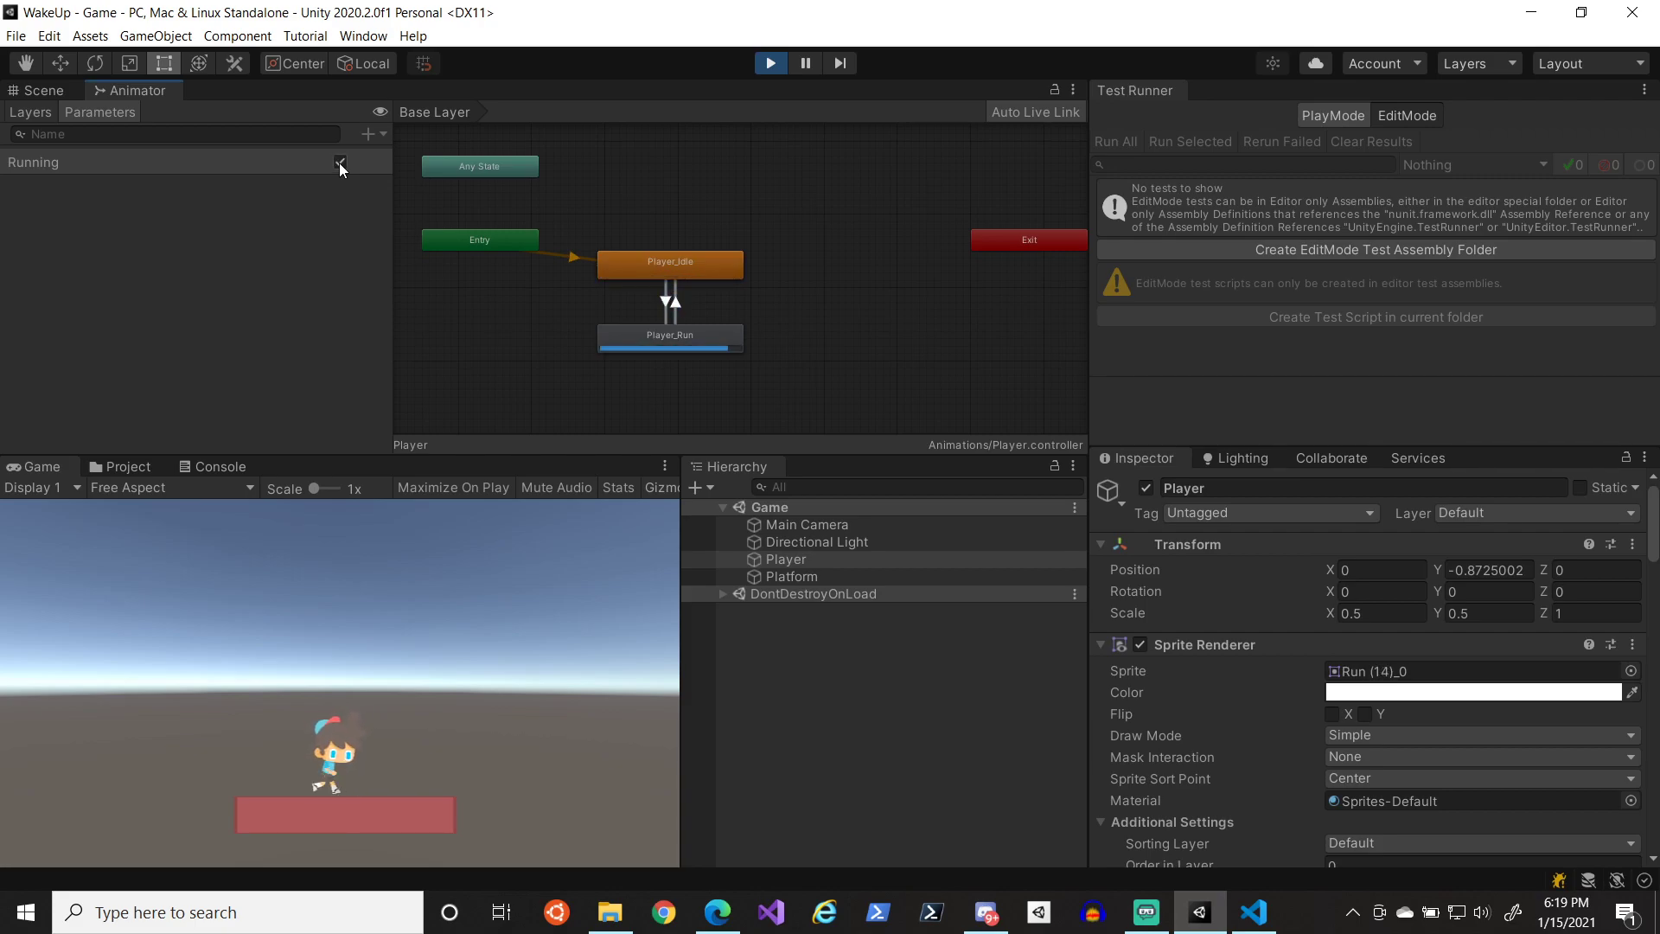
left_click(339, 163)
left_click(339, 163)
left_click(339, 162)
left_click(770, 68)
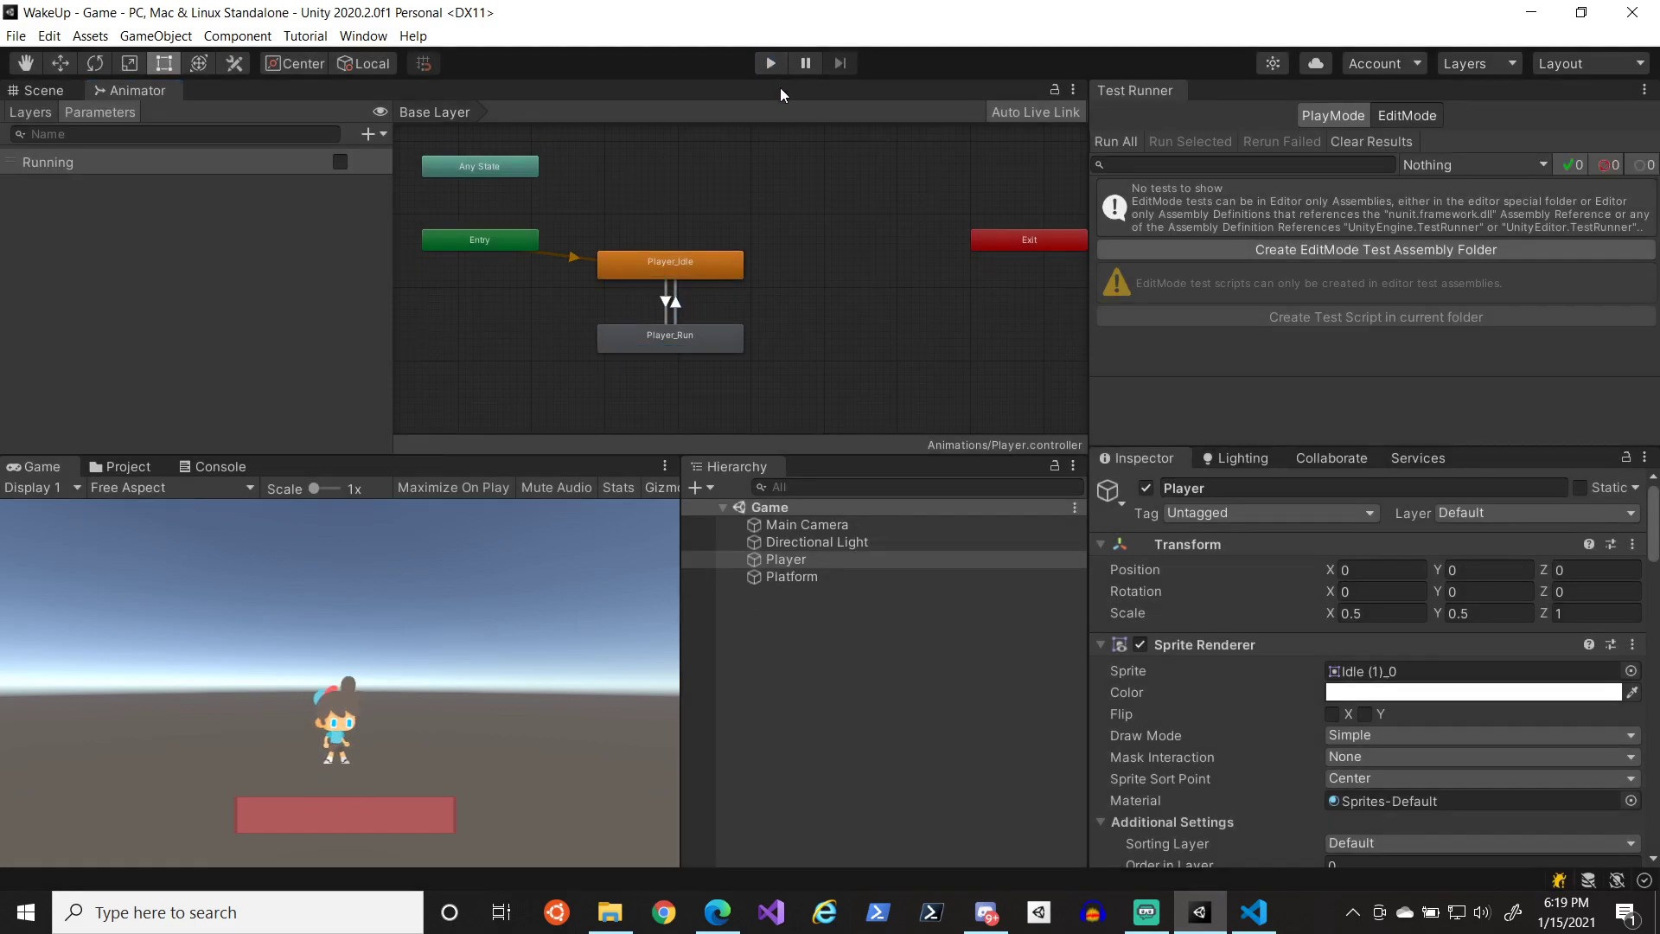
- Switch to Visual Studio Code, declare a private Animator field _Animator below _Collider in PlayerController.cs, and save
left_click(1254, 912)
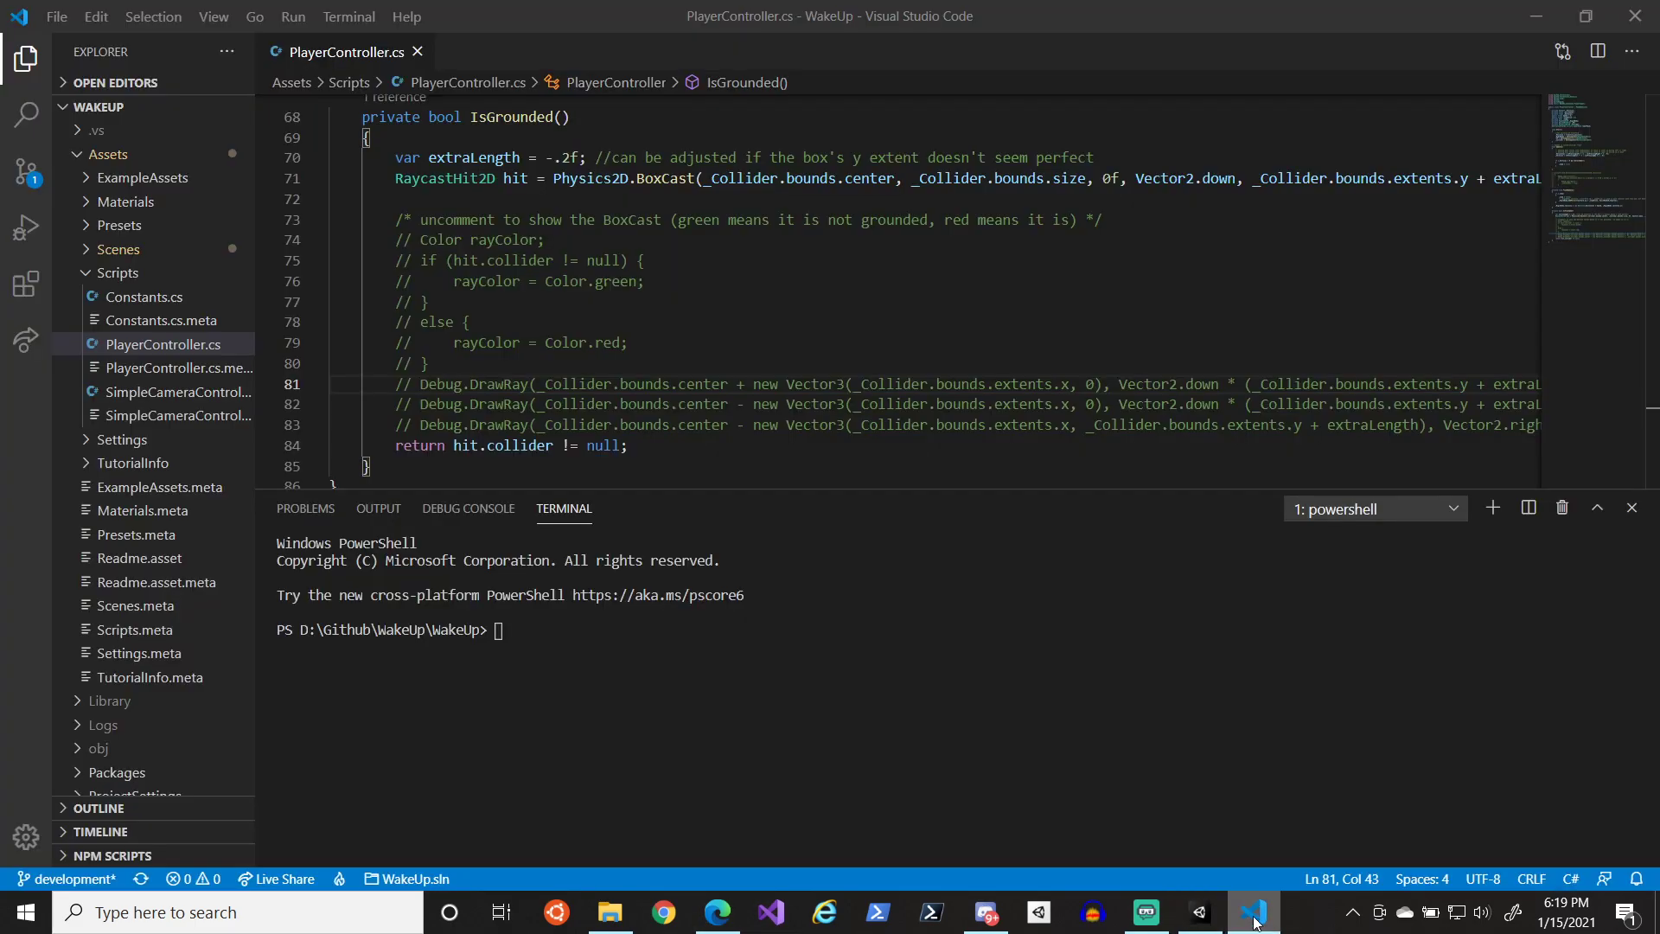
scroll(660, 258, "up", 15)
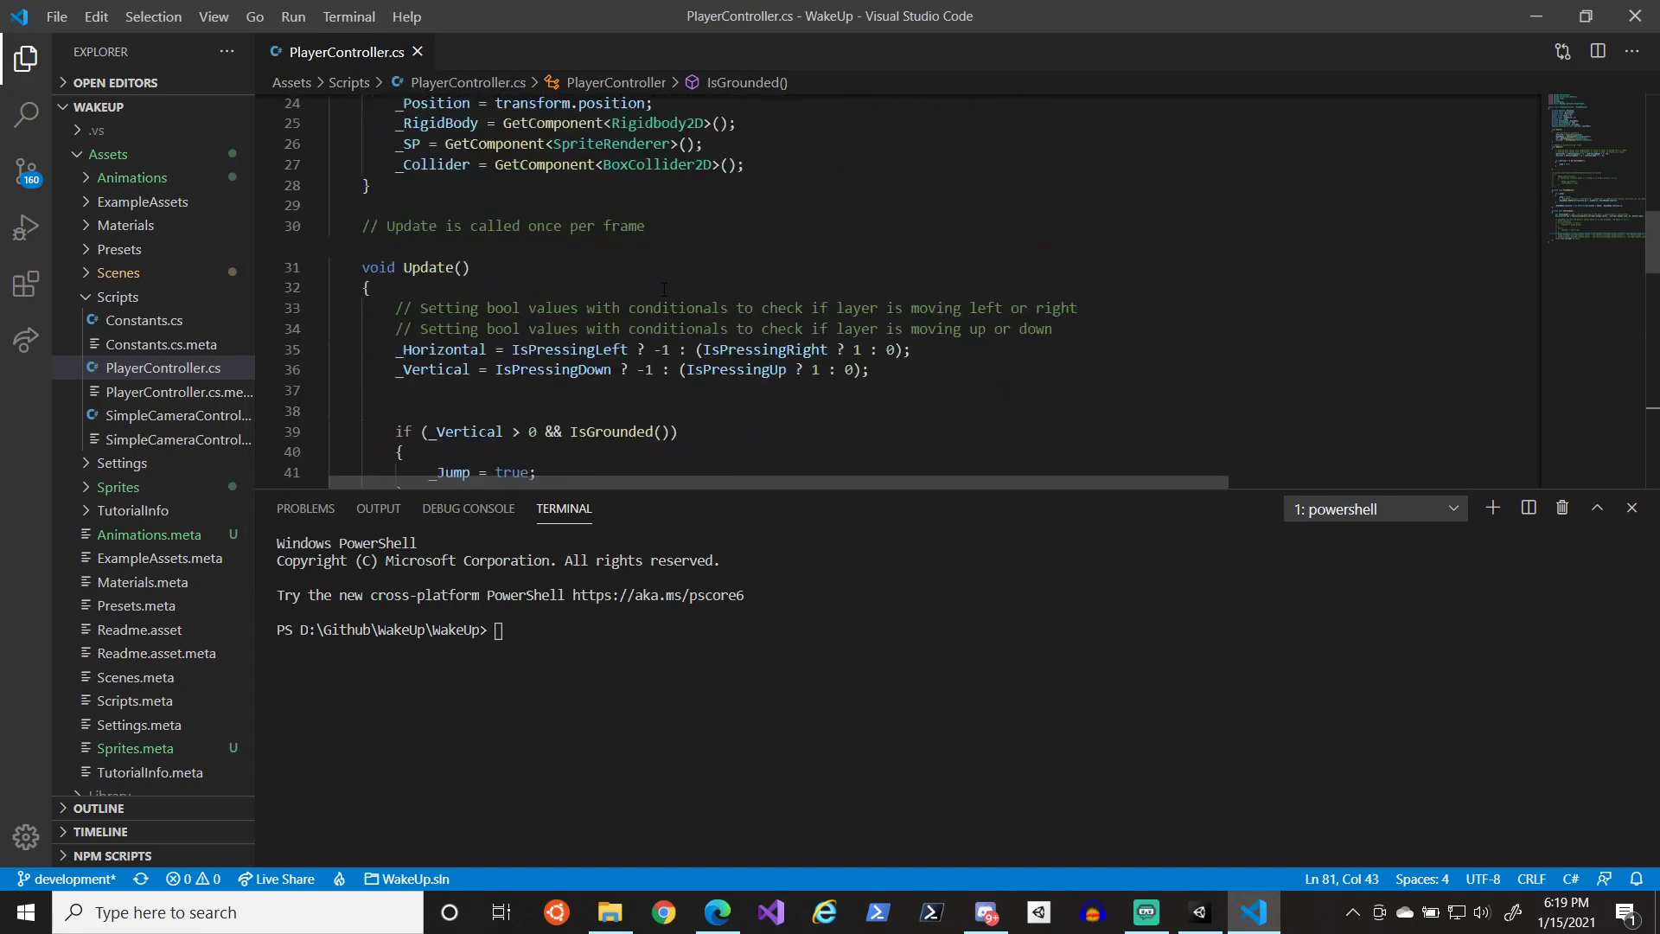
scroll(660, 323, "down", 4)
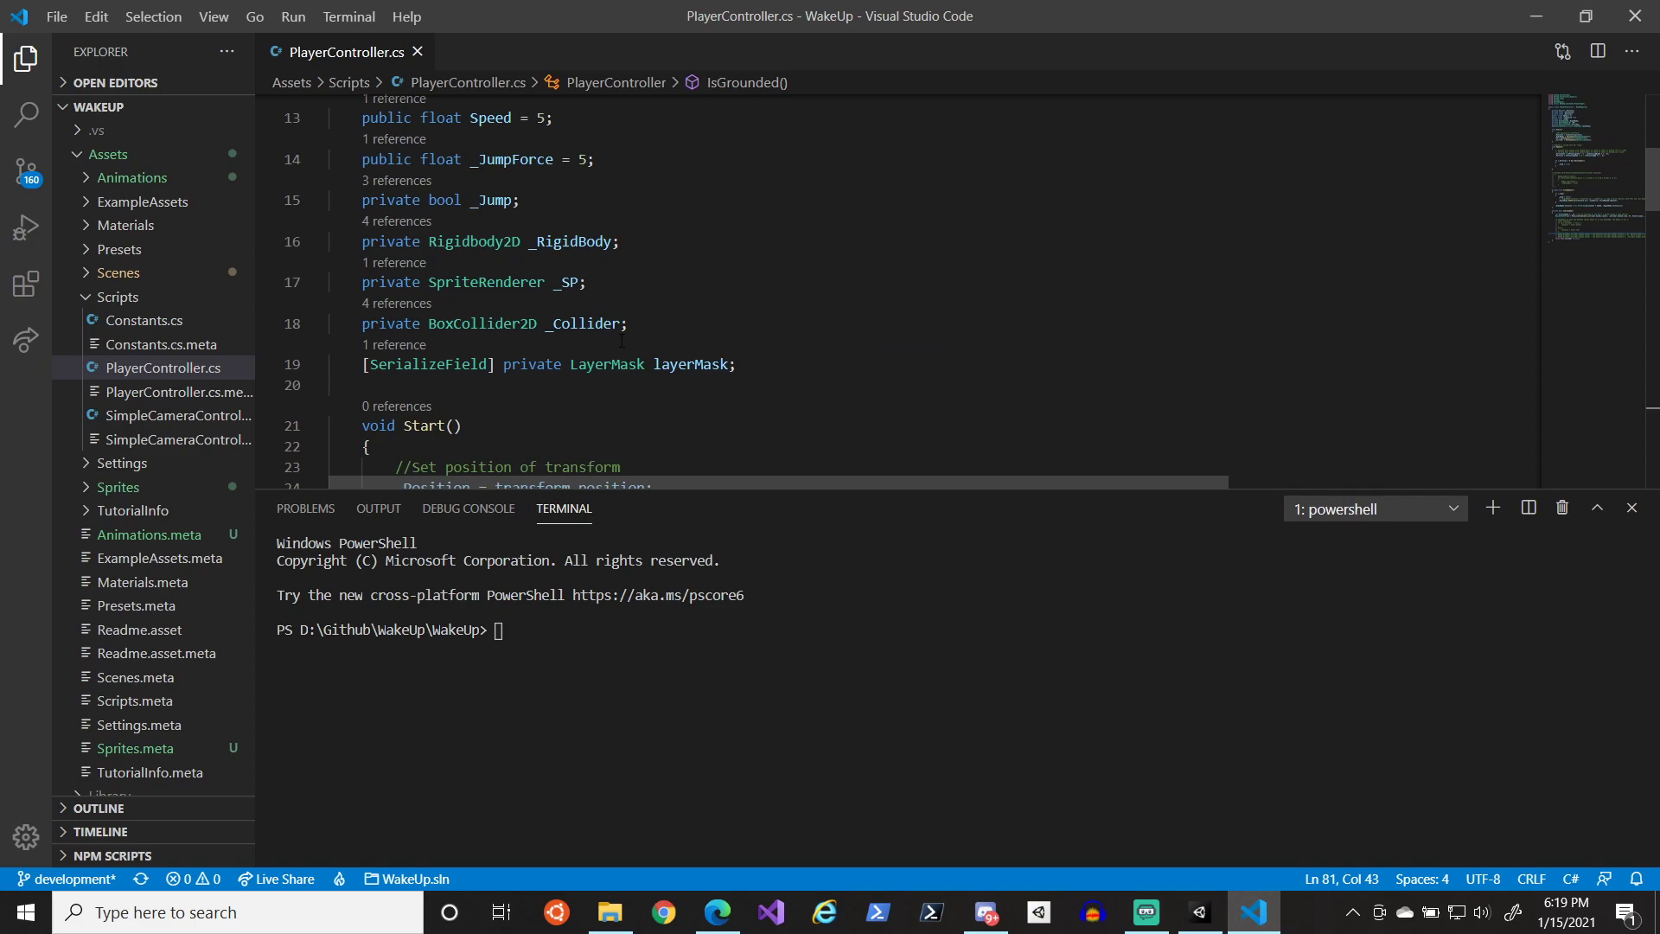
left_click(632, 323)
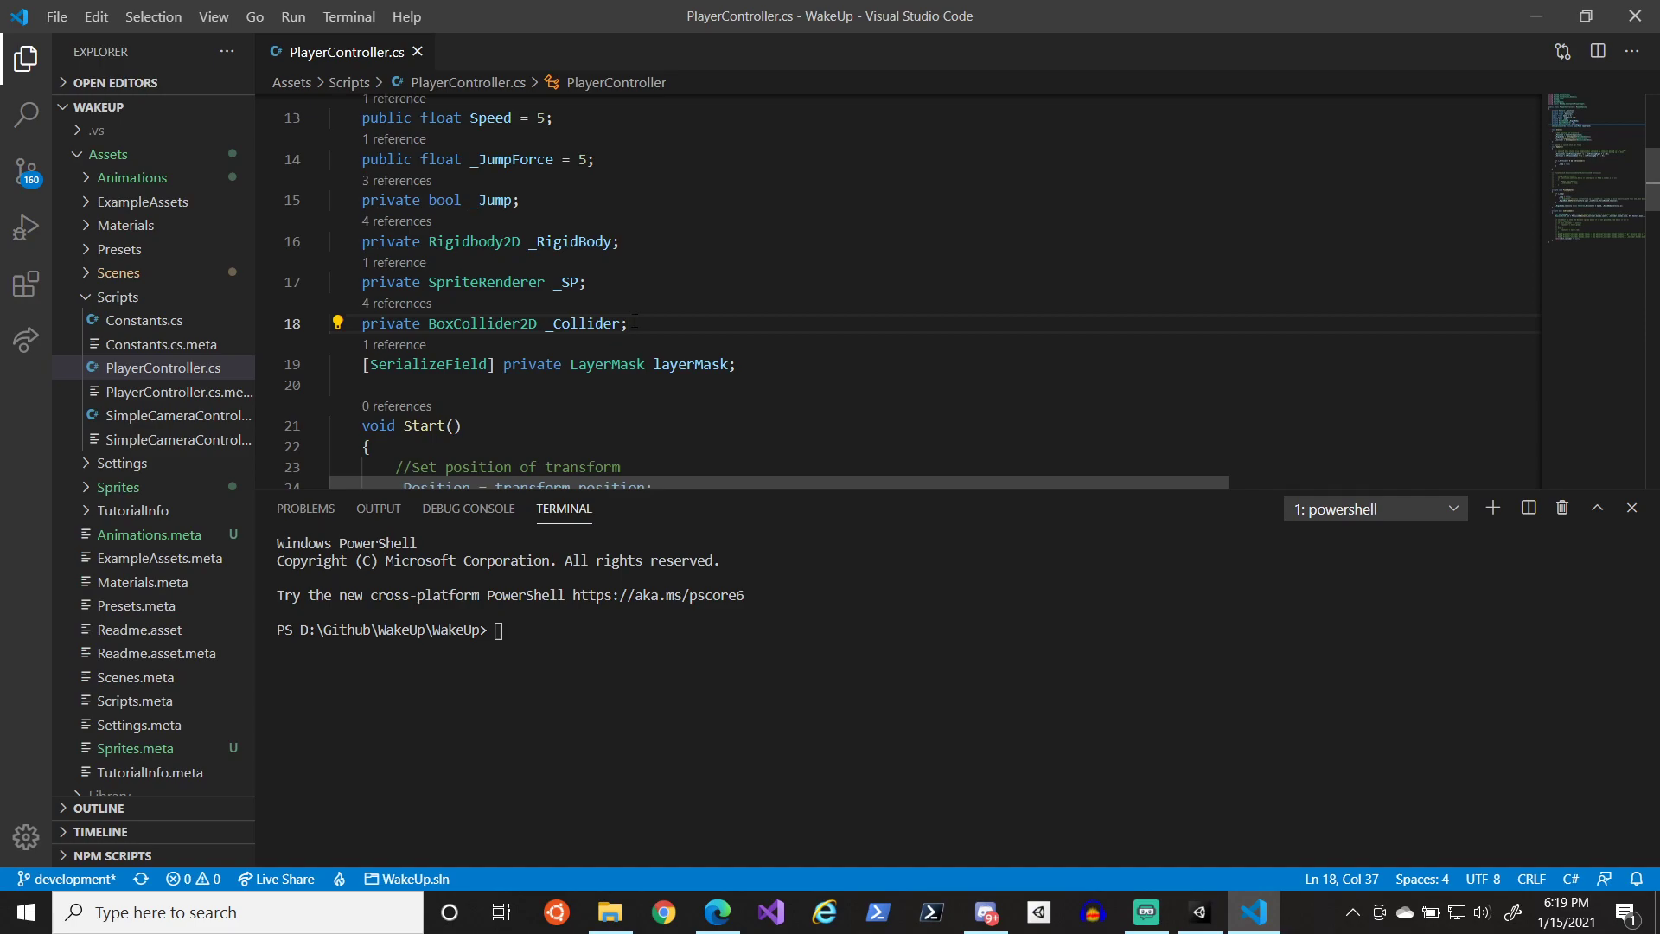
scroll(634, 320, "down", 2)
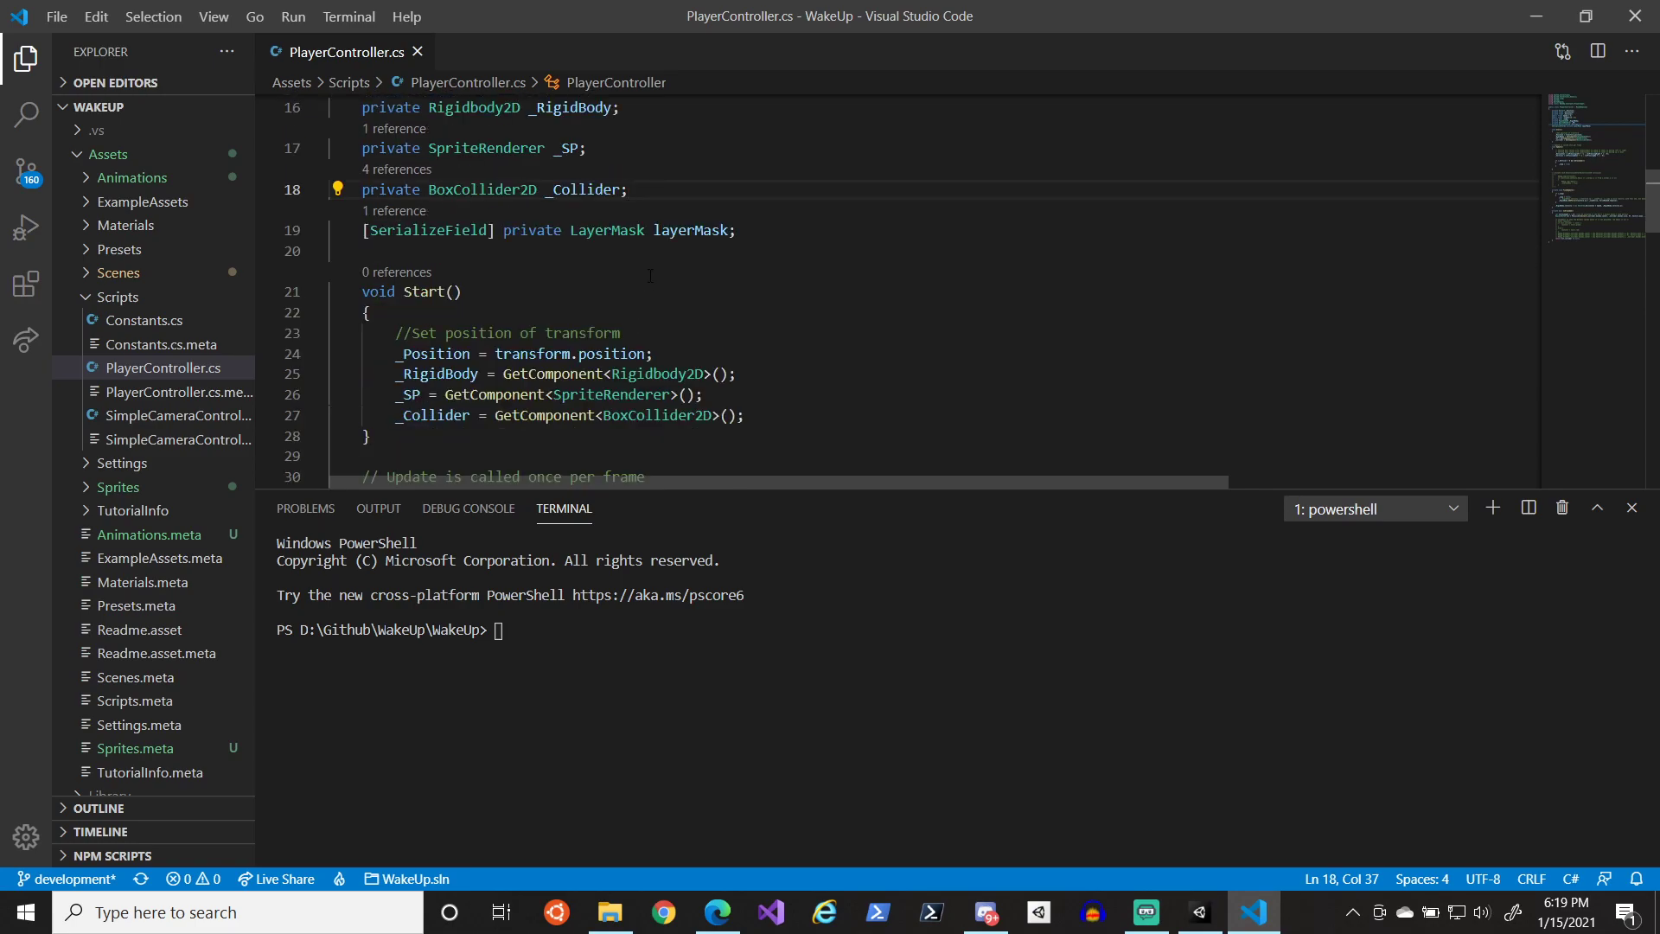
key("Return")
type("pri")
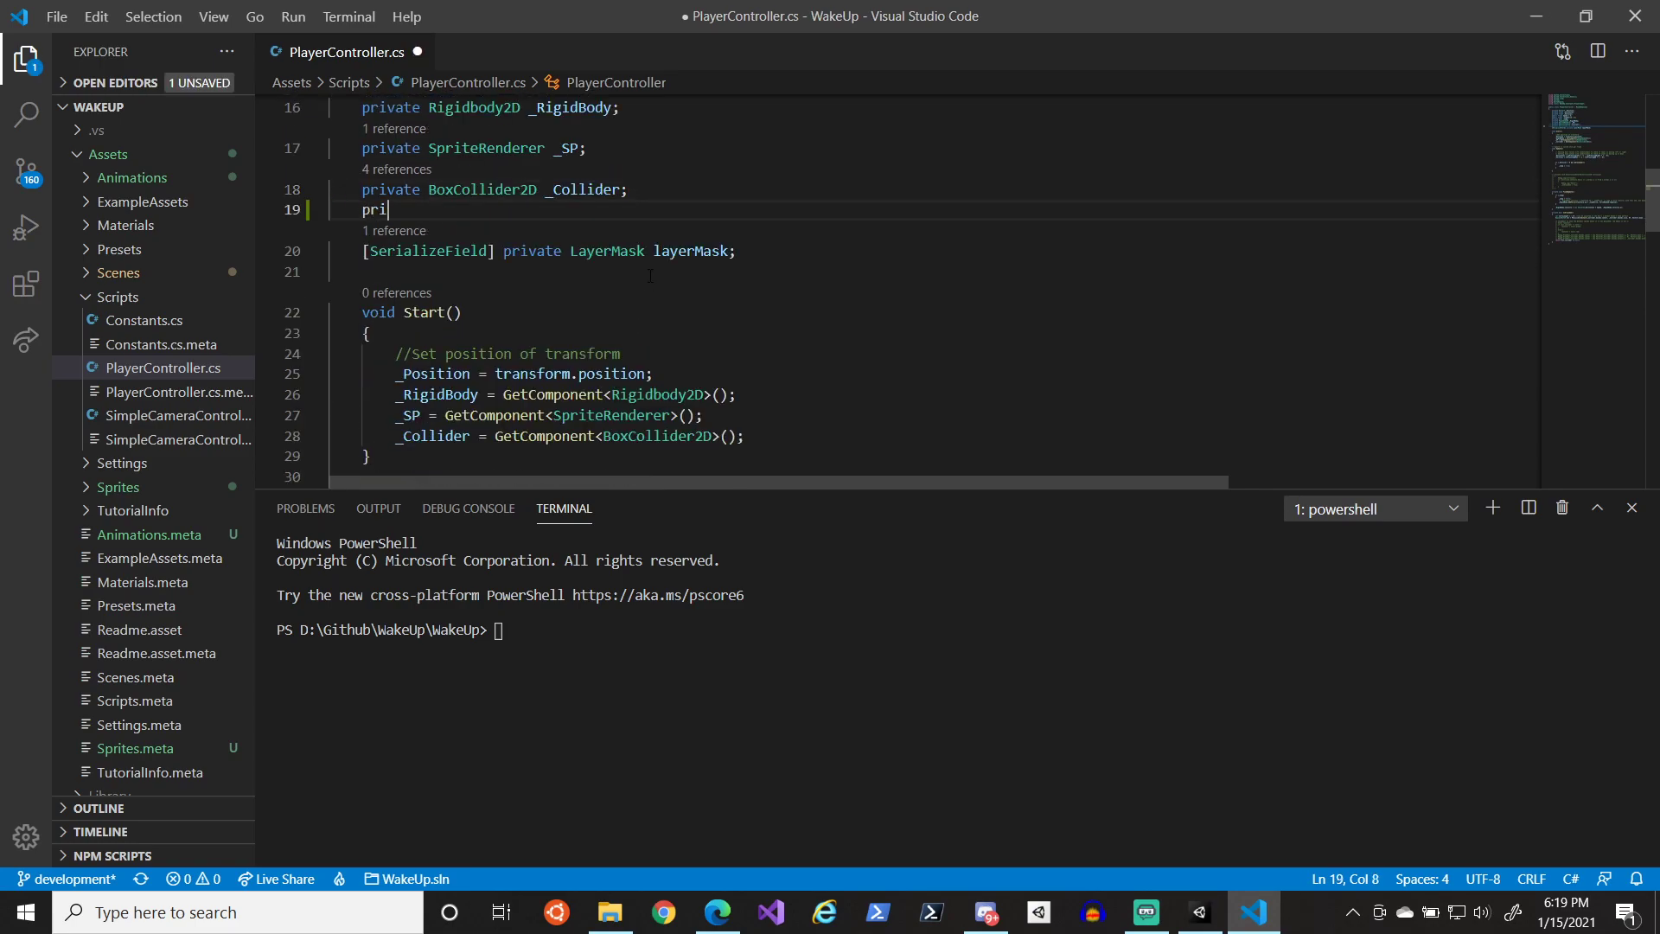
type("vate Anim")
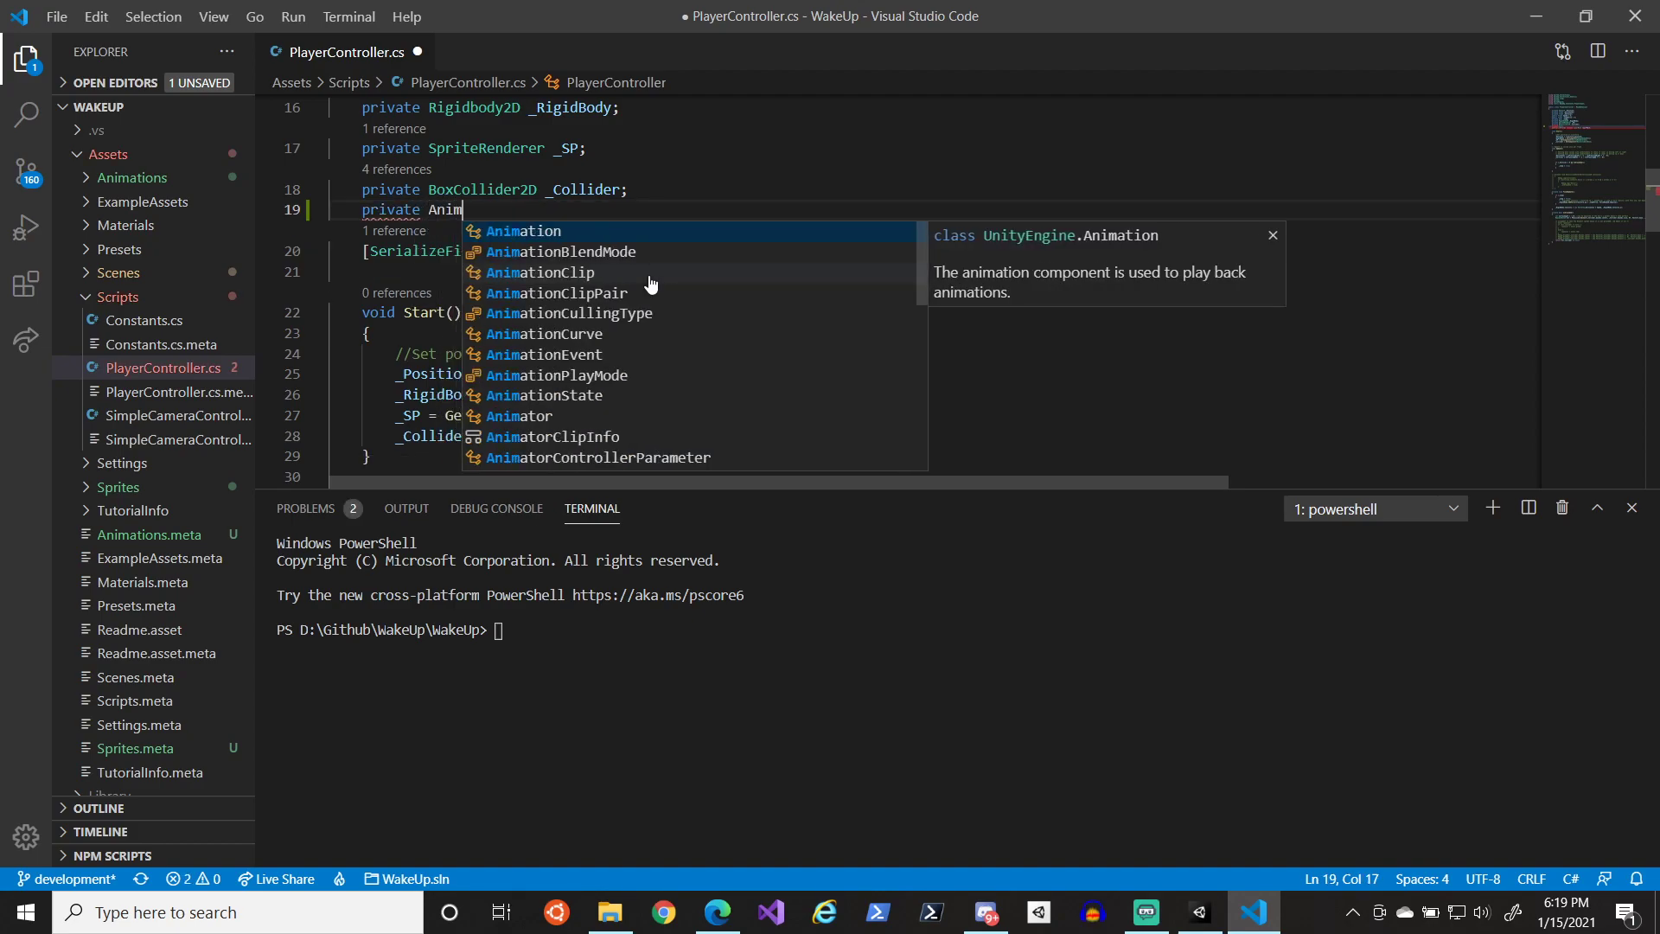
type("ator _")
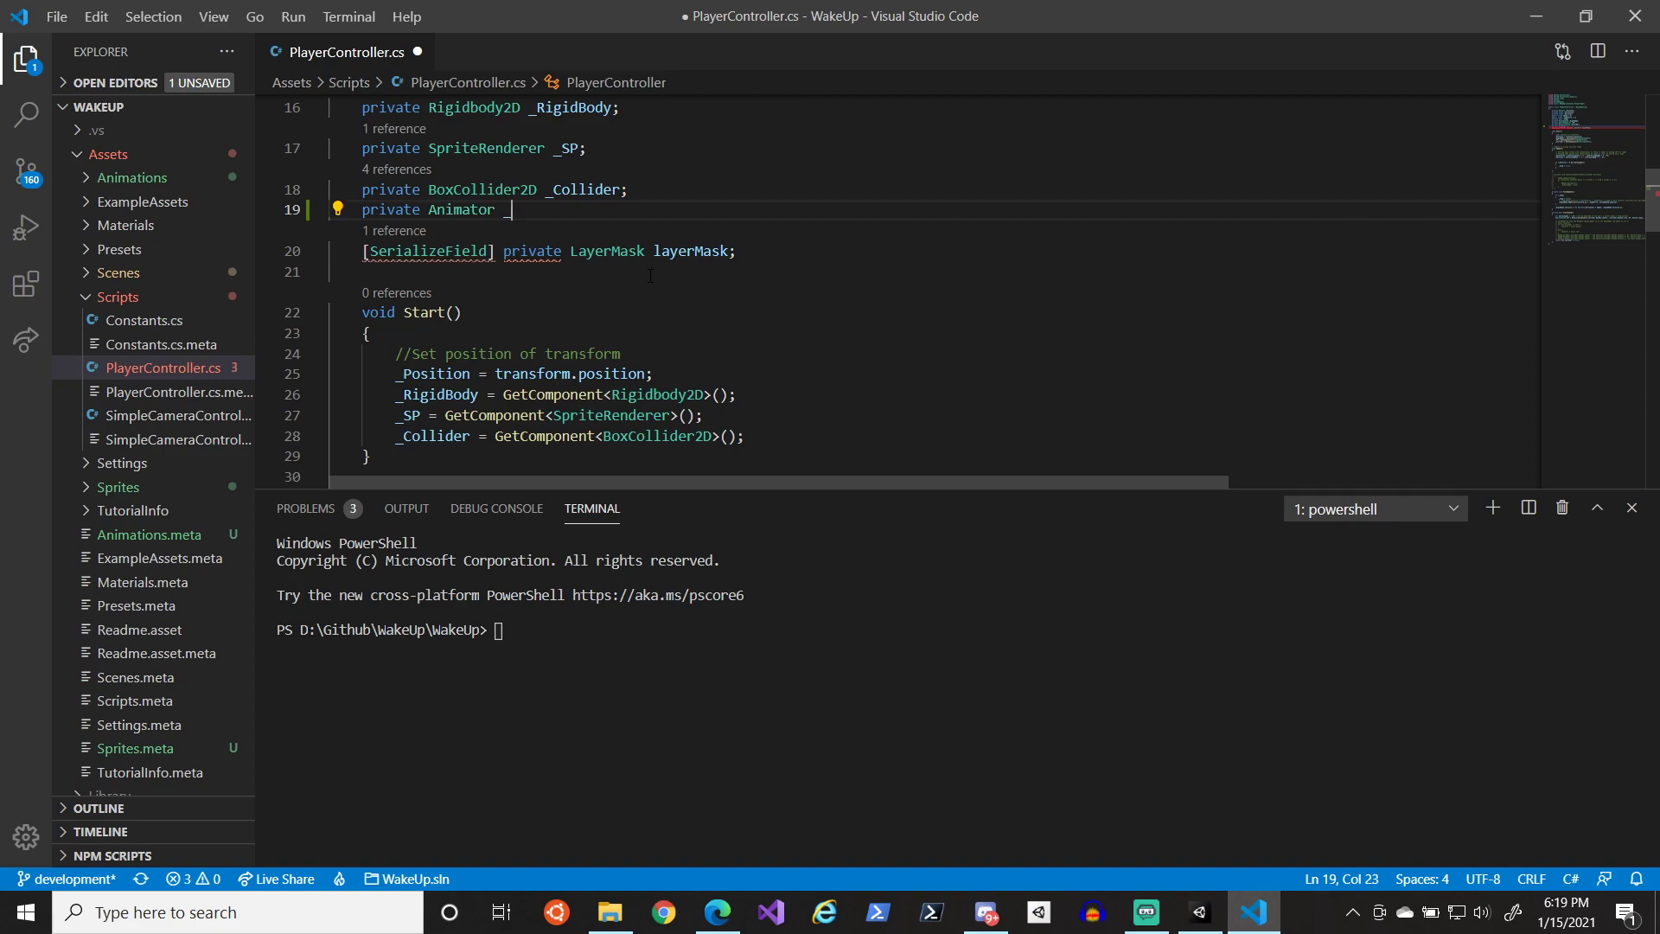
type("Animator;")
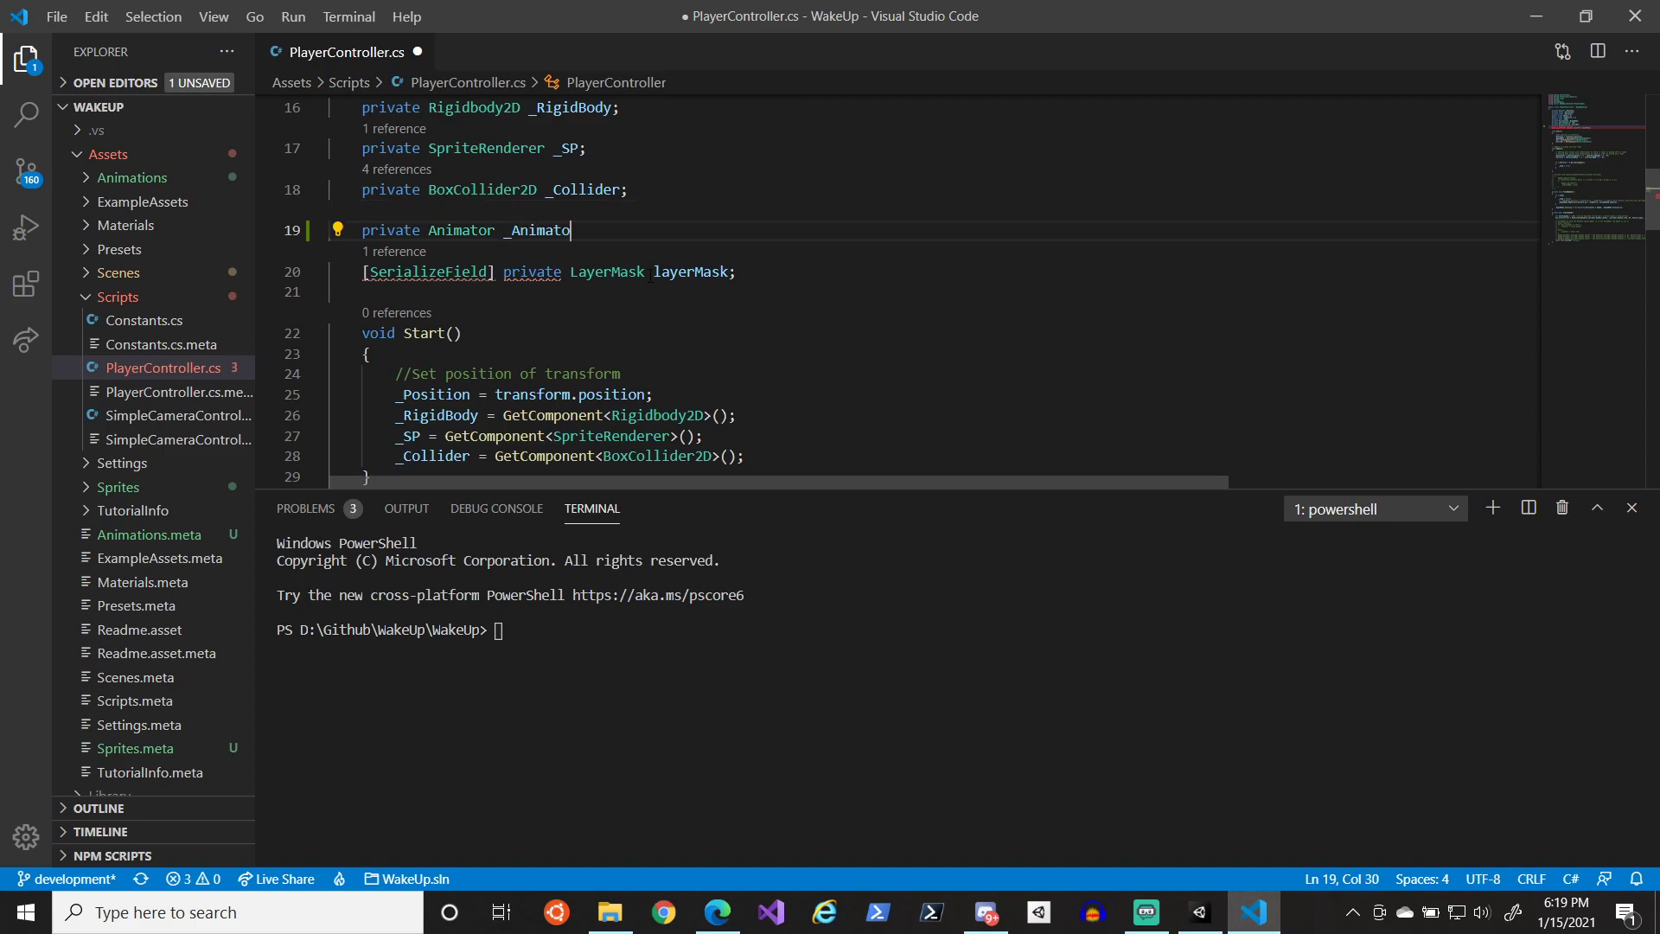
key("ctrl+s")
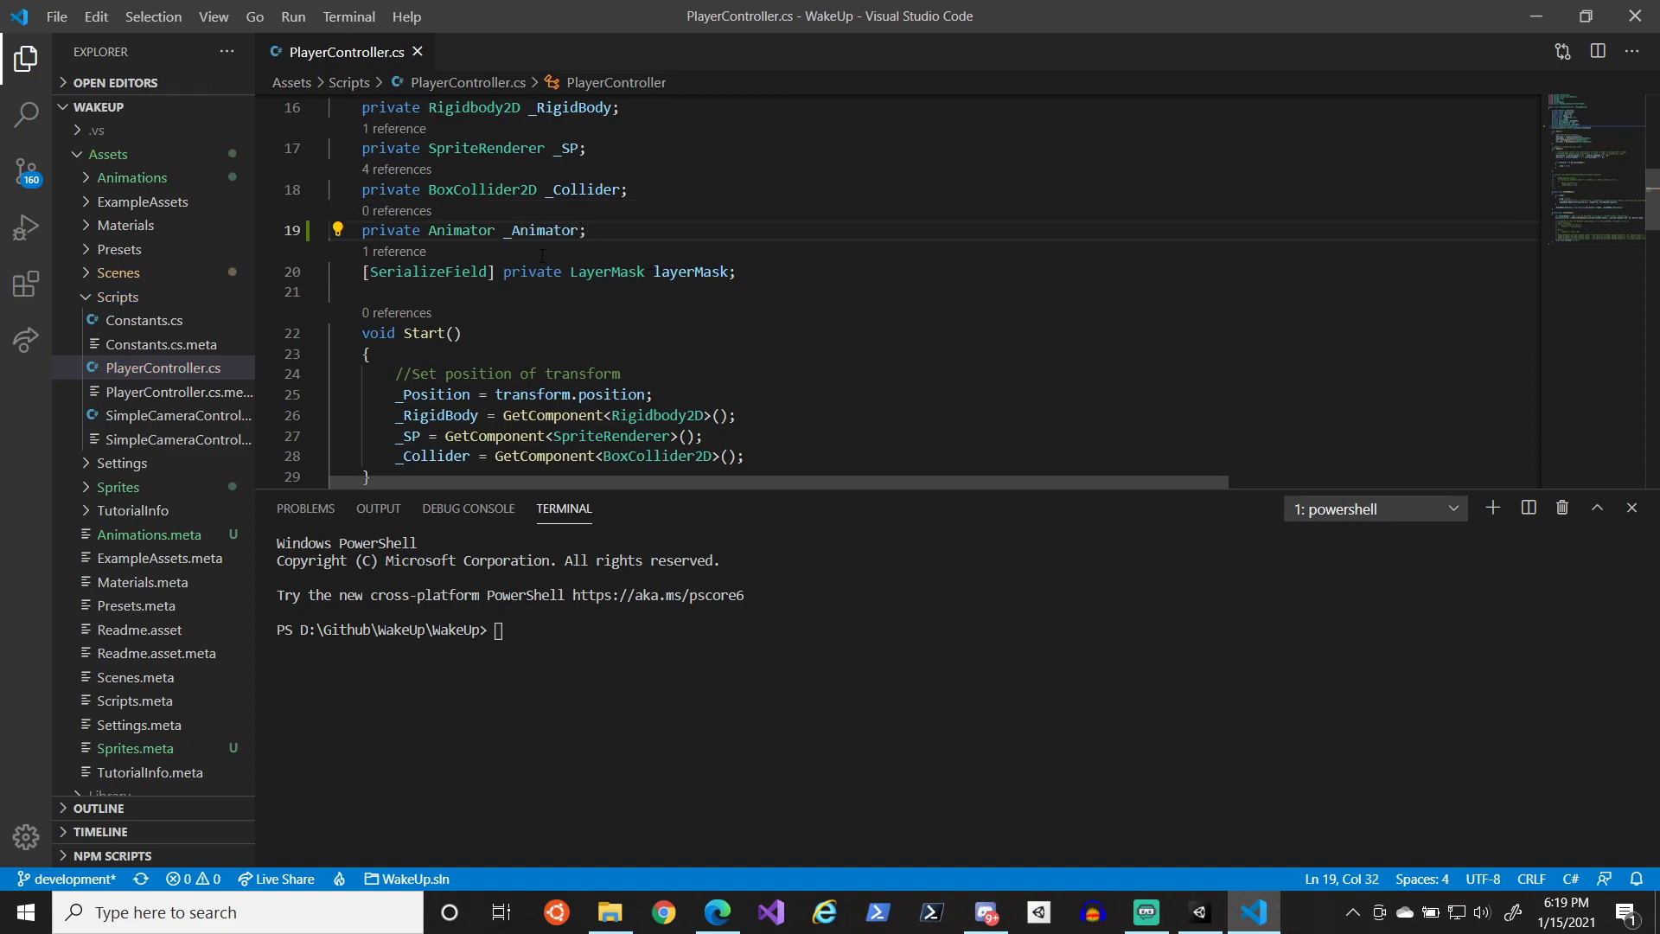
- In Start(), add _Animator = GetComponent<Animator>(); below the _Collider assignment and save the script
double_click(542, 230)
scroll(605, 260, "down", 3)
left_click(755, 285)
left_click(764, 252)
key("Return")
type("_Animator = GetComponent<Anim")
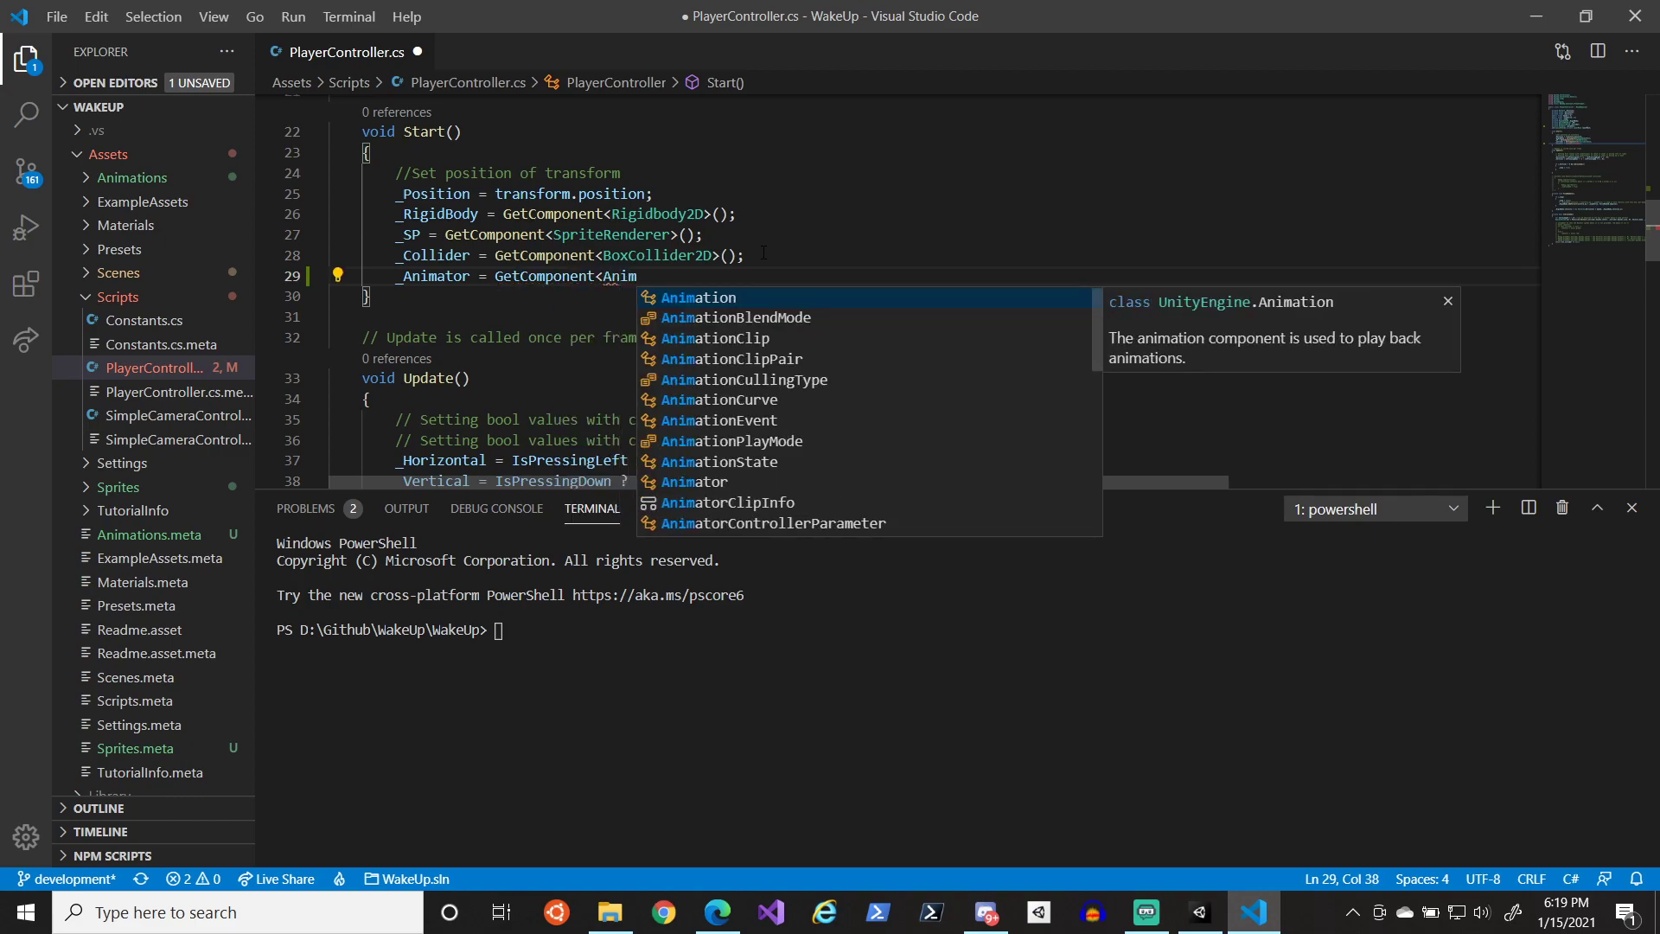
type("ato")
key("BackSpace")
type("ator")
key("Tab")
type(">(")
key("ctrl+s")
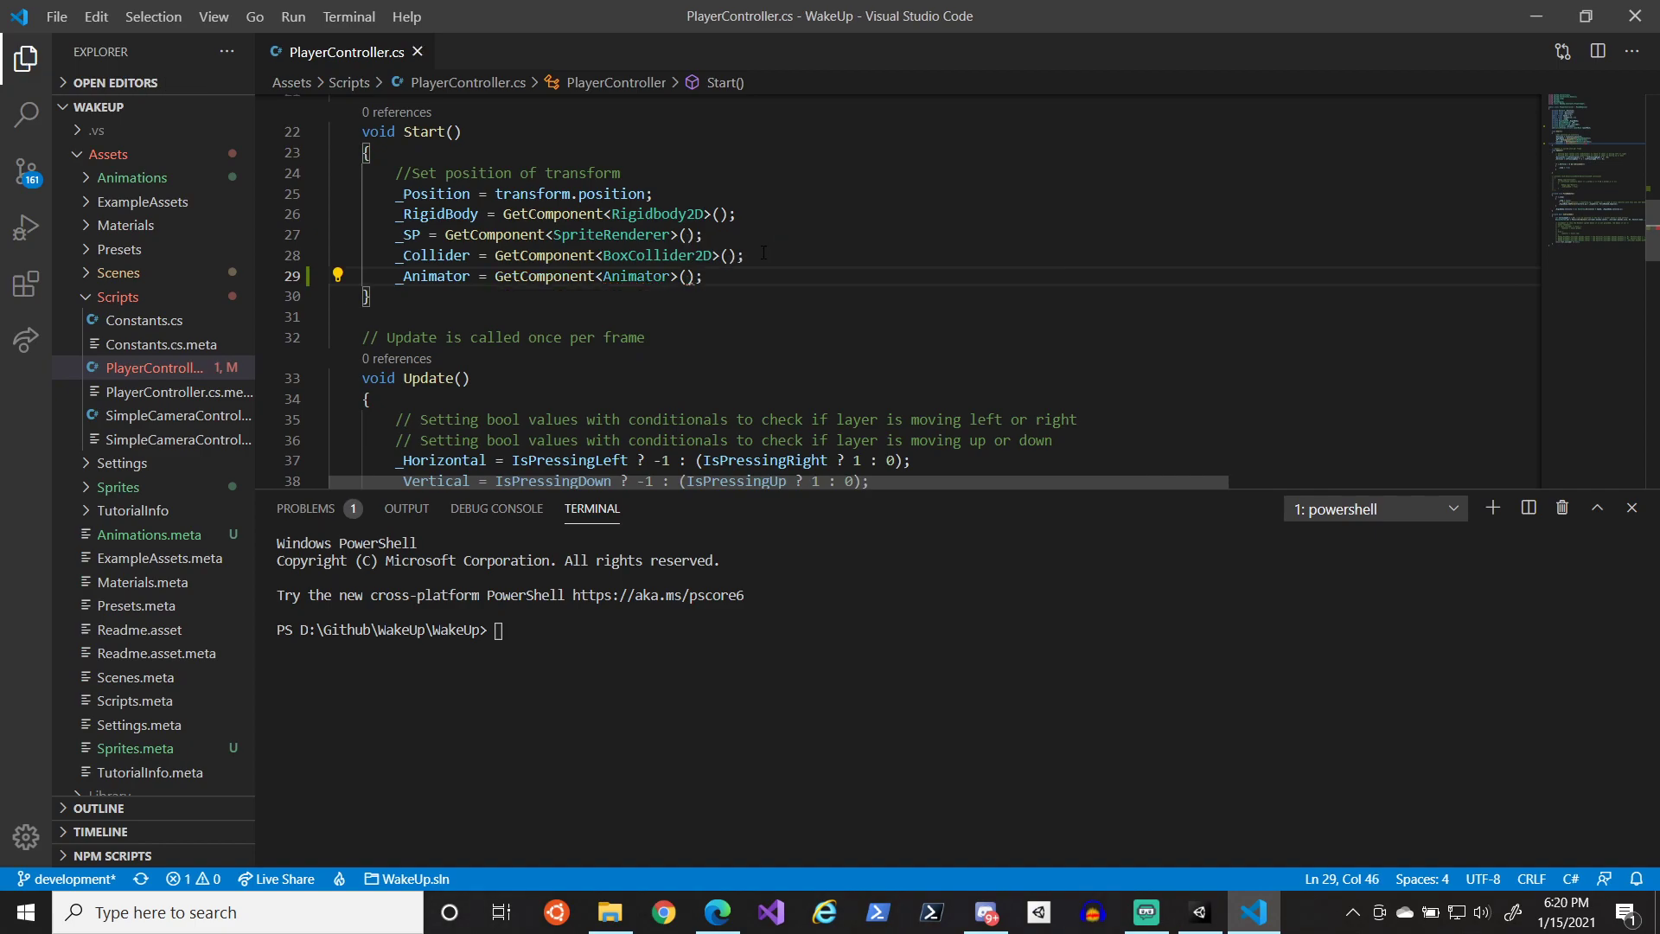
- Review the _Animator field declaration, its assignment in Start() and the code in Update()
scroll(728, 303, "up", 4)
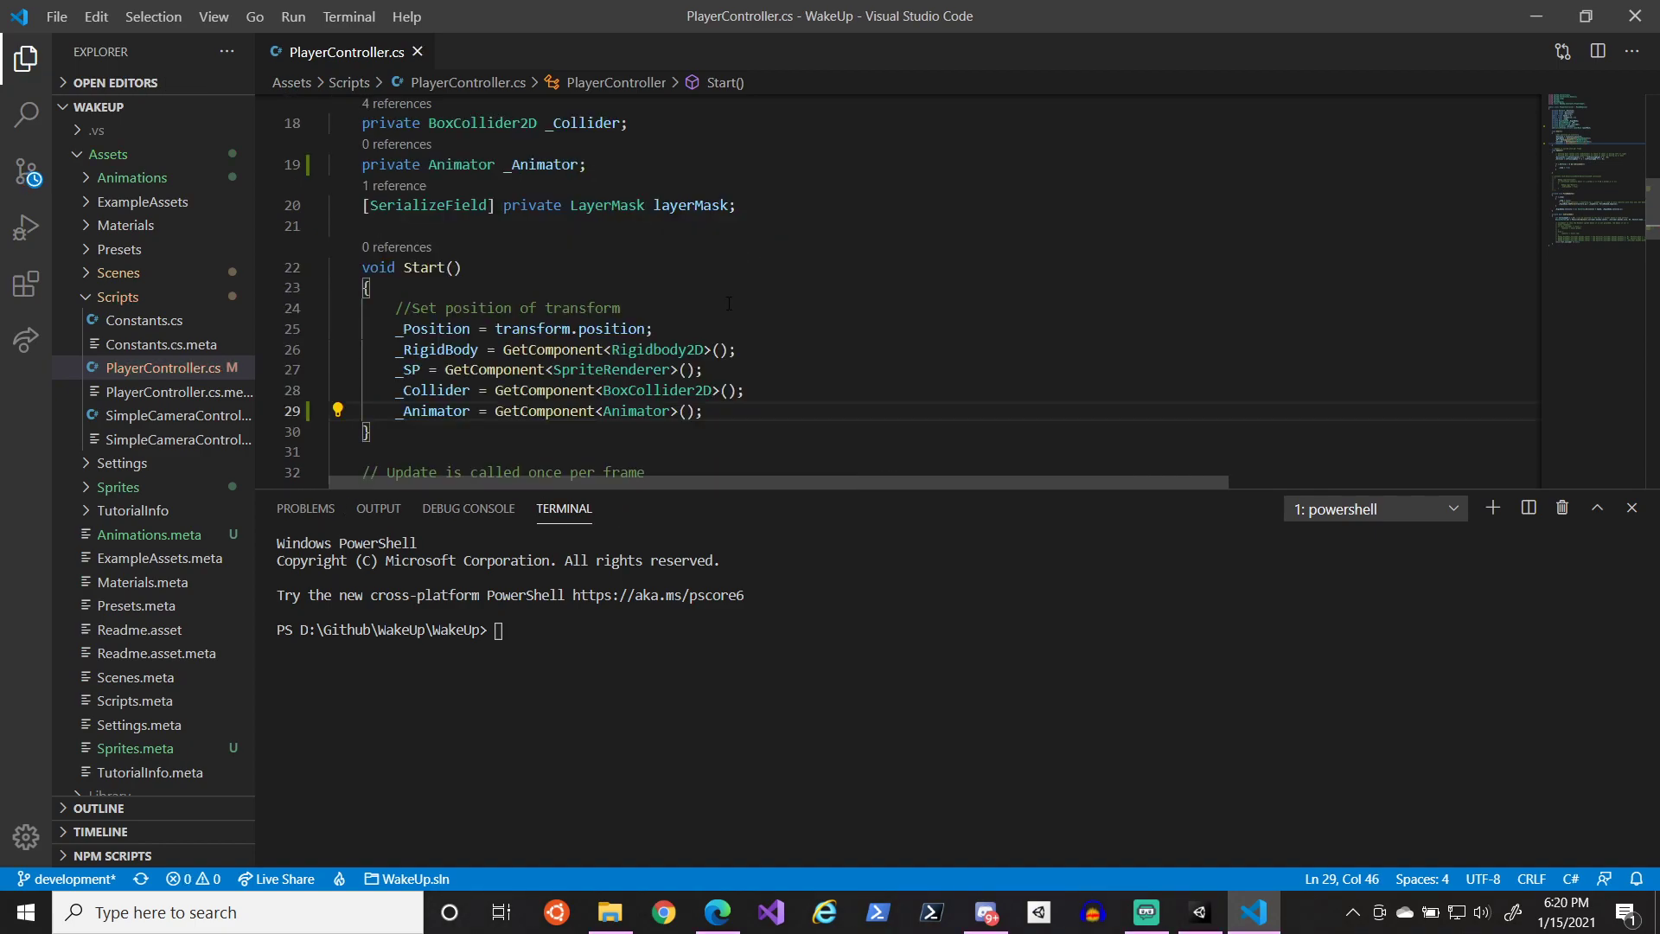
scroll(601, 314, "down", 3)
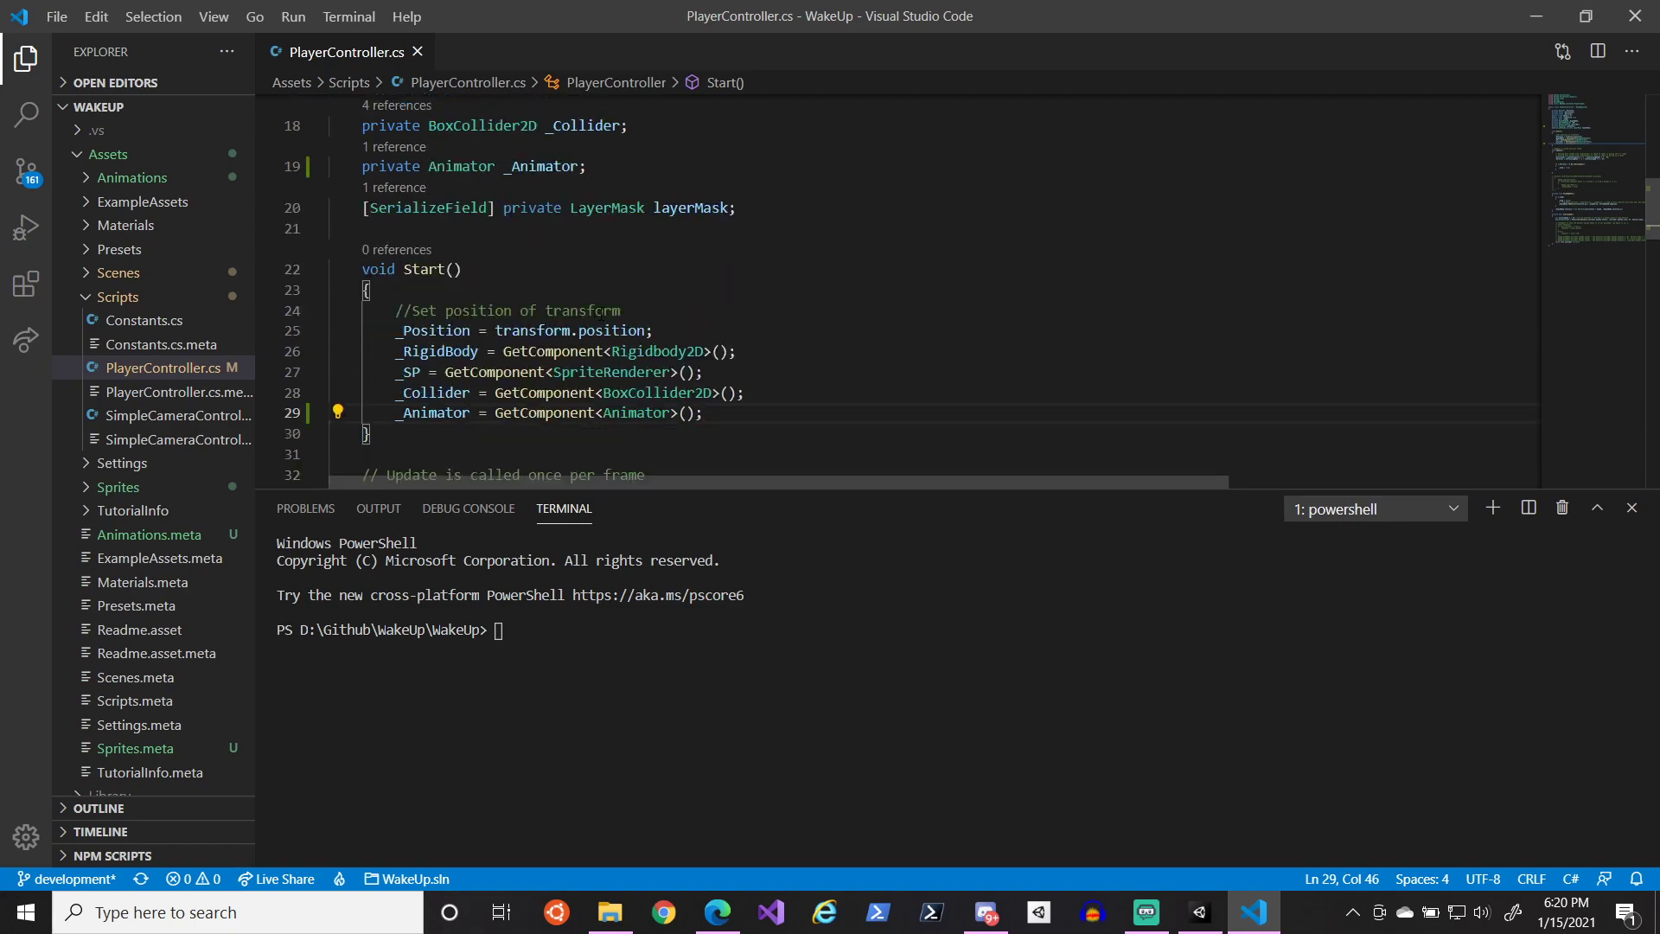
scroll(500, 332, "down", 3)
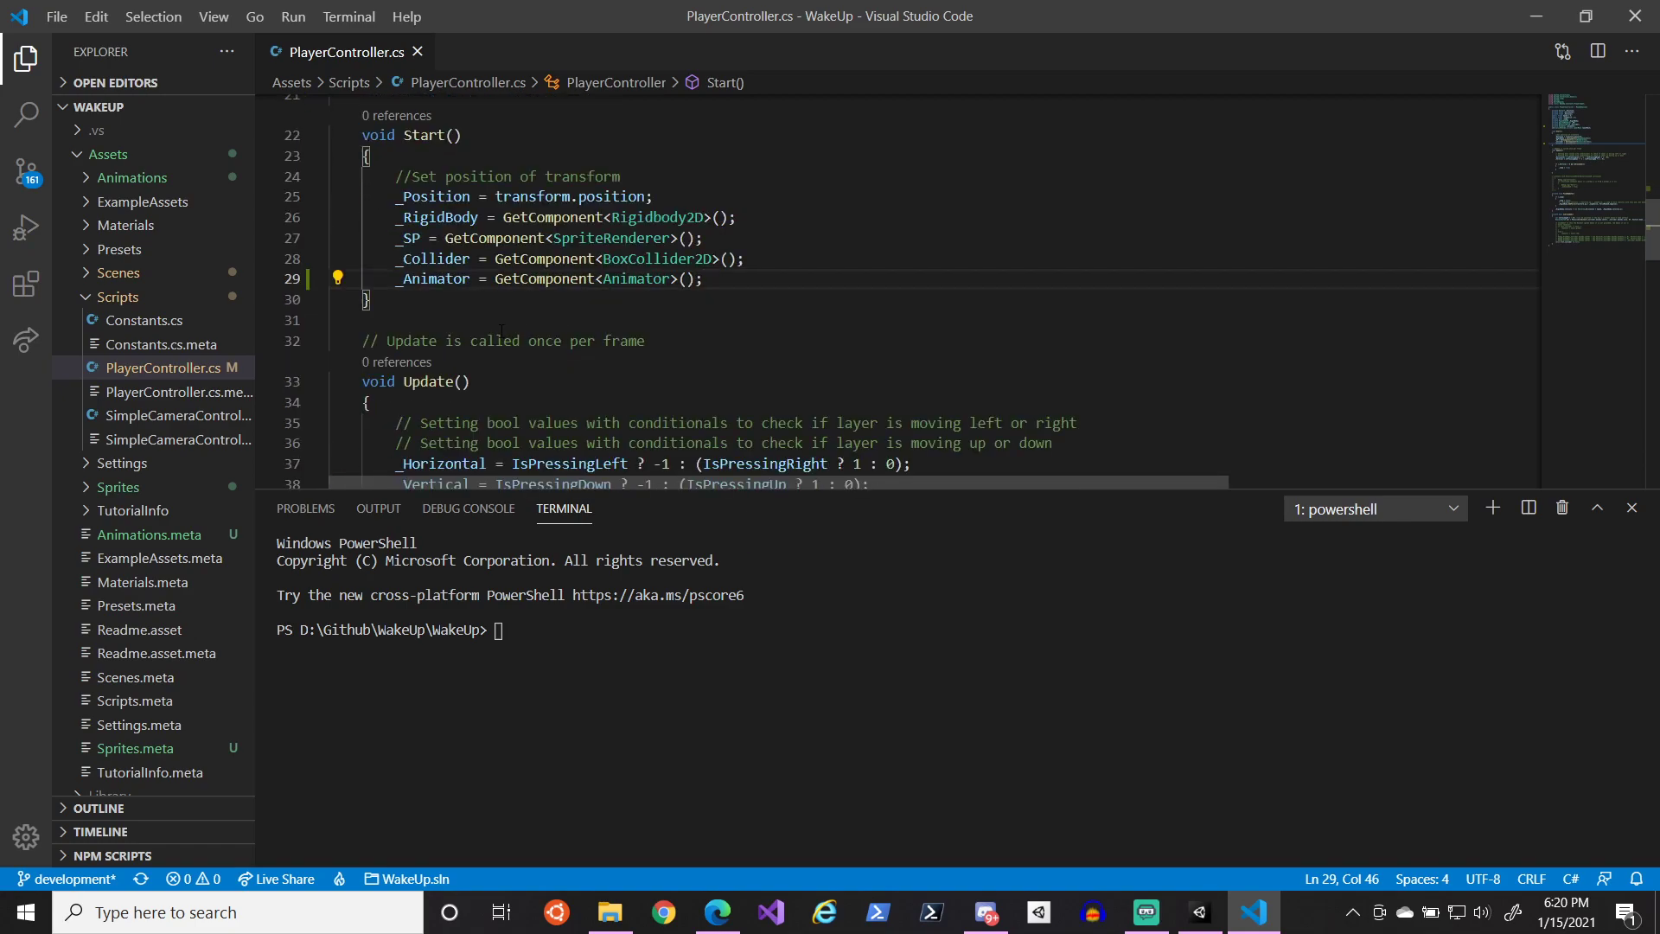
double_click(456, 279)
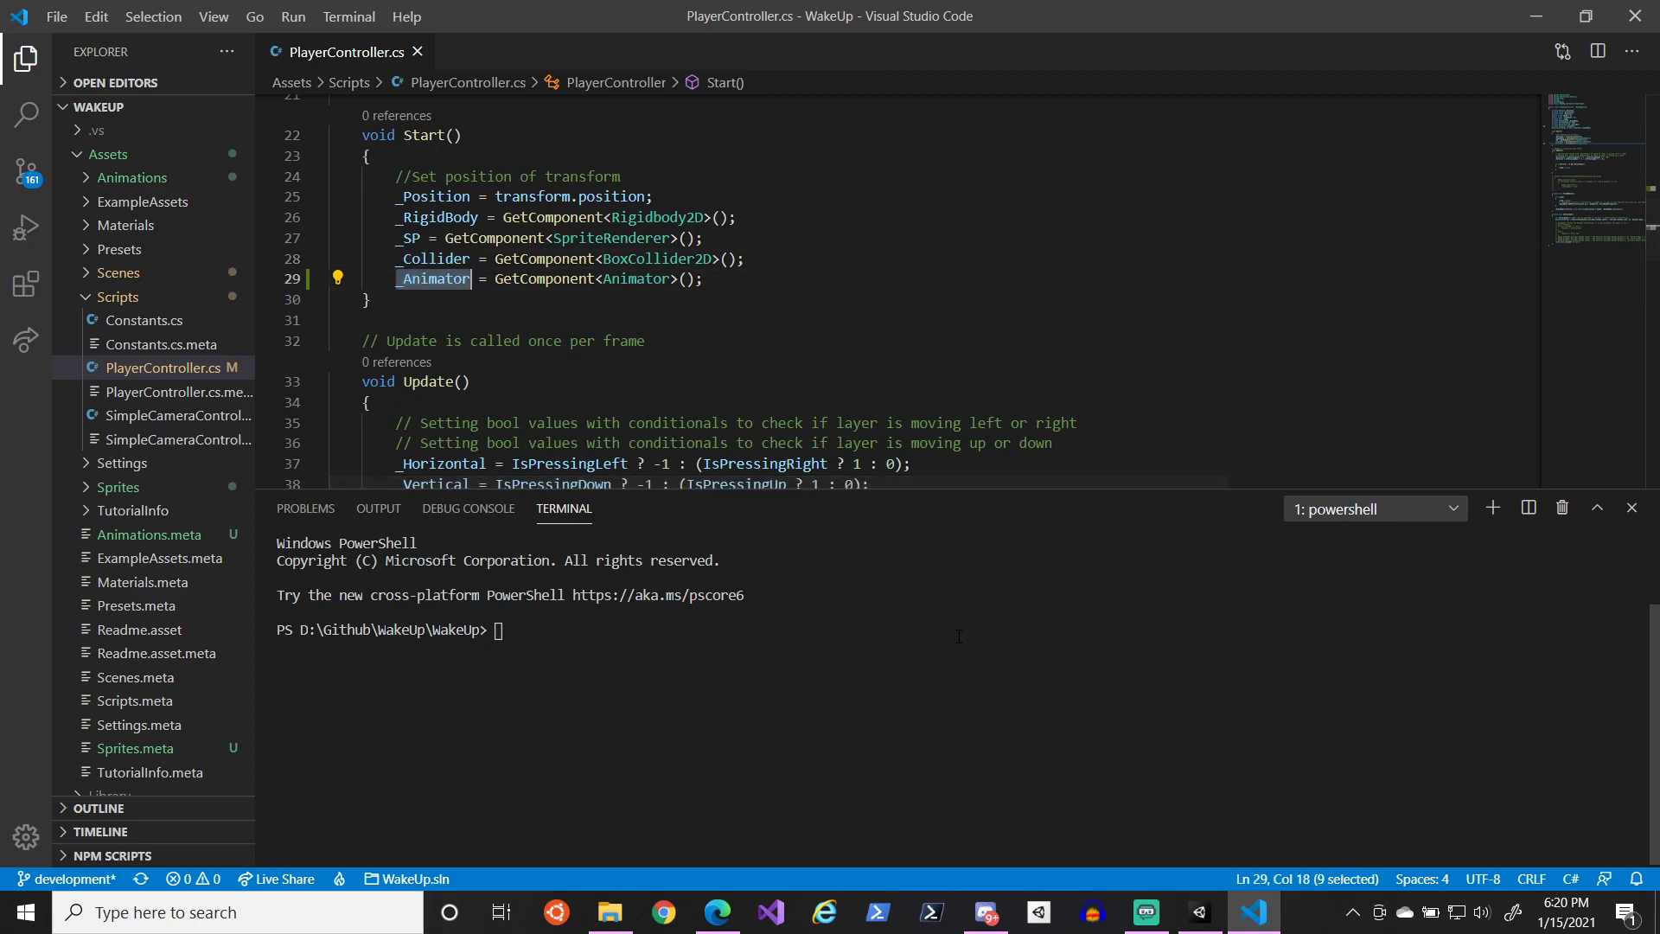
scroll(968, 389, "down", 2)
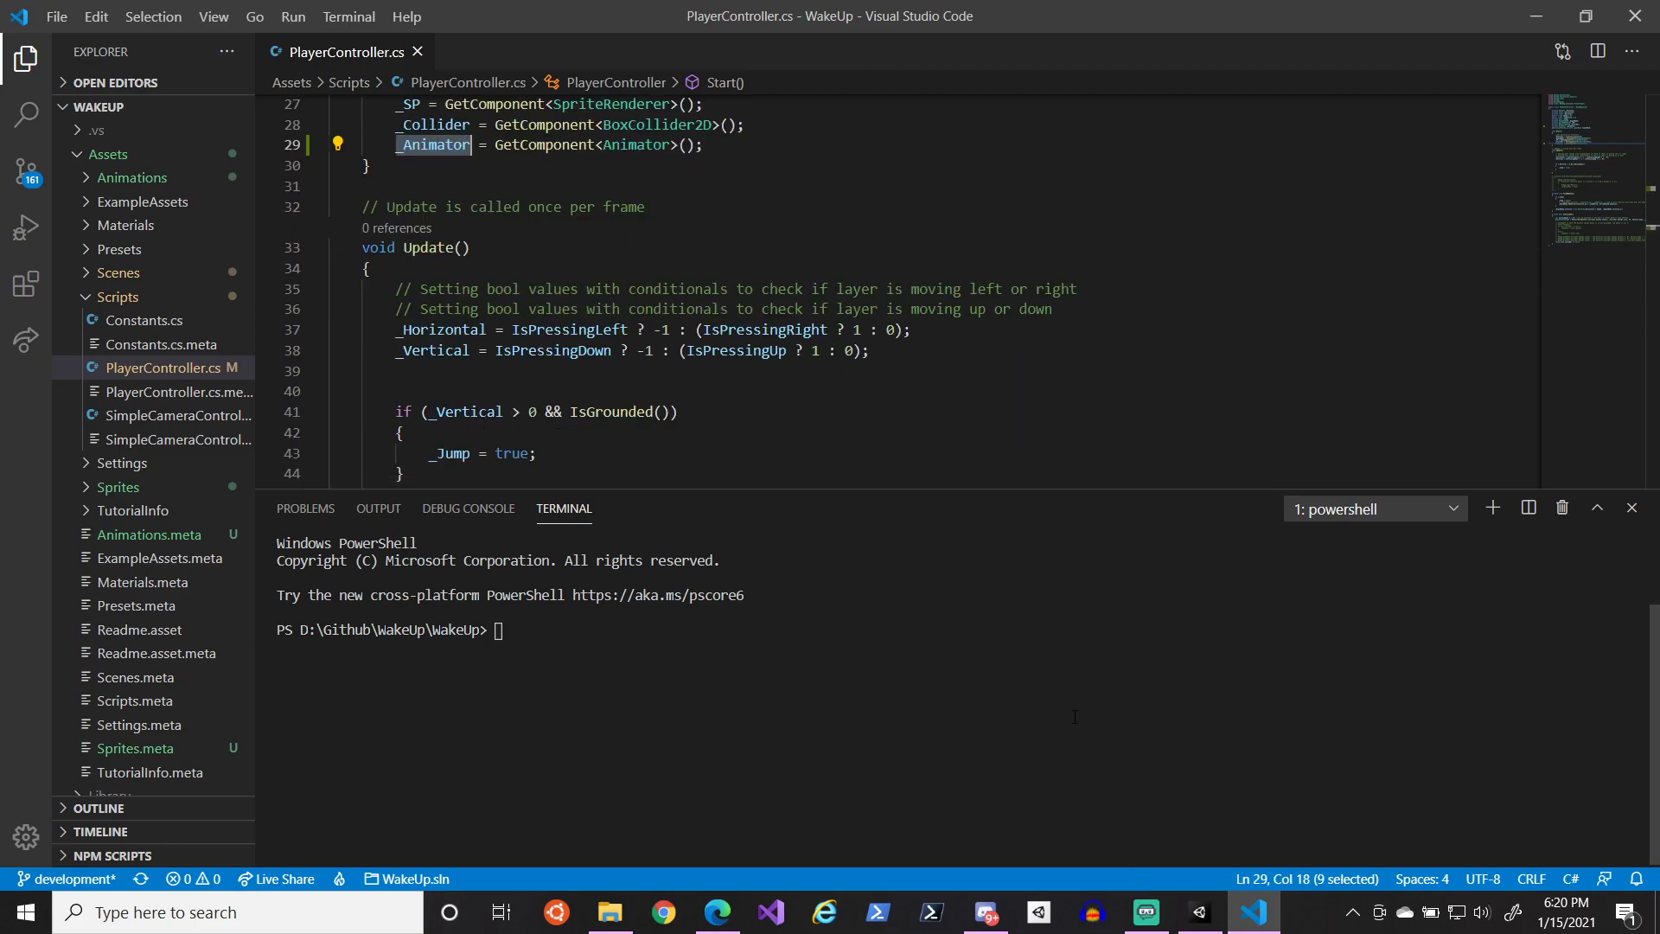
scroll(628, 332, "down", 2)
scroll(627, 332, "up", 4)
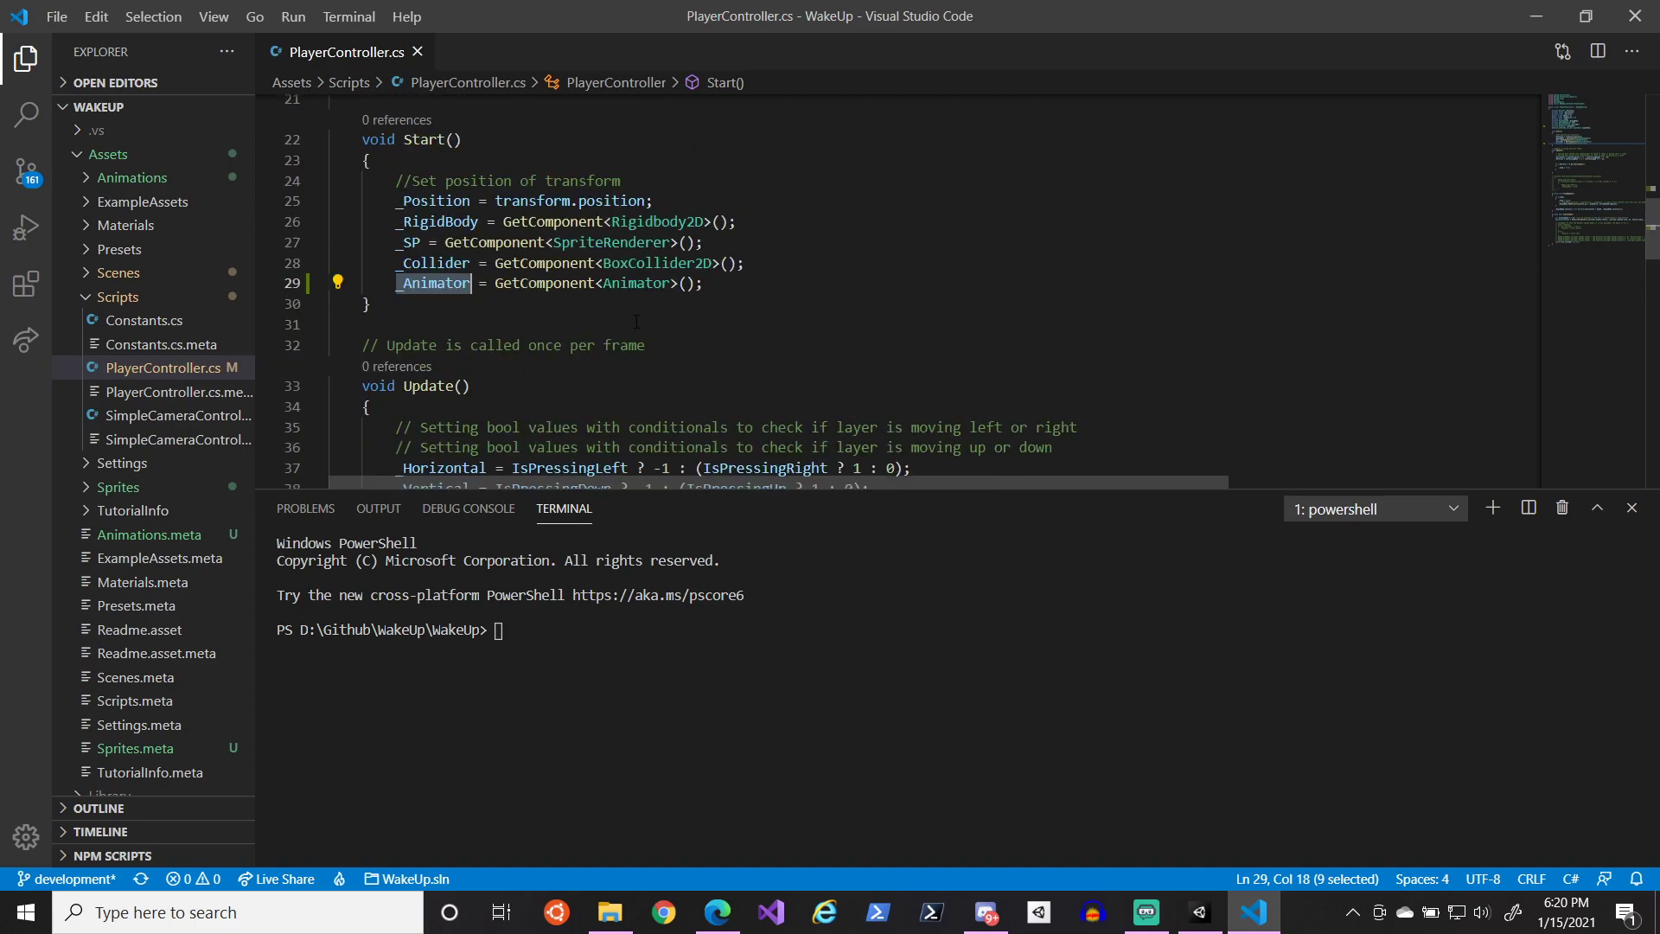
- Check Unity while the scripts reload, then return to PlayerController.cs and examine the _Animator assignment and the Update() method
left_click(1200, 912)
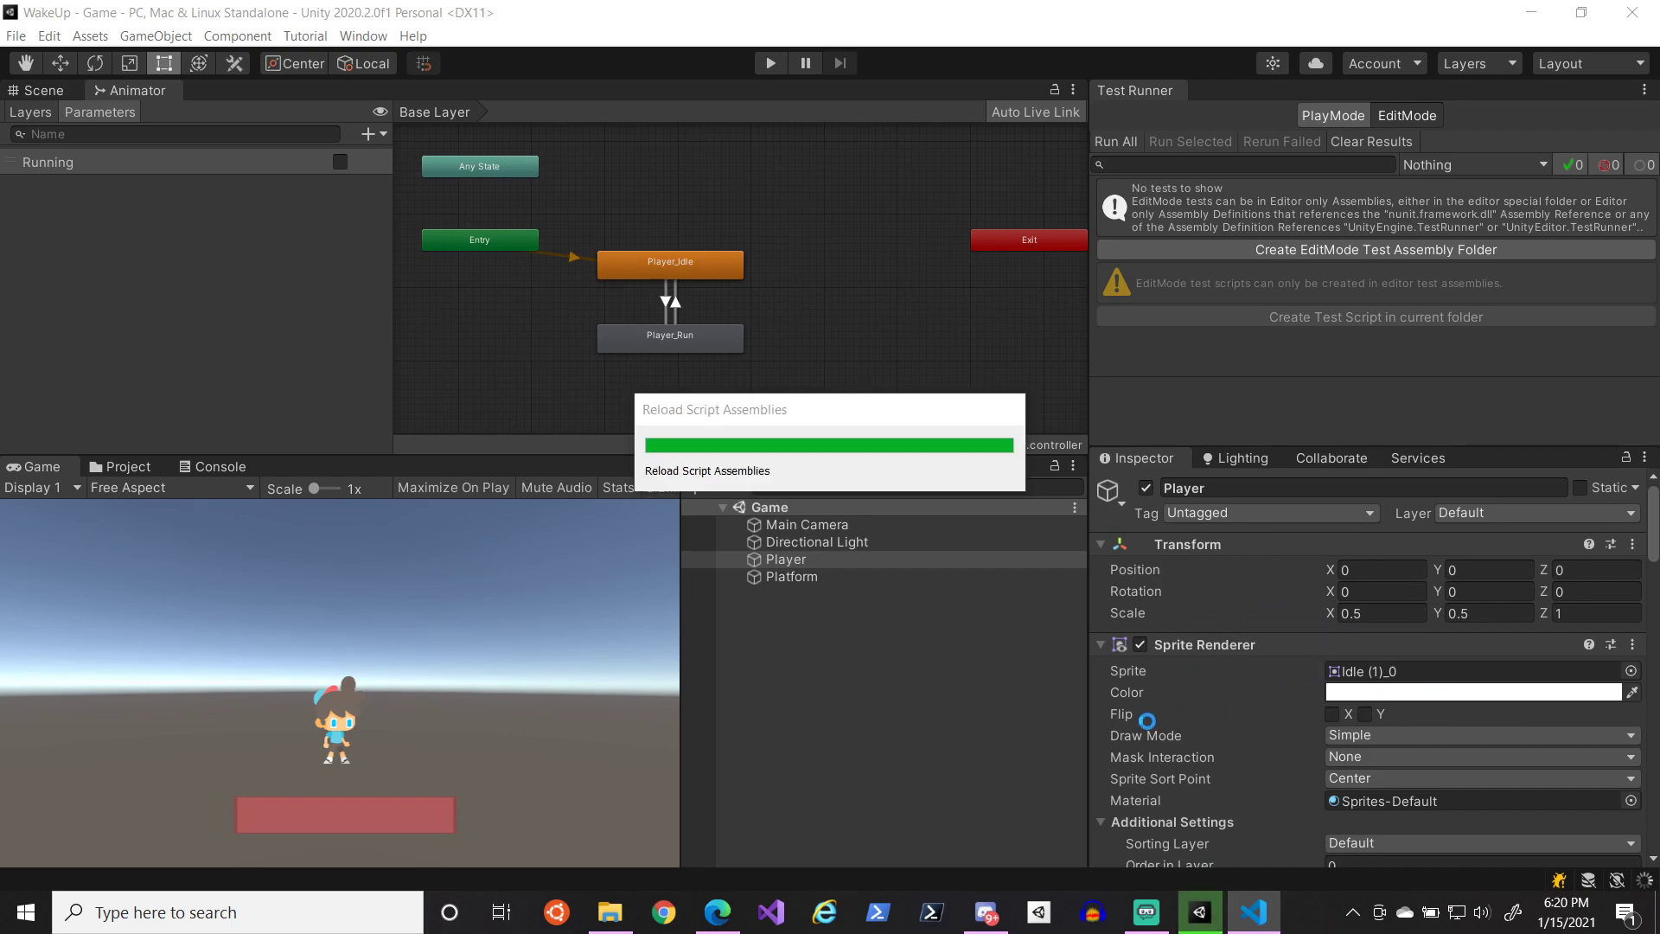
left_click(1200, 920)
left_click(461, 263)
left_click(455, 285)
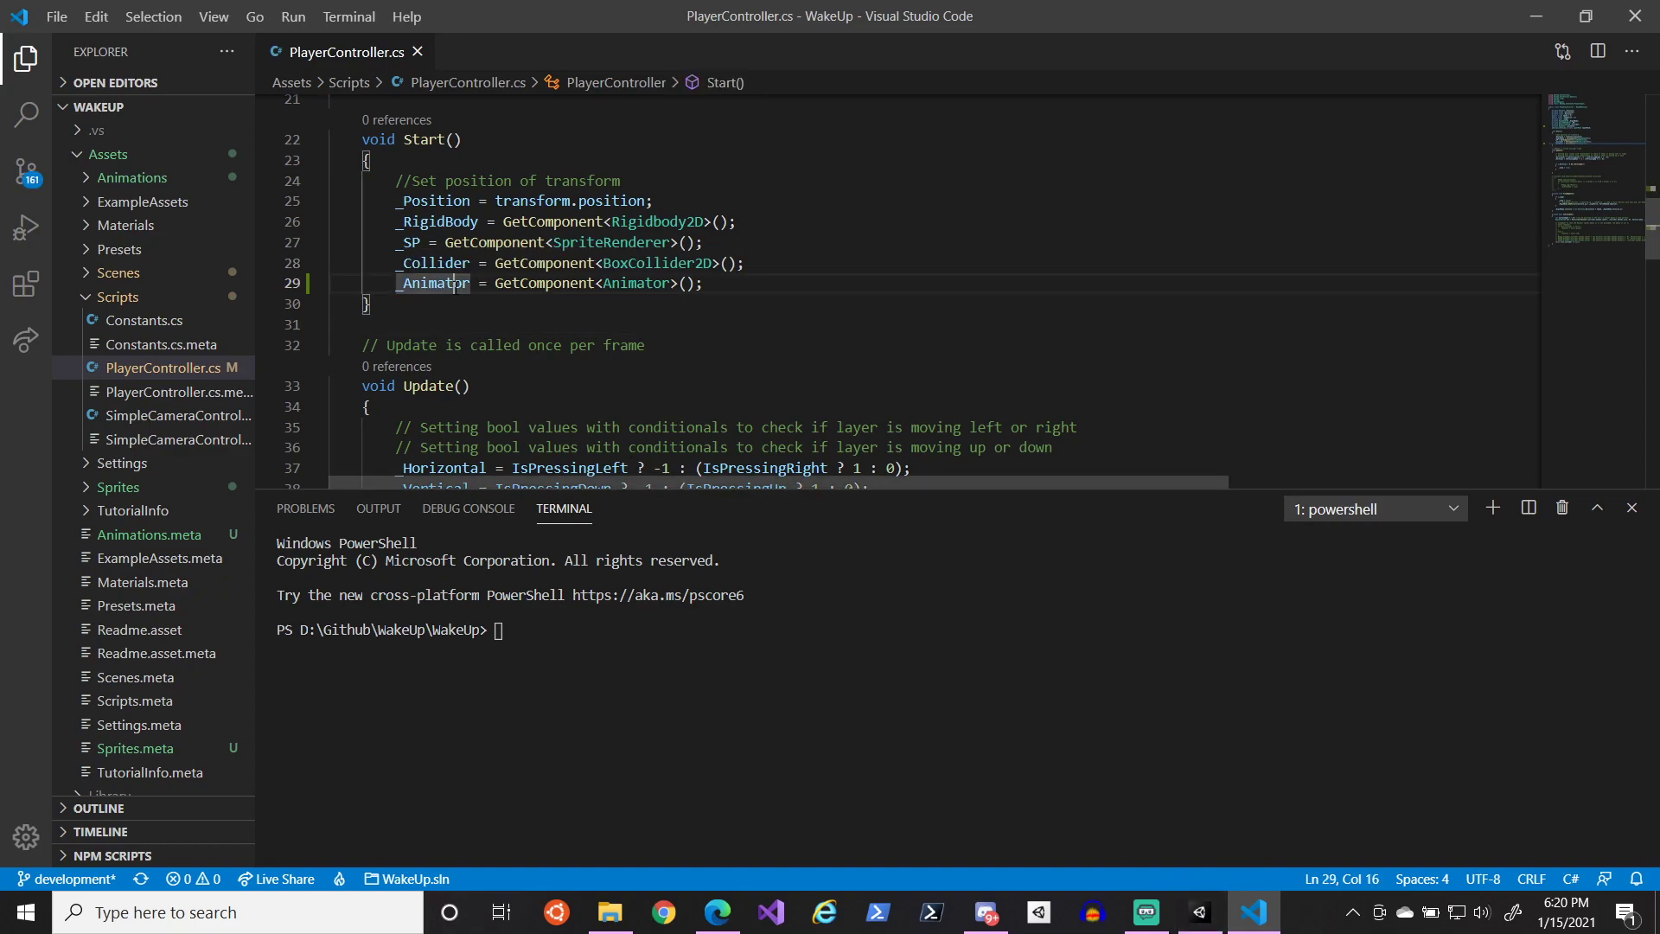
double_click(456, 283)
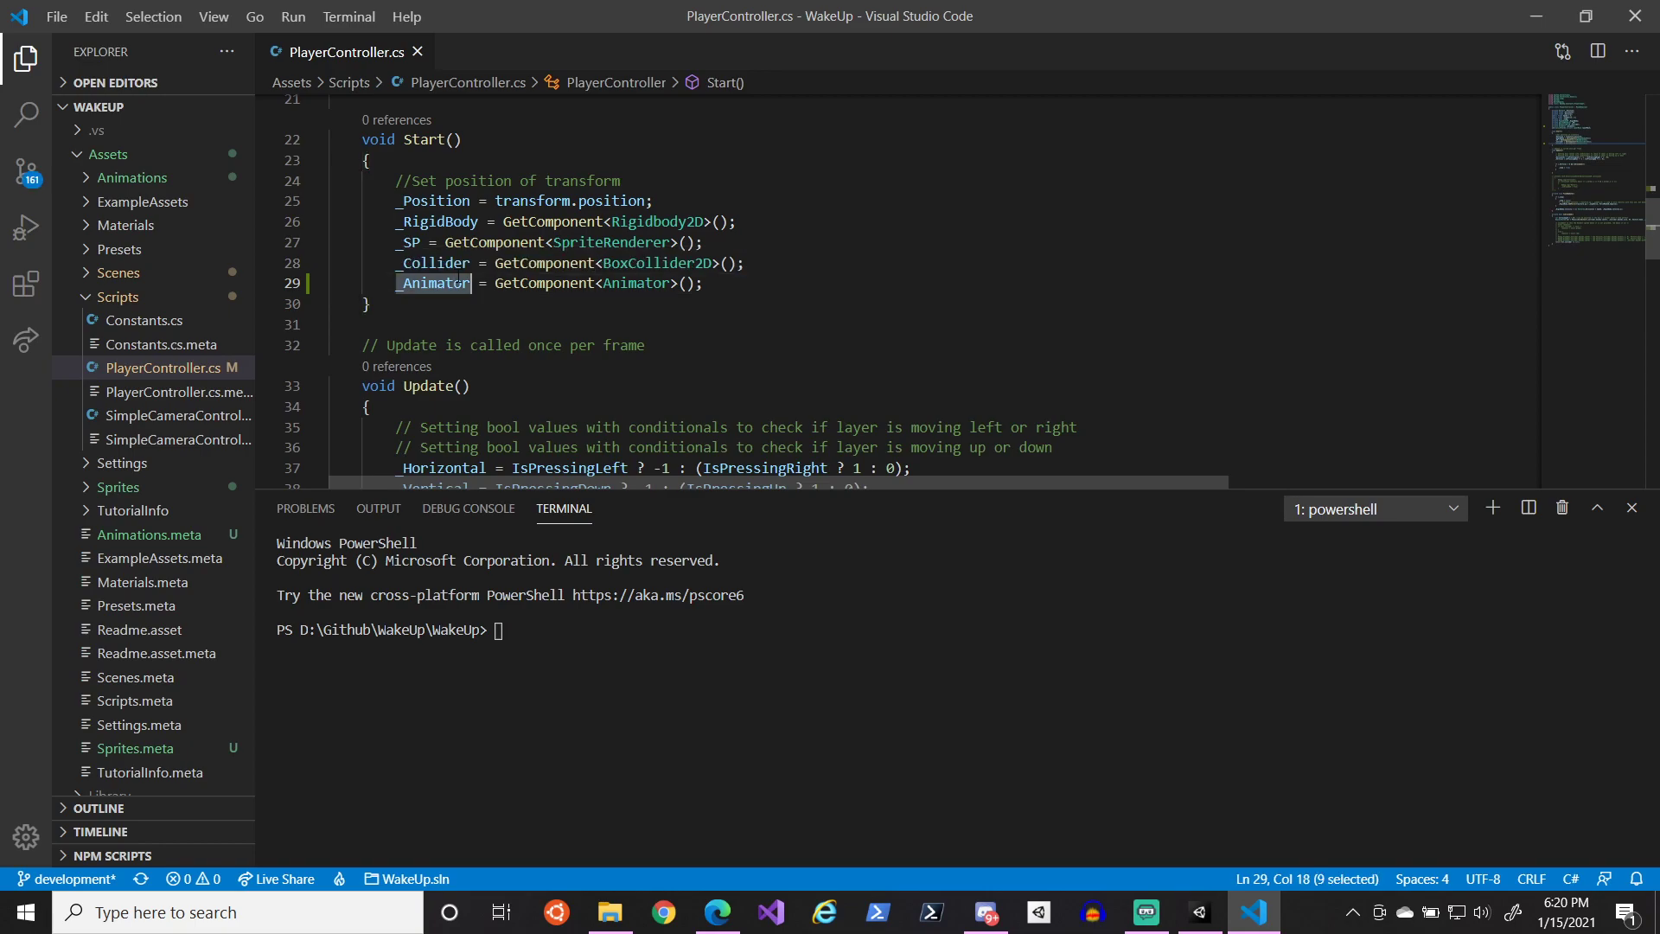
scroll(525, 312, "down", 4)
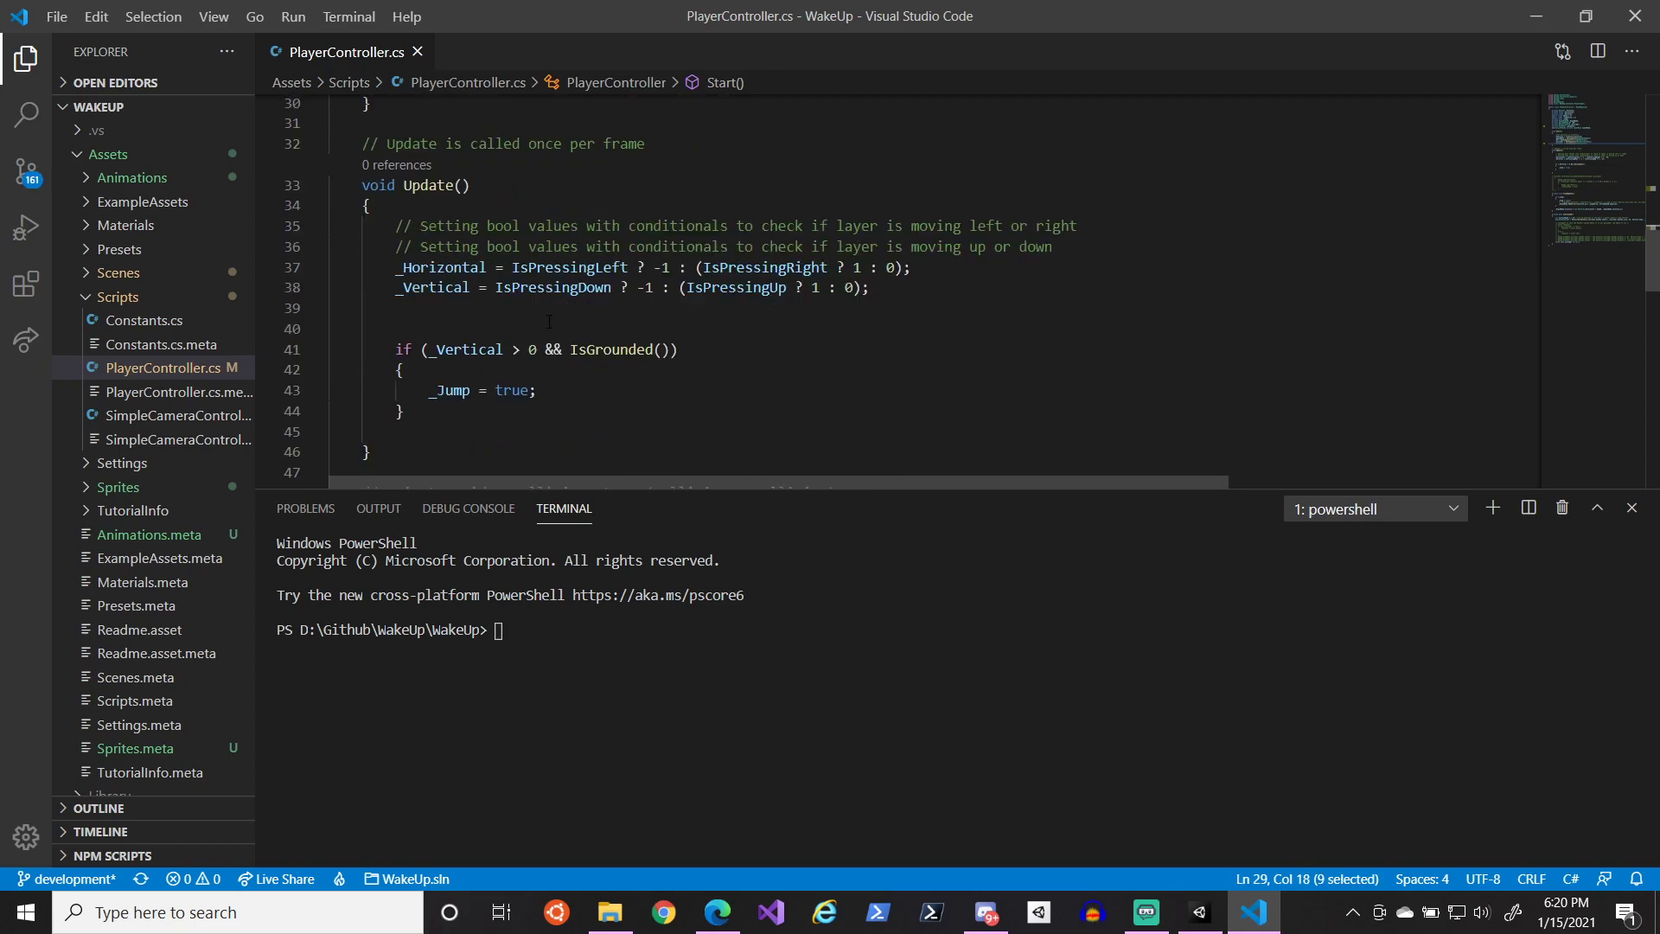
scroll(553, 315, "down", 5)
scroll(562, 319, "up", 7)
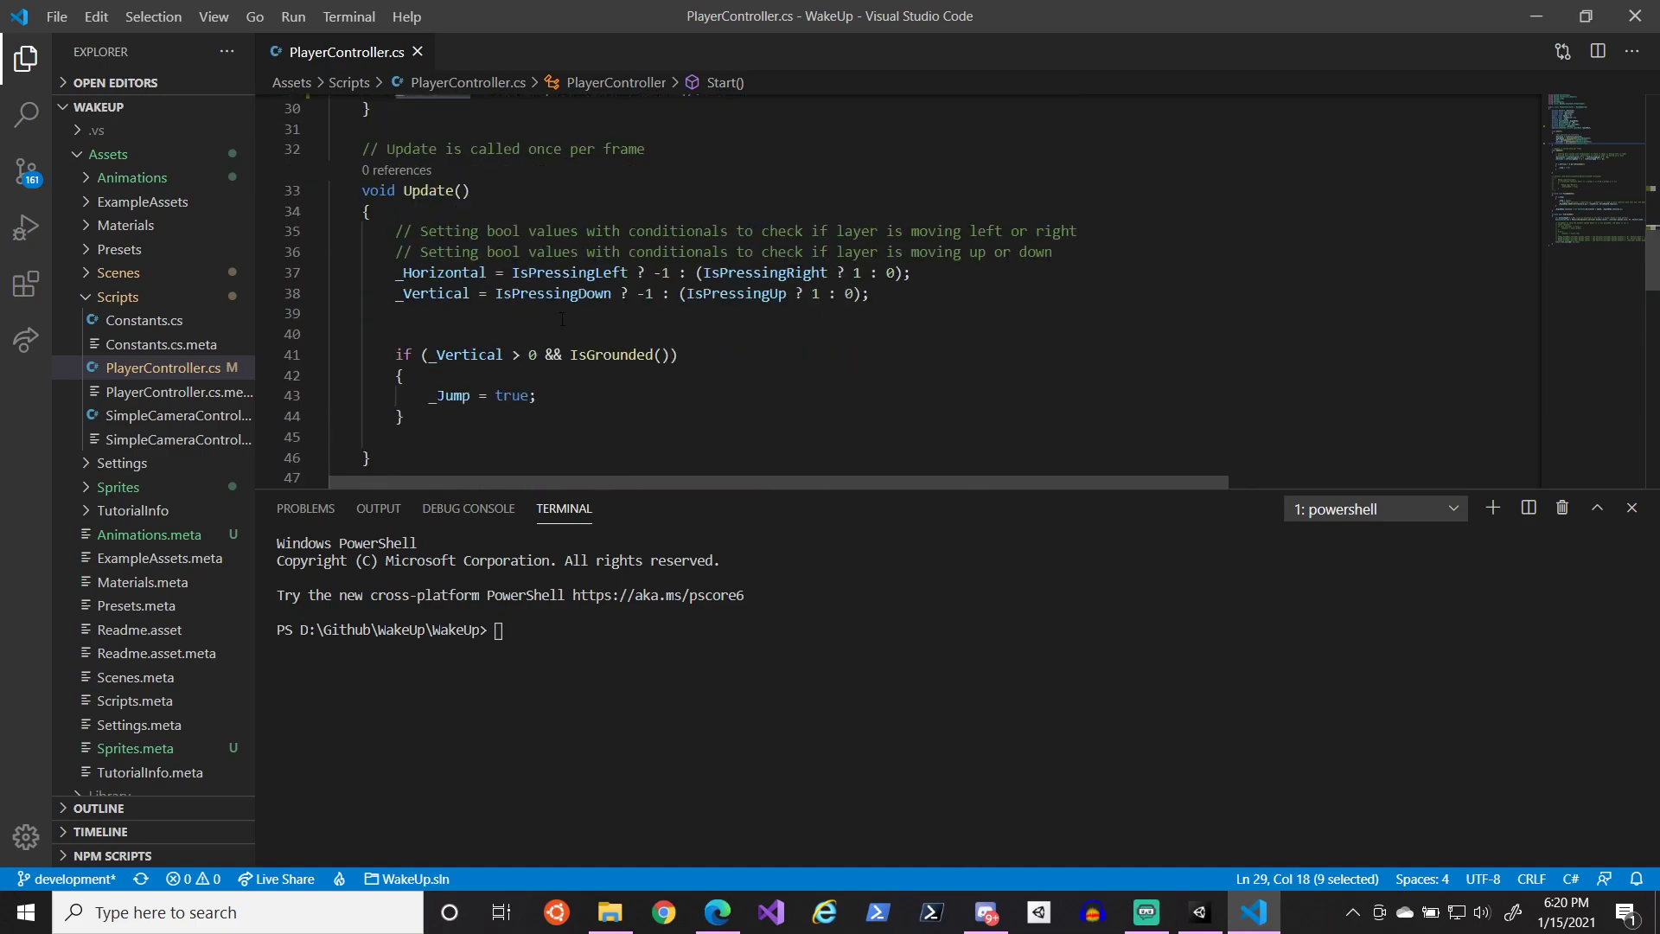
- Delete the surplus blank line below the _Vertical assignment in Update() and save PlayerController.cs
scroll(548, 351, "down", 3)
left_click_drag(557, 274, 563, 257)
key("BackSpace")
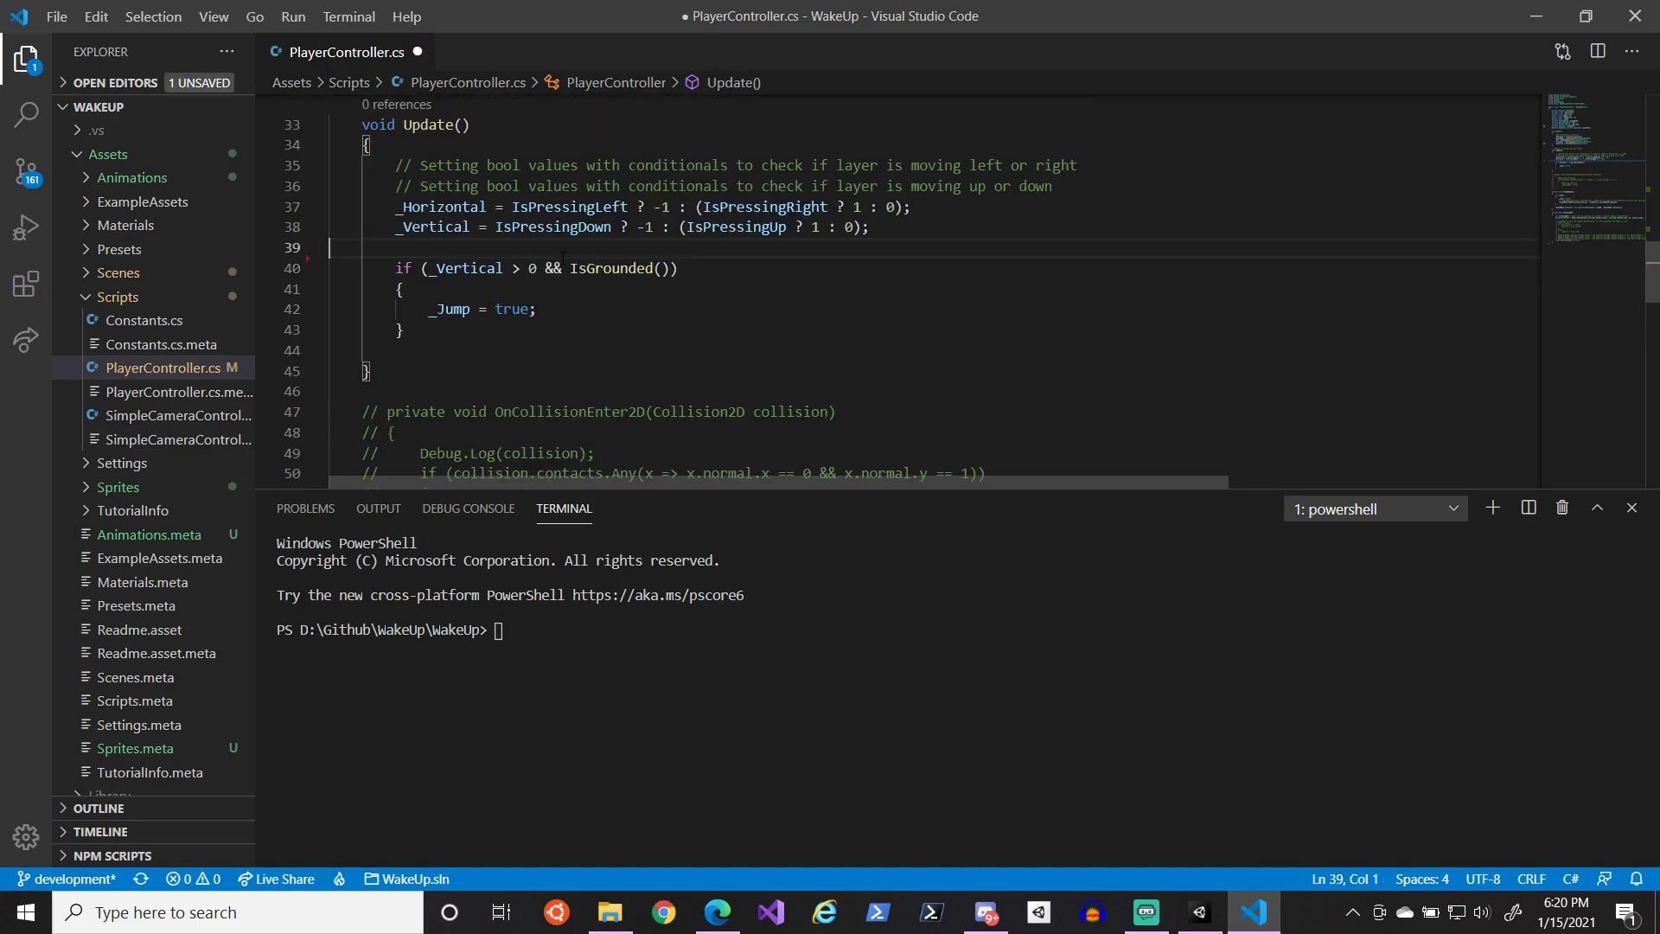
left_click(563, 259)
right_click(771, 274)
left_click(529, 260)
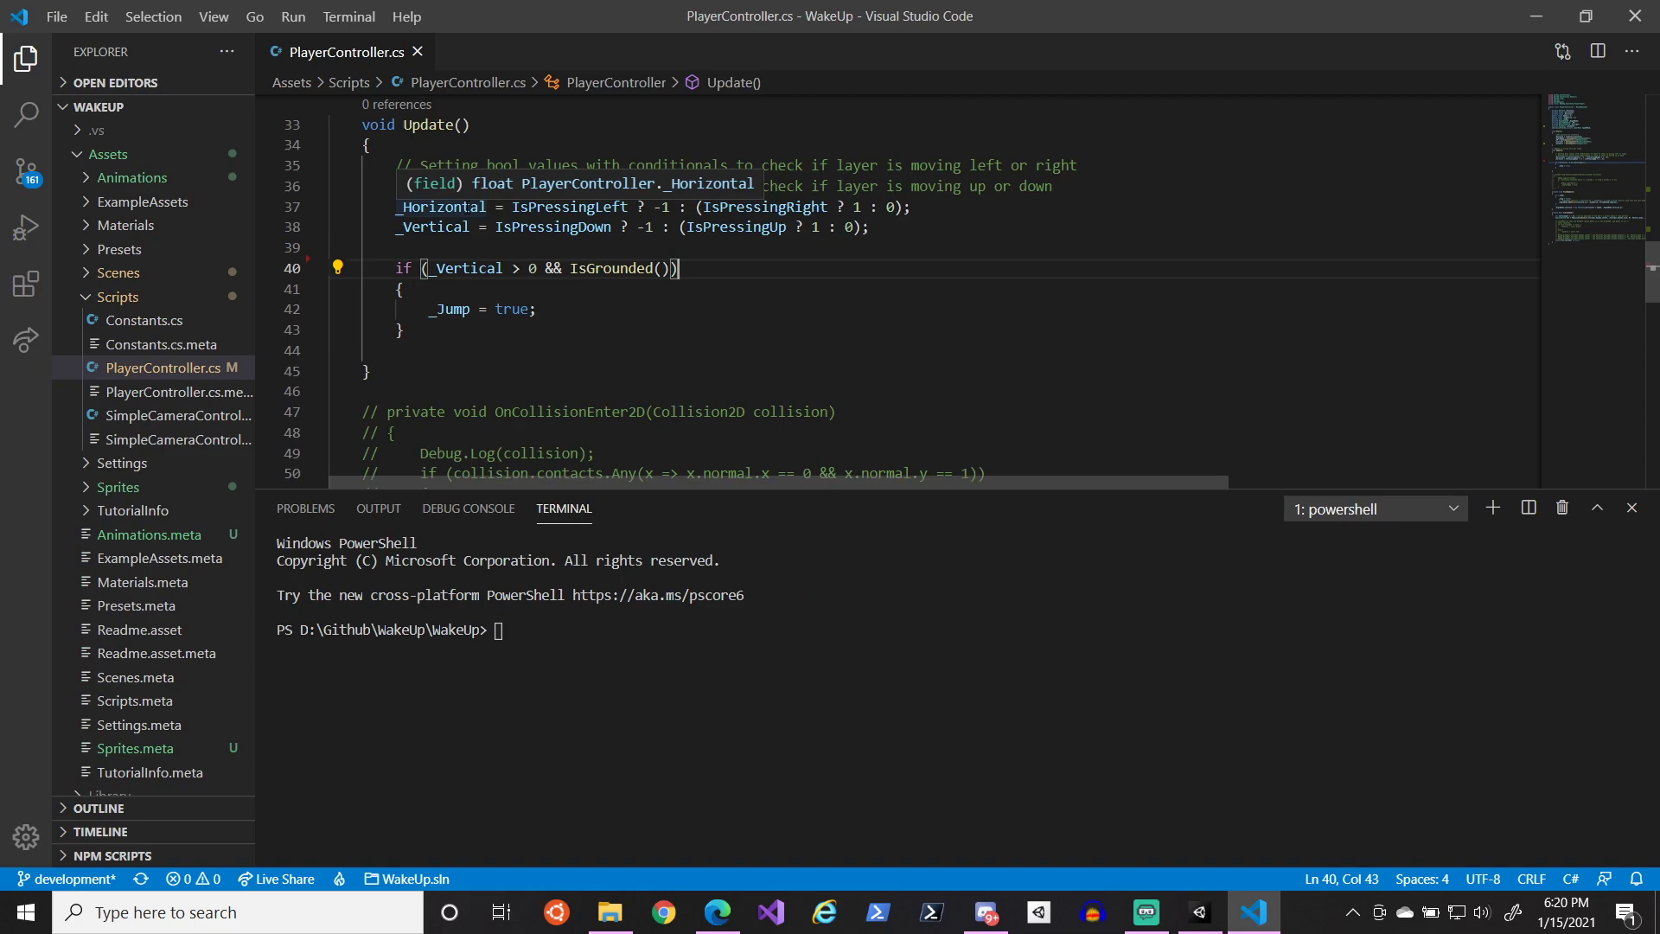
- Insert an empty line for a new statement between the _Vertical assignment and the jump condition in Update()
left_click(484, 248)
left_click(905, 216)
left_click(908, 222)
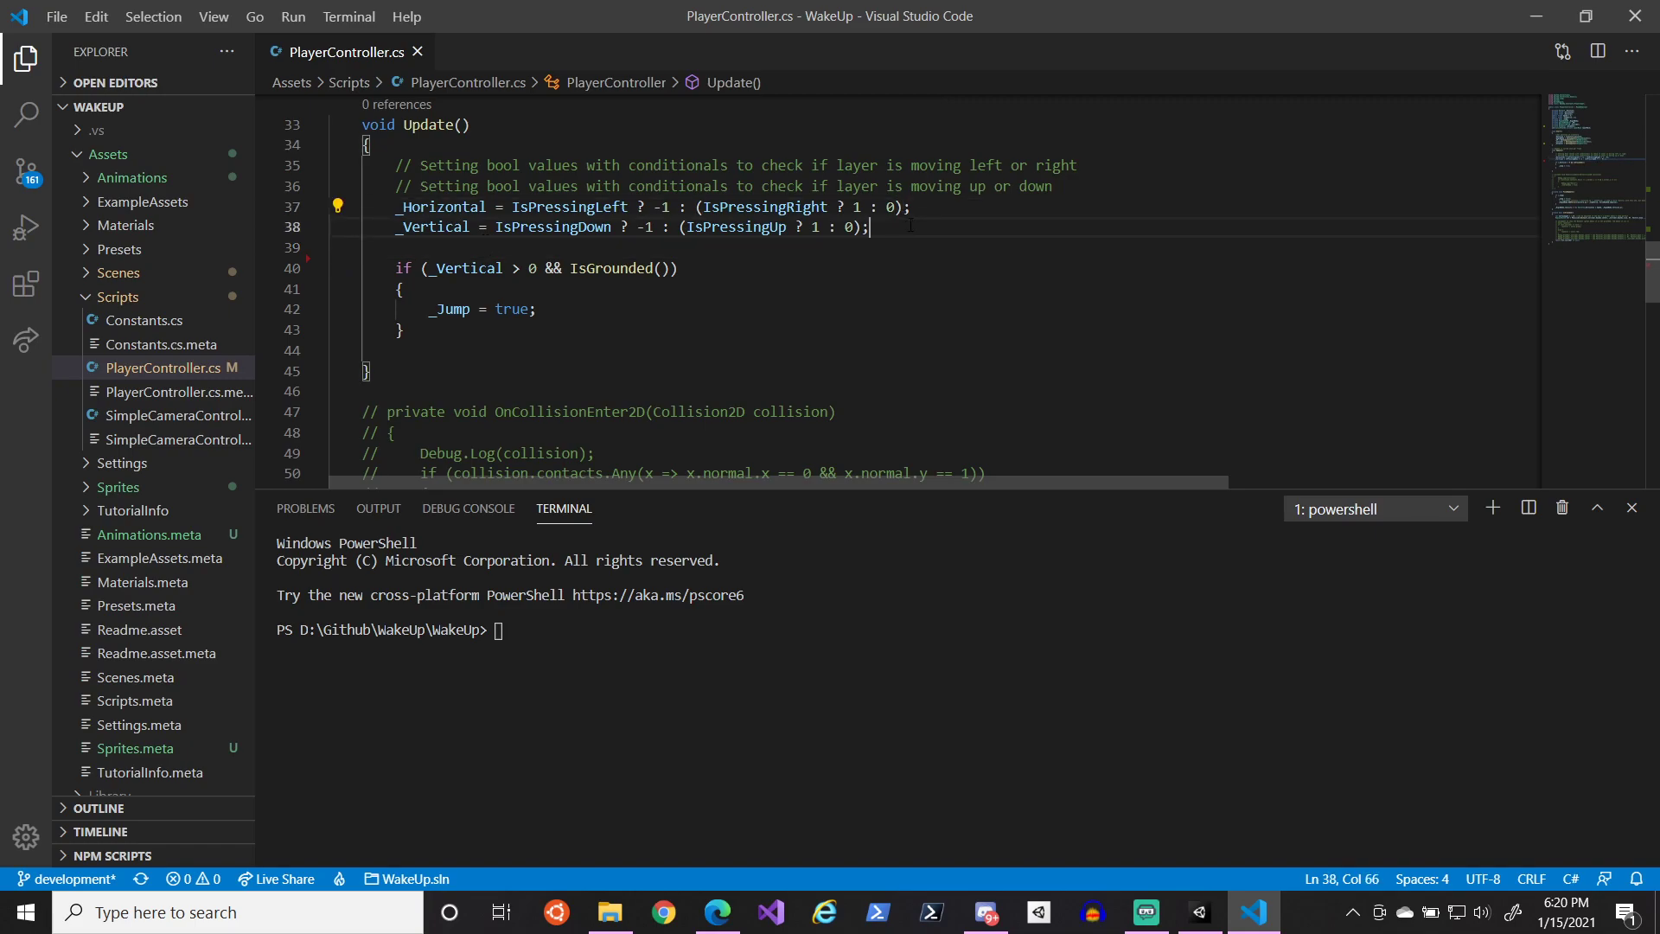
key("Return")
key("Return")
type("if (_H")
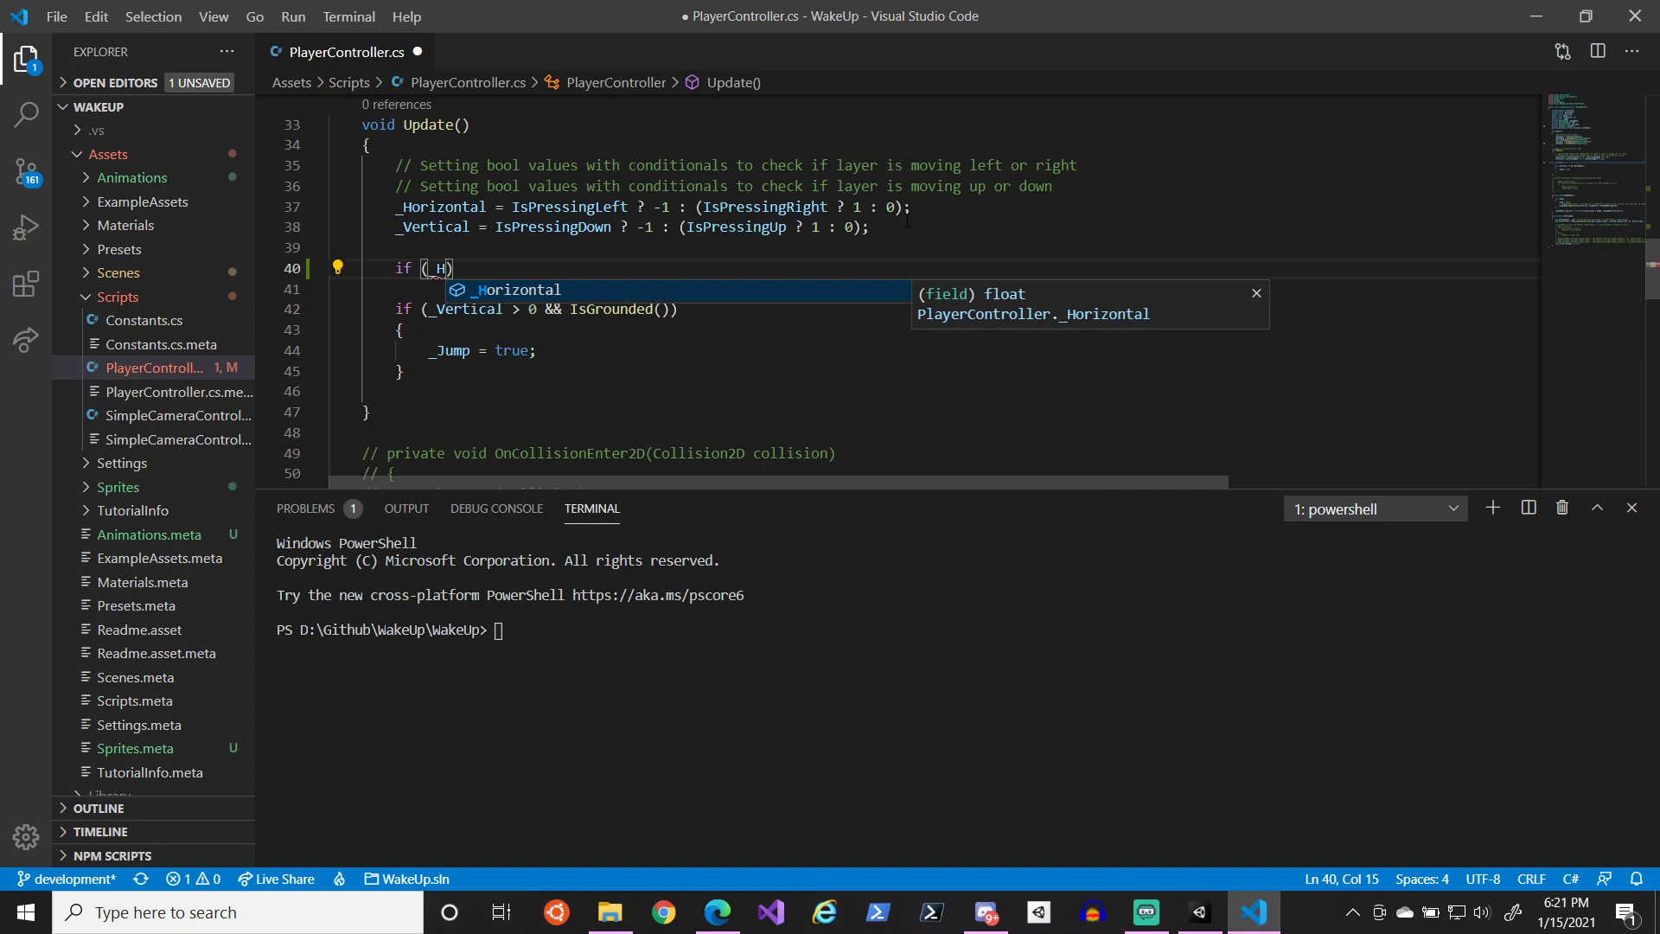
key("Tab")
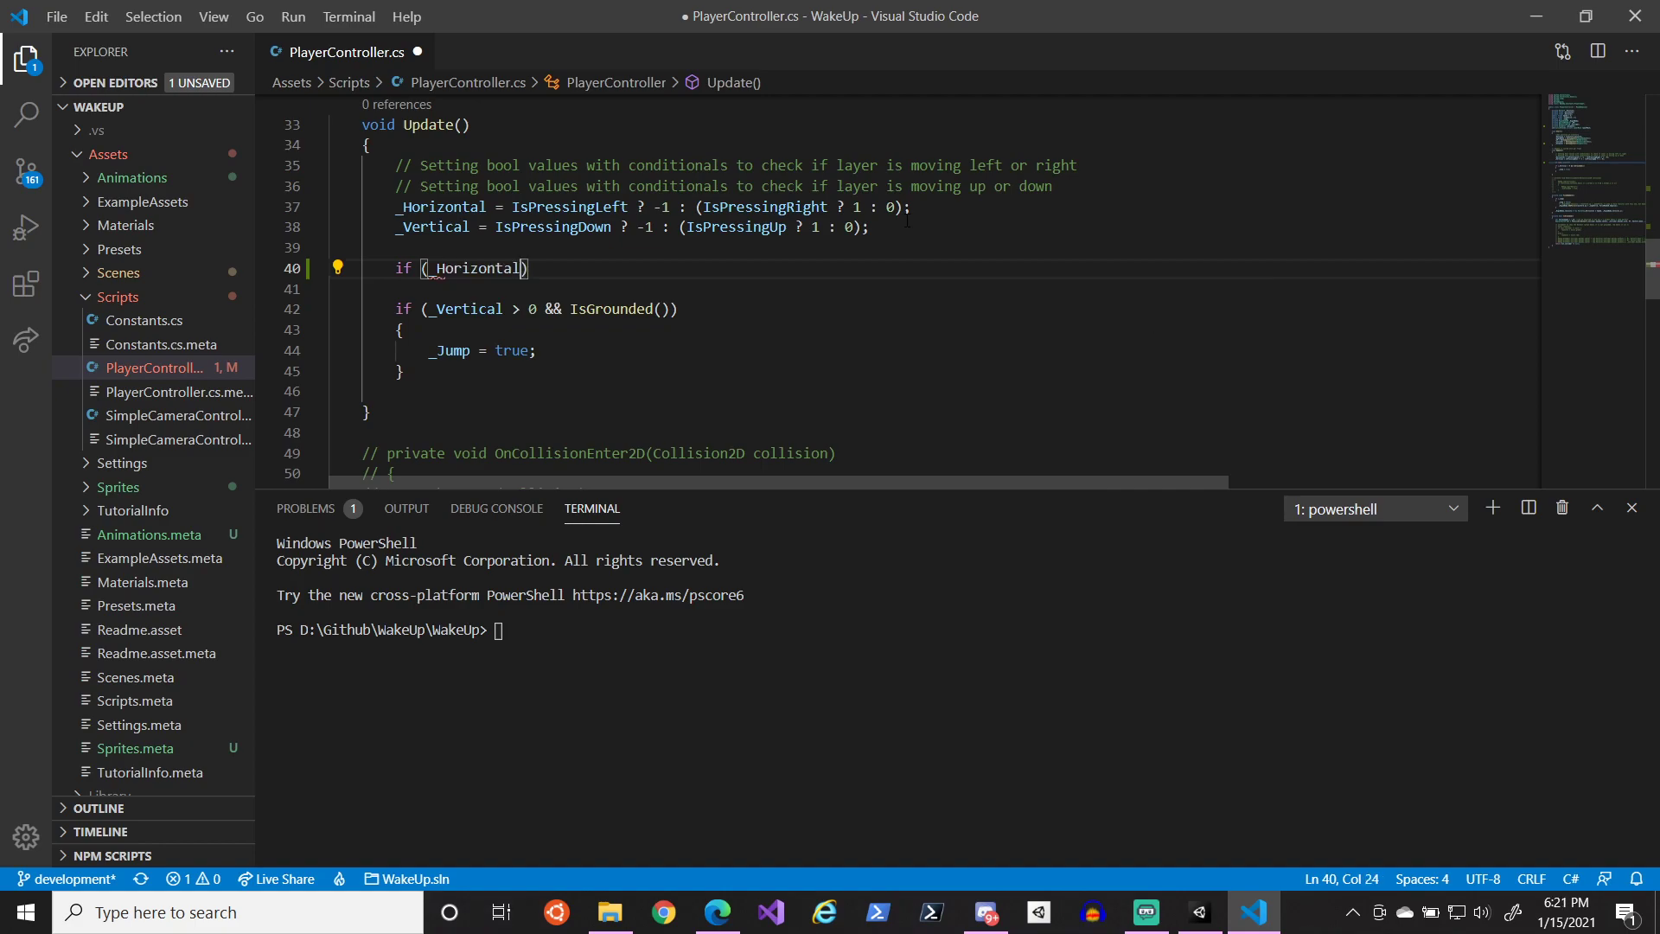
type("!= 0")
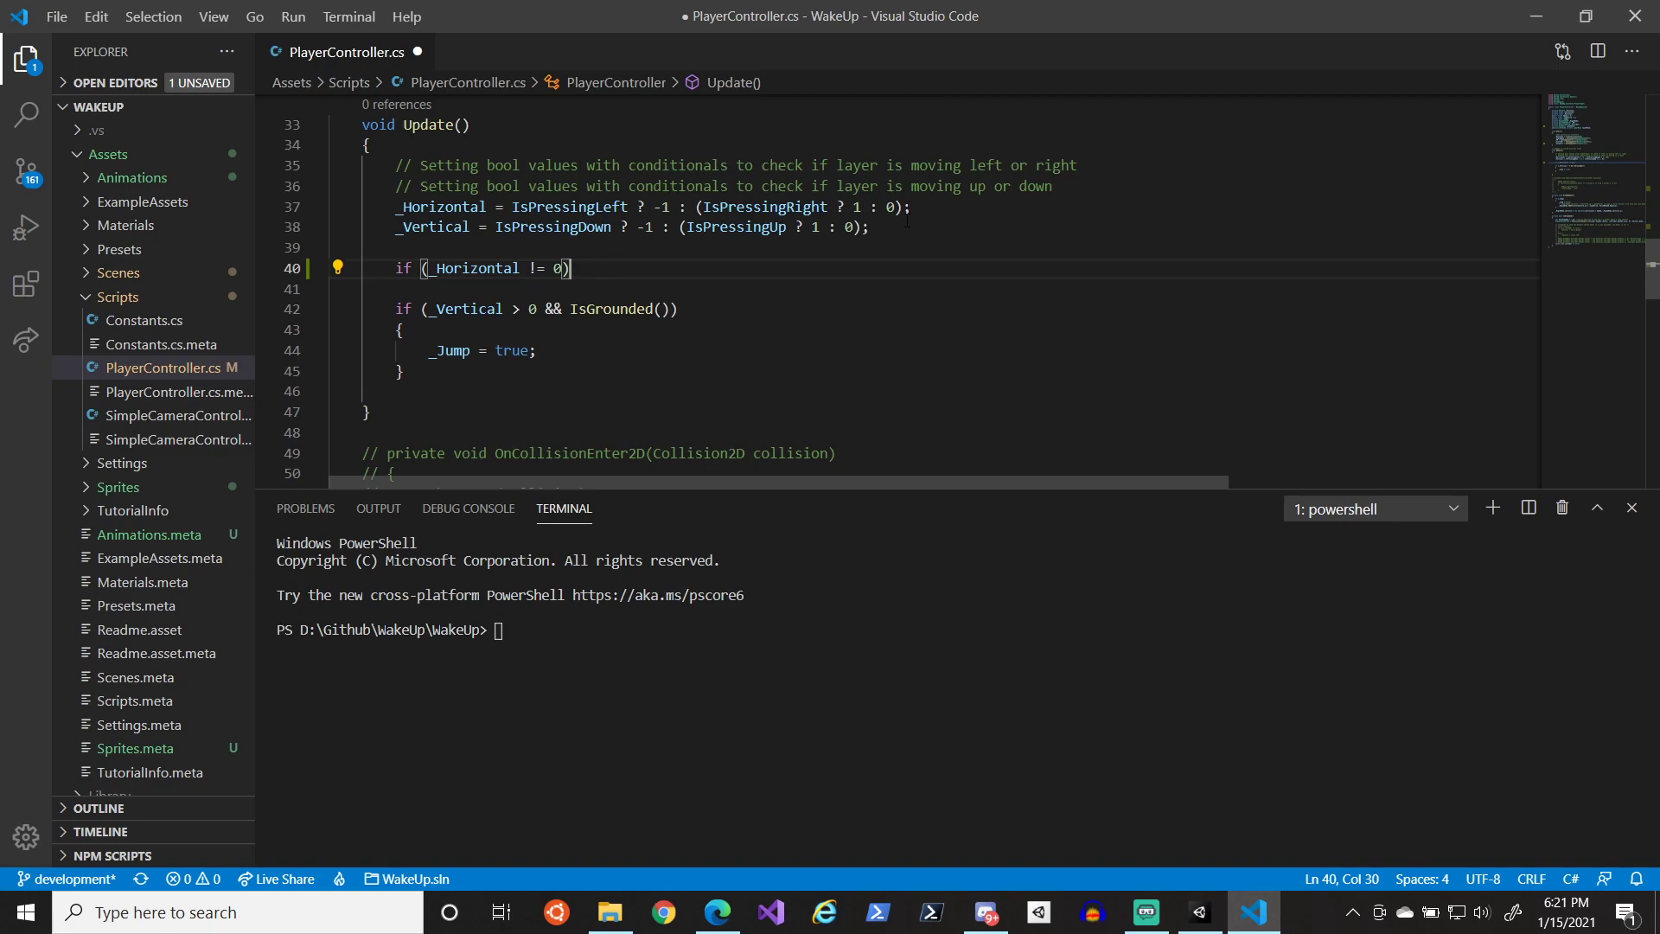
key("Return")
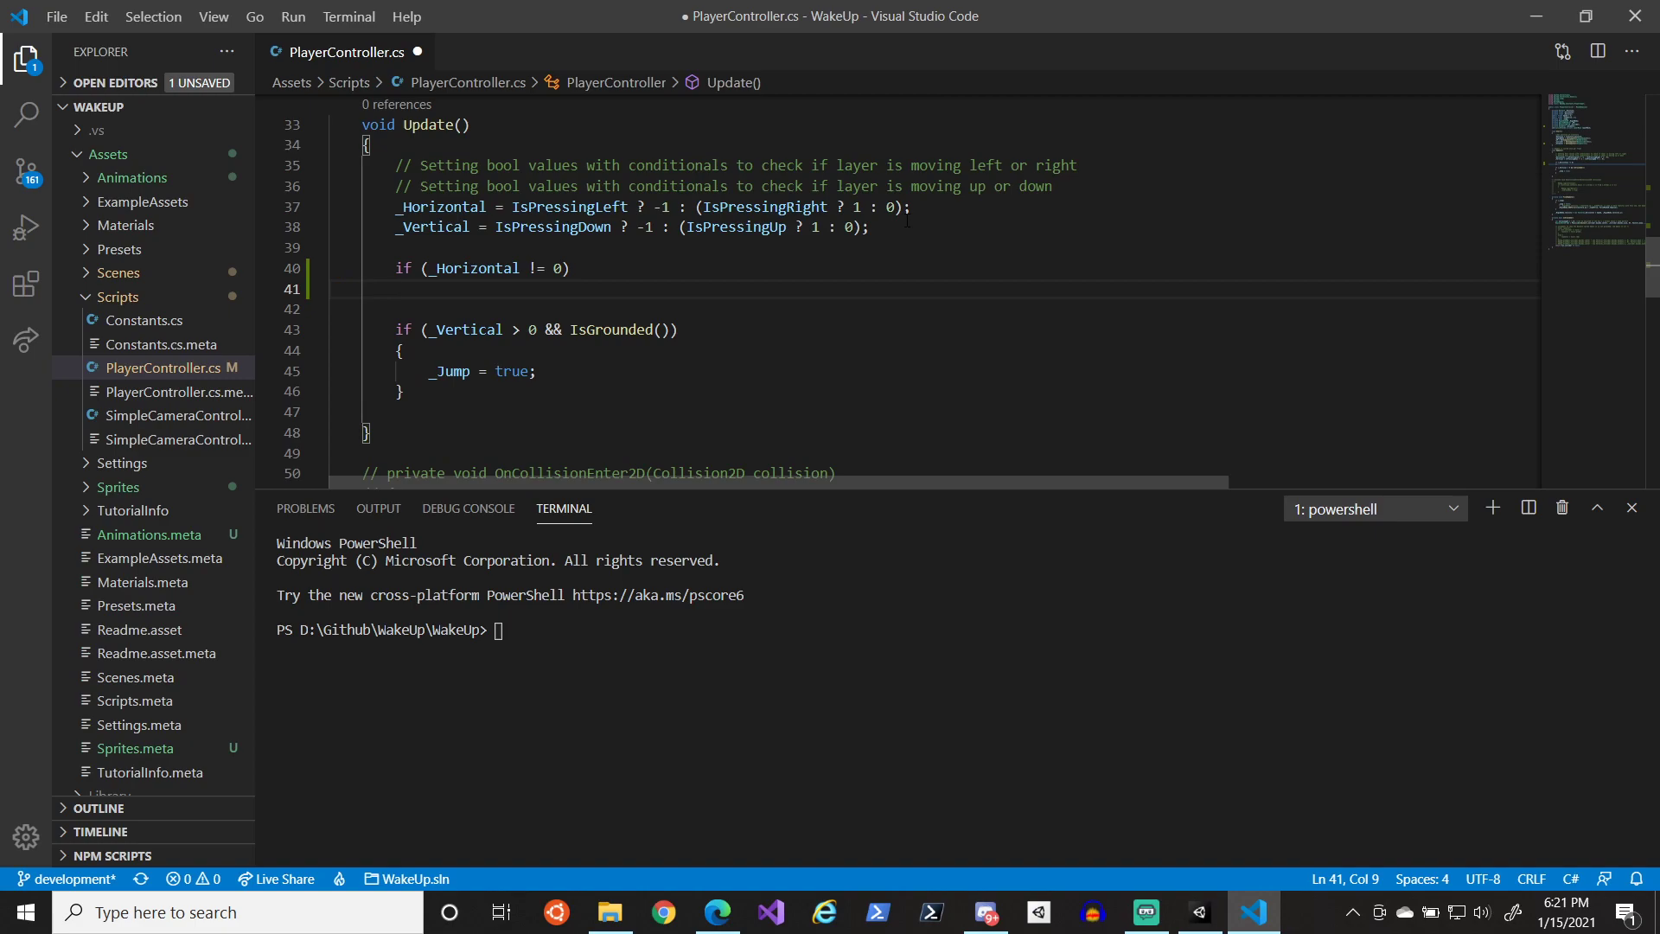
key("ctrl+z")
key("BackSpace")
key("BackSpace")
key("BackSpace")
key("BackSpace")
key("BackSpace")
key("BackSpace")
key("BackSpace")
key("BackSpace")
key("BackSpace")
key("BackSpace")
key("BackSpace")
key("BackSpace")
key("BackSpace")
key("BackSpace")
key("BackSpace")
key("BackSpace")
key("BackSpace")
key("BackSpace")
key("BackSpace")
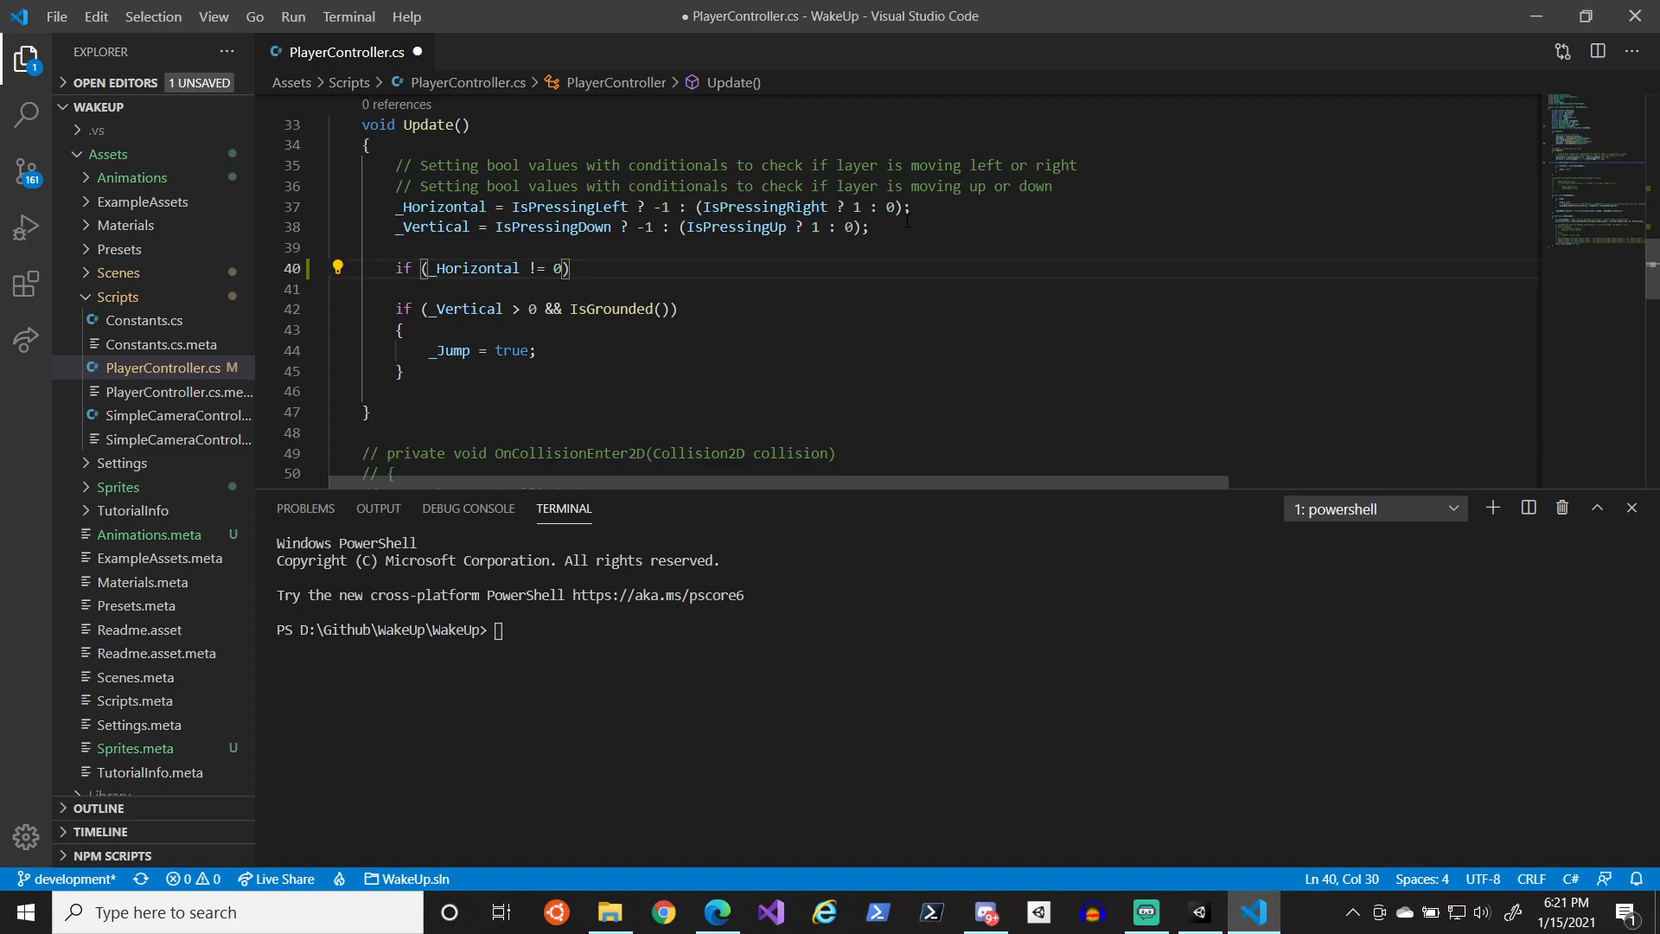
key("BackSpace")
key("BackSpace")
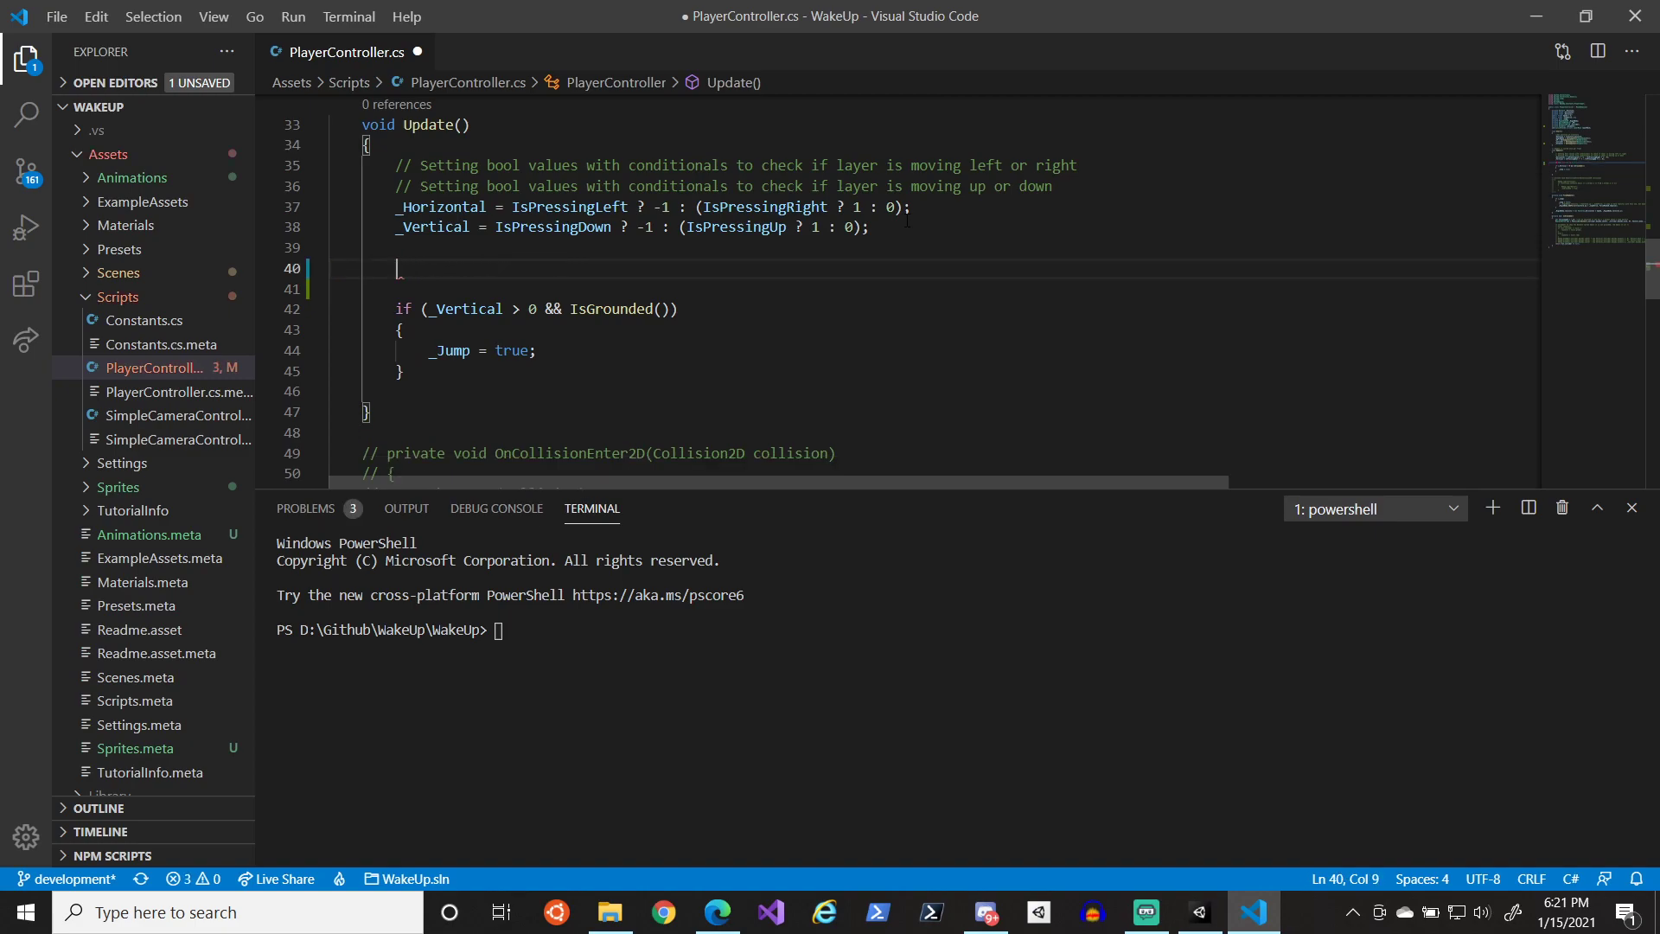
- Add _Animator.SetBool("Running", _Horizontal != 0); above the jump condition in Update() and save the script
key("ctrl+space")
key("Escape")
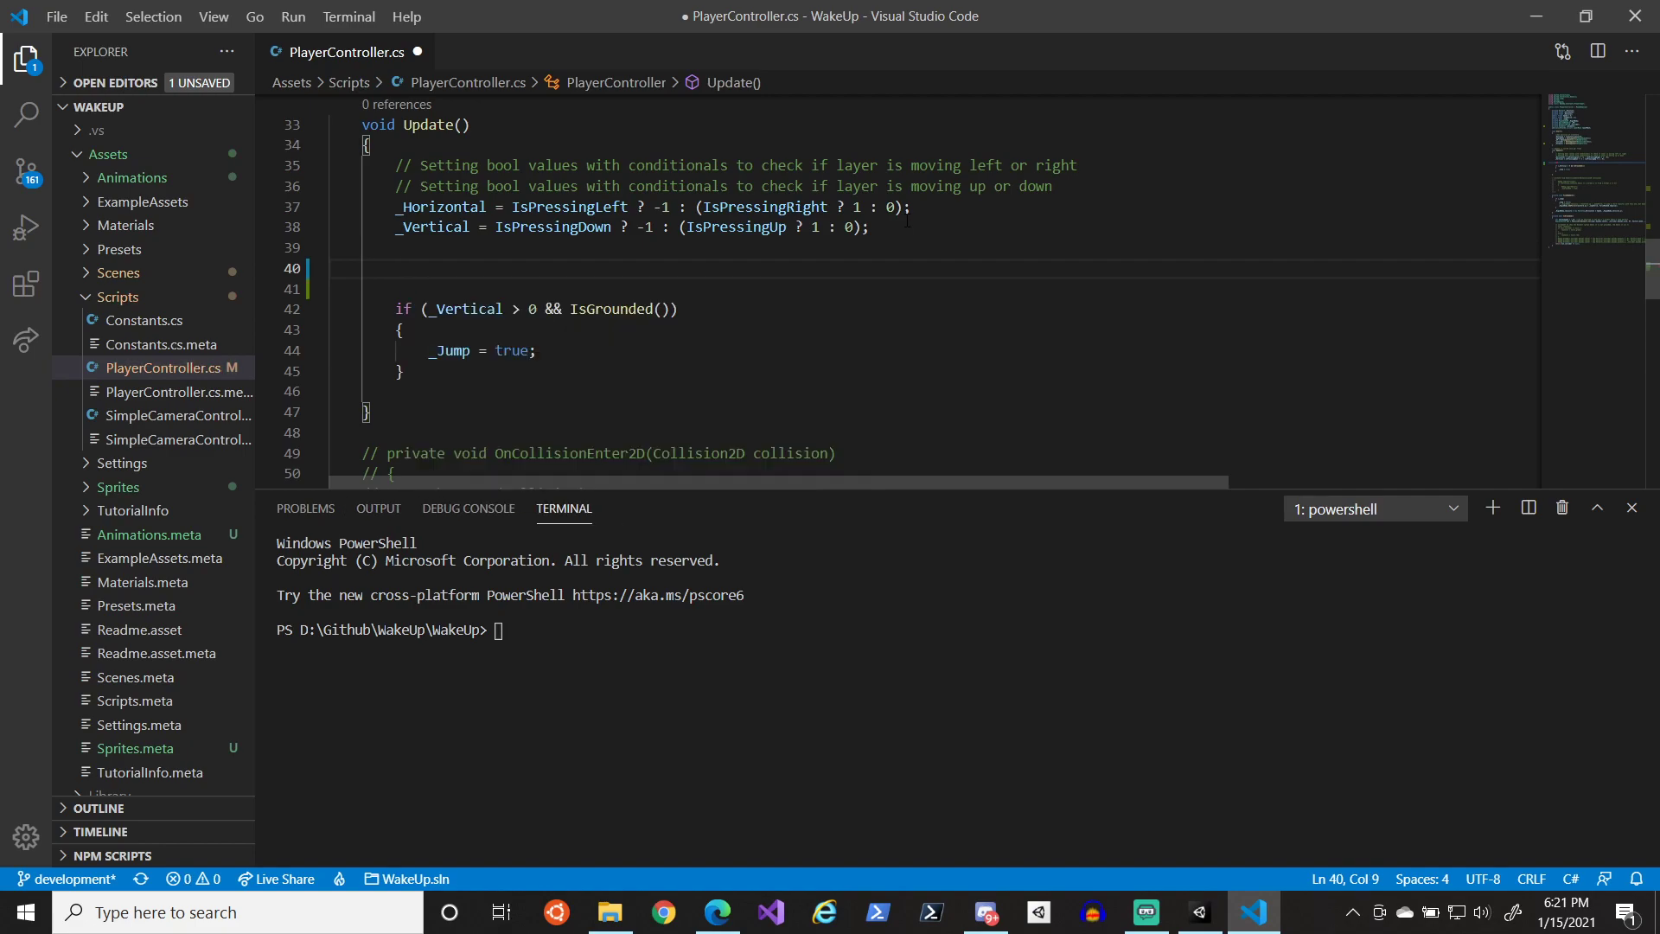
type("_animator.set")
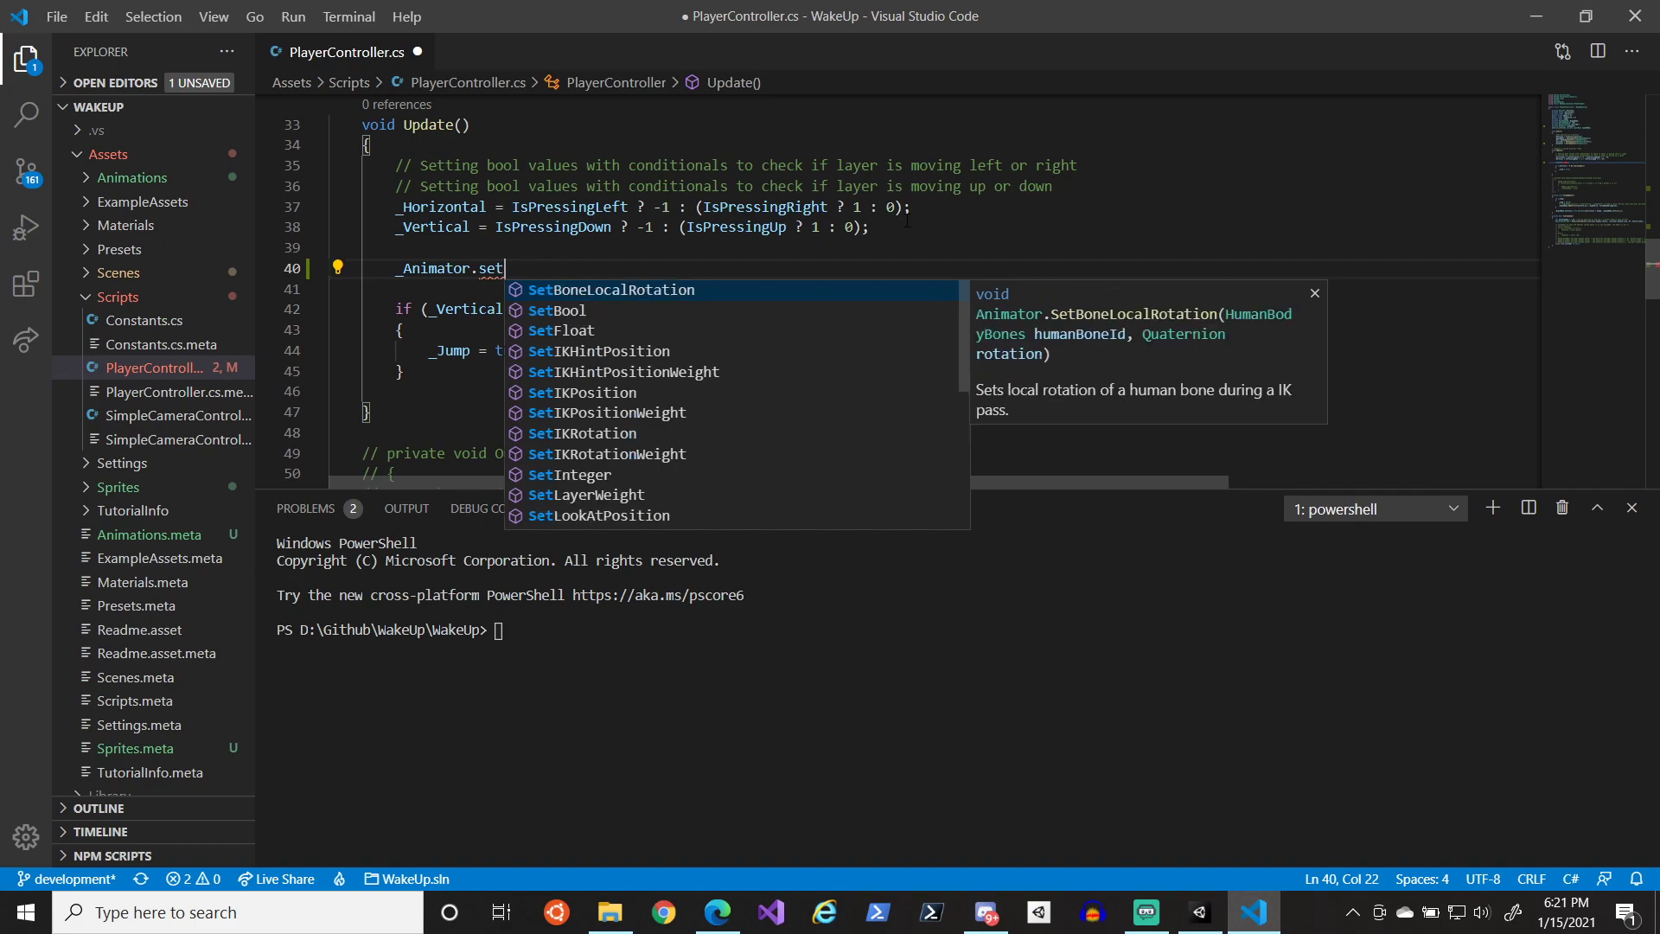
type("b")
key("Down")
key("Return")
type("(")
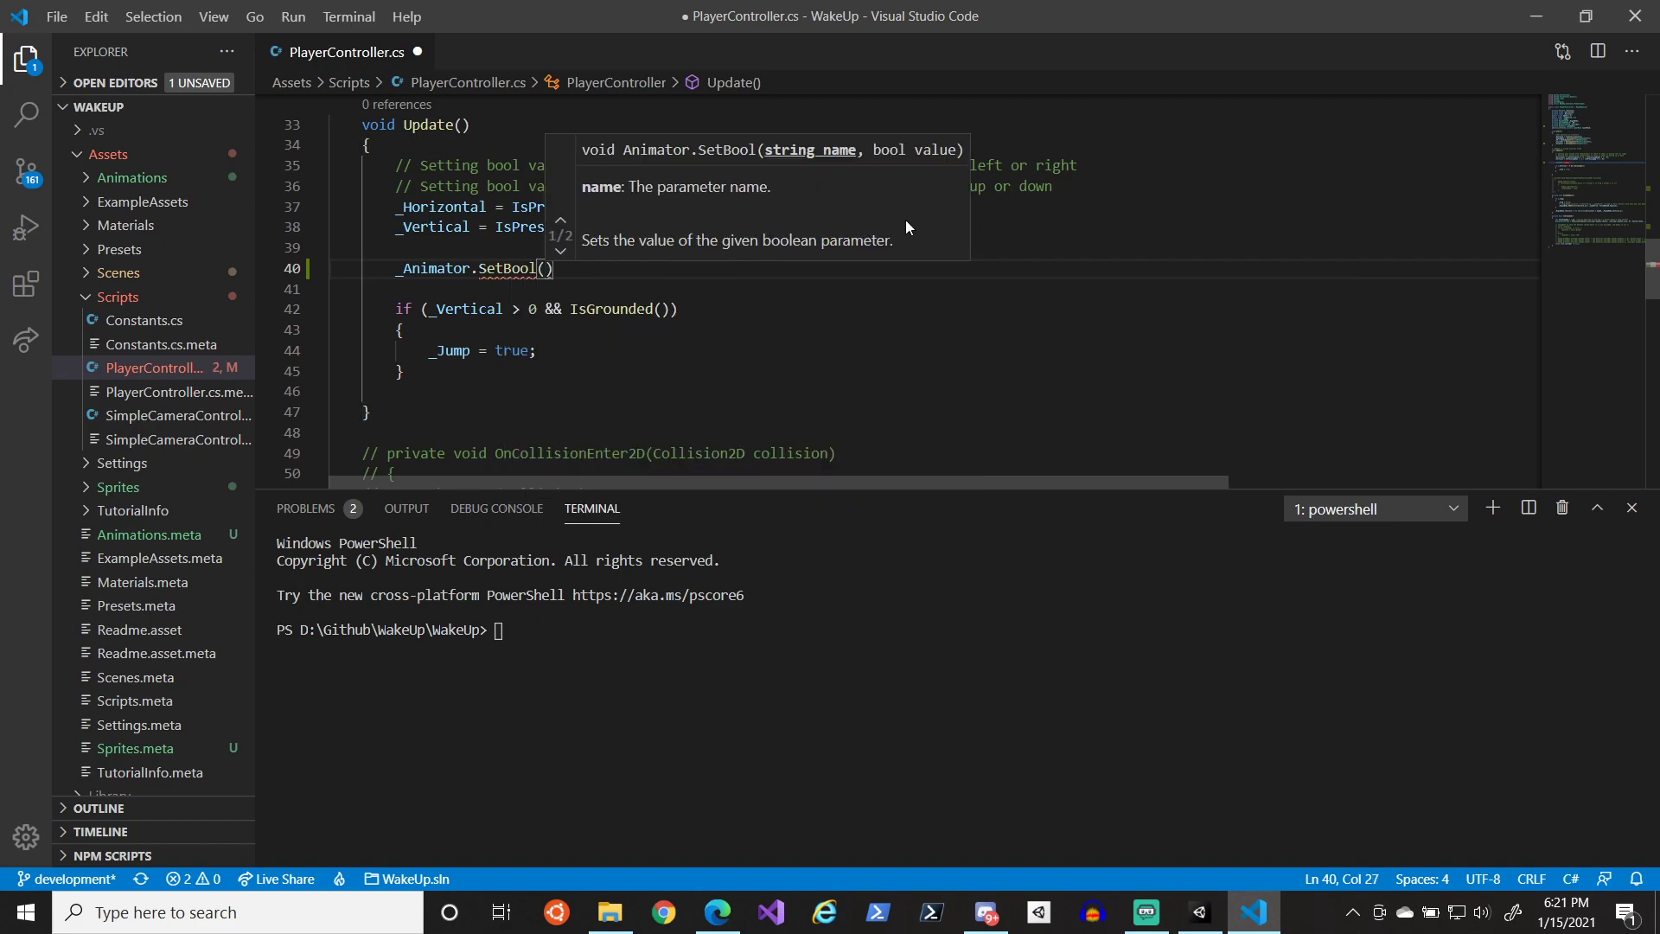
type("\"Running\",")
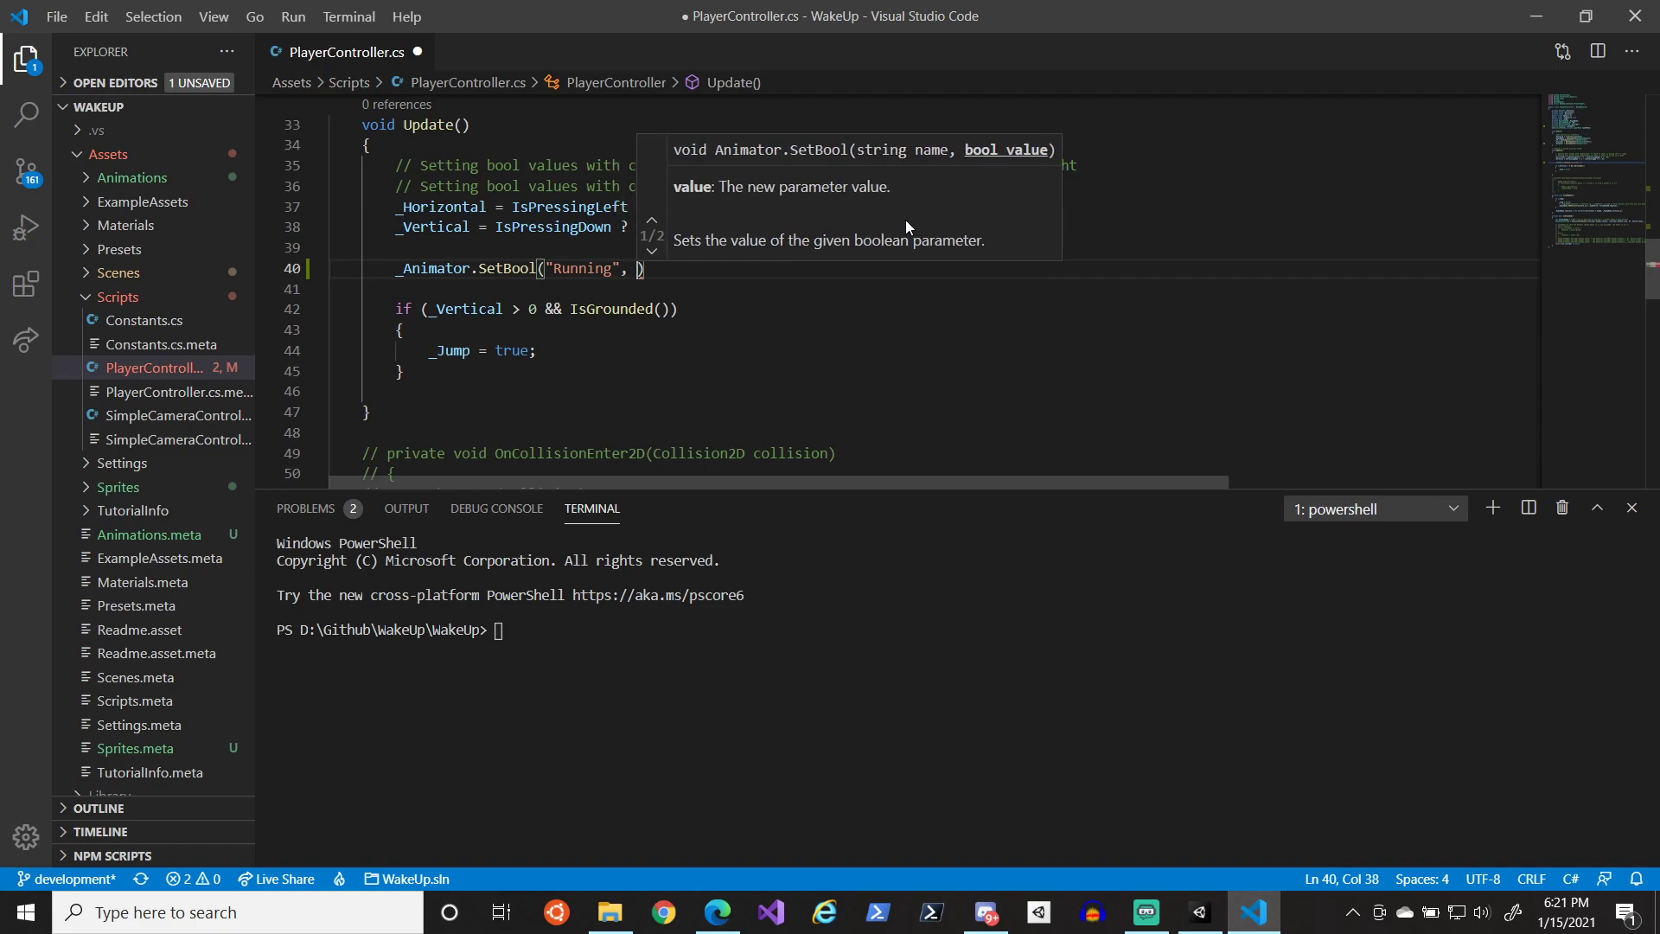
type(" _f")
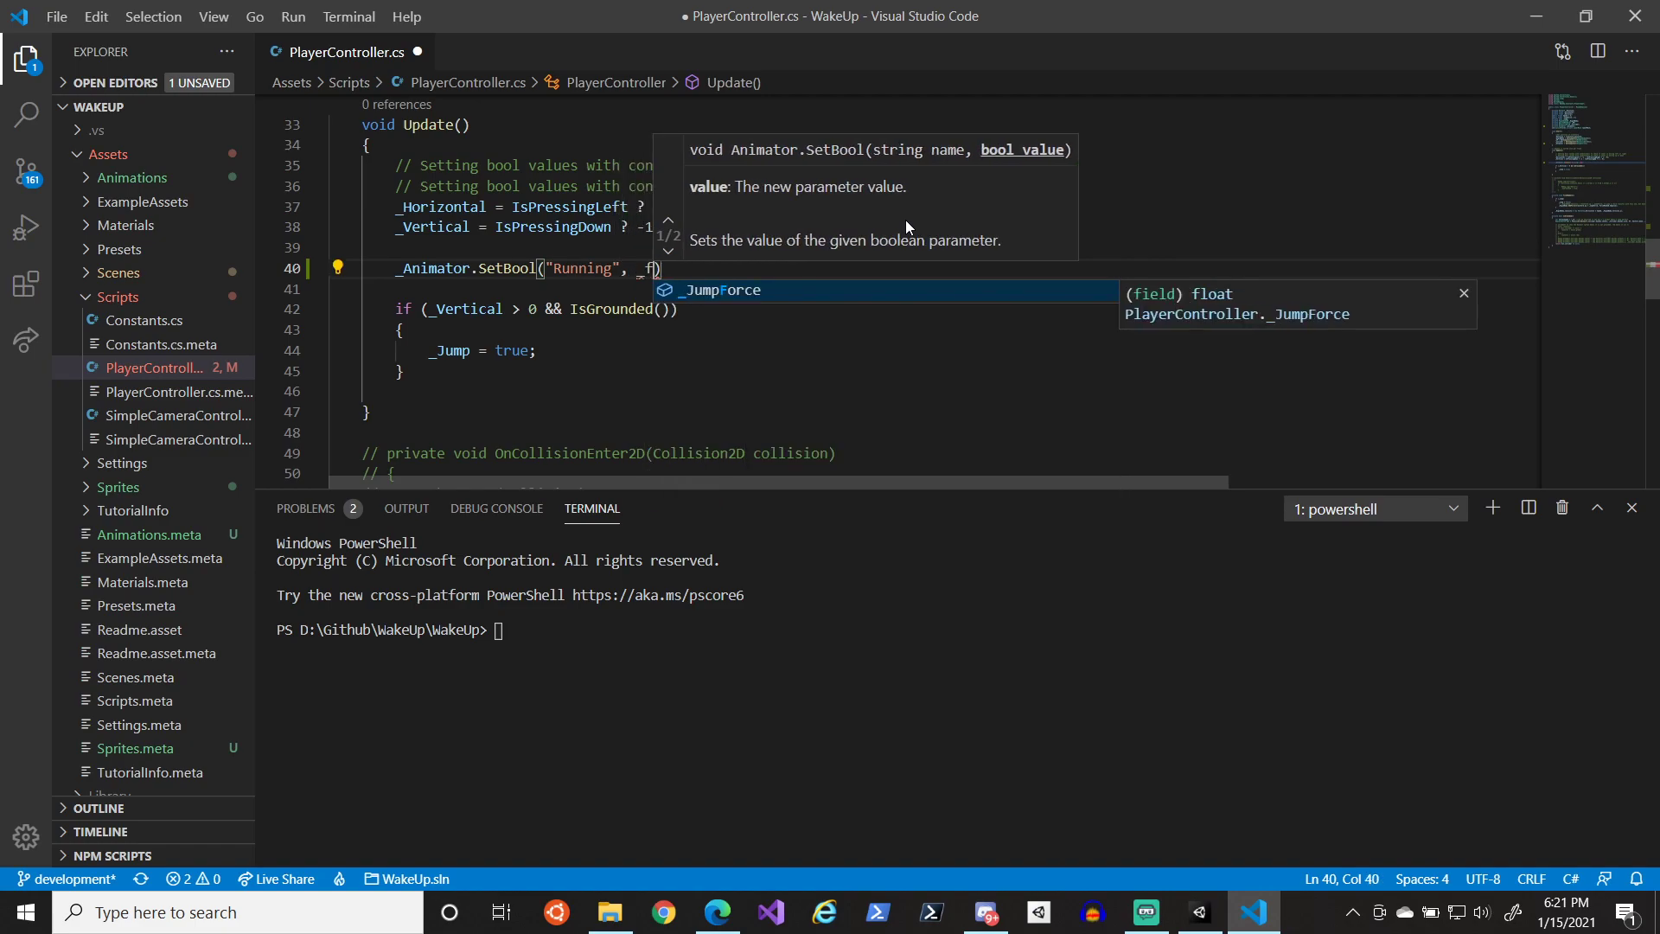
key("BackSpace")
type("Horizontal != 0")
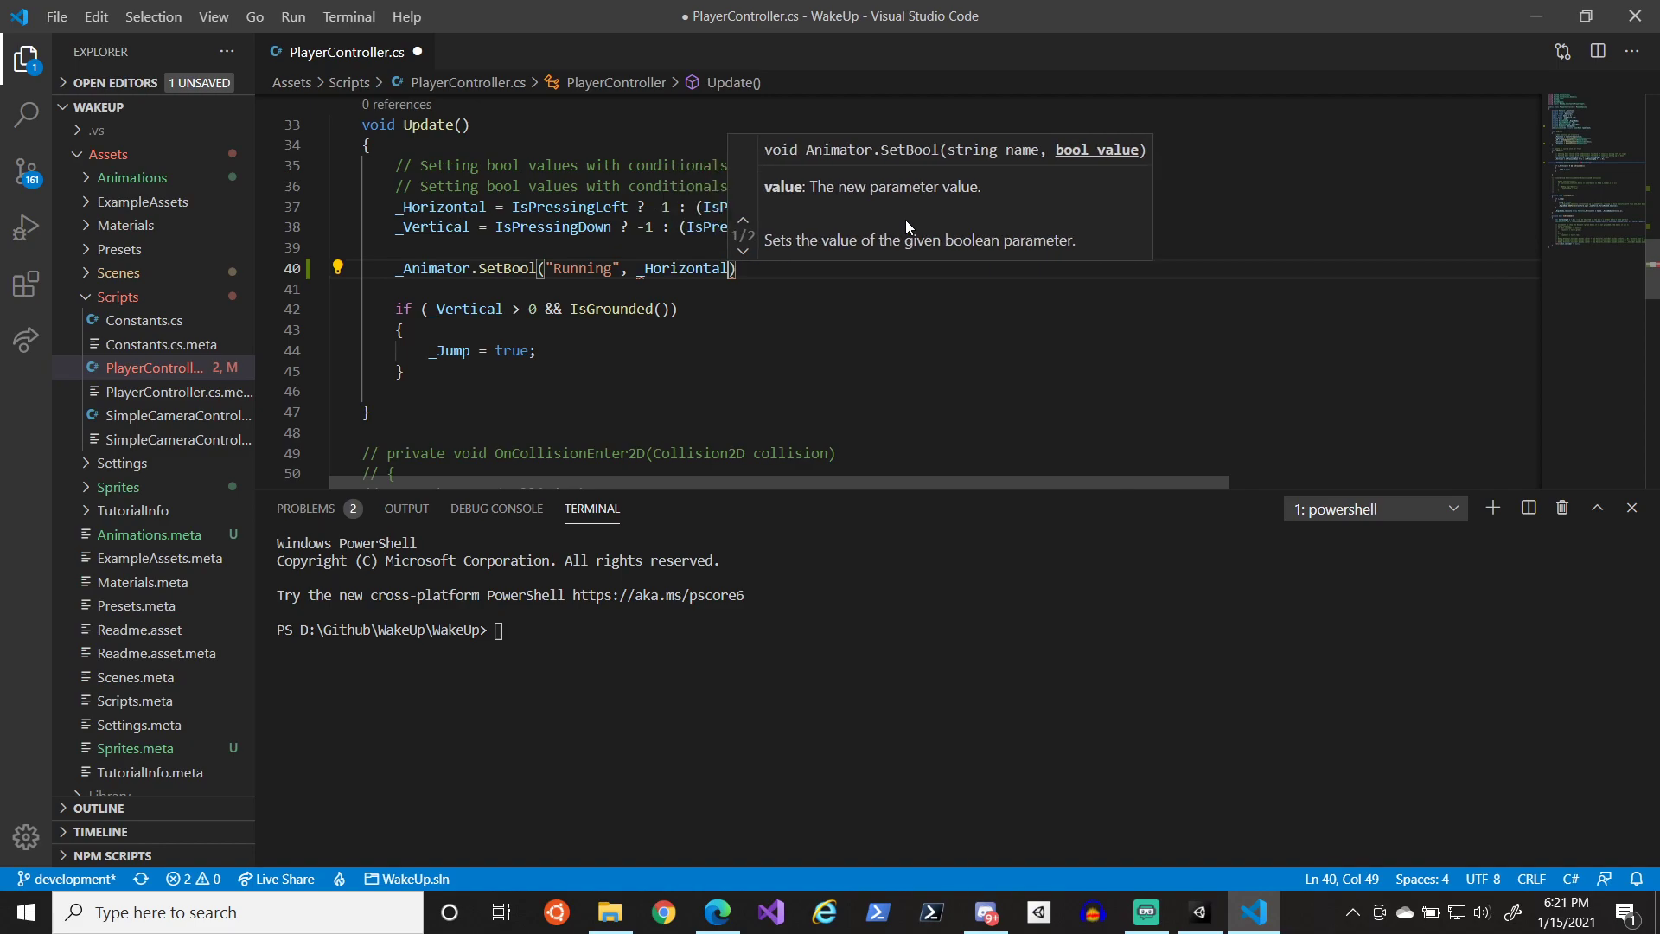
type(");")
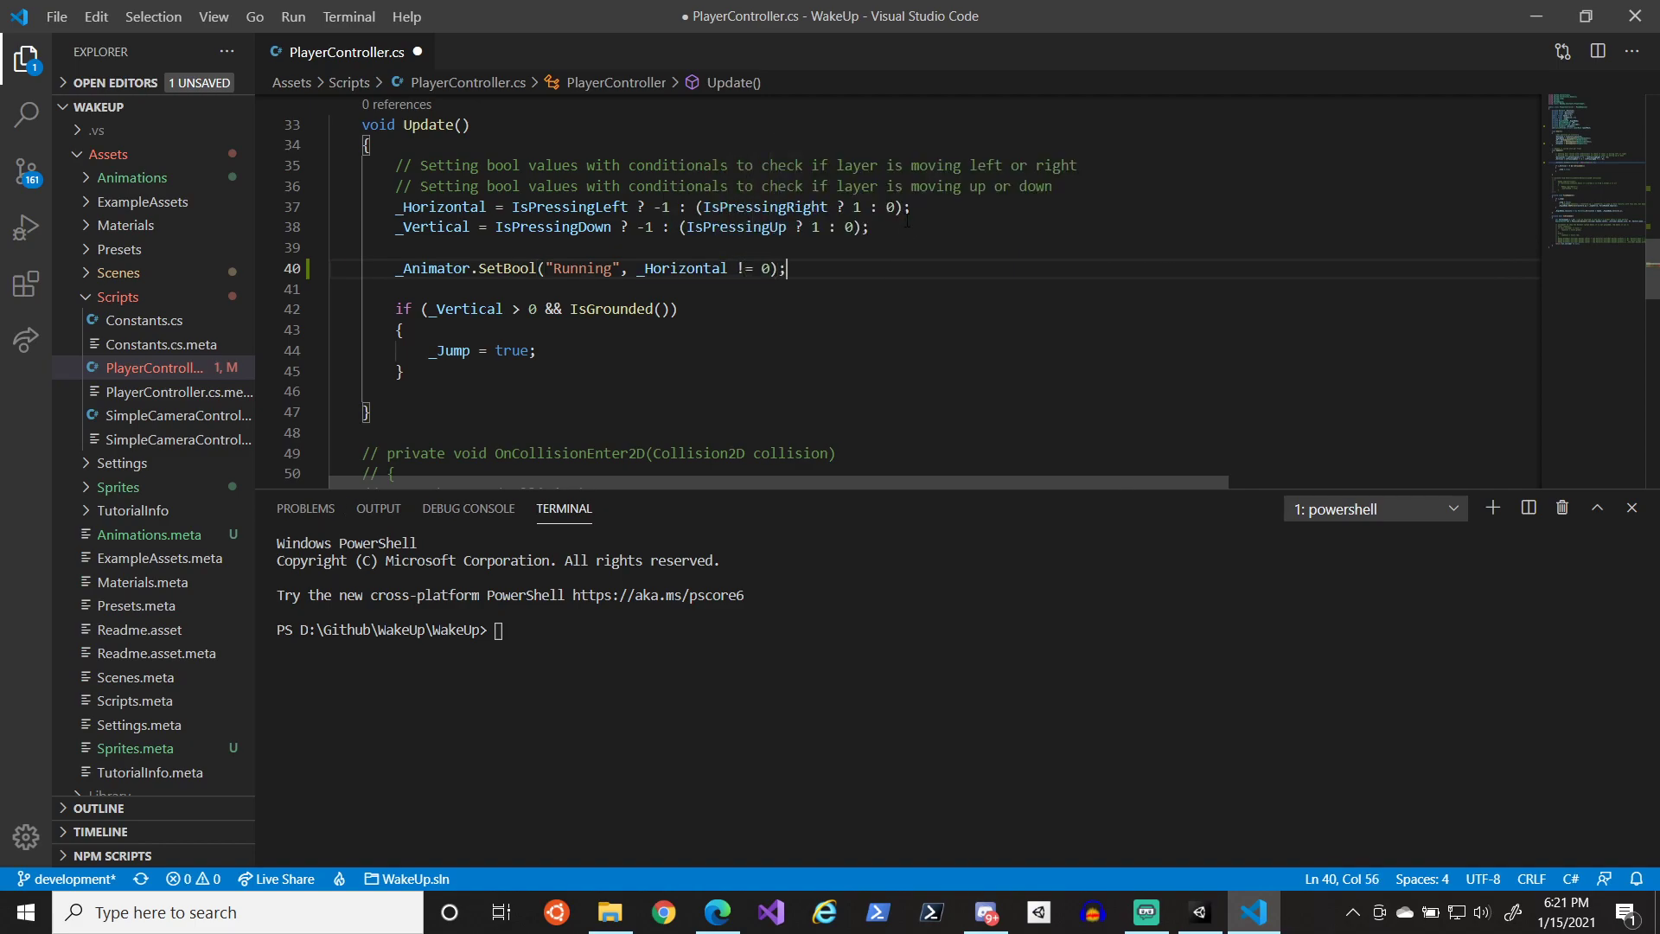
key("ctrl+s")
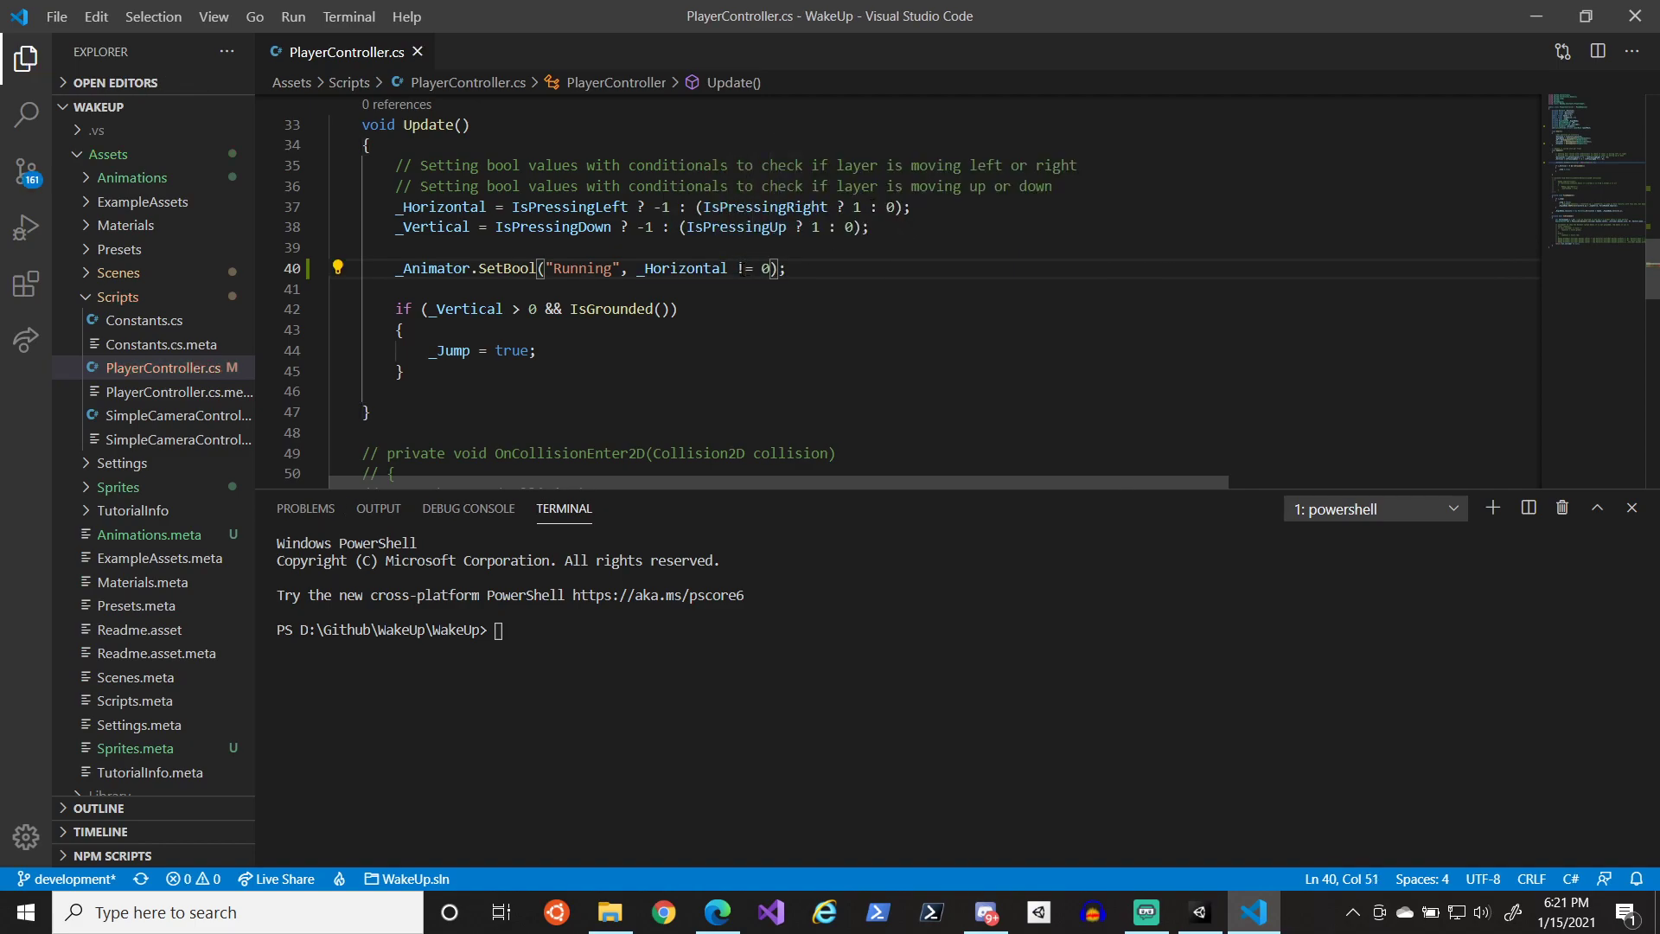
- Examine the _Horizontal != 0 condition passed to the SetBool call in Update()
left_click(668, 270)
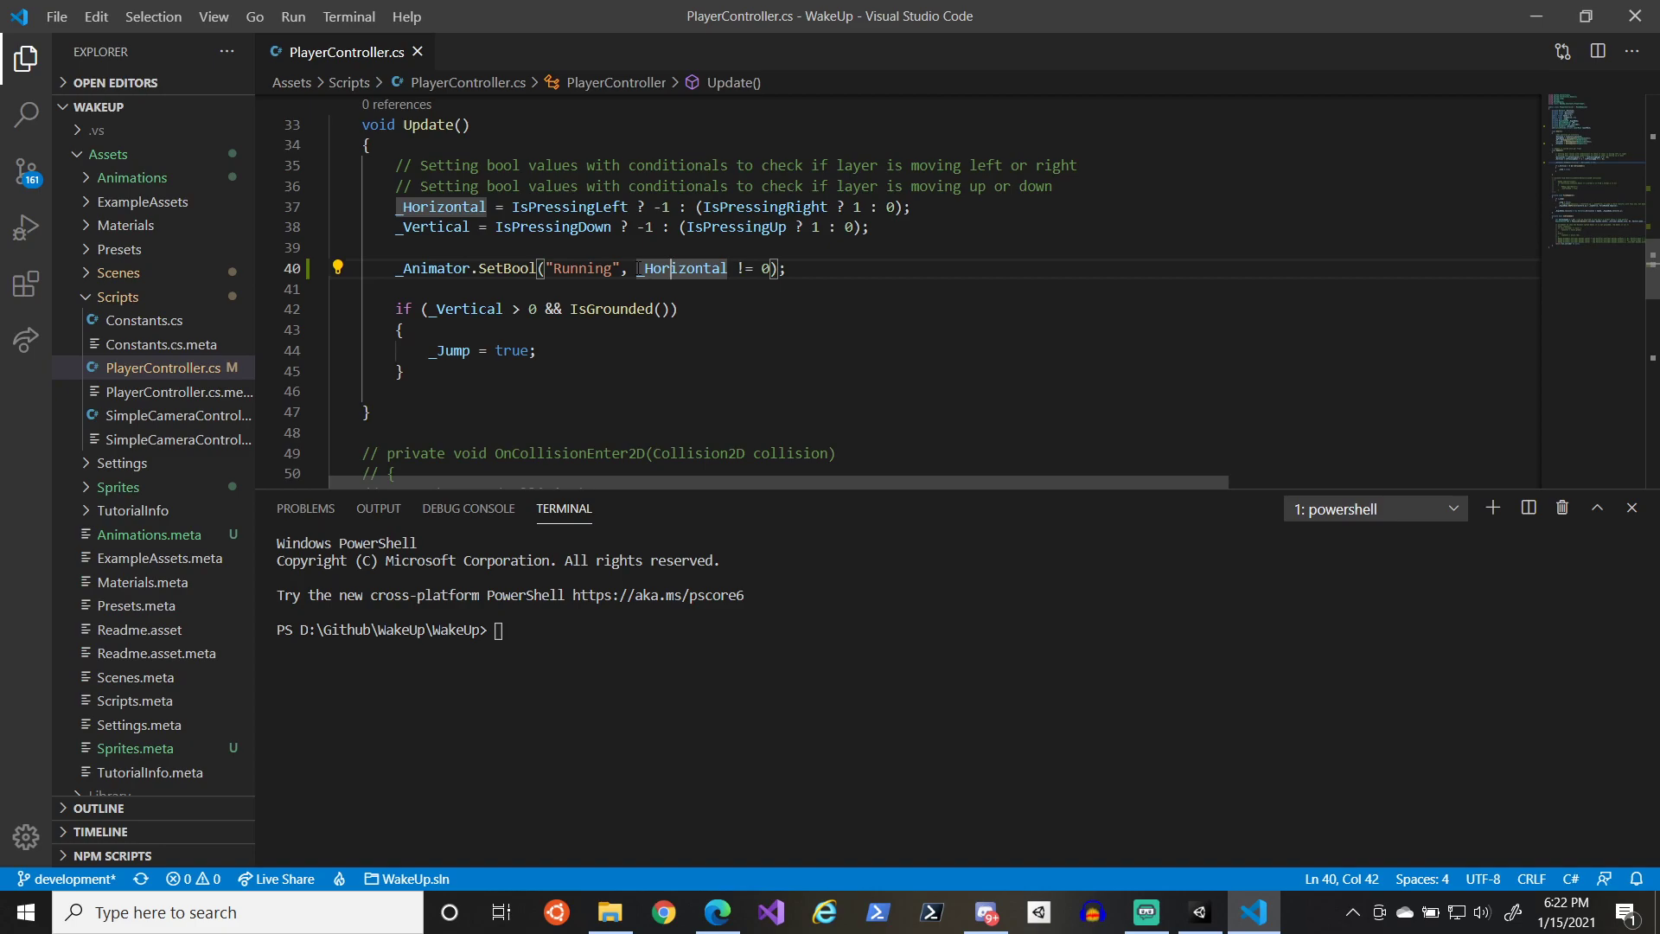
left_click(704, 268)
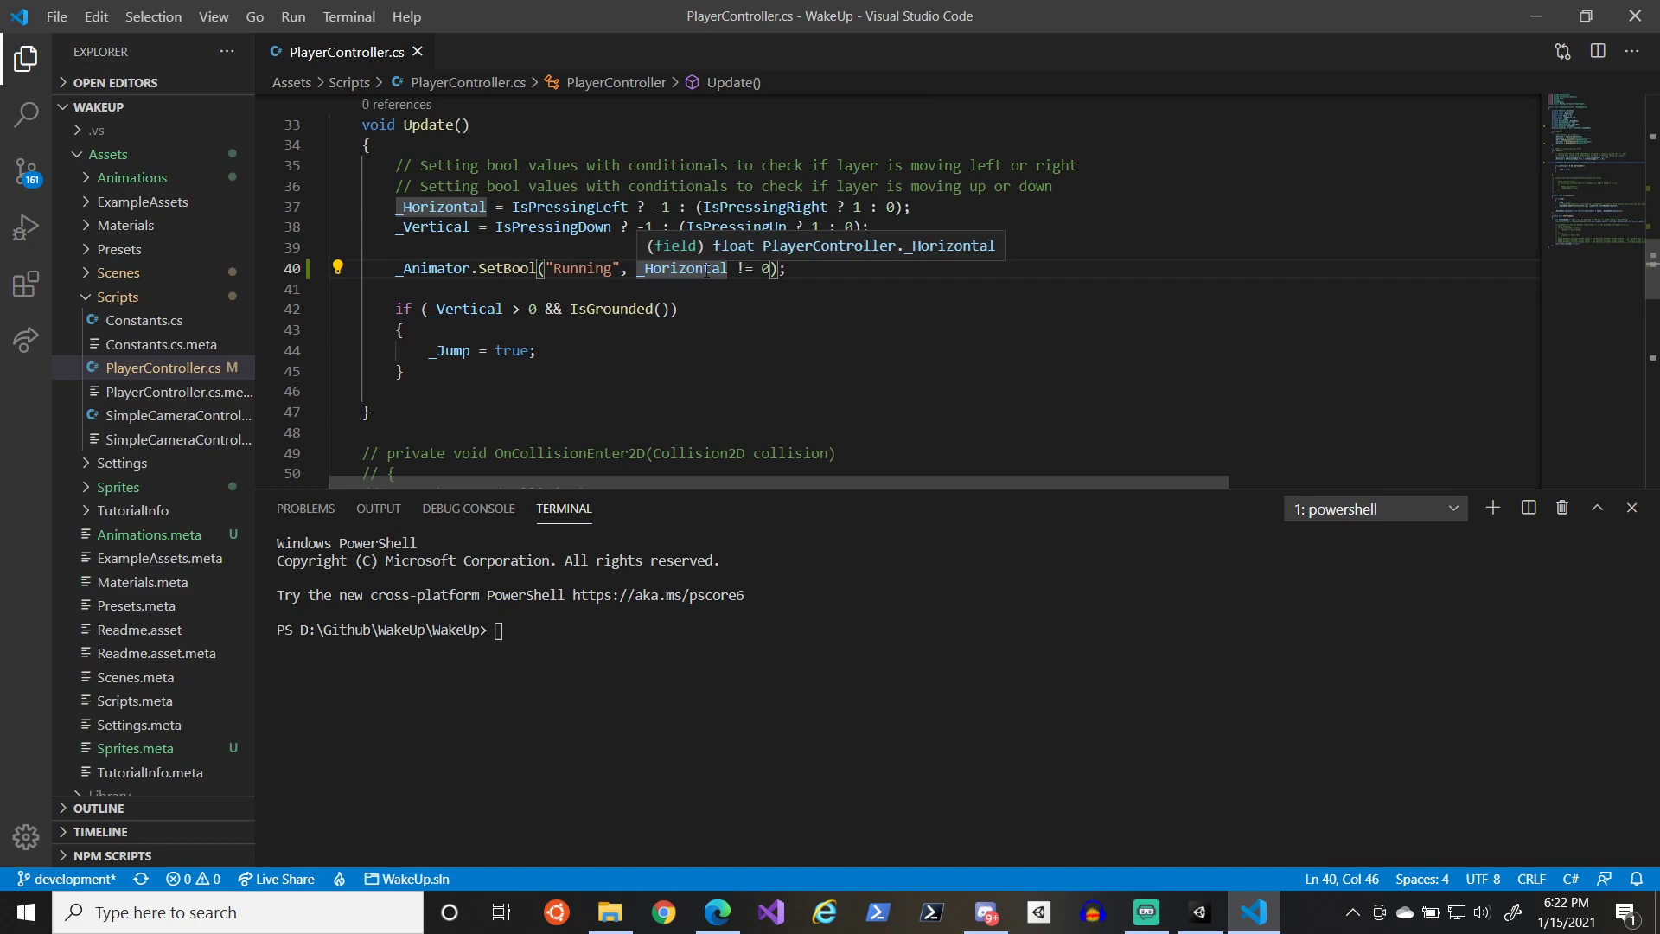
left_click_drag(640, 268, 768, 269)
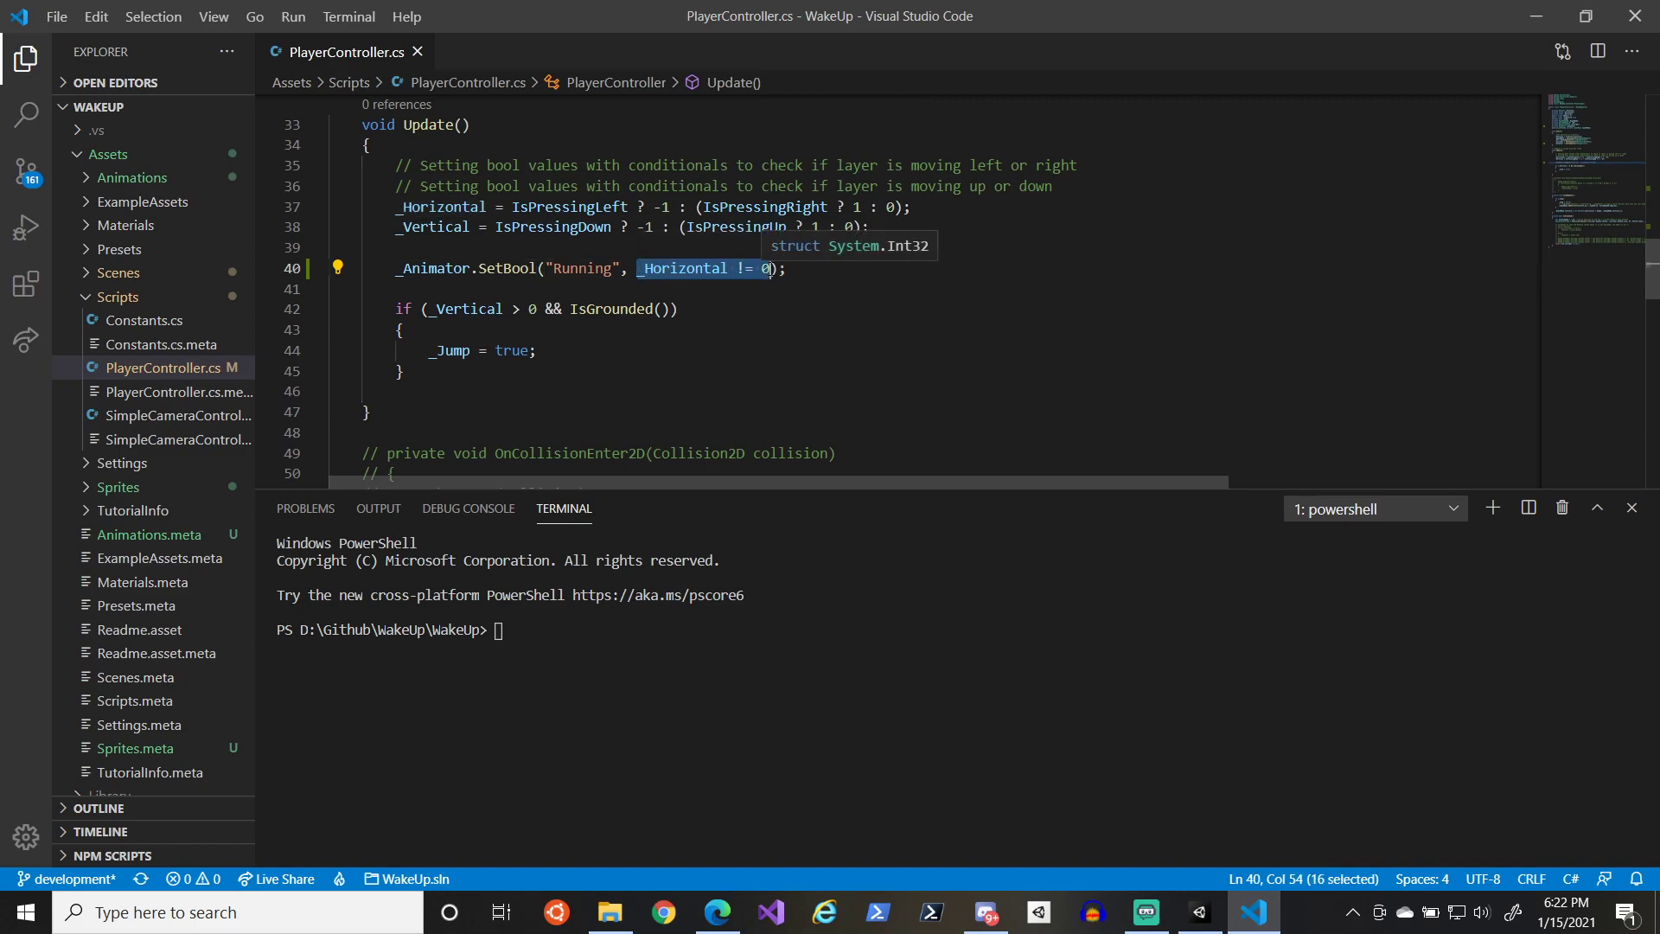
left_click(770, 271)
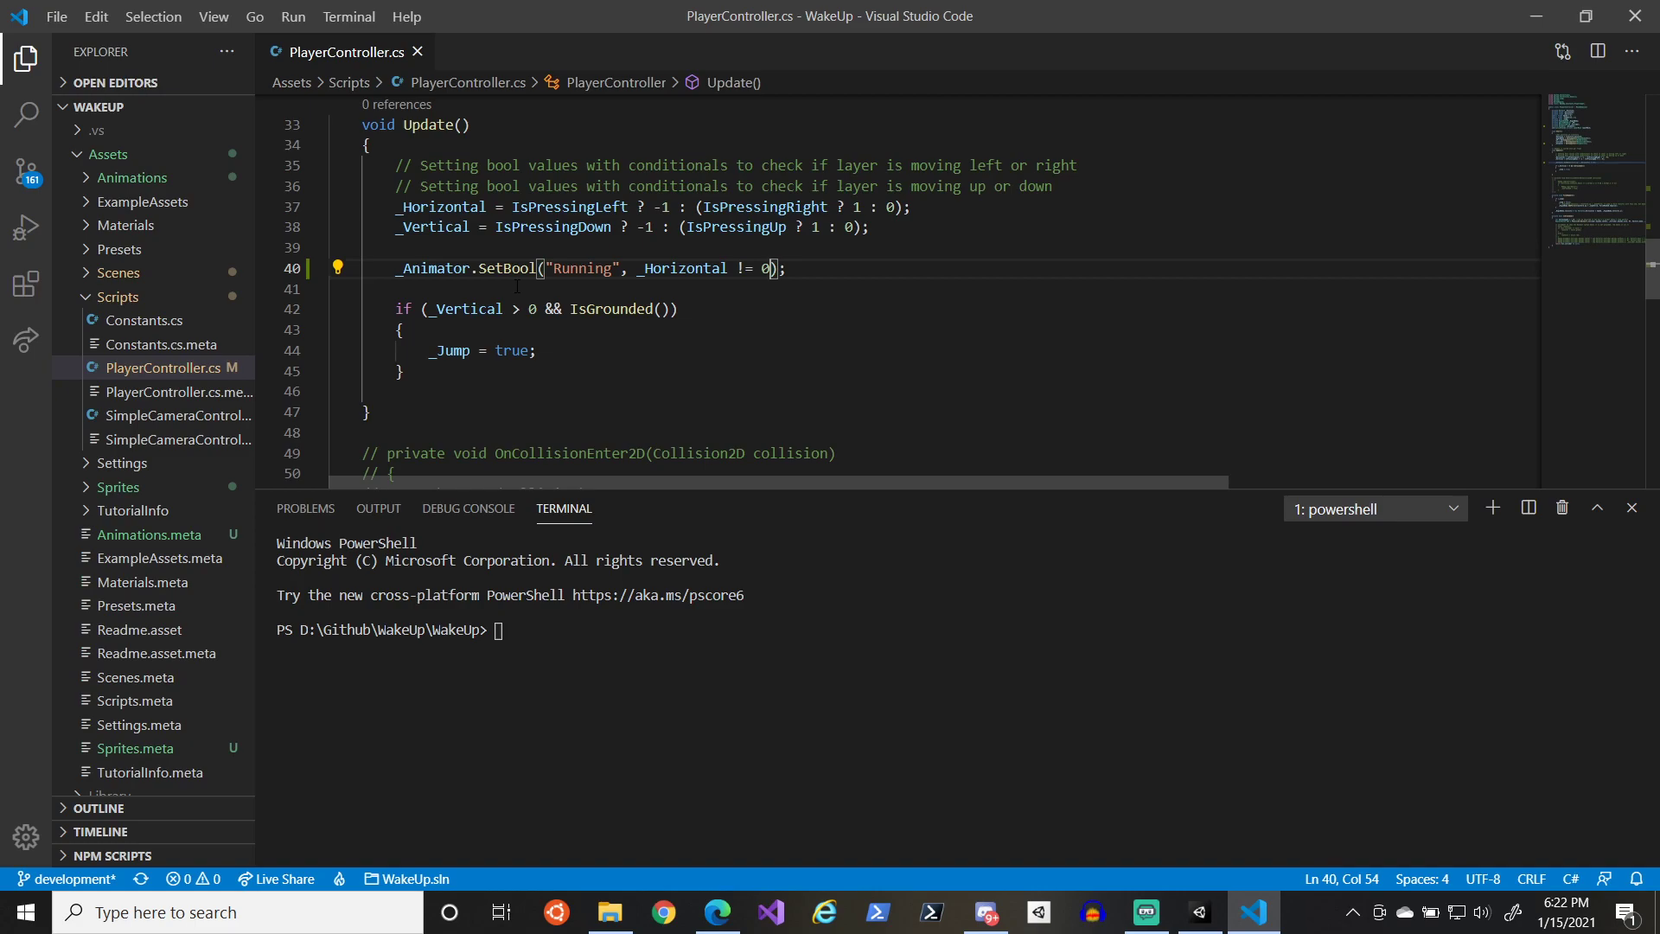
- Switch to Unity, run the game and move the player back and forth to test the Running parameter and animation transitions, ending with play mode stopped
left_click(1199, 918)
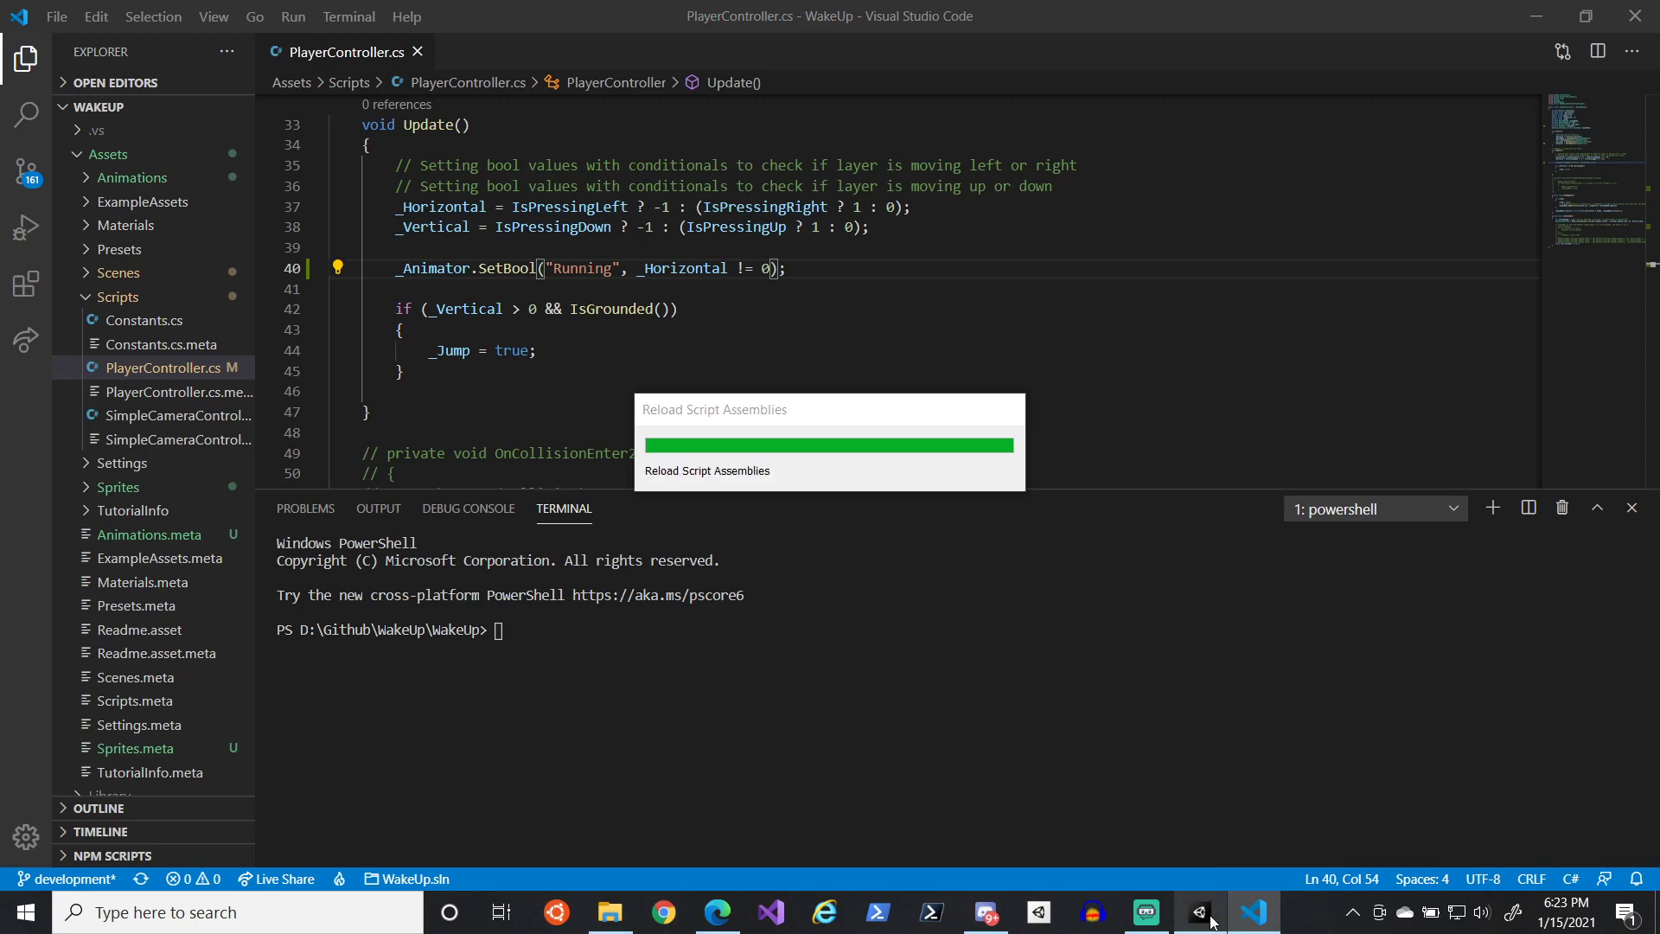
mouse_move(1203, 903)
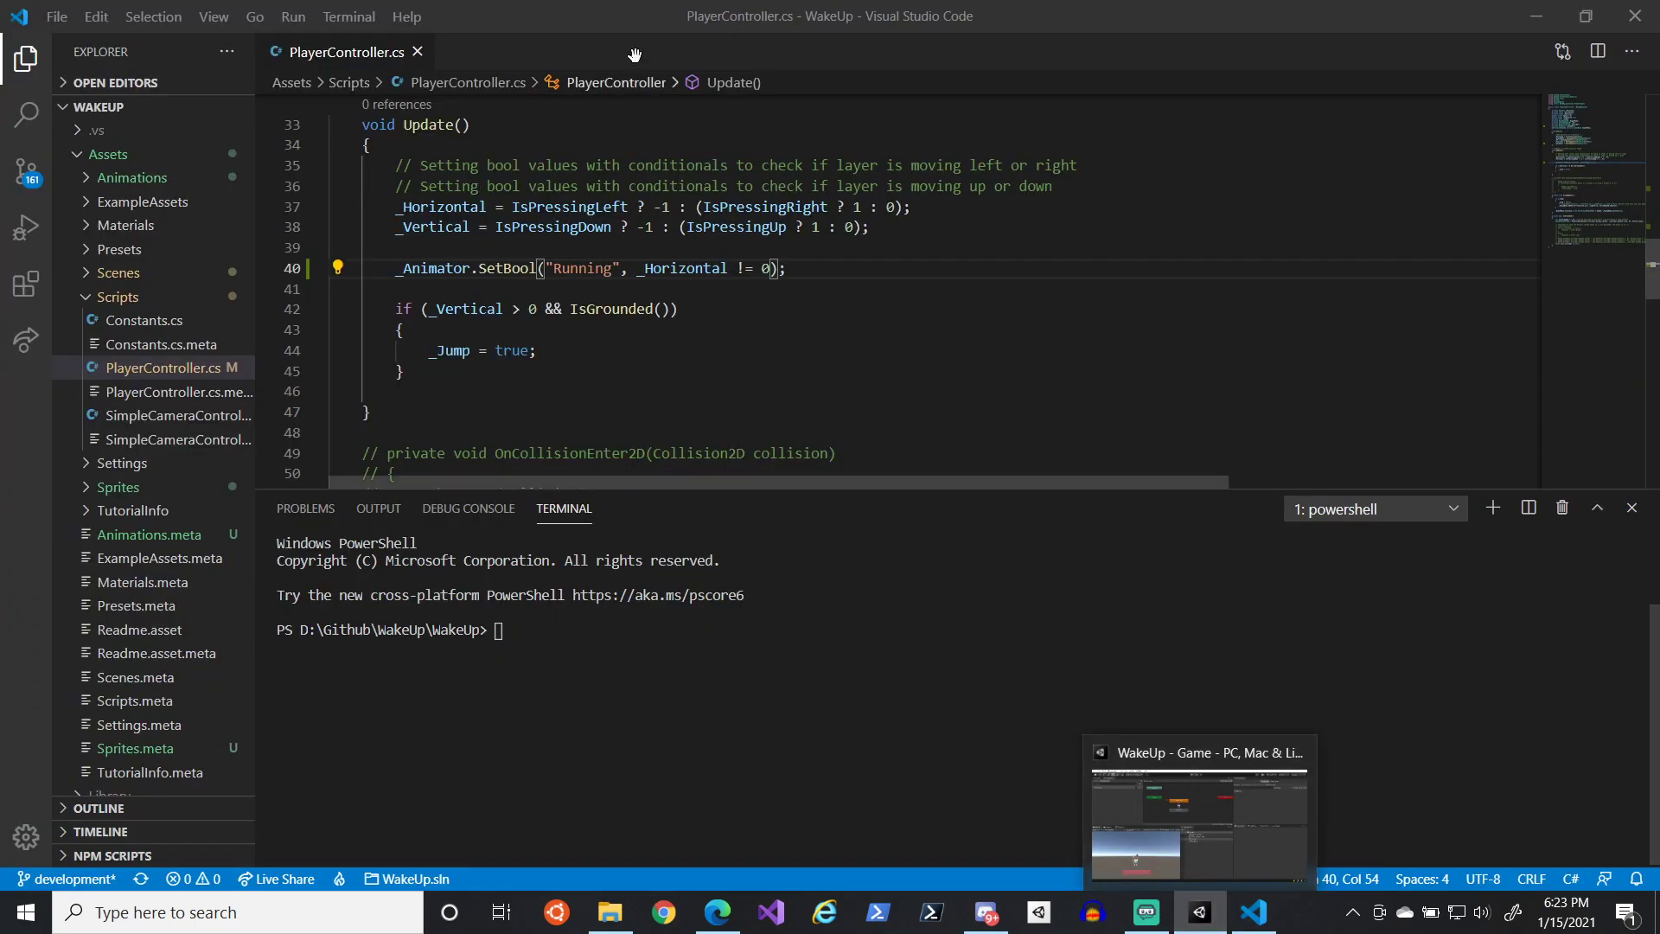
left_click(1199, 911)
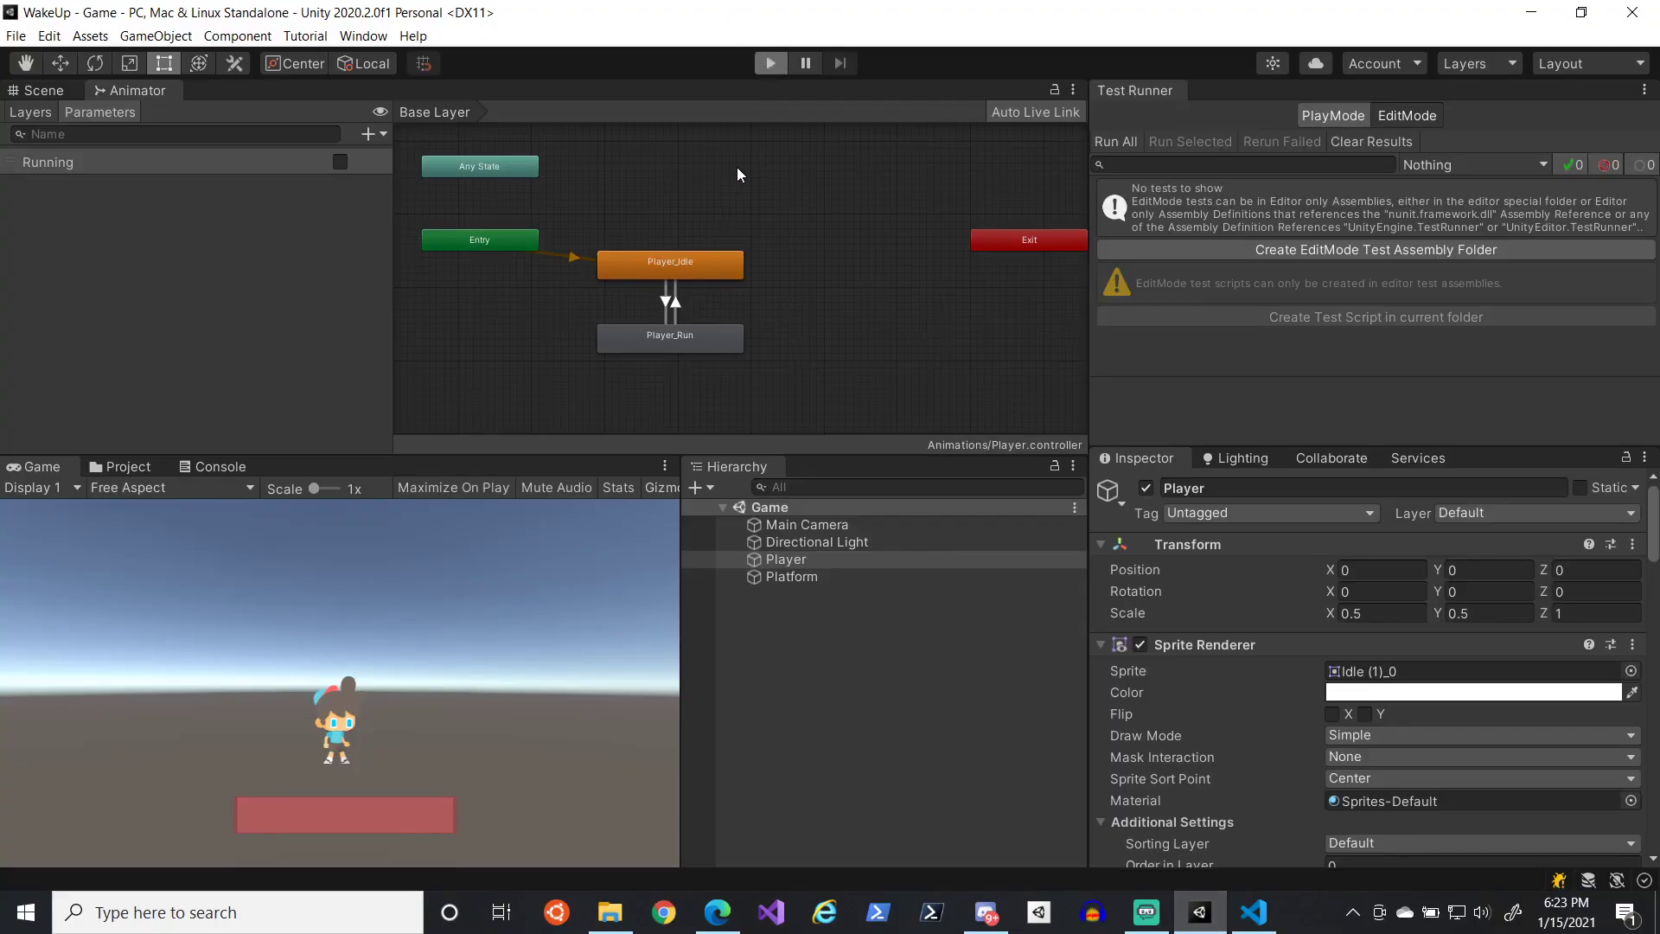
left_click(770, 63)
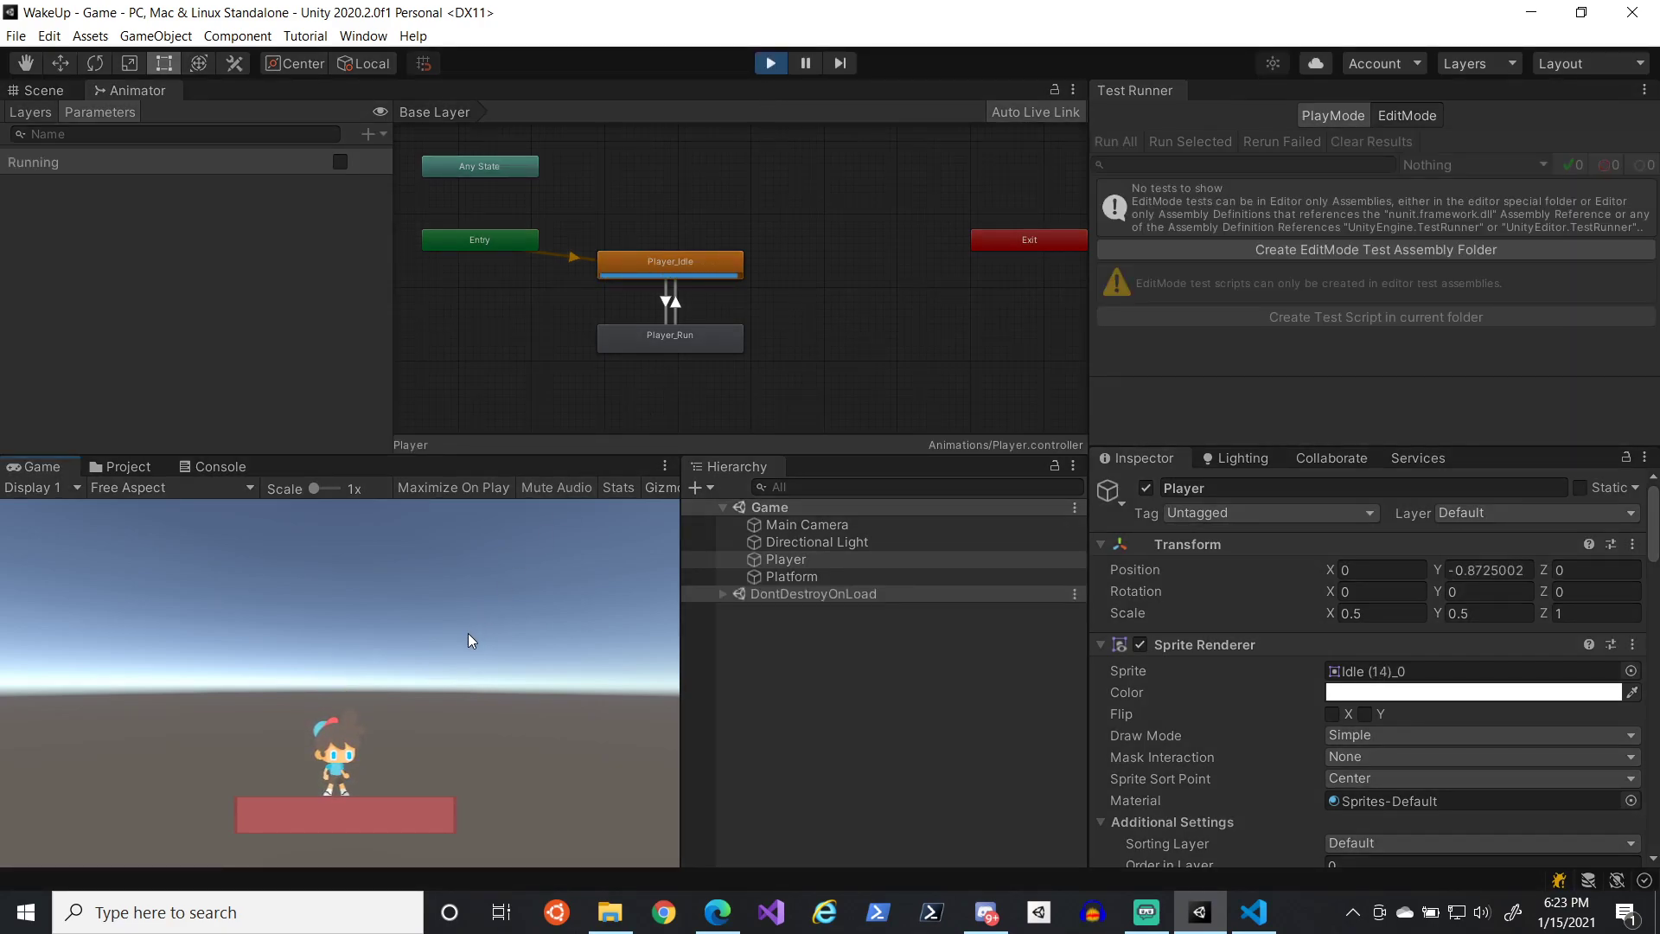
key("Left")
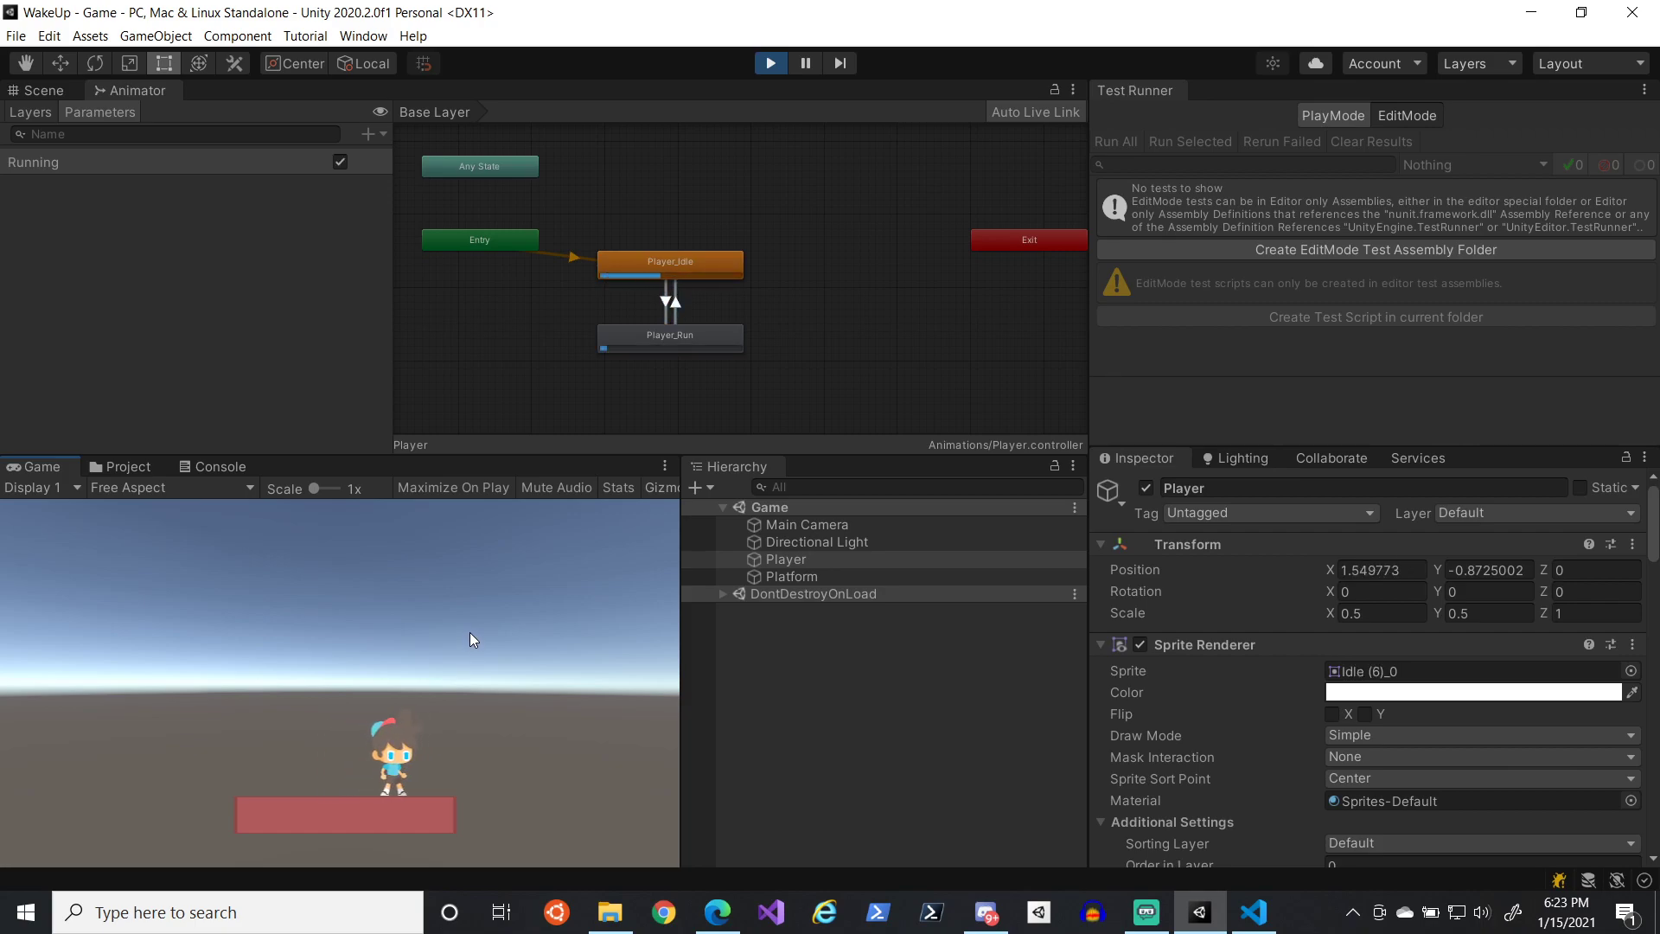
key("Left")
key("Right")
key("a")
key("d")
key("a")
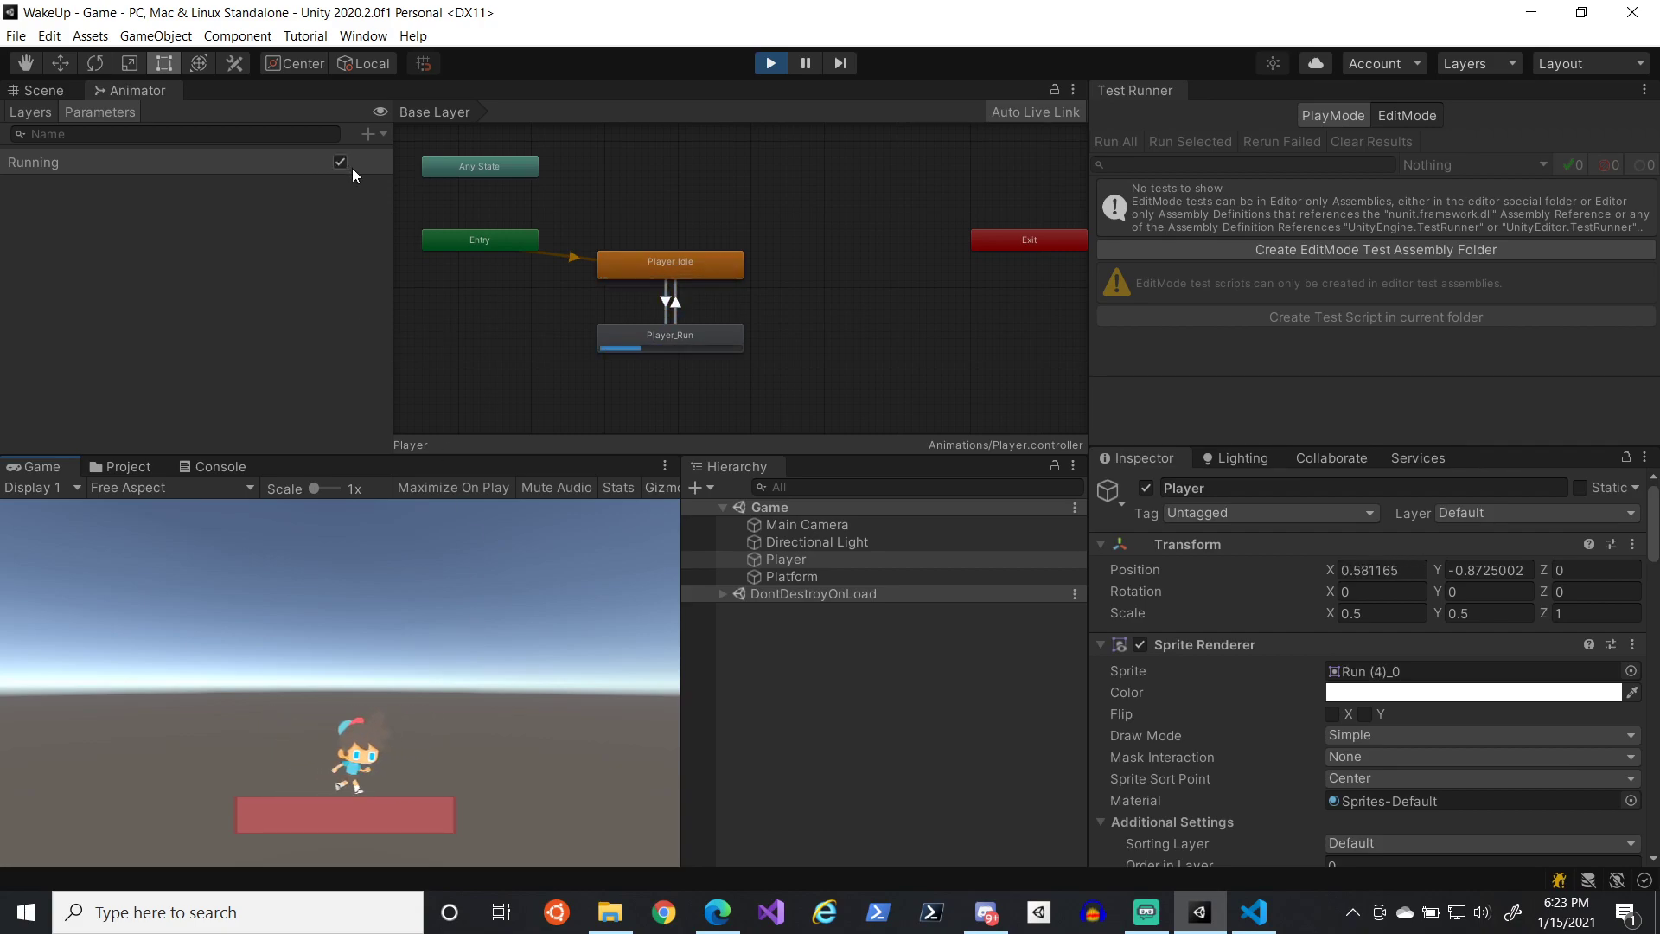
key("d")
key("a")
key("d")
key("a")
key("d")
key("a")
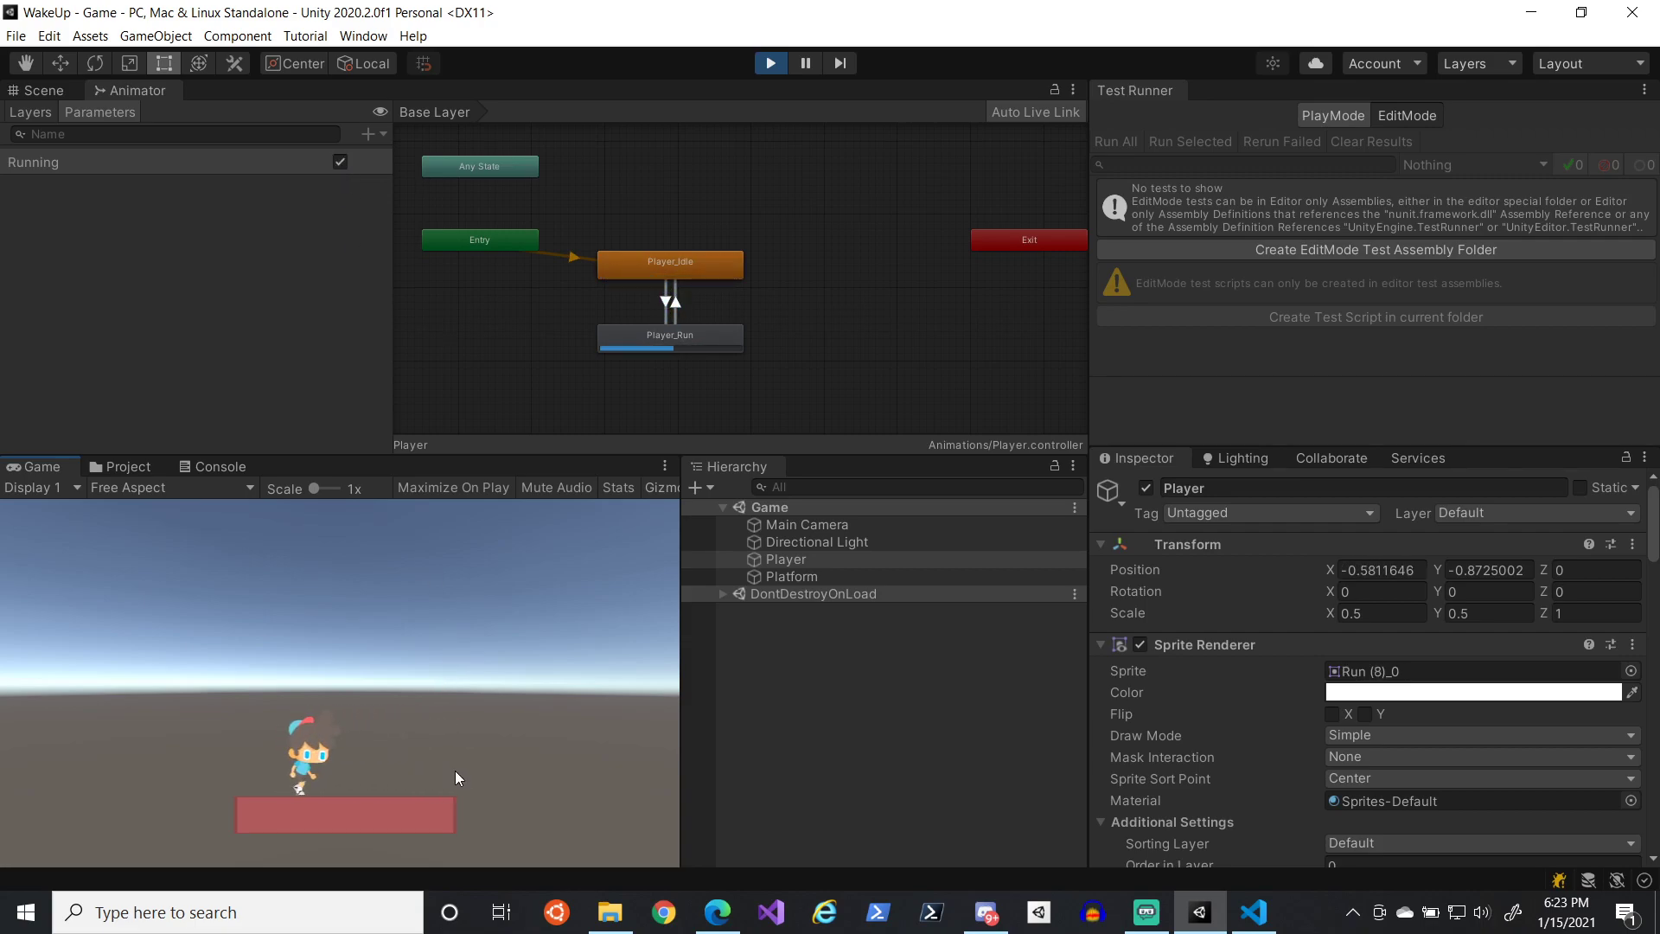
key("d")
key("a")
key("d")
key("a")
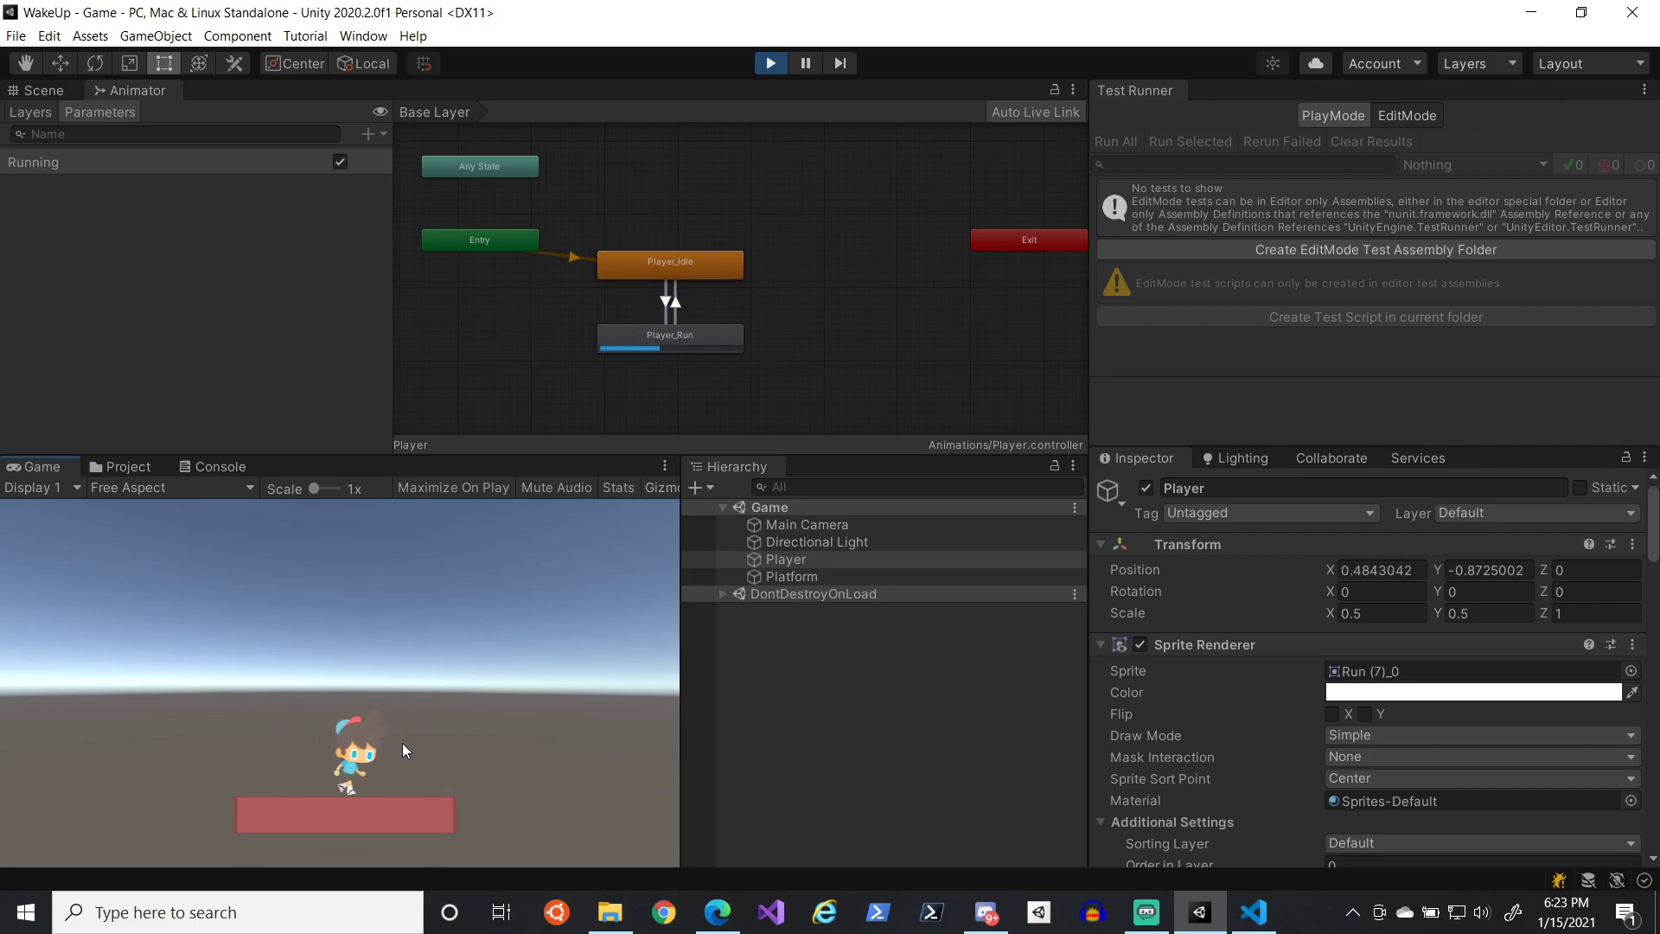
key("d")
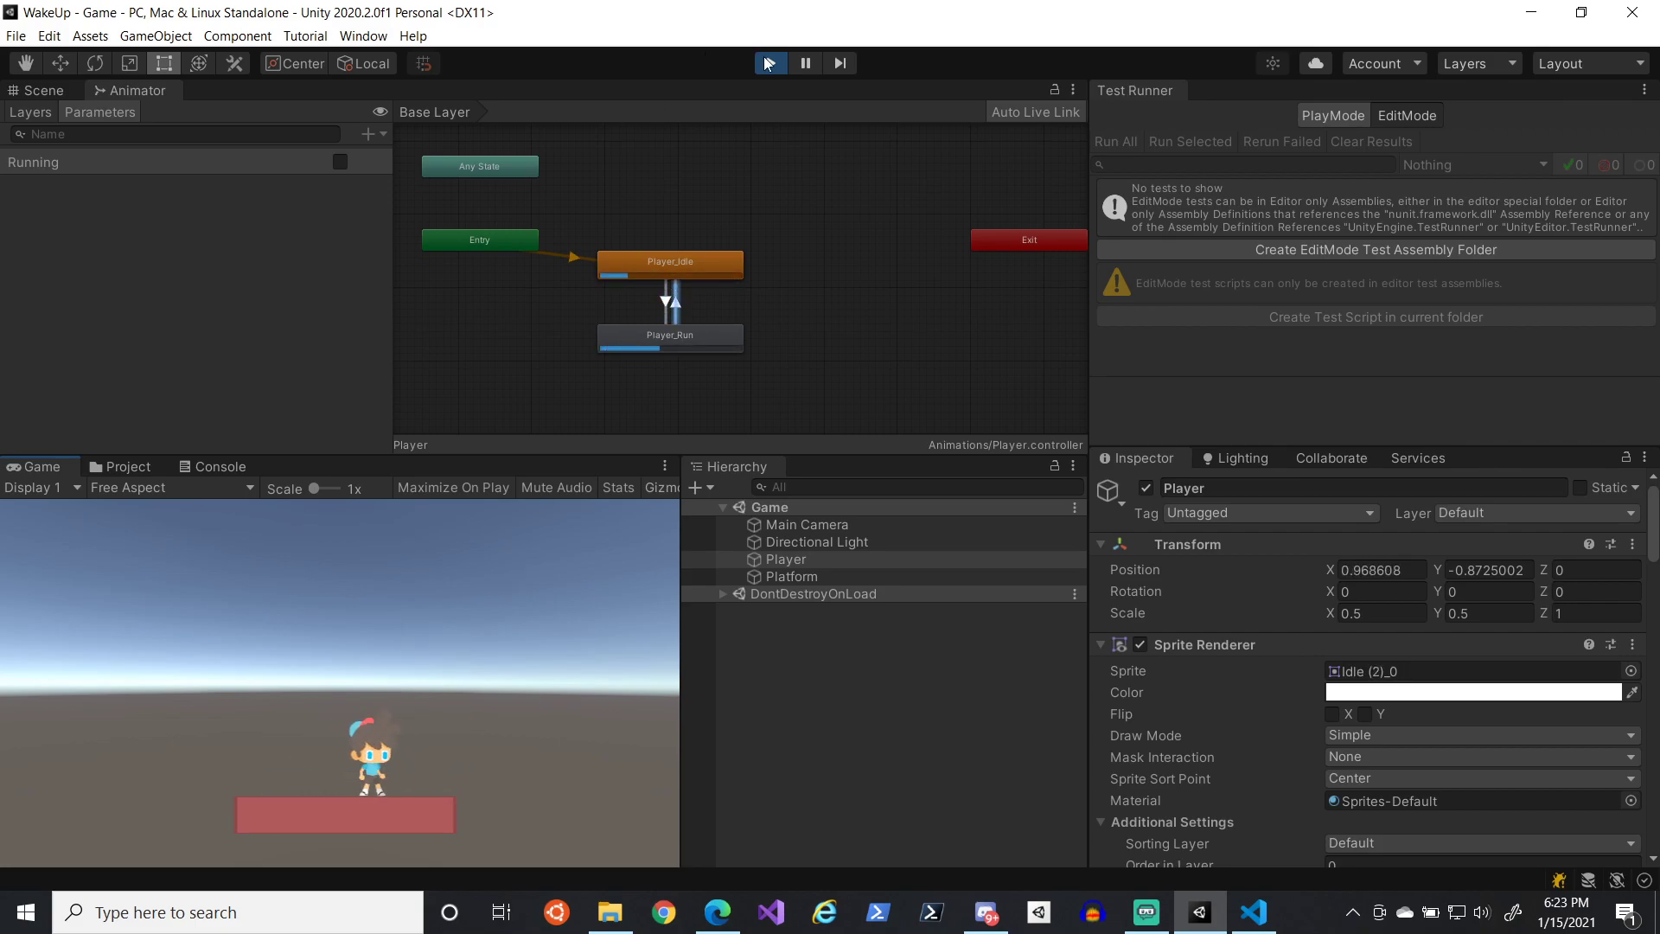
key("ctrl+p")
- Set the Player_Run state's Speed to 2 and test the run animation in play mode
left_click(725, 346)
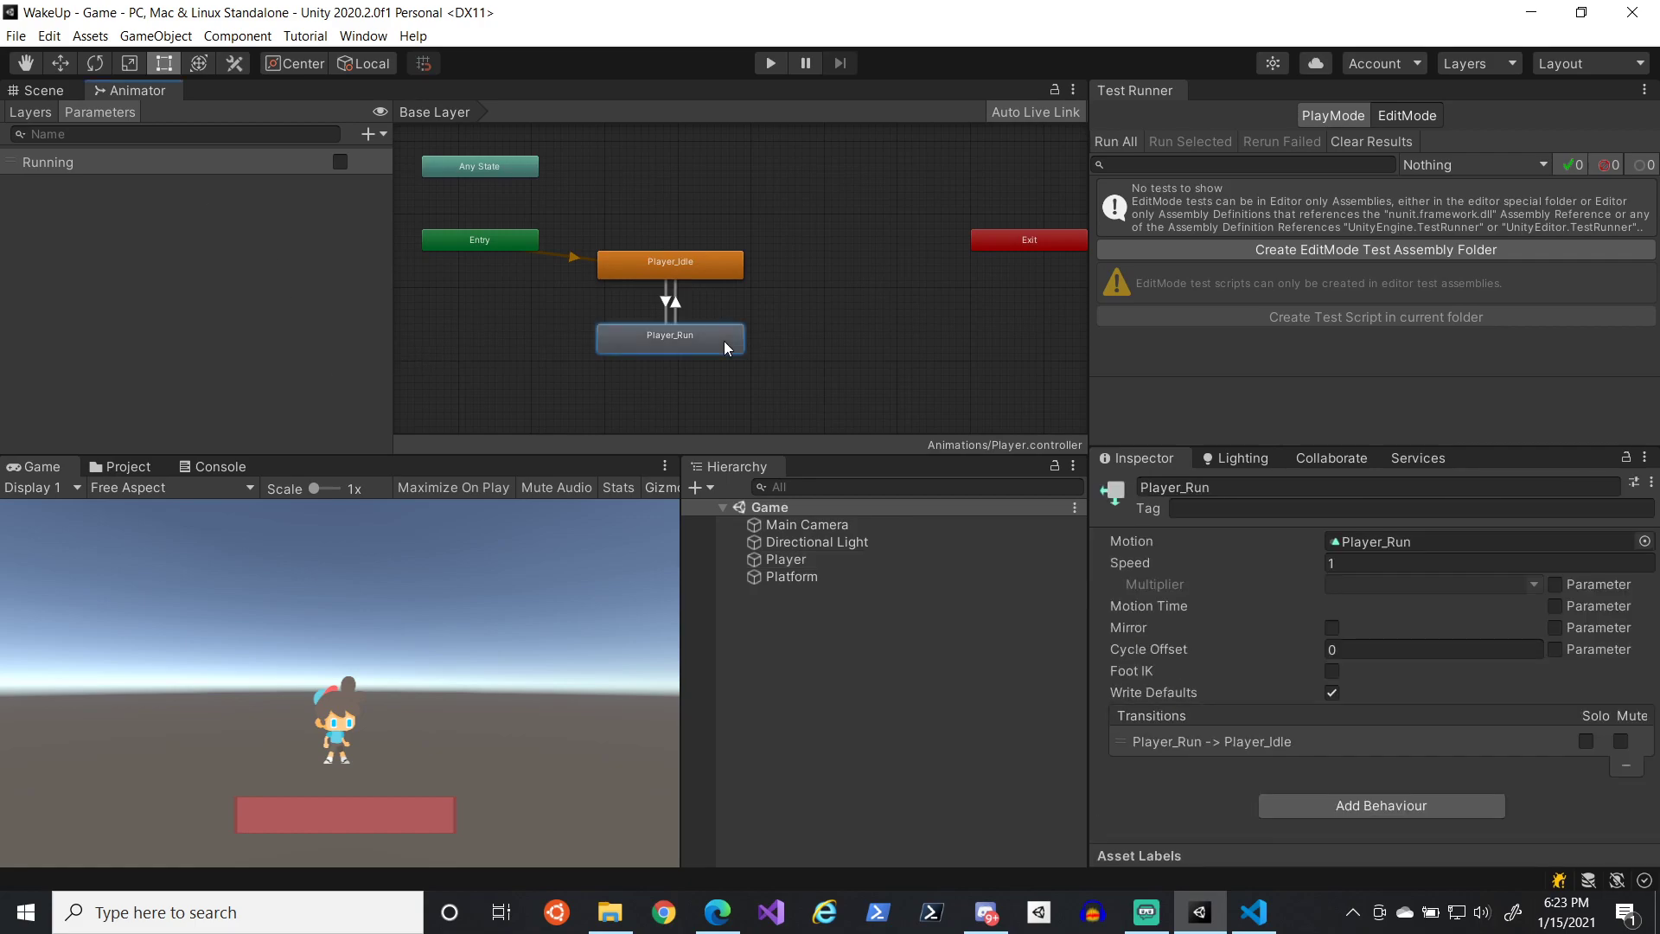
left_click(1320, 563)
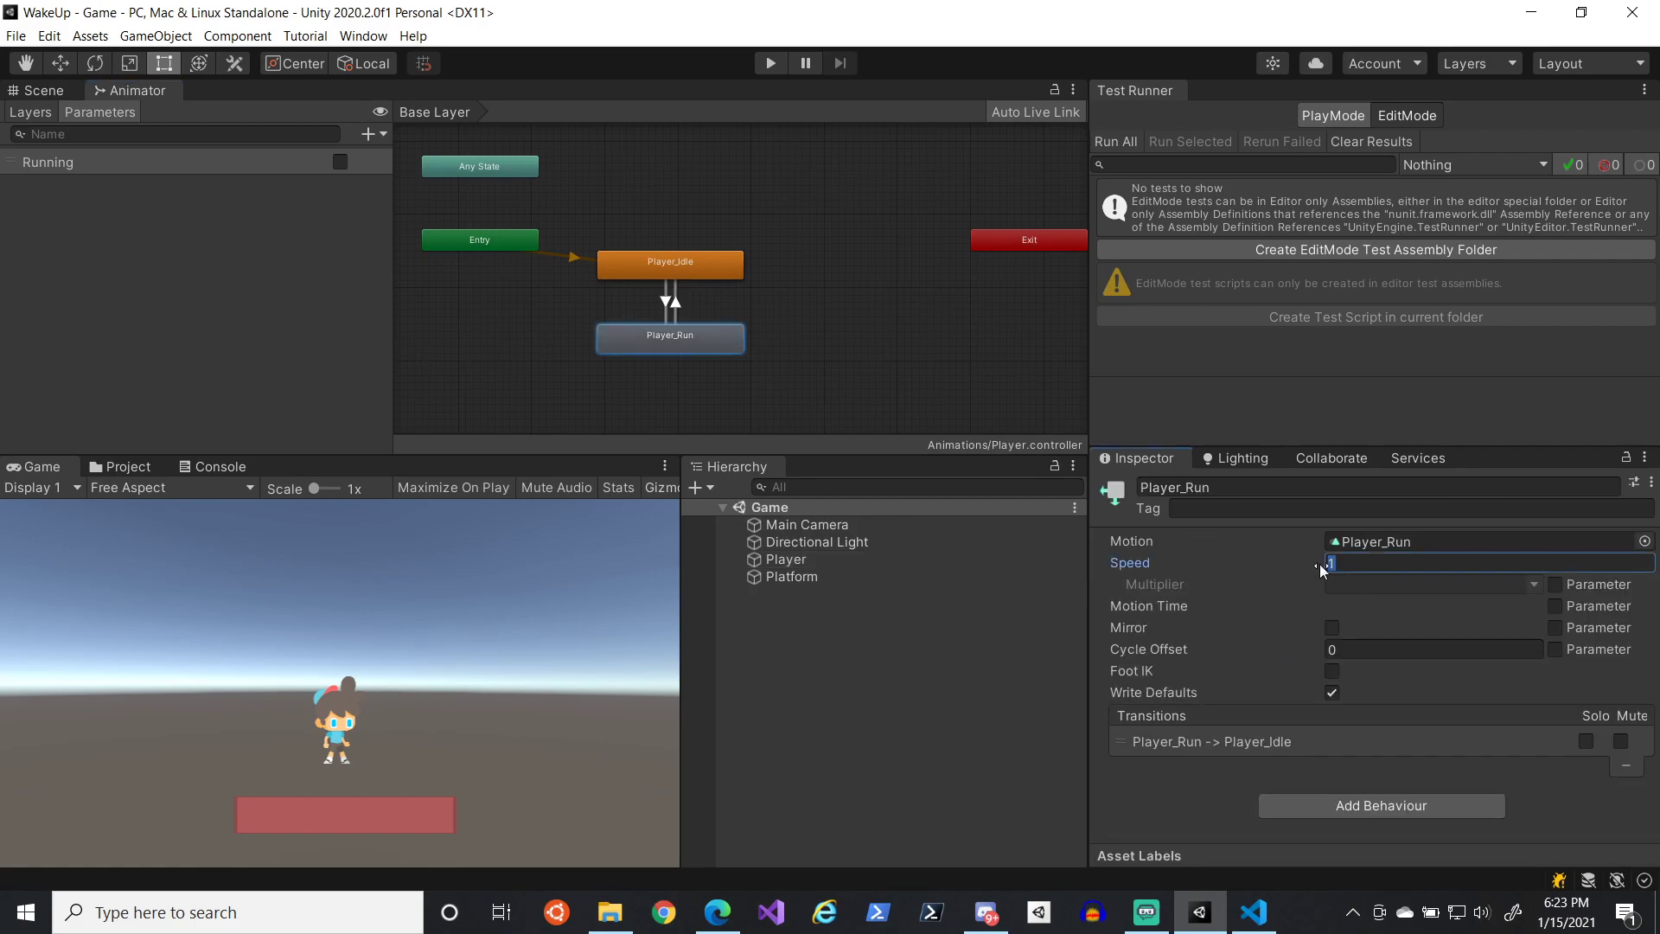
left_click(770, 63)
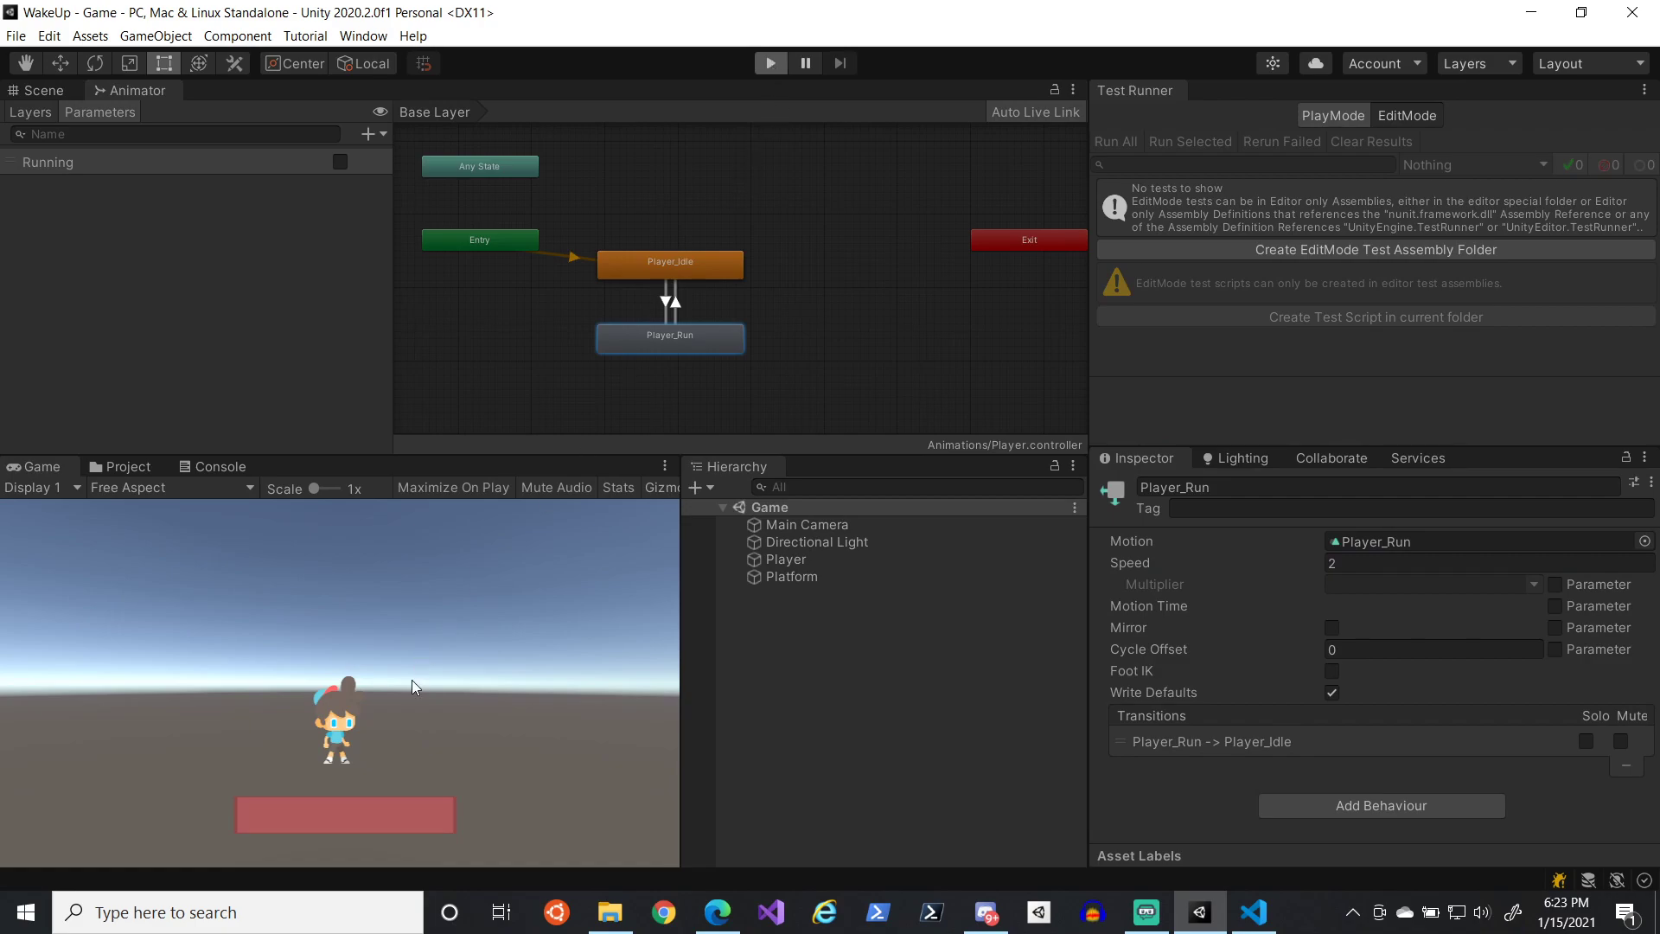
key("a")
key("d")
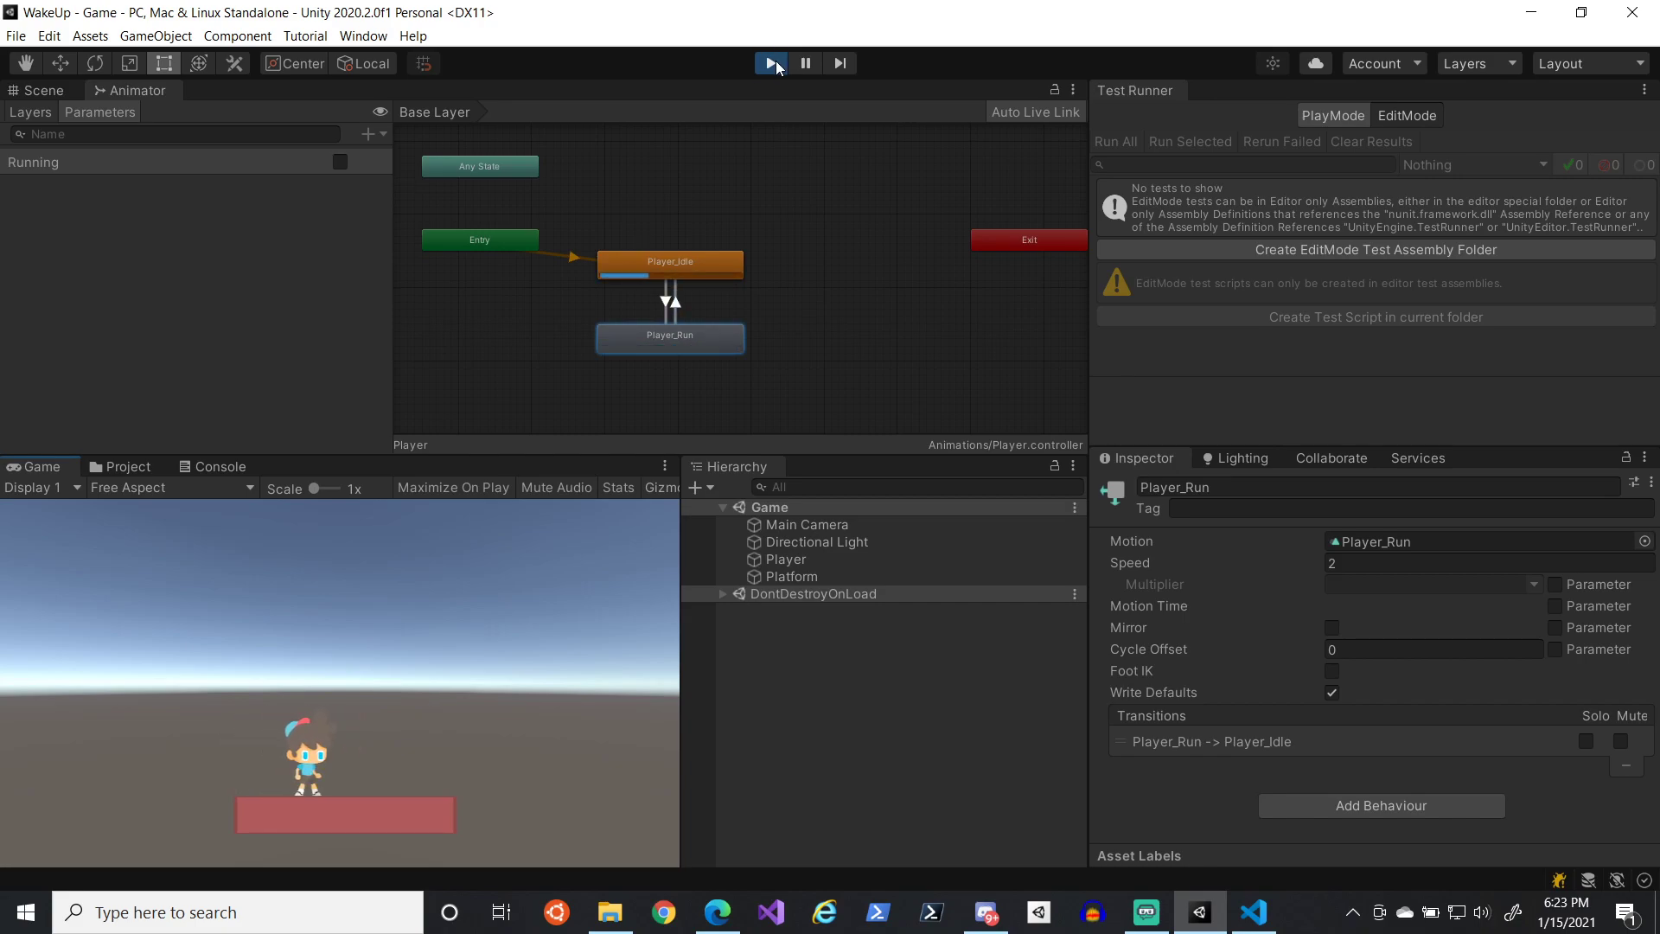
left_click(772, 64)
- Set the Player_Run state's Speed to 1.5
left_click(1260, 563)
type("1.5")
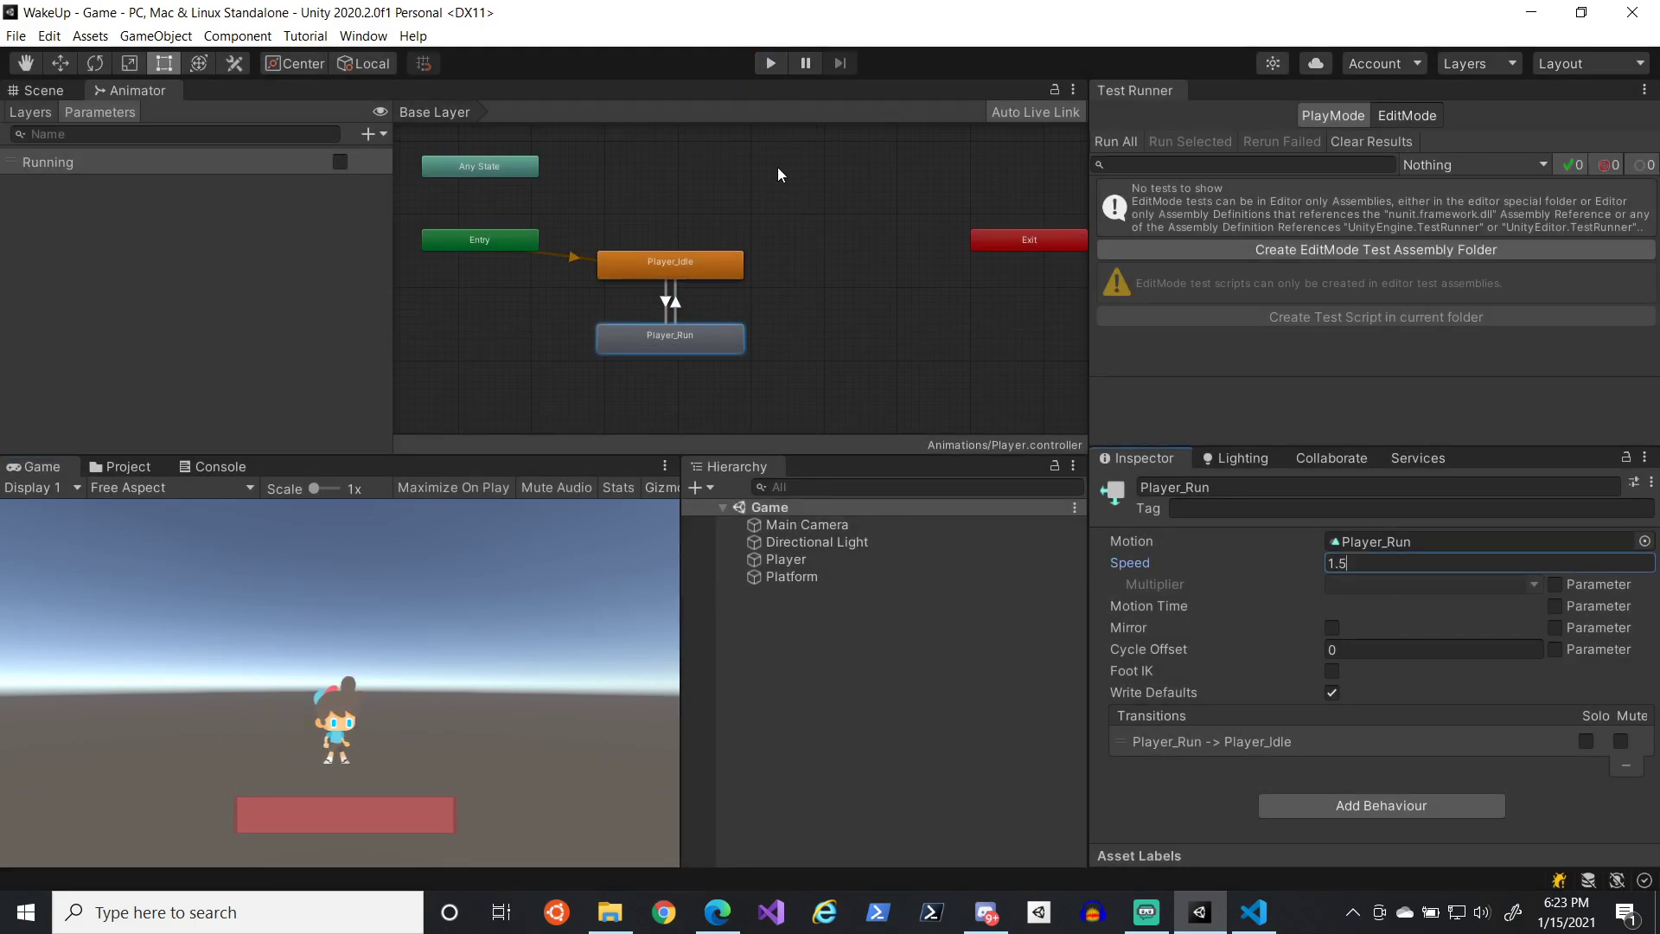
- Run the game and move the player back and forth to test the run animation speed, ending with play mode stopped
left_click(771, 63)
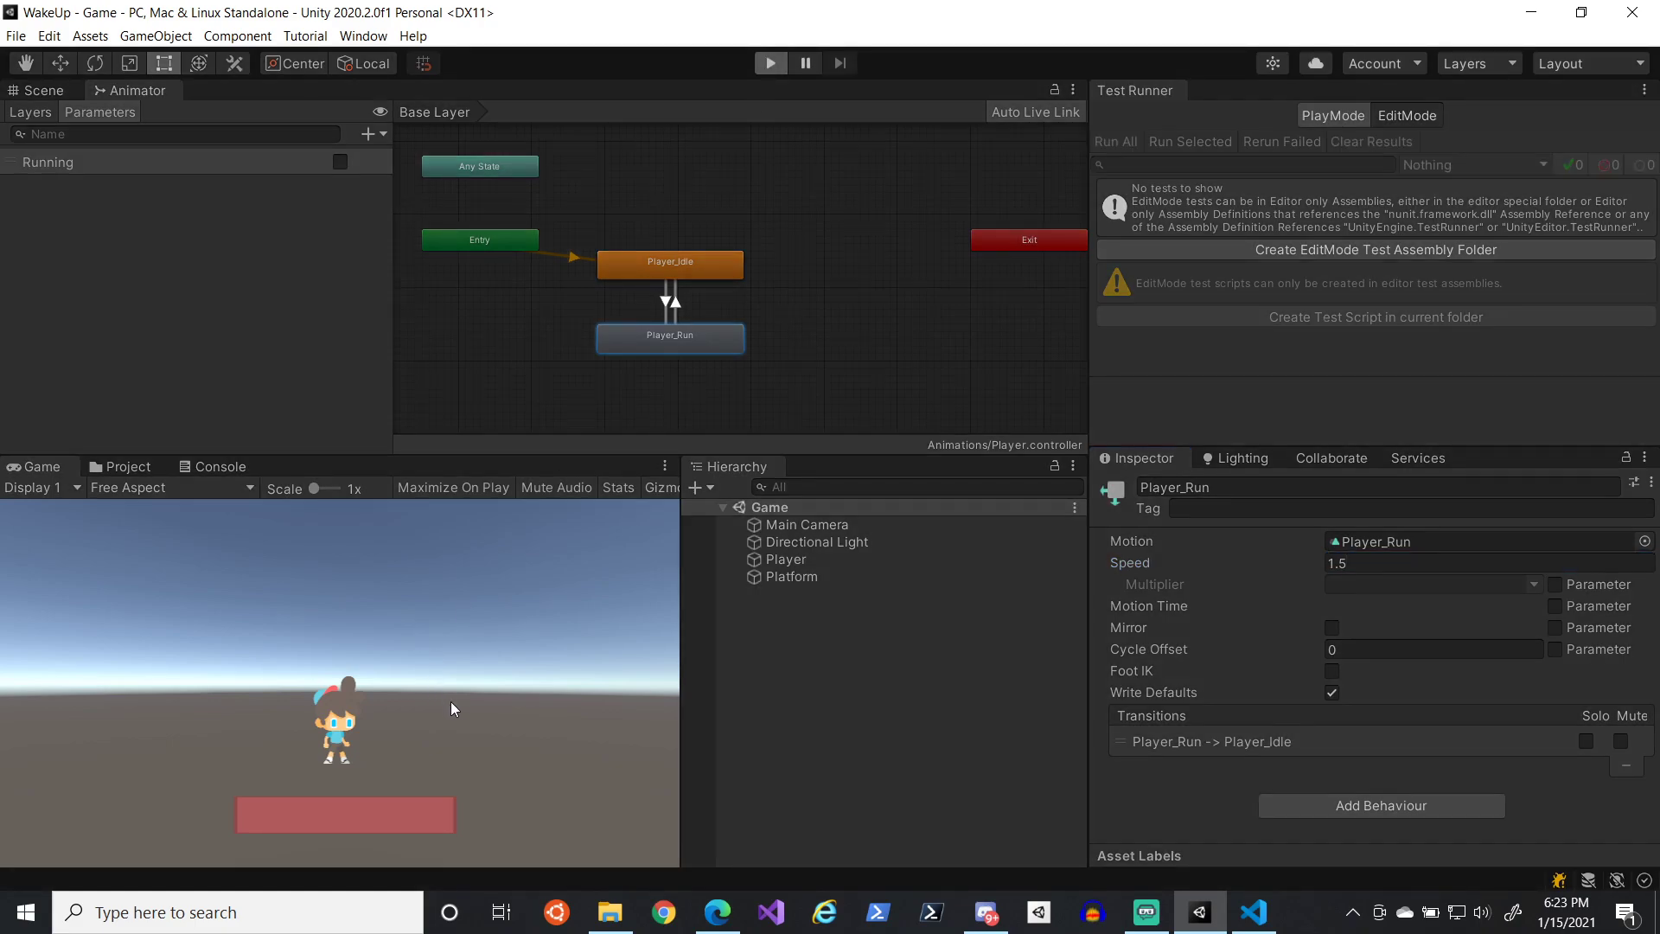
key("a")
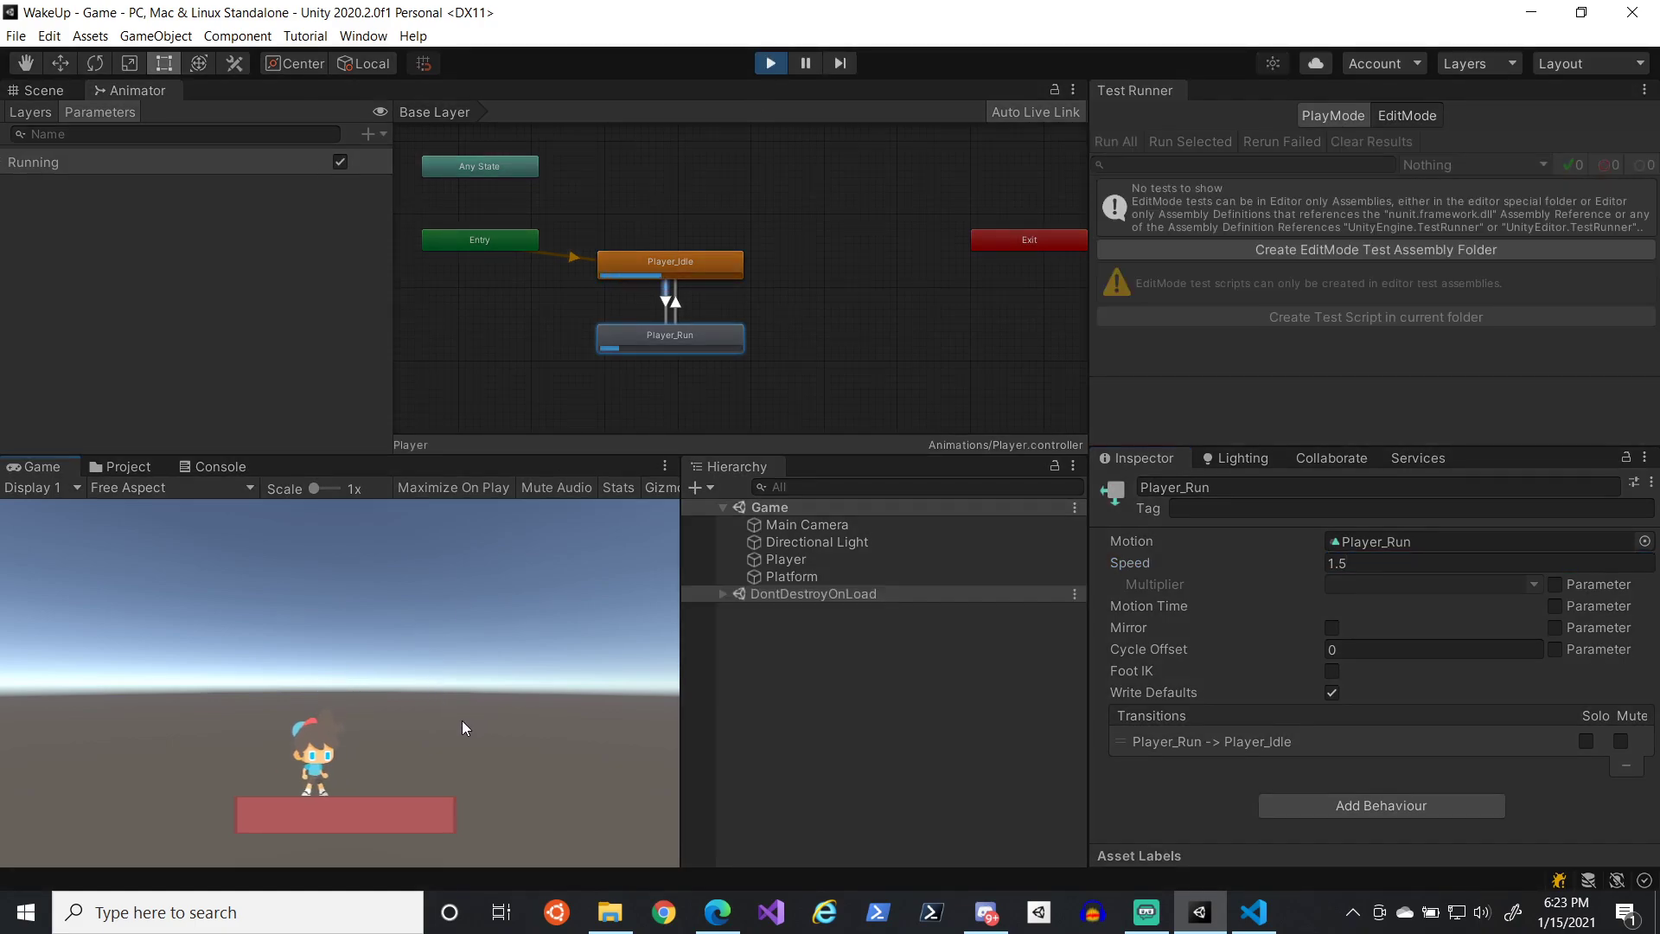
key("d")
key("d")
key("a")
key("d")
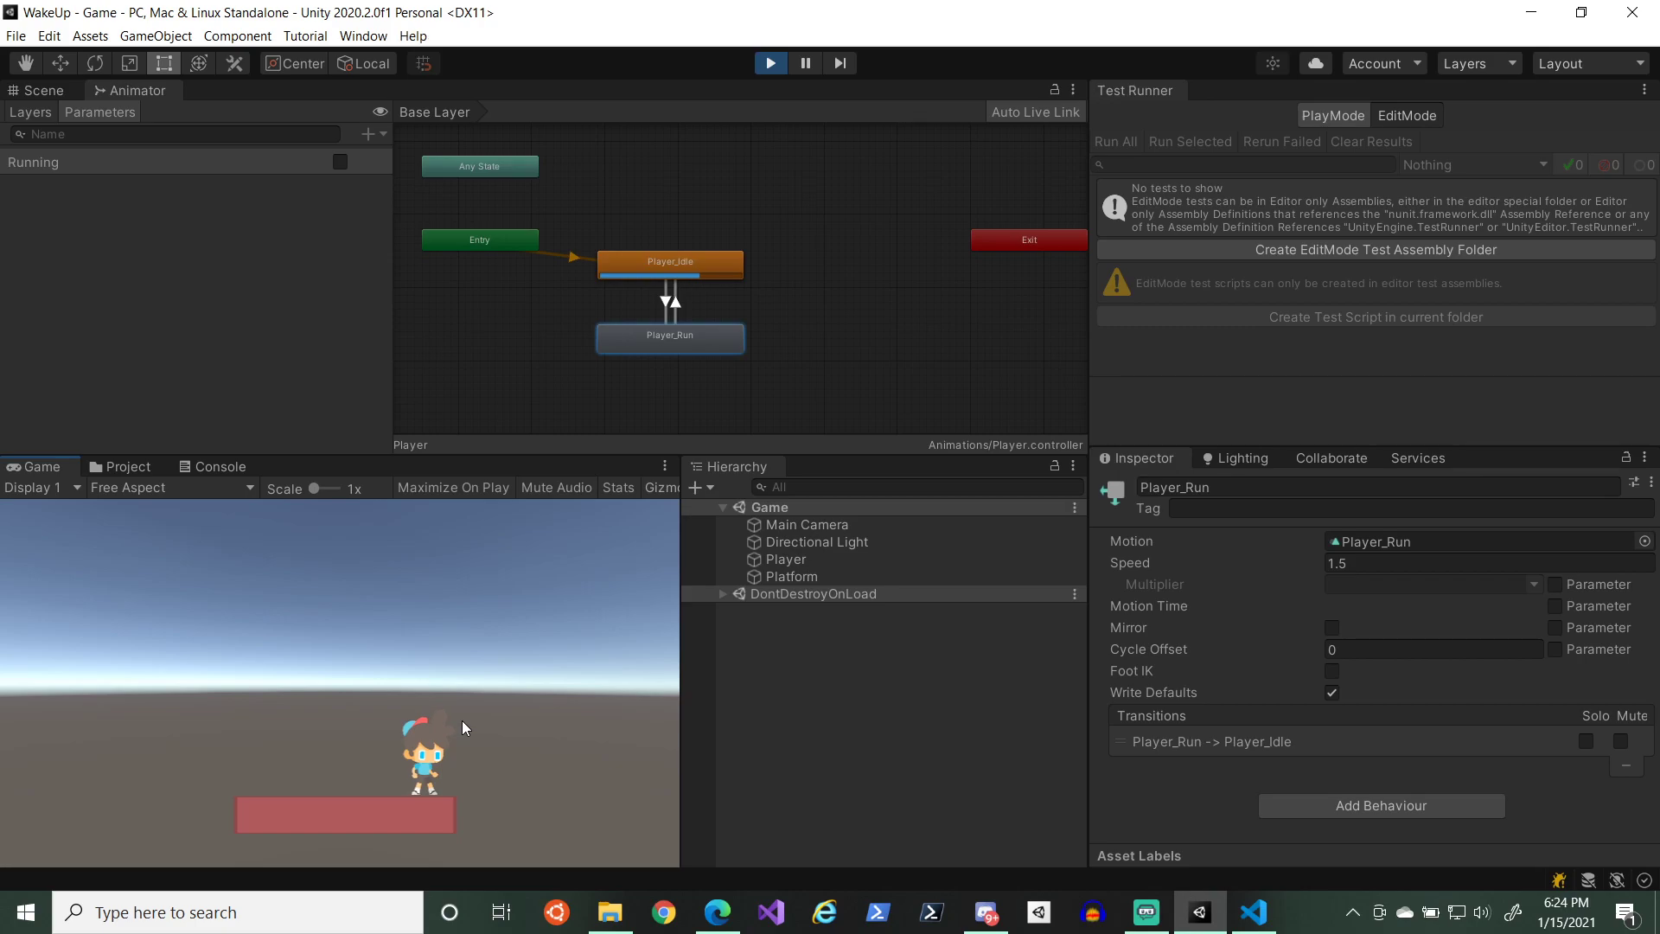
key("a")
key("d")
key("a")
key("d")
key("a")
key("d")
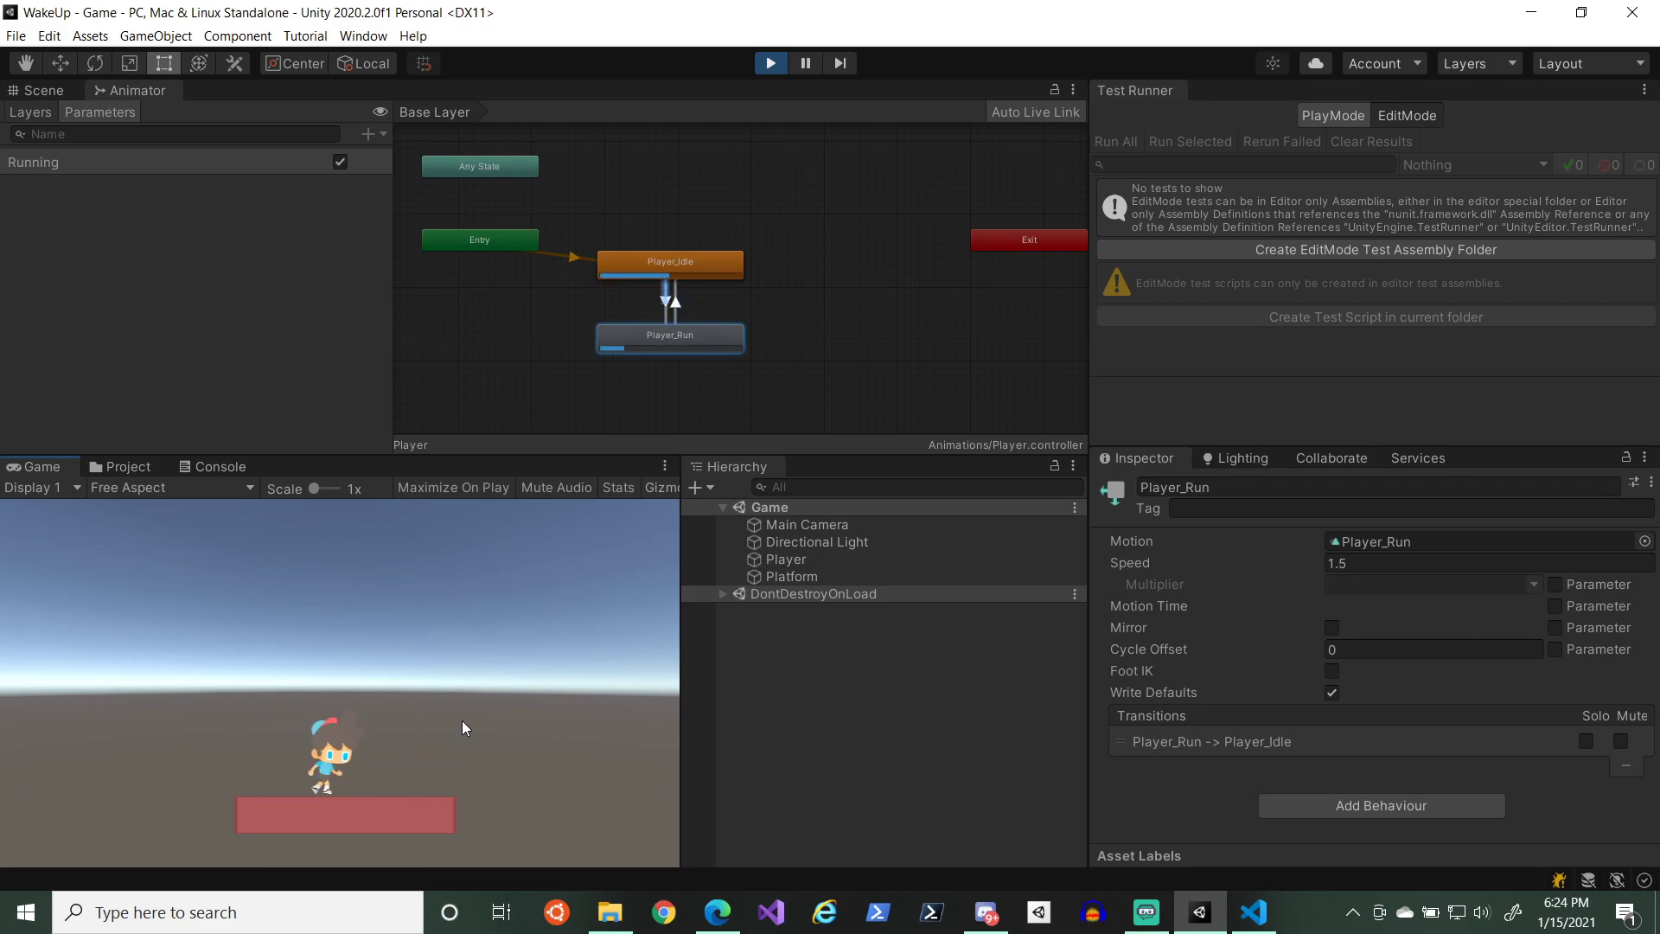
key("a")
key("d")
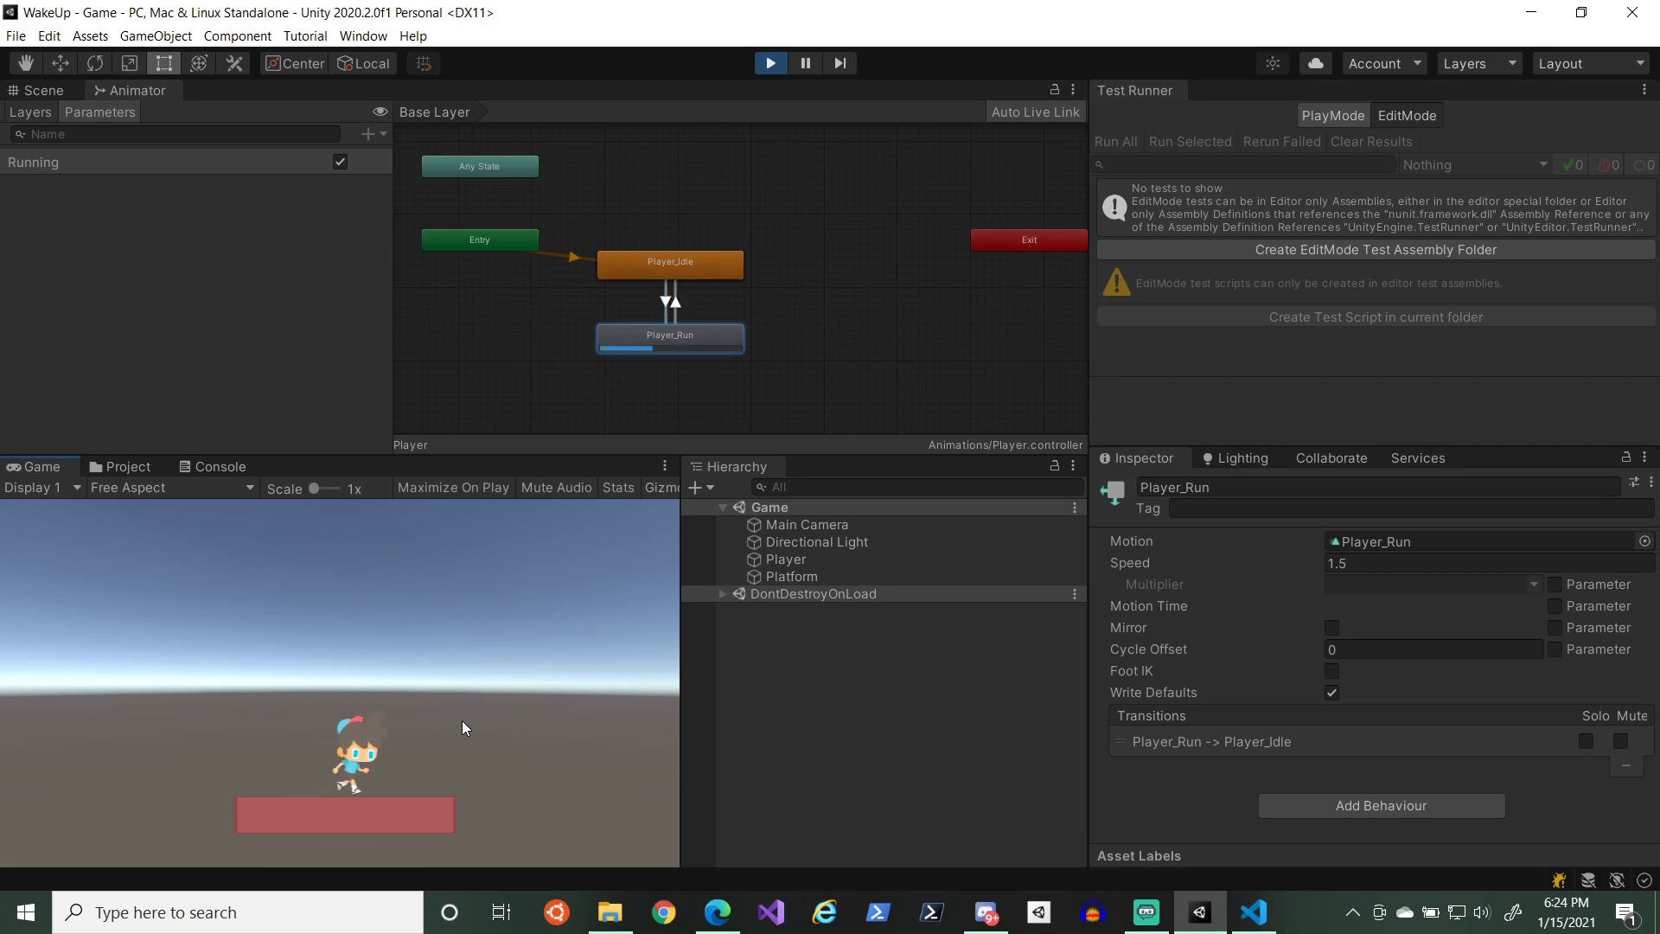
key("a")
key("d")
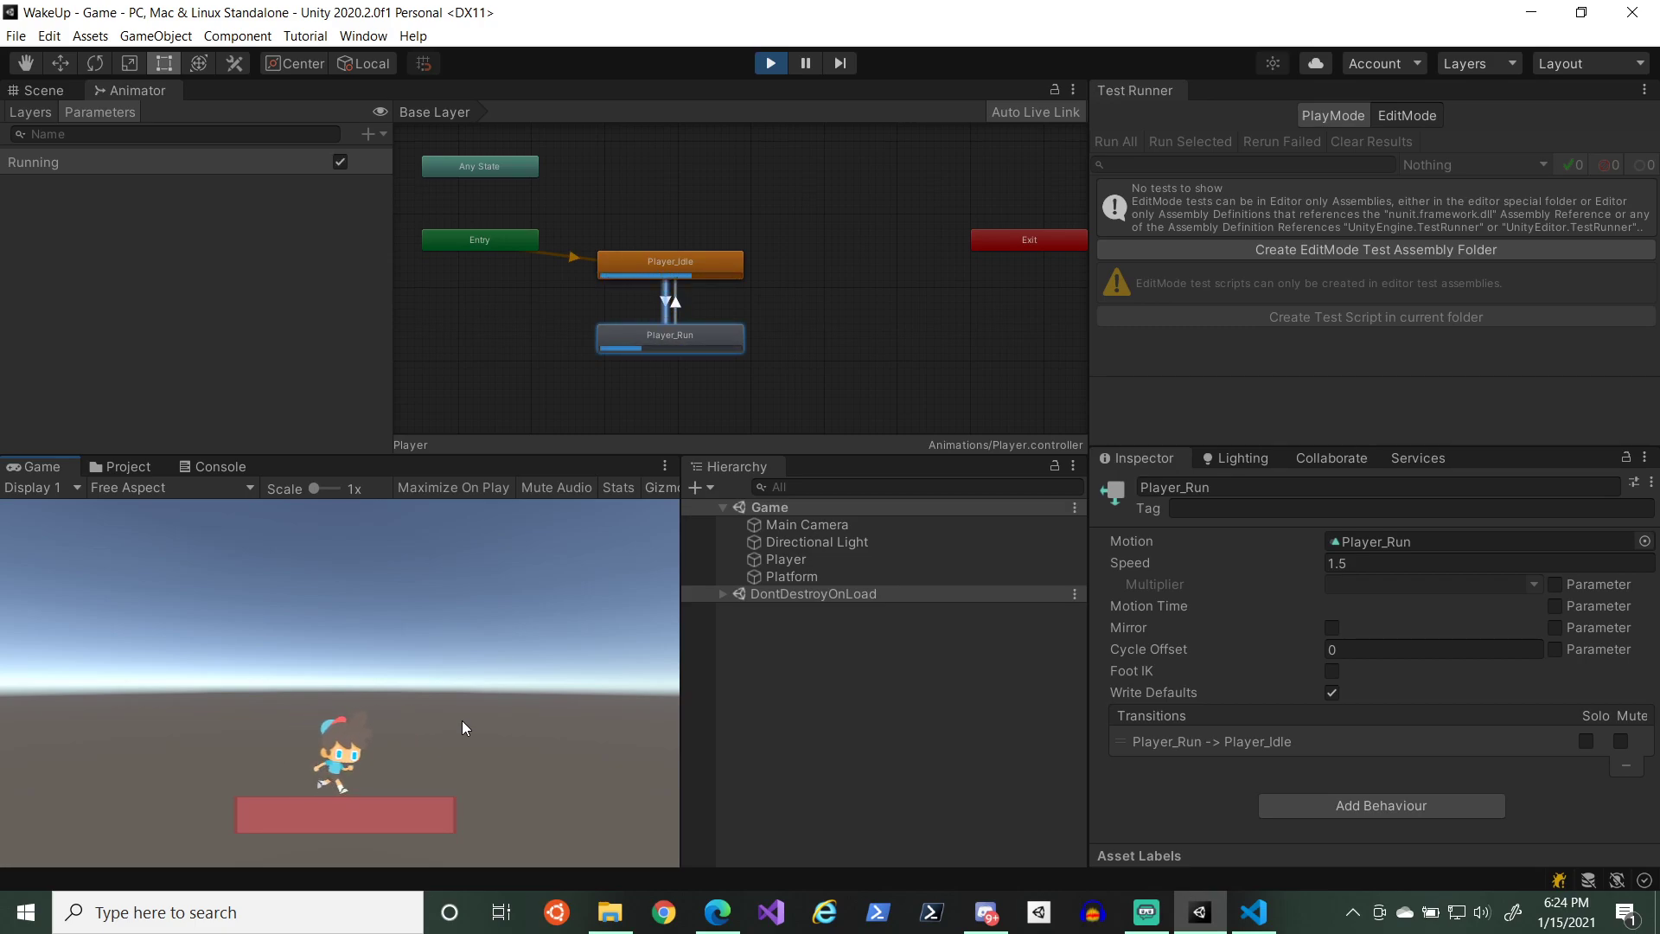
key("a")
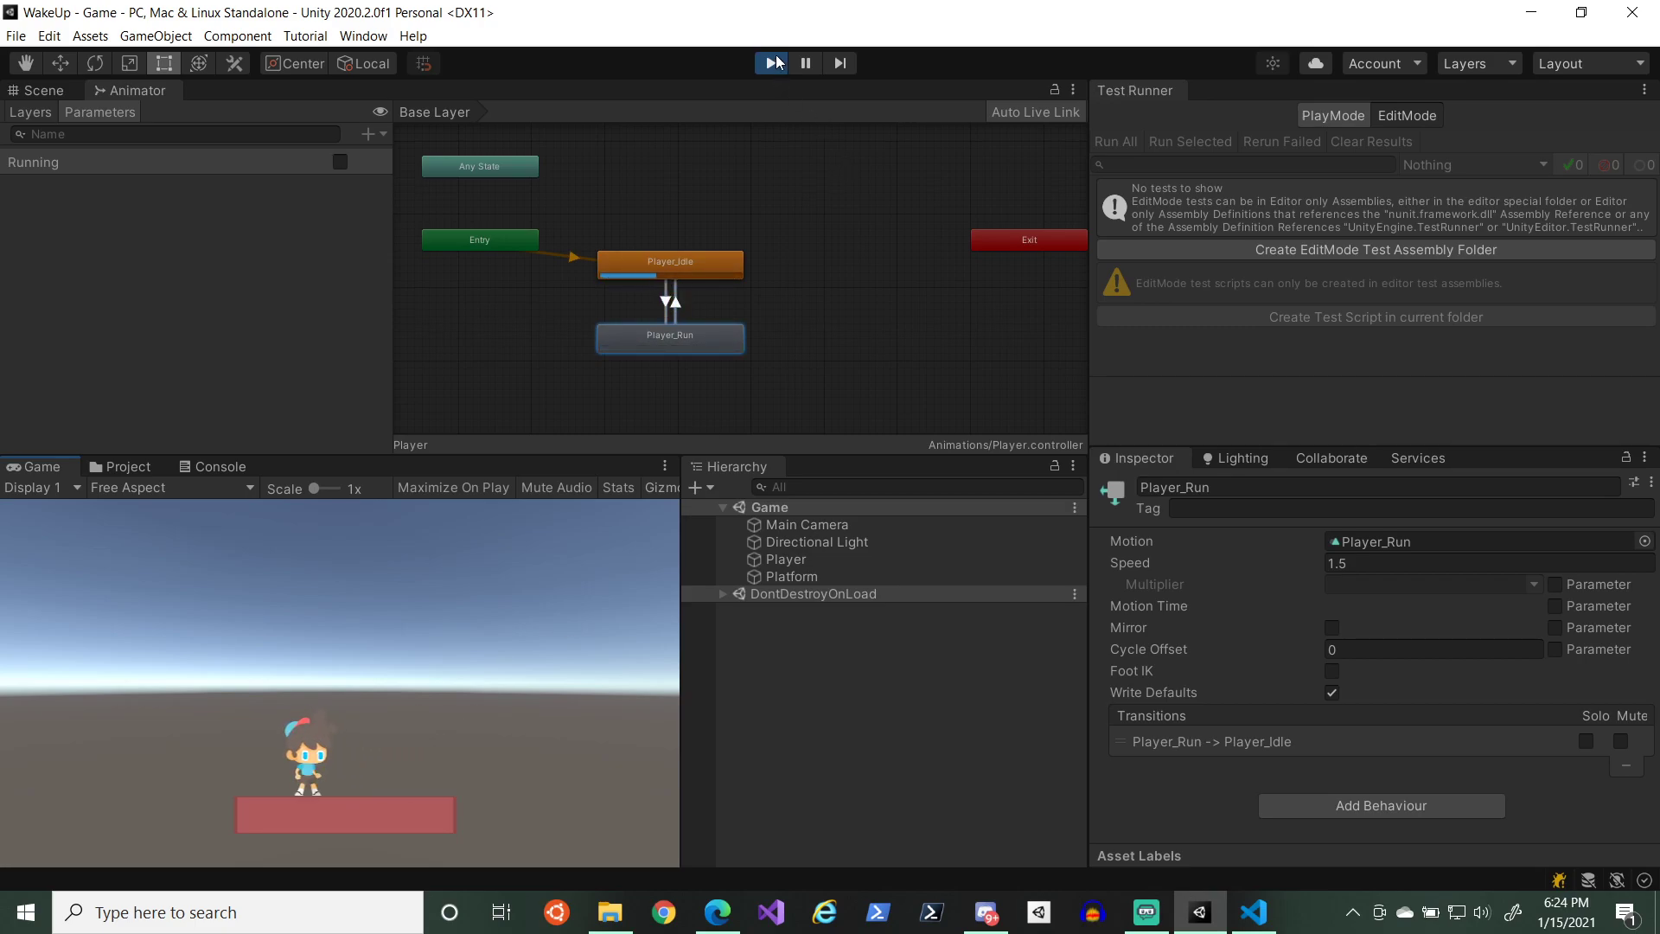
left_click(772, 60)
- Turn off Fixed Duration on the Player_Idle -> Player_Run transition and set its Transition Duration to 0
left_click(666, 300)
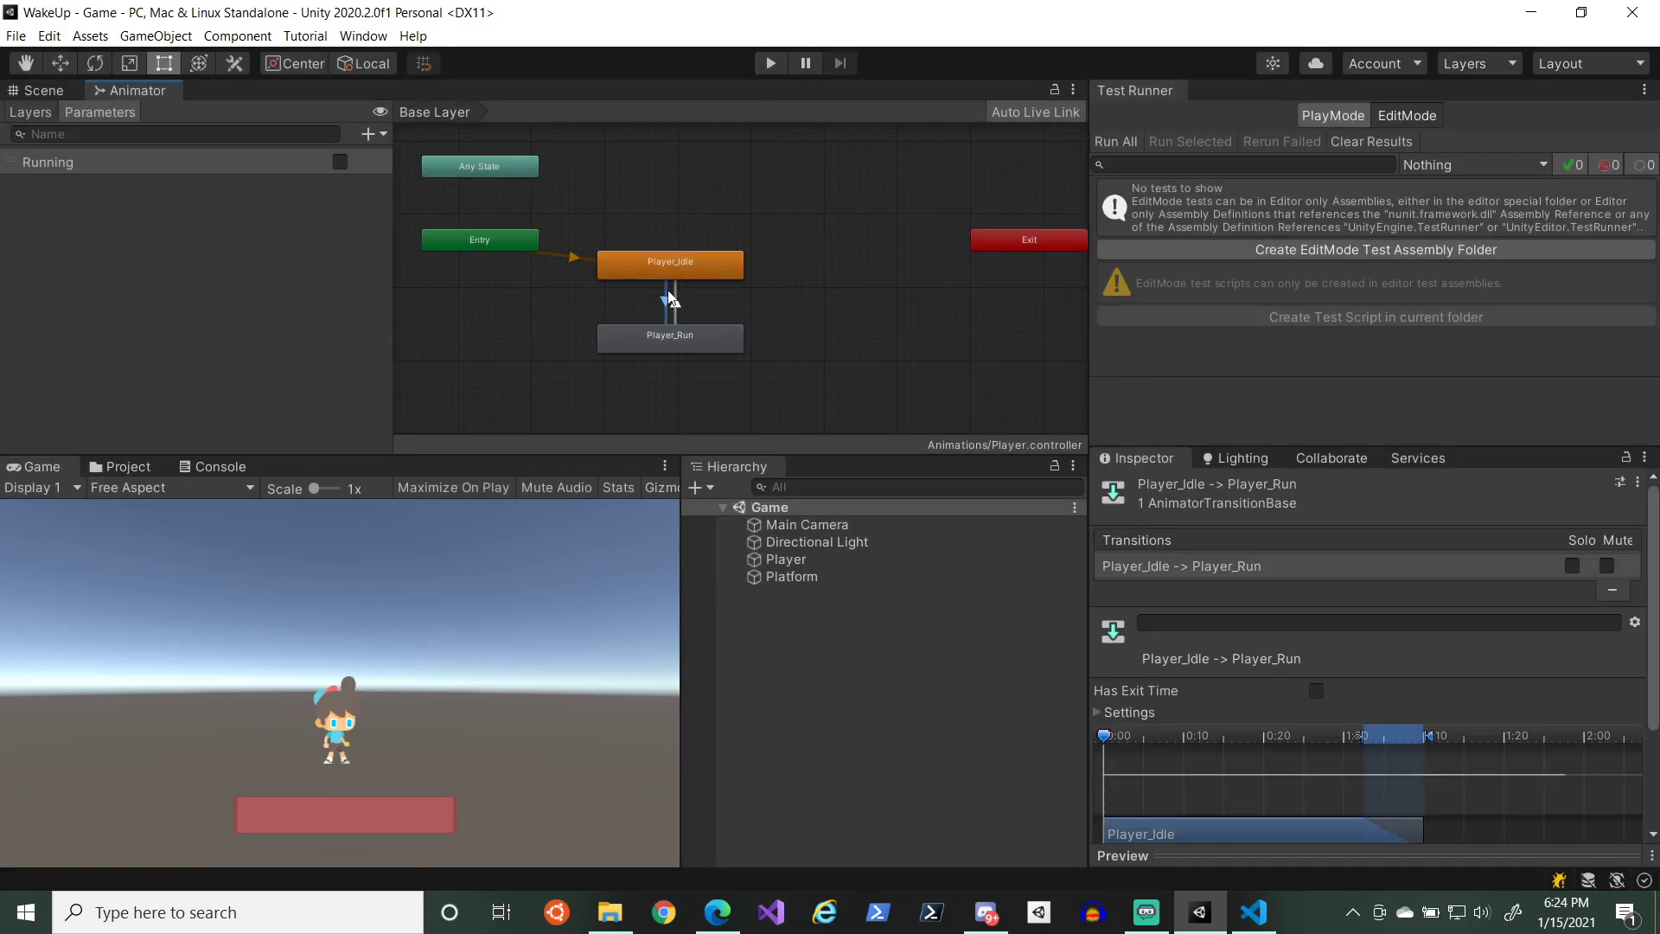
left_click(1124, 712)
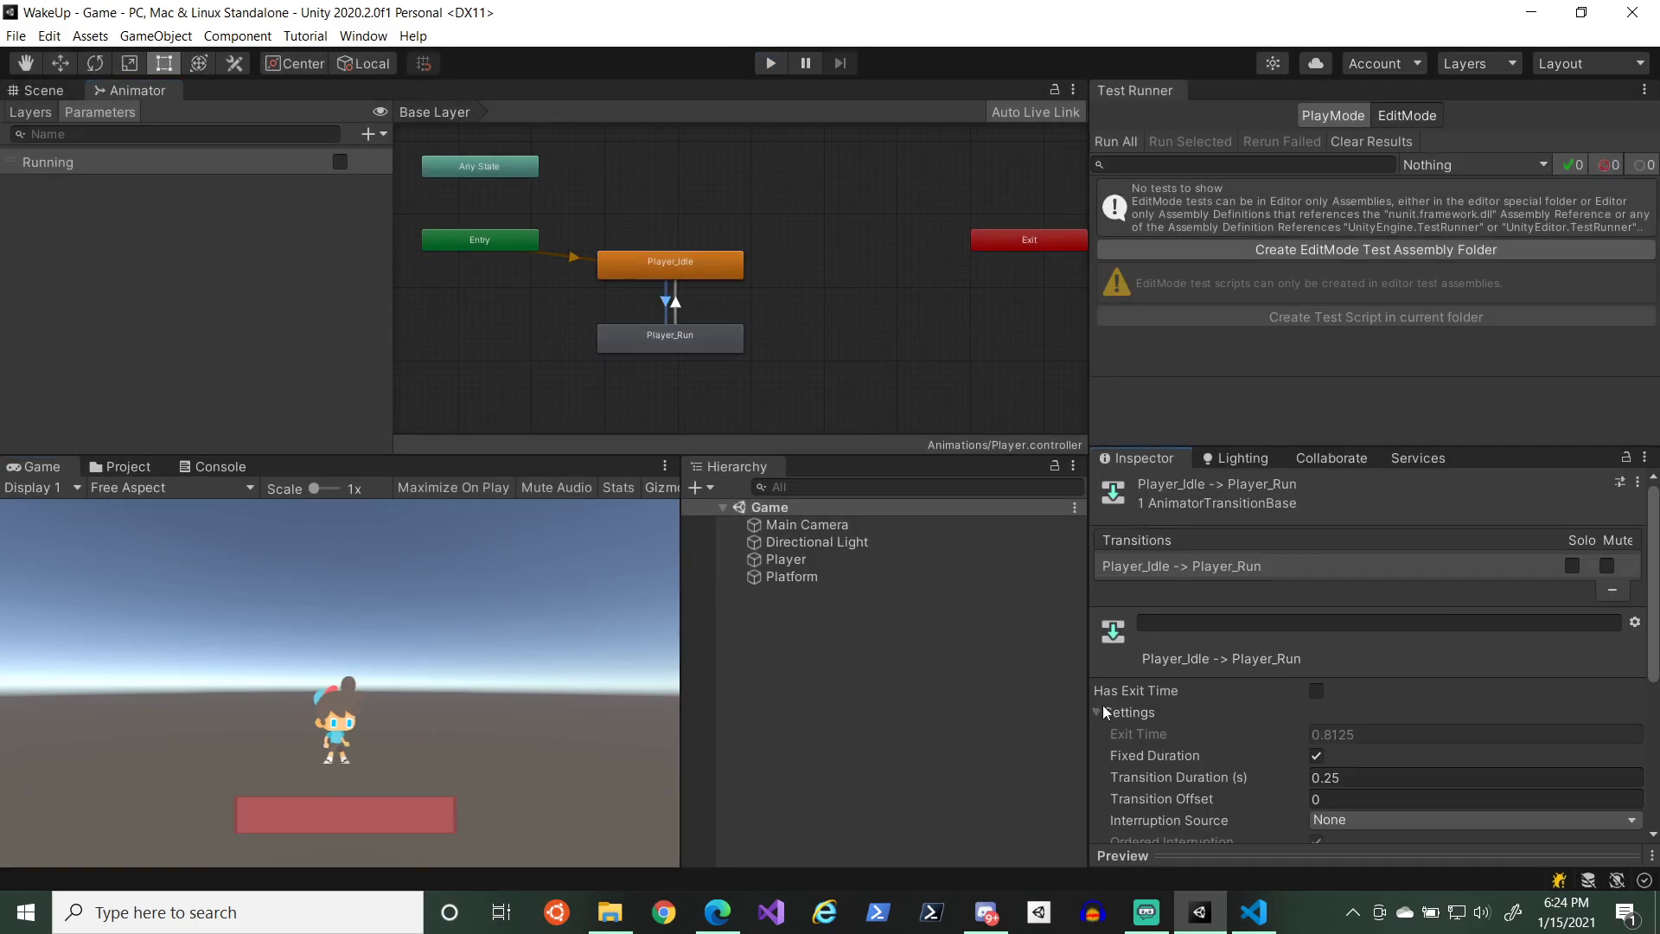
scroll(1279, 716, "down", 3)
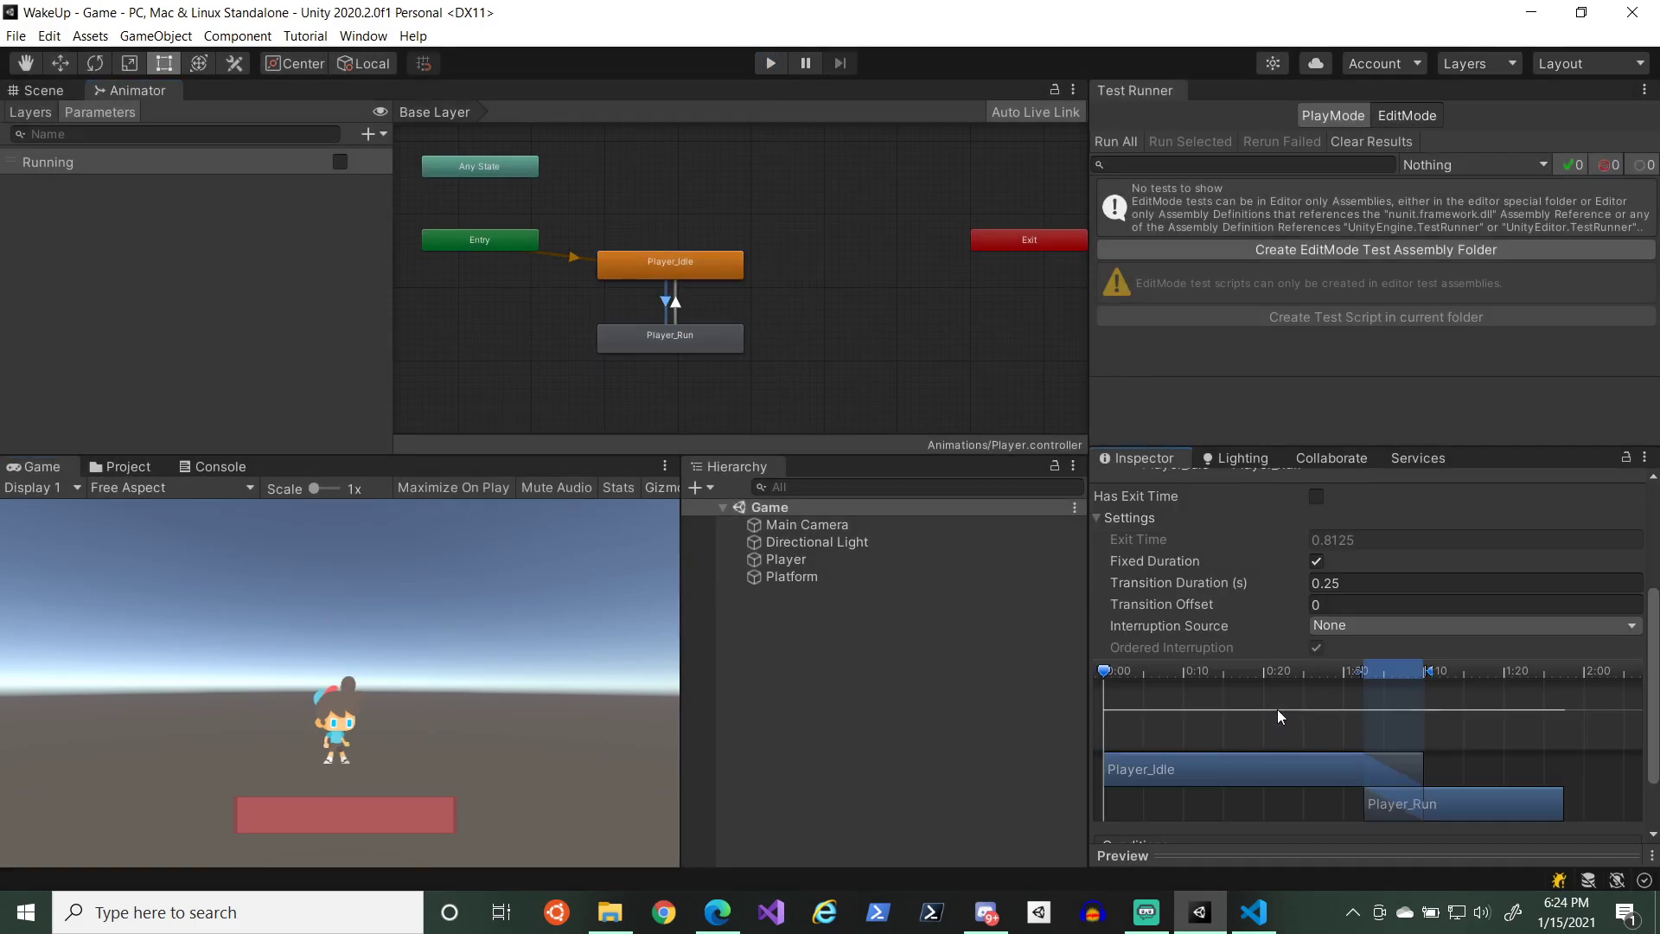
left_click(1316, 561)
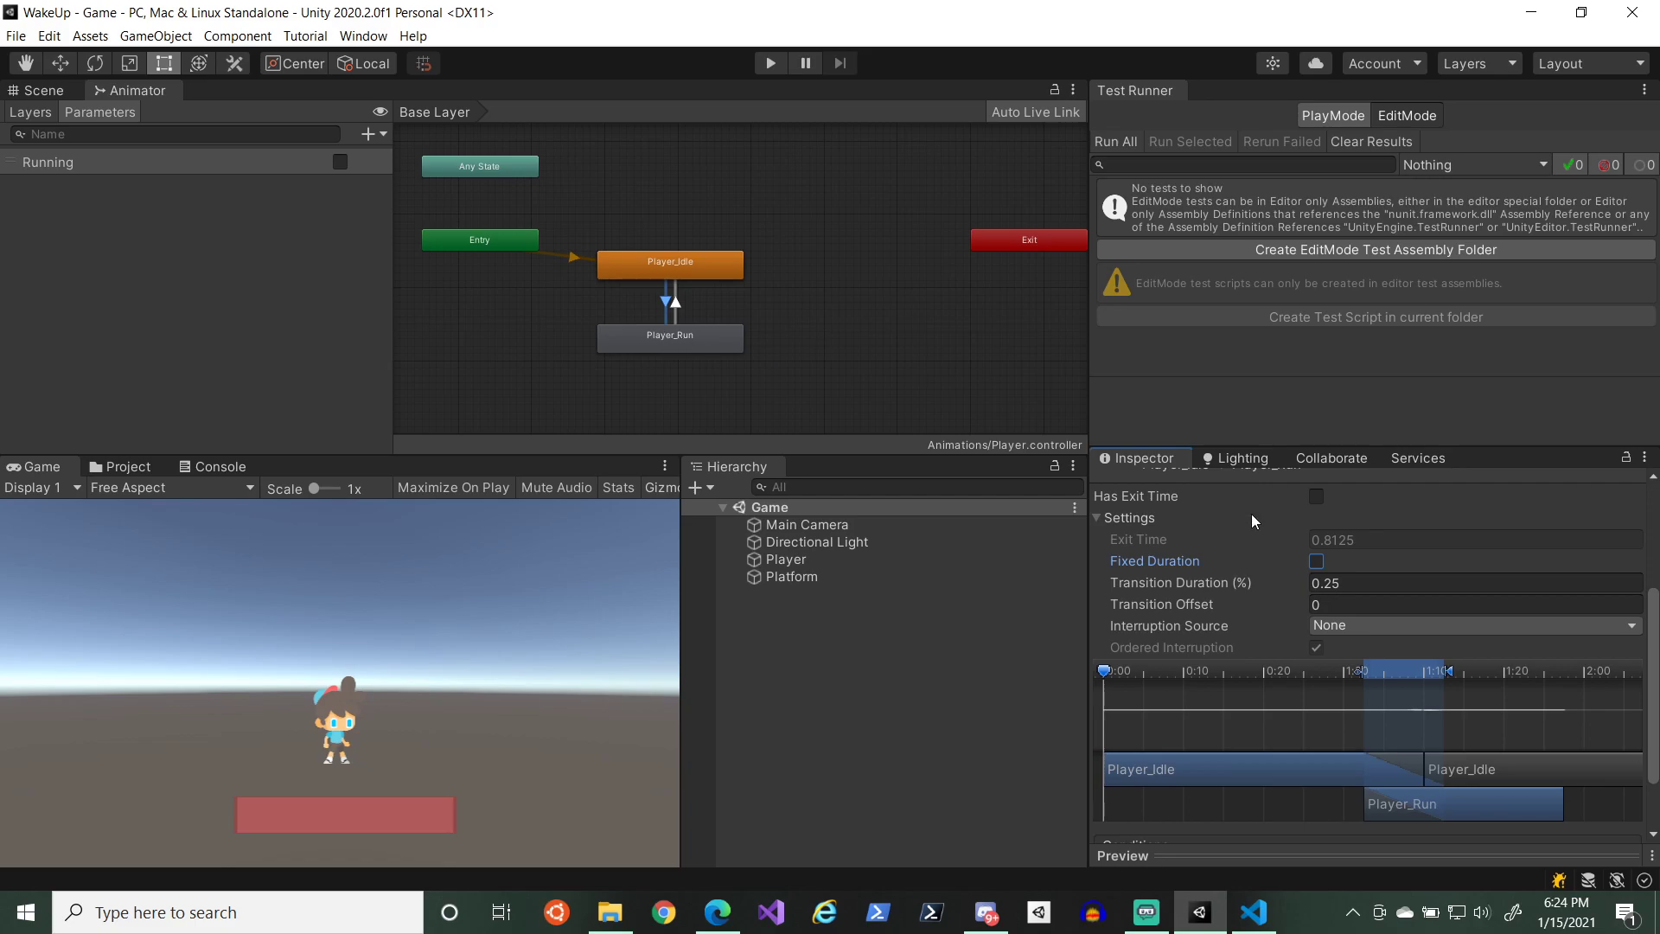
left_click(1252, 579)
type("0")
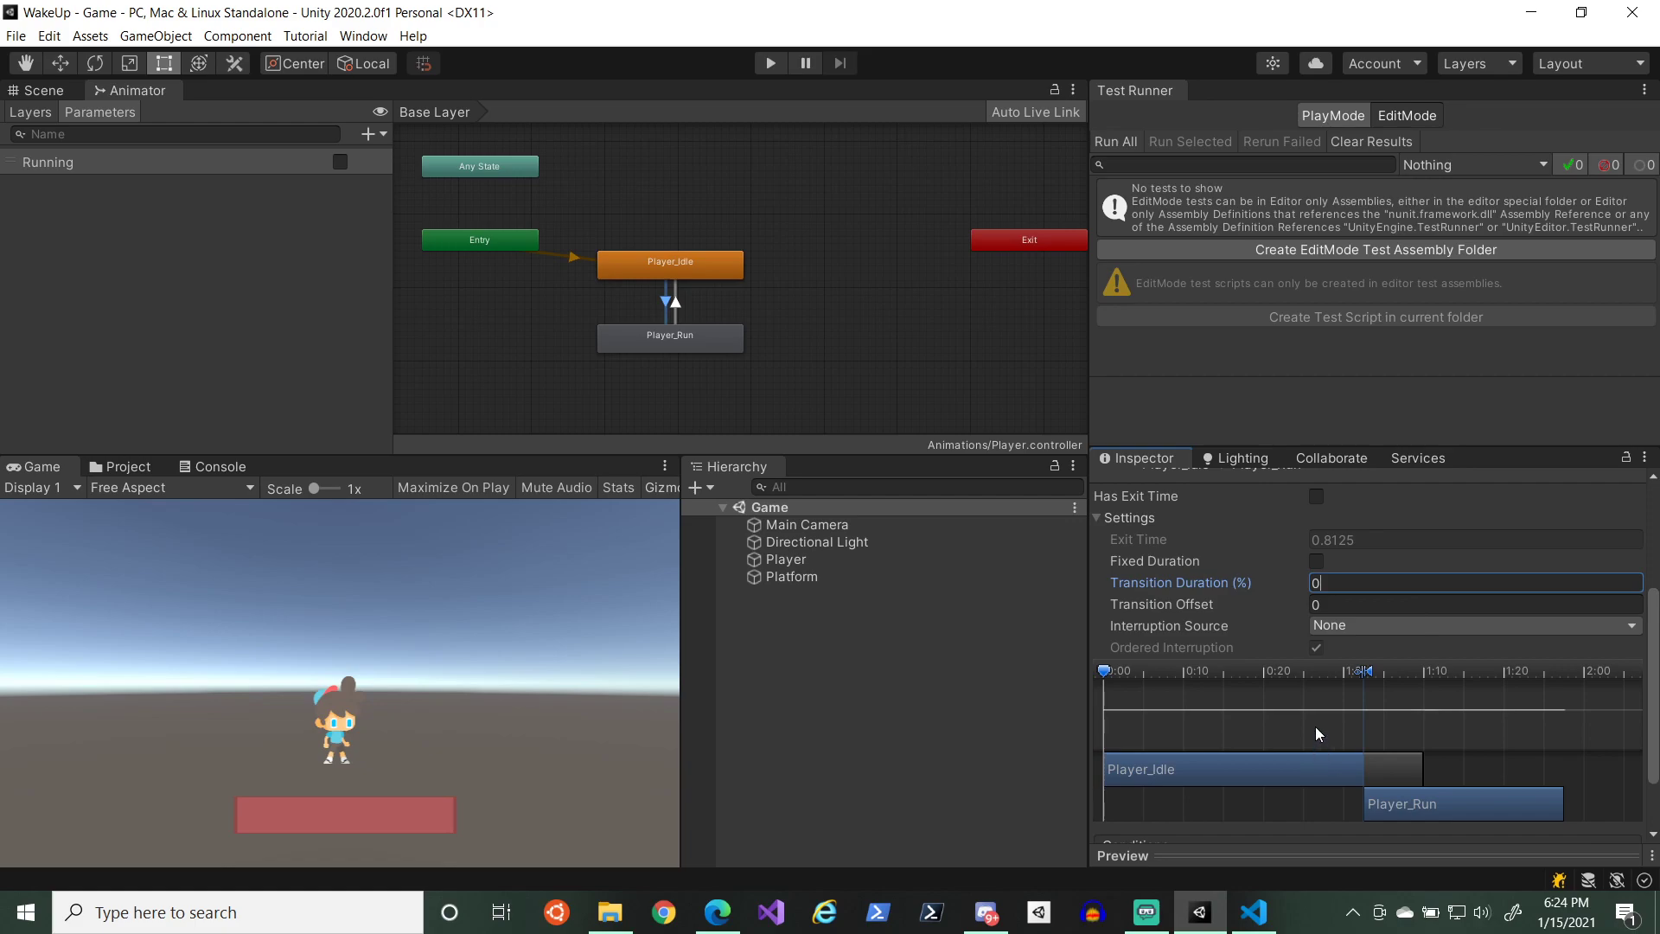
- Try Next State as the Interruption Source of the Player_Idle -> Player_Run transition
left_click(1336, 626)
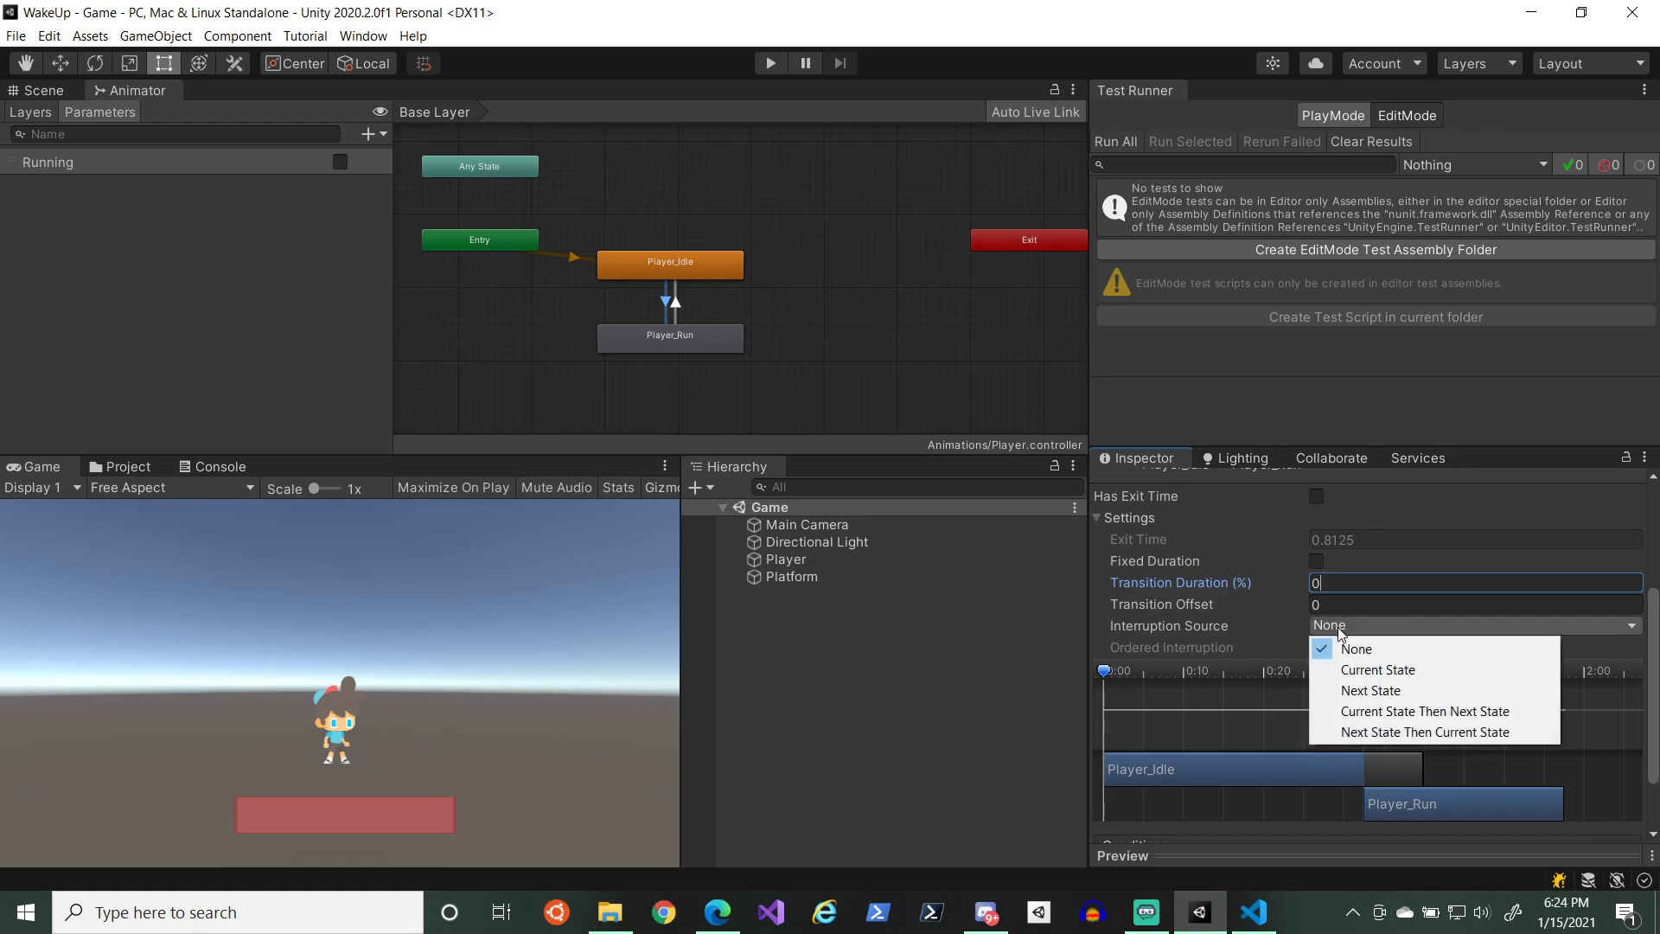
left_click(1340, 648)
left_click(1364, 673)
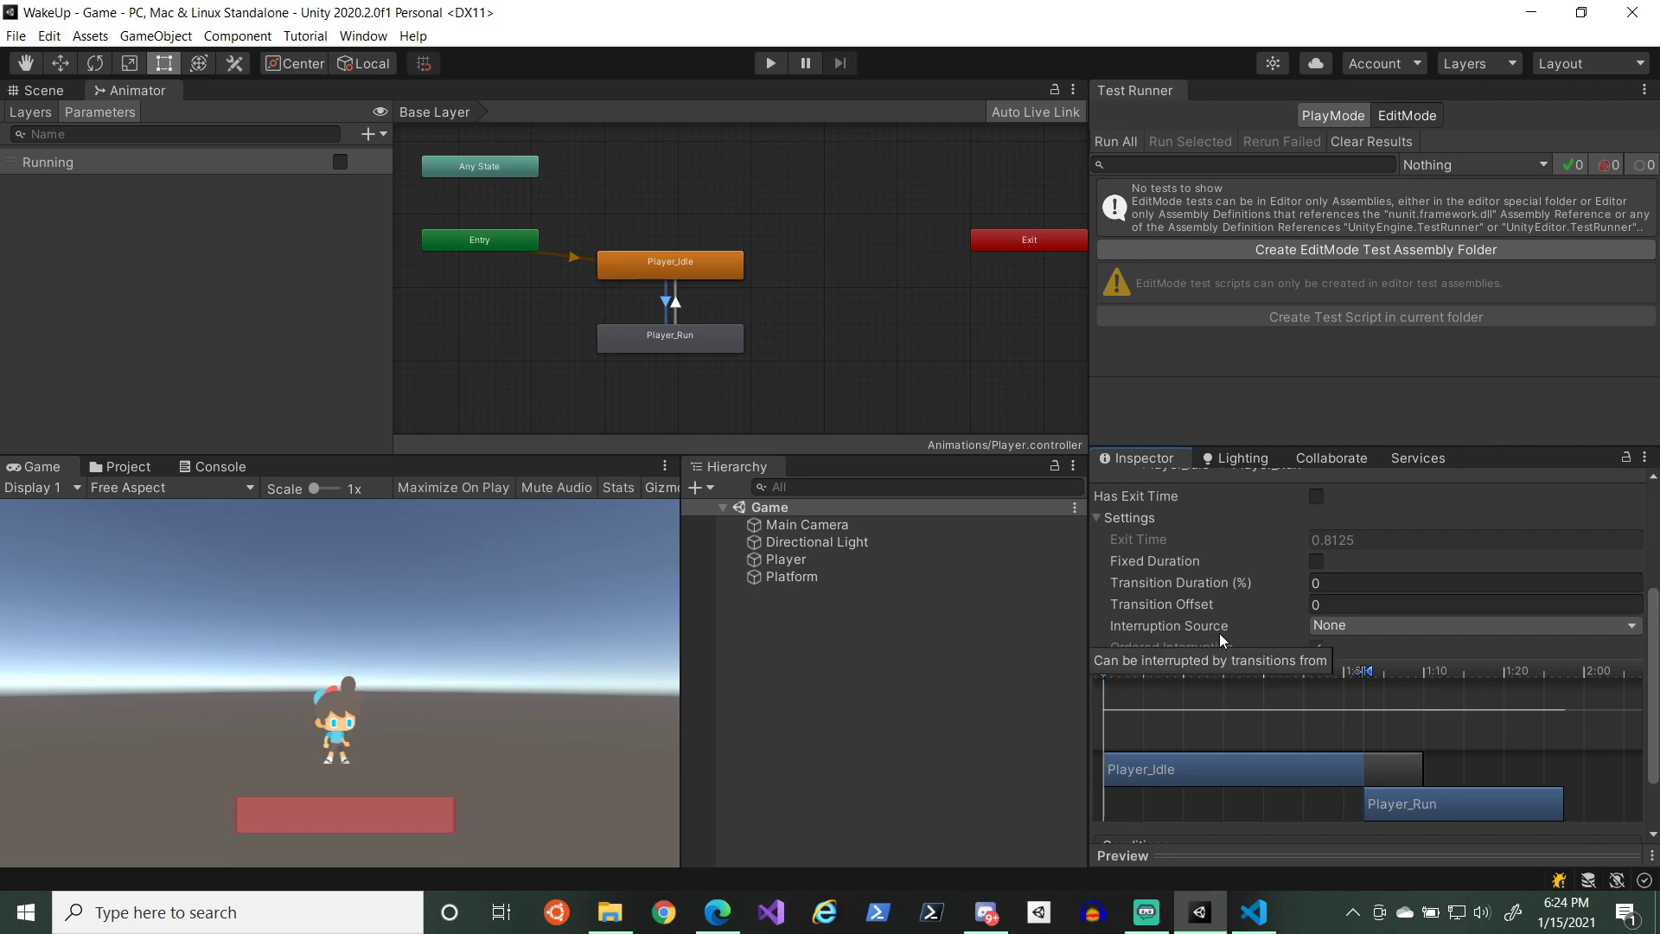
left_click(1331, 625)
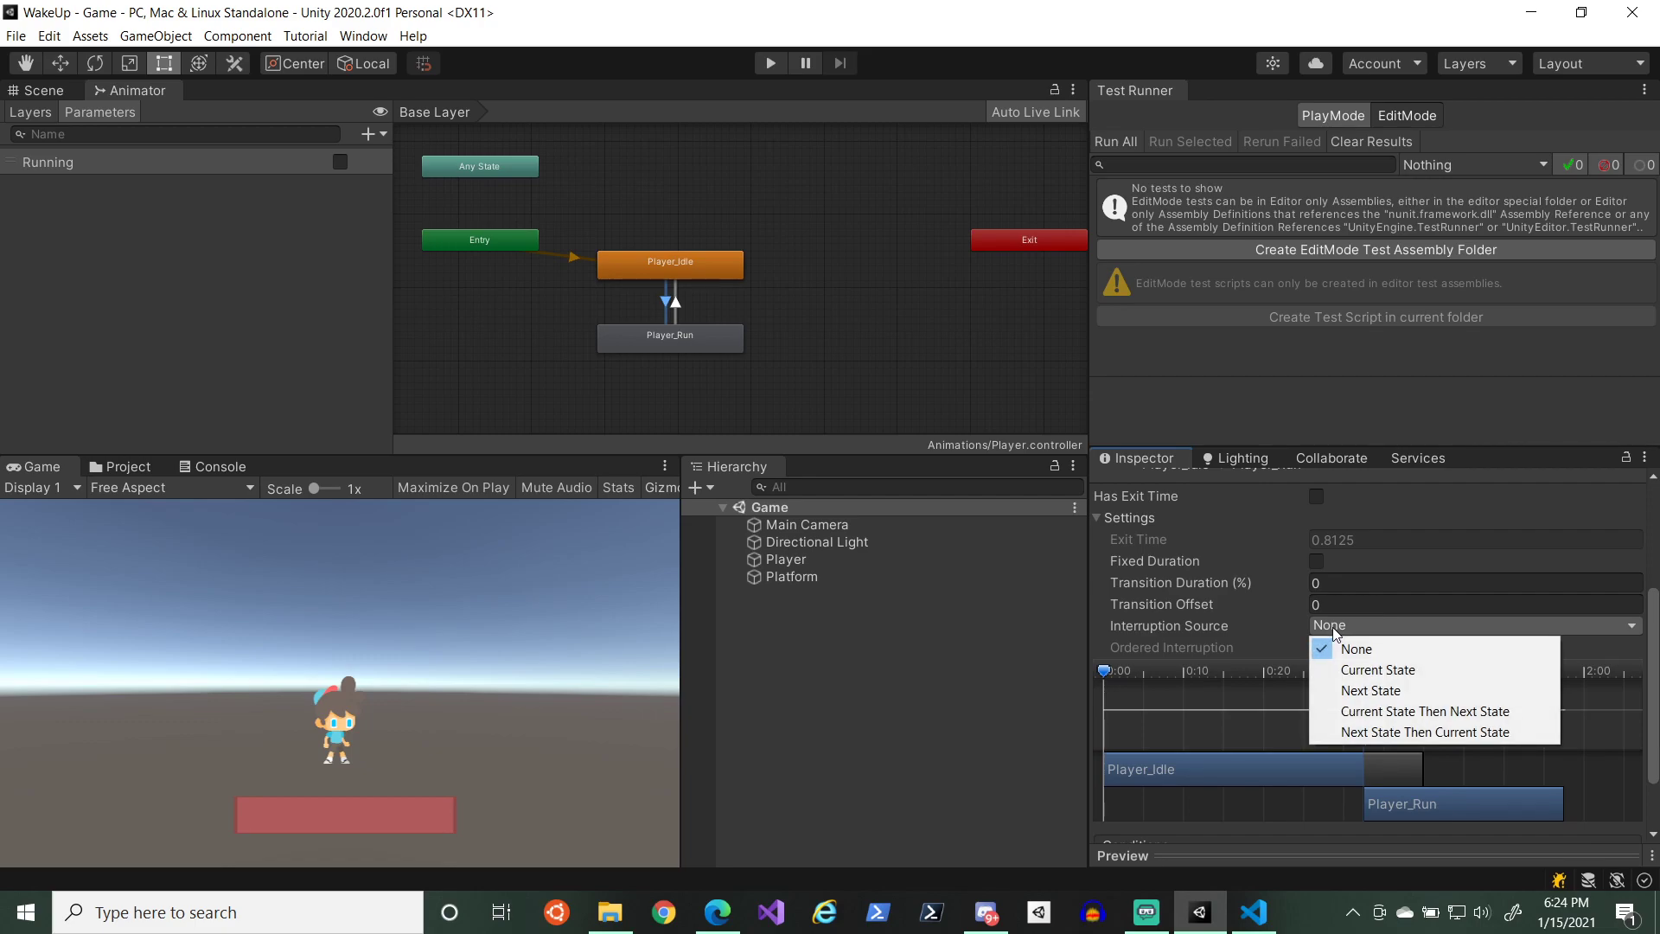
left_click(1351, 689)
left_click(1351, 629)
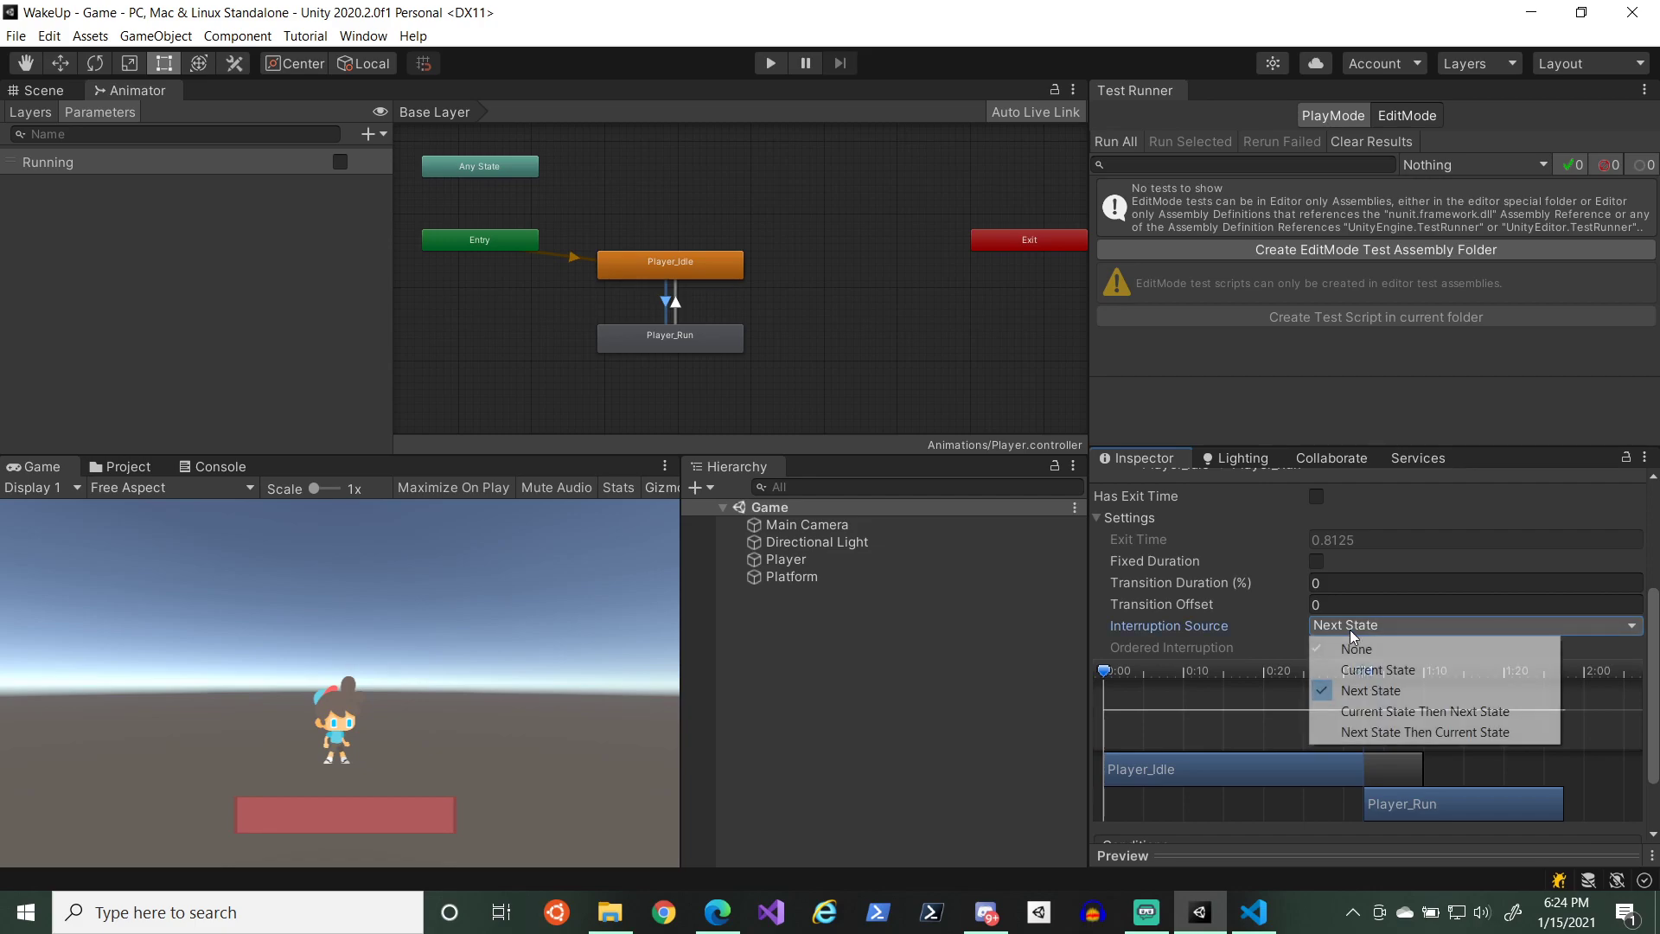
left_click(1347, 648)
left_click(1345, 629)
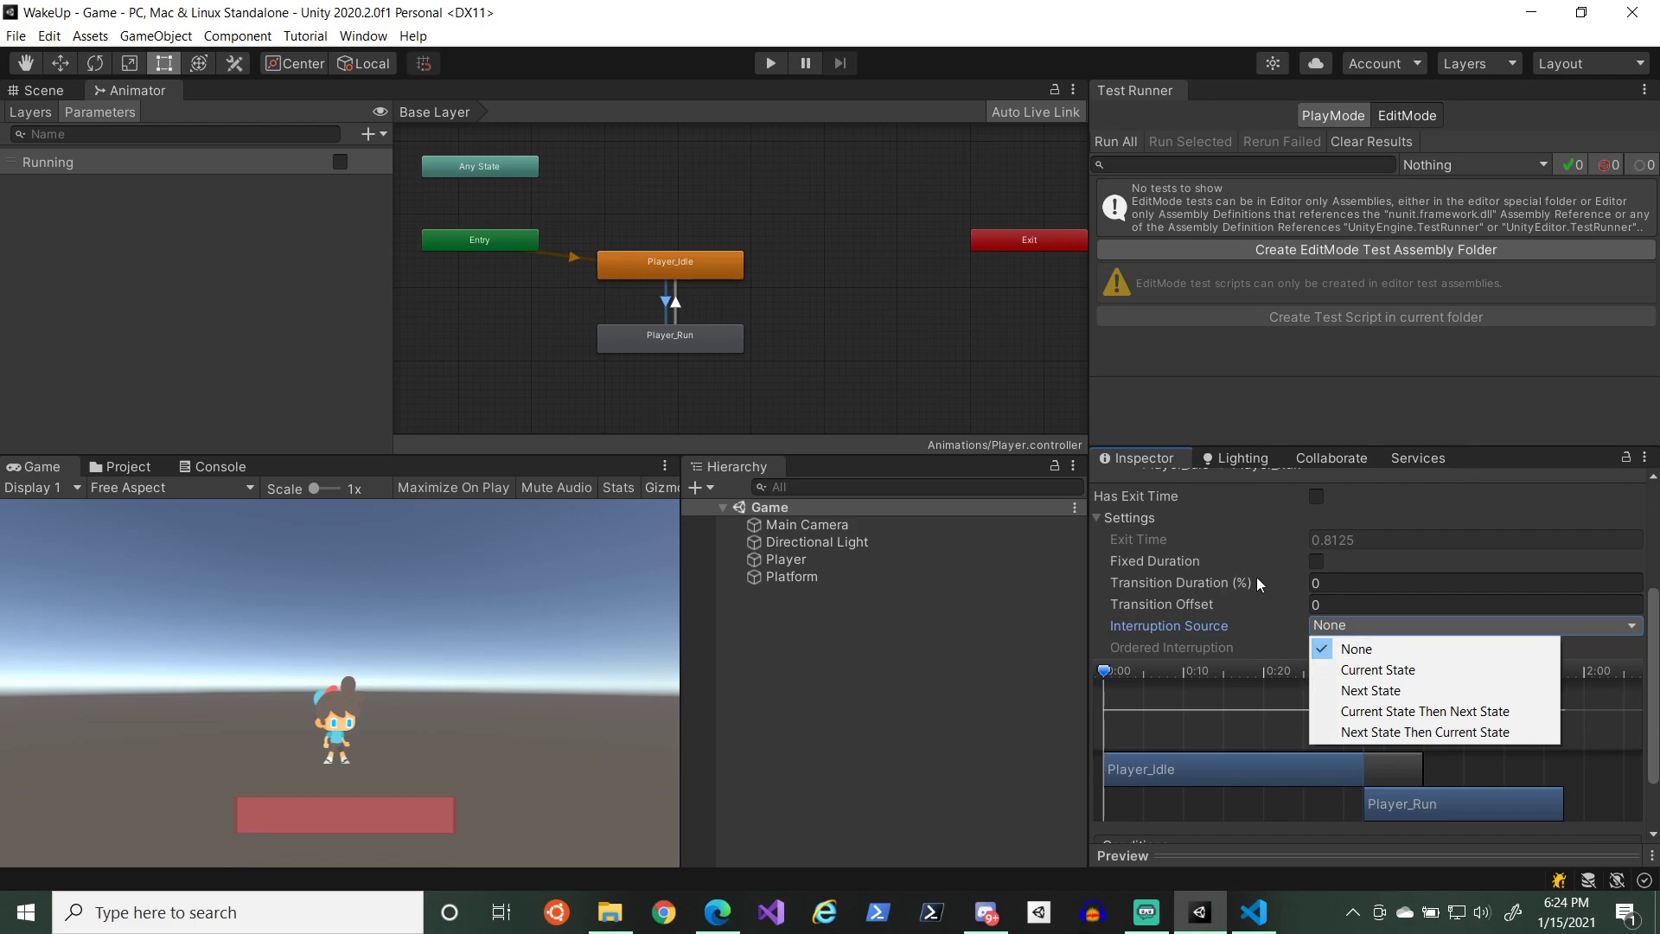
- Turn off Fixed Duration on the Player_Run -> Player_Idle transition and set its Transition Duration to 0
left_click(676, 303)
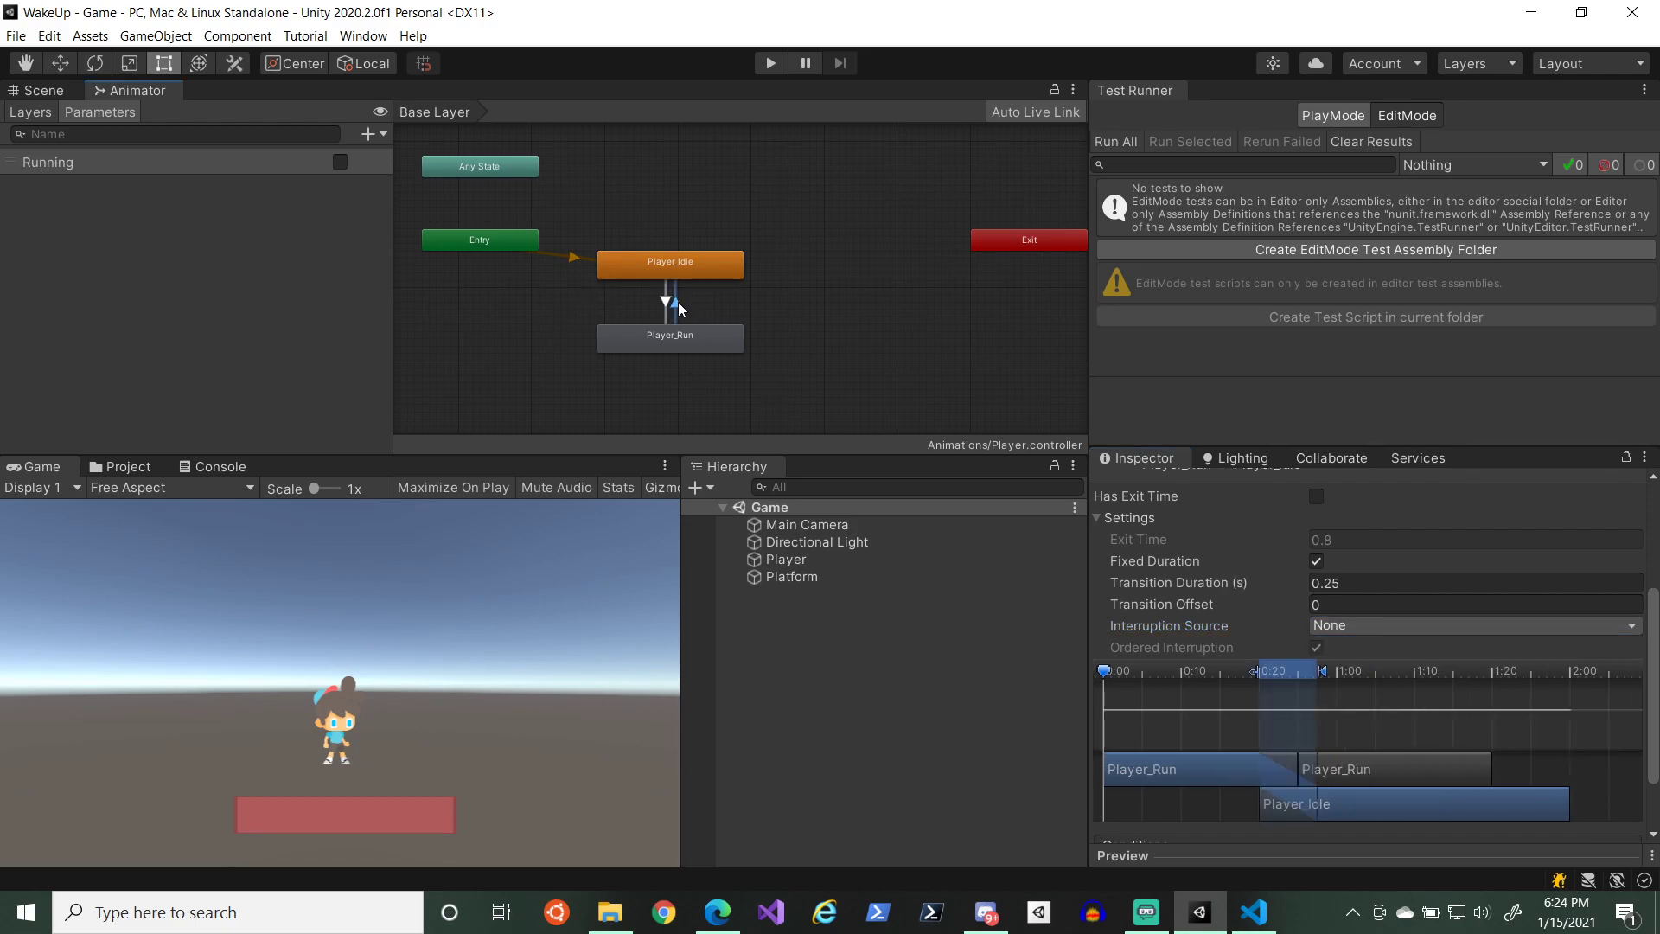
left_click(1316, 561)
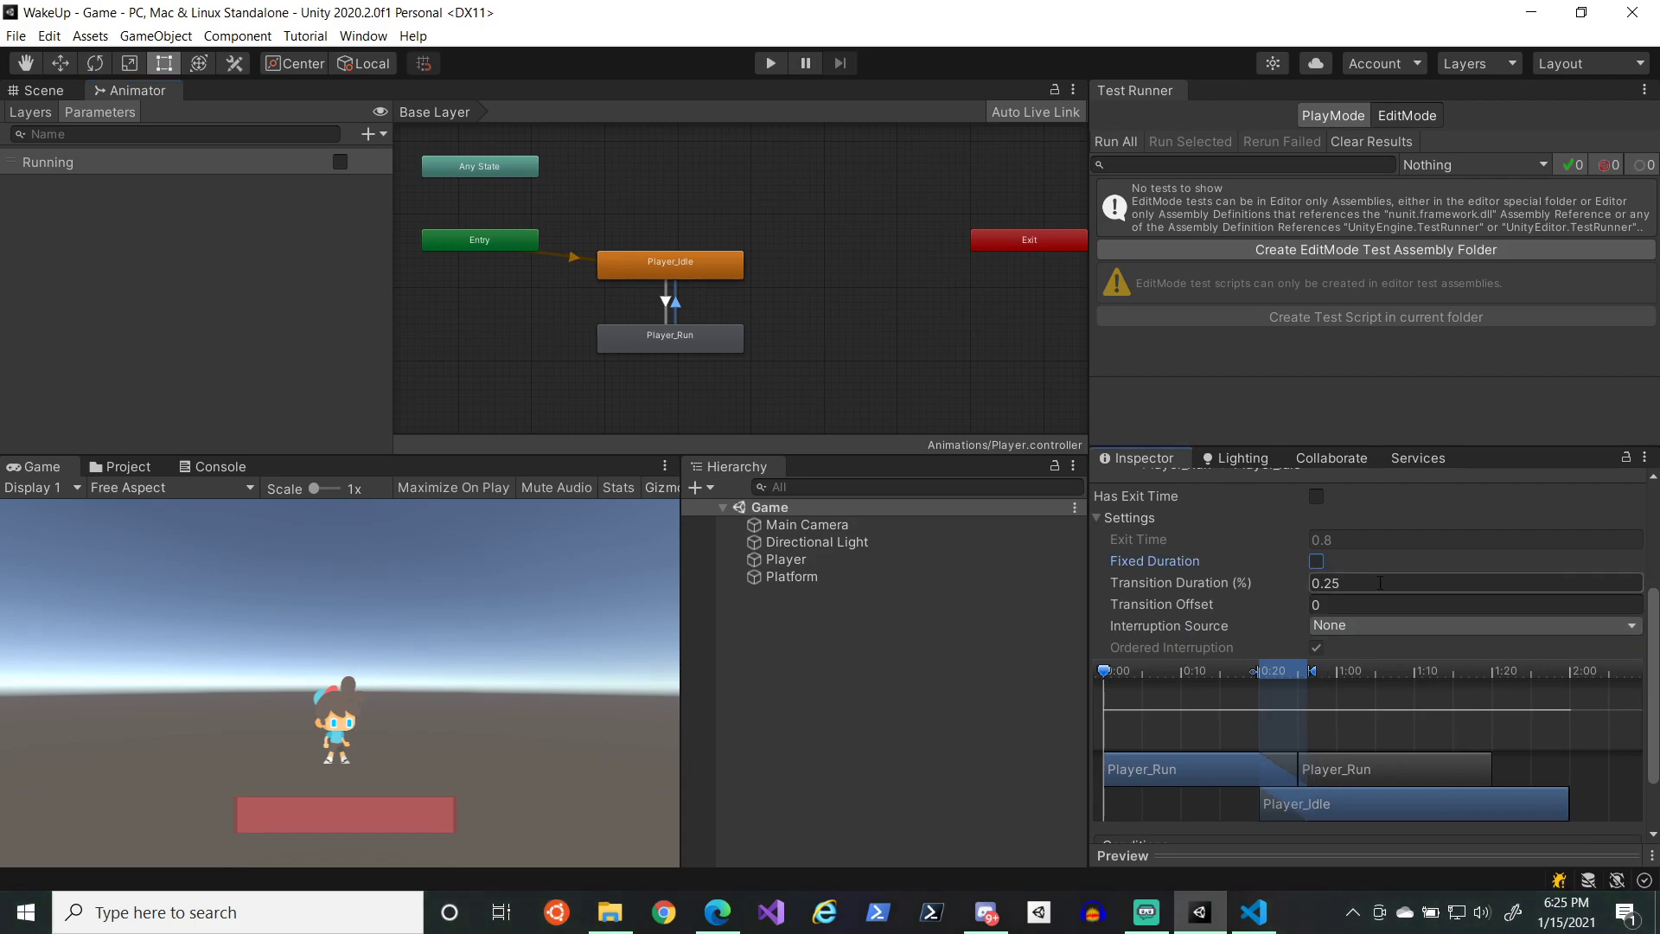
left_click_drag(1359, 582, 1258, 581)
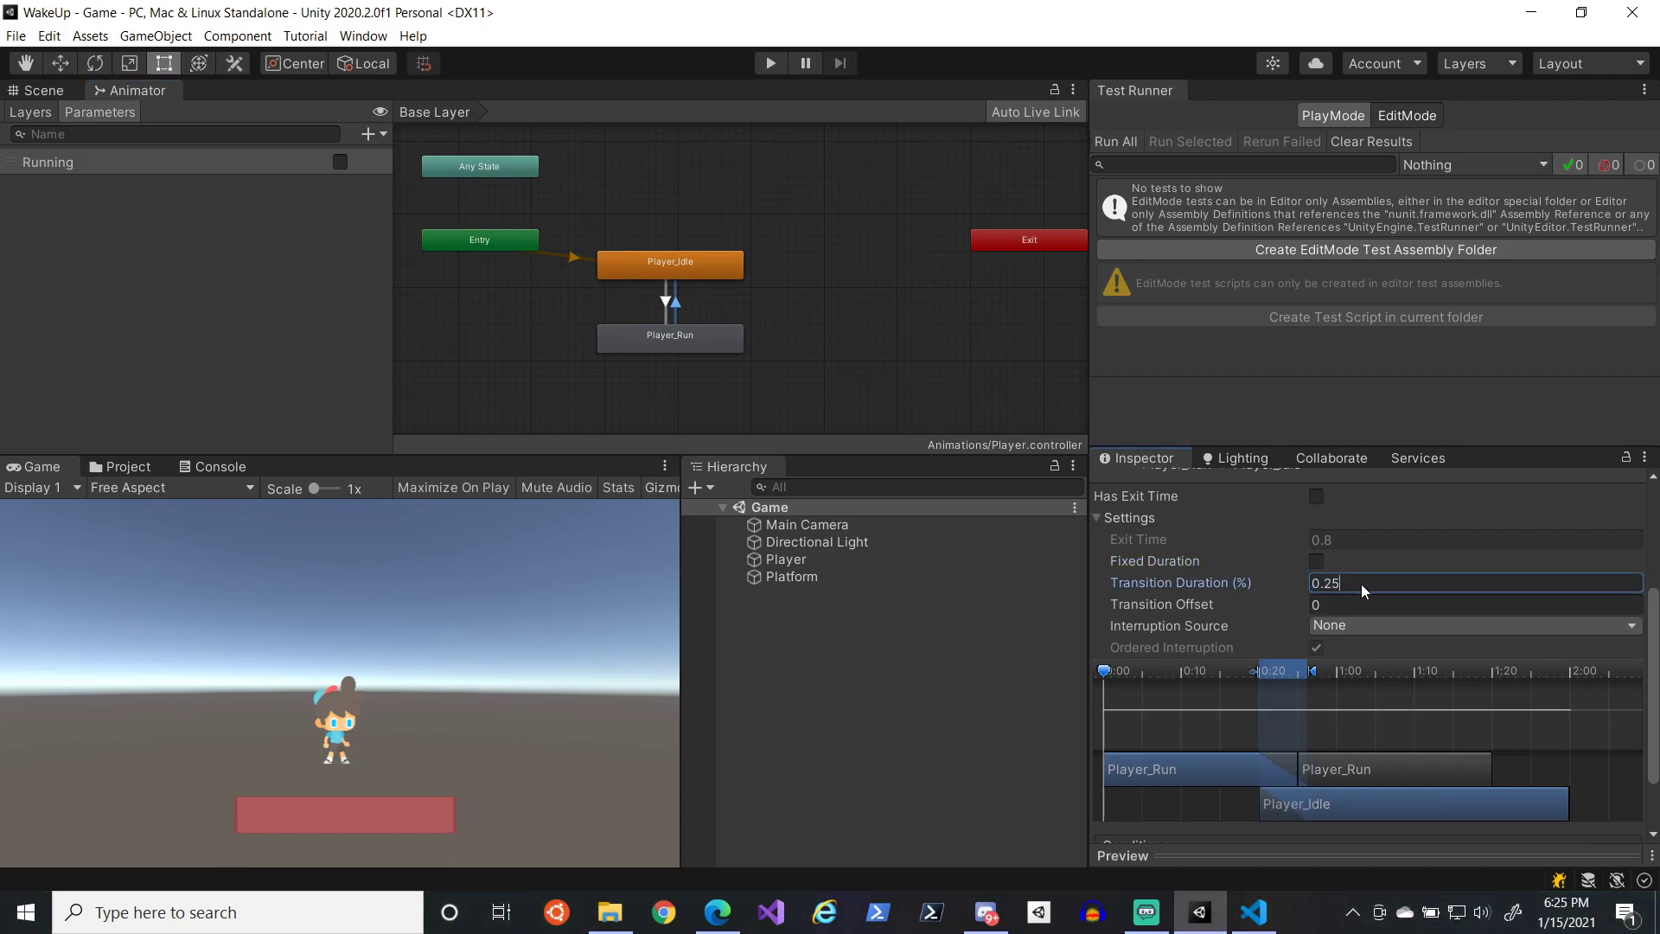
type("0")
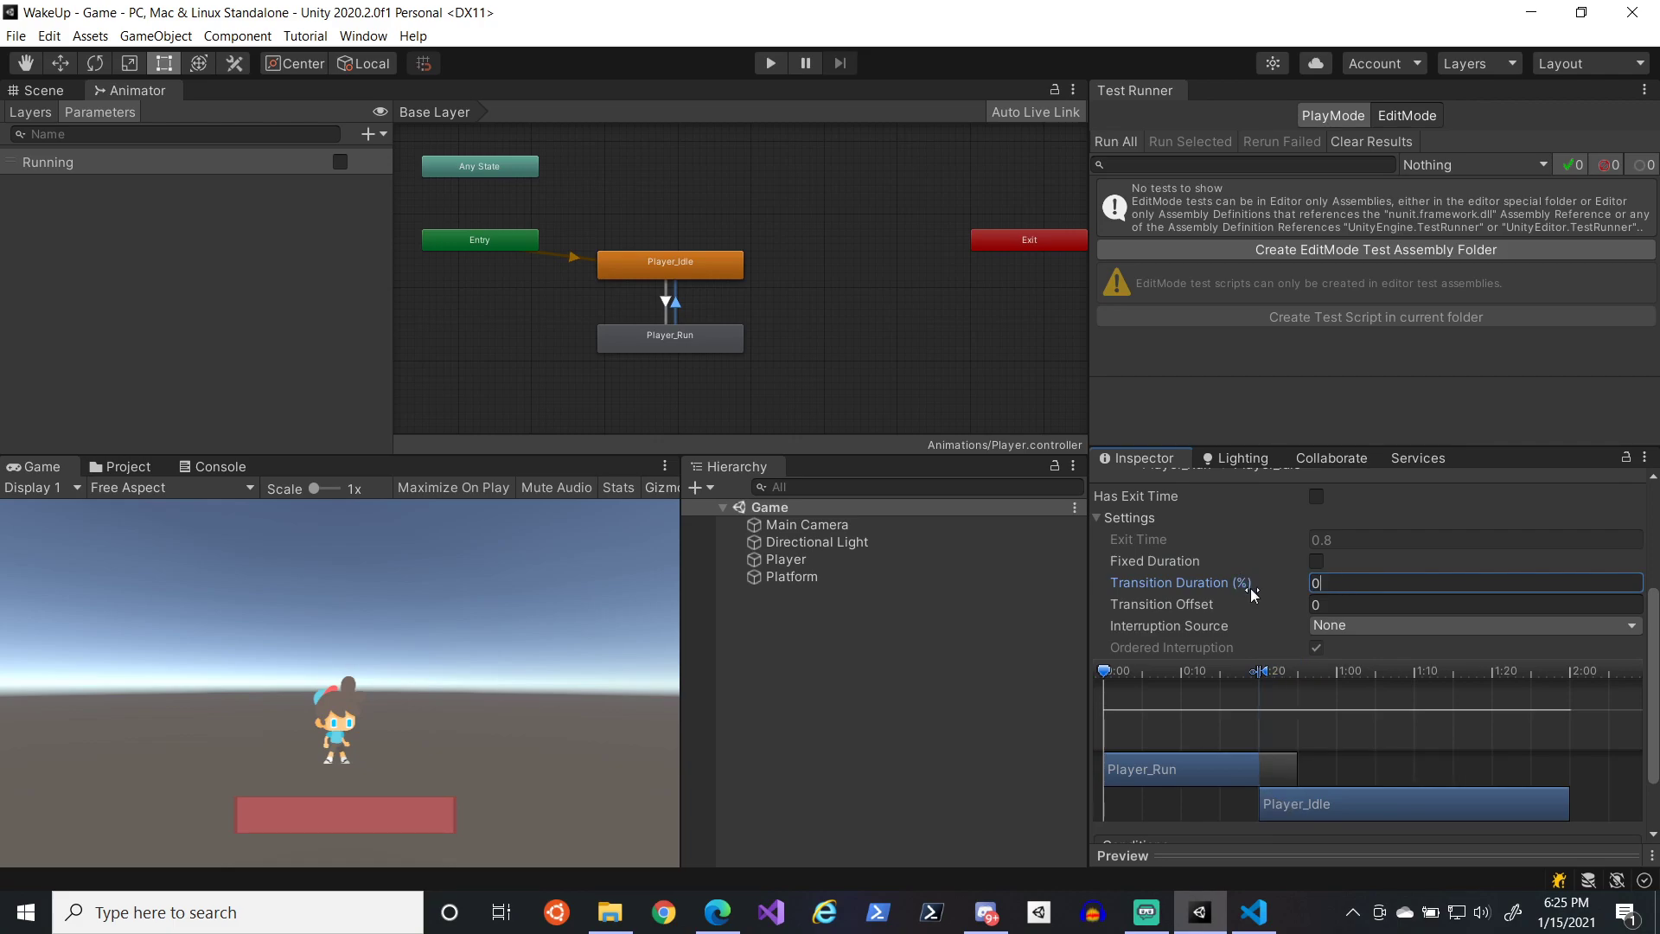
- Run the game and move the player back and forth to test the instant idle/run transitions, ending with play mode stopped
left_click(772, 64)
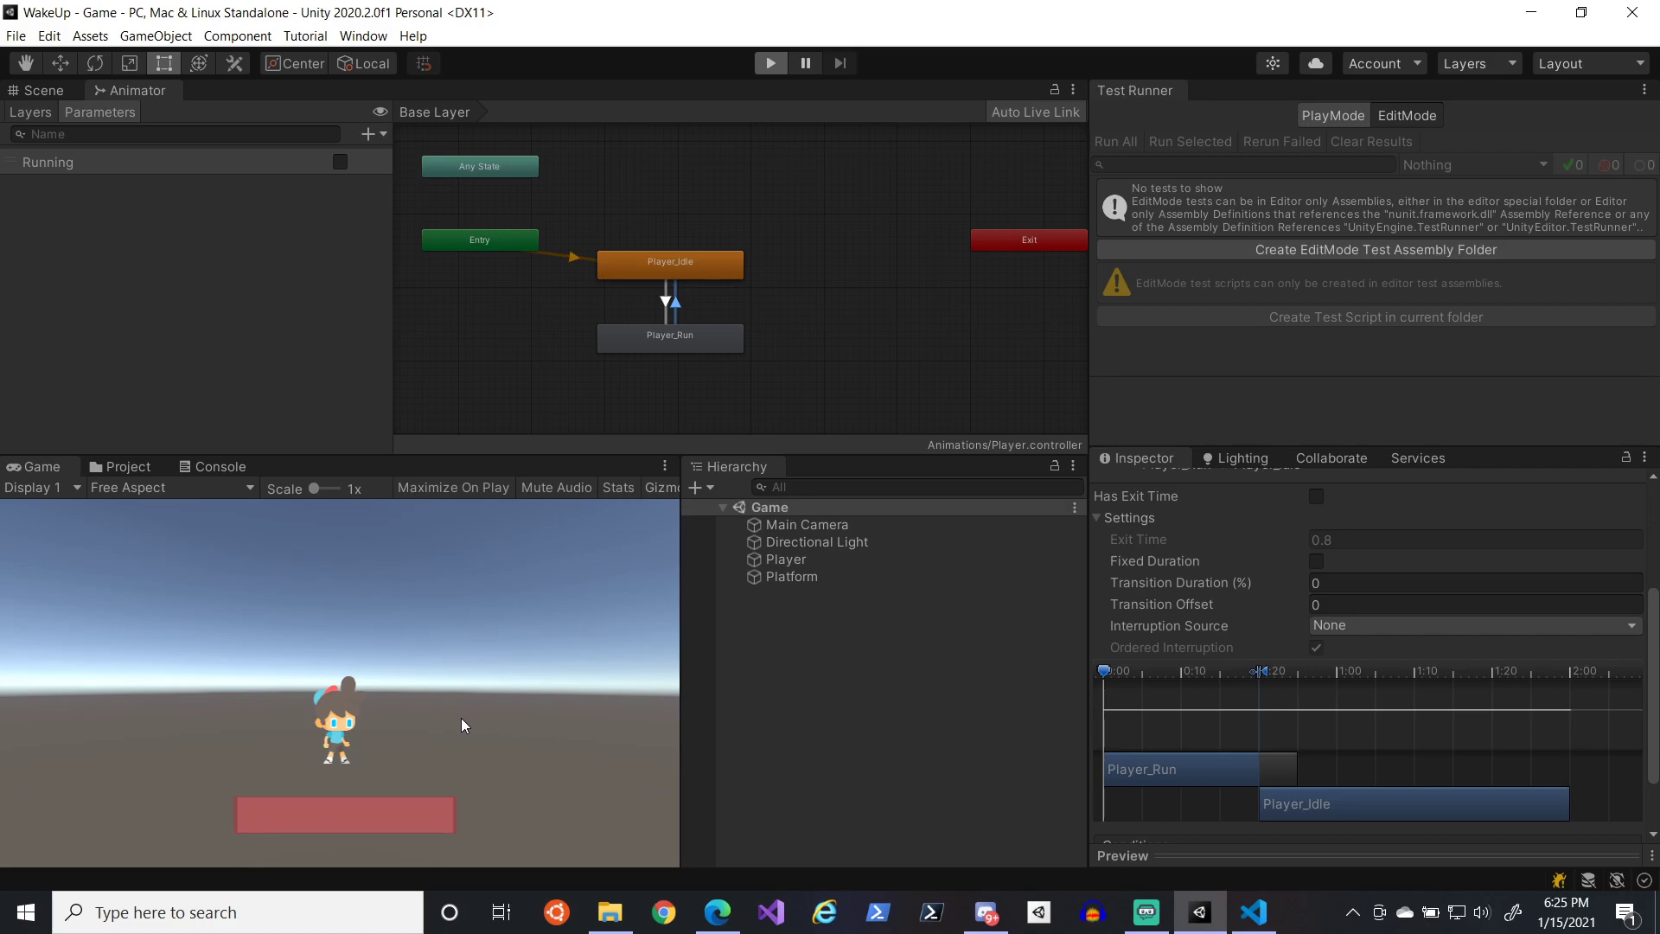
key("Left")
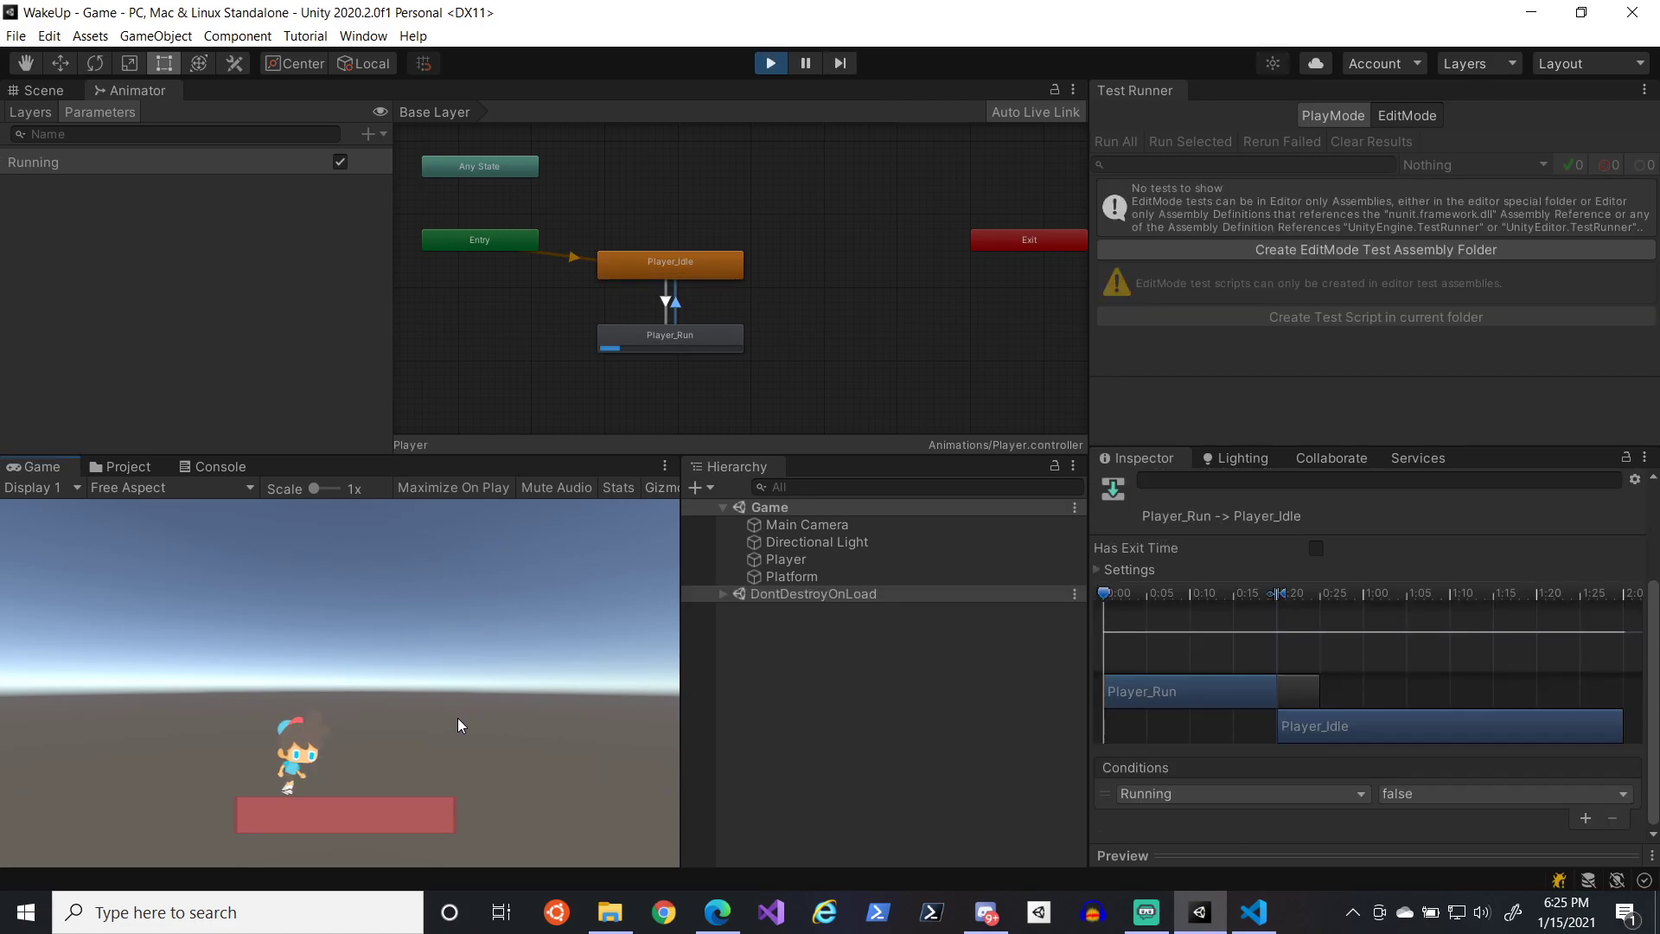
key("Left")
key("Right")
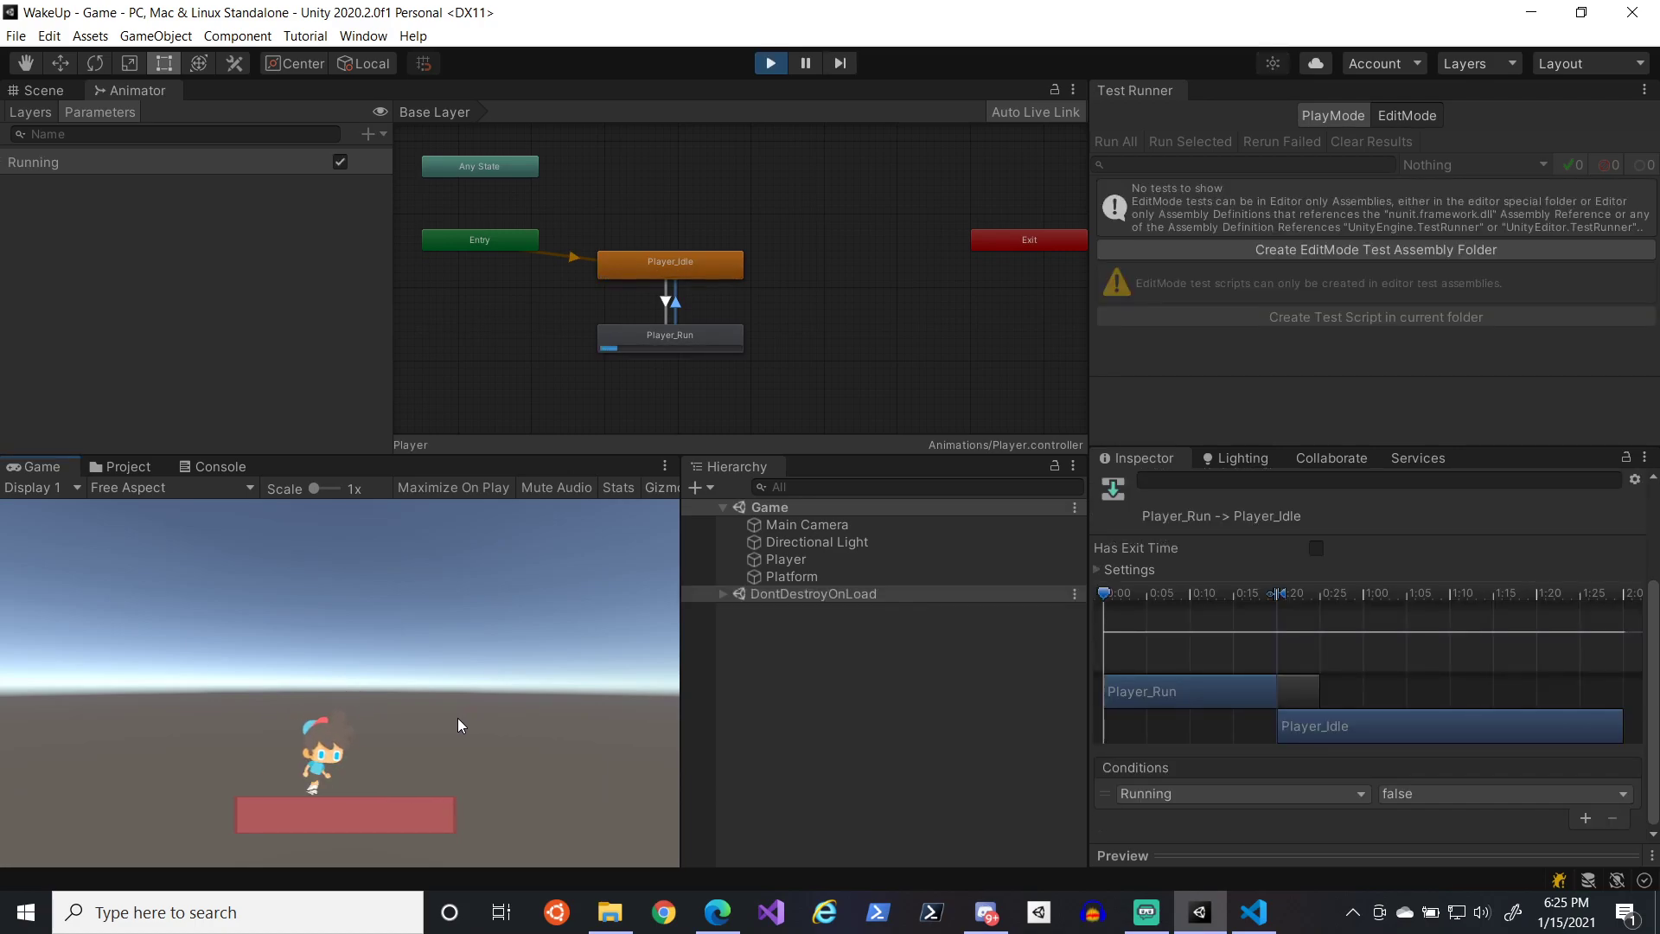
key("Left")
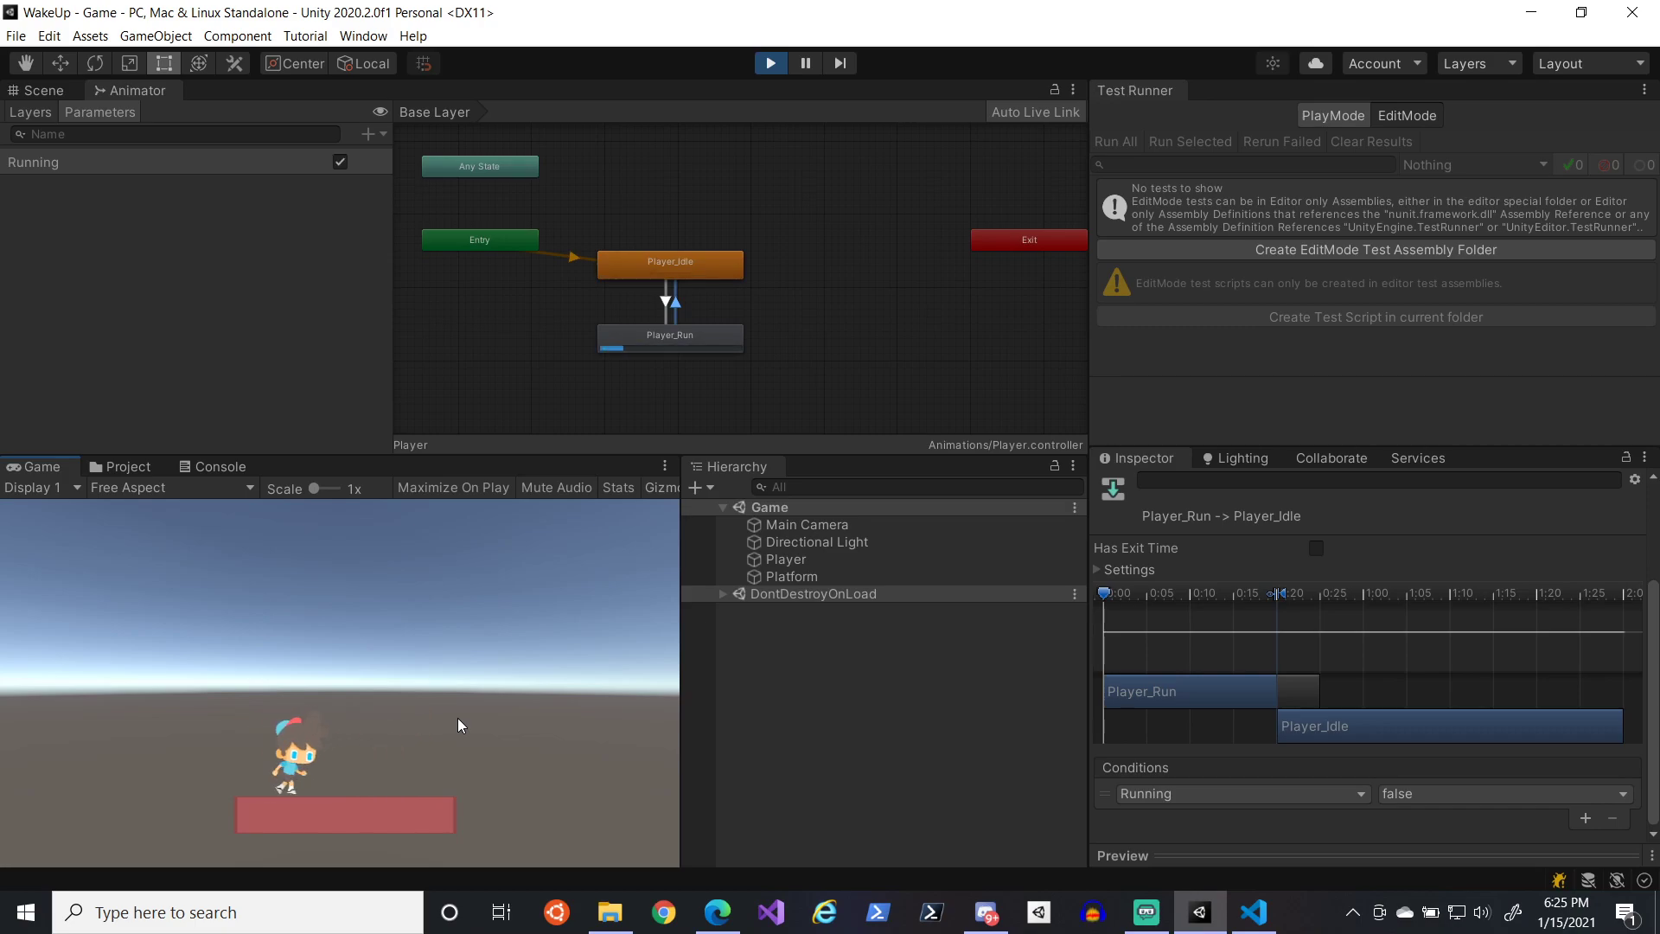
key("Left")
key("Right")
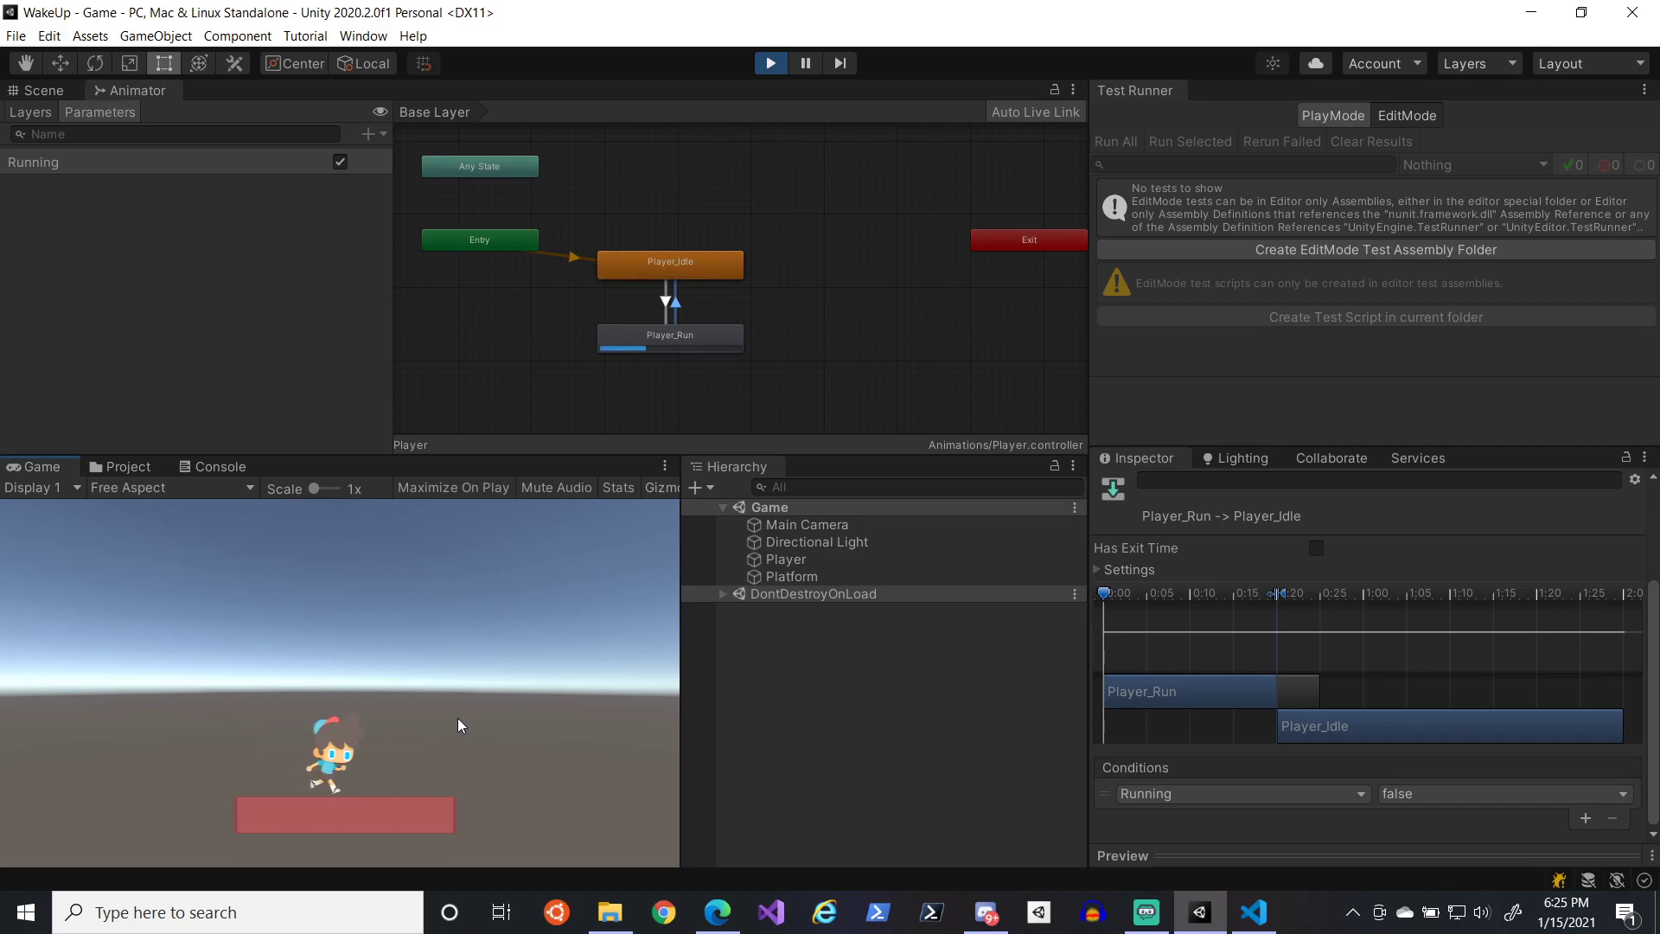
key("Left")
key("Right")
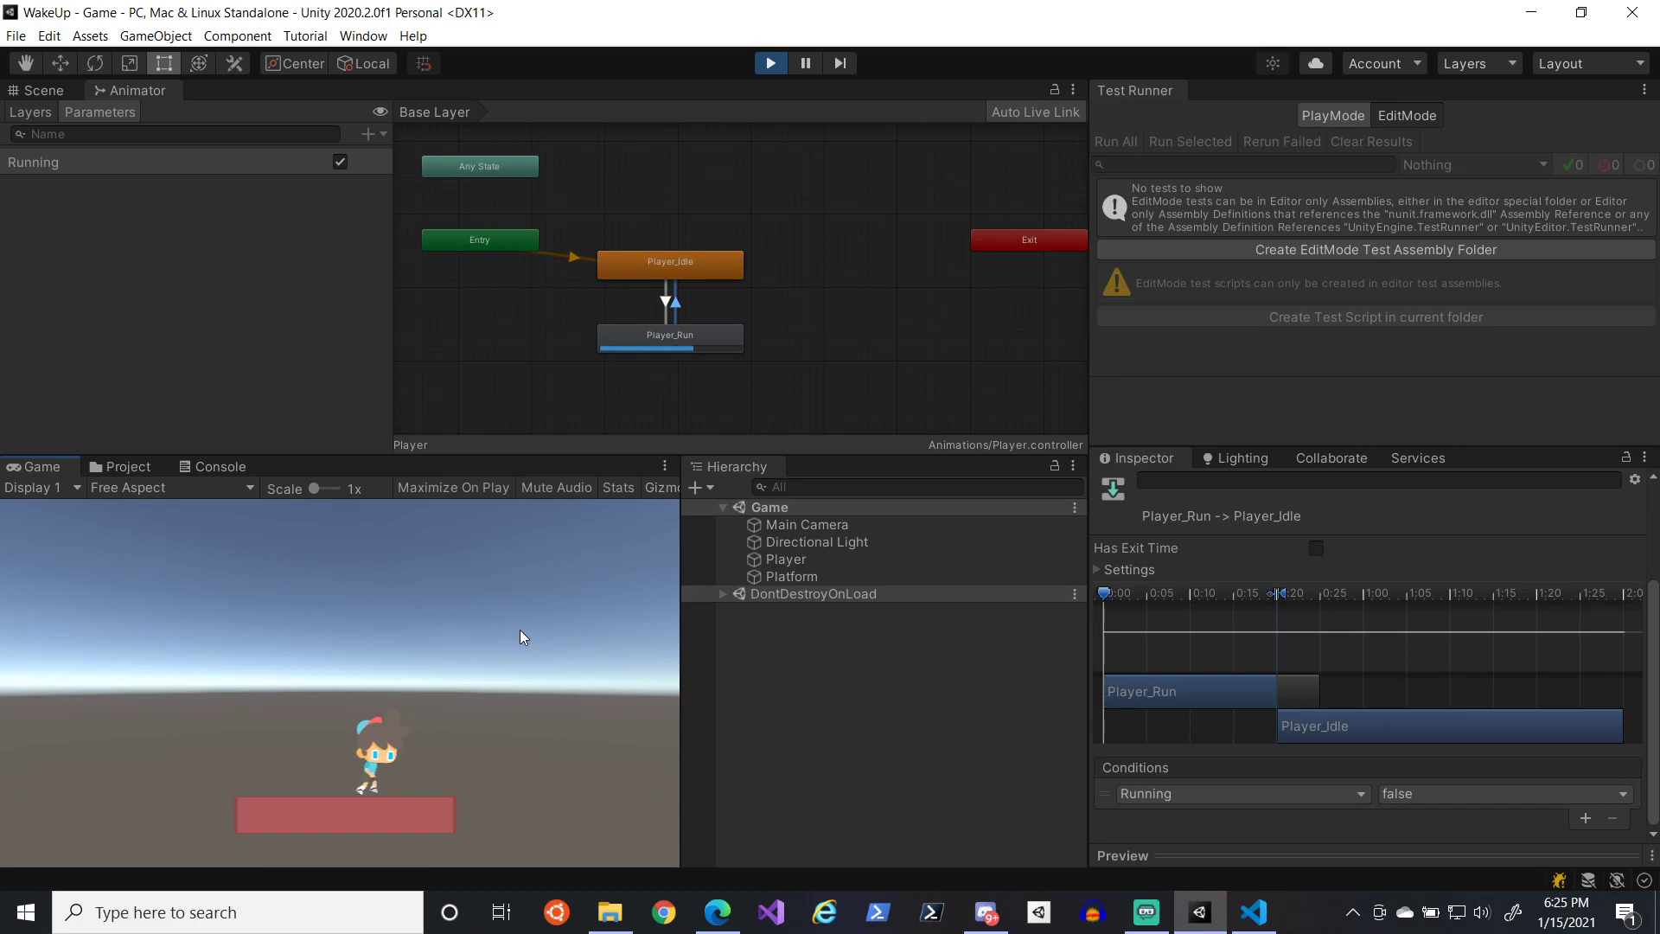
key("Left")
key("Right")
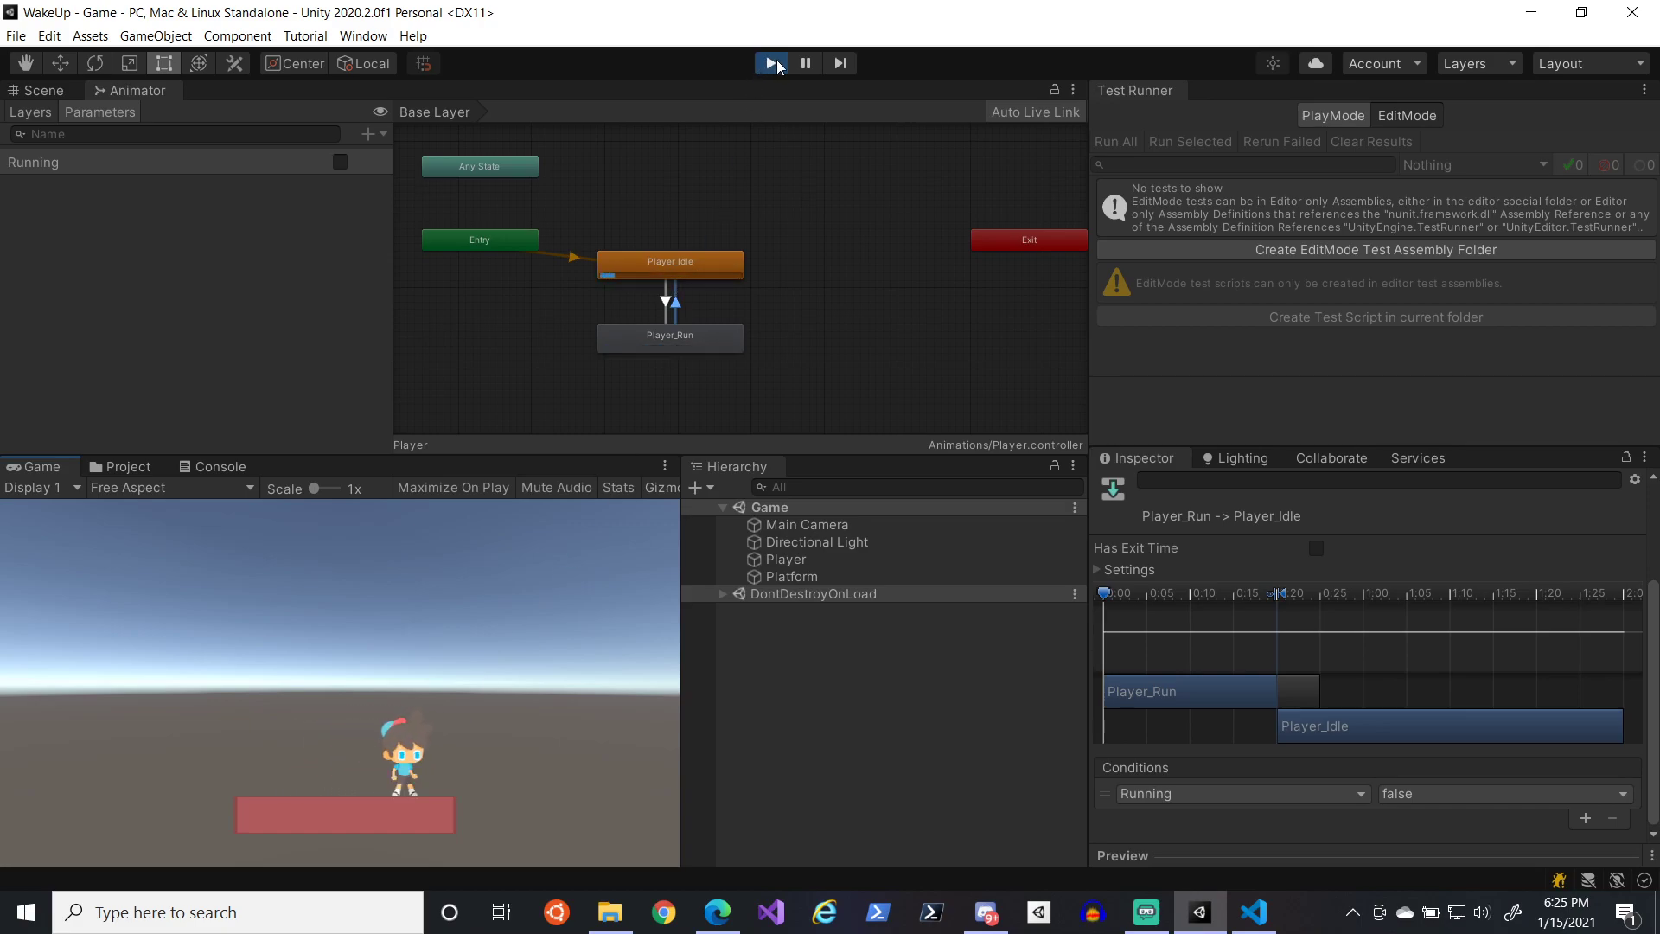
key("Left")
key("Right")
key("Left")
key("Right")
key("Left")
key("Right")
key("Left")
key("Right")
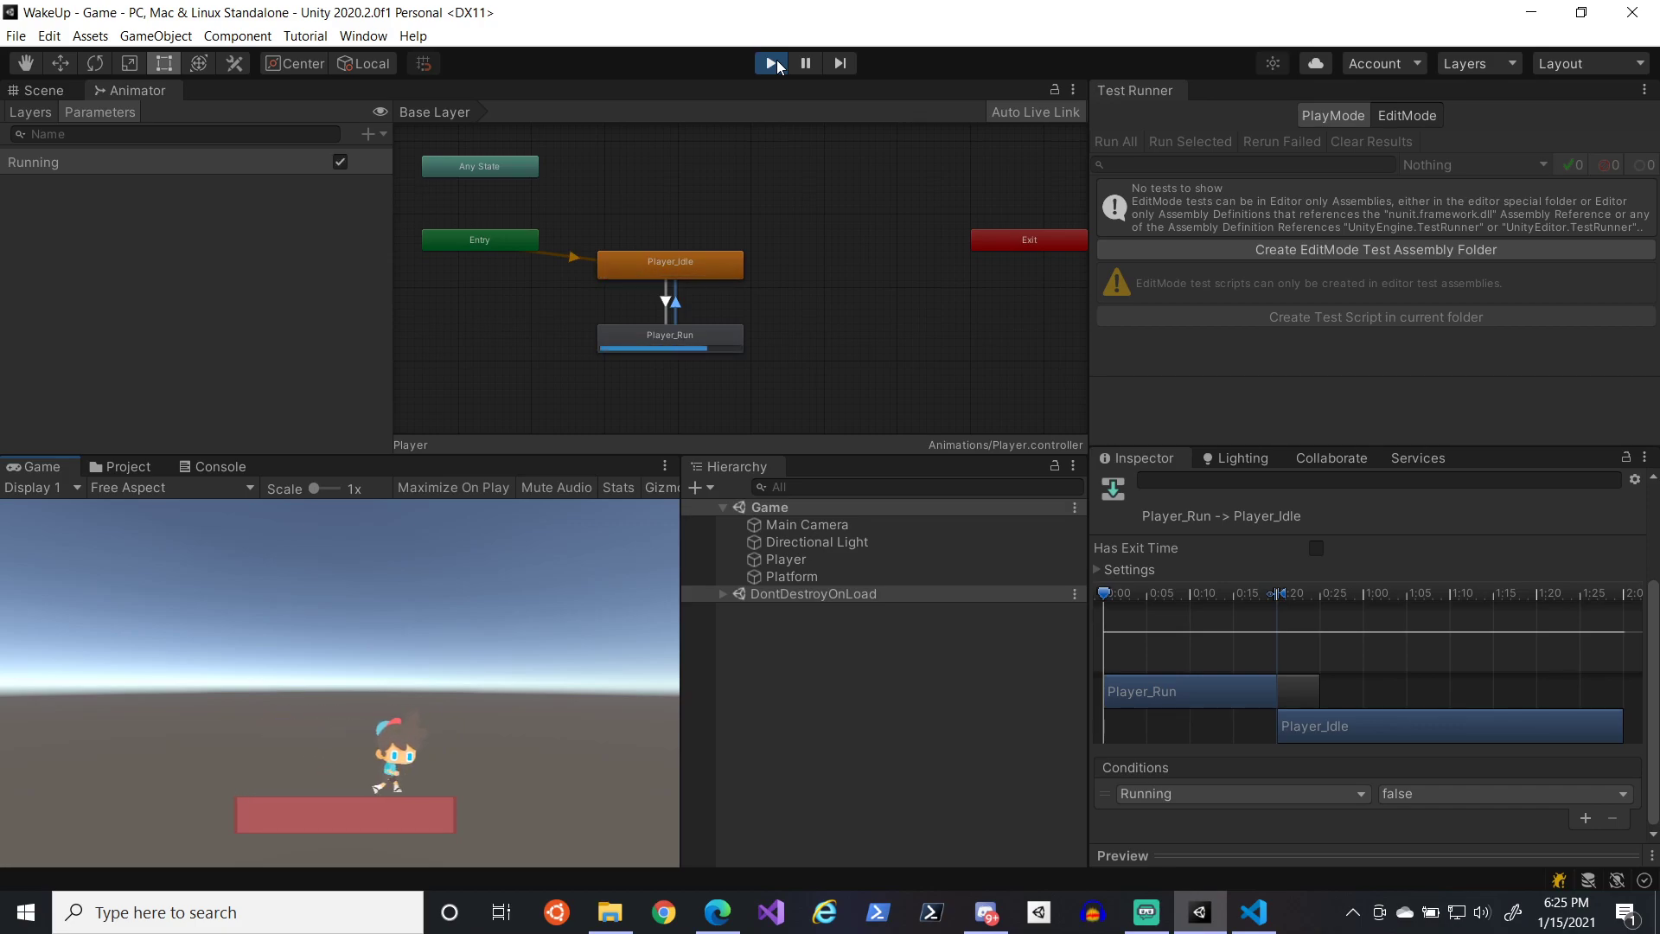
left_click(772, 63)
- Move the Visual Studio Code icon next to the Visual Studio icon in the Windows taskbar
left_click_drag(1276, 919, 829, 912)
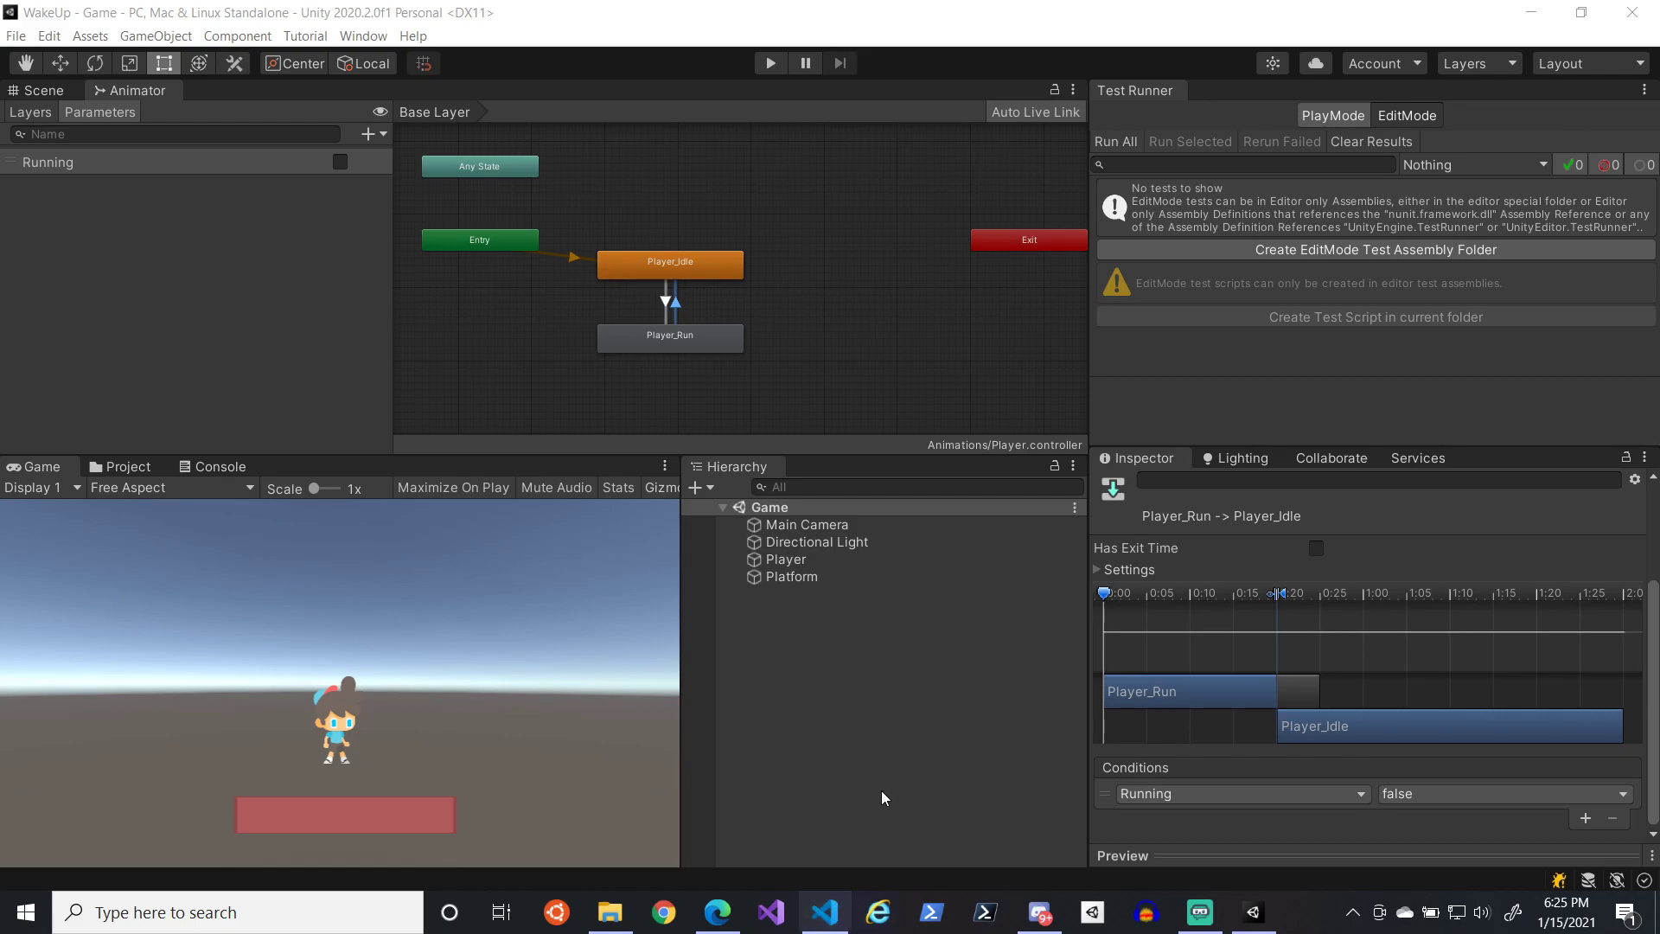
- Try a Scale X of -0.5 on the Player object to flip the sprite horizontally
left_click(861, 560)
scroll(1295, 657, "up", 3)
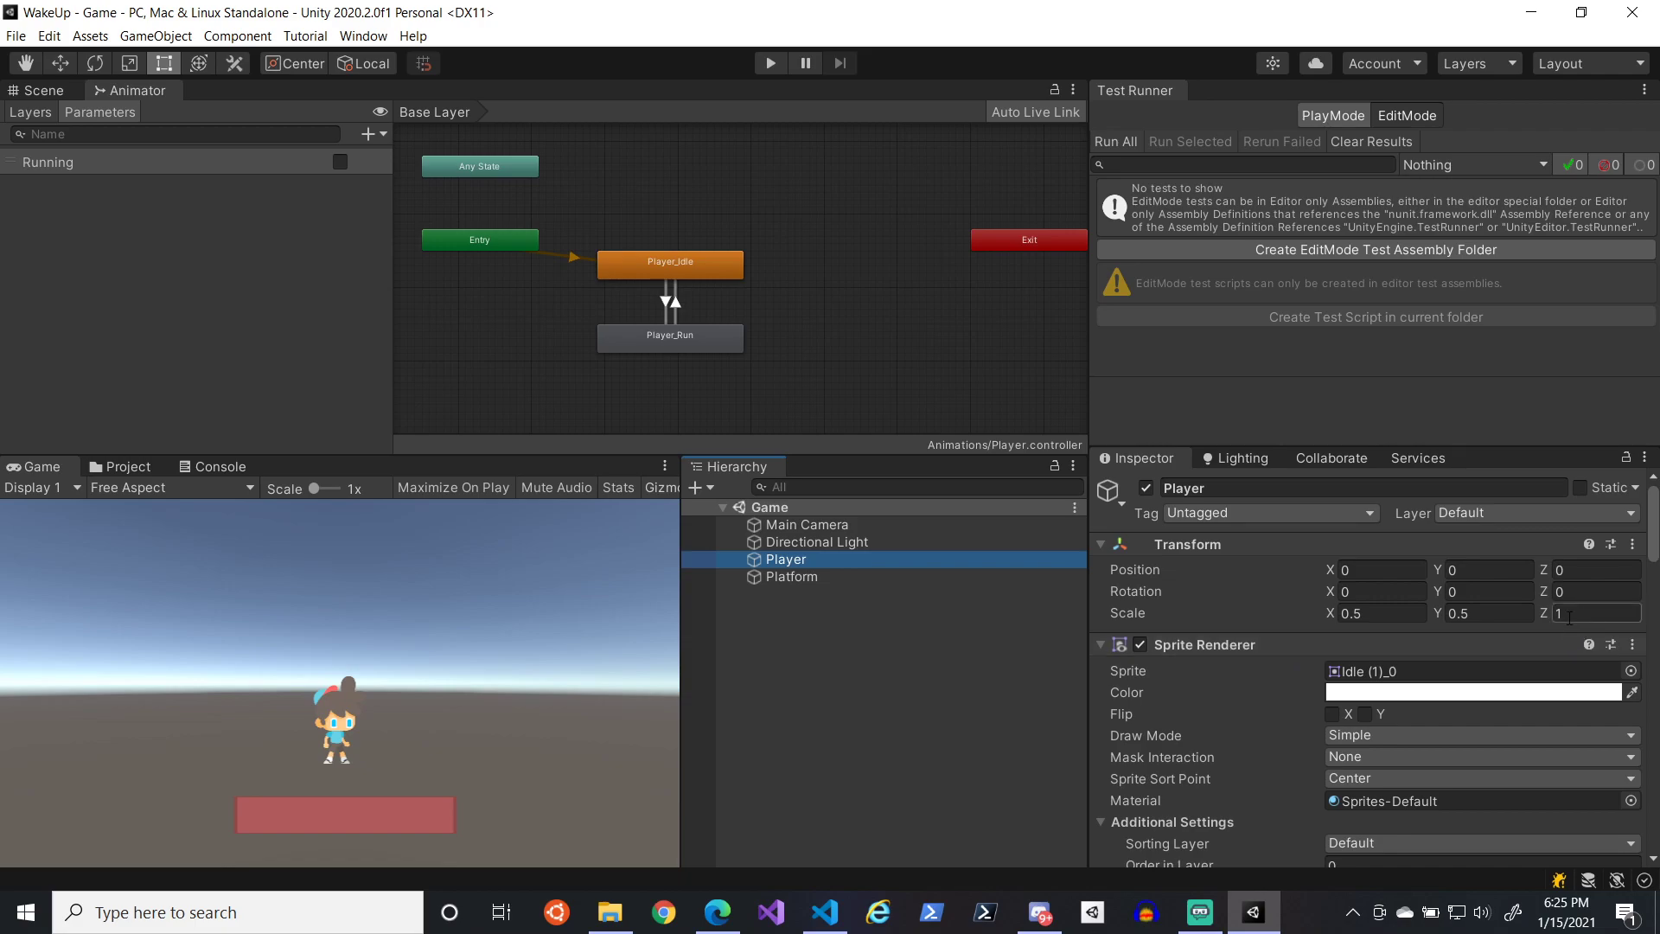
left_click(1377, 614)
left_click(1378, 614)
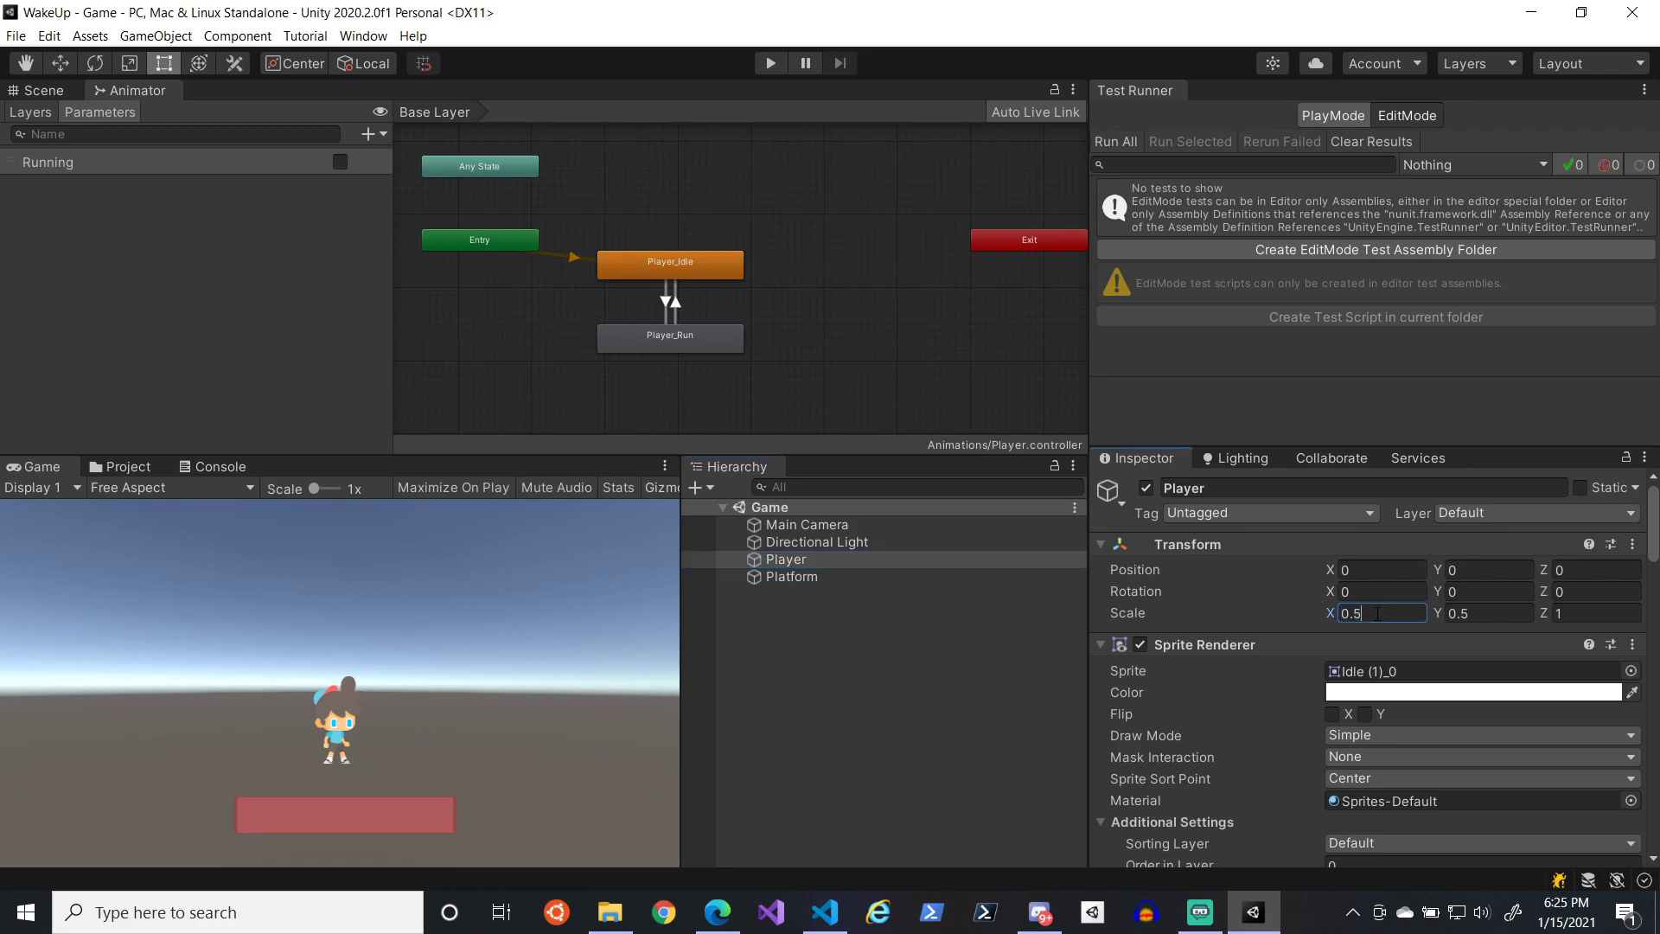
key("Left")
key("Left")
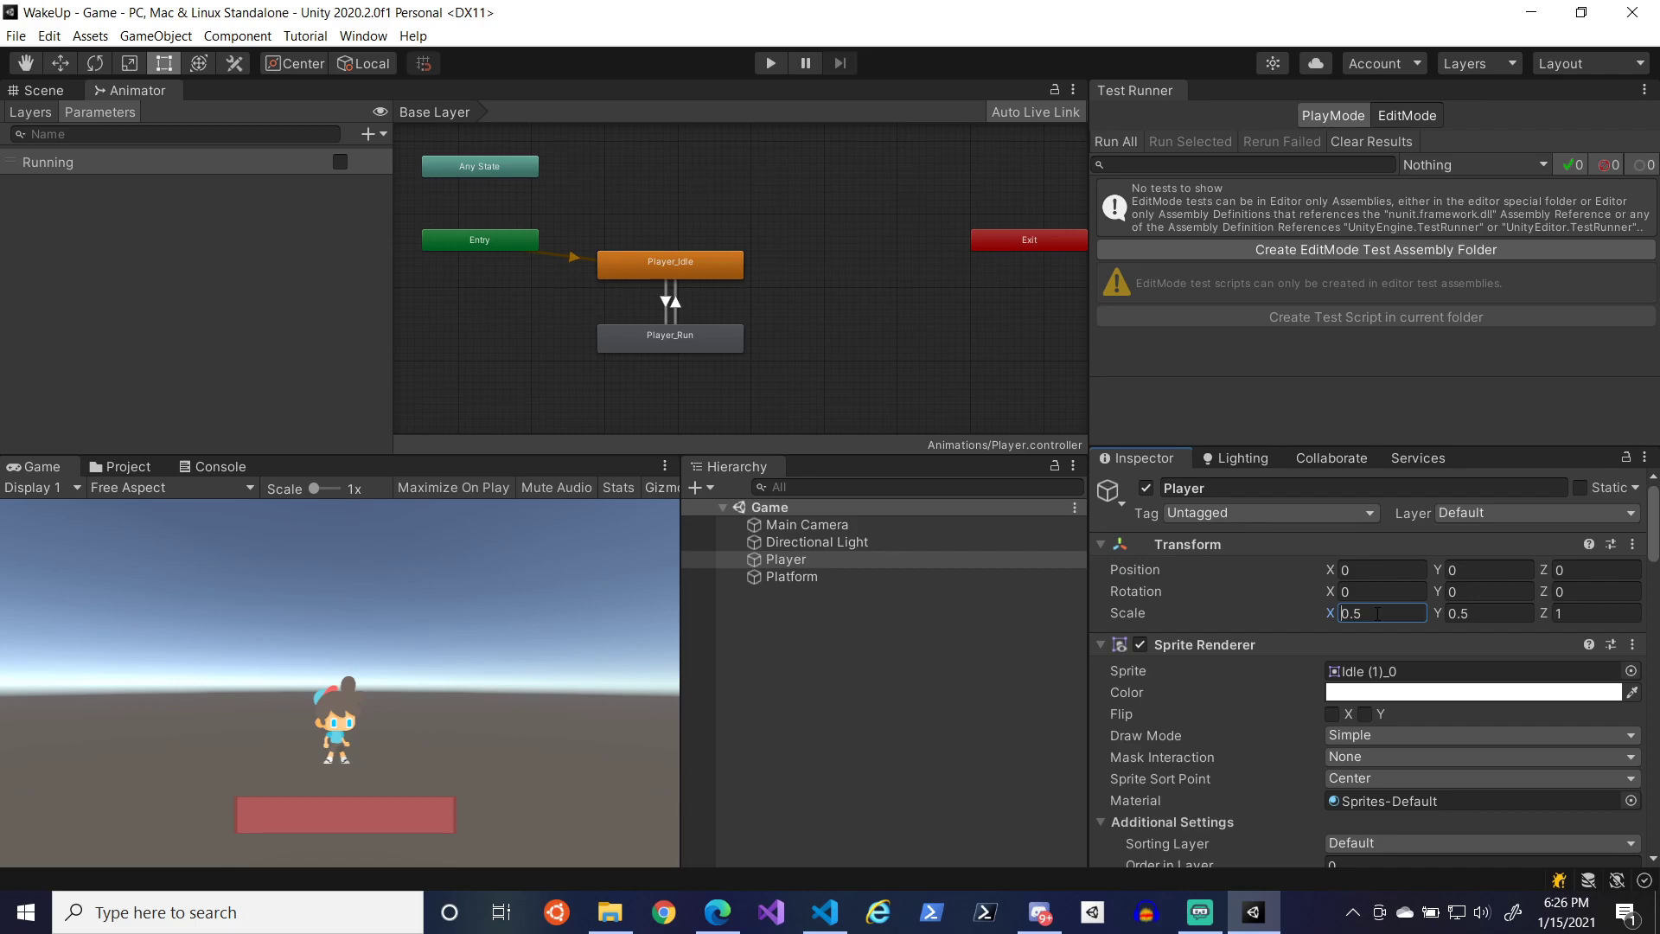
type("-")
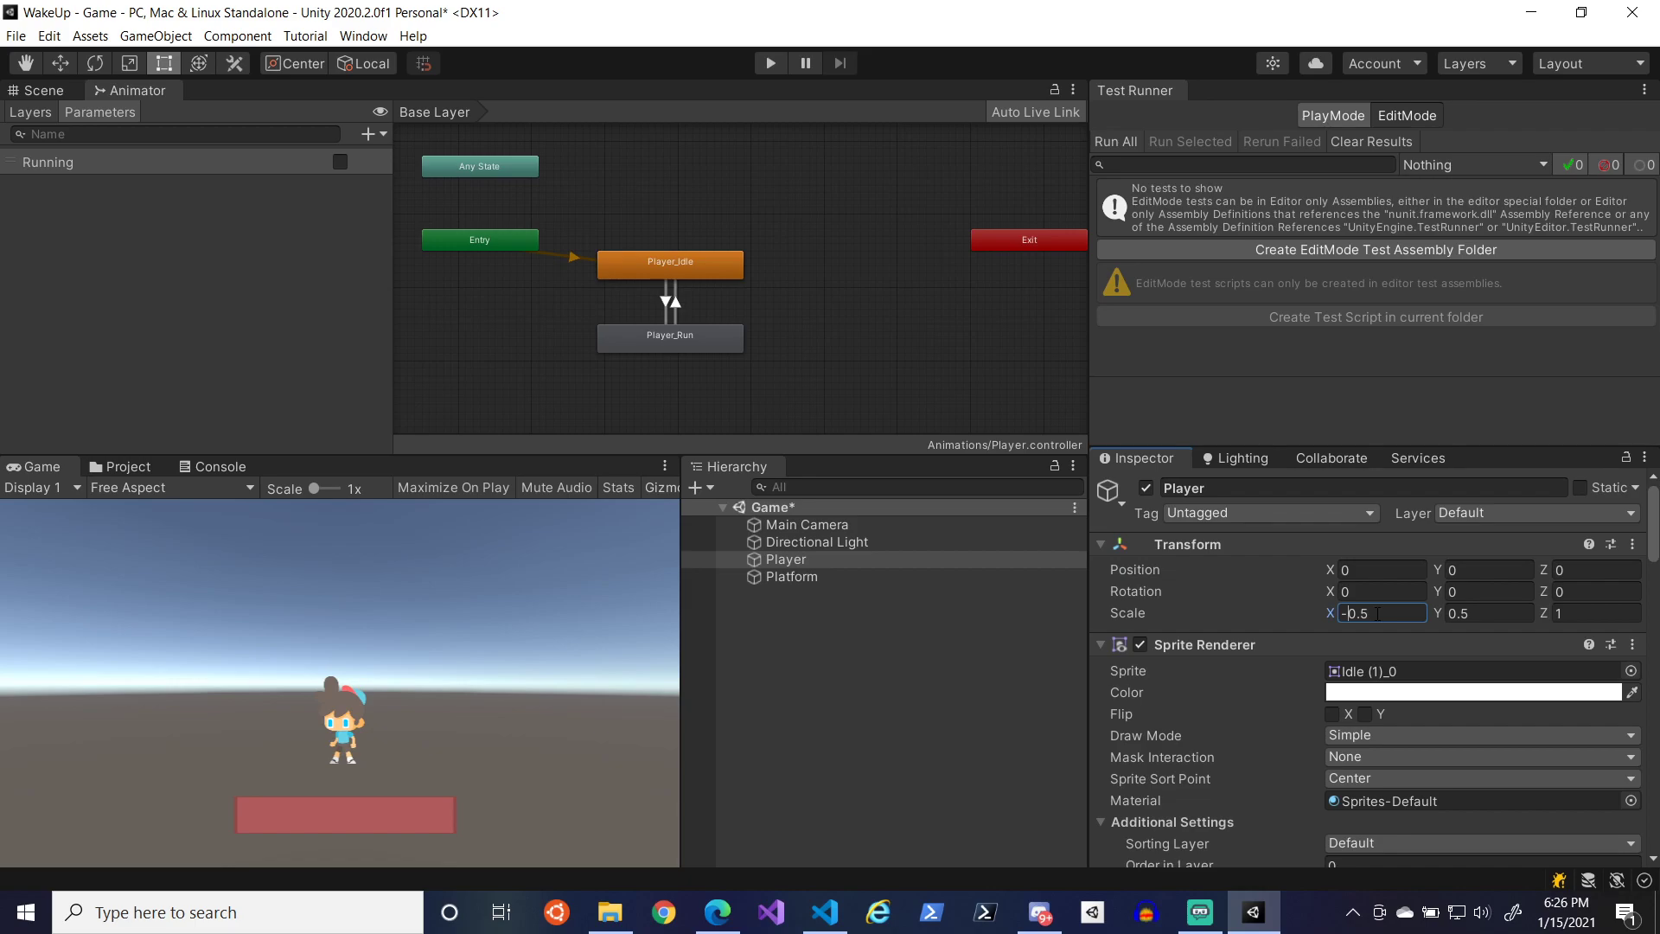
key("BackSpace")
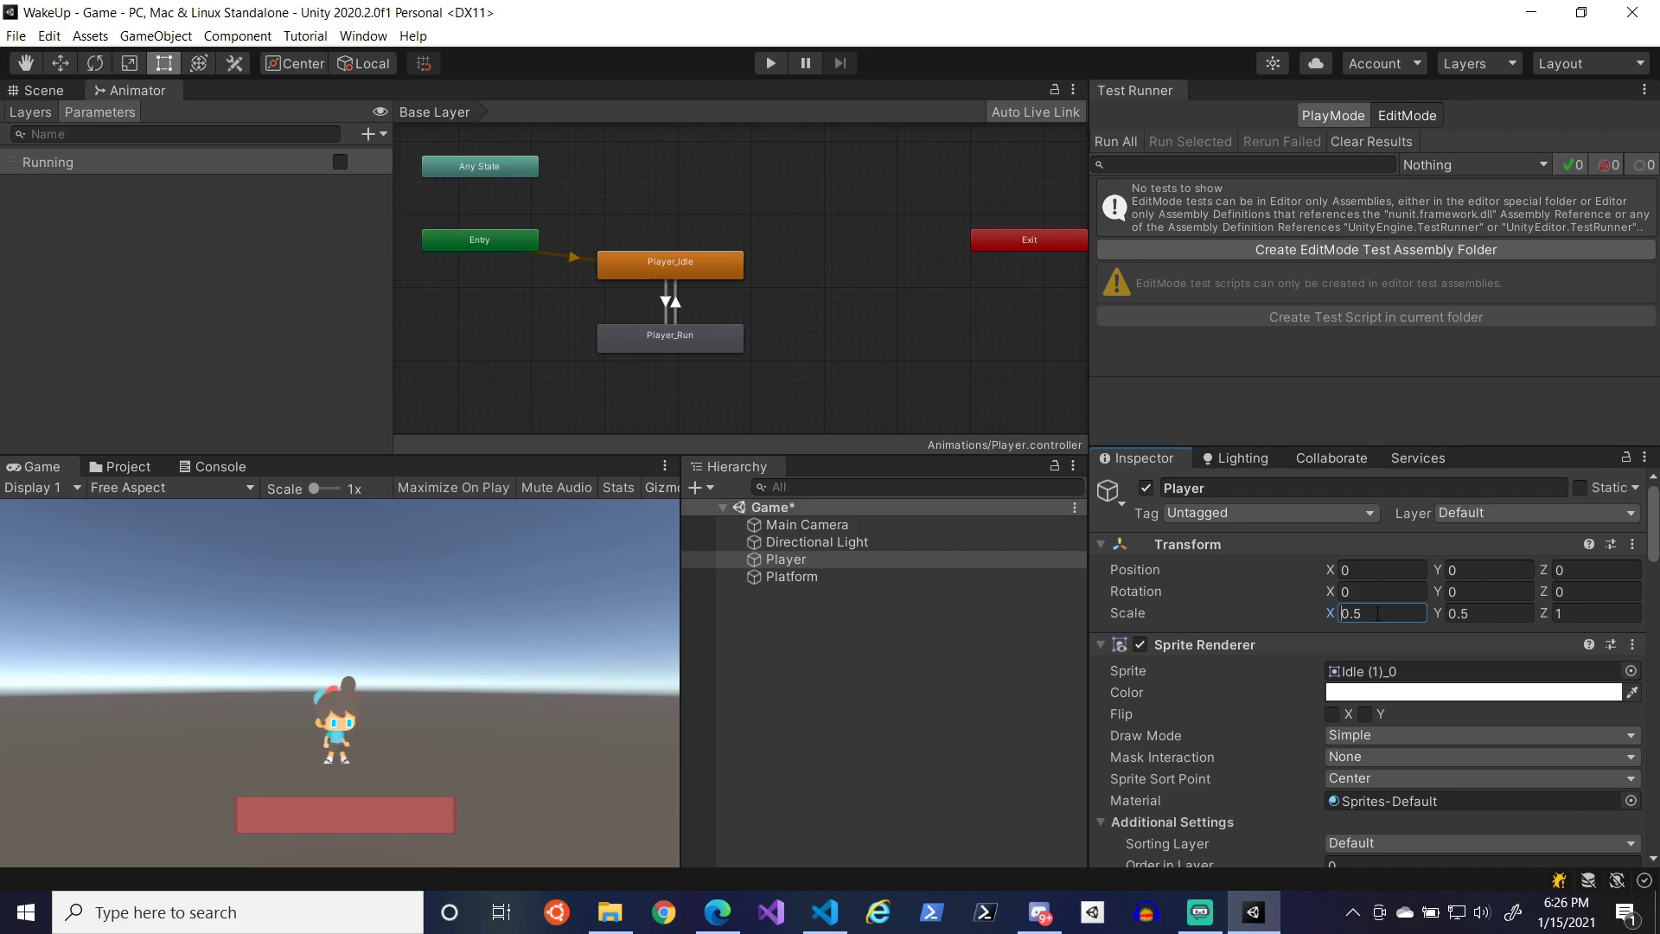
left_click(825, 911)
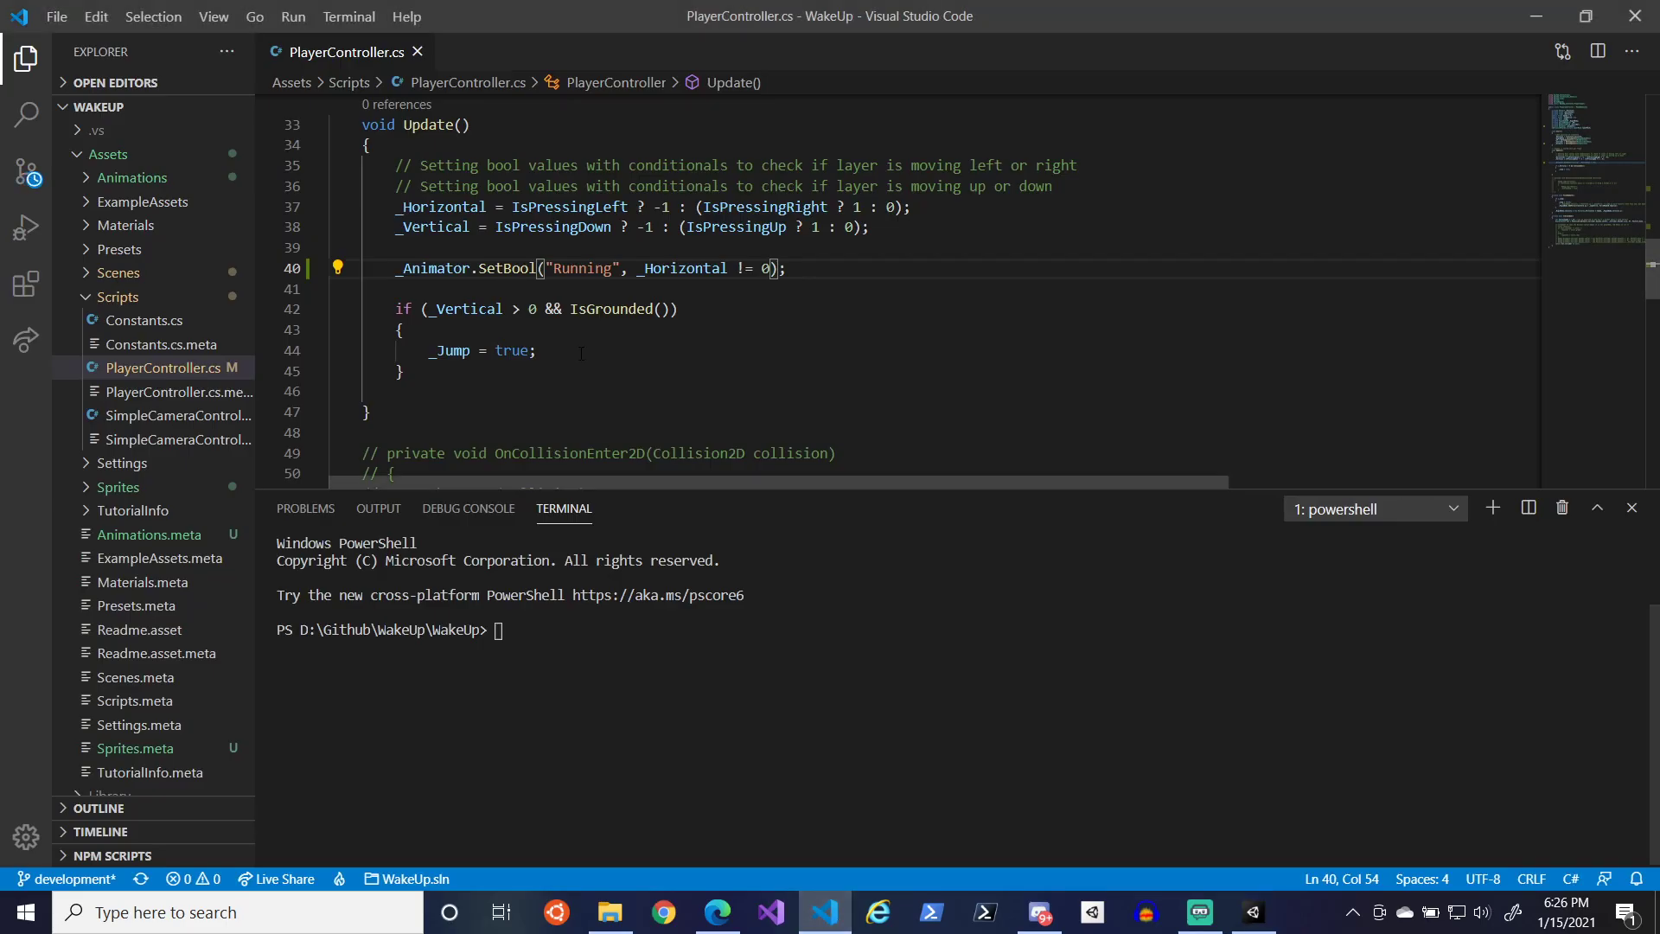
scroll(581, 353, "up", 4)
scroll(581, 353, "down", 1)
scroll(581, 353, "down", 3)
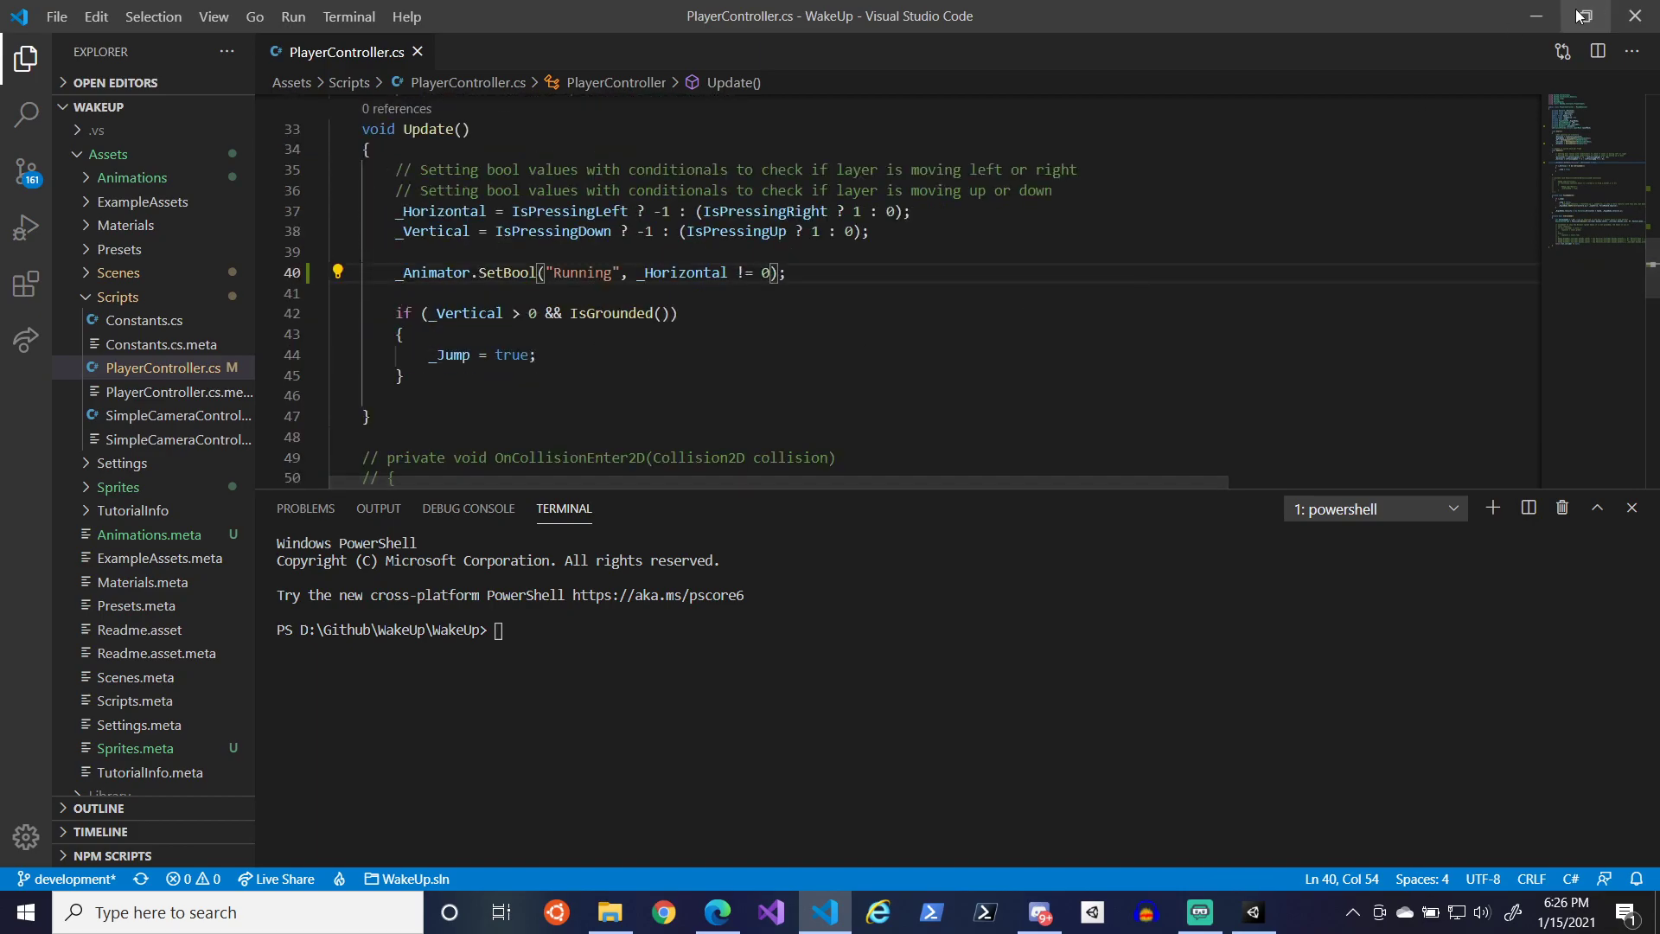
key("alt+Tab")
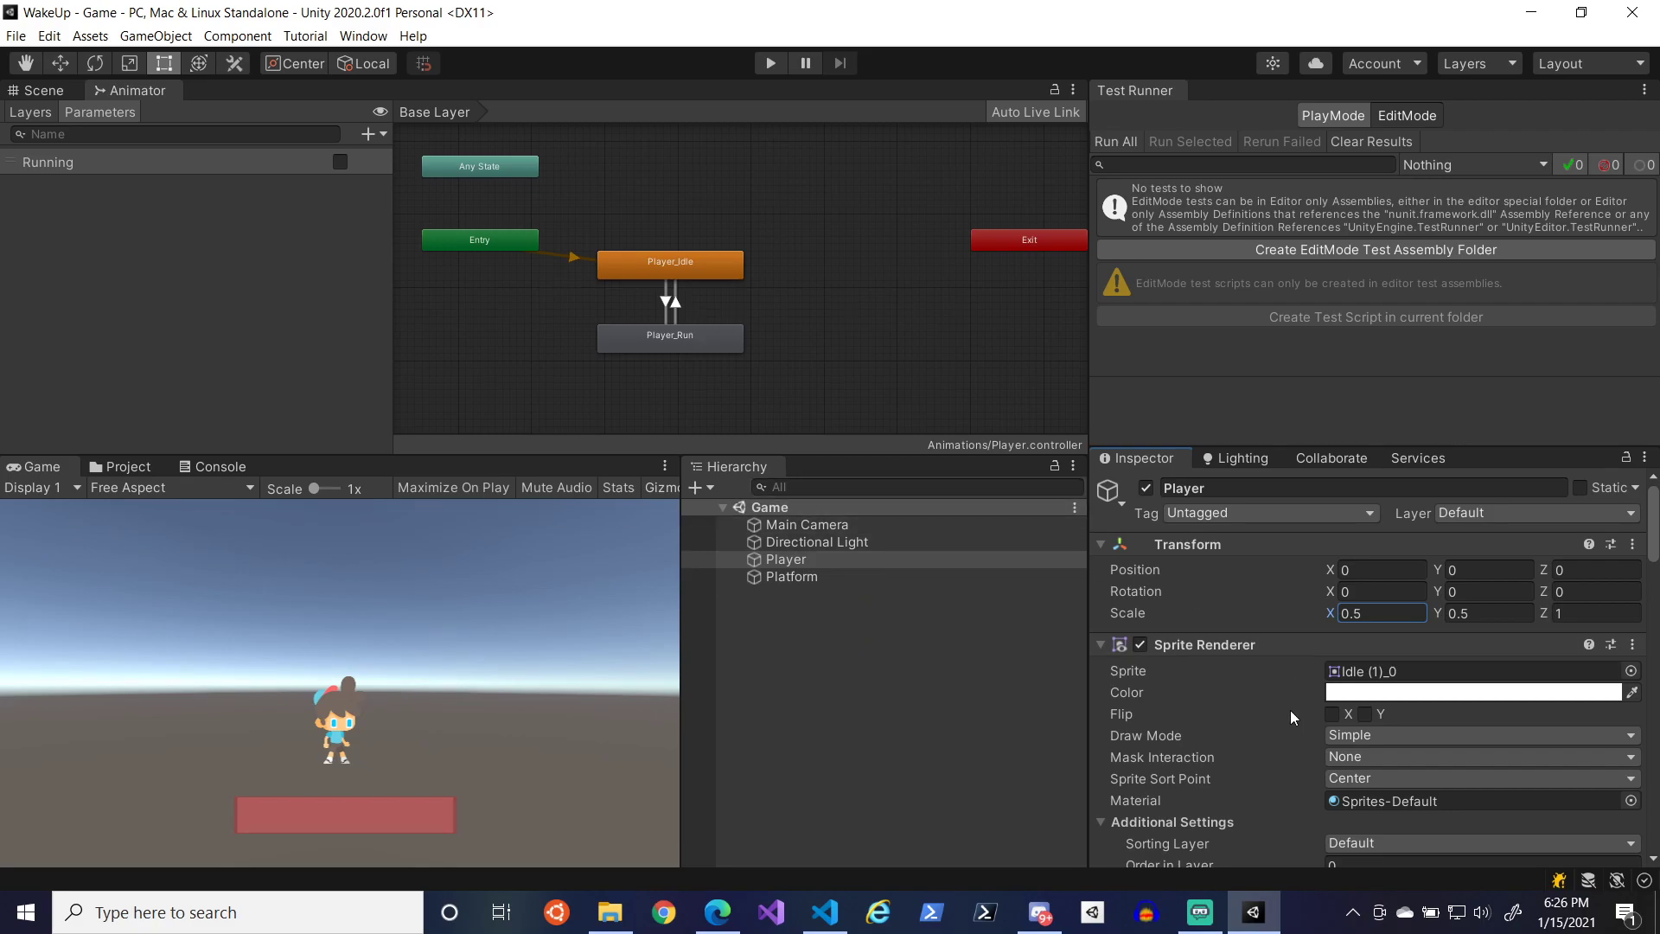
- Try the Sprite Renderer's Flip X option on the Player, leave it off, and save the scene
left_click(1331, 714)
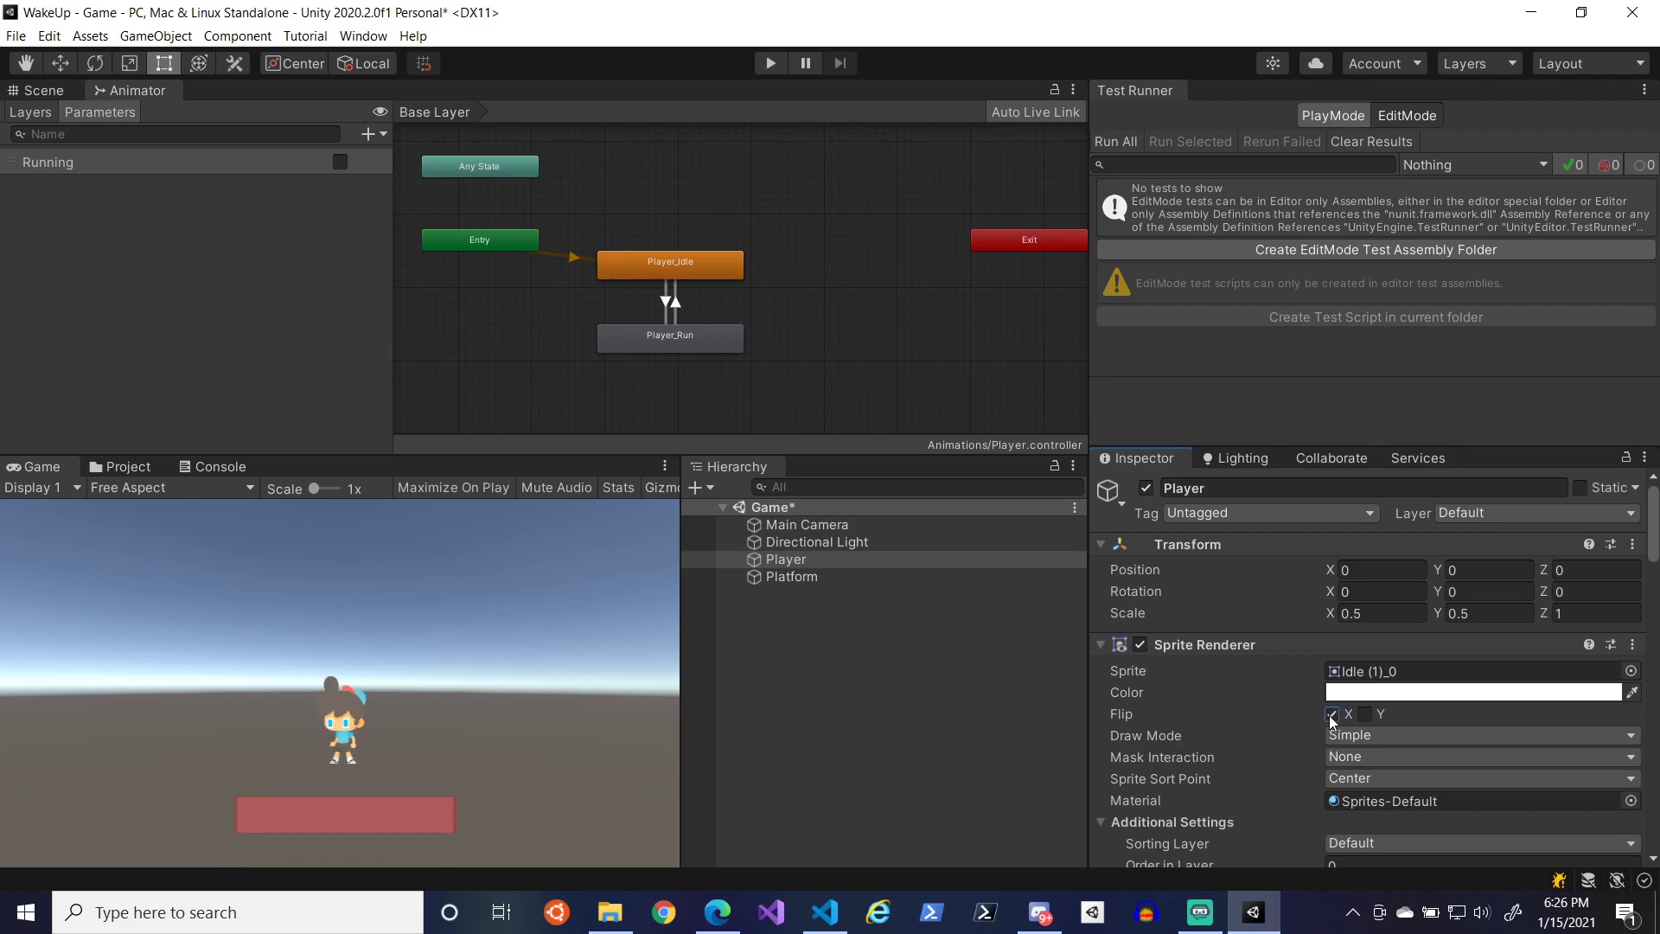
left_click(1331, 714)
left_click(1331, 714)
left_click(1332, 715)
left_click(1331, 714)
left_click(1331, 714)
left_click(1354, 714)
left_click(1337, 710)
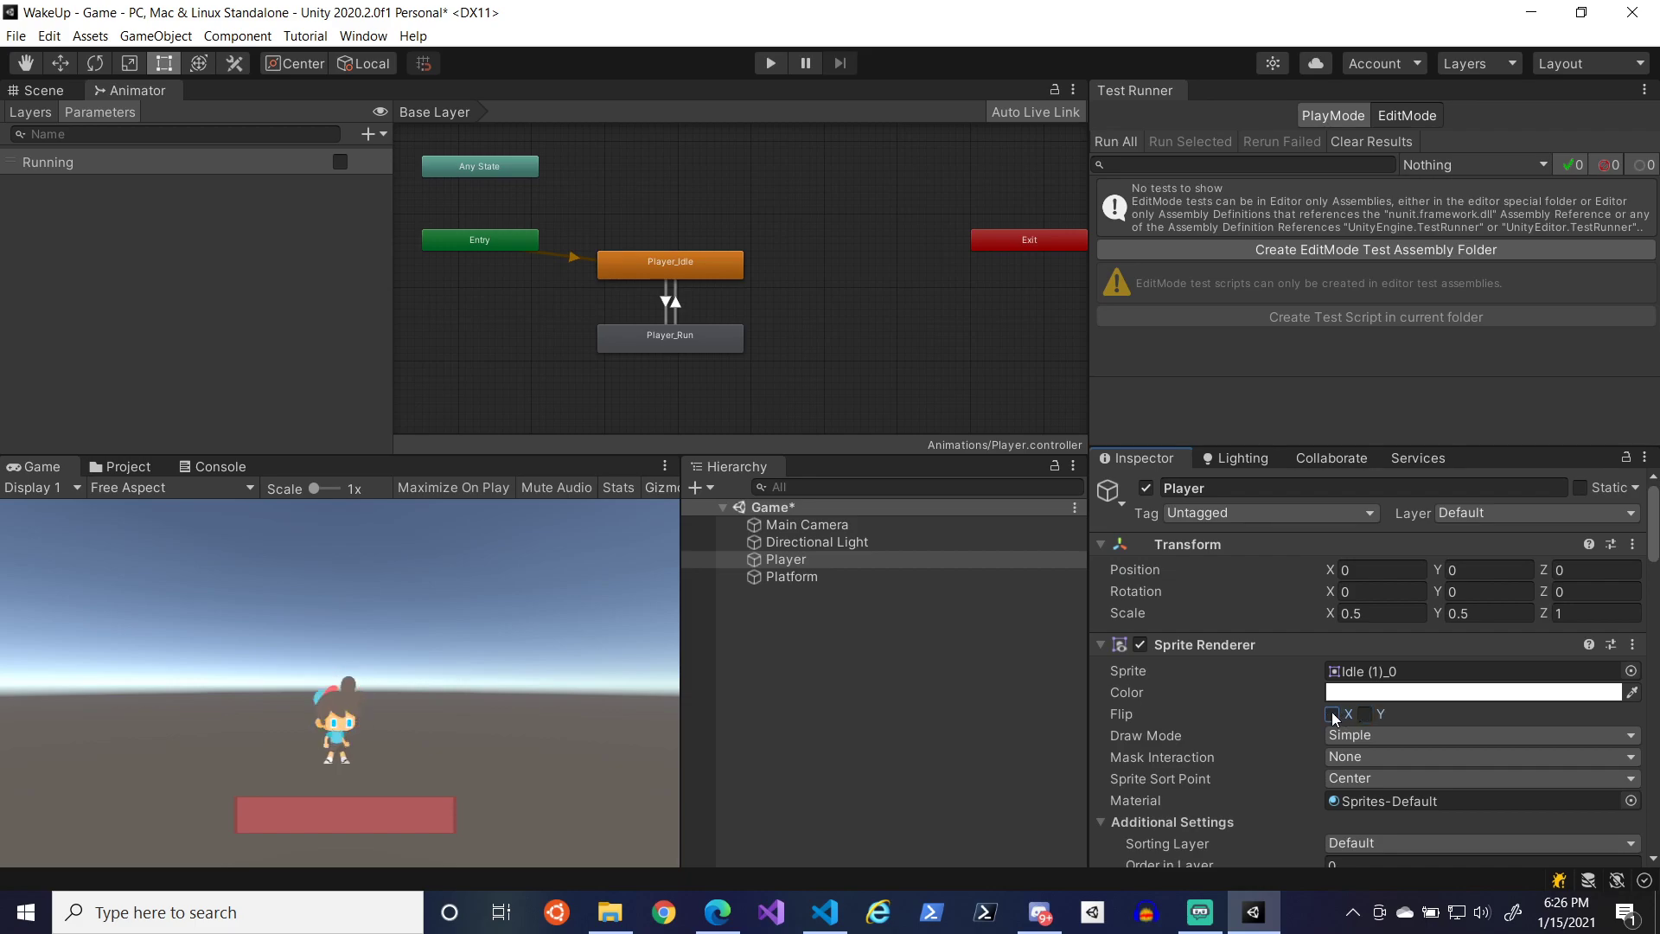
key("ctrl+s")
- In Visual Studio Code, rename the SpriteRenderer field _SP to _SriteRender across PlayerController.cs with a refactor preview, and save the script
left_click(823, 908)
scroll(595, 370, "up", 8)
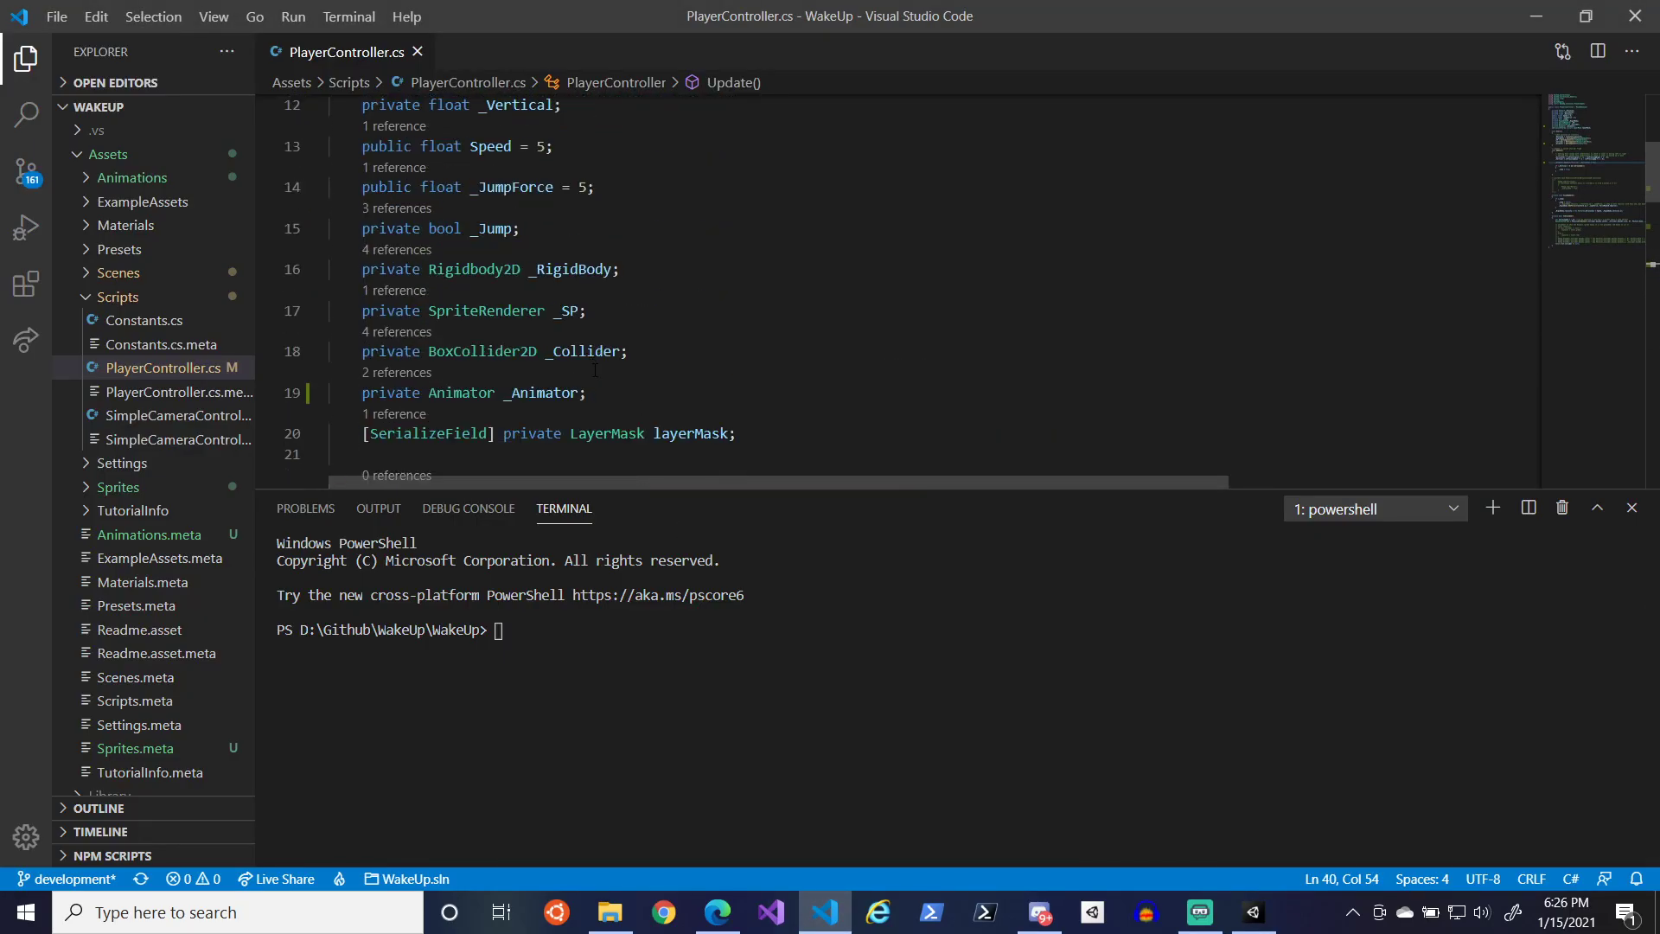
right_click(577, 313)
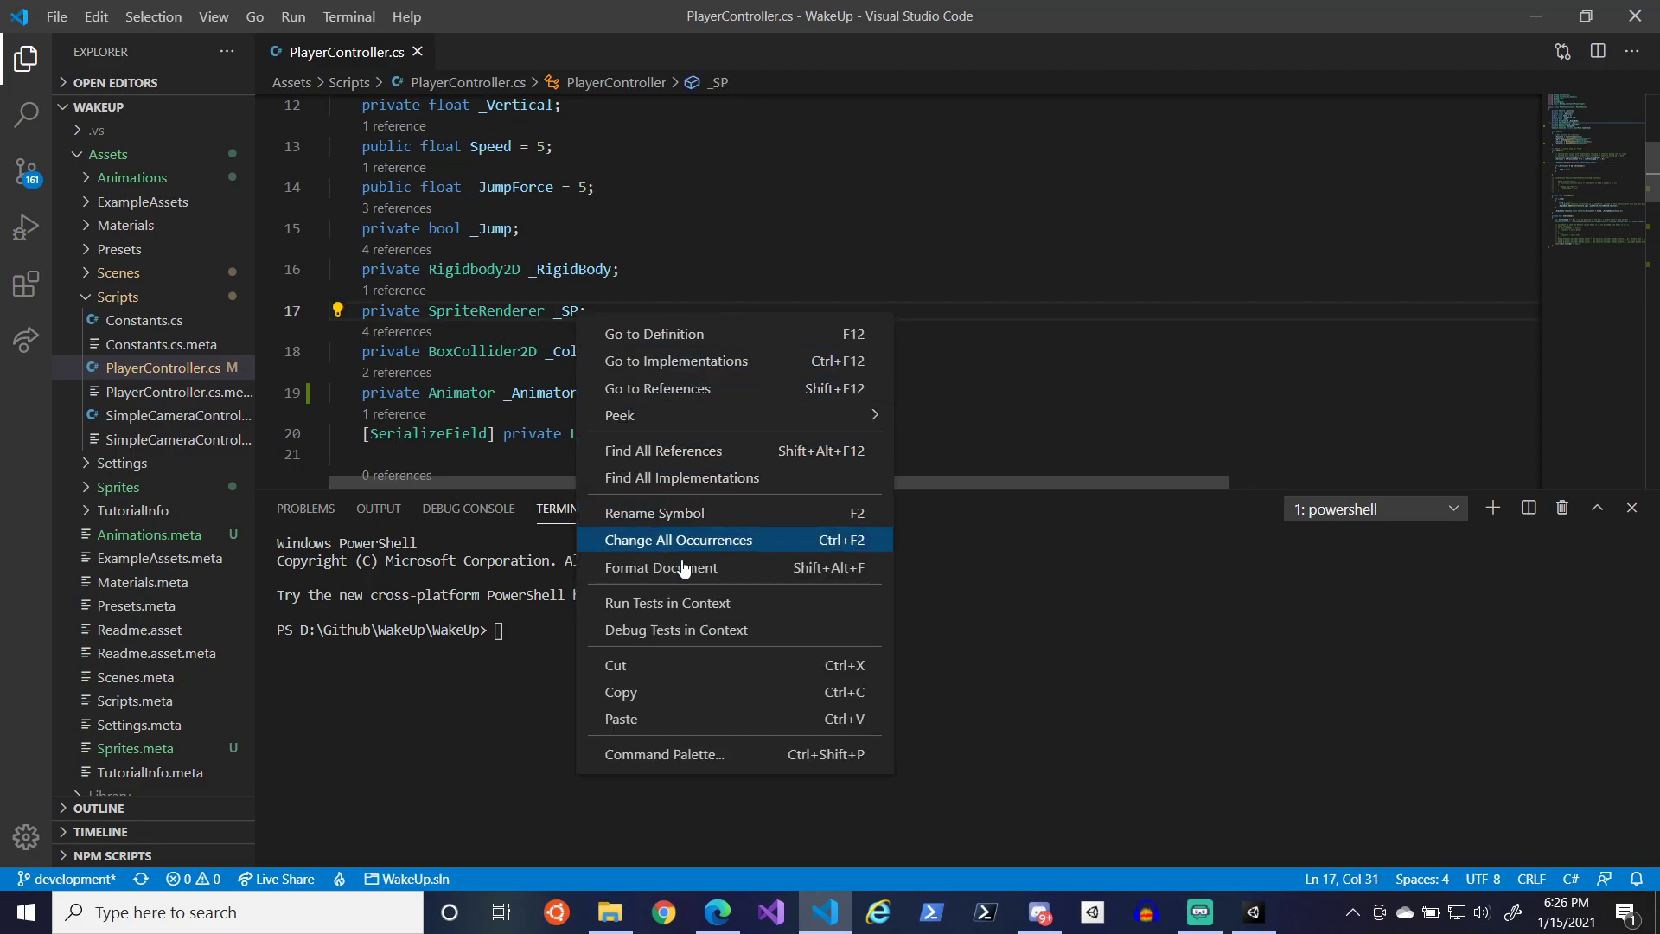
left_click(679, 522)
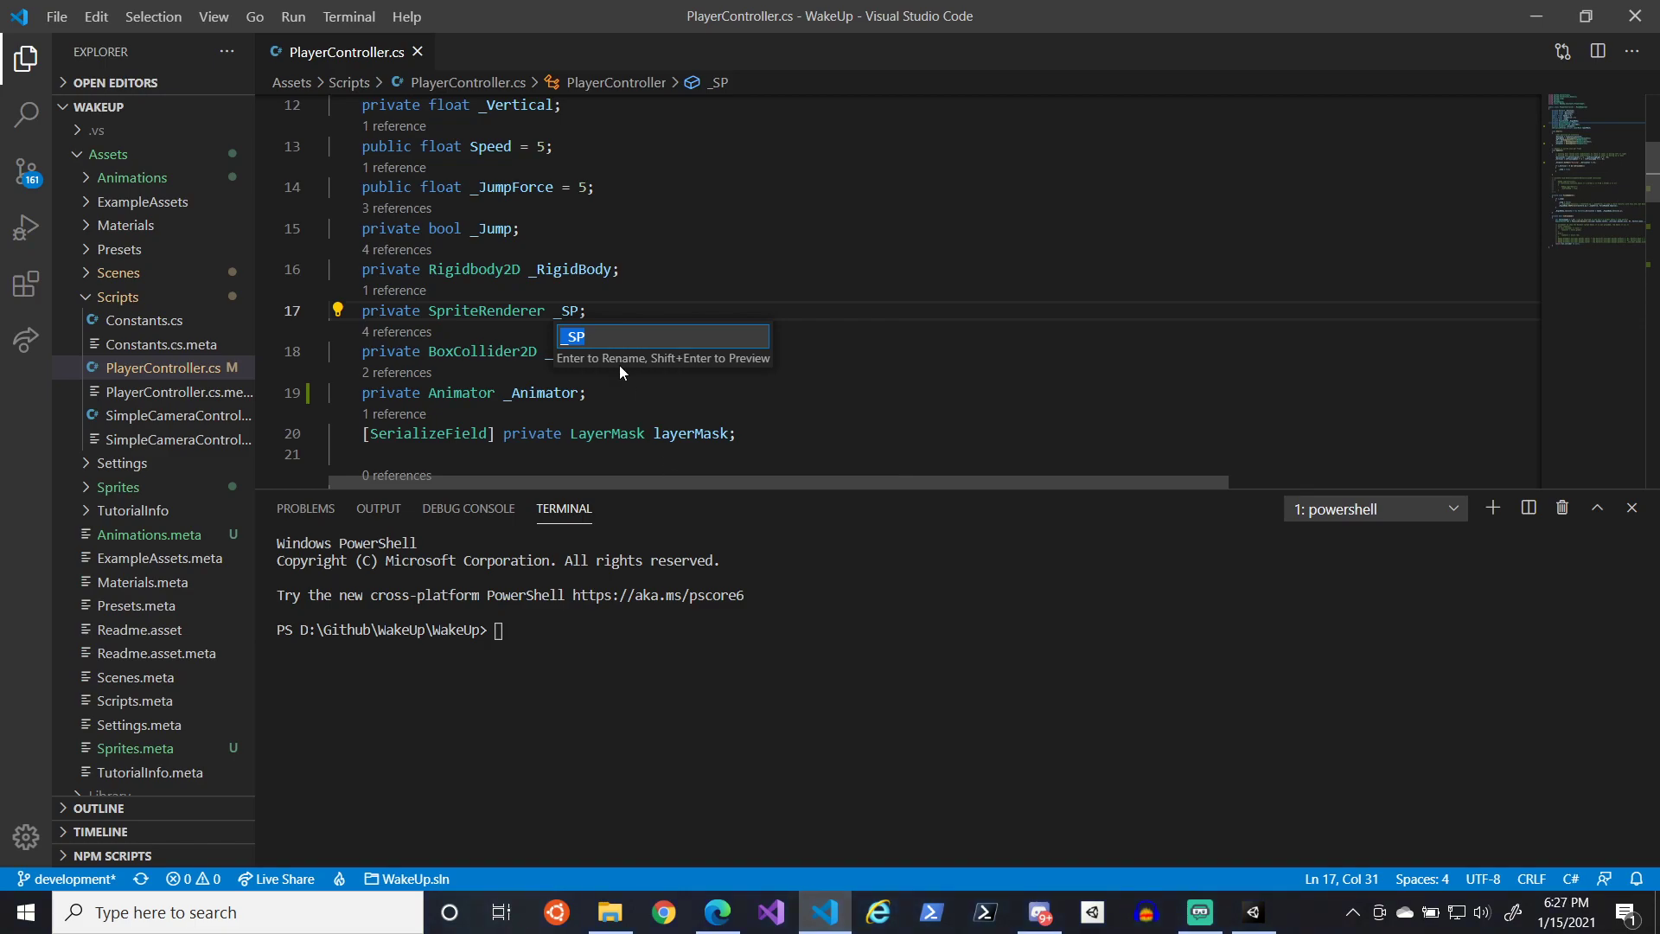
key("Right")
key("shift+Return")
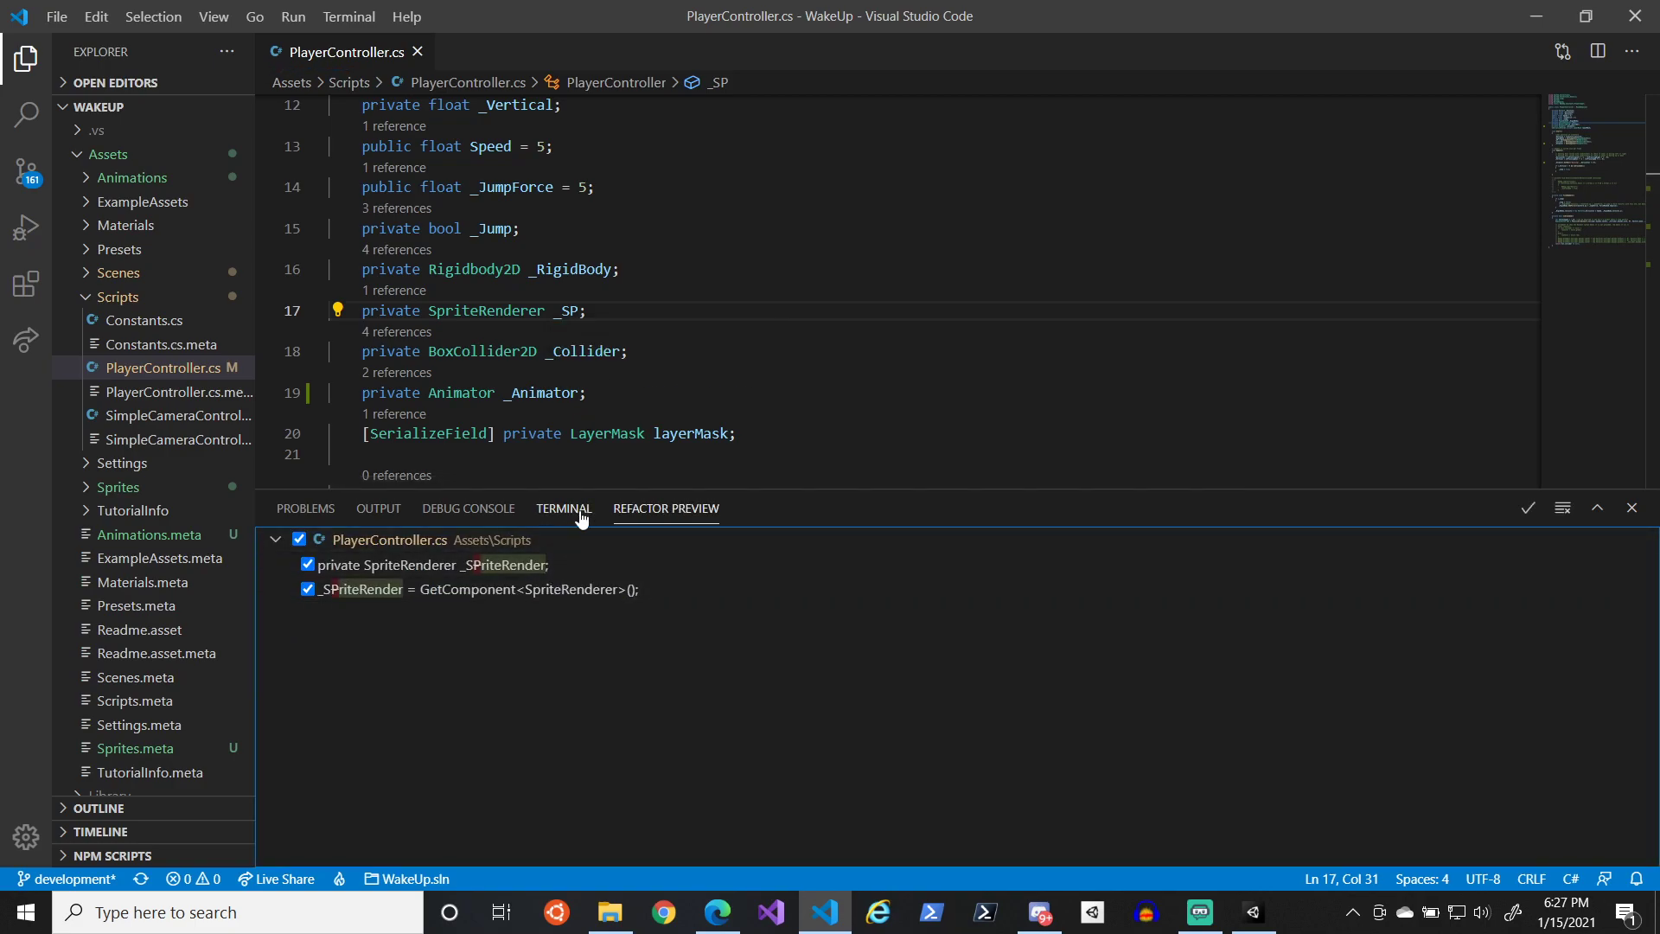
left_click(1529, 512)
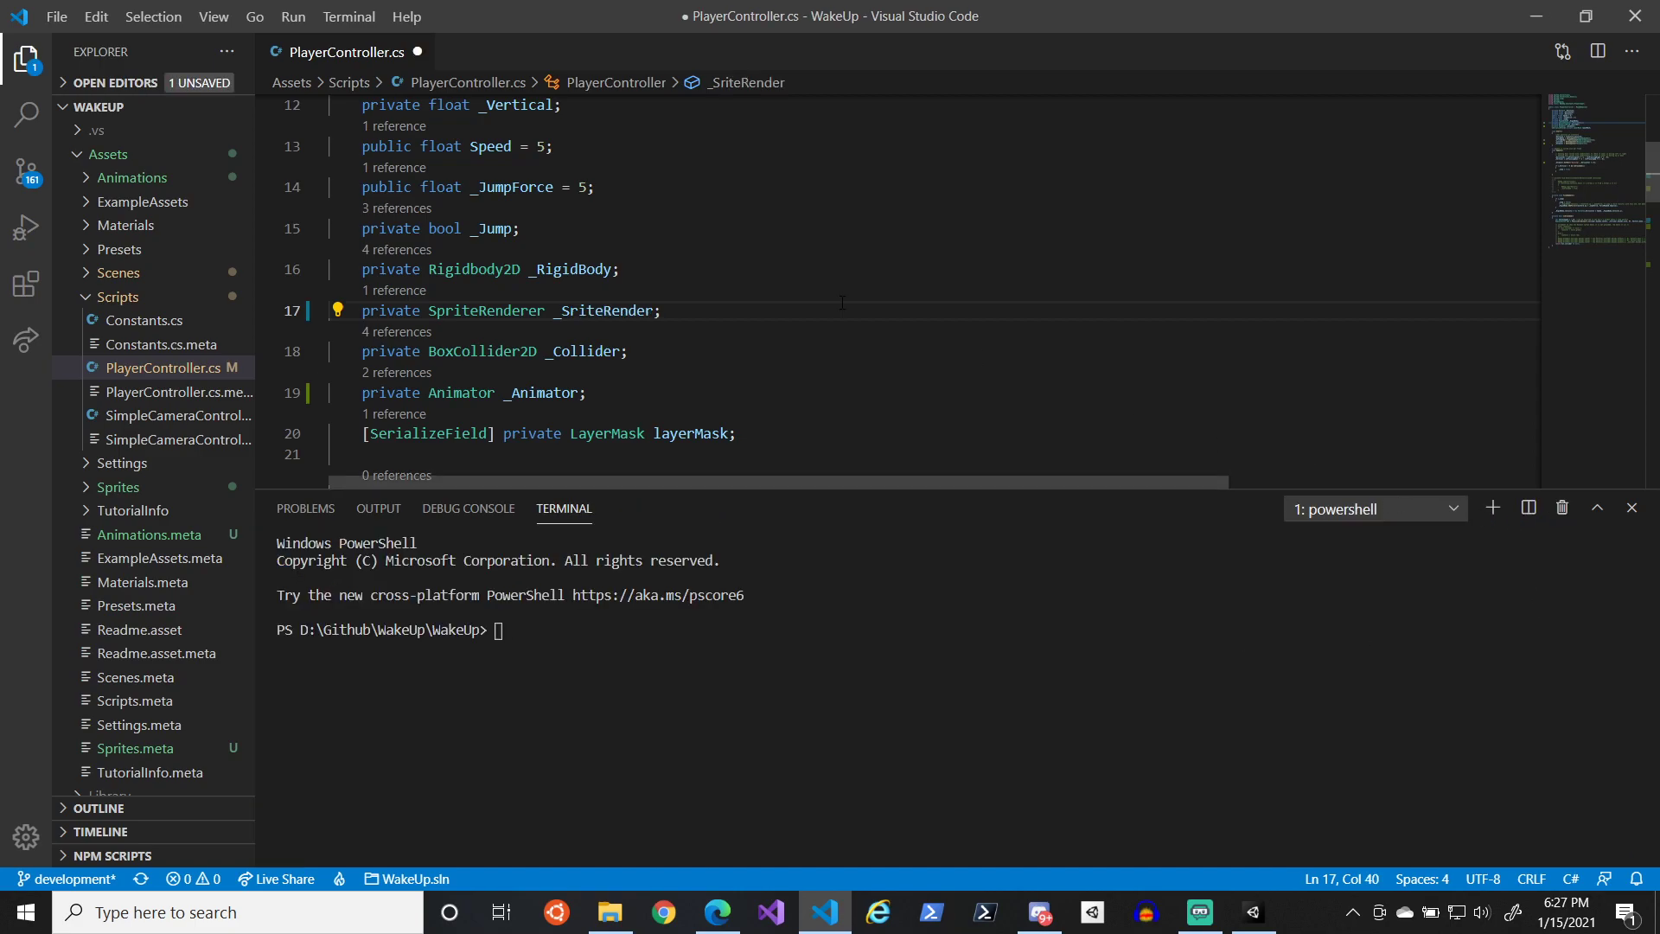
key("ctrl+s")
- Correct the SpriteRenderer field's name to _SpriteRender throughout PlayerController.cs and save the script
right_click(594, 313)
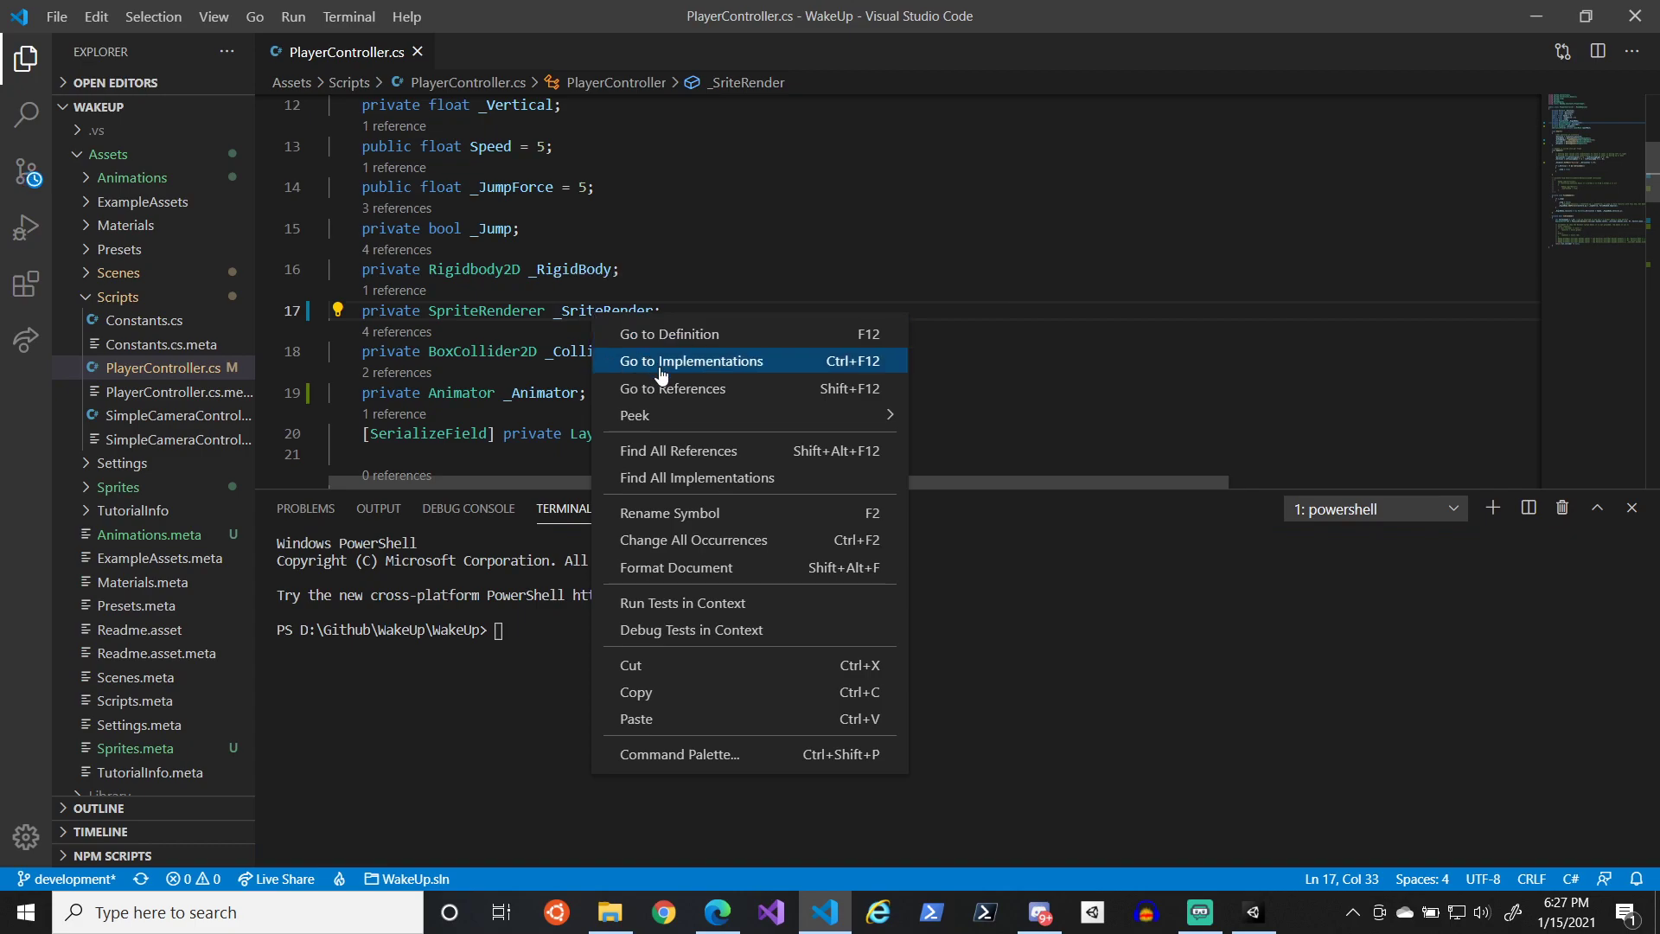
left_click(739, 512)
left_click(579, 338)
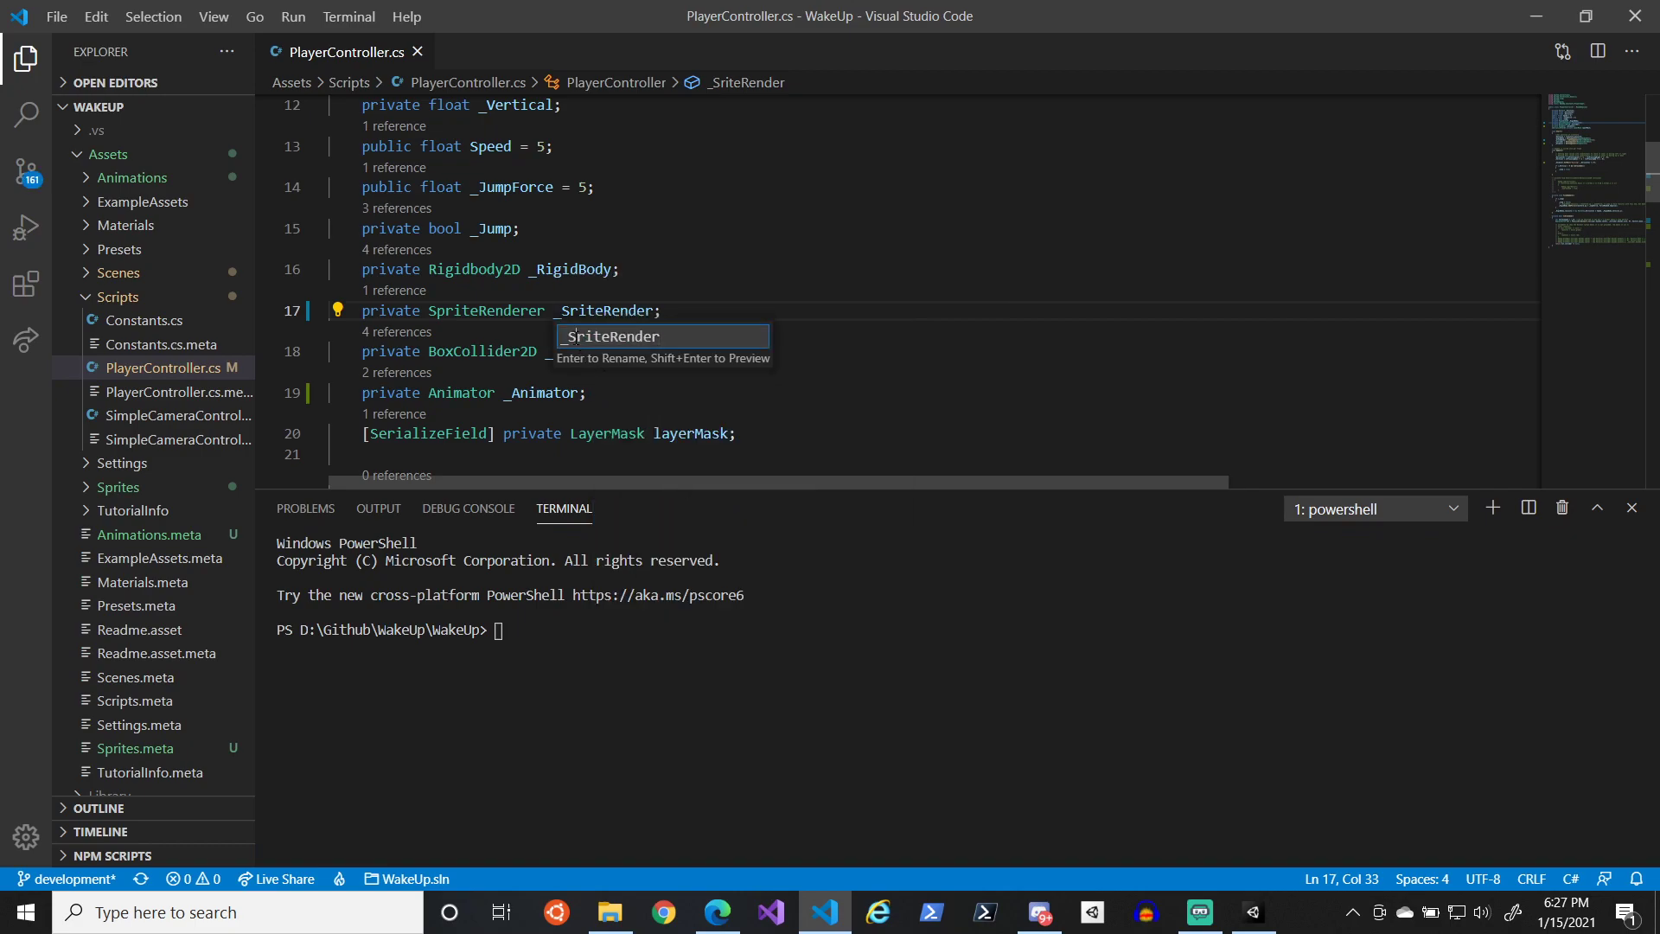
type("p")
key("Return")
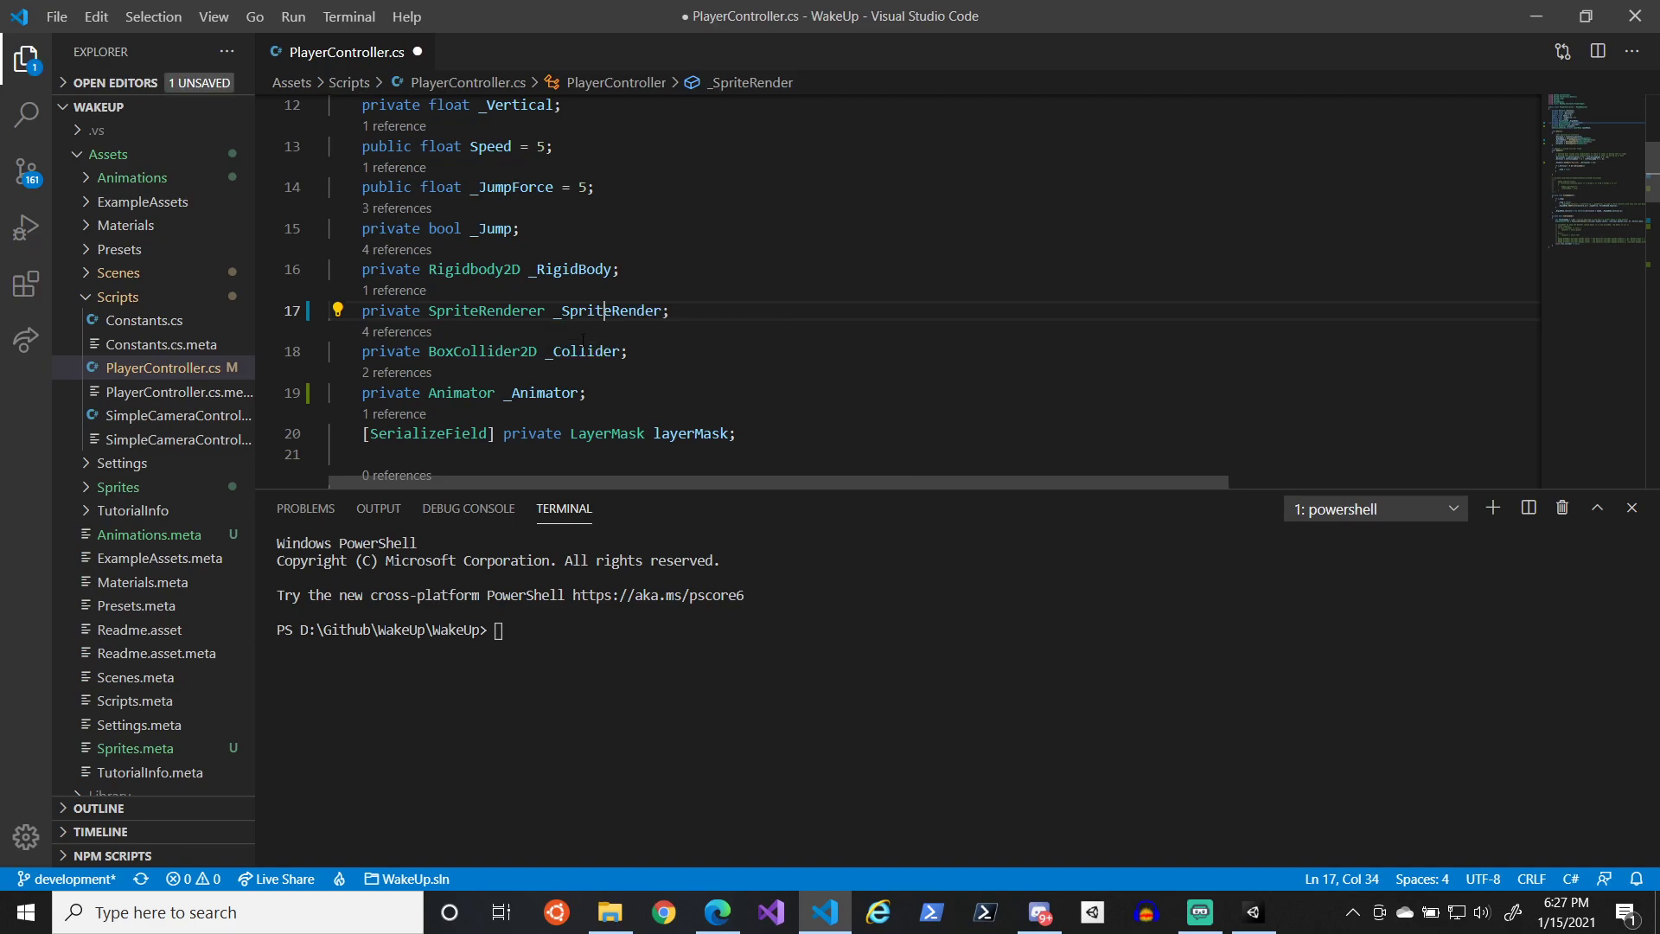
scroll(606, 343, "down", 2)
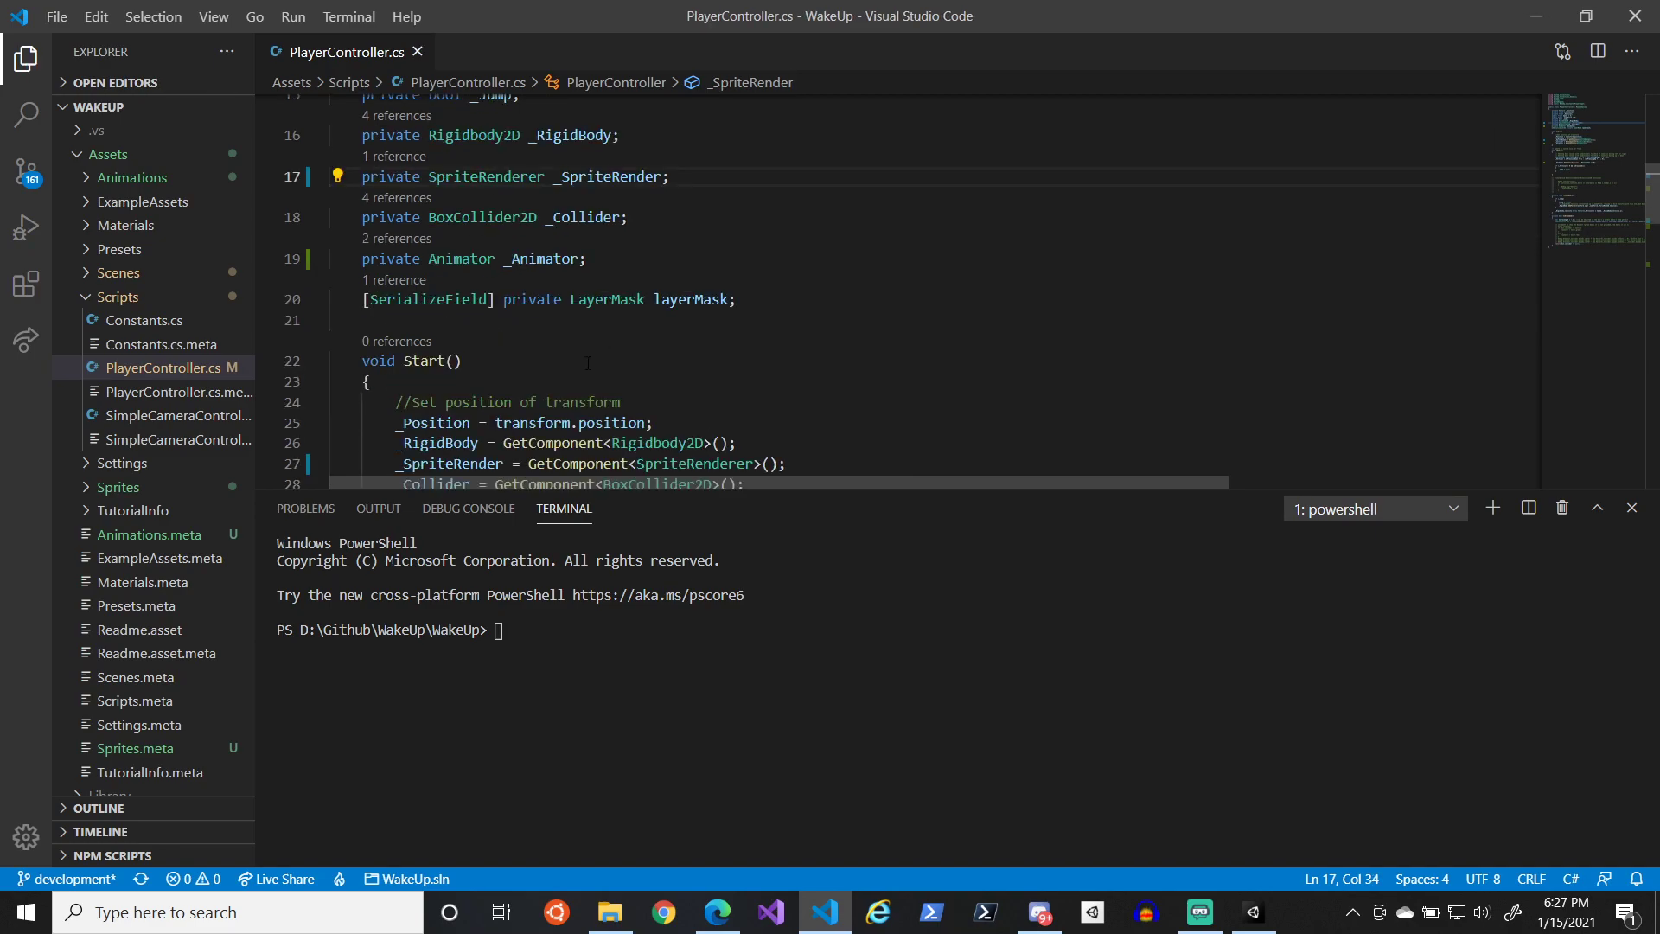
- Select the _SpriteRender name in its declaration and go to the blank line above the _Animator.SetBool call in Update()
double_click(607, 176)
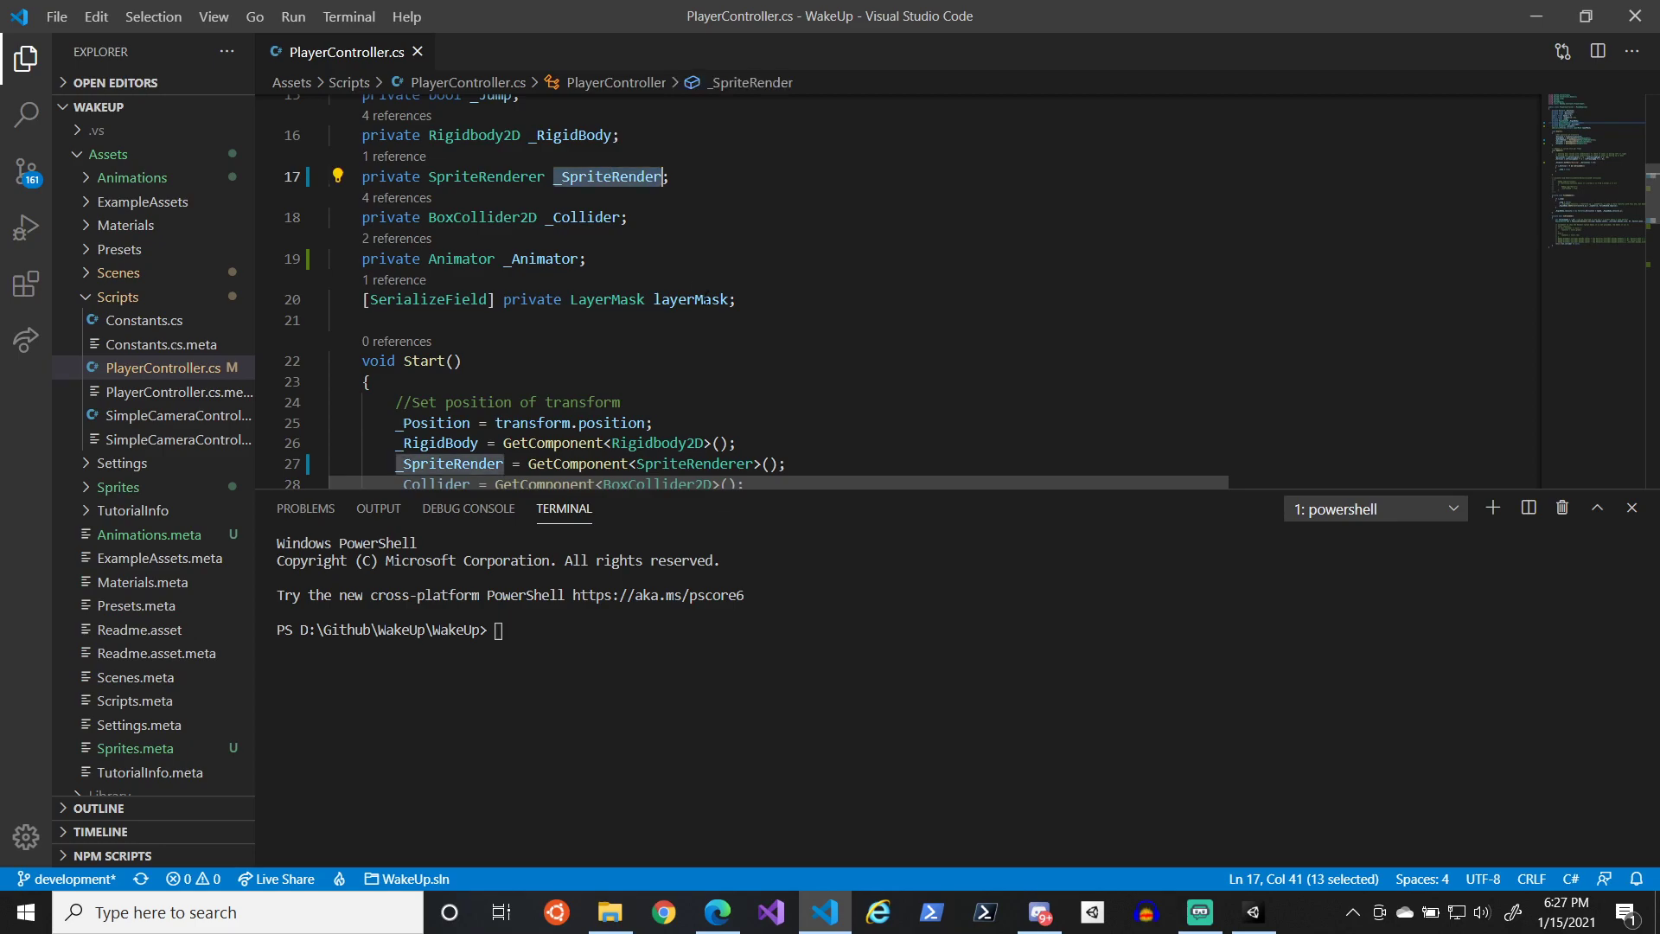
scroll(764, 369, "down", 6)
scroll(764, 369, "down", 1)
left_click(632, 233)
left_click(628, 197)
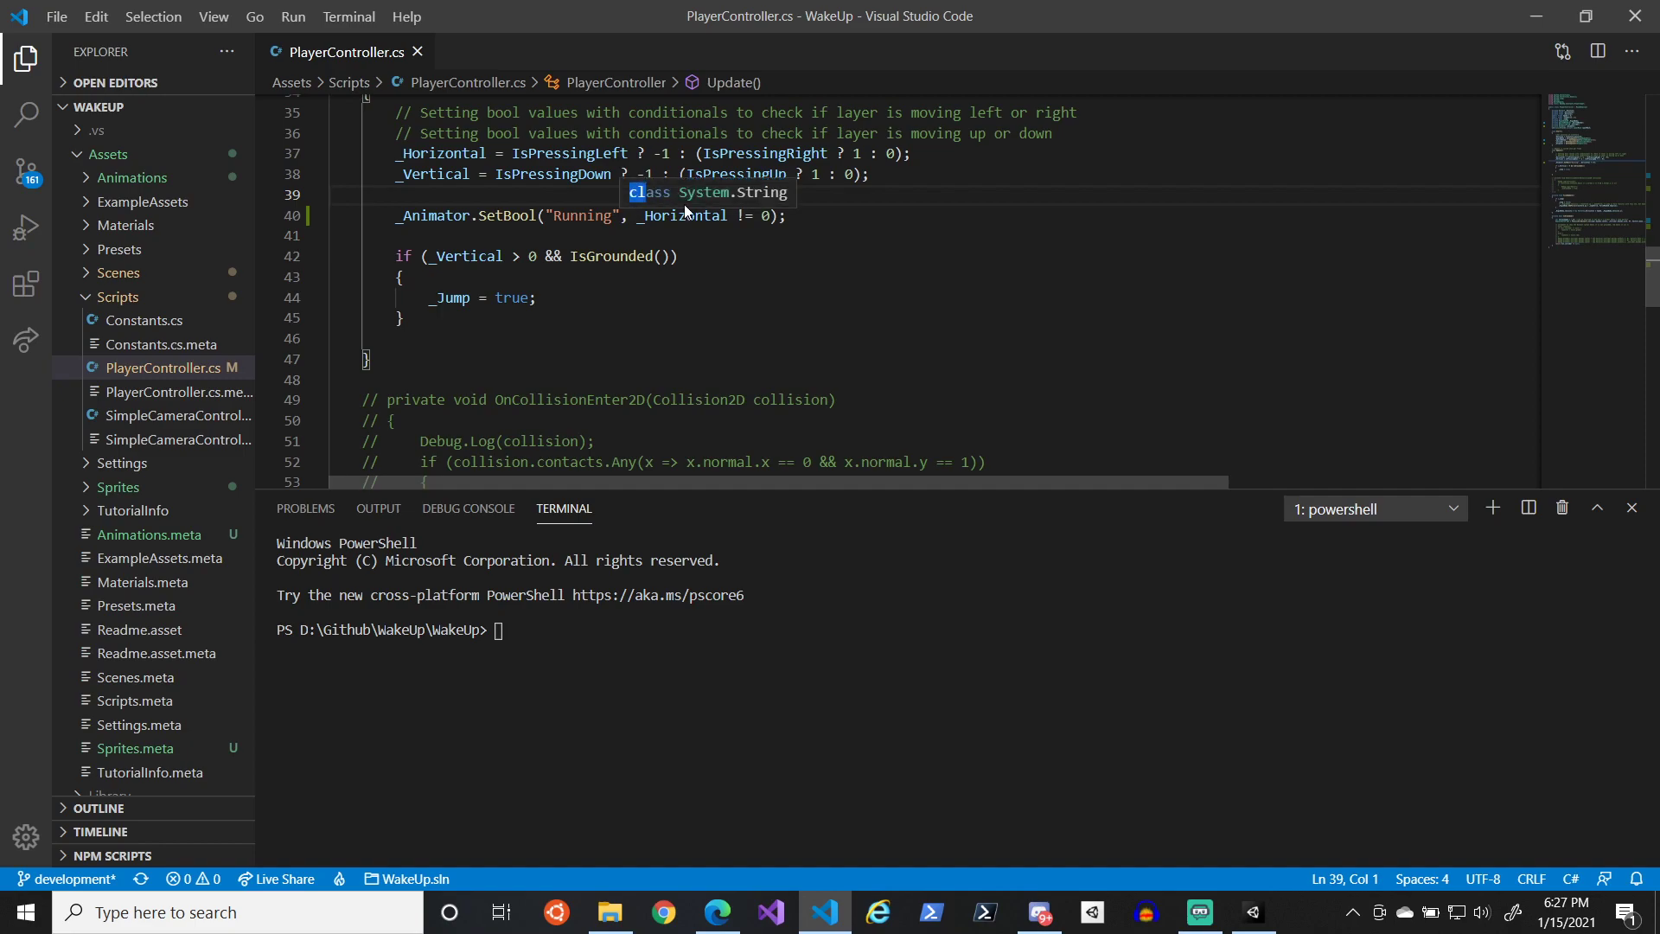
- Add a line below the Running SetBool call in Update that references _SpriteRender.flipX
left_click_drag(662, 200, 916, 176)
left_click_drag(869, 233, 841, 206)
key("Return")
type("_SpriteRender")
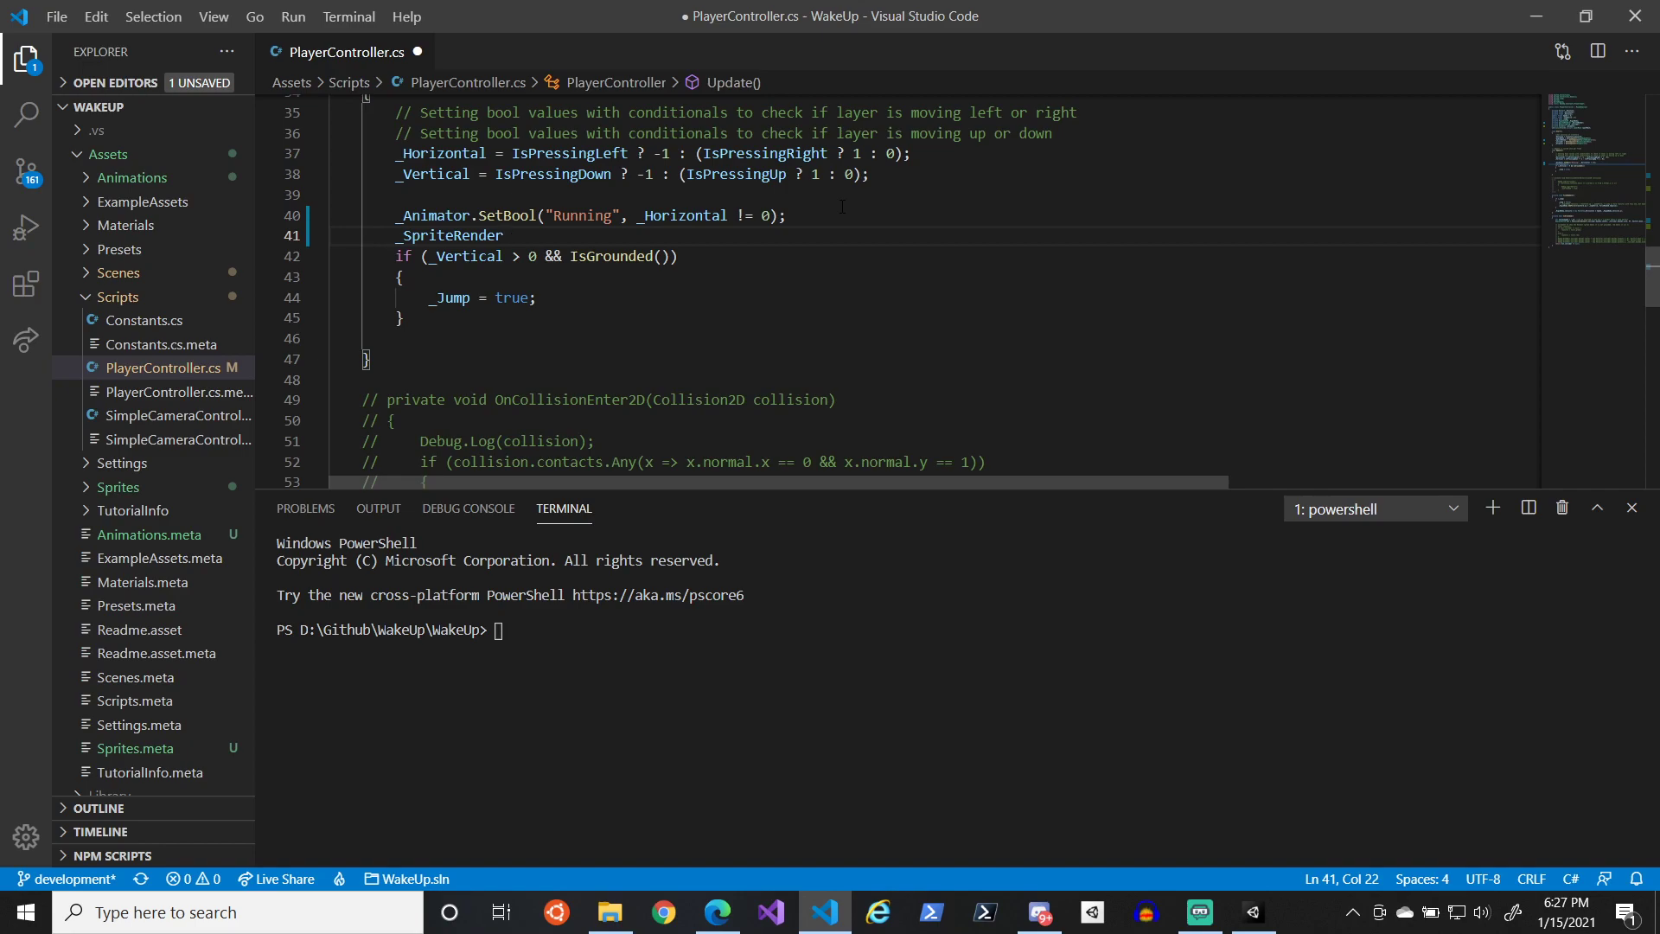
type(".se")
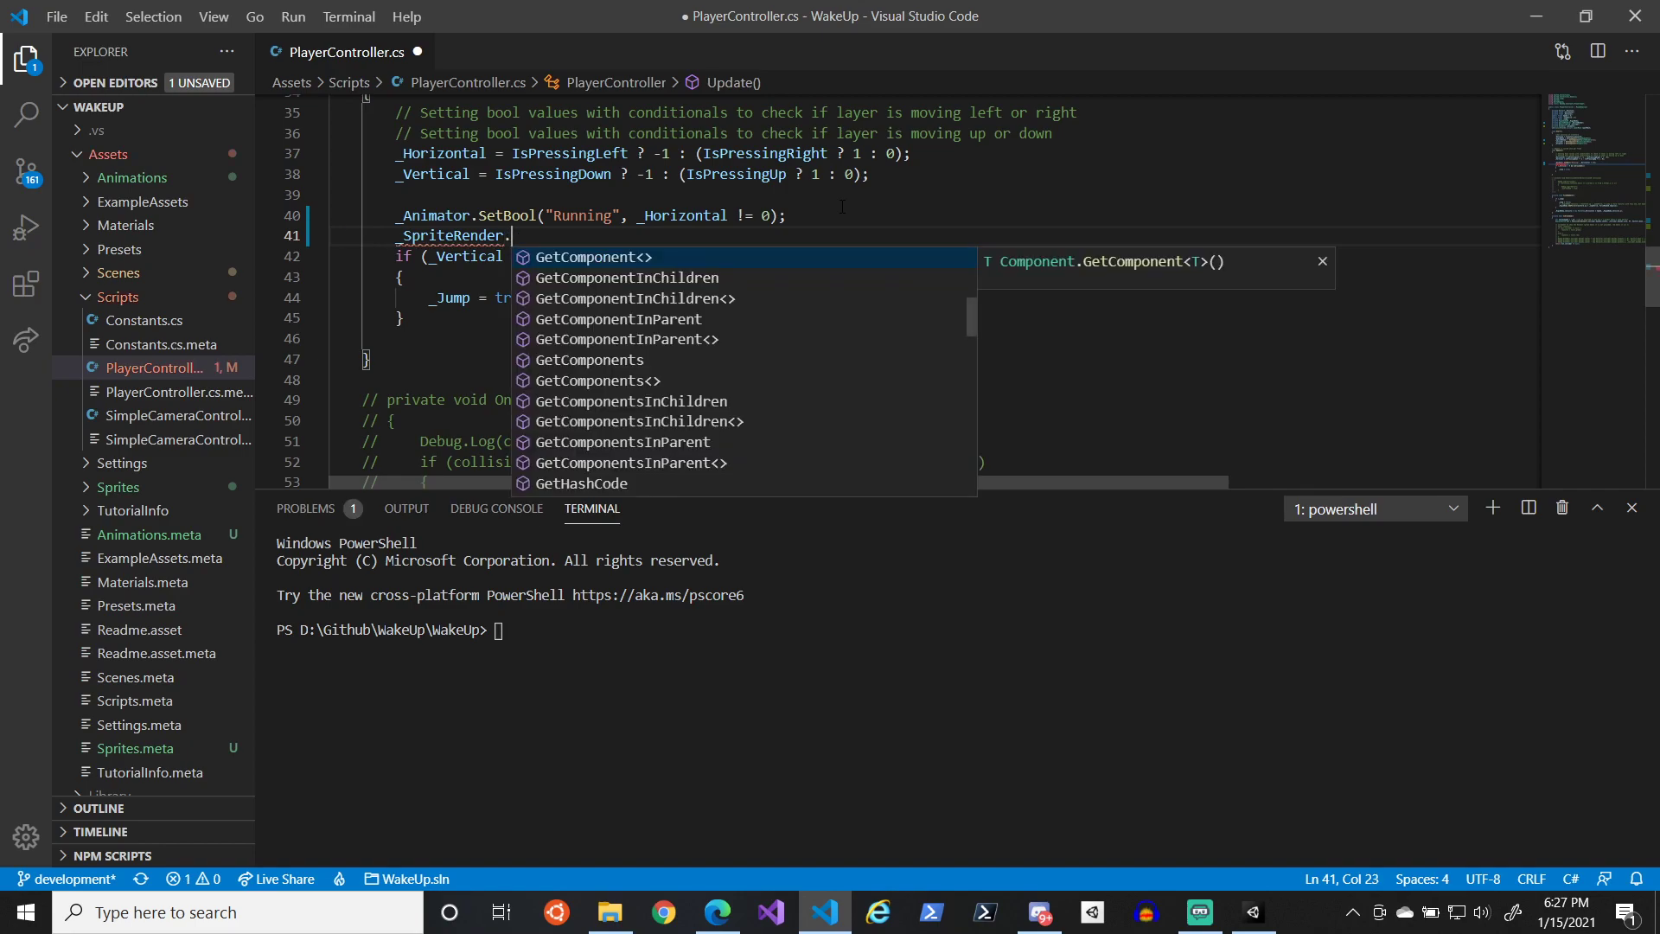
key("BackSpace")
key("BackSpace")
key("BackSpace")
type(".fl")
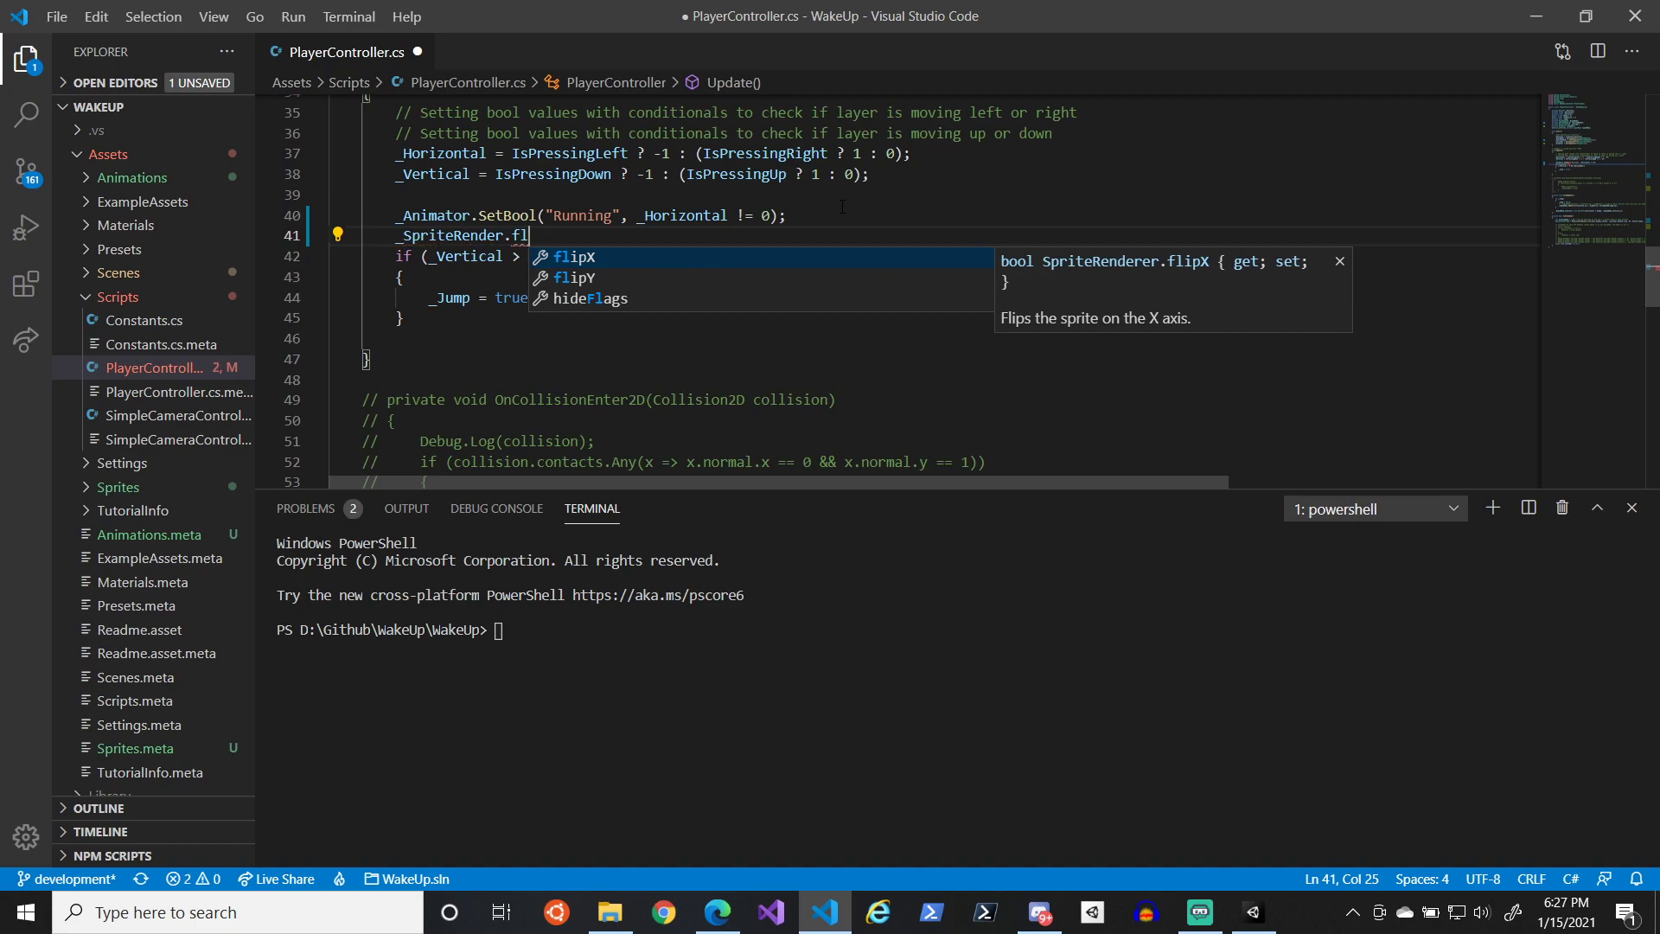
key("Tab")
- Rename the symbol _SpriteRender to _SpriteRenderer throughout the script and save the file
right_click(445, 241)
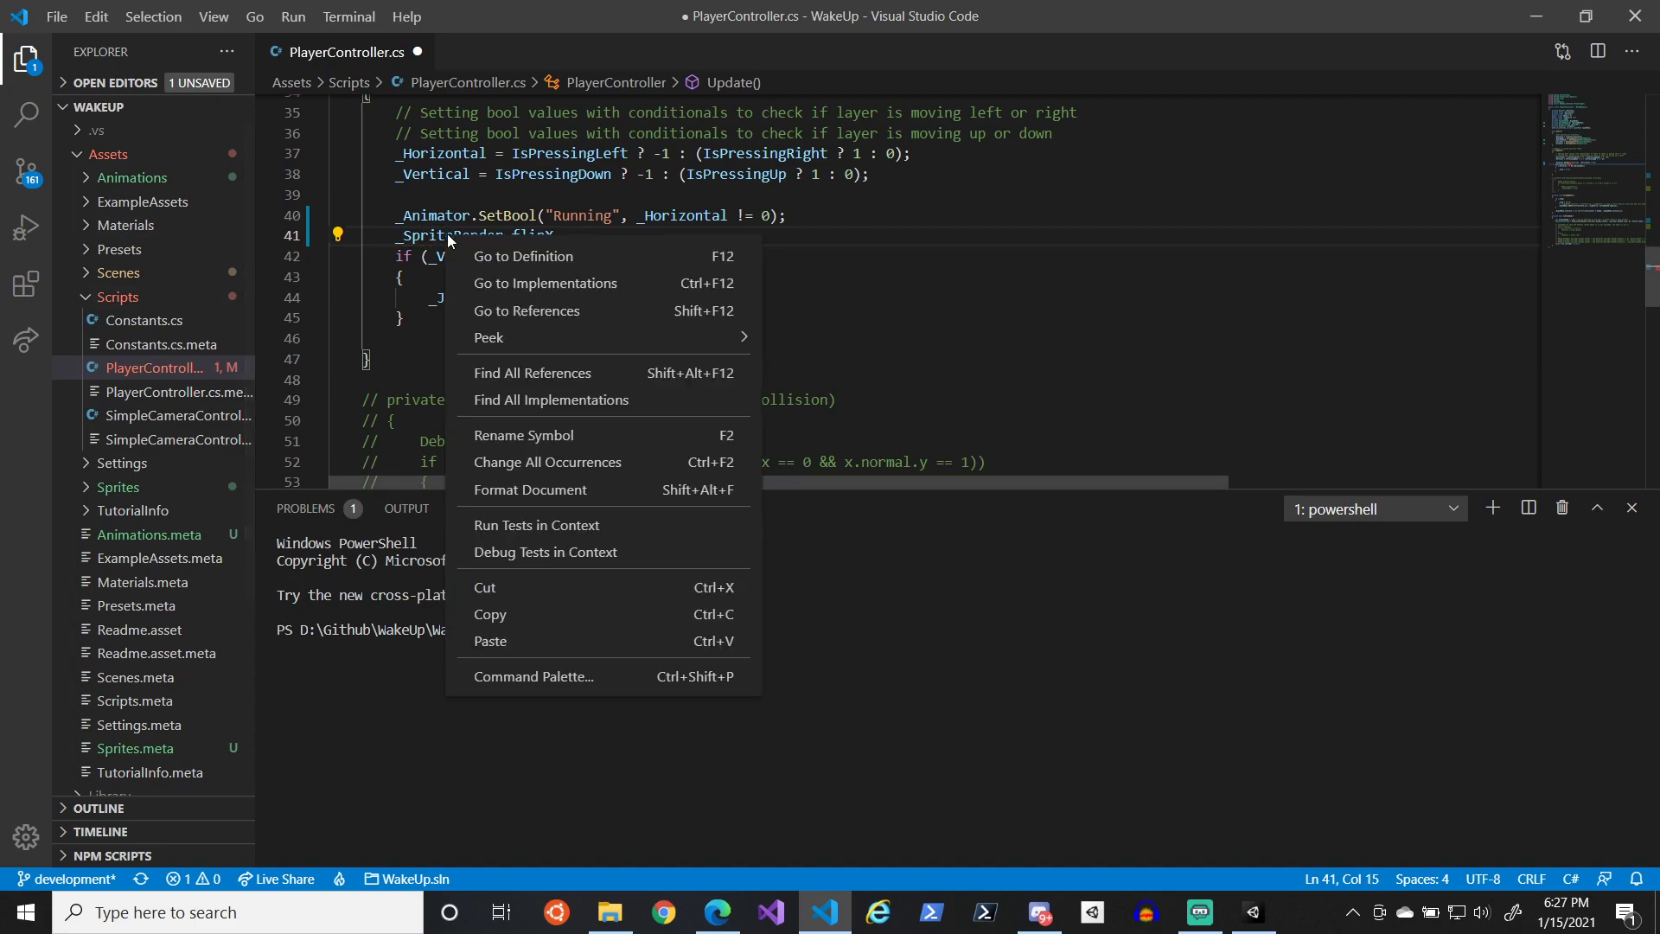
left_click(619, 441)
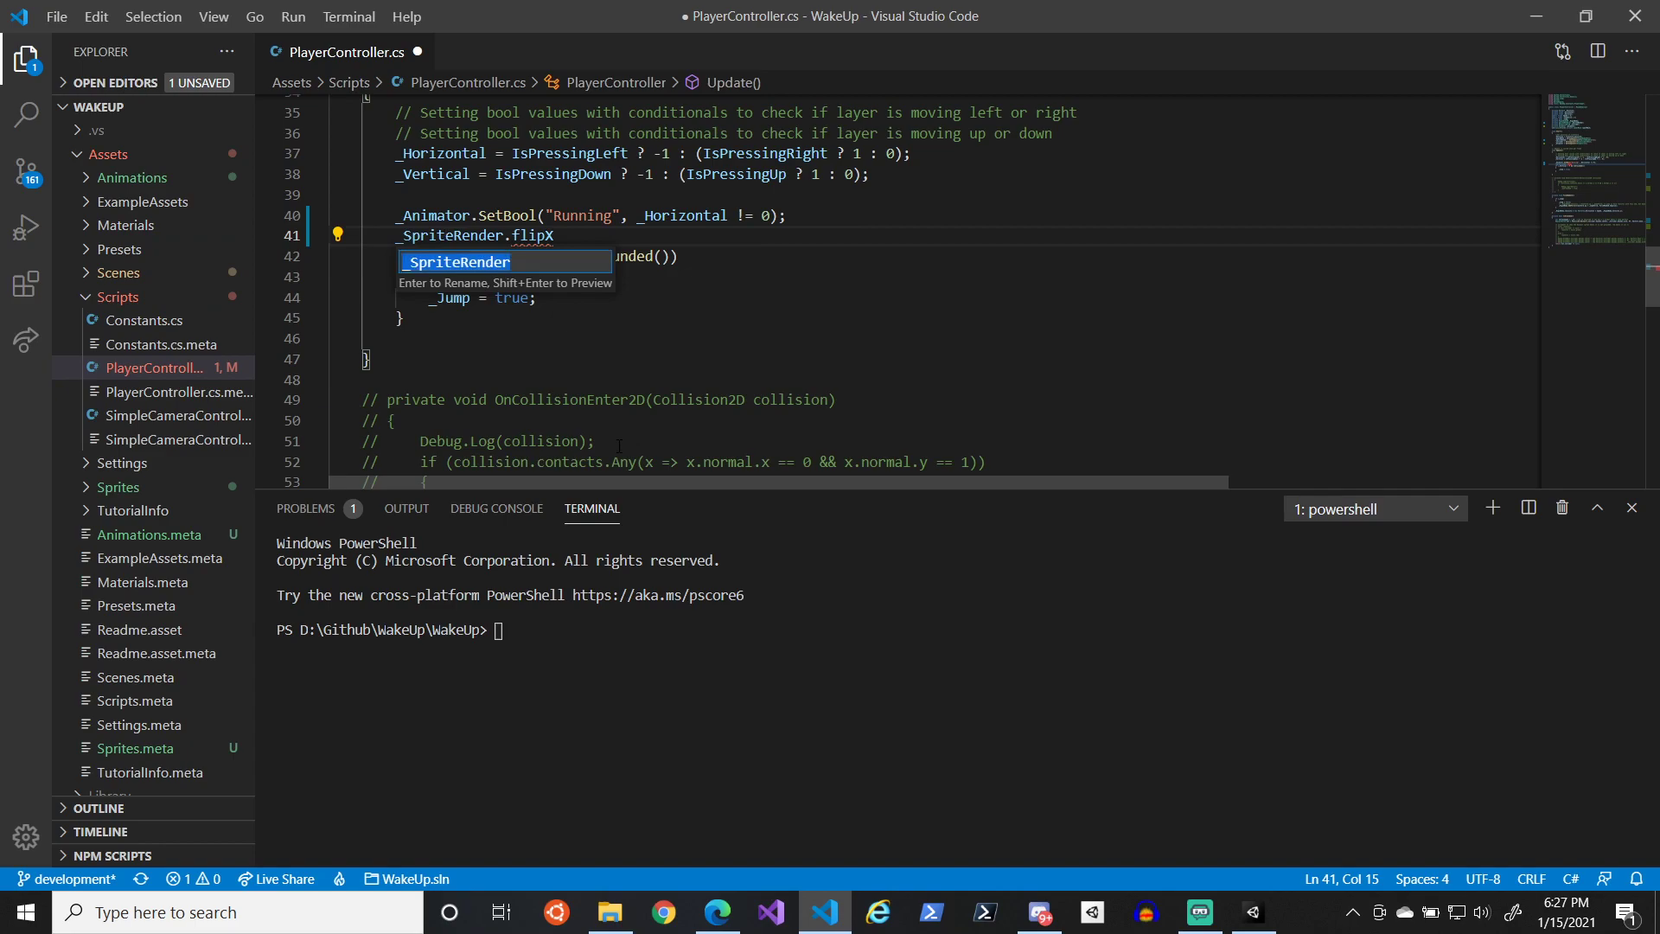
left_click(555, 261)
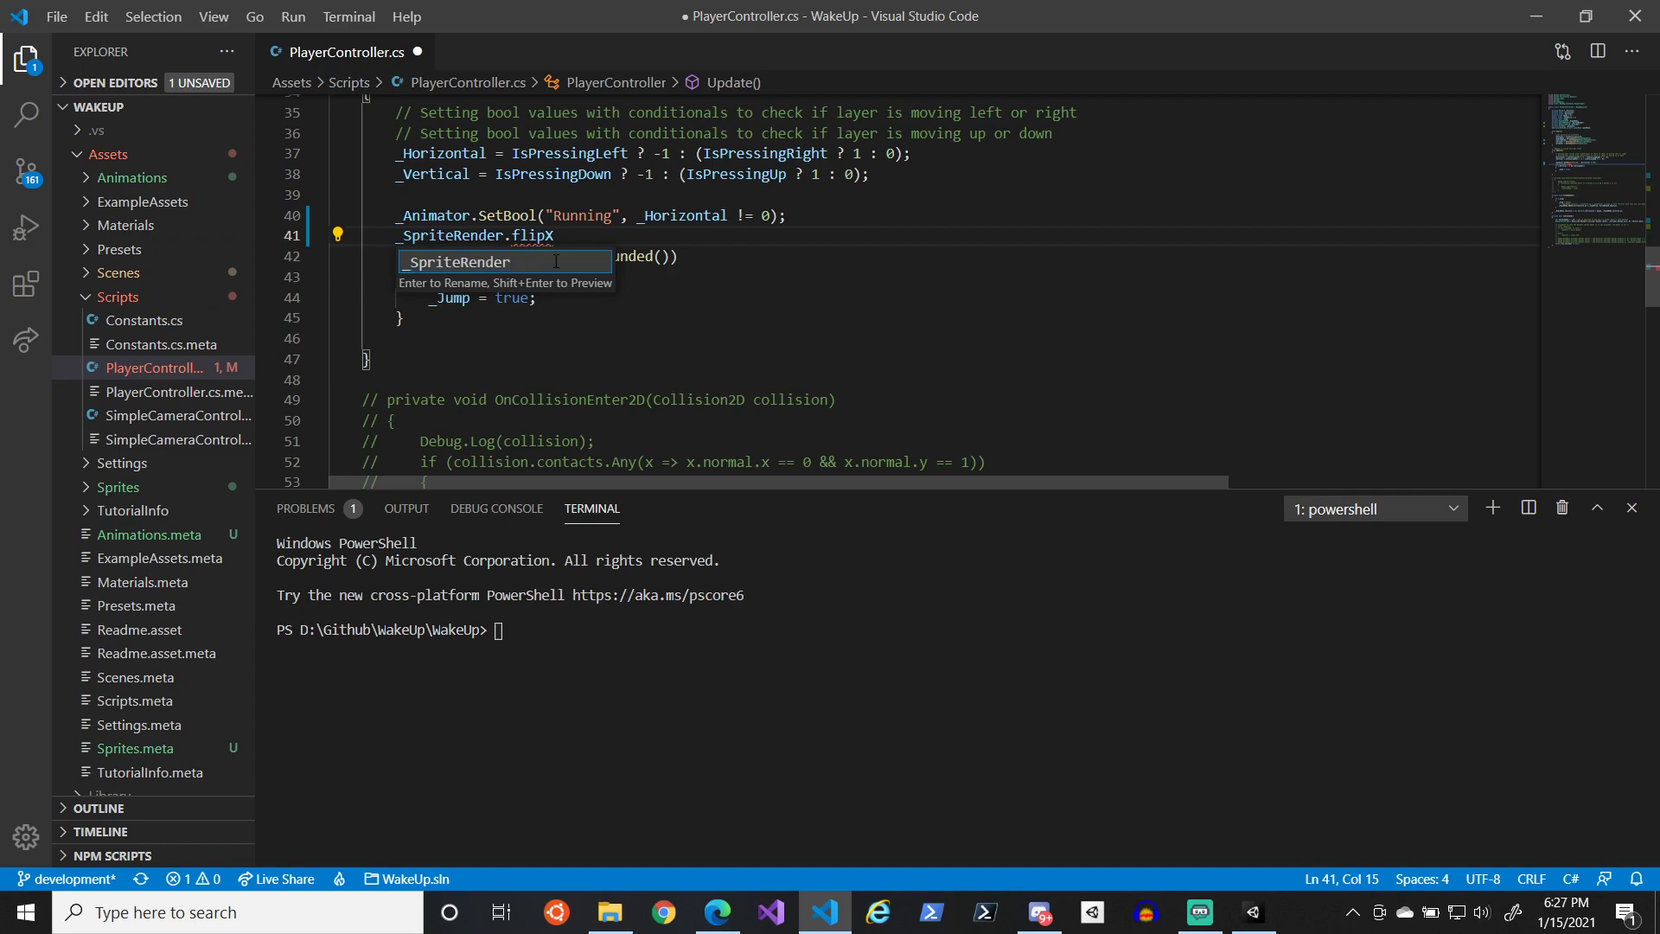
type("er")
key("Return")
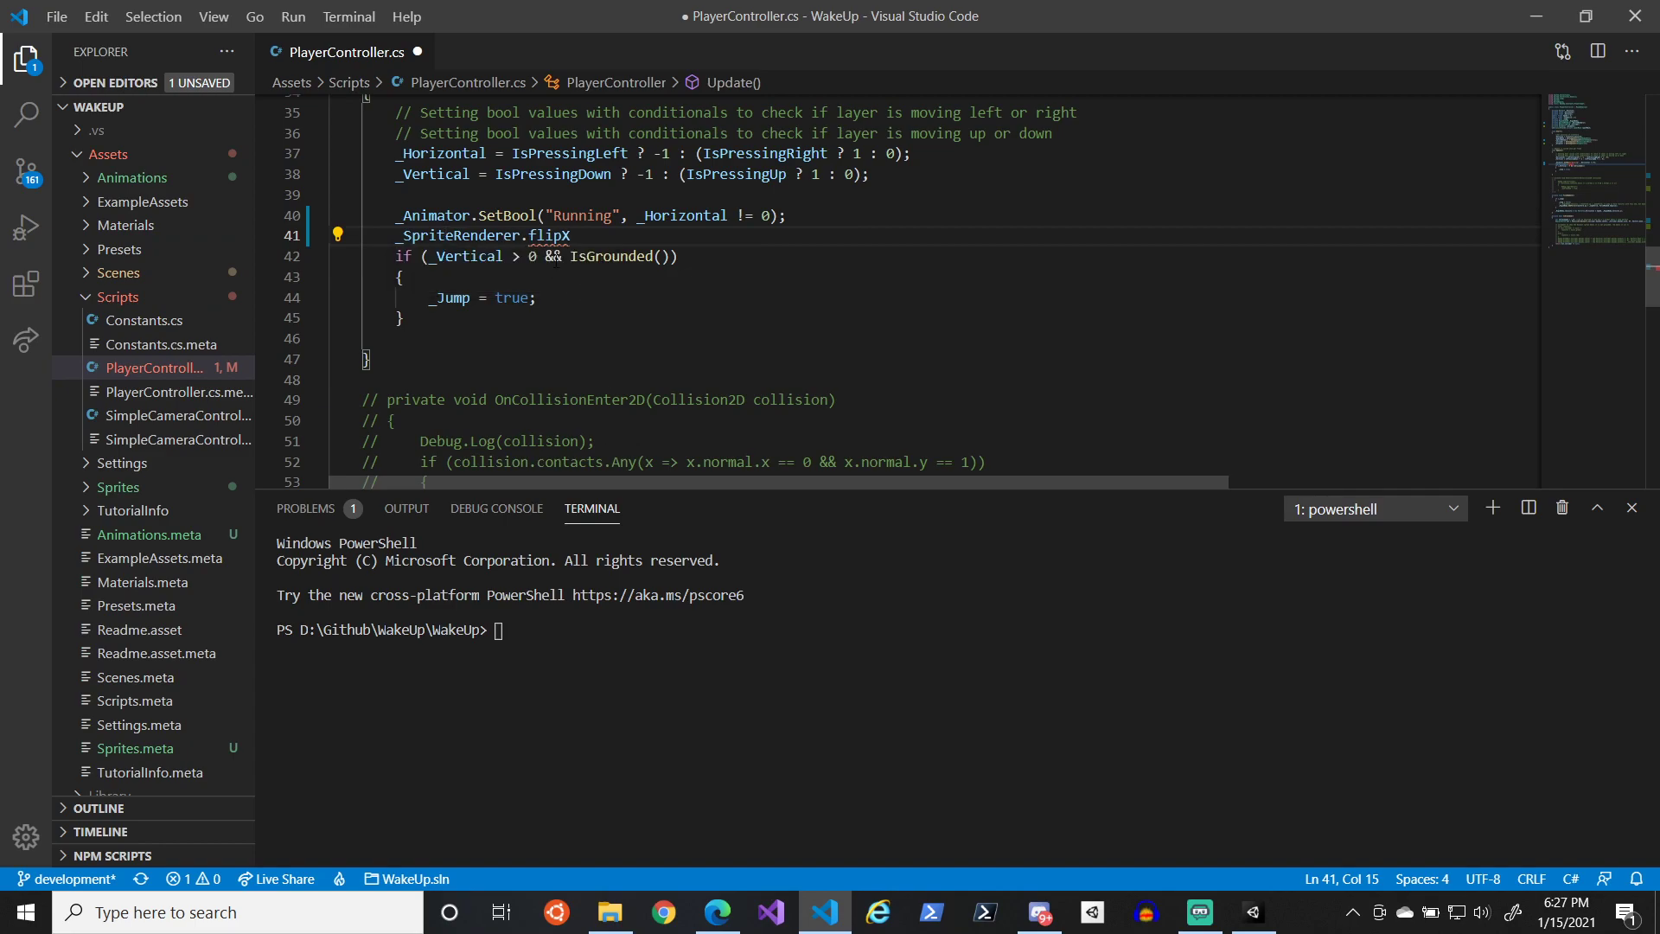
left_click_drag(529, 236, 579, 236)
key("ctrl+s")
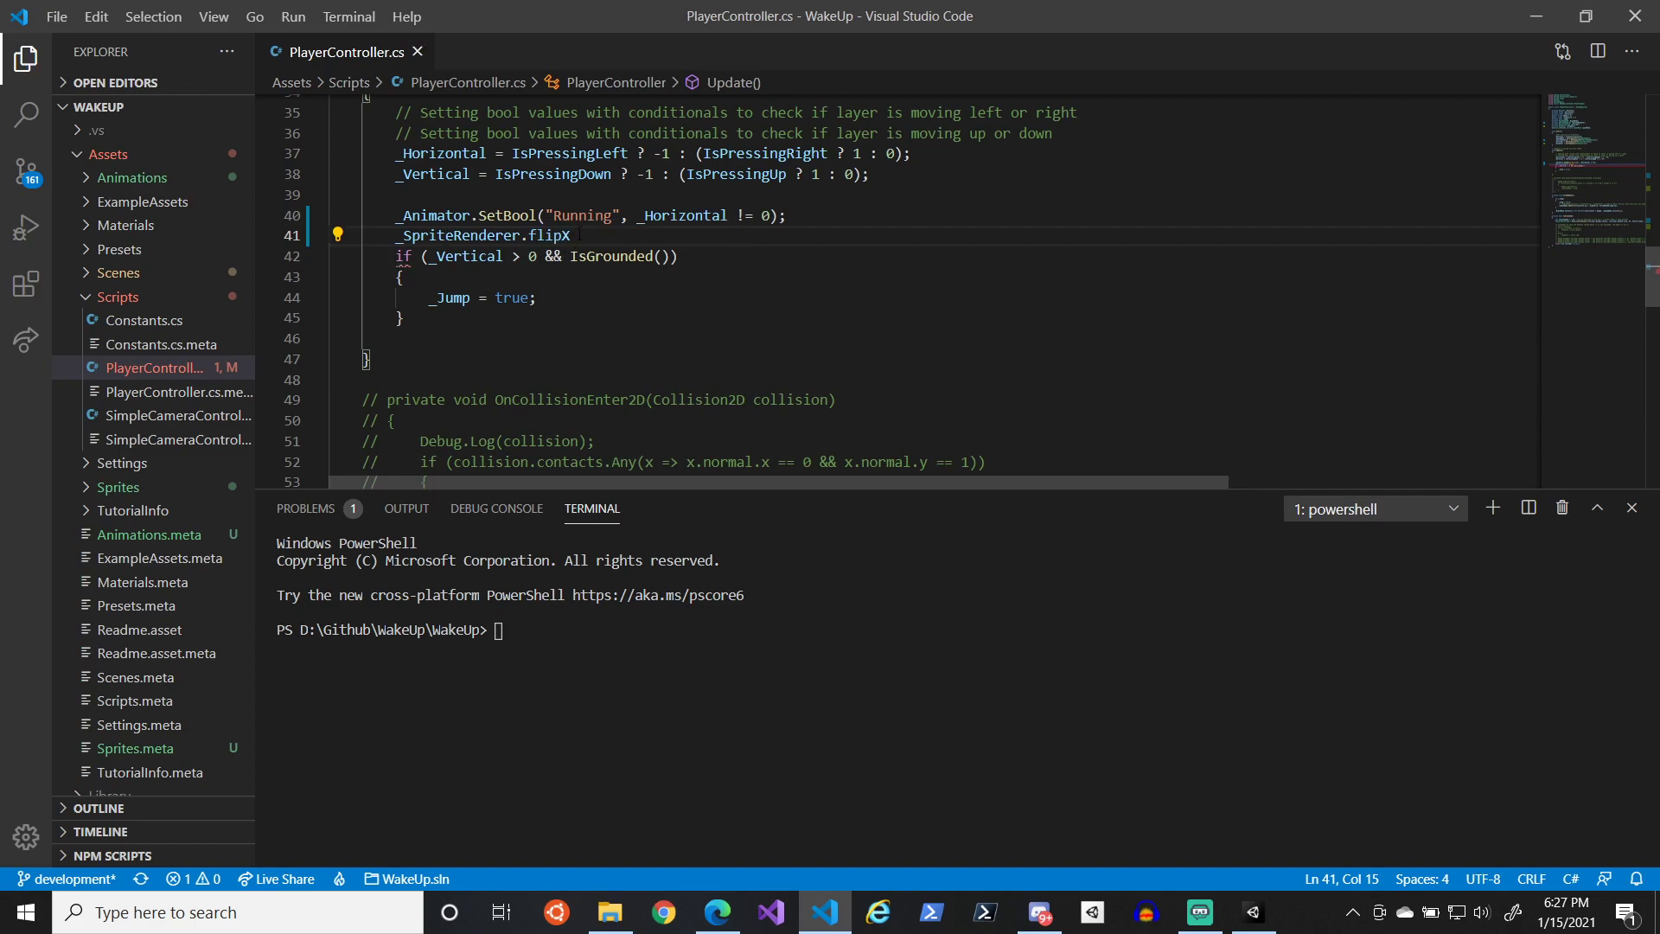
- Re-enter the flipX property after _SpriteRenderer and add an equals sign to start its assignment
key("BackSpace")
key("ctrl+space")
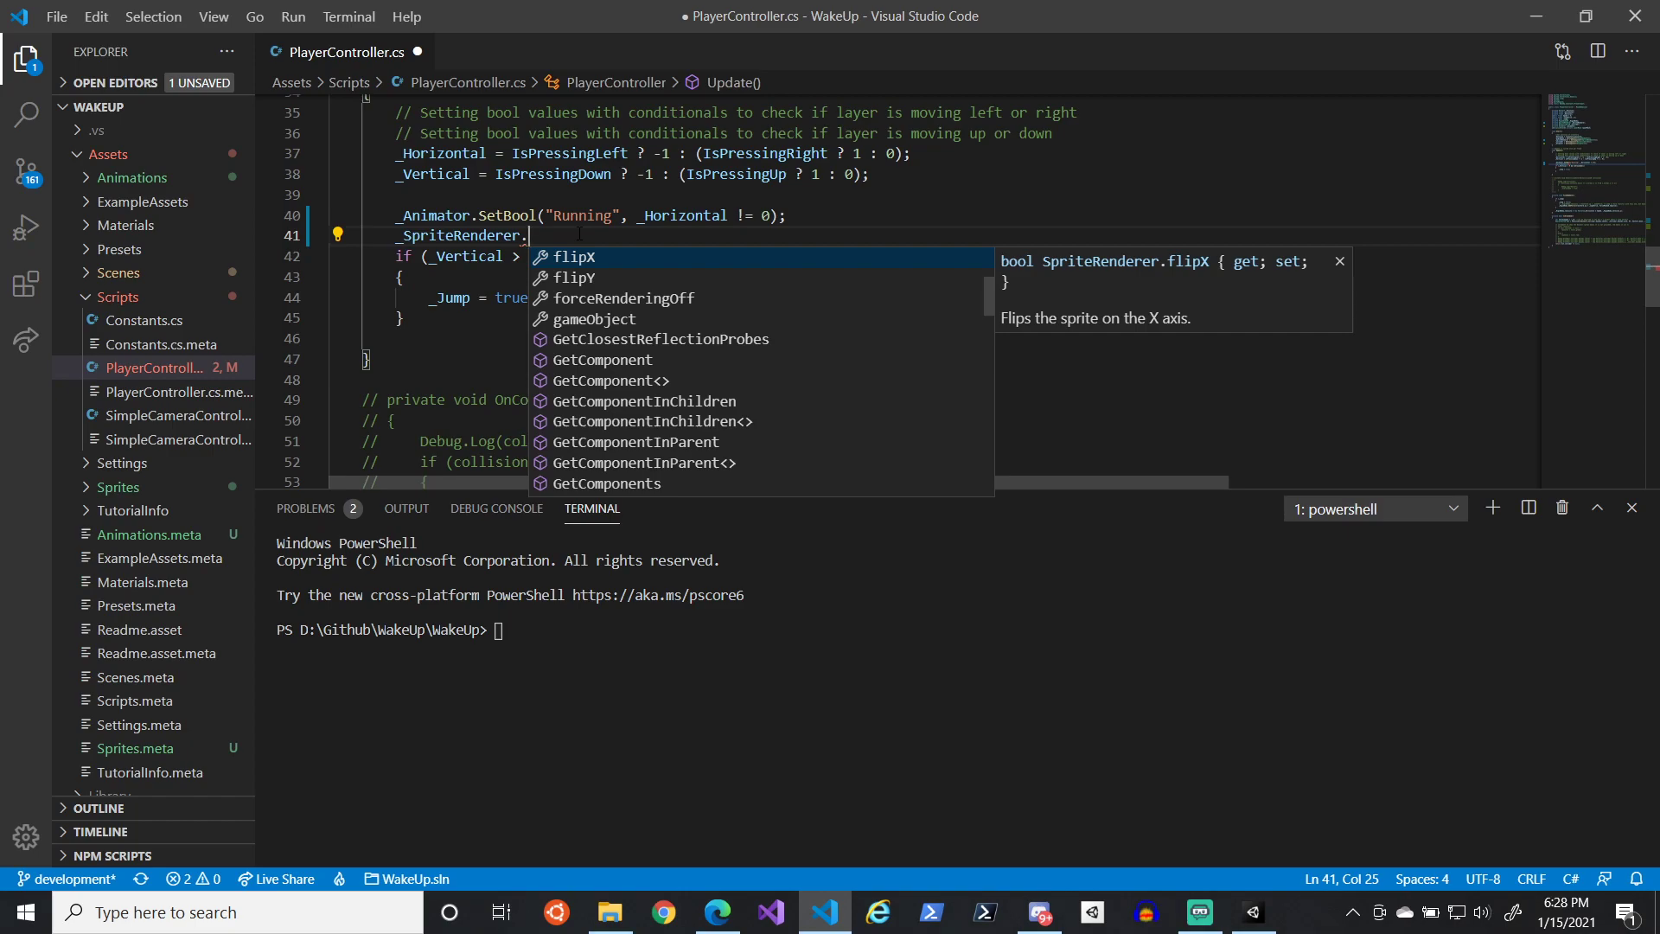
key("Tab")
type("=")
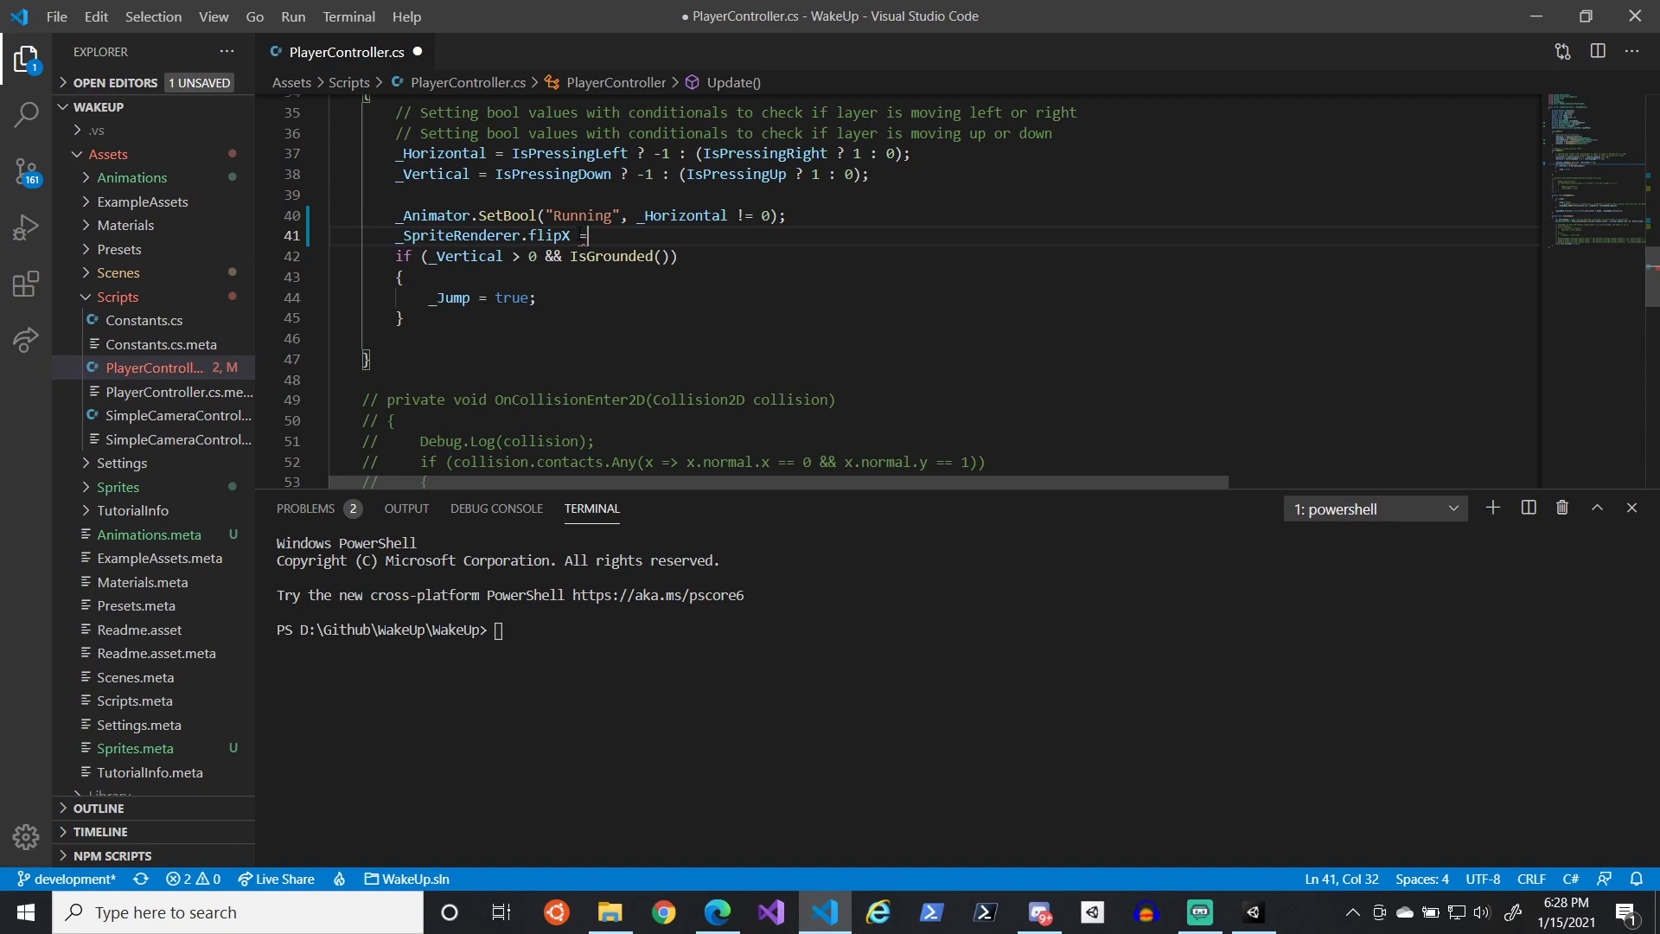
scroll(621, 311, "up", 2)
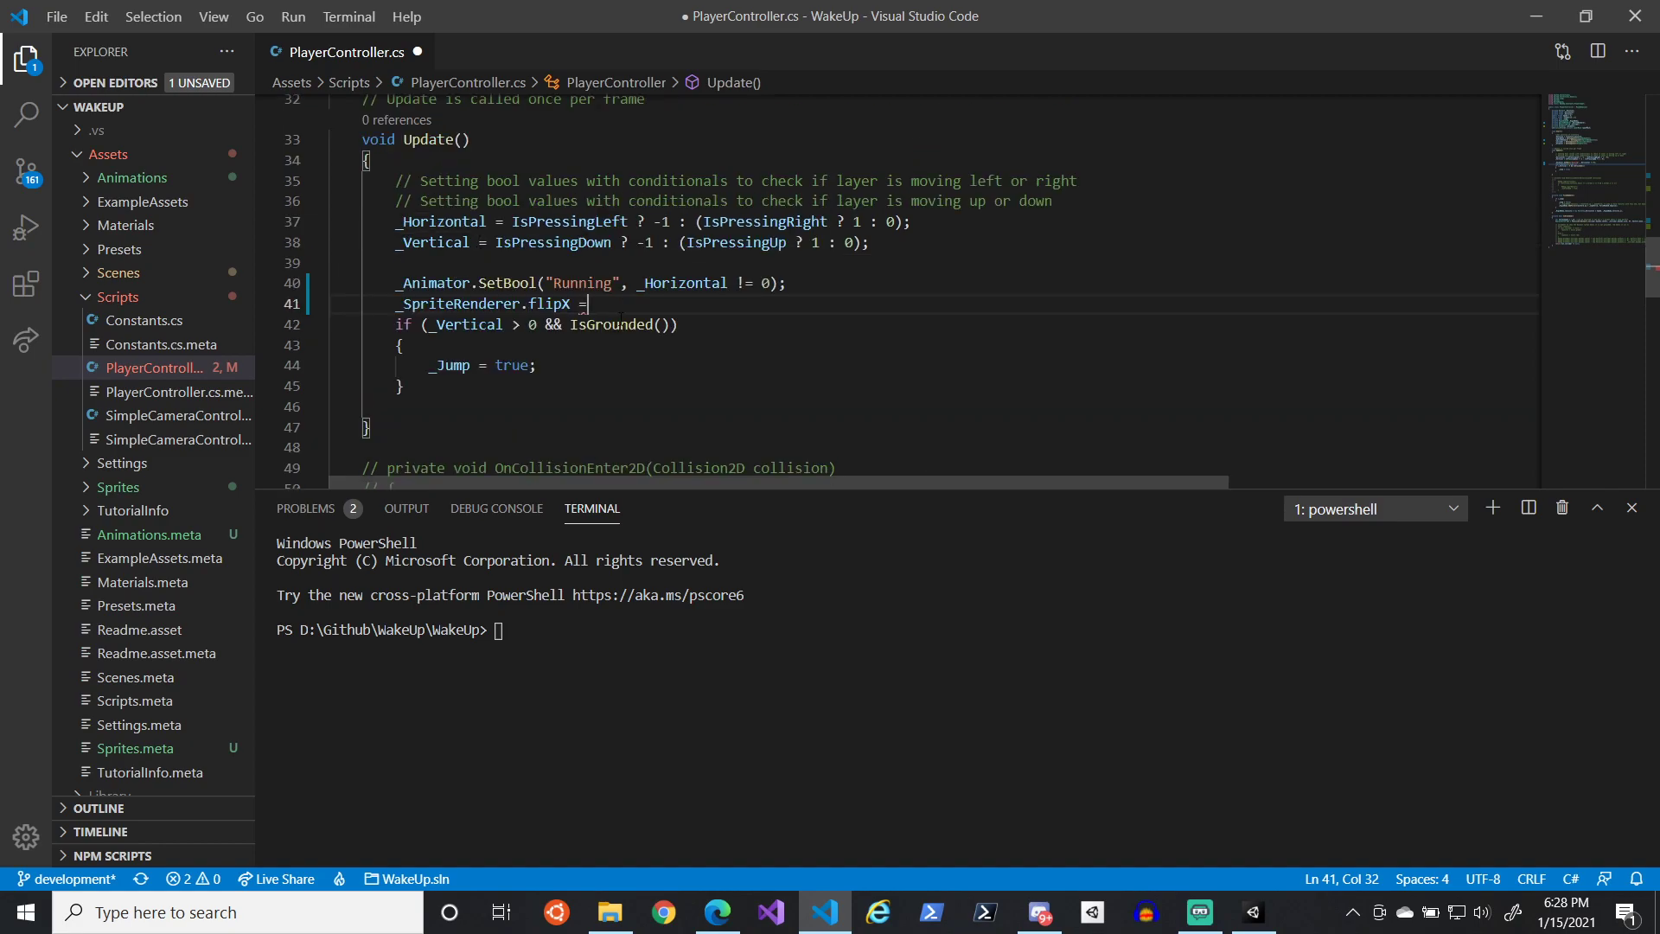
left_click(475, 427)
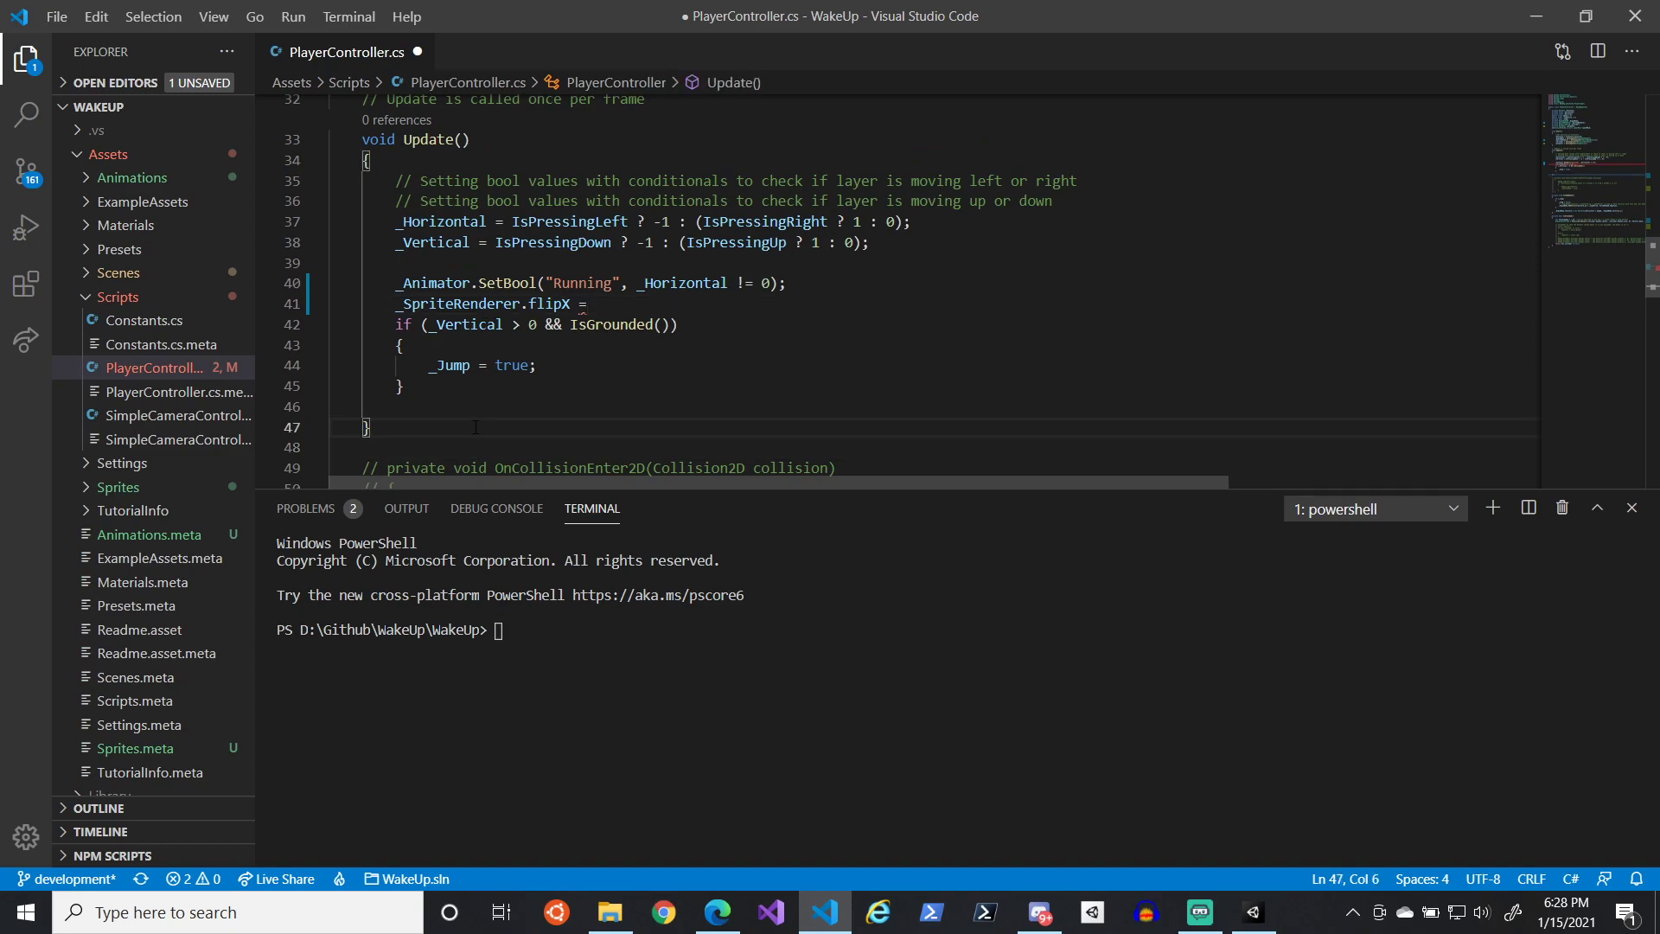
key("Return")
key("Return")
type("private void")
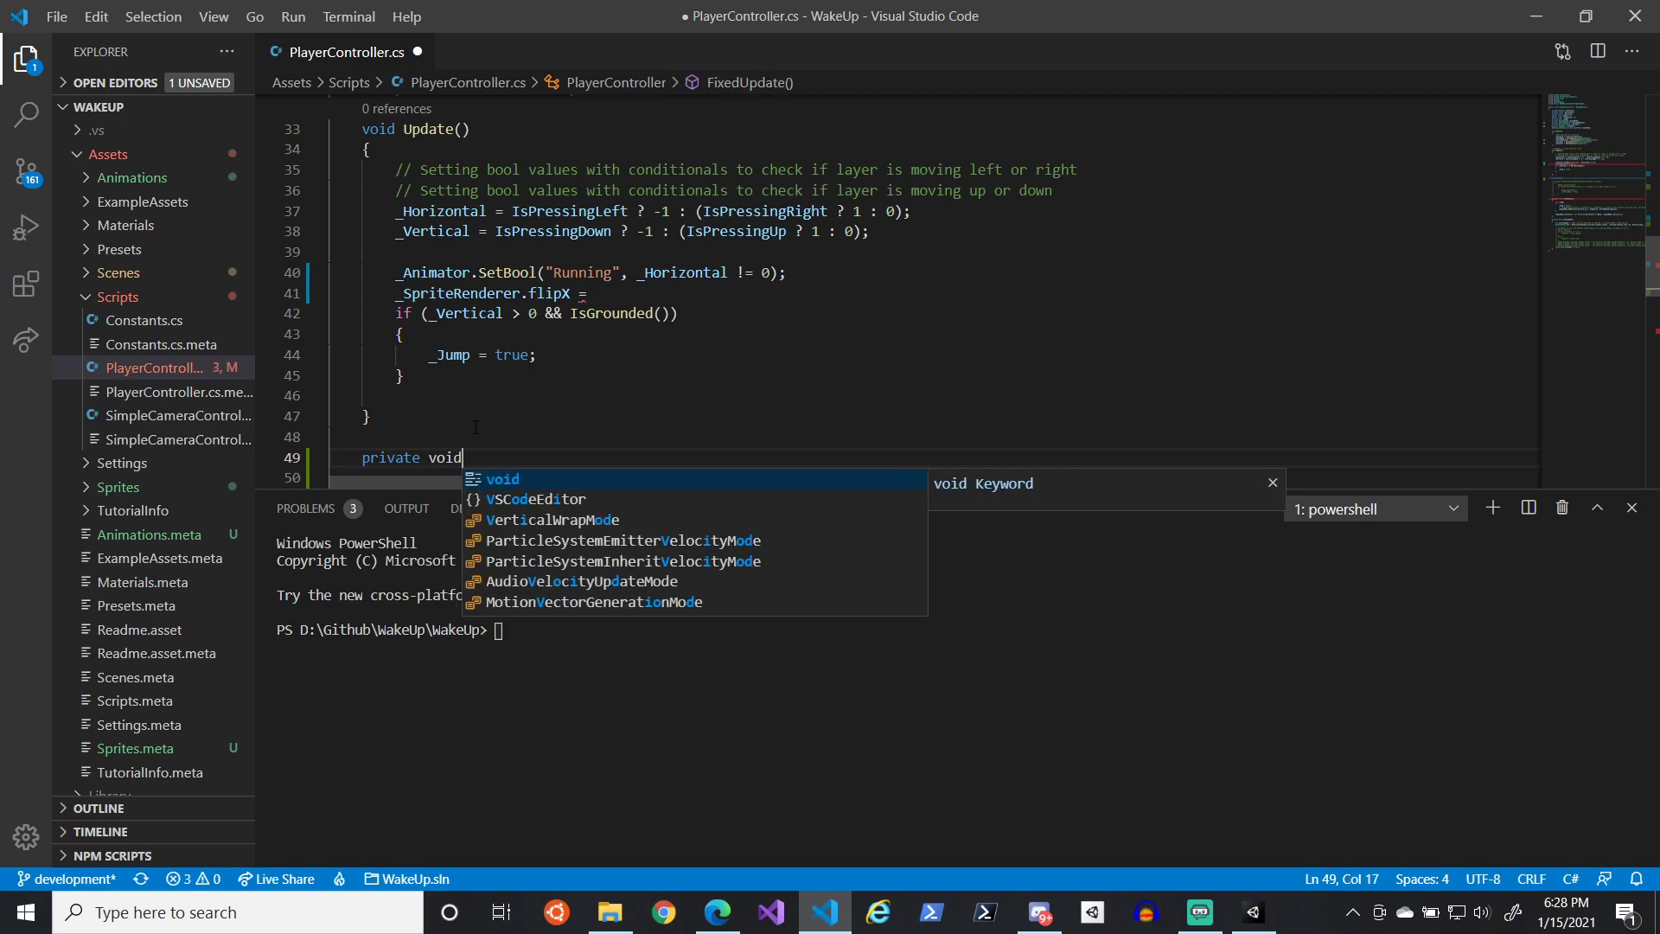
type(" Flip")
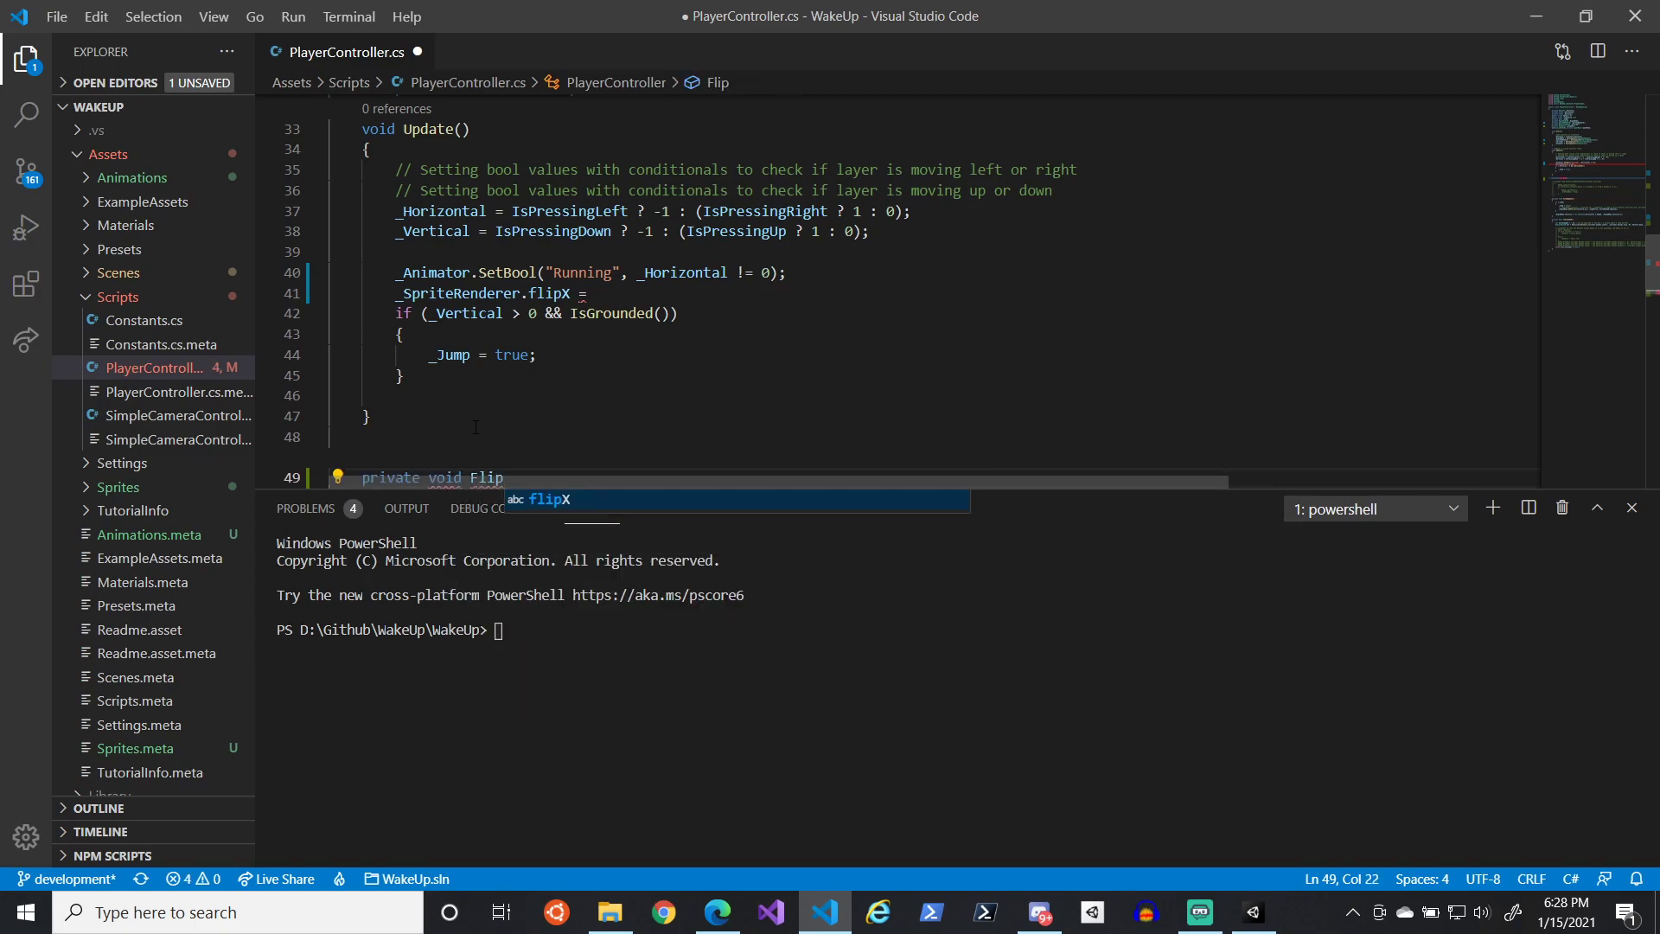
double_click(657, 273)
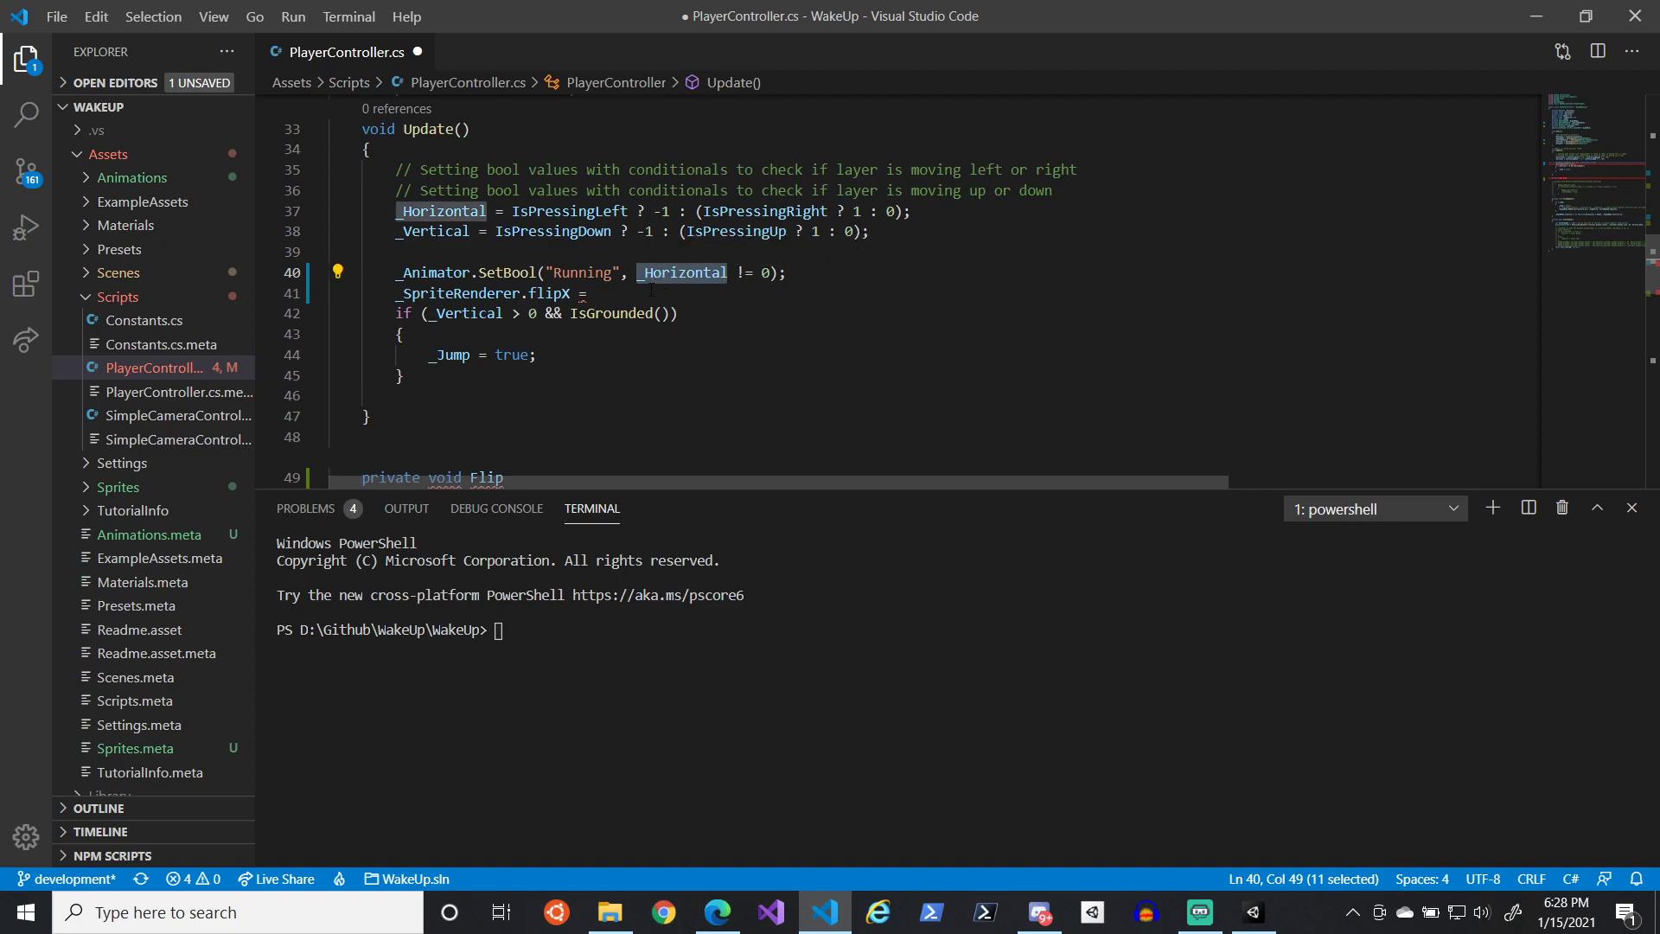
scroll(554, 404, "down", 1)
left_click_drag(519, 411, 513, 356)
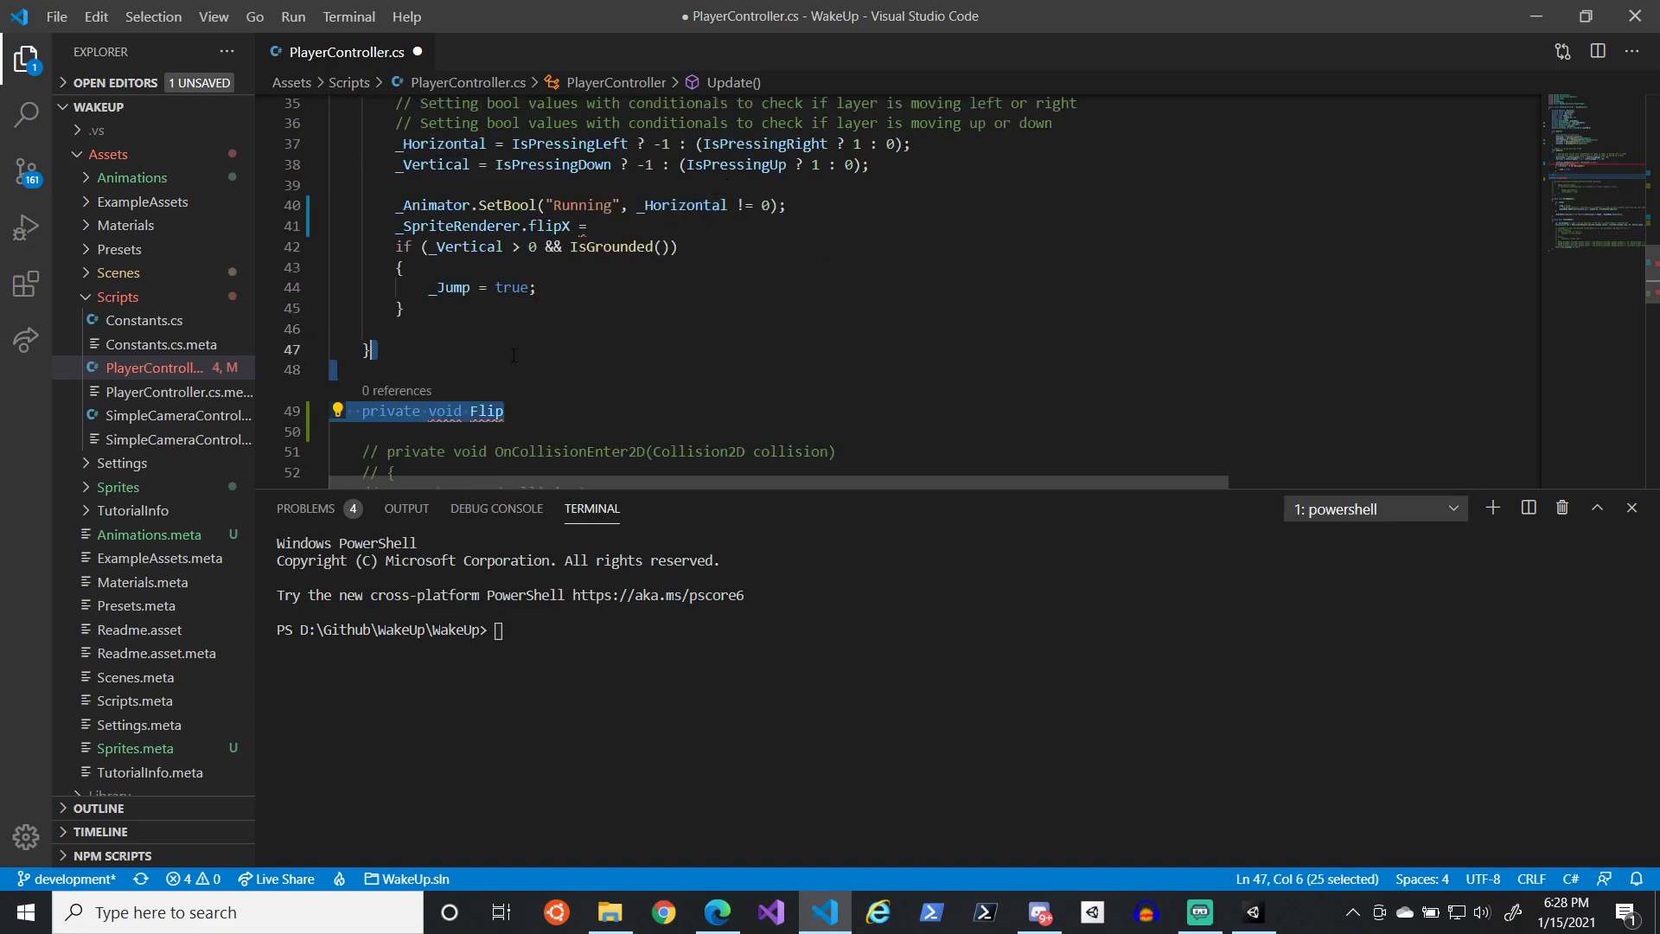
key("BackSpace")
scroll(514, 355, "up", 1)
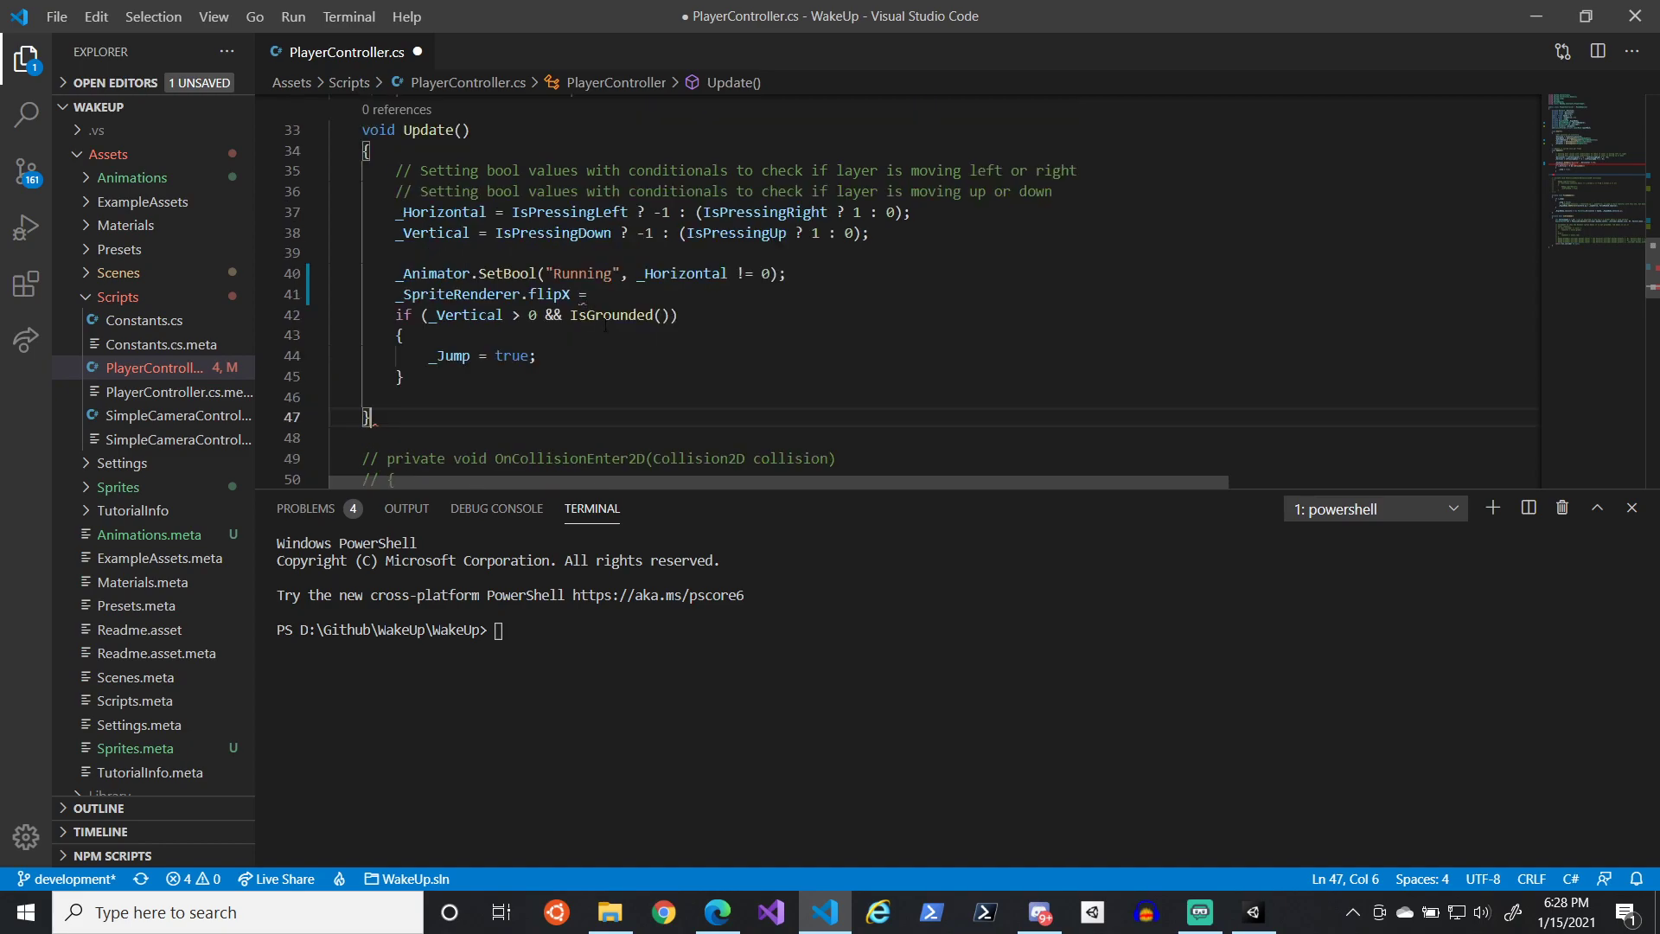
key("ctrl+s")
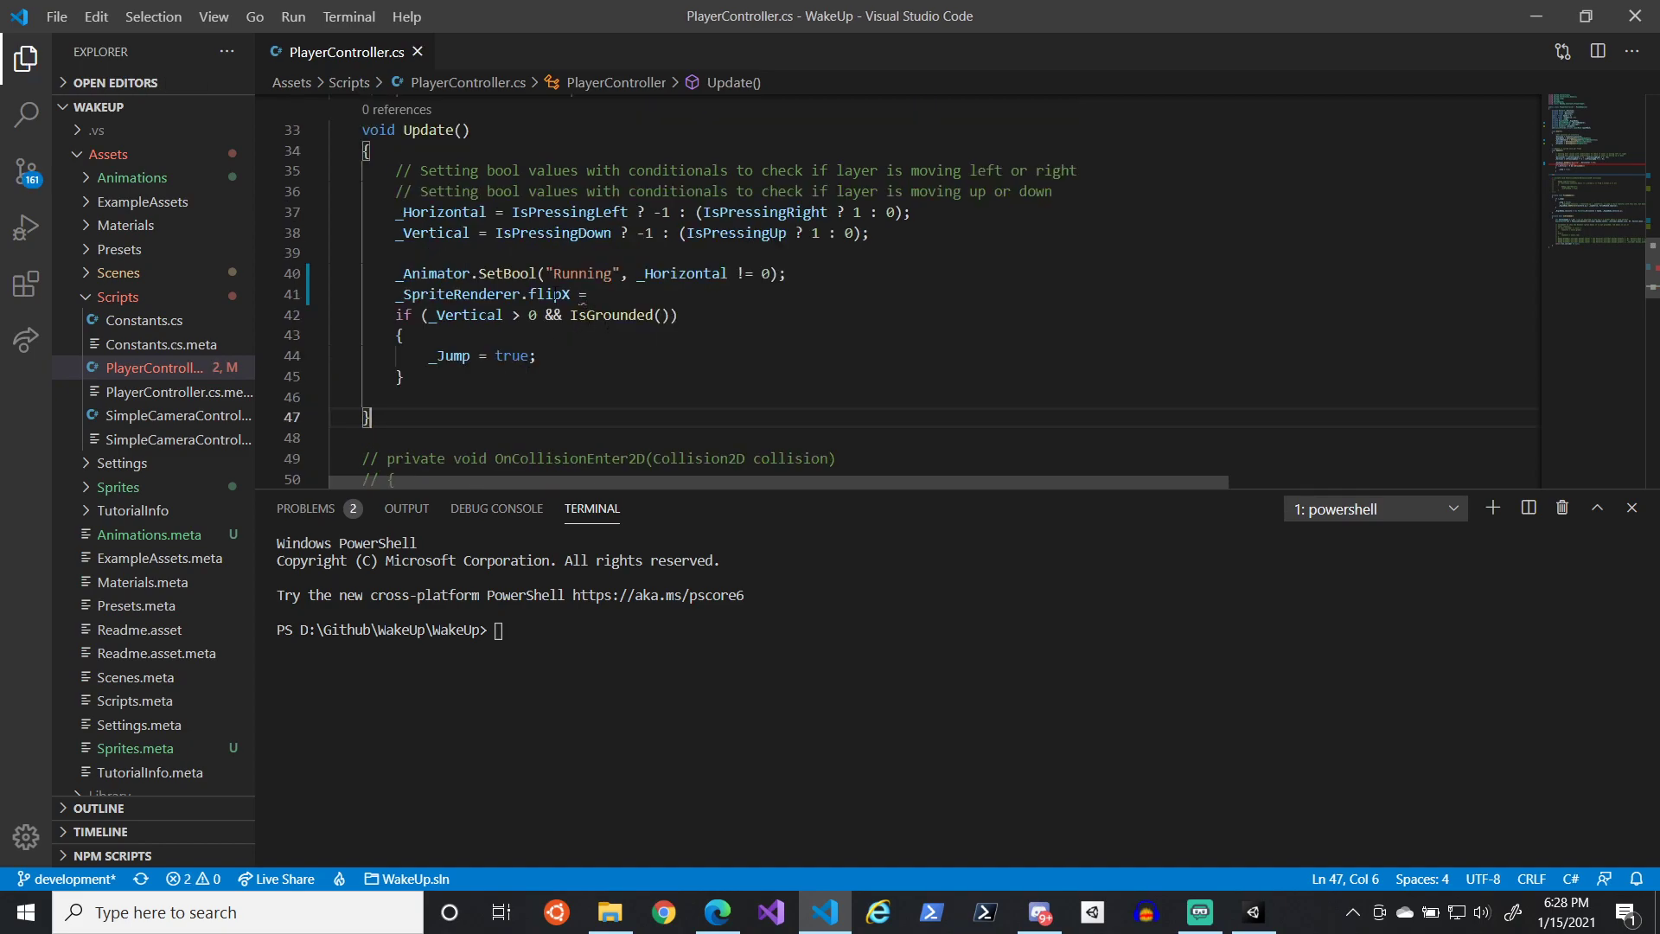
- Complete the flipX assignment with the condition _Horizontal < 0; and save the script
mouse_move(556, 295)
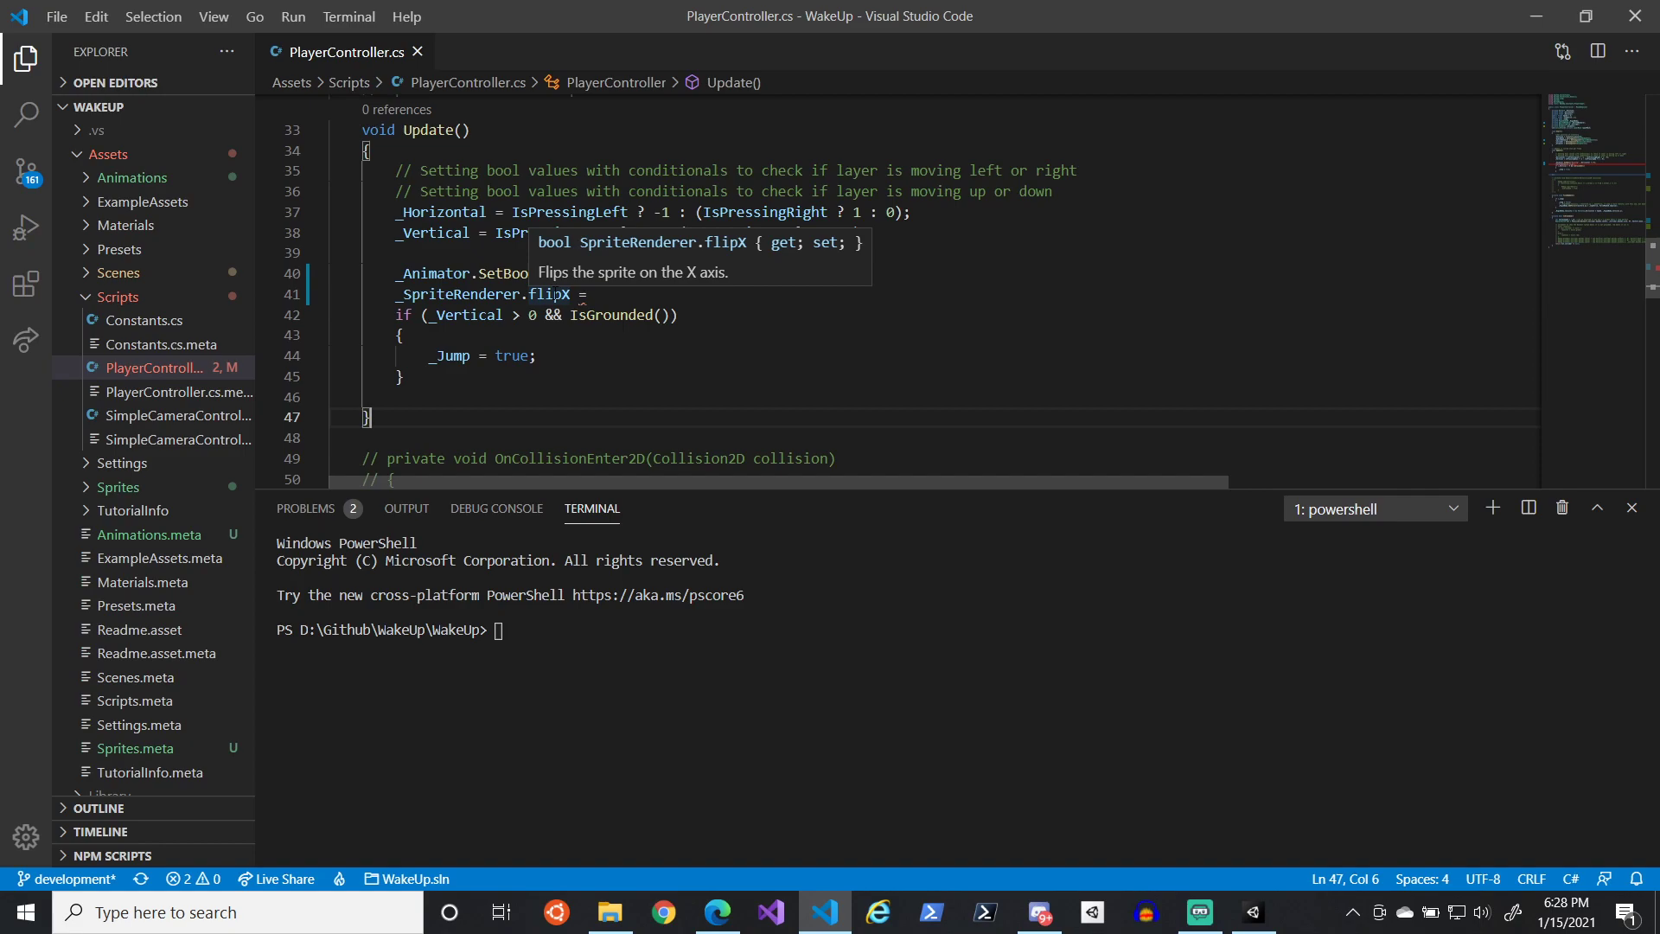
left_click(633, 295)
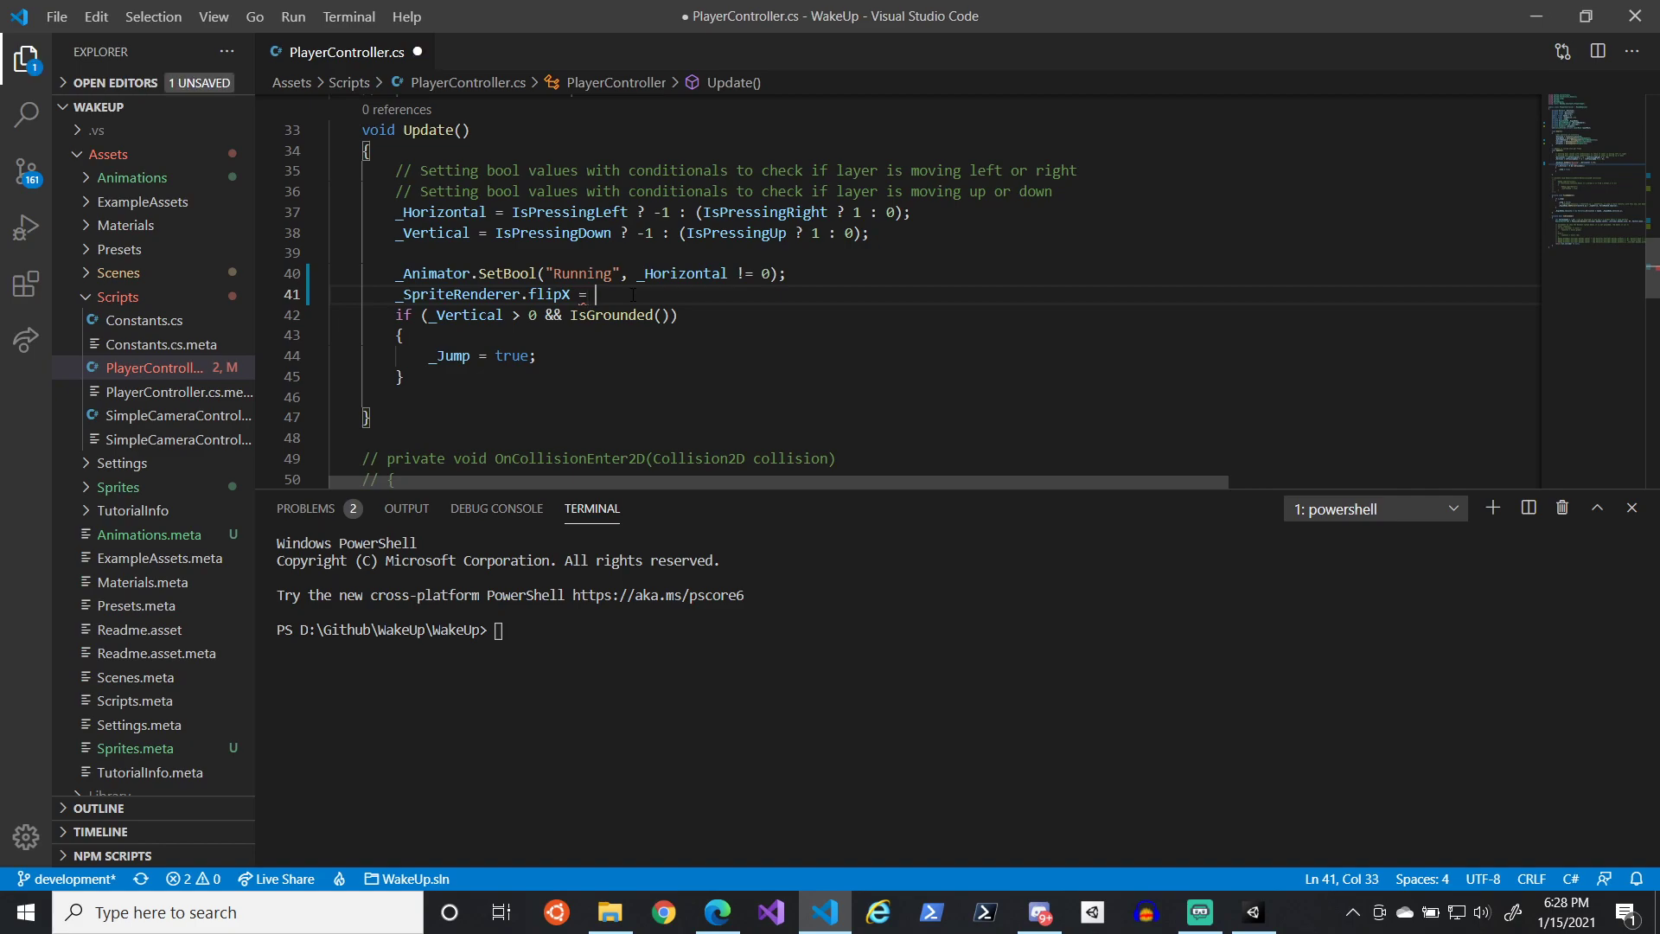
type("_Ho")
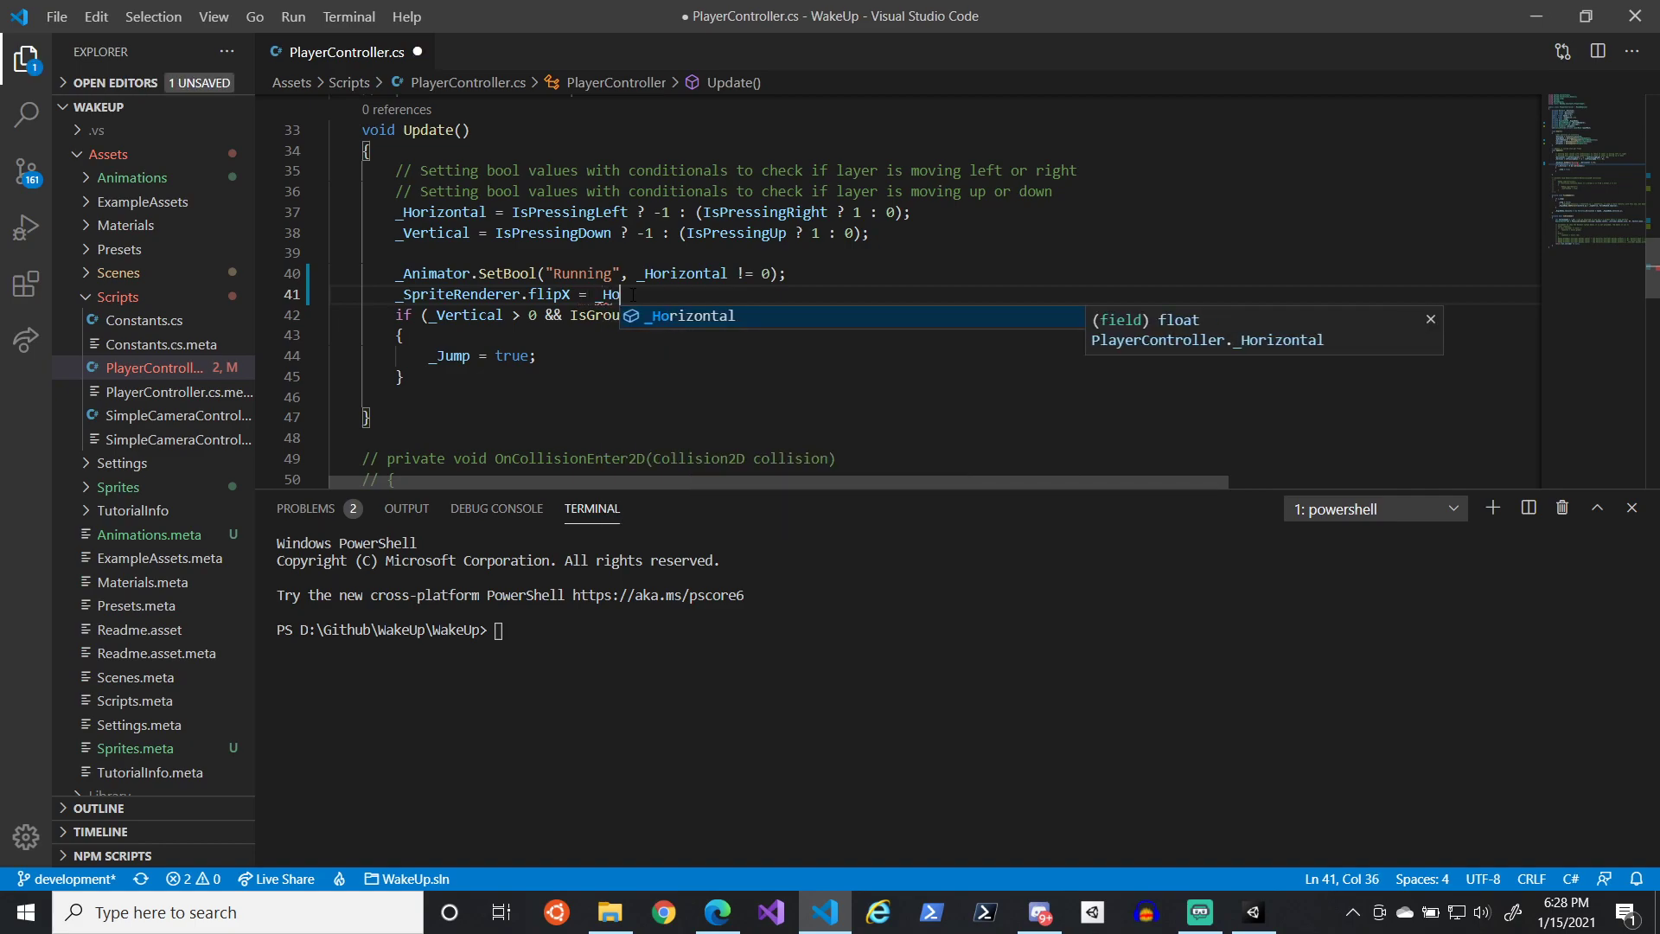
type("rizontal < 0;")
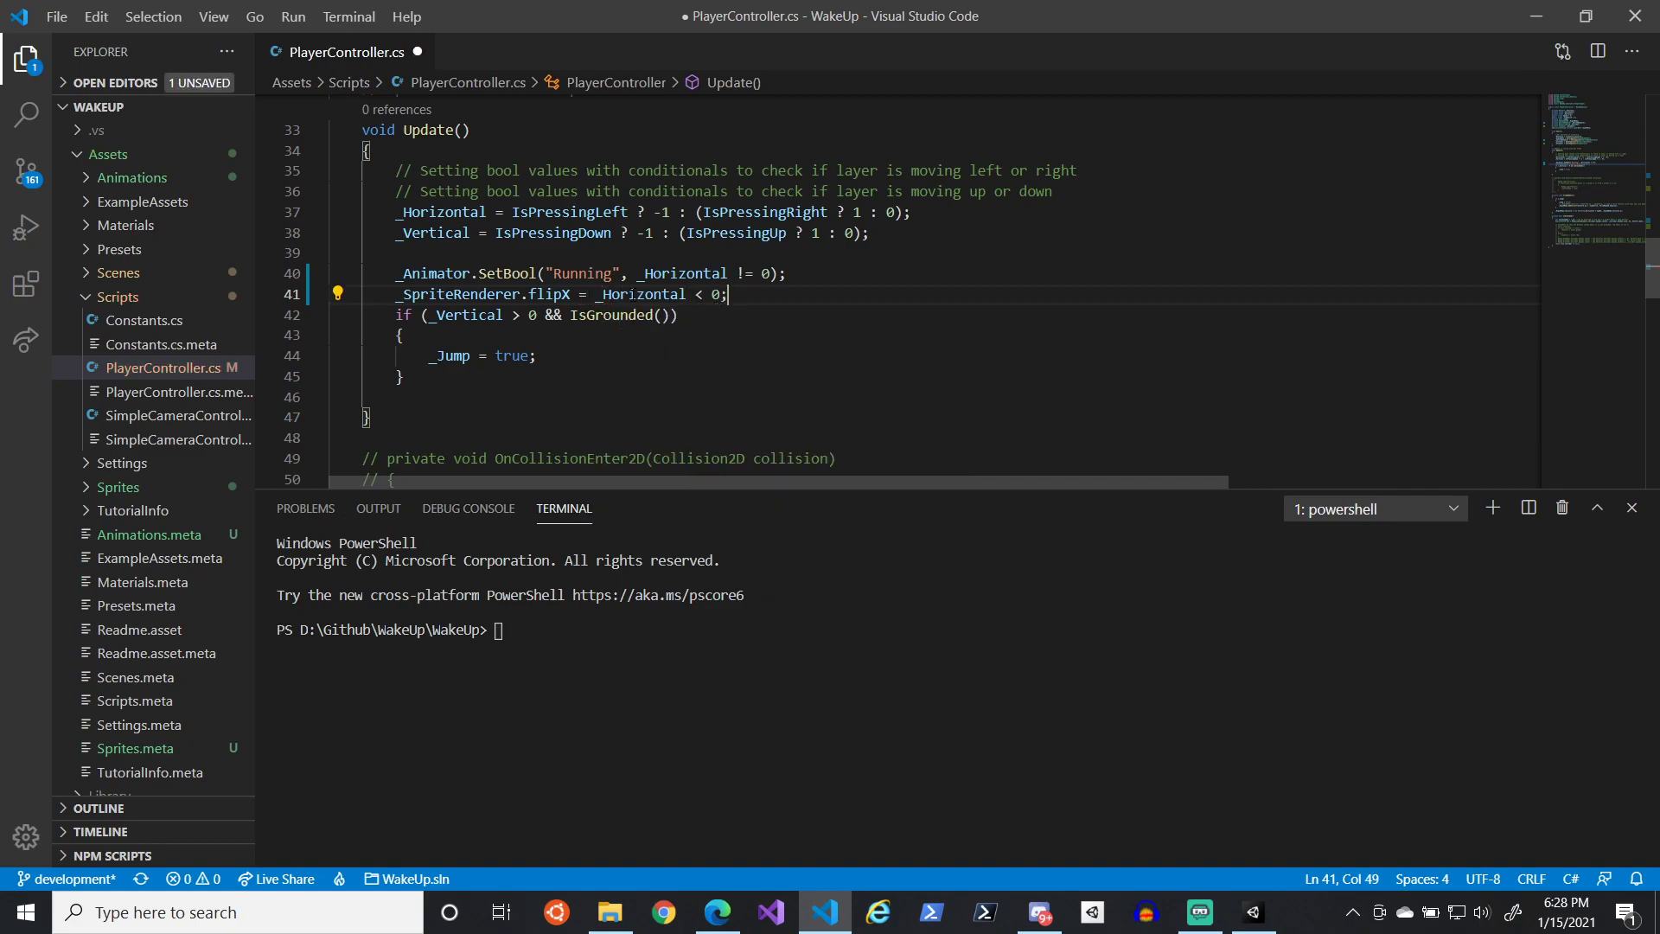
key("ctrl+s")
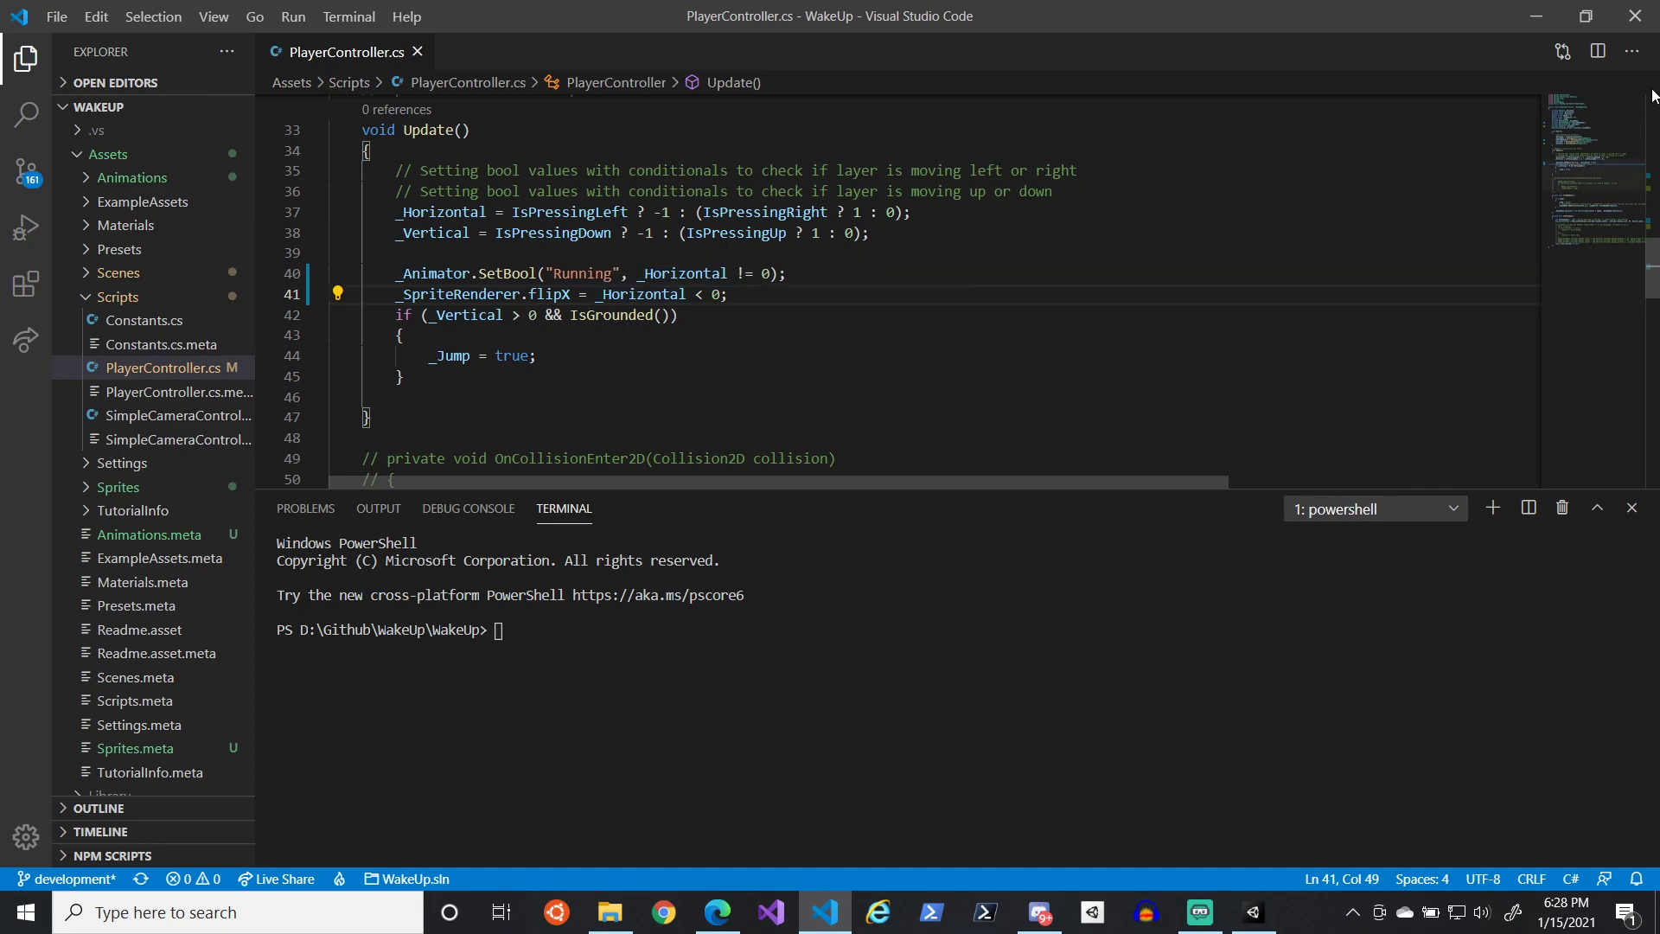
- Switch to the Unity editor to check the Player against the script, and return to Visual Studio Code
left_click(1535, 15)
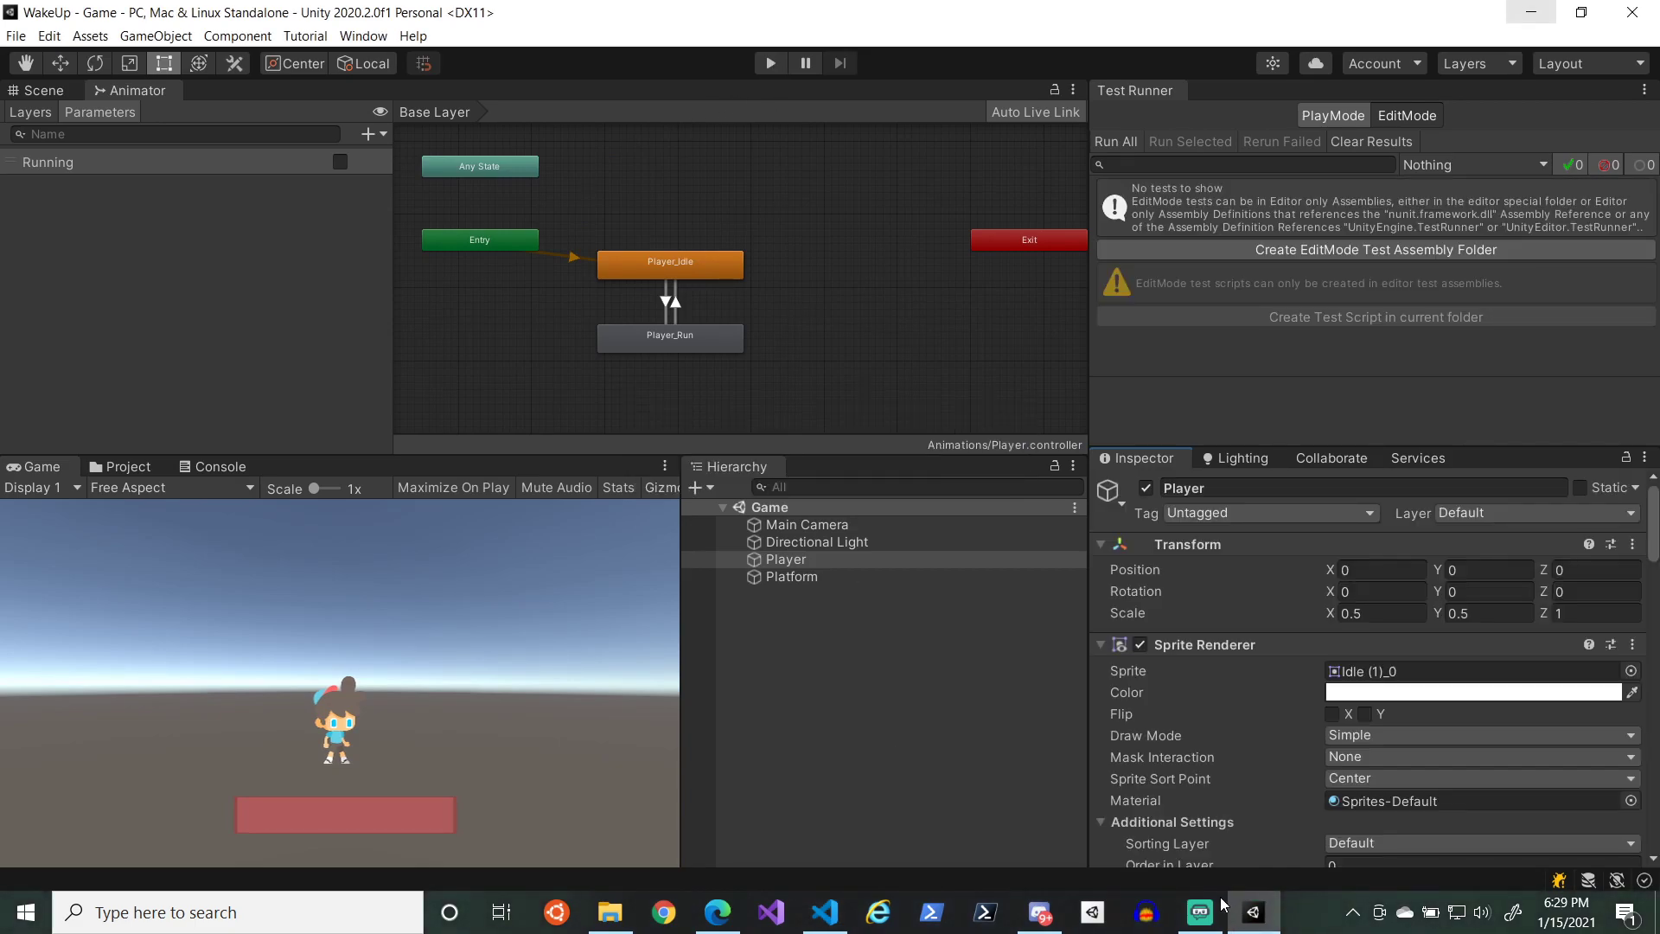
left_click(824, 912)
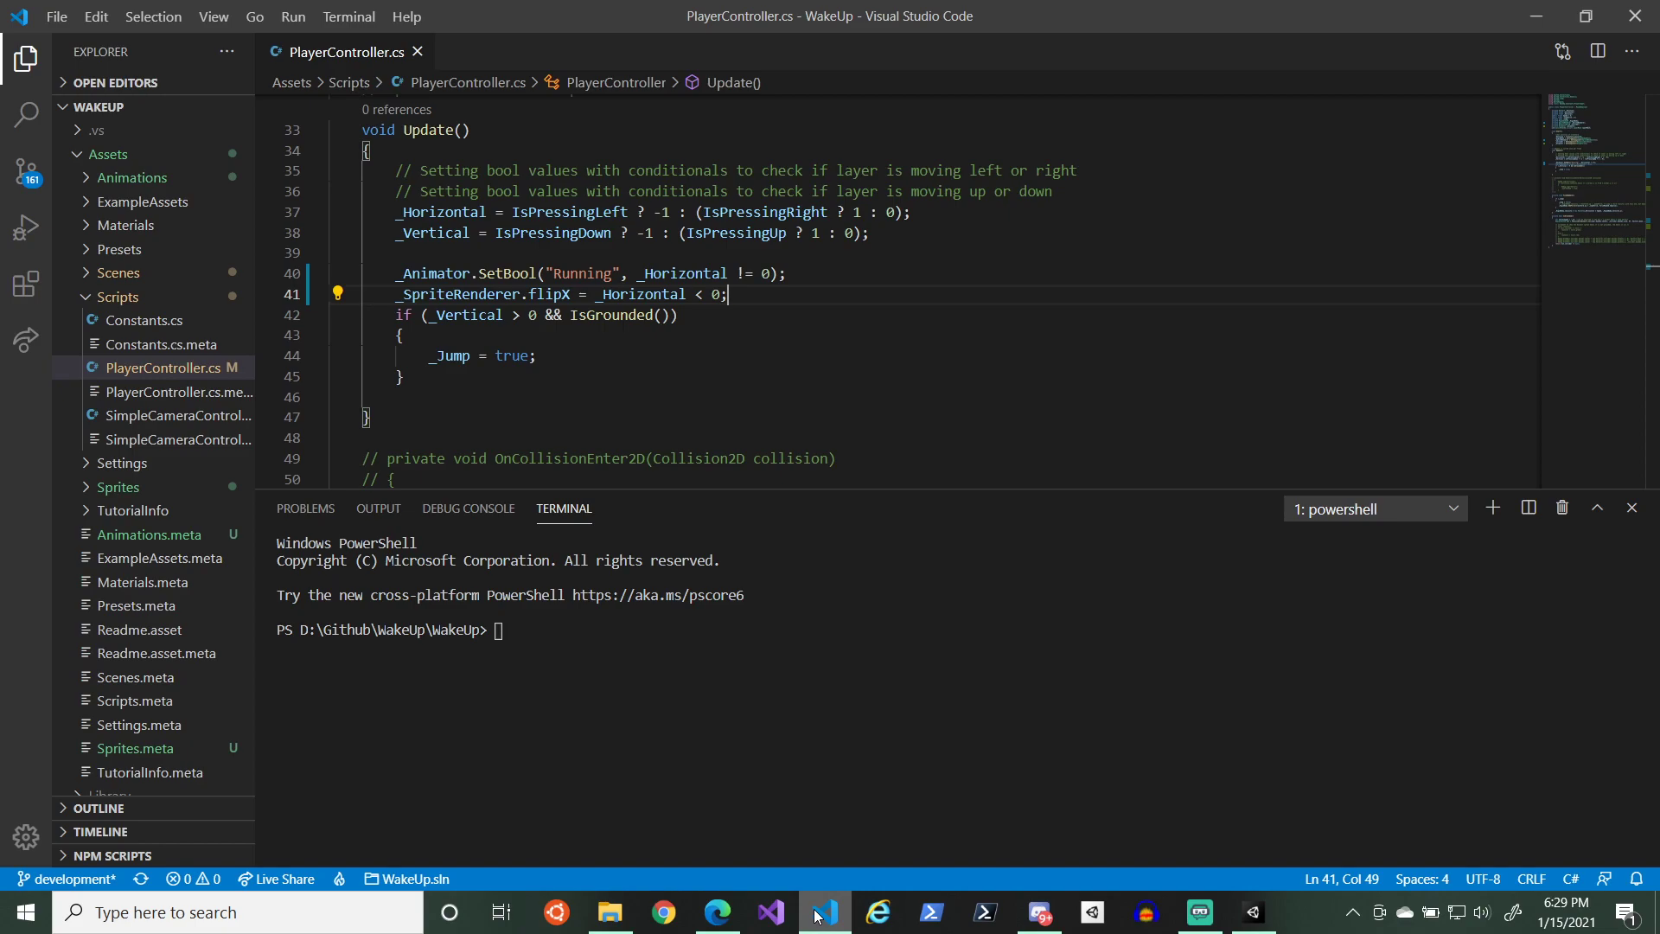
left_click(817, 915)
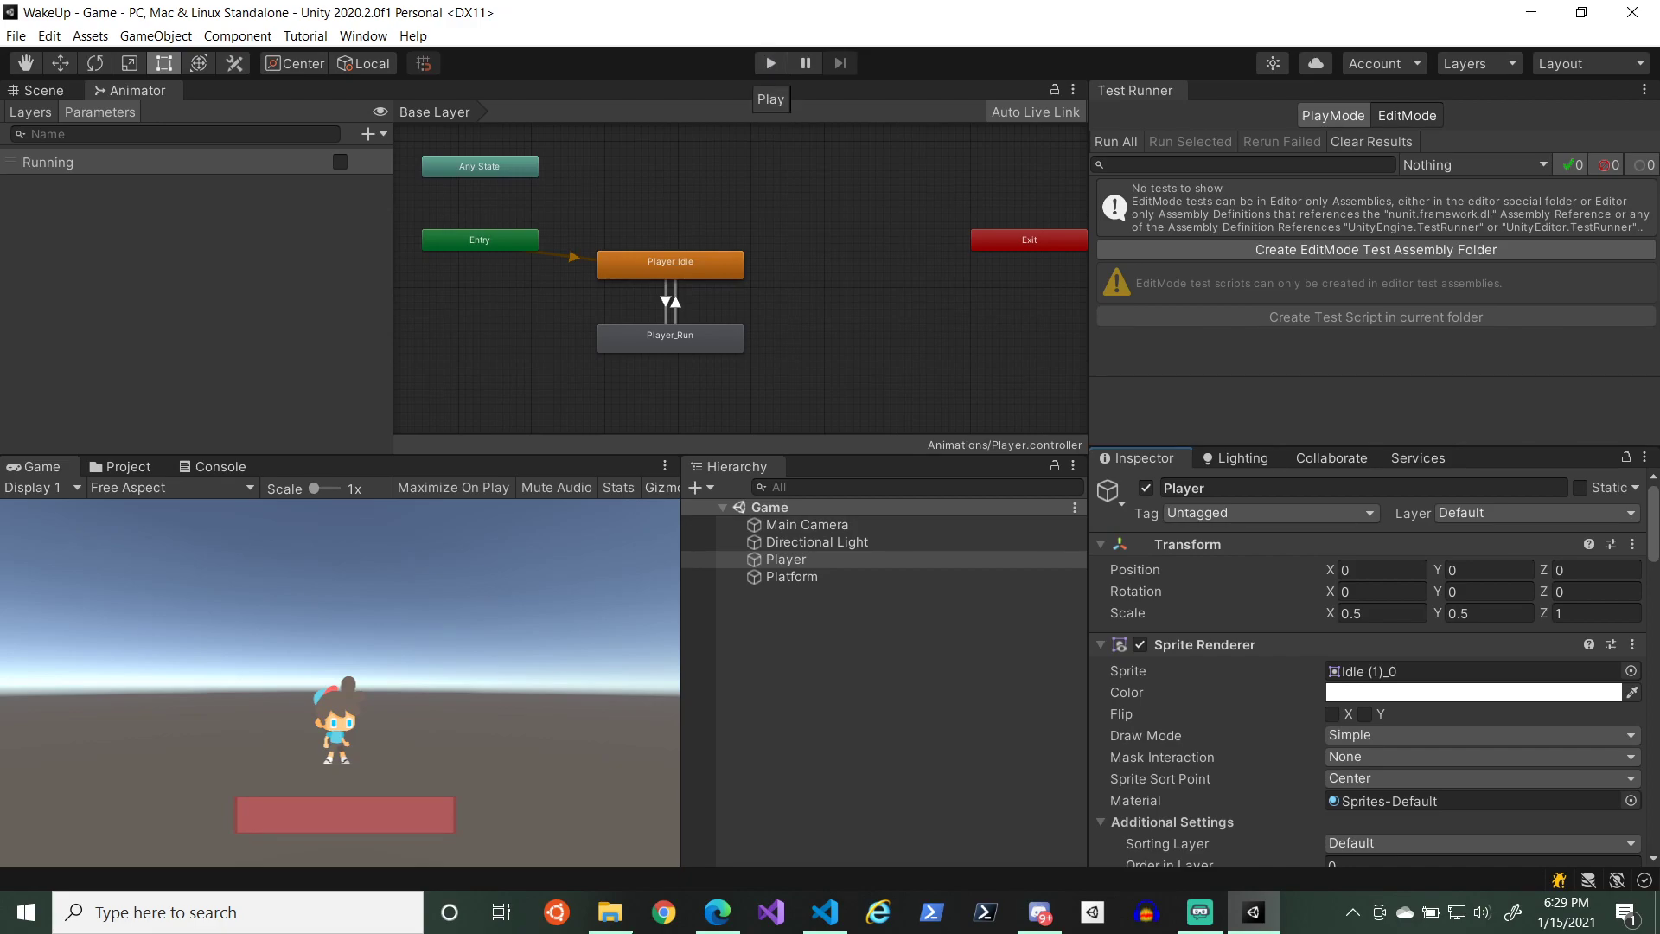
left_click(825, 912)
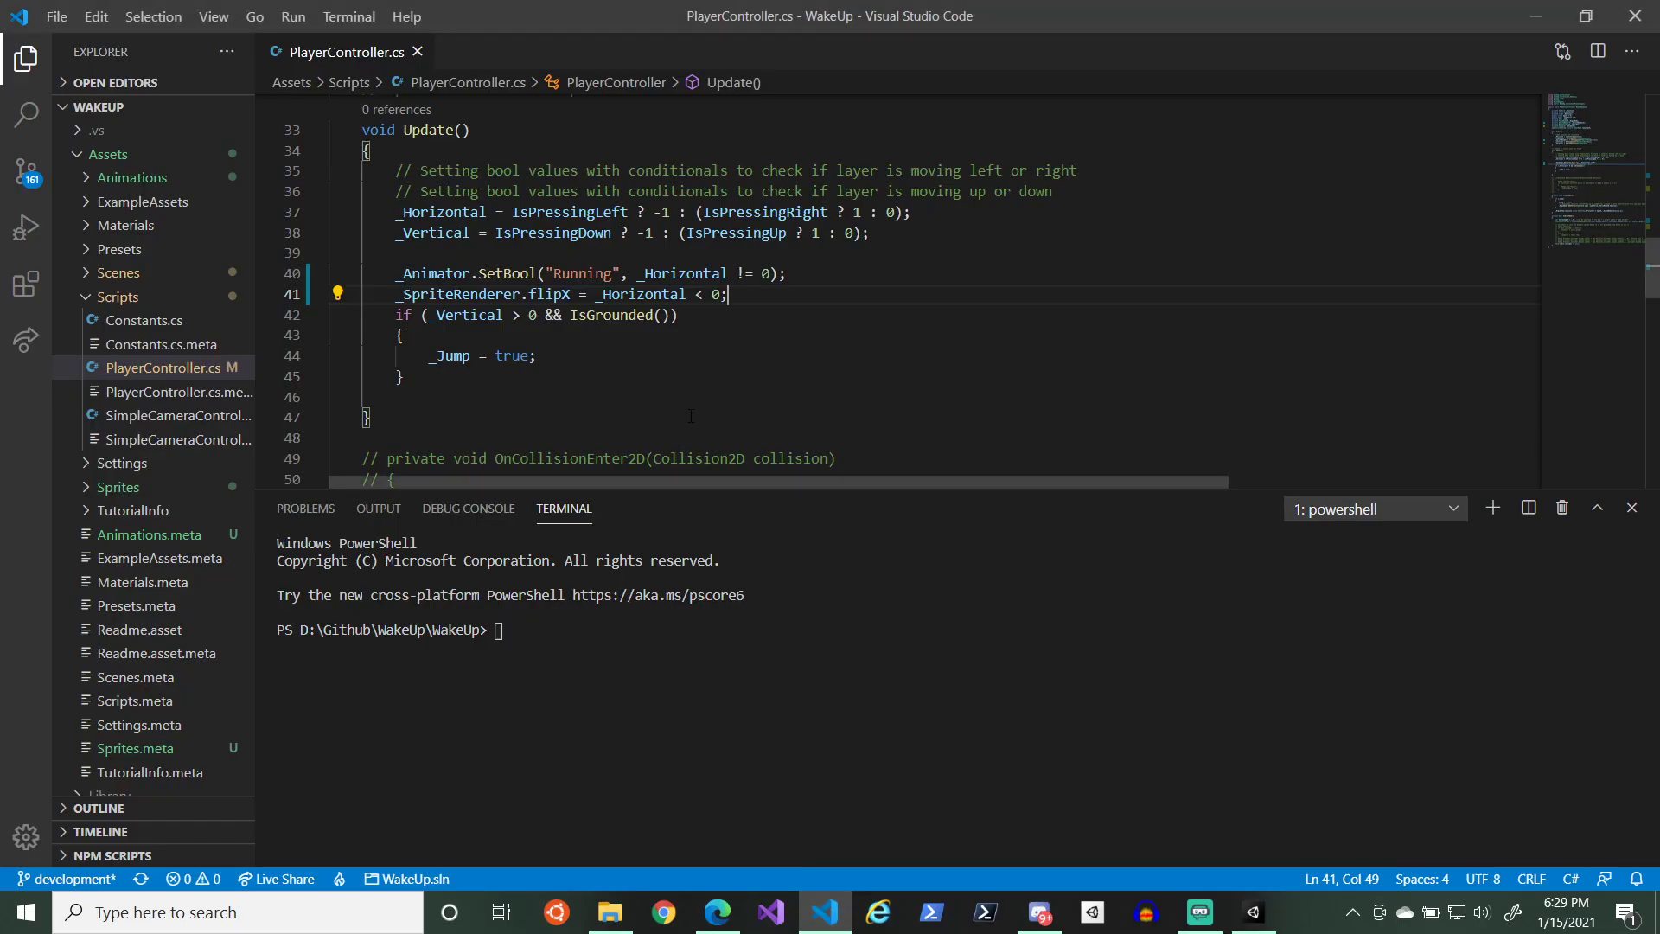
left_click(825, 921)
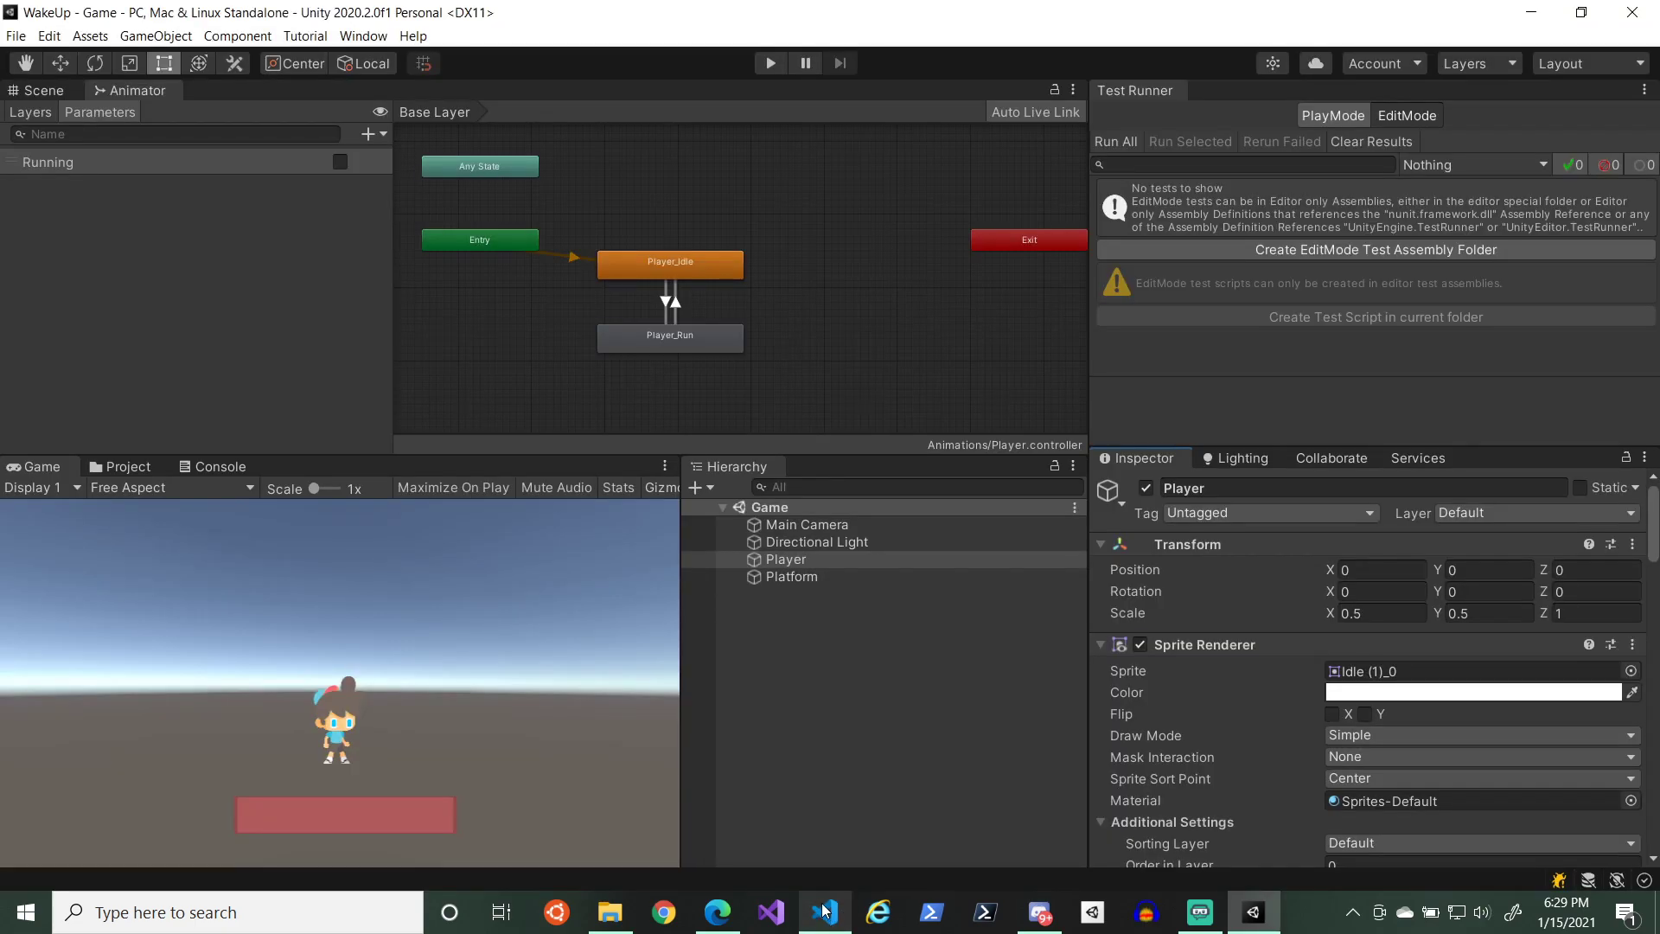
left_click(825, 922)
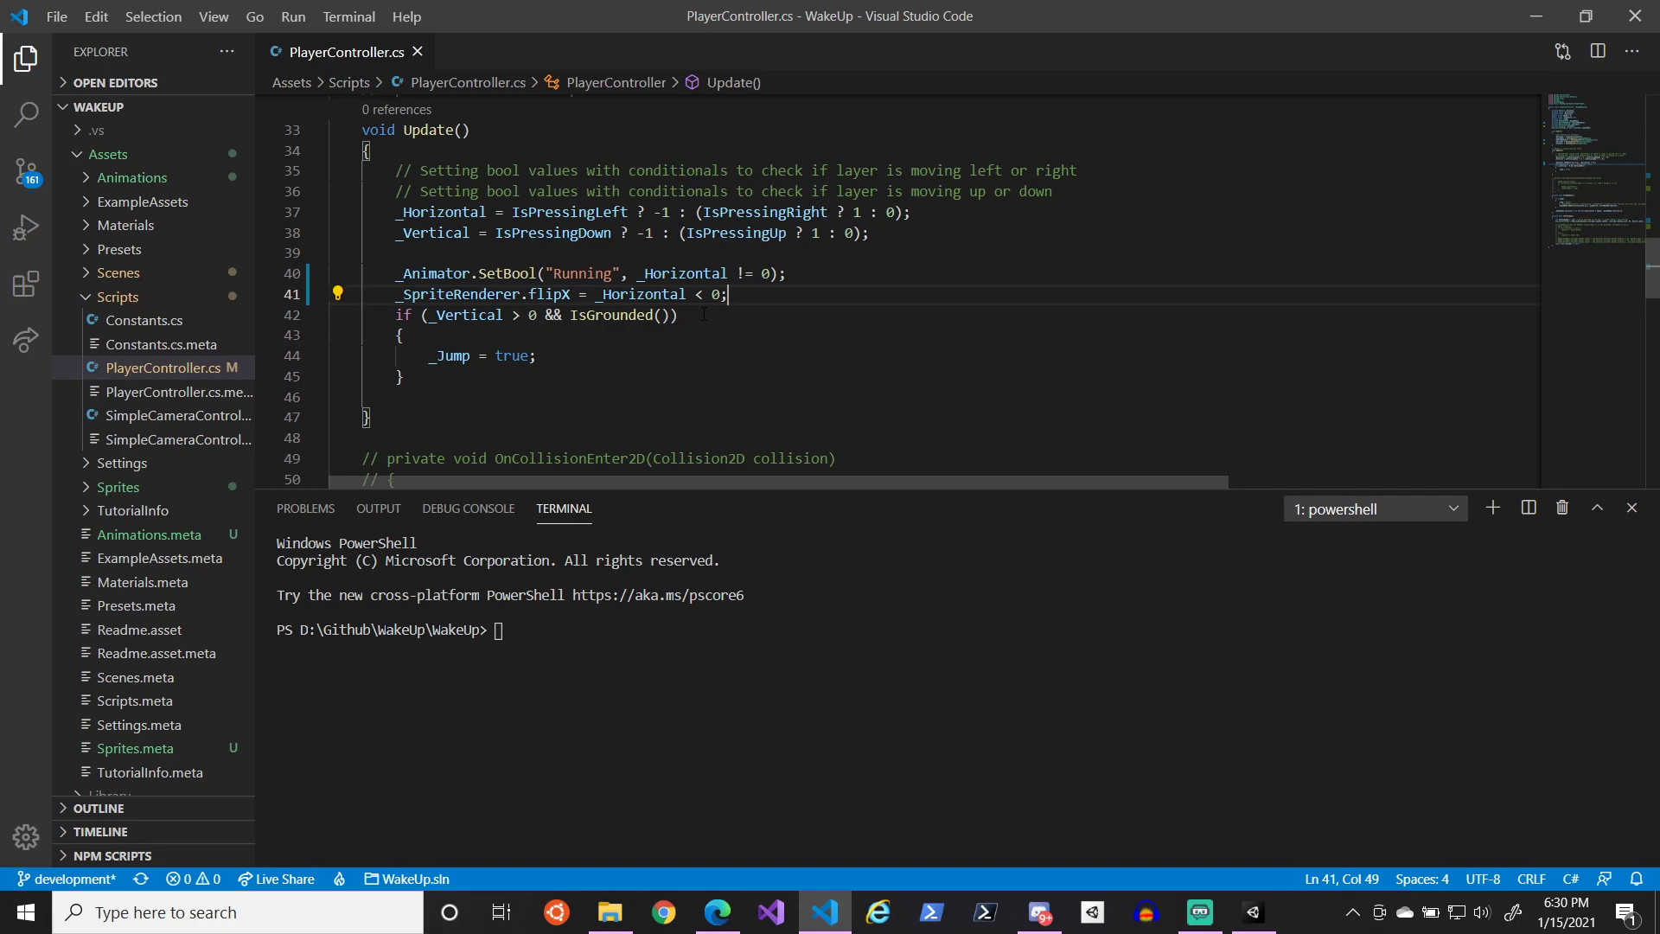
- Insert the condition if (_Horizontal != 0) directly above the _SpriteRenderer.flipX assignment
left_click(864, 272)
key("Return")
type("o")
key("BackSpace")
type("if (_Ho")
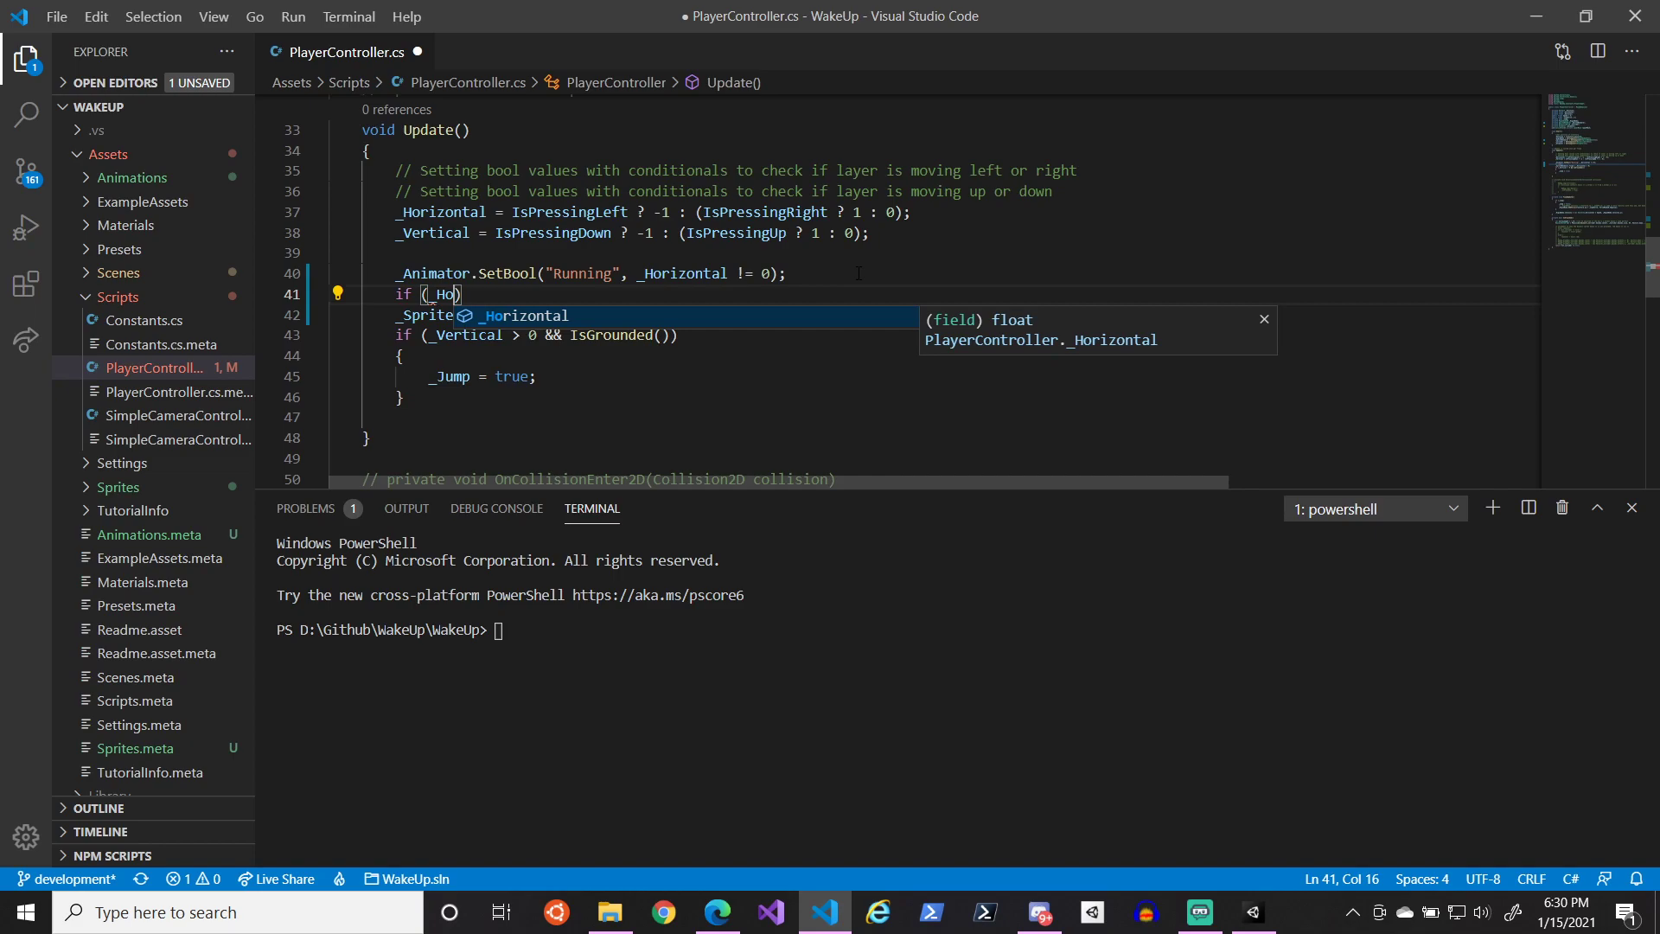
key("Tab")
type("!= 0)")
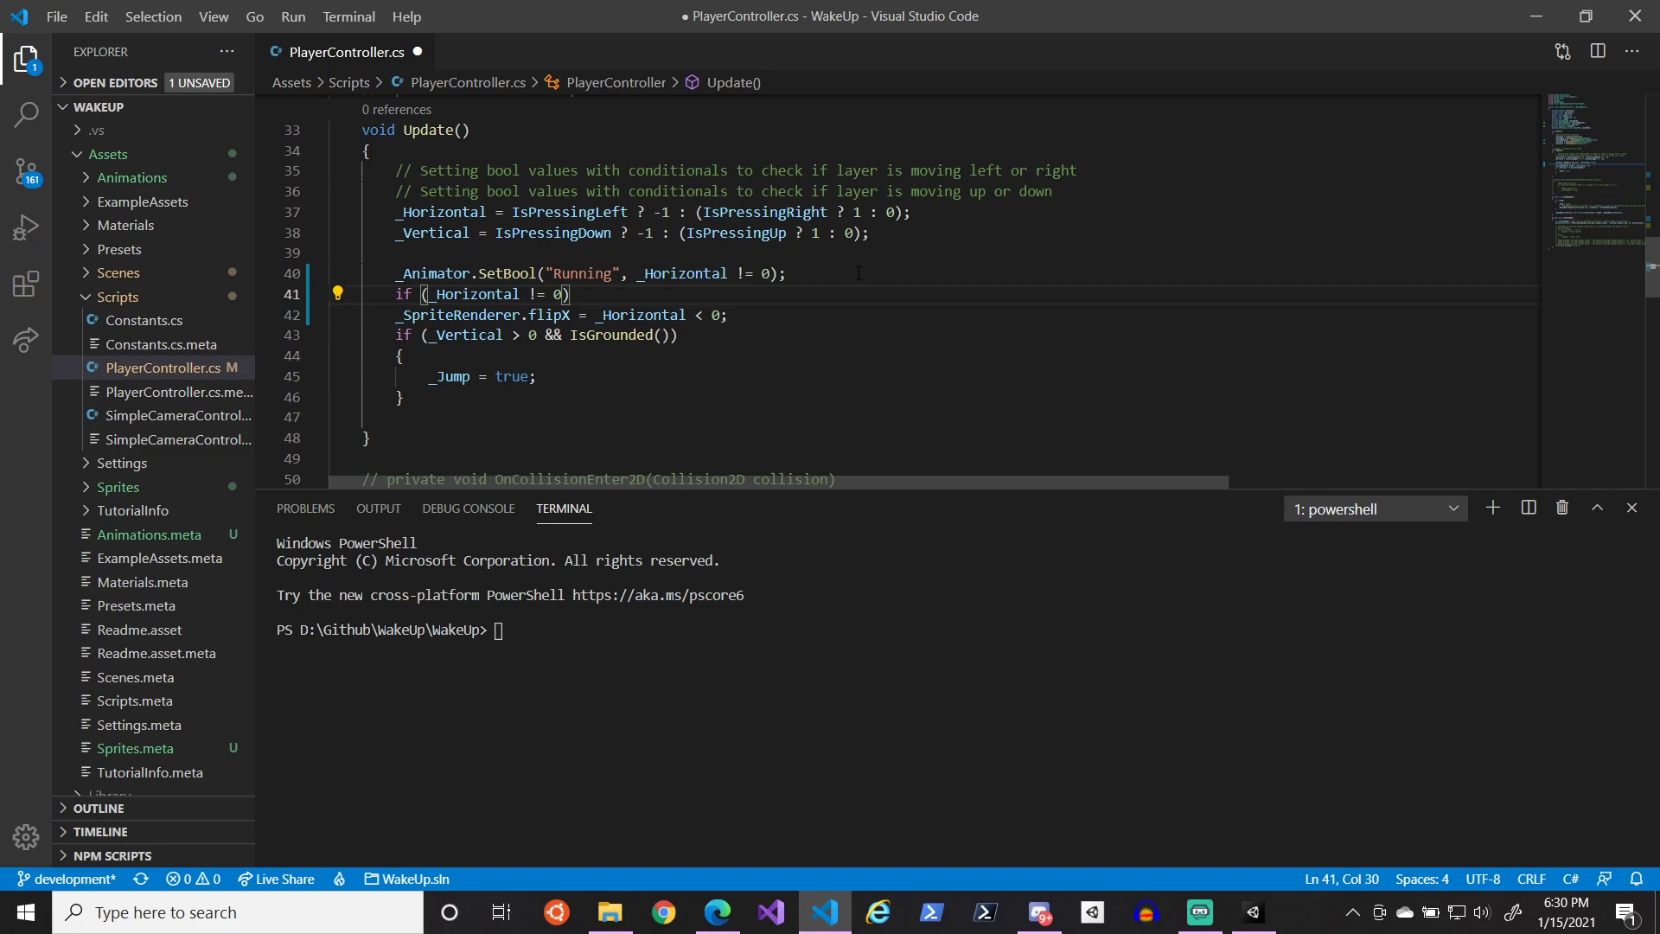
- Indent the flipX assignment under the new if condition, add a blank line after it and save the script
left_click_drag(400, 316, 397, 314)
left_click(397, 315)
key("Tab")
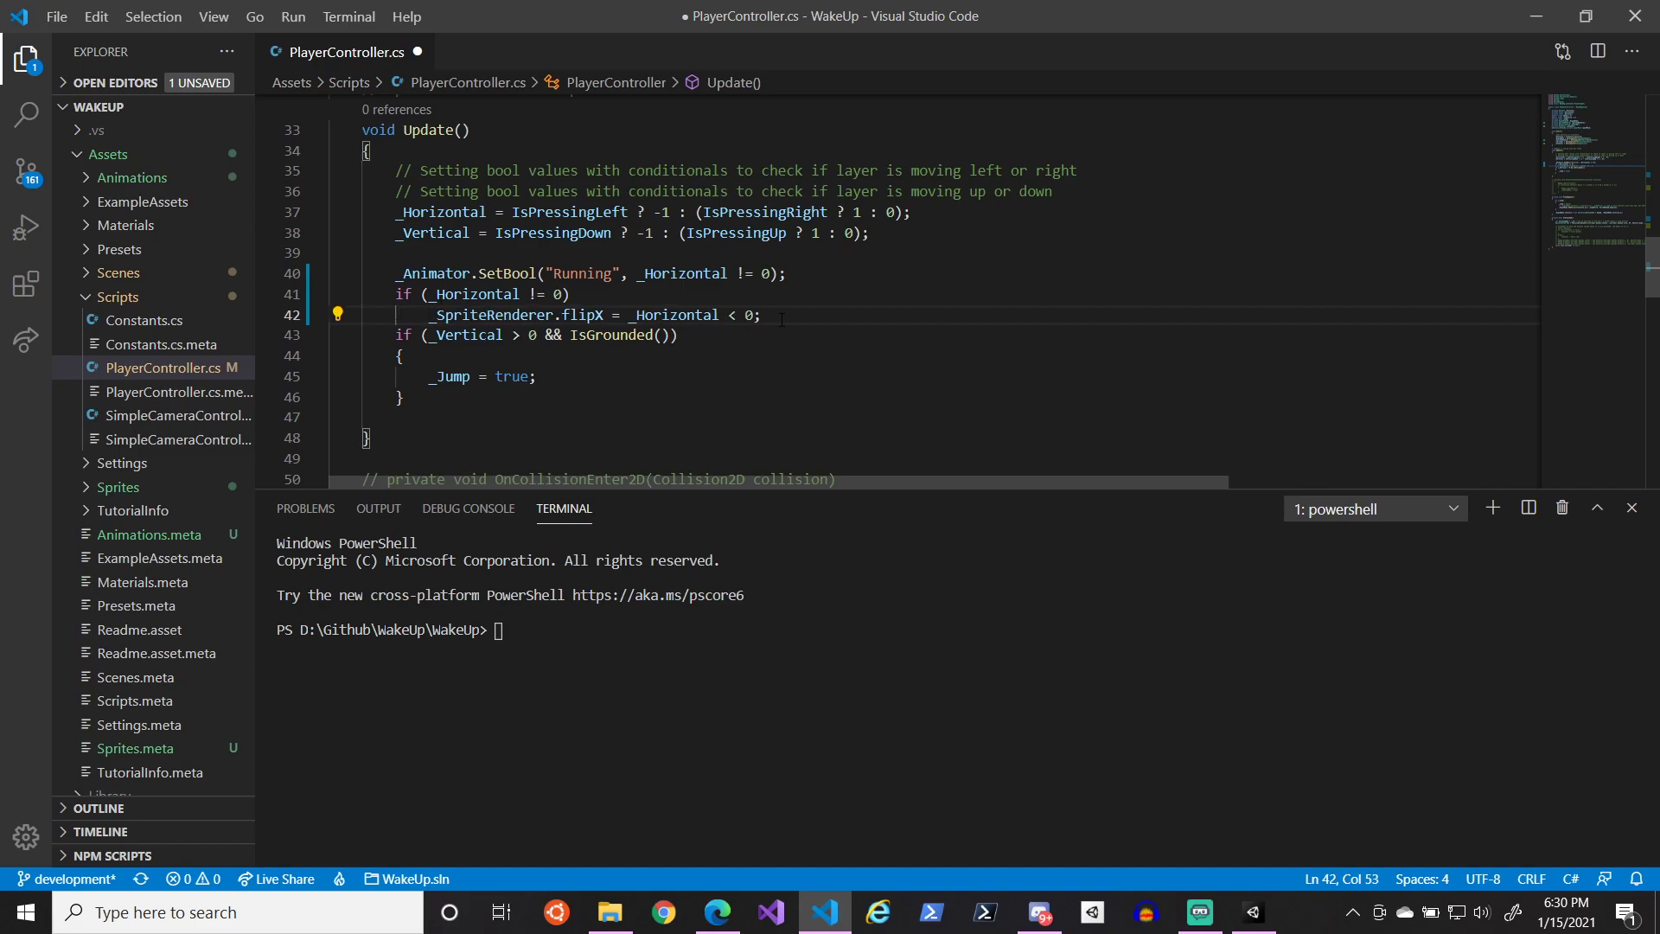
key("Return")
key("ctrl+s")
- Review flipX and _Horizontal in the assignment, and switch to Unity to test the game
double_click(583, 314)
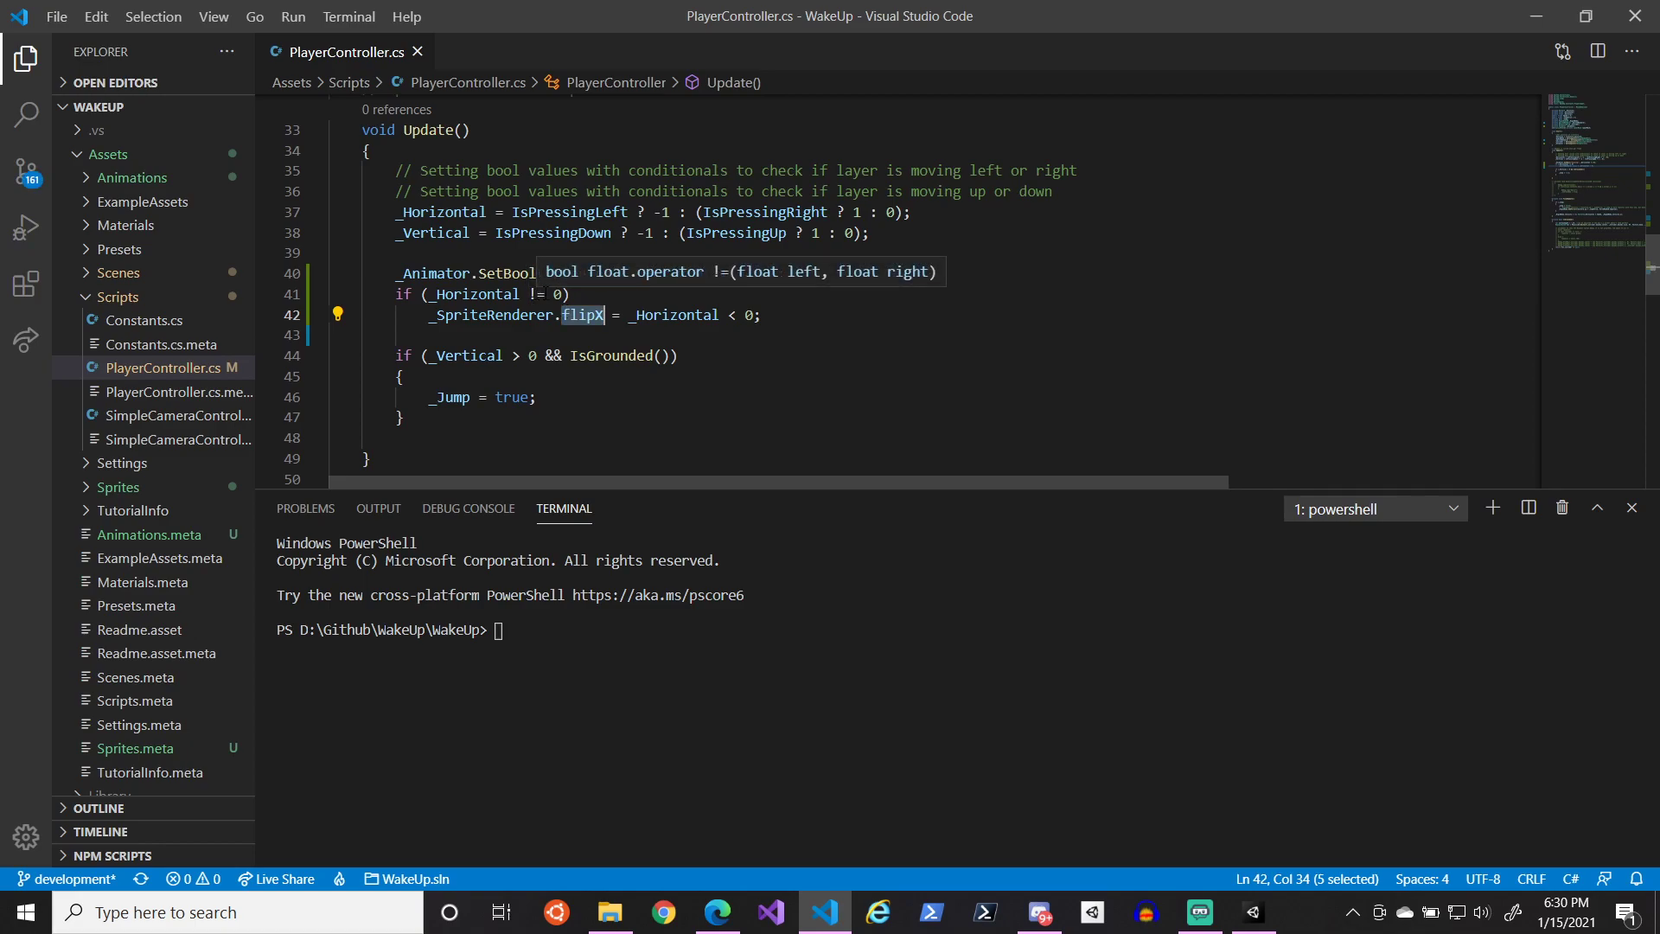
left_click(643, 315)
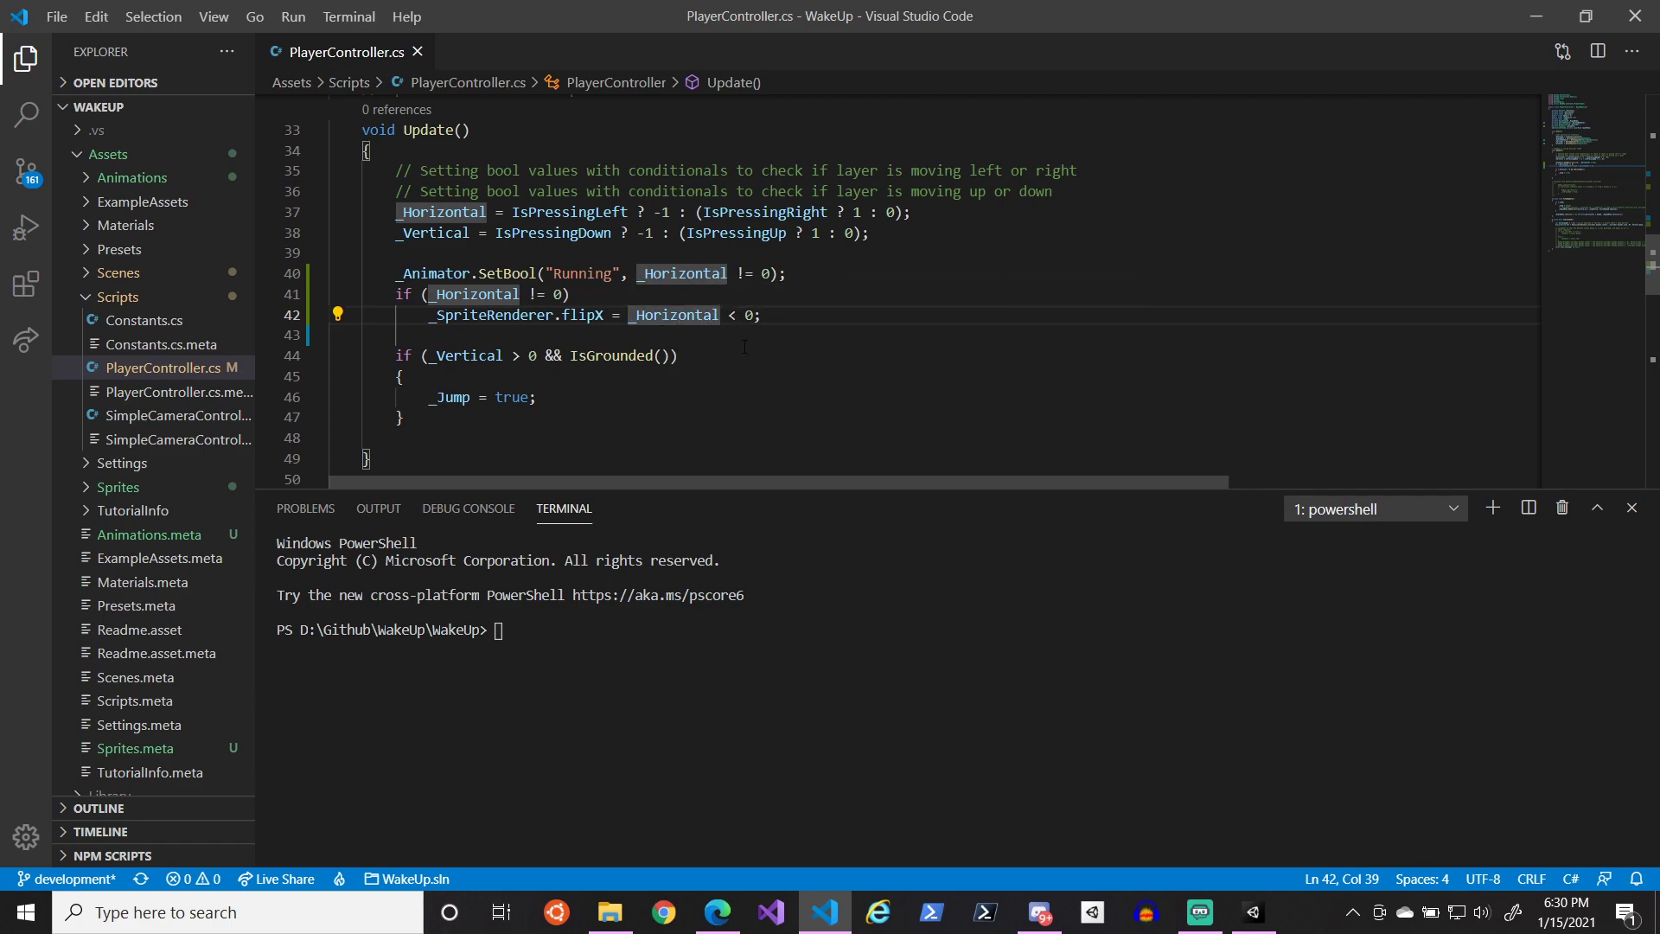
key("alt+Tab")
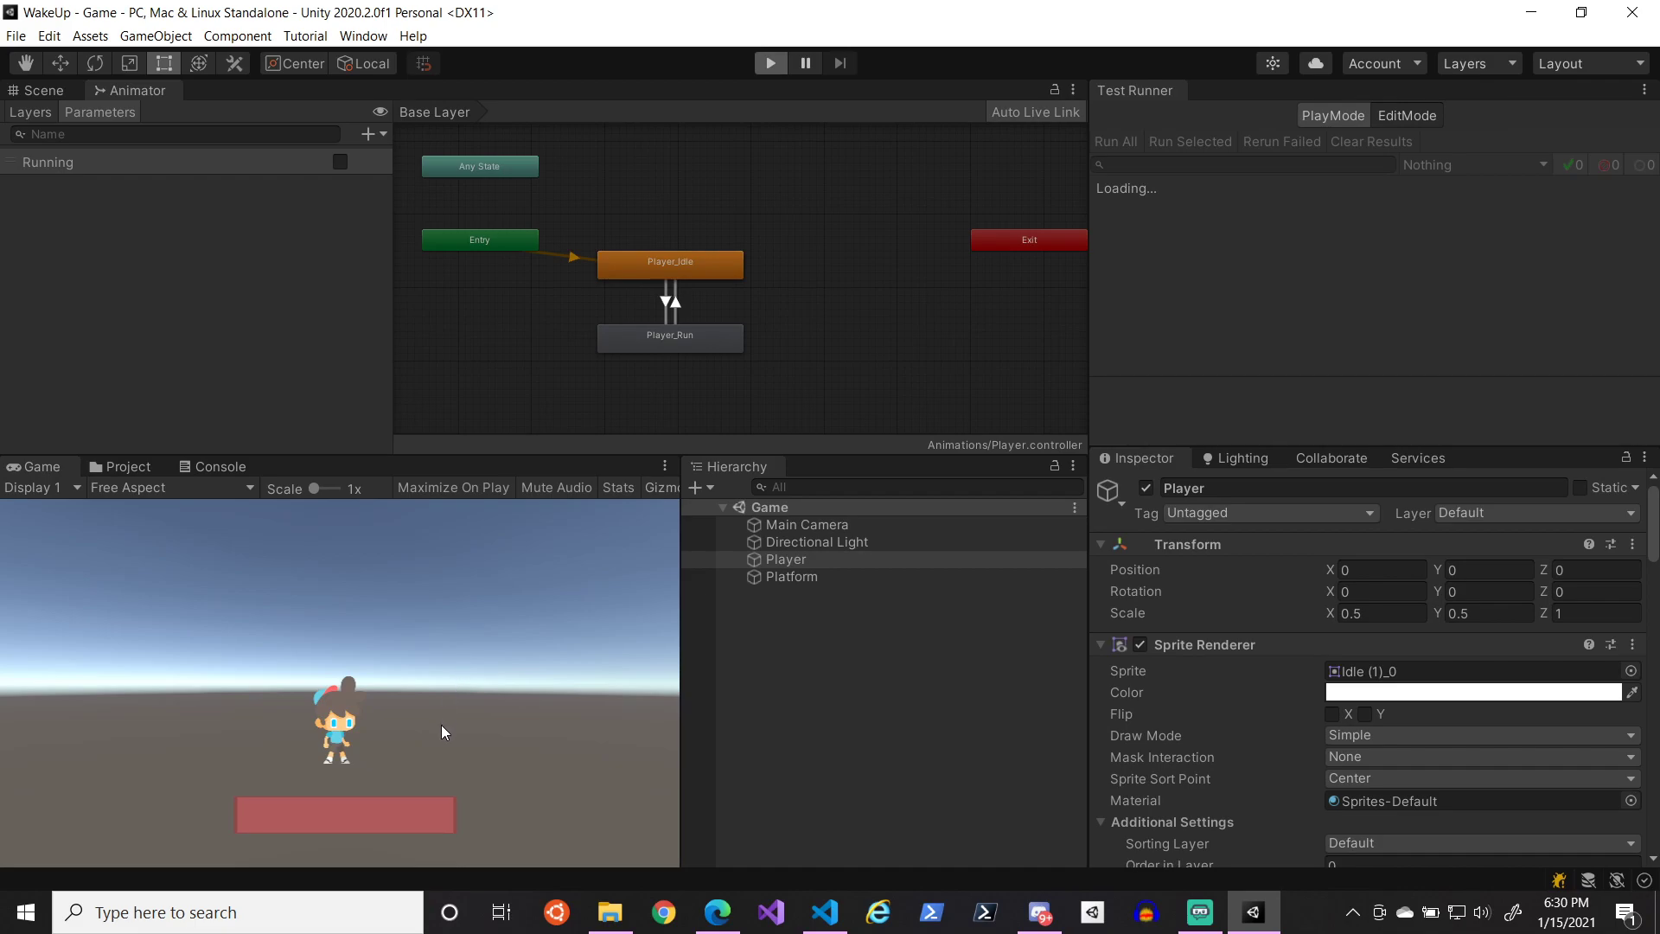
- Play-test the game by running the player right and left and jumping to check the sprite flipping, and stop play mode
key("Right")
key("Left")
key("Left")
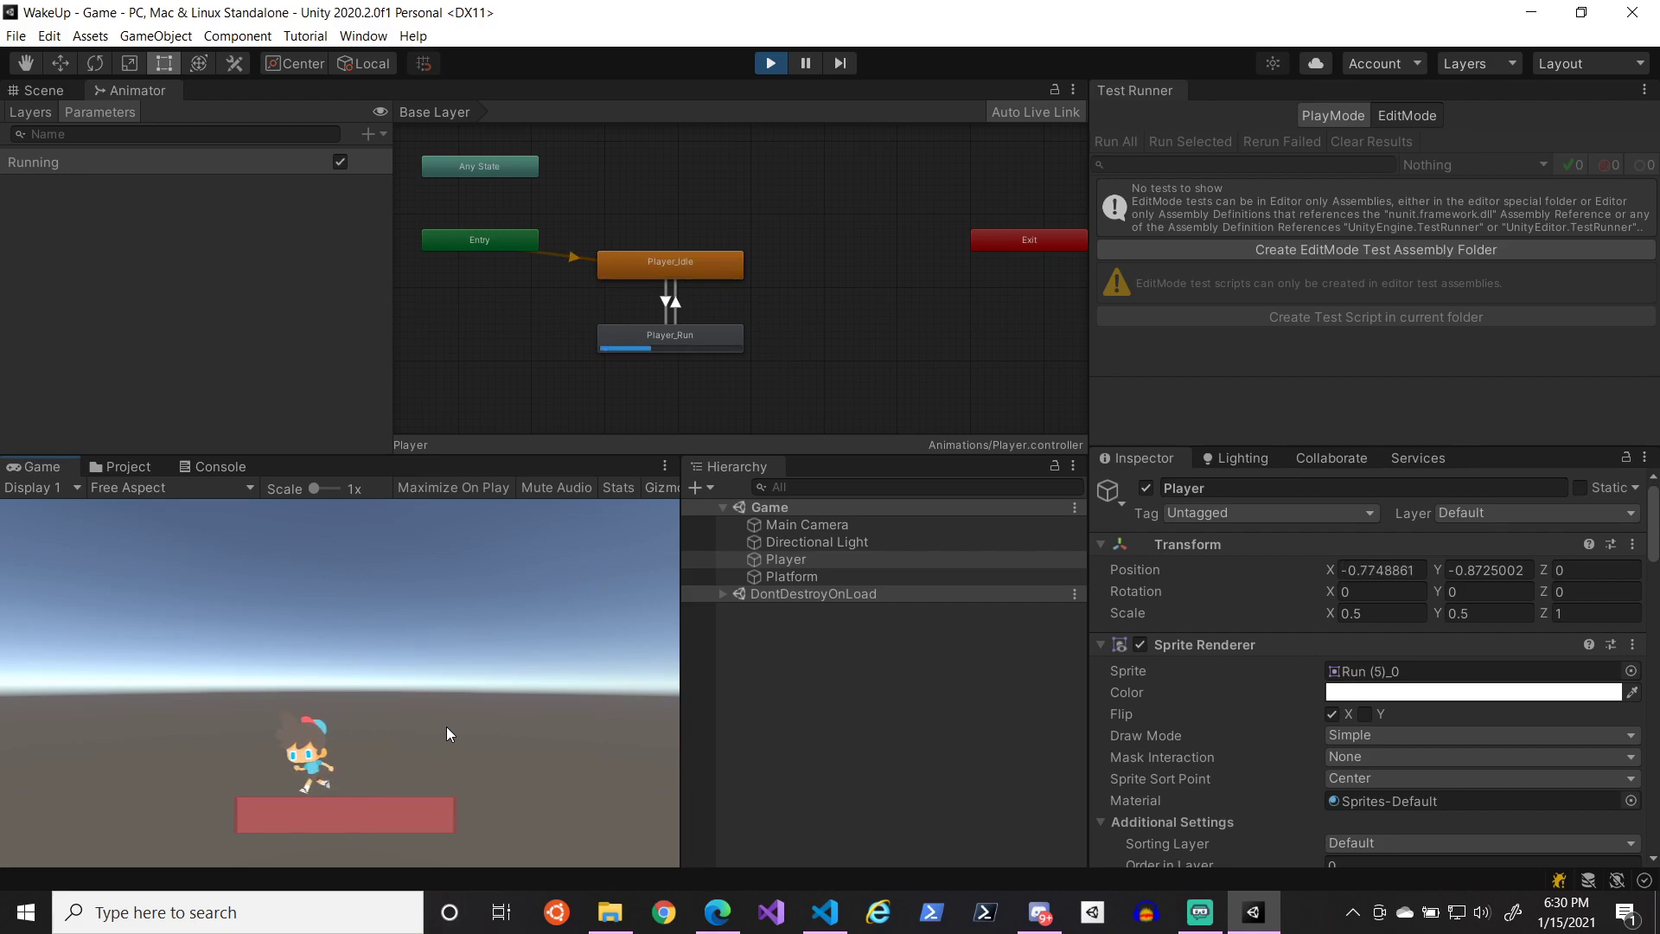
key("Right")
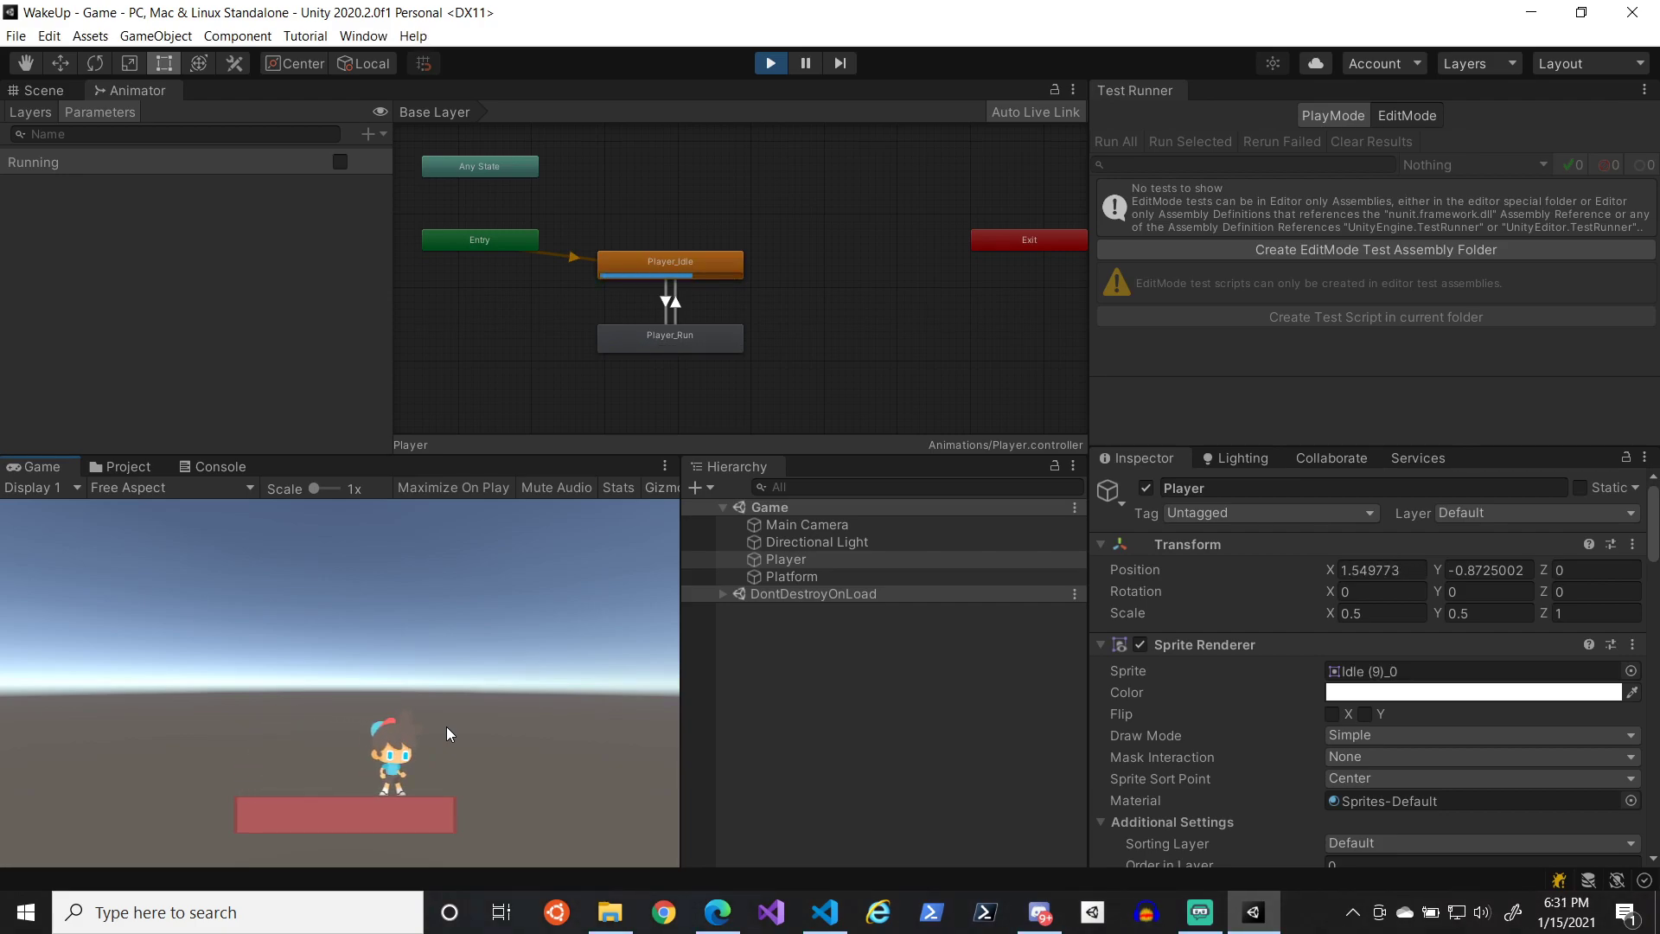
key("Right")
key("Left")
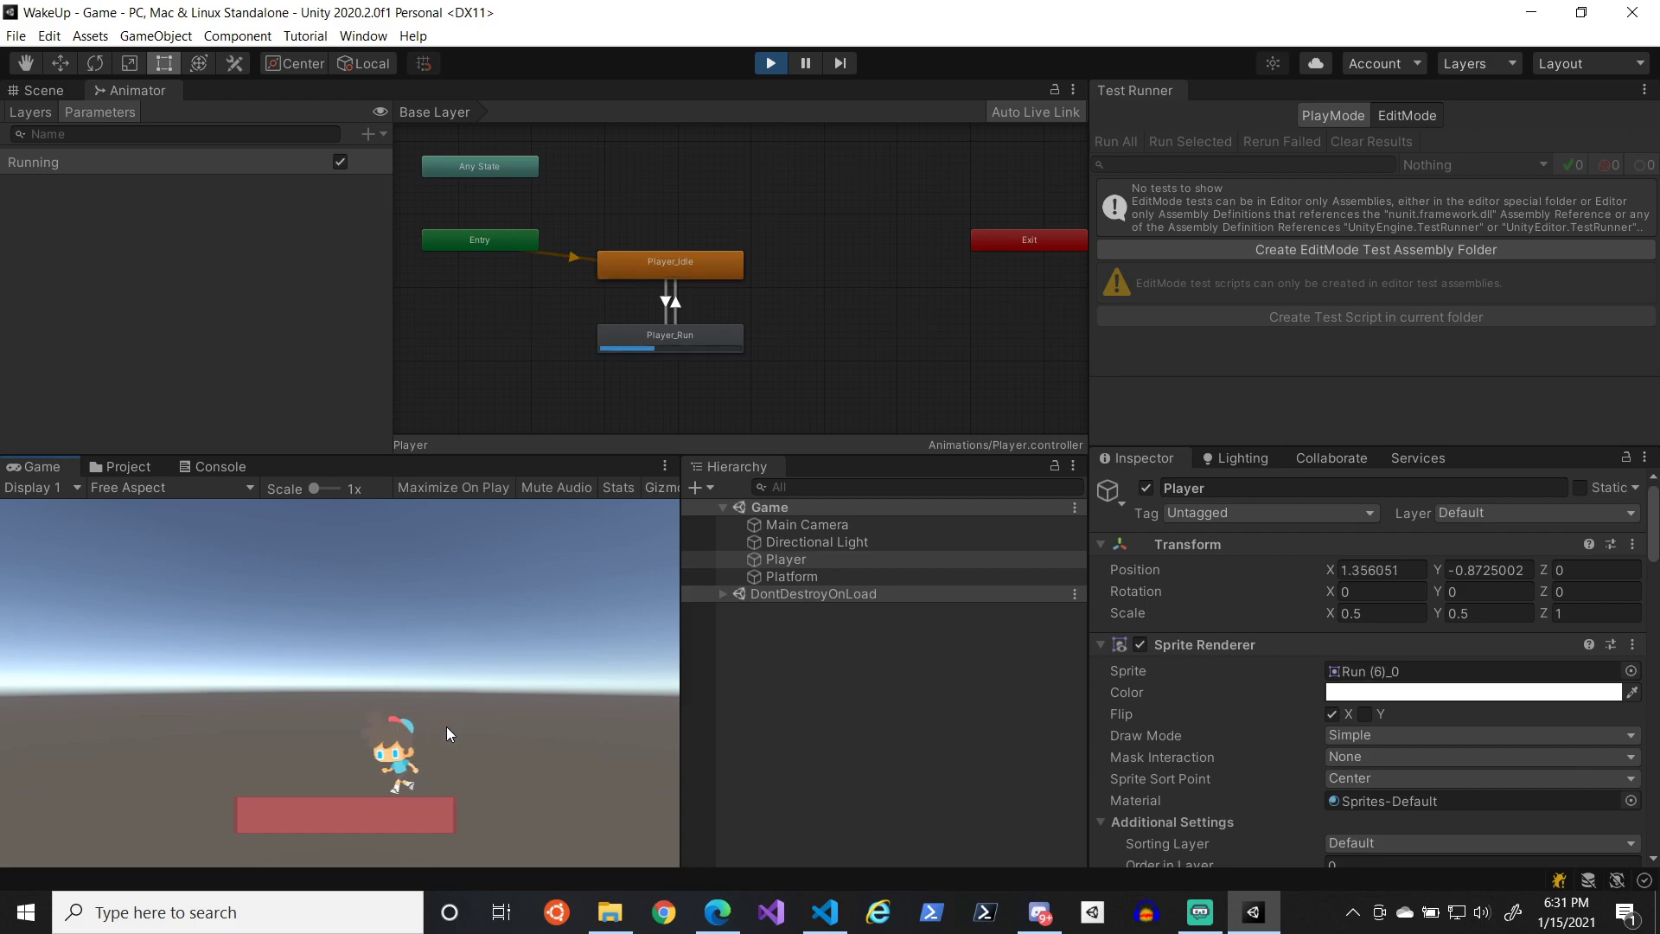
key("Right")
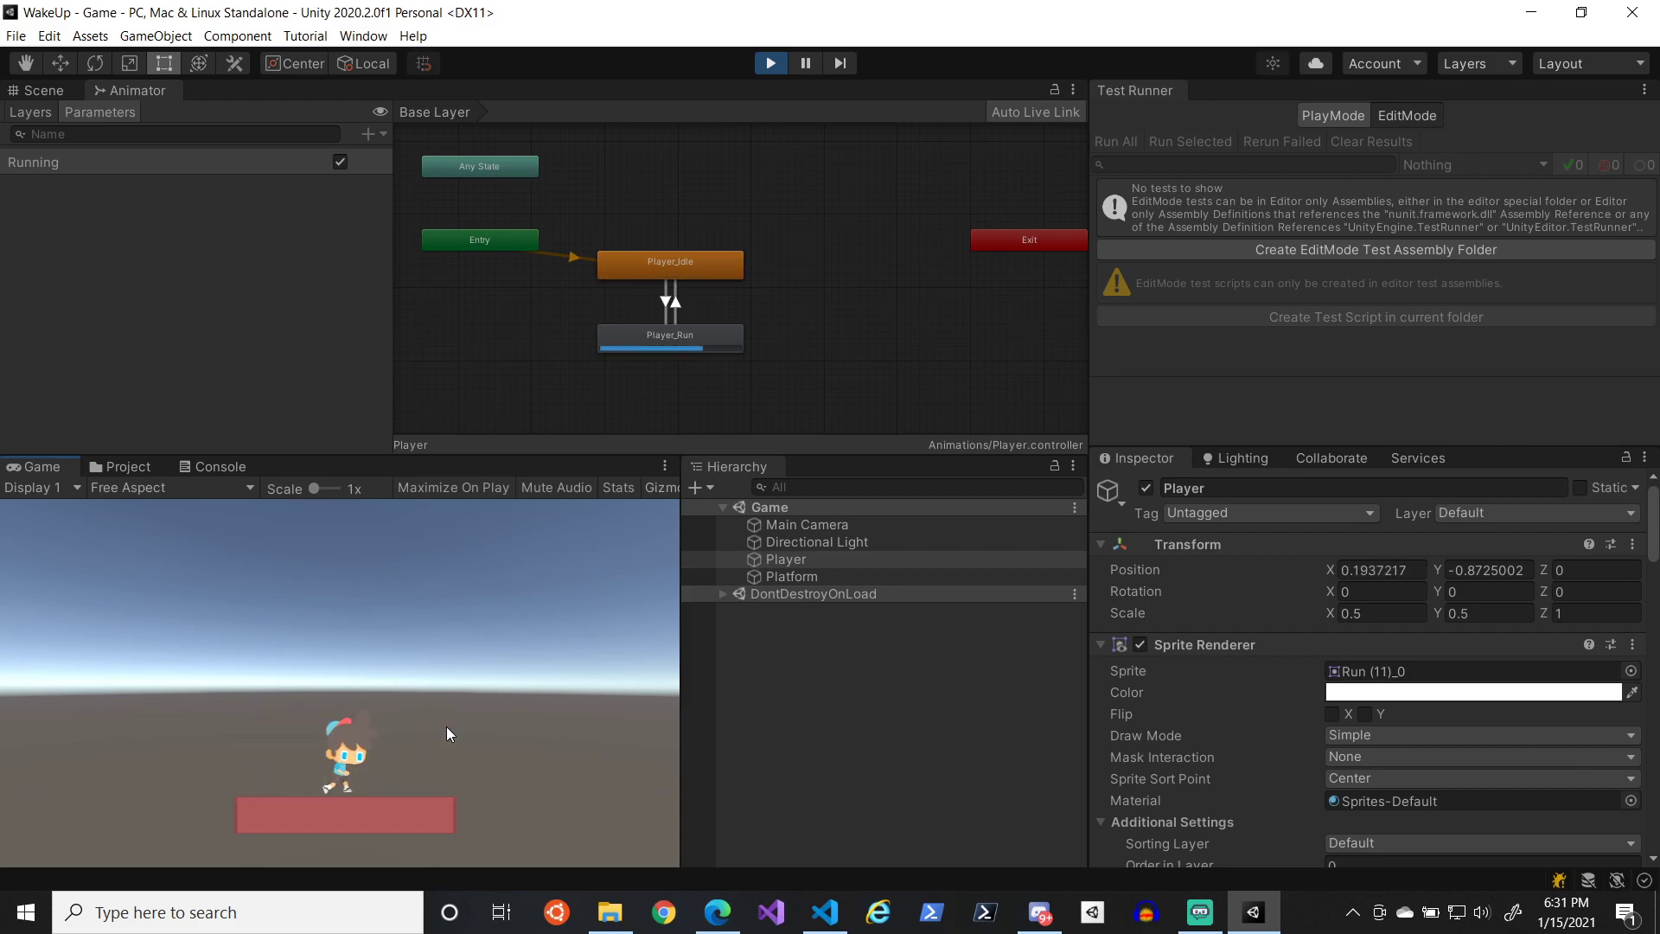
key("Left")
key("Right")
key("space")
key("Left")
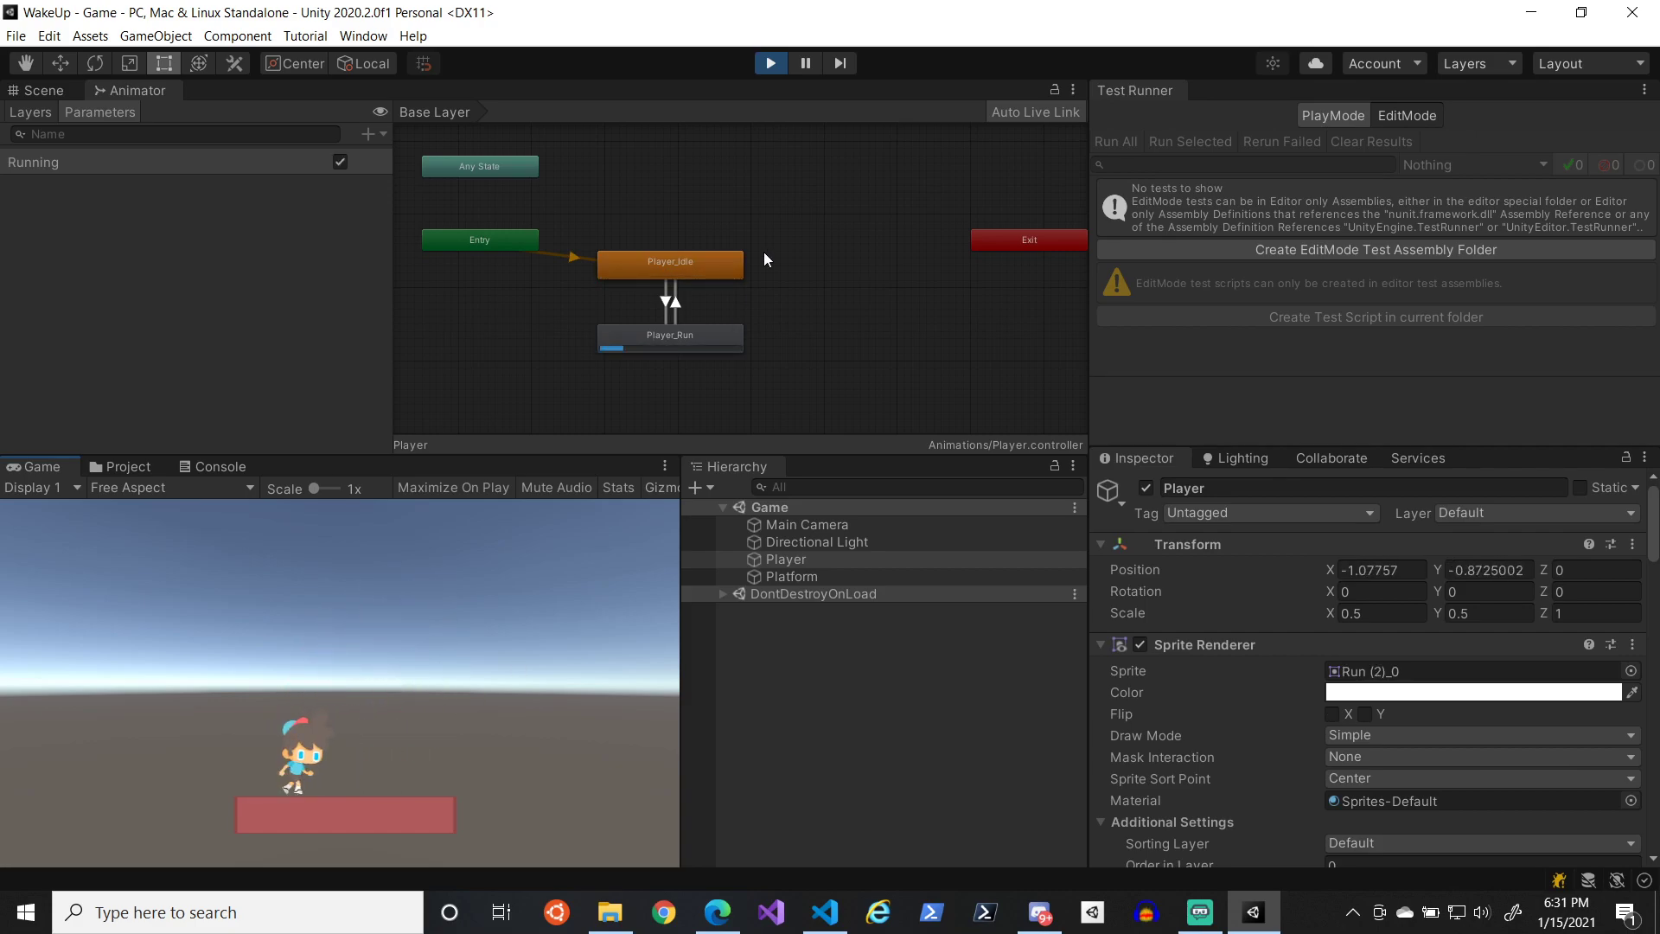
left_click(782, 60)
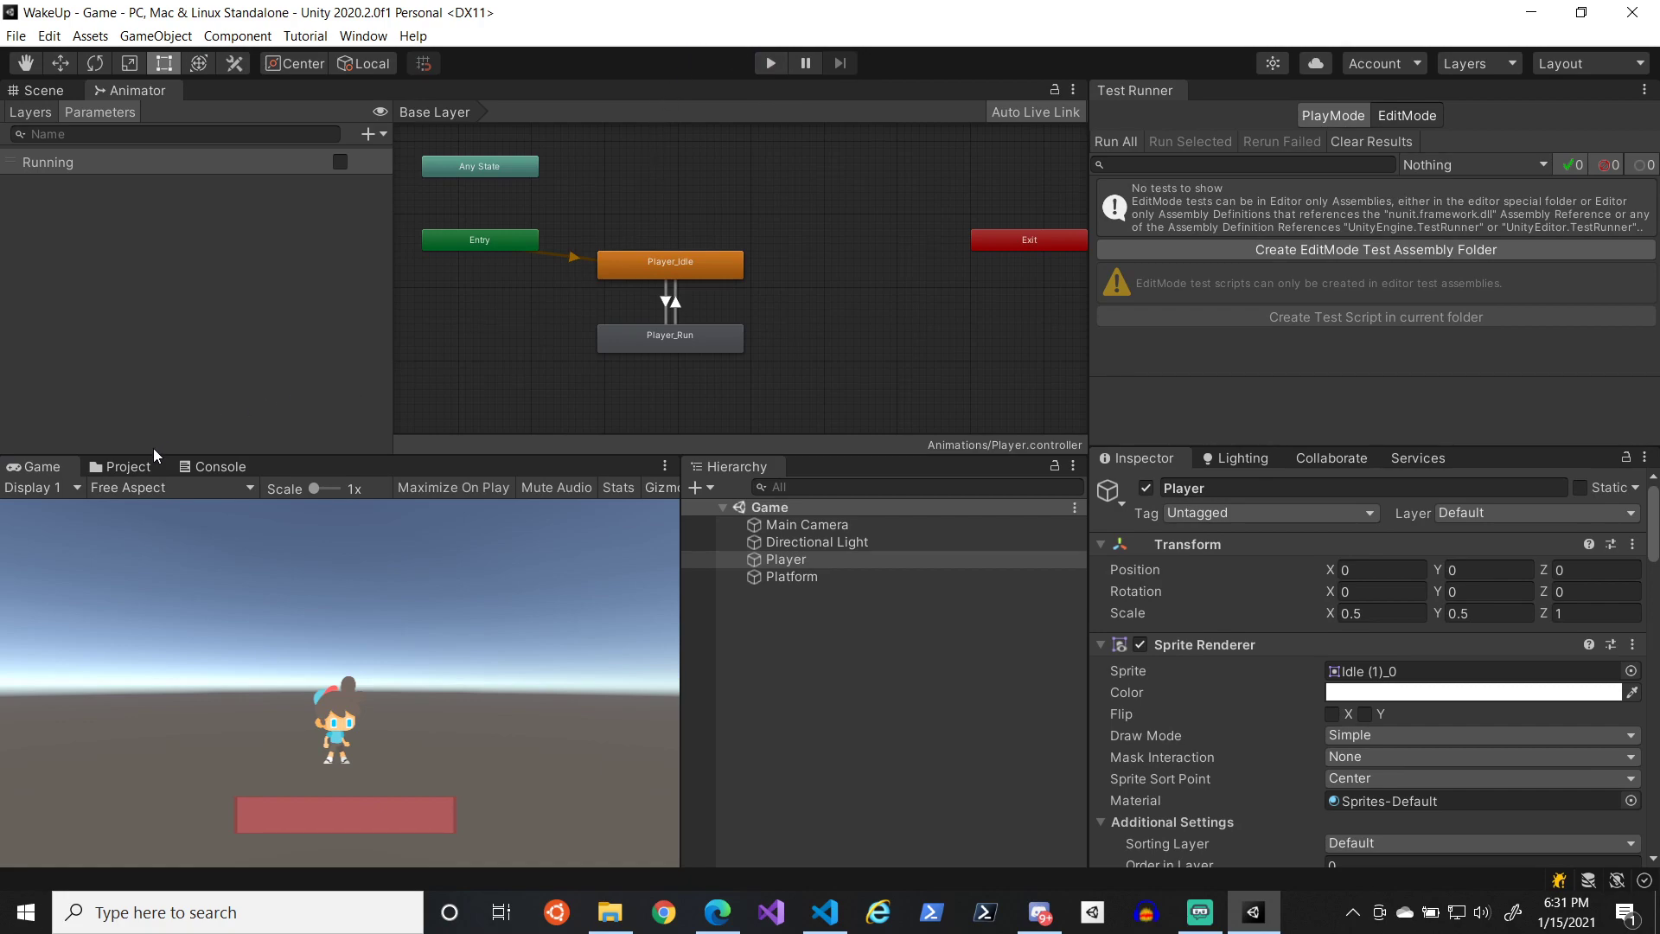
left_click(1210, 922)
left_click(1206, 923)
left_click(1206, 923)
left_click(1206, 923)
- Open the Sprites/png folder in the project and select the textures Jump (1) through Jump (15) to check their import settings
left_click(128, 467)
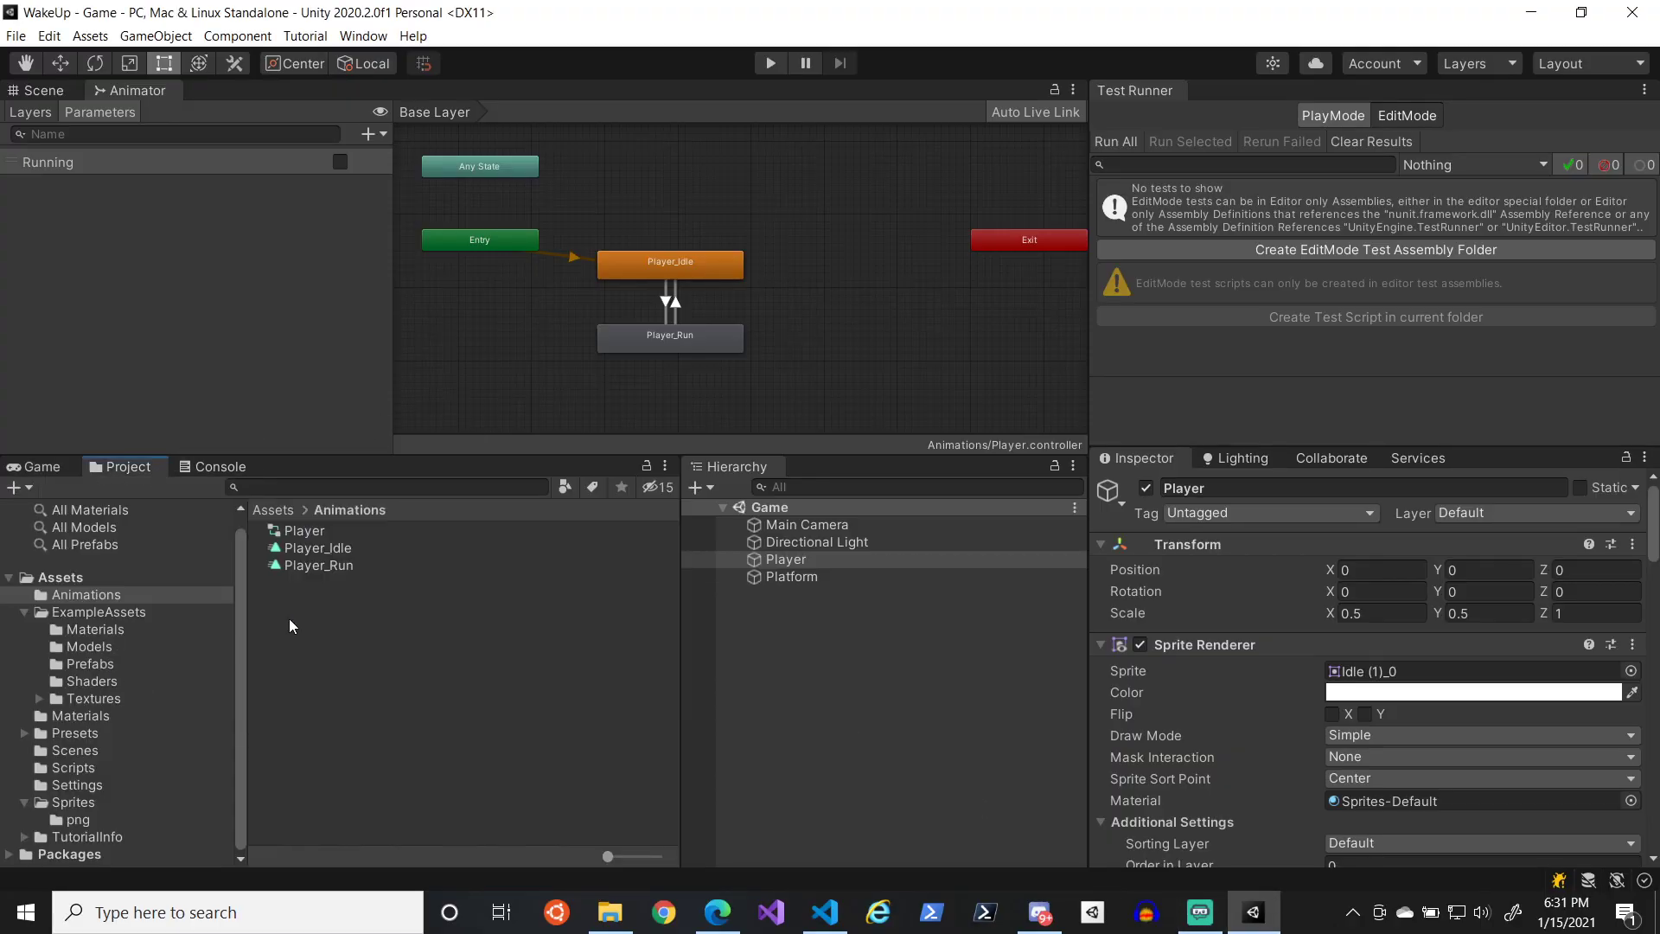
left_click(73, 818)
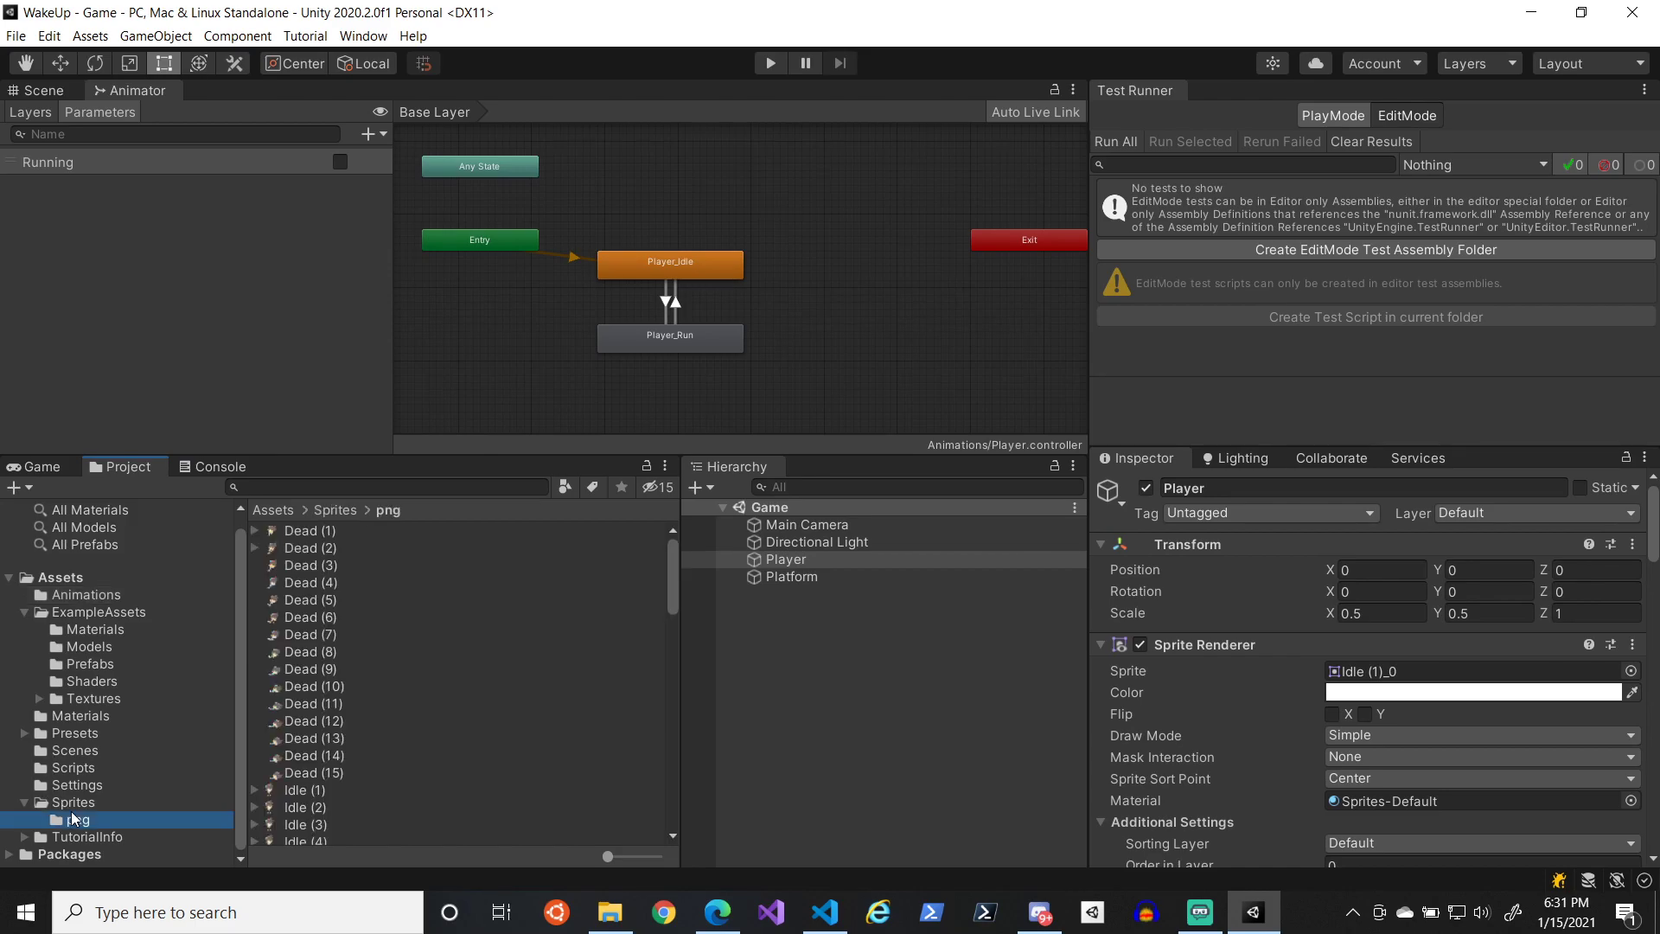
scroll(470, 696, "down", 9)
left_click(318, 597)
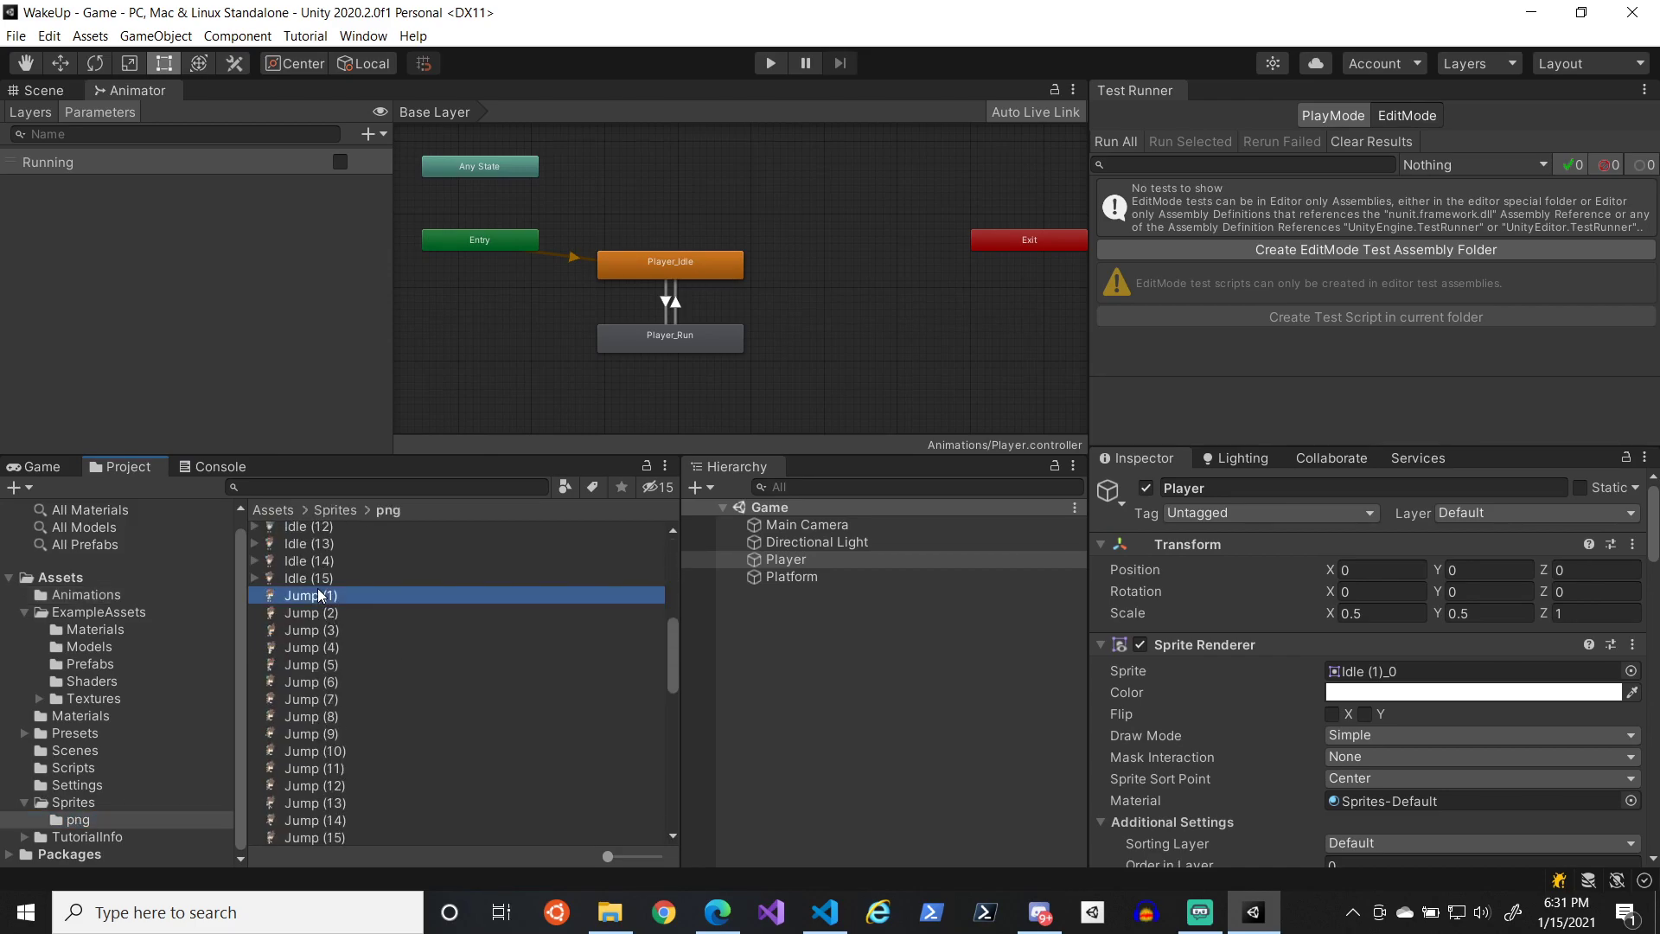
scroll(365, 743, "down", 3)
left_click(330, 708, "shift")
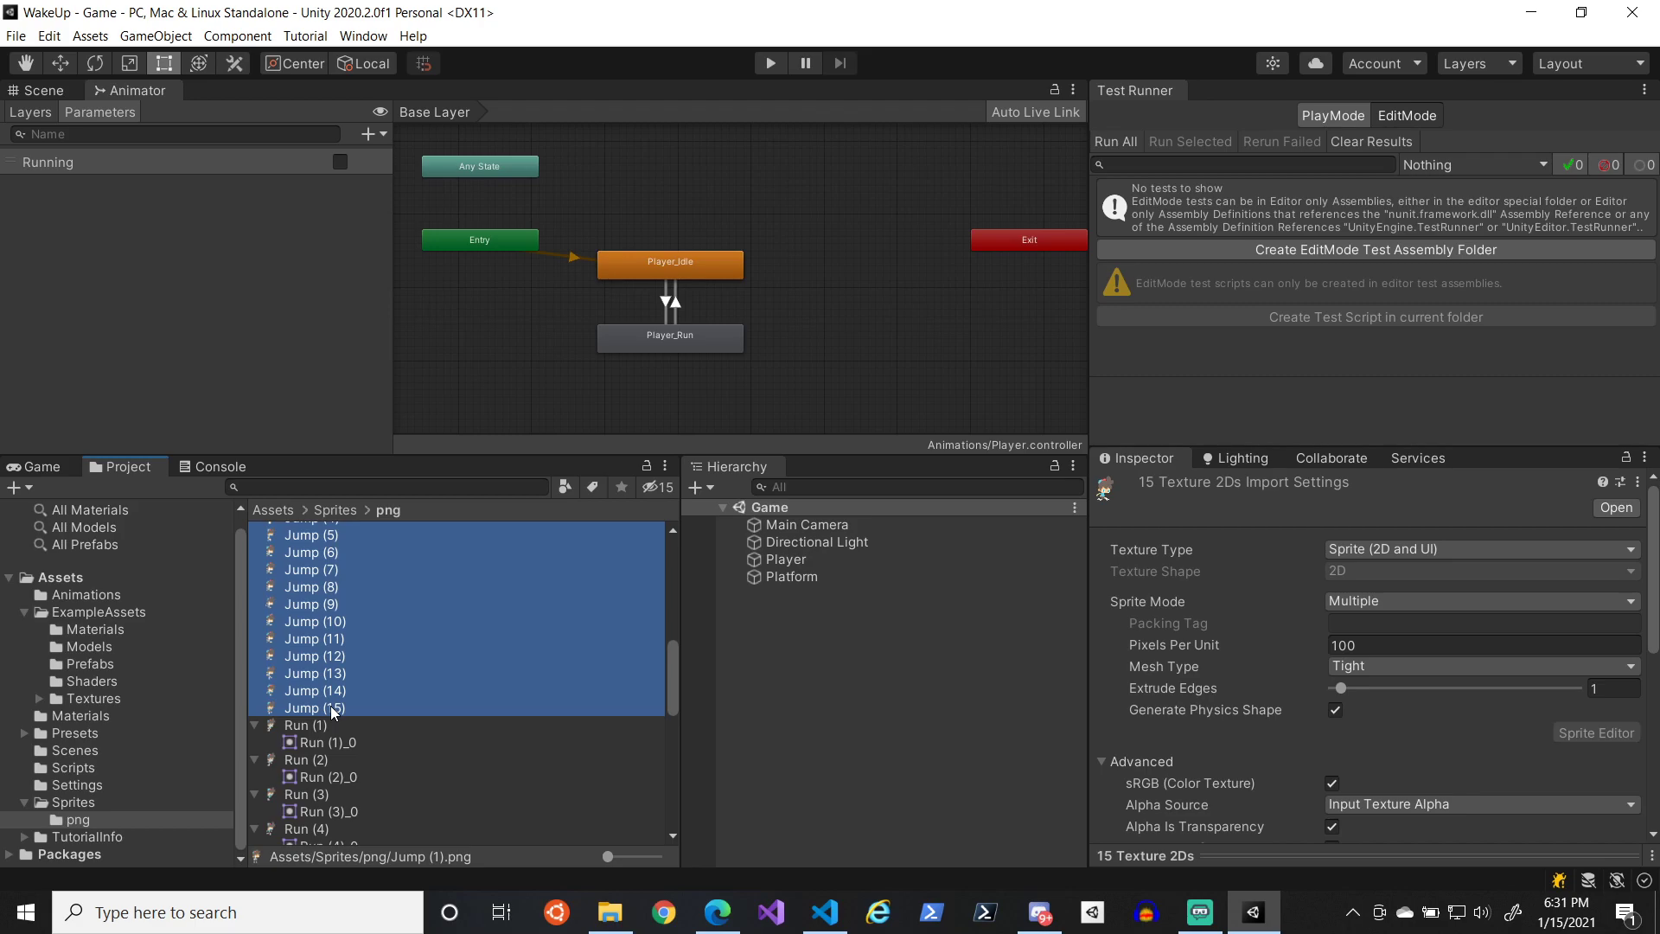
- Slice the Jump (1) texture in the Sprite Editor with type Automatic and pivot Center, apply it and close the editor
scroll(330, 705, "up", 3)
left_click(294, 597)
left_click(1610, 734)
left_click(128, 34)
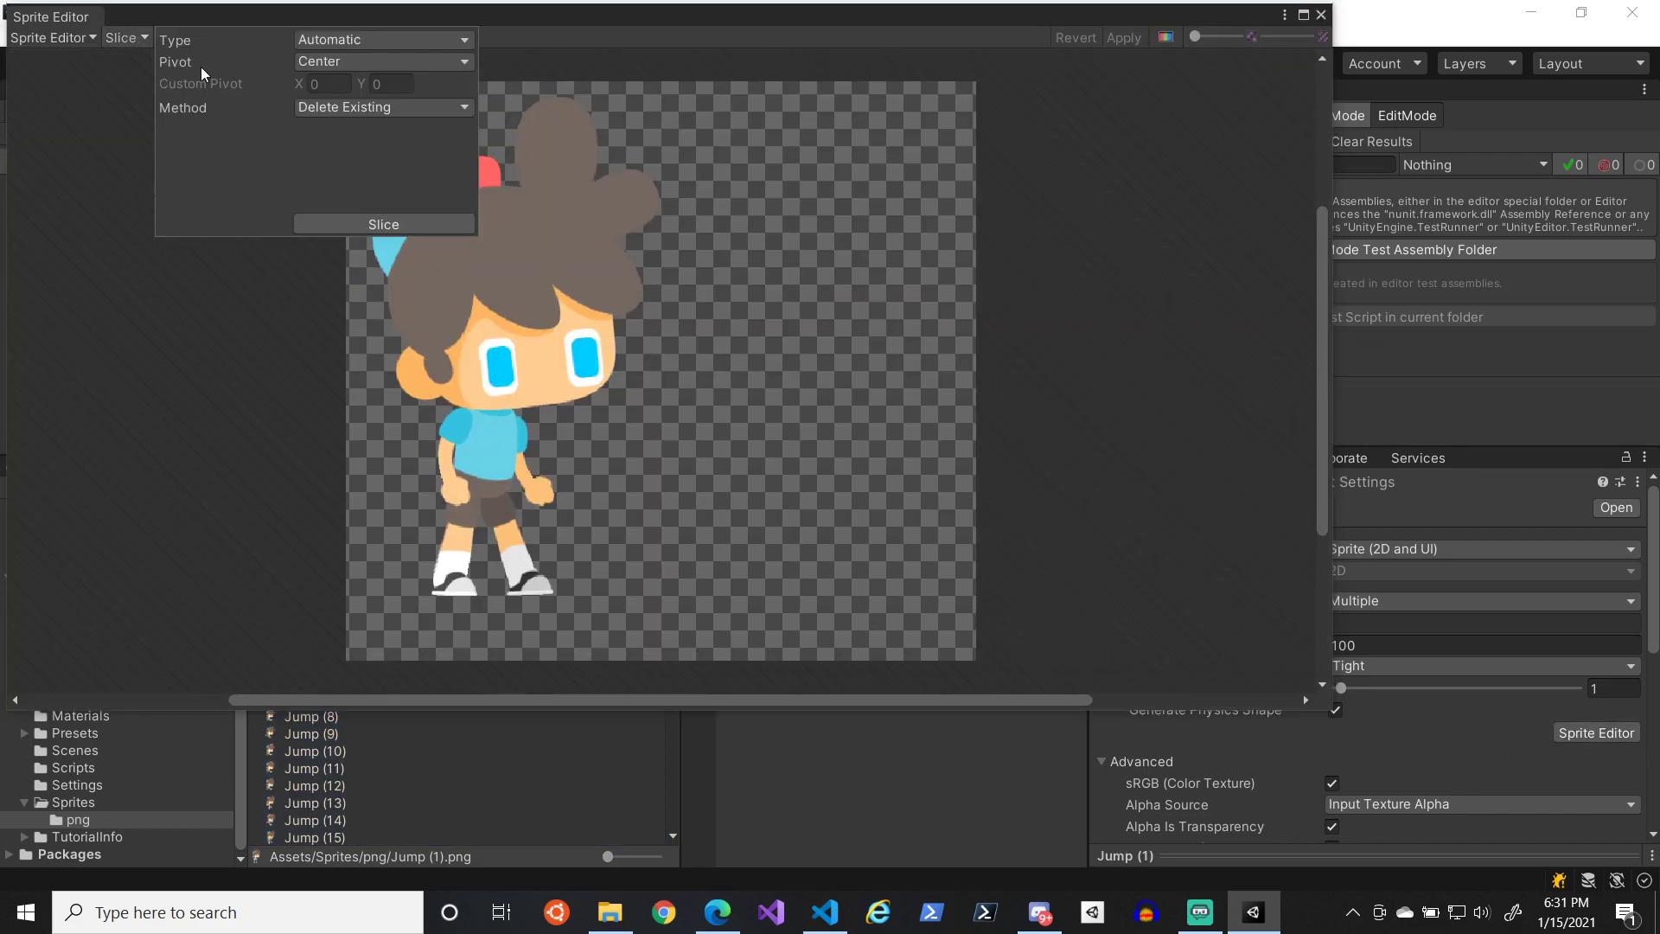
left_click(408, 221)
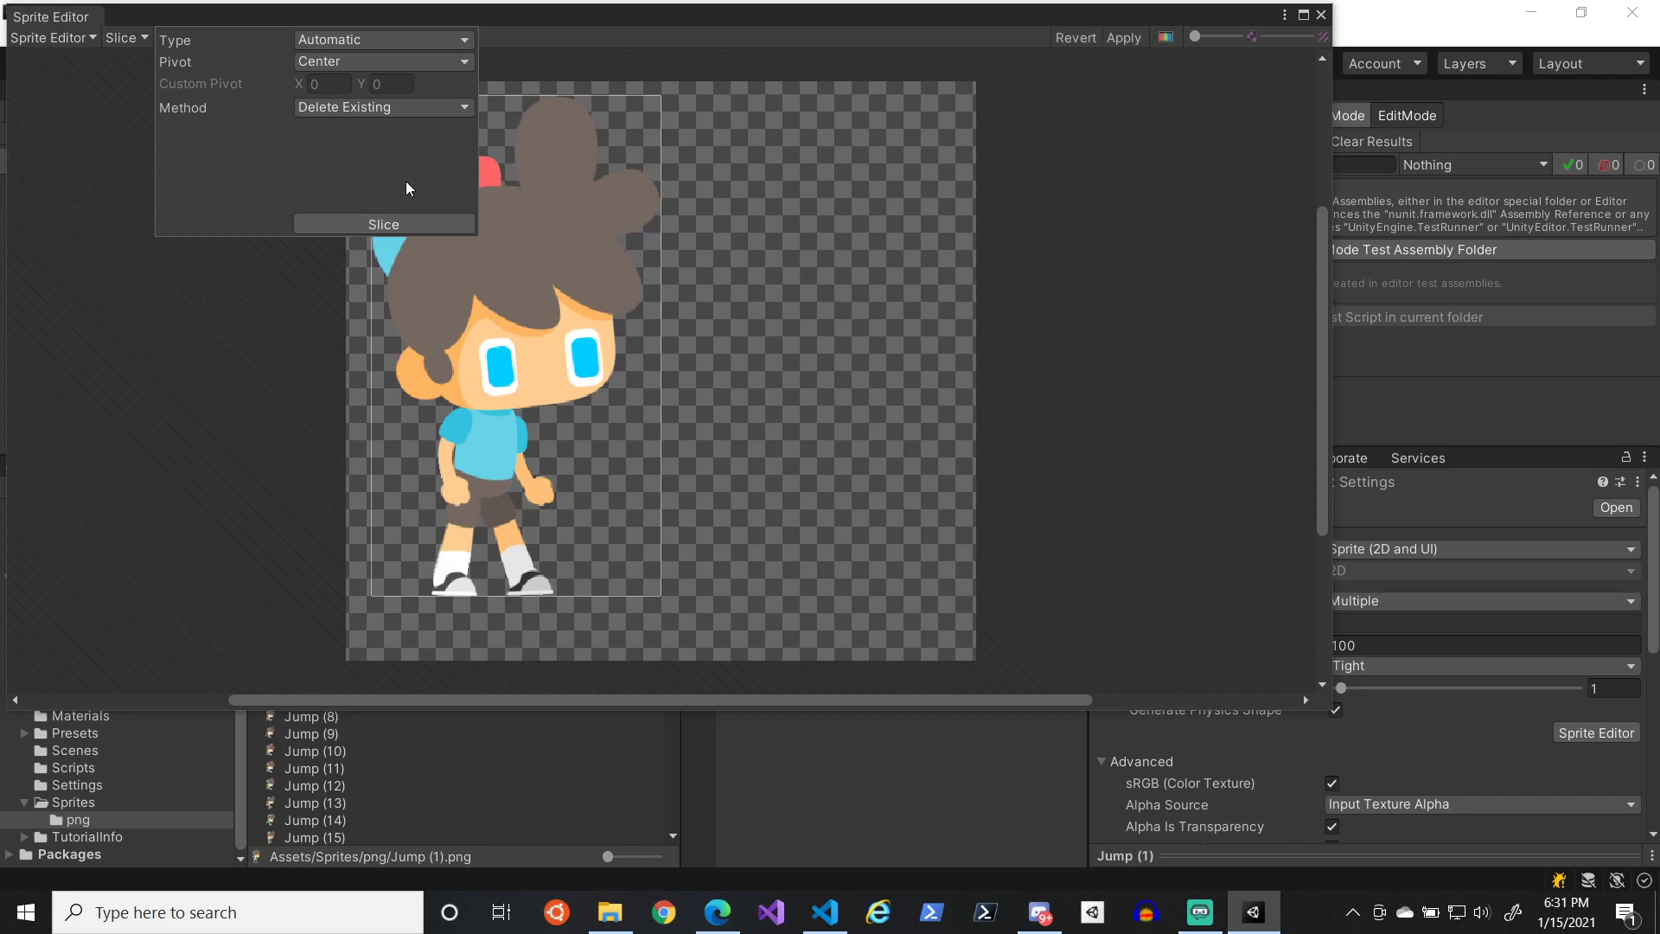
left_click(1126, 39)
left_click(1320, 15)
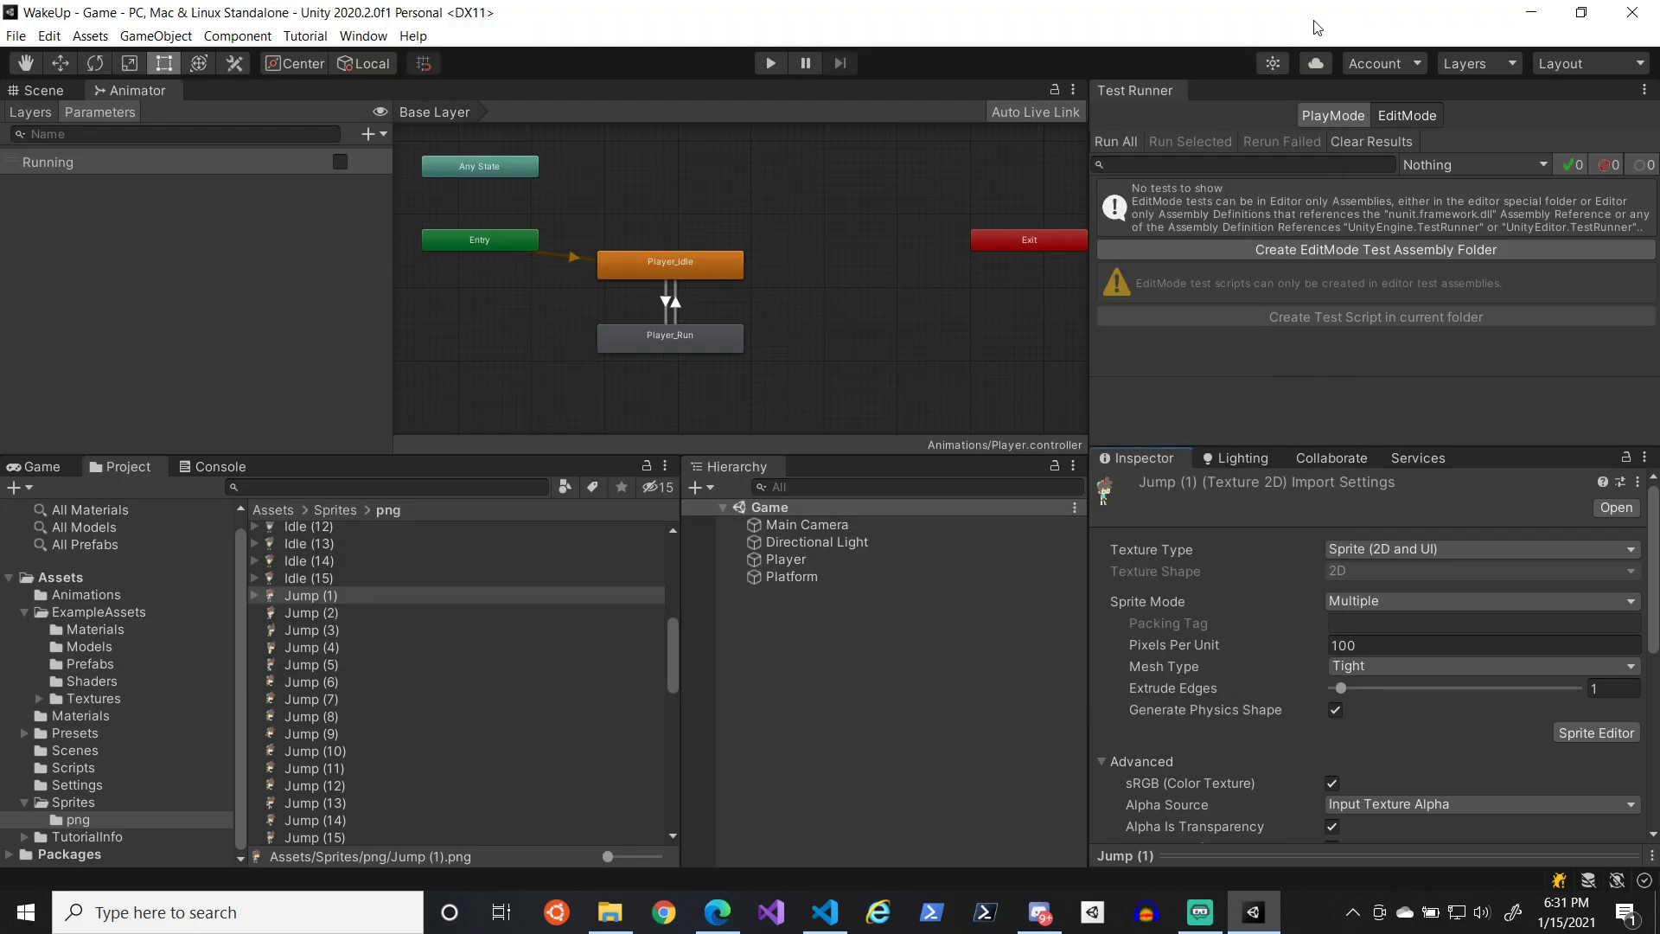
- Slice the Jump (2) texture automatically with a Center pivot in the Sprite Editor, apply the slicing and close the editor
left_click(303, 613)
left_click(1556, 734)
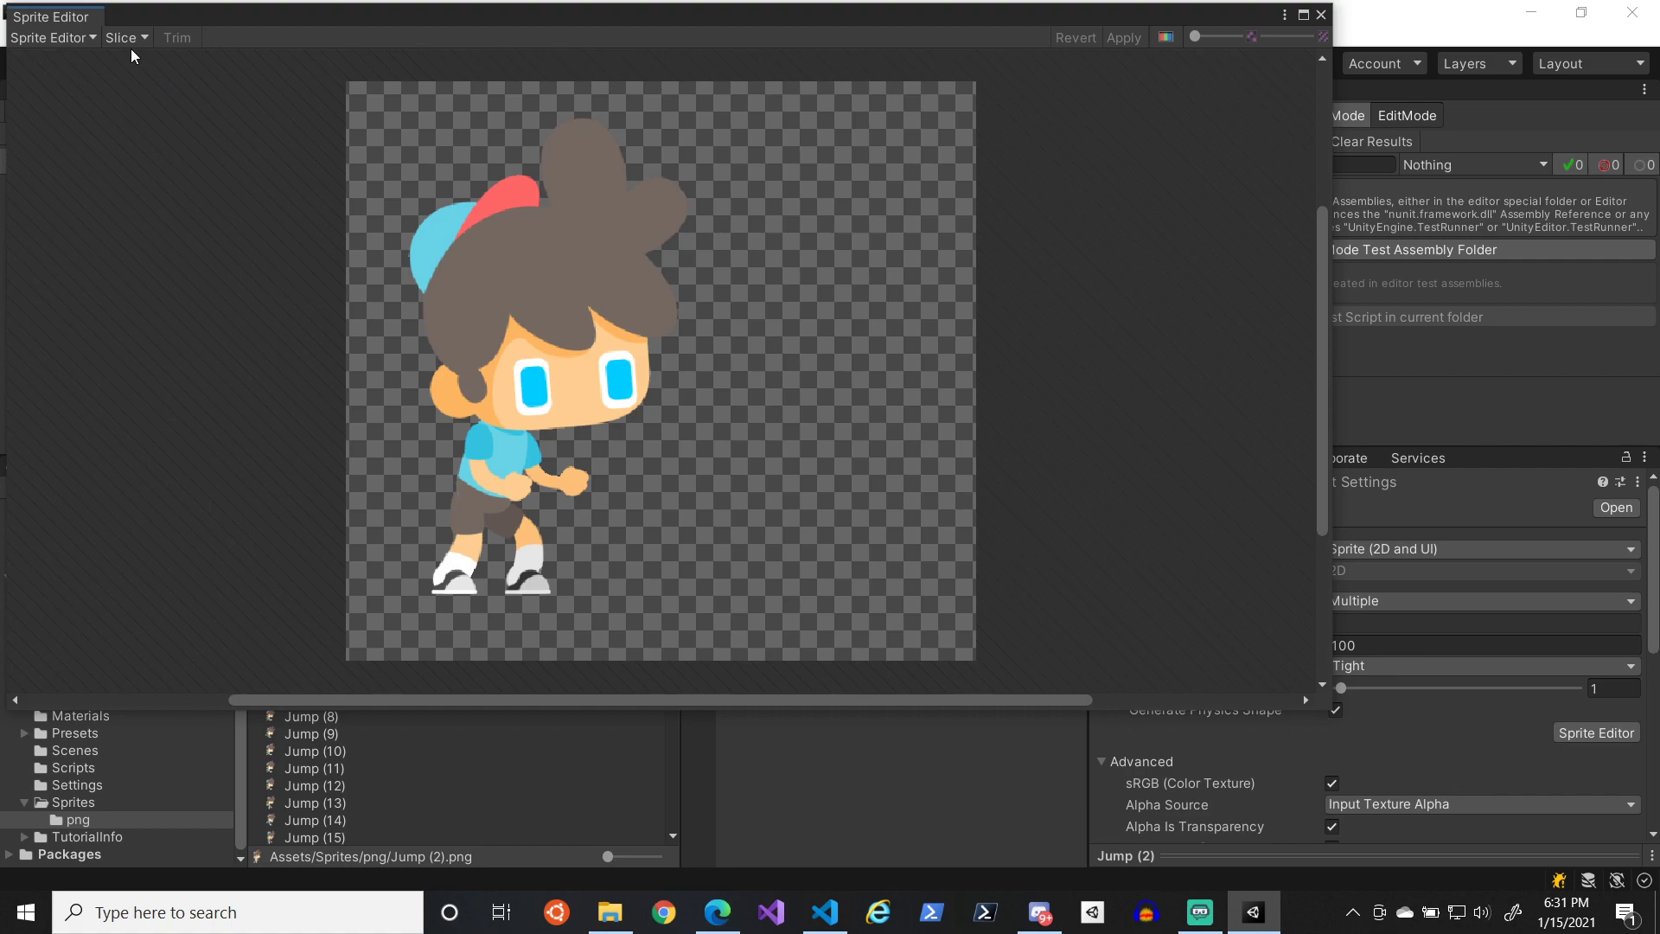
left_click(130, 42)
left_click(445, 218)
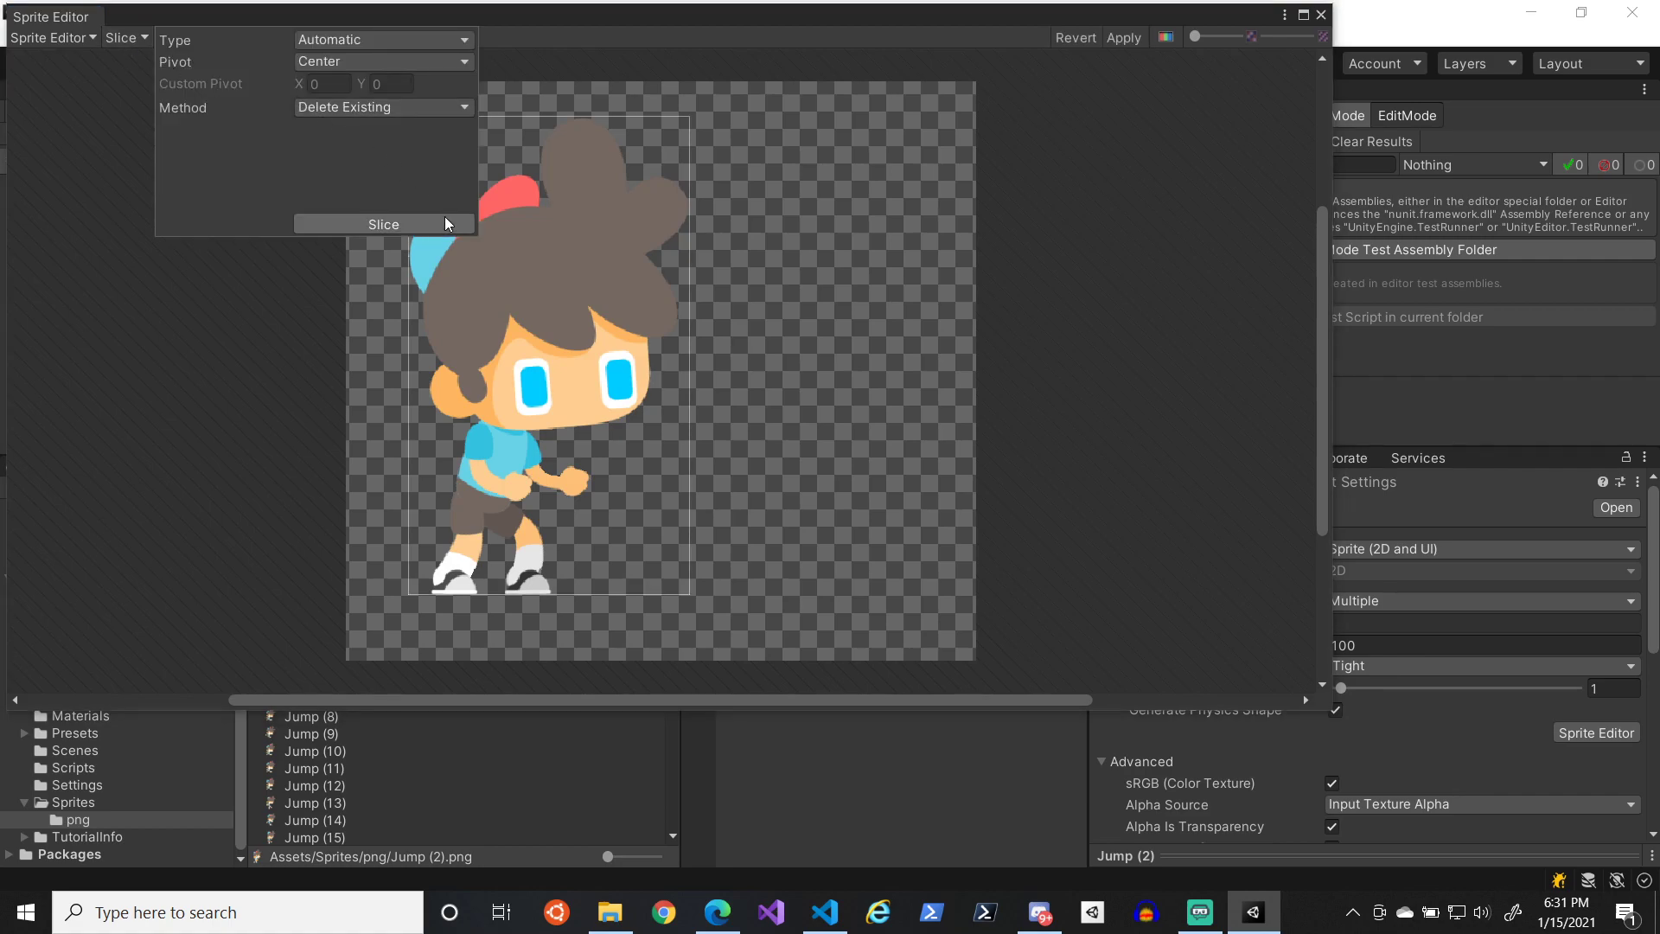
left_click(1124, 38)
left_click(1320, 14)
- Slice the Jump (3) texture automatically with a Center pivot in the Sprite Editor, apply the slicing and close the editor
left_click(311, 630)
left_click(1596, 733)
left_click(126, 39)
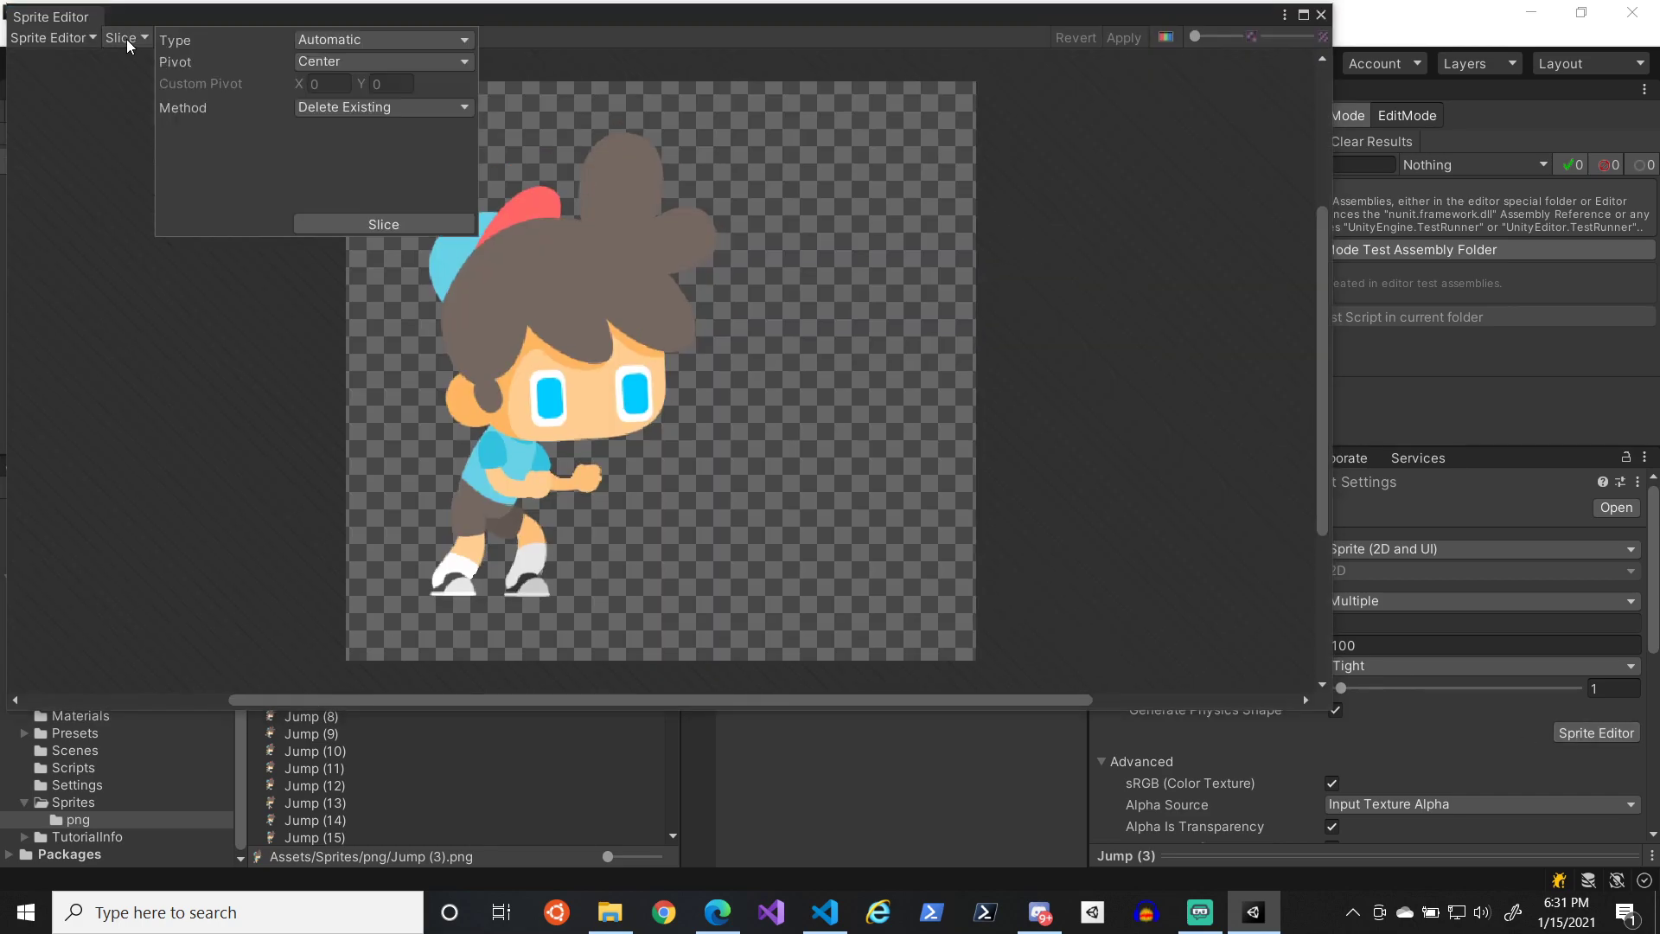
left_click(438, 222)
left_click(1352, 25)
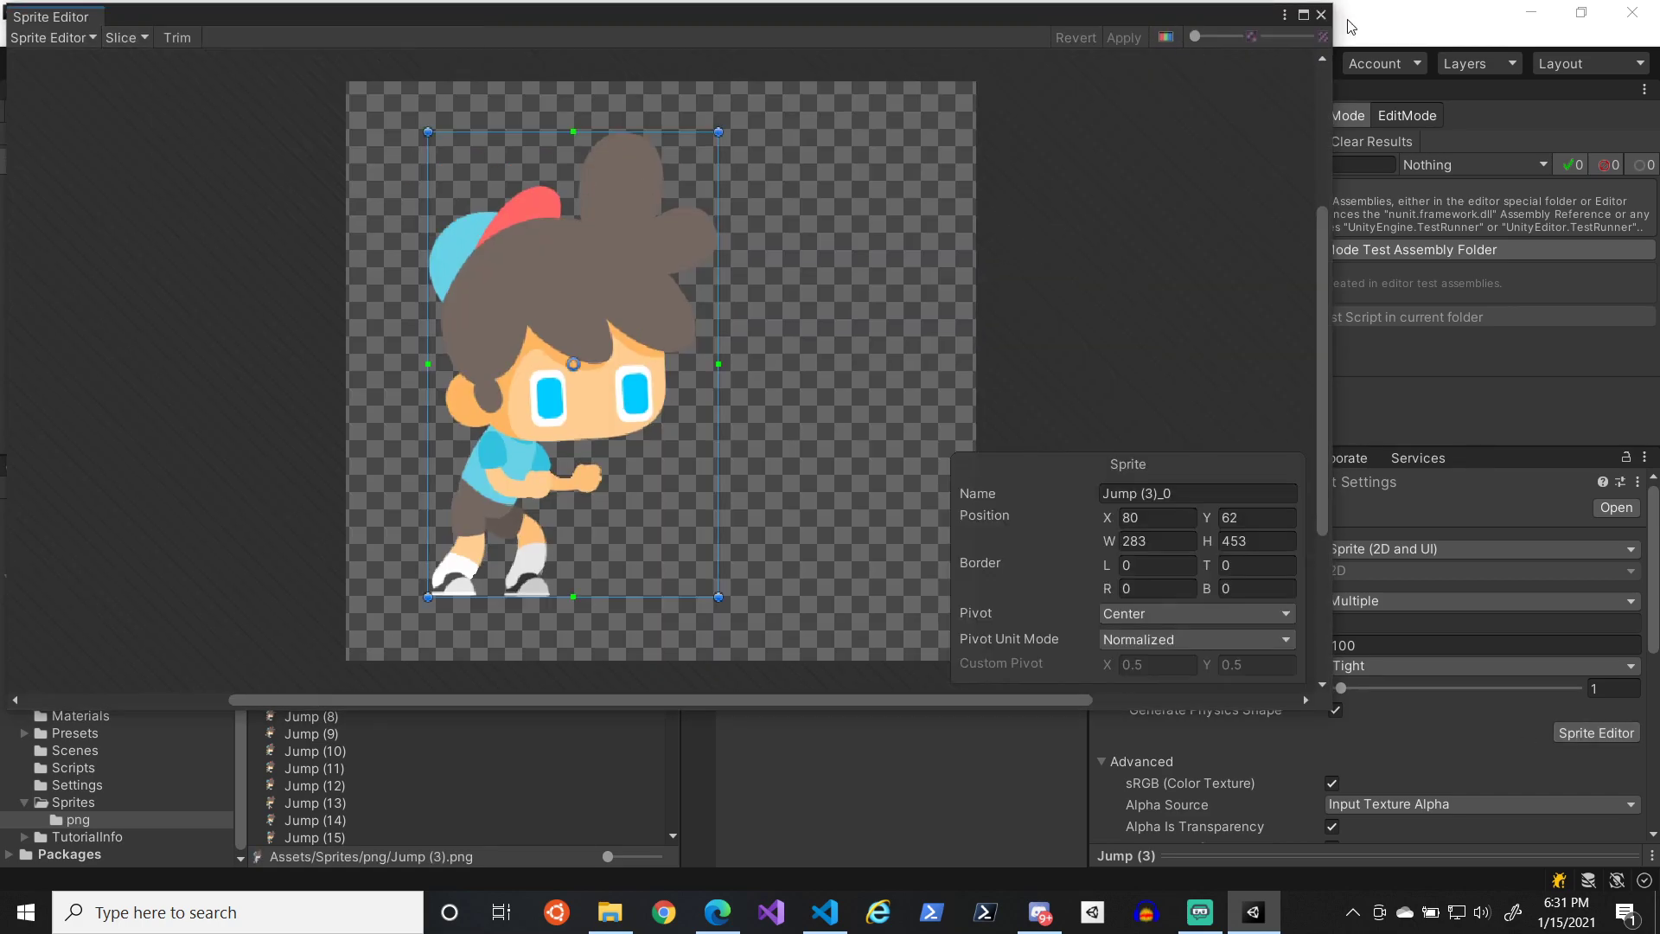
left_click(1320, 15)
- Slice the Jump (4) texture automatically with a Center pivot in the Sprite Editor, apply the slicing and close the editor
left_click(323, 649)
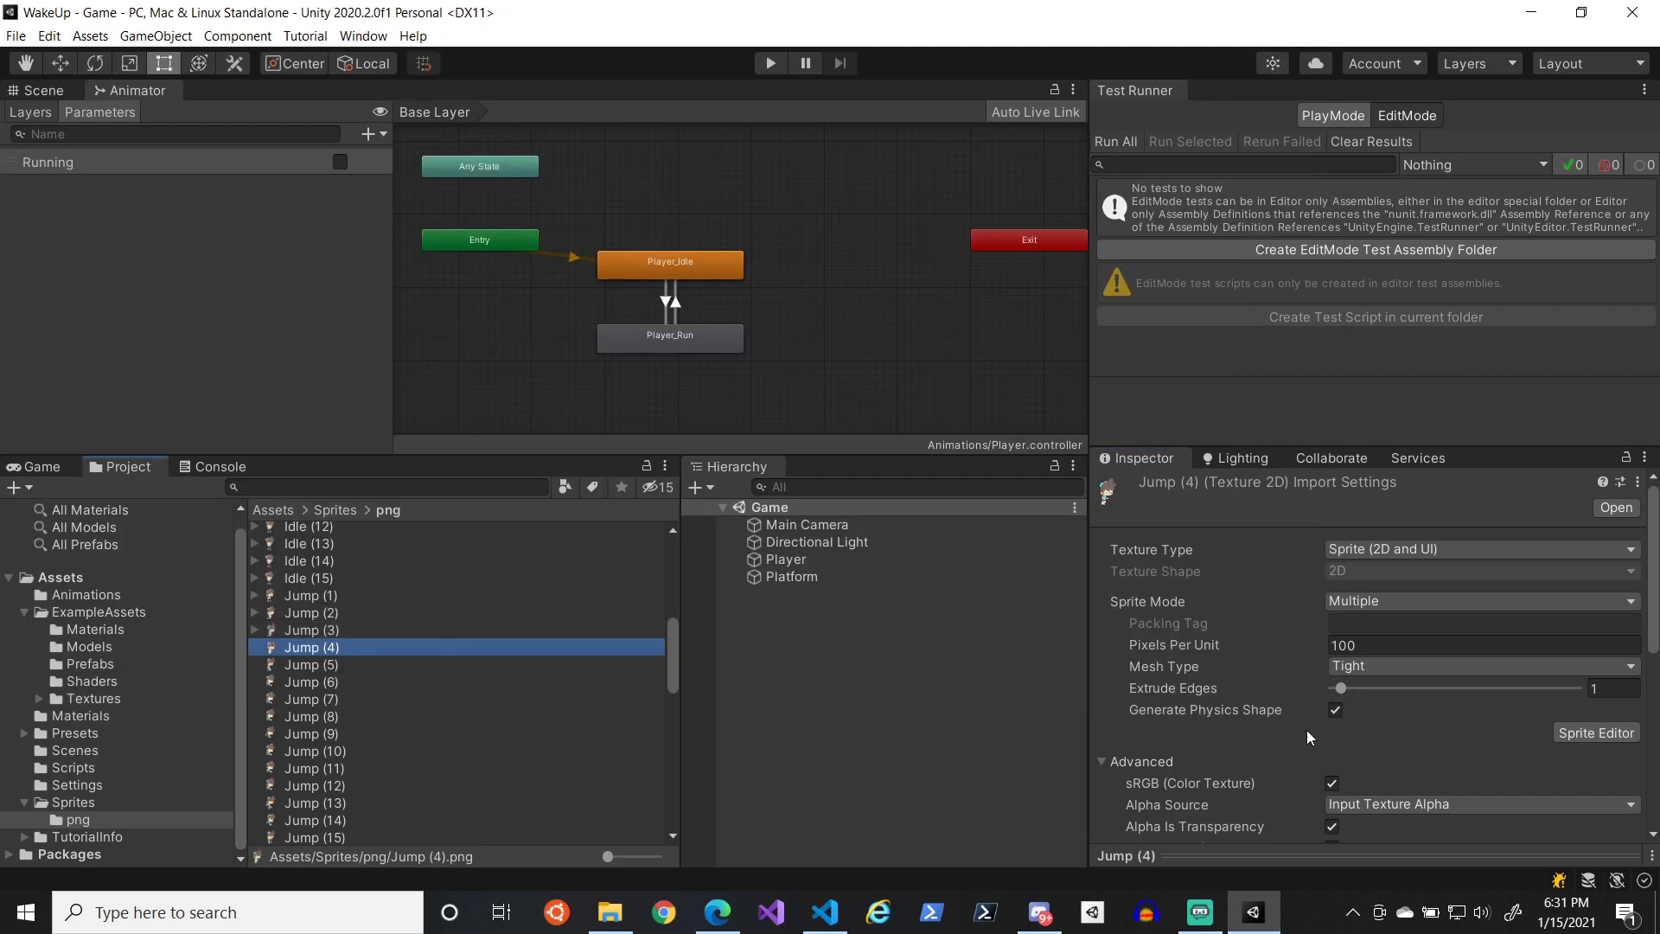
left_click(1606, 733)
left_click(126, 39)
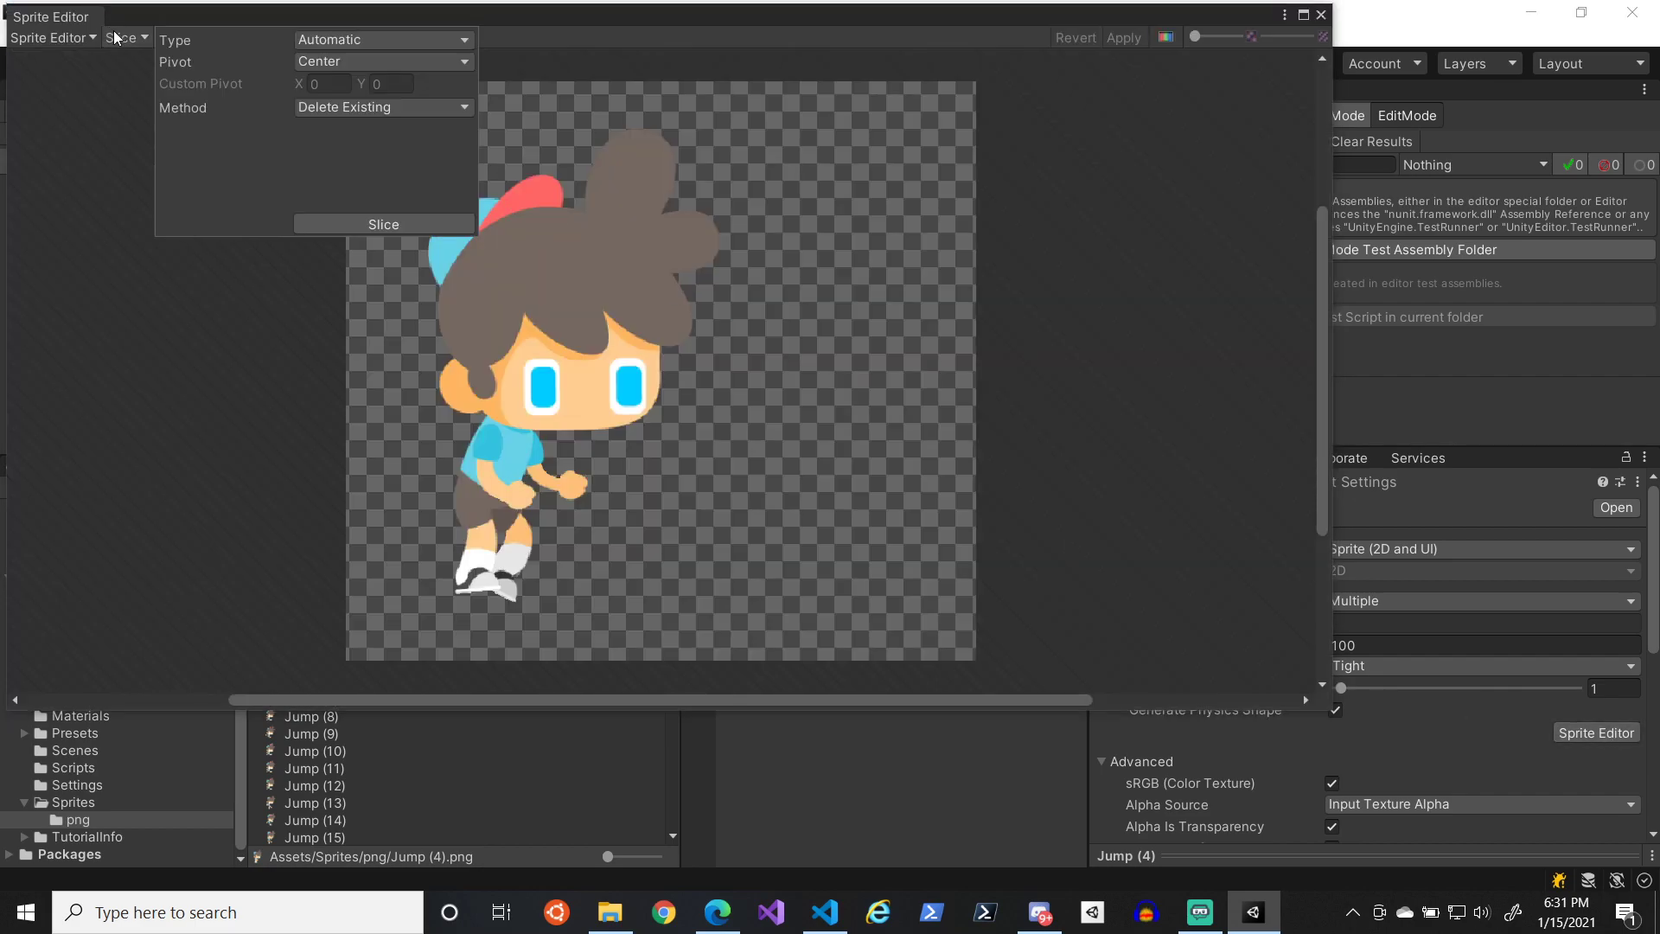
left_click(367, 222)
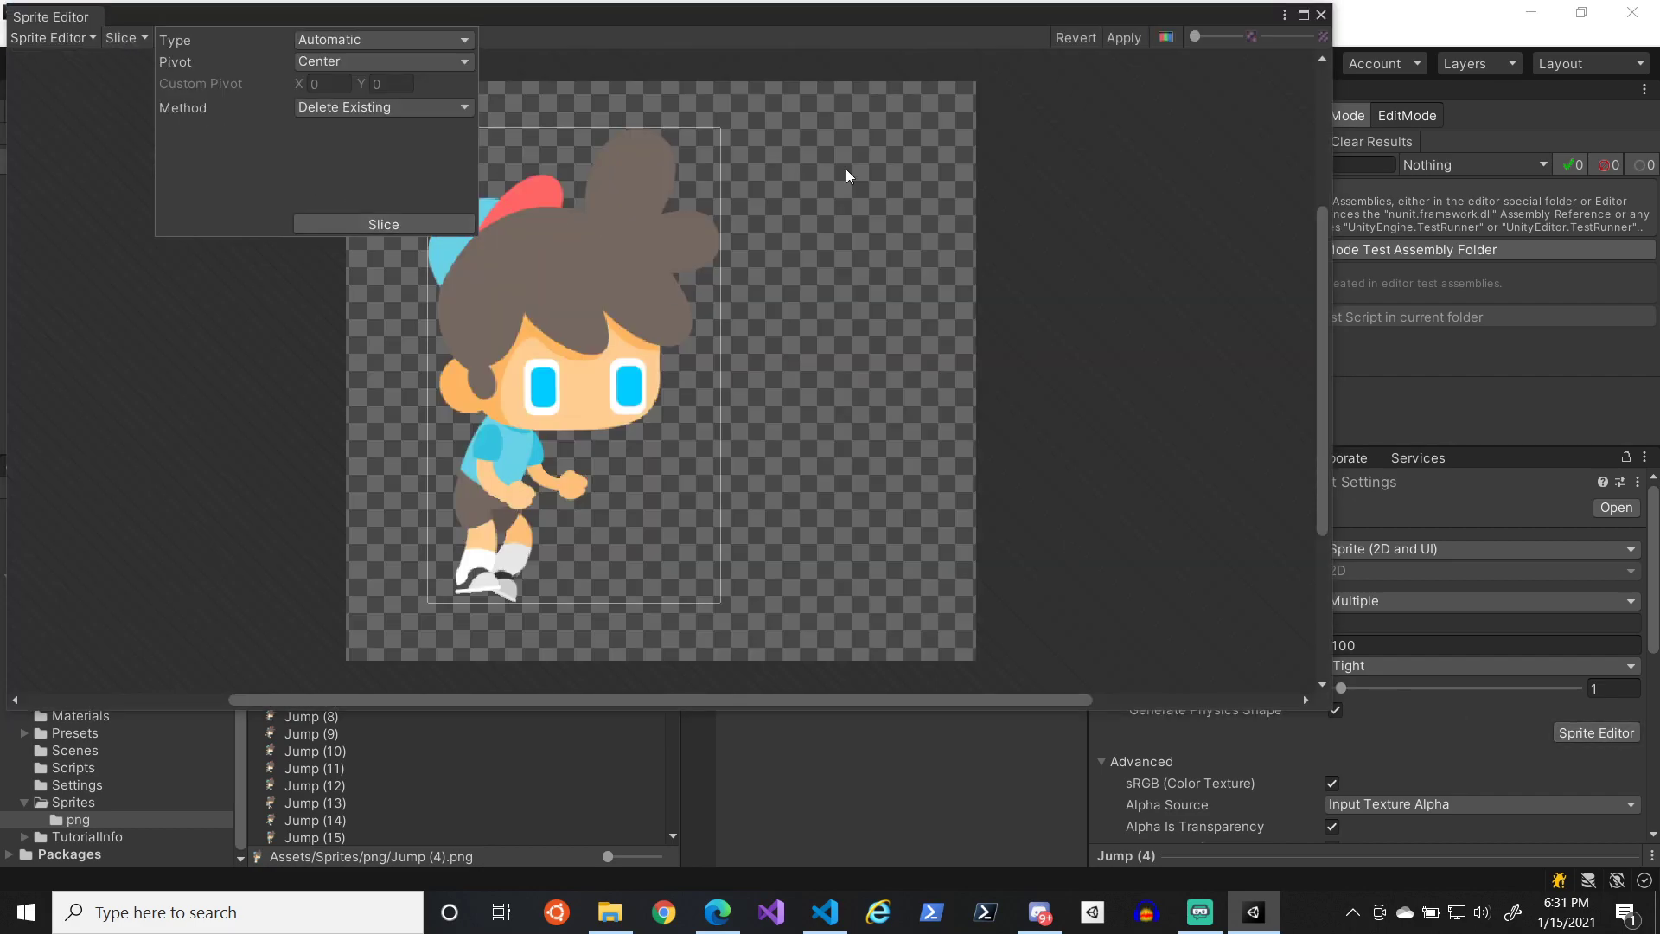
left_click(1124, 38)
left_click(1320, 15)
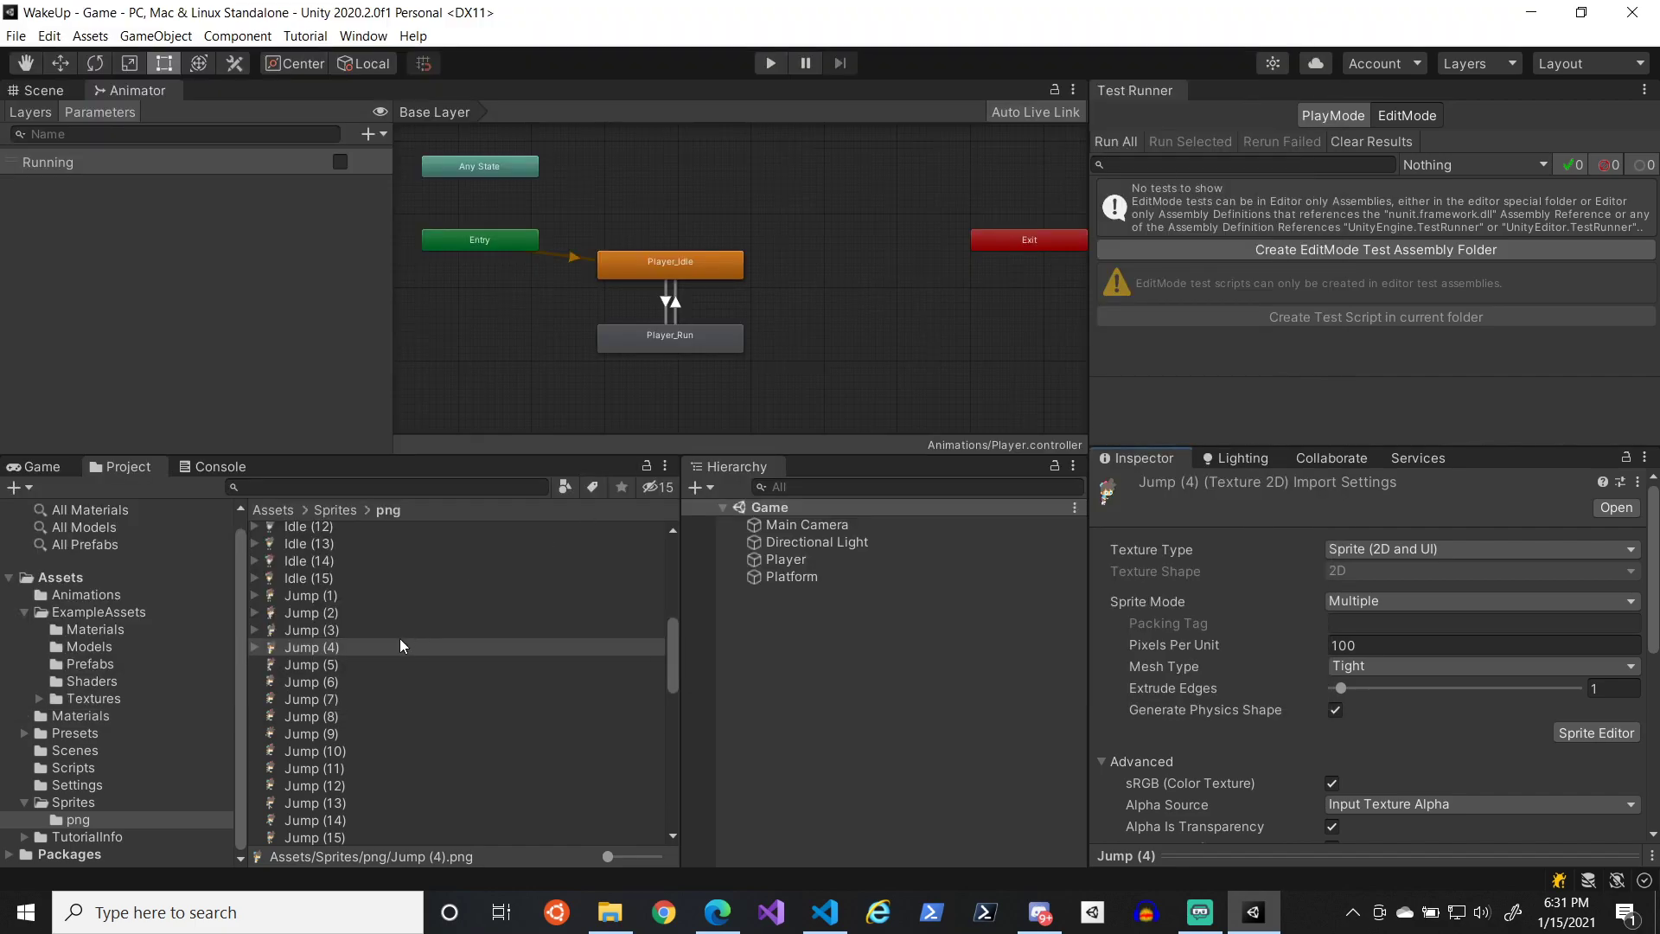
- Slice the Jump (5) texture automatically with a Center pivot in the Sprite Editor, apply the slicing and close the editor
left_click(312, 664)
left_click(1596, 733)
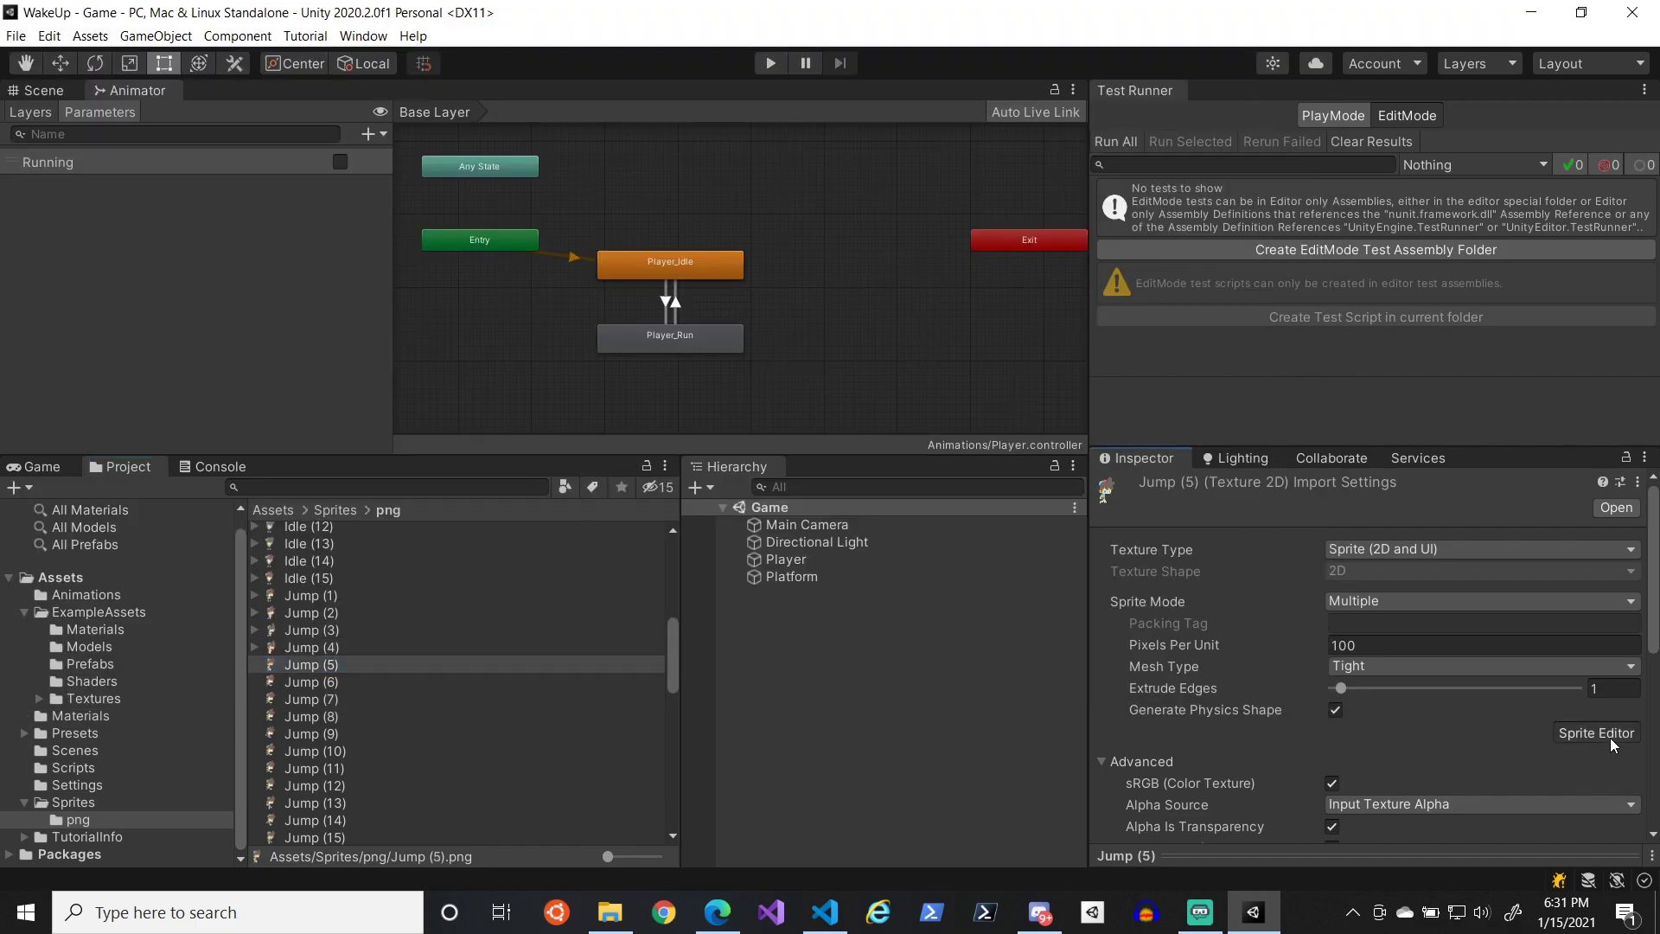
left_click(129, 36)
left_click(453, 223)
left_click(1124, 38)
left_click(1124, 38)
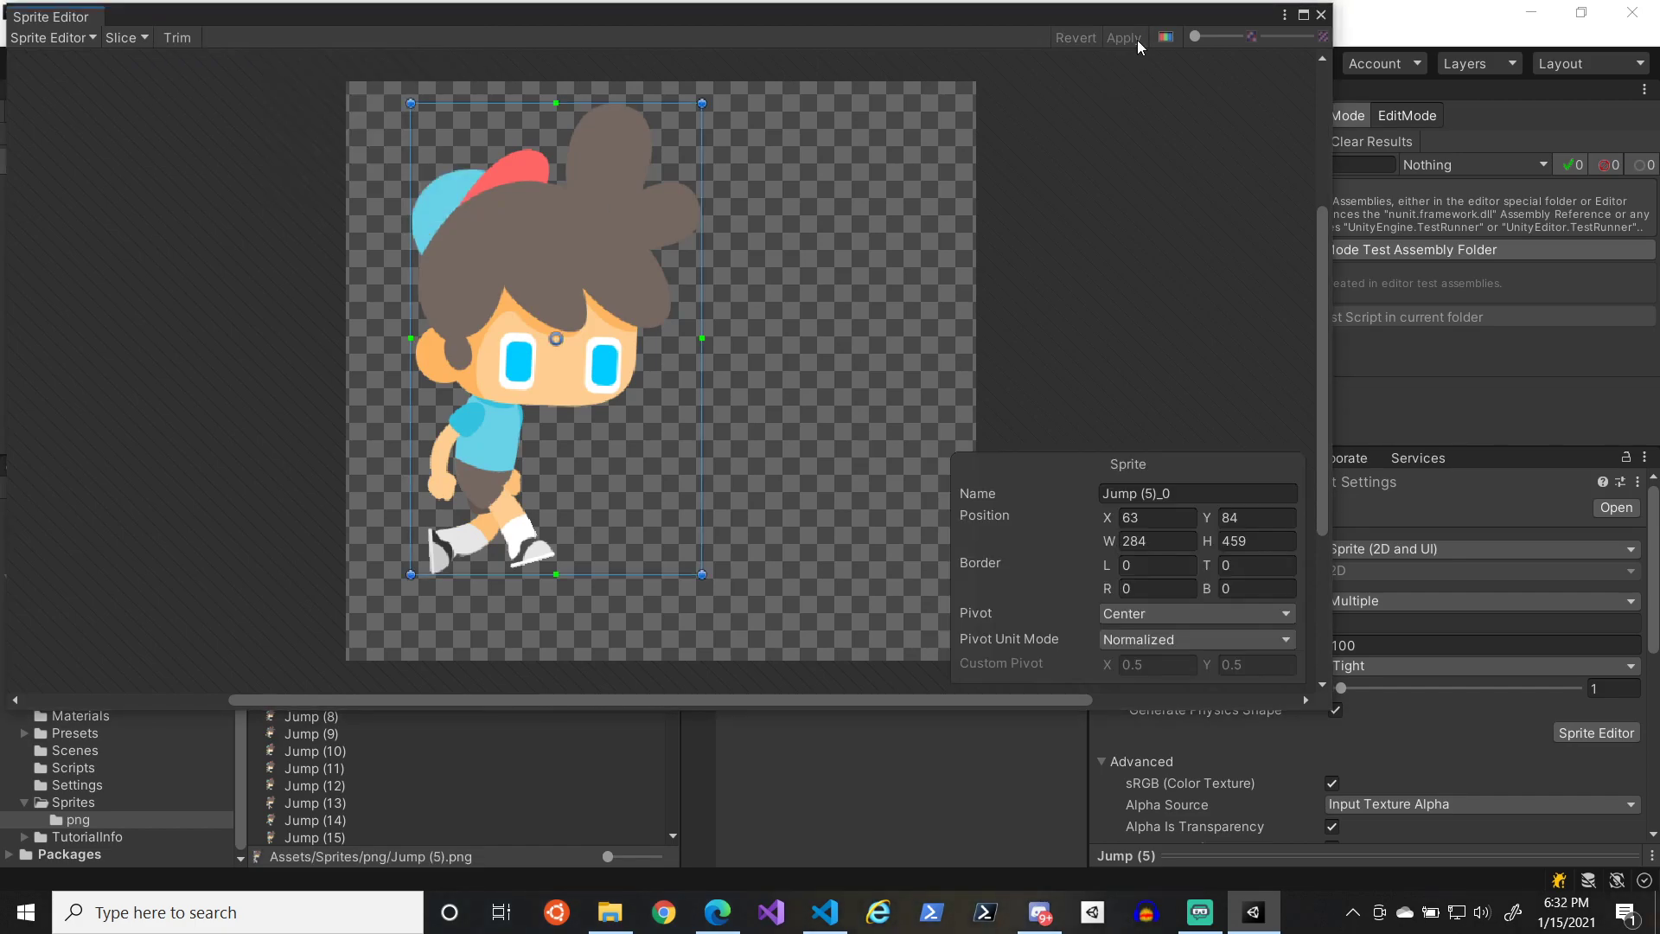
left_click(1322, 16)
- Slice the Jump (6) texture automatically with a Center pivot in the Sprite Editor, apply the slicing and close the editor
left_click(344, 687)
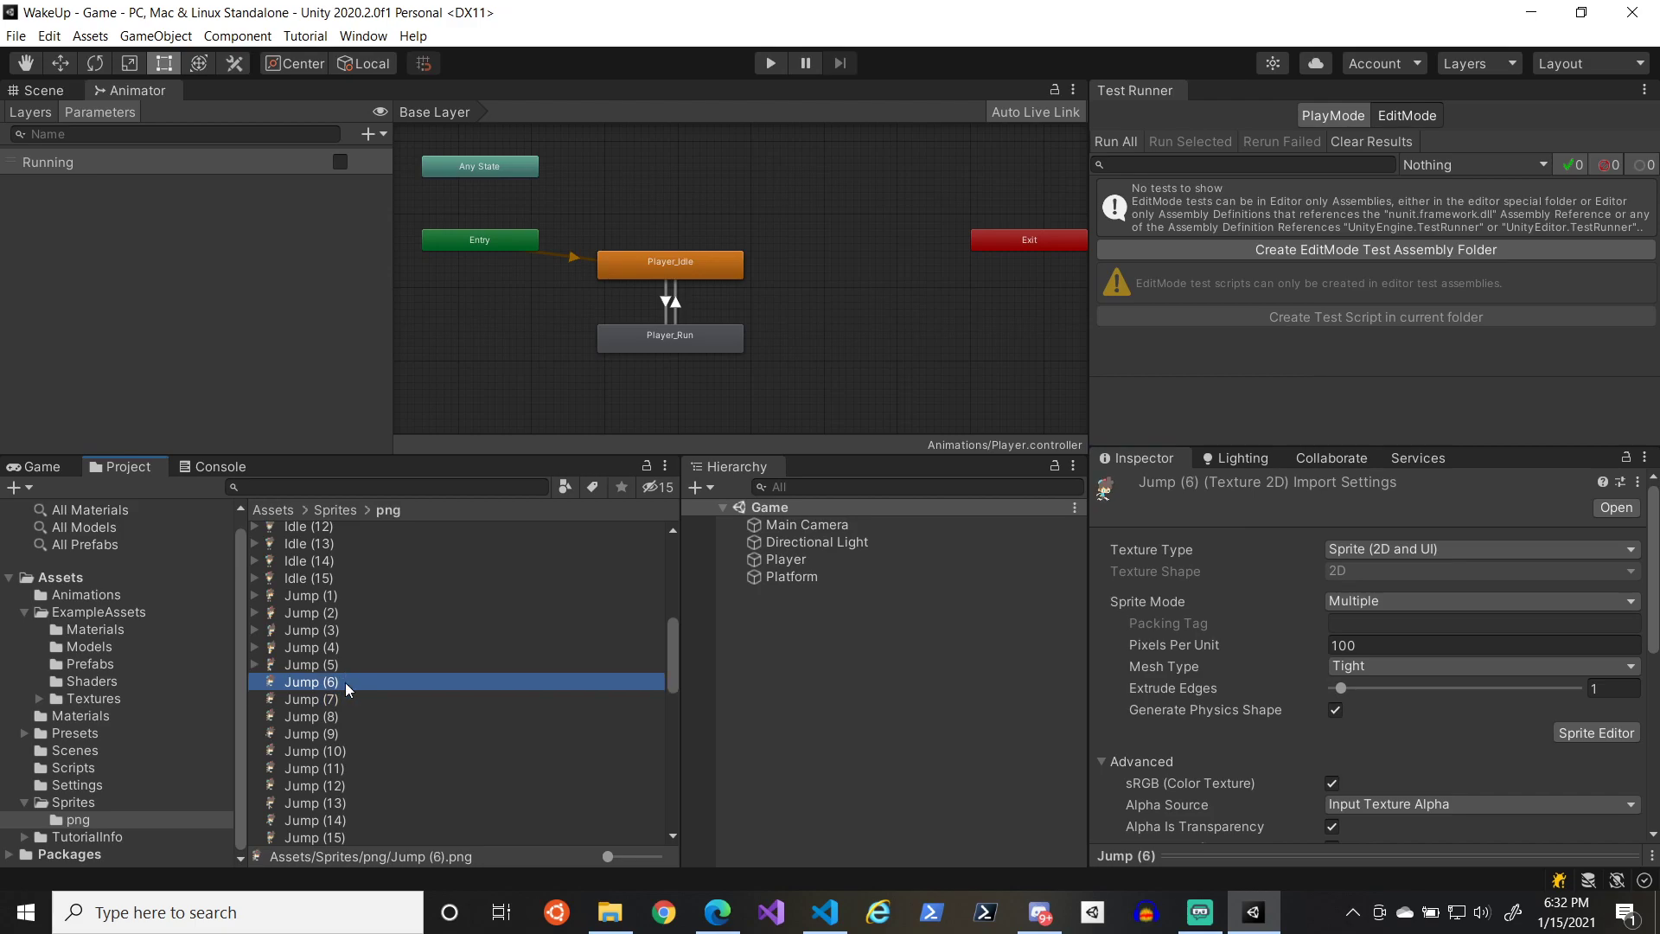
left_click(1557, 733)
left_click(126, 38)
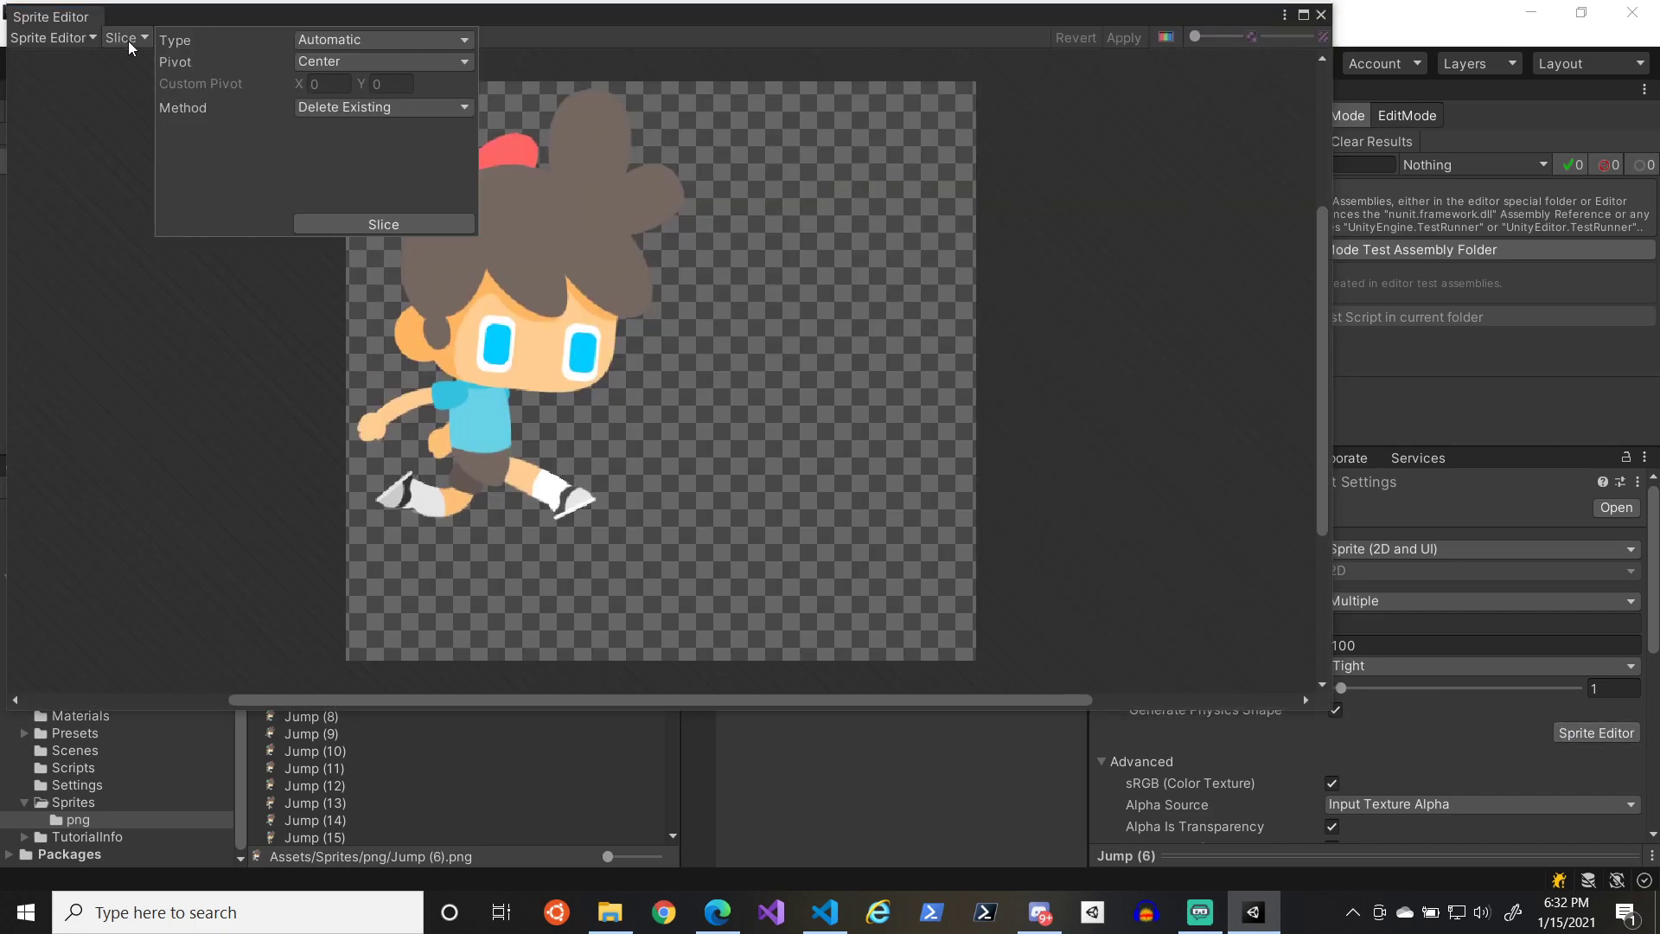
left_click(383, 224)
left_click(562, 190)
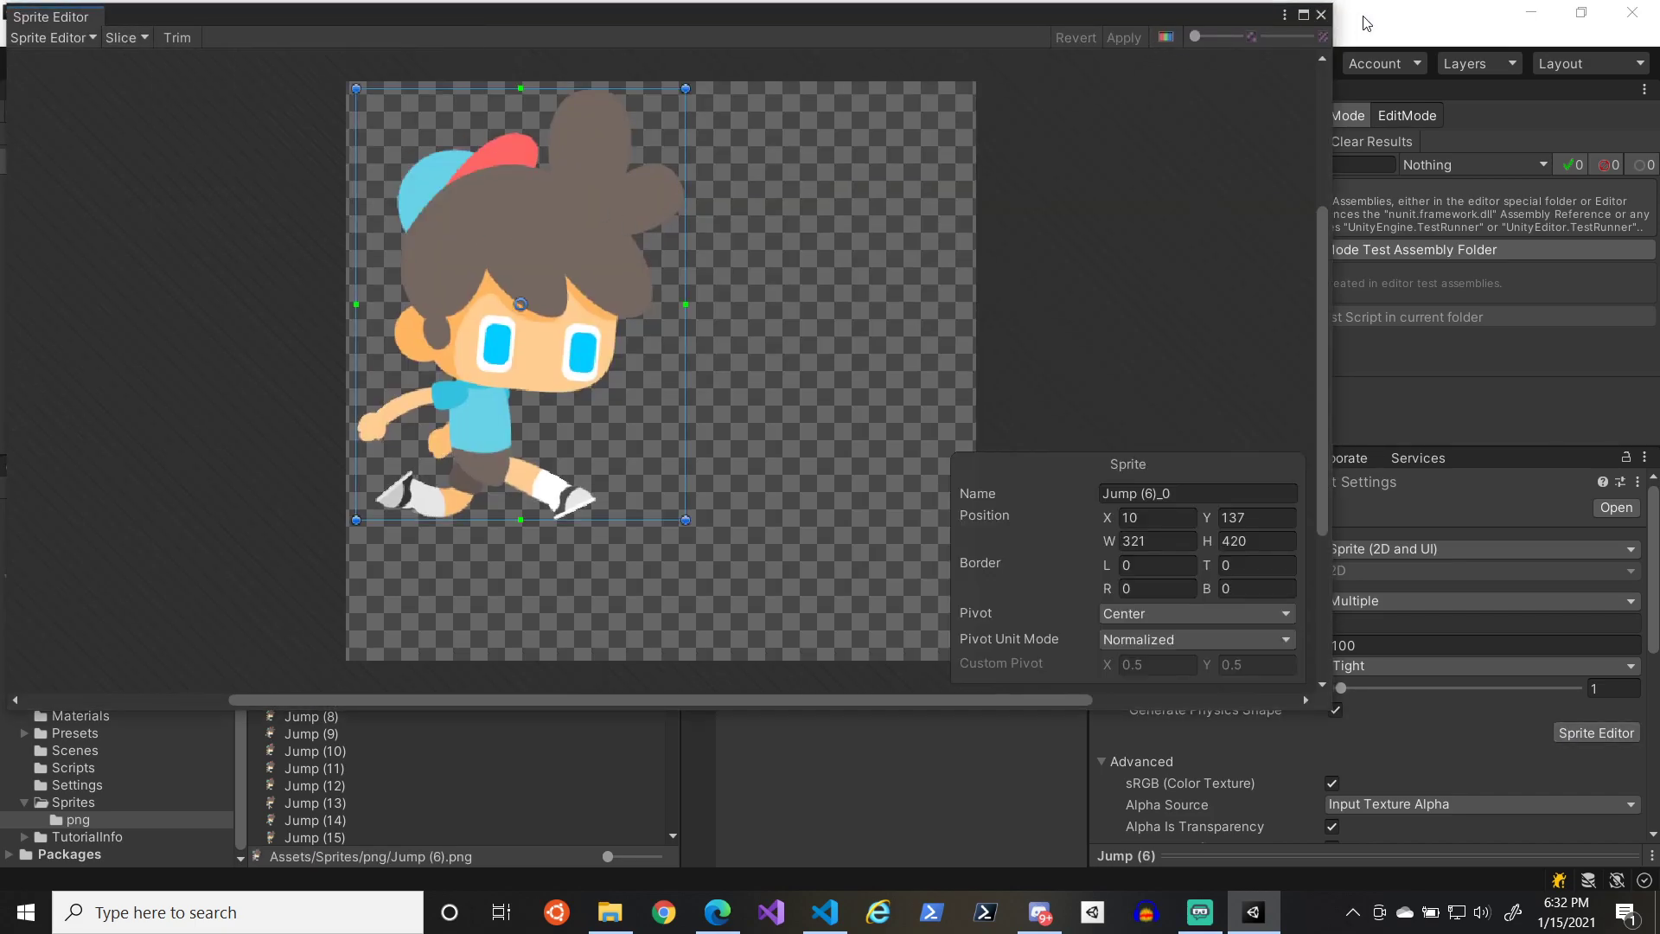
left_click(1322, 16)
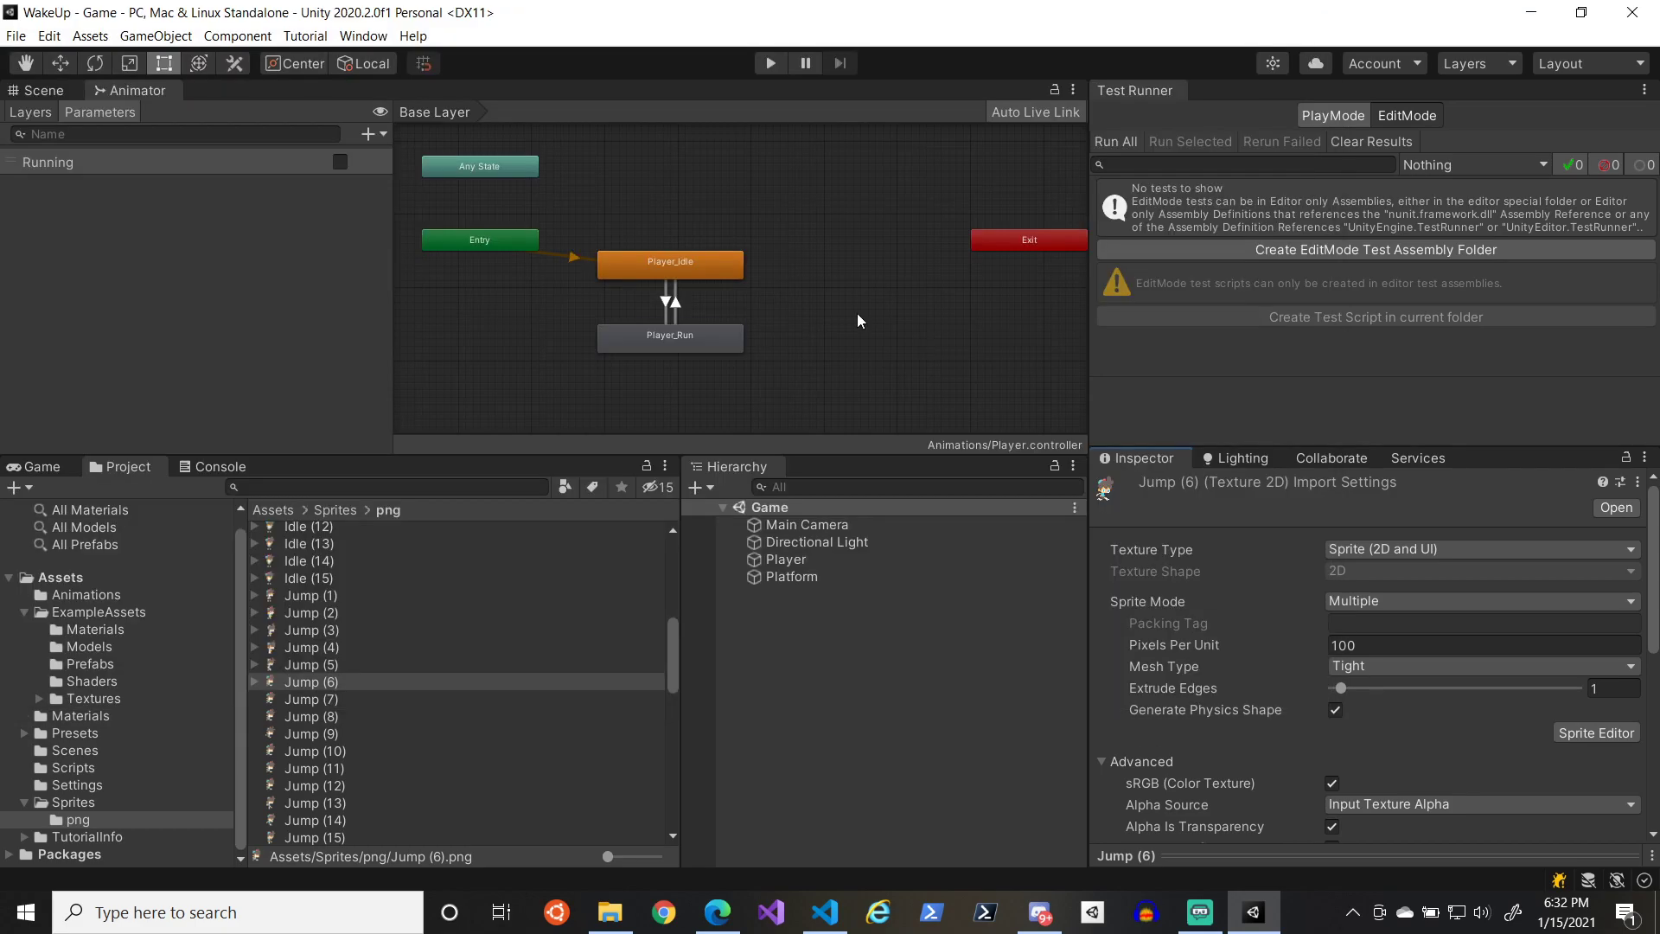
- Slice the Jump (7) texture automatically with a Center pivot in the Sprite Editor, apply the slicing and close the editor
left_click(335, 703)
left_click(1593, 732)
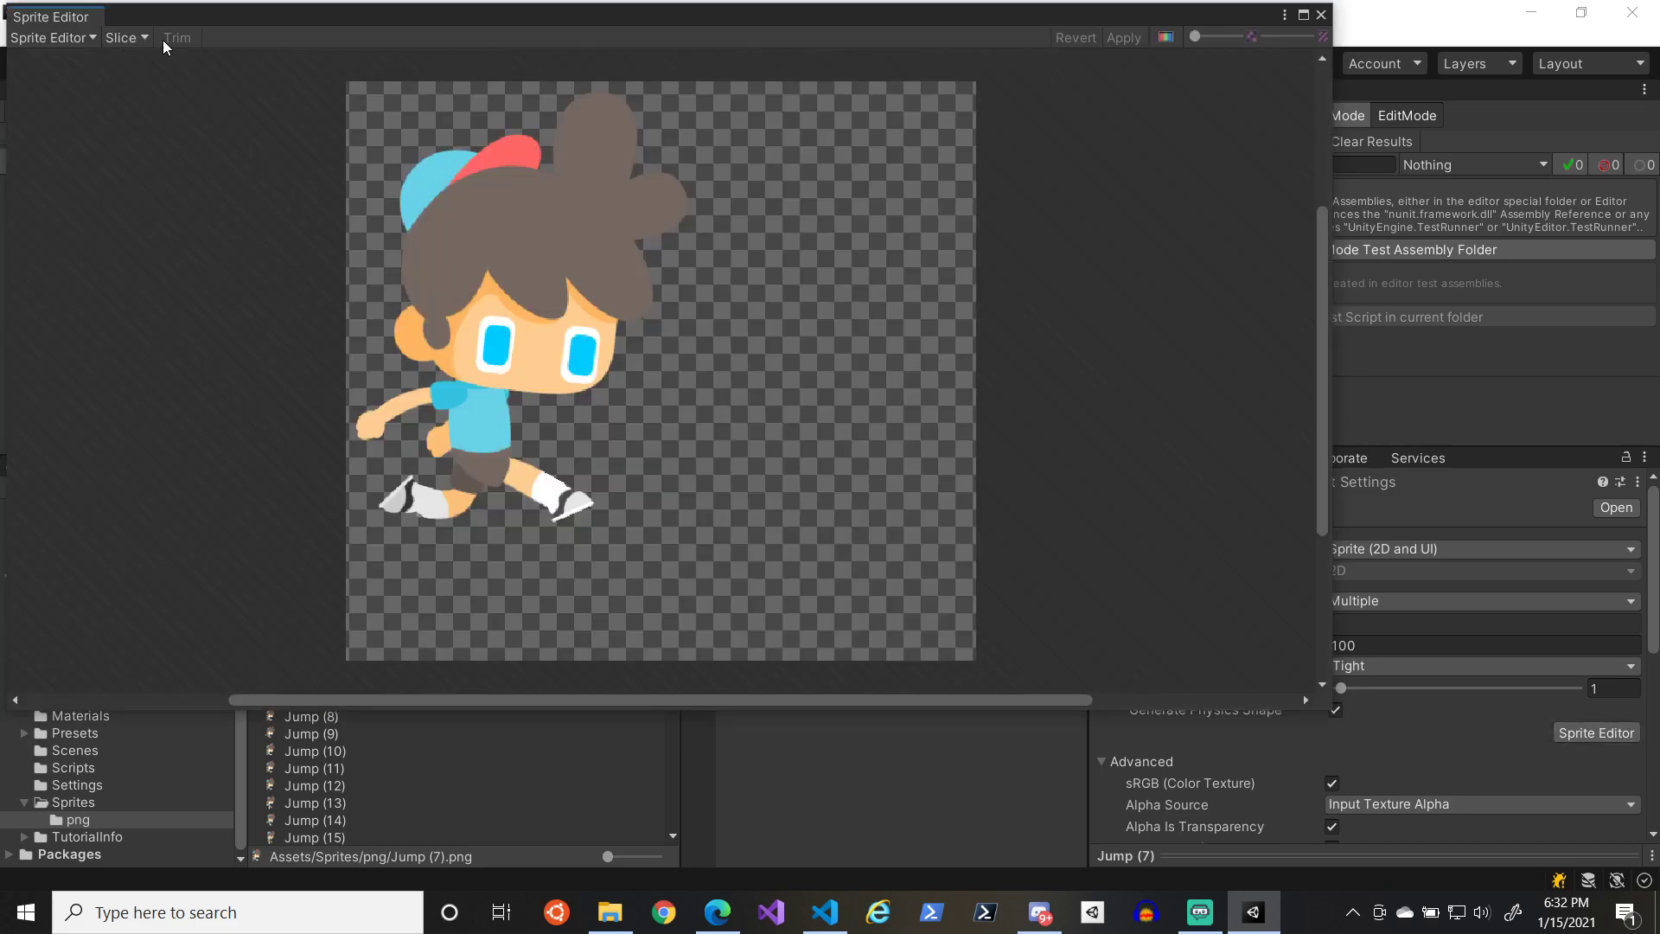
left_click(144, 38)
left_click(406, 222)
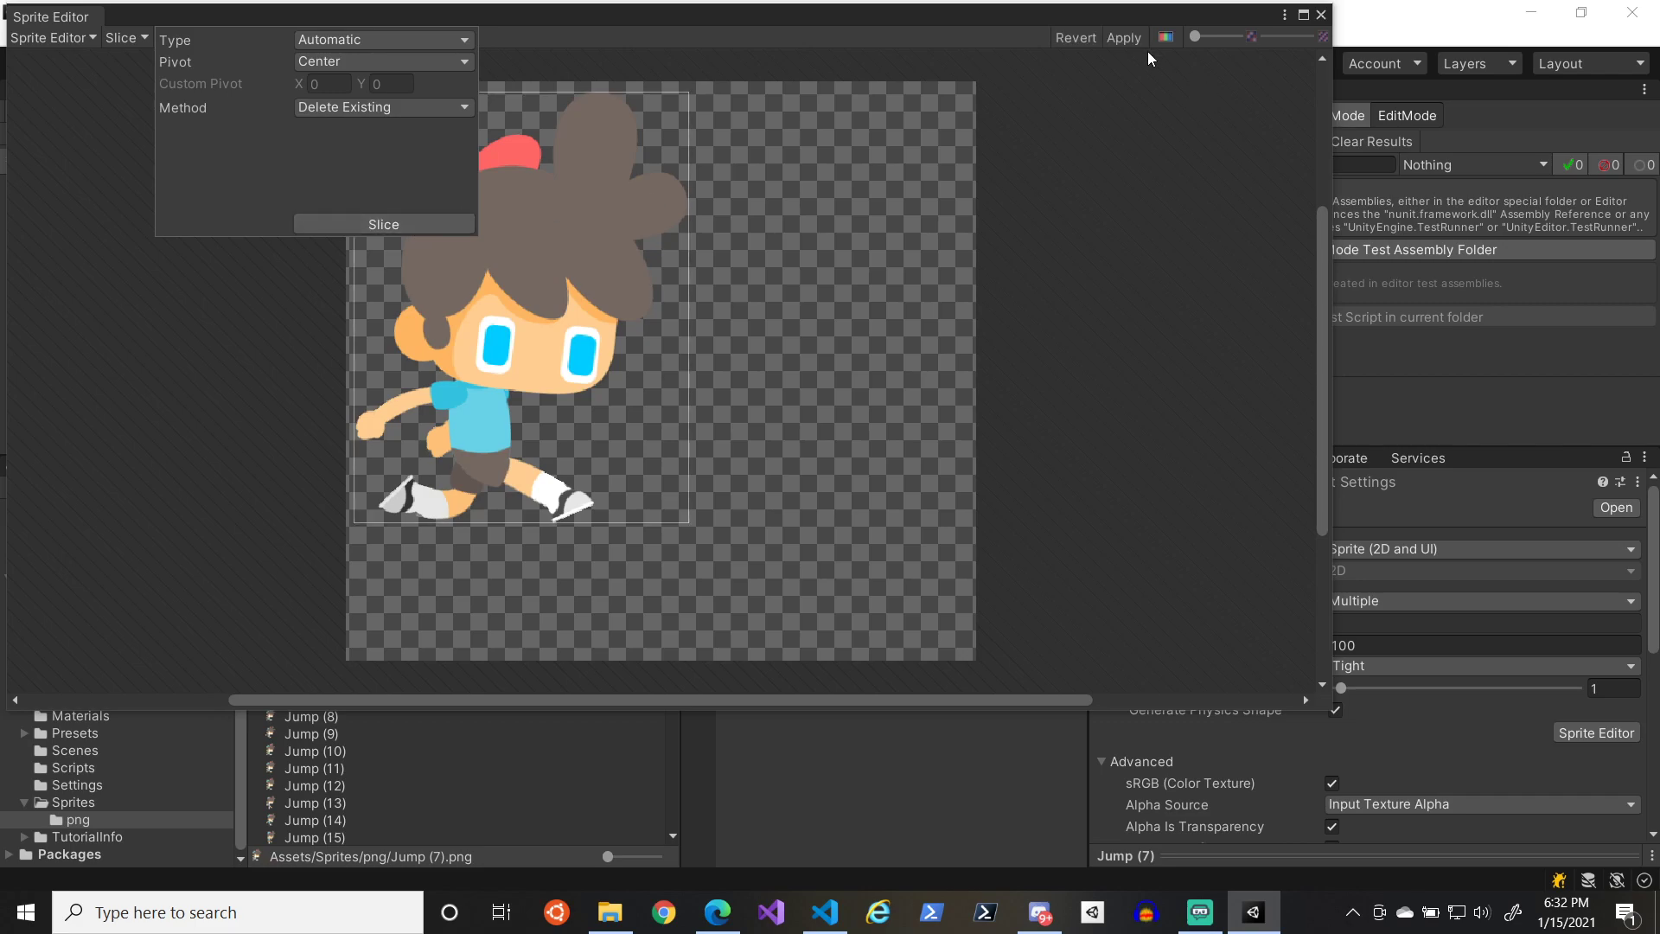
left_click(1127, 41)
left_click(1322, 16)
- Slice the Jump (8) texture automatically with a Center pivot in the Sprite Editor, apply the slicing and close the editor
left_click(318, 720)
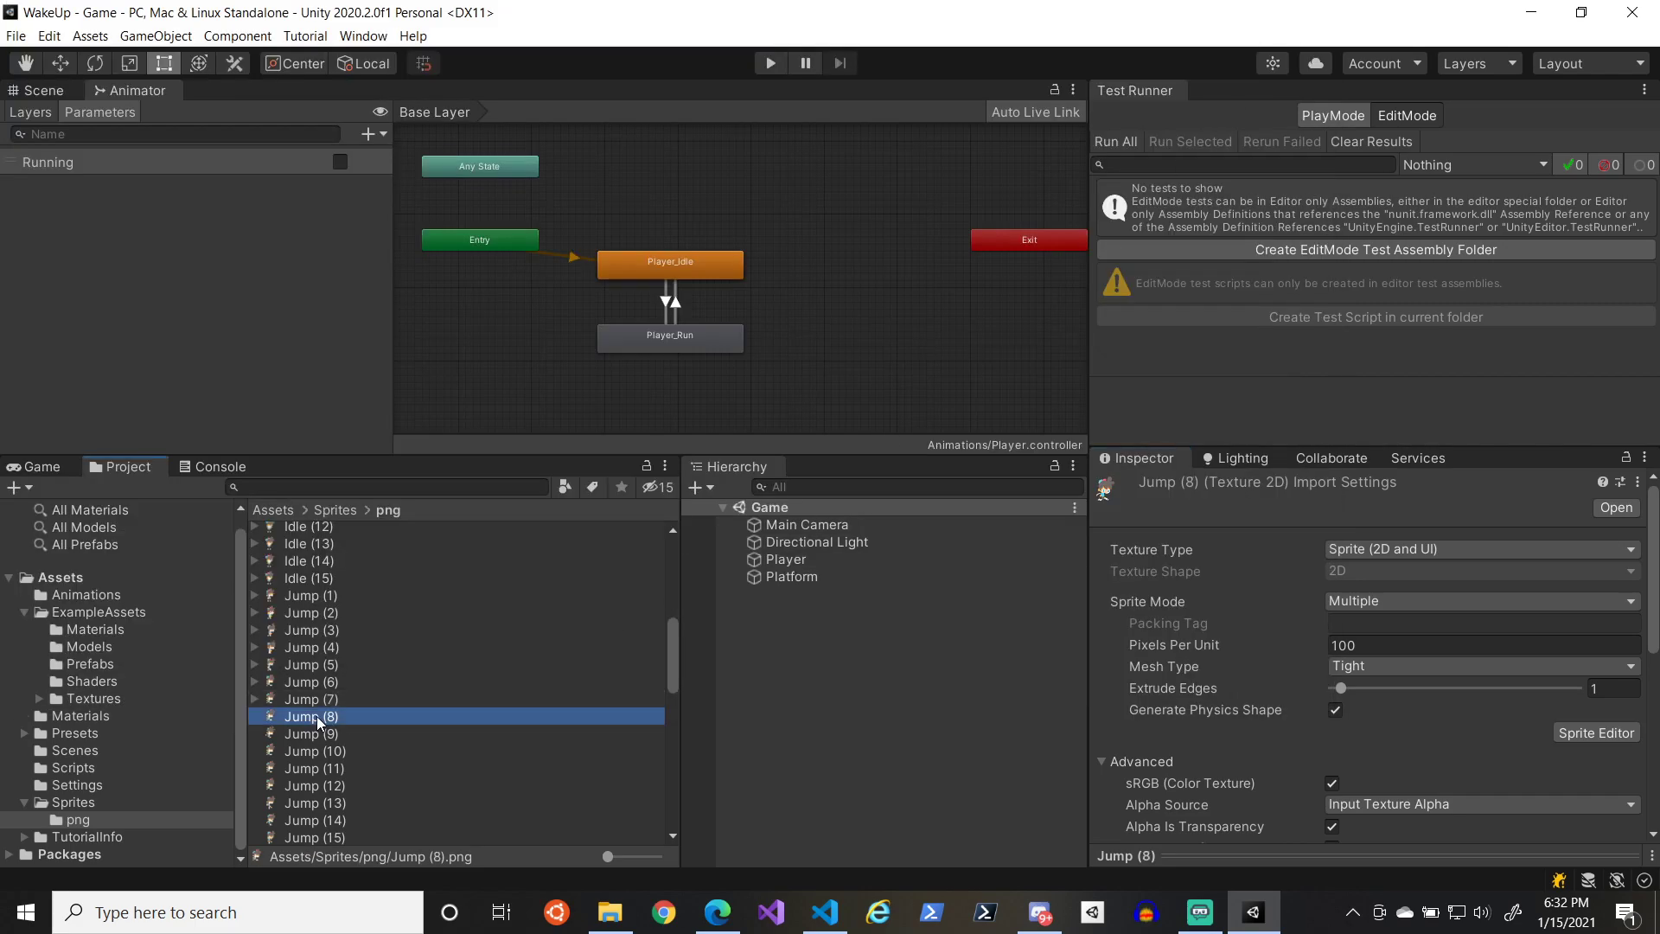
left_click(1593, 732)
left_click(144, 38)
left_click(407, 223)
left_click(1124, 38)
left_click(1321, 14)
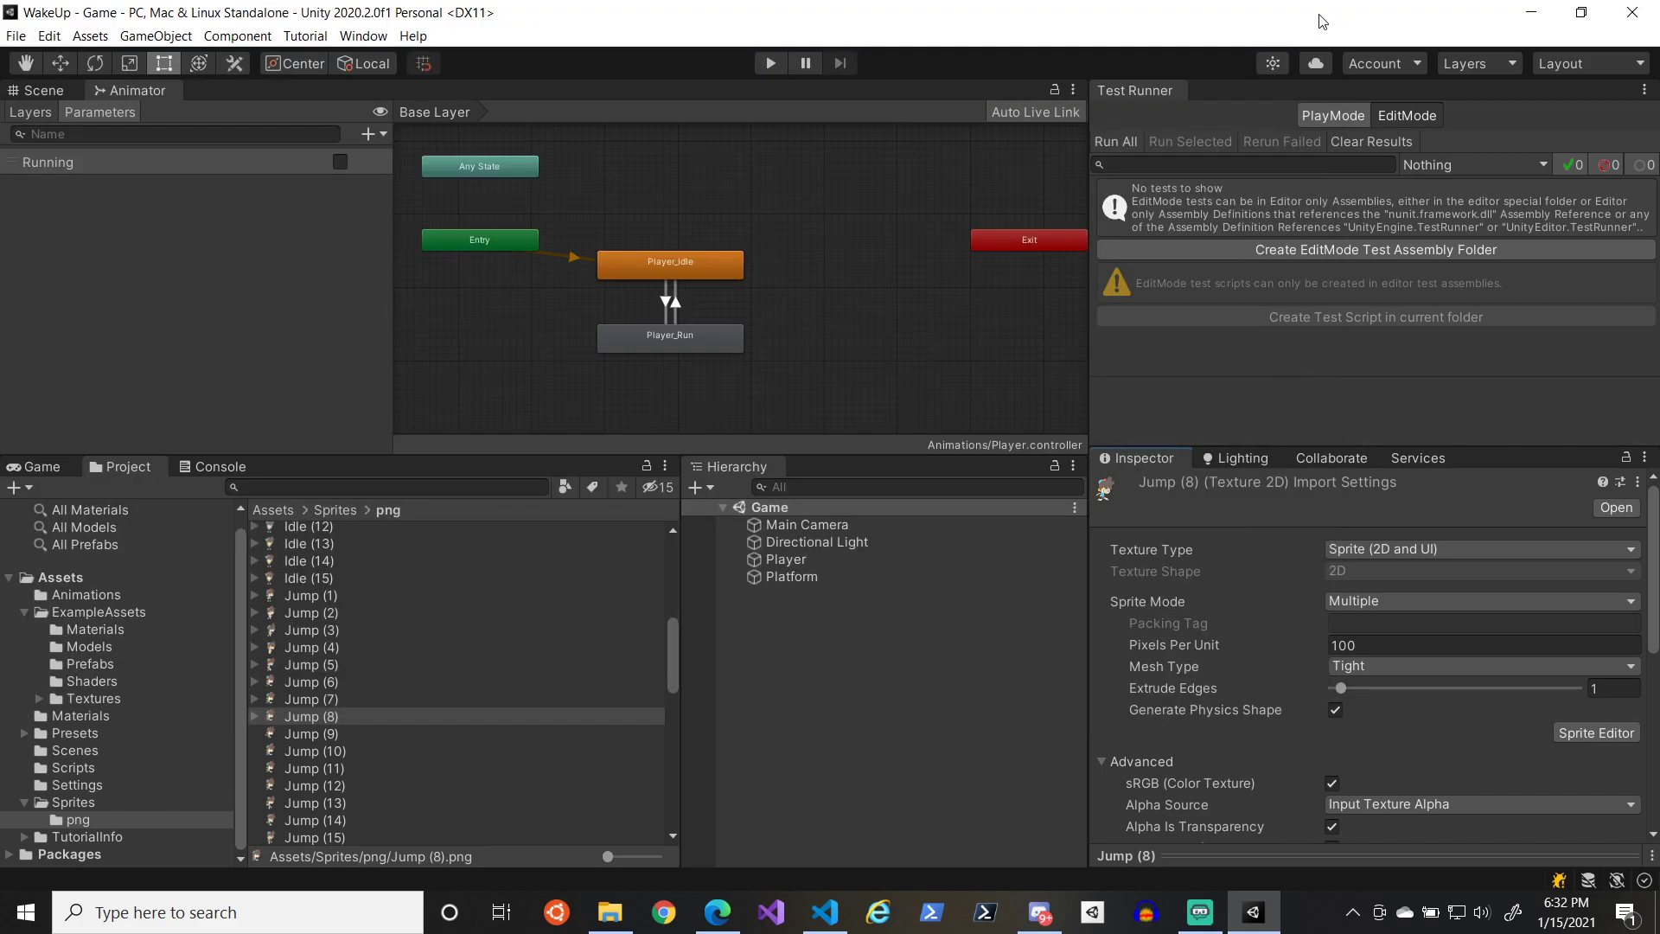
- Slice the Jump (9) texture automatically with a Center pivot in the Sprite Editor, apply the slicing and close the editor
left_click(355, 733)
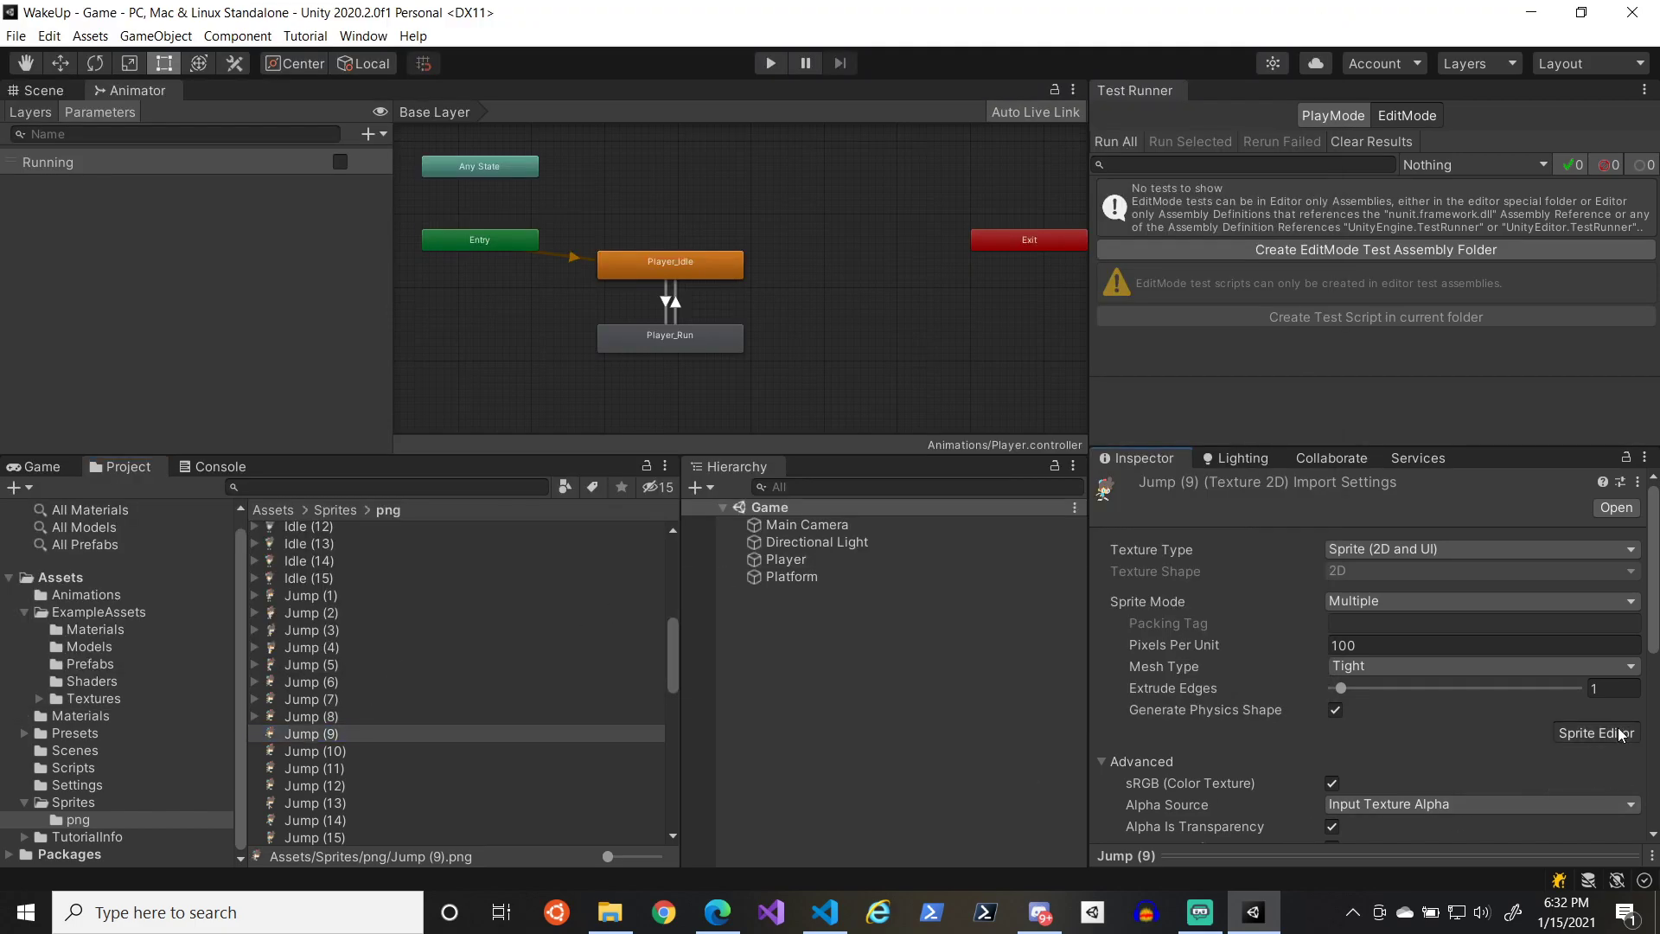
left_click(1593, 733)
left_click(129, 38)
left_click(443, 221)
left_click(1124, 38)
left_click(1321, 15)
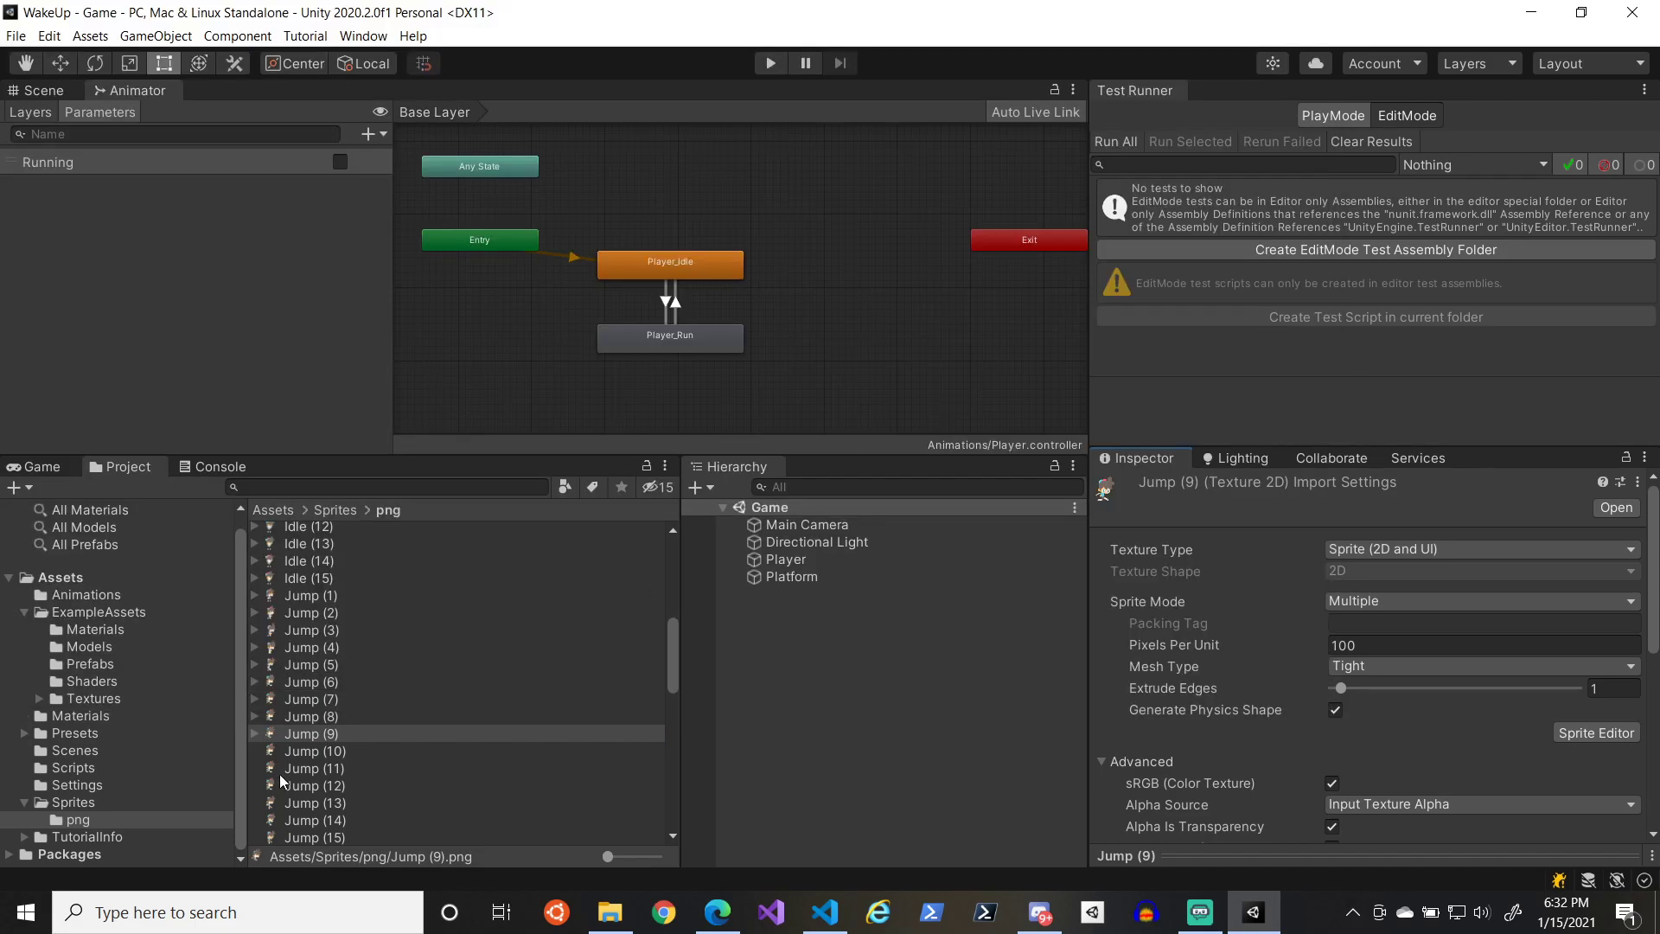
- Slice the Jump (10) texture automatically with a Center pivot in the Sprite Editor, apply the slicing and close the editor
left_click(313, 750)
left_click(1596, 733)
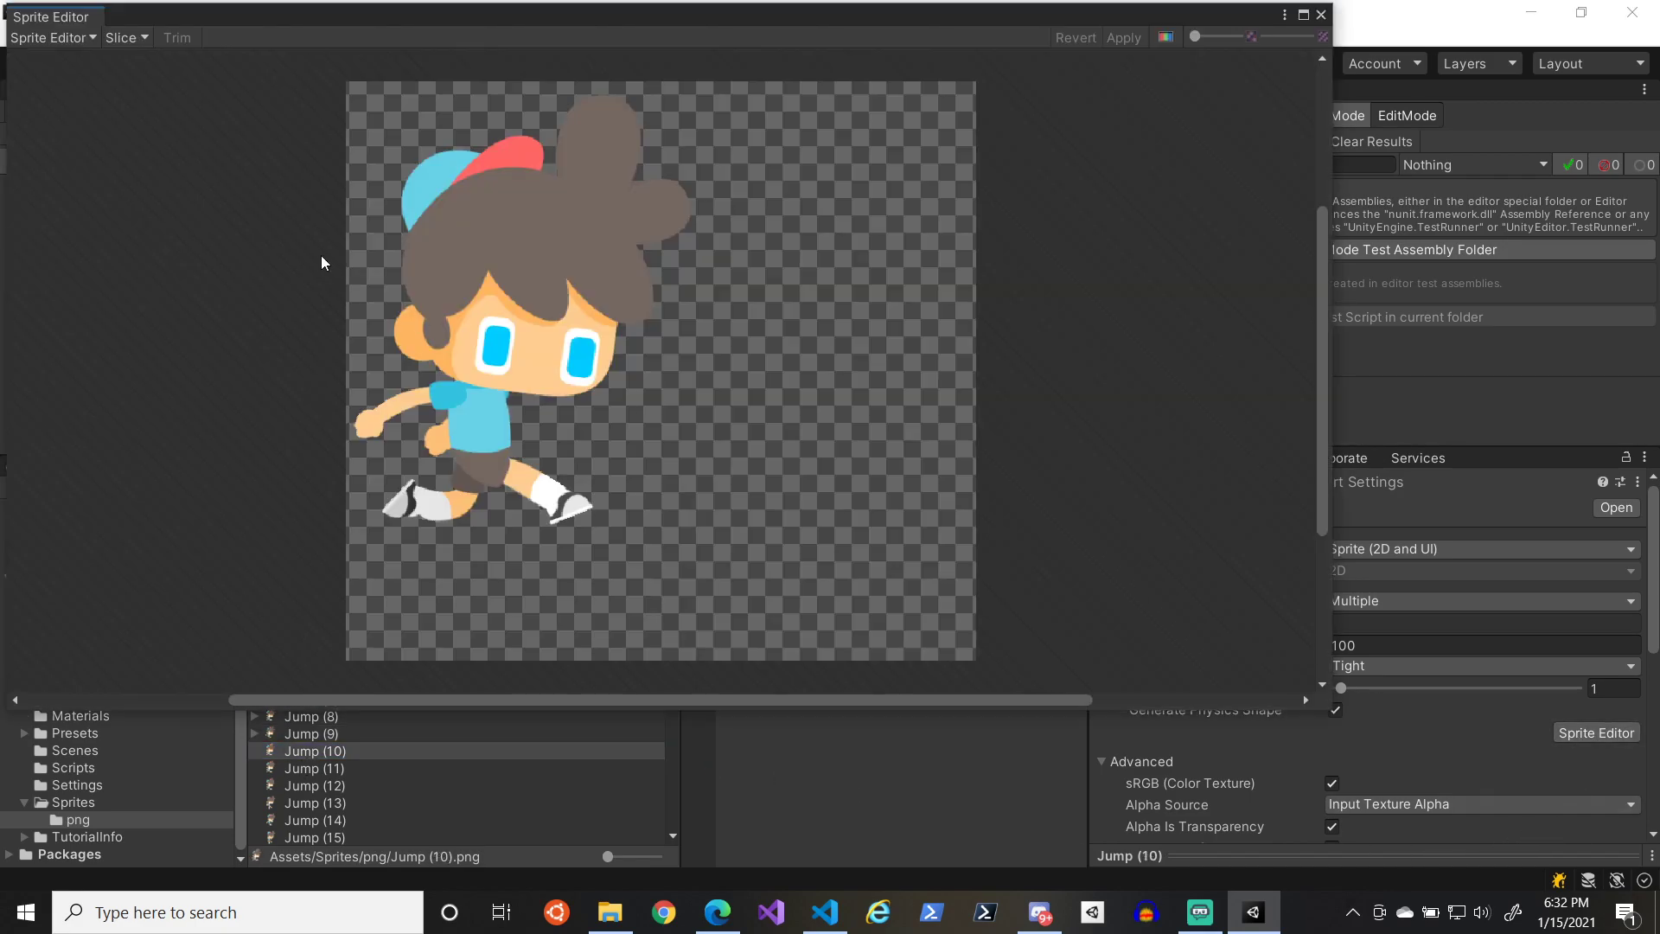
left_click(132, 39)
left_click(422, 226)
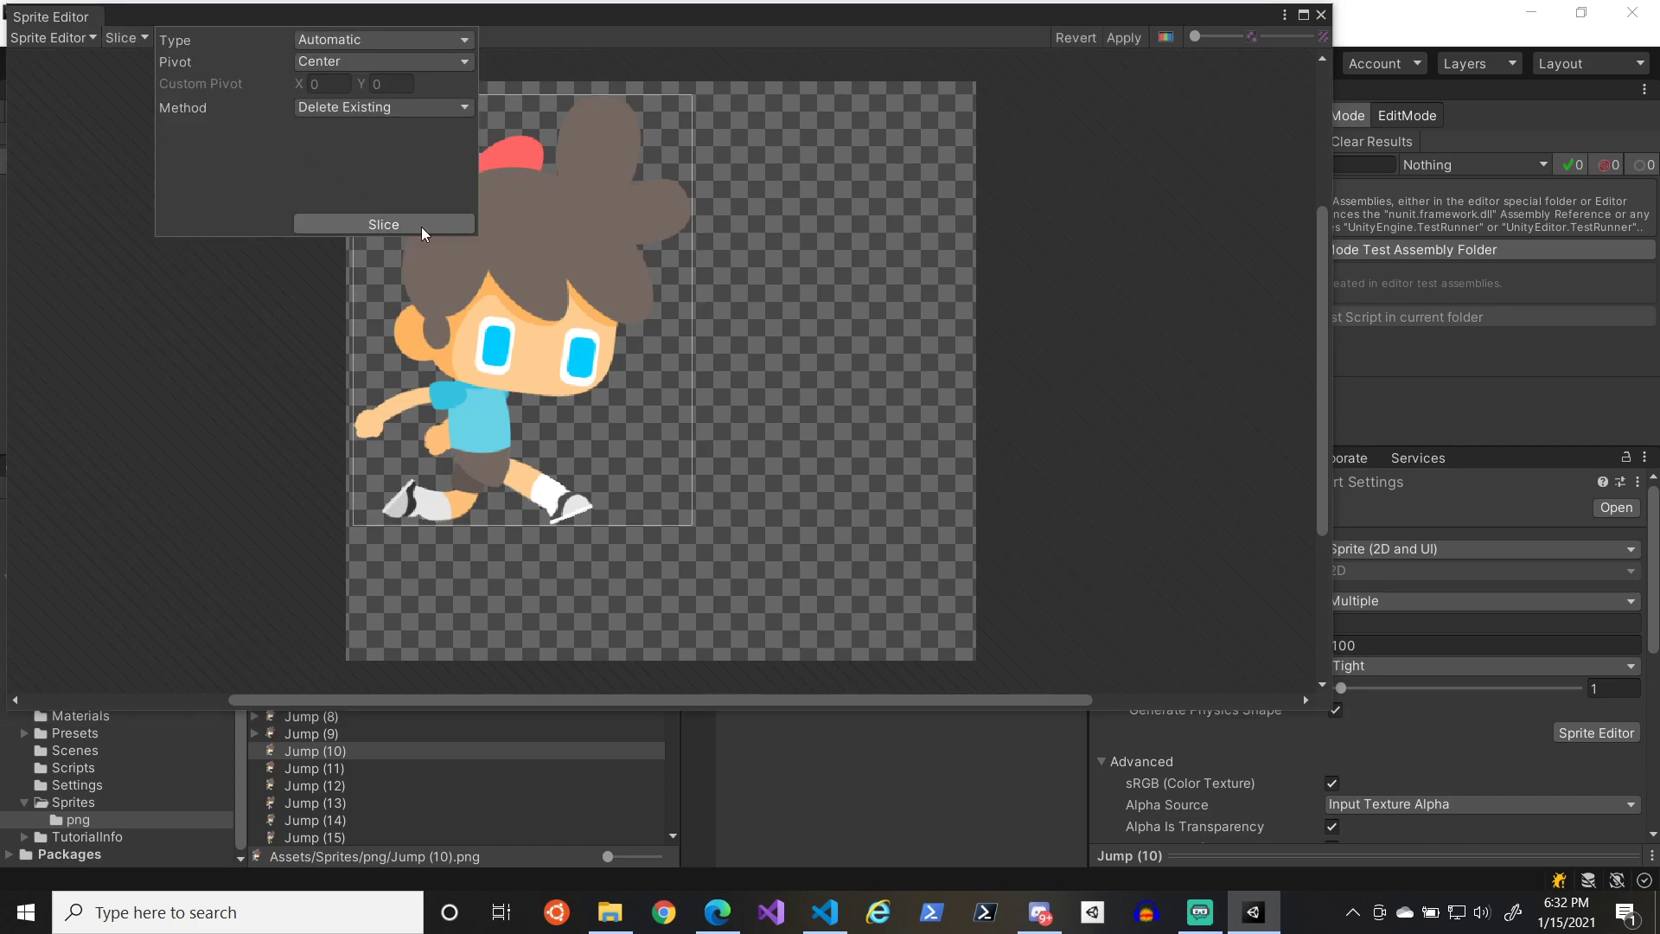
left_click(1122, 40)
left_click(1321, 14)
- Slice the Jump (11) texture automatically with a Center pivot in the Sprite Editor, apply the slicing and close the editor
left_click(311, 768)
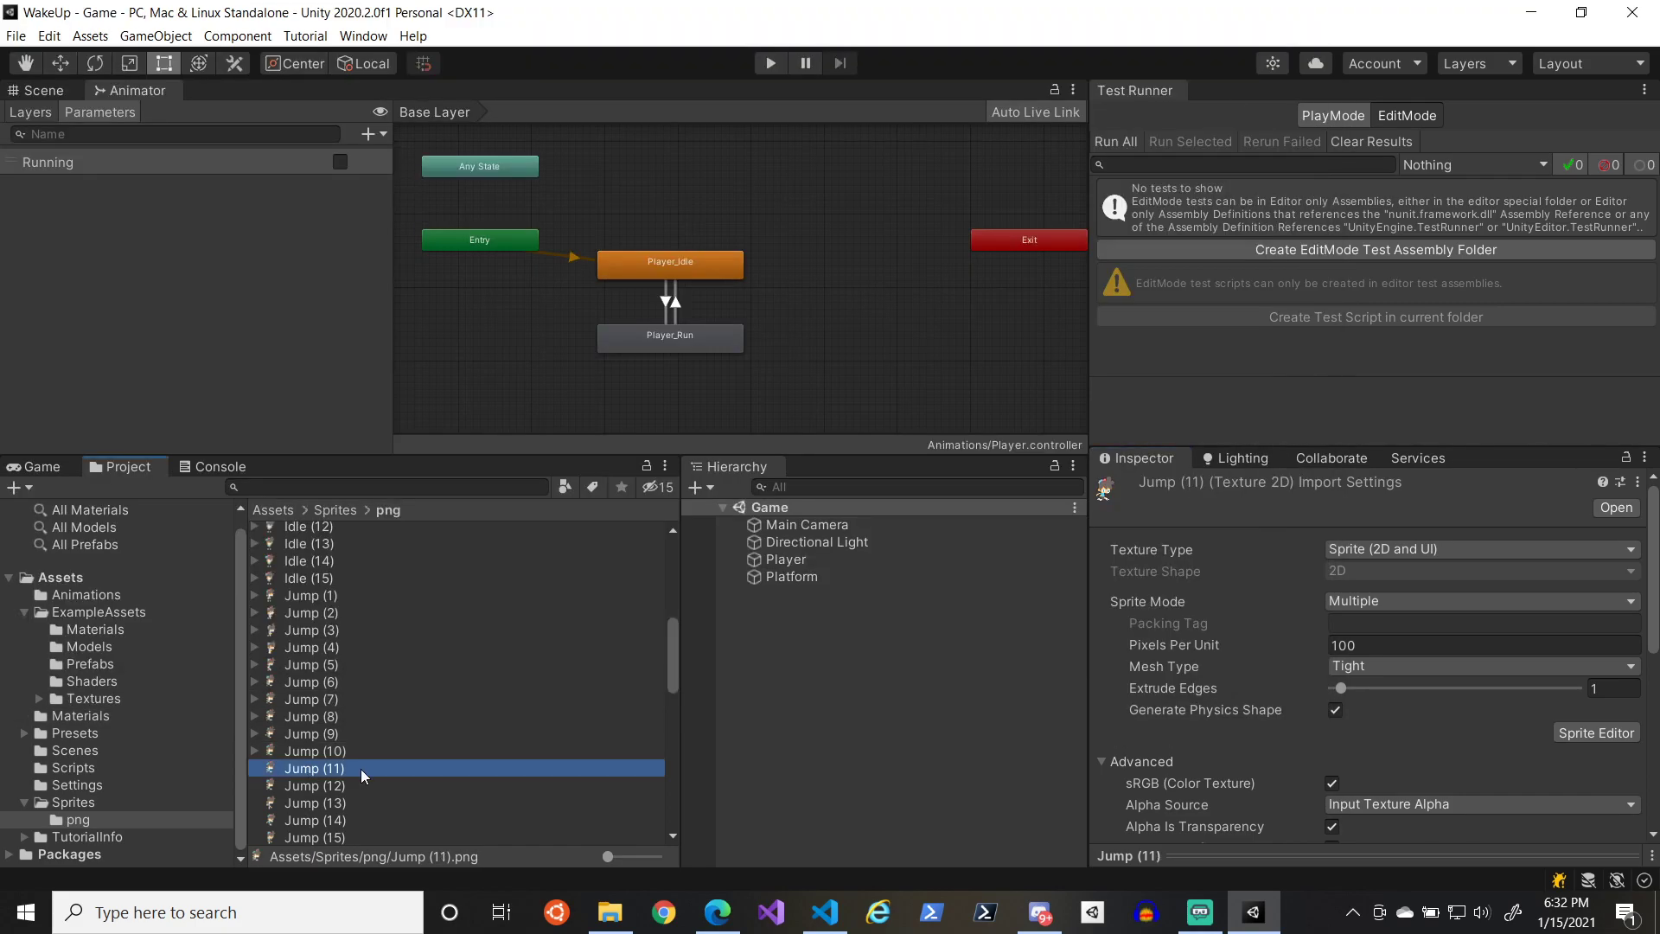
left_click(1591, 732)
left_click(125, 37)
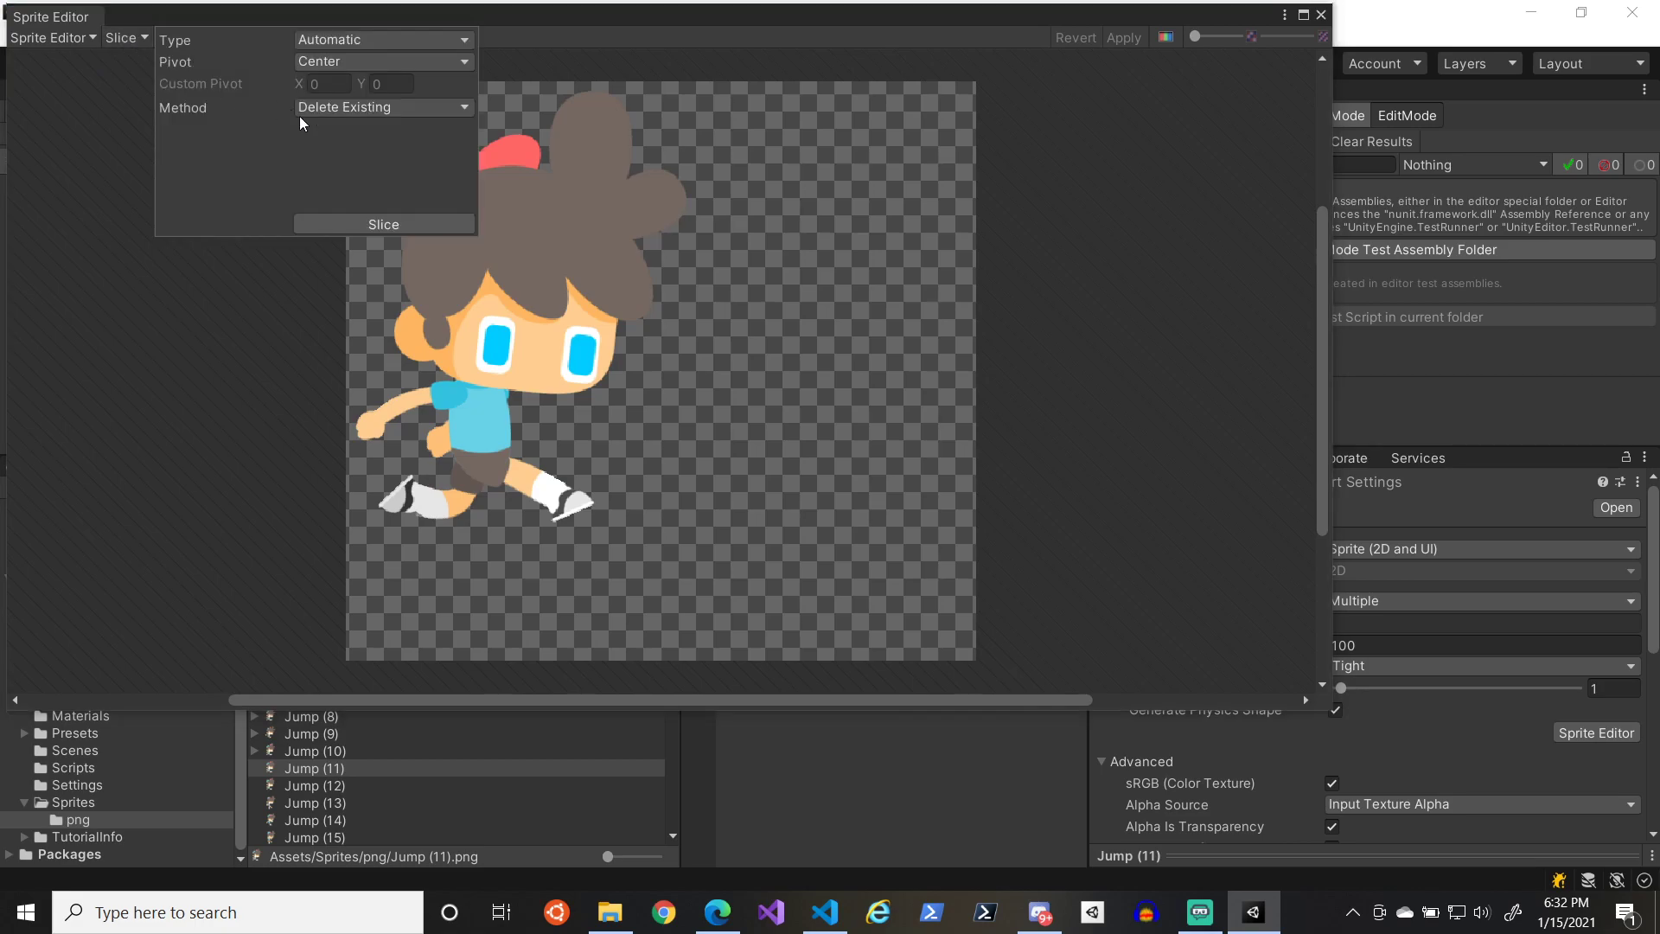
left_click(408, 225)
left_click(1124, 38)
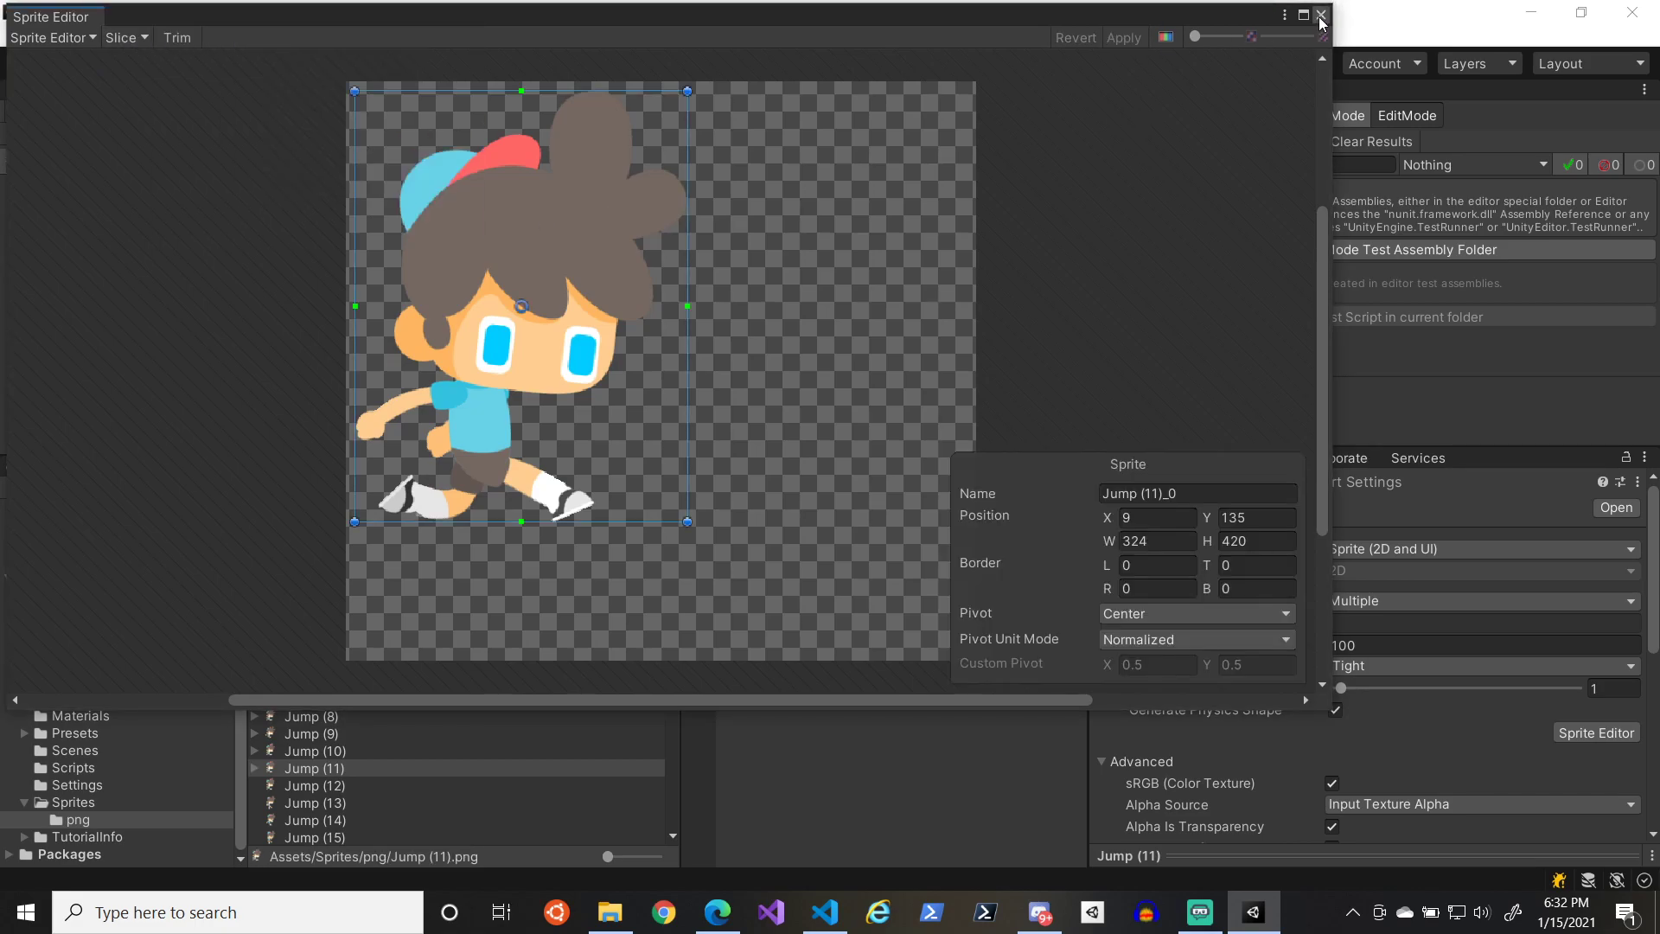
left_click(1321, 15)
- Slice the Jump (12) texture automatically with a Center pivot in the Sprite Editor, apply the slicing and close the editor
scroll(548, 742, "down", 3)
left_click(325, 660)
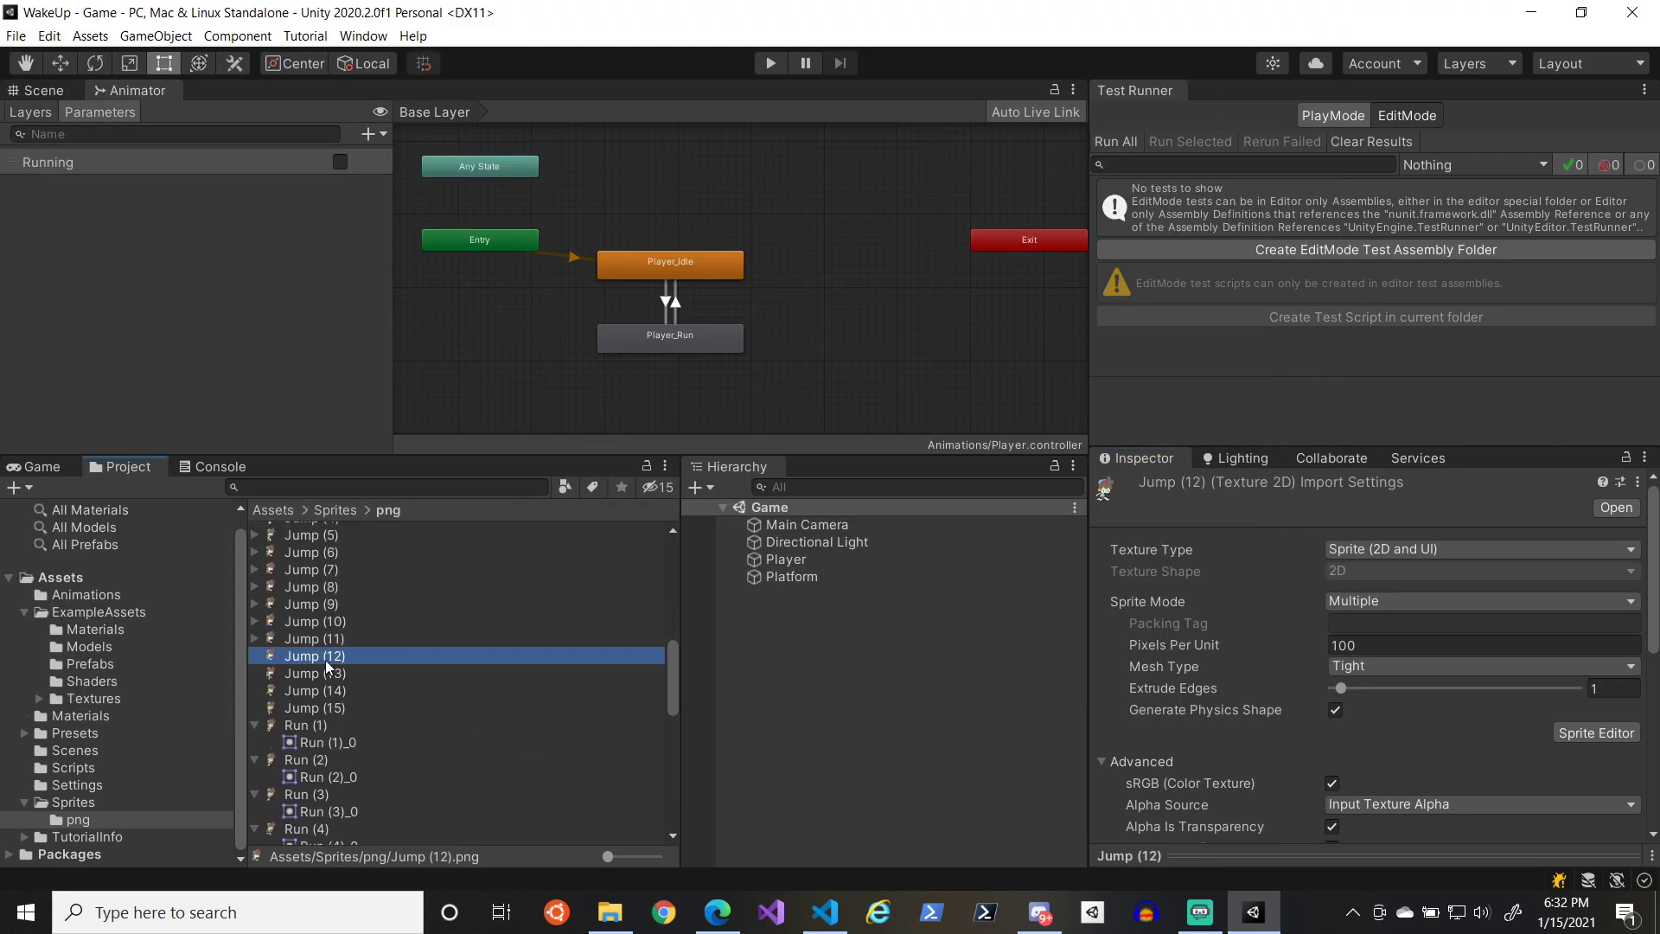
left_click(1596, 732)
left_click(137, 44)
left_click(346, 223)
left_click(1123, 38)
left_click(1321, 15)
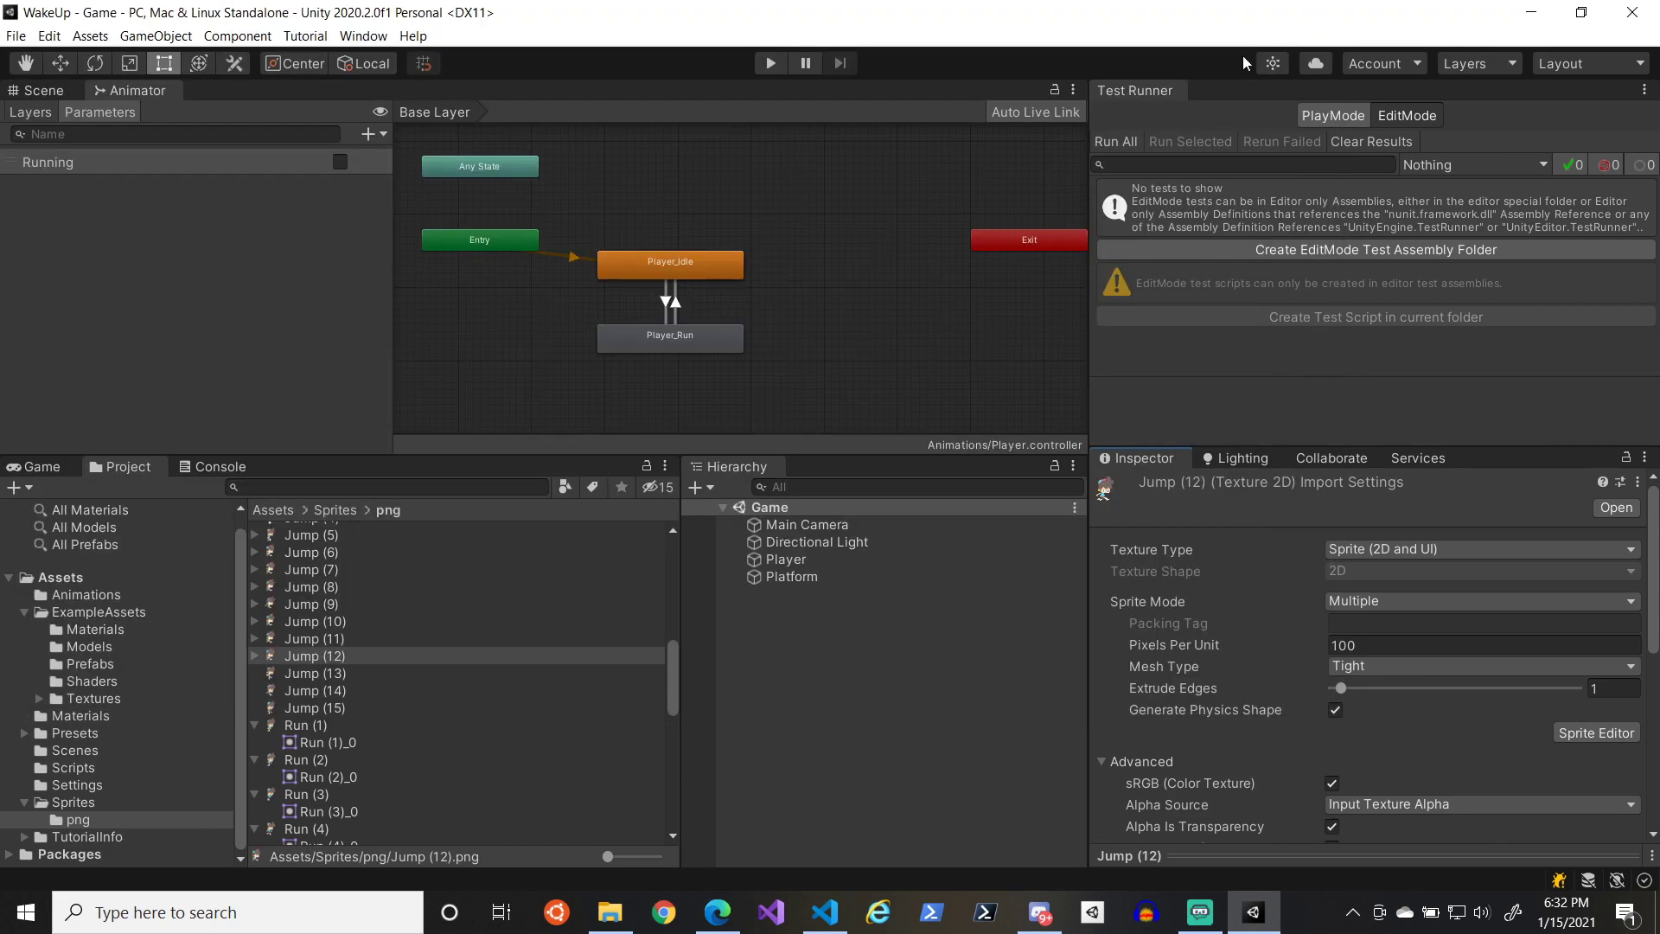
- Slice the Jump (13) texture automatically with a Center pivot in the Sprite Editor, apply the slicing and close the editor
left_click(358, 671)
left_click(1596, 732)
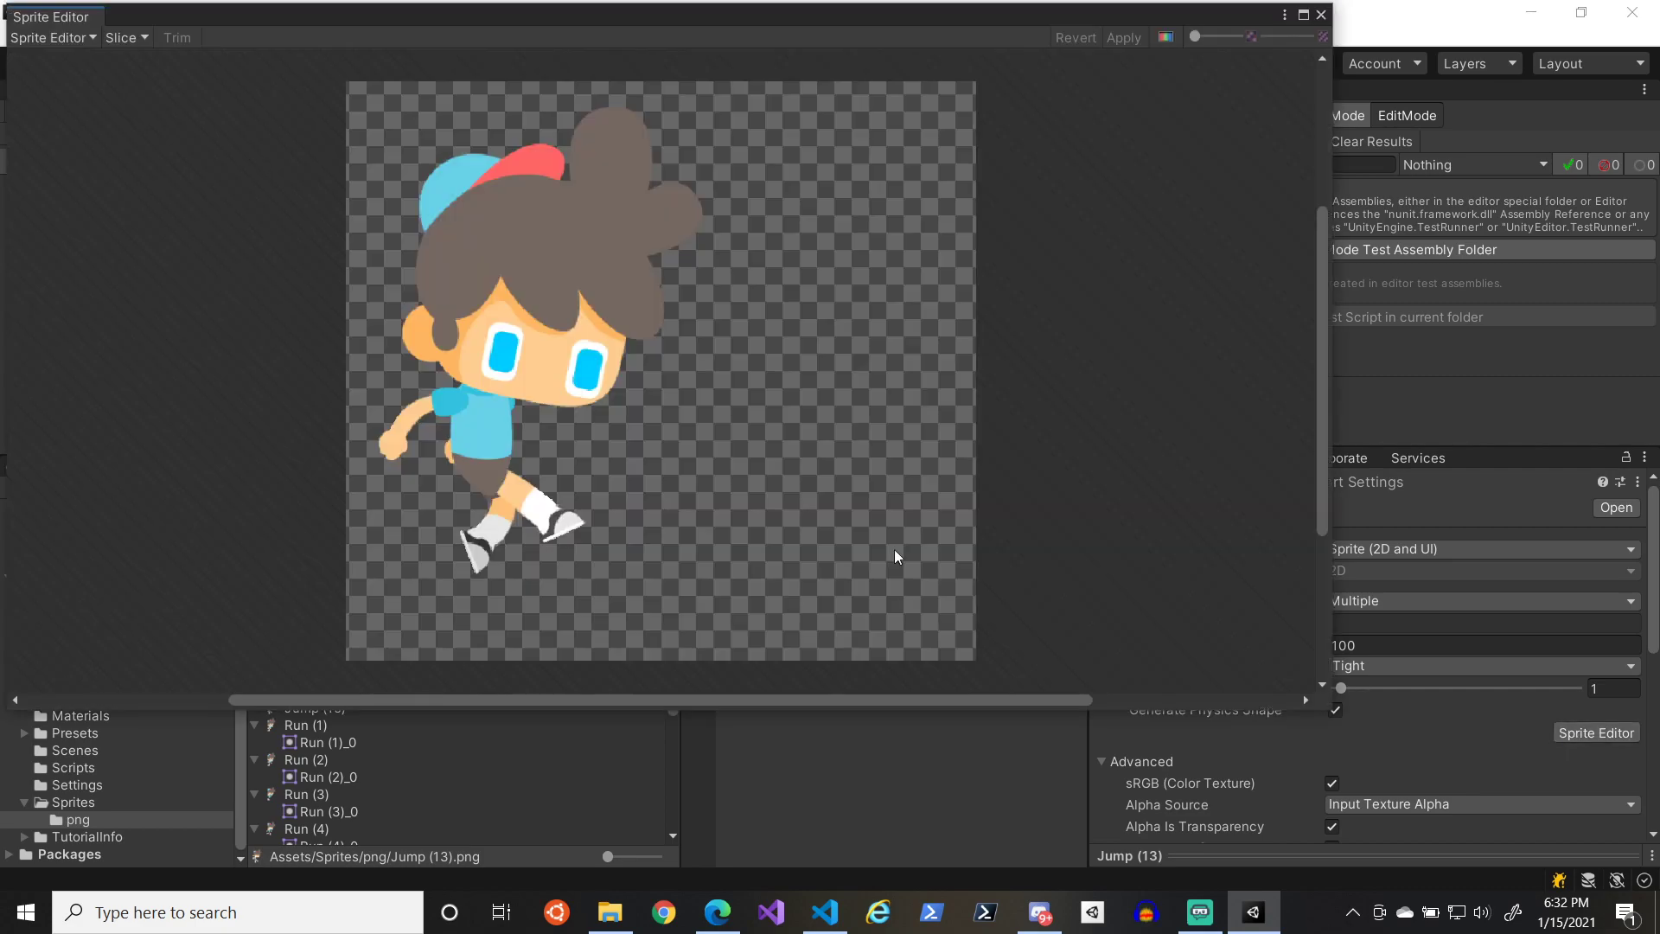
left_click(126, 37)
left_click(363, 223)
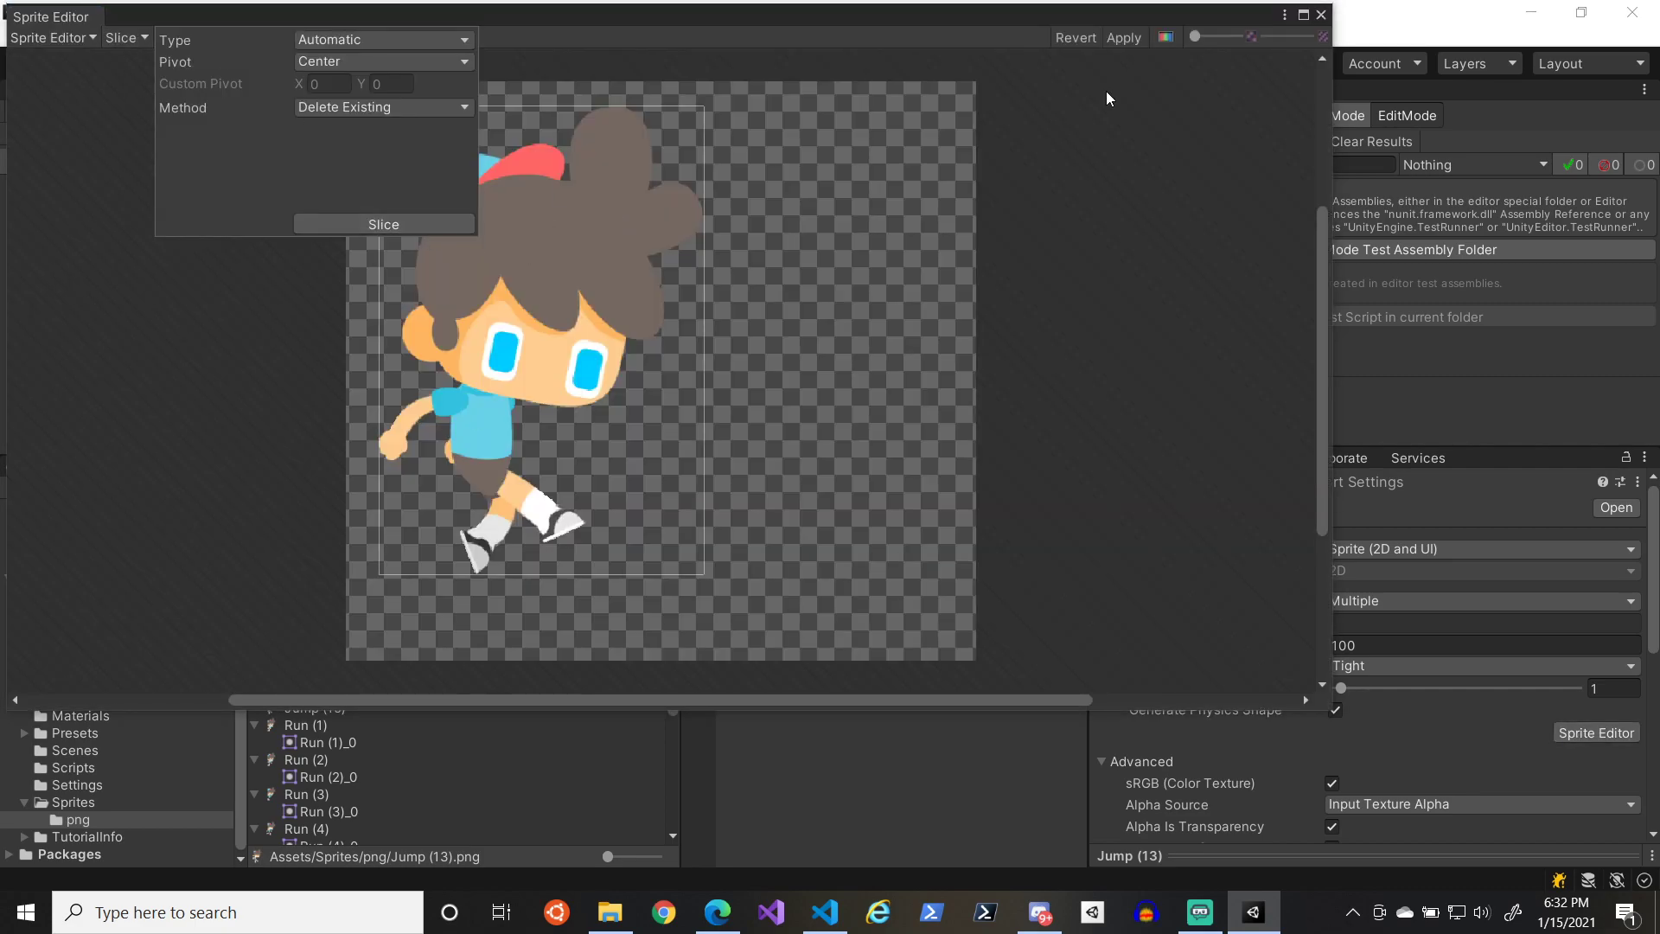
left_click(1113, 42)
left_click(1321, 15)
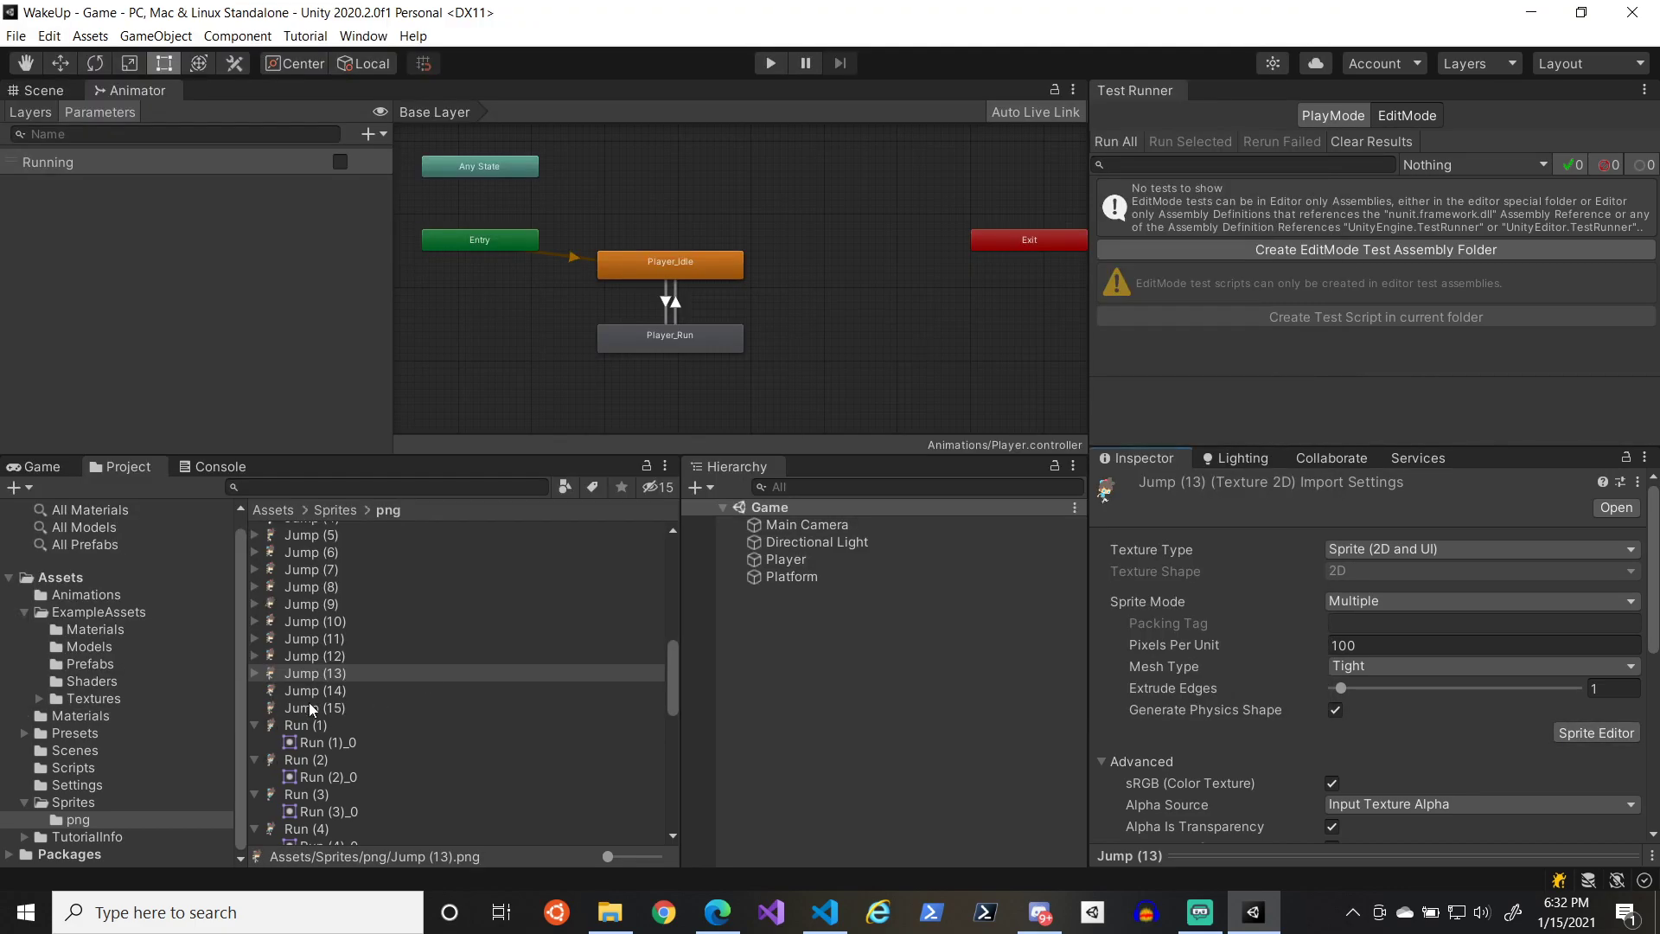
- Slice the Jump (14) texture automatically with a Center pivot in the Sprite Editor, apply the slicing and close the editor
key("Down")
left_click(1595, 732)
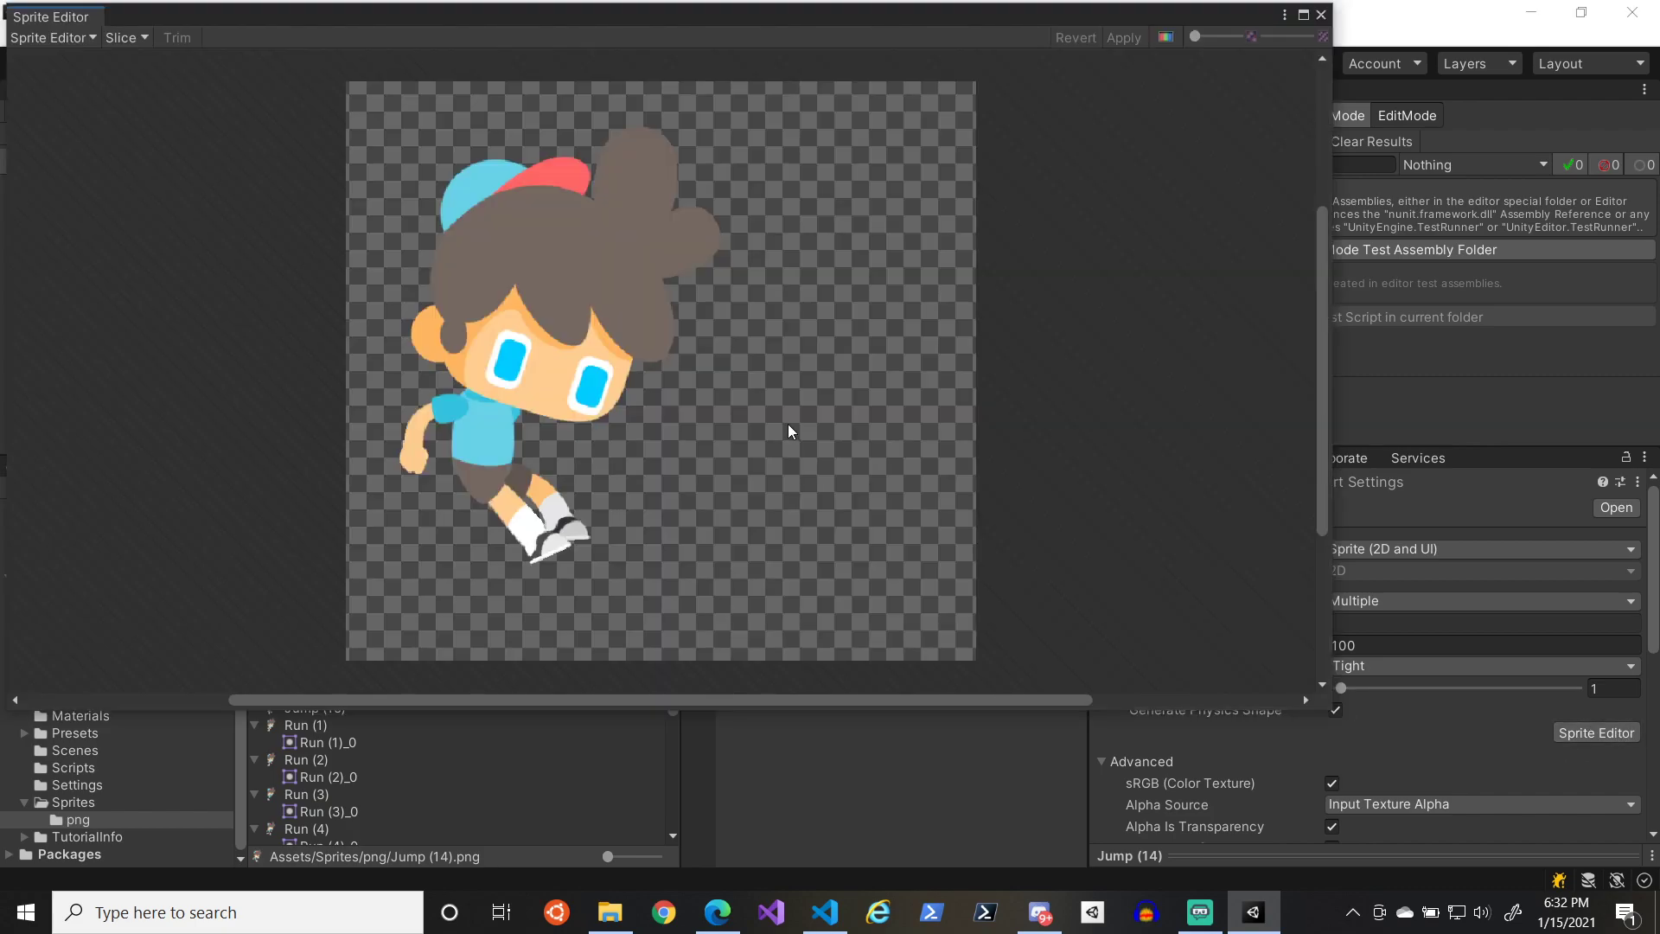
left_click(133, 37)
left_click(396, 227)
left_click(1124, 38)
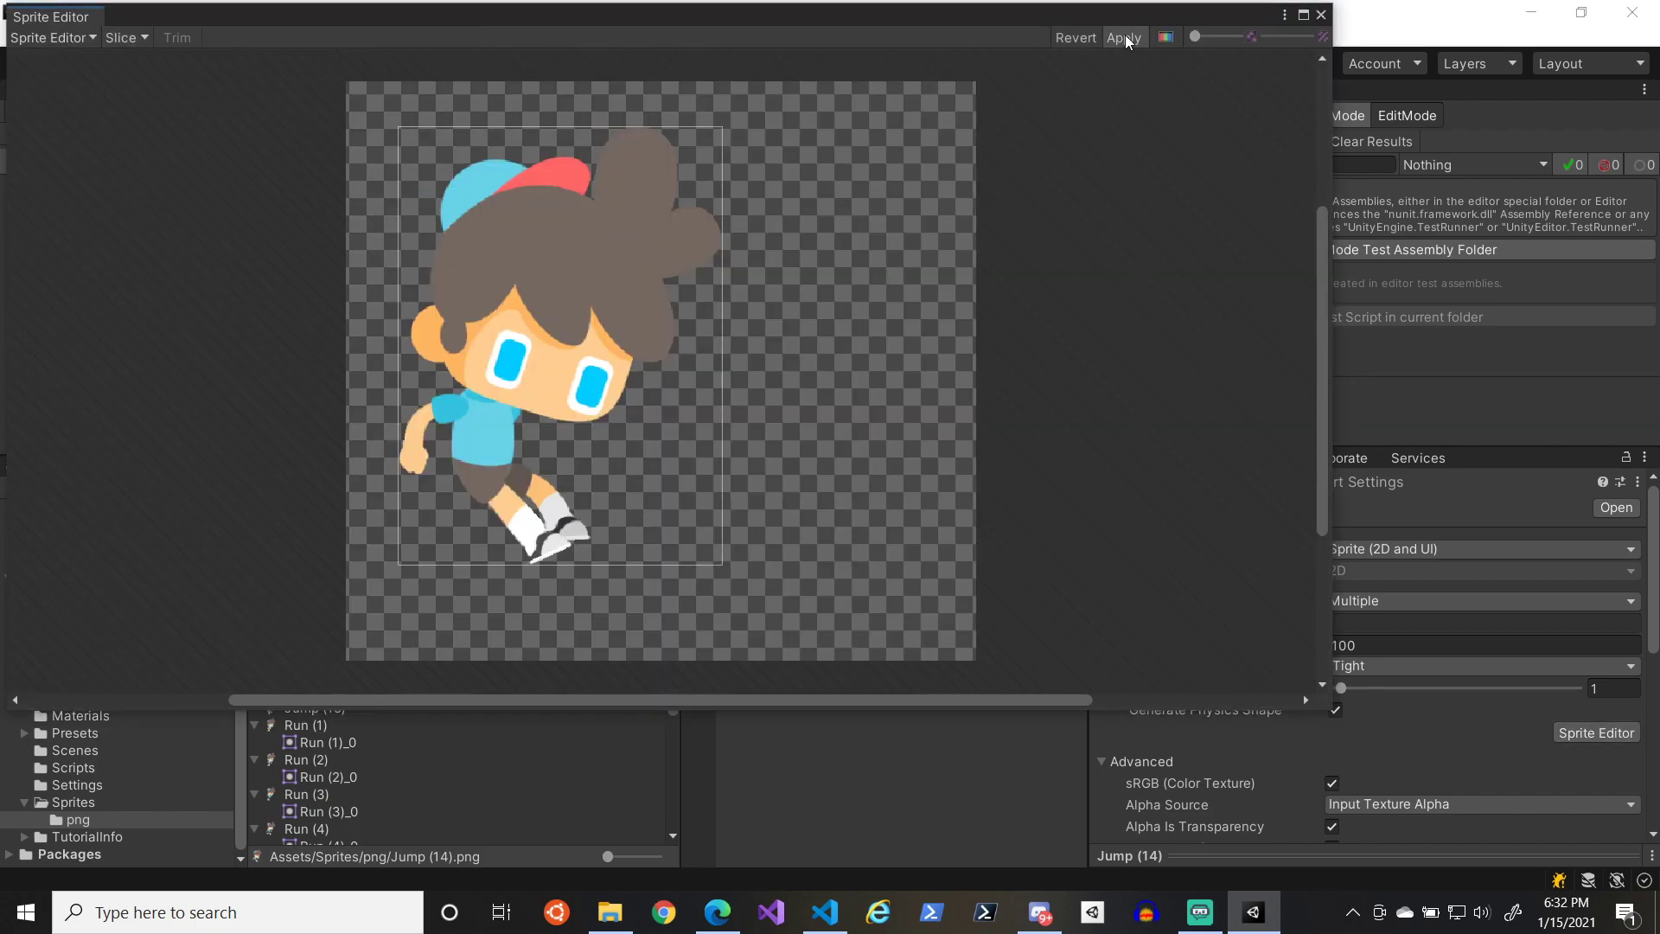
left_click(1321, 15)
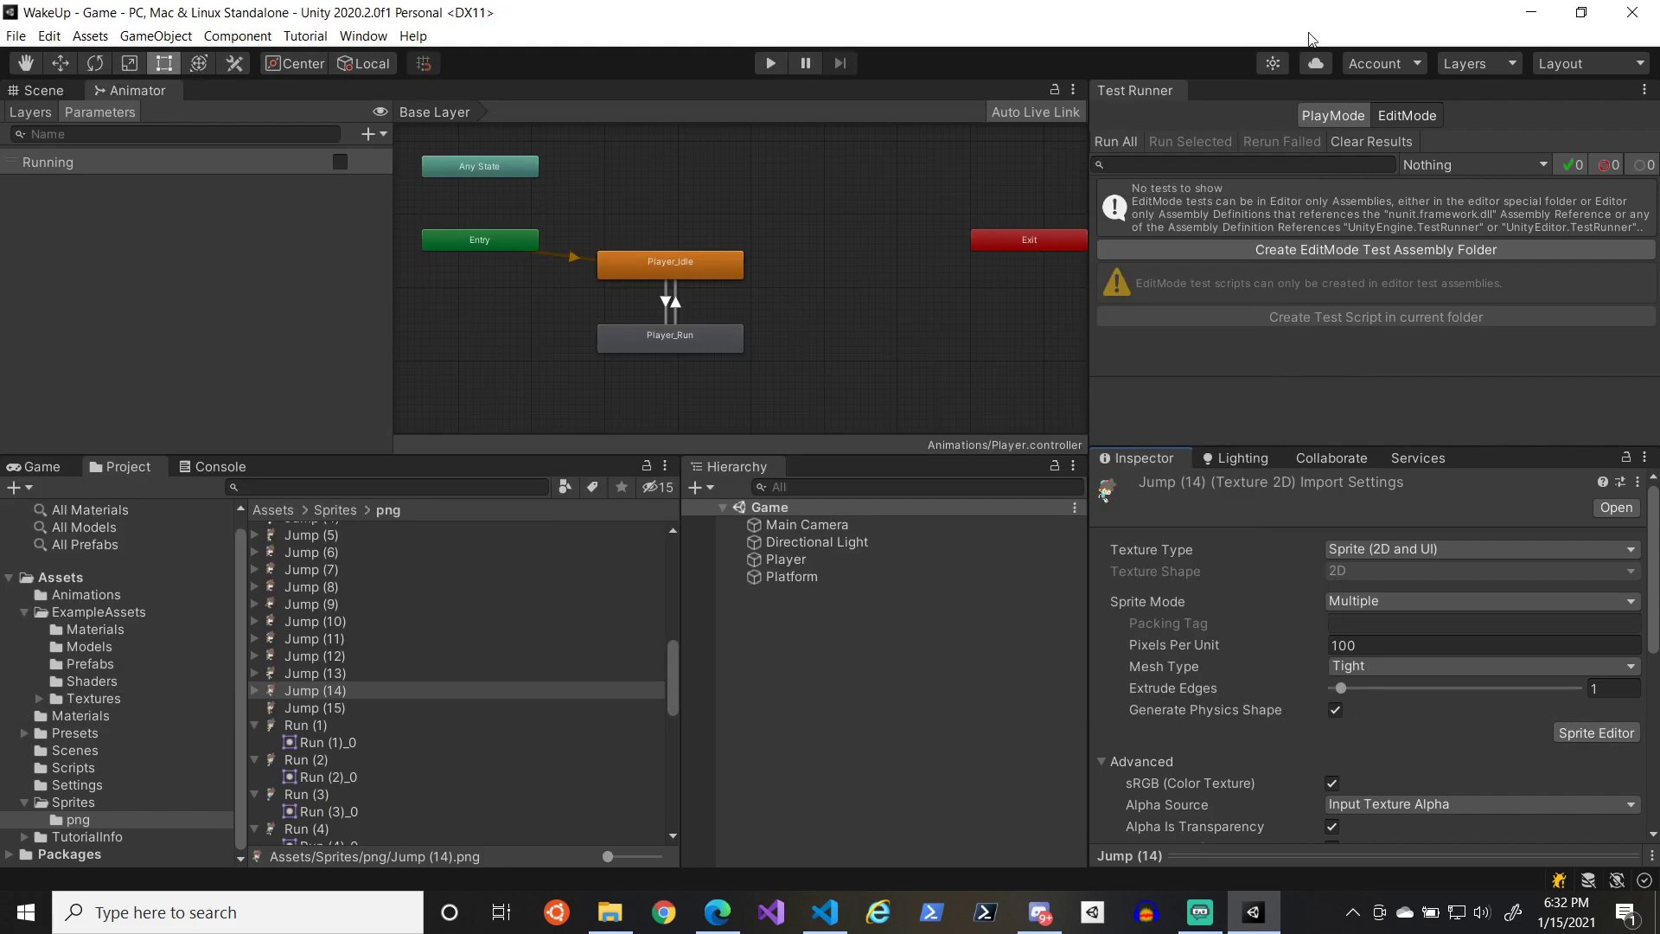
- Slice the Jump (15) texture automatically with a Center pivot in the Sprite Editor, apply the slicing and close the editor
left_click(326, 711)
left_click(1596, 732)
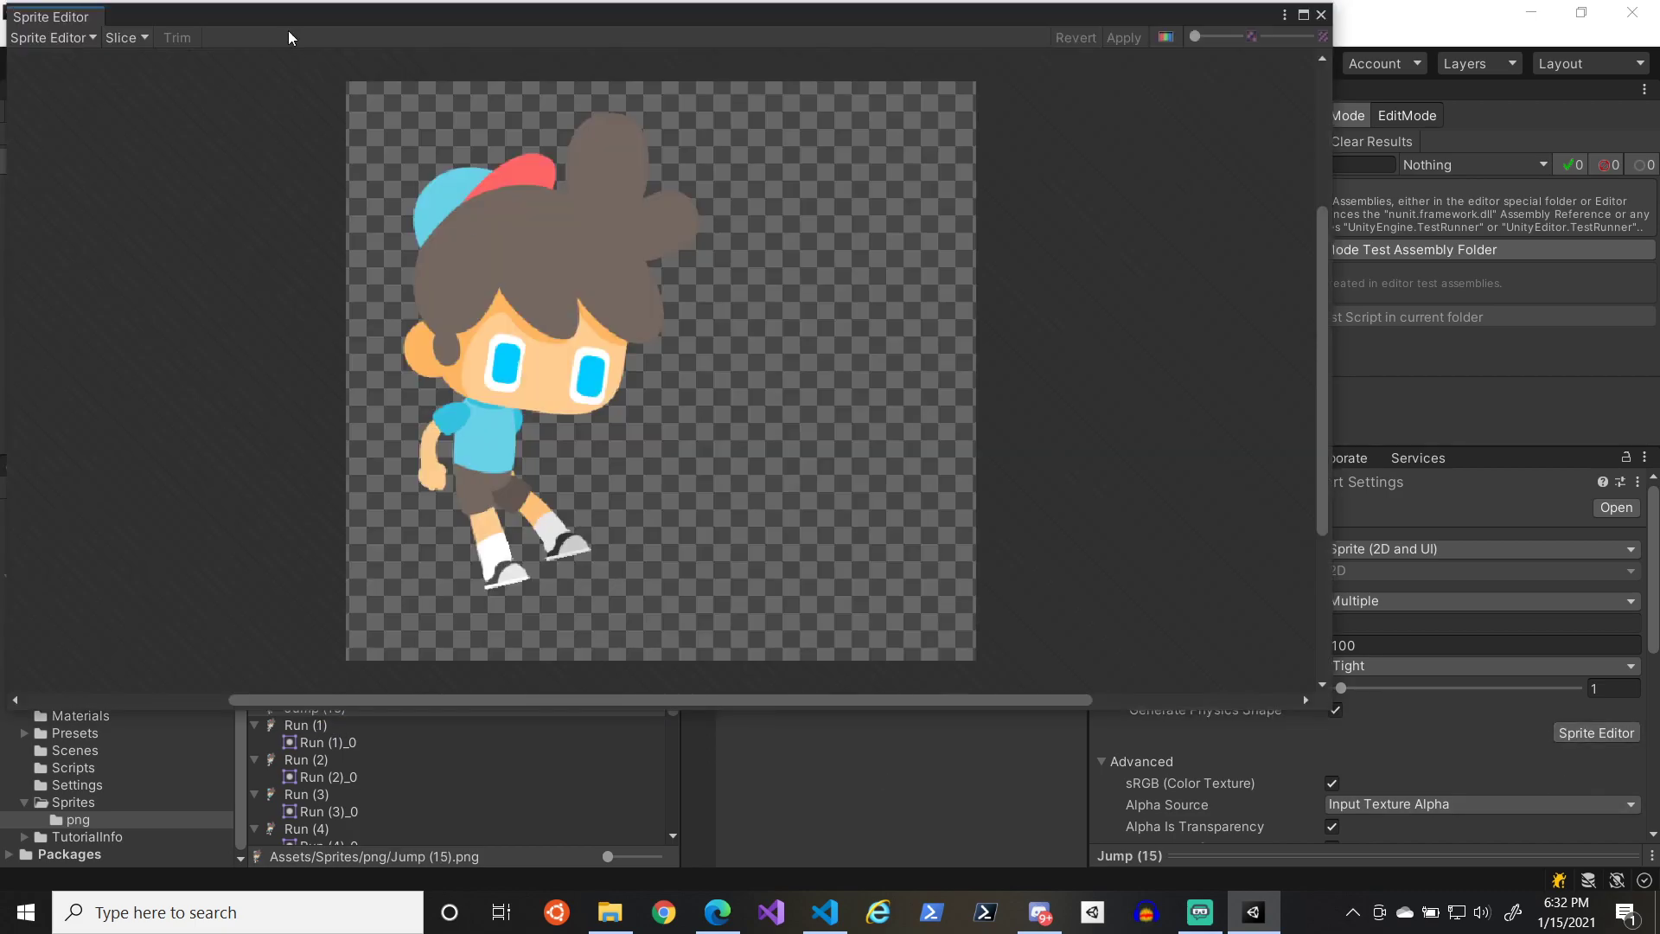
left_click(121, 37)
left_click(372, 219)
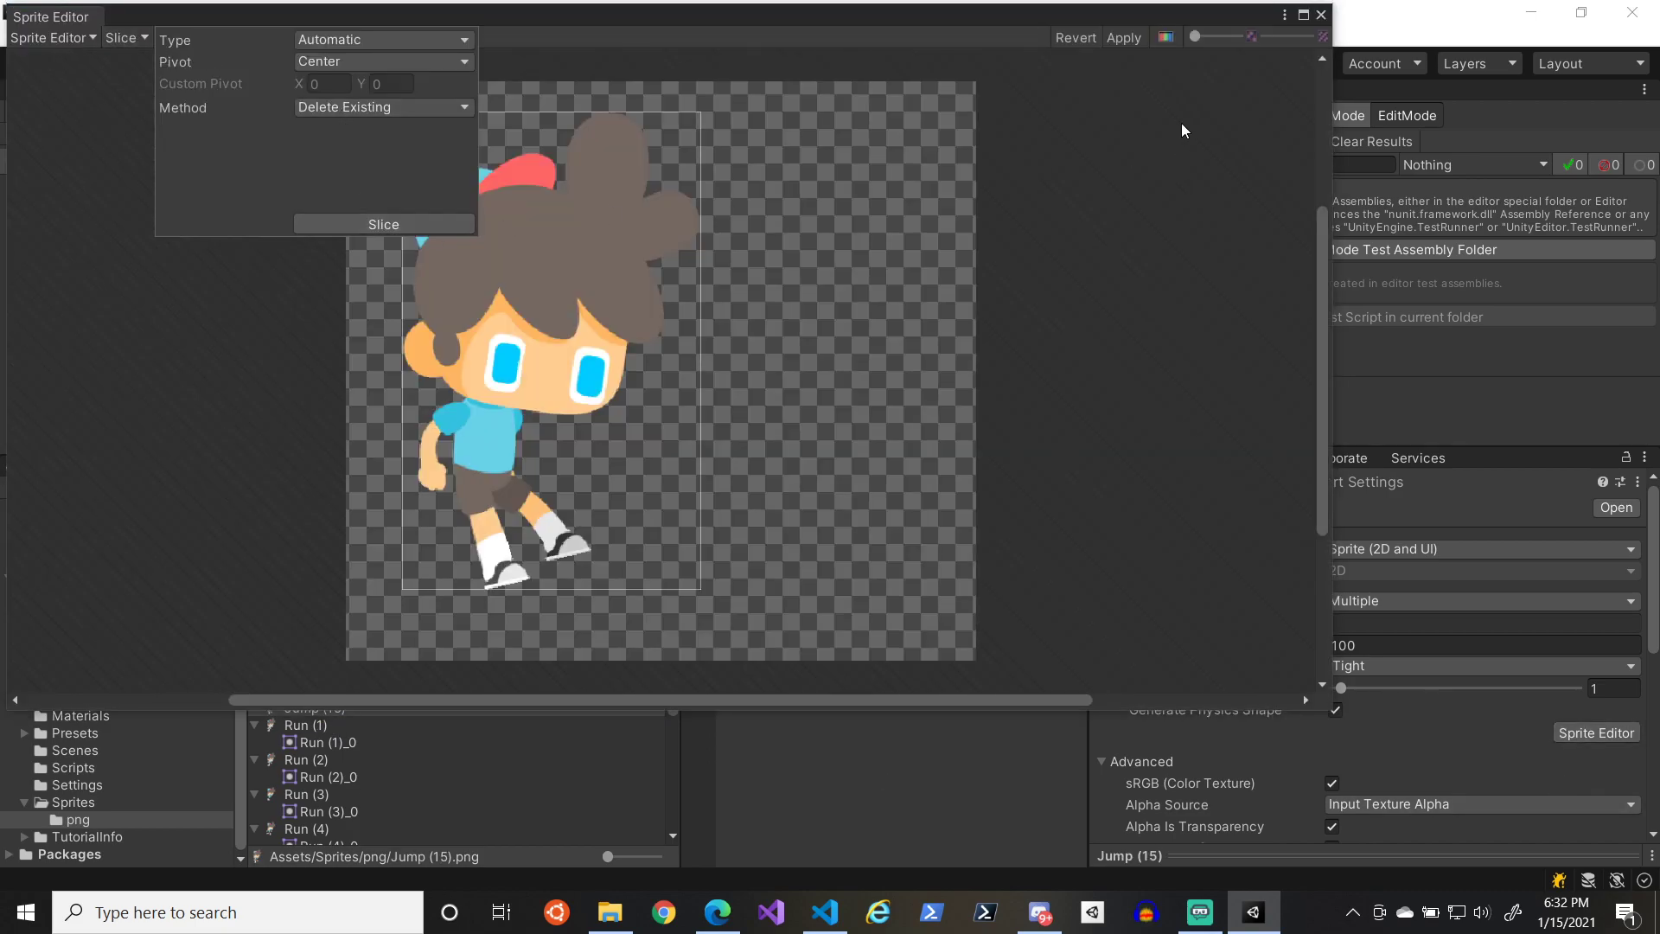
left_click(1124, 37)
left_click(1321, 14)
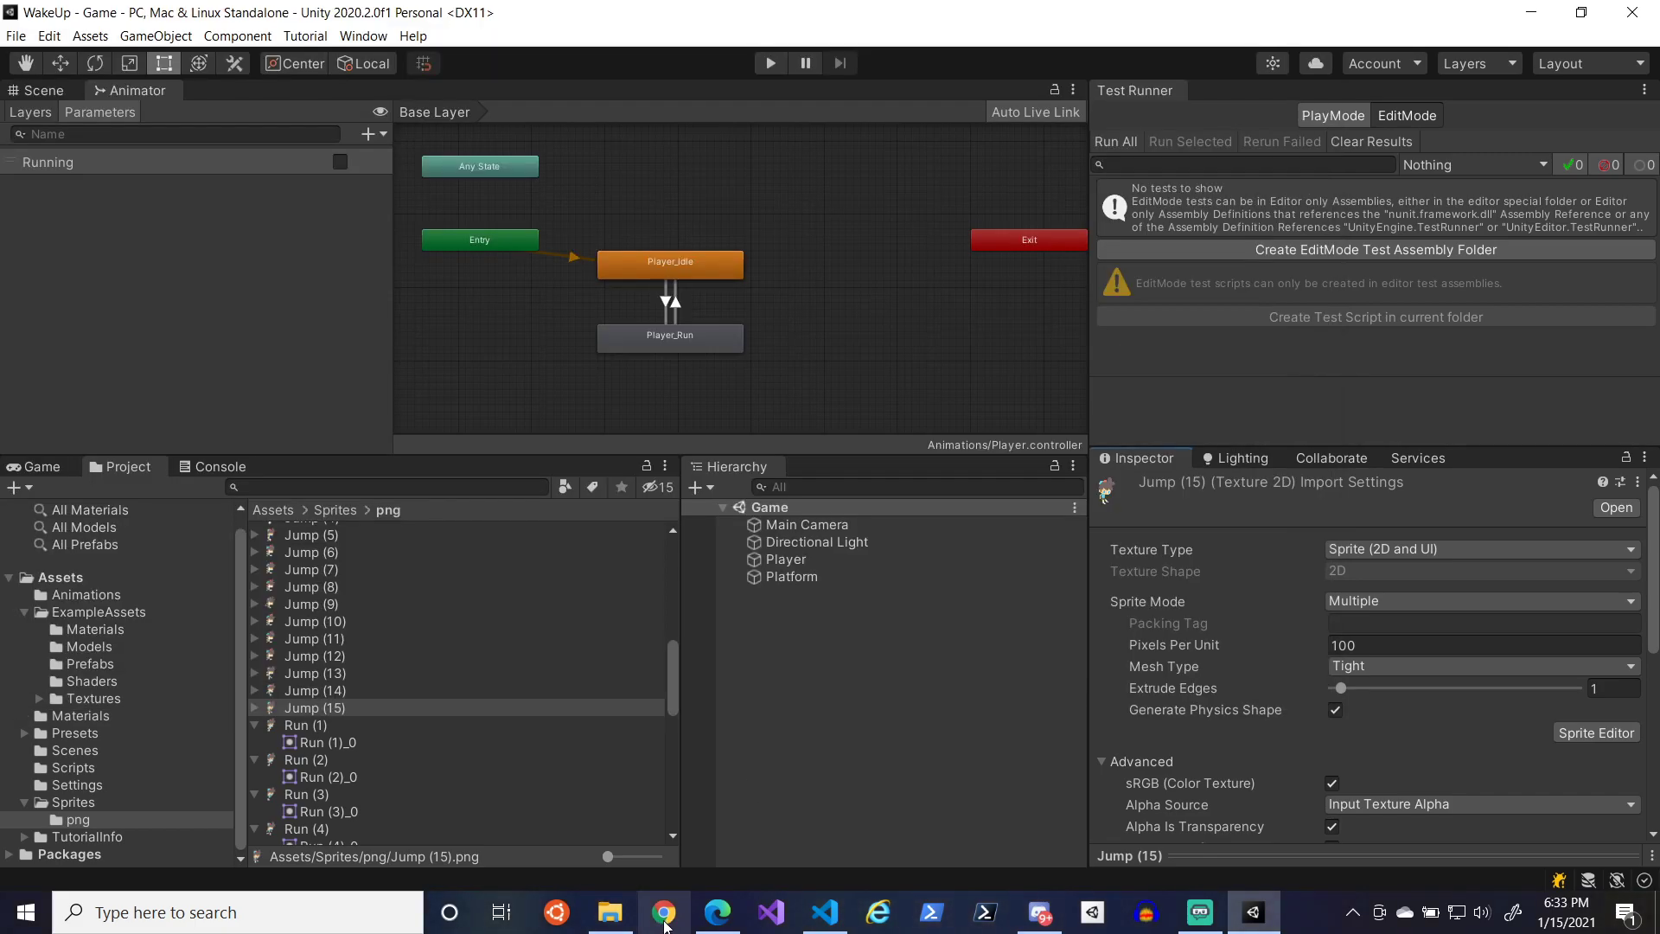
- Switch to the Edge browser, select the address of The Boy free sprite page and look through the page's content
left_click(724, 903)
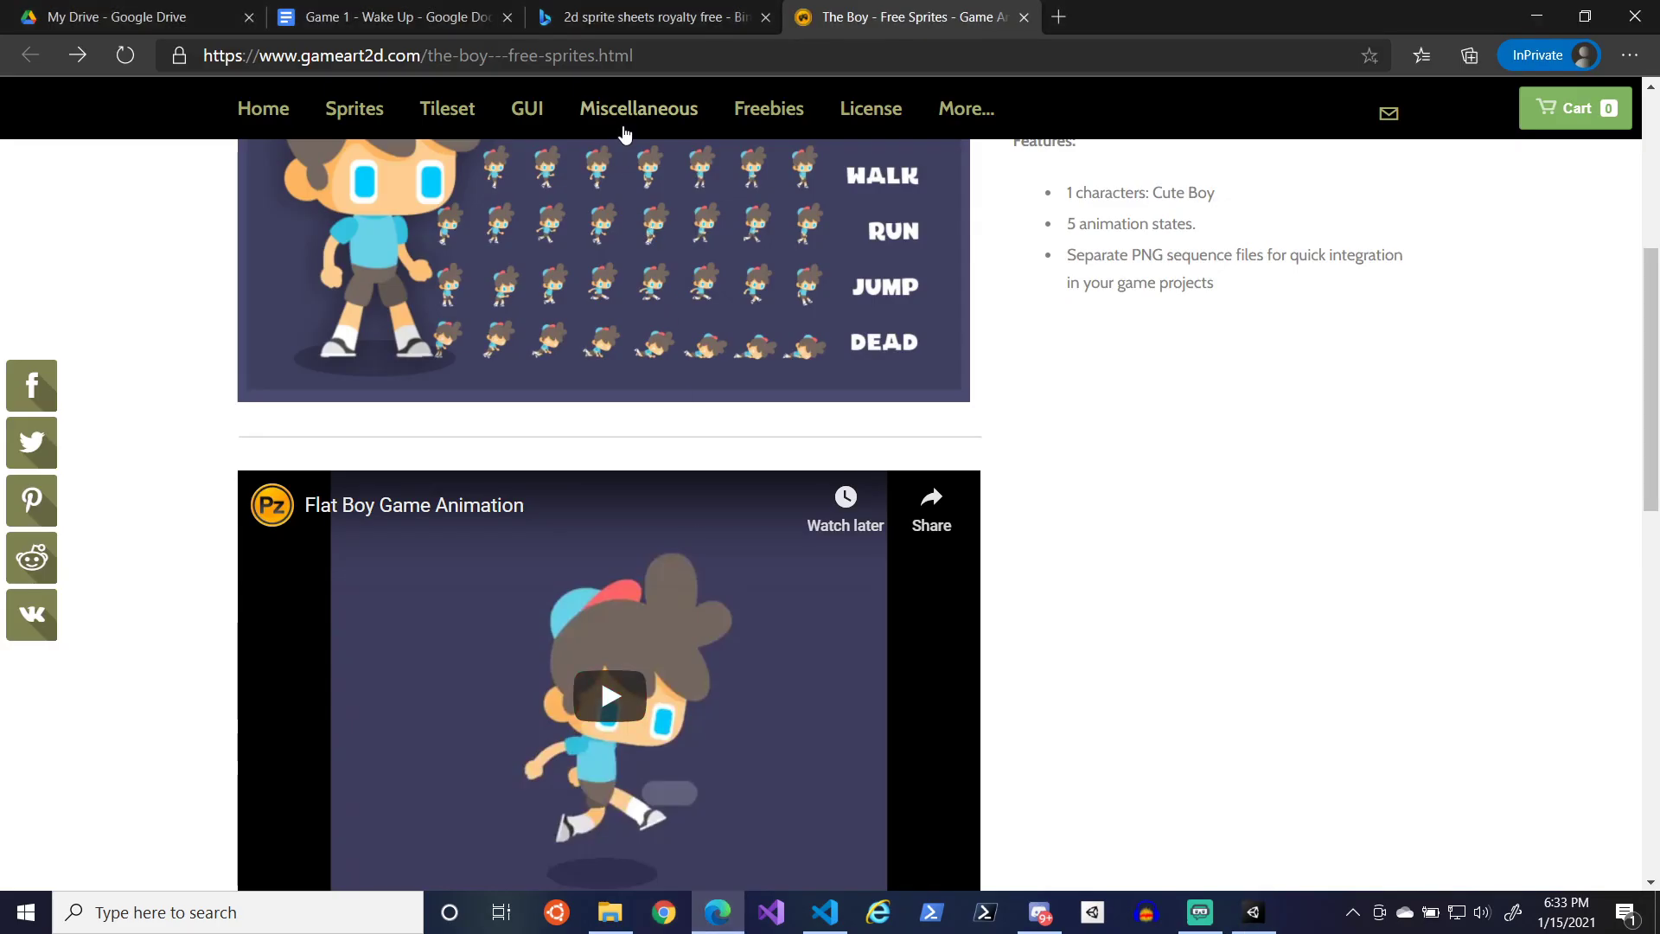
left_click(691, 56)
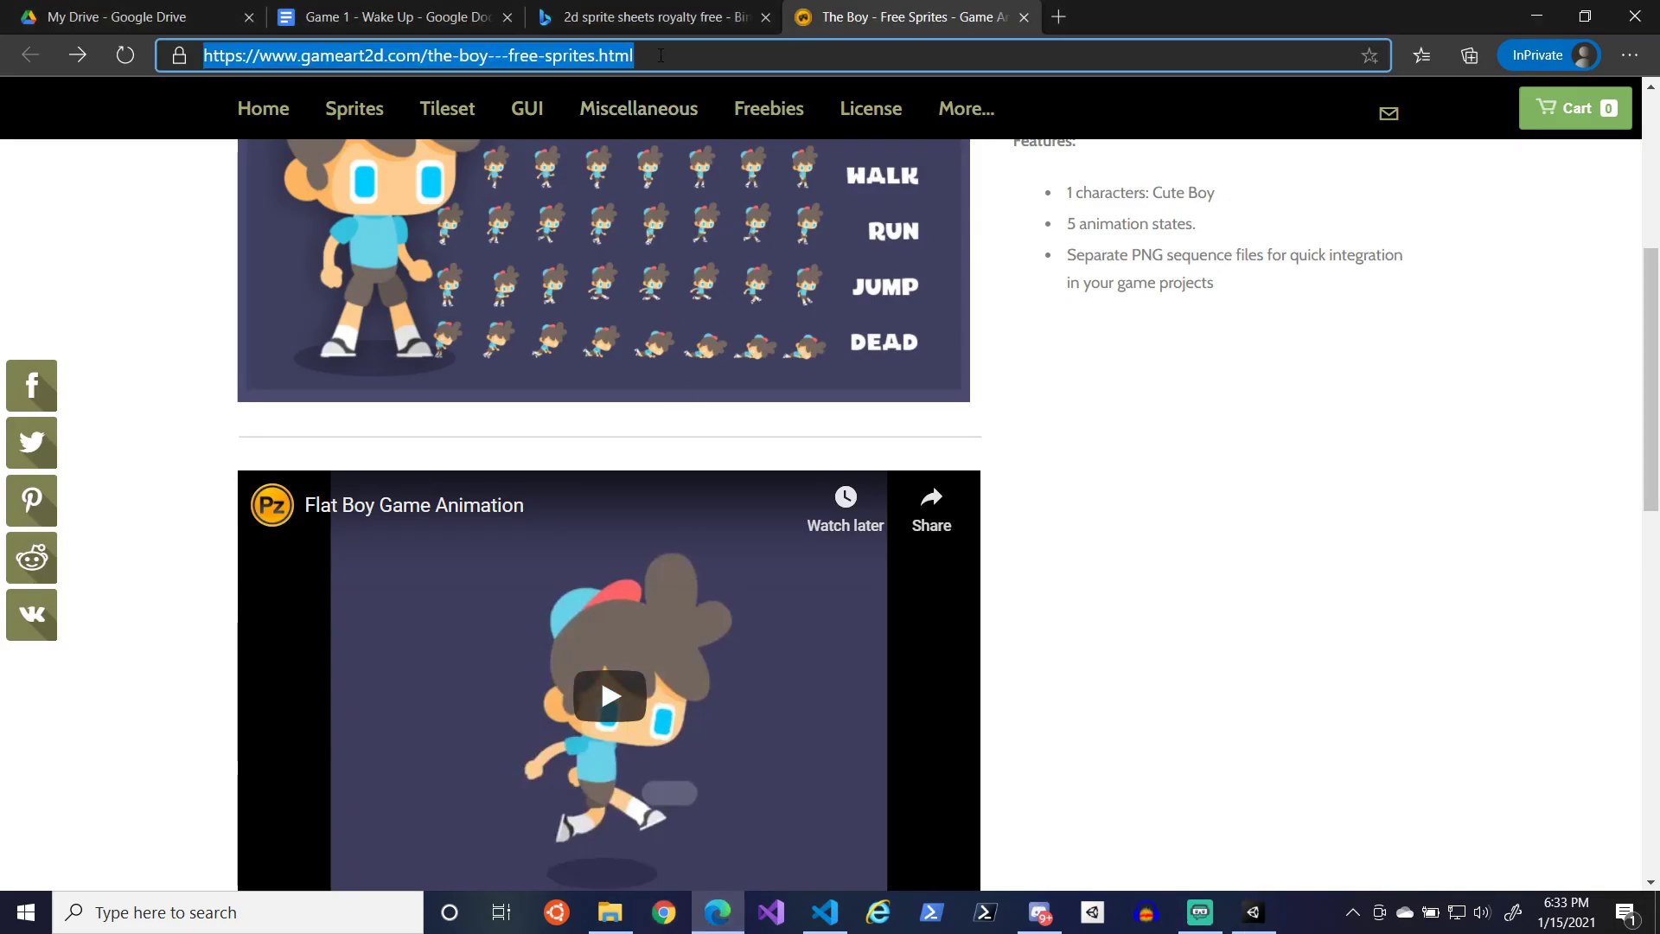
left_click(714, 63)
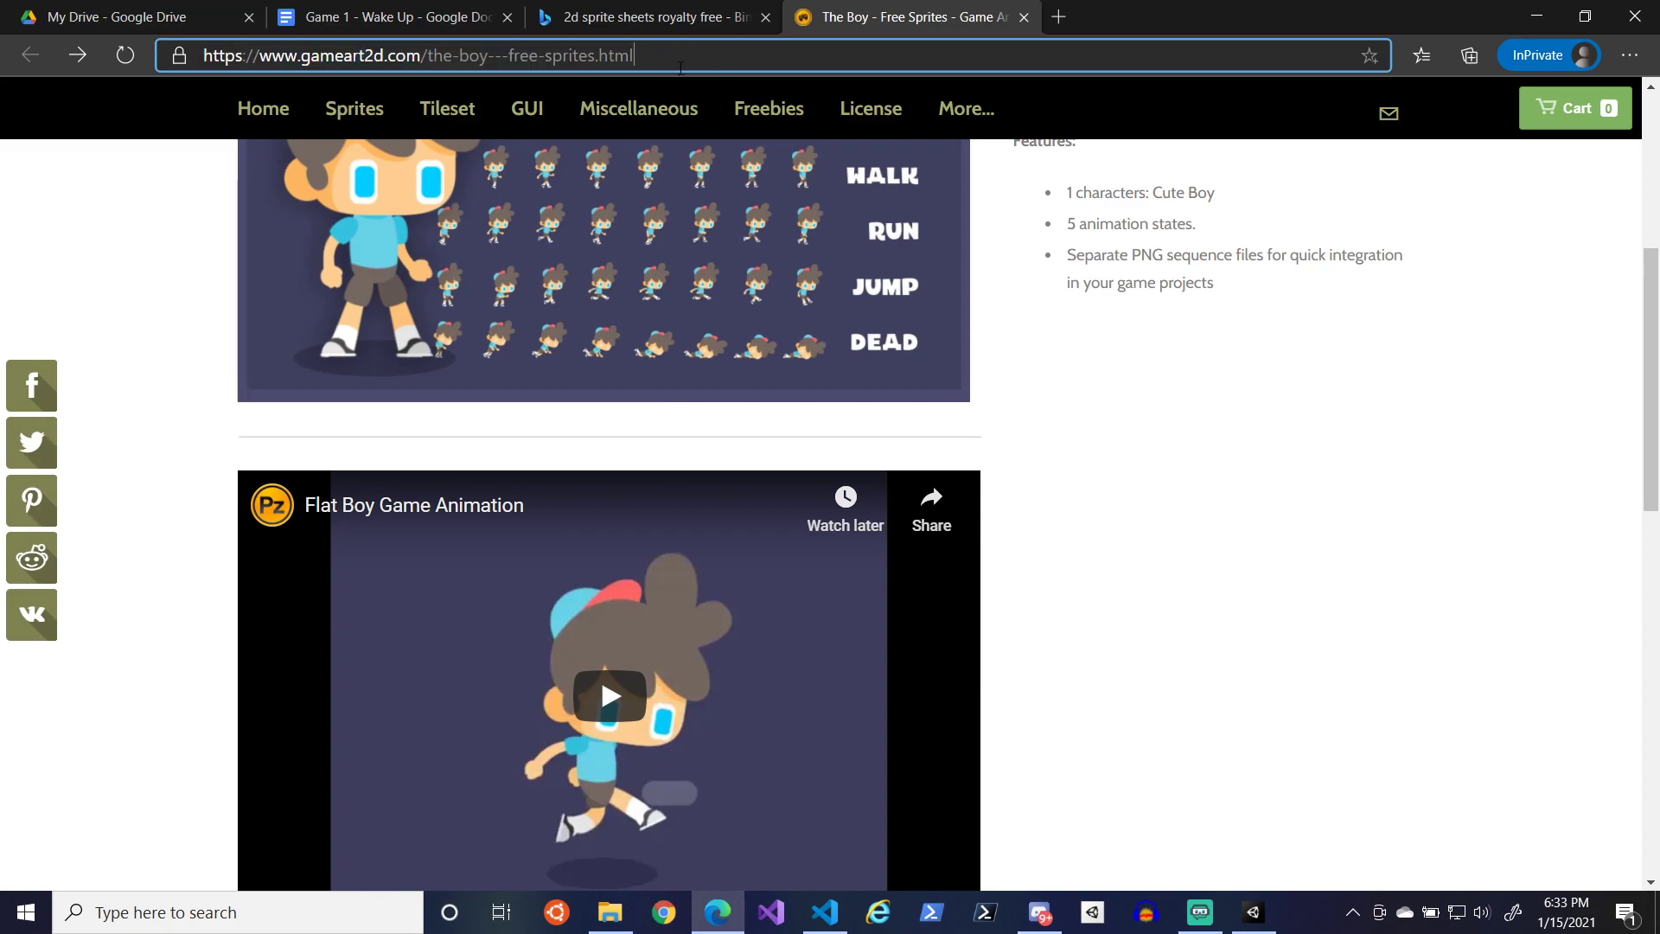
key("ctrl+a")
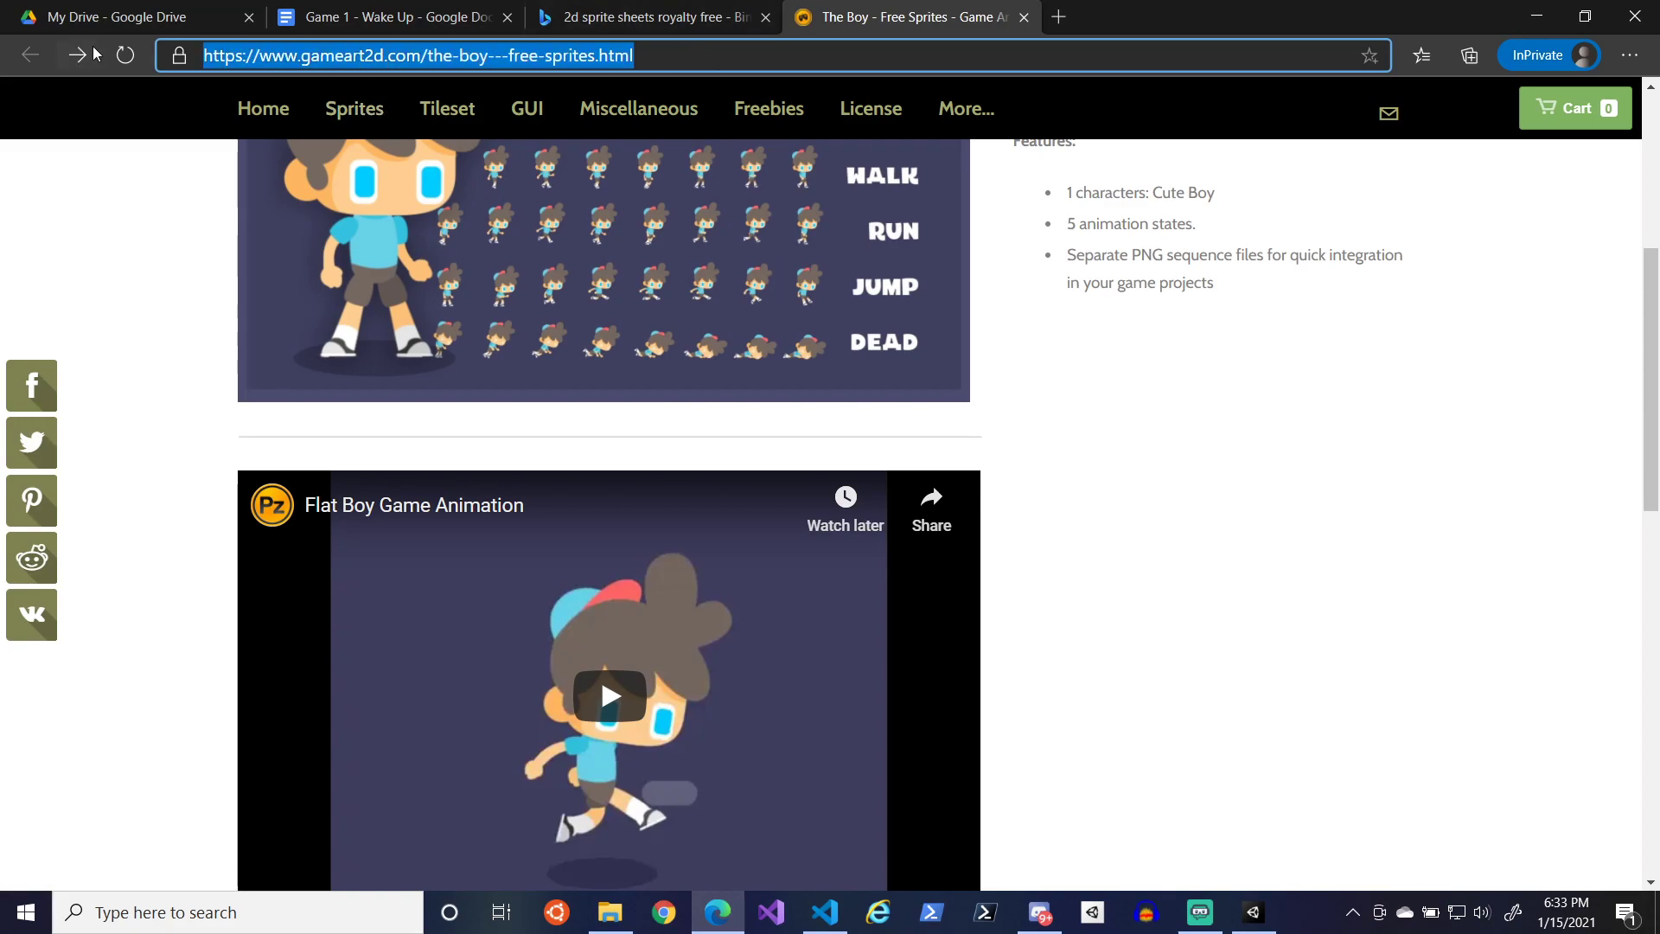
scroll(1118, 415, "down", 10)
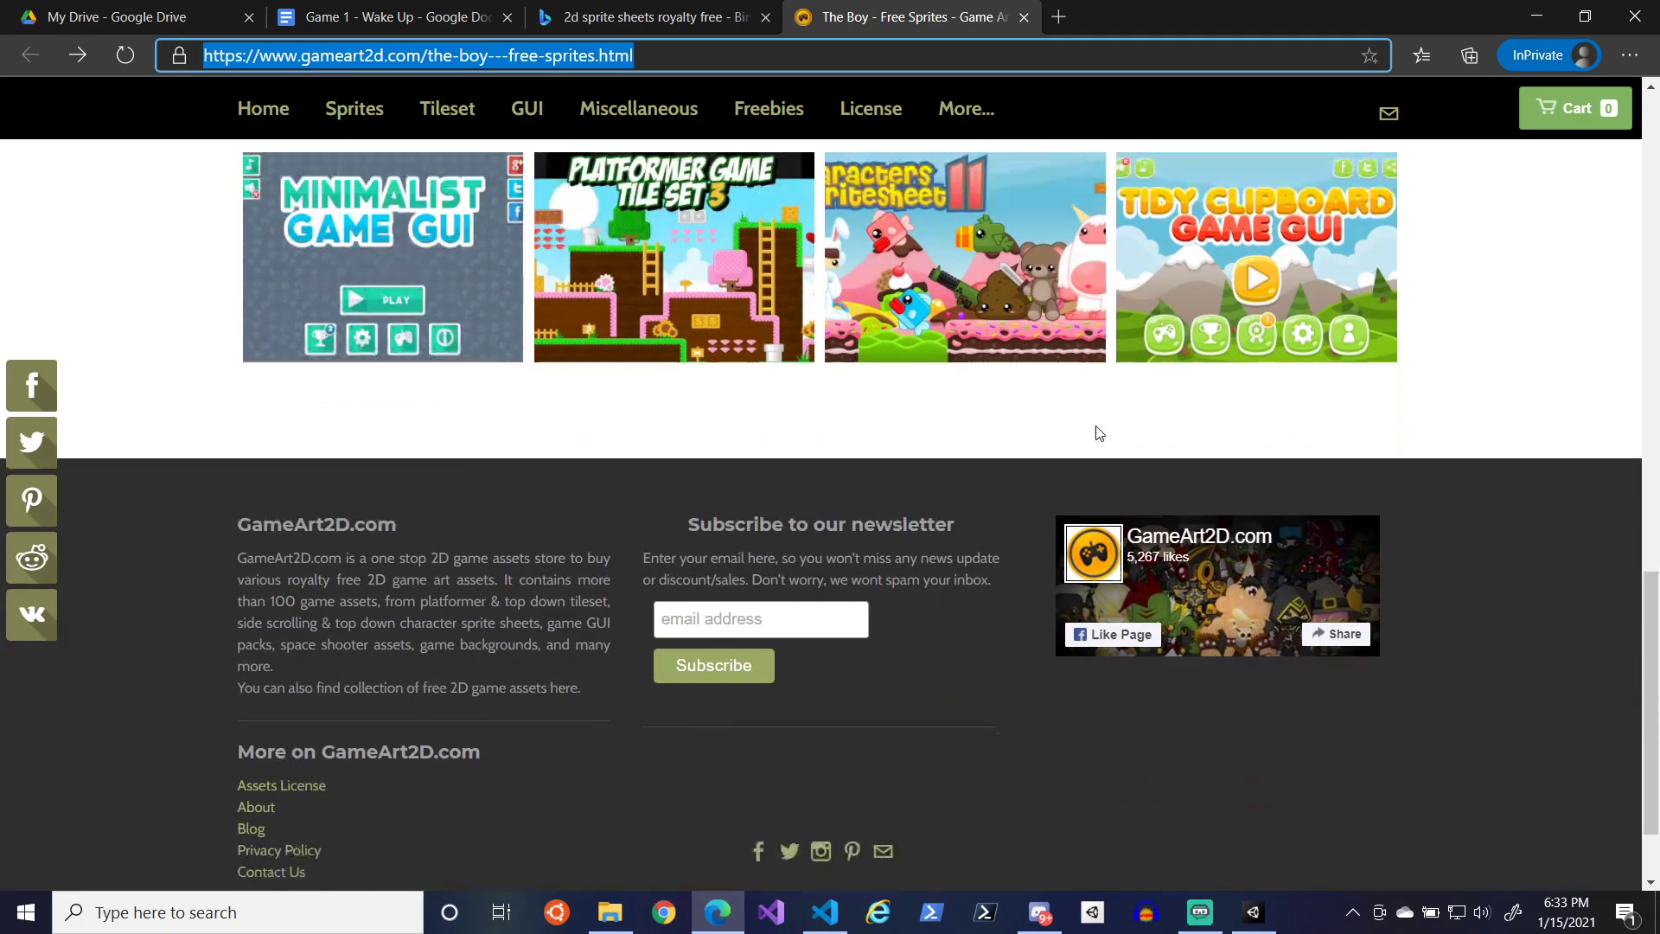
scroll(628, 642, "up", 15)
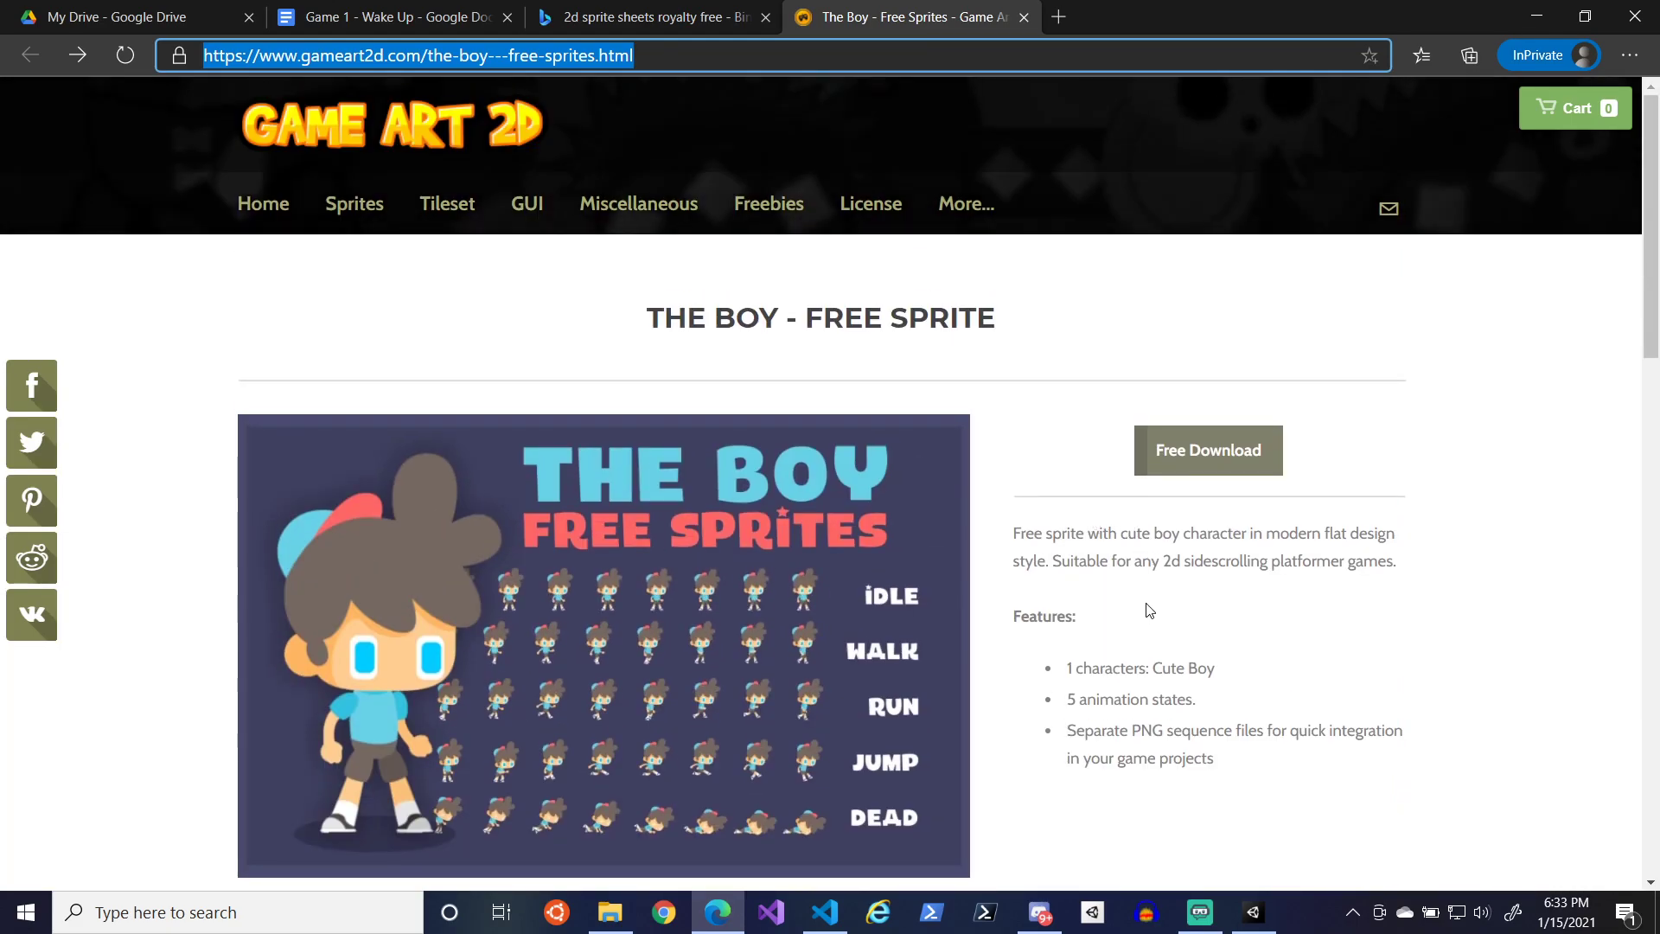
- Look through the folders on the Data (D:) drive in File Explorer, and minimize its window
left_click(603, 905)
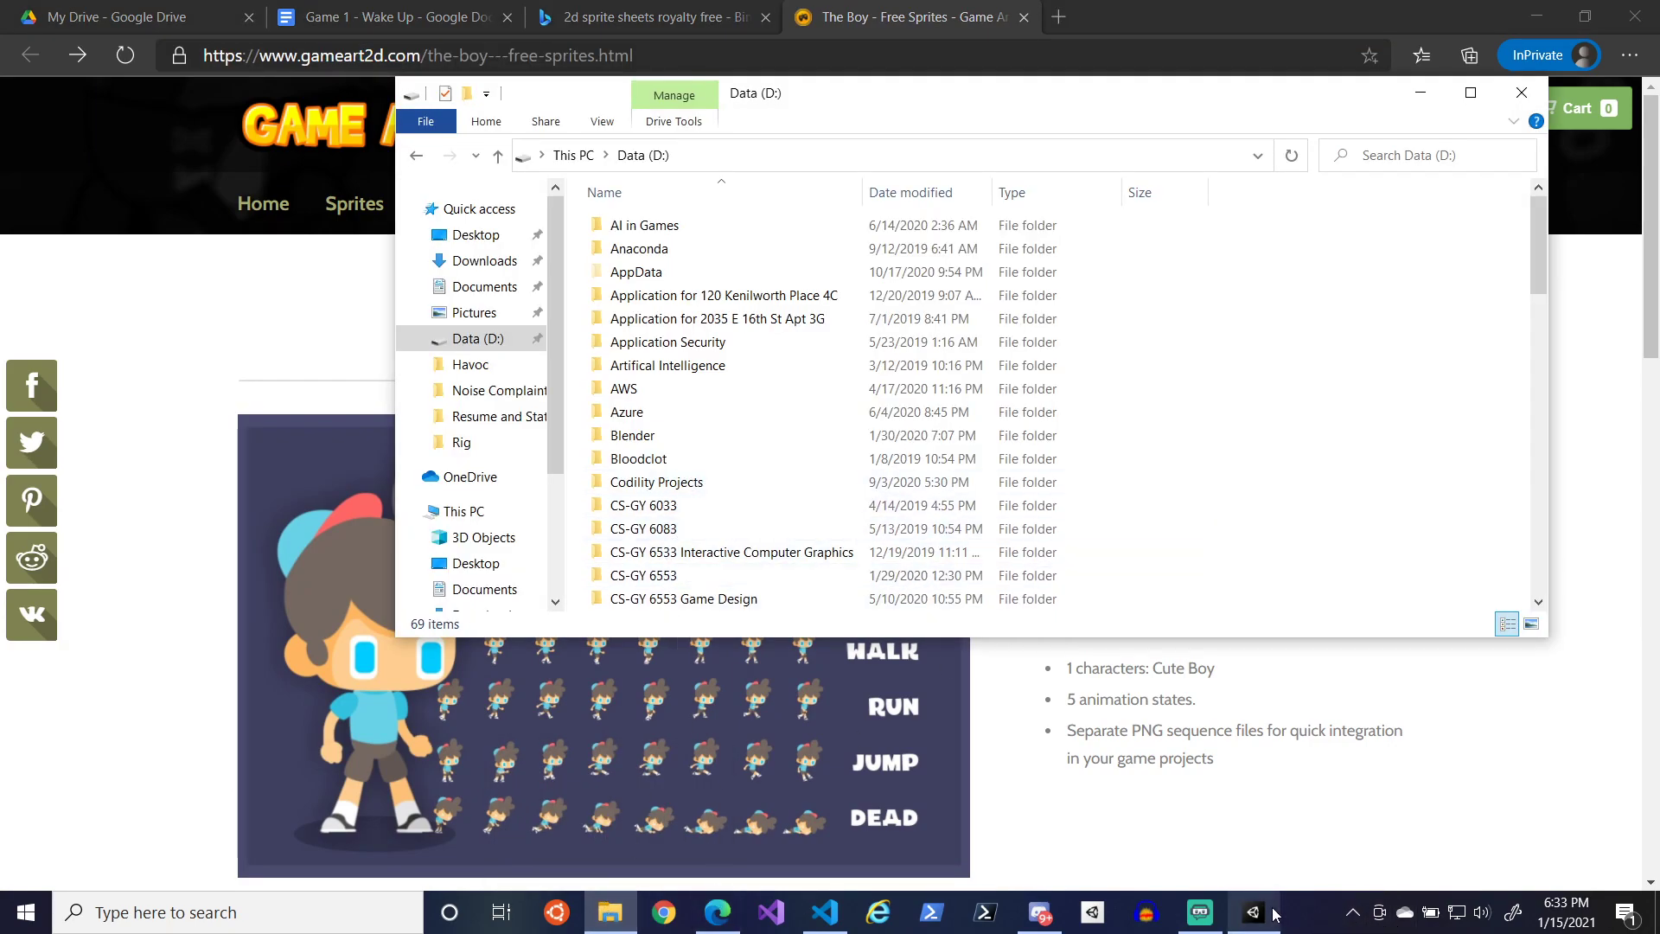
scroll(739, 417, "down", 17)
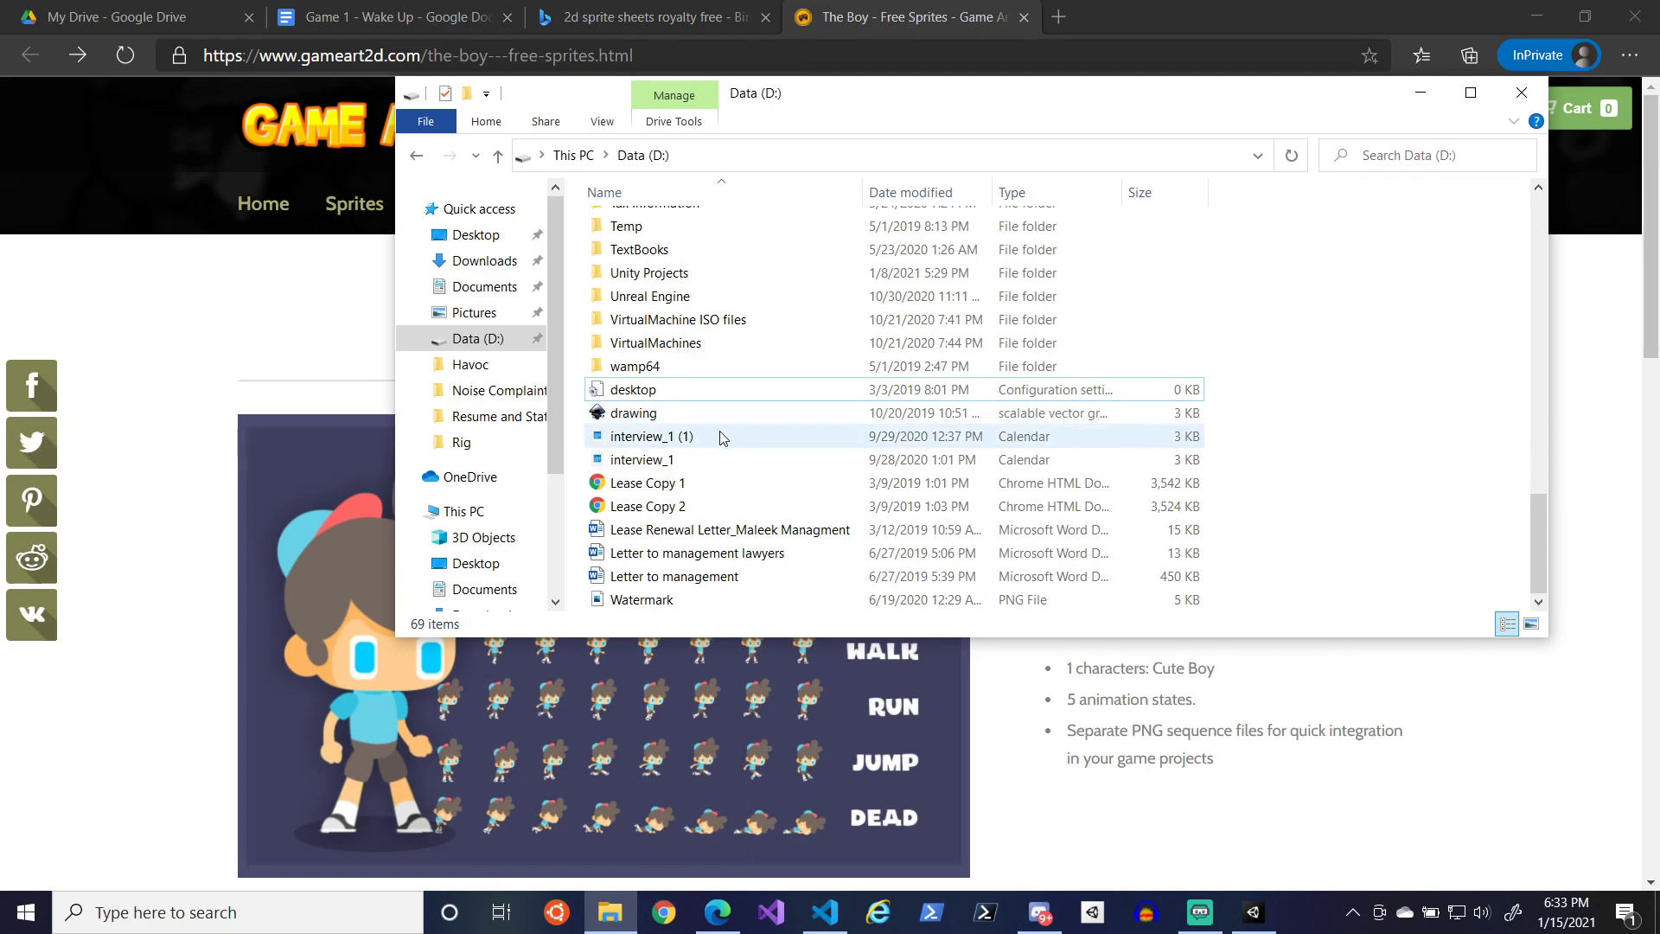
scroll(700, 432, "up", 4)
scroll(679, 441, "up", 3)
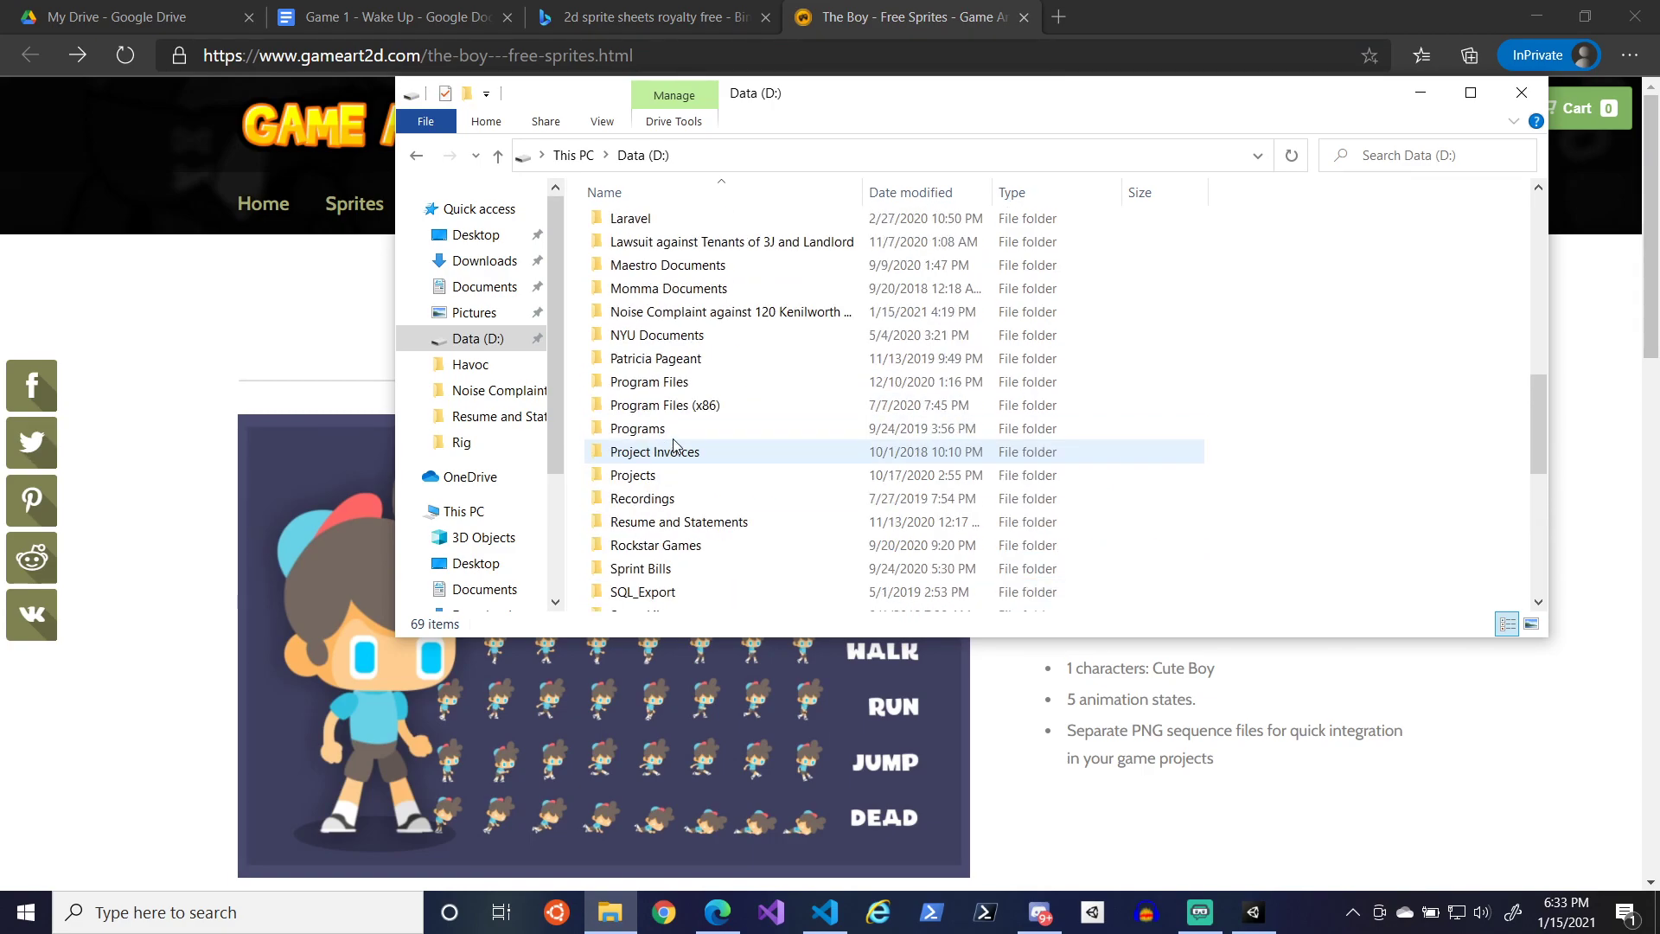
left_click(1419, 93)
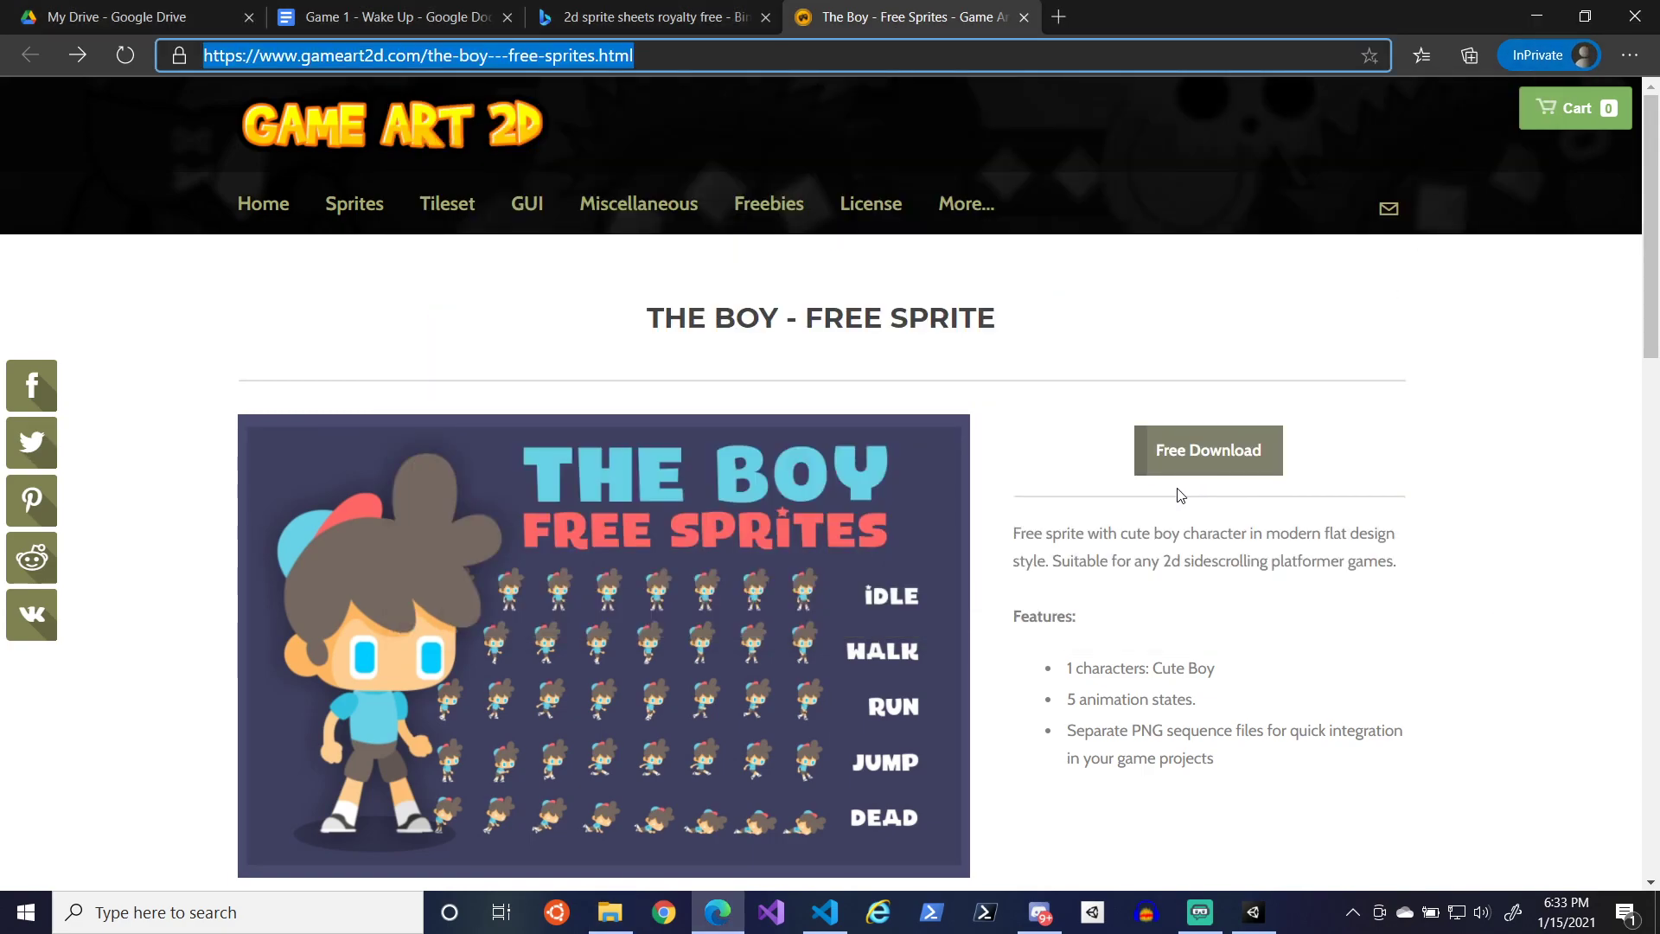
- Start and pause the embedded Flat Boy Game Animation video on the sprite page, and copy its video URL
scroll(1218, 507, "down", 9)
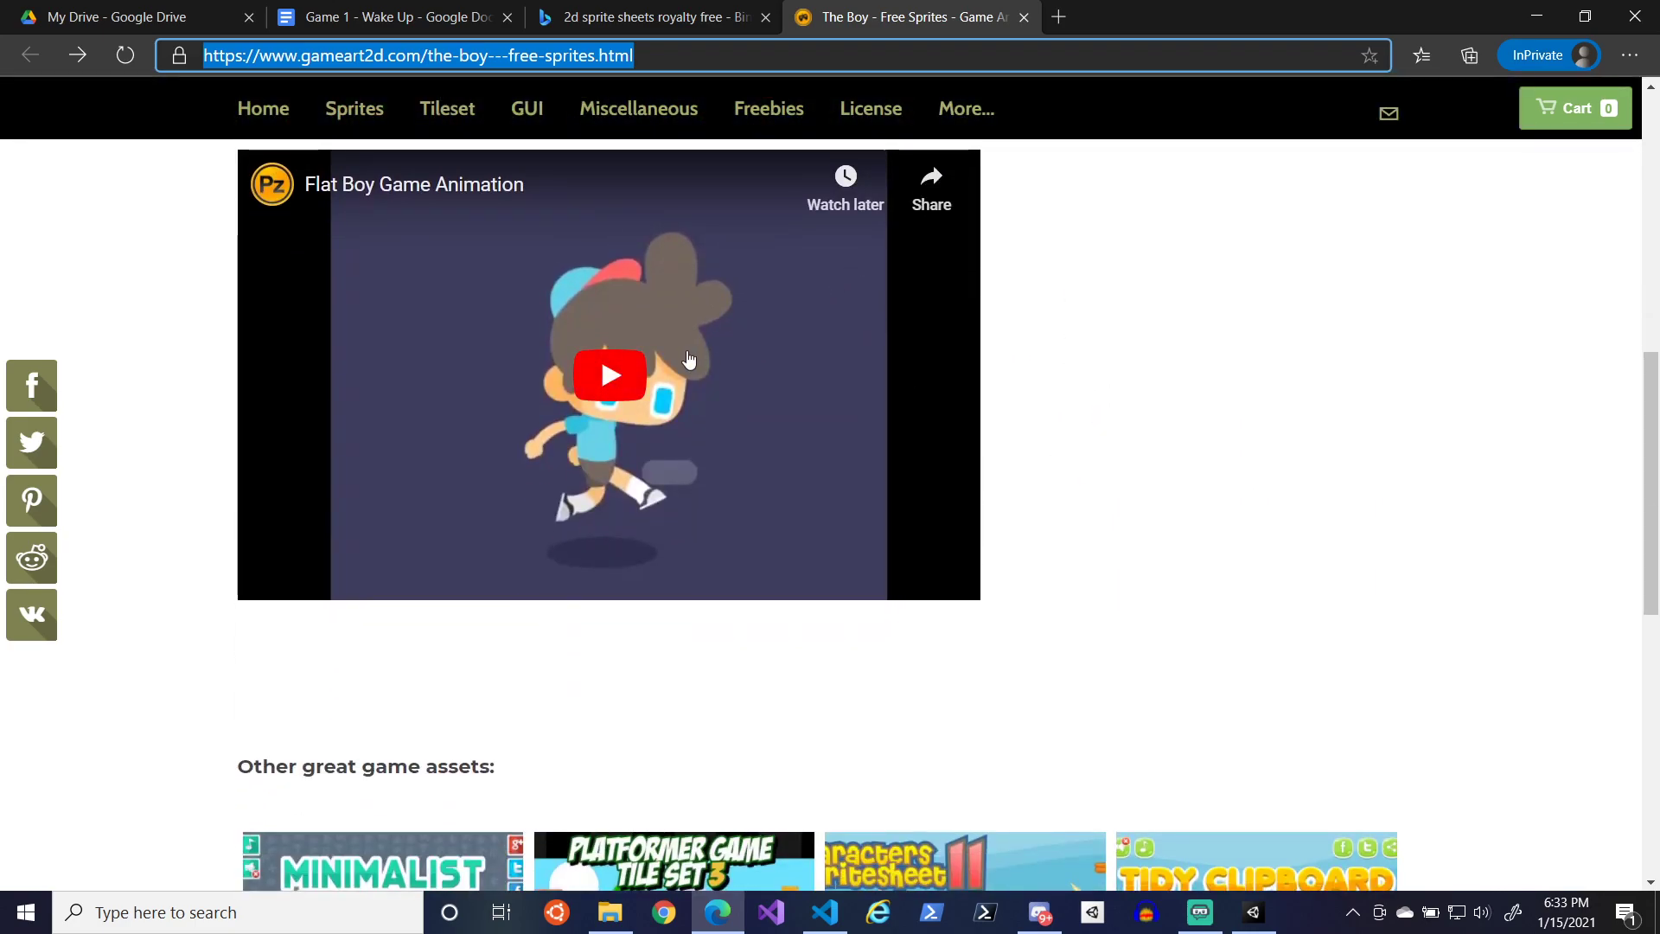
left_click(609, 449)
left_click(276, 578)
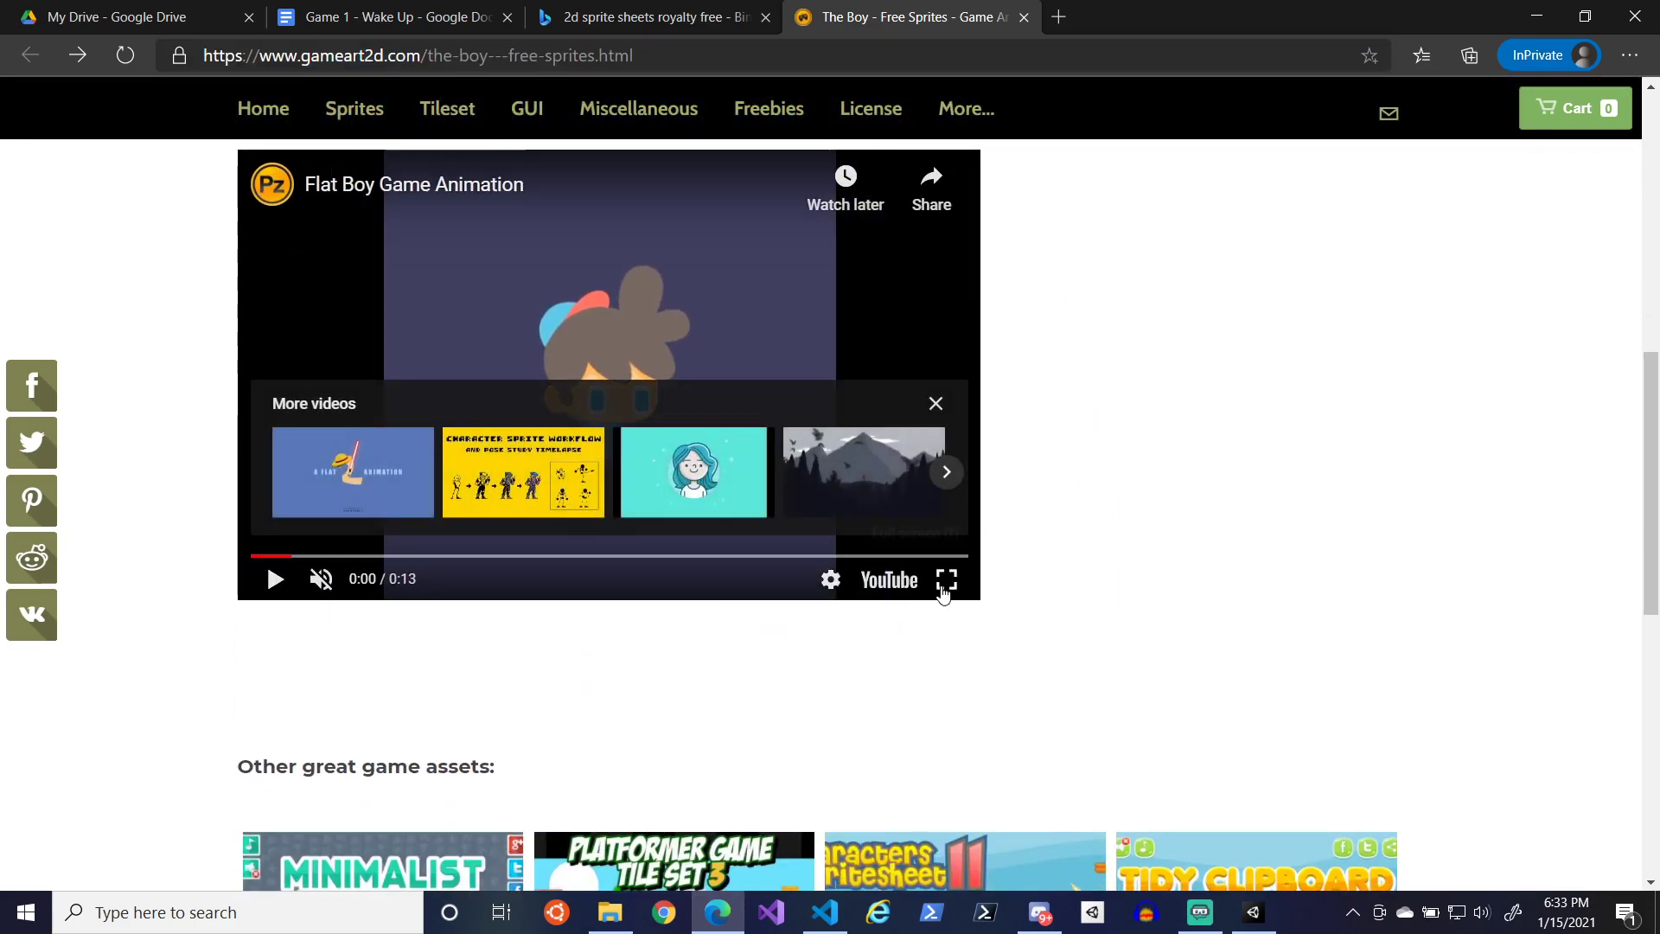
left_click(829, 578)
left_click(830, 578)
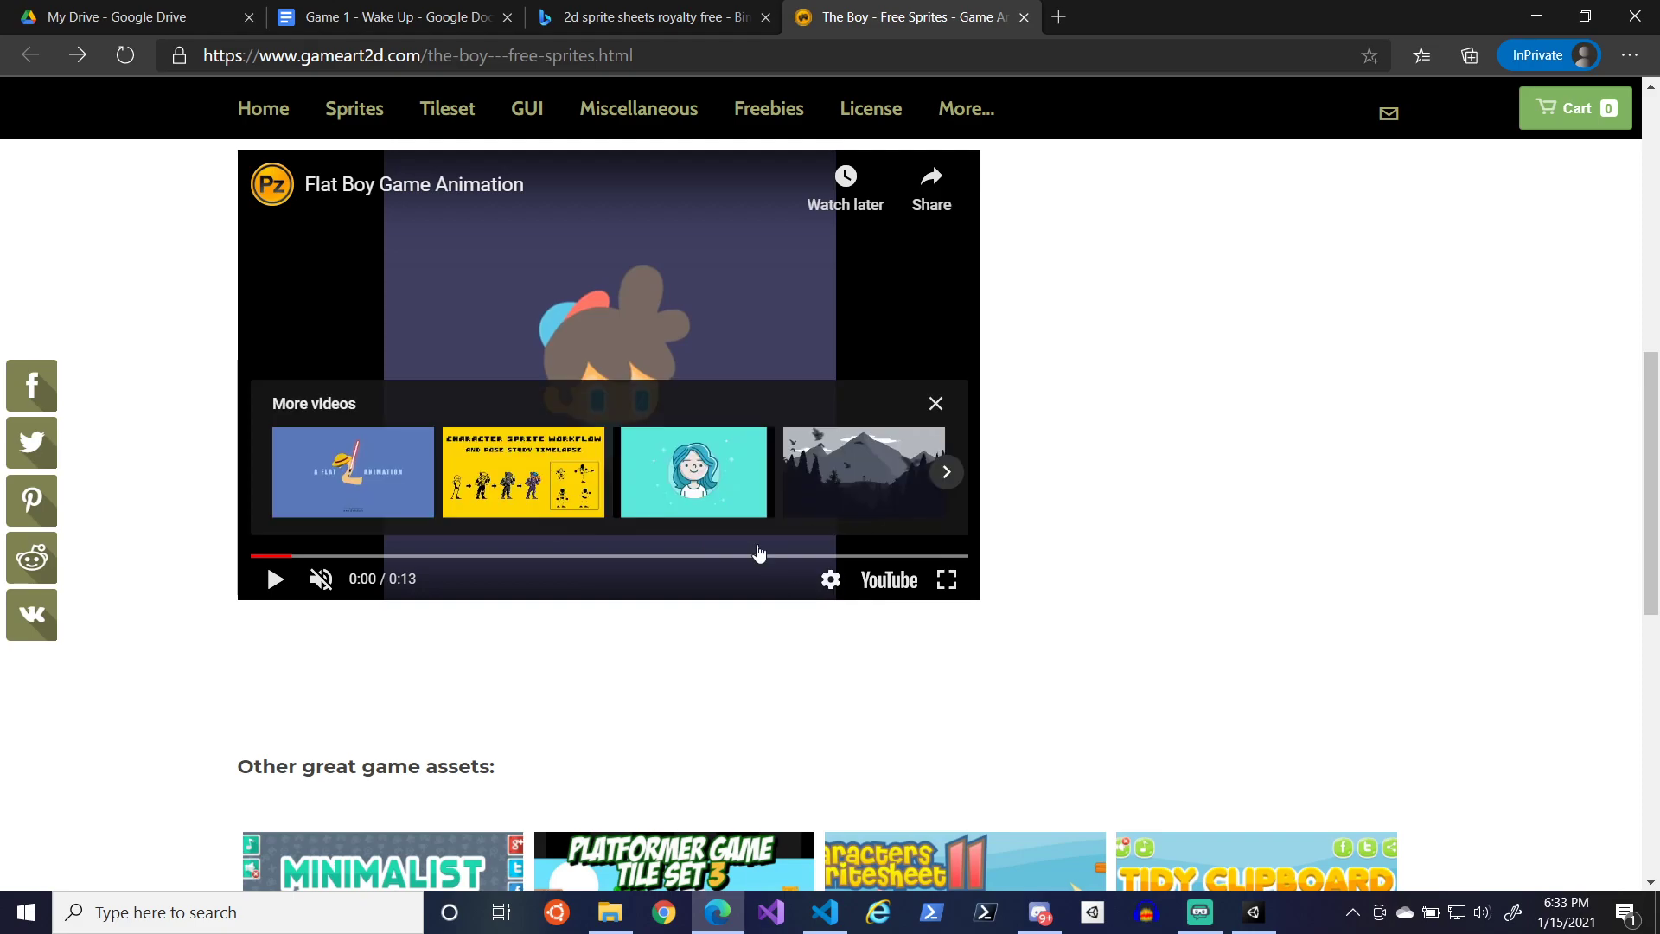
right_click(844, 254)
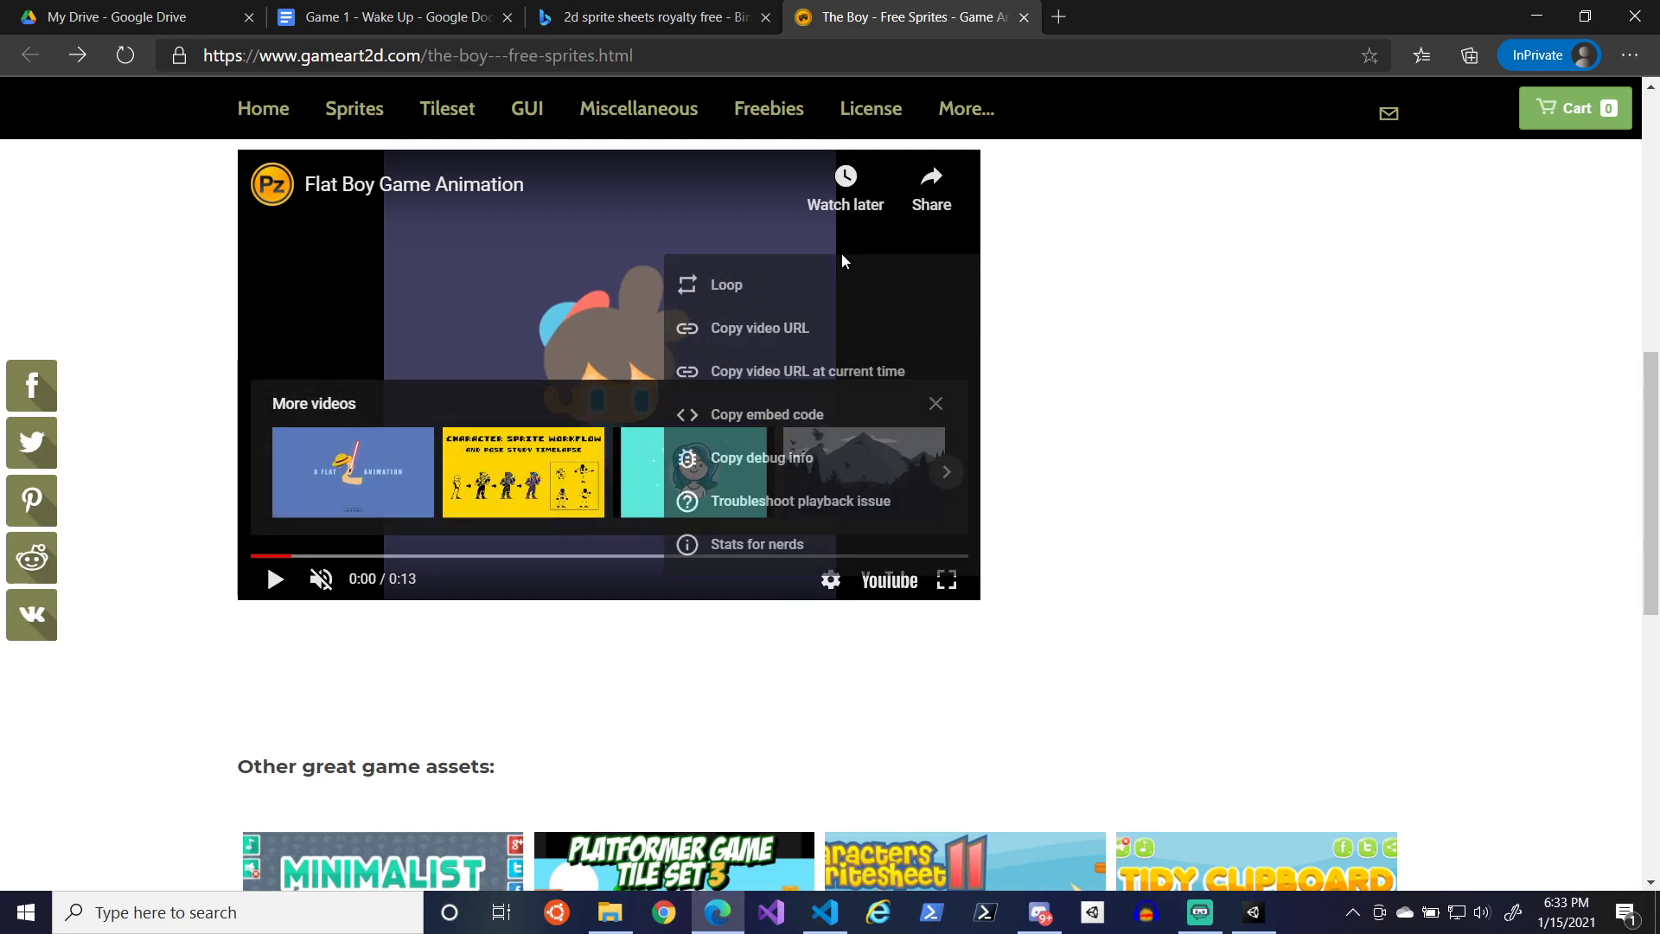
left_click(766, 339)
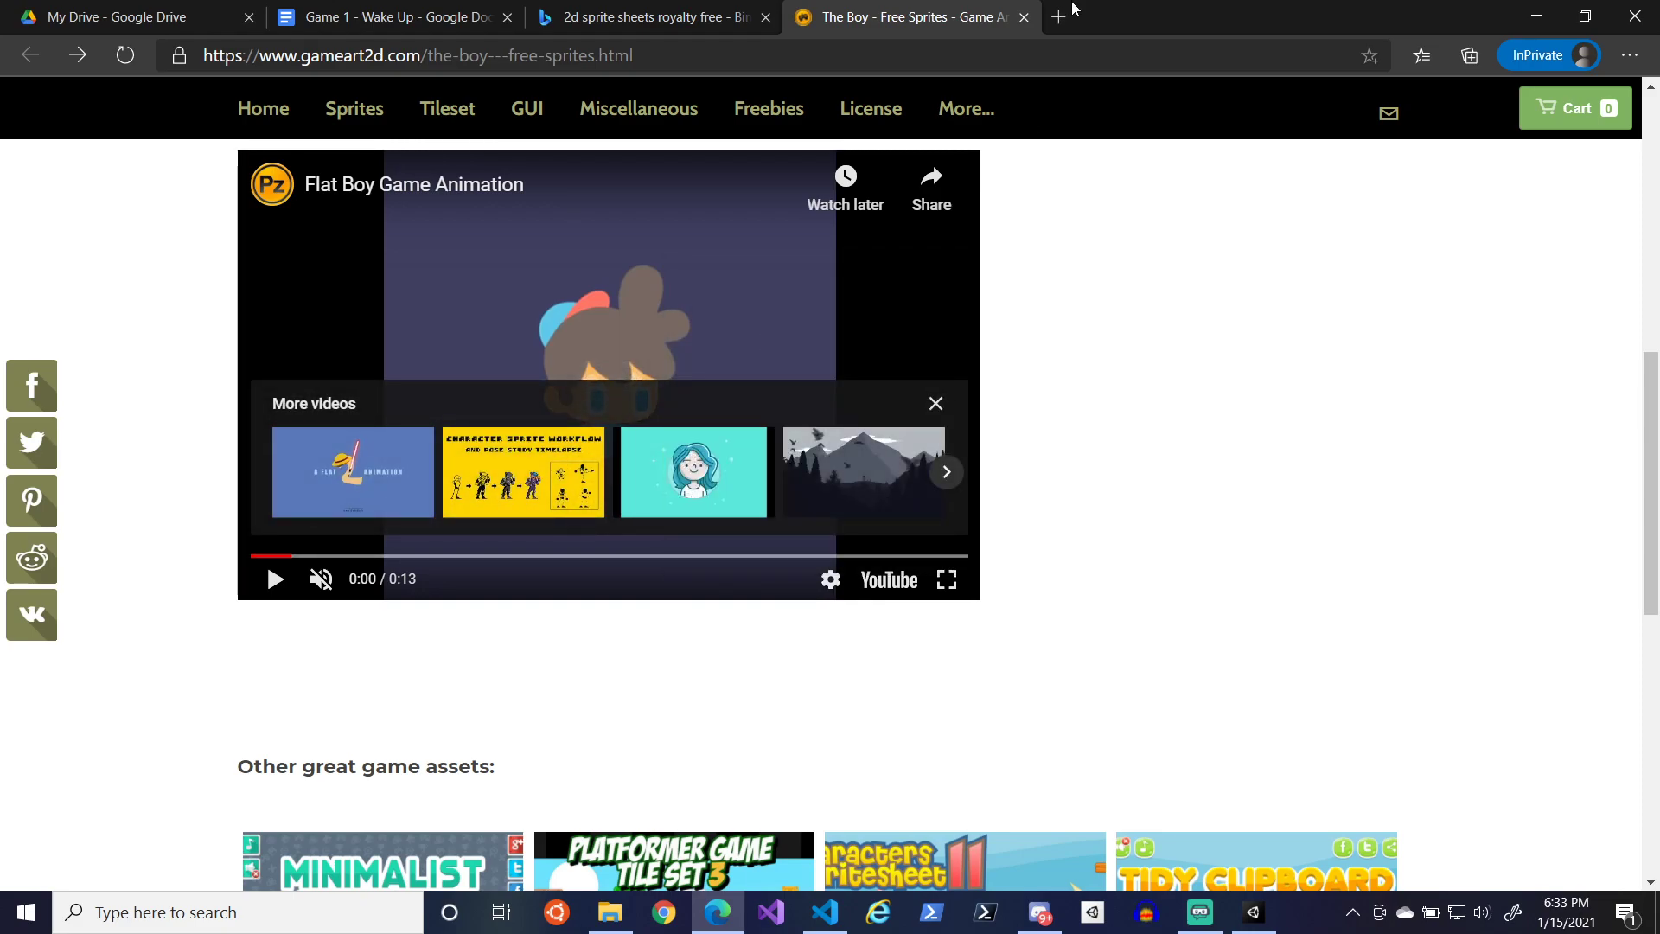
- Open the copied video URL in a new browser tab, pause playback and view the video's description
left_click(1070, 16)
key("ctrl+v")
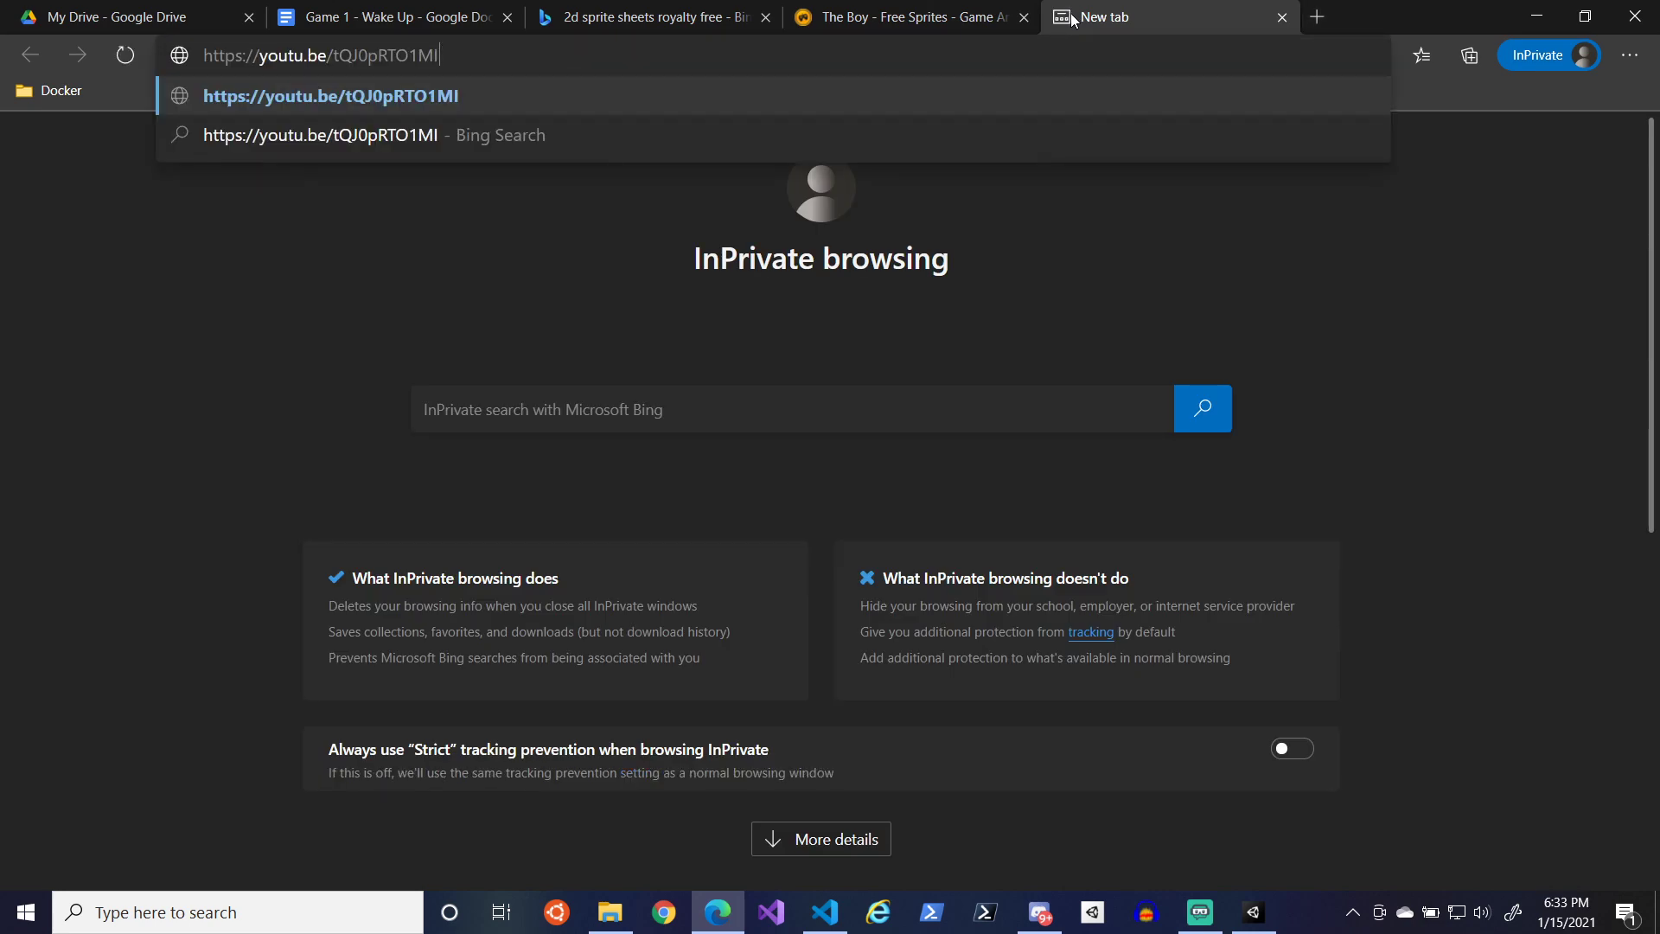
key("Return")
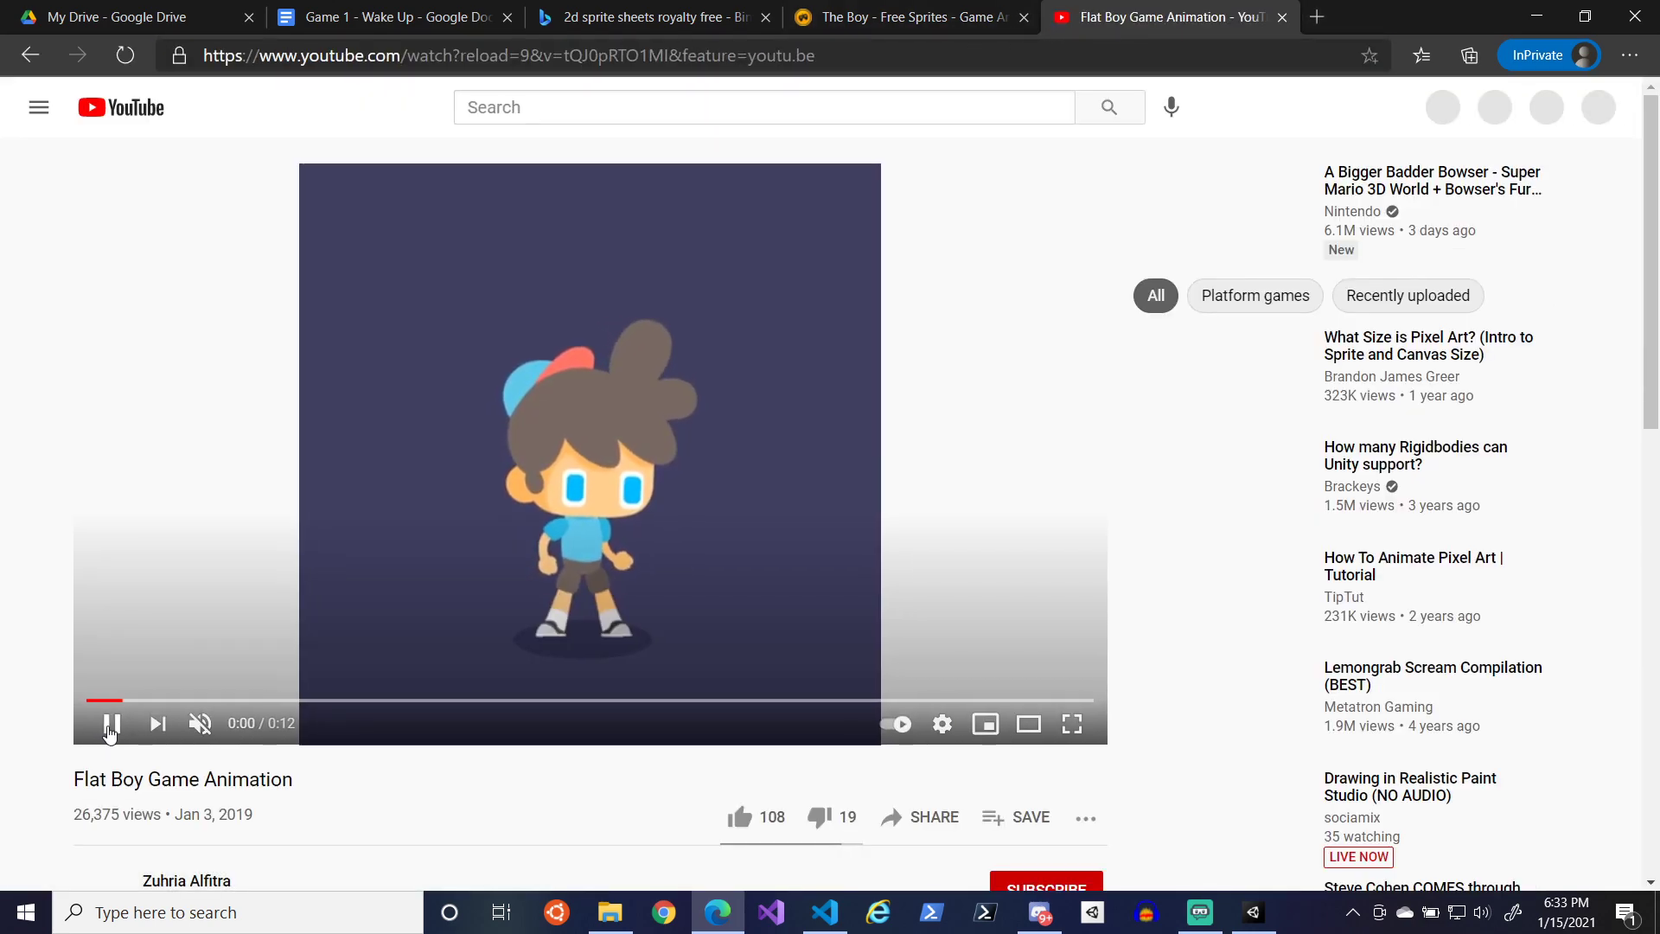
left_click(111, 730)
scroll(8, 696, "down", 3)
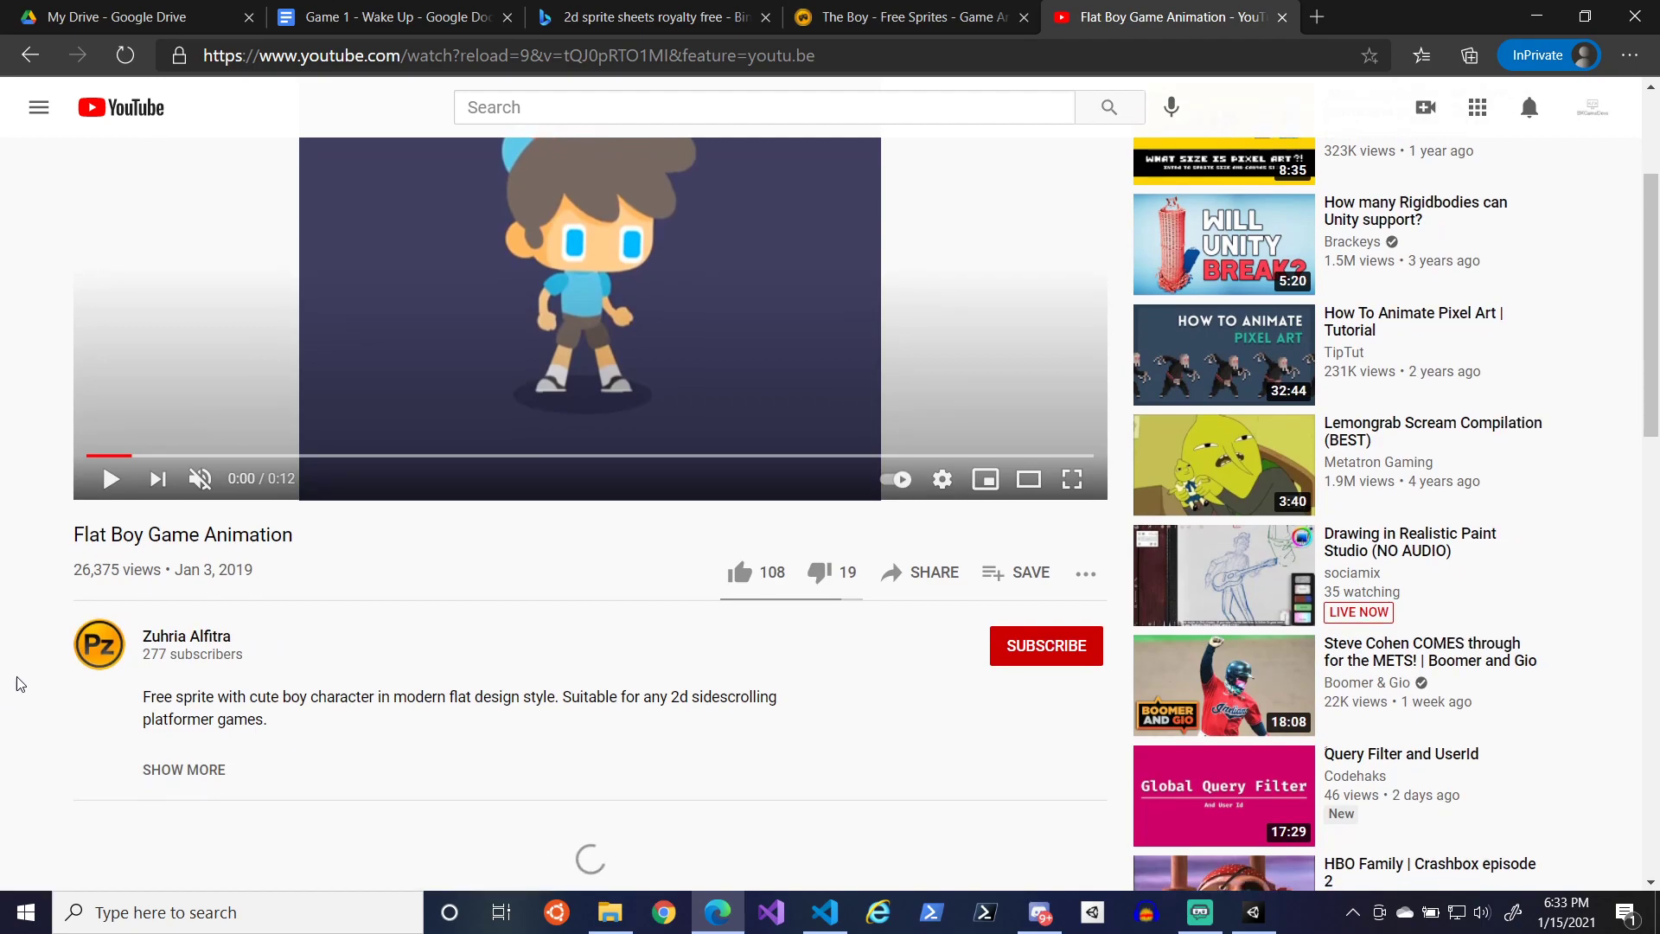
scroll(231, 686, "down", 1)
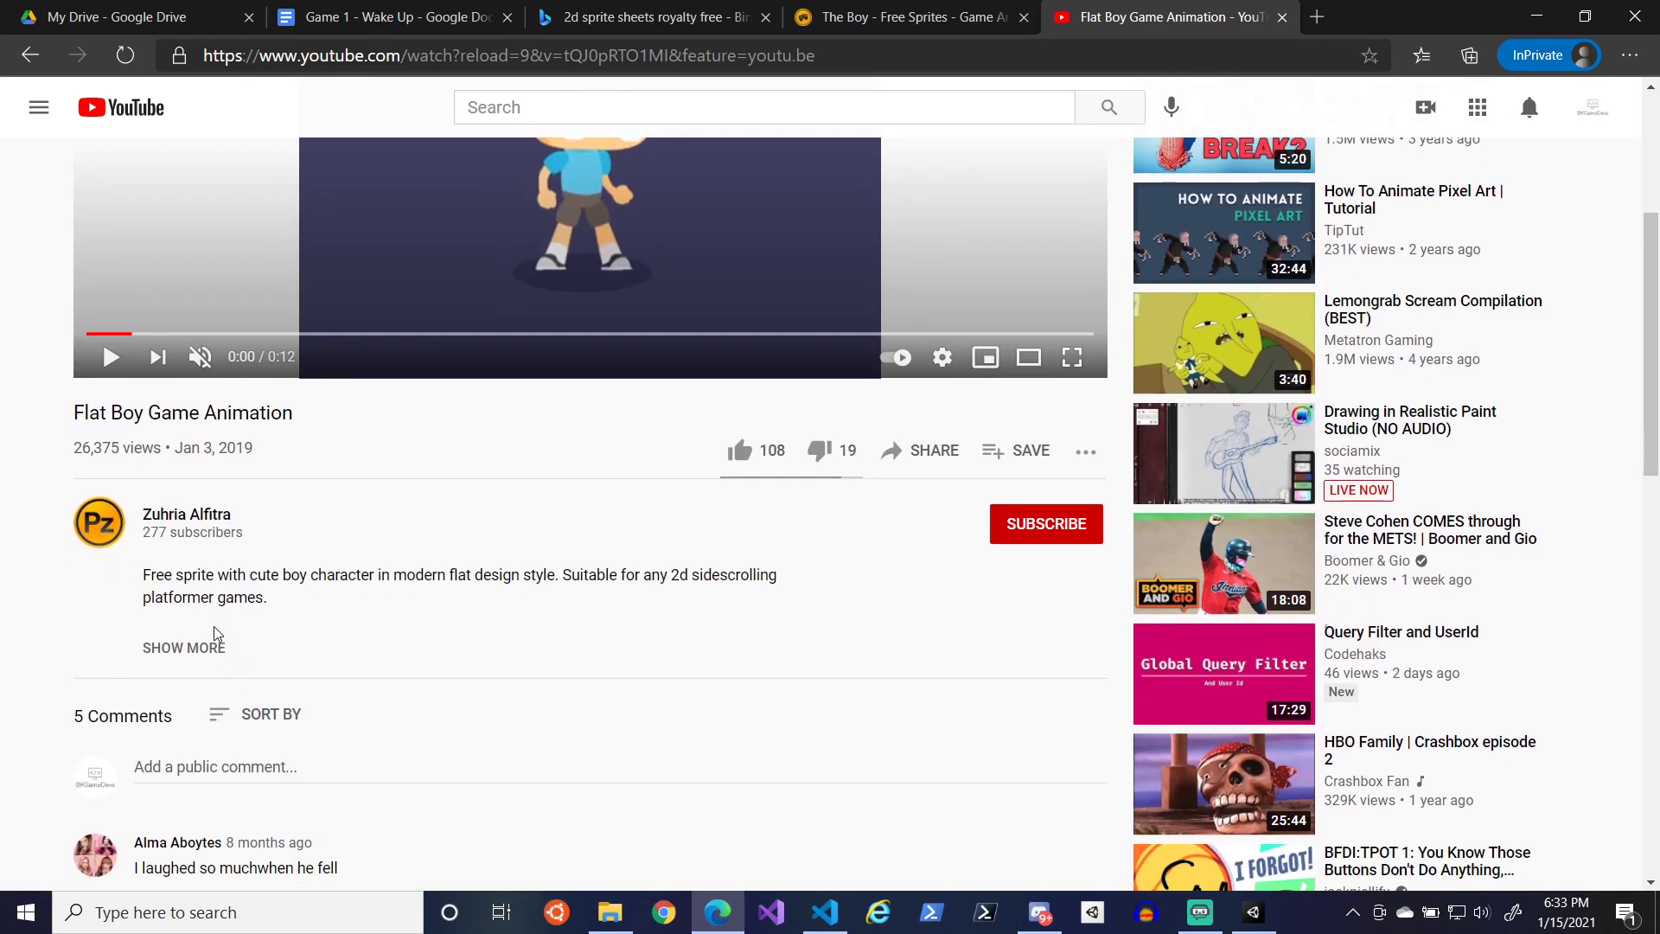
- Expand the video's full description and read through its comments, including the replies to the comment about uncentered images
left_click(212, 647)
scroll(273, 640, "down", 2)
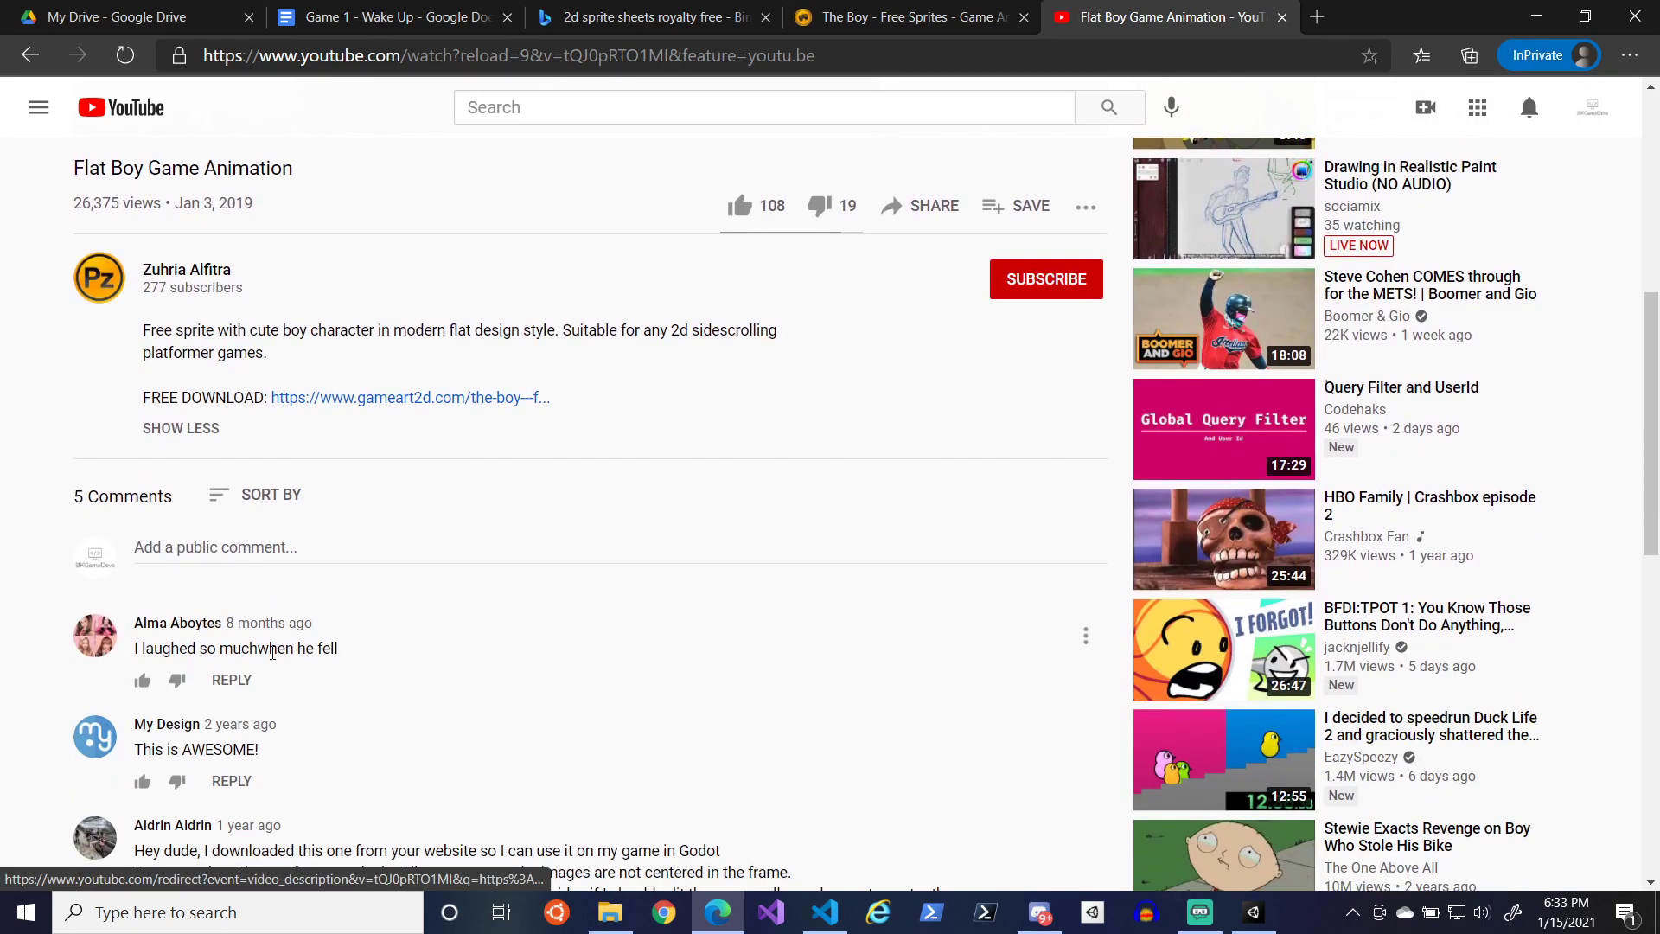
scroll(312, 670, "up", 1)
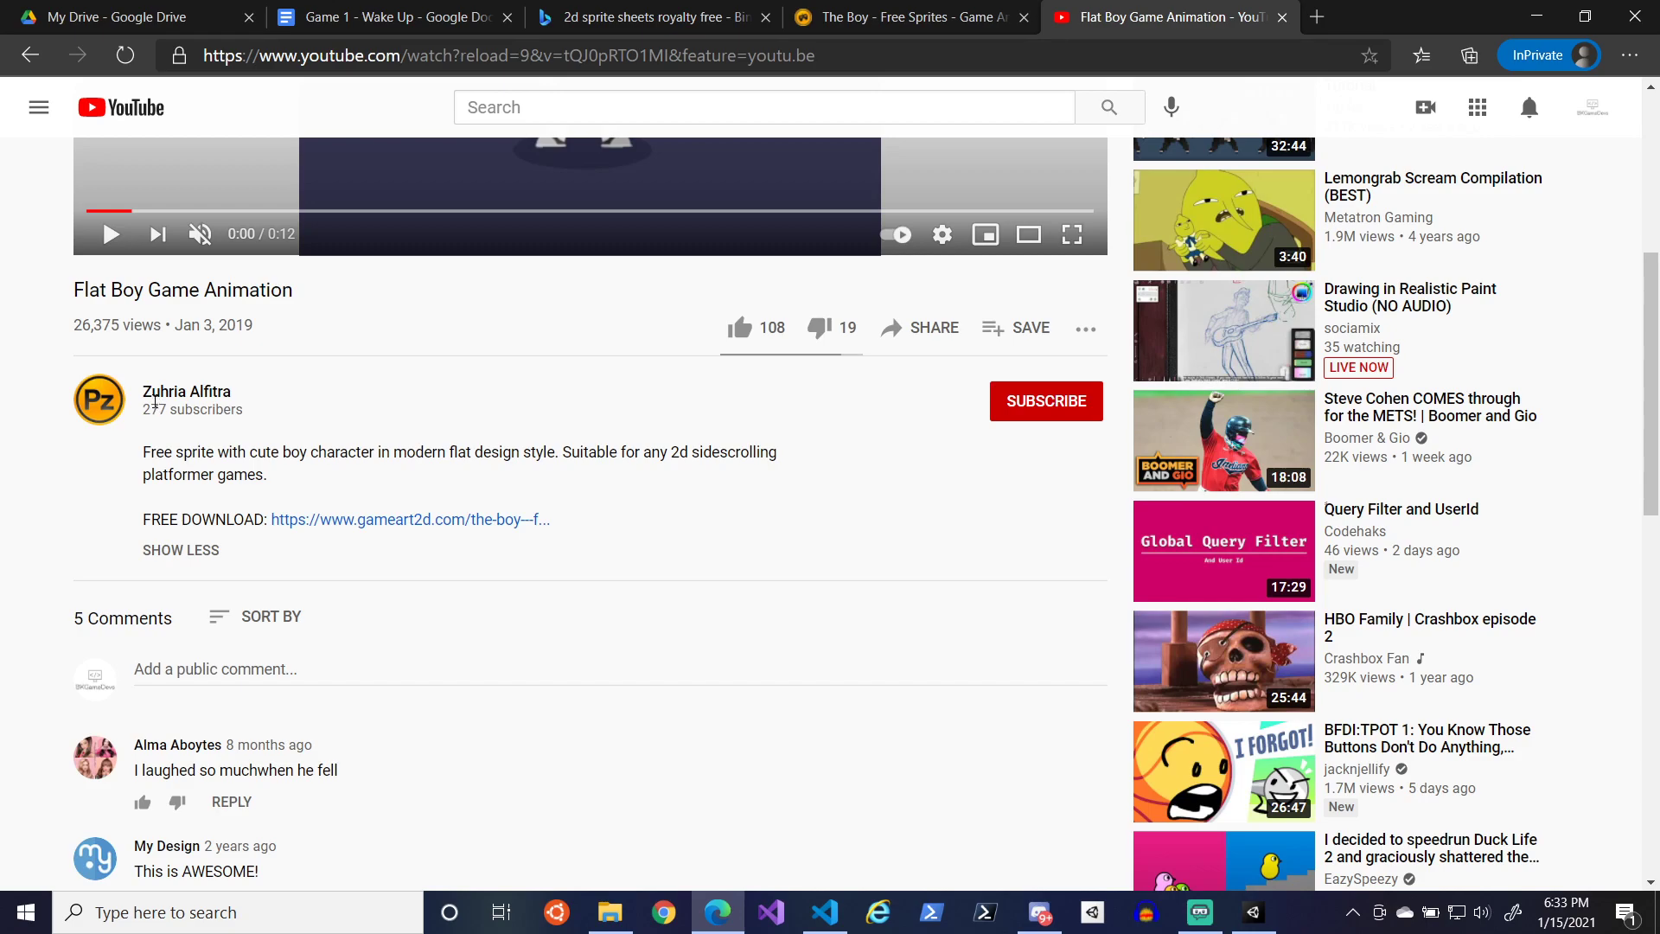
scroll(774, 605, "down", 1)
scroll(670, 583, "down", 5)
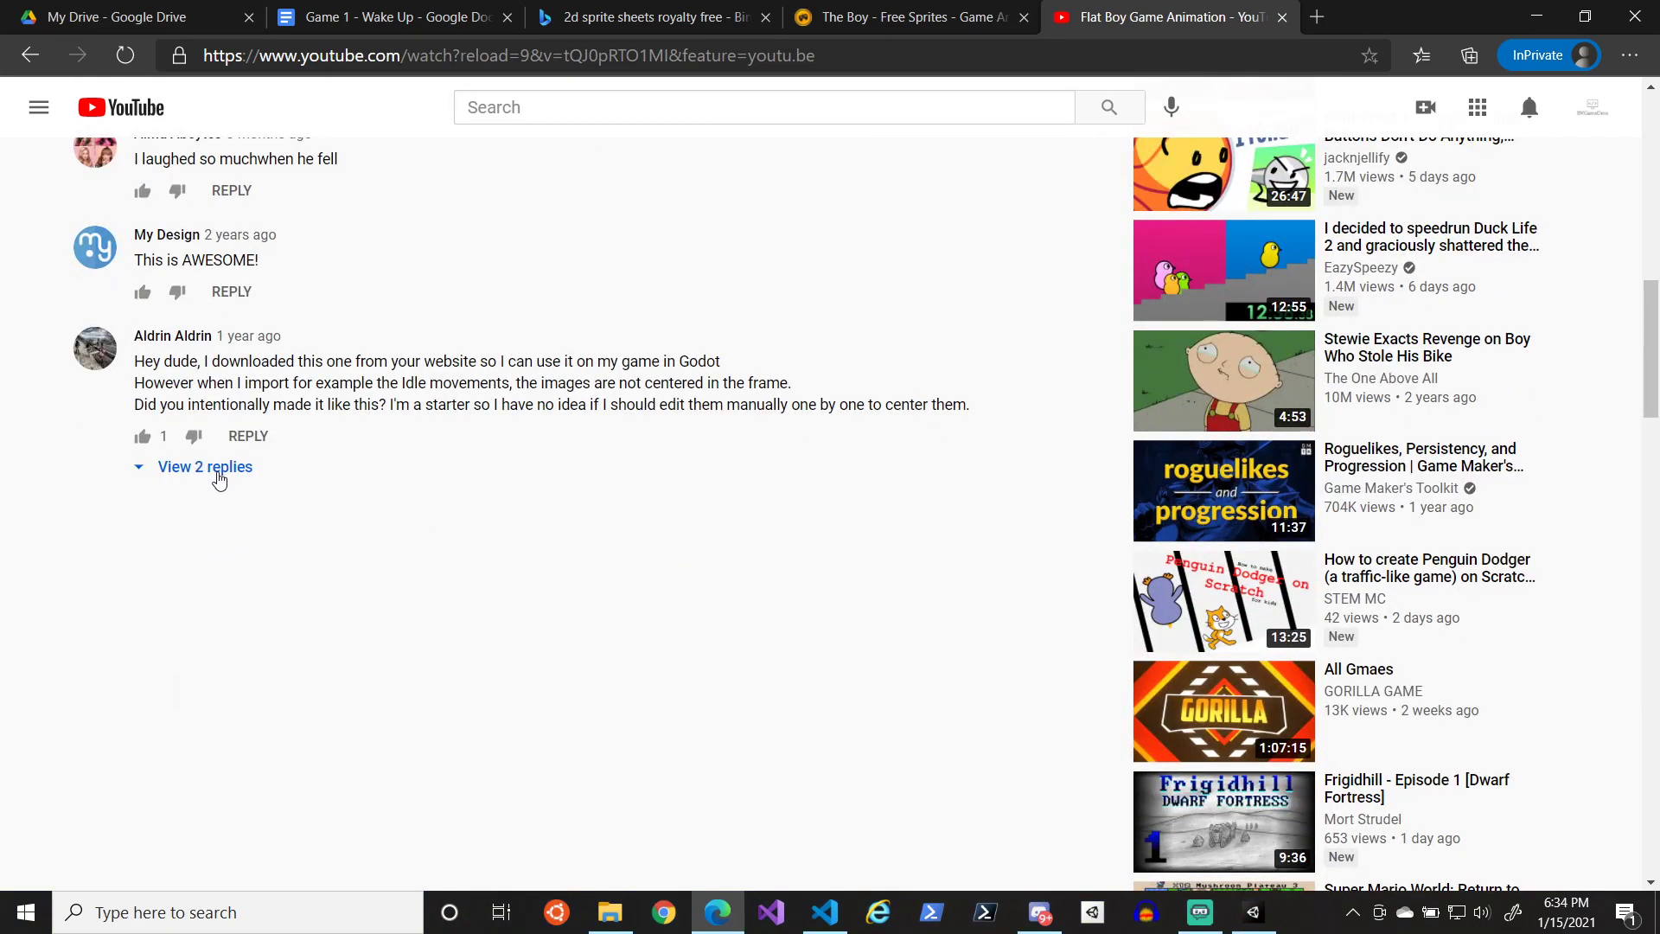
left_click(205, 467)
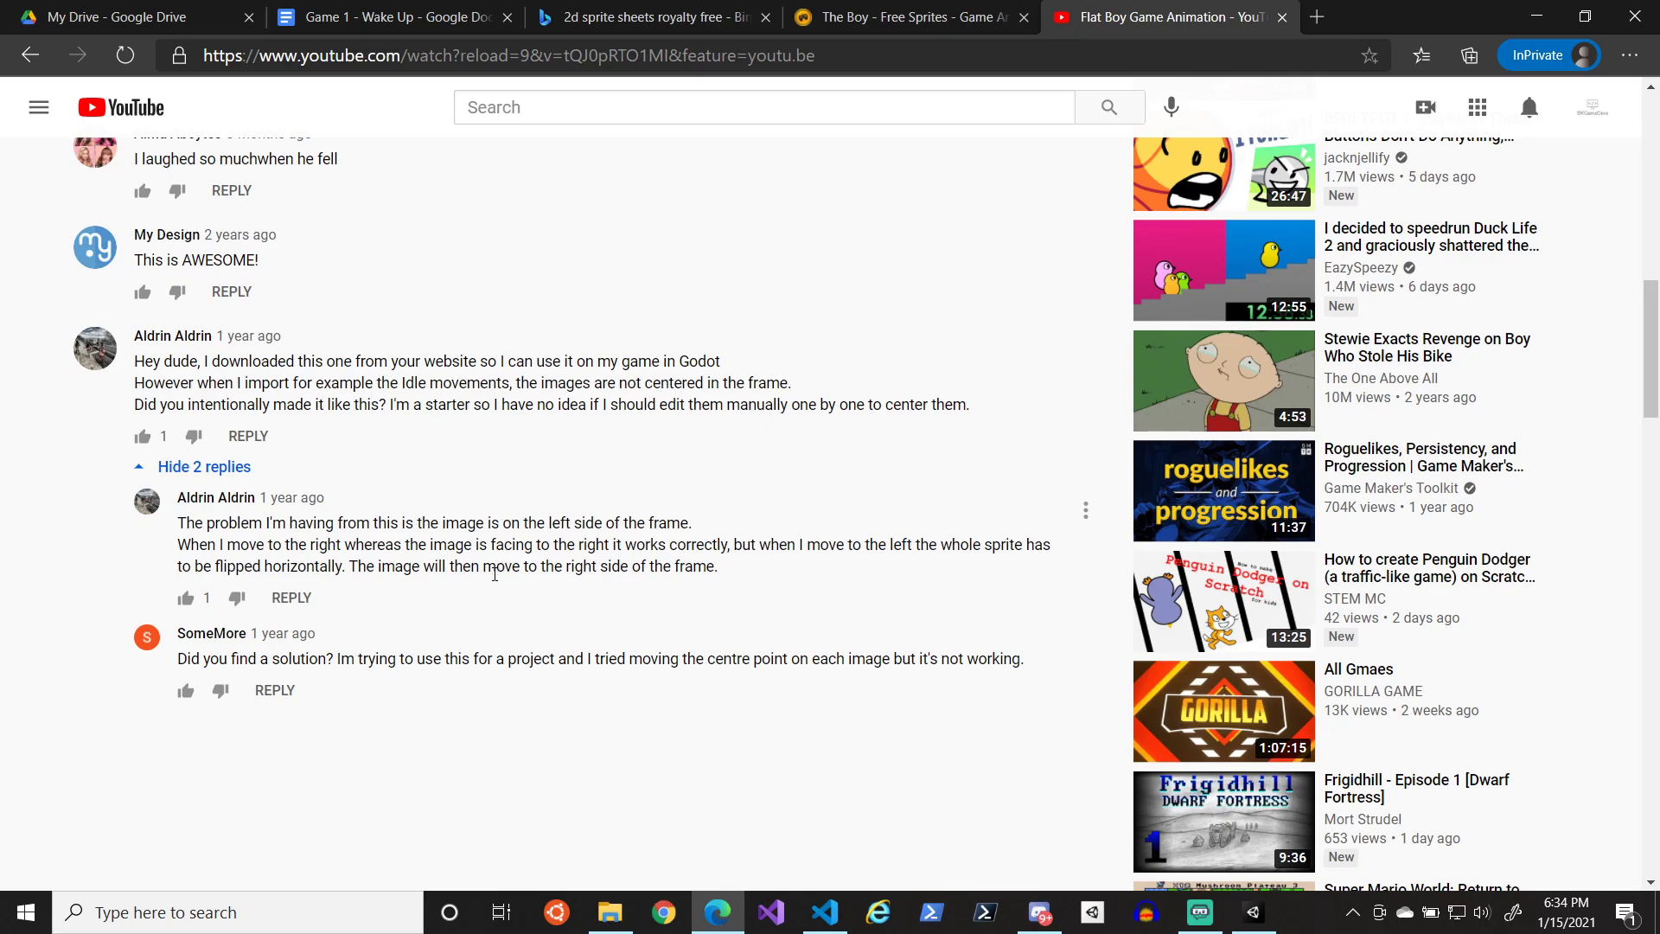
scroll(493, 584, "up", 10)
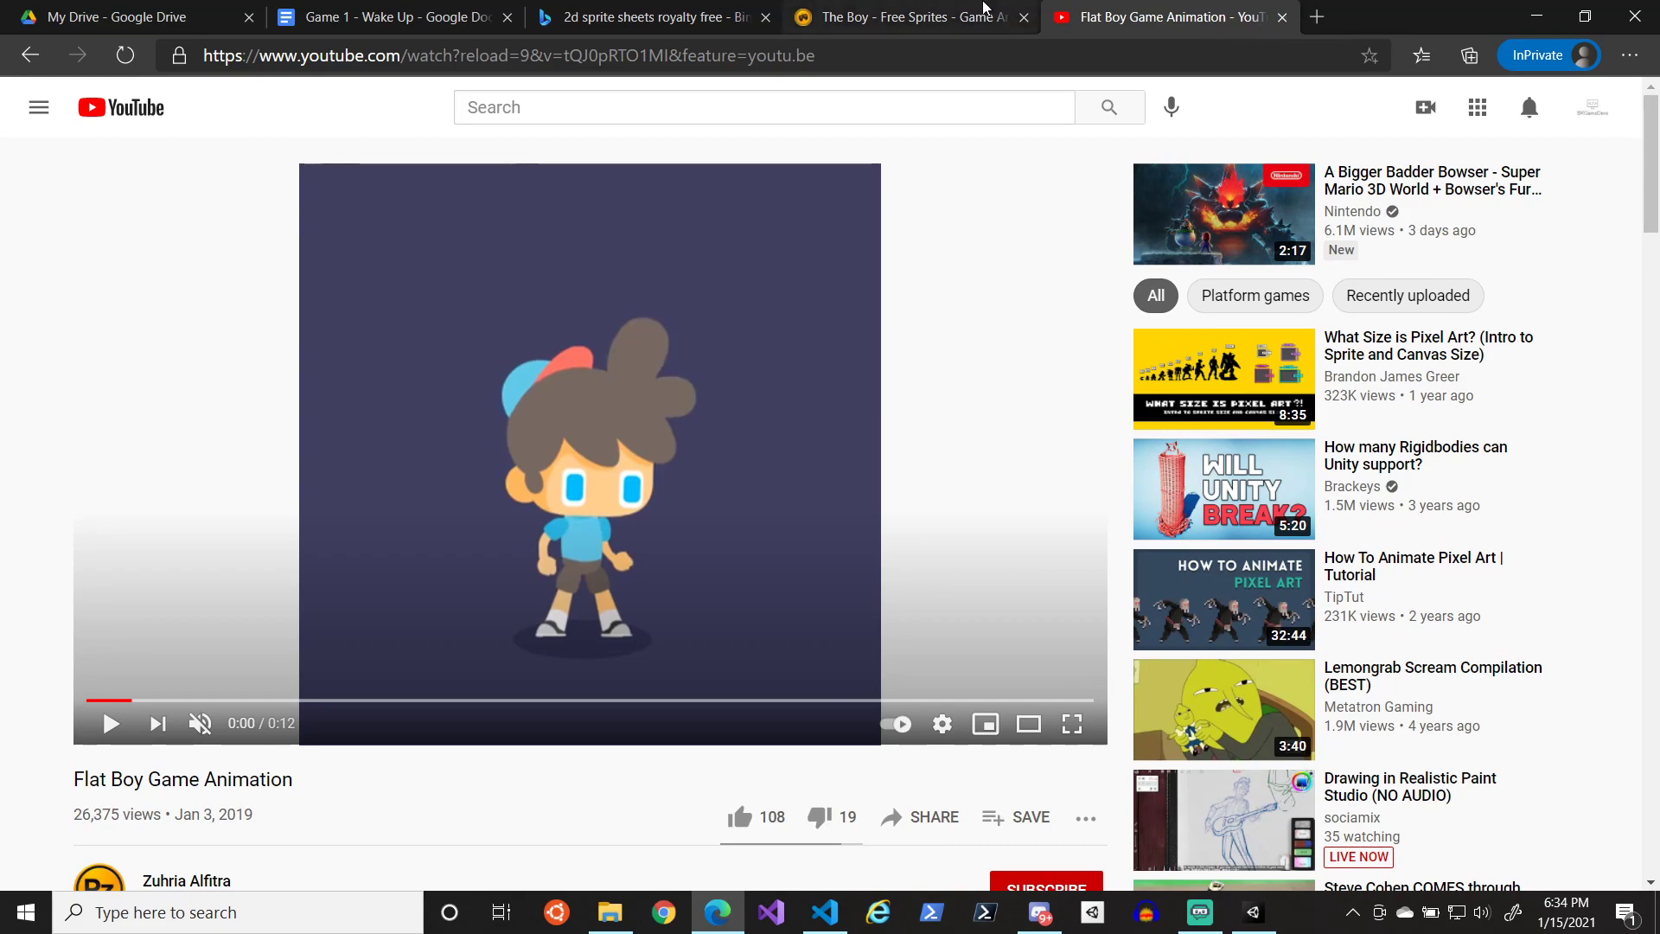
- Return to The Boy free sprites page and switch to the WakeUp project in the Unity editor
left_click(984, 8)
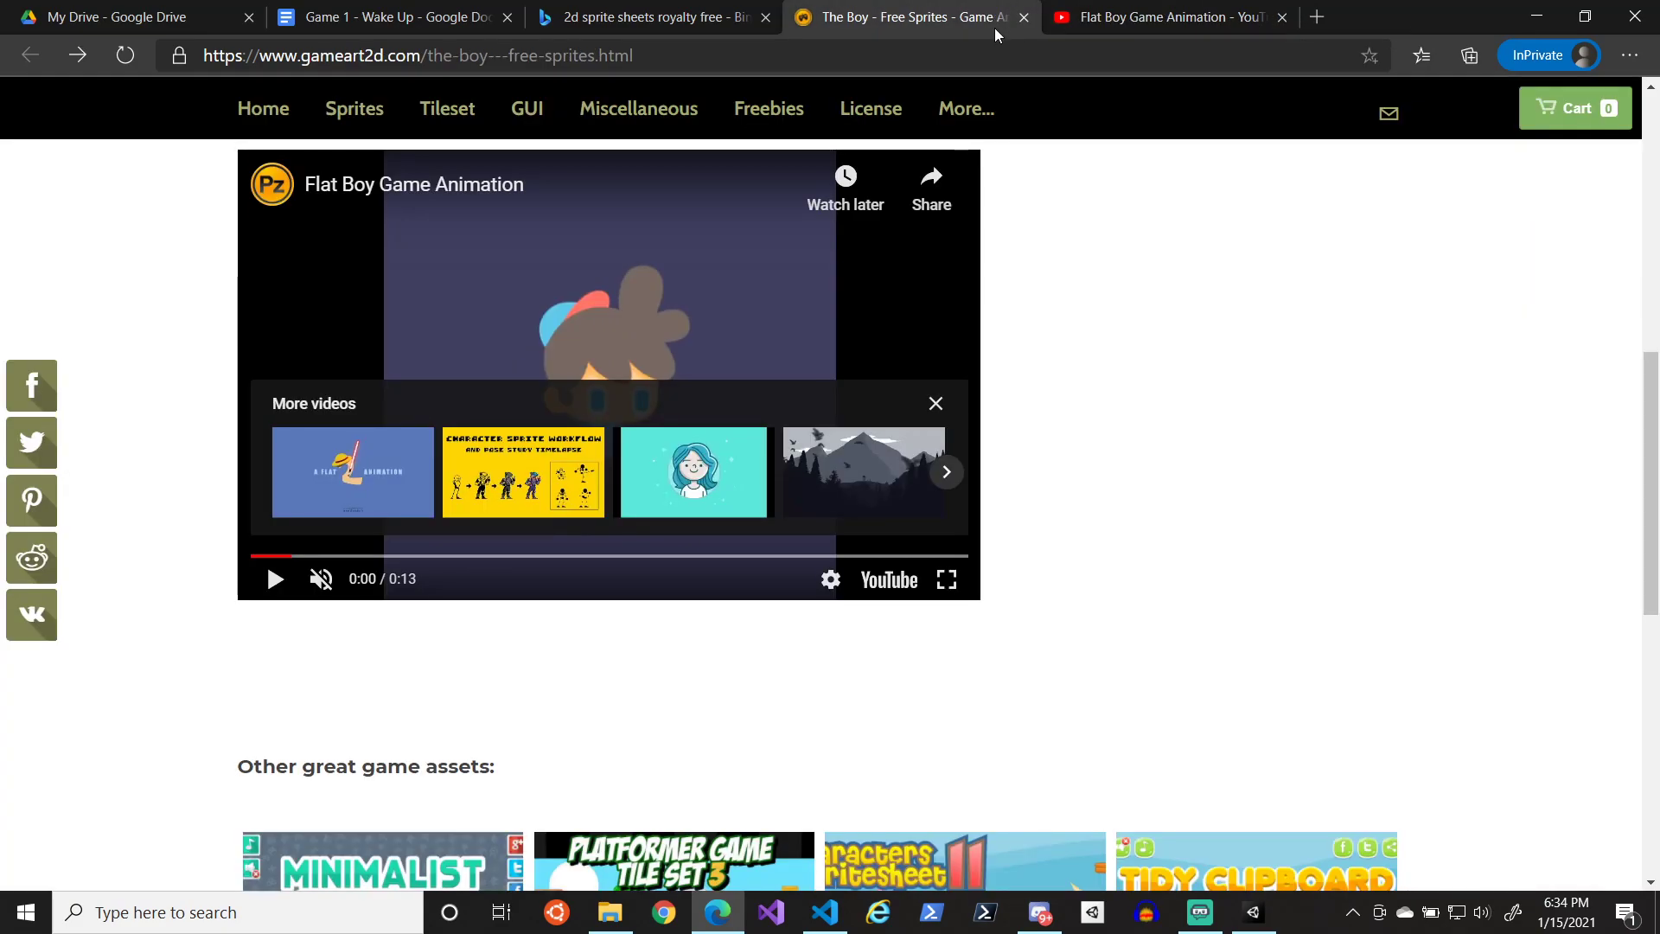
mouse_move(1204, 929)
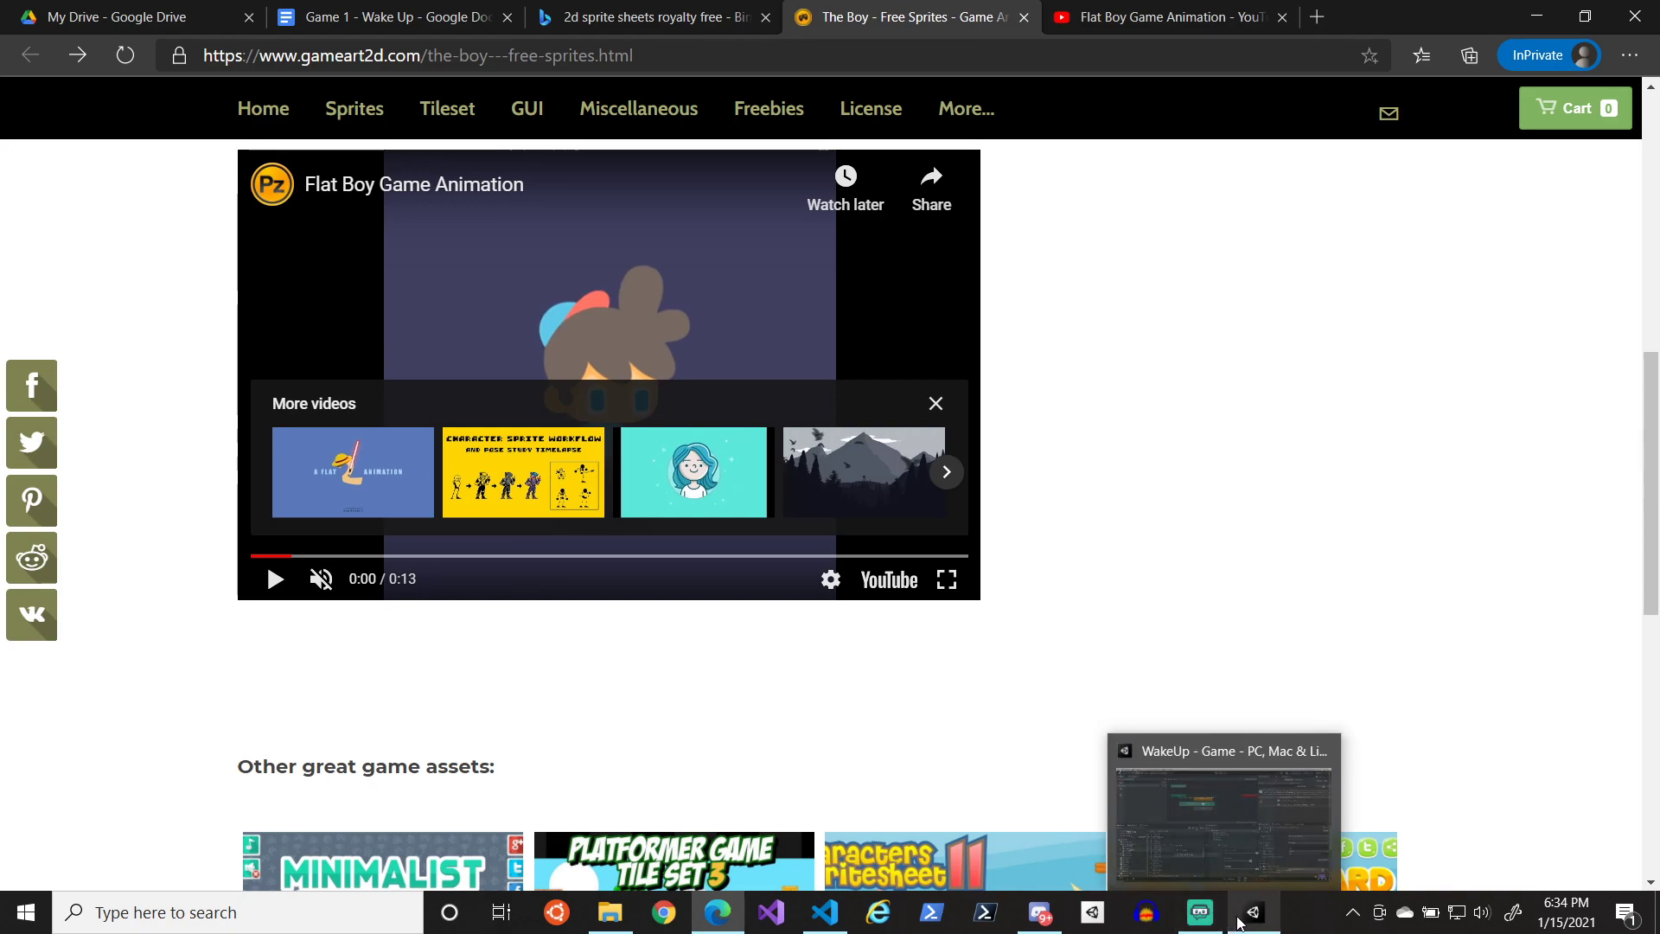
left_click(1241, 923)
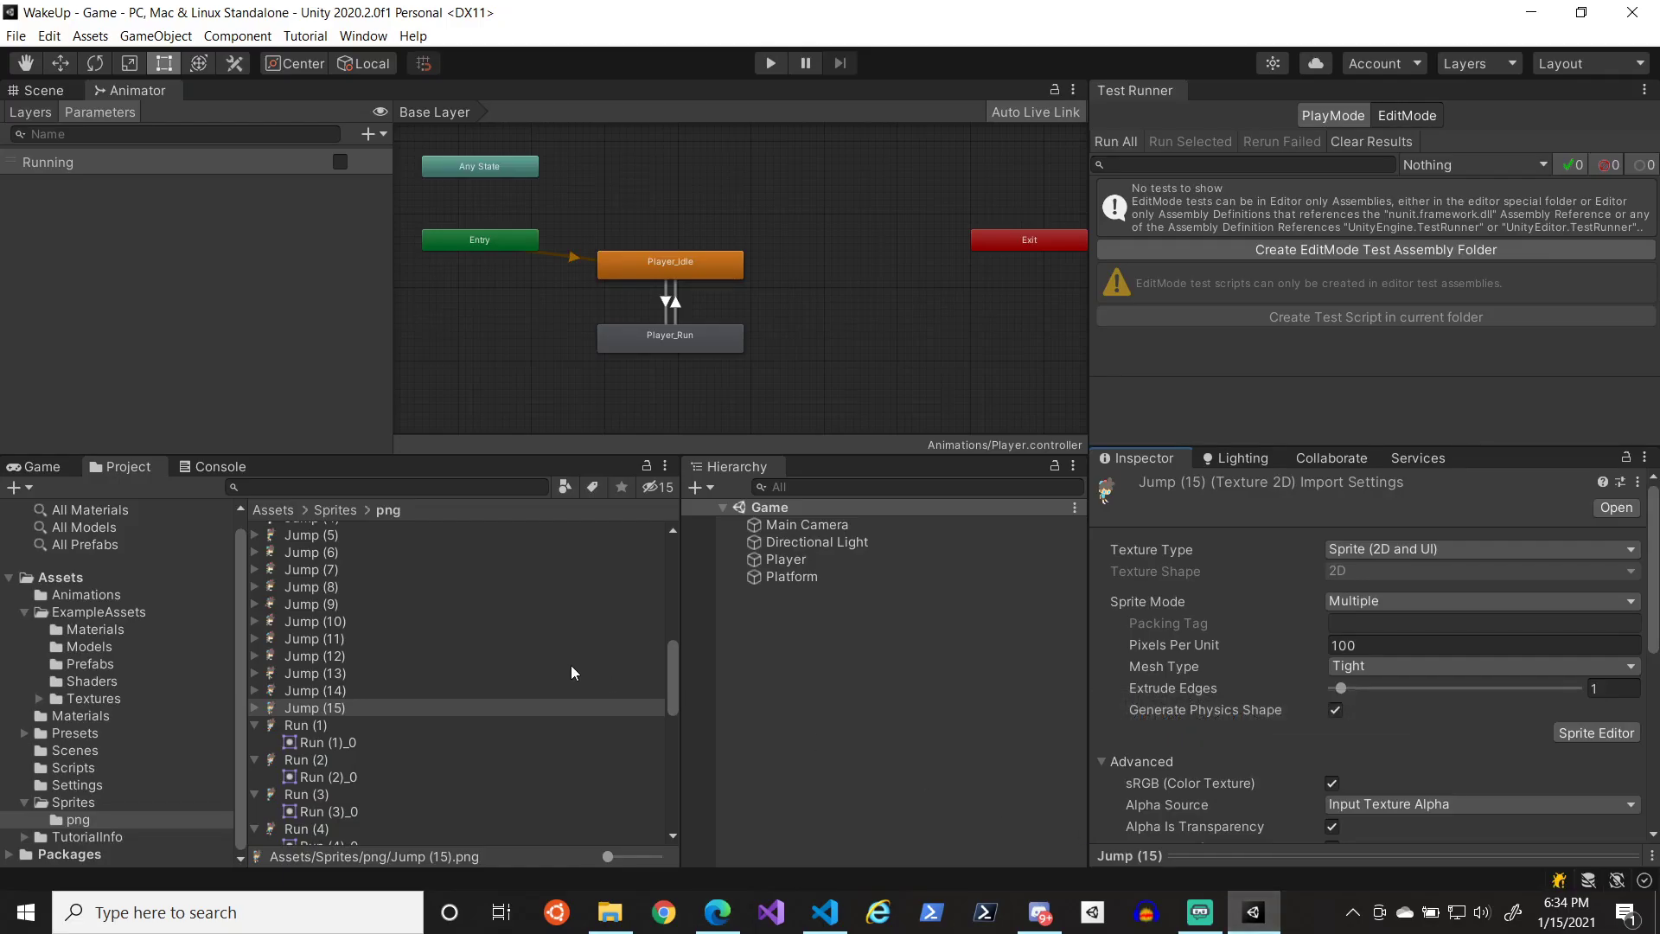
- Expand the Idle (1) to Idle (12) textures in the png folder to list their sprites
scroll(255, 670, "up", 6)
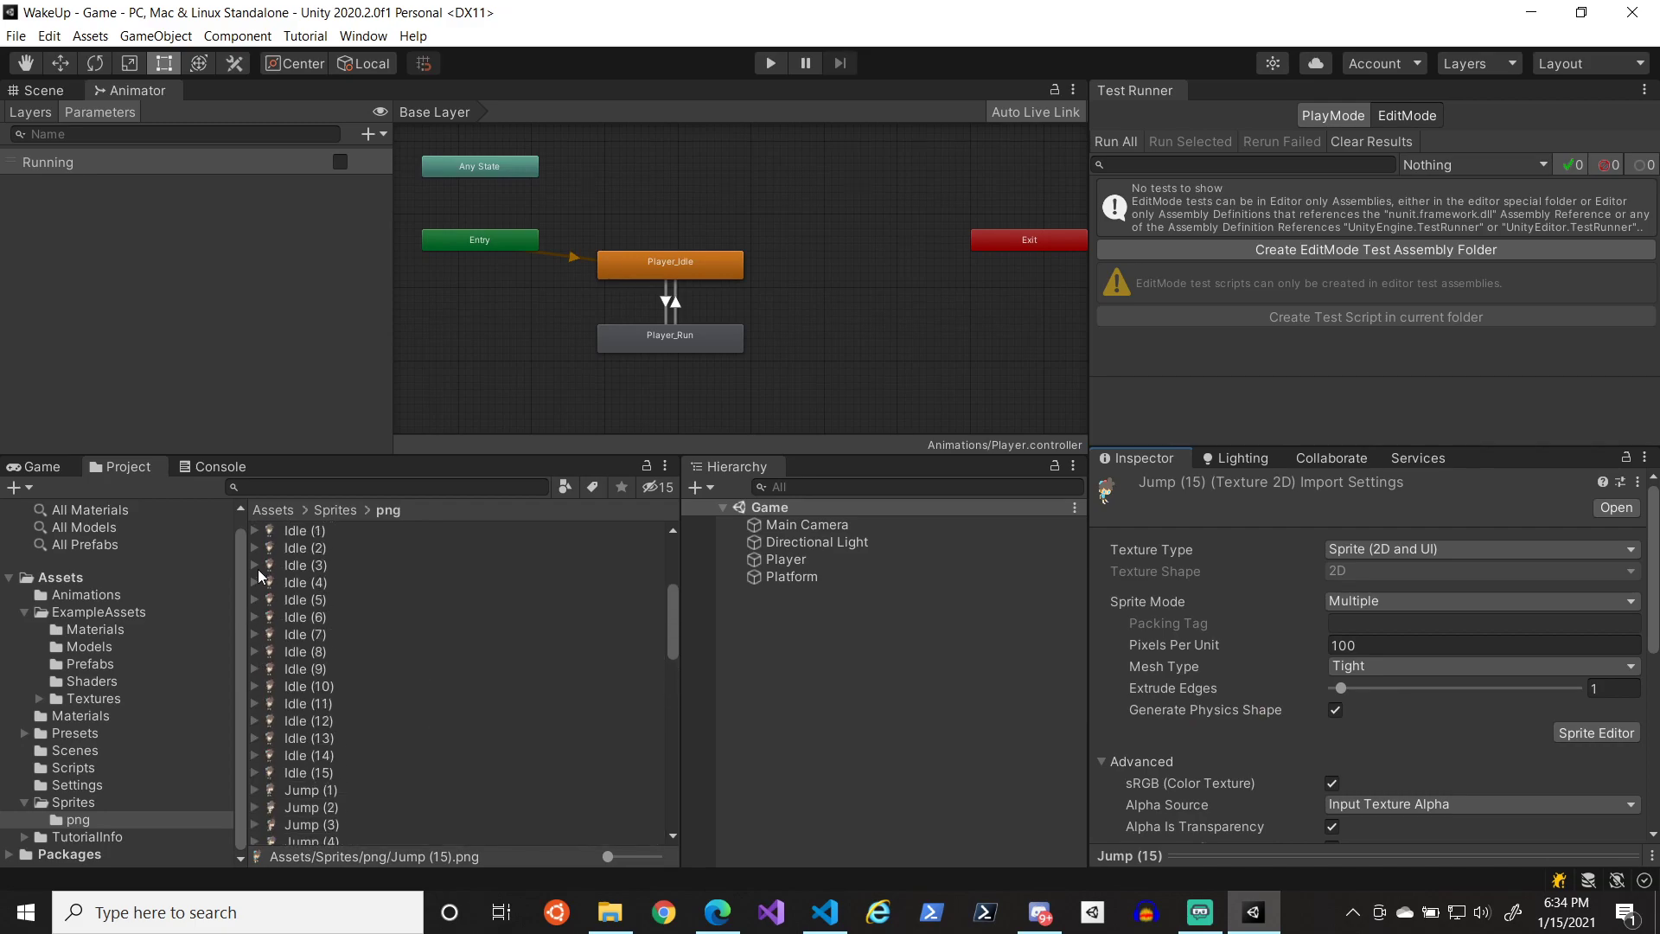
left_click(254, 530)
left_click(327, 547)
left_click(254, 565)
left_click(255, 602)
left_click(255, 634)
left_click(256, 670)
left_click(255, 703)
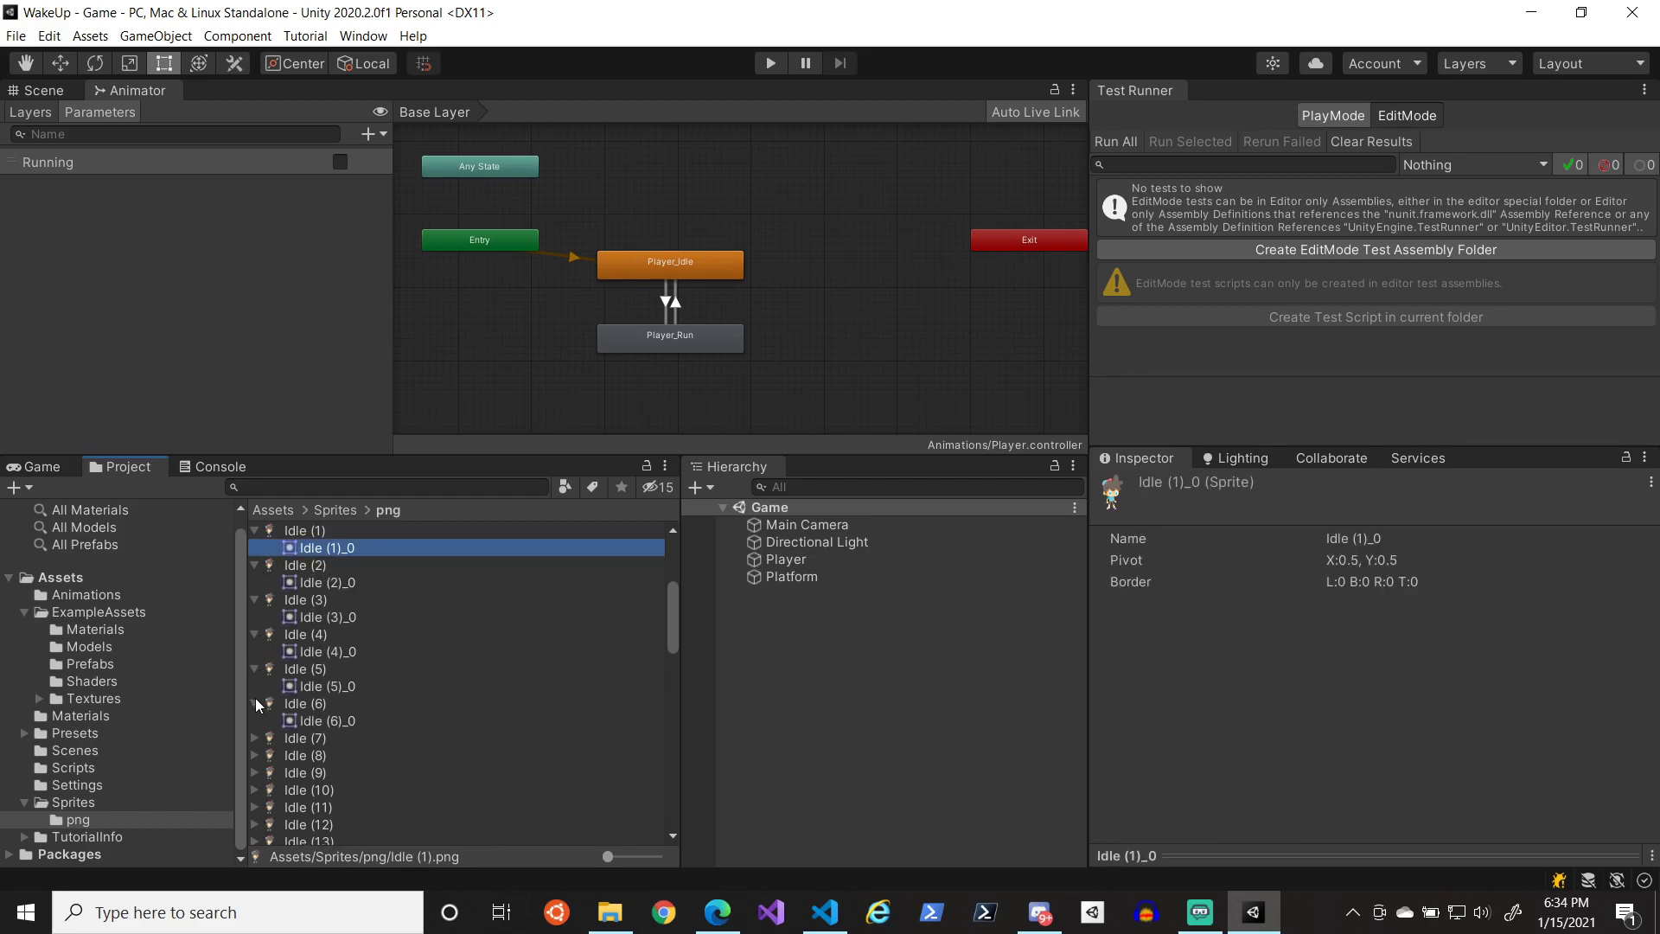
left_click(255, 739)
scroll(260, 743, "down", 5)
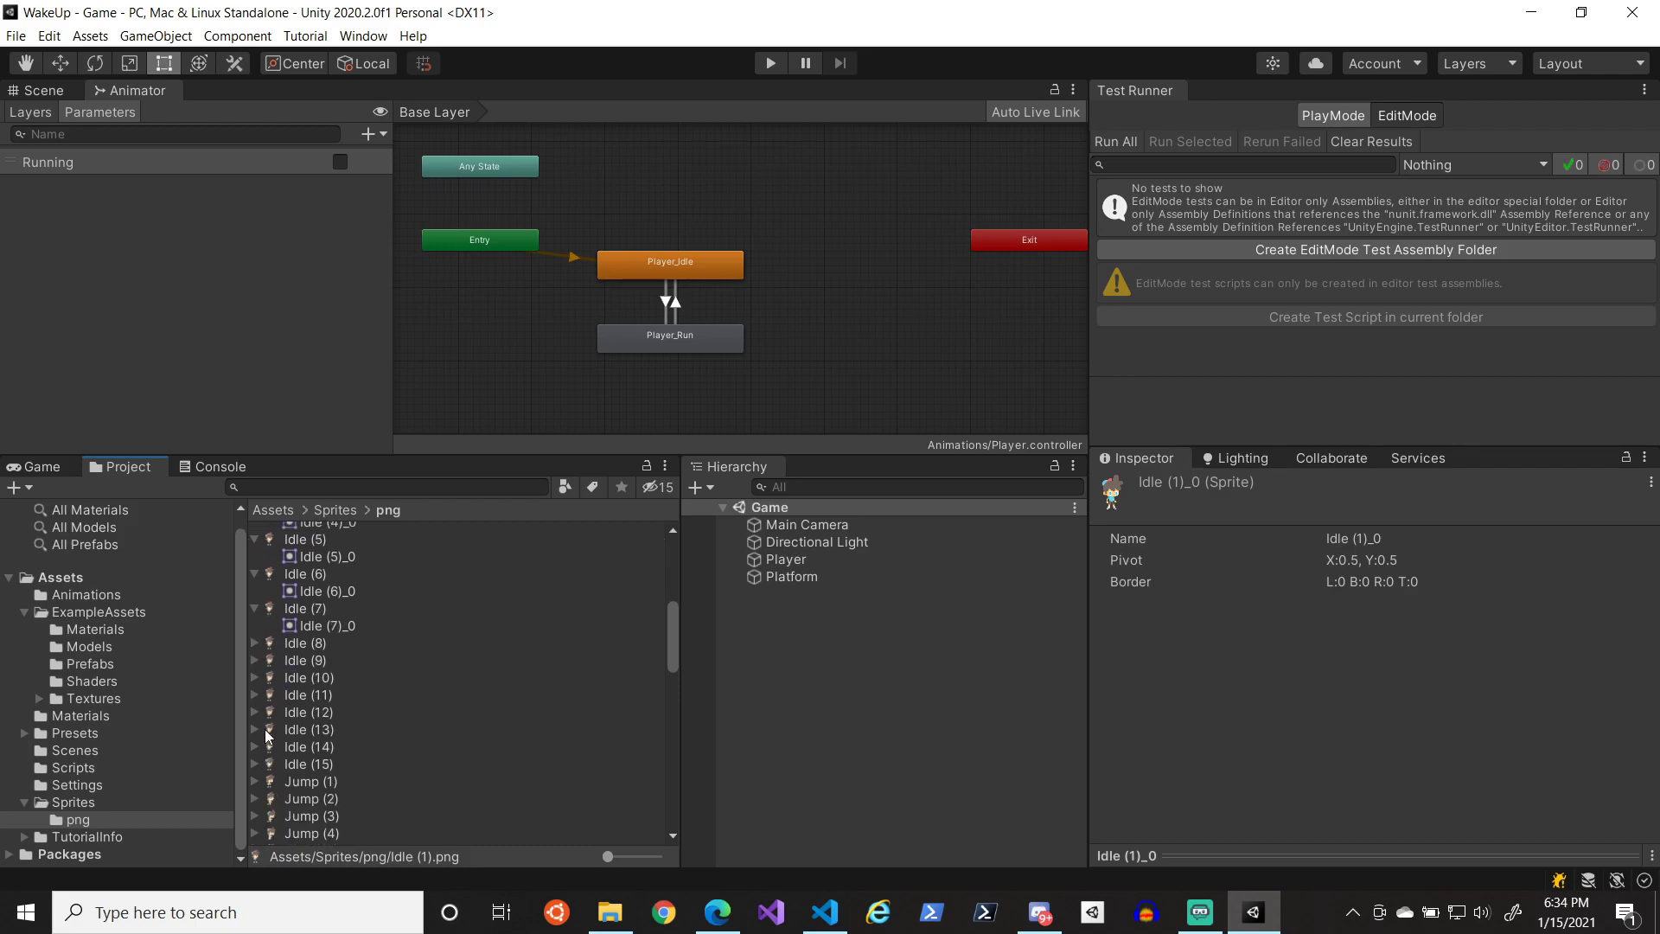
left_click(255, 643)
left_click(255, 678)
left_click(255, 711)
left_click(256, 746)
left_click(255, 781)
scroll(258, 778, "down", 3)
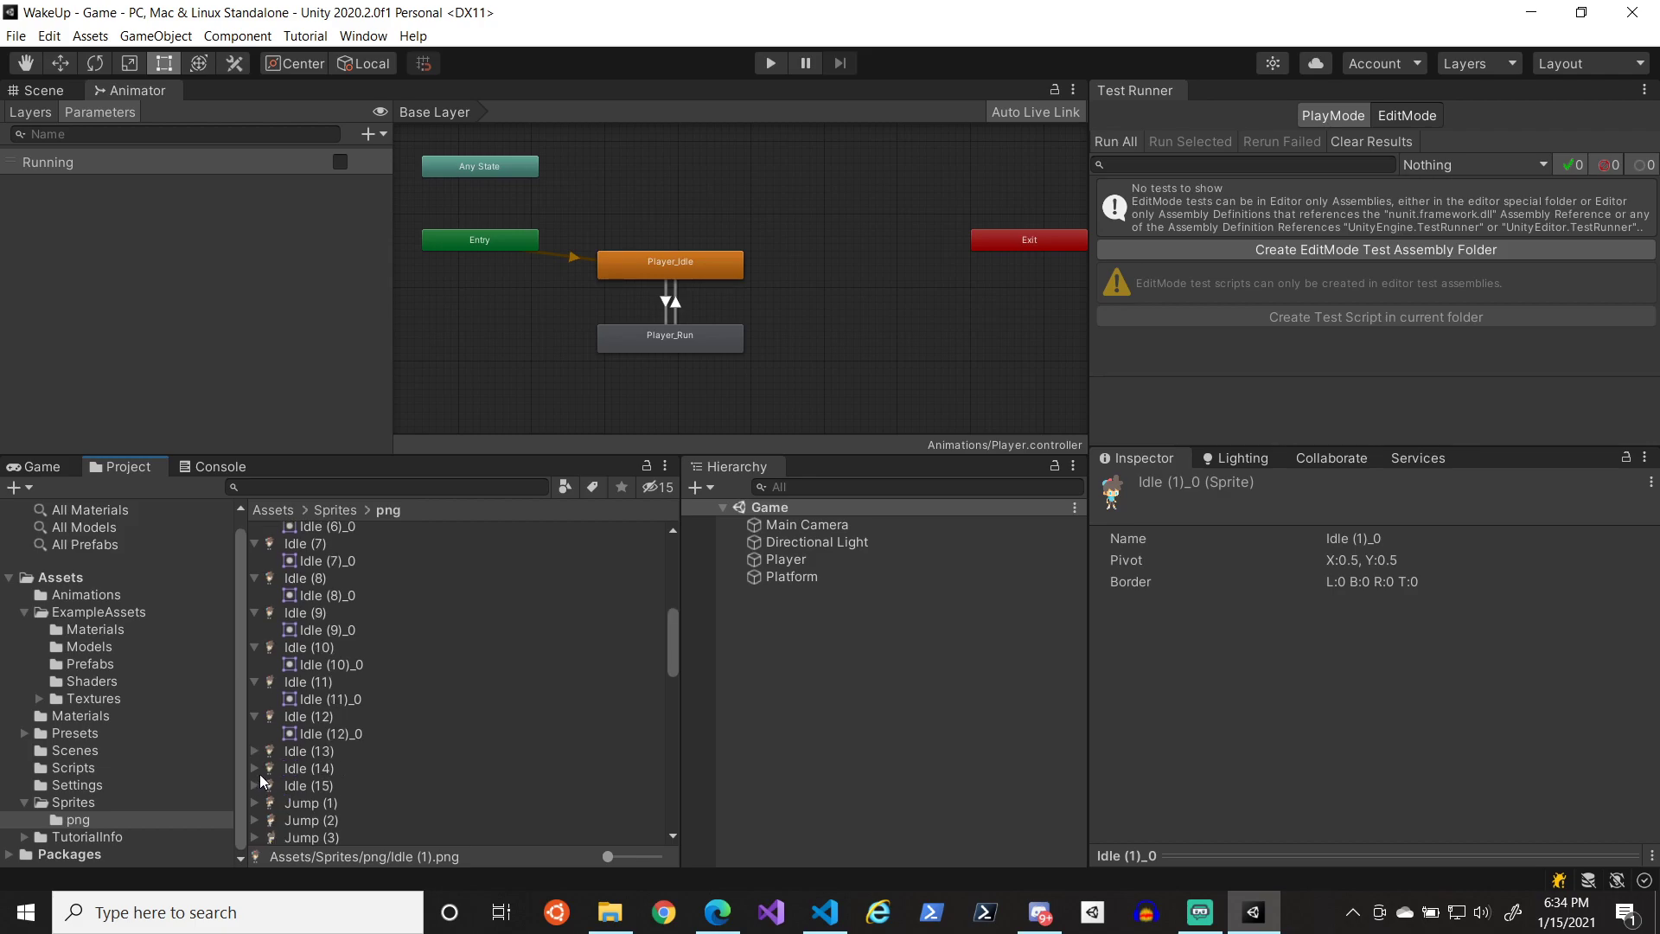
scroll(277, 735, "down", 5)
scroll(268, 723, "down", 3)
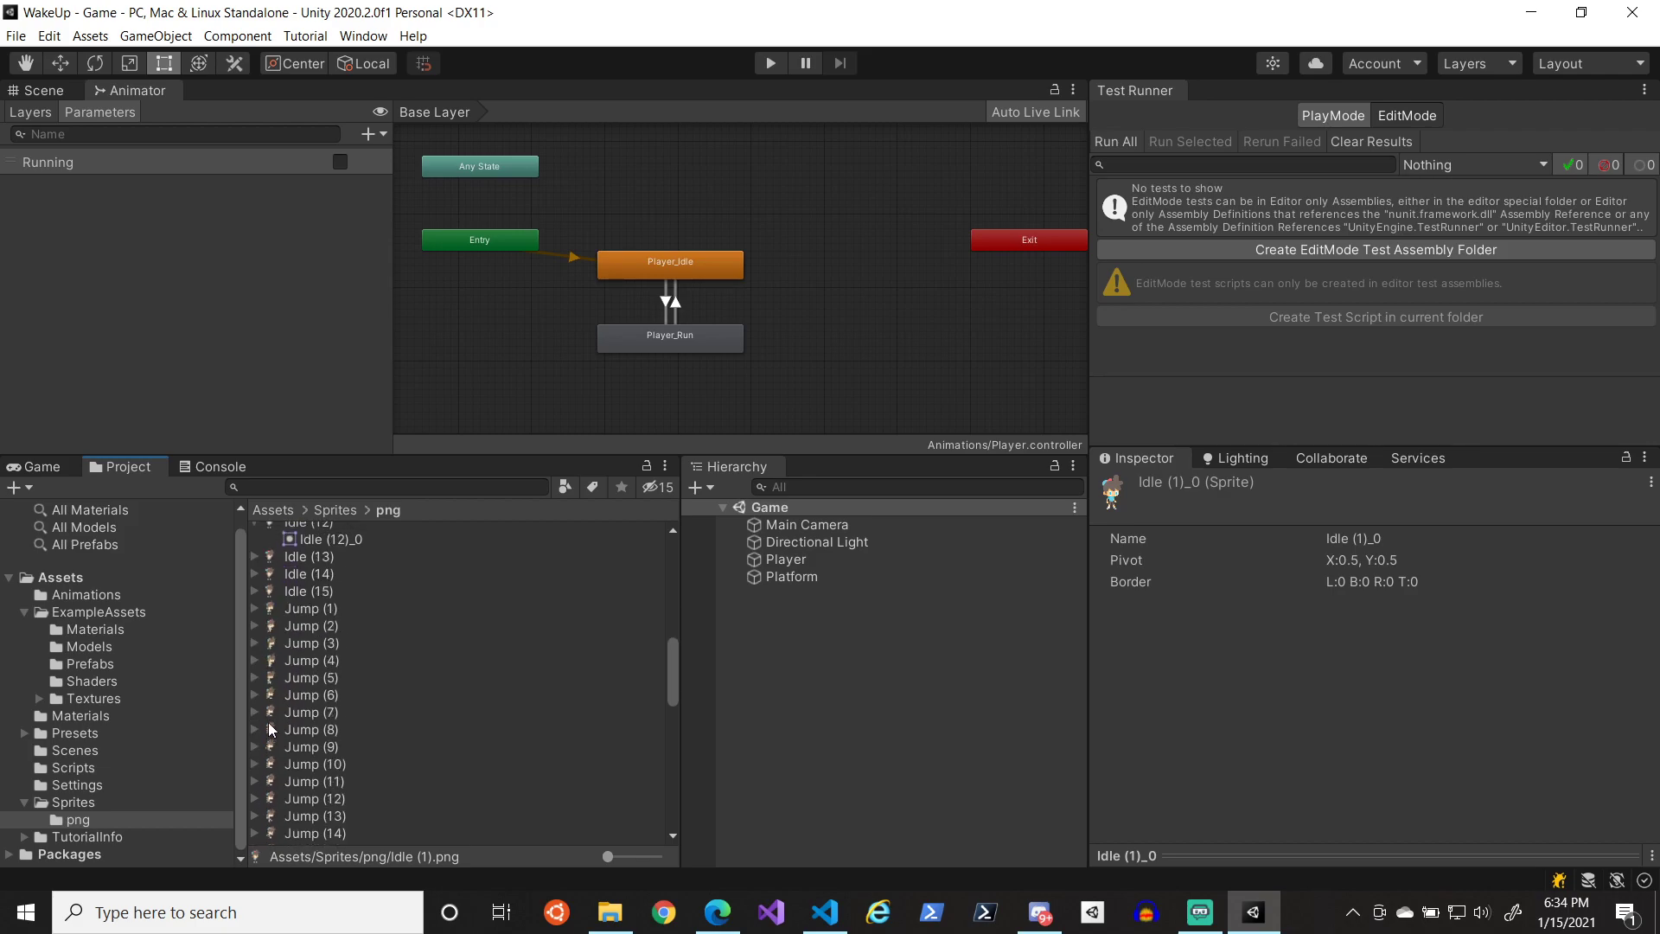
- Search the project assets for "jump" and go to the start of the list
left_click(256, 610)
left_click(295, 486)
type("jump")
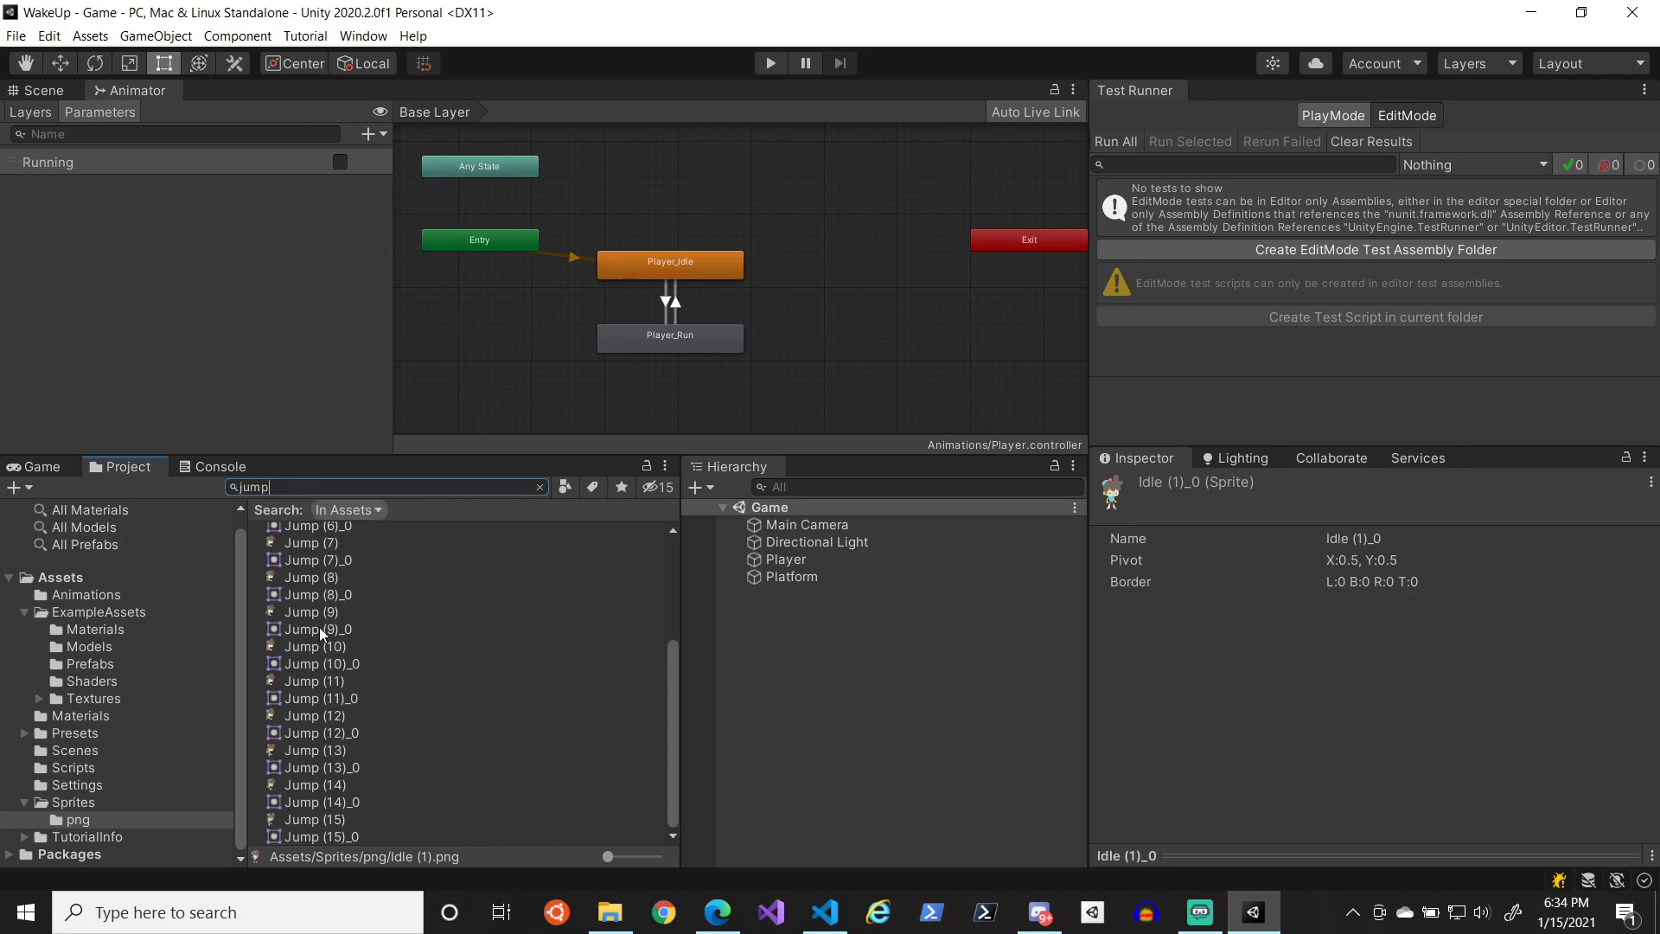
scroll(319, 626, "up", 5)
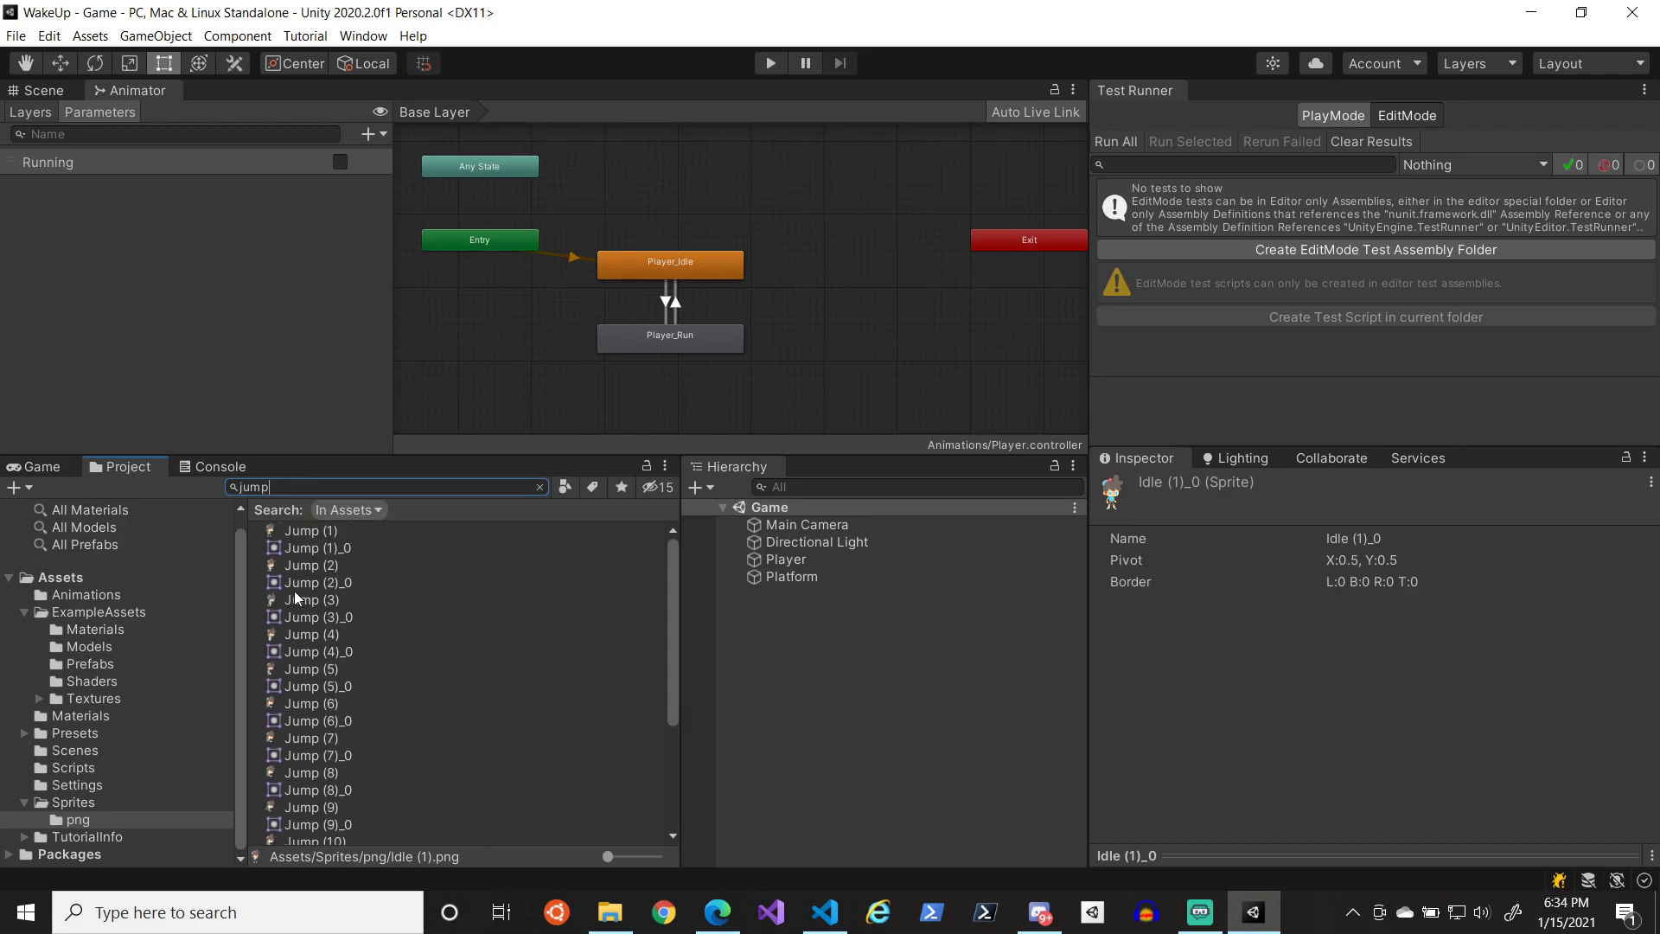
- Select all the sliced sprites from Jump (1)_0 to Jump (15)_0 together, leaving out their parent textures
left_click(354, 548)
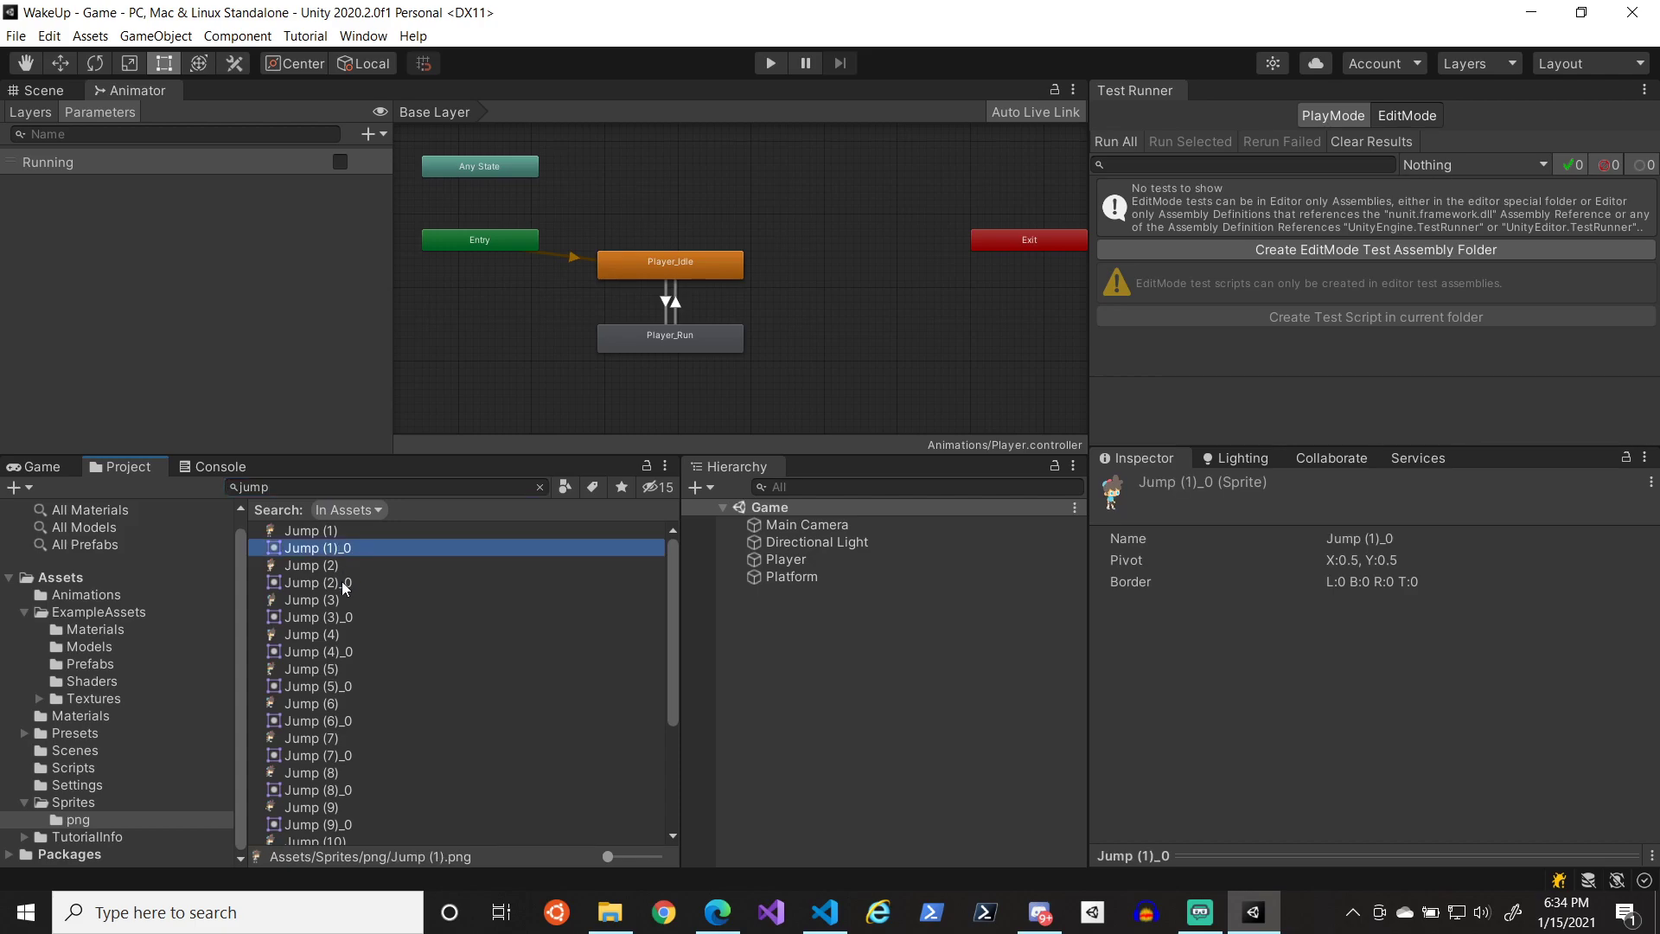
left_click(343, 583, "ctrl")
left_click(344, 617, "ctrl")
left_click(344, 652, "ctrl")
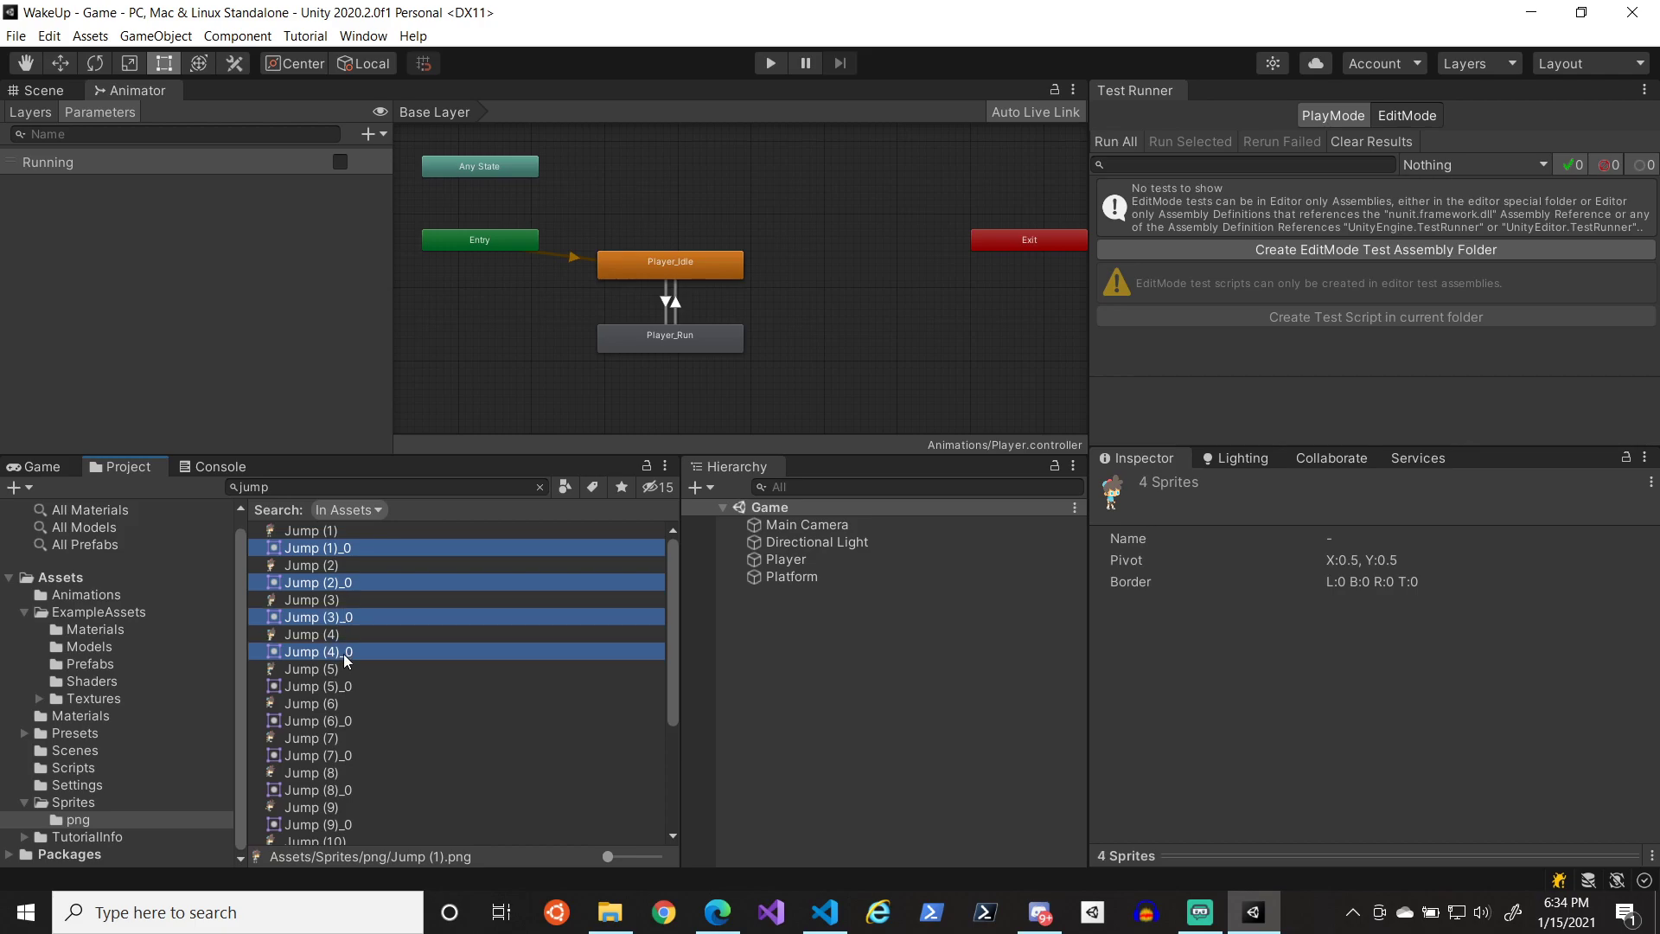
left_click(335, 685, "ctrl")
left_click(339, 721, "ctrl")
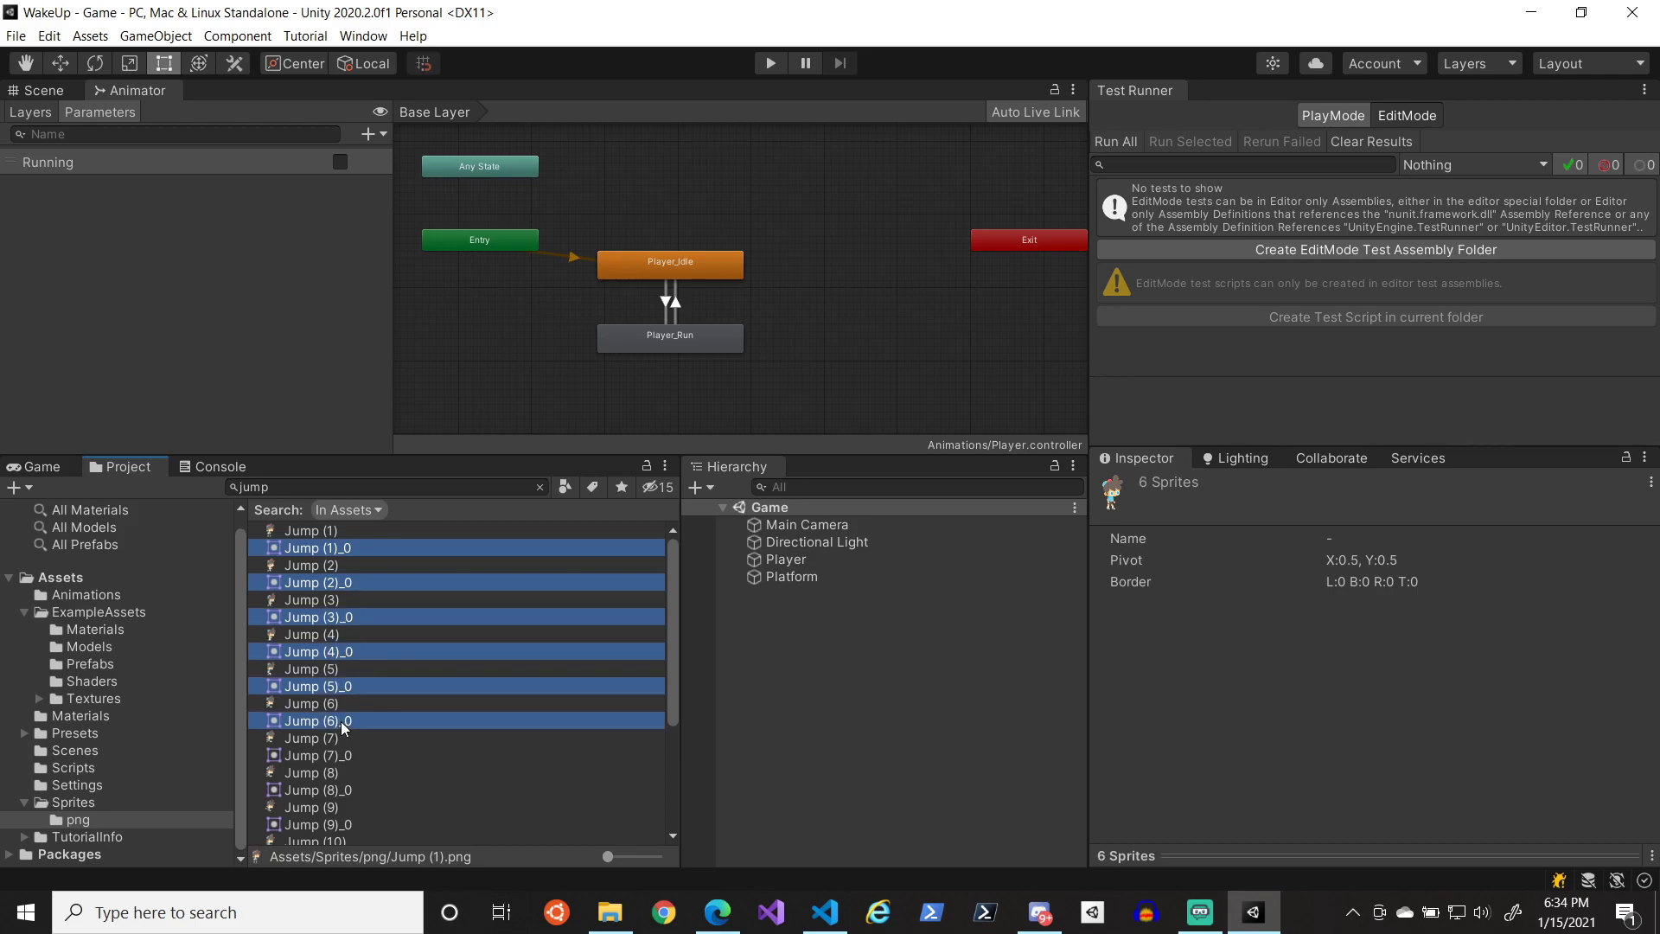
scroll(341, 721, "down", 3)
left_click(338, 627, "ctrl")
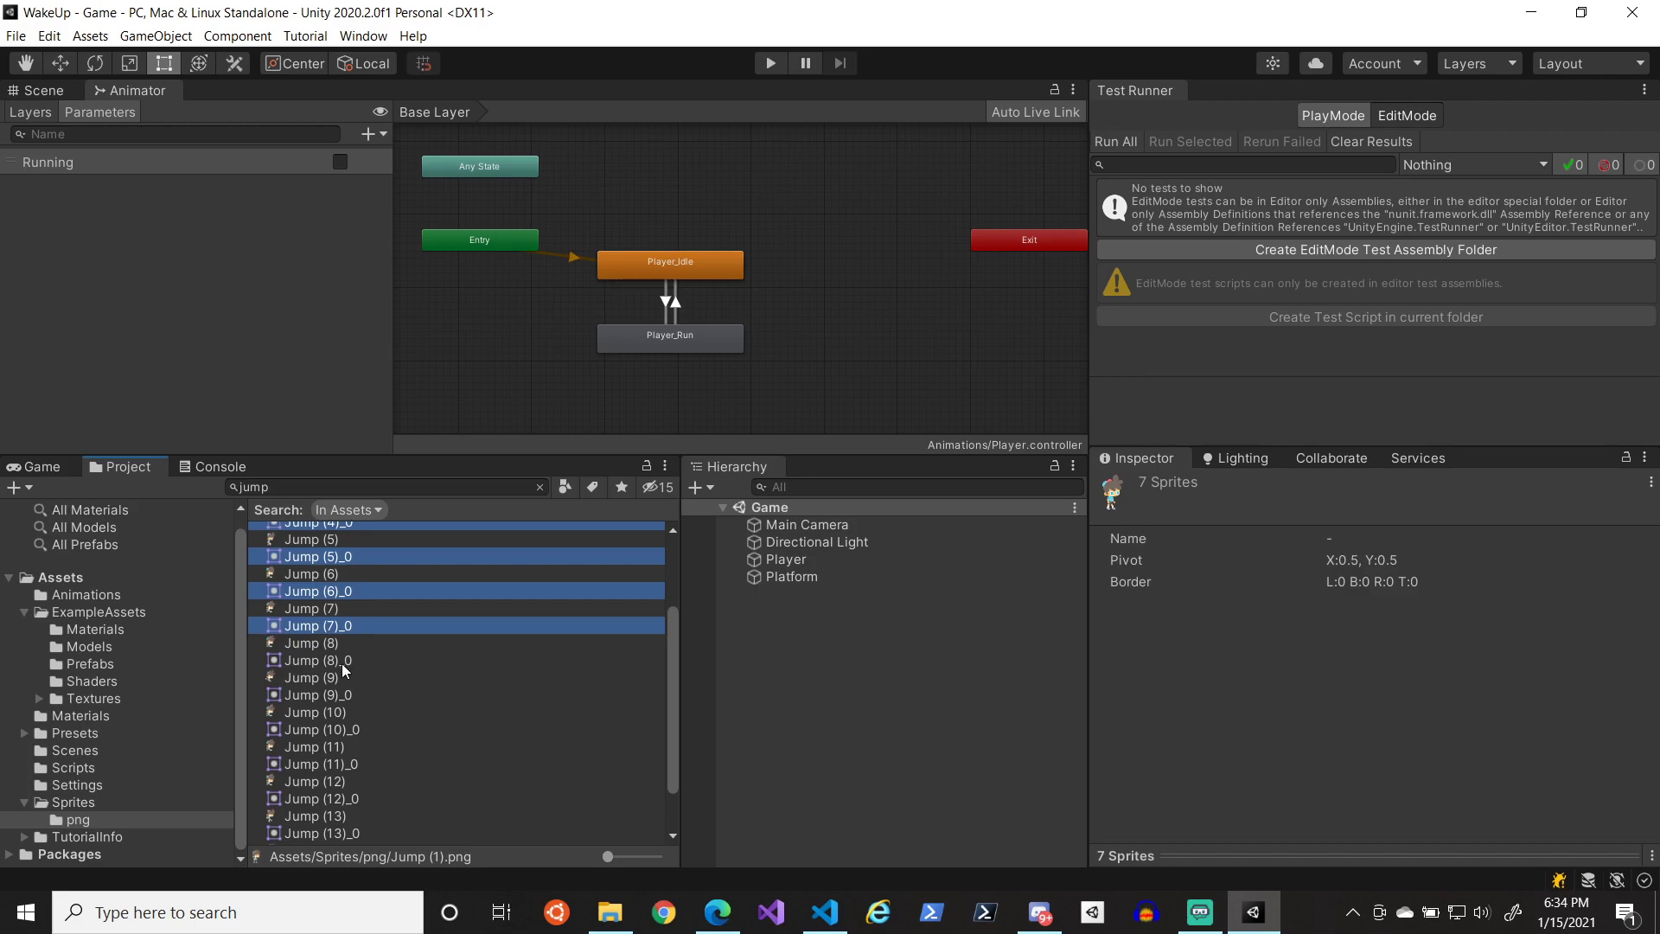
left_click(339, 662, "ctrl")
left_click(339, 695, "ctrl")
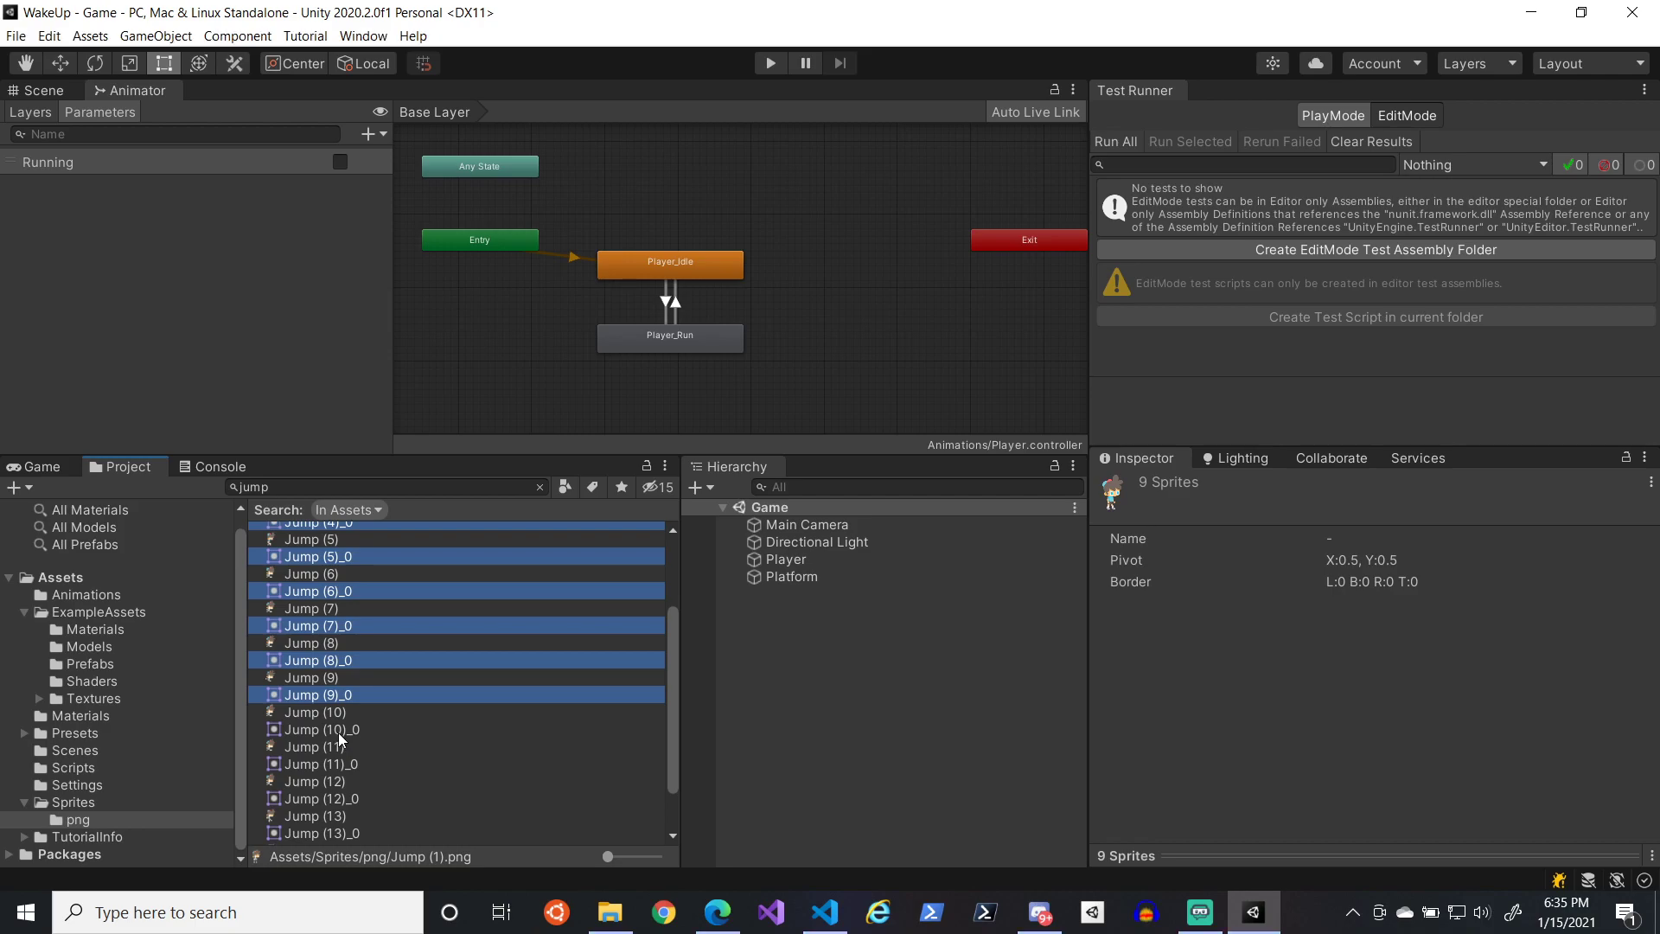
left_click(339, 733, "ctrl")
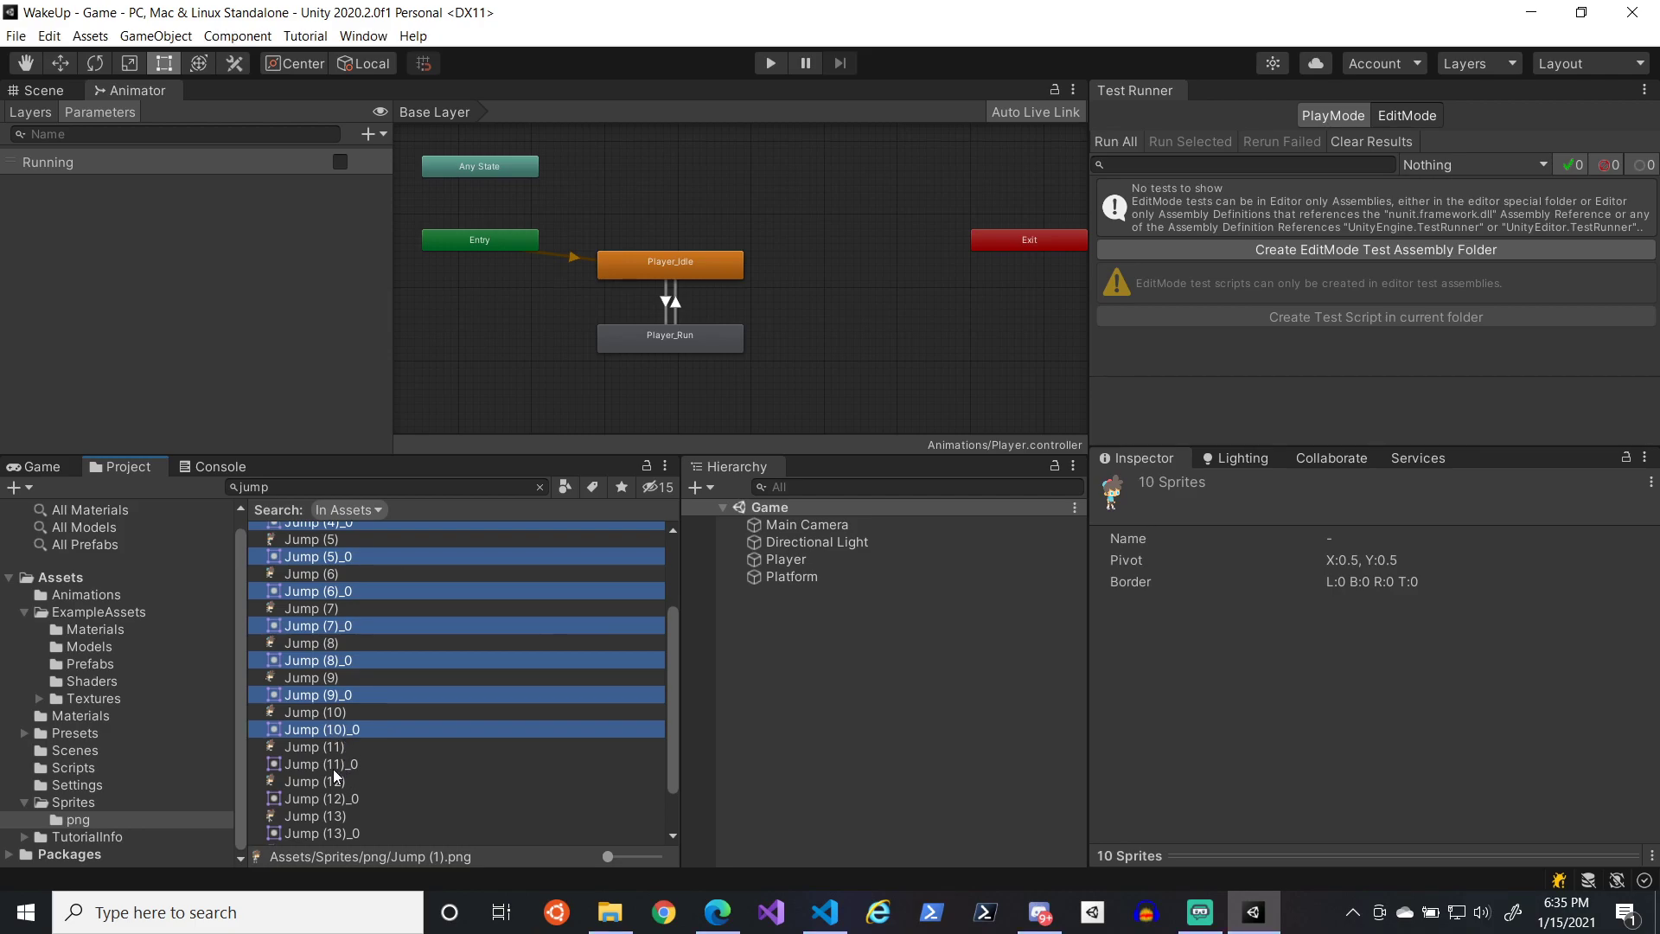
left_click(334, 768, "ctrl")
left_click(334, 801, "ctrl")
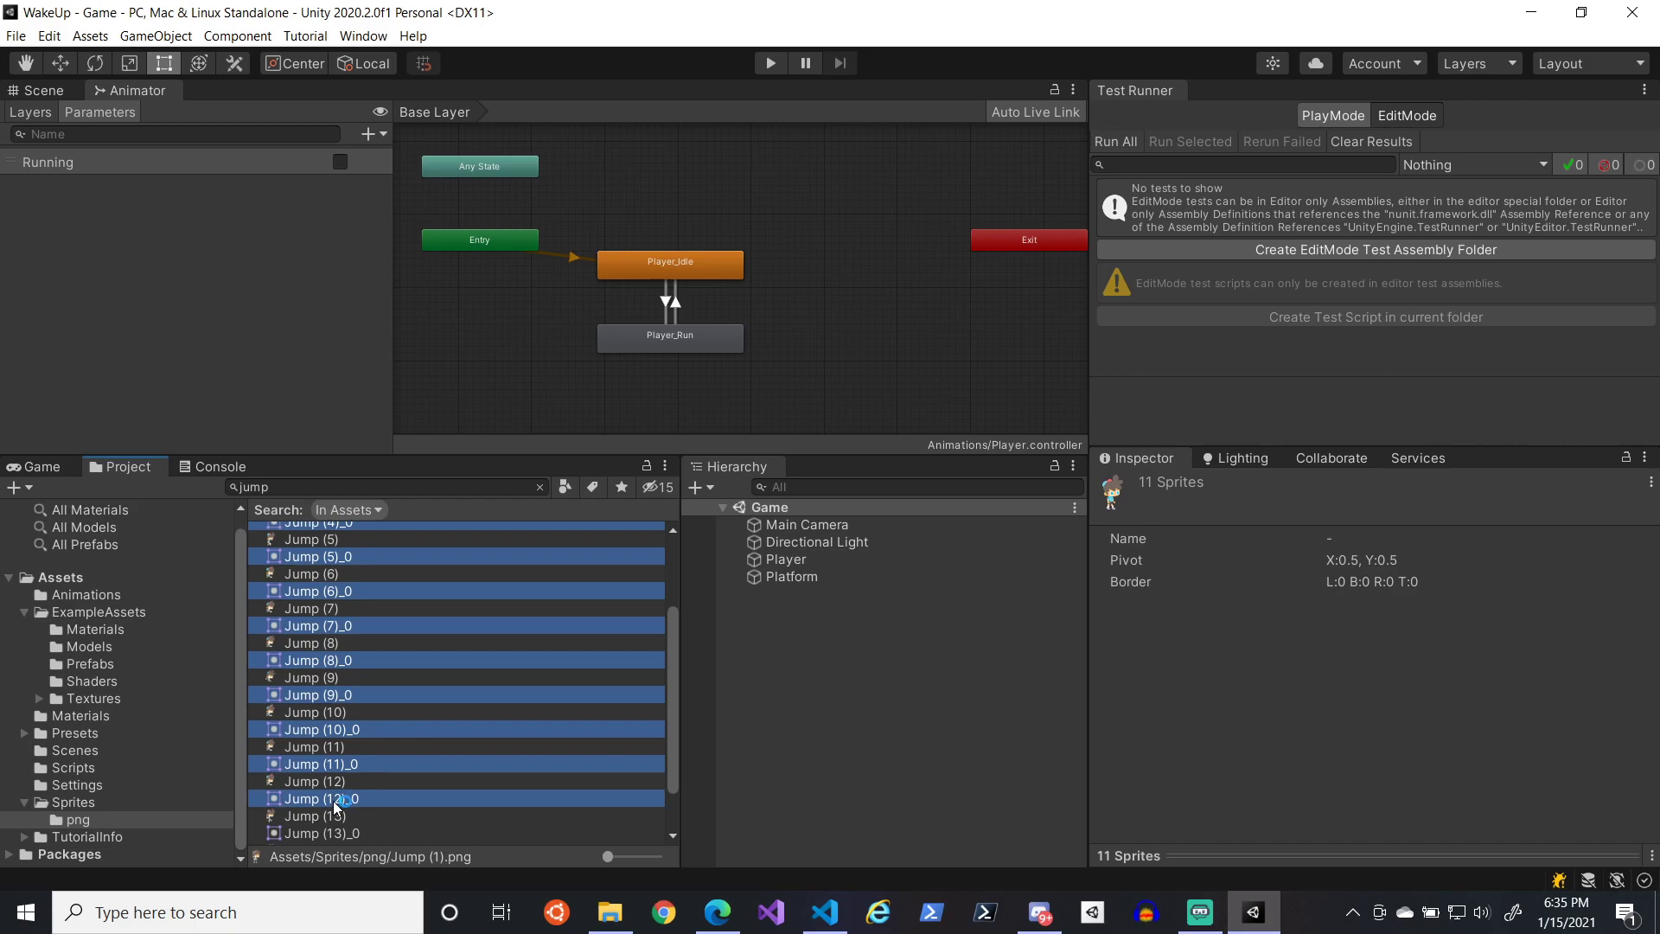
scroll(334, 800, "down", 2)
left_click(336, 768, "ctrl")
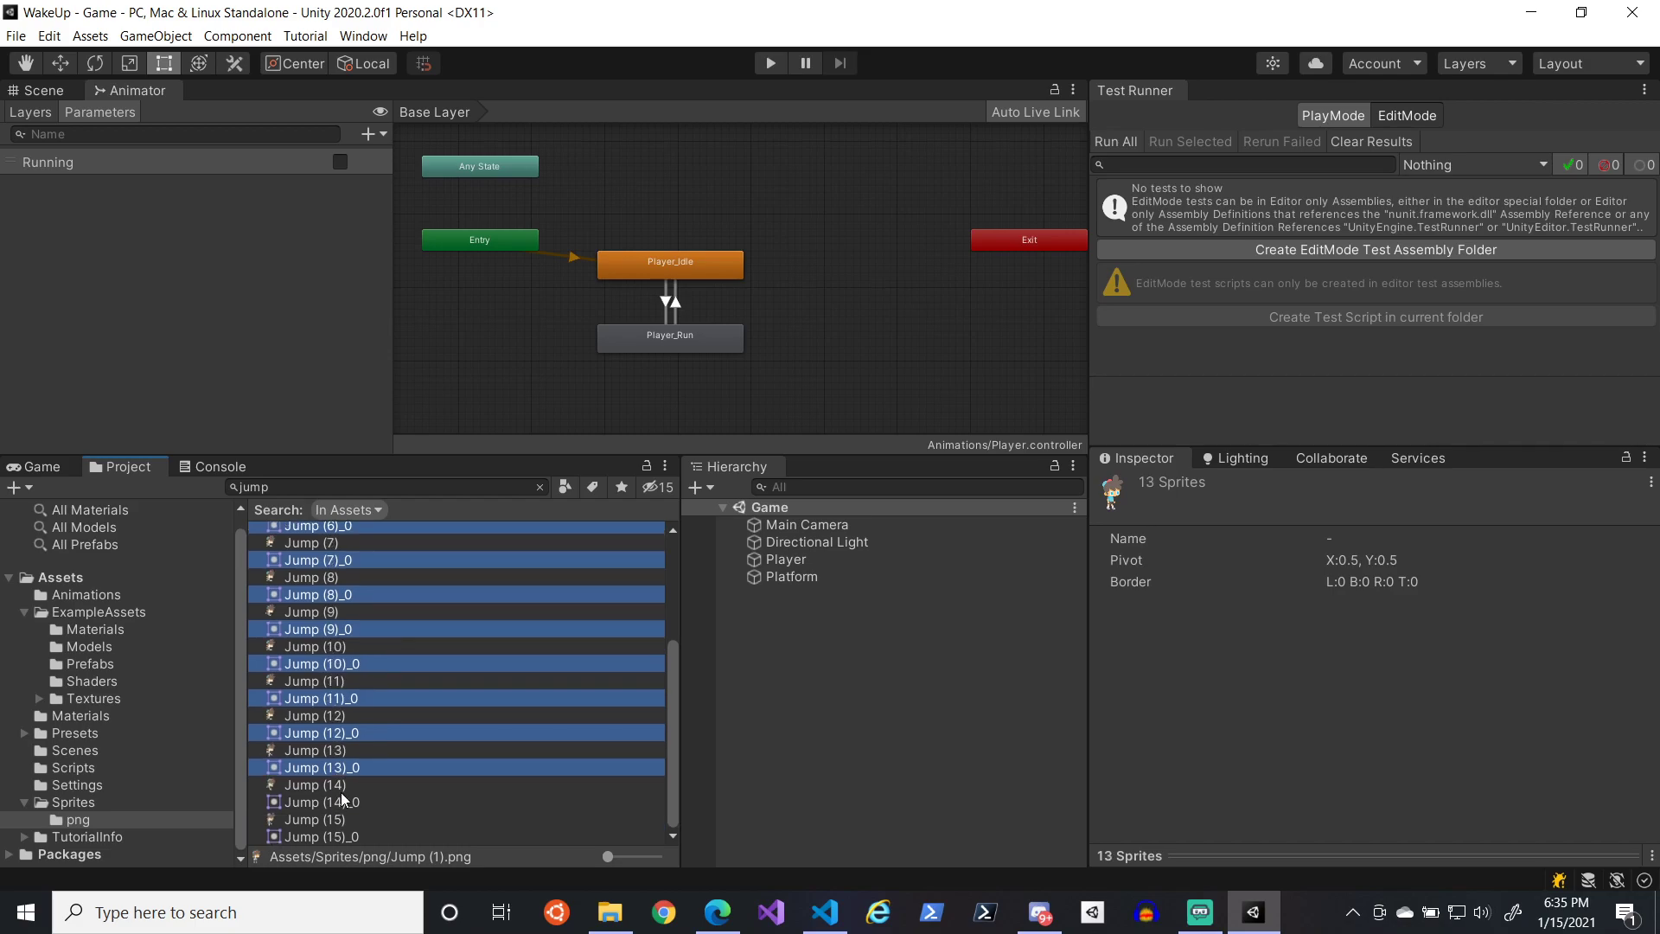
left_click(340, 803, "ctrl")
left_click(341, 836, "ctrl")
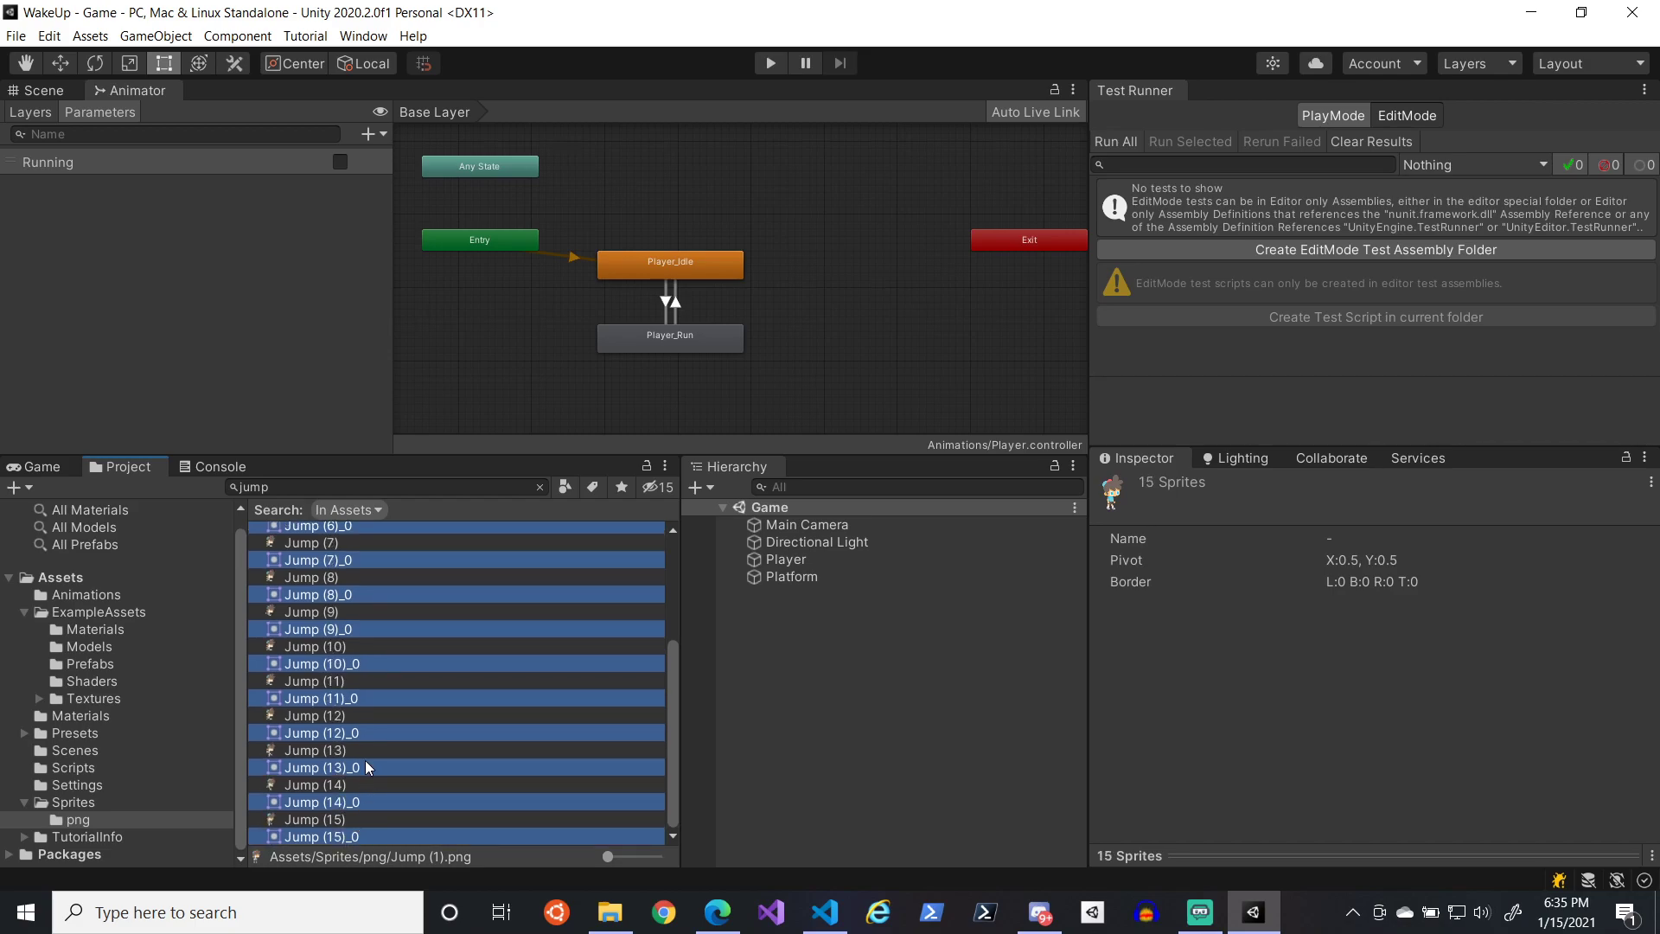
- Place the selected jump sprites in the scene to create an animation, and save it as Player_Jump in the Animations folder
left_click(64, 472)
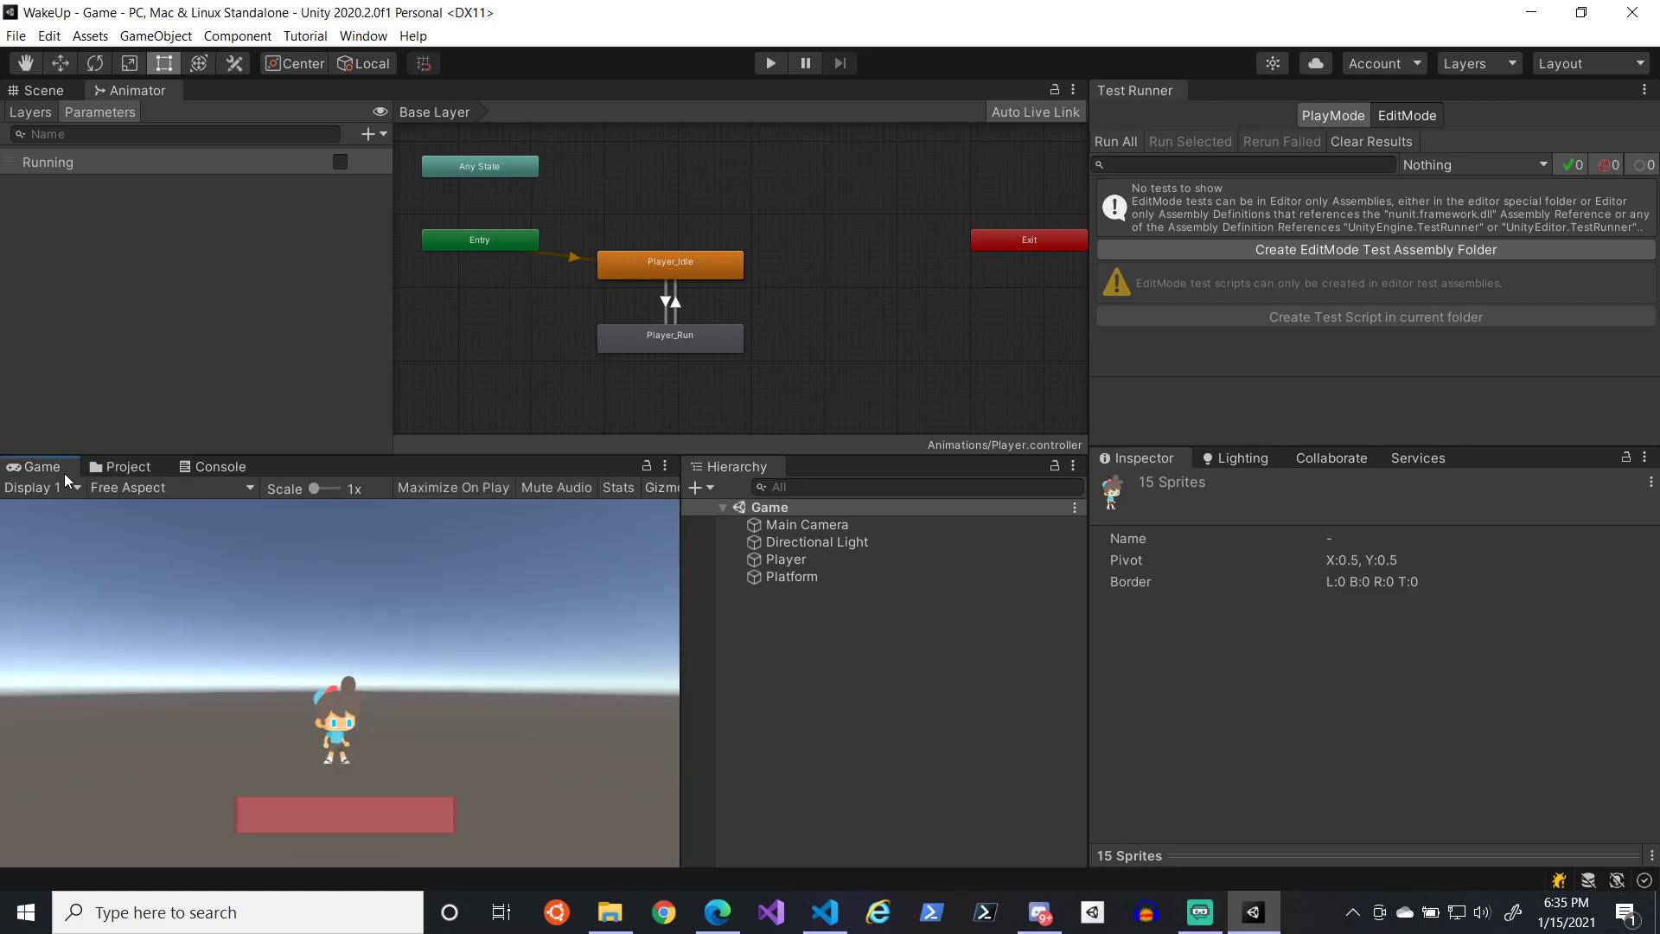
left_click(128, 469)
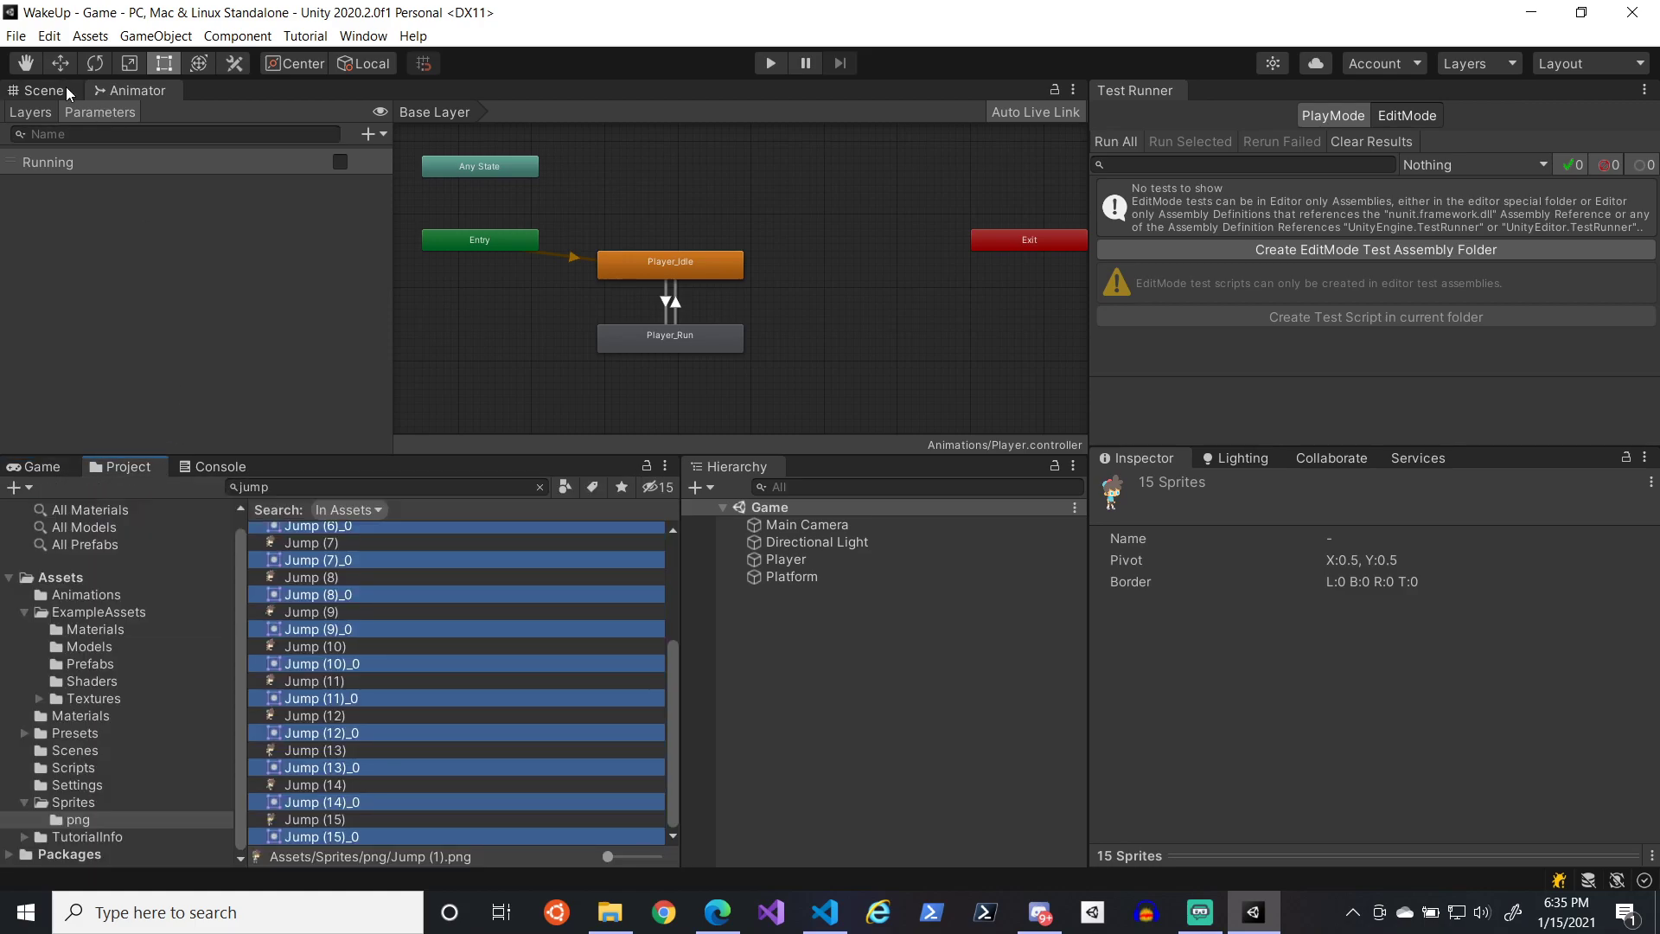
left_click(43, 90)
left_click_drag(425, 557, 801, 245)
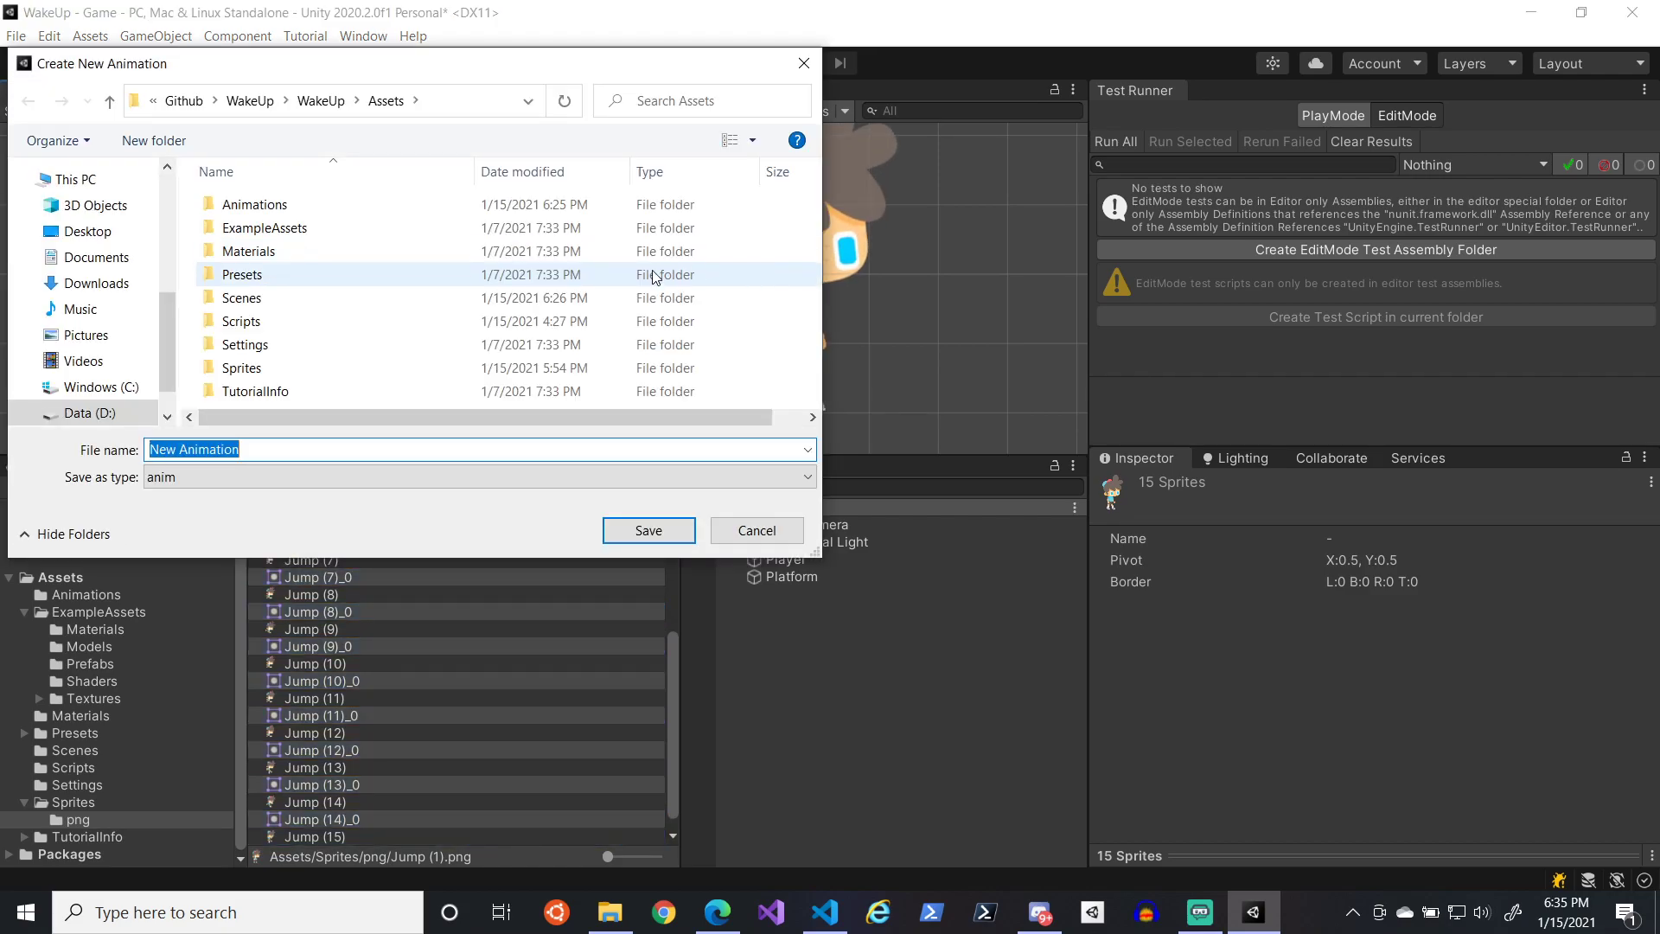
double_click(243, 206)
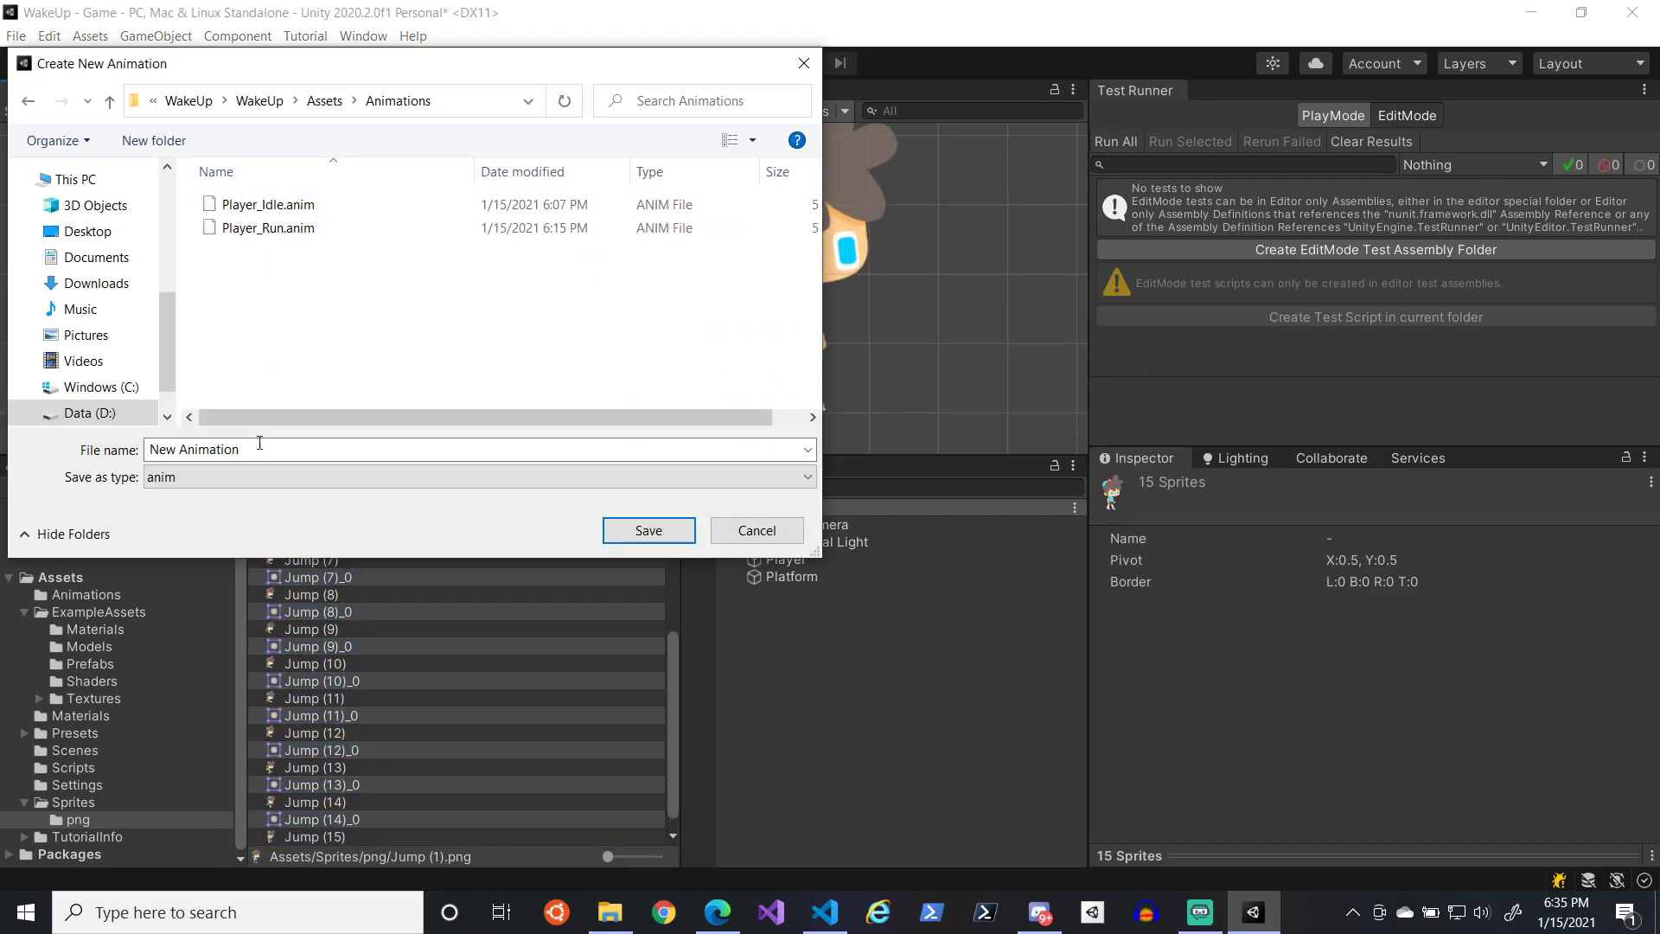
left_click_drag(260, 448, 112, 453)
type("Player_")
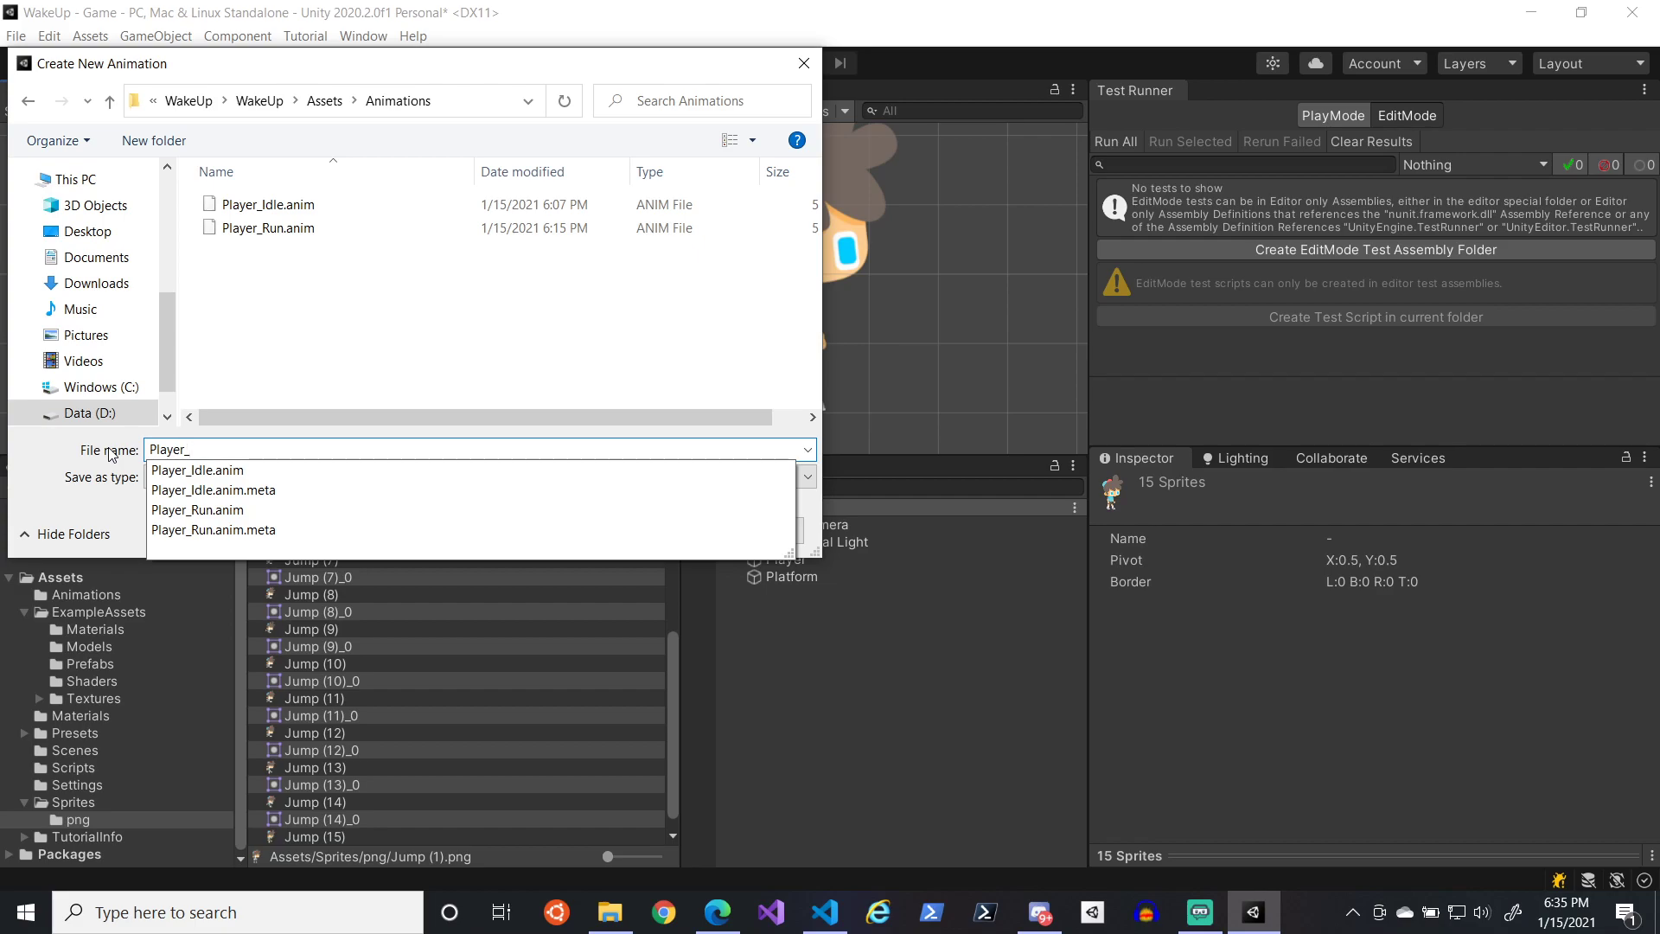
type("Jump")
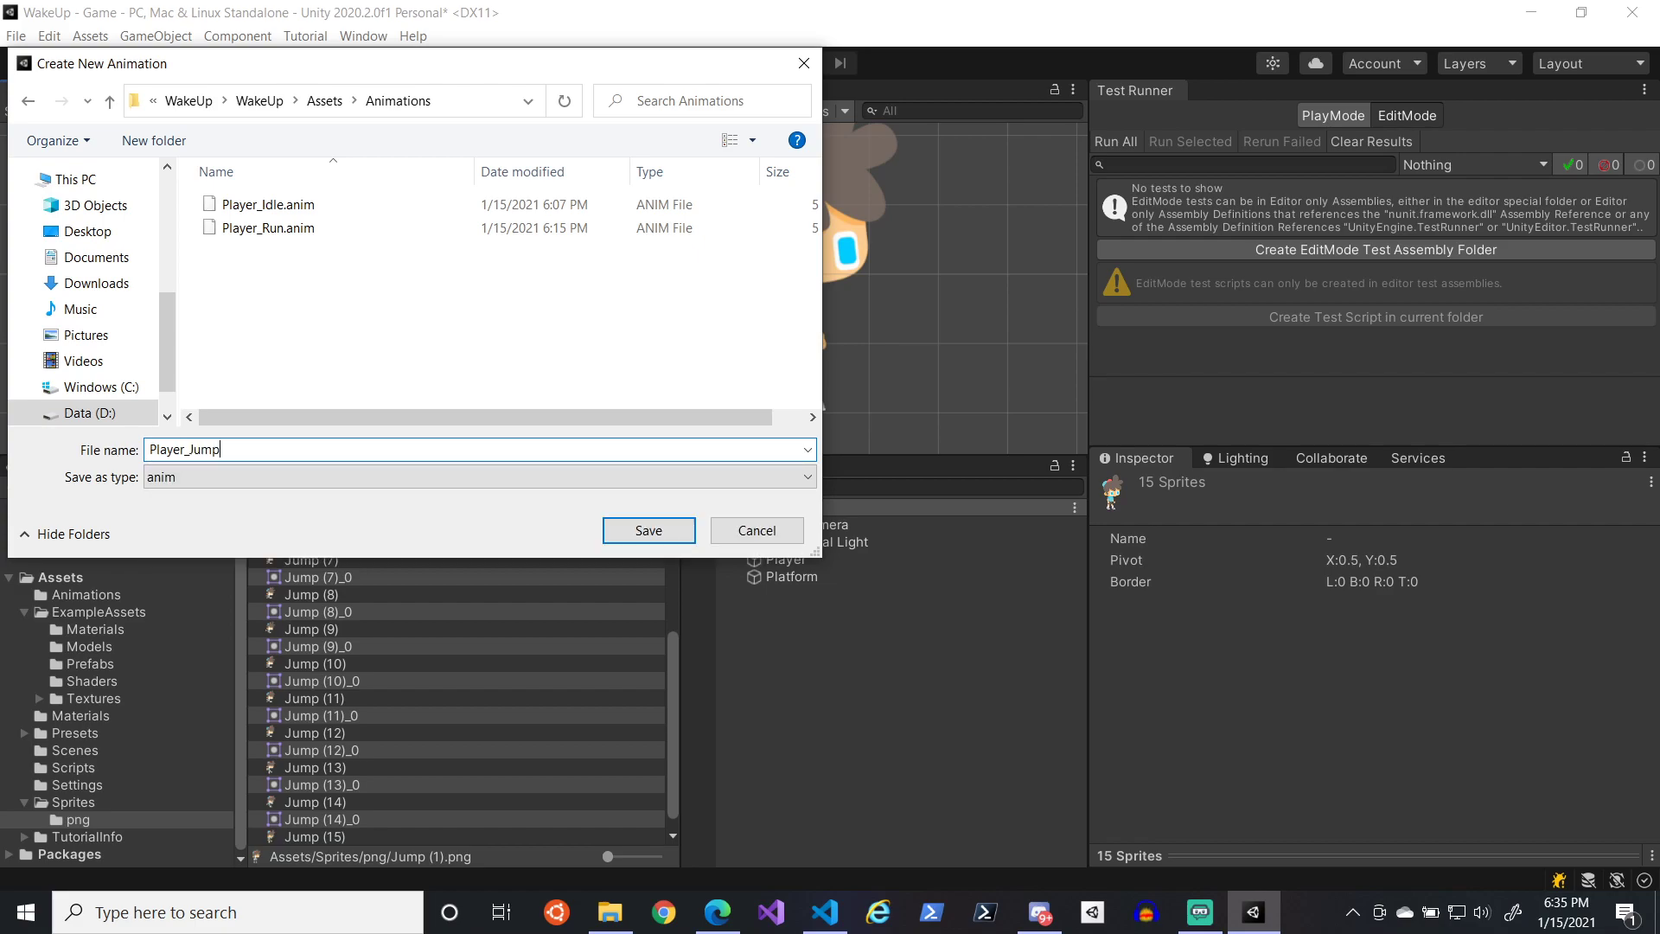
key("Return")
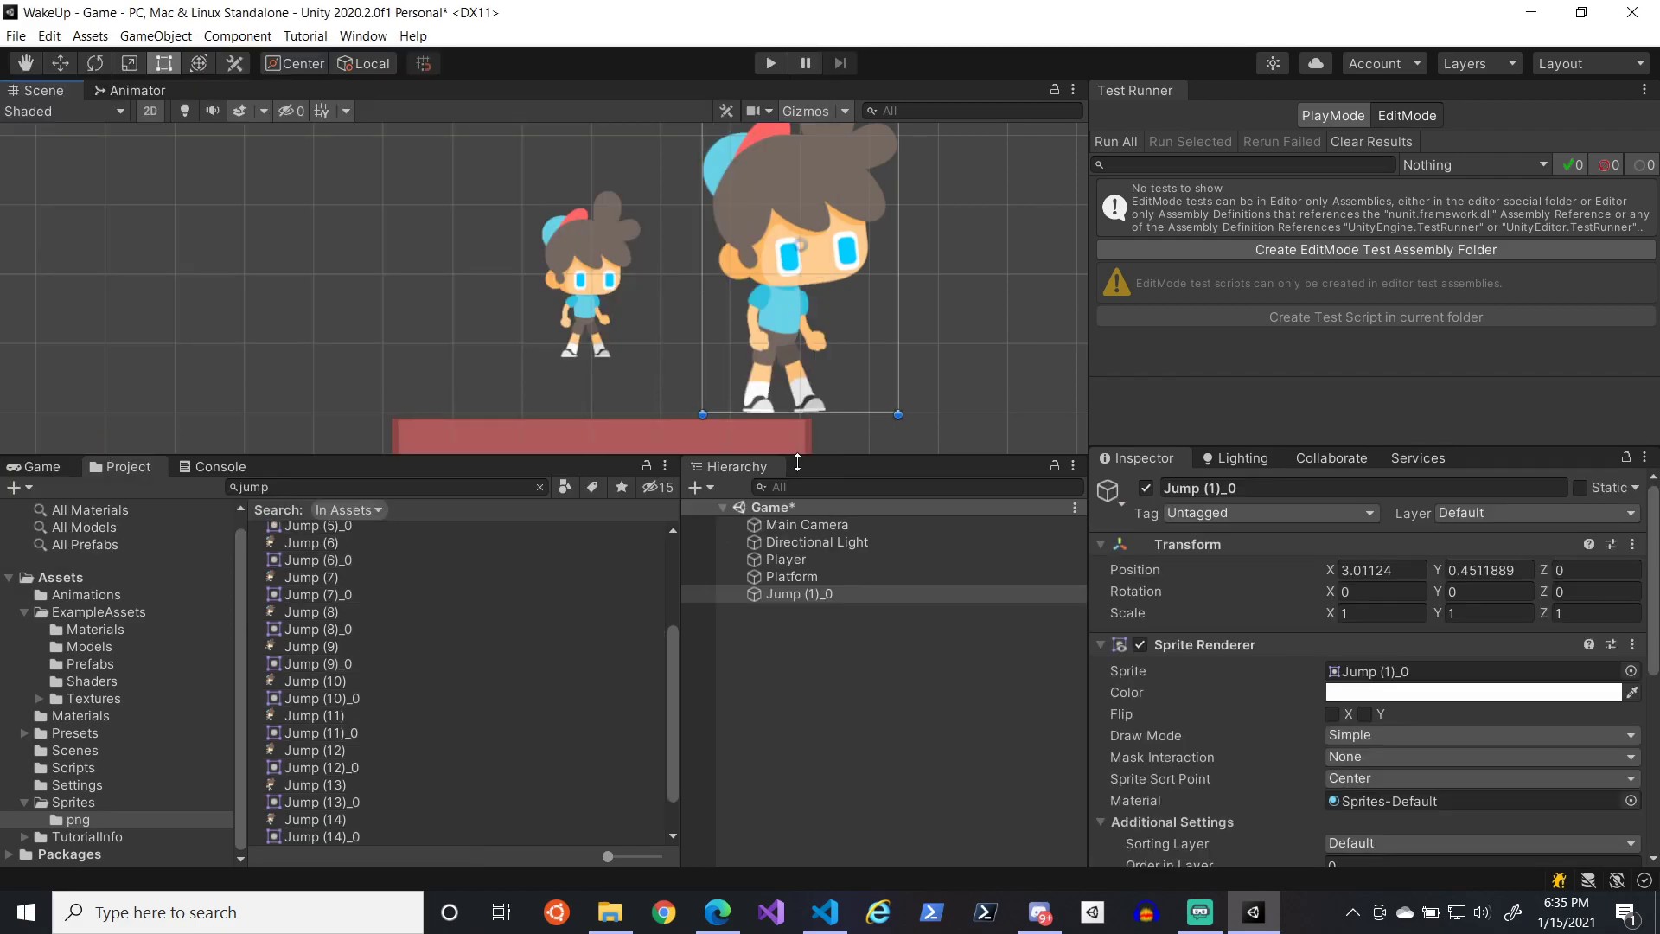
- Delete the Jump (1)_0 object from the Game scene and open the project's Animations folder
right_click(862, 594)
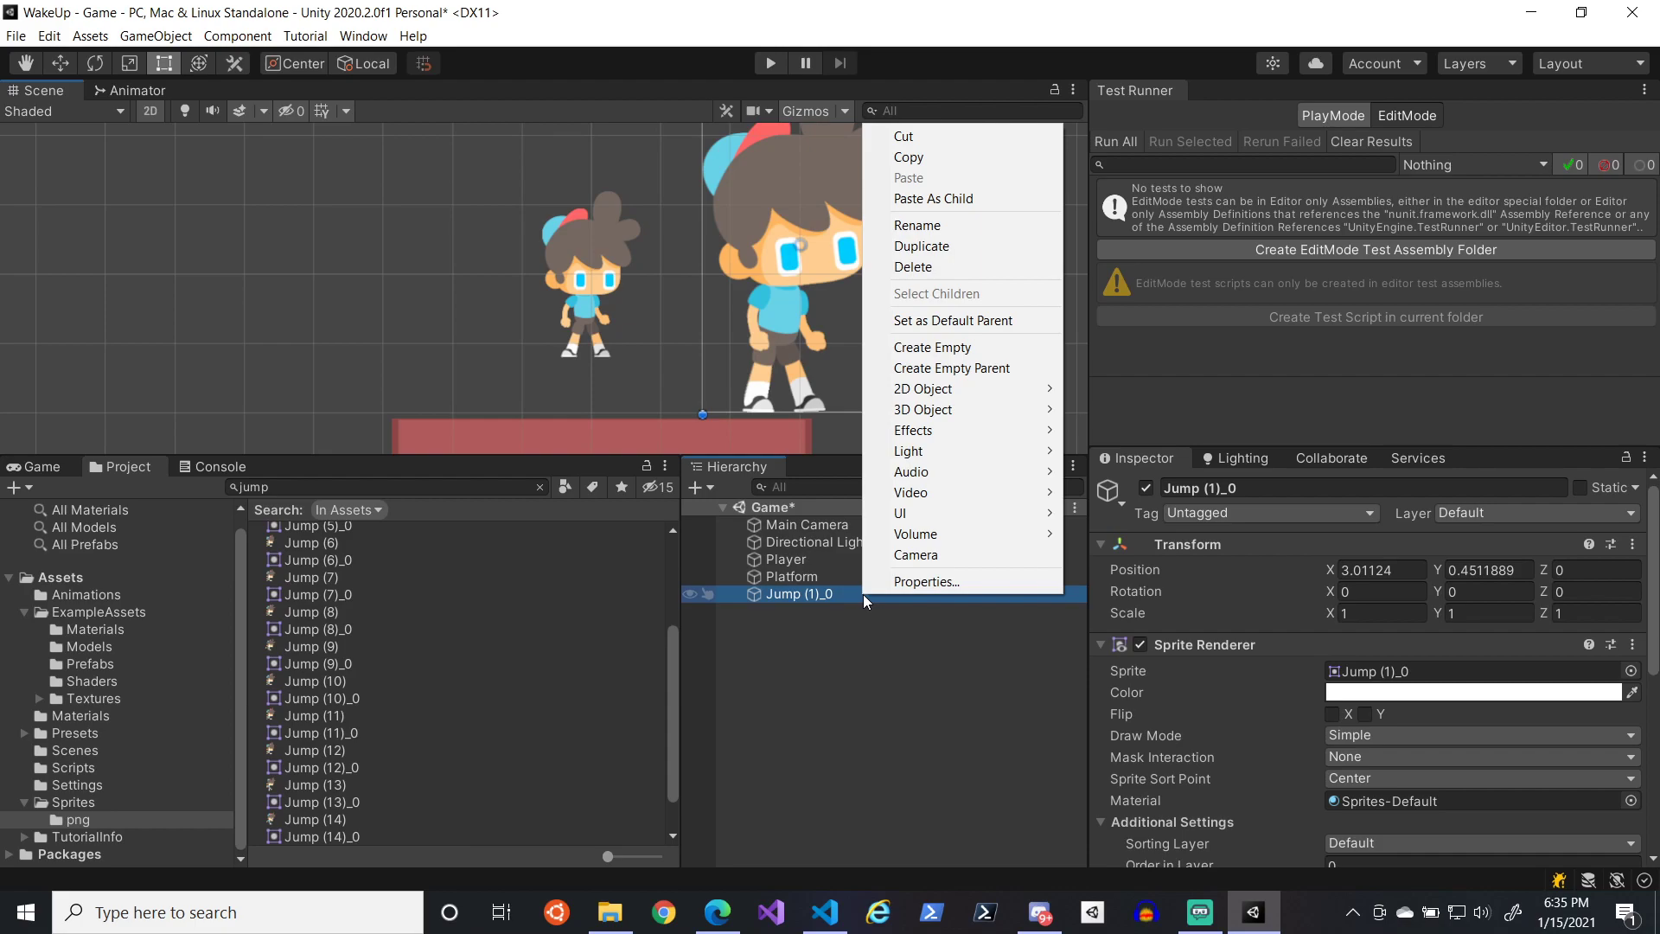
left_click(949, 267)
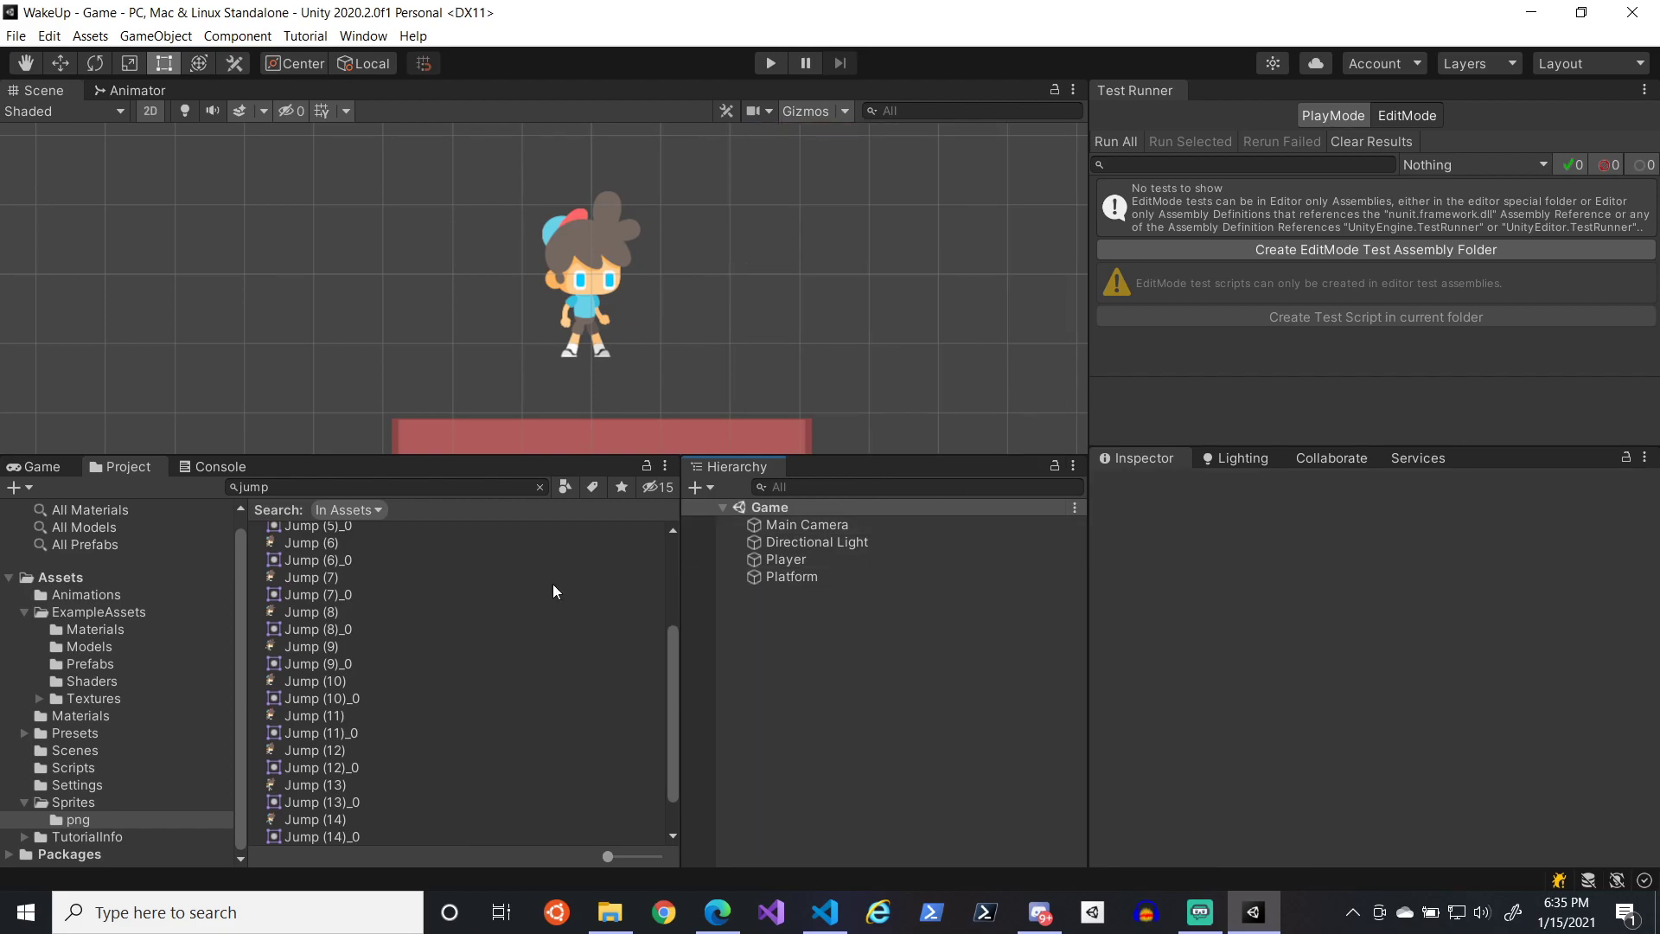
left_click_drag(670, 678, 685, 491)
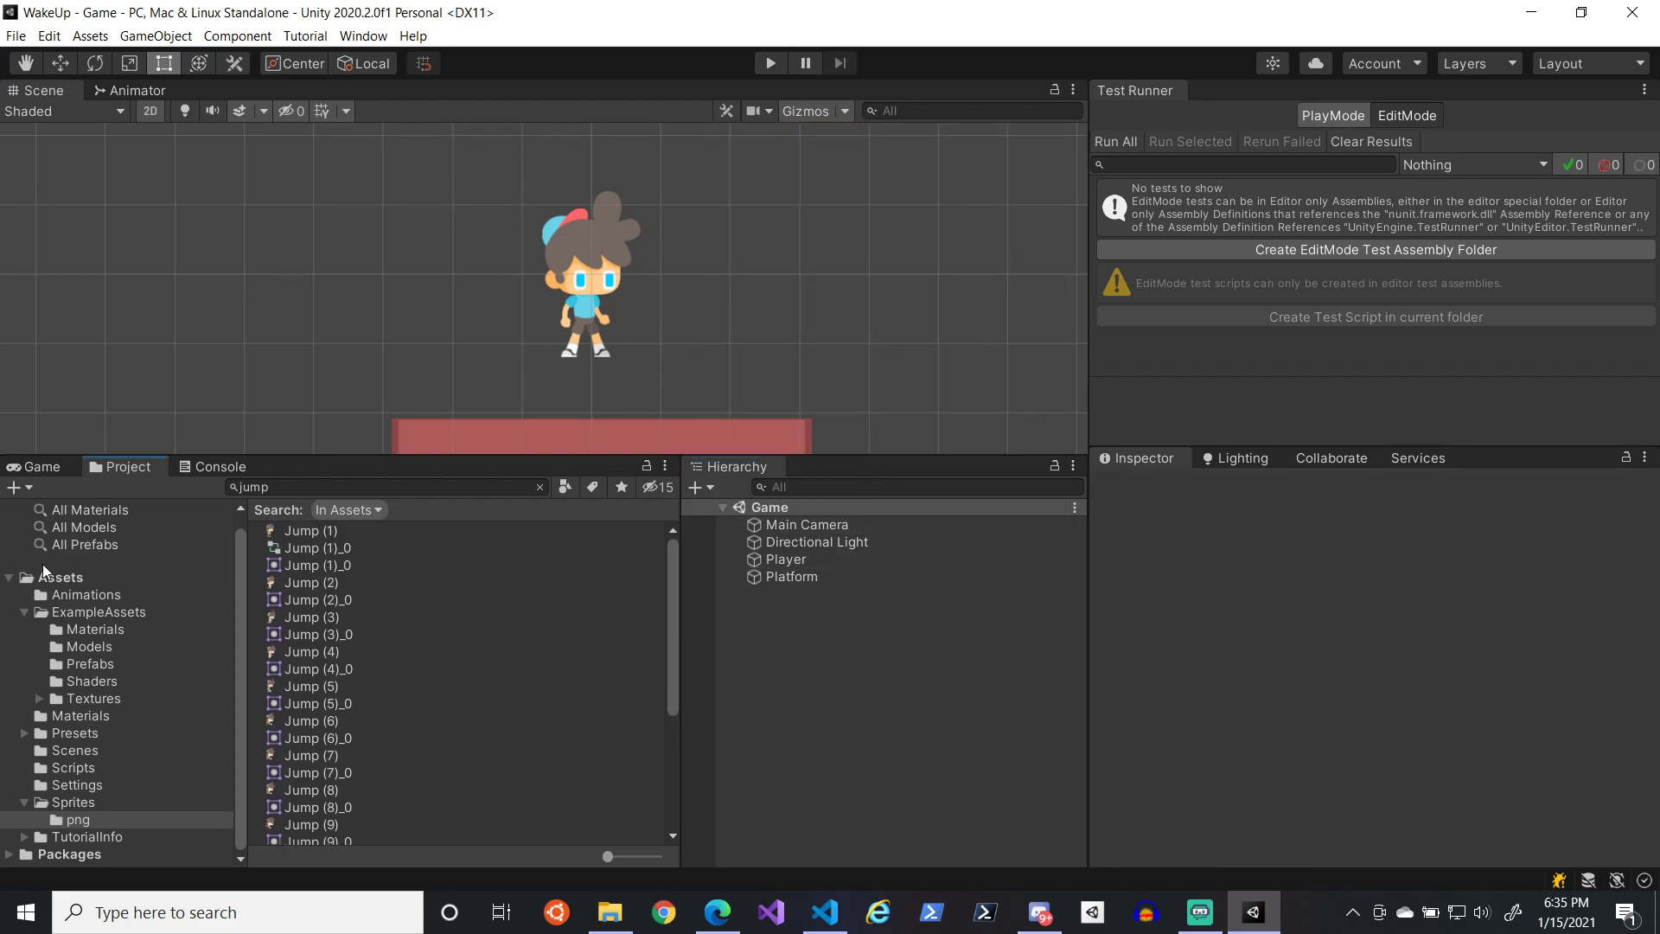
left_click(78, 595)
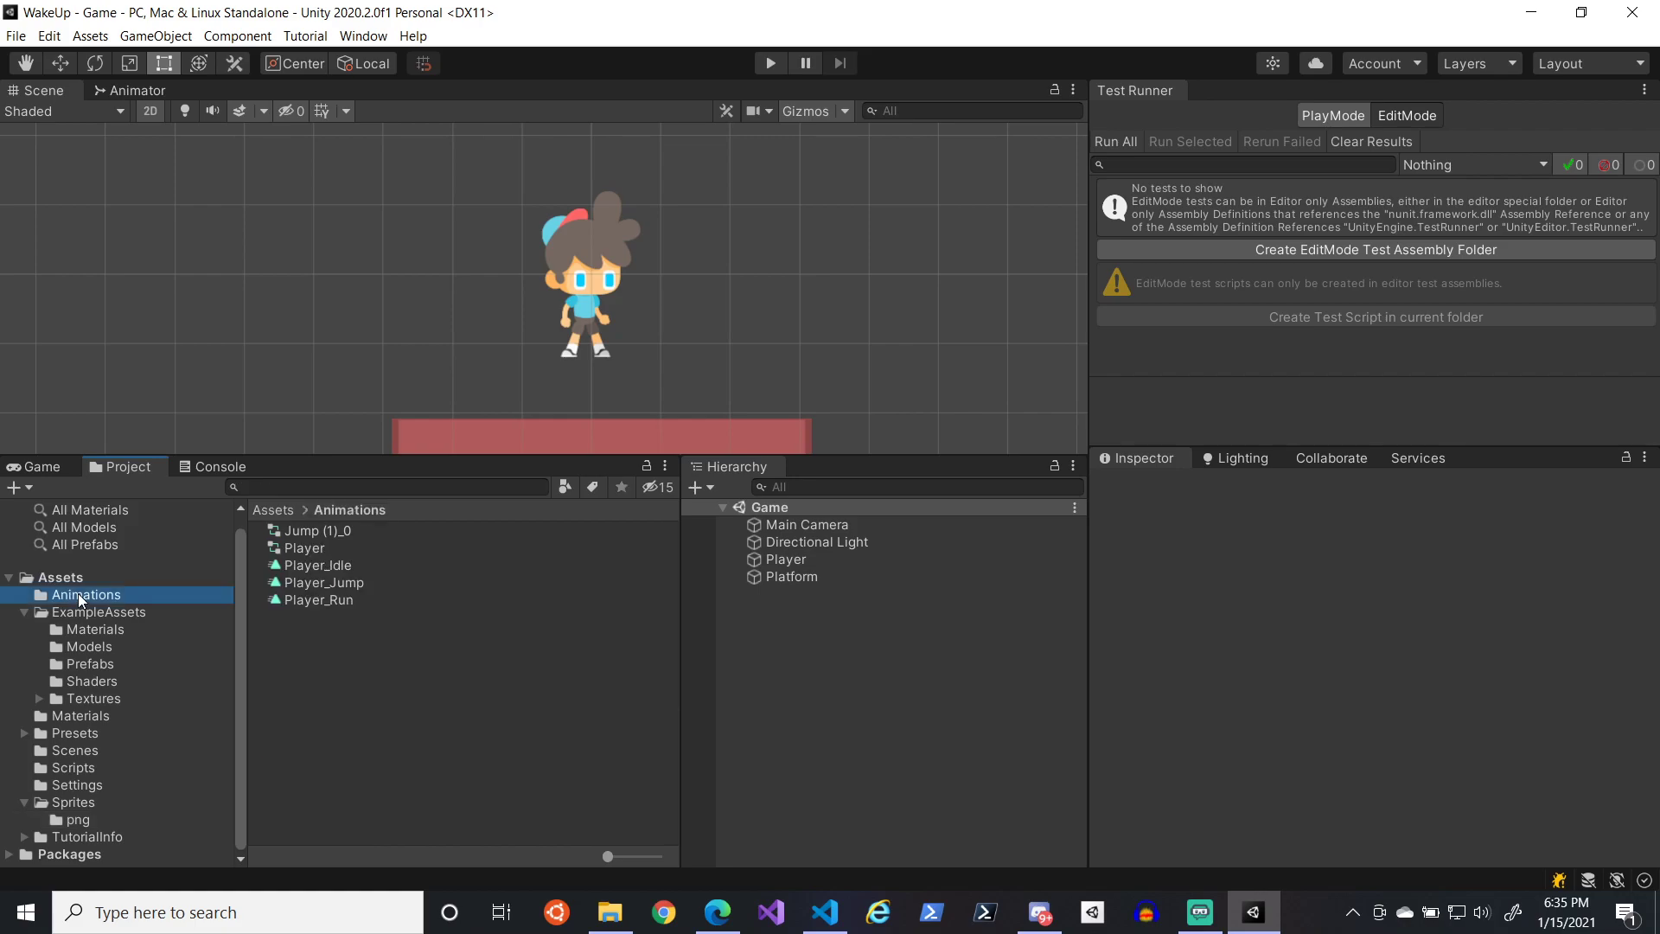
- Delete the leftover Jump (1)_0 animator controller from the Animations folder and open the Player controller's state graph
right_click(309, 534)
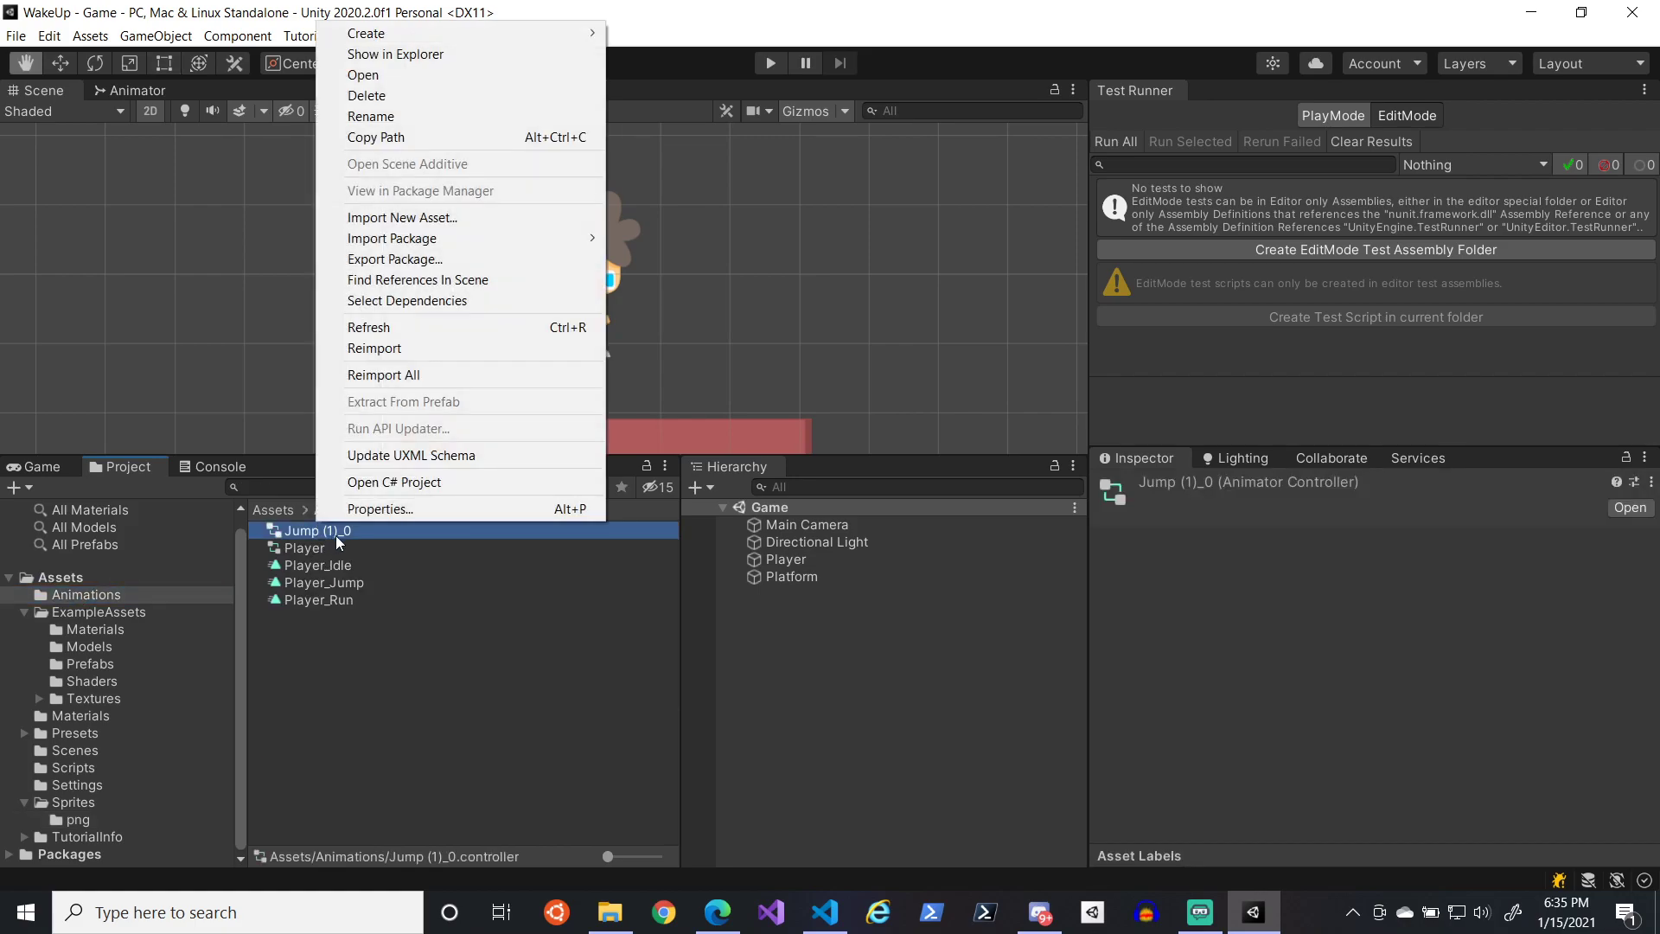
left_click(405, 96)
left_click(891, 498)
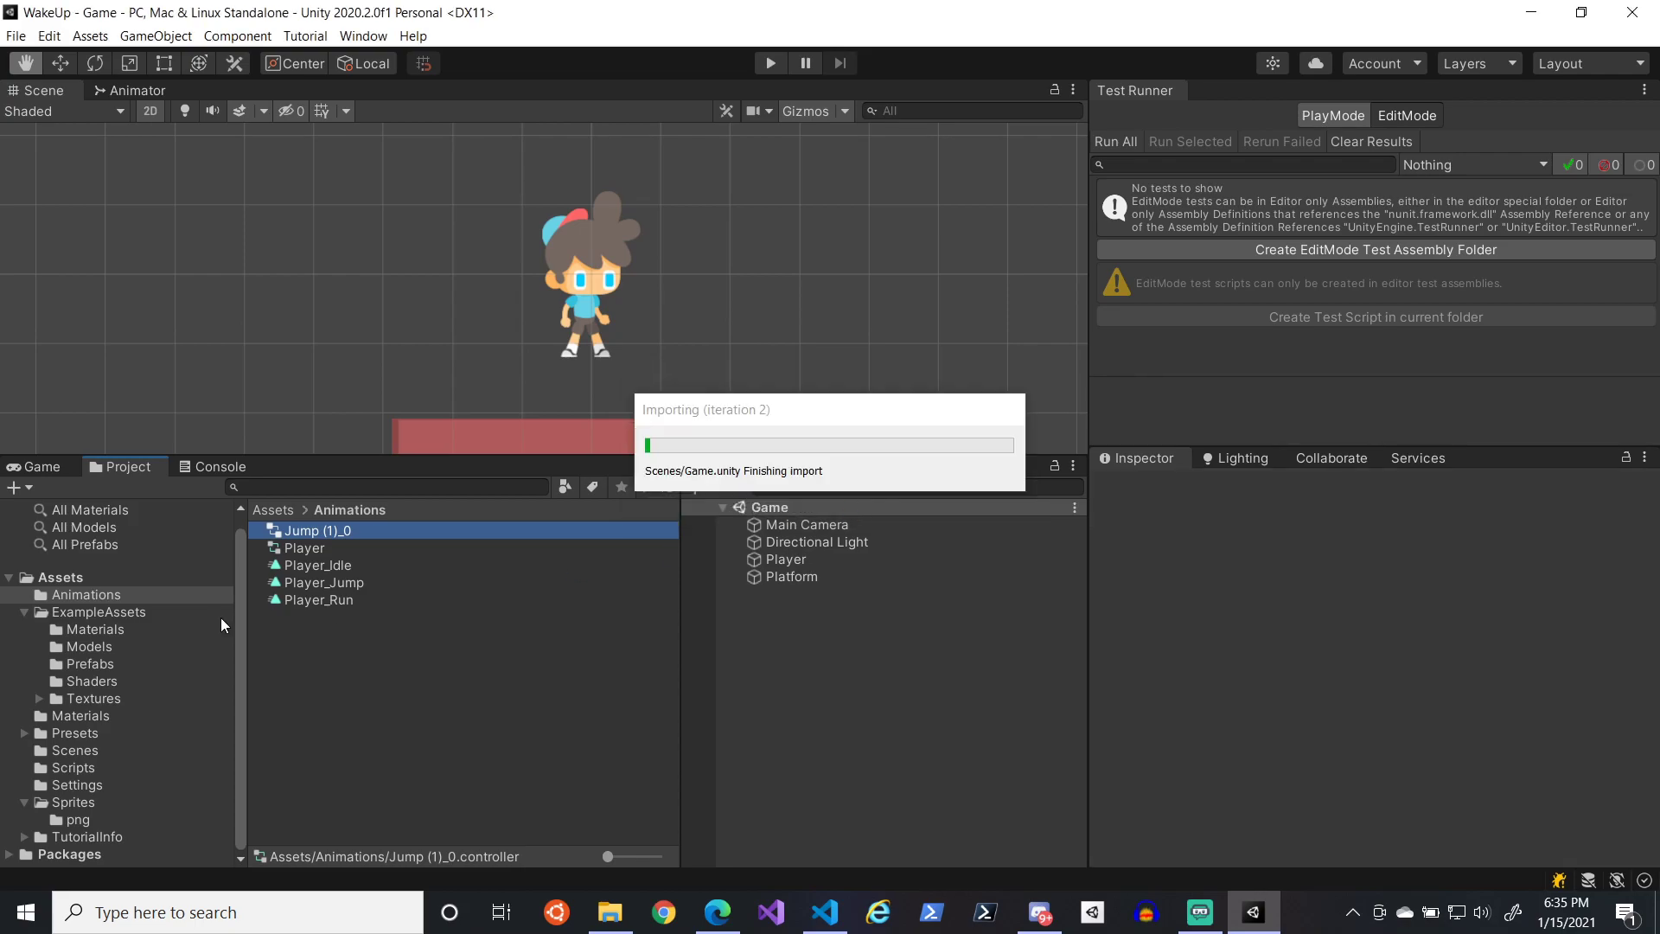
left_click(334, 549)
left_click(349, 582)
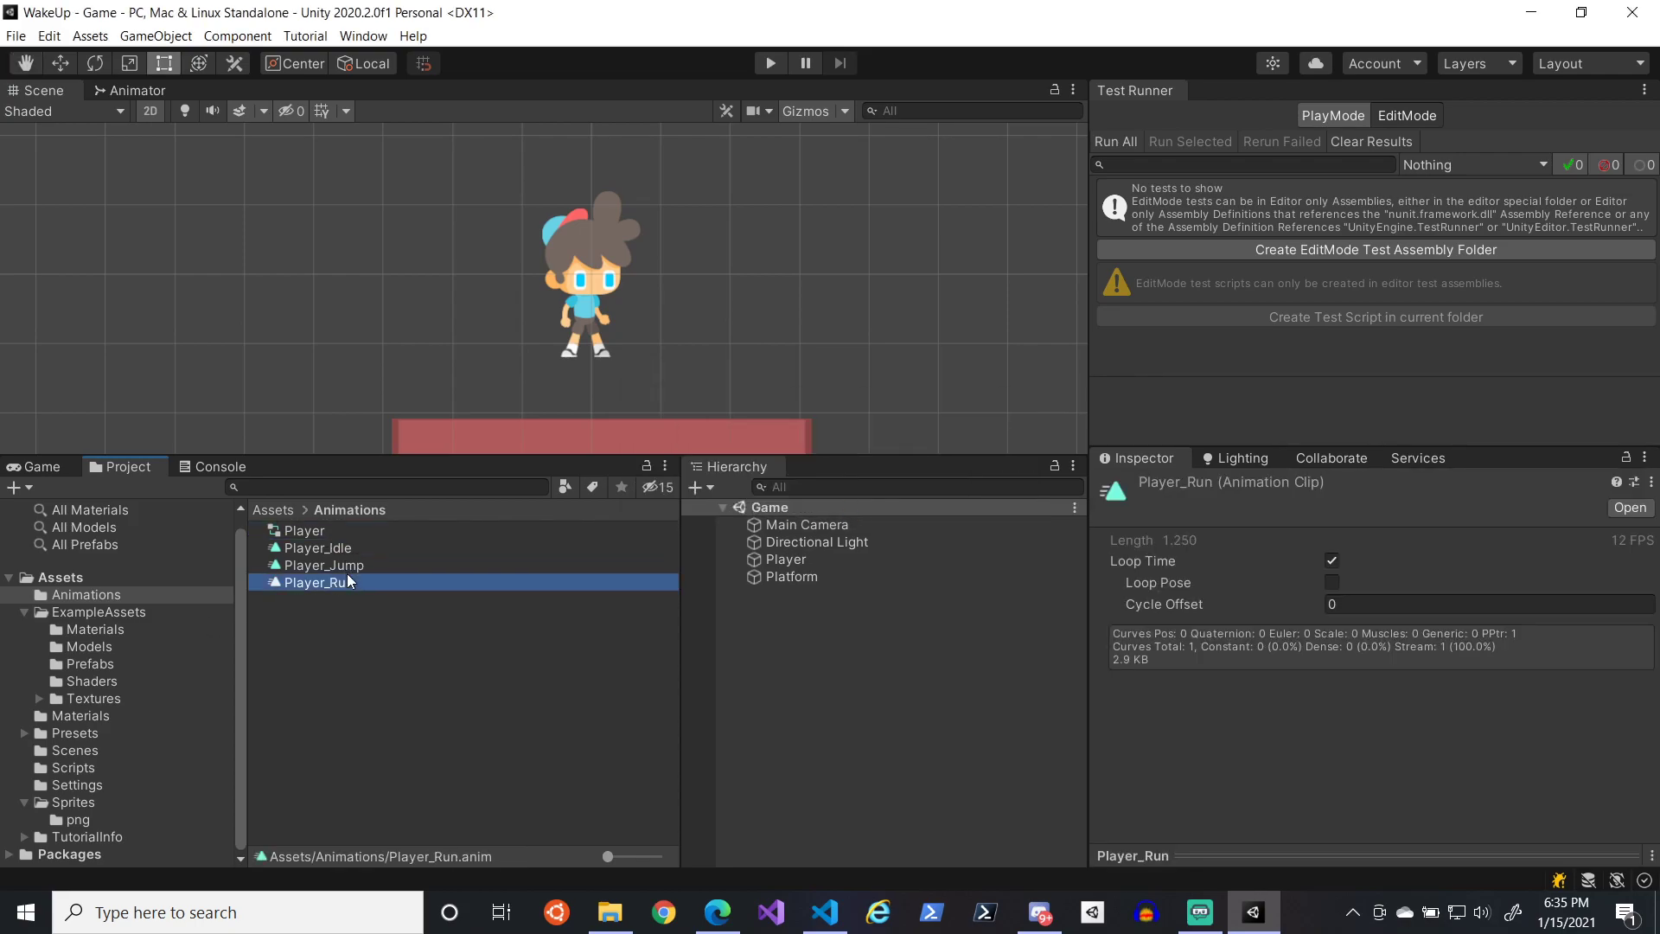
double_click(327, 532)
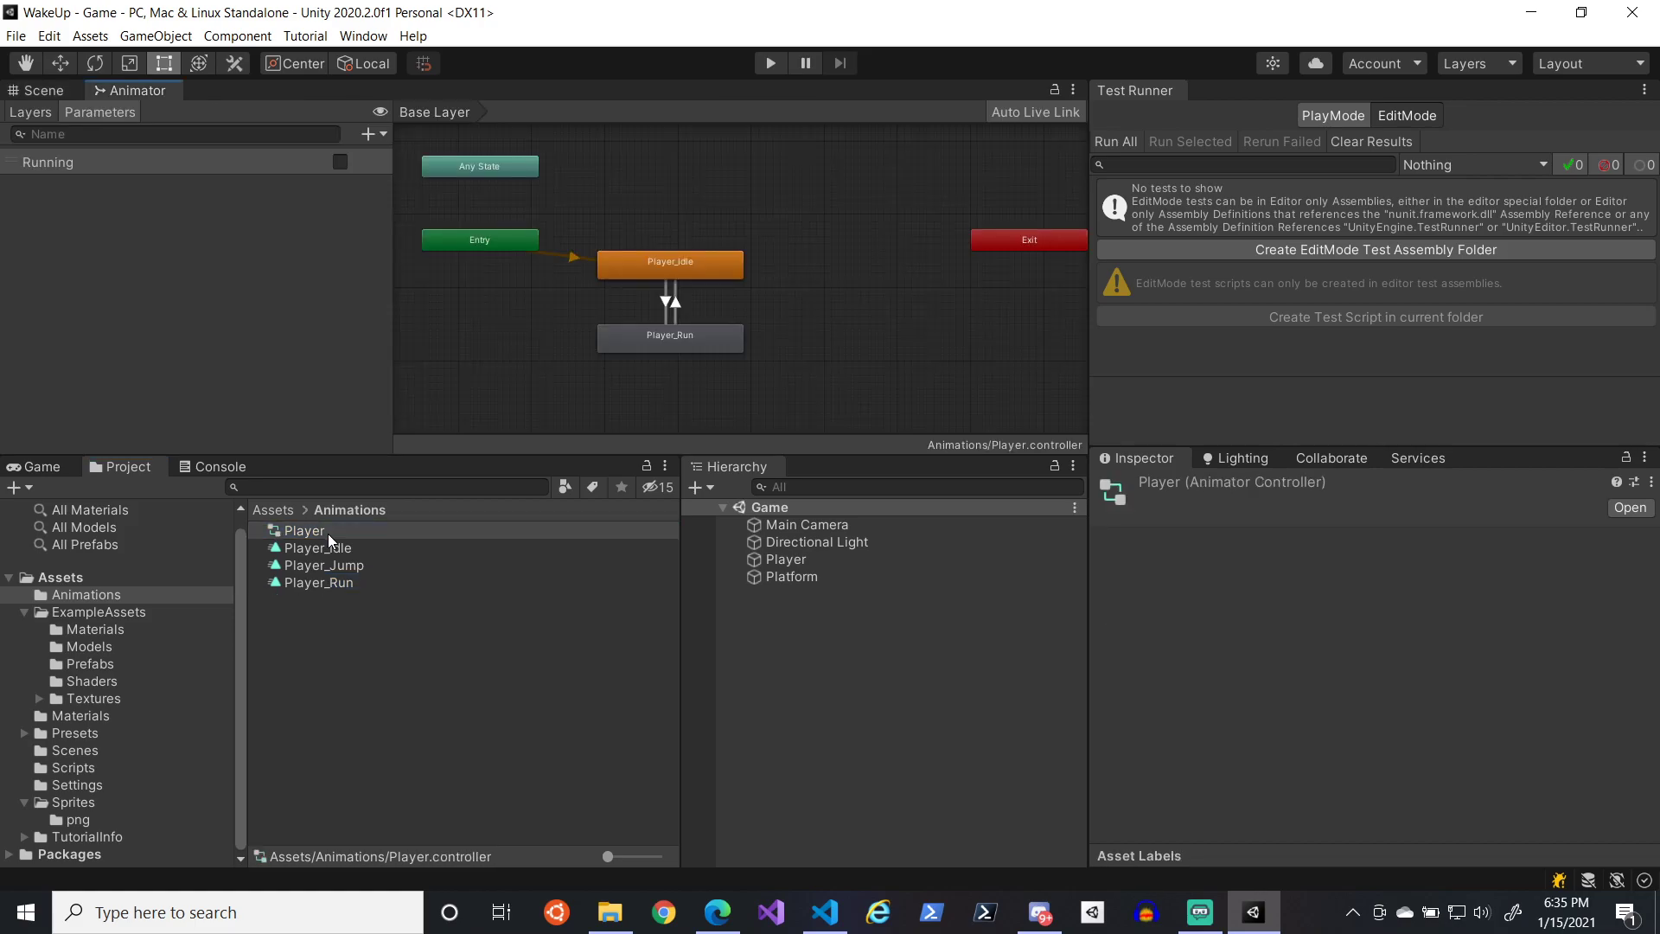
left_click(361, 584)
left_click_drag(361, 584, 823, 273)
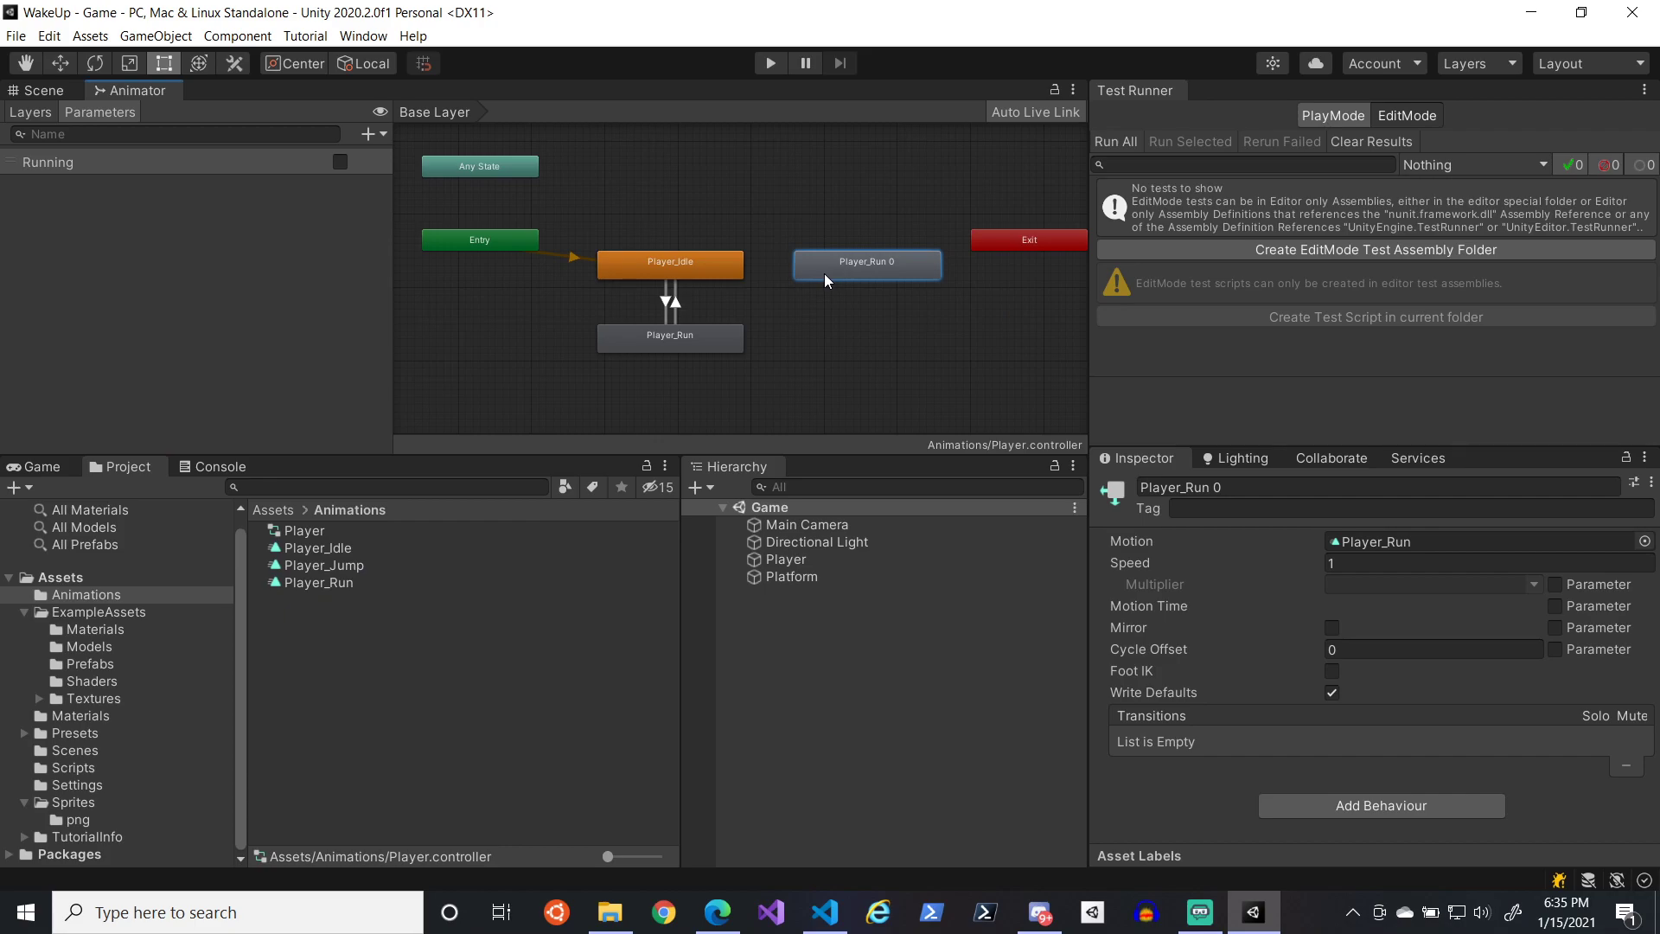
key("ctrl+z")
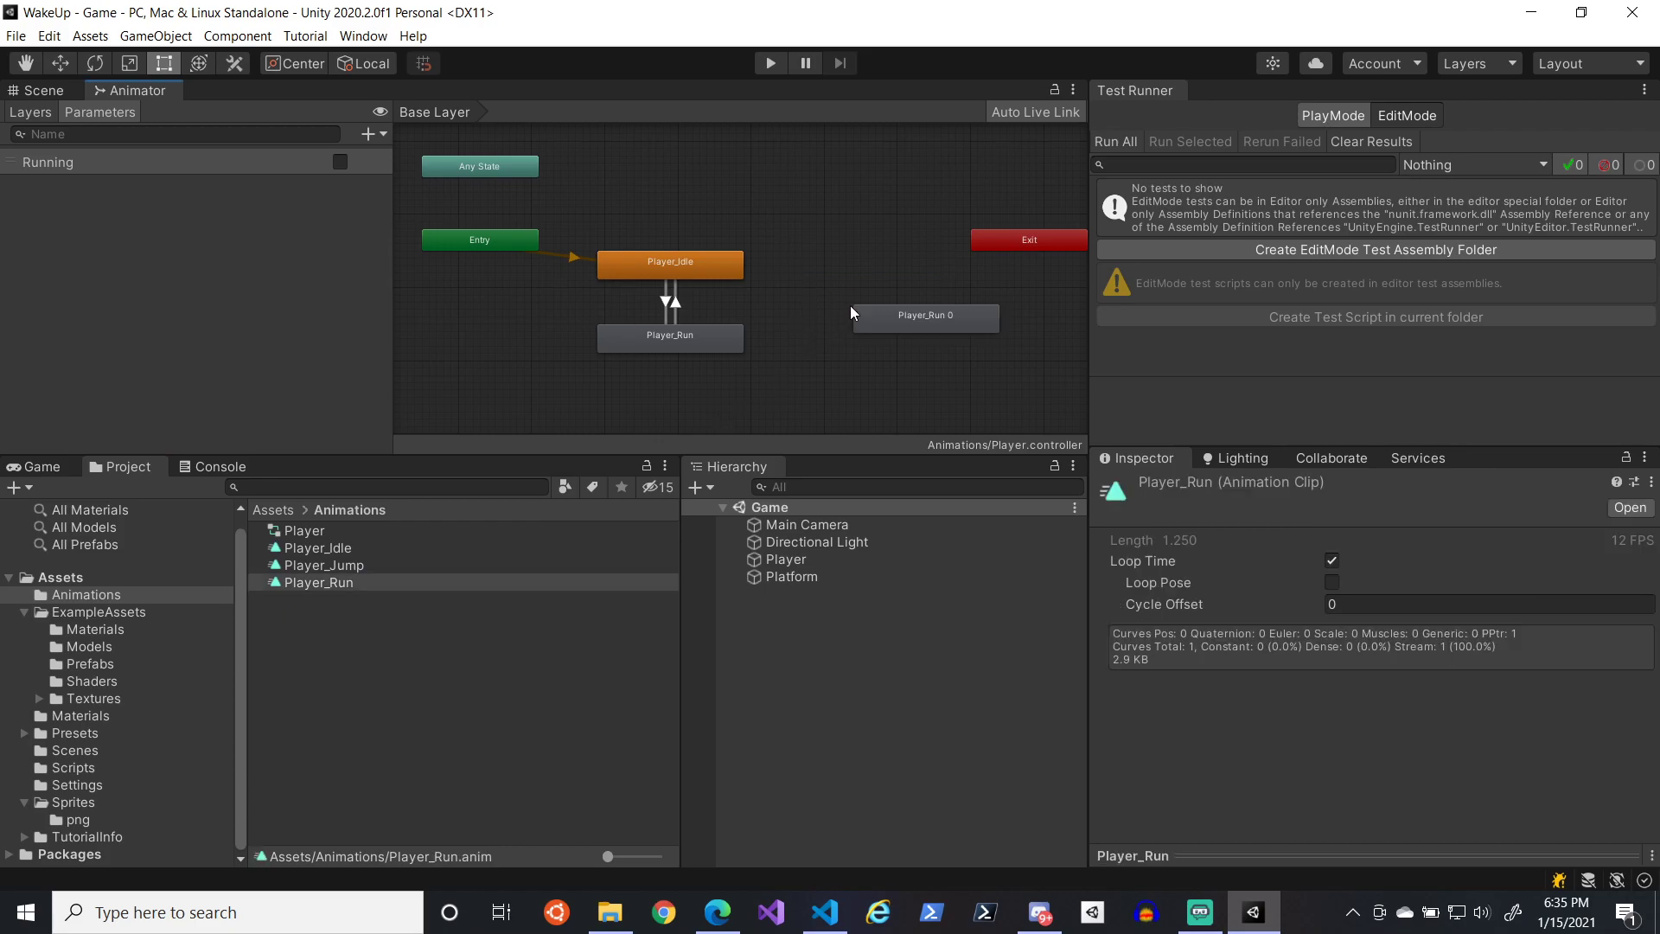
key("ctrl+z")
- Add the Player_Jump clip as a state in the Player controller, placed between Player_Idle and Exit
left_click(380, 548)
left_click_drag(382, 564, 797, 349)
left_click_drag(849, 278, 819, 264)
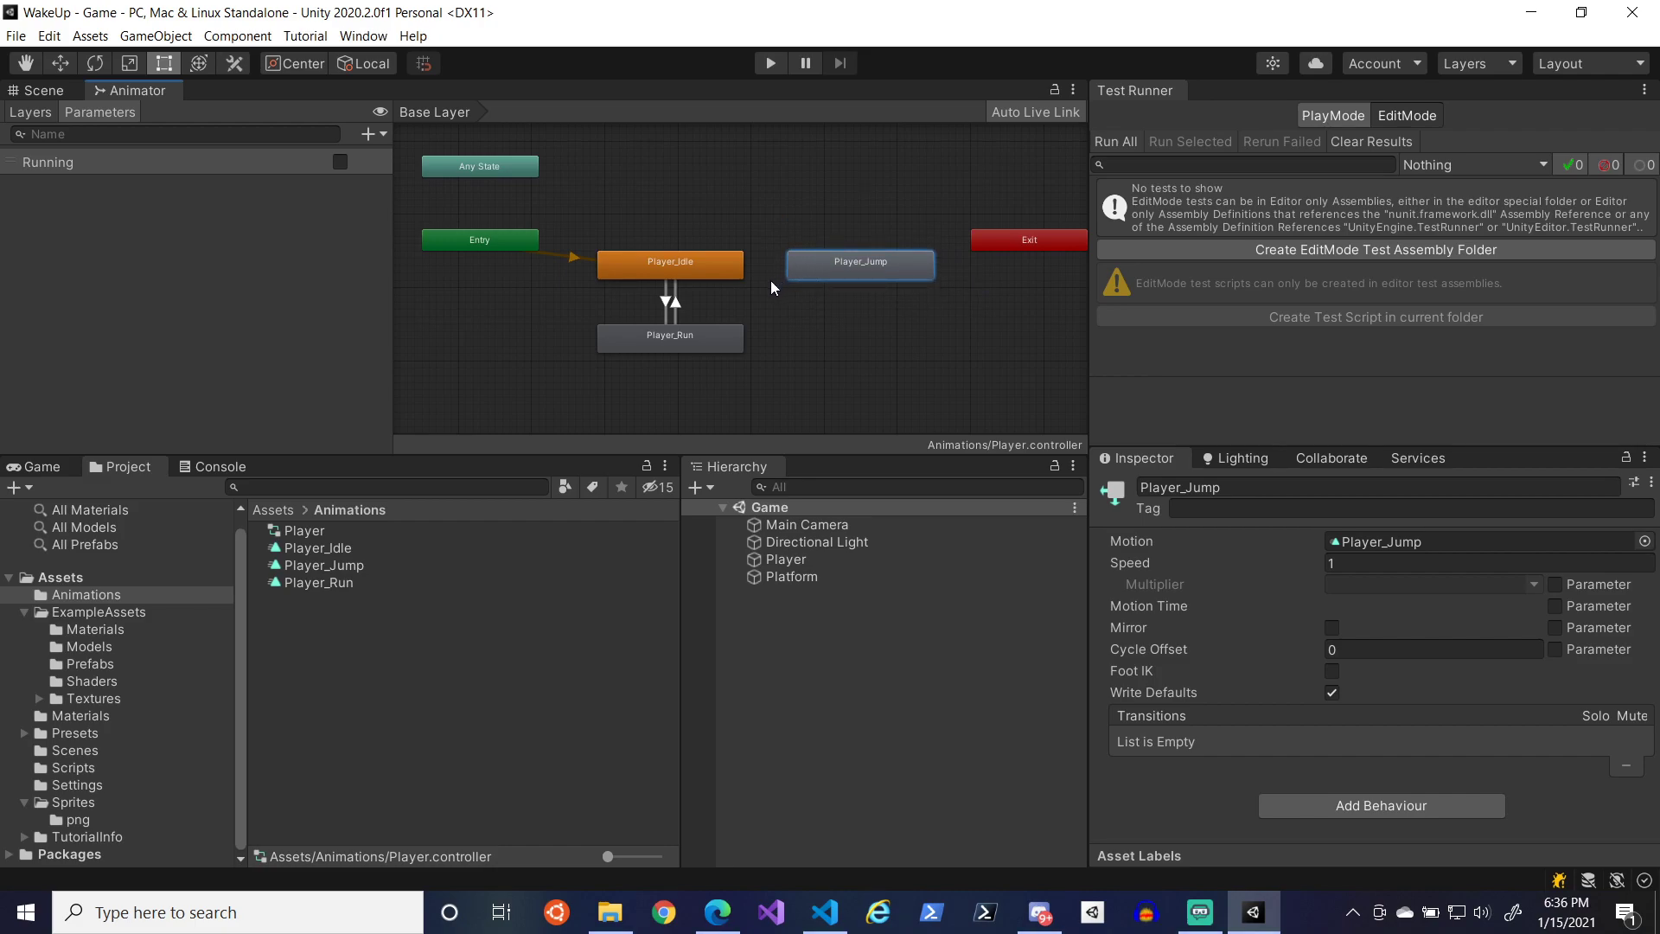
left_click_drag(857, 270, 886, 293)
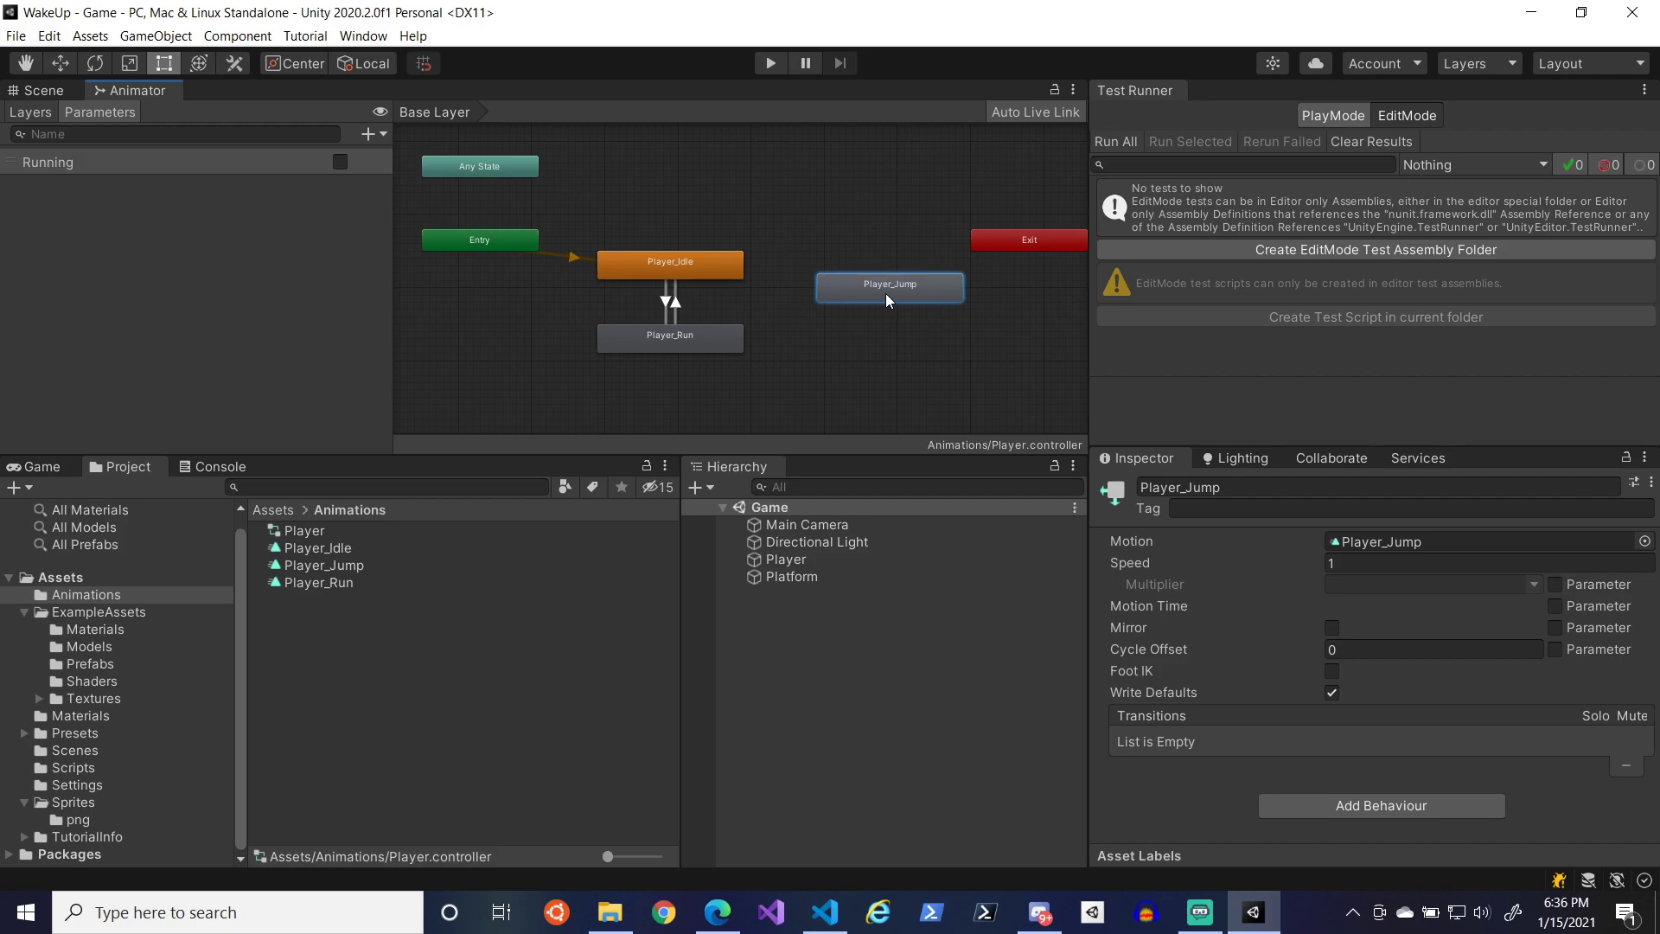
left_click_drag(856, 294, 863, 301)
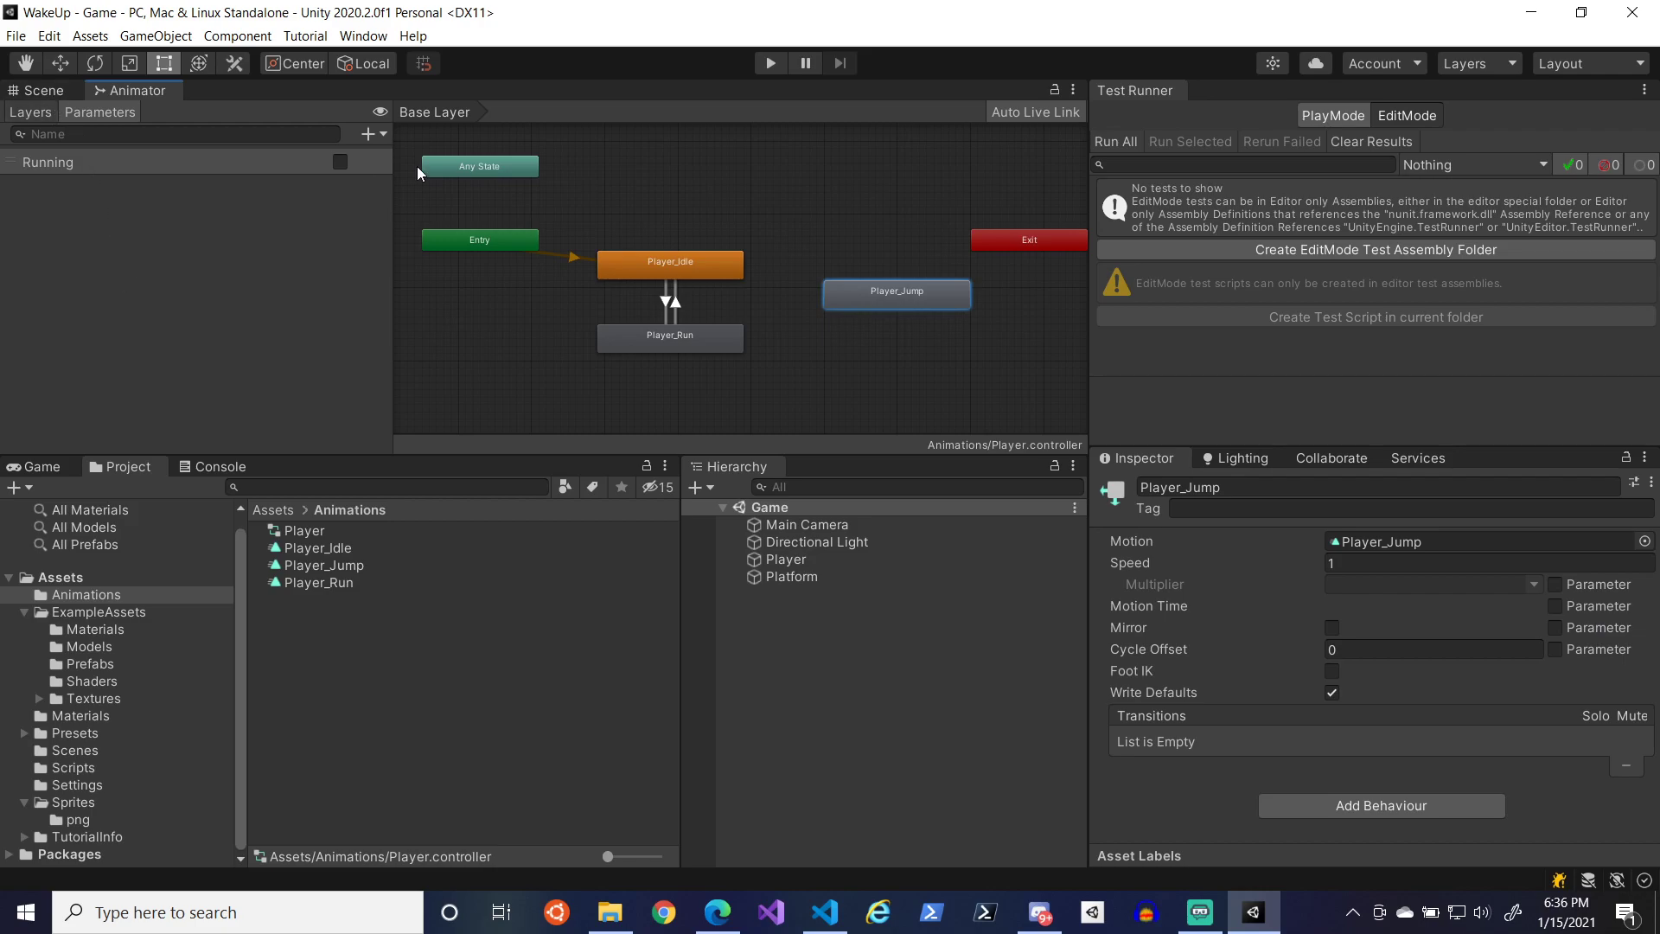
- Add a bool parameter named Jumping to the Player animator controller
left_click(370, 134)
left_click(412, 200)
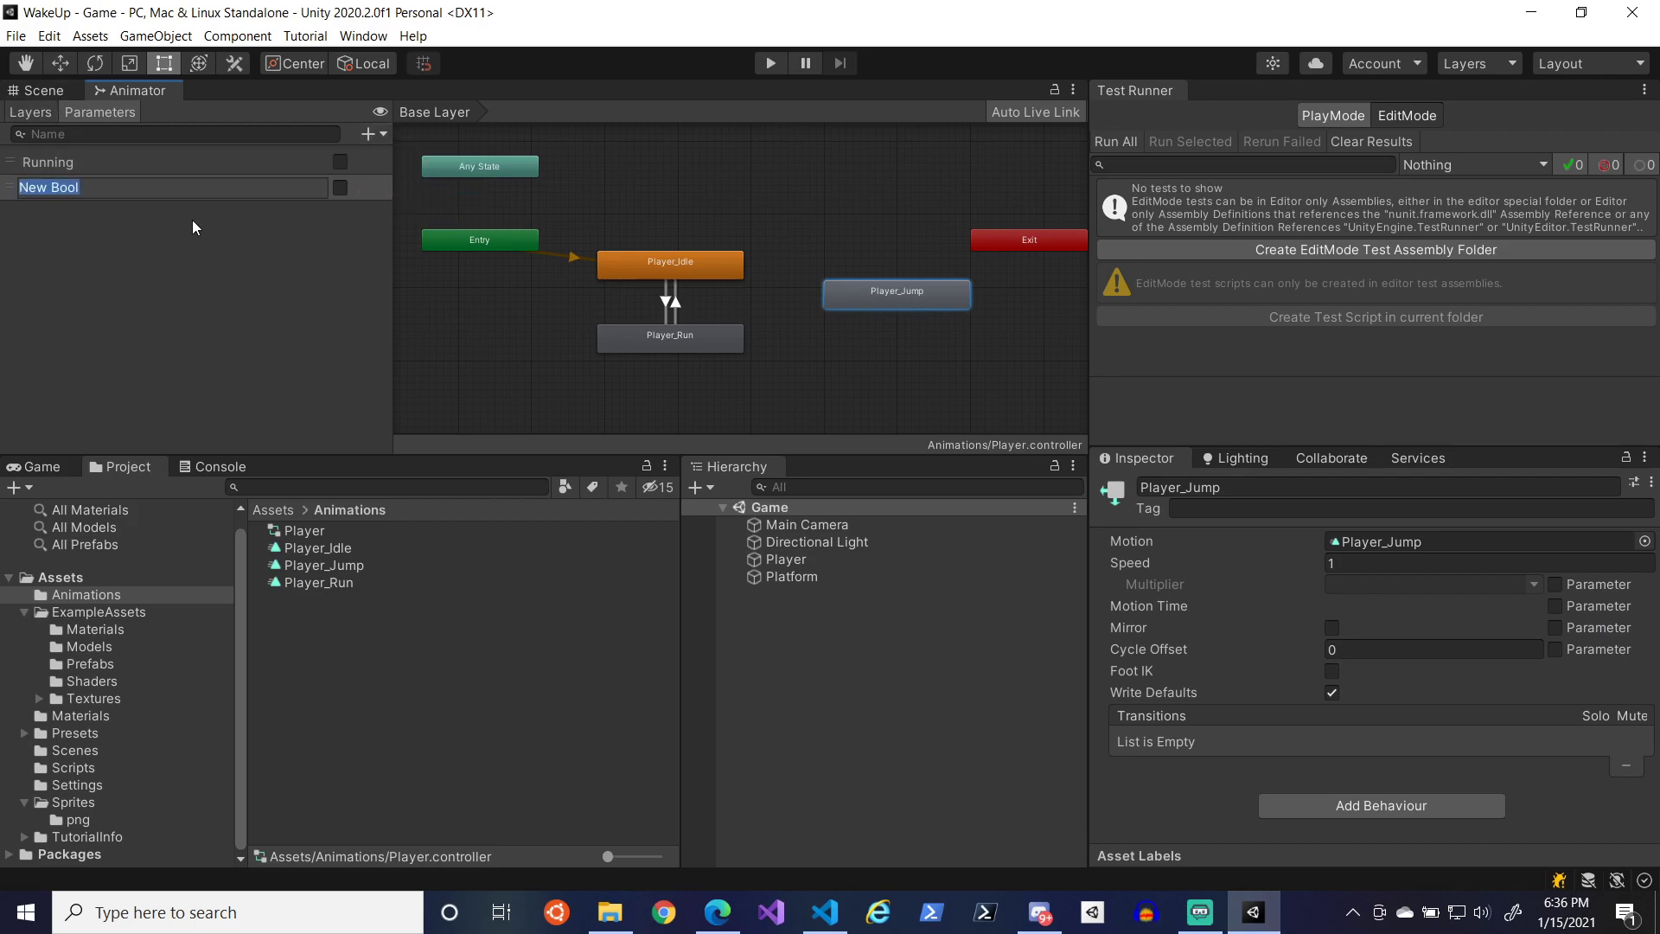
type("Jumping")
key("Return")
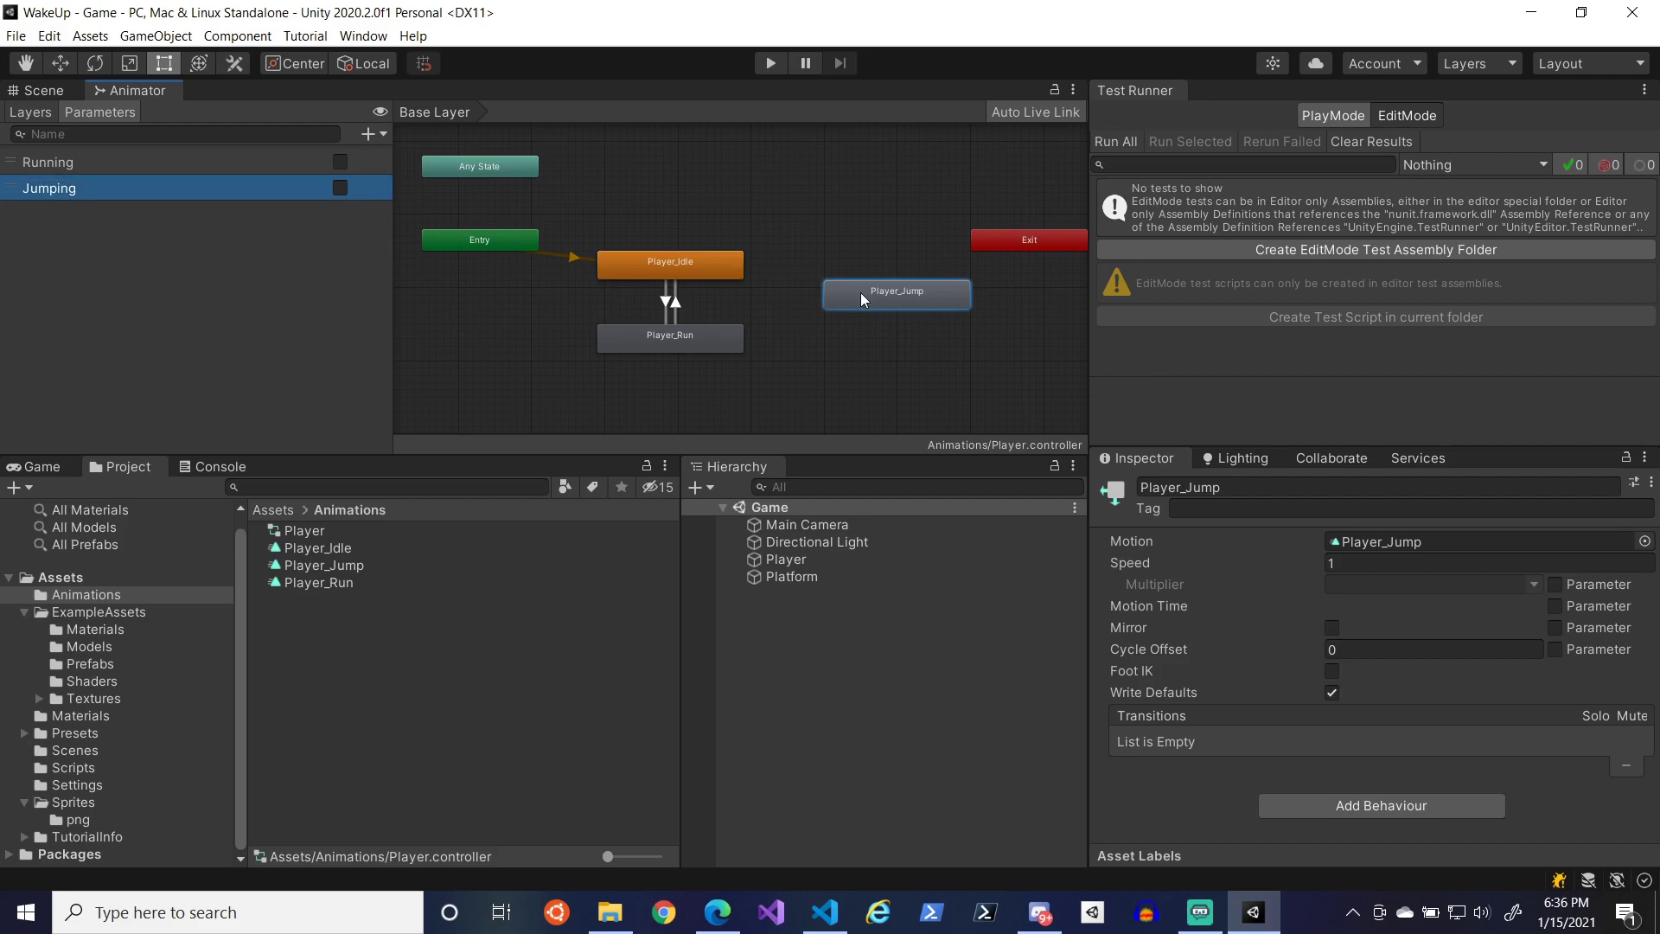
- Make a transition from Player_Idle to Player_Jump and align the Player_Jump state level with Player_Idle
left_click(707, 272)
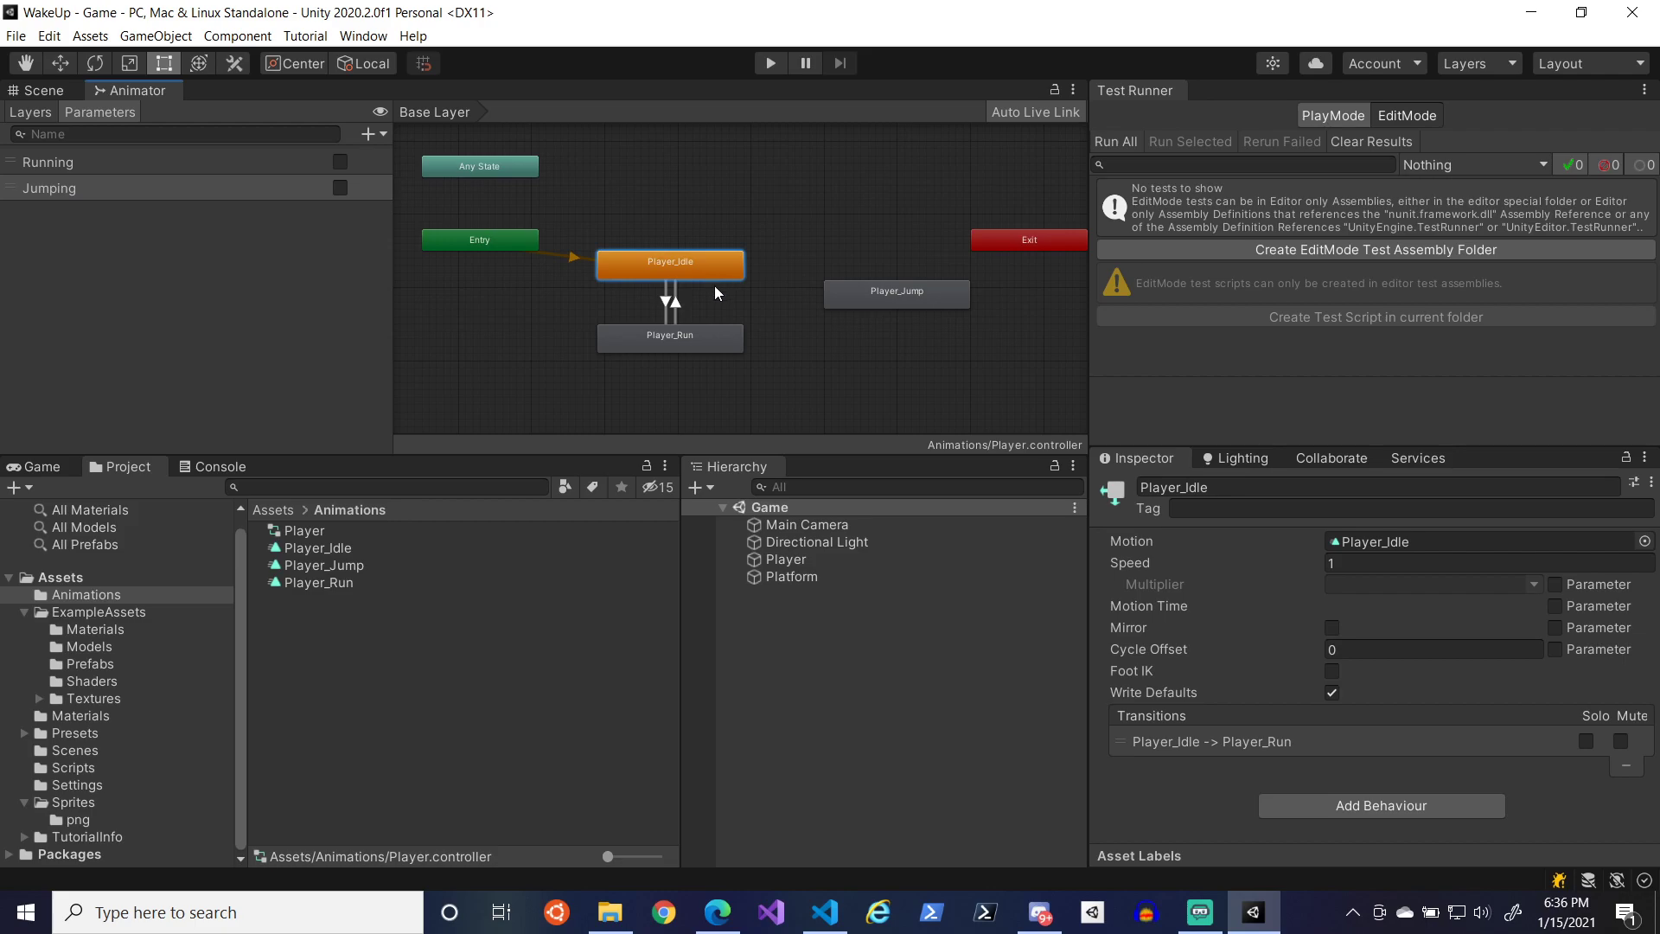
left_click(718, 343)
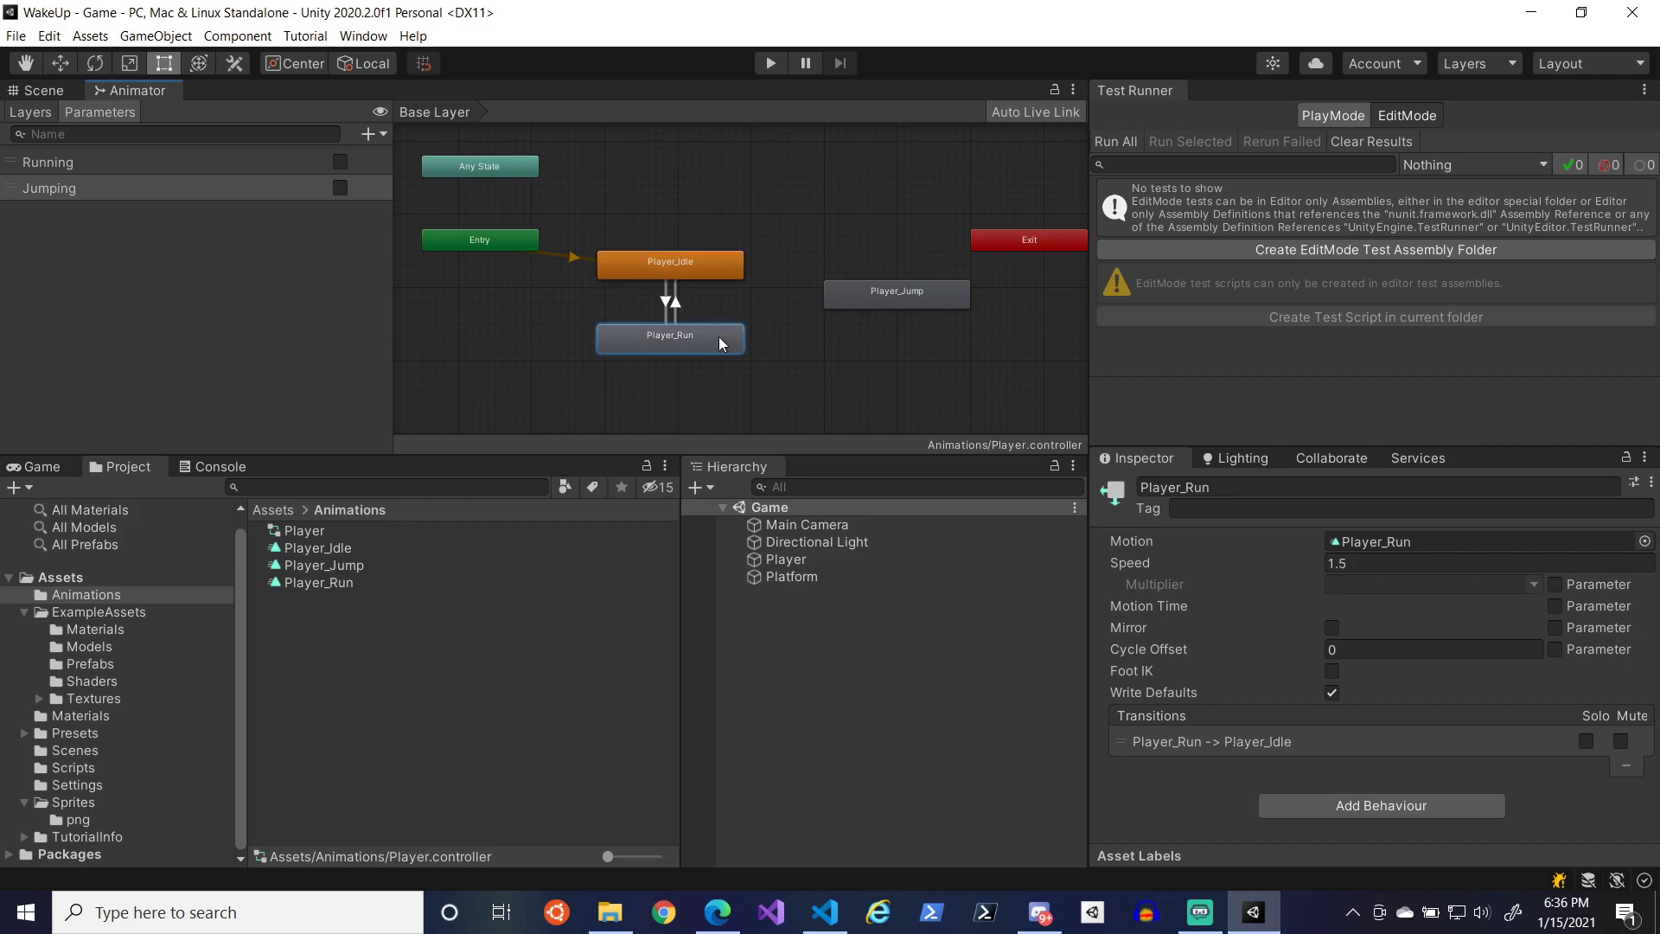
left_click(738, 273)
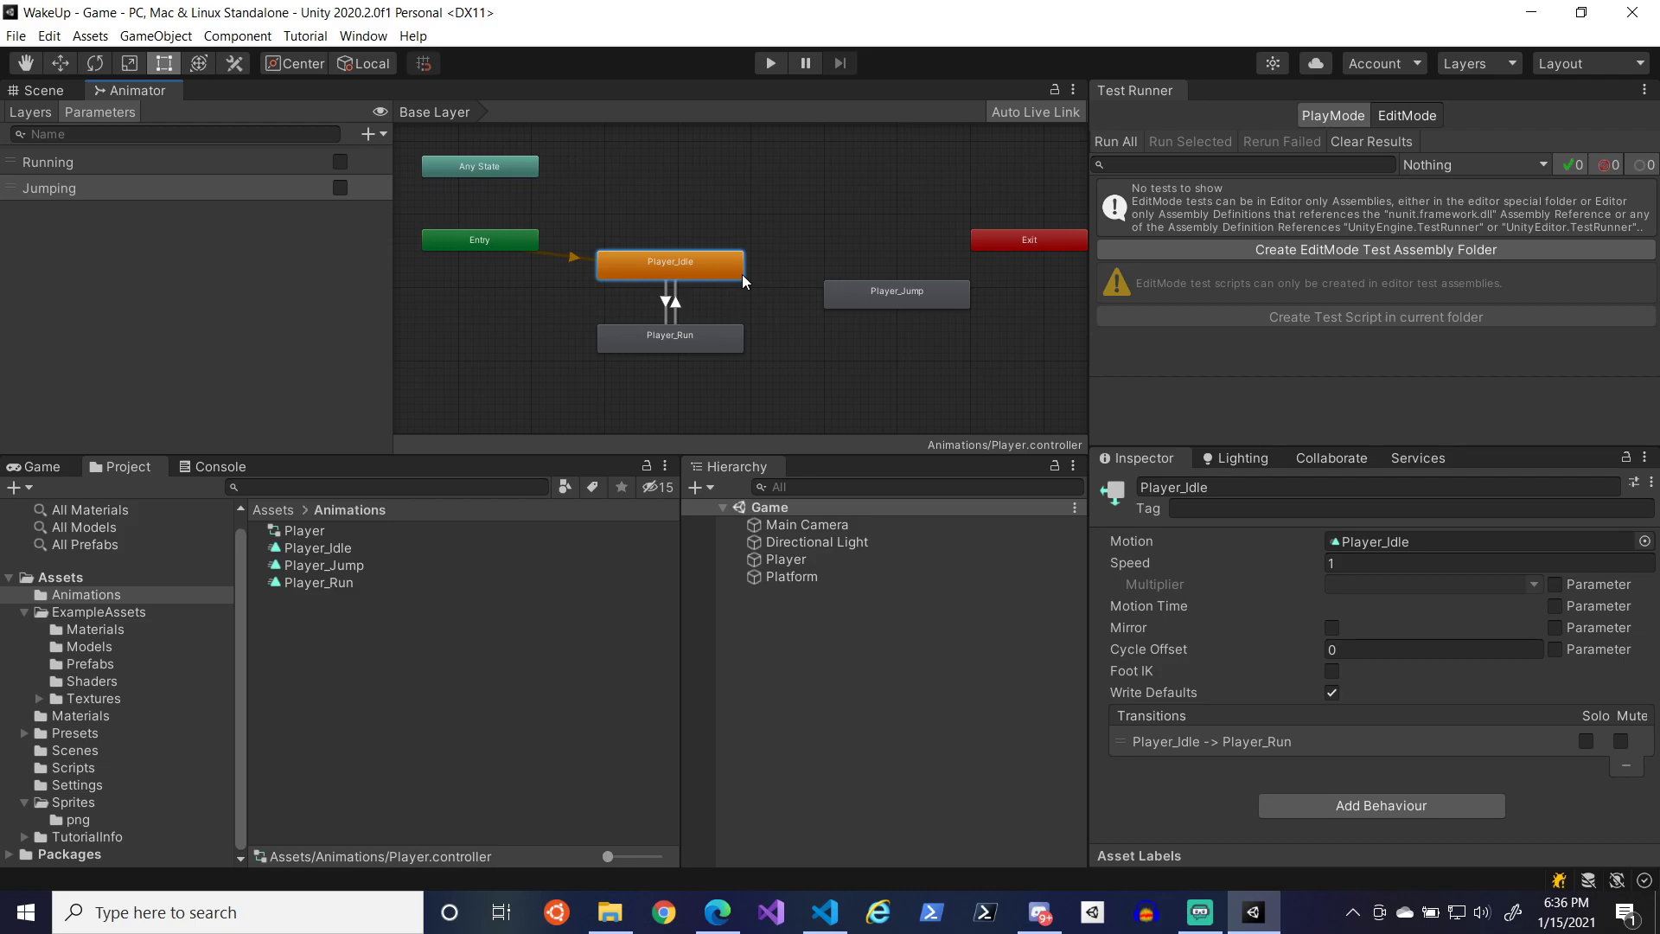
right_click(742, 273)
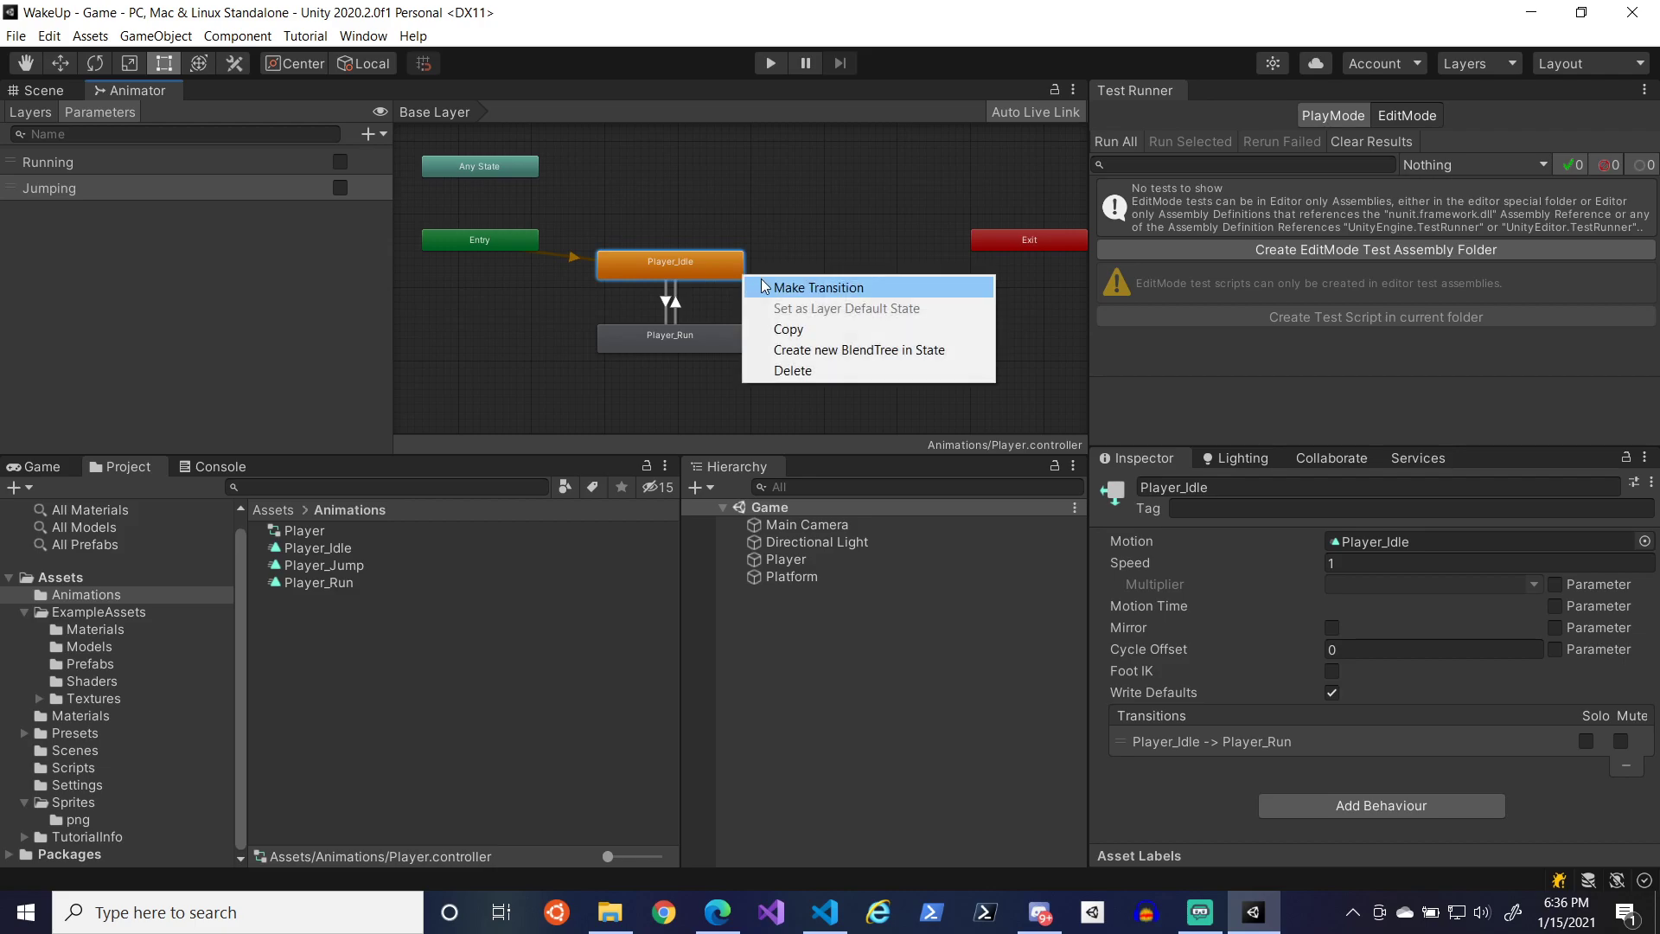
left_click(763, 287)
left_click(838, 303)
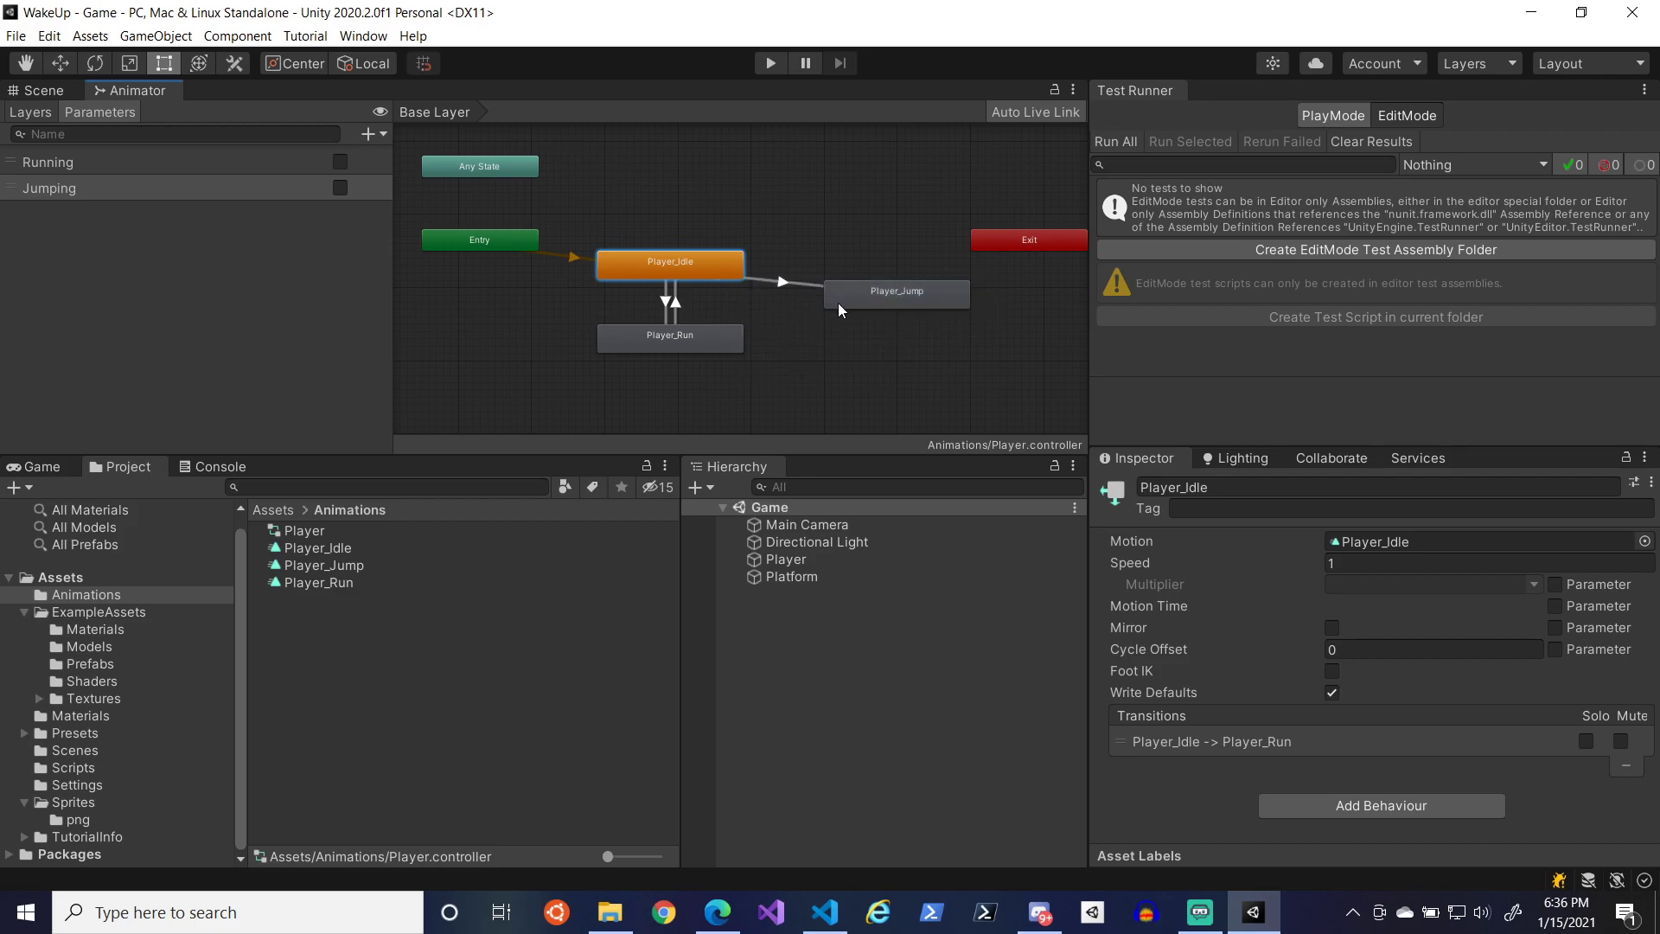
mouse_move(866, 299)
left_mouse_down()
mouse_move(863, 263)
mouse_move(866, 278)
left_mouse_up()
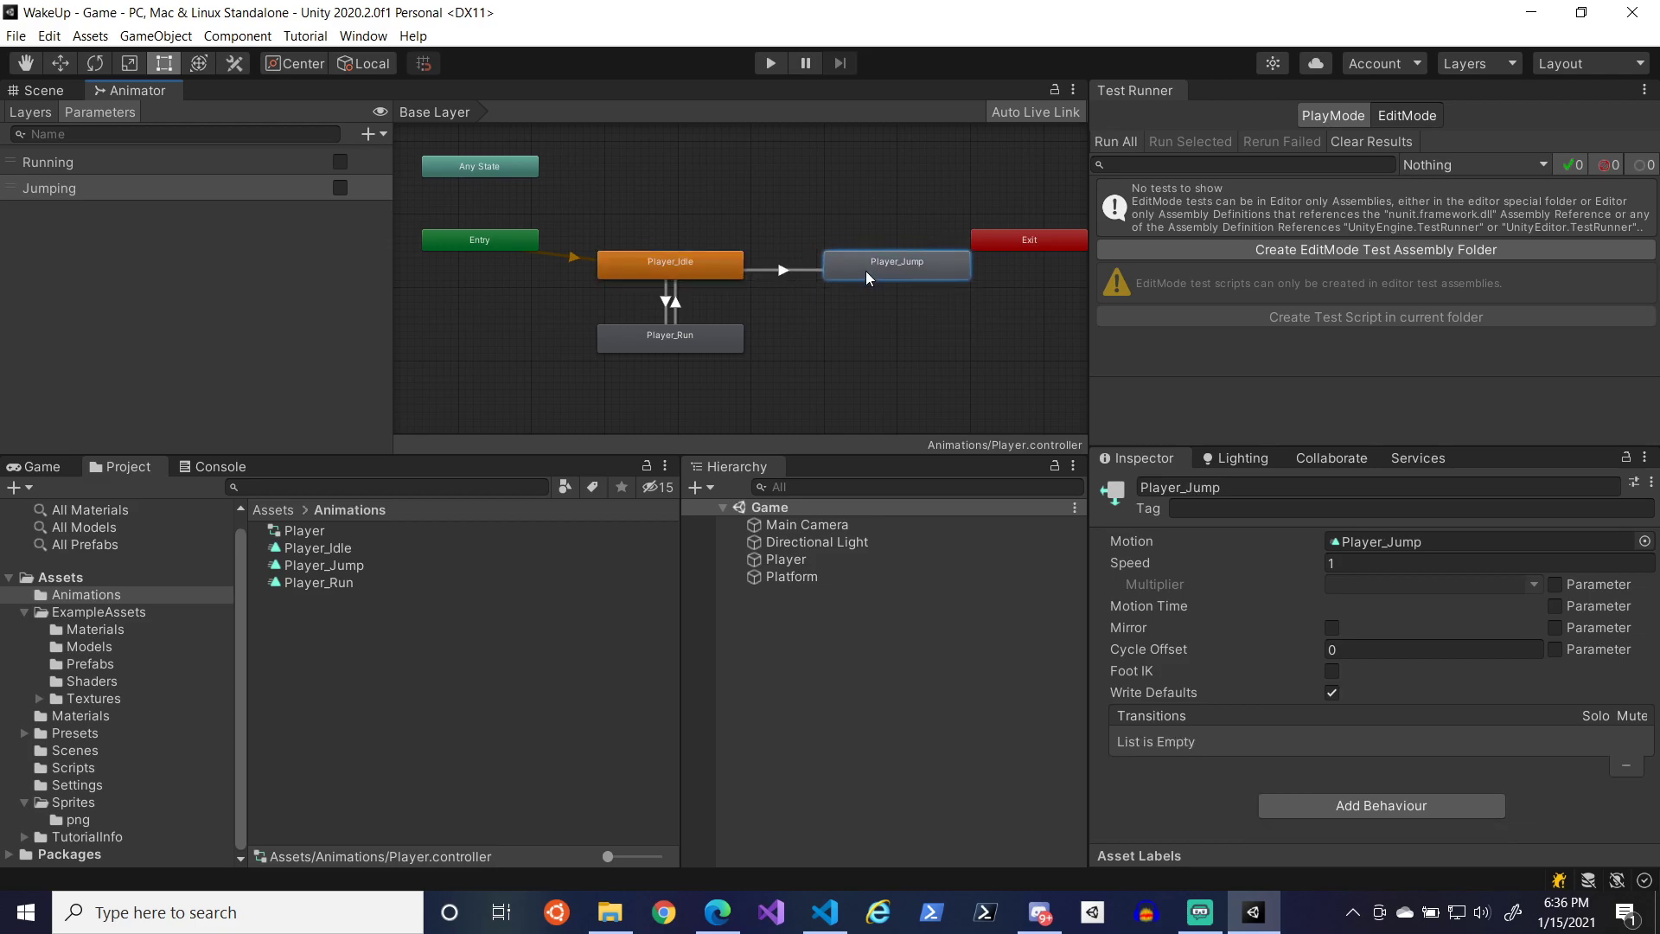
- Turn off Has Exit Time and Fixed Duration for the Player_Idle to Player_Jump transition and set its Transition Duration to 0
left_click(784, 271)
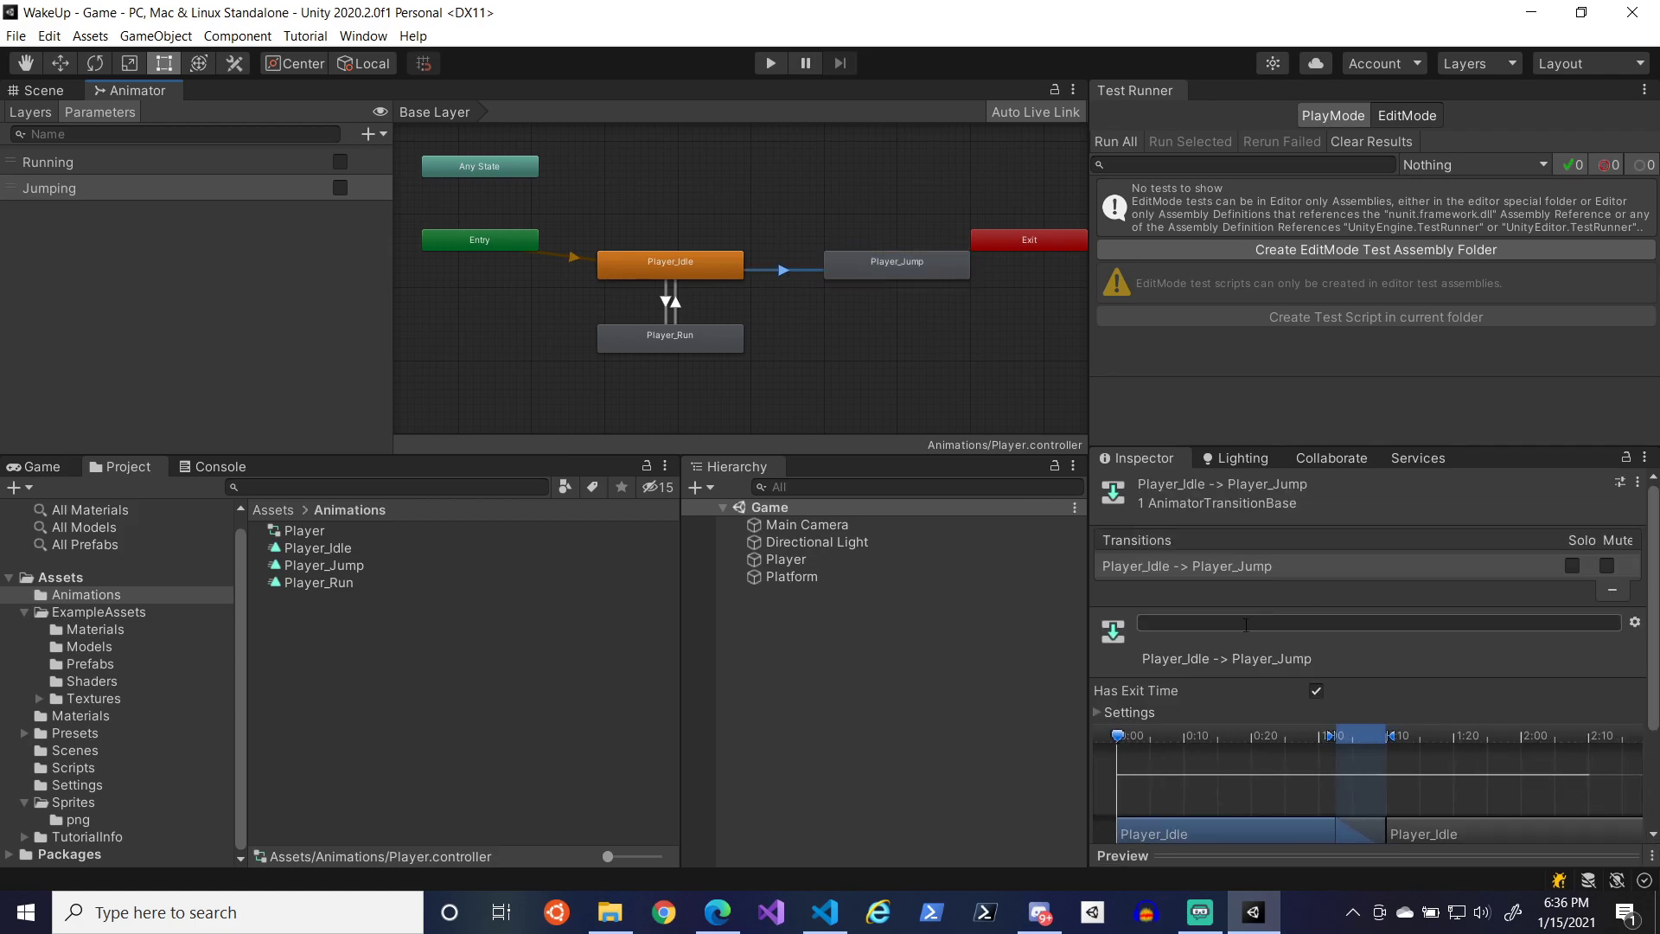
left_click(1114, 706)
left_click(1316, 690)
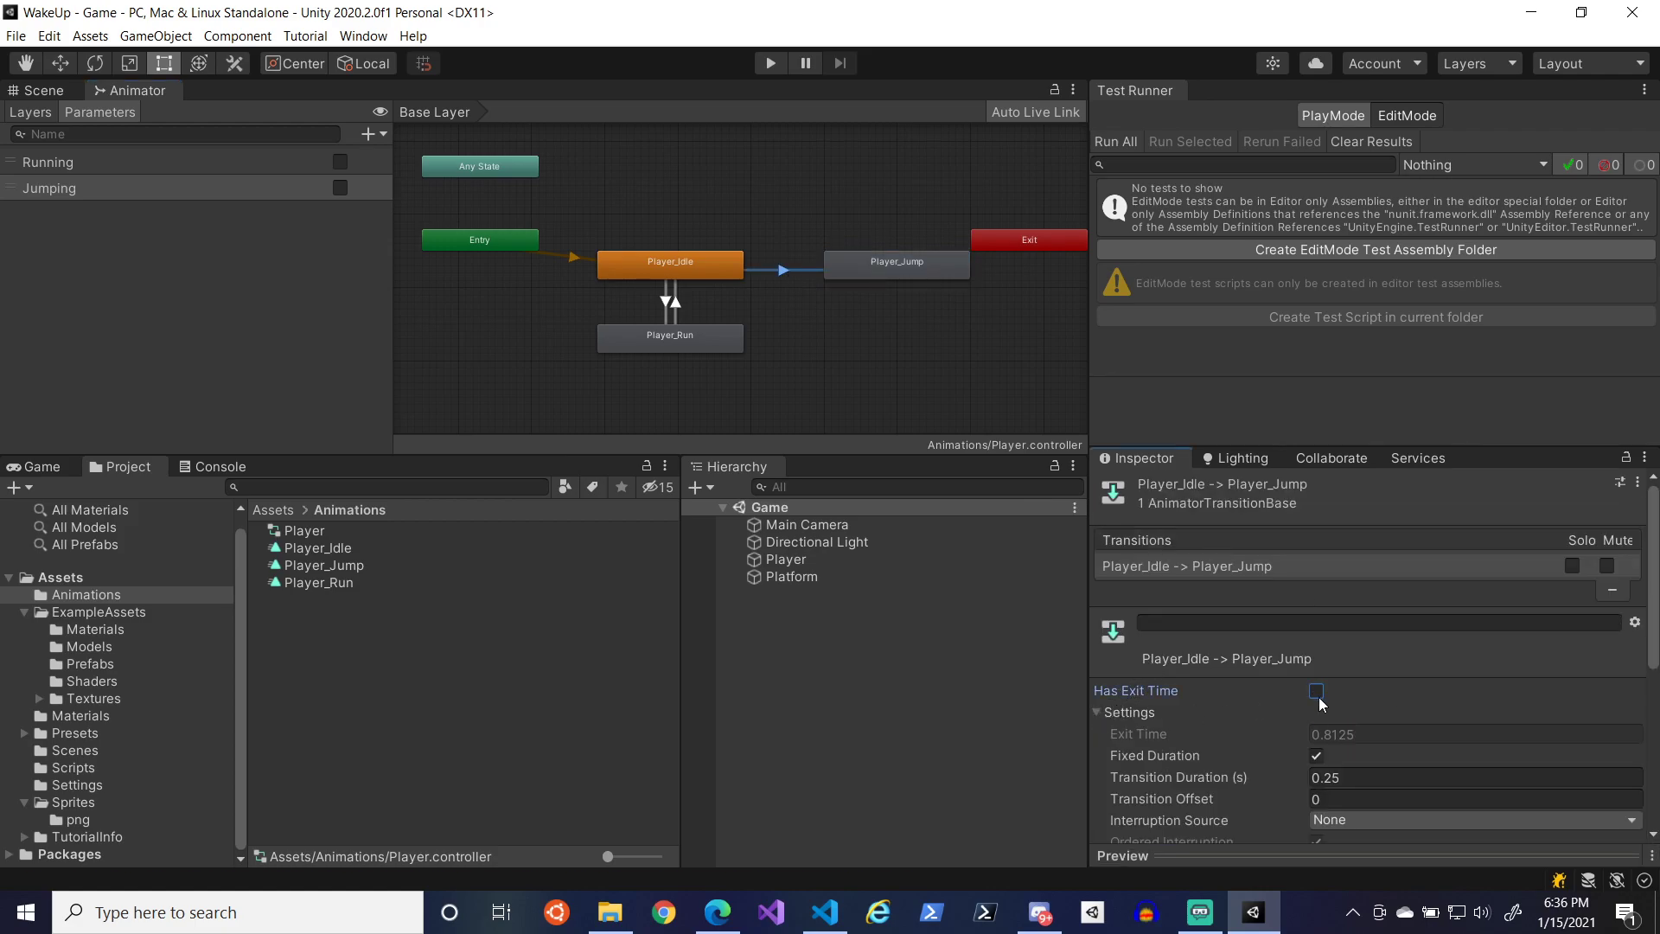
scroll(1330, 697, "down", 3)
left_click(1316, 561)
left_click(1353, 579)
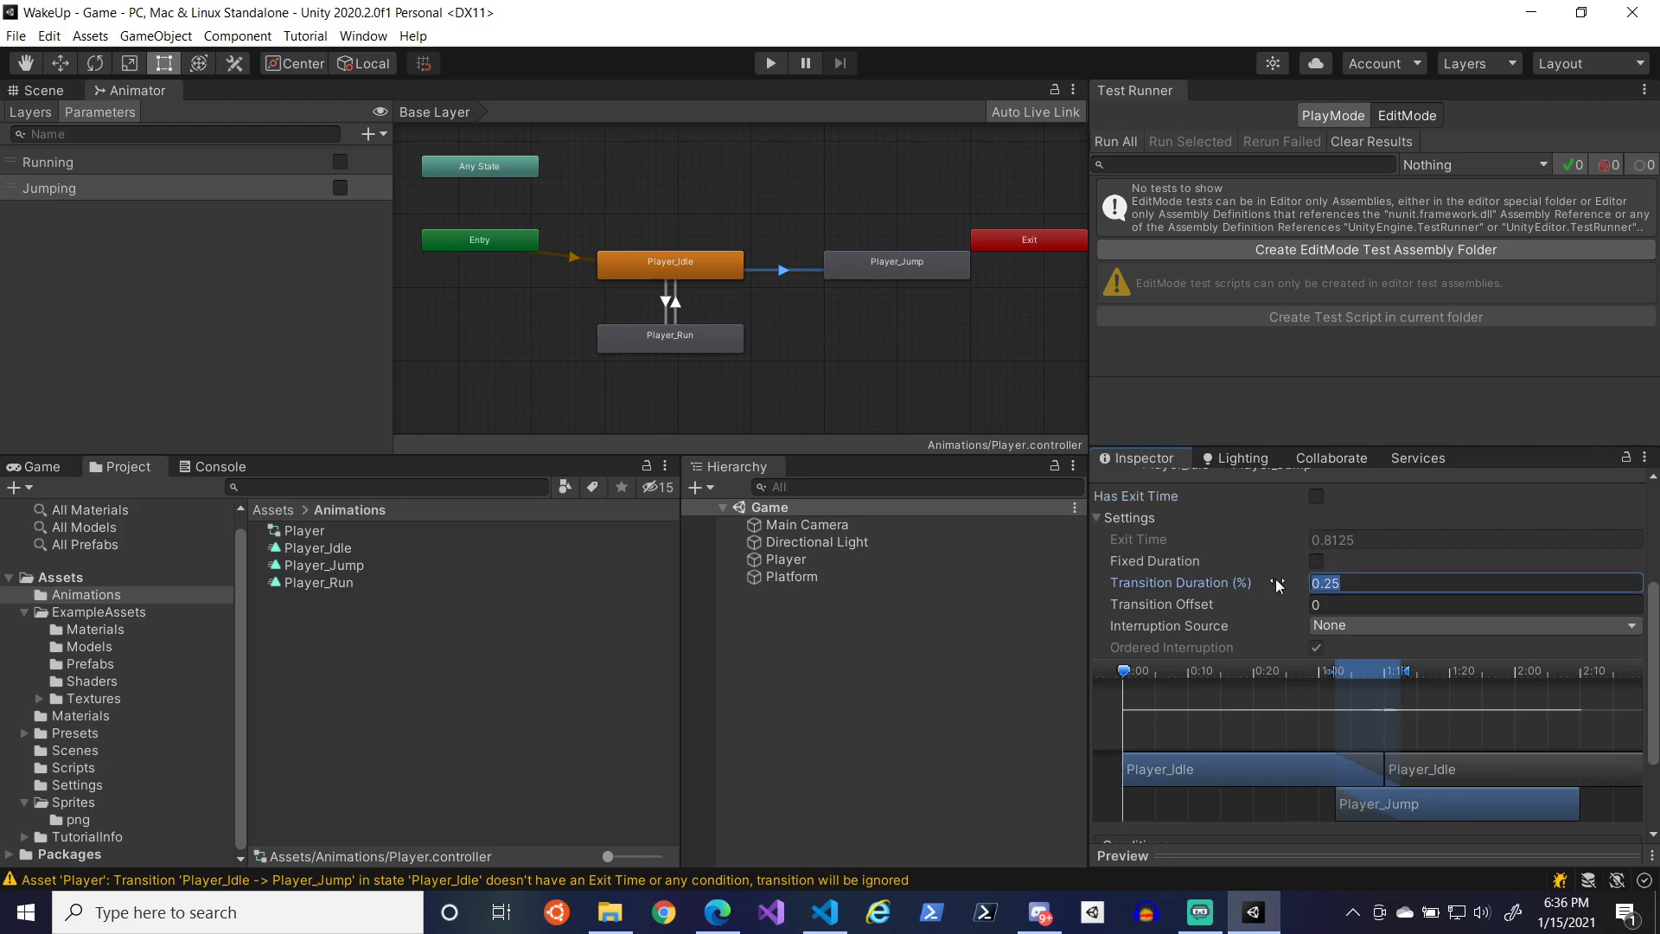
type("0")
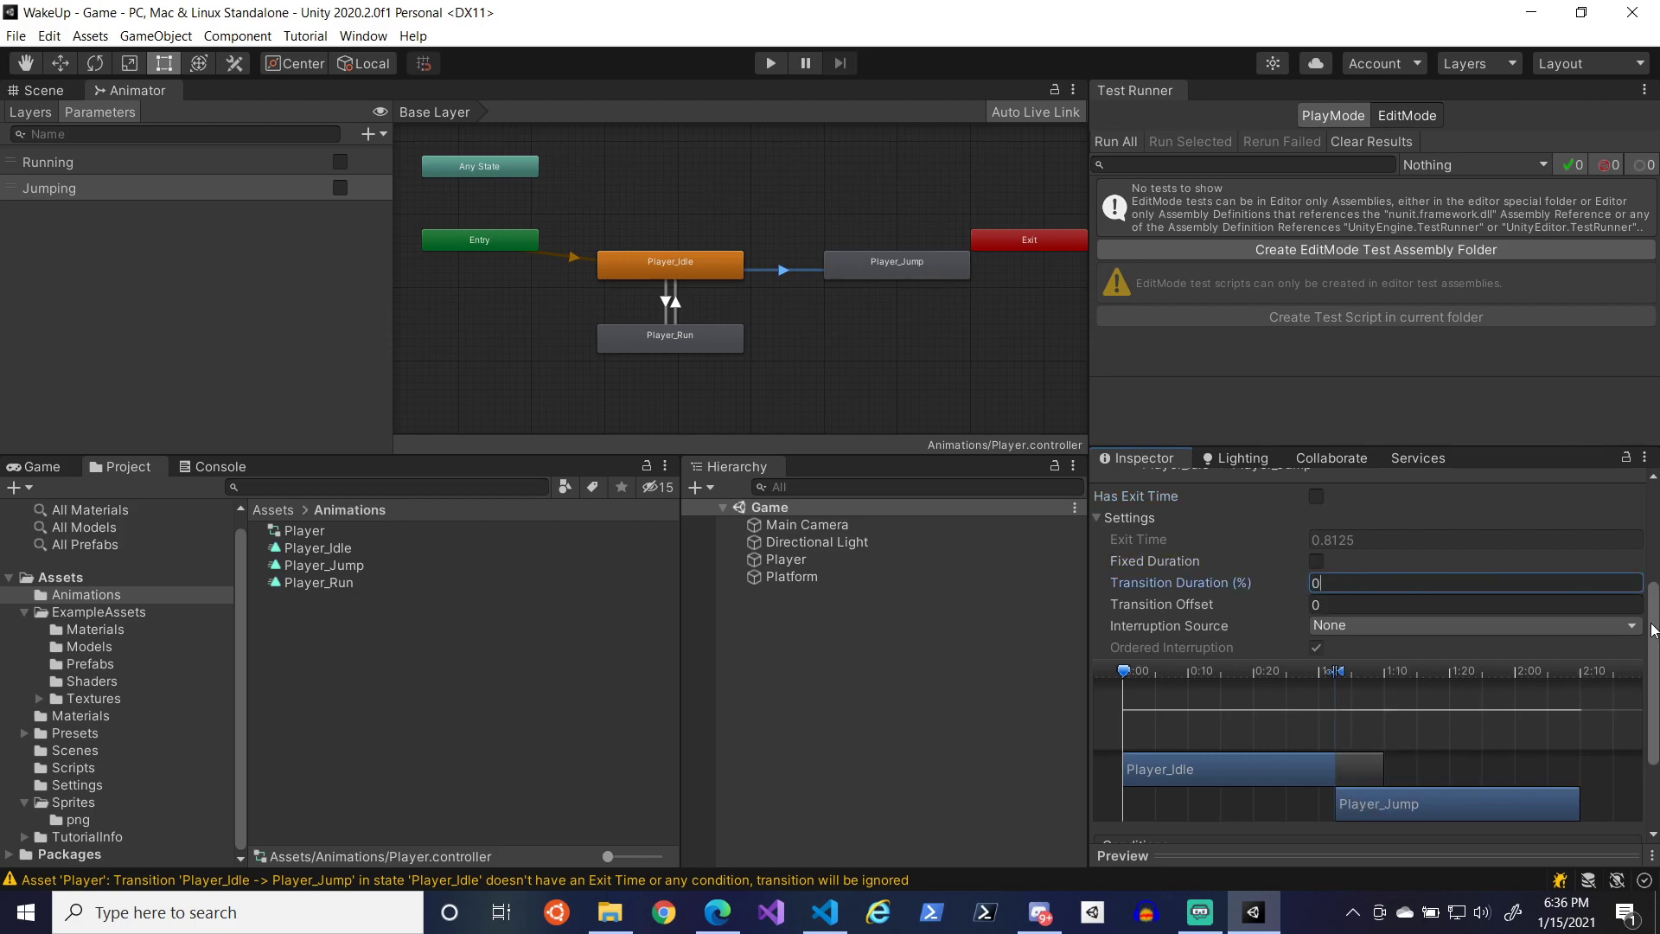
- Add a condition to the Player_Idle to Player_Jump transition requiring Jumping to be true
left_click_drag(1652, 628, 1652, 719)
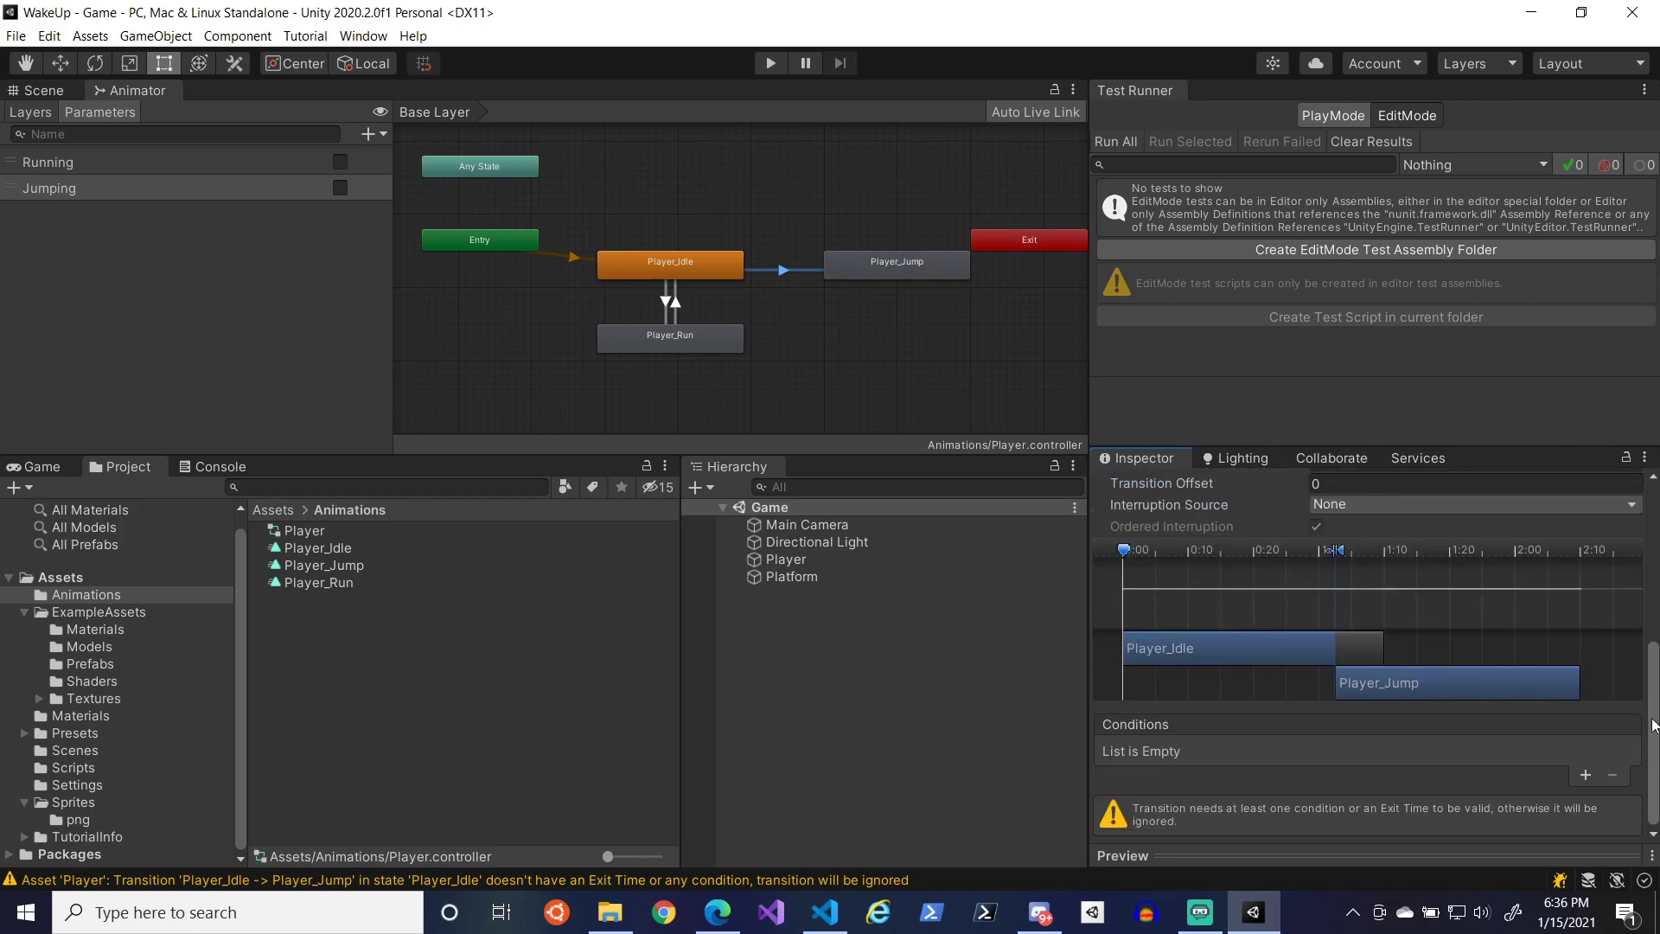
left_click(1584, 775)
left_click(1228, 791)
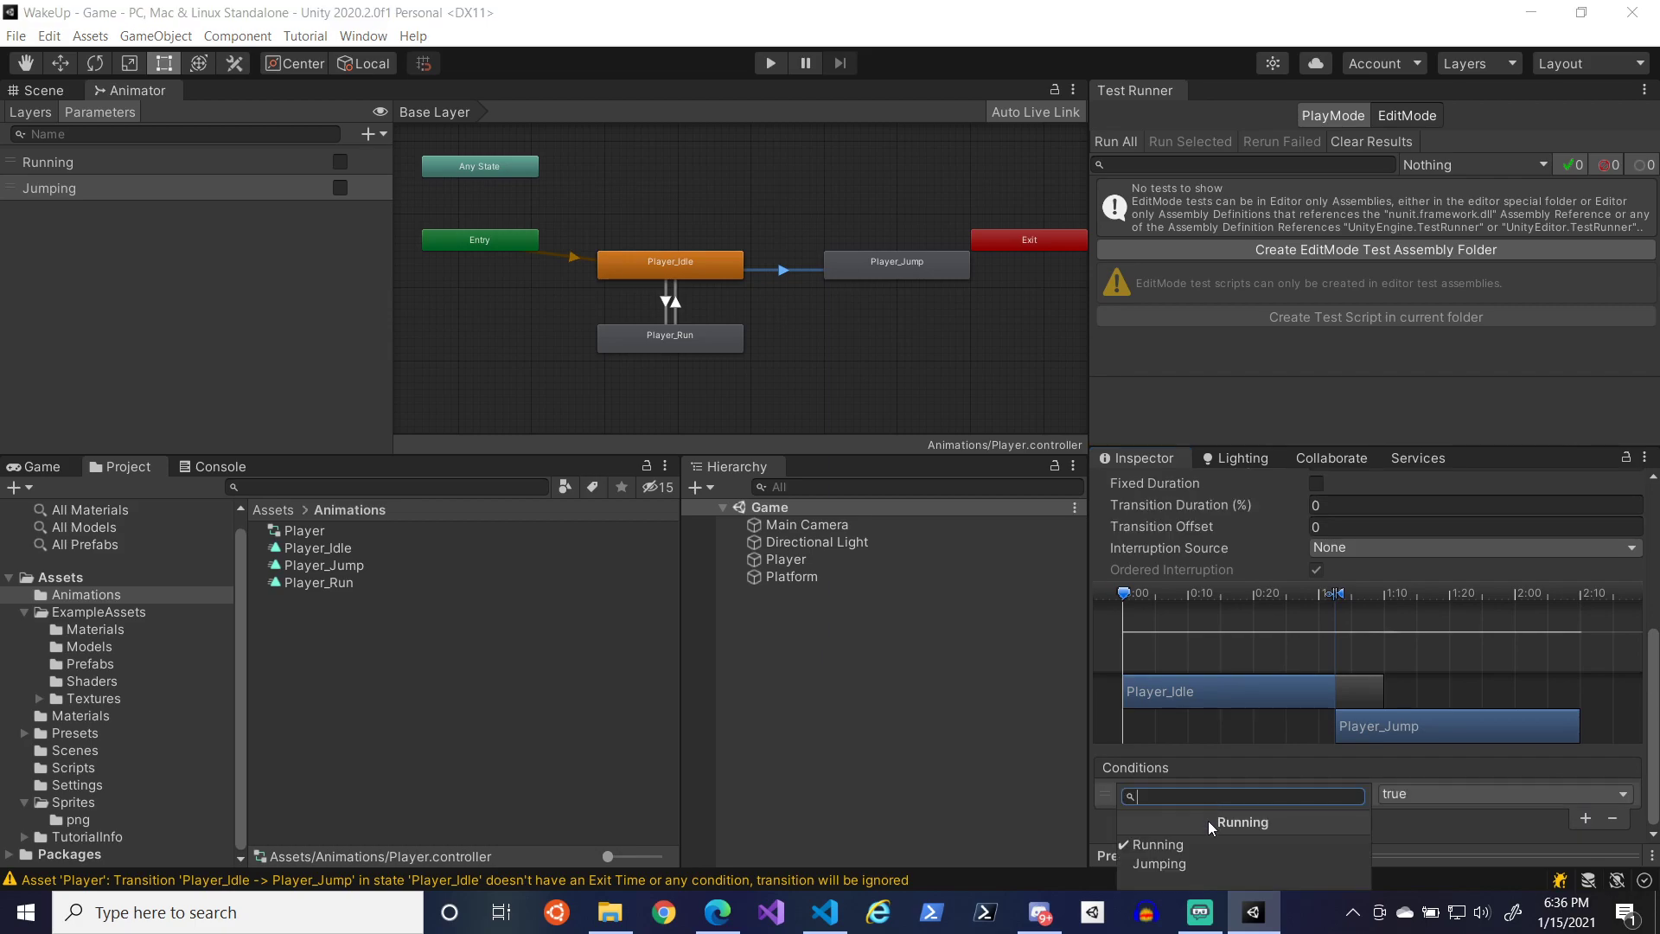
left_click(1179, 860)
left_click(1179, 858)
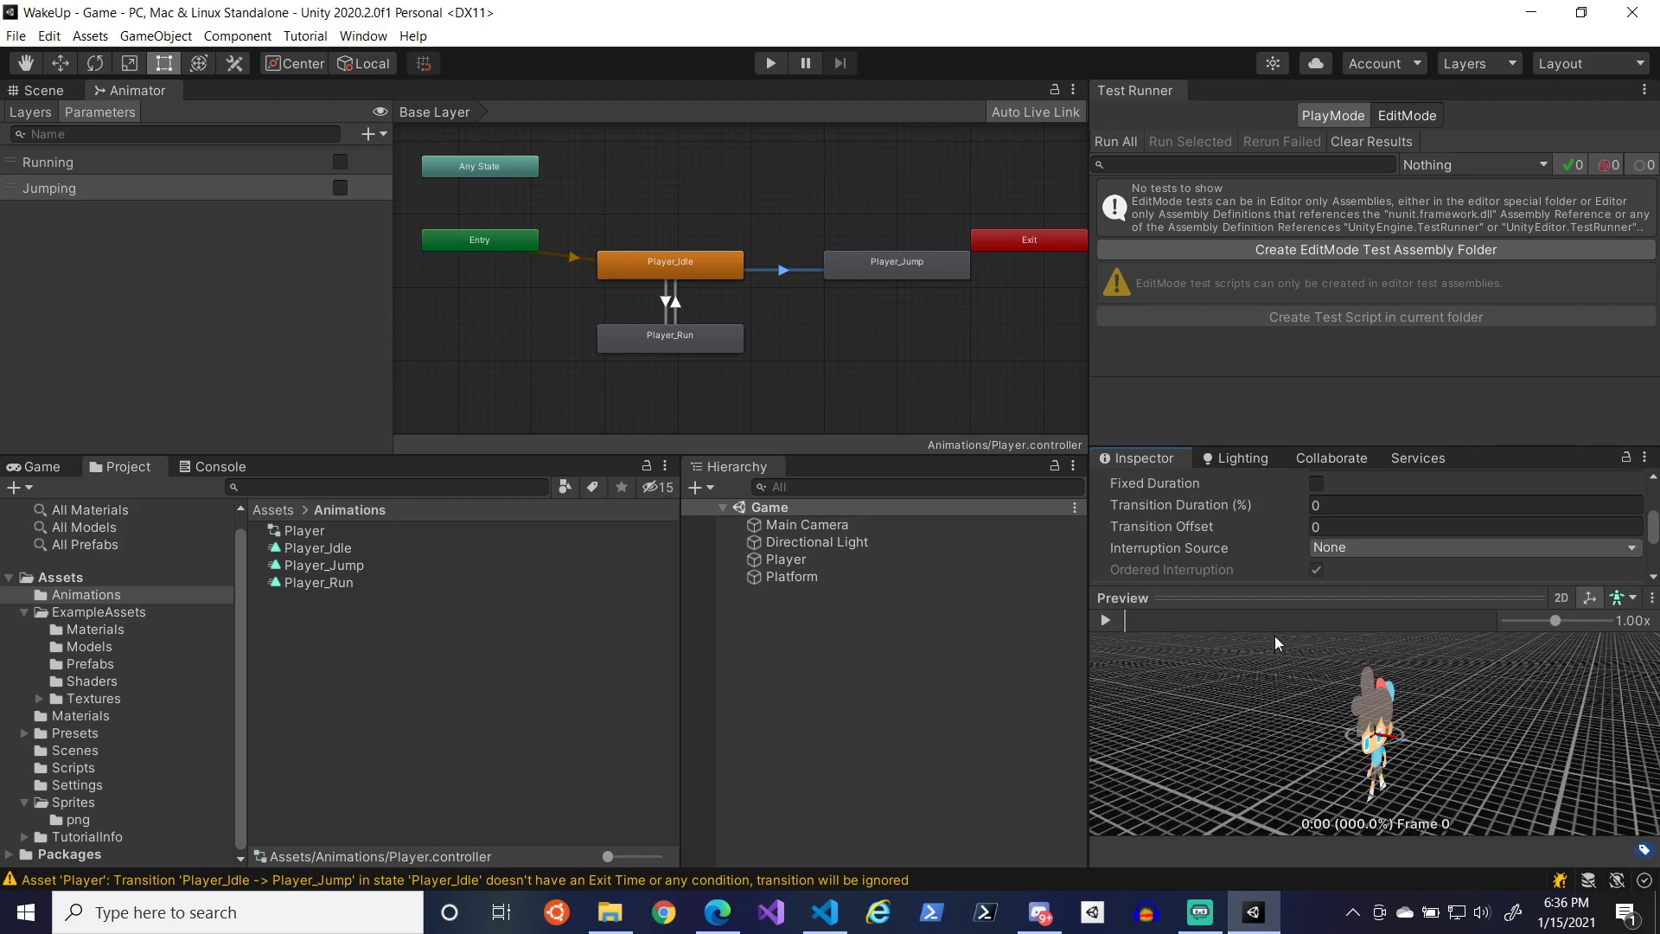
left_click(1261, 603)
left_click(1271, 788)
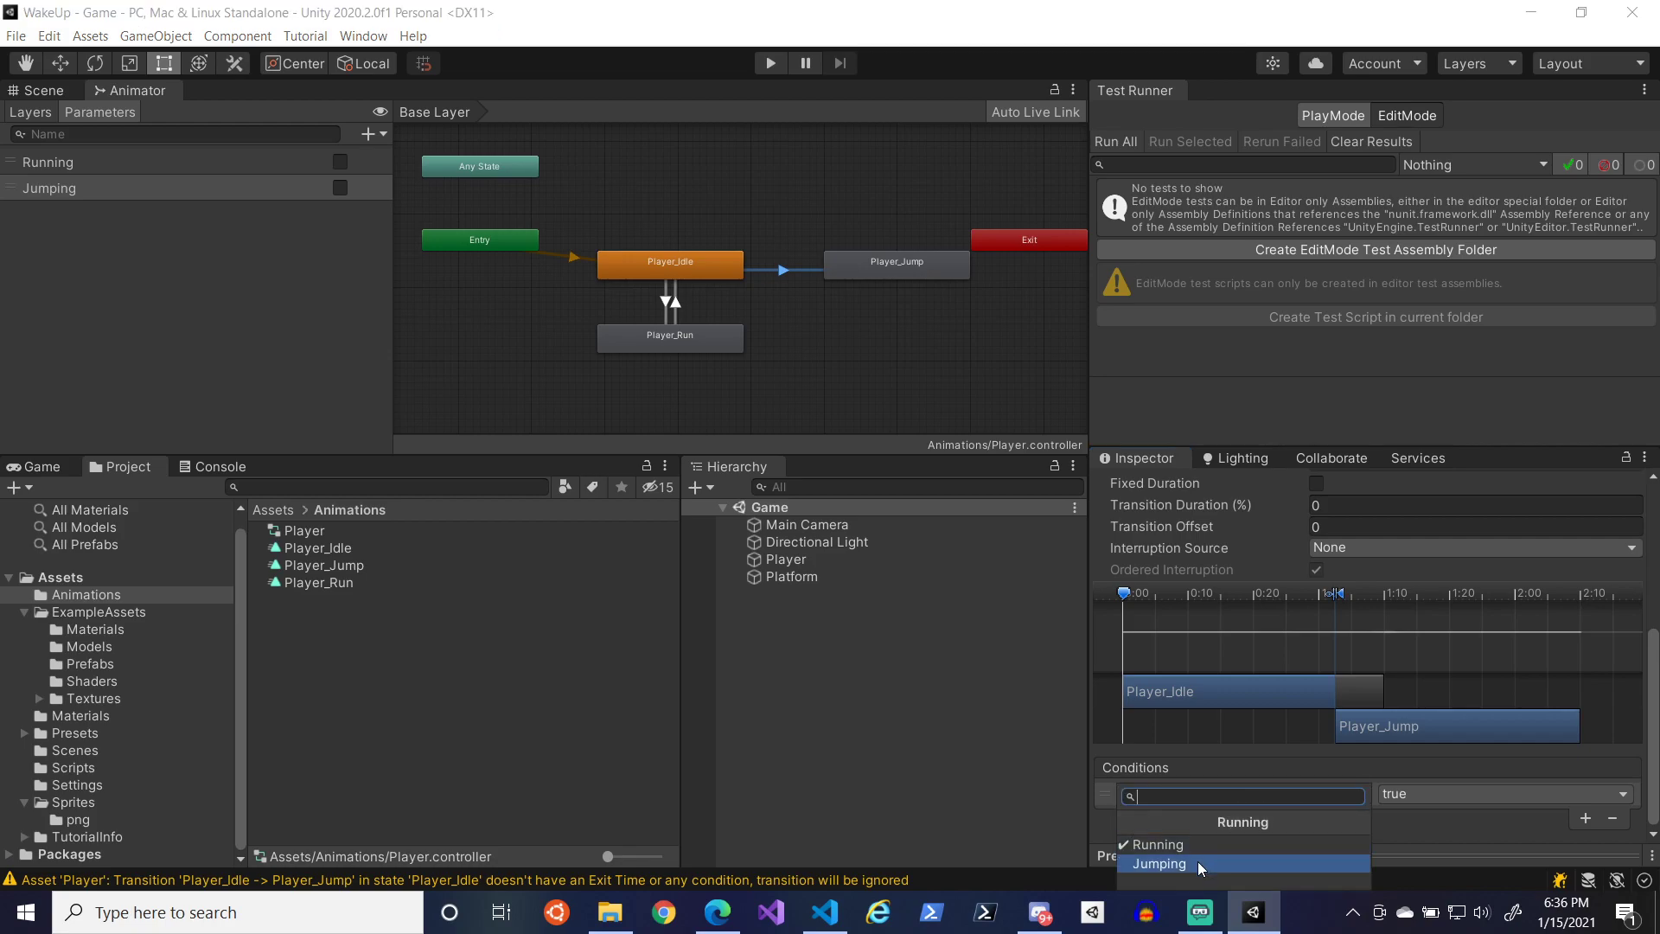
left_click(1198, 862)
- Make a transition from Player_Jump back to Player_Idle with no exit time, no fixed duration and a Transition Duration of 0
right_click(852, 256)
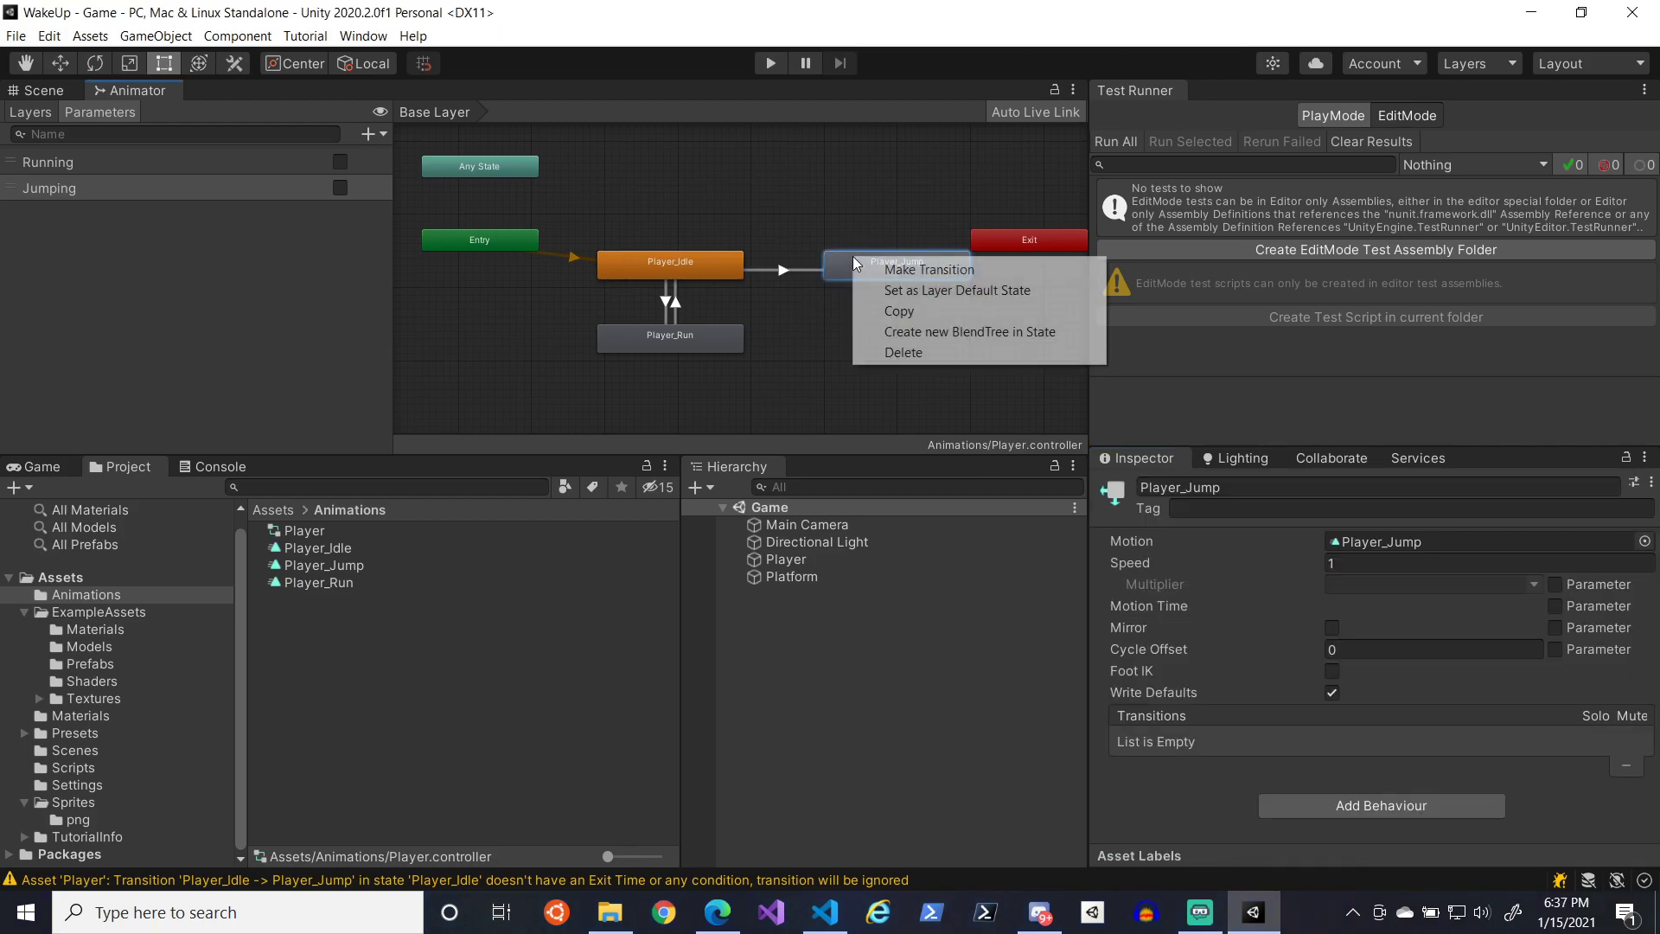
left_click(738, 262)
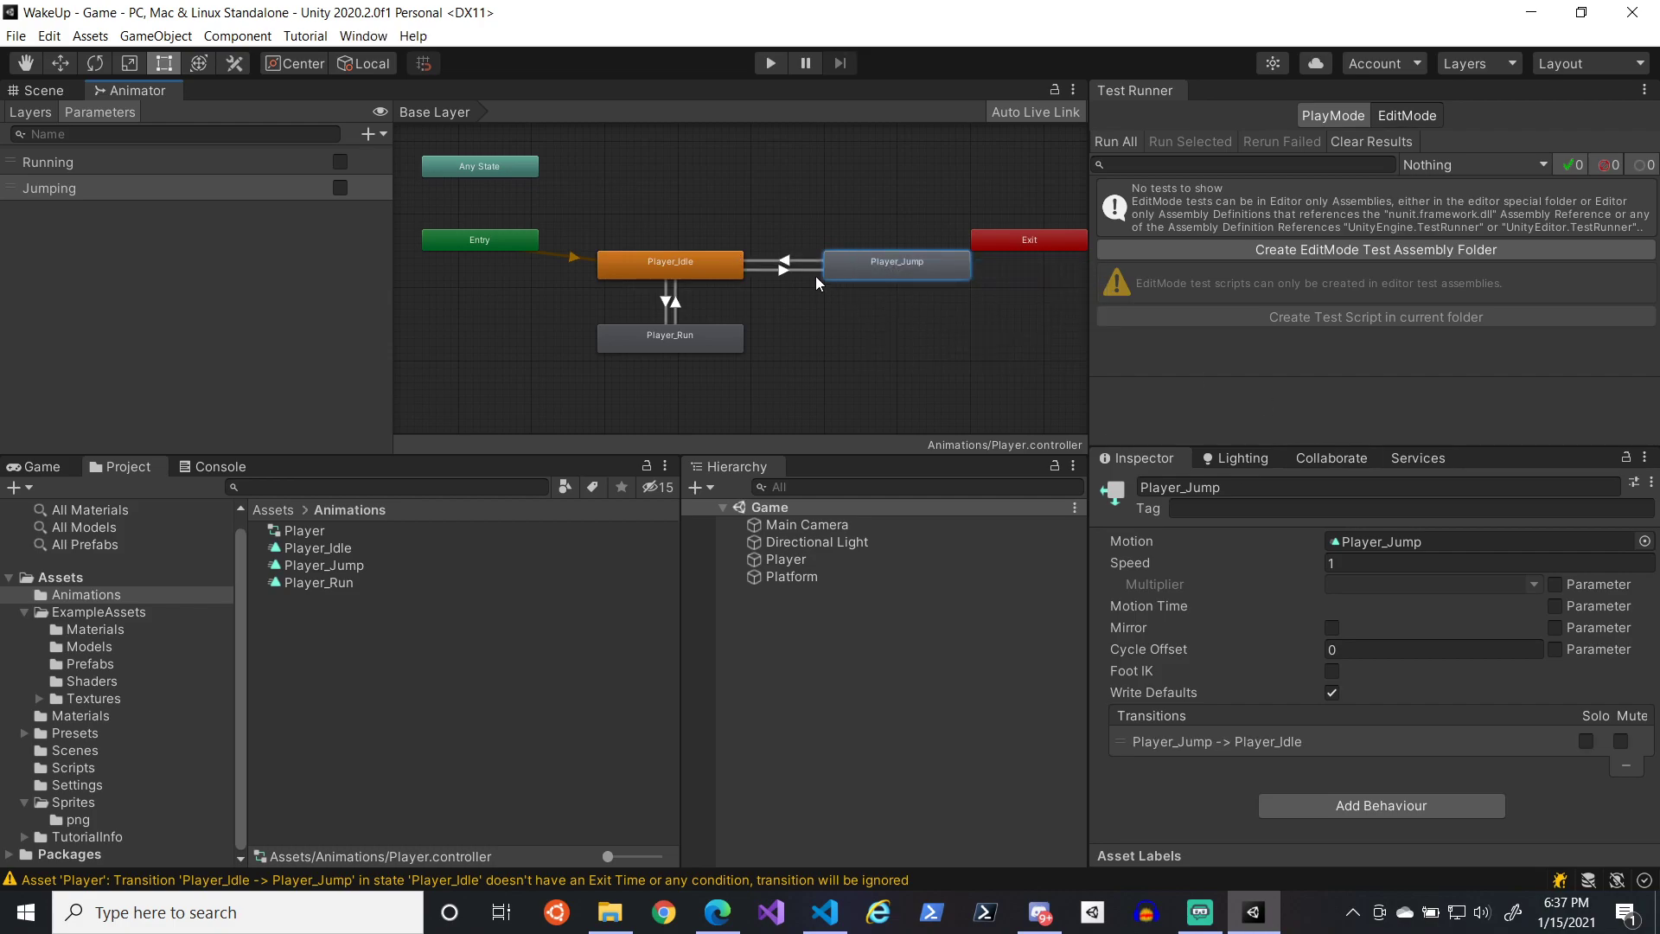
left_click(790, 260)
left_click(1317, 693)
left_click(1316, 756)
left_click(1276, 776)
type("0")
left_click(1113, 718)
- Add the condition Jumping is false to the Player_Jump to Player_Idle transition and move the Player_Jump state slightly lower
scroll(1575, 700, "down", 3)
left_click(1578, 772)
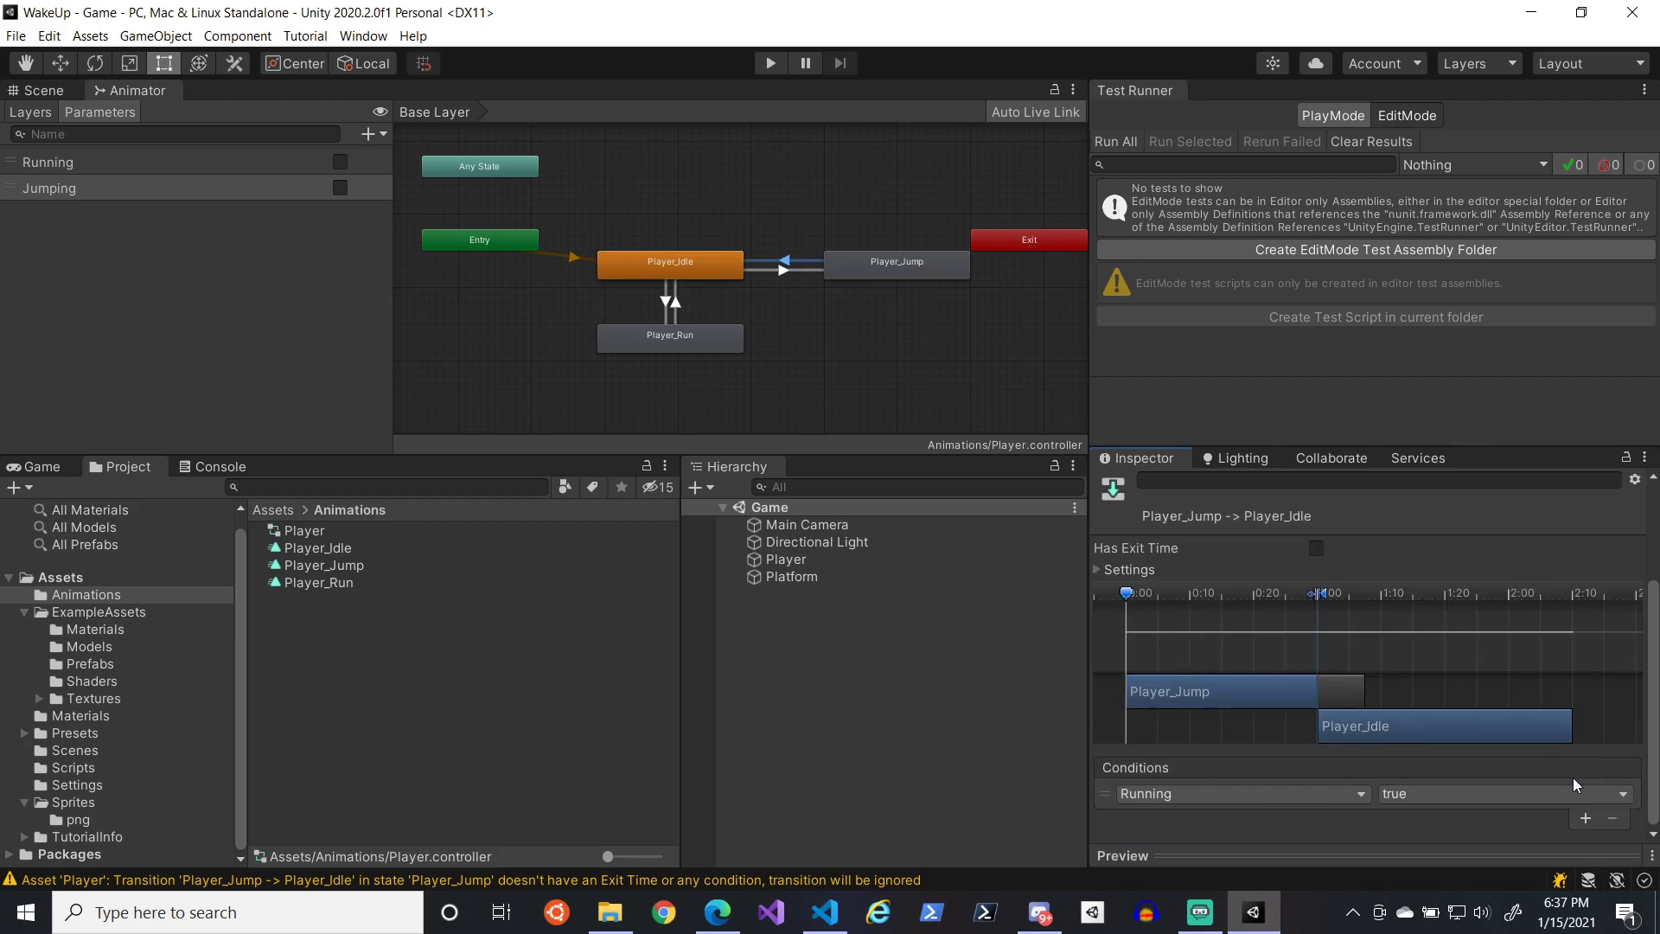
left_click(1344, 792)
left_click(1267, 859)
left_click(1409, 794)
left_click(1409, 830)
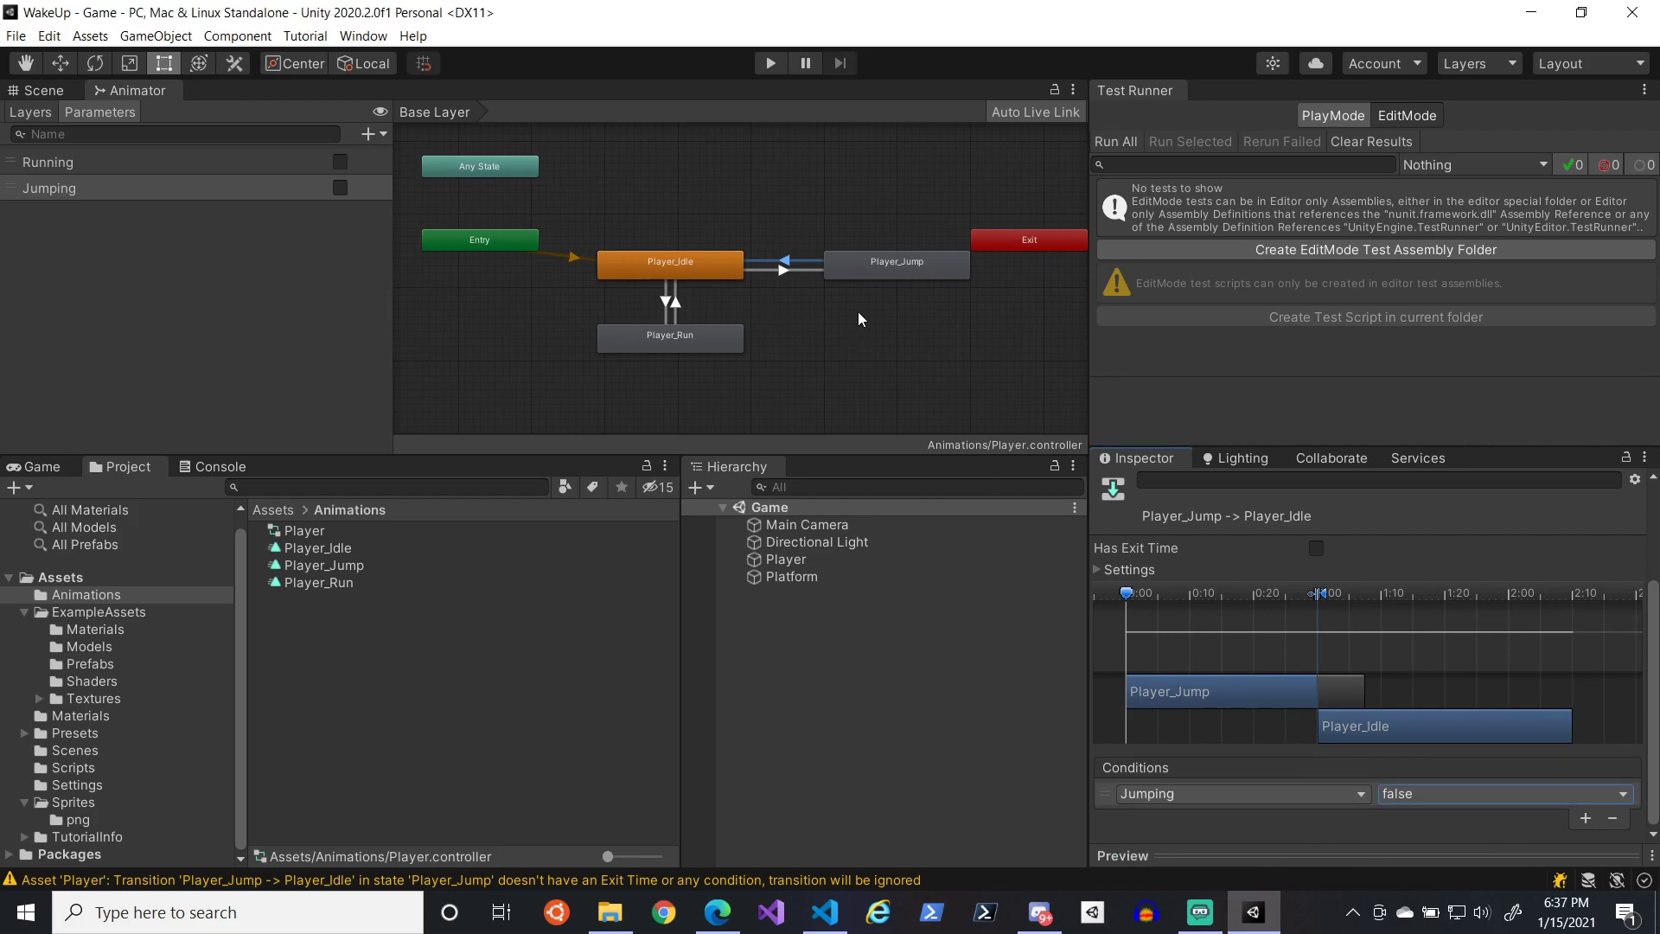
left_click_drag(859, 277, 869, 294)
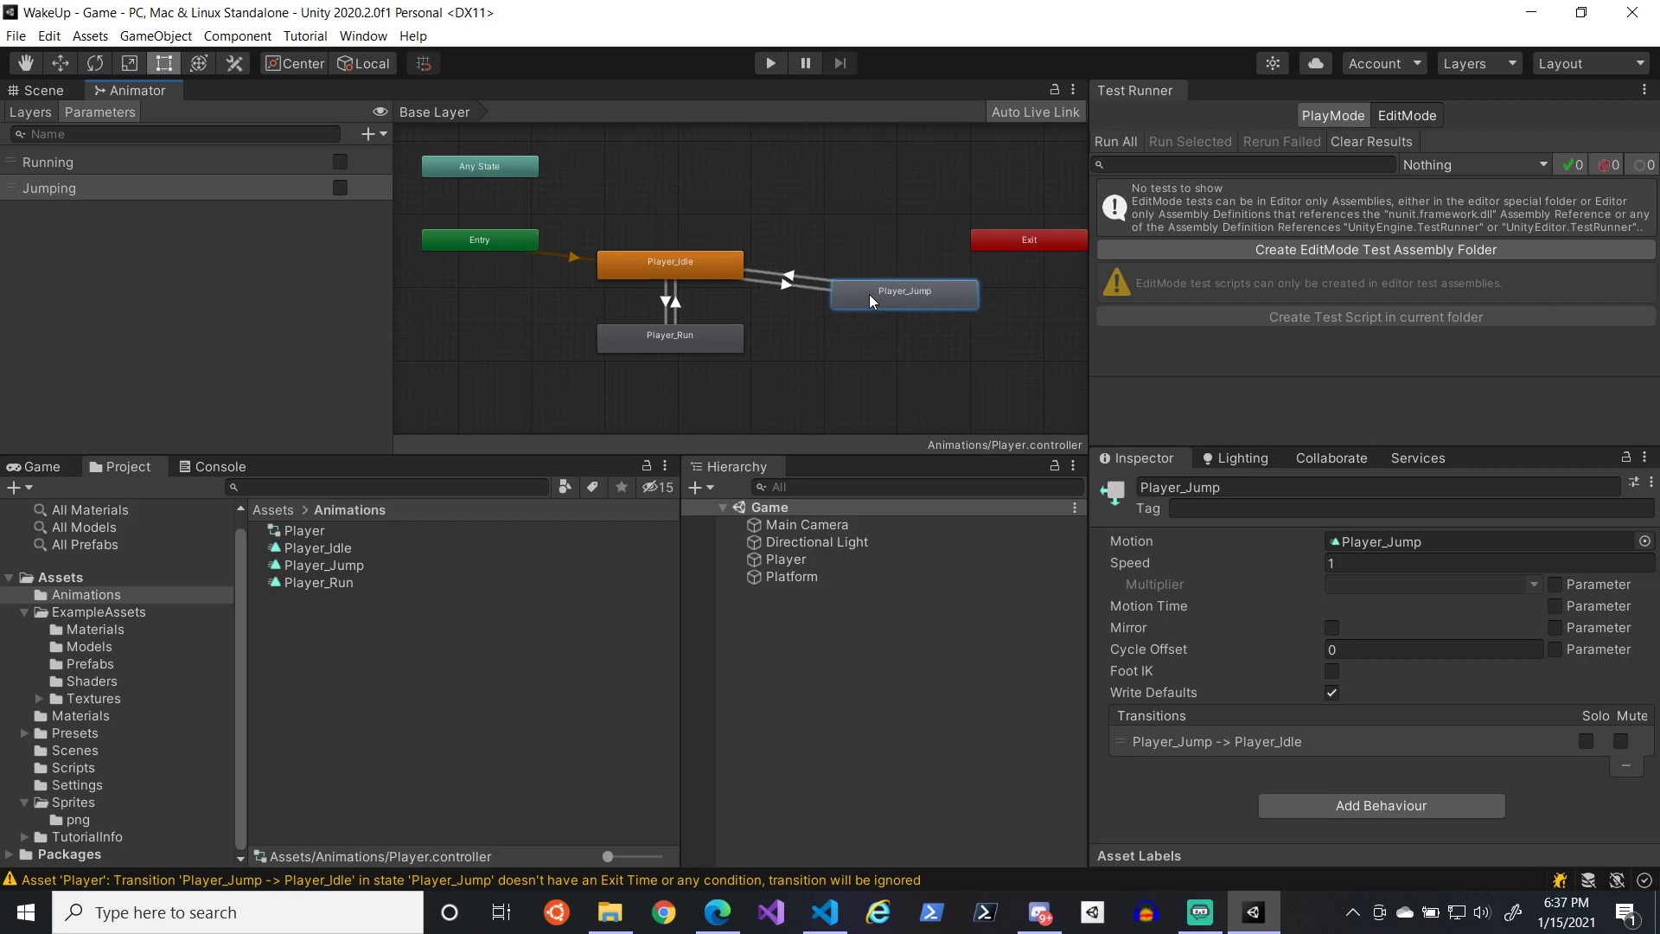
- Clear the console messages and return to the project's Animations folder
left_click(45, 92)
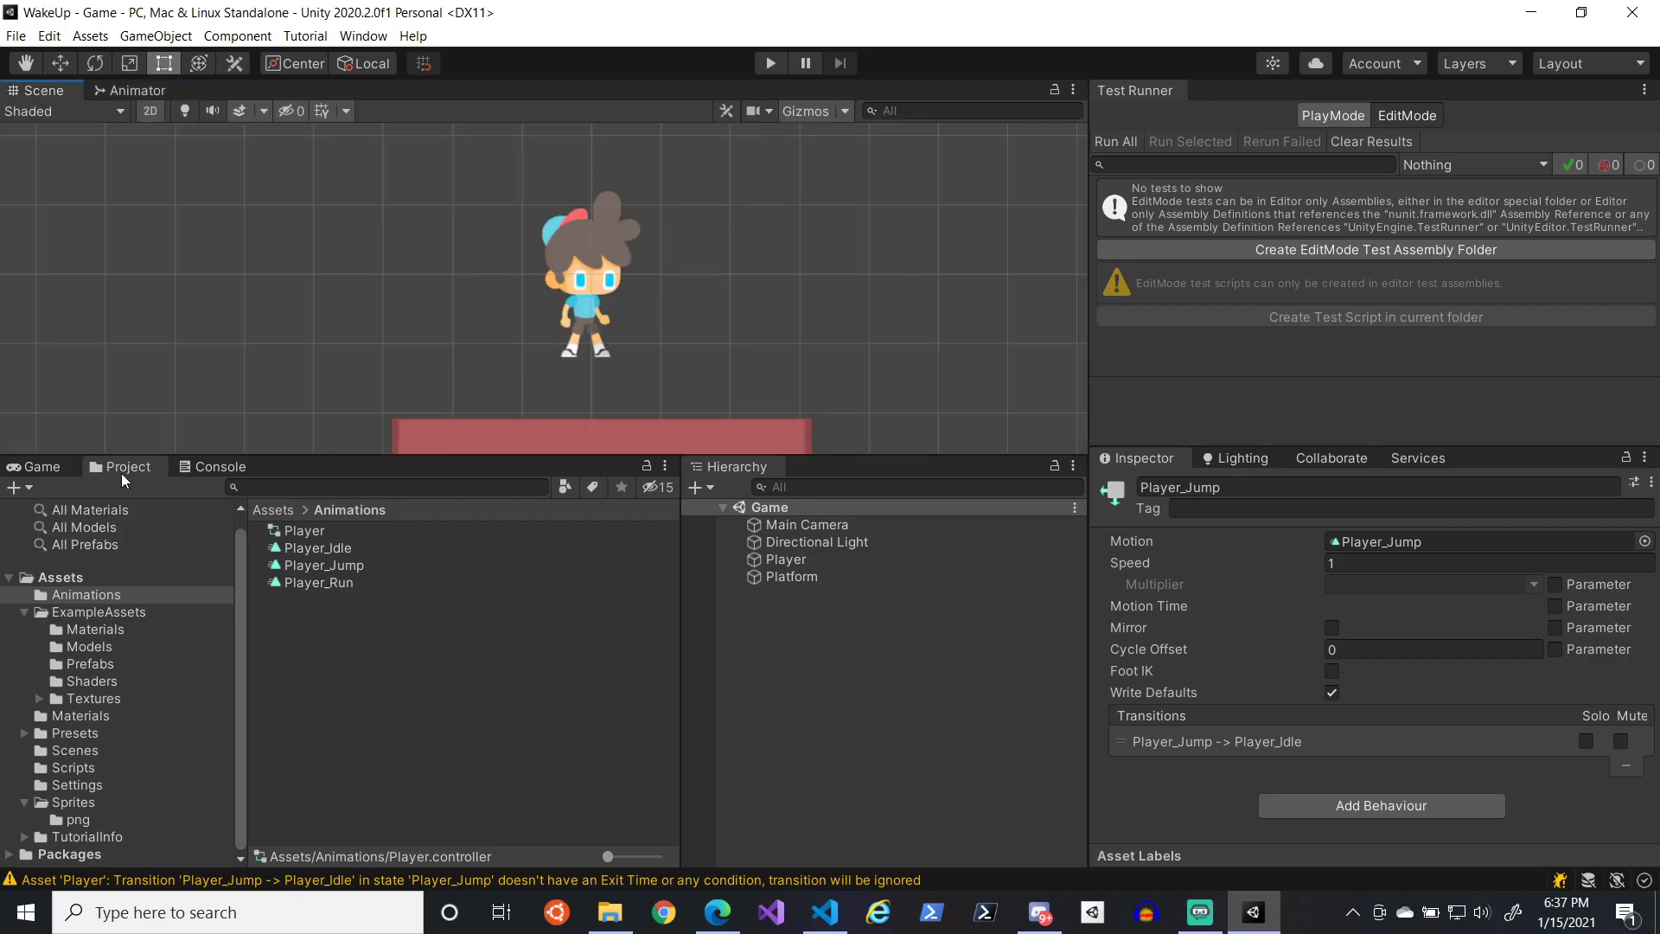
left_click(192, 467)
left_click(41, 488)
left_click(120, 467)
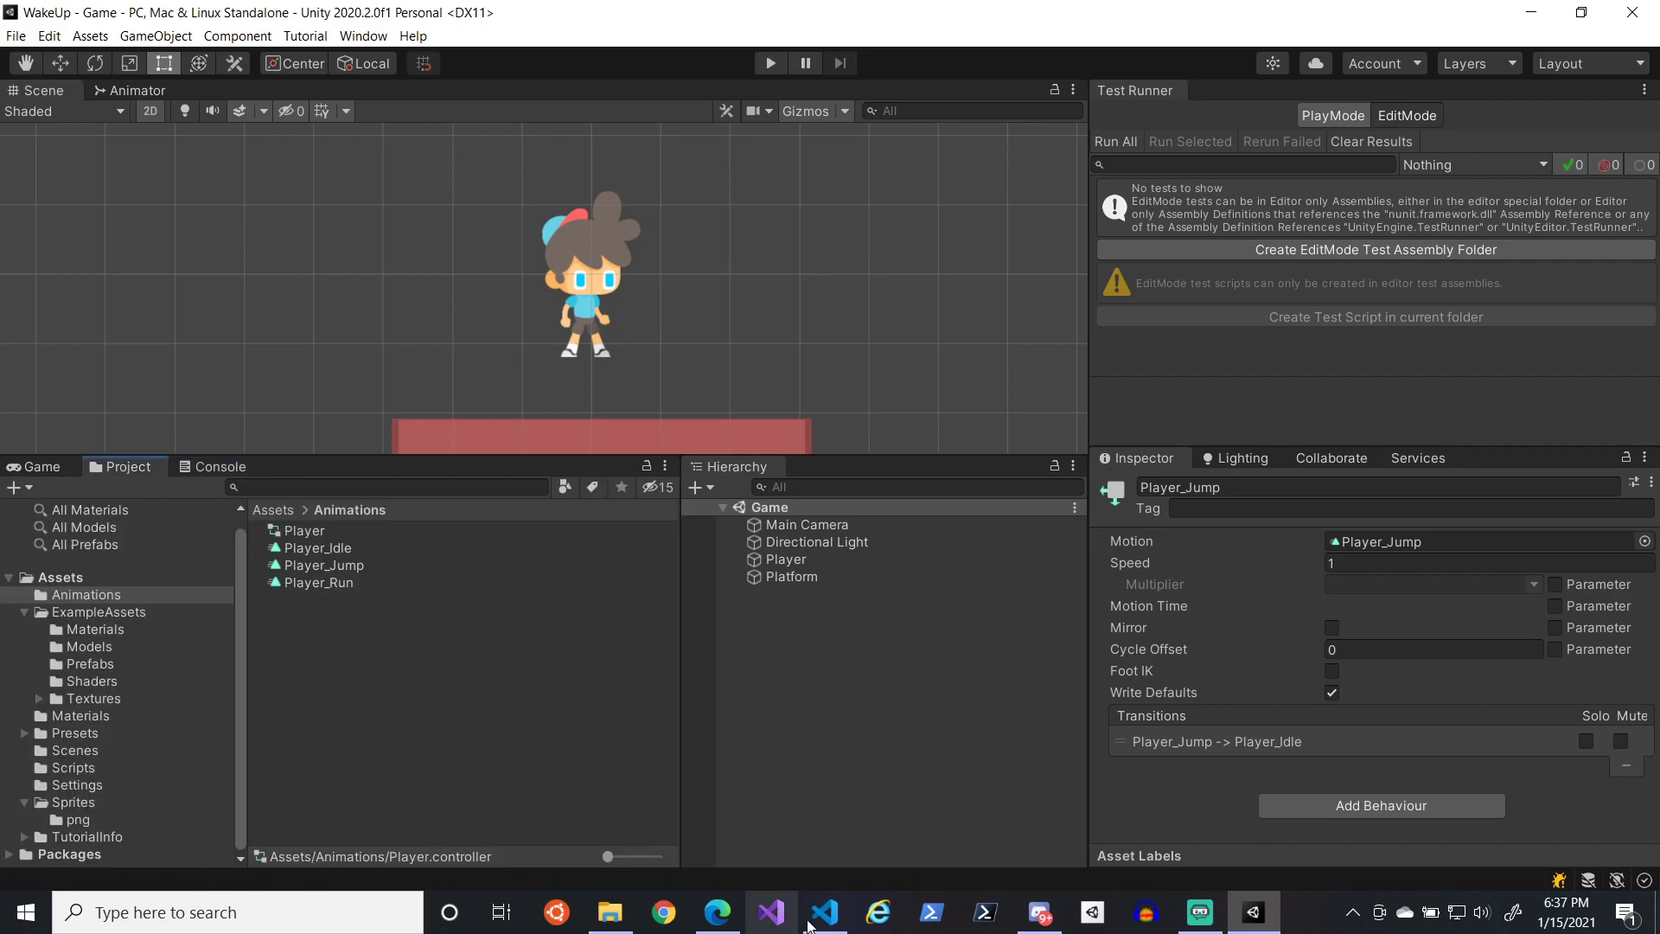
- Run the game with the state graph showing and switch Jumping on and off to test the jump transitions
left_click(136, 84)
left_click(770, 63)
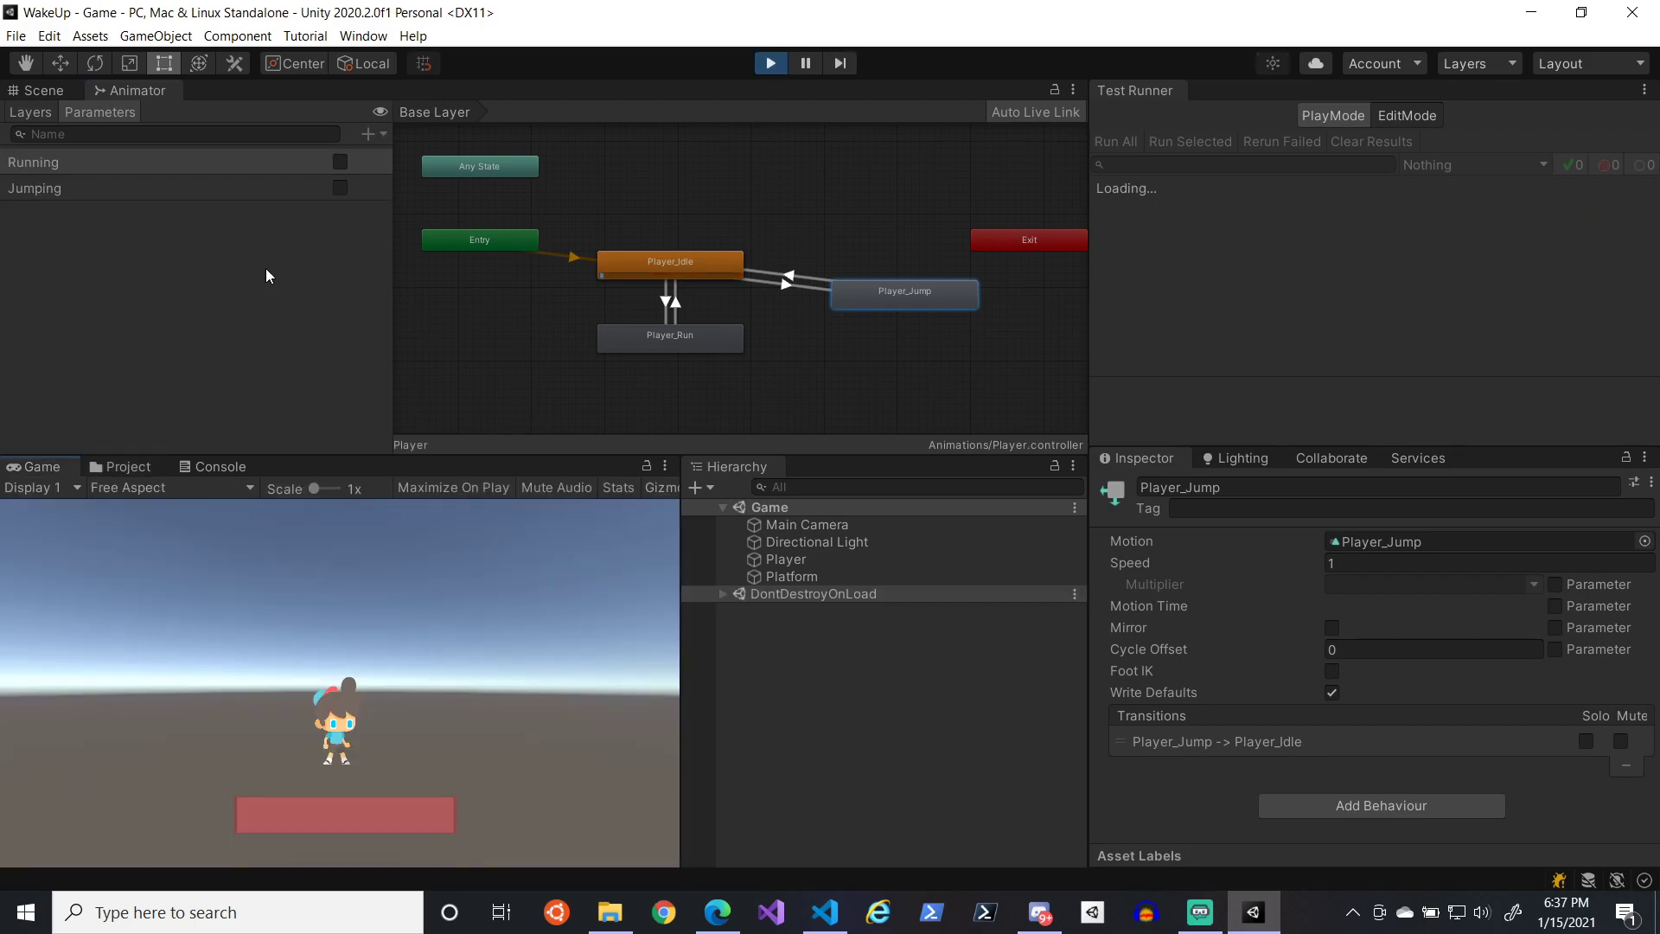
left_click(340, 188)
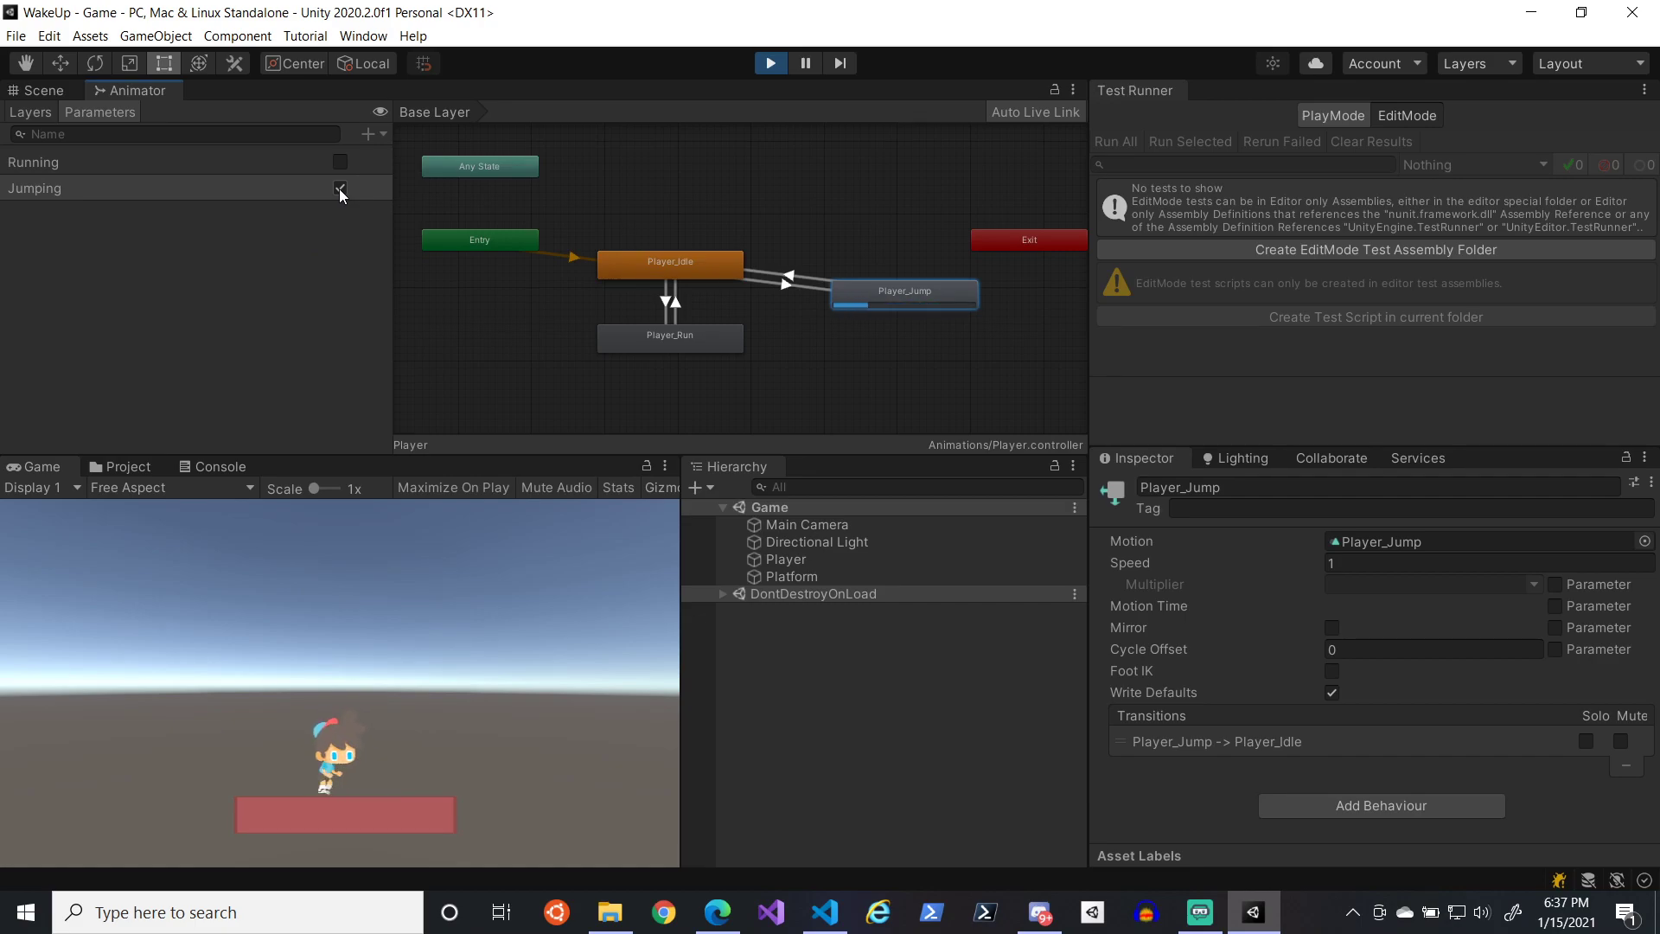
left_click(340, 188)
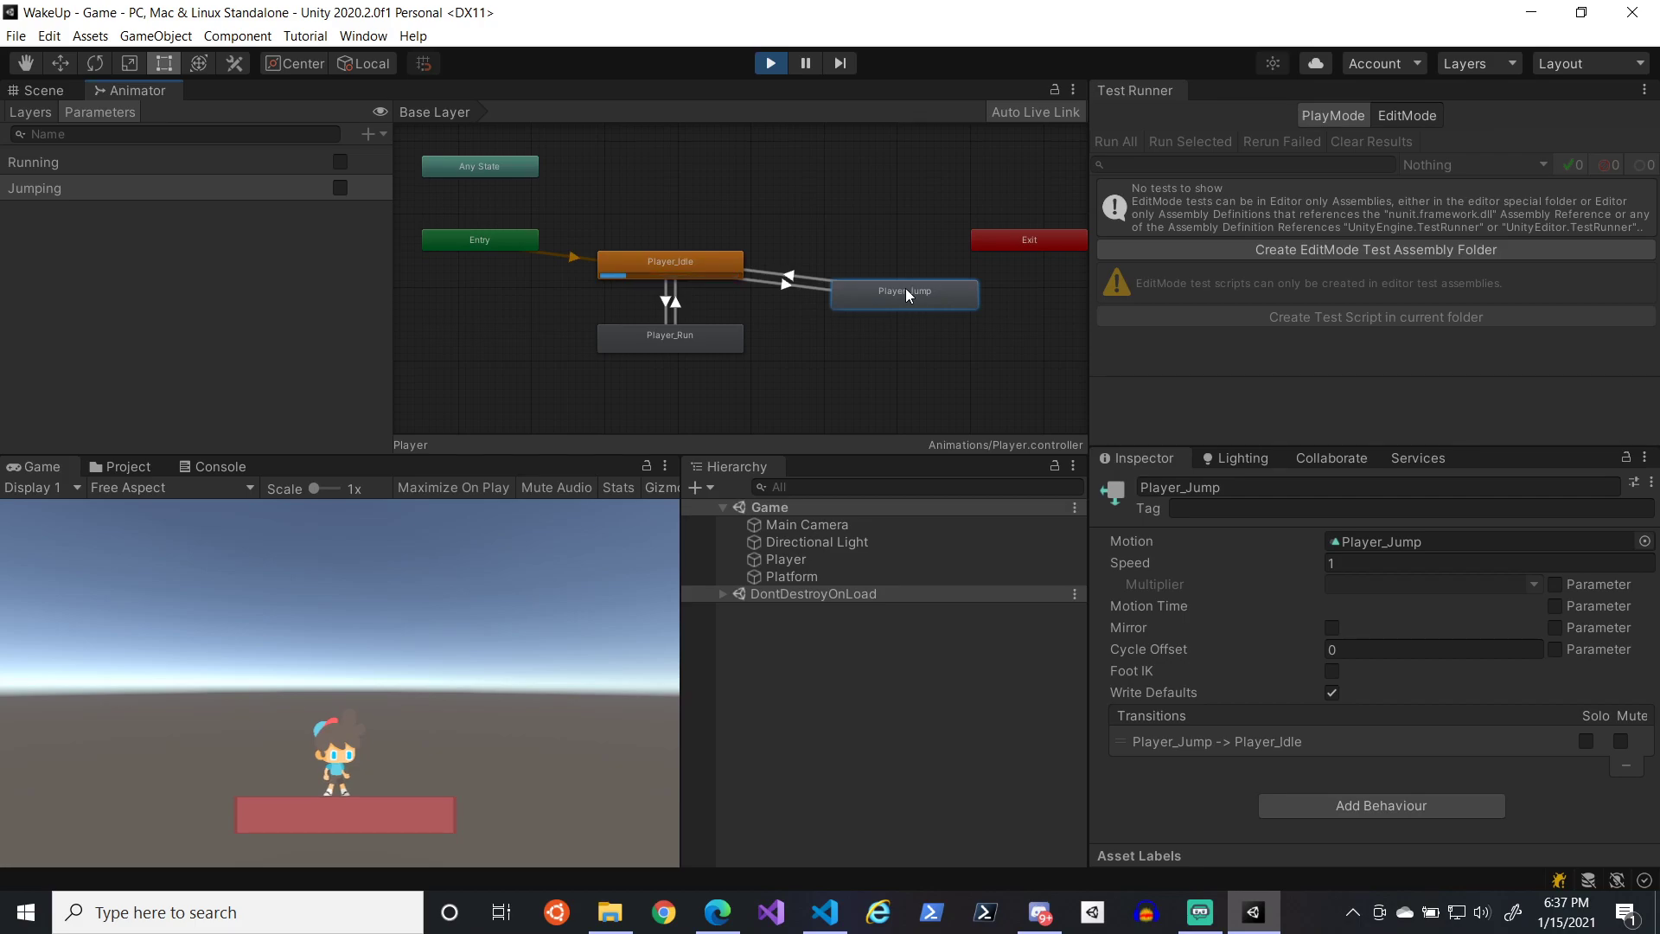
- Stop the game, open the Player_Jump state's animation clip and turn off Loop Time
left_click(726, 268)
left_click(890, 288)
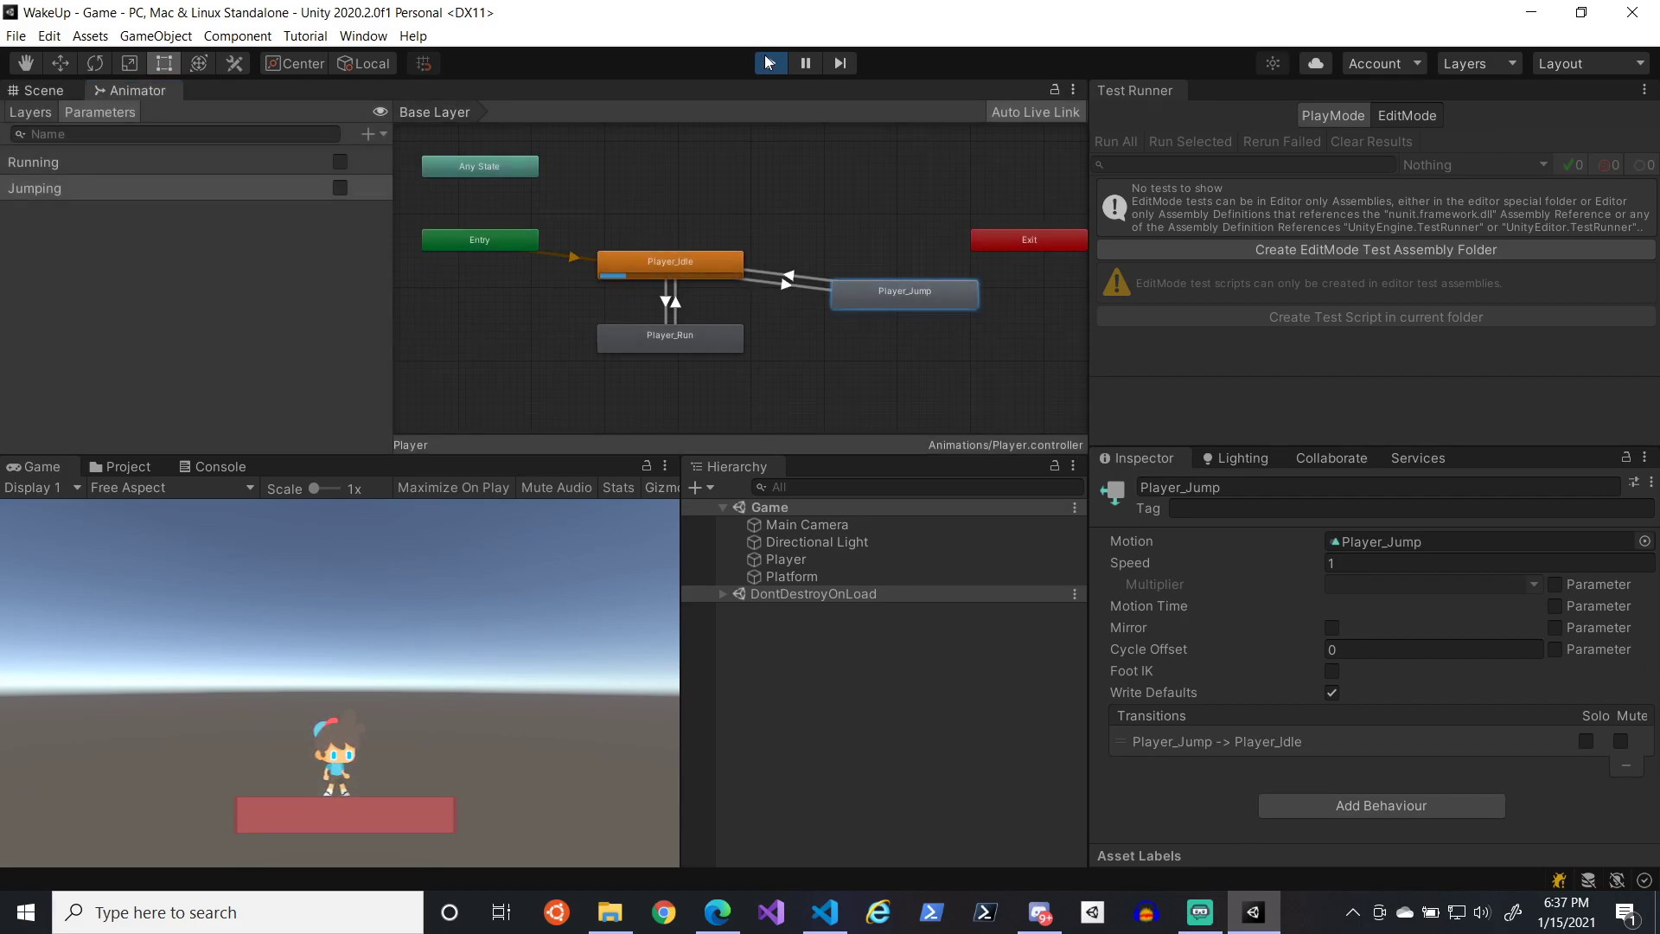
key("ctrl+p")
double_click(921, 313)
left_click(1331, 561)
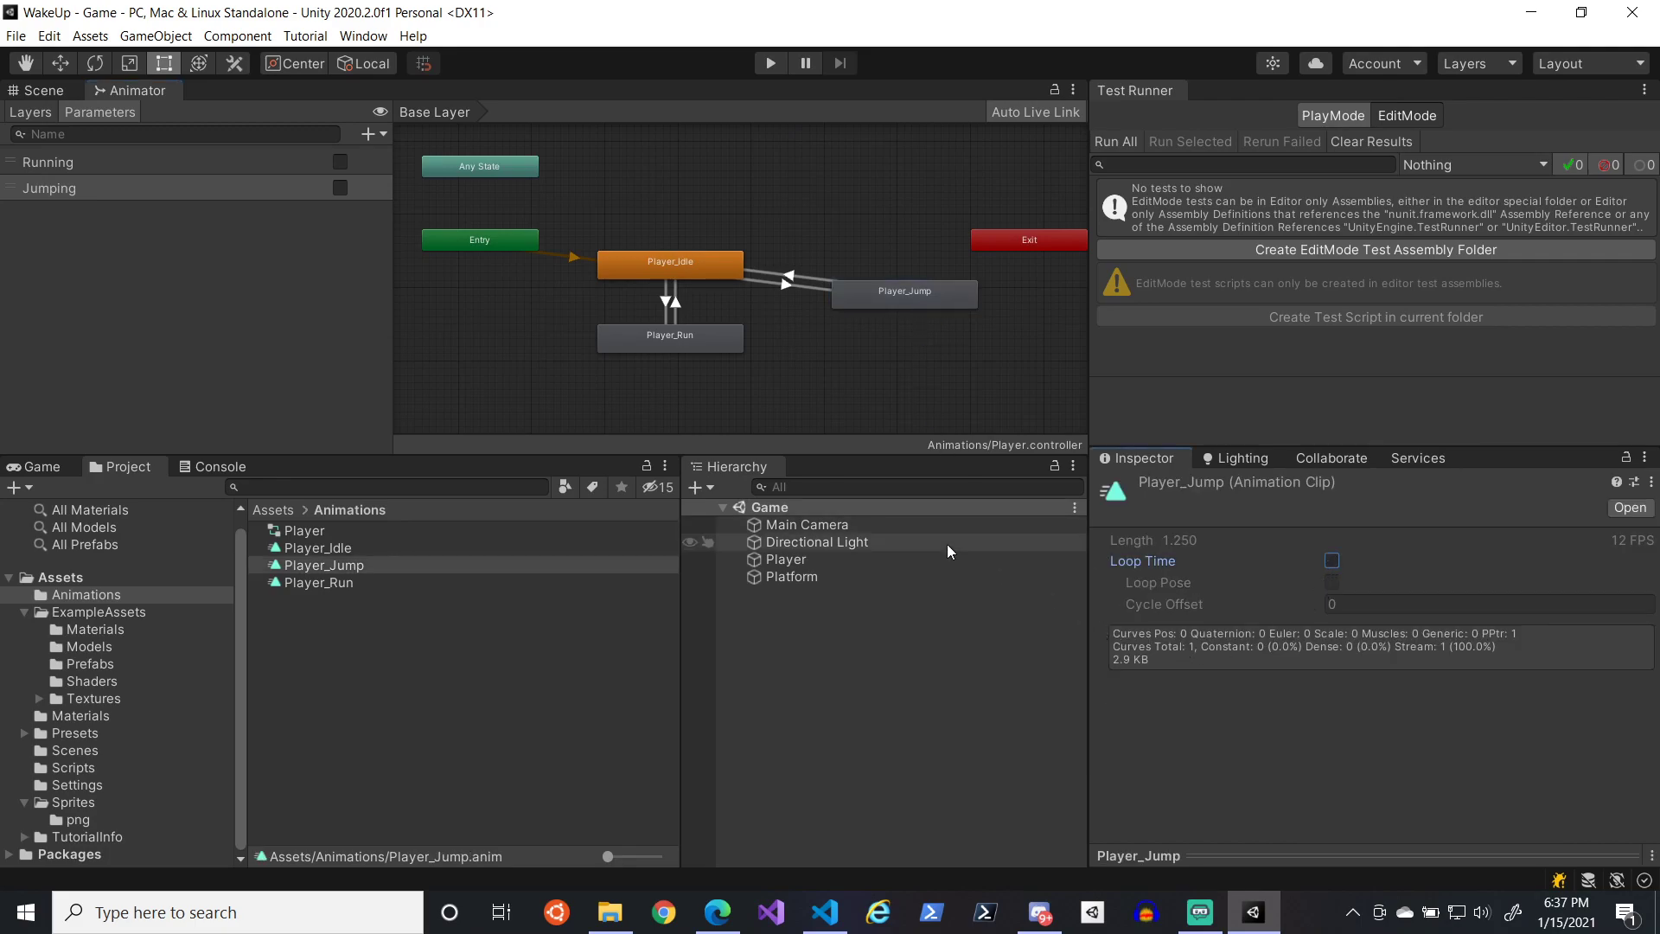
- Run the game with the Game view showing, switch Jumping on and off to test the non-looping jump, and stop the game
left_click(41, 466)
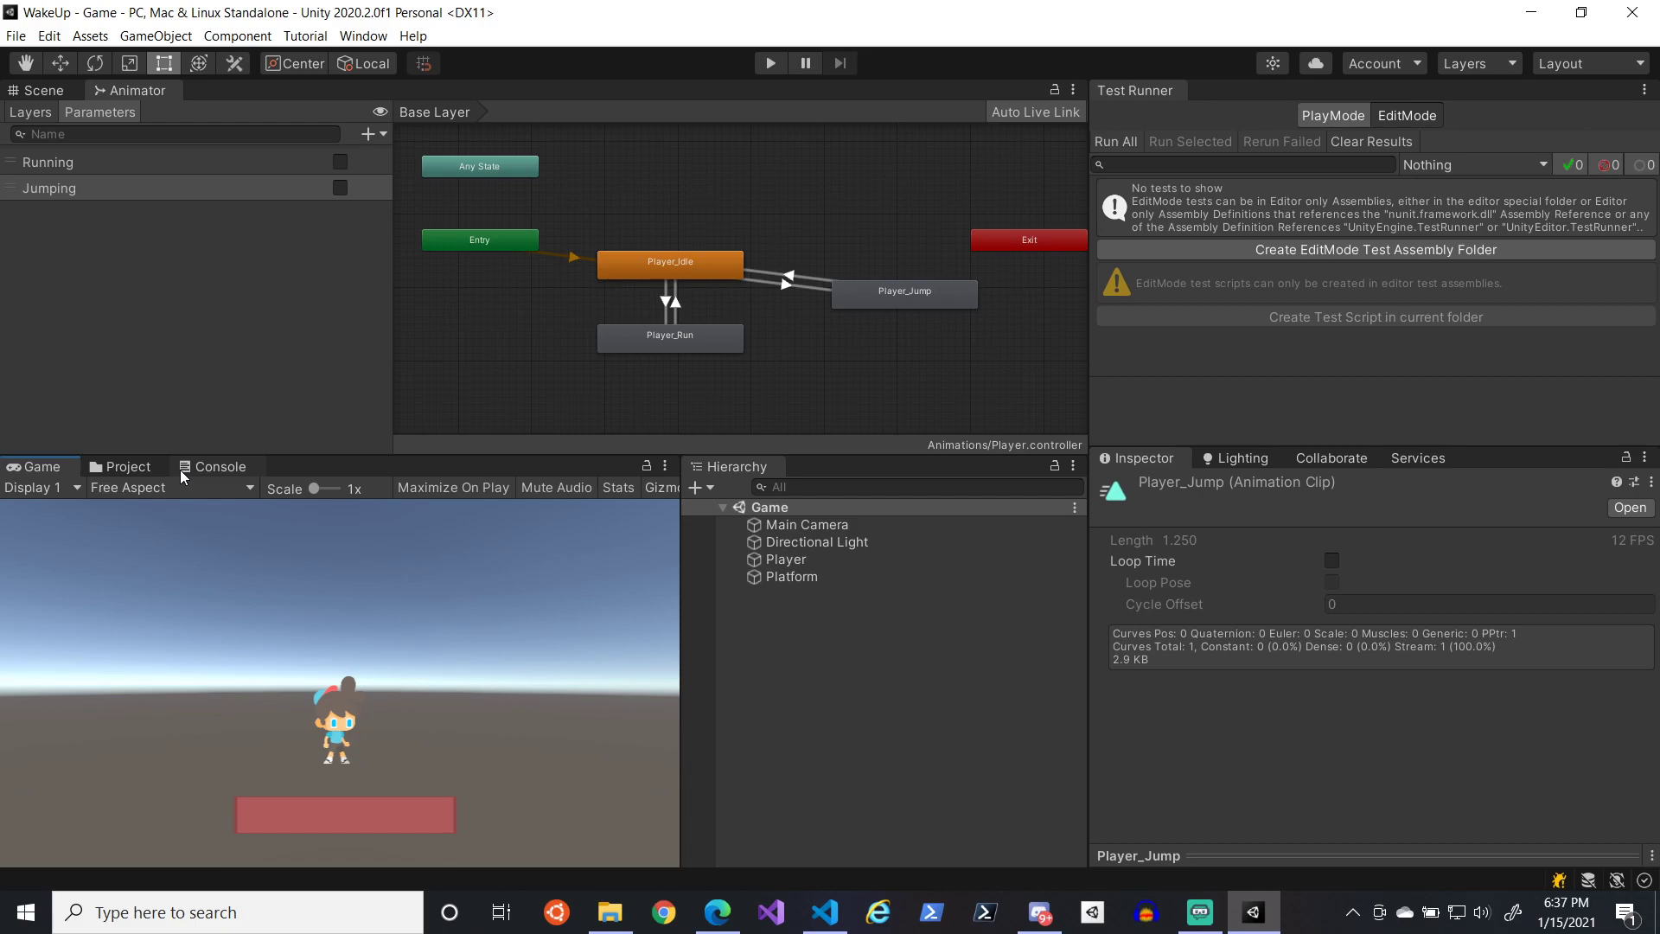
left_click(769, 63)
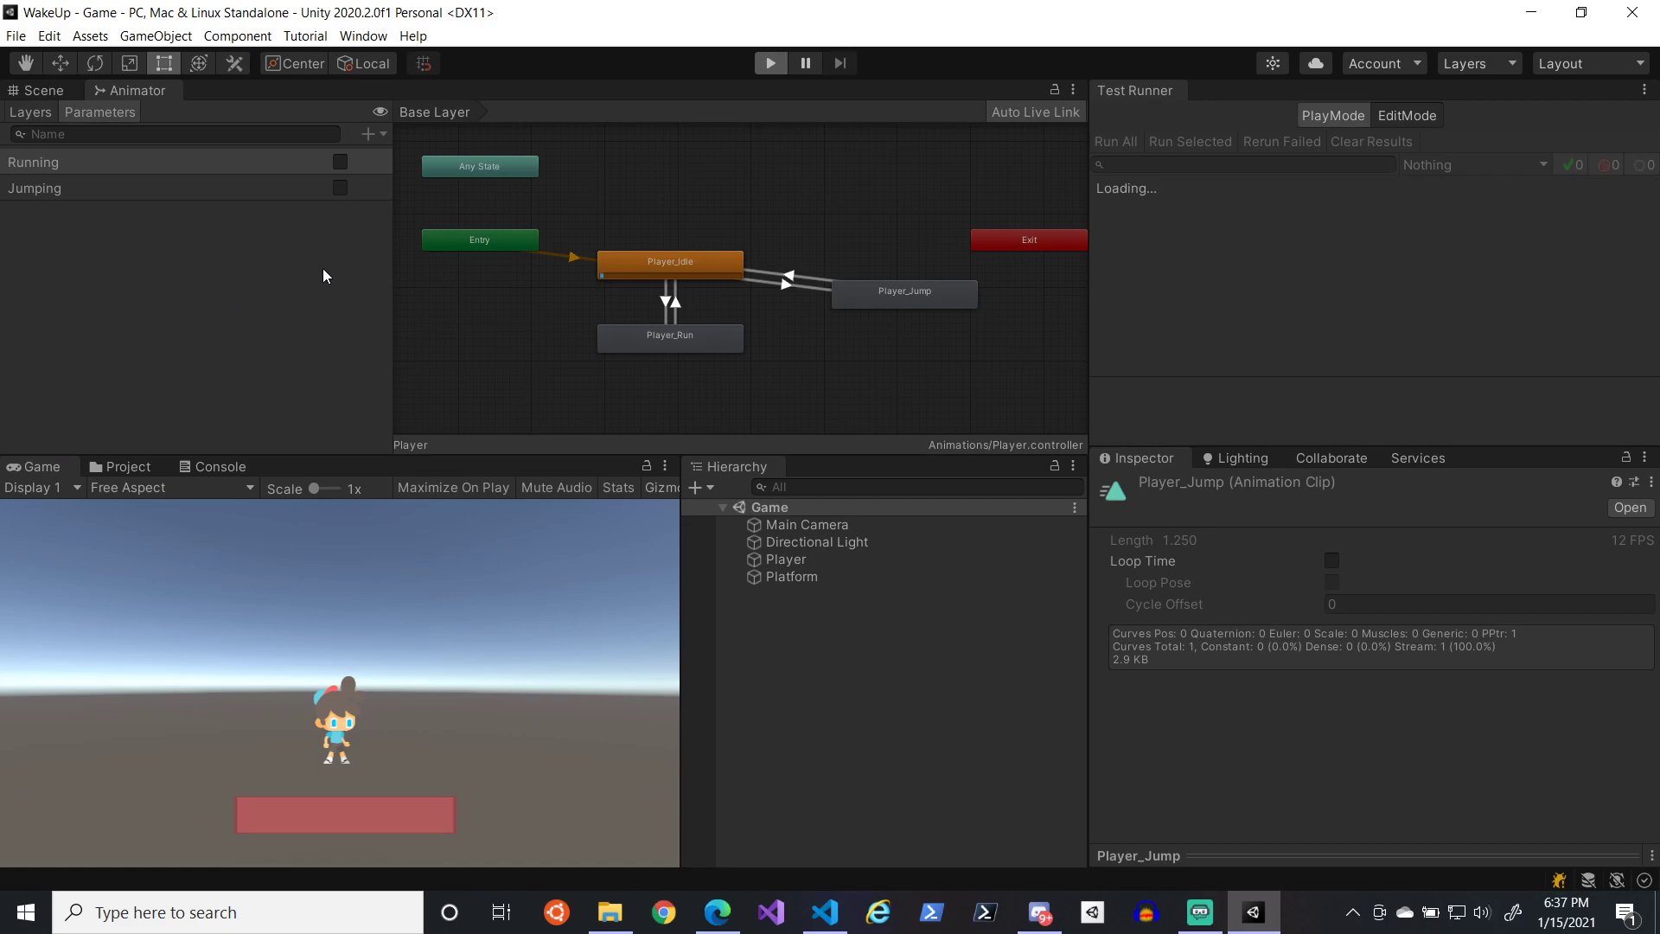
left_click(338, 190)
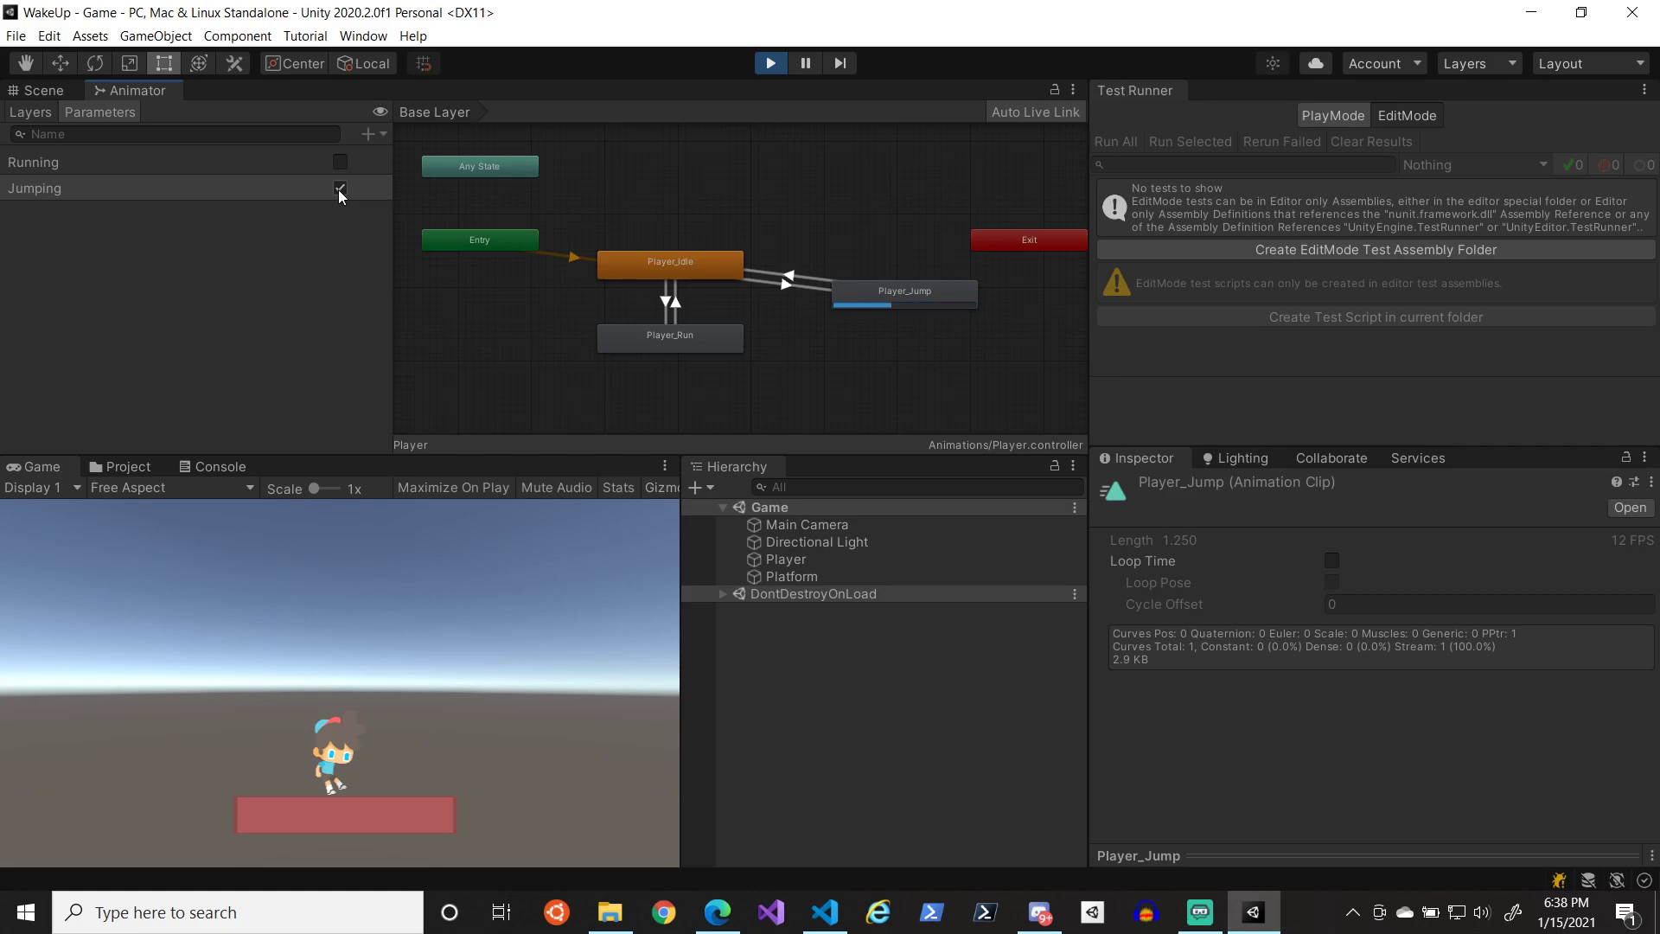
left_click(339, 188)
left_click(769, 65)
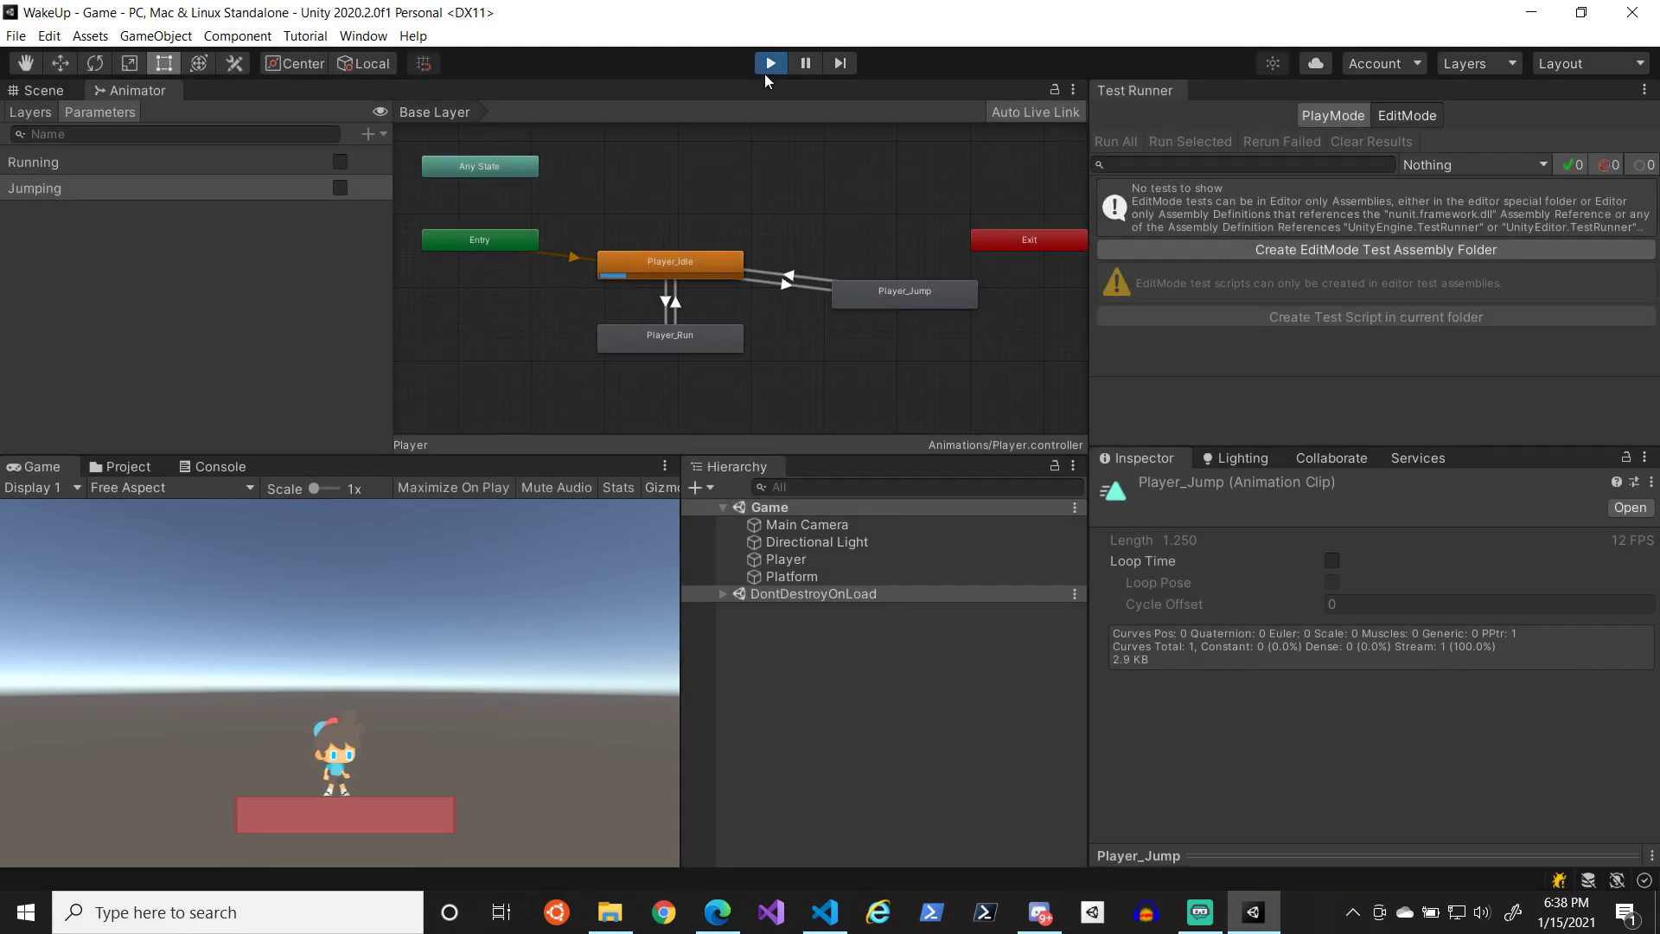
- In Visual Studio Code, copy the _Animator.SetBool line below _Jump = true in PlayerController.cs, name its parameter "Jumoing" and save
left_click(818, 923)
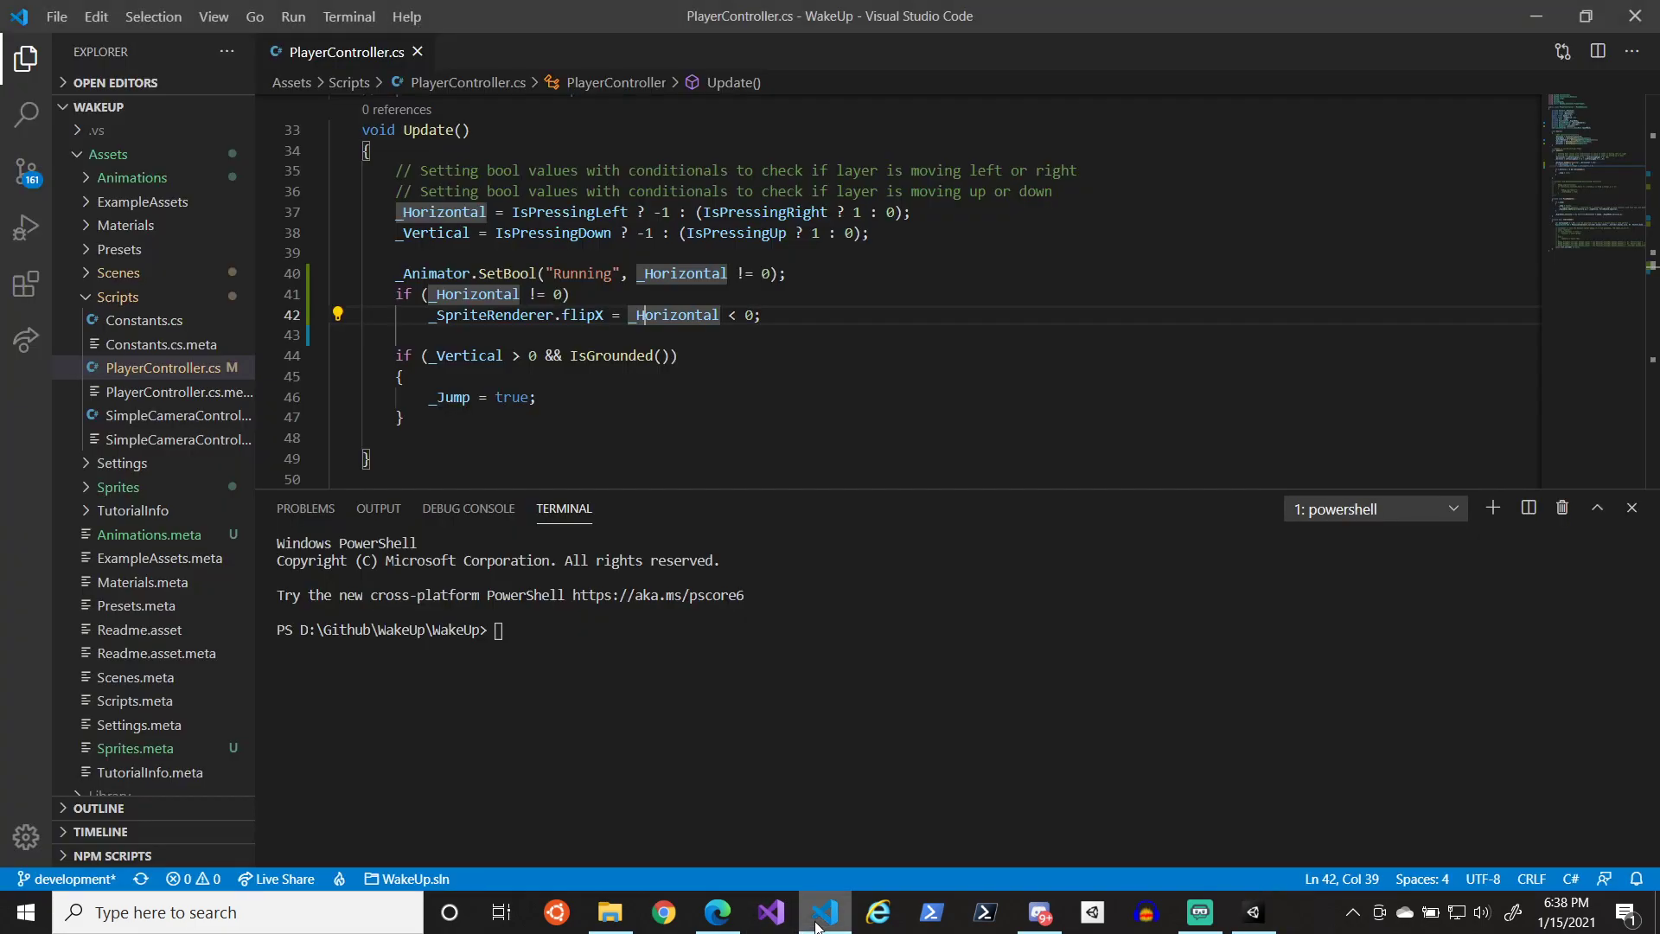
left_click(462, 397)
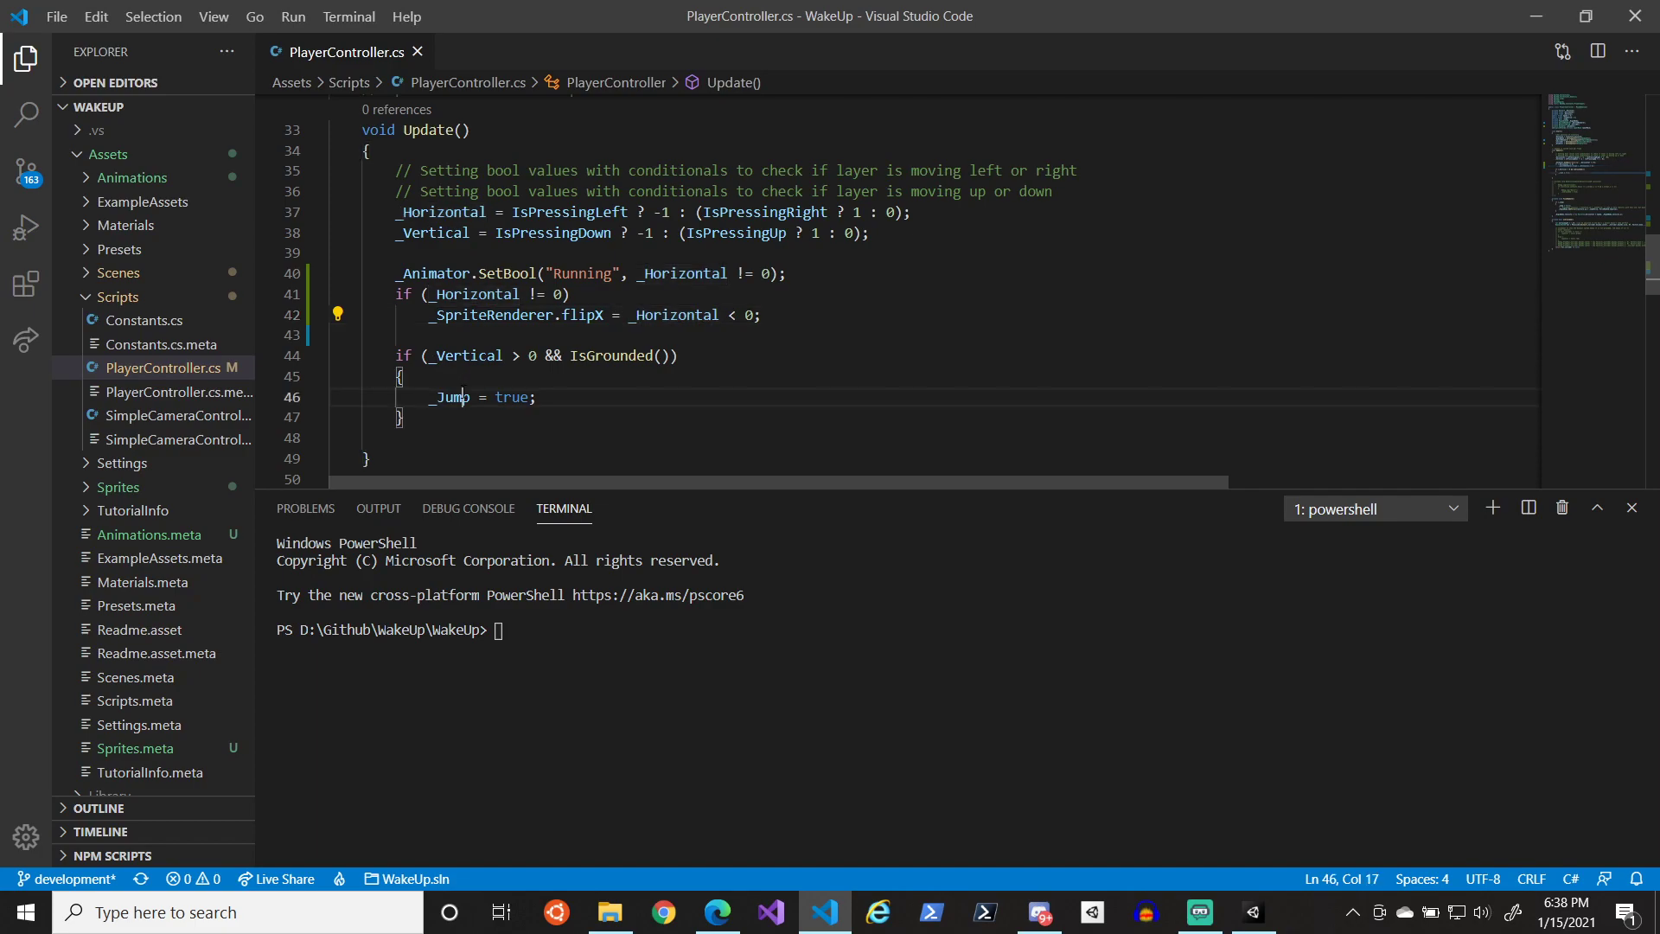
scroll(501, 373, "down", 2)
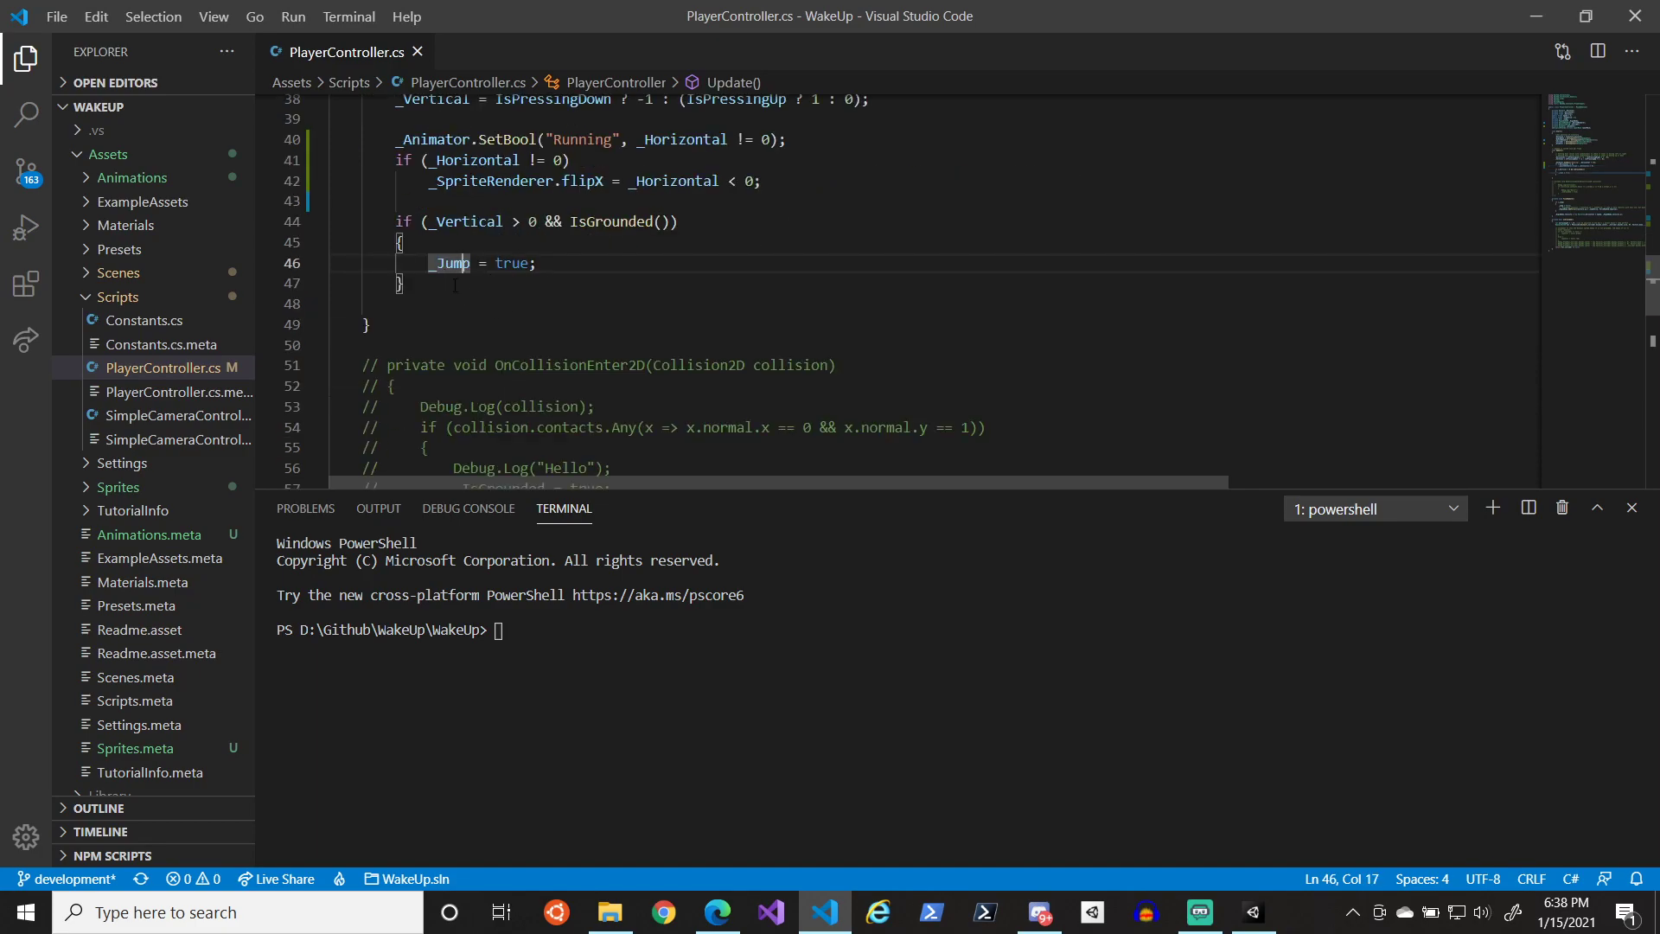
scroll(571, 331, "up", 2)
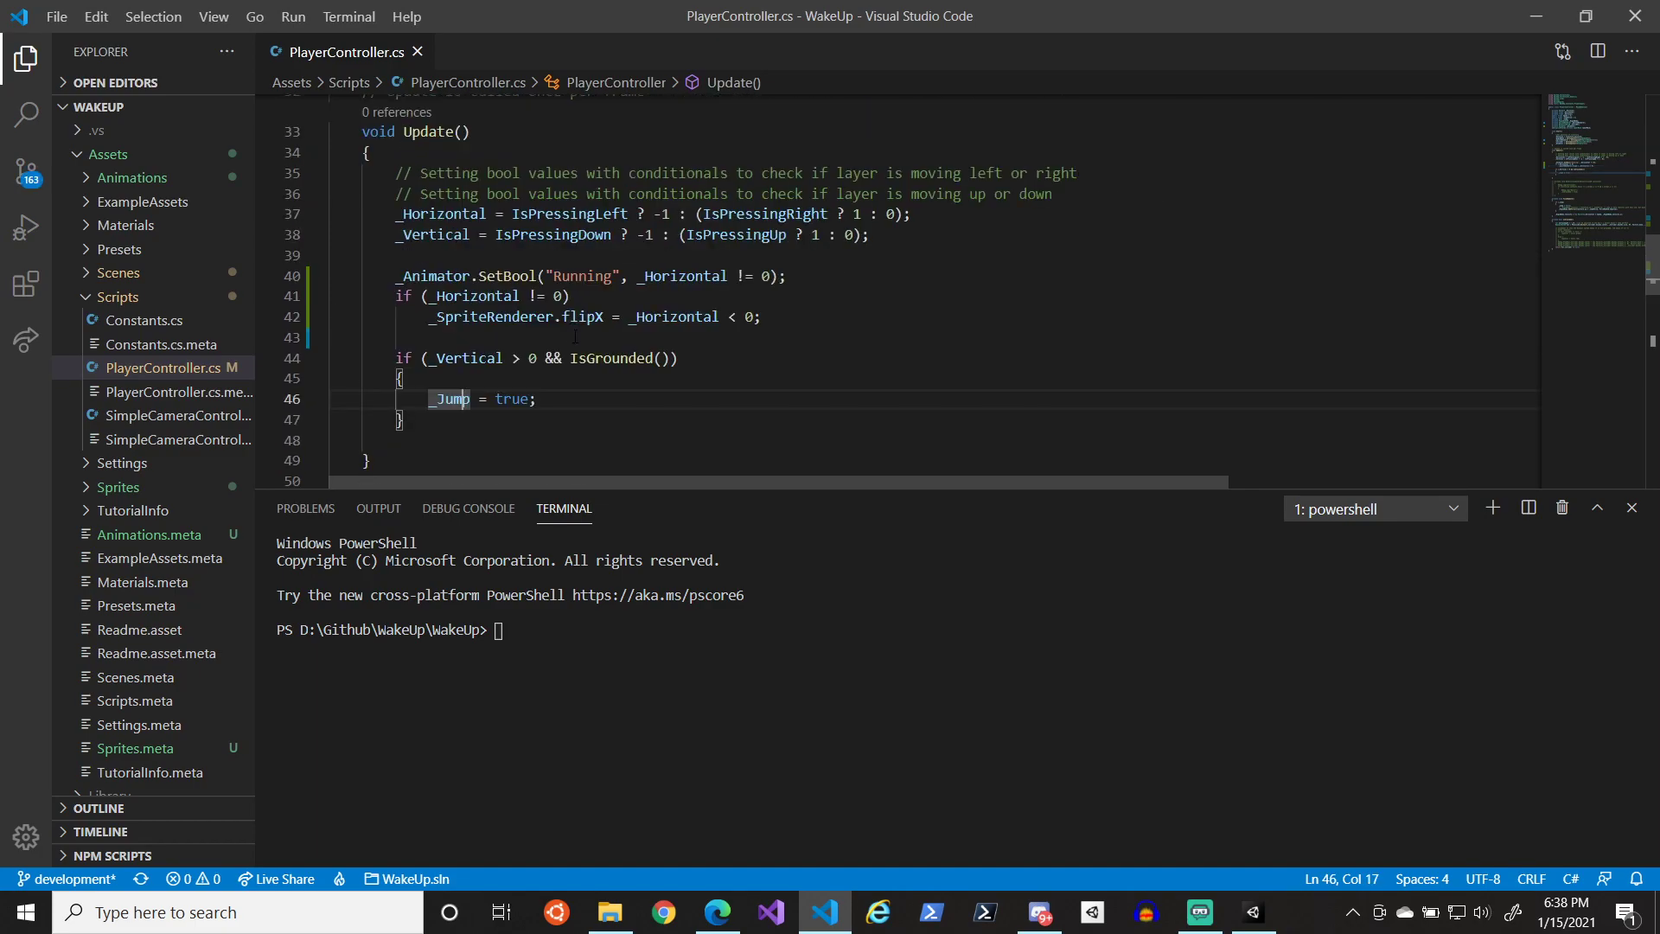
scroll(545, 374, "down", 1)
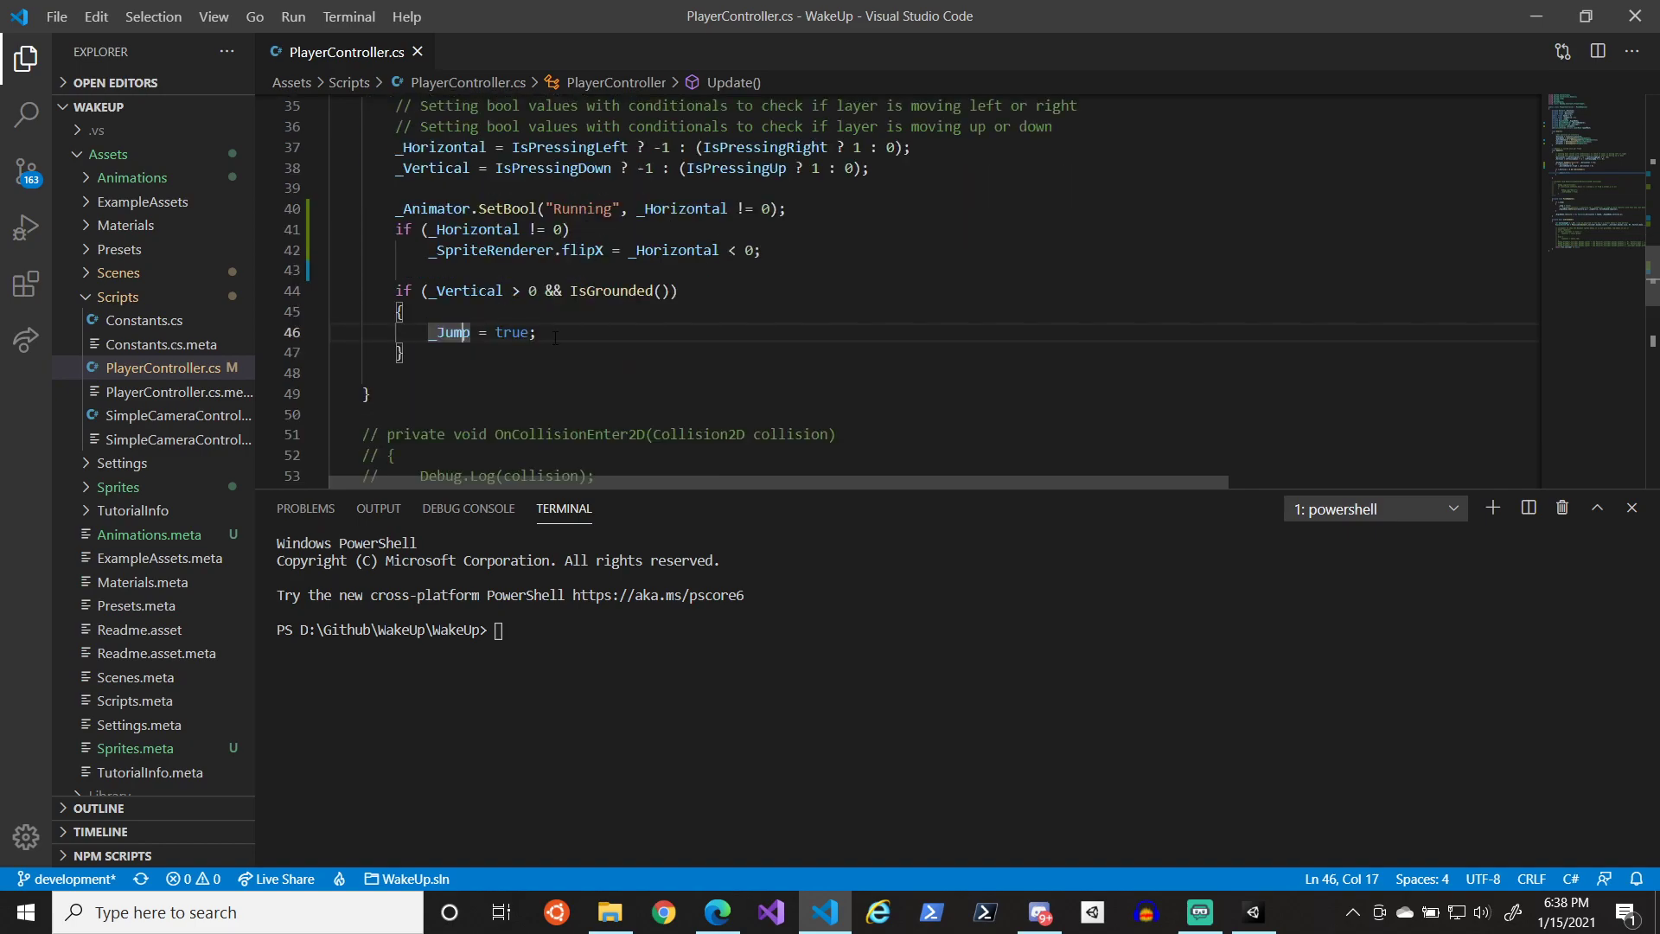
left_click(549, 334)
key("ctrl+z")
key("ctrl+c")
left_click(578, 335)
key("ctrl+v")
double_click(579, 354)
type("Jumping")
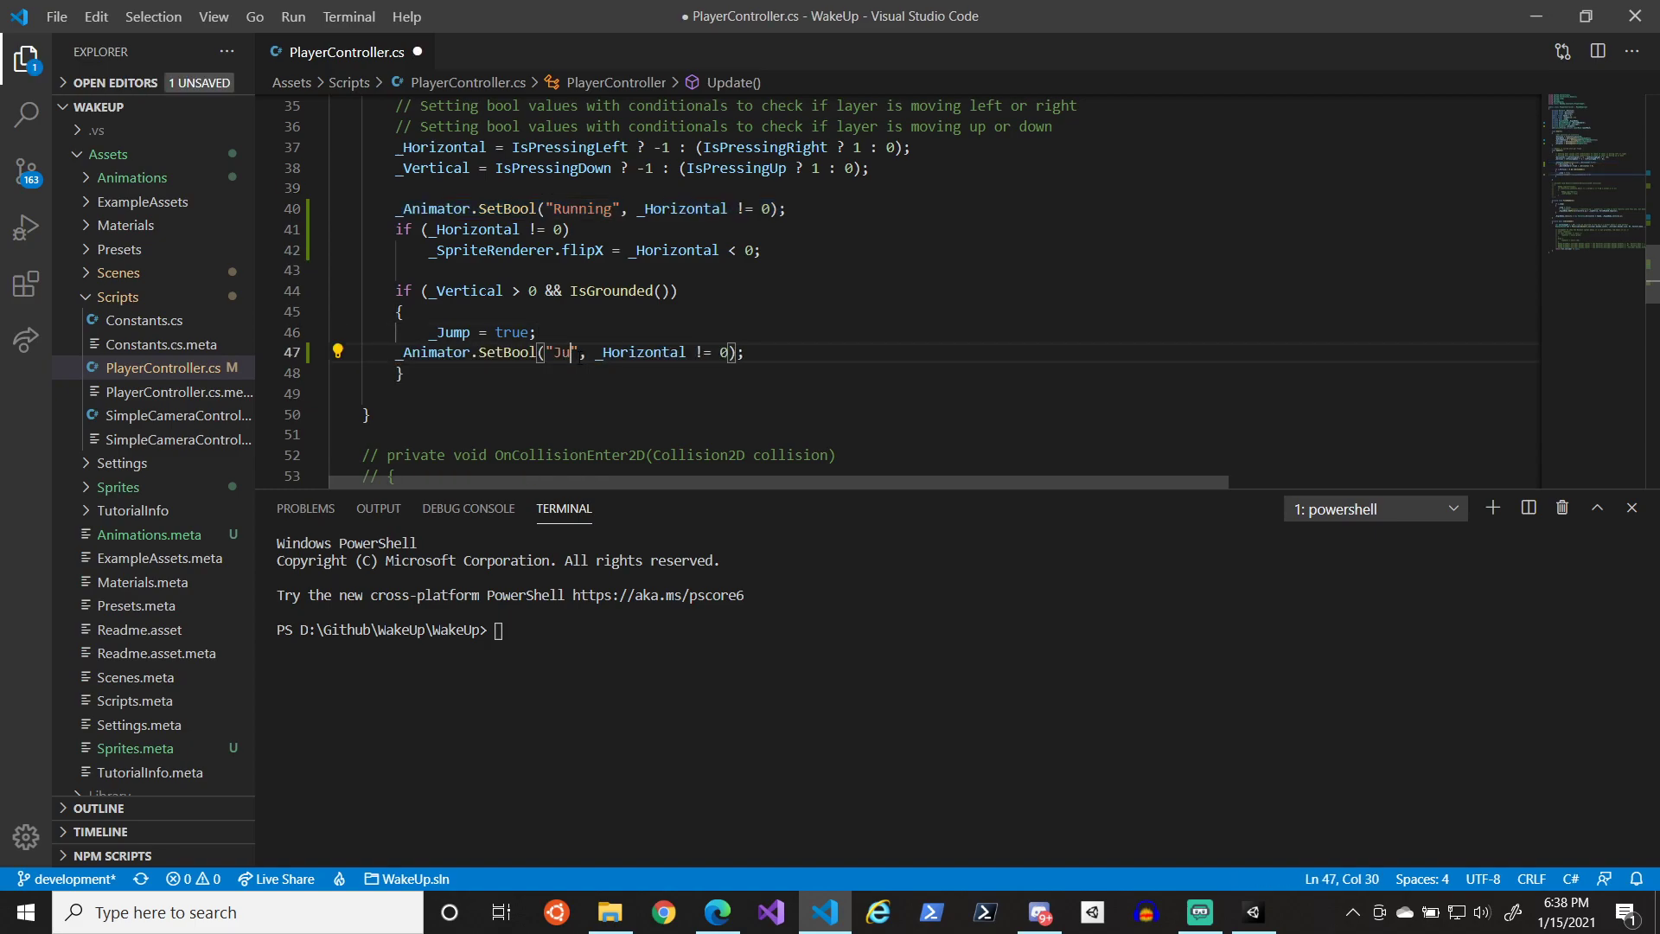
key("ctrl+s")
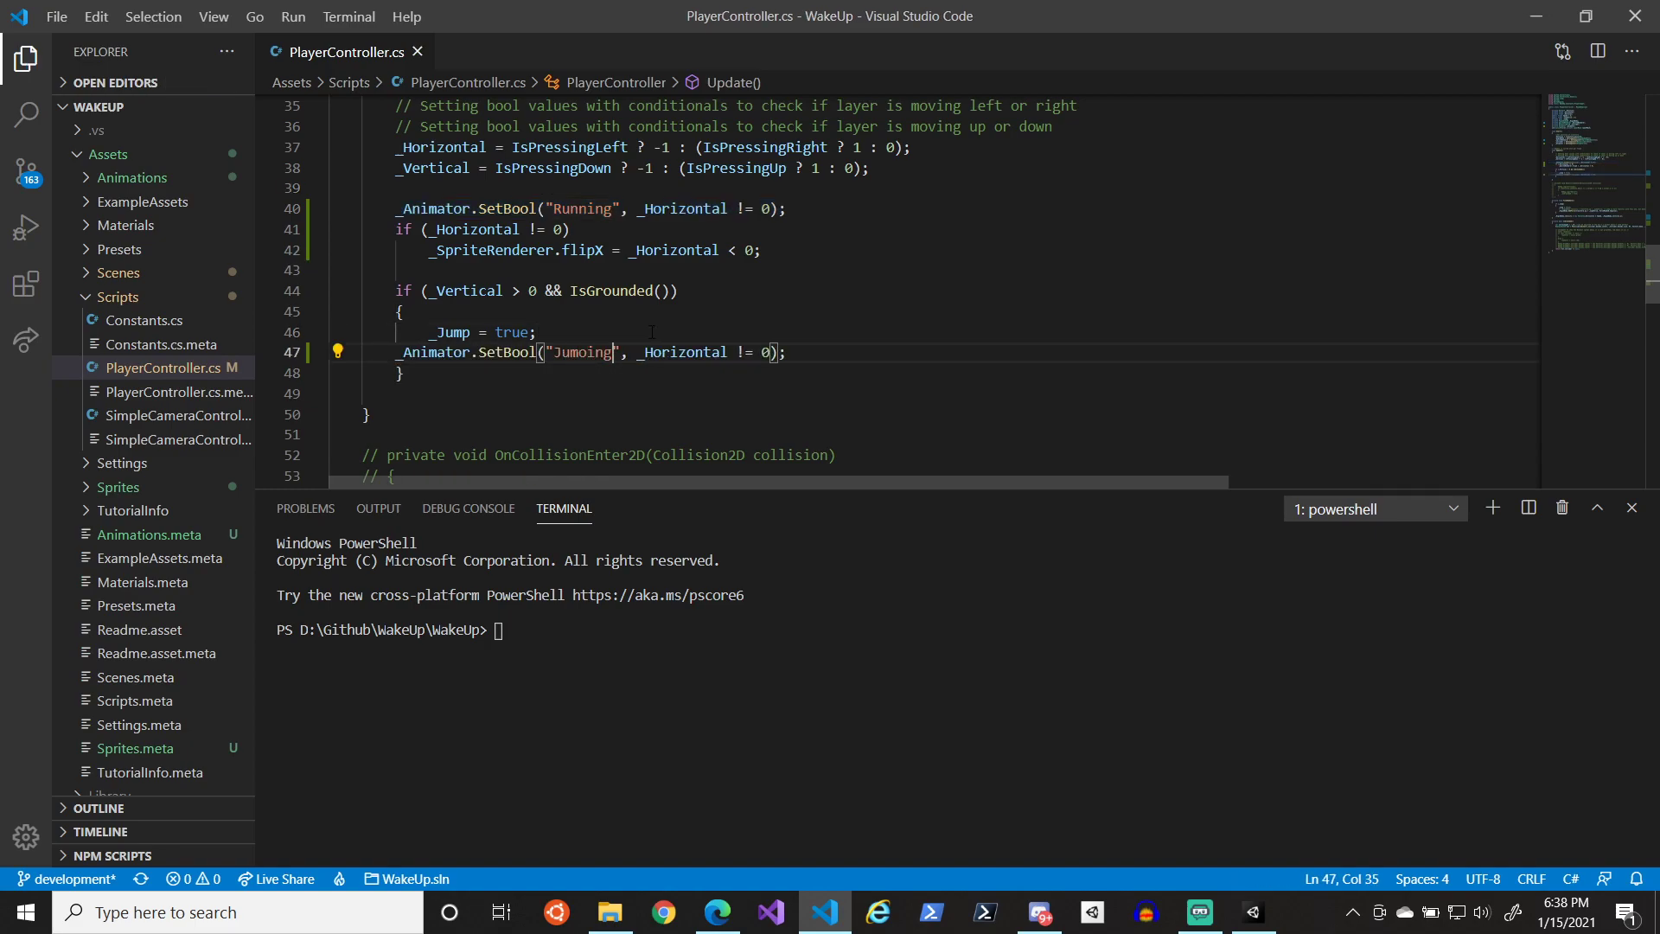
- Replace the copied SetBool call's _Horizontal != 0 argument with true, indent the line to match the block and save
left_click_drag(638, 352, 760, 352)
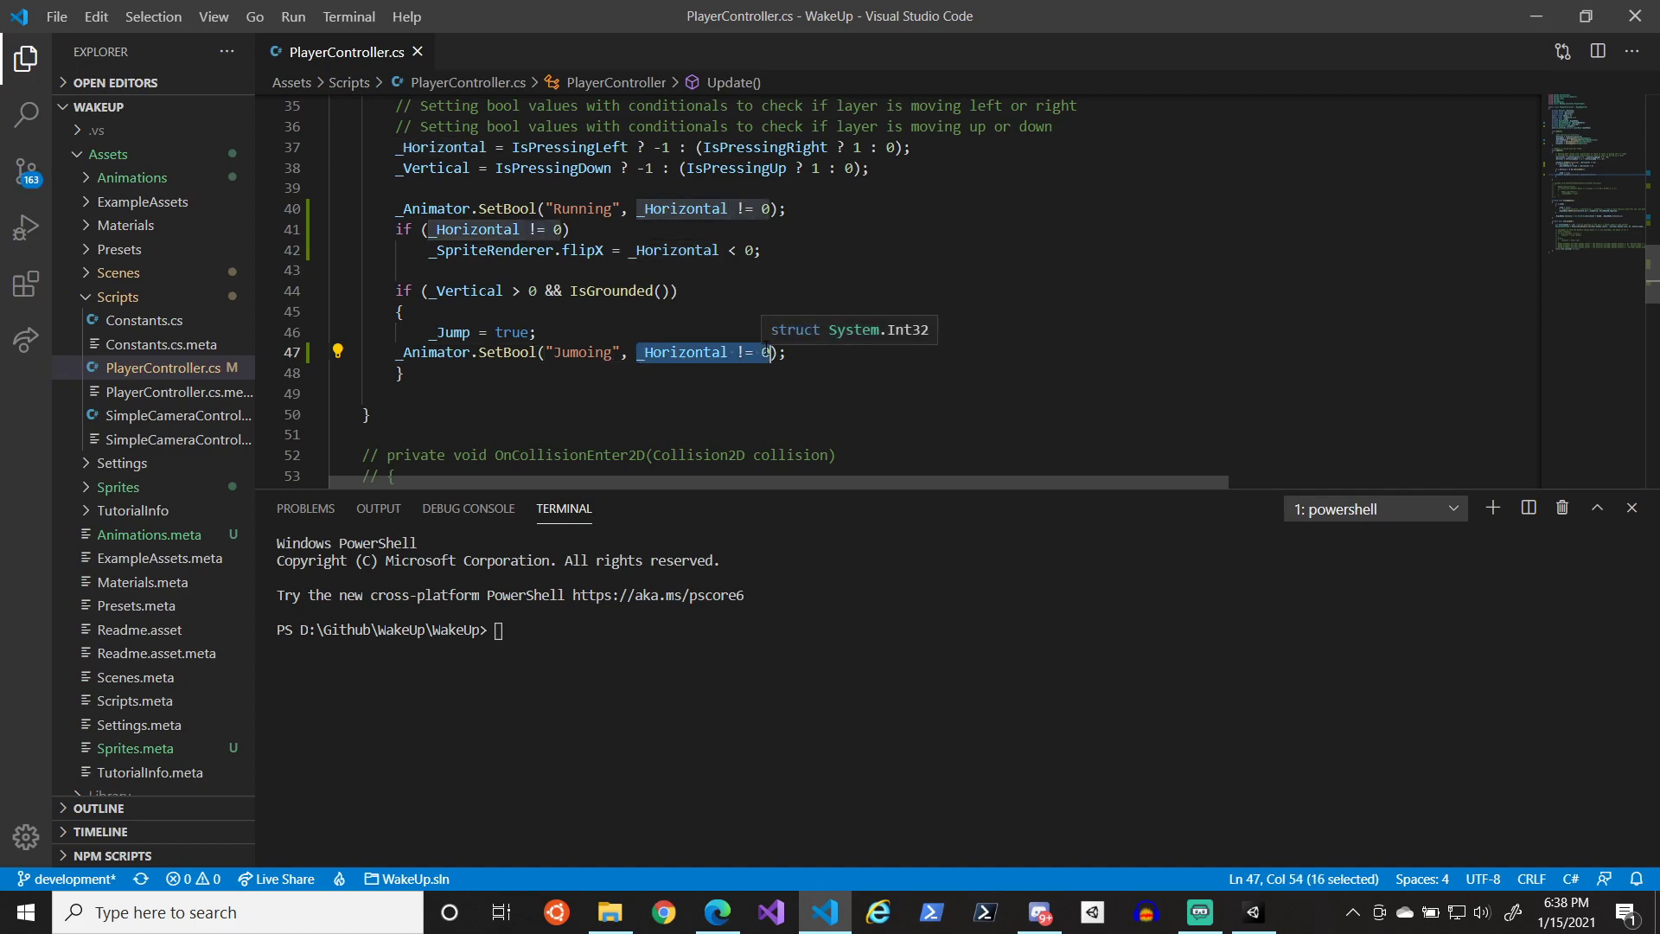
key("shift+Right")
type("Jump")
key("Tab")
key("BackSpace")
key("BackSpace")
key("BackSpace")
key("BackSpace")
key("BackSpace")
type("true")
key("ctrl+s")
key("End")
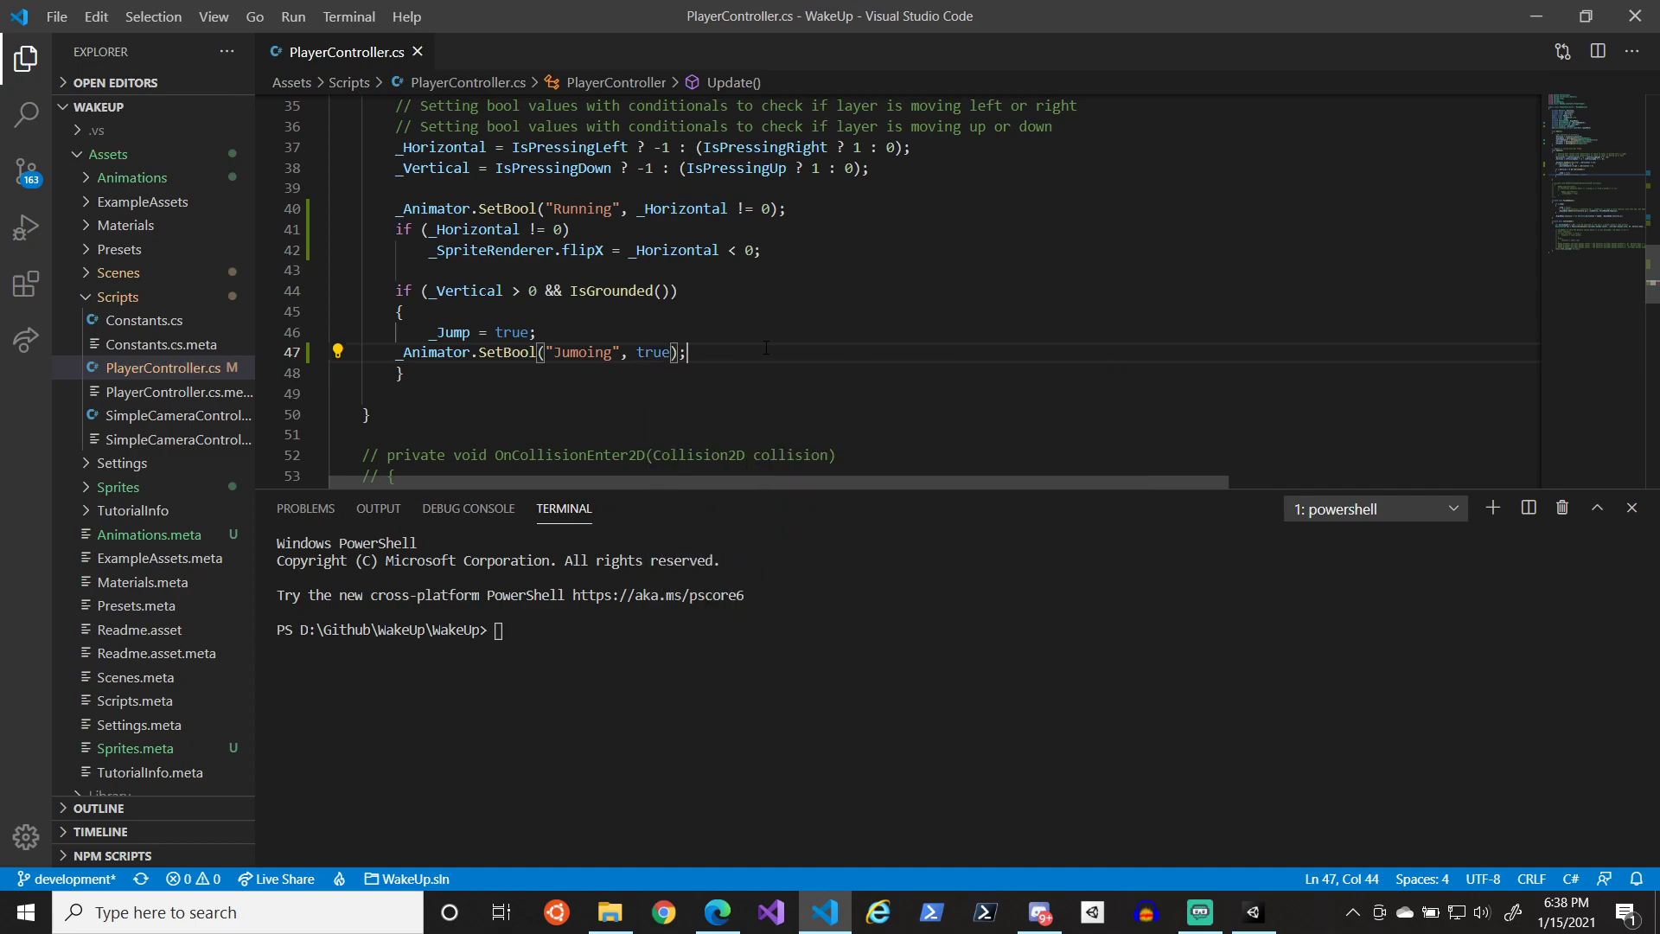
key("Home")
key("Tab")
key("ctrl+s")
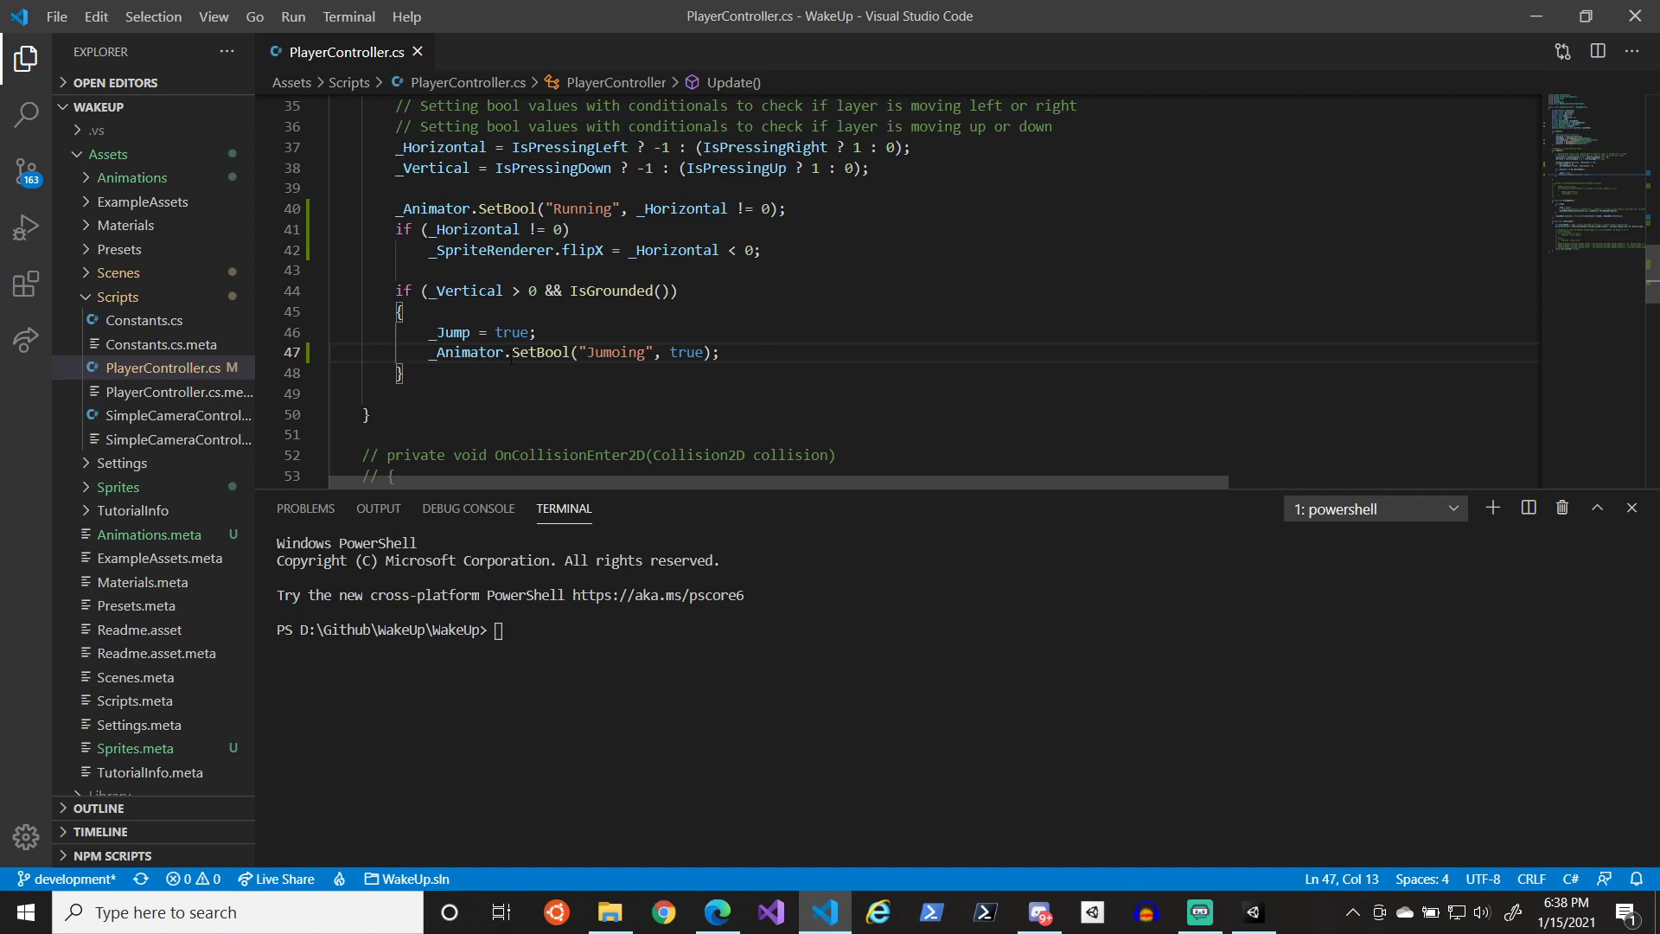
- Correct the misspelled parameter name in the new SetBool call to "Jumping" and save the script
scroll(537, 363, "down", 7)
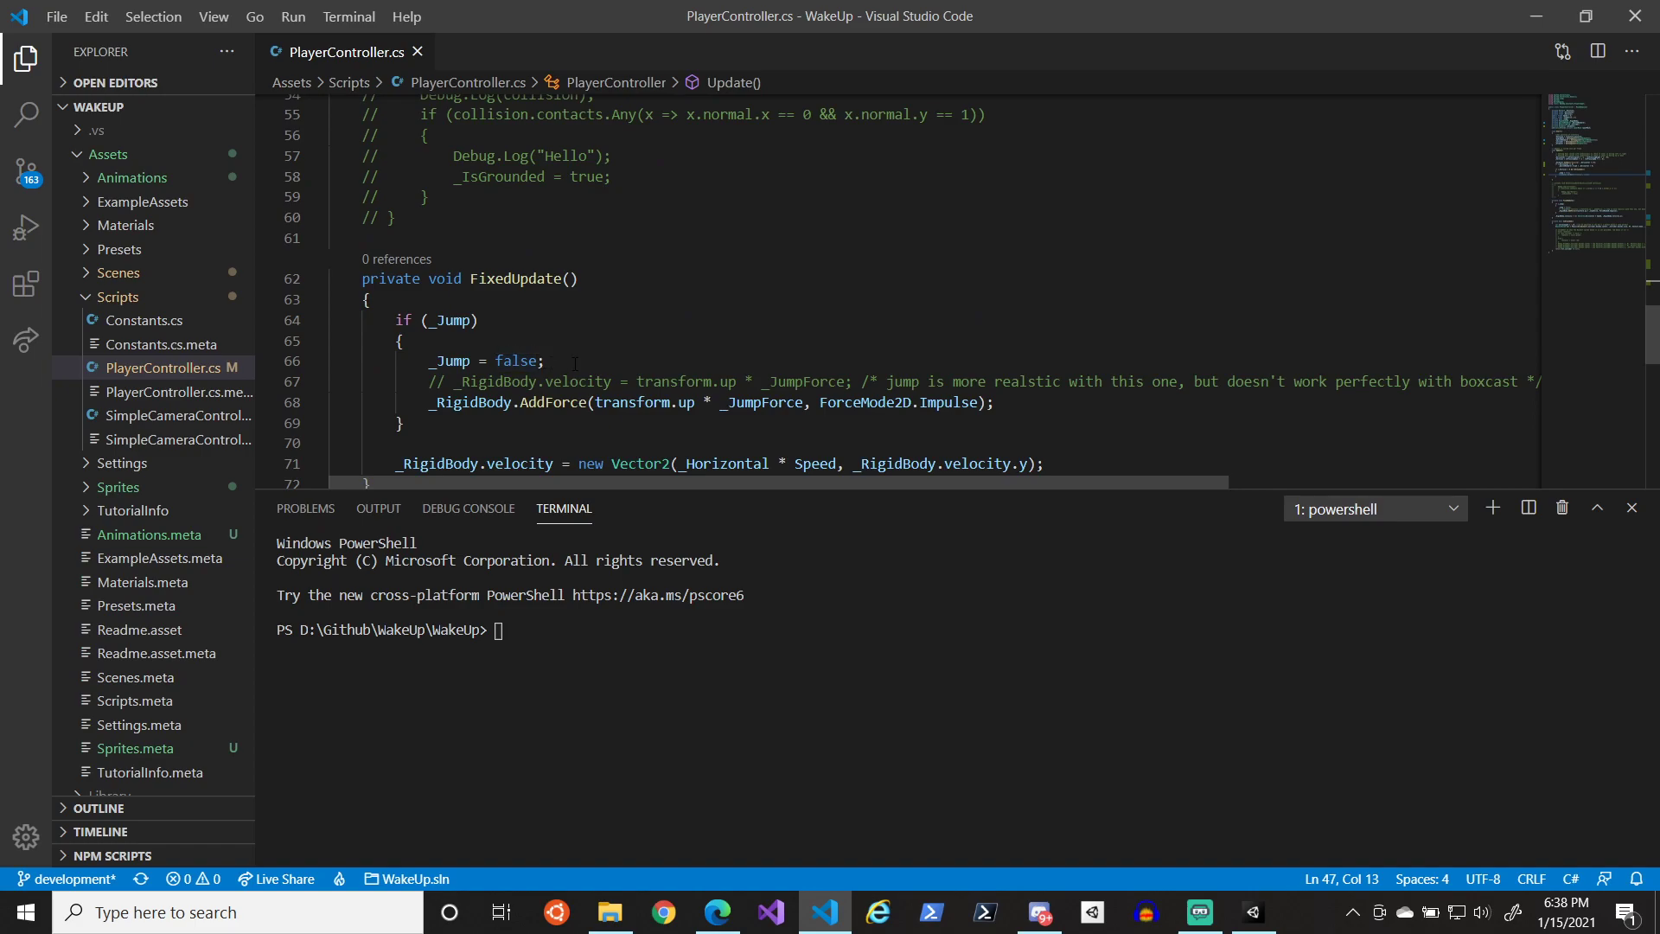
scroll(575, 363, "up", 2)
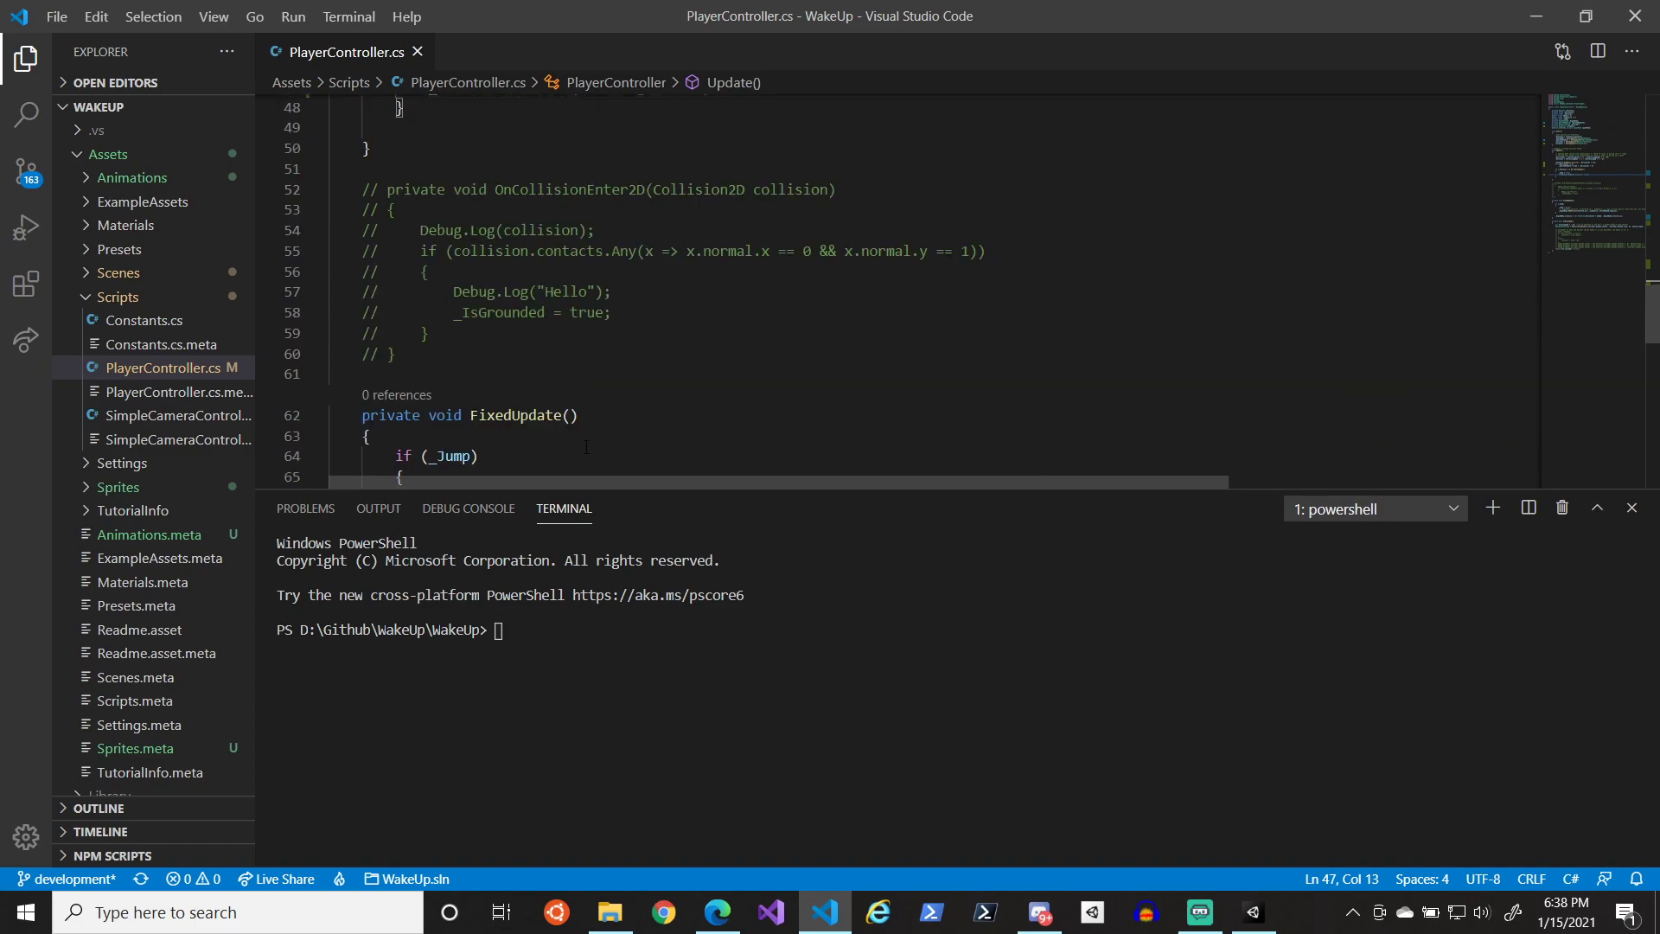
scroll(586, 446, "up", 4)
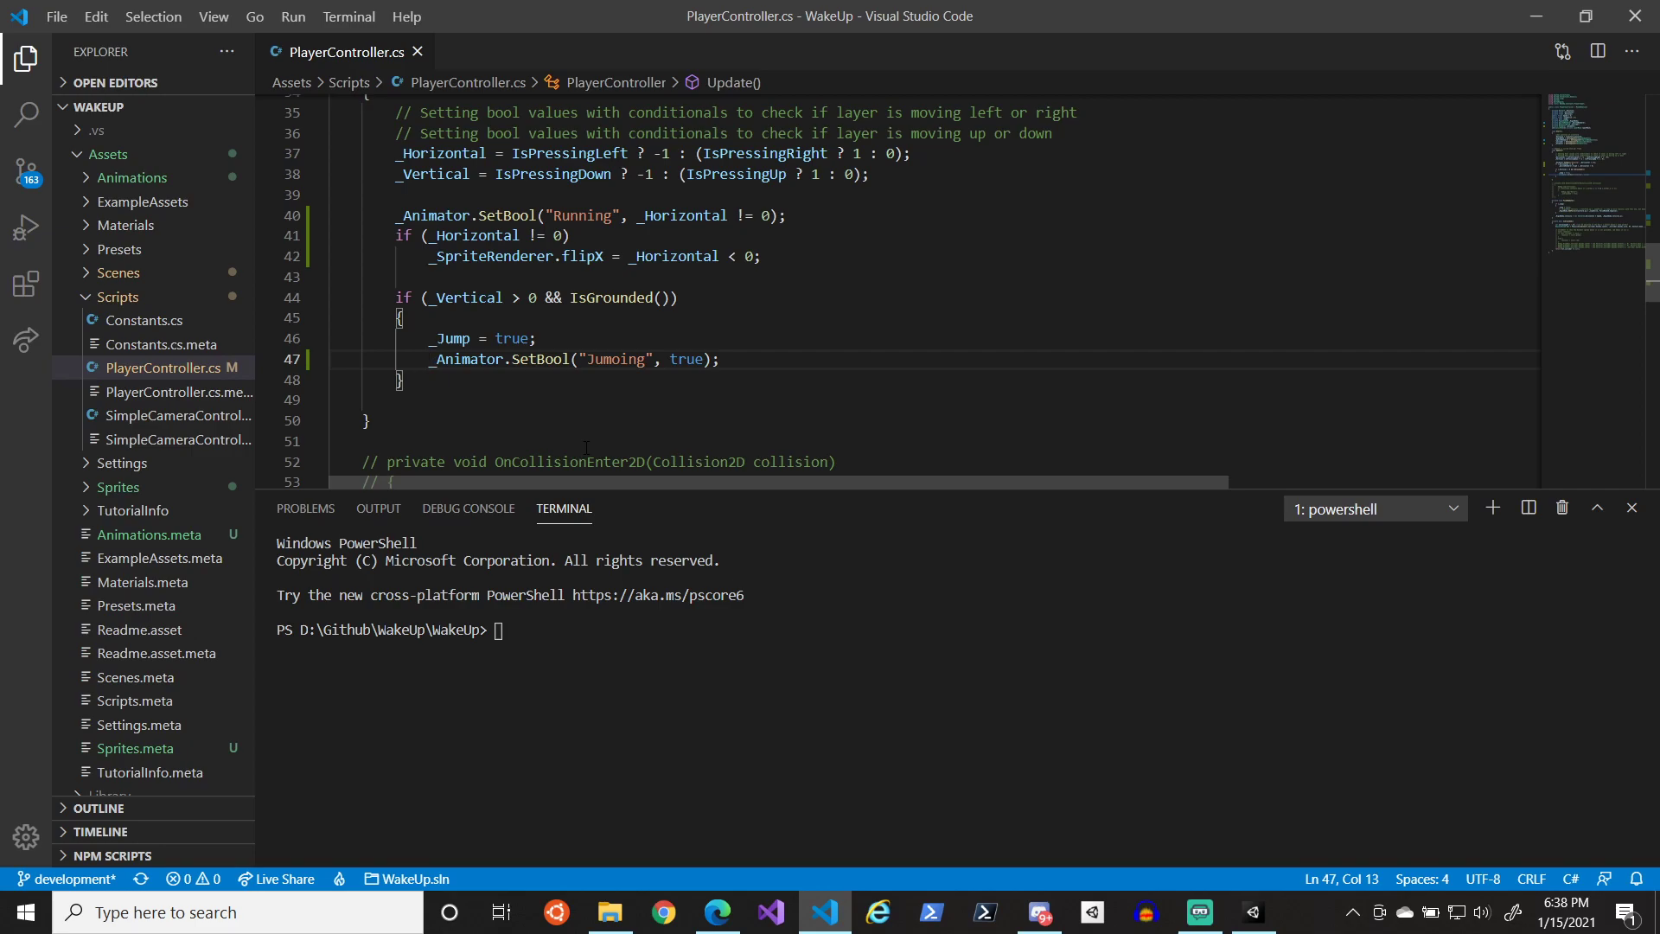
left_click(621, 360)
left_click_drag(621, 359, 616, 361)
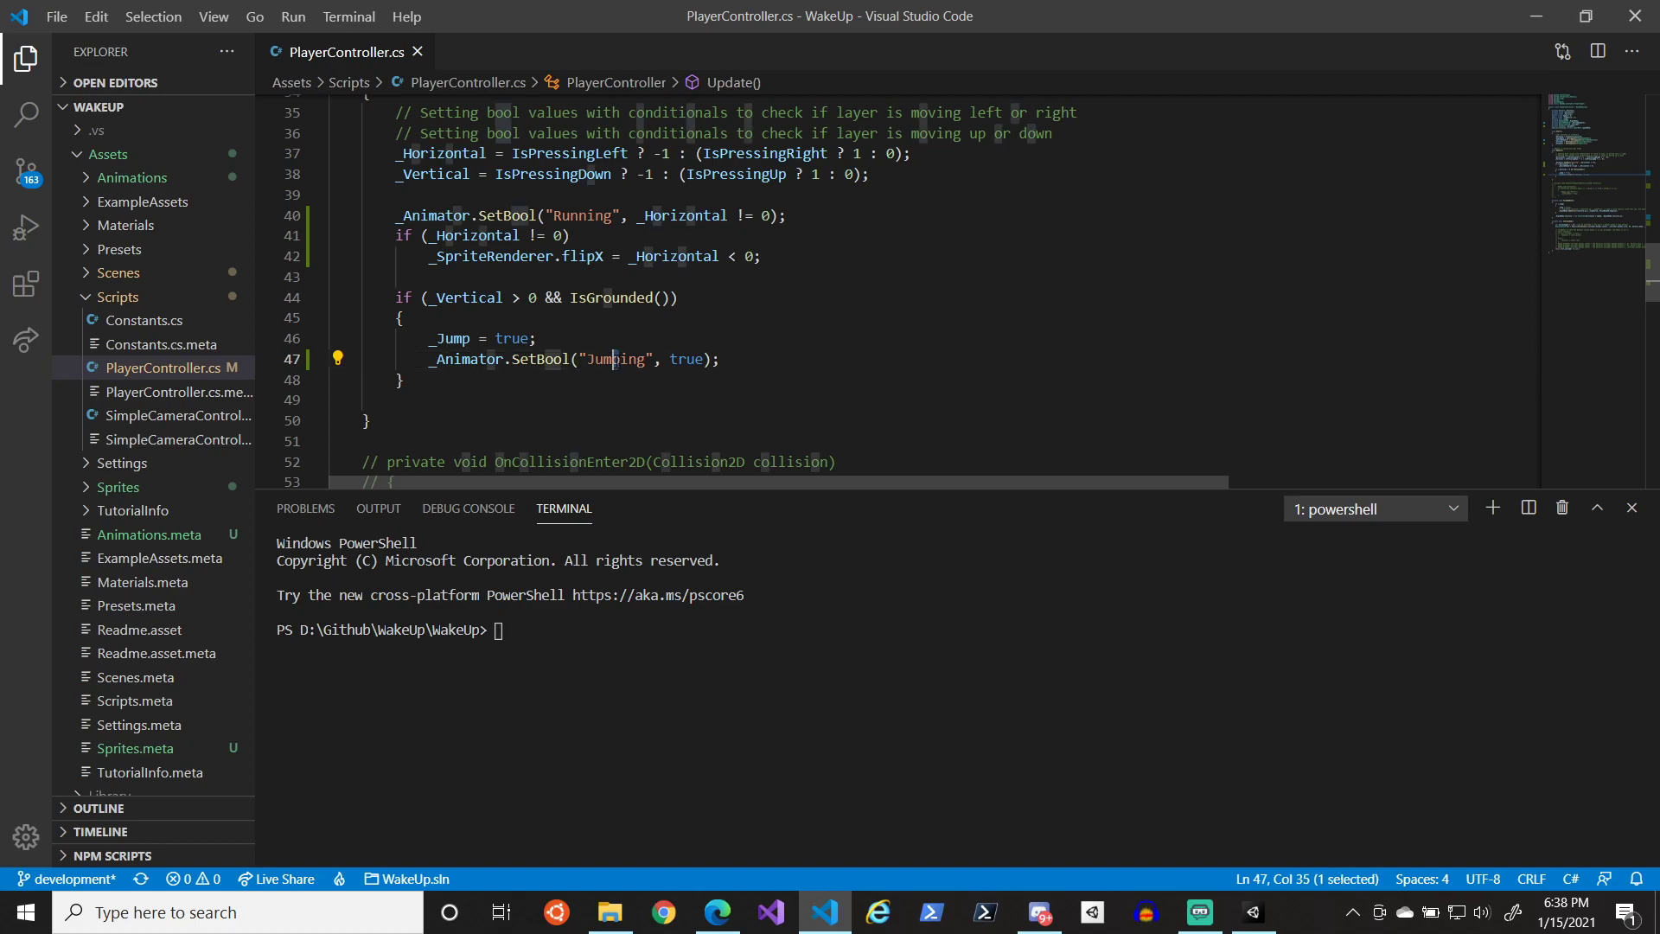
type("p")
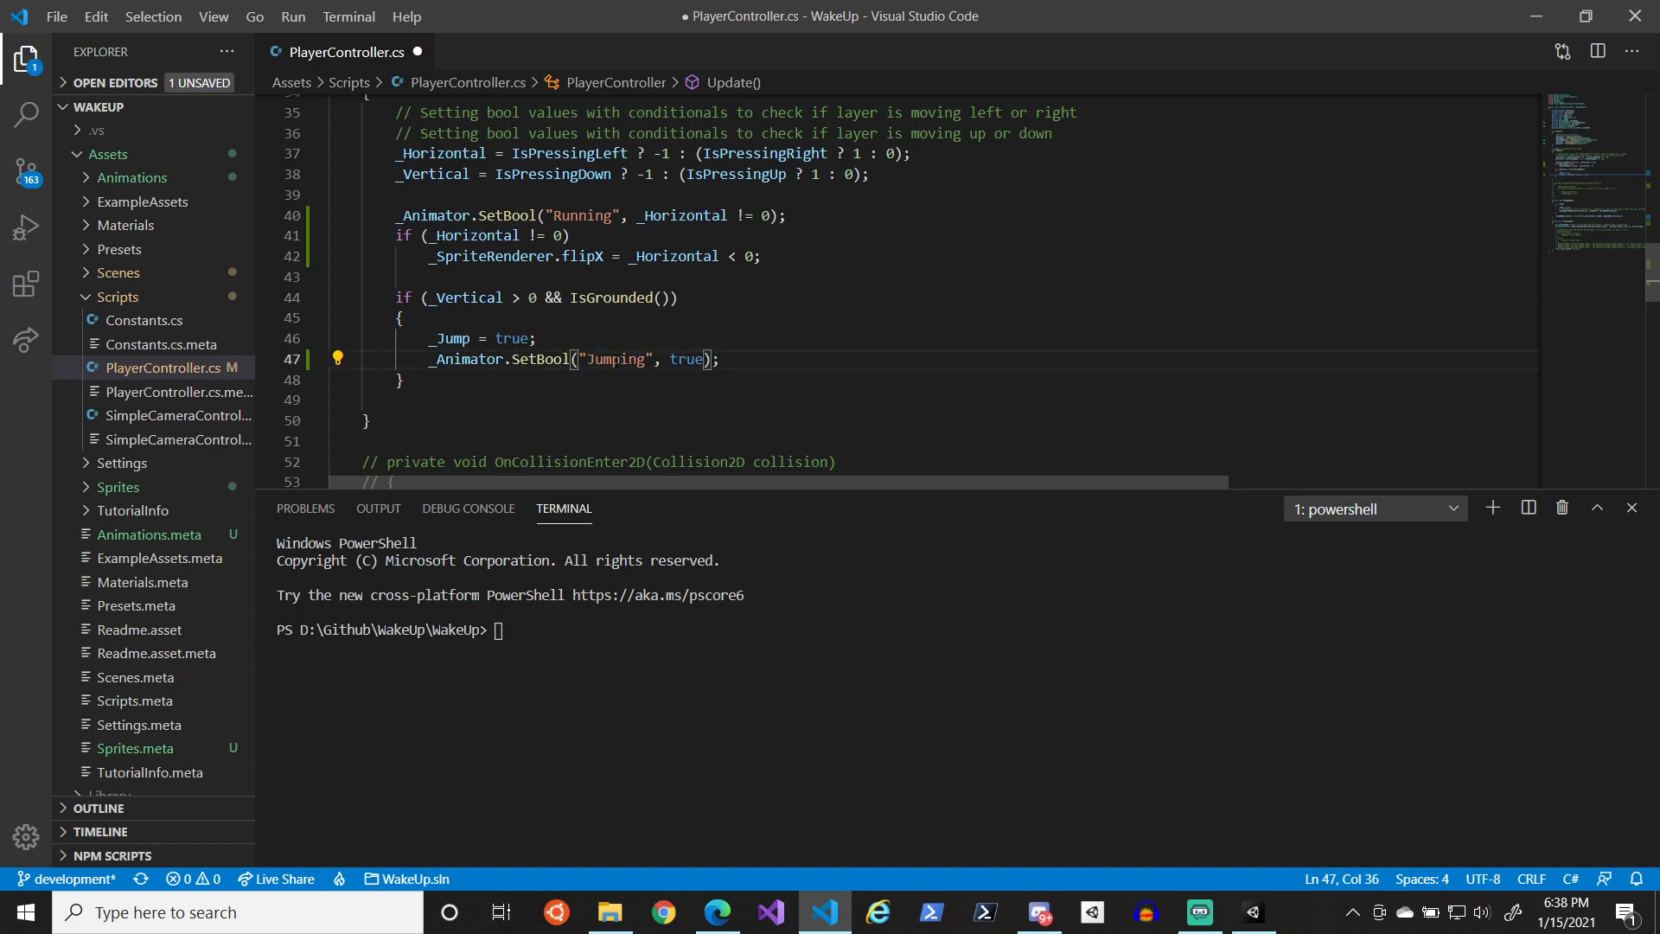
key("ctrl+s")
- Compare where FixedUpdate resets _Jump and applies the jump force with where Update sets _Jump and the Jumping parameter
scroll(592, 398, "down", 5)
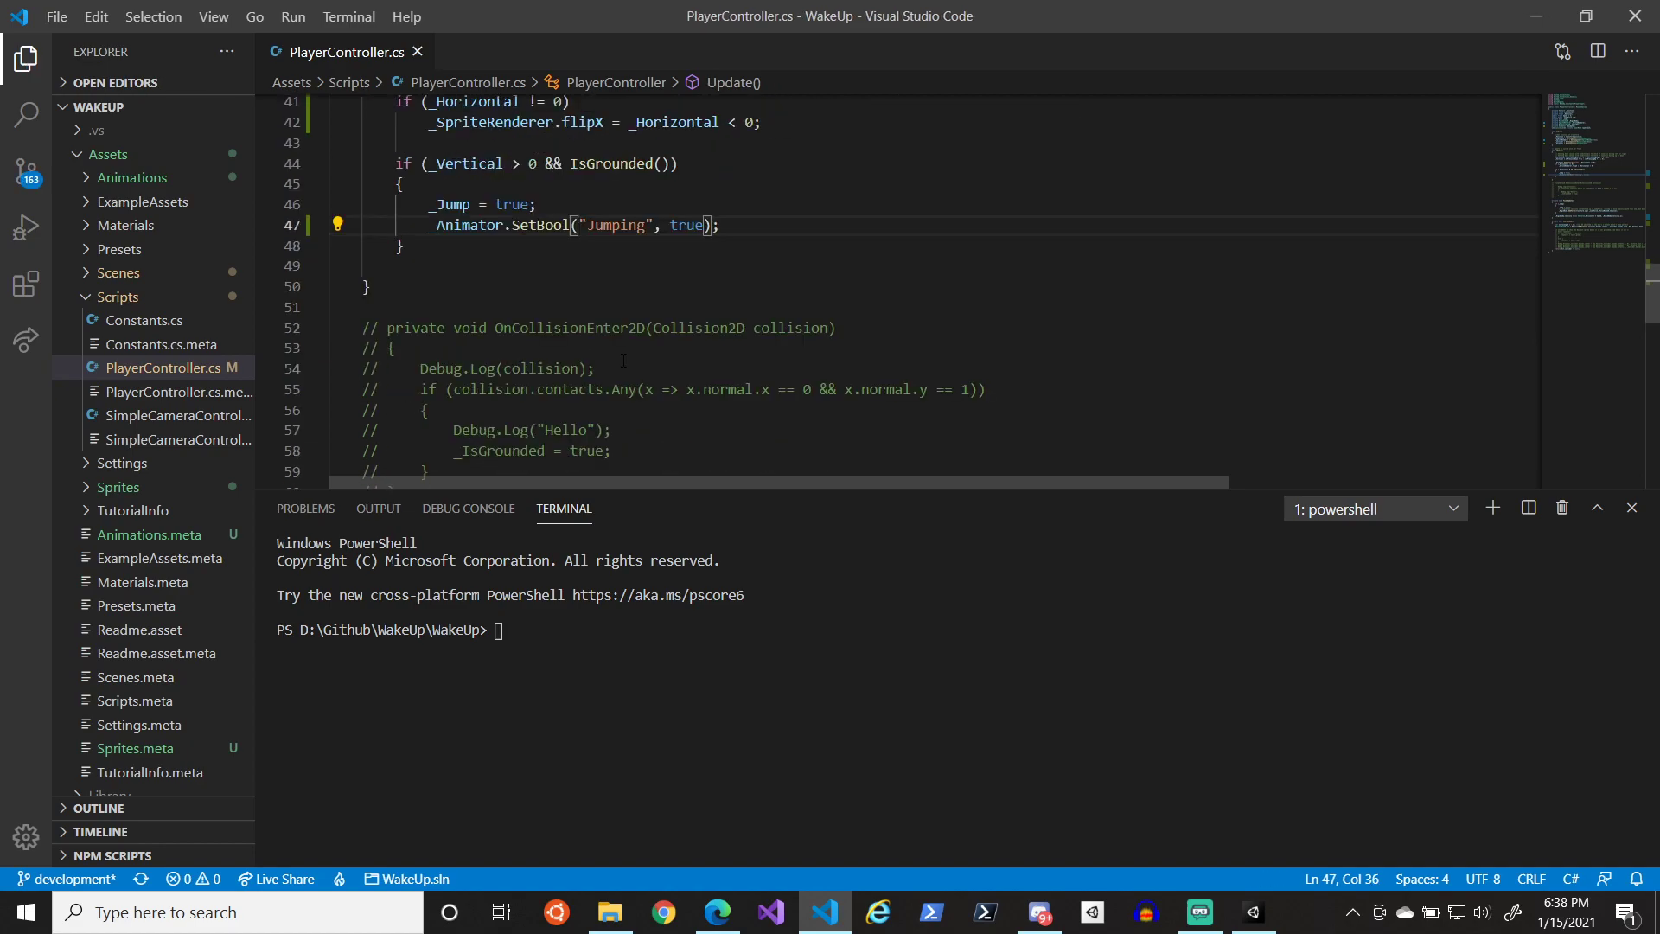
left_click(521, 416)
left_click(529, 434)
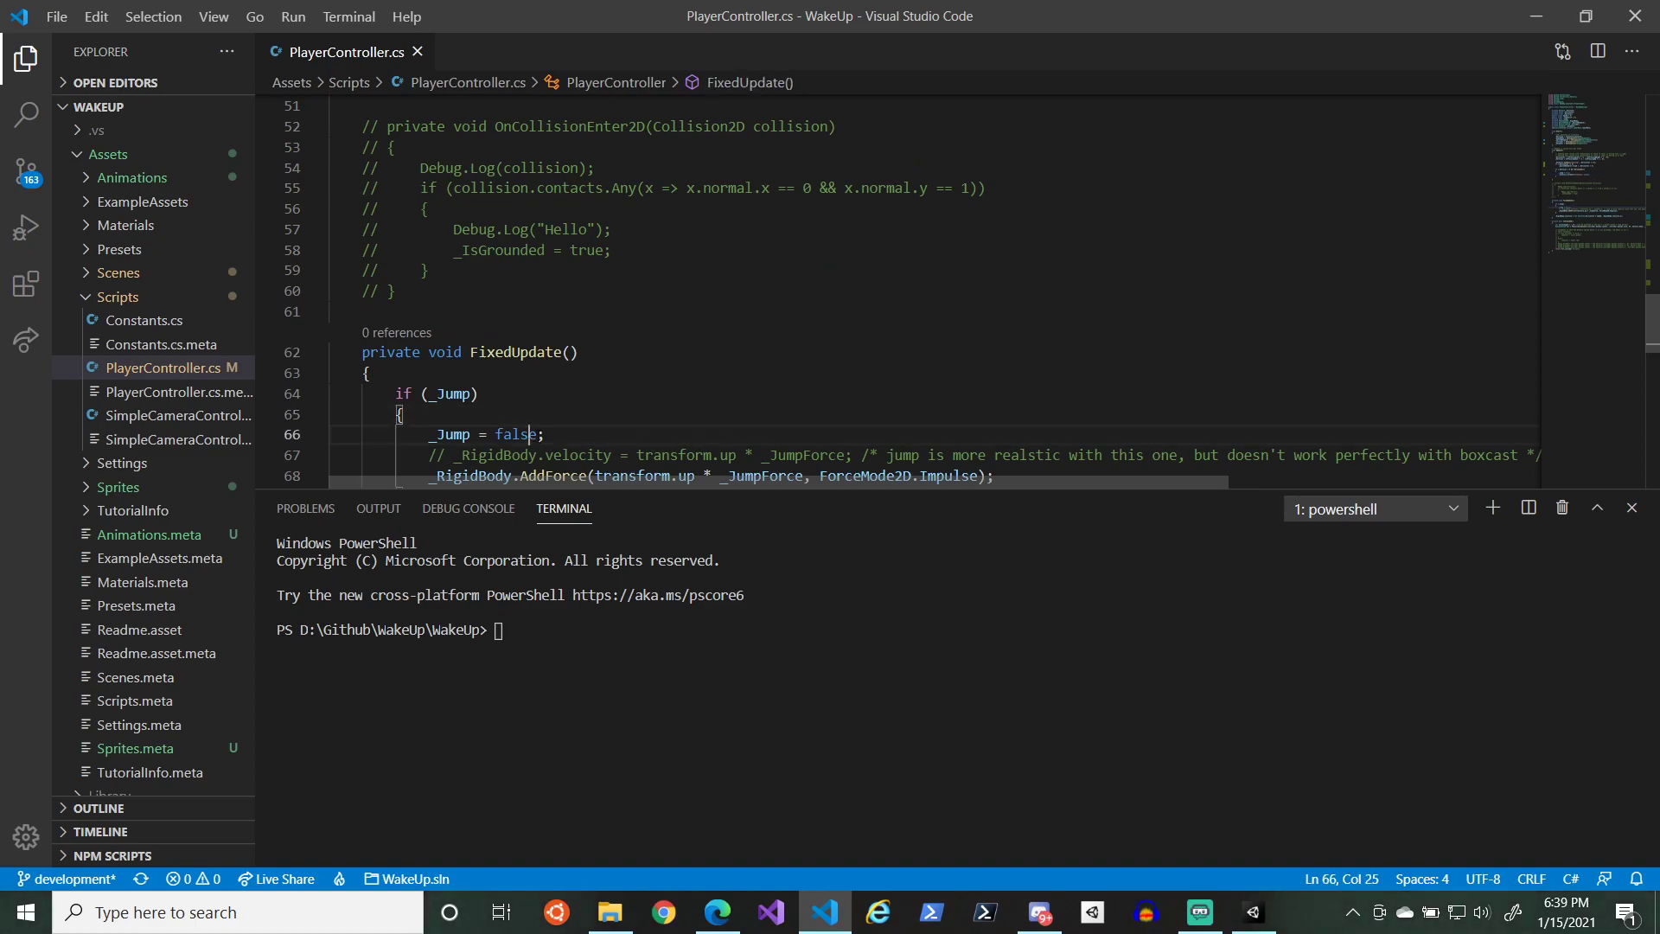
left_click(568, 434)
scroll(570, 415, "down", 2)
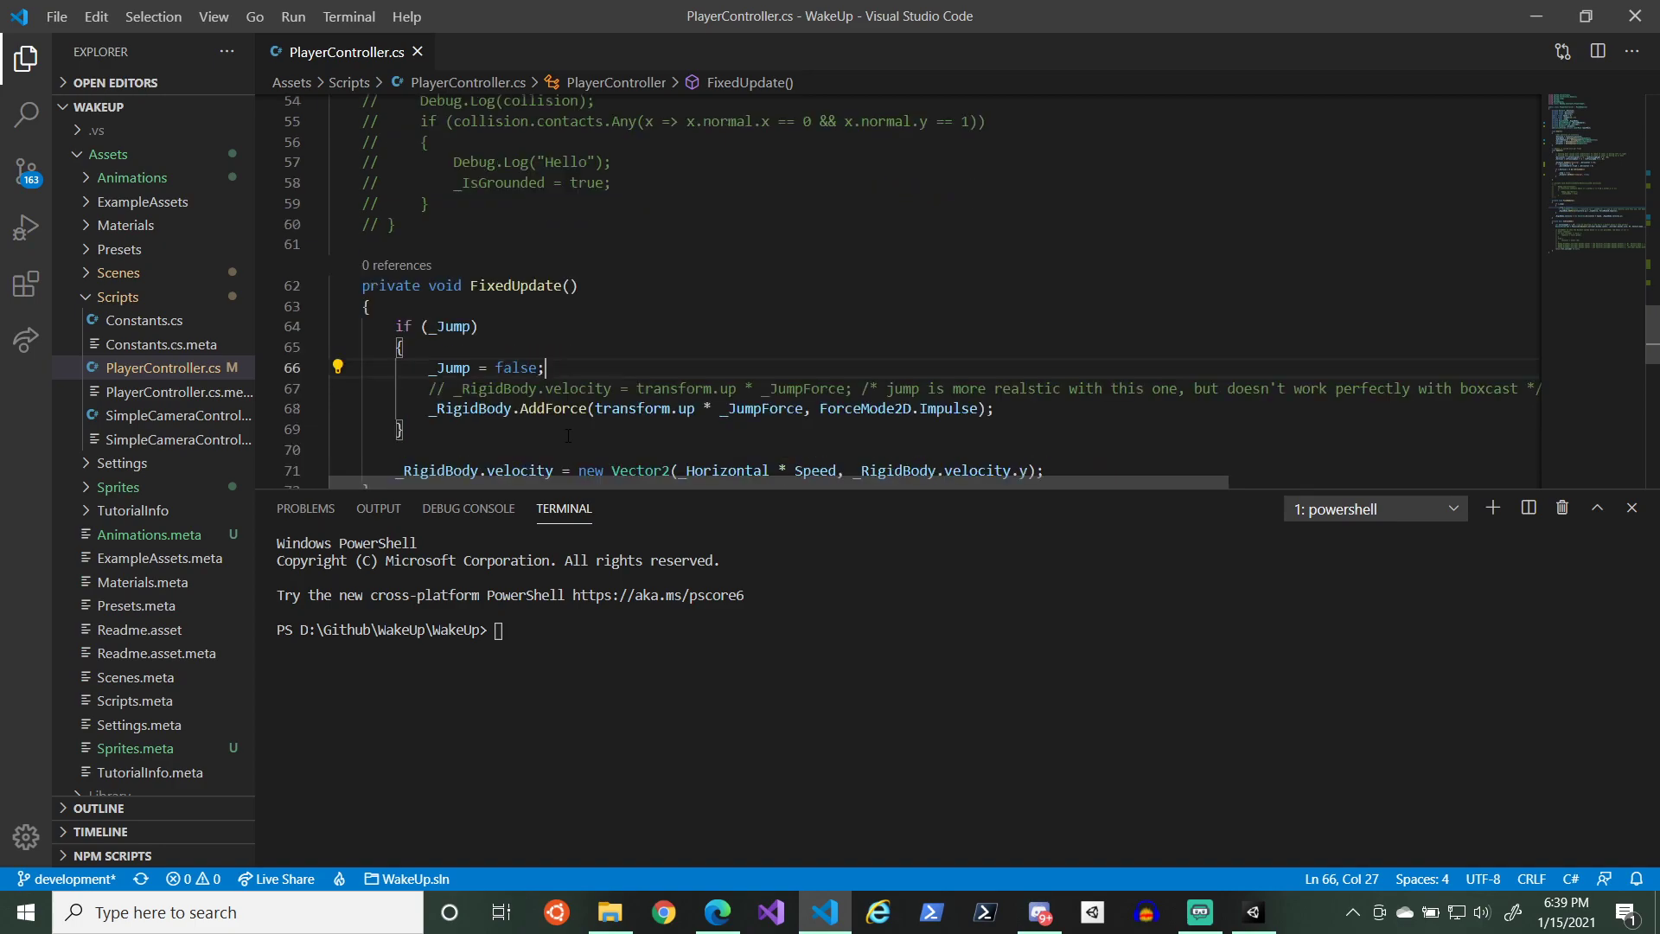
scroll(579, 389, "up", 3)
scroll(578, 389, "up", 3)
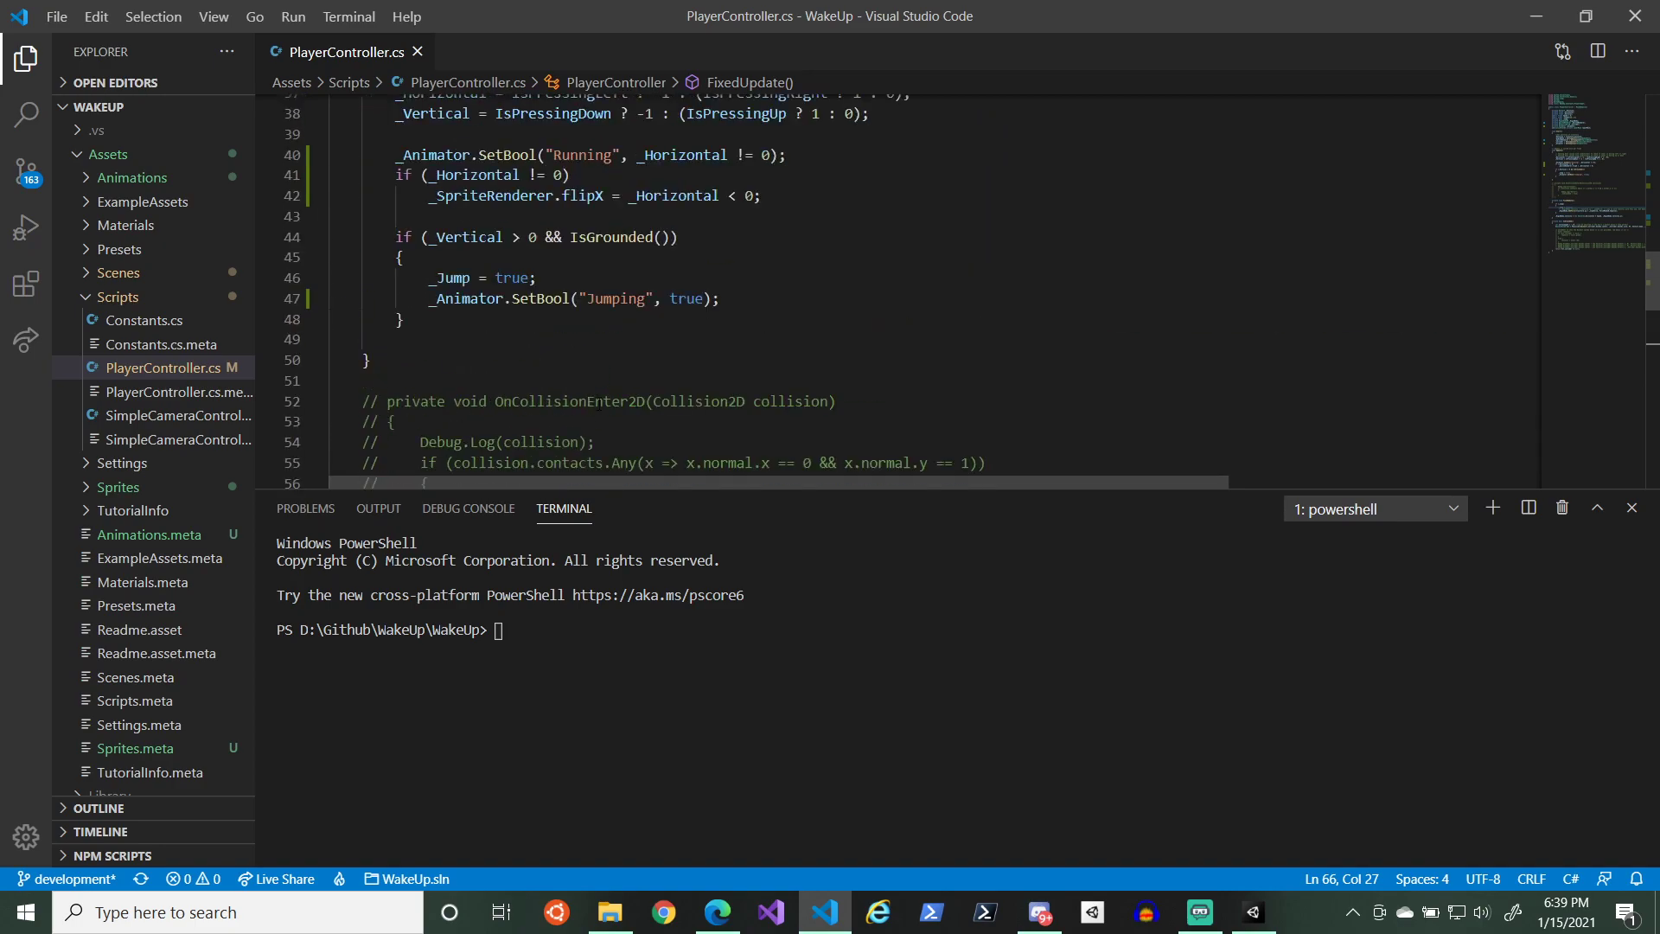
scroll(600, 404, "up", 1)
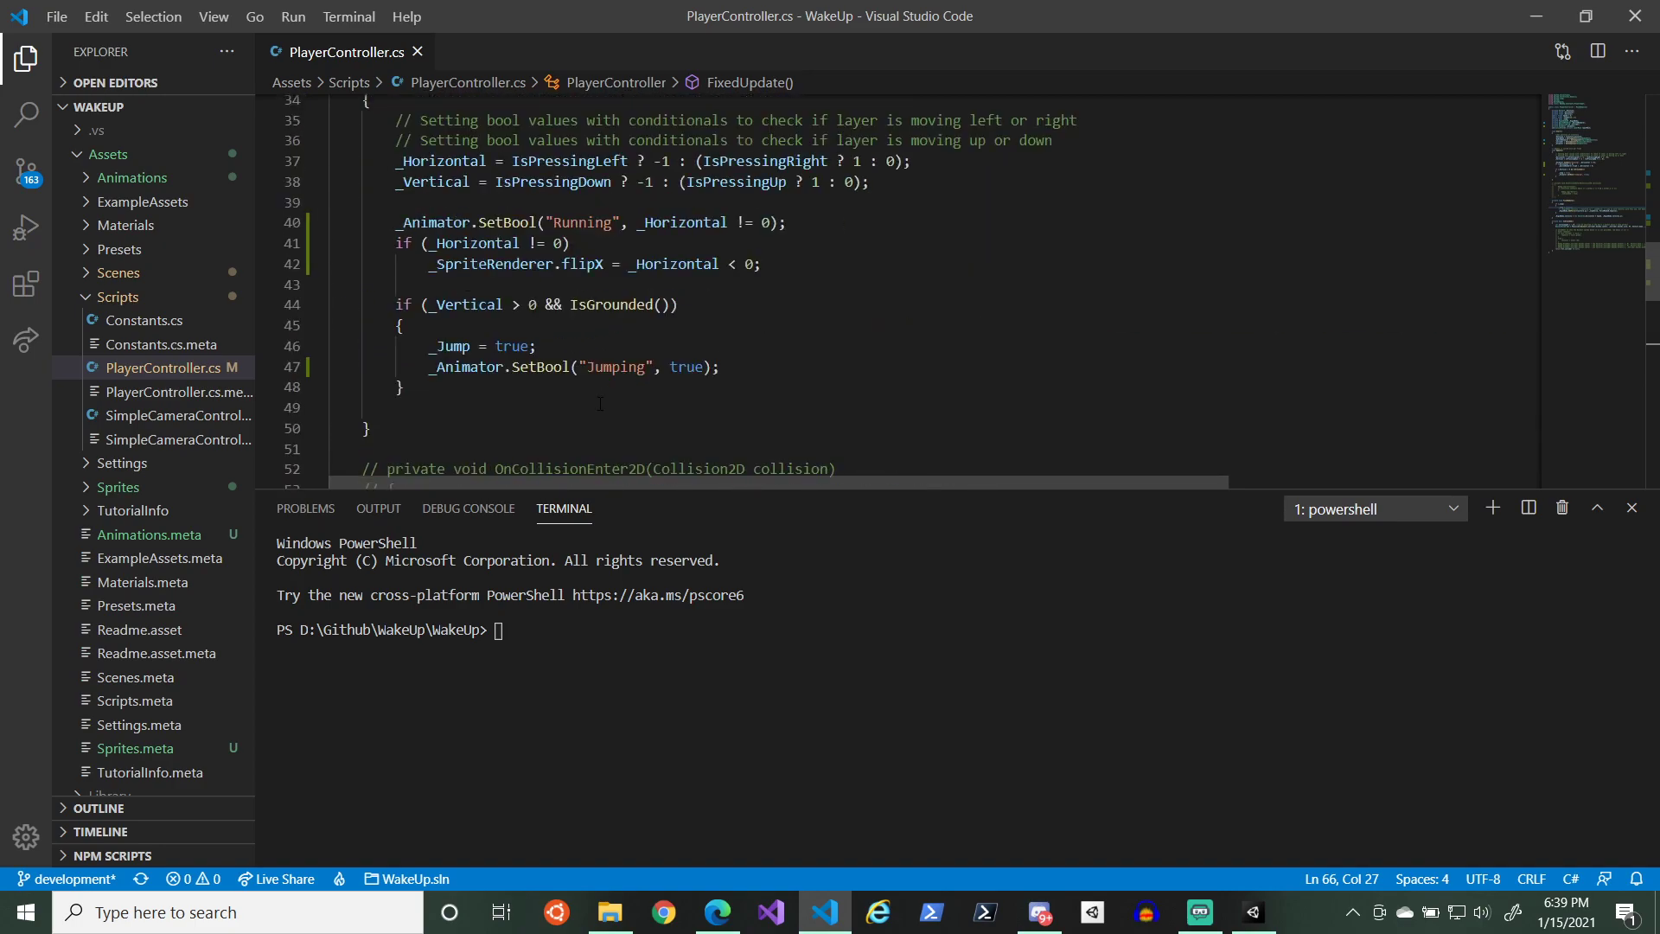
scroll(600, 404, "down", 5)
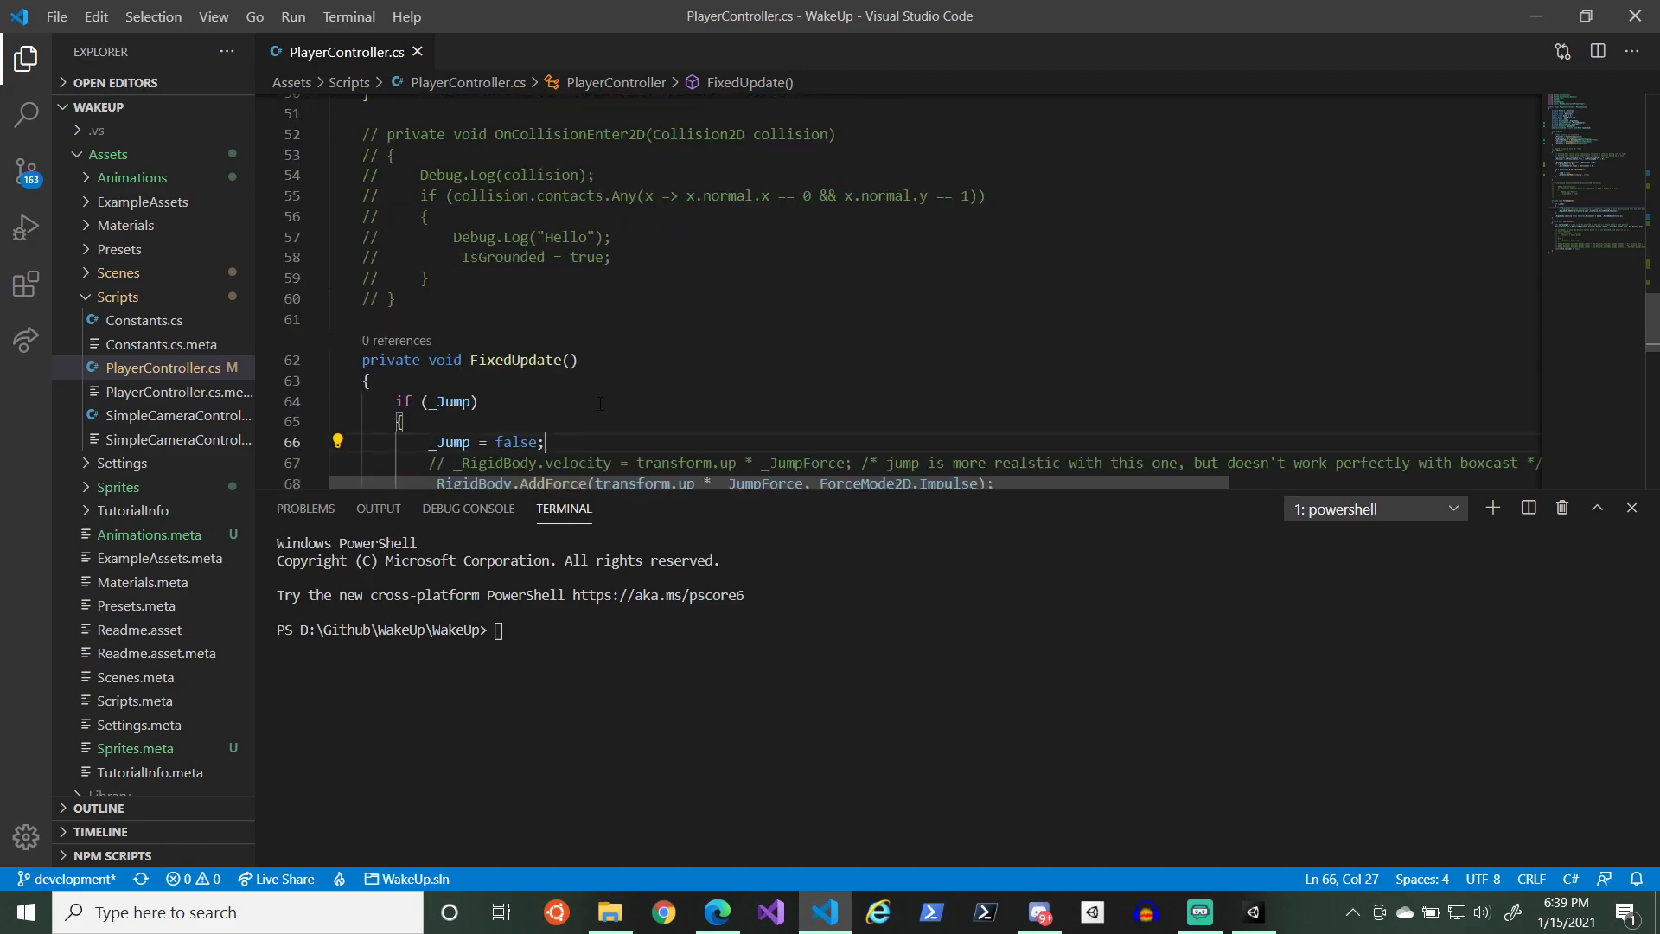
scroll(600, 404, "down", 2)
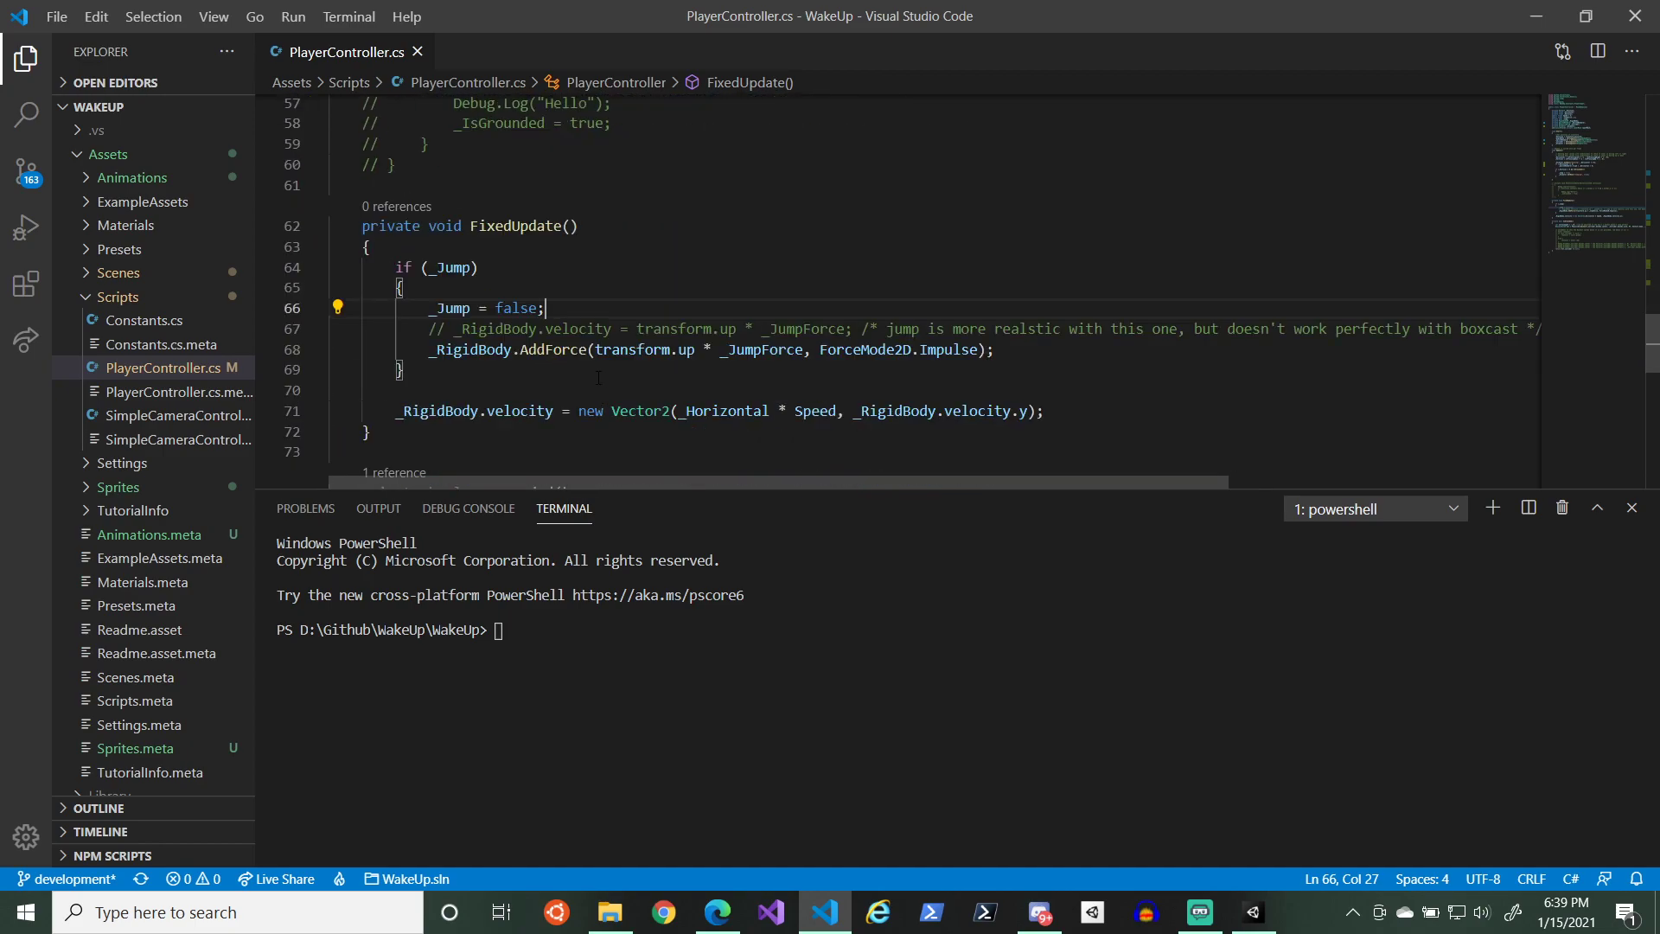
left_click(570, 349)
scroll(641, 313, "up", 6)
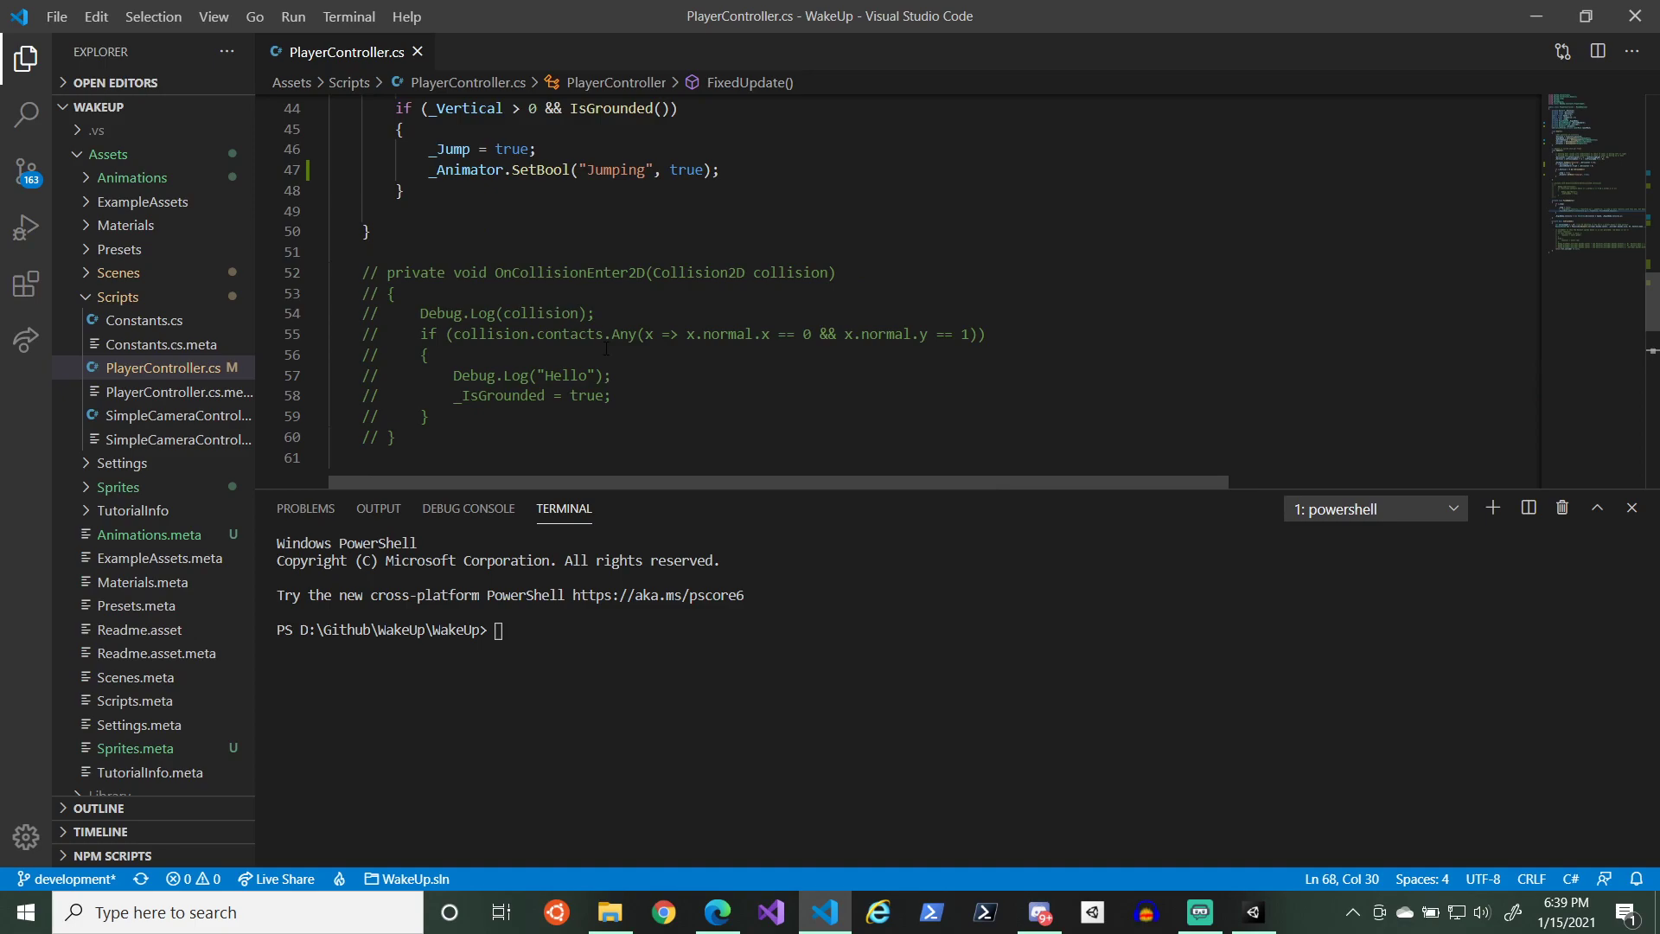
- Review the jump condition and the Jumping SetBool call in Update, along with the IsGrounded method
left_click(698, 306)
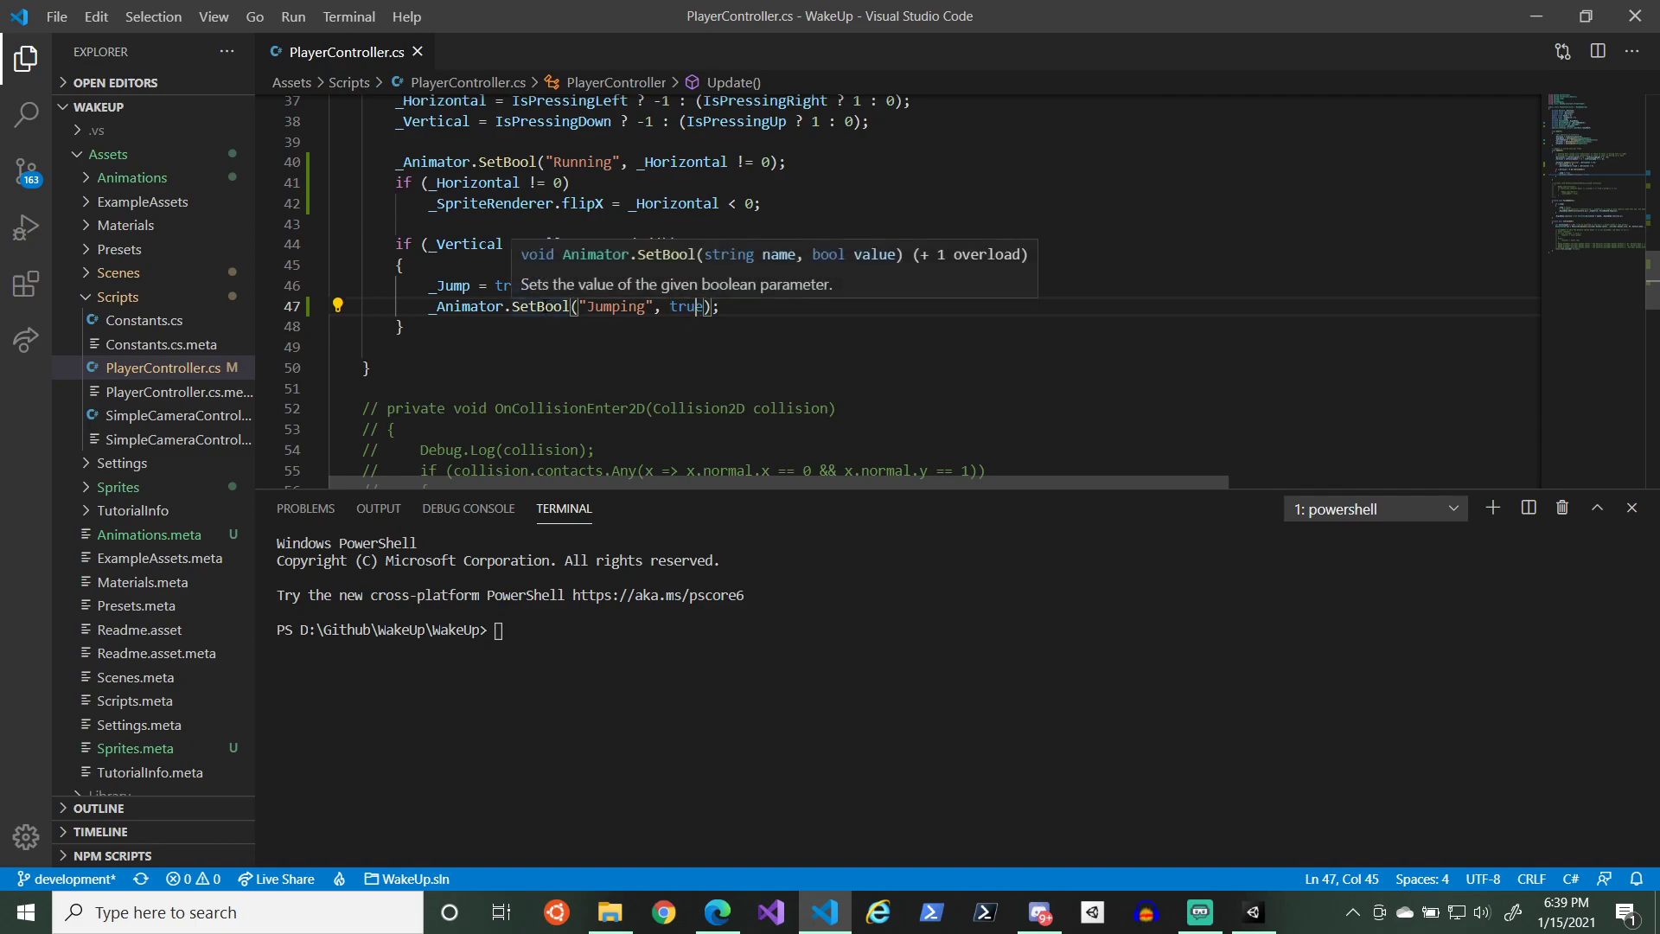
left_click(589, 307)
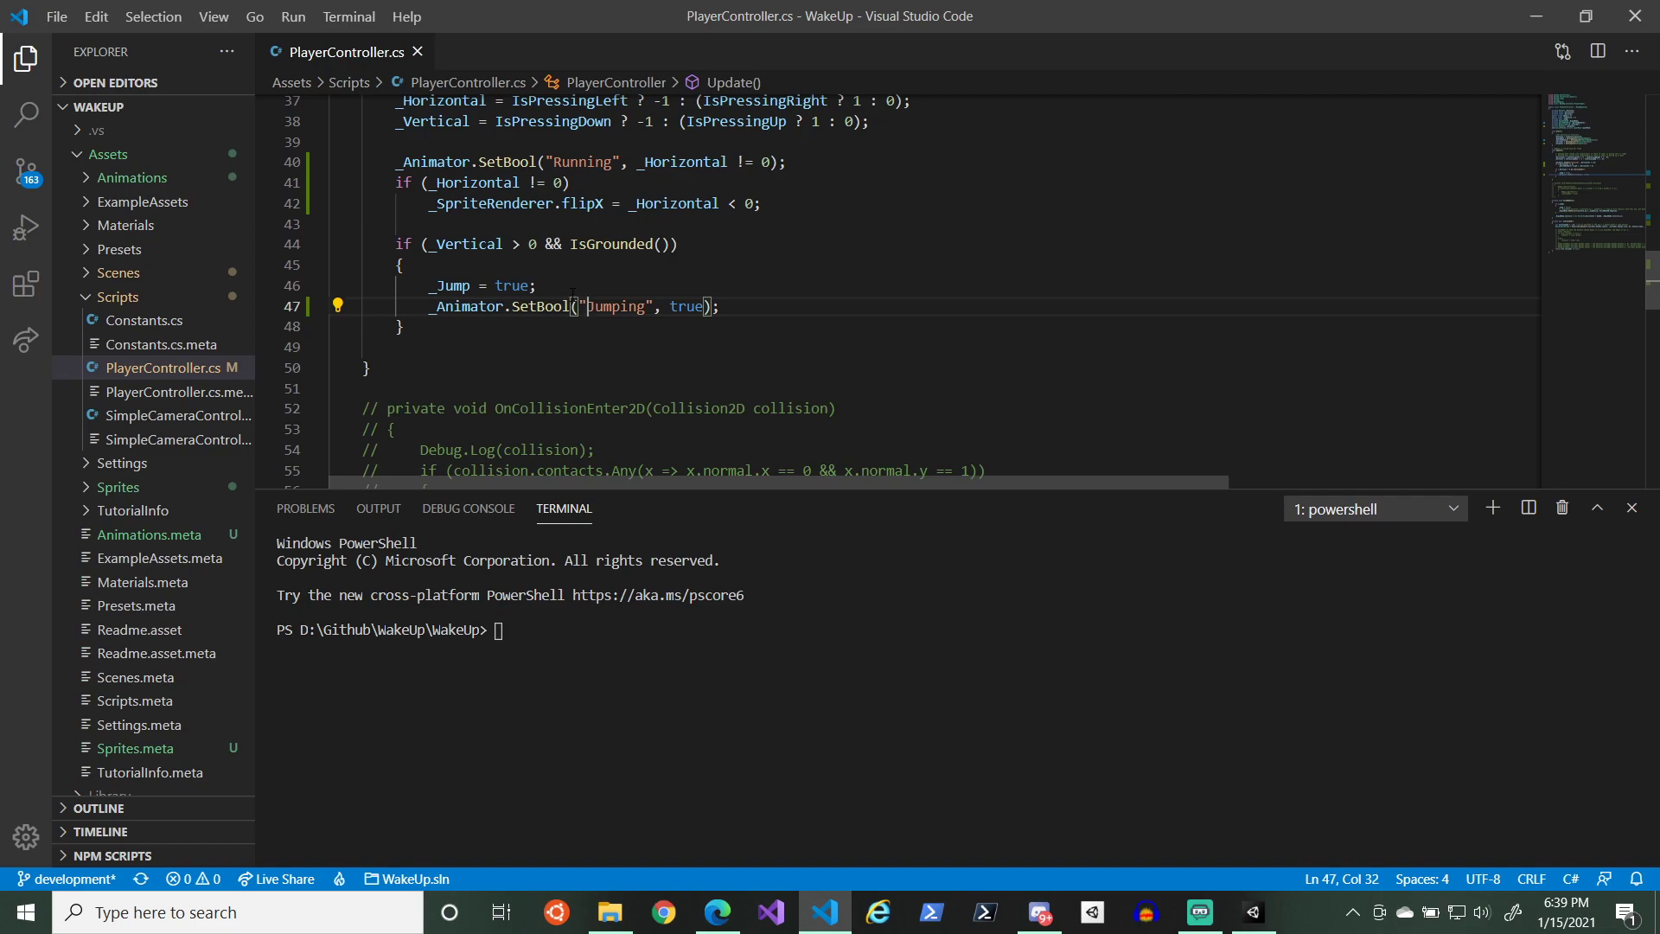
left_click(571, 246)
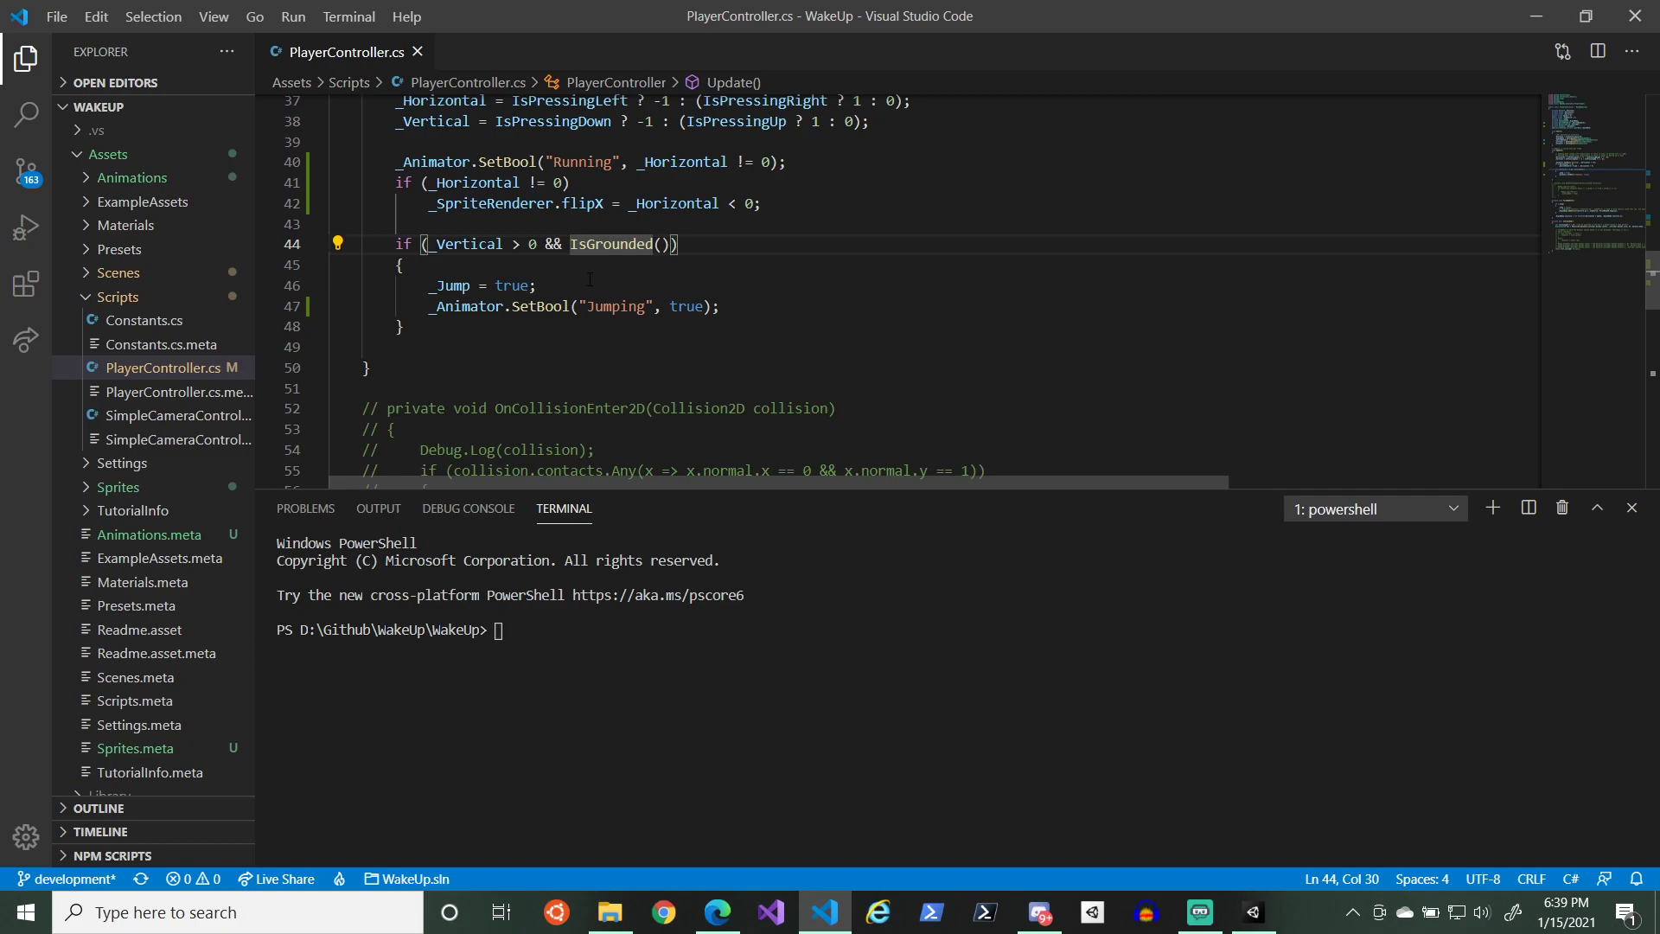
left_click(512, 285)
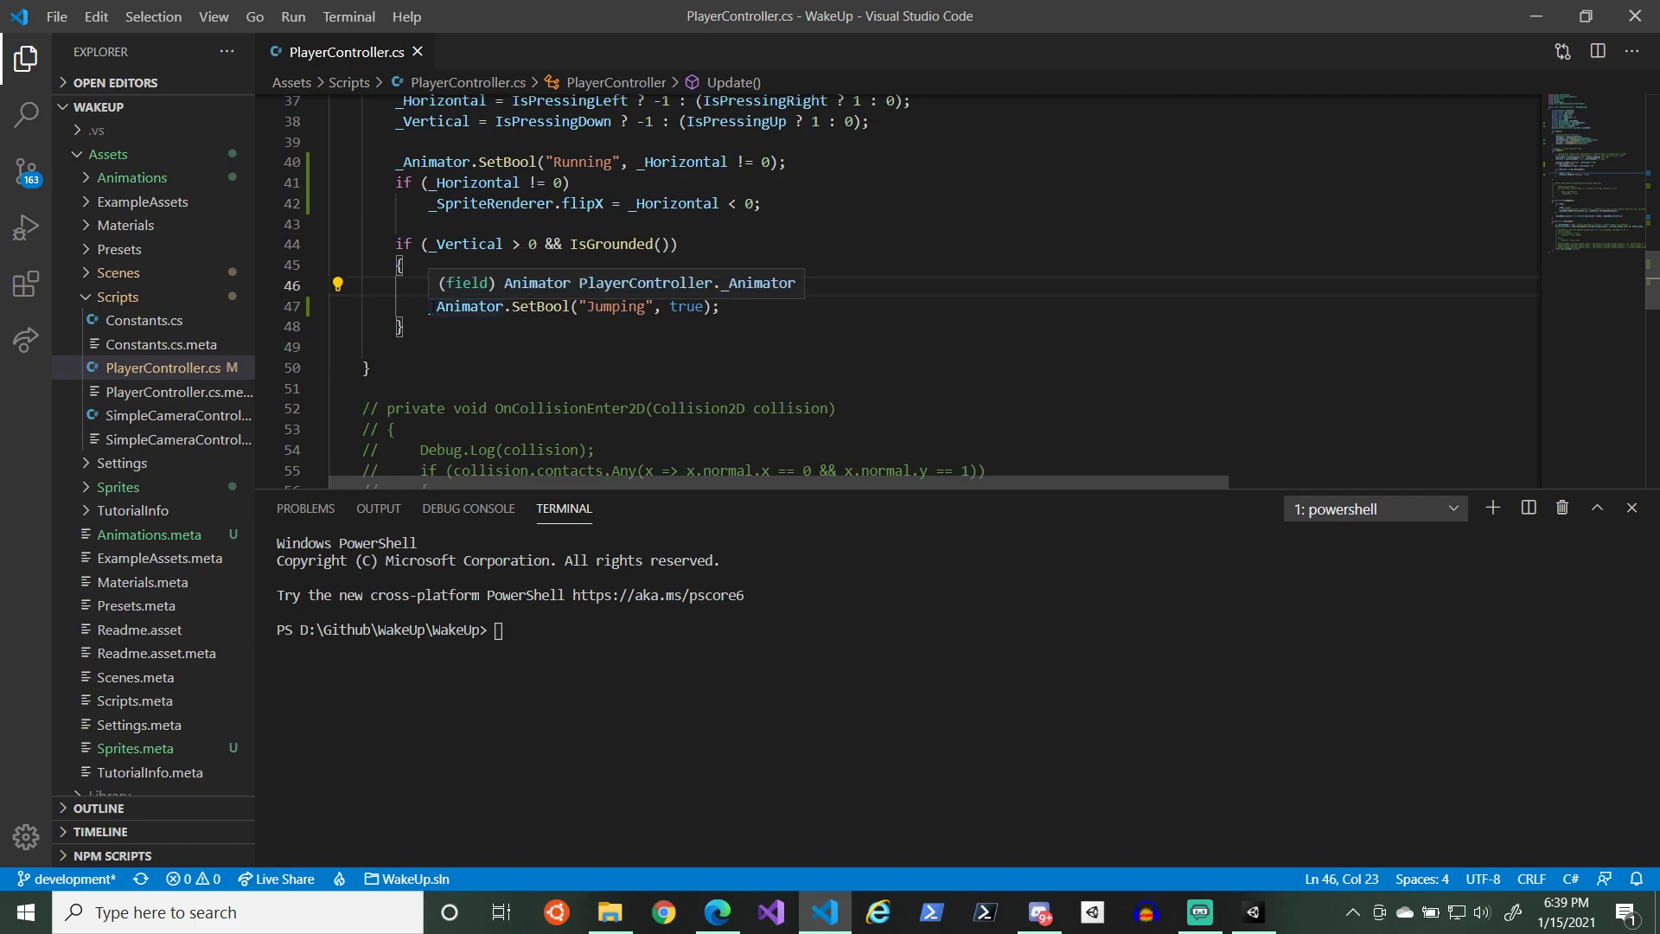
left_click(490, 310)
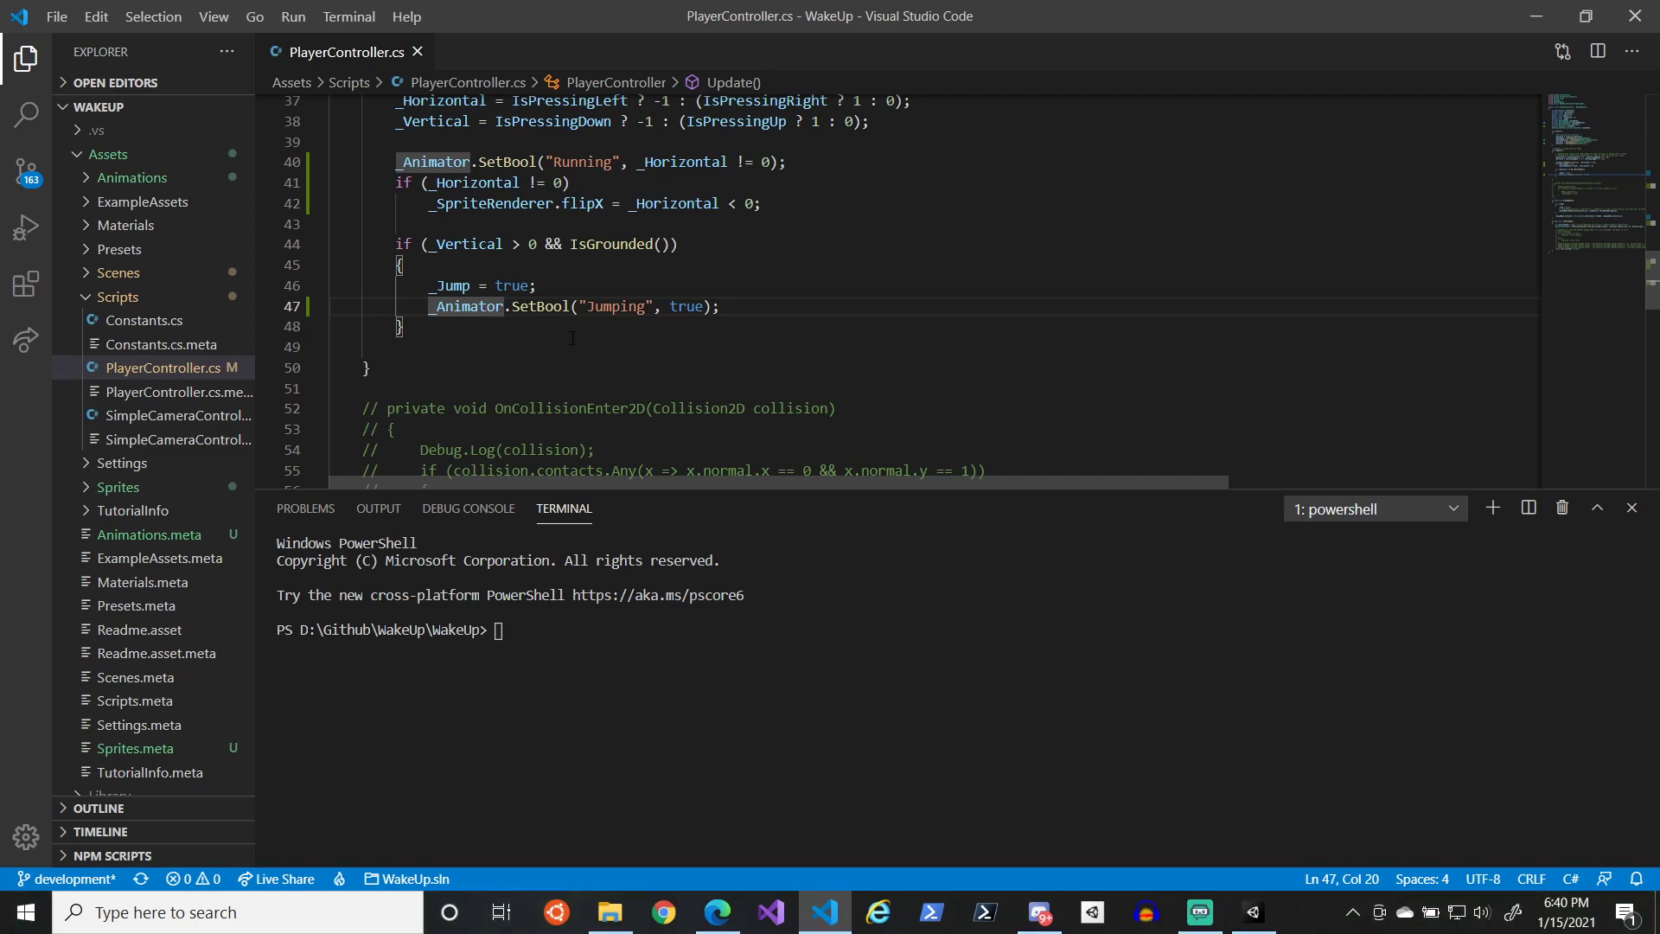
scroll(572, 337, "down", 8)
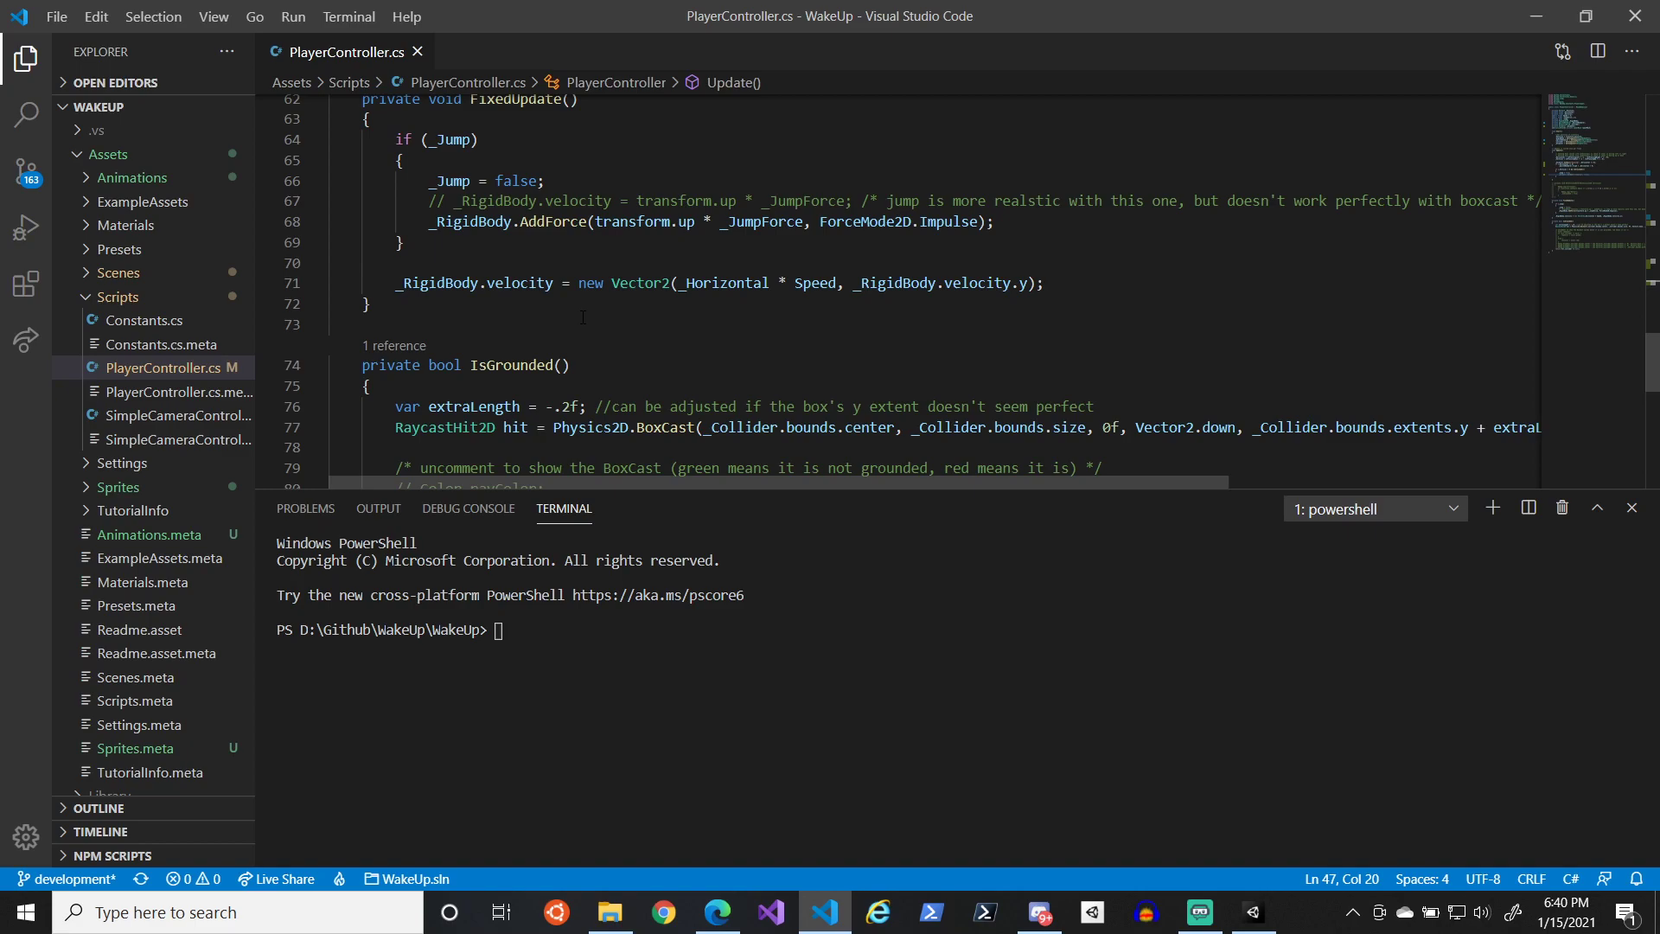
- Remove the Jumping SetBool call from the jump block in Update and save the script
scroll(582, 317, "down", 1)
scroll(588, 319, "up", 8)
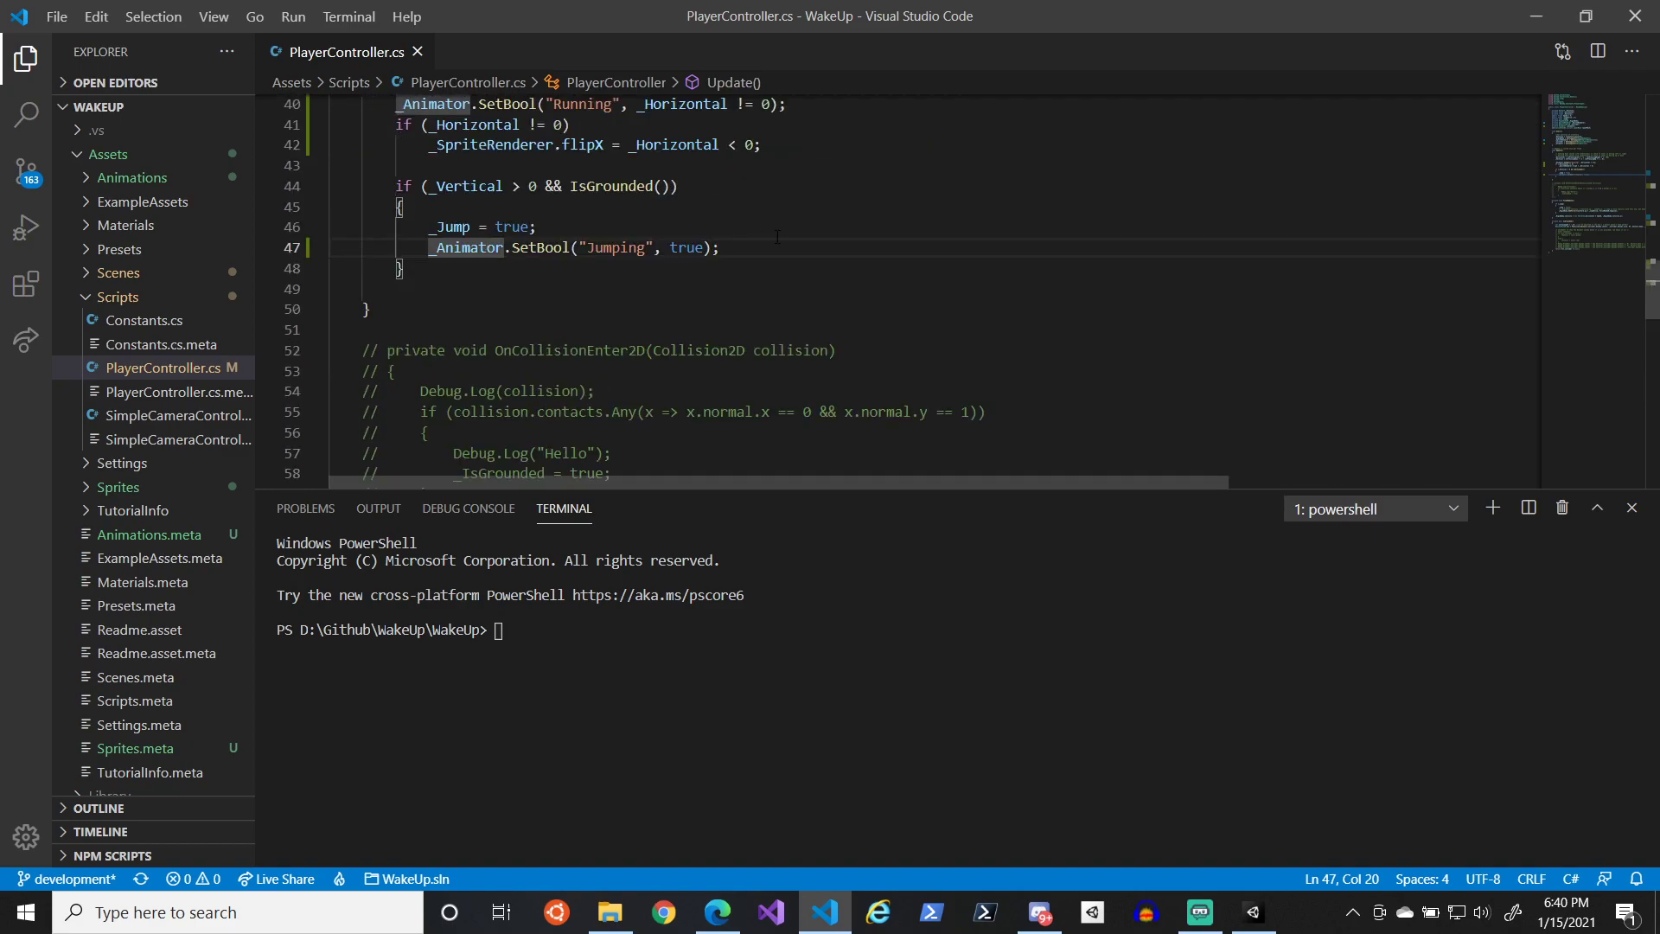
key("End")
key("shift+Up")
key("BackSpace")
key("ctrl+s")
- Switch to Unity, run the game and bring up the live Rigidbody 2D info of the Player object
left_click(1537, 15)
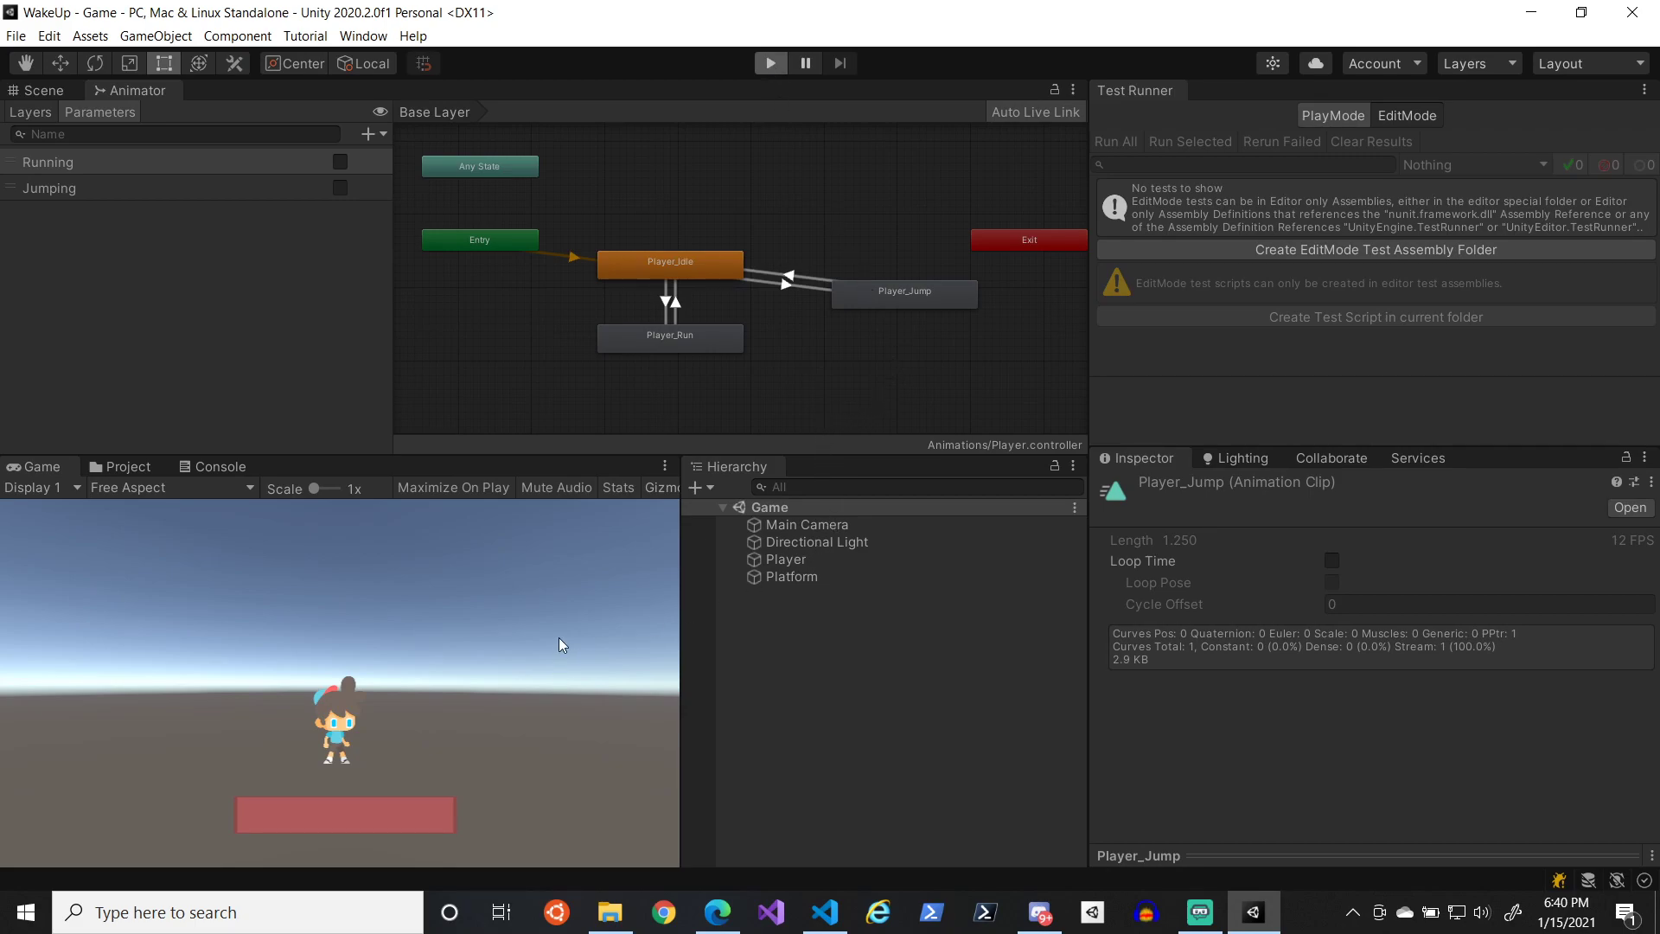
left_click(1219, 460)
left_click(1176, 463)
left_click(842, 559)
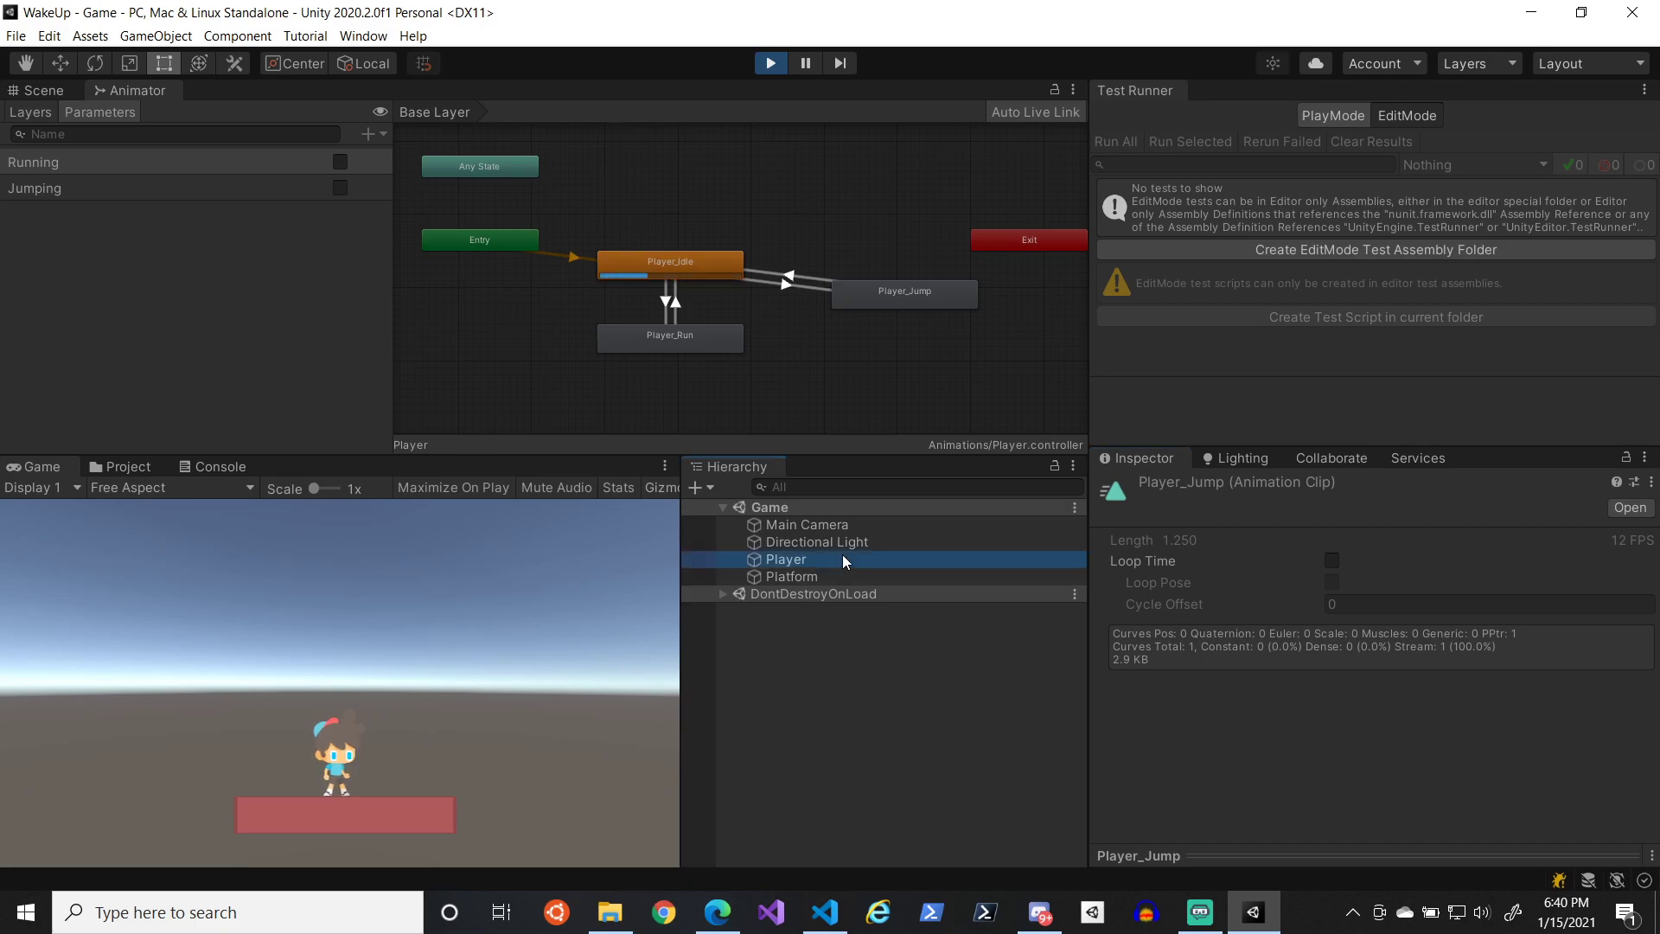
scroll(1249, 652, "down", 5)
scroll(1243, 666, "down", 3)
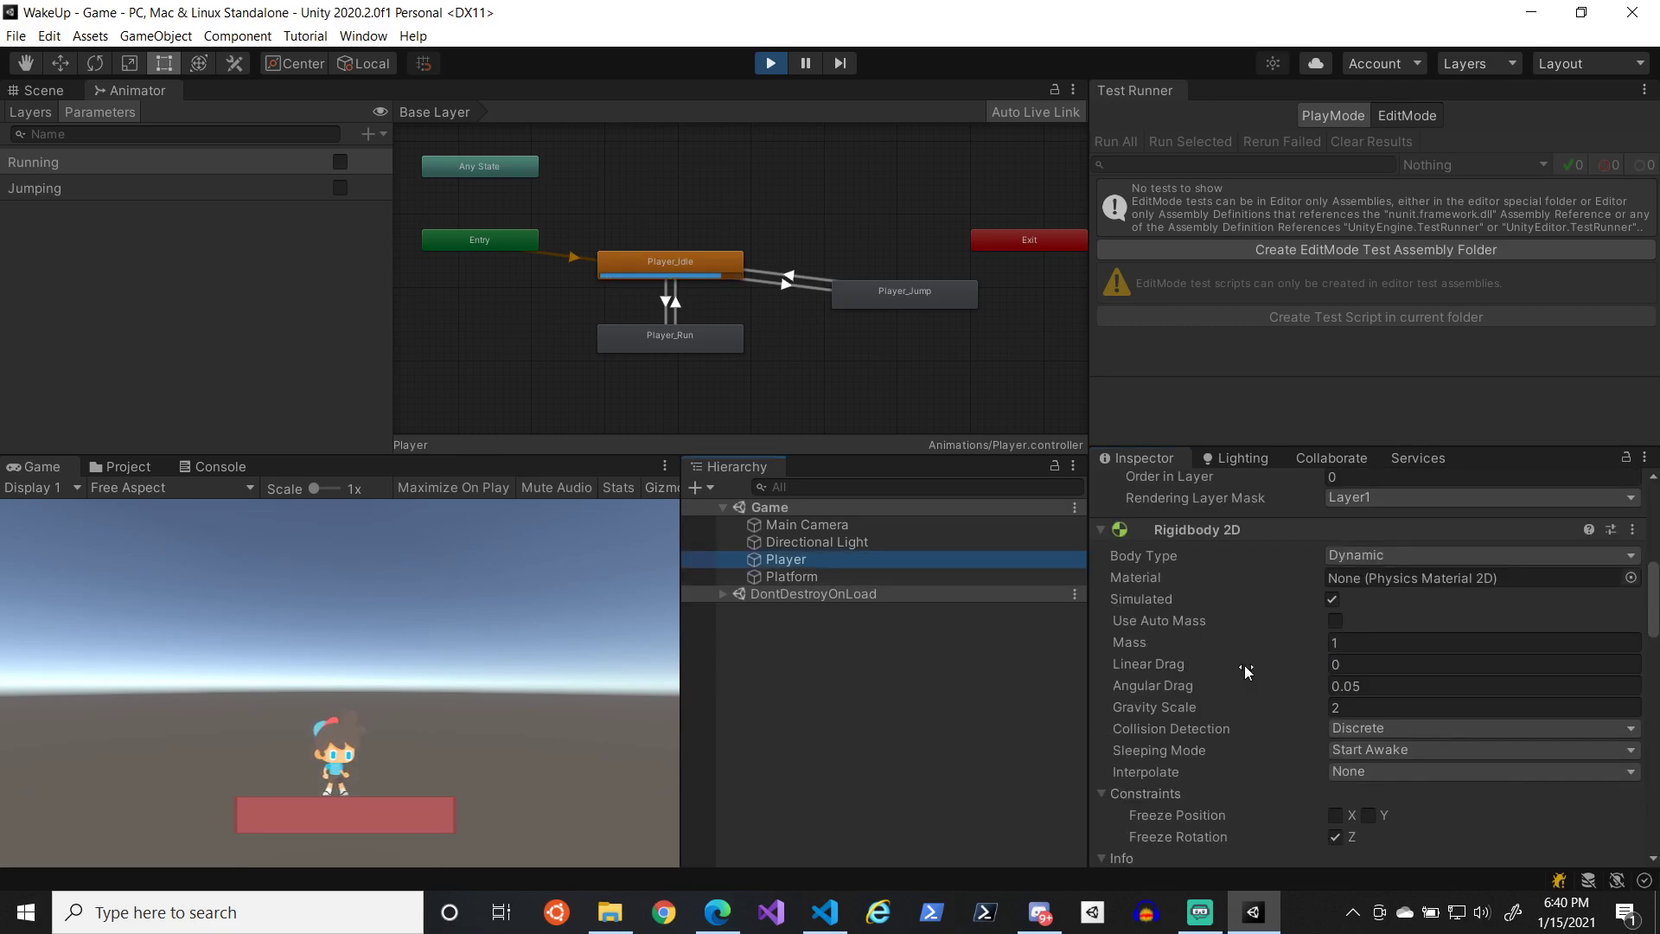
scroll(1262, 682, "down", 3)
scroll(1262, 683, "down", 3)
scroll(1263, 682, "up", 3)
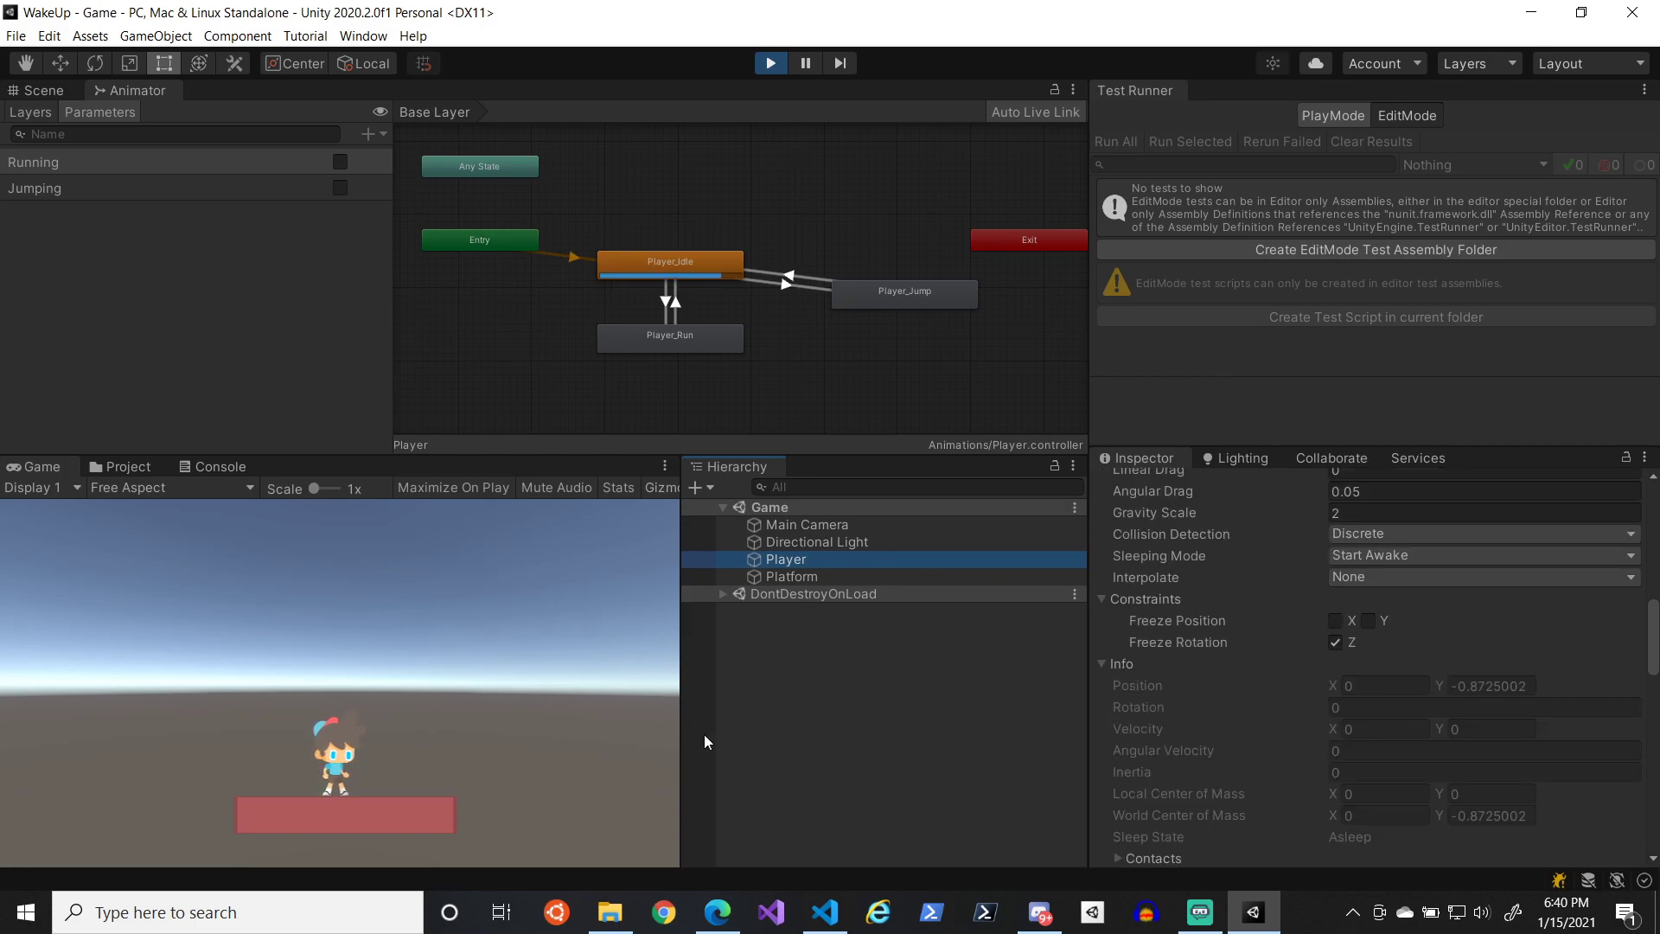
- Make the player jump repeatedly in the running game and examine how its Rigidbody 2D Y velocity changes
left_click(381, 711)
key("space")
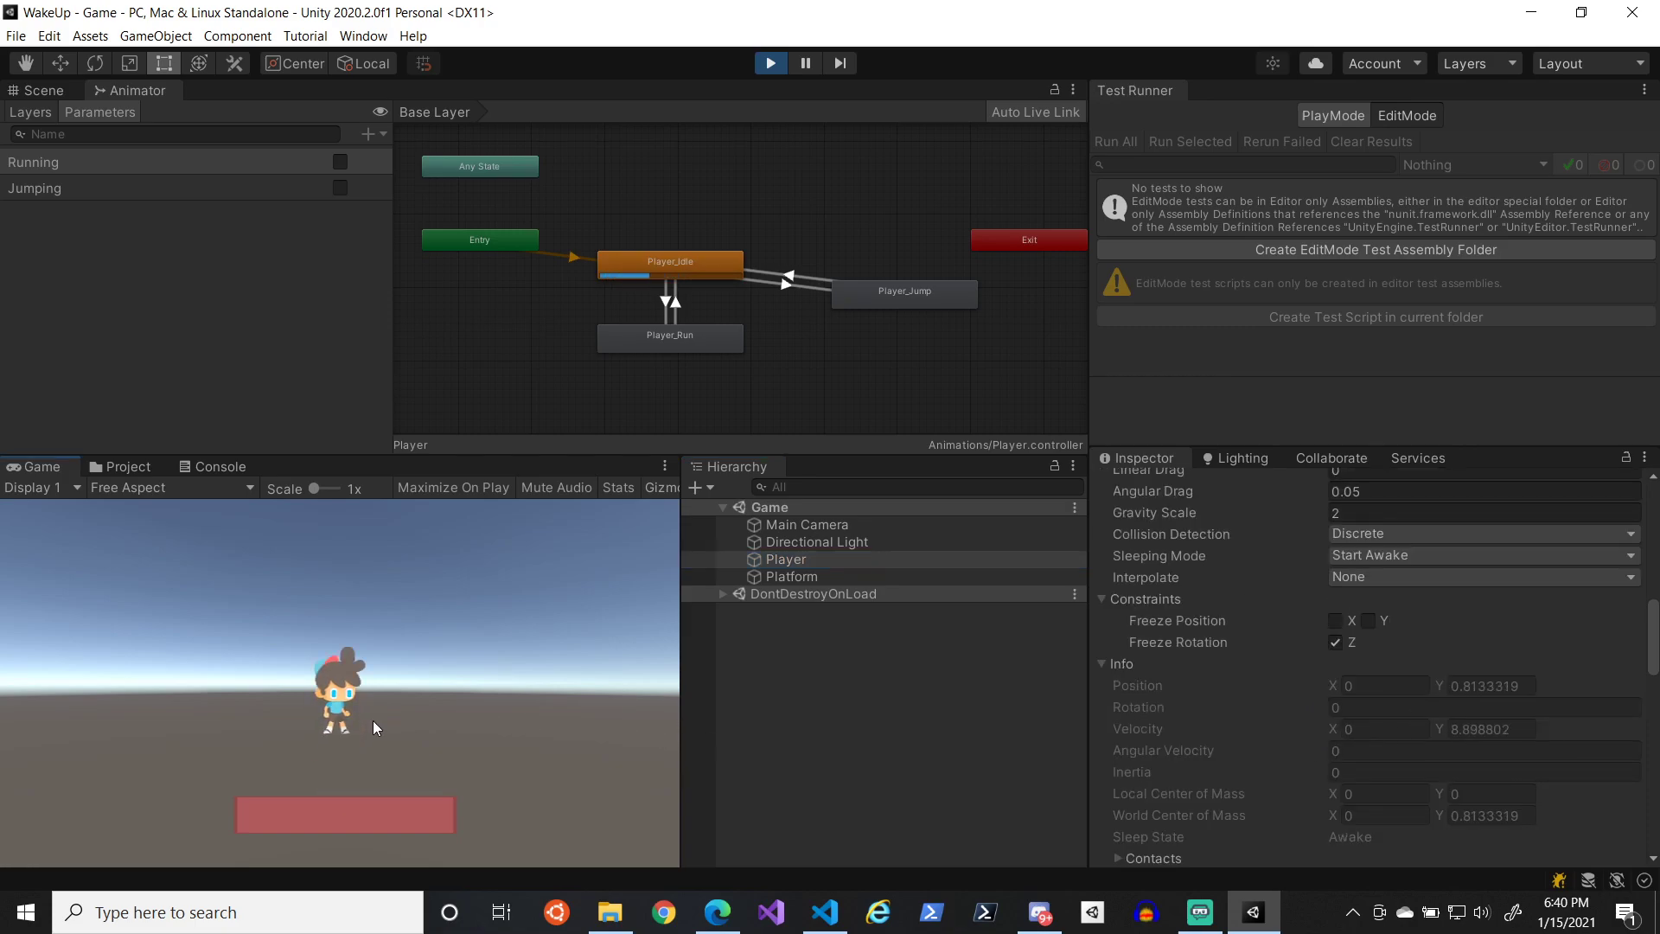
key("space")
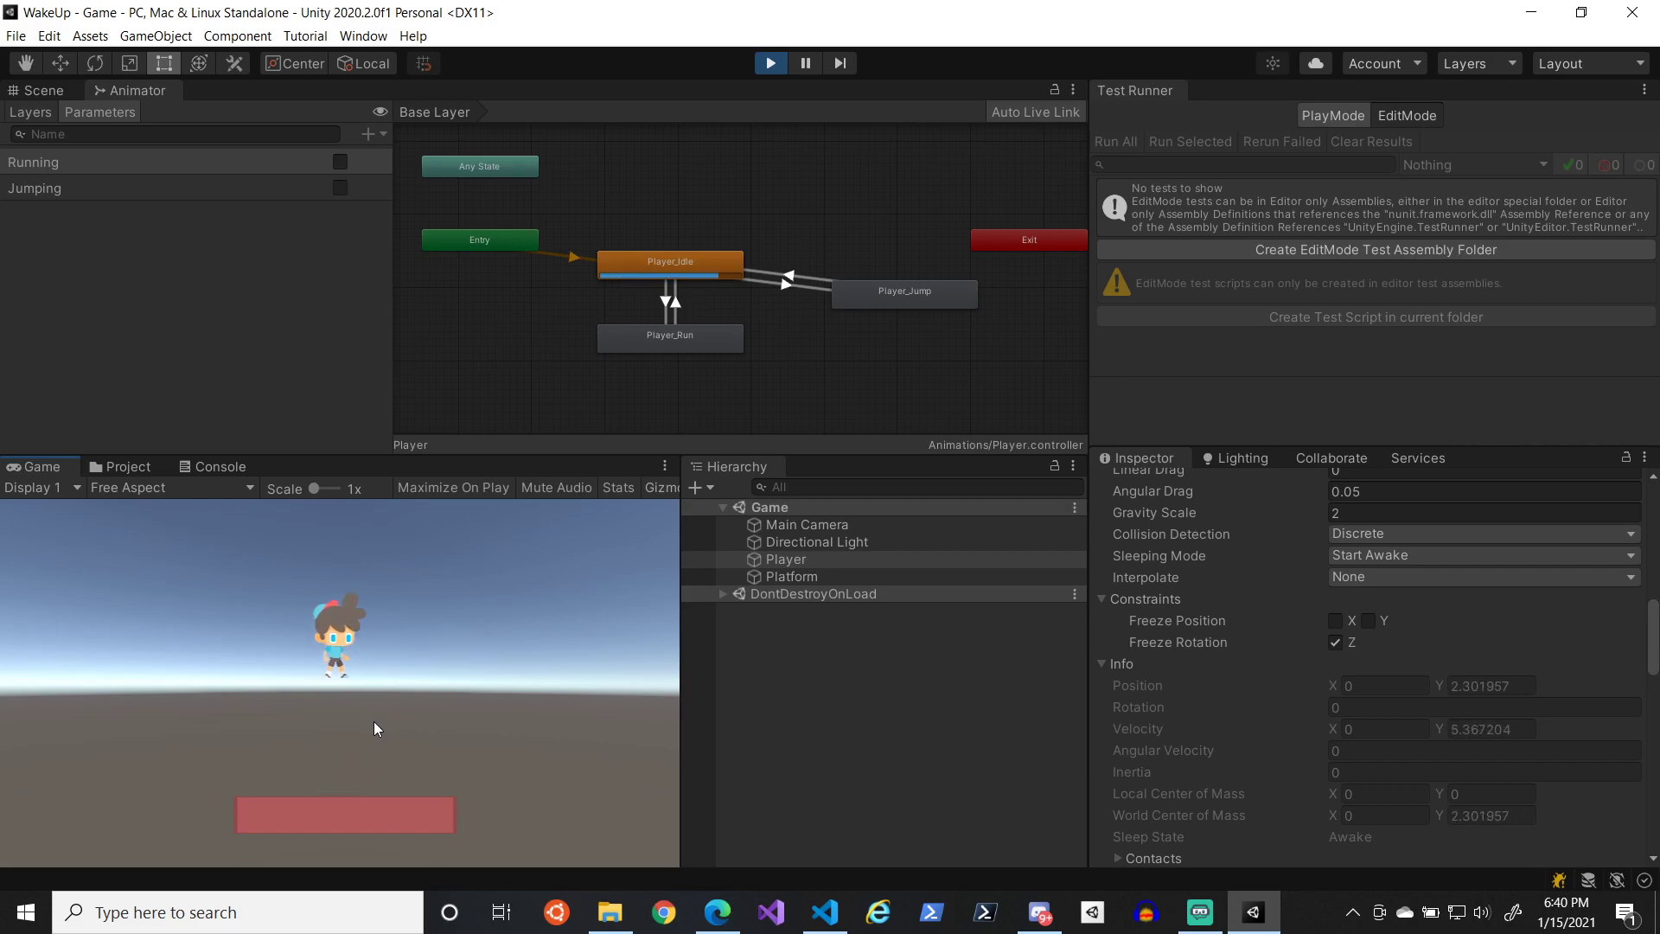
key("space")
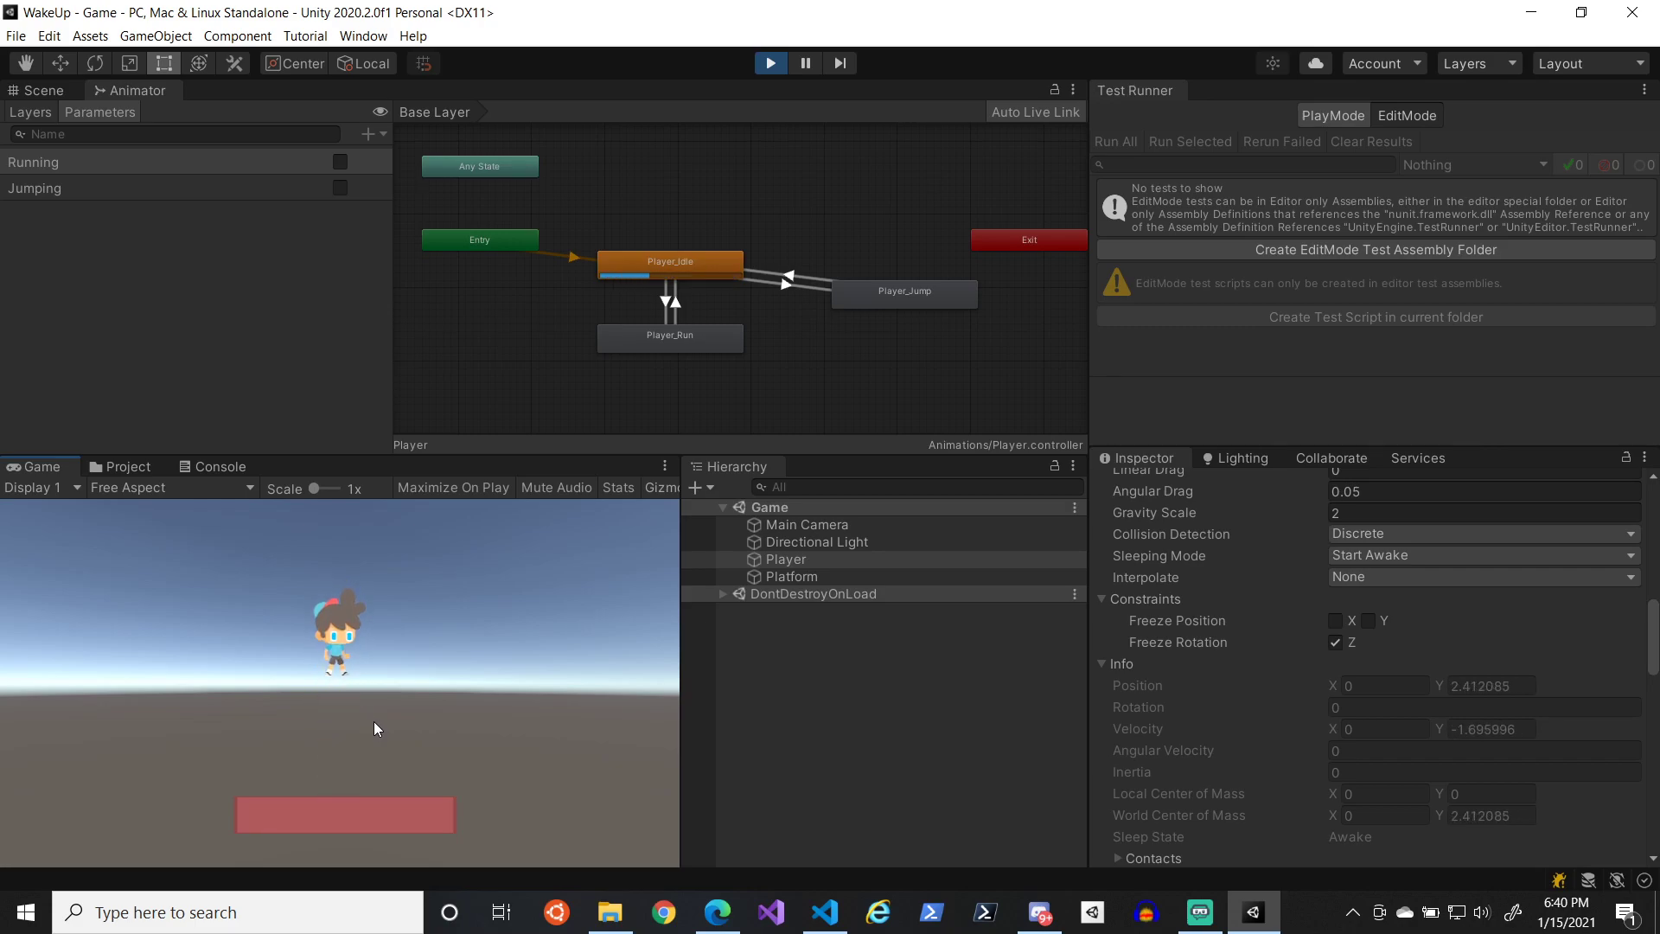
key("space")
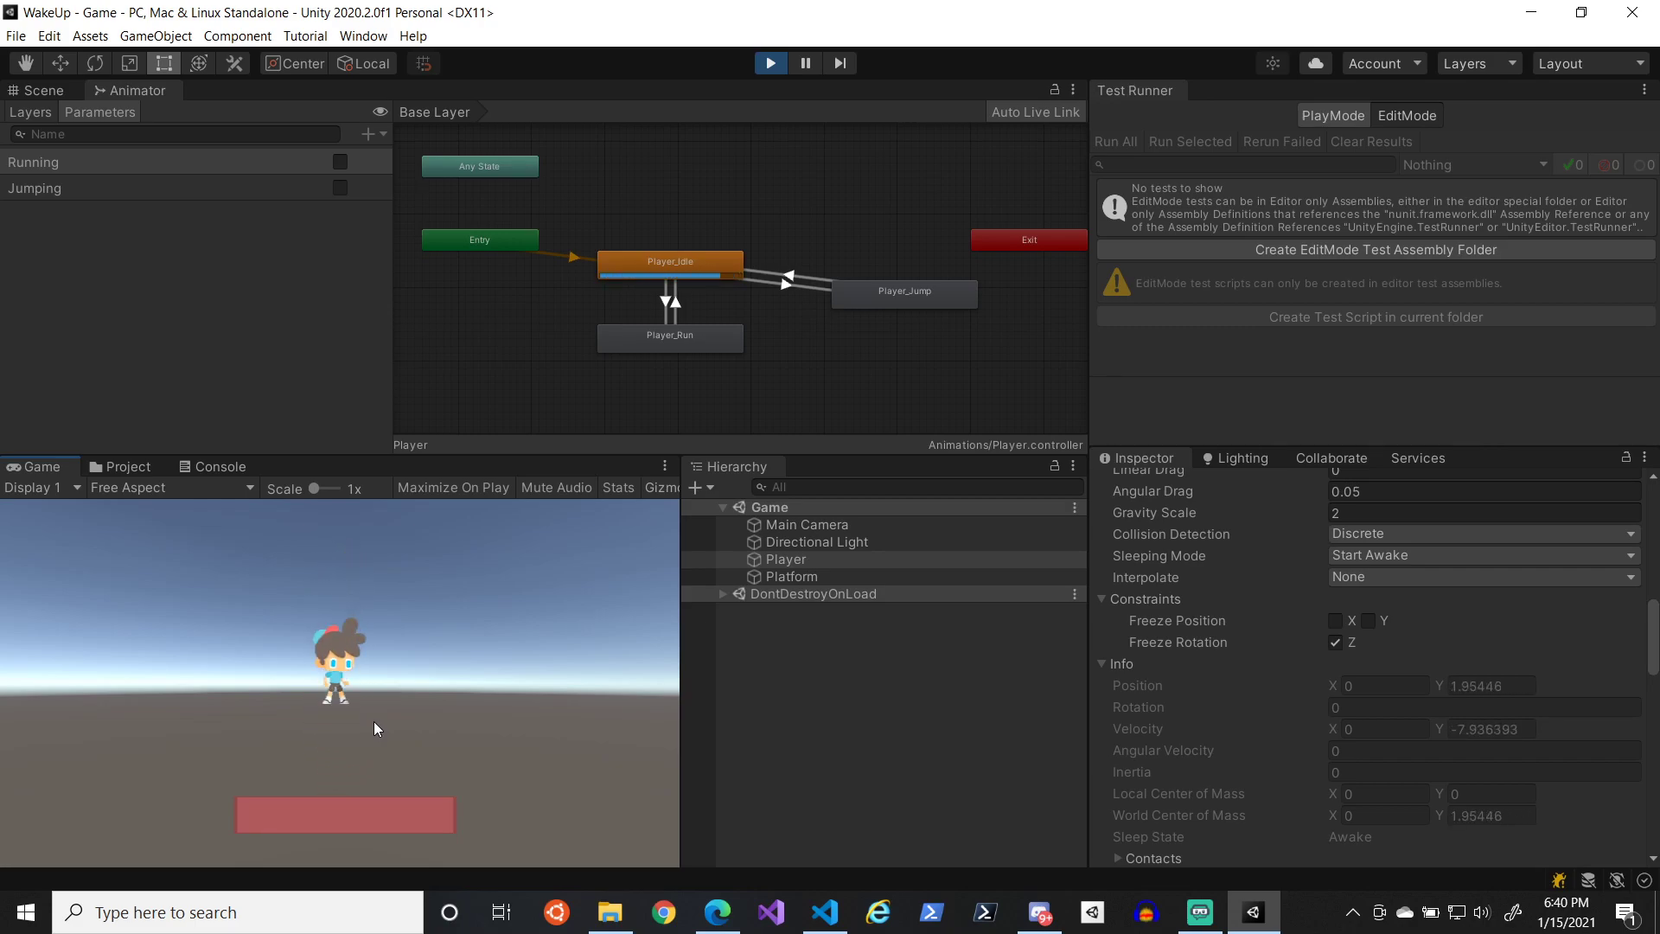
key("space")
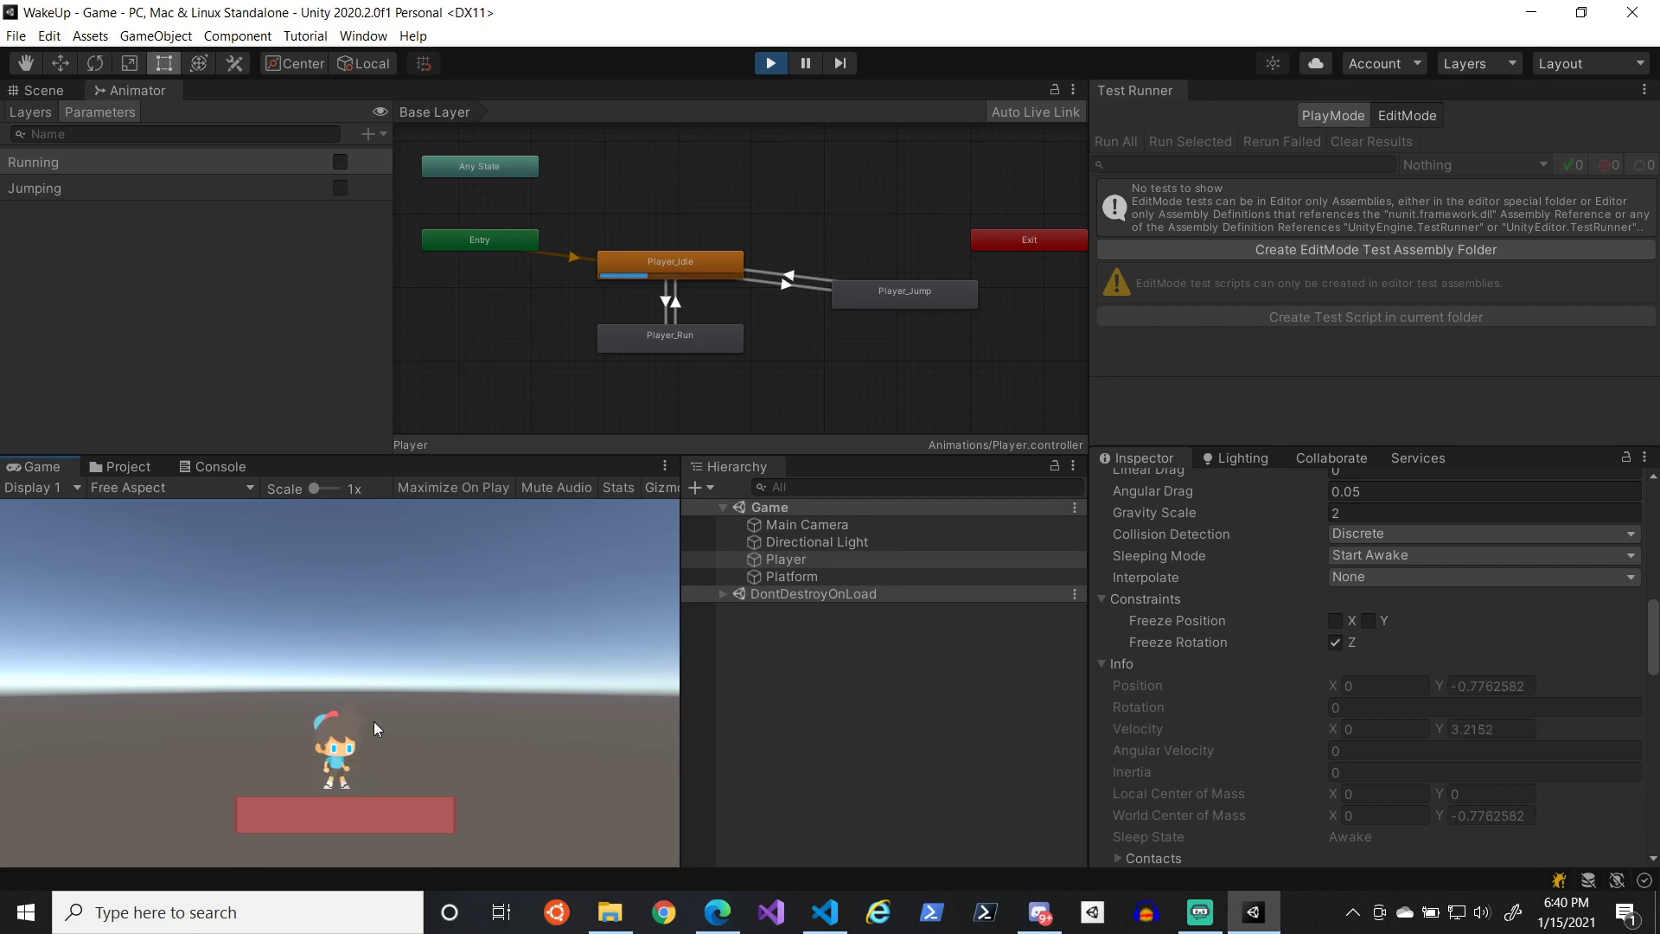
key("space")
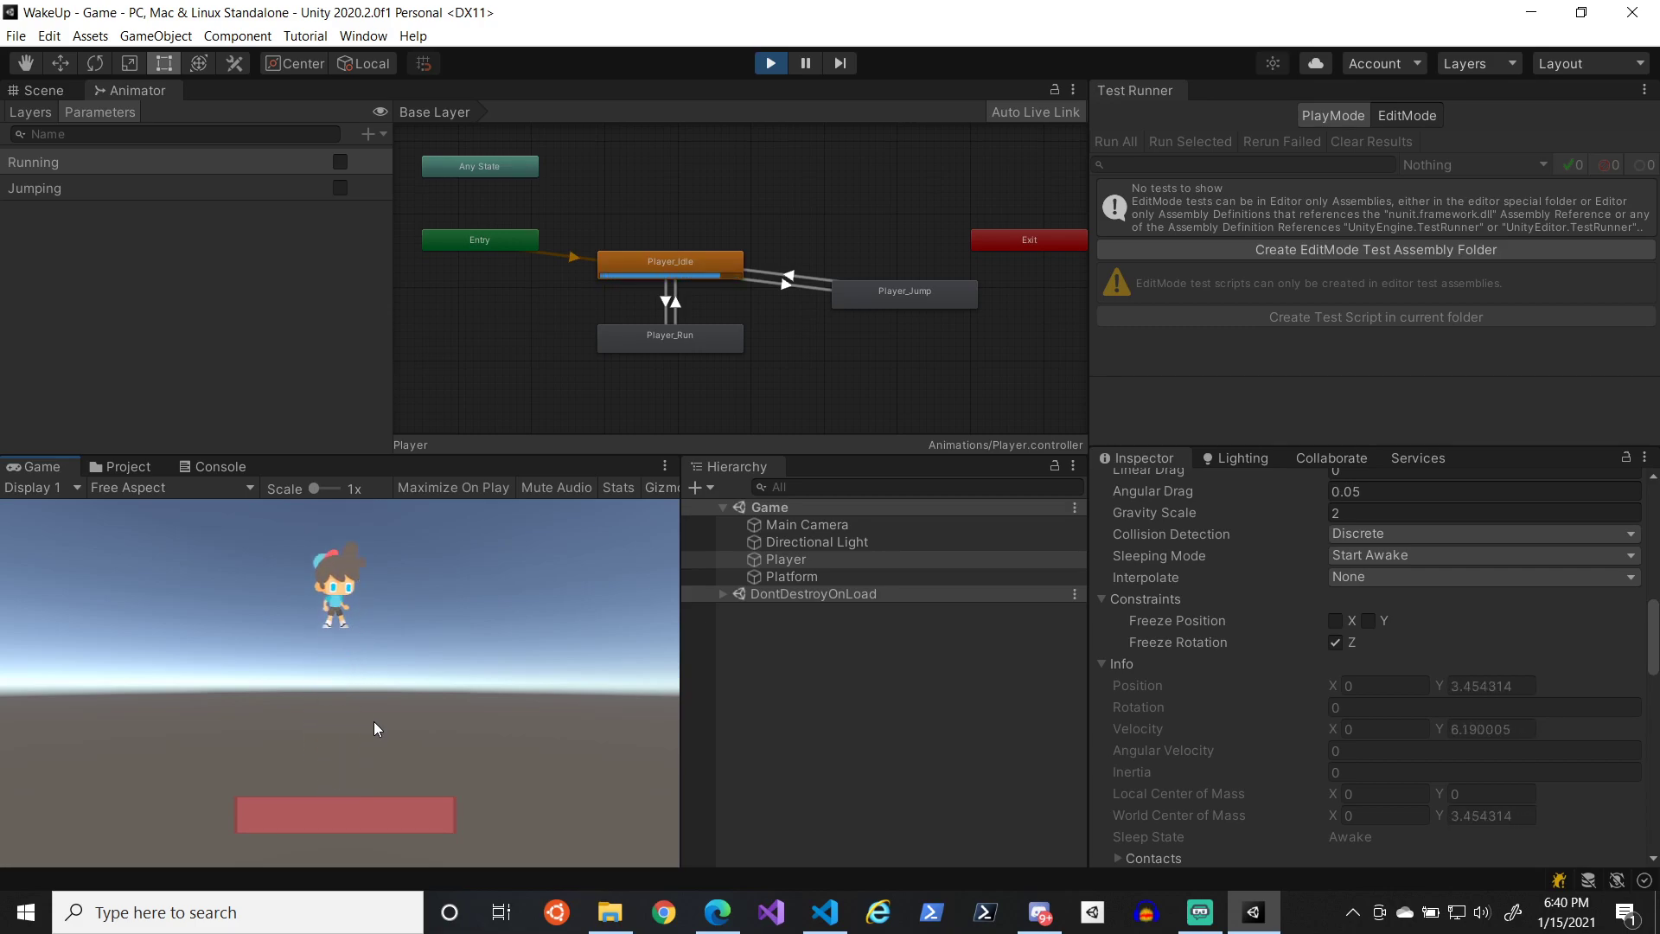
key("space")
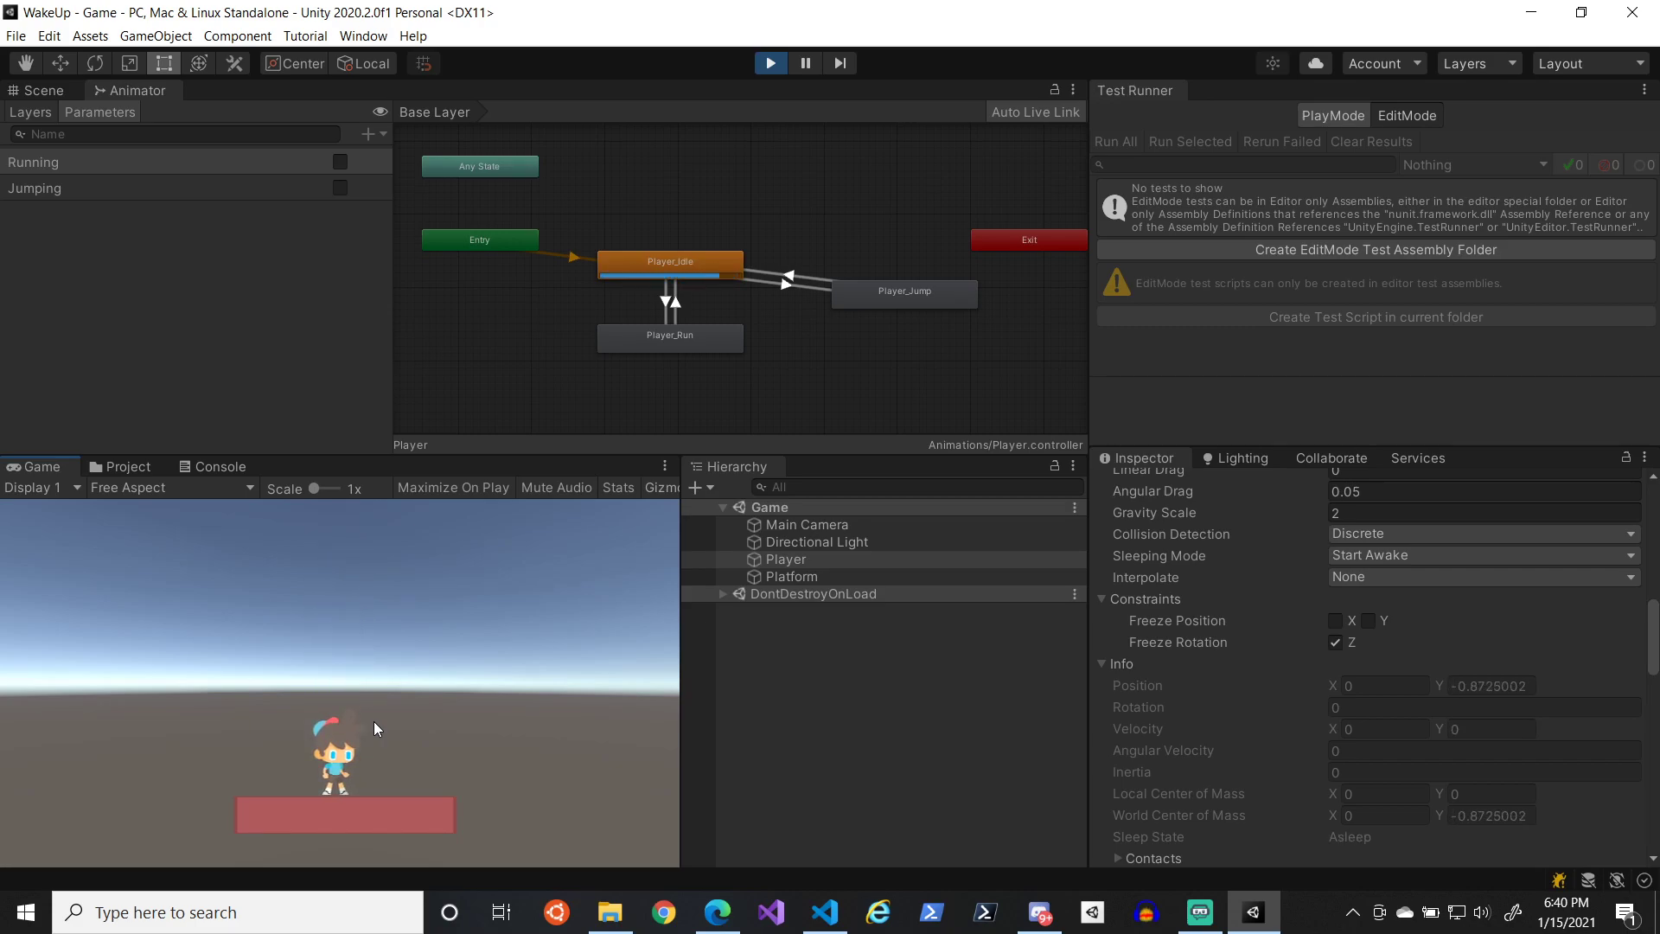
key("space")
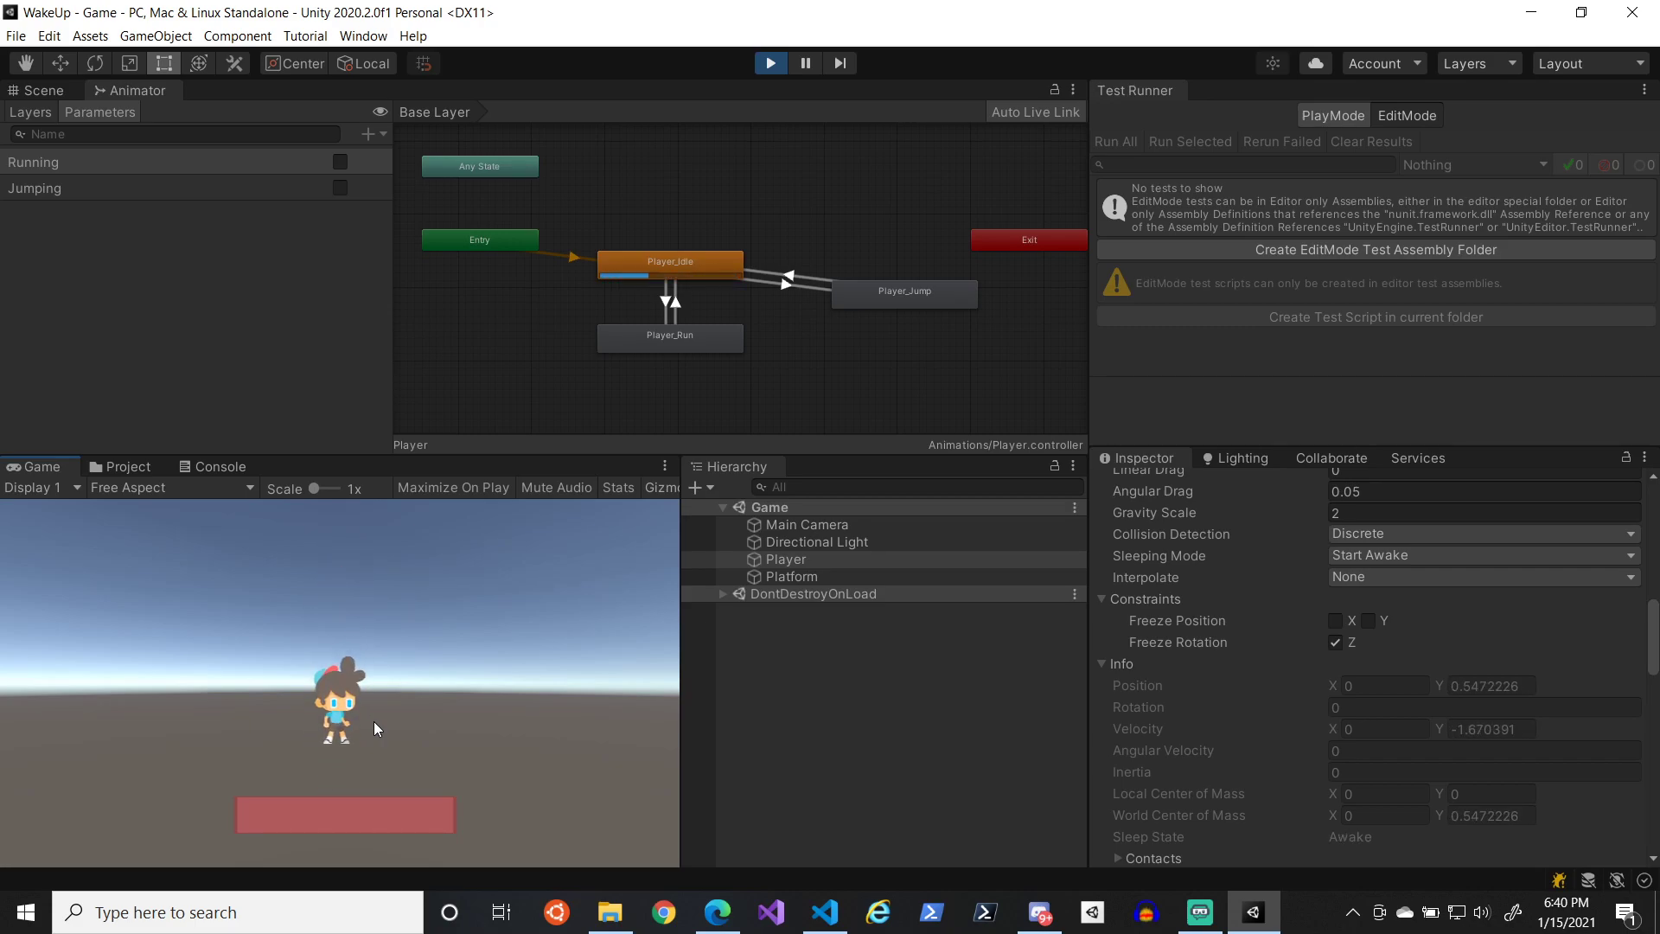
key("space")
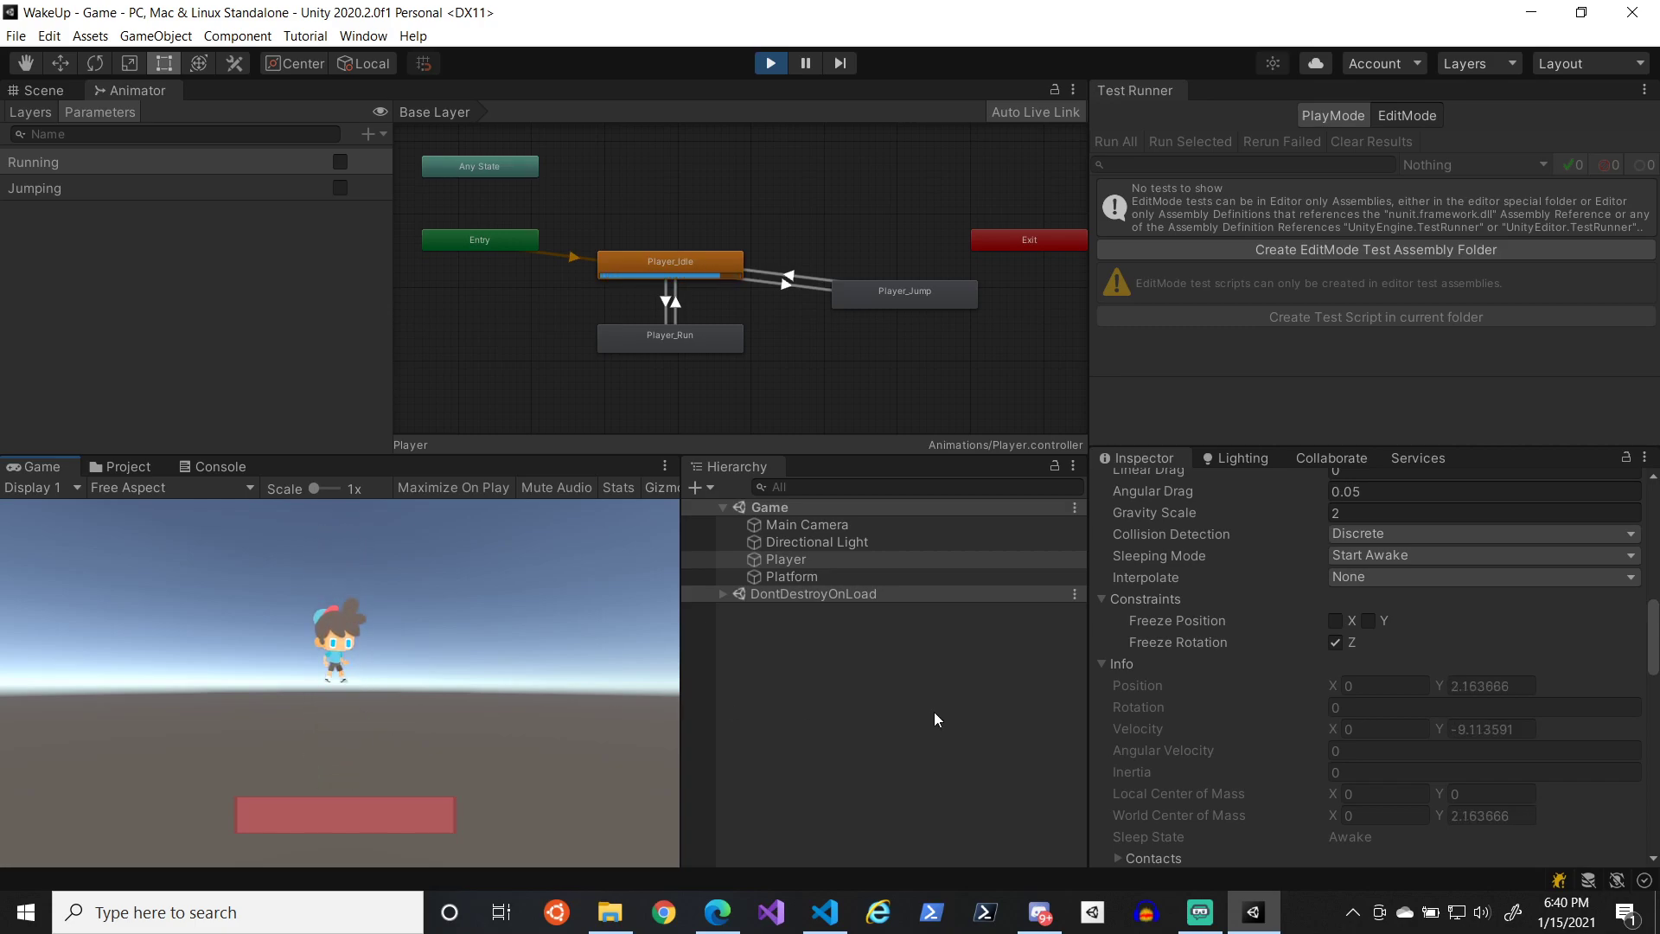
key("space")
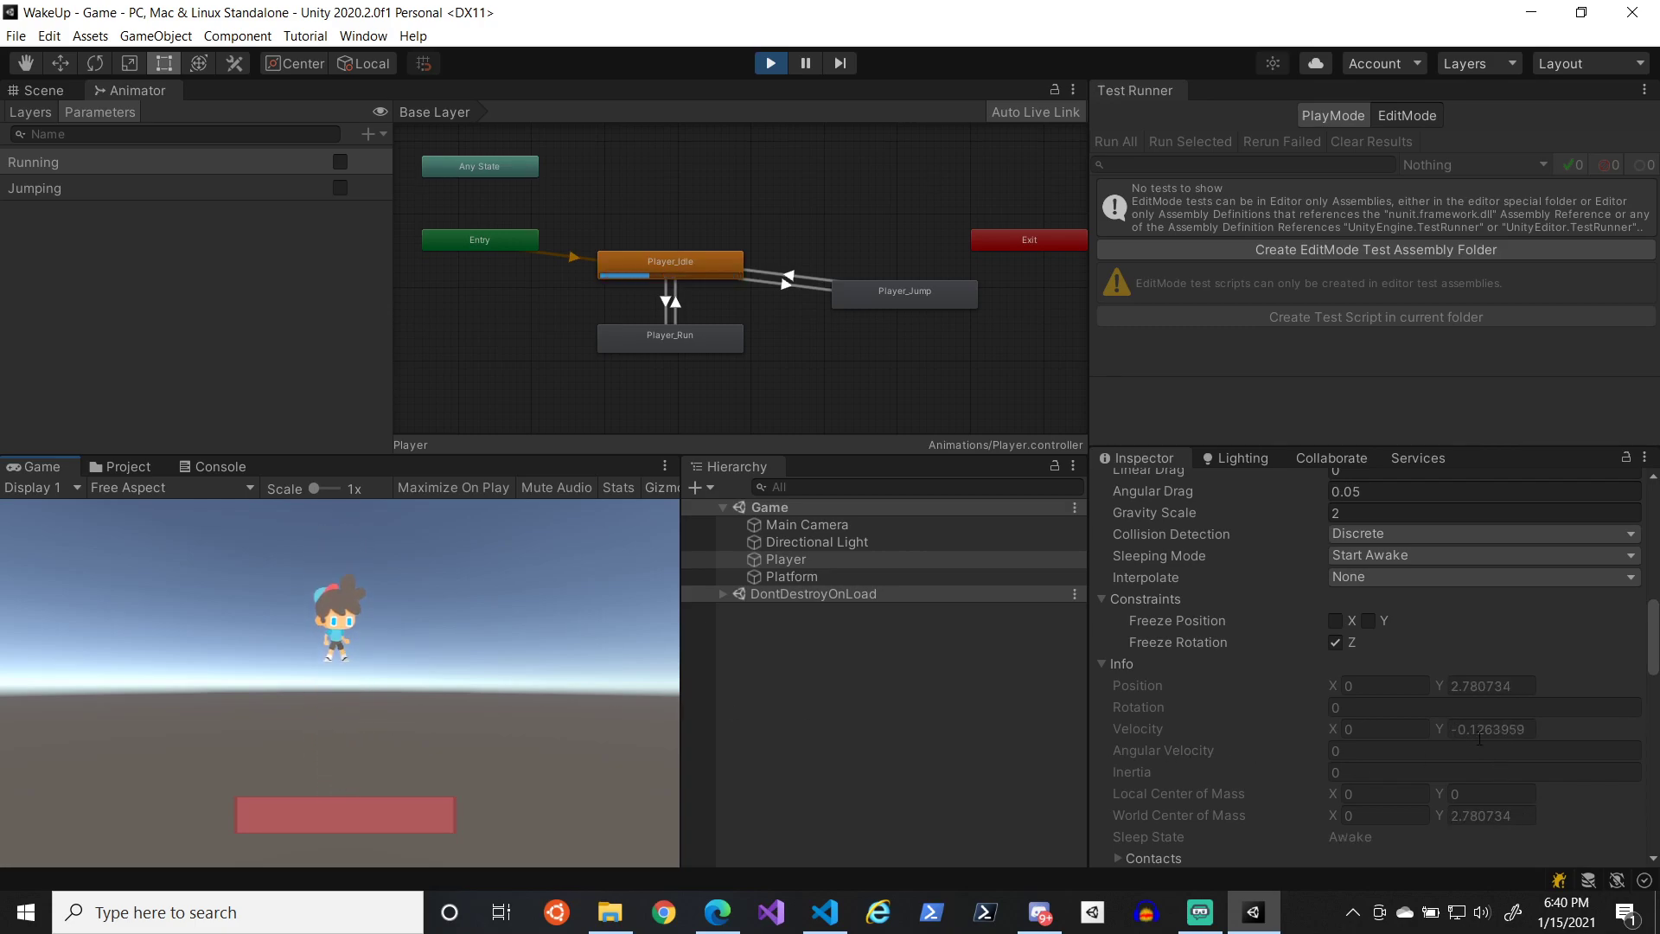
key("space")
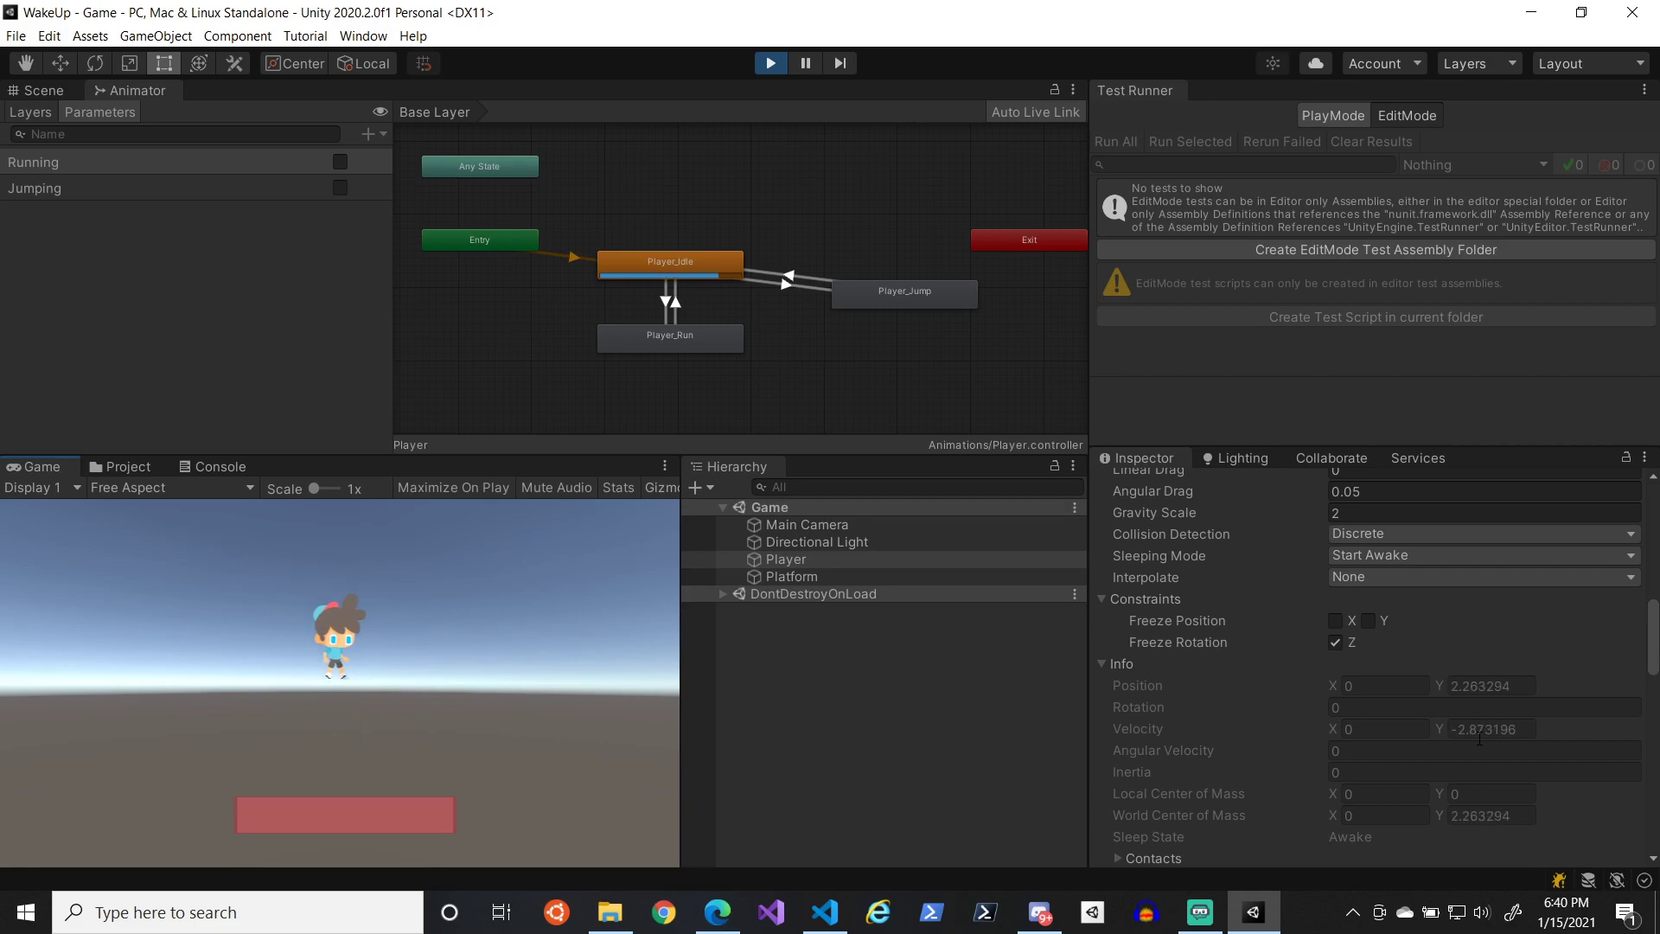
key("space")
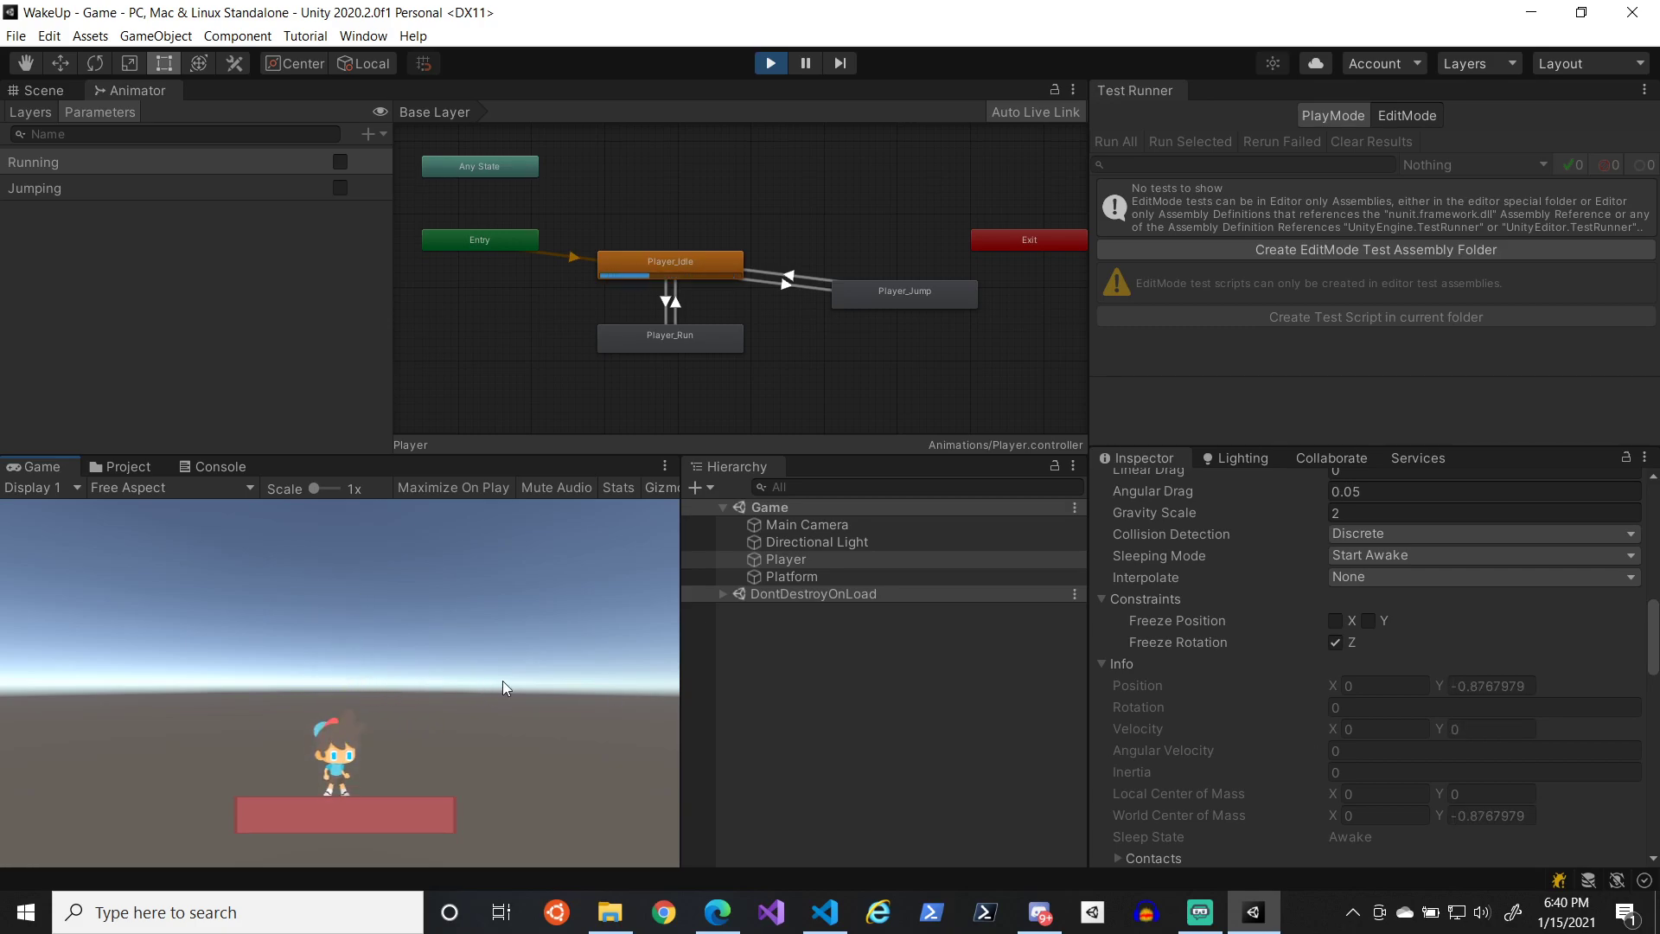
key("space")
- Inspect the Player's Rigidbody 2D contact details and stop the game
scroll(1290, 797, "down", 8)
scroll(1228, 744, "up", 4)
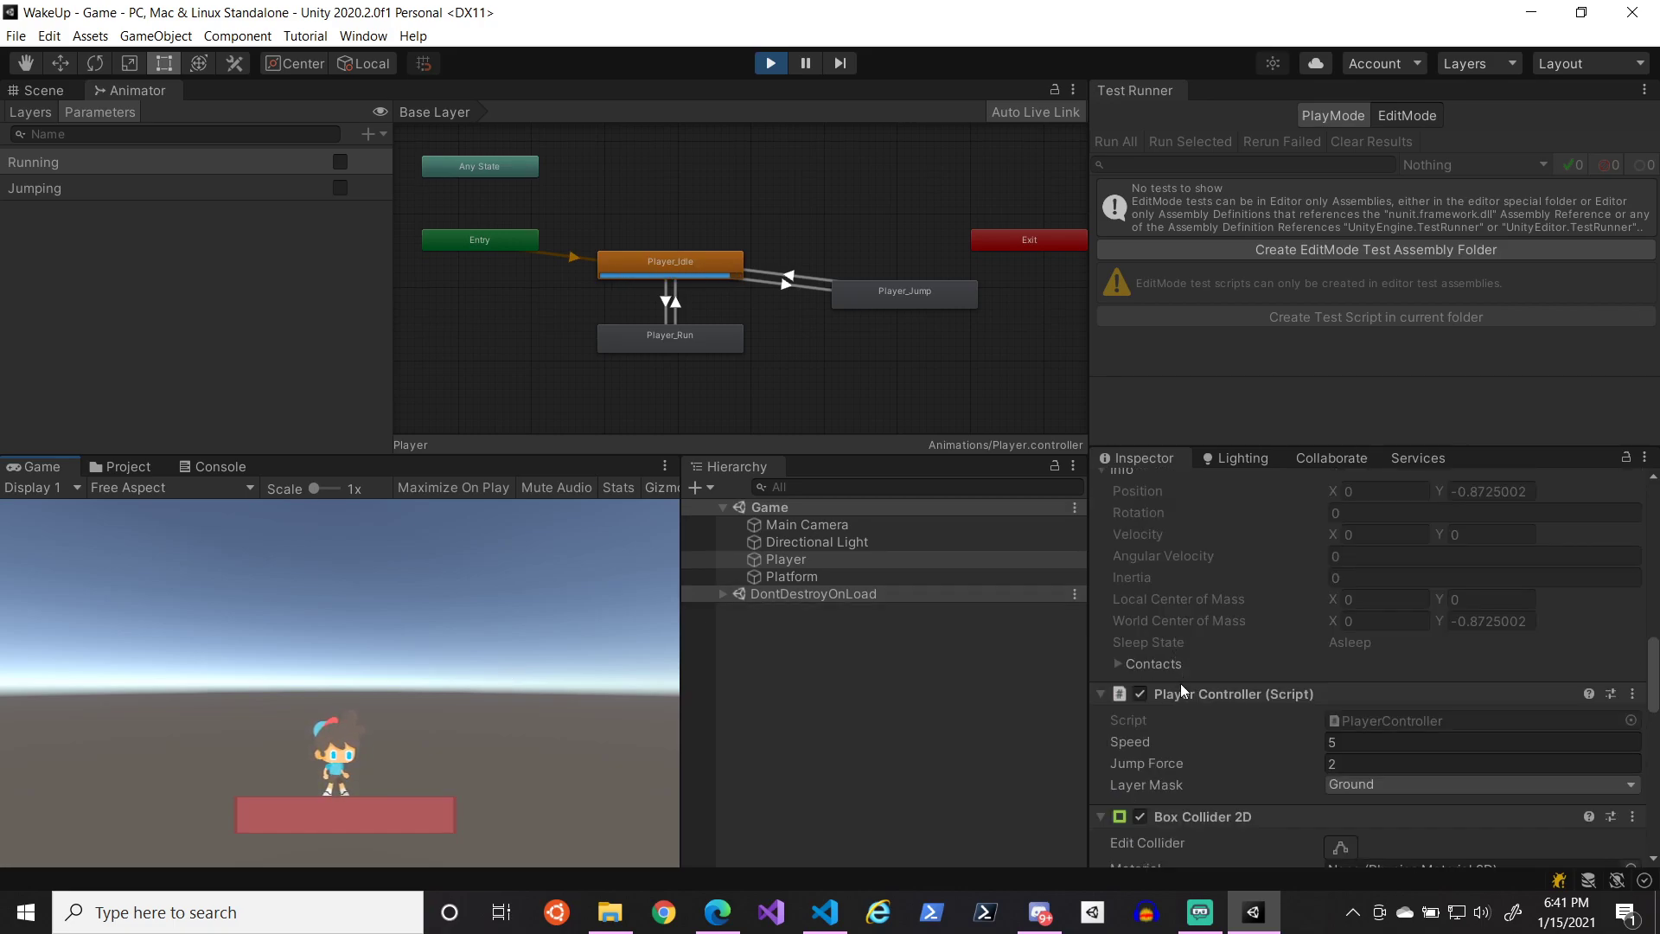
left_click(1143, 664)
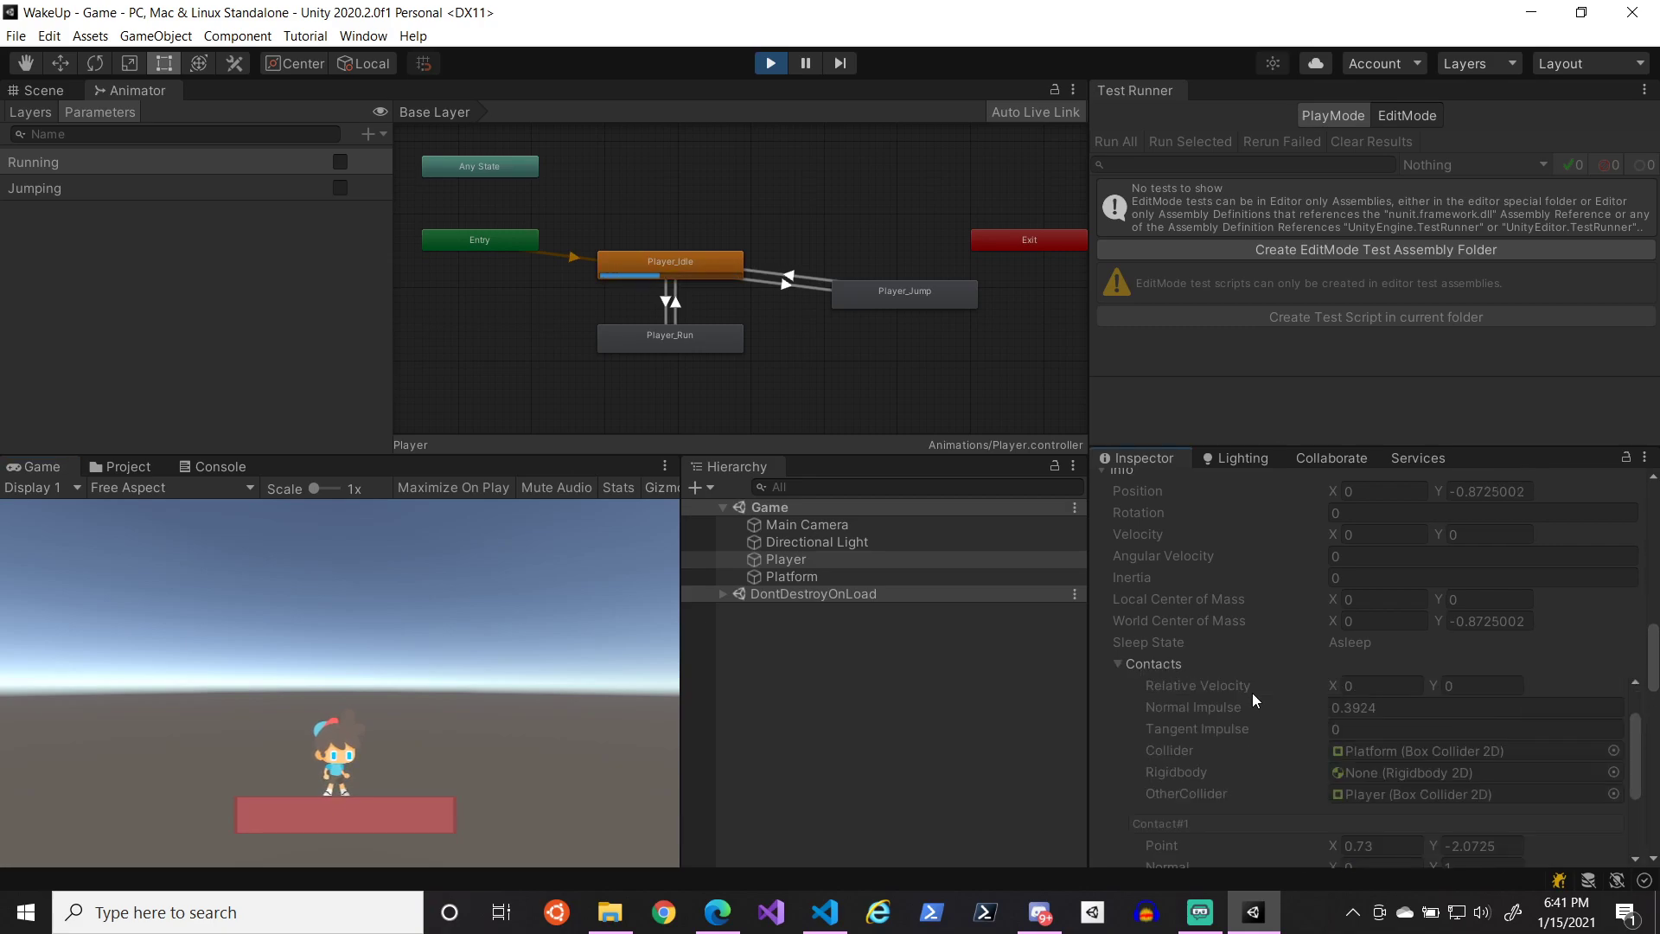
left_click(770, 63)
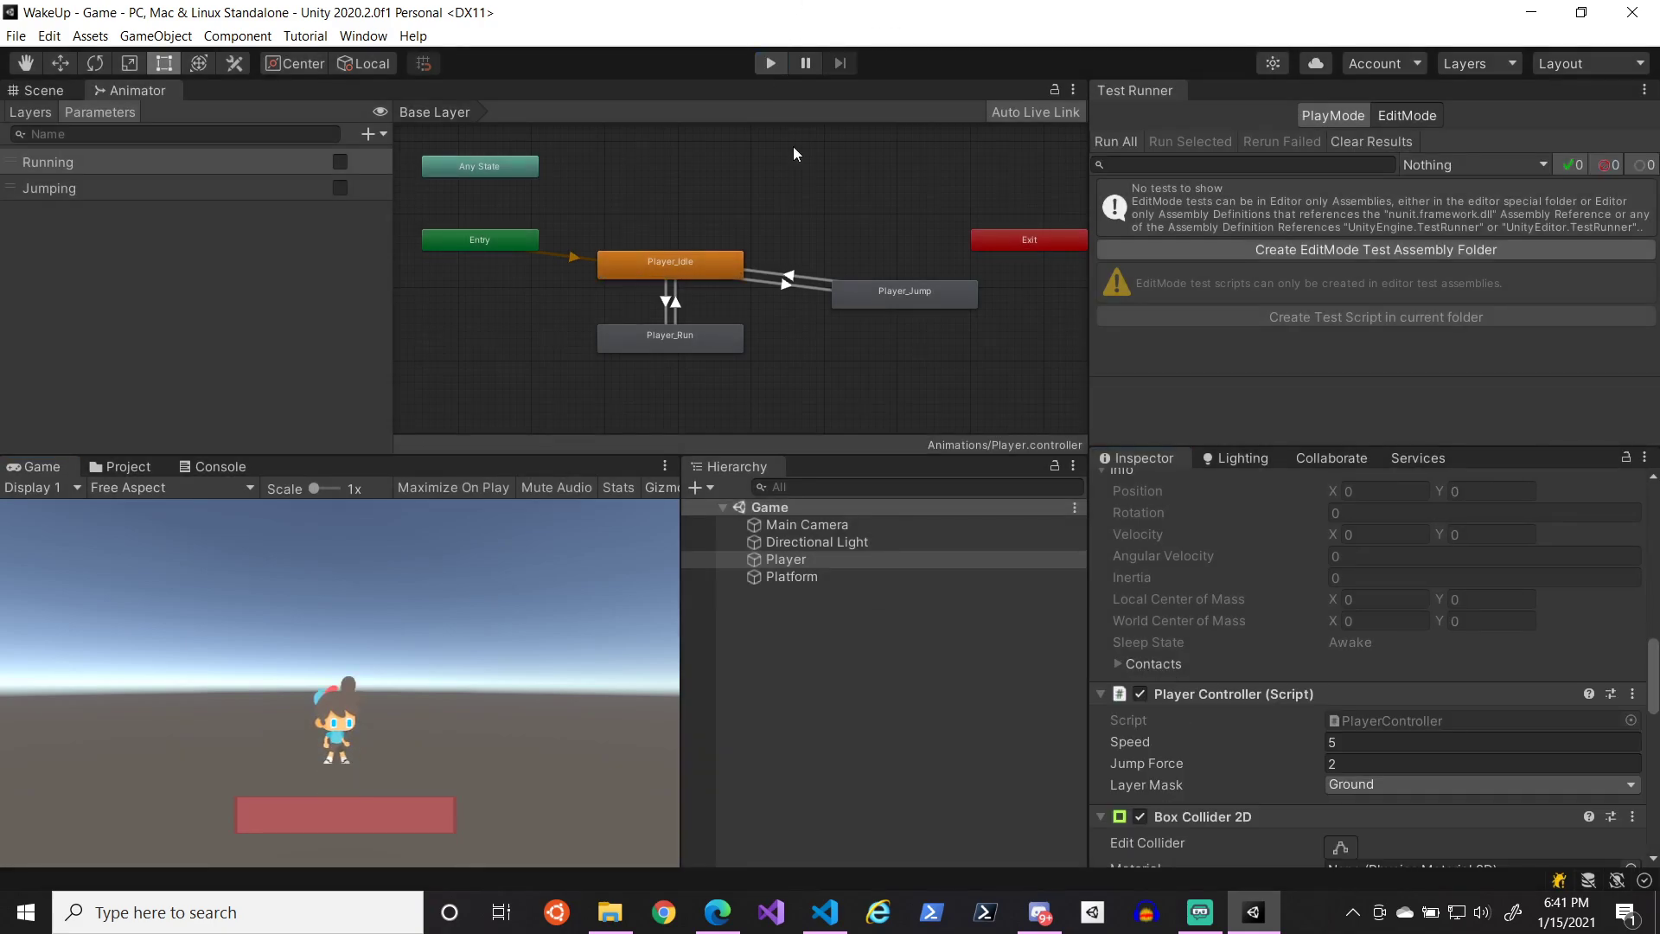
- Switch to Visual Studio Code and examine the _Vertical > 0 && IsGrounded() jump condition and the IsGrounded method
left_click(825, 912)
scroll(655, 317, "up", 2)
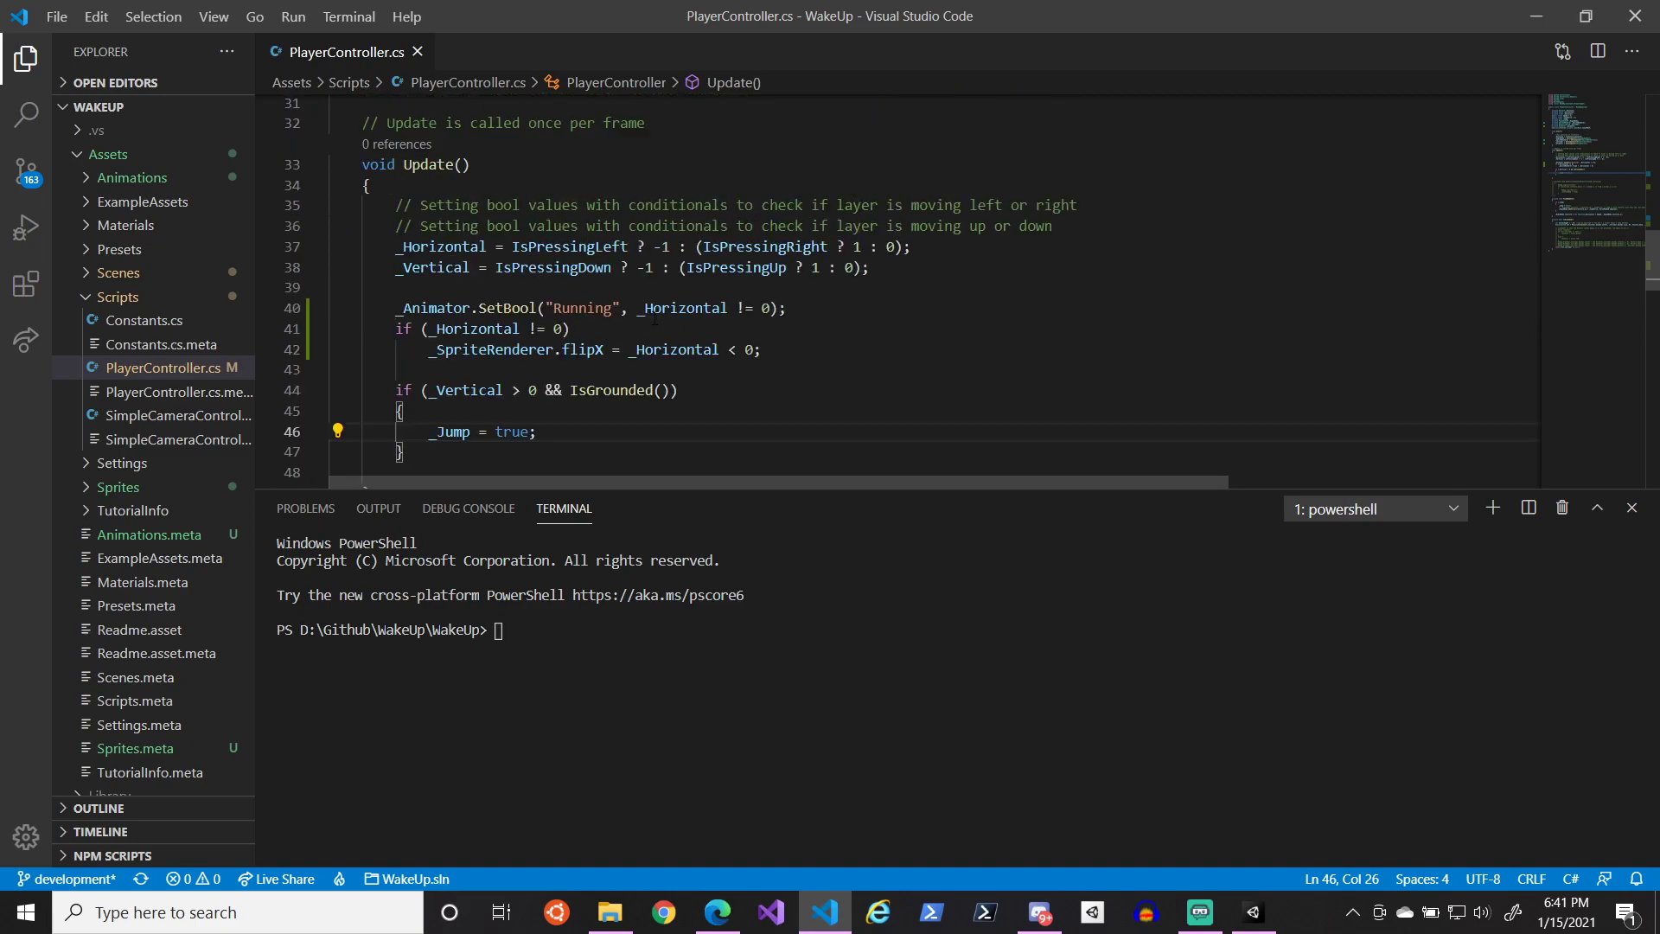
scroll(649, 428, "down", 1)
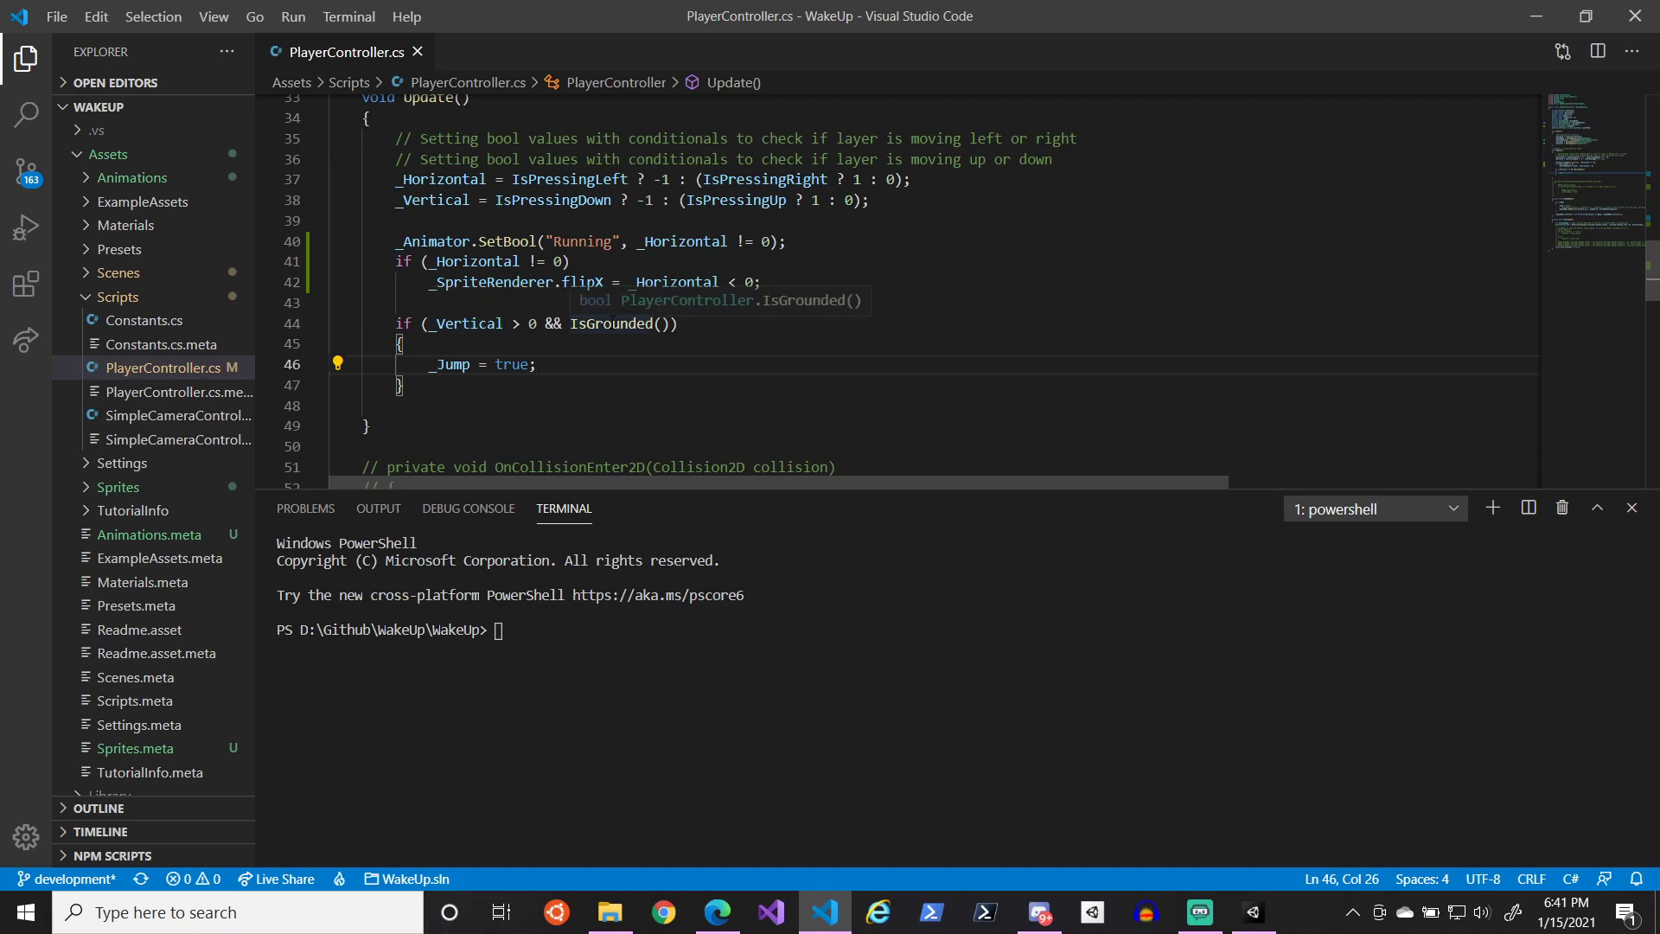
left_click(613, 326)
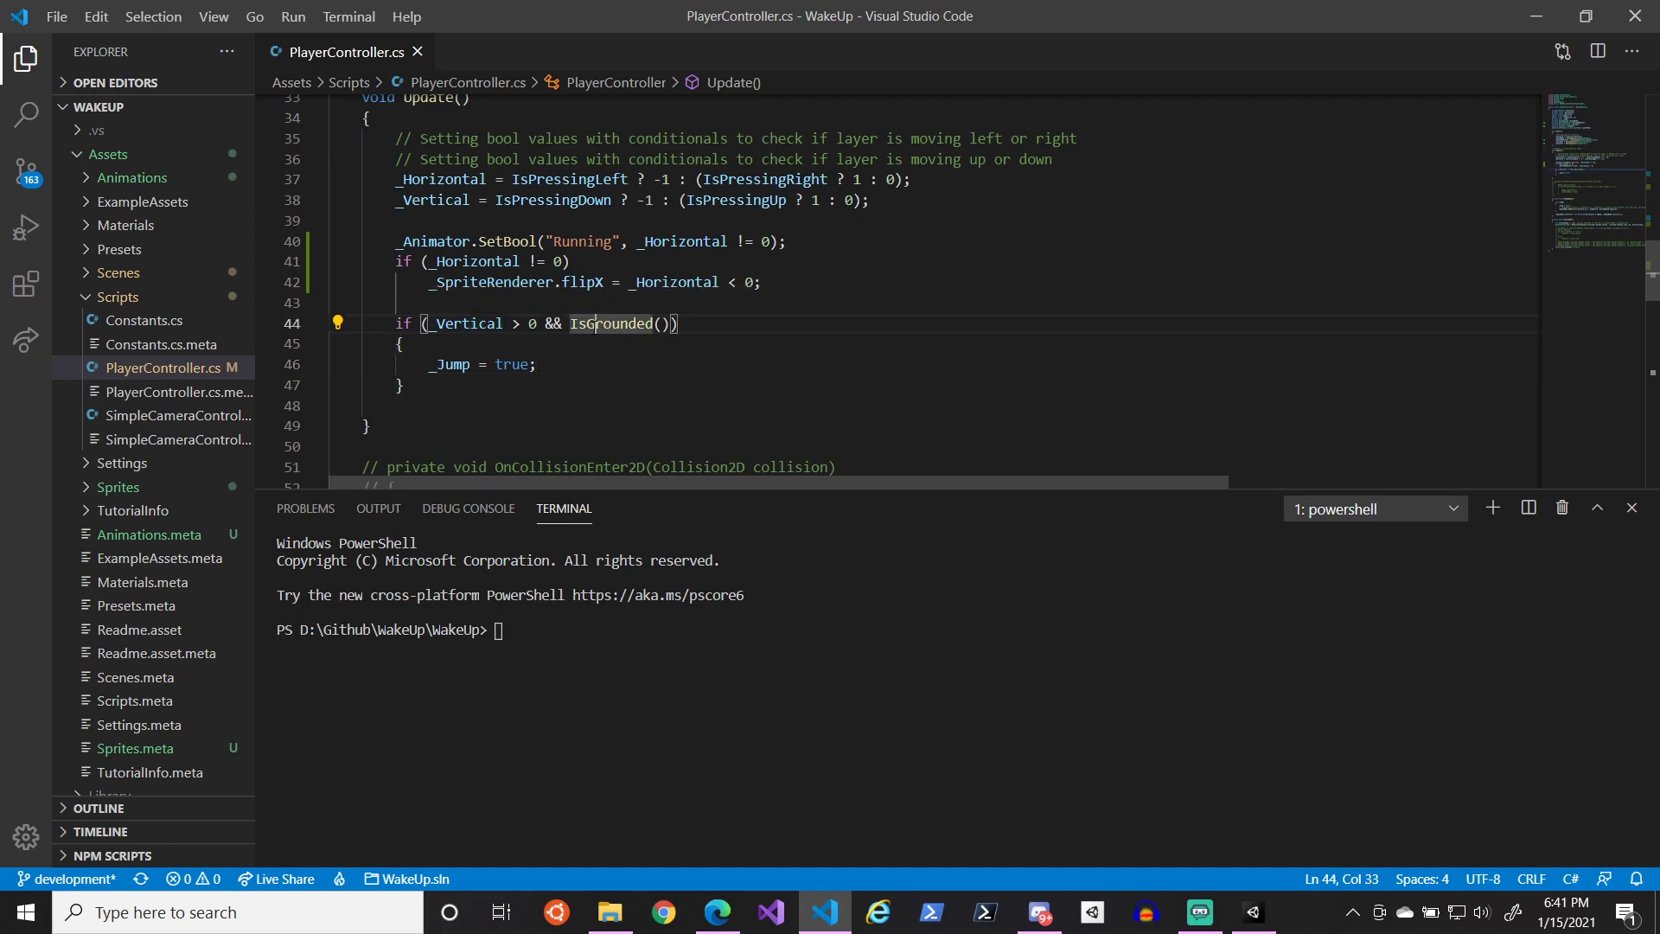
left_click(501, 323)
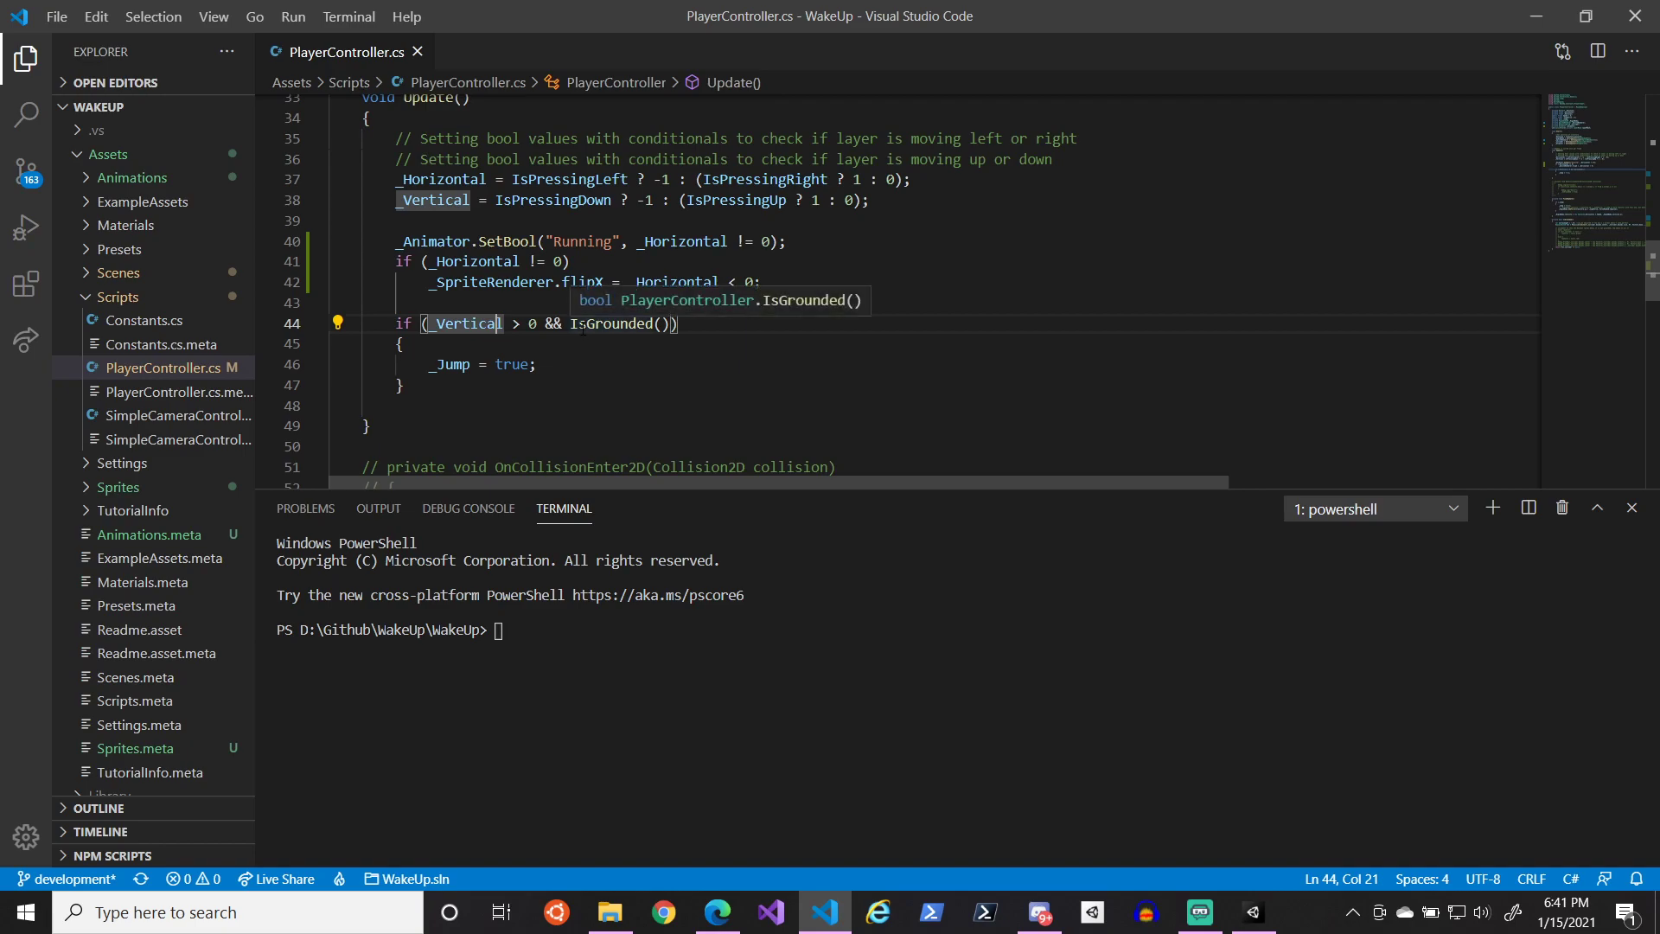
left_click_drag(537, 323, 436, 323)
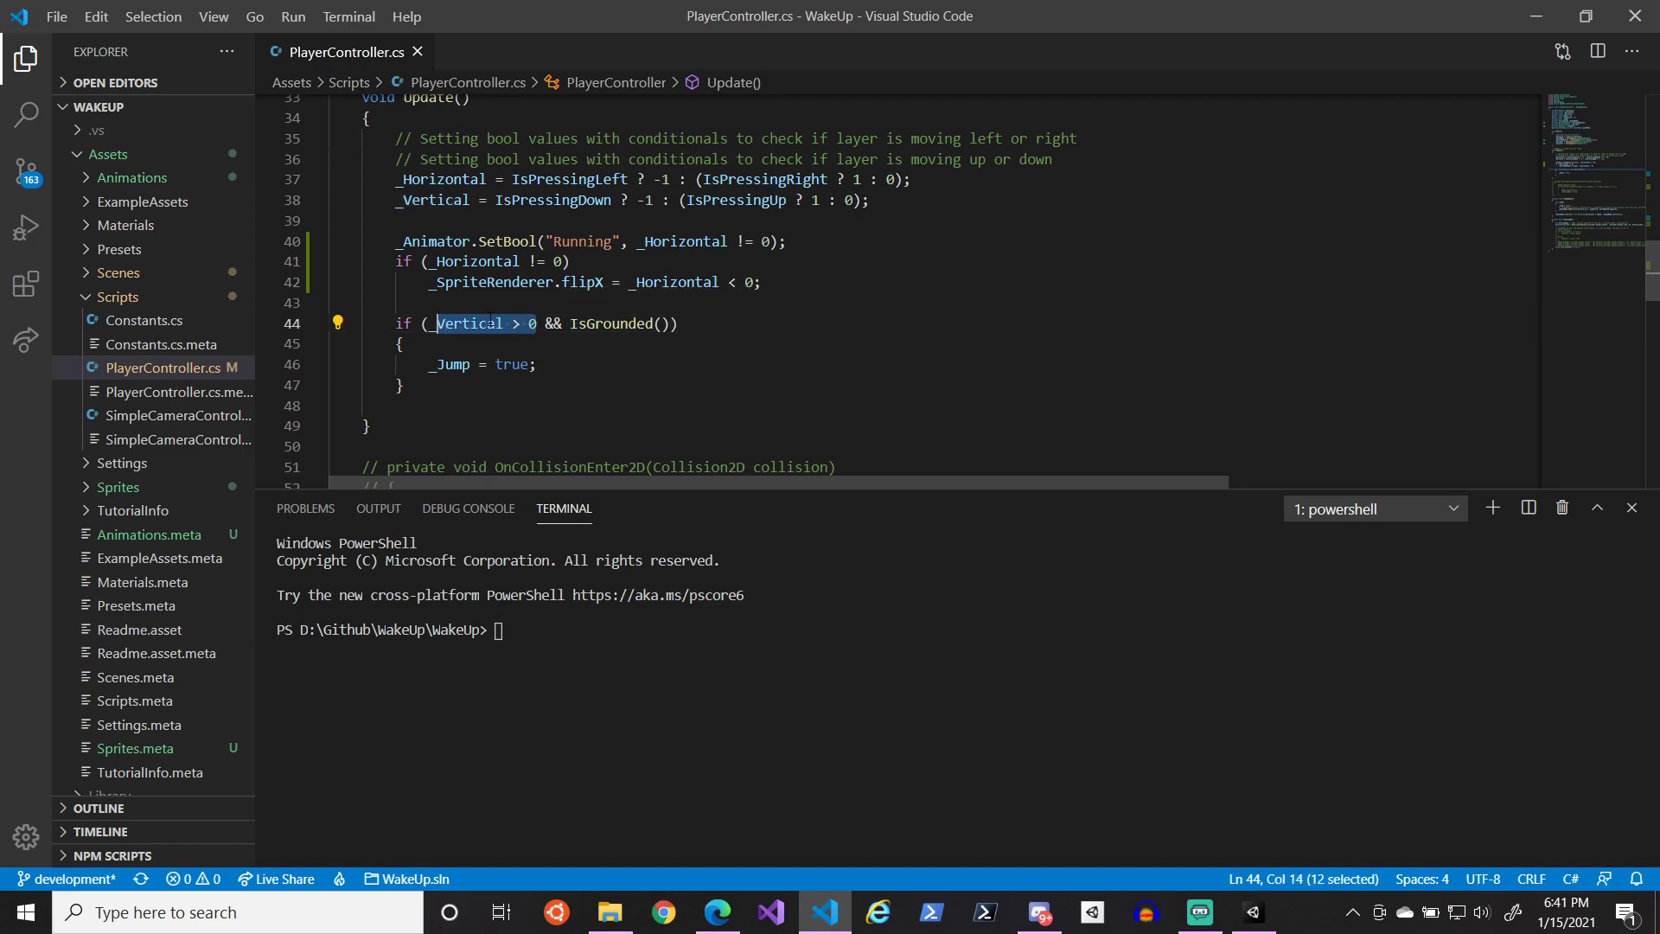
left_click_drag(546, 324, 678, 323)
left_click(555, 323)
mouse_move(562, 323)
left_mouse_down()
mouse_move(429, 323)
mouse_move(553, 308)
mouse_move(671, 322)
mouse_move(572, 325)
left_mouse_up()
left_click(553, 323)
left_click(429, 323)
left_click(672, 323)
left_click(571, 325)
scroll(570, 363, "down", 10)
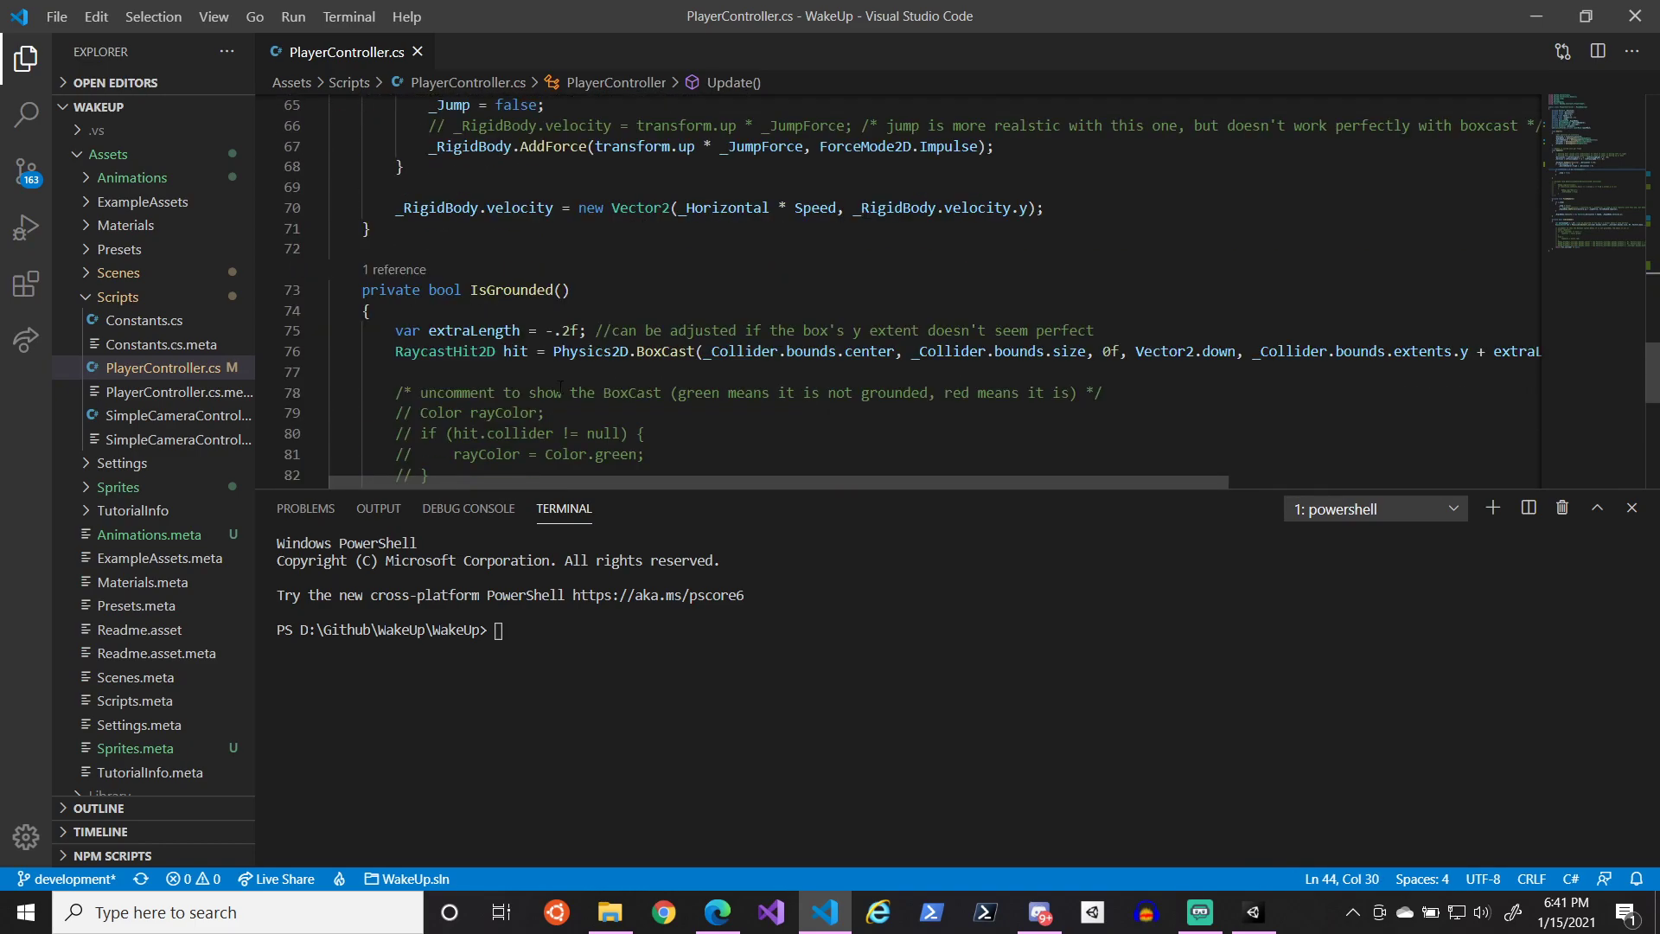
scroll(569, 401, "down", 3)
scroll(490, 248, "up", 12)
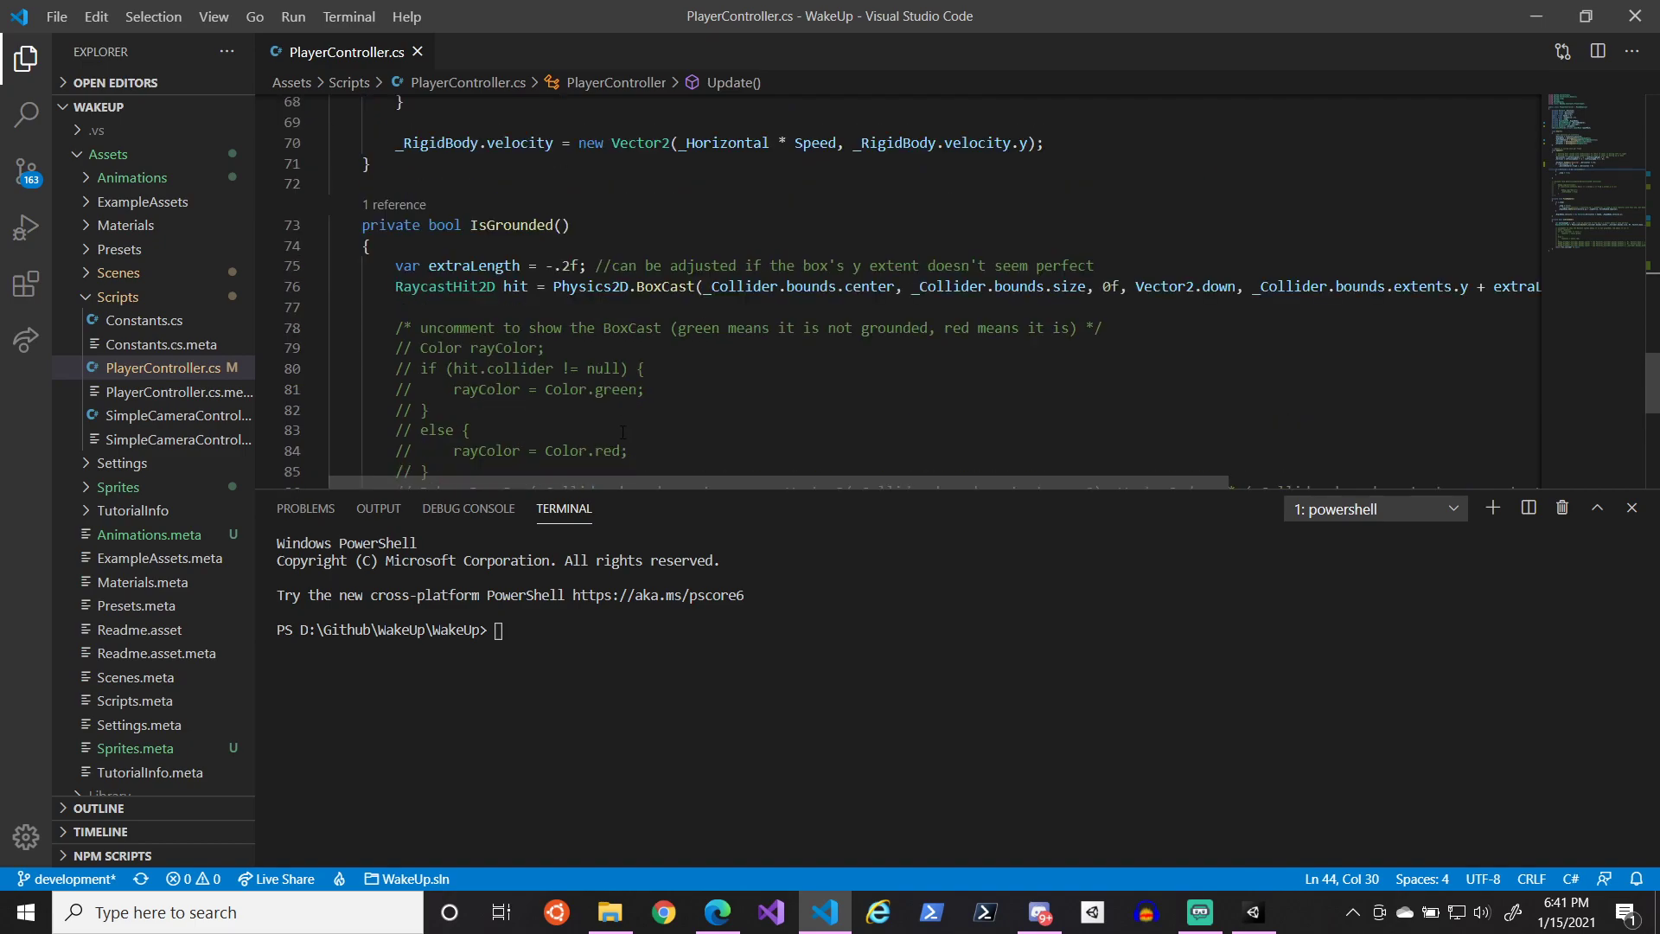
scroll(633, 402, "up", 2)
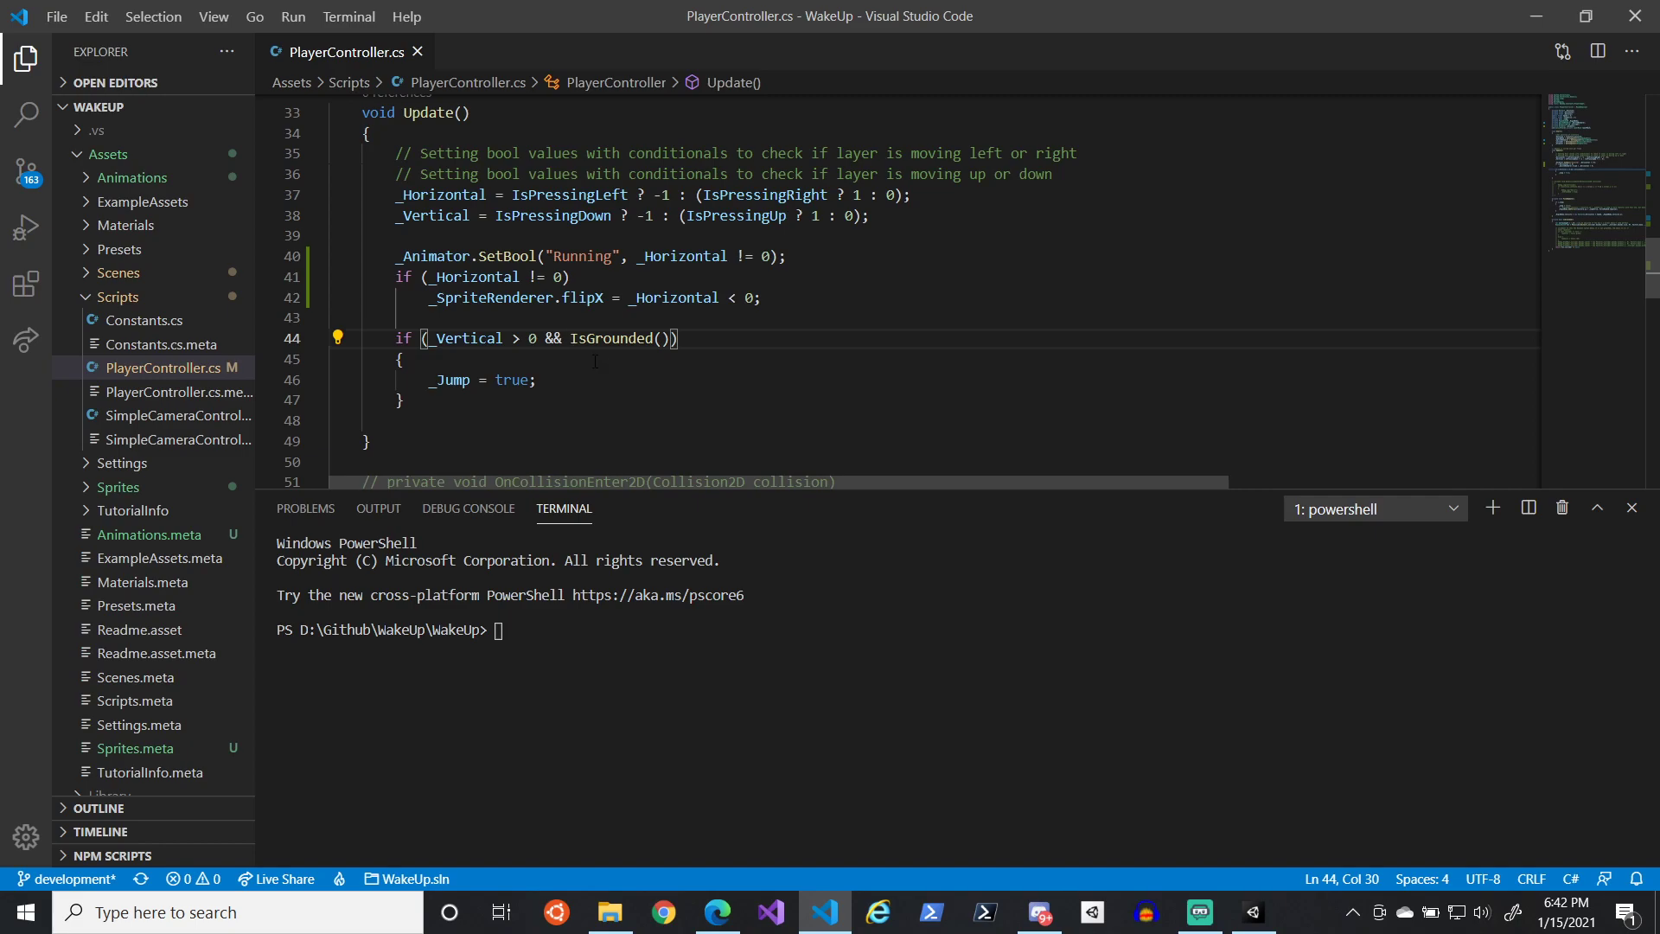
- Undo the removal of the Jumping SetBool call in the jump block and save the script
key("ctrl+z")
key("ctrl+c")
left_click(640, 382)
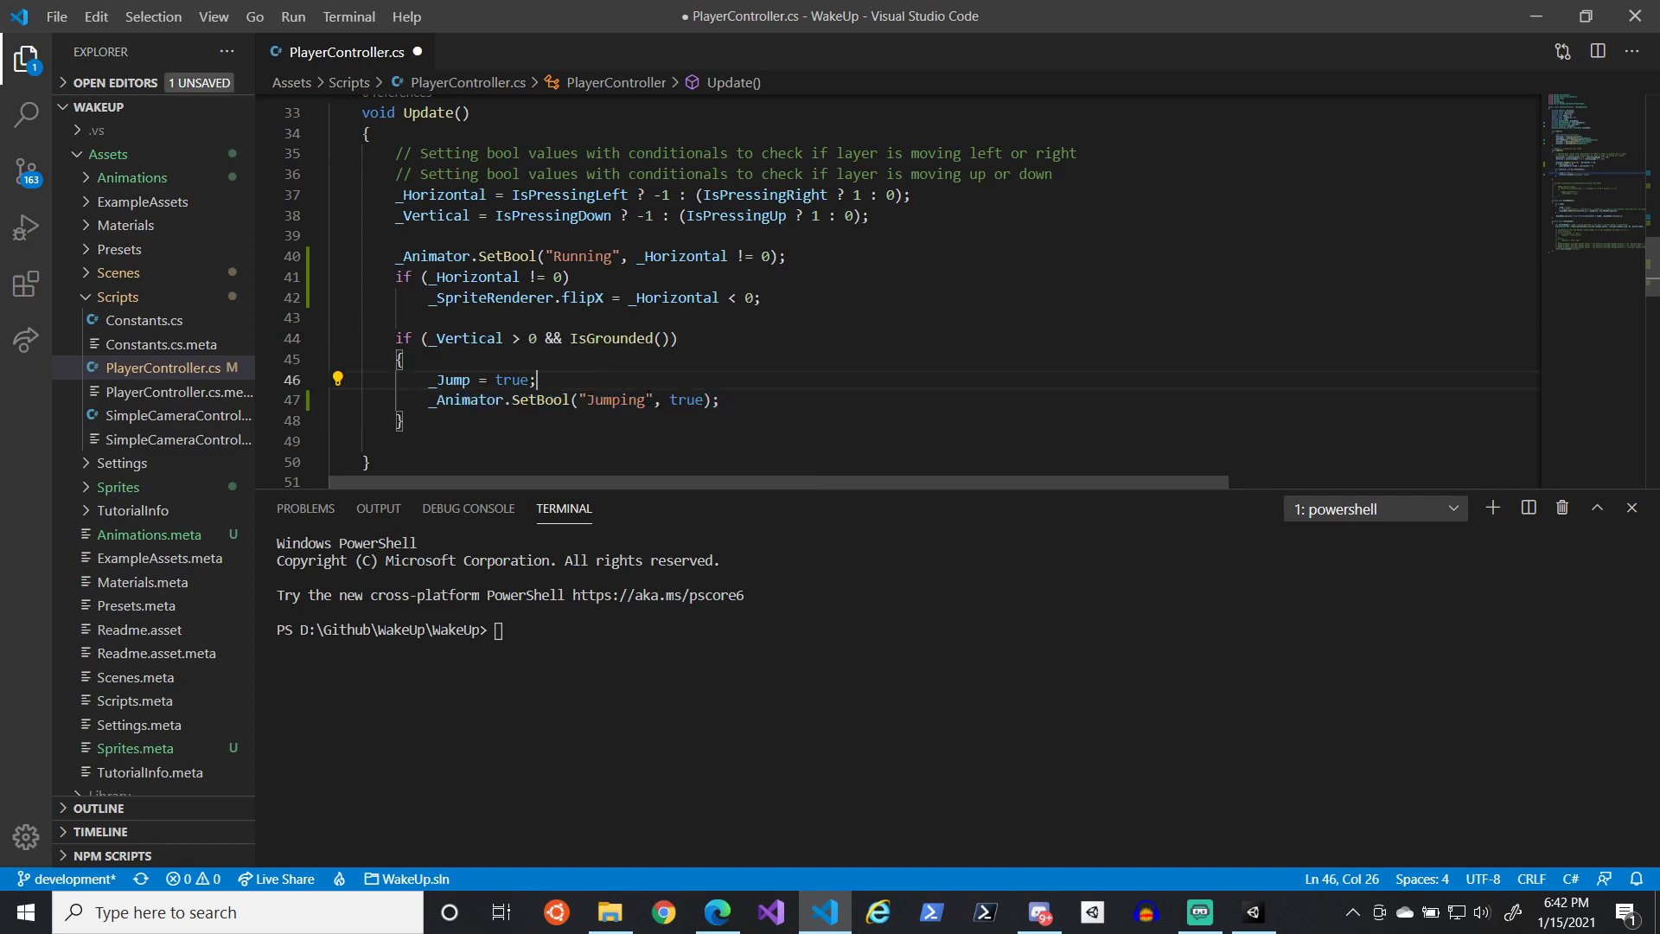
key("ctrl+s")
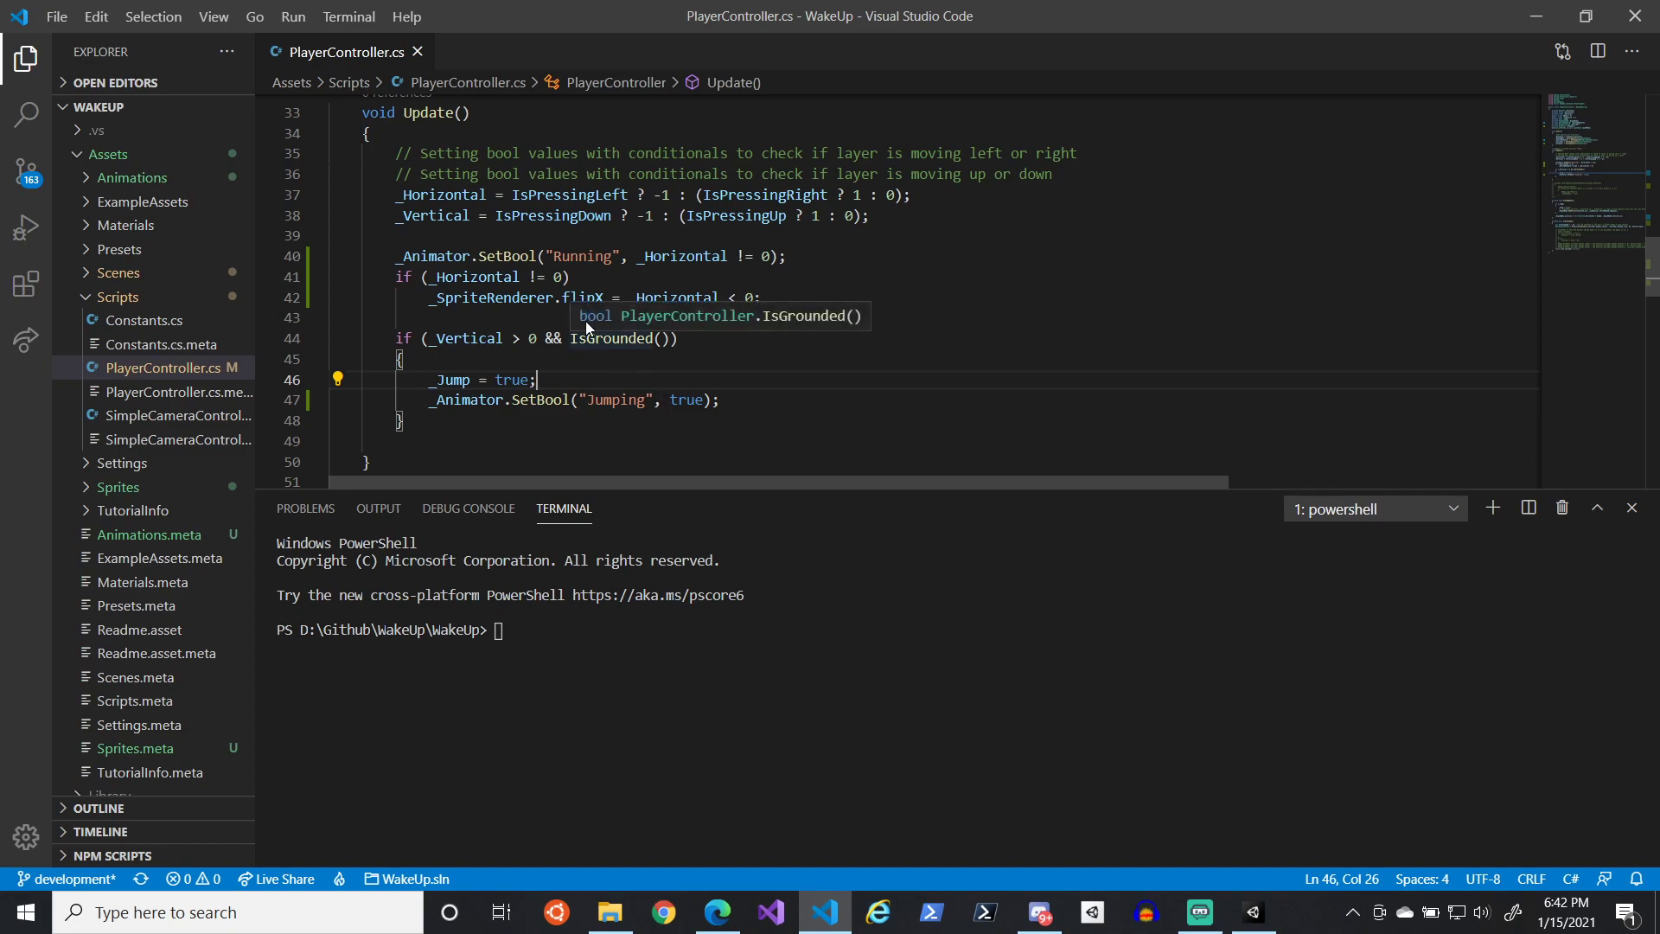
- Add an if (_RigidBody.velocity.y == 0) condition above the jump condition in the Update method
left_click(530, 317)
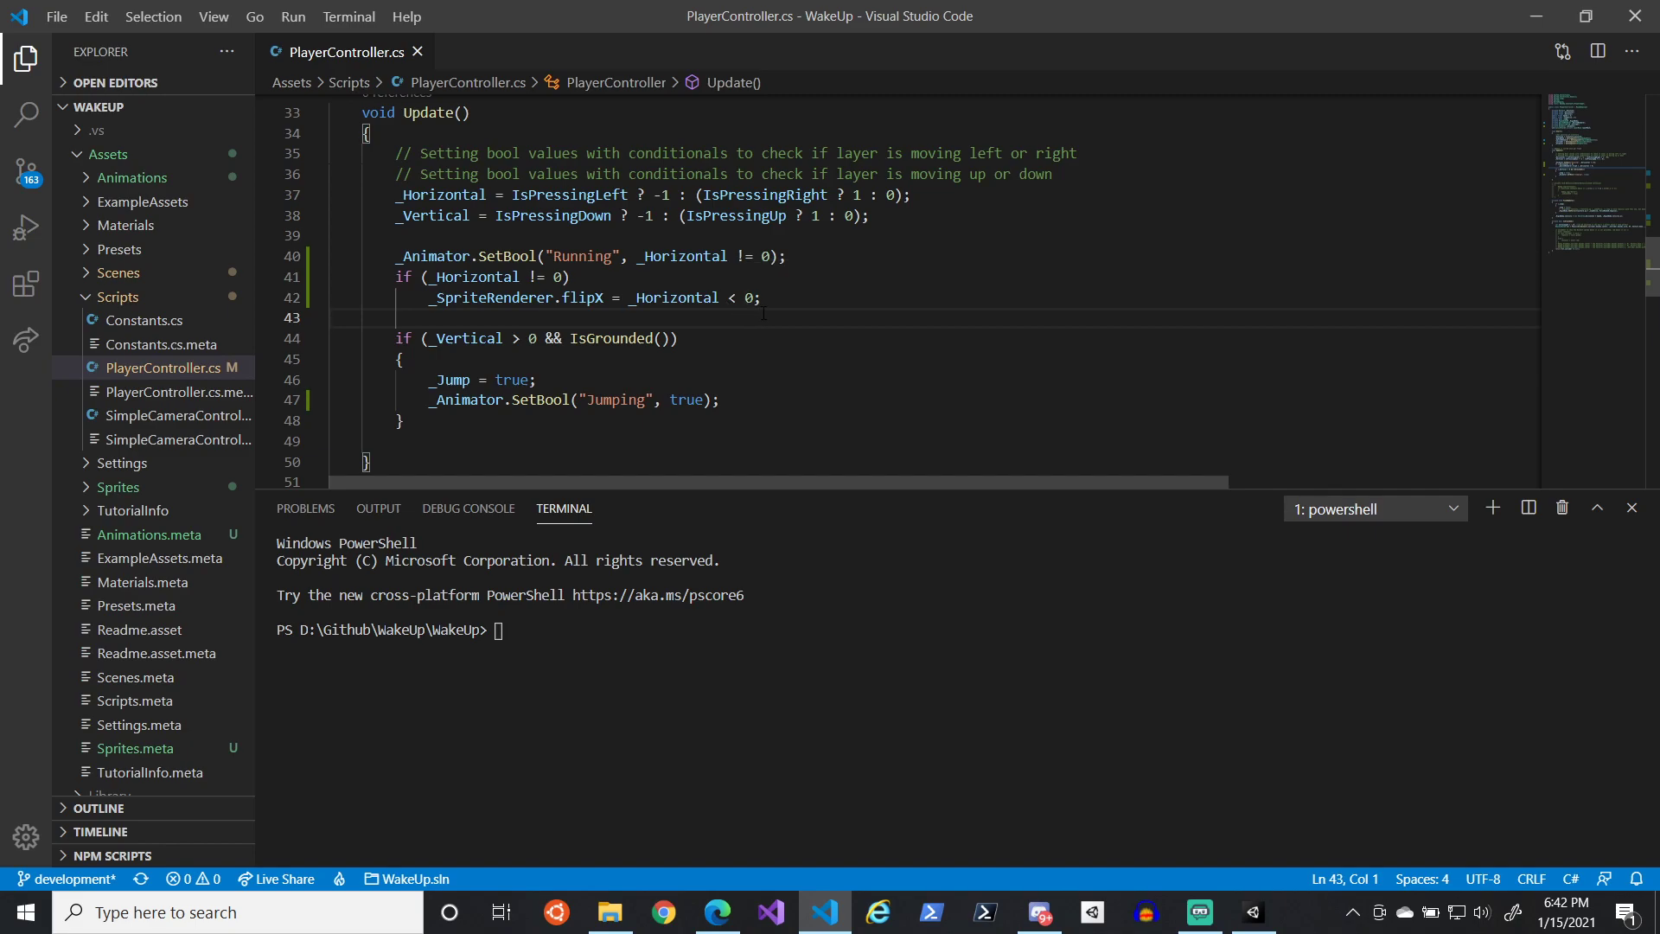
left_click_drag(769, 310, 771, 304)
key("Return")
key("Return")
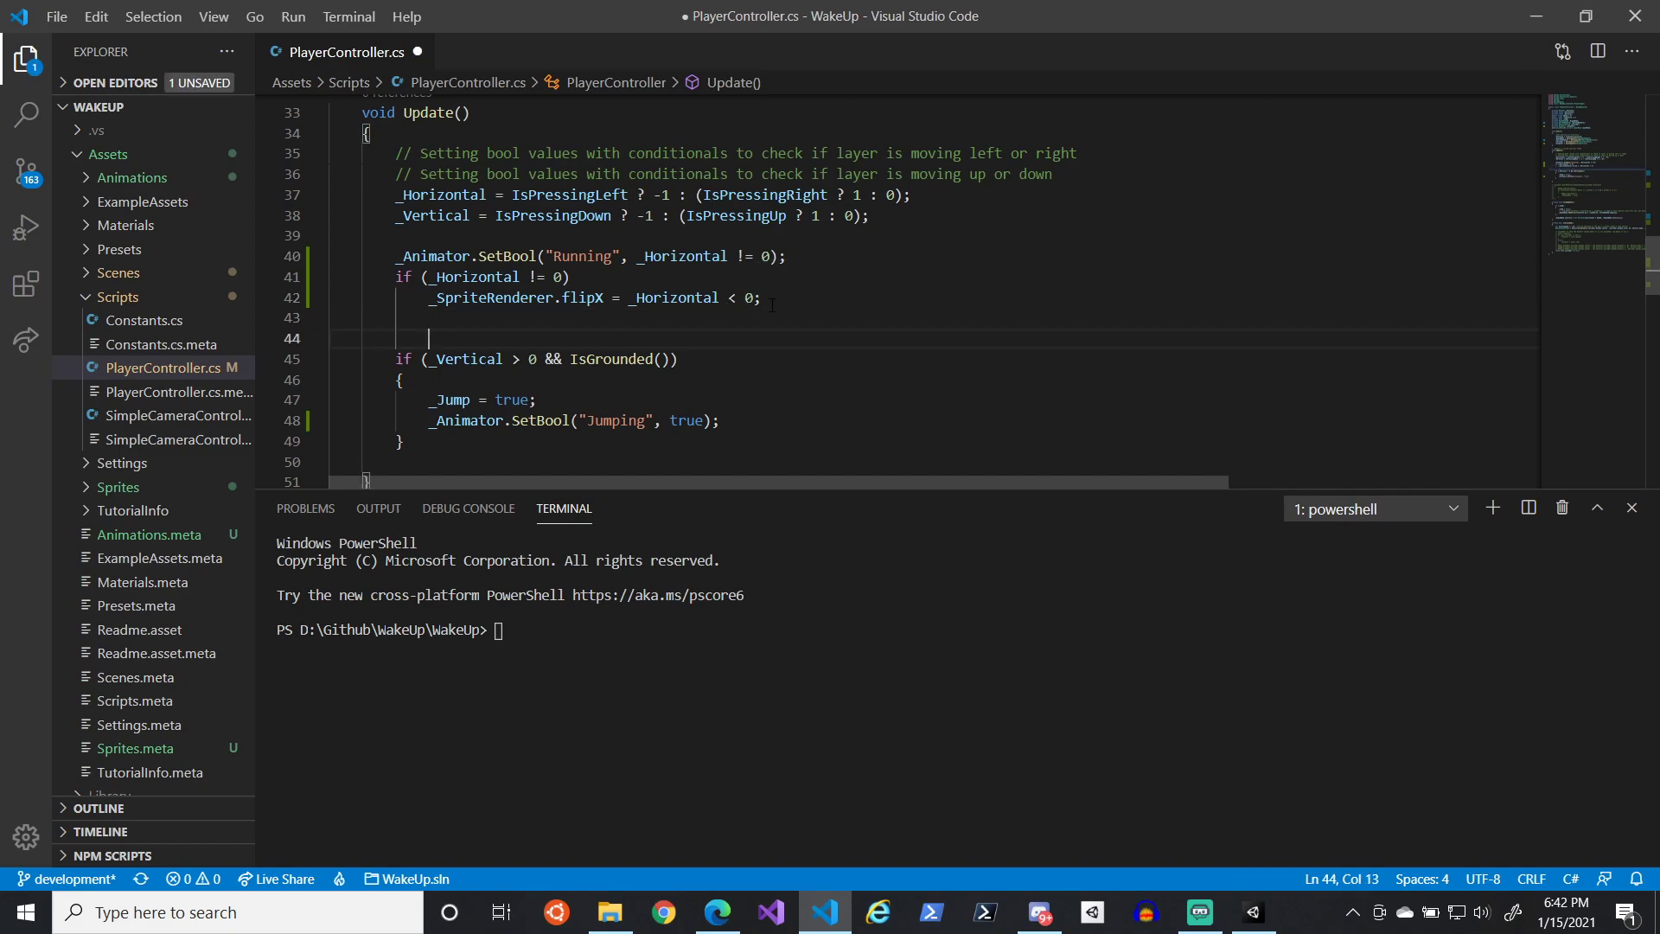
type("if (")
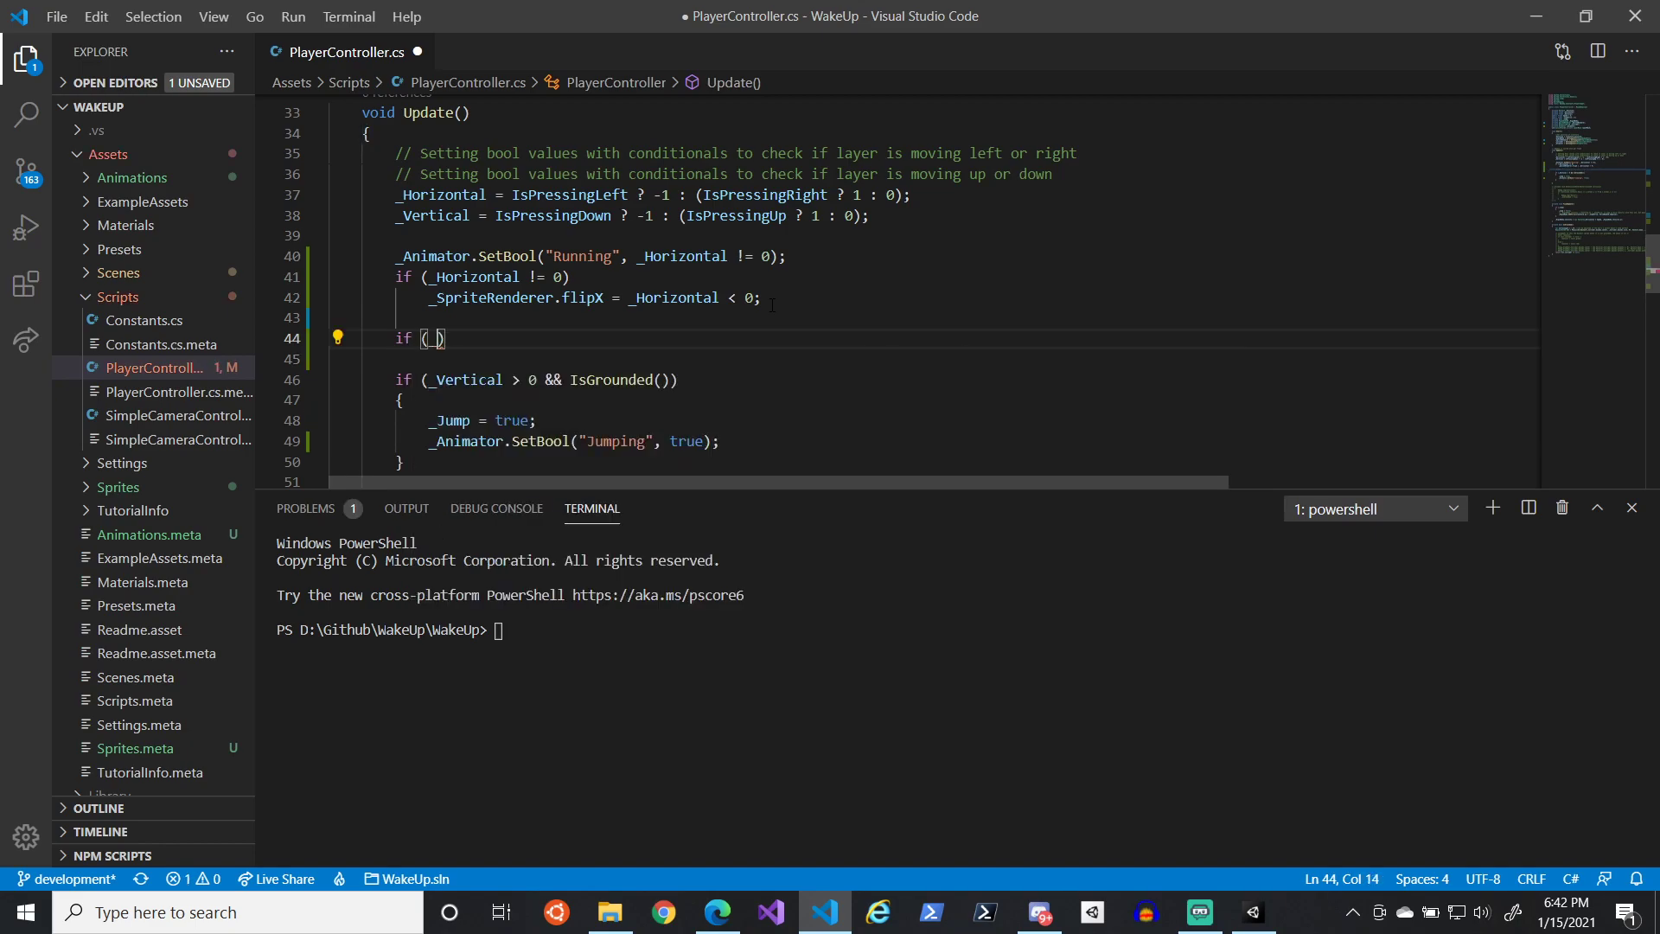
key("BackSpace")
type("_RigidBody.ve")
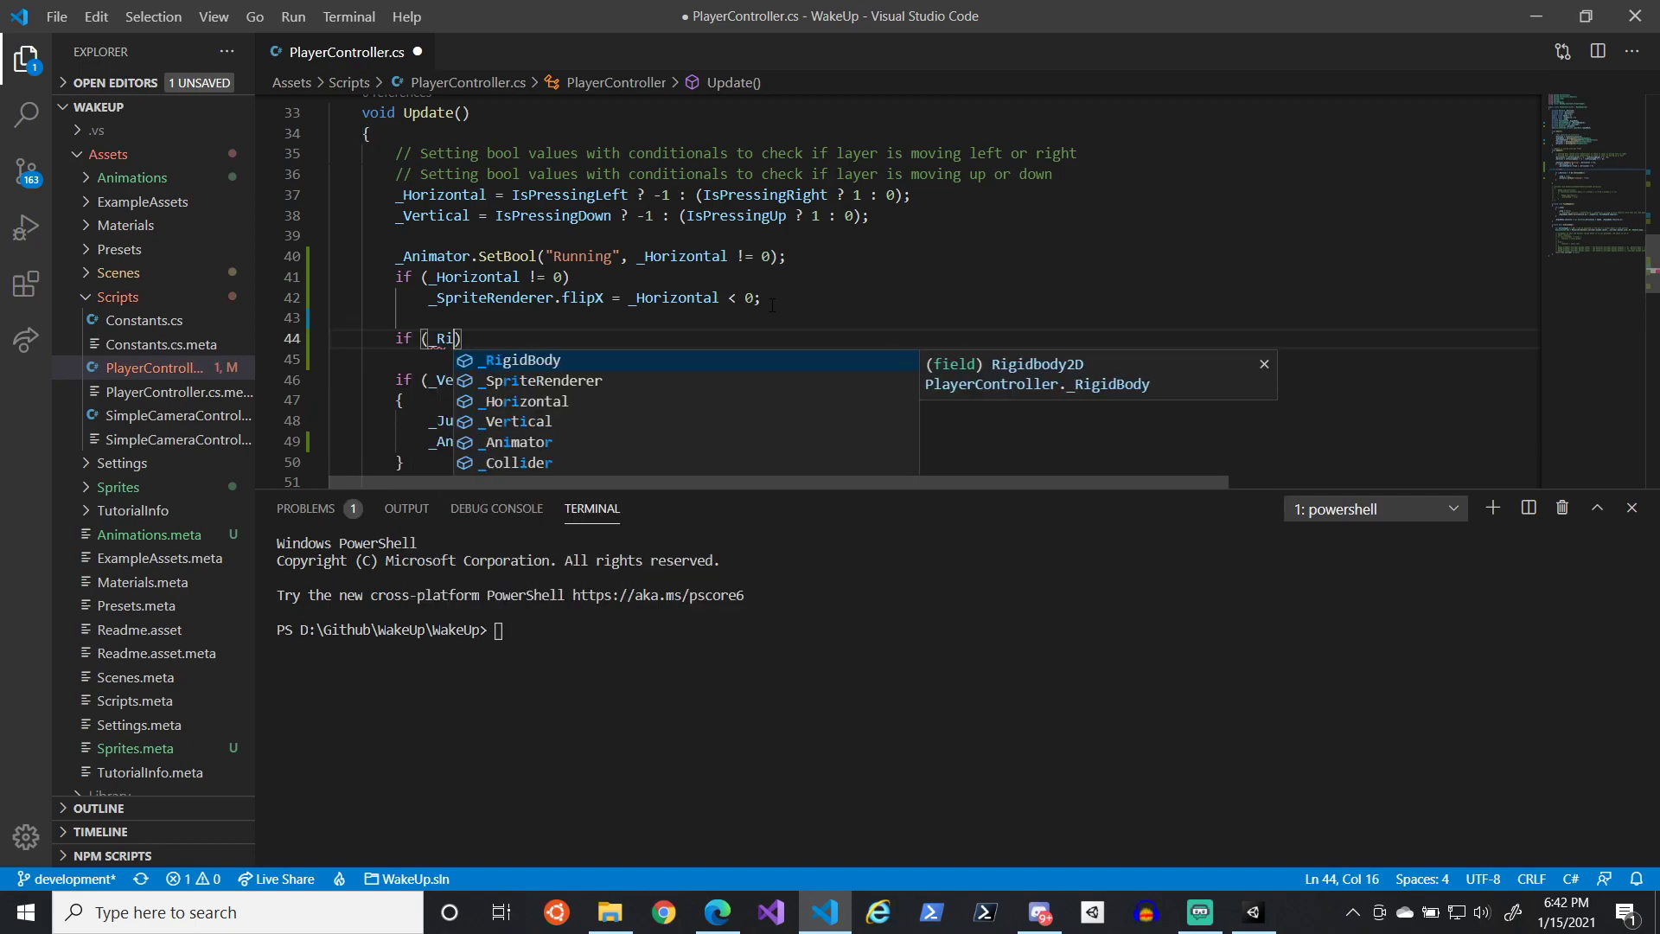
type("locity.y == 0")
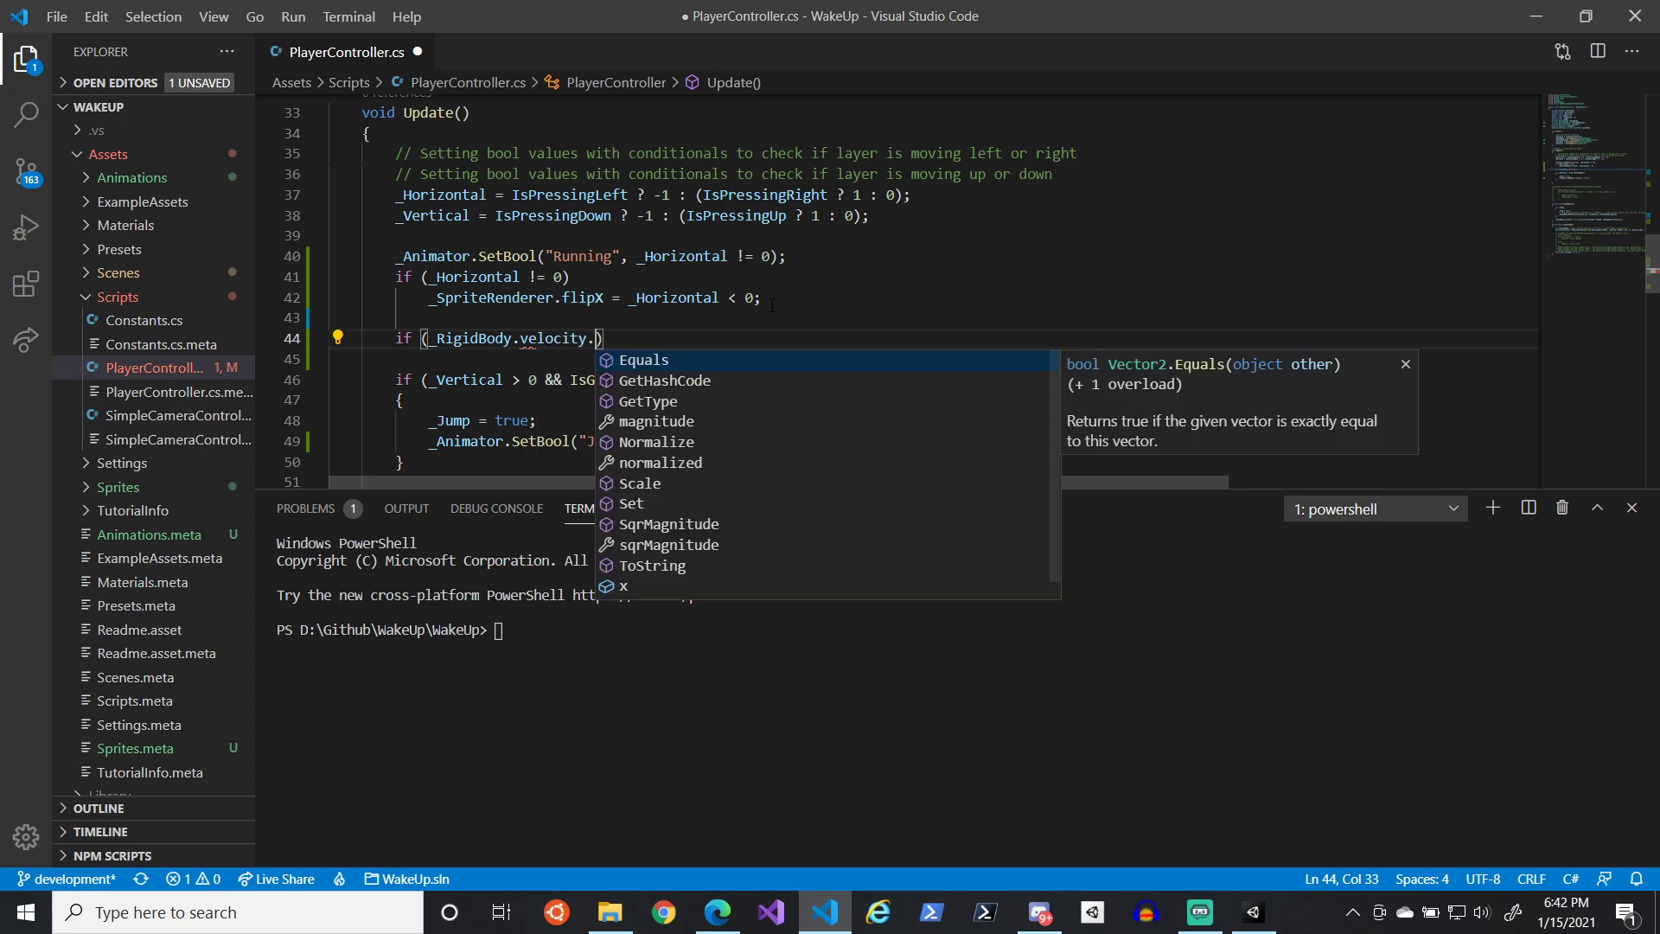
type(")")
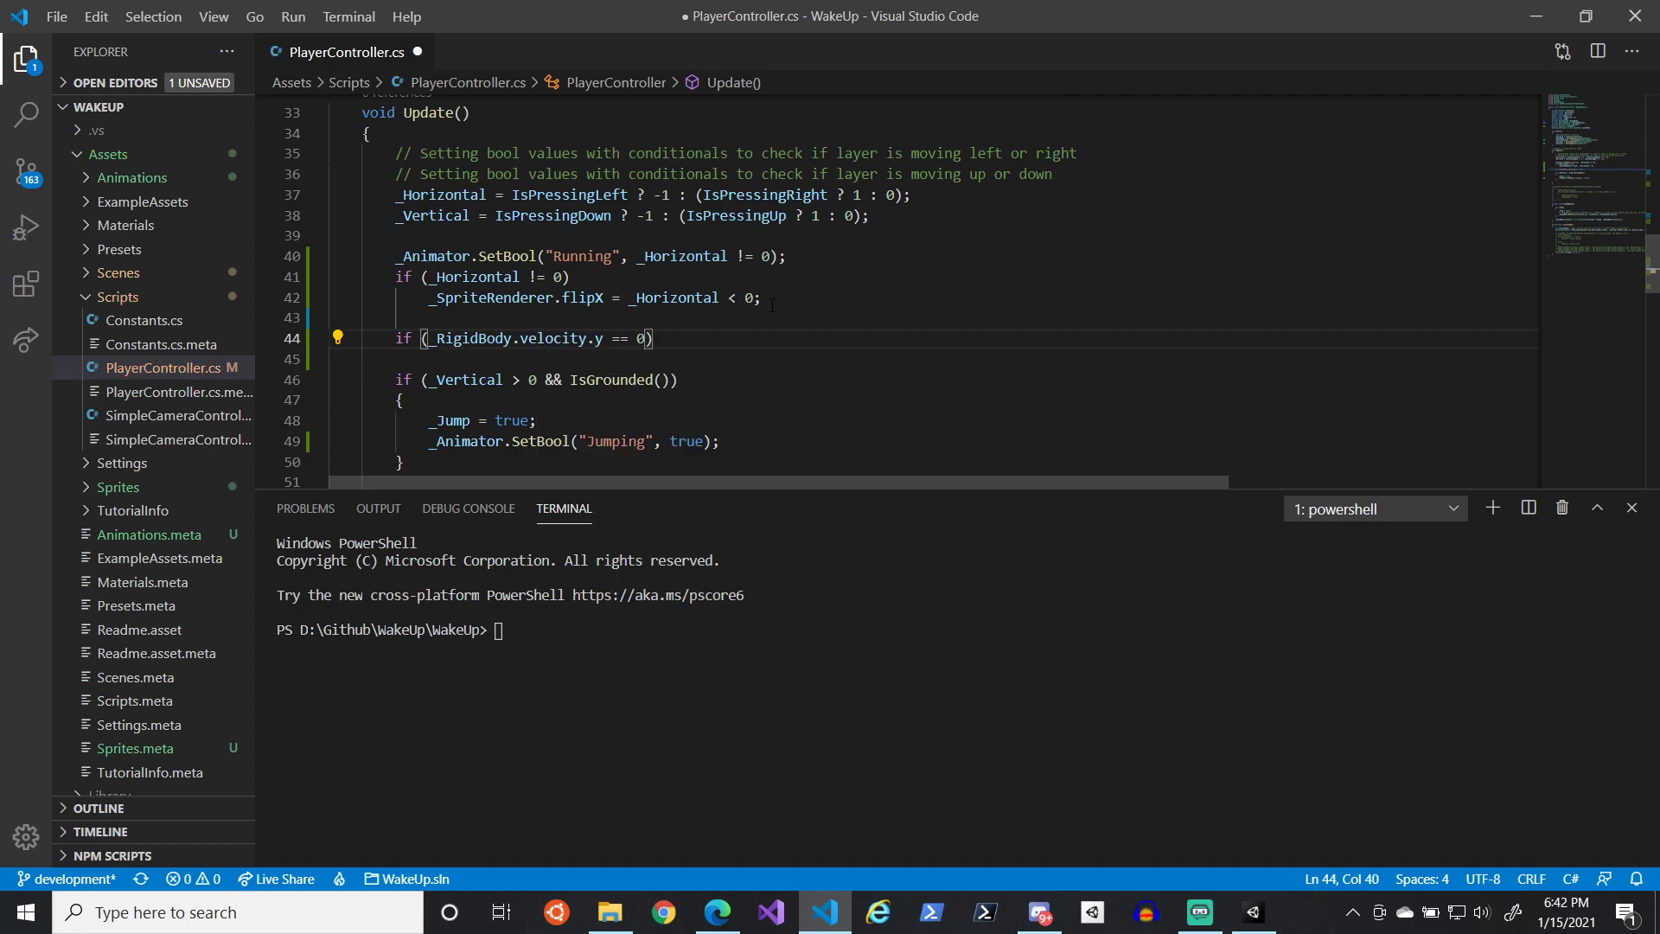
key("Return")
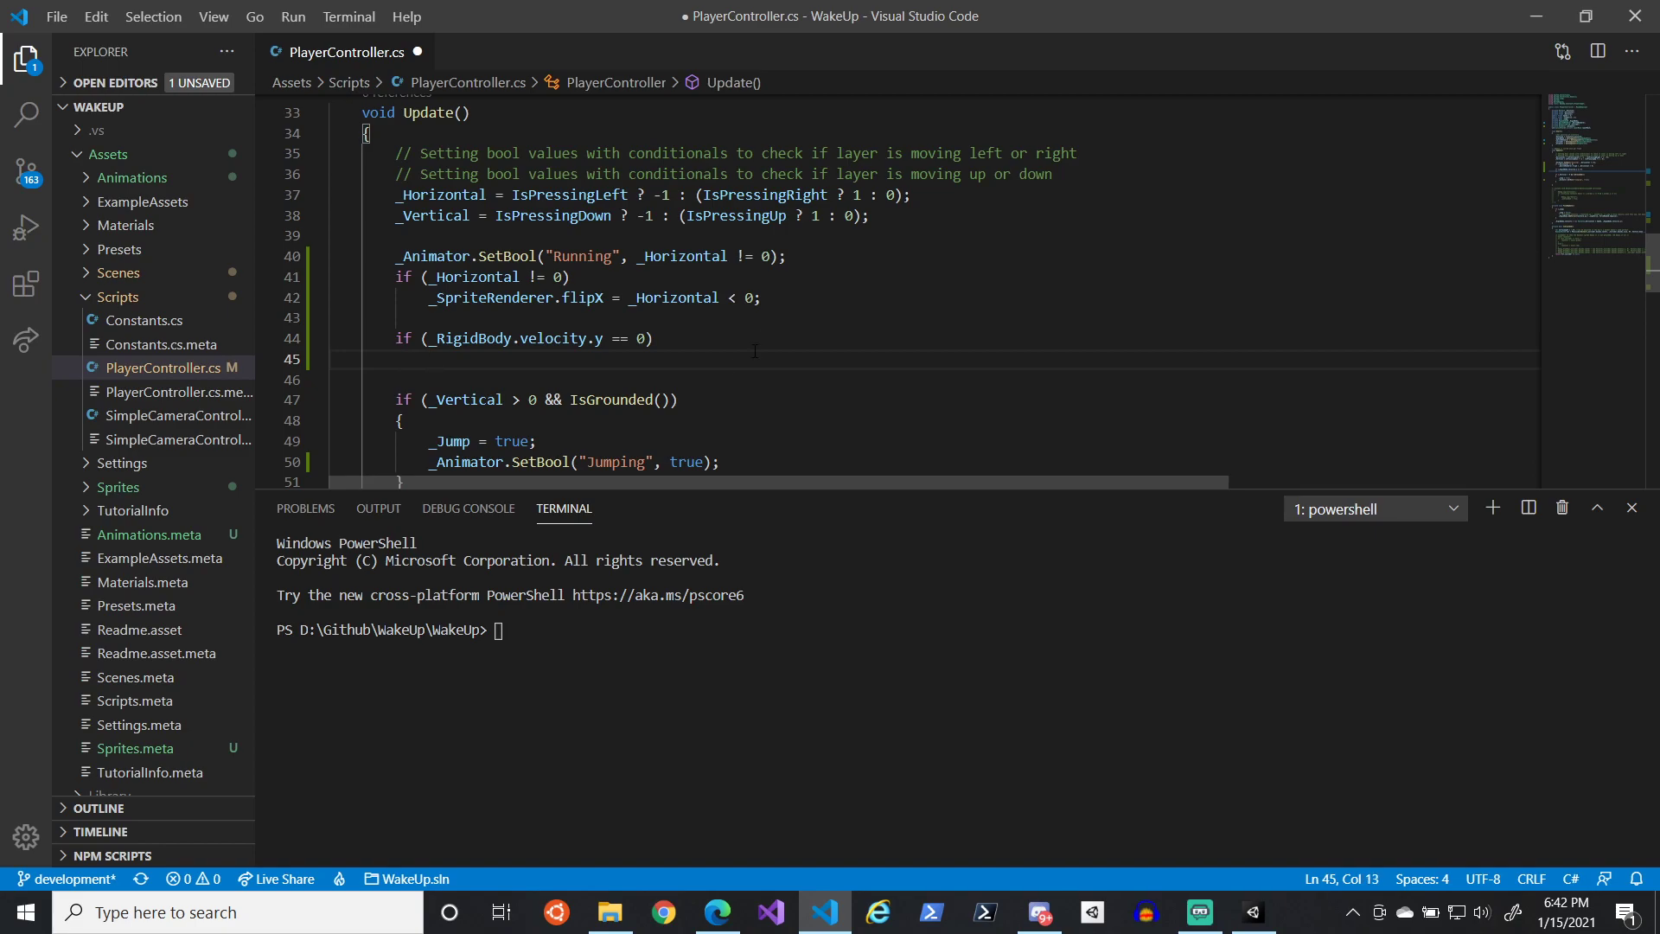
- Put _Animator.SetBool("Jumping", false); under the vertical velocity condition and save the script
scroll(760, 349, "down", 1)
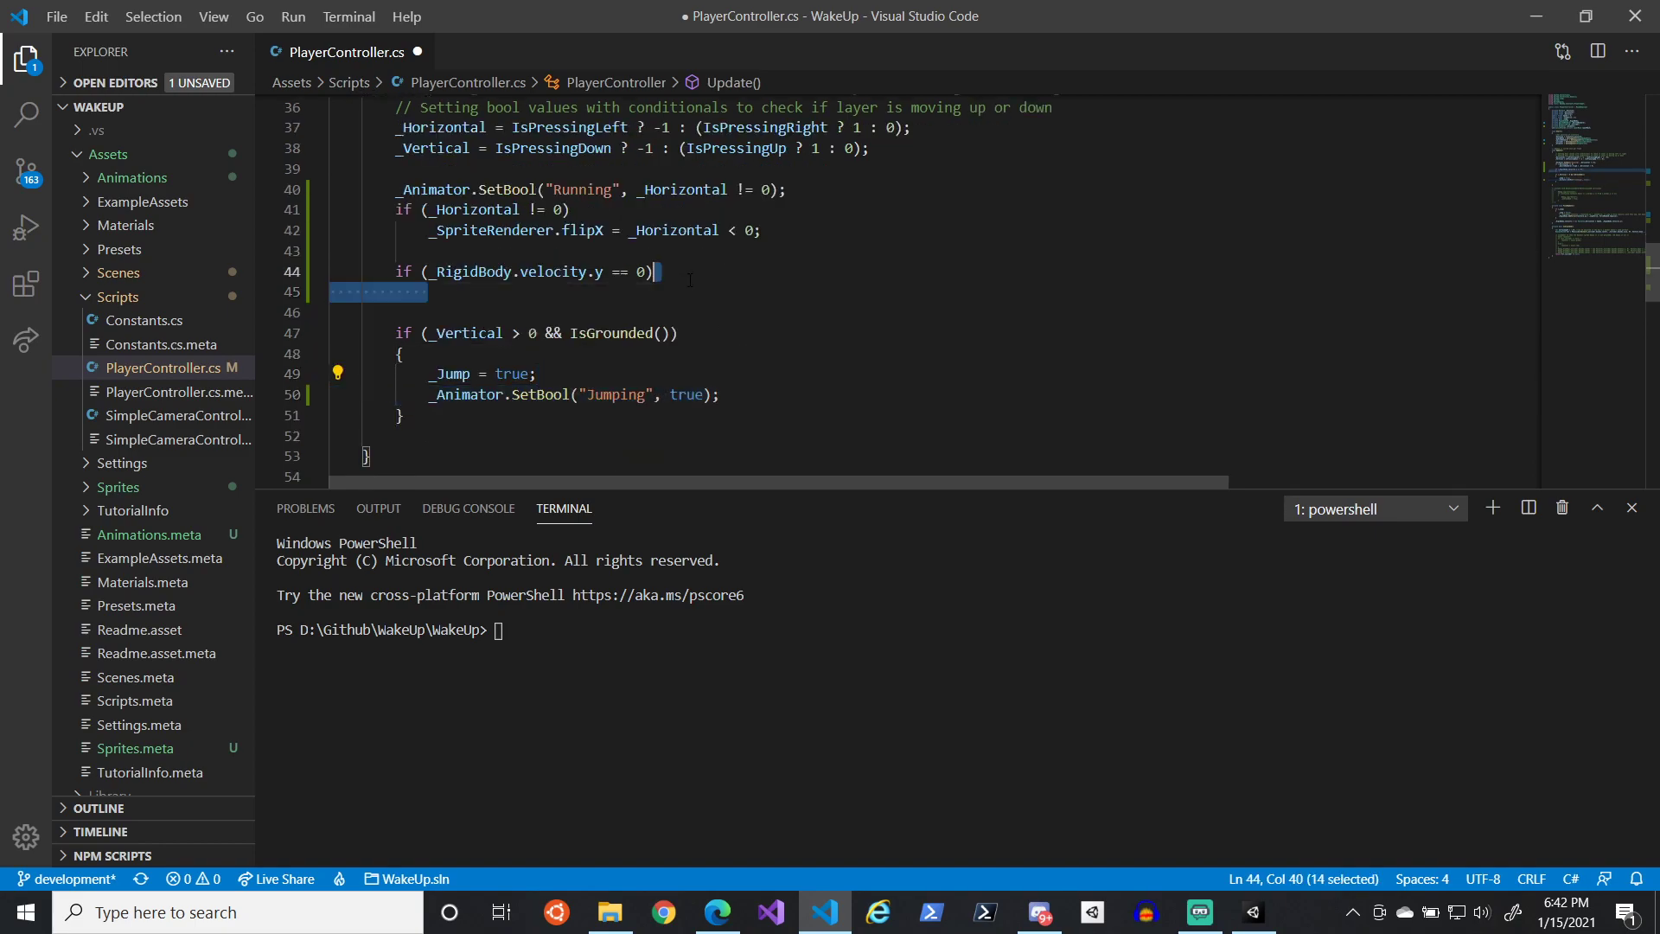
key("ctrl+v")
key("Left")
key("Left")
key("ctrl+shift+Left")
type("false")
left_click(630, 308)
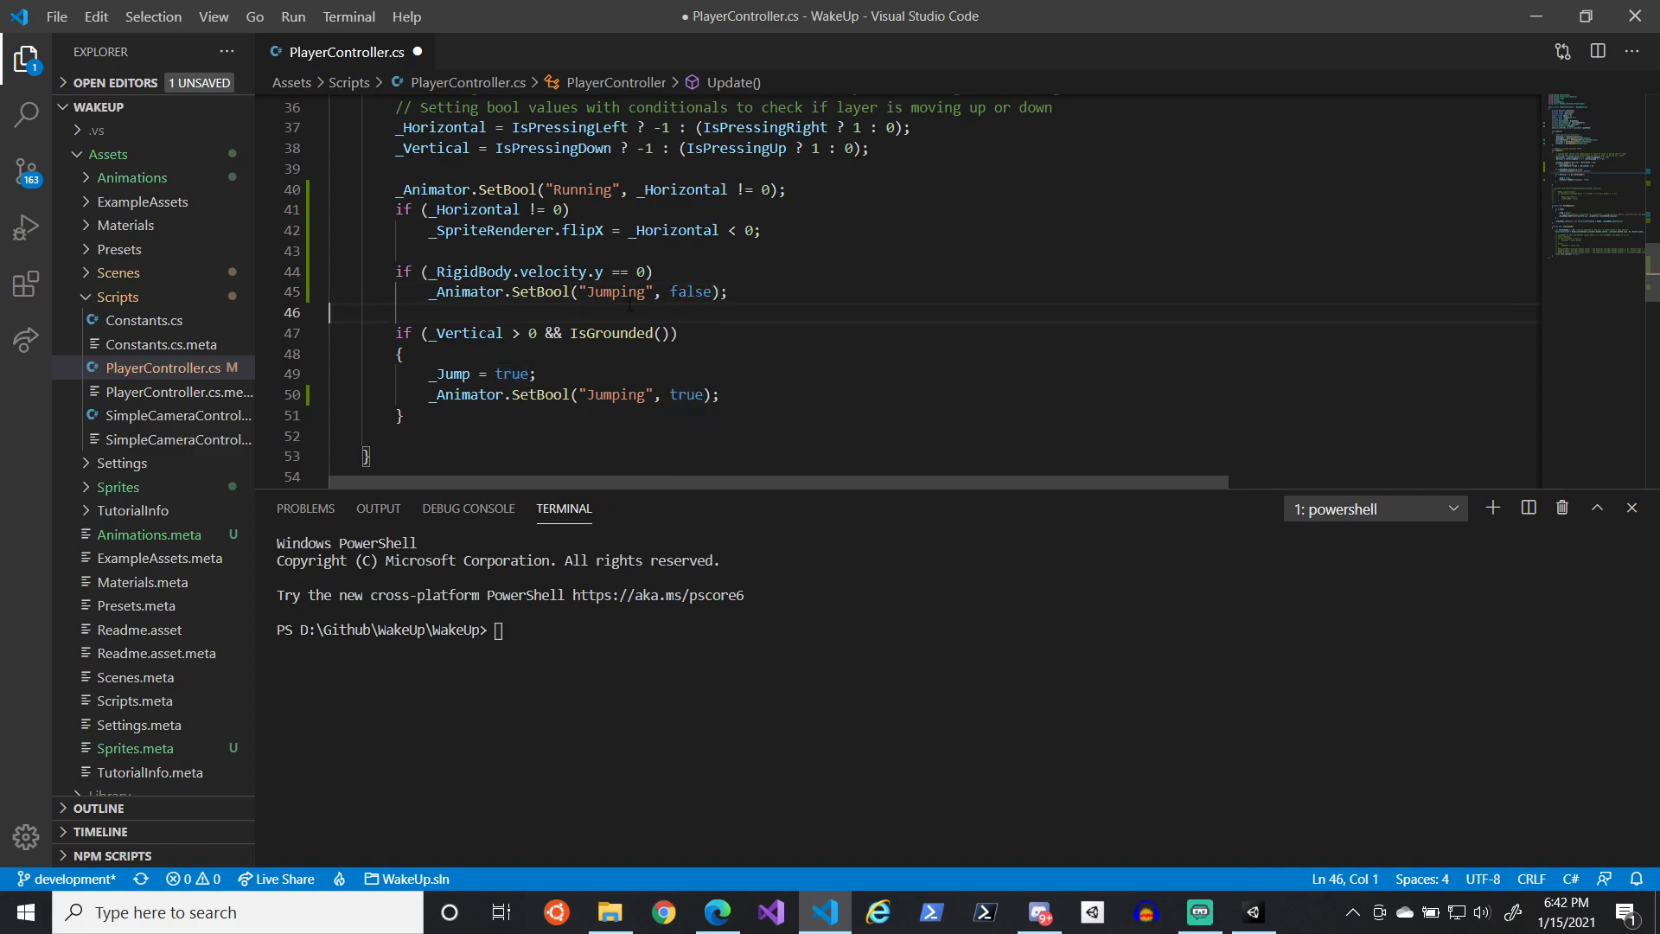
key("ctrl+s")
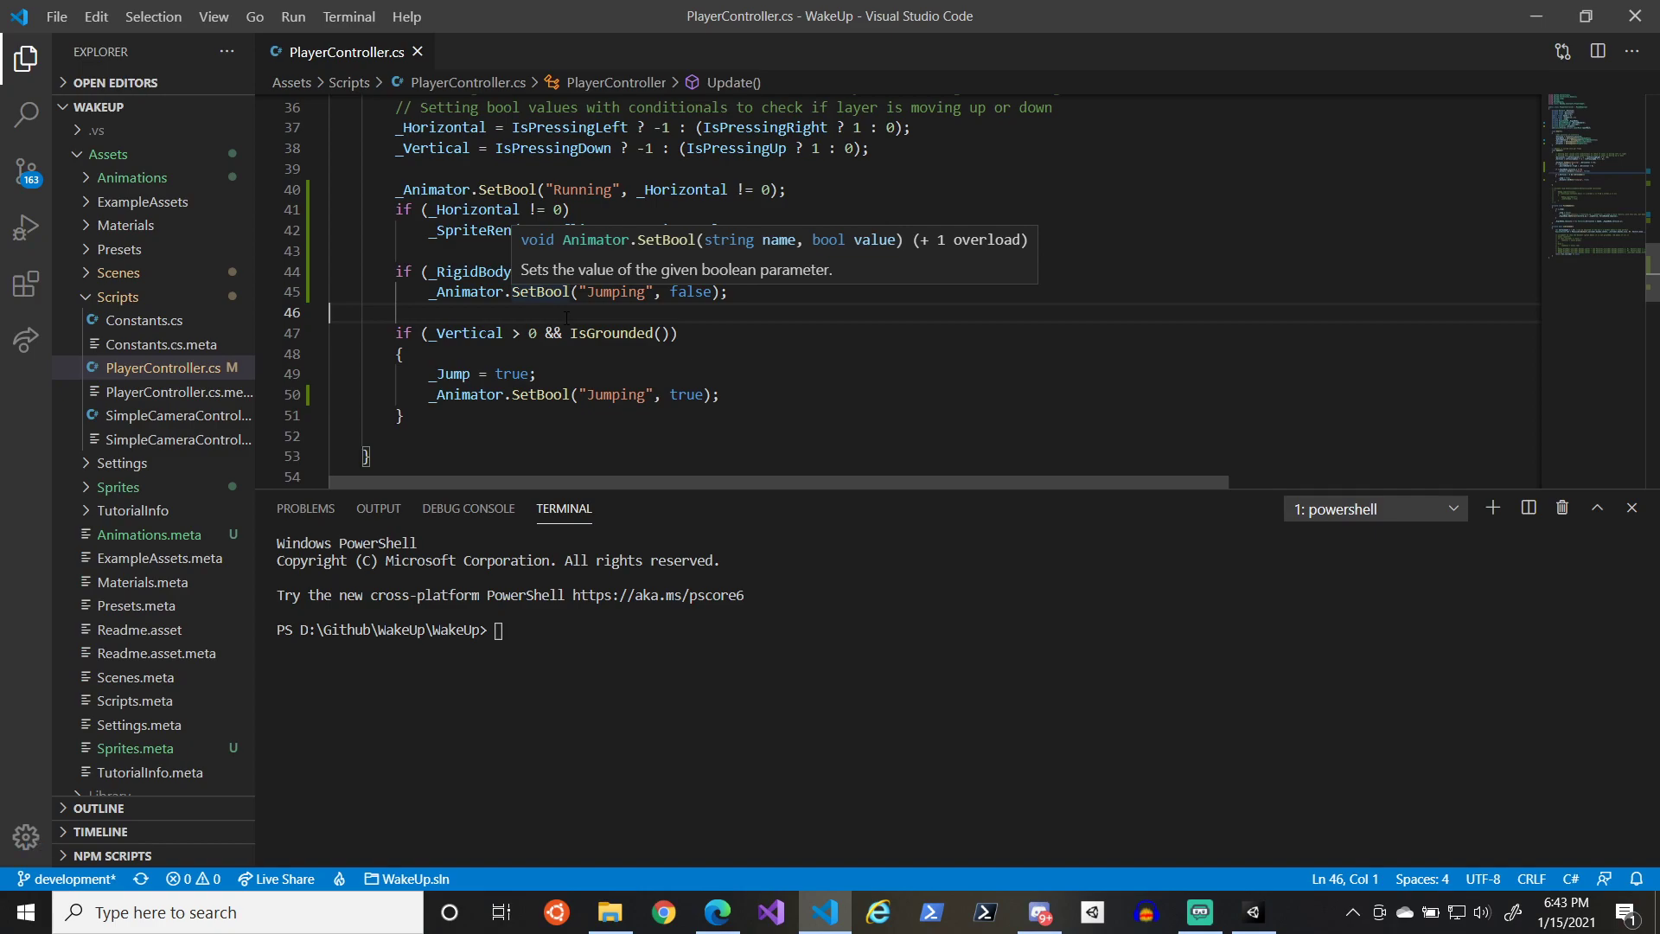
- Extend the velocity condition with && _Animator.GetBool("Jumping") and save the script
left_click(645, 272)
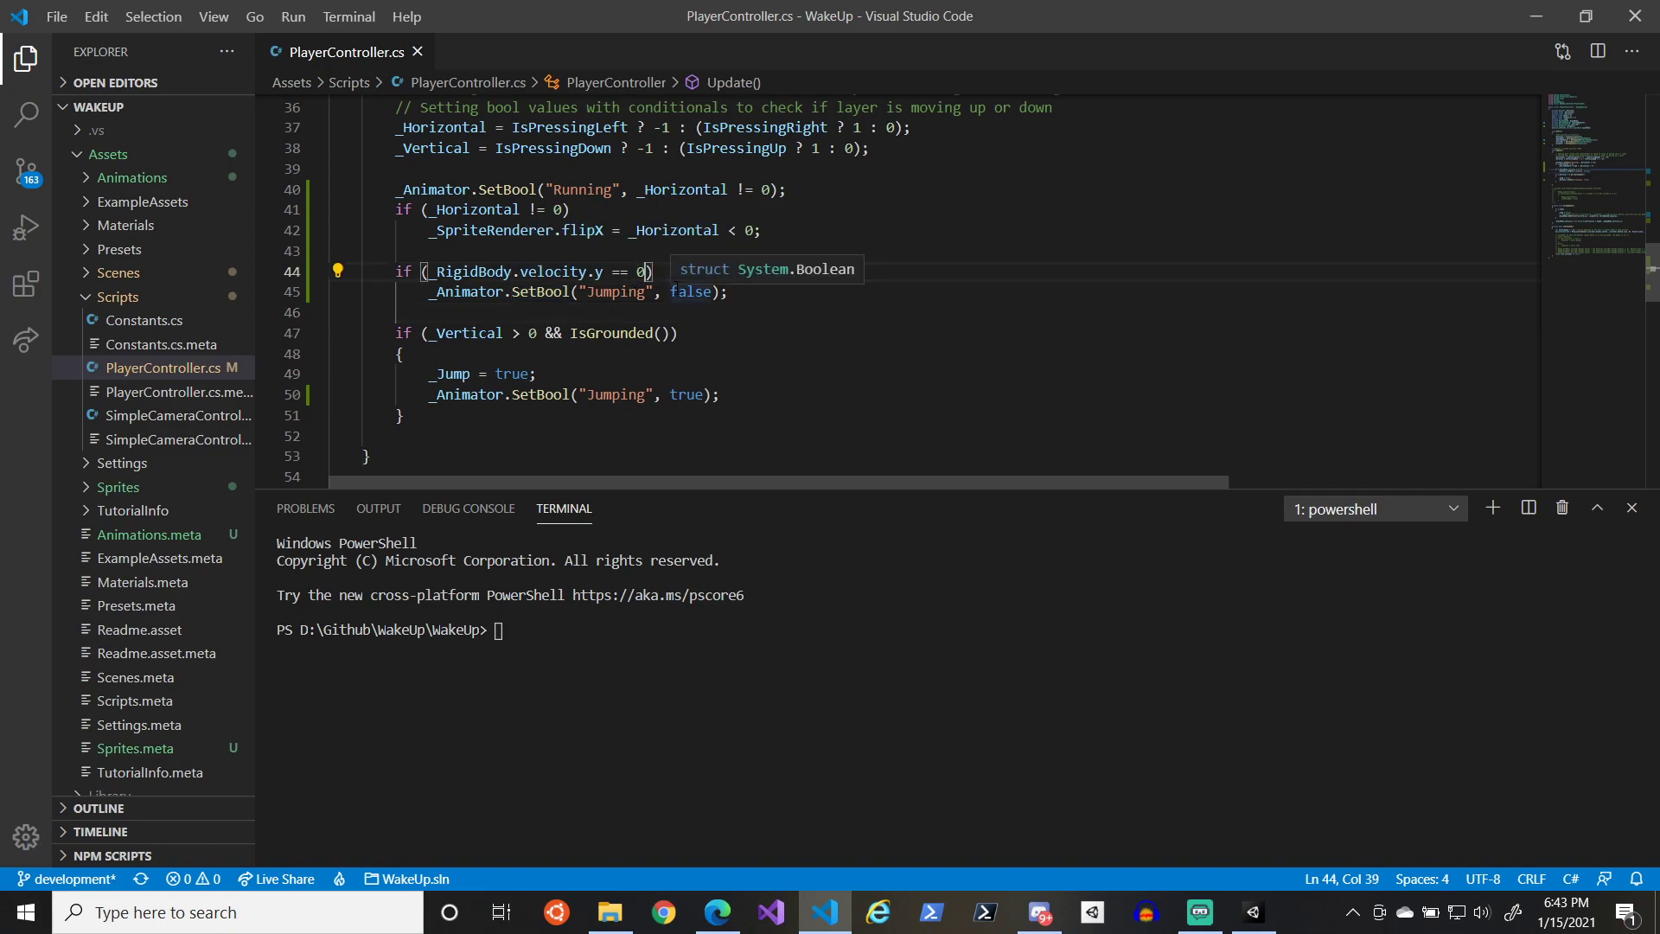
type("&& _")
type("Animator.getnb")
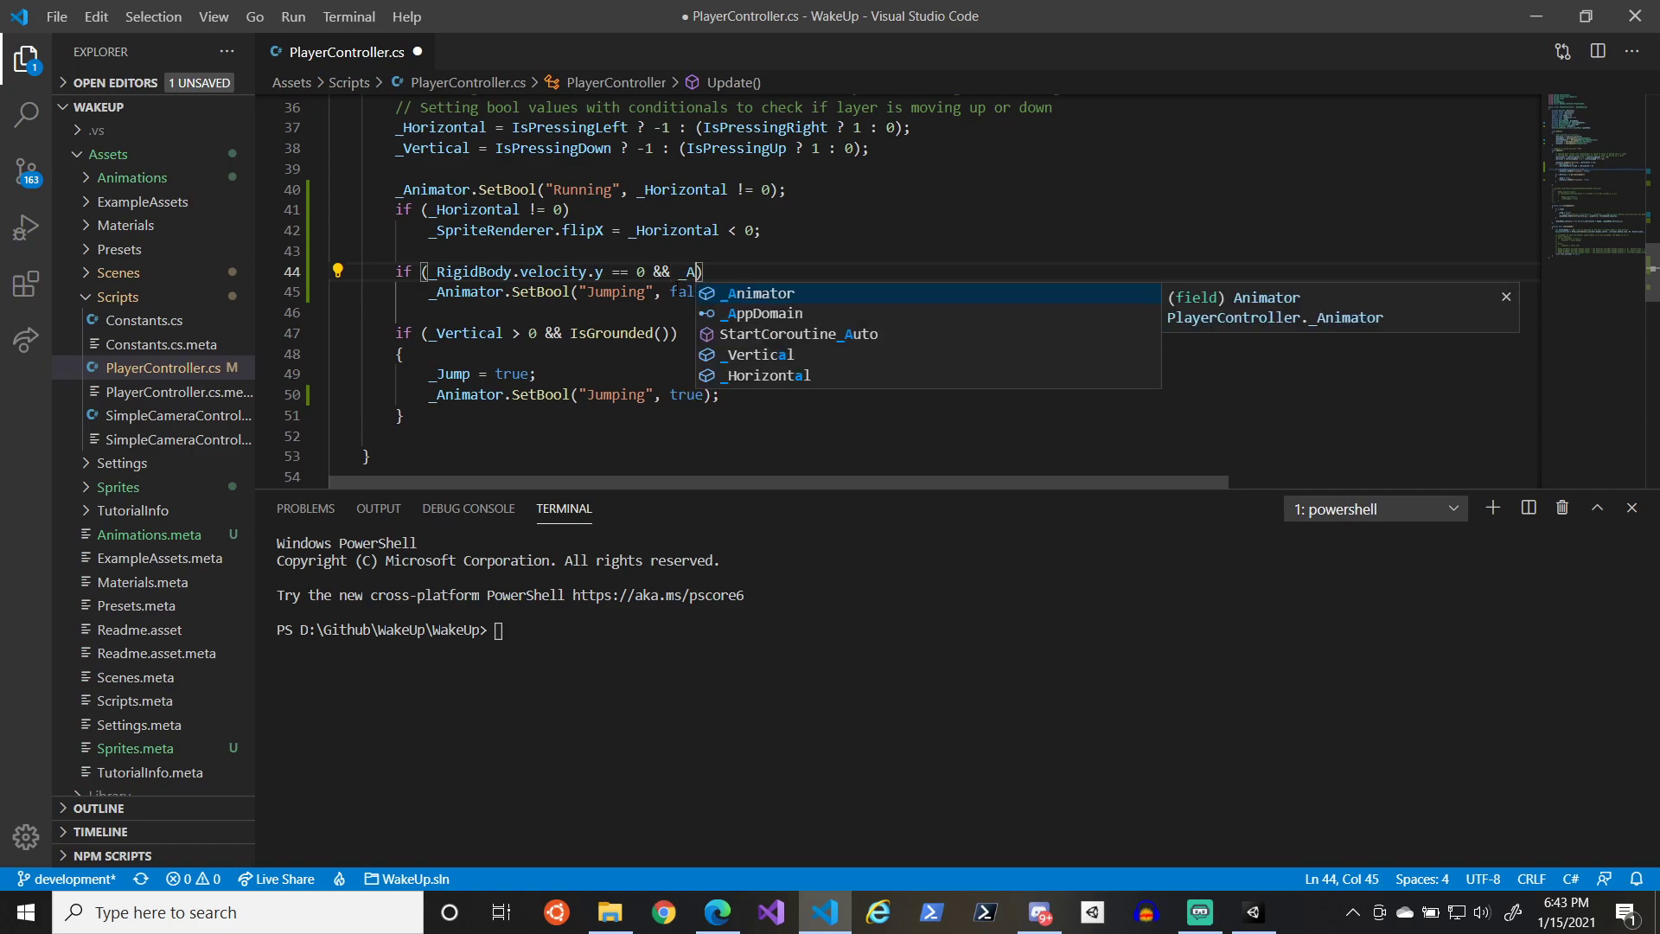
key("BackSpace")
key("BackSpace")
type("bool(\"Jumping")
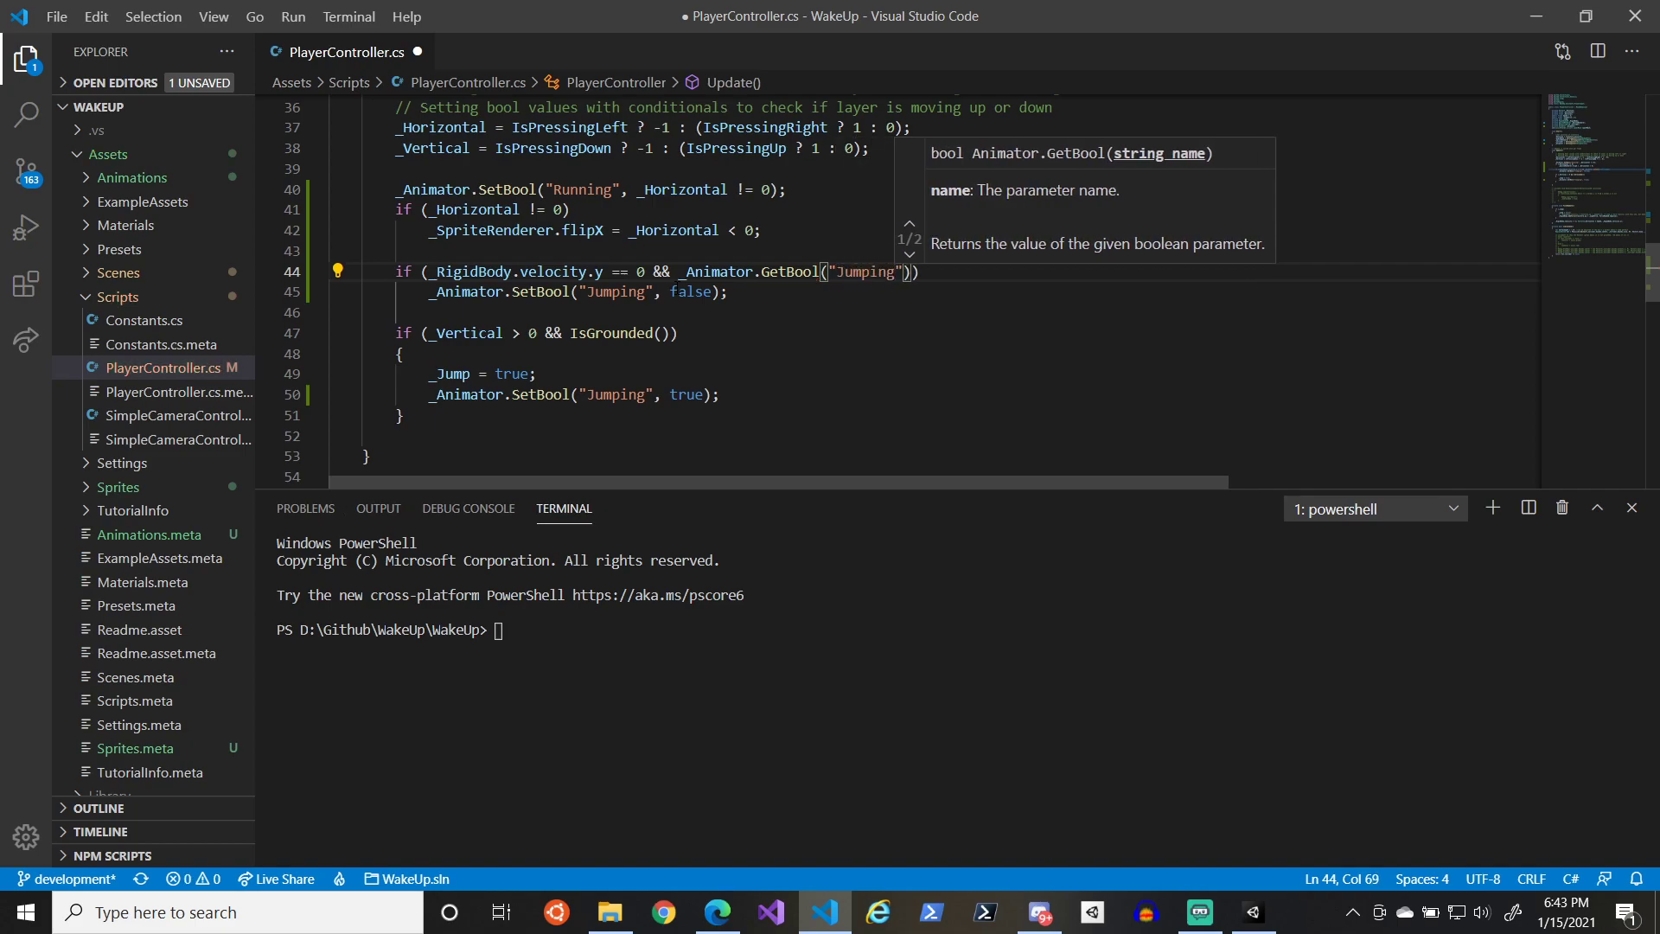
key("ctrl+s")
left_click(674, 291)
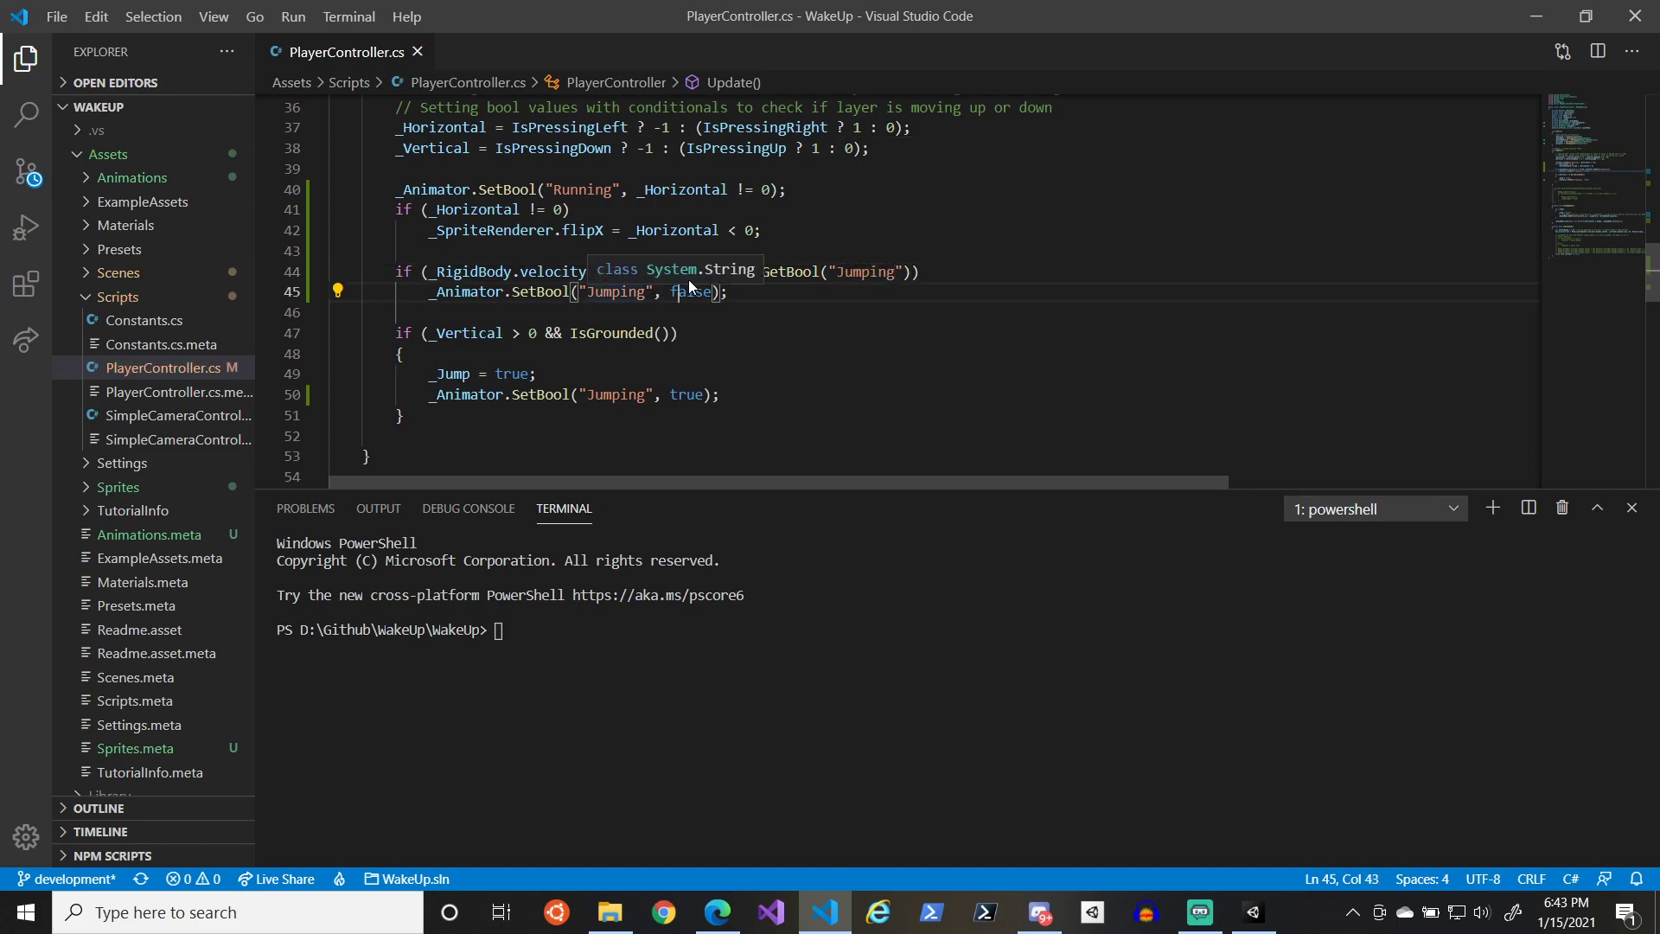
key("Down")
key("Down")
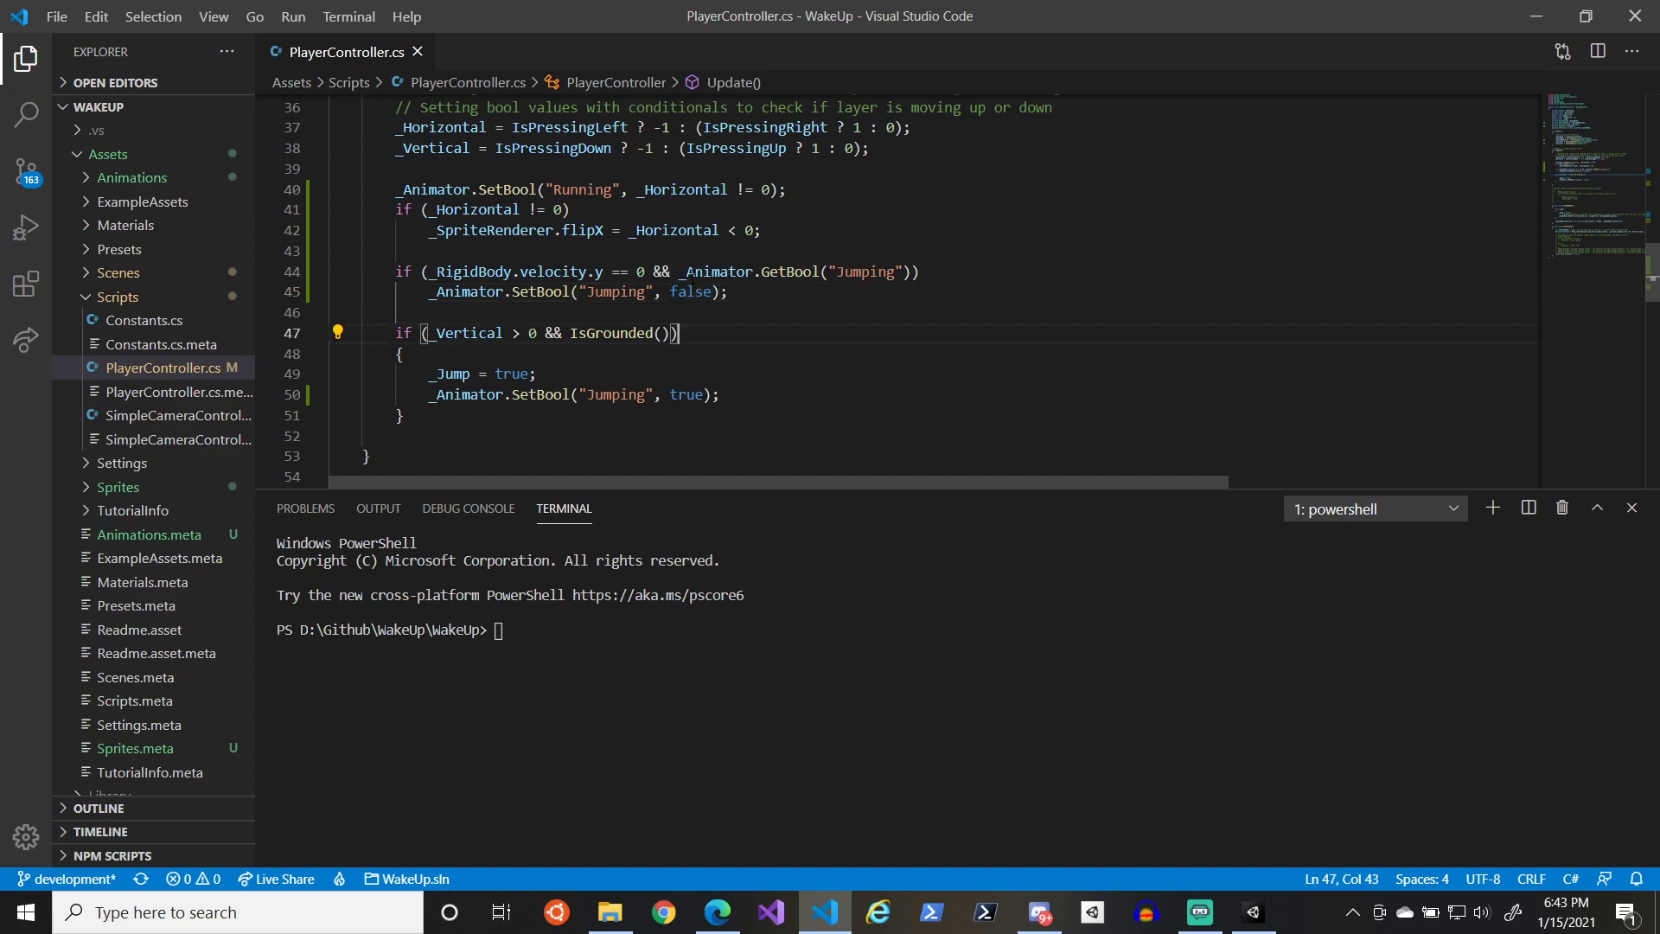
- Reorder the condition to _Animator.GetBool("Jumping") && _RigidBody.velocity.y == 0, remove the leftover && and save the script
left_click_drag(680, 271, 864, 273)
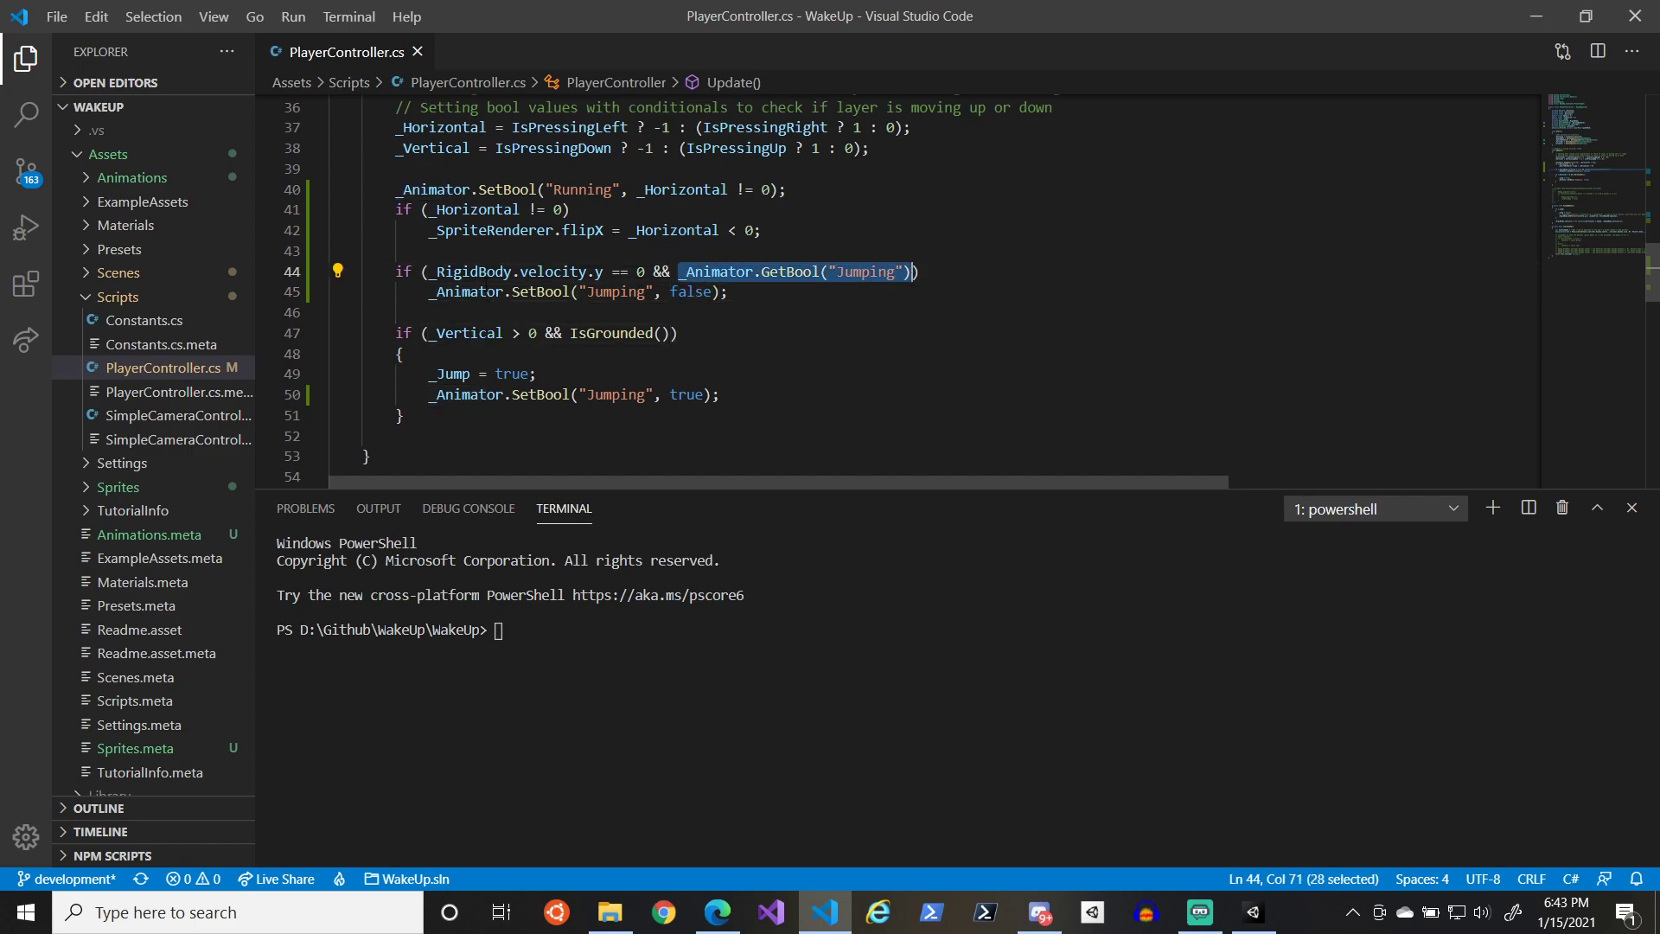
key("ctrl+x")
left_click(430, 271)
key("ctrl+v")
type("&&")
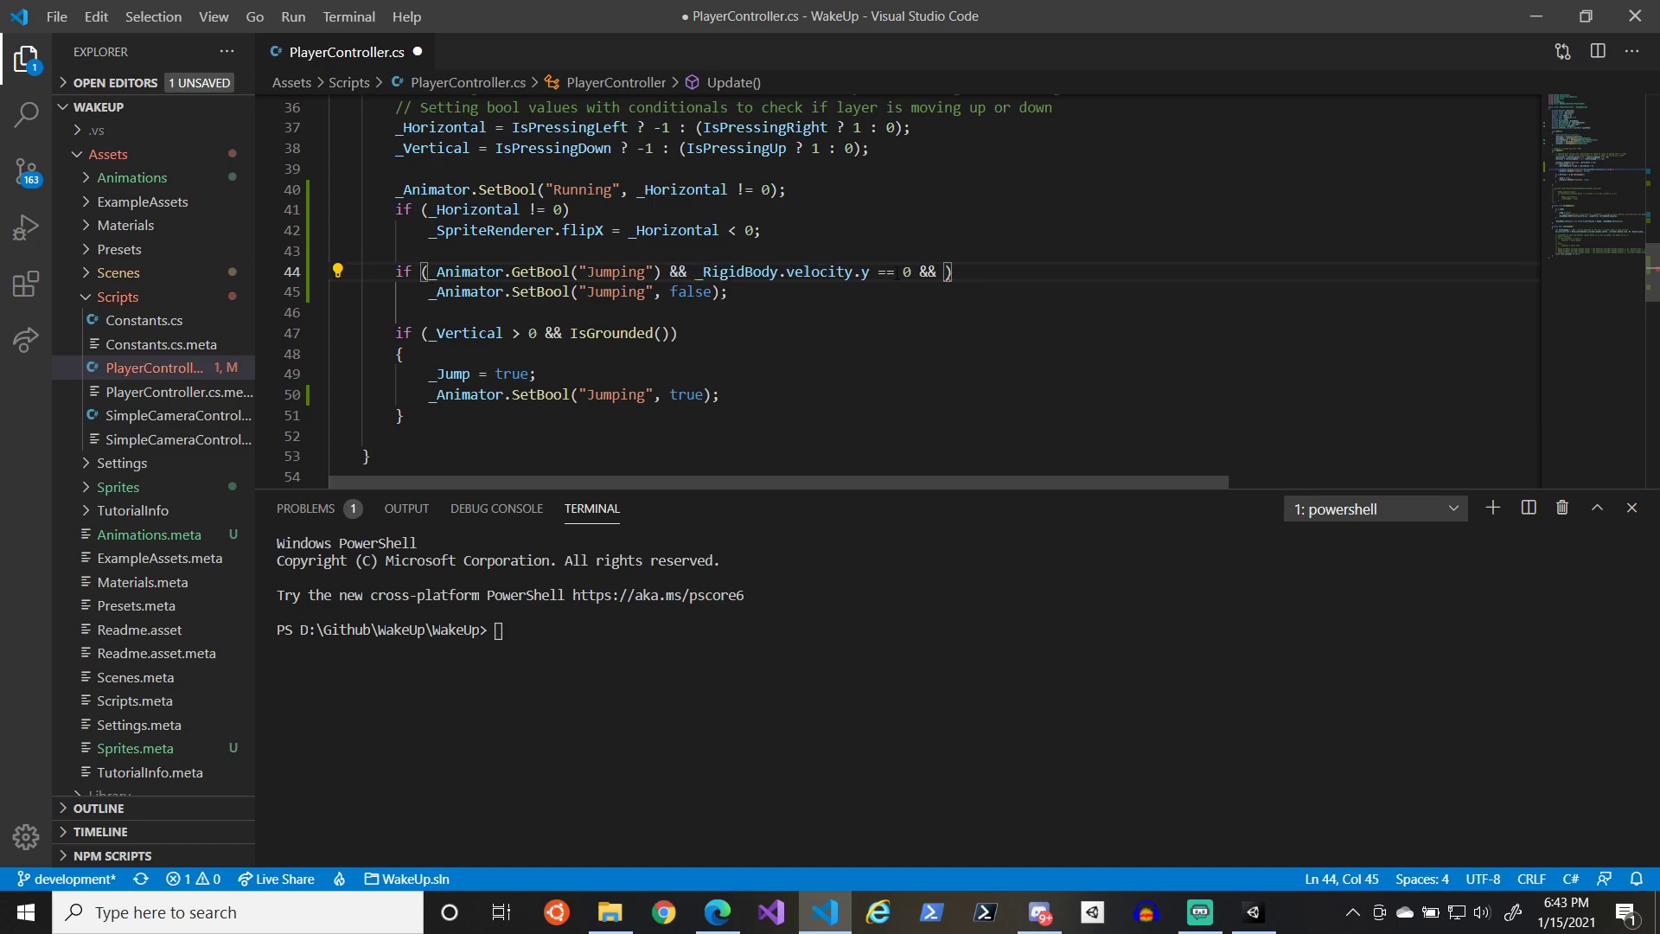
left_click_drag(947, 272, 920, 272)
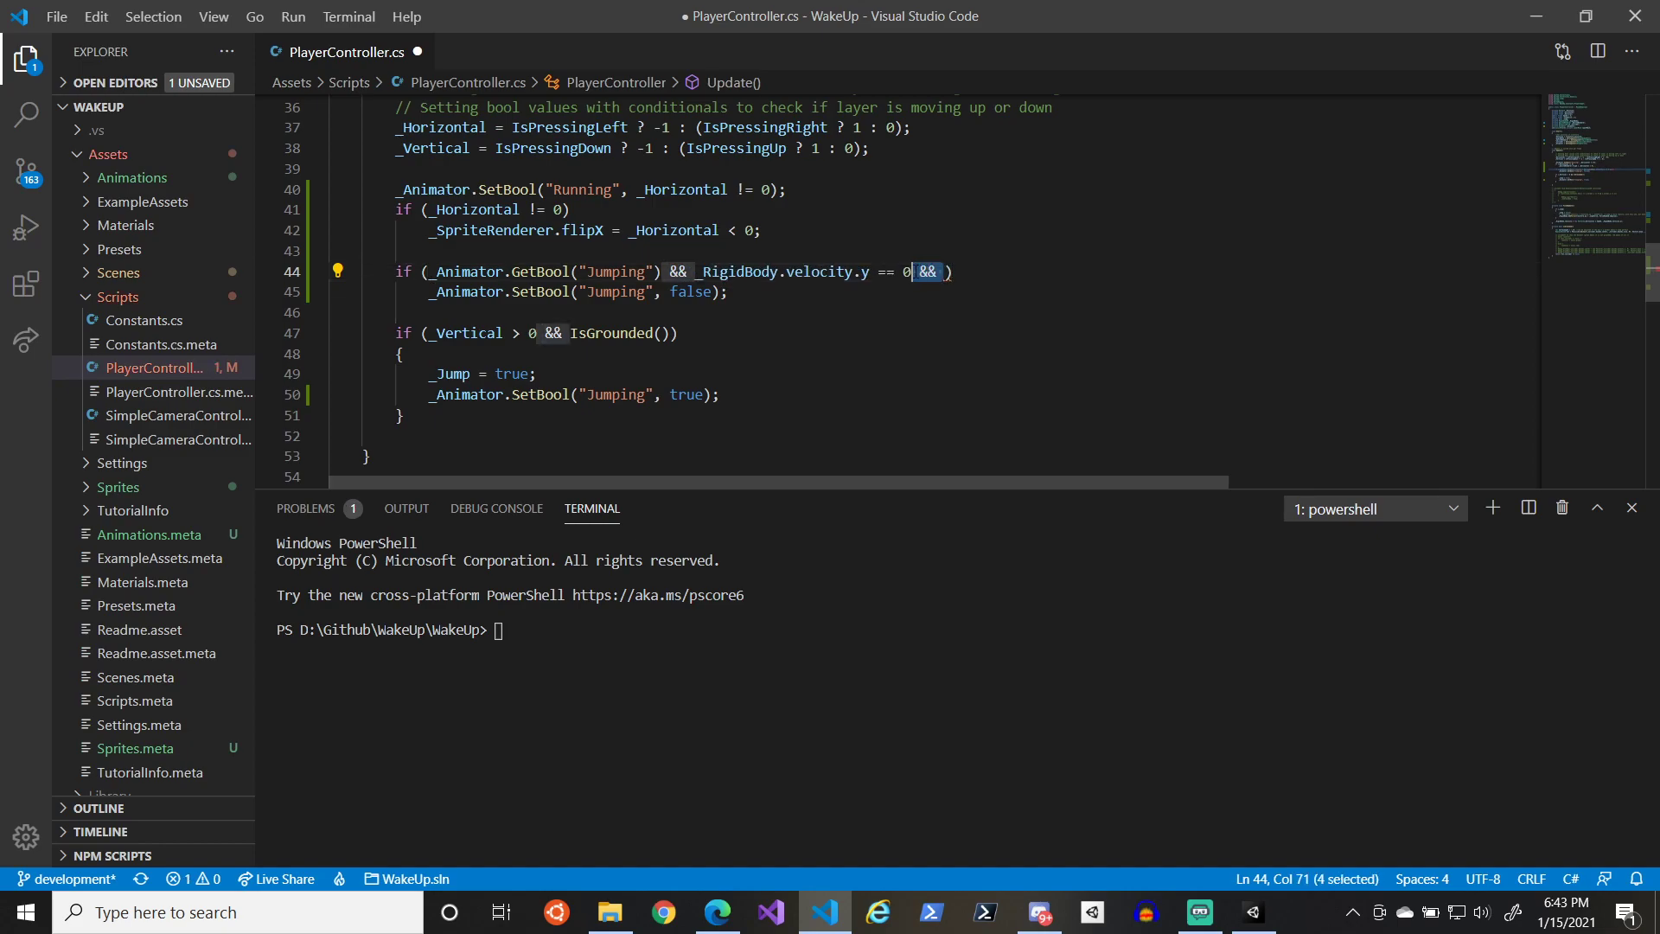
key("BackSpace")
key("BackSpace")
key("ctrl+s")
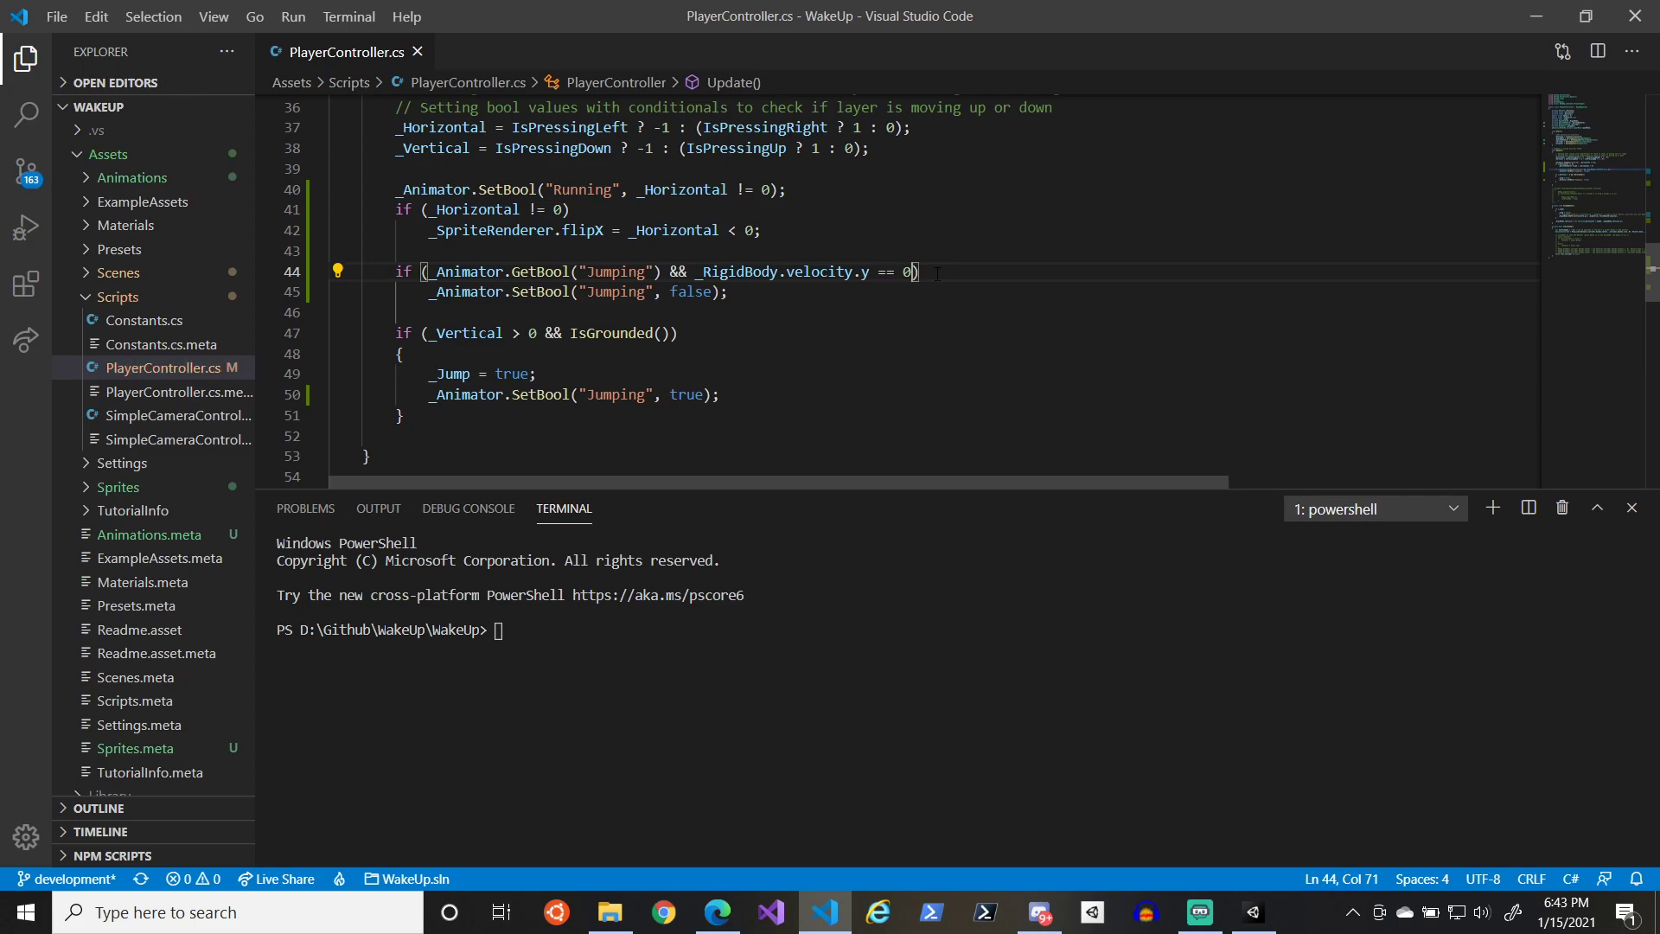
type(")")
key("ctrl+s")
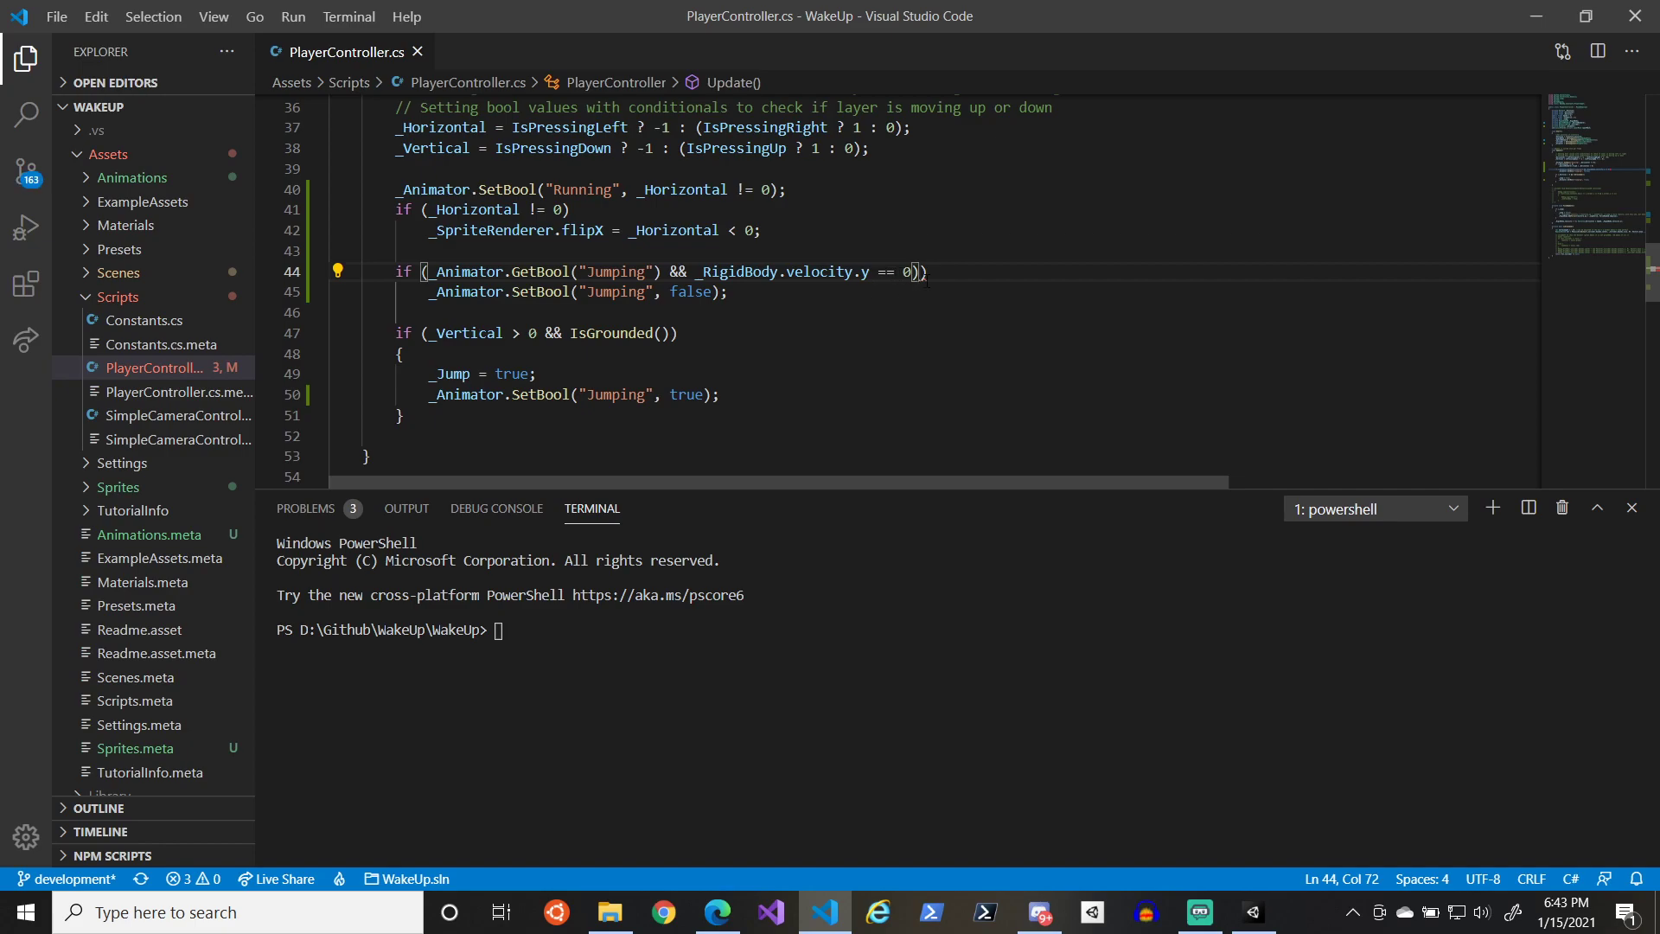
key("BackSpace")
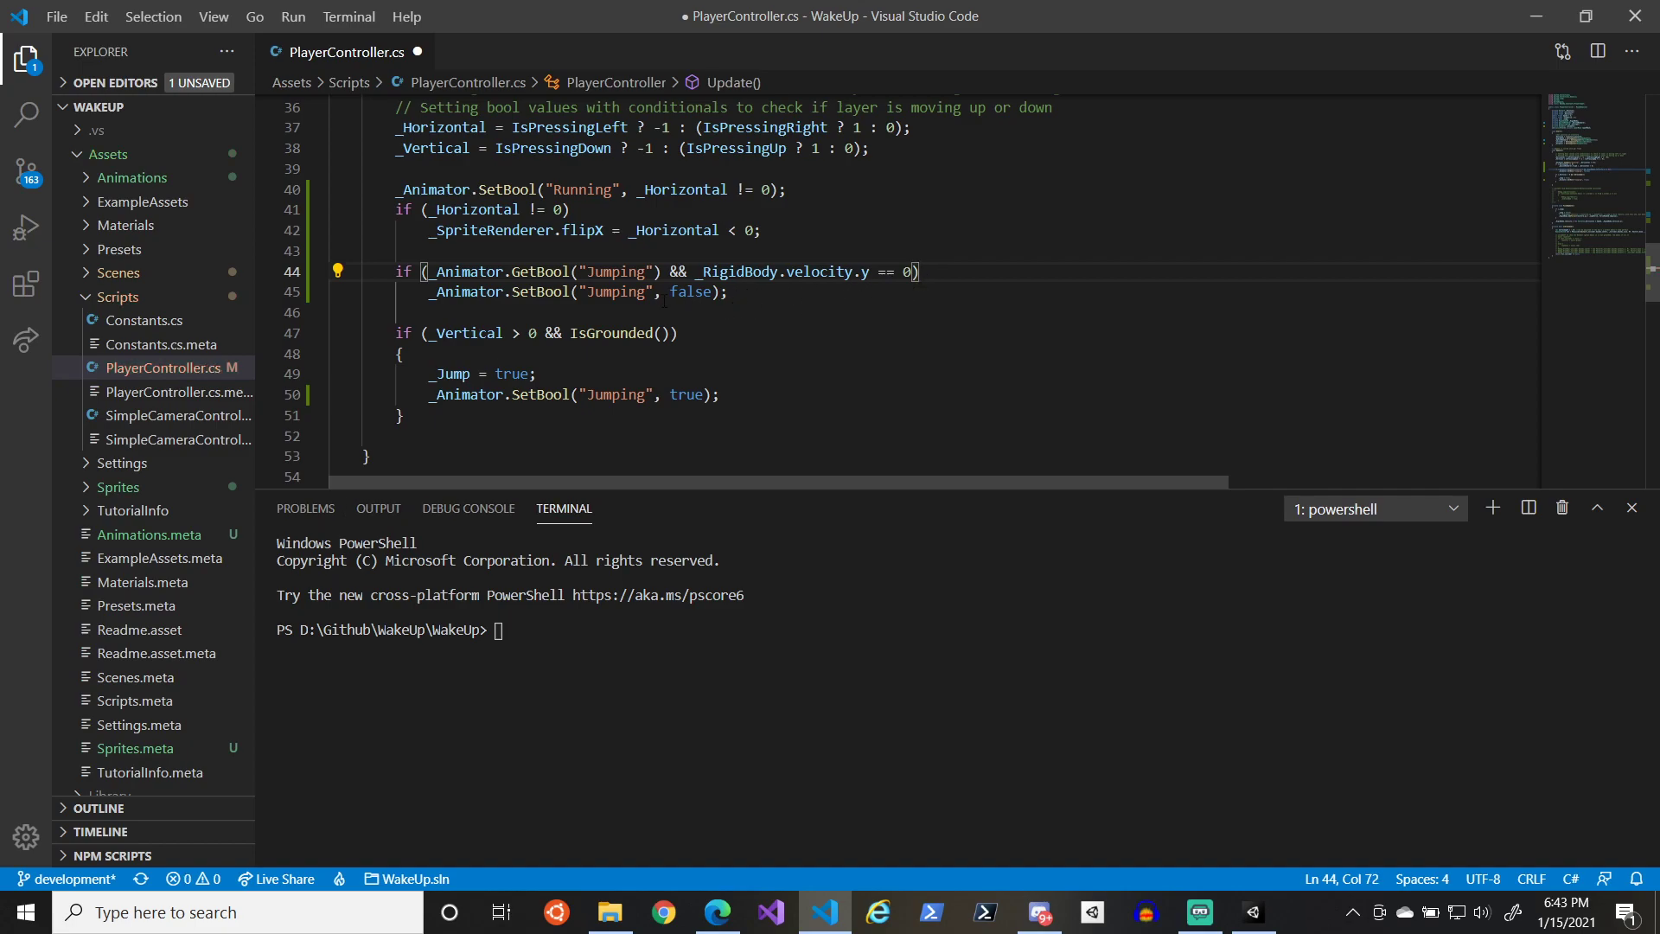
key("ctrl+s")
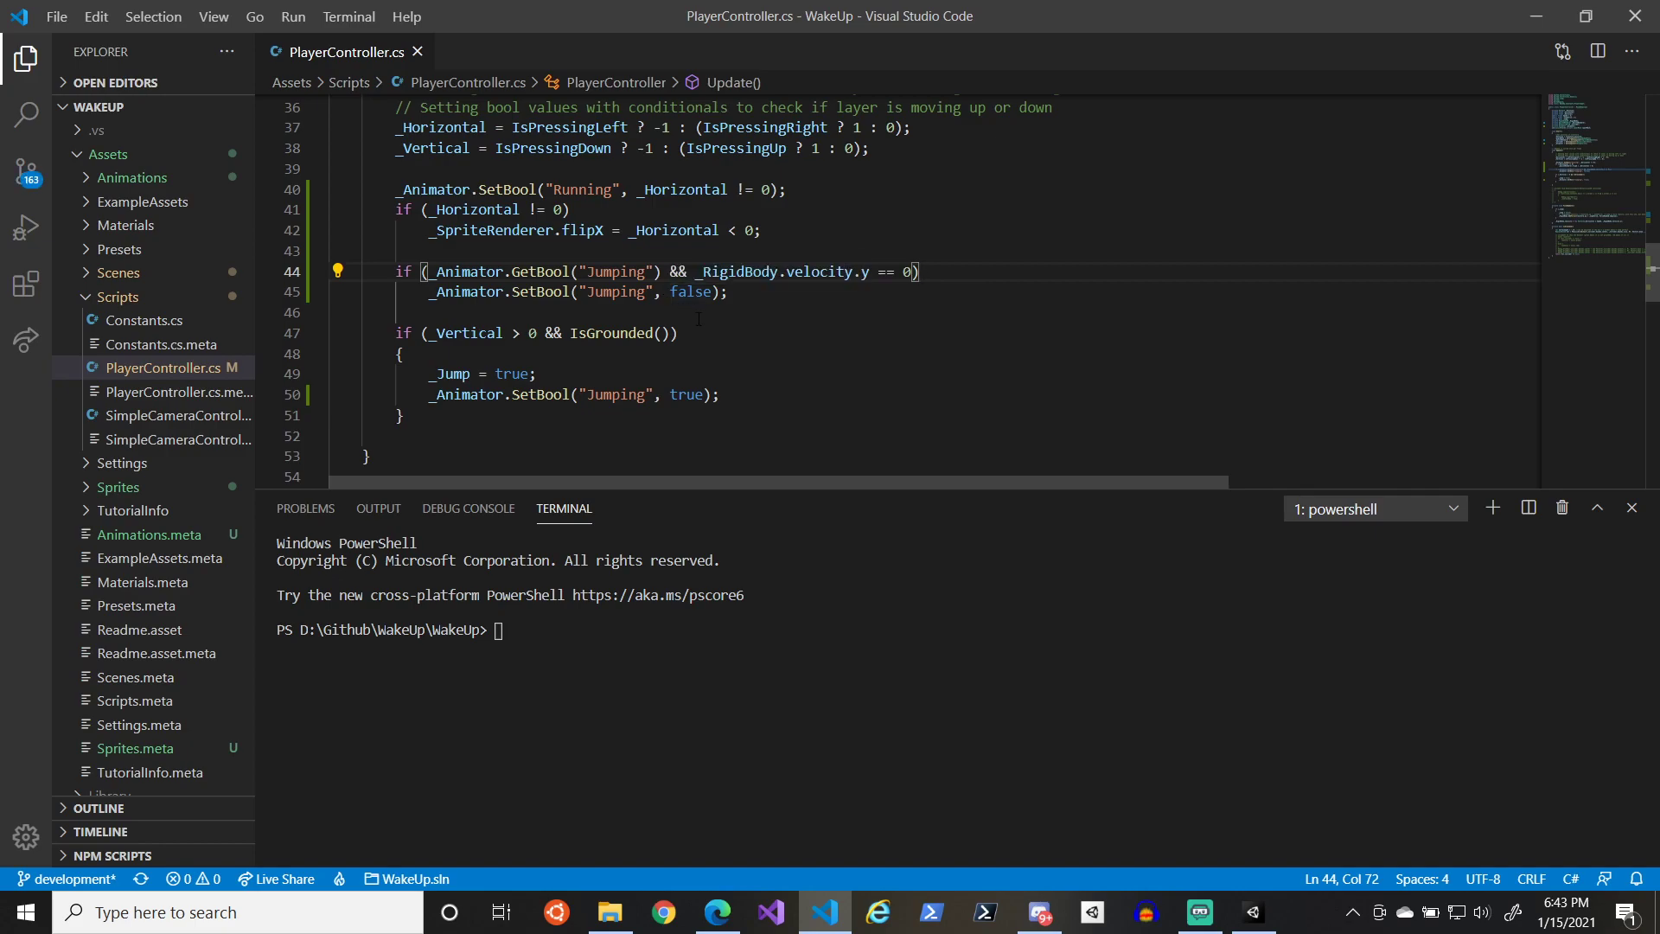
- Switch to Unity, run the game, make the player jump several times while watching the Jumping parameter, and stop the game
left_click(1245, 913)
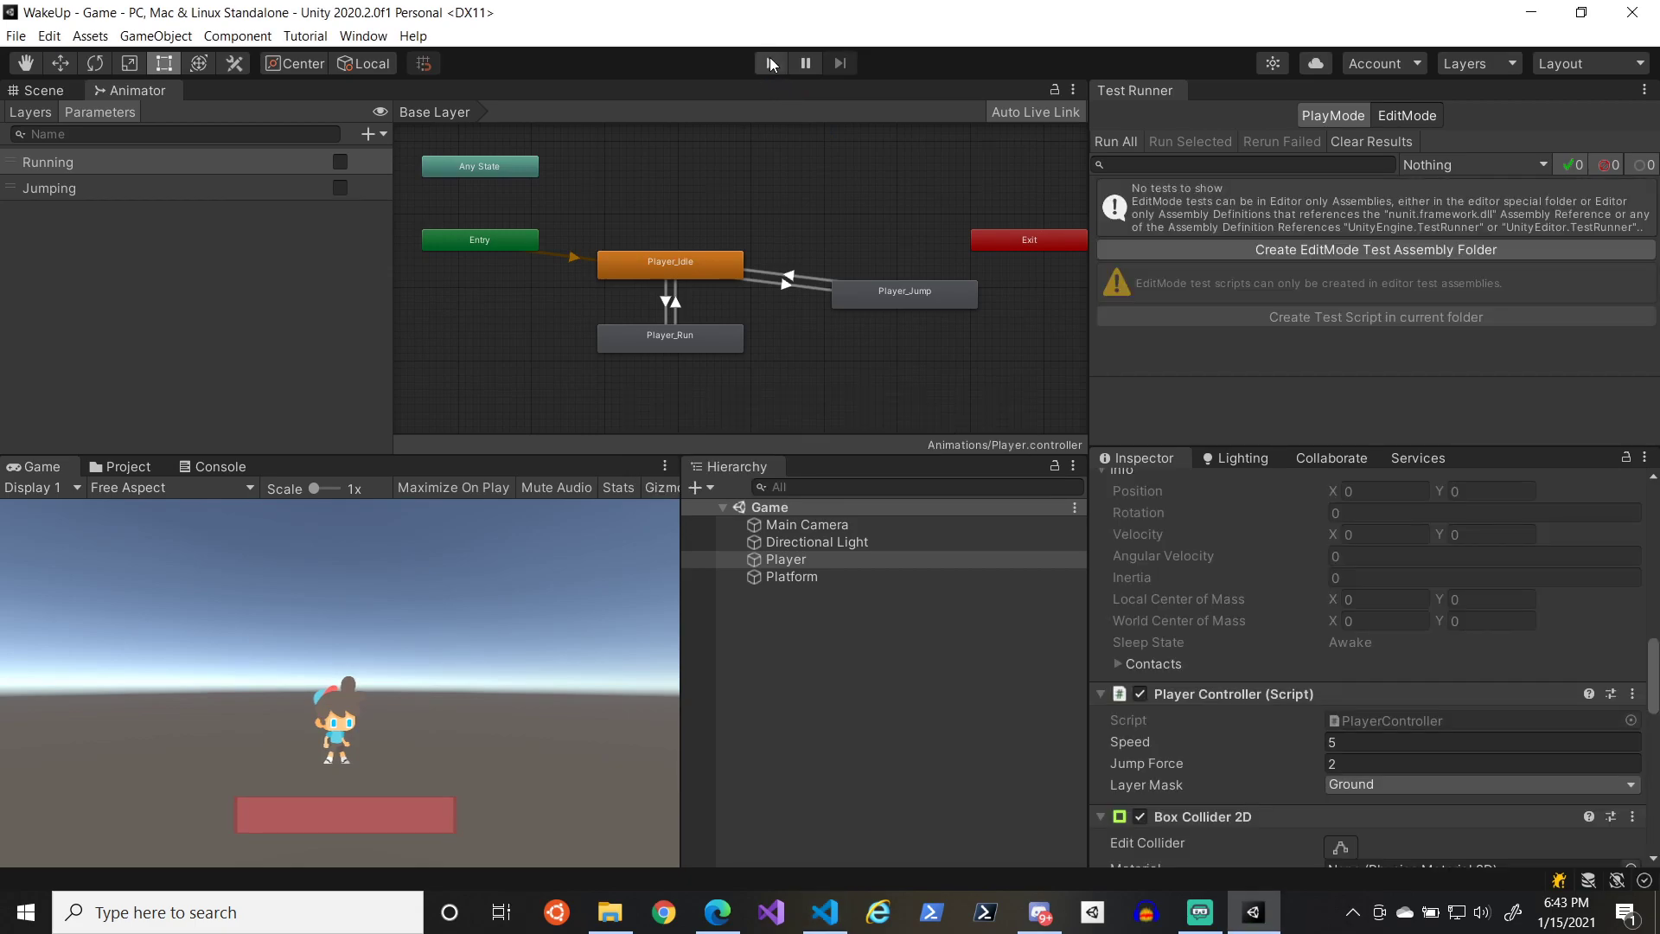
left_click(769, 61)
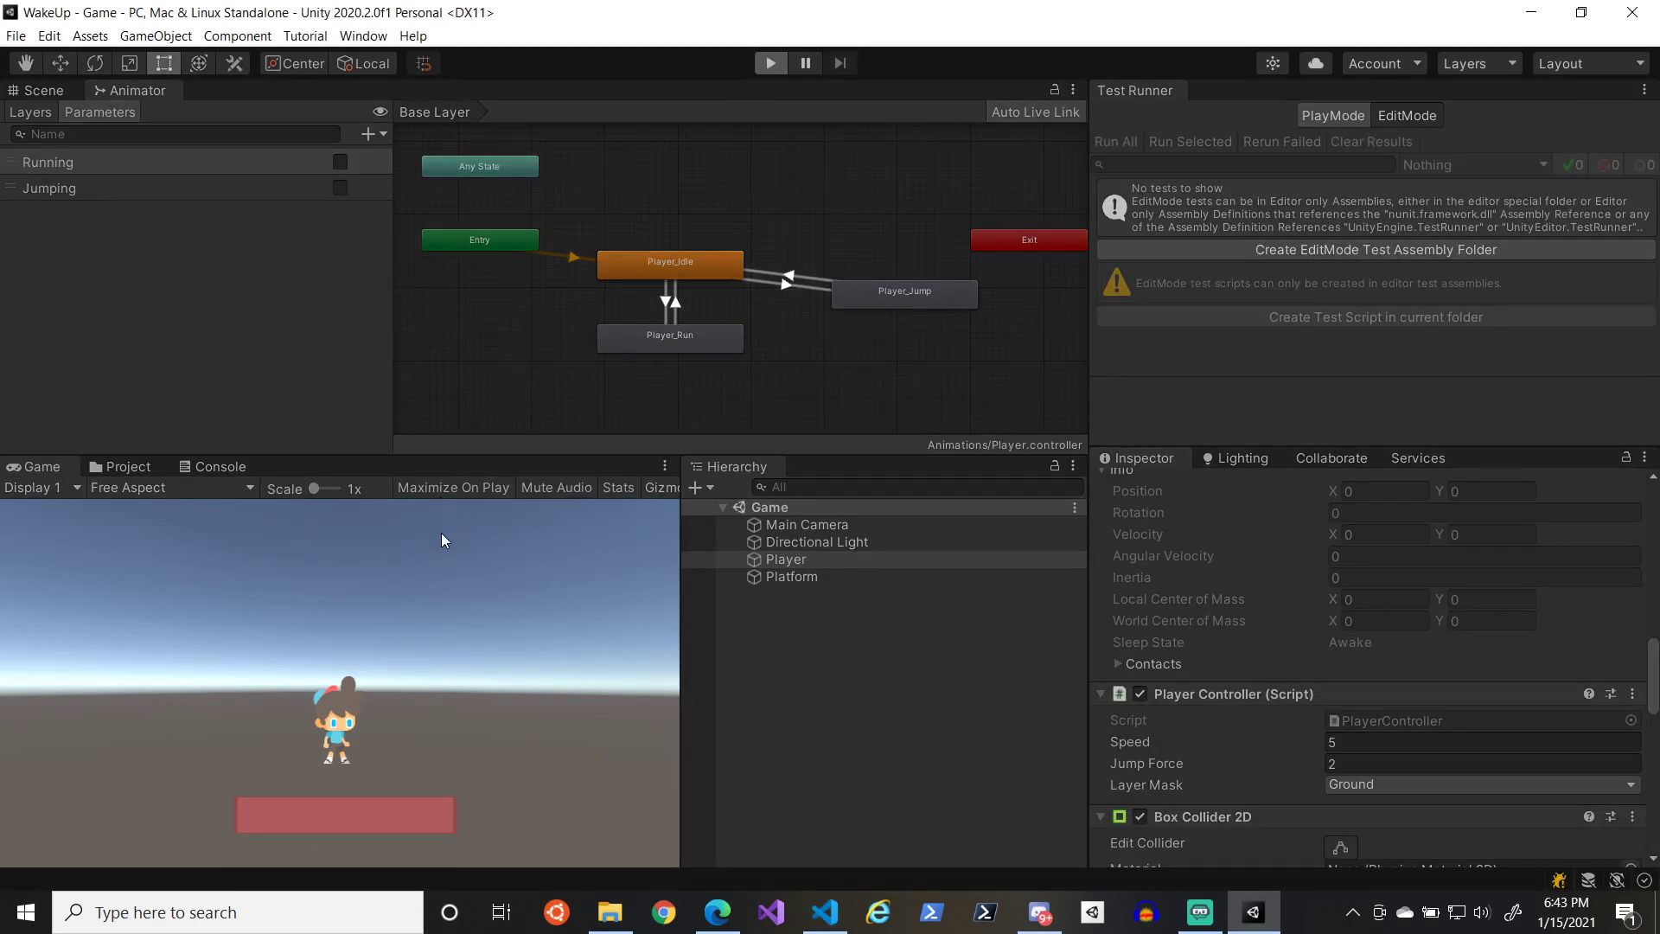
key("space")
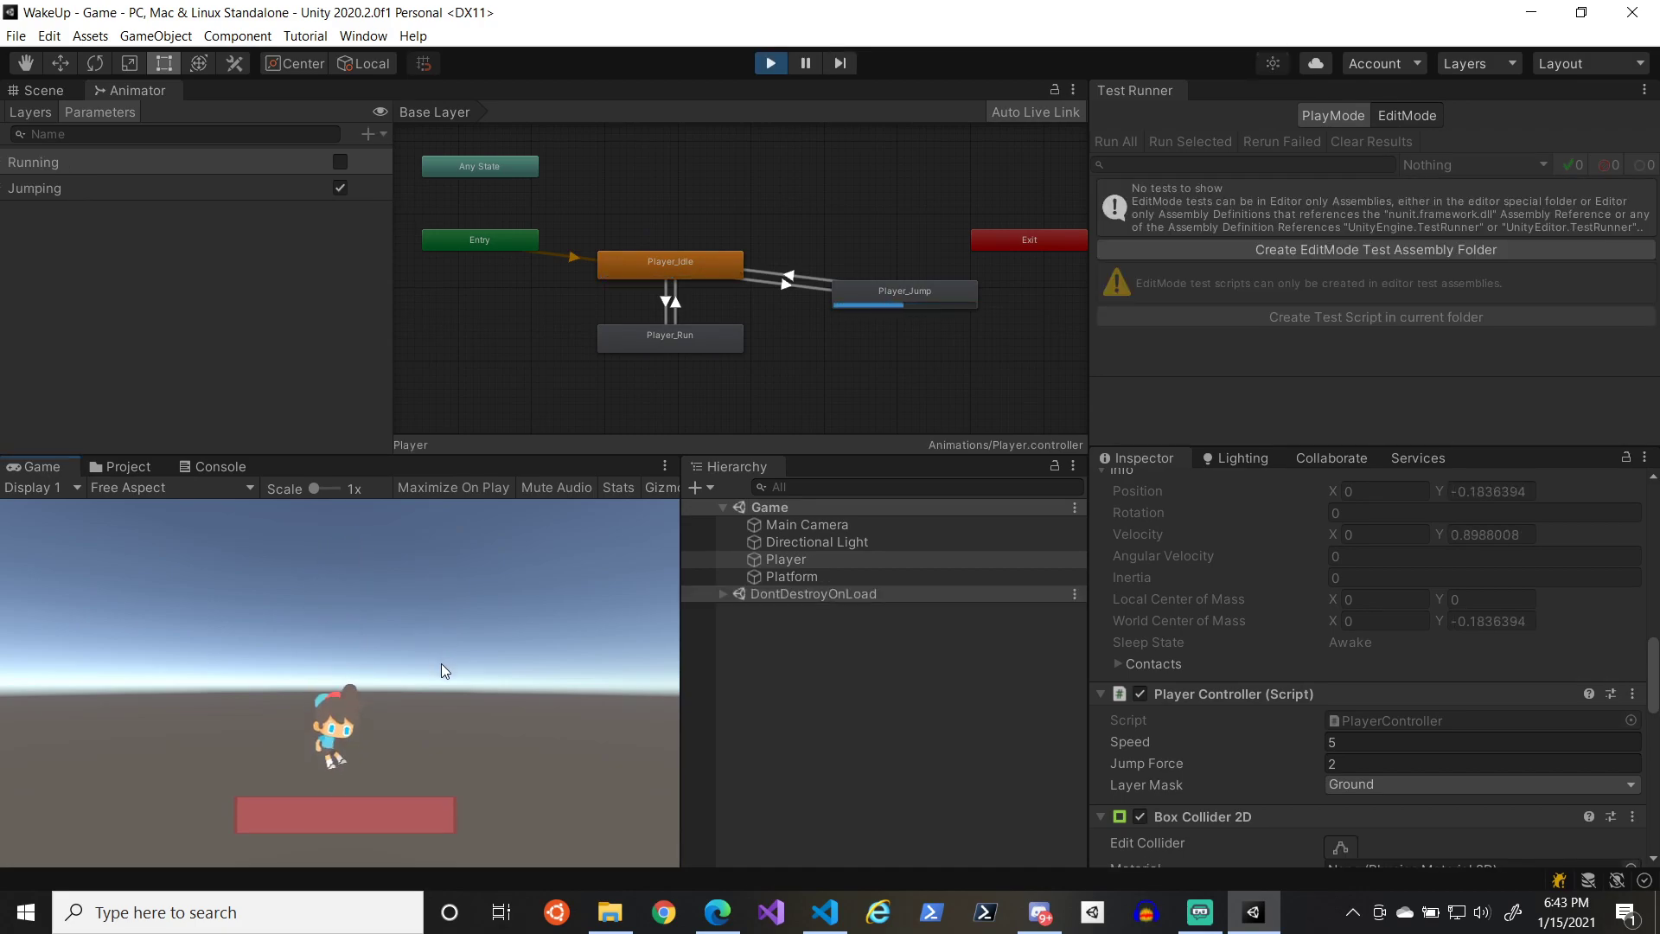
key("space")
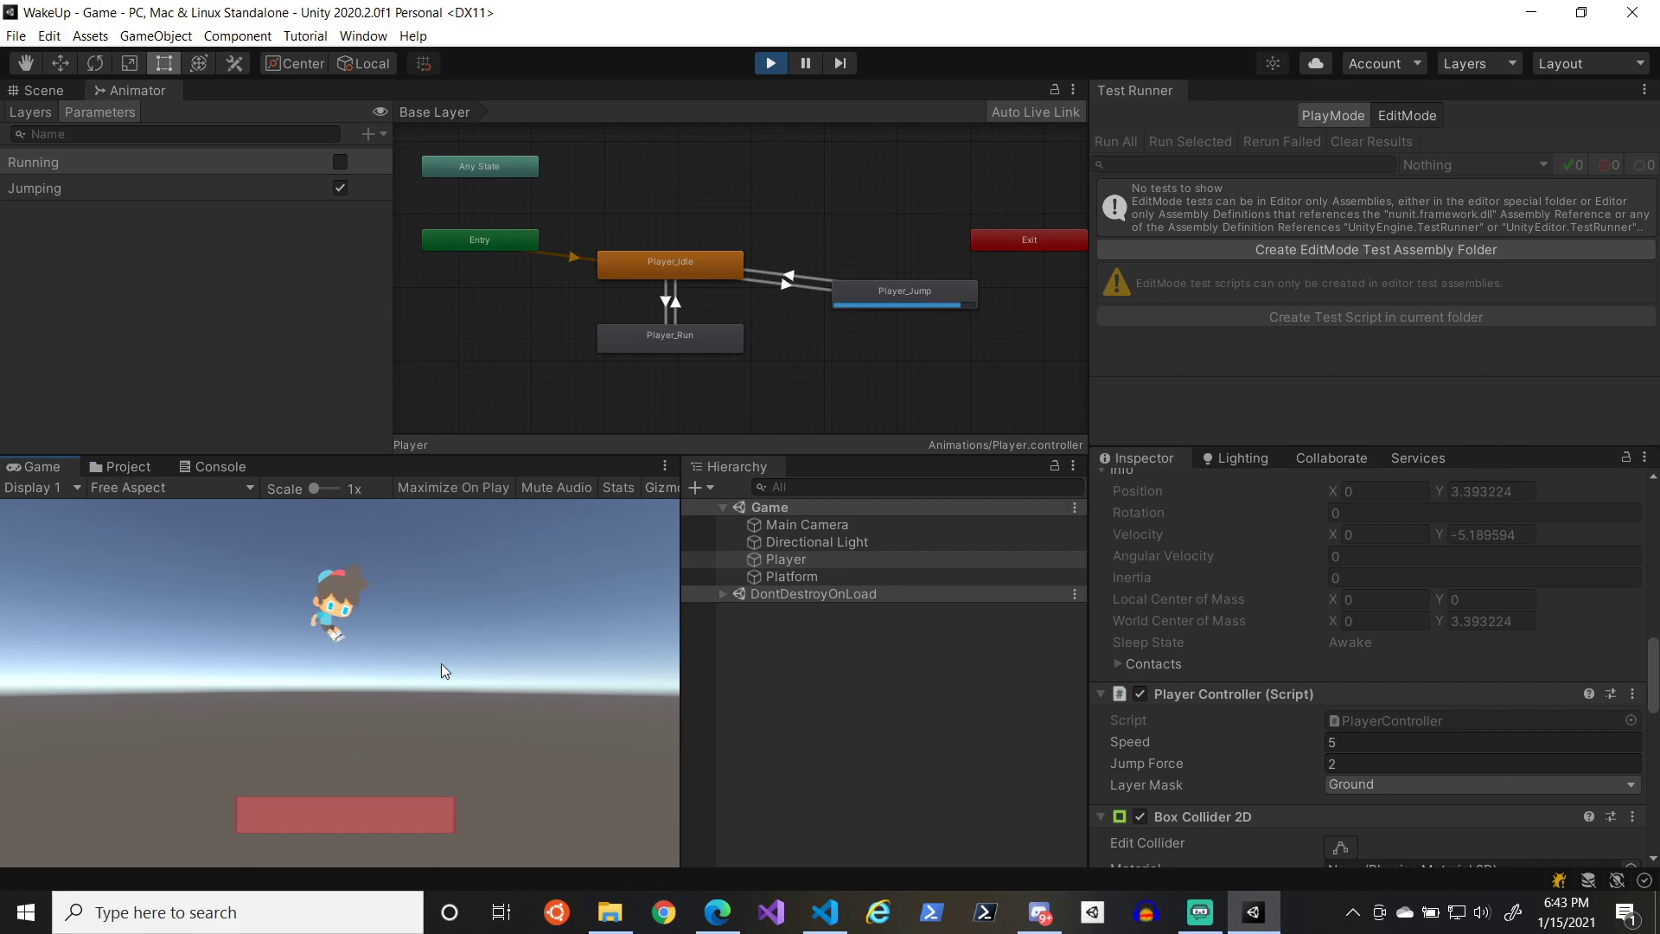
key("space")
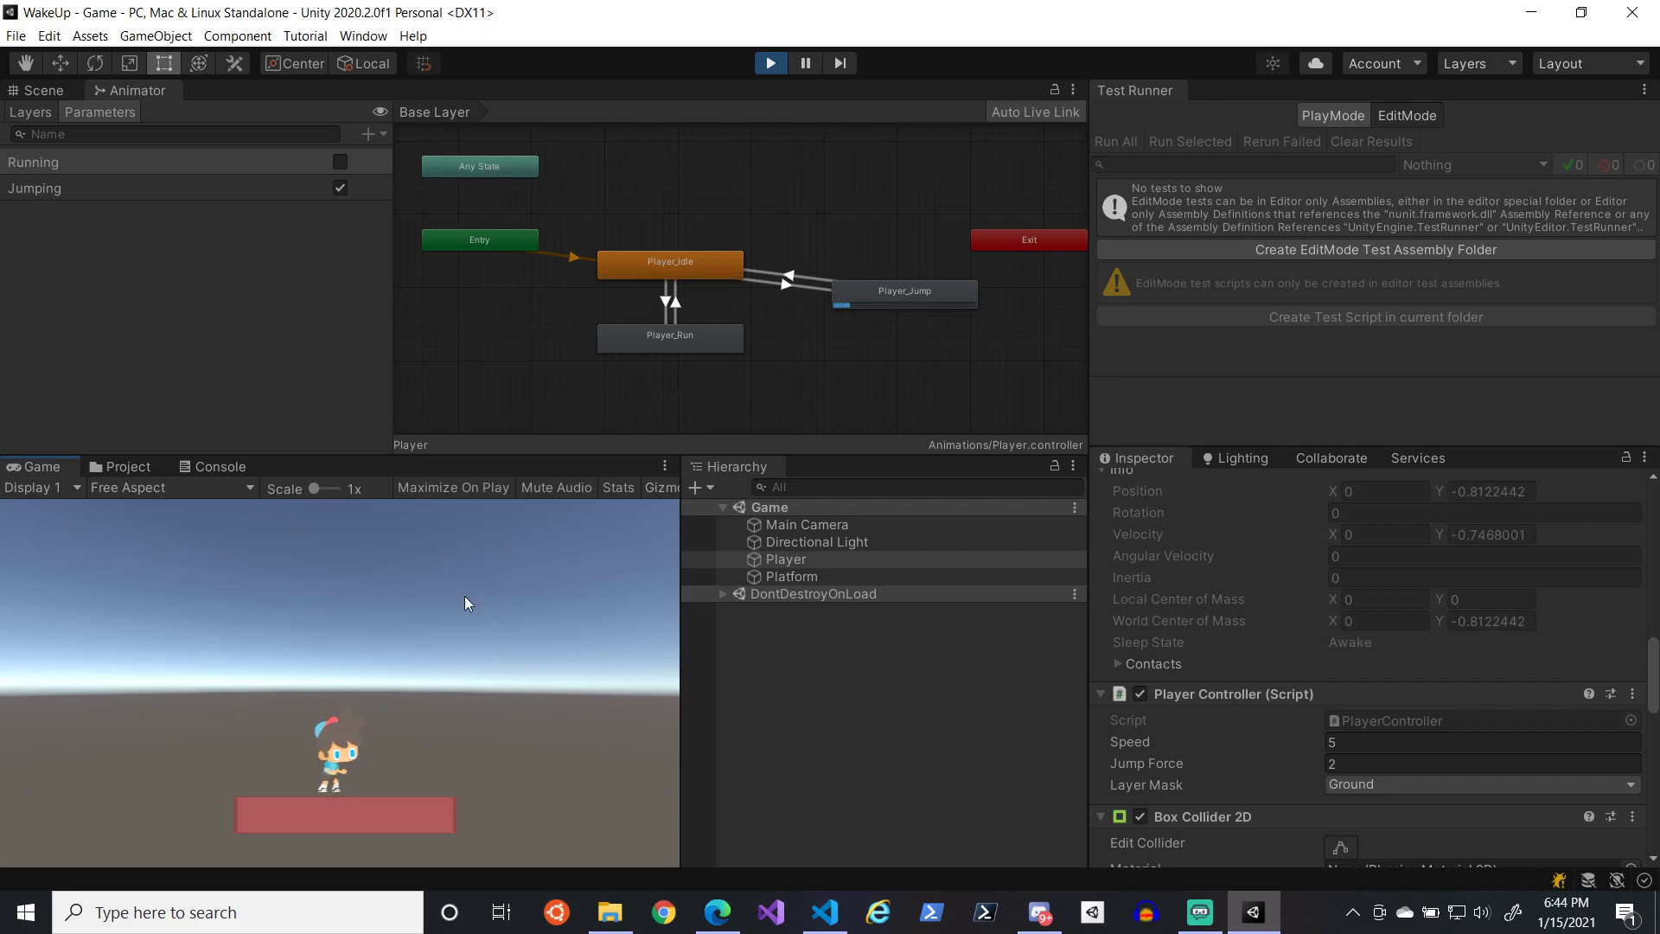
left_click(762, 66)
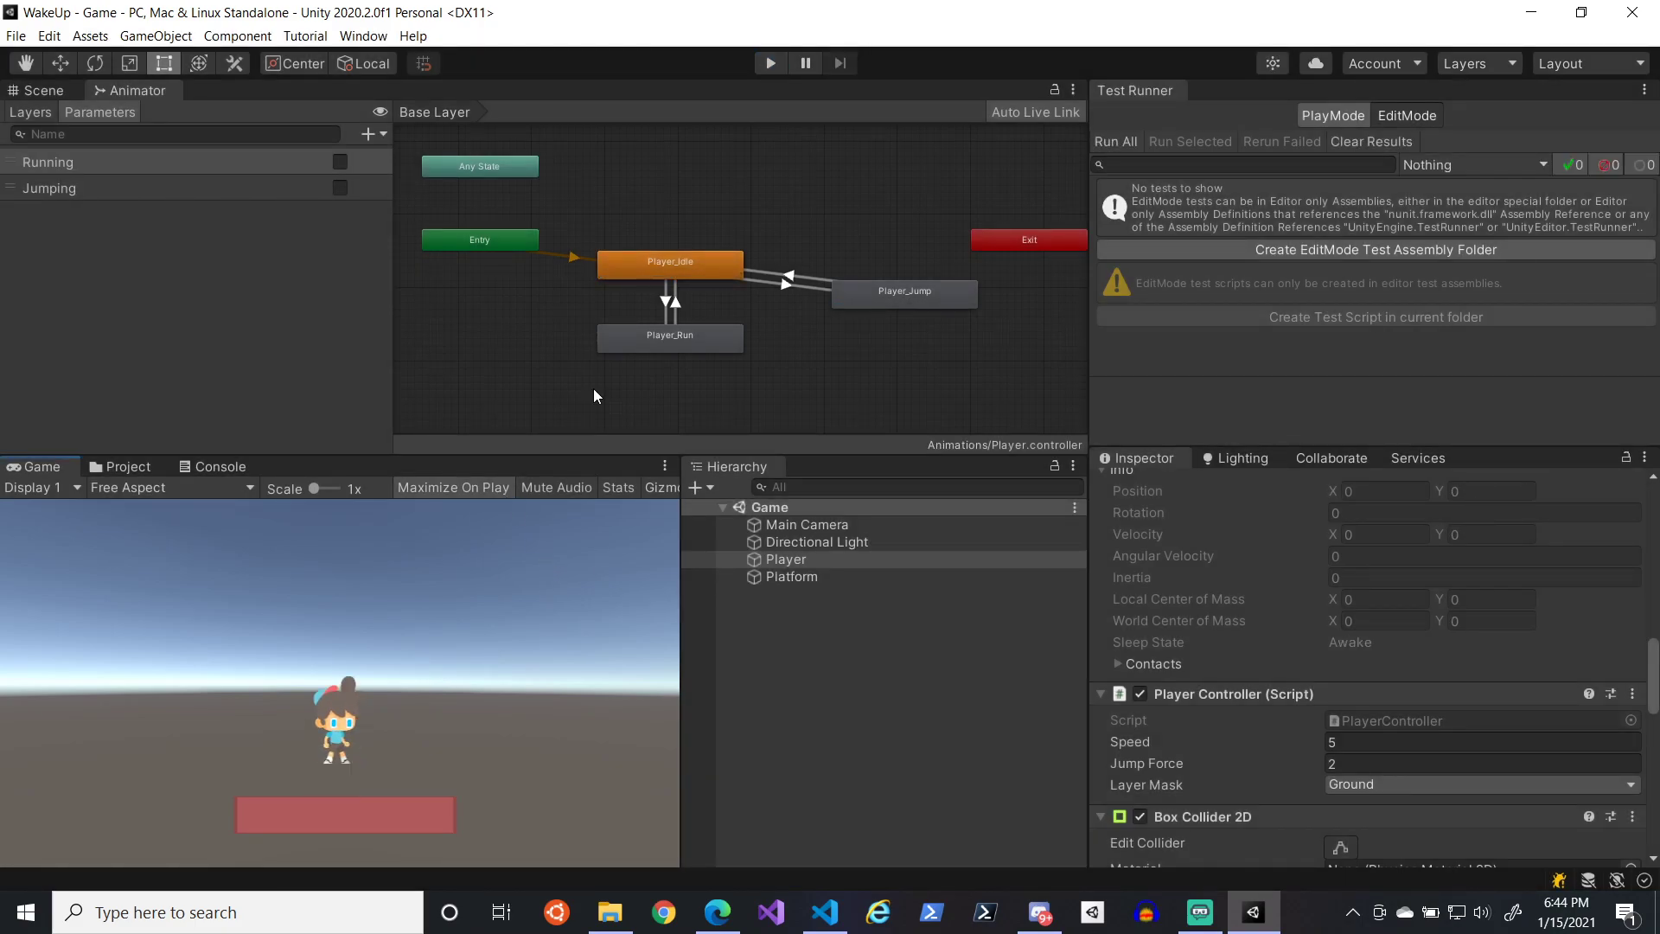
- Run the game with Maximize On Play enabled, make the player jump repeatedly, and pause to inspect the Animator state before stopping
left_click(769, 65)
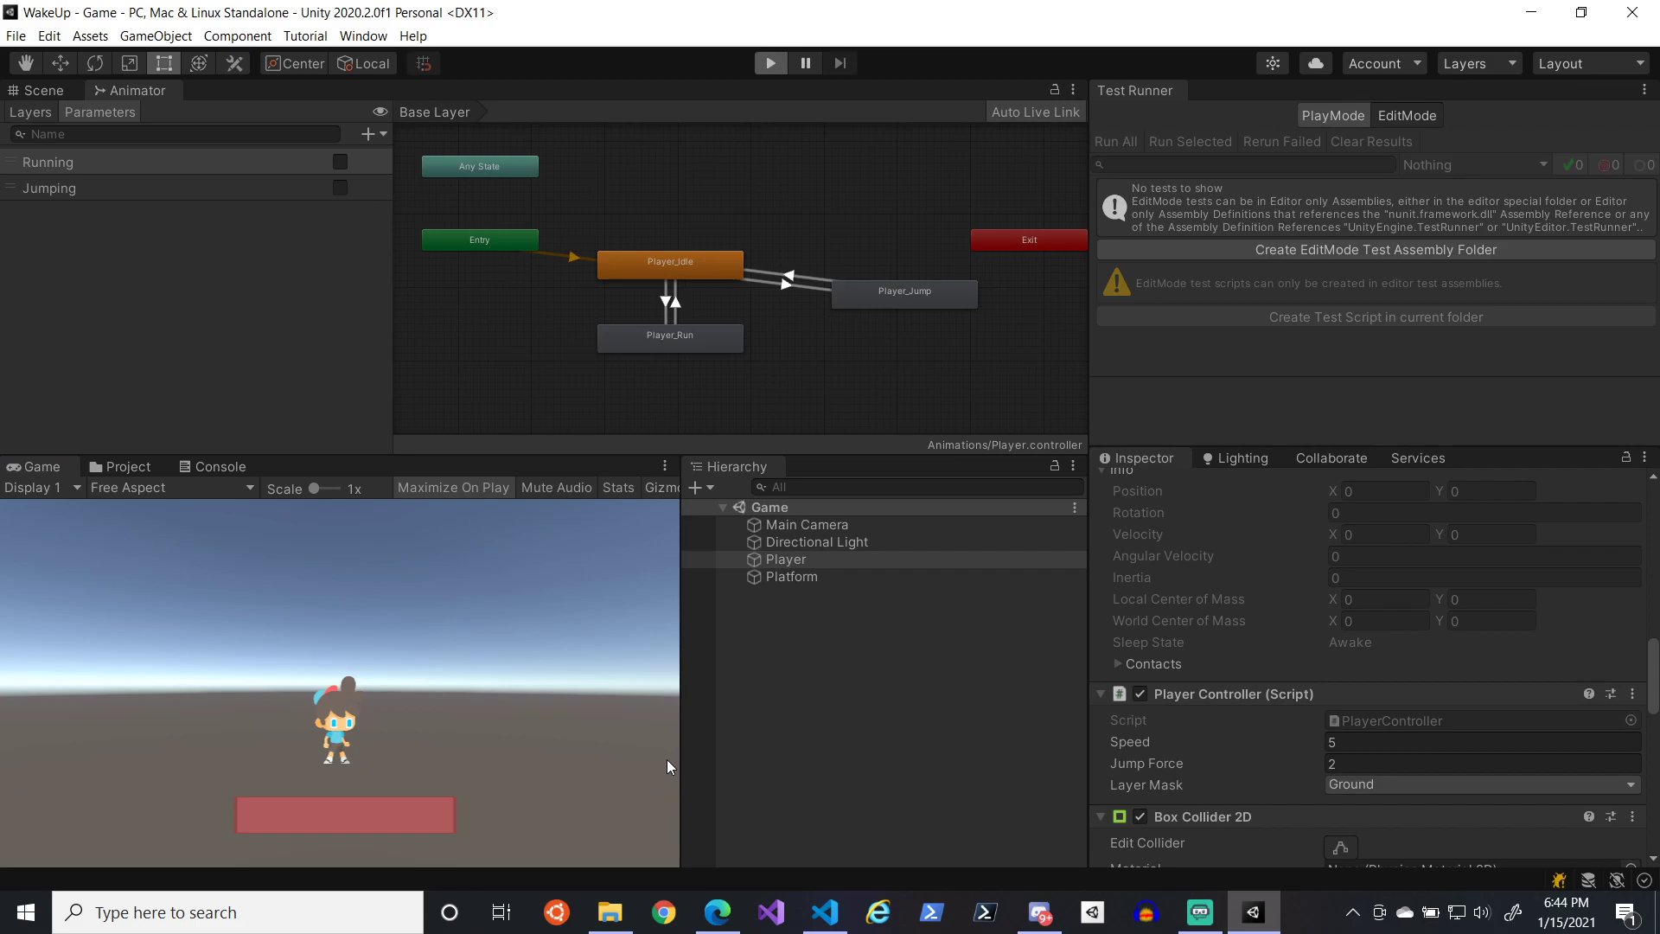
key("space")
key("space")
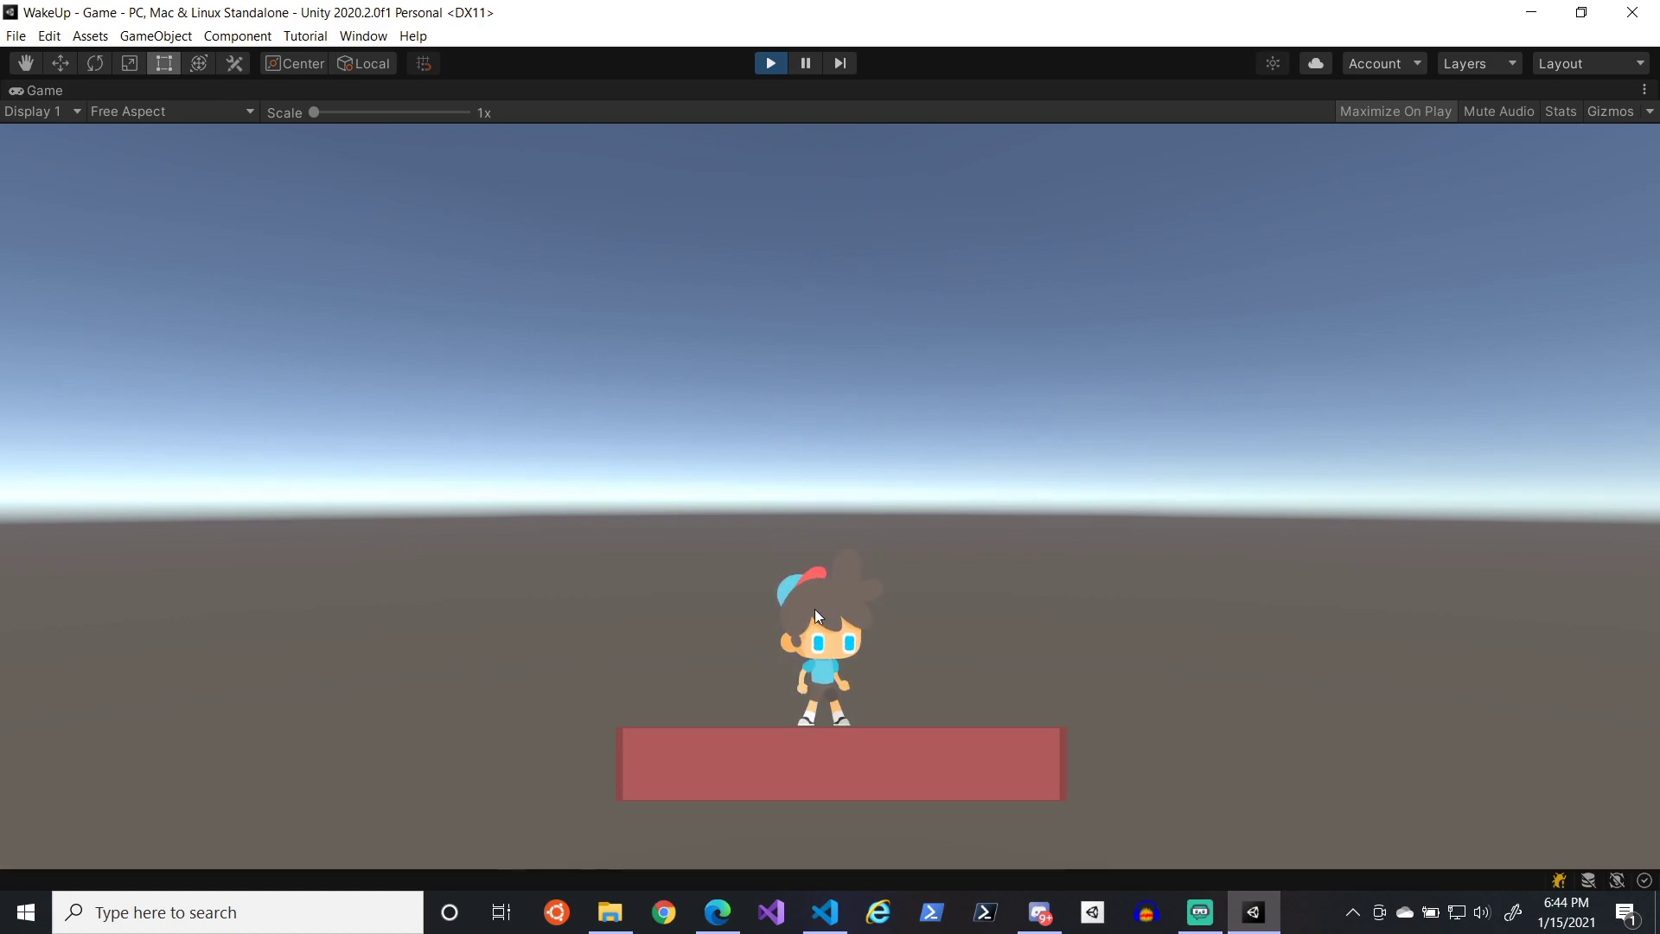
key("space")
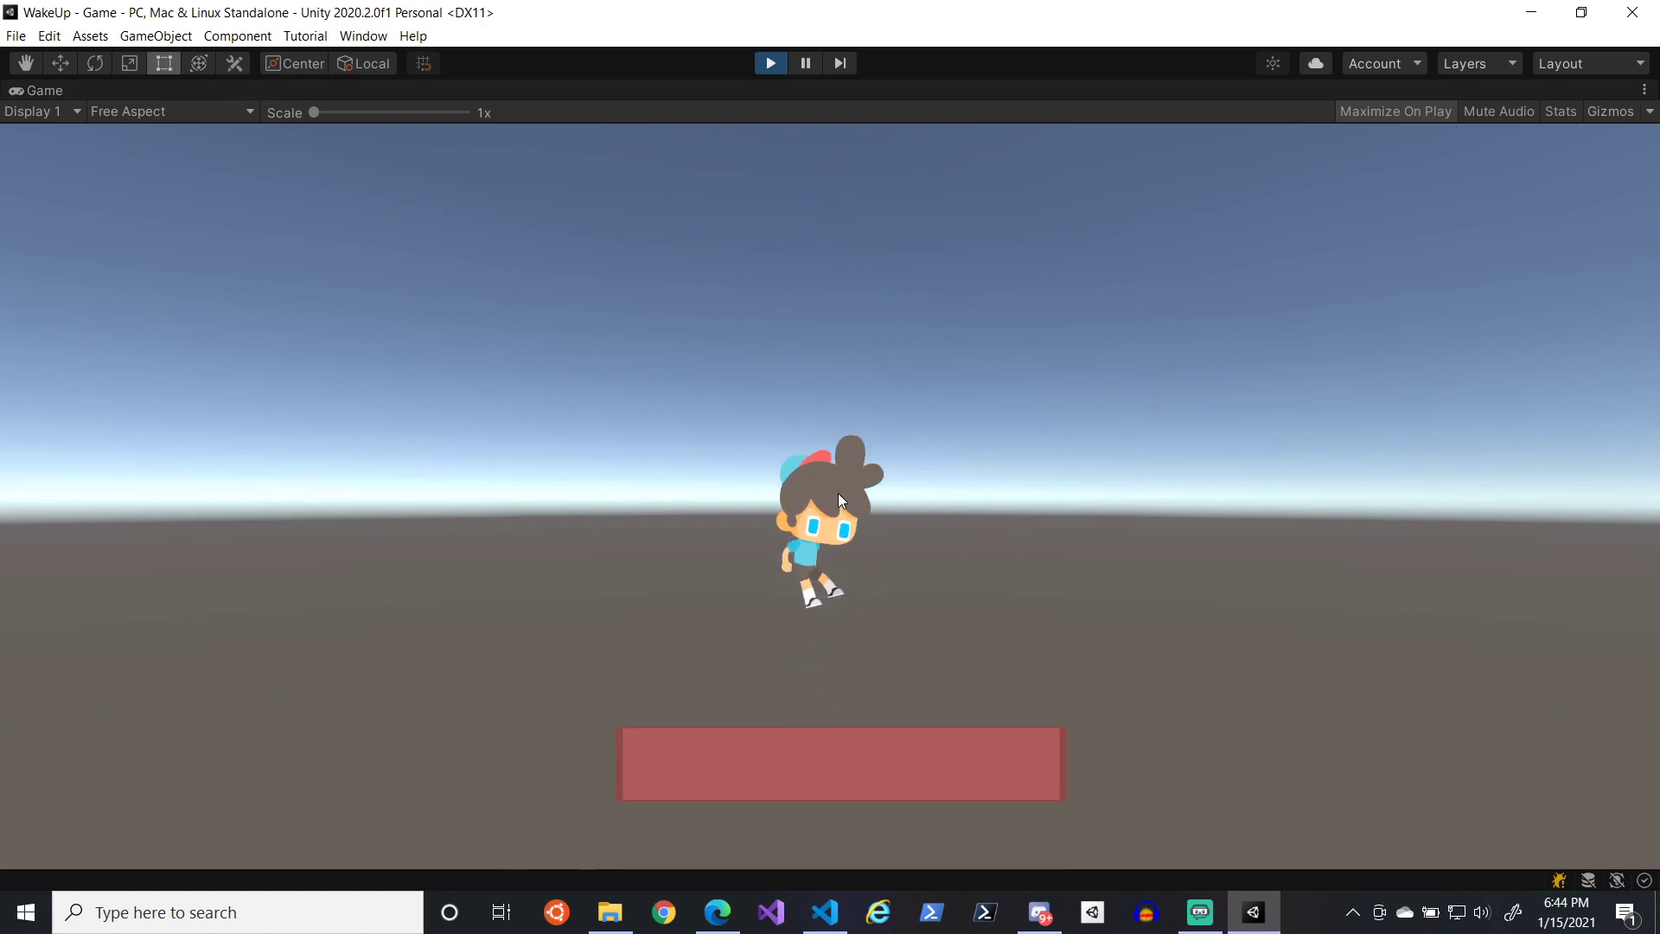
key("space")
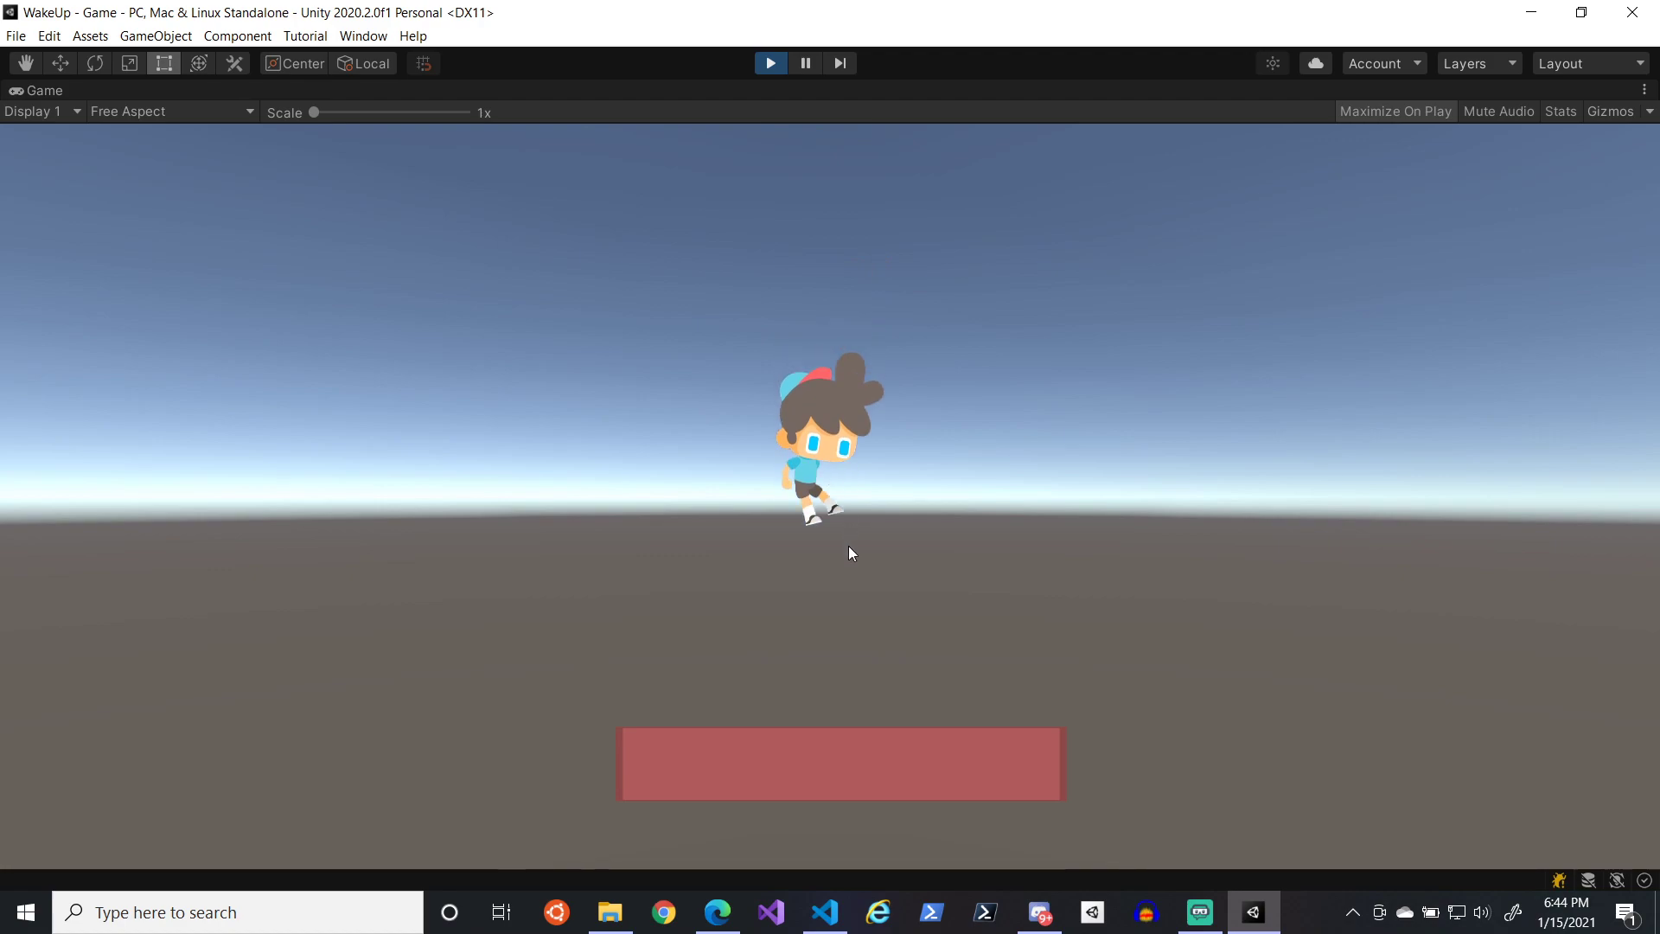
key("space")
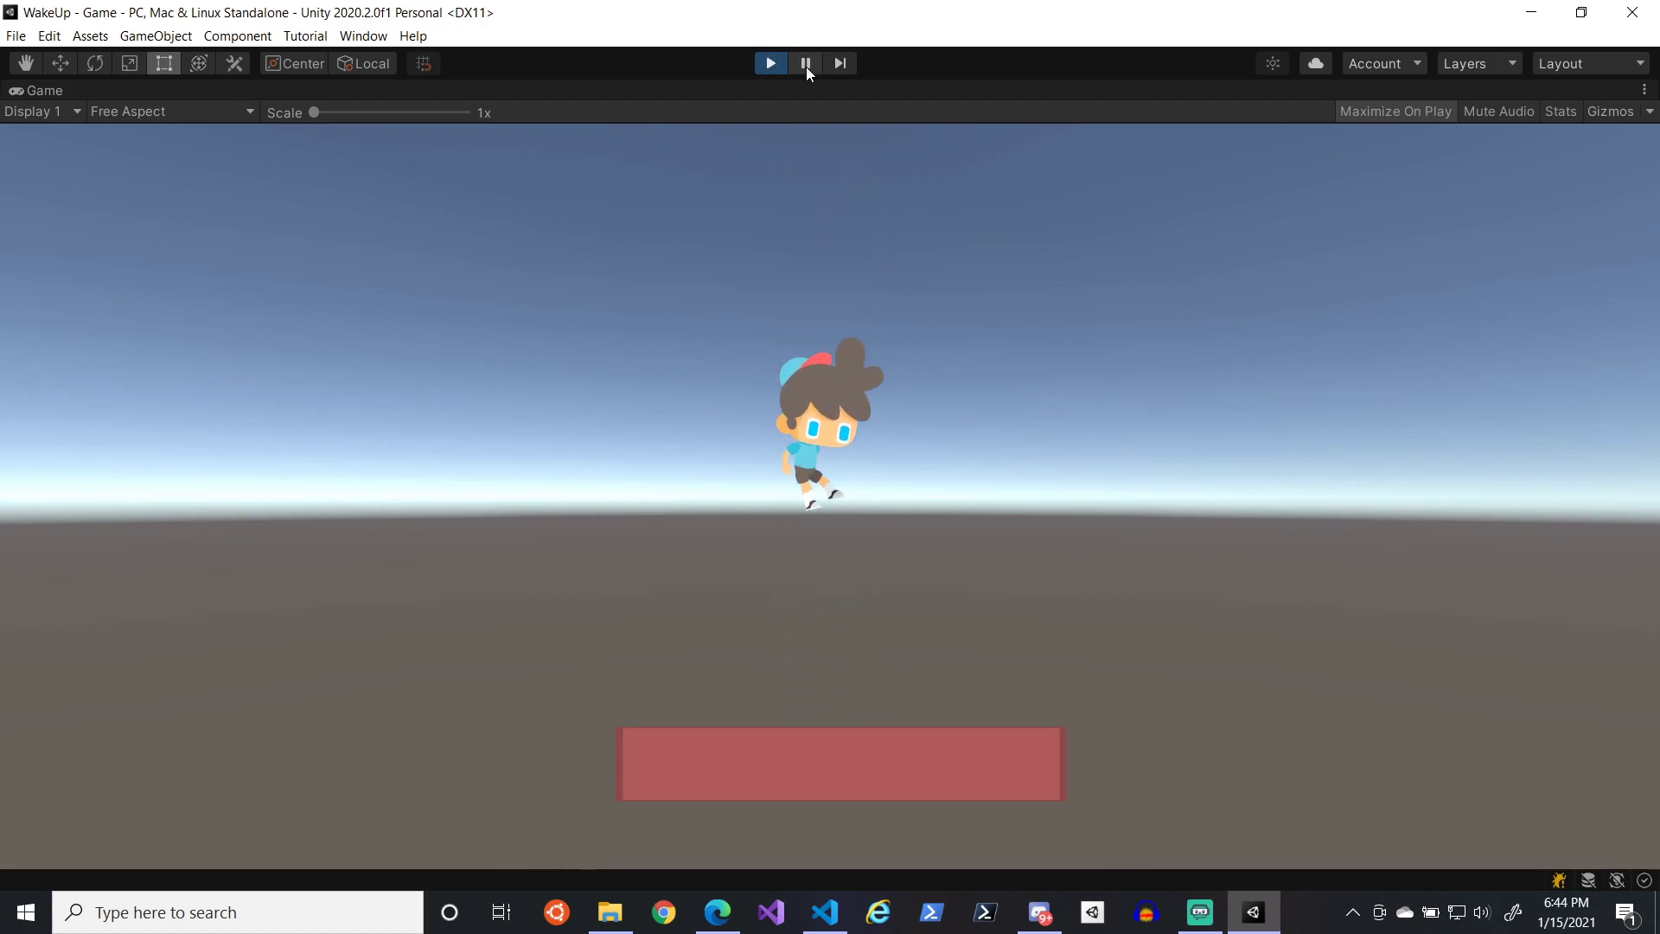
left_click(805, 64)
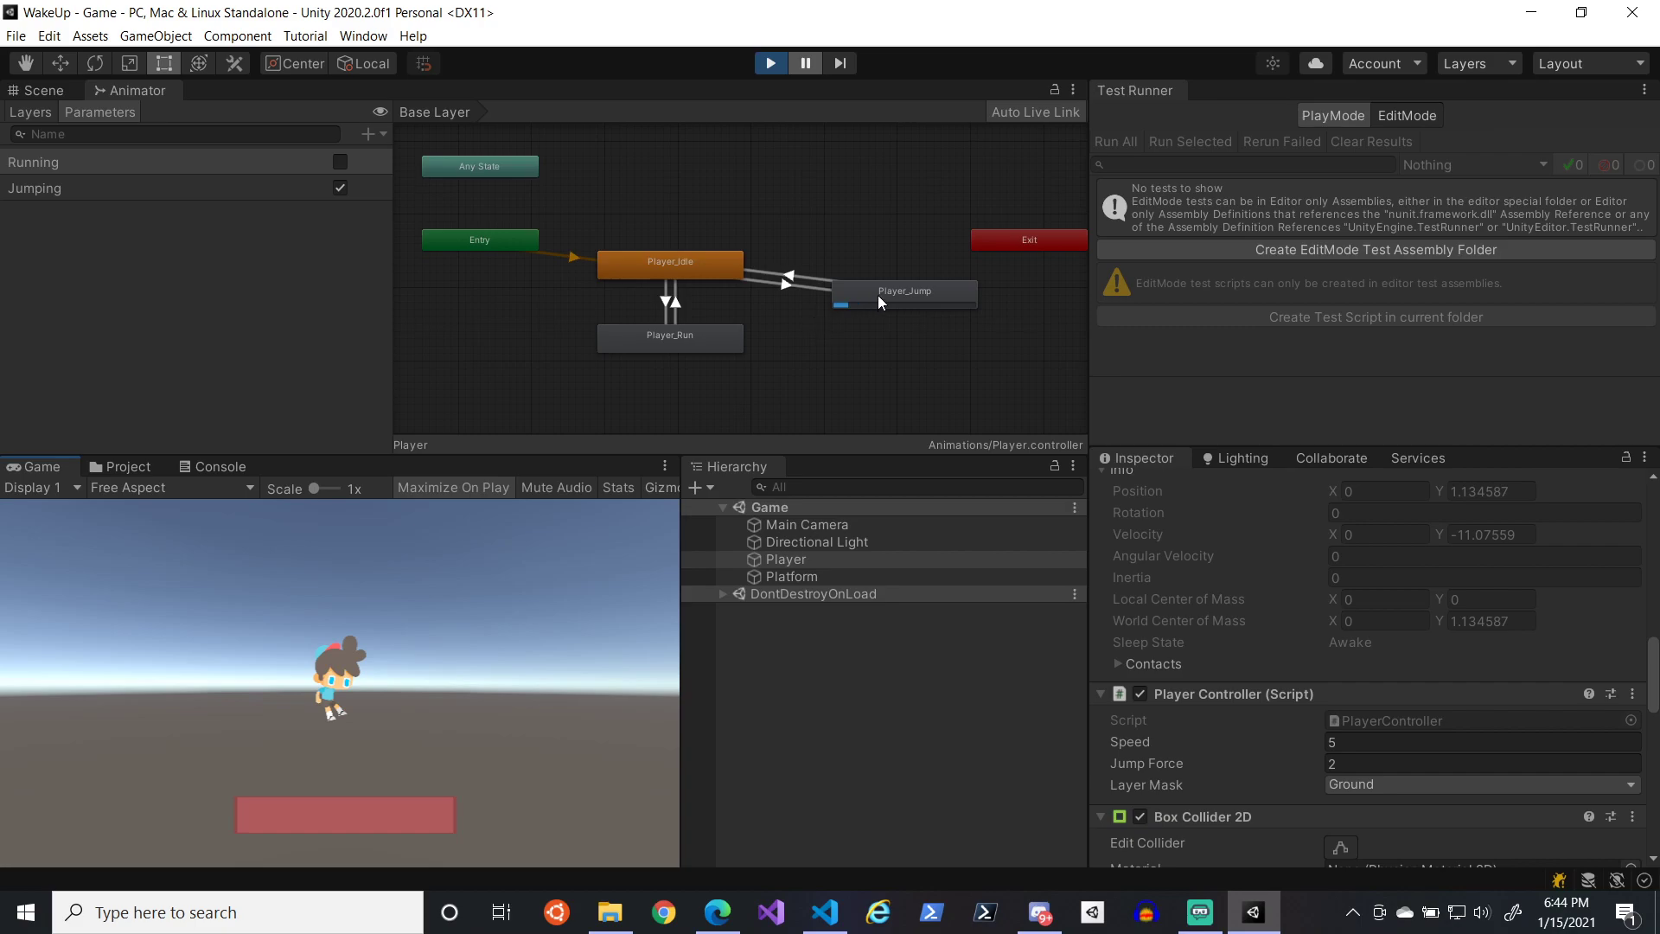
left_click(779, 66)
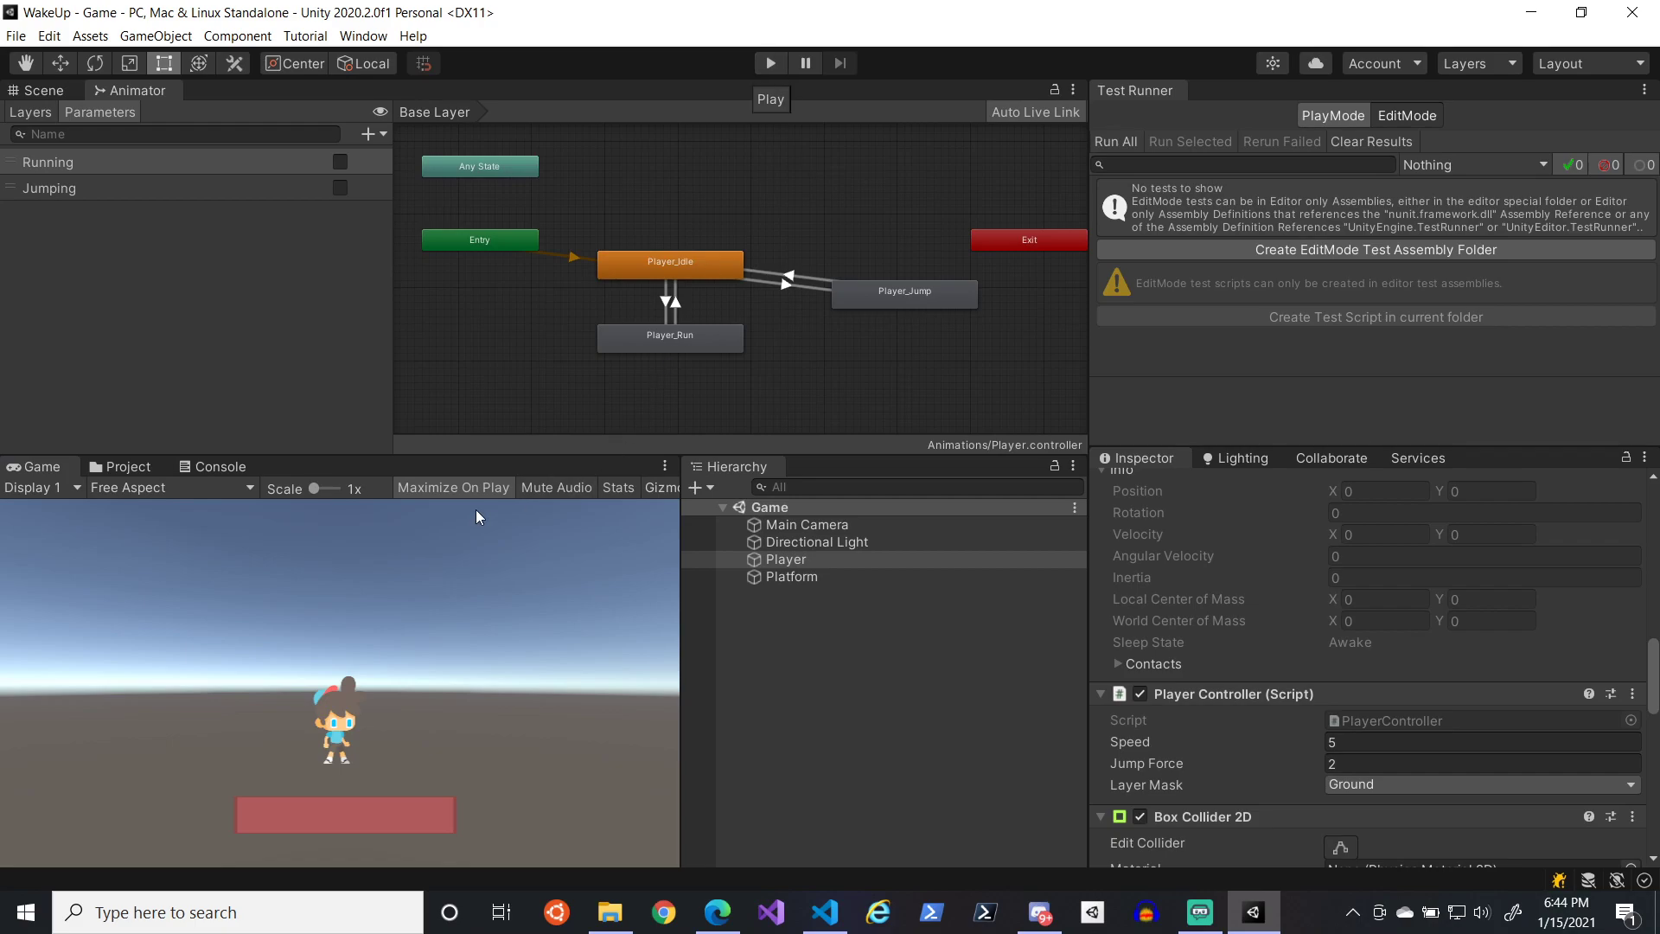
- Run the game, make the player jump repeatedly while watching the vertical velocity and the Jumping parameter, and stop the game
left_click(776, 63)
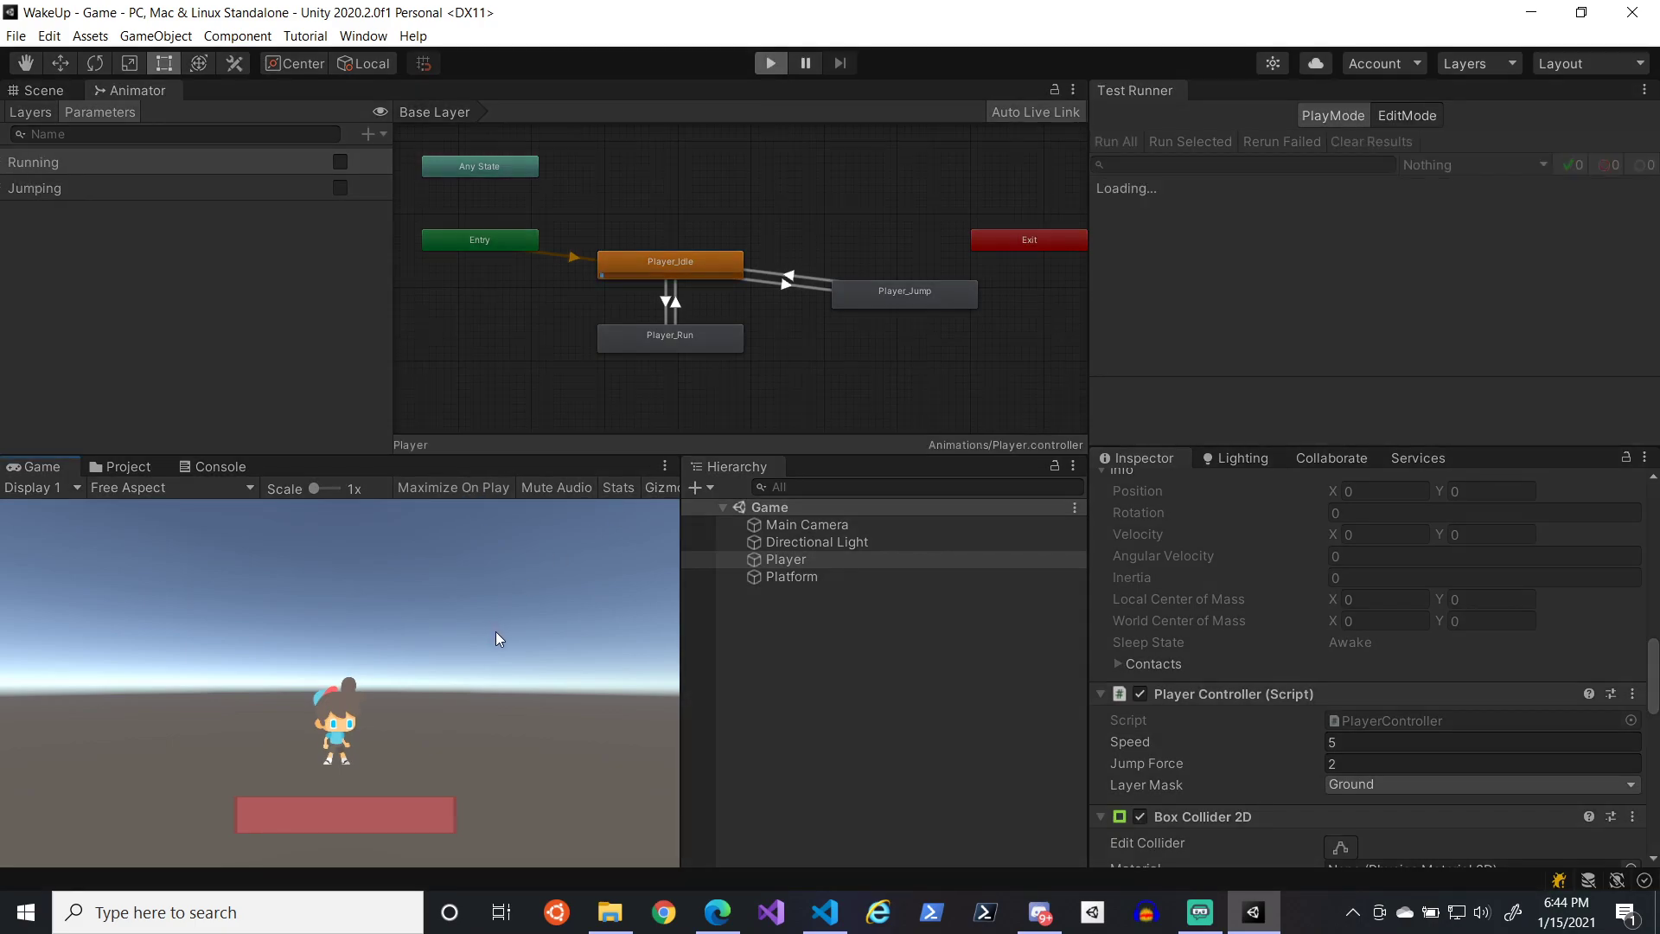
key("space")
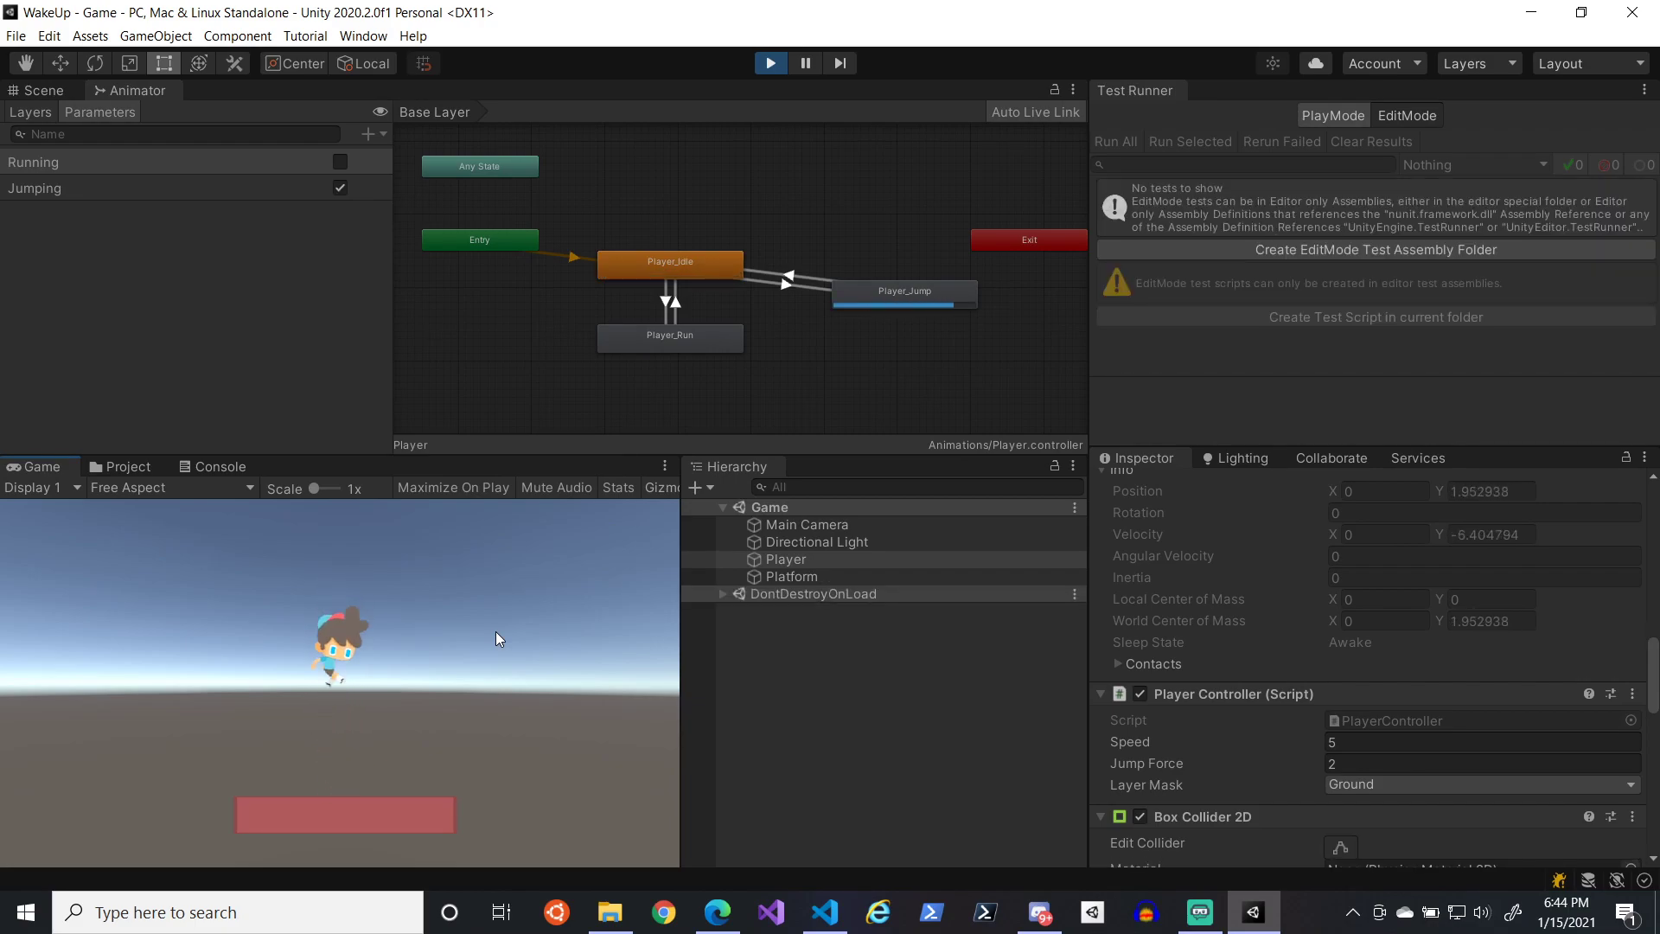
key("space")
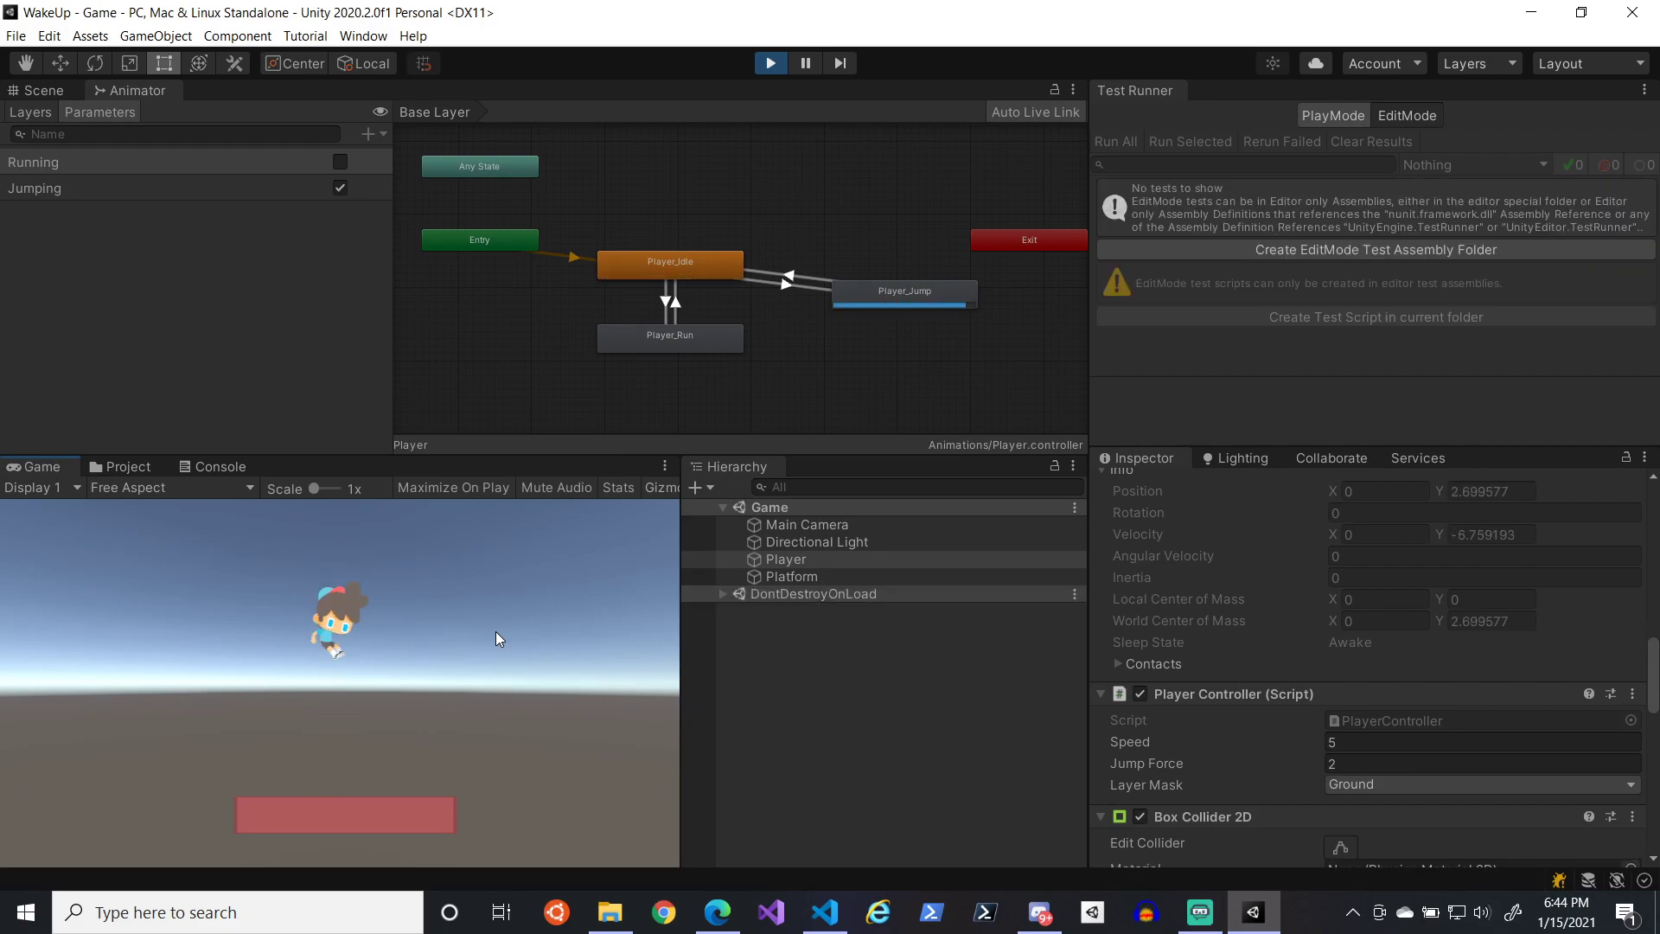
key("space")
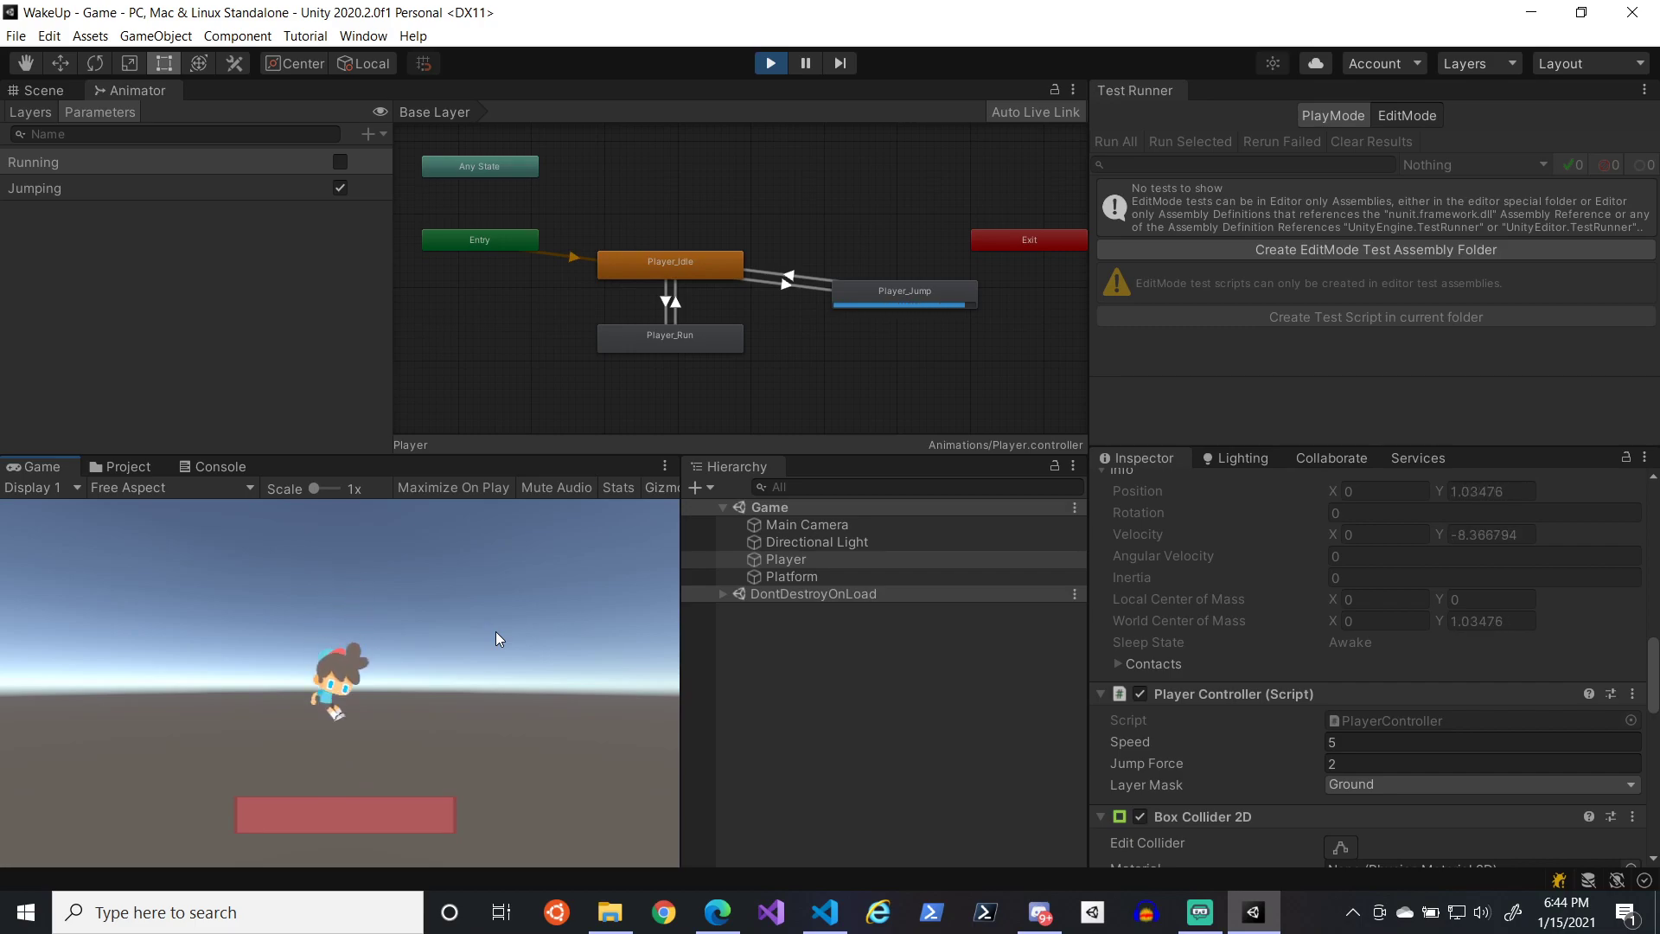
key("space")
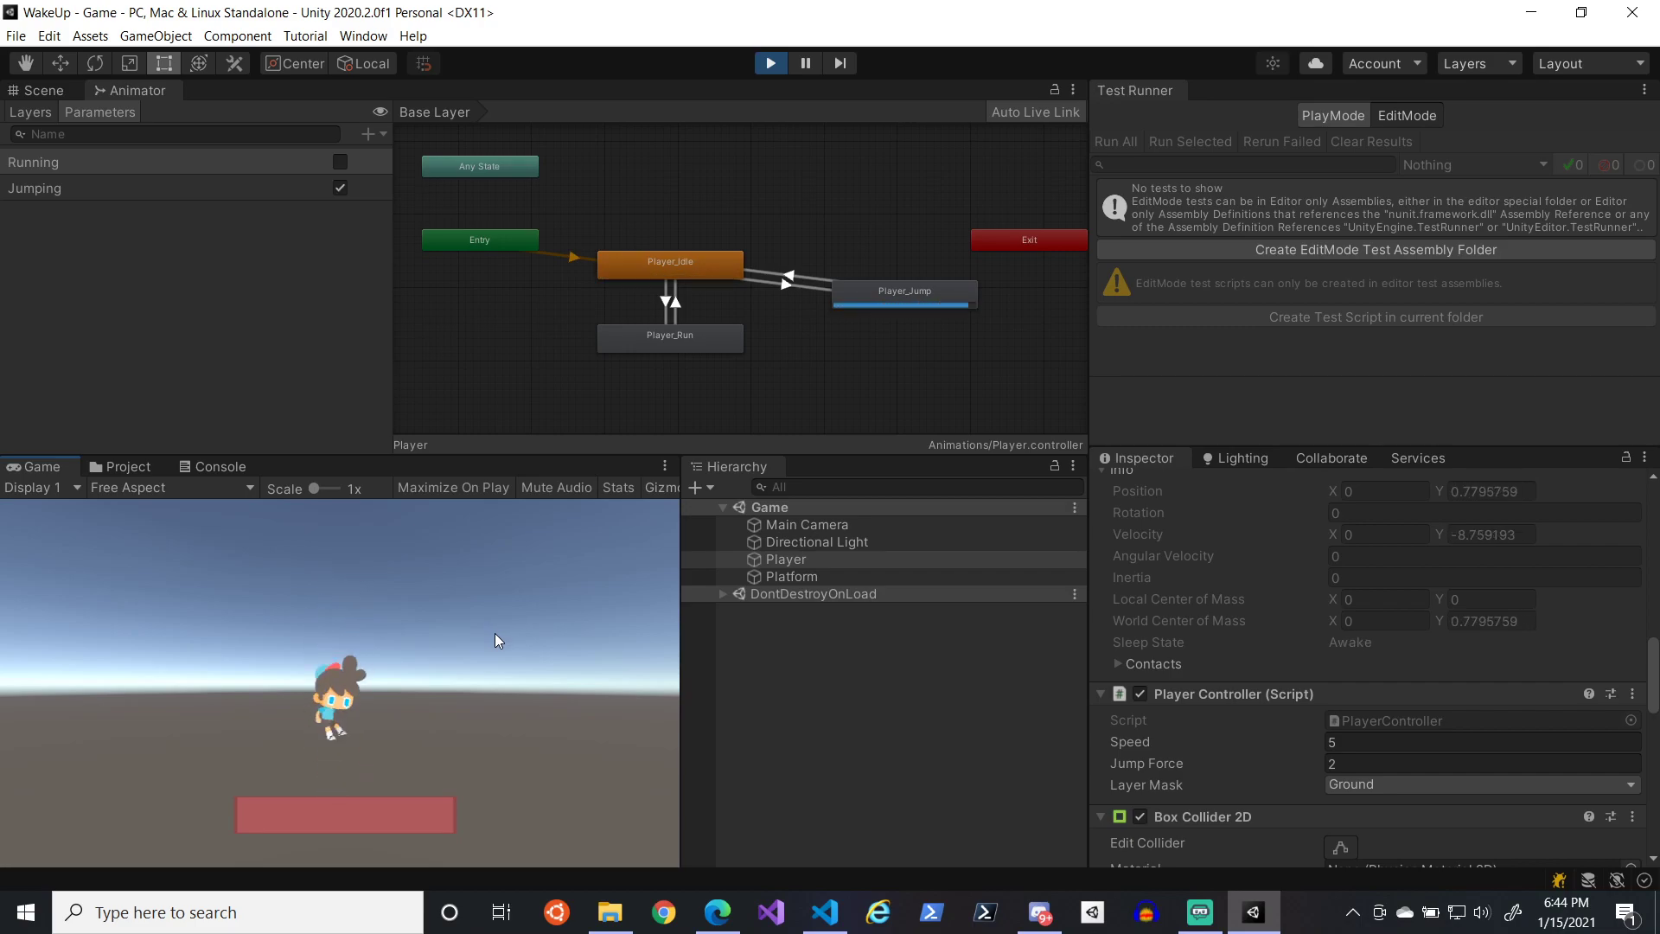
key("space")
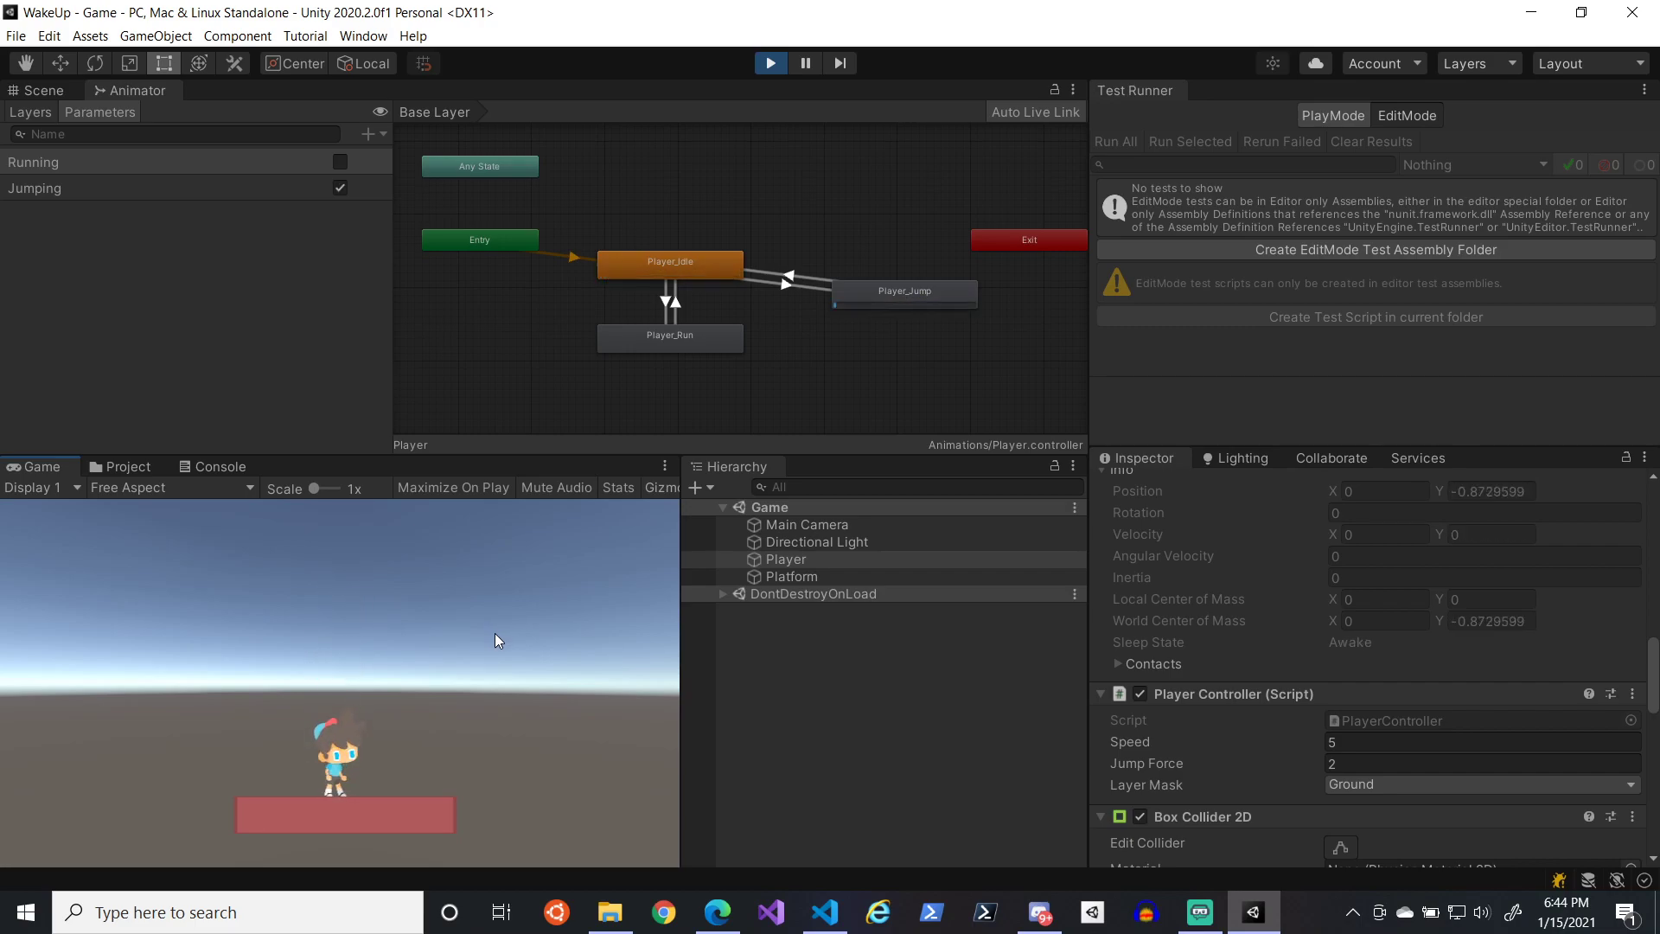
key("space")
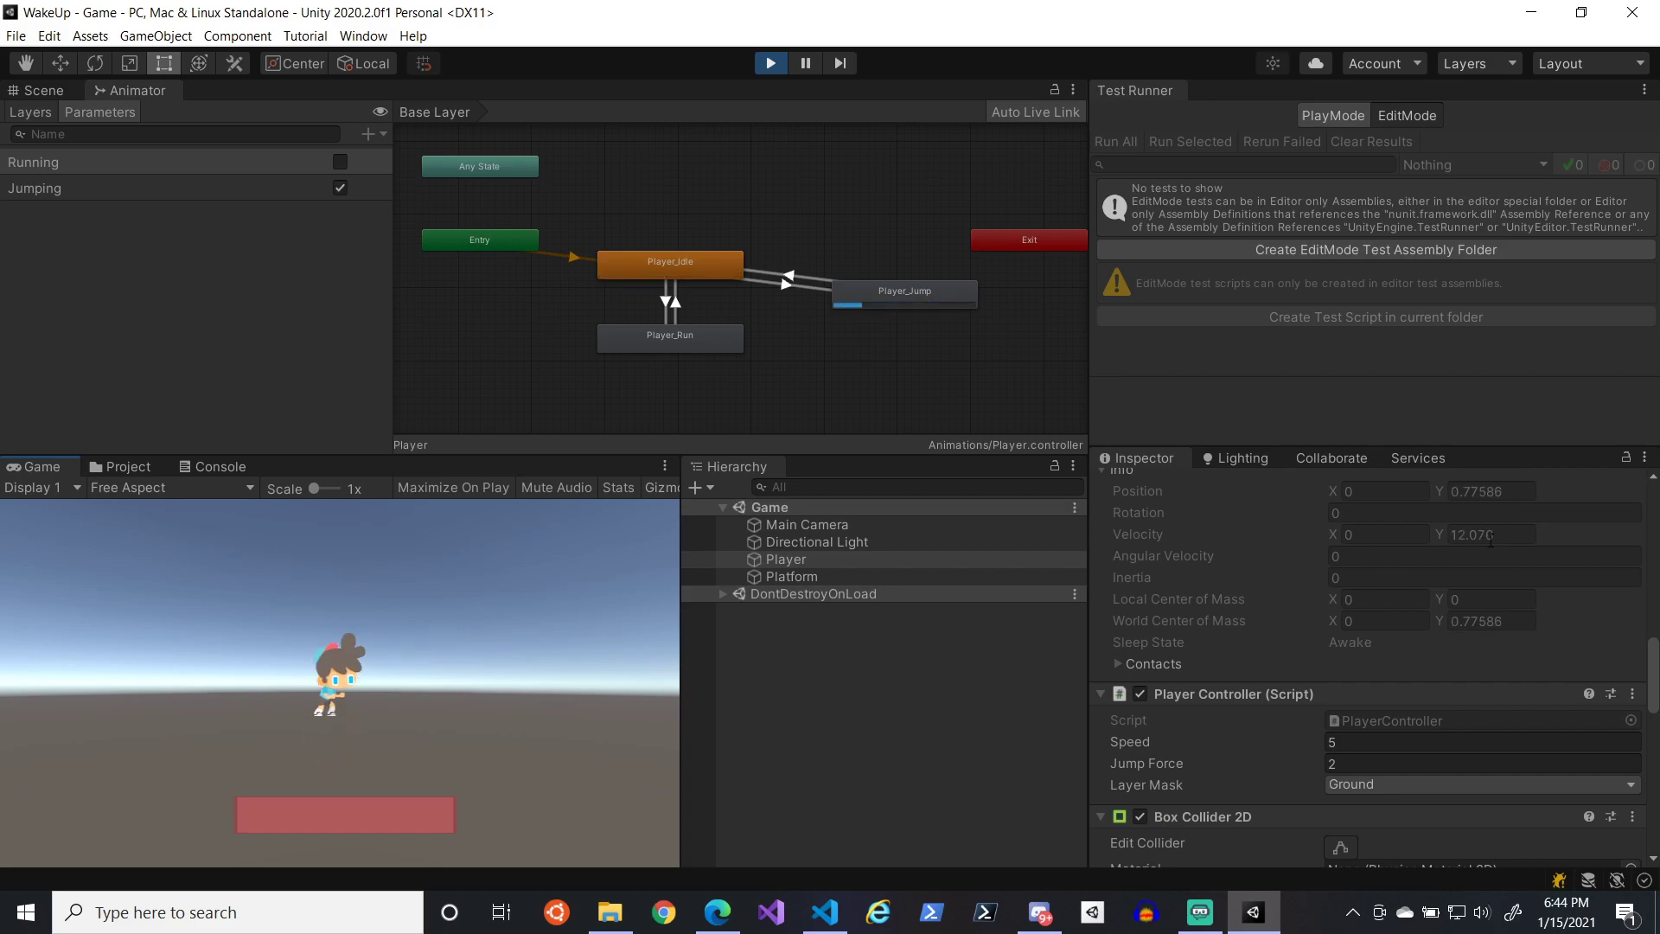
key("space")
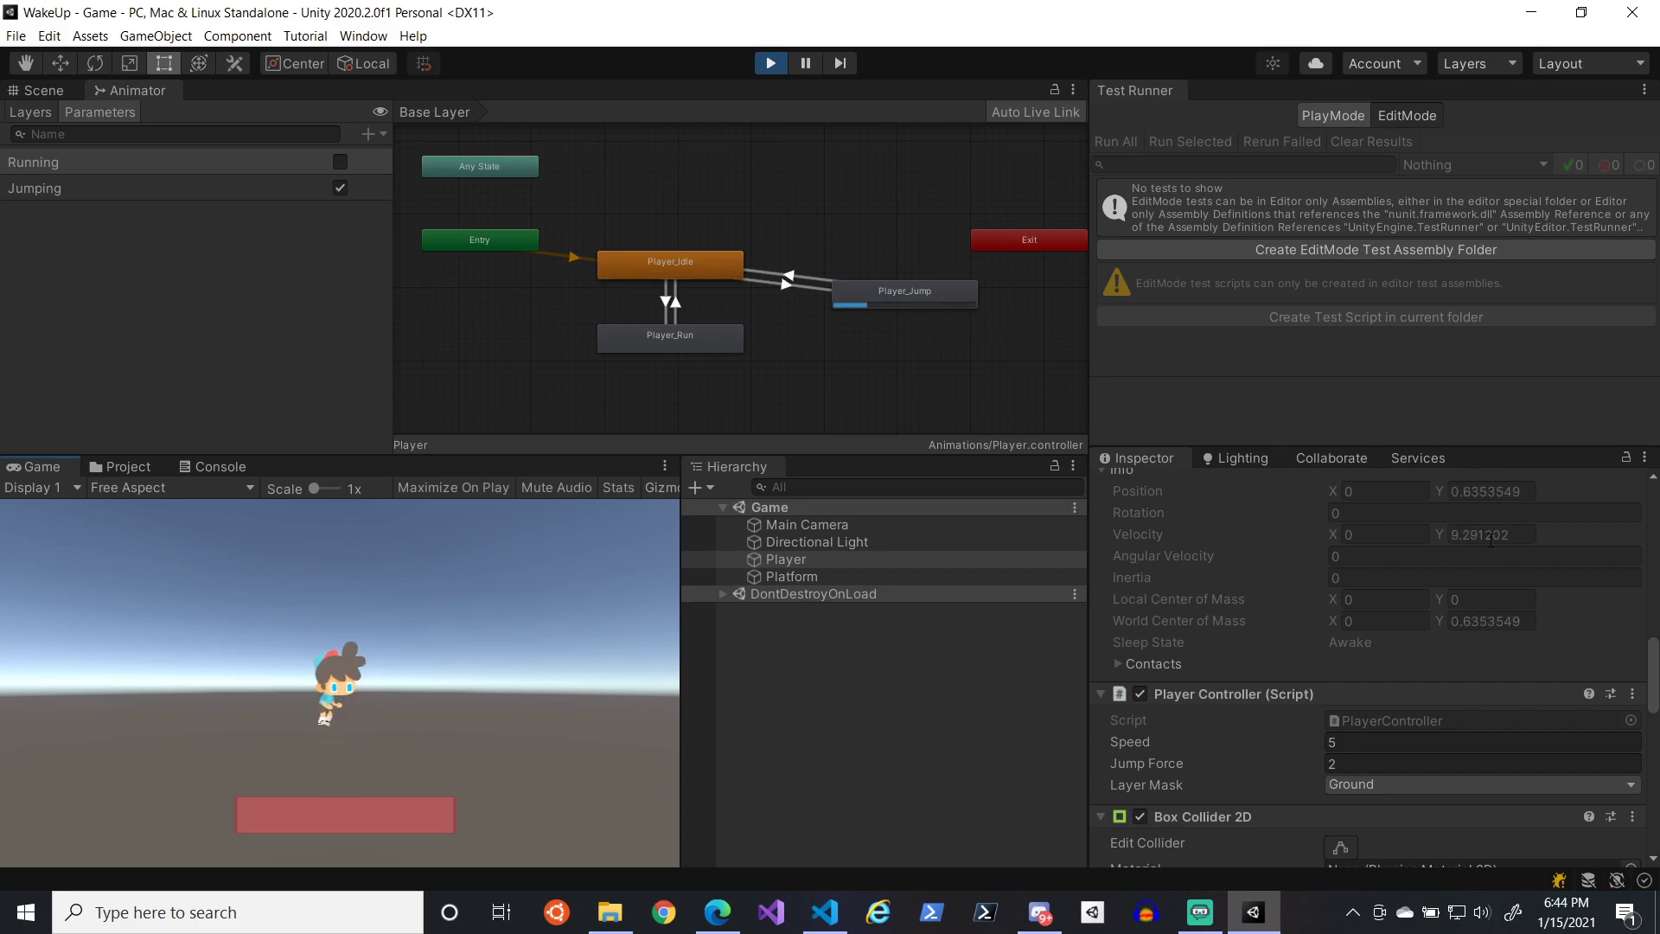
key("space")
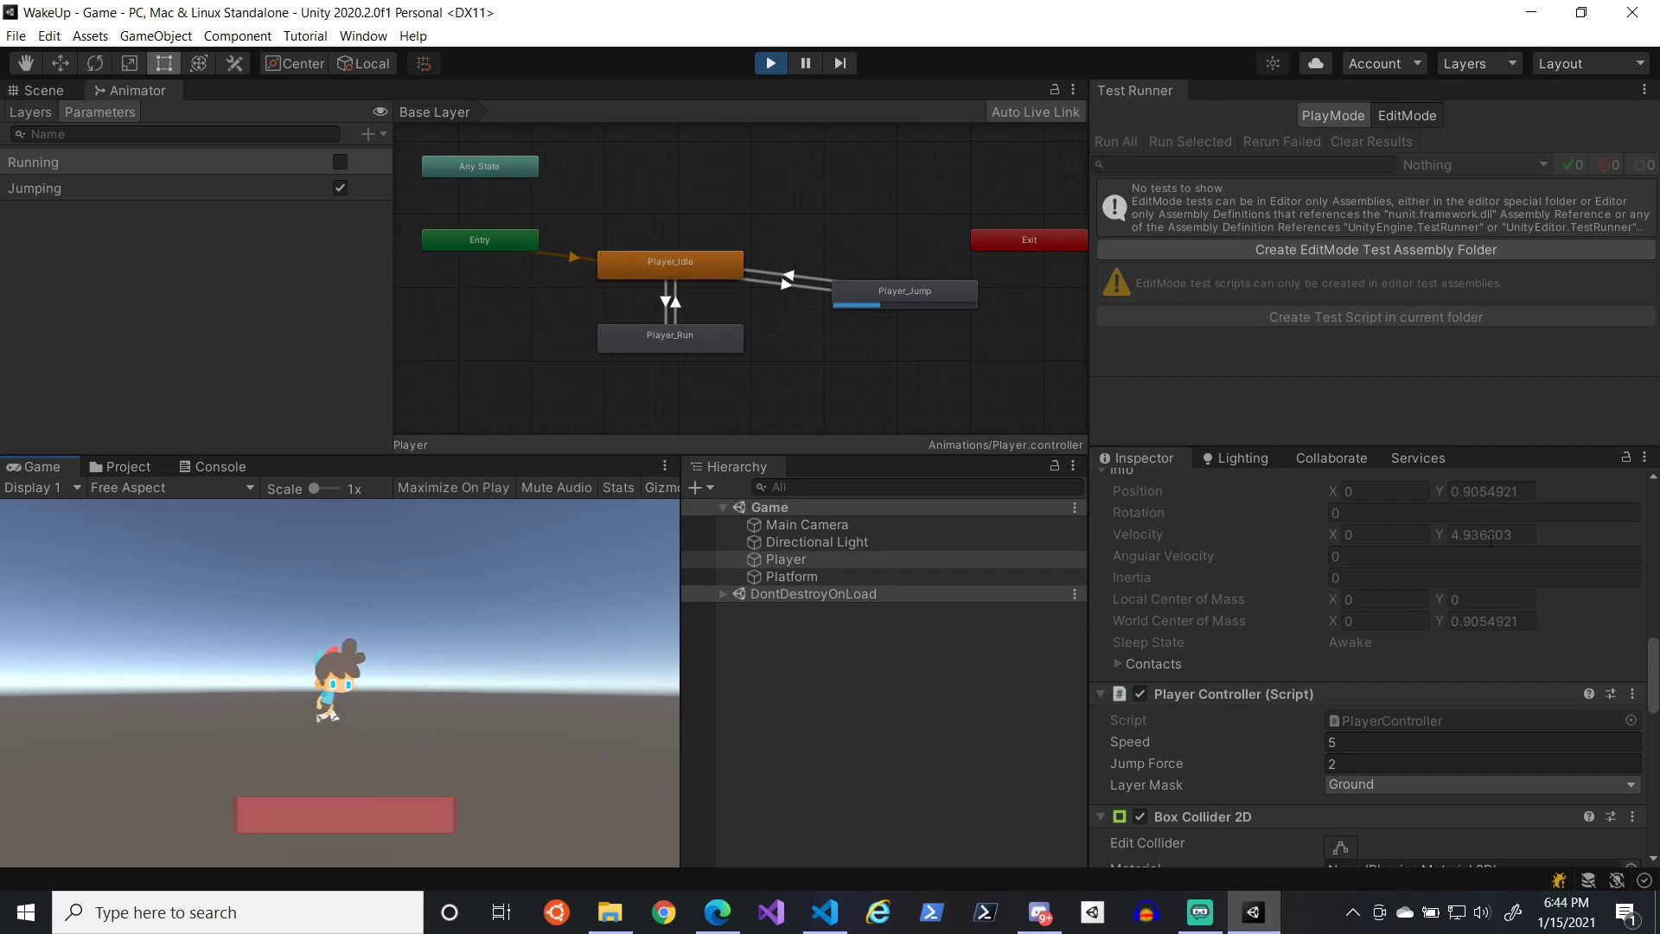
key("space")
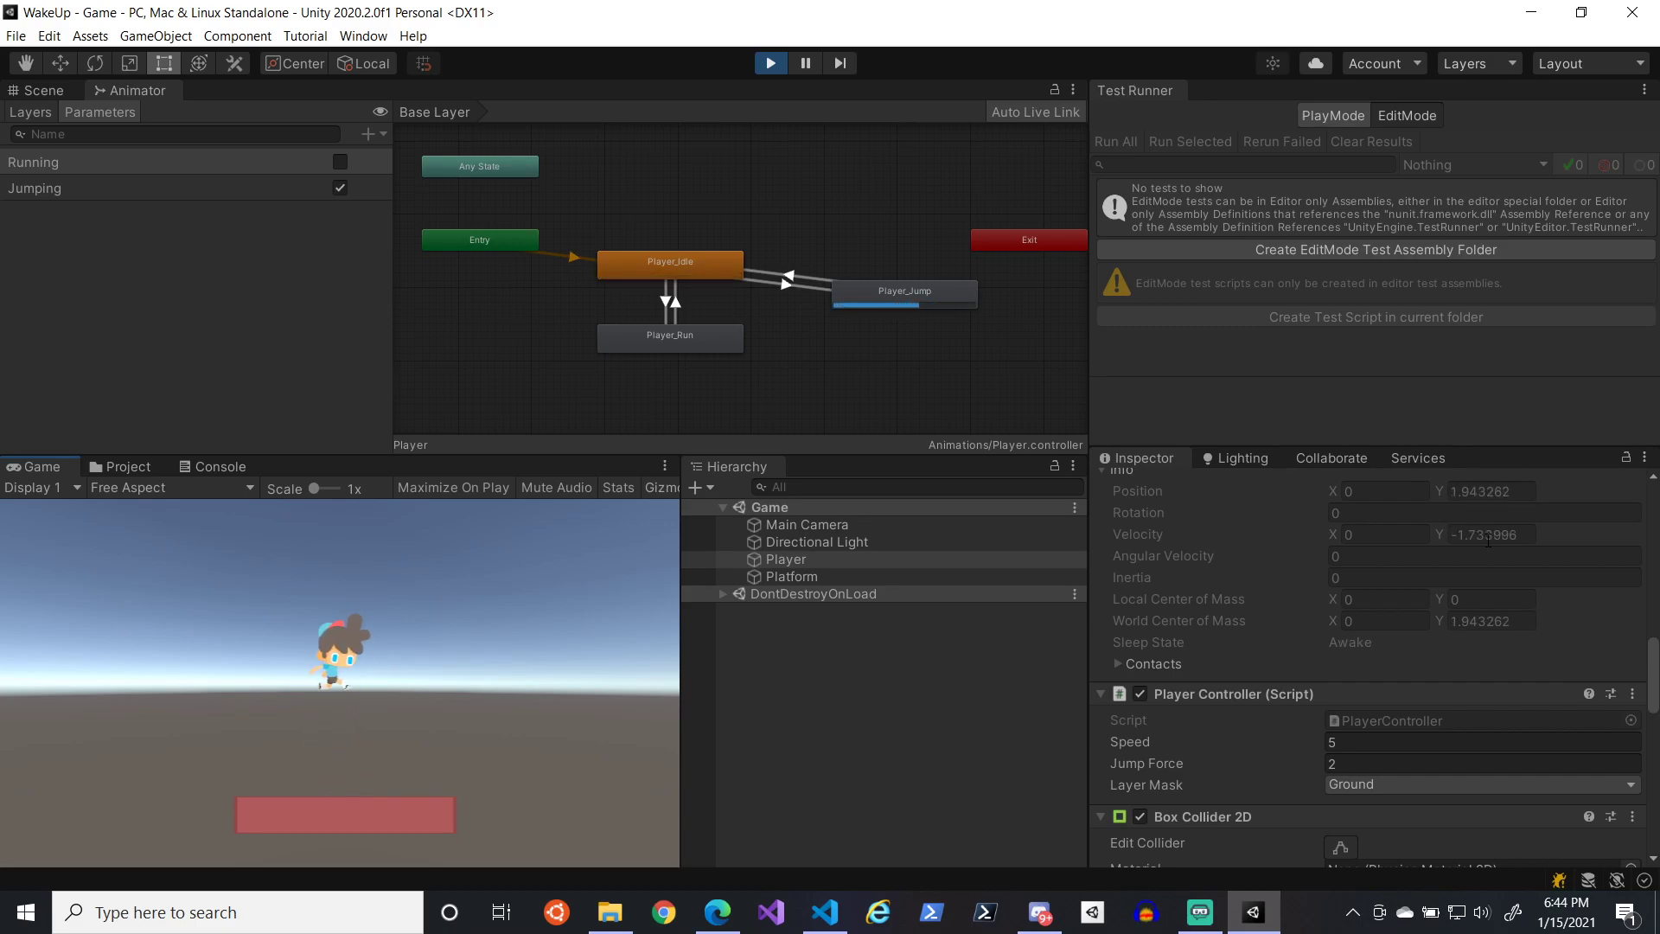
key("space")
key("space")
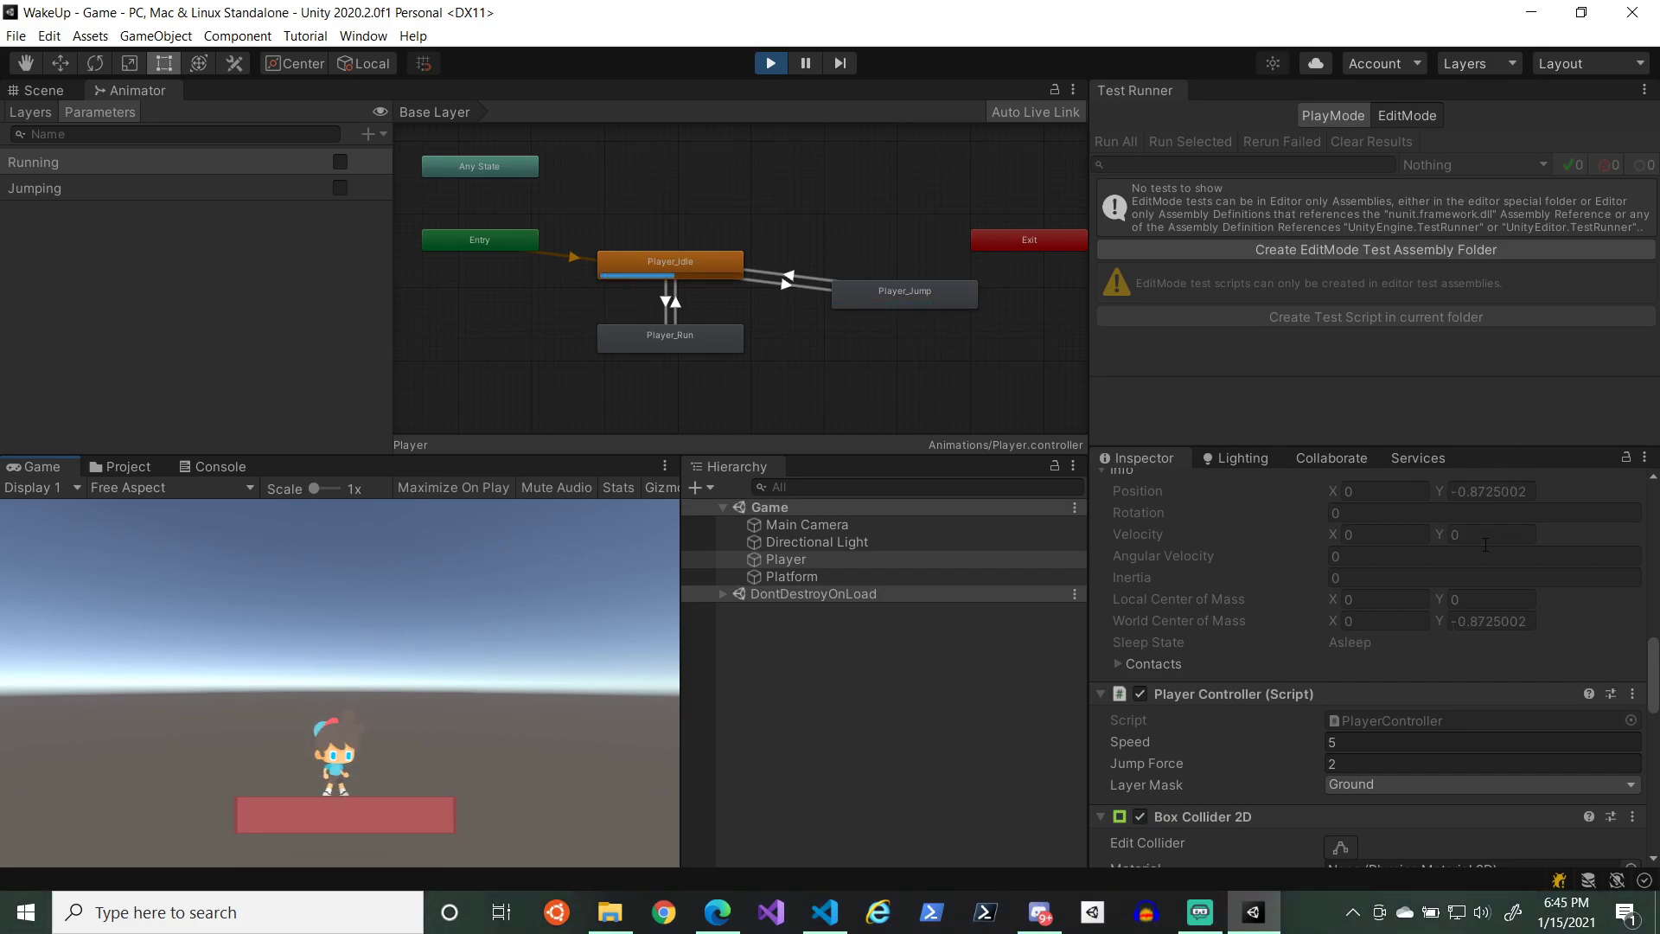
key("d")
key("space")
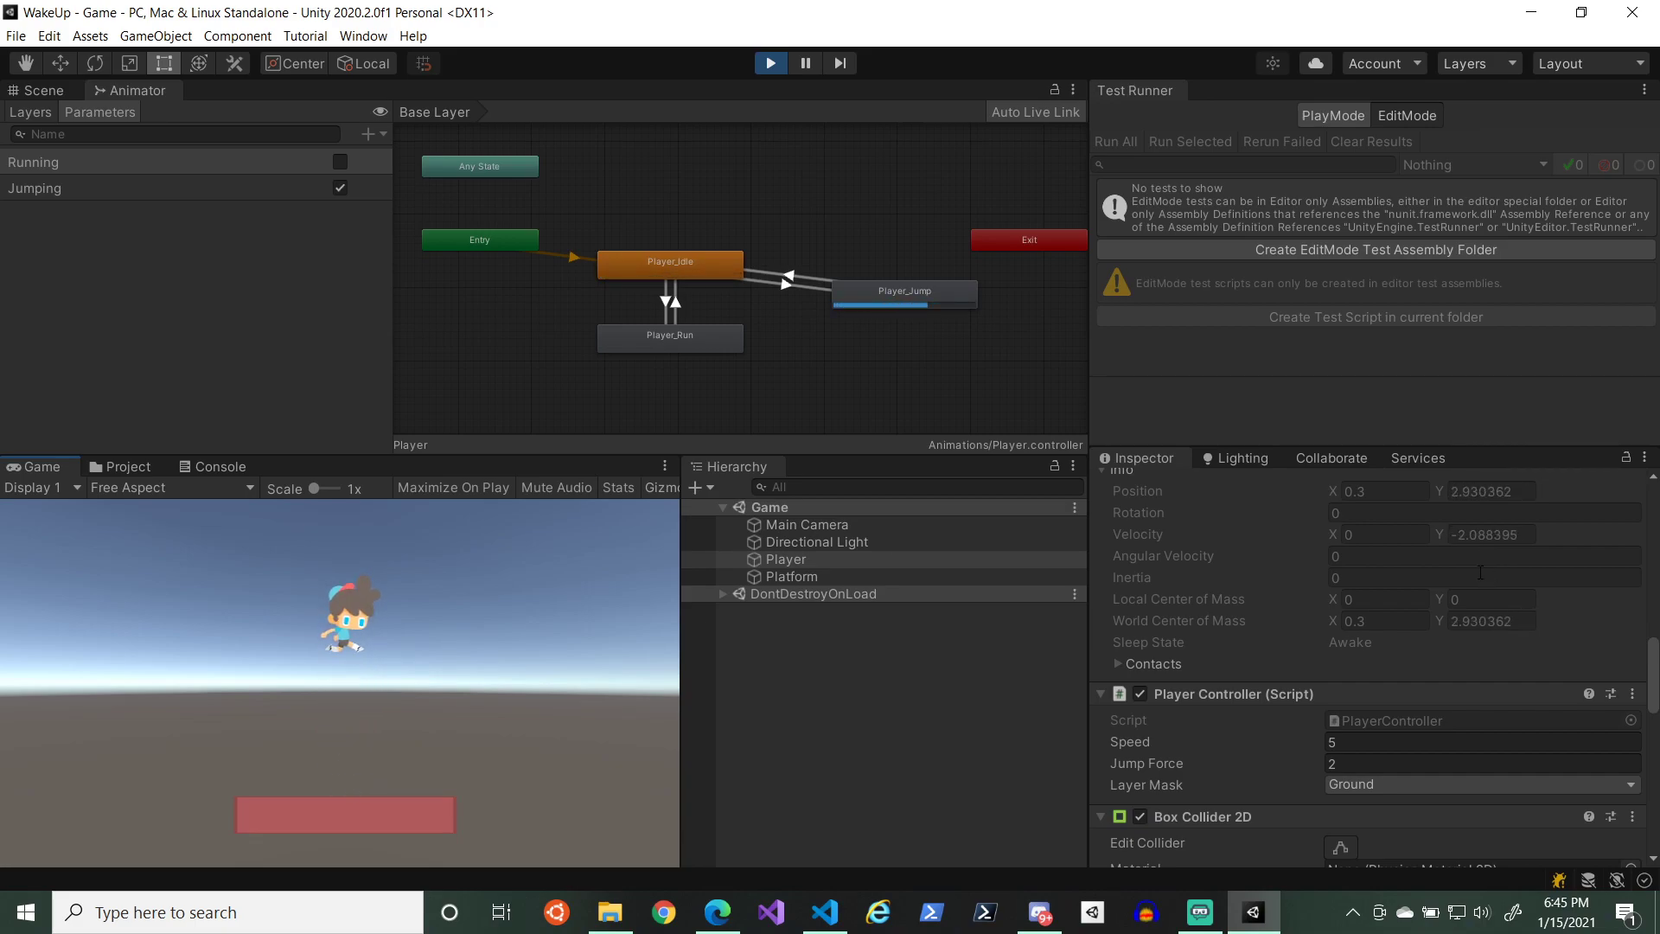
key("space")
key("space")
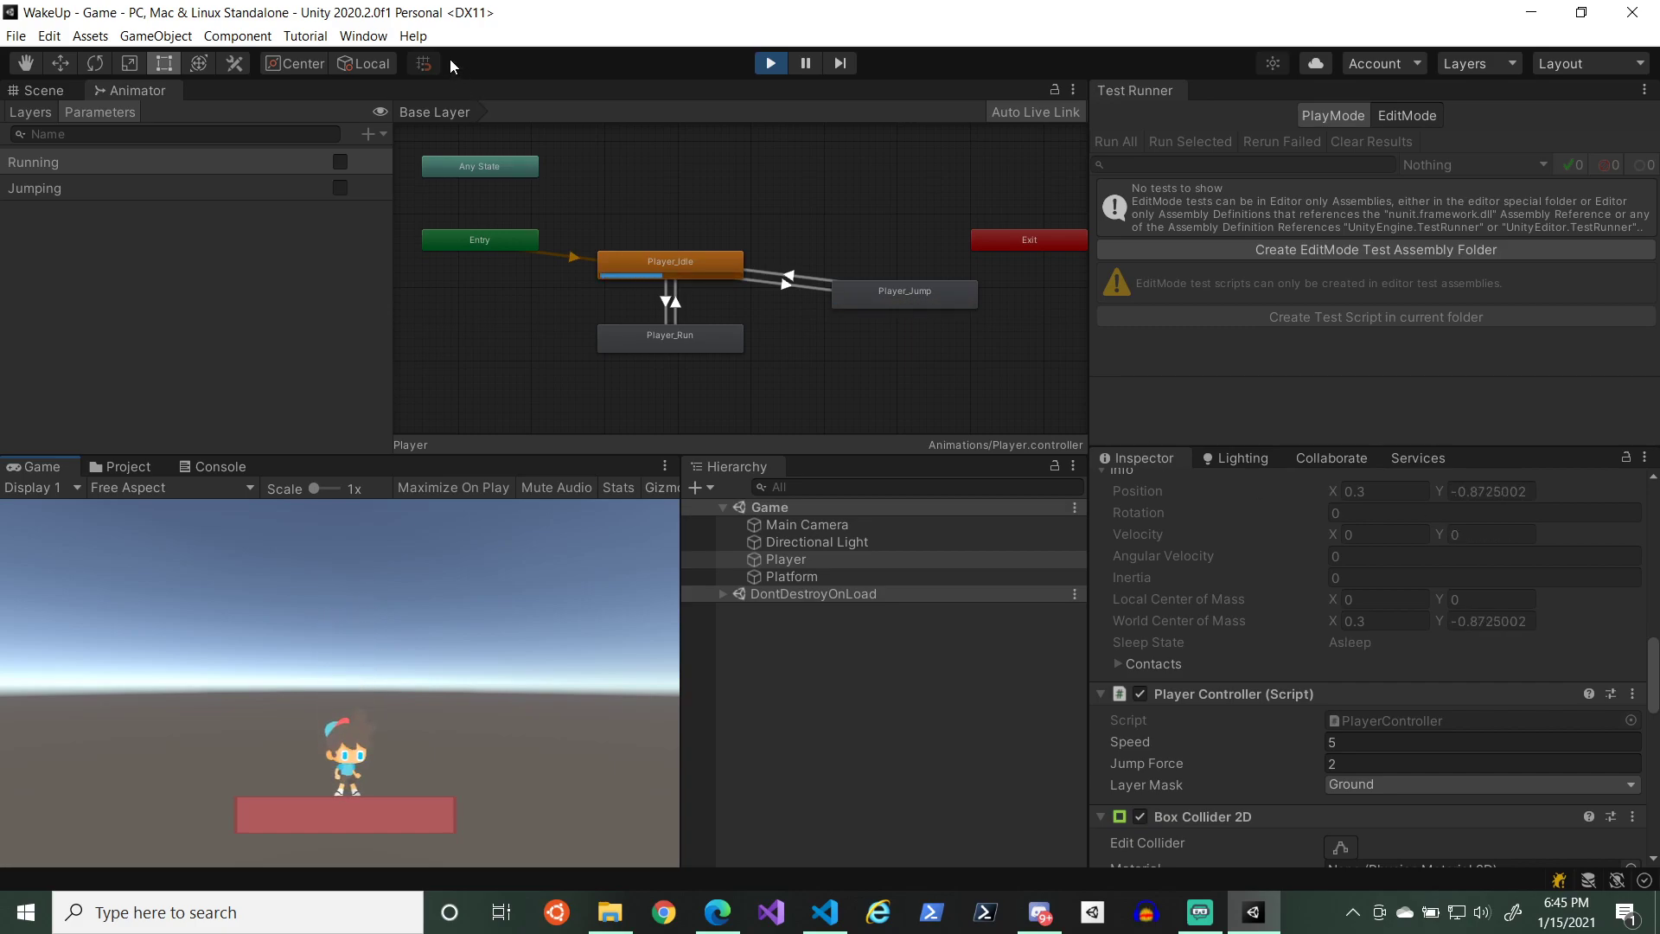
left_click(768, 64)
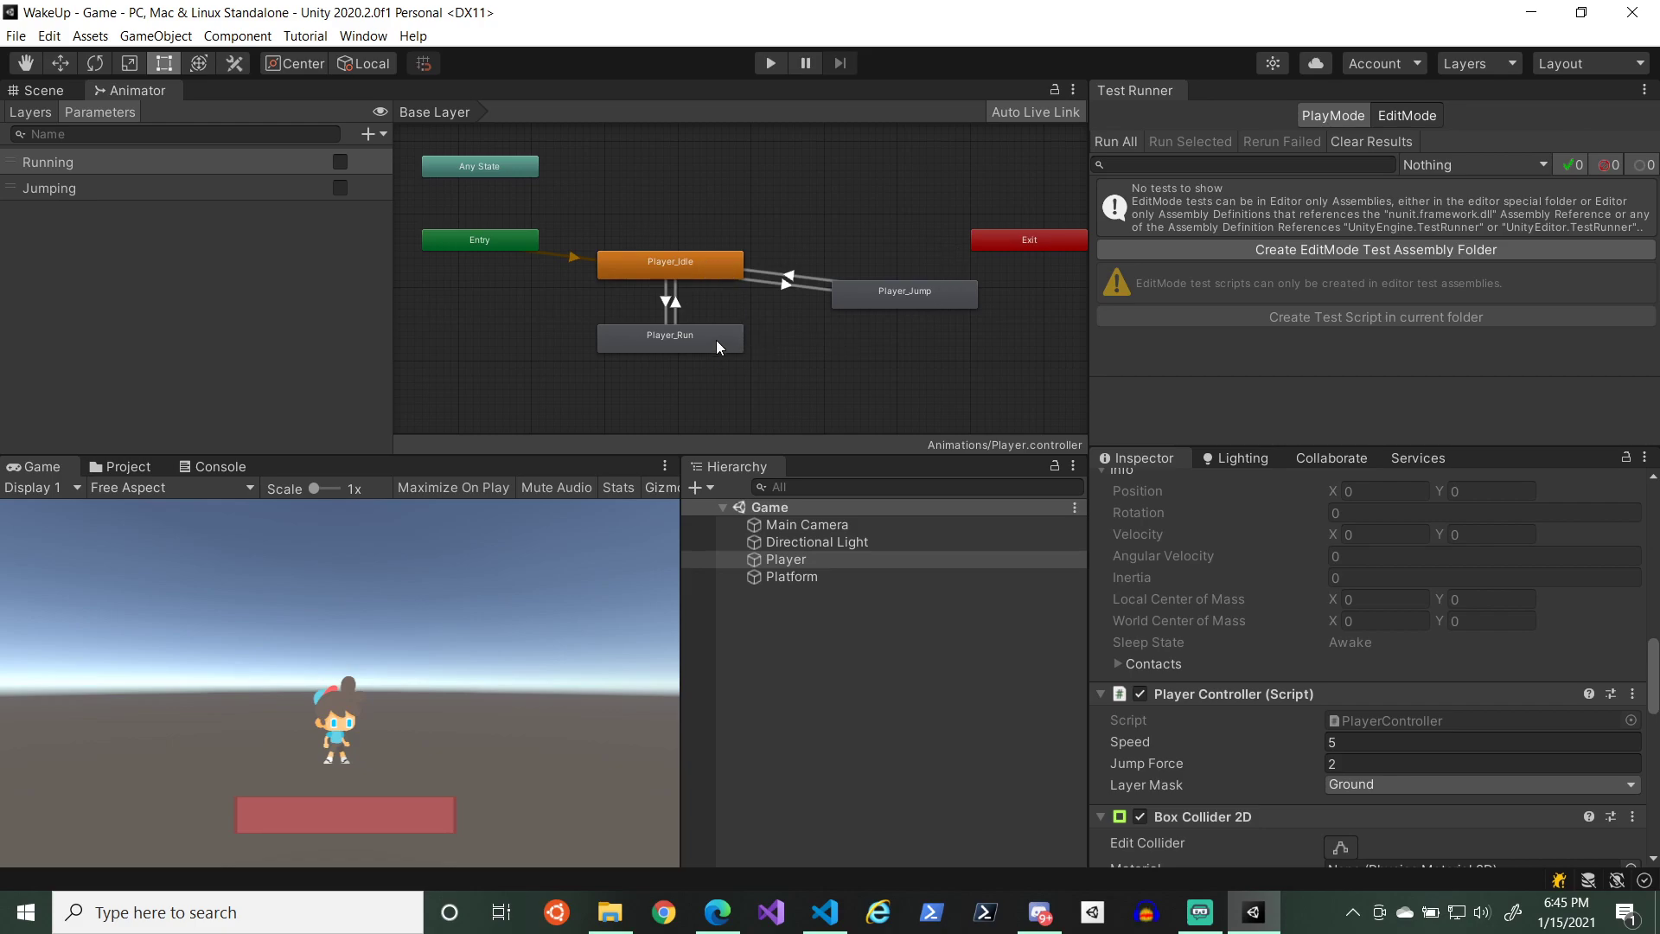
- Run the game, make the player jump while running in both directions to check the active Animator state, and stop the game
left_click(770, 63)
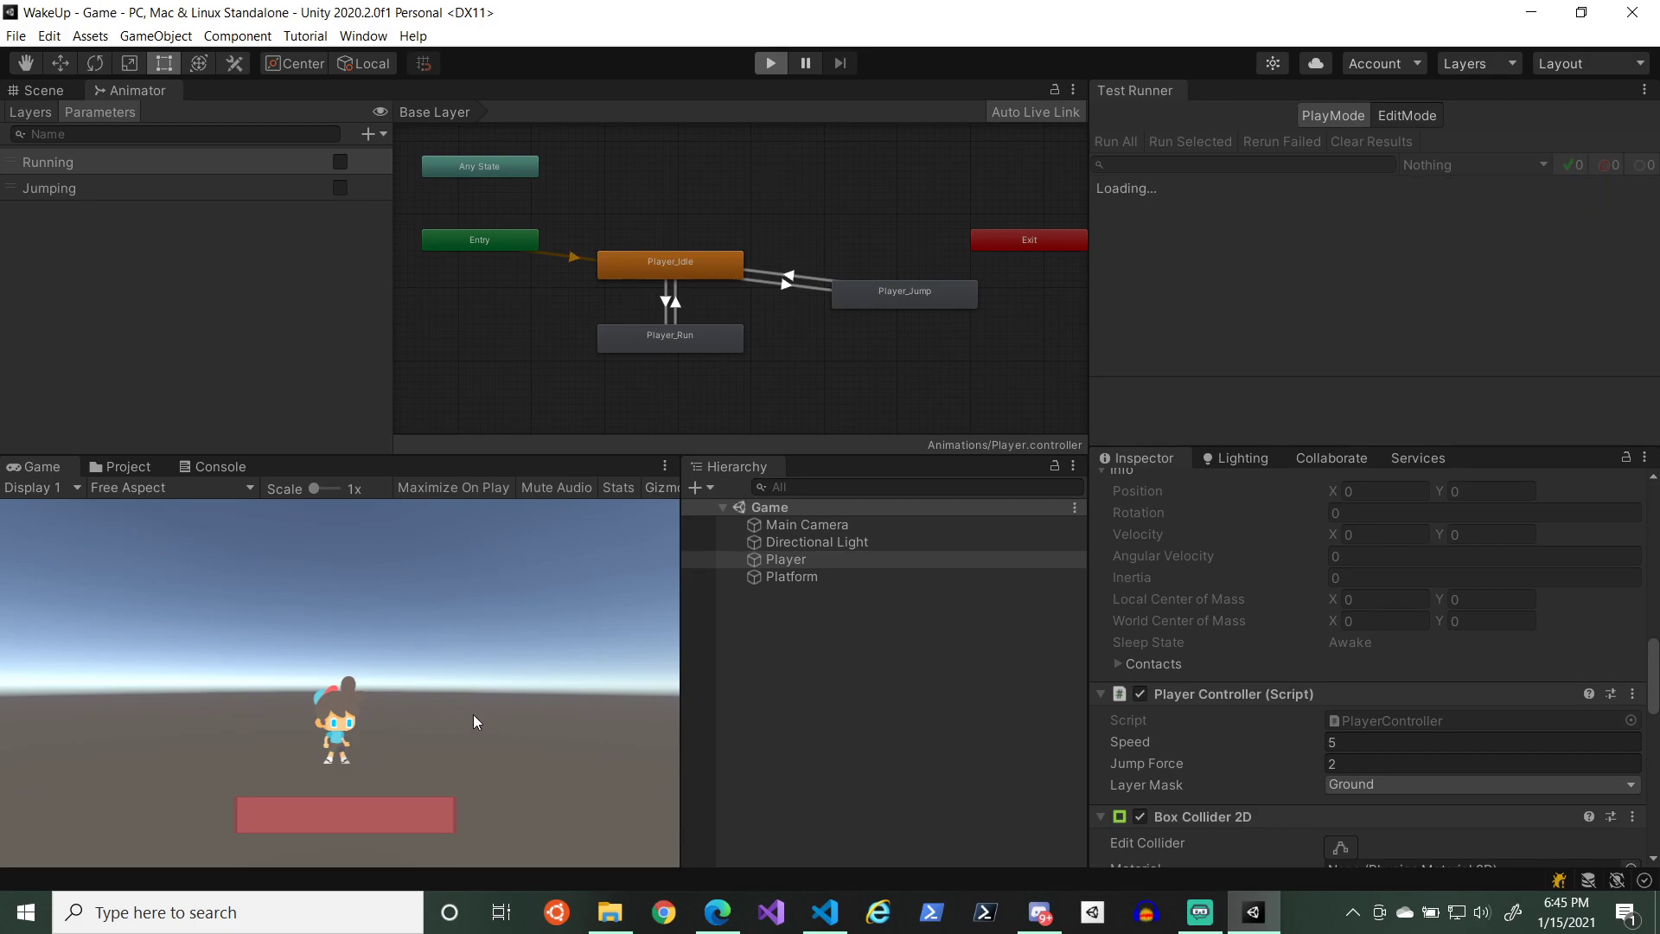
key("Right")
key("space")
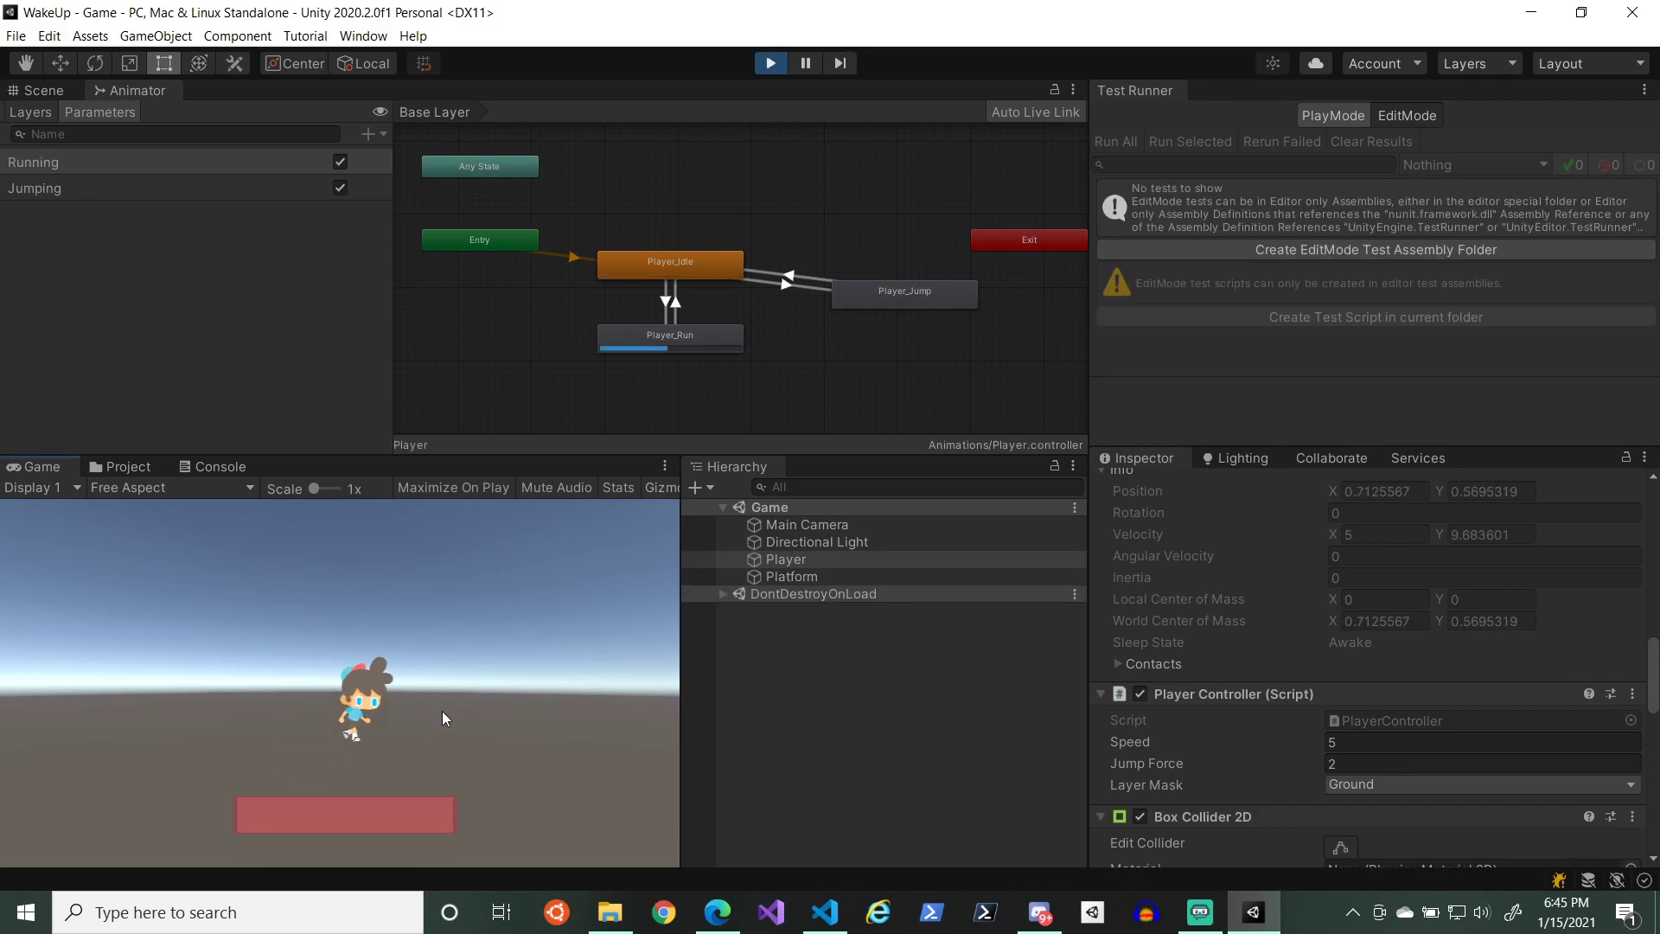
key("Left")
key("space")
key("Right")
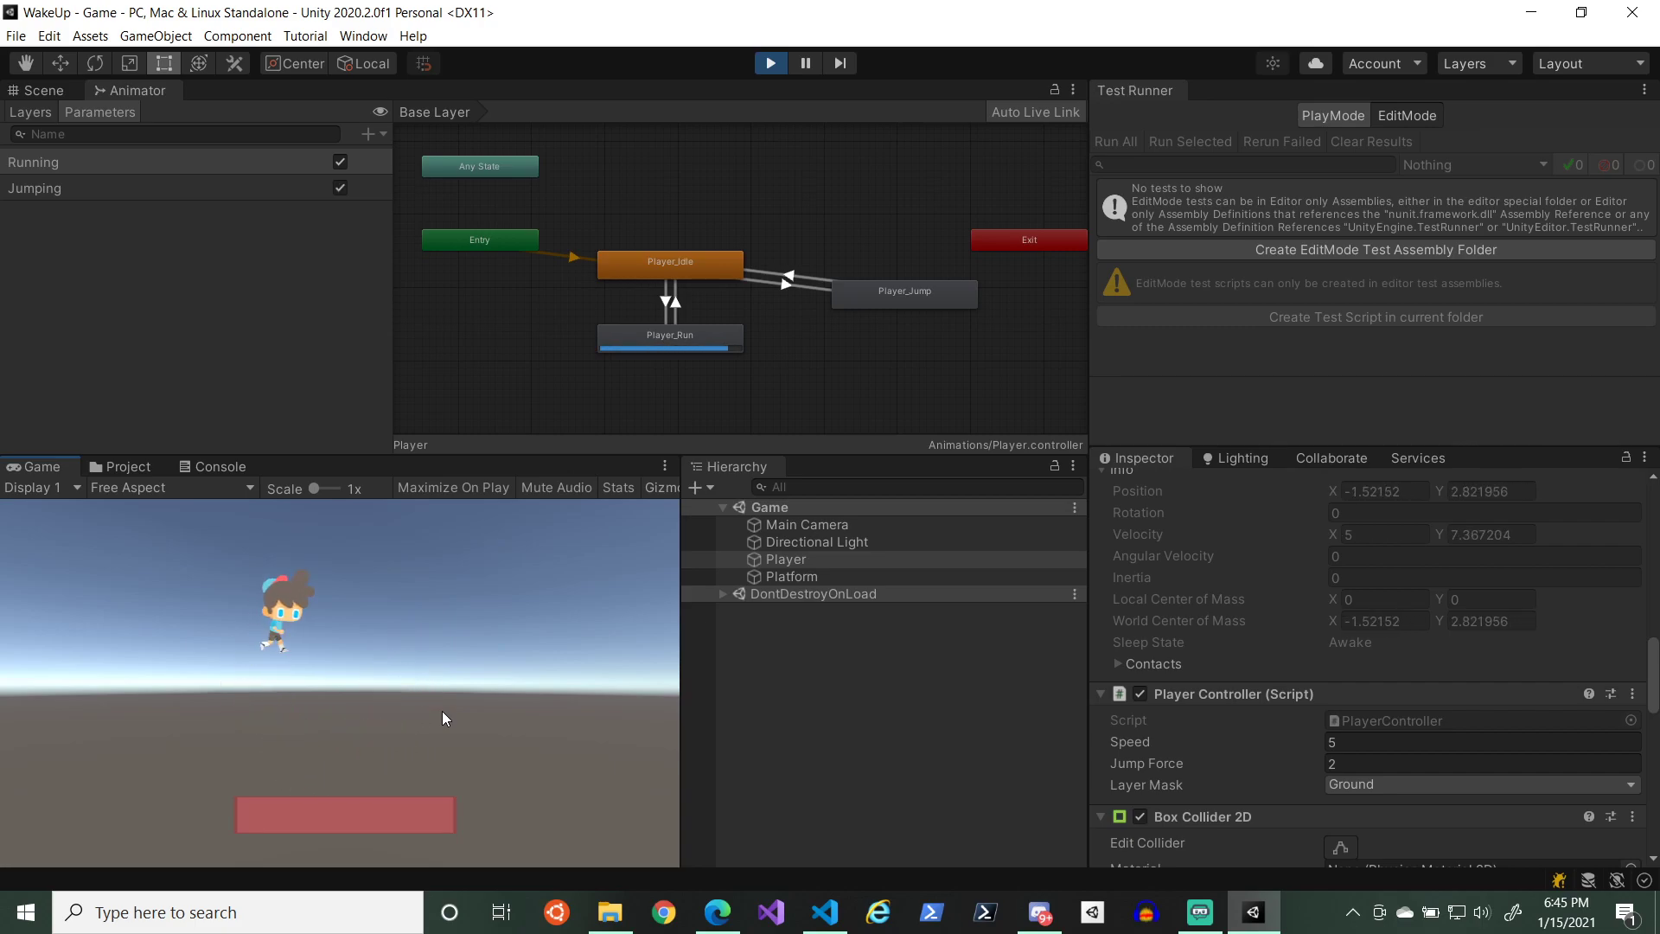
left_click(770, 63)
- Create an Animator transition from Player_Run to Player_Jump
right_click(729, 338)
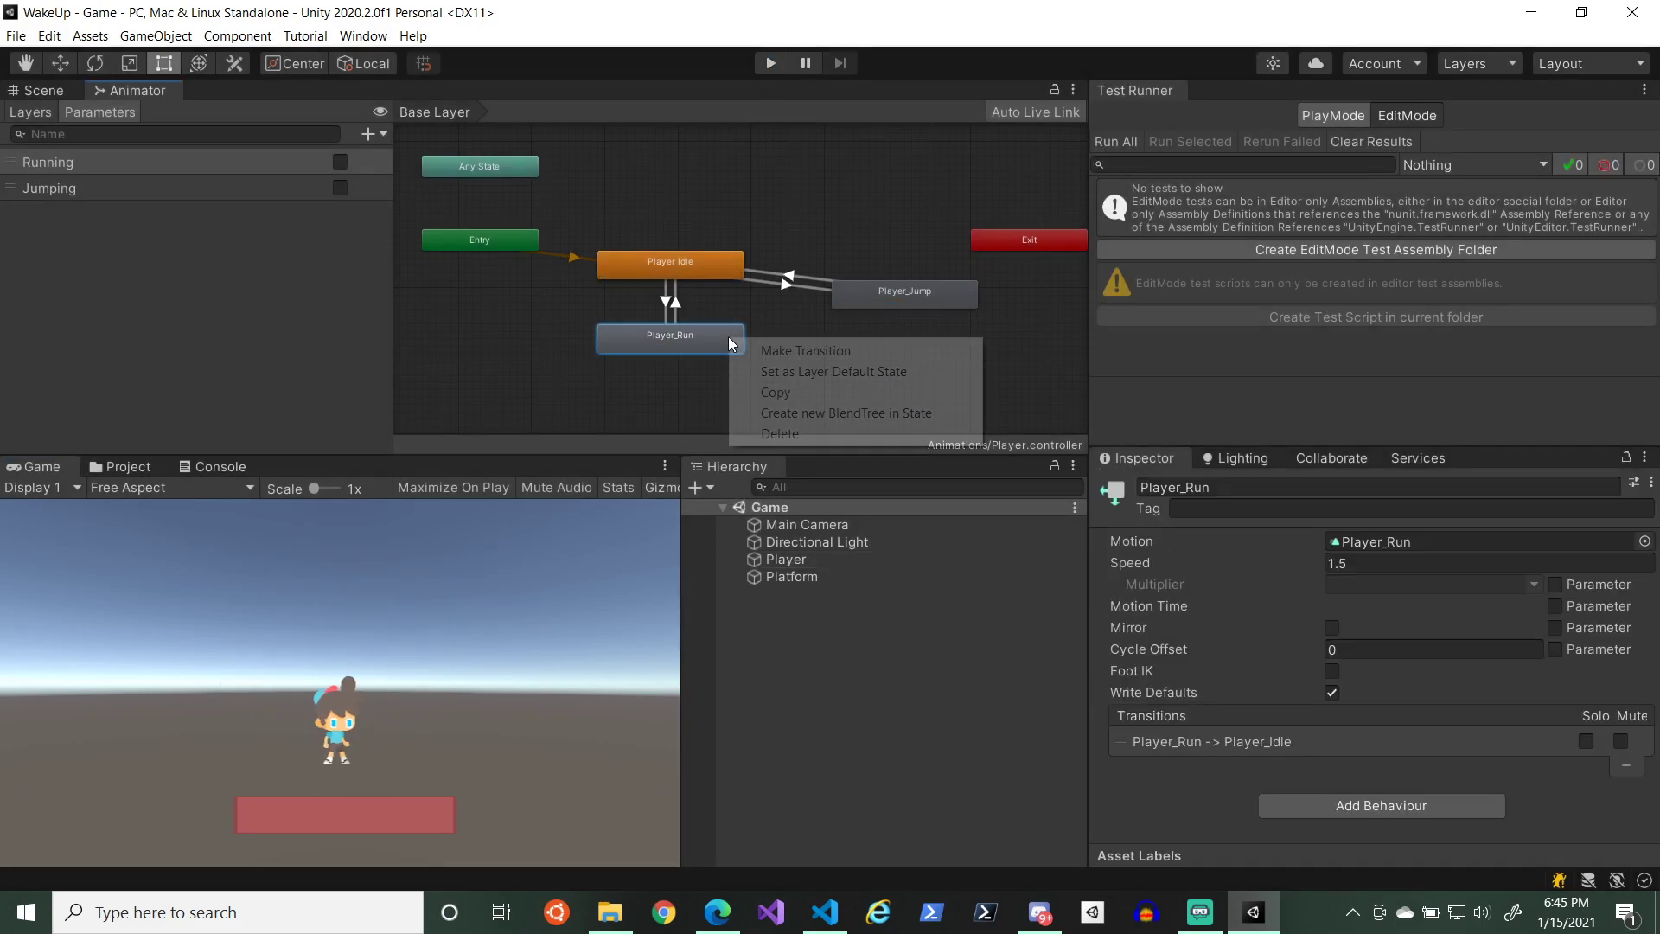
left_click(765, 350)
left_click(845, 299)
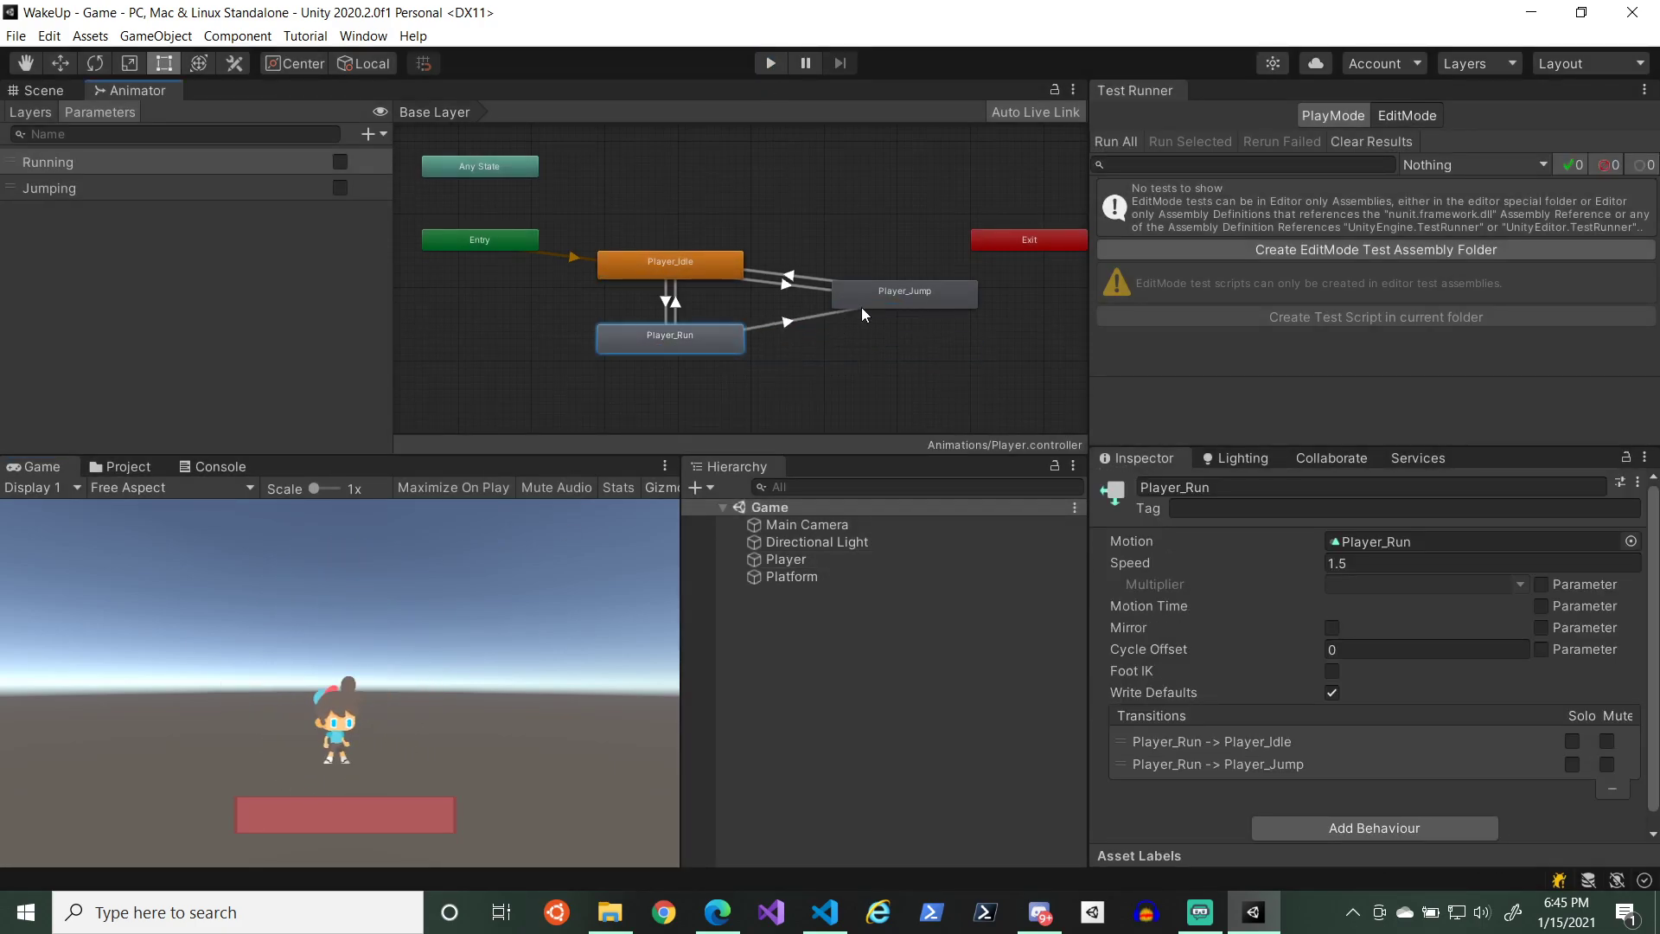
- Turn off Has Exit Time and Fixed Duration for the Player_Run to Player_Jump transition and set its Transition Duration to 0
left_click(791, 308)
left_click(802, 322)
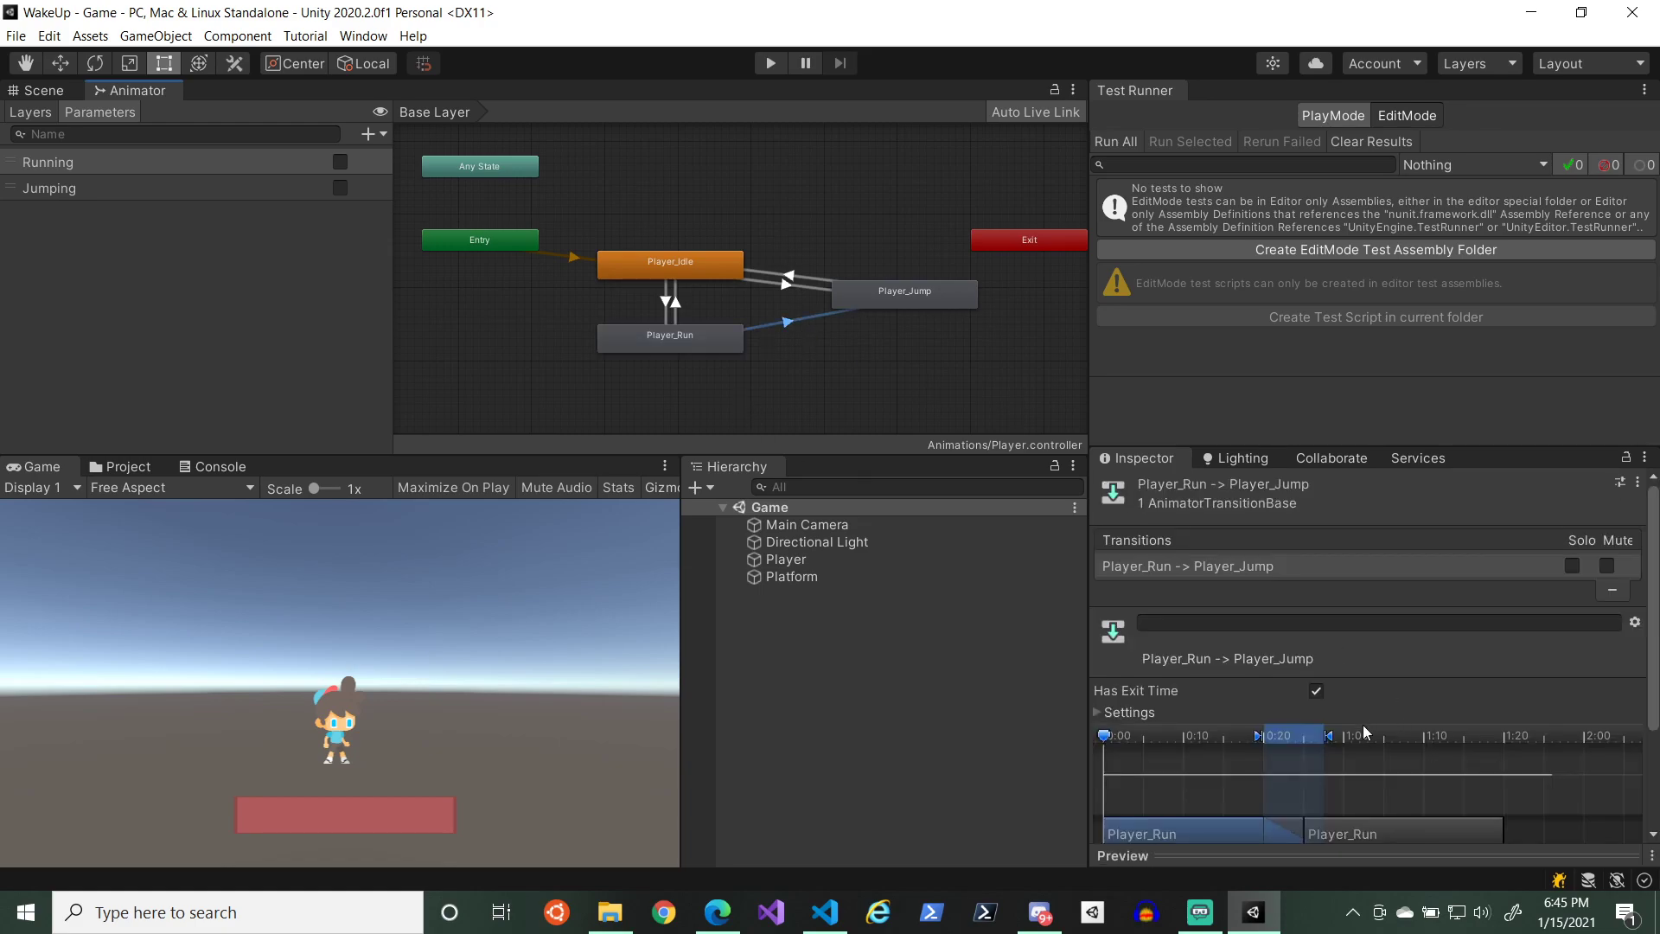
left_click(1137, 711)
left_click(1315, 690)
left_click(1340, 778)
type("0")
left_click(1316, 754)
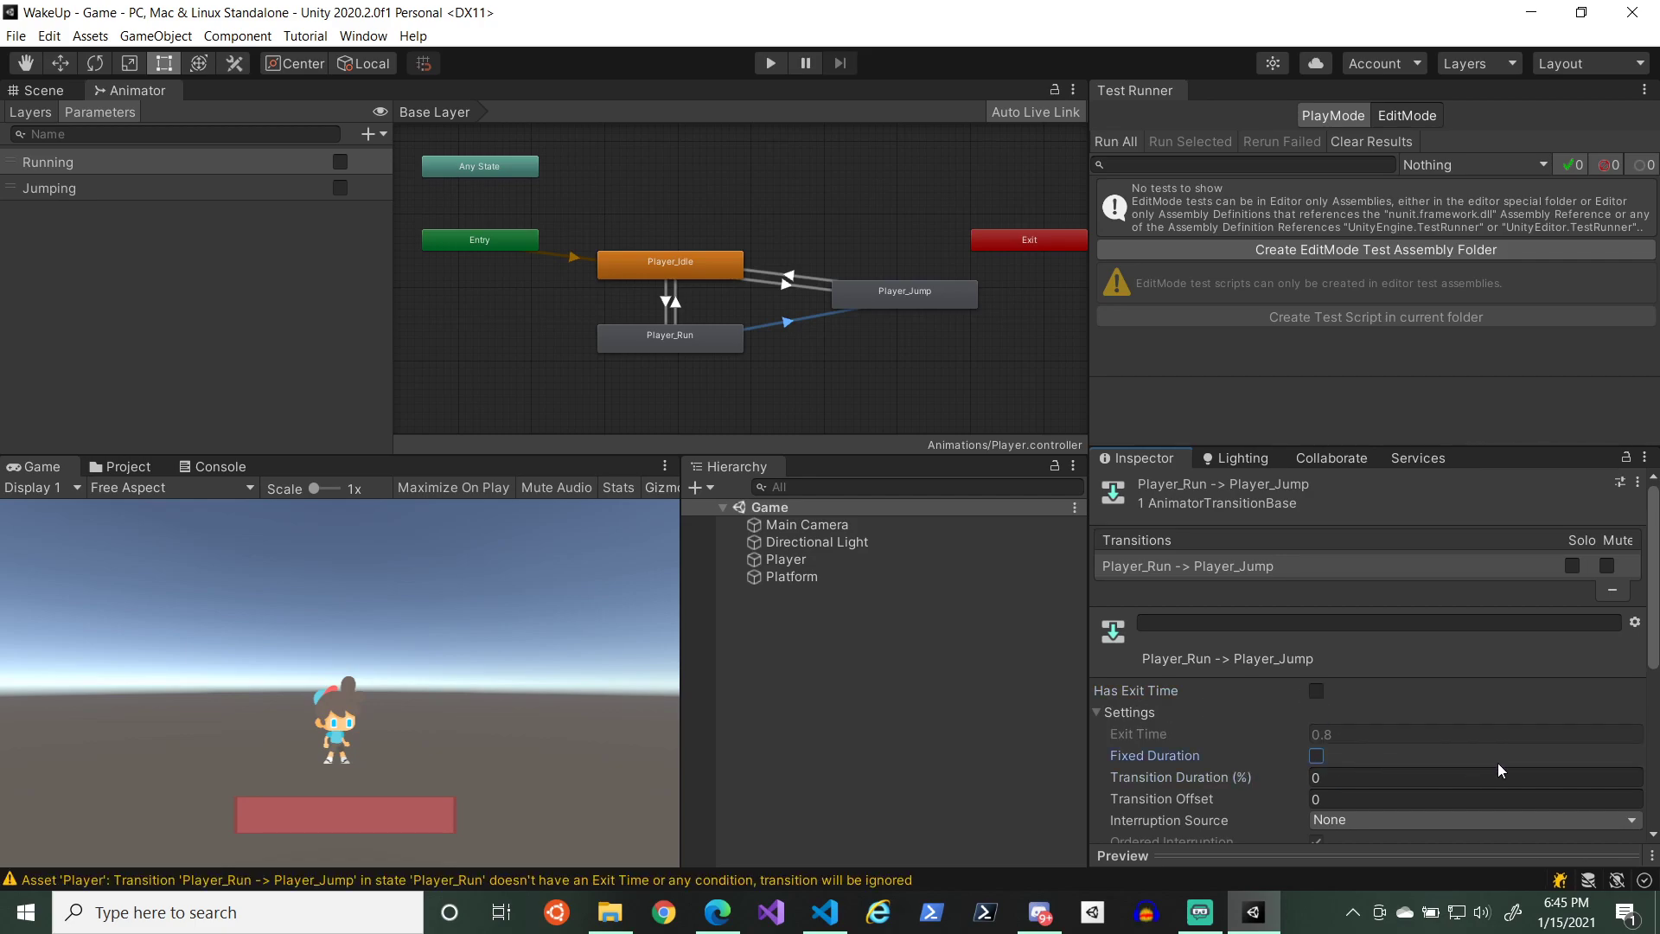
- Add the condition Jumping true to the Player_Run to Player_Jump transition
scroll(1631, 738, "down", 5)
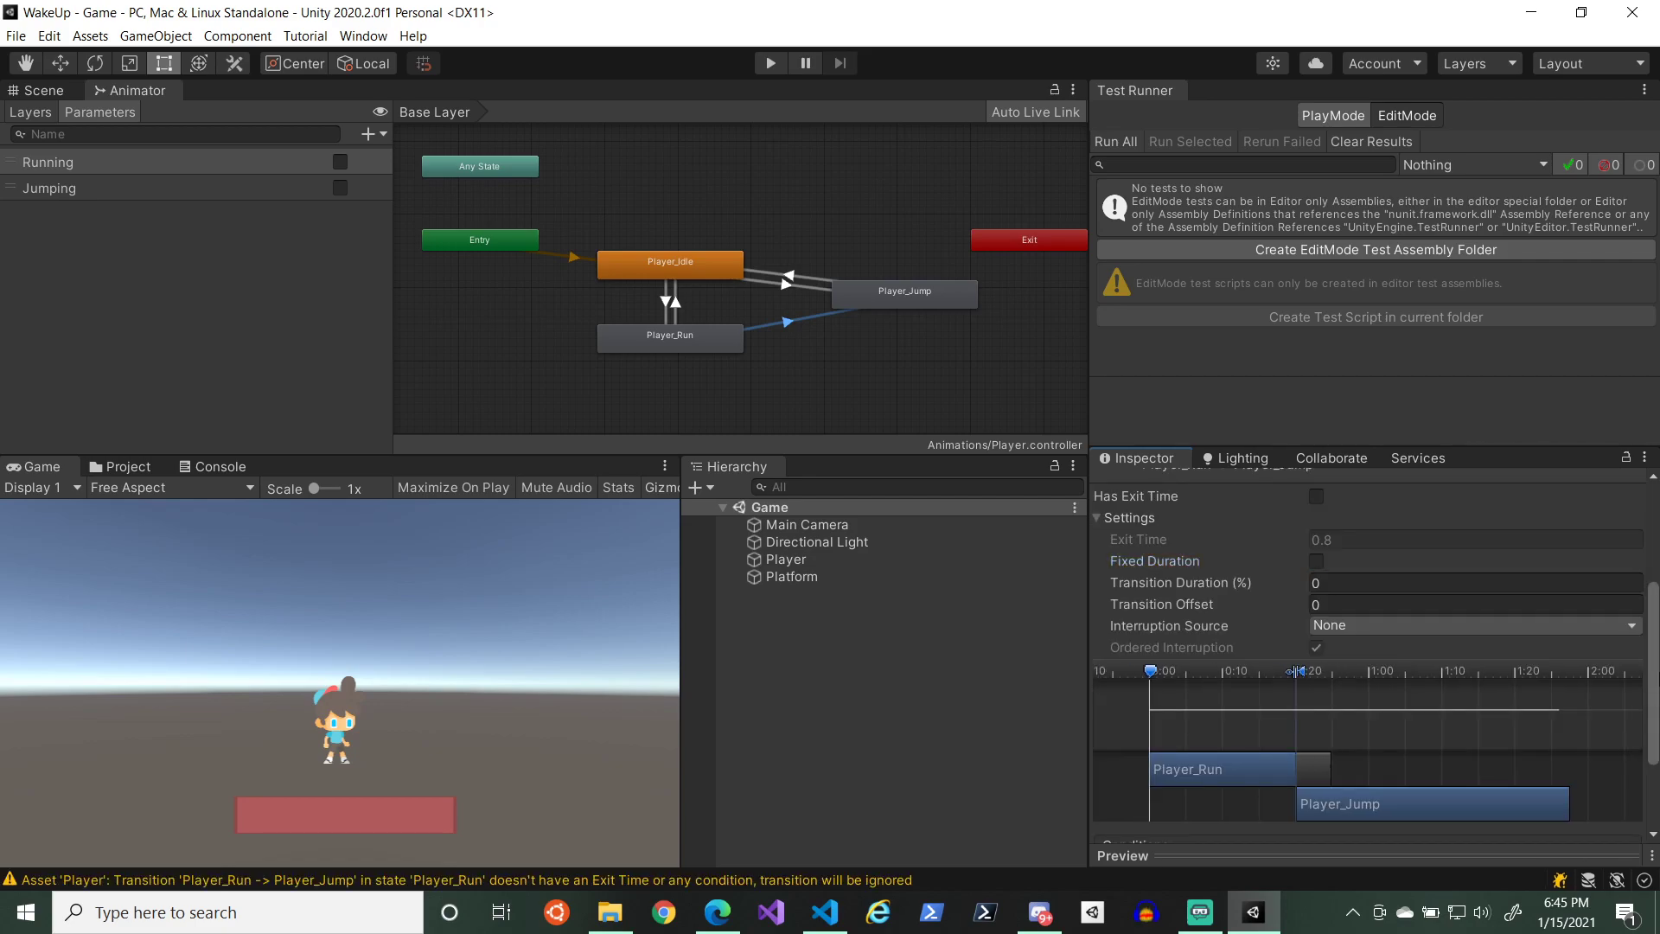
scroll(1582, 735, "down", 3)
left_click(1582, 776)
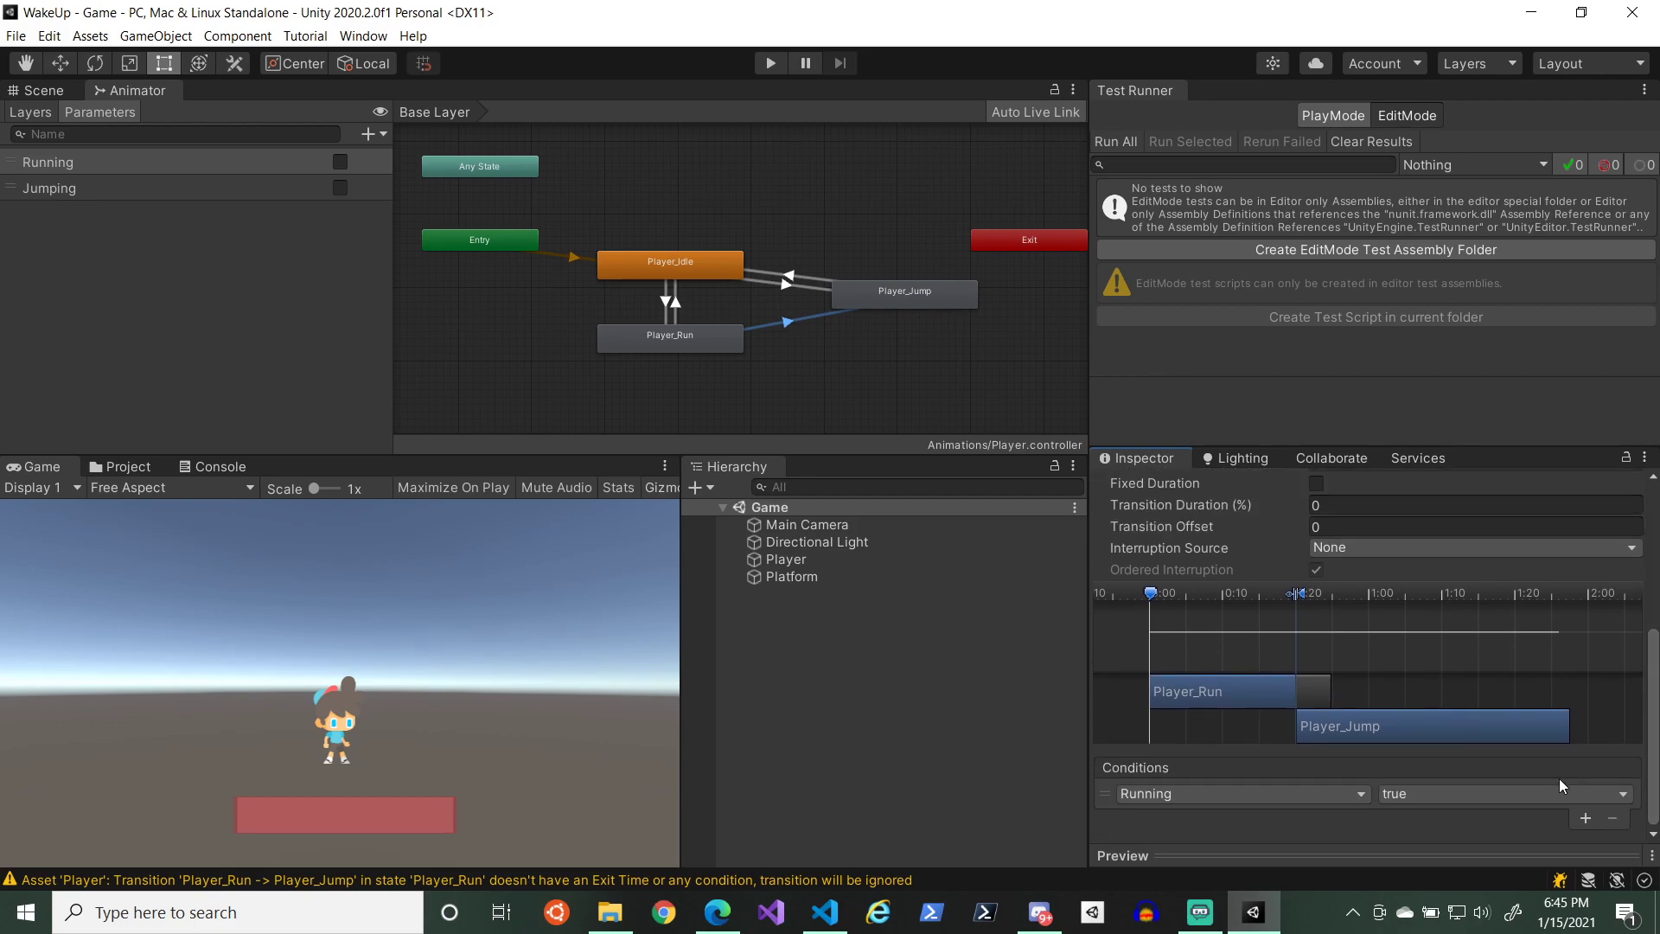
left_click(1259, 795)
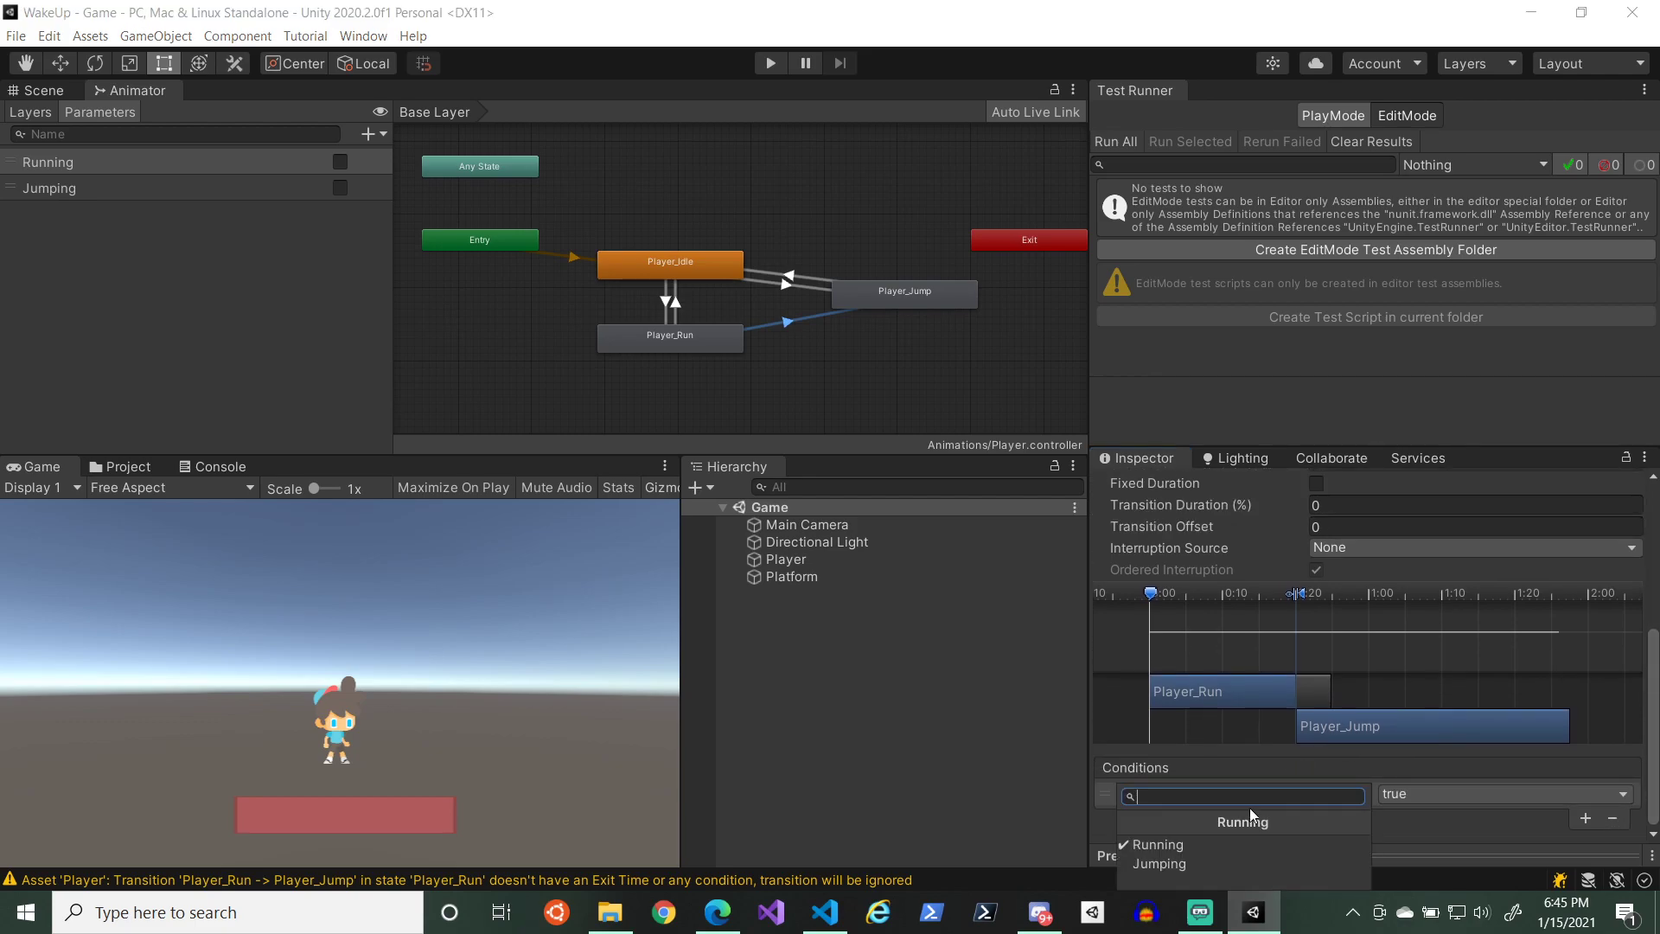
left_click(1222, 858)
- Create a return transition from Player_Jump to Player_Run
right_click(882, 304)
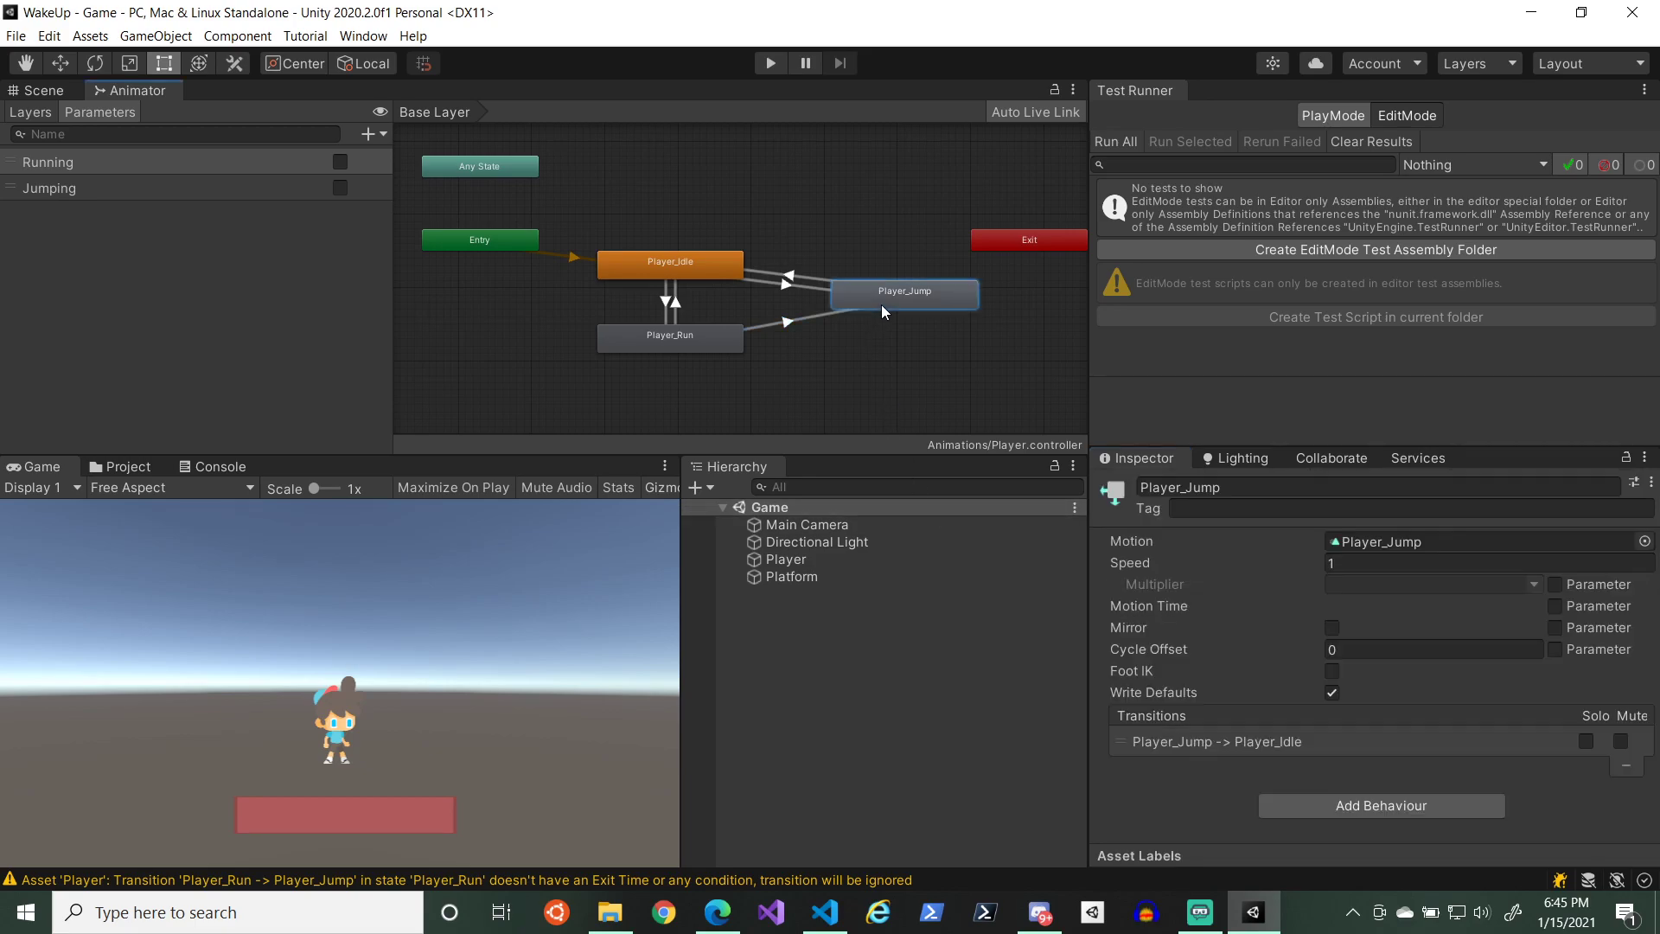
left_click(899, 314)
left_click(712, 344)
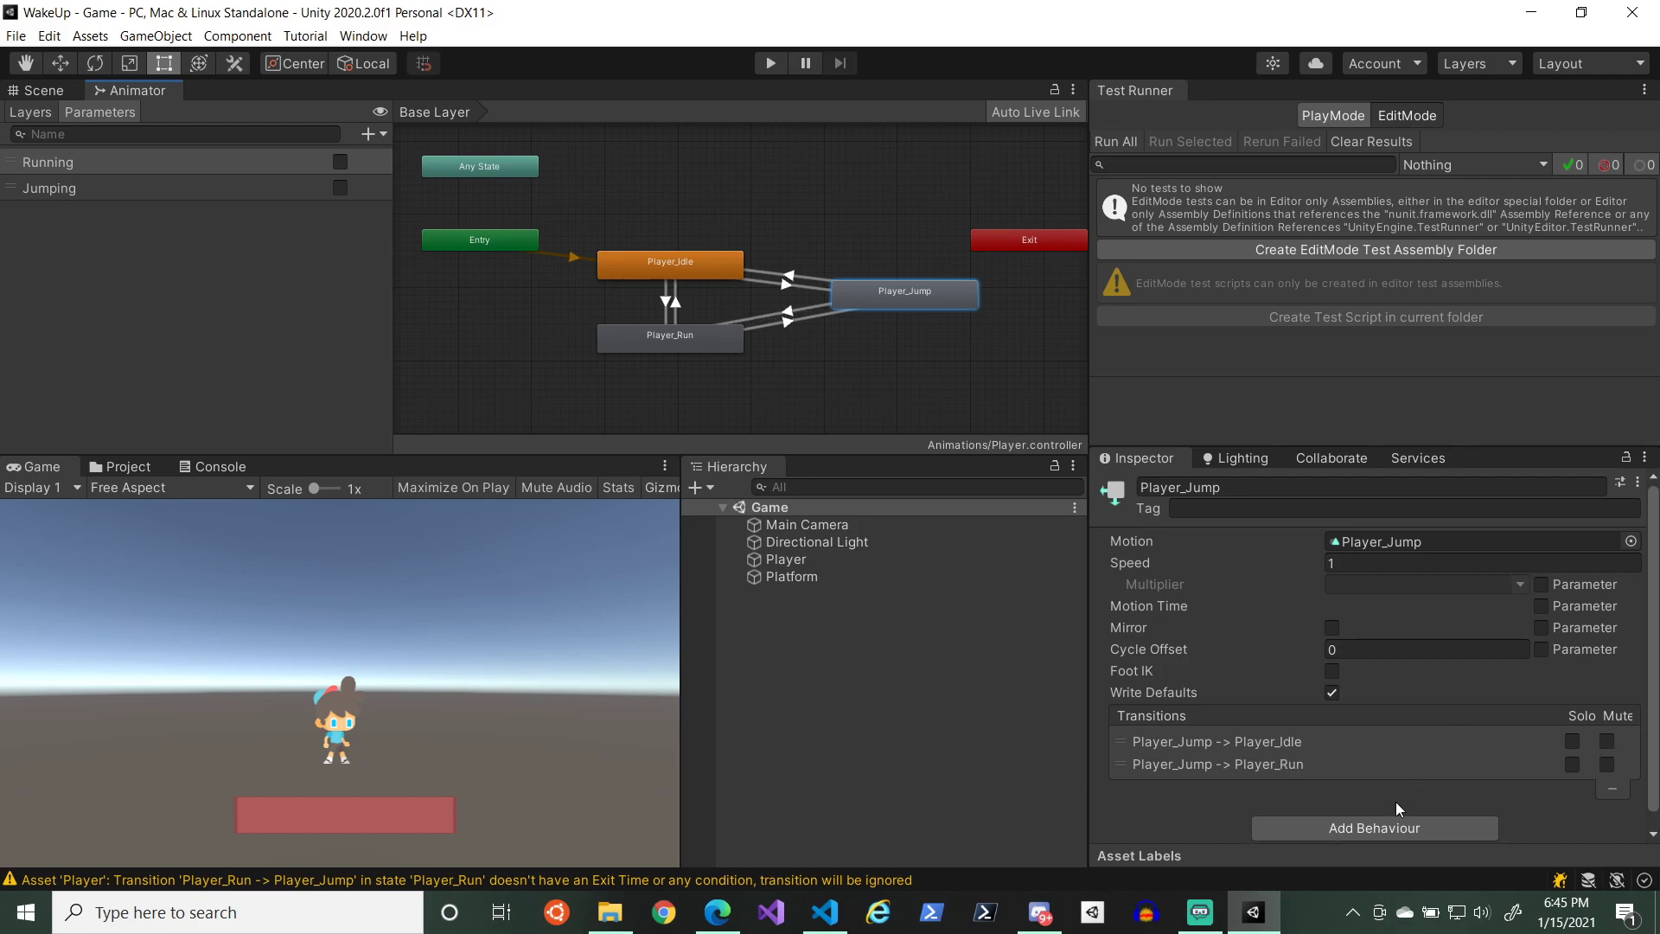
- Turn off Fixed Duration for the Player_Jump to Player_Run transition and set its Exit Time and Transition Duration to 0
left_click(745, 317)
scroll(1327, 599, "down", 5)
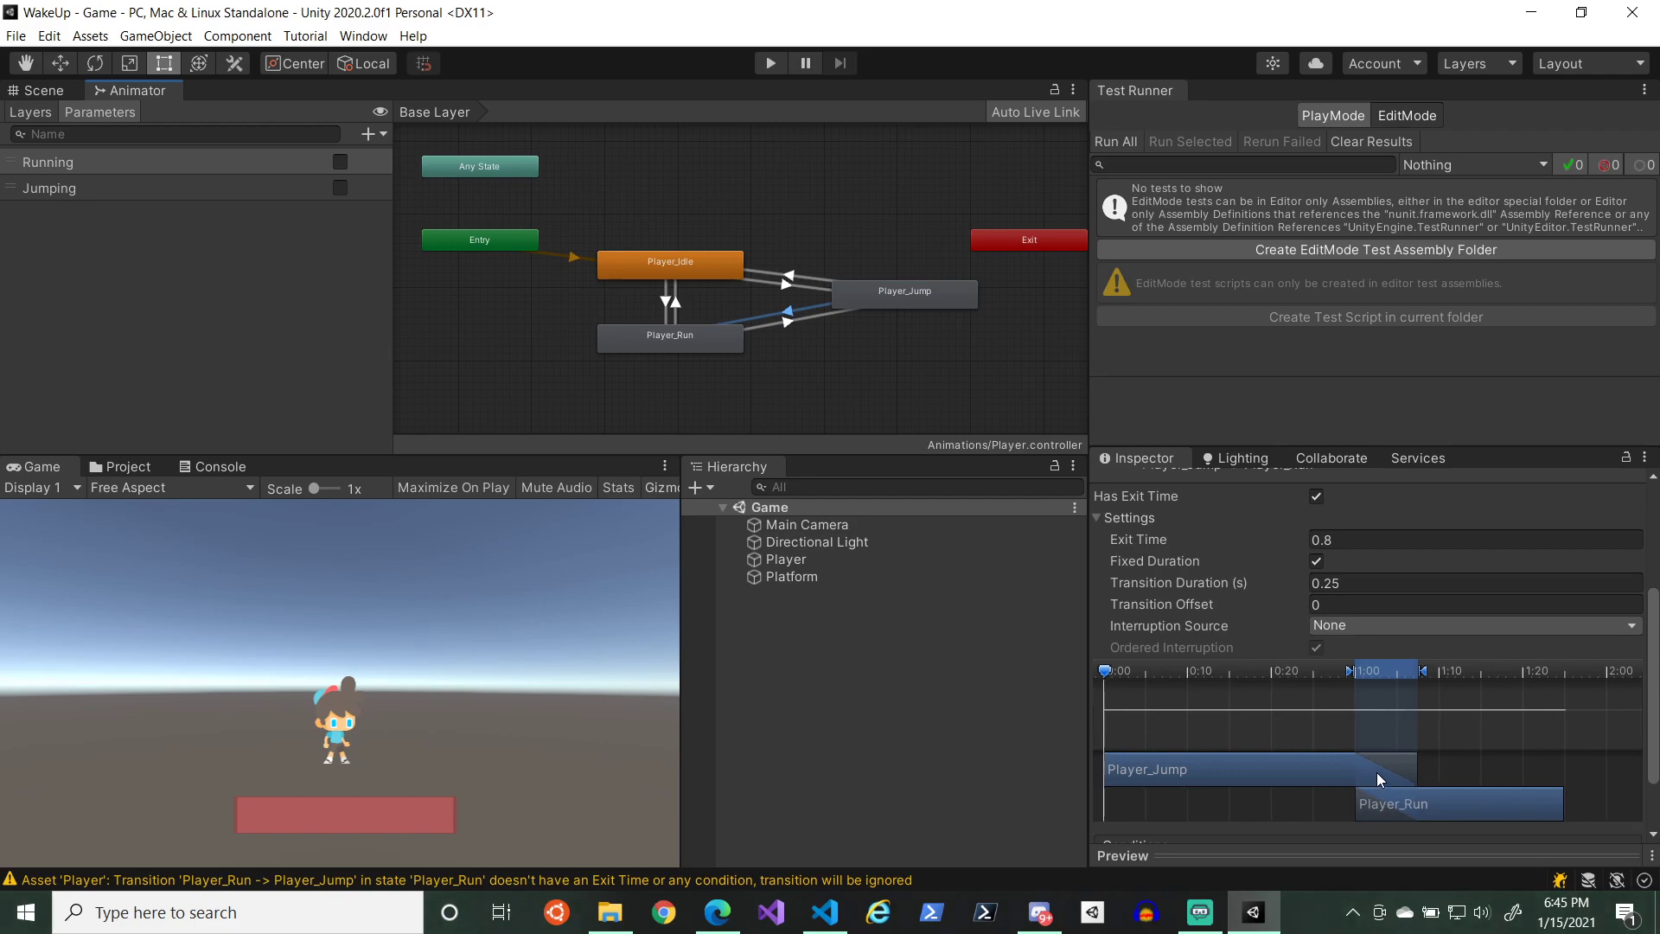
left_click(1316, 559)
left_click(1339, 543)
left_click_drag(1338, 545, 1259, 553)
type("0")
left_click(1331, 583)
type("0")
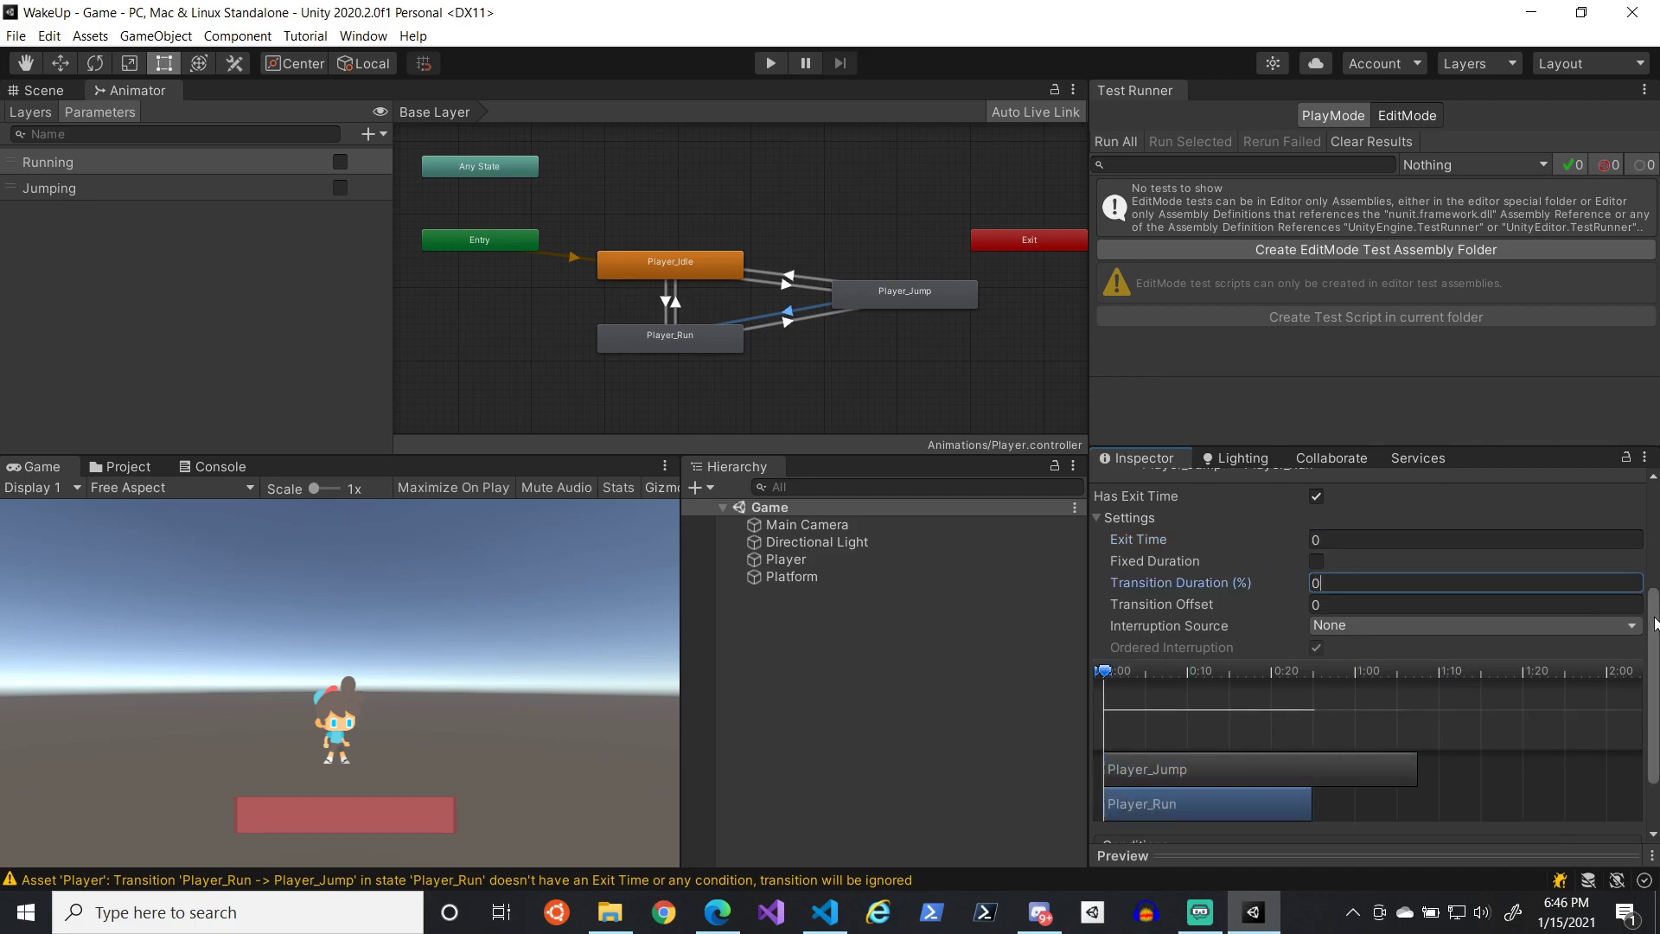
- Add the conditions Running true and Jumping false to the Player_Jump to Player_Run transition
left_click_drag(1654, 622, 1654, 705)
left_click(1584, 818)
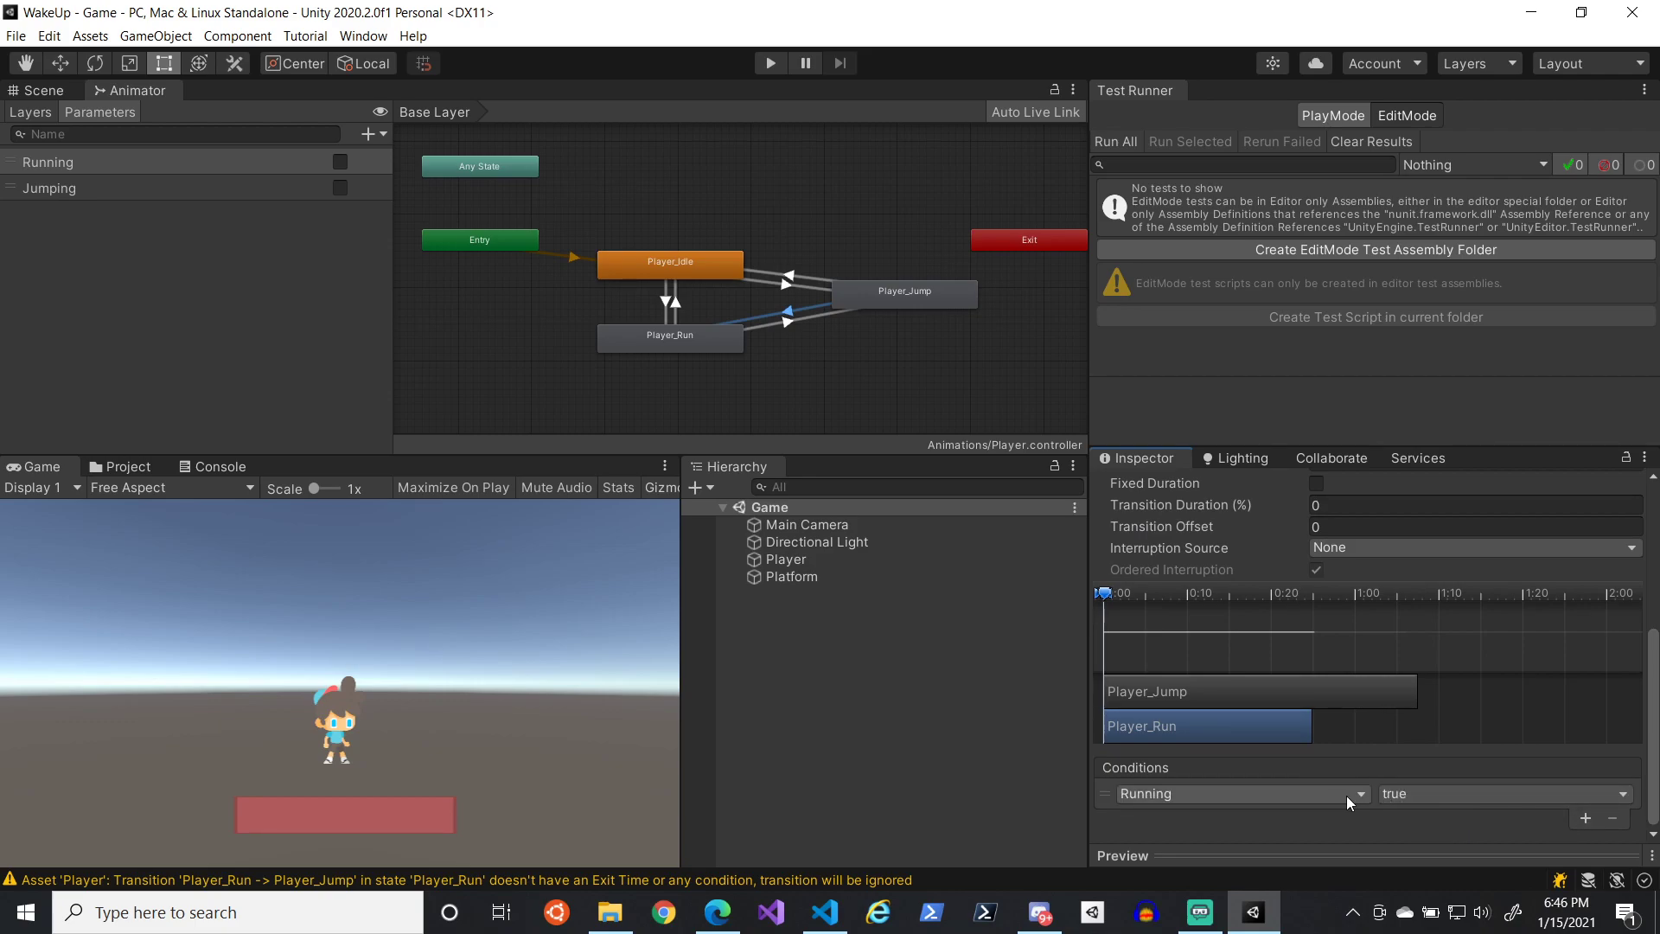
left_click(1584, 817)
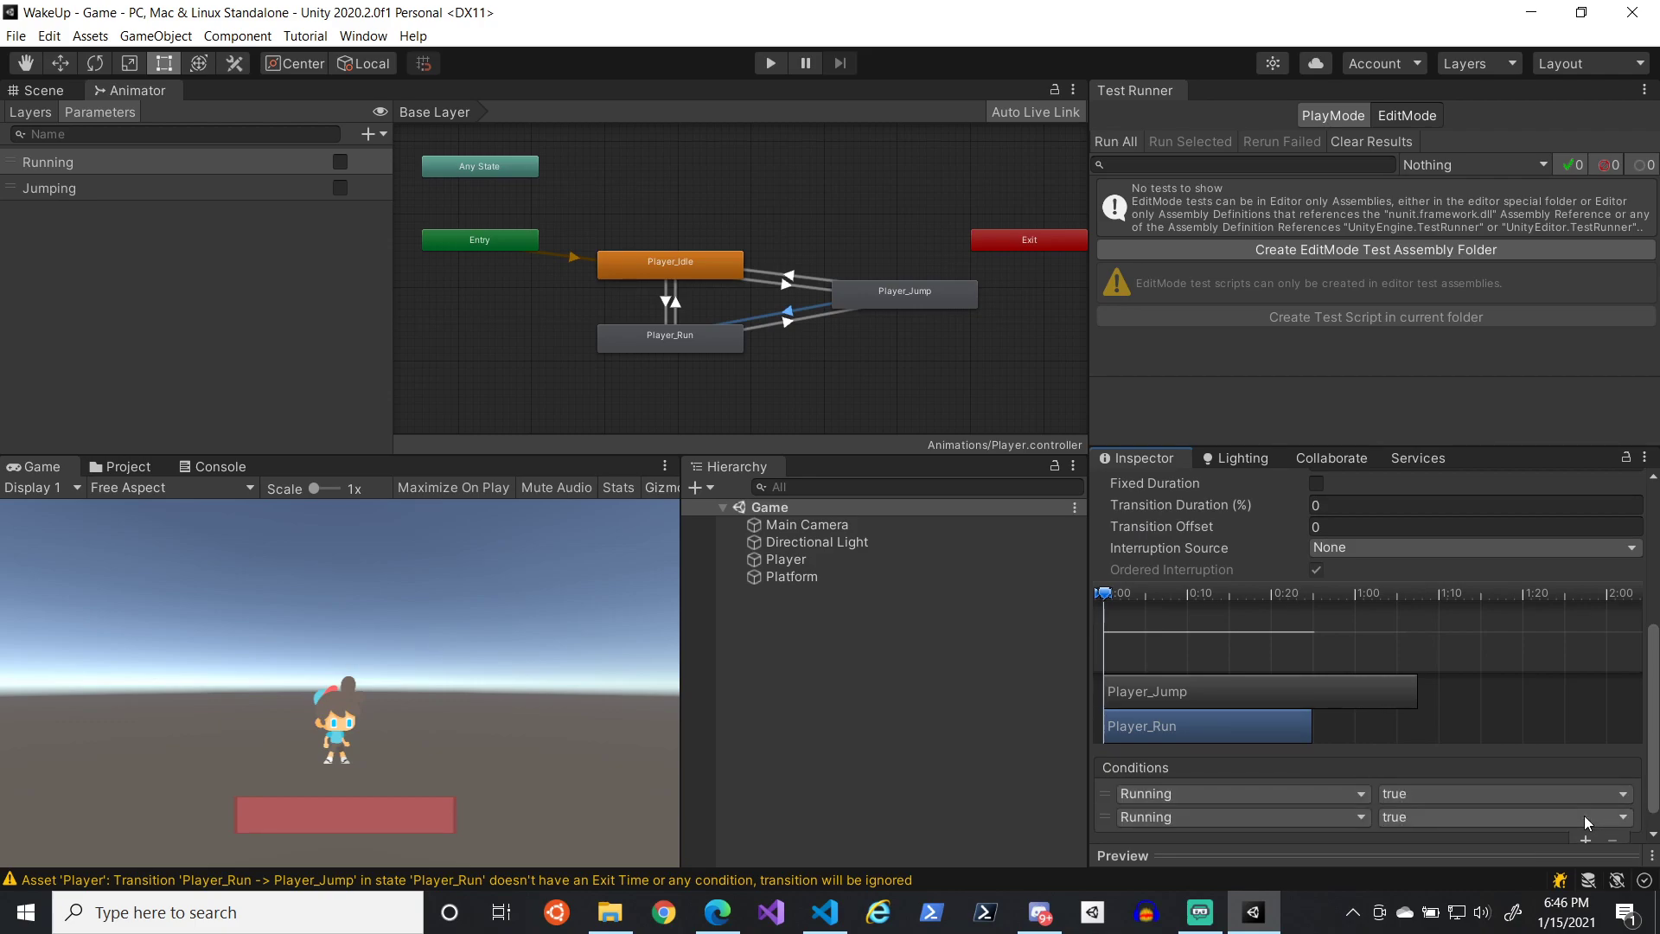
left_click(1288, 815)
left_click(1232, 863)
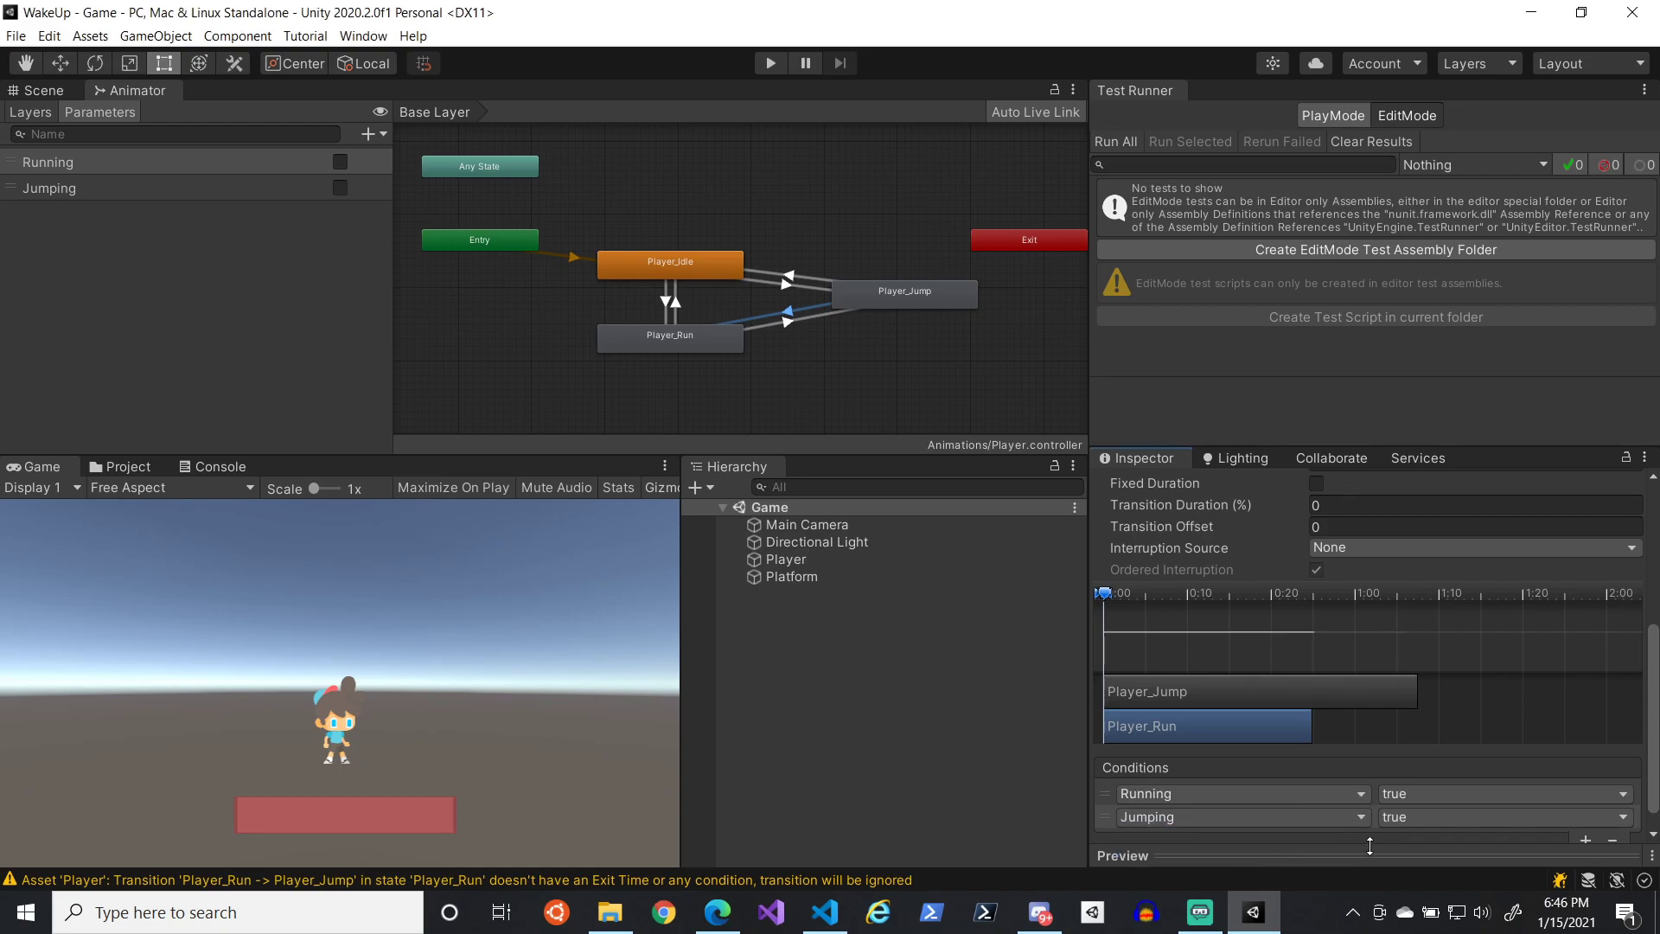
left_click(1425, 821)
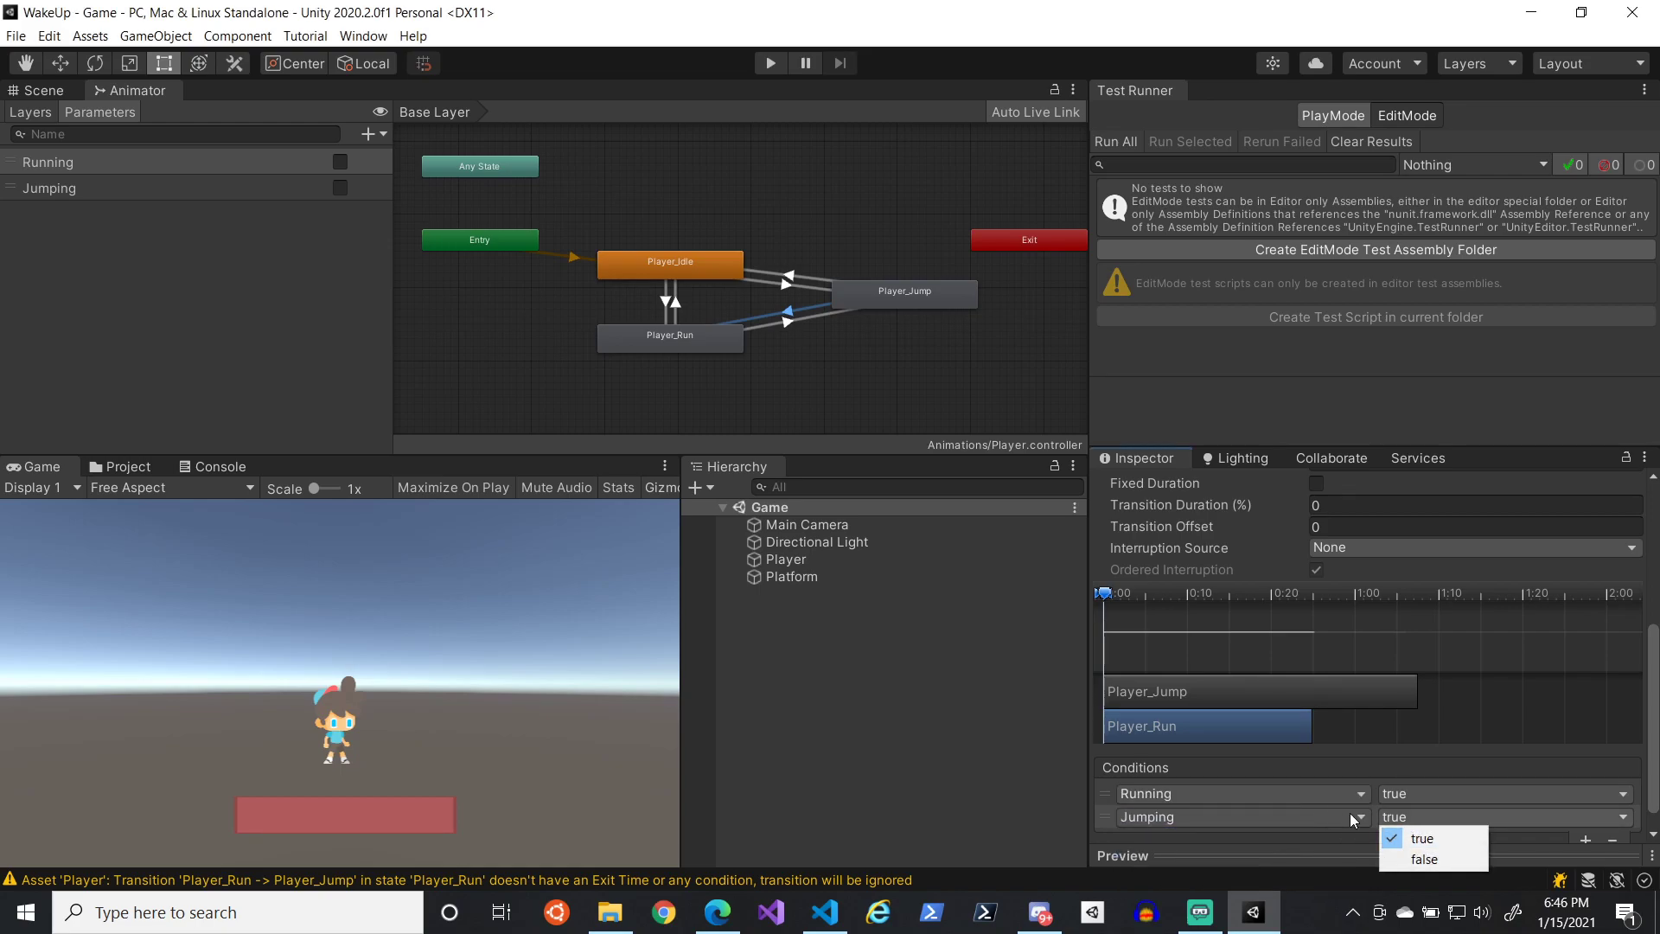
left_click(1424, 858)
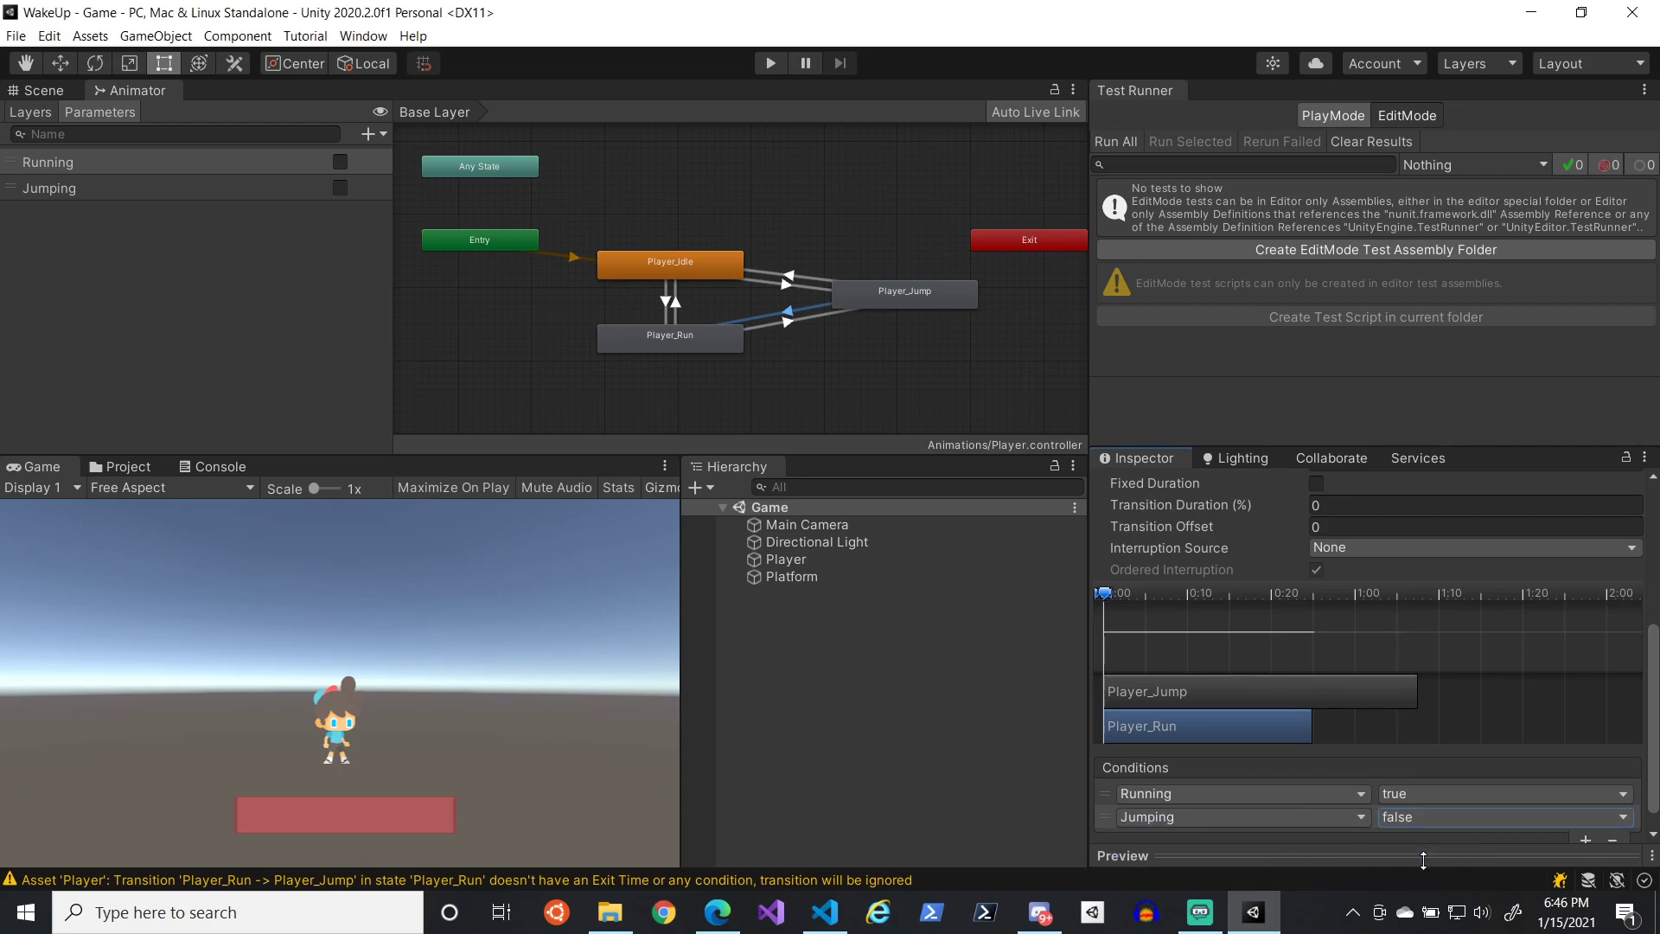
- Add the condition Running false to the Player_Jump to Player_Idle transition
left_click(809, 279)
left_click(1583, 819)
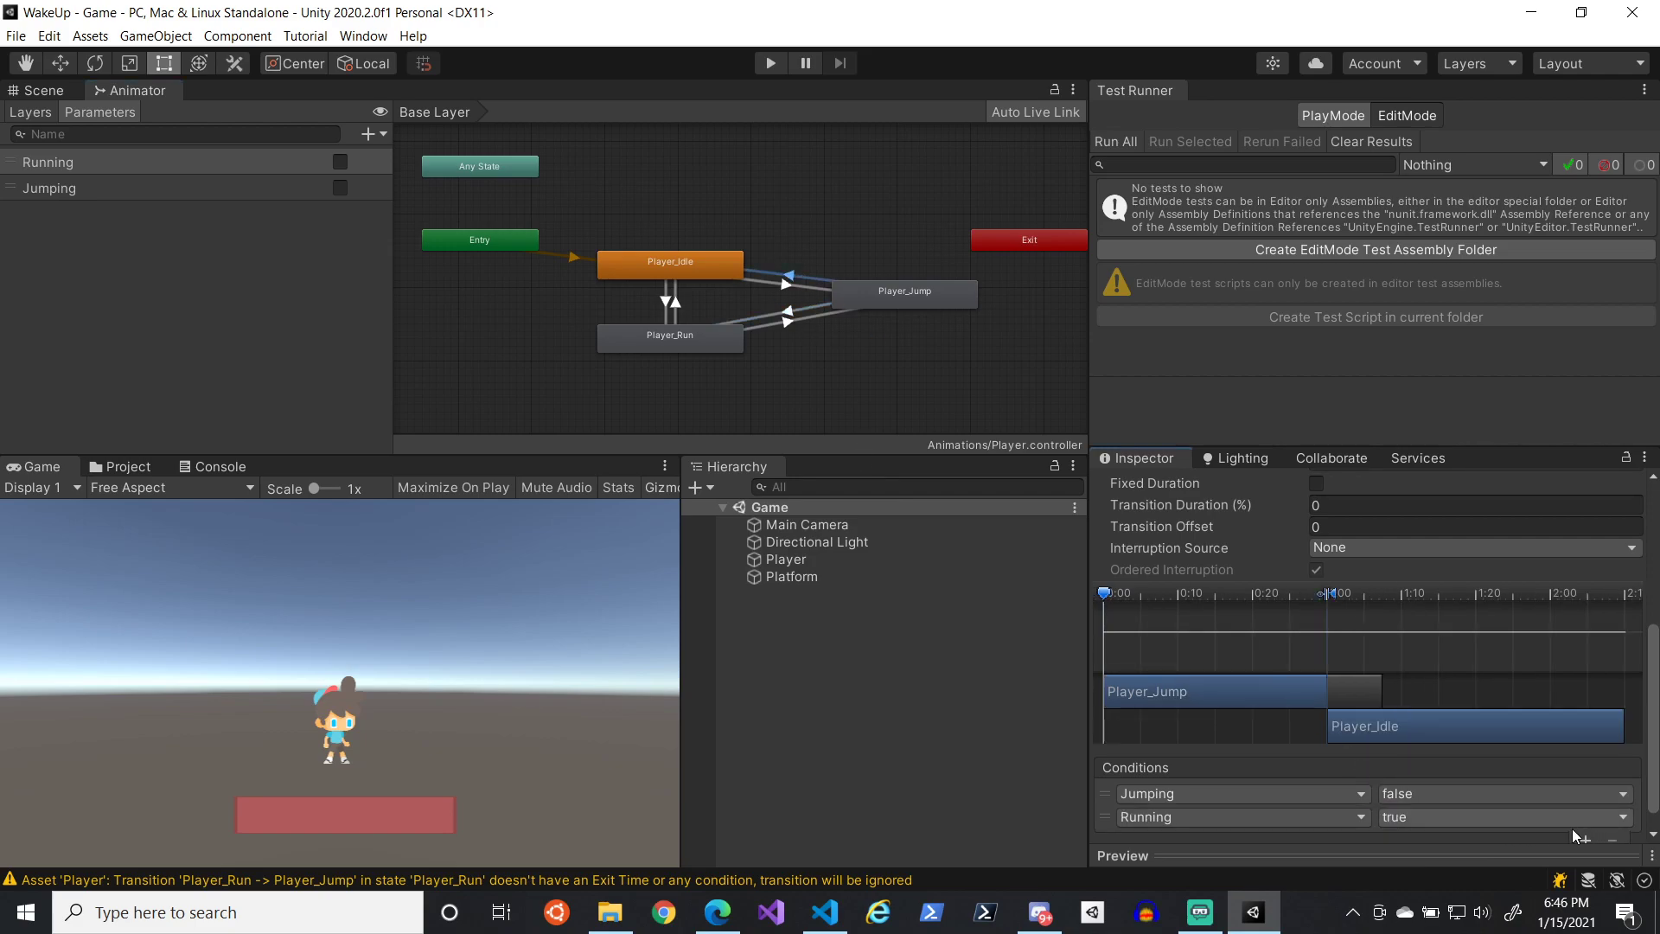
left_click(1274, 807)
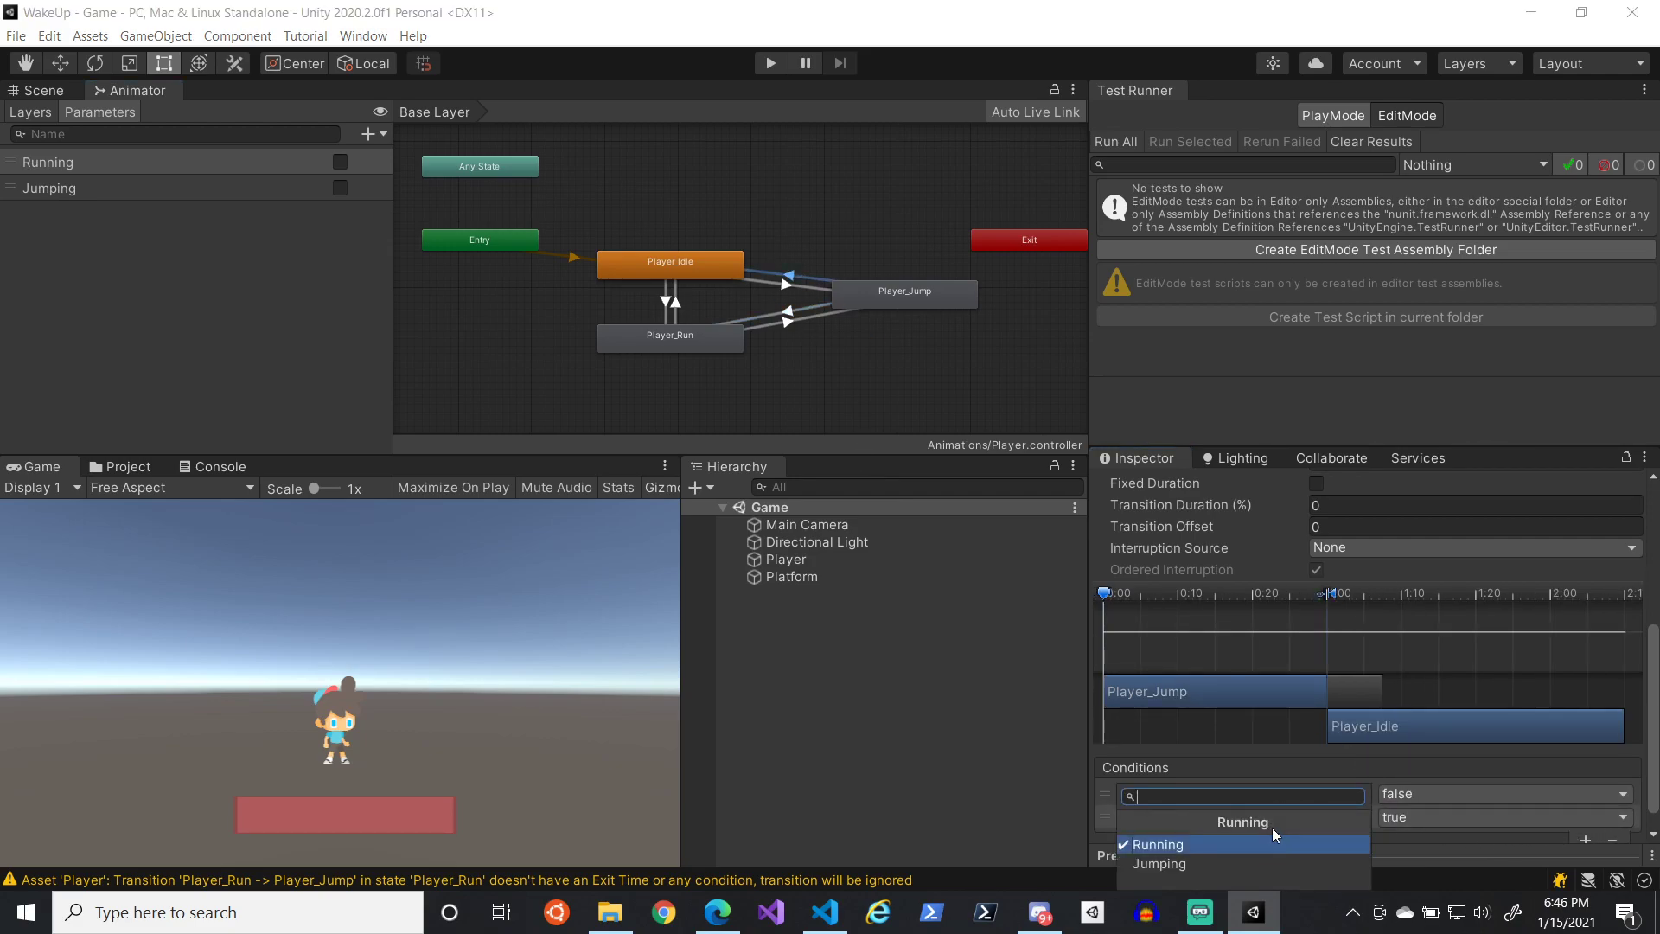
left_click(1402, 843)
left_click(1386, 818)
left_click(1397, 857)
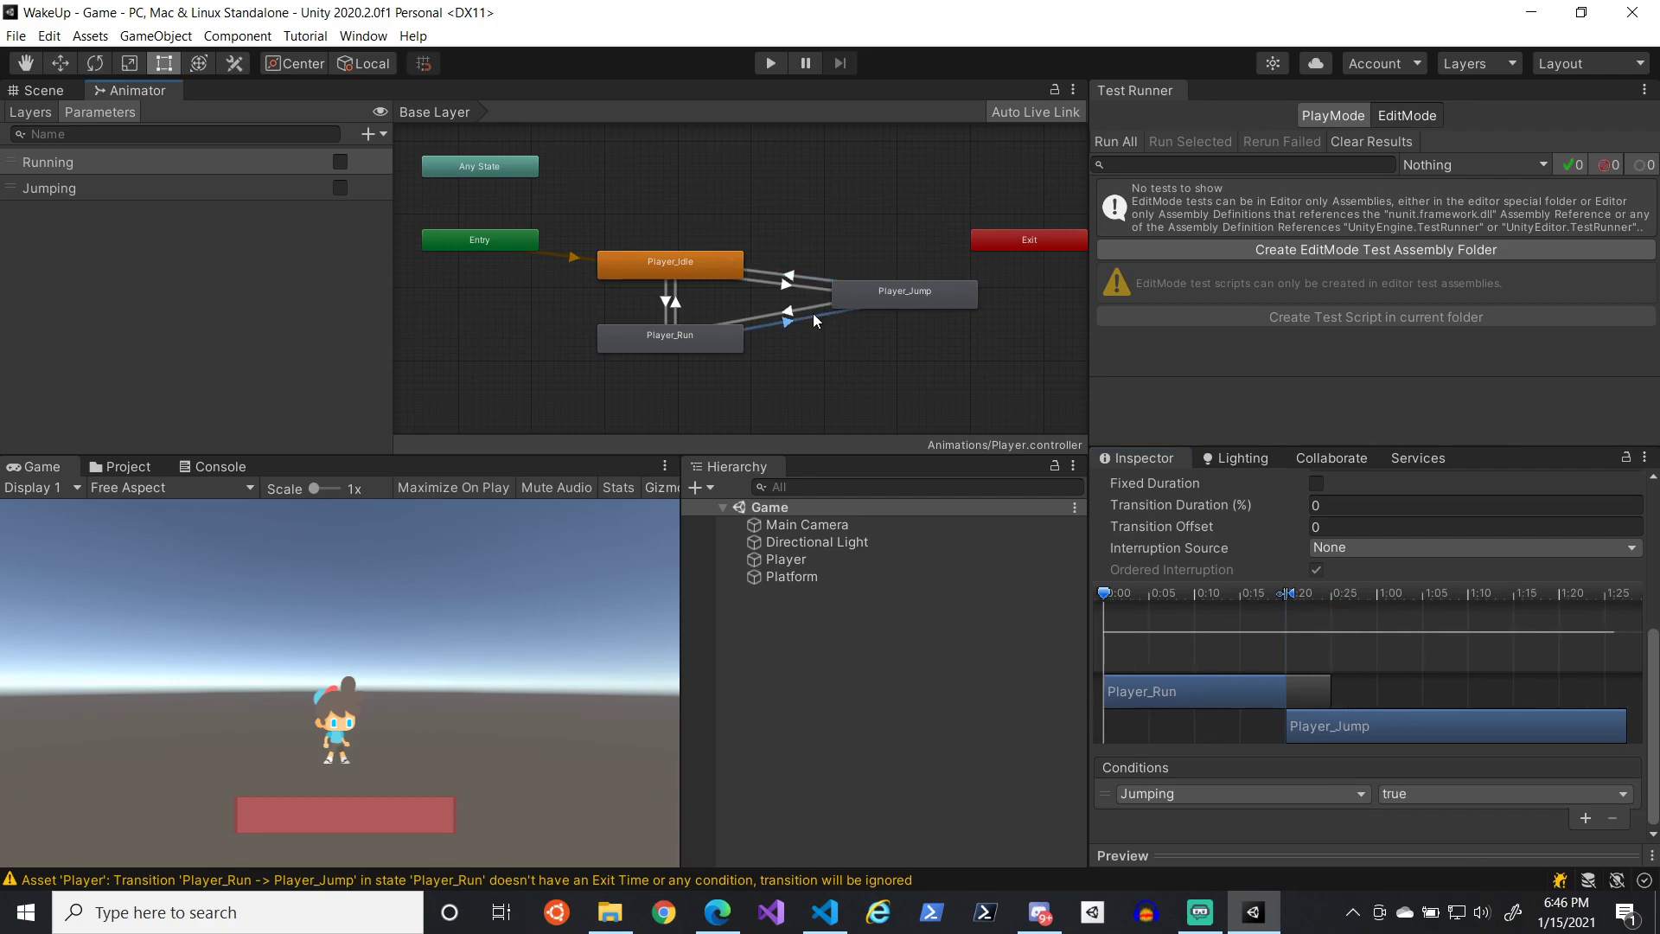
- Reorder the conditions of the Player_Jump to Player_Run transition so that Jumping comes before Running
left_click(798, 311)
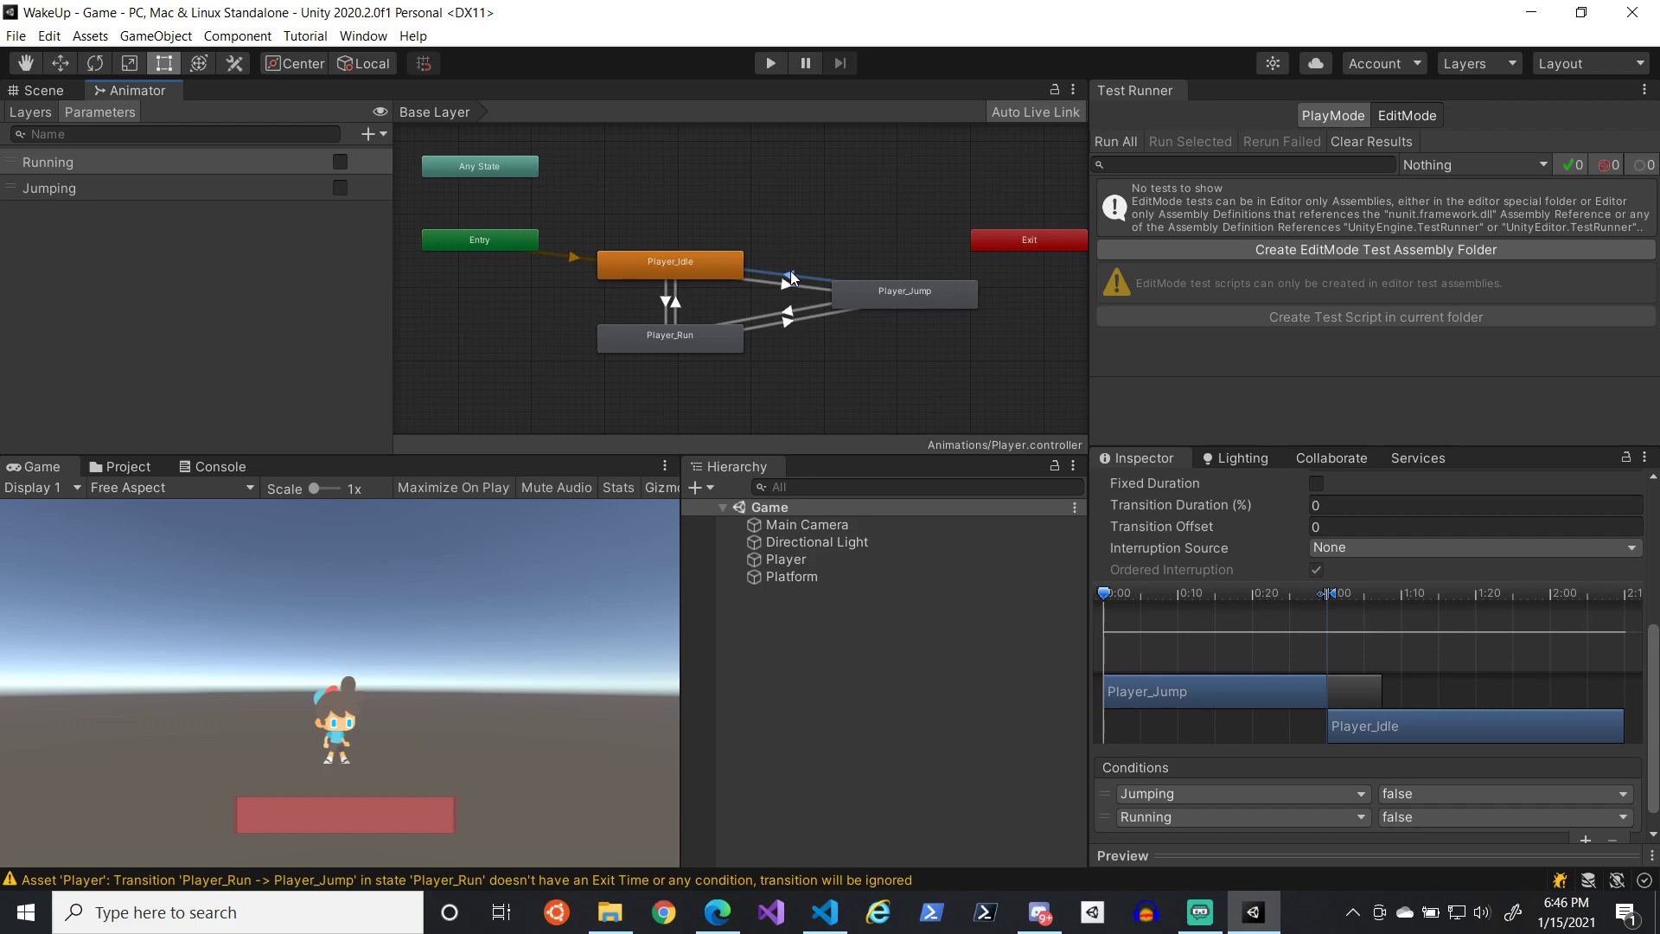
left_click(1106, 819)
mouse_move(1106, 818)
left_mouse_down()
mouse_move(1109, 793)
mouse_move(1100, 816)
left_mouse_up()
left_click(788, 313)
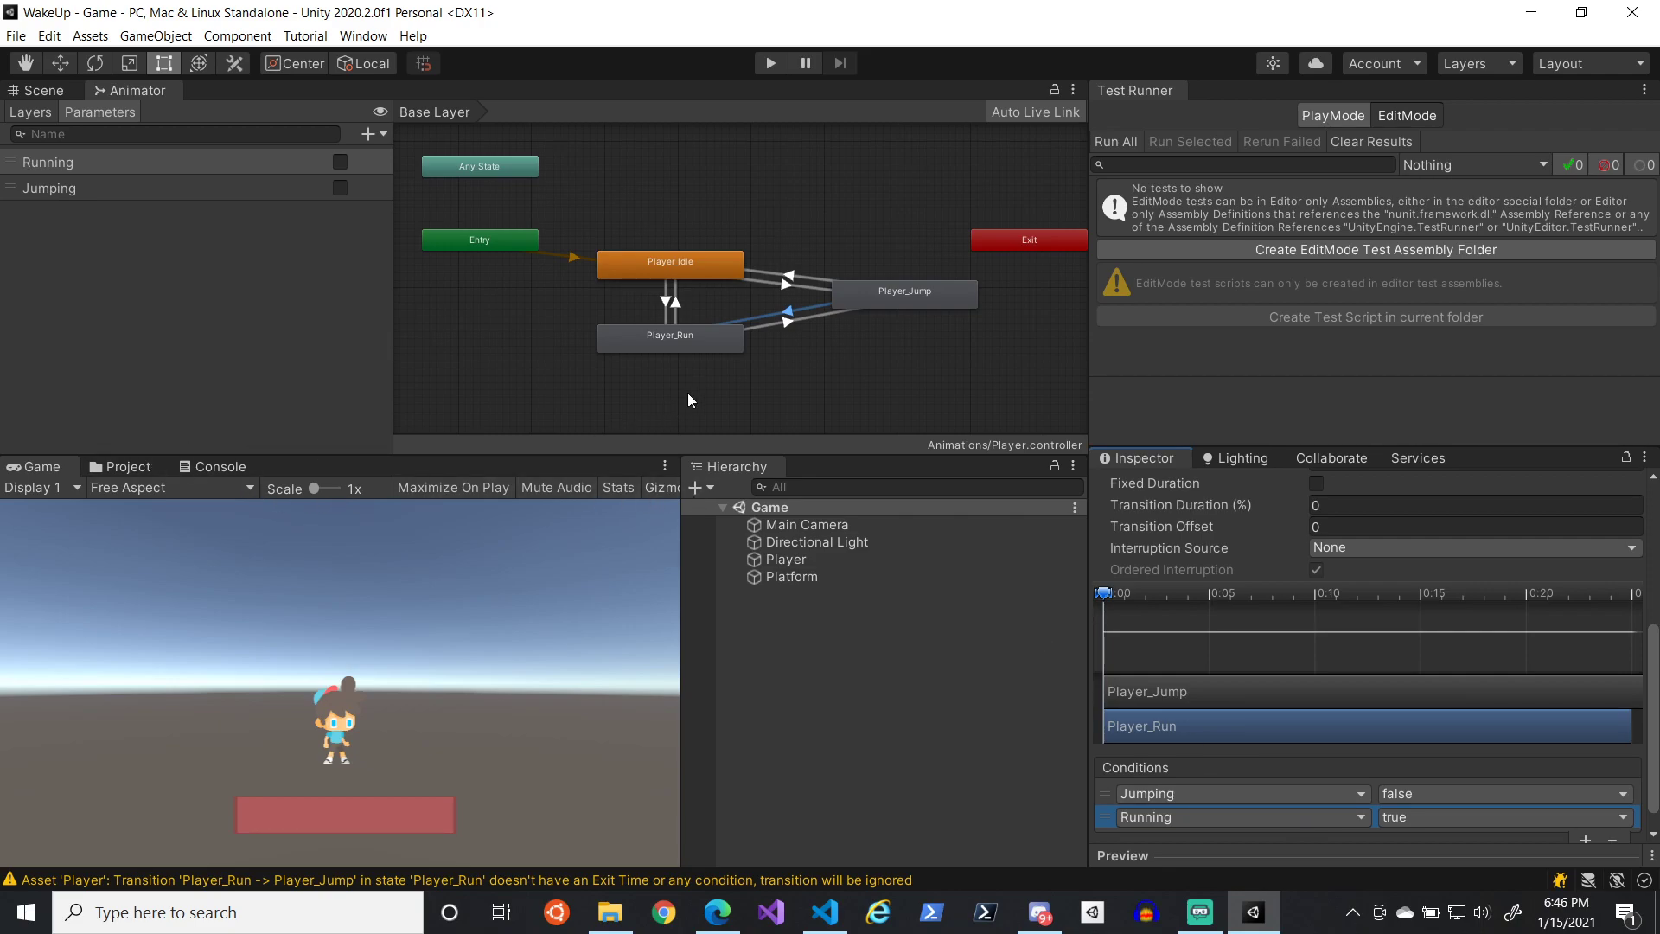
- Delete all four transitions linking Player_Jump with Player_Idle and Player_Run
left_click(519, 168)
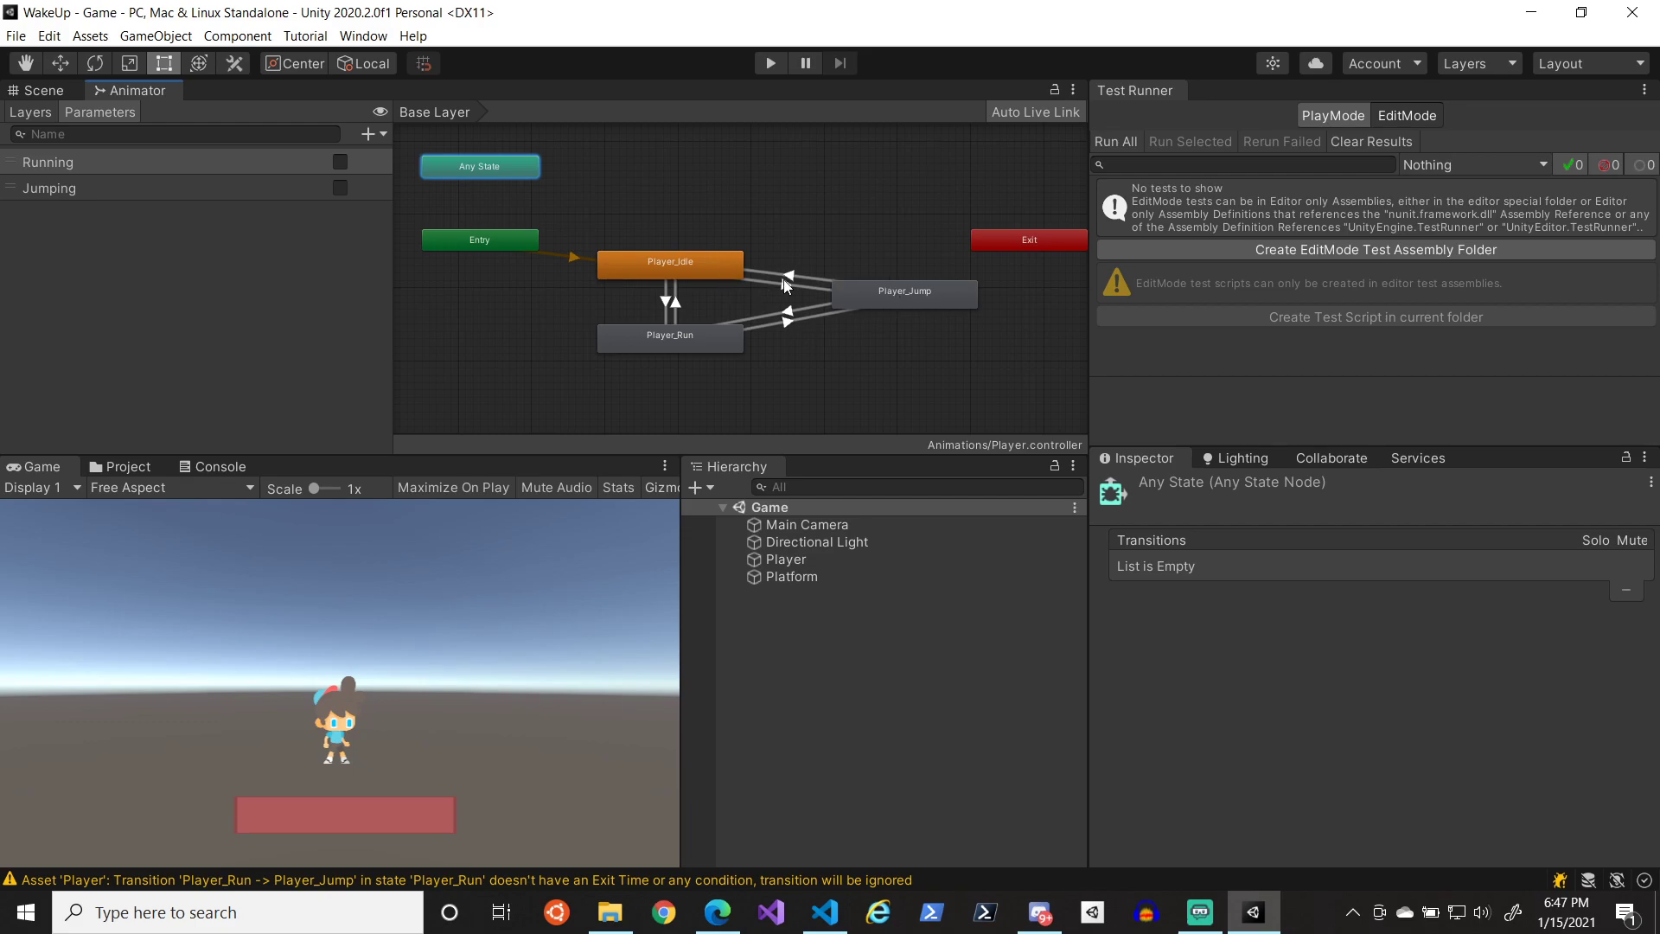
mouse_move(906, 293)
left_mouse_down()
mouse_move(811, 190)
mouse_move(926, 285)
left_mouse_up()
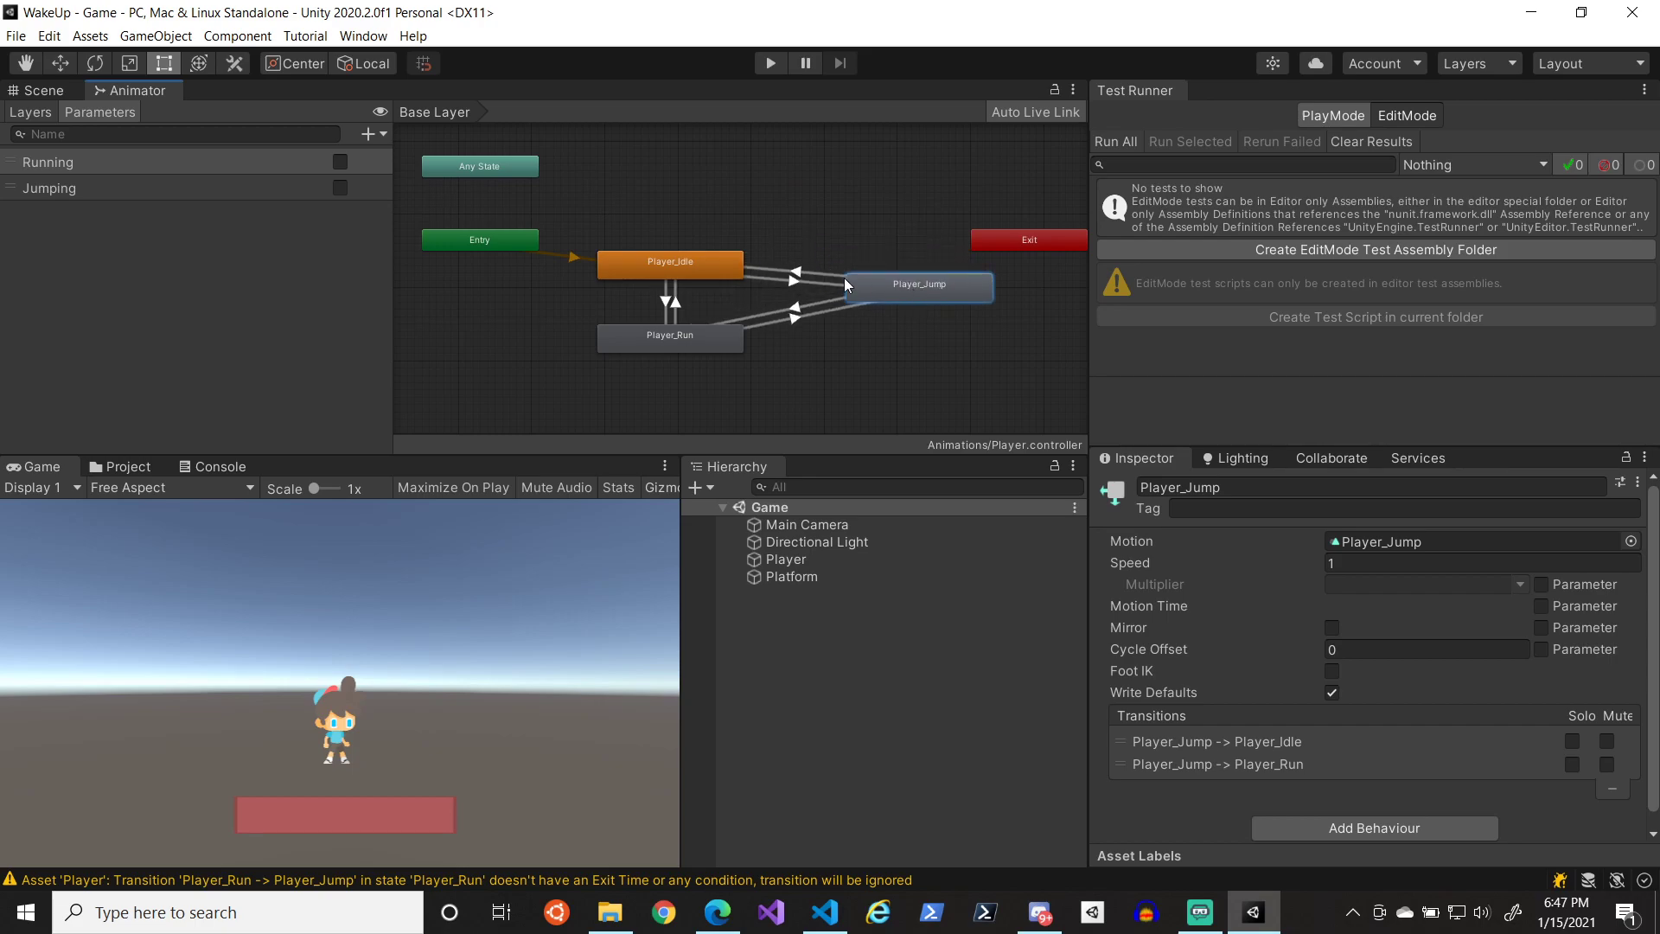
left_click(791, 282)
left_click(806, 300, "ctrl")
left_click(816, 315, "ctrl")
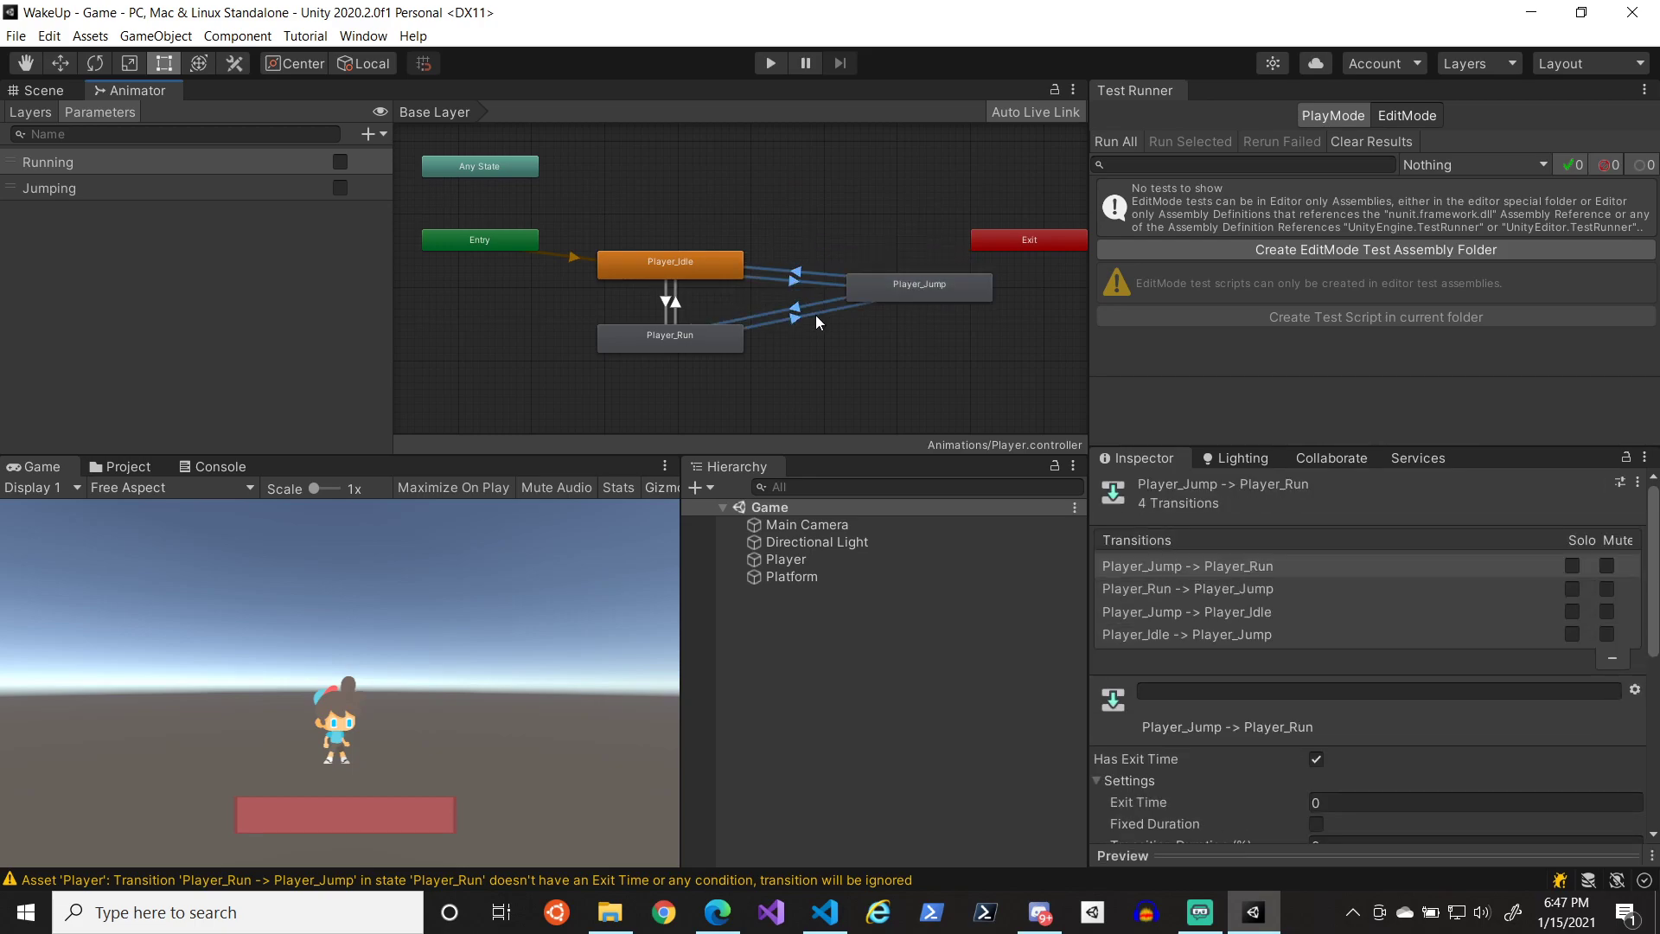
key("Delete")
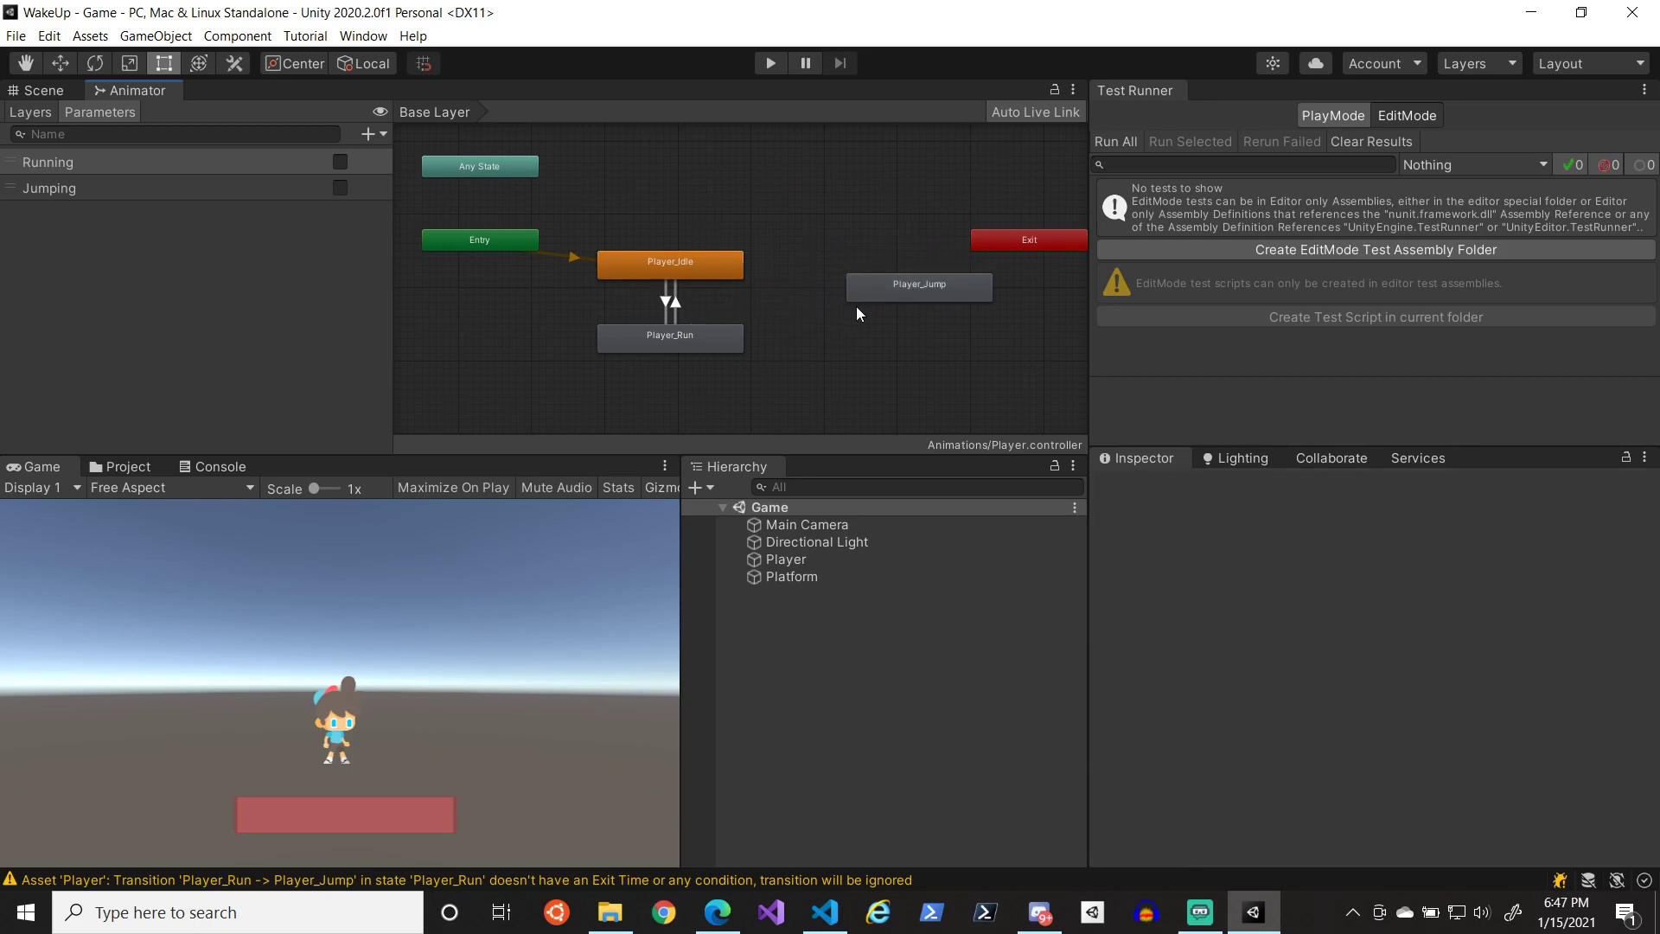
- Move the Player_Jump state next to Any State and create a transition from Any State to Player_Jump
left_click(882, 287)
left_click_drag(882, 287, 707, 183)
right_click(541, 172)
right_click(526, 168)
left_click(551, 181)
left_click(686, 188)
- Turn off Fixed Duration for the Any State to Player_Jump transition and set its Transition Duration to 0
left_click(600, 195)
left_click(604, 183)
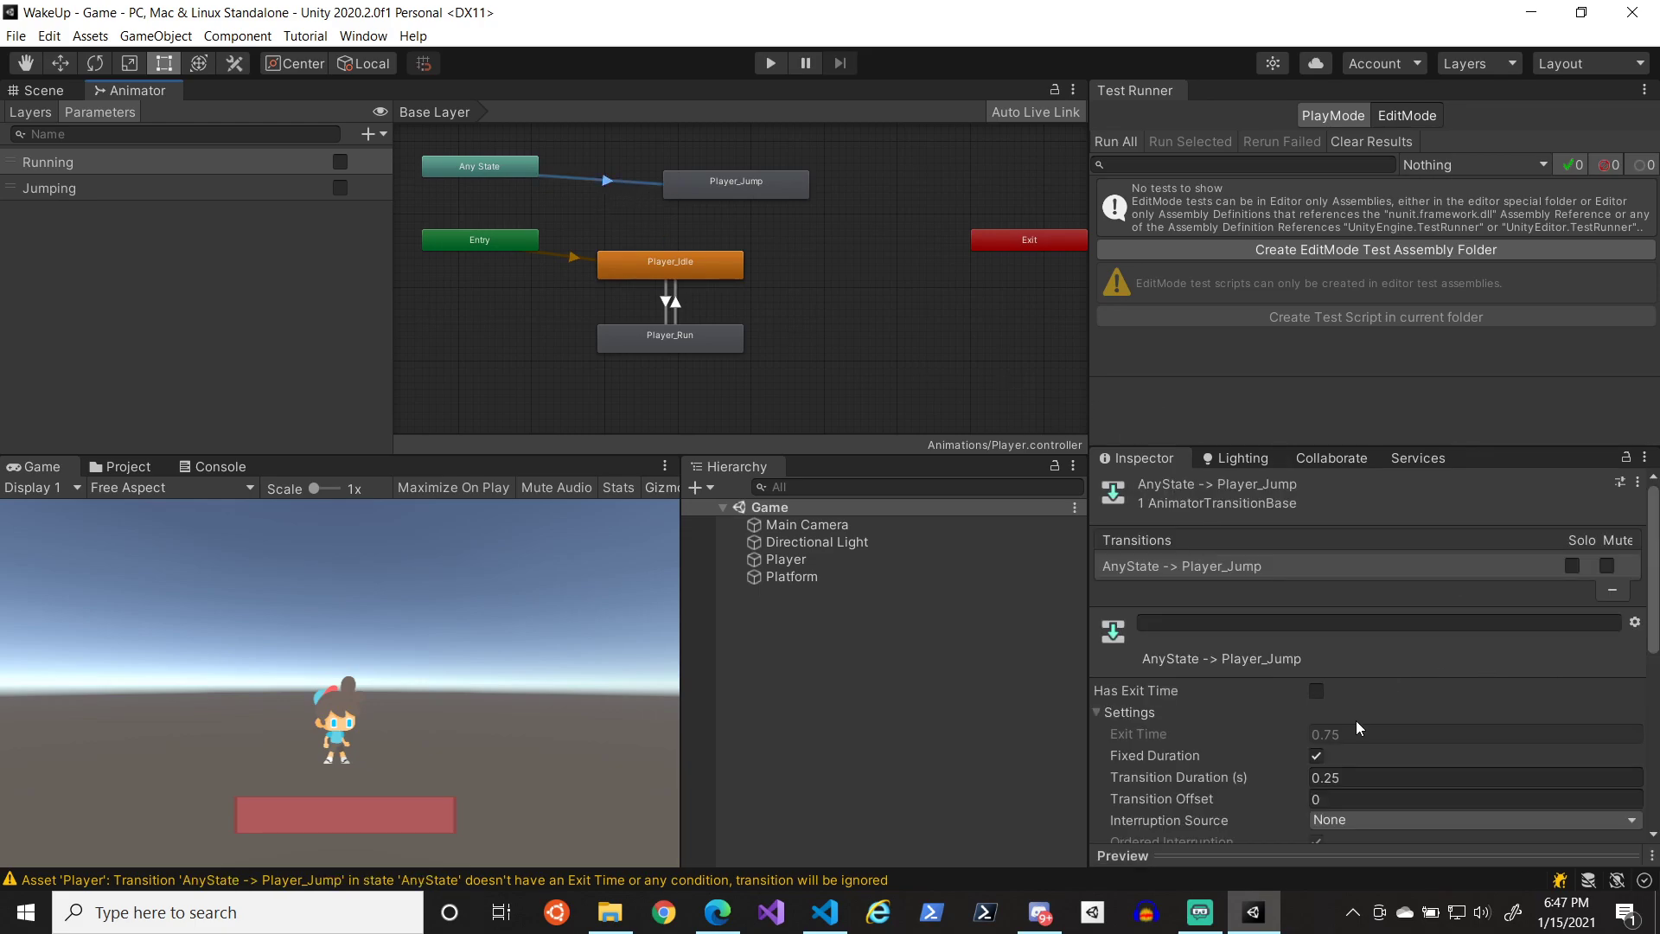
left_click(1316, 754)
left_click(1338, 774)
type("0")
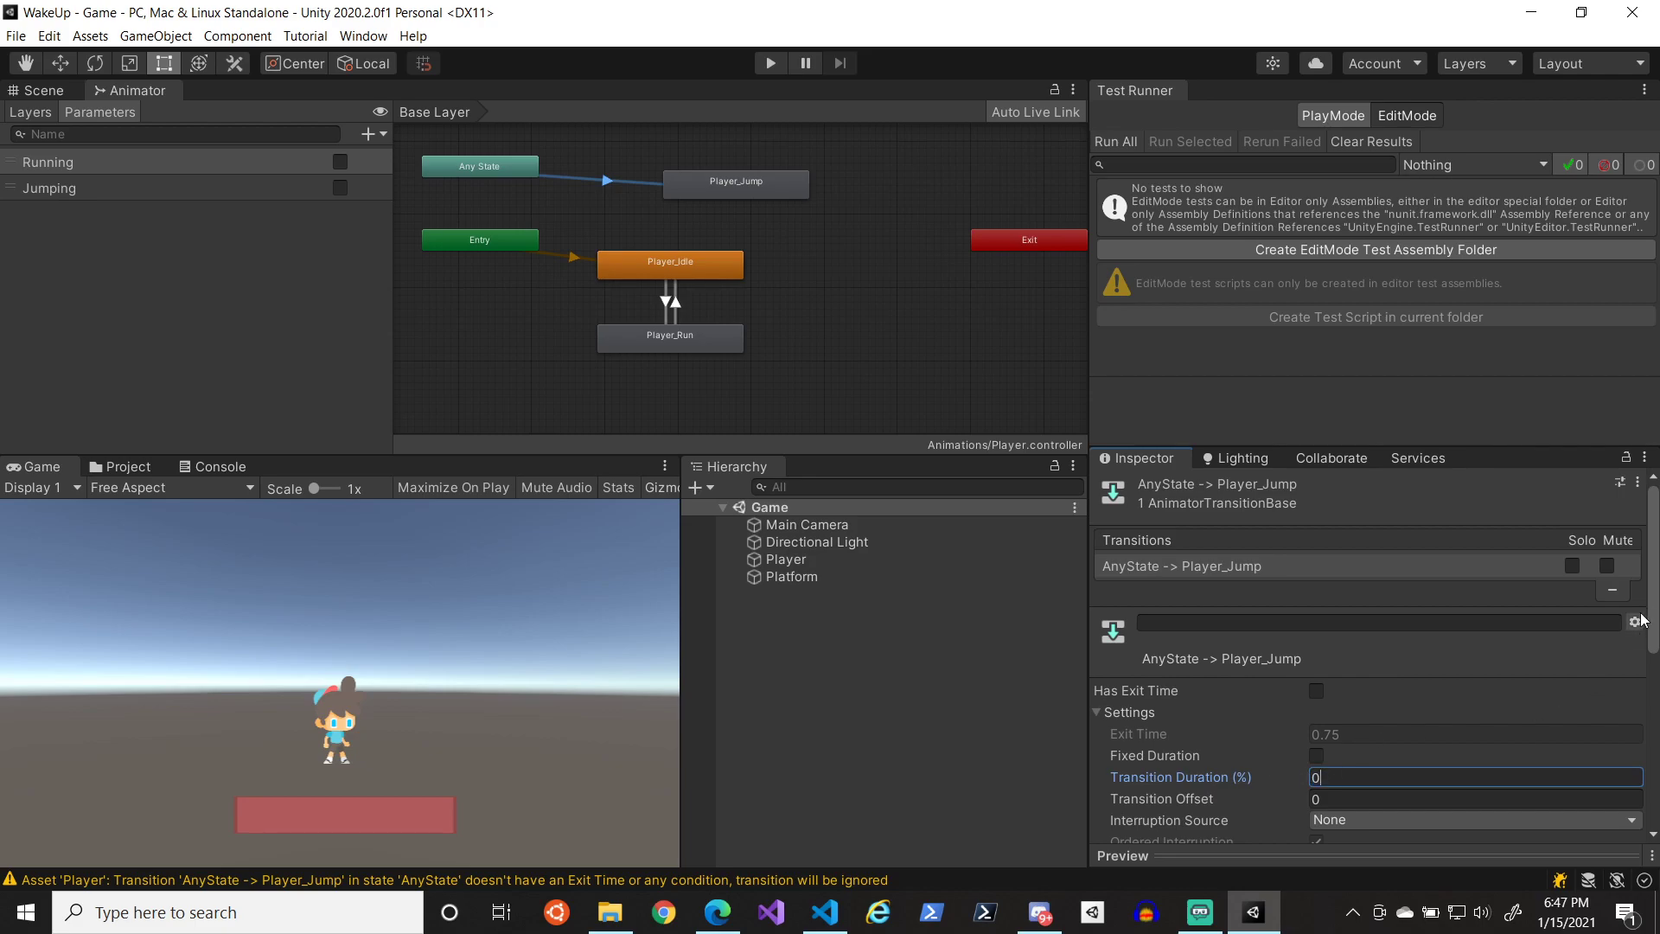
- Add the condition Jumping true to the Any State to Player_Jump transition
left_click_drag(1653, 588, 1644, 716)
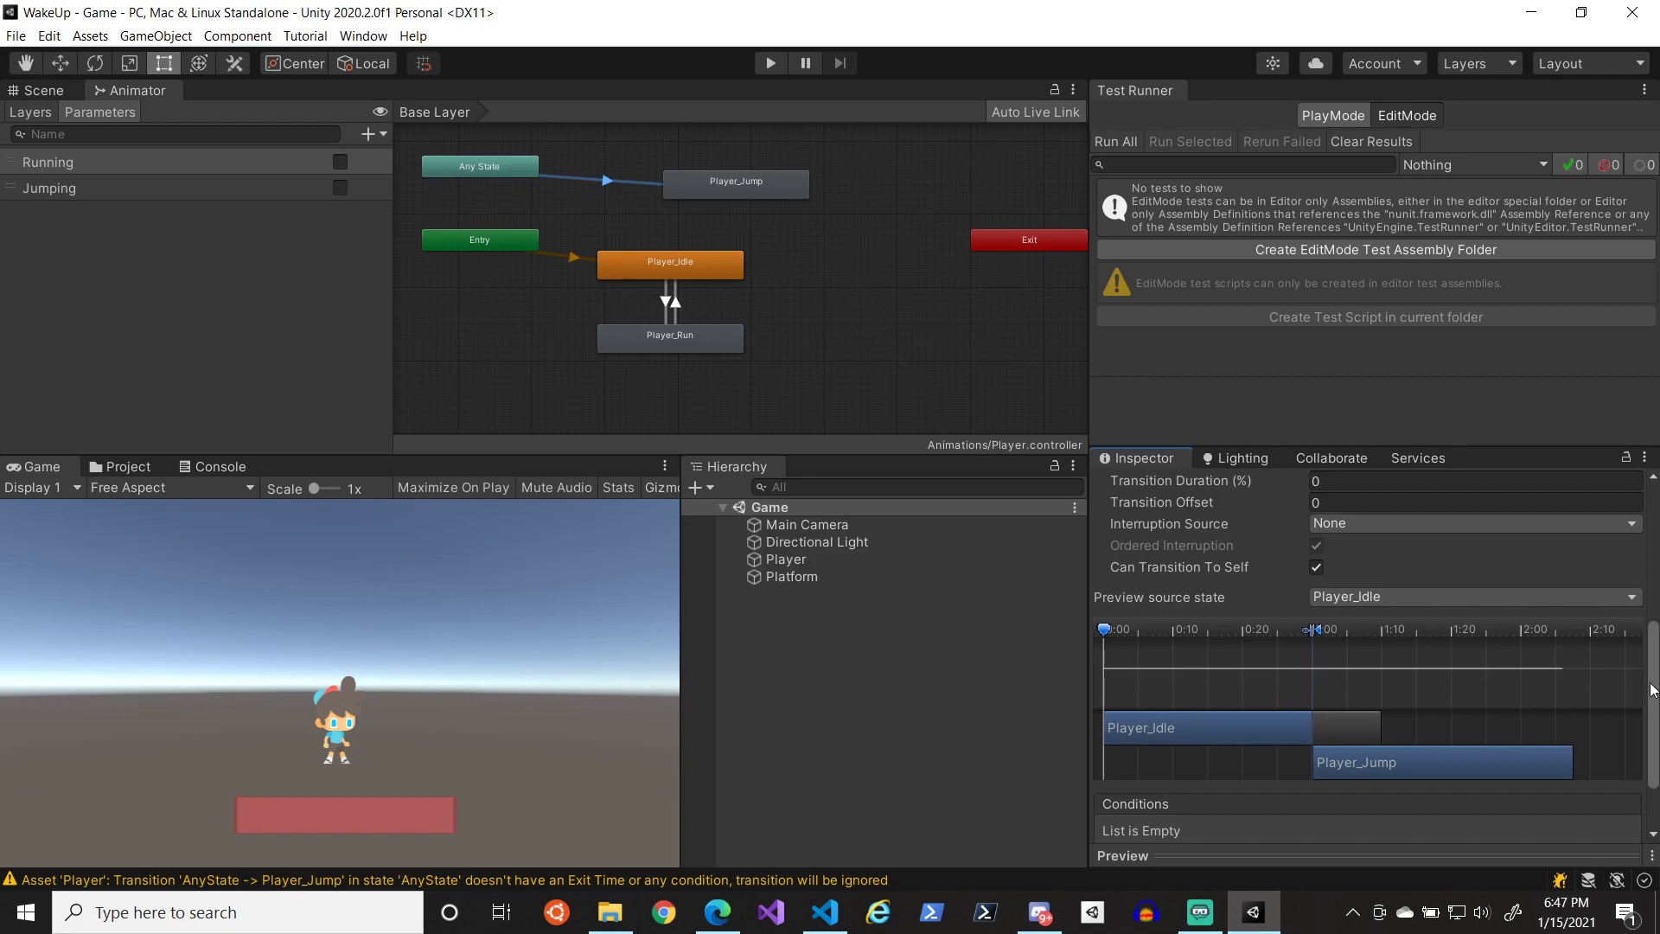
left_click_drag(1654, 696, 1656, 719)
left_click(1587, 767)
left_click(1245, 795)
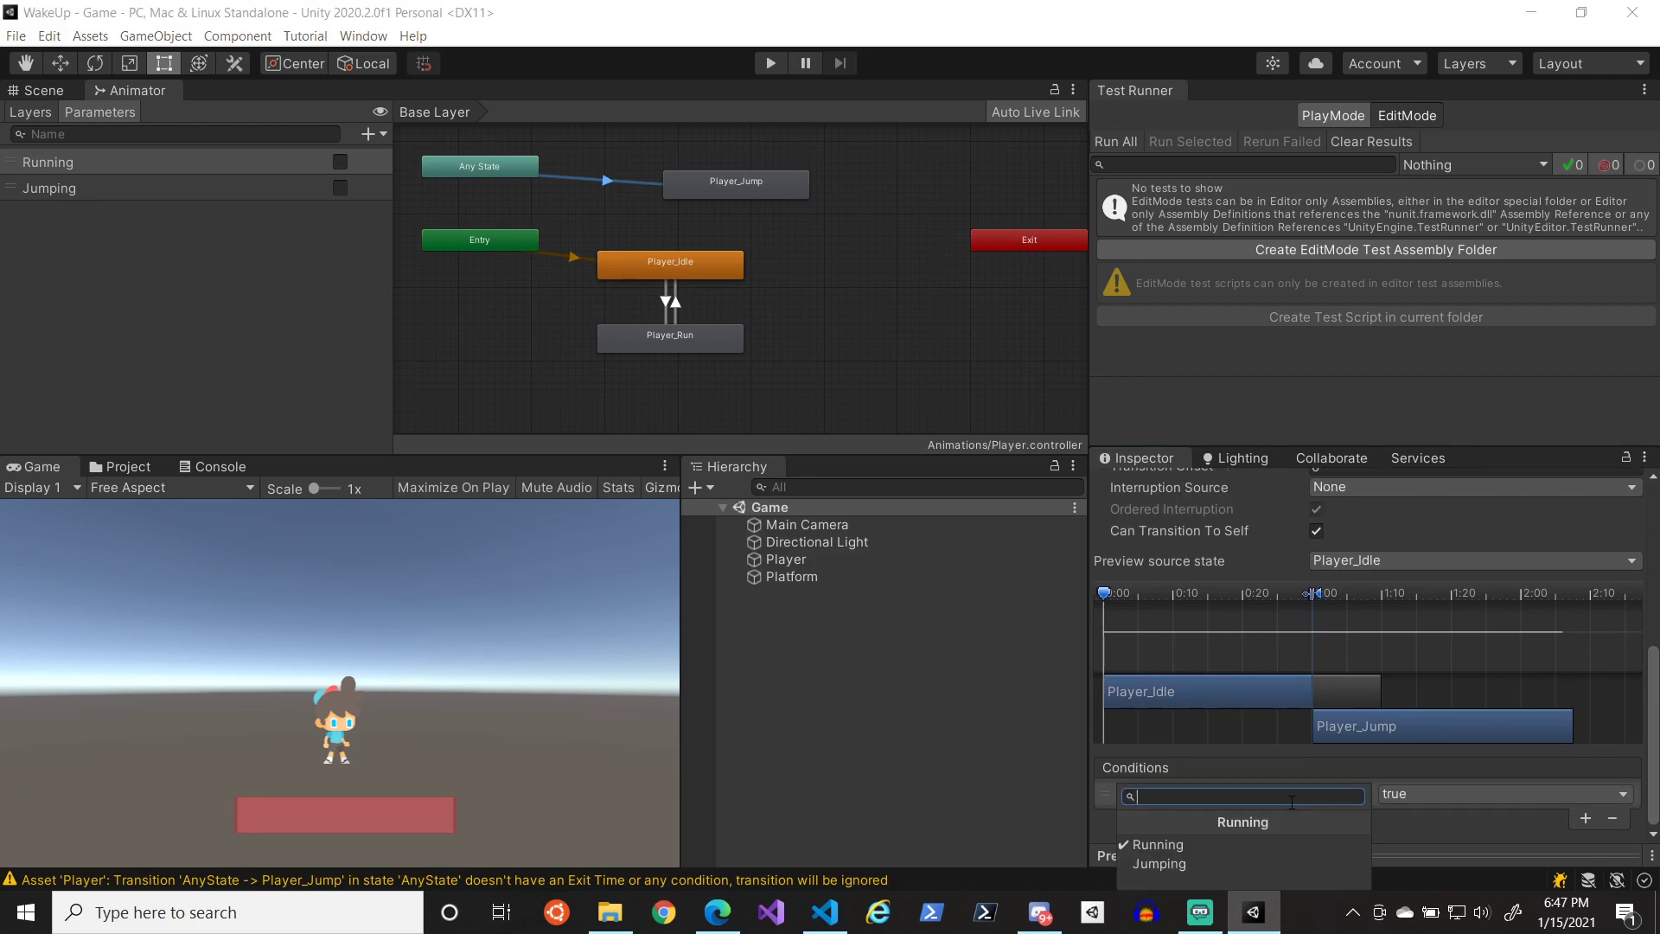
left_click(1216, 862)
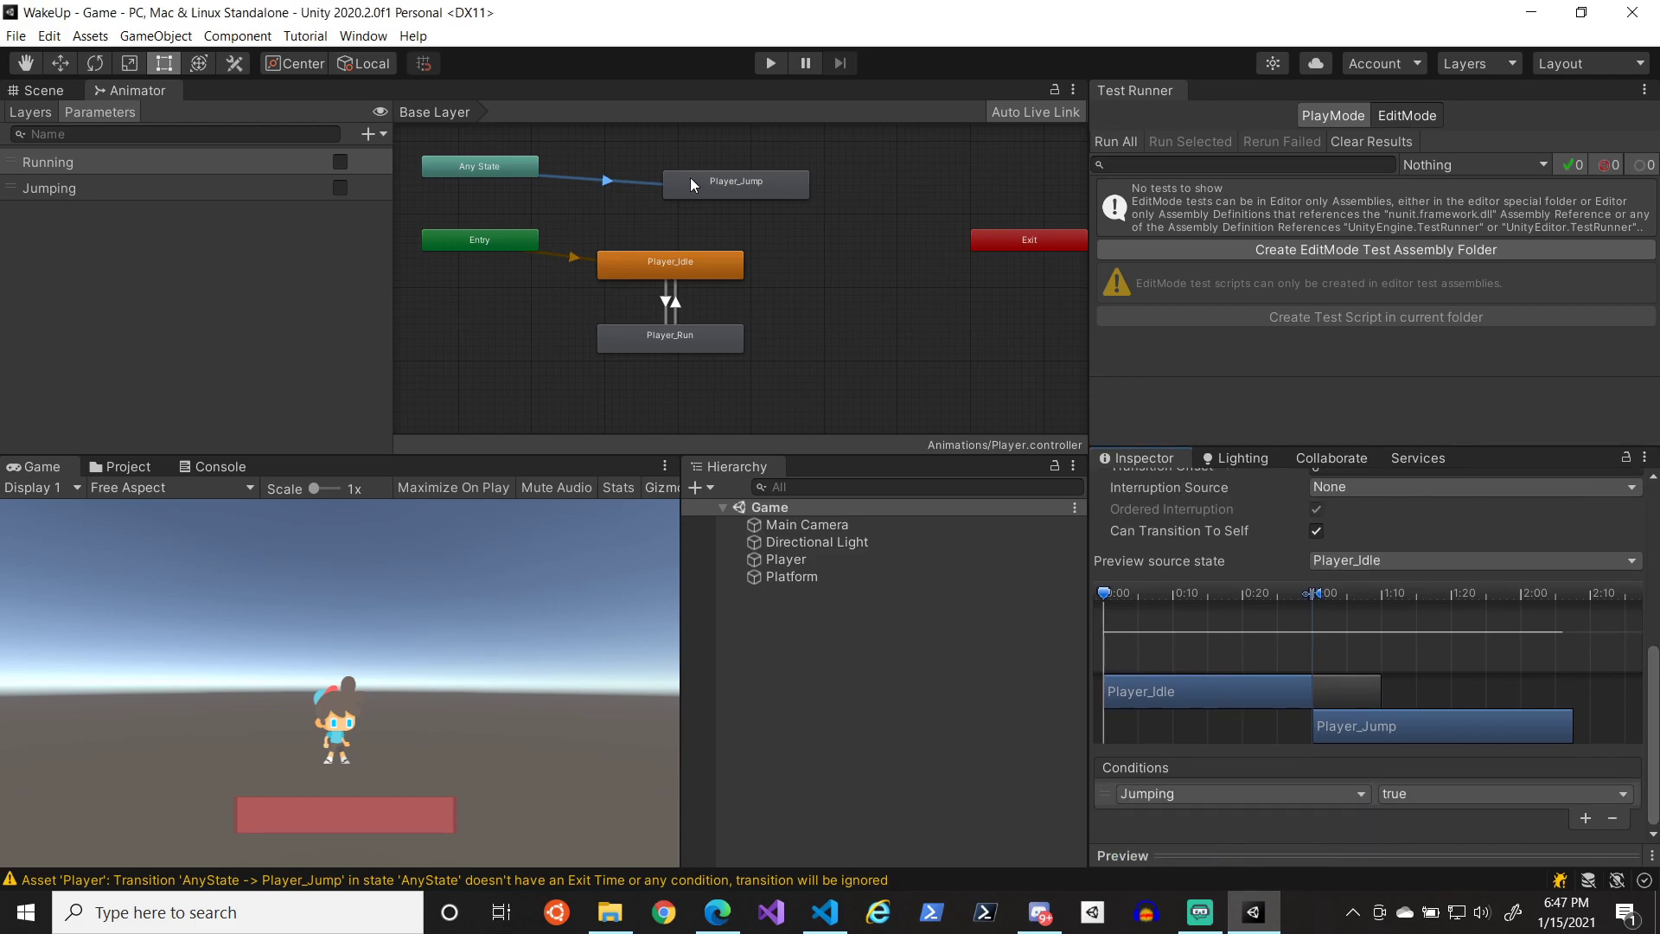
left_click(529, 166)
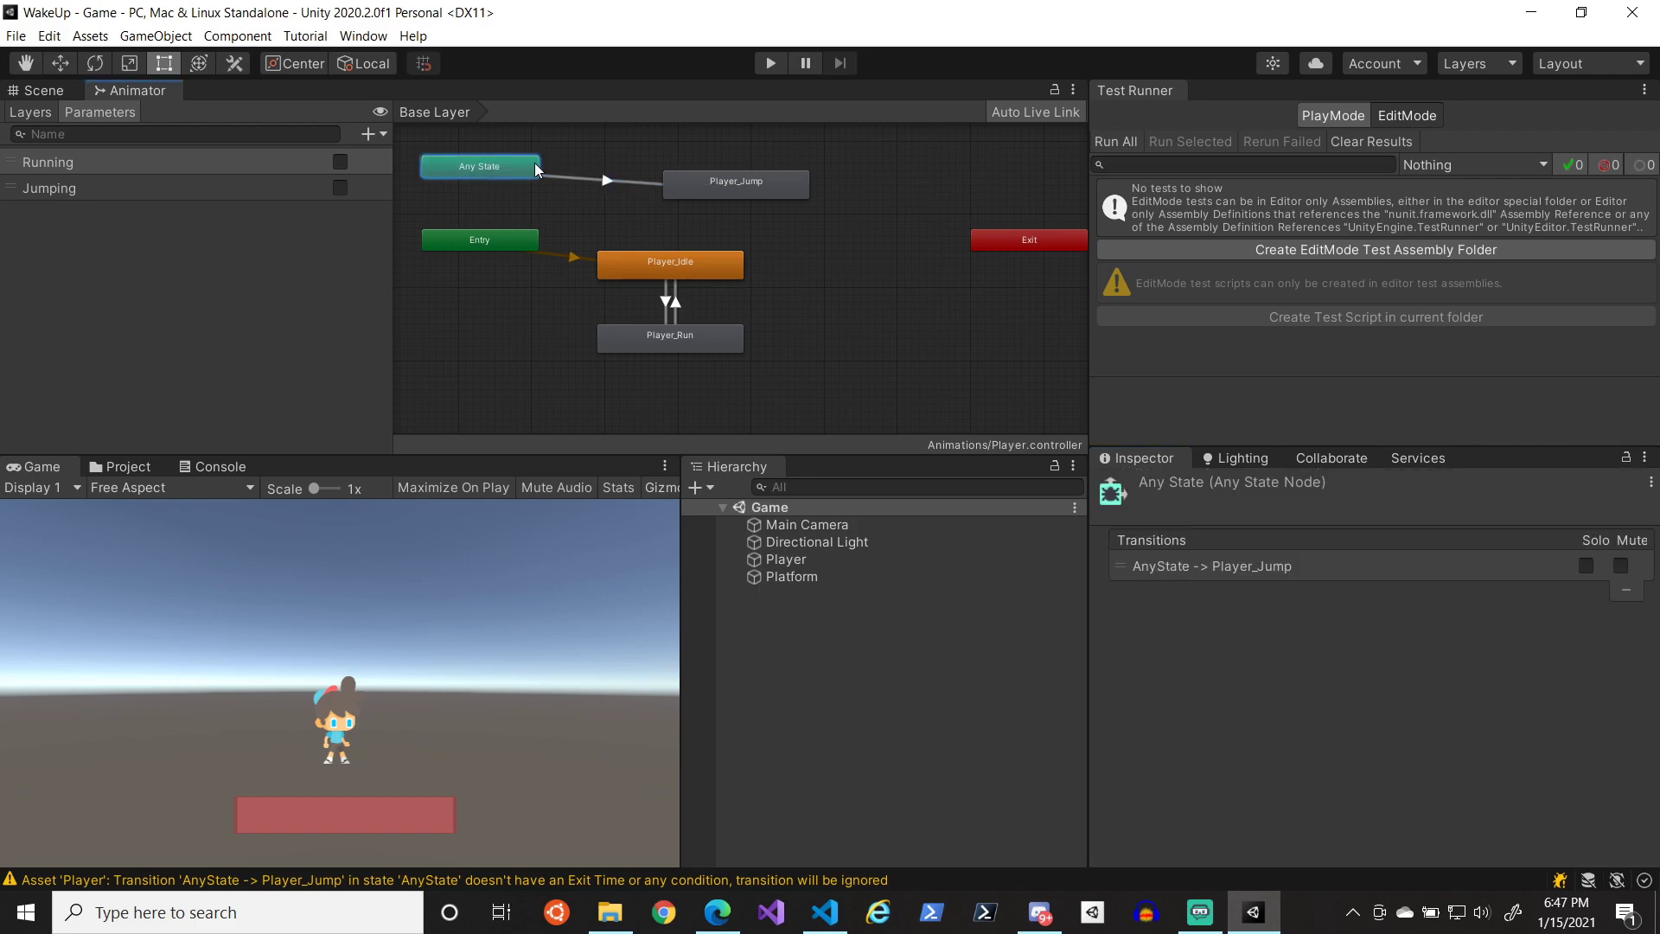
left_click(718, 187)
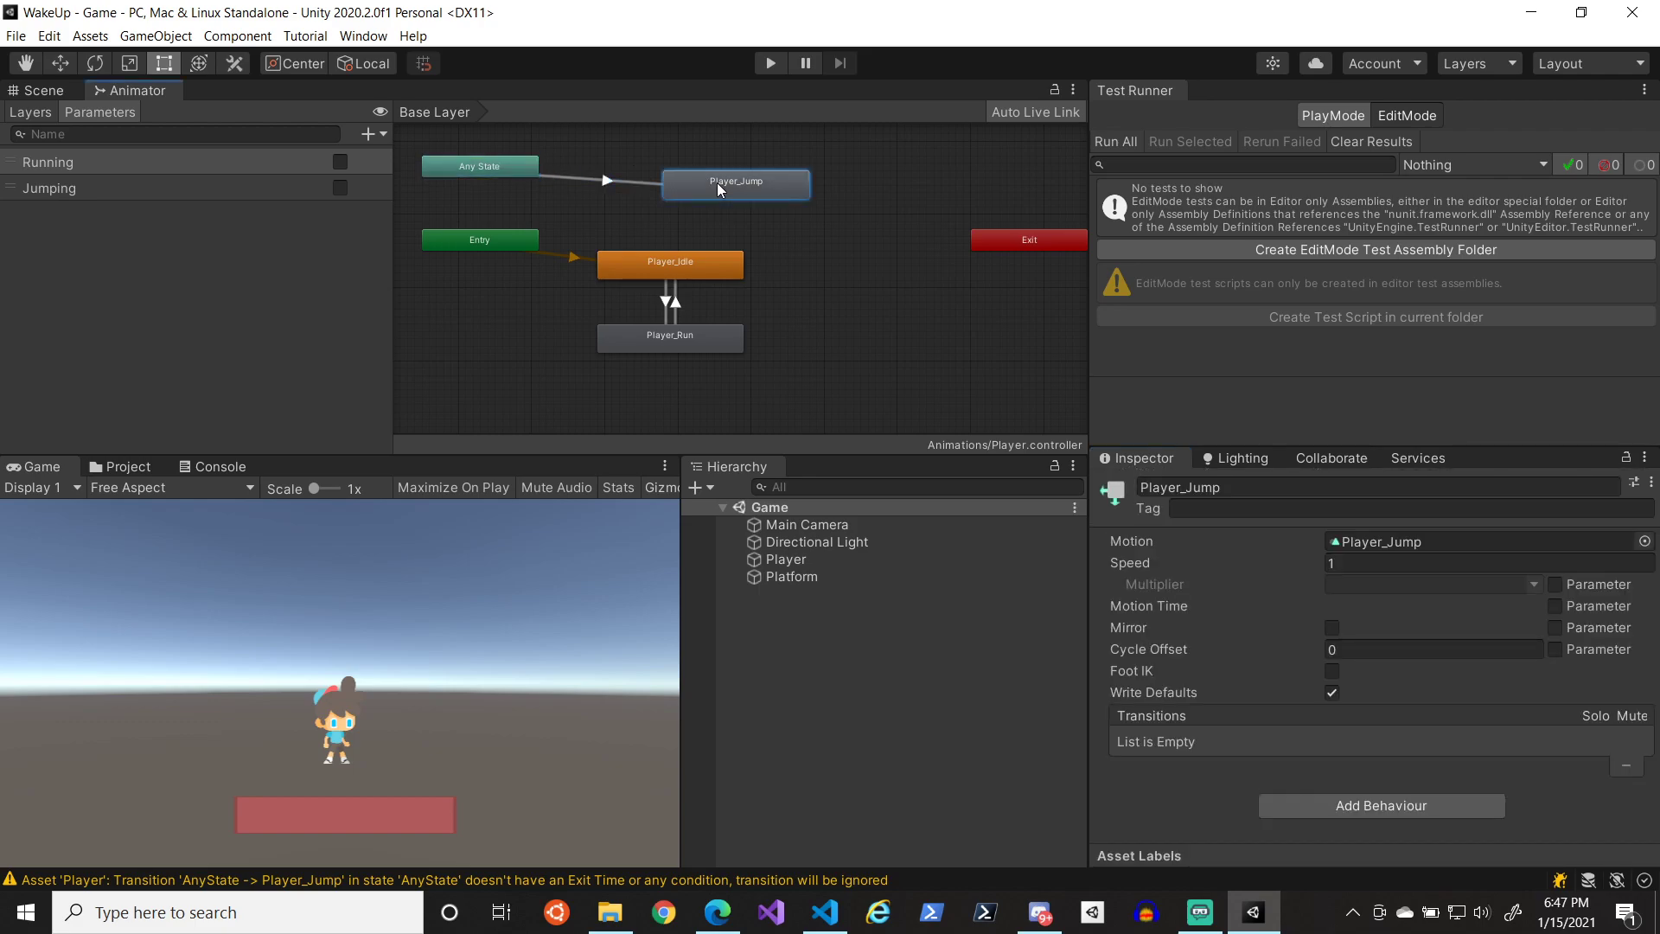
right_click(806, 200)
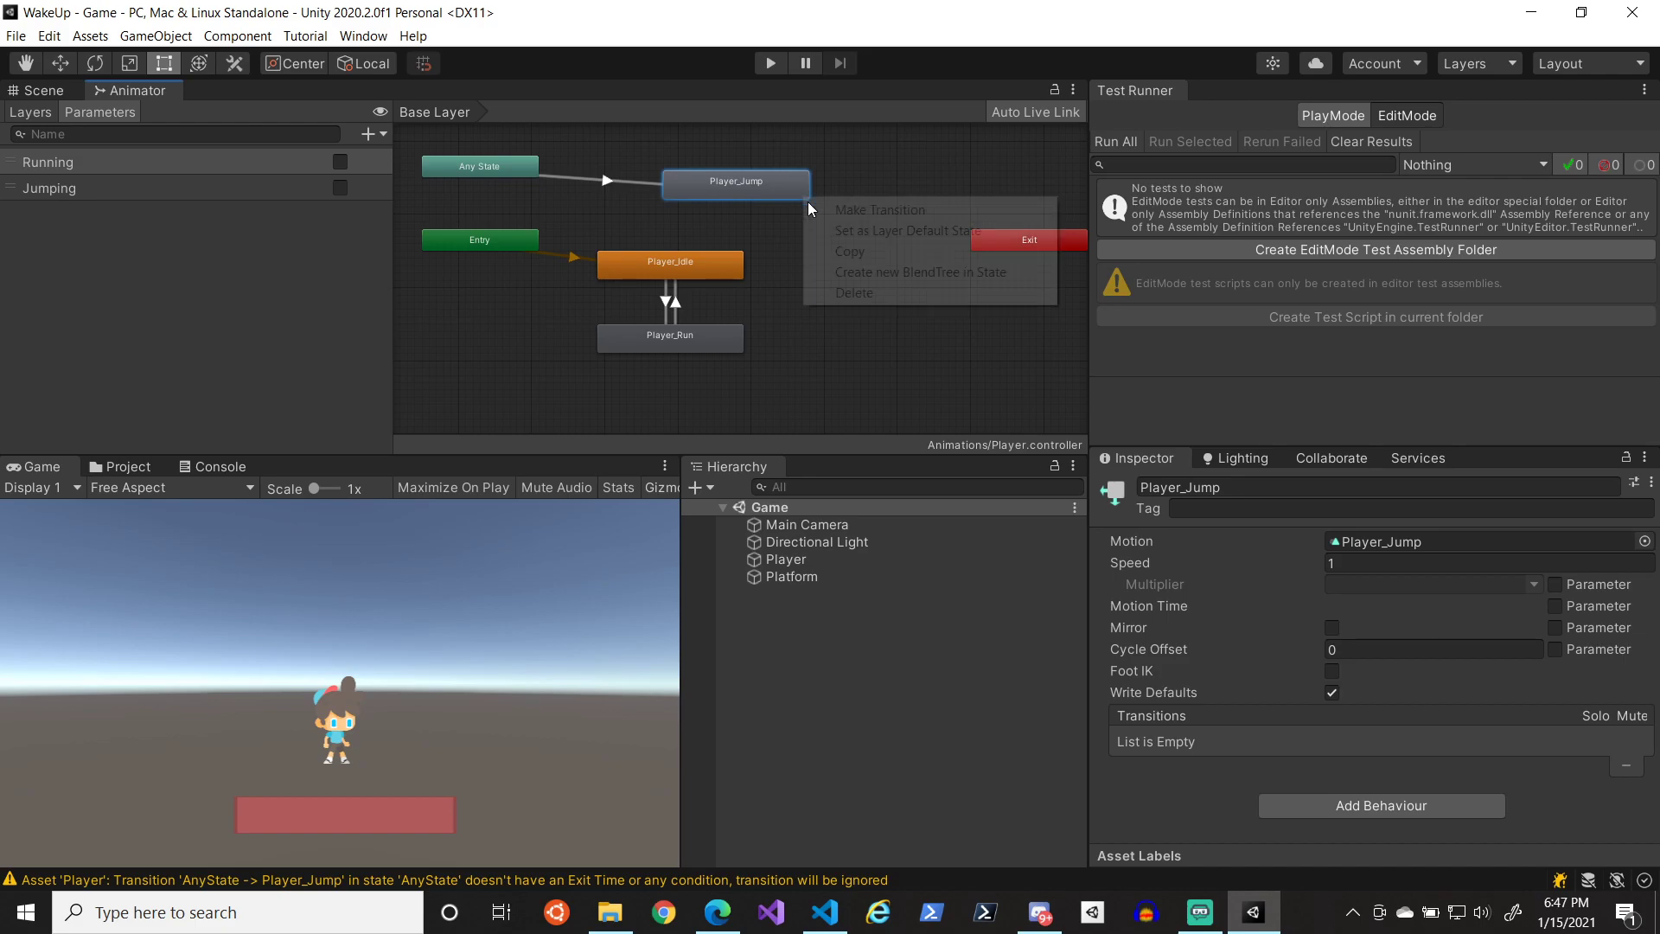
left_click(990, 233)
left_click(1011, 242)
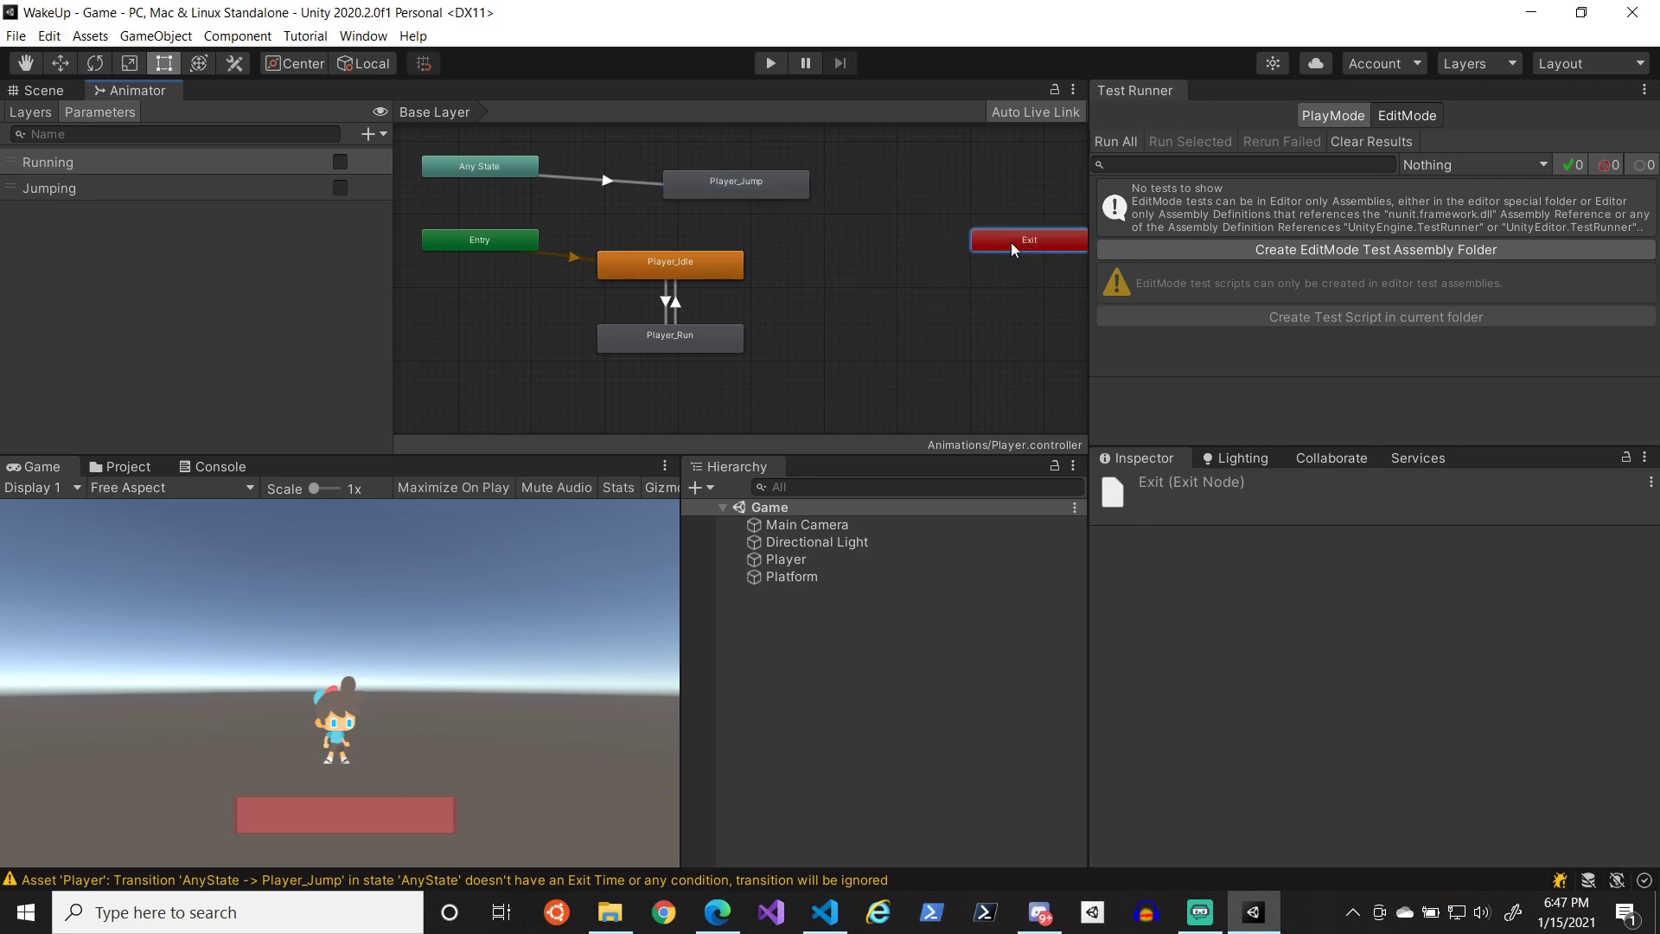
left_click(719, 170)
left_click(671, 180)
right_click(672, 180)
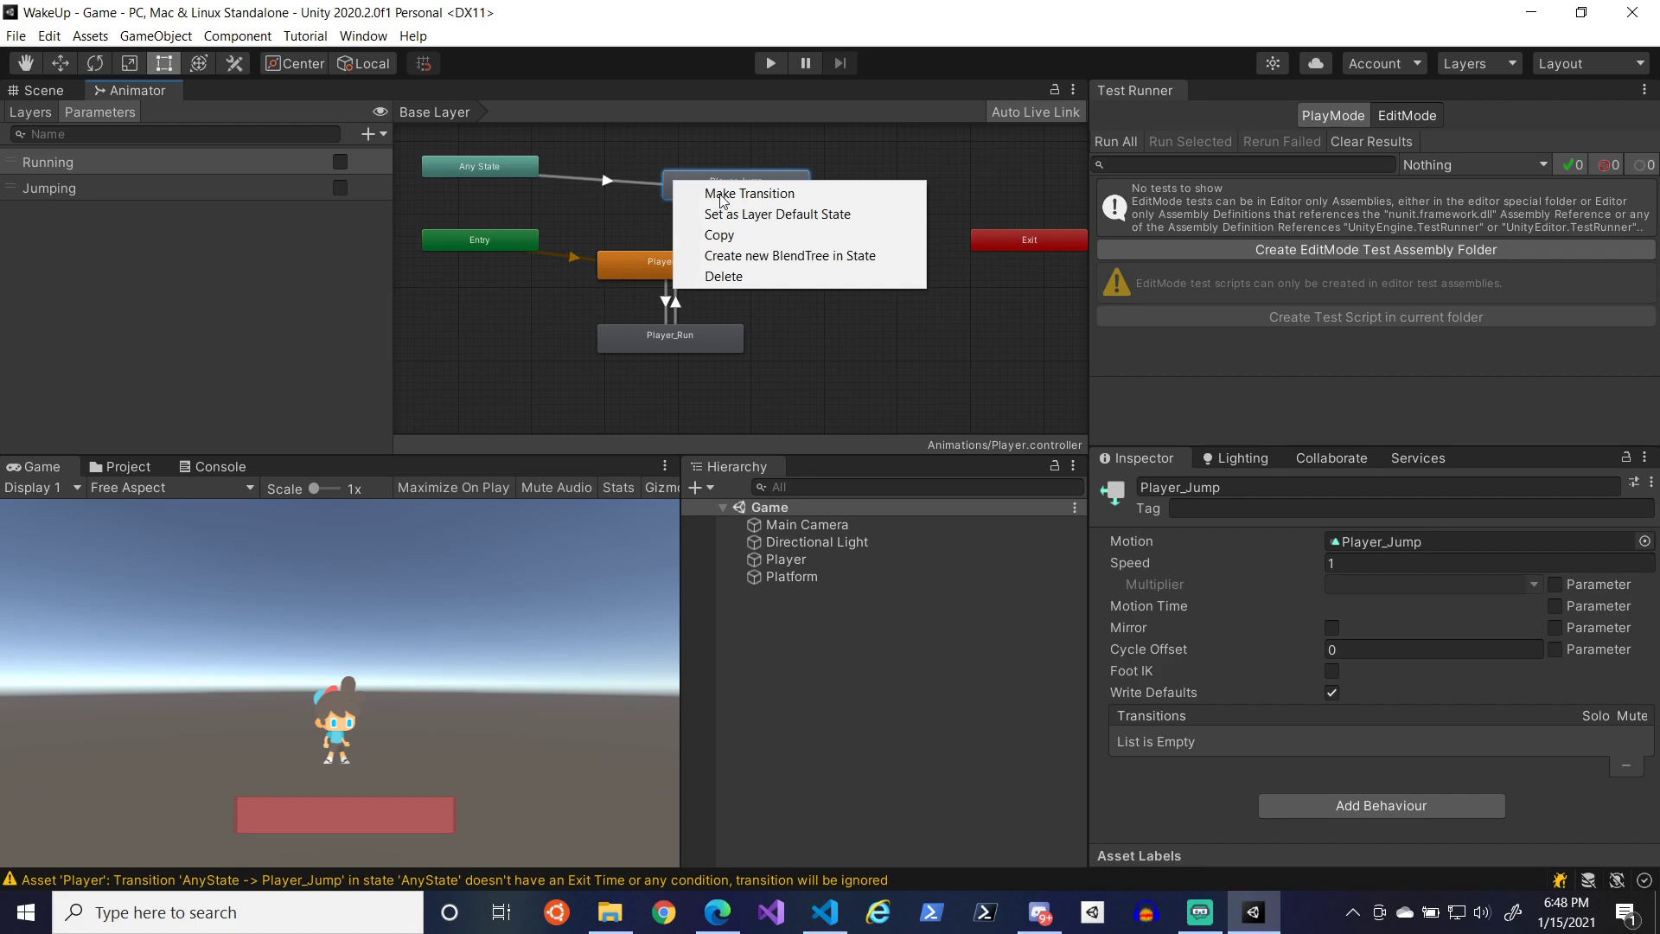
left_click(705, 193)
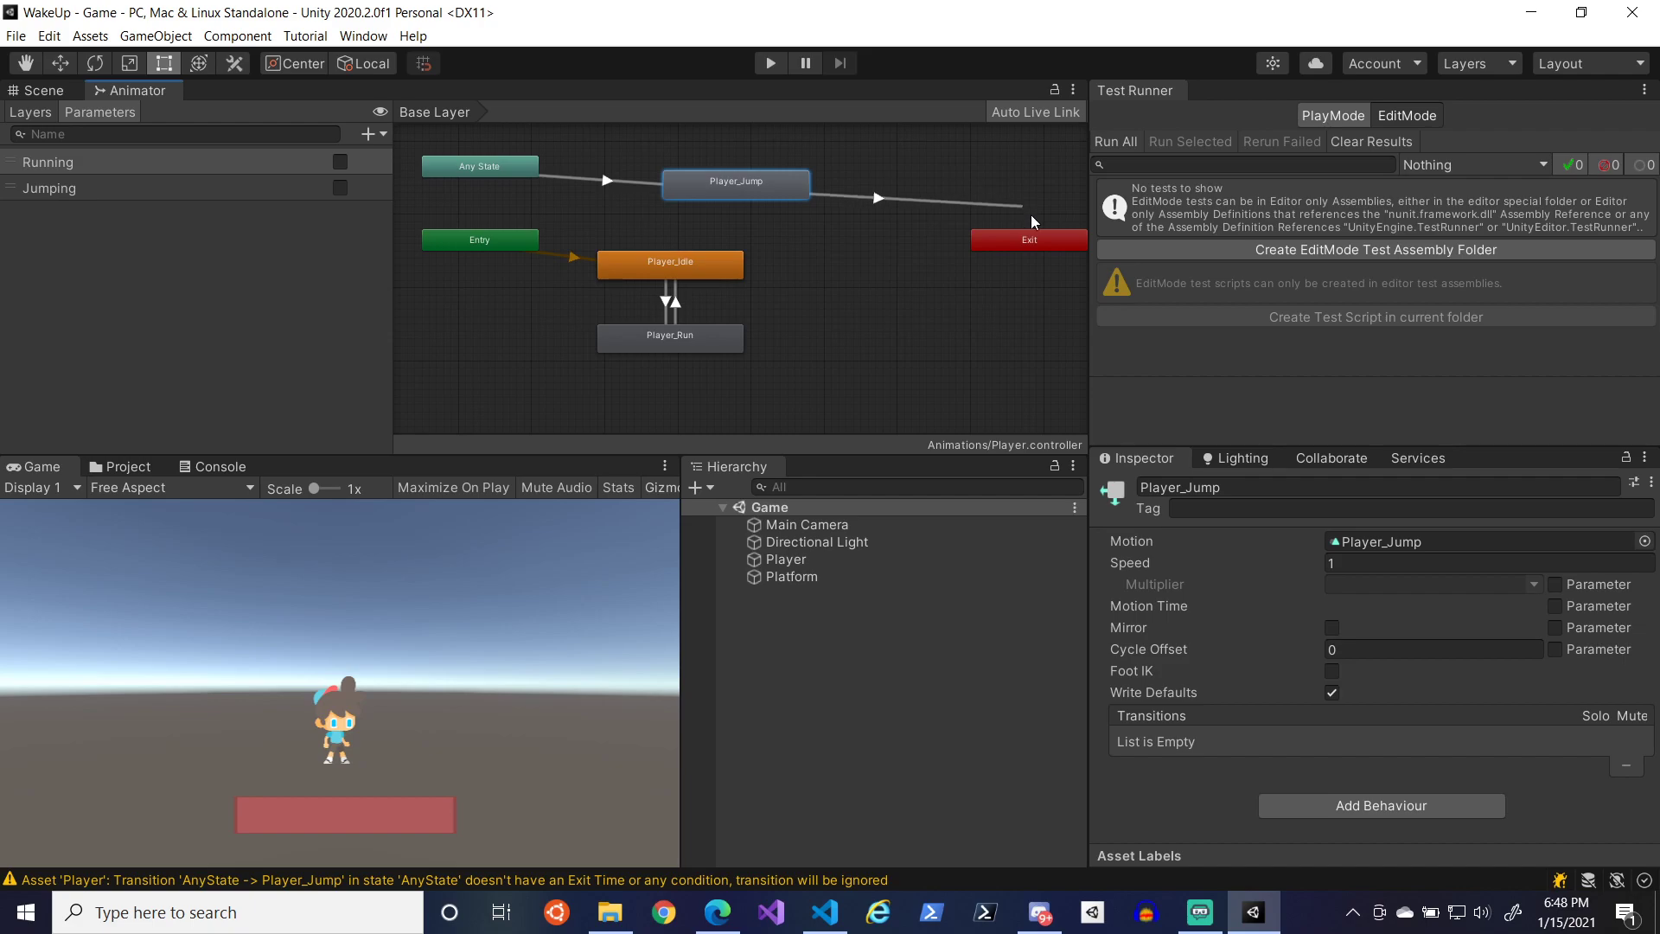
left_click(470, 153)
- Create a transition from the Player_Jump state to Exit
right_click(675, 183)
left_click(778, 194)
left_click(992, 231)
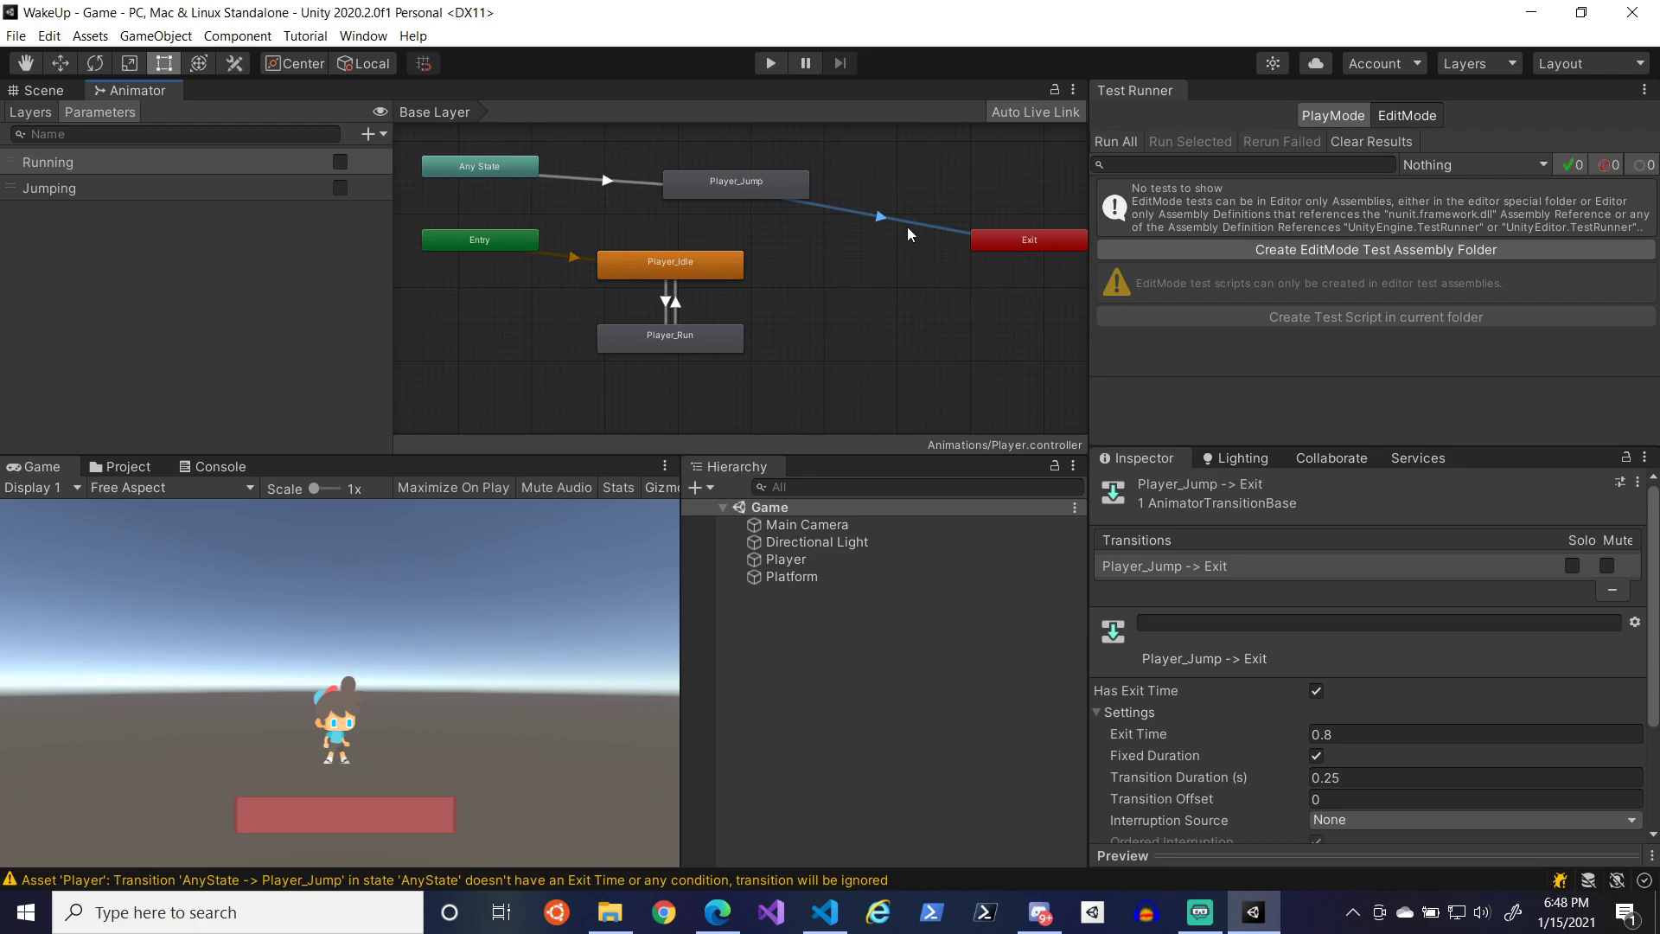
- Disable Has Exit Time and Fixed Duration on the Player_Jump to Exit transition, and set its transition duration to 0
left_click(1315, 691)
left_click(1297, 773)
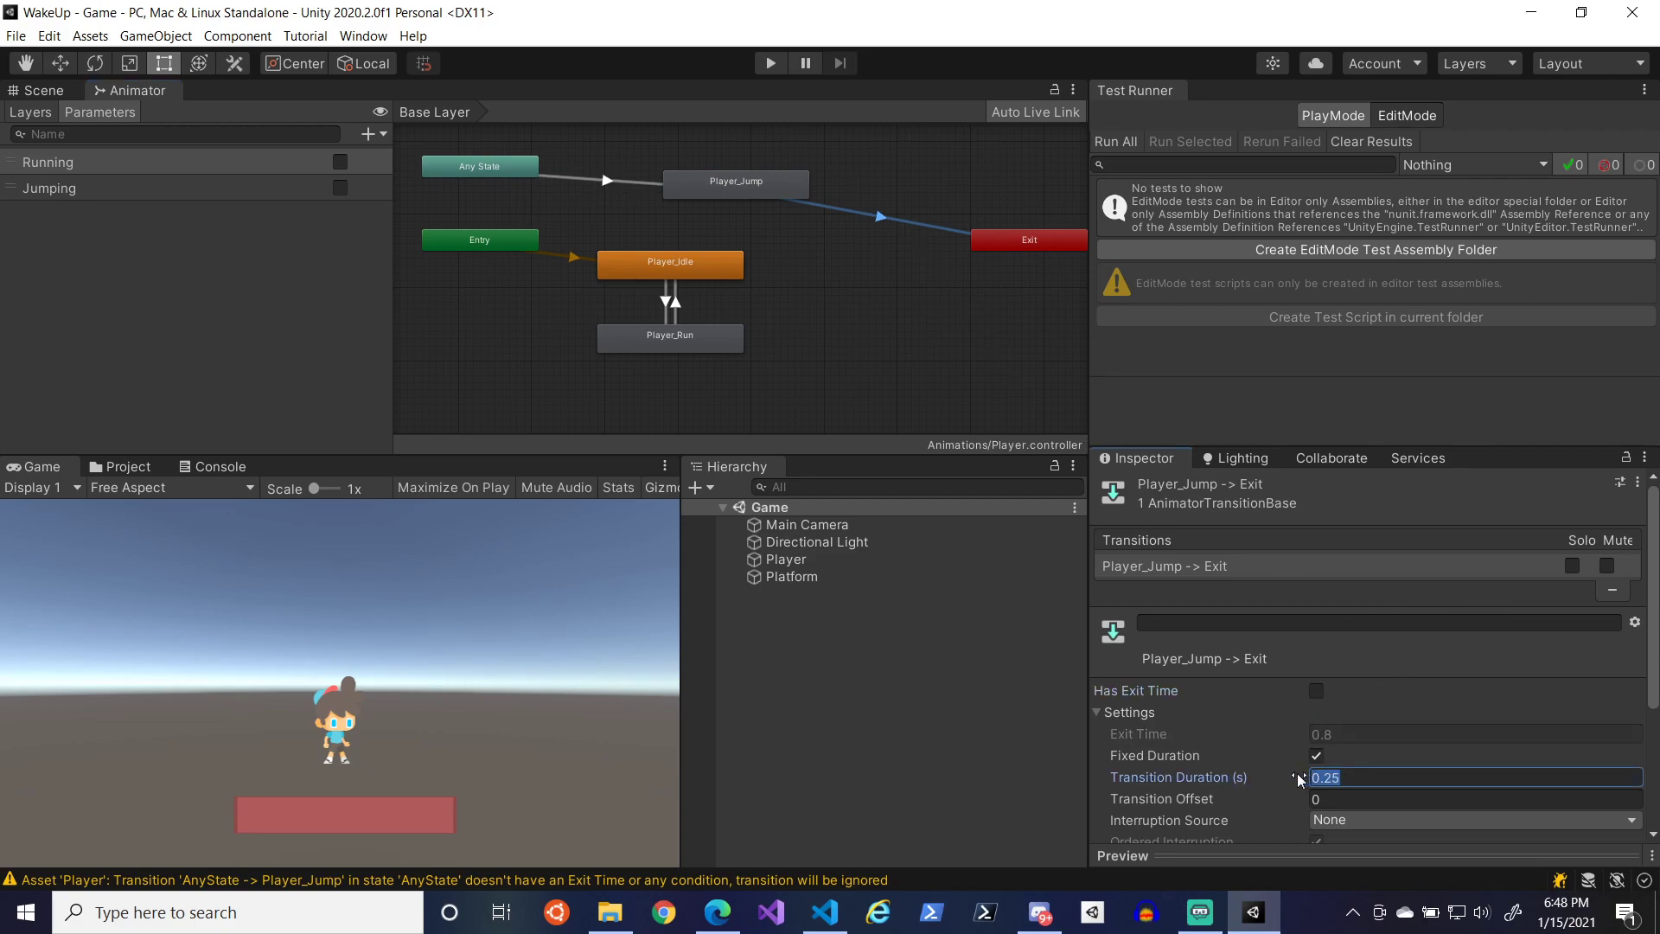
type("0")
left_click(1316, 756)
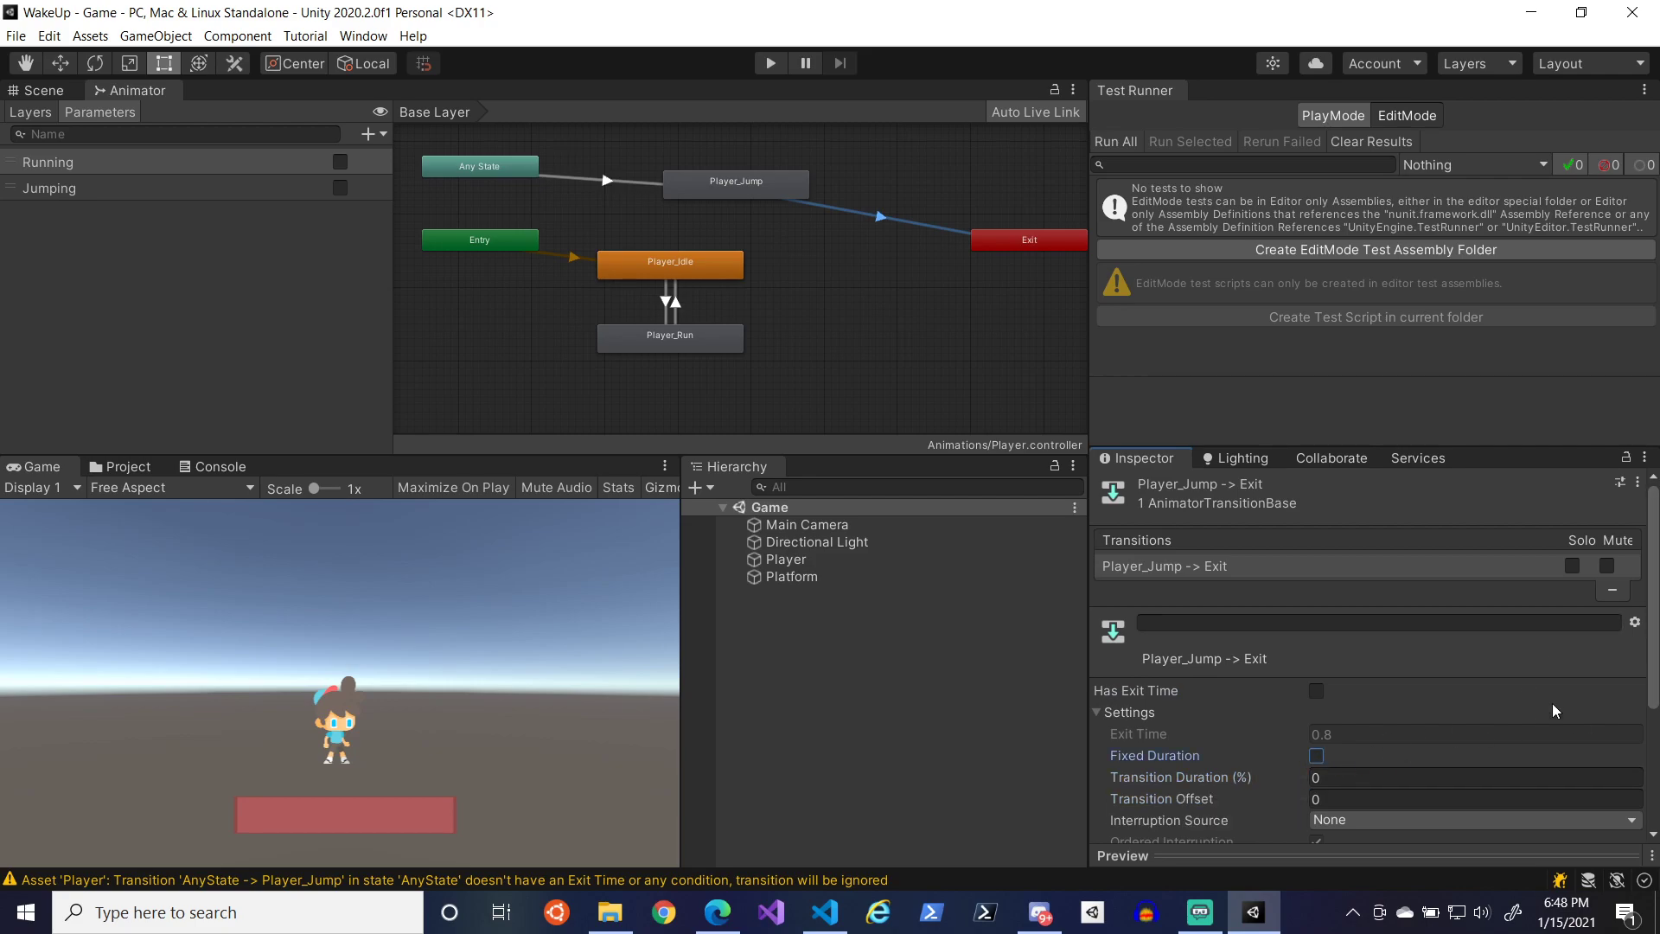
- Add a condition to the Player_Jump to Exit transition requiring Jumping to be false
left_click_drag(1653, 624, 1655, 769)
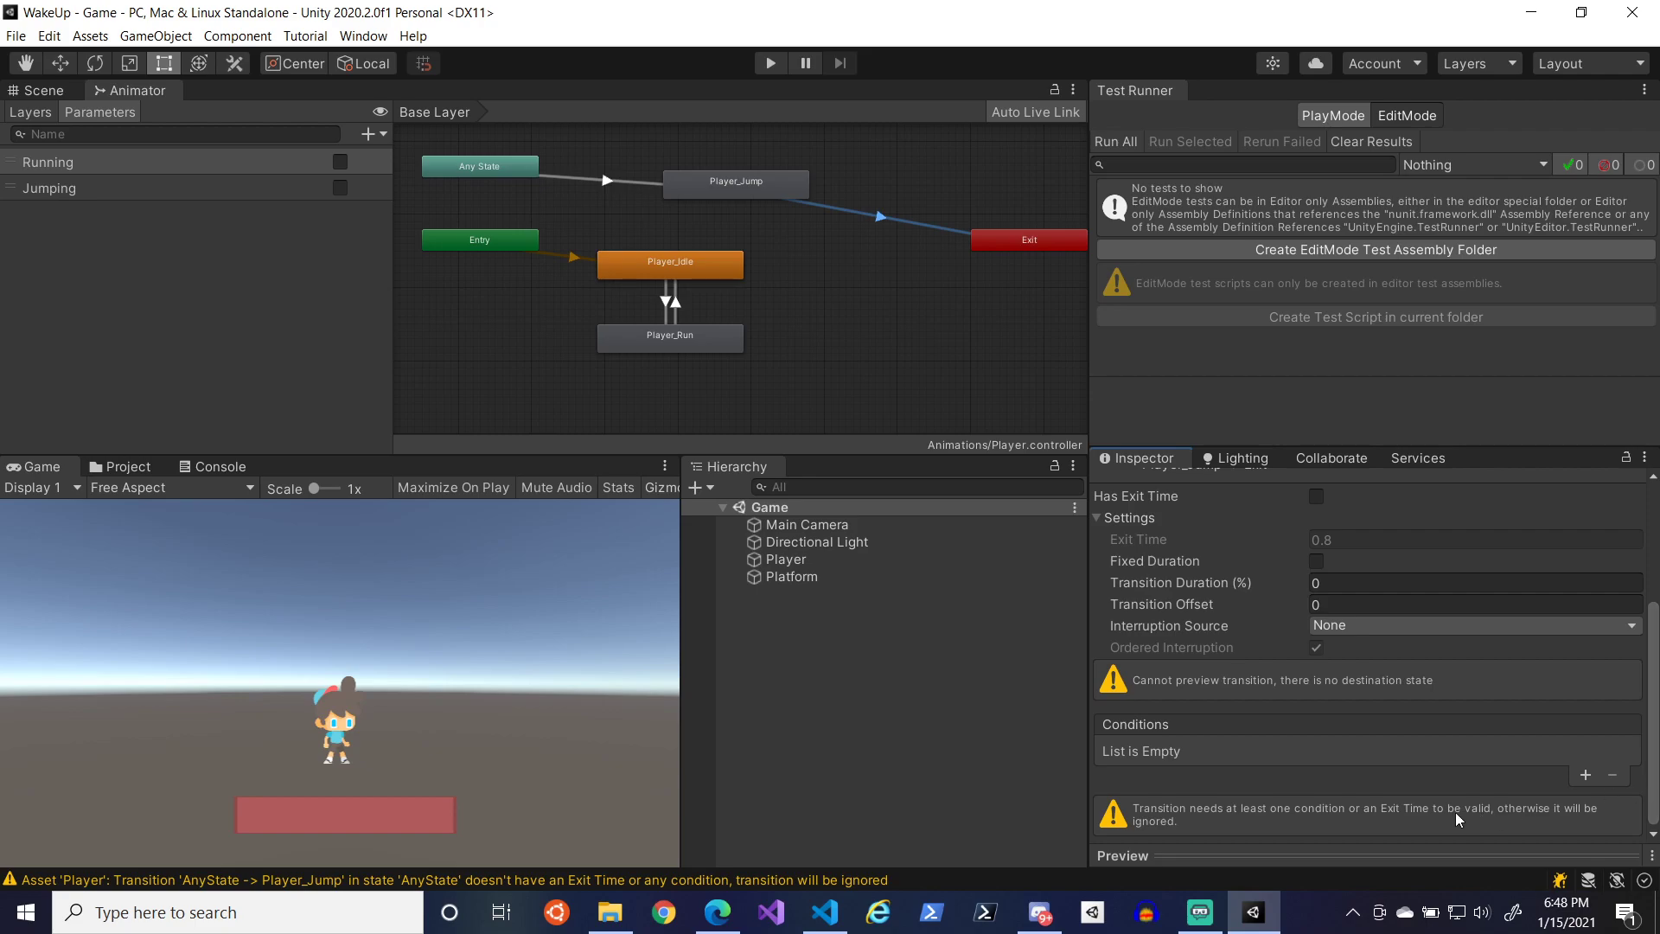
left_click(1585, 775)
left_click(1257, 789)
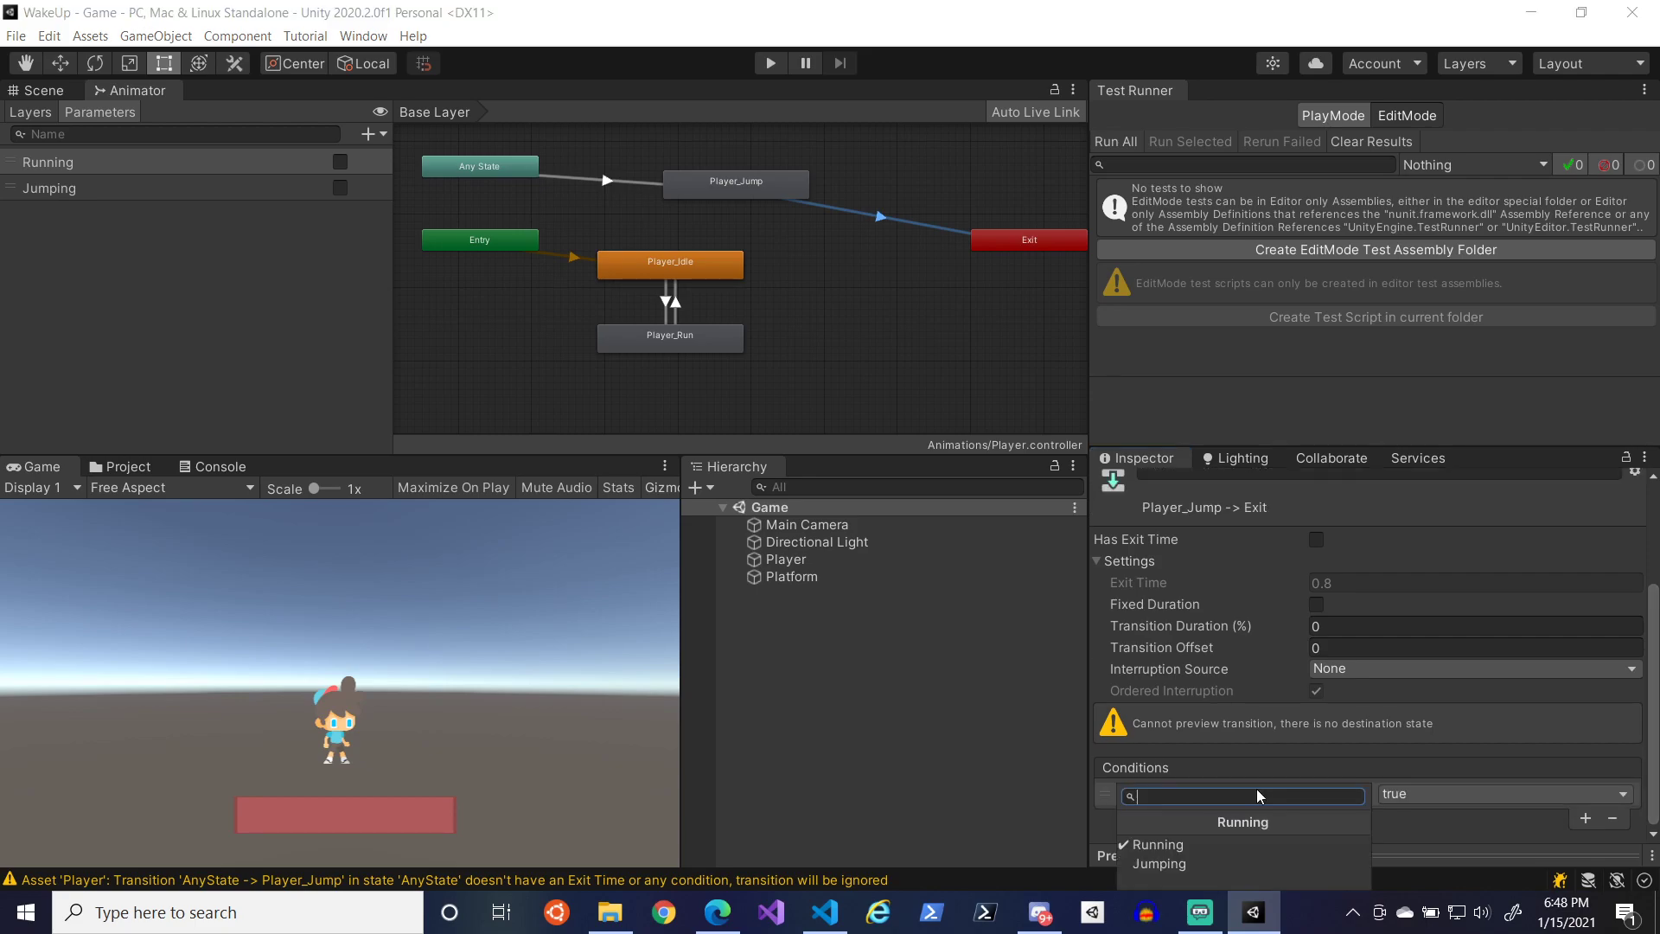
left_click(1205, 859)
left_click(1516, 793)
left_click(1429, 837)
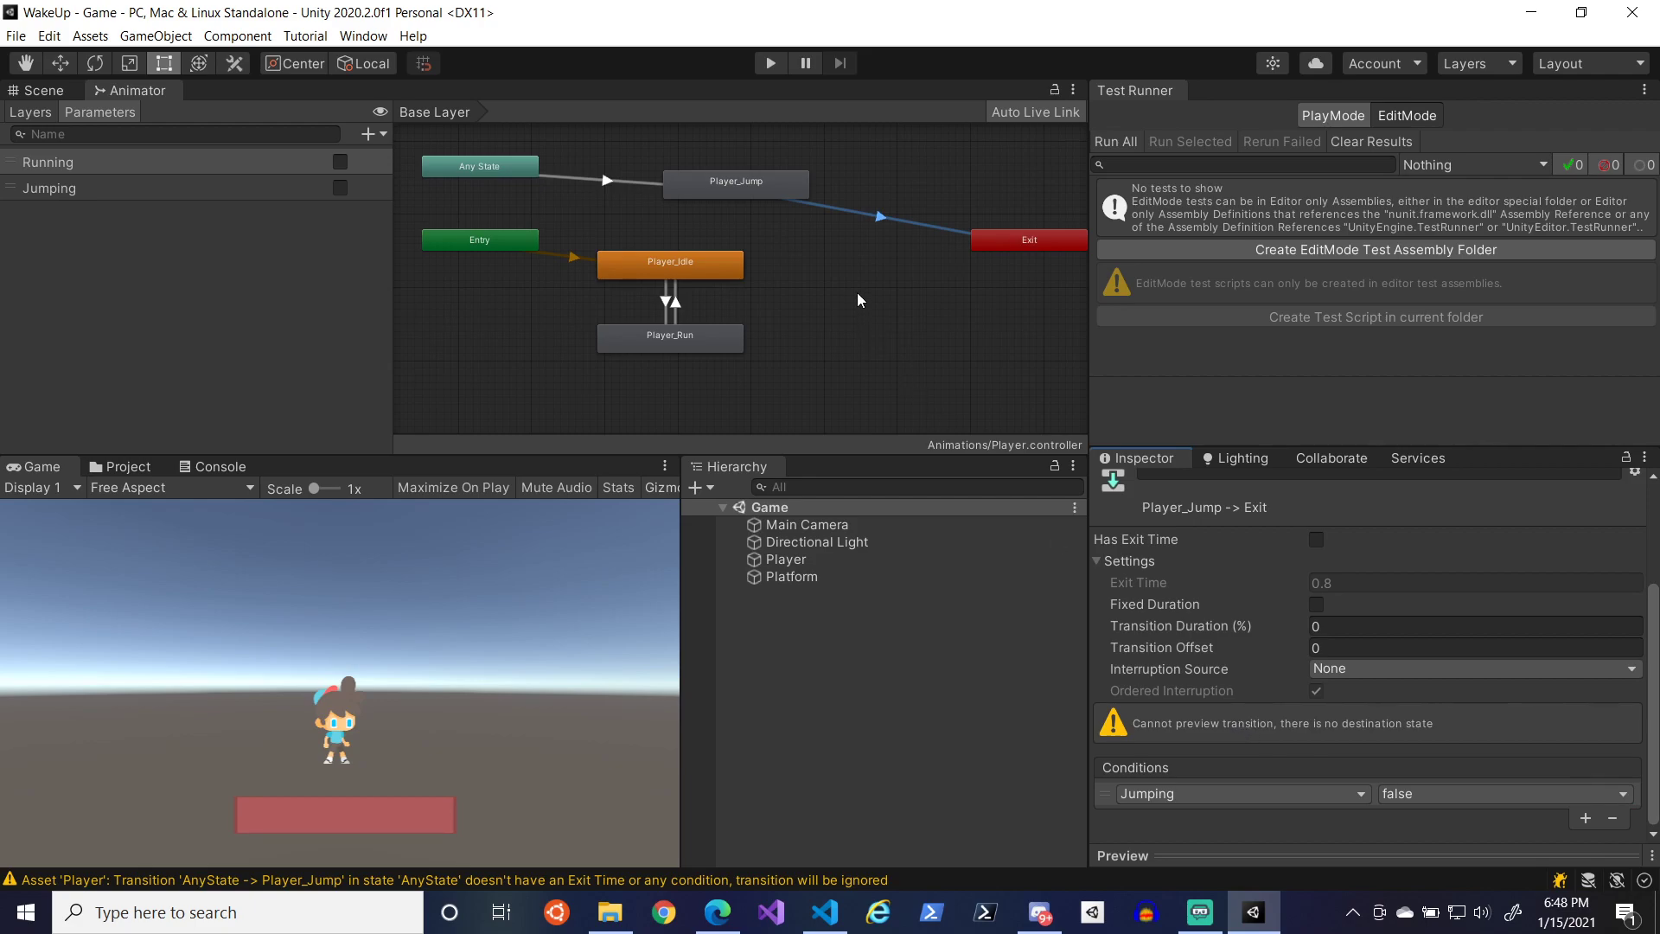
- Delete the Player_Jump to Exit transition and try to make a transition from Player_Jump to Entry instead
right_click(865, 215)
left_click(844, 210)
key("Delete")
right_click(761, 185)
left_click(787, 201)
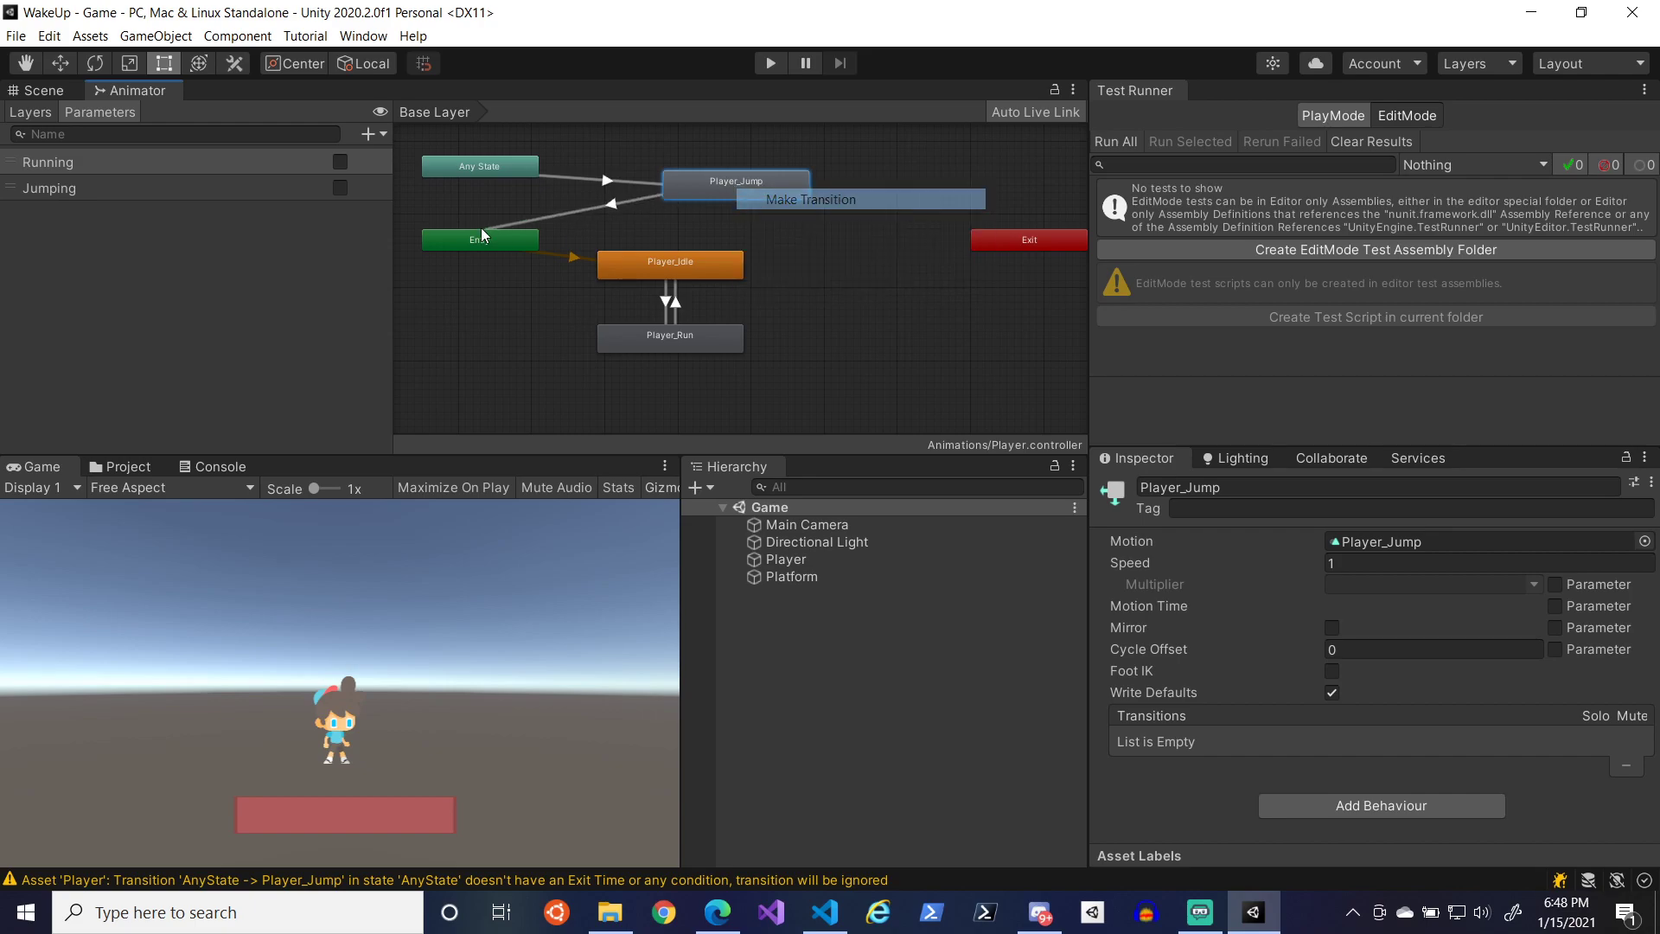
left_click(474, 242)
right_click(696, 188)
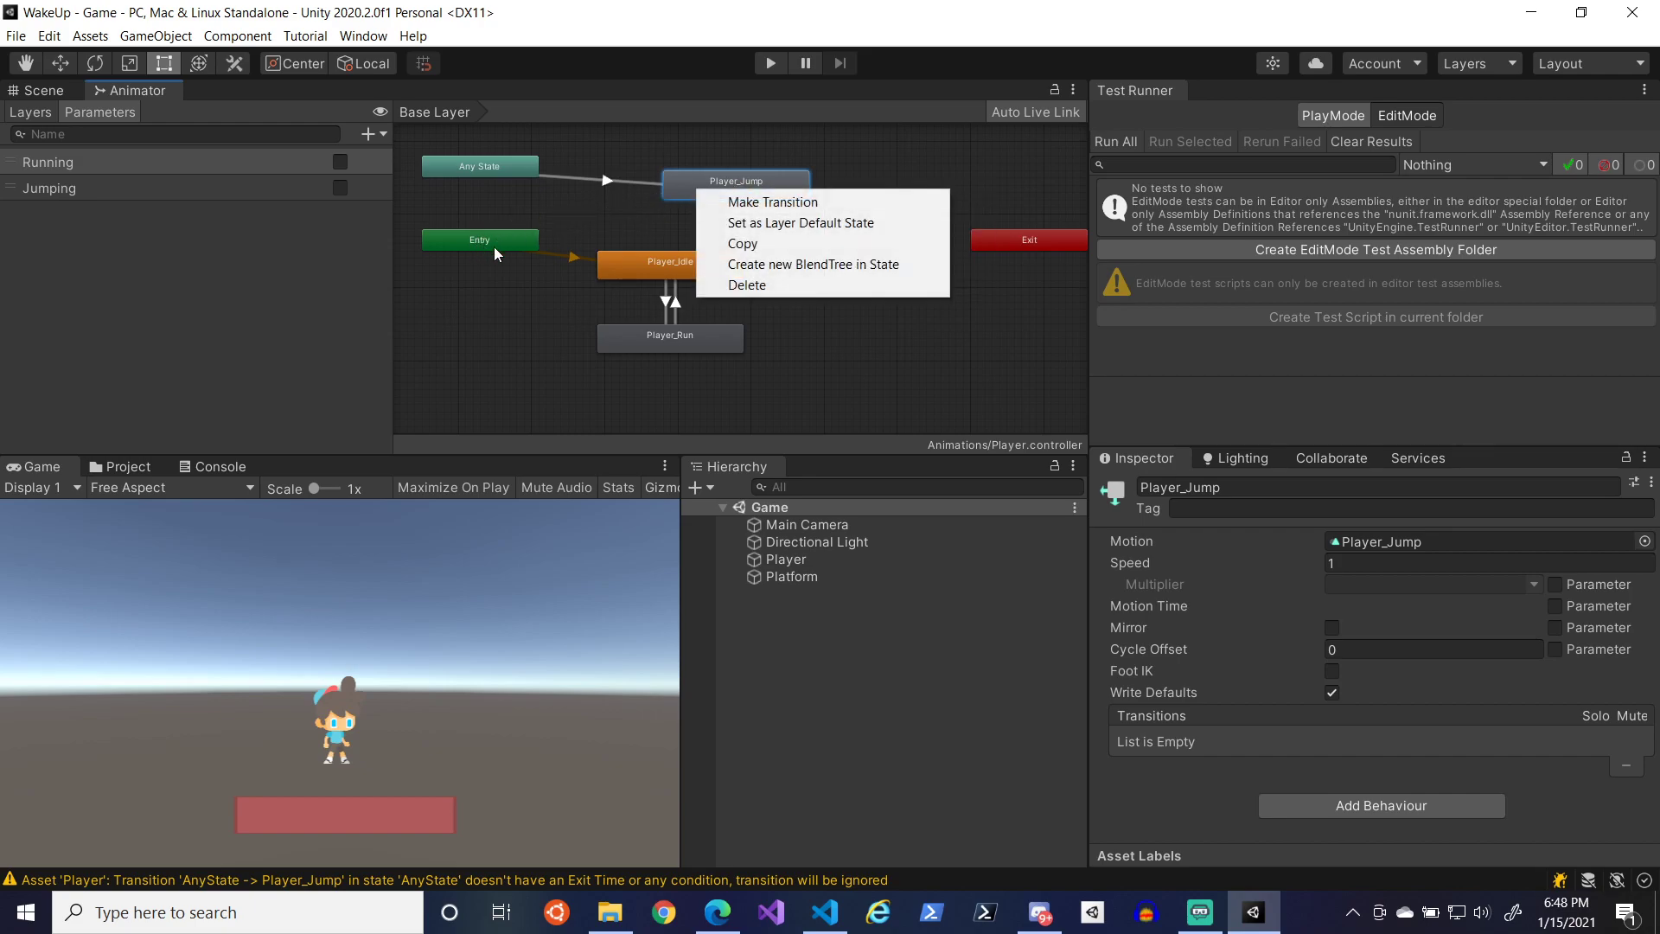
left_click(735, 204)
left_click(493, 242)
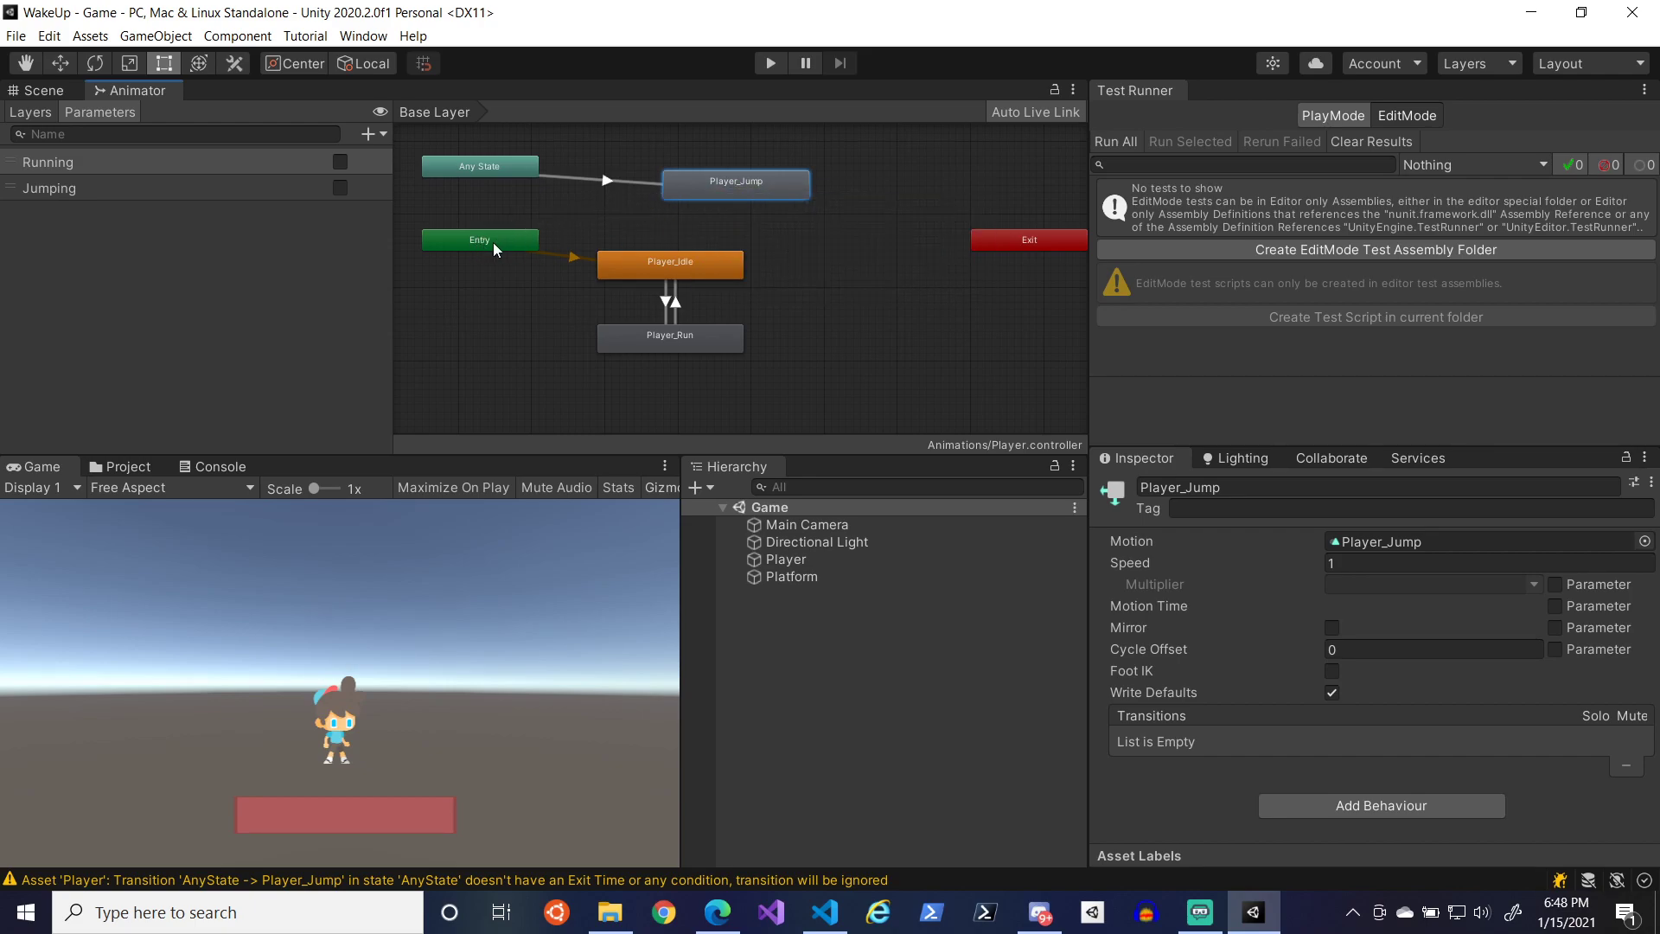
right_click(698, 196)
left_click(898, 181)
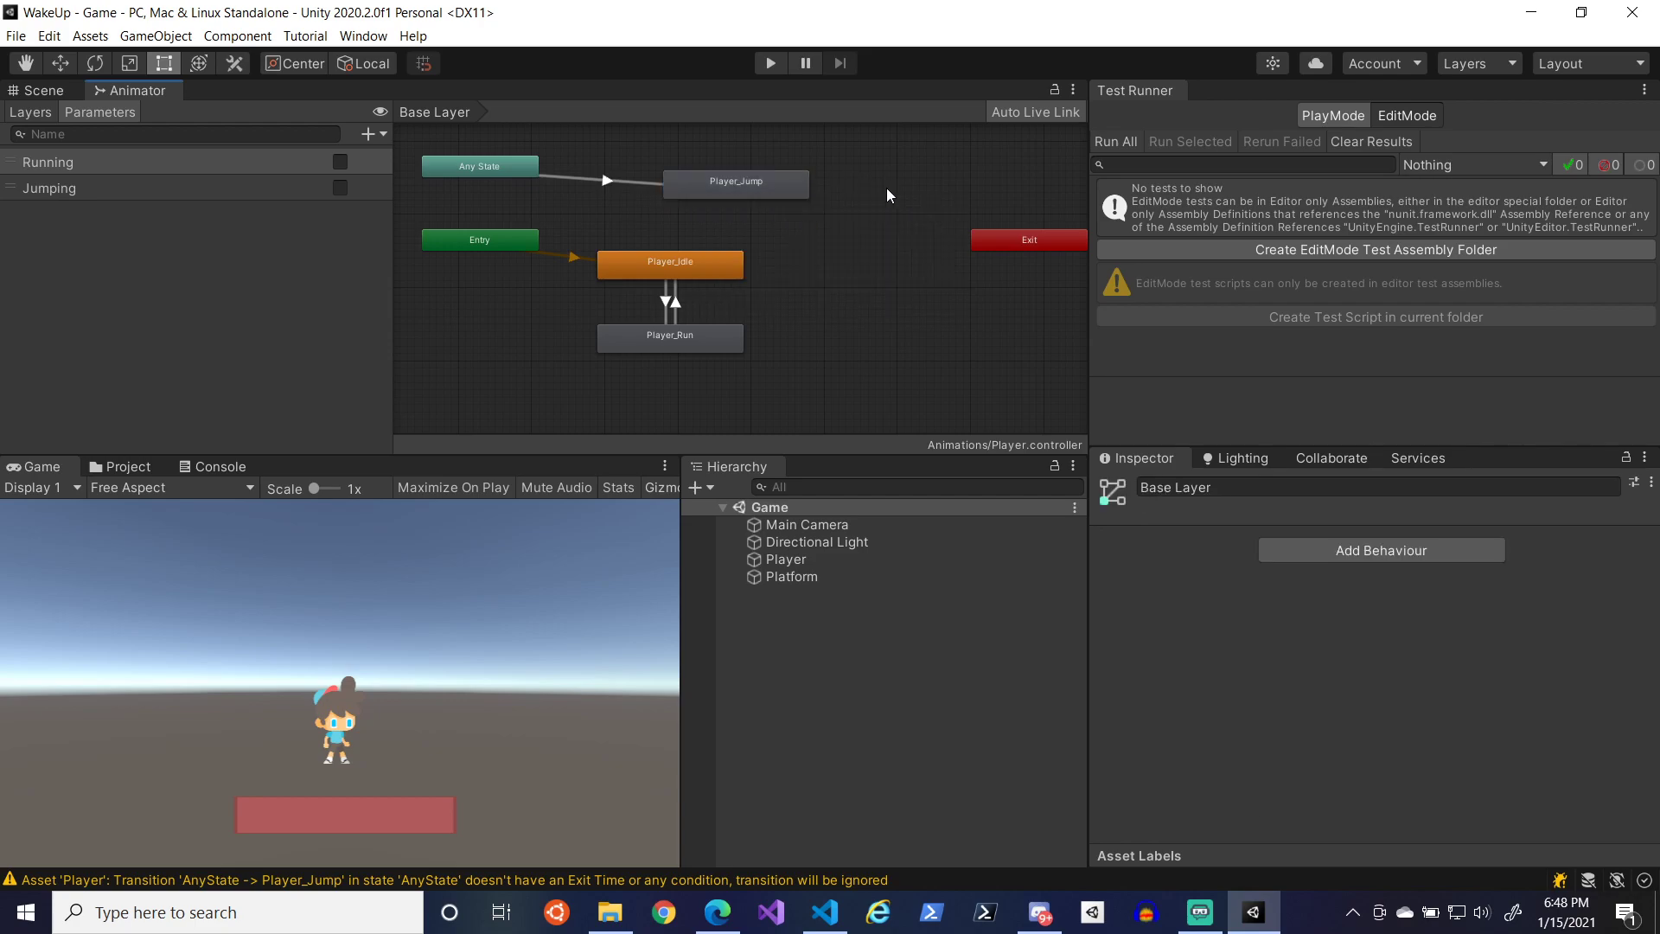
- Undo the deletion of the Player_Jump to Exit transition
key("ctrl+z")
key("ctrl+z")
key("ctrl+z")
key("ctrl+z")
key("ctrl+z")
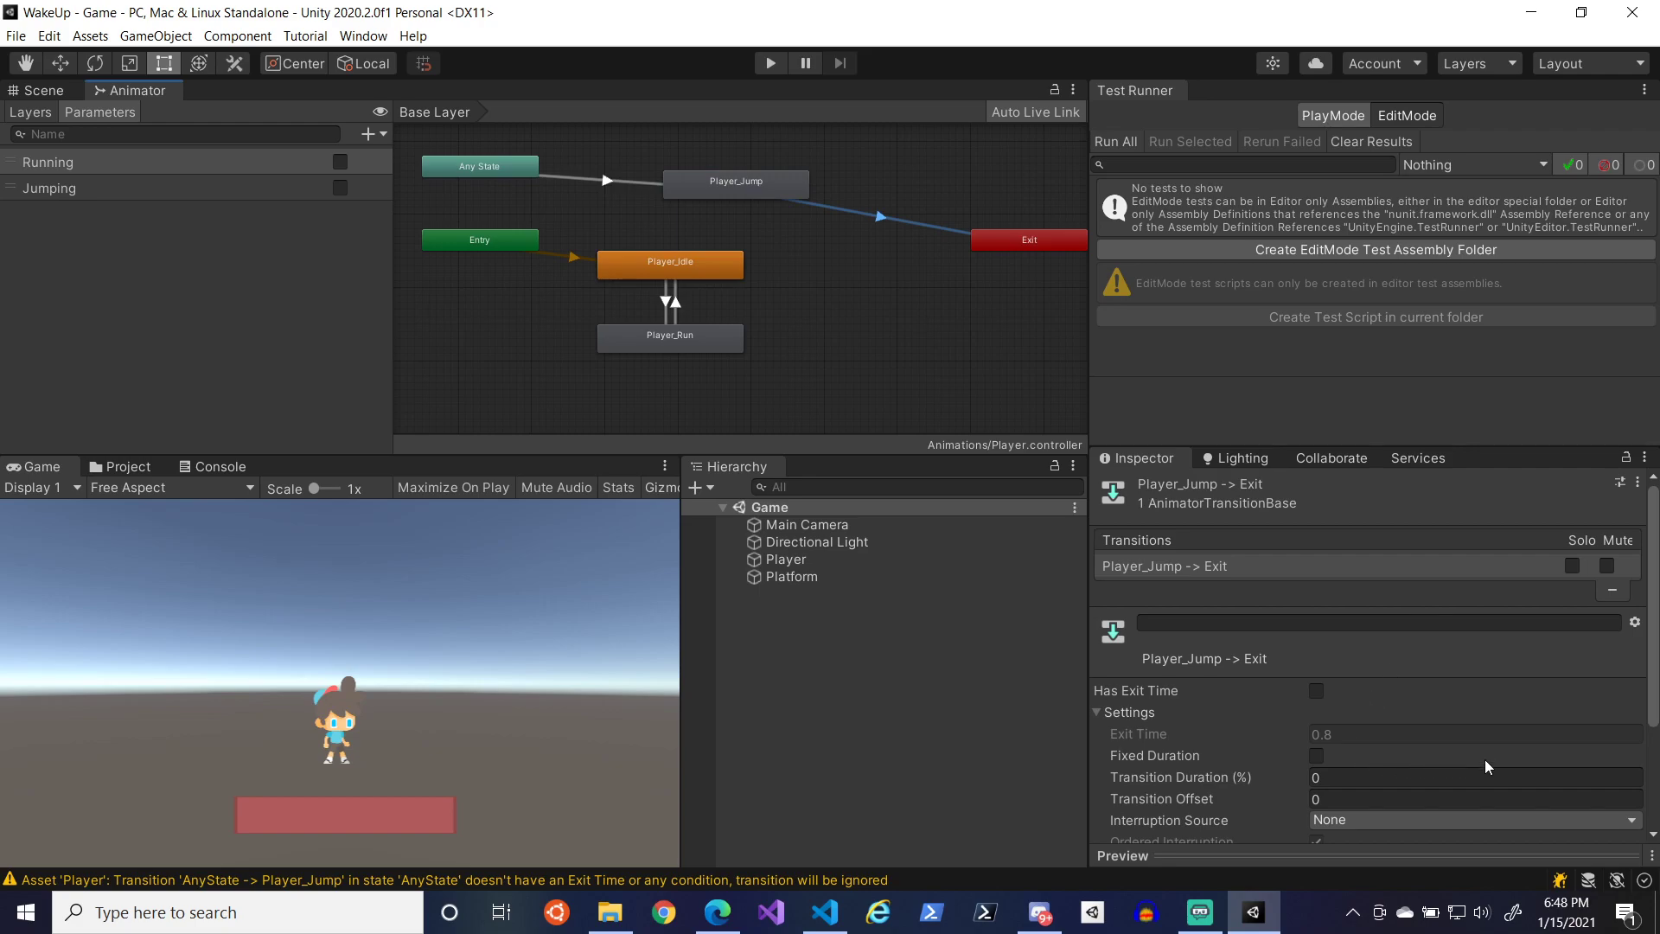
- Check the settings and condition of the Player_Jump to Exit transition, and select the Exit node
scroll(1651, 668, "down", 1)
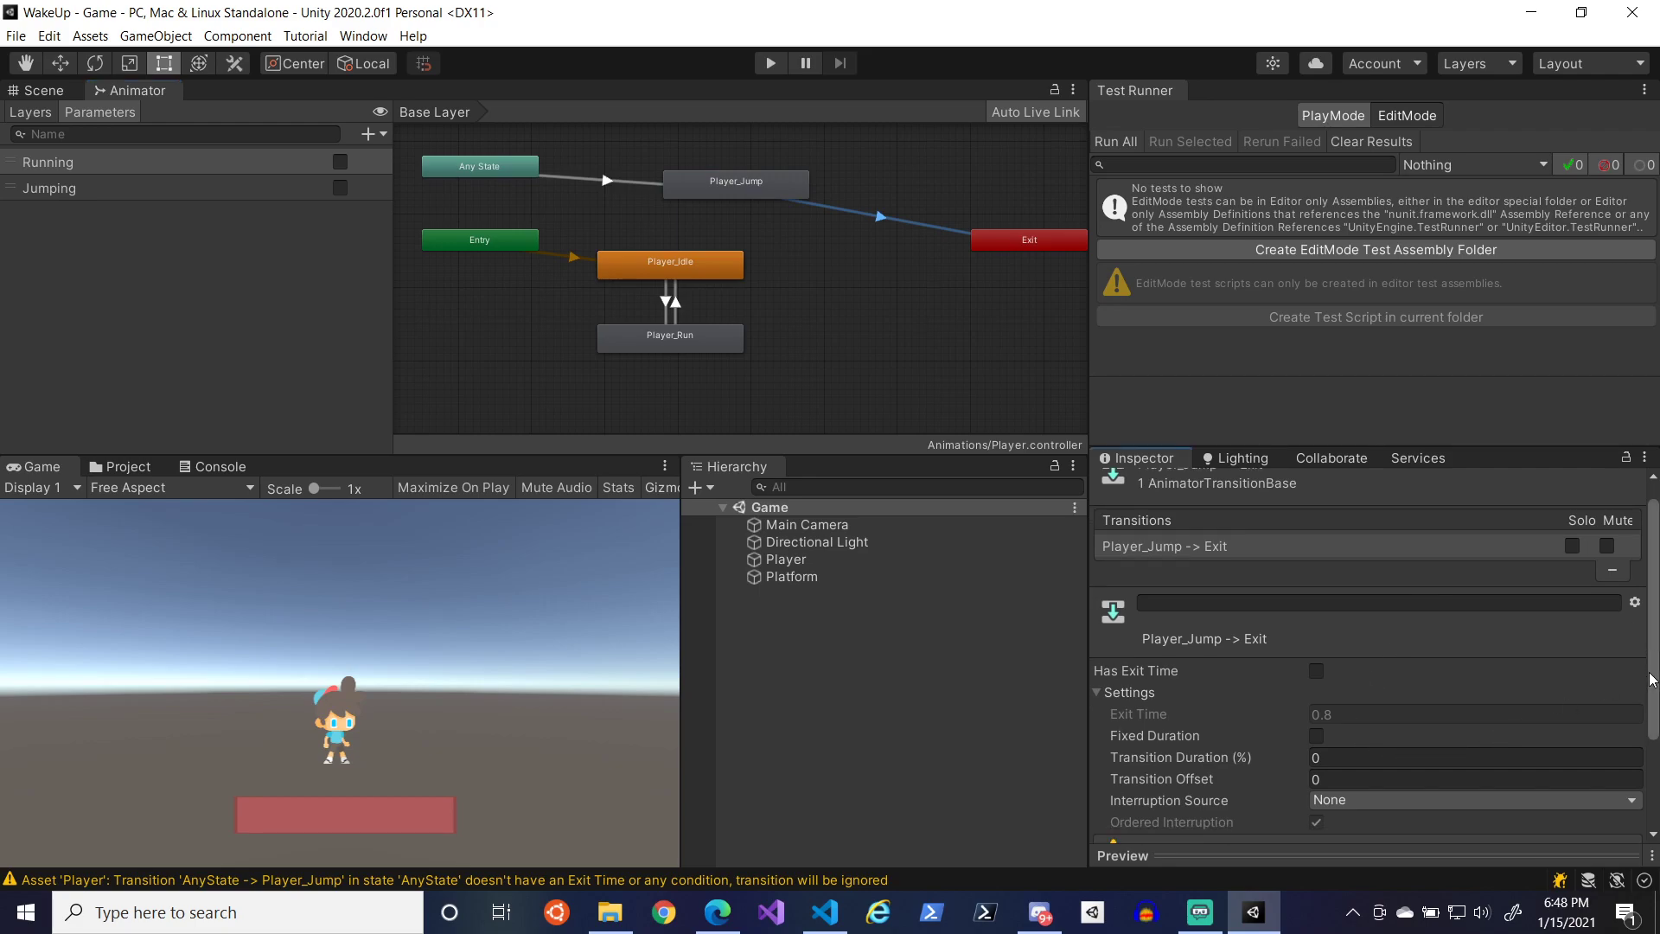
right_click(983, 241)
left_click(939, 228)
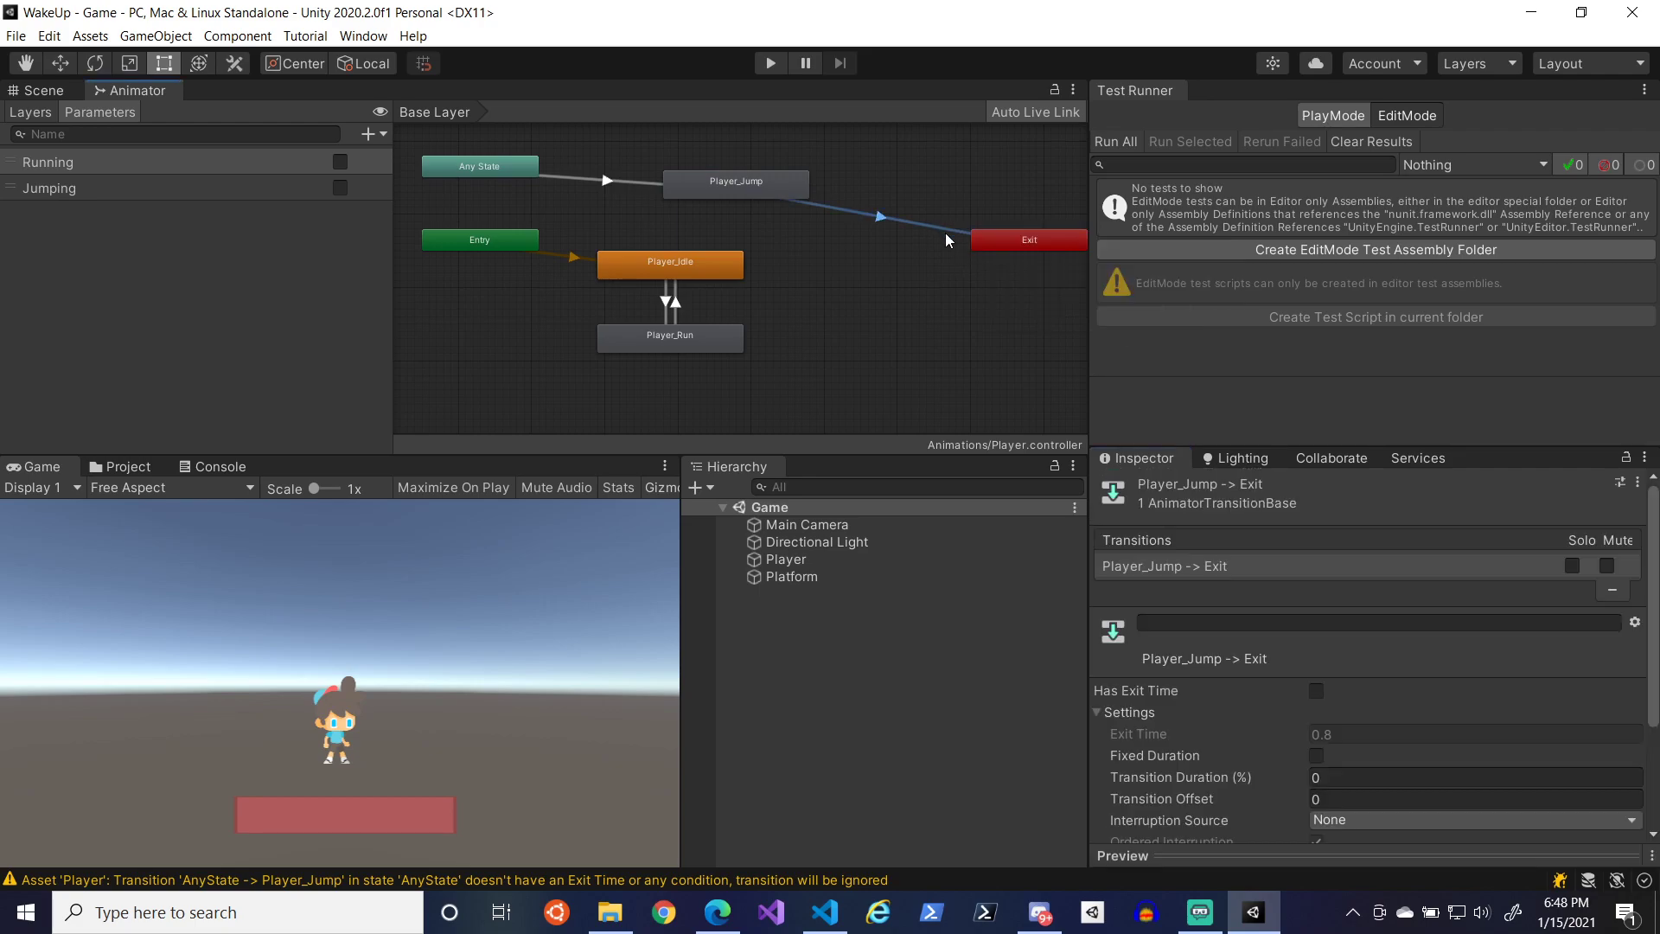
scroll(1657, 674, "down", 3)
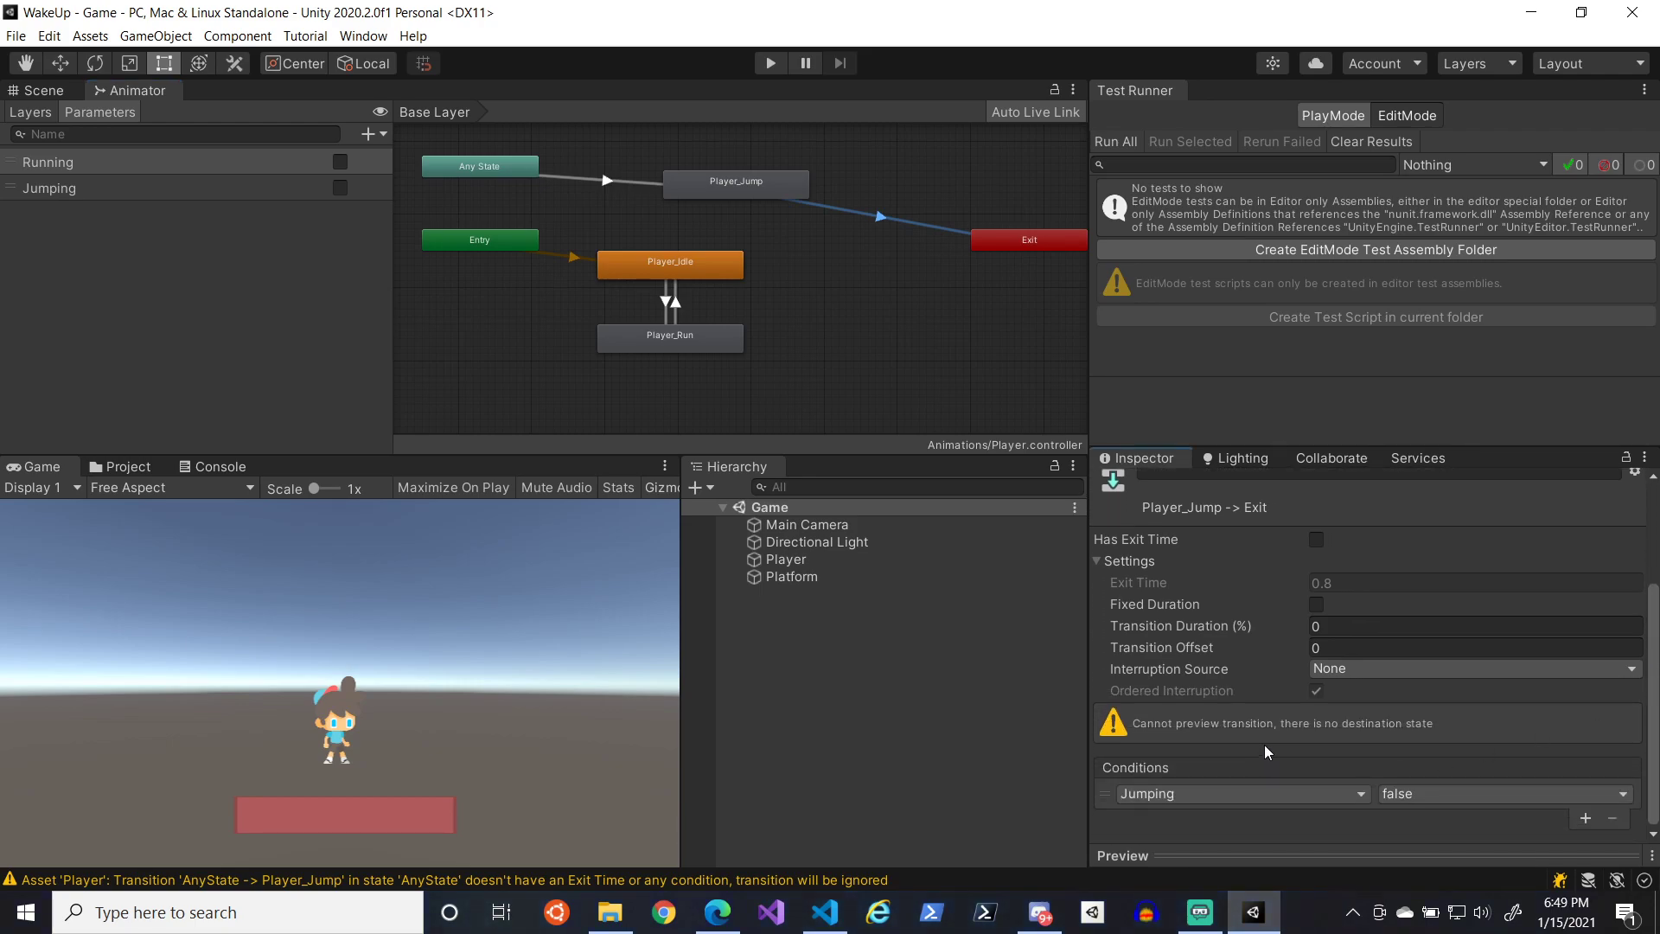
left_click(1008, 244)
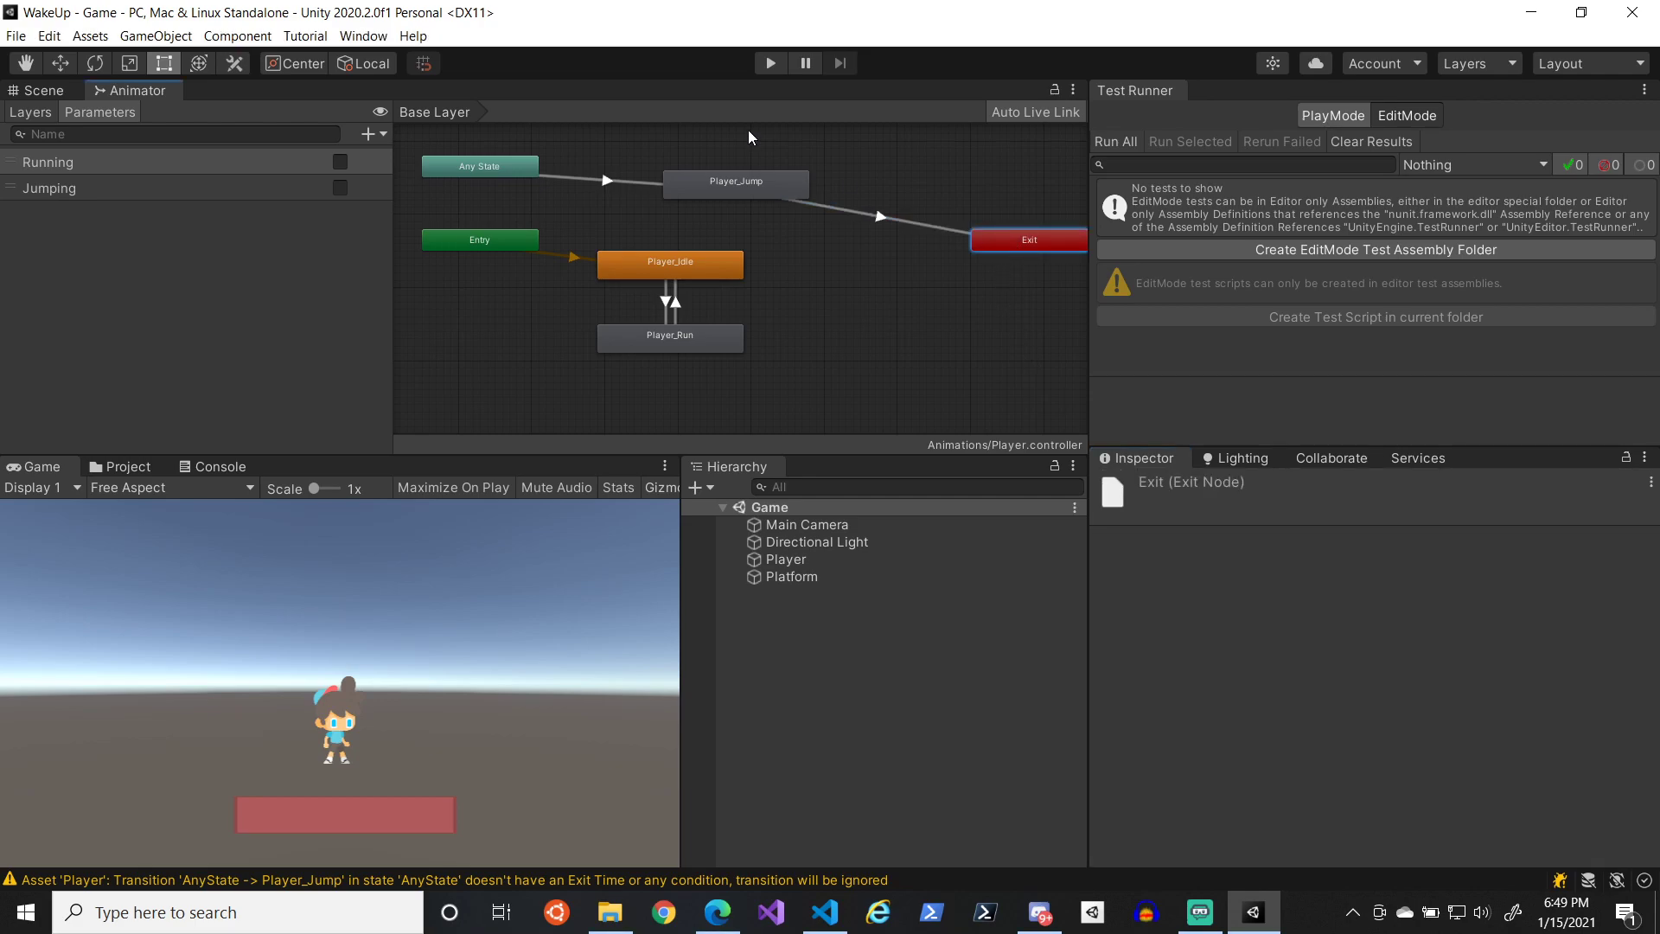
- Run the game, make the player jump once to test the jump animation, and stop the game
left_click(772, 63)
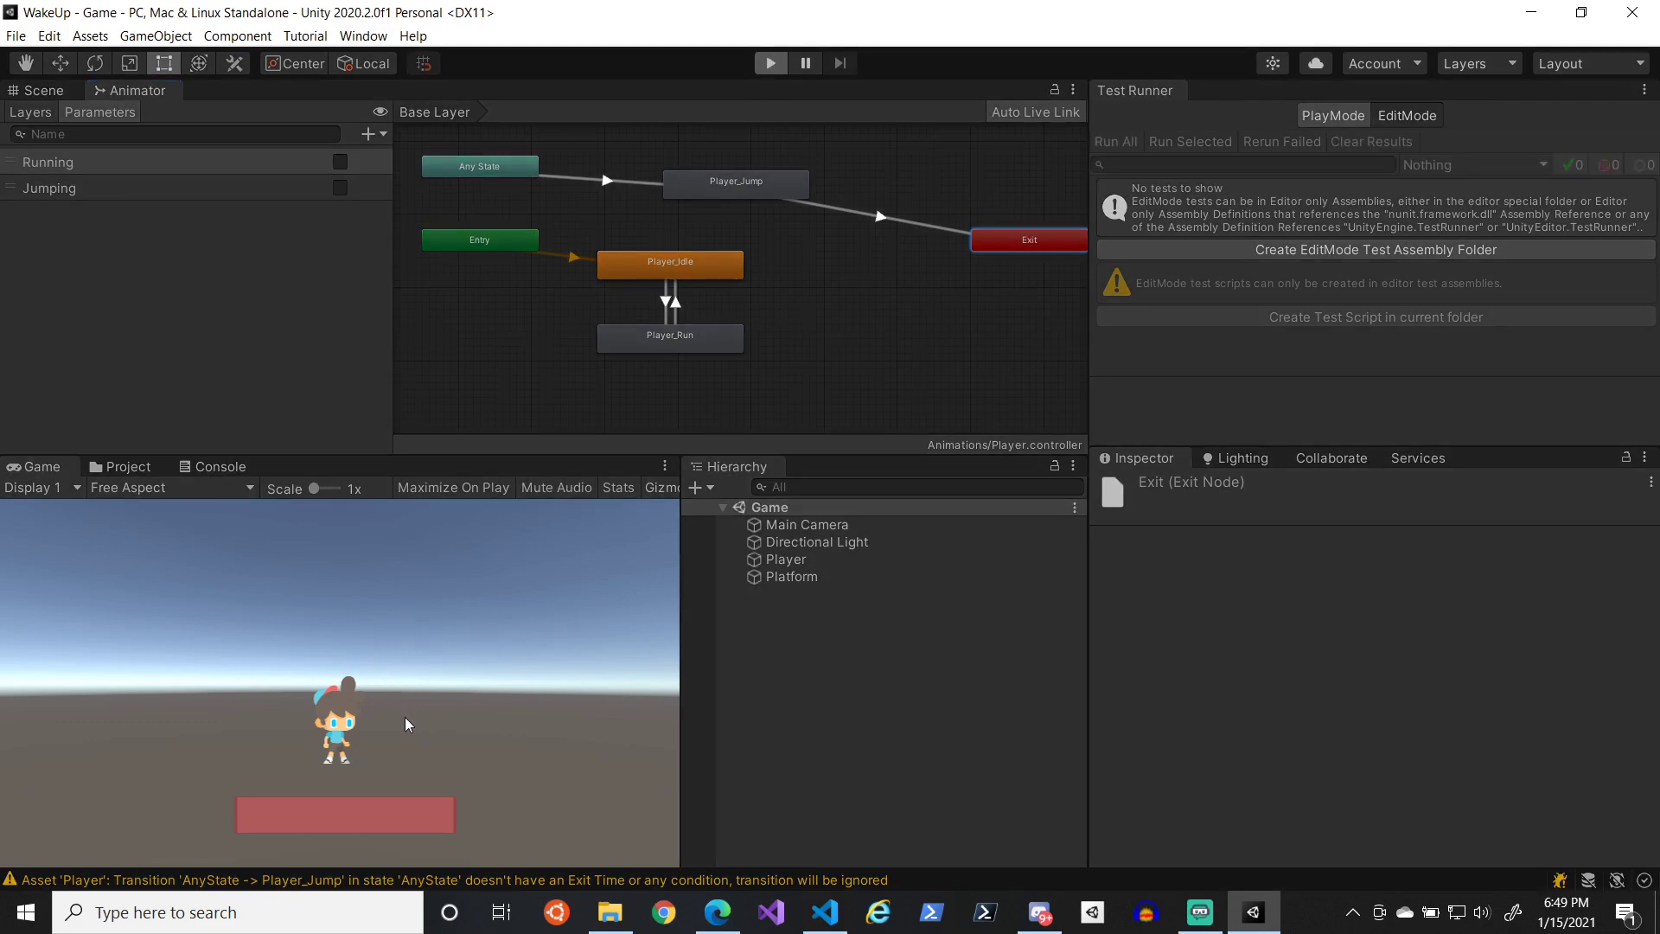
key("space")
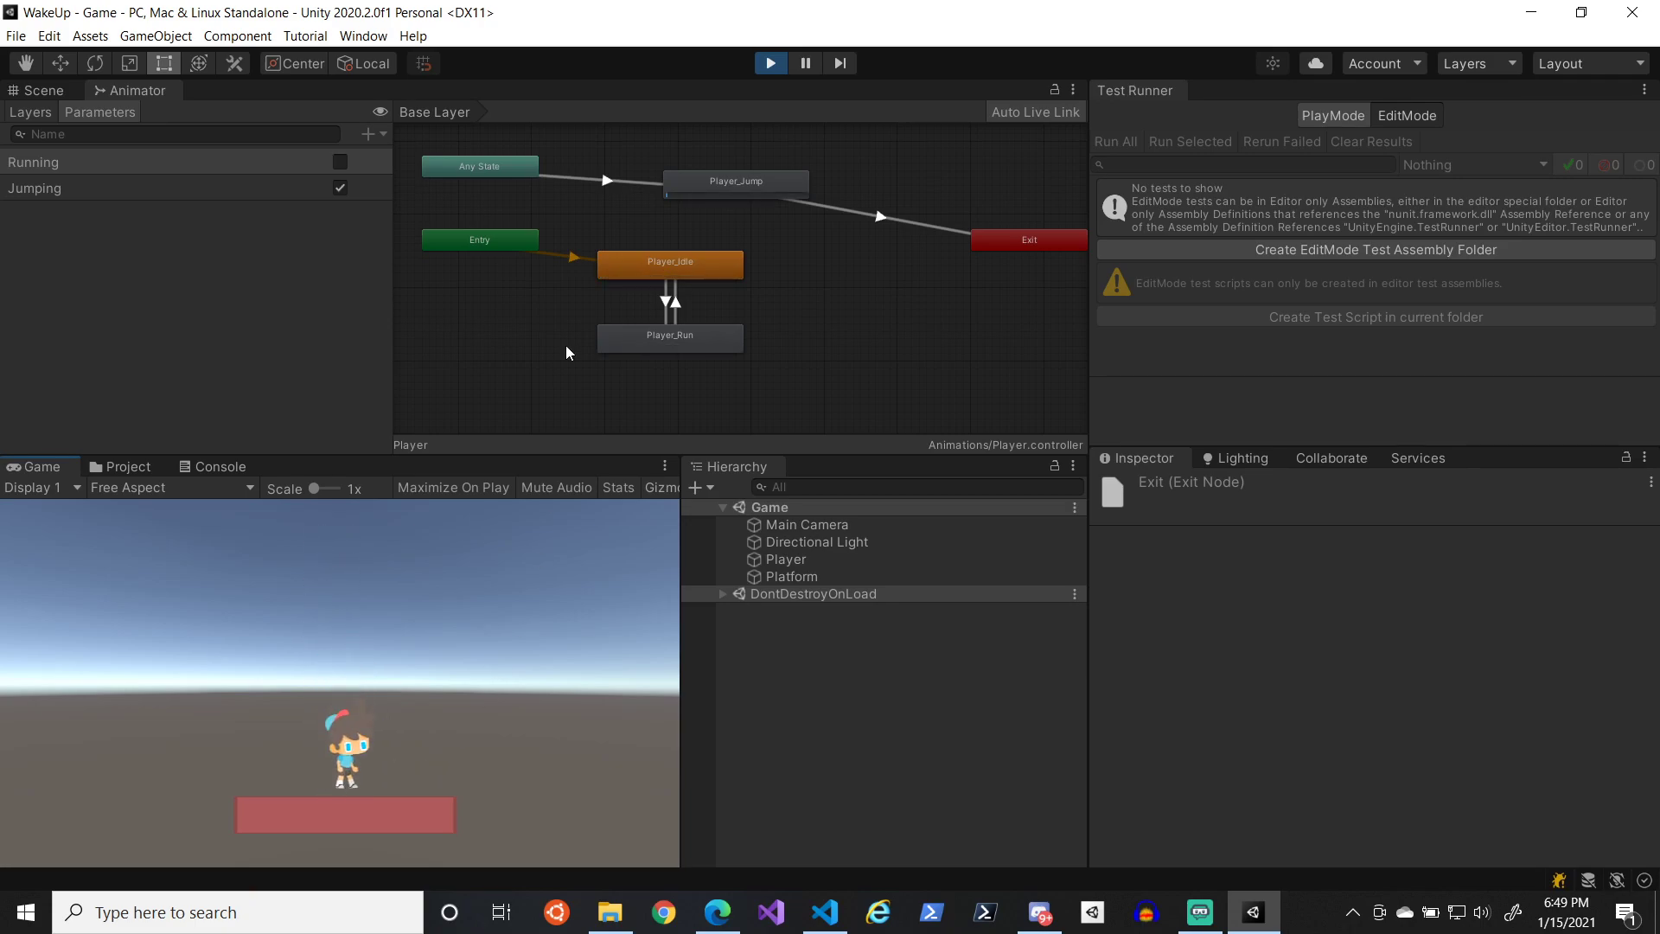
left_click(770, 63)
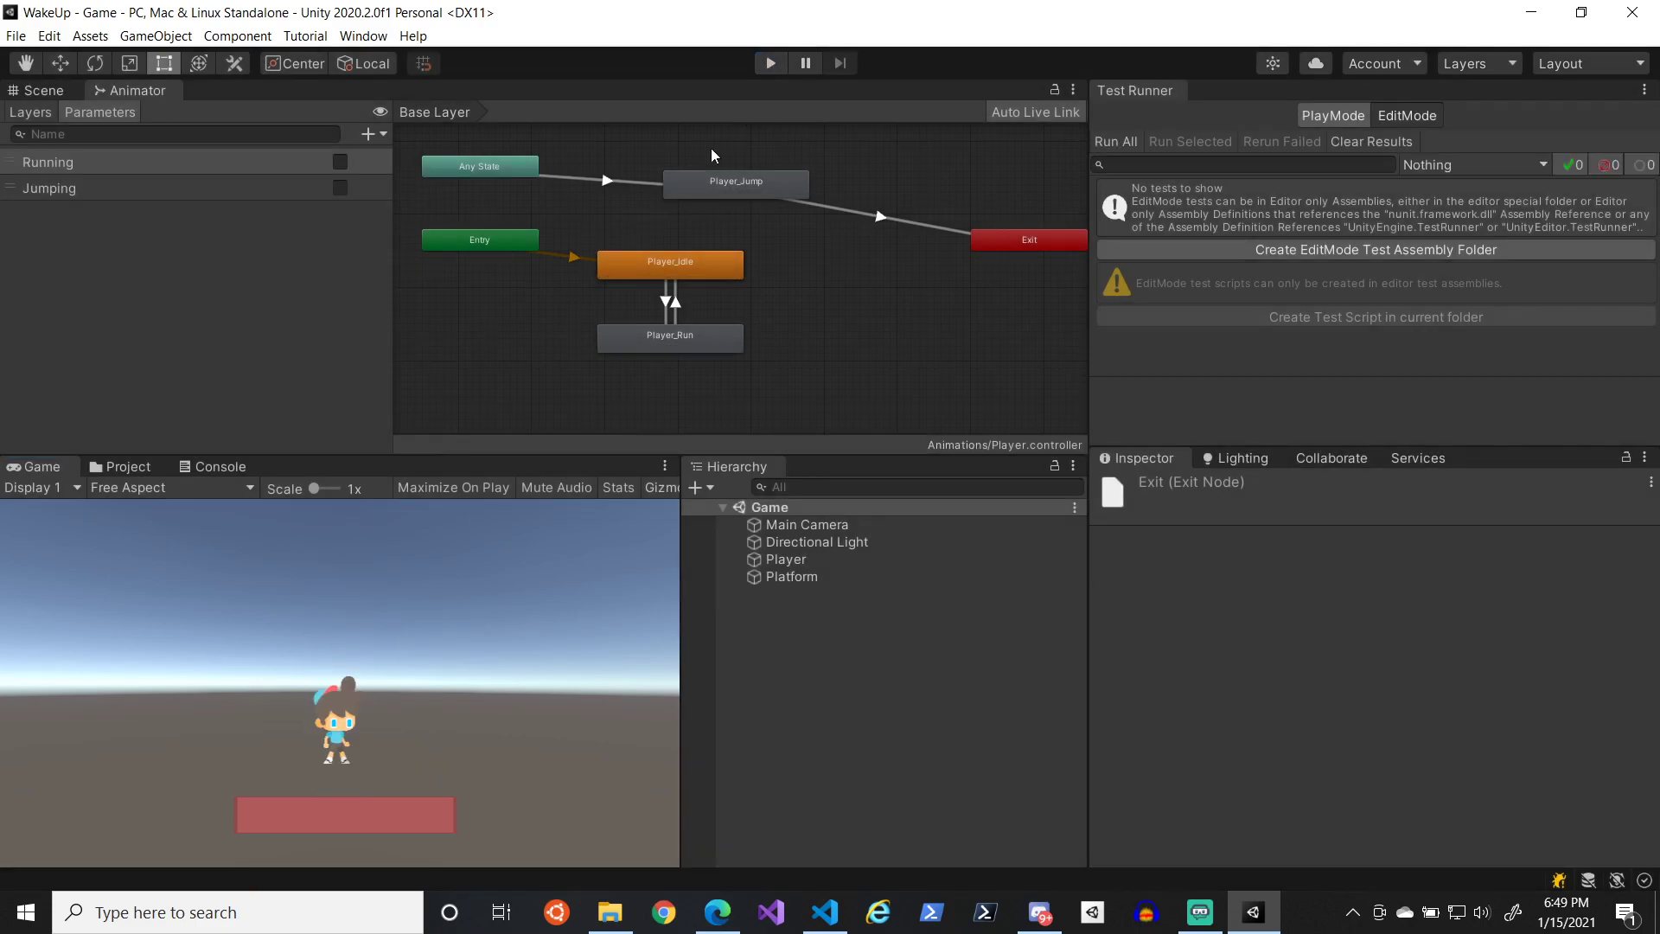
- Disable Can Transition To Self on the Any State to Player_Jump transition
left_click(703, 180)
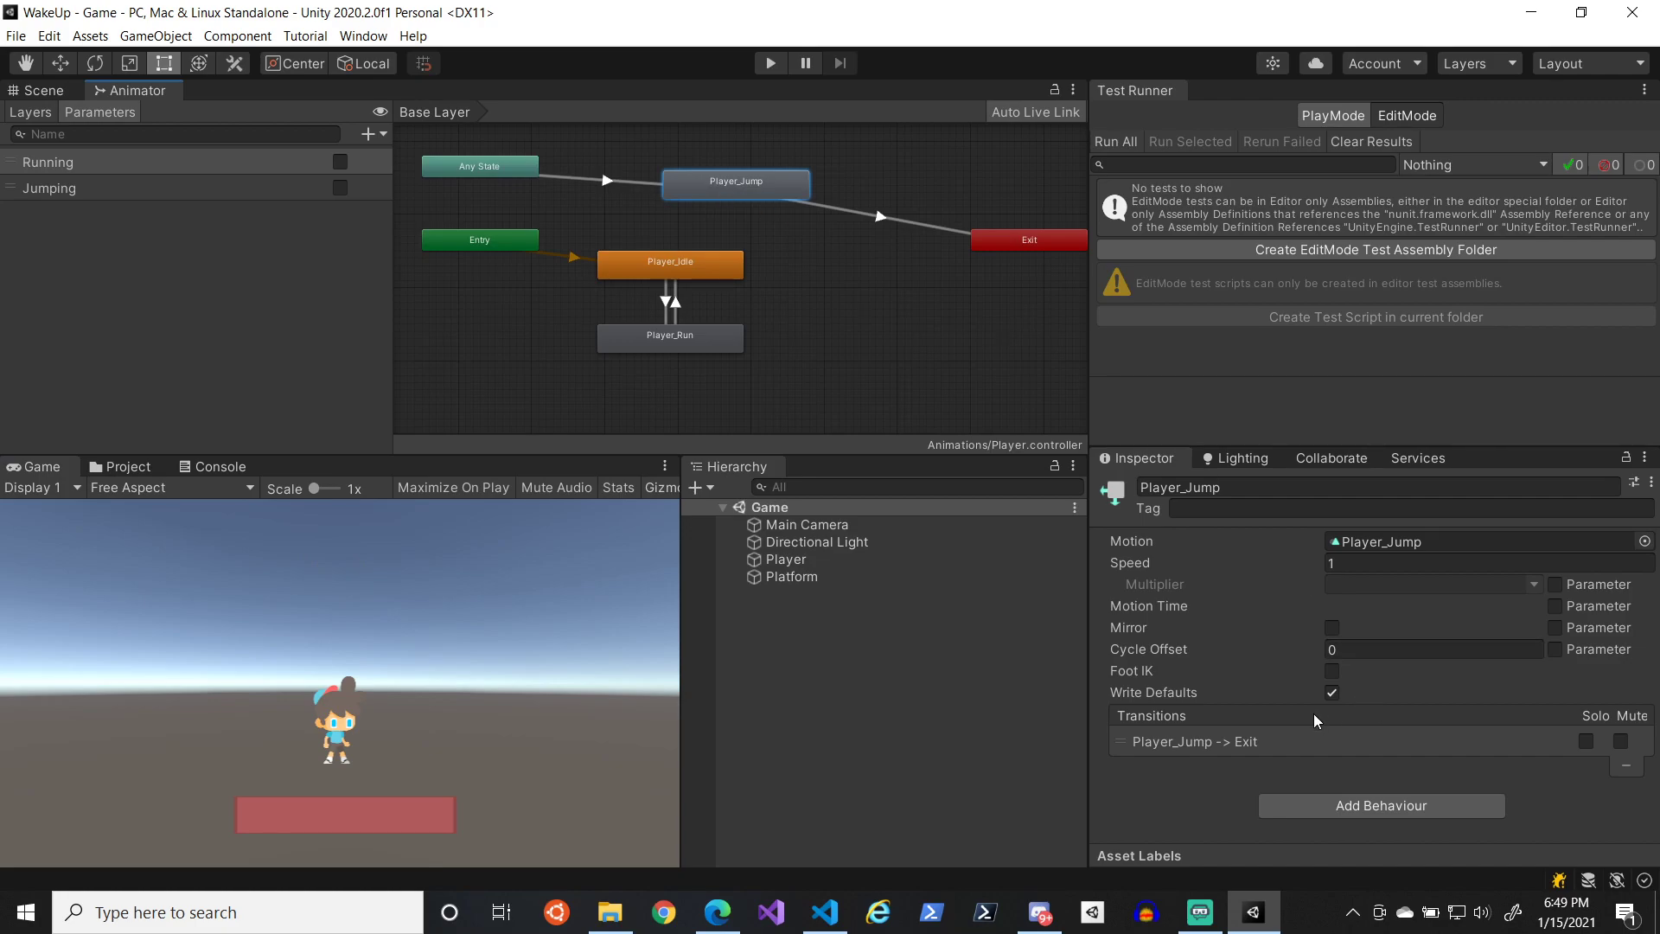
left_click(632, 180)
left_click(1120, 719)
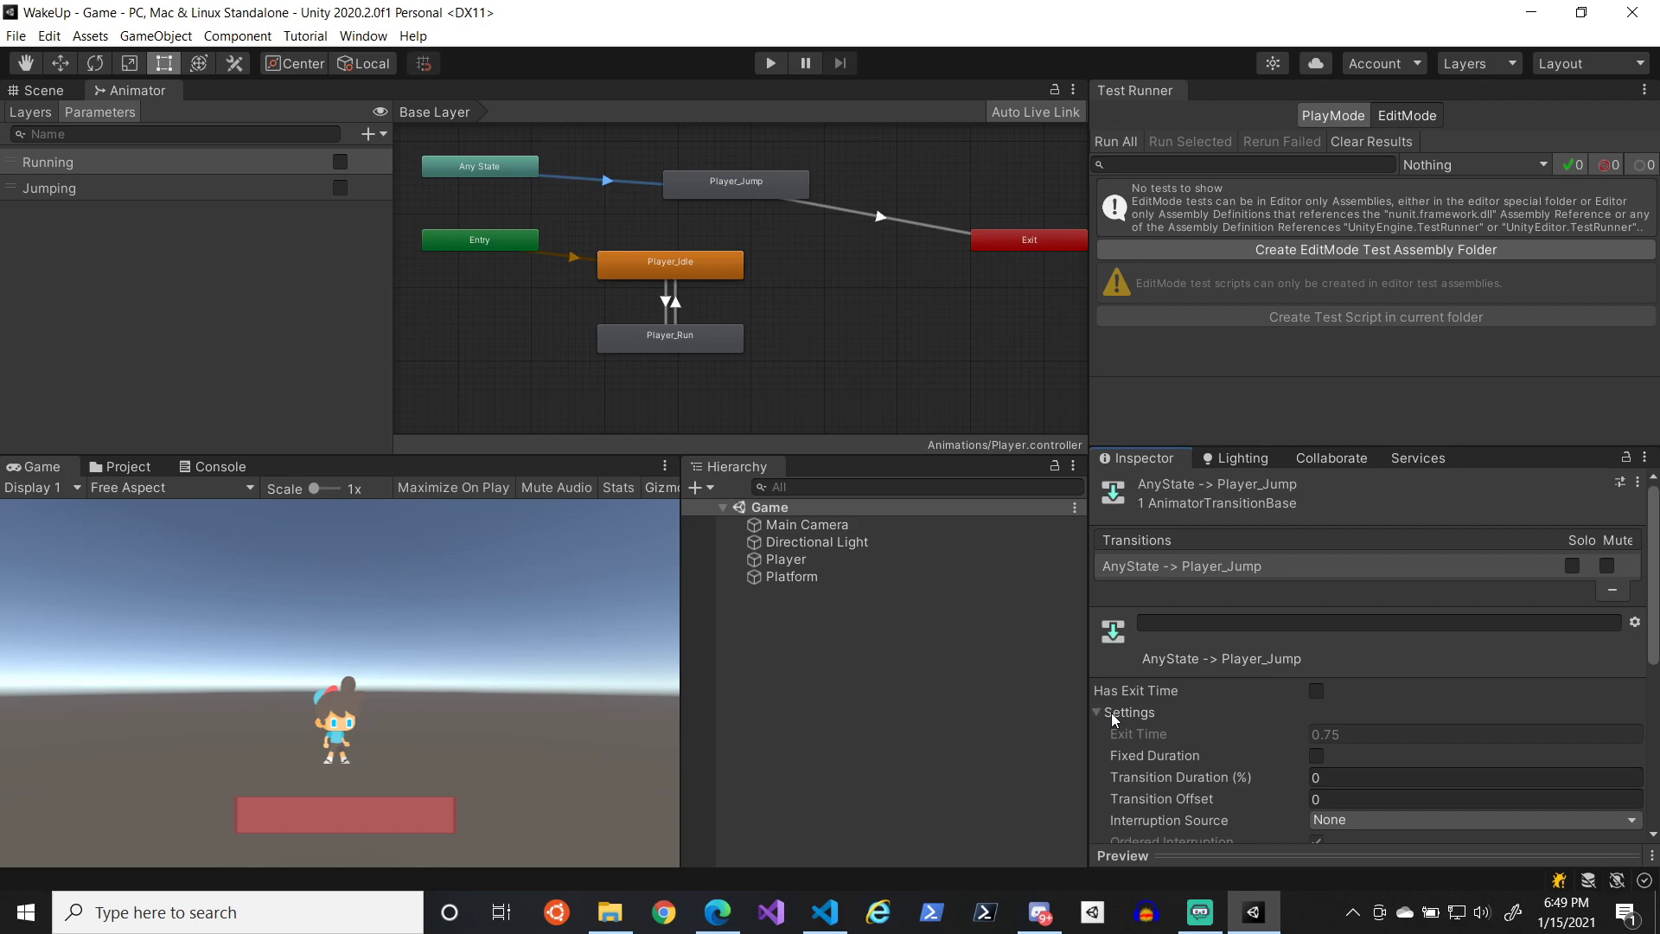
left_click_drag(1654, 591, 1652, 764)
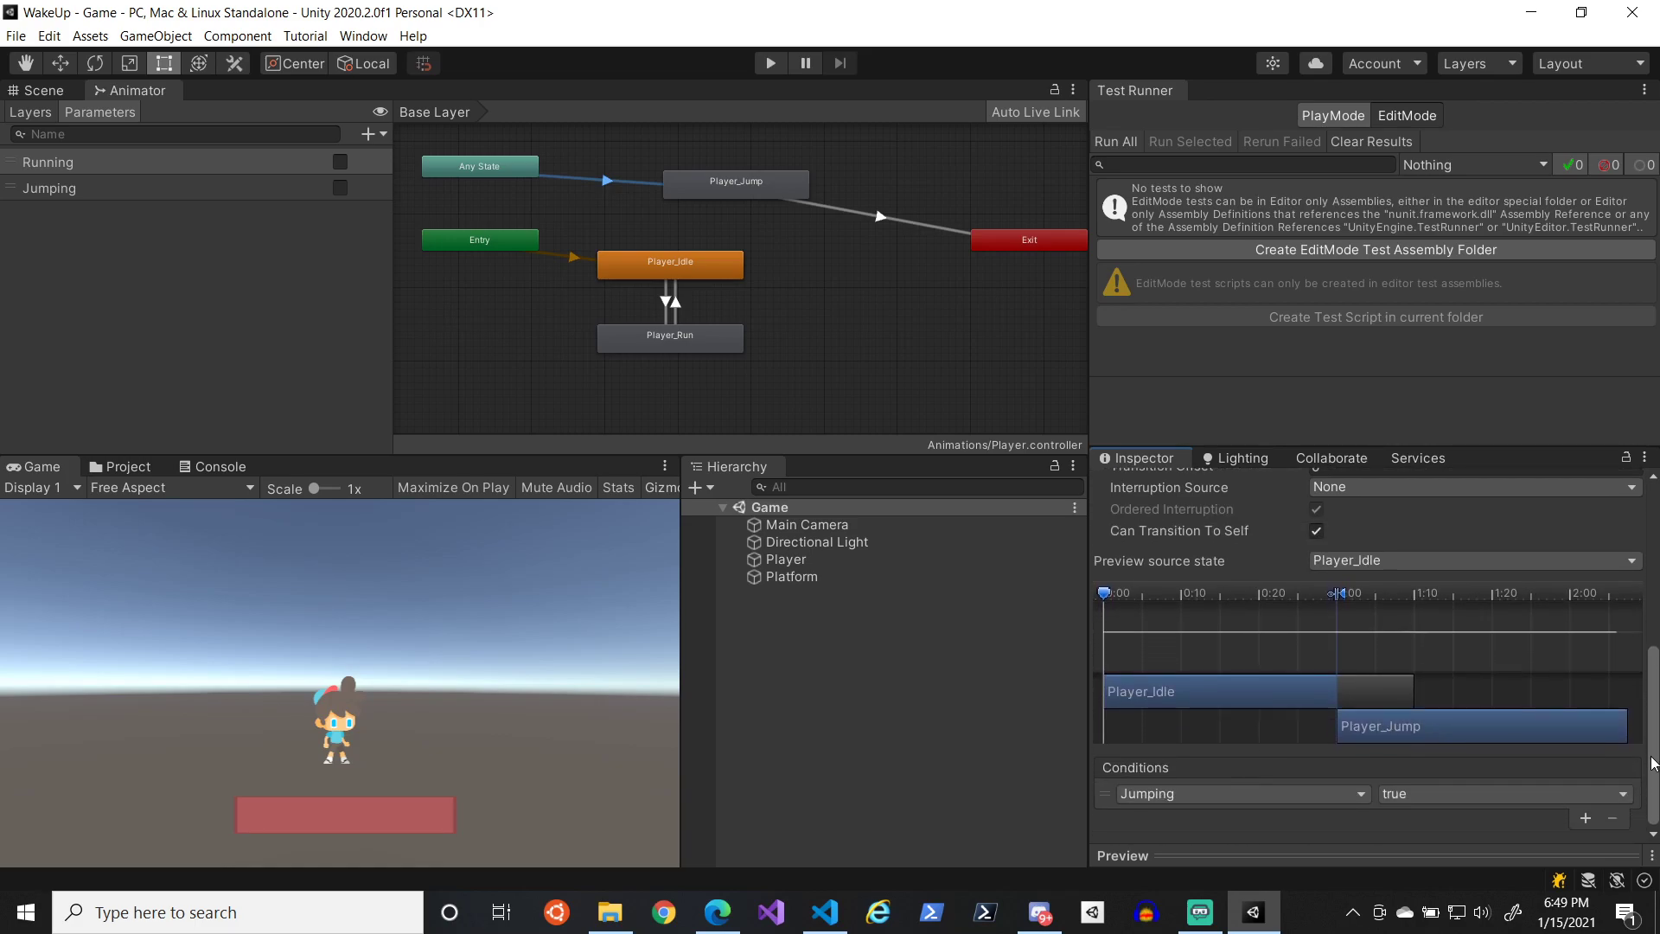
left_click(759, 188)
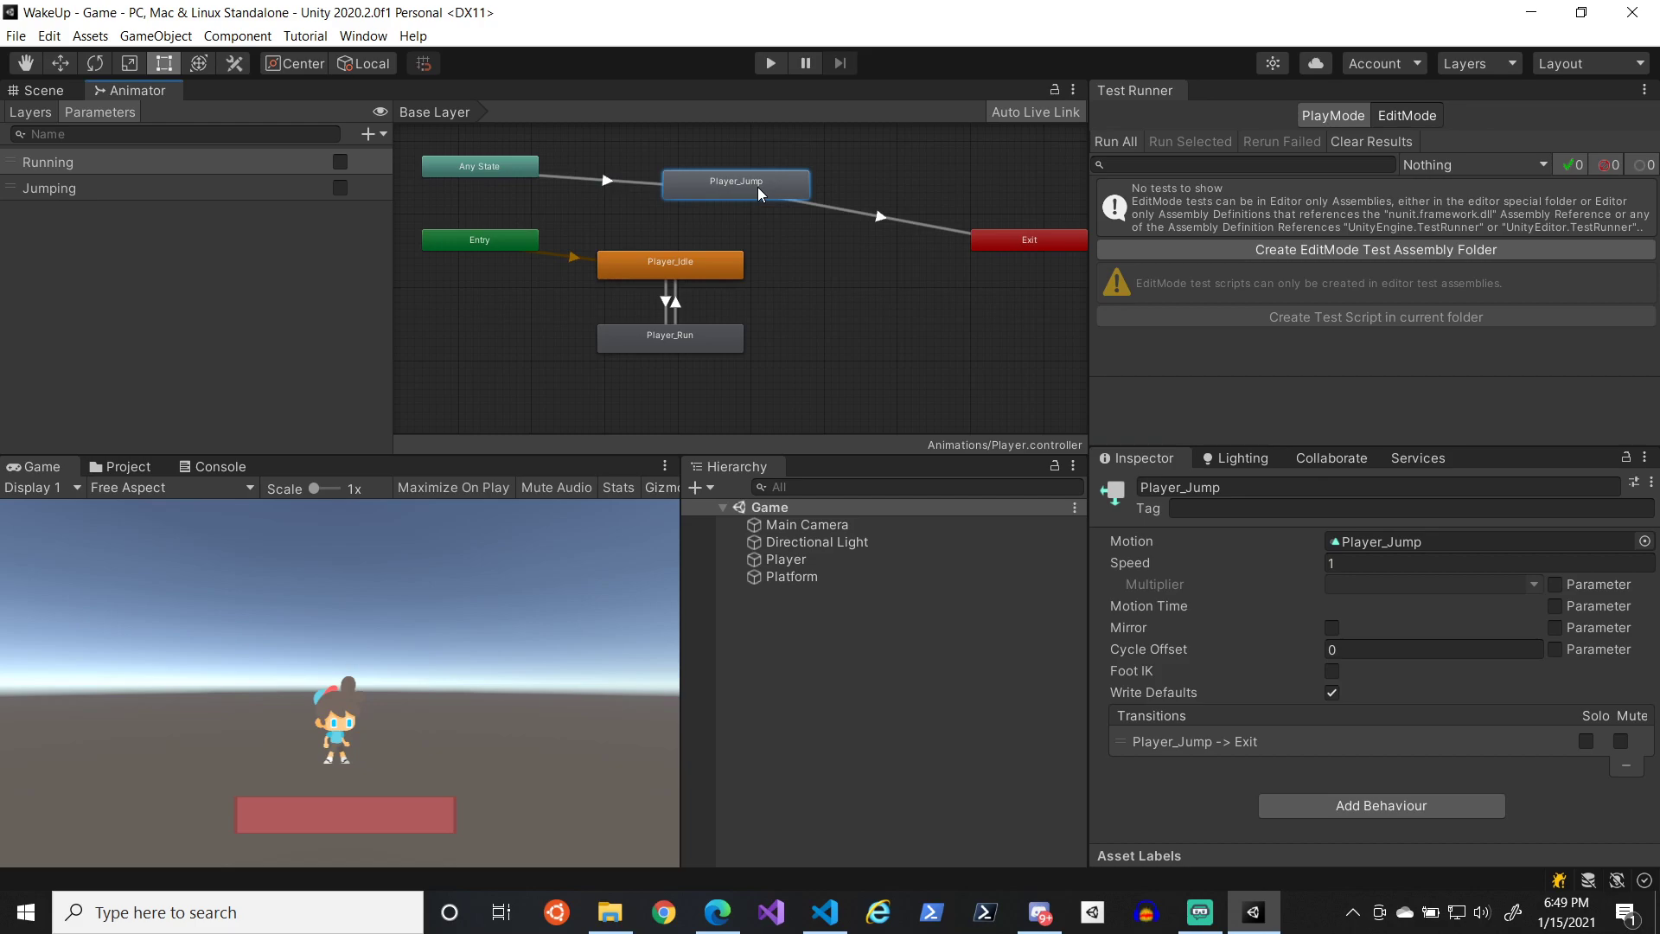
left_click(614, 177)
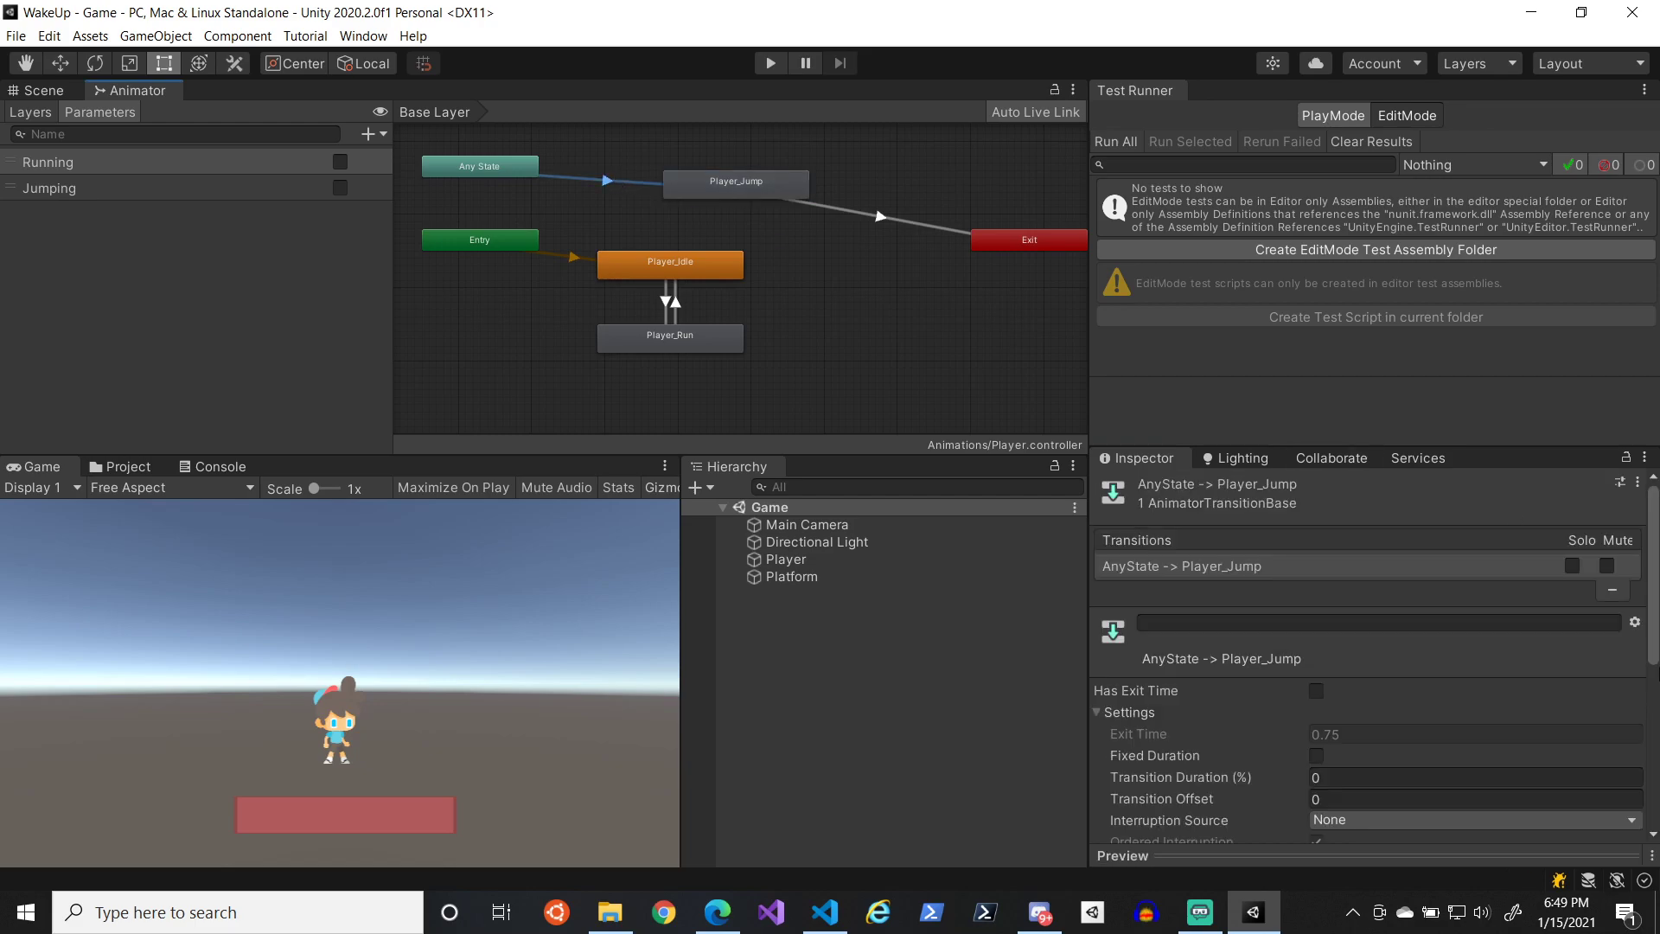
scroll(1229, 703, "down", 5)
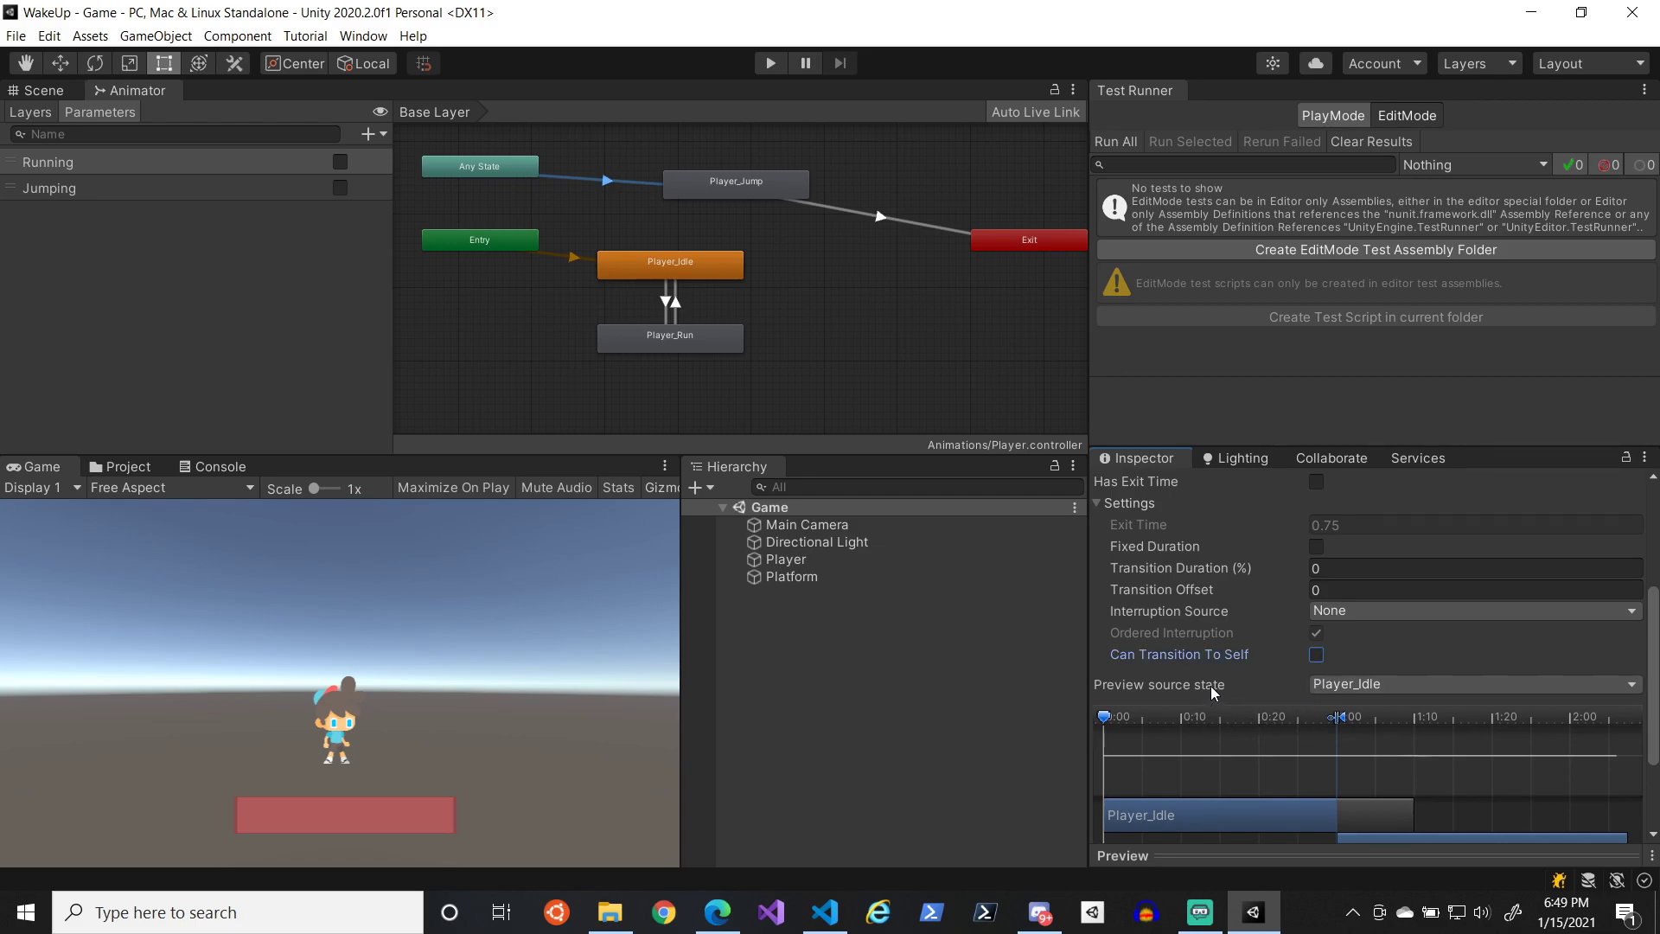
- Run the game and make the player jump repeatedly while watching the animator states
left_click(768, 64)
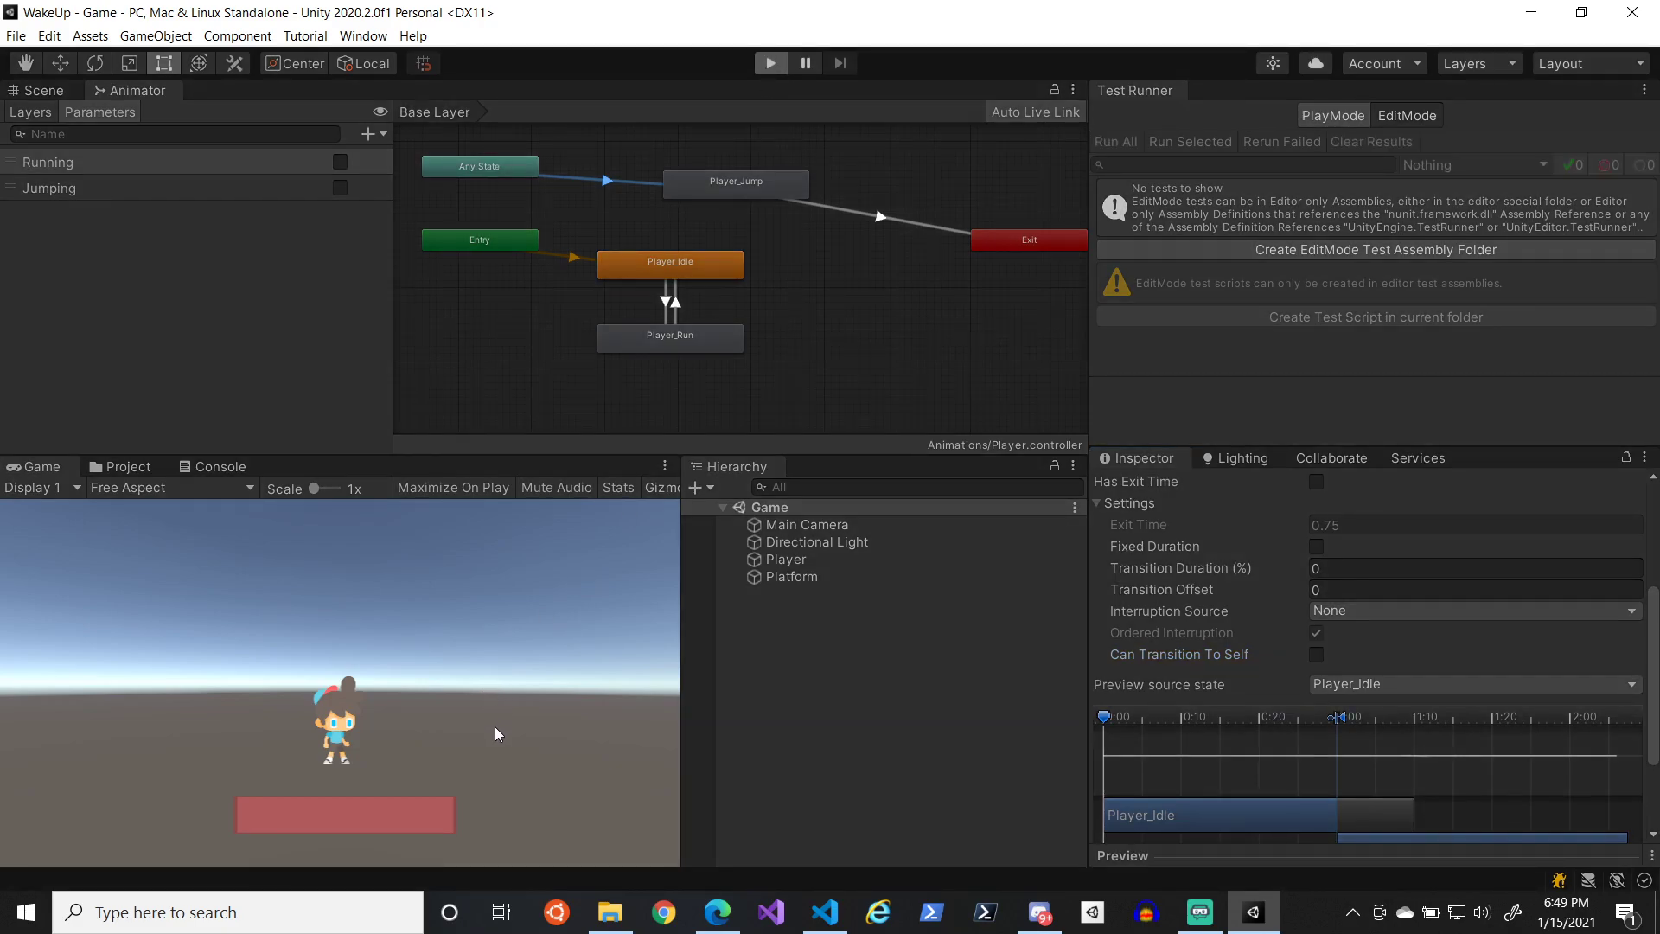
key("space")
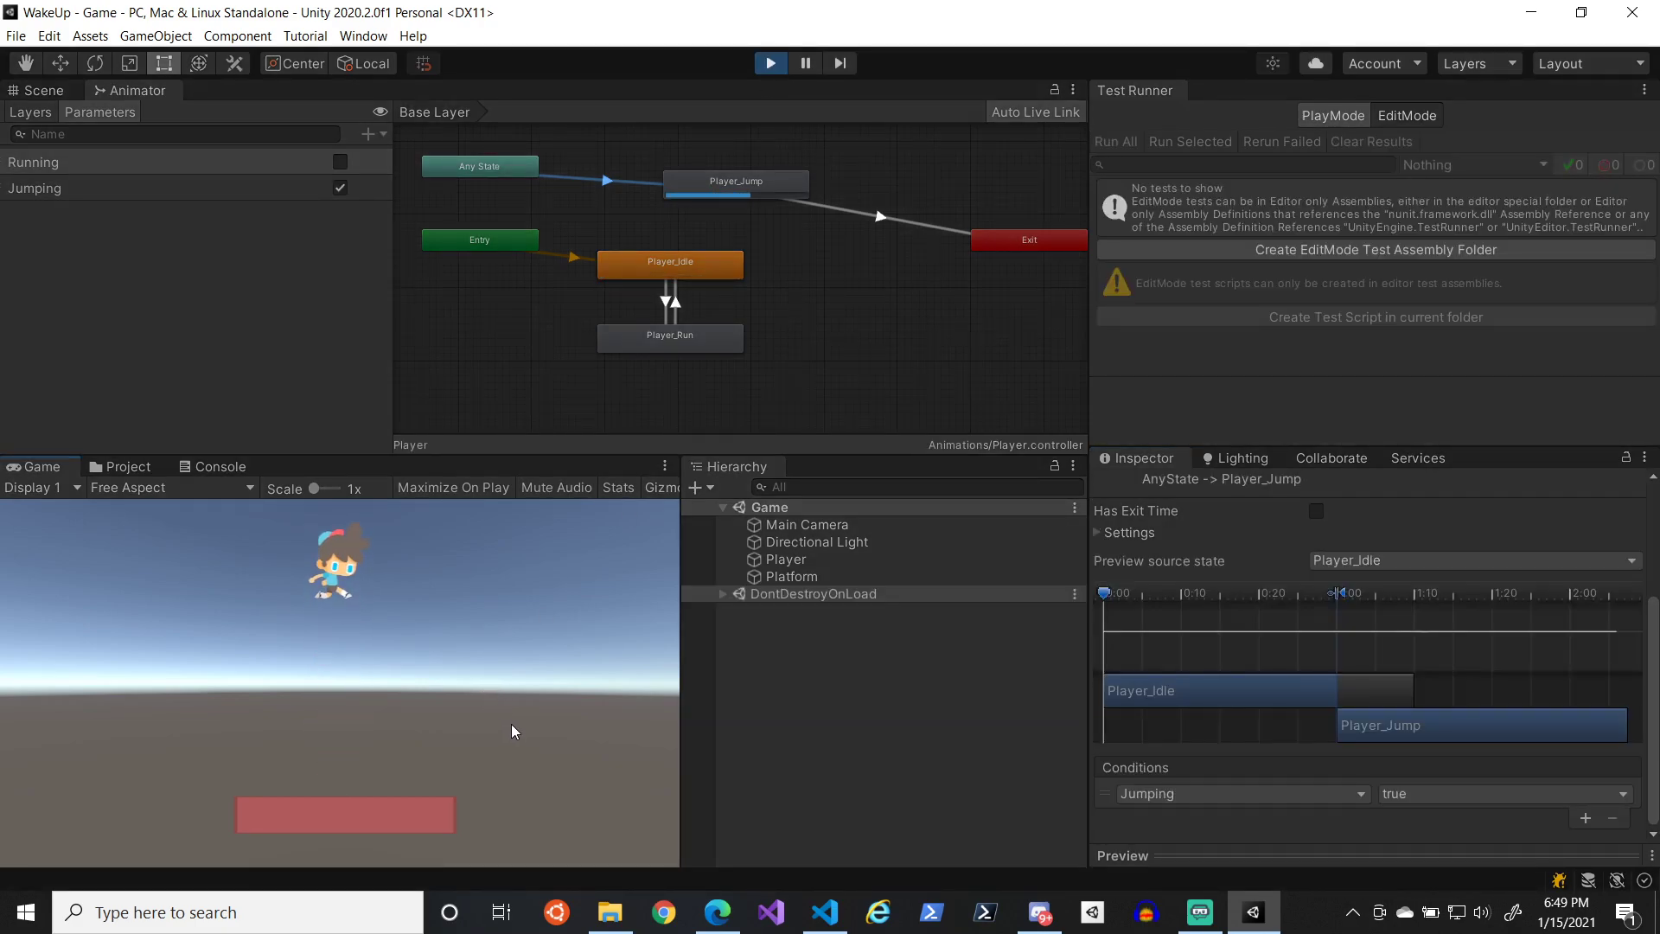
key("space")
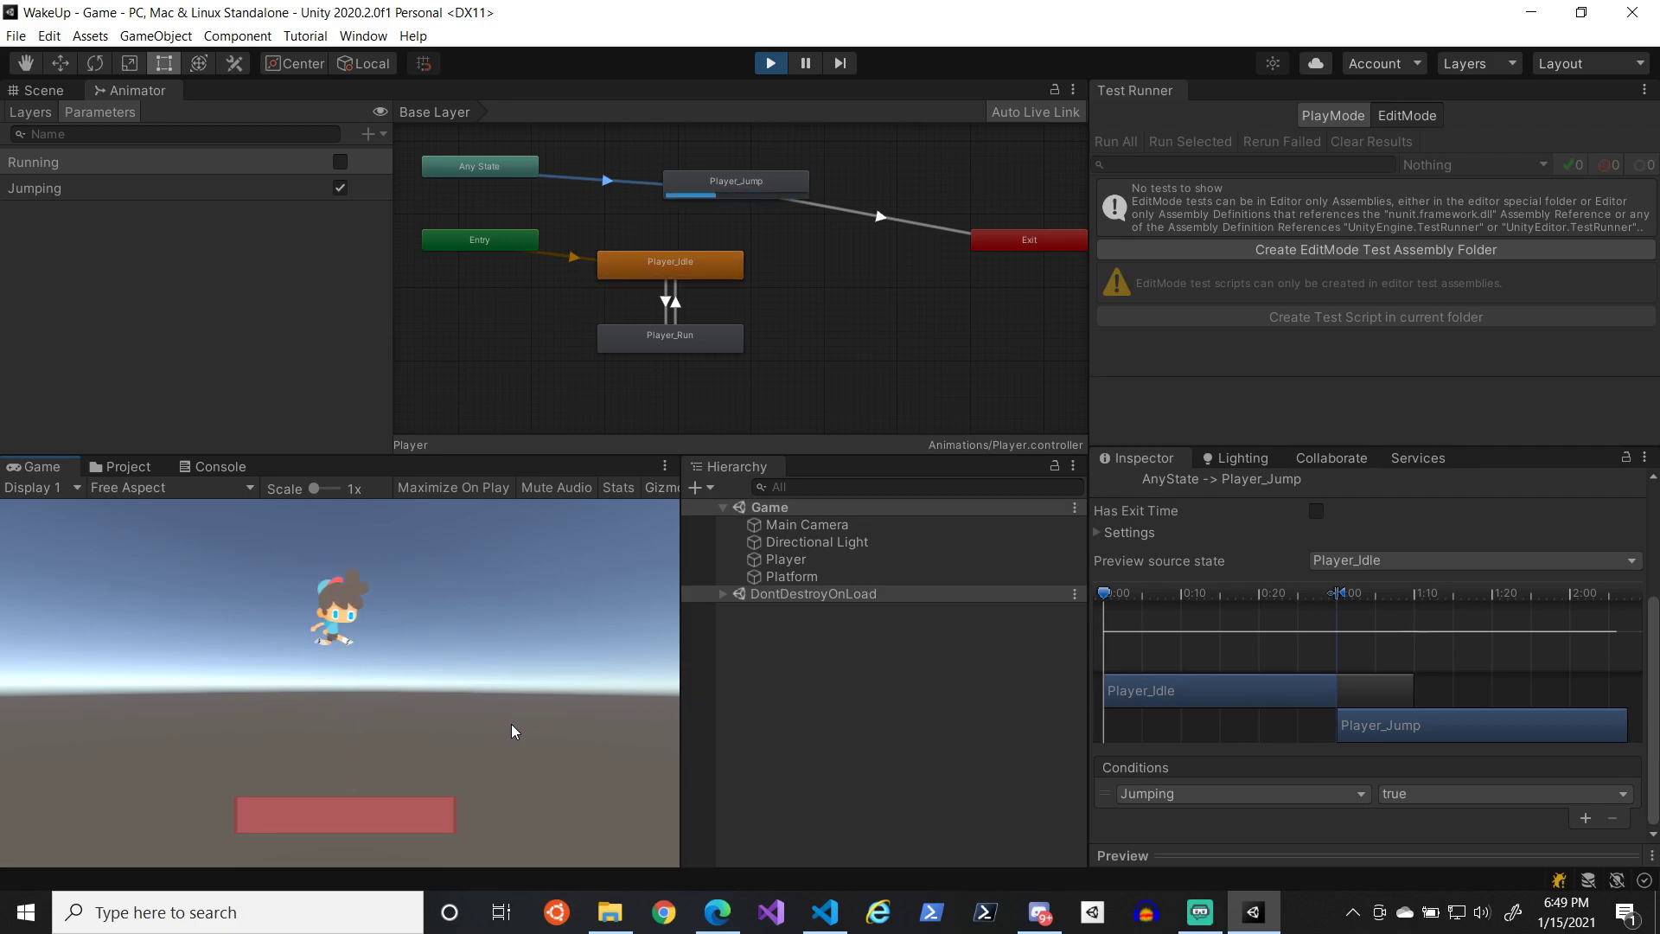
key("space")
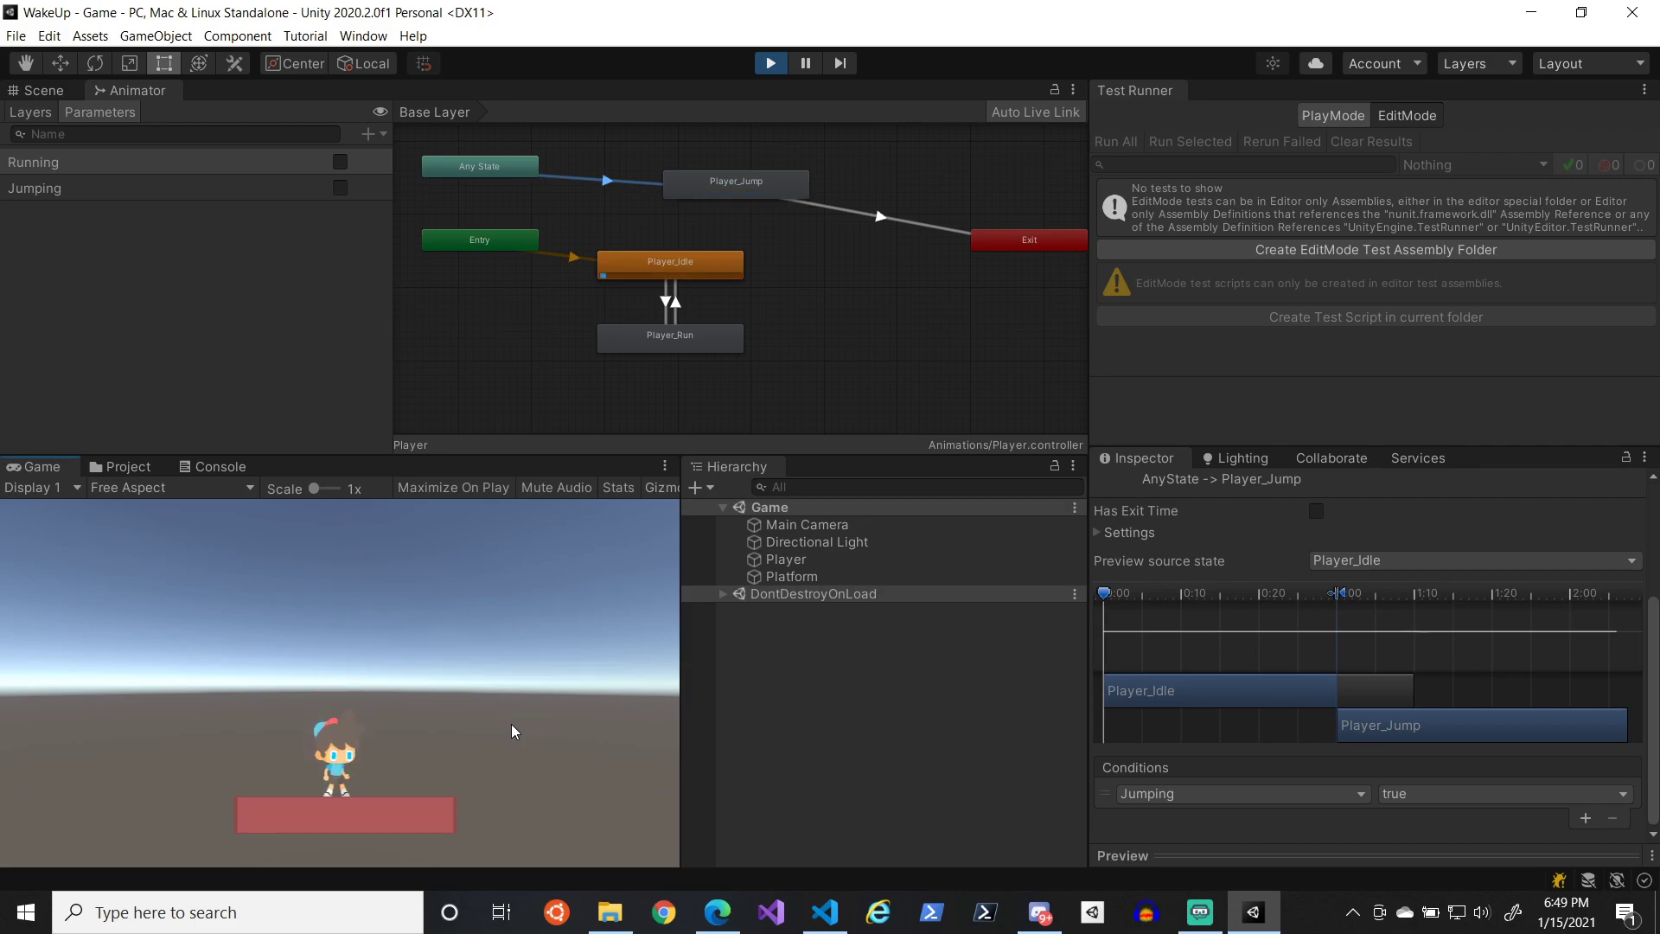
key("space")
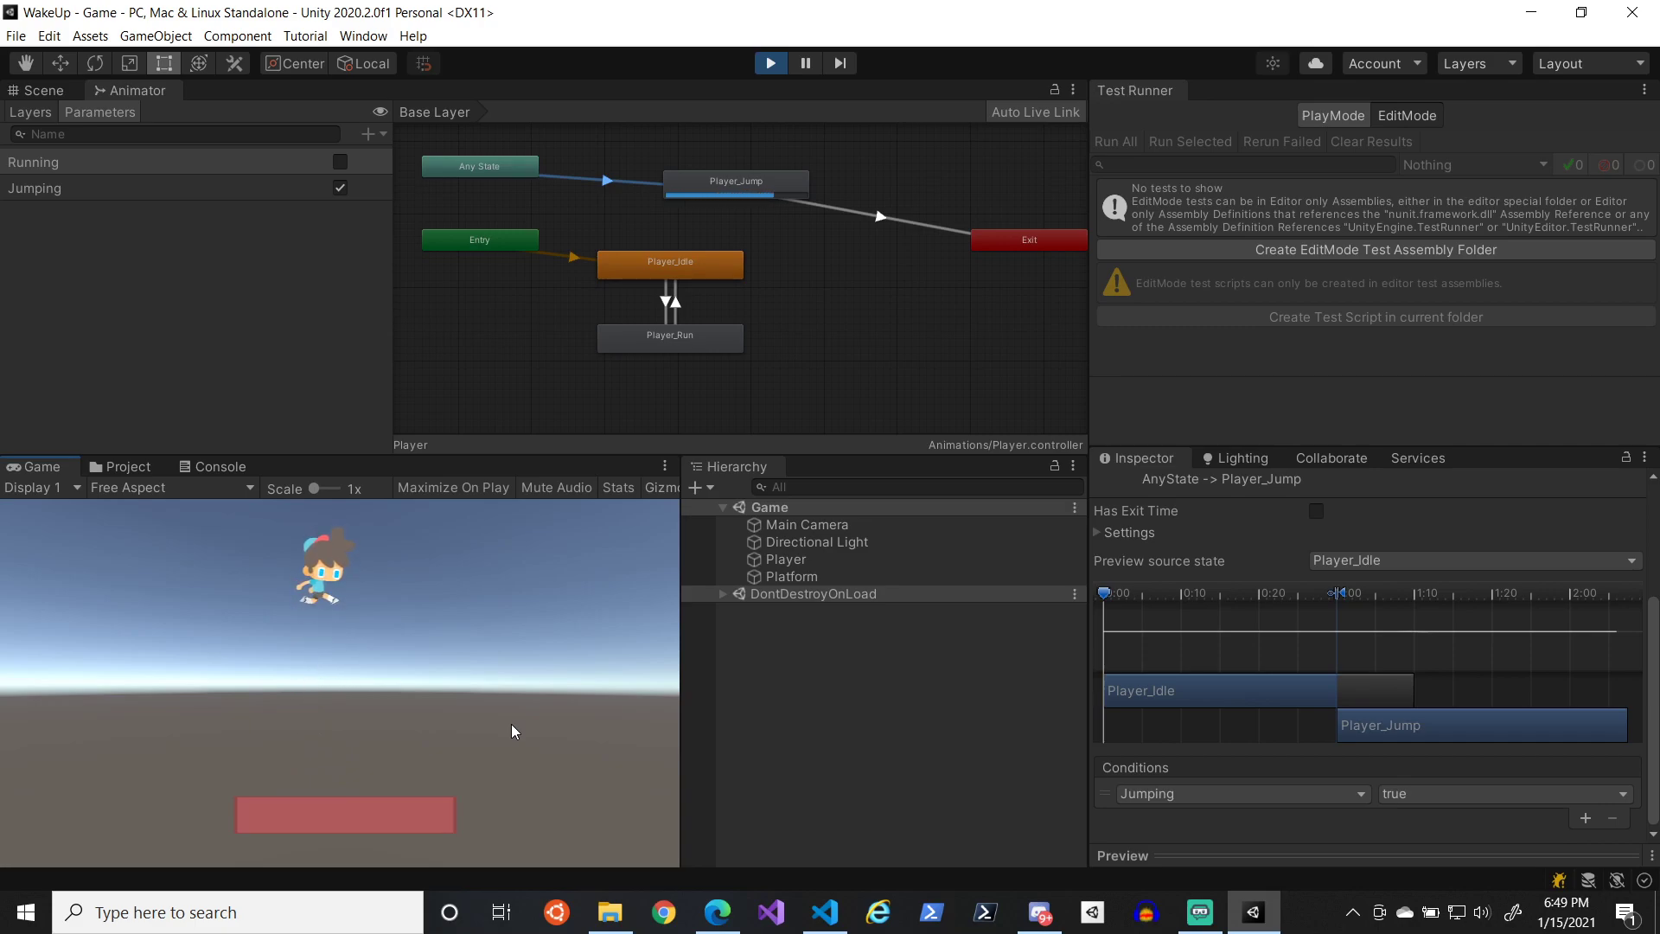
key("space")
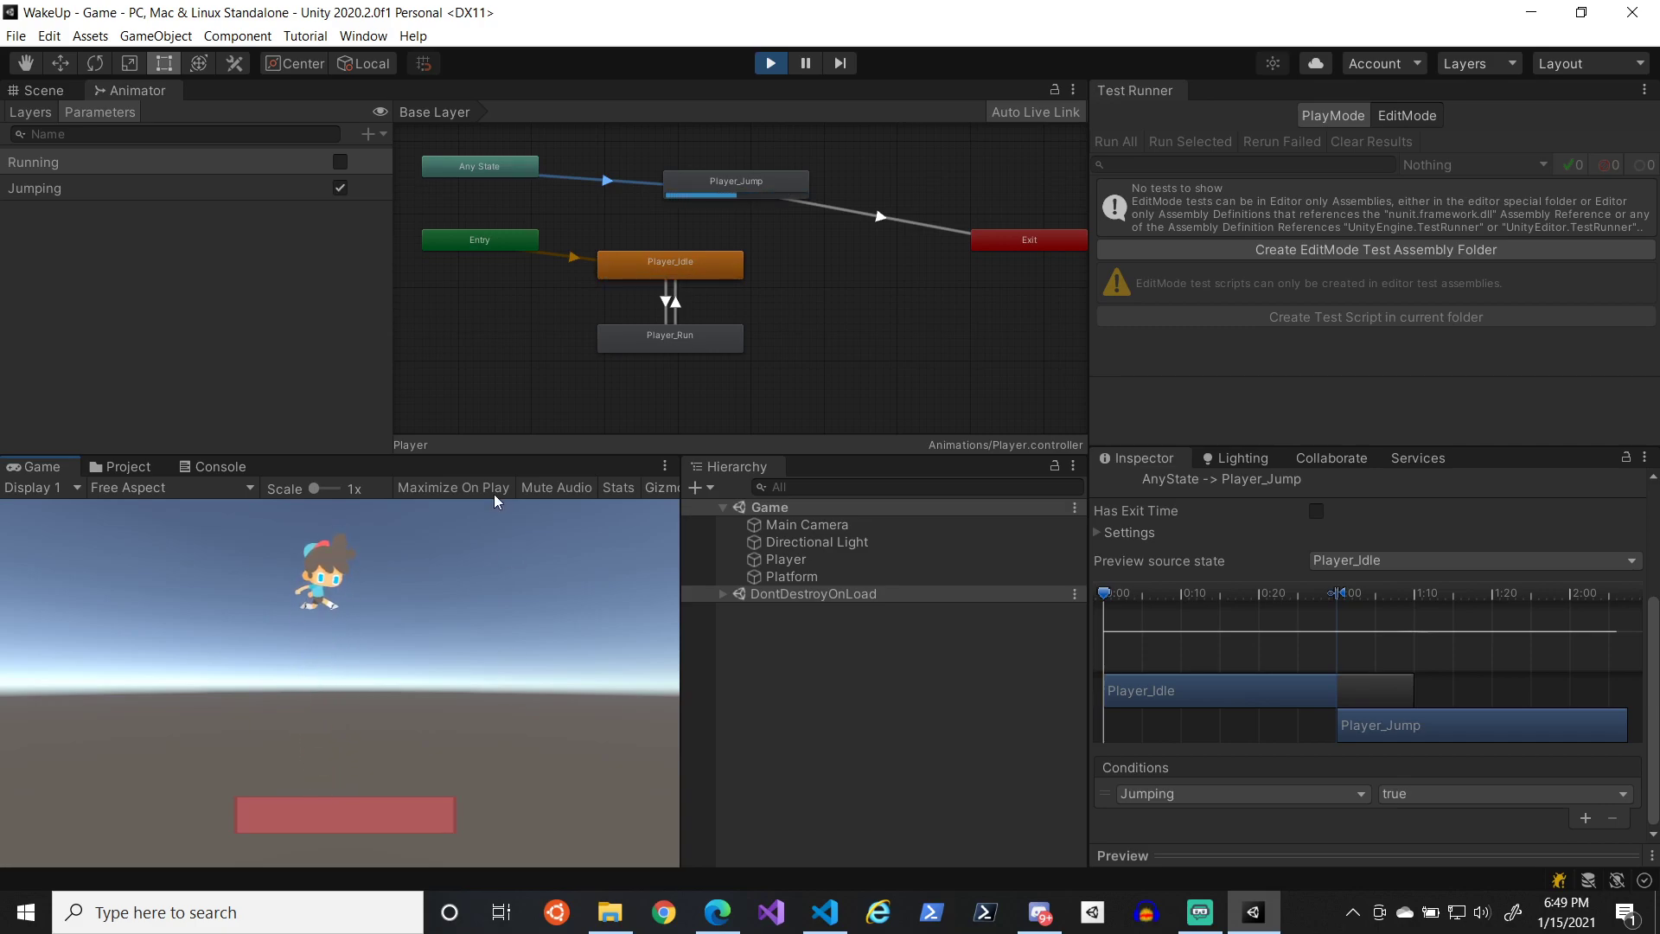
- Test jumping combined with running left and right in the running game, and stop the game
key("space")
key("Right")
key("Left")
key("space")
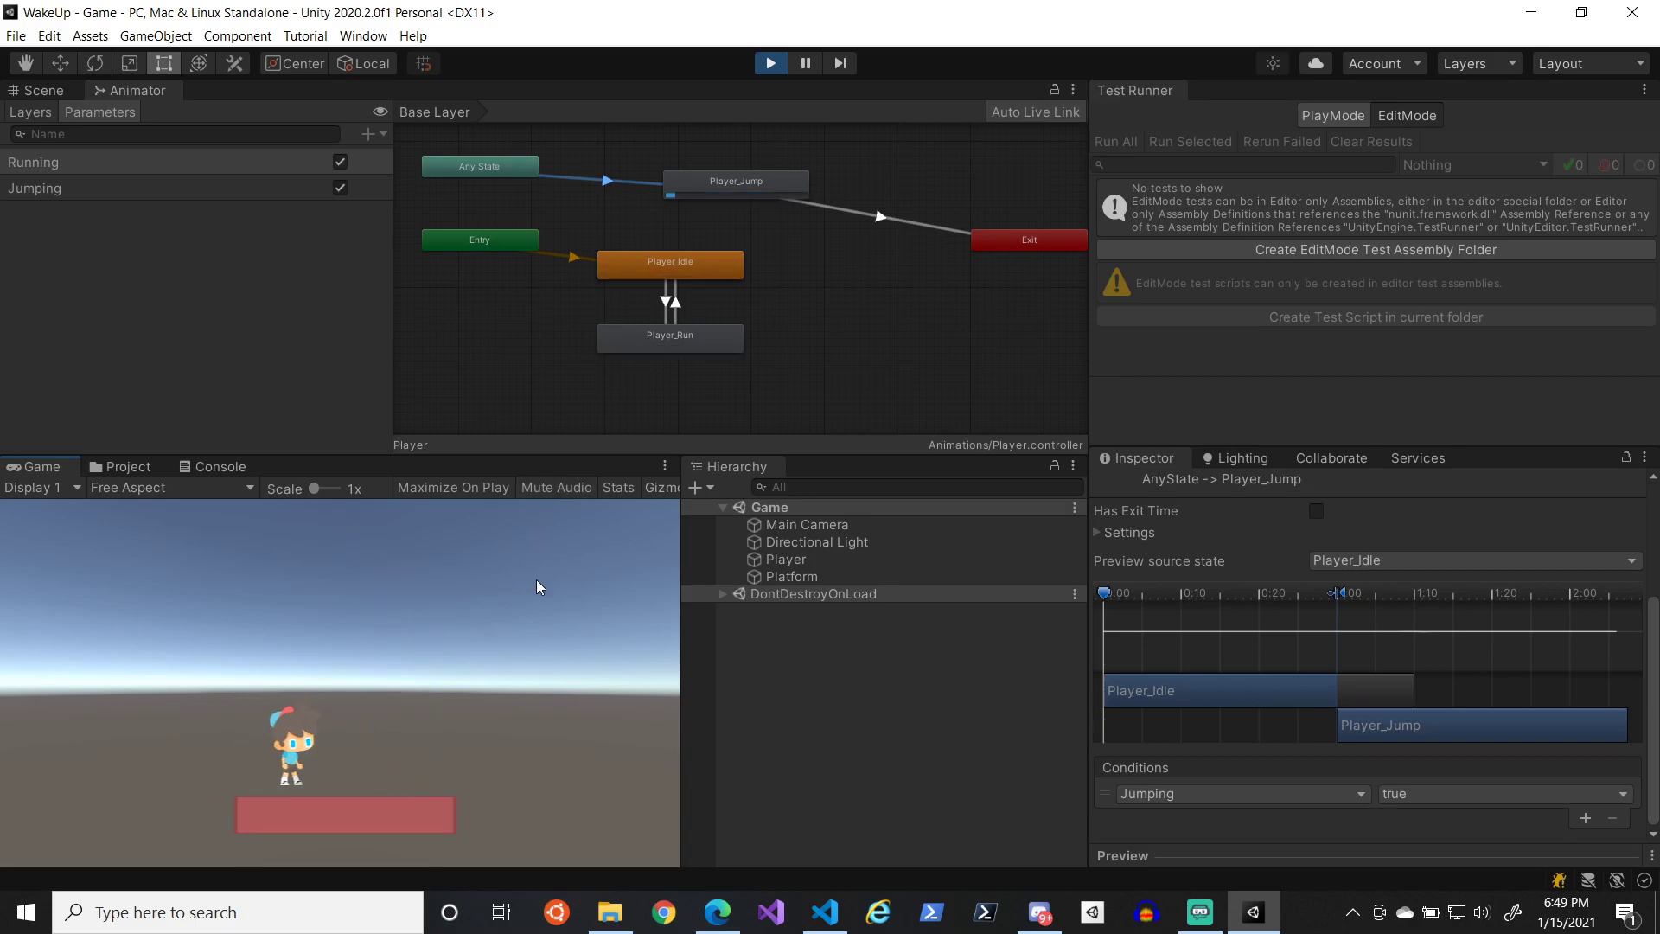
key("Left")
key("Right")
key("Left")
key("space")
key("Left")
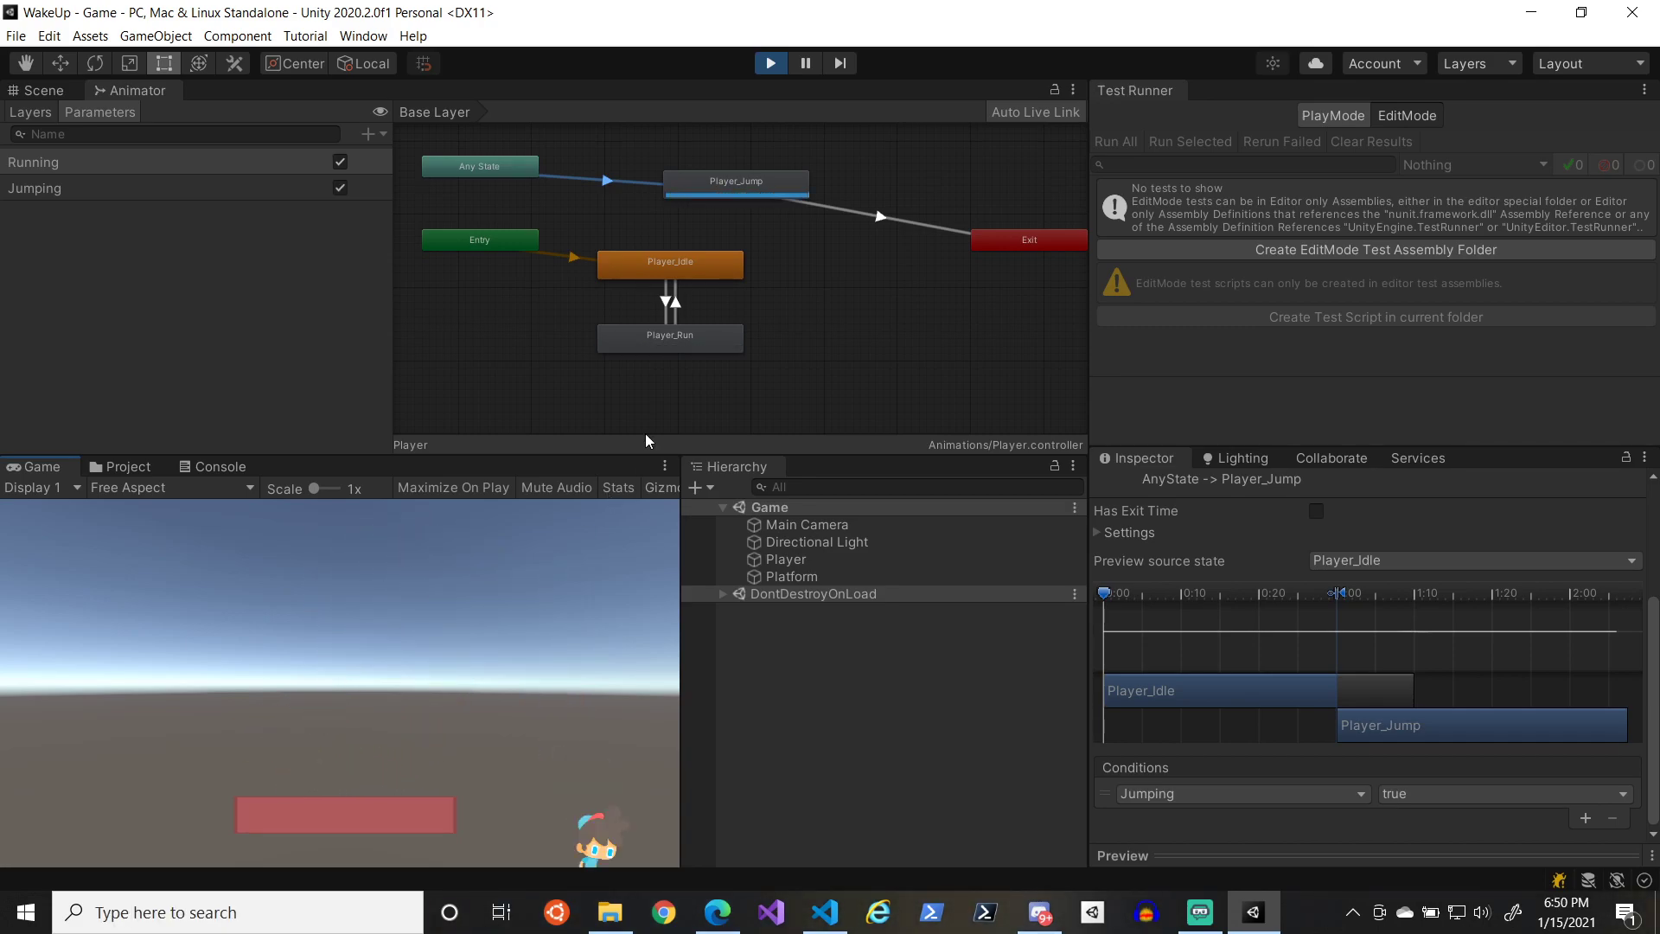
left_click(772, 64)
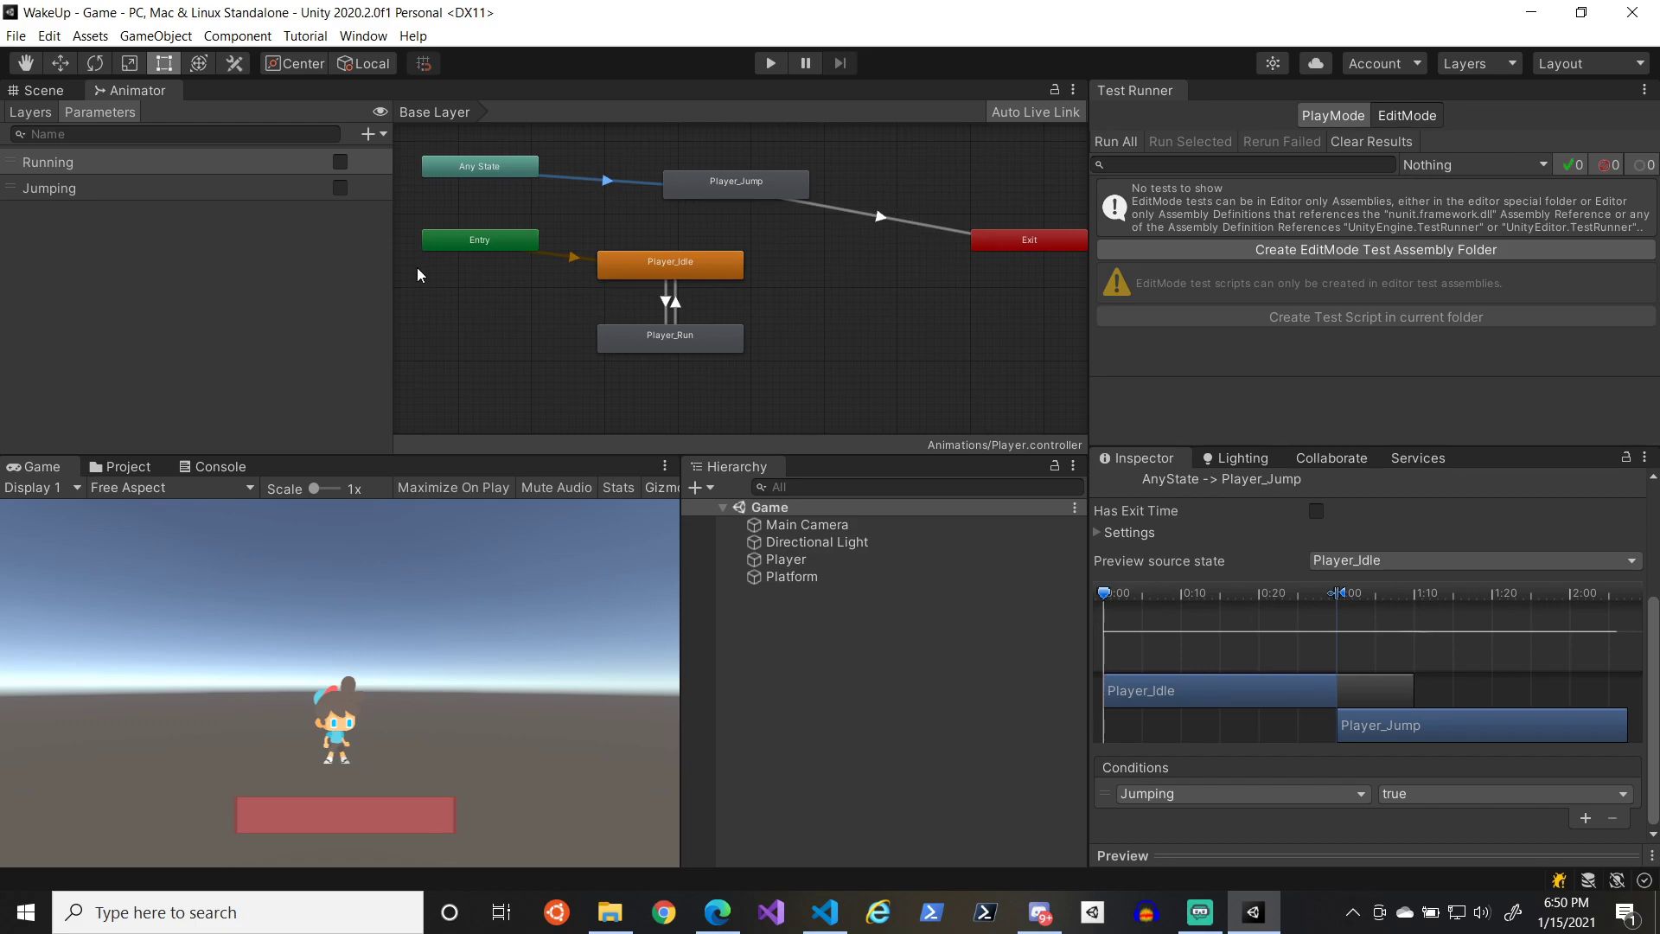
- Review the properties of the Entry, Player_Idle and Player_Run nodes in the animator graph
left_click(481, 239)
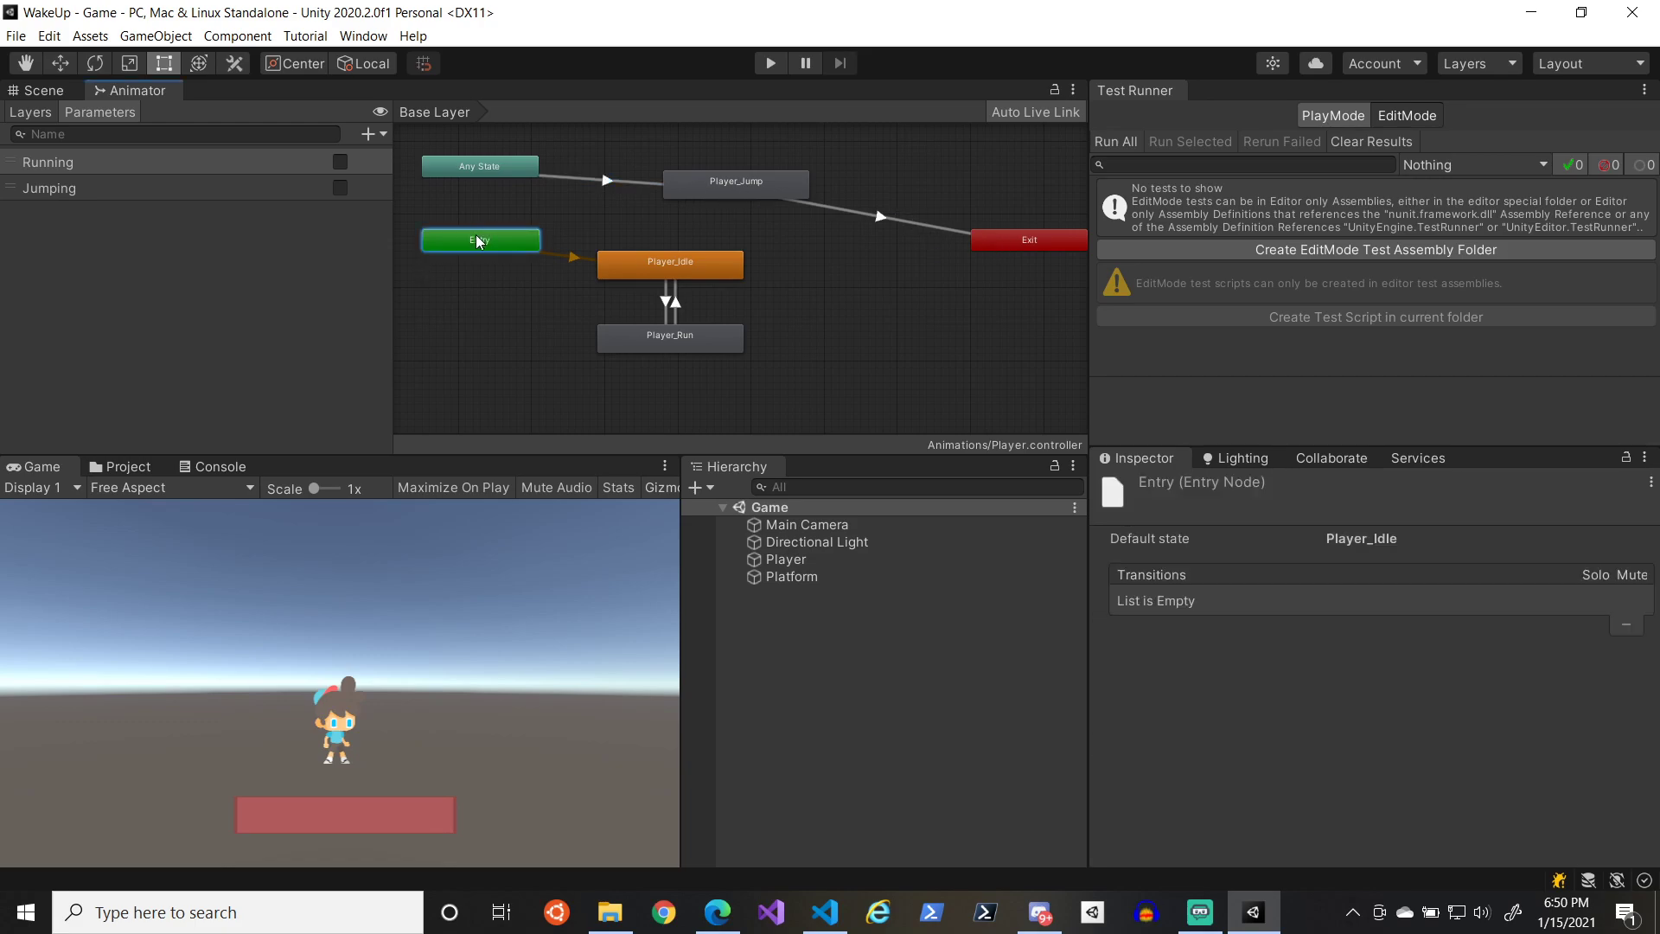
left_click(686, 268)
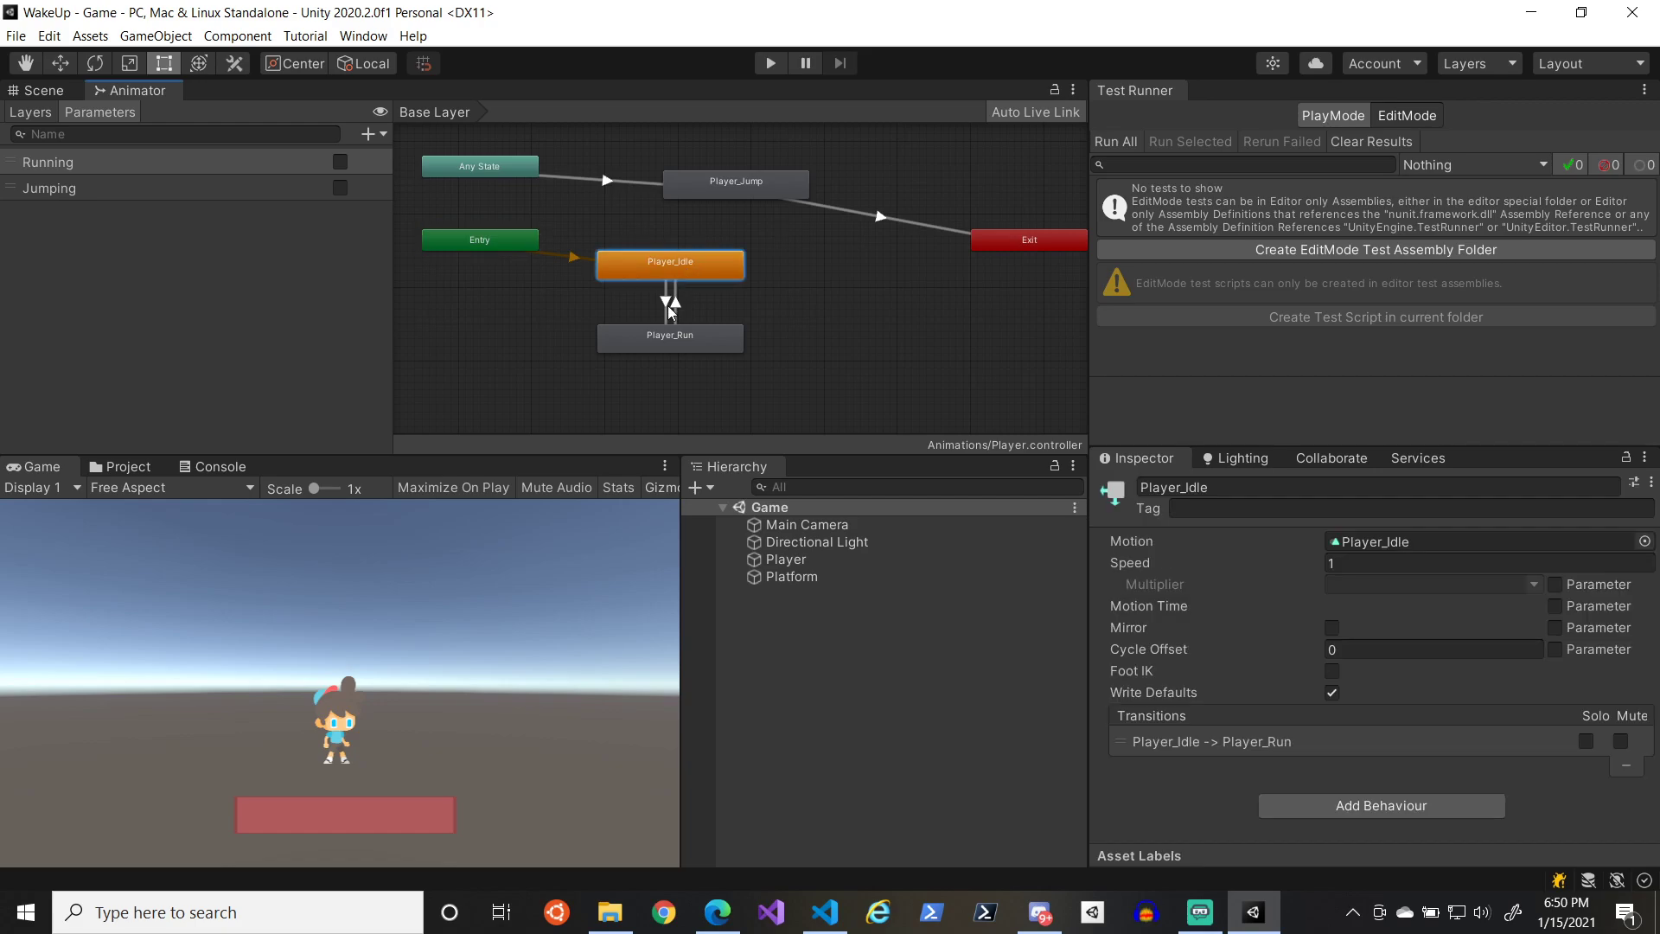
left_click(667, 337)
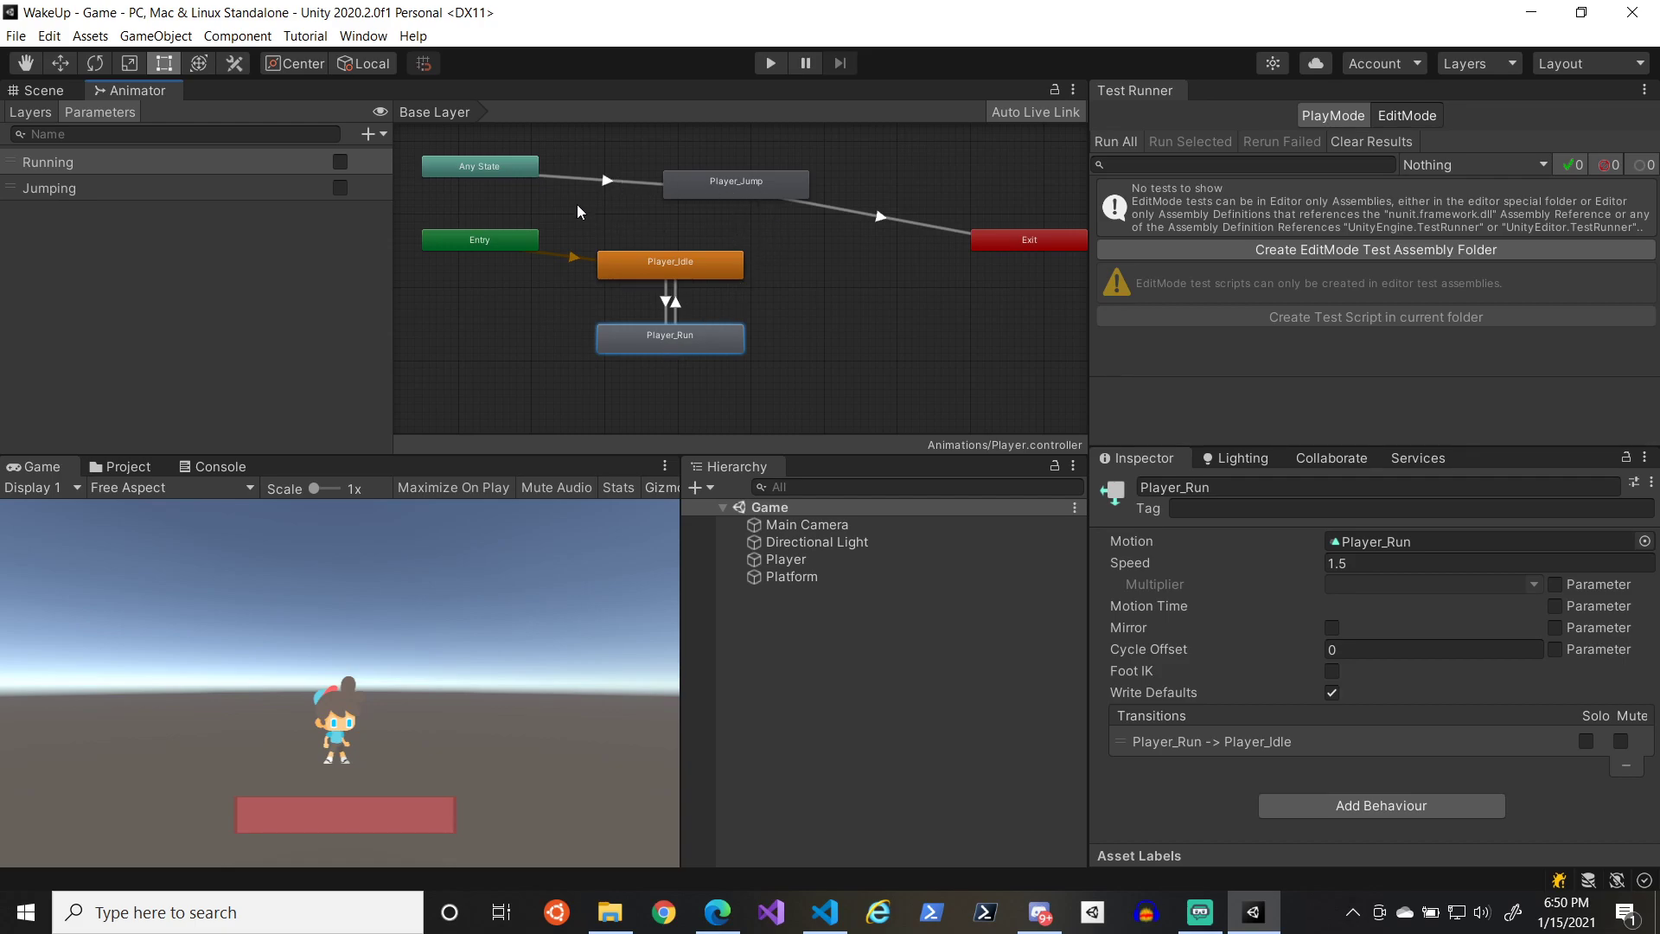
- Review the Any State node and the settings and conditions of its transition to Player_Jump
left_click(508, 180)
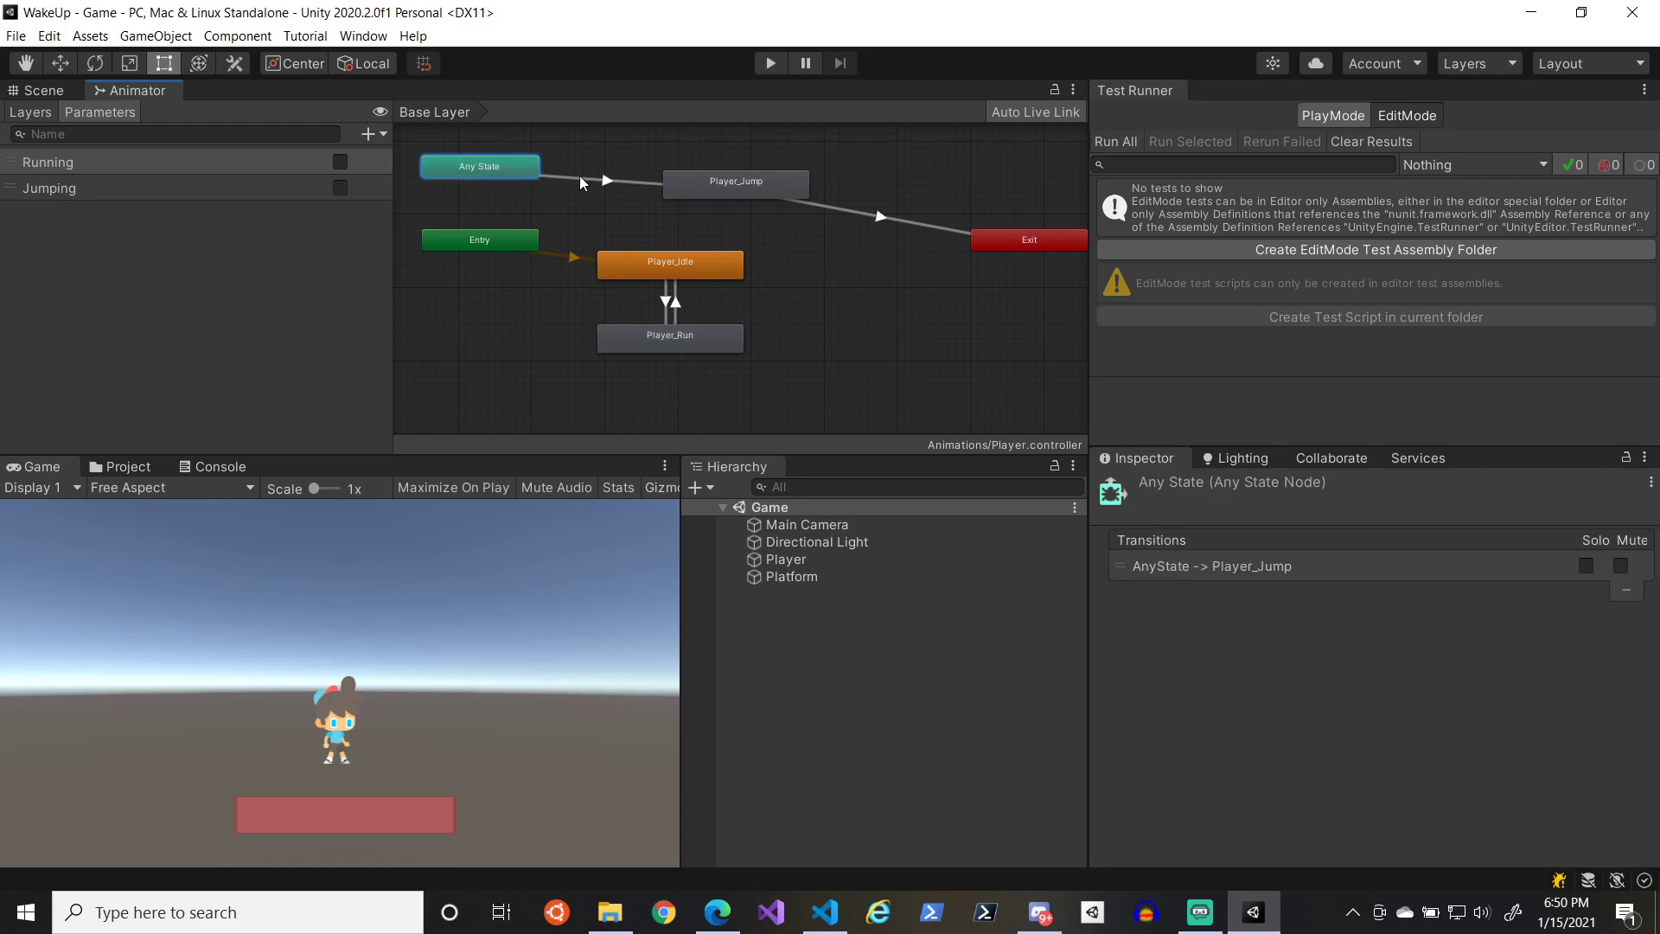
left_click(641, 184)
scroll(1626, 690, "down", 3)
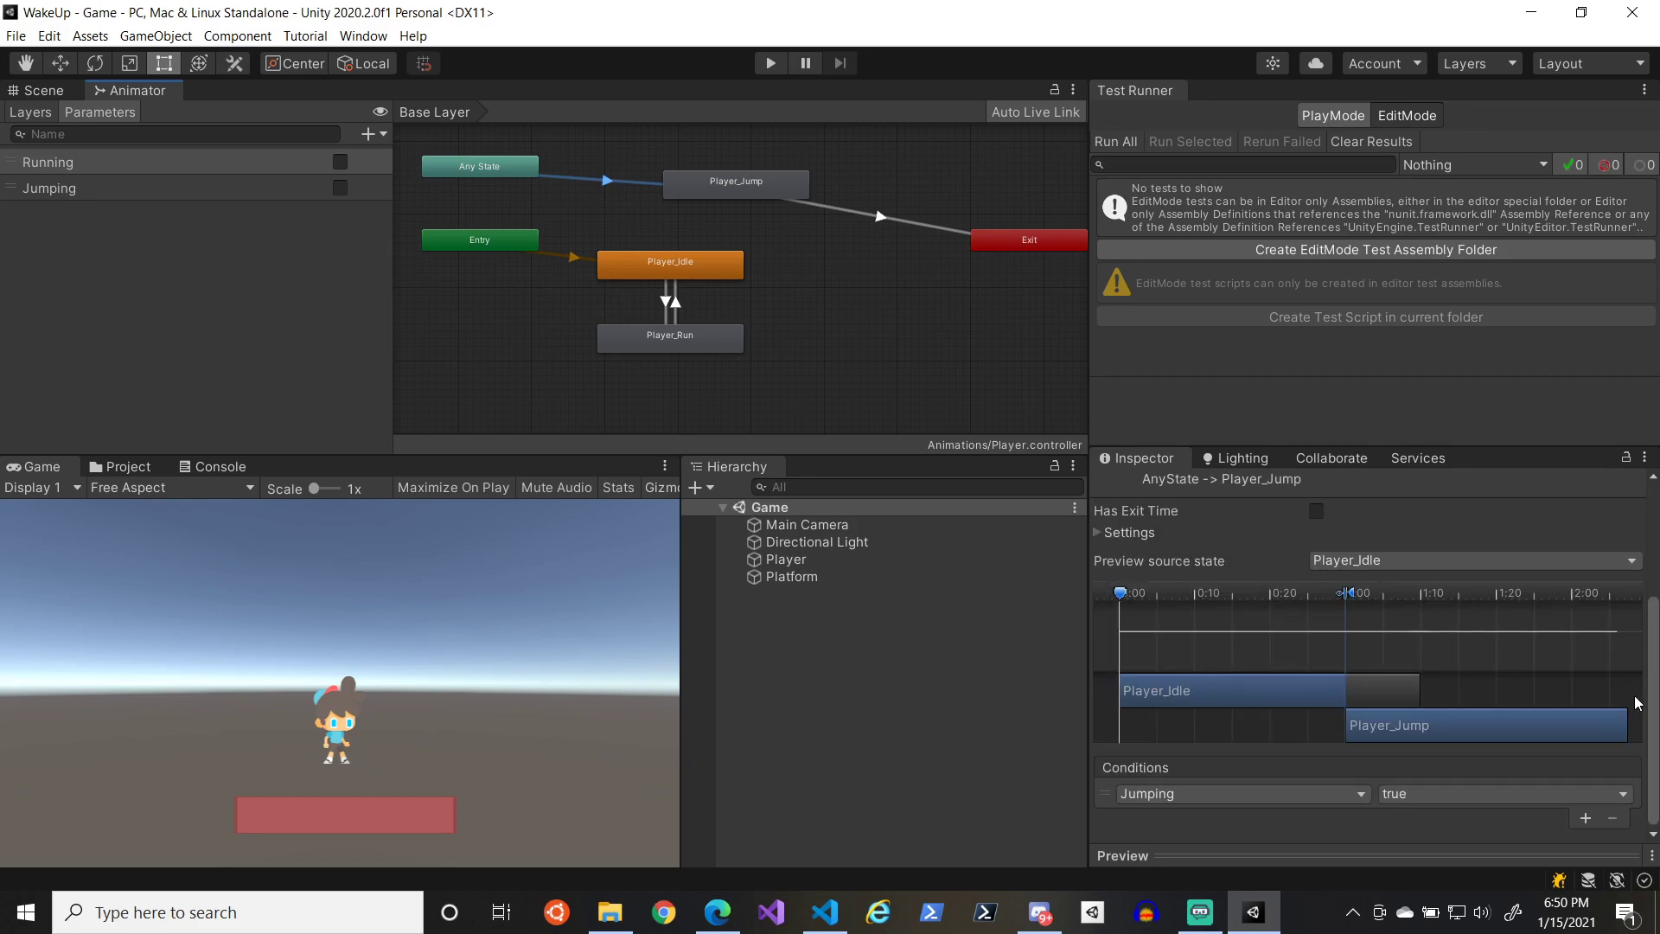
scroll(831, 279, "down", 3)
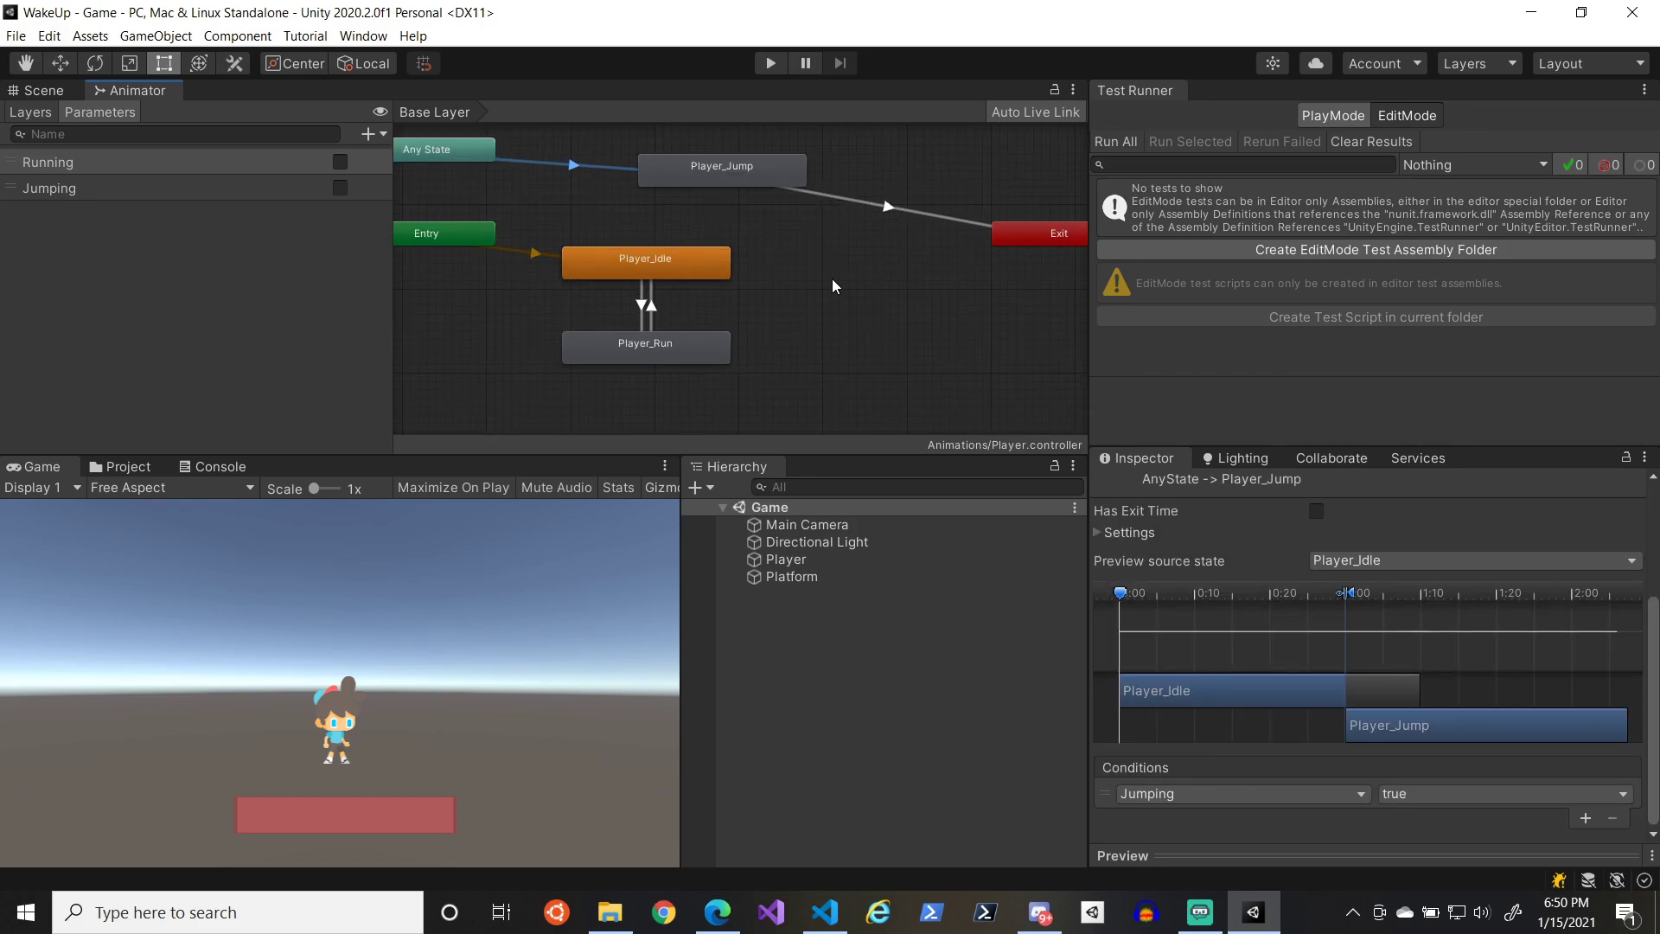
middle_click_drag(778, 291, 774, 258)
left_click(830, 202)
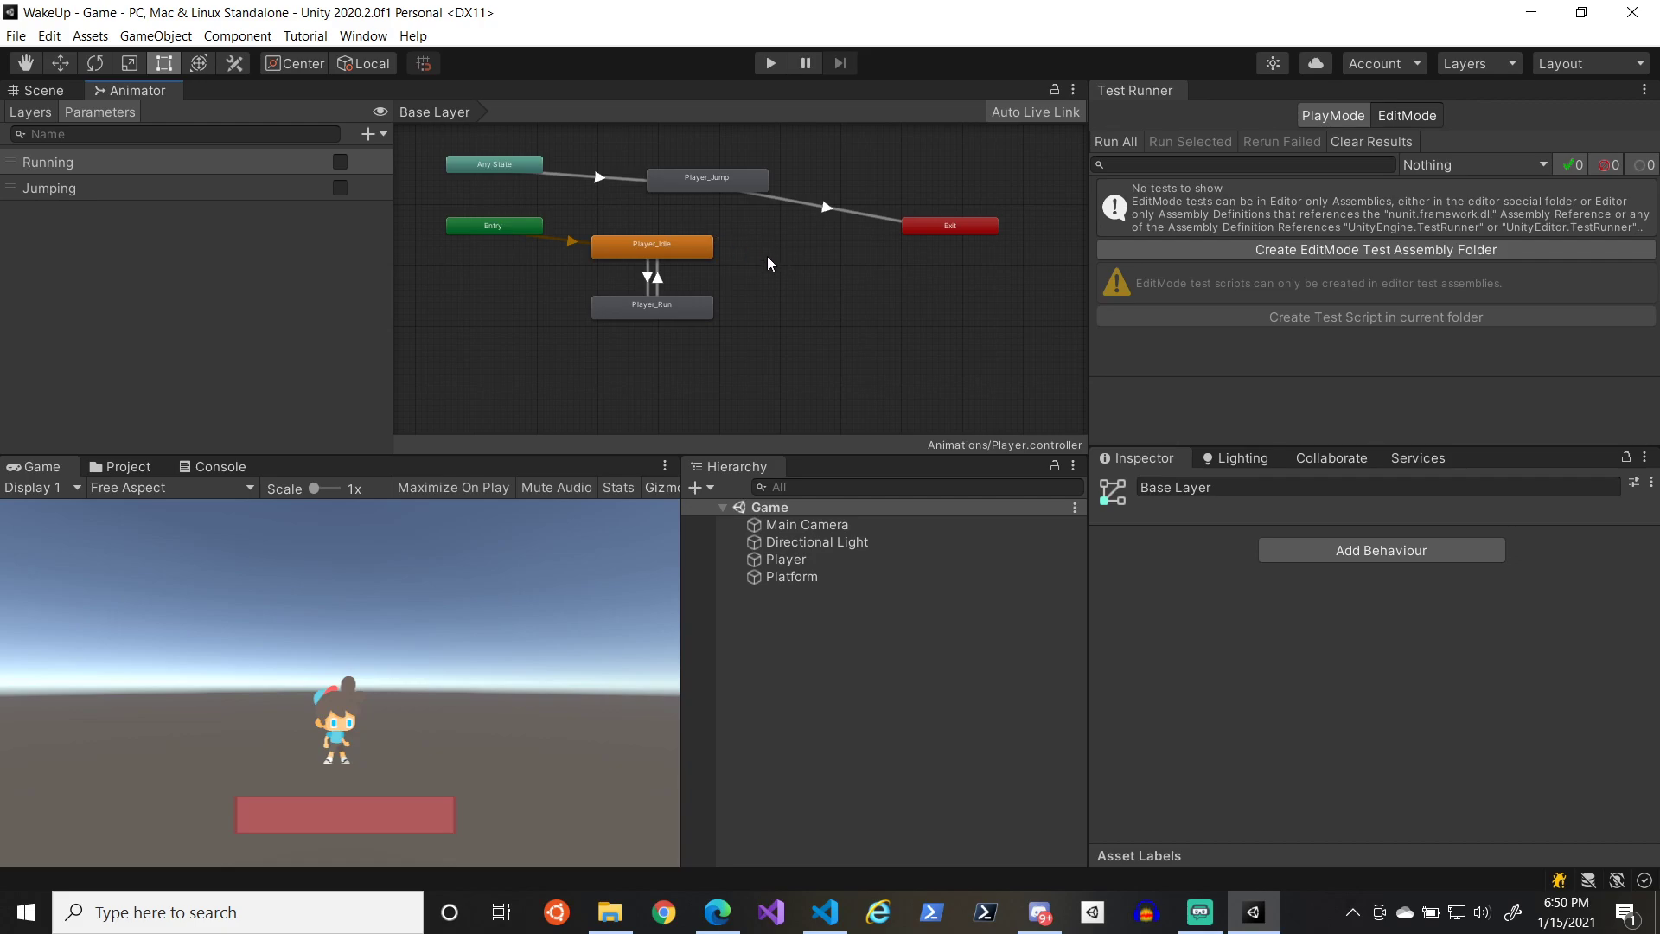
left_click(519, 167)
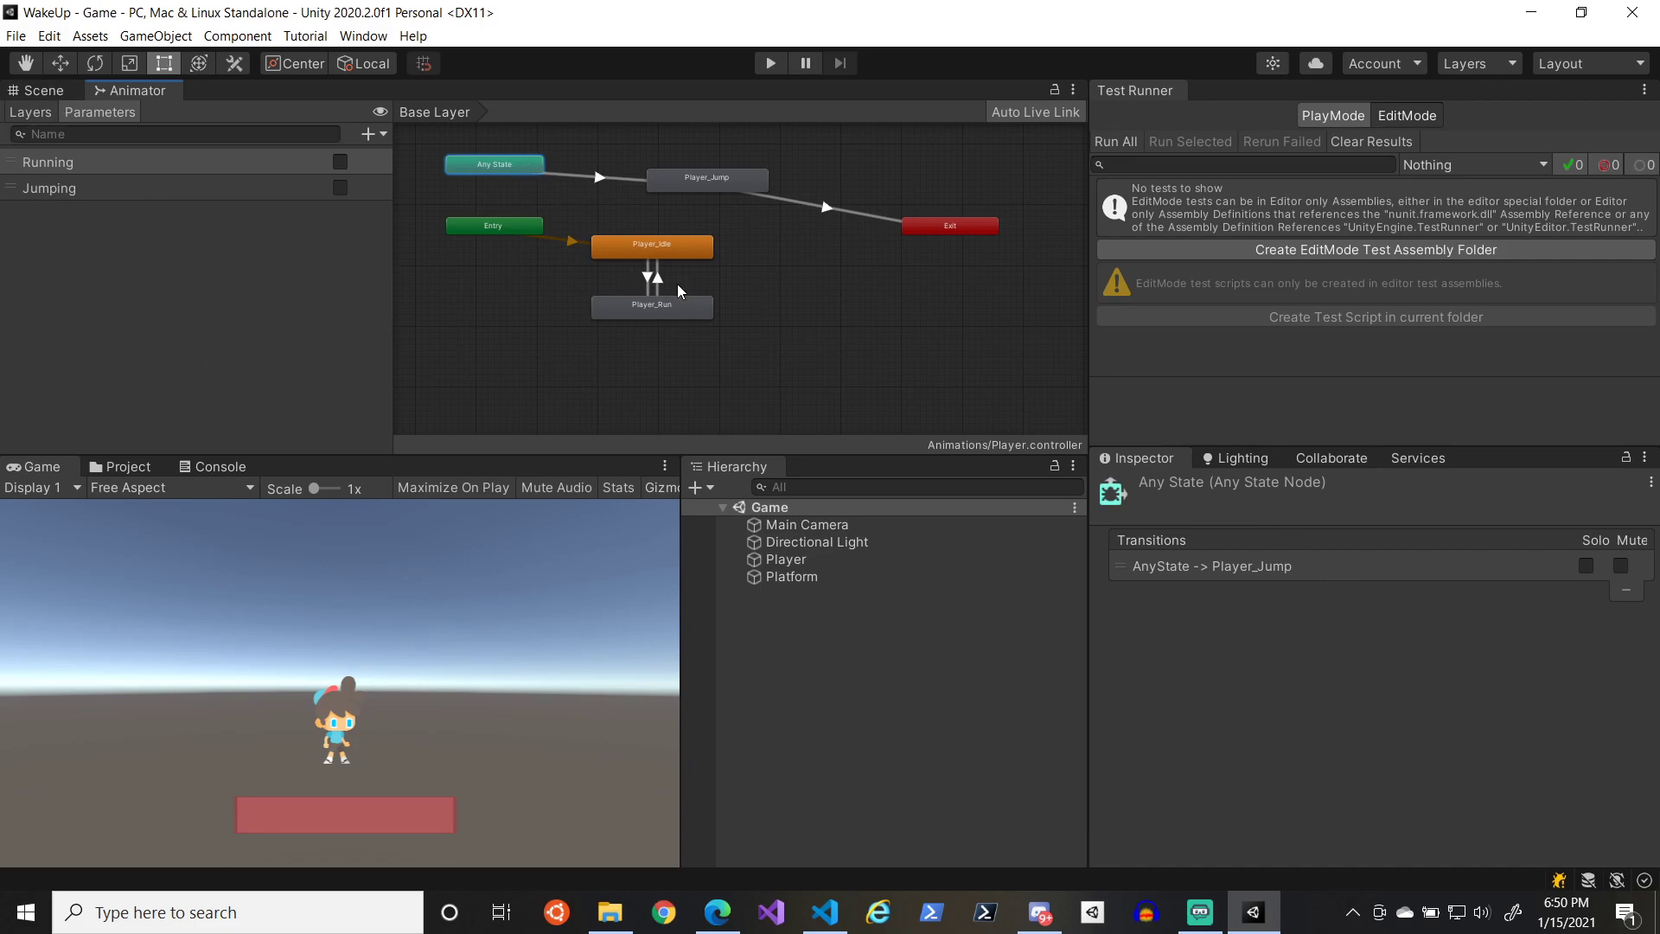
- Inspect the platform in the Scene view and review the Main Camera's components
left_click(395, 799)
left_click(57, 89)
scroll(605, 354, "down", 1)
scroll(657, 342, "down", 2)
left_click(724, 424)
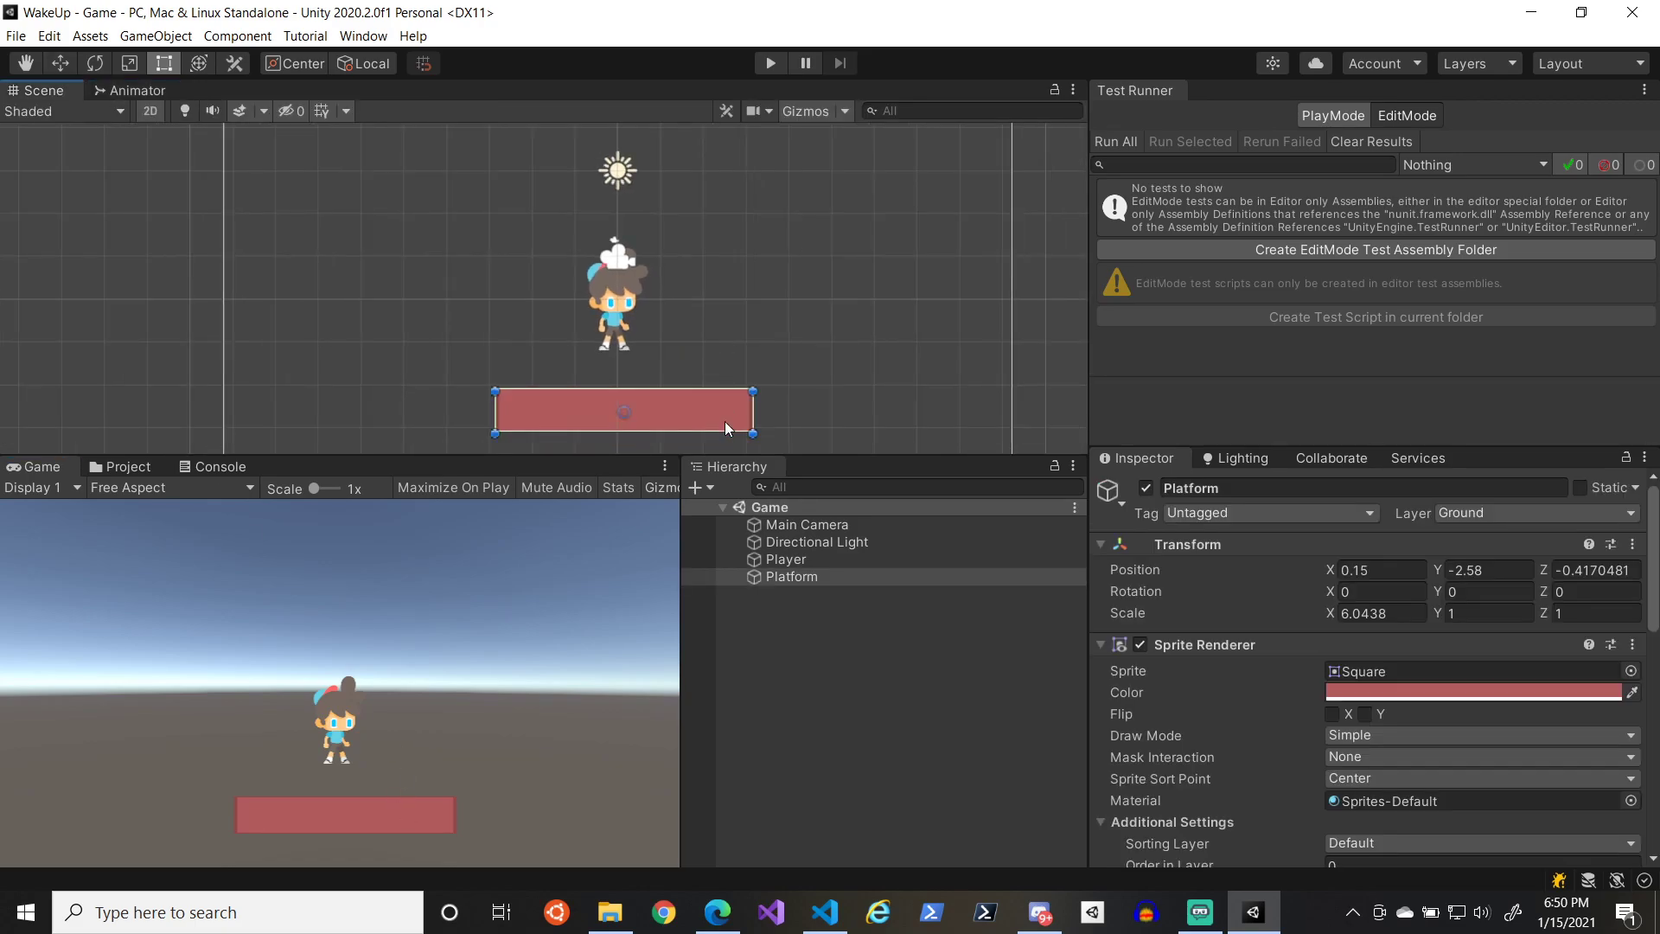
left_click(802, 527)
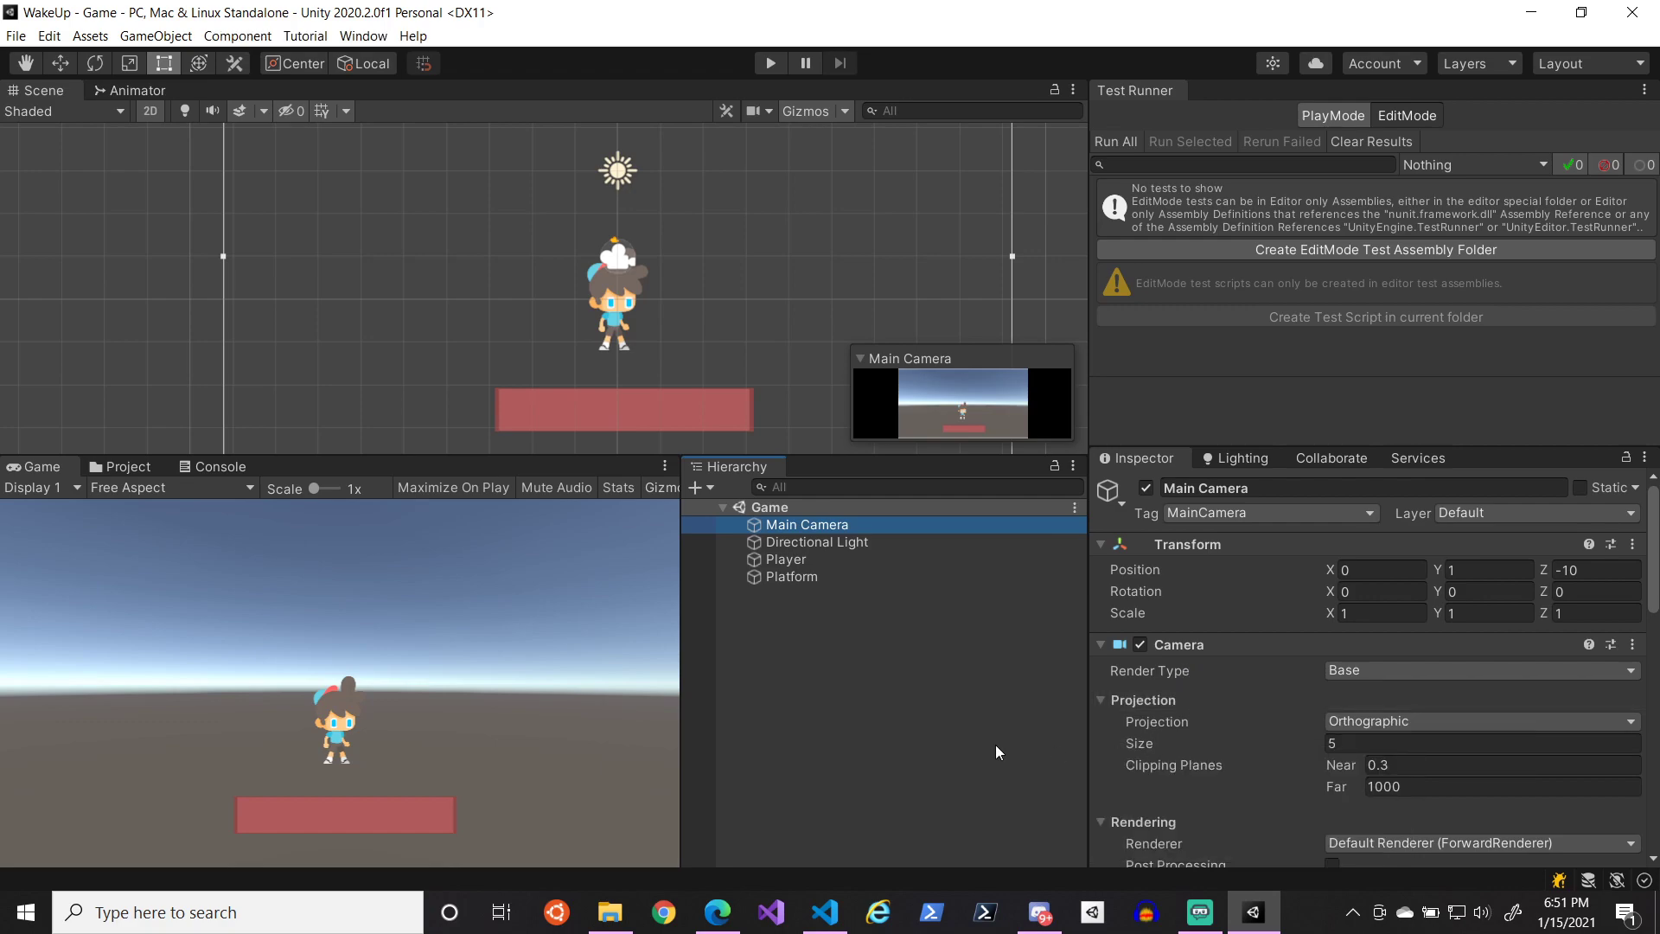
left_click(1199, 914)
left_click(1199, 915)
scroll(1294, 701, "down", 10)
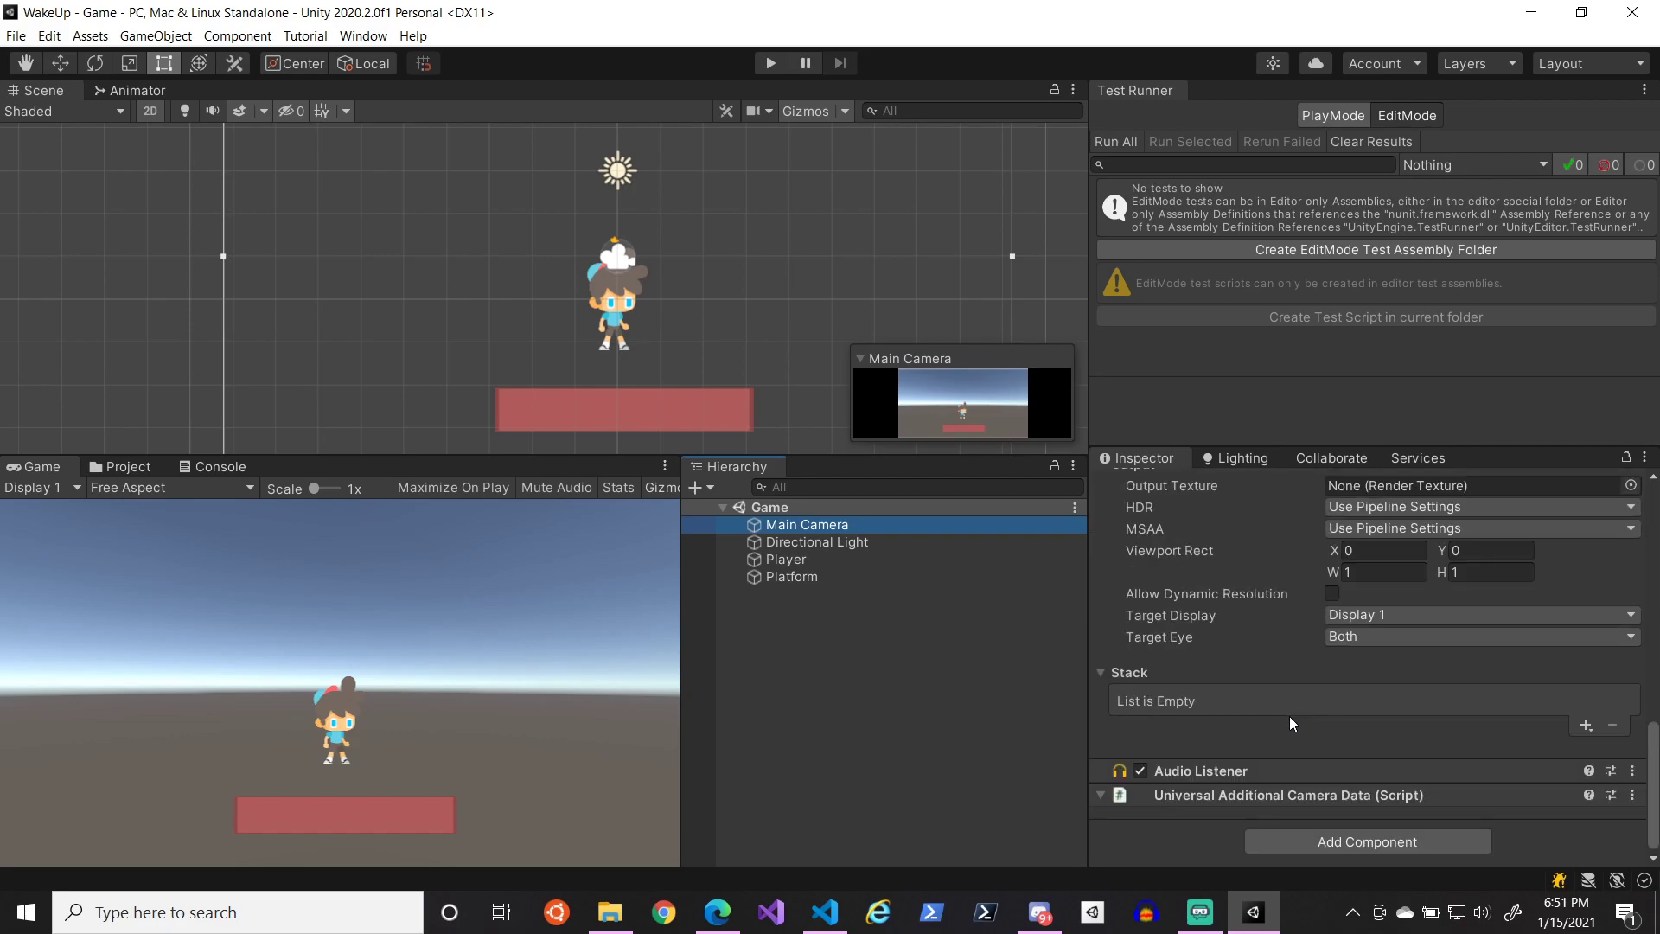
- Switch to Visual Studio Code and read the camera state class, settings fields and Start method in SimpleCameraController.cs
left_click(828, 906)
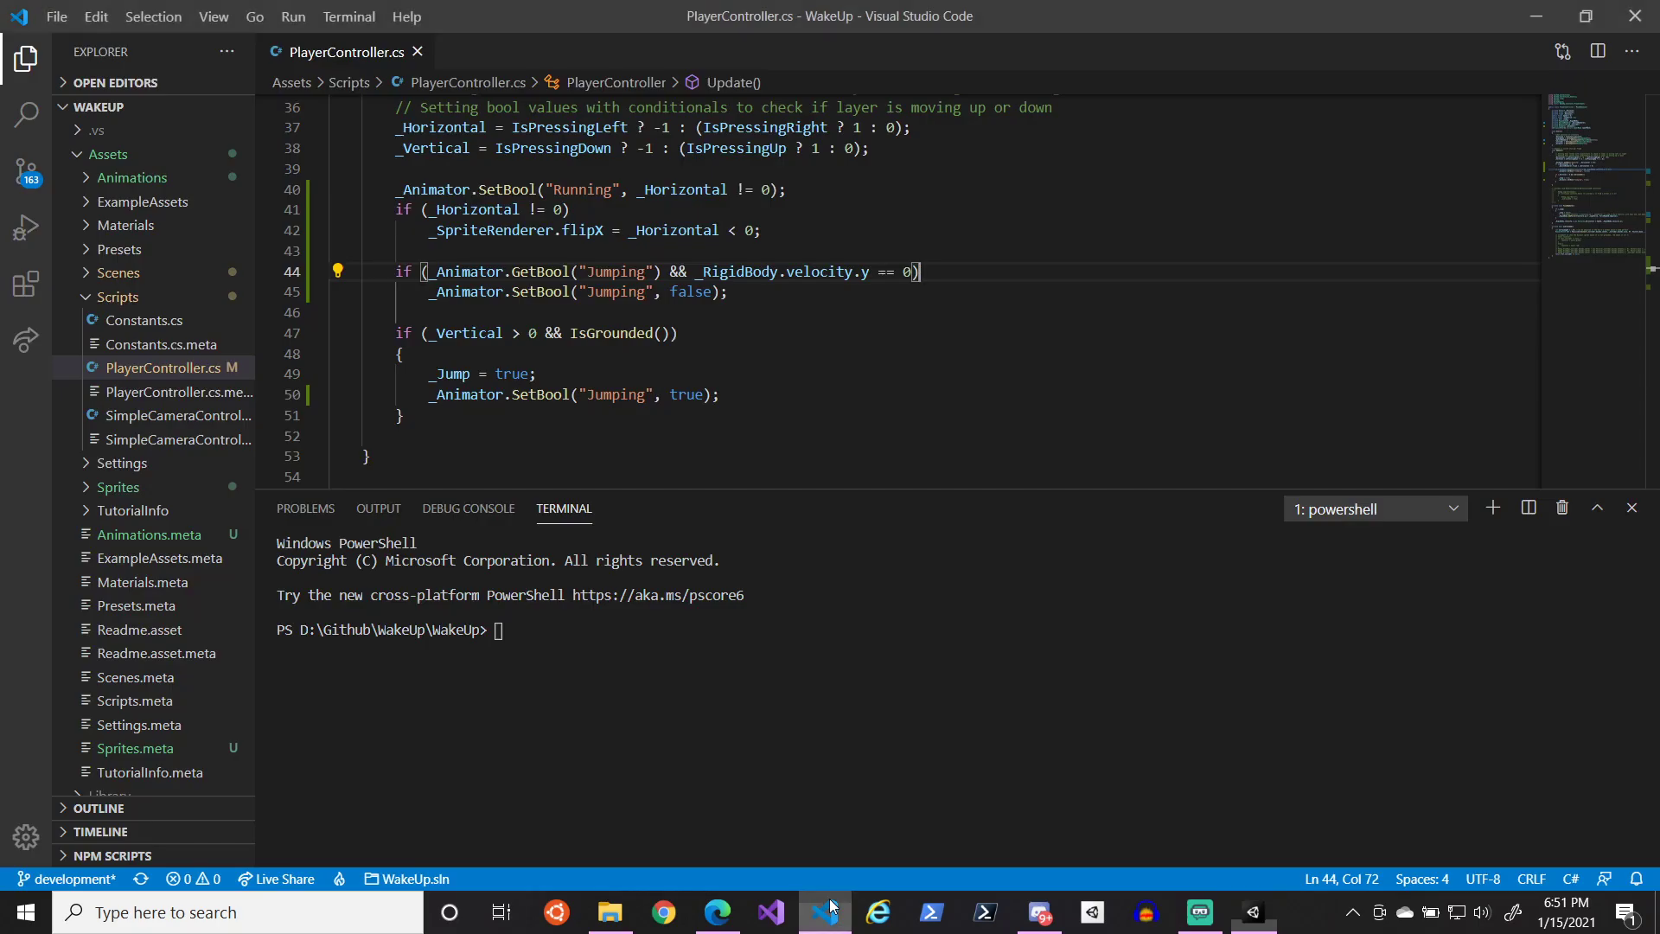
left_click(166, 416)
scroll(818, 363, "down", 7)
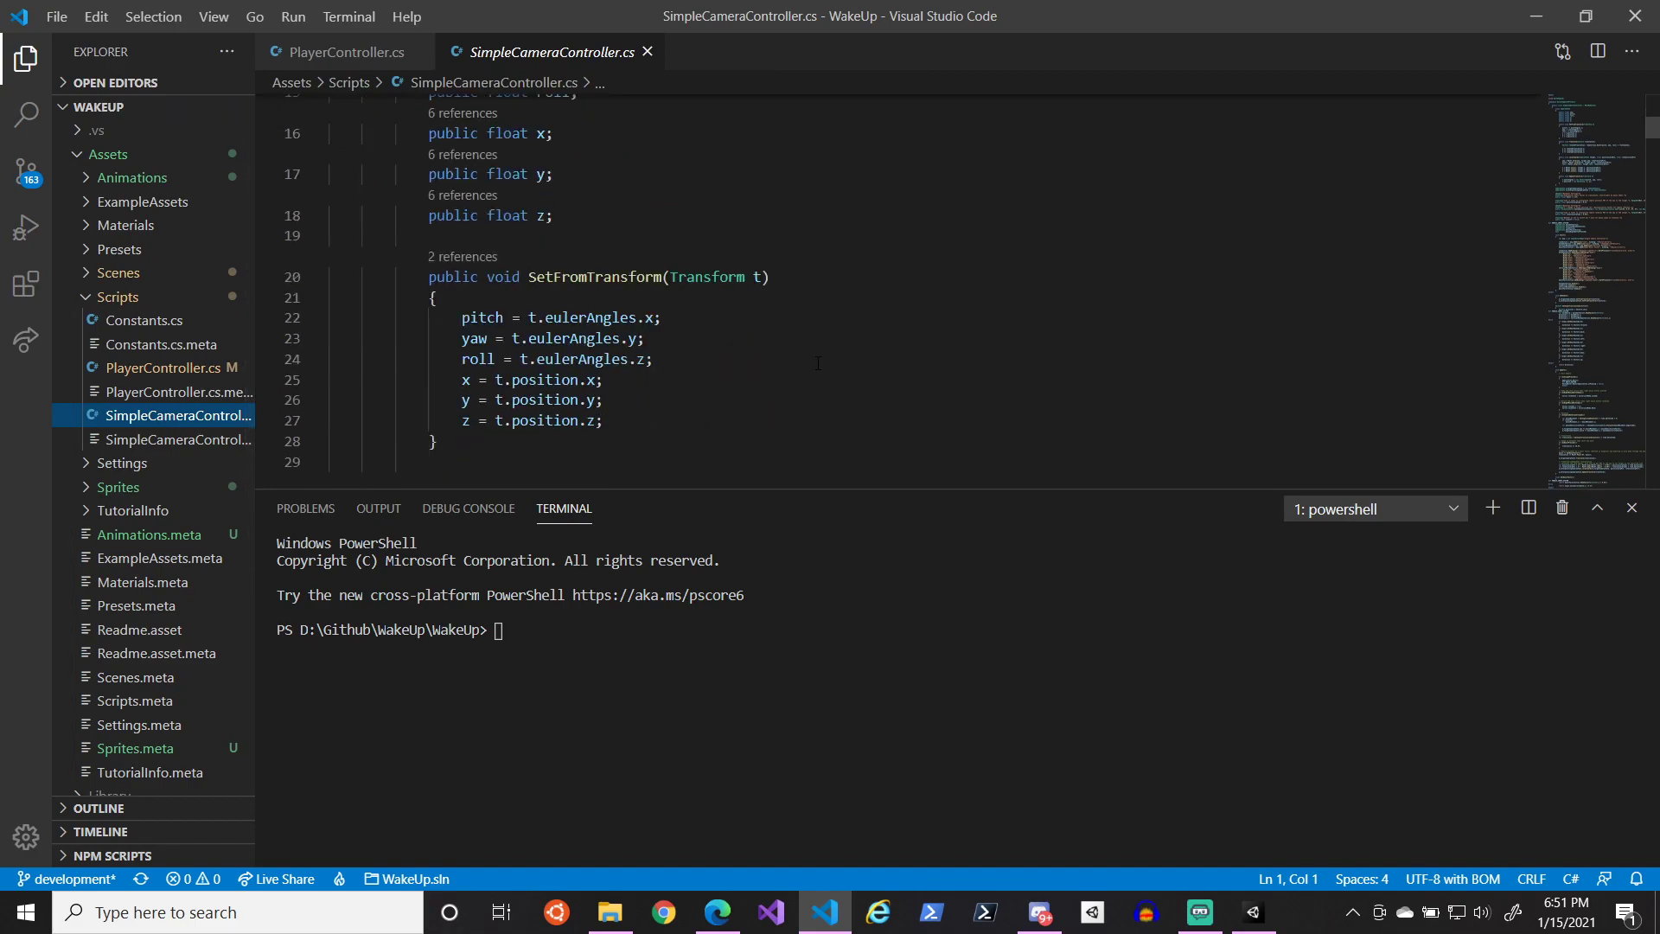
scroll(818, 363, "down", 10)
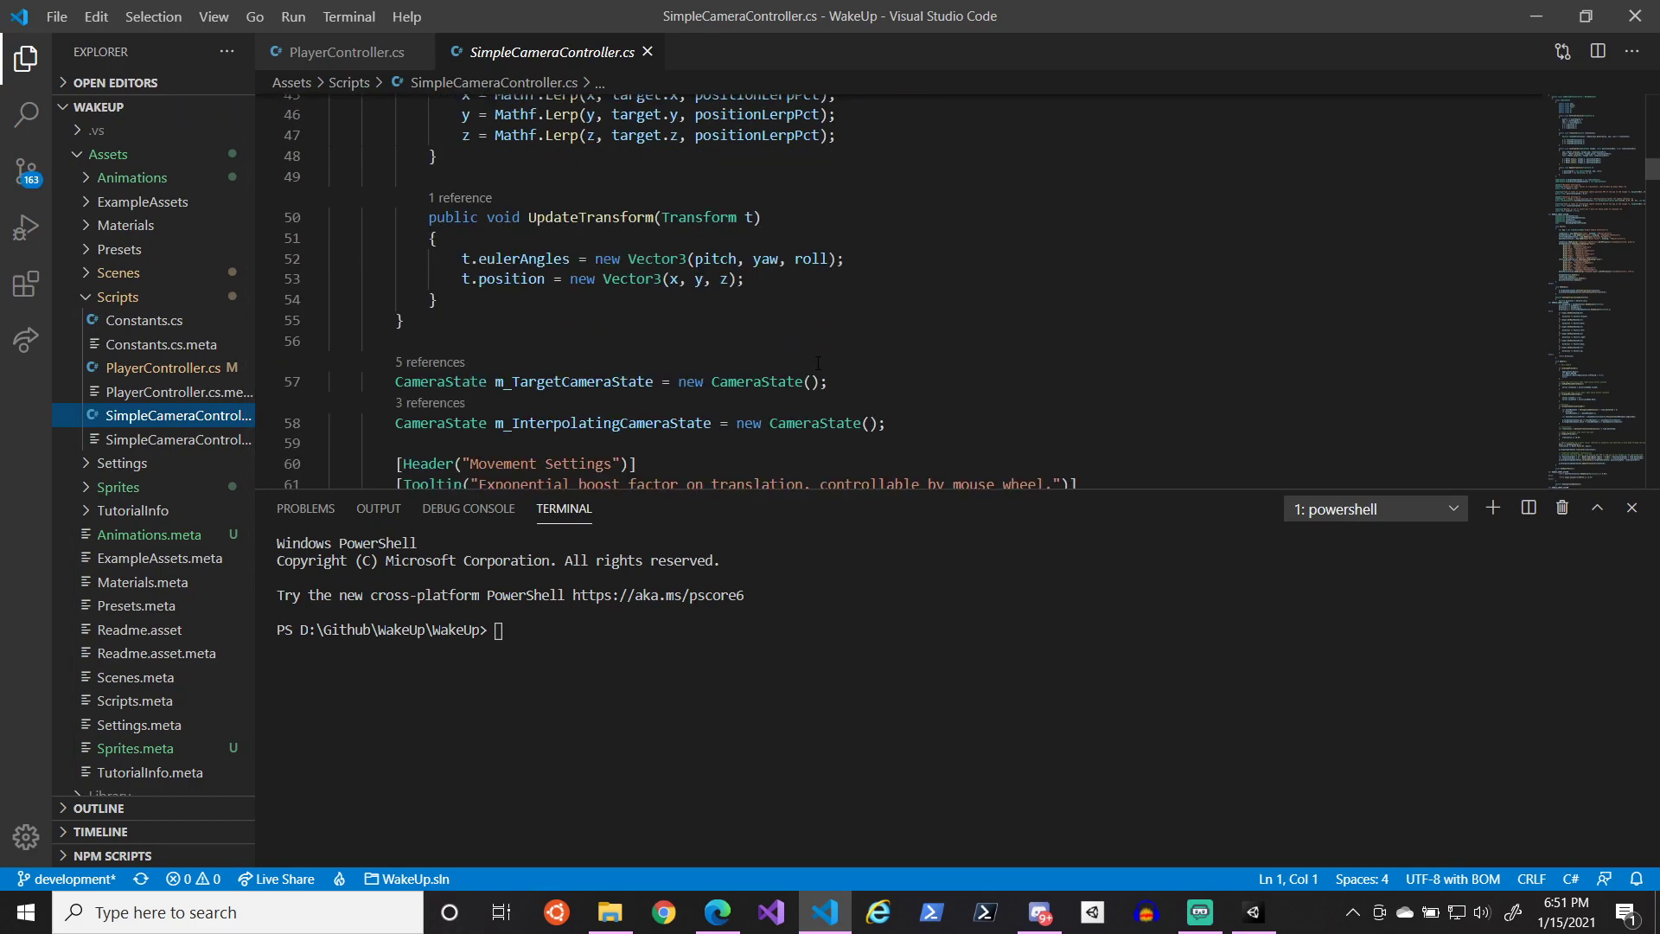
scroll(818, 354, "down", 4)
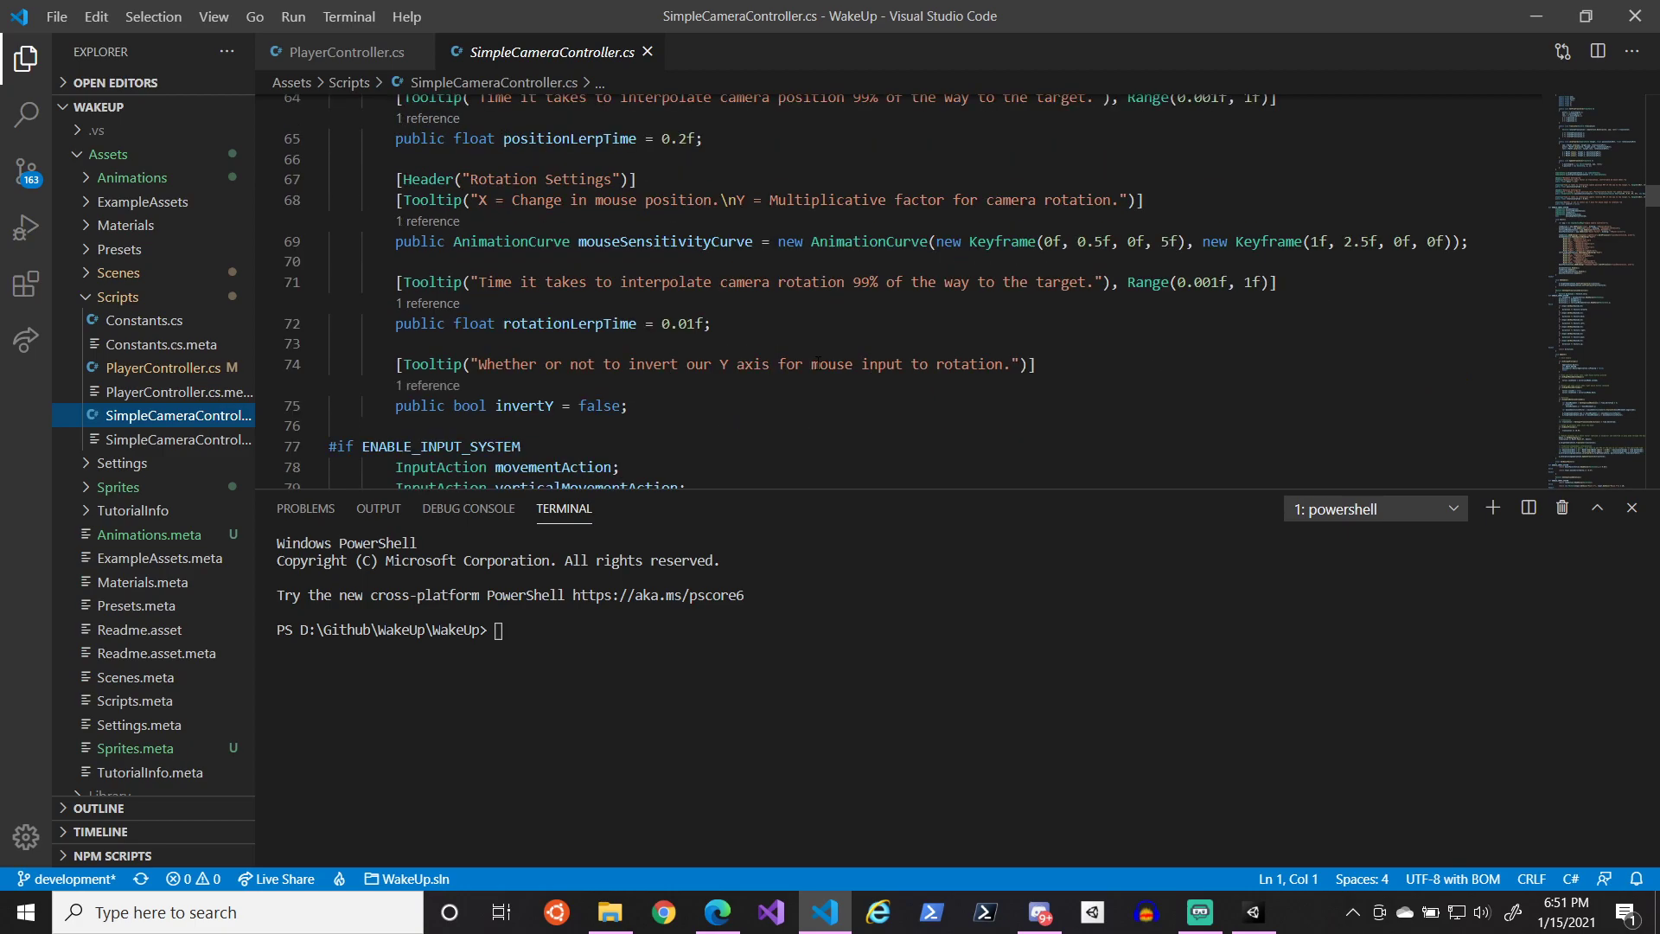
scroll(819, 350, "down", 4)
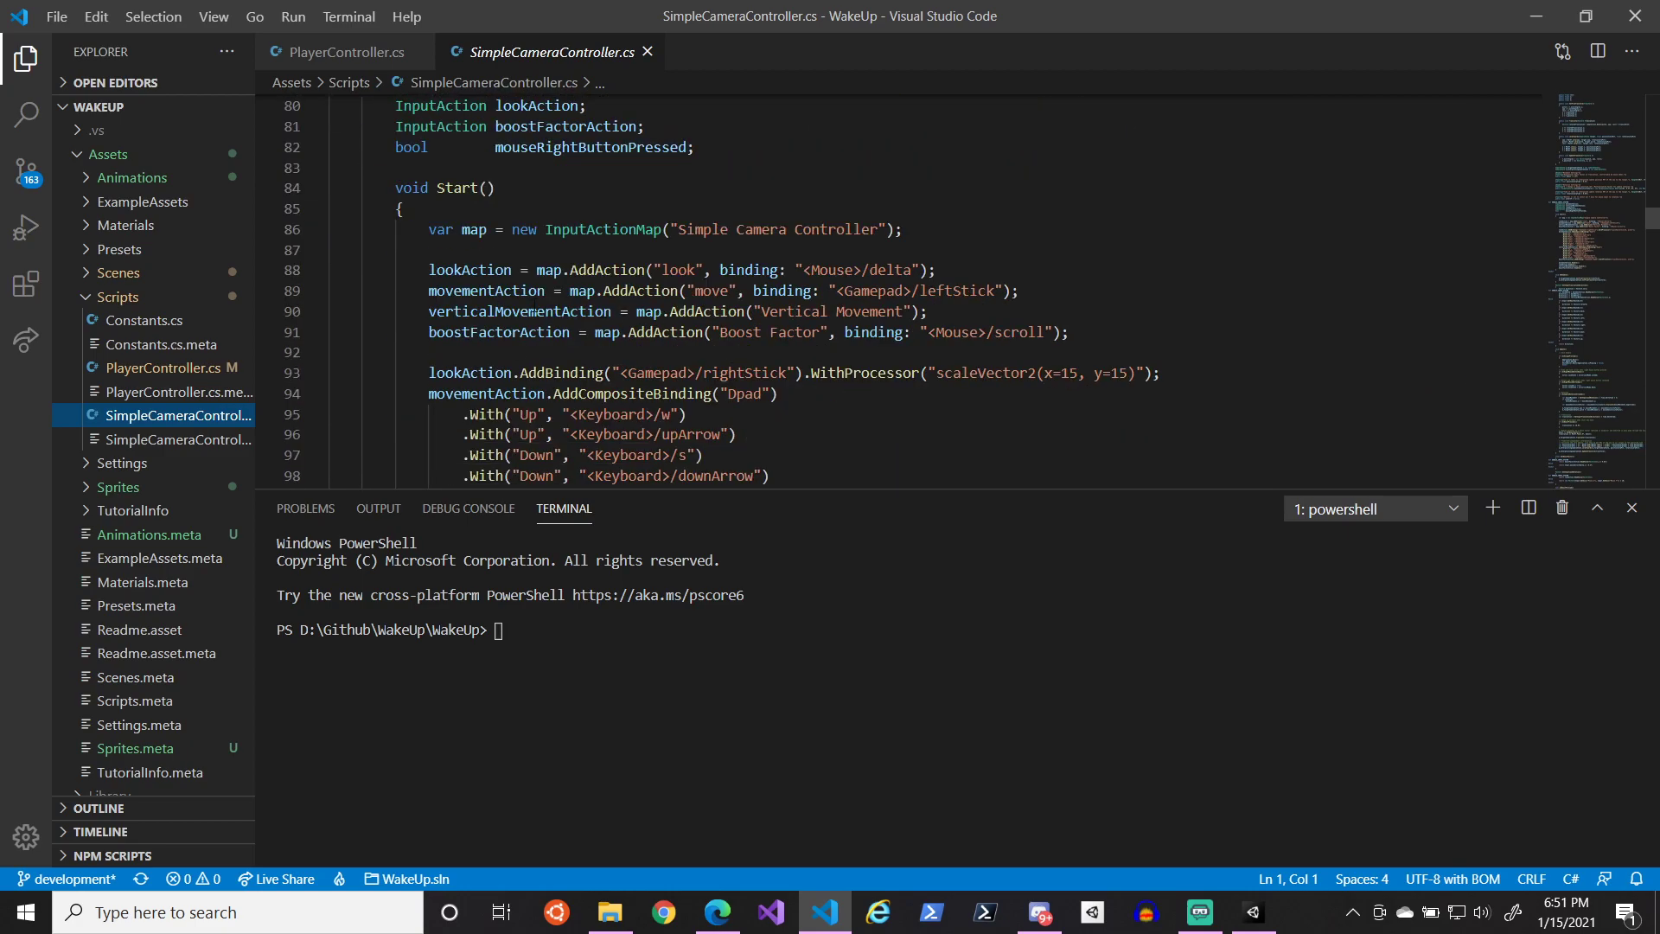
scroll(545, 329, "down", 2)
scroll(545, 329, "down", 1)
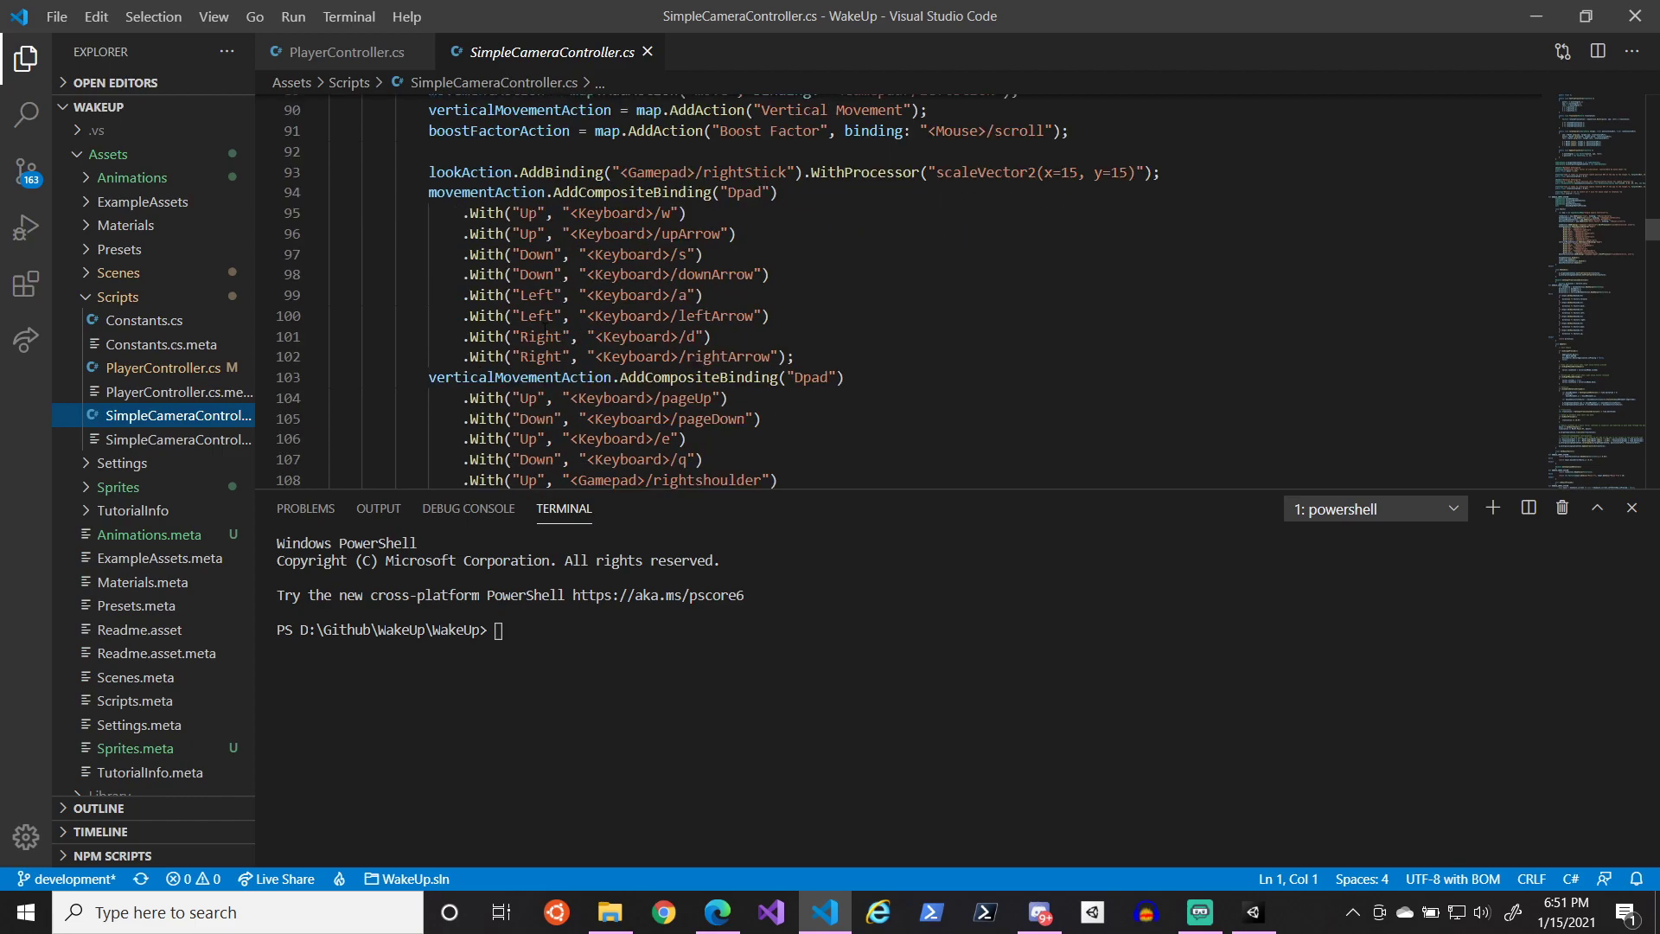
scroll(735, 294, "down", 4)
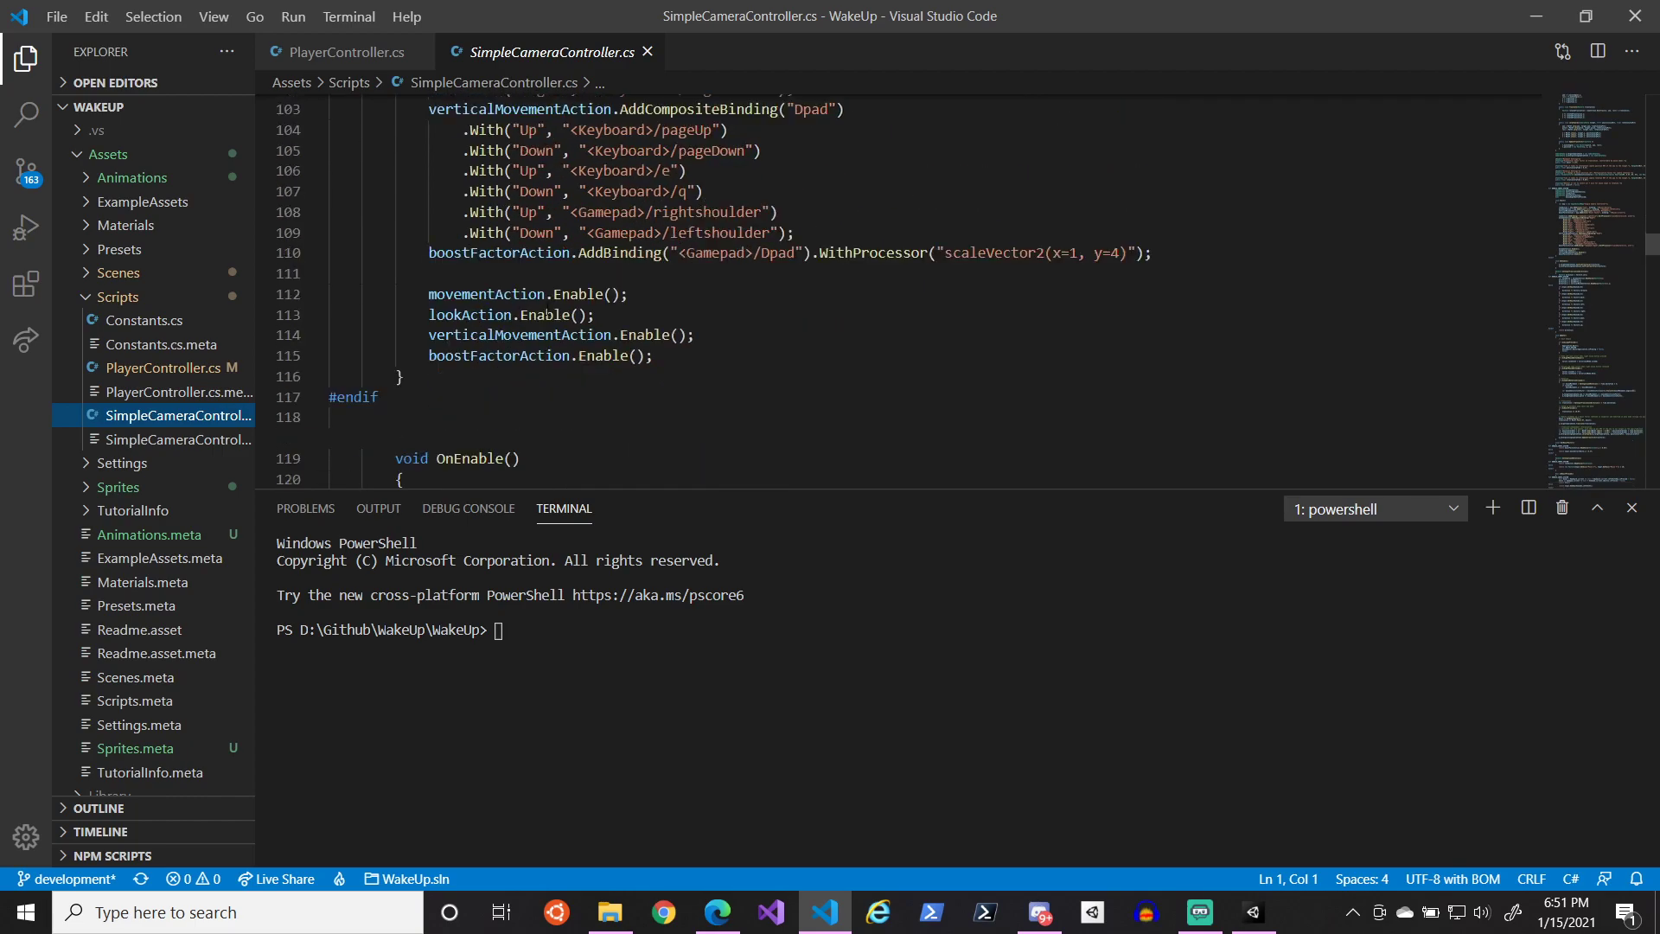
- Examine how movementAction and its Dpad keyboard bindings are set up in the Start method of SimpleCameraController.cs
scroll(735, 294, "up", 2)
left_click(593, 308)
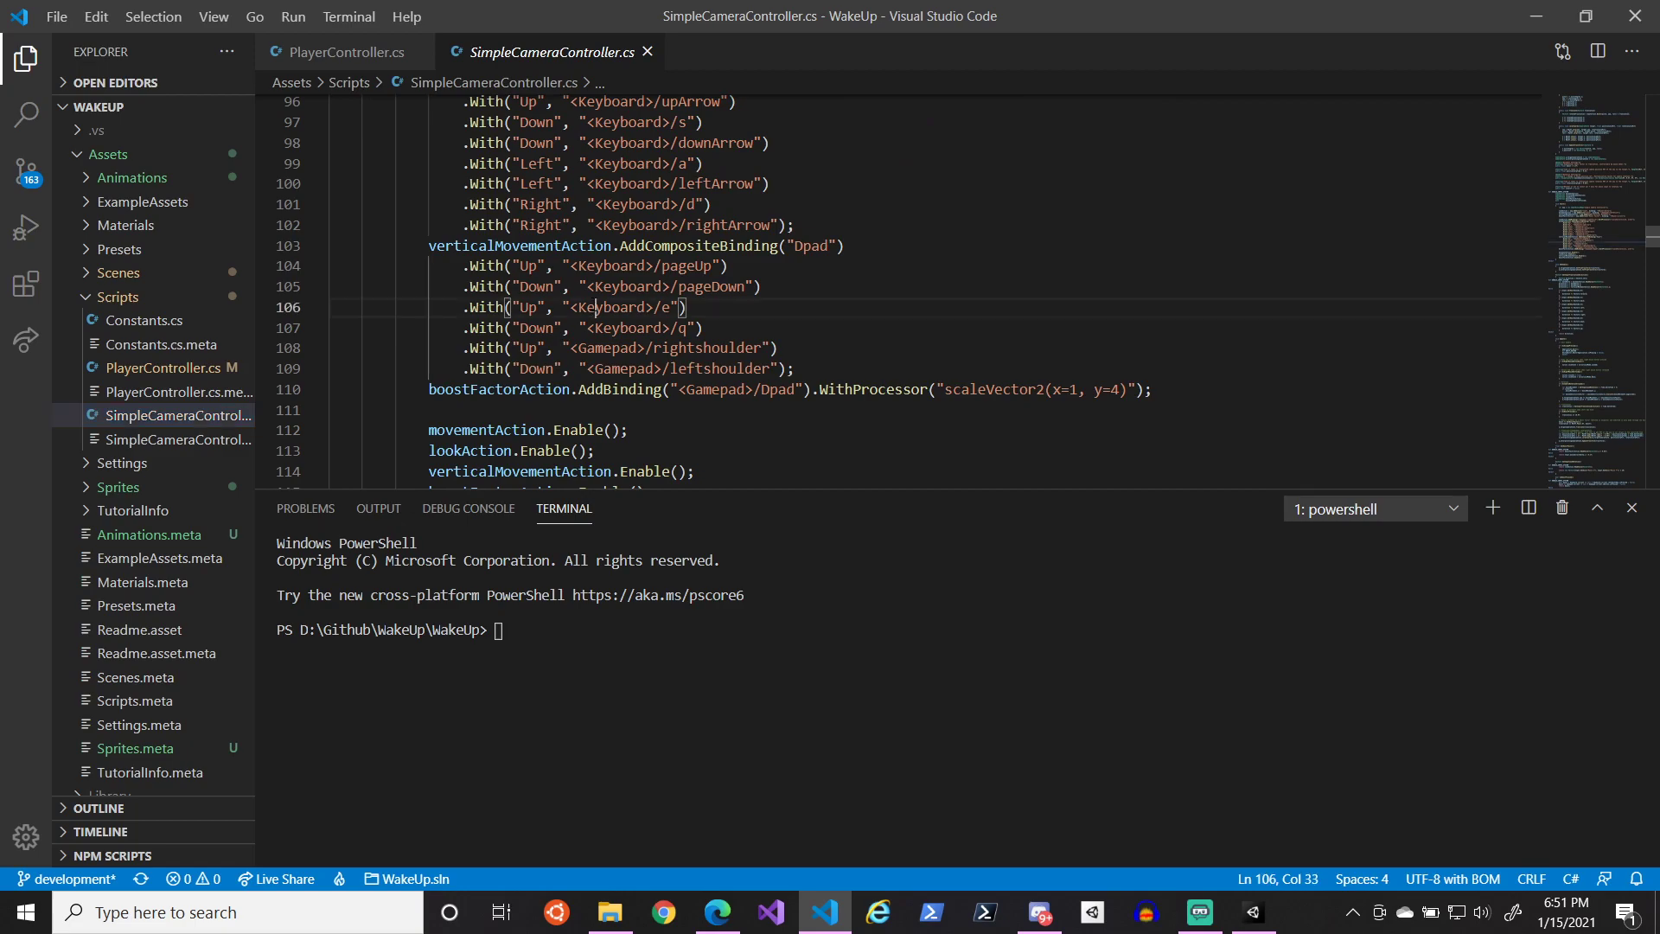
scroll(595, 309, "up", 5)
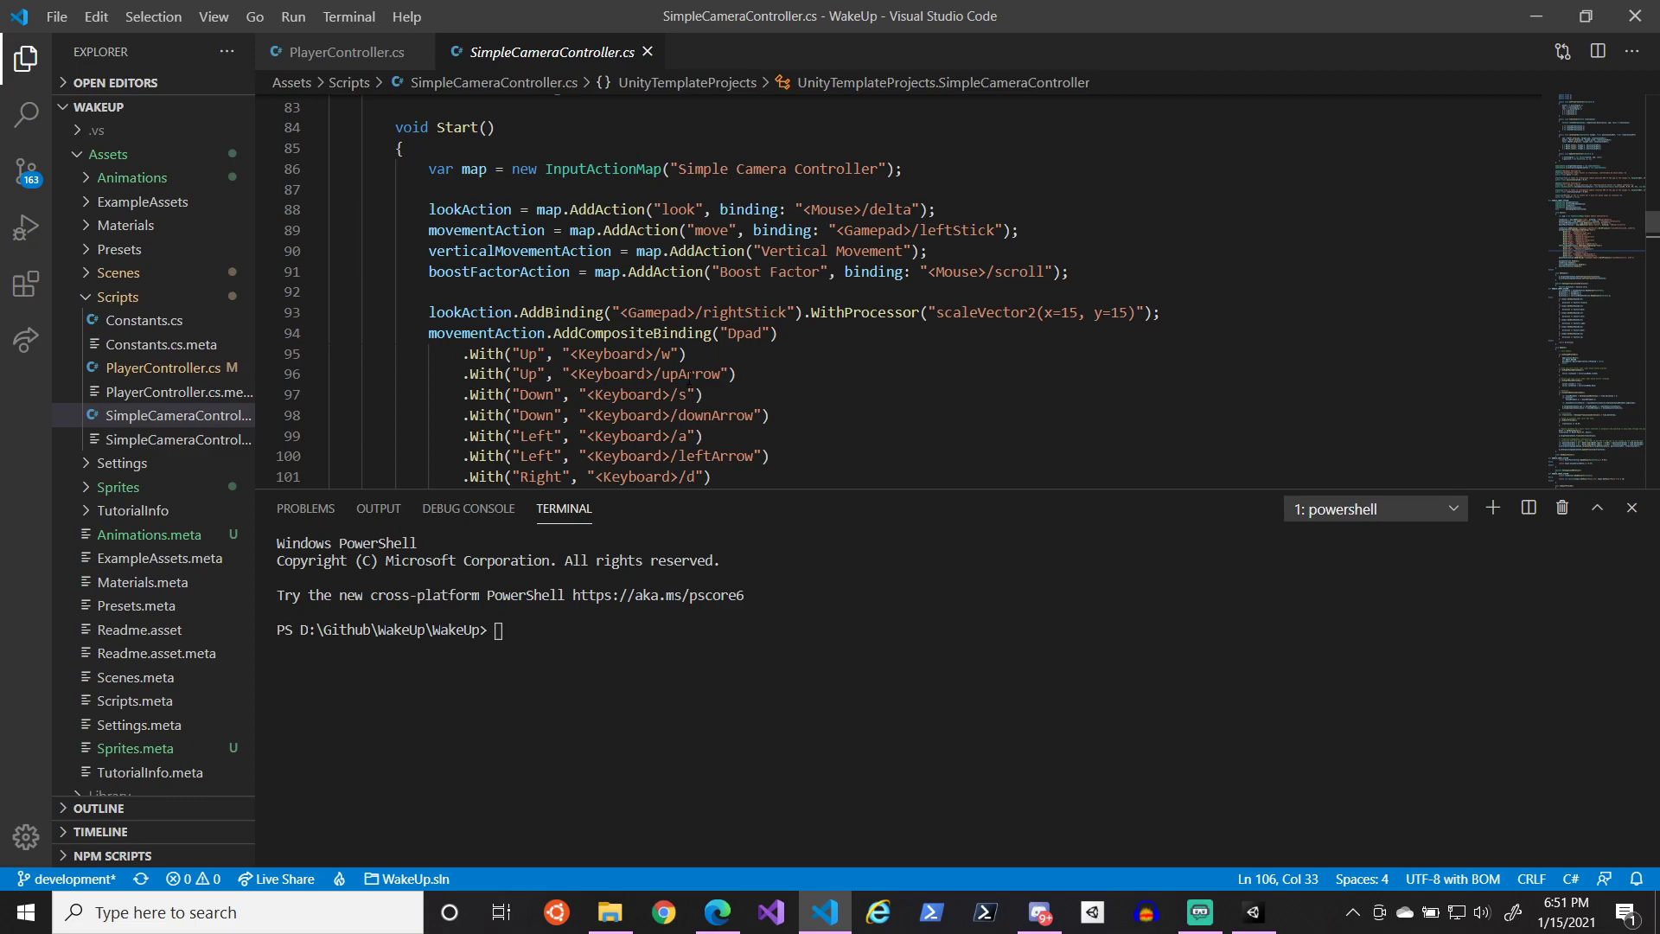
scroll(642, 327, "down", 2)
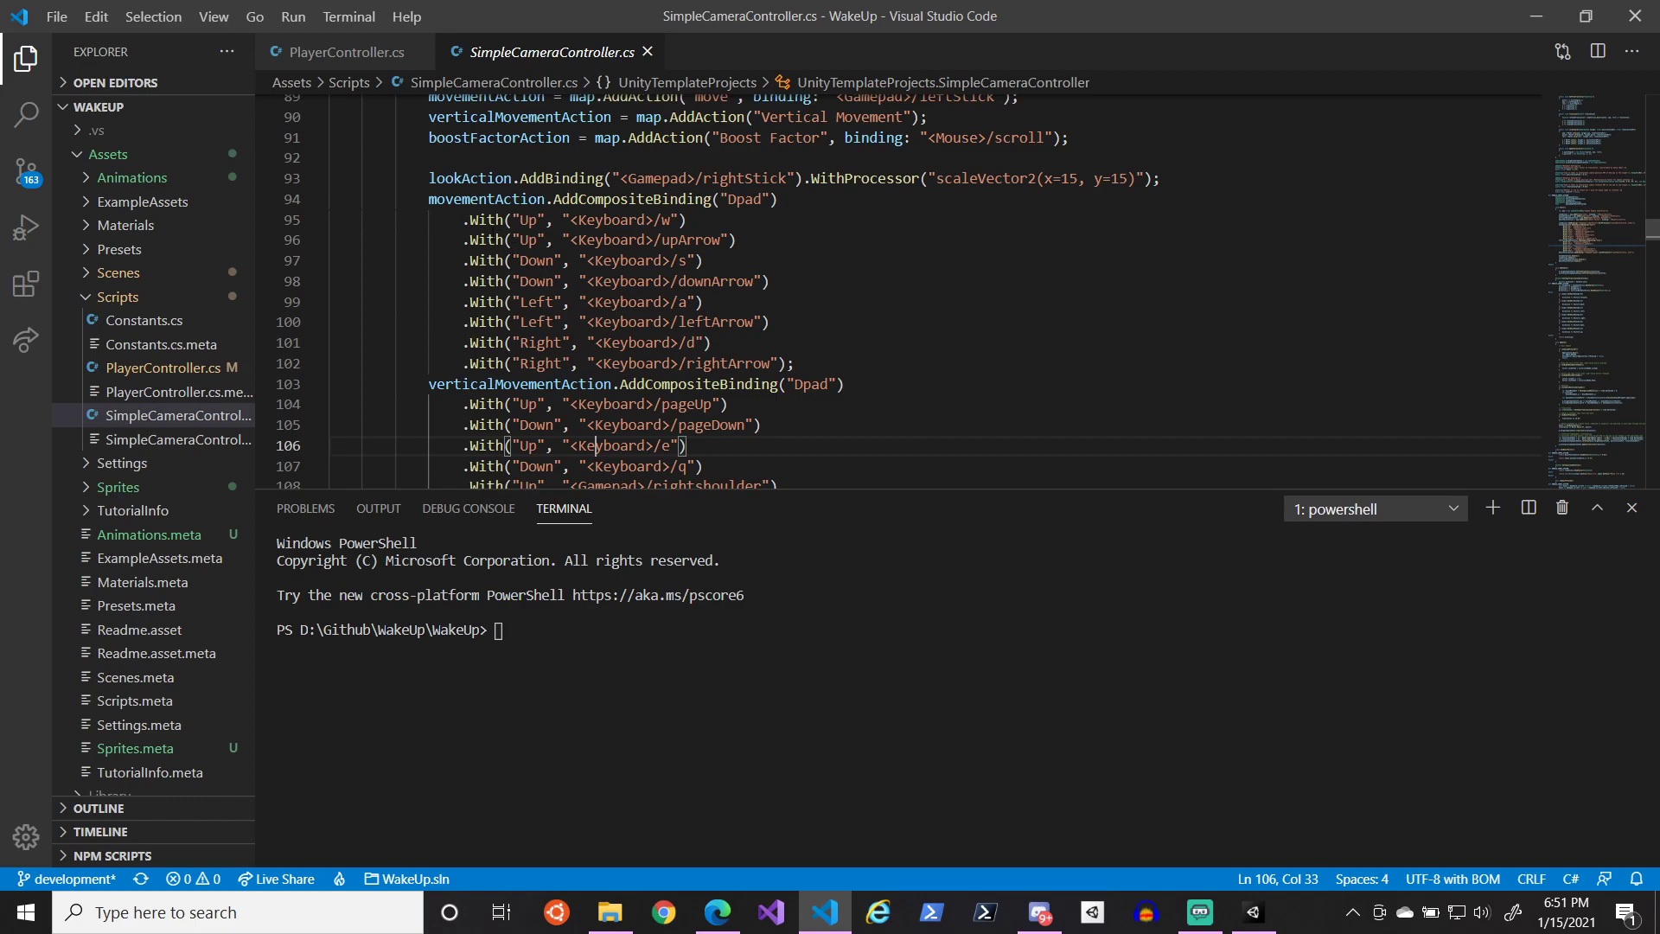
left_click(663, 198)
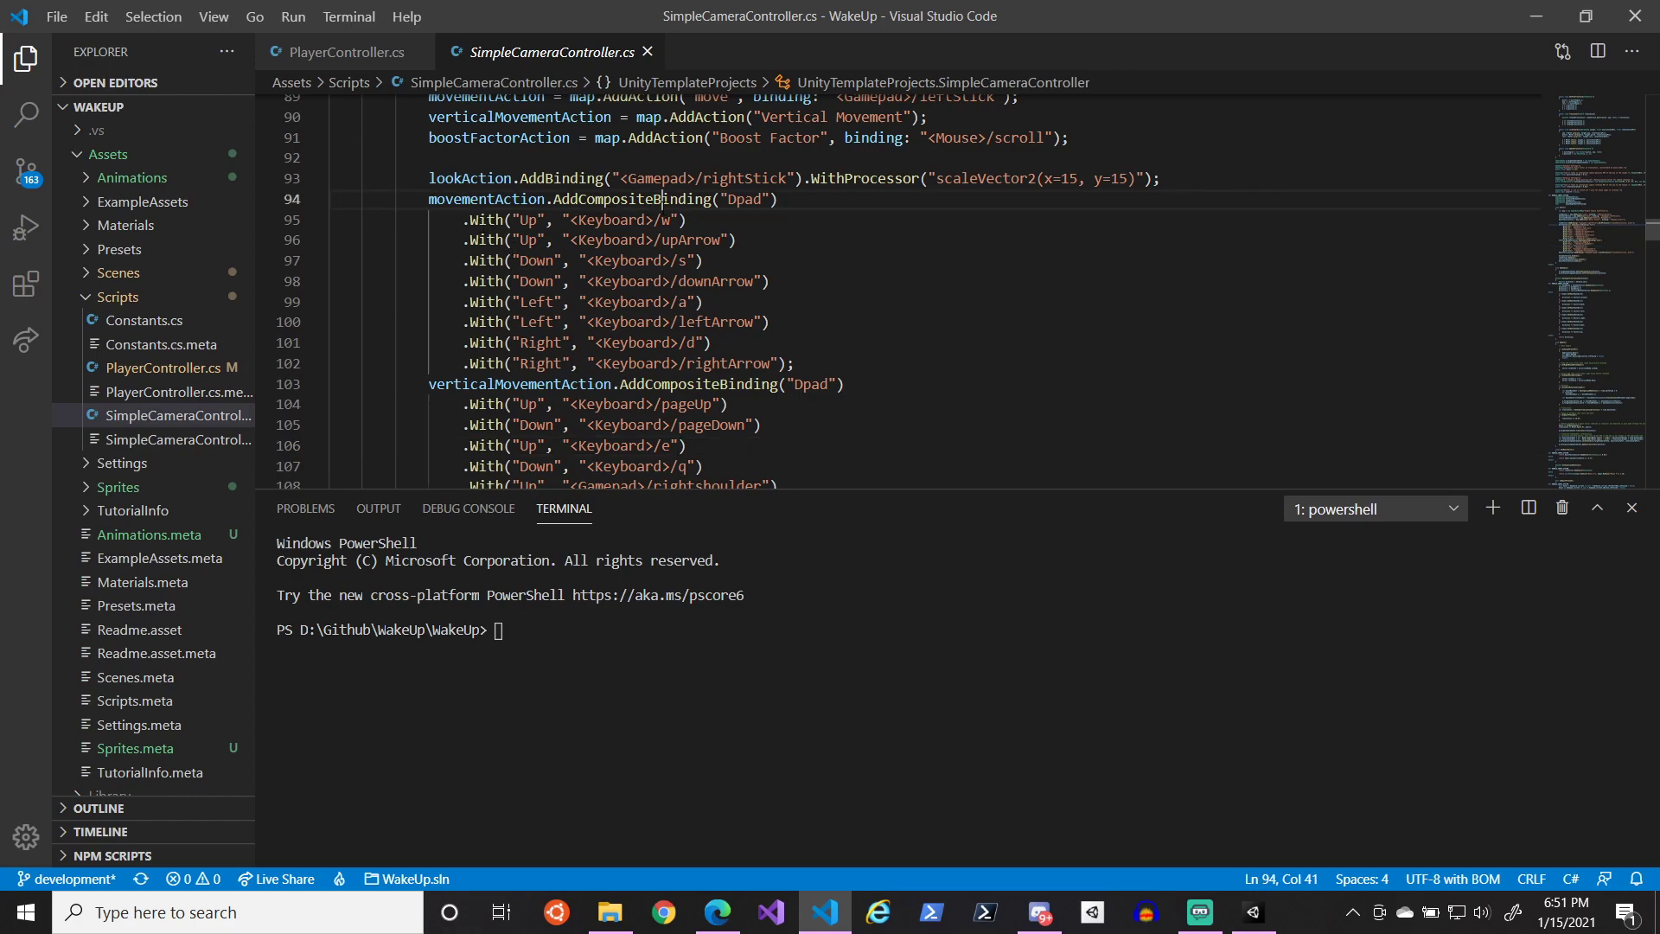
left_click(512, 199)
scroll(516, 200, "up", 2)
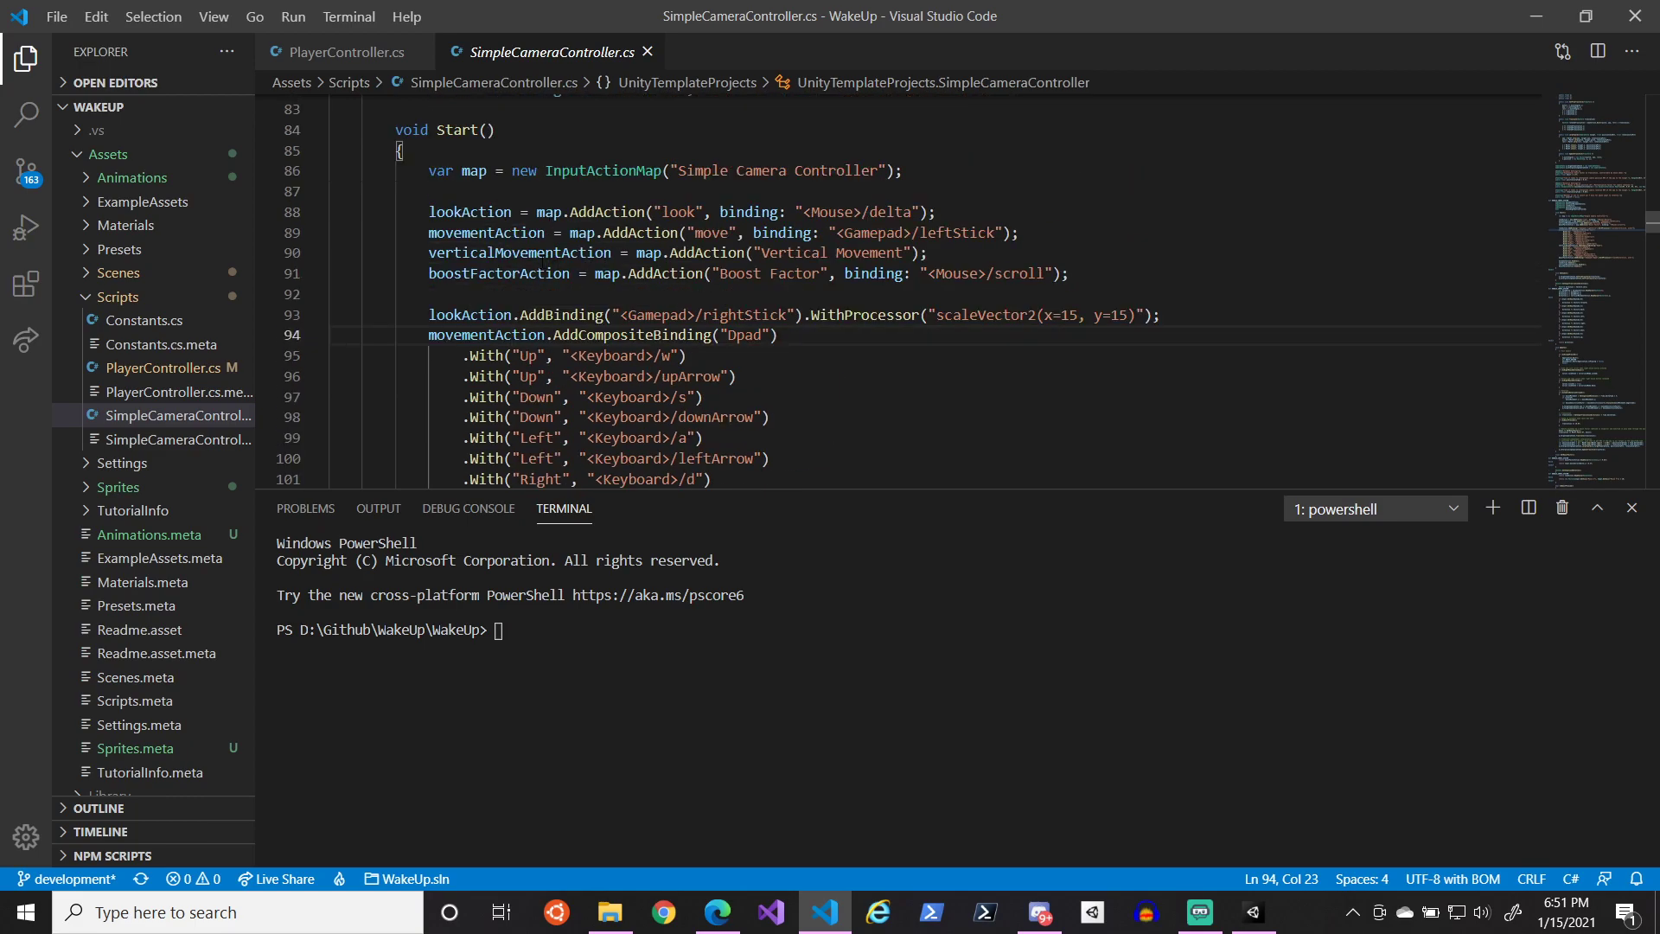
double_click(501, 231)
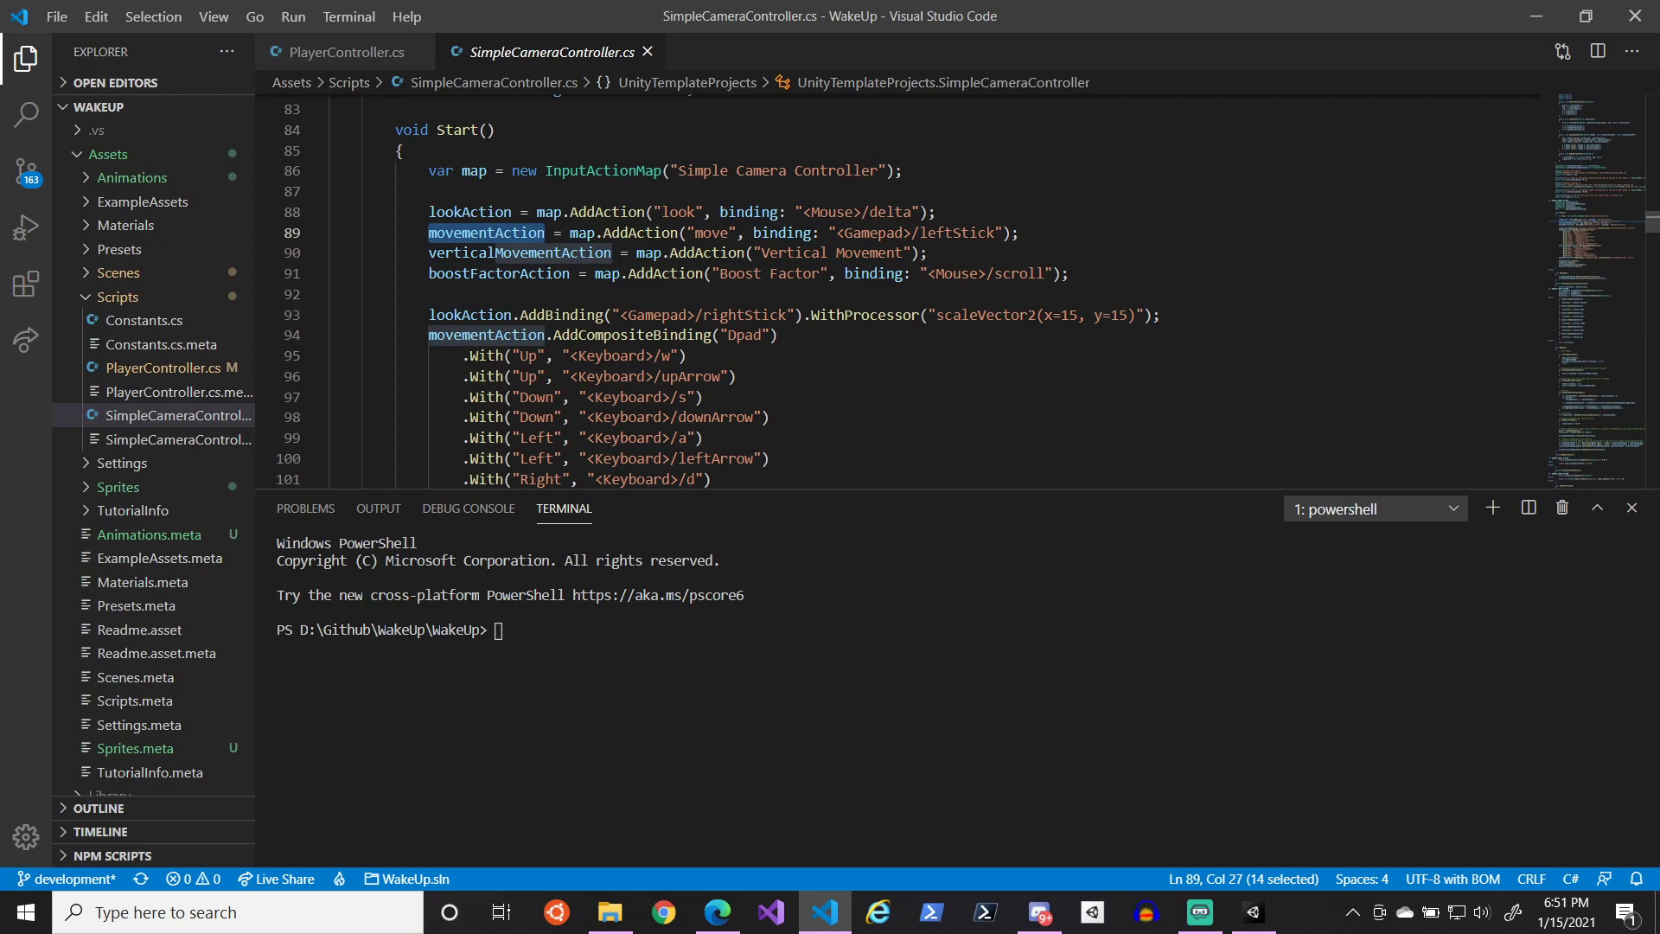
left_click(737, 231)
scroll(707, 366, "down", 4)
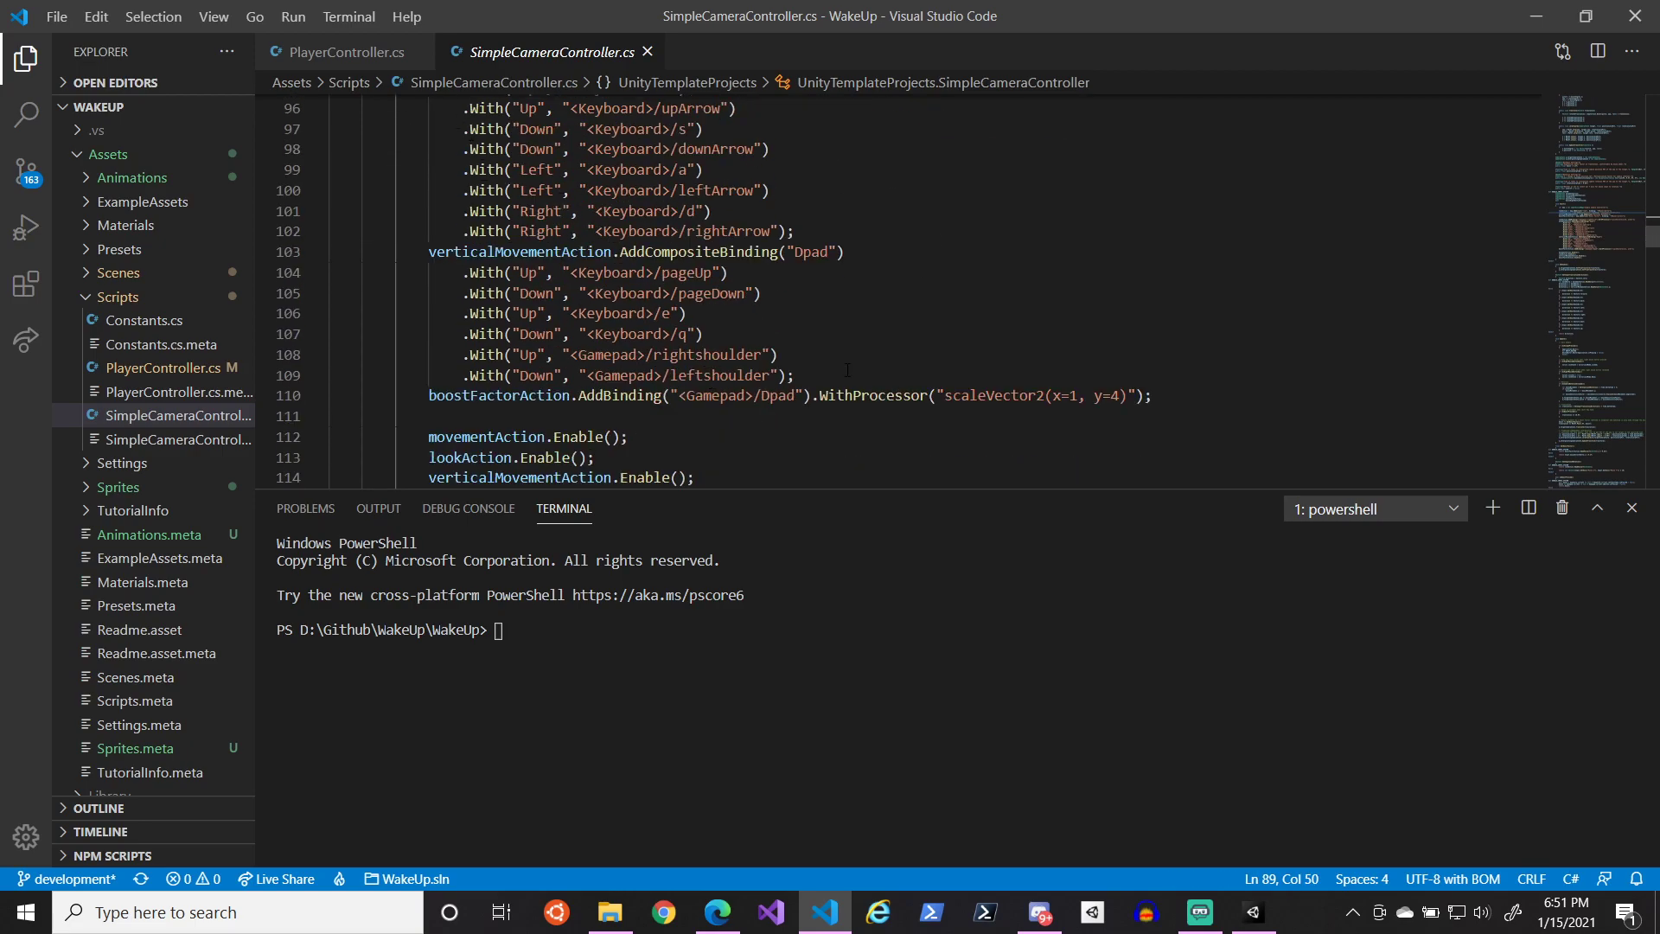
- Read the OnEnable, GetInputTranslationDirection and Update methods of SimpleCameraController.cs, and close the file
scroll(847, 370, "down", 3)
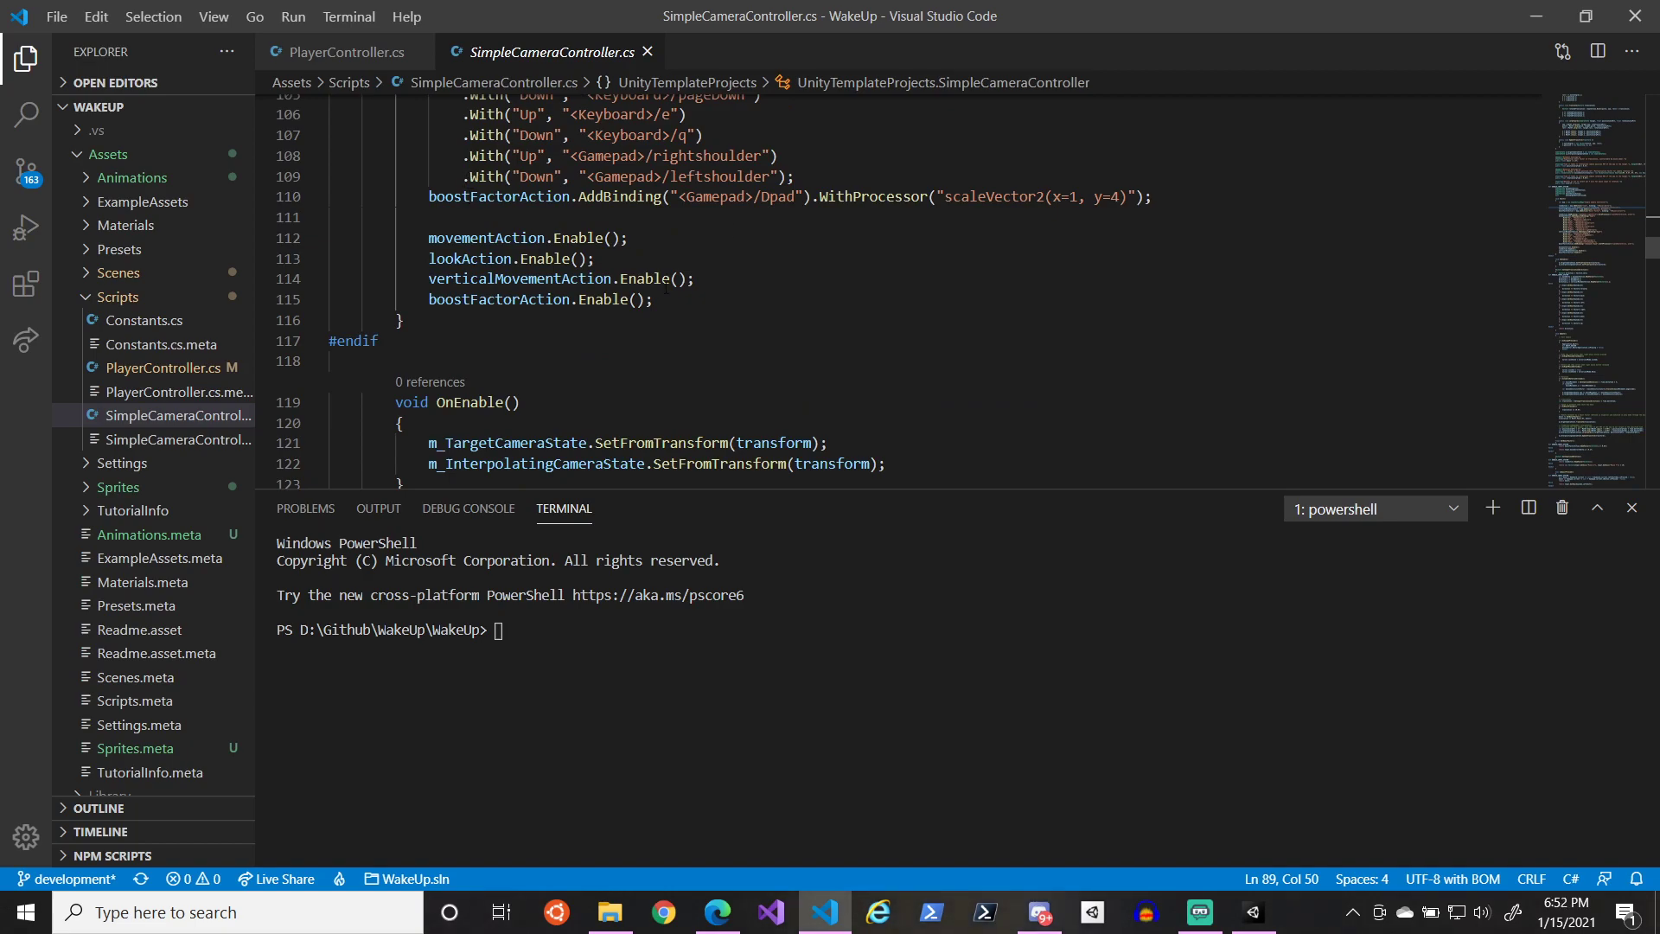
scroll(665, 287, "down", 2)
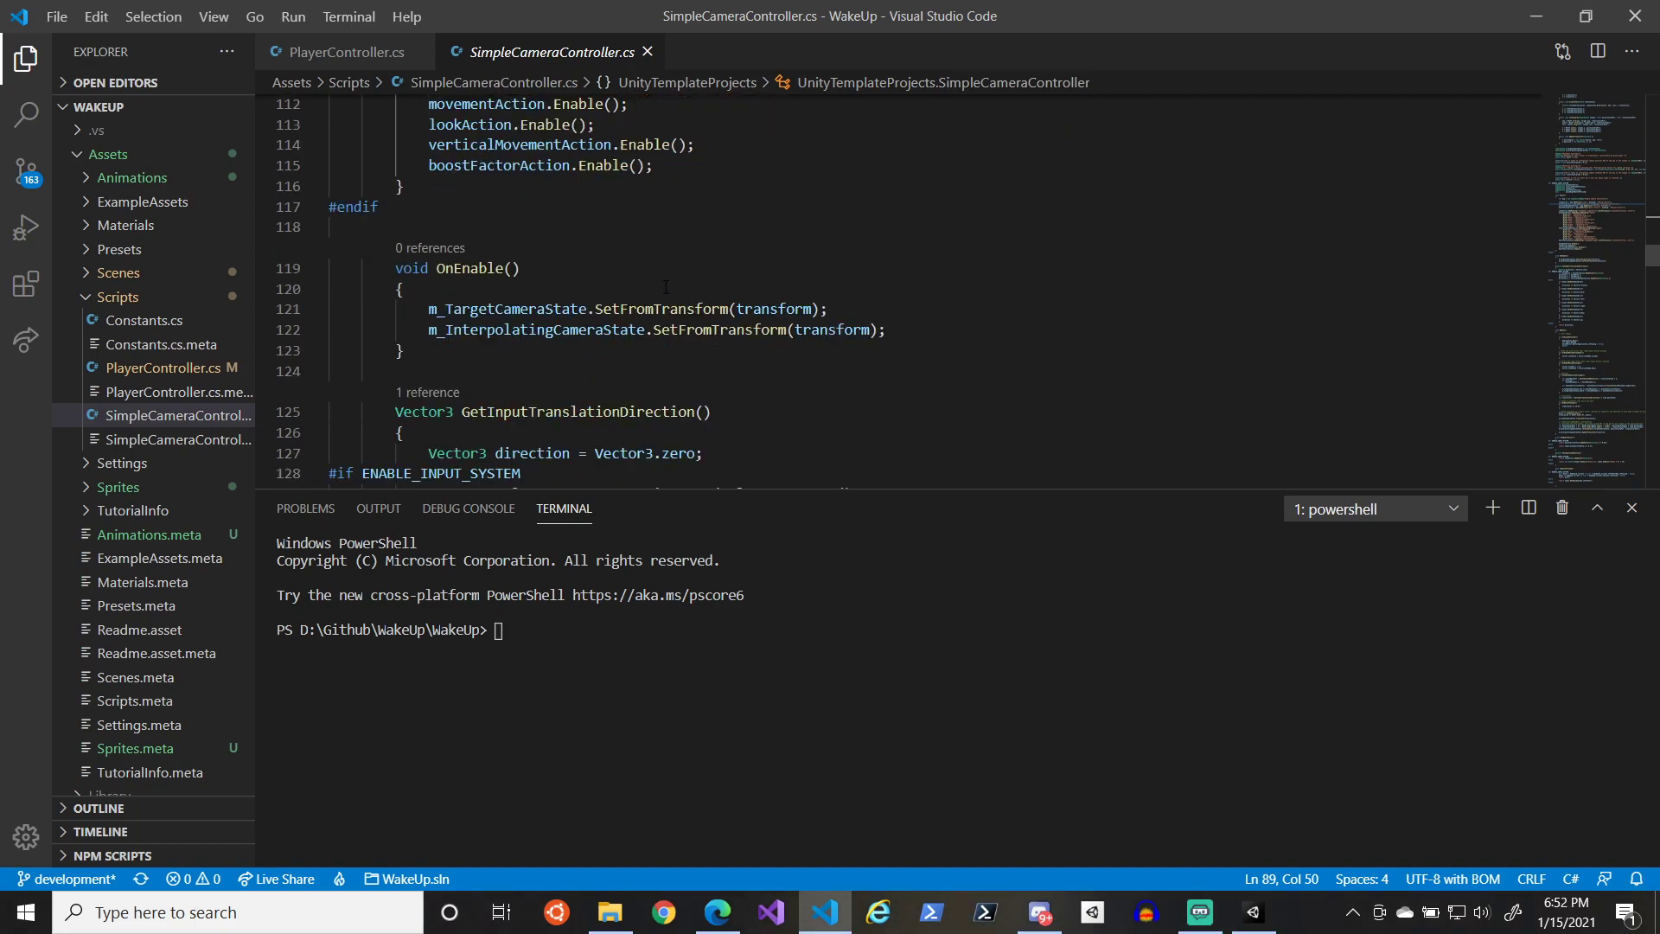
scroll(666, 287, "down", 6)
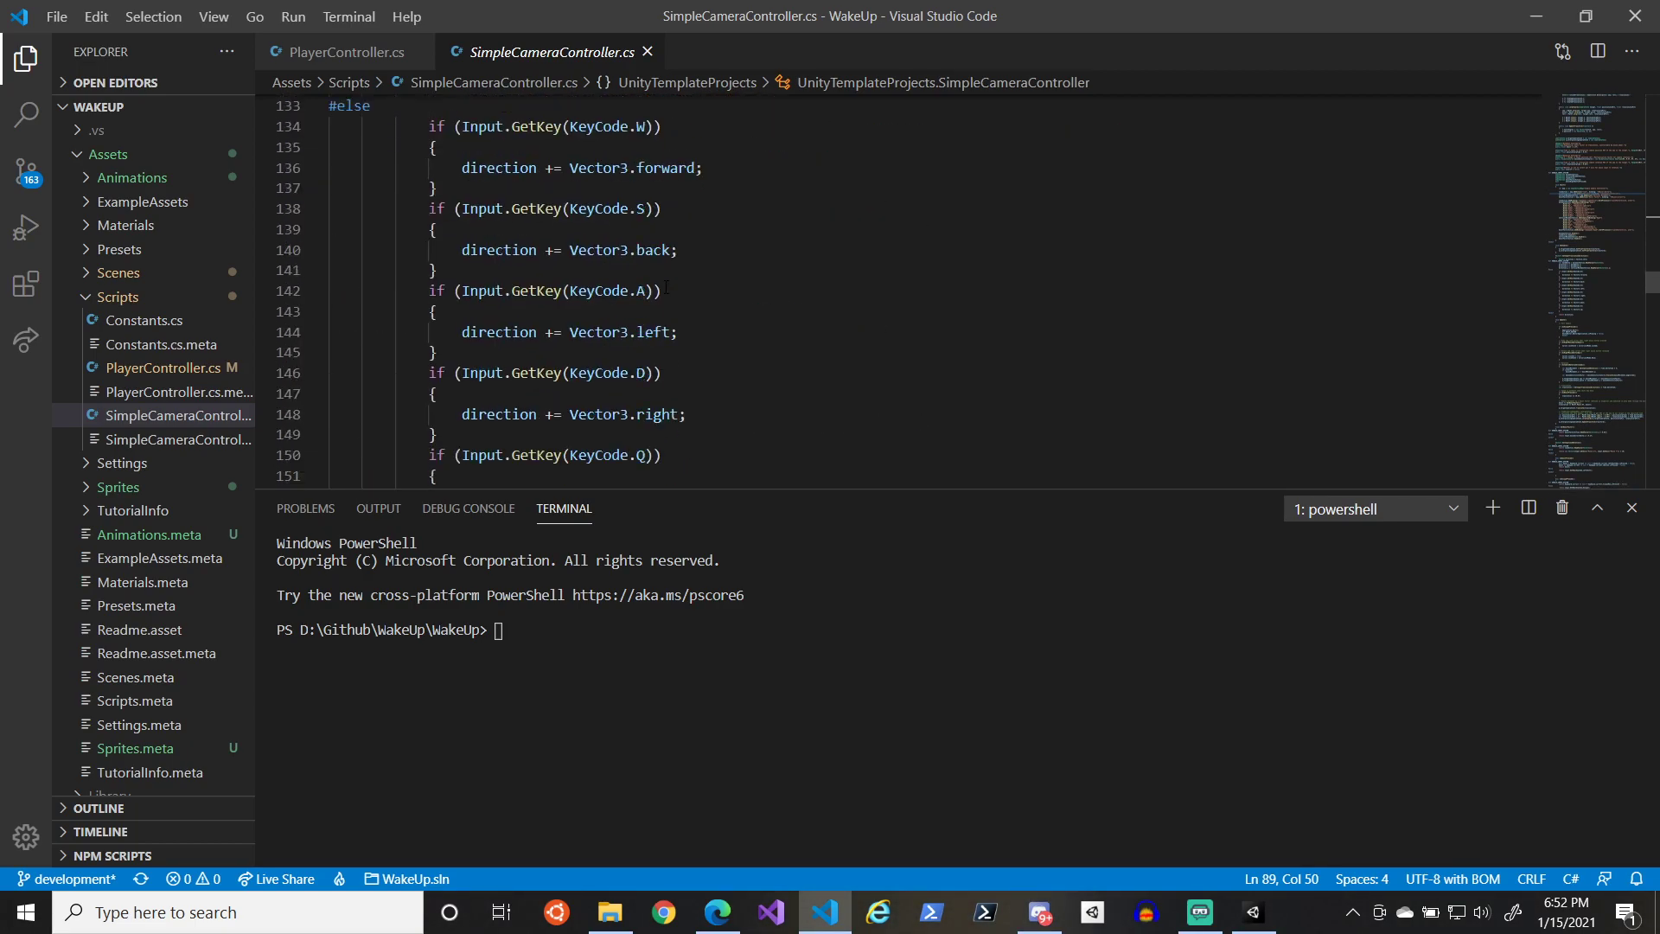
scroll(617, 268, "up", 3)
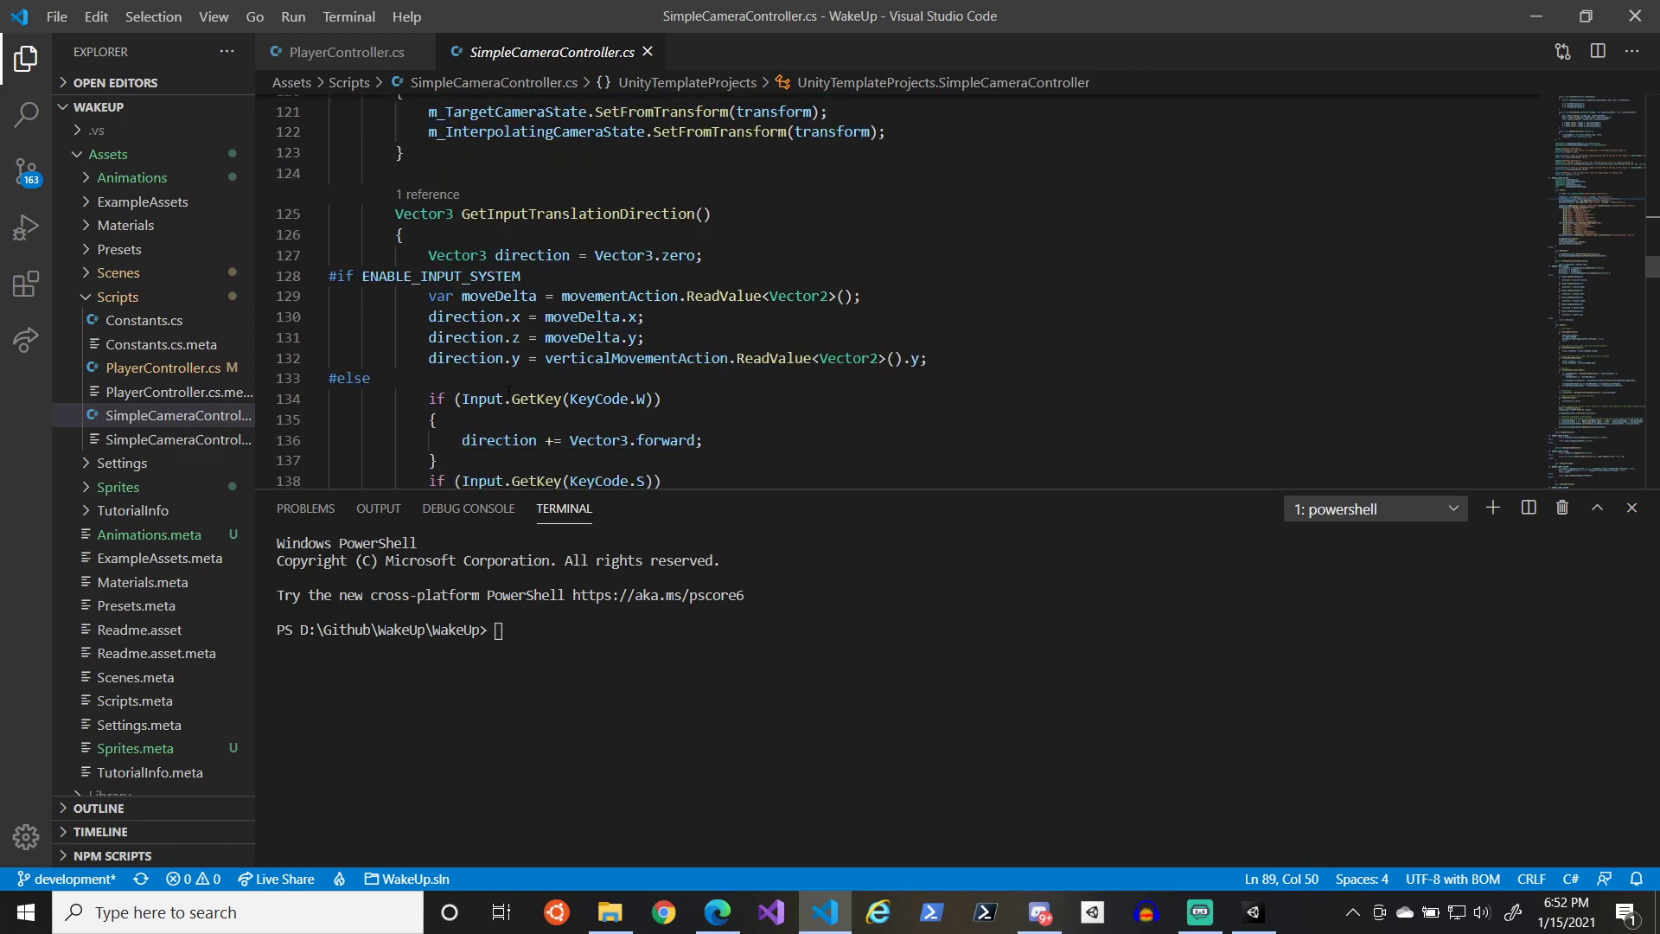
scroll(595, 380, "down", 3)
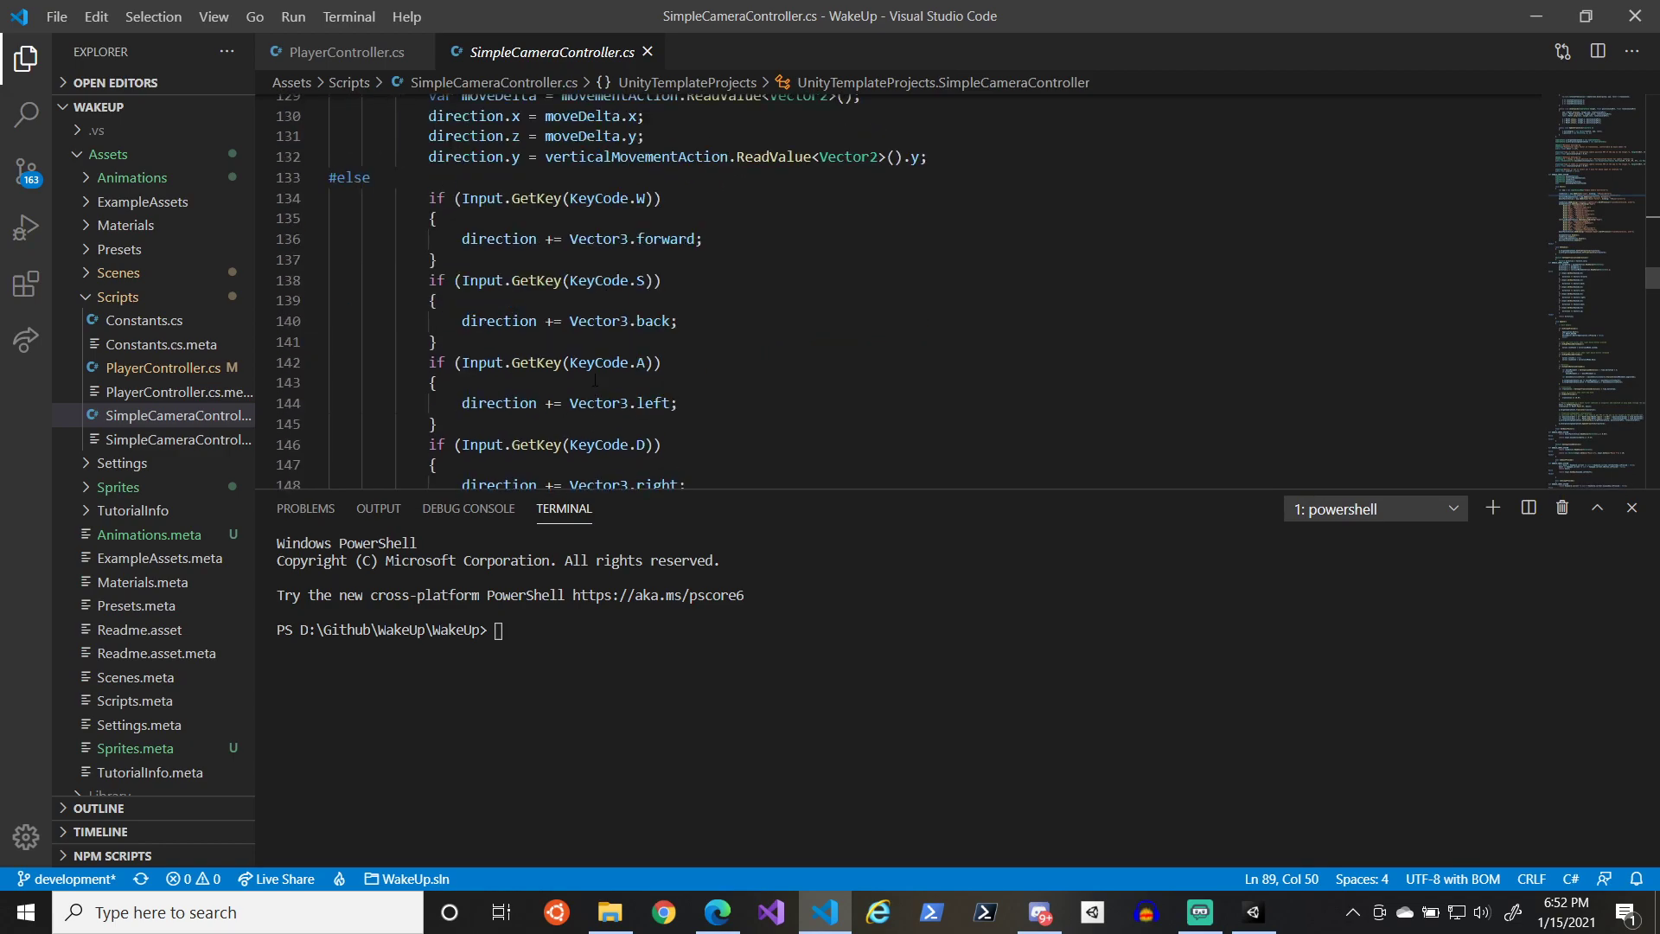
scroll(595, 380, "down", 10)
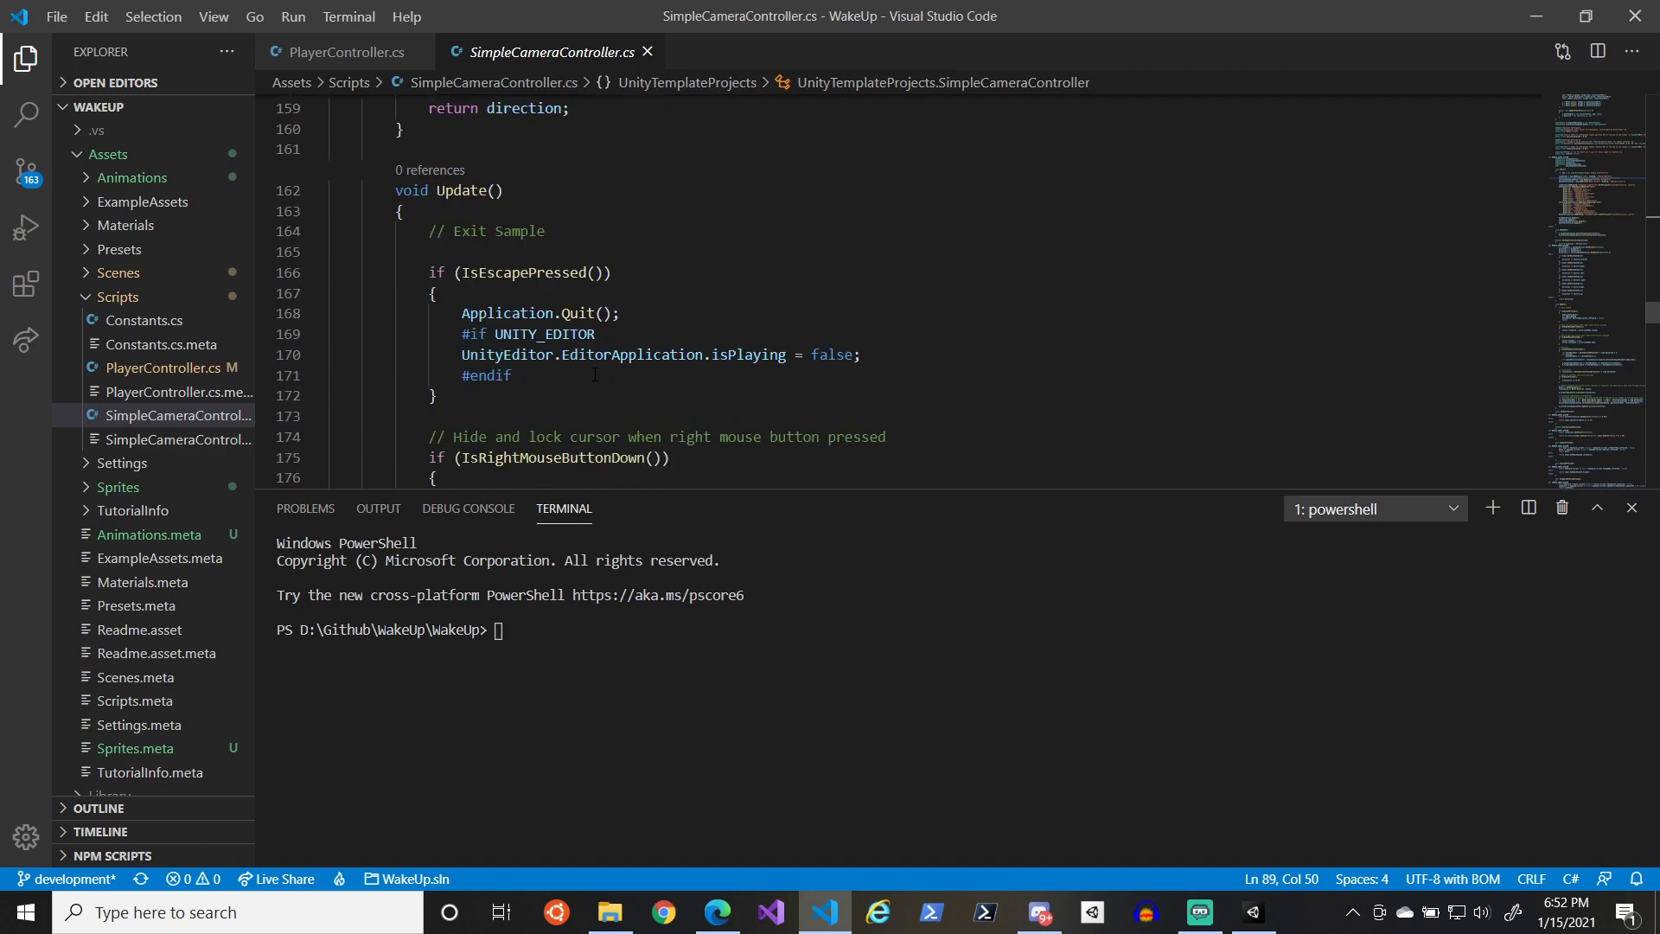
scroll(595, 374, "down", 7)
scroll(659, 140, "down", 8)
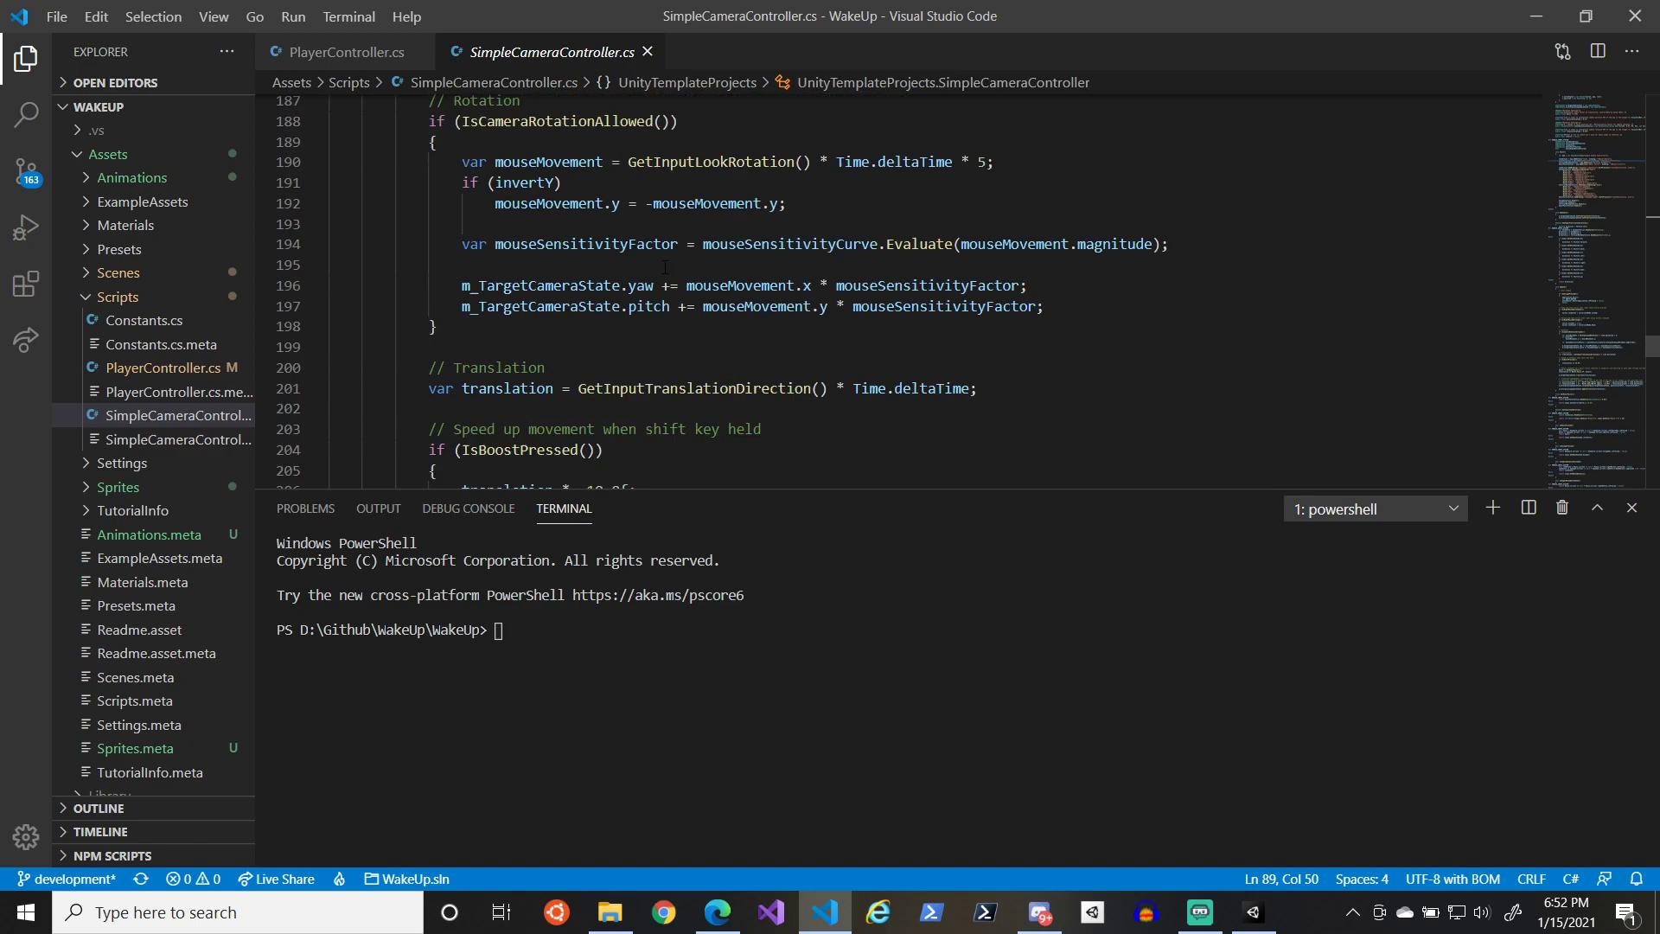
left_click(647, 52)
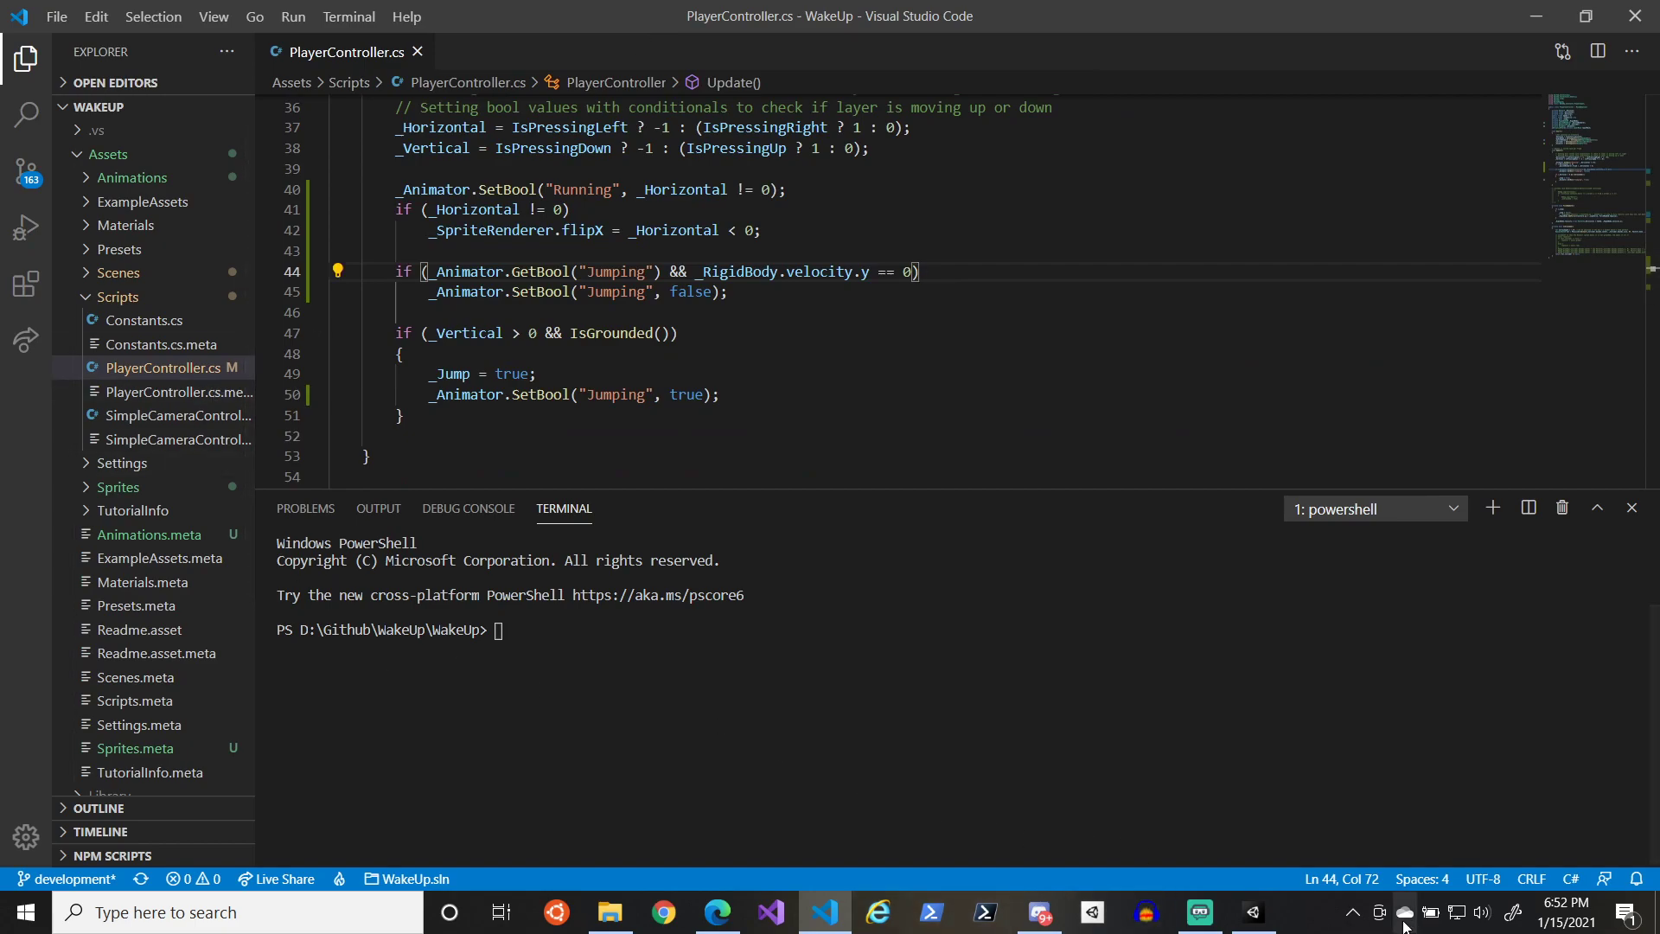
- Switch back to Unity and create a C# script named CameraController in the Assets/Scripts folder
left_click(1253, 912)
left_click(126, 467)
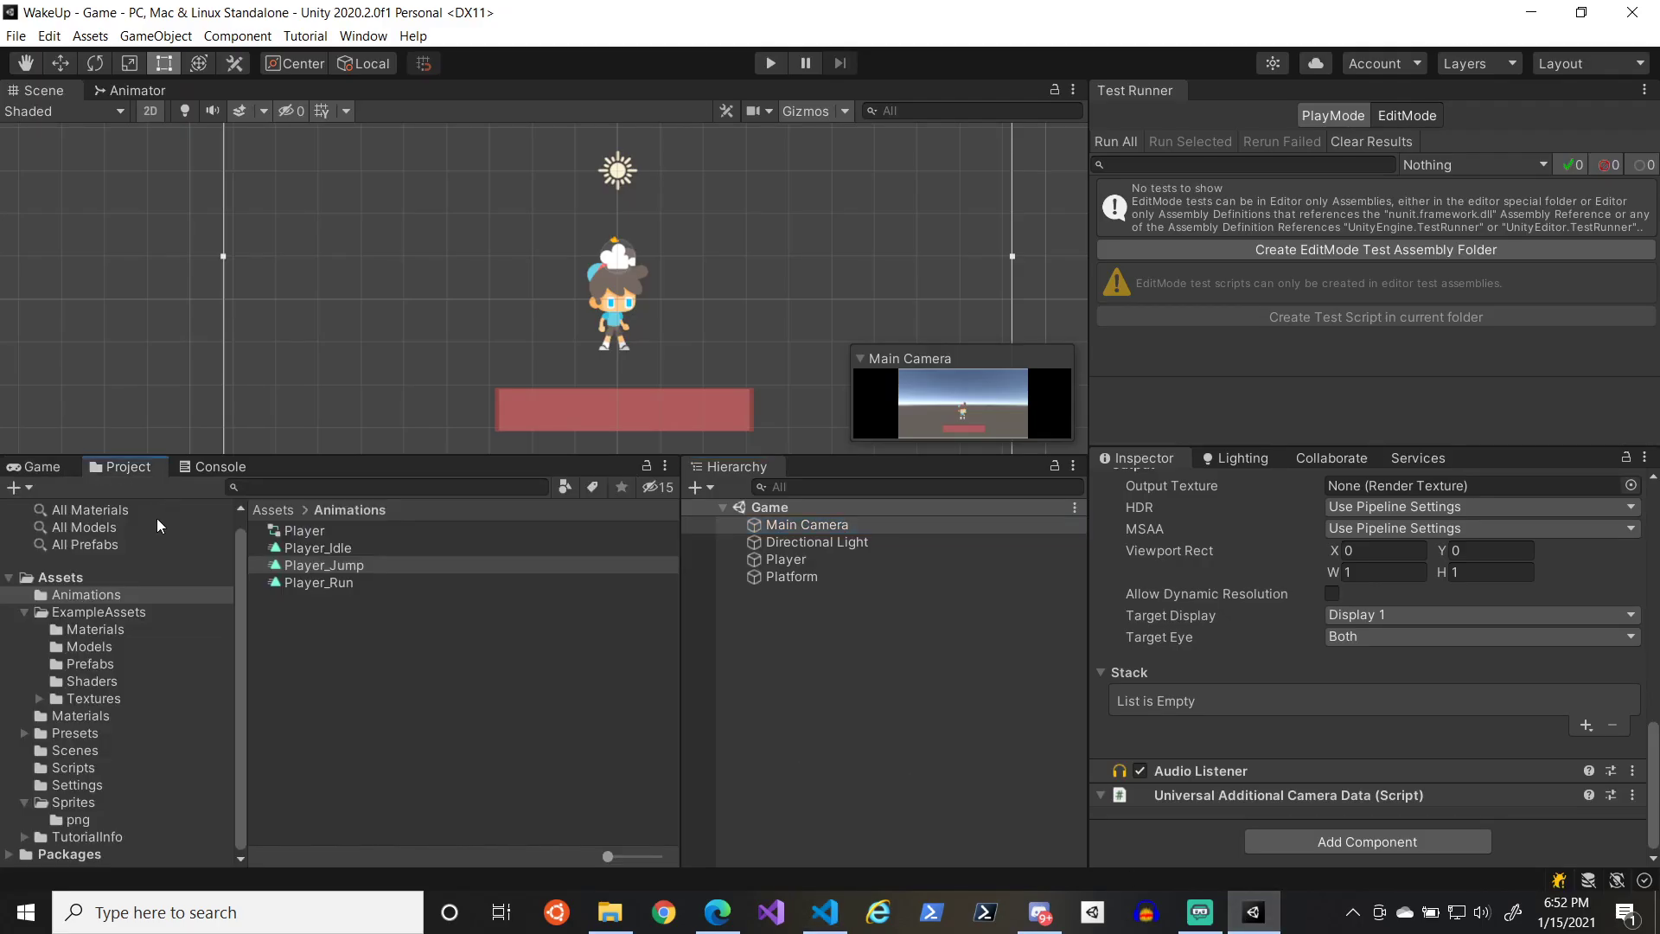
left_click(86, 765)
right_click(391, 602)
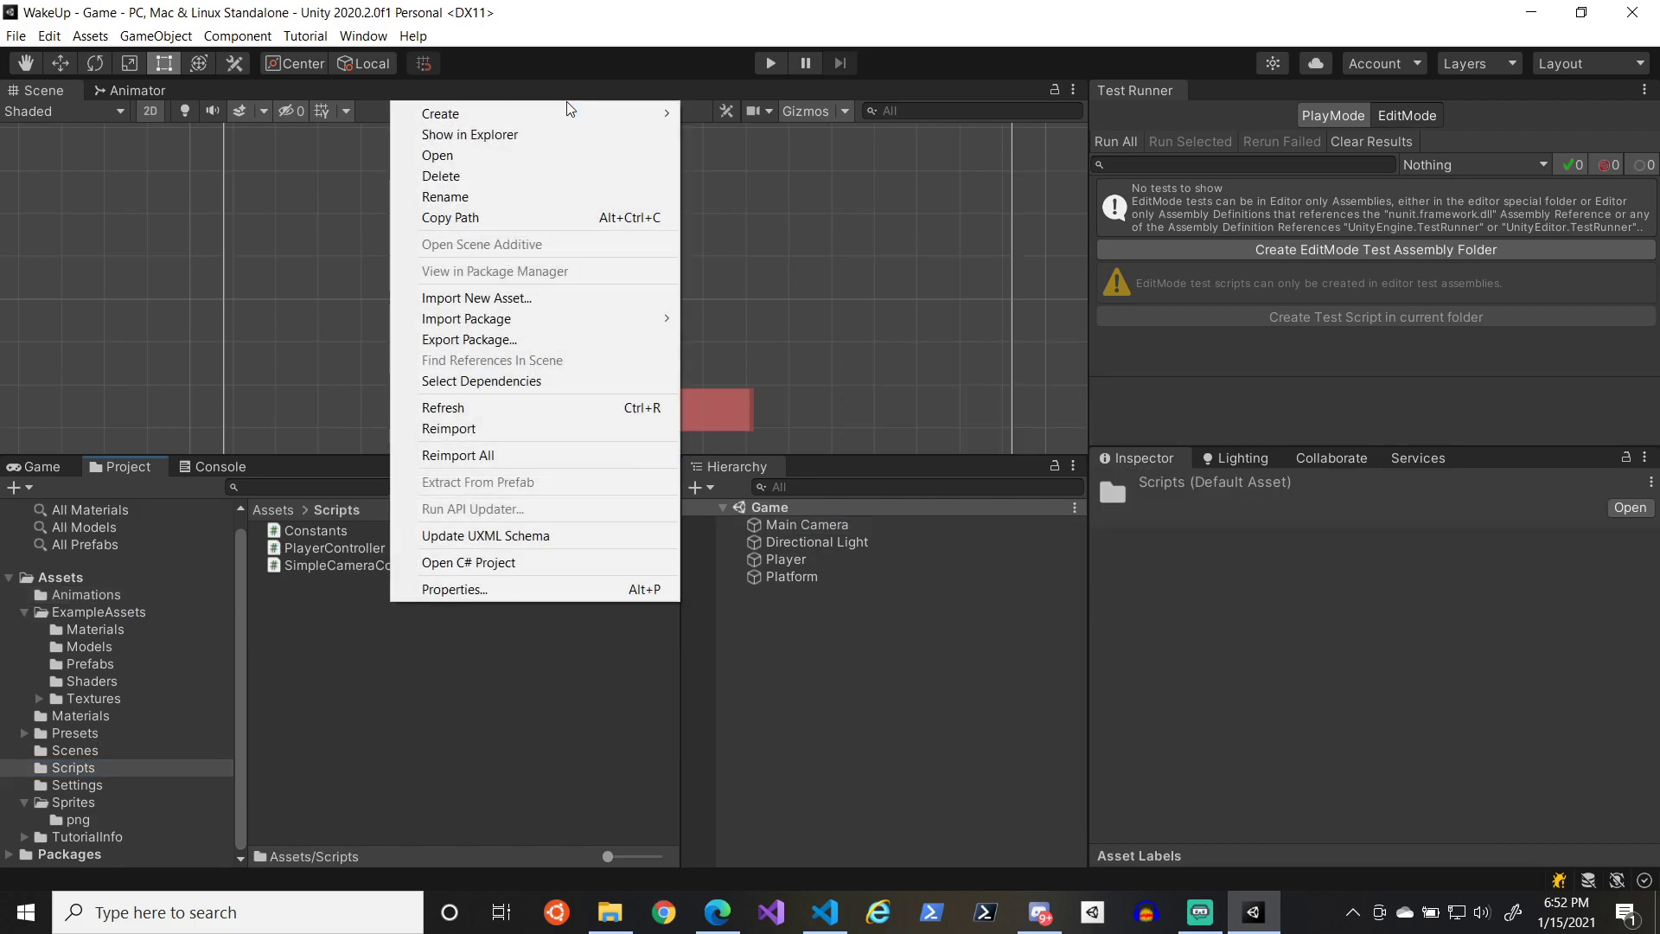
mouse_move(569, 108)
left_click(726, 127)
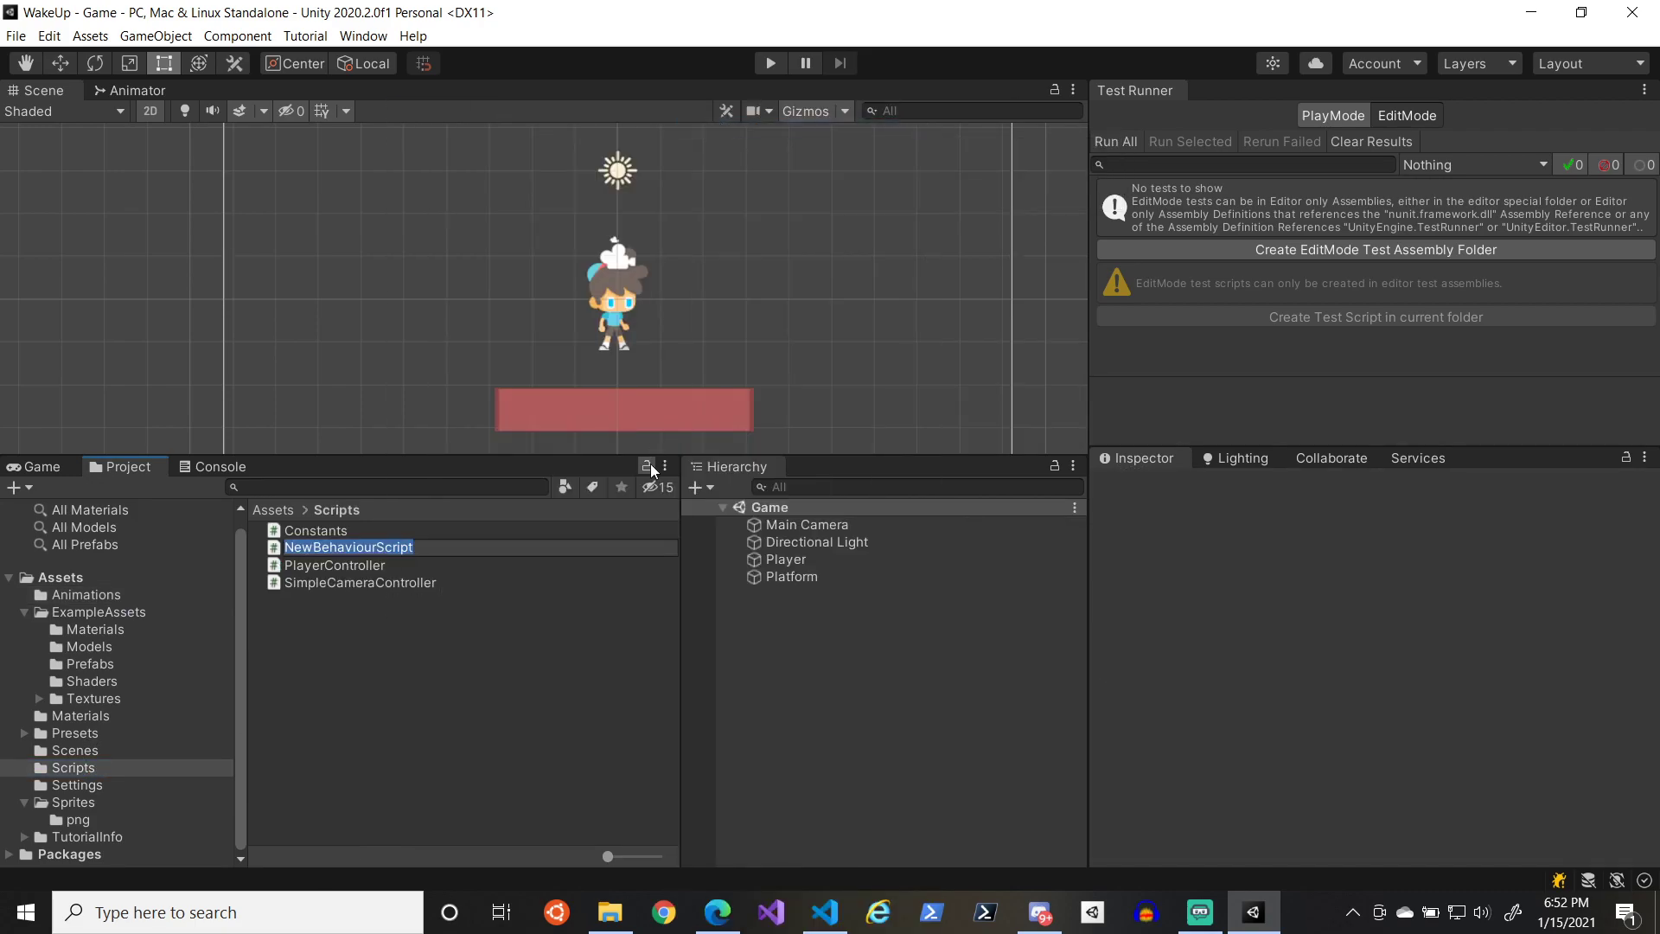
type("Charact")
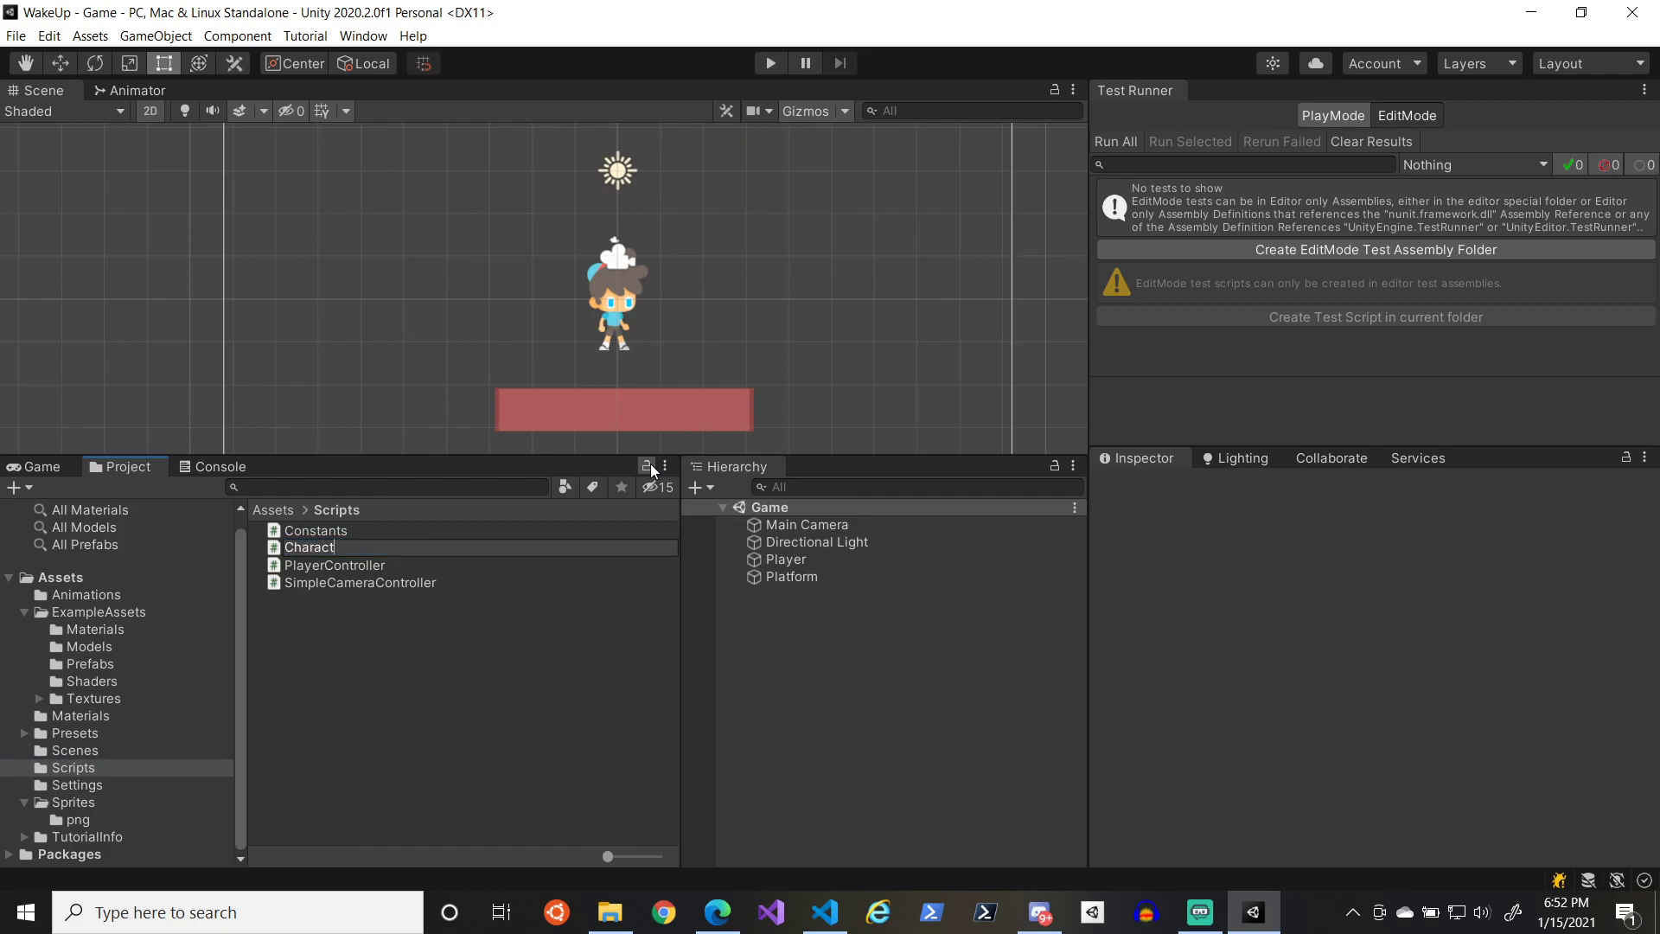
type("erController")
key("BackSpace")
key("BackSpace")
key("BackSpace")
key("BackSpace")
key("BackSpace")
key("BackSpace")
key("BackSpace")
key("BackSpace")
key("BackSpace")
key("BackSpace")
key("BackSpace")
key("BackSpace")
key("BackSpace")
key("BackSpace")
key("BackSpace")
key("BackSpace")
key("BackSpace")
key("BackSpace")
type("ameraController")
key("Return")
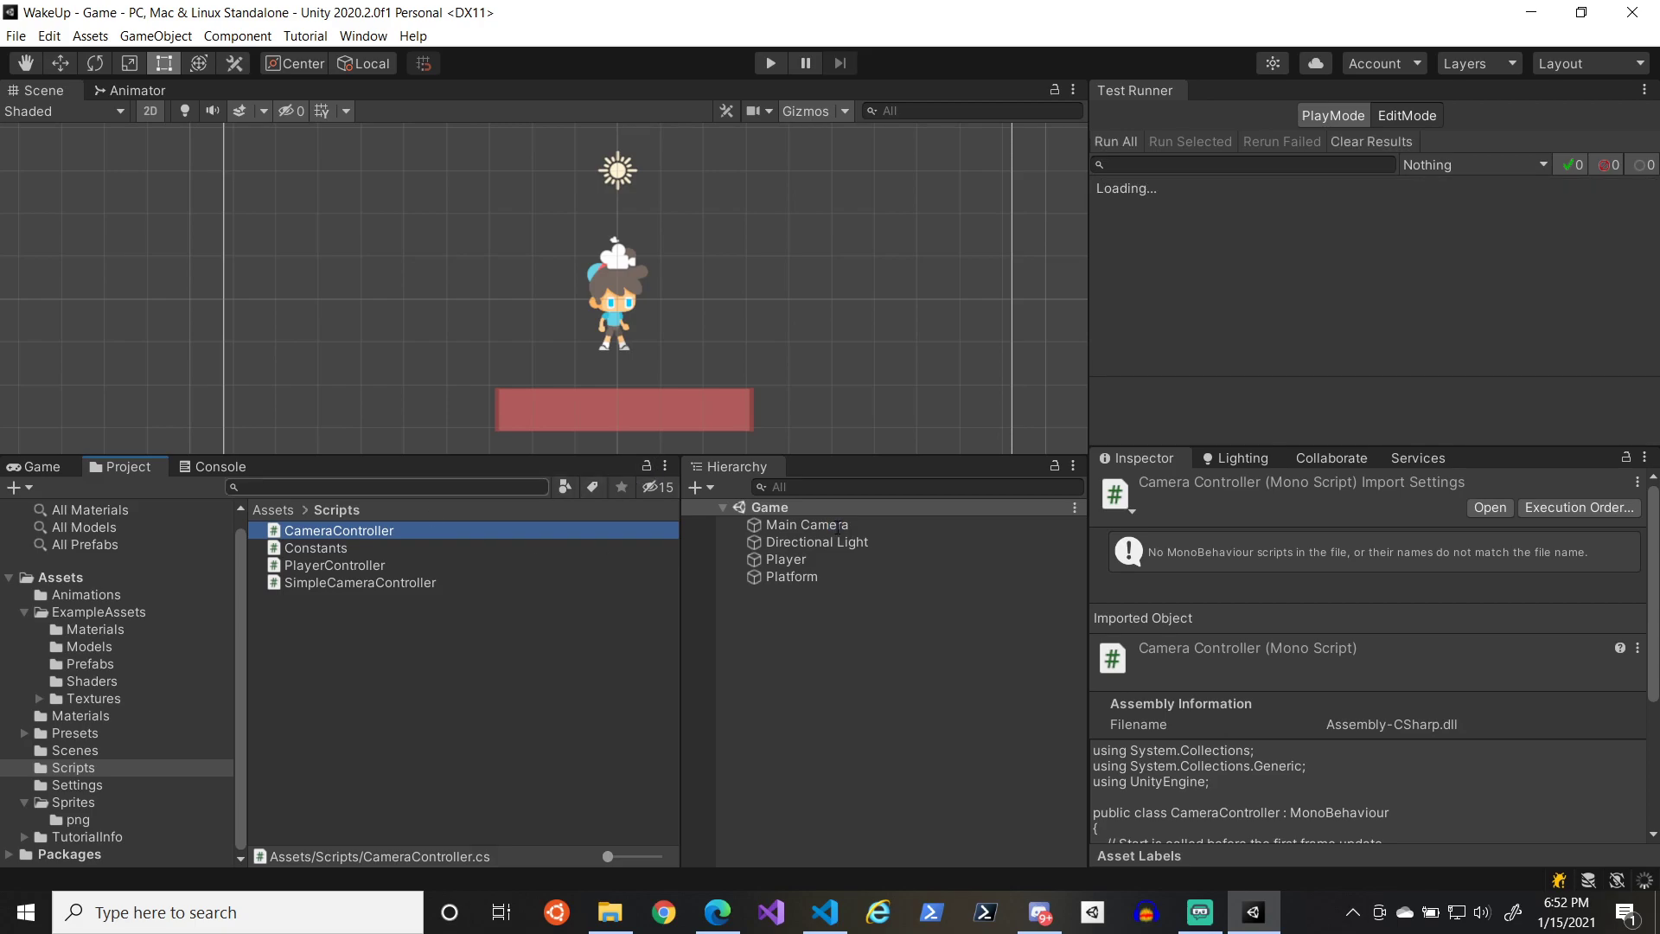
- Try the Main Camera at Y position 0 with the Game view showing, and undo the change
left_click(838, 525)
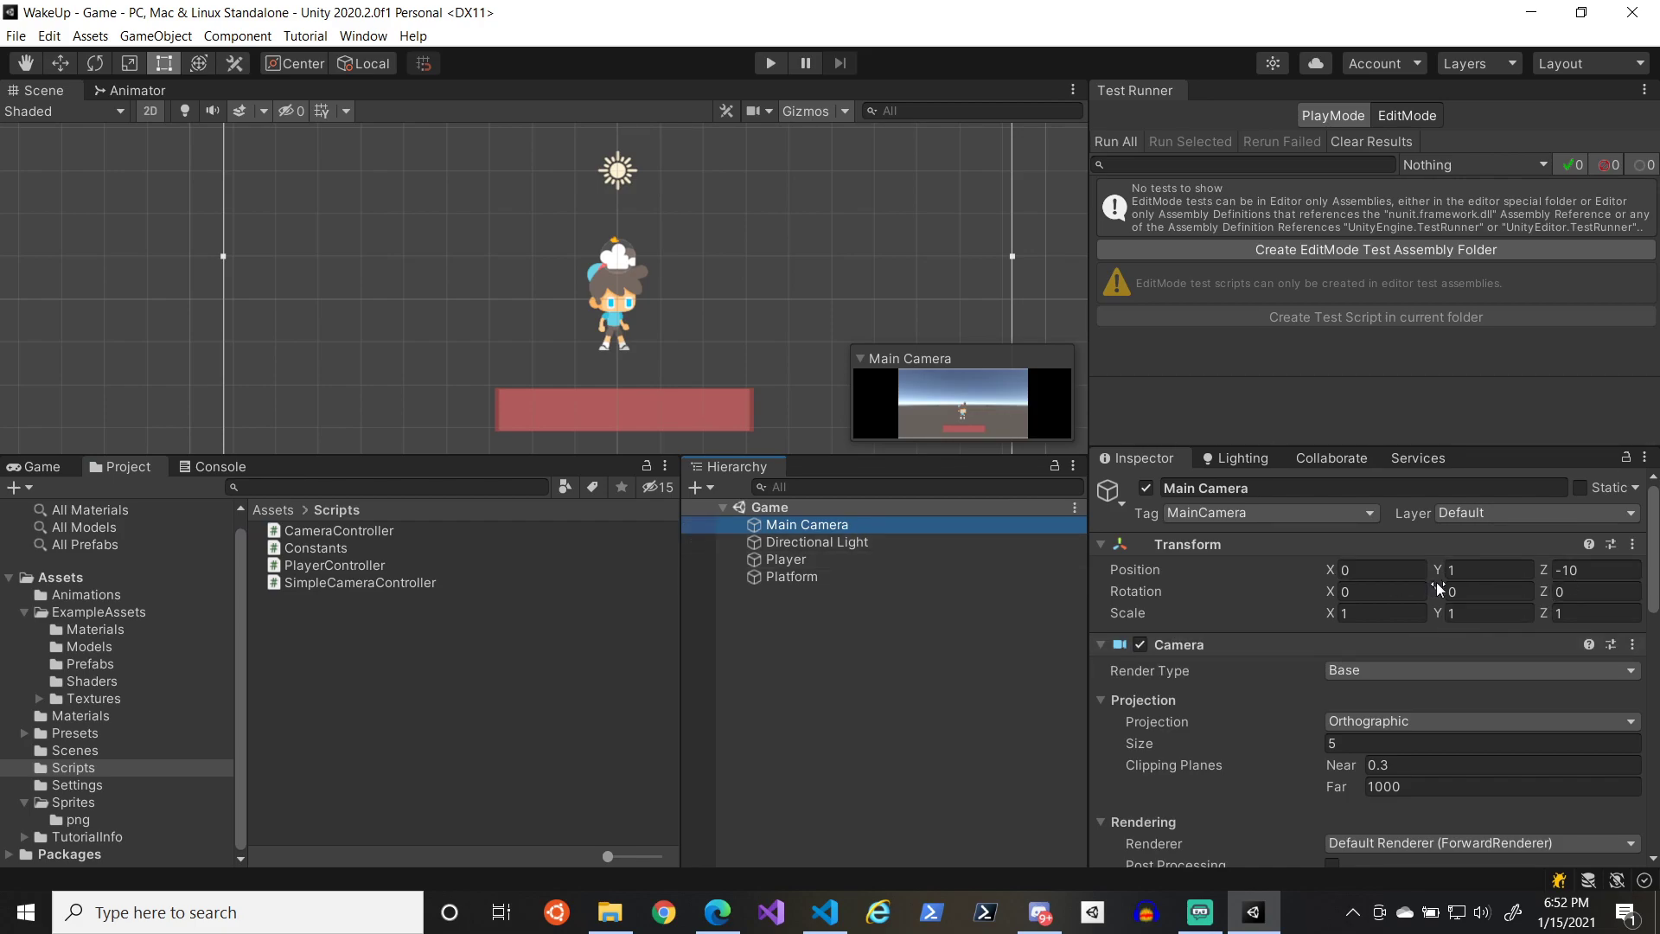
left_click(45, 469)
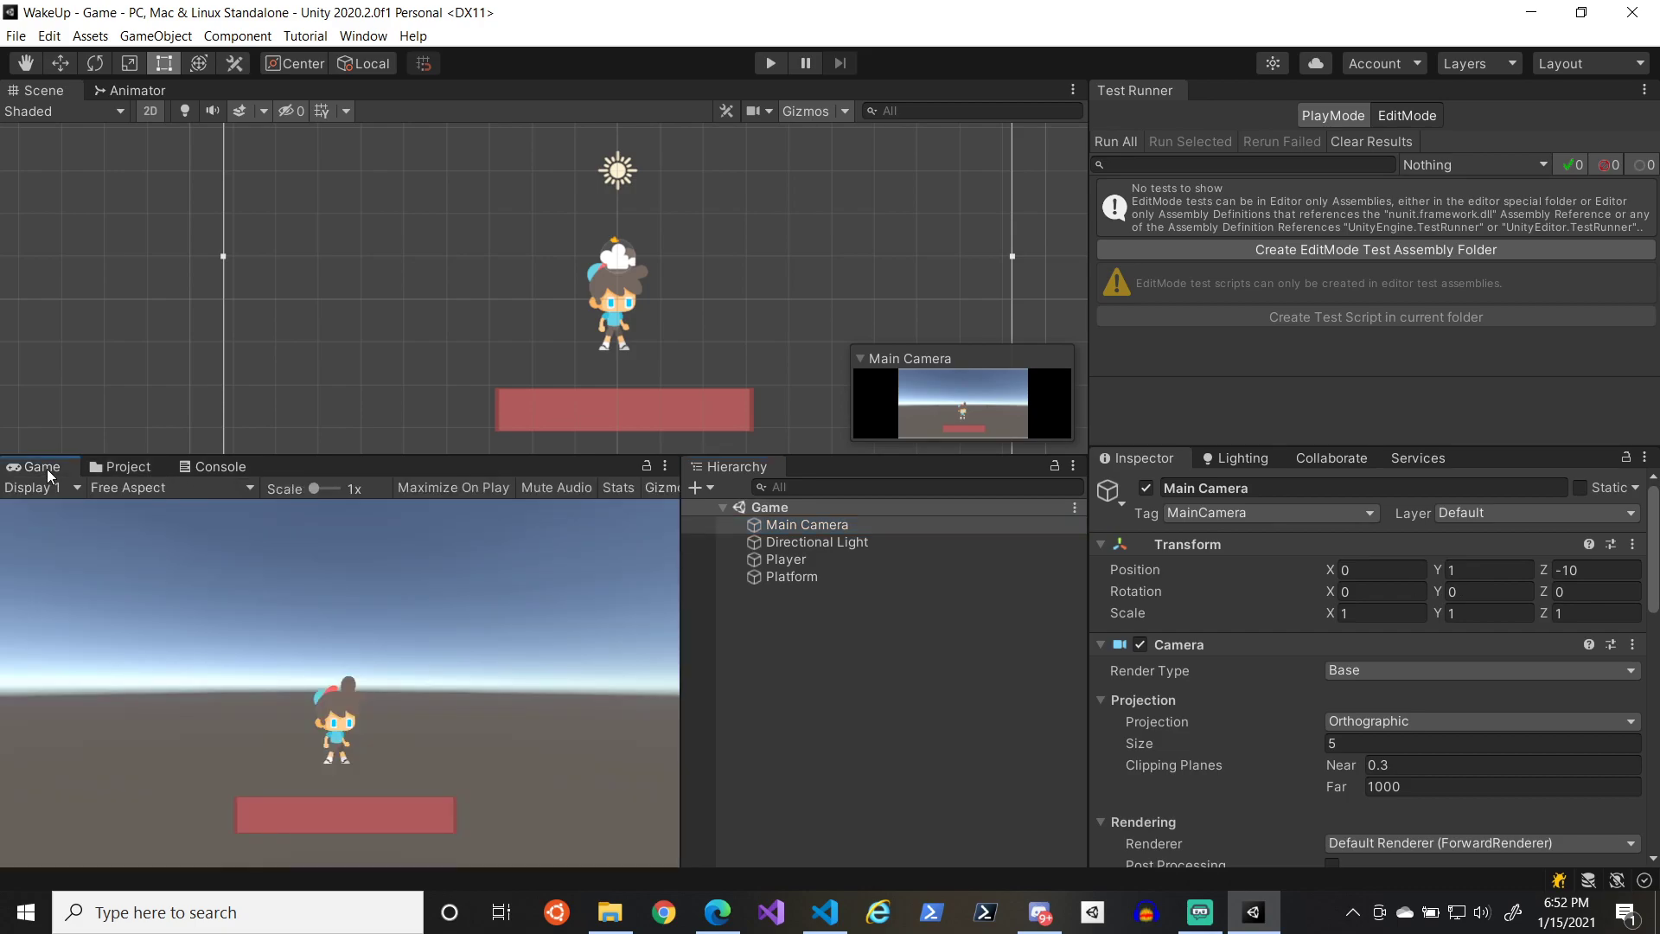
left_click(1470, 568)
type("0")
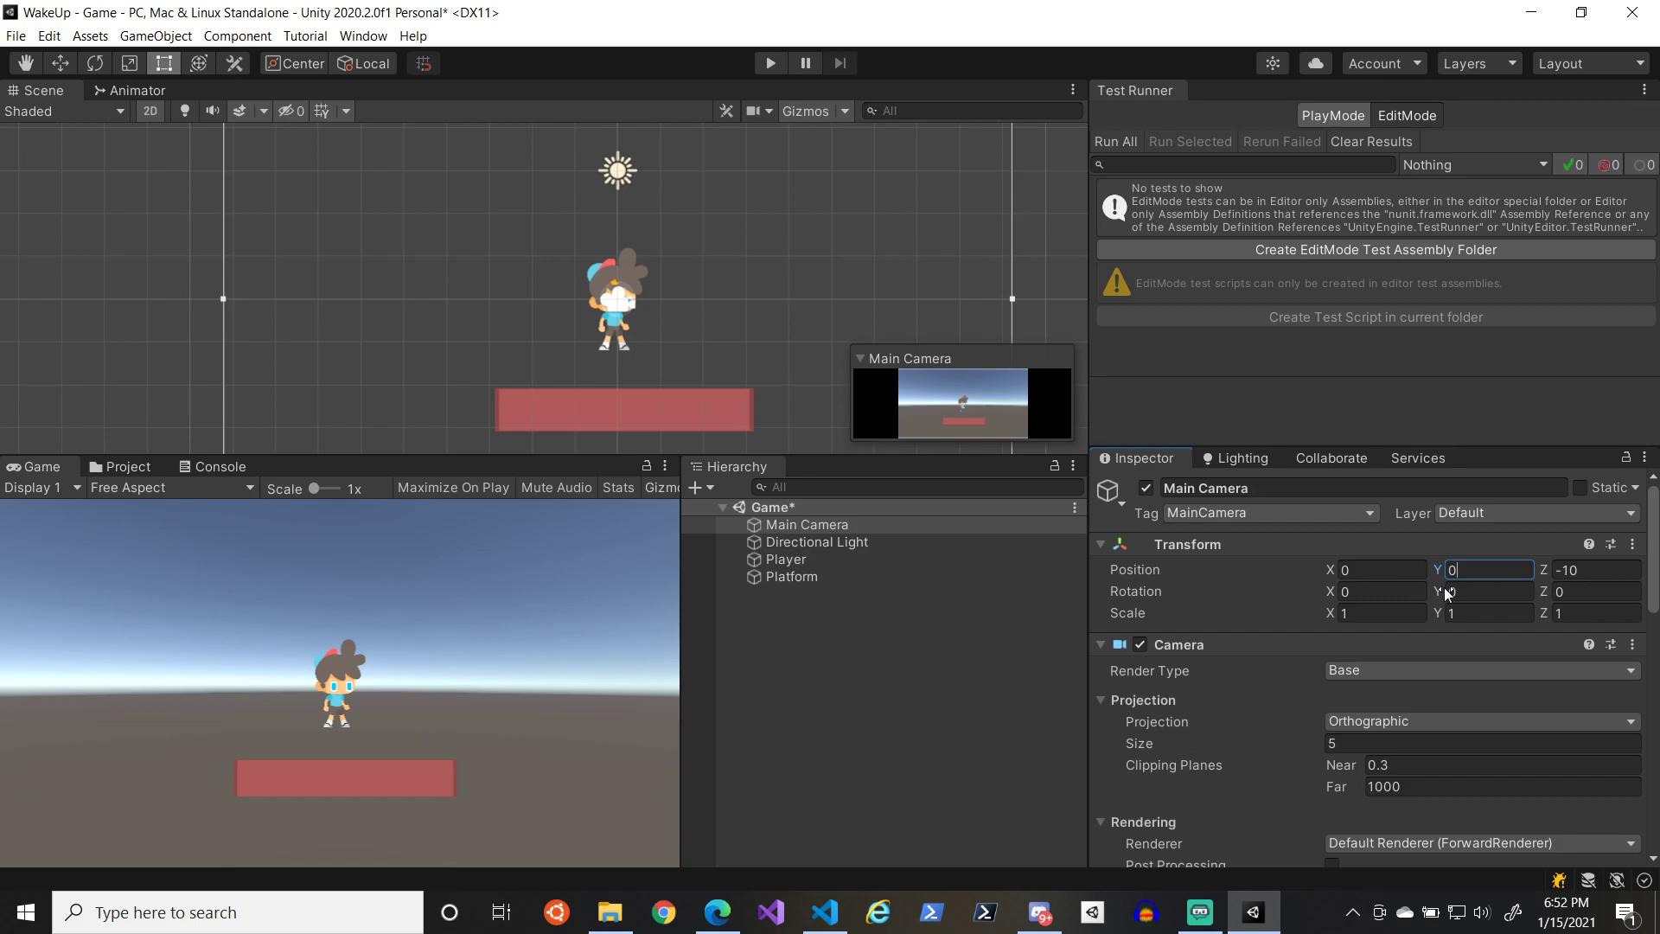
key("ctrl+z")
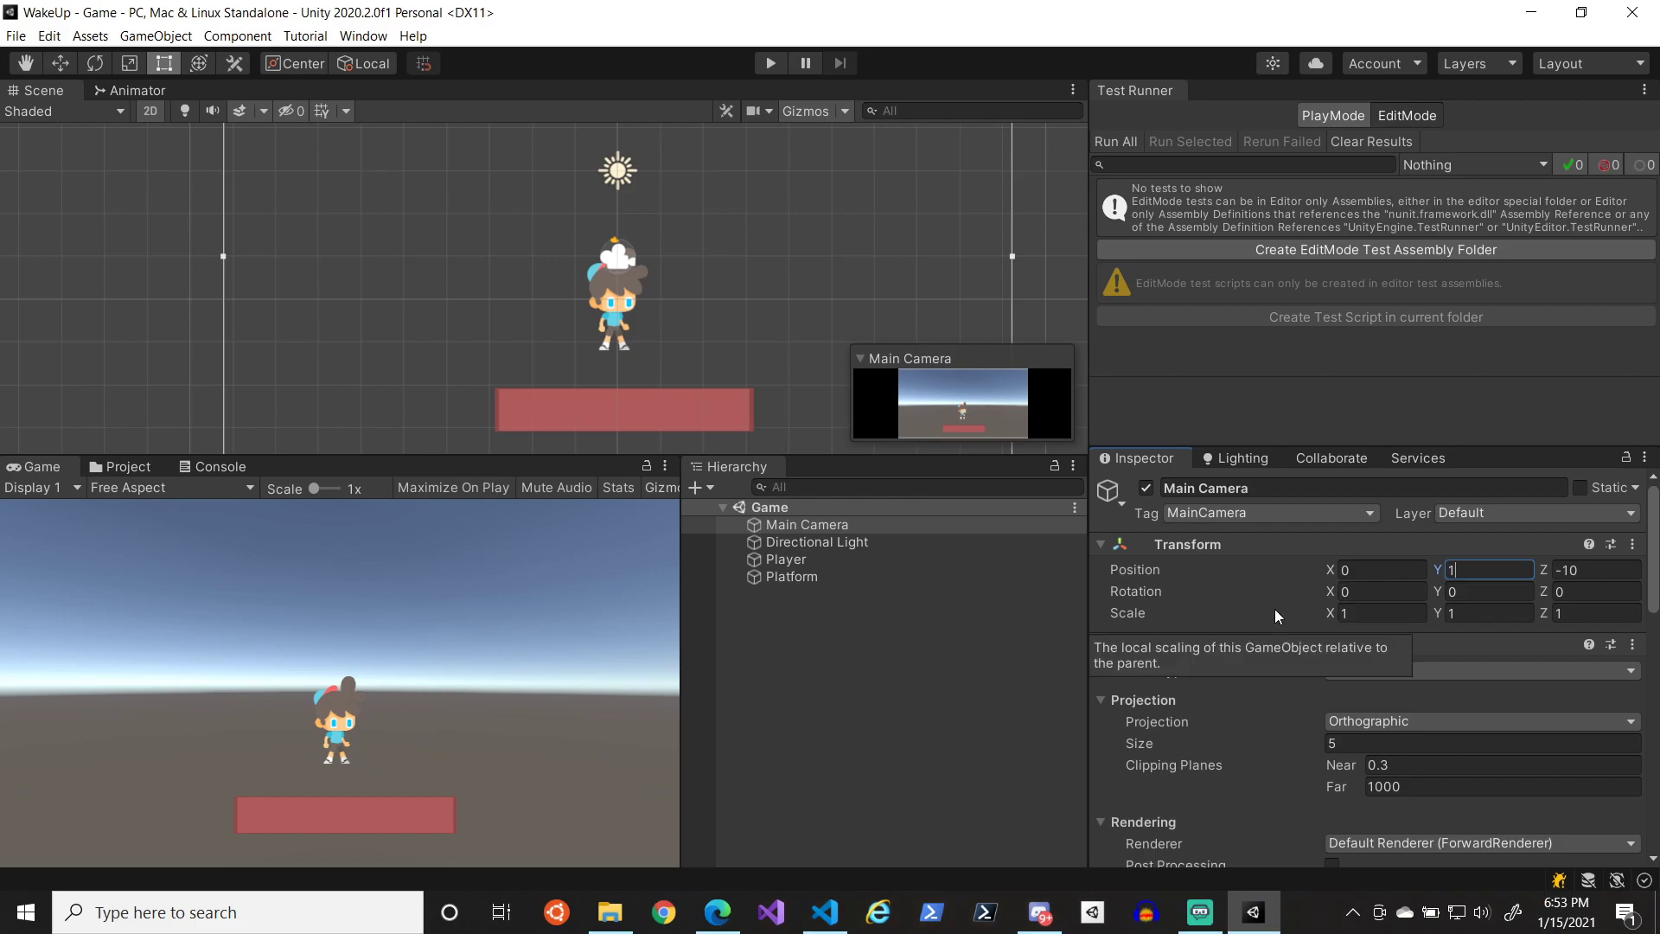
- Open the CameraController script in Visual Studio Code and look over its empty Start and Update methods
left_click(94, 466)
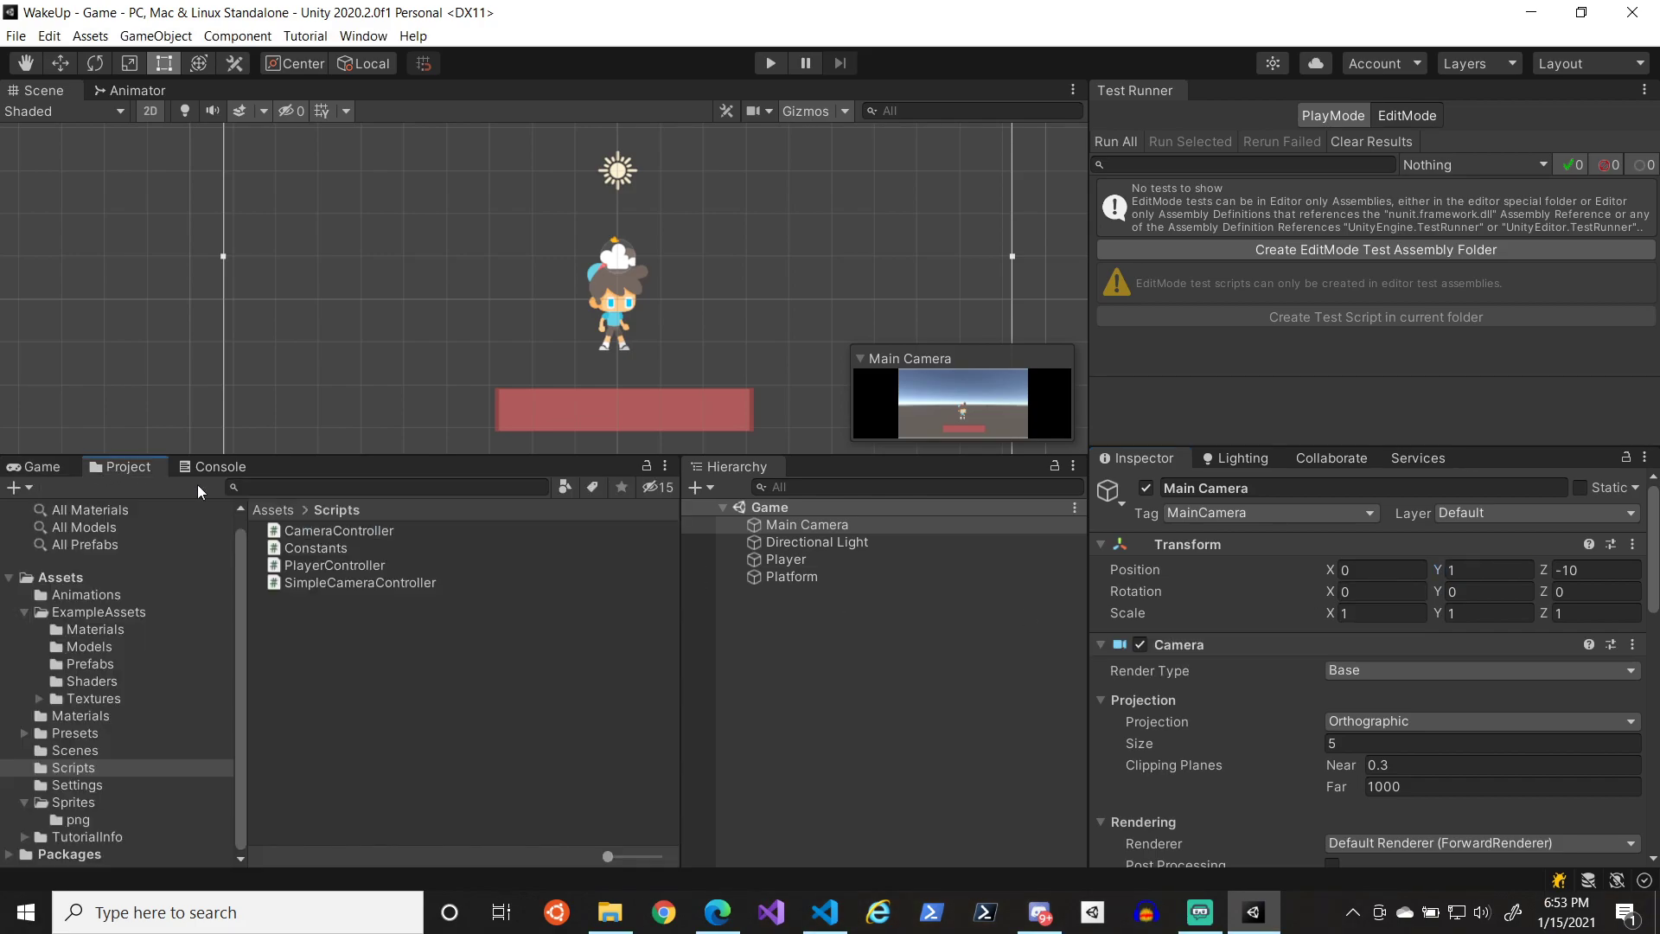
double_click(323, 536)
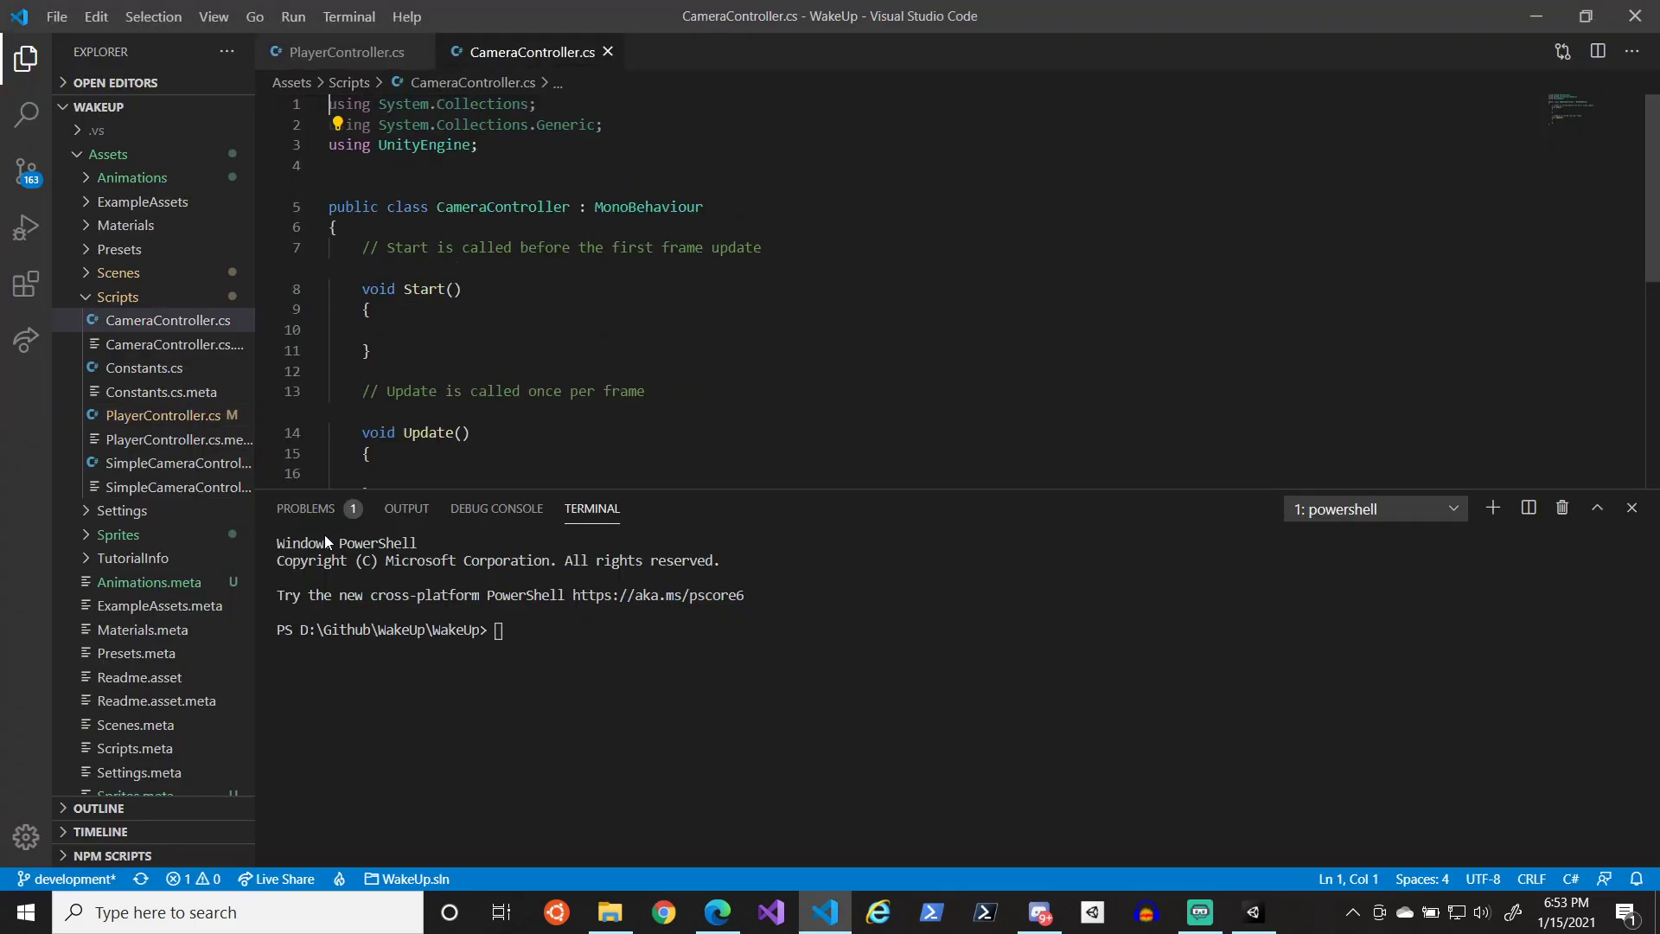
left_click(480, 329)
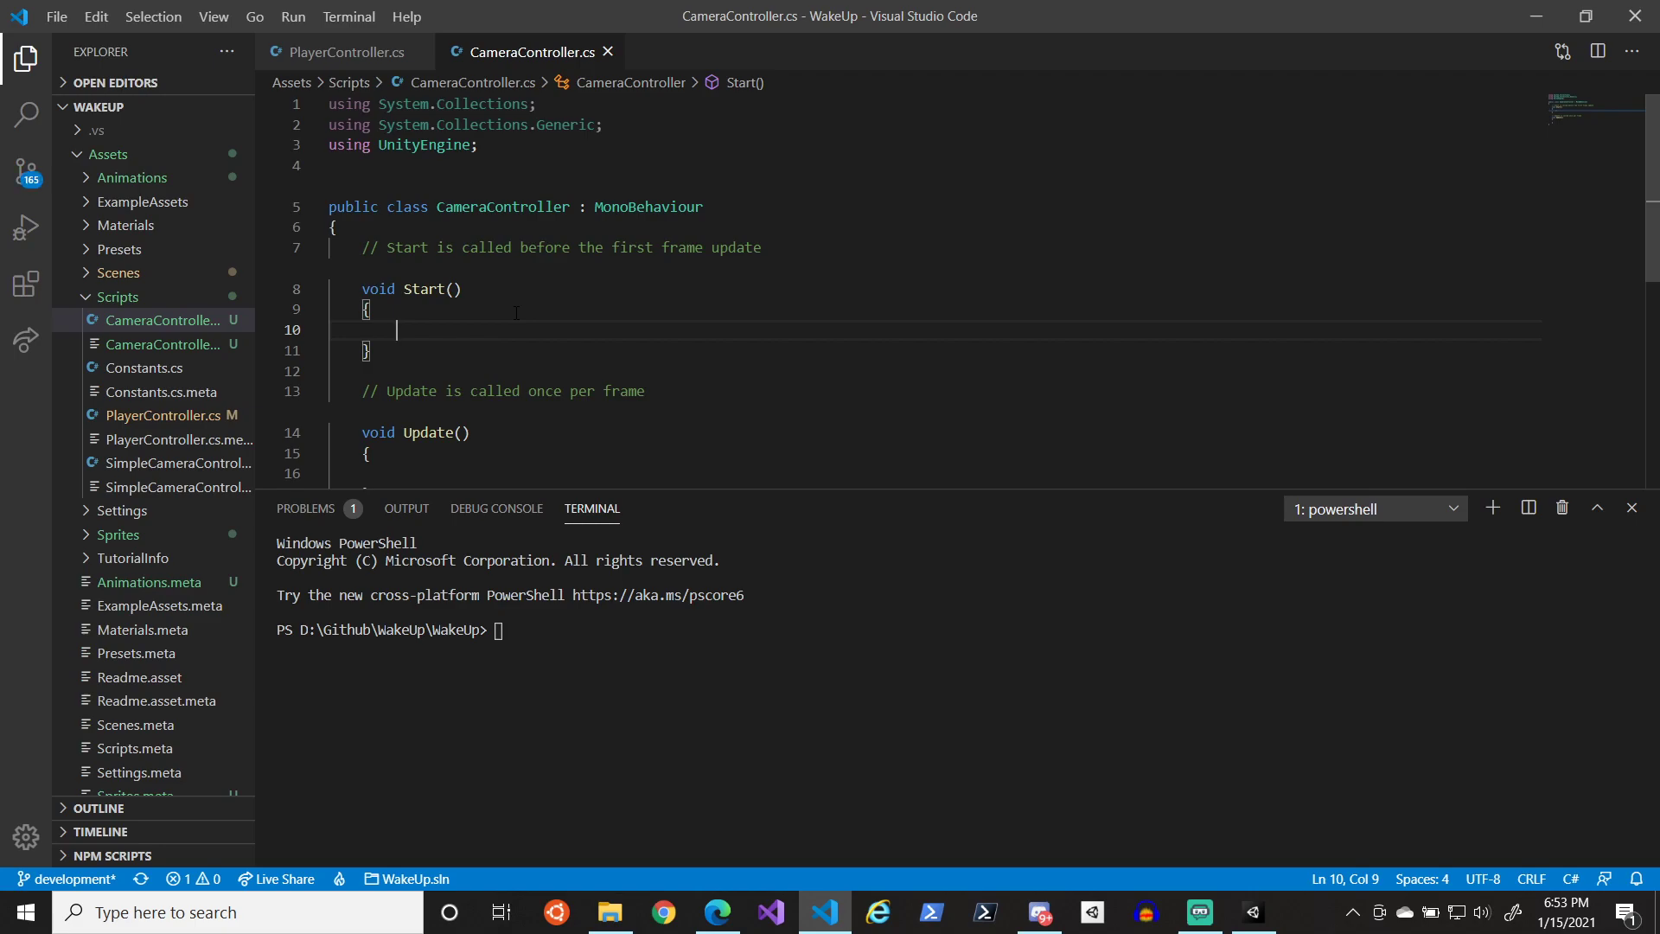
scroll(532, 371, "down", 6)
scroll(533, 372, "up", 6)
left_click_drag(361, 247, 398, 332)
left_click(556, 354)
scroll(479, 404, "down", 2)
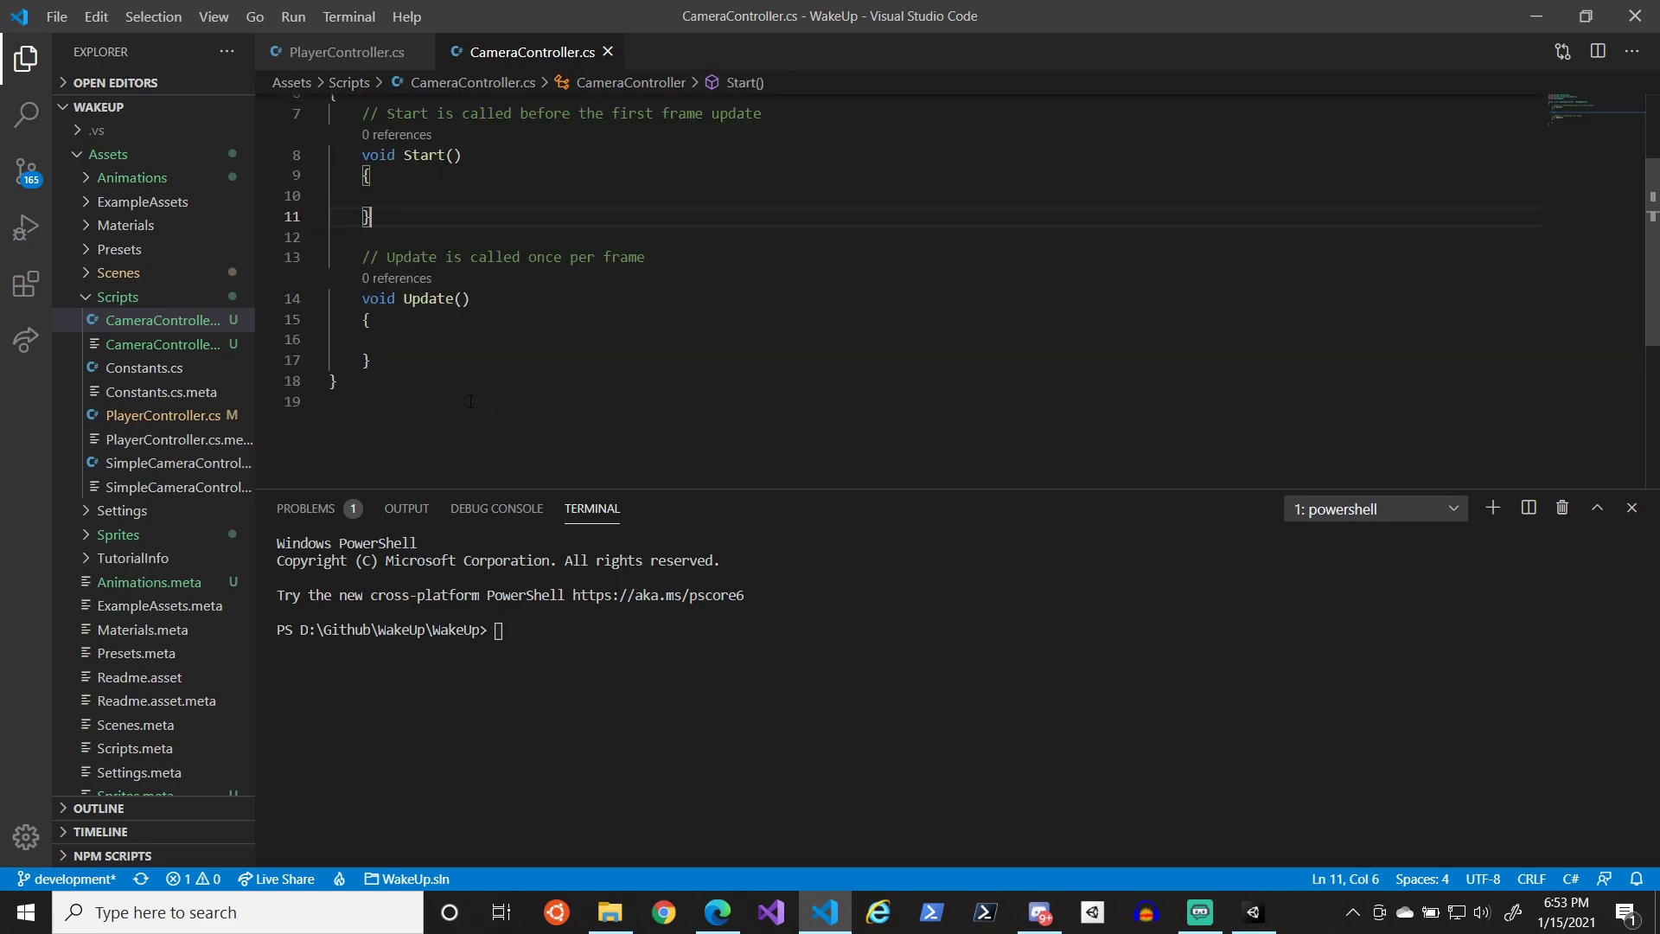
left_click(430, 344)
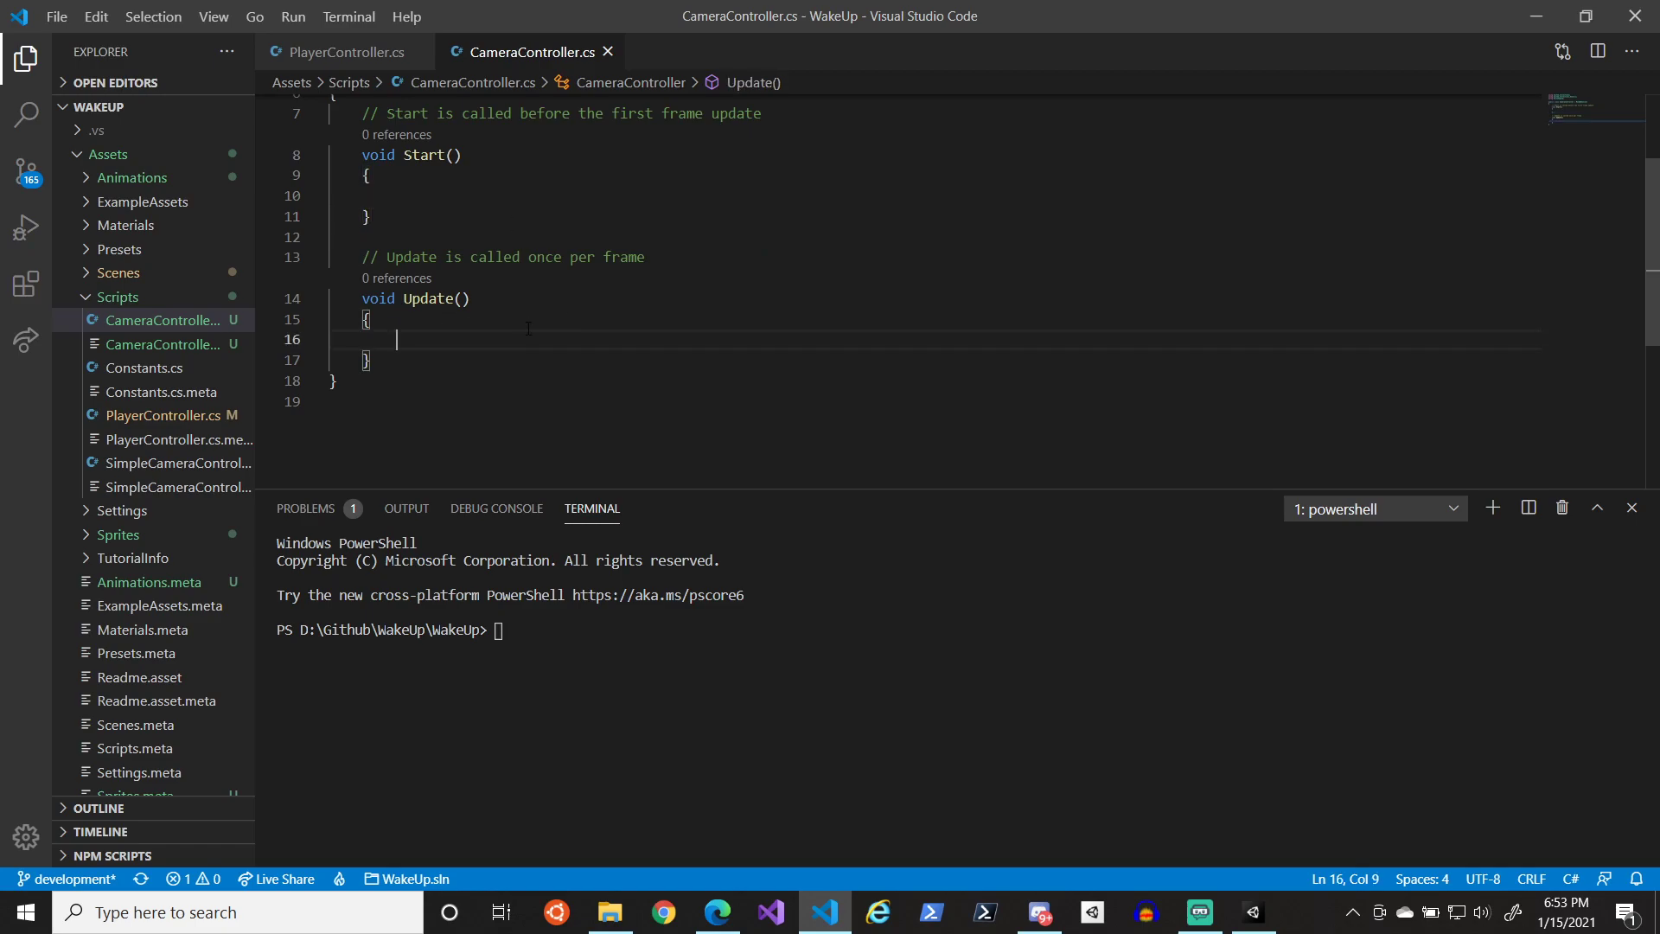
scroll(529, 329, "up", 2)
left_click(475, 331)
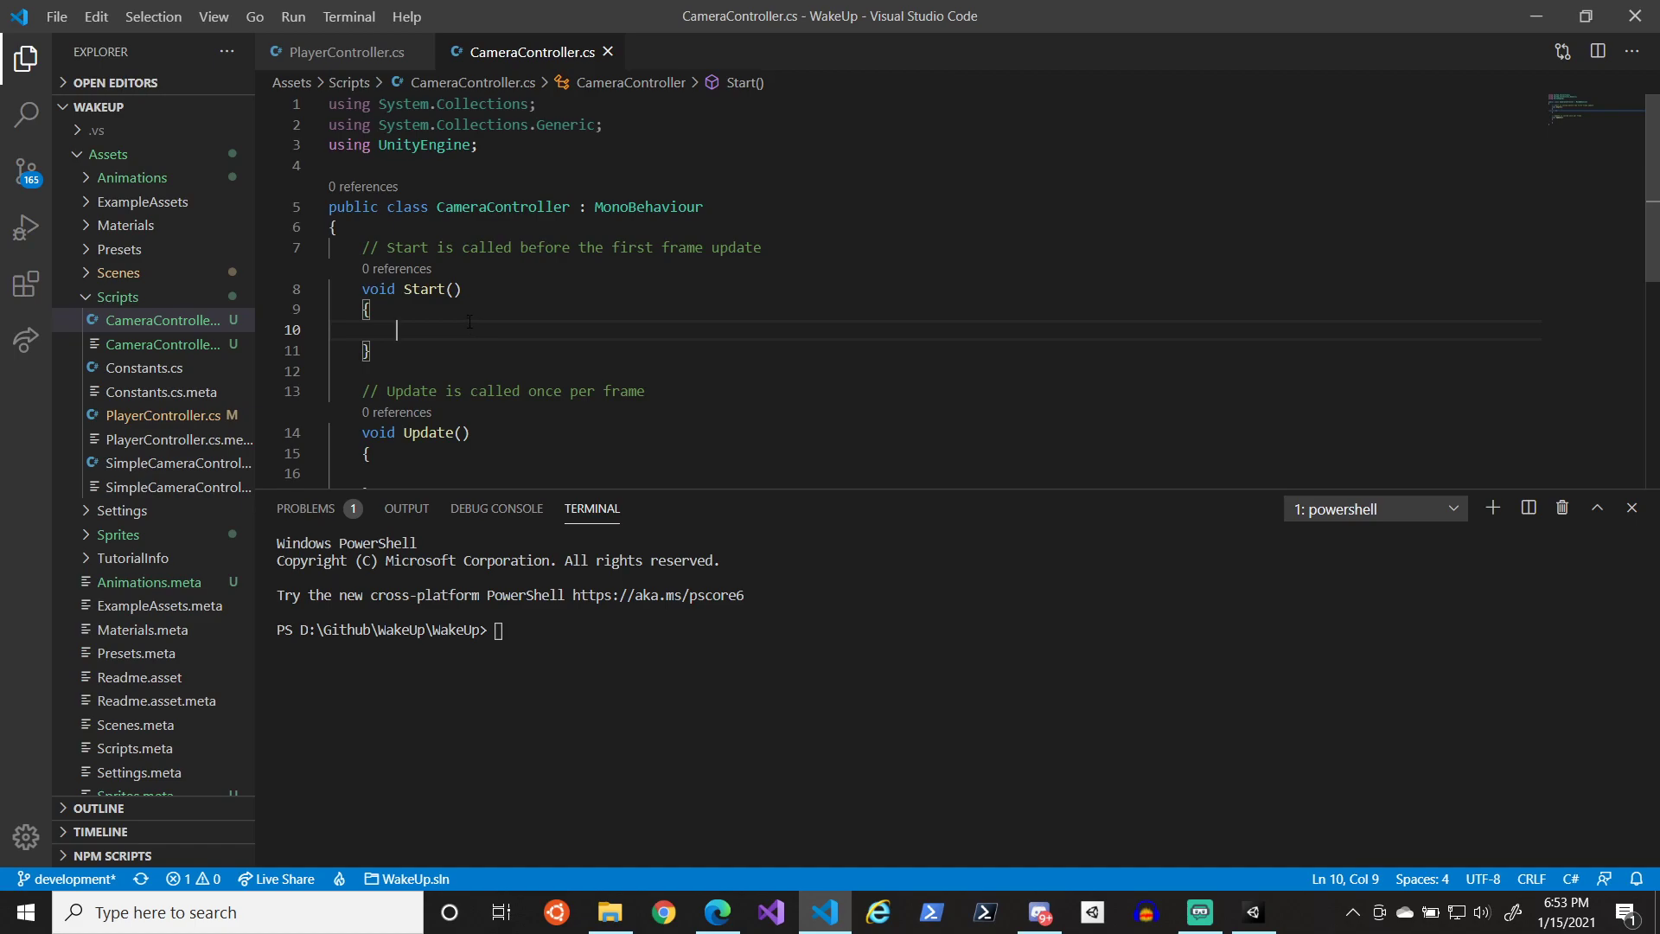
- Declare a public GameObject field named Player at the beginning of the CameraController class and save the script
left_click(481, 234)
key("Return")
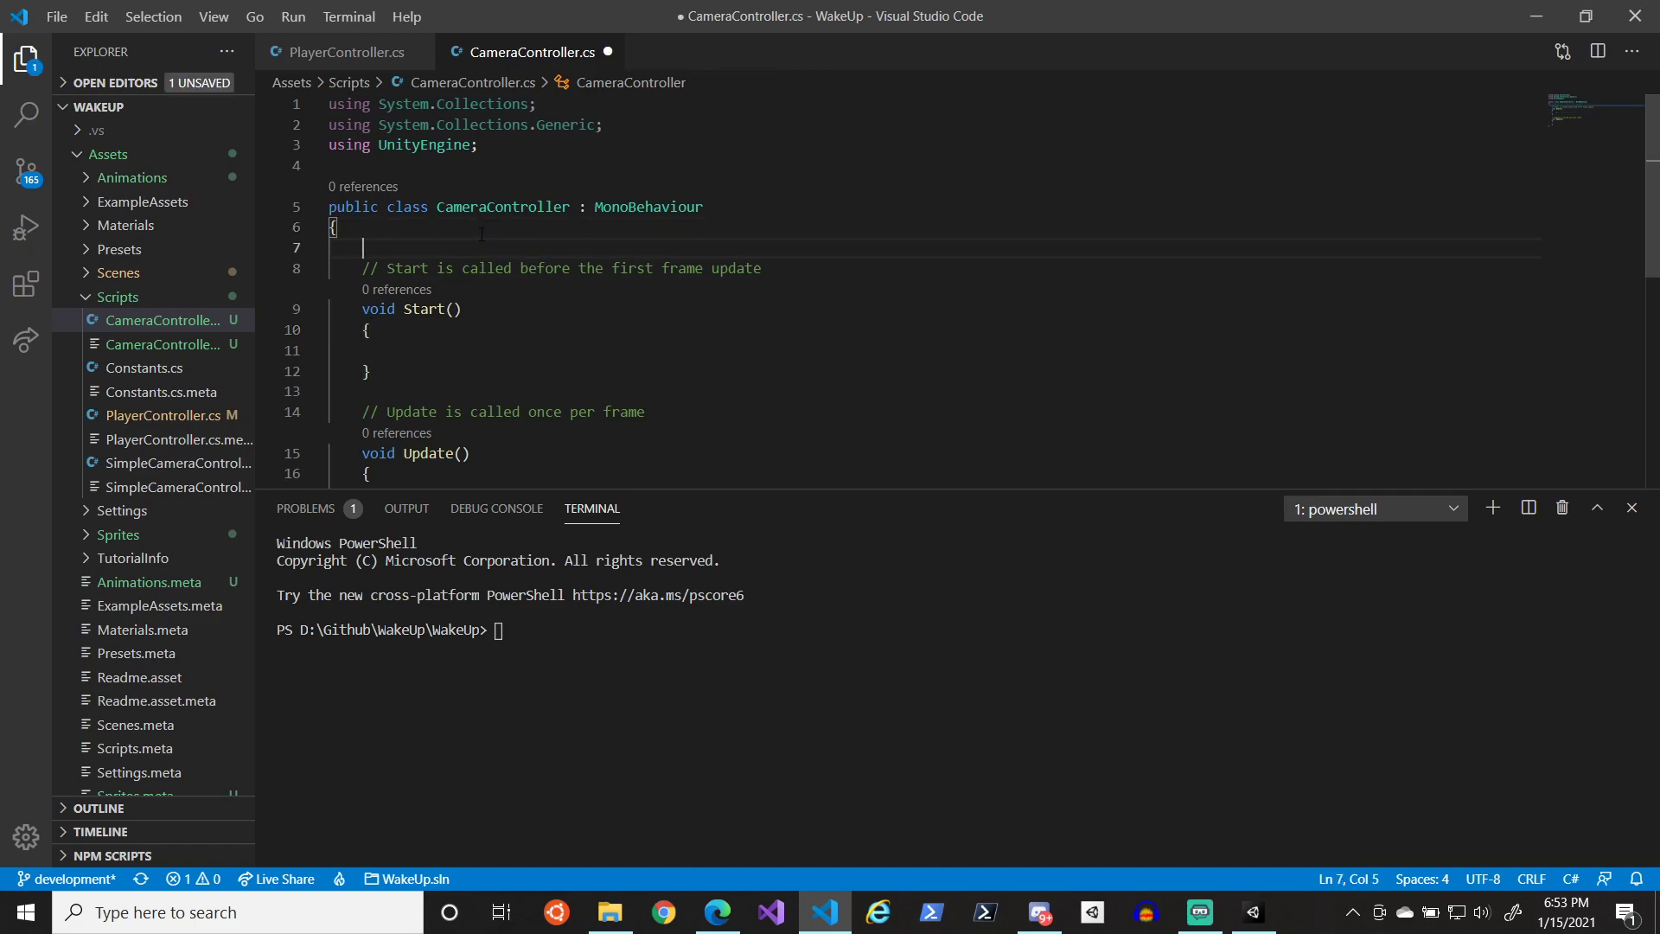
type("public Game")
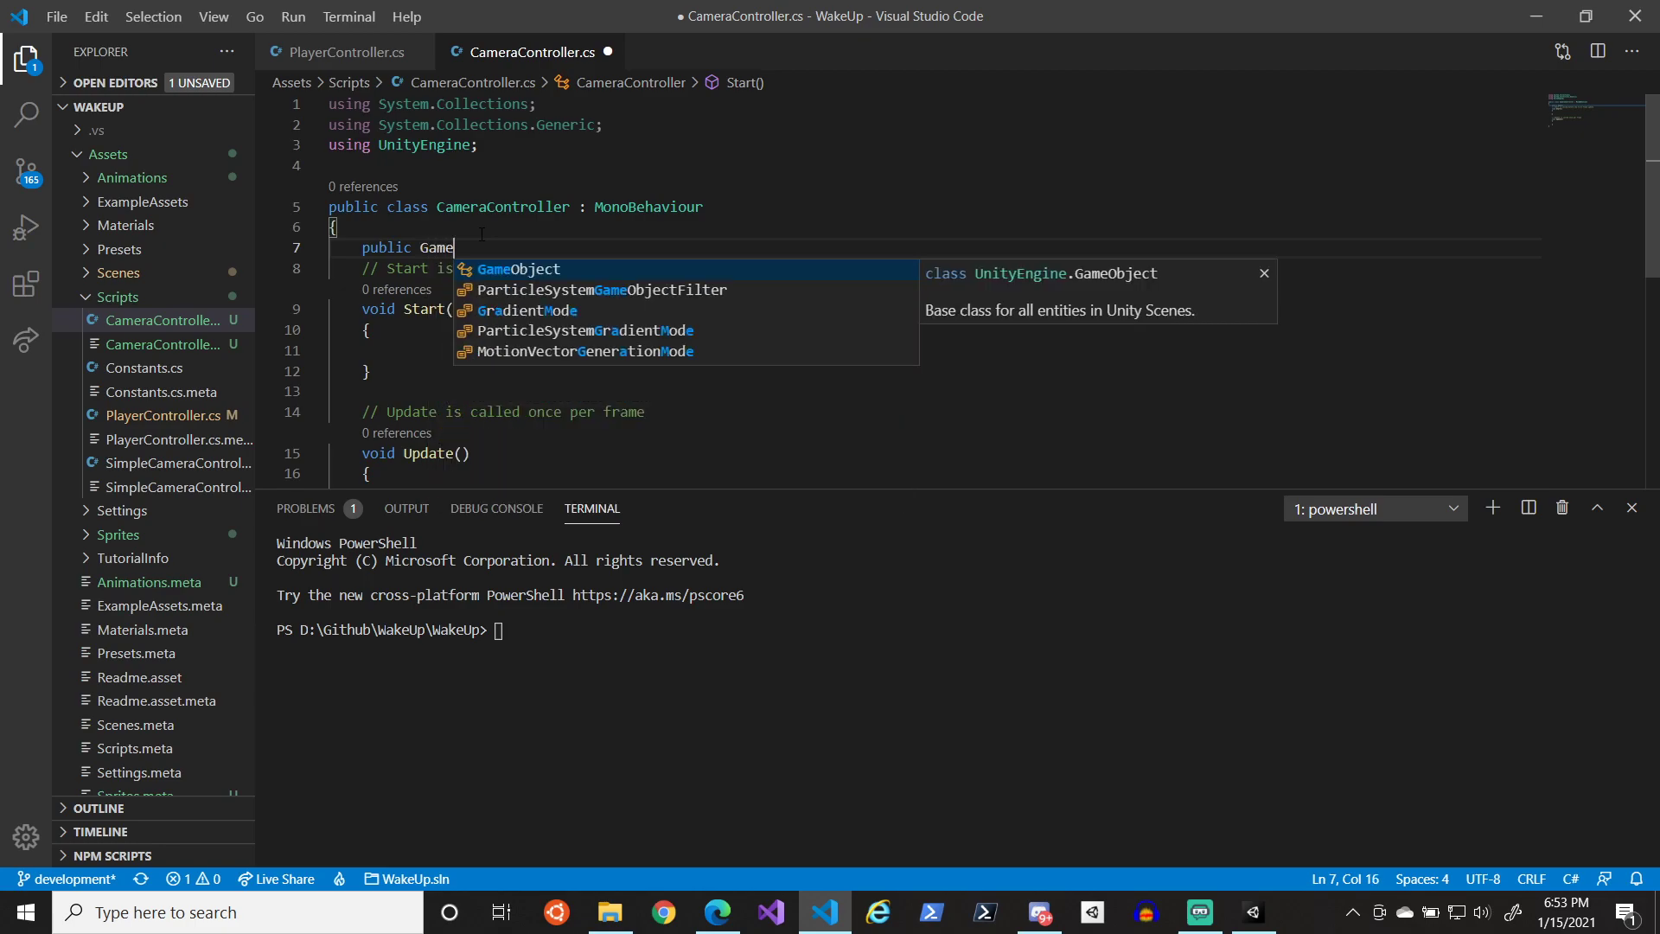
key("Tab")
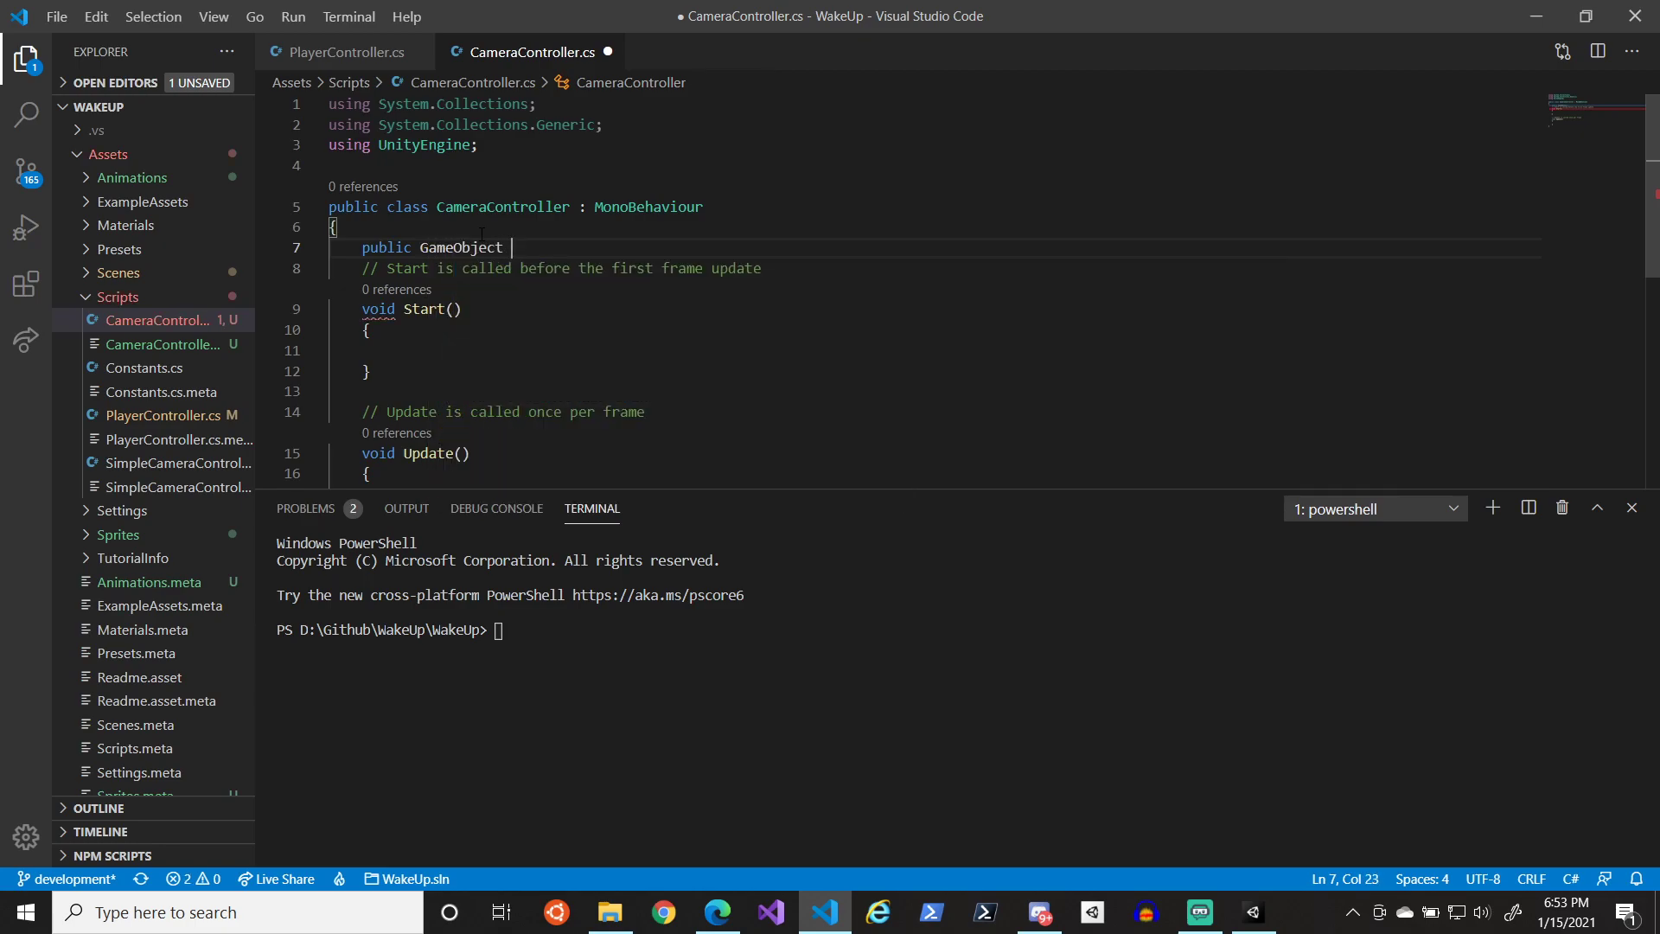
type("Player")
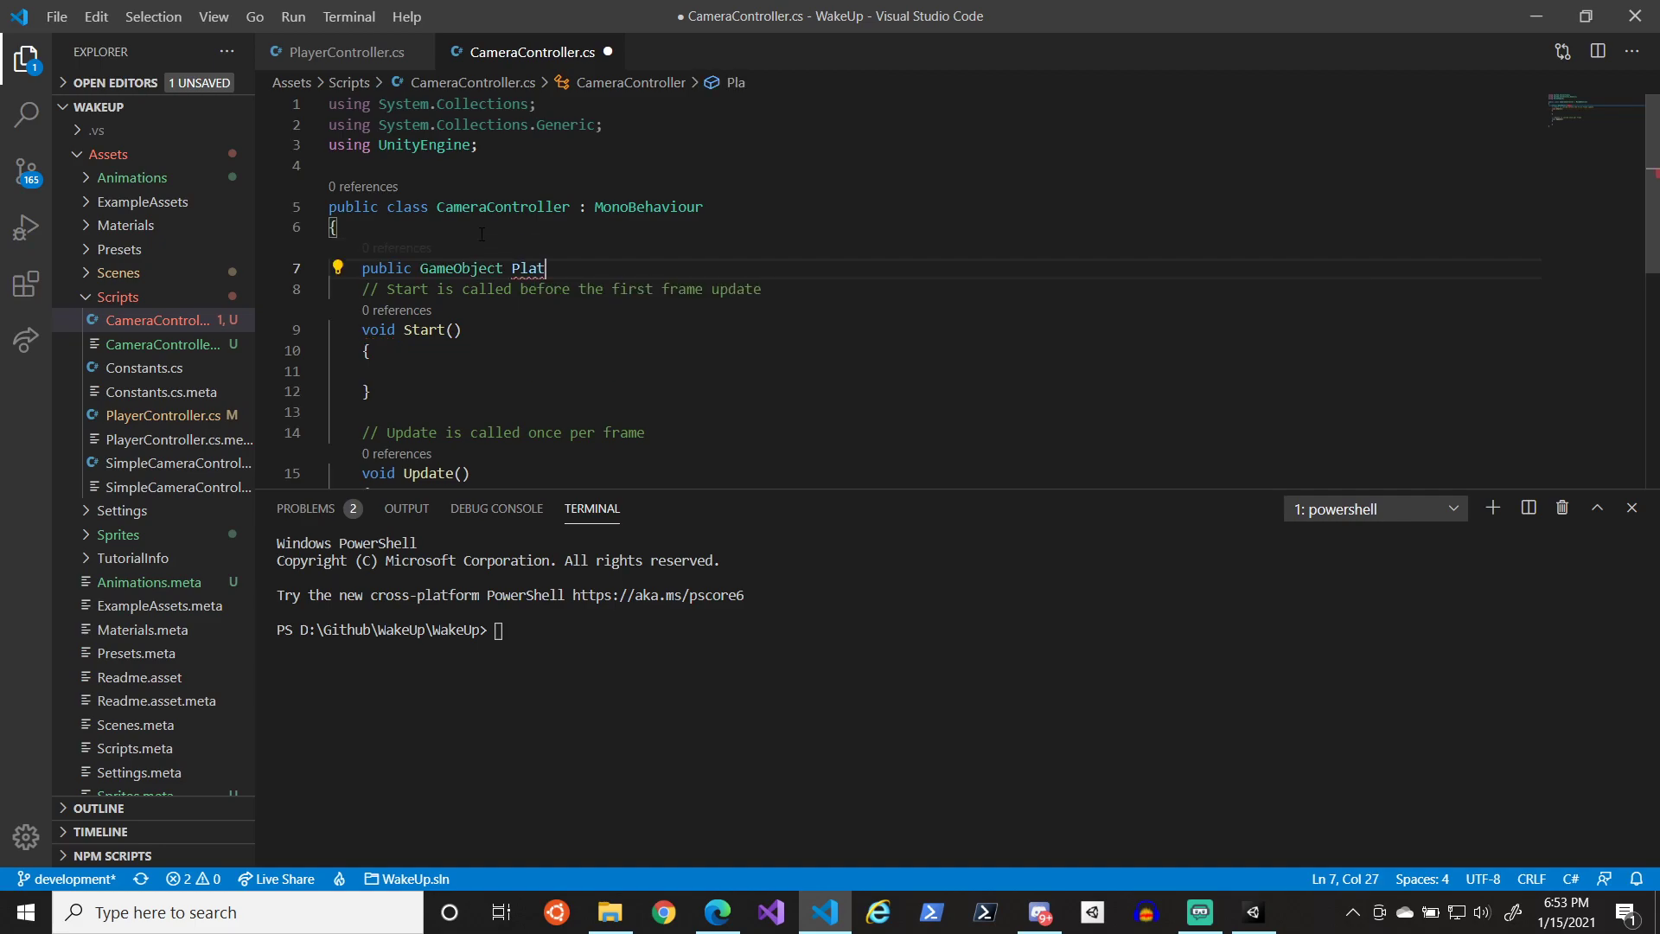
type(";")
key("Return")
key("Return")
key("ctrl+s")
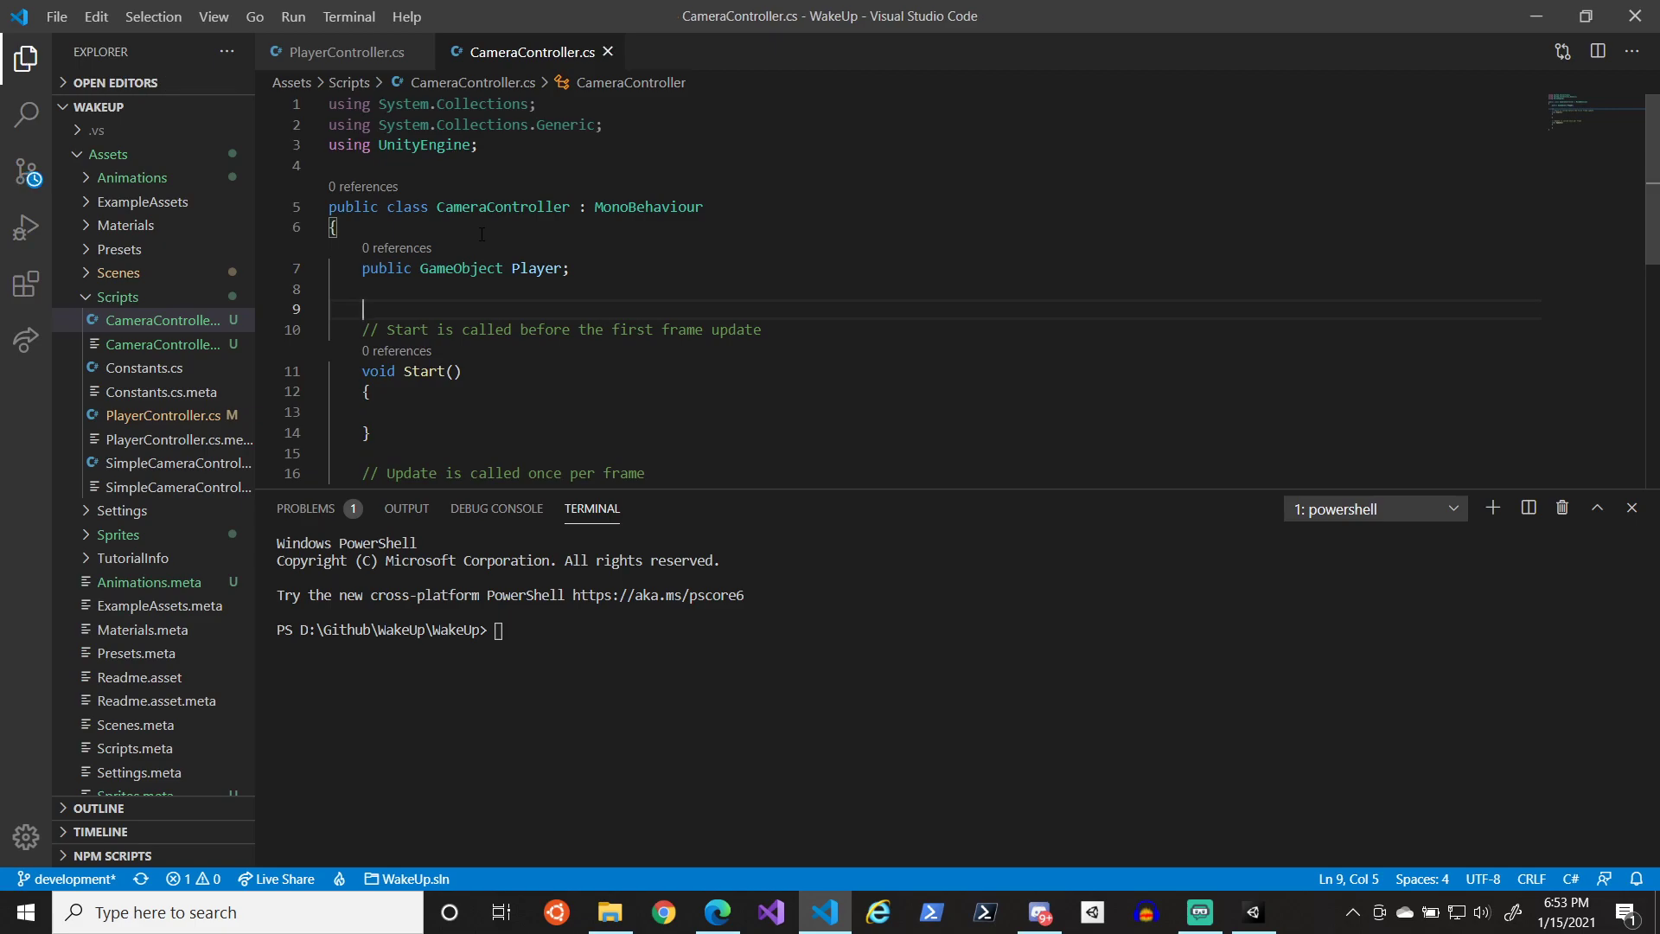
scroll(482, 235, "down", 2)
scroll(480, 236, "up", 1)
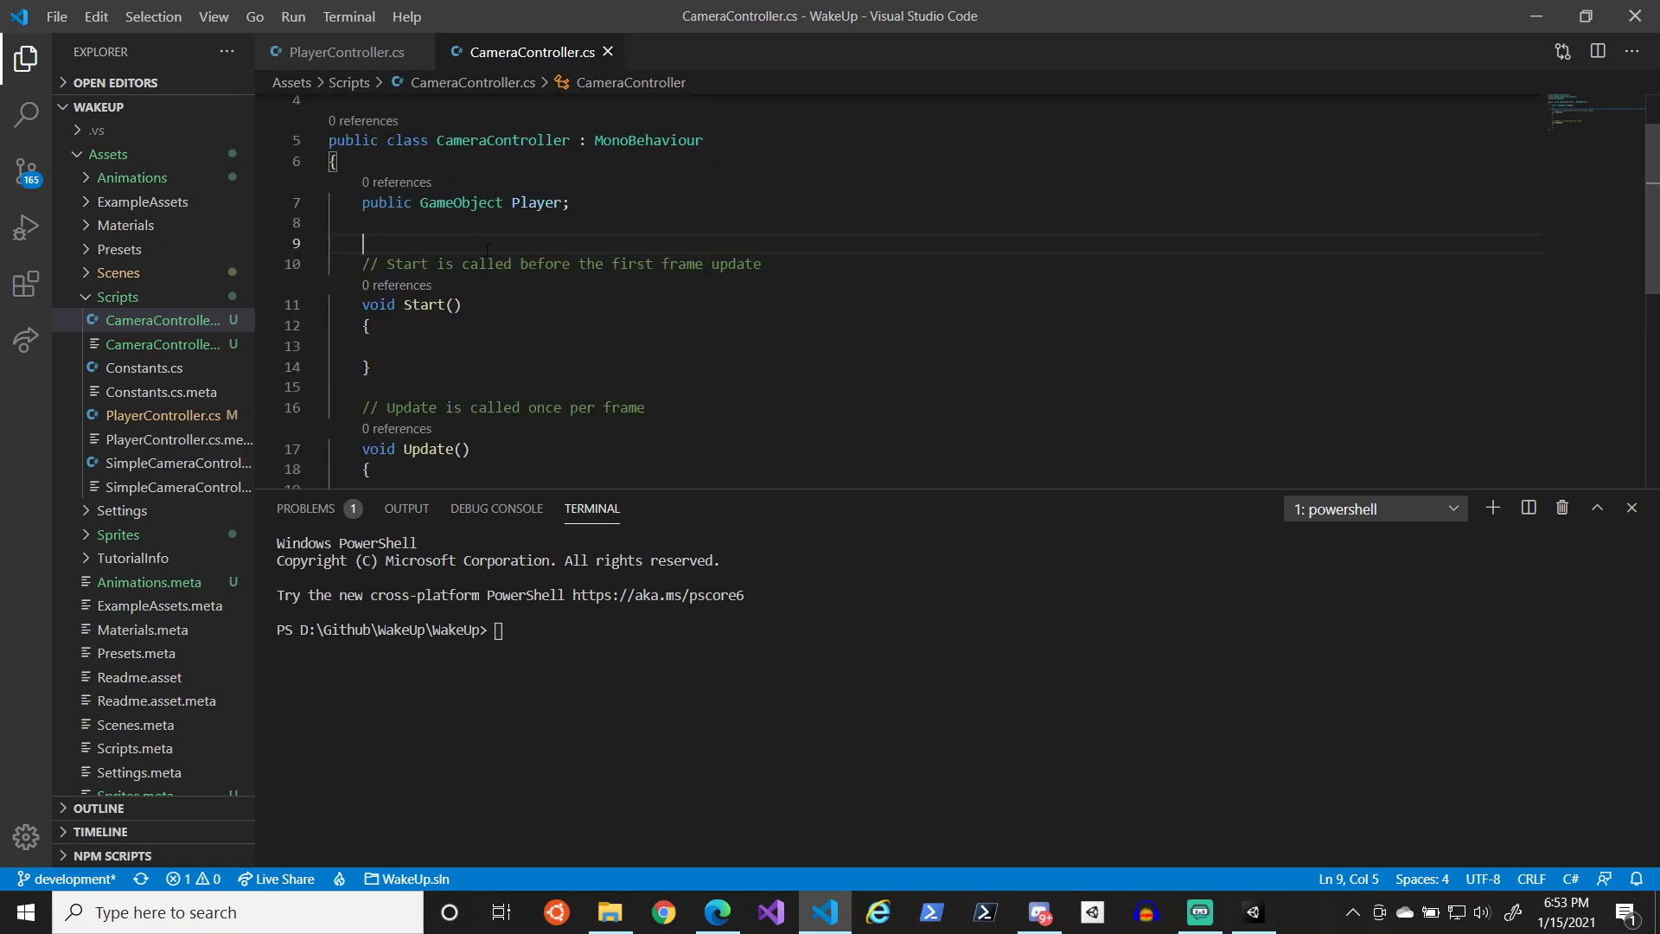
type("private")
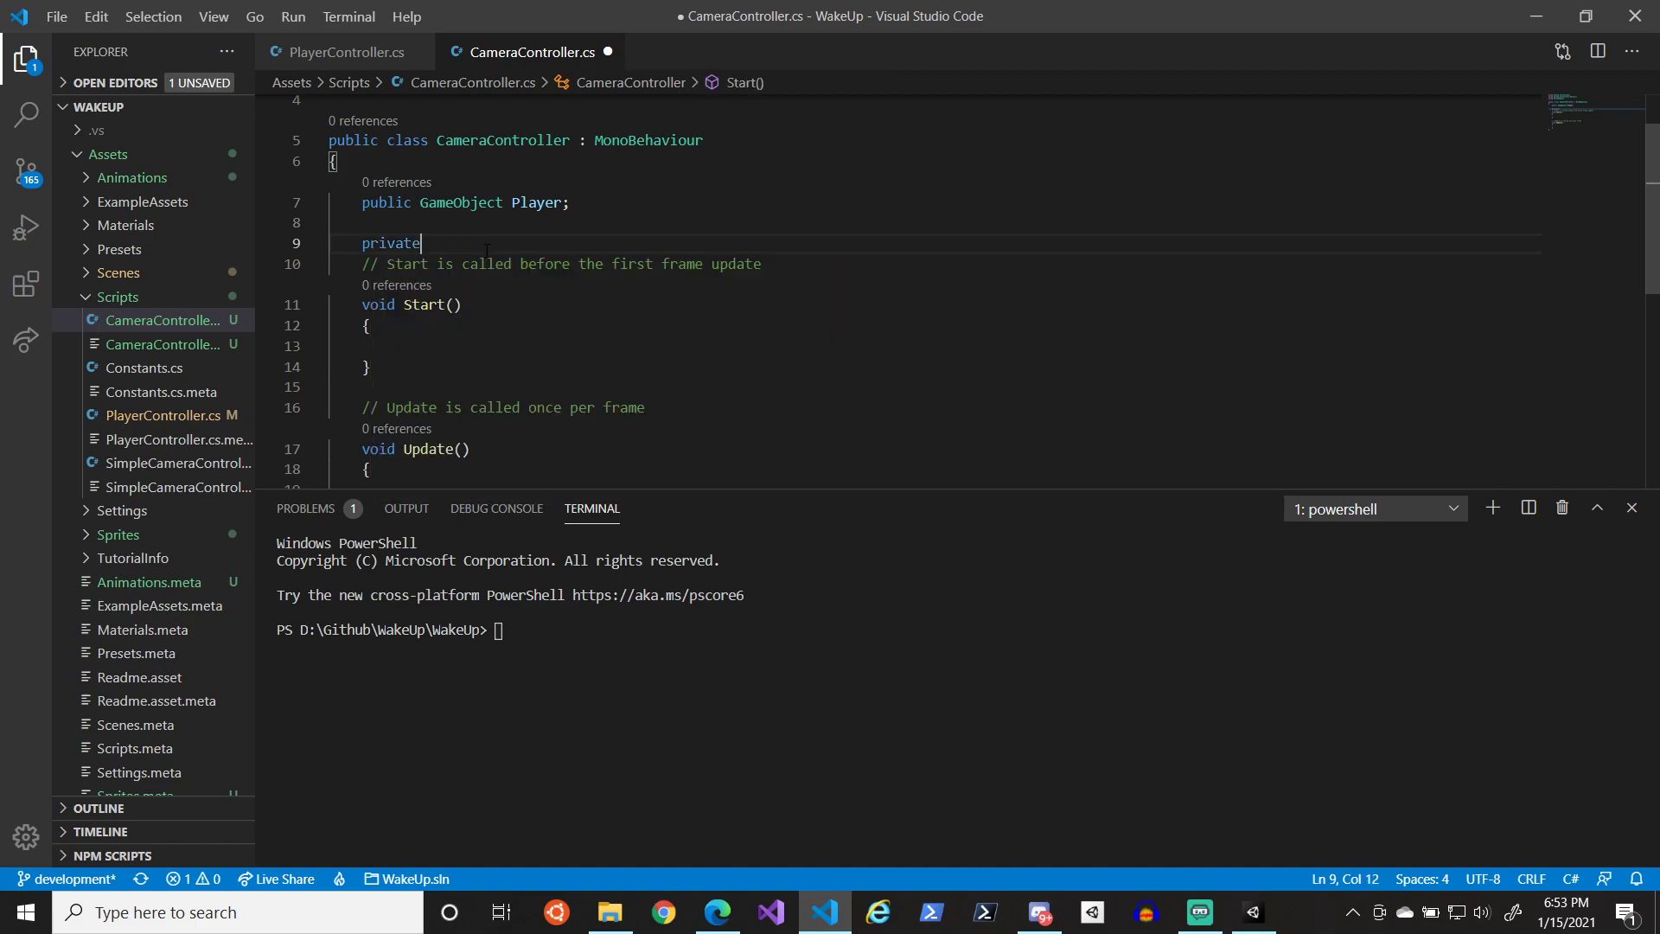
type(" Tra")
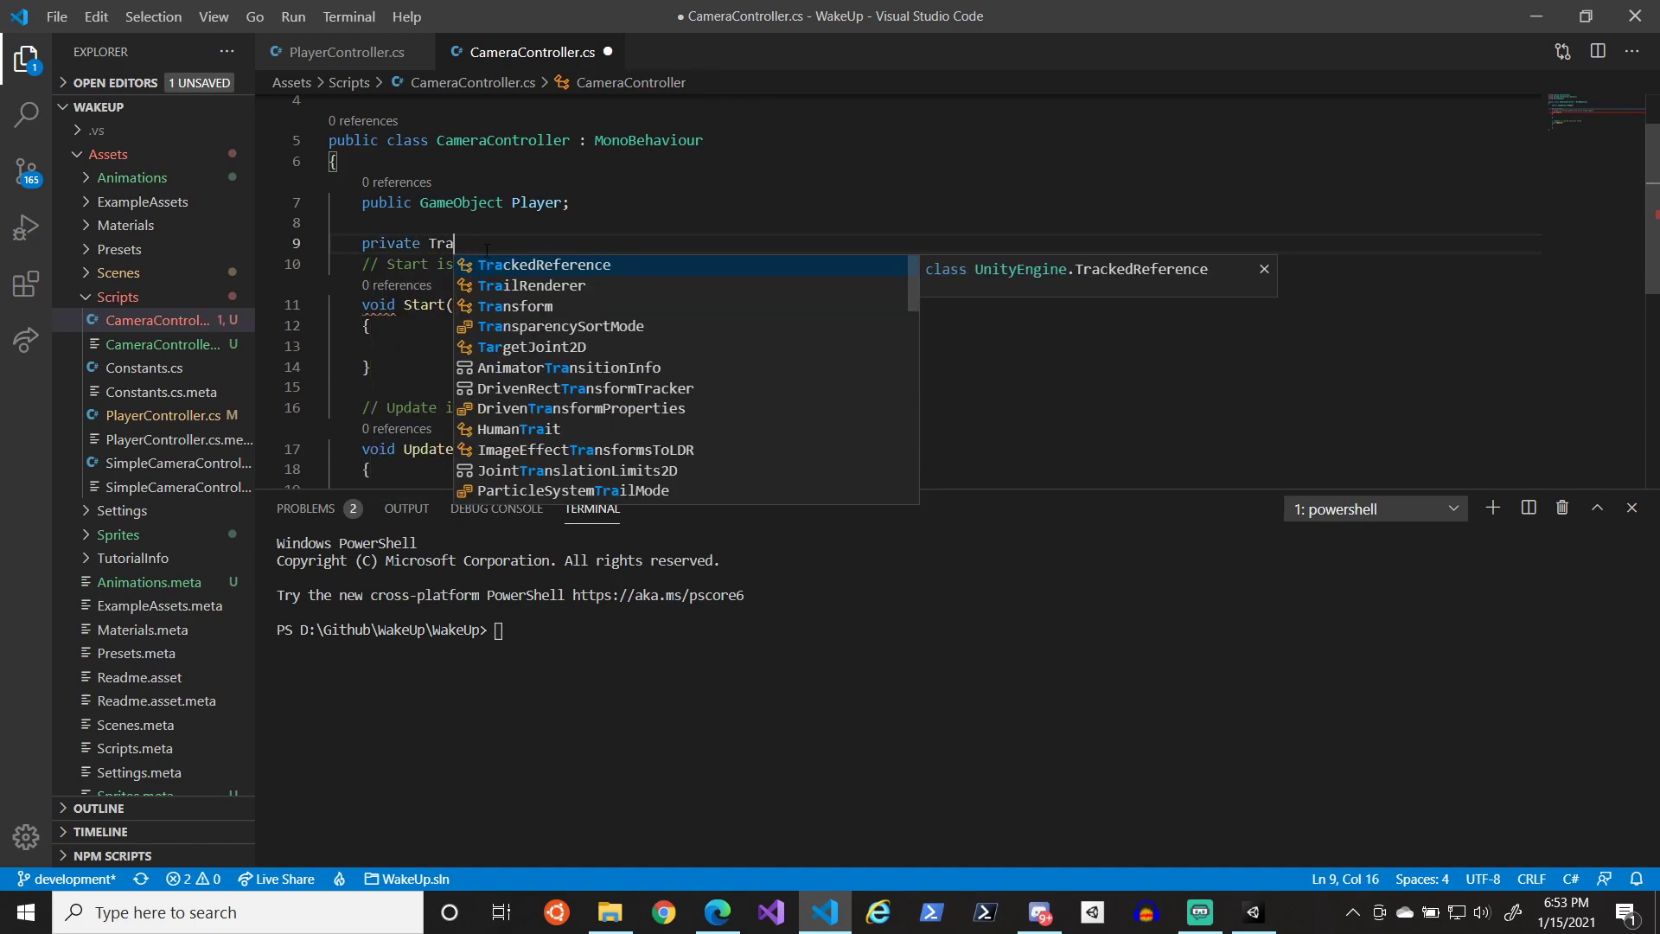
key("BackSpace")
key("BackSpace")
key("BackSpace")
key("BackSpace")
key("BackSpace")
key("BackSpace")
key("BackSpace")
key("BackSpace")
key("BackSpace")
key("BackSpace")
key("BackSpace")
key("ctrl+s")
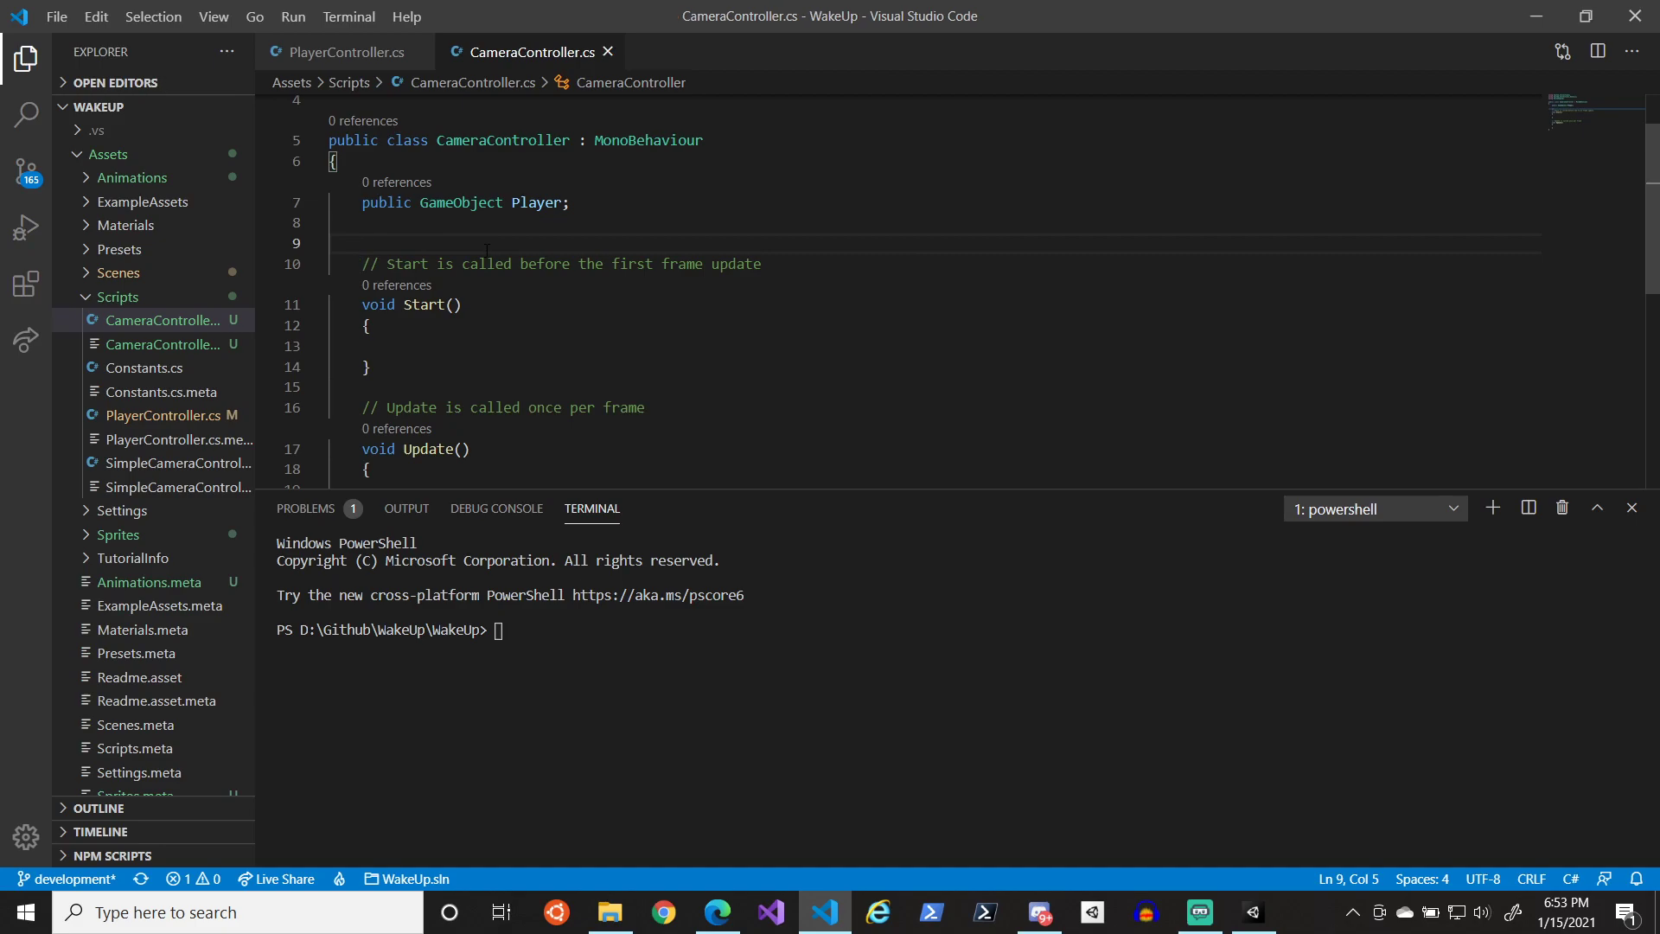
left_click(536, 203)
scroll(518, 303, "down", 2)
left_click(477, 357)
type("if (")
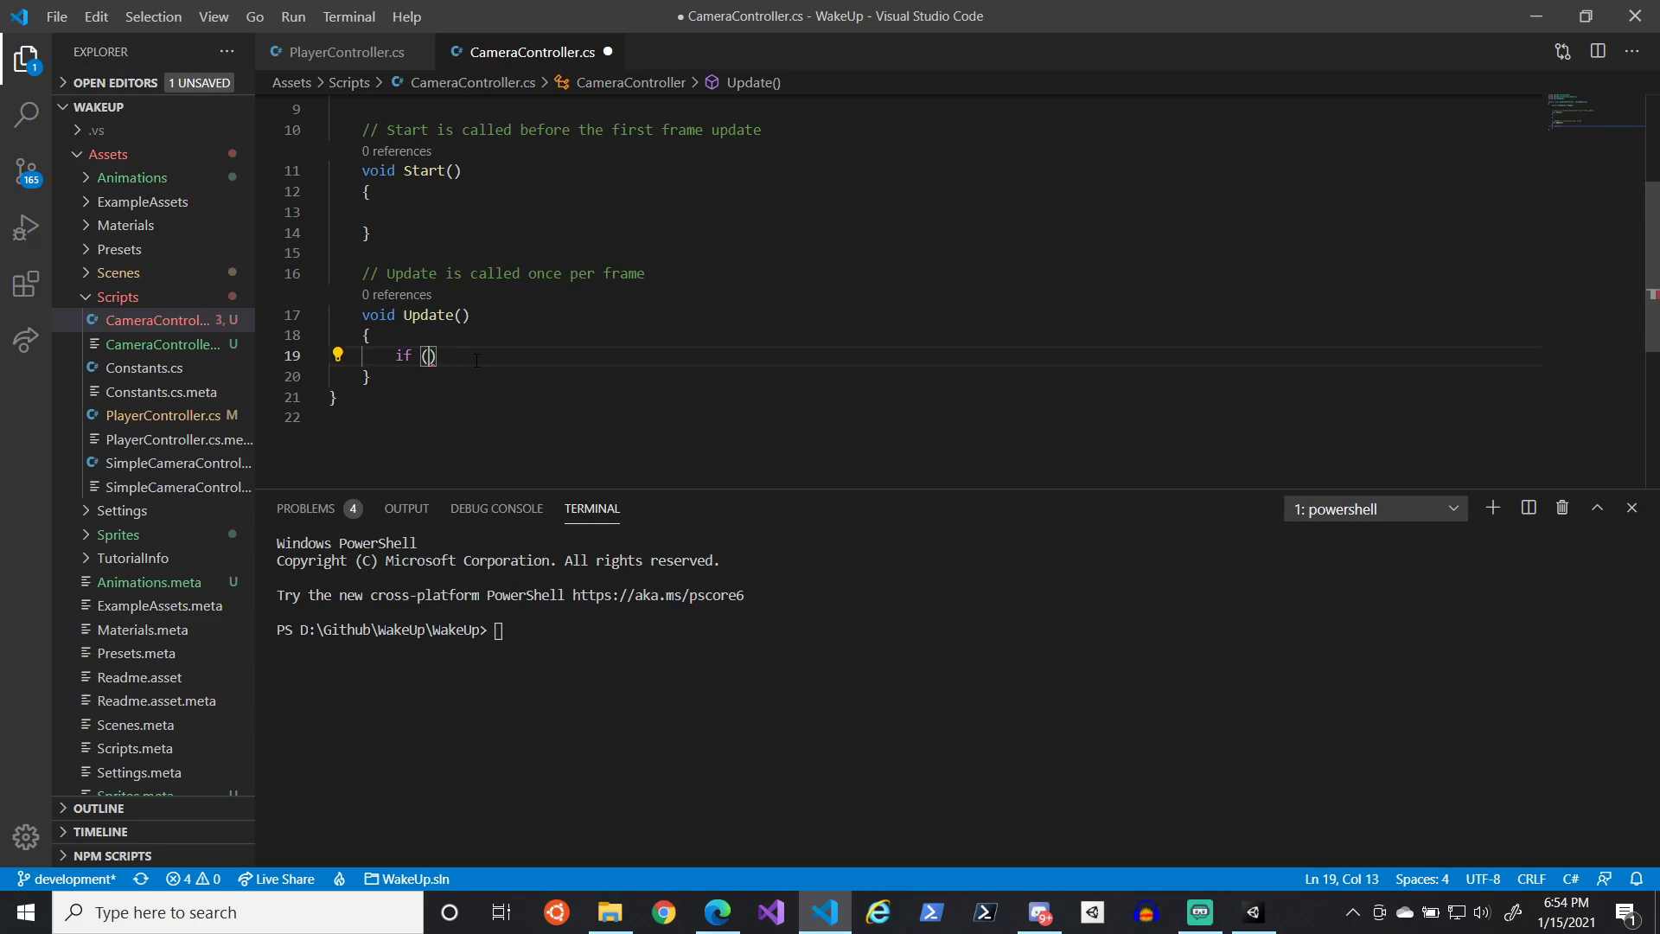
type("Player")
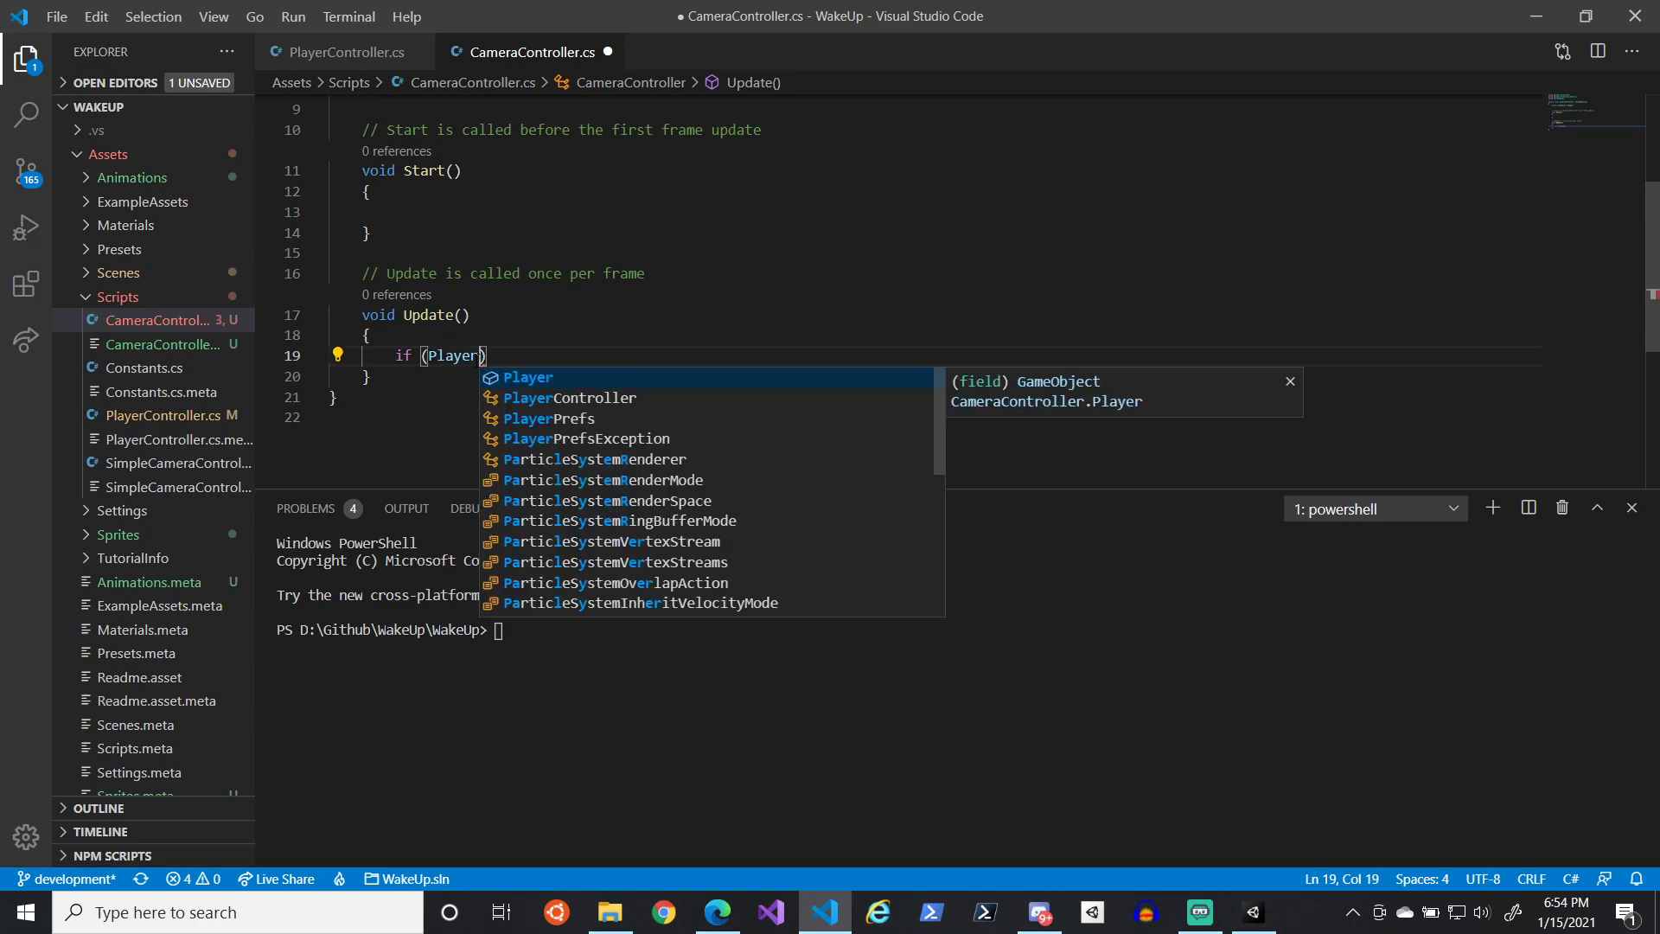
key("Escape")
key("BackSpace")
key("BackSpace")
key("BackSpace")
key("BackSpace")
key("BackSpace")
key("BackSpace")
key("BackSpace")
key("BackSpace")
key("BackSpace")
key("BackSpace")
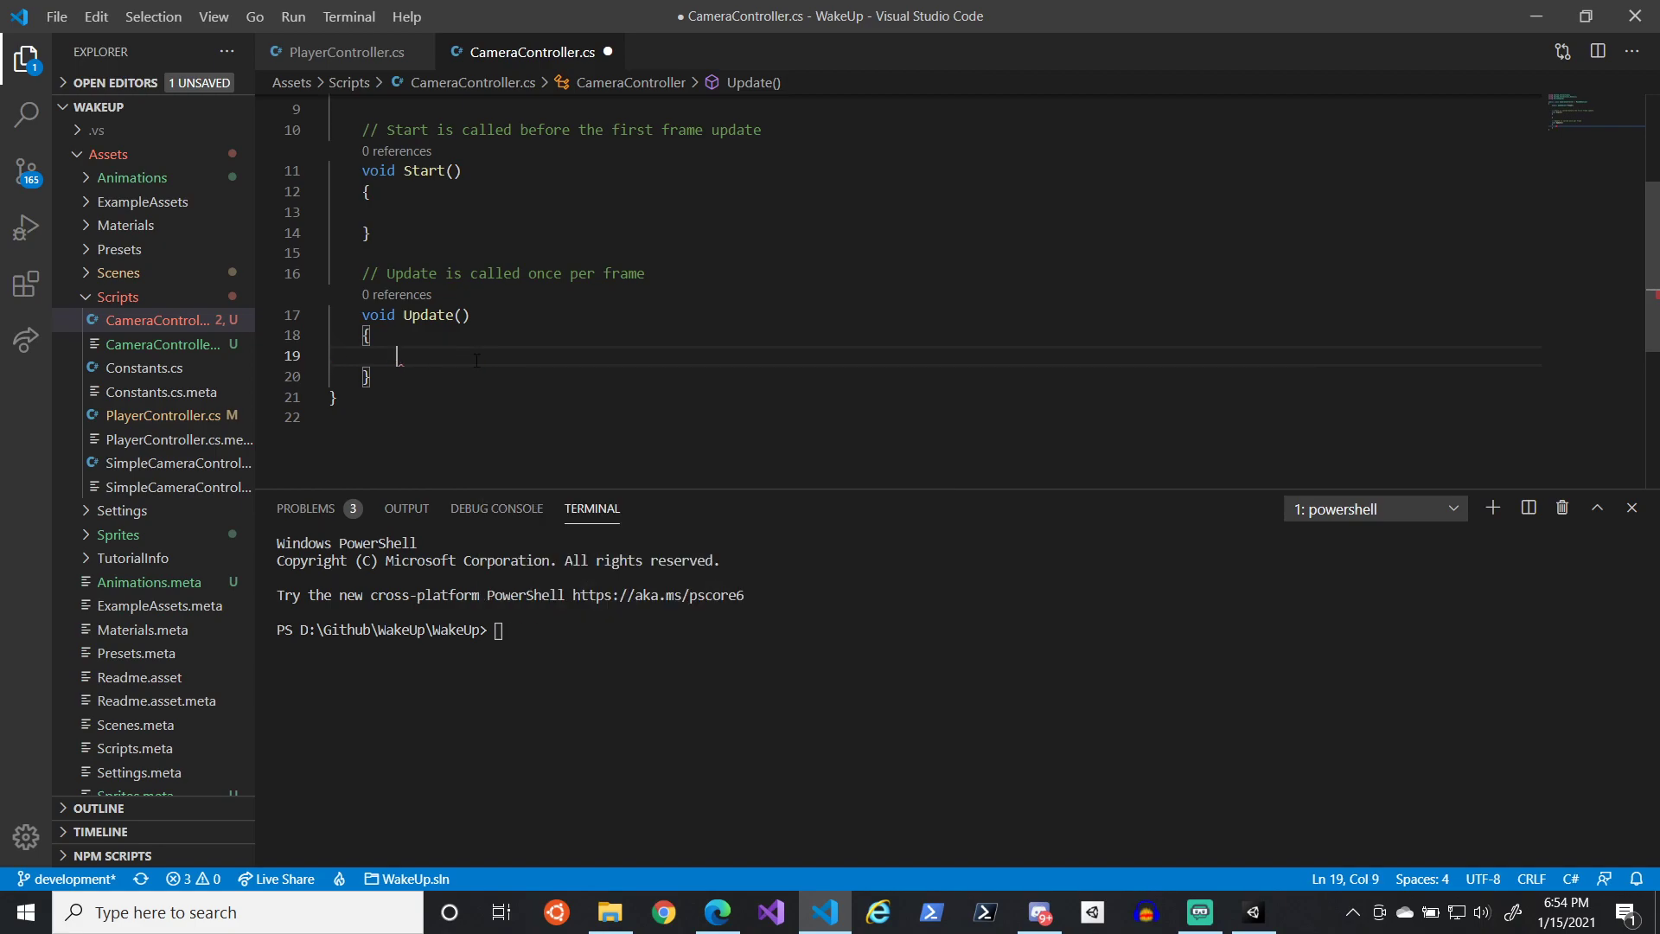
key("ctrl+s")
- In the Update method, assign an empty new Vector3() to transform.position and save the script
type("tr")
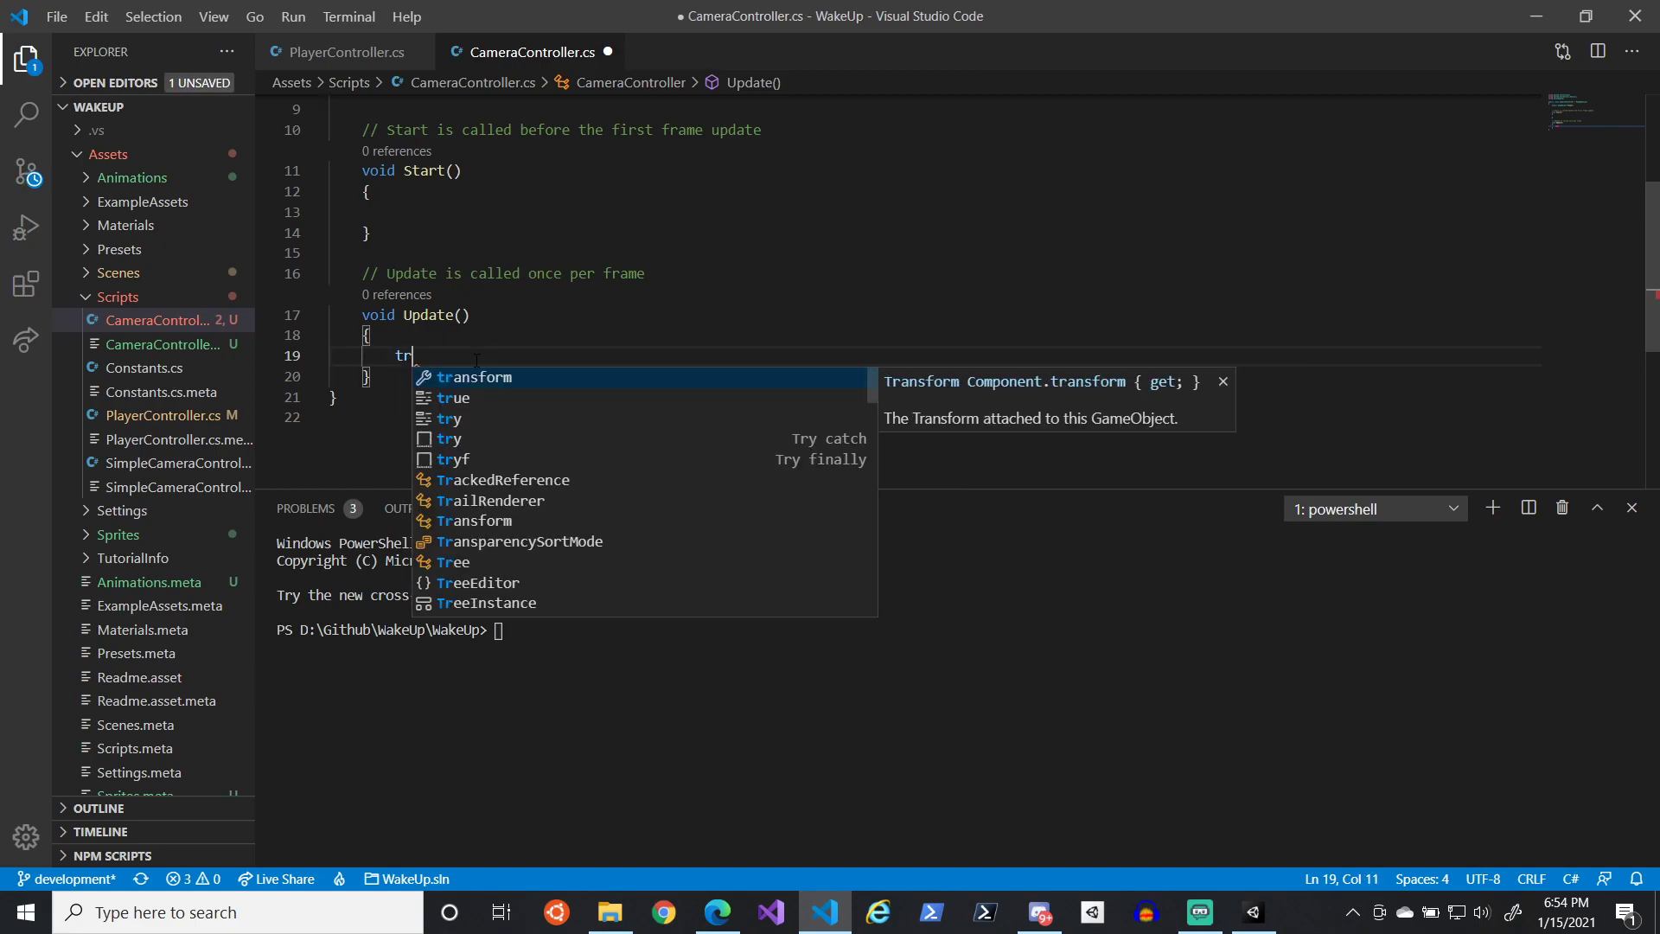
type("ansform.")
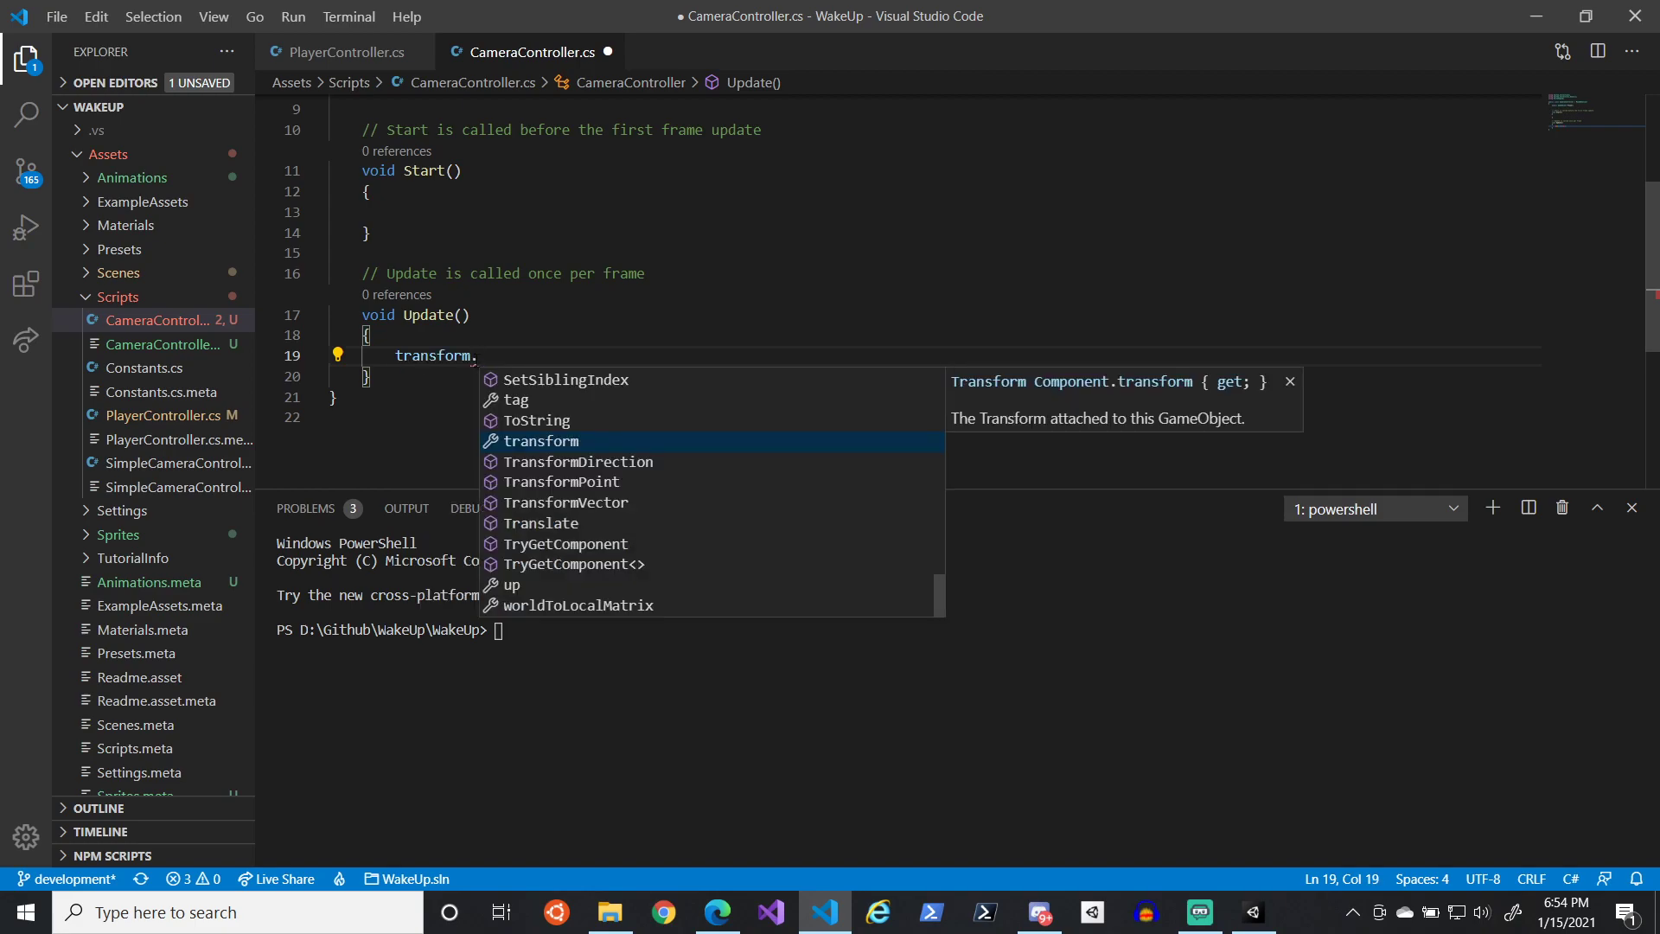
type("po")
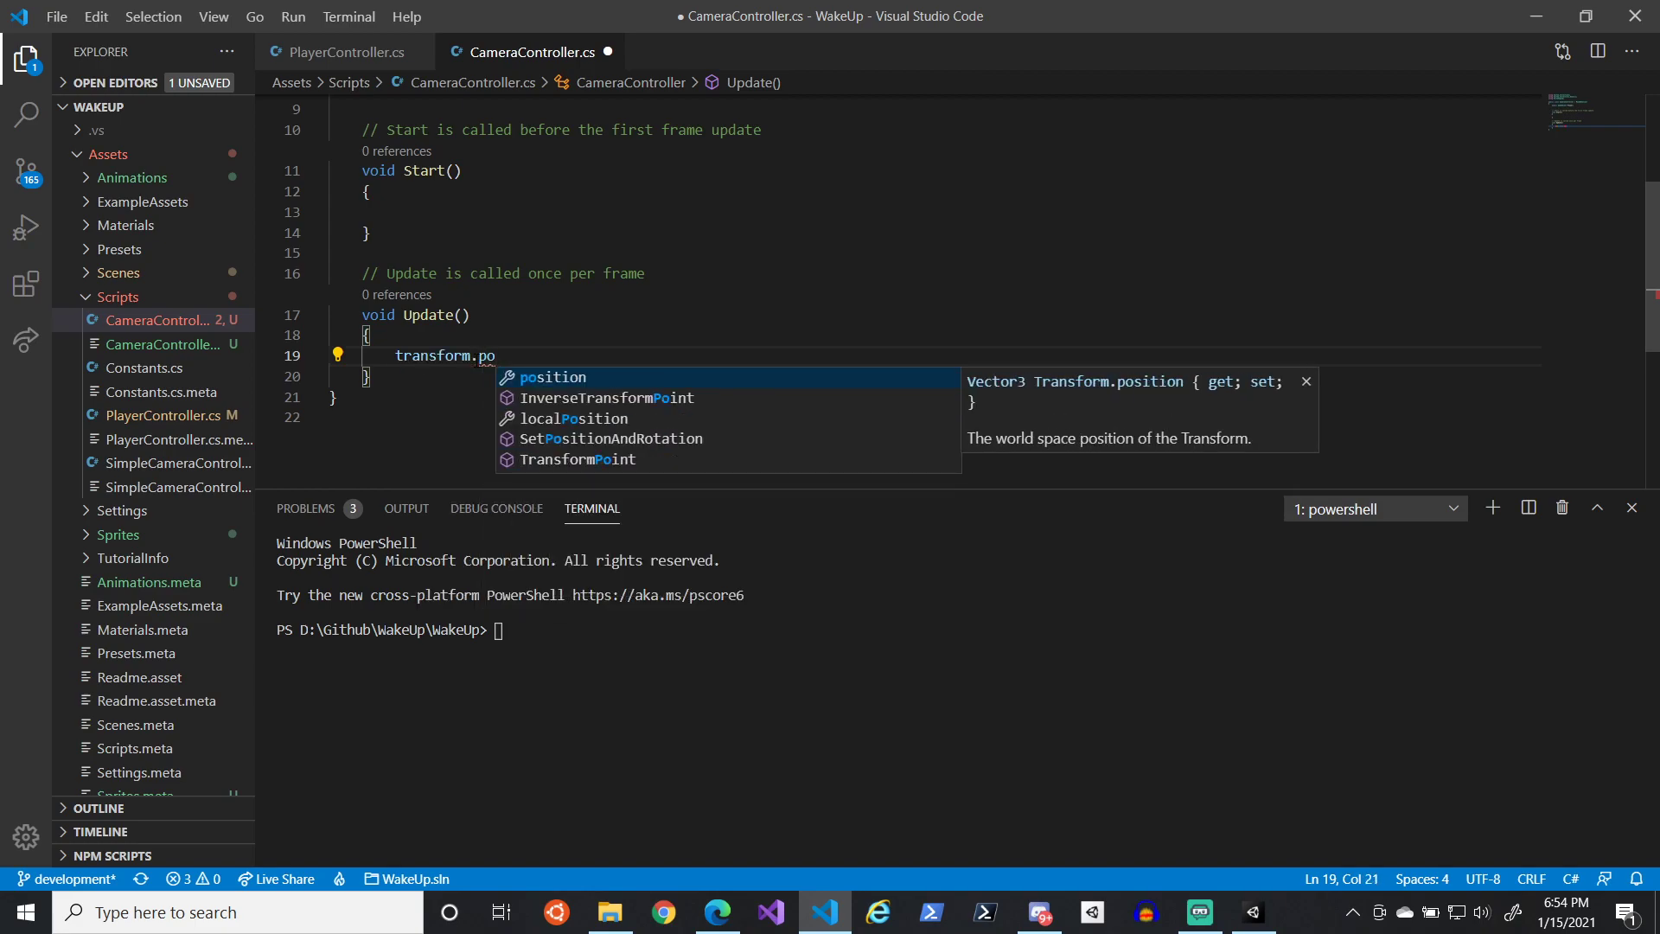
key("Tab")
type("= ")
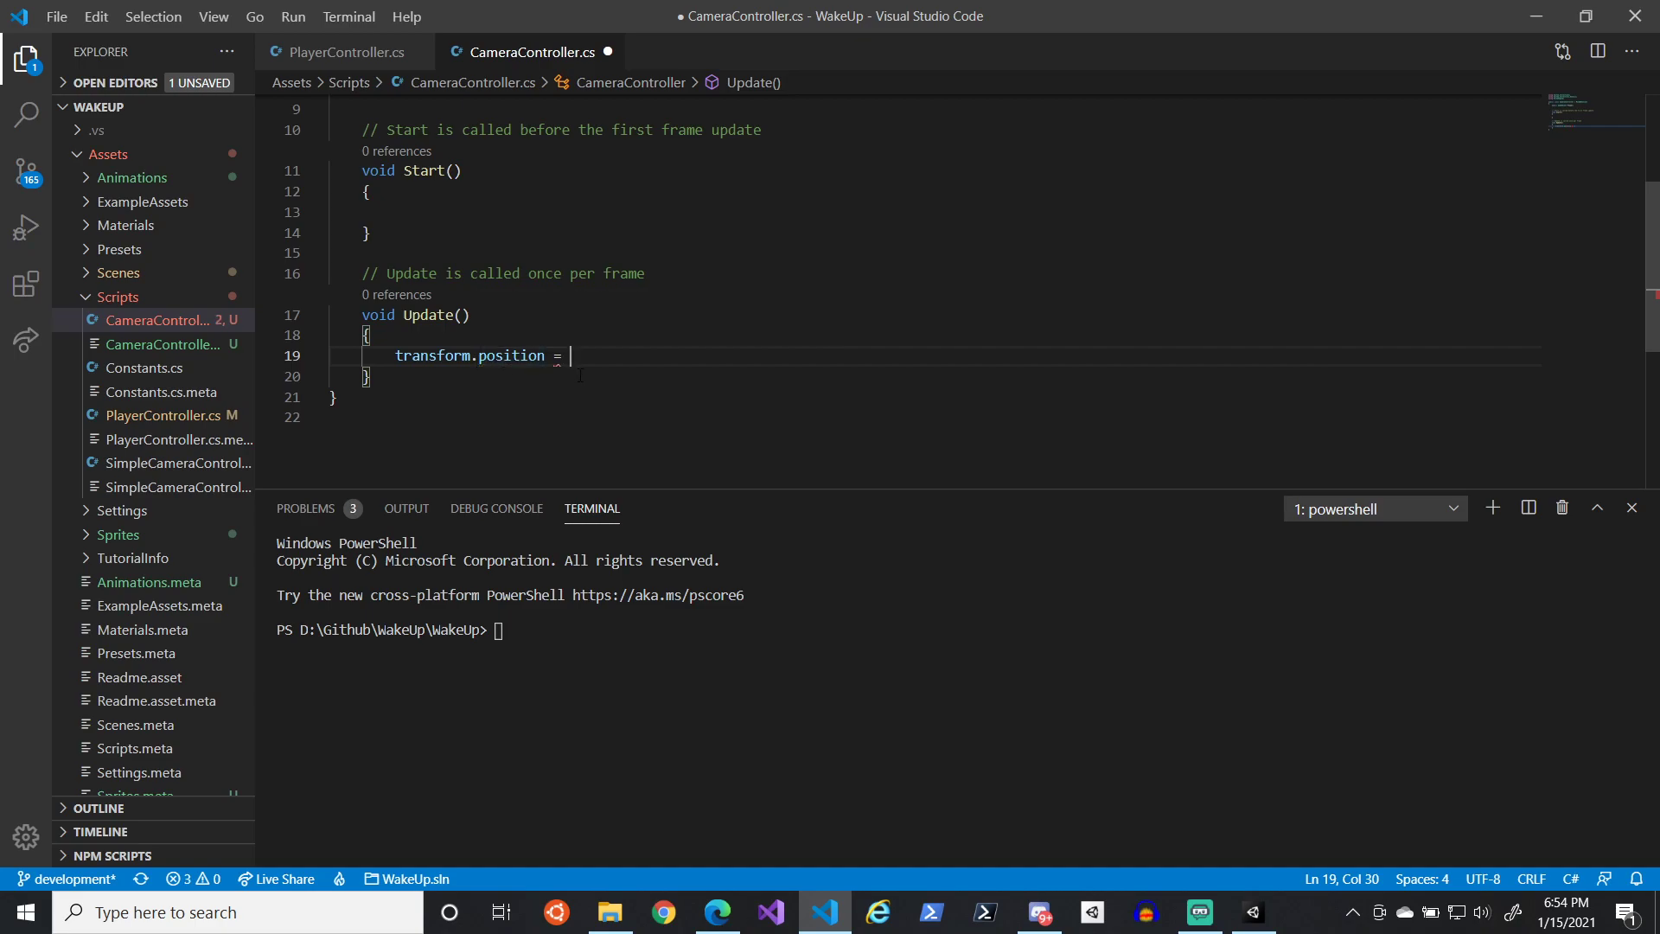
type("new")
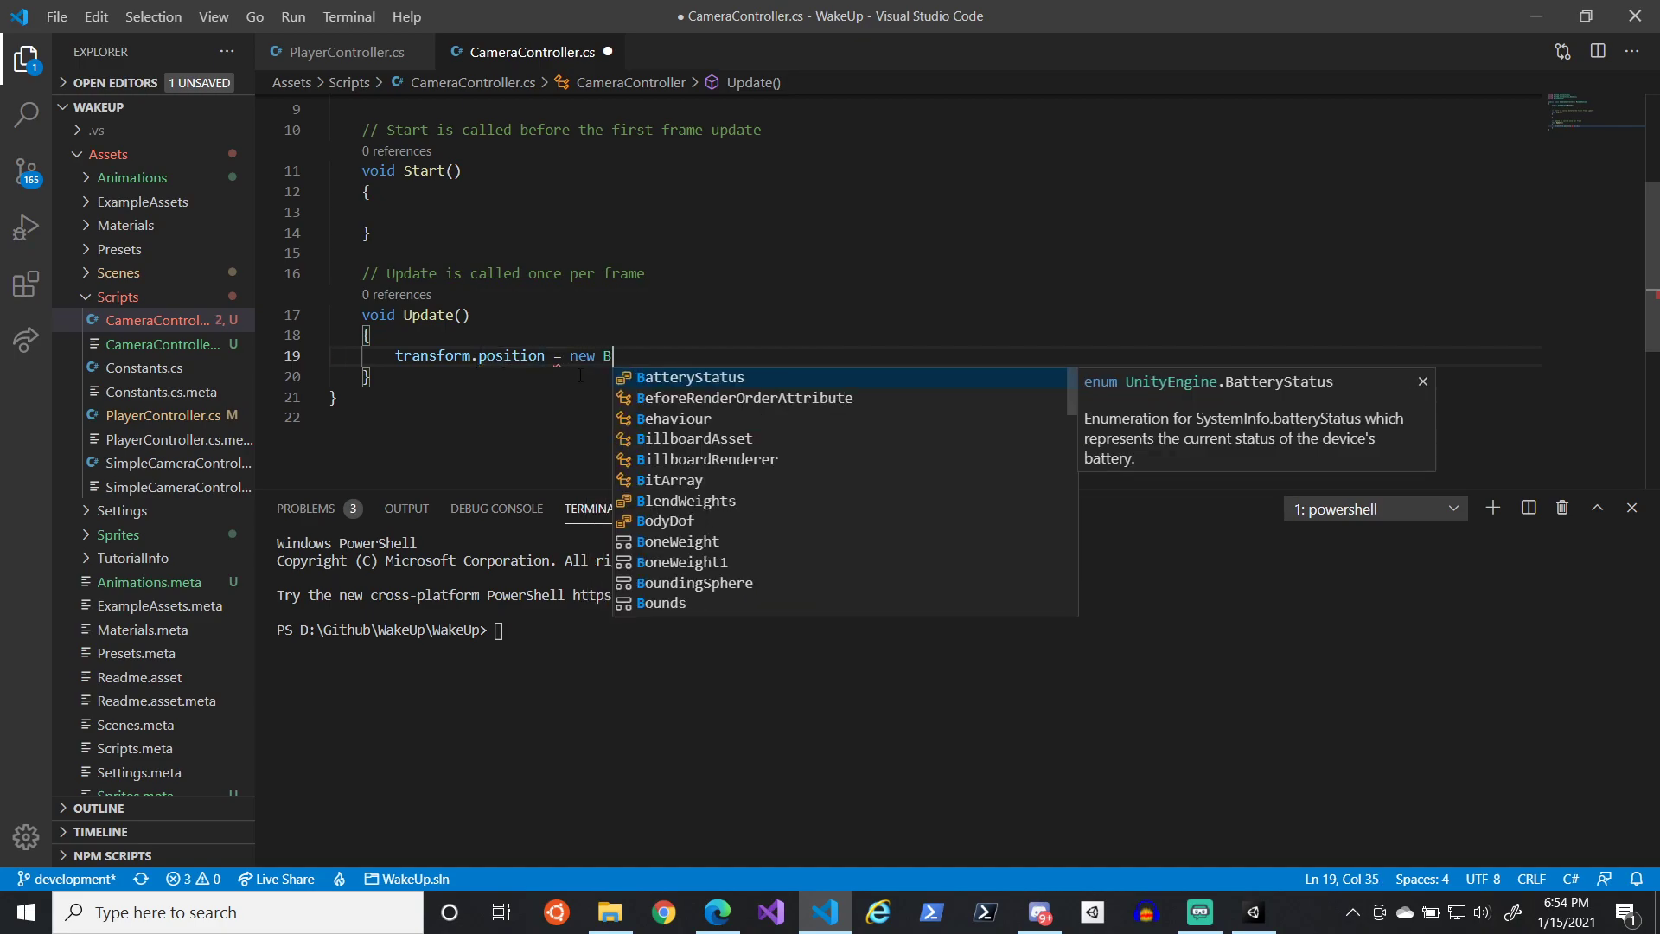
key("Return")
type("(")
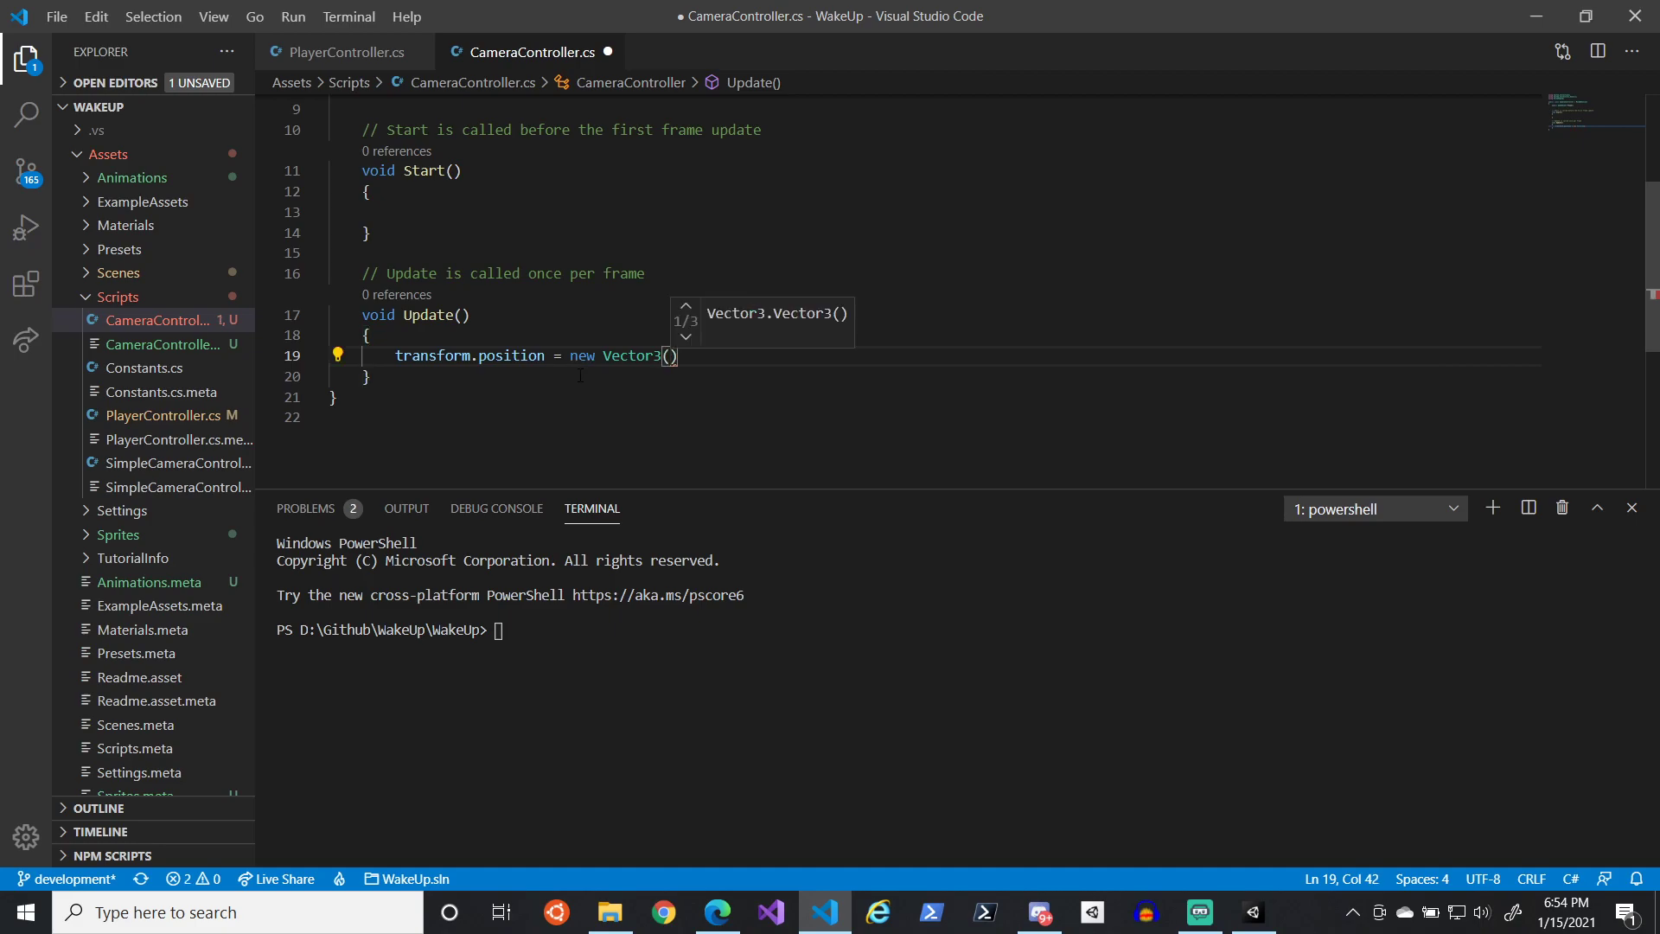
type("Pl")
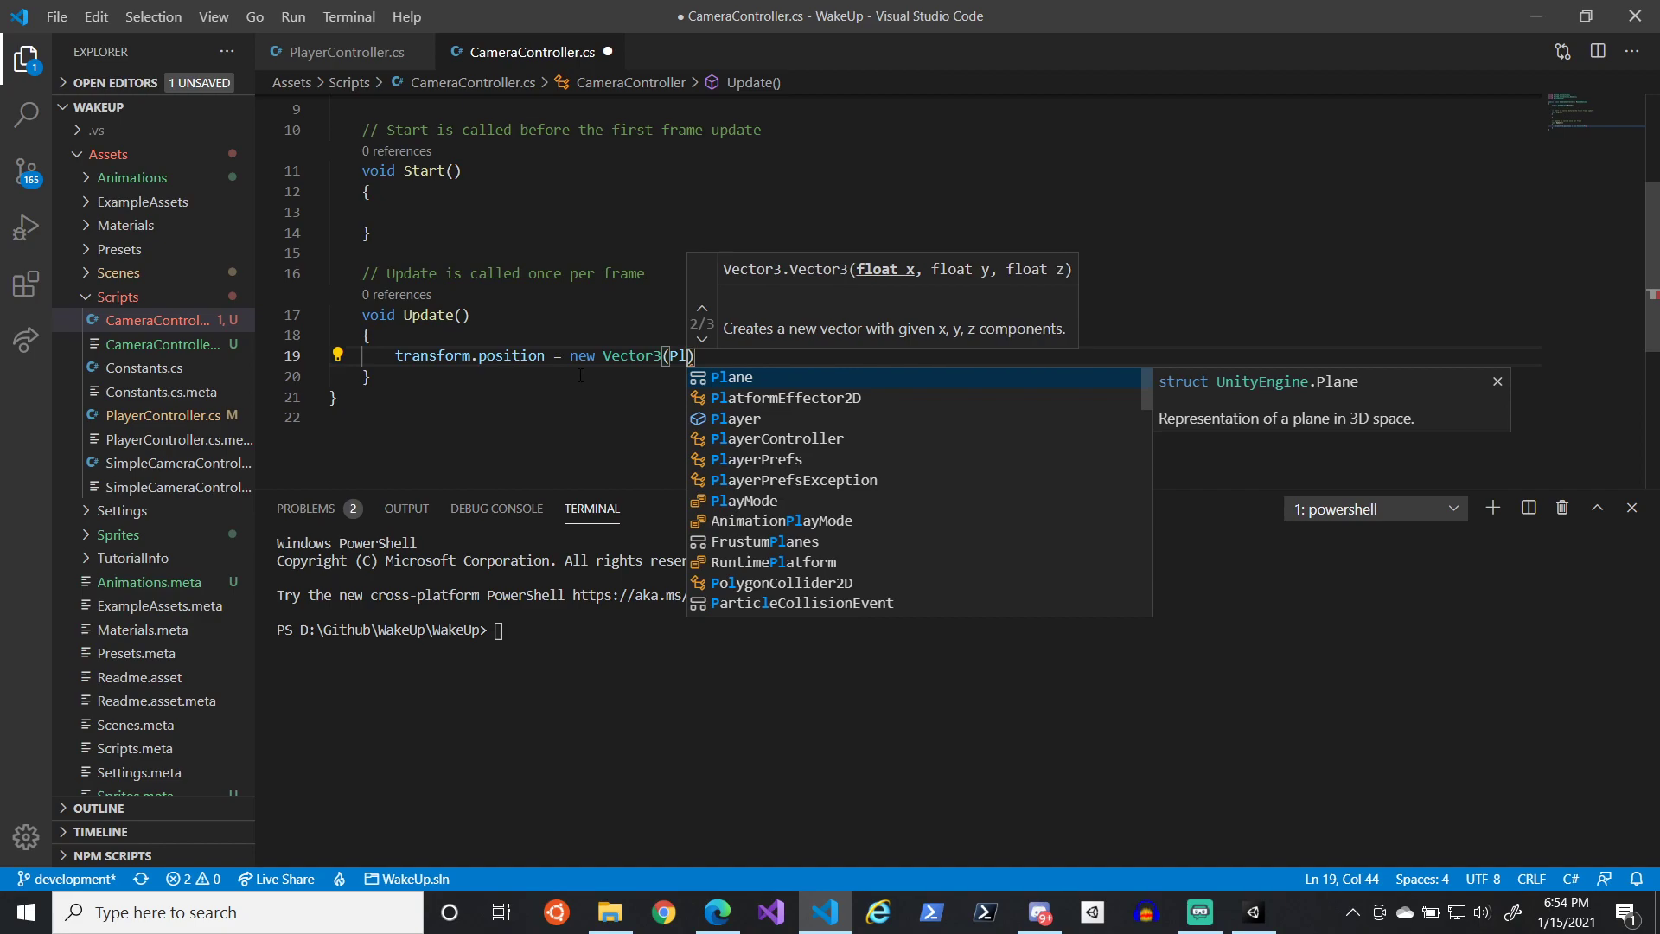
key("BackSpace")
key("BackSpace")
key("ctrl+s")
- Declare a private Vector3 field named _PlayerPosition directly below the Player field and save the script
scroll(588, 346, "up", 4)
left_click(603, 275)
left_click(603, 287)
type("p")
key("BackSpace")
key("Tab")
type("private ")
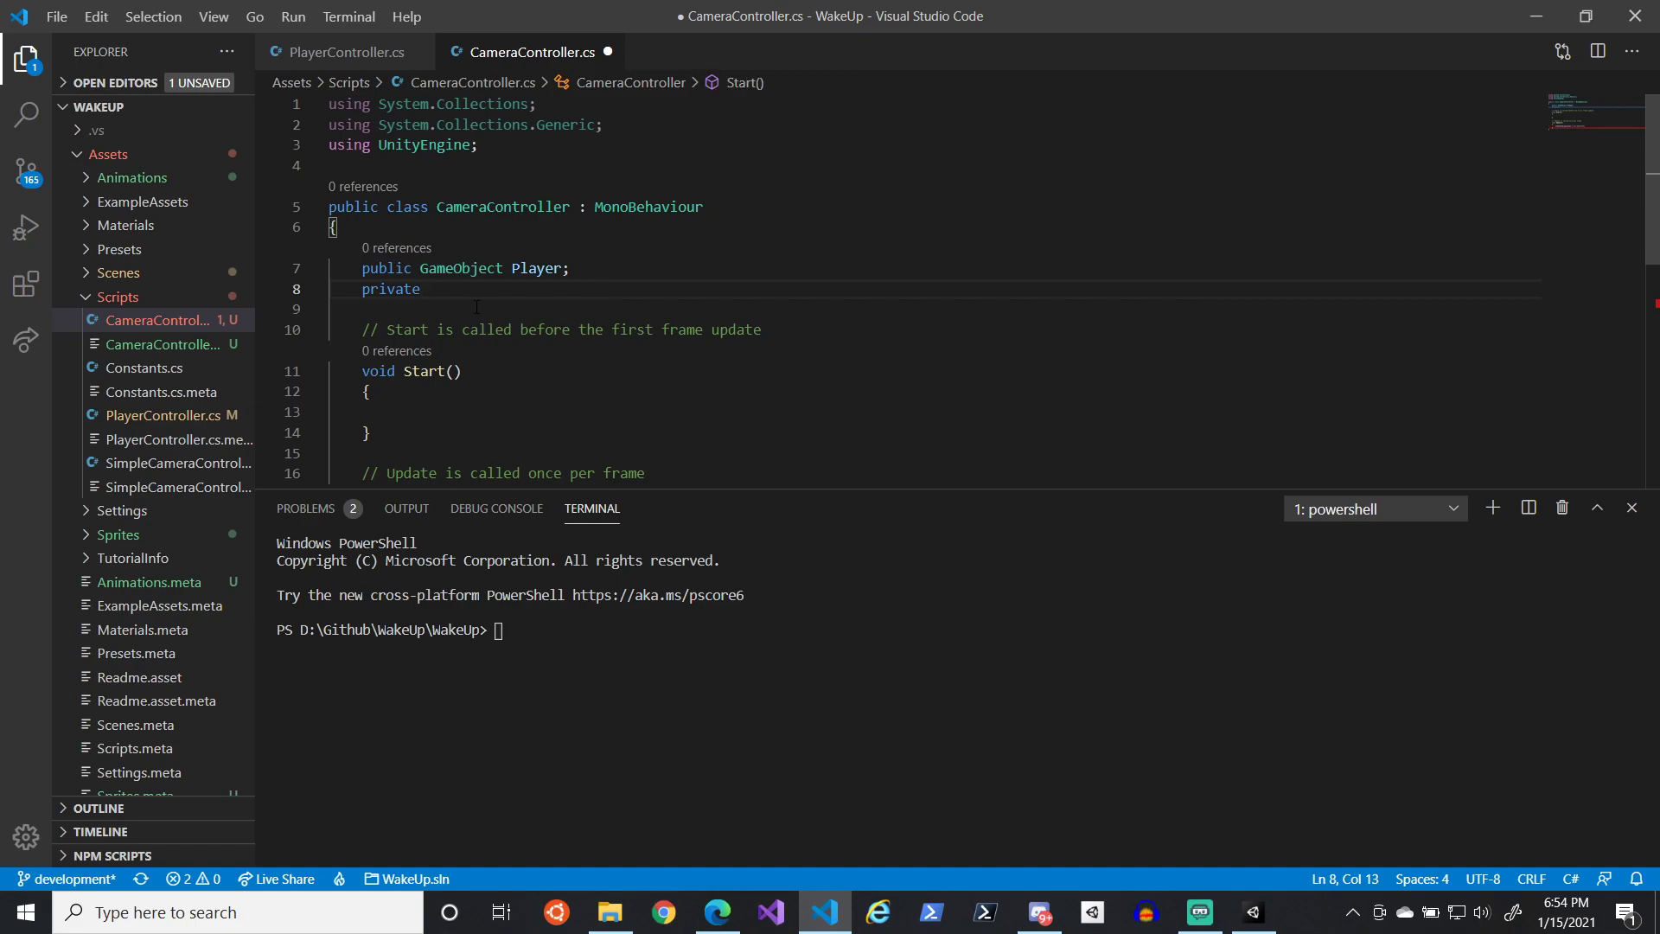
type("Vect")
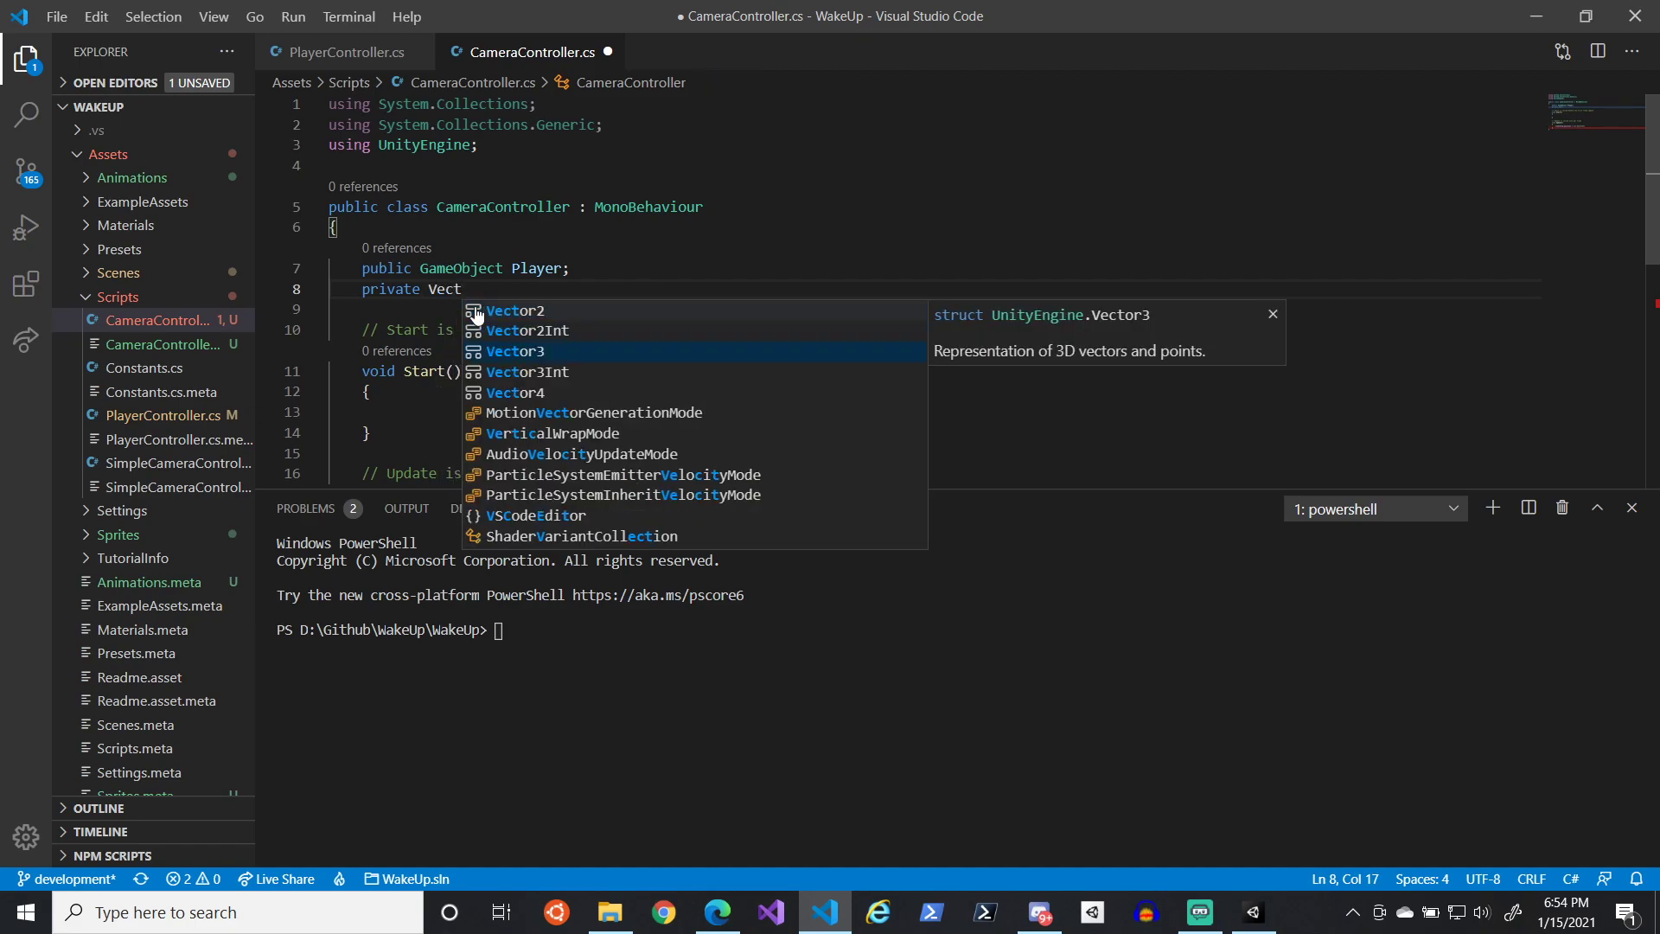
type("or3 _Pla")
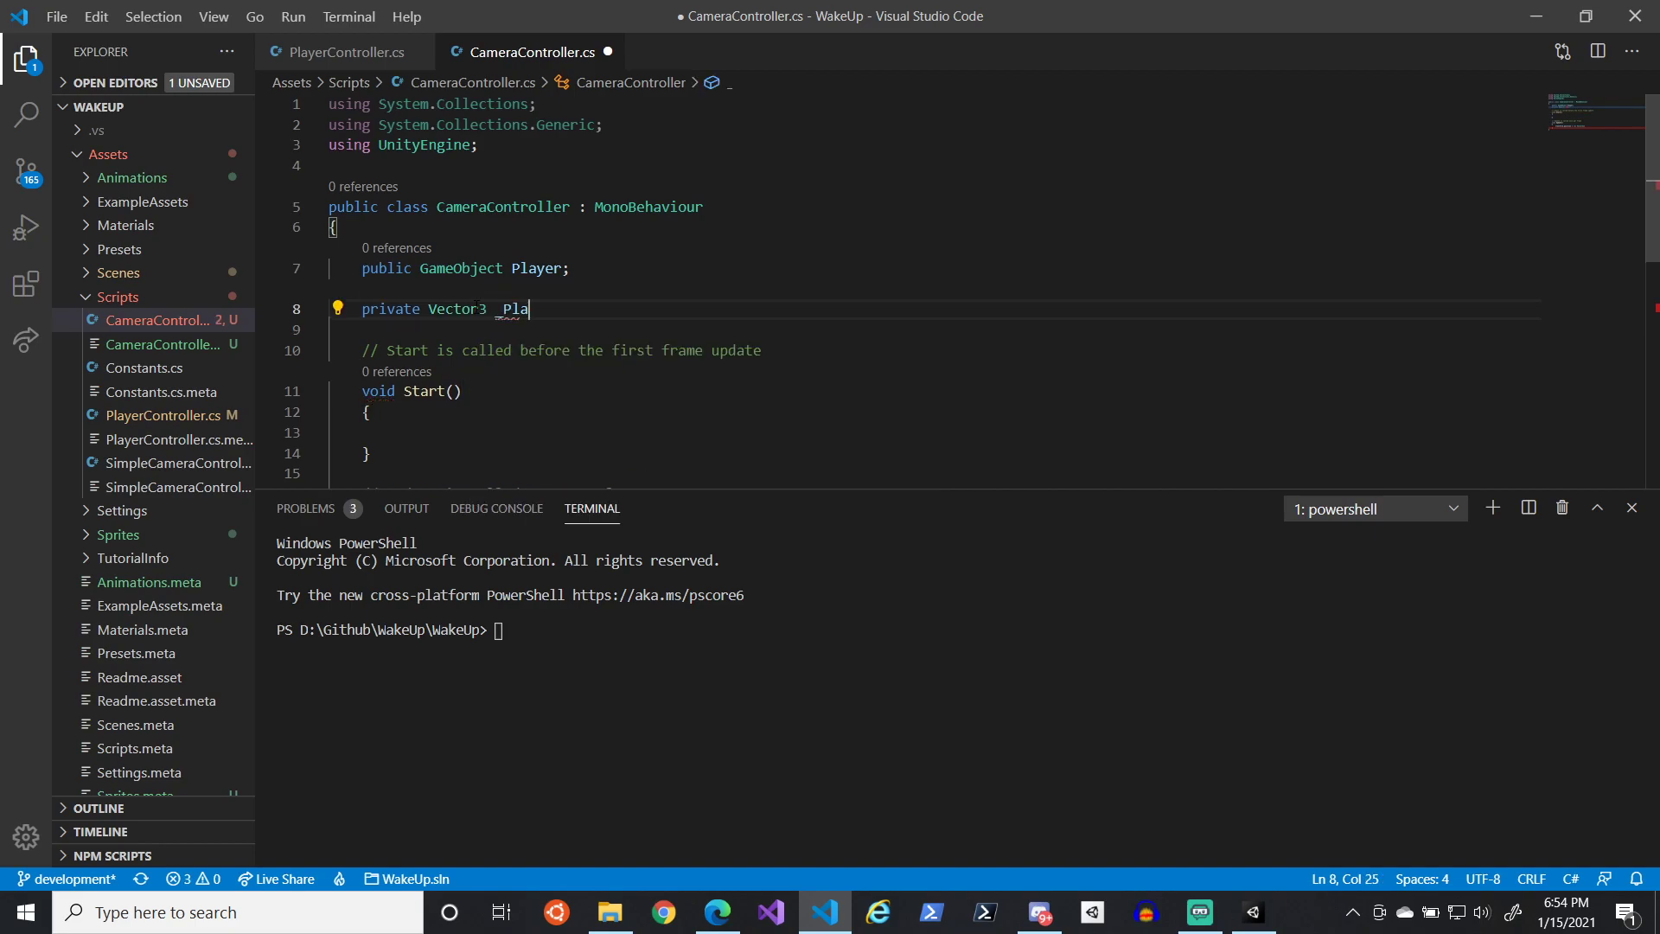
type("yerPositionl")
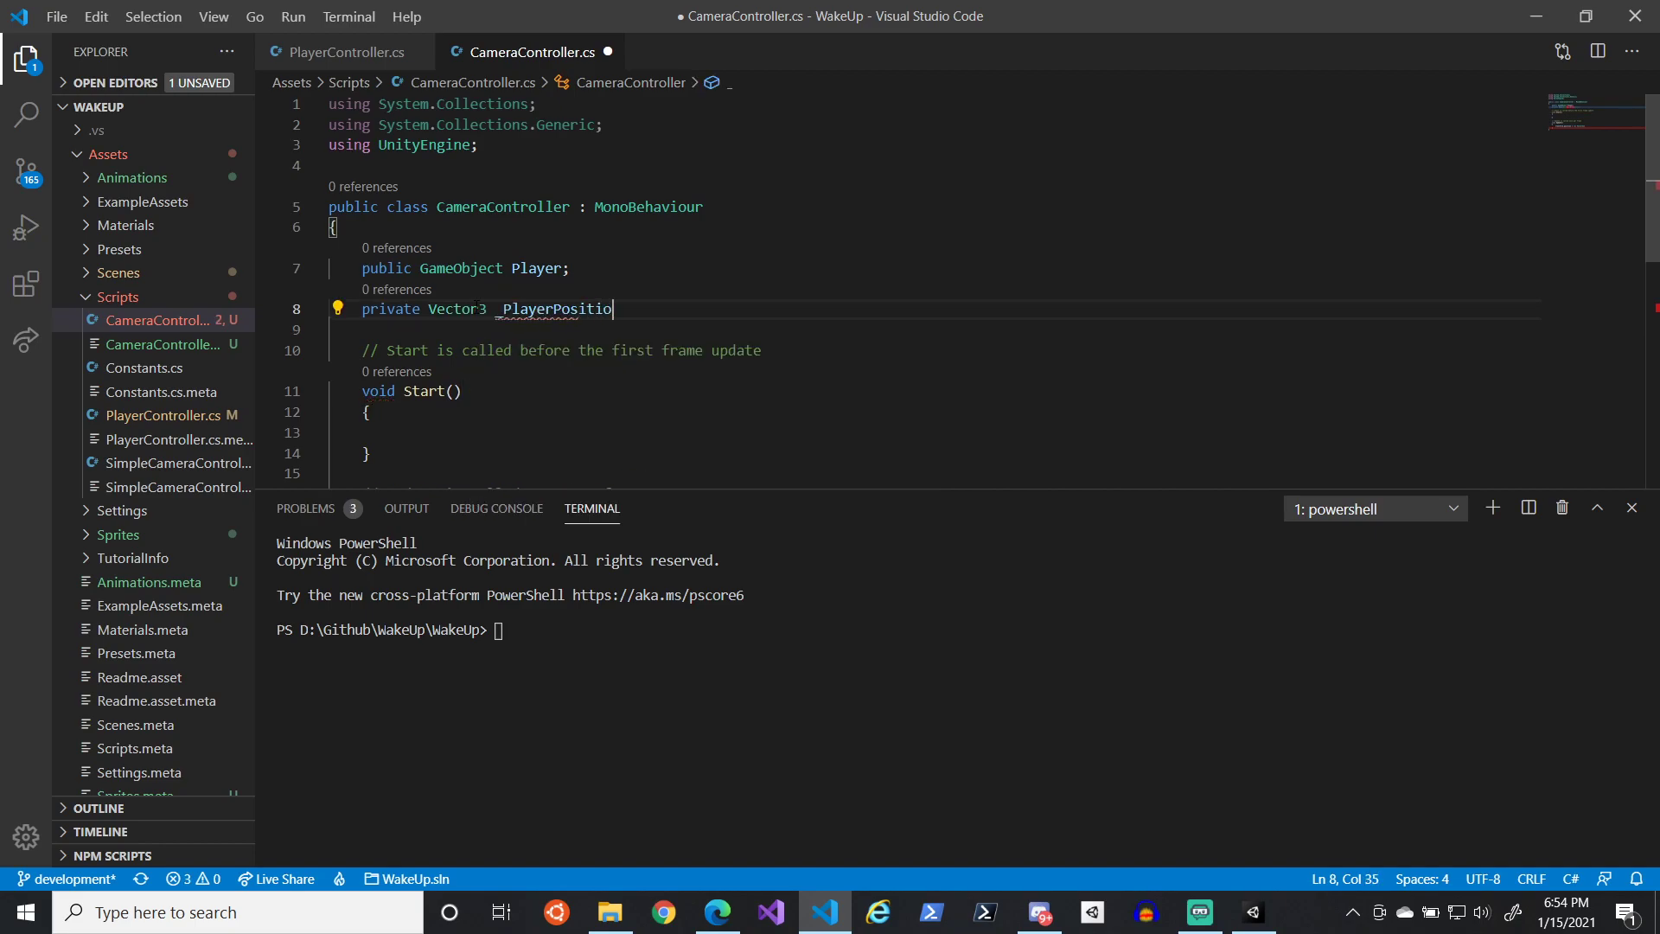
key("ctrl+s")
key("BackSpace")
type(";")
key("ctrl+s")
left_click(481, 330)
- In the Start method, assign Player.transform.position to _PlayerPosition and save the script
double_click(553, 310)
key("ctrl+c")
left_click(485, 432)
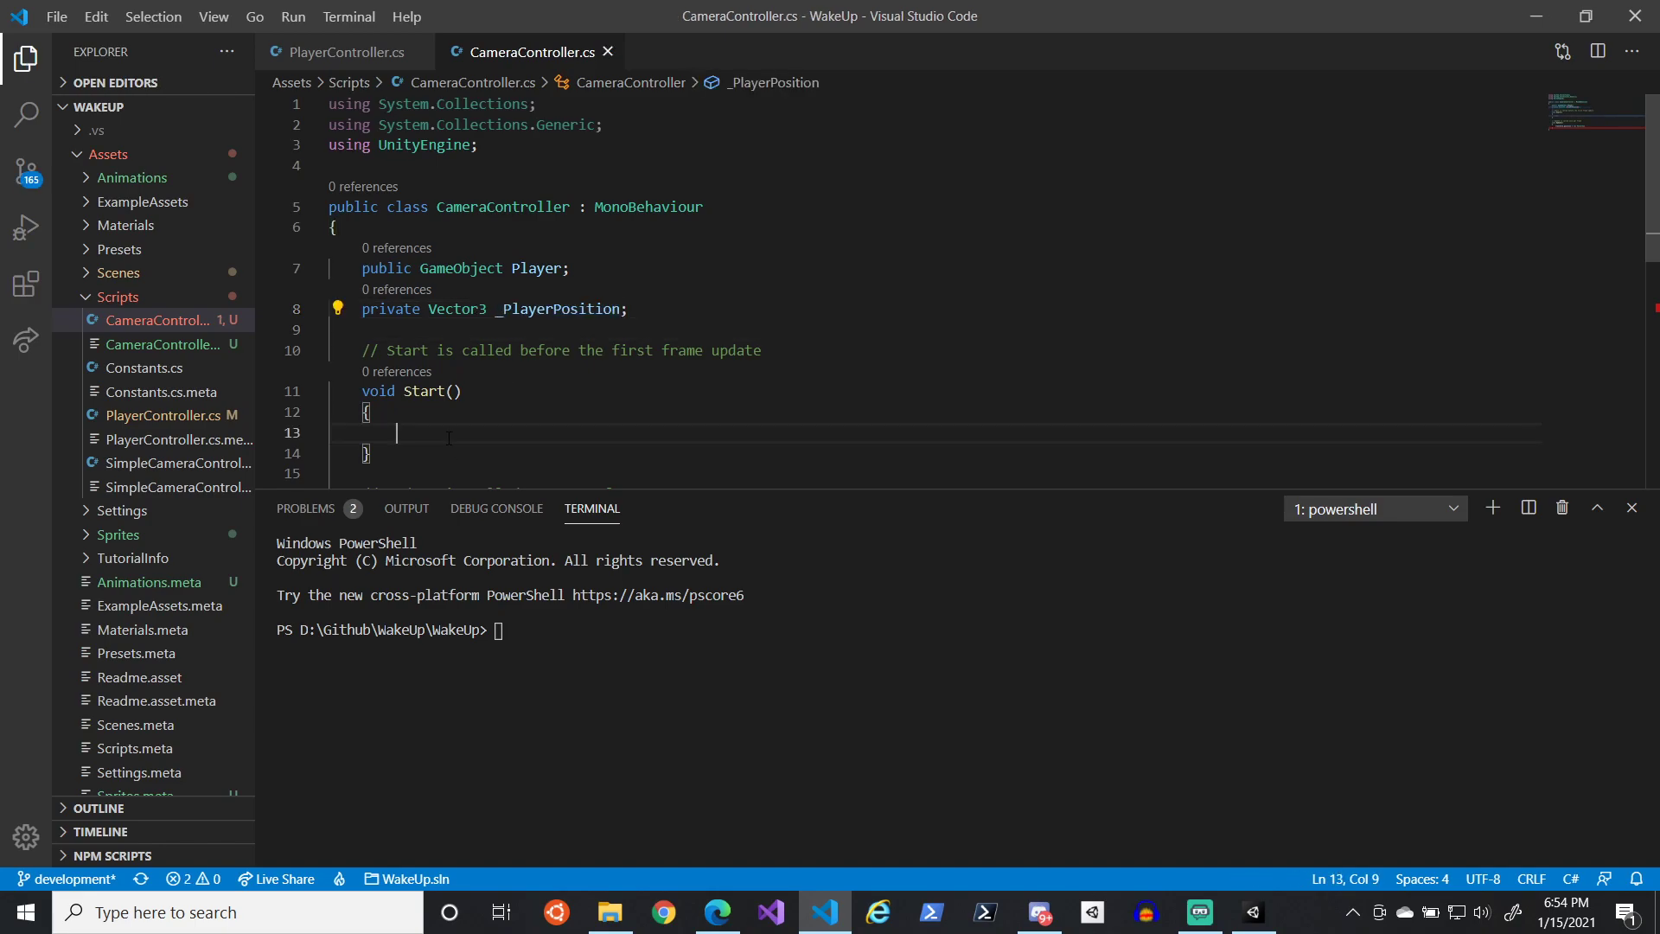
key("ctrl+v")
type("= Pl")
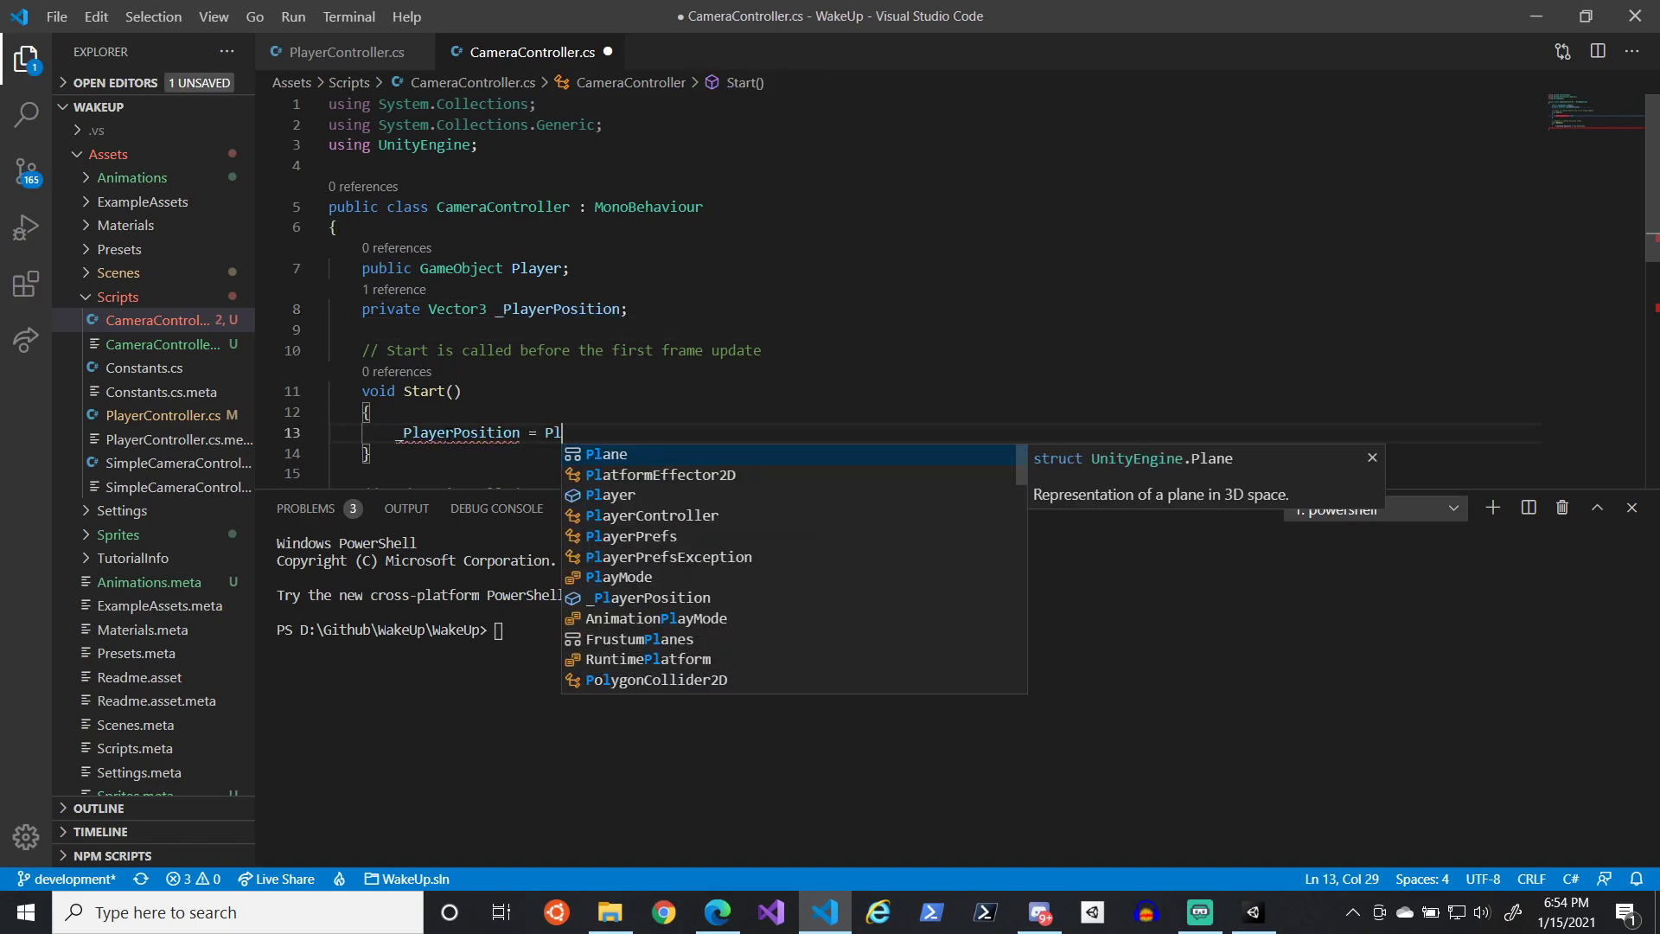
type("ayer.")
key("Escape")
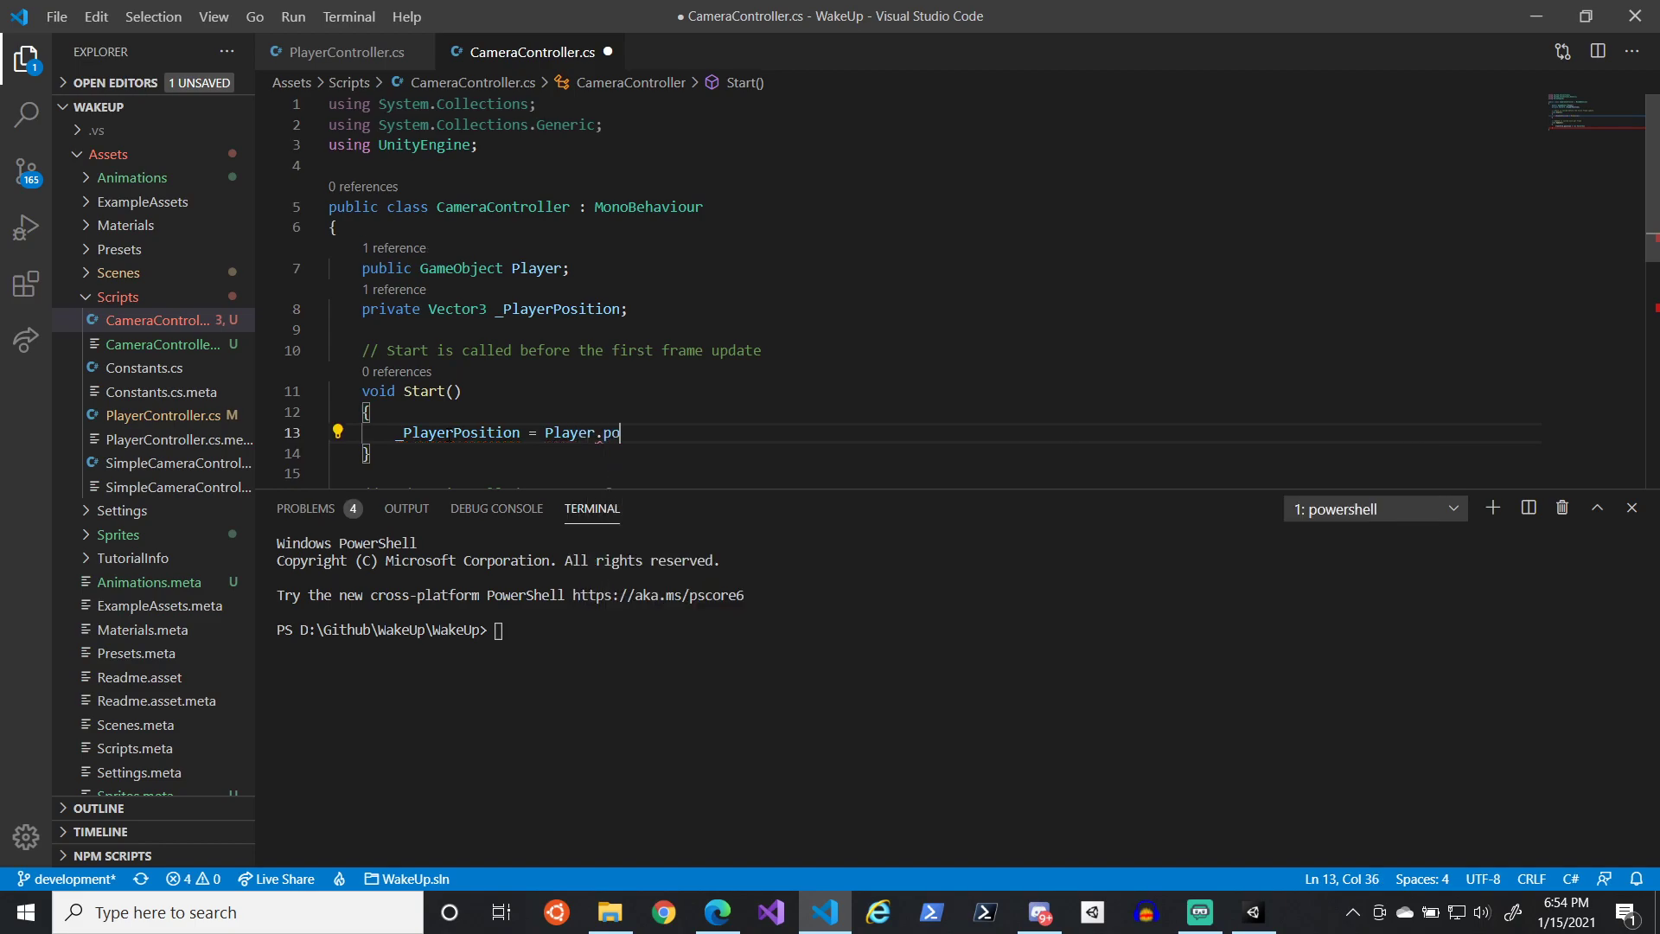
type("transform.po")
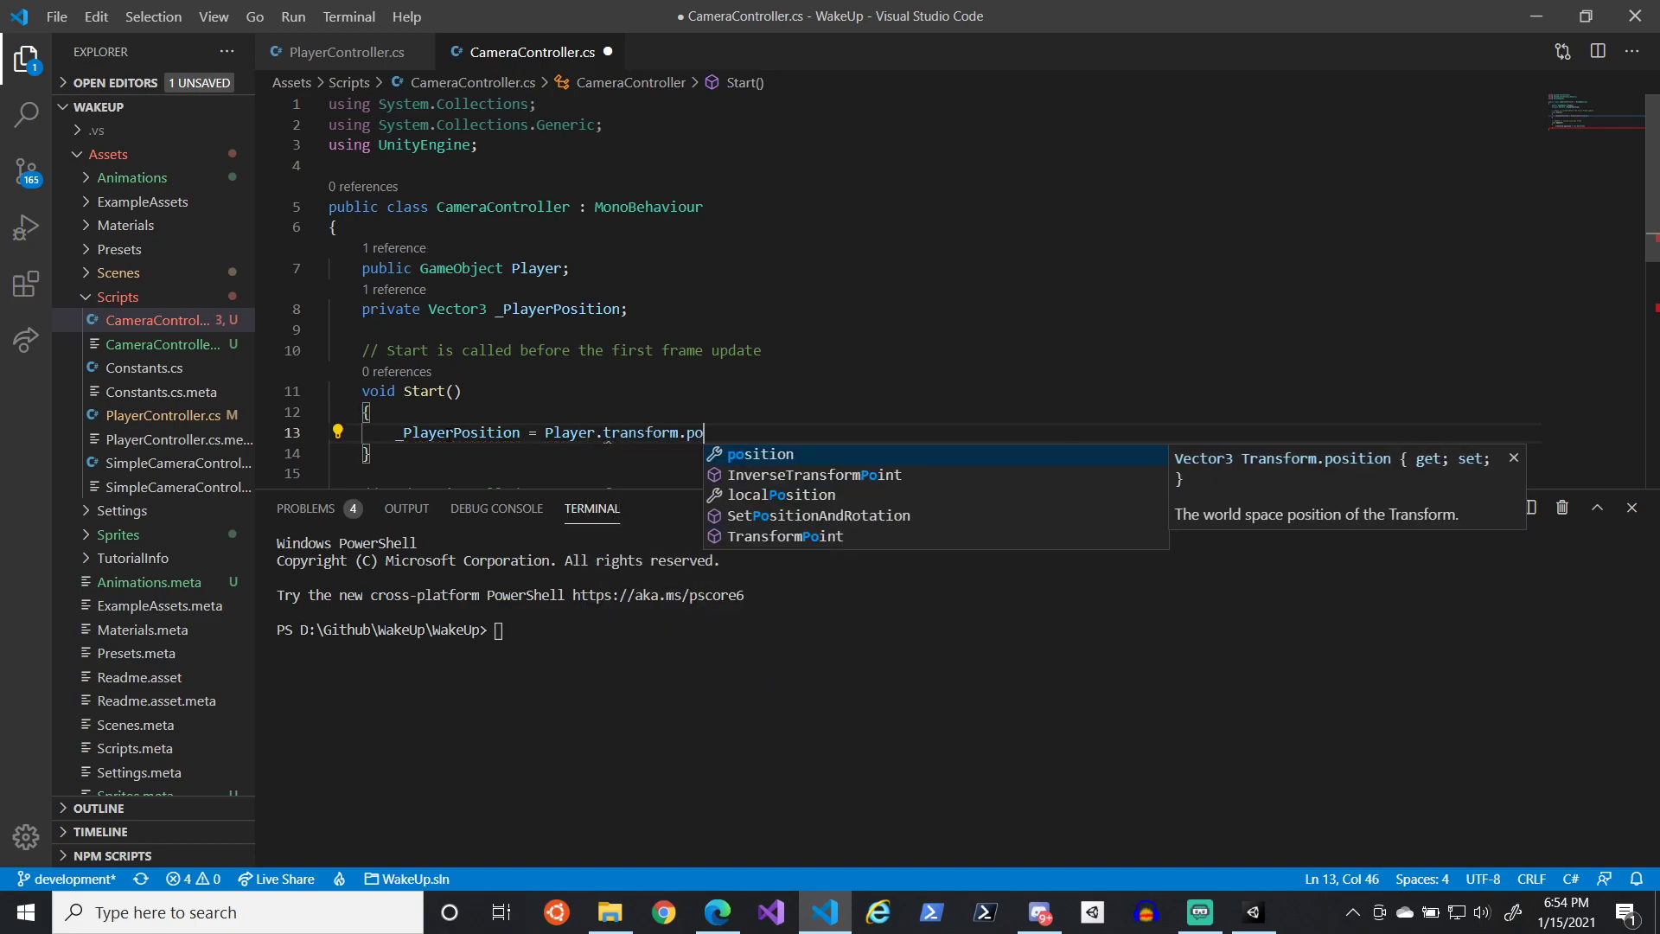
type("sition;")
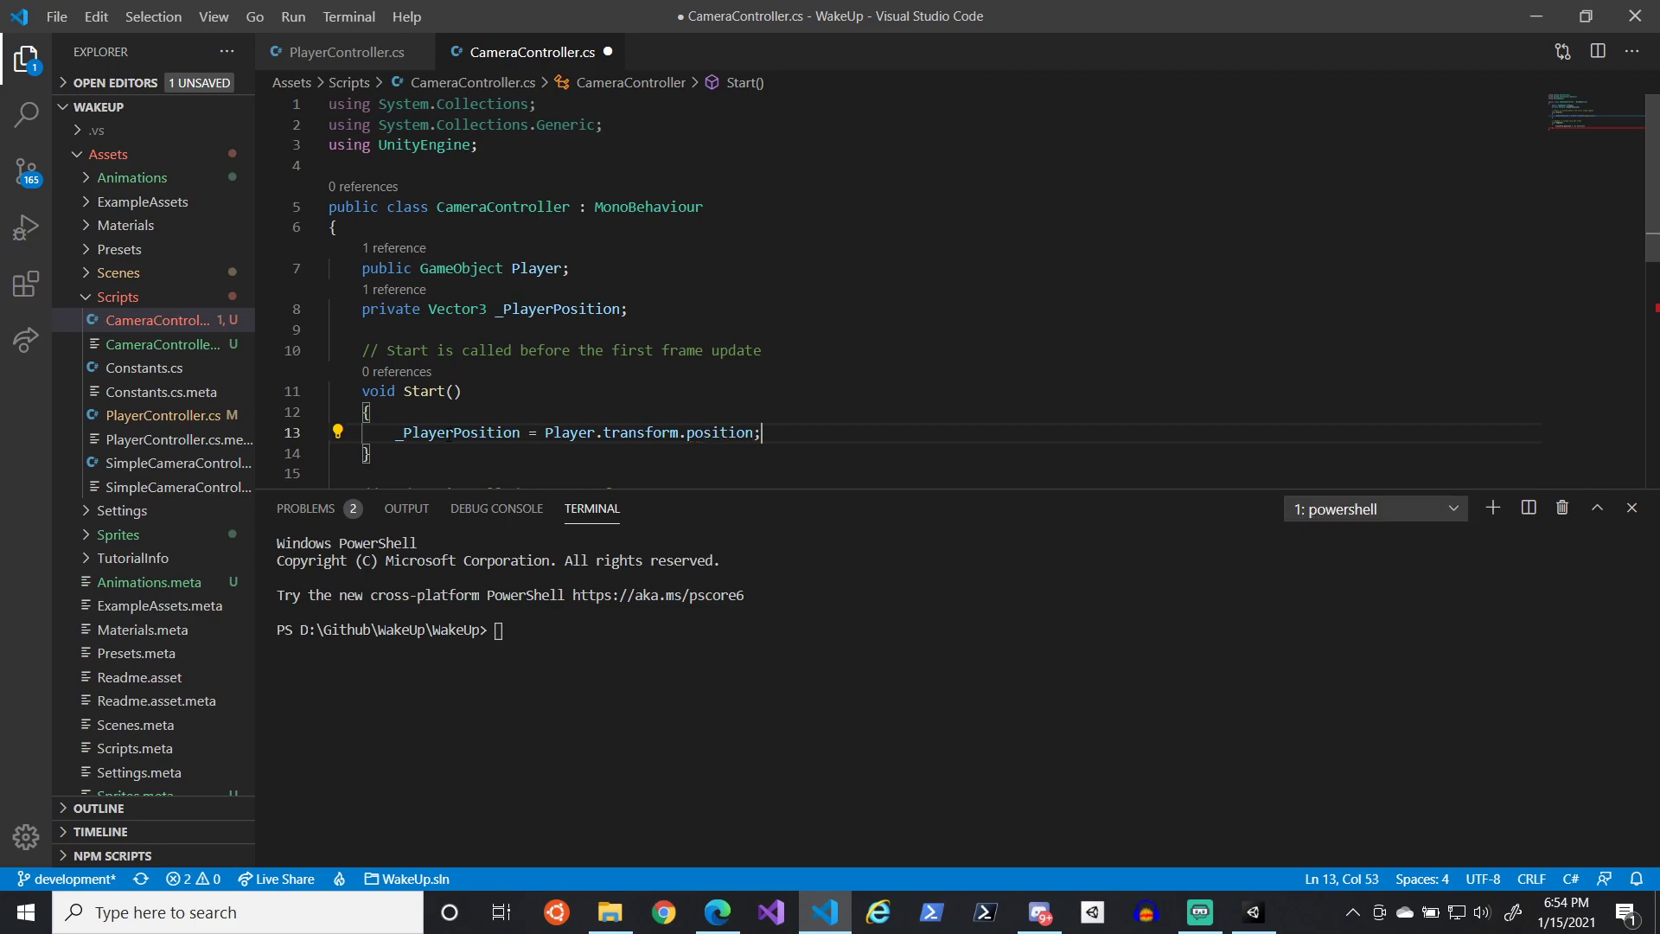
key("ctrl+s")
- Peek at the definition of the Vector3 type used by the _PlayerPosition field, and close the peek view
scroll(467, 346, "down", 3)
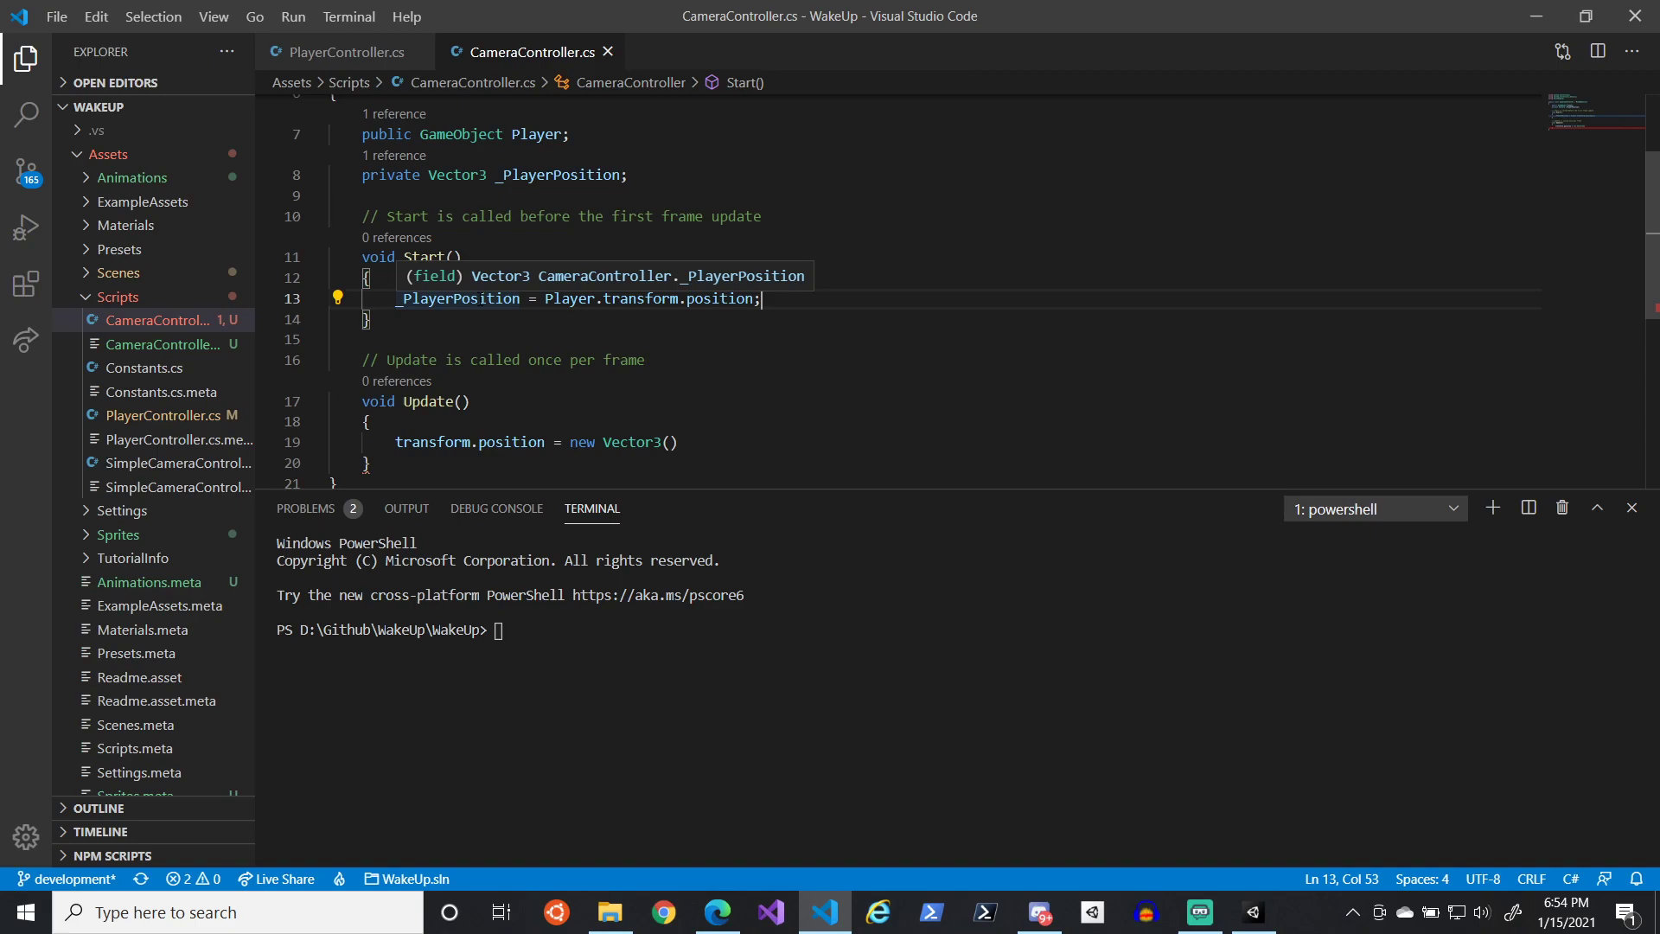
double_click(482, 299)
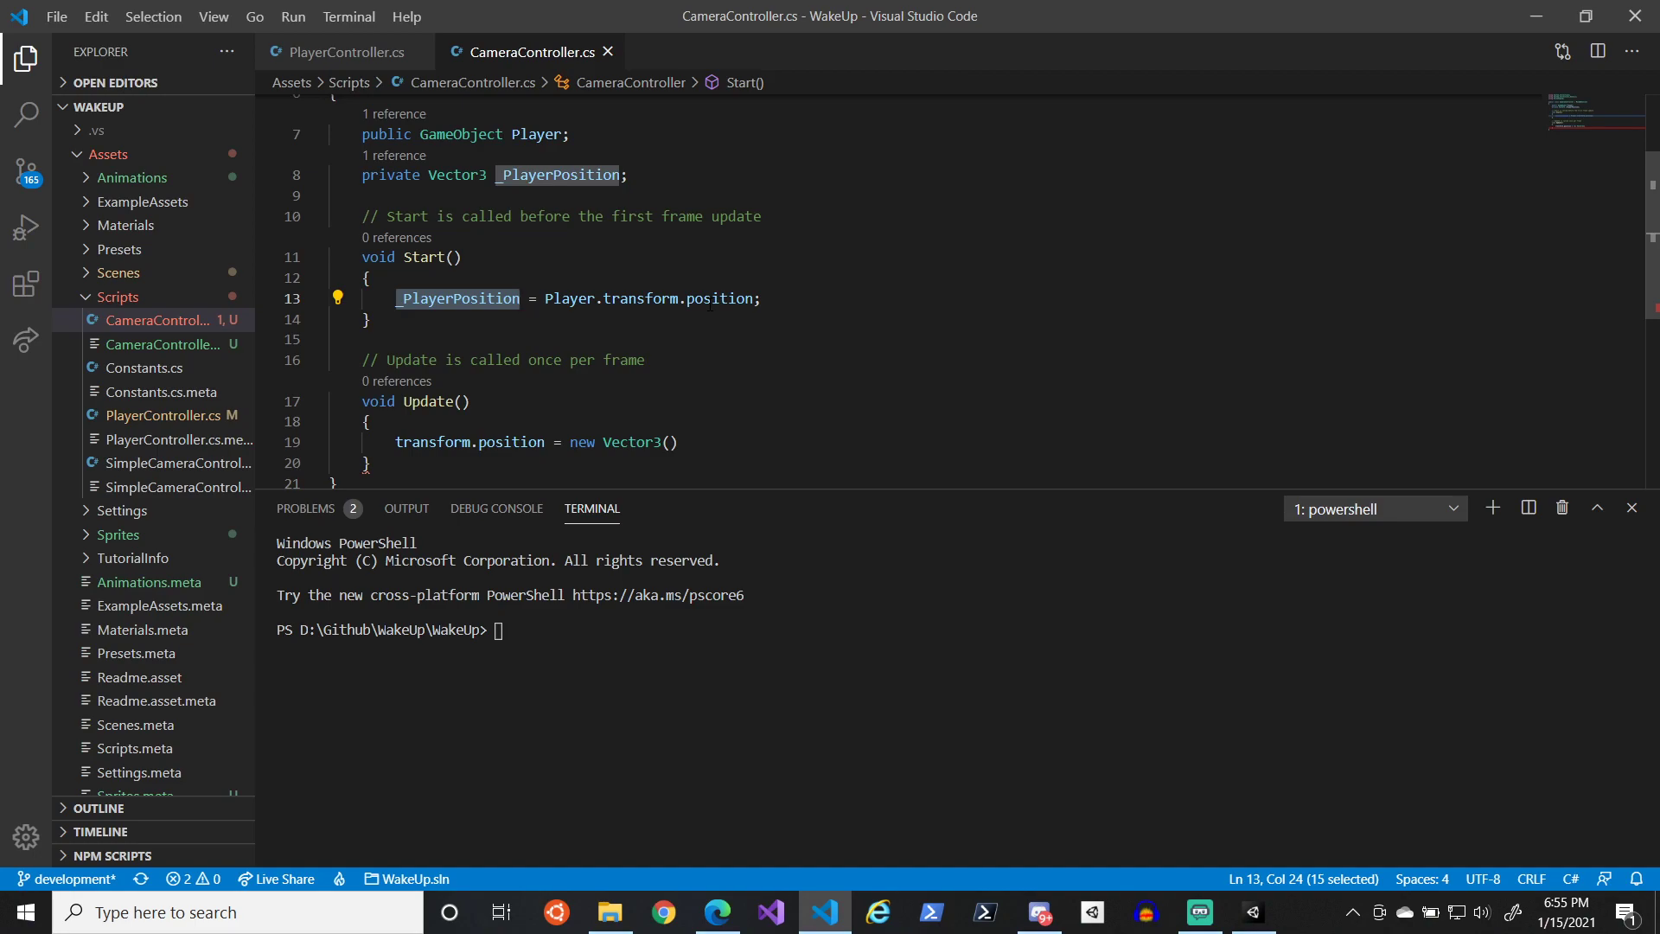
left_click(447, 175)
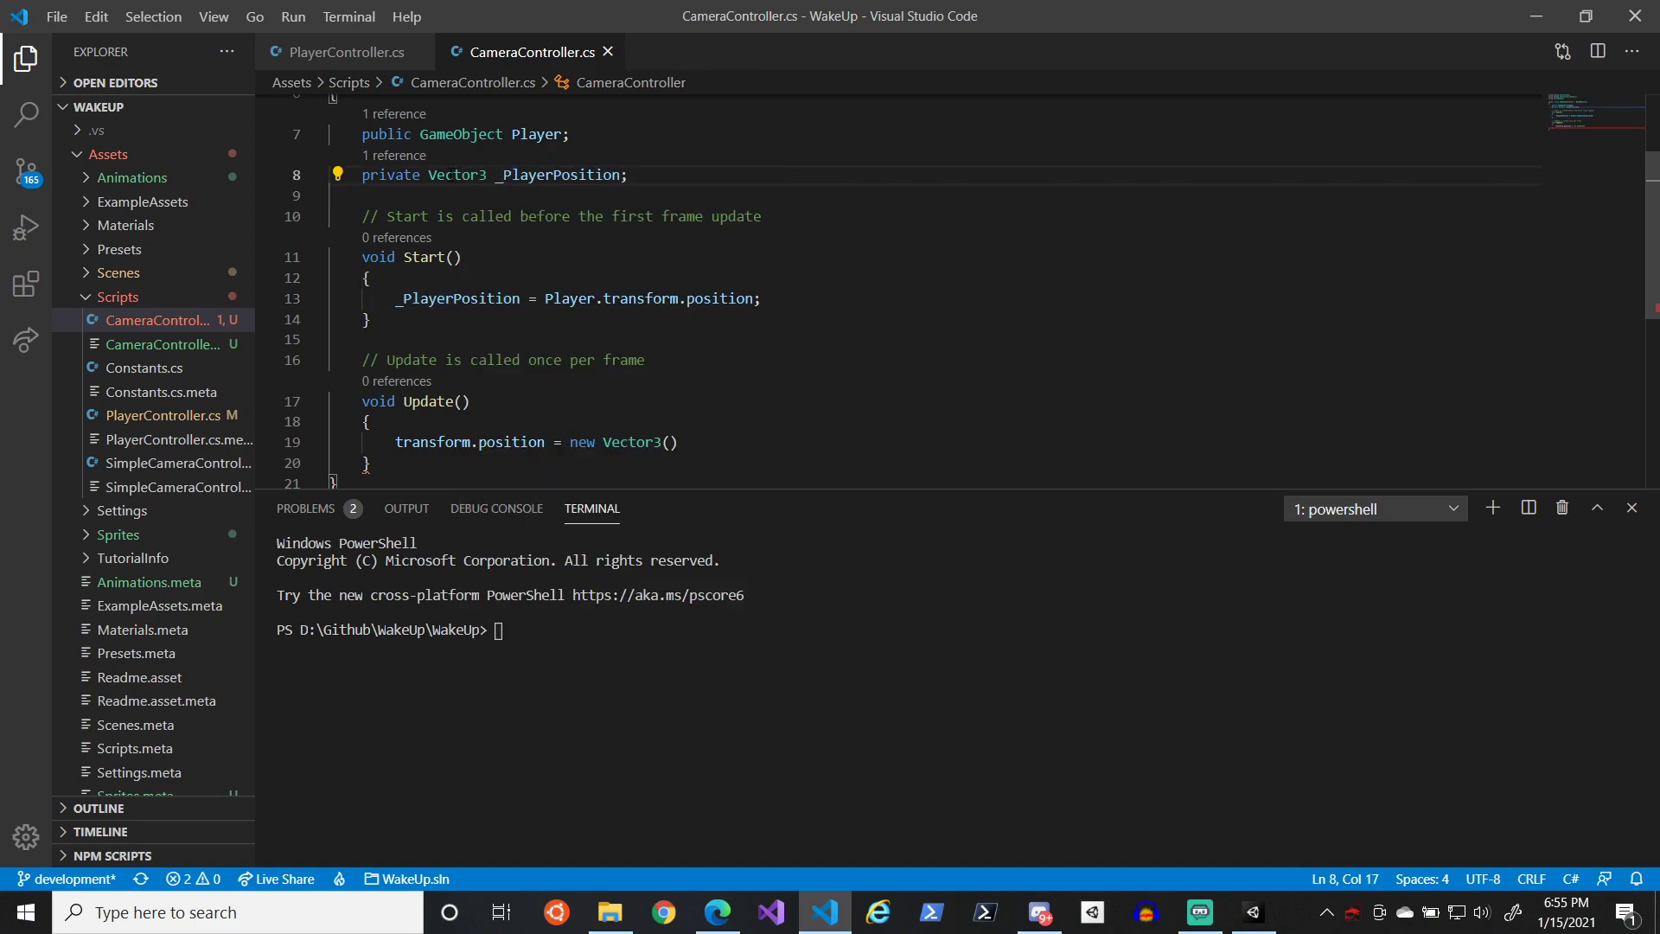
right_click(447, 176)
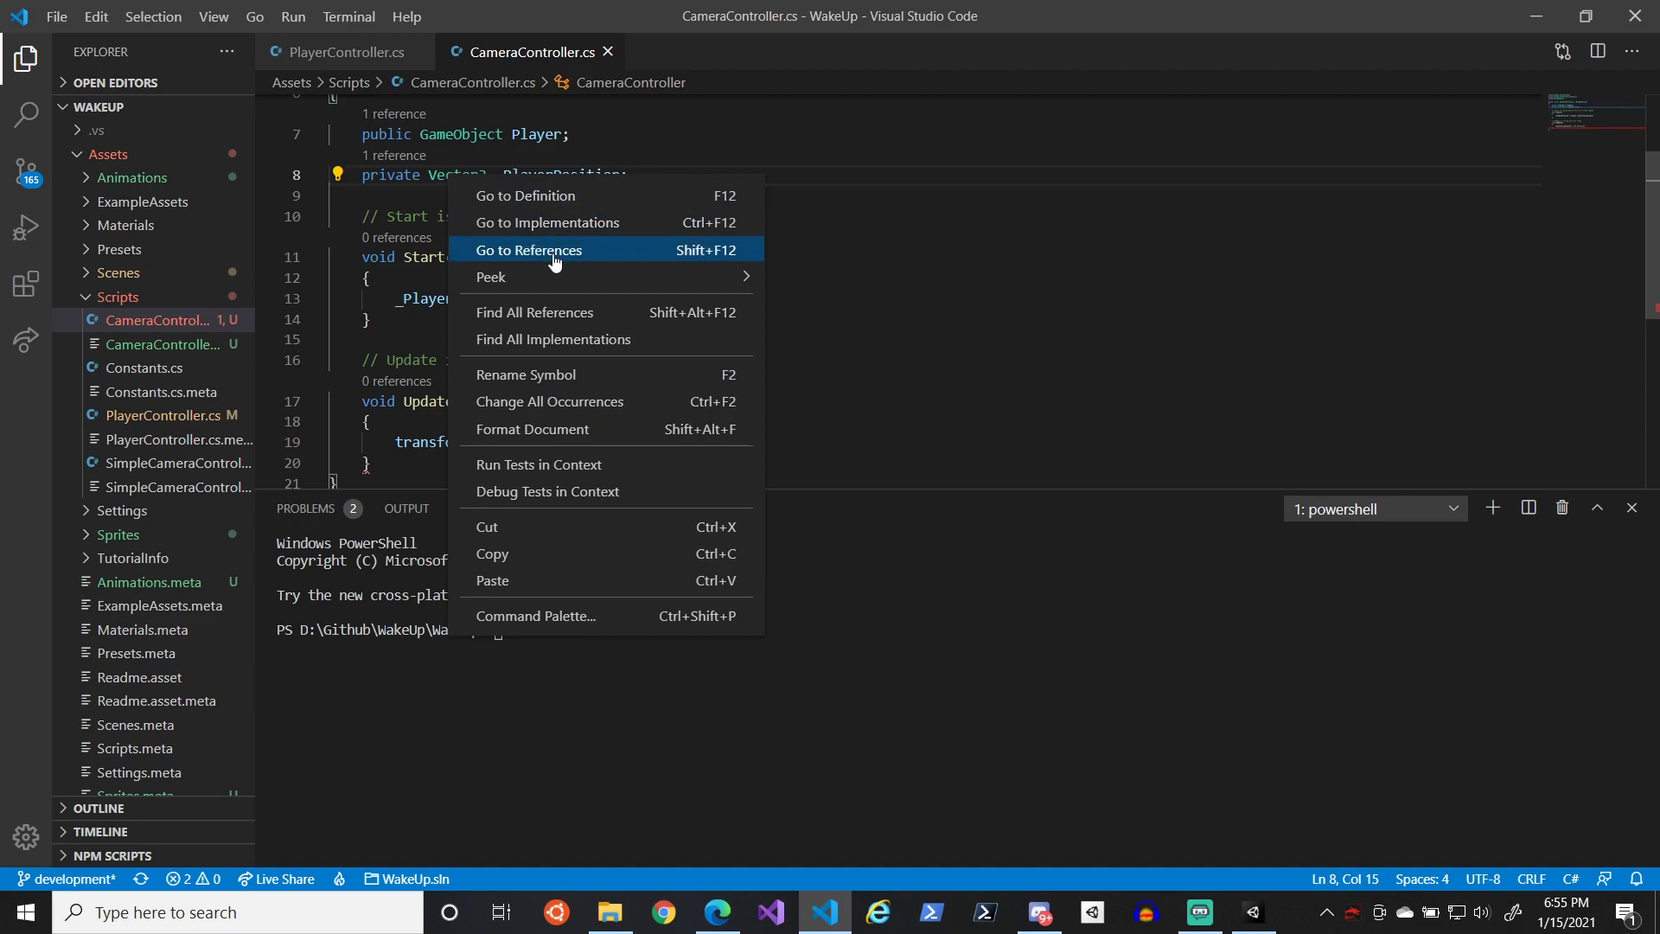
mouse_move(562, 276)
left_click(804, 276)
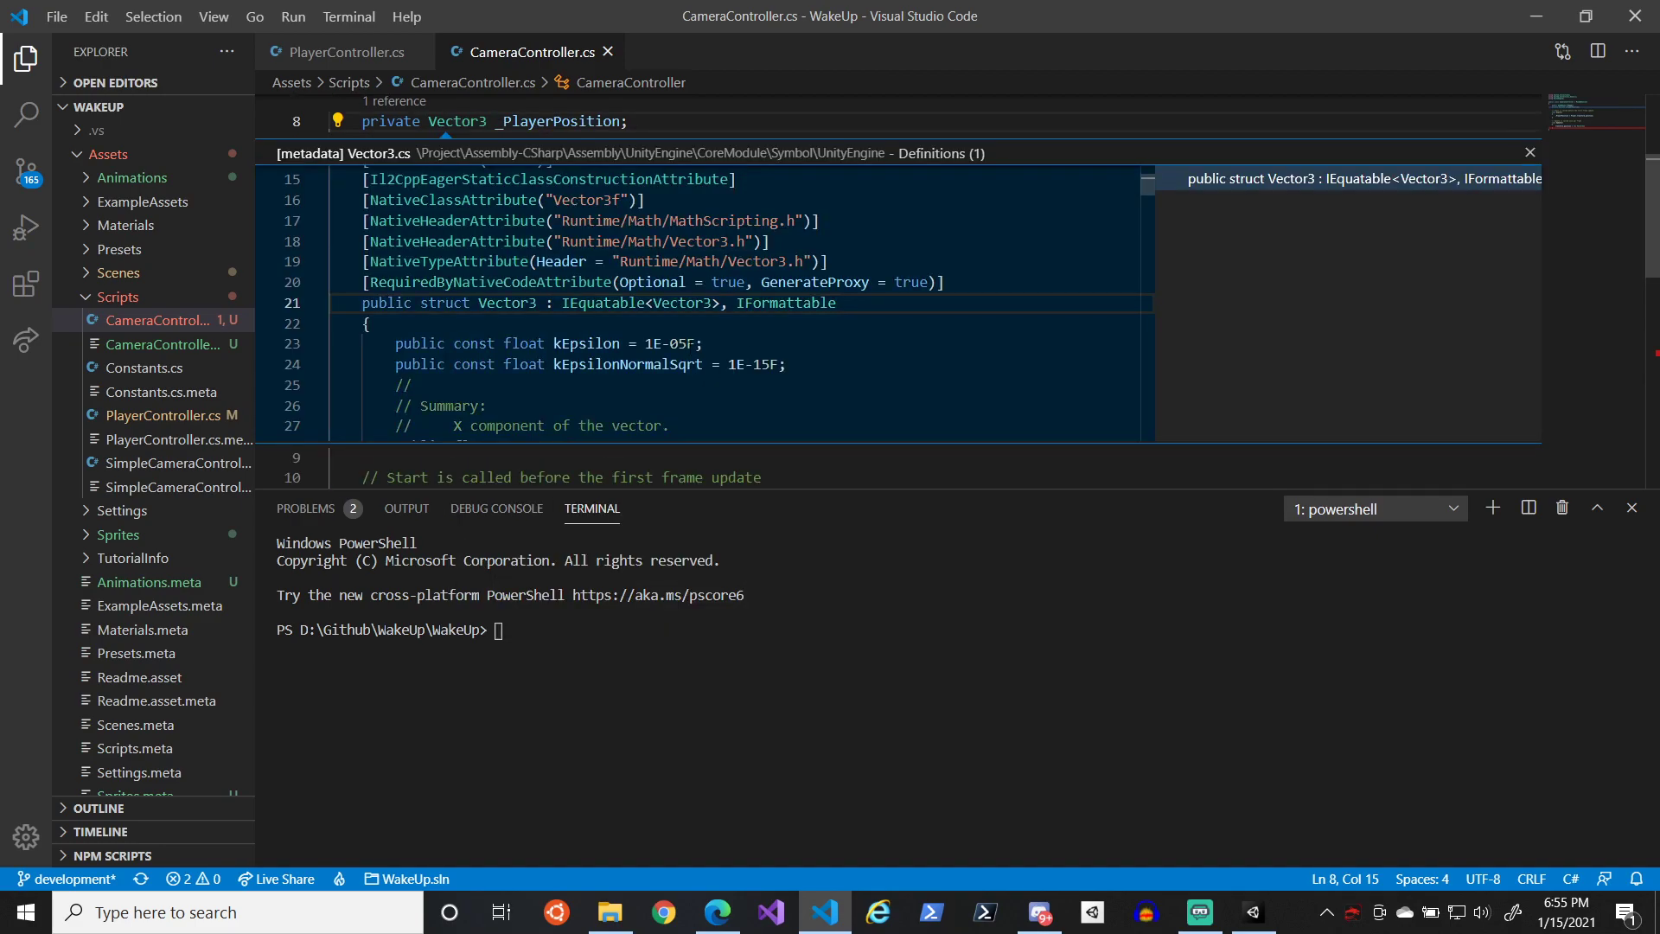
right_click(600, 308)
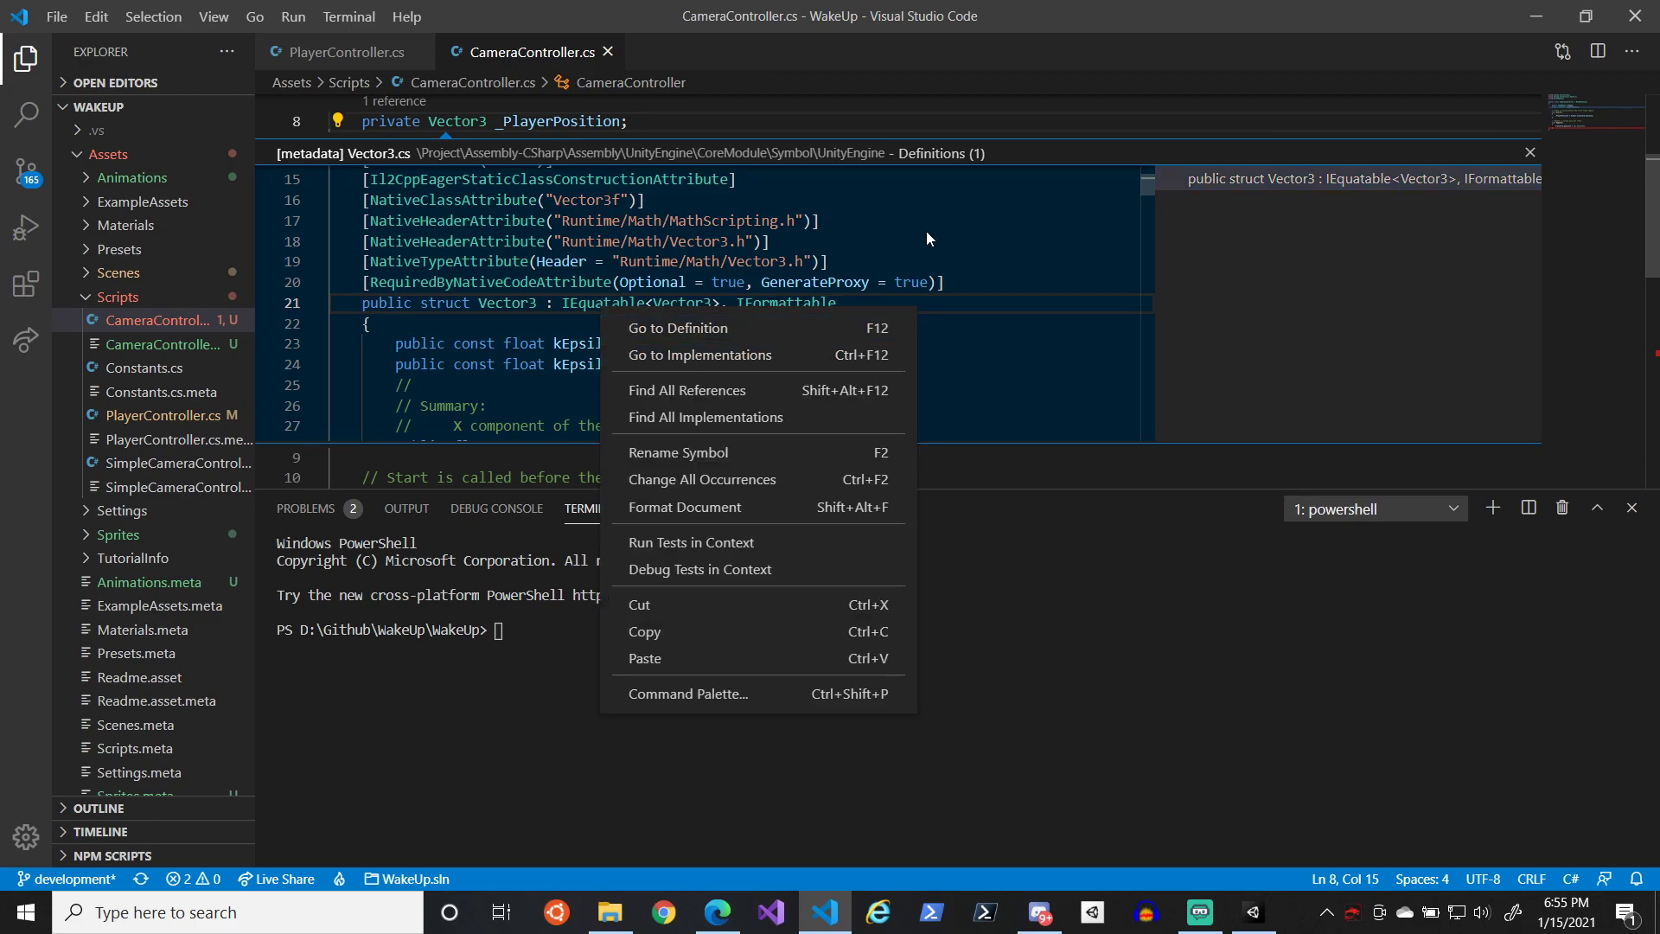
left_click(1539, 144)
left_click(1530, 152)
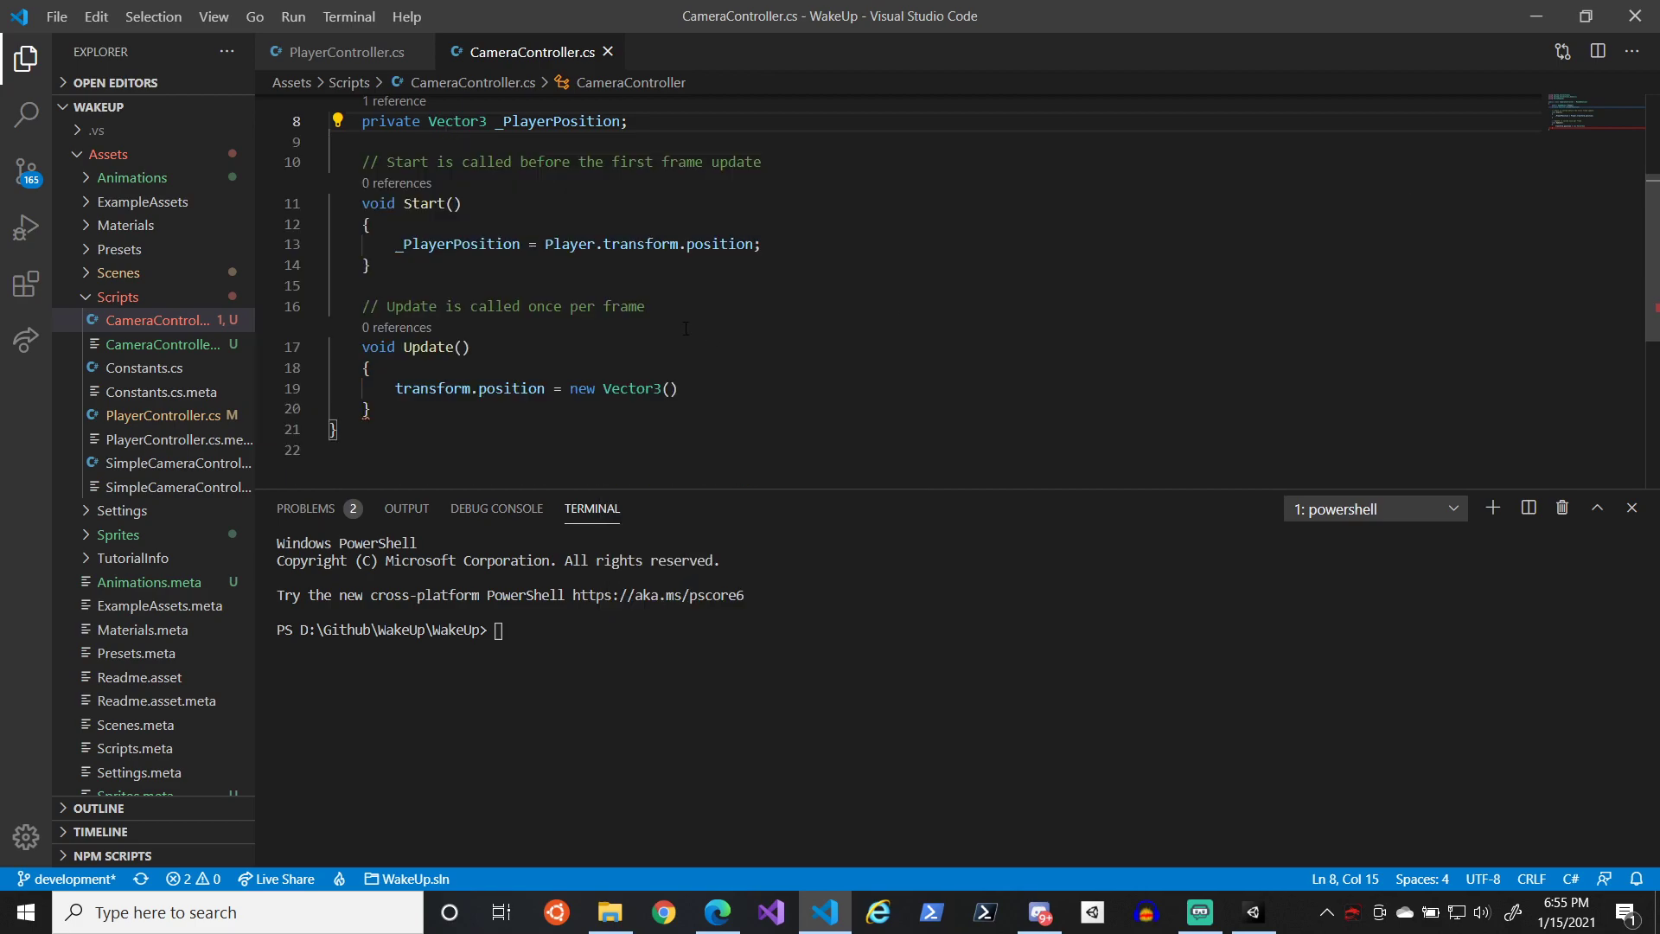
double_click(473, 245)
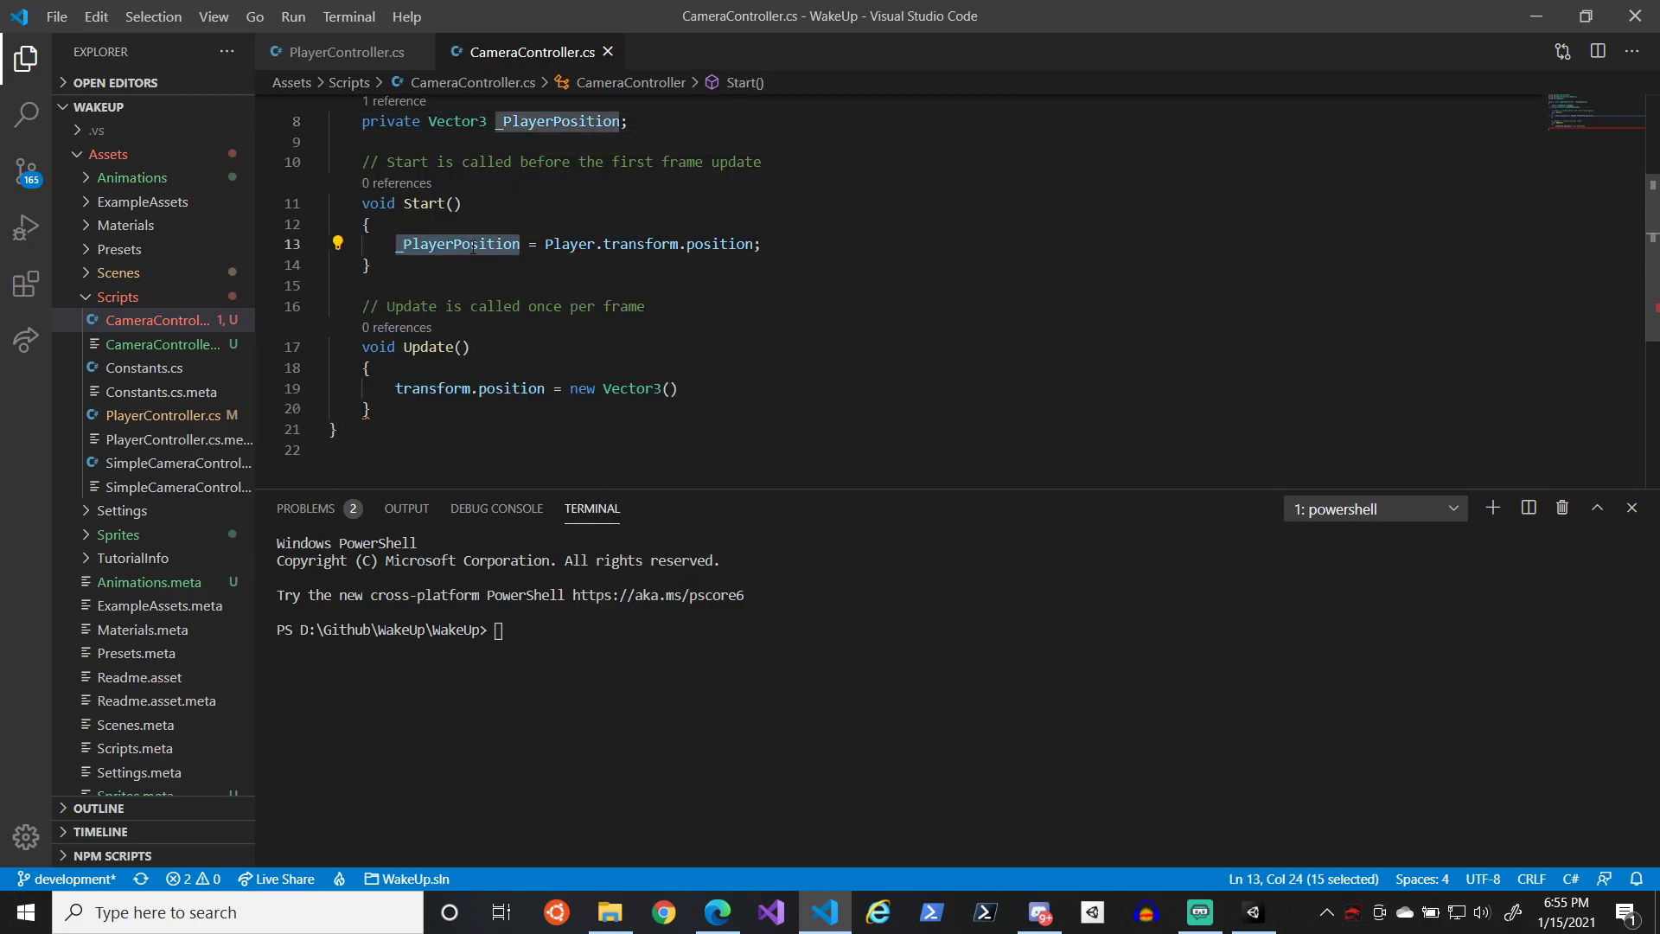
double_click(719, 244)
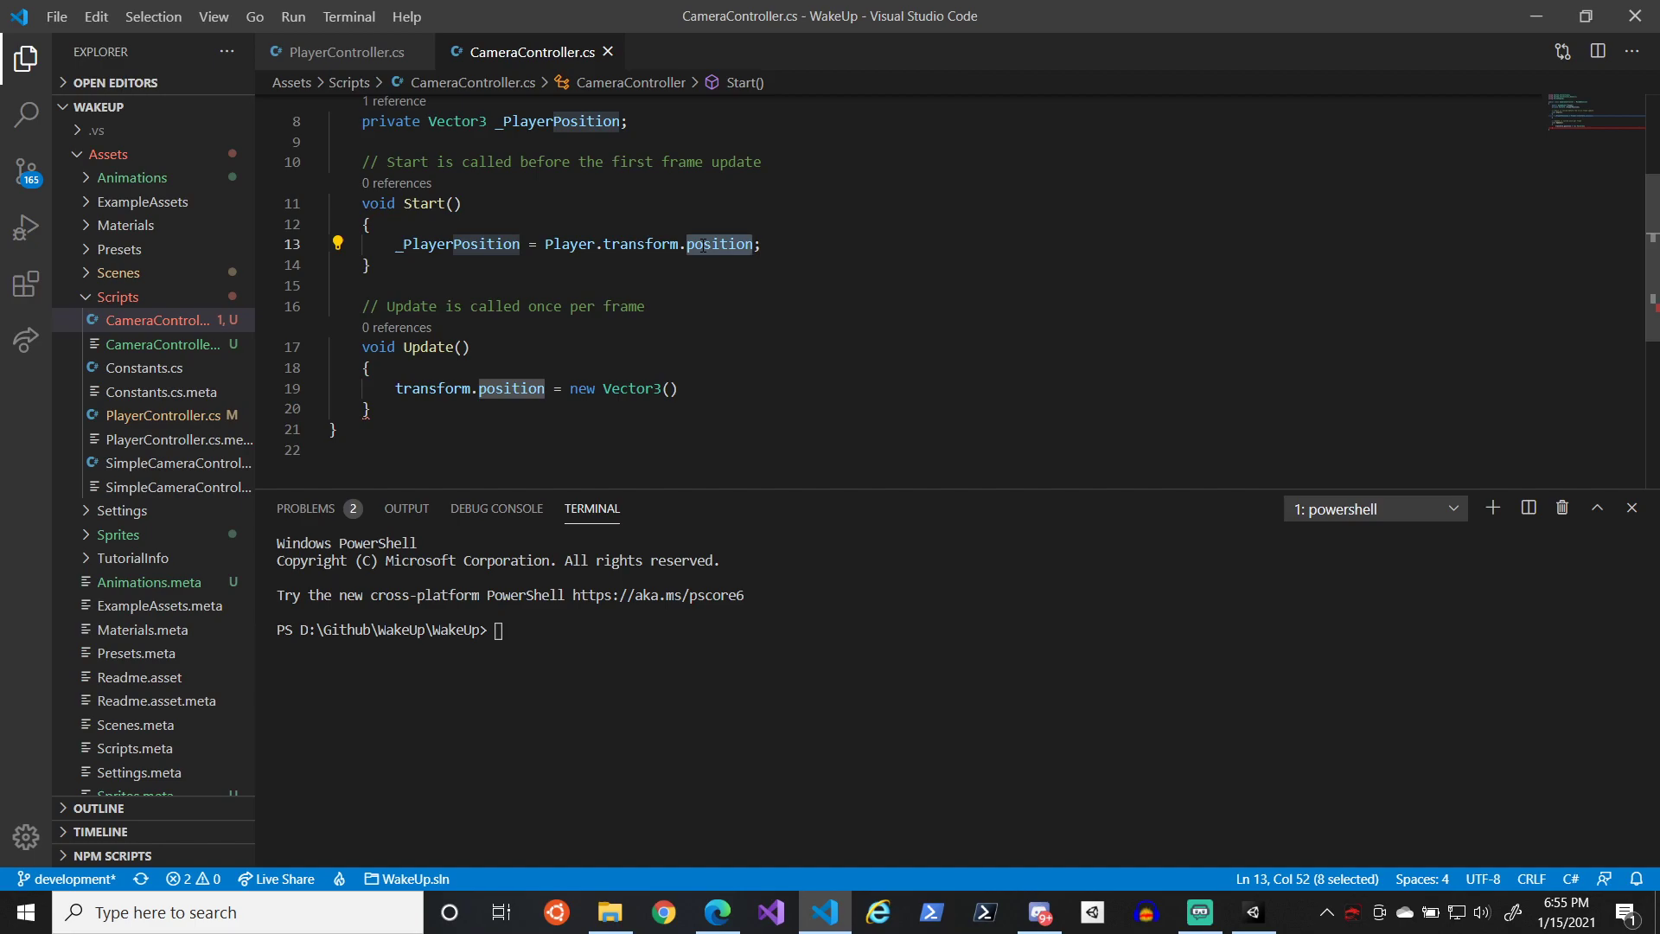
left_click(459, 245)
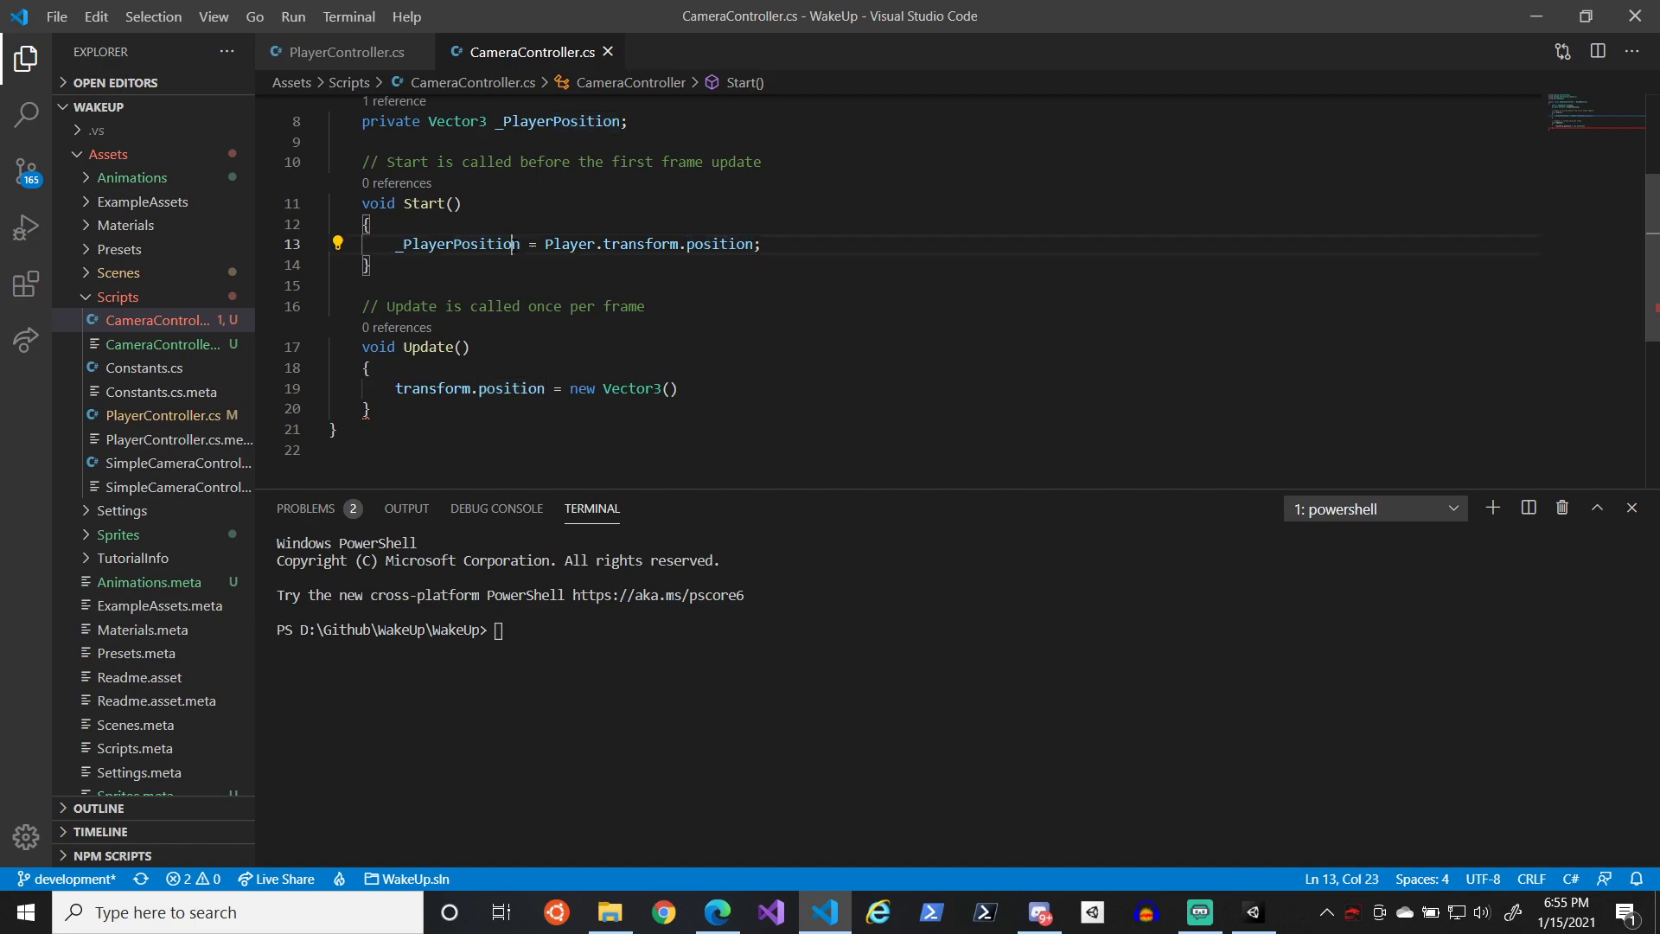
- Complete the Vector3 in Update with _PlayerPosition.x, transform.position.y and transform.position.z, end the statement with a semicolon and save
left_click(679, 389)
key("Left")
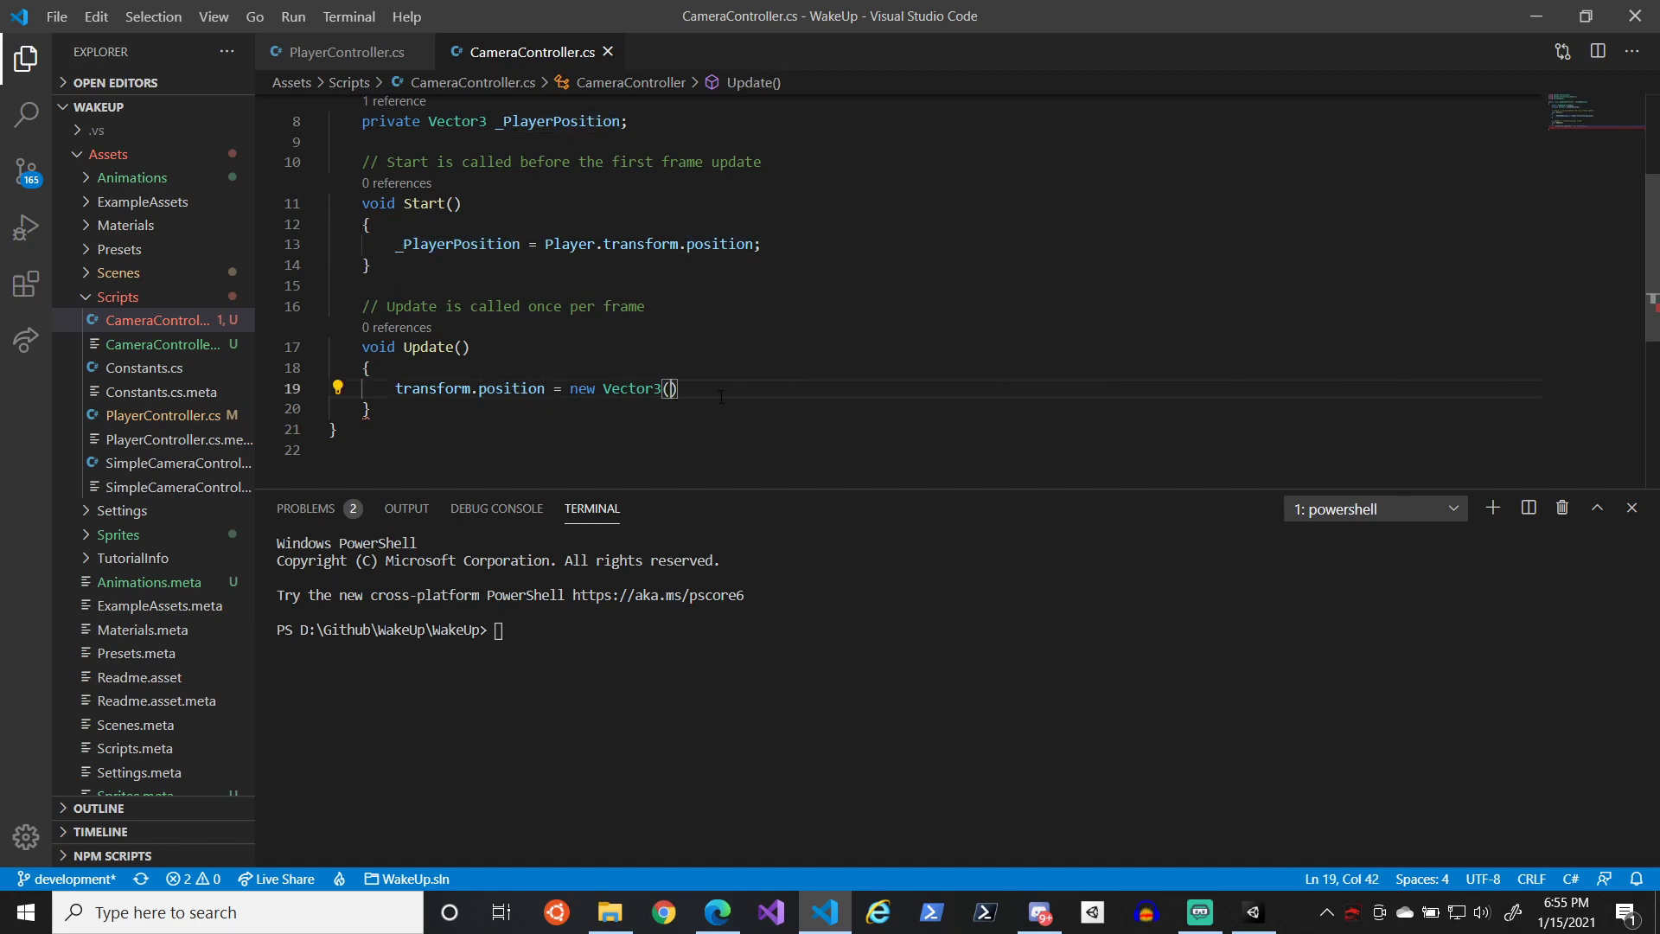
type("_PlayerPosition.x,")
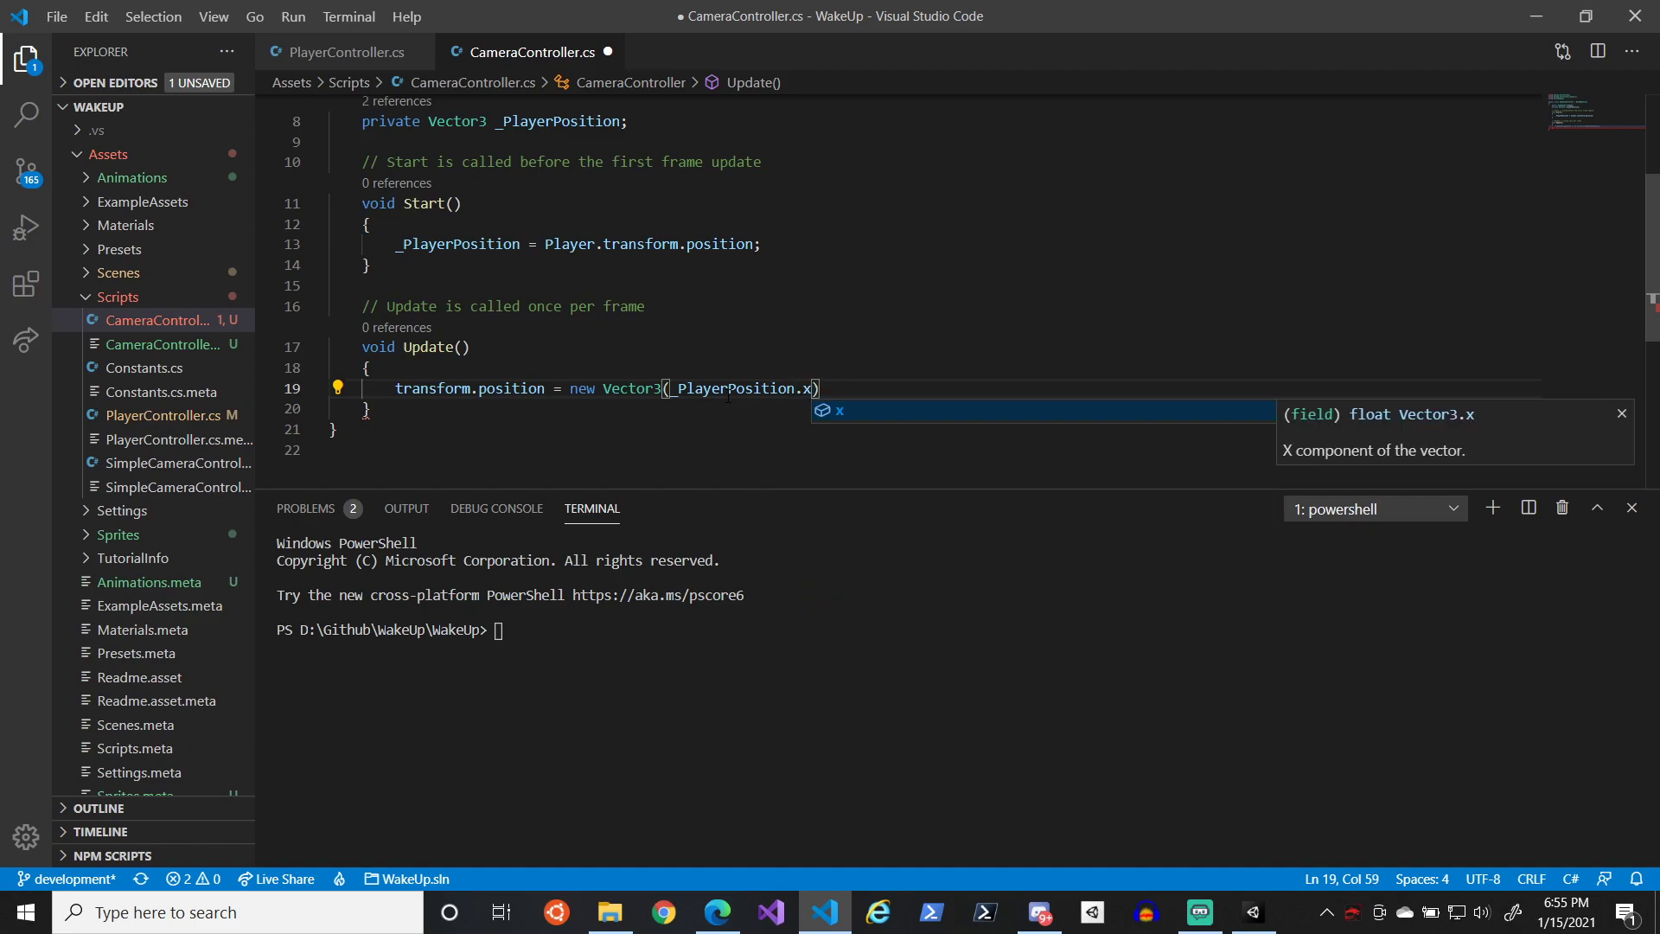
type(" transform.po")
key("Tab")
type(".y,")
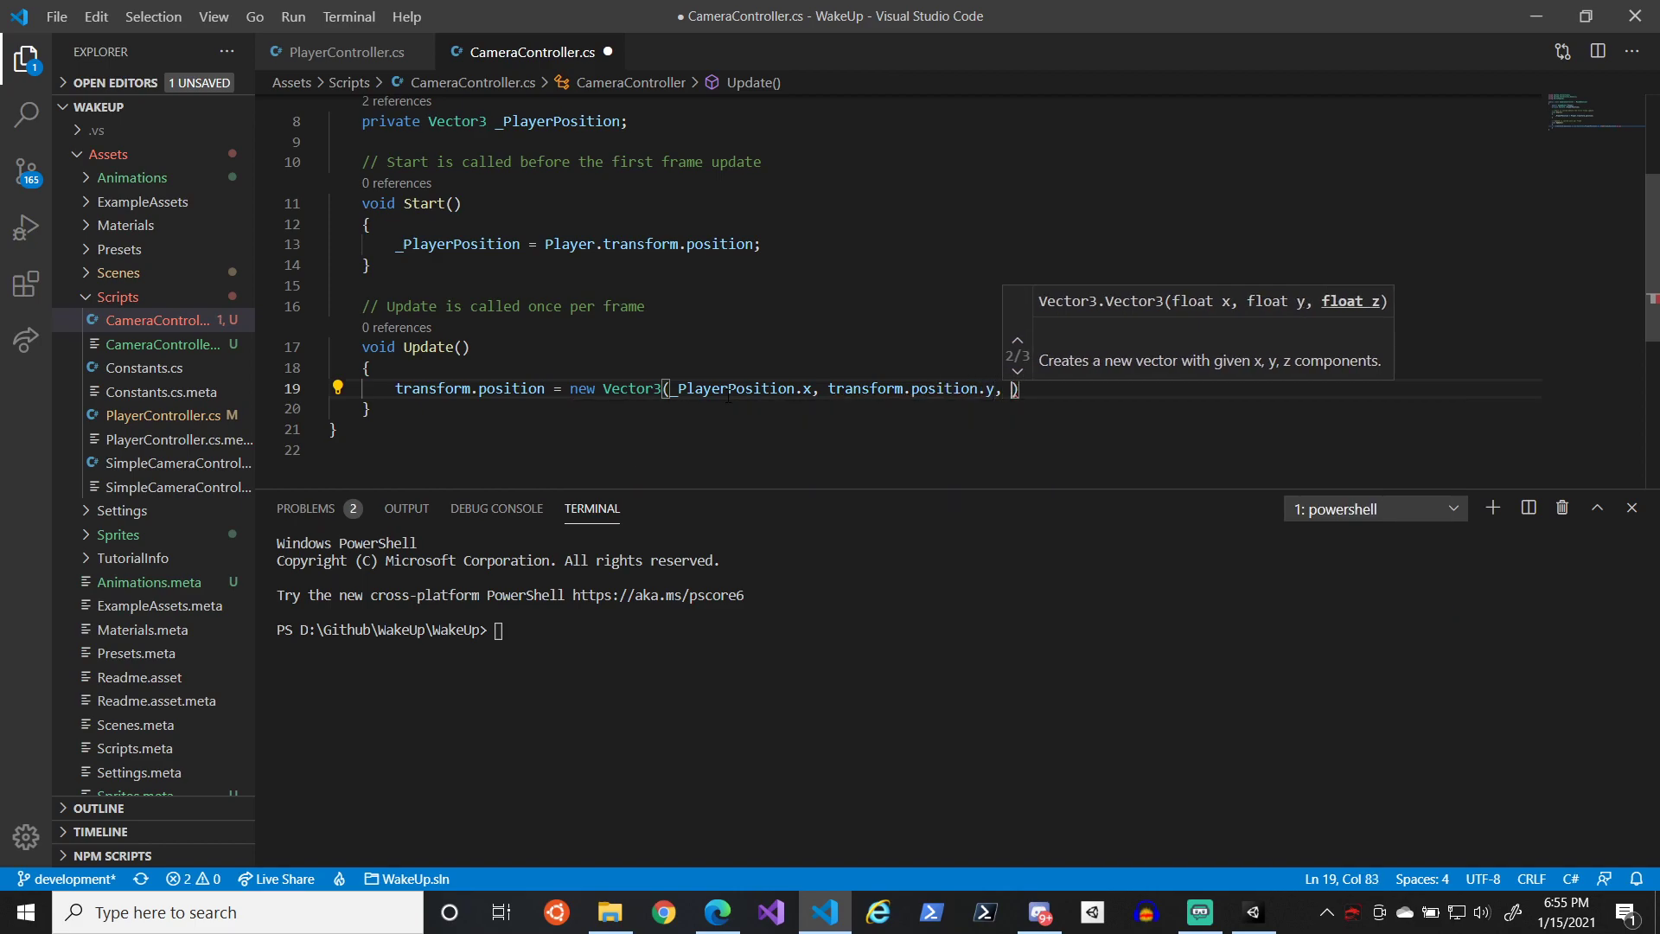
type(" transform.po")
key("Tab")
type(".z);")
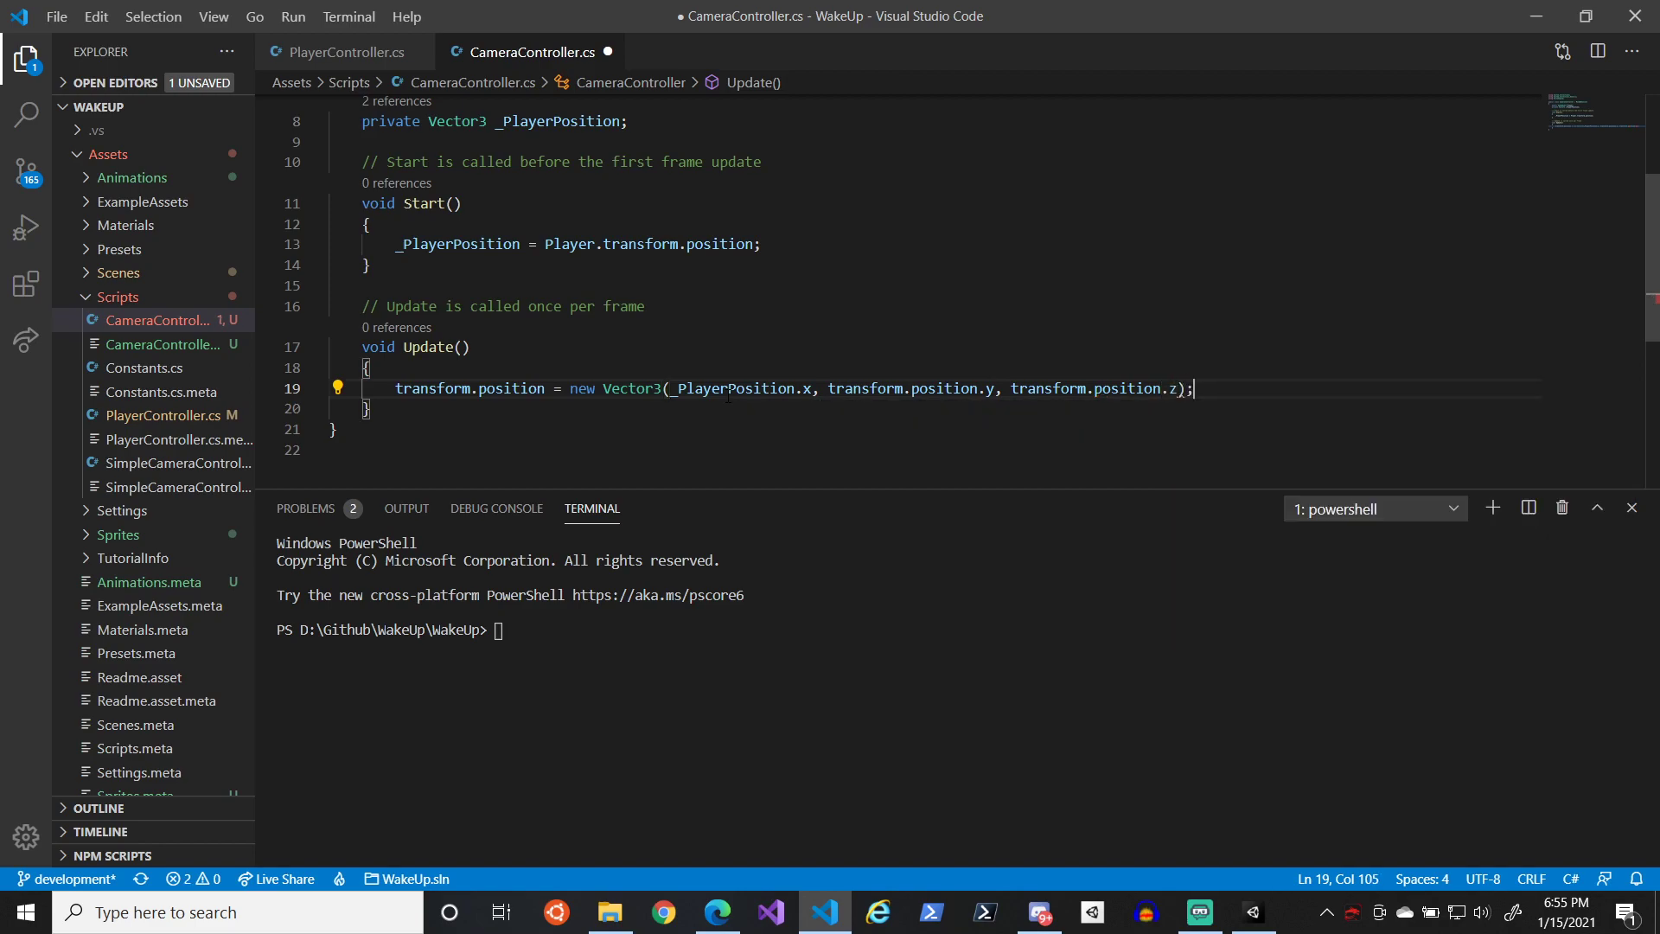
key("ctrl+s")
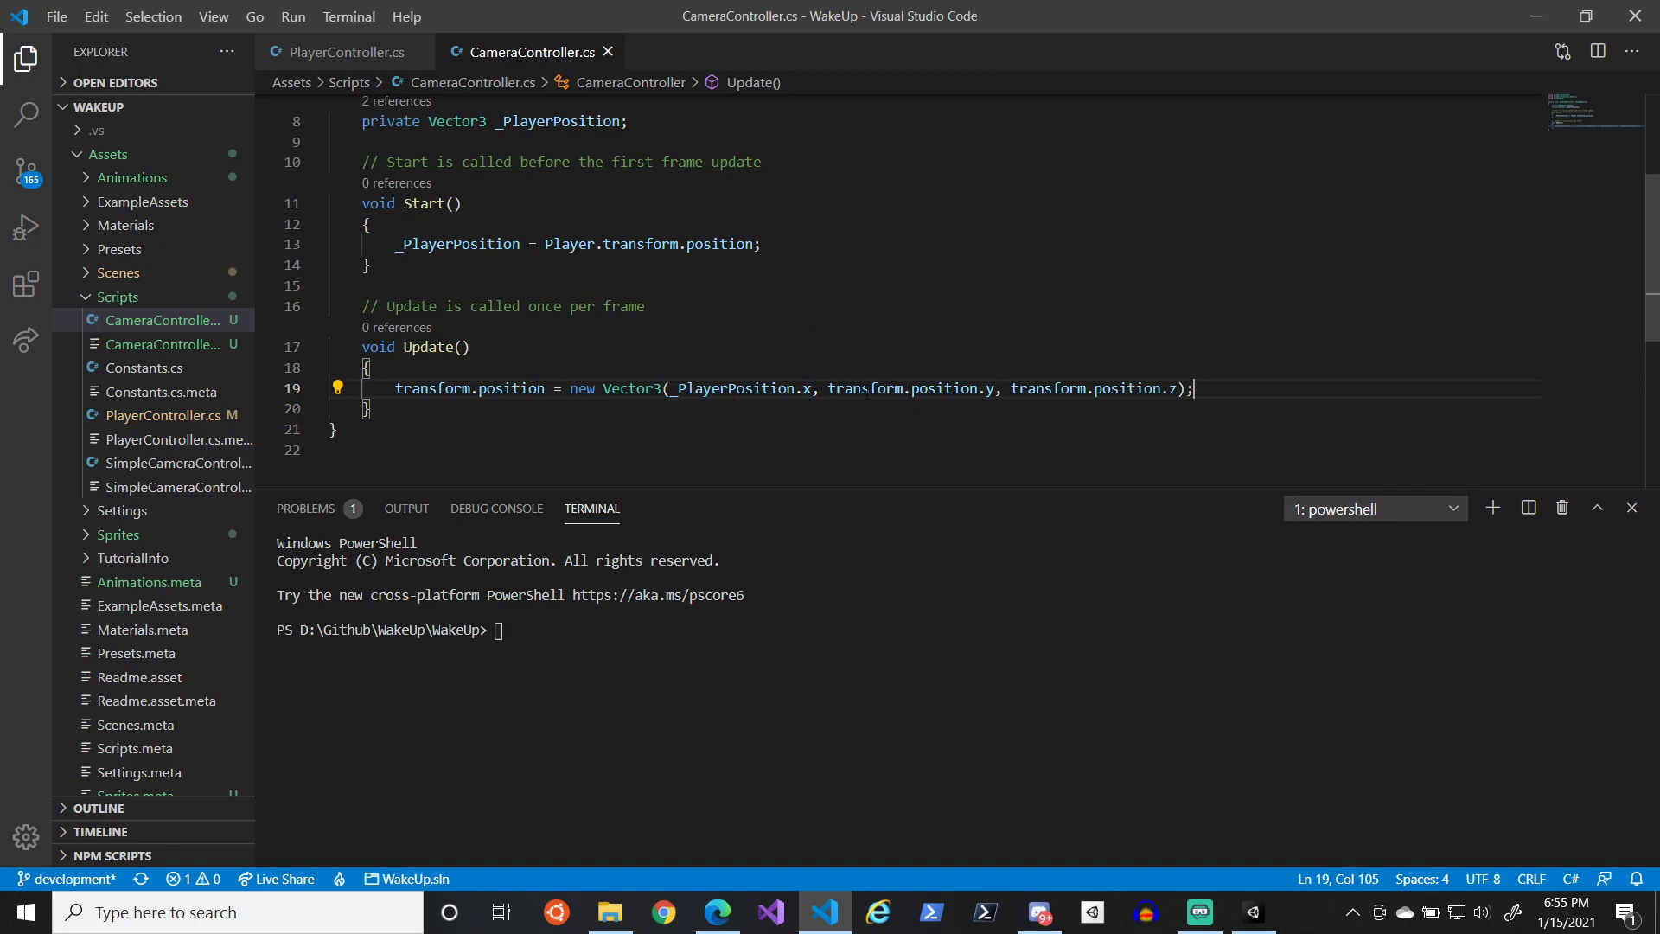
- Switch to Unity, run the game to test the camera script, and stop it
mouse_move(948, 388)
key("alt+Tab")
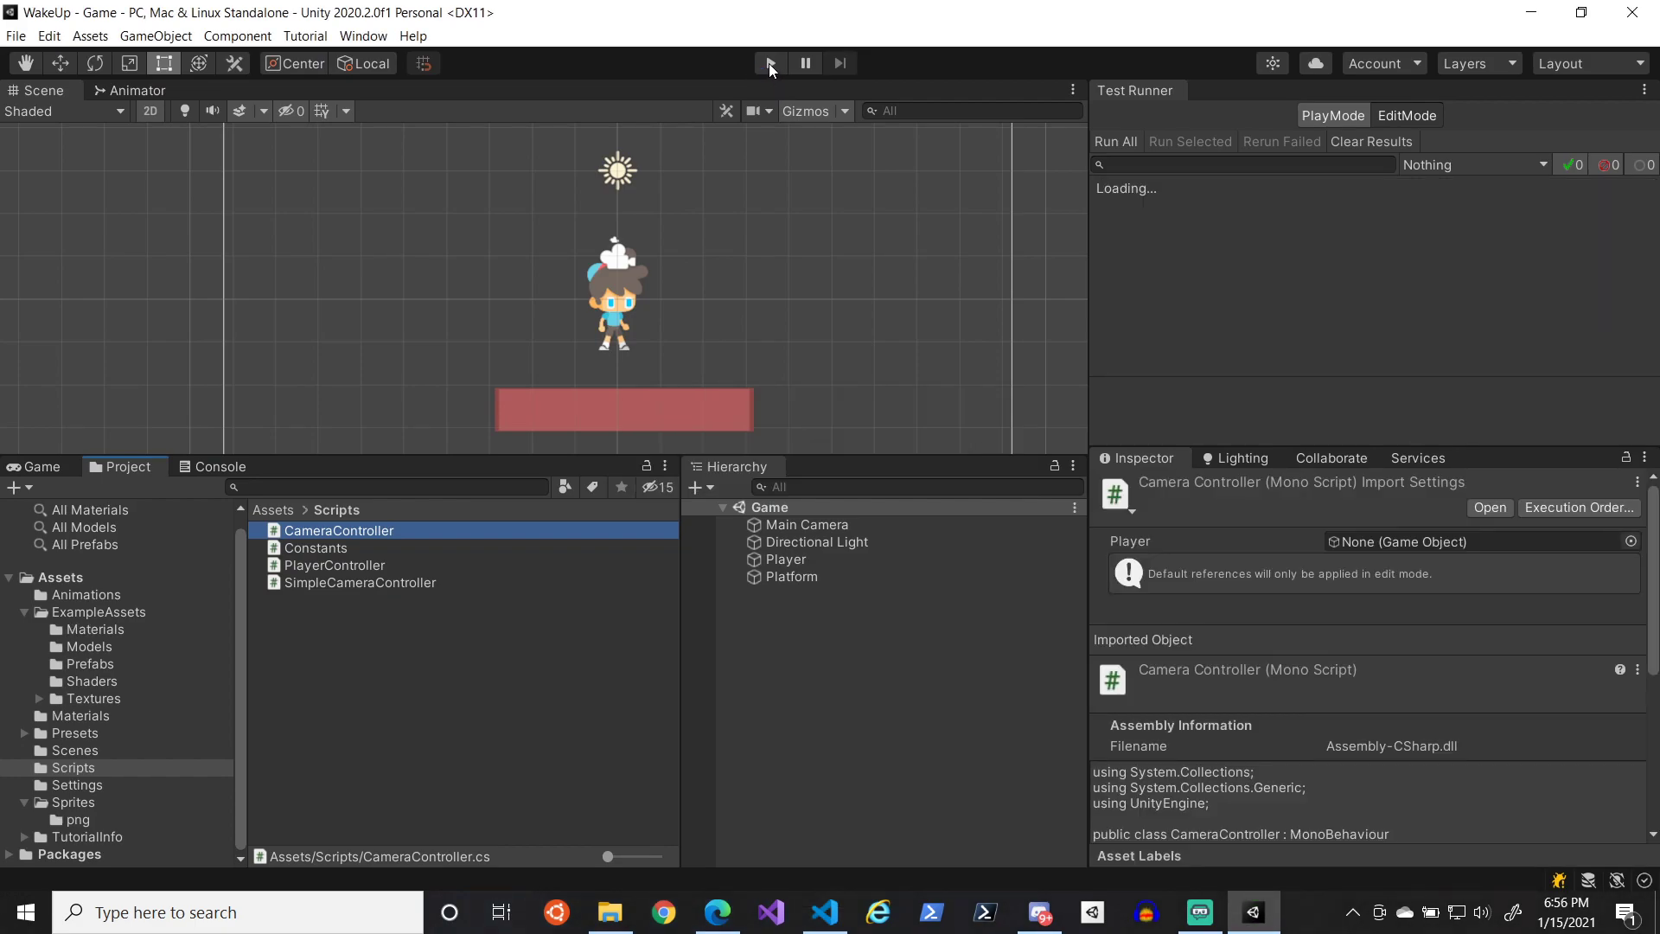
left_click(769, 64)
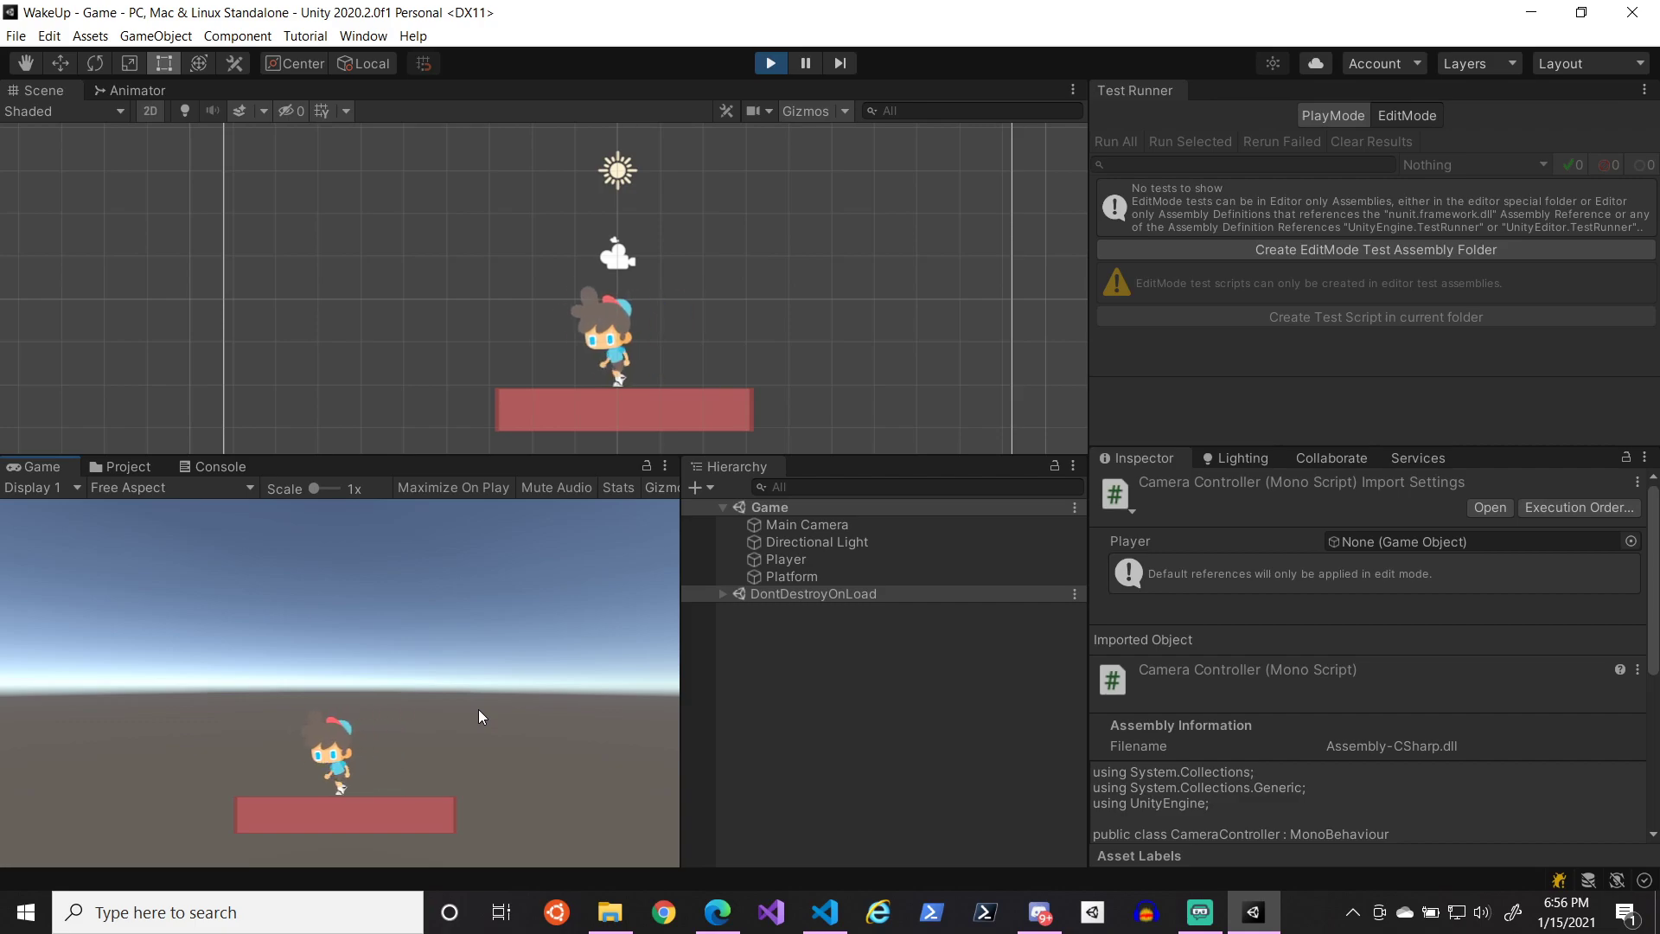
left_click(770, 63)
- Back in Visual Studio Code, shorten the Start assignment to Player.transform, change the _PlayerPosition field's type to Transform and save
left_click(825, 912)
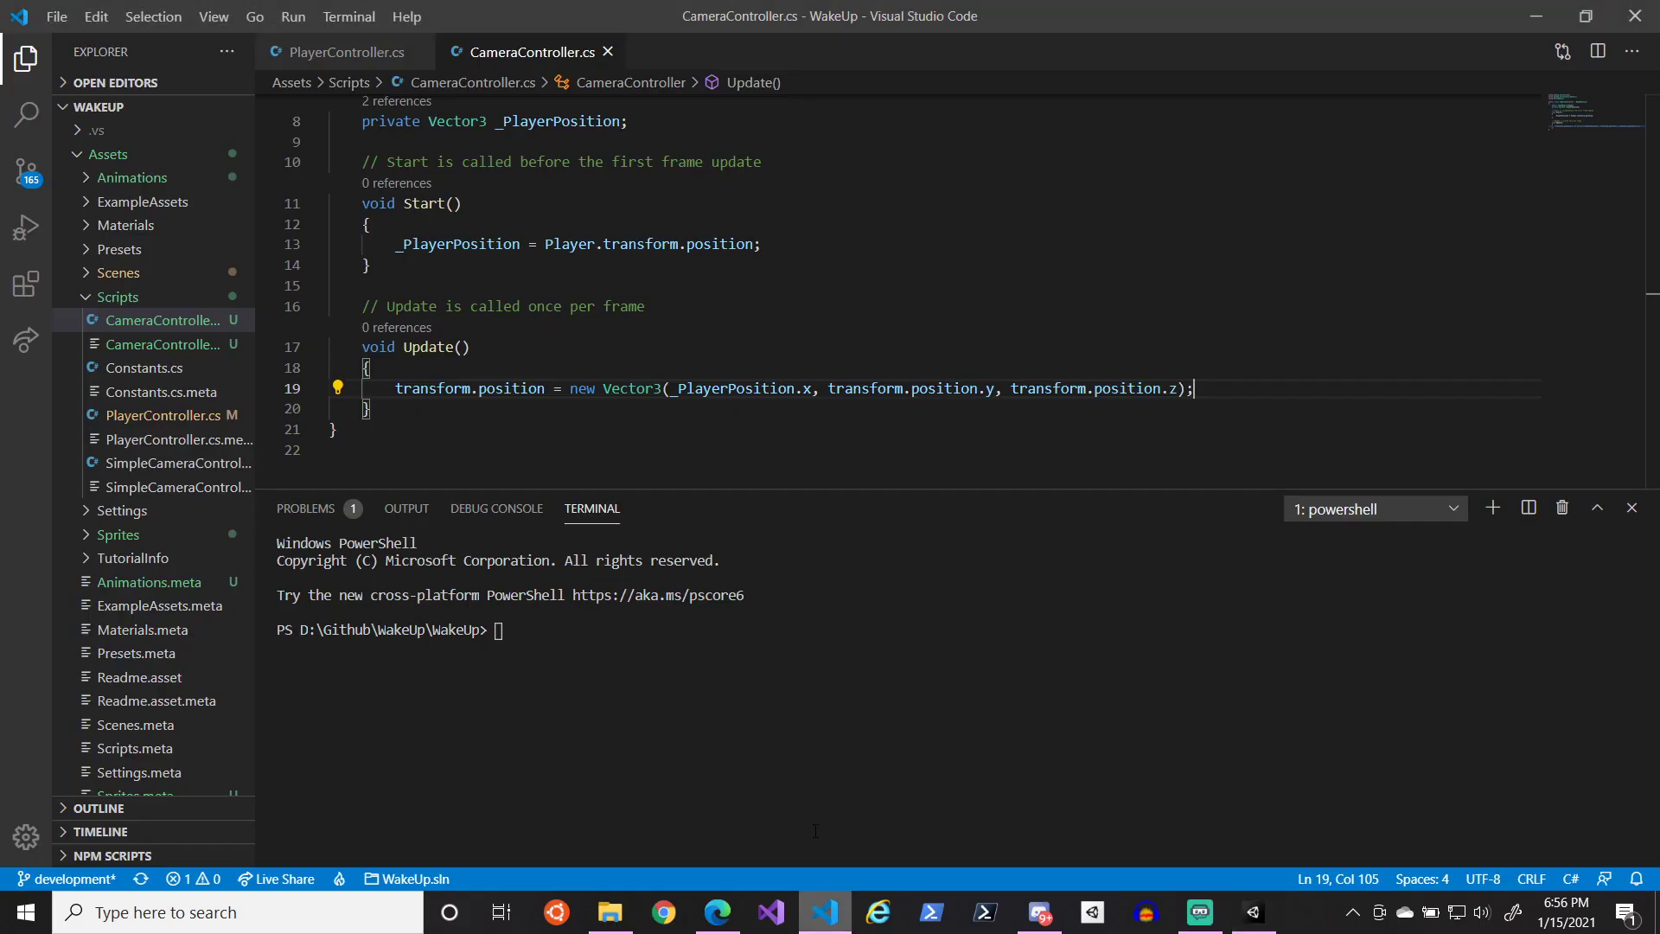
double_click(711, 244)
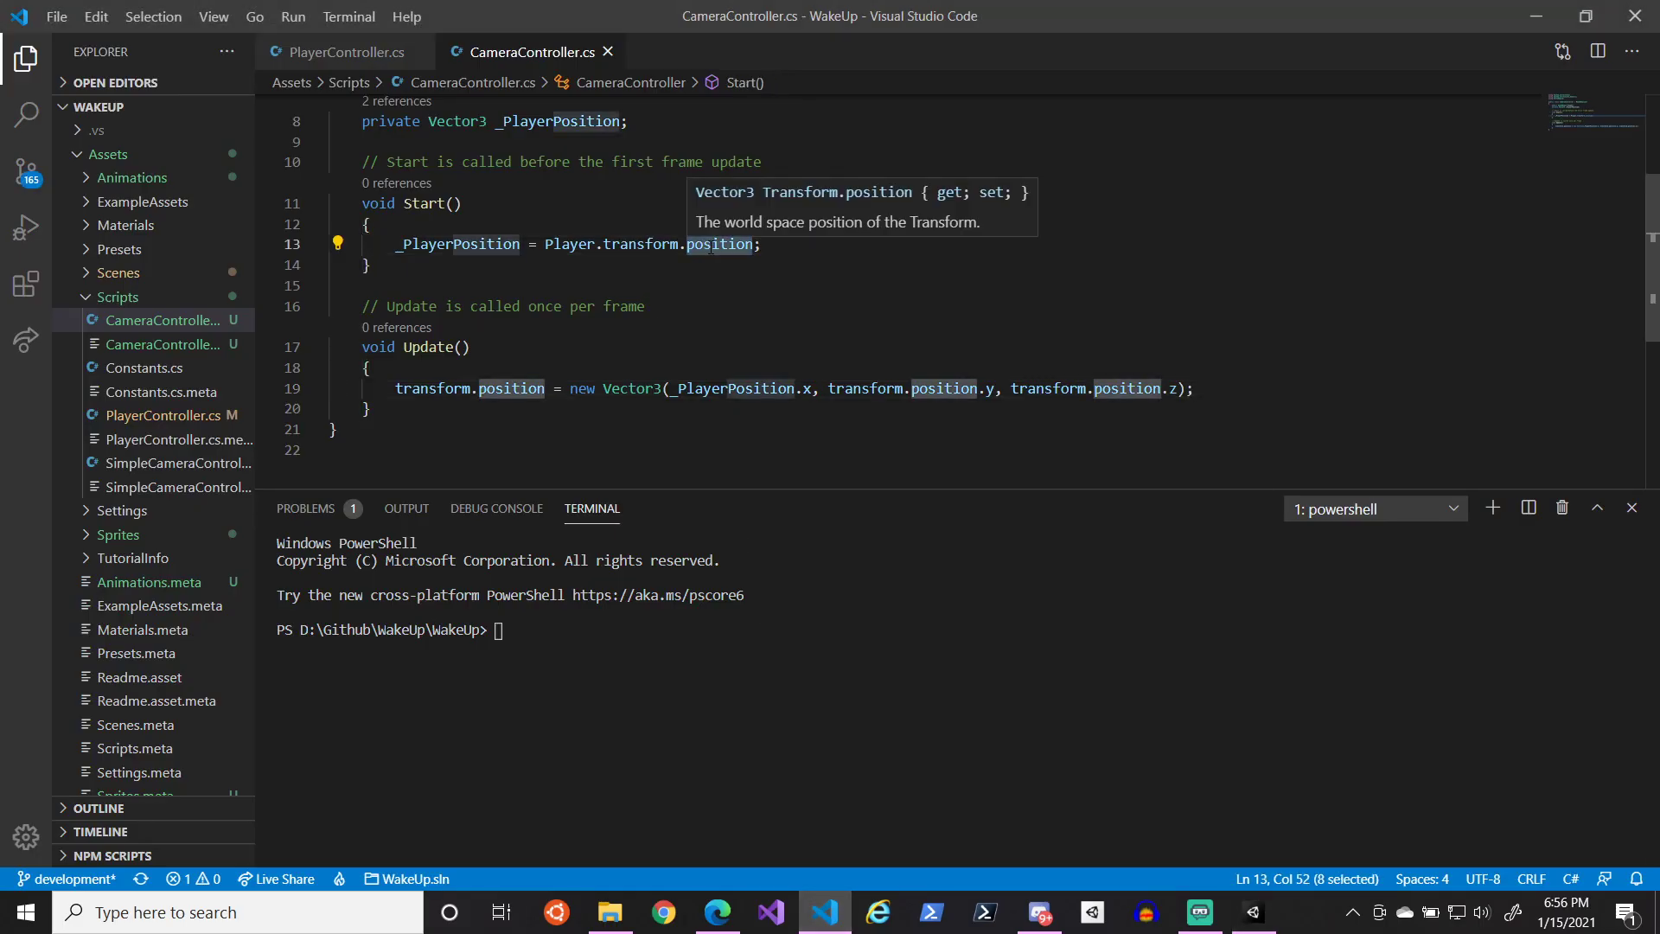
key("BackSpace")
key("BackSpace")
scroll(467, 108, "up", 1)
double_click(462, 147)
type("Transform")
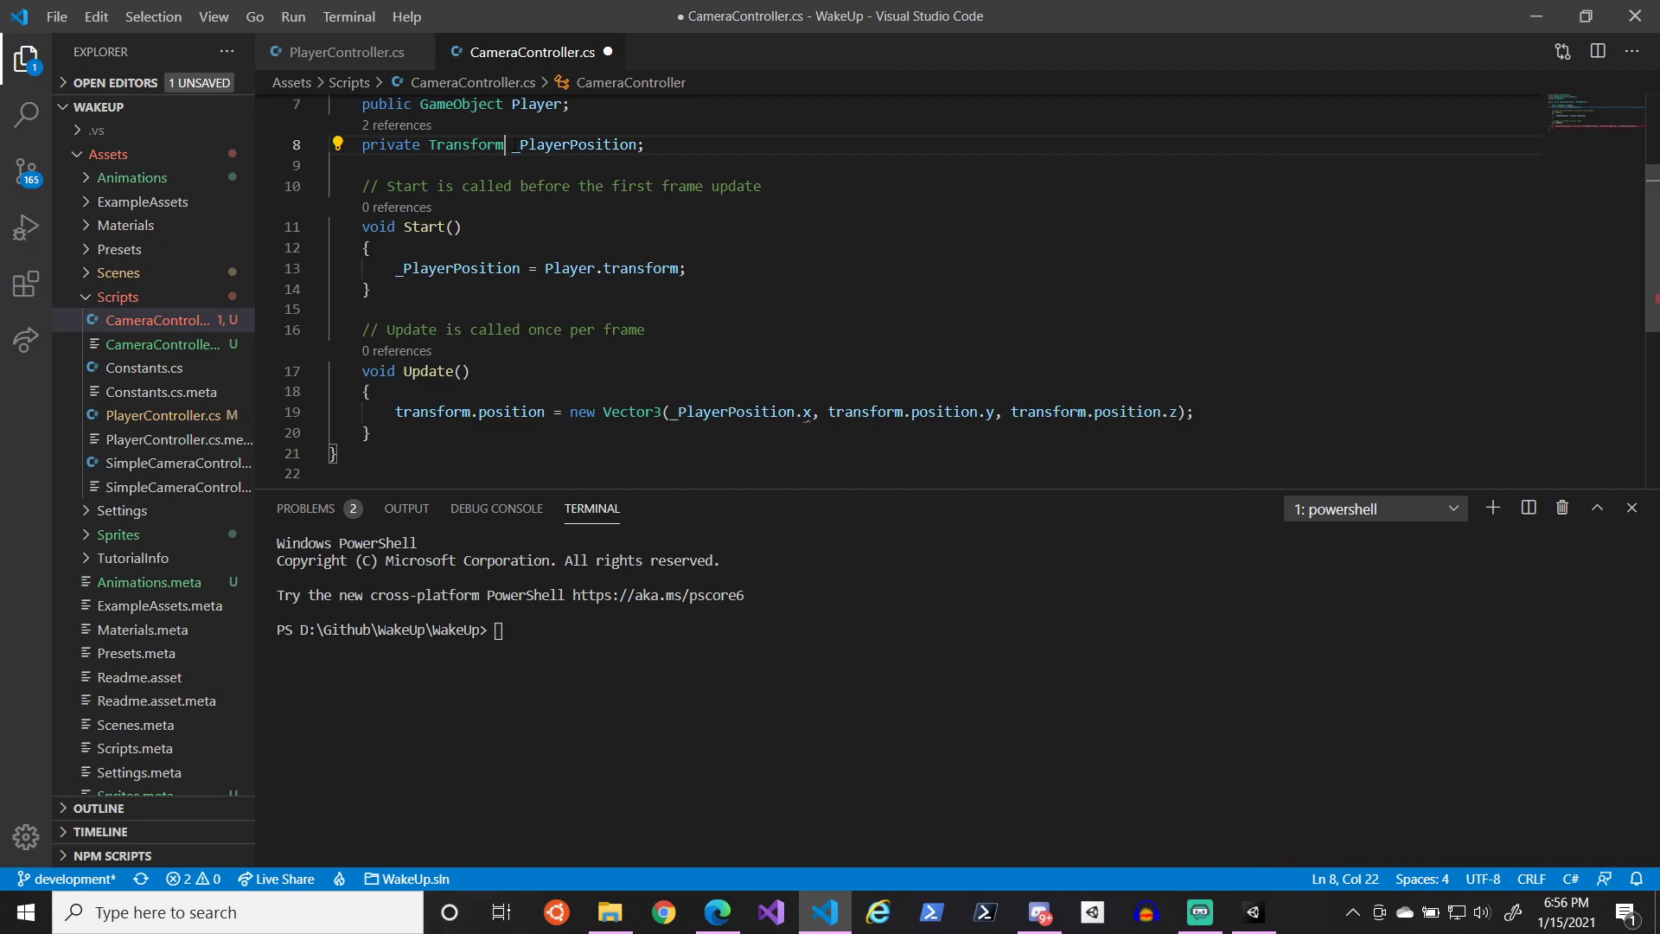
key("ctrl+s")
- Rename the Transform field to _PlayerTransform in its declaration and in the Start method's assignment
left_click_drag(570, 144, 639, 144)
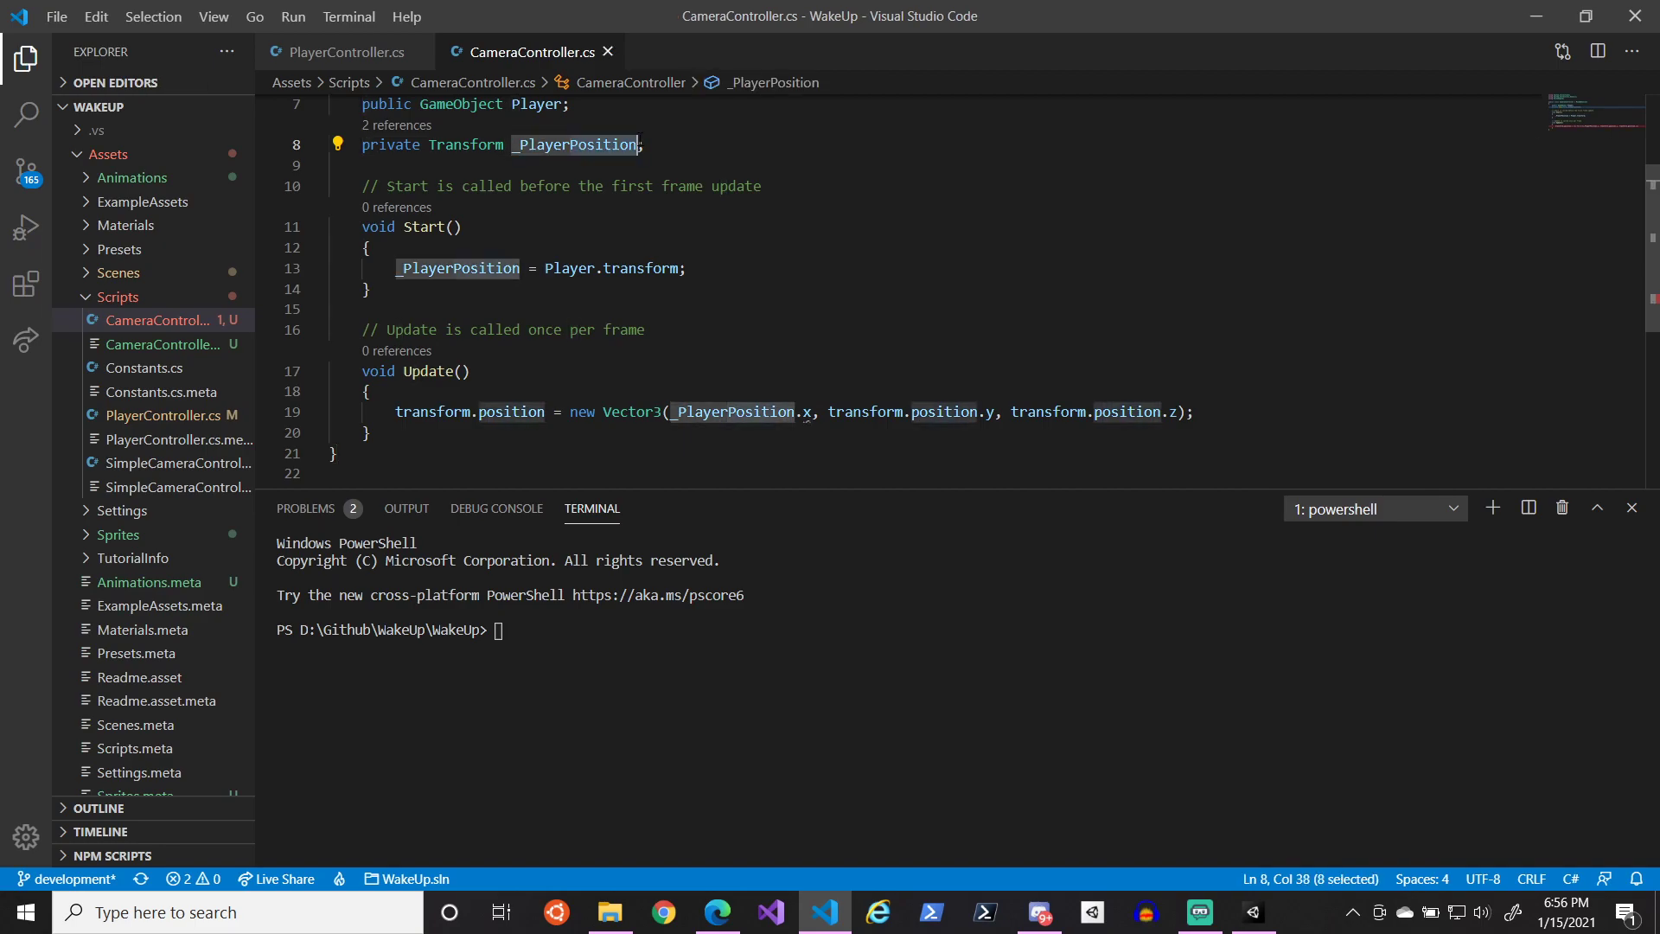
type("Transform")
key("ctrl+s")
double_click(640, 144)
key("ctrl+c")
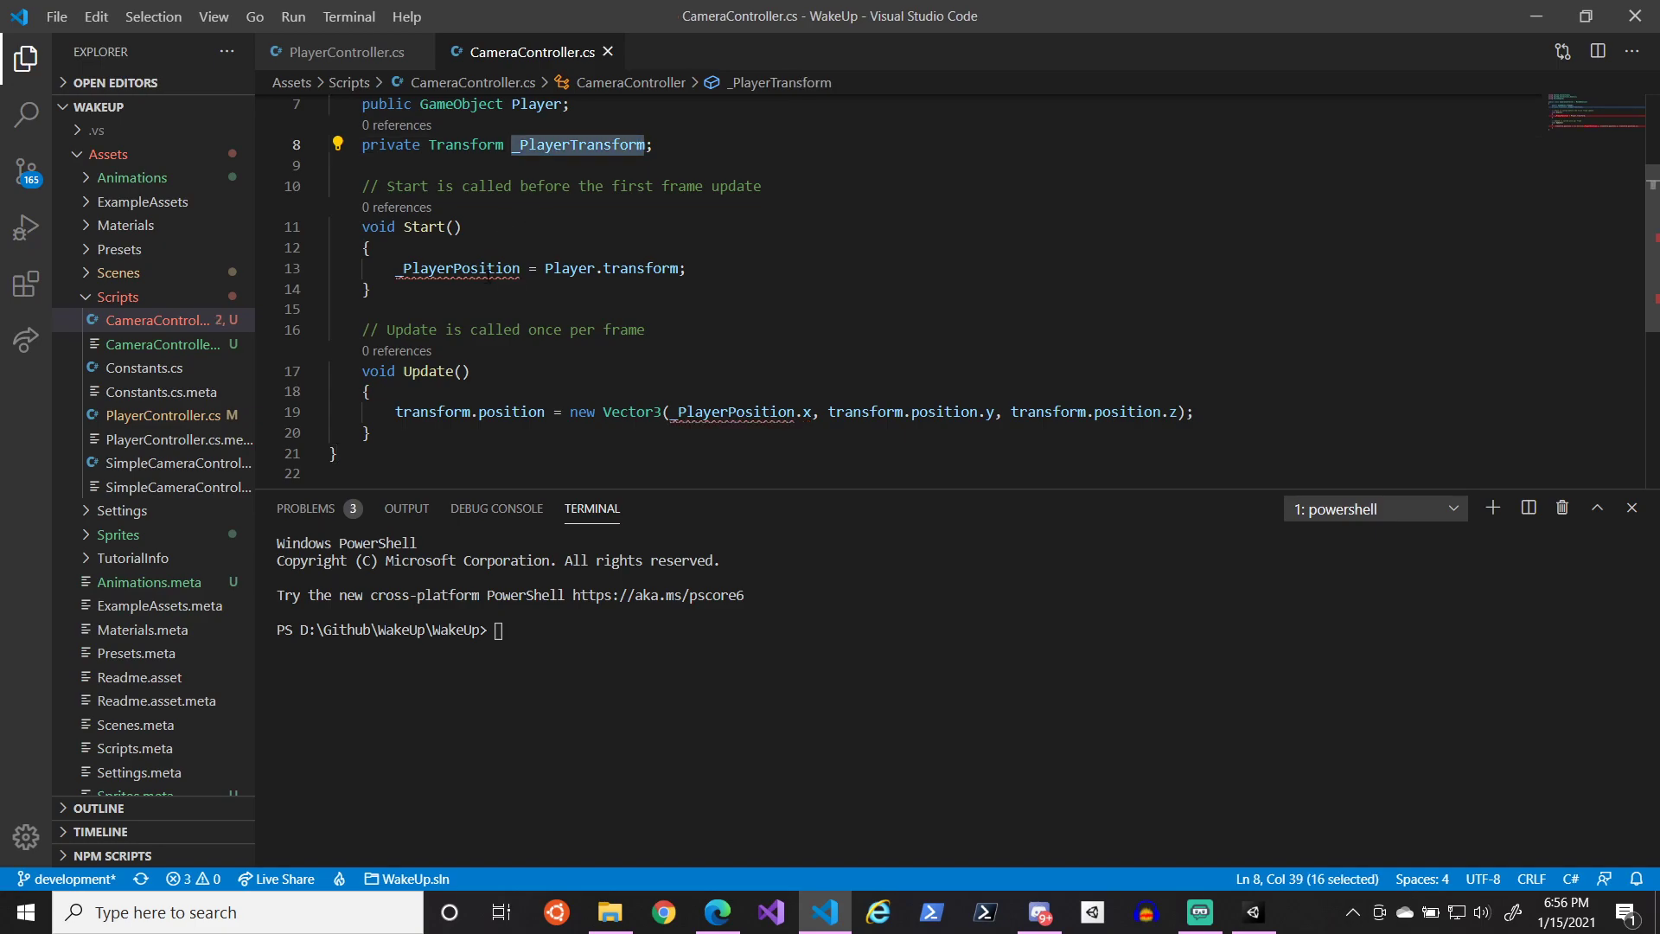
double_click(494, 268)
key("ctrl+v")
left_click(544, 412)
scroll(545, 406, "down", 1)
double_click(462, 200)
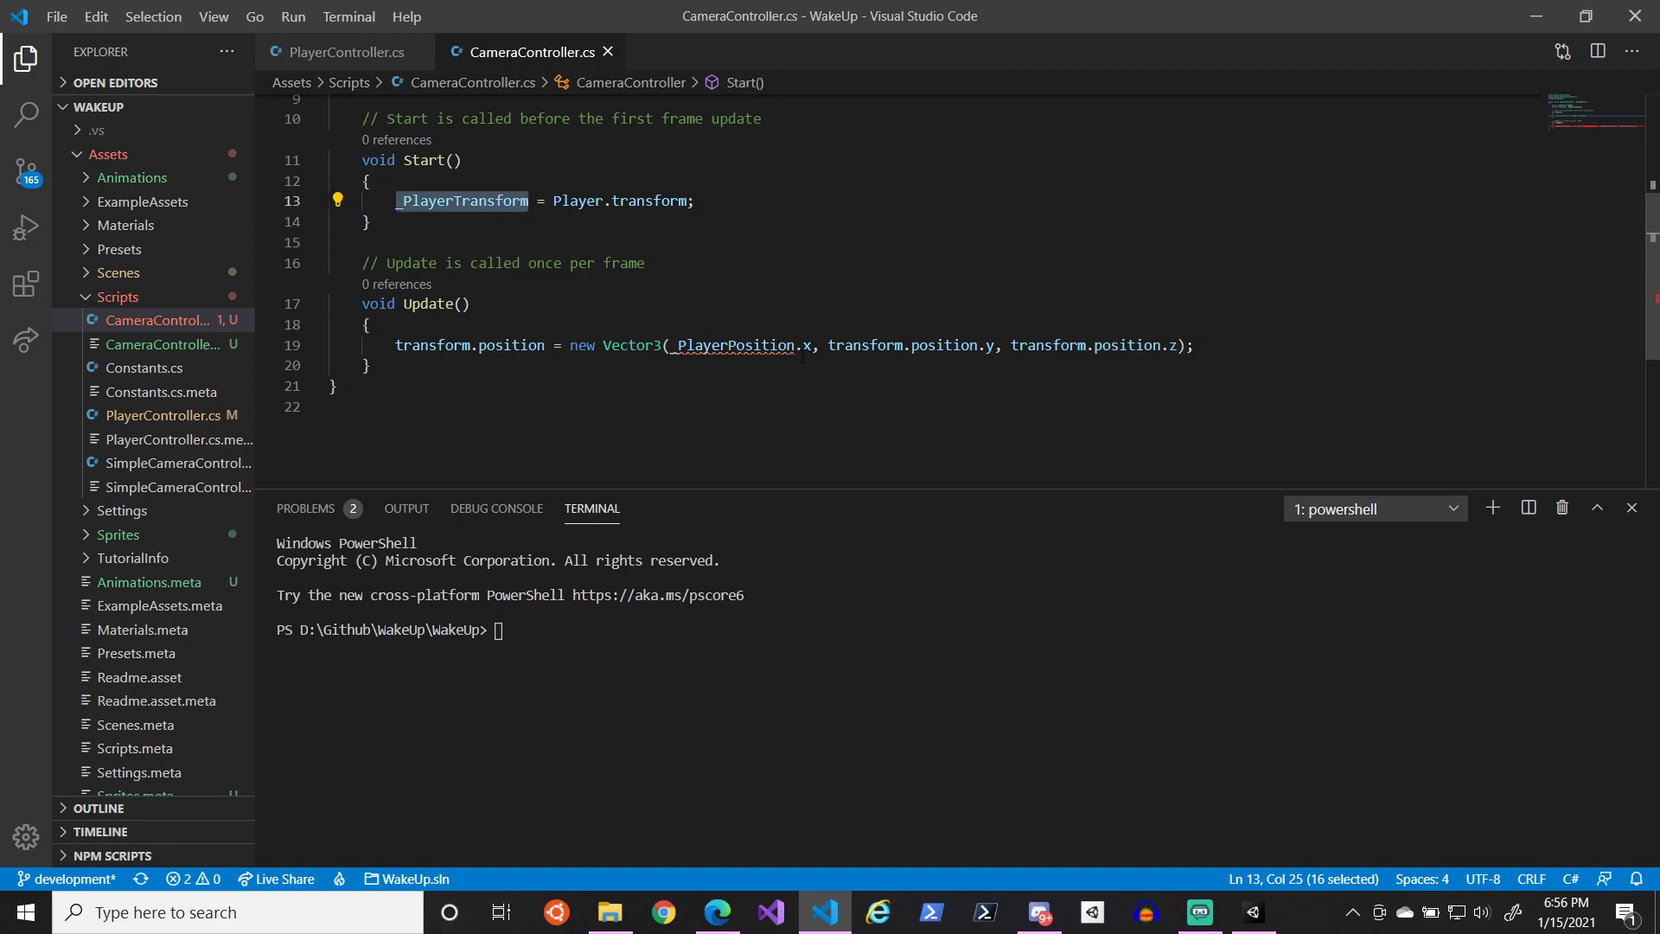
- At the beginning of Update, declare var playerPosition = _PlayerTransform.position; and save the script
left_click(732, 326)
scroll(732, 325, "down", 1)
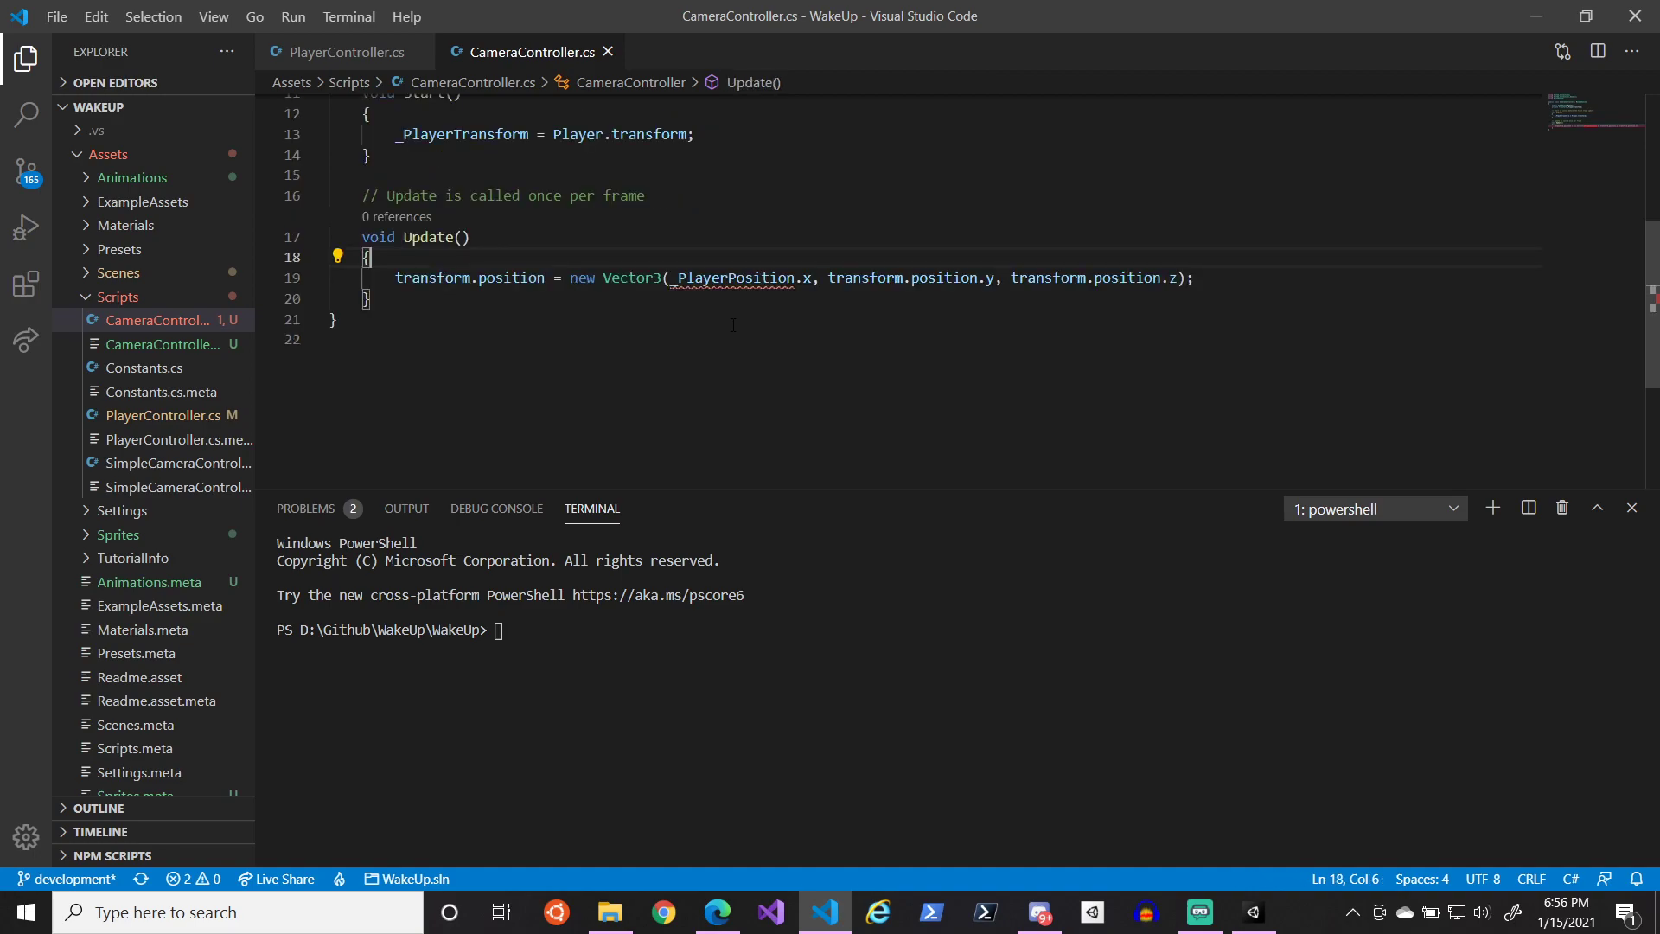
key("Return")
type("var playerPo")
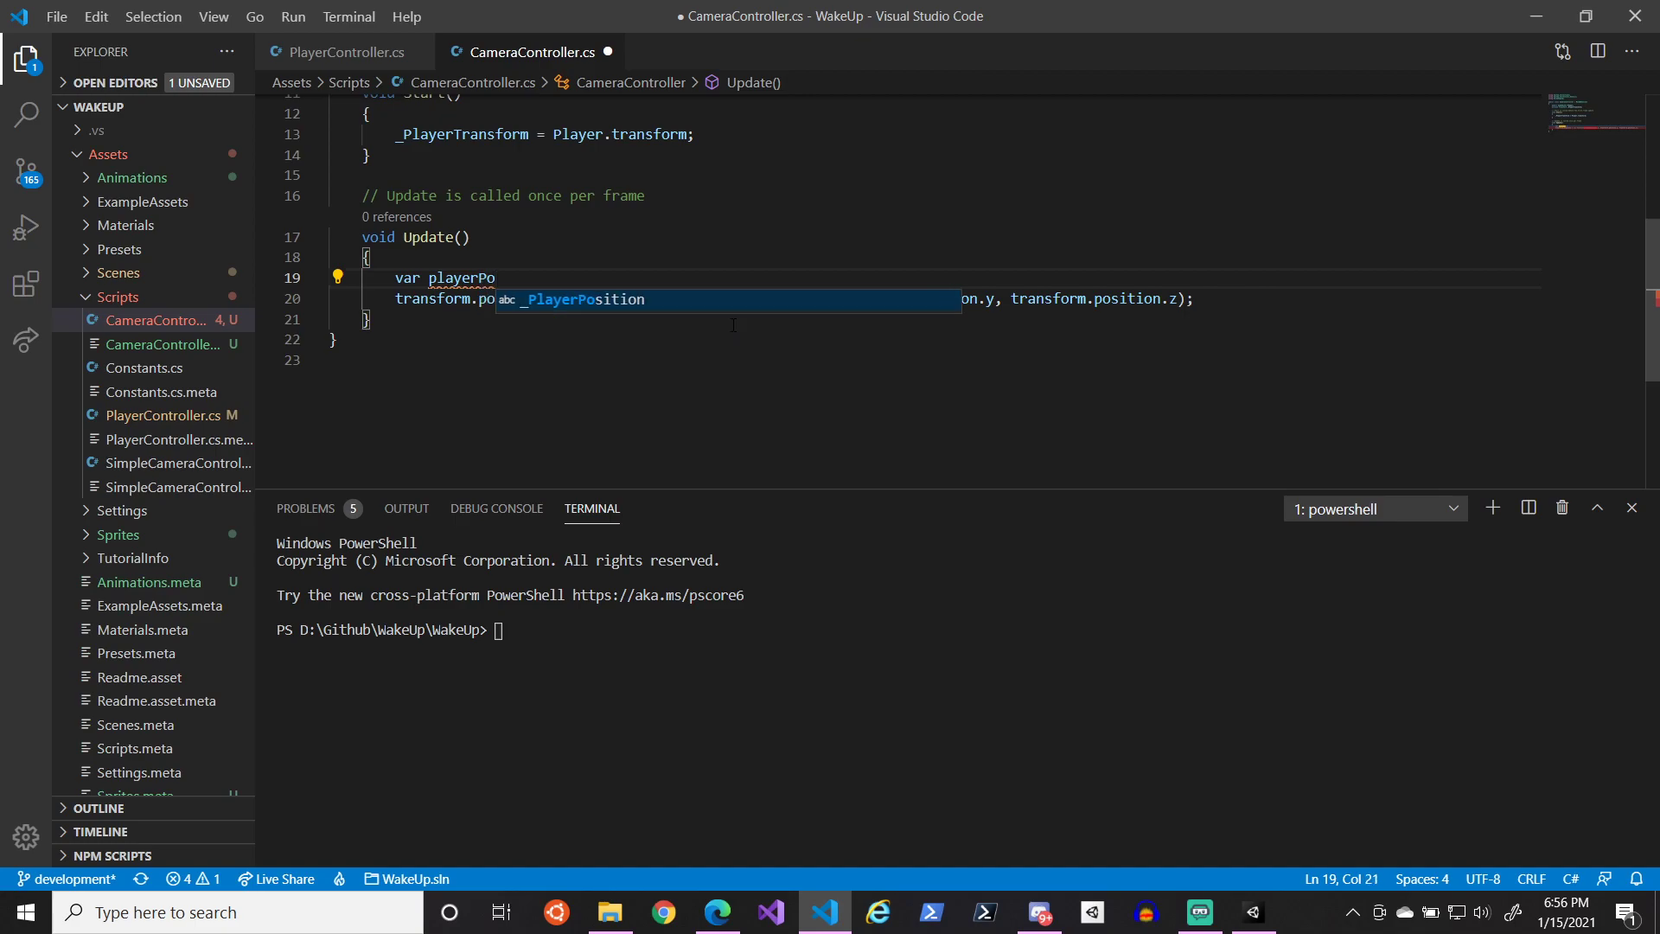
type("siti")
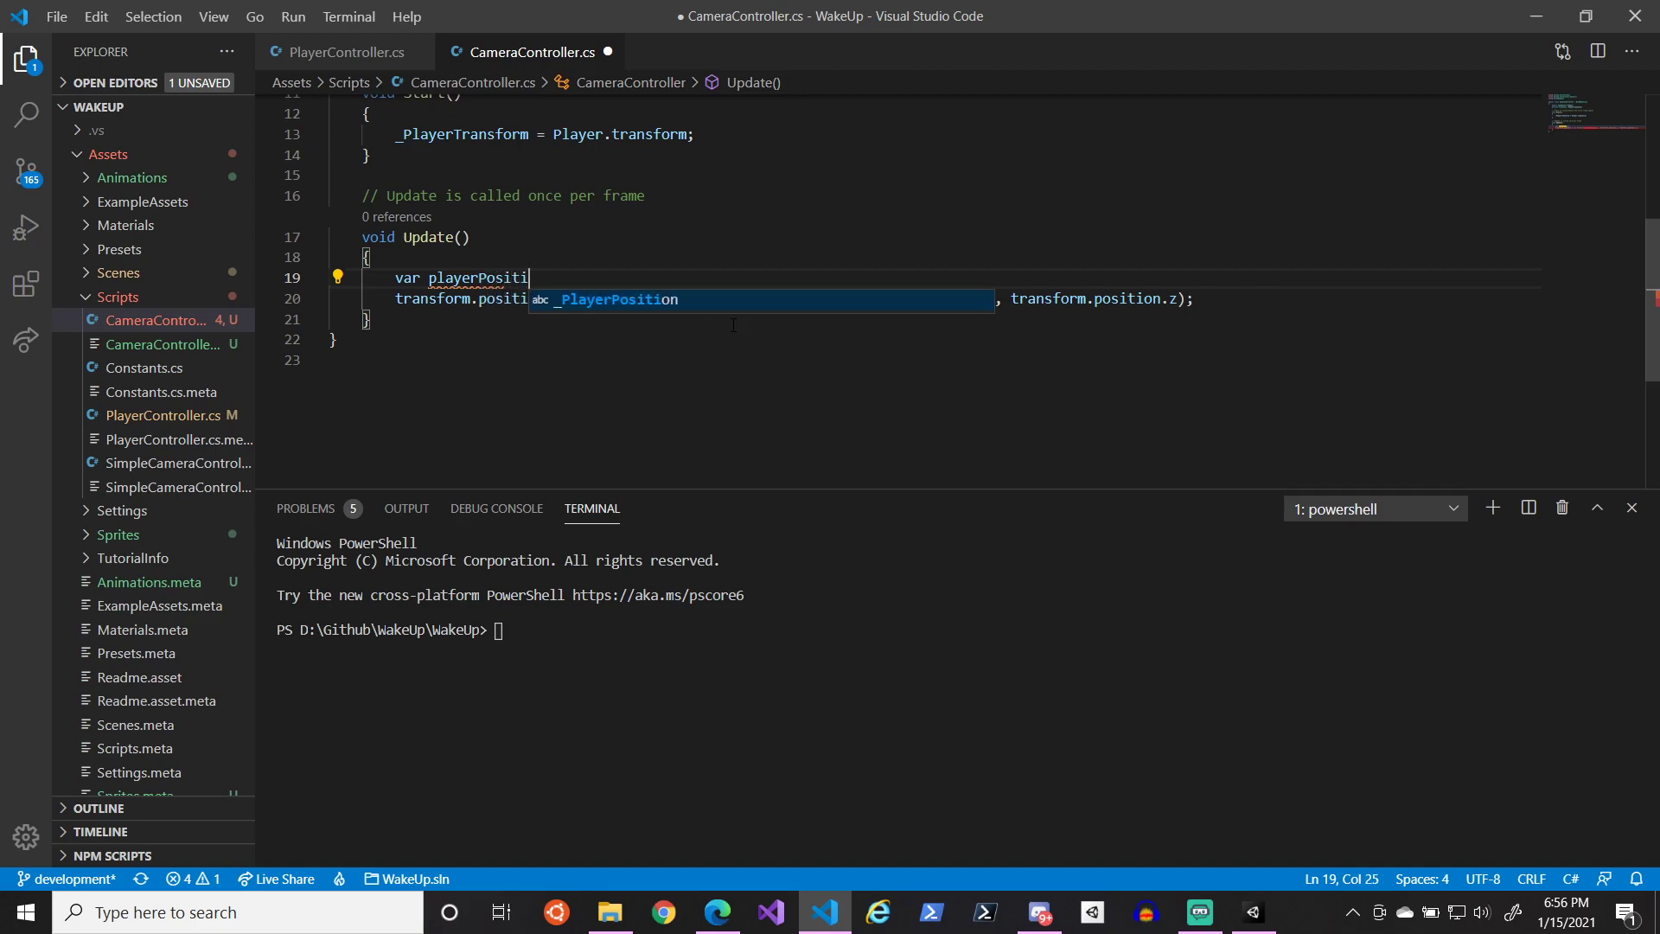
type("on = _P")
type("position;")
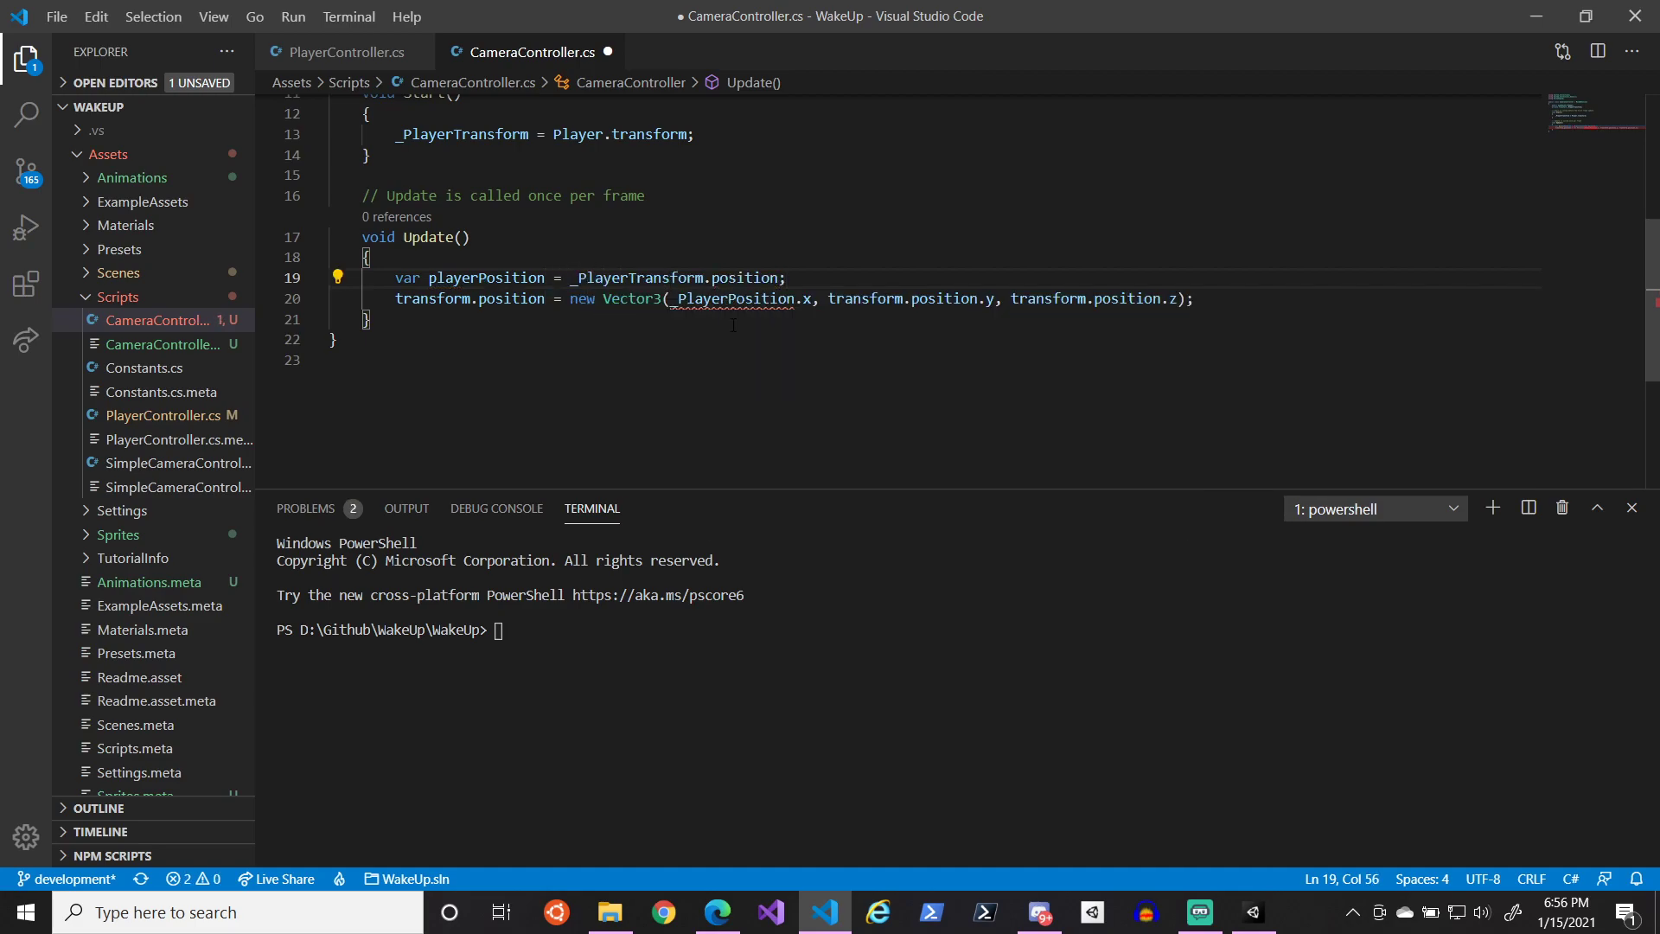
key("ctrl+s")
- Below playerPosition in Update, declare var cameraPosition = transform.position;
key("Return")
type("var cameraPosition =")
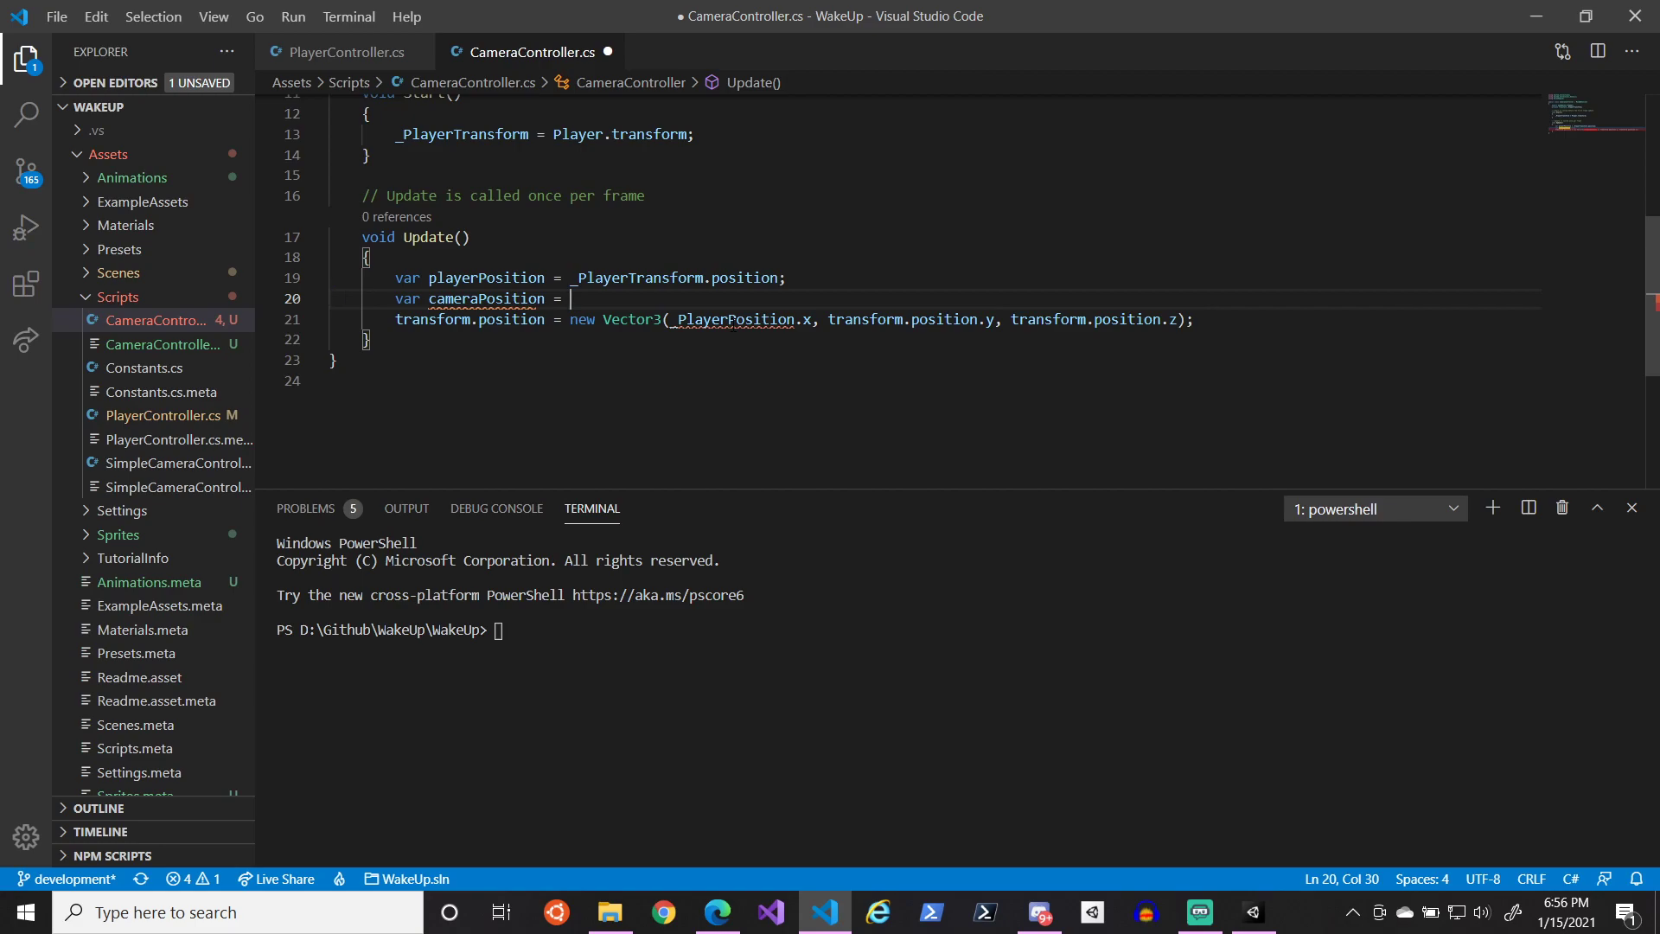
type(" tra")
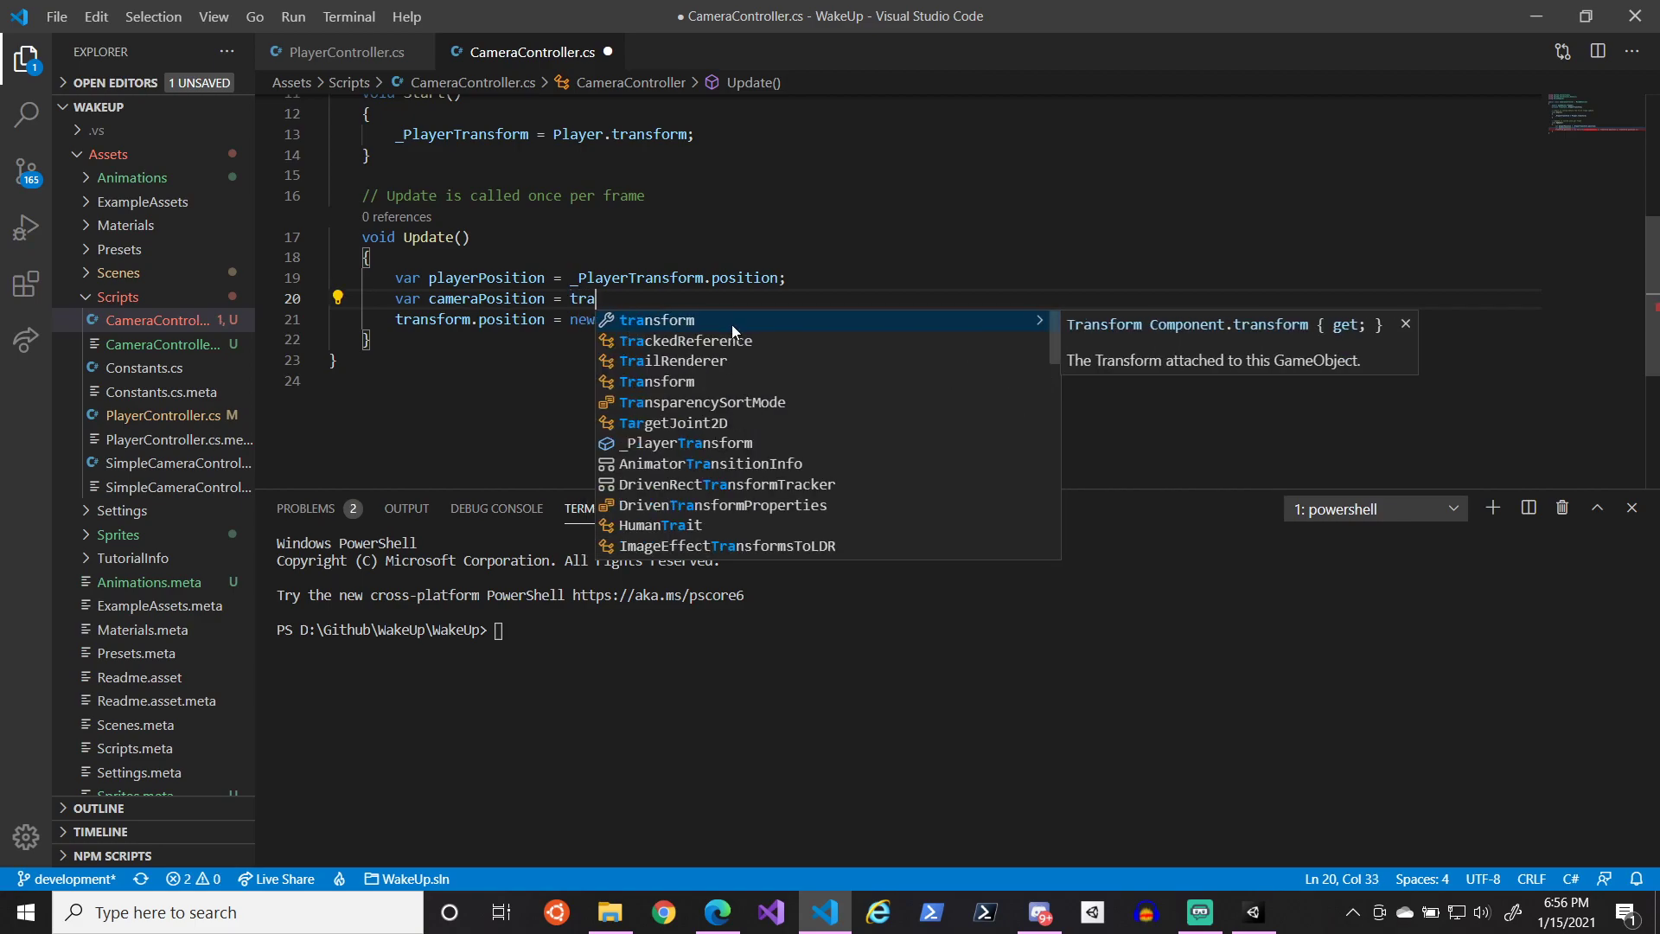
type("nsform.position;")
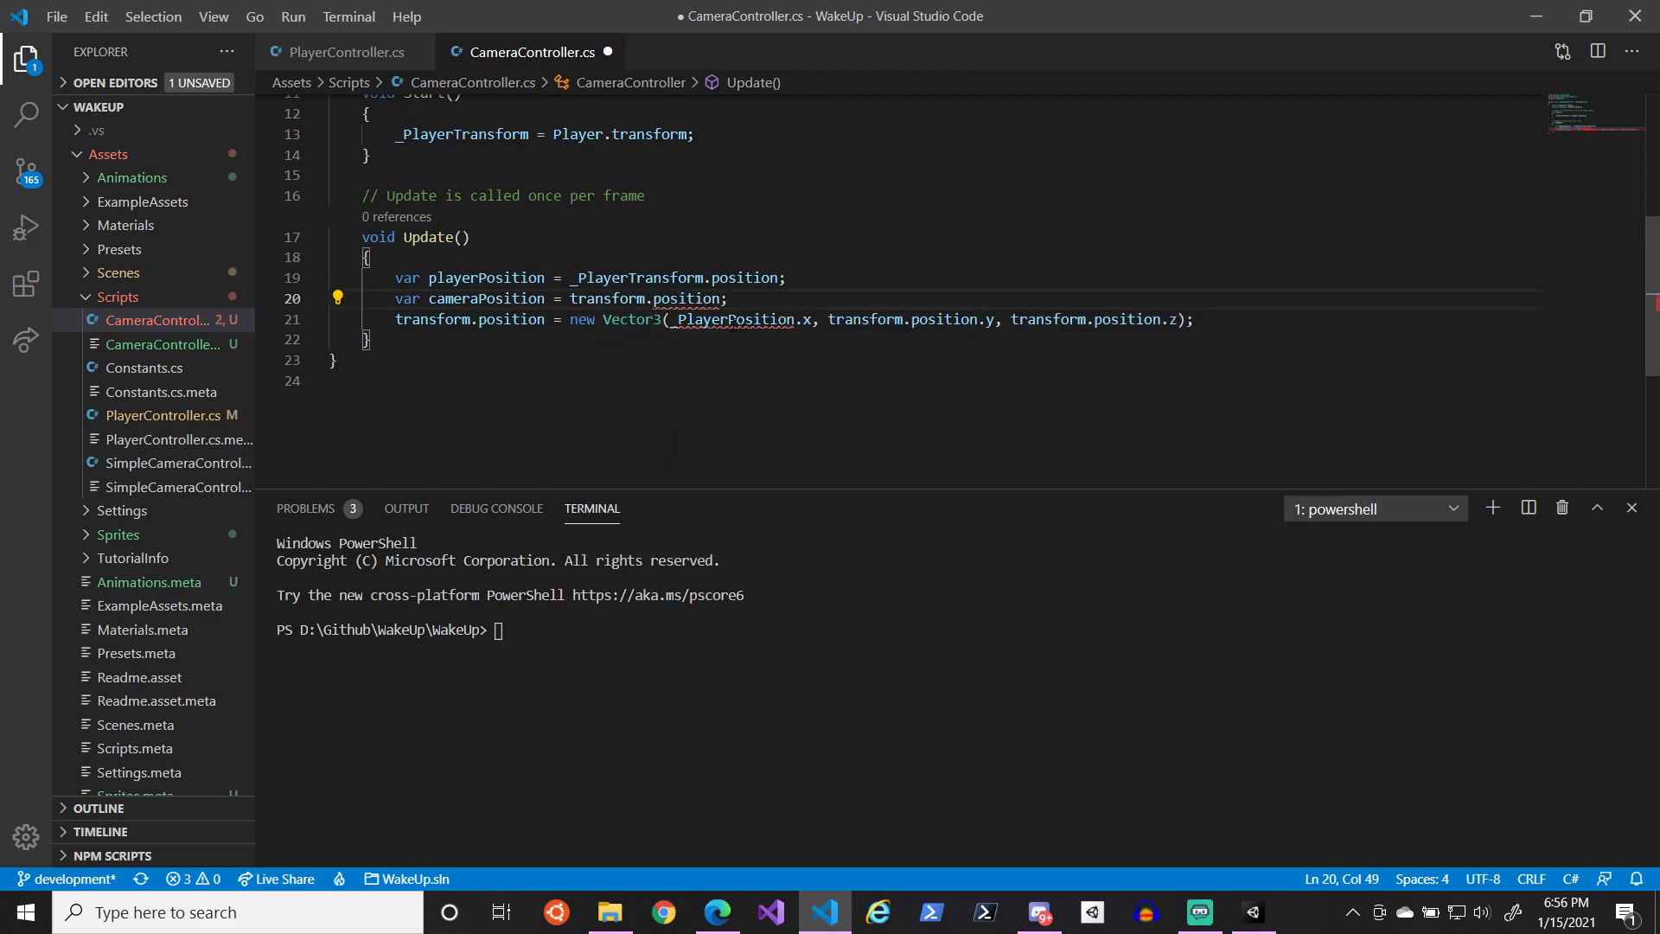
- Move the cameraPosition declaration above playerPosition in Update and replace _PlayerPosition with playerPosition in the new Vector3's x argument
key("alt+Up")
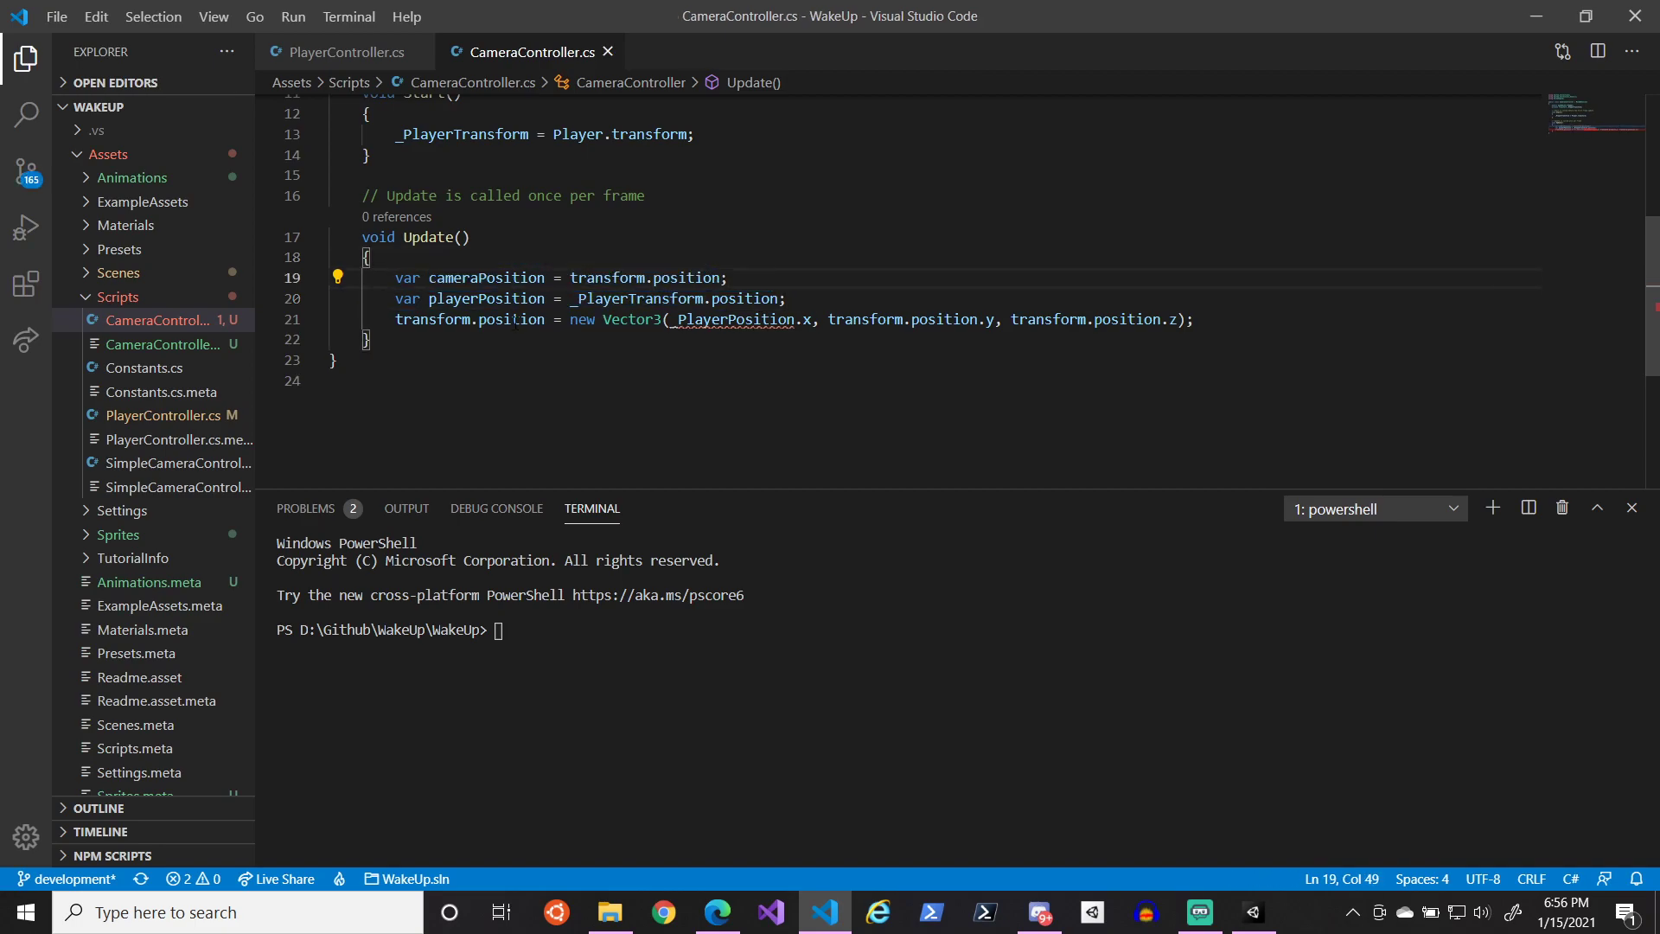
double_click(516, 300)
key("ctrl+c")
double_click(768, 321)
key("ctrl+v")
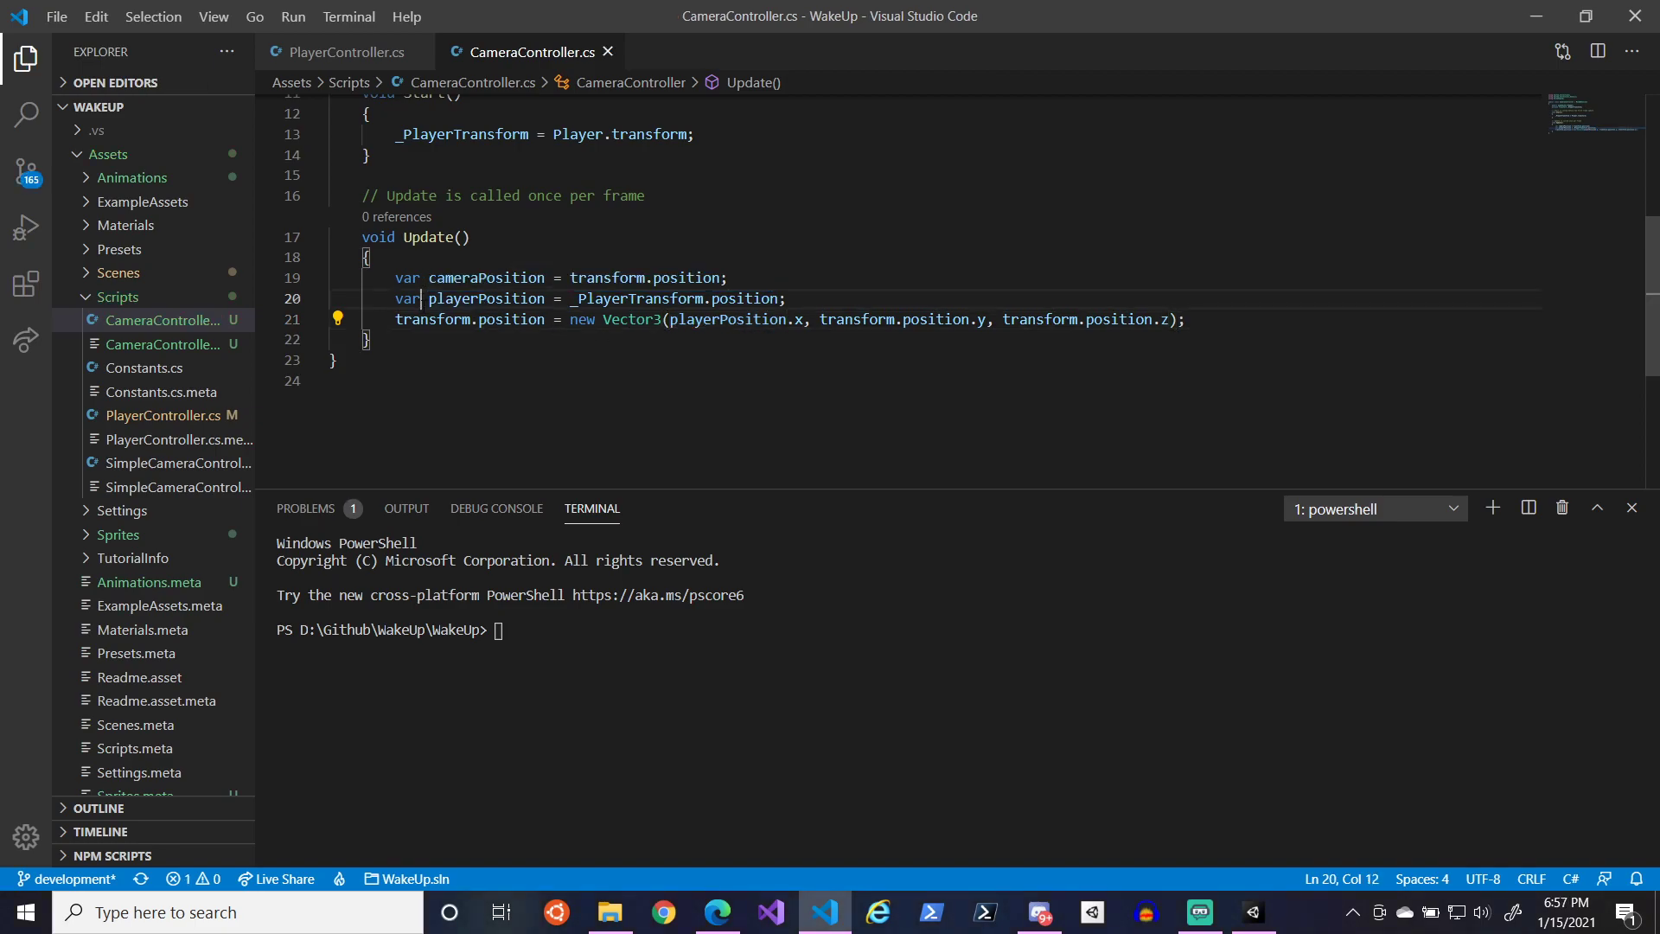
- Replace transform.position with cameraPosition in the y and z arguments of the new Vector3 and save the script
left_click(422, 298)
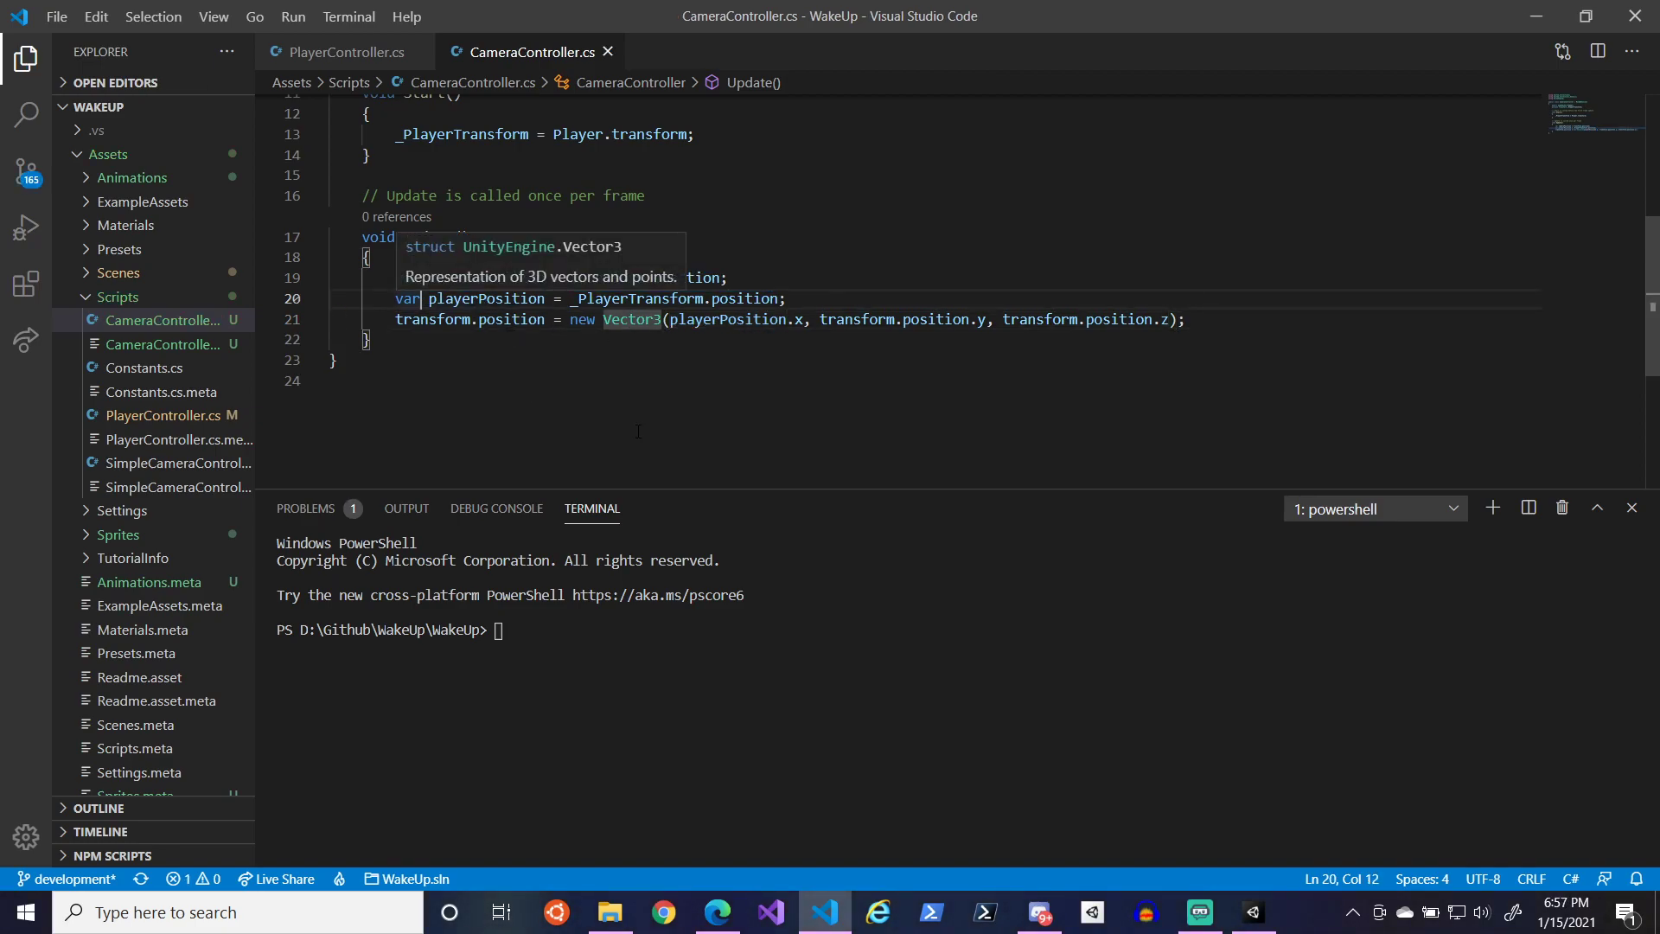
key("Up")
key("Up")
key("Up")
key("Up")
key("Up")
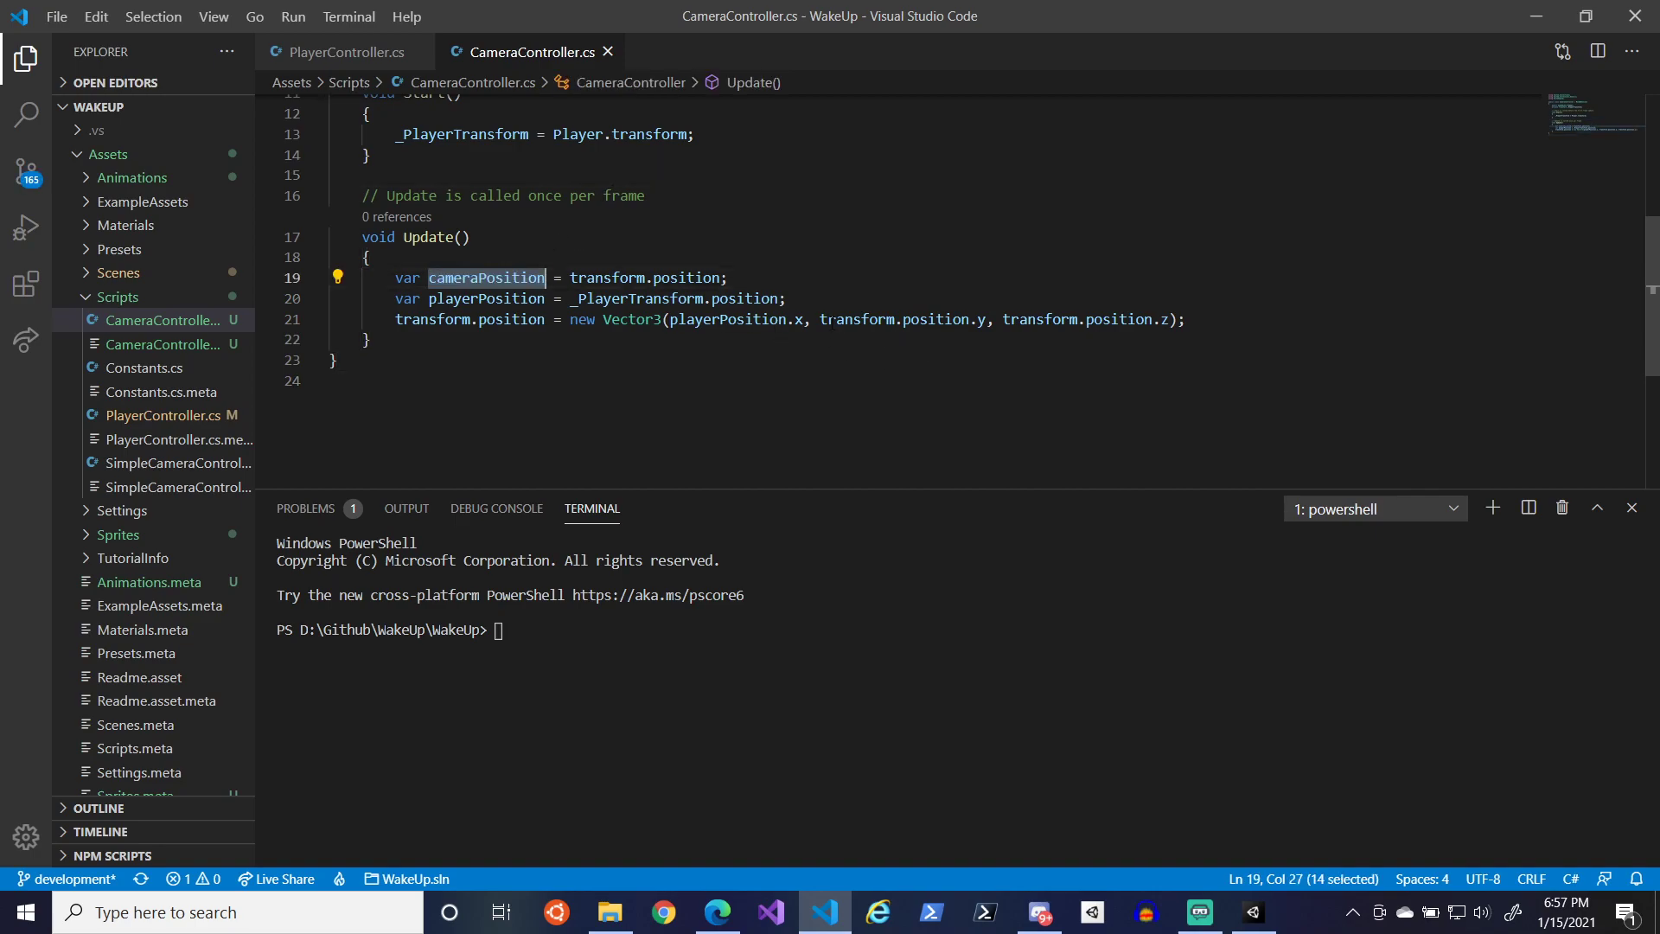
left_click(821, 321)
left_click_drag(821, 321, 1104, 320)
type("cameraPosition")
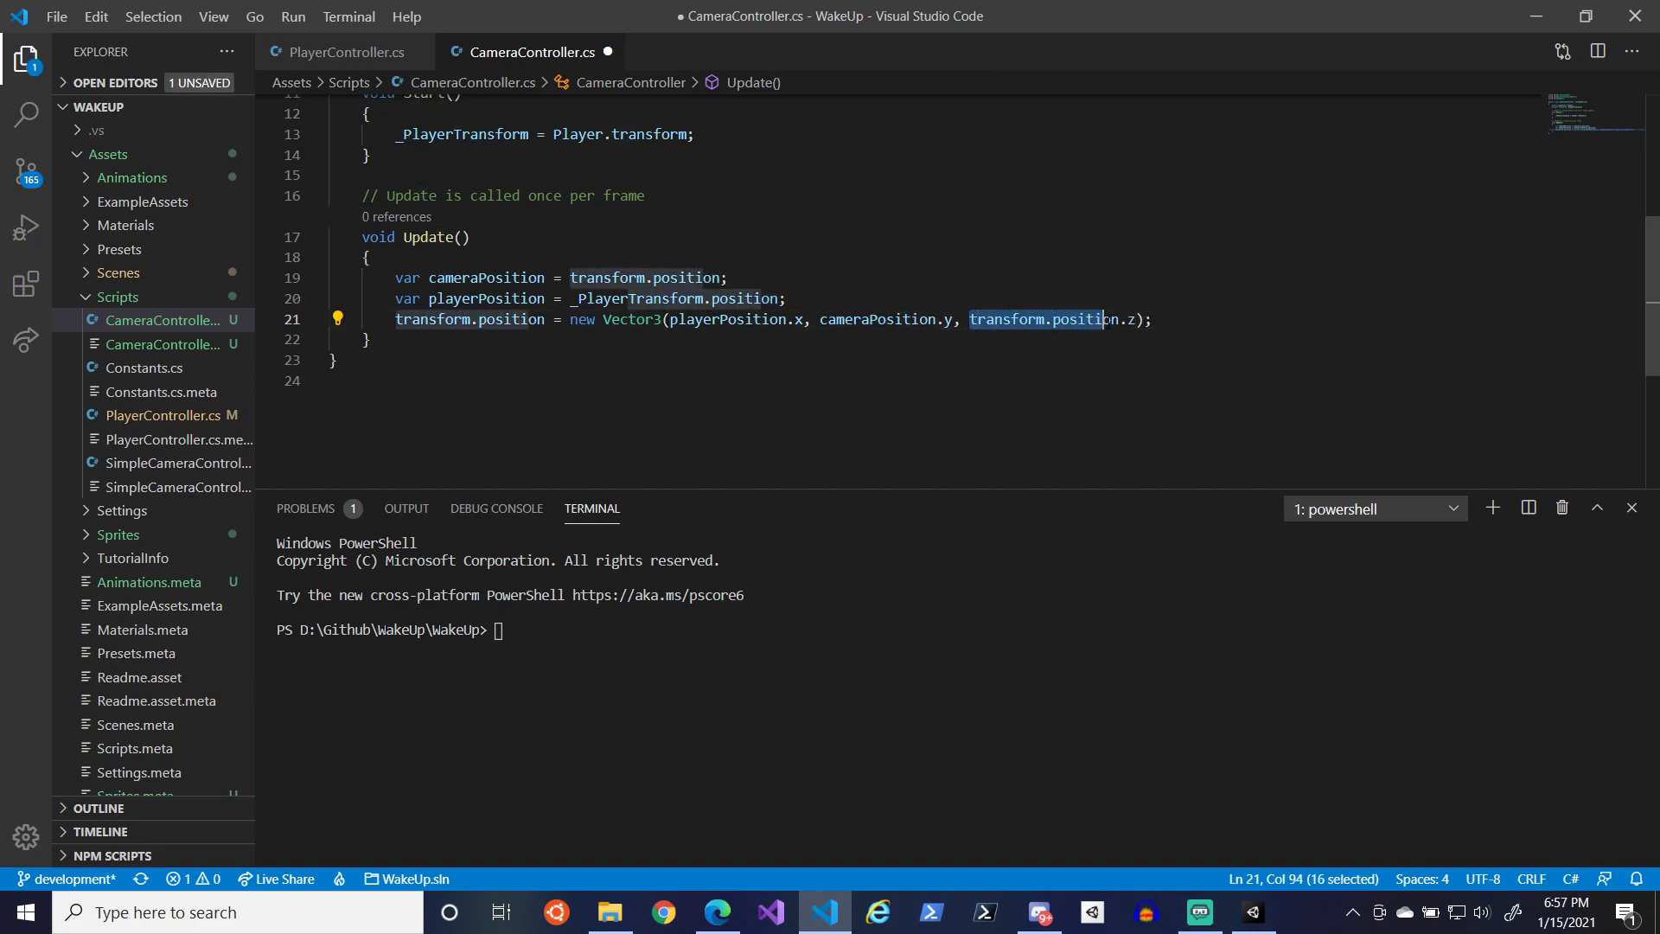
type("cameraPosition")
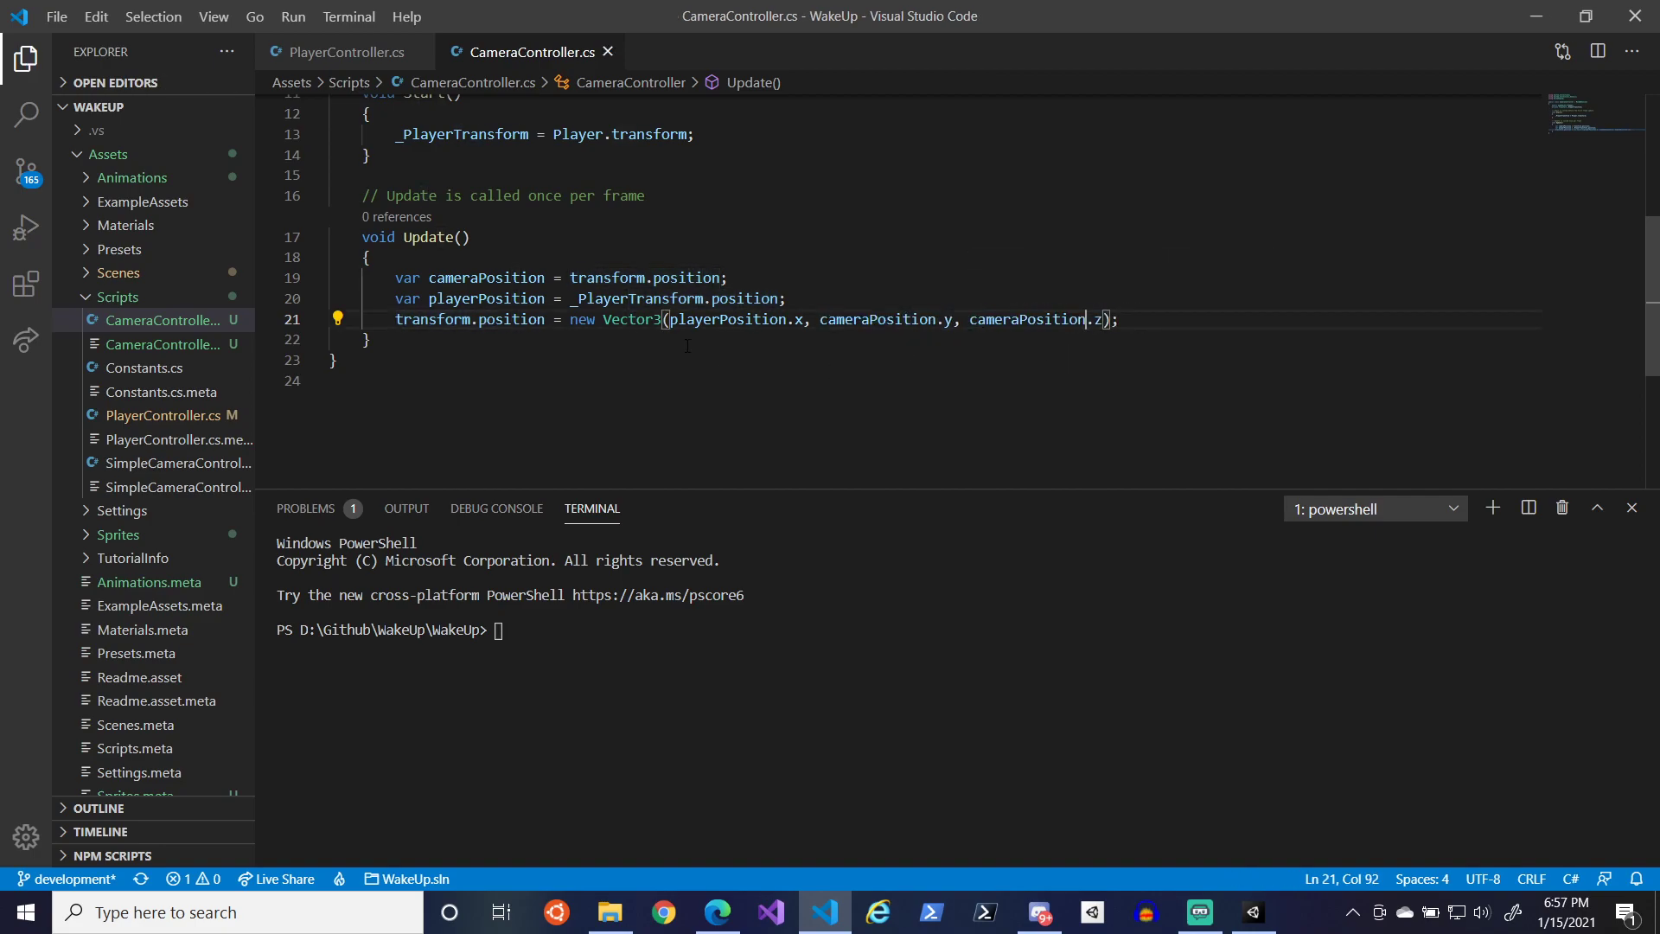
left_click(522, 320)
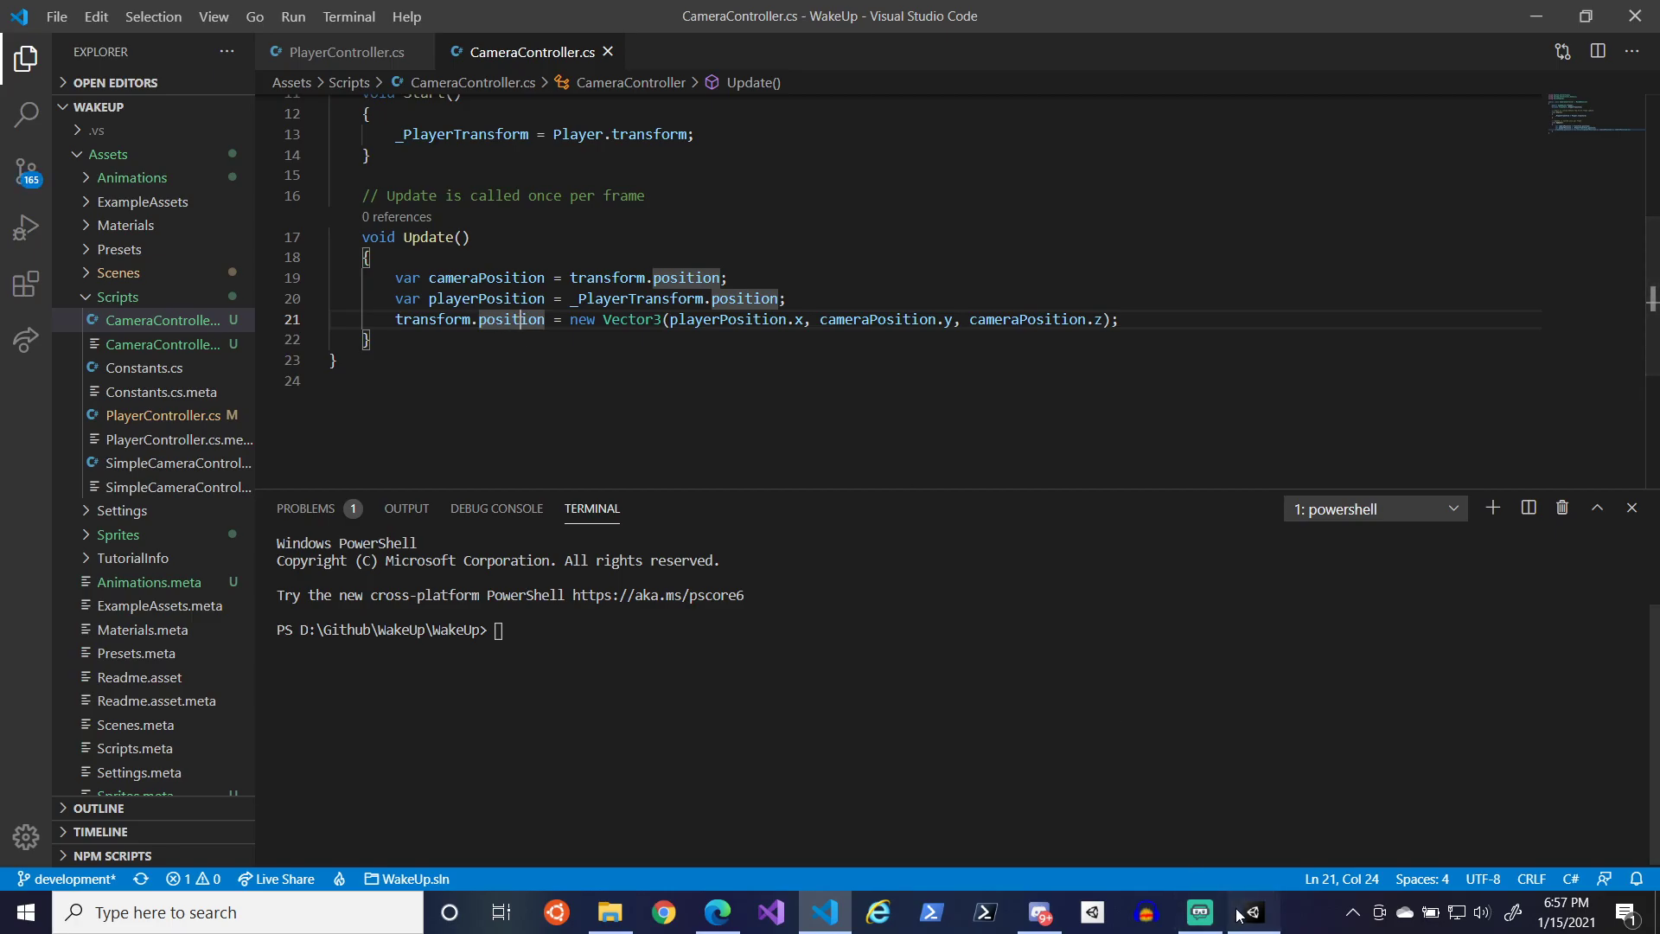
- Switch to Unity, play-test the player walking both ways on the platform, and stop the game
left_click(1252, 912)
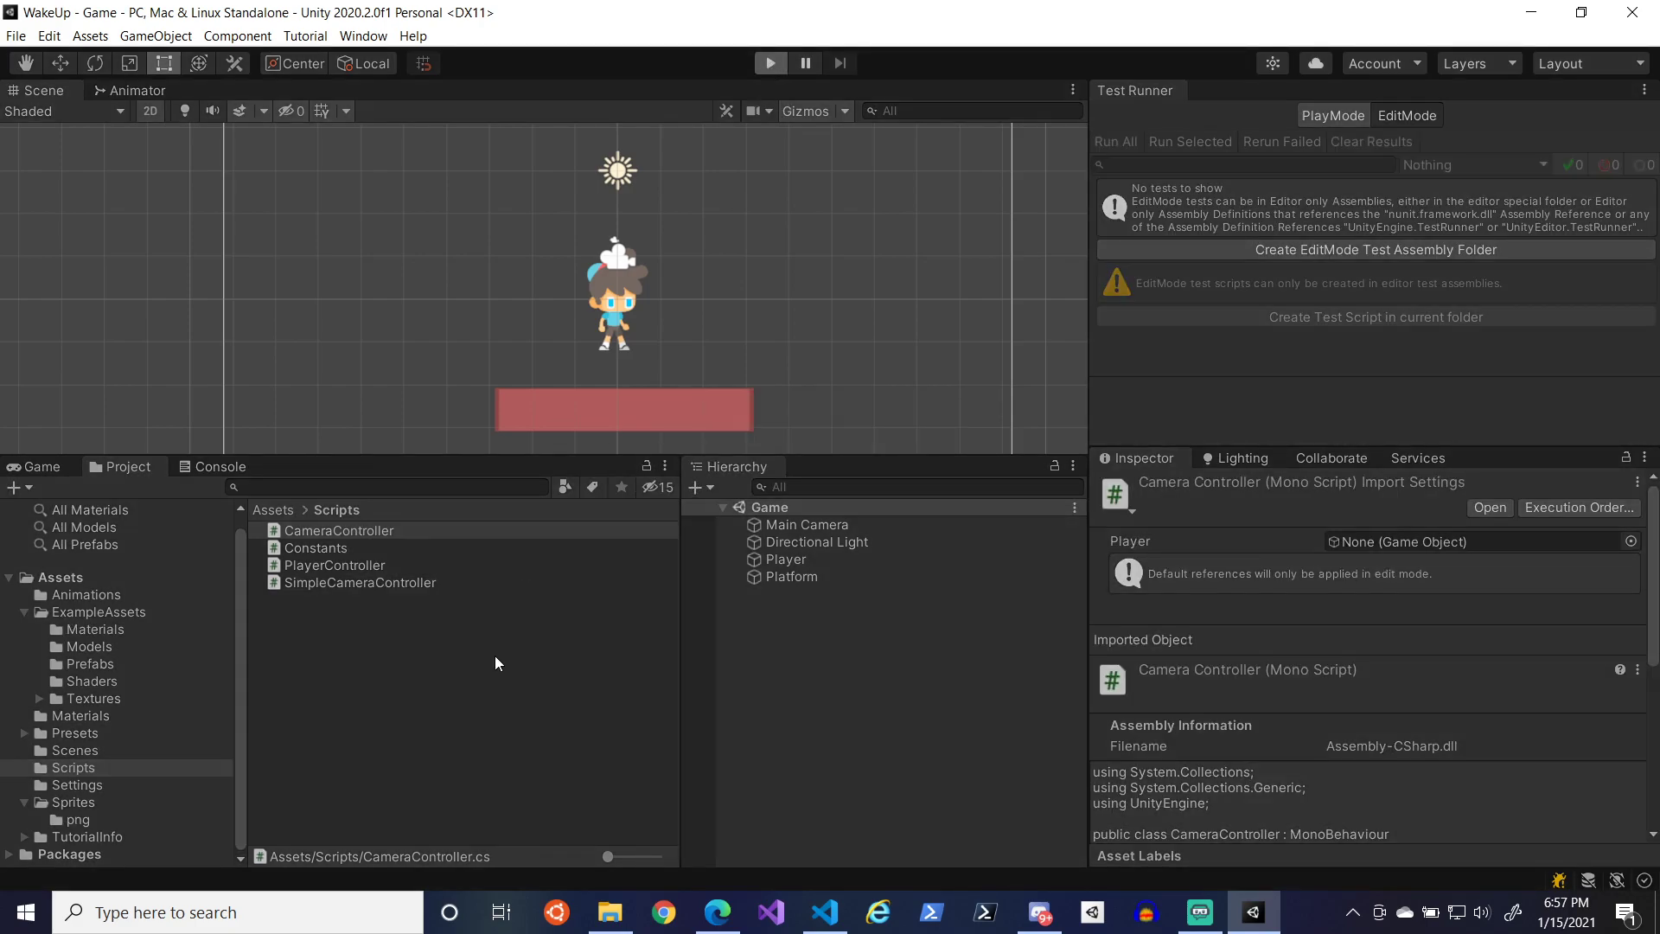
key("ctrl+p")
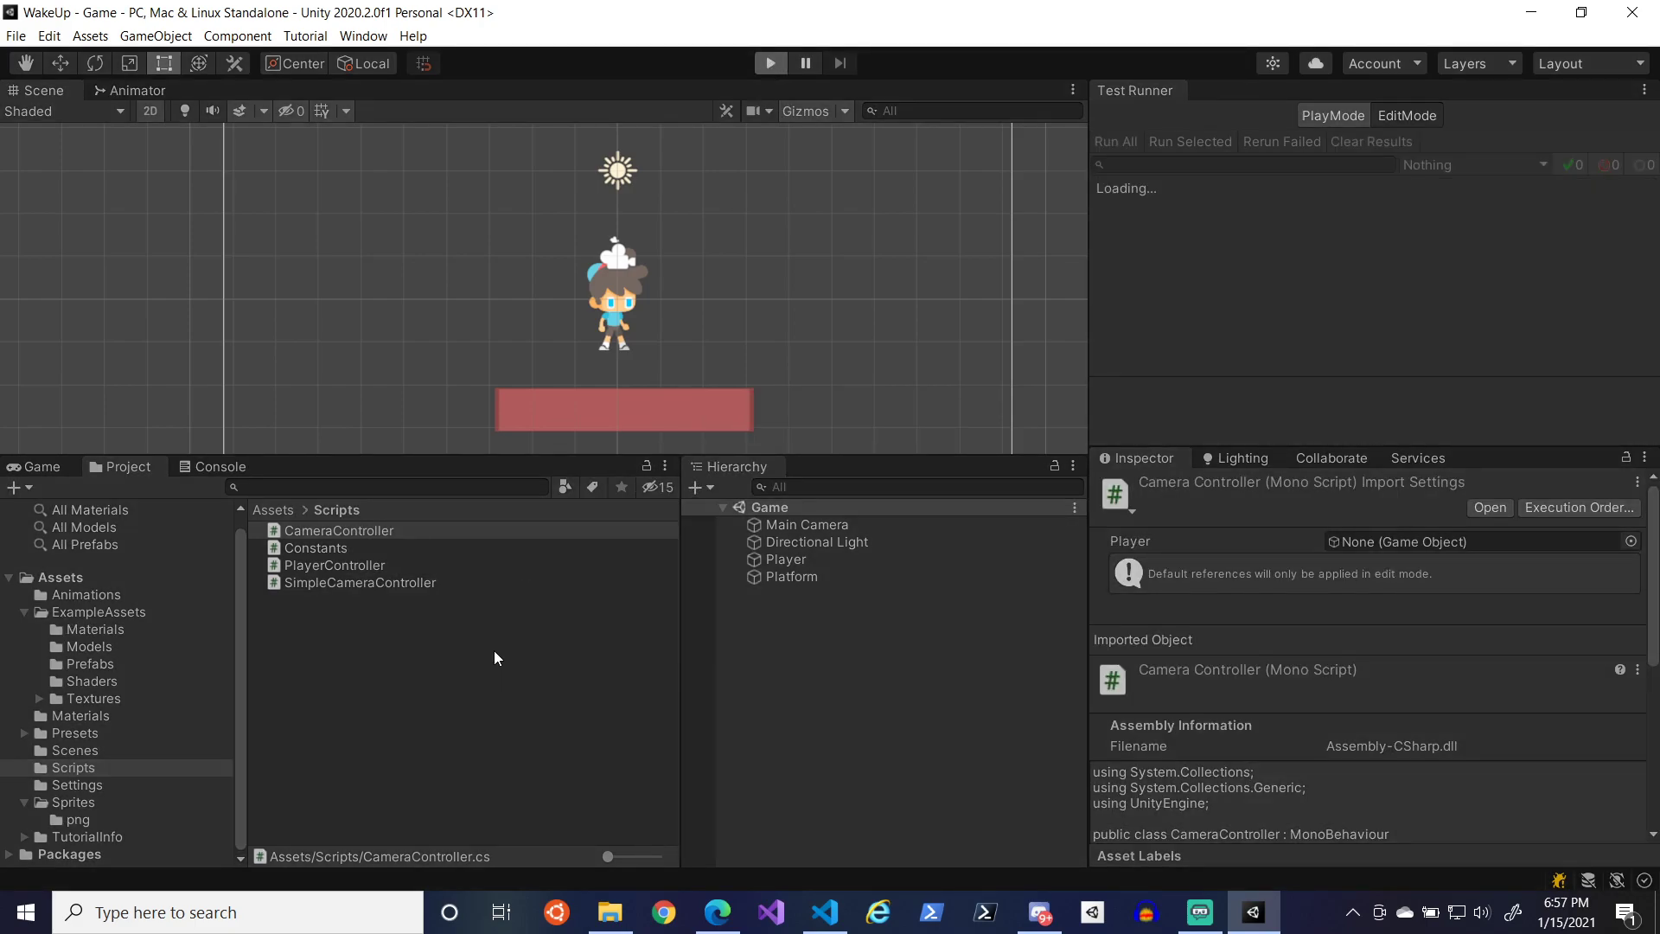
key("a")
key("d")
key("a")
middle_click_drag(731, 156, 726, 189)
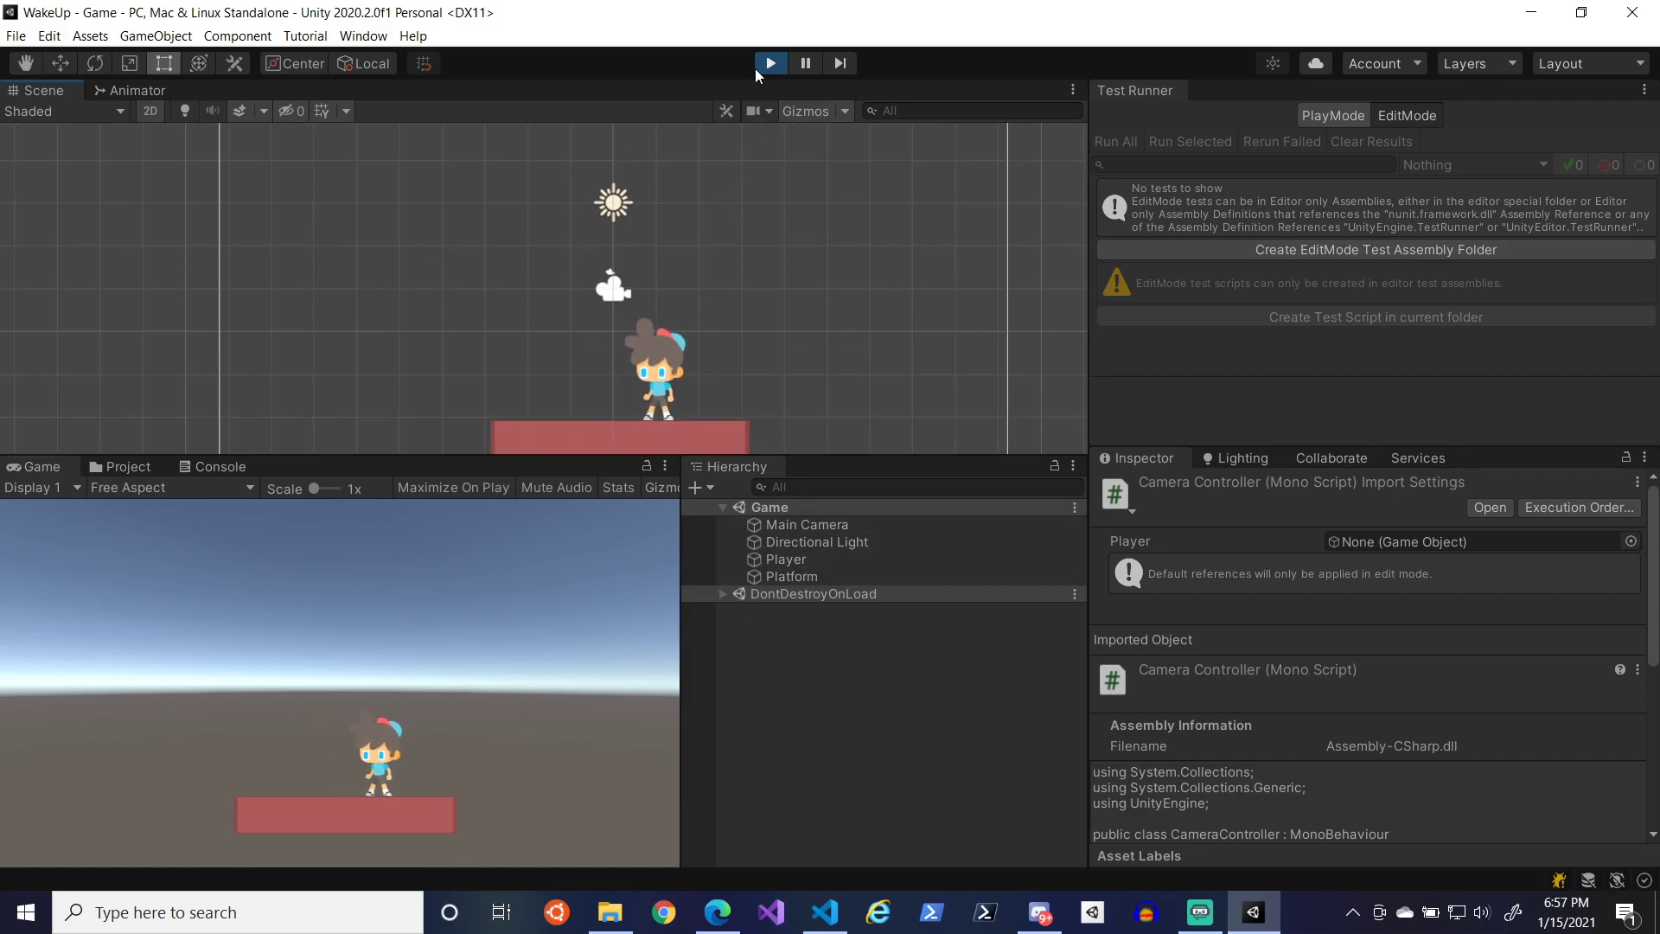
left_click(759, 67)
- Add the Camera Controller script as a component to the Main Camera
left_click(875, 524)
scroll(1496, 837, "down", 10)
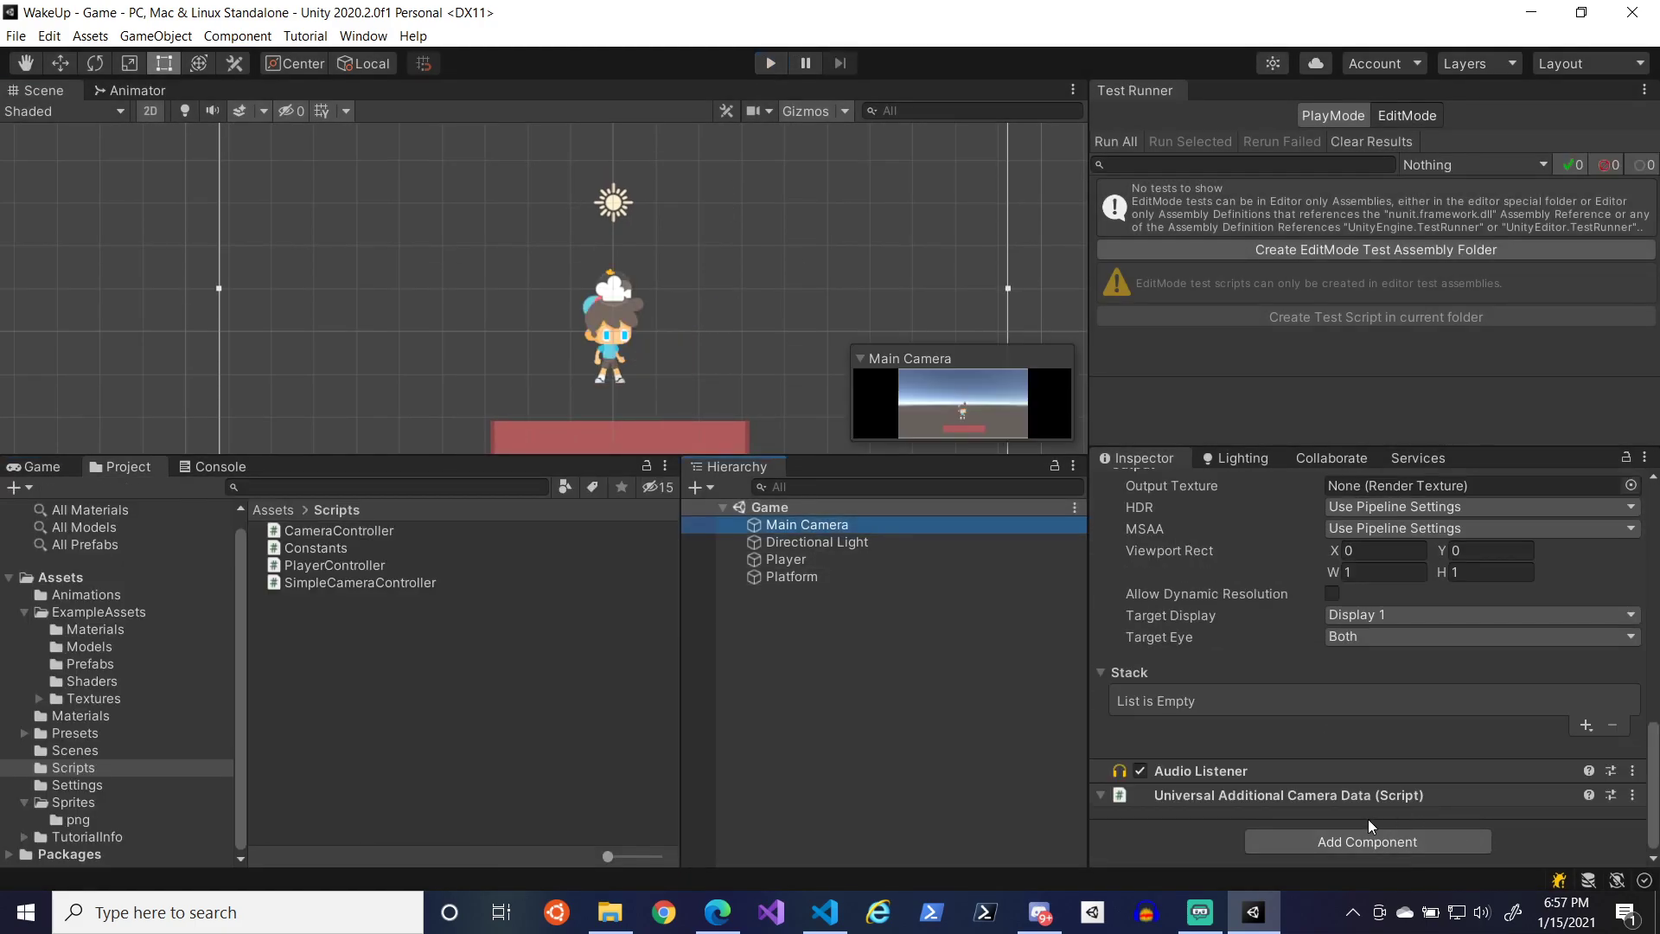
left_click(1351, 842)
type("ca")
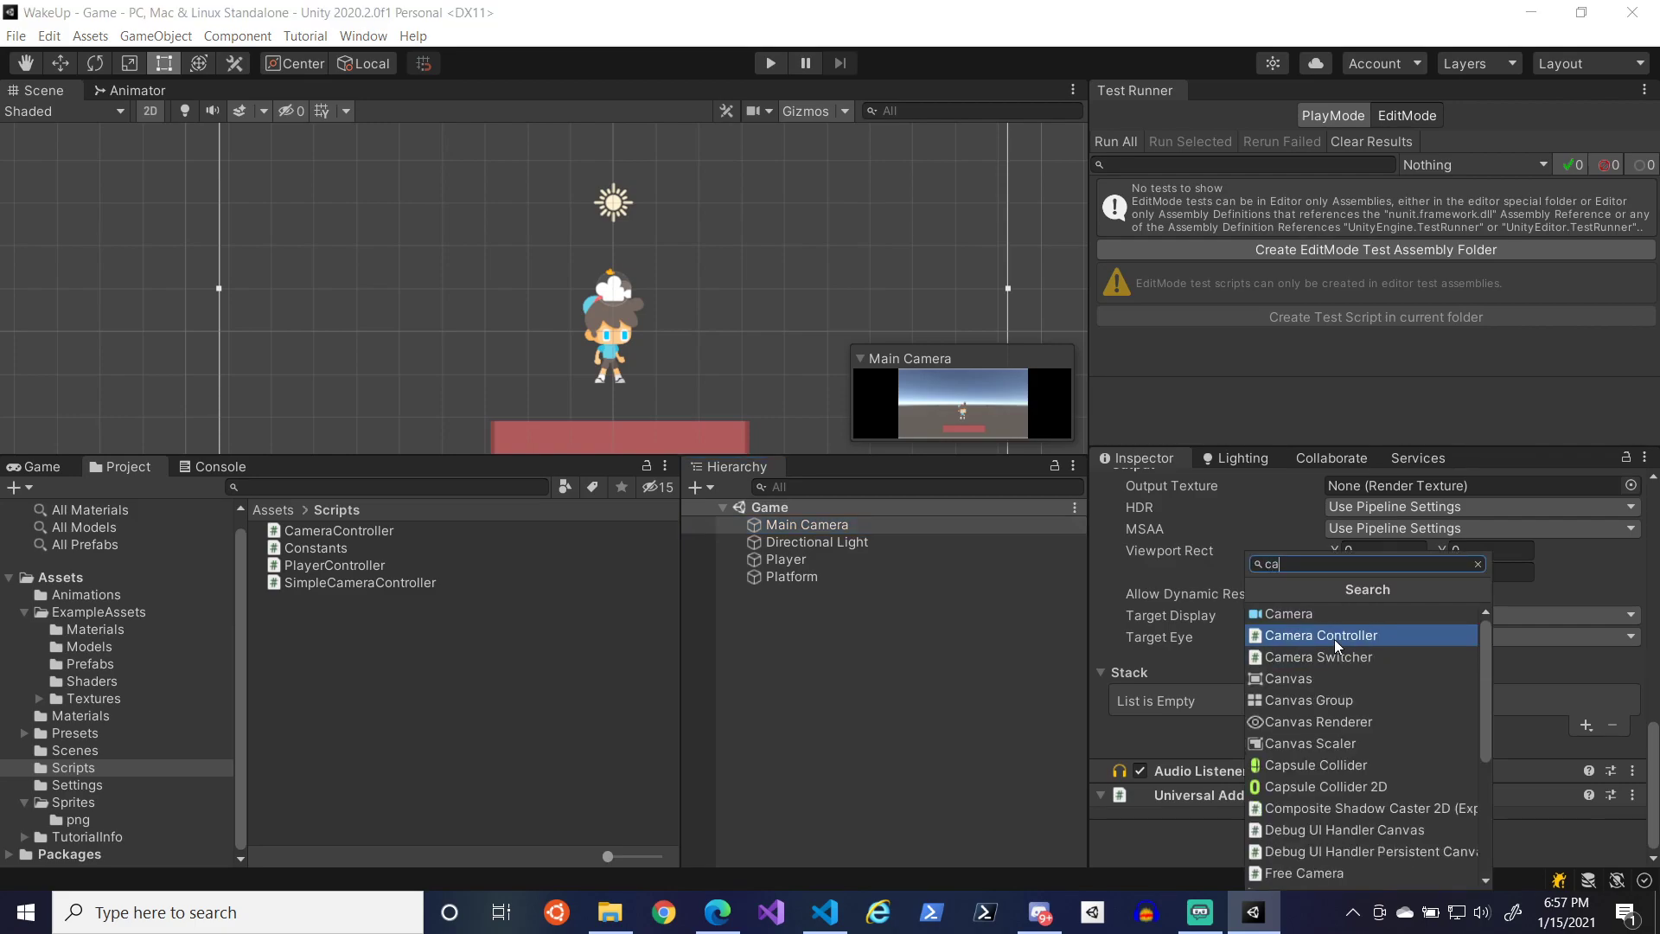
left_click(1335, 640)
- Show the Game view and assign the Player object to the Camera Controller's Player field
left_click(26, 468)
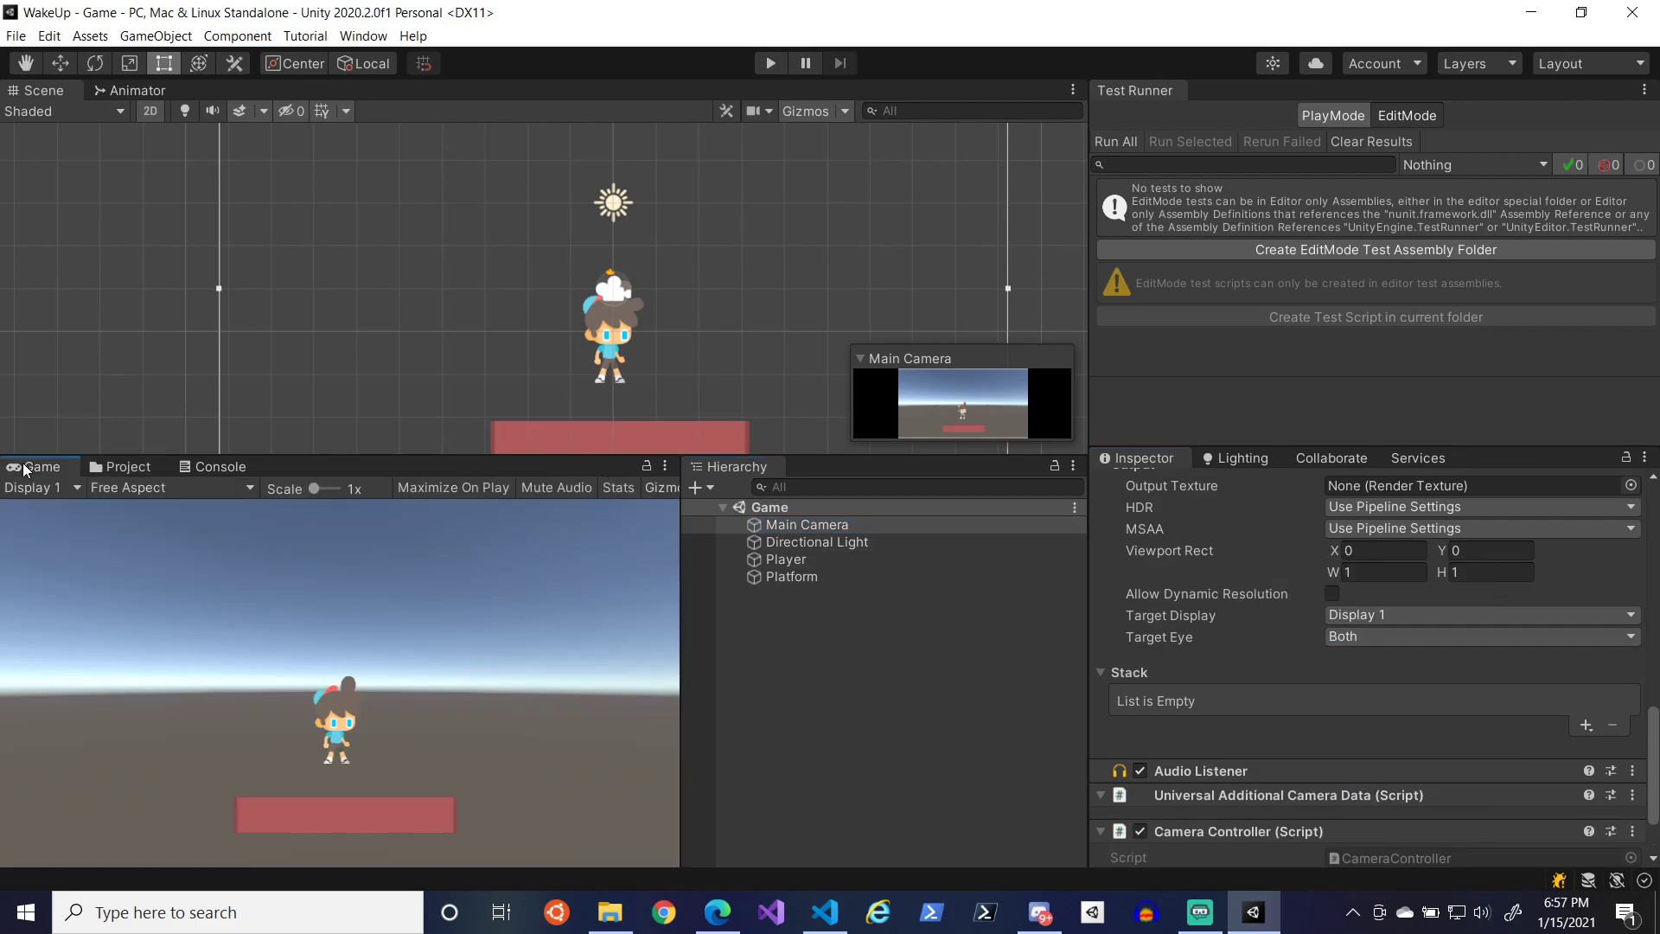
scroll(1287, 664, "down", 3)
left_click_drag(786, 558, 1435, 801)
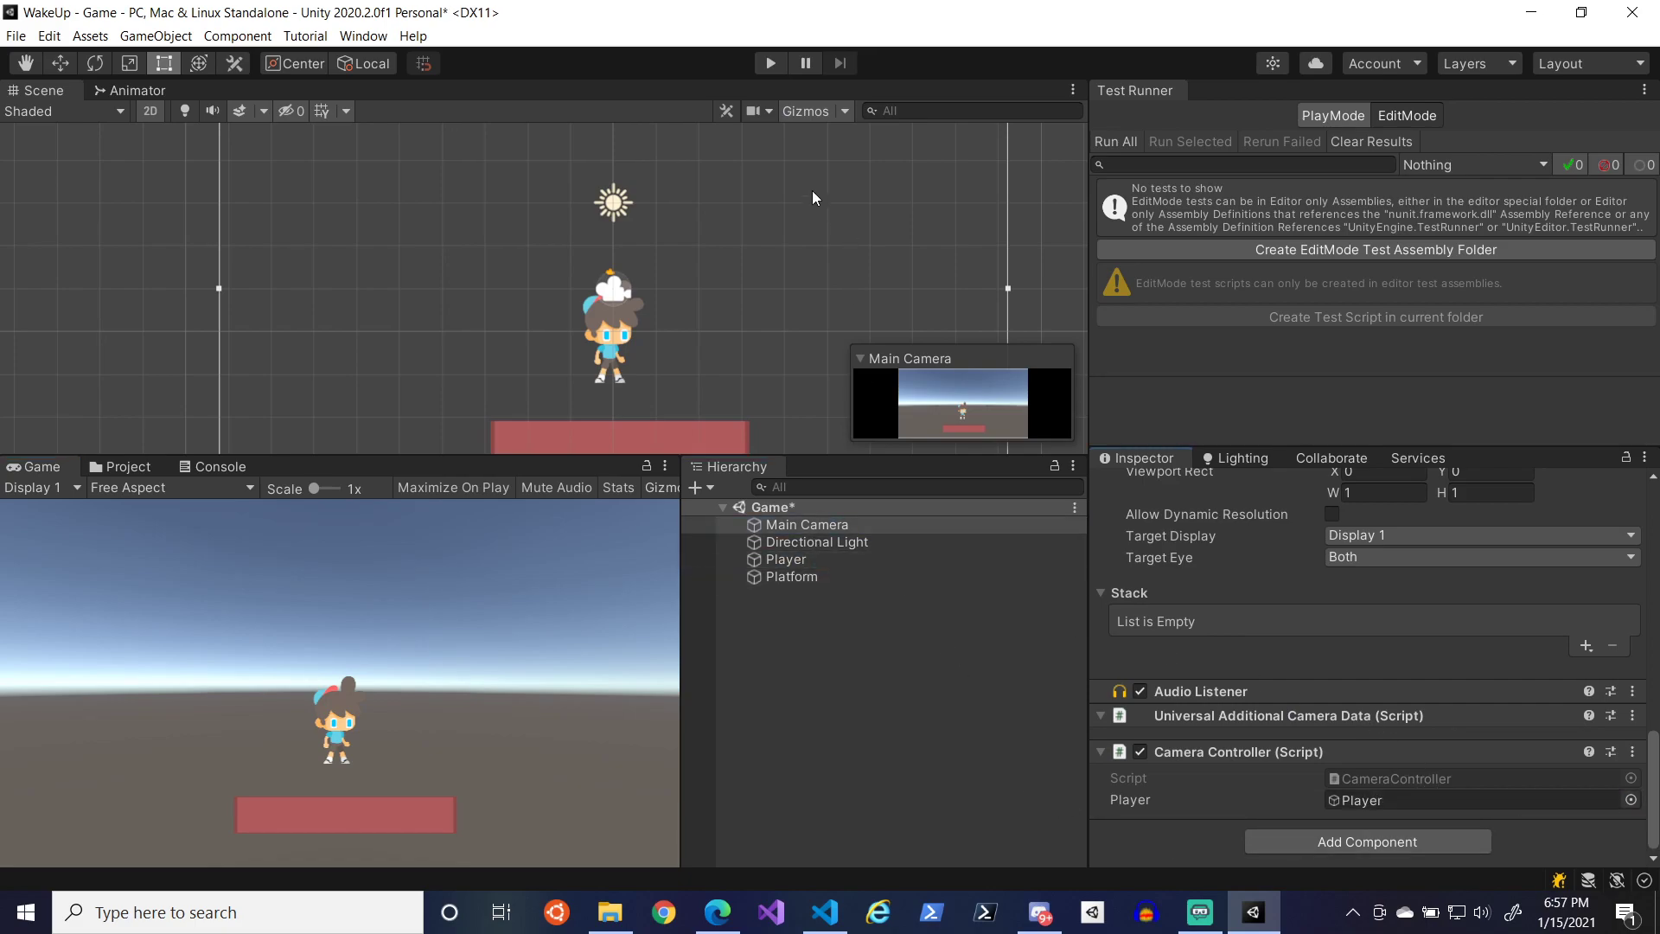
- Play-test the camera following by walking and jumping in both directions, and stop the game
left_click(767, 63)
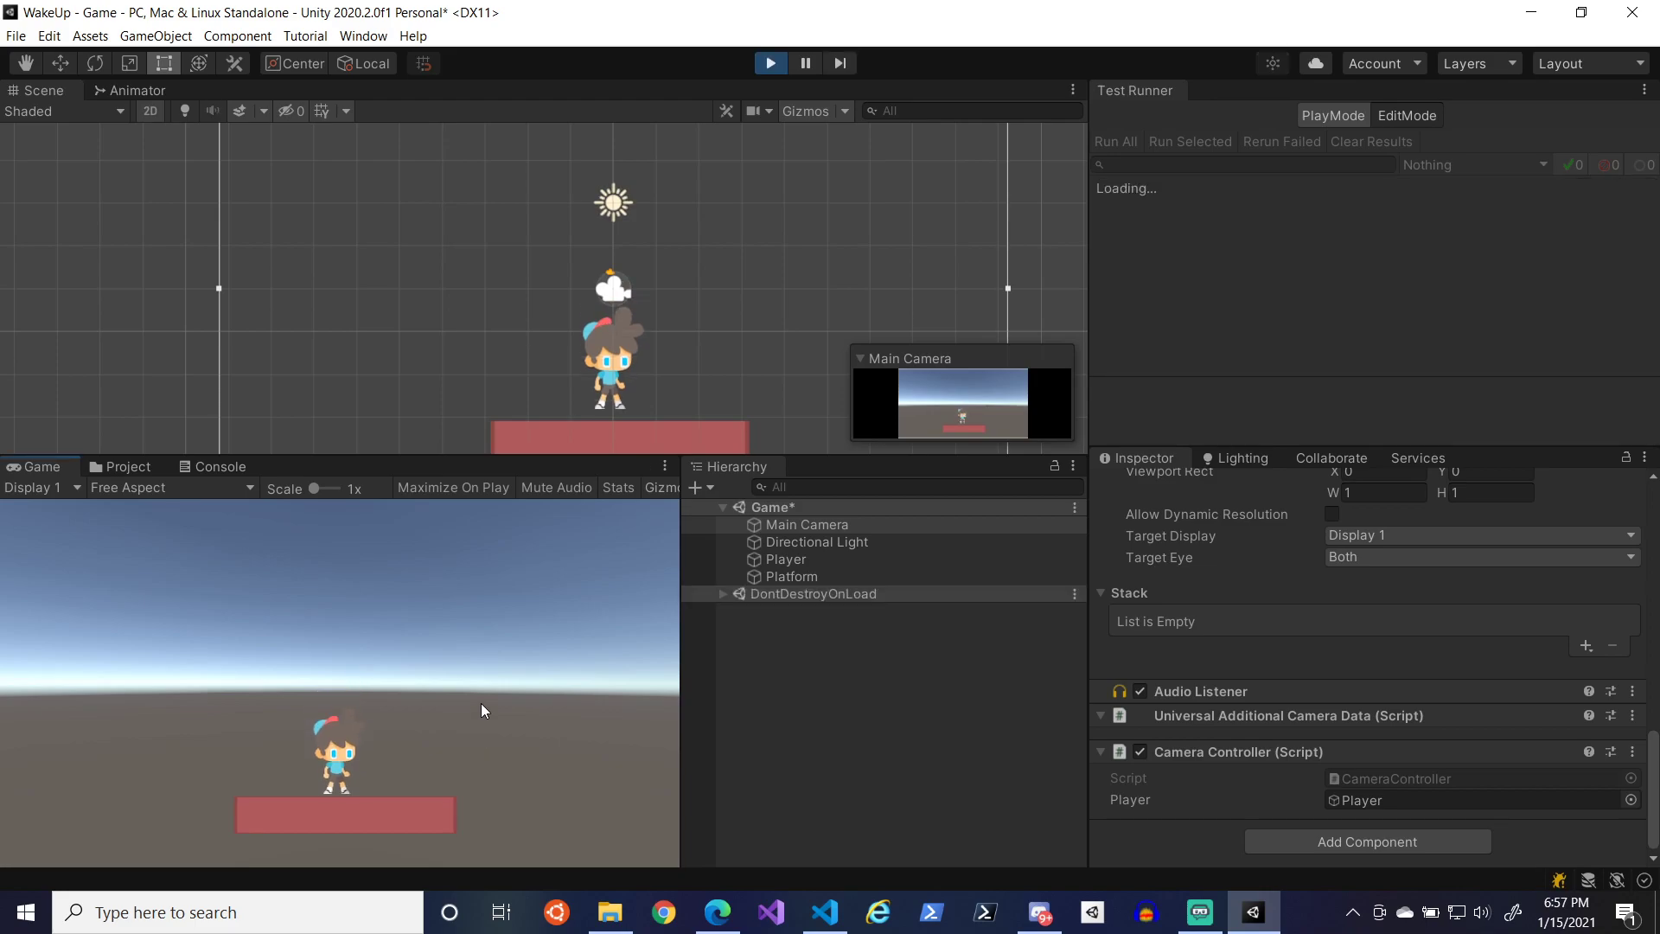
key("Left")
key("Right")
key("space")
key("Left")
key("Right")
key("space")
key("Left")
left_click(775, 68)
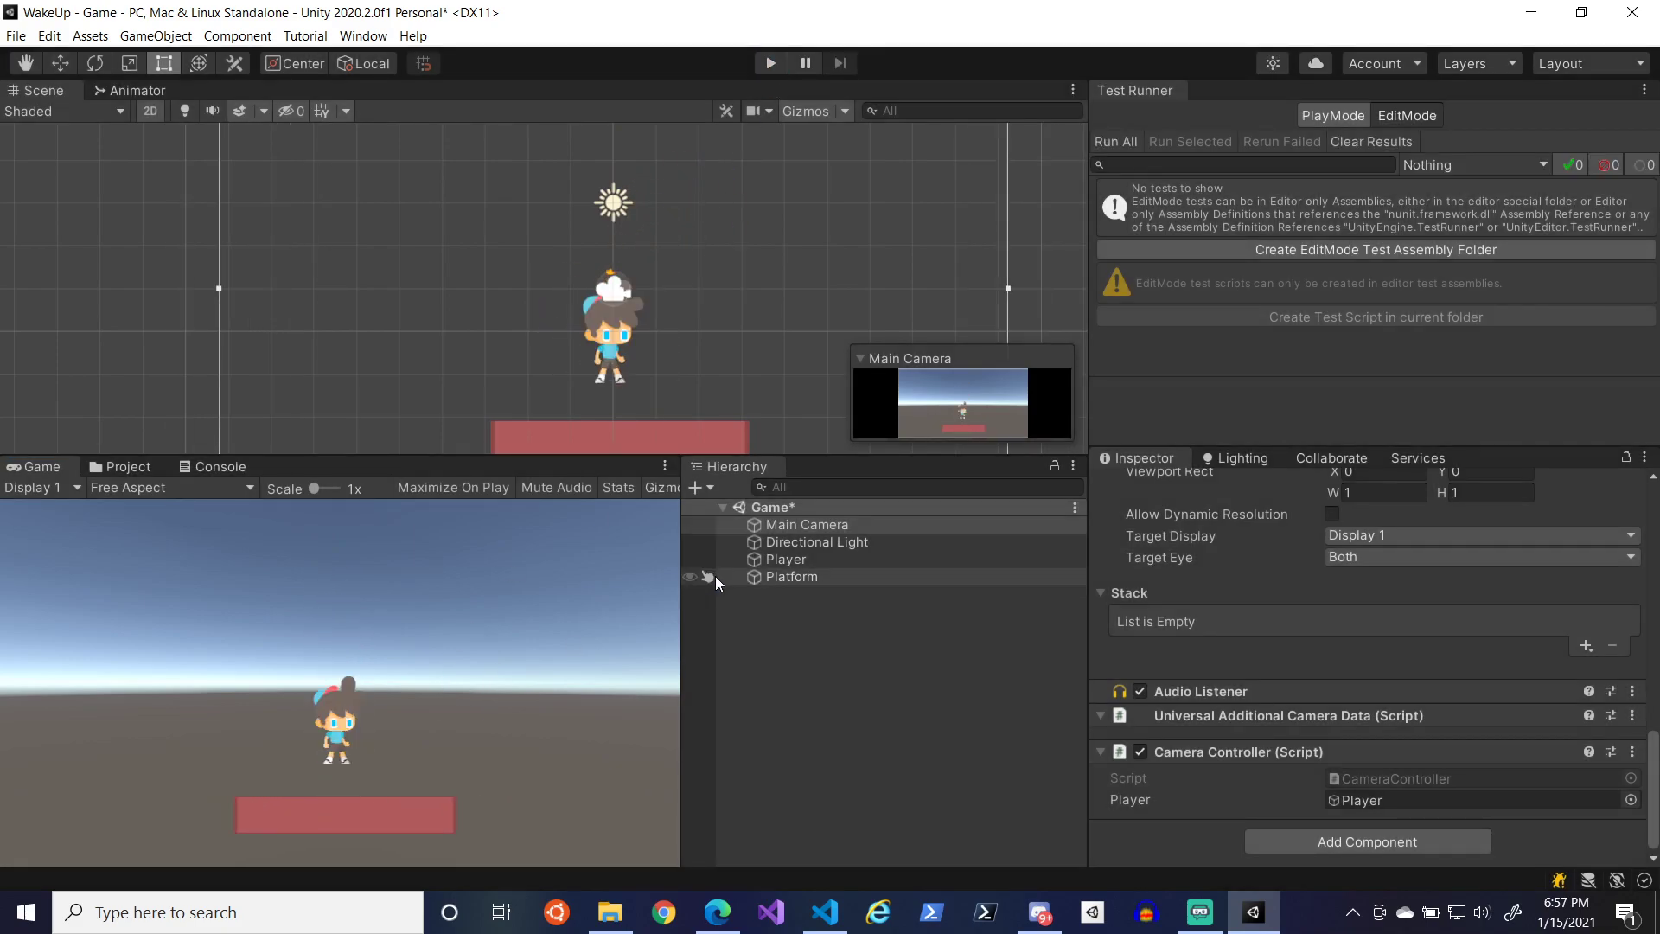
- Set the Platform's X scale to 20 and save the scene
left_click(787, 577)
scroll(1302, 634, "up", 10)
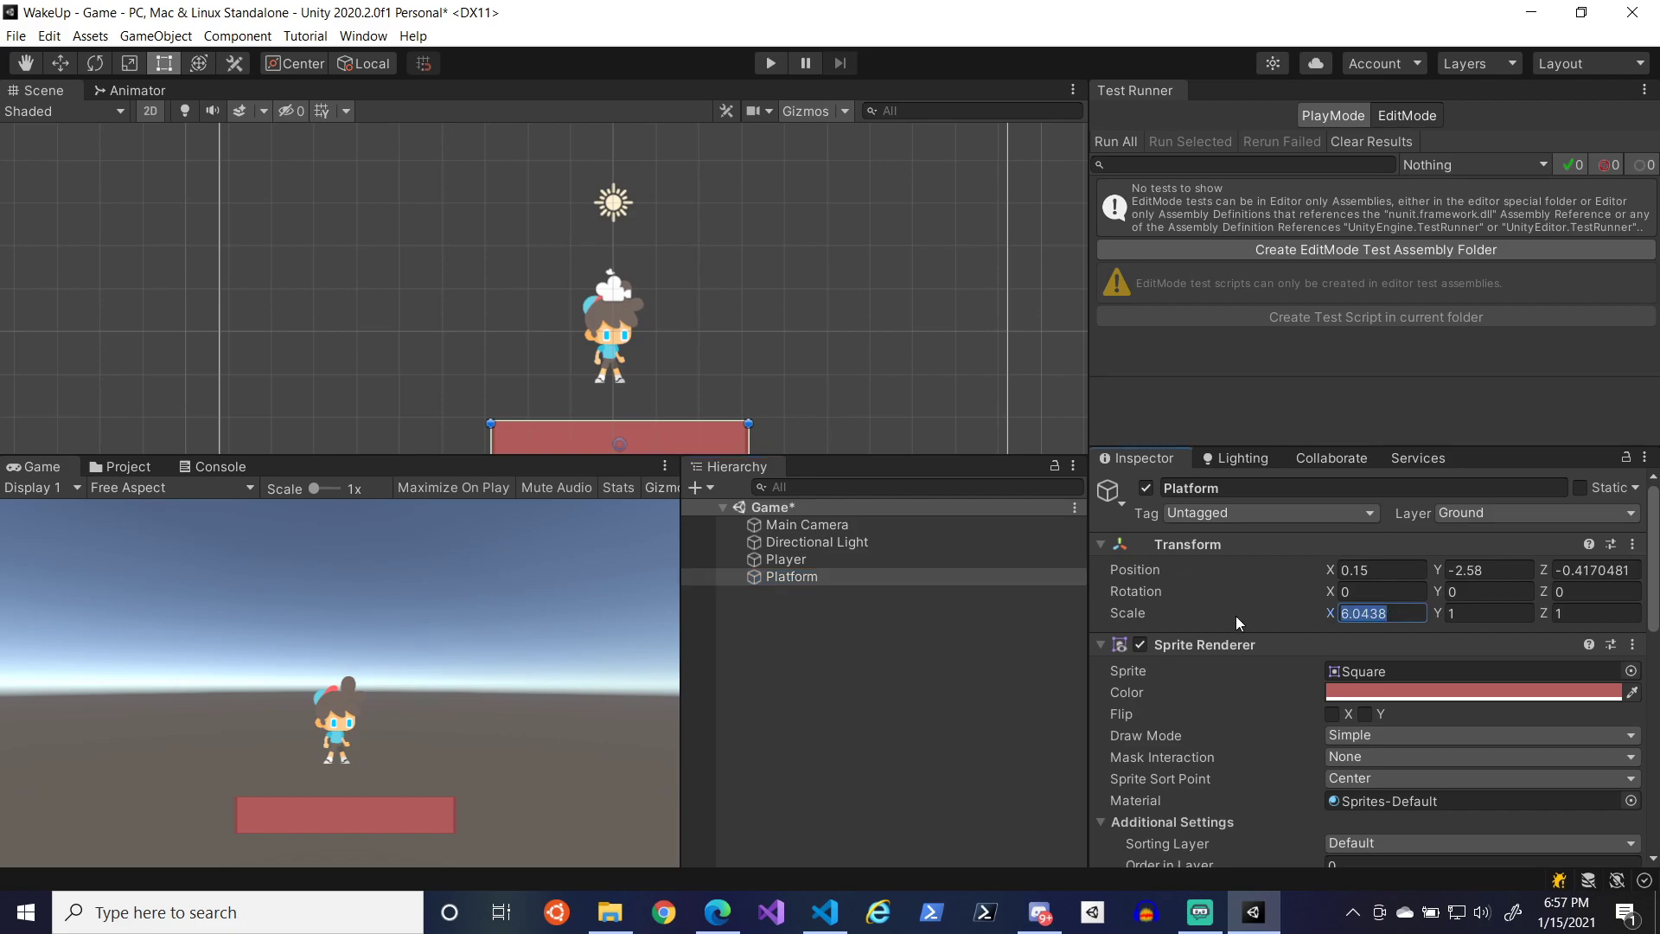
type("10")
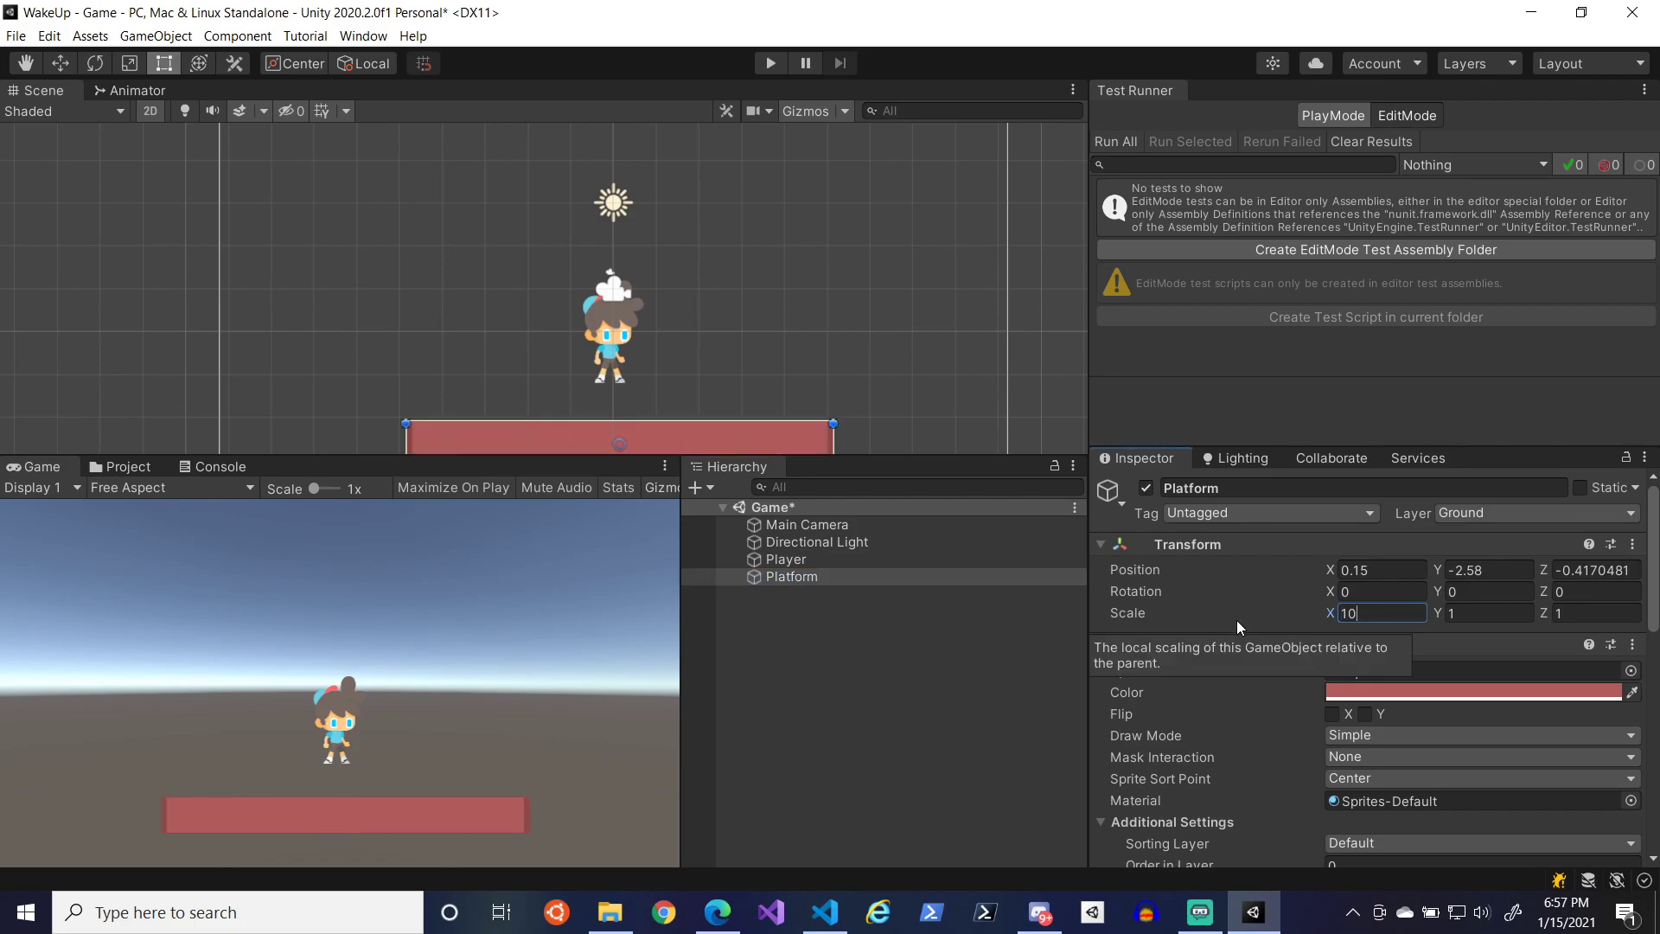
key("Left")
key("BackSpace")
type("2")
key("ctrl+s")
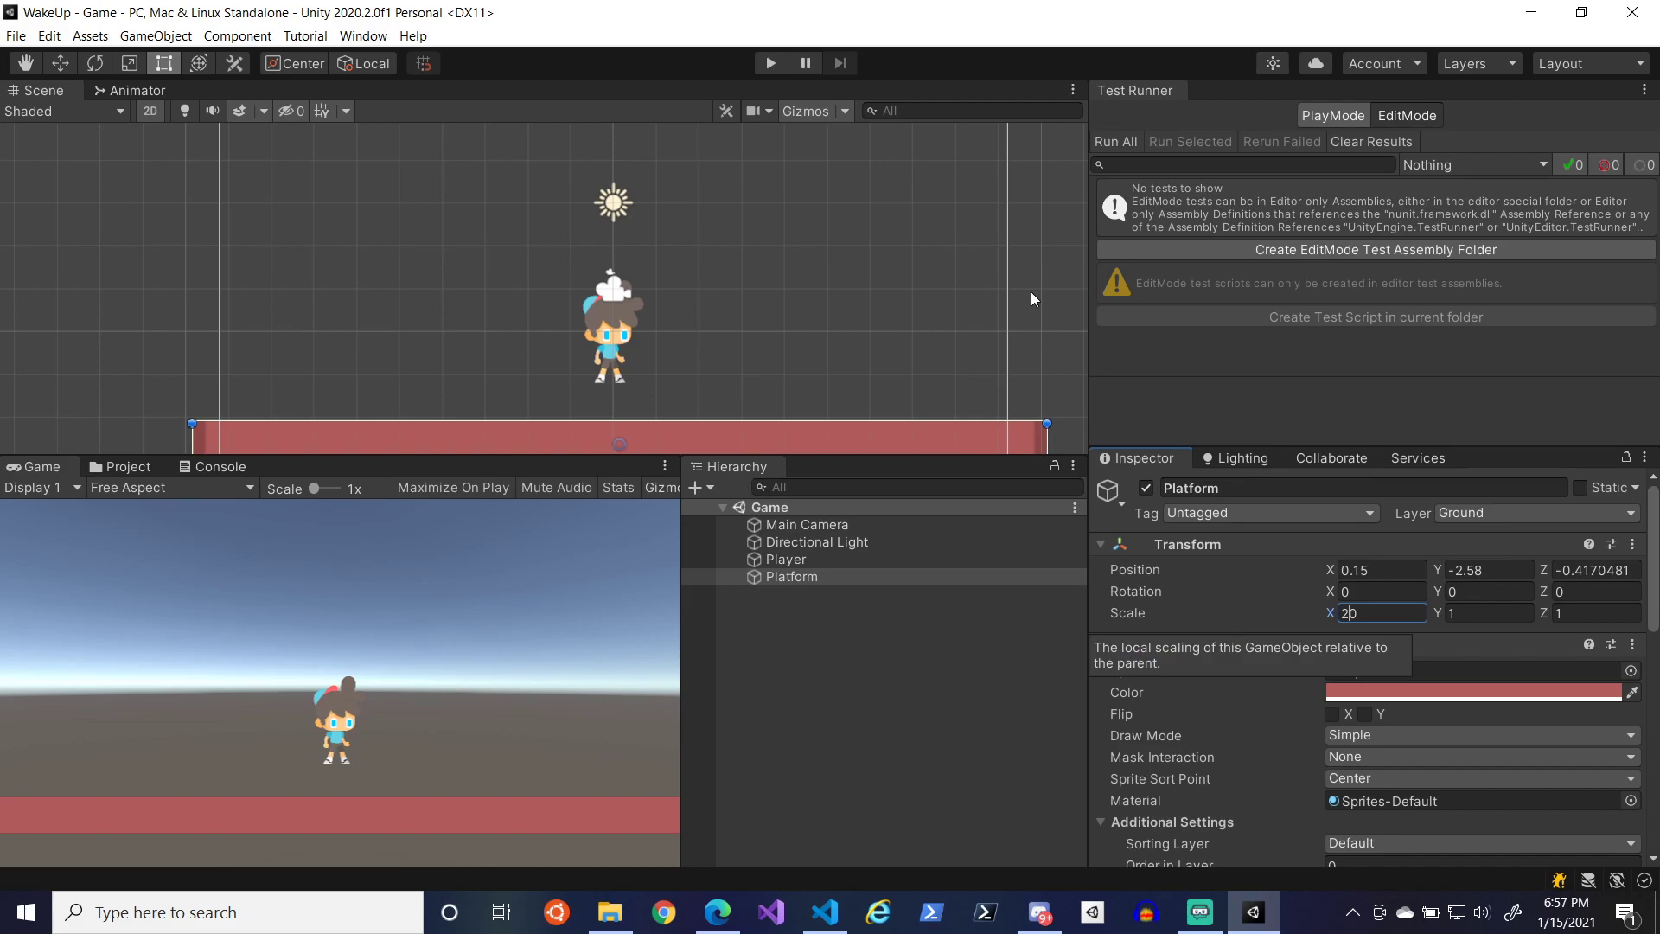
- Play-test the horizontal camera following on the widened platform by running and jumping both ways, and stop the game
left_click(770, 63)
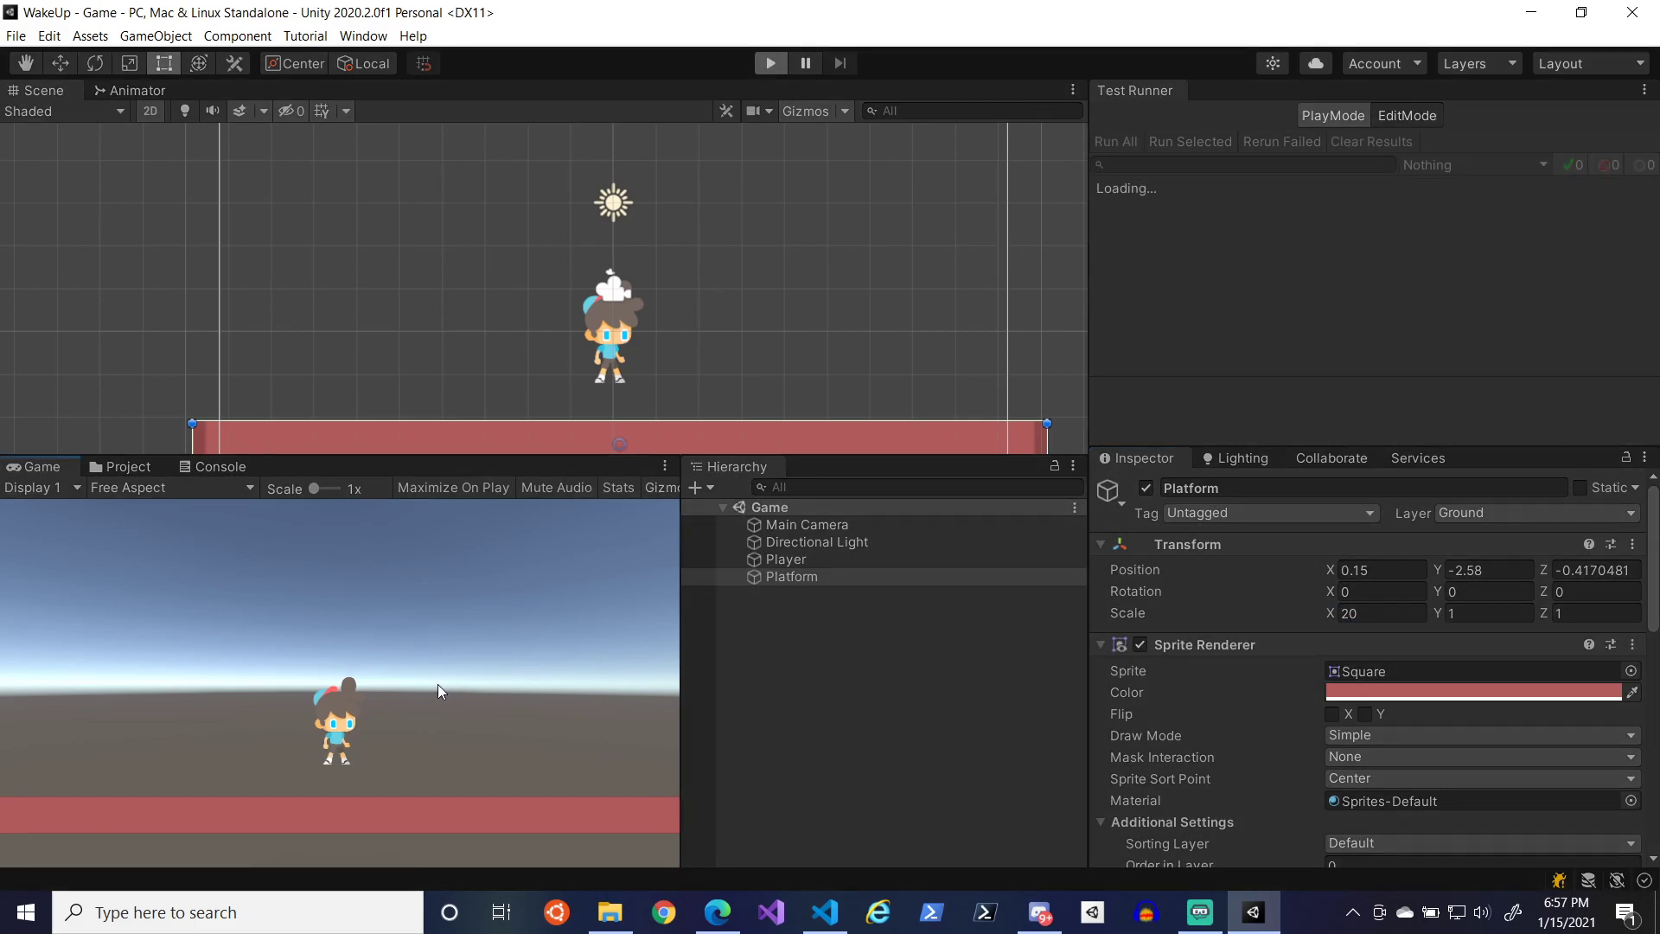
key("Left")
key("Right")
key("space")
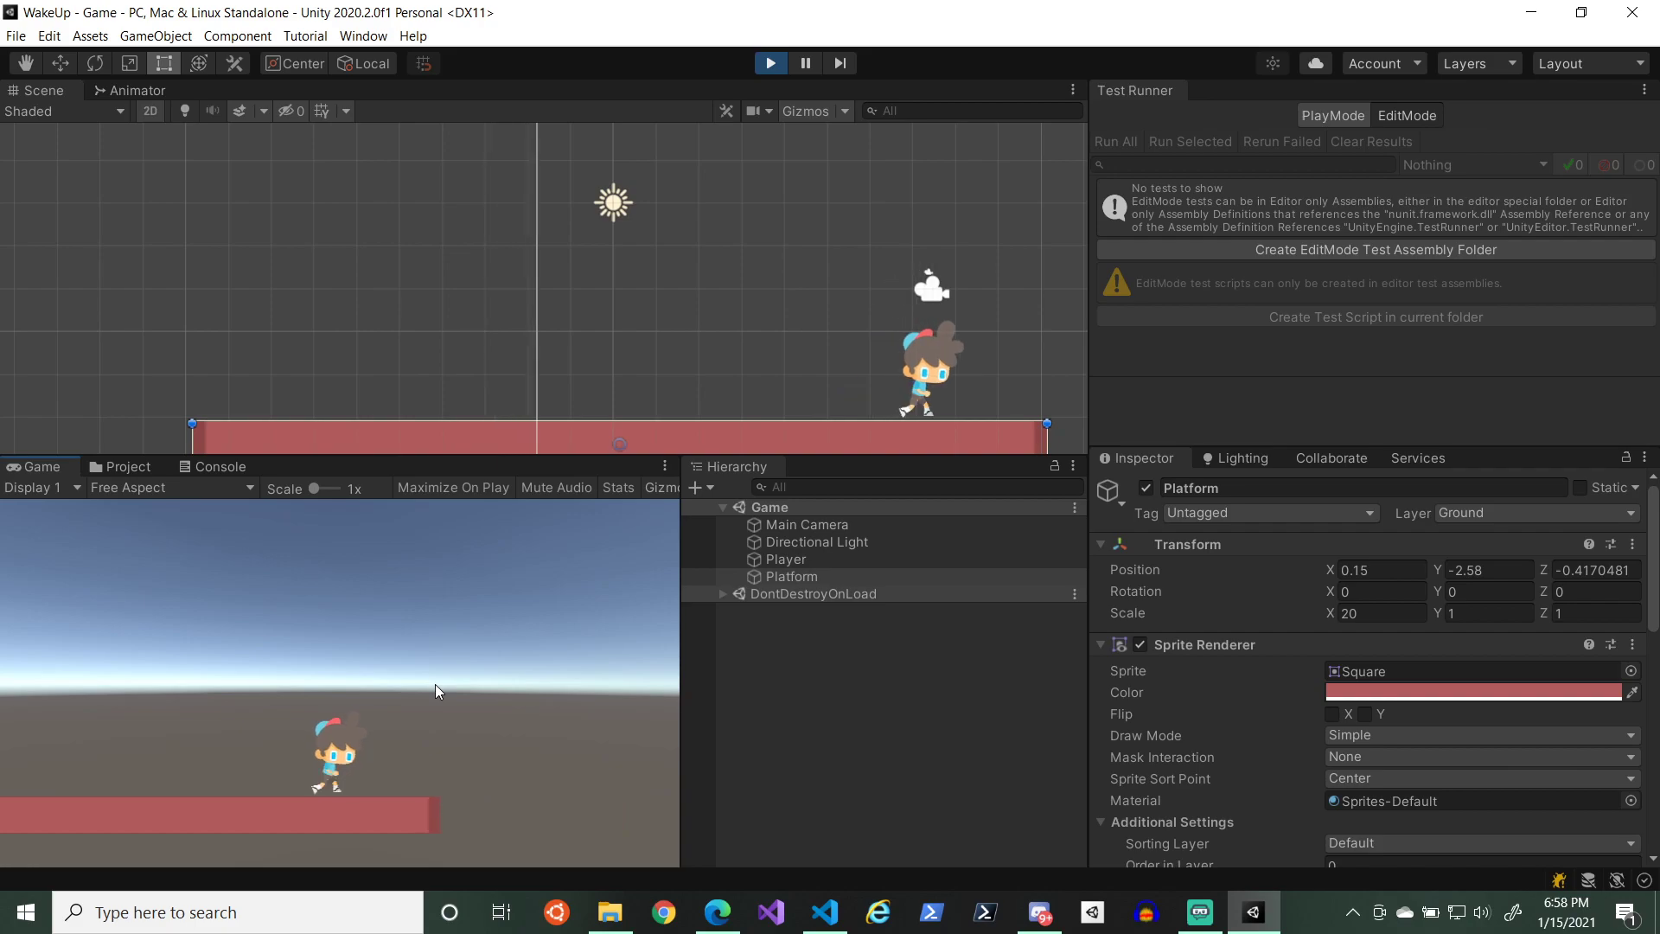
key("Left")
key("Left")
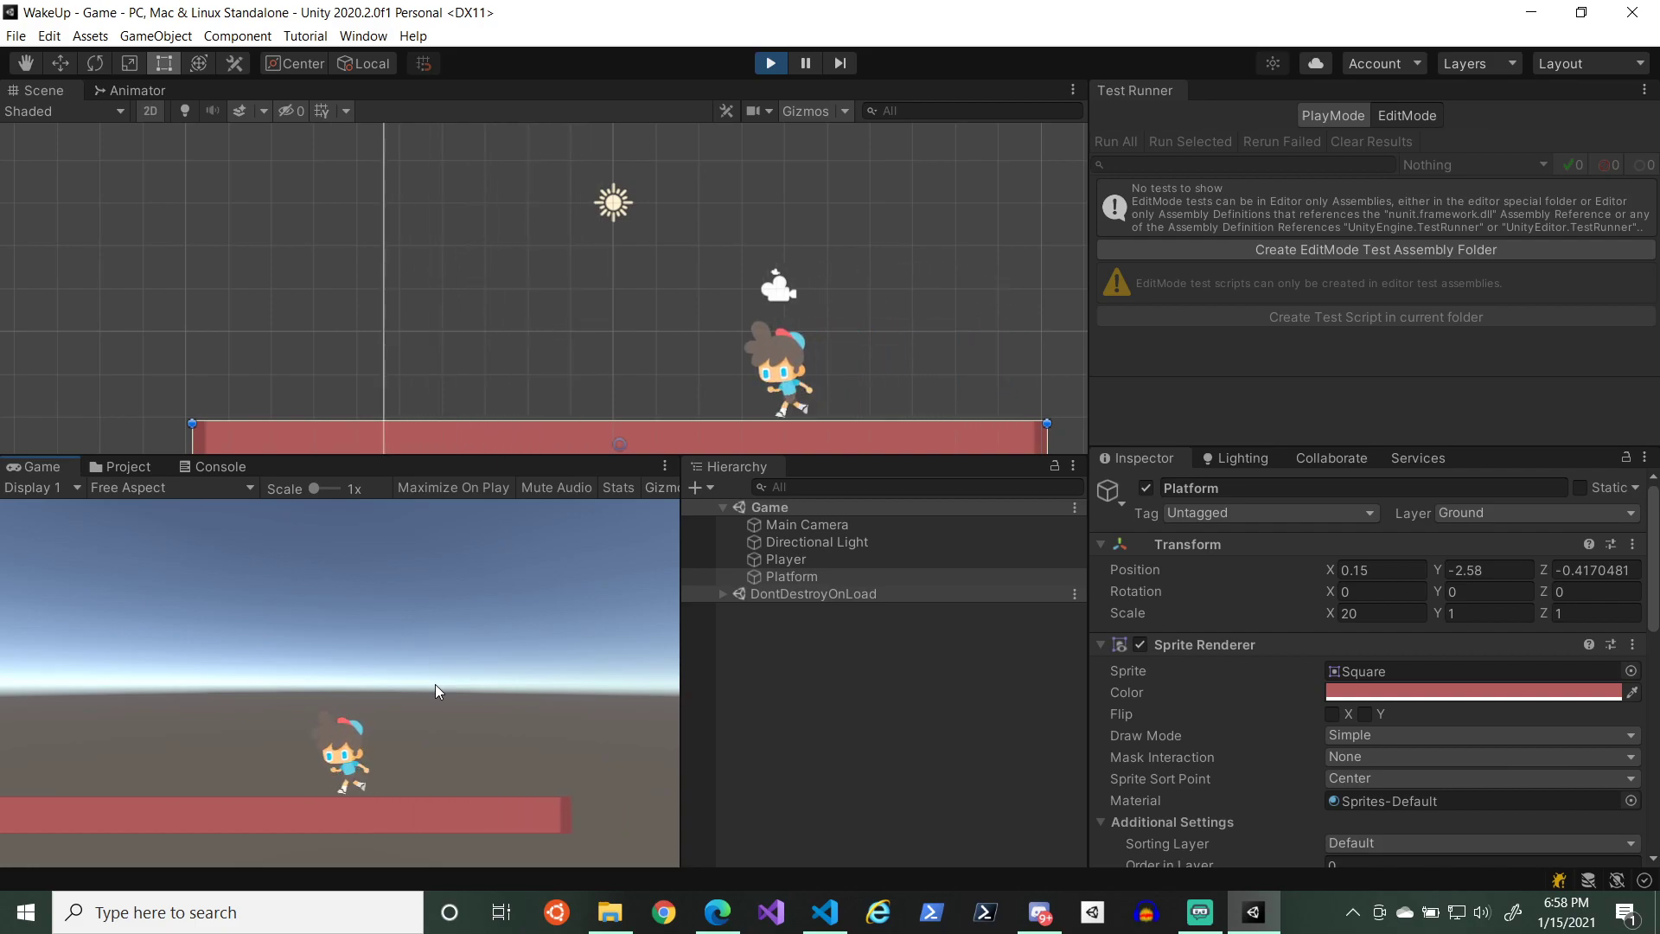
key("space")
key("Right")
key("space")
key("Left")
key("space")
key("Right")
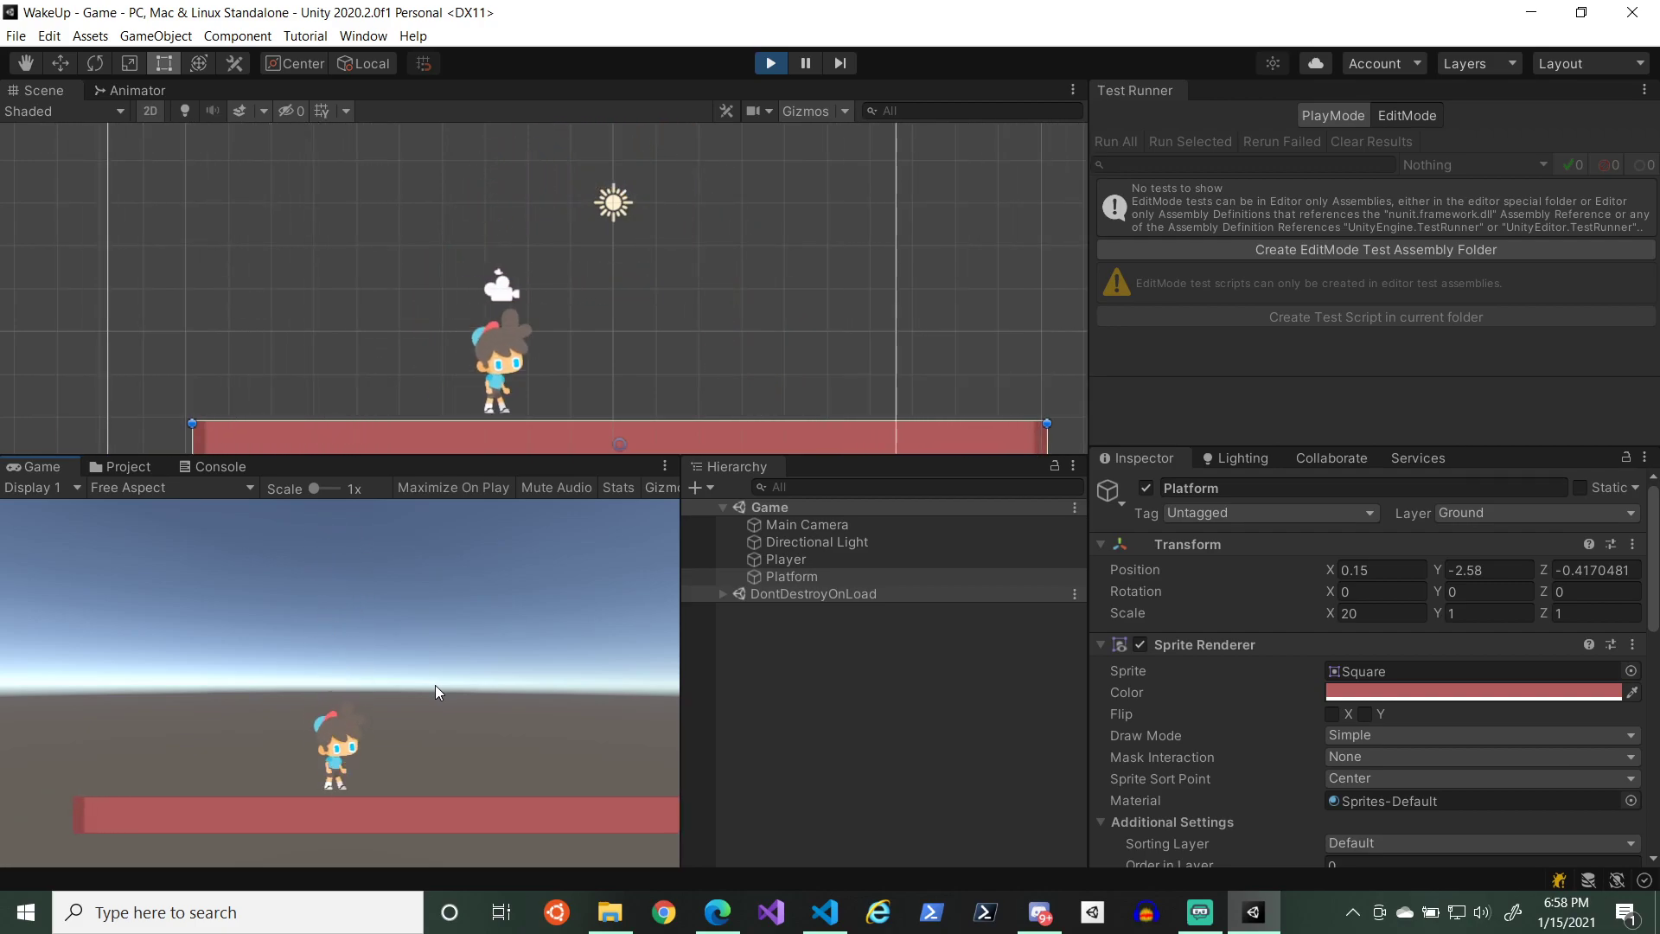
key("space")
key("Left")
key("space")
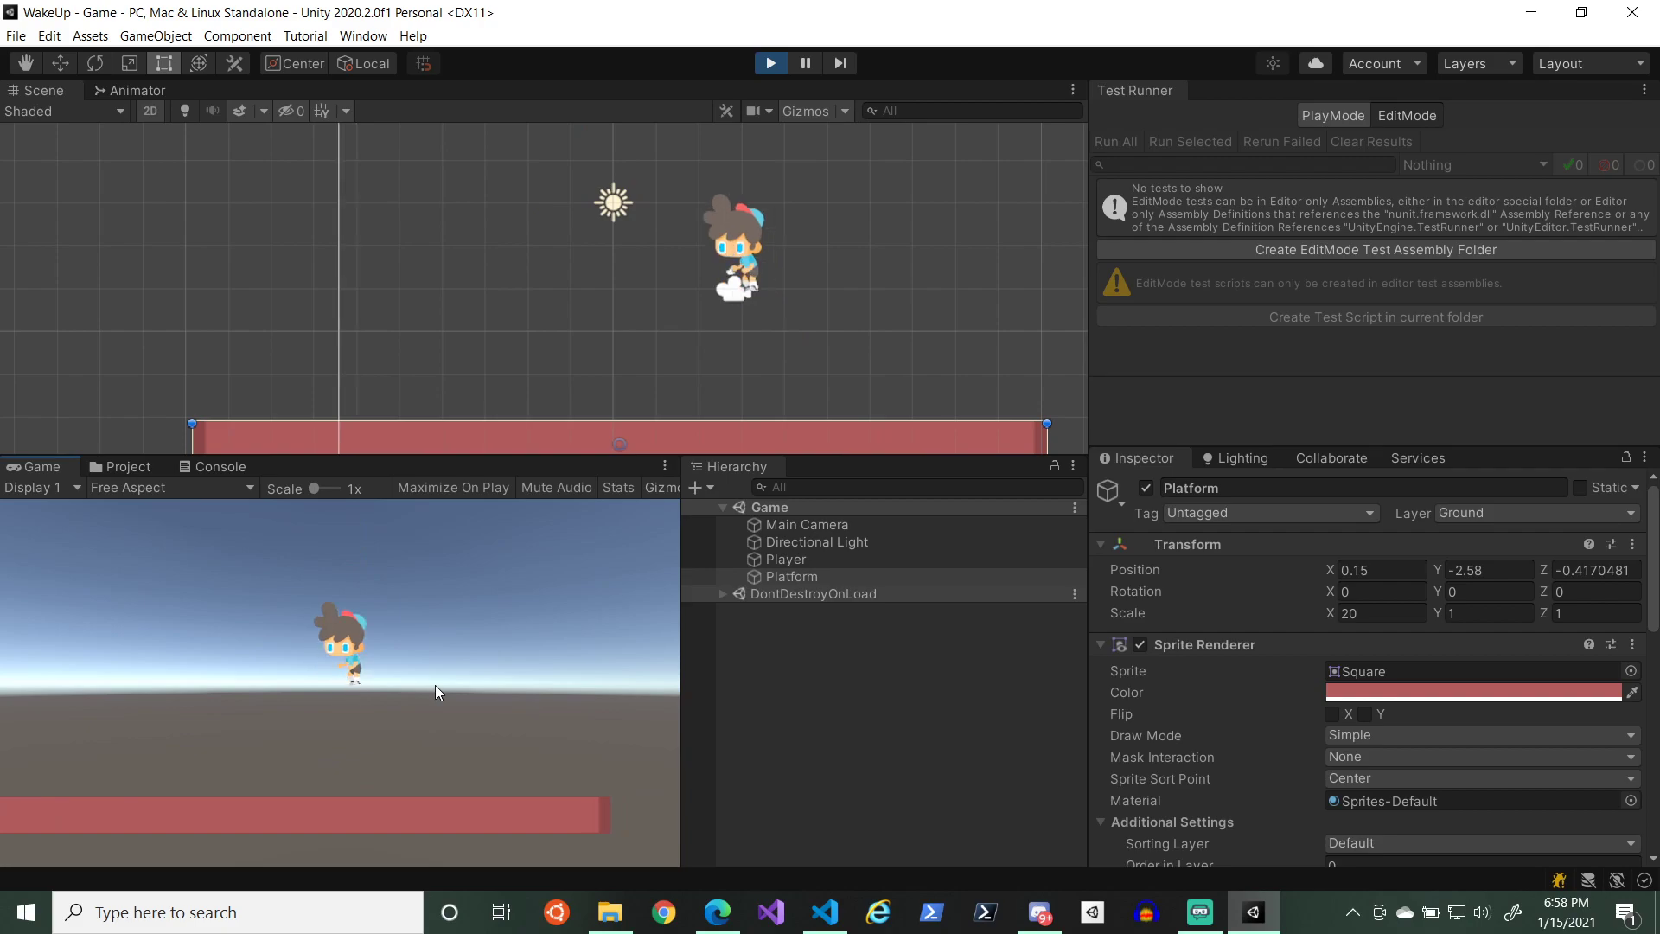
key("Right")
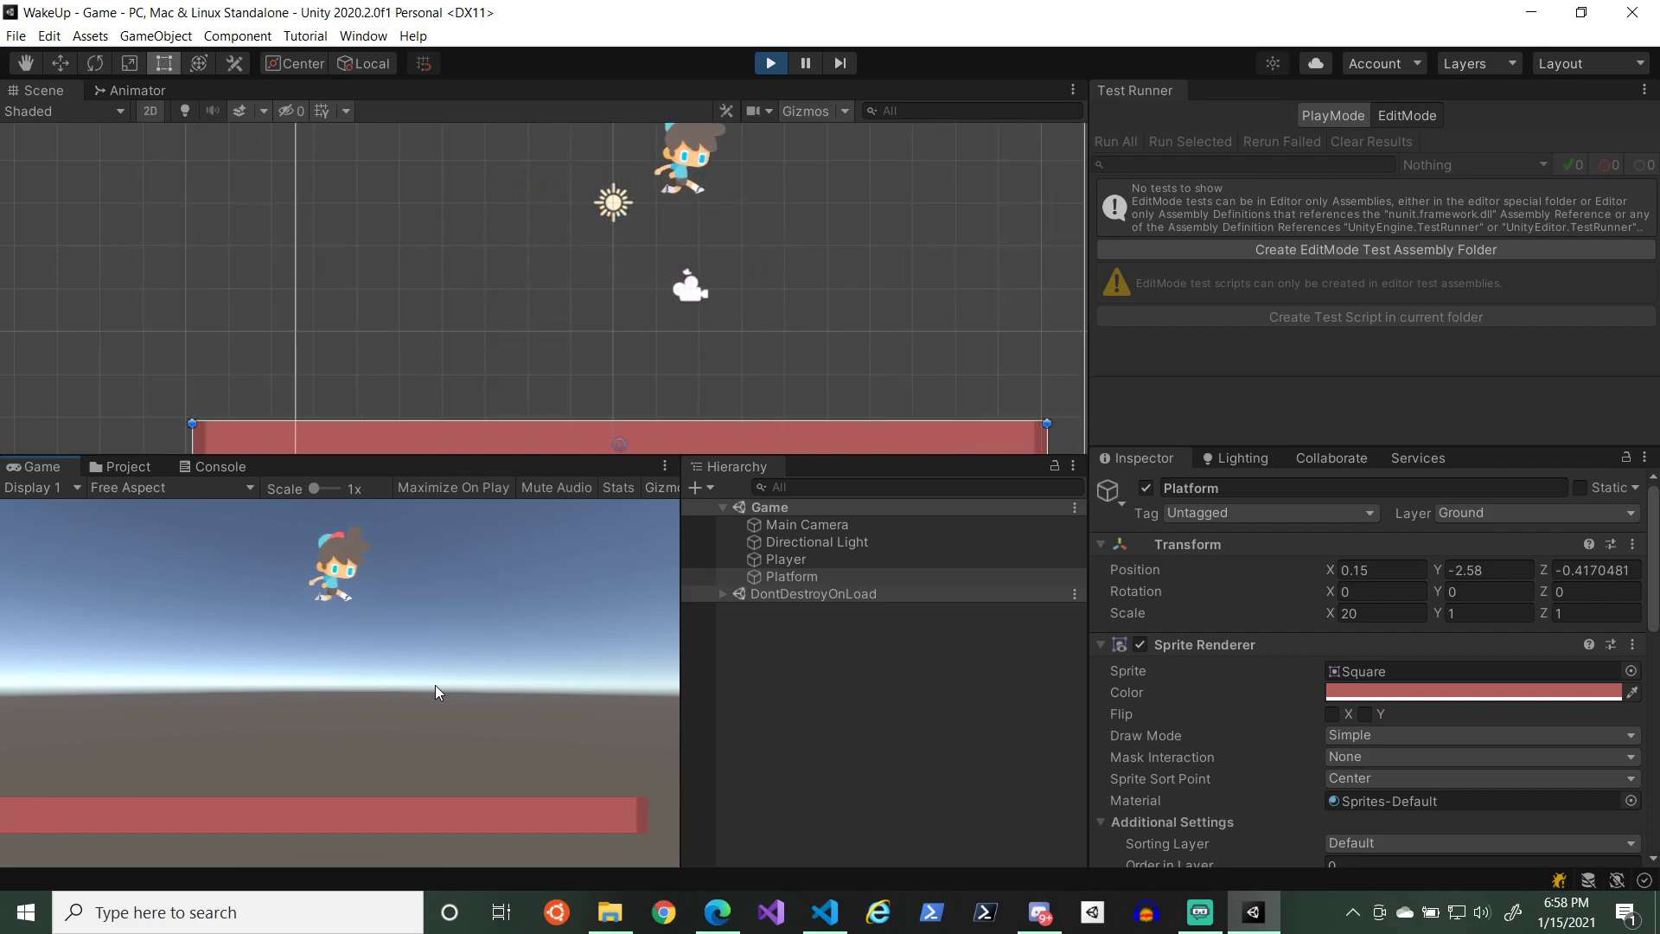
key("Left")
key("space")
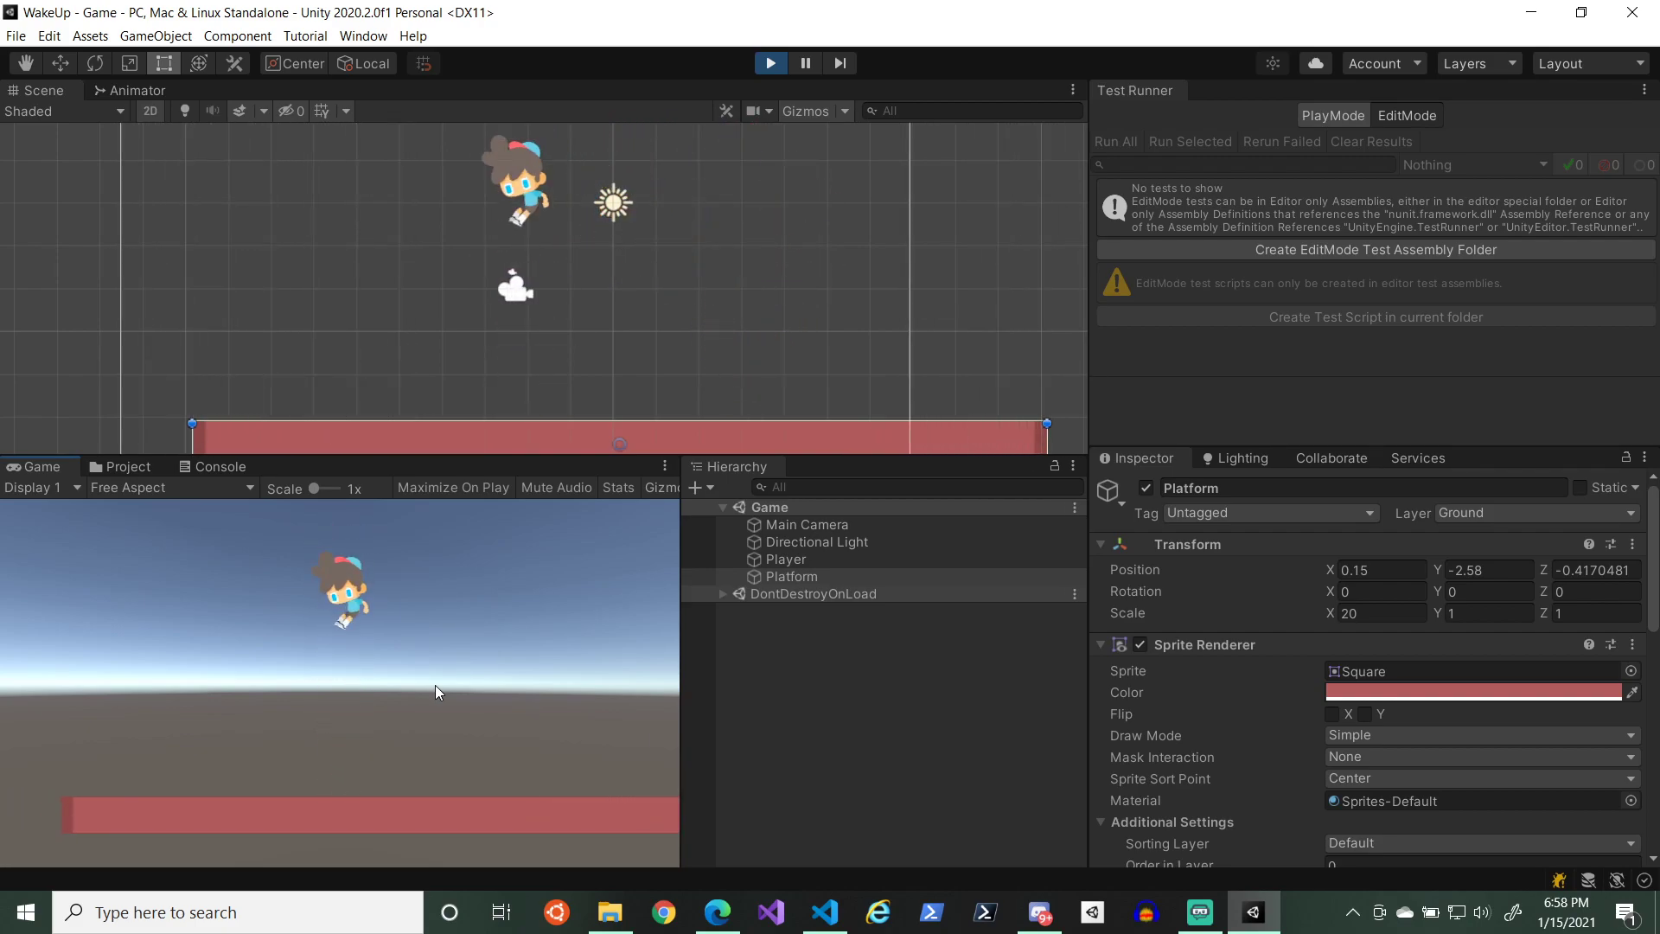
key("space")
key("Right")
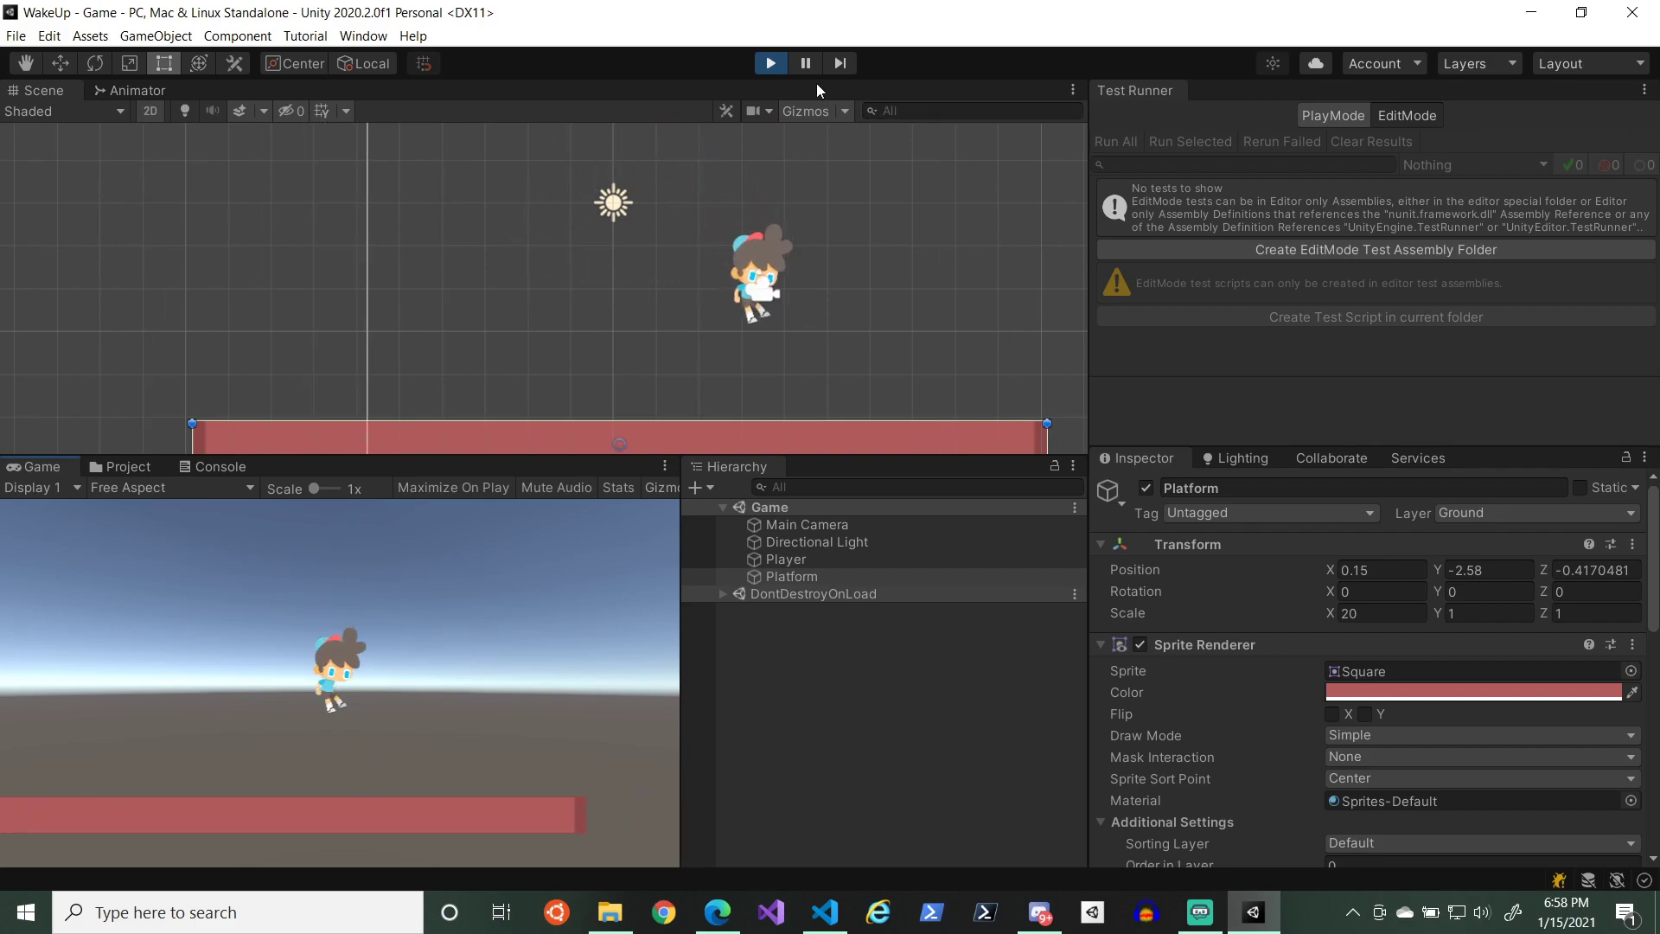
left_click(772, 64)
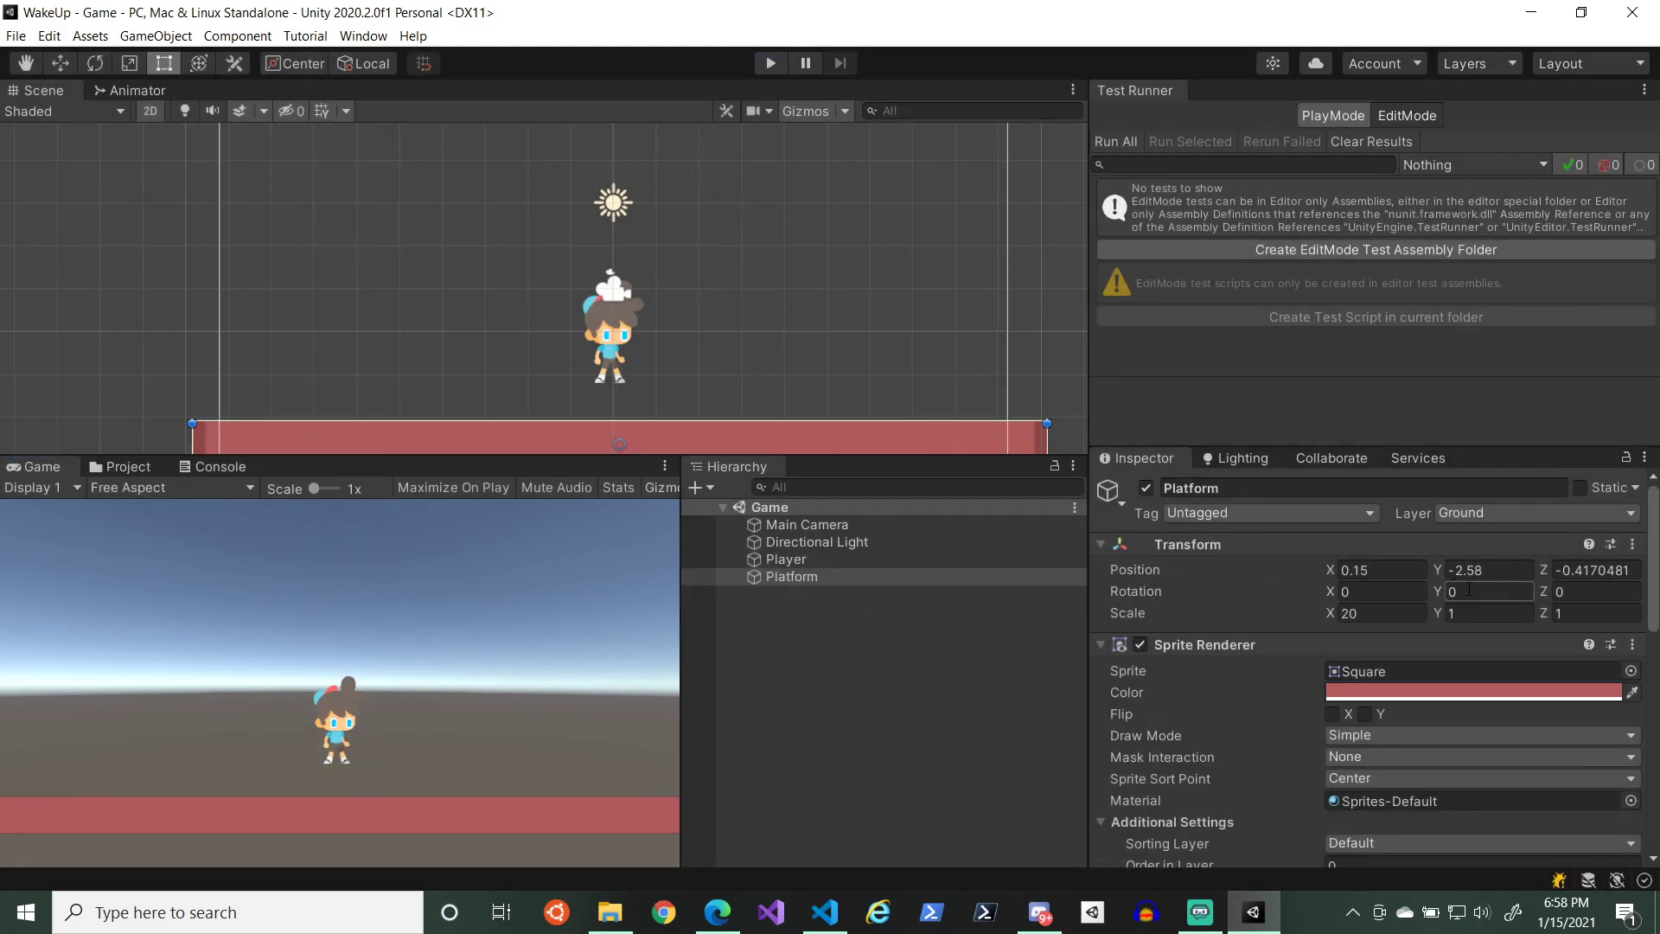
- Check the Main Camera's position, switch to Visual Studio Code, change the Vector3's y argument to playerPosition.y + 1 and save the script
left_click(781, 525)
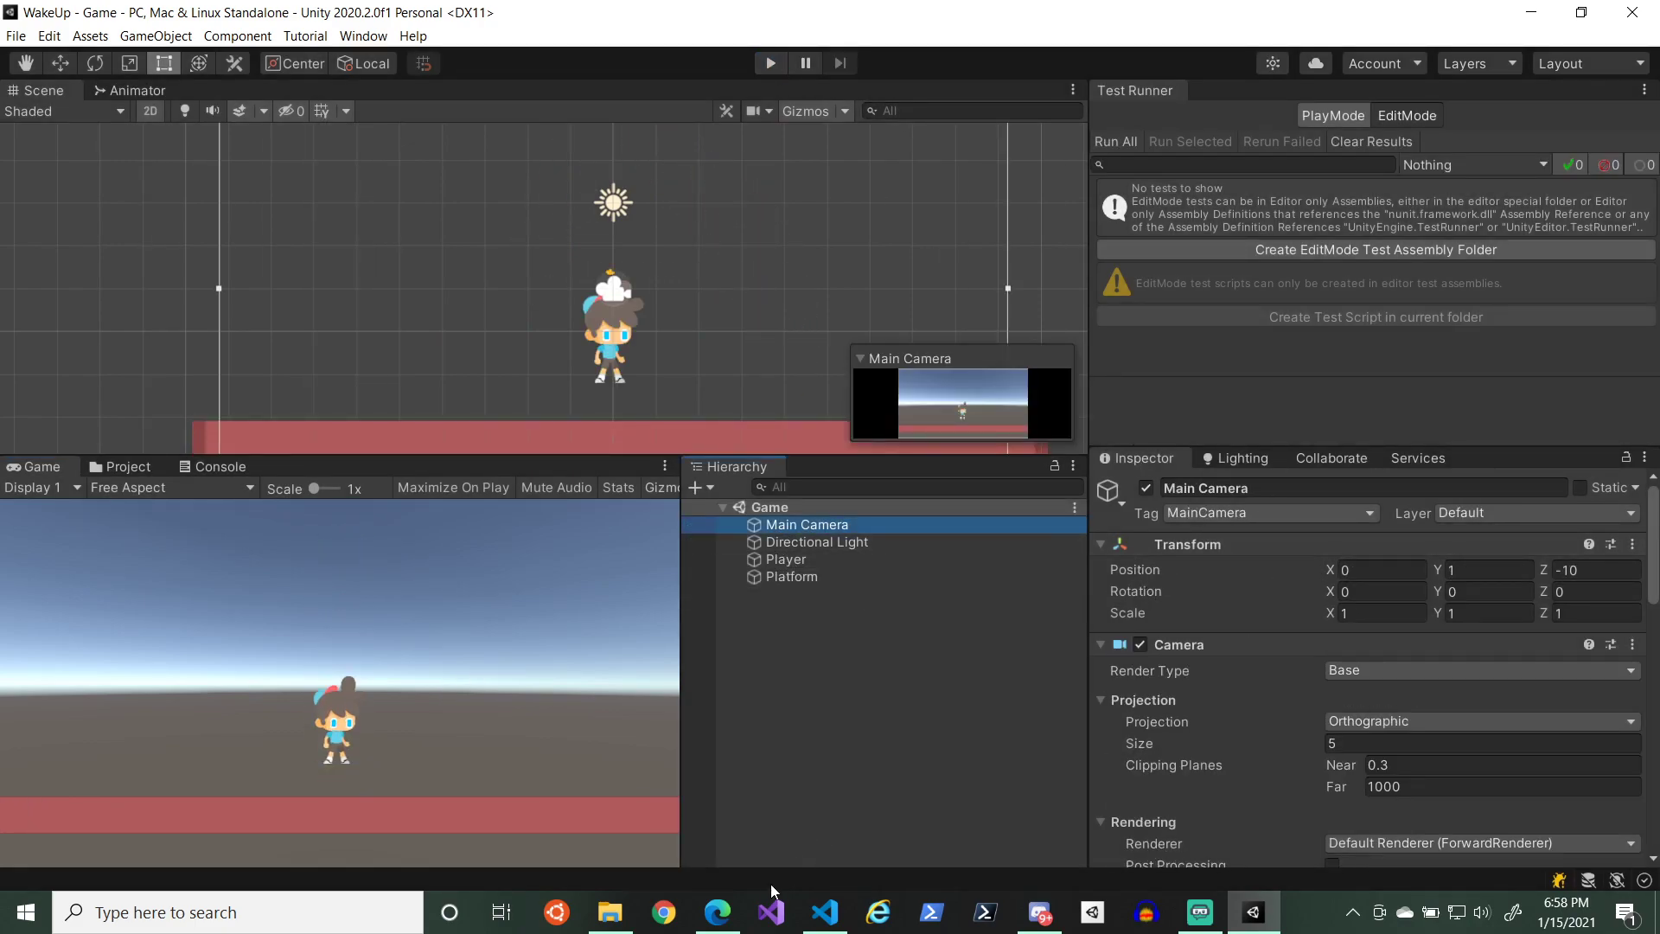
left_click(826, 913)
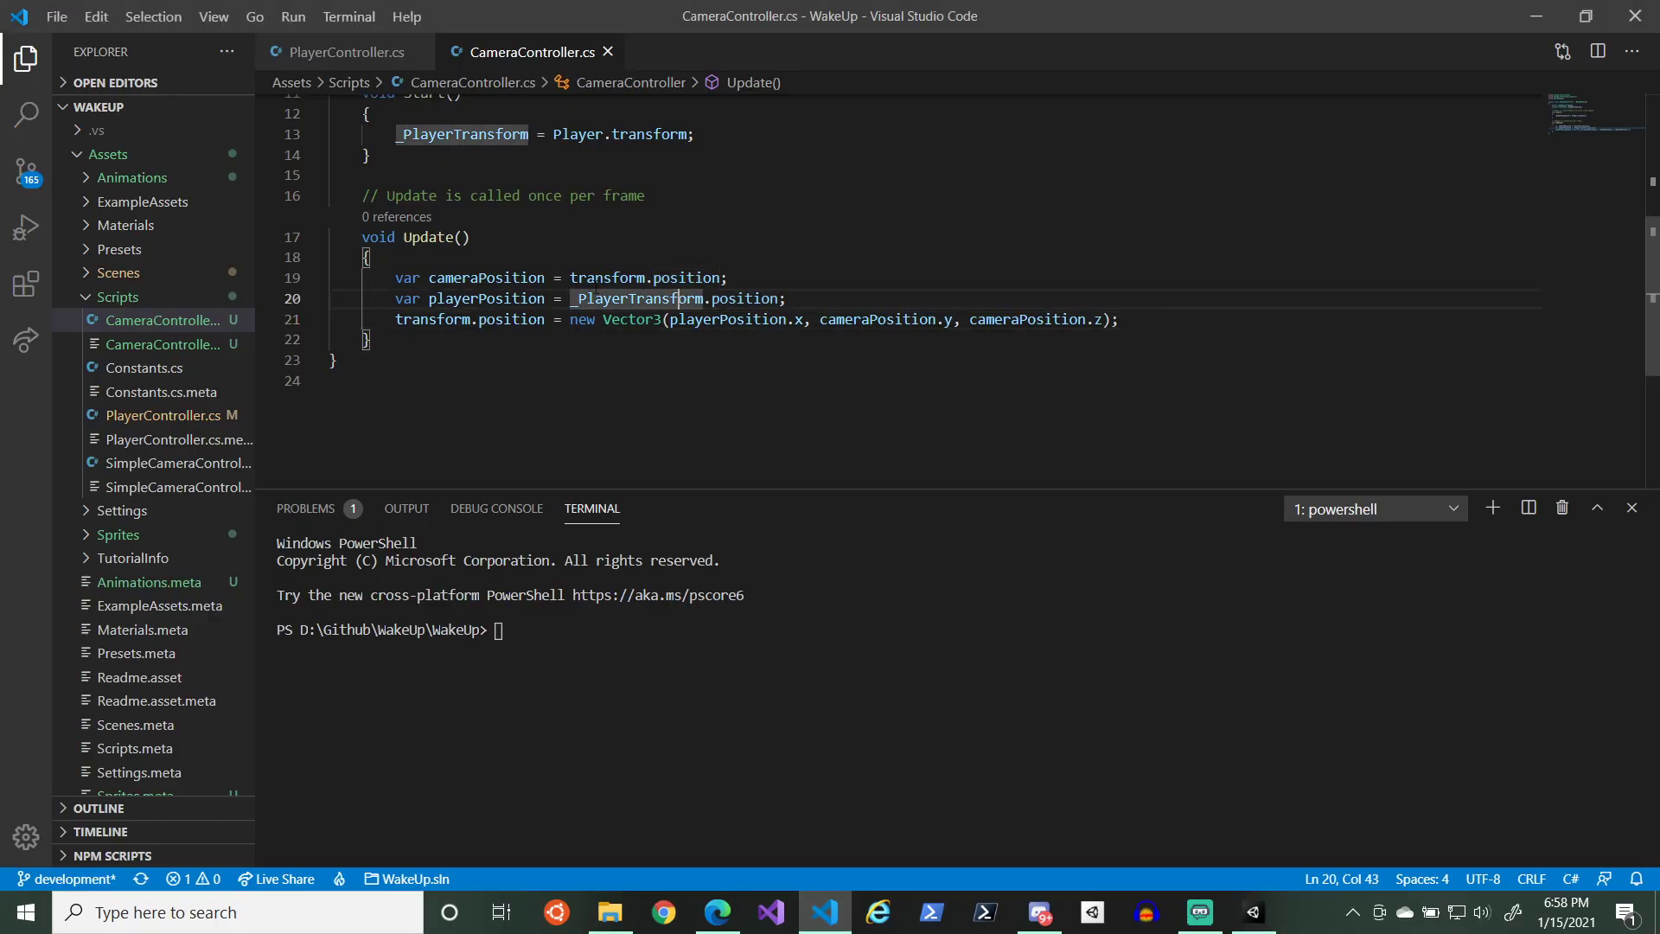
left_click(533, 286)
double_click(489, 298)
key("ctrl+c")
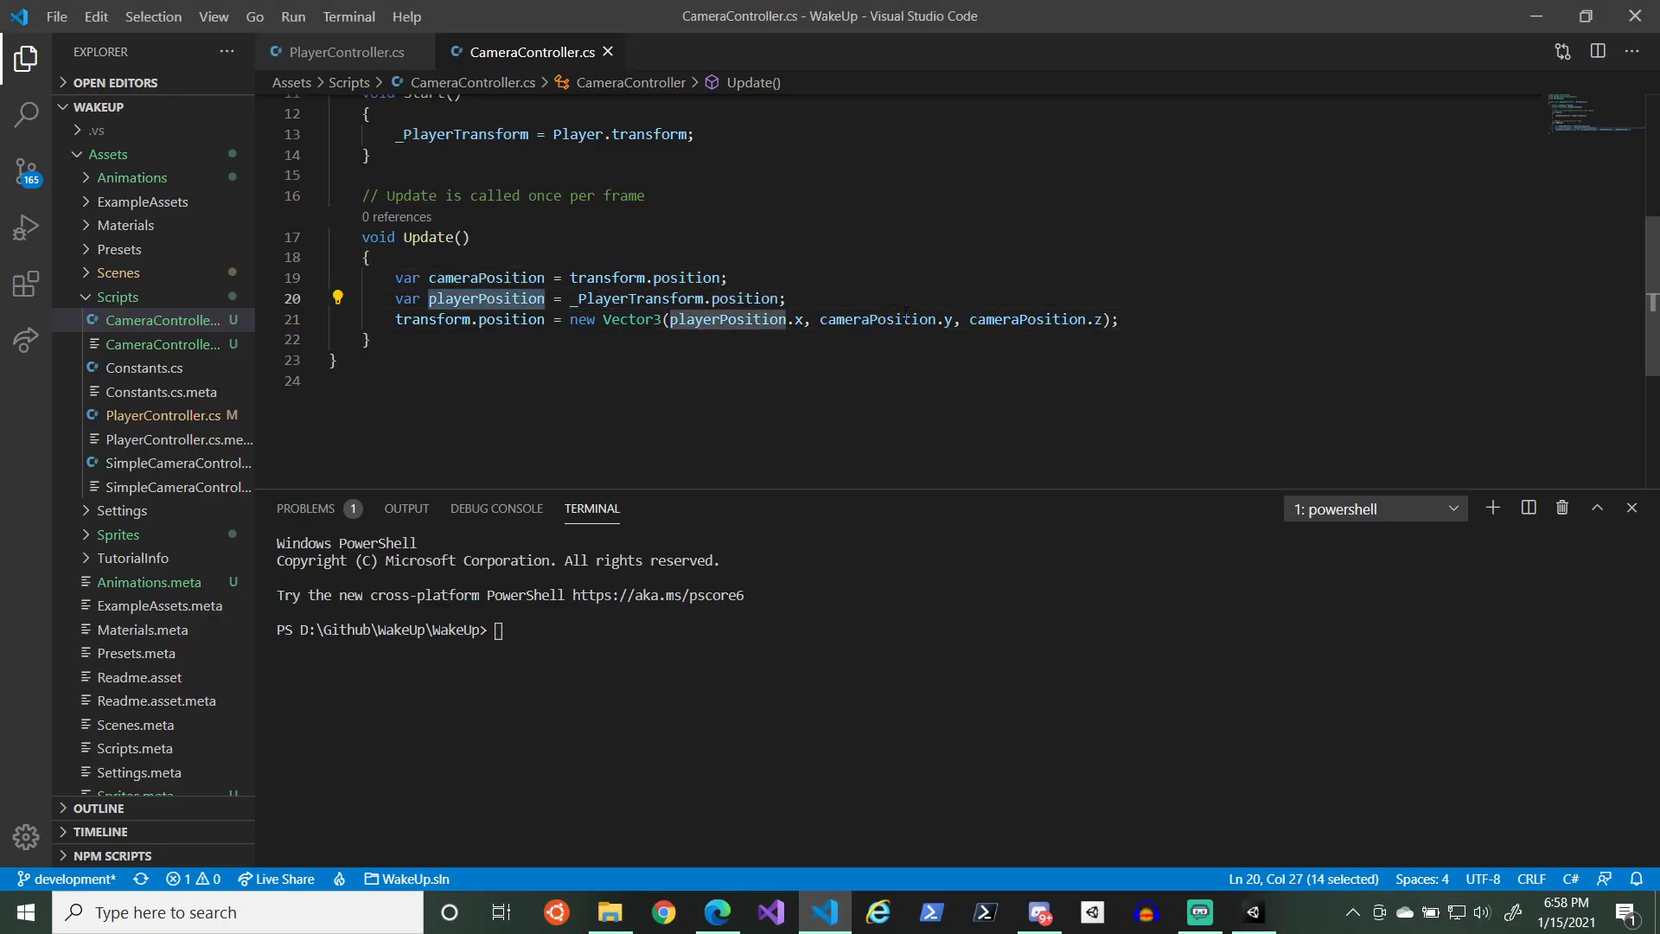
double_click(905, 319)
key("ctrl+v")
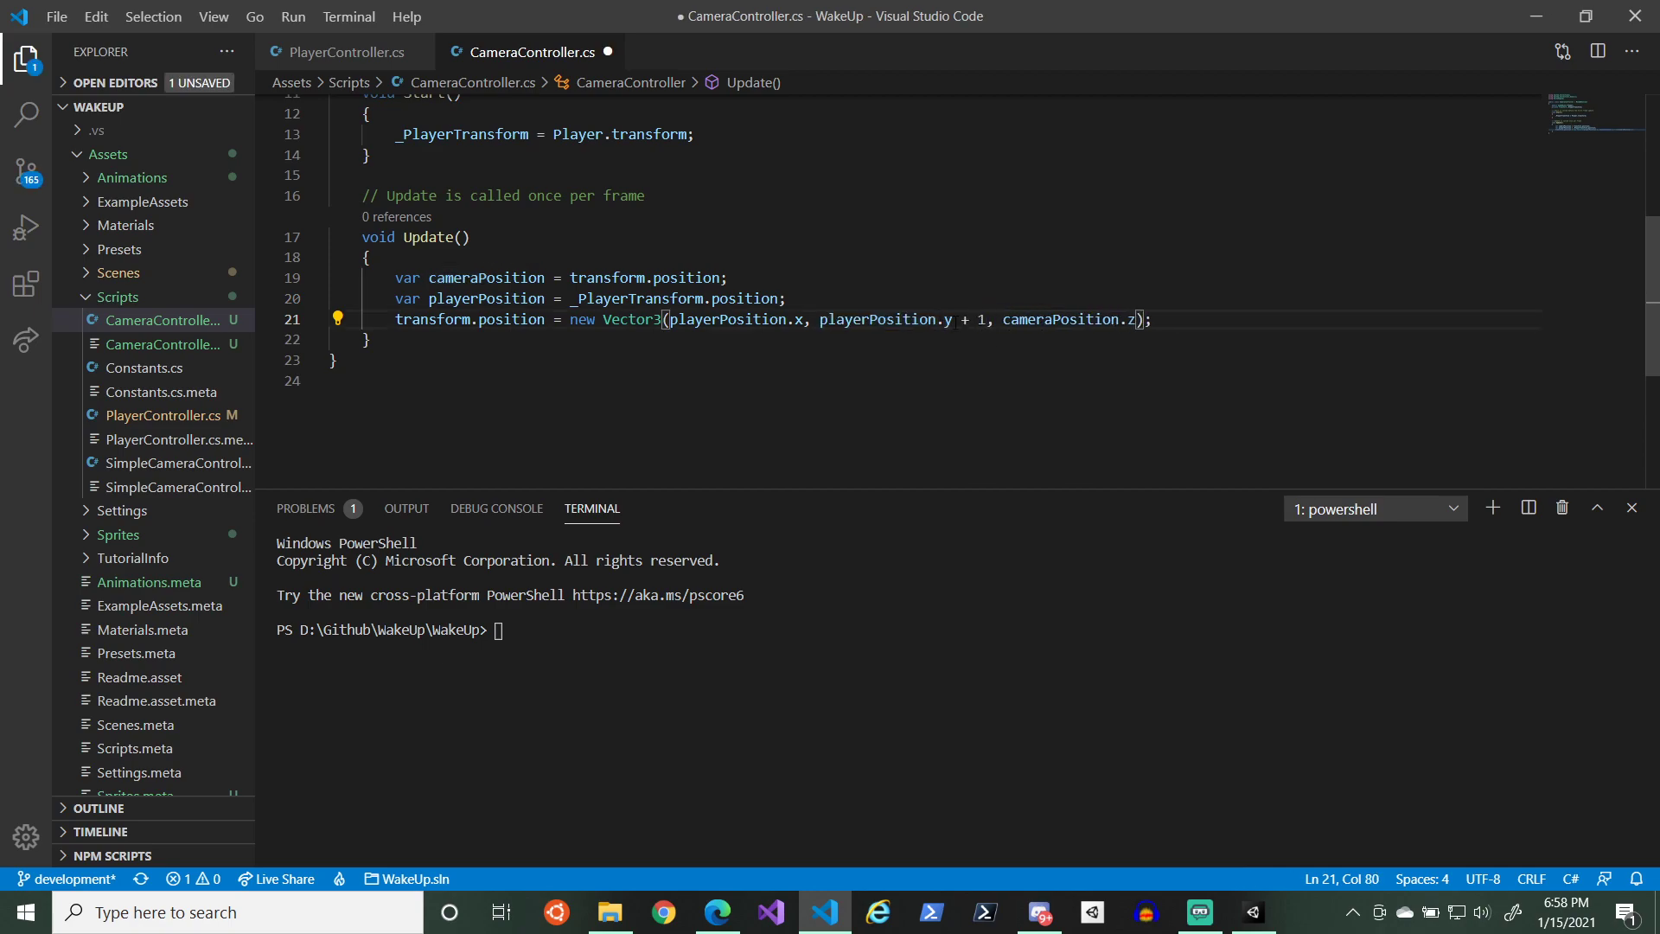
key("ctrl+s")
- Switch to Unity, play-test the camera's new vertical offset by running and jumping in both directions, and stop the game
left_click(1253, 912)
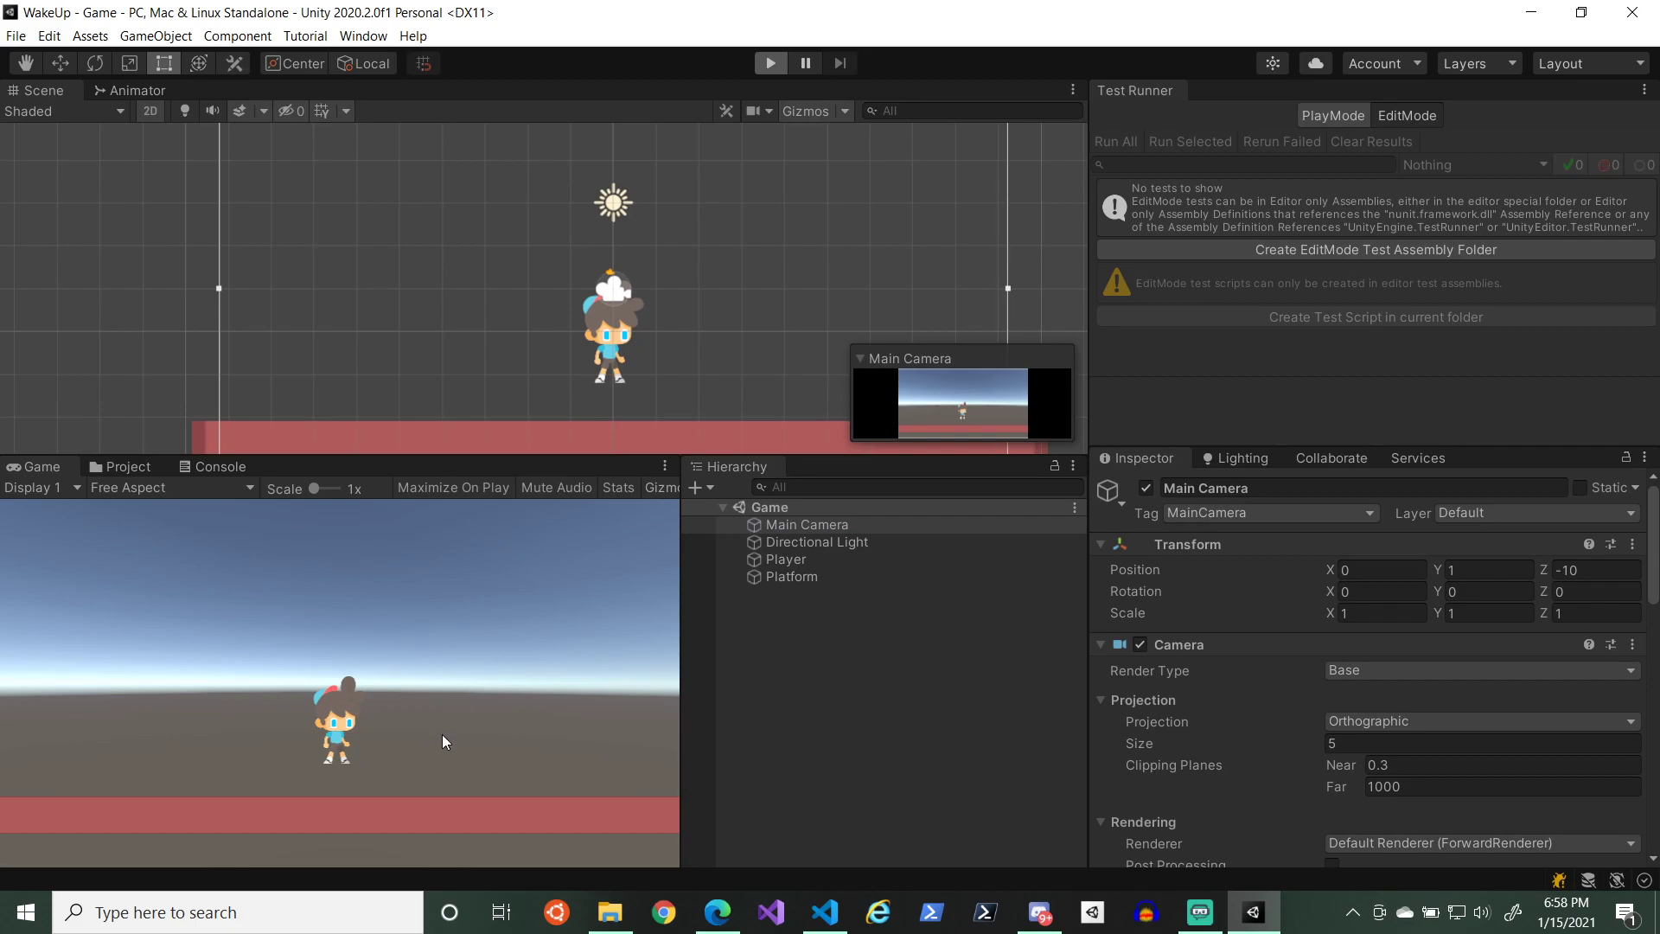
key("ctrl+p")
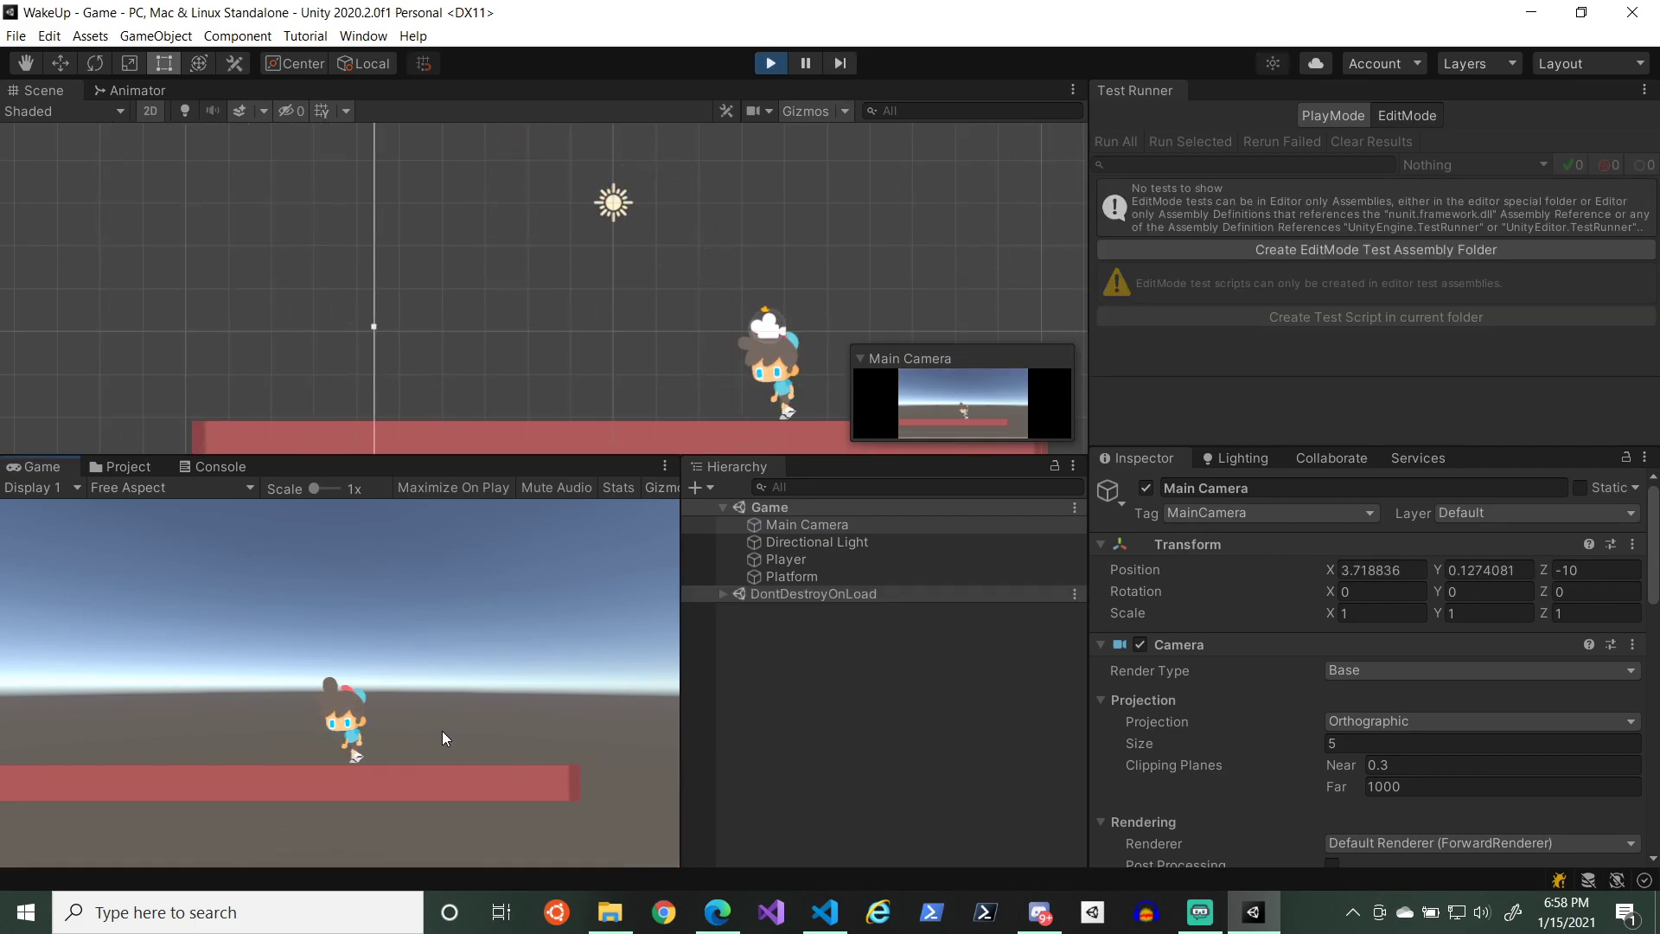
key("Right")
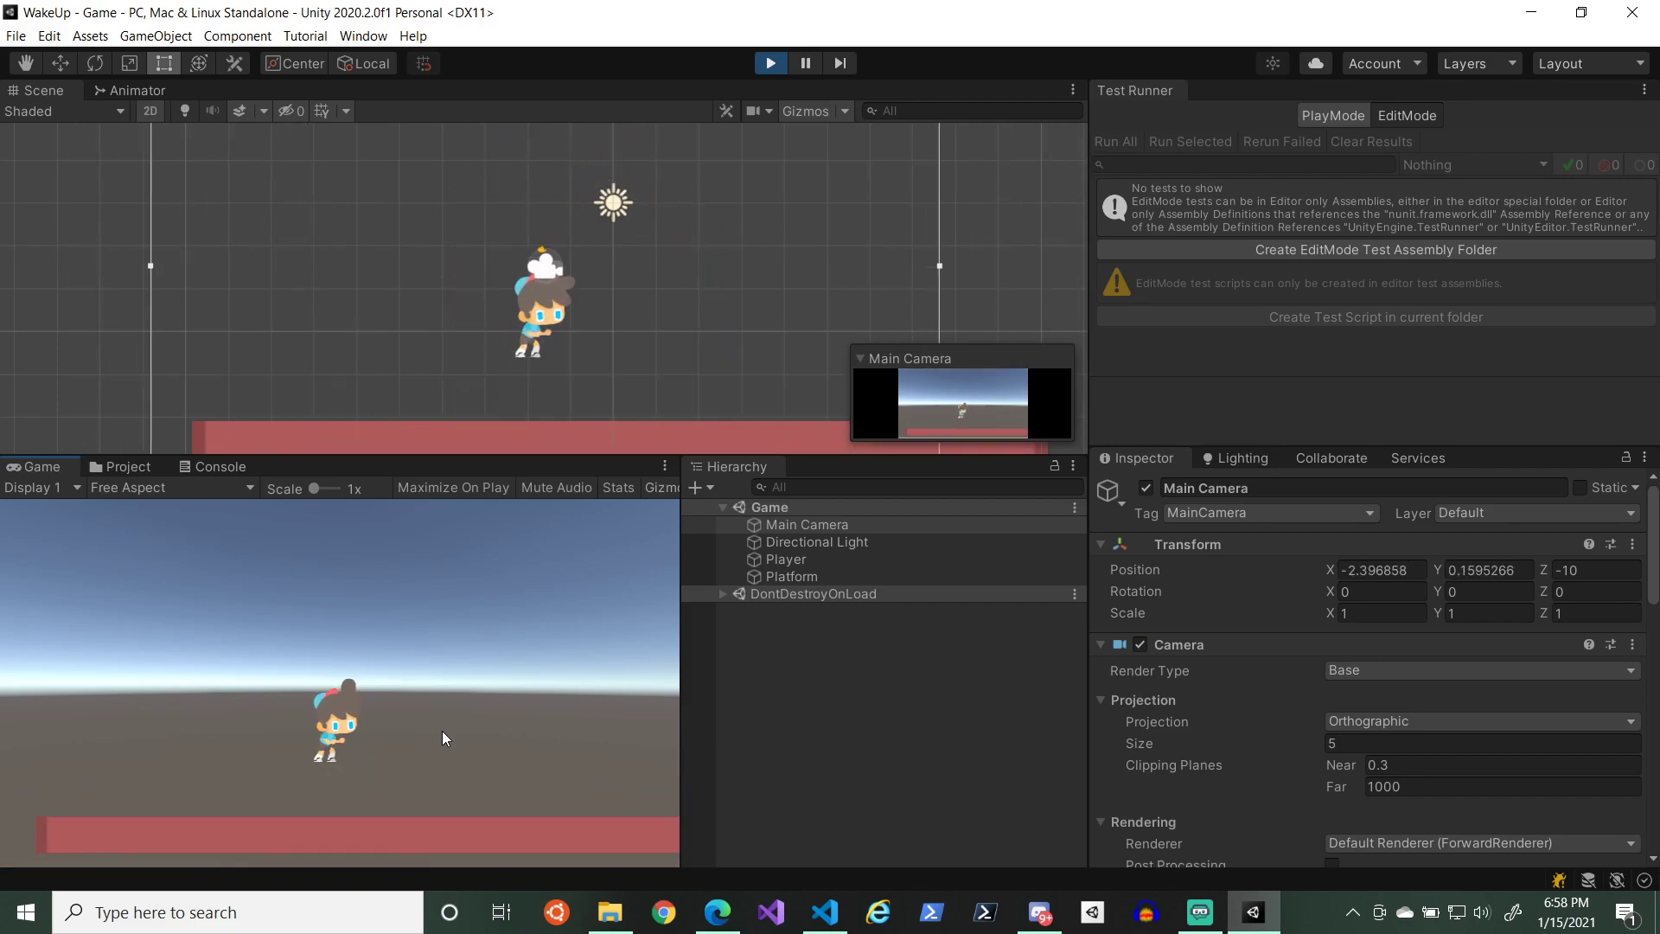
key("space")
key("Left")
key("space")
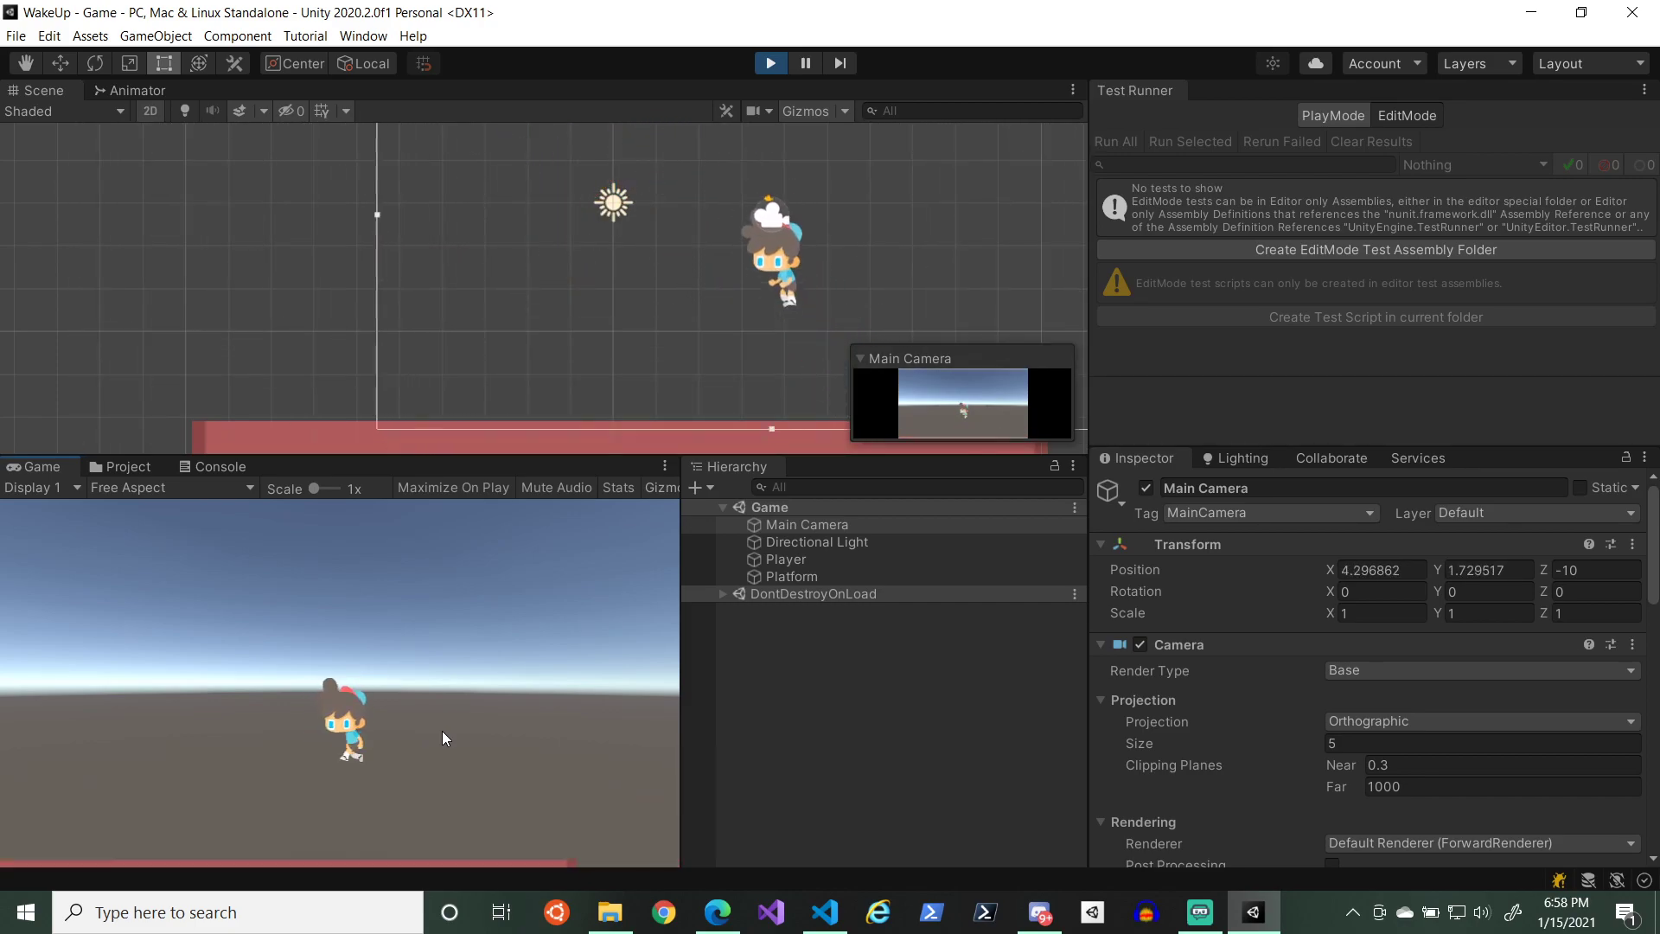
key("Right")
key("space")
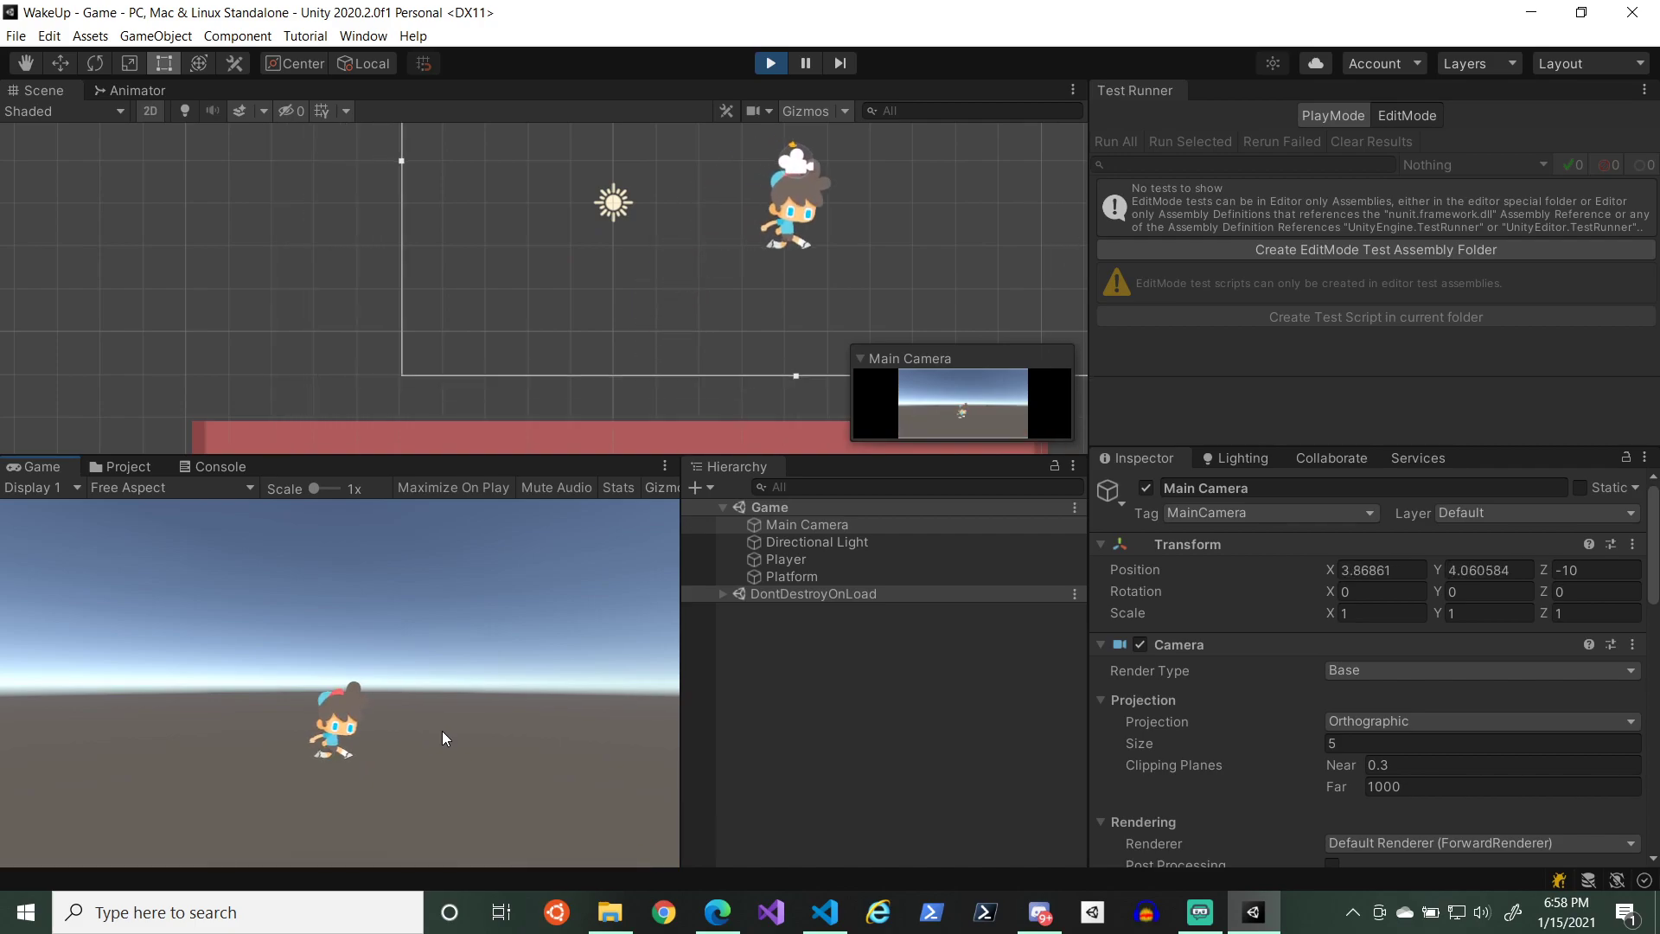
key("Left")
key("space")
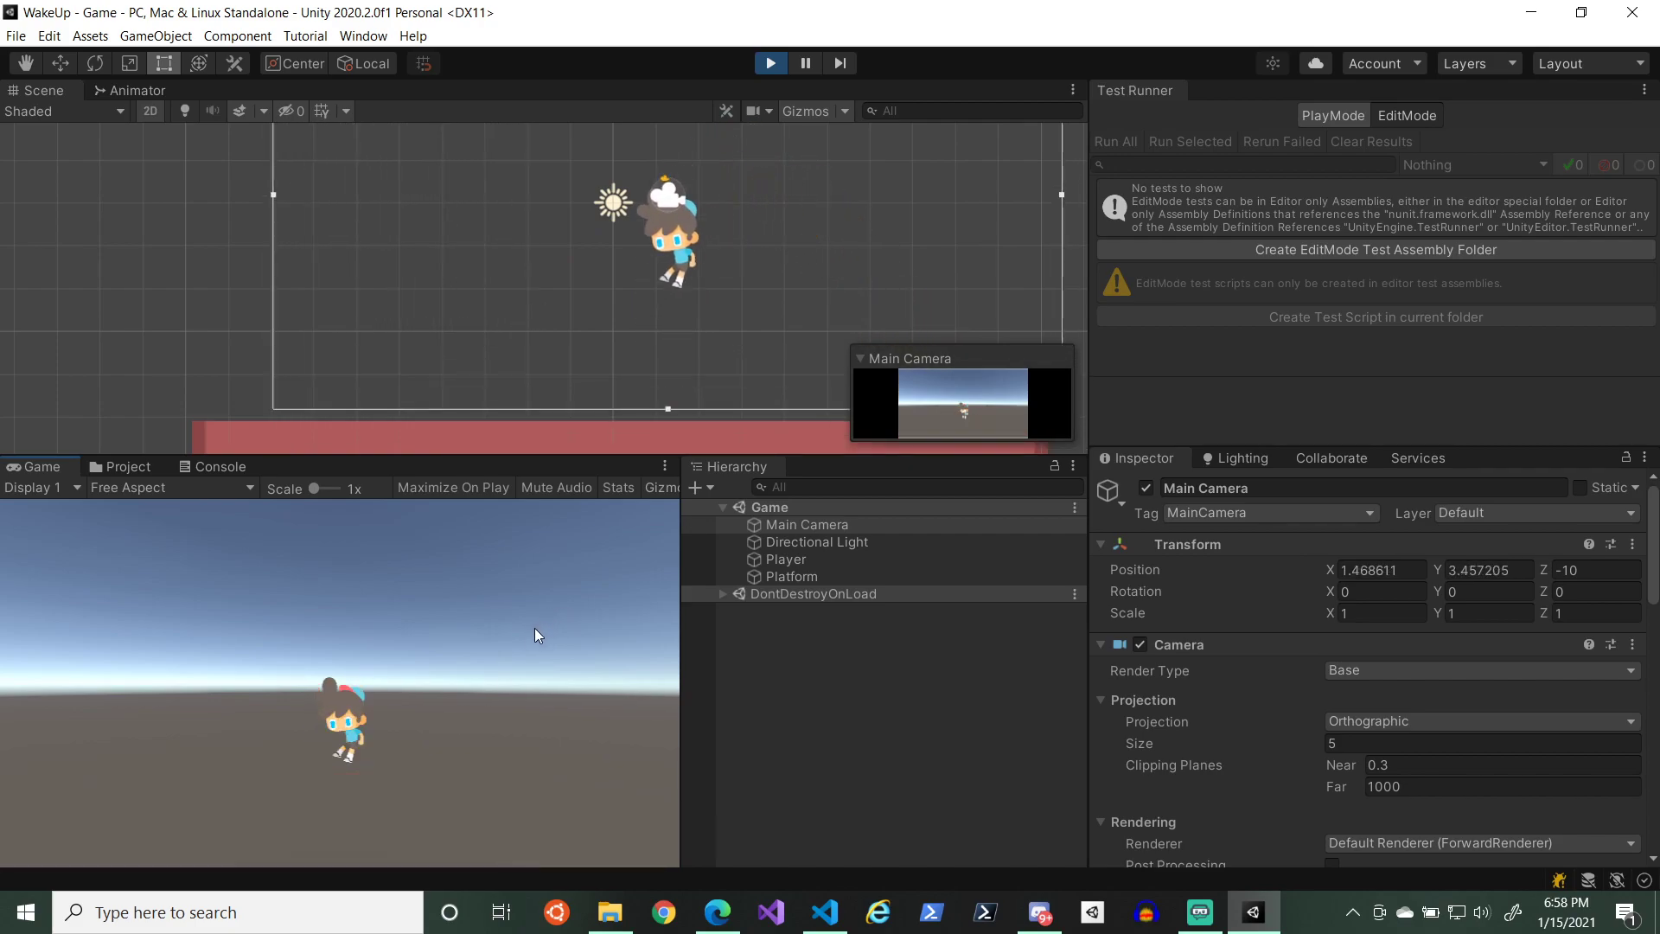
key("Right")
key("space")
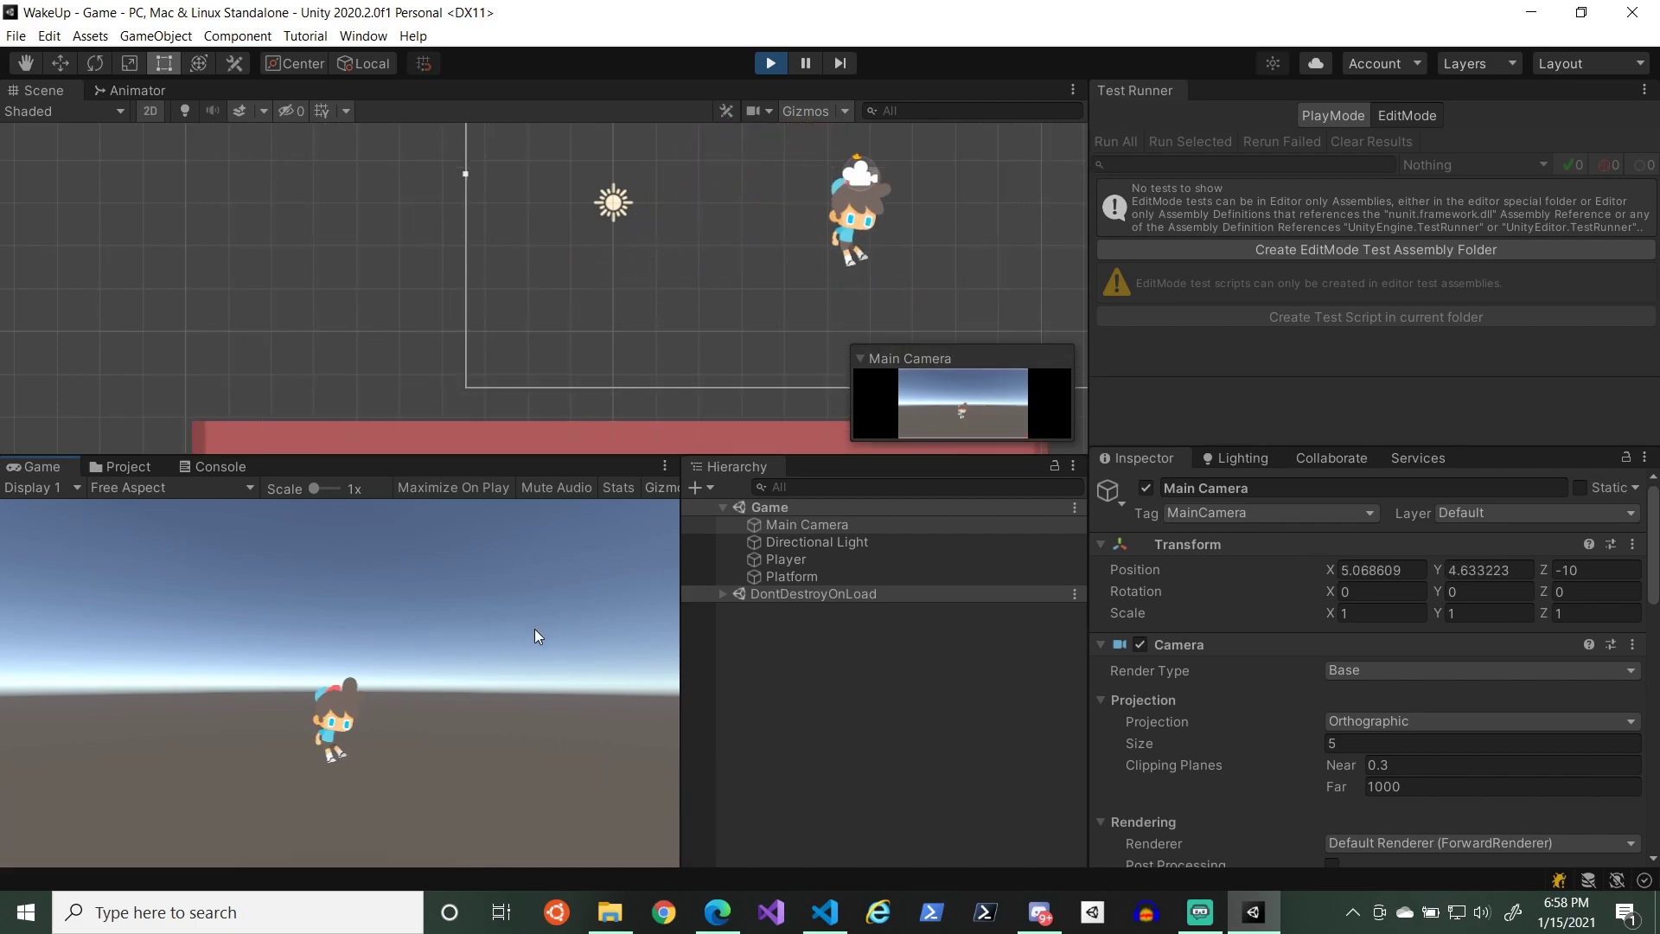
key("Left")
key("space")
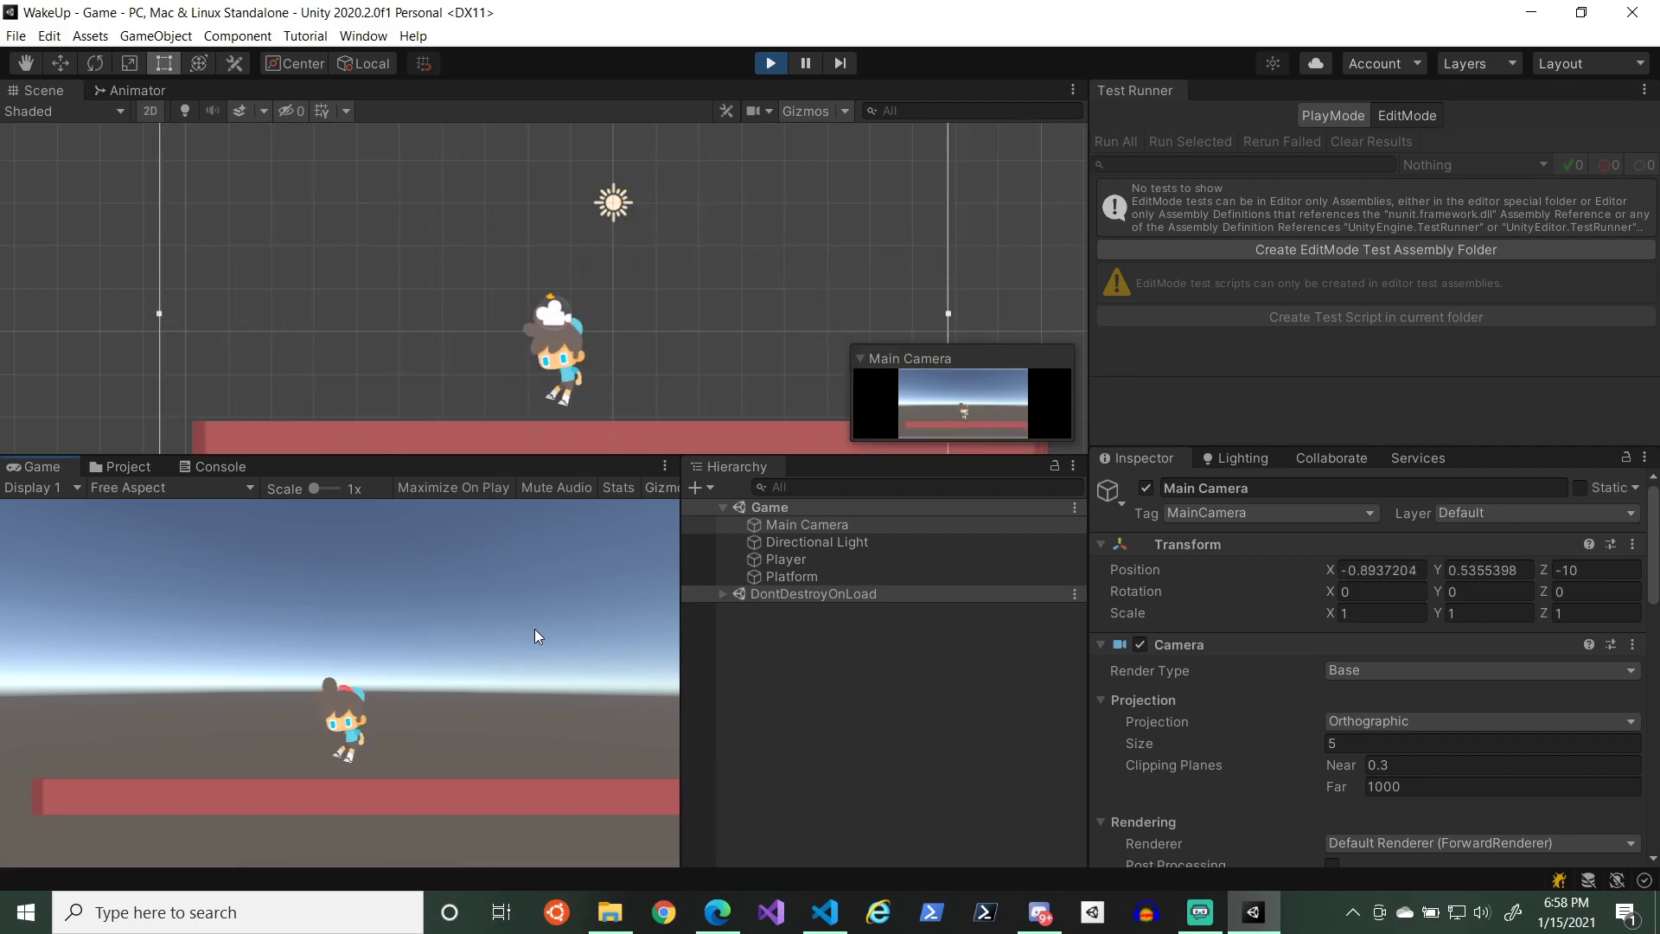
key("Left")
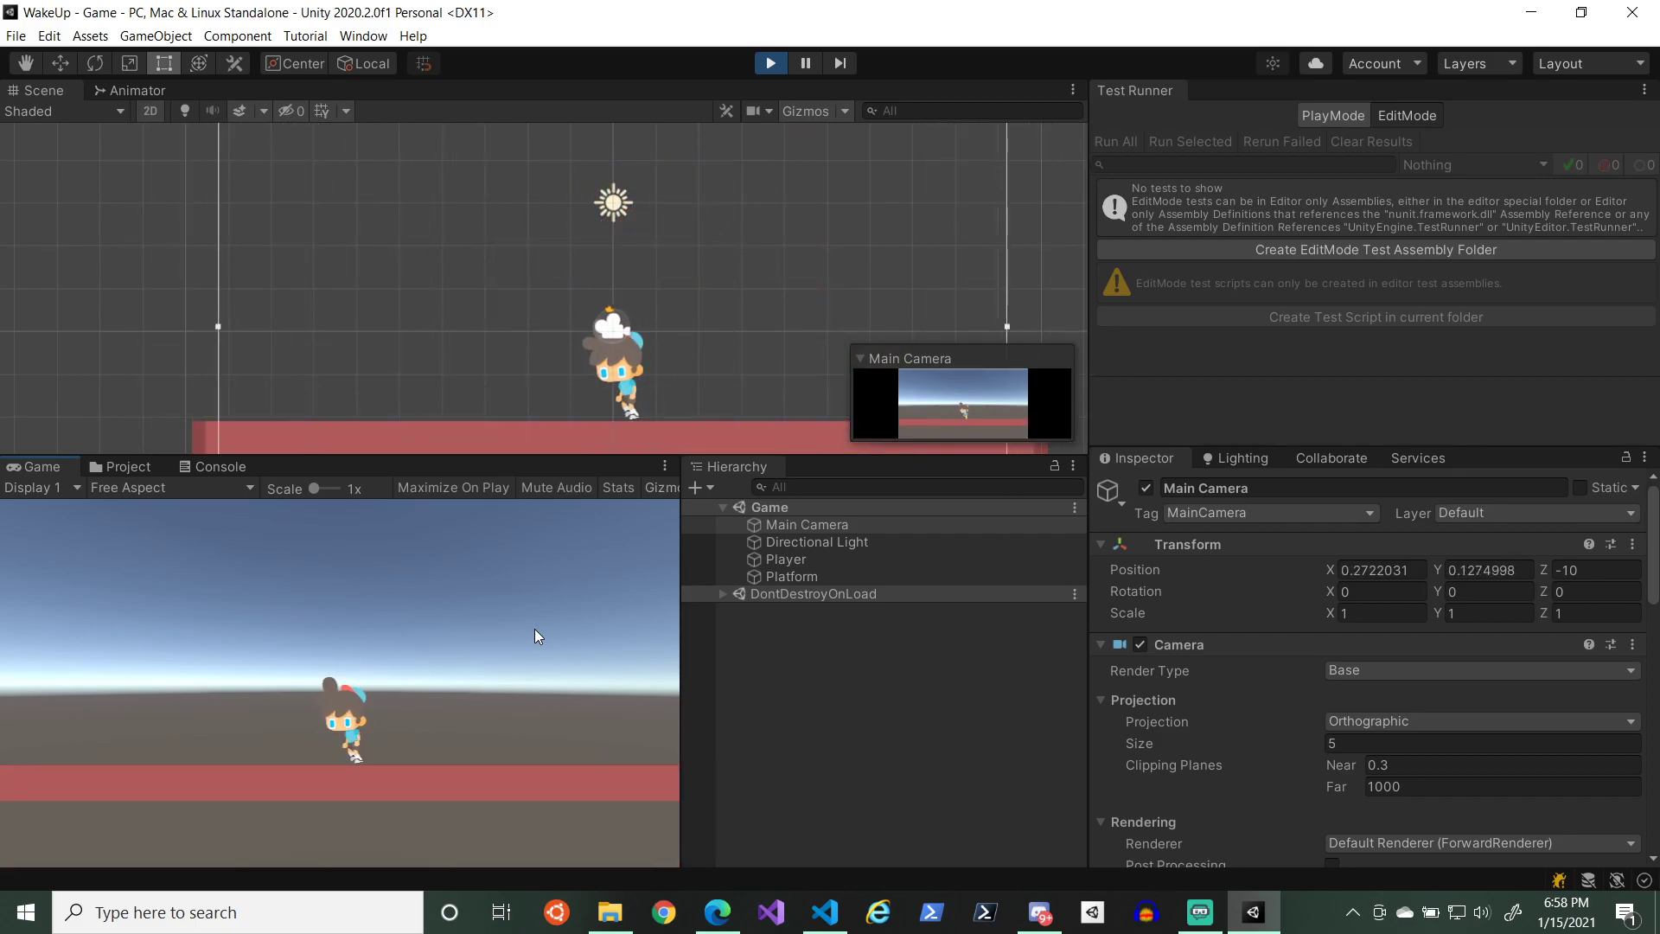
key("Right")
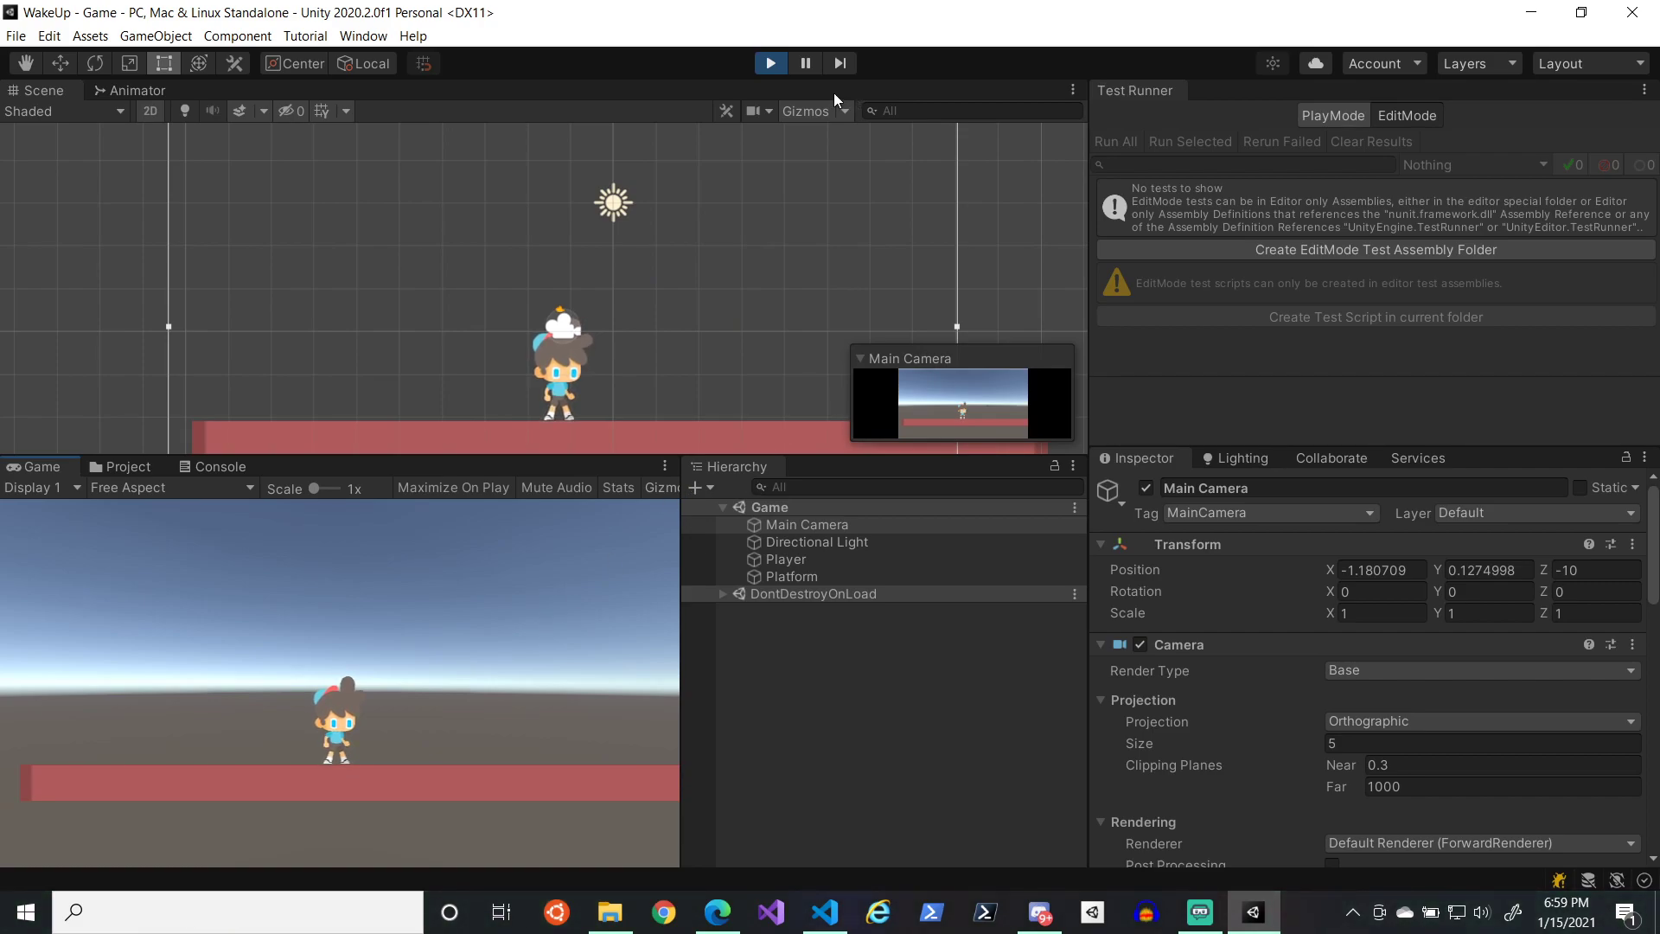
left_click(770, 62)
- Copy the Platform and paste two duplicates of it into the Game scene
scroll(676, 313, "down", 3)
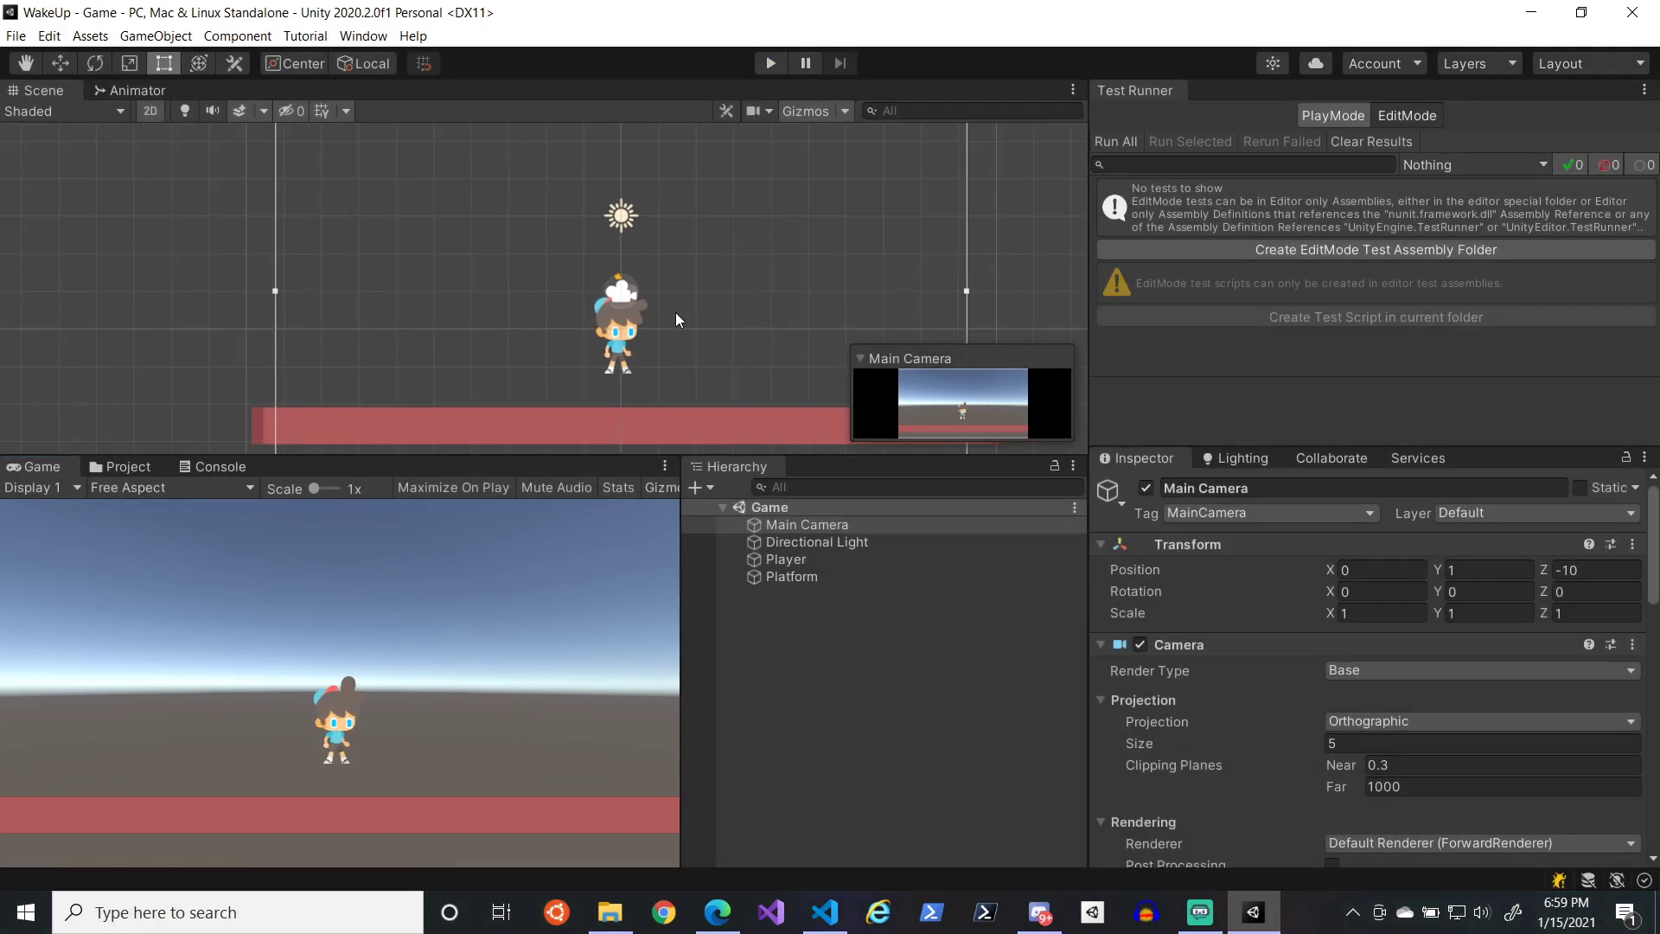
left_click(828, 574)
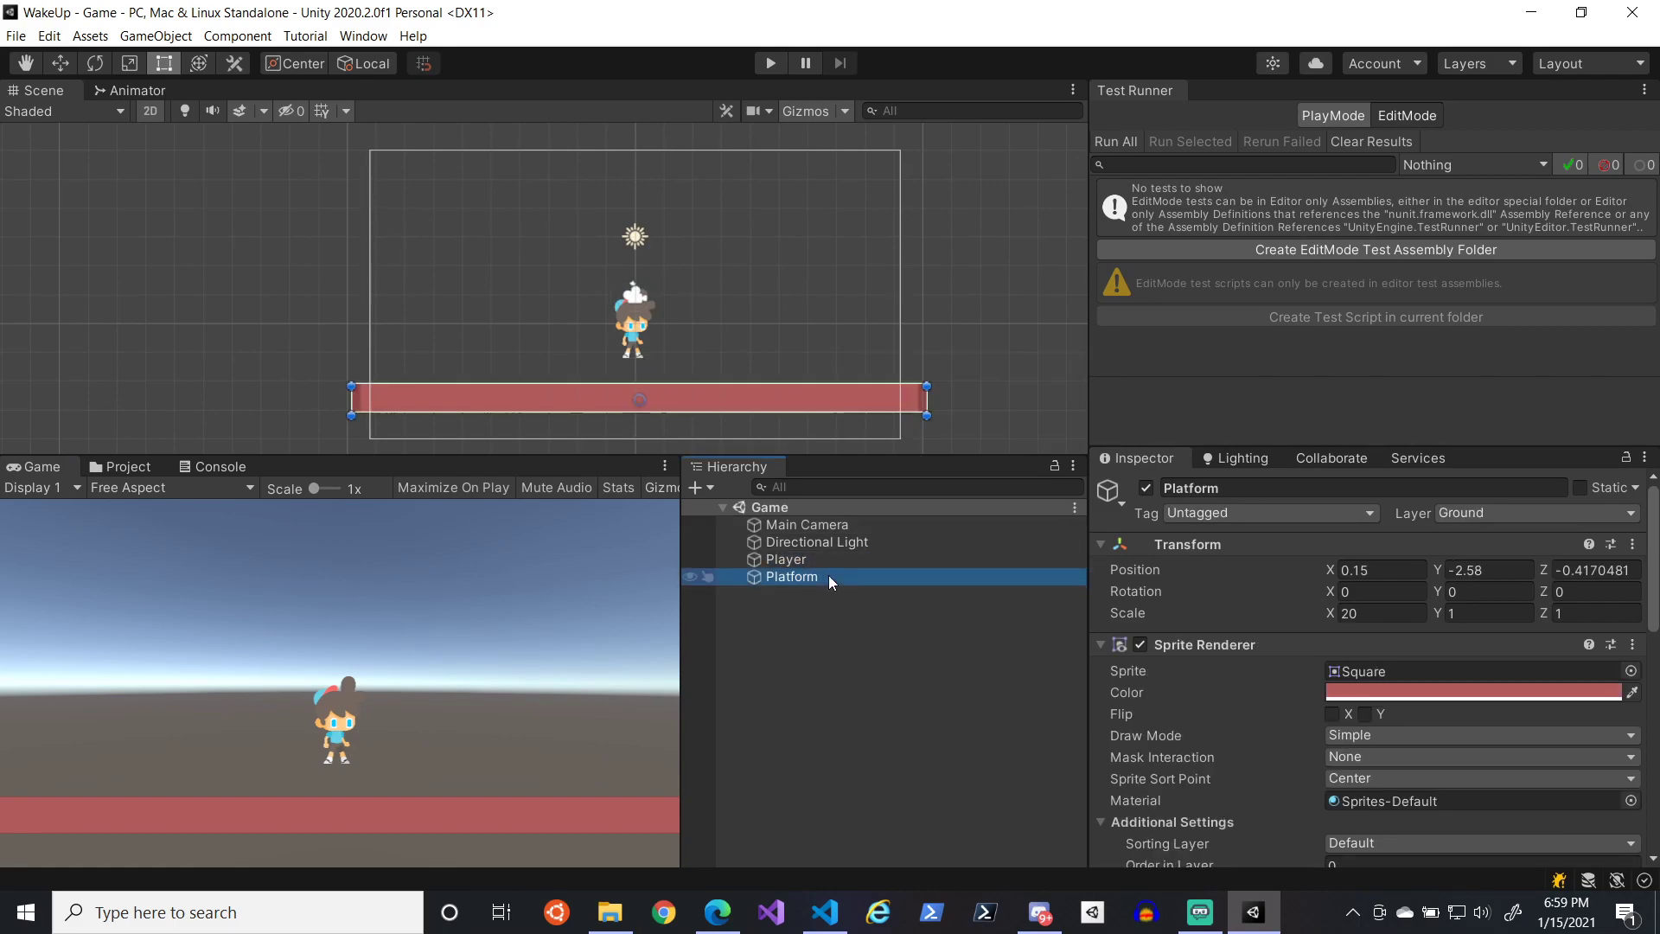
left_click(780, 400)
middle_click_drag(771, 406, 770, 406)
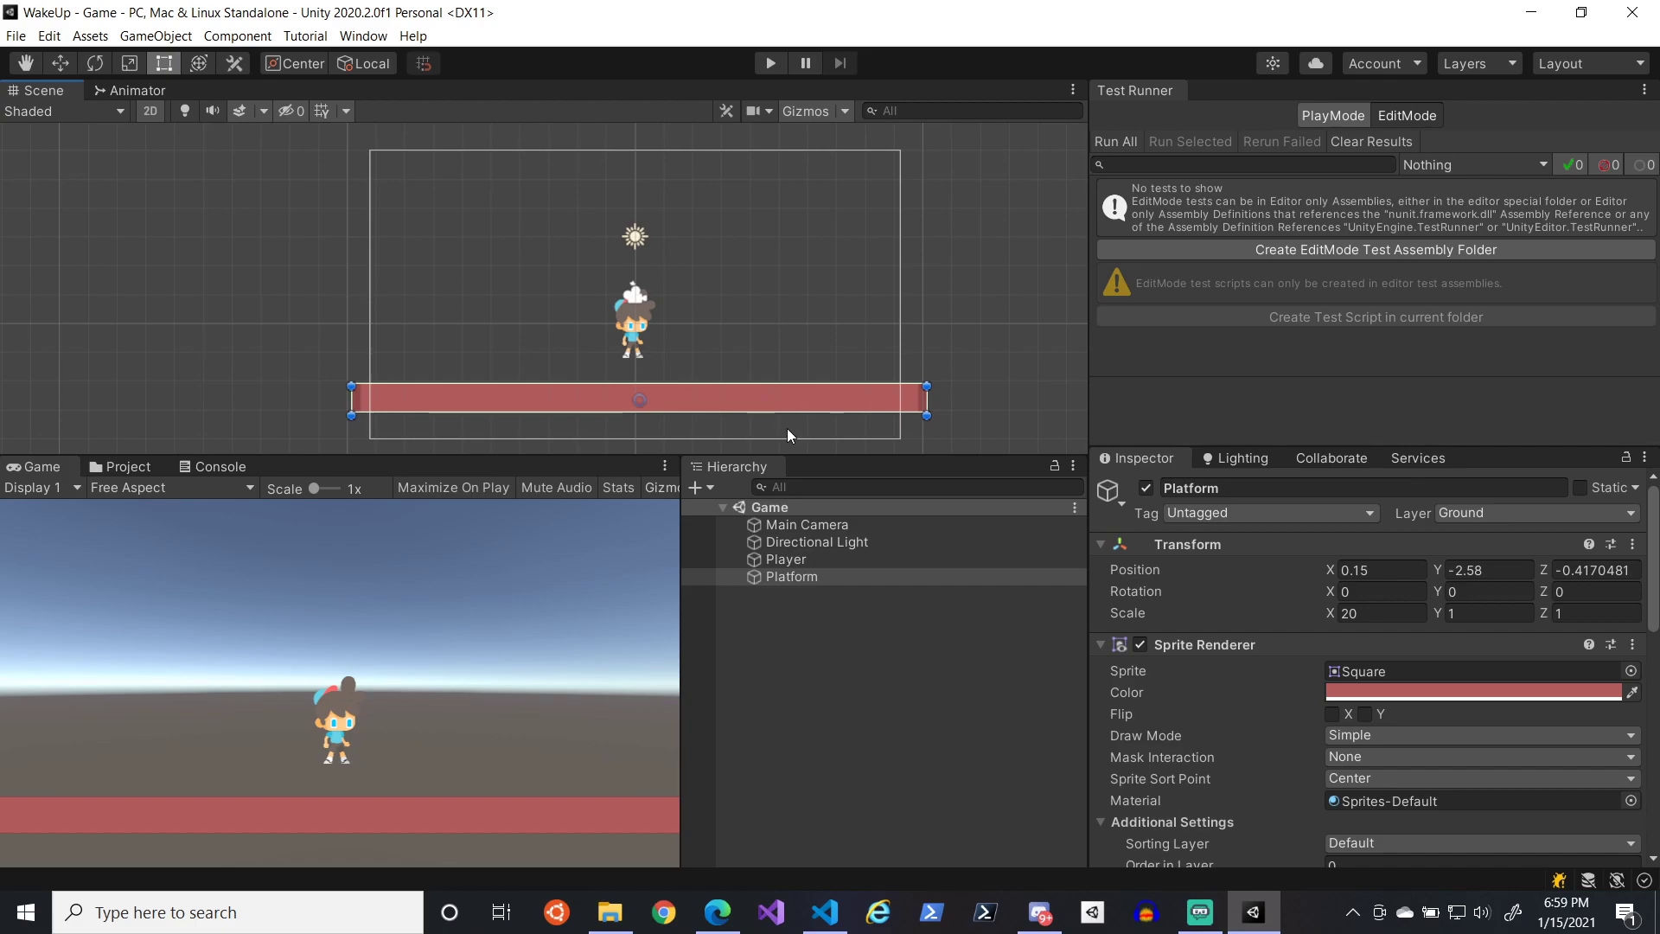
left_click(813, 577)
left_click(823, 625)
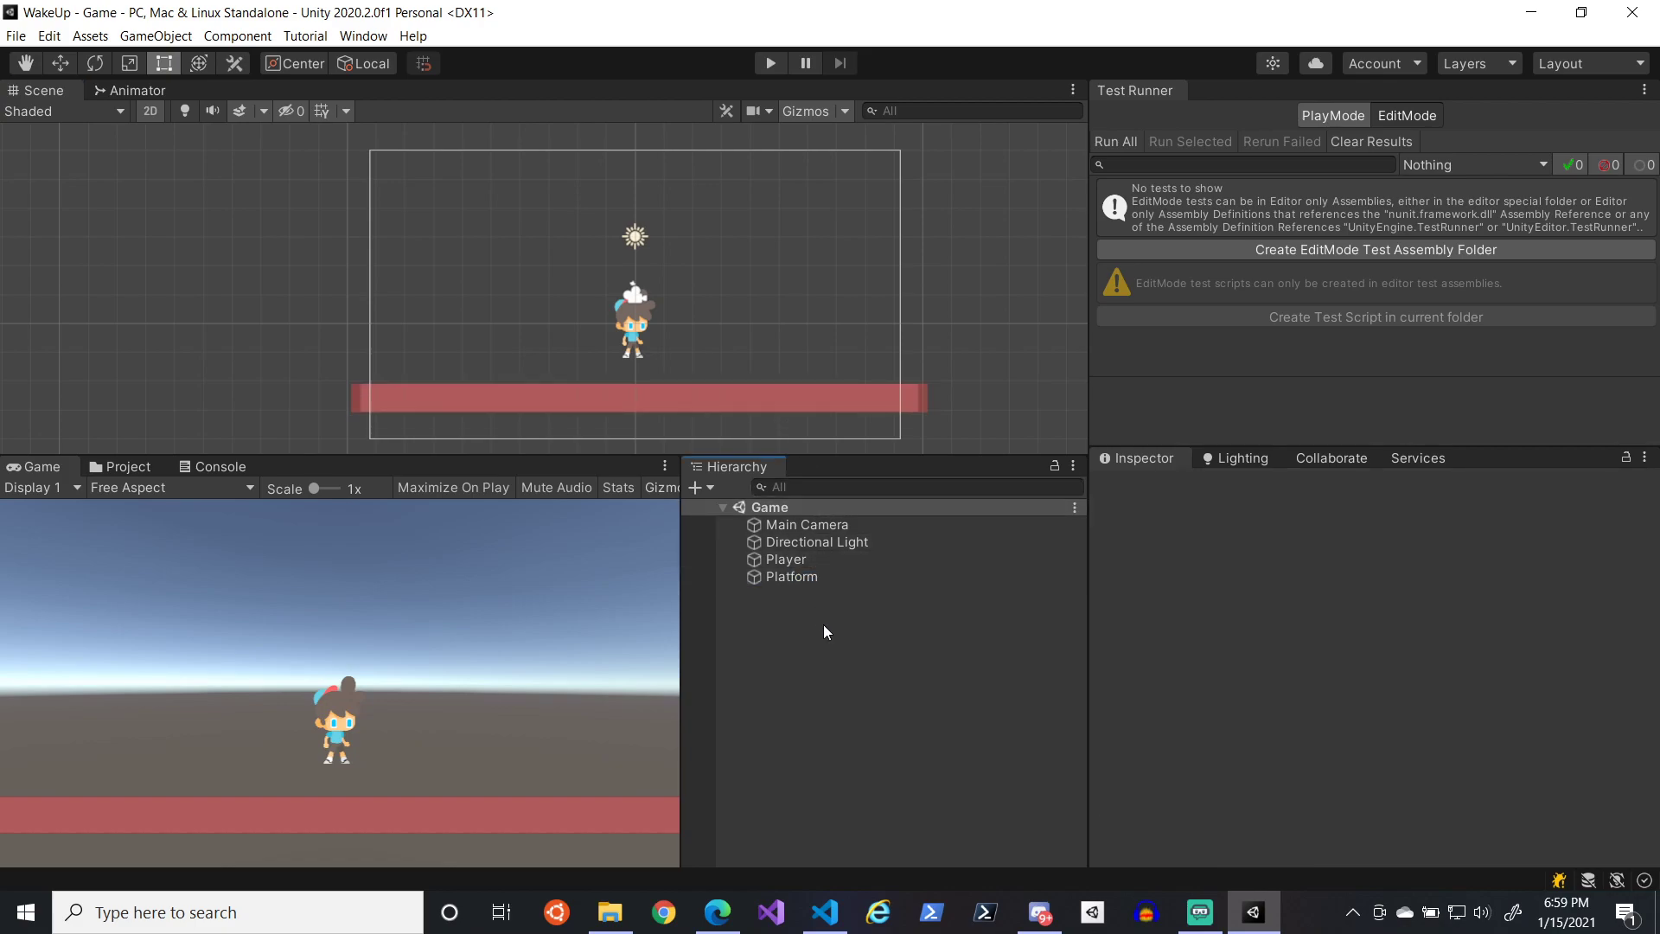
key("ctrl+v")
key("ctrl+v")
- Move Platform (1) up and to the right of the original platform, to about X 14.55, Y 2.83
left_click(828, 595)
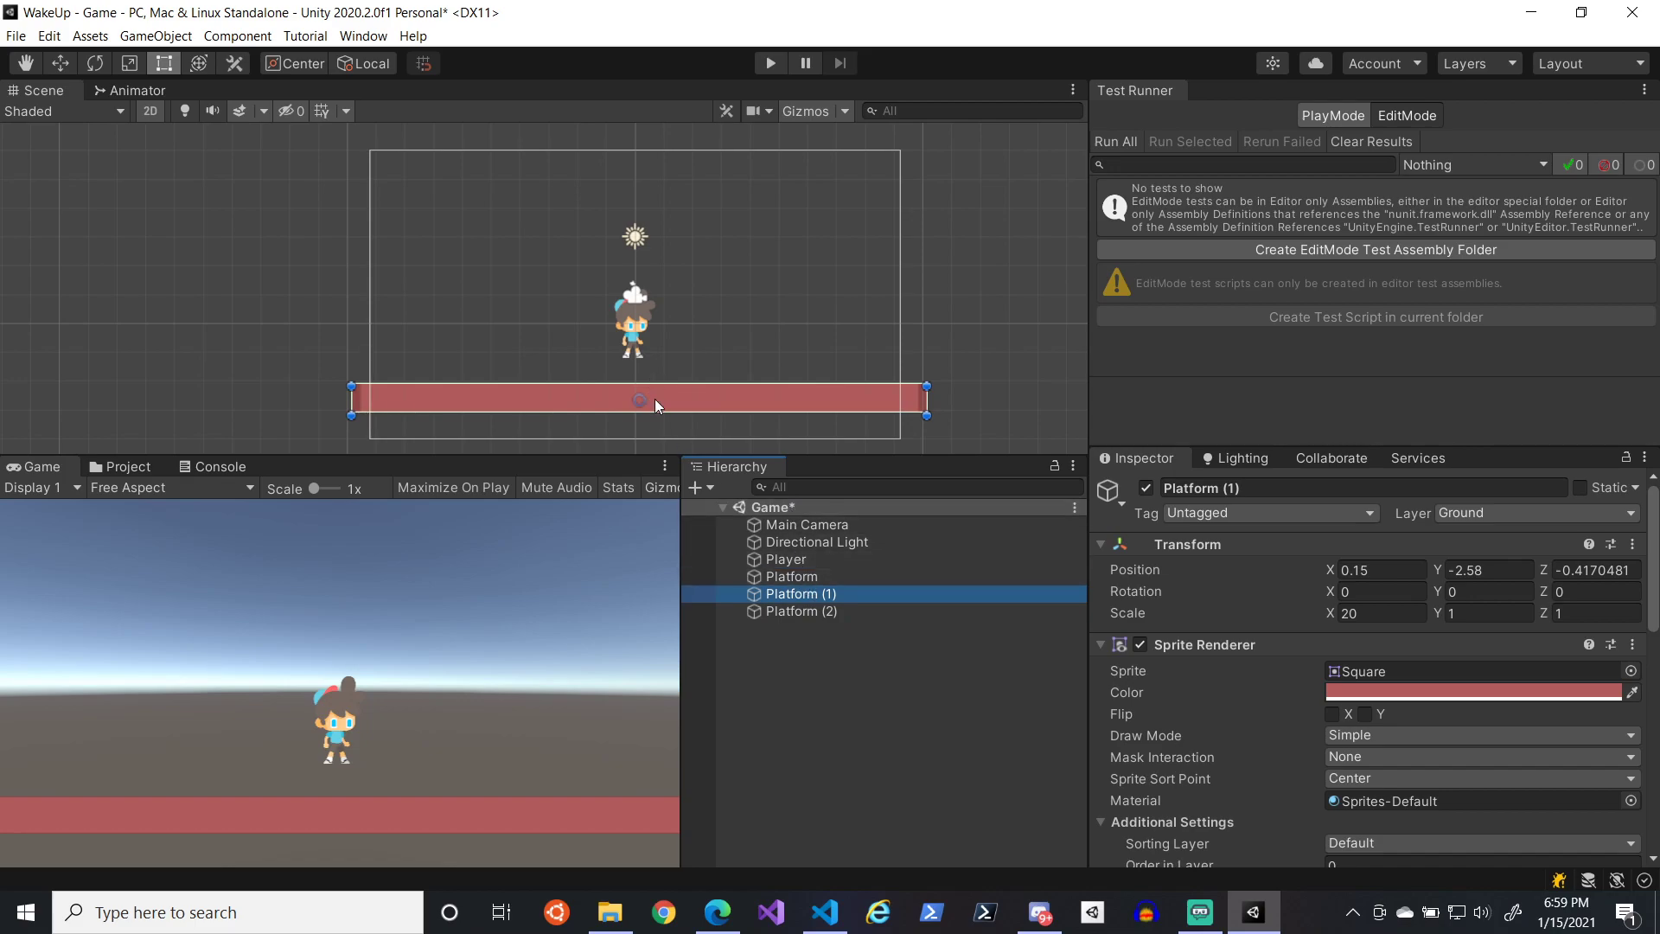
key("w")
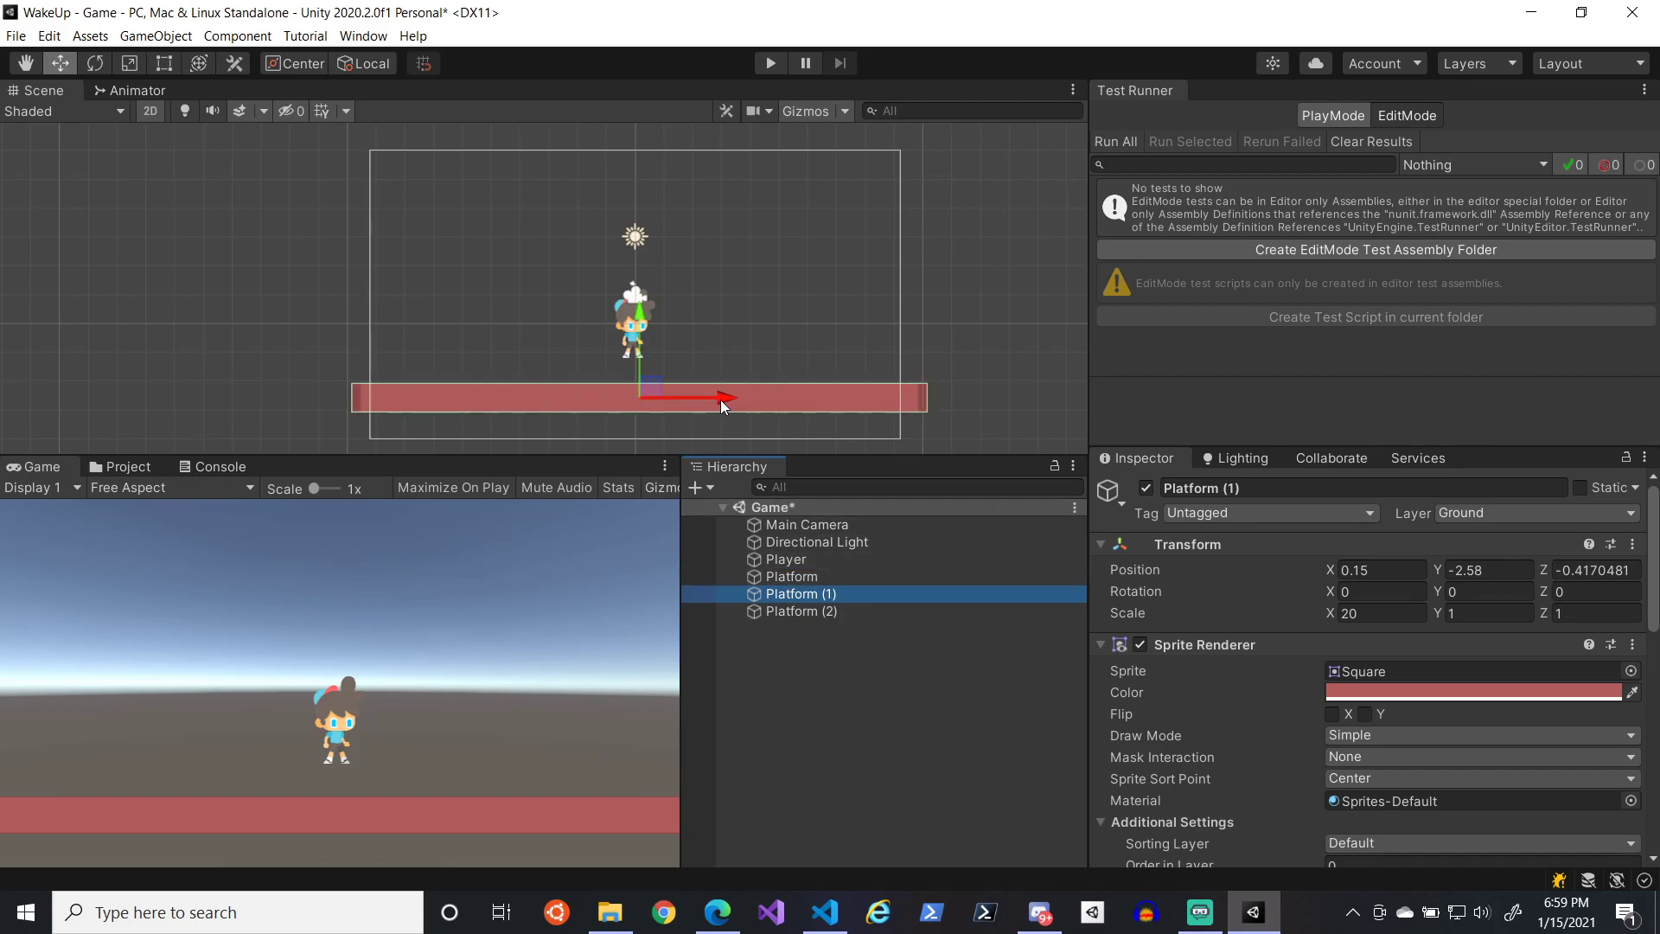
left_click_drag(720, 400, 879, 396)
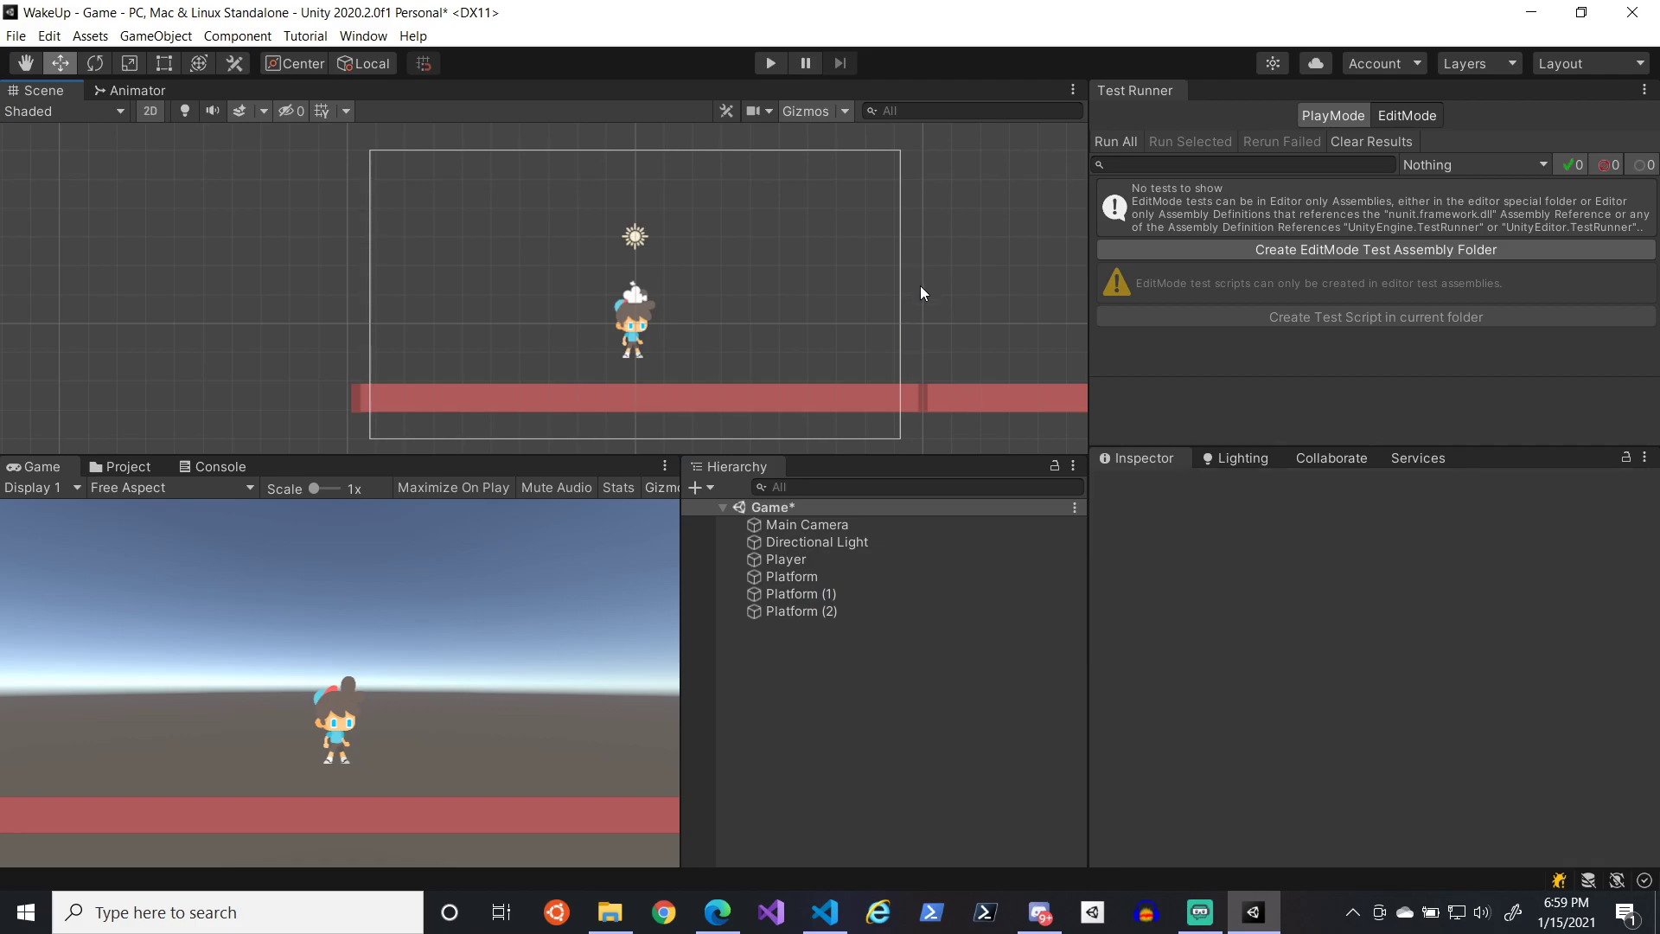
left_click_drag(909, 320, 911, 164)
key("f")
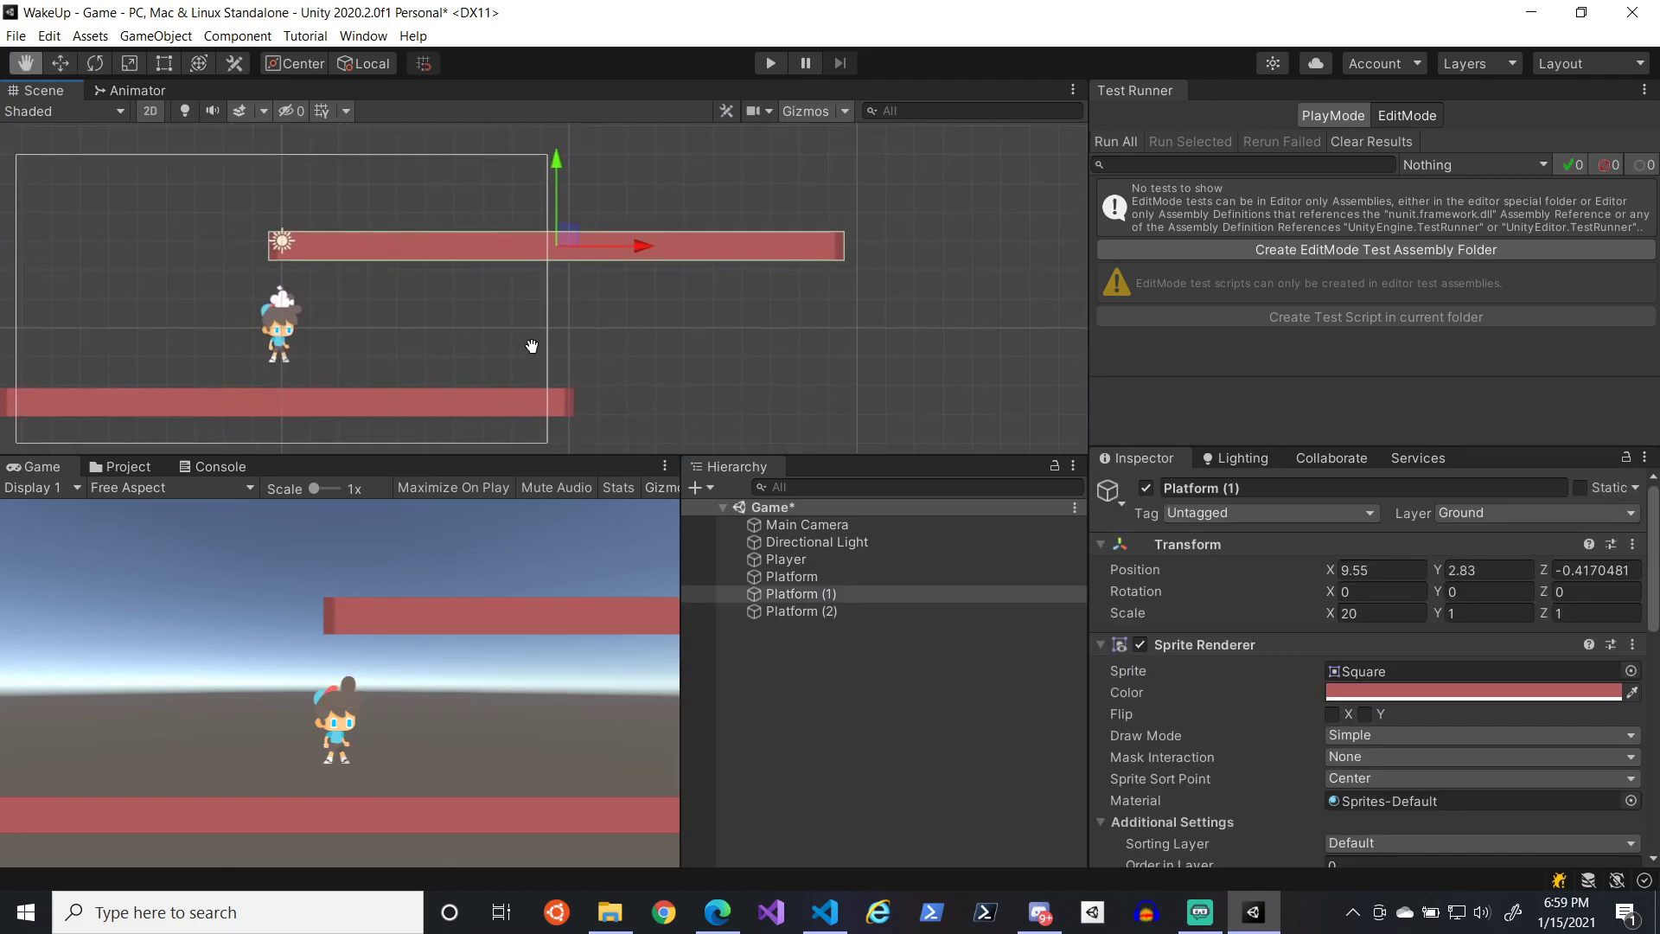
left_click_drag(641, 270, 786, 271)
- Move Platform (2) down and to the left of the original platform, to about X -13.19, Y -7.32
middle_click_drag(723, 444, 918, 489)
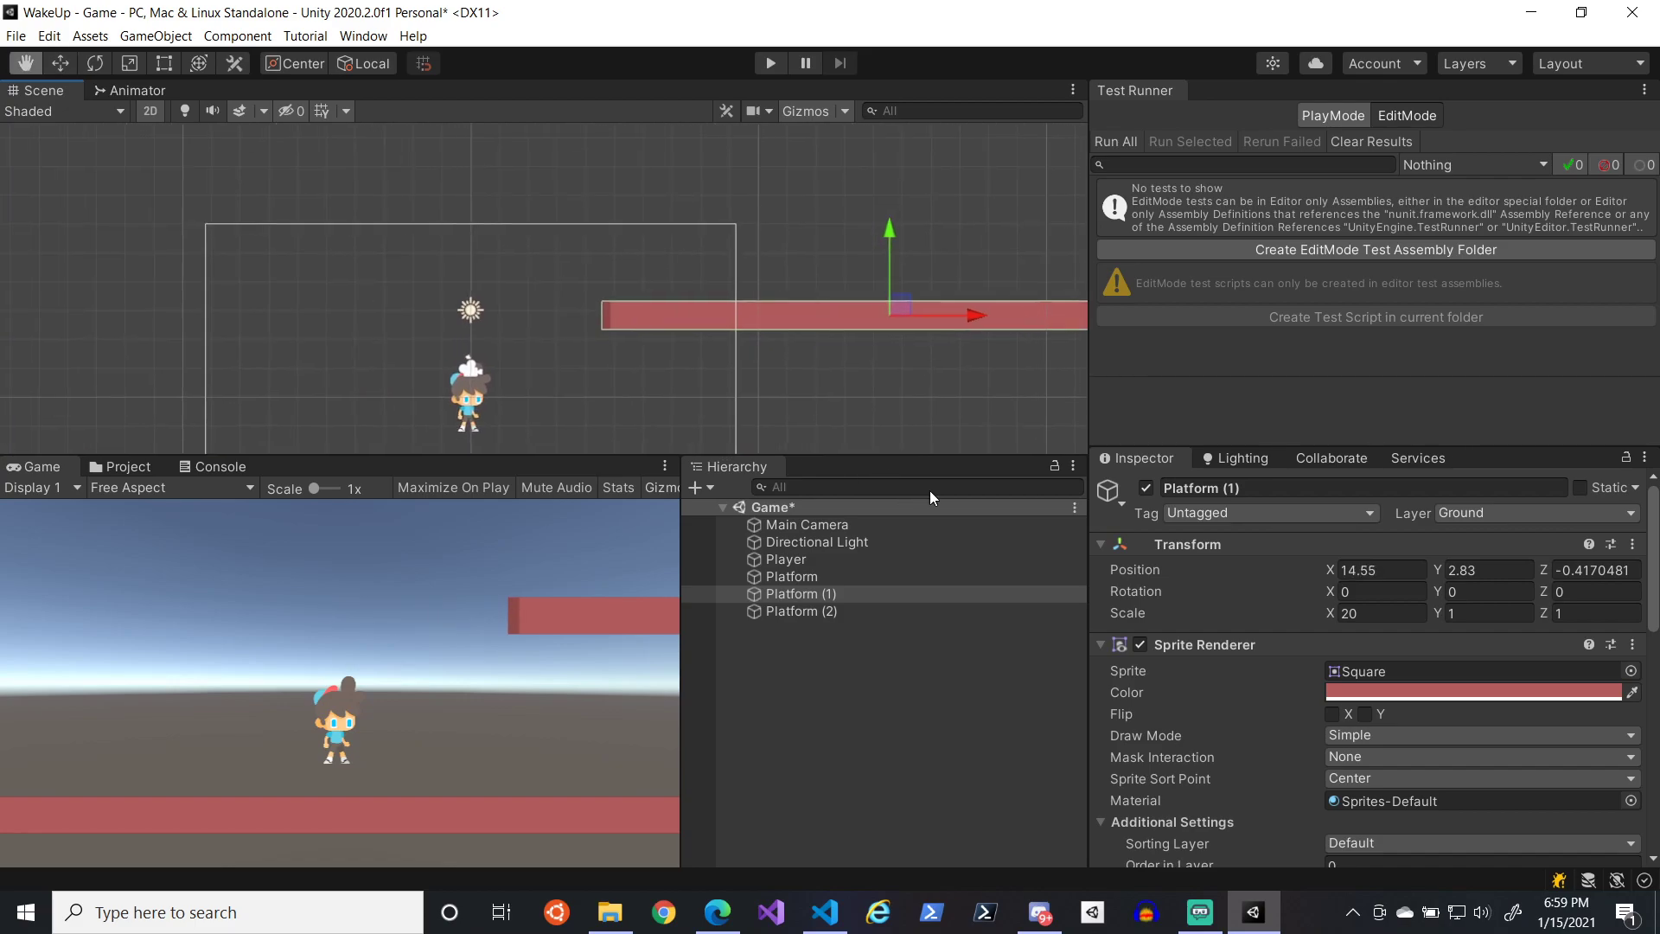
left_click(821, 610)
left_click_drag(619, 375, 387, 349)
middle_click_drag(403, 278, 824, 84)
left_click_drag(682, 198, 638, 169)
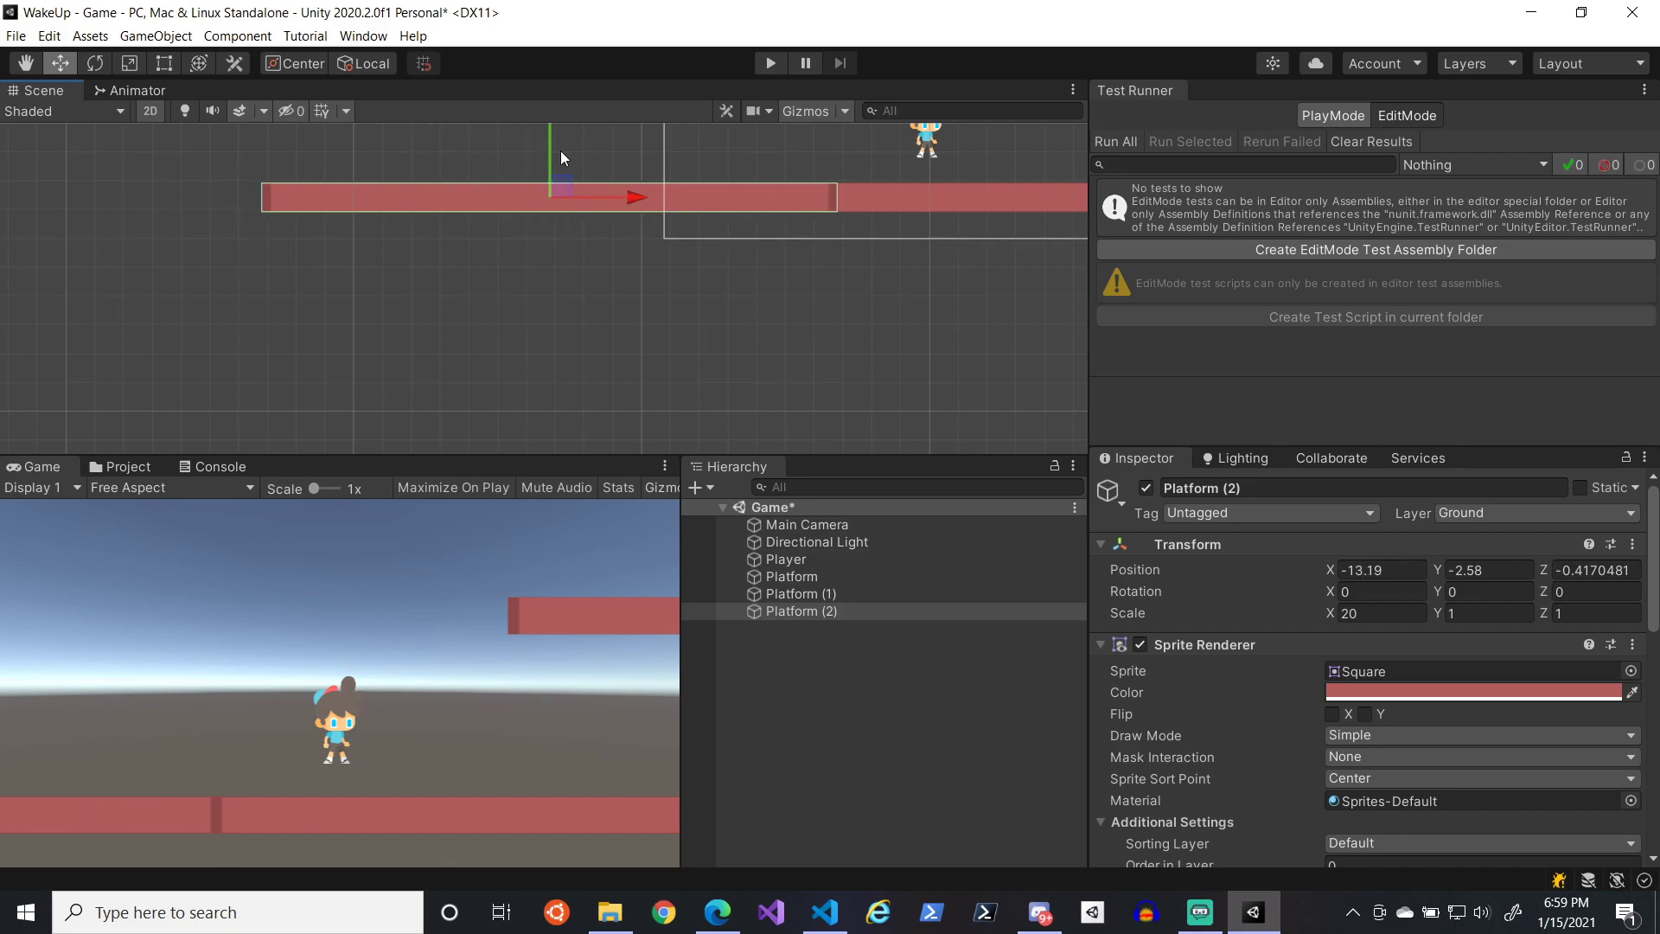
left_click(562, 227)
left_click(593, 210)
left_click_drag(549, 142, 548, 277)
- Play-test moving and jumping around the original and upper platforms with the following camera, and stop the game
middle_click_drag(916, 283, 577, 411)
left_click(774, 63)
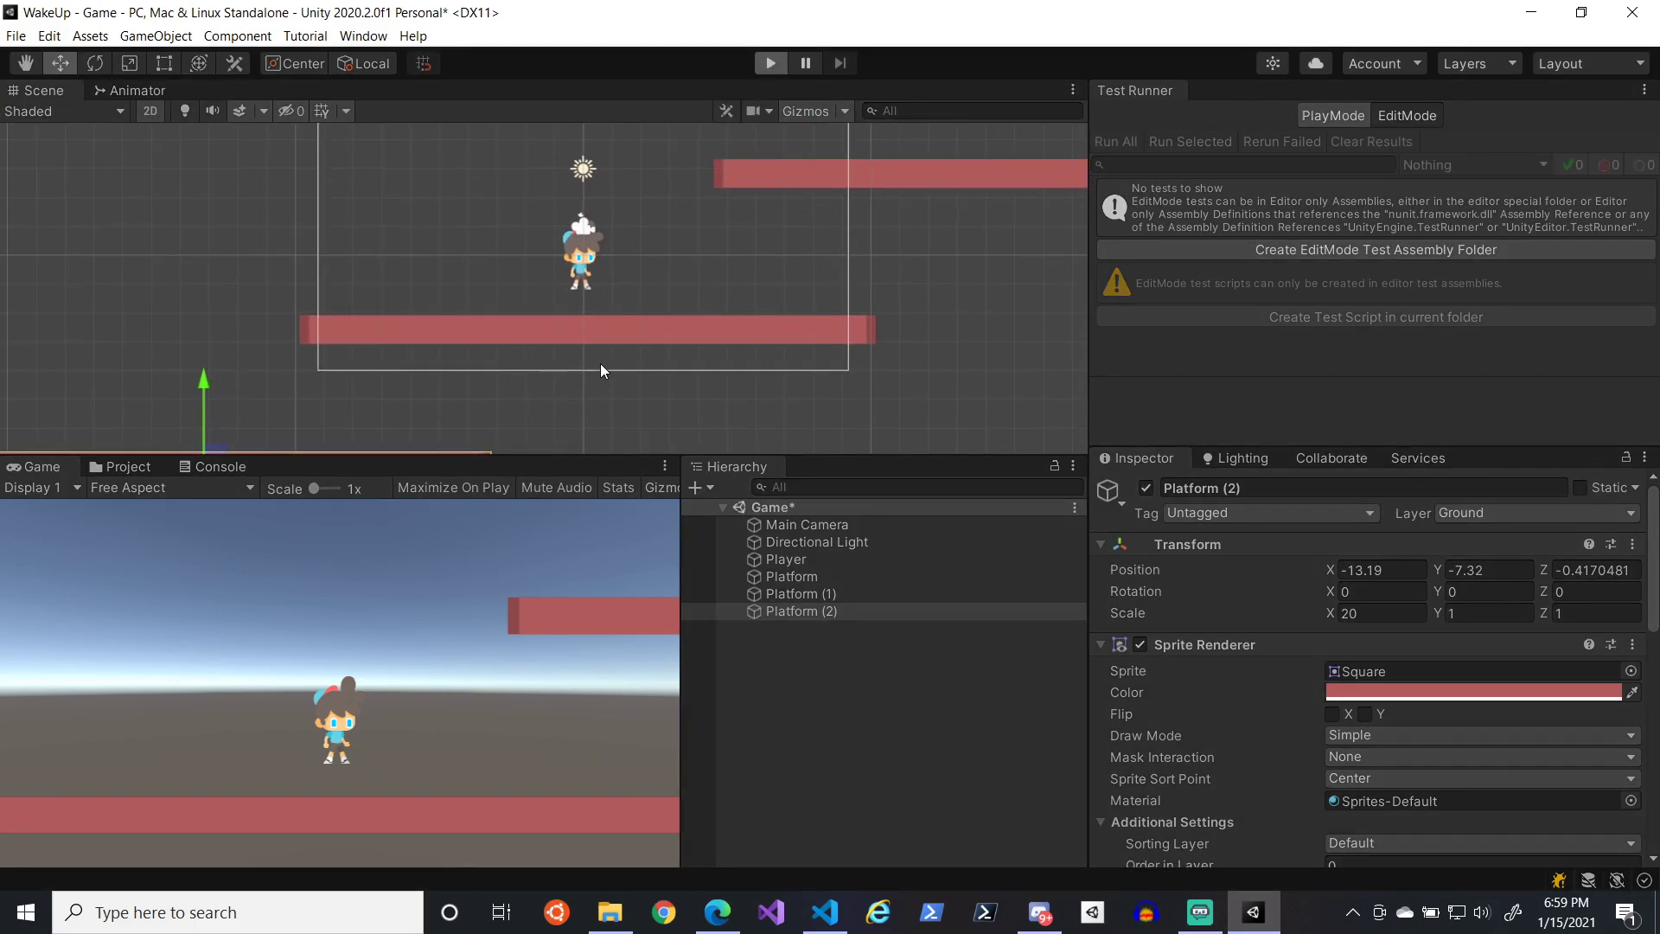
key("a")
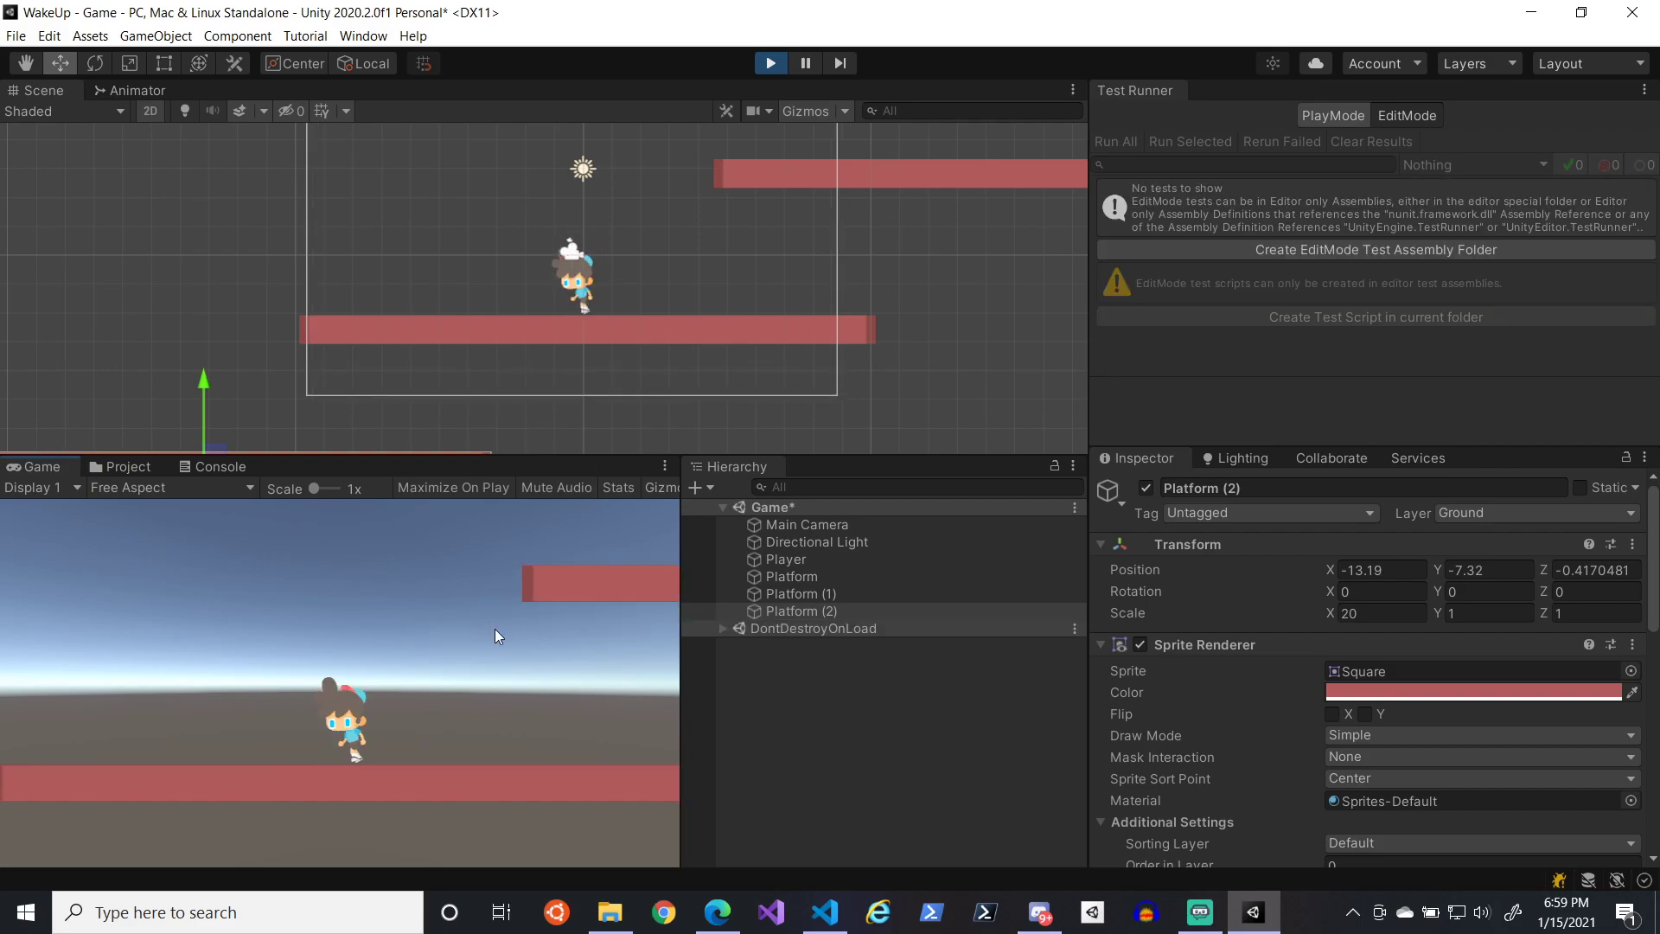
key("space")
key("a")
key("space")
key("d")
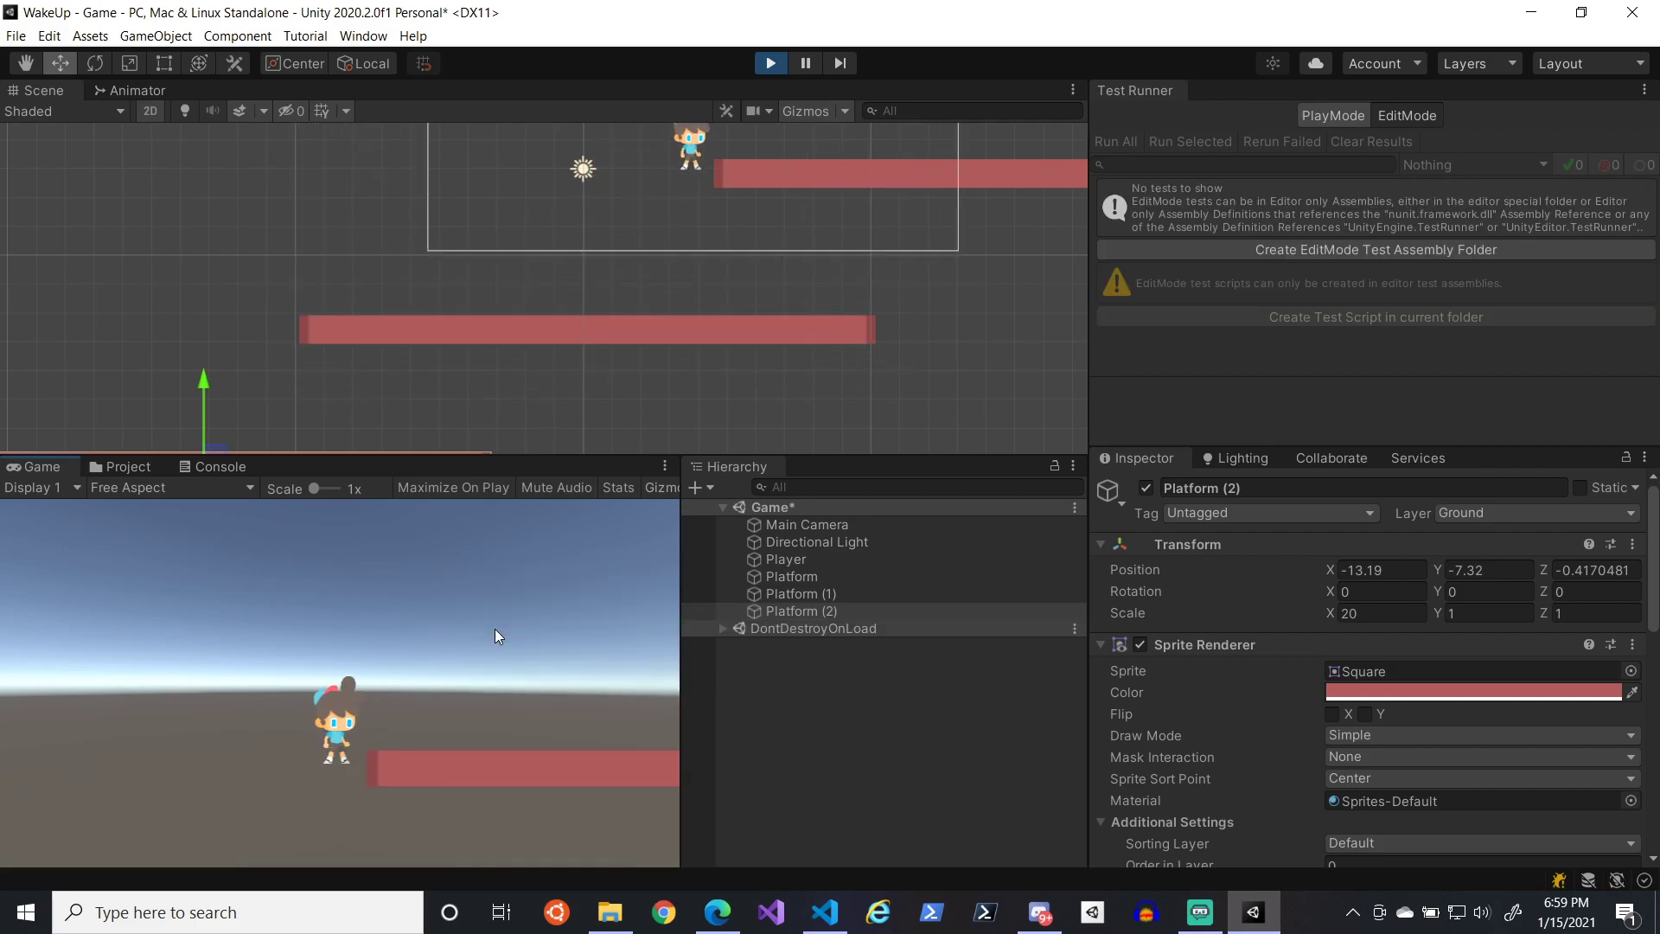
key("a")
key("d")
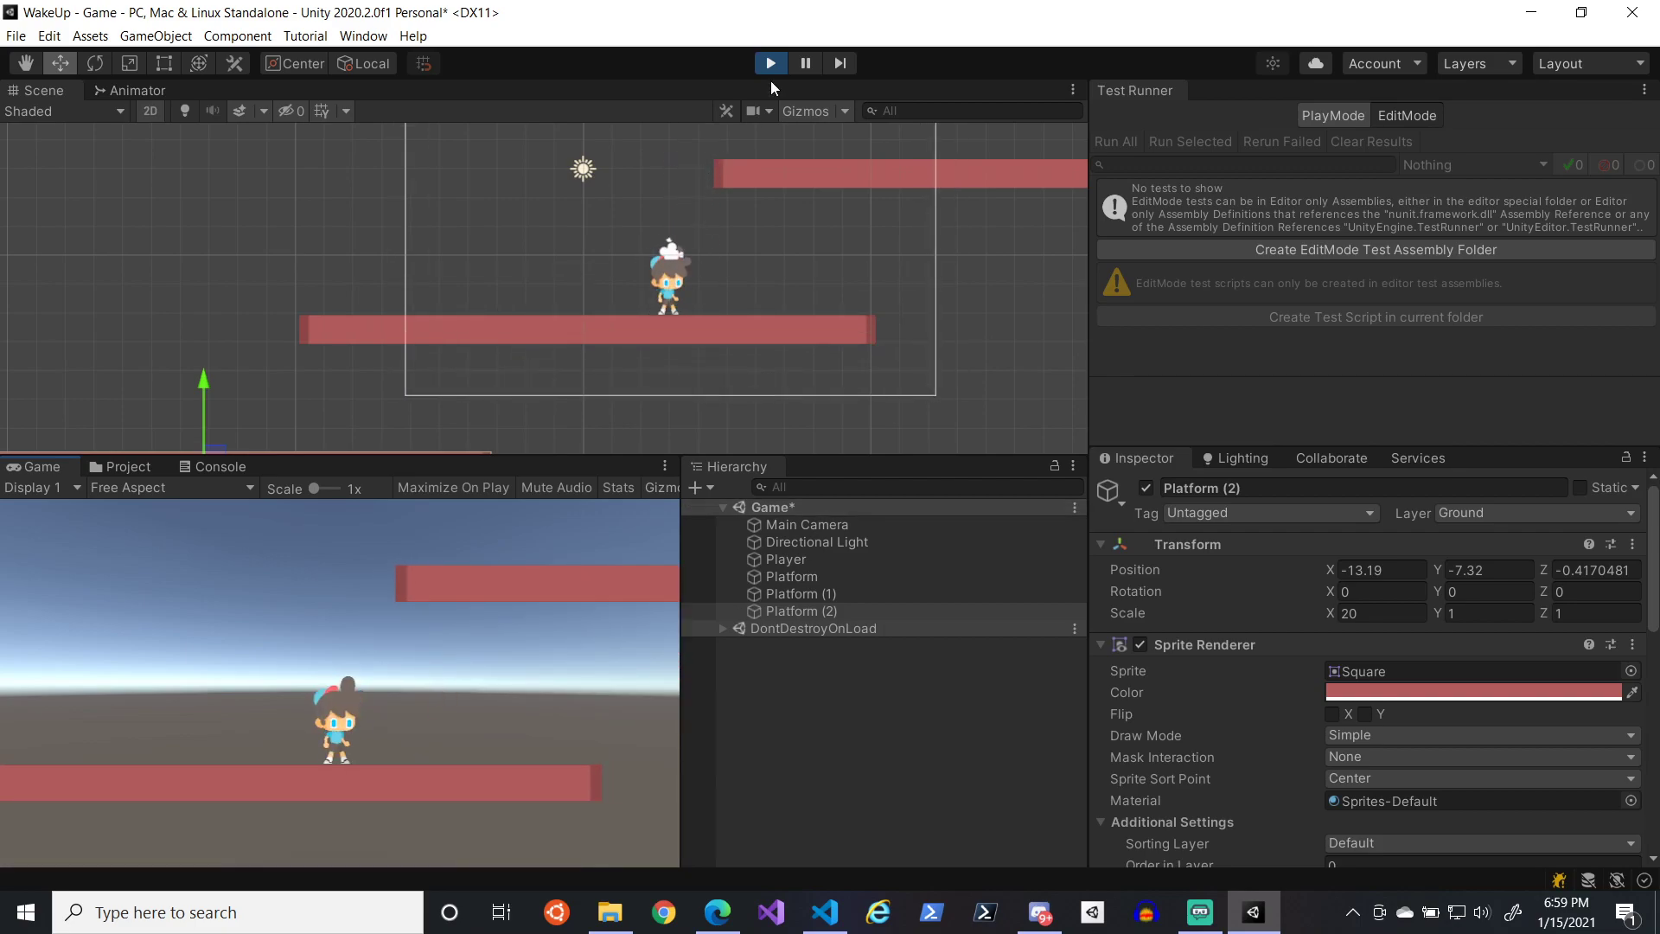
left_click(777, 65)
- Examine the Player's Rigidbody 2D settings and look through the project's material folders
left_click(830, 559)
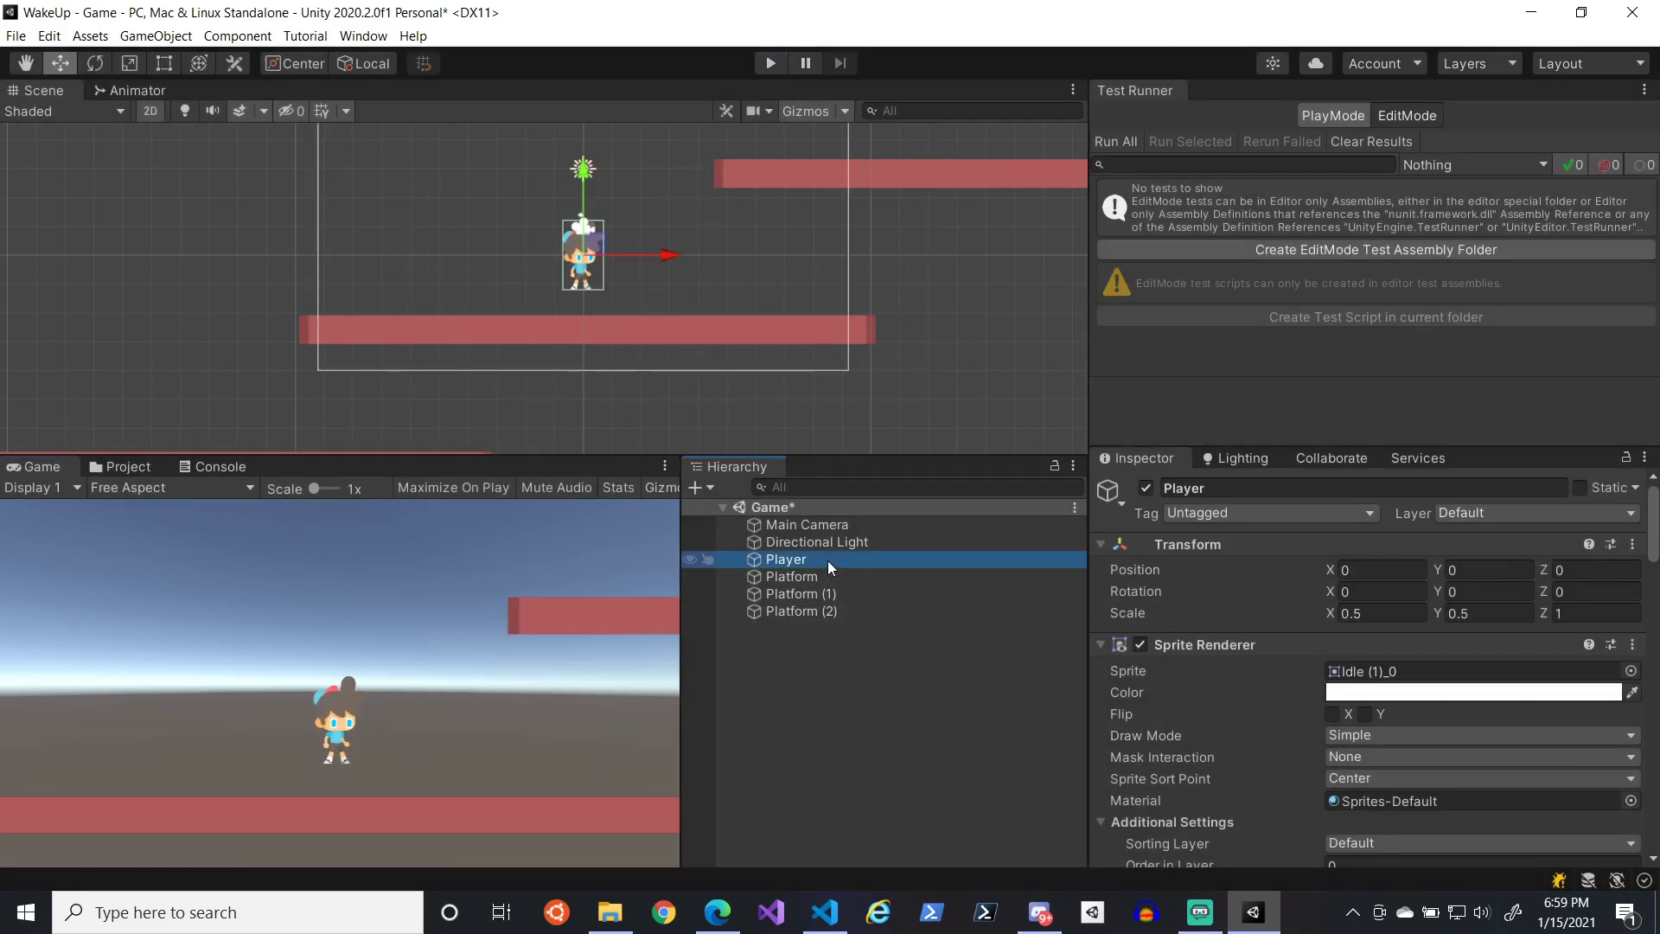
scroll(1470, 758, "down", 5)
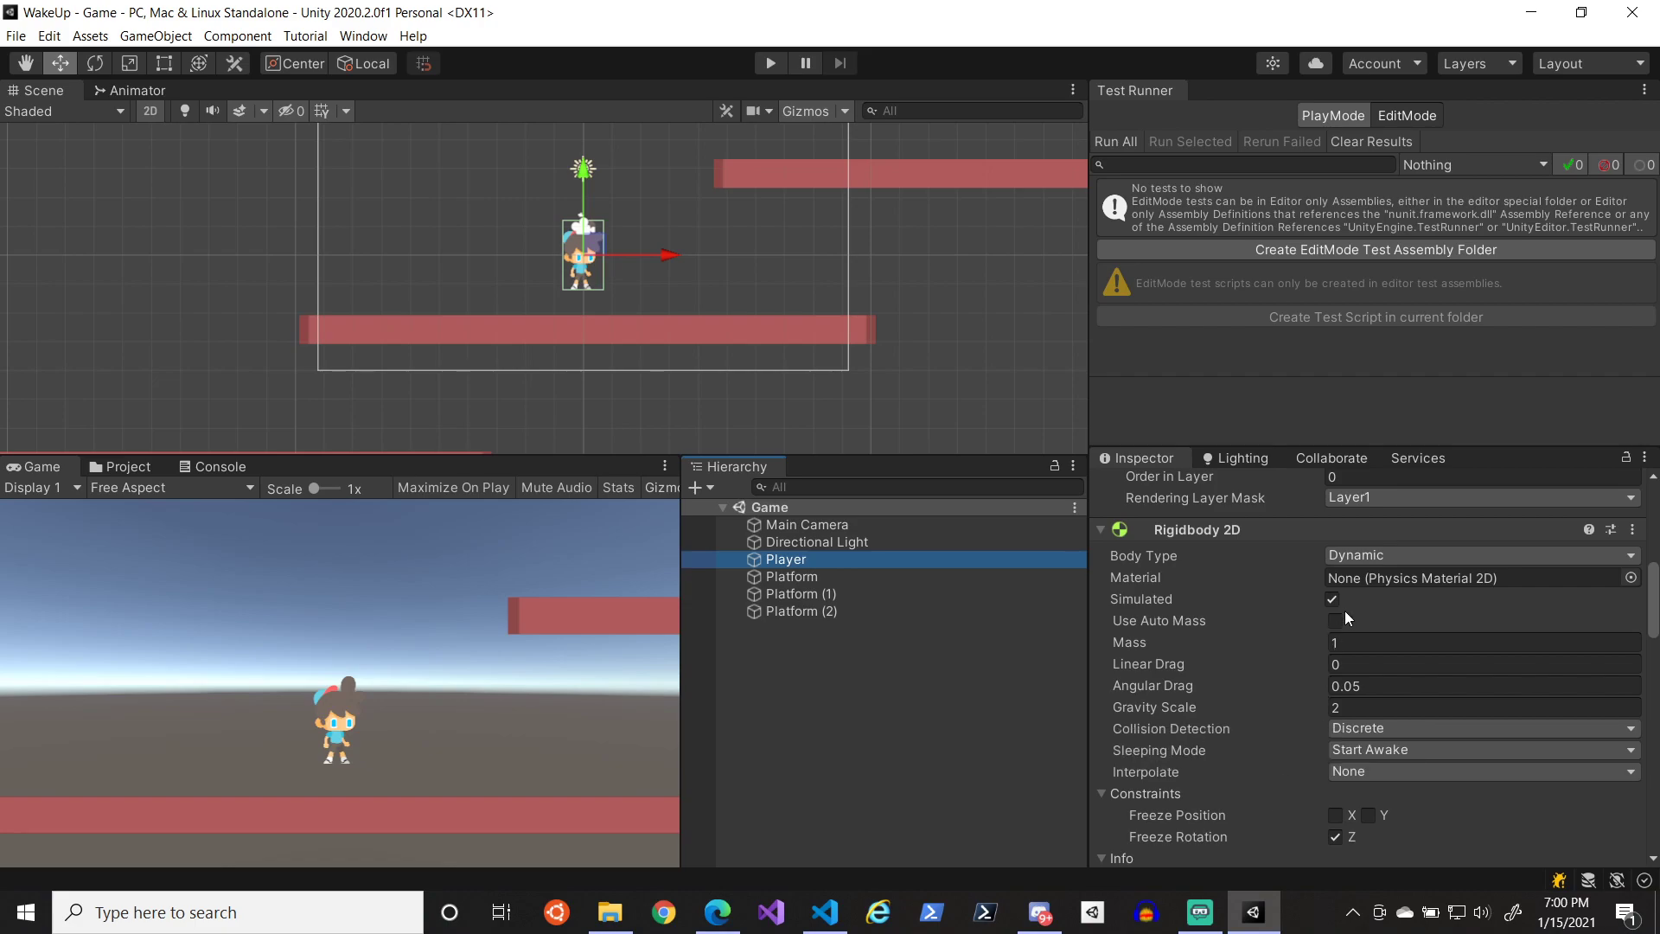
left_click(141, 473)
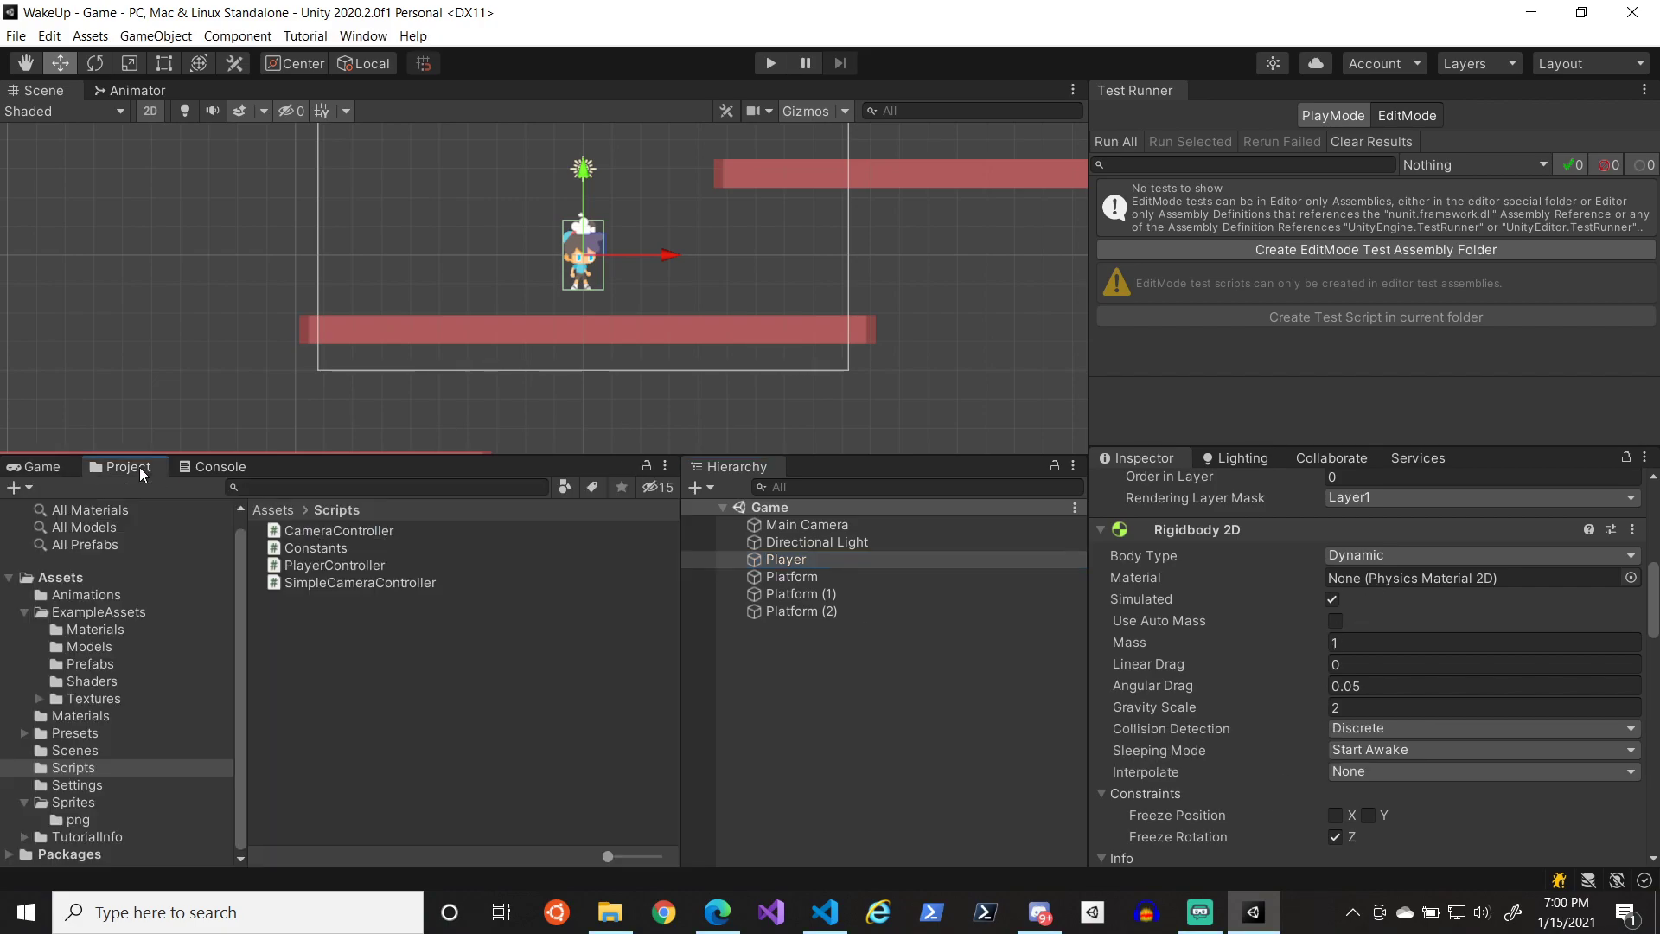
left_click(91, 630)
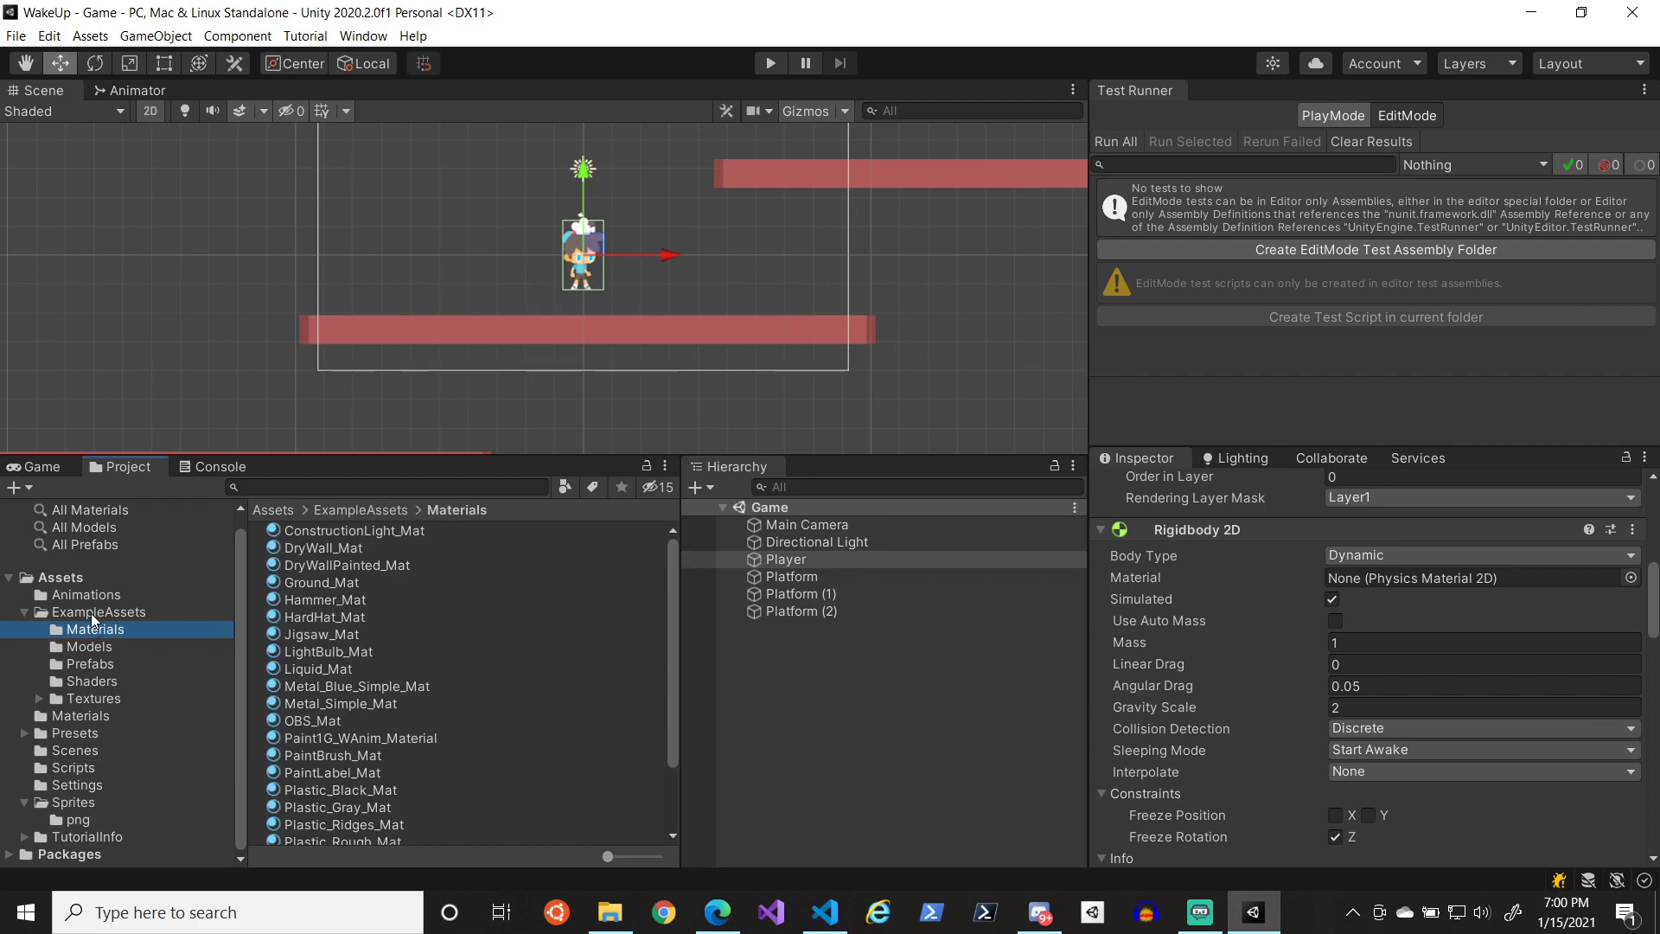
left_click(90, 612)
left_click(87, 595)
left_click(96, 719)
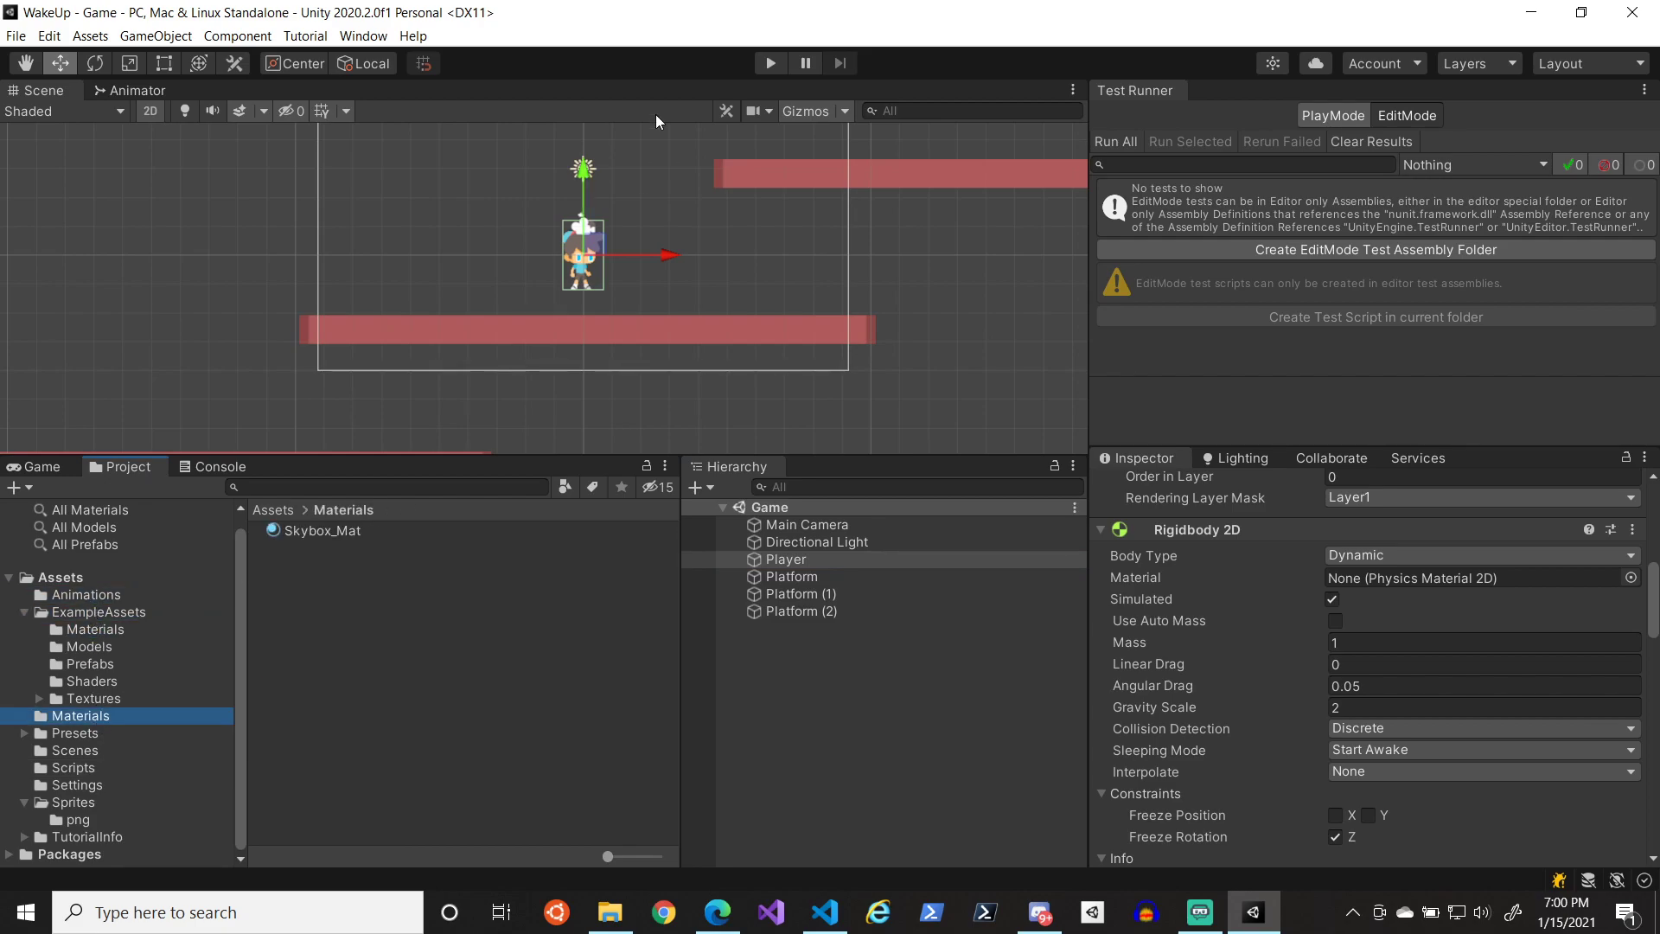
- Play-test jumping against the near edge of the upper platform from the Game view, and stop the game
left_click(28, 472)
left_click(772, 68)
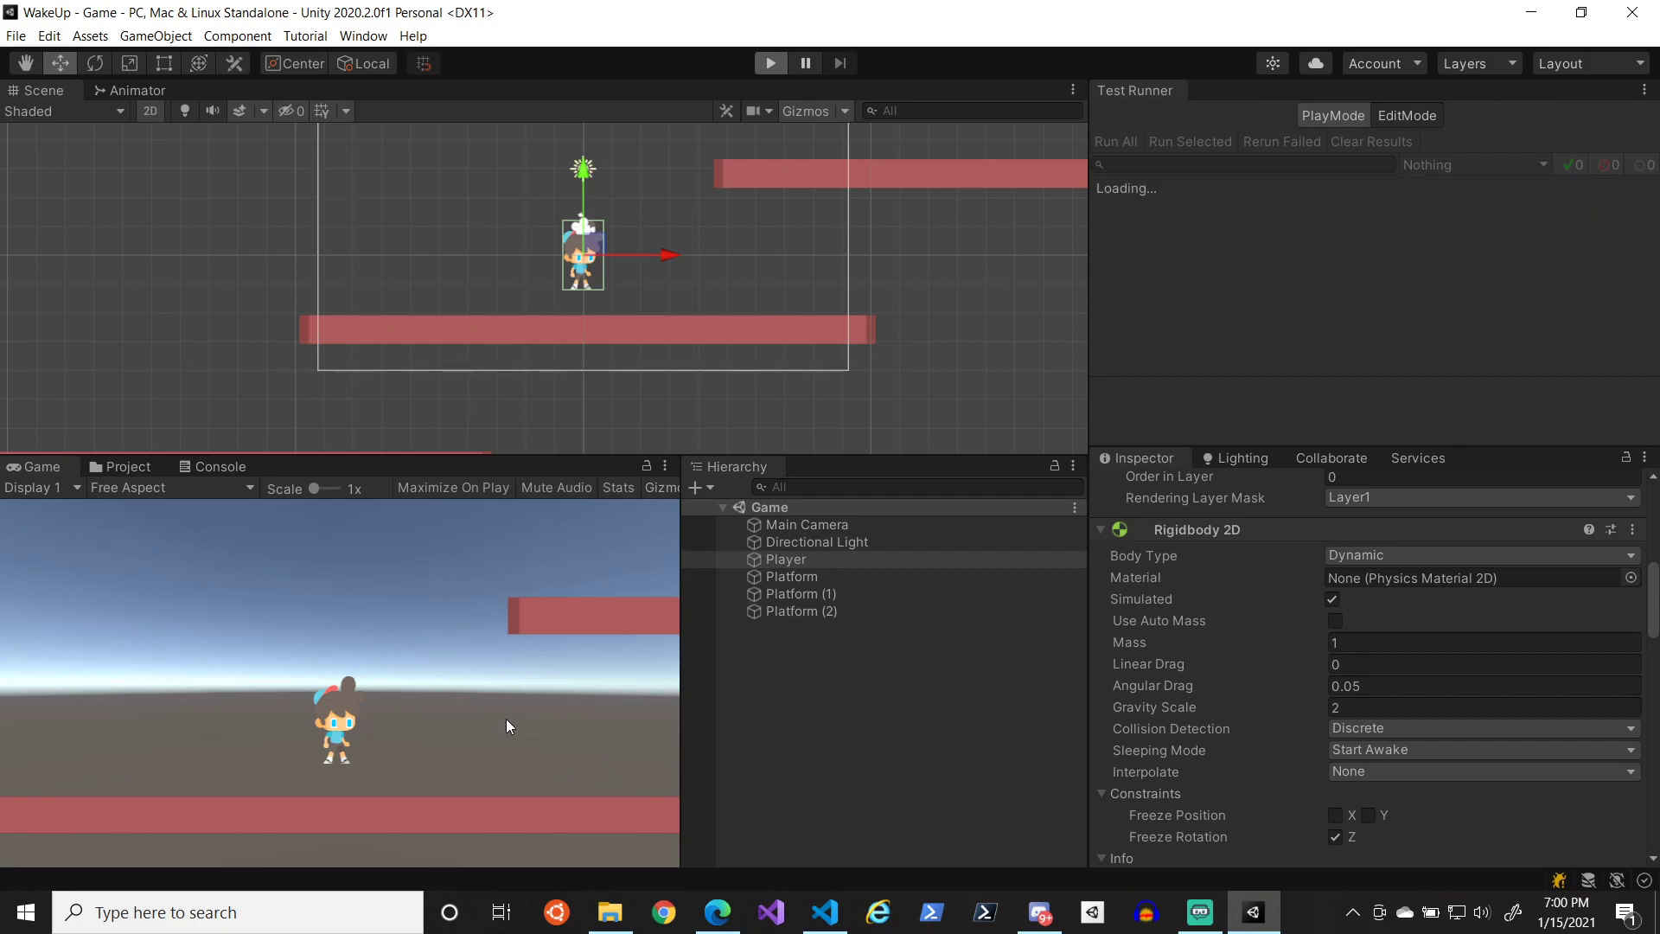
key("Right")
key("space")
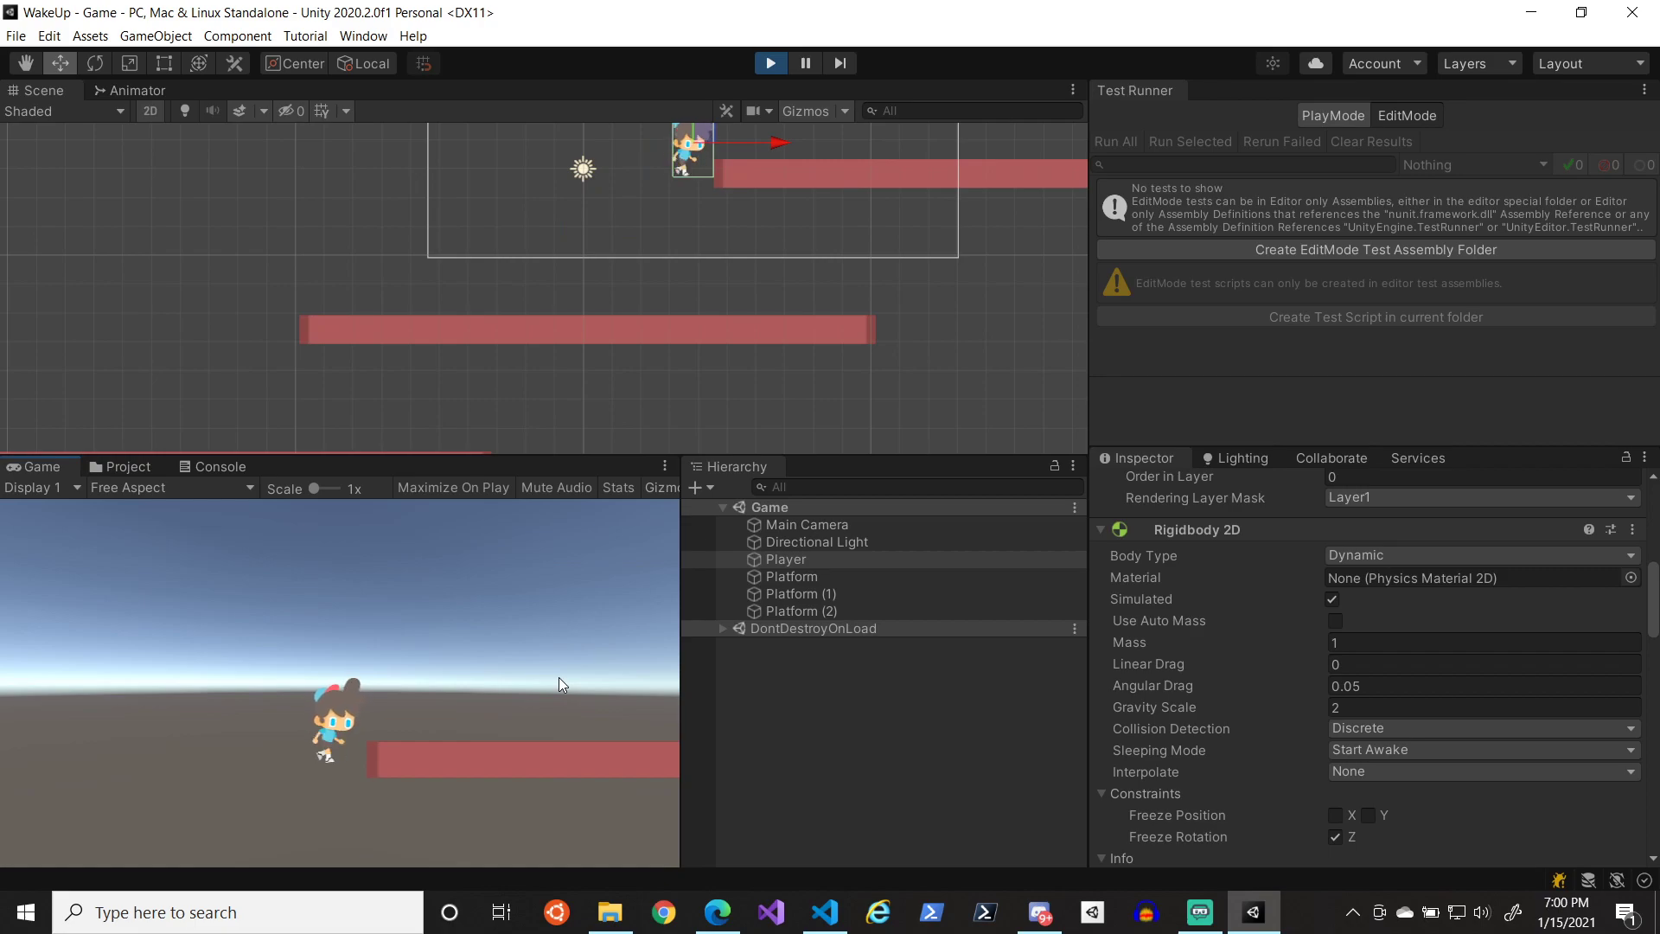
key("Left")
left_click(776, 57)
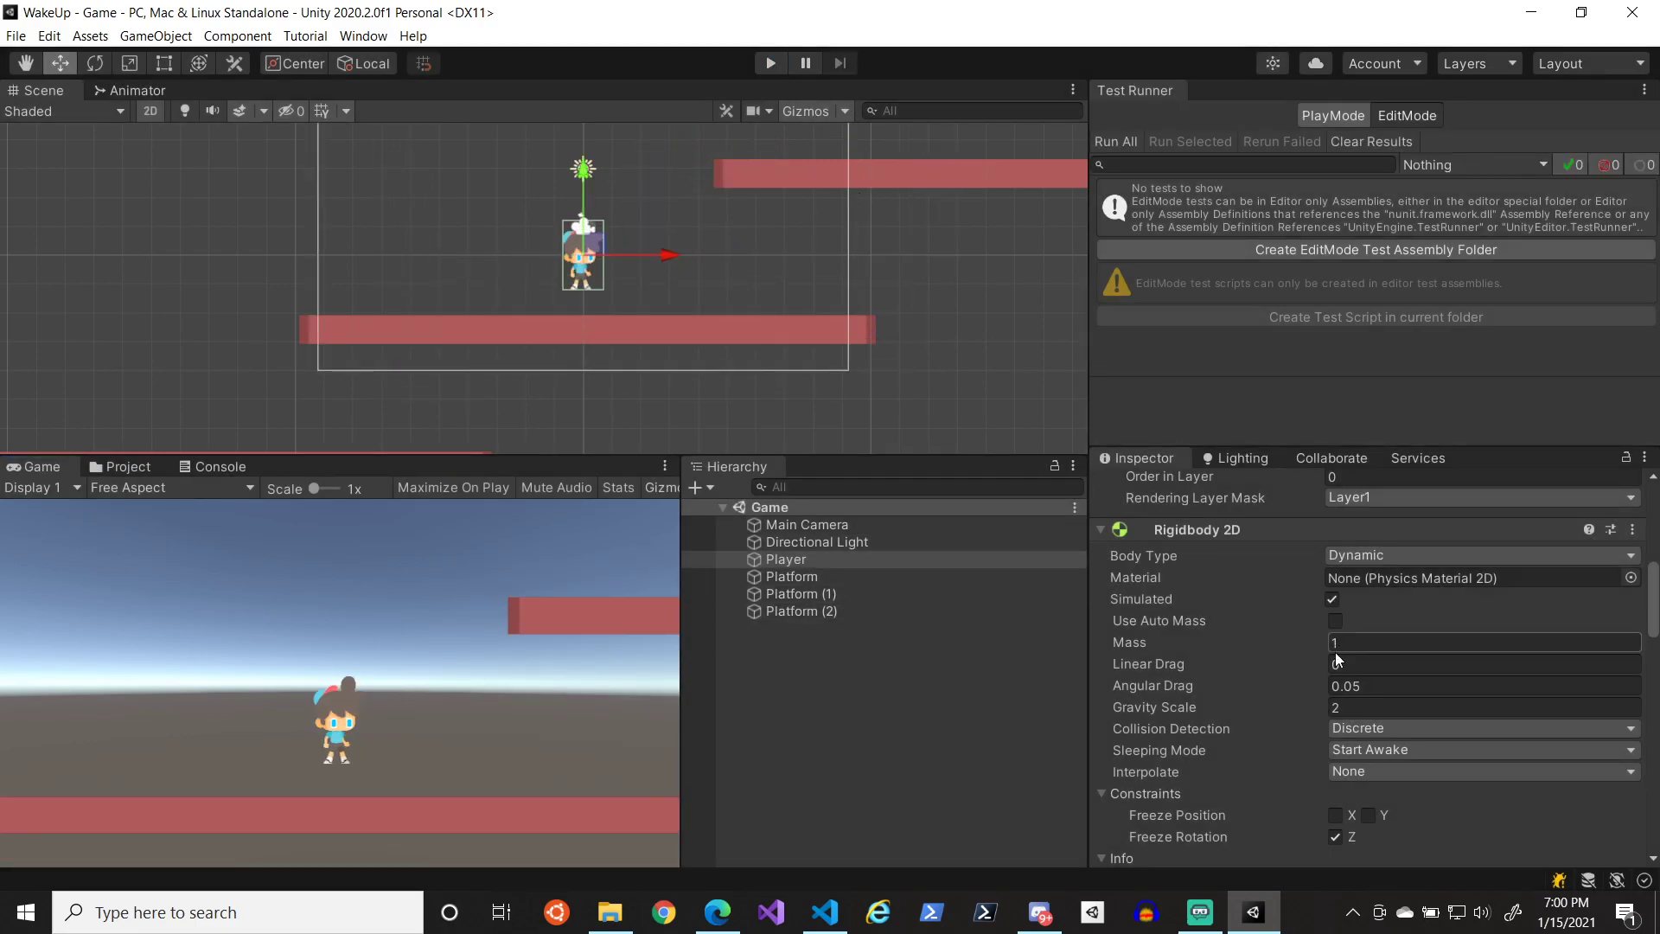
- Set the Jump Force in the Player's Player Controller script to 2.5
scroll(1314, 704, "down", 5)
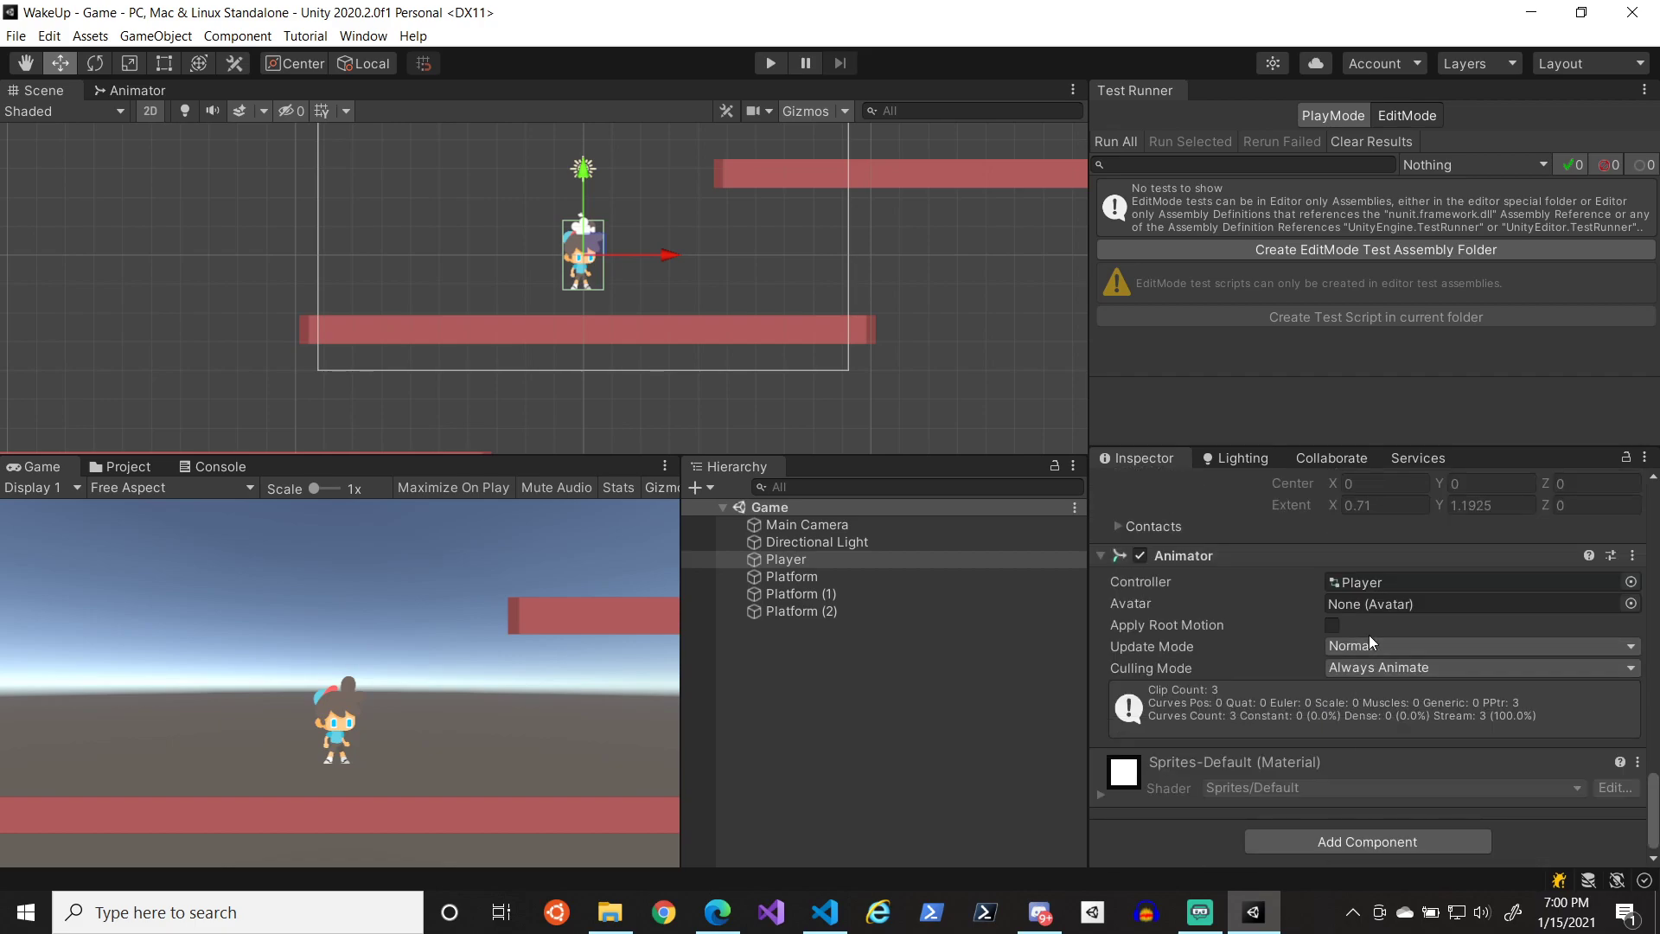
scroll(1304, 604, "up", 5)
left_click(836, 558)
scroll(1388, 683, "down", 3)
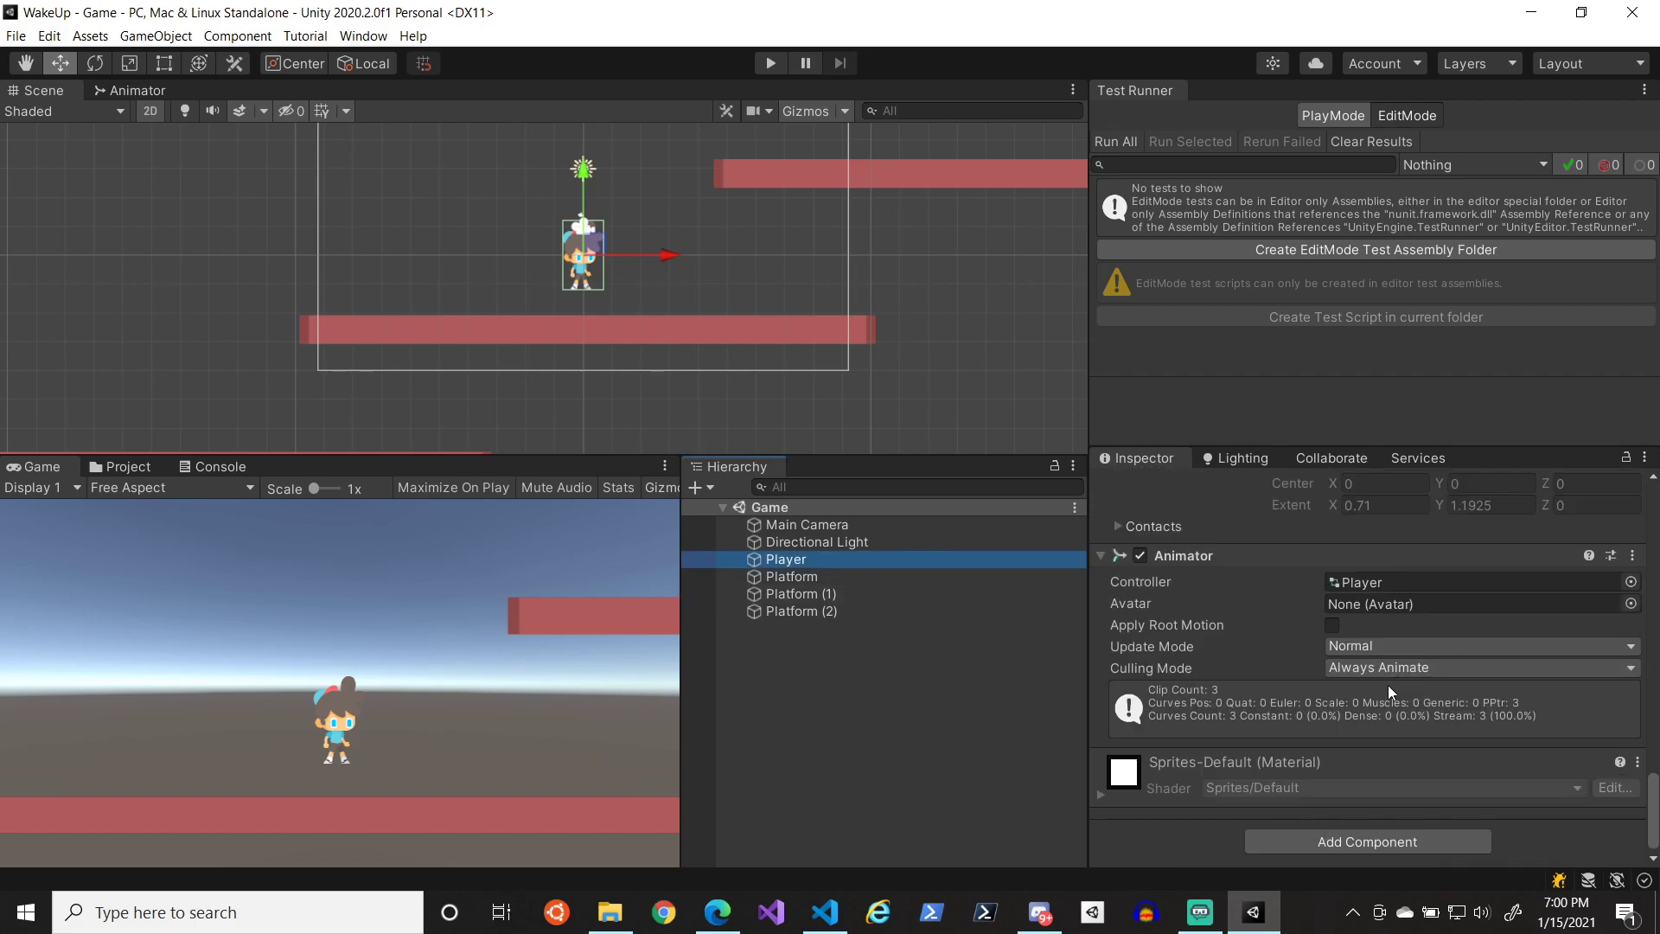
scroll(1385, 686, "up", 5)
scroll(1386, 687, "up", 5)
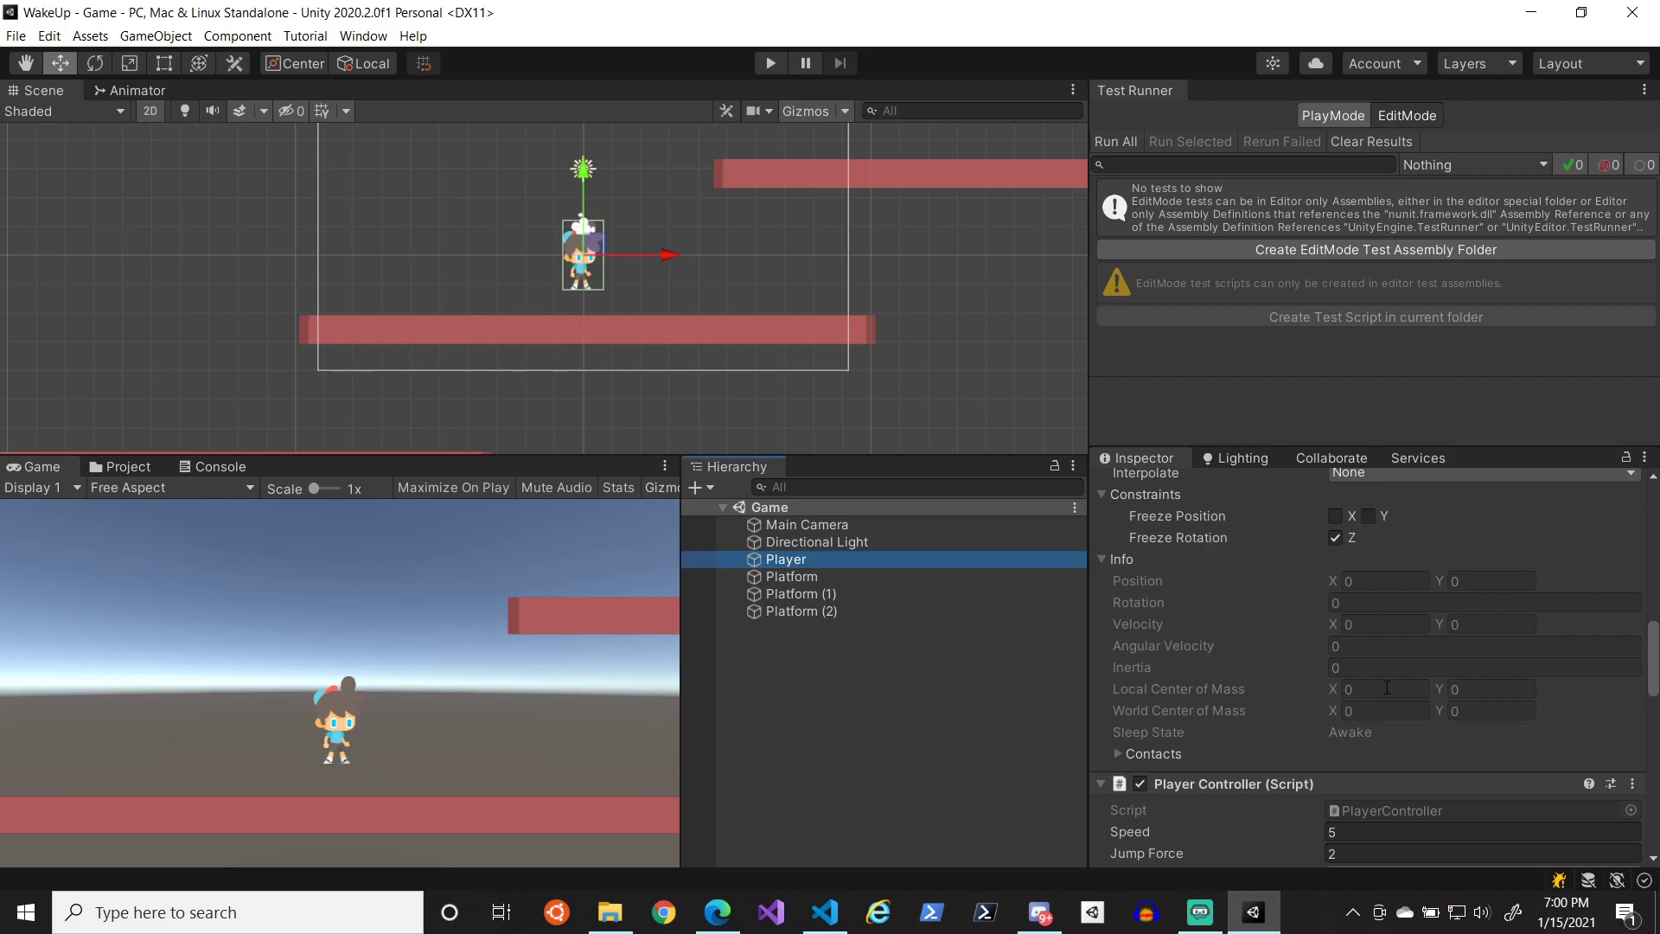
scroll(1380, 715, "down", 3)
left_click(1374, 657)
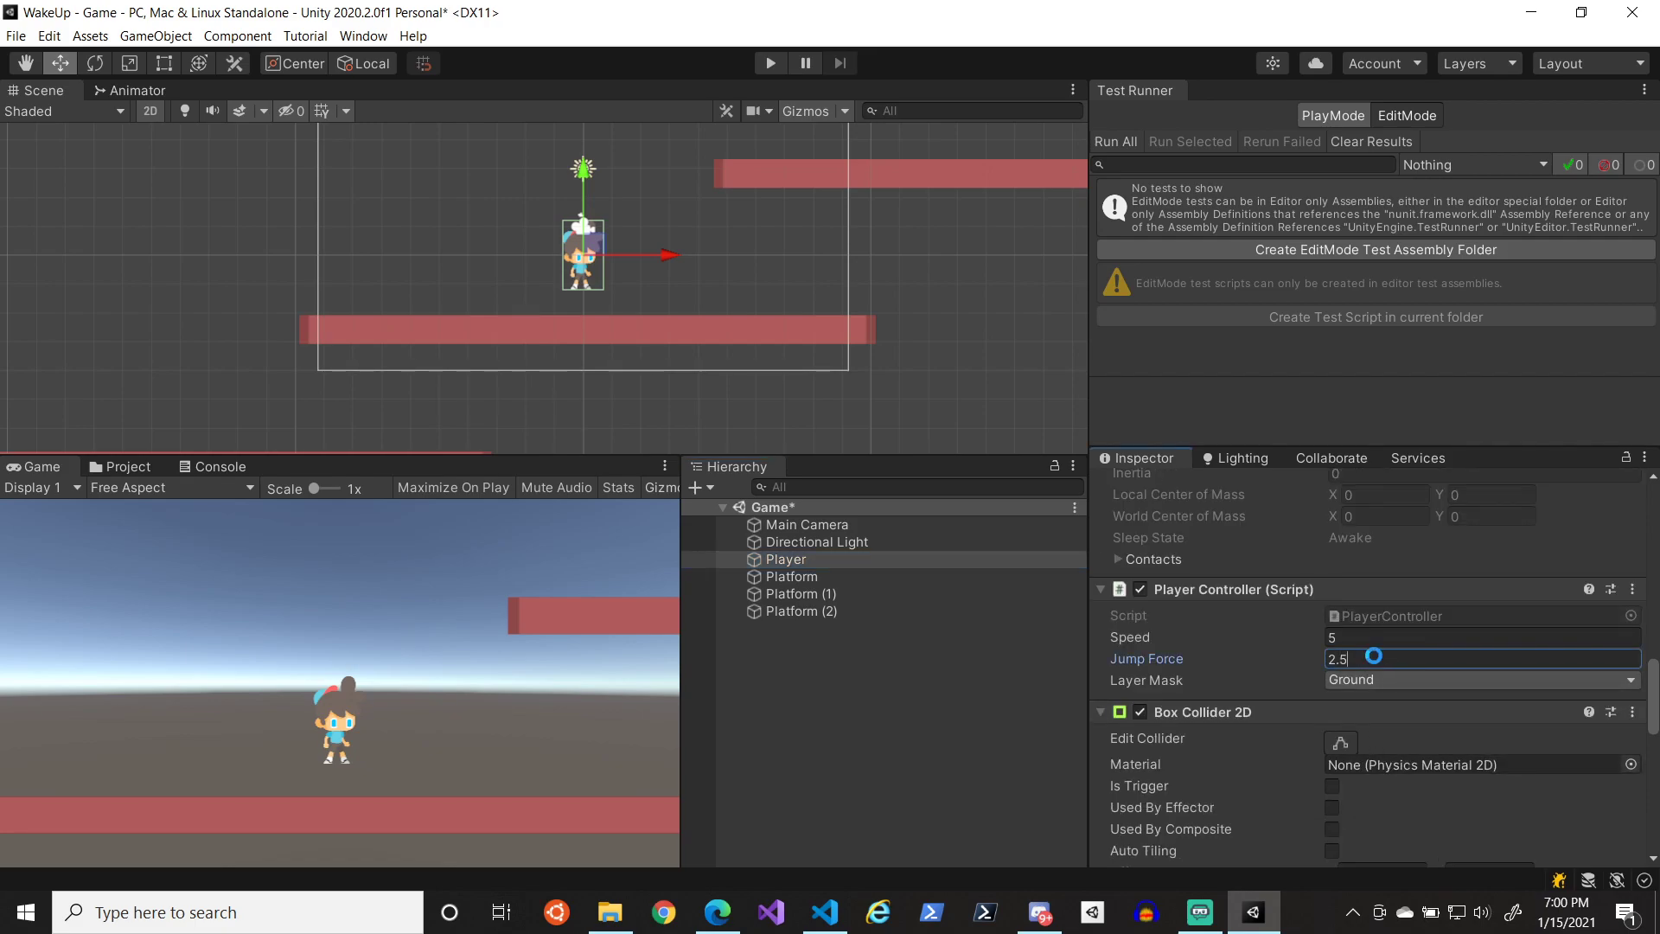
- Play-test moving and jumping on the original platform with the new jump force, and stop the game
left_click(769, 63)
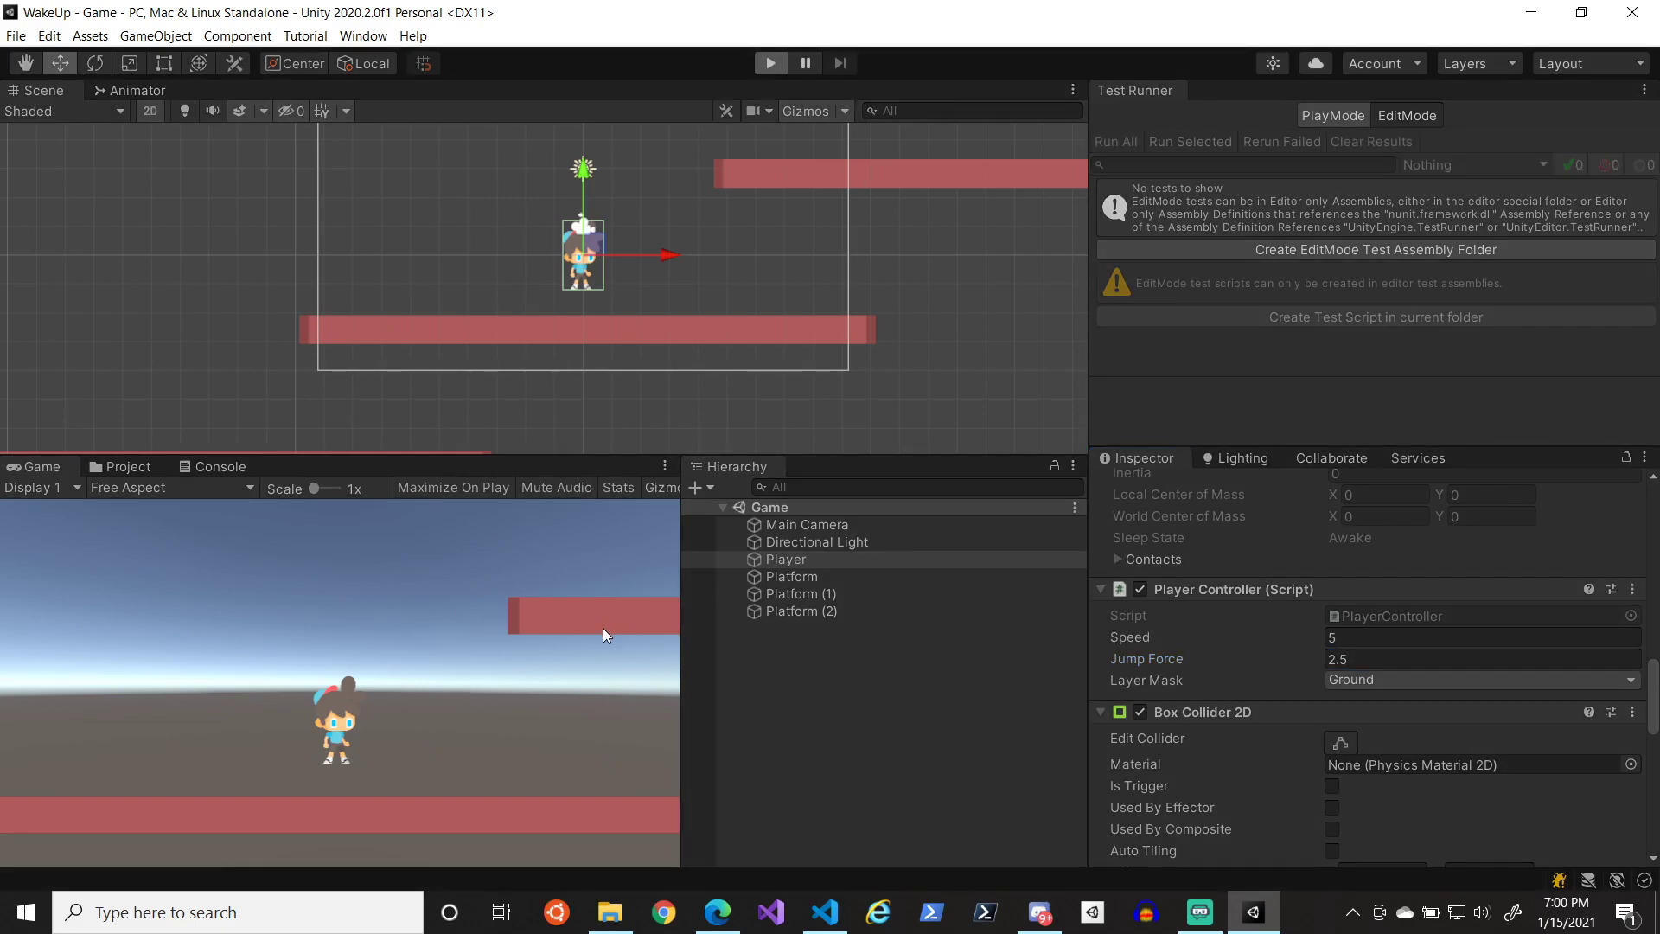
key("d")
key("space")
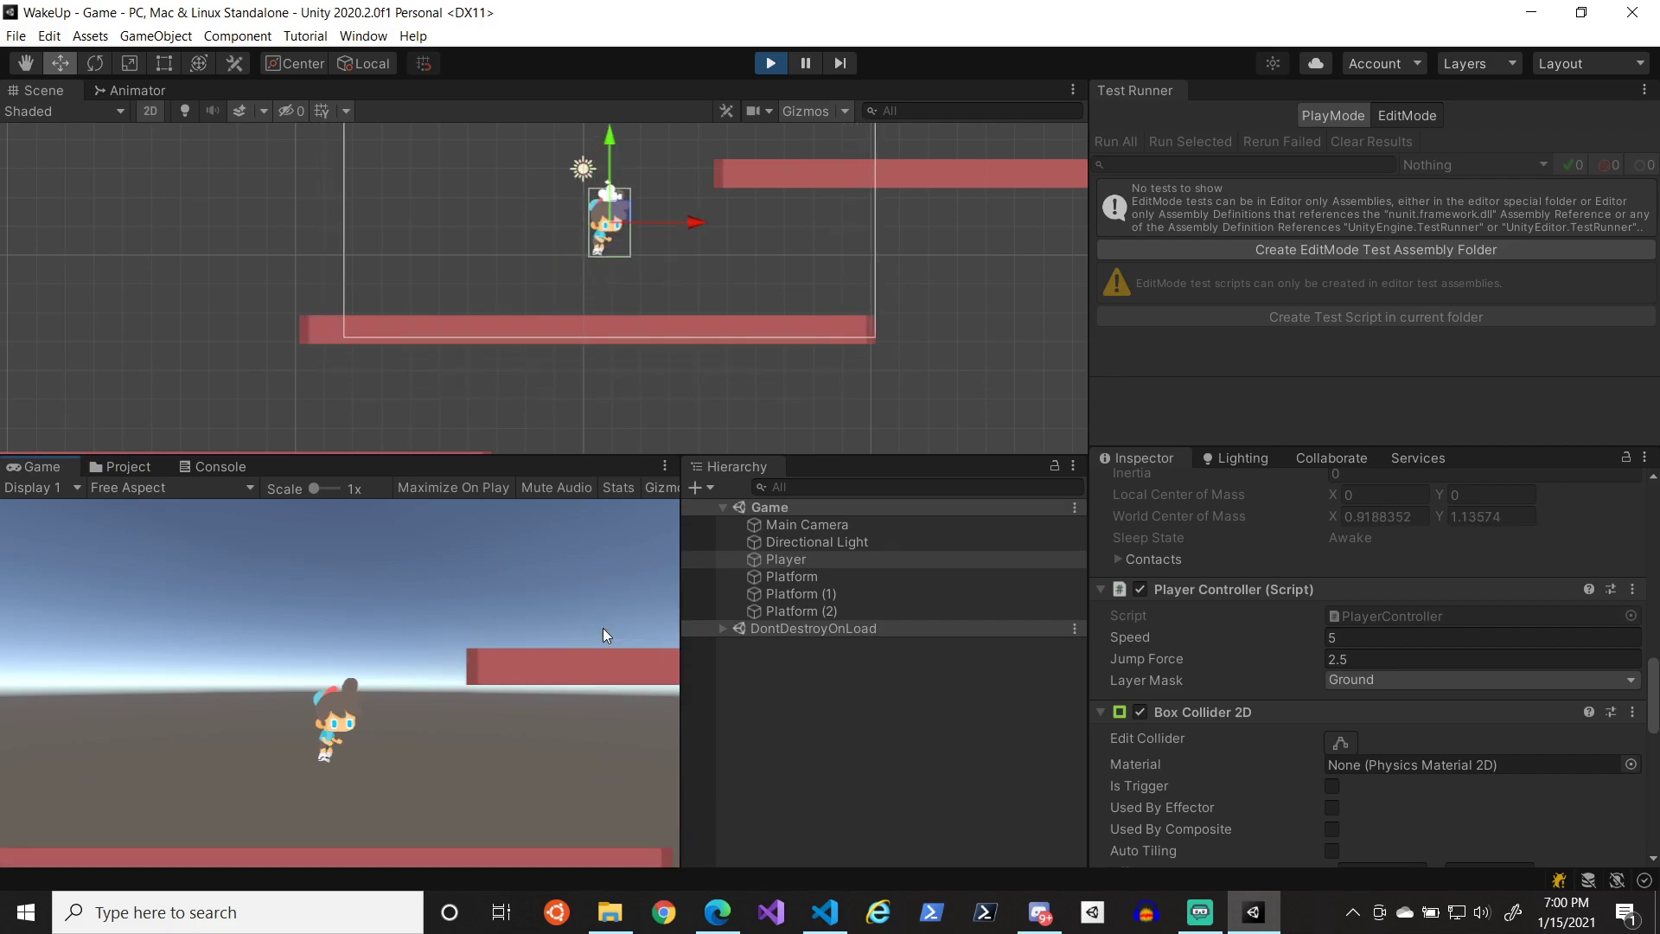
key("a")
key("d")
key("space")
key("a")
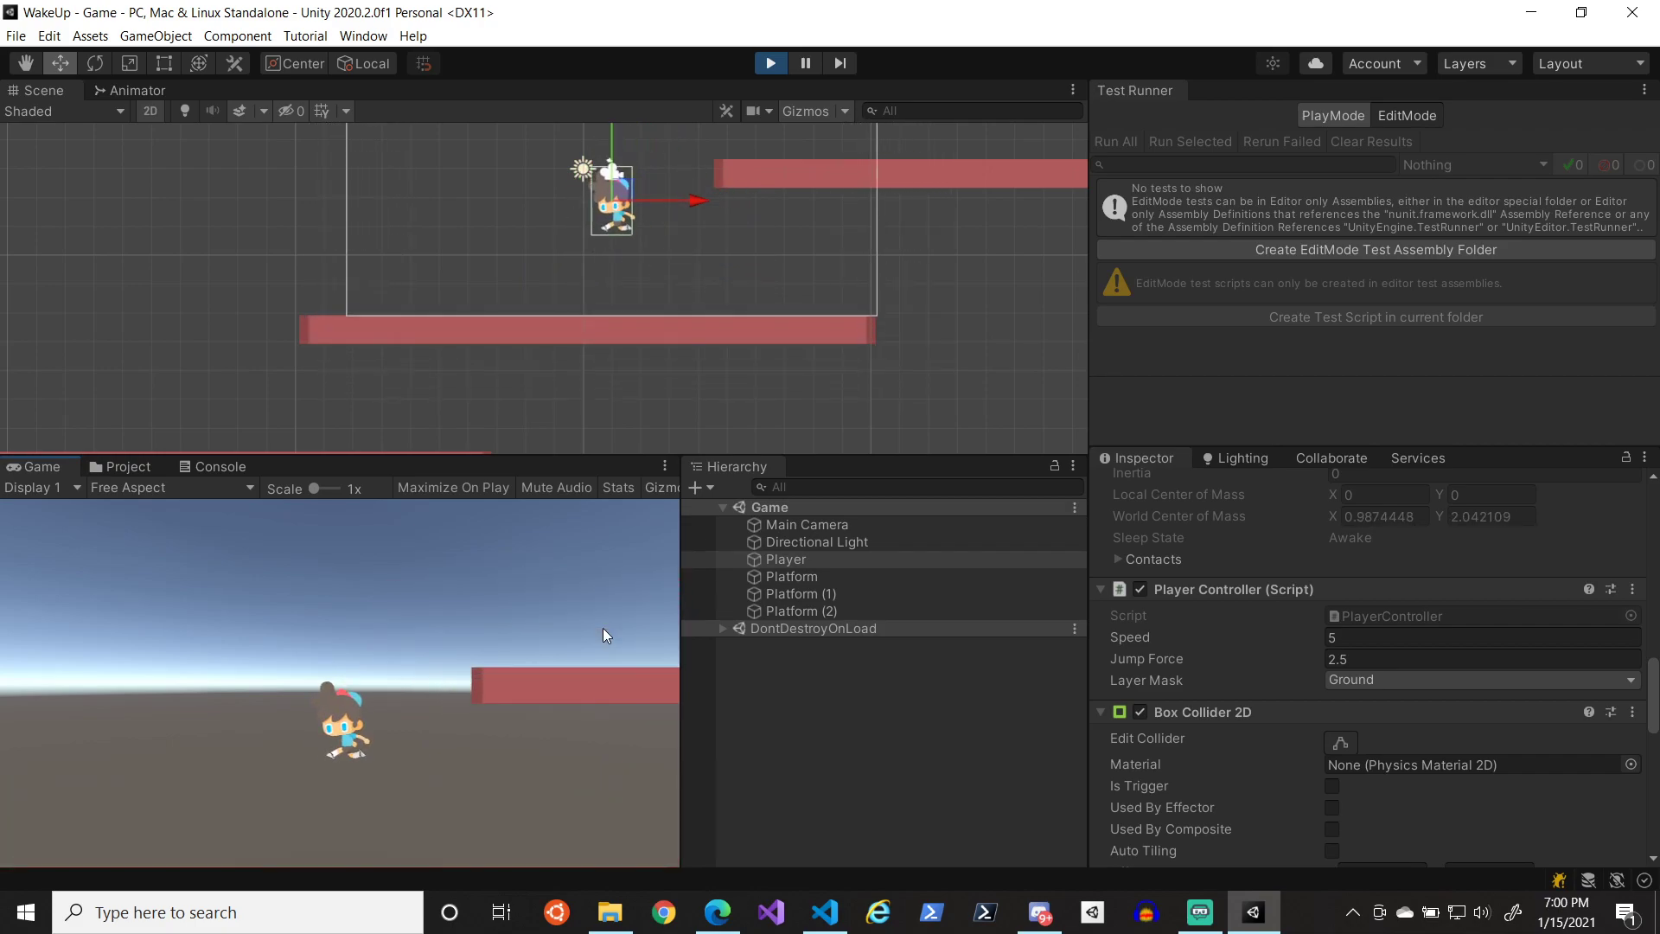
key("space")
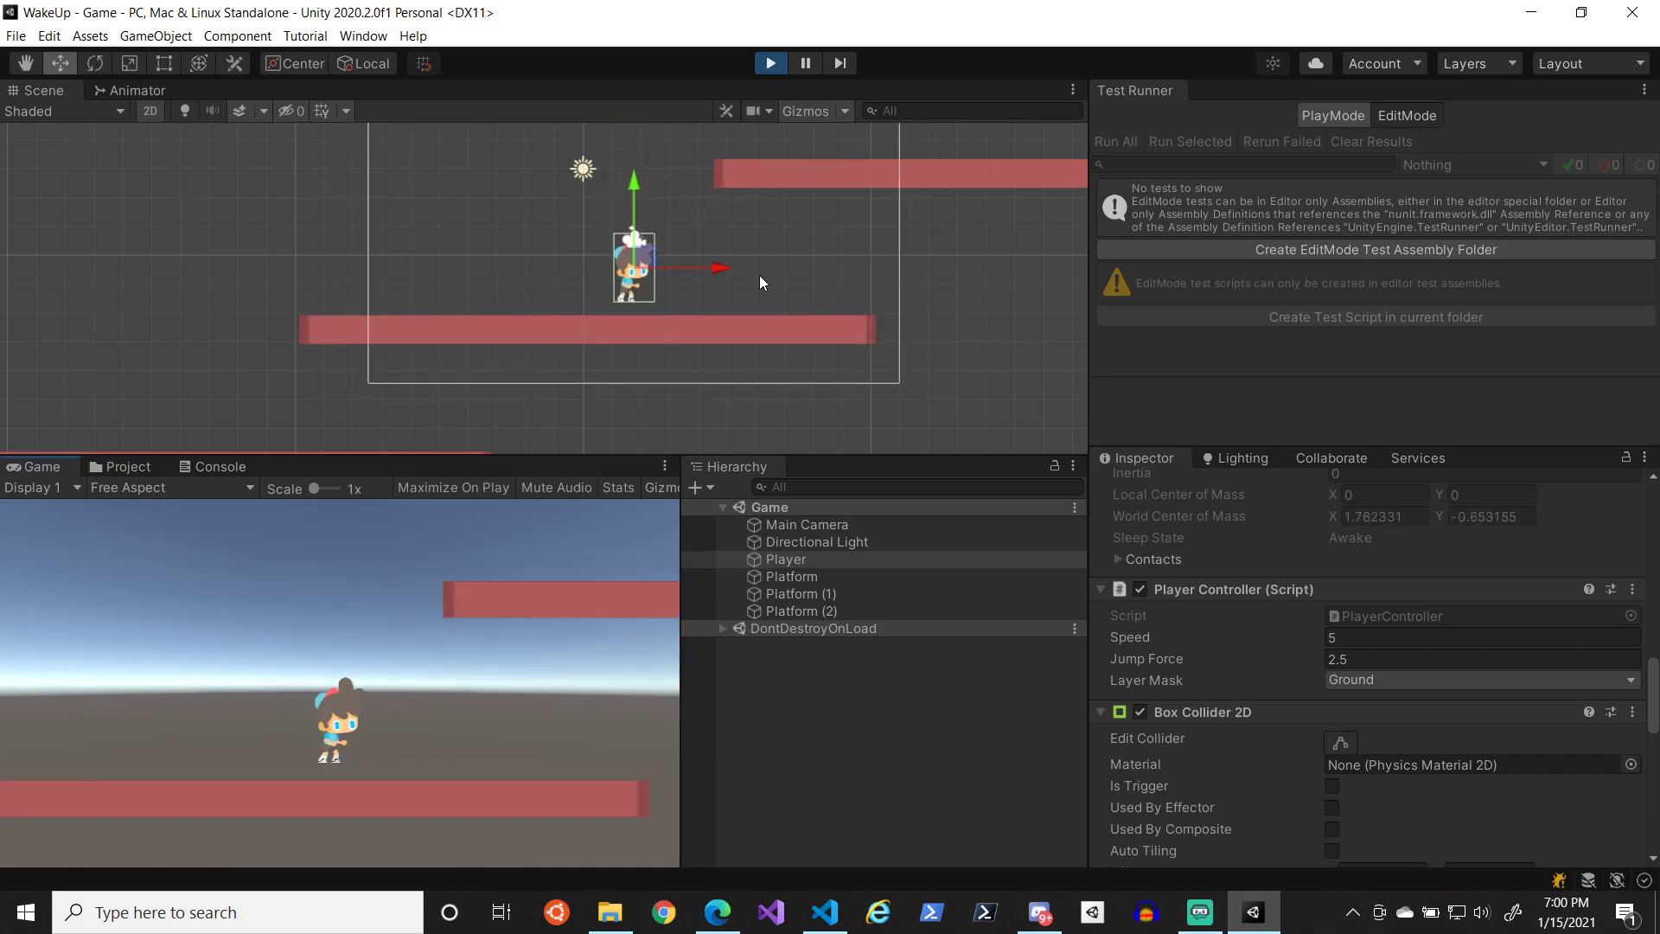
left_click(770, 63)
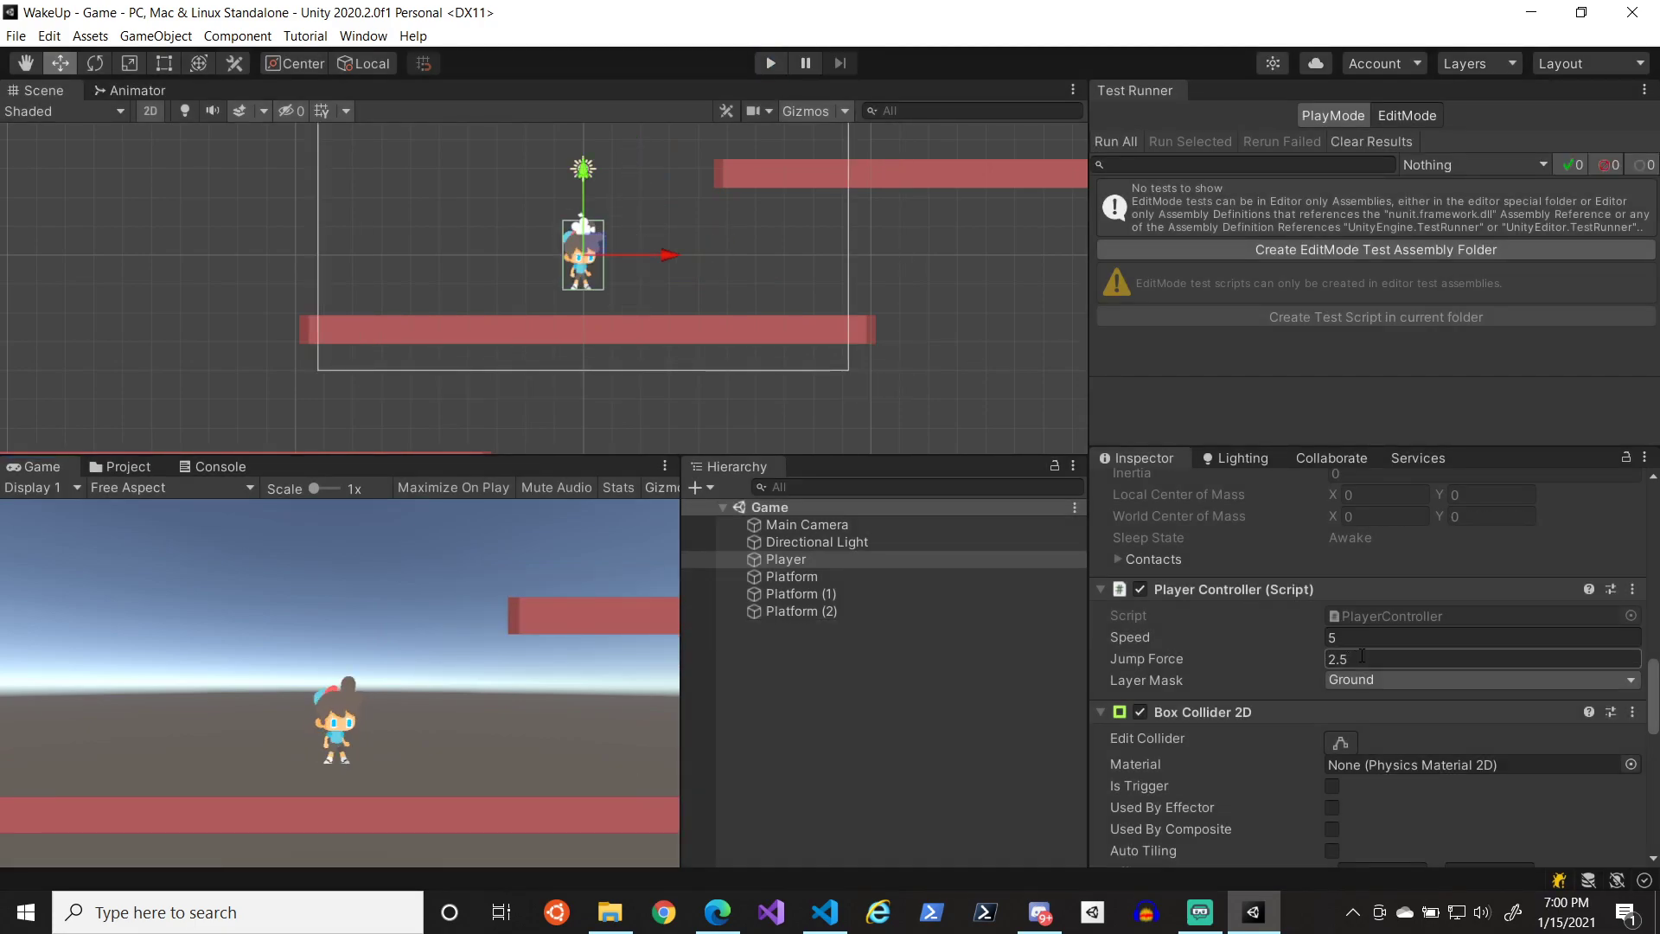
- Set the Player's Jump Force to 3, play-test jumping toward the upper platform, and stop the game
left_click(765, 63)
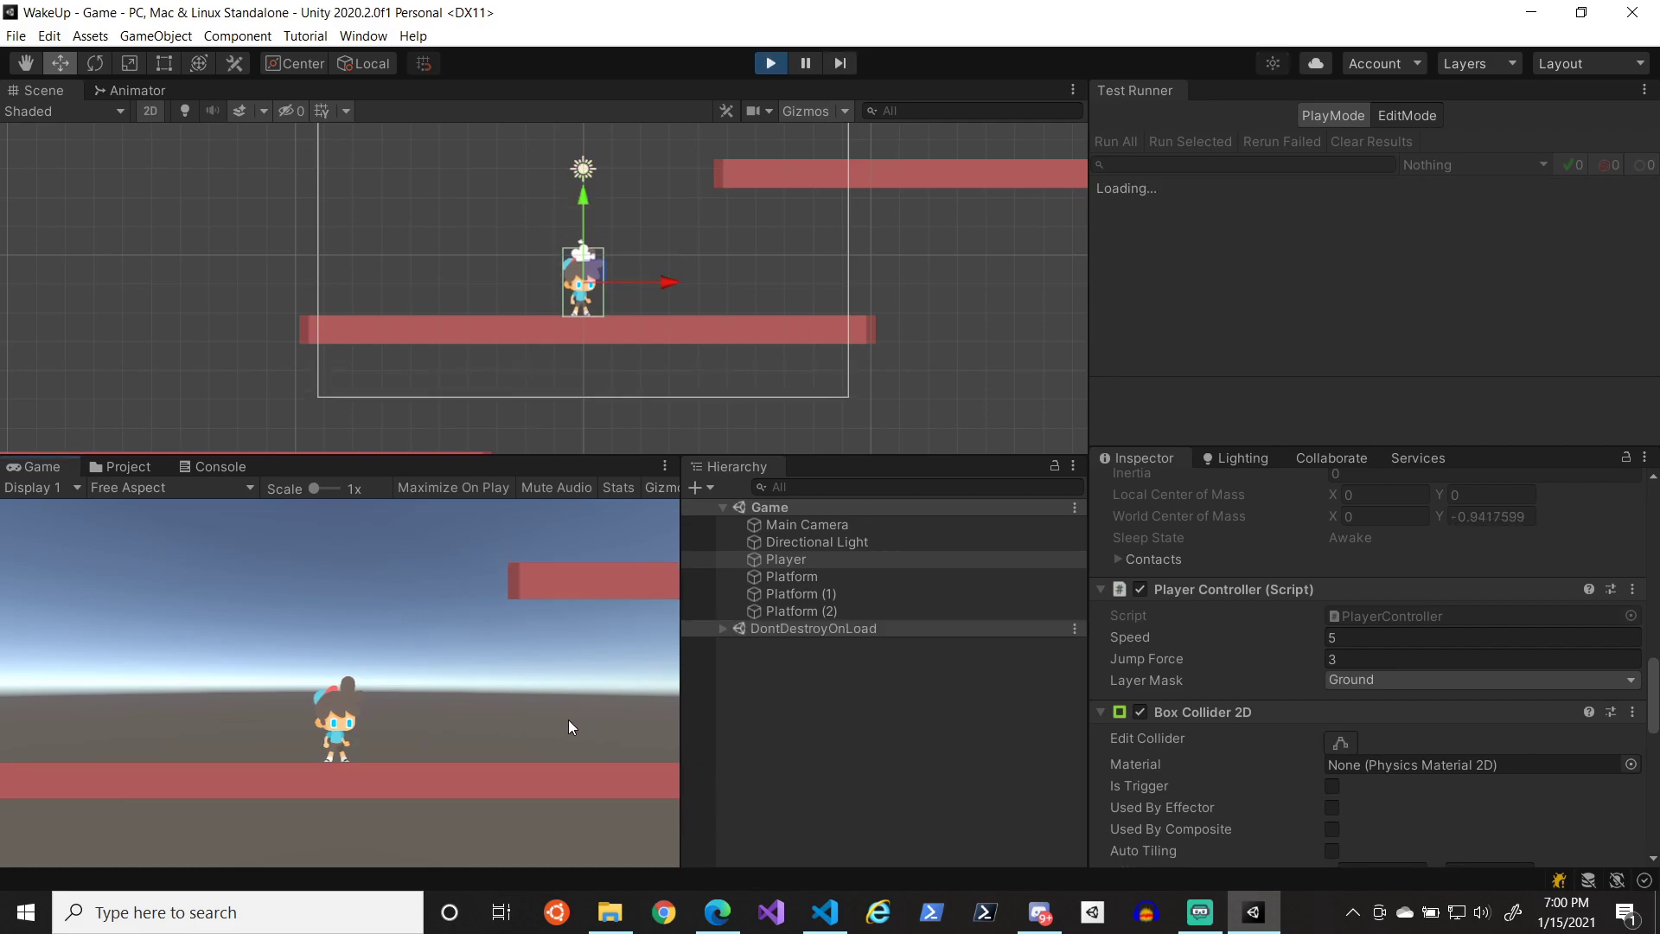
key("space")
key("d")
key("d")
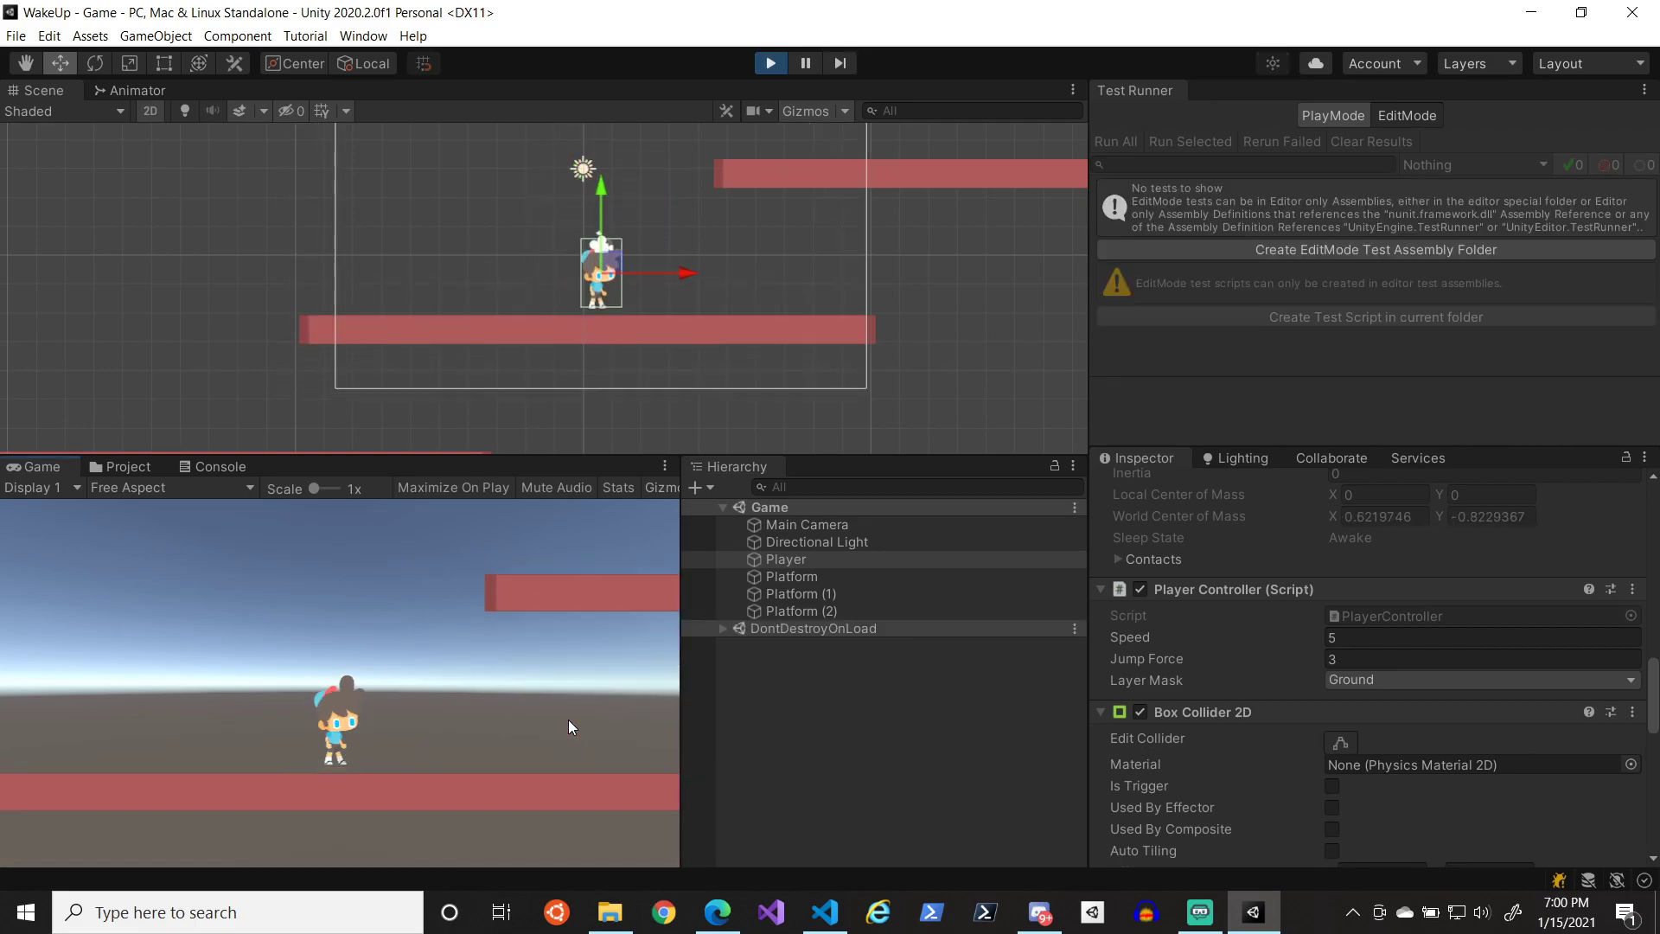
key("space")
key("d")
key("space")
key("d")
key("d")
key("a")
left_click(768, 63)
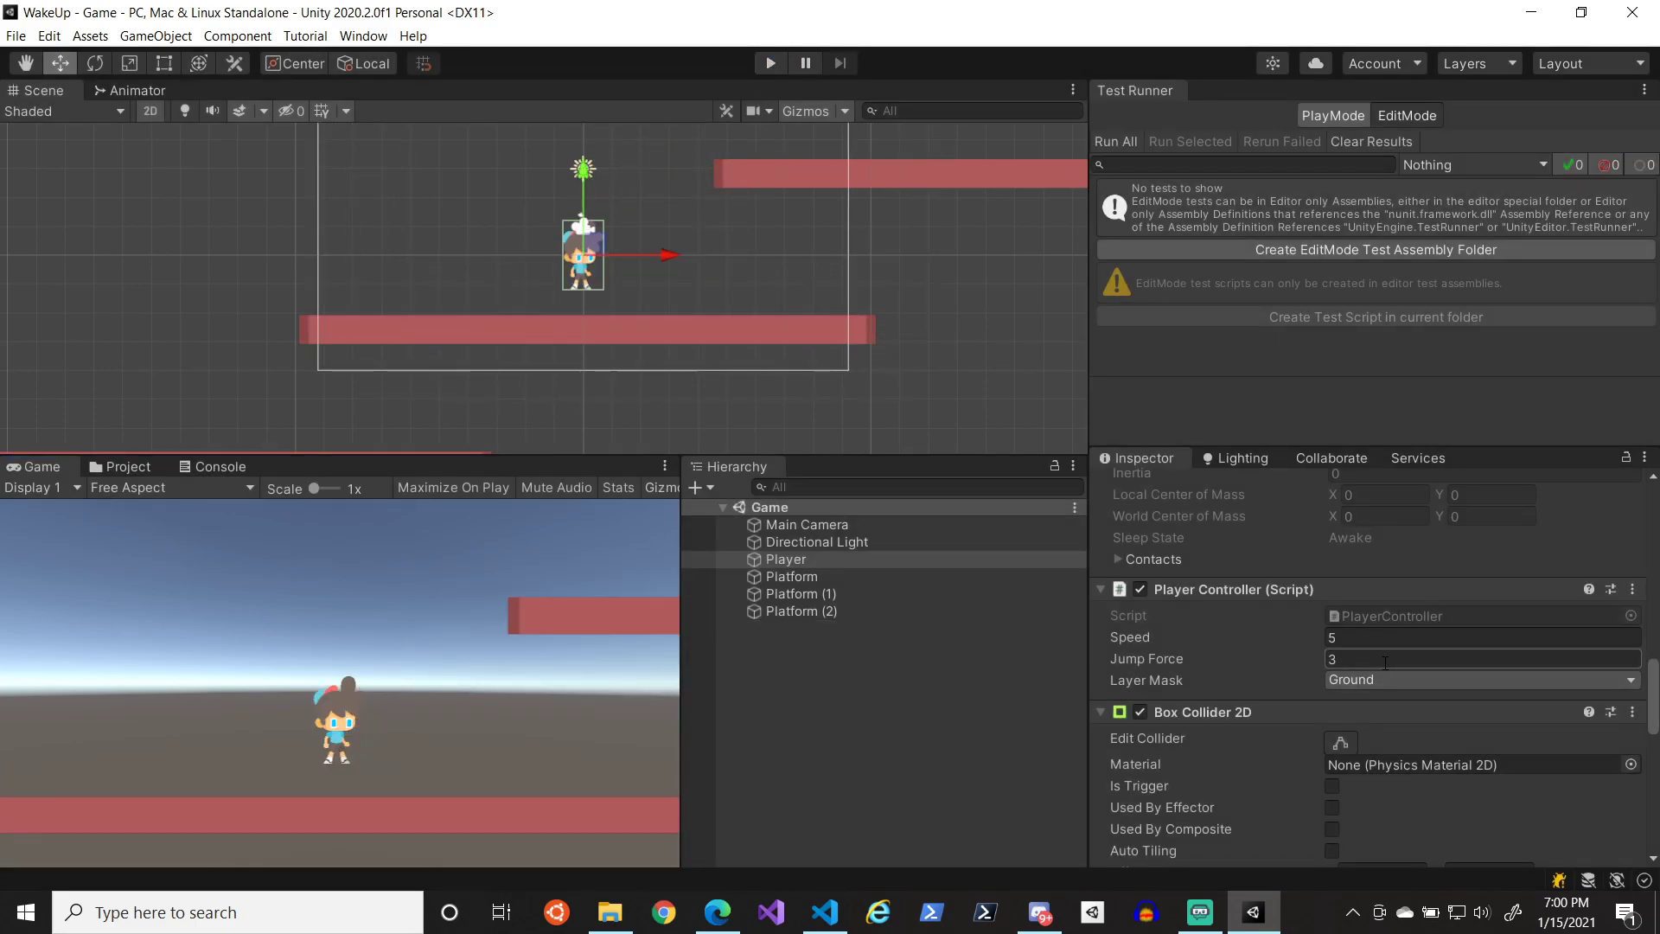
- Set the Player's Jump Force to 5 and play-test repeated jumps in both directions above the original platform
type("5")
left_click(769, 63)
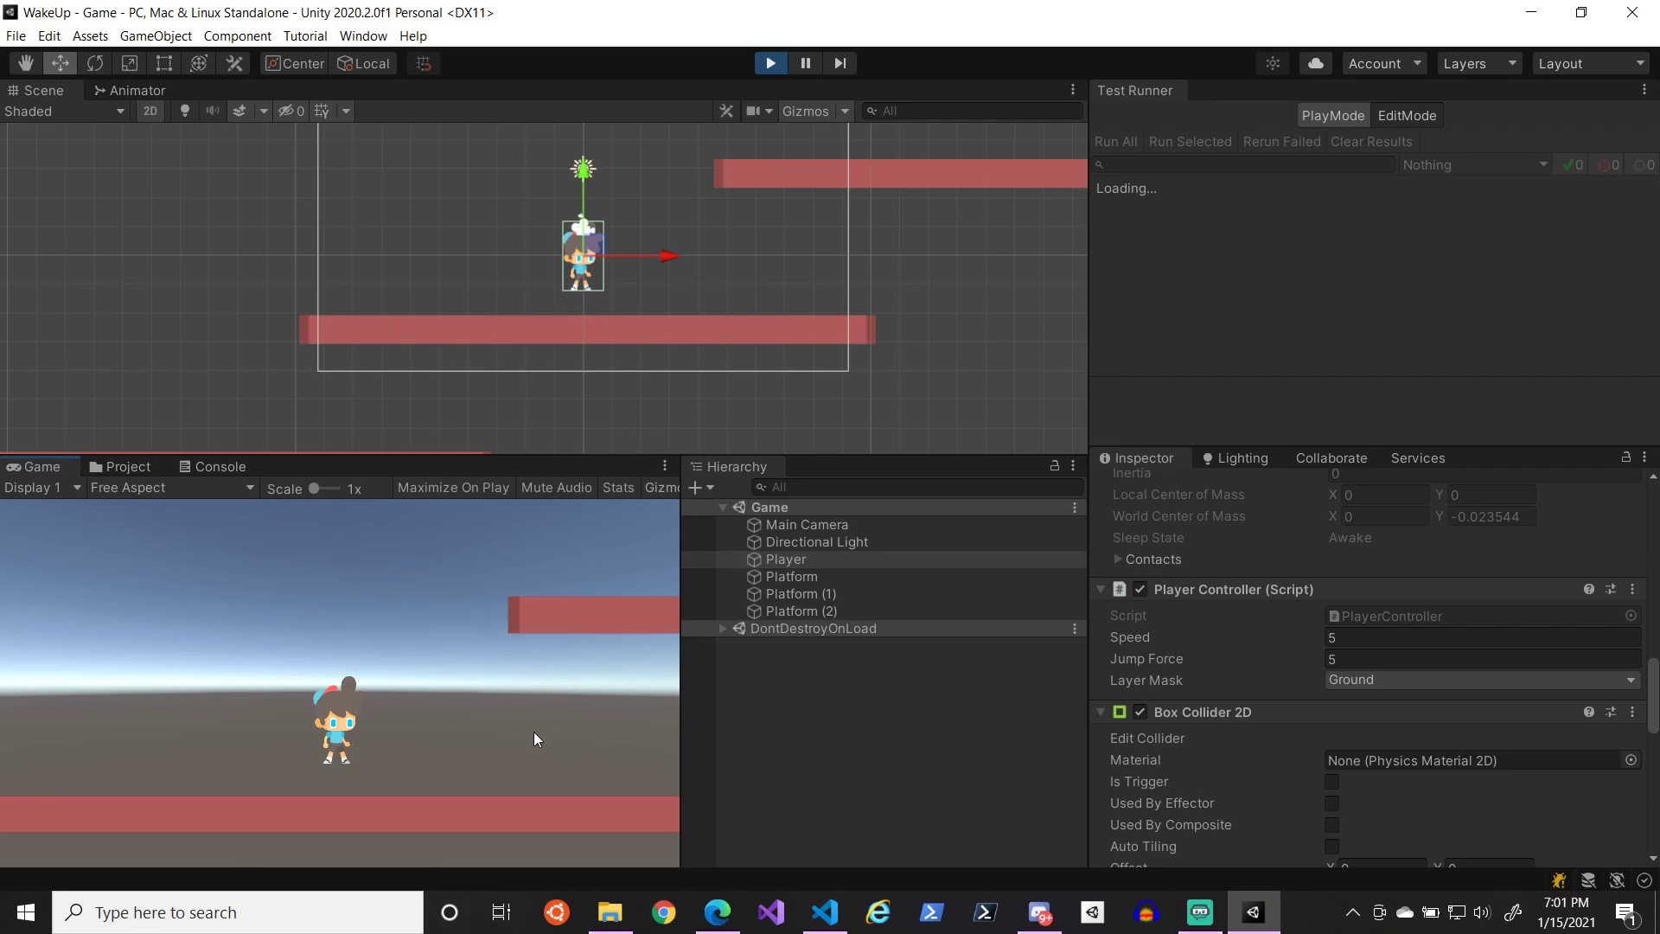
key("a")
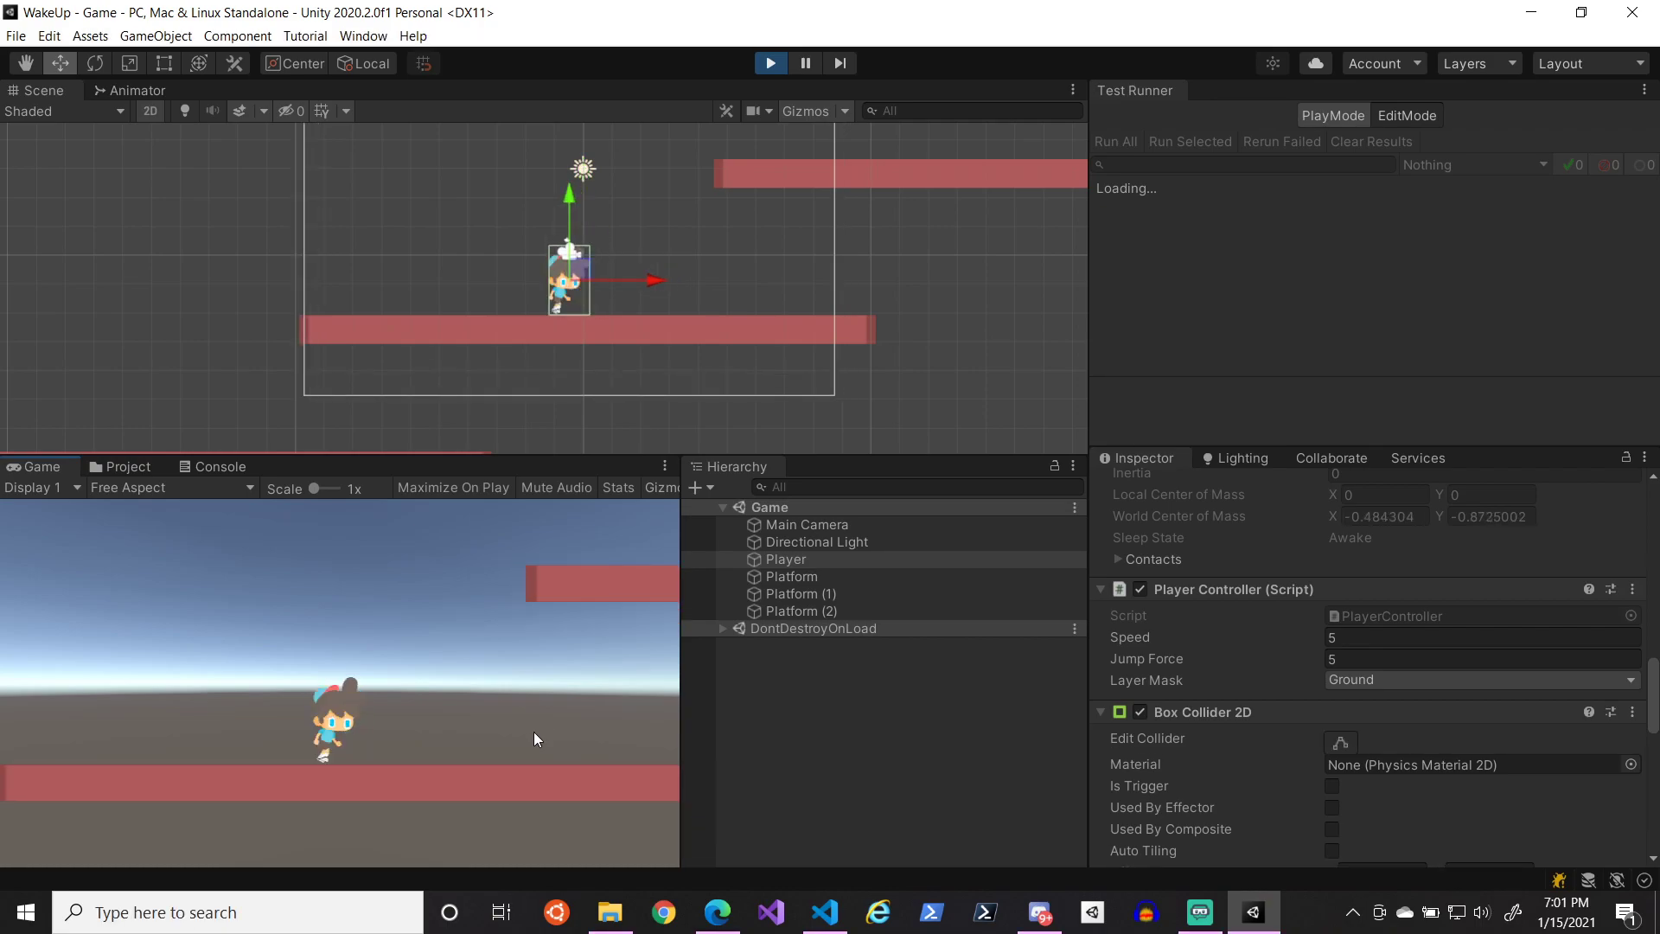
key("d")
key("space")
key("a")
key("space")
key("d")
key("space")
key("a")
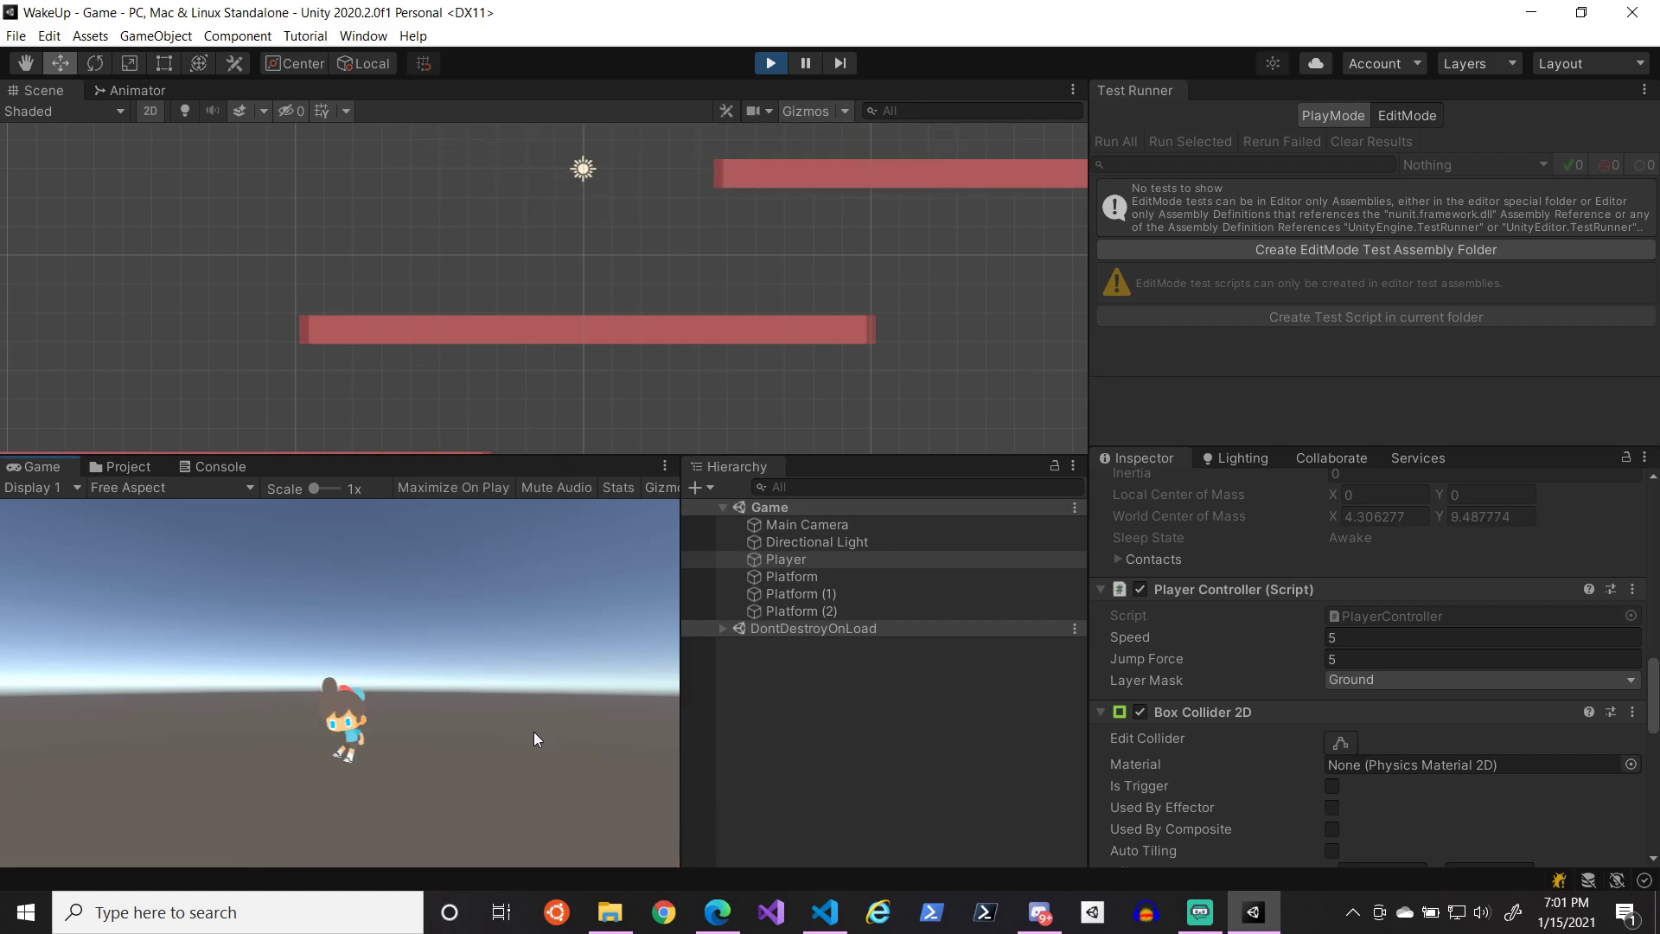
key("d")
key("space")
key("a")
key("space")
key("d")
key("a")
key("d")
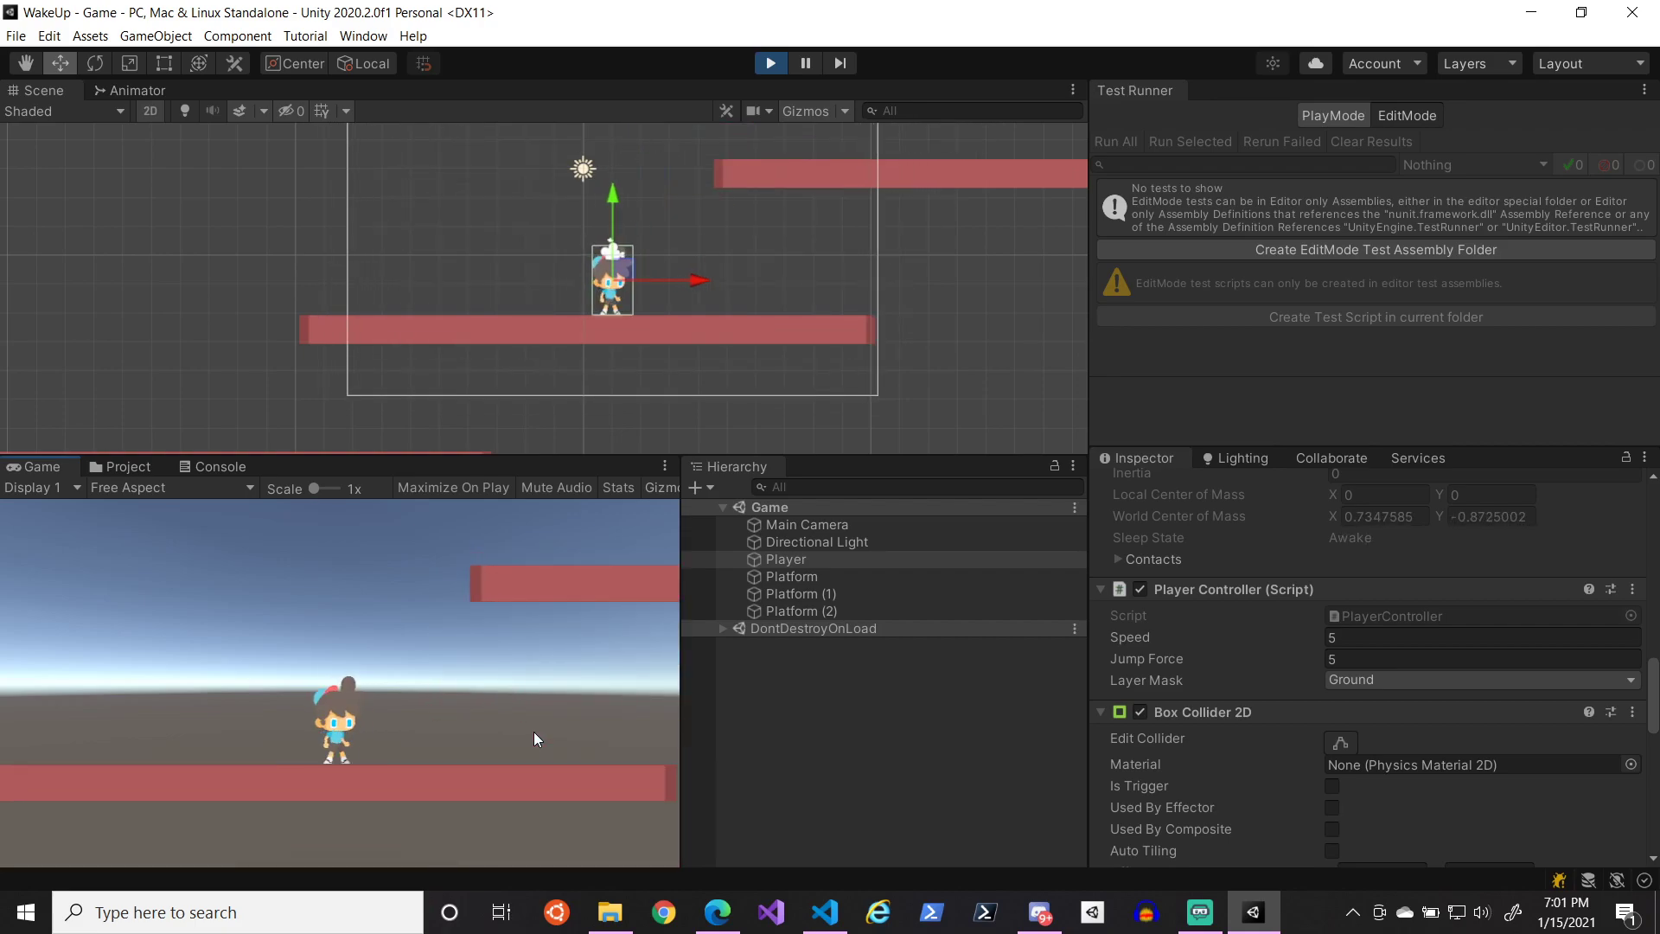
- Play-test jumping against the near edge of the upper platform and up onto it
key("space")
key("d")
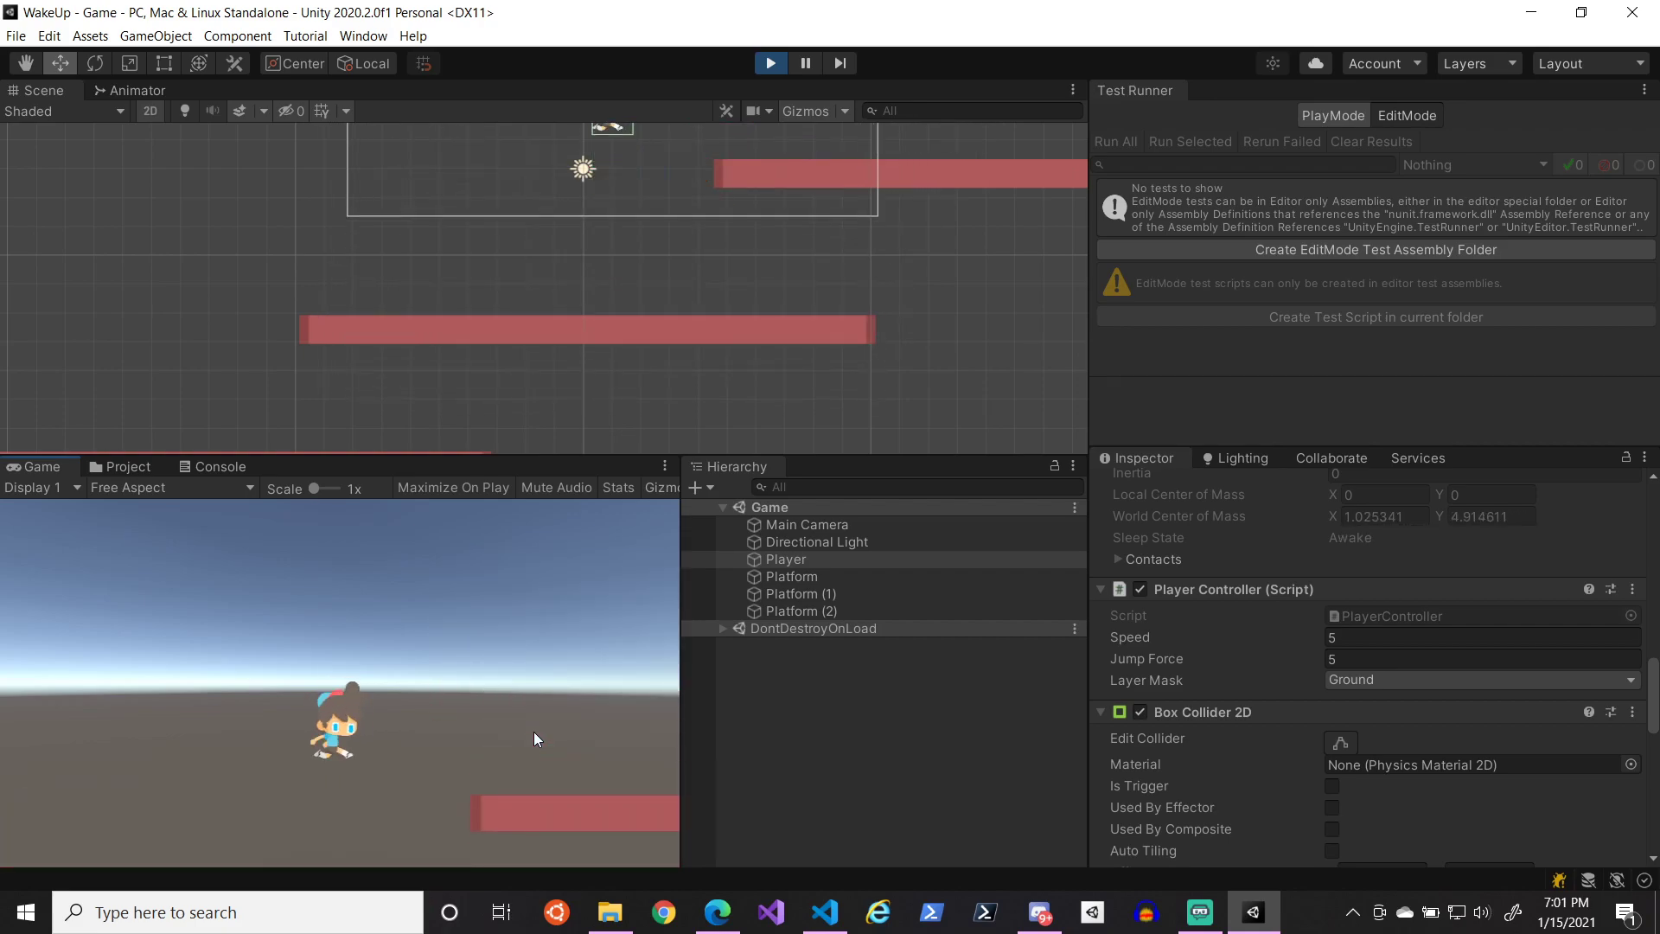
key("a")
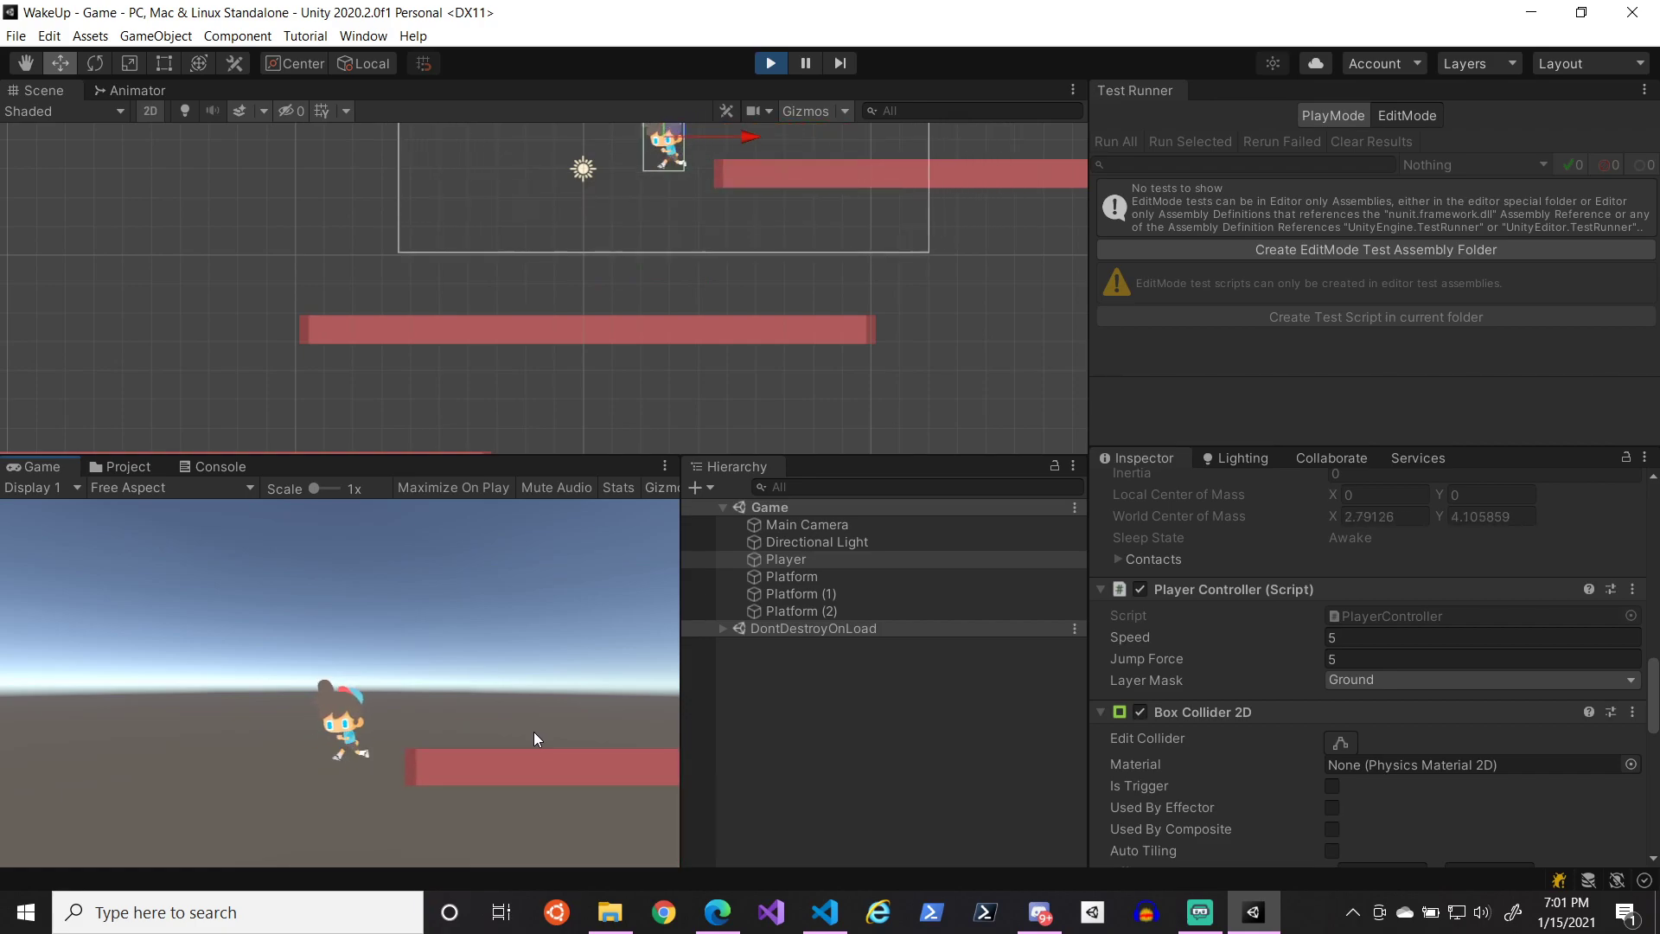
key("space")
key("d")
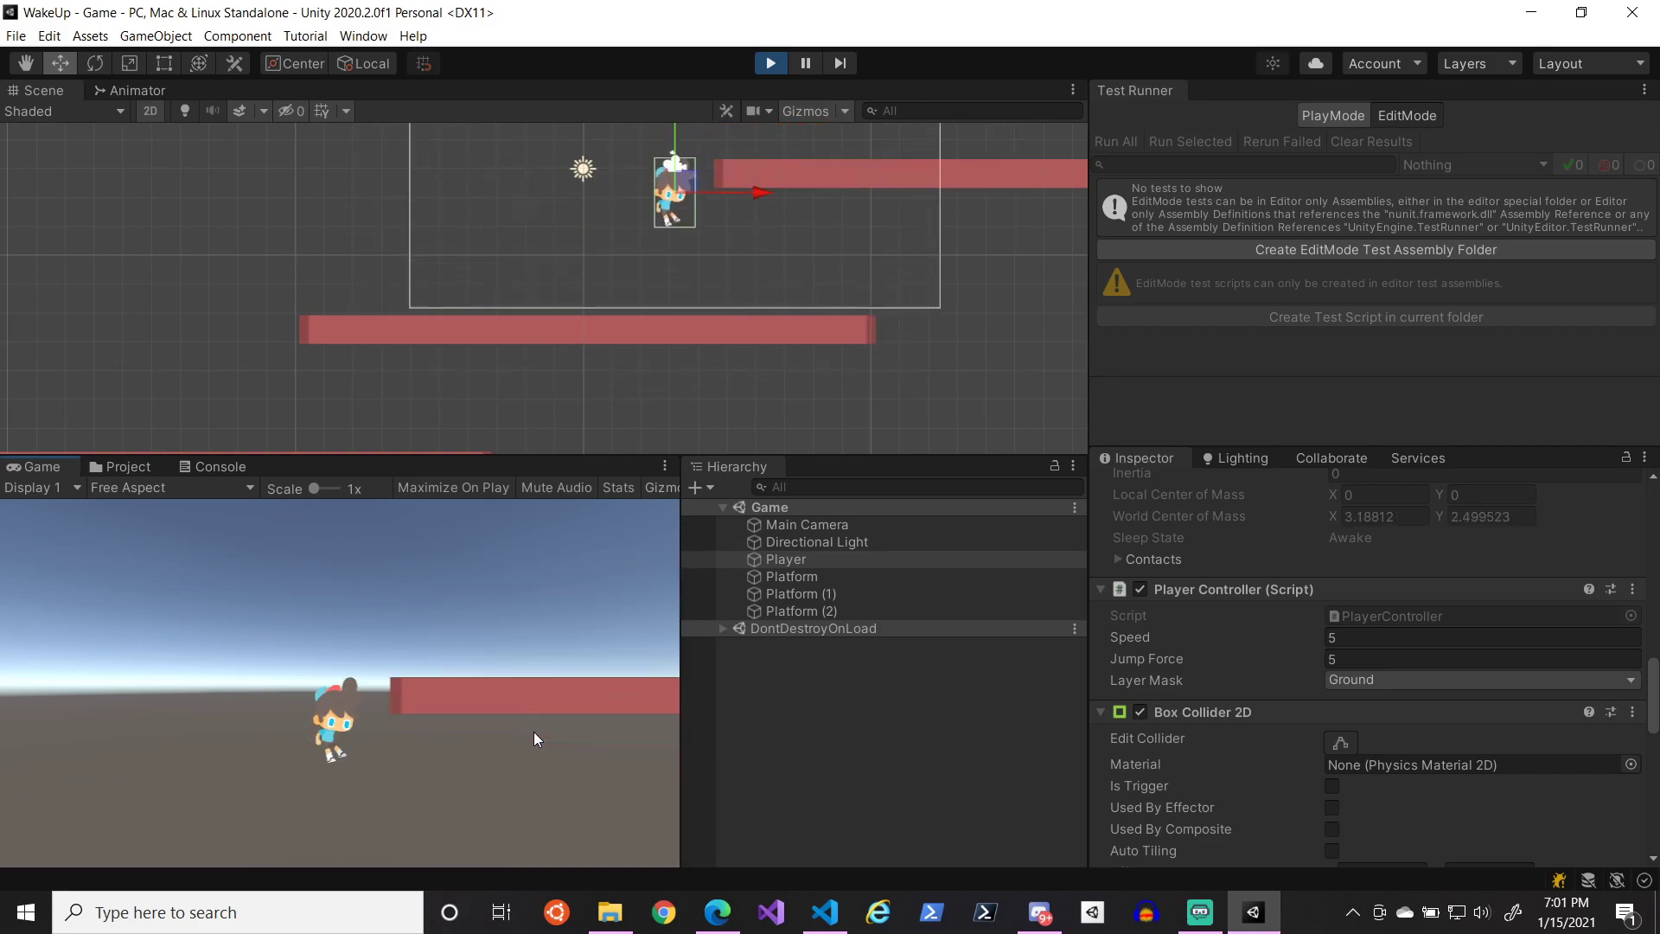
key("d")
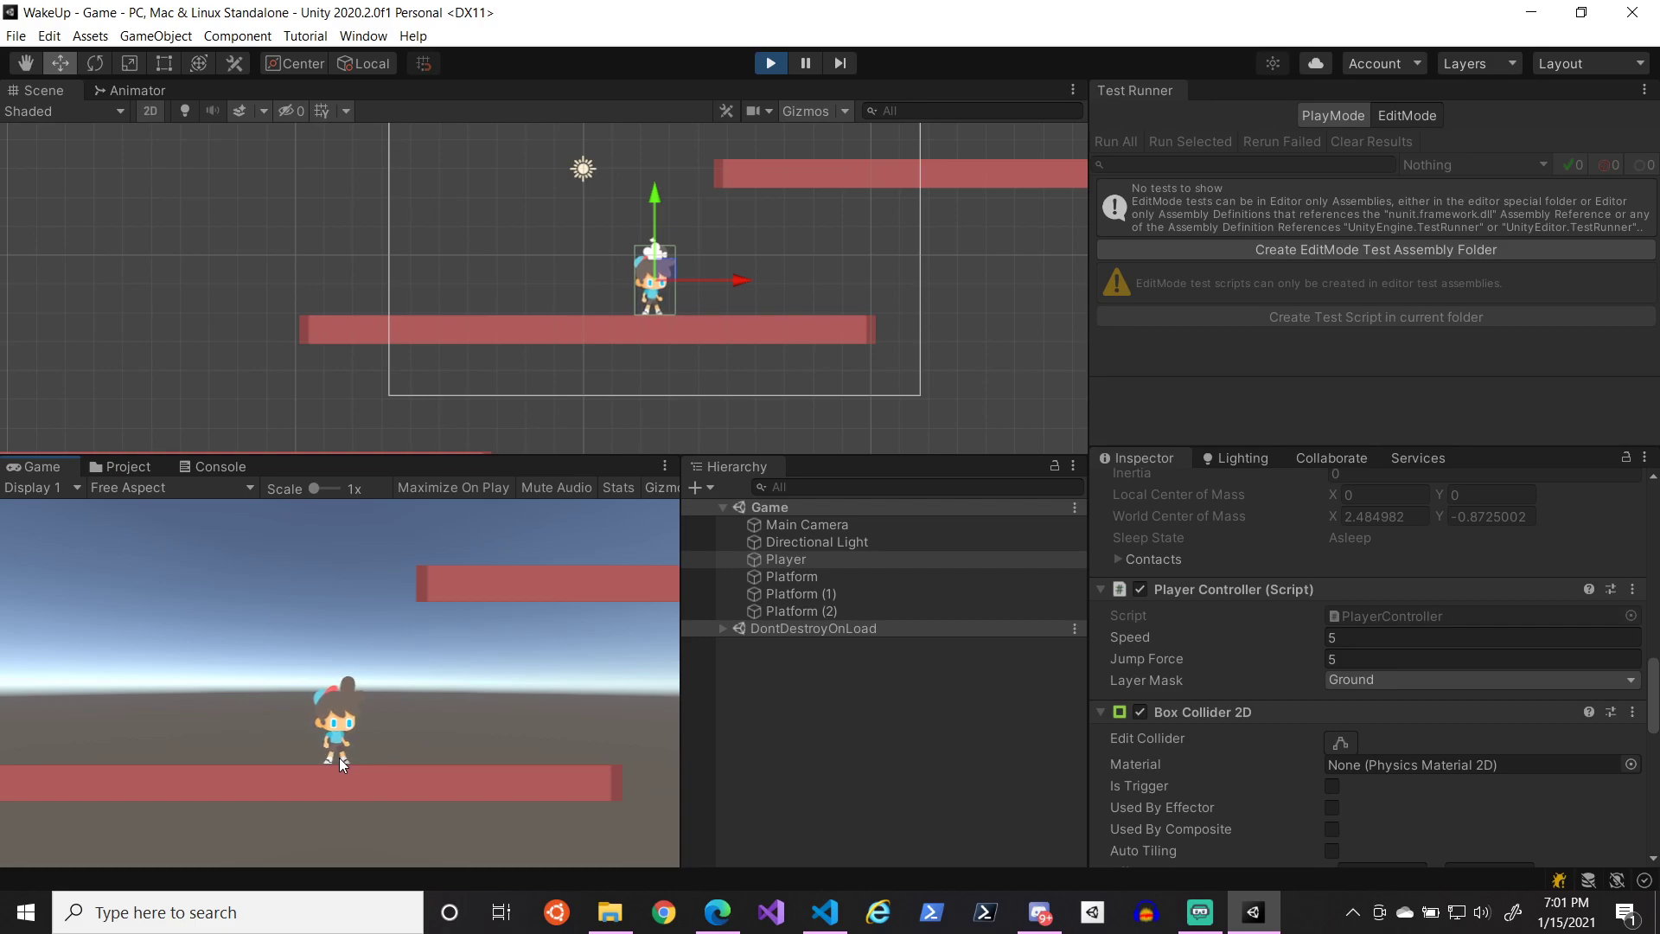
key("space")
key("d")
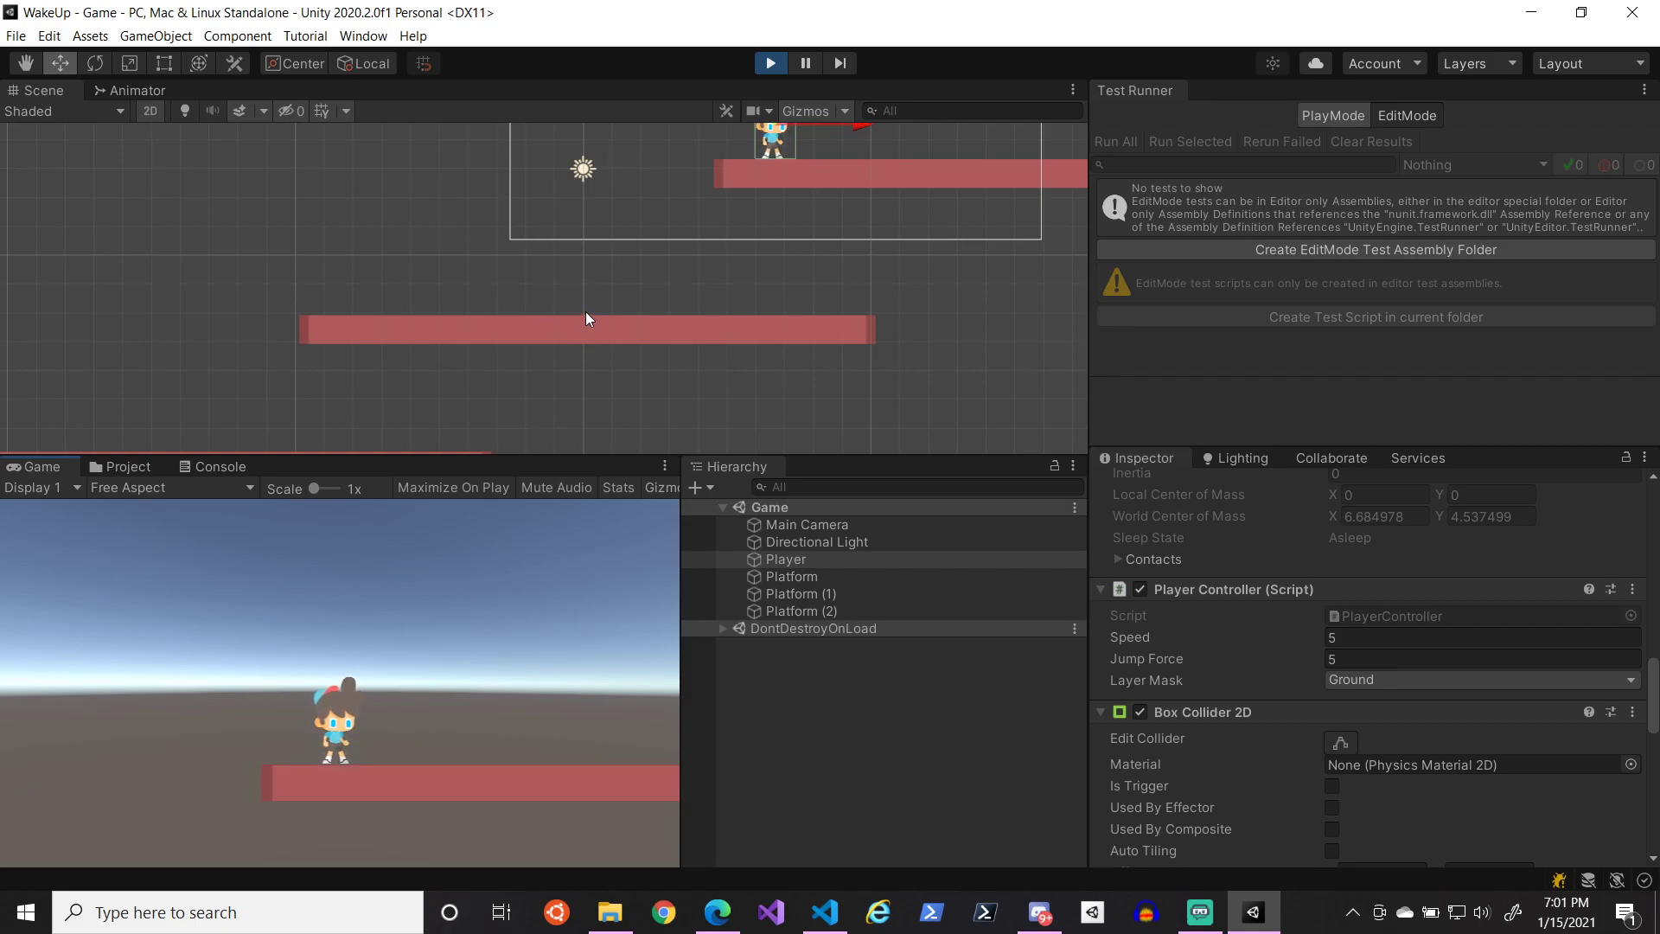
- Switch to Visual Studio Code and review the jump code in the FixedUpdate method of PlayerController.cs
left_click(821, 922)
left_click(345, 52)
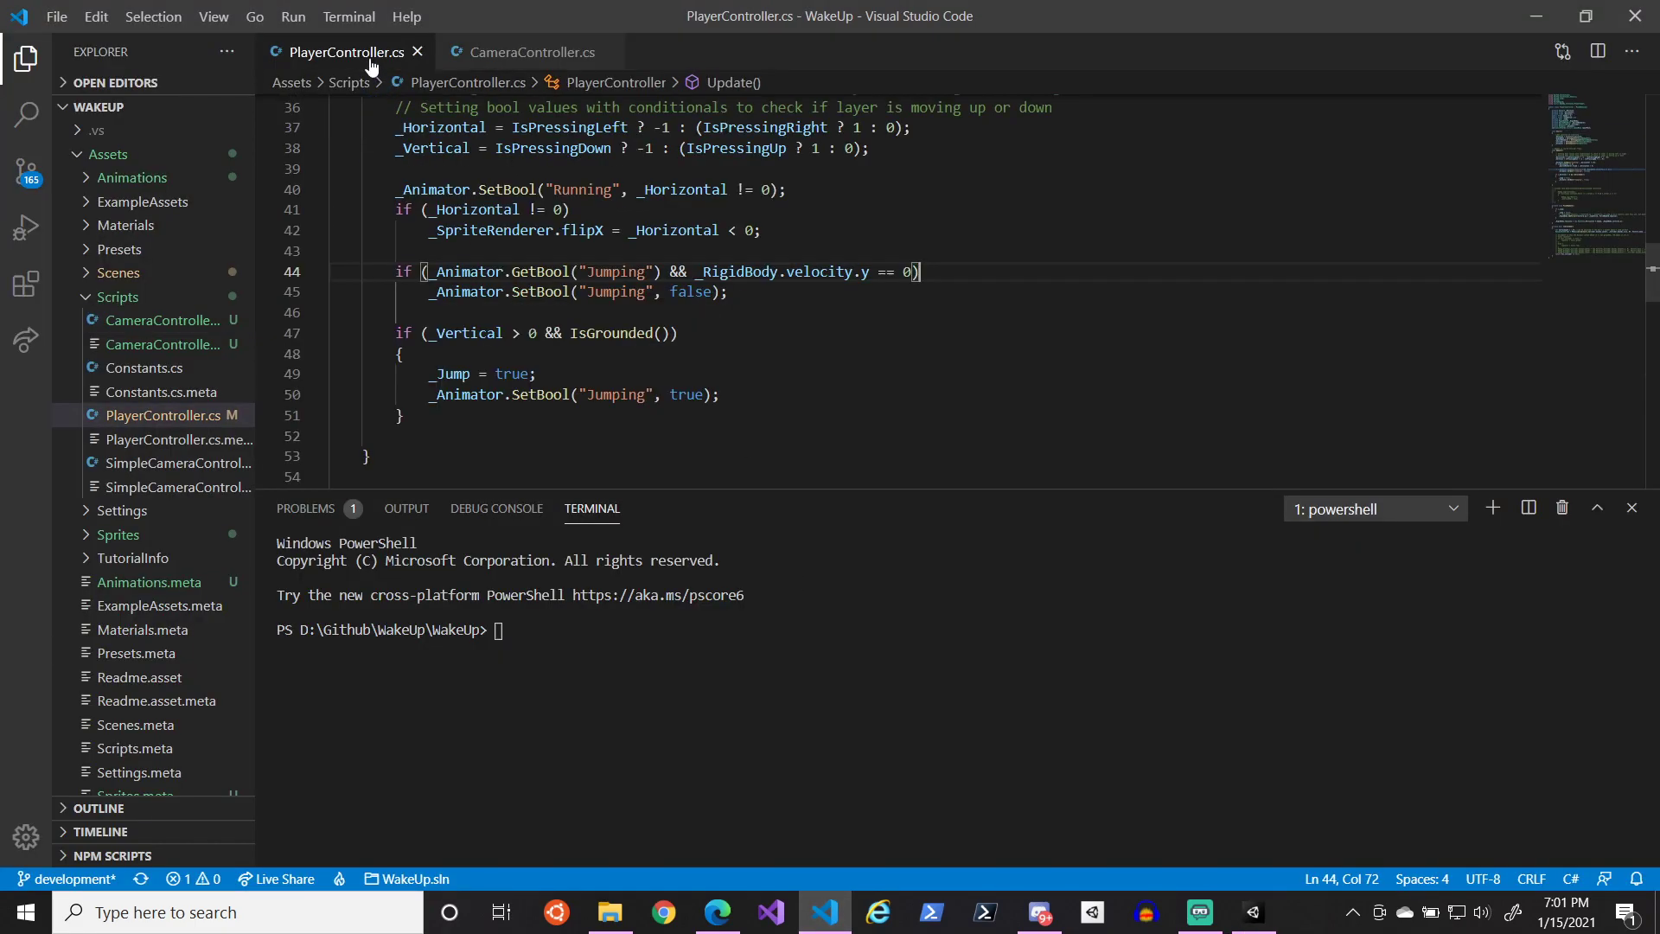
scroll(664, 347, "down", 10)
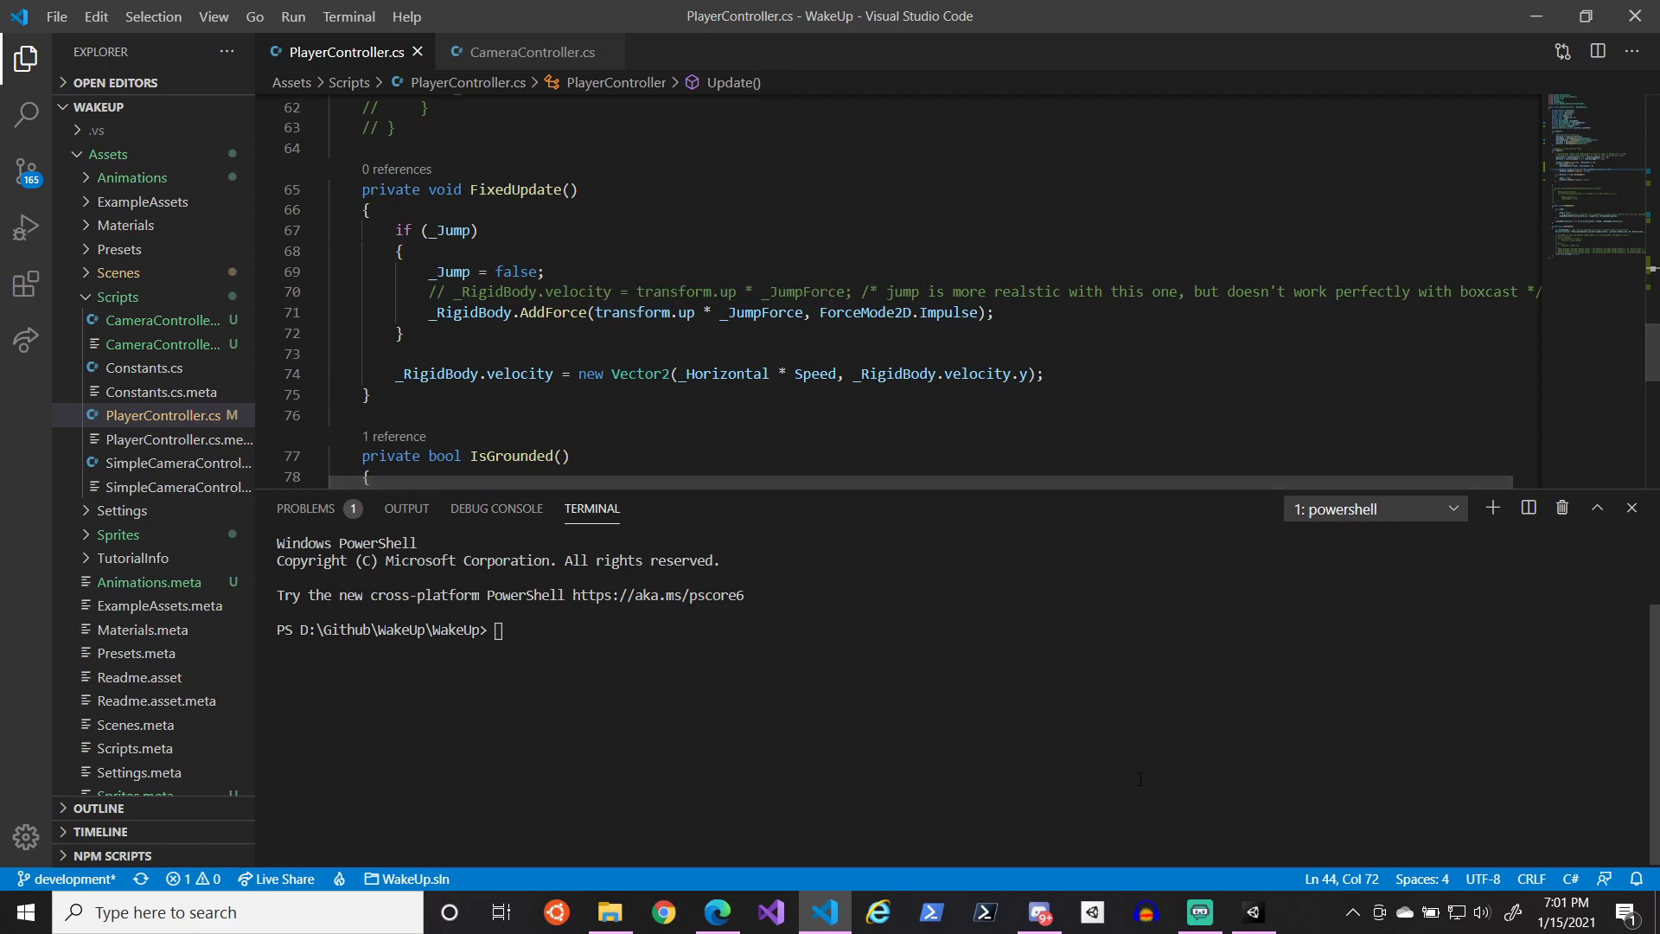
- Stop the running game in Unity and return to PlayerController.cs in Visual Studio Code
left_click(1254, 910)
left_click(776, 64)
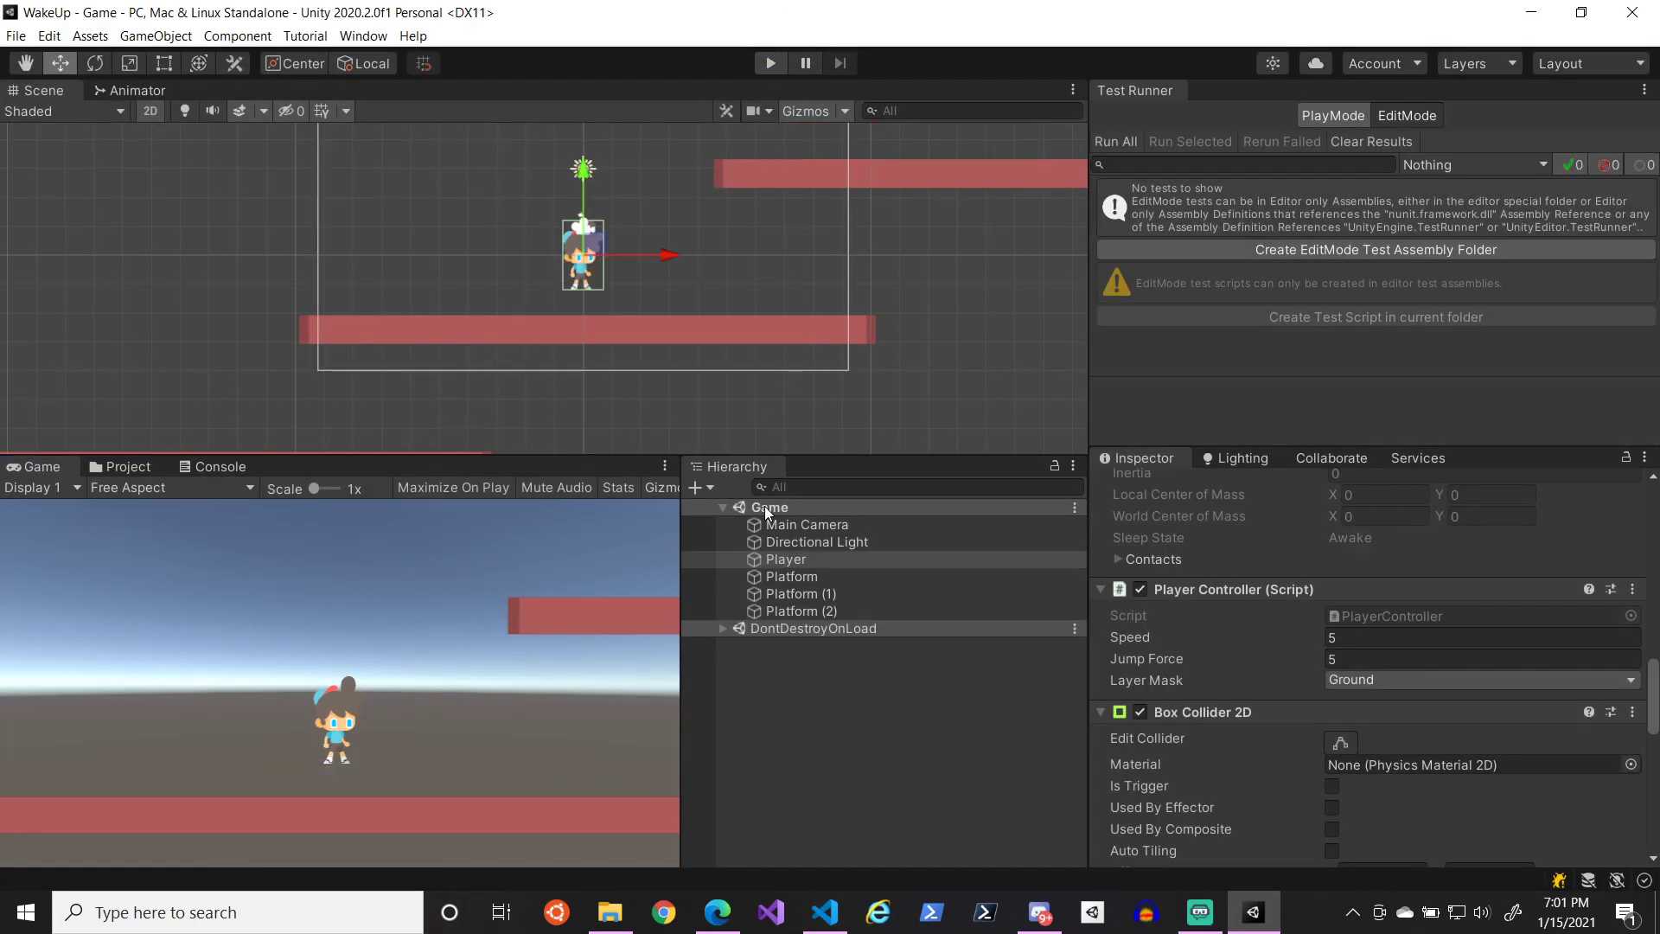
left_click(825, 912)
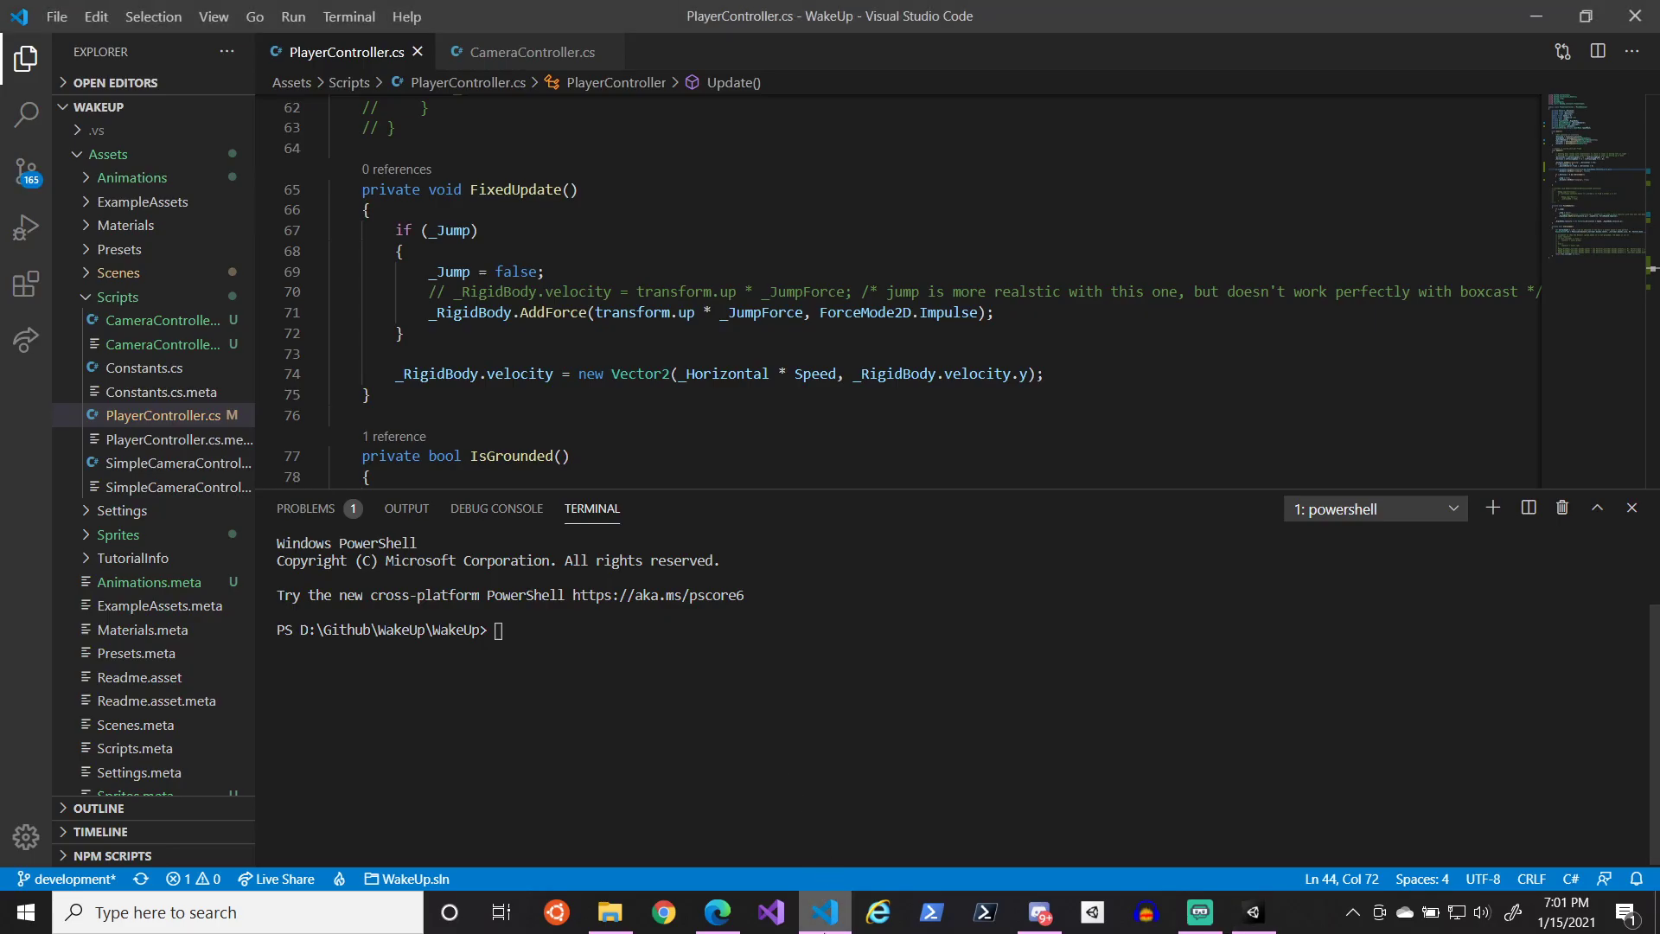
left_click(823, 927)
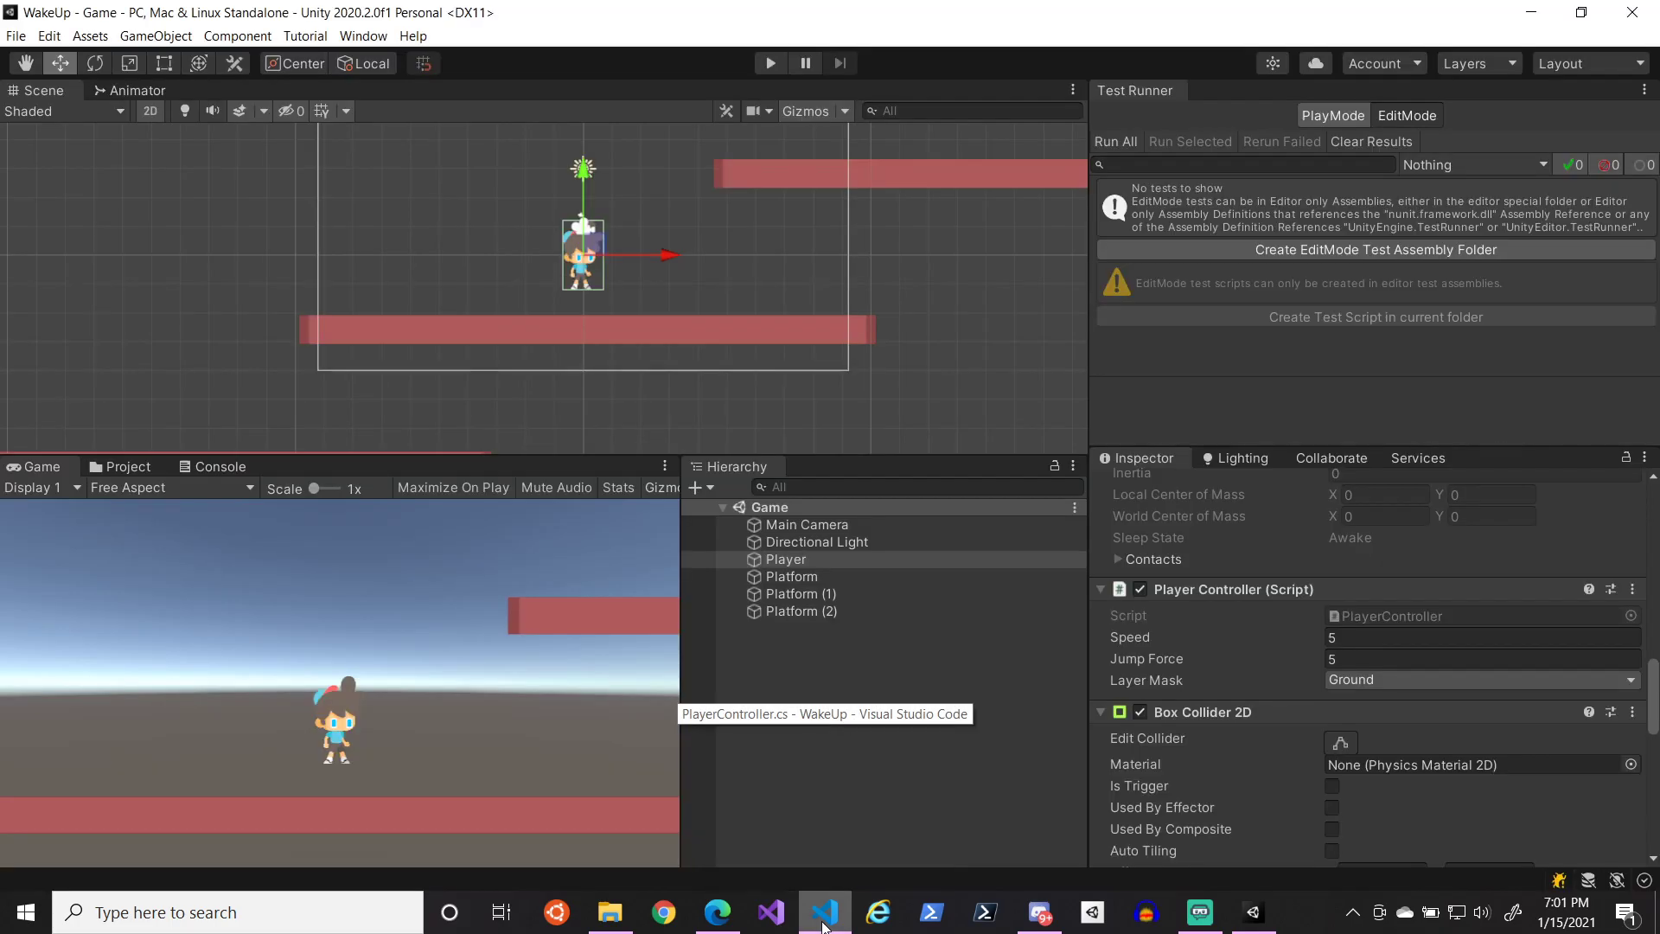
left_click(823, 927)
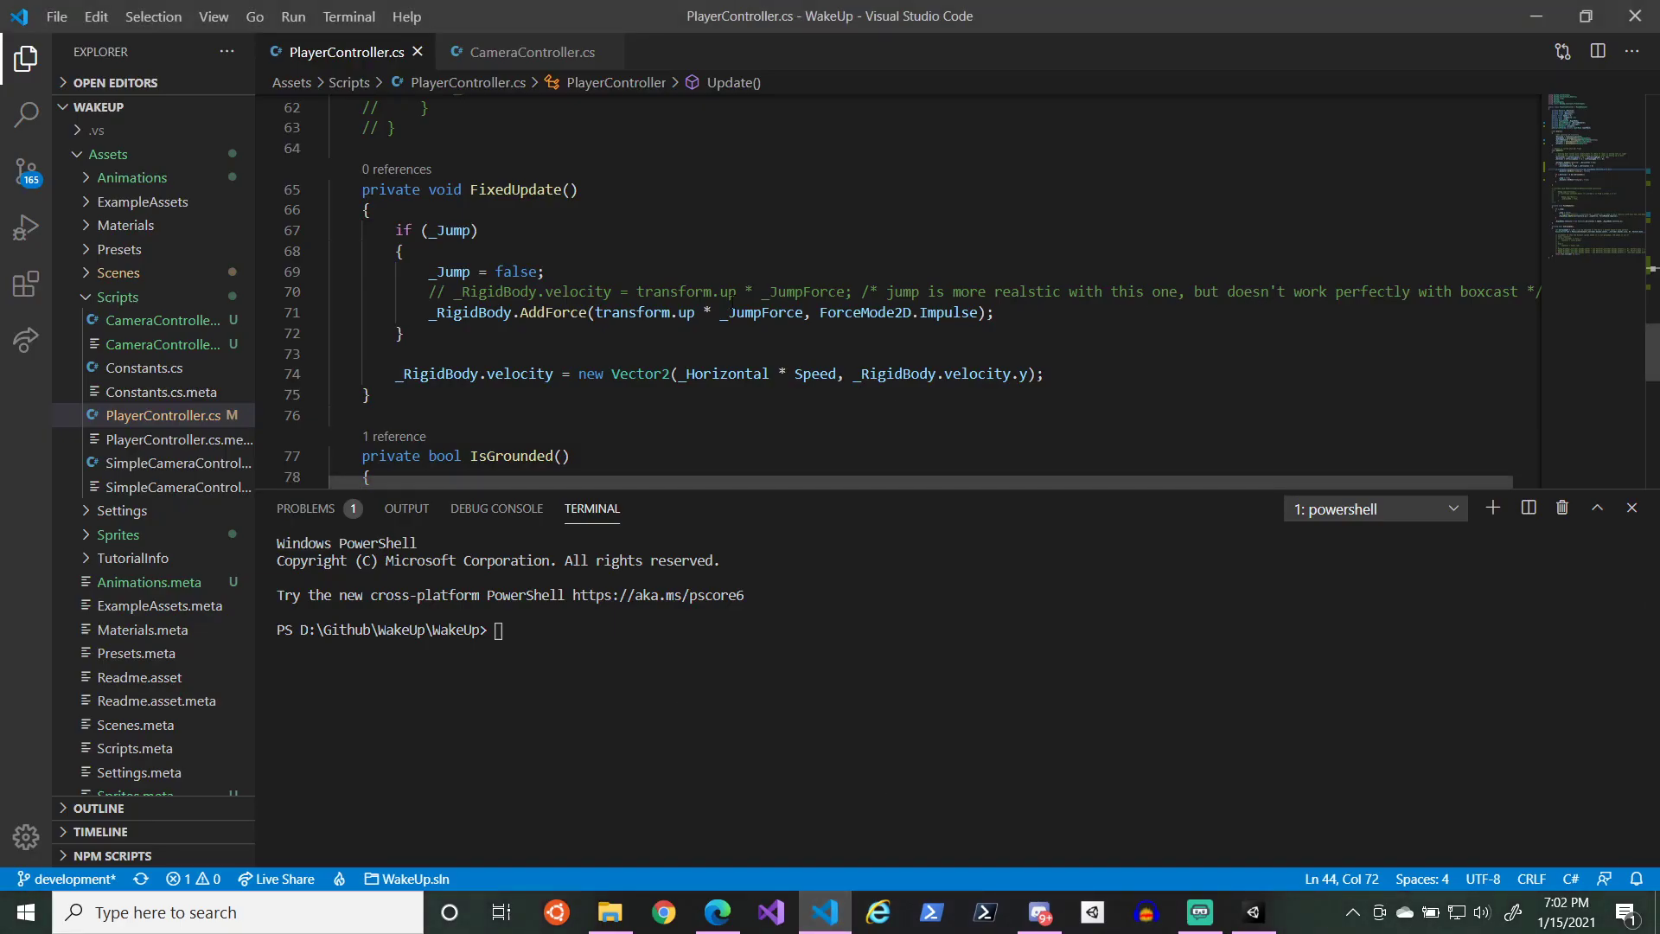
- Insert the line "_RigidBody.velocity.y = 0;" above the AddForce call in FixedUpdate and save the script
left_click(430, 314)
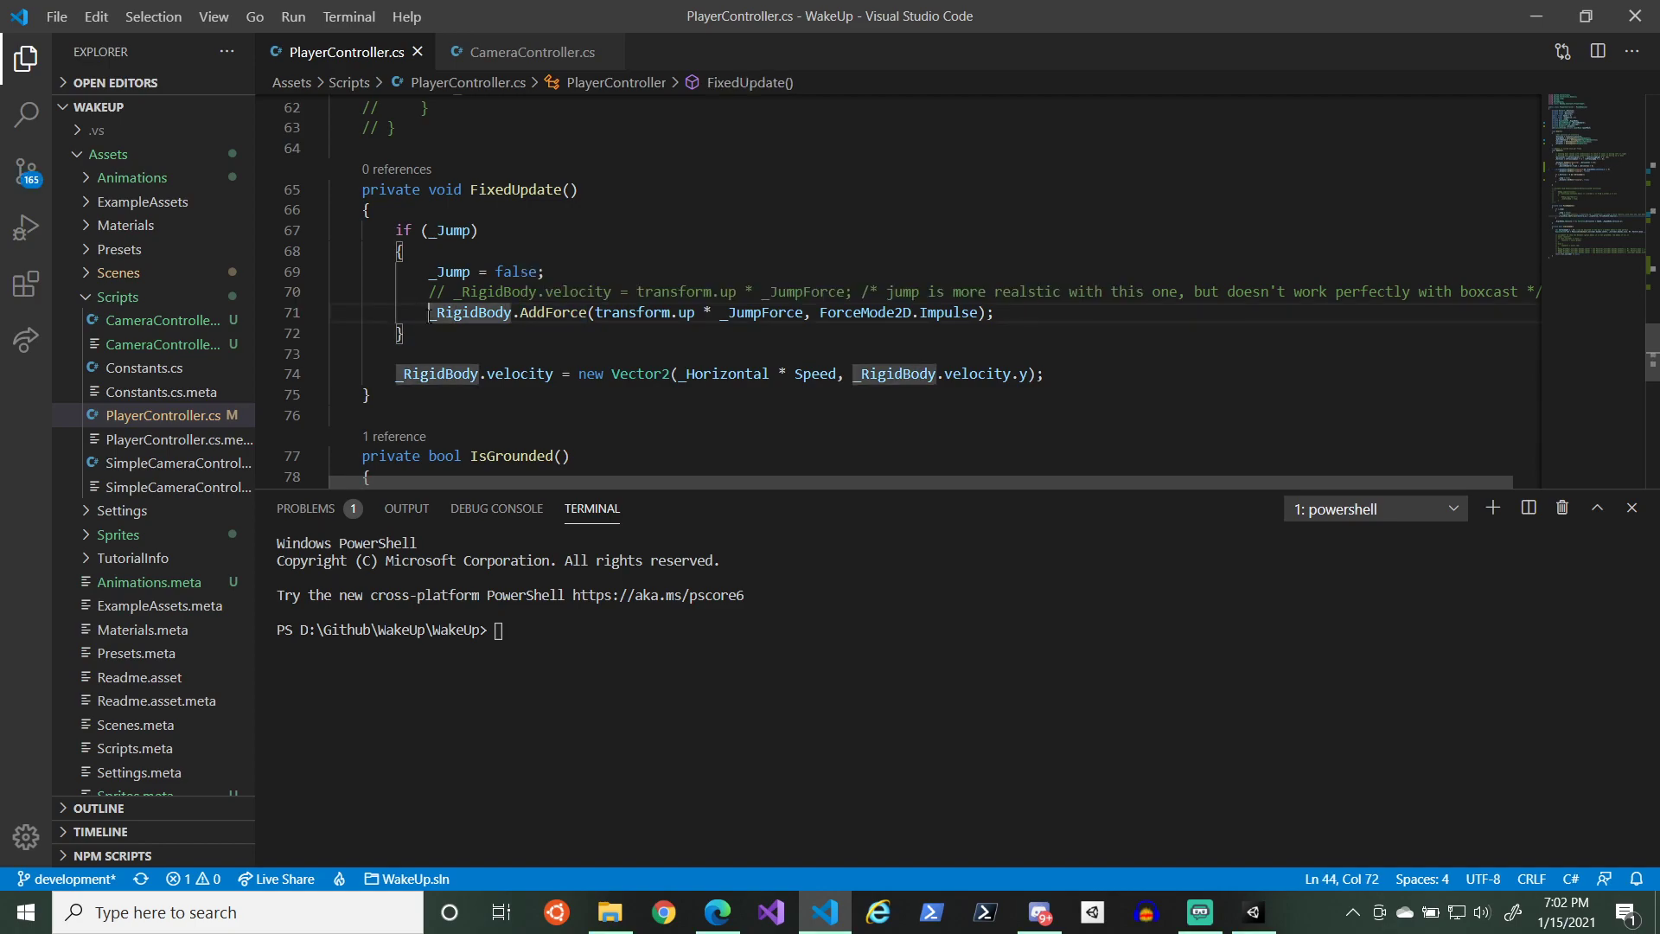
key("Return")
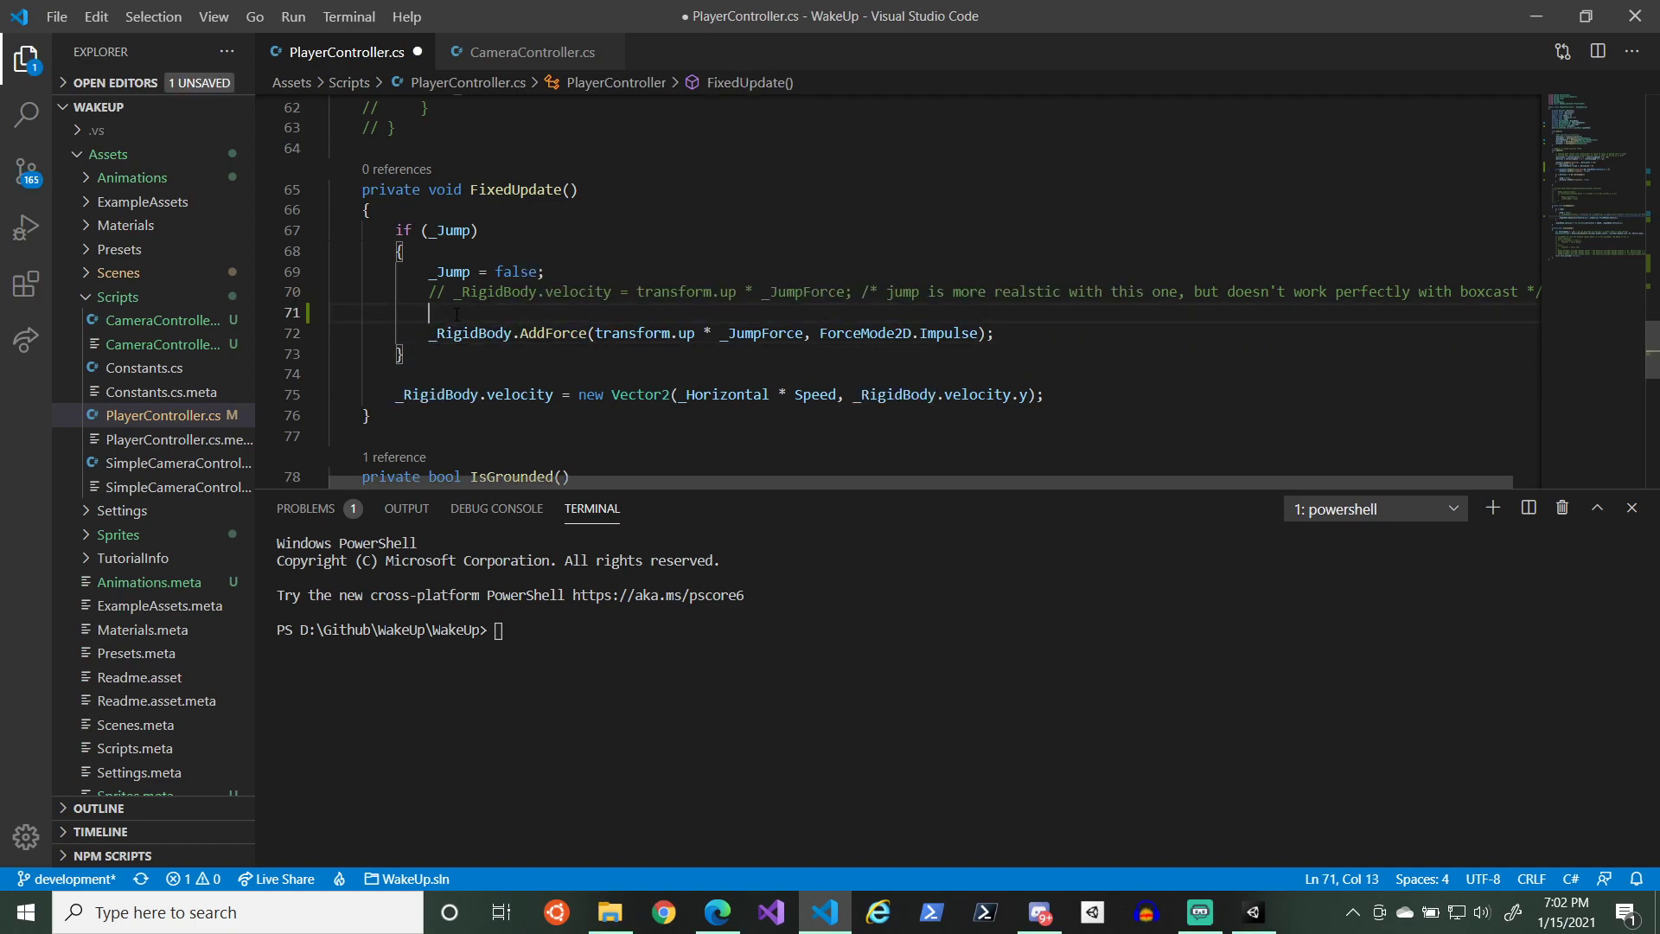
type("_RigidBody.velocity.ty")
key("BackSpace")
key("BackSpace")
type("y = 0;")
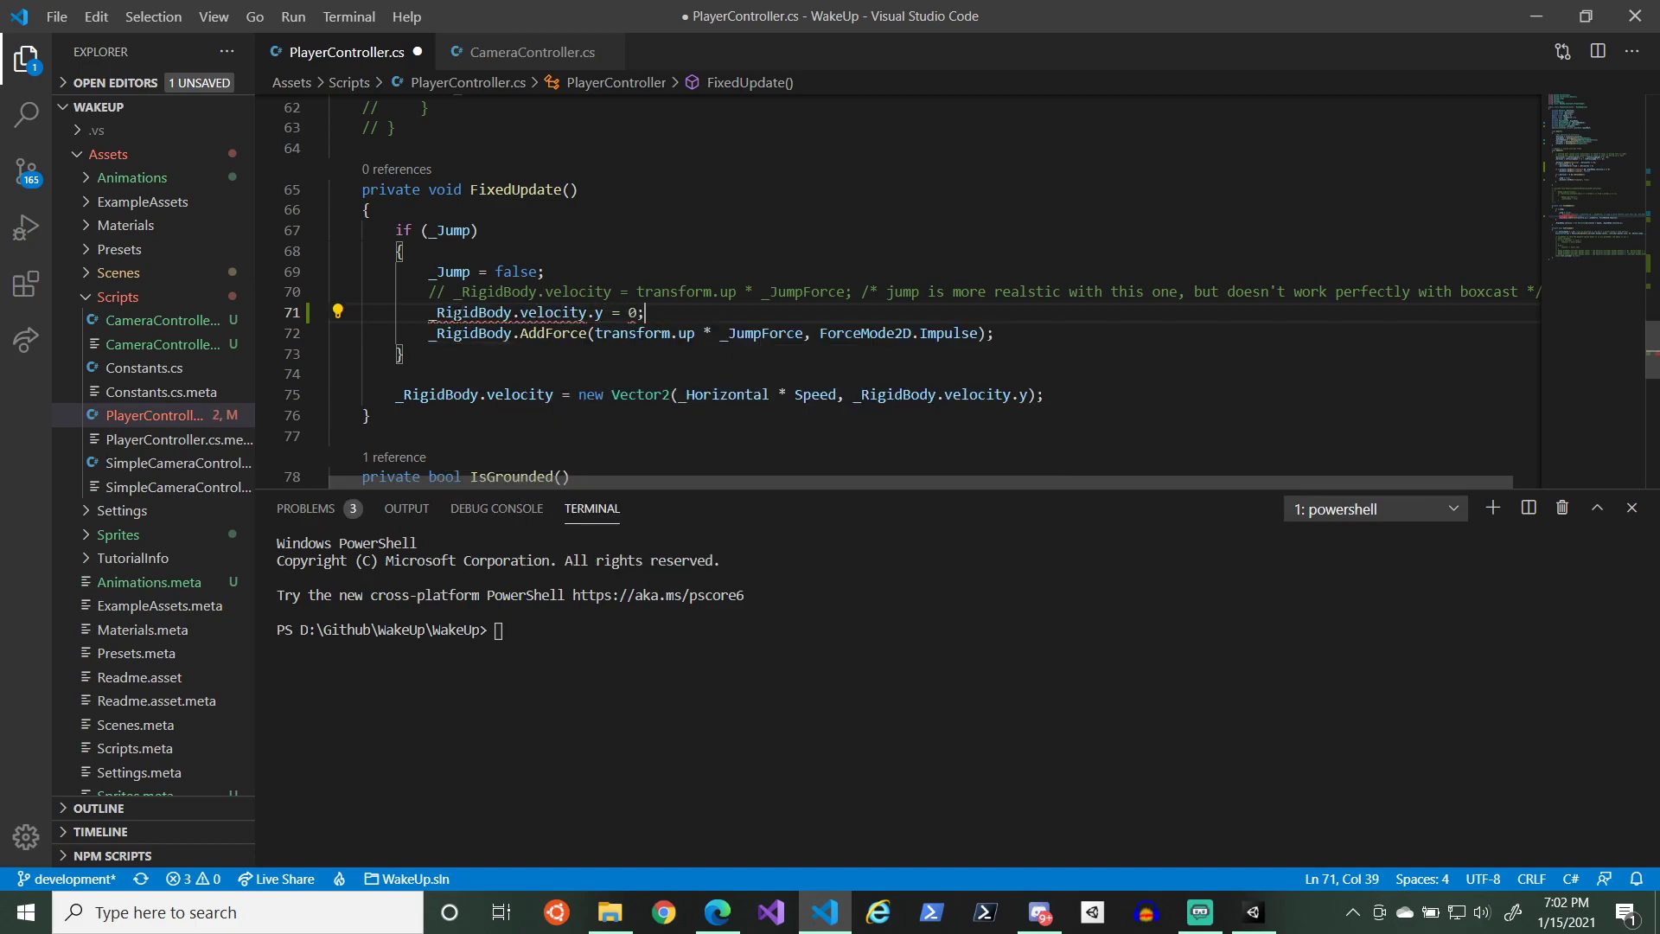
key("ctrl+s")
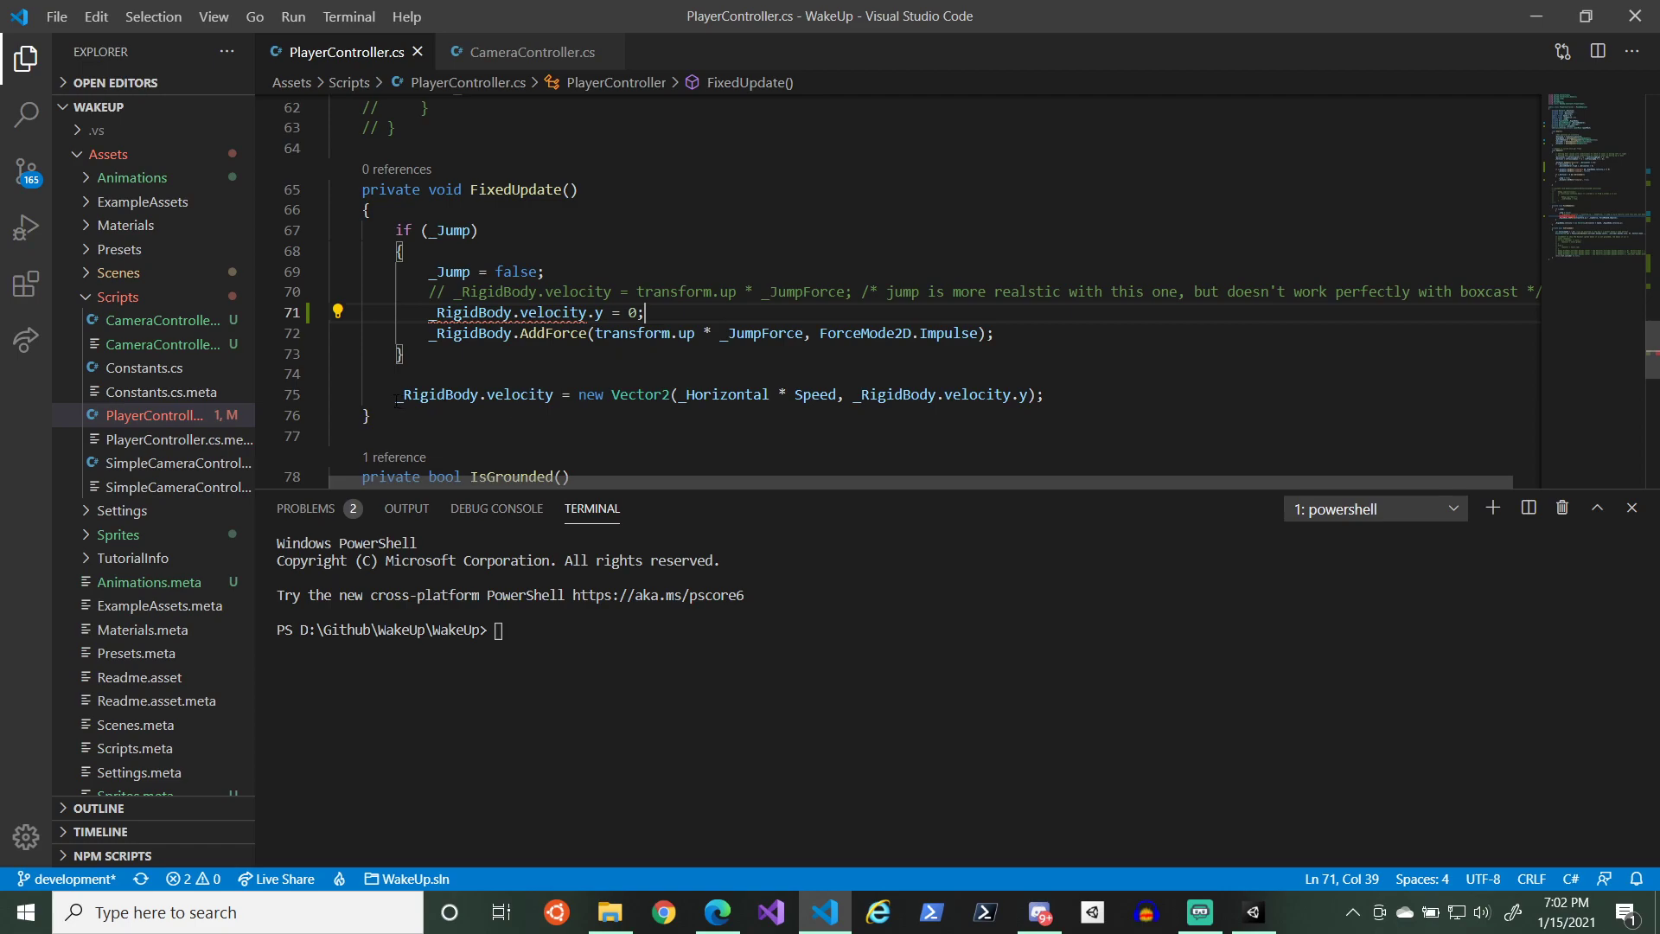
- Replace the velocity.y line above AddForce with a copy of "_RigidBody.velocity = new Vector2(_Horizontal * Speed, _RigidBody.velocity.y);"
left_click_drag(397, 397, 1113, 400)
key("ctrl+c")
left_click_drag(644, 313, 421, 314)
key("ctrl+v")
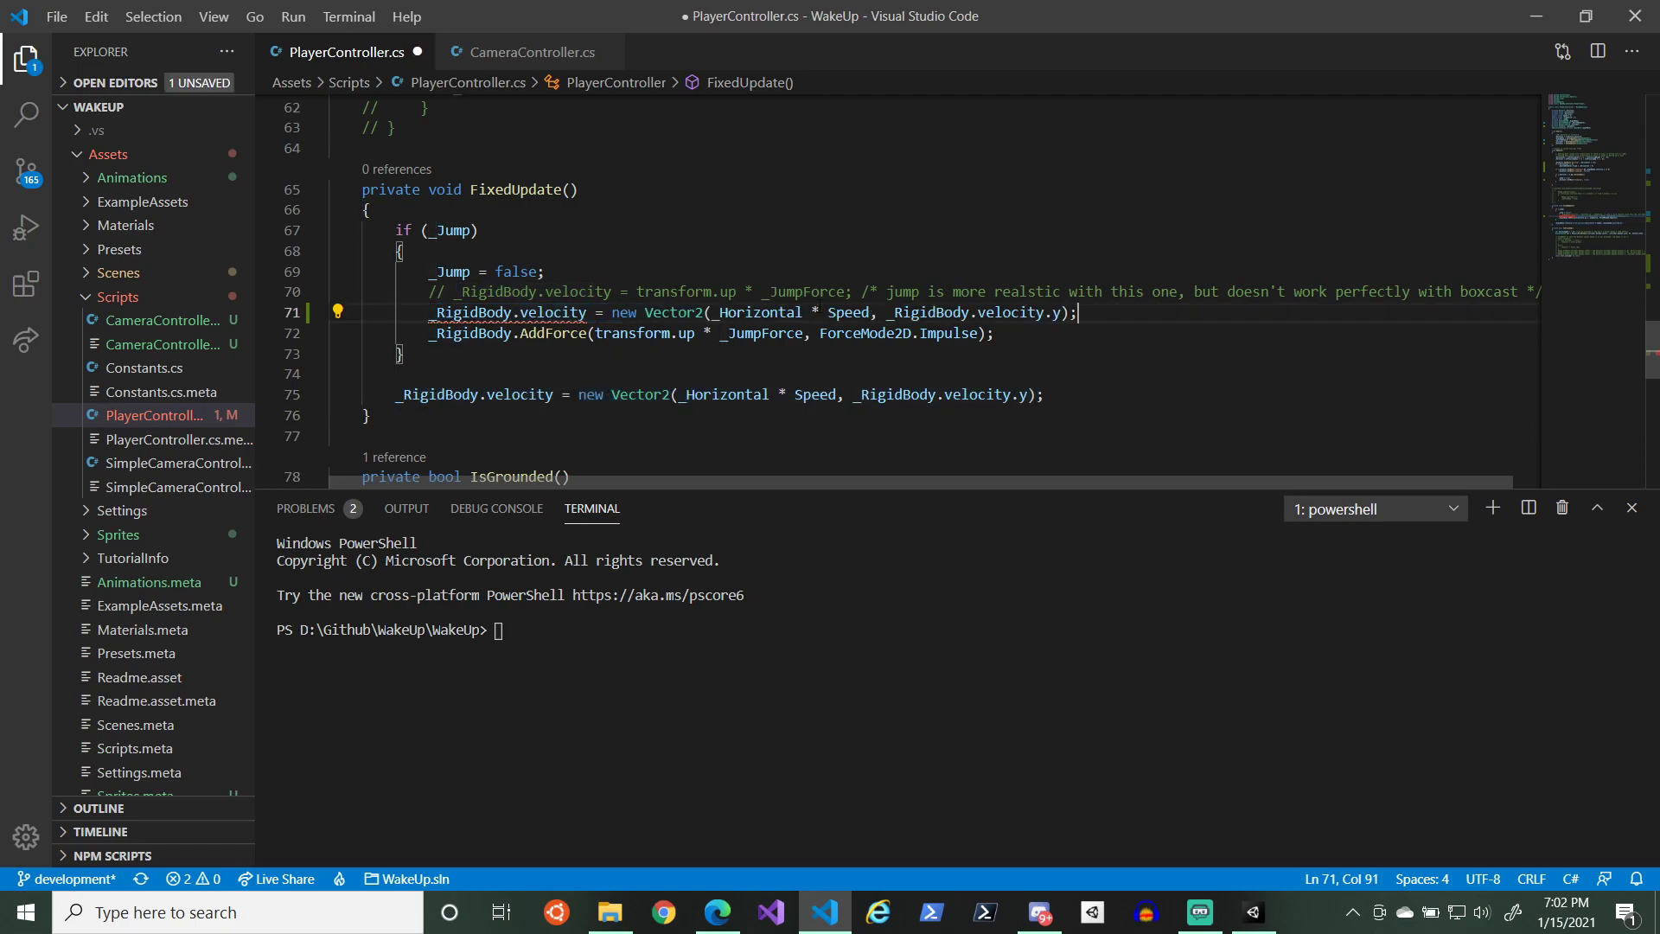
- Change the copied velocity line above AddForce to "_RigidBody.velocity = new Vector2(0, 0);" and save the script
left_click_drag(870, 312, 712, 312)
left_click(710, 313)
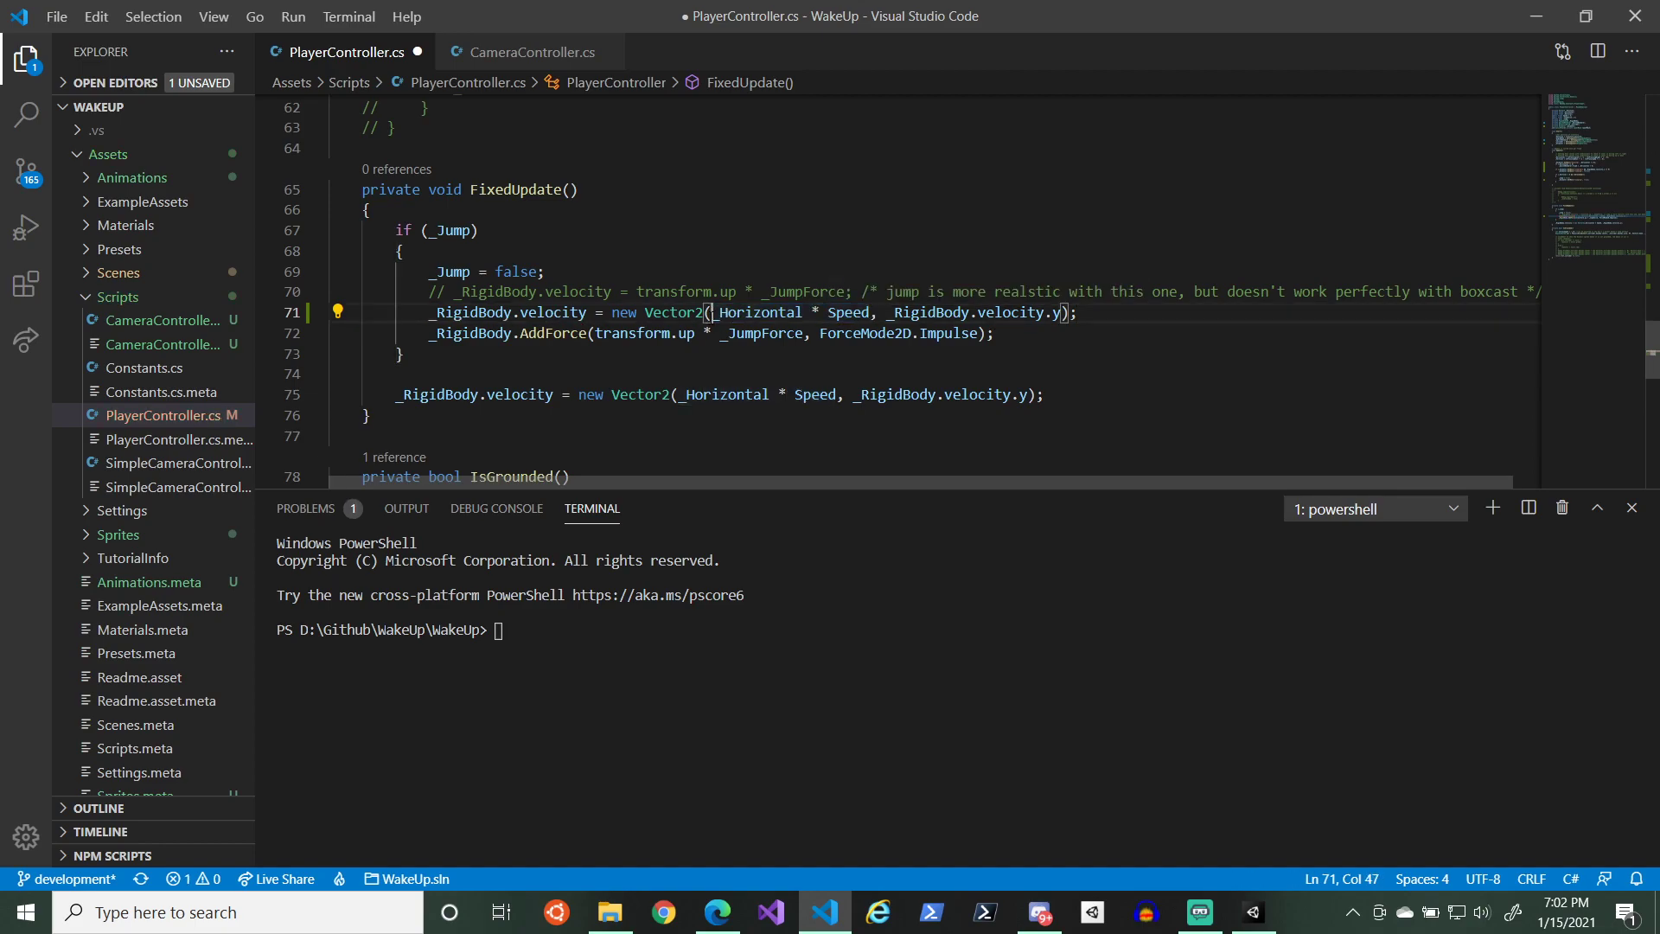
double_click(553, 312)
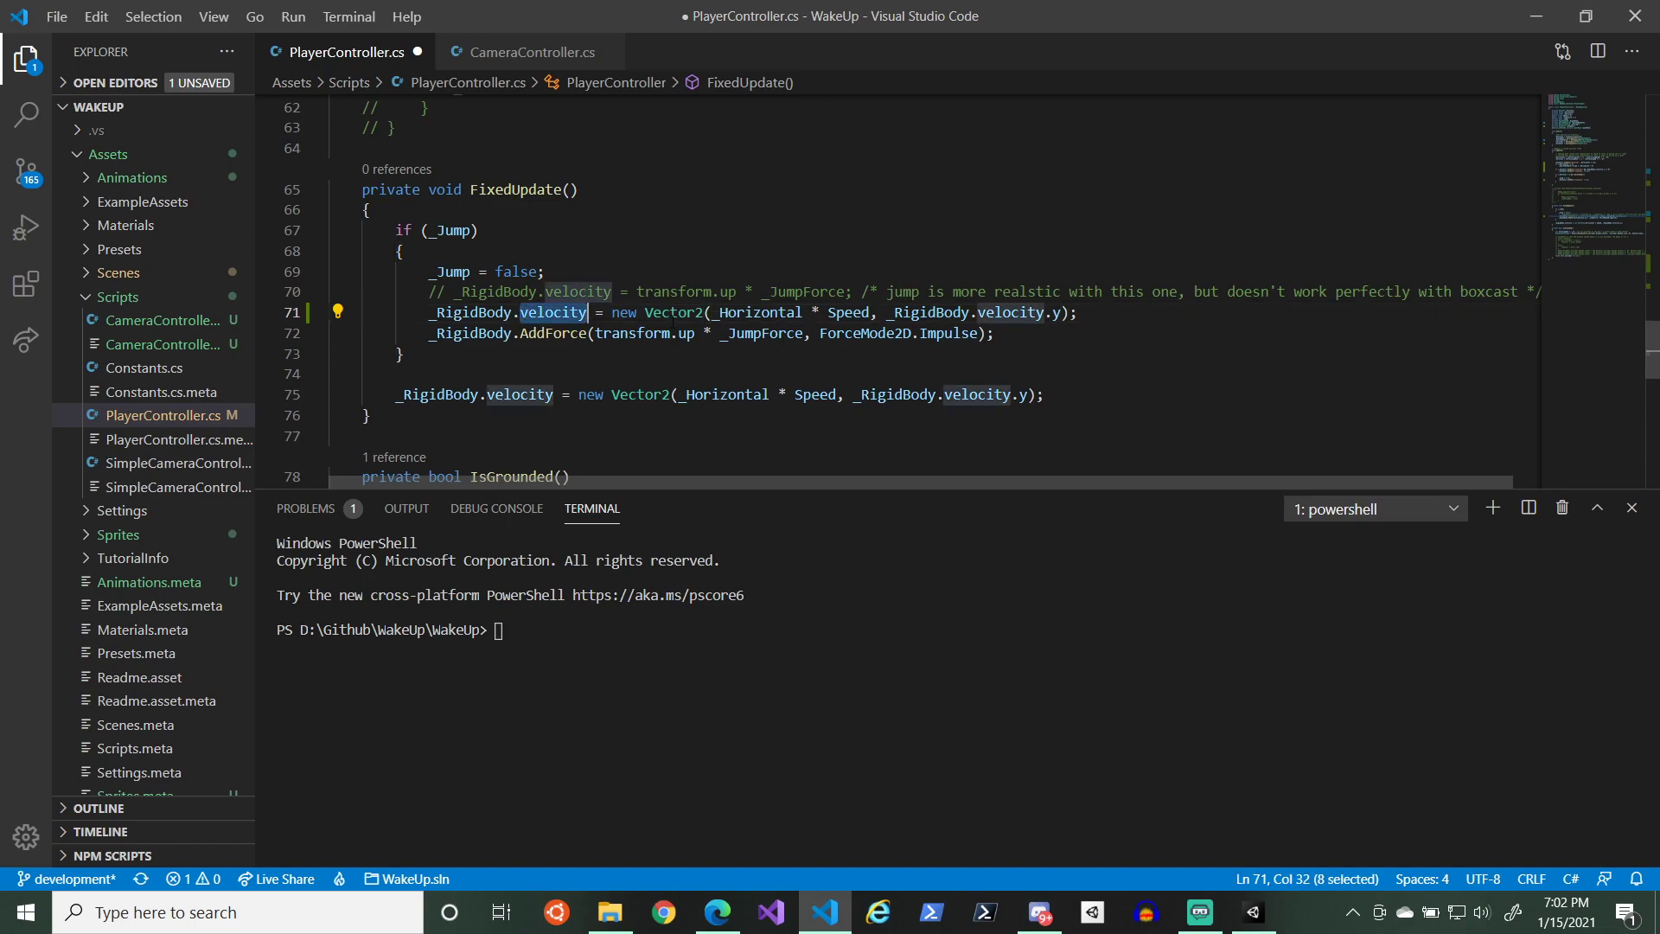
mouse_move(712, 312)
left_mouse_down()
mouse_move(862, 312)
mouse_move(720, 312)
left_mouse_up()
left_click(870, 312)
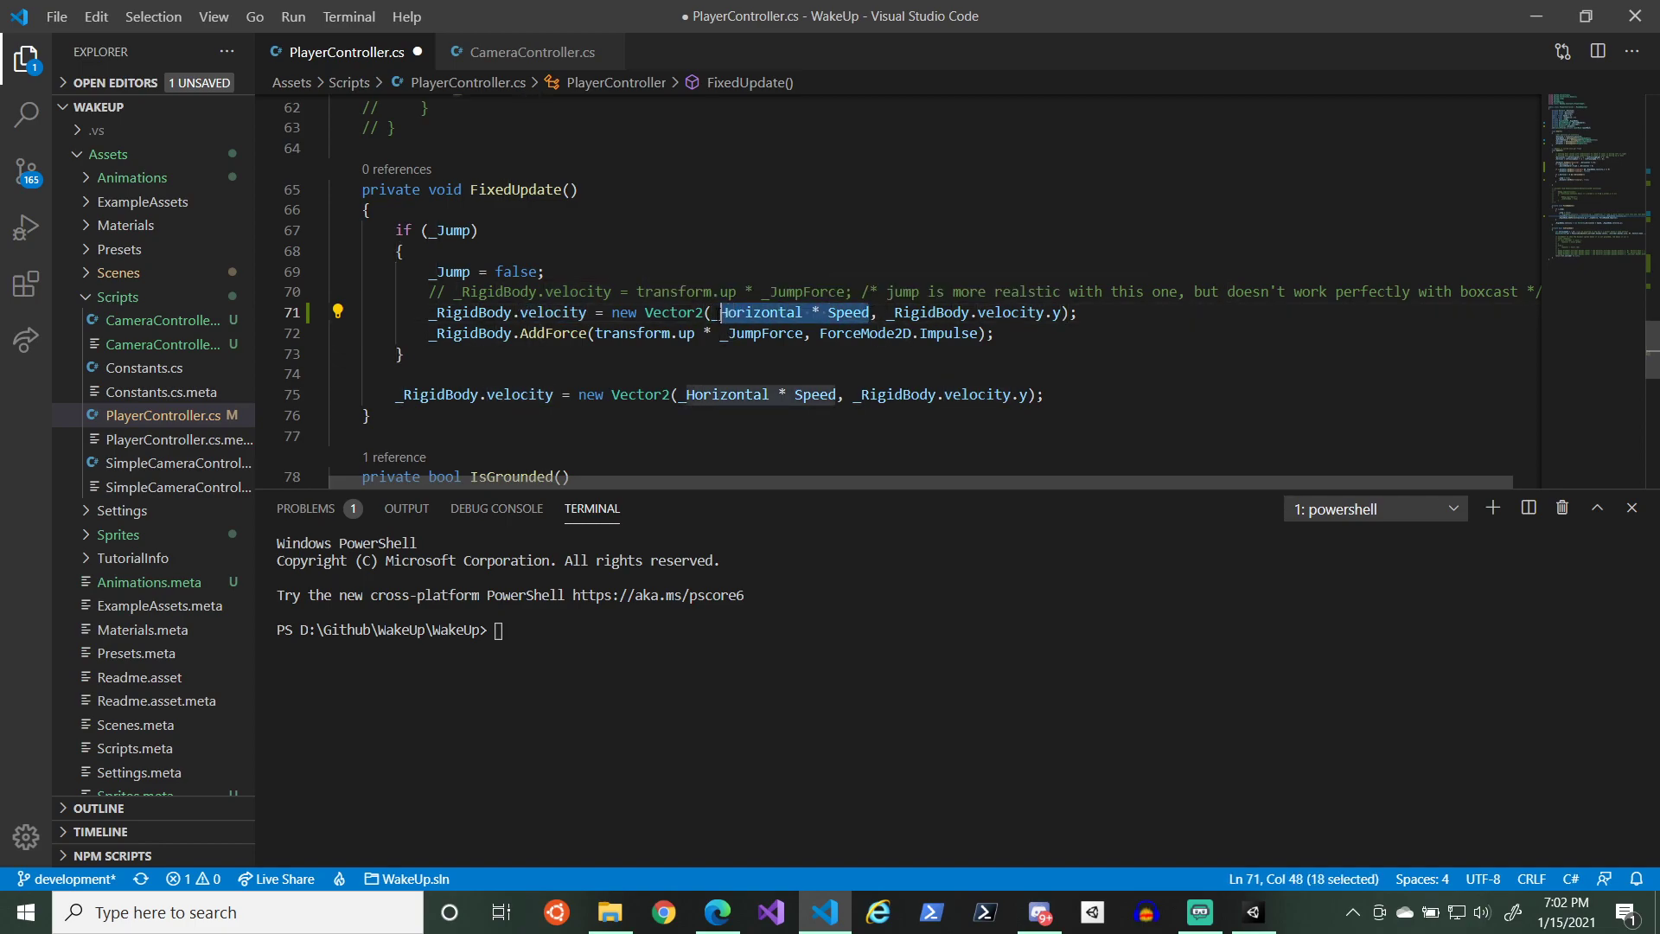
type("0")
key("ctrl+s")
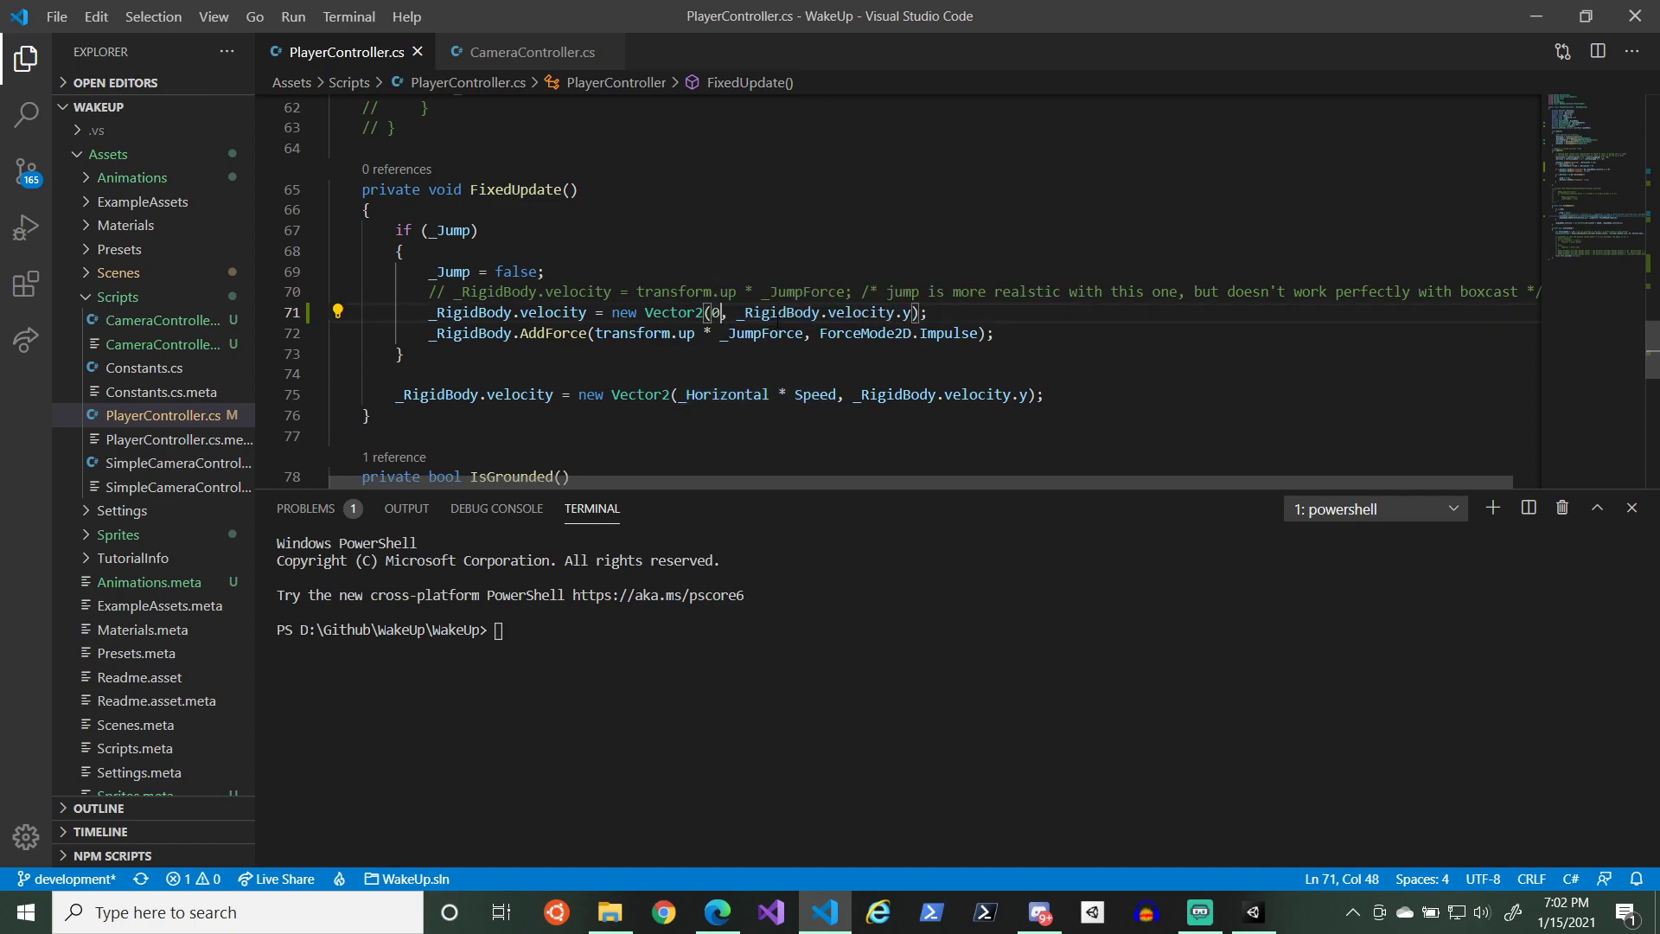
left_click_drag(914, 313, 736, 312)
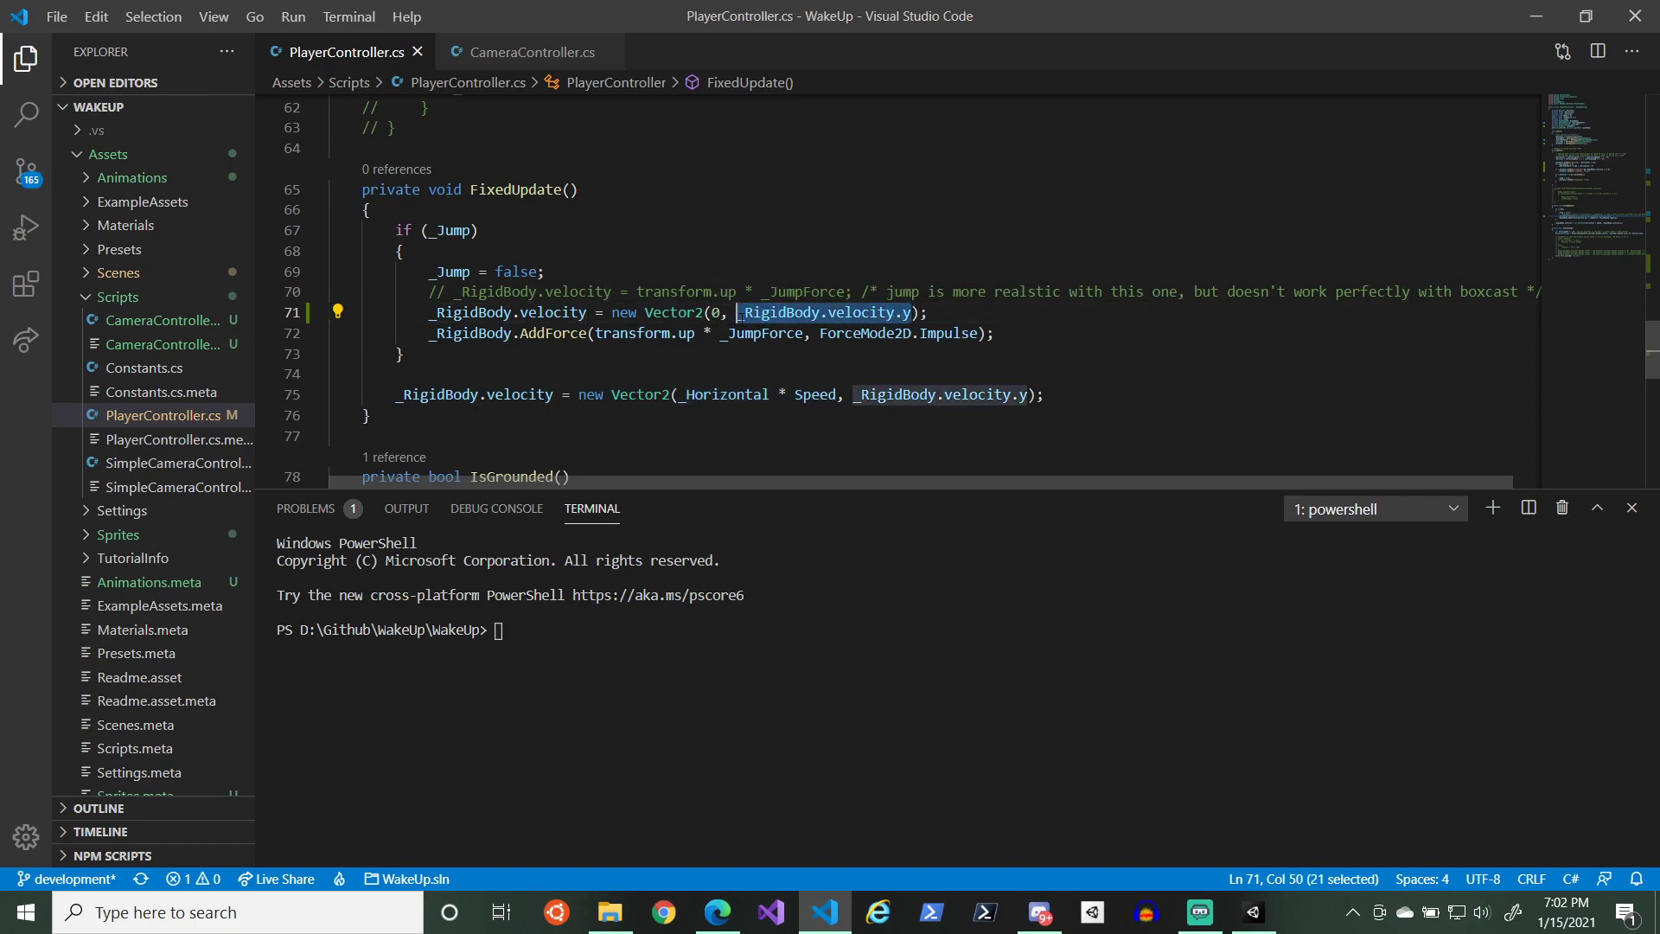
type("c")
key("ctrl+s")
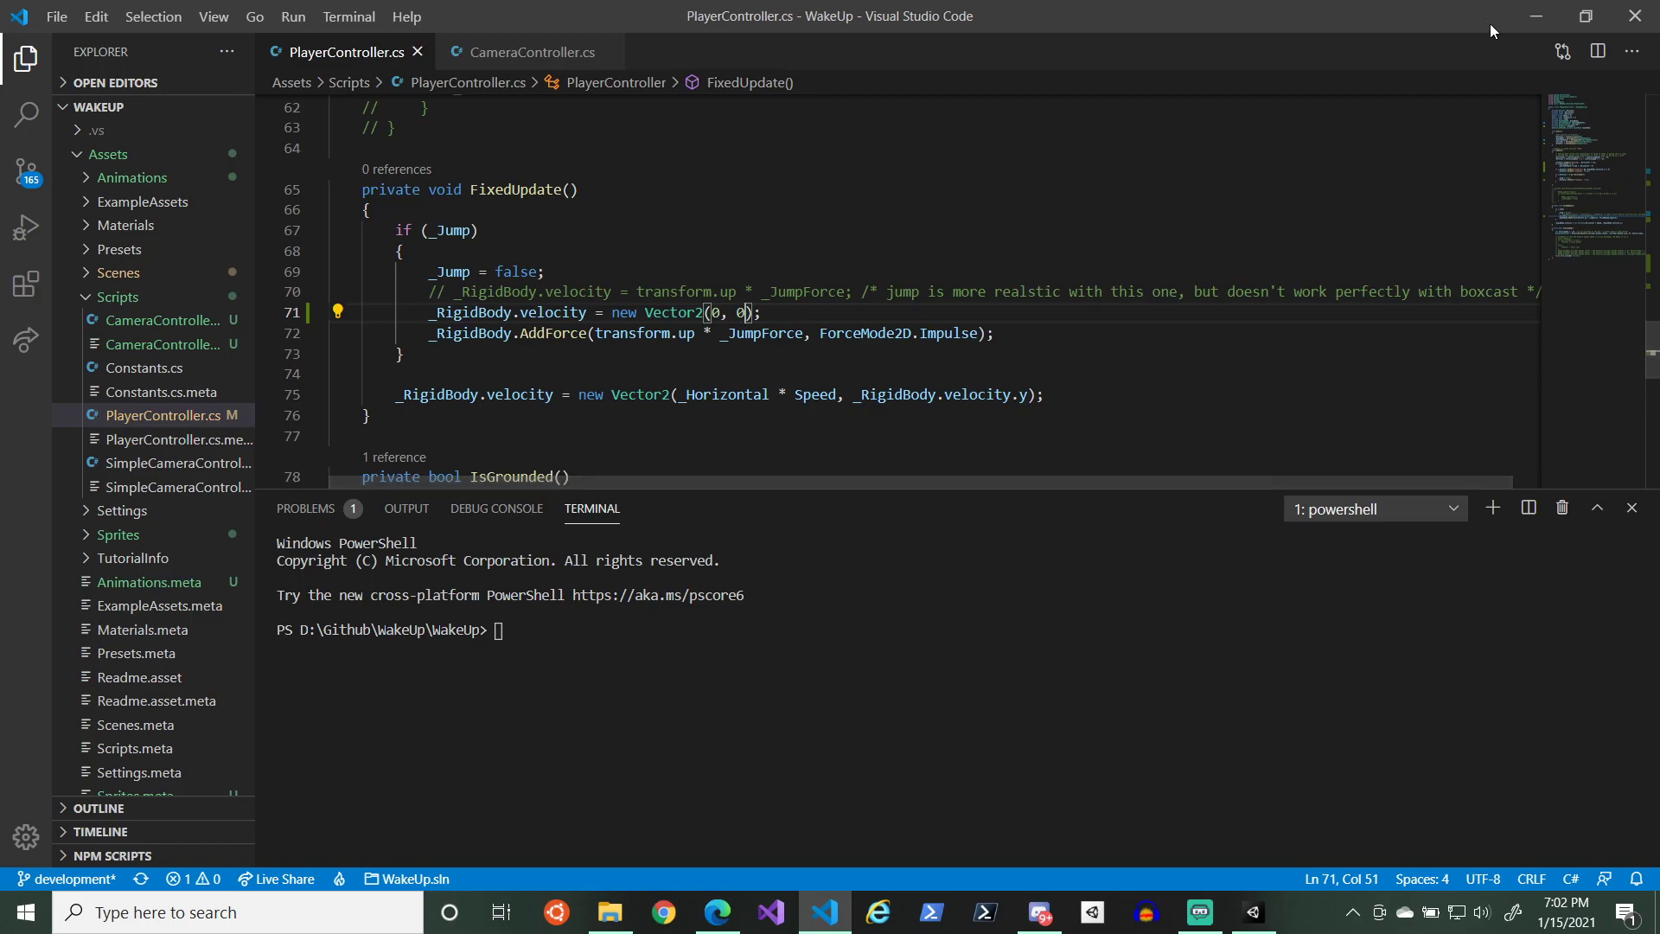
- Switch to Unity, run the game to test repeated jumps and sideways movement of the player, and stop it
key("alt+Tab")
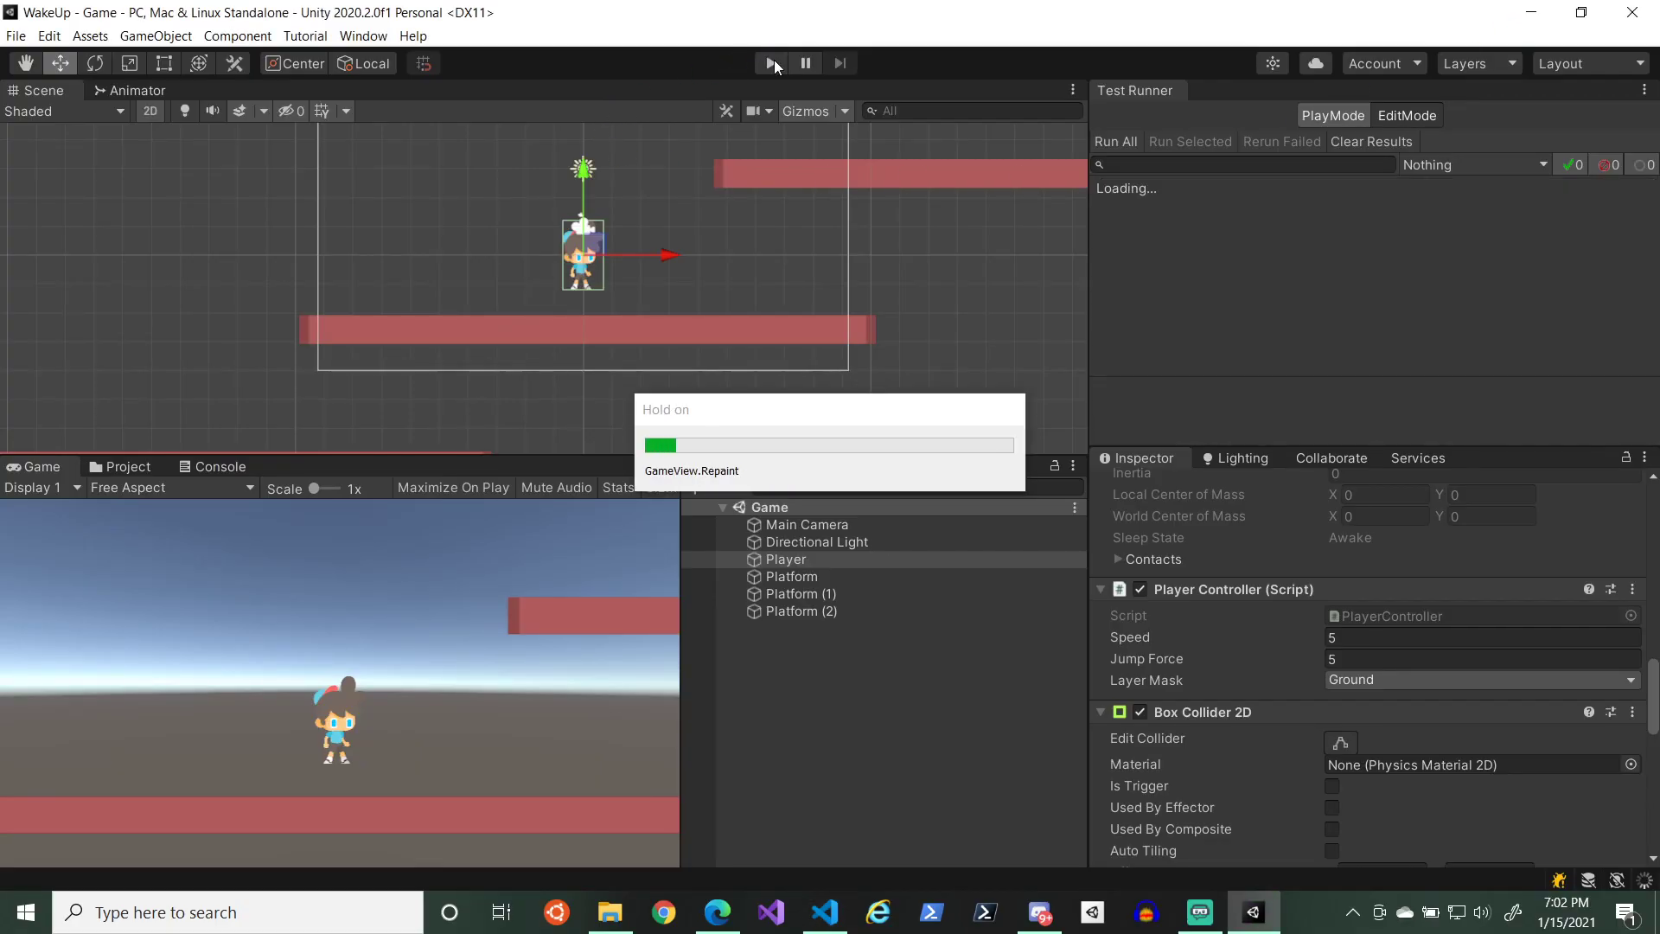
left_click(775, 61)
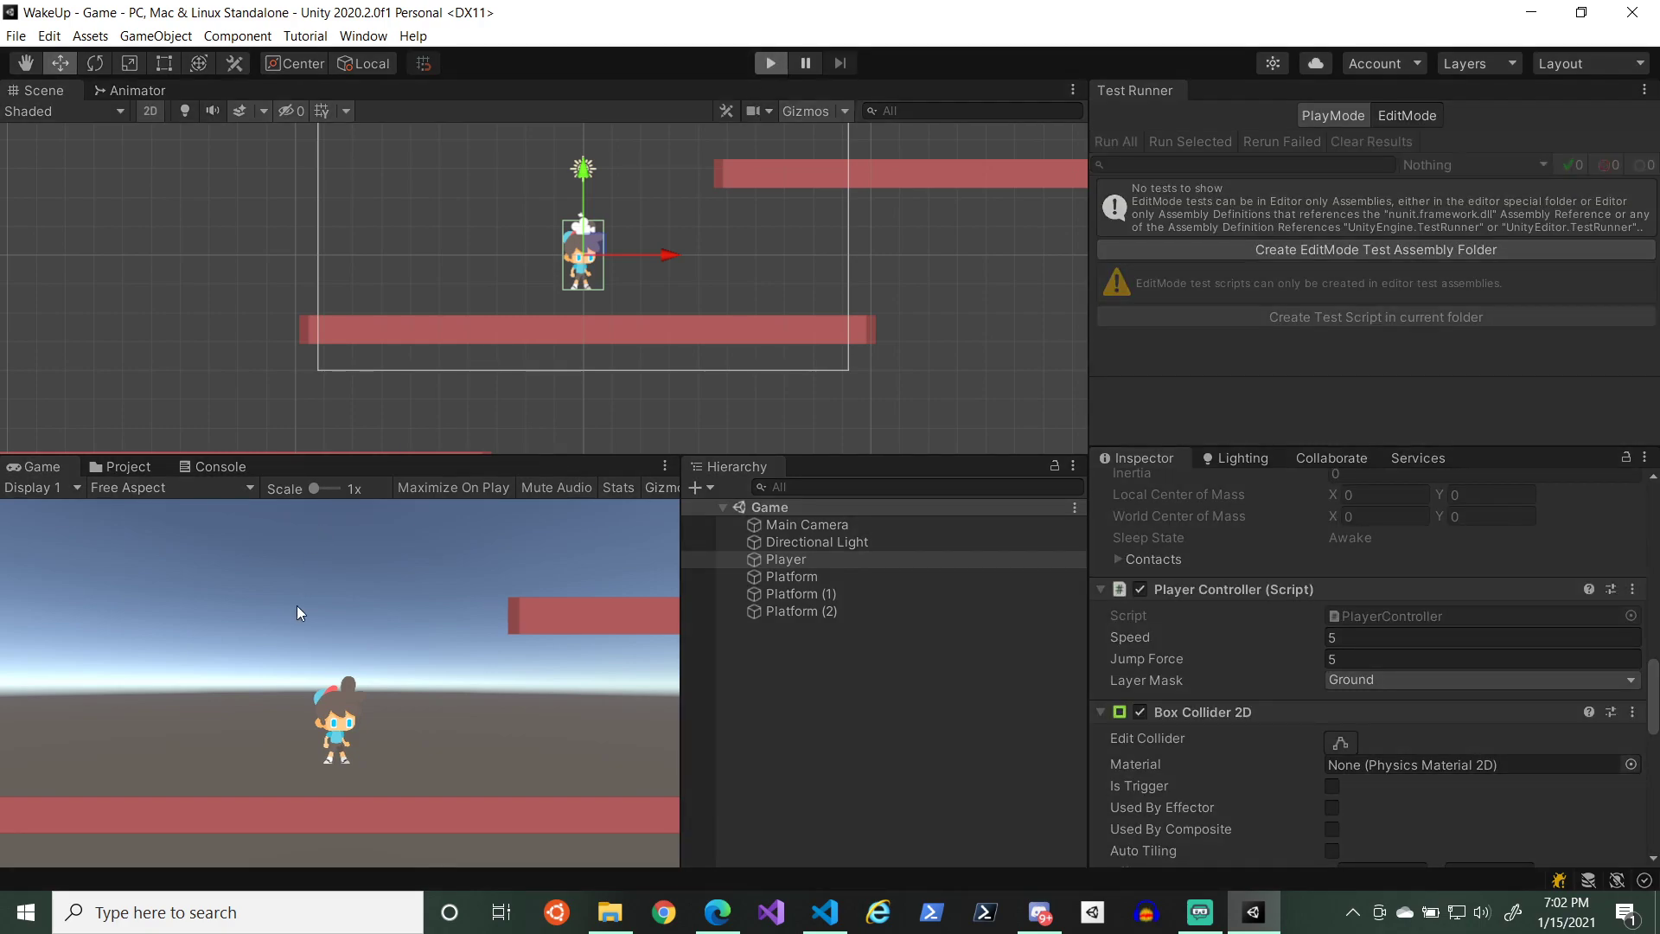
key("space")
key("d")
key("a")
key("space")
key("d")
key("space")
key("space")
key("space")
key("space")
key("space")
key("a")
key("d")
key("space")
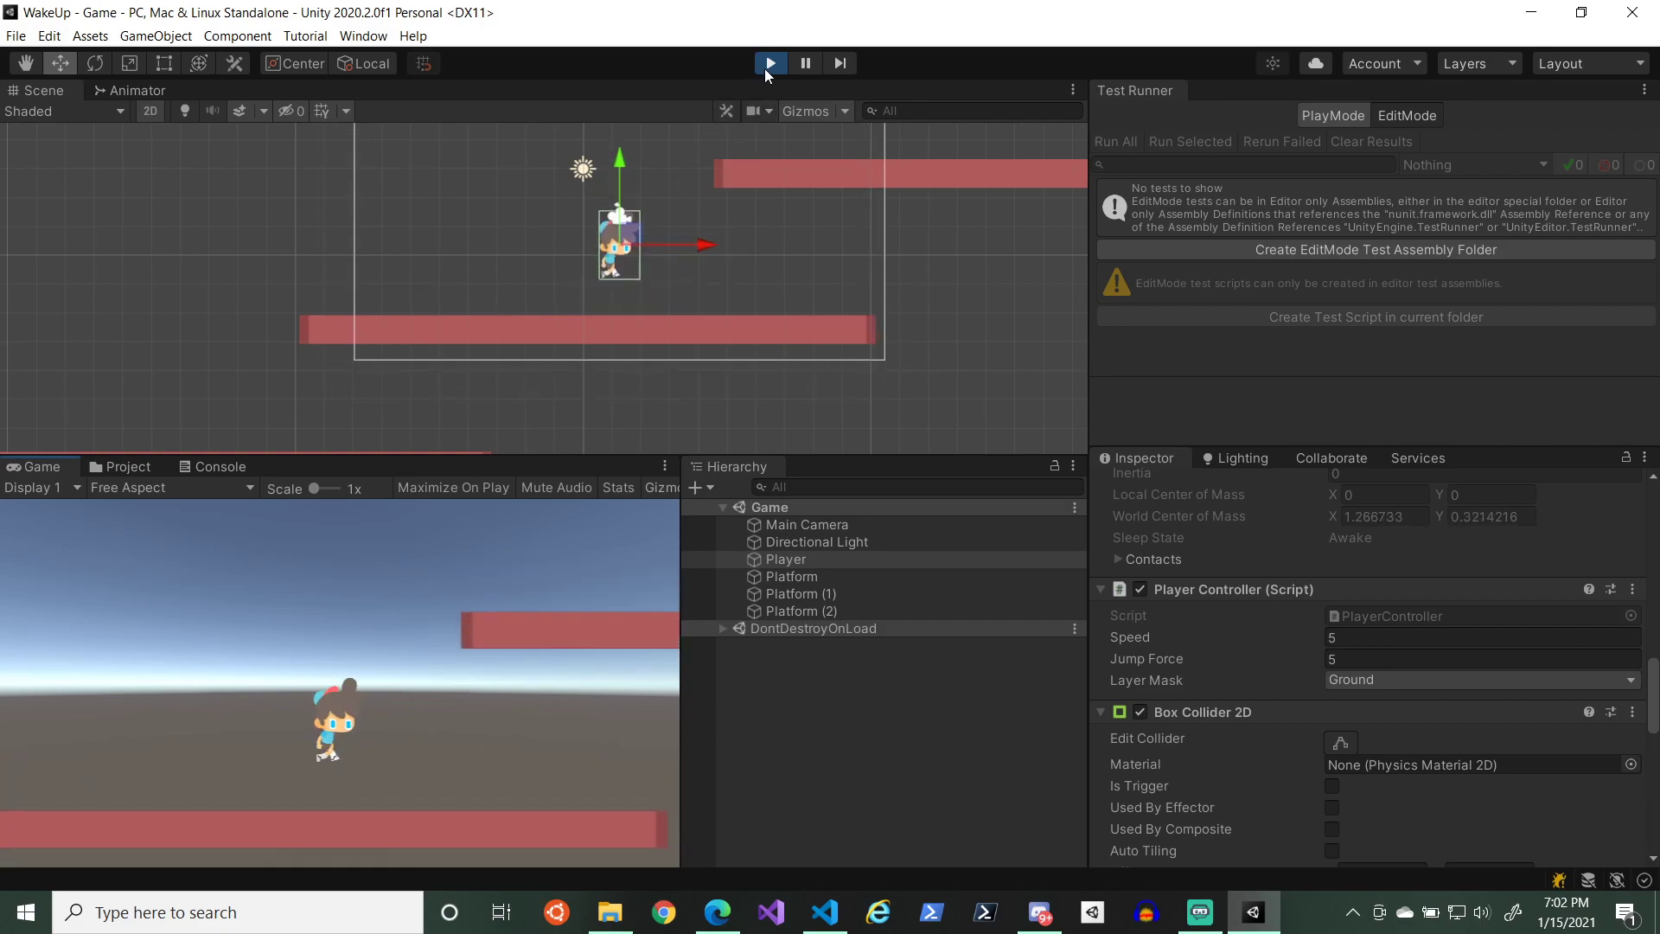
key("space")
key("space")
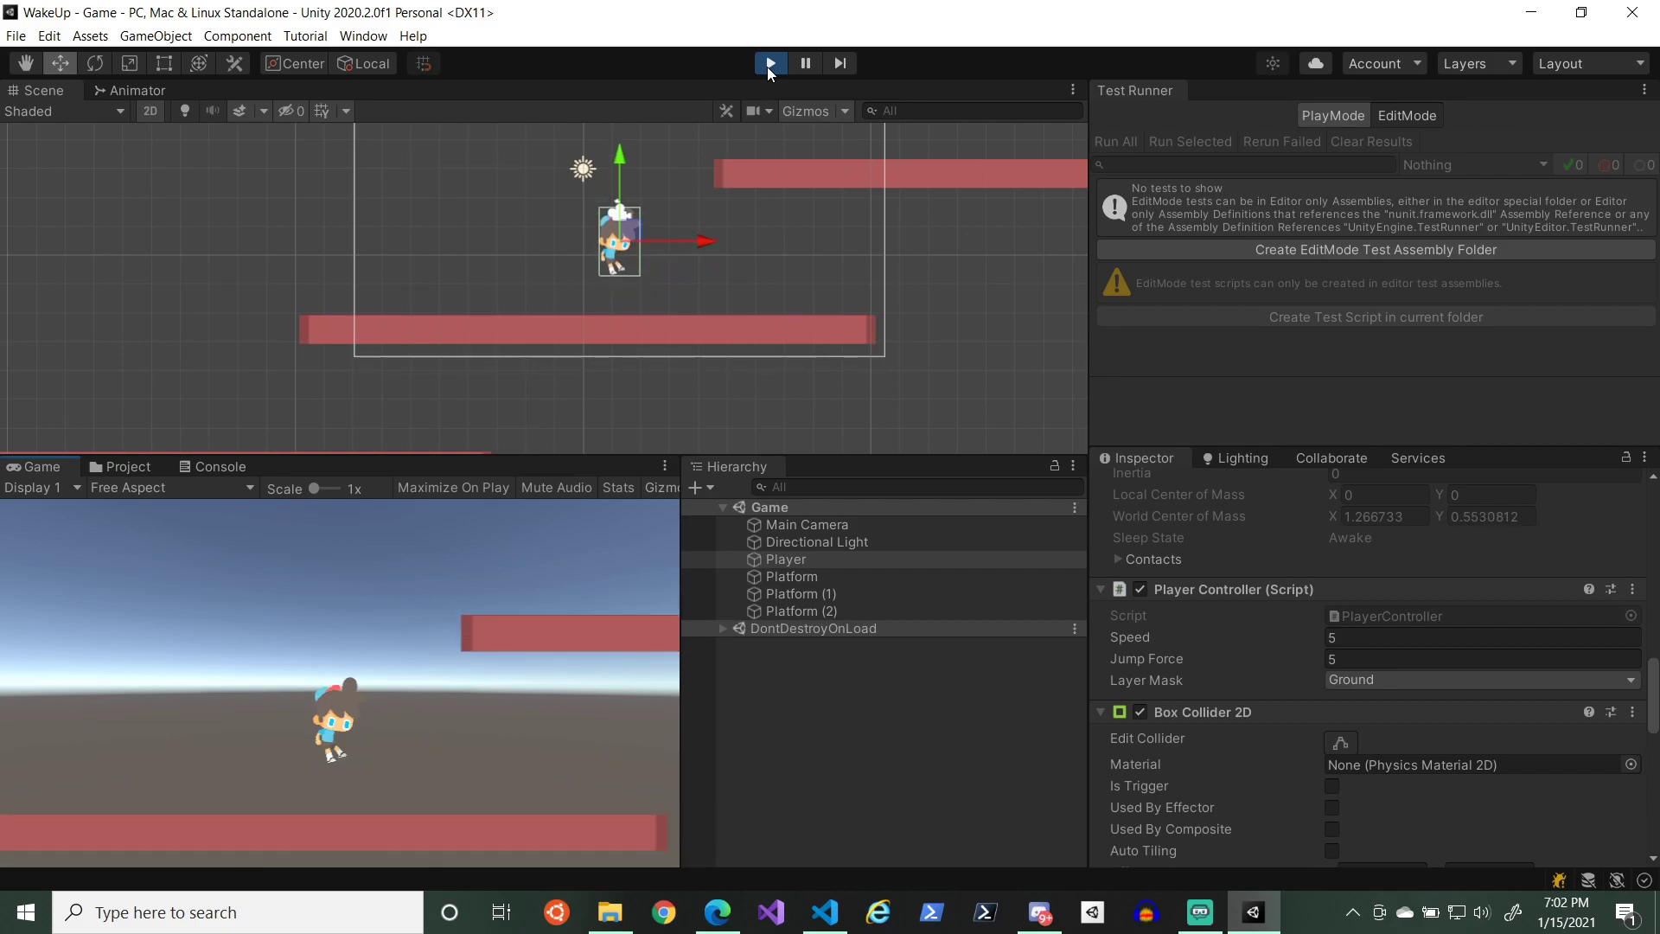
key("space")
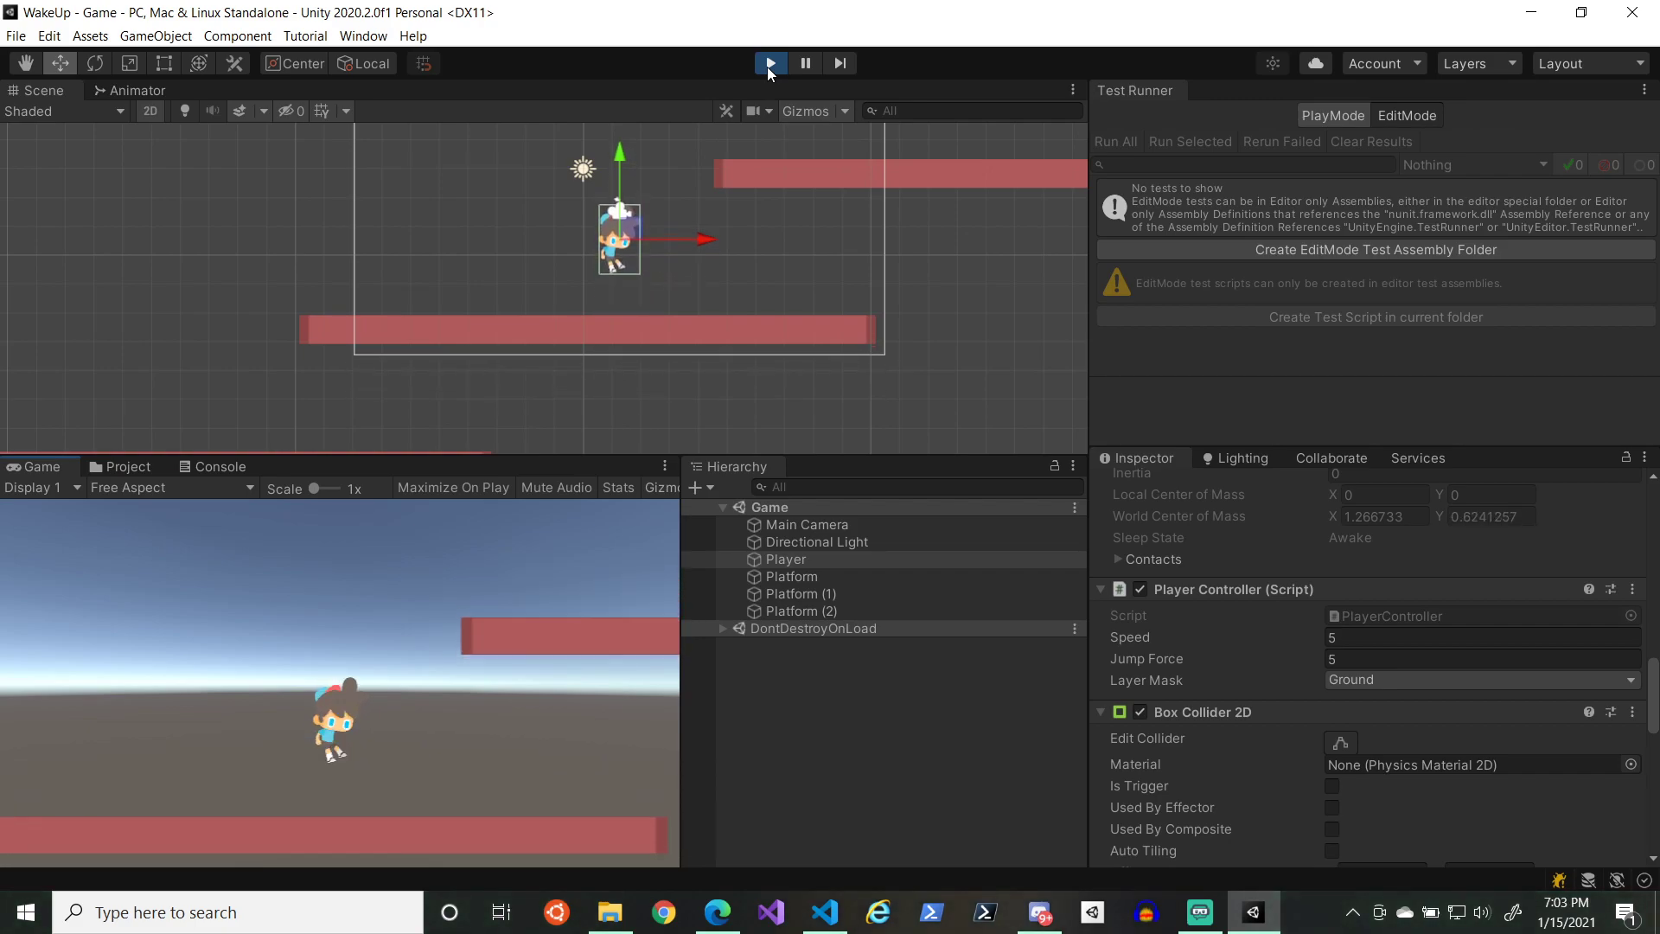
key("space")
left_click(769, 64)
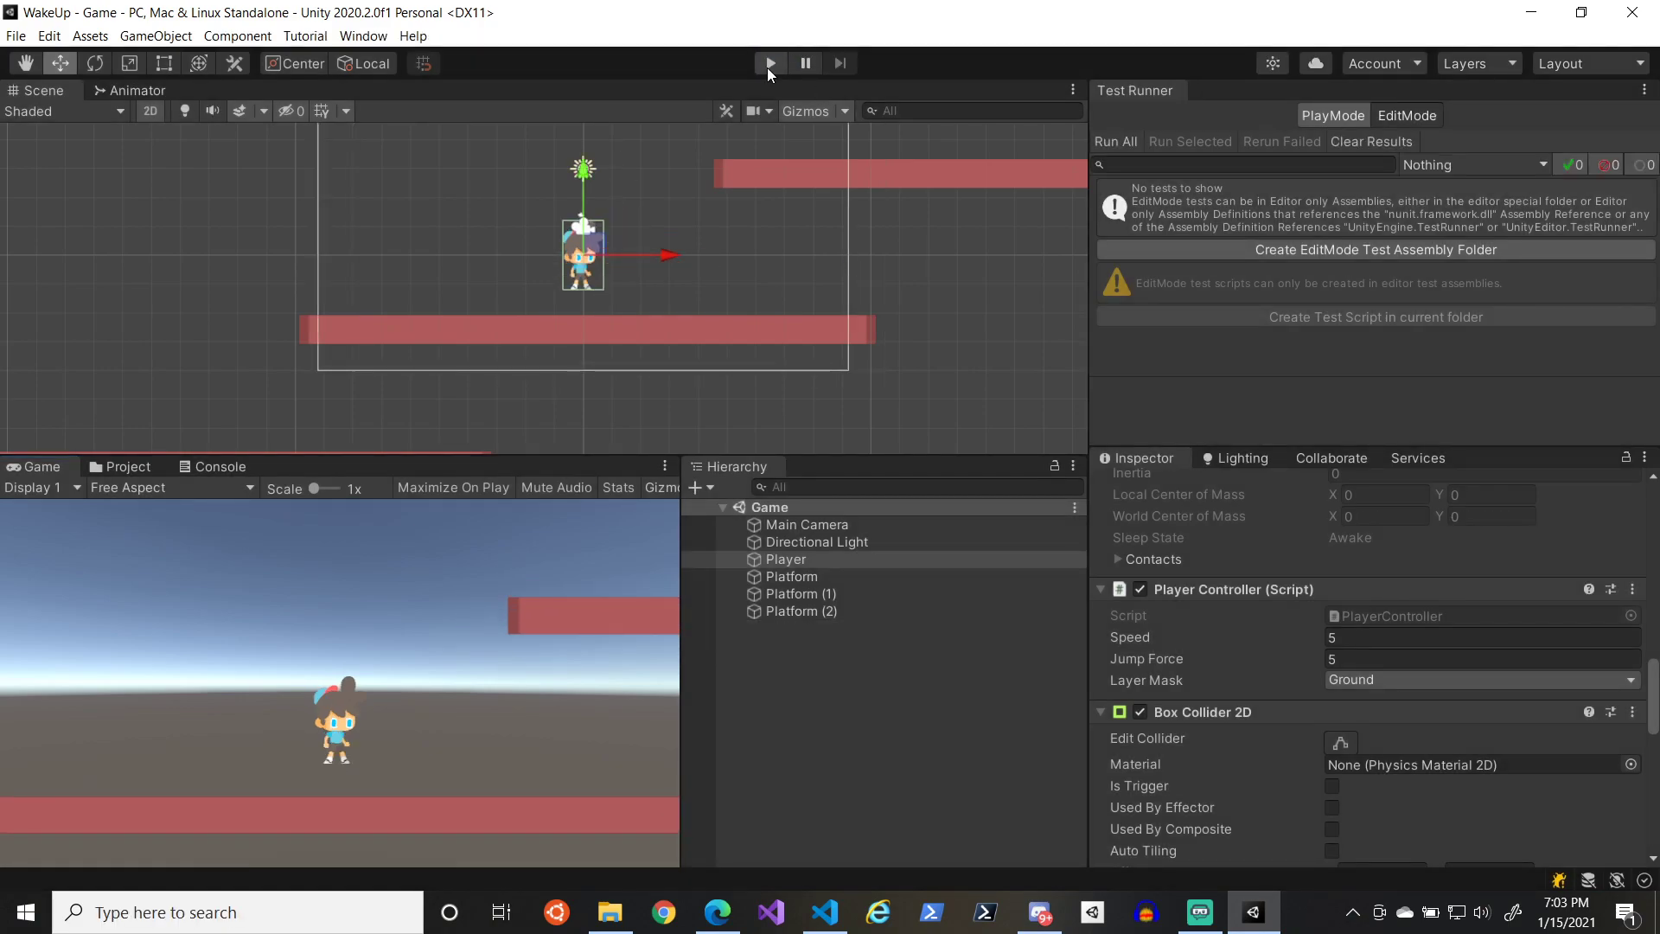
- Run the game again, set the player's Jump Force to 10 and test jumping and moving
left_click(769, 65)
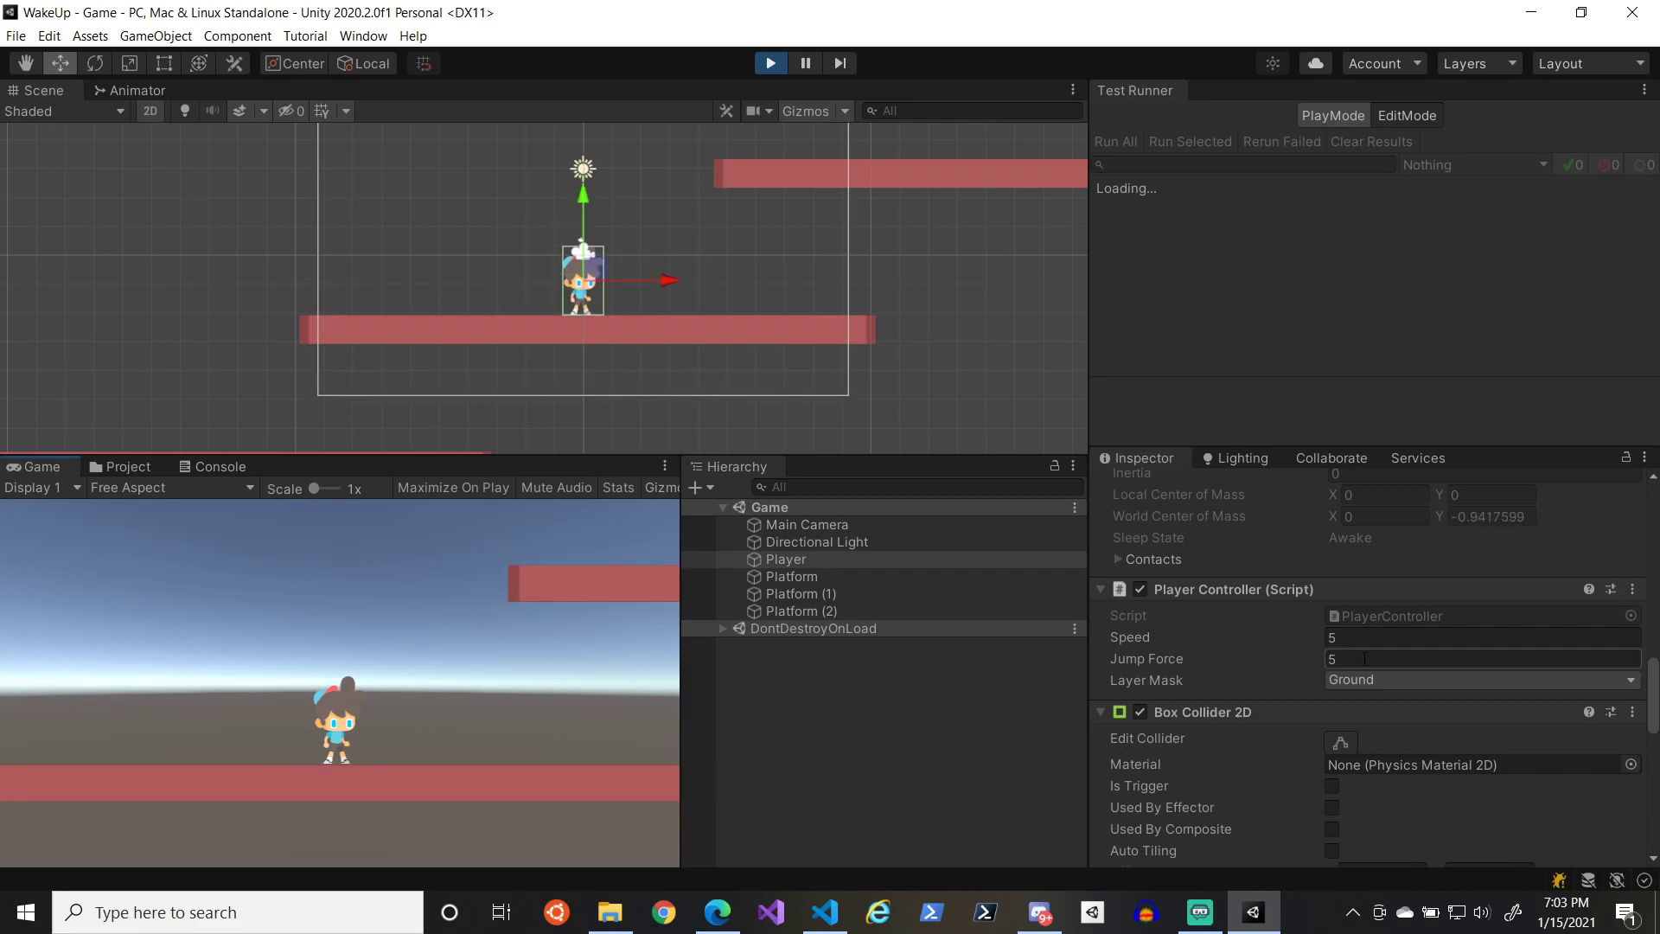
left_click(1267, 655)
type("10")
left_click(365, 713)
key("space")
key("d")
key("a")
key("d")
- Set the player's Jump Force to 20 and test jumping towards the upper platform
left_click(1257, 665)
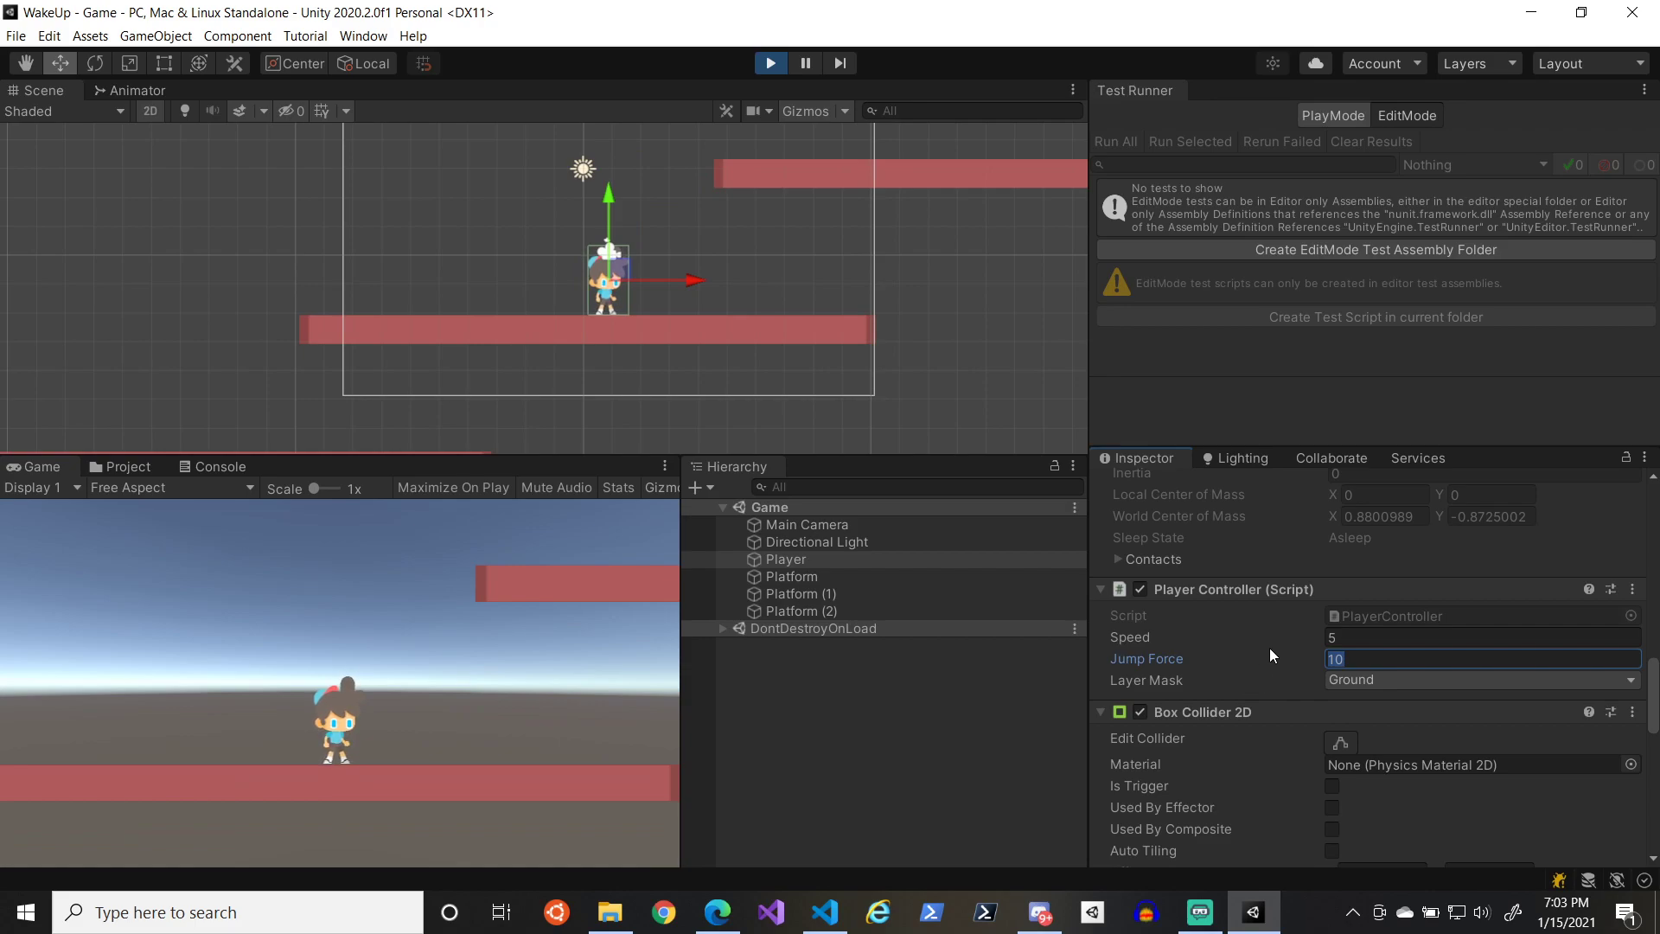
type("20")
left_click(281, 726)
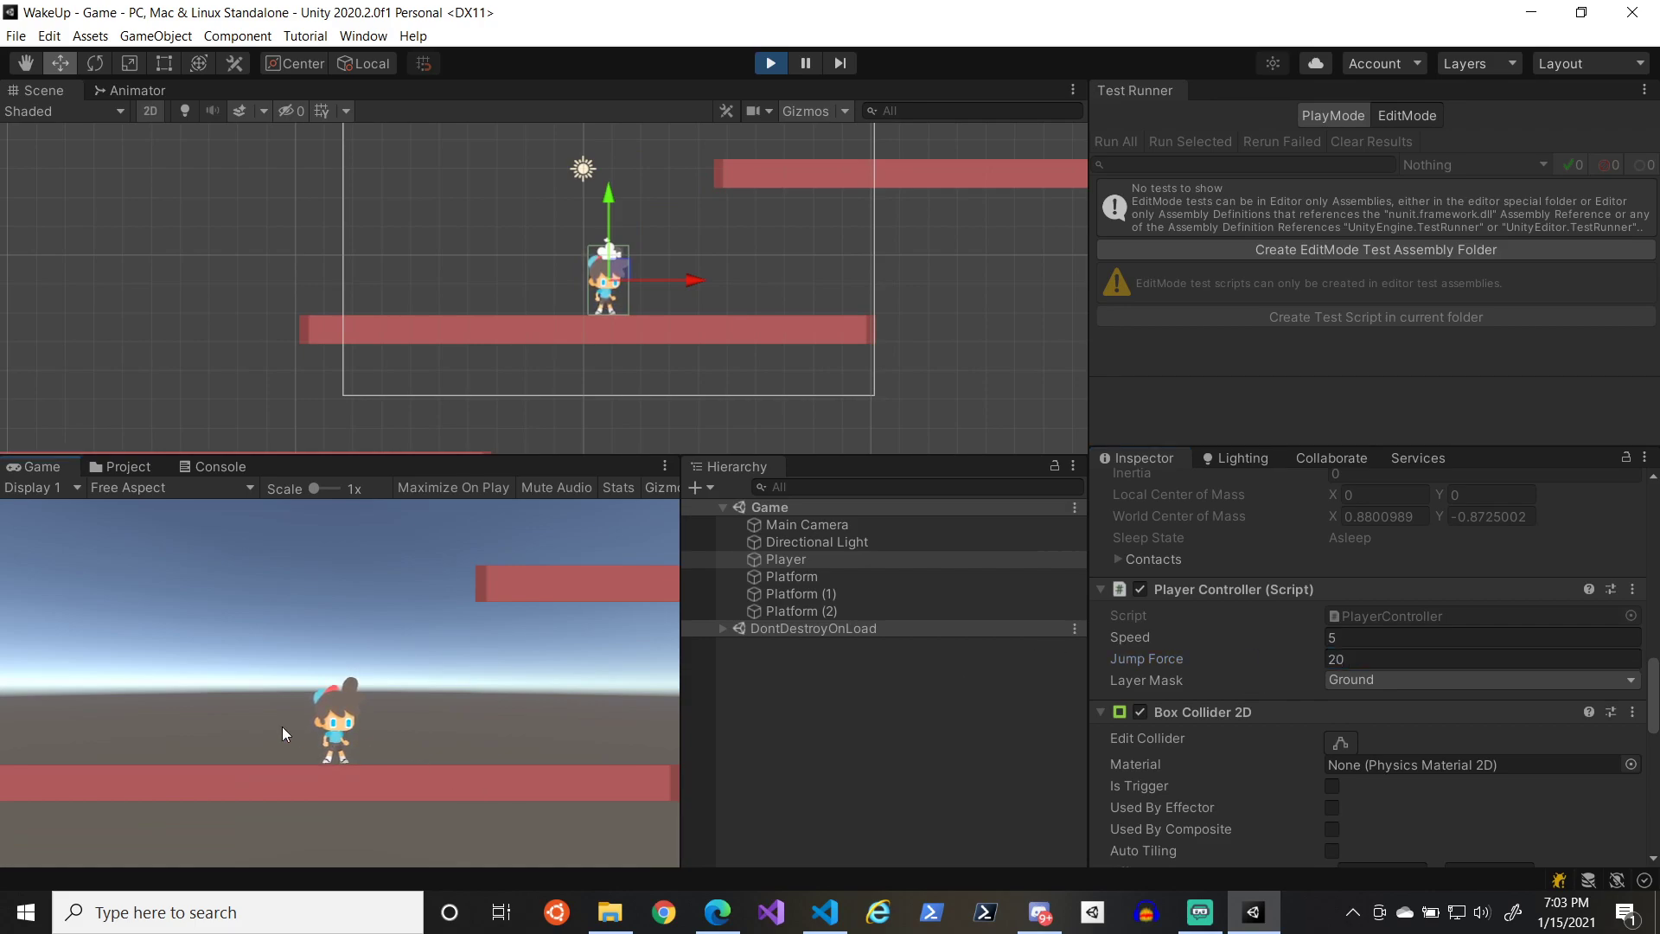
key("space")
key("d")
key("a")
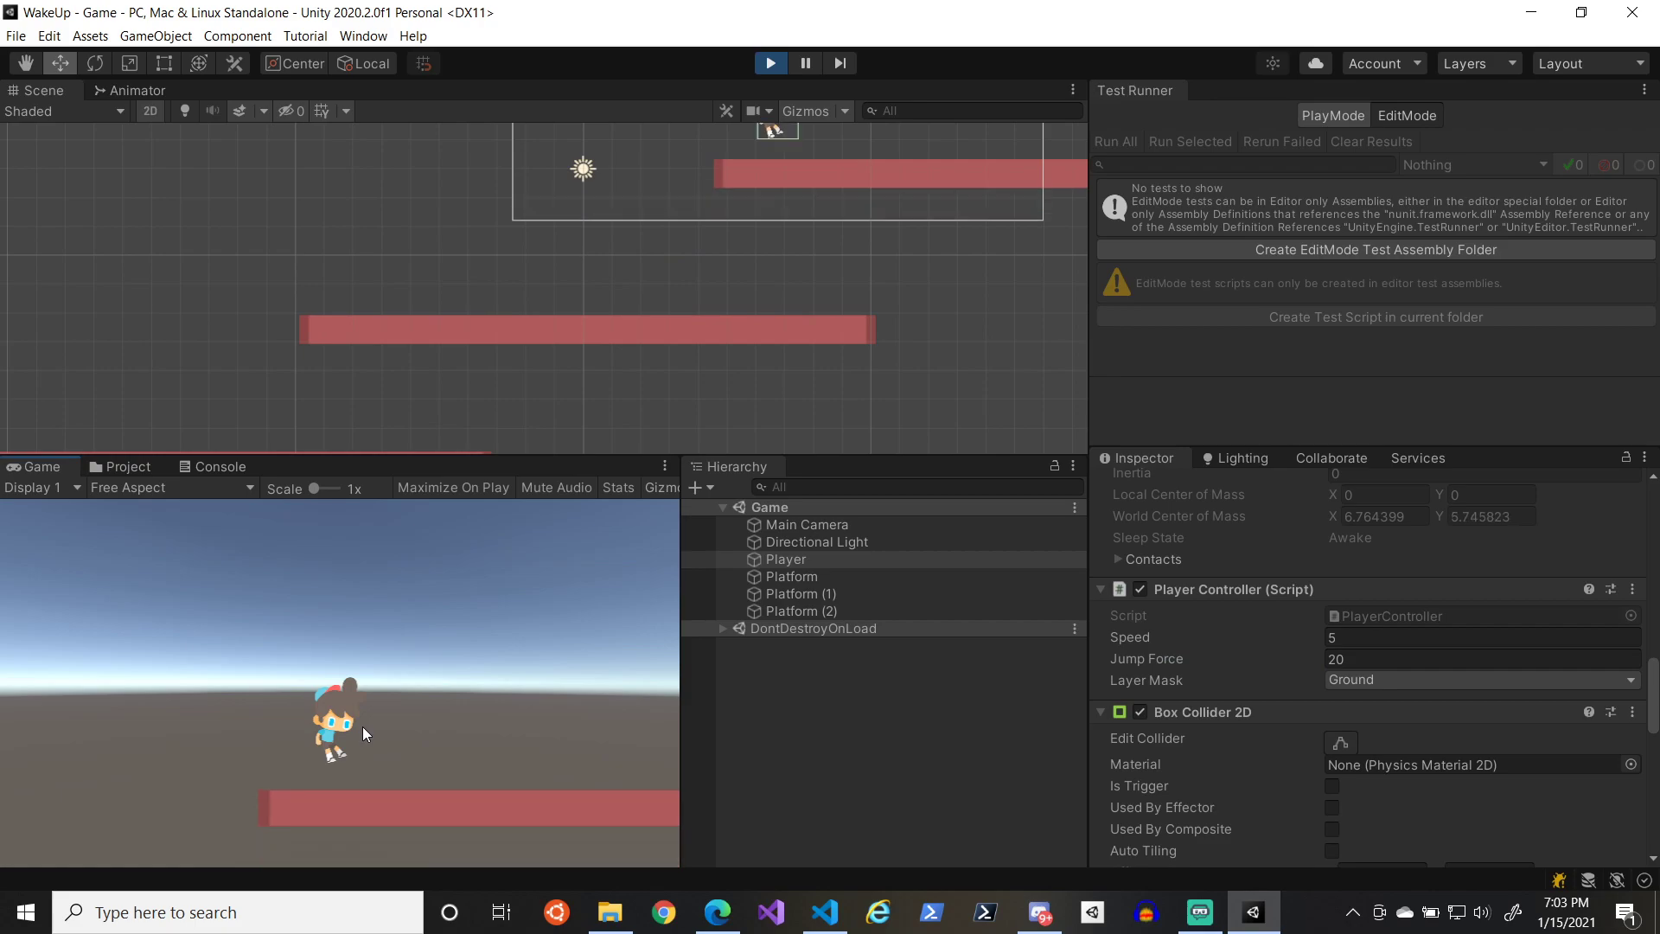
- Set the player's Jump Force to 15 and test jumping onto and running along the upper platform
key("BackSpace")
key("BackSpace")
type("15")
key("Return")
key("space")
key("Right")
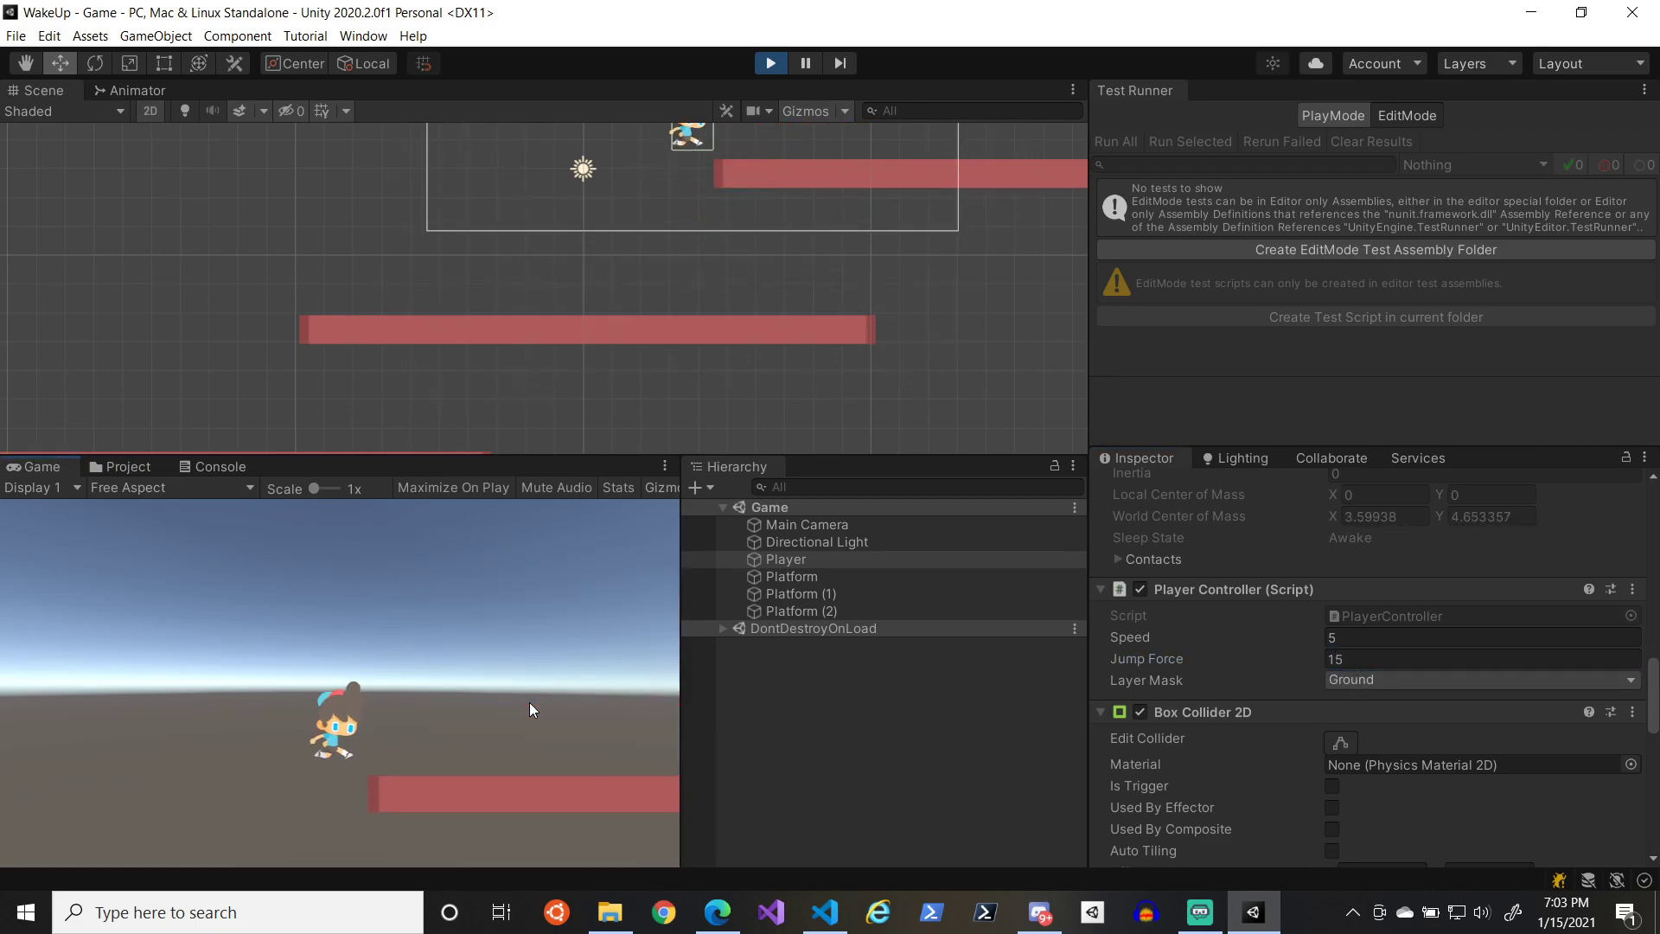
key("Left")
key("Right")
key("space")
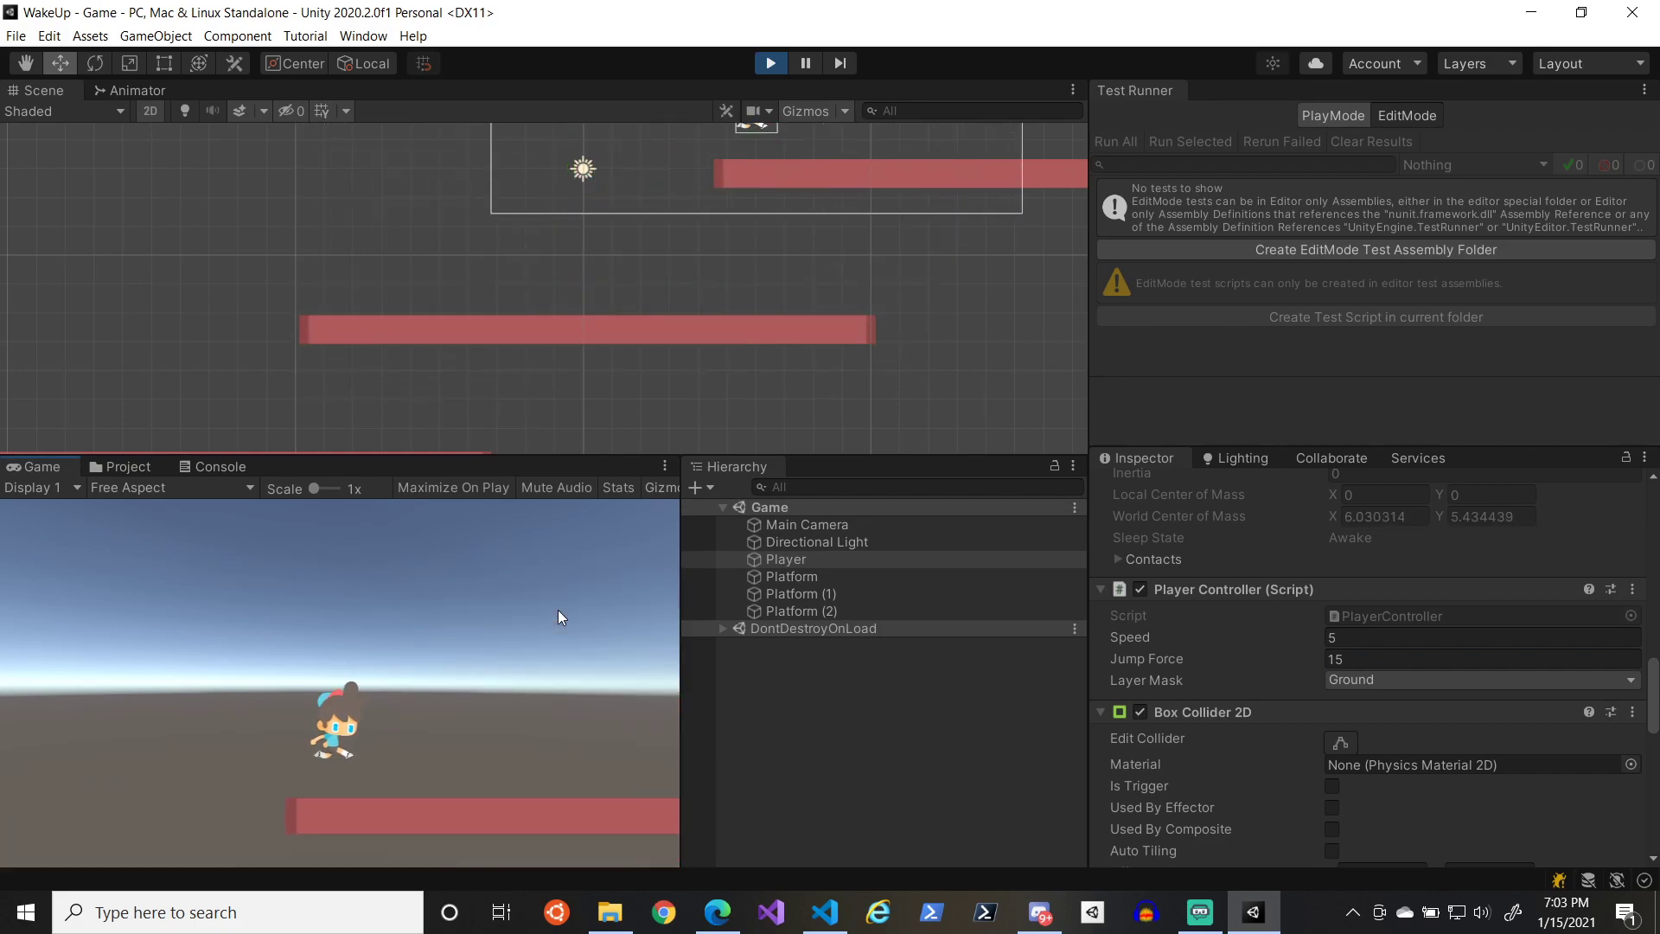
key("Left")
key("Right")
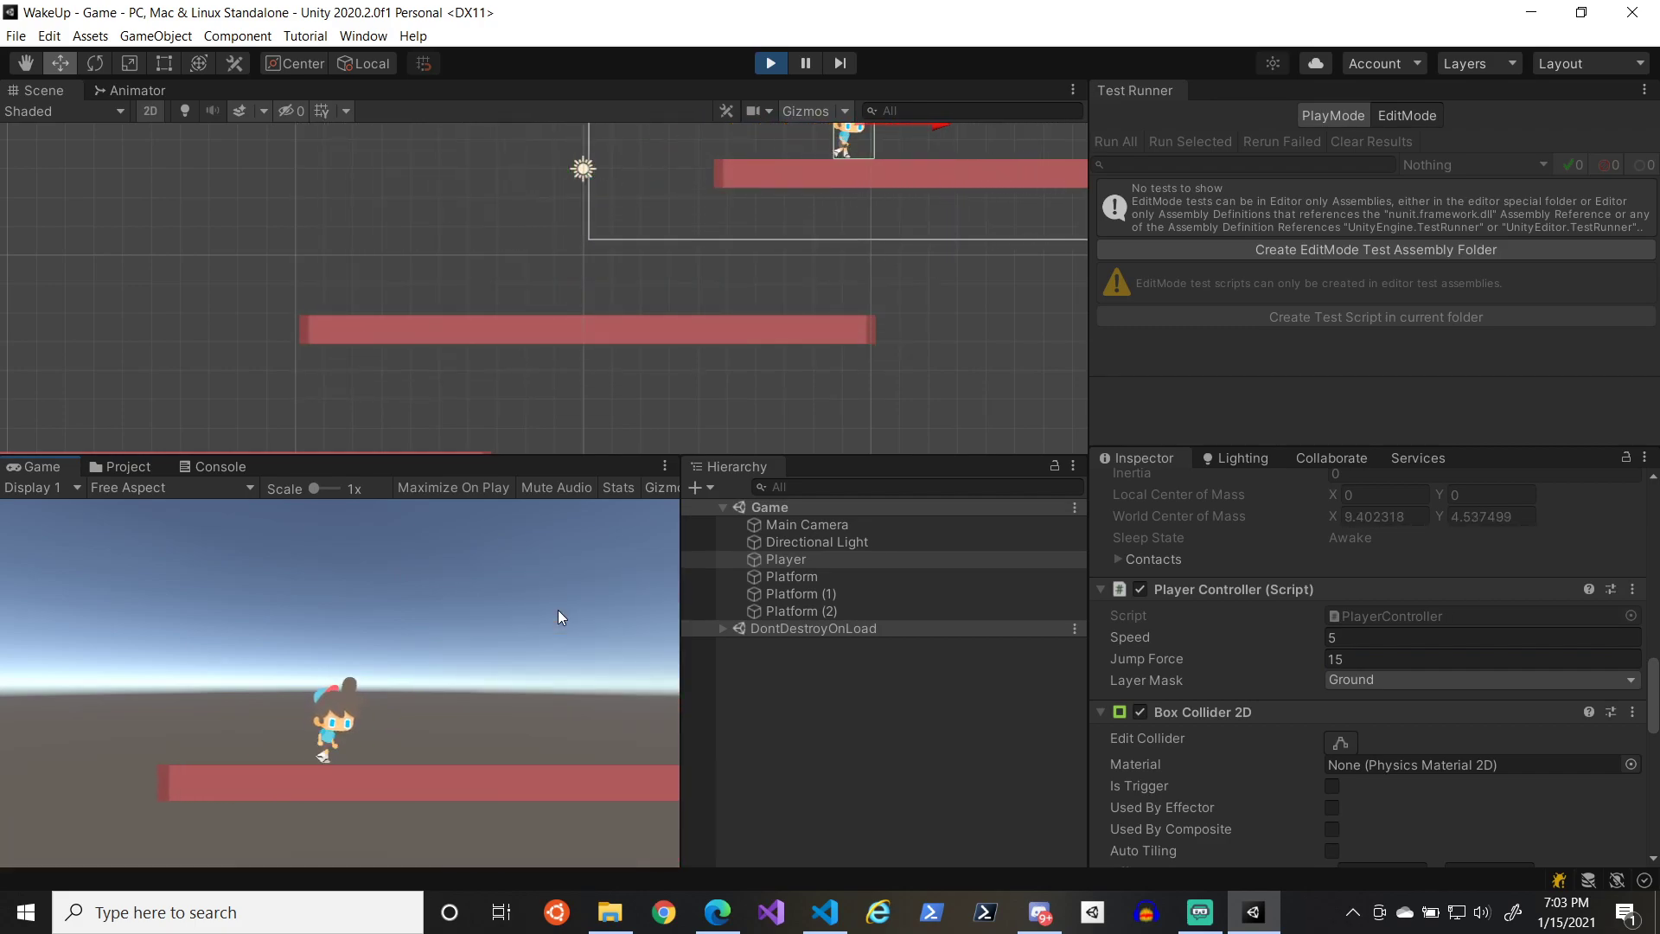
key("Left")
key("Right")
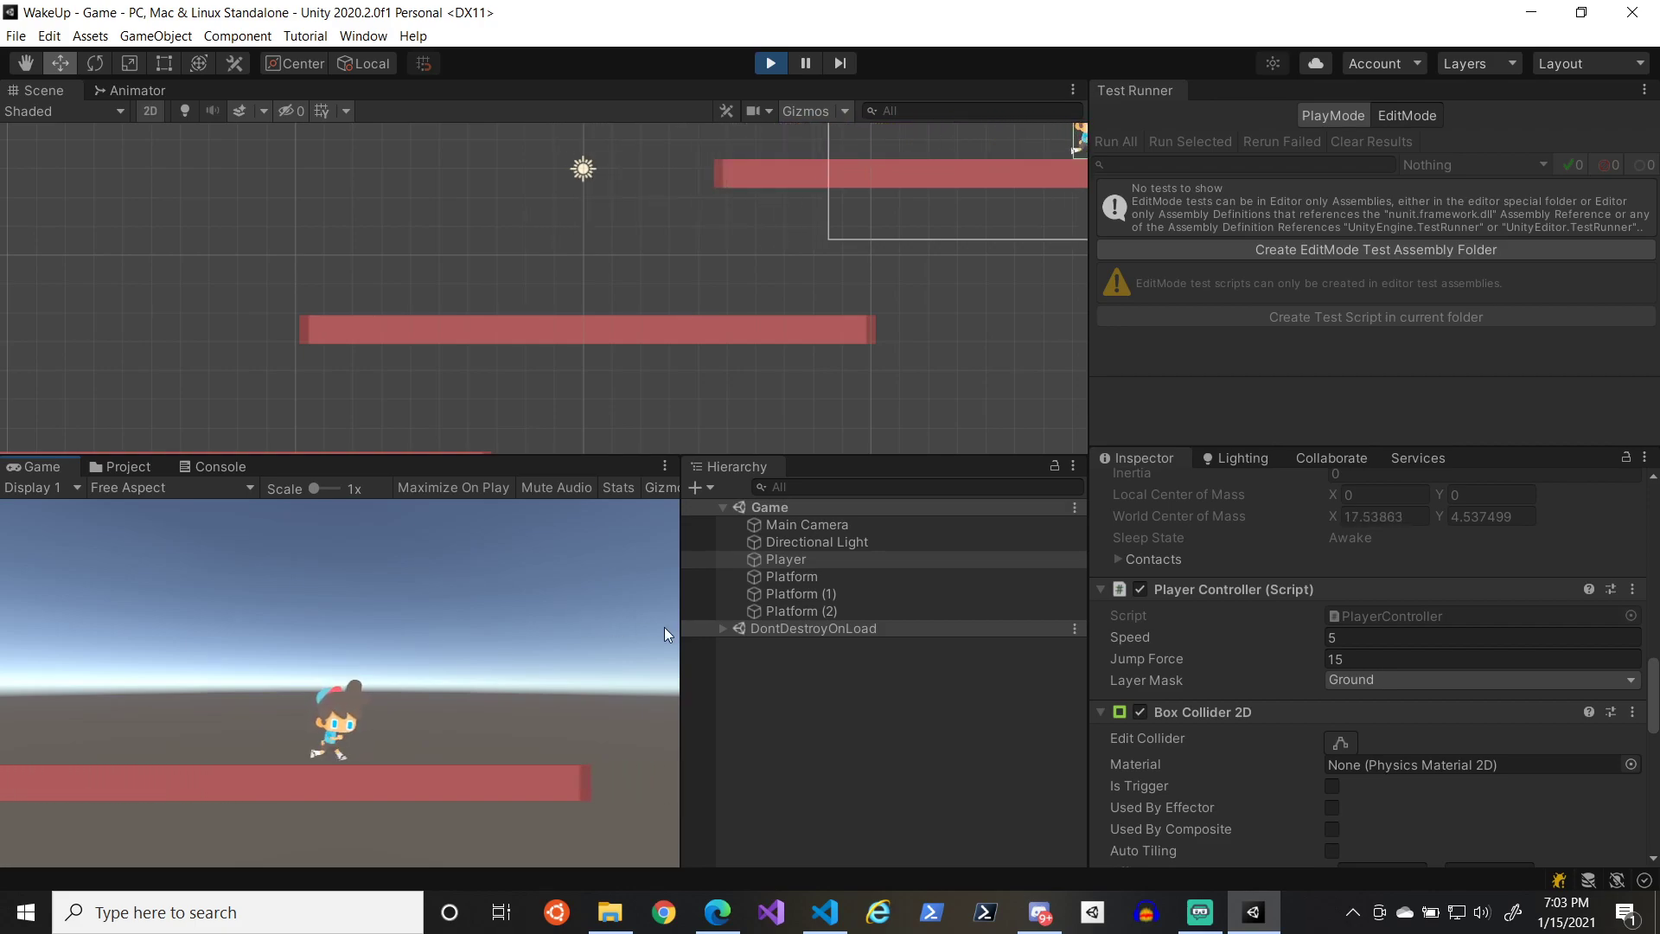
key("Left")
- Set the player's Speed to 7 and test running left along the upper platform
left_click(1327, 638)
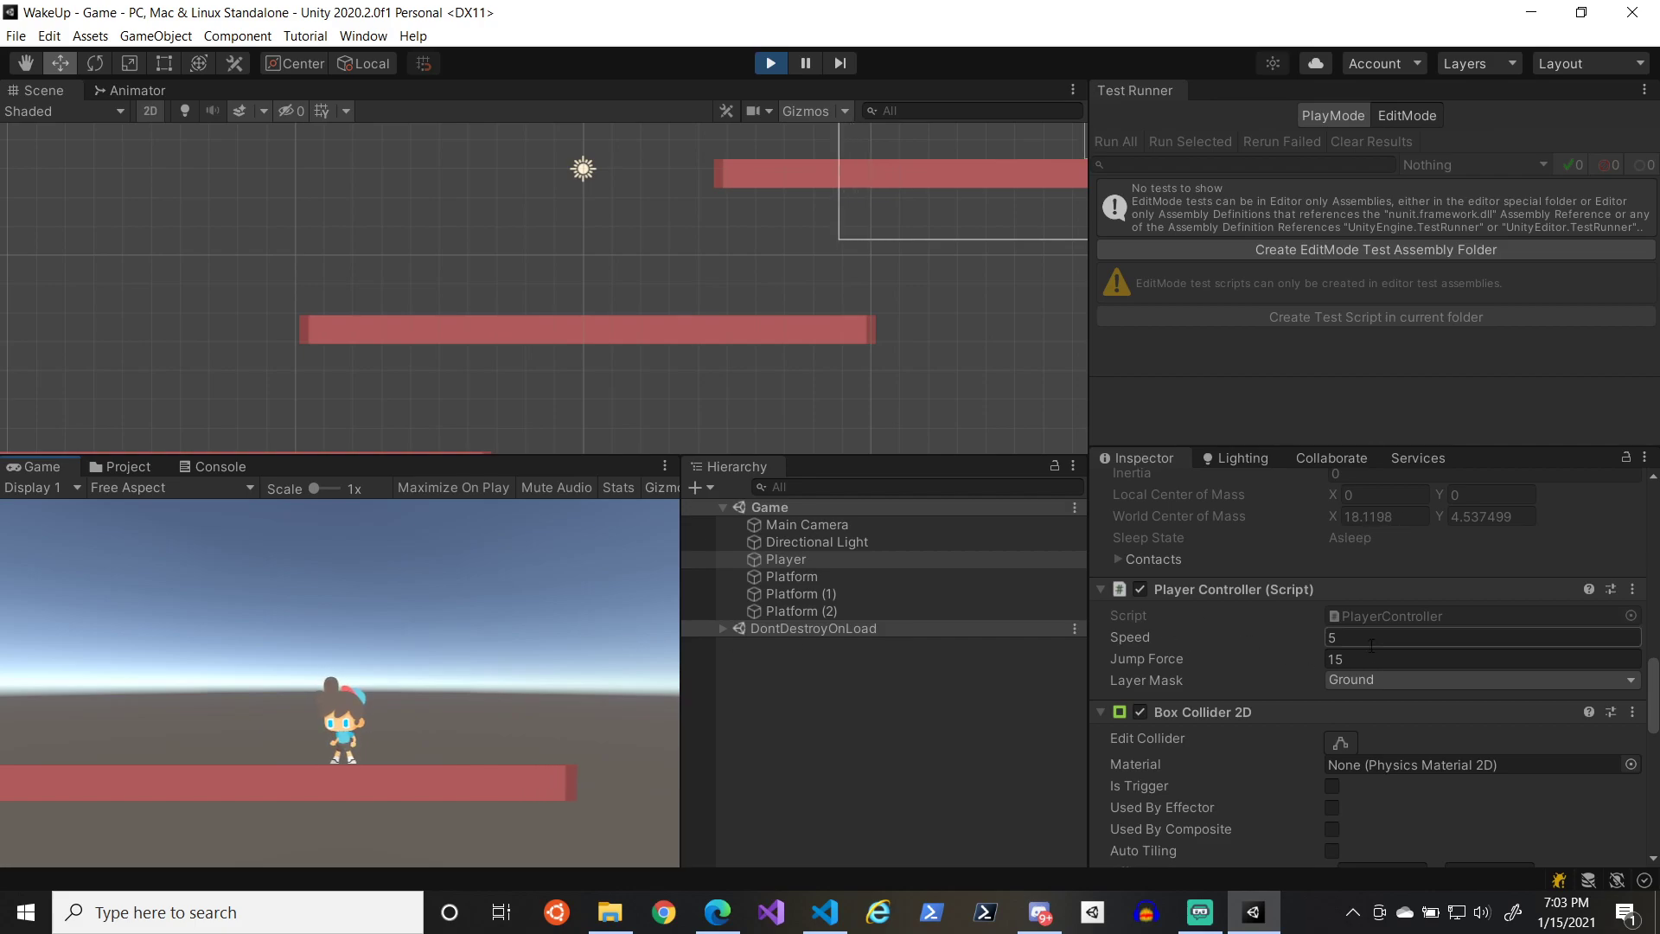
type("7")
left_click(615, 677)
key("Left")
- Set the player's Speed to 10, test running and jumping against the lower platform's edge, and stop the game
left_click(1204, 647)
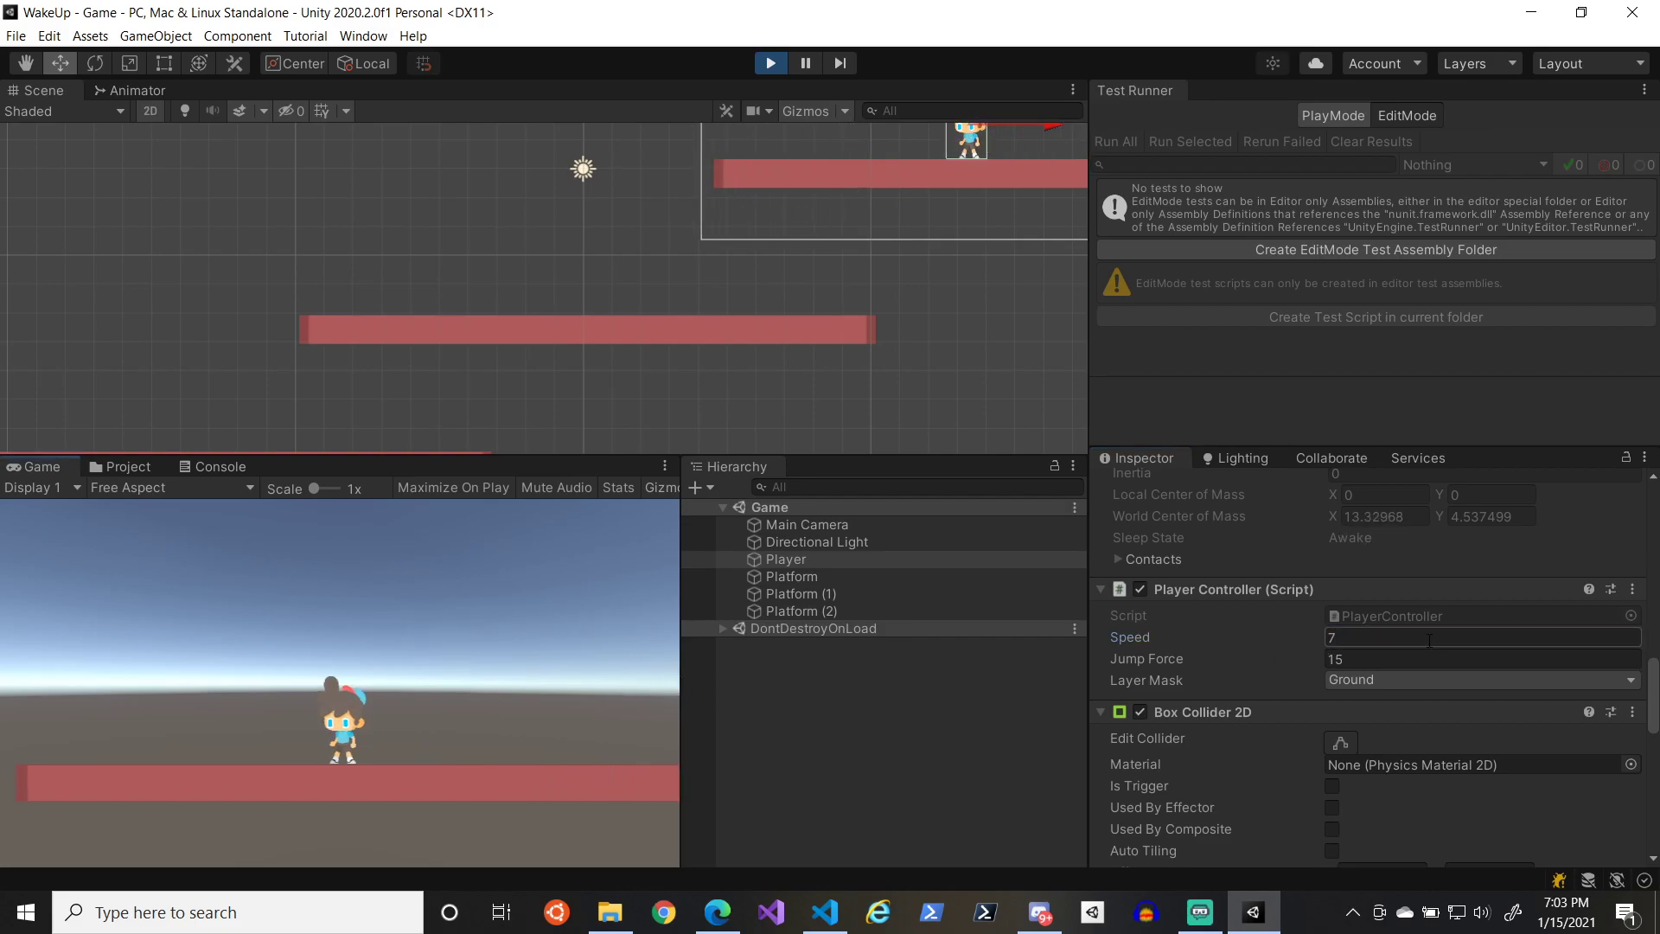
key("BackSpace")
type("10")
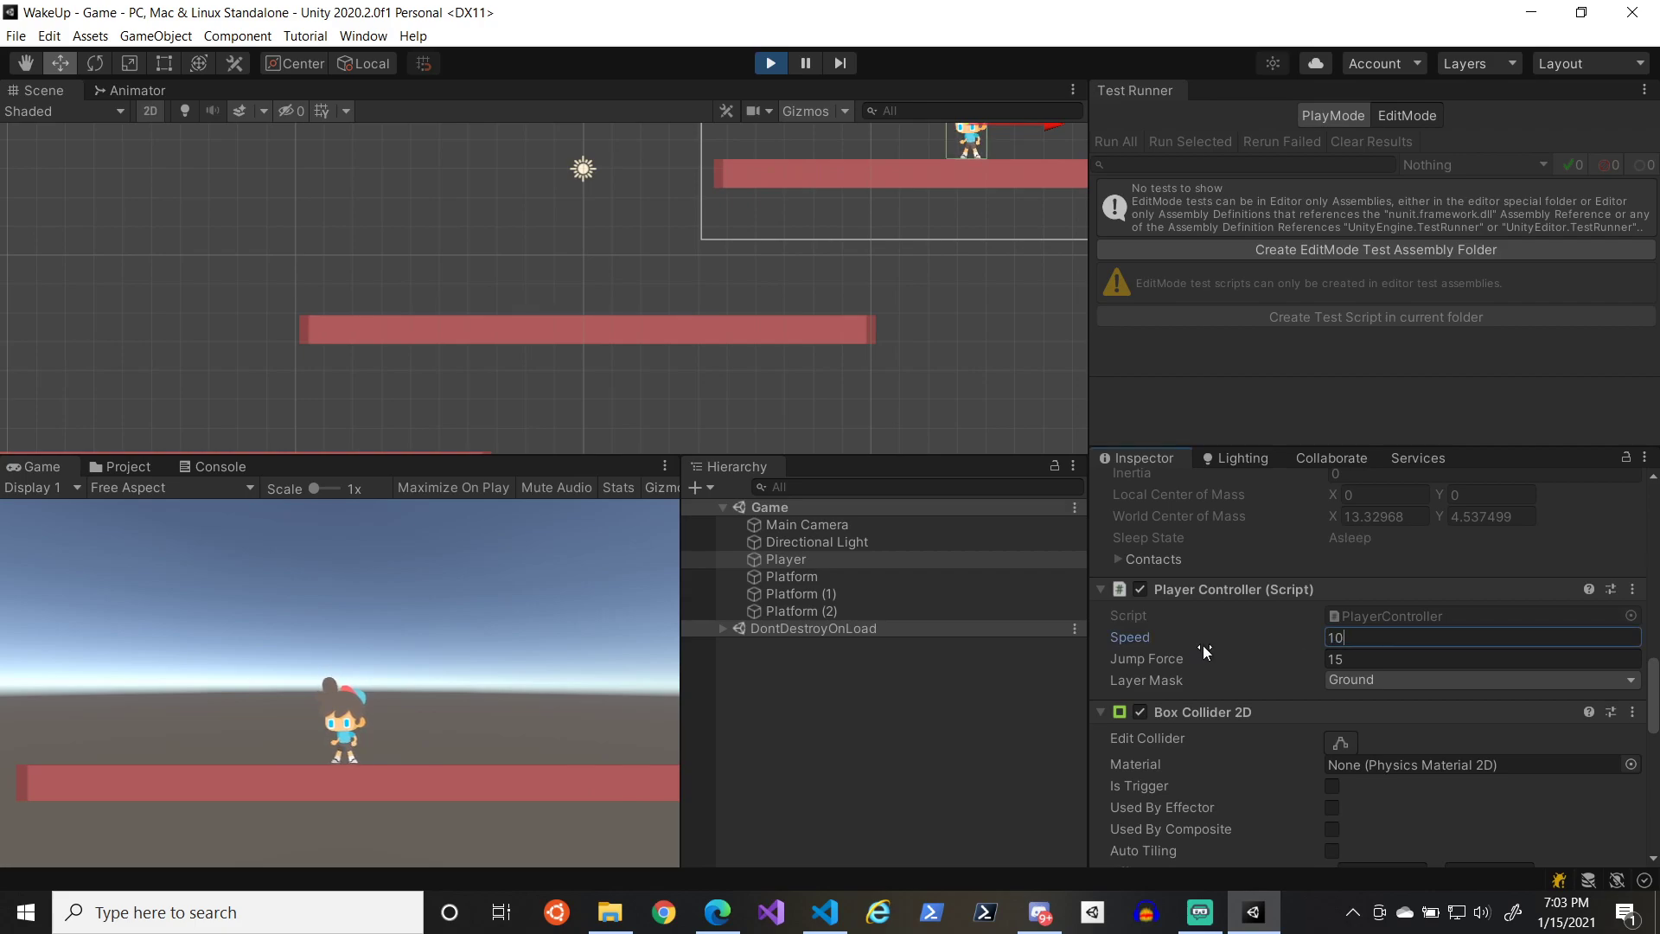
left_click(148, 678)
key("Left")
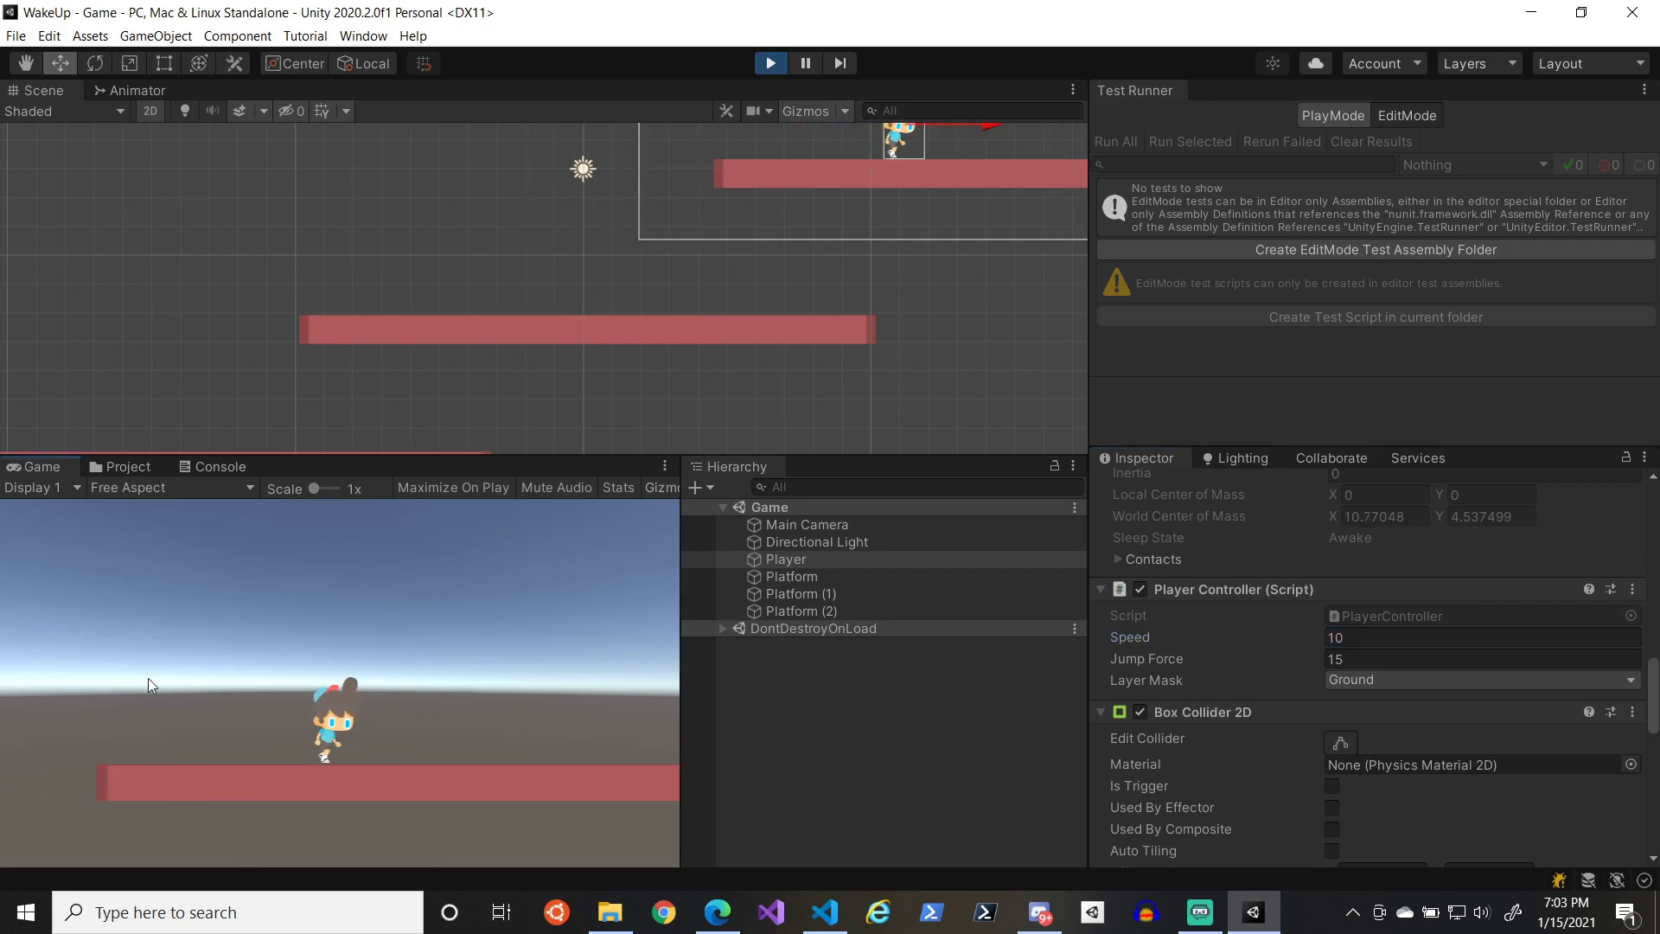
key("Left")
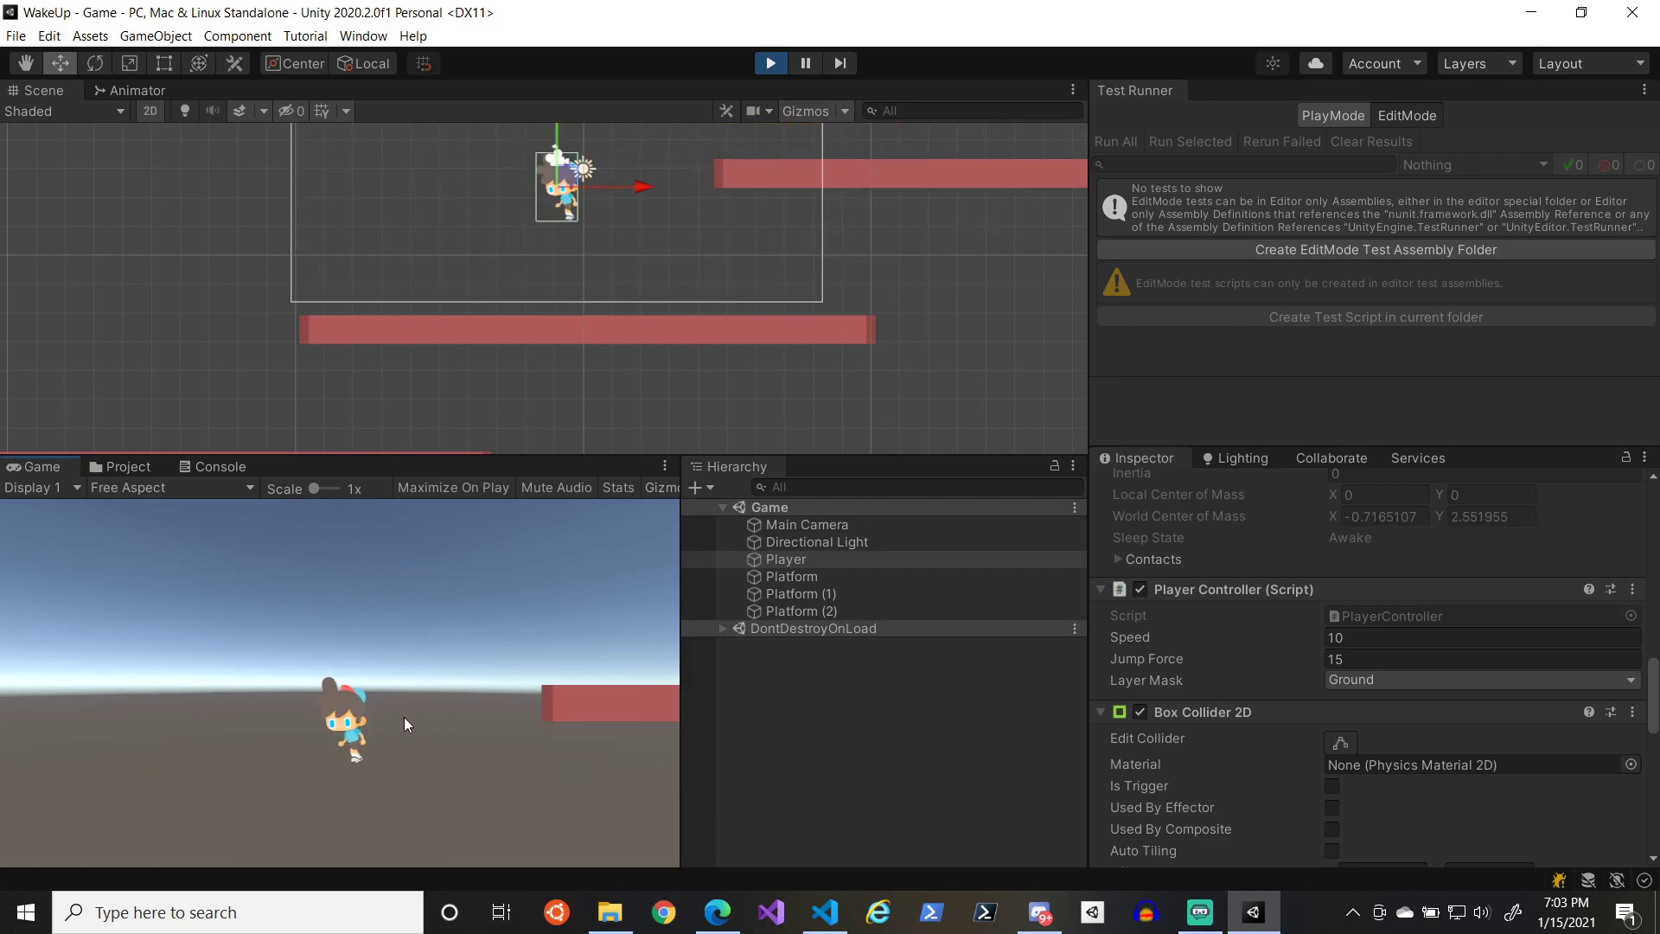
key("space")
key("Left")
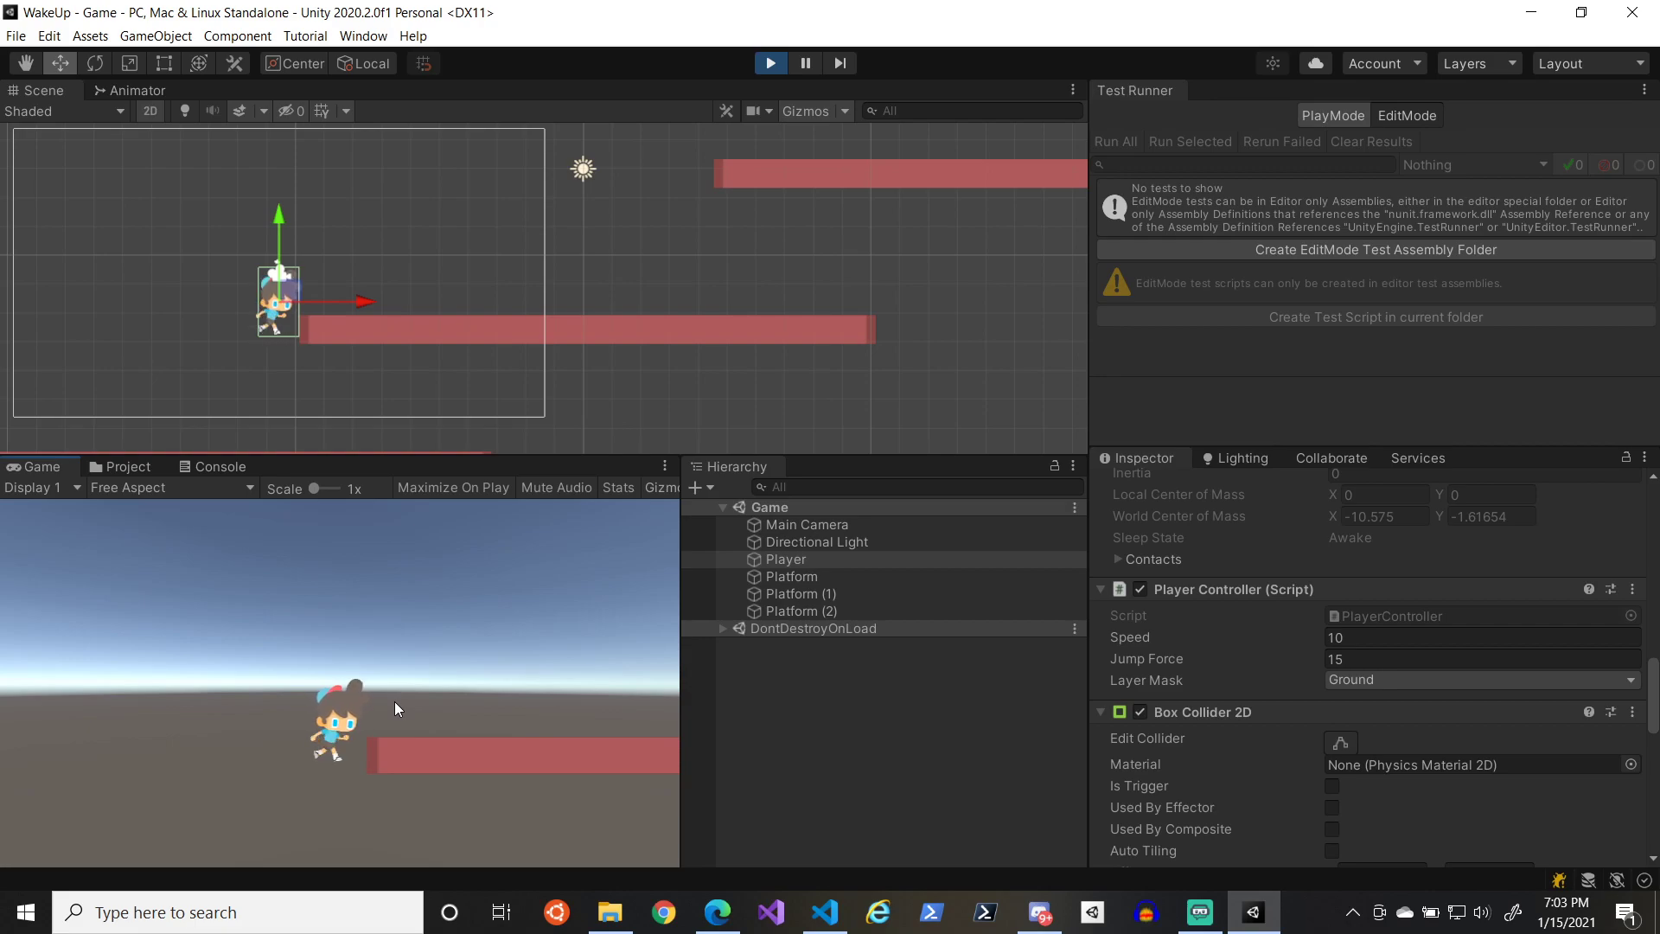
left_click(771, 63)
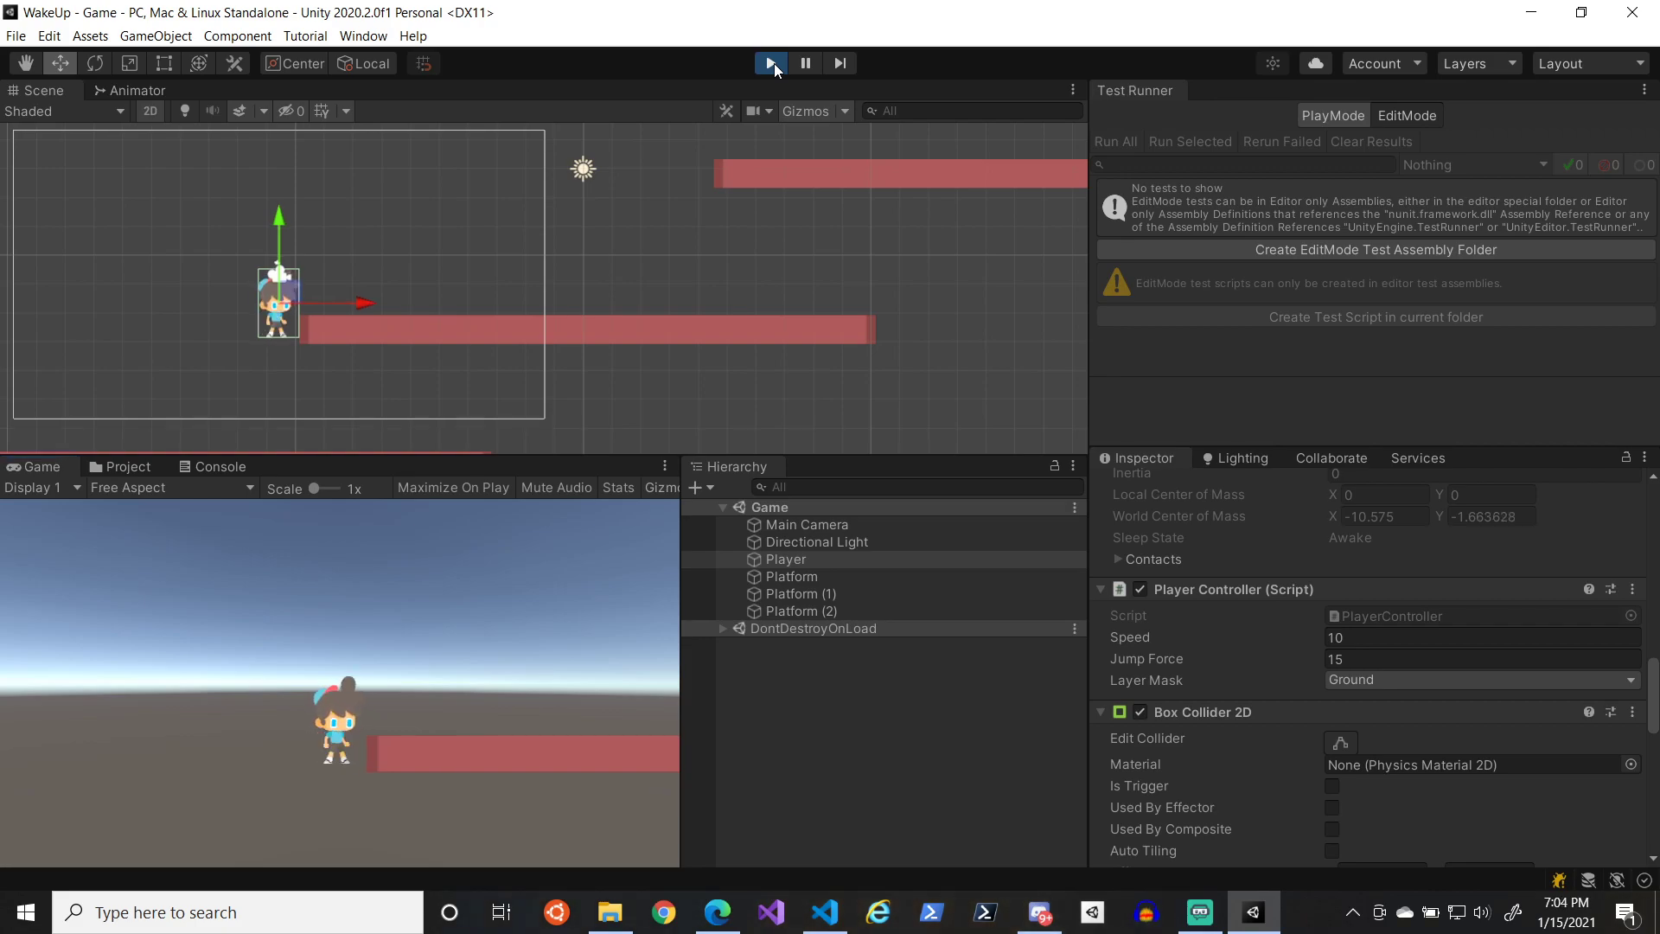
- Create a Physic Material named No_Friction_Mat in the project's Materials folder
left_click(137, 466)
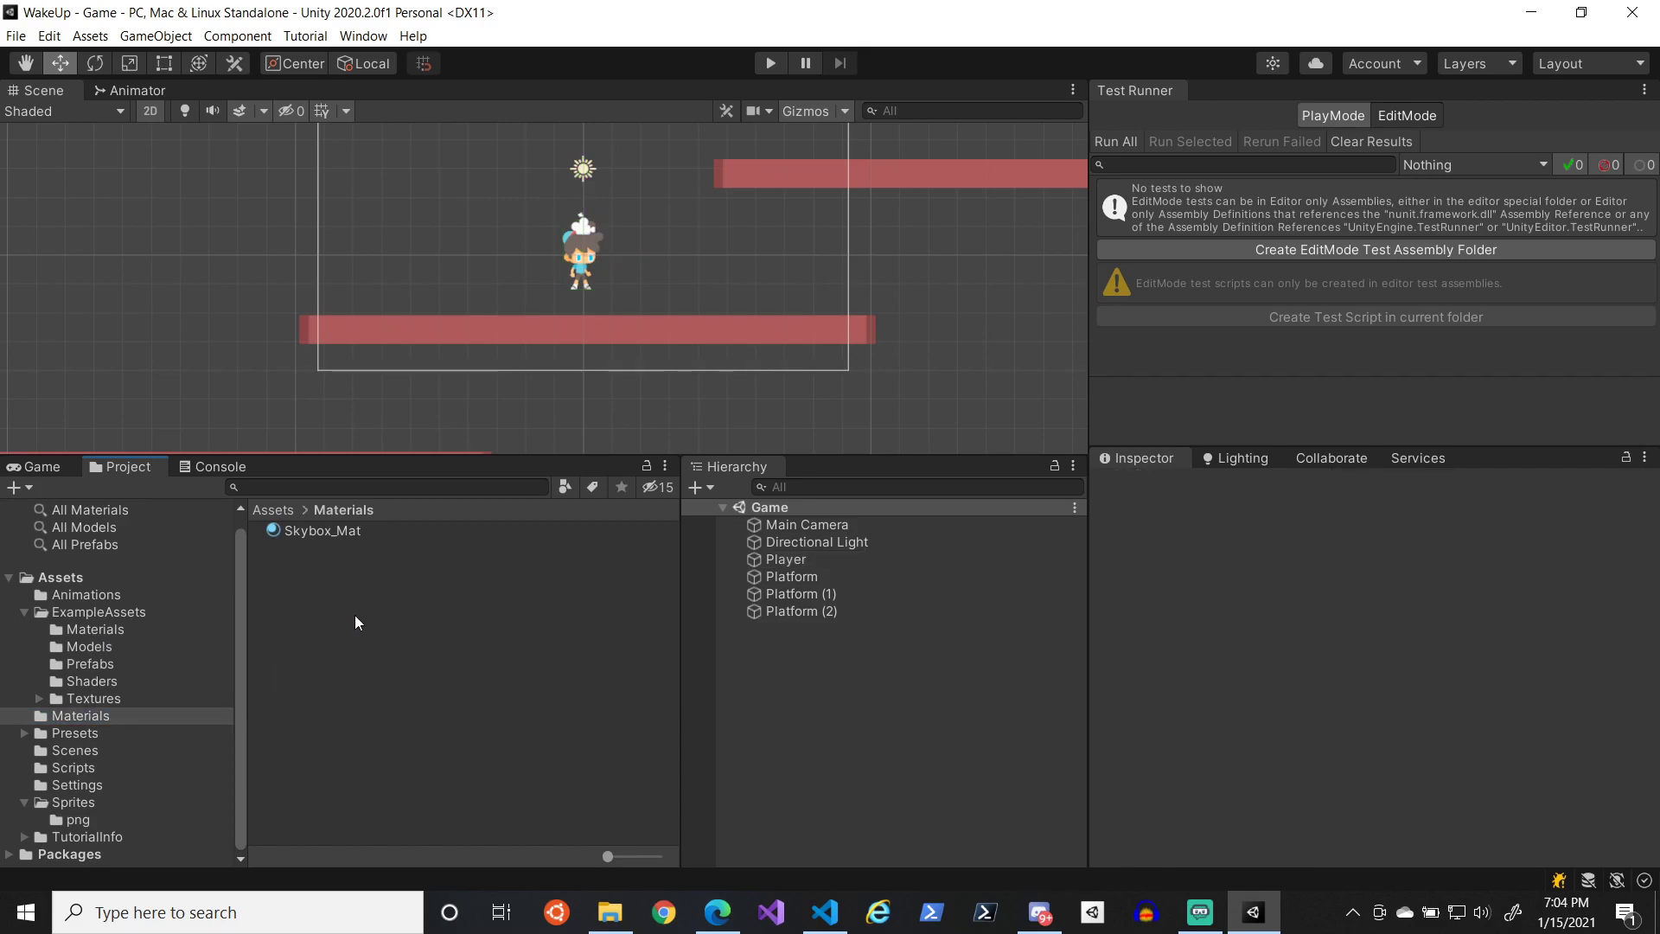
right_click(370, 590)
mouse_move(504, 108)
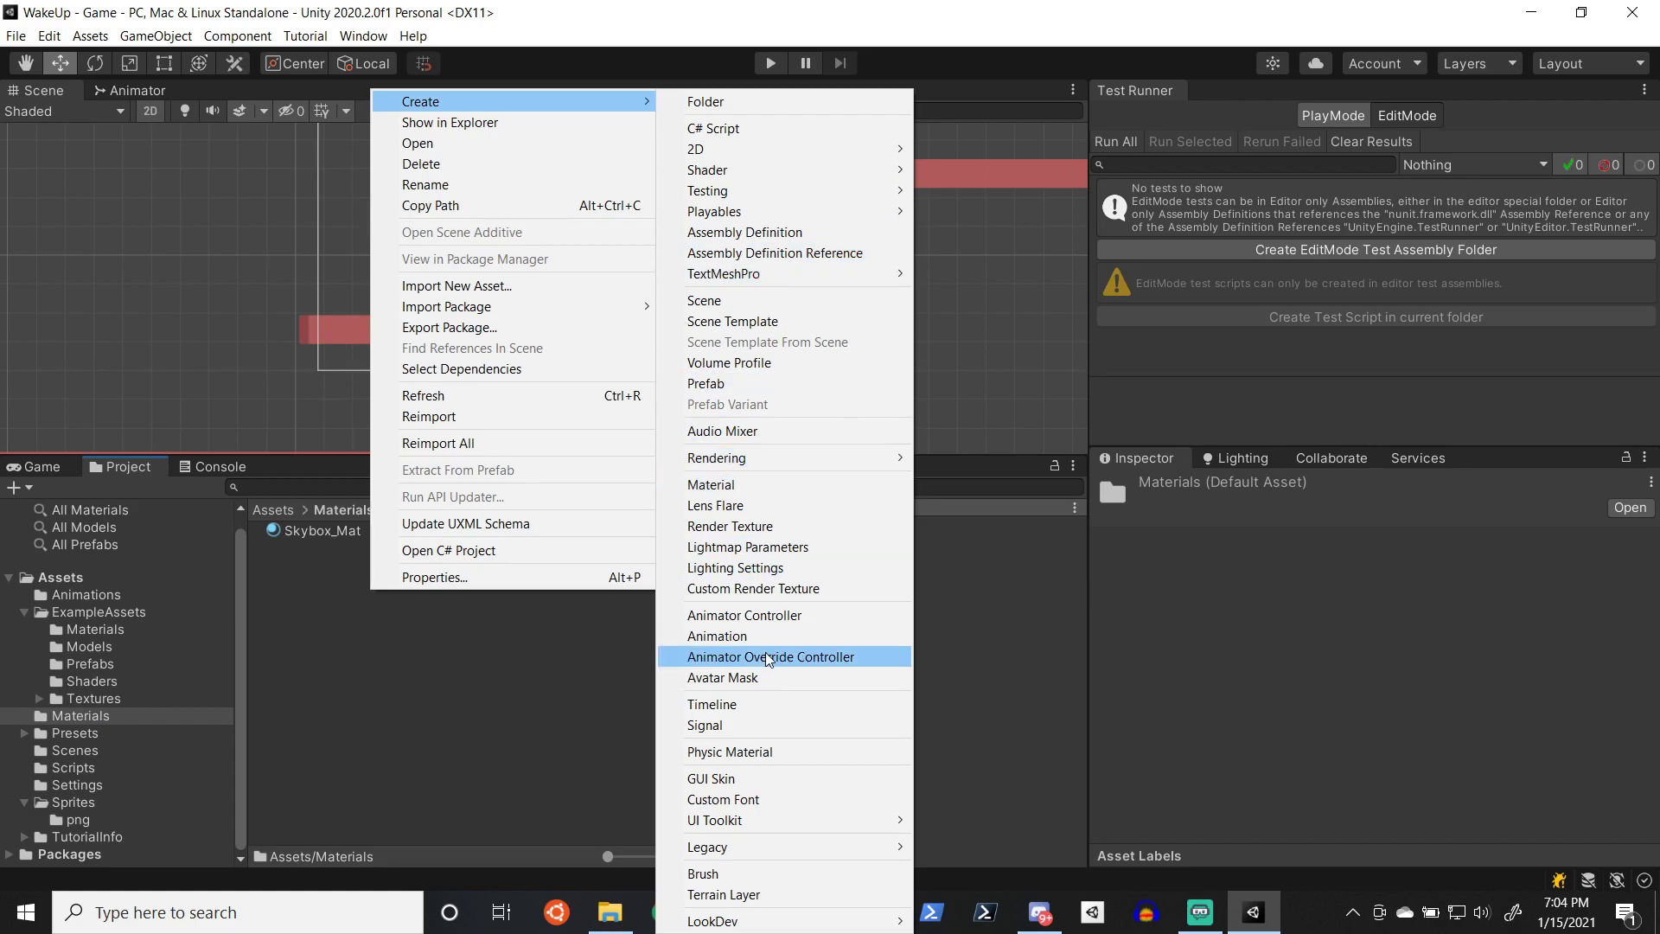
left_click(725, 752)
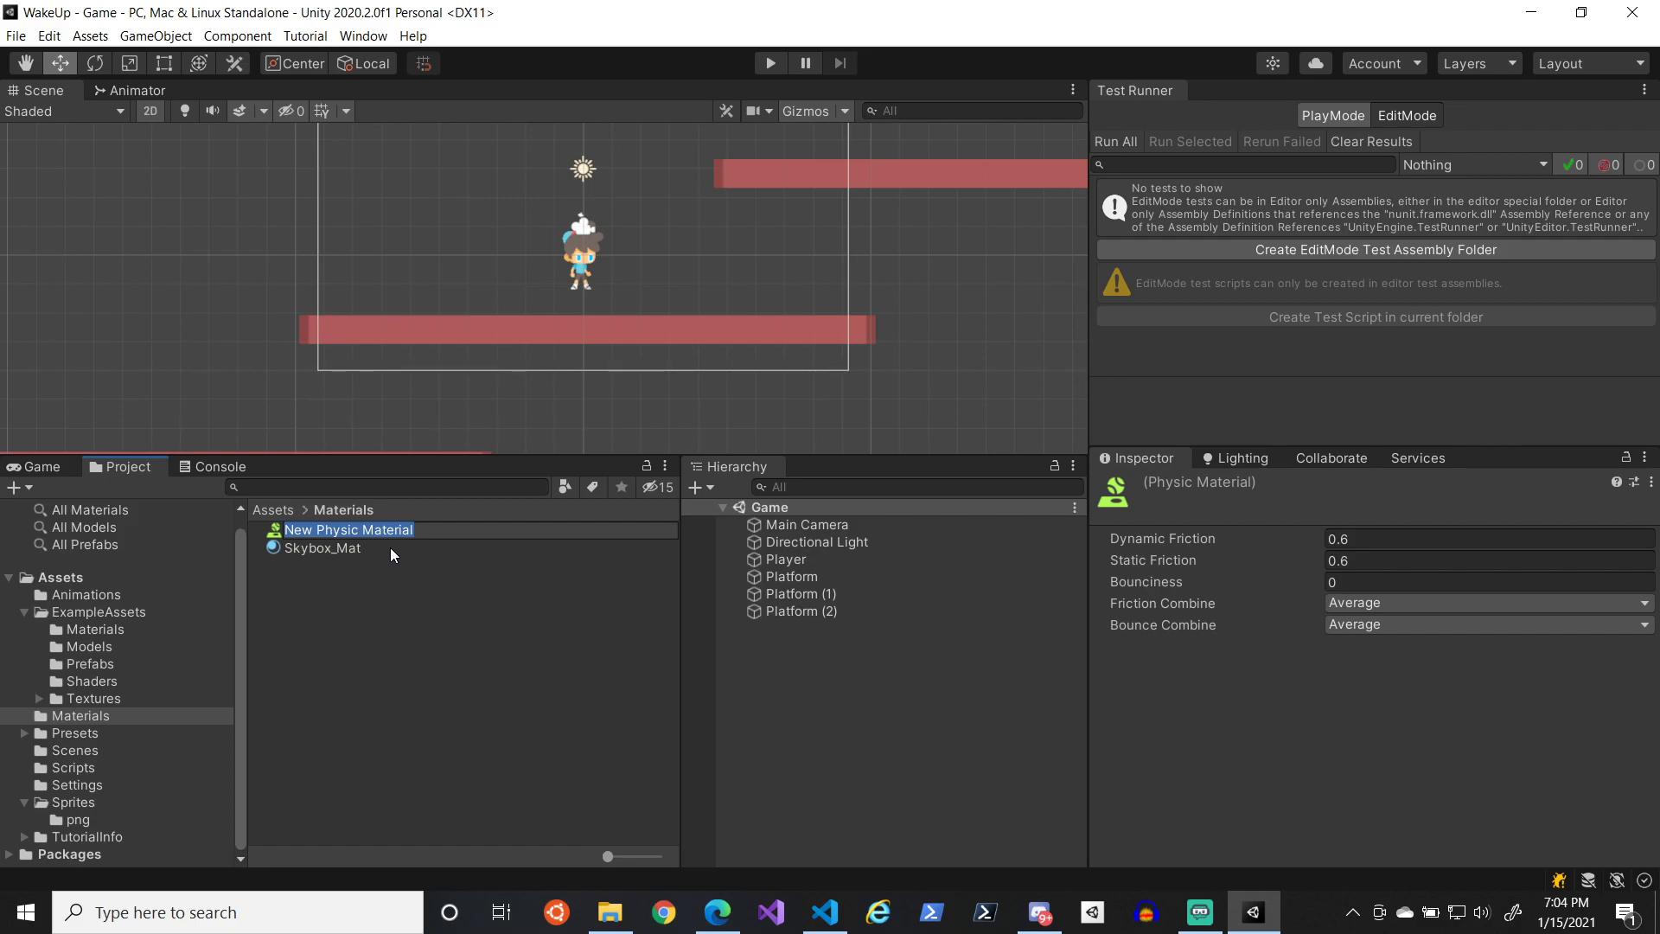
type("No")
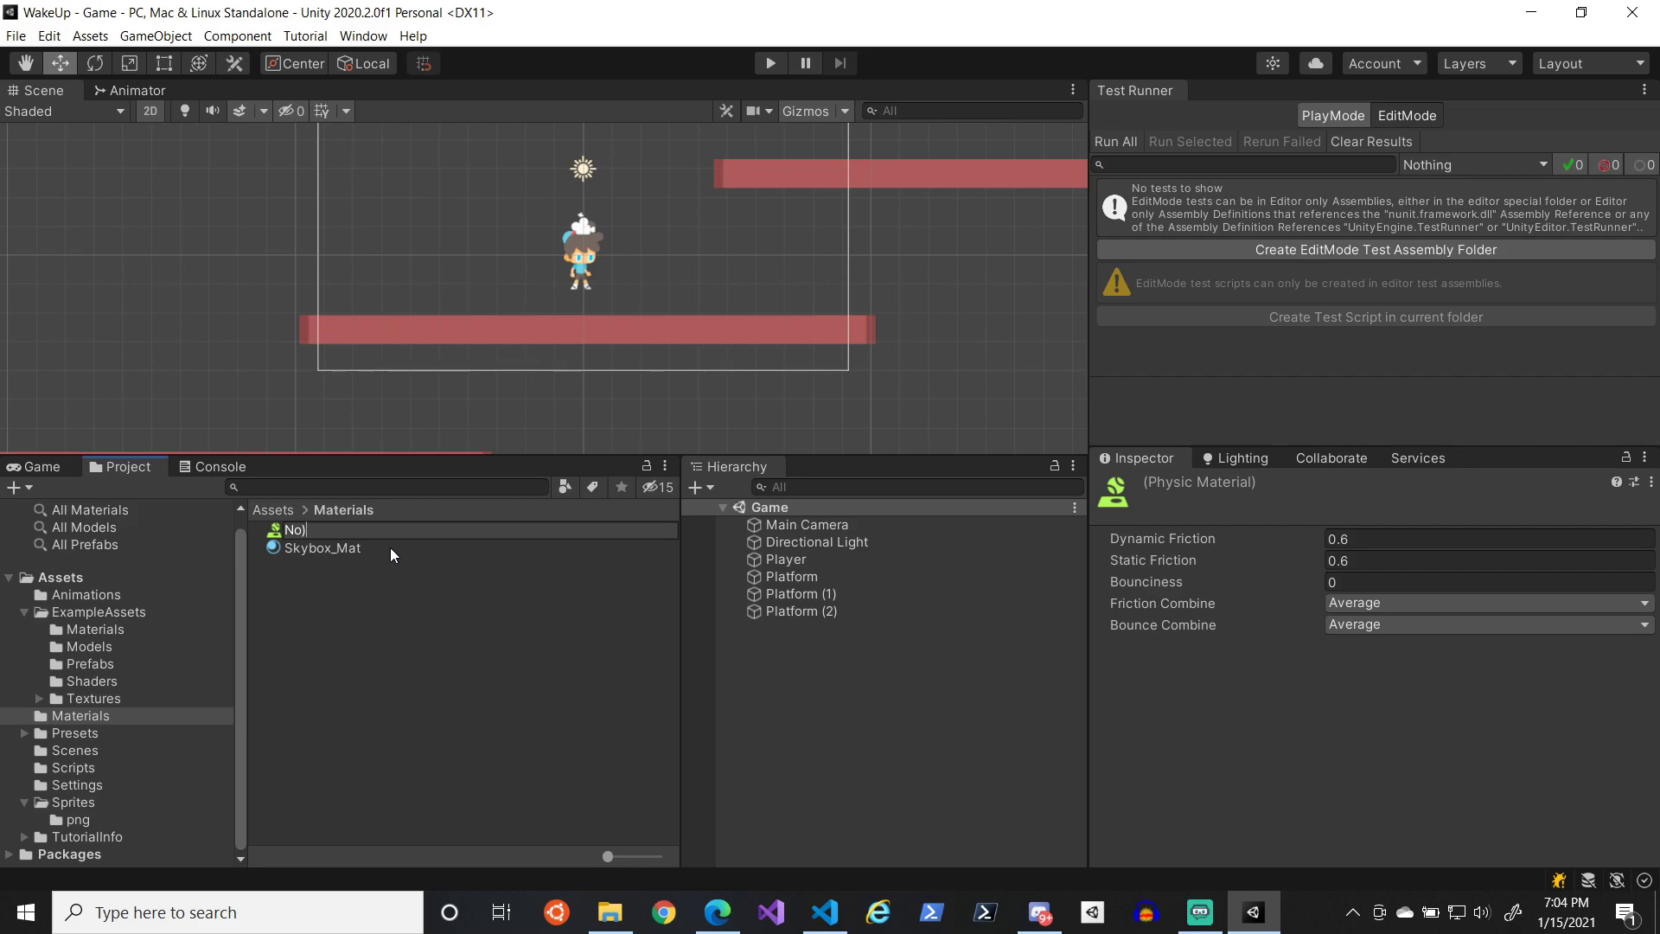
type("_Friction_Mat")
key("Return")
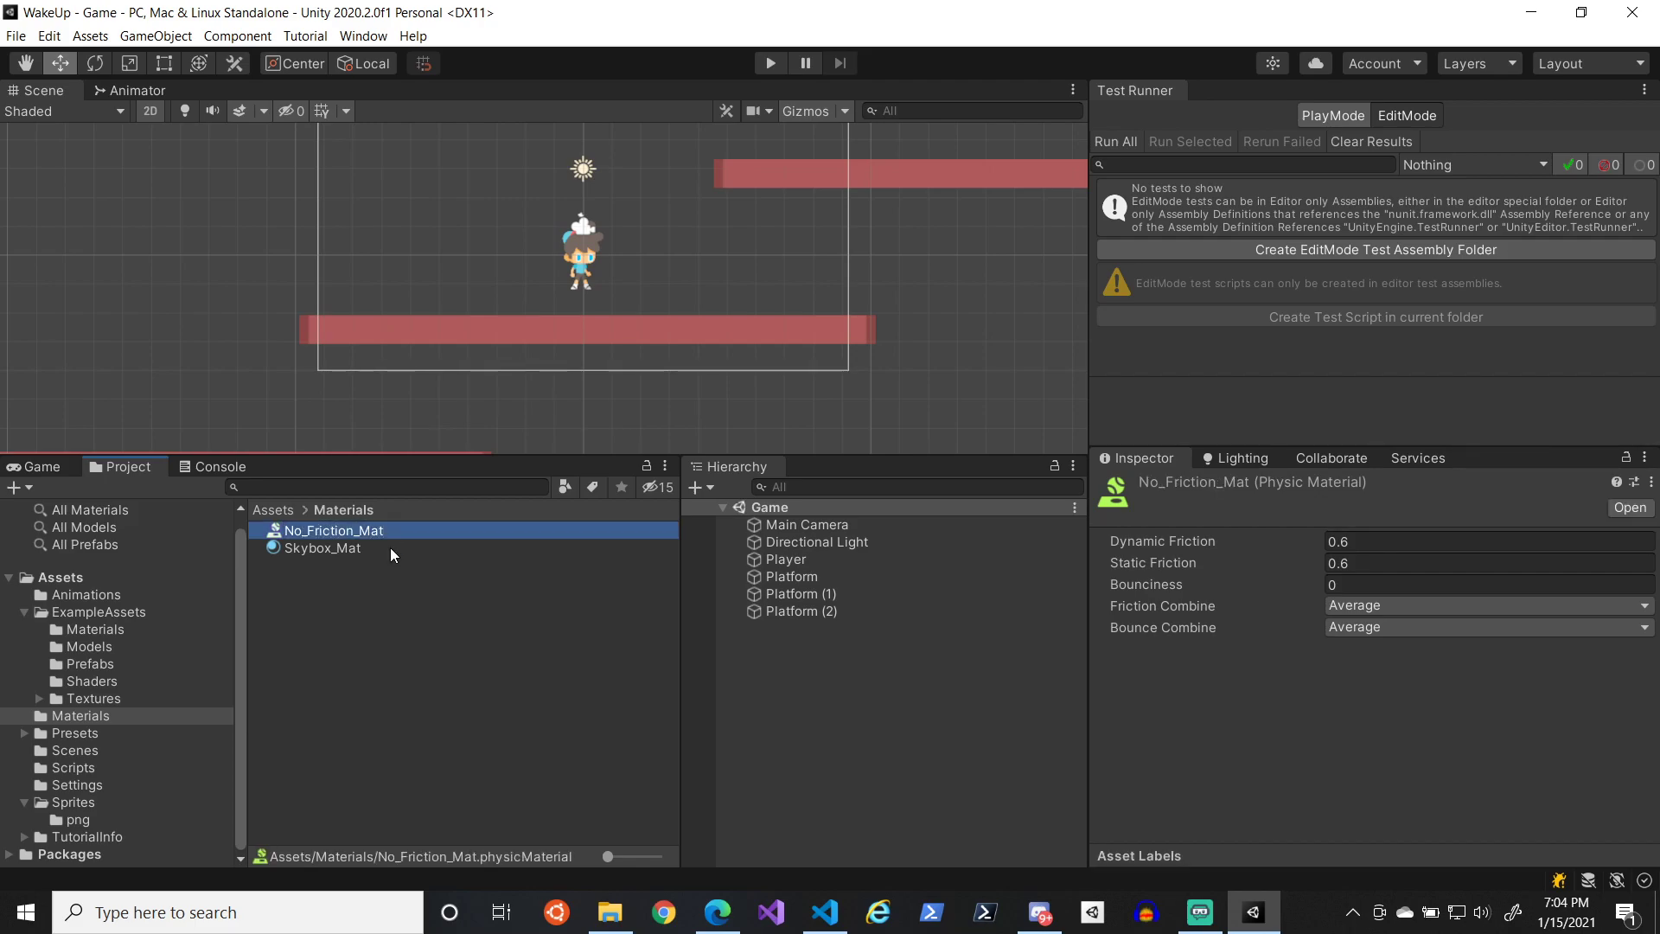
- Set the Dynamic Friction and Static Friction of No_Friction_Mat to 0, and check the Friction Combine options without changing them
left_click(1357, 542)
type("0")
left_click(1386, 567)
type("0")
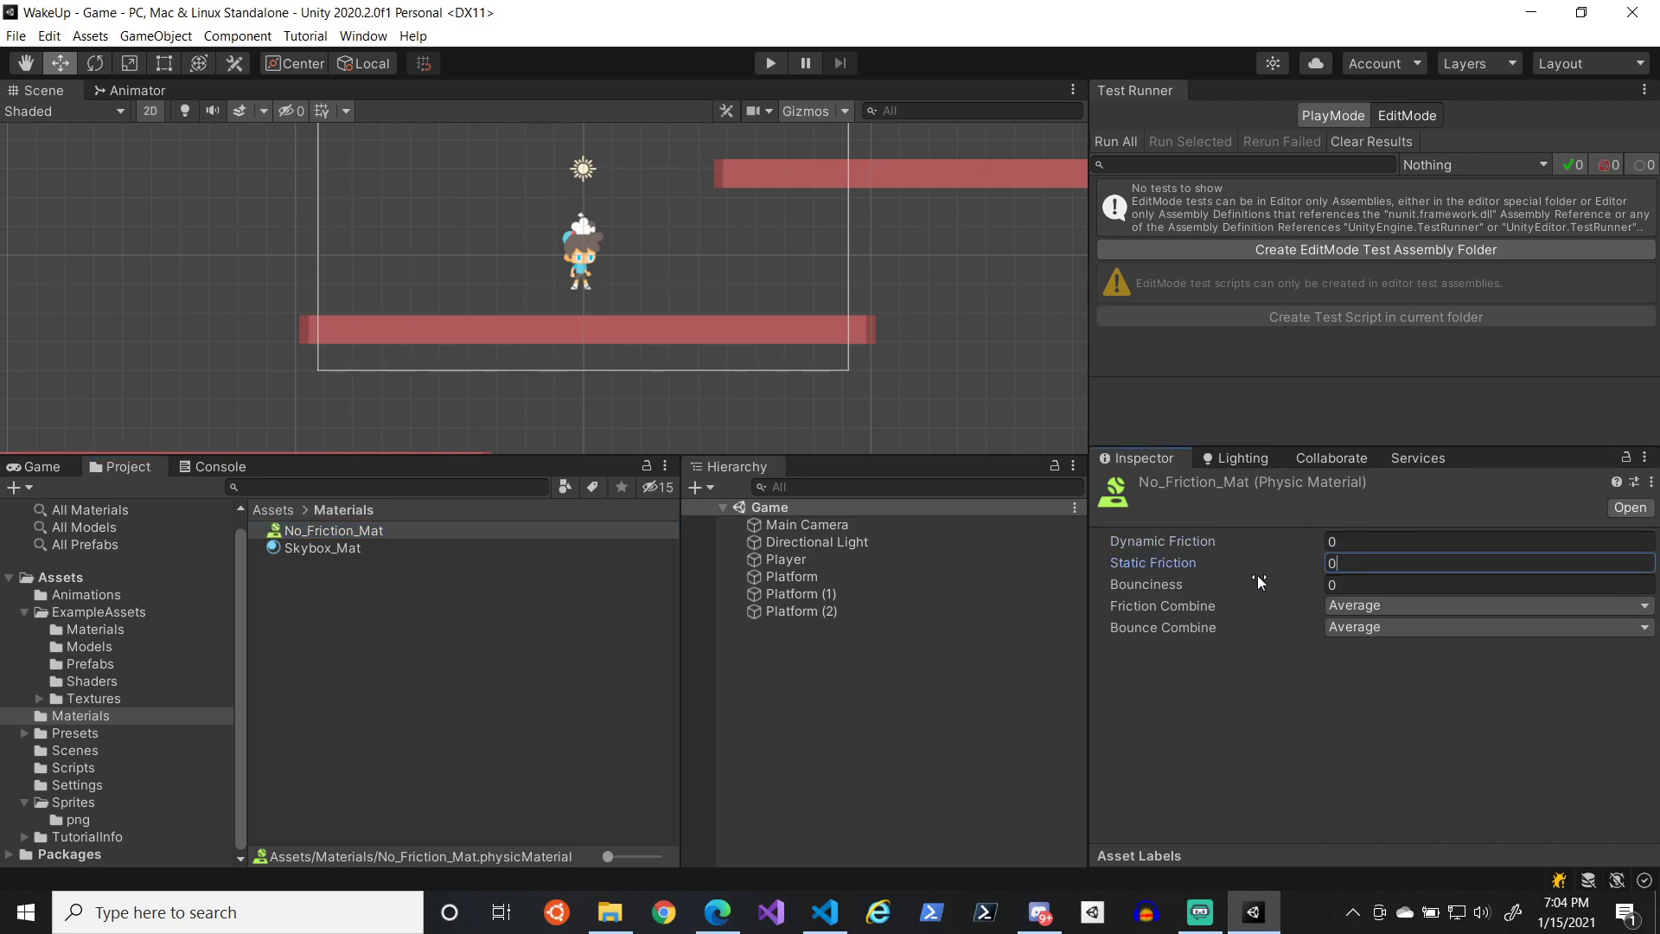
left_click(1363, 606)
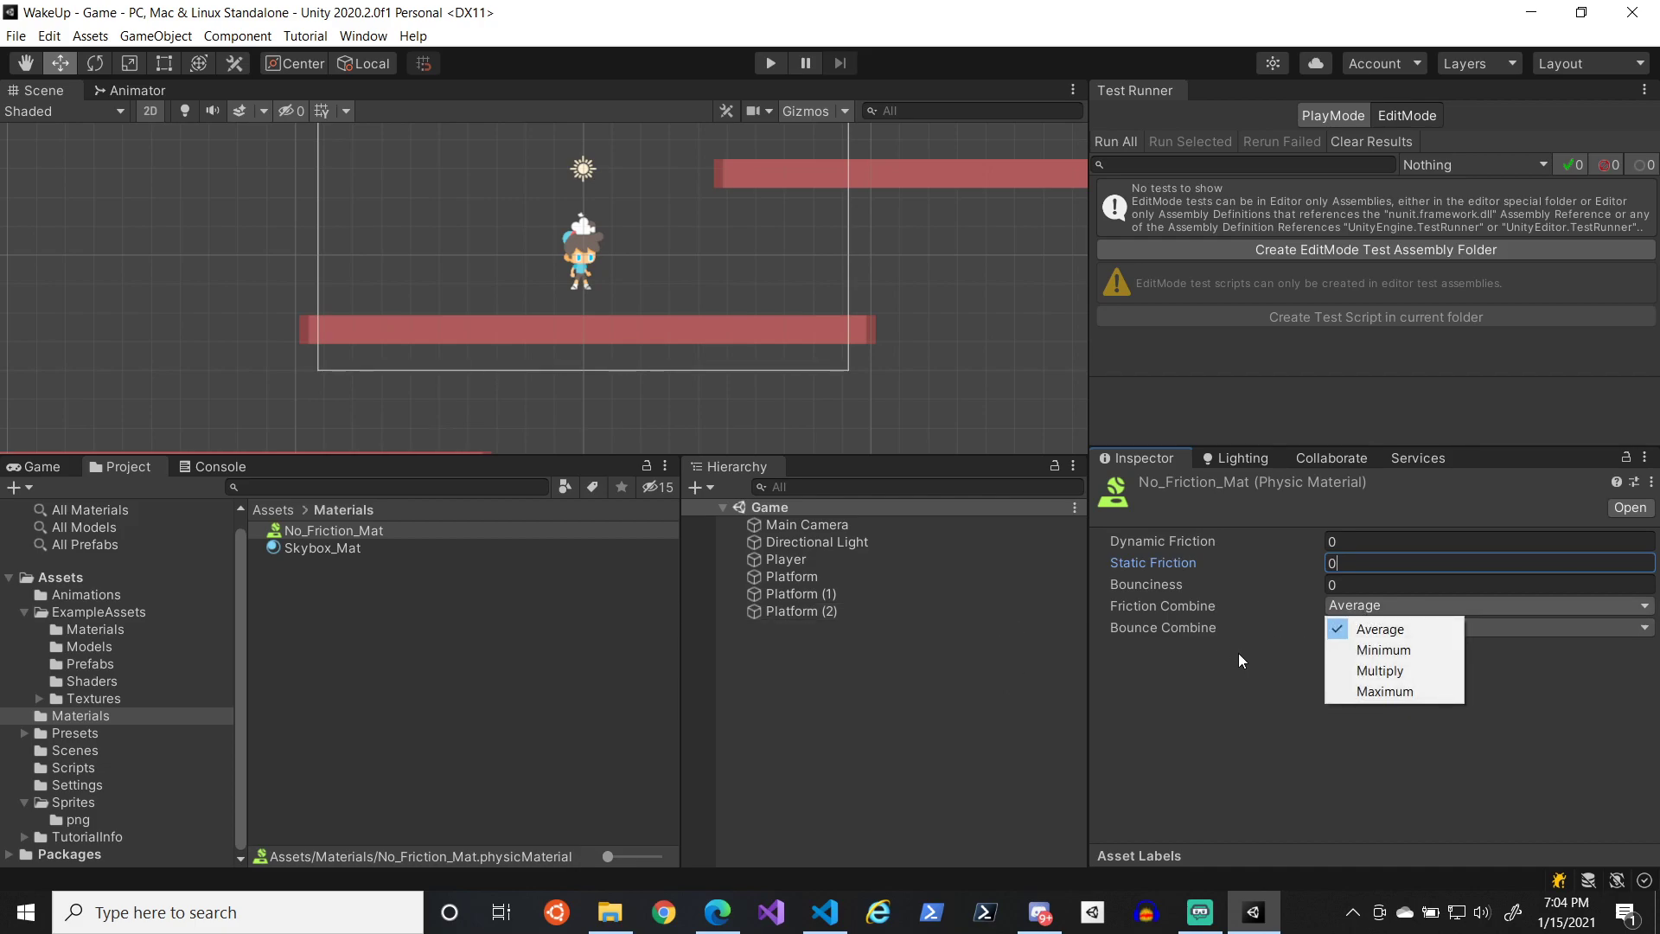
left_click(1284, 655)
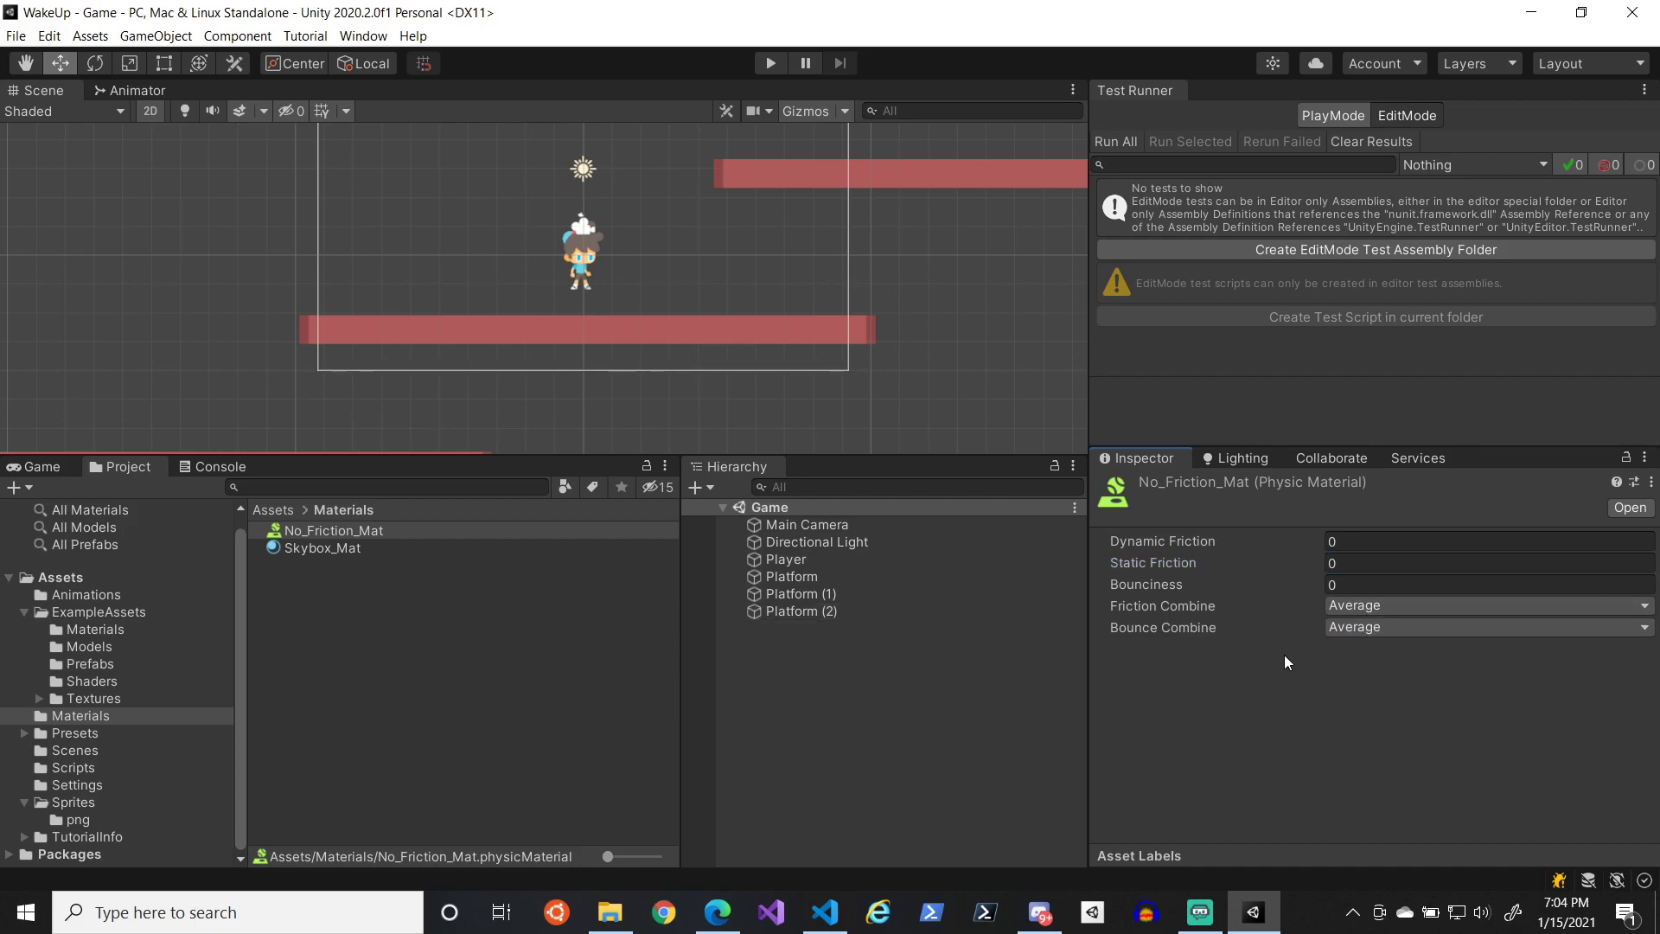
- Set the Friction Combine of the No_Friction_Mat physic material to Minimum
left_click(1350, 609)
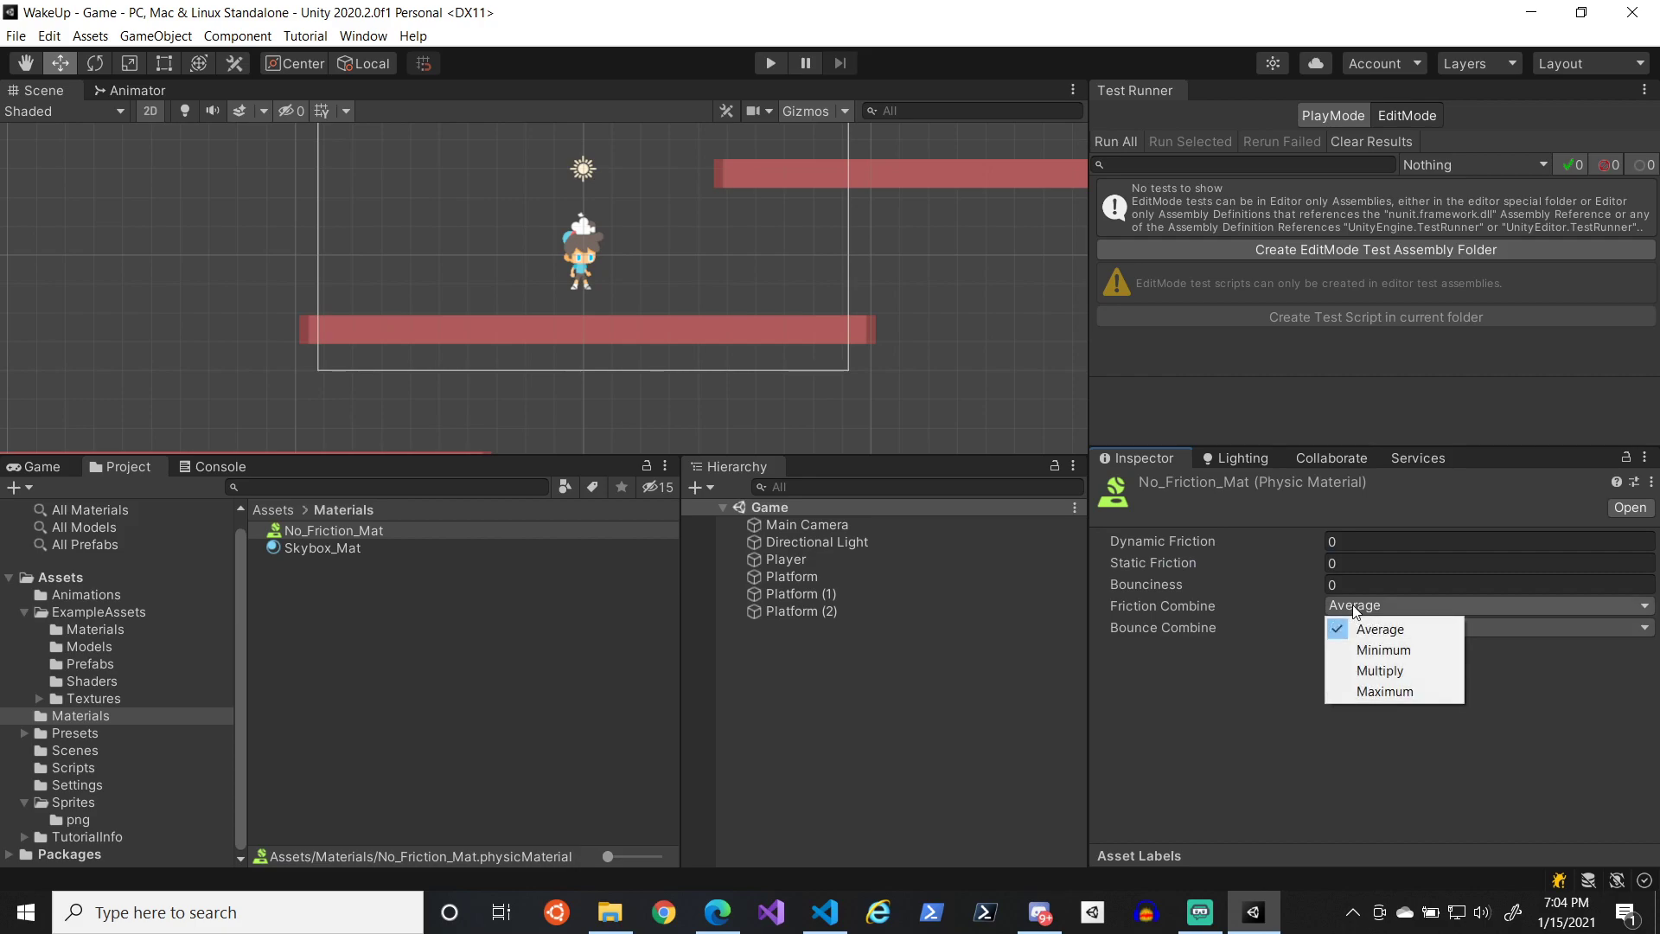
left_click(1371, 654)
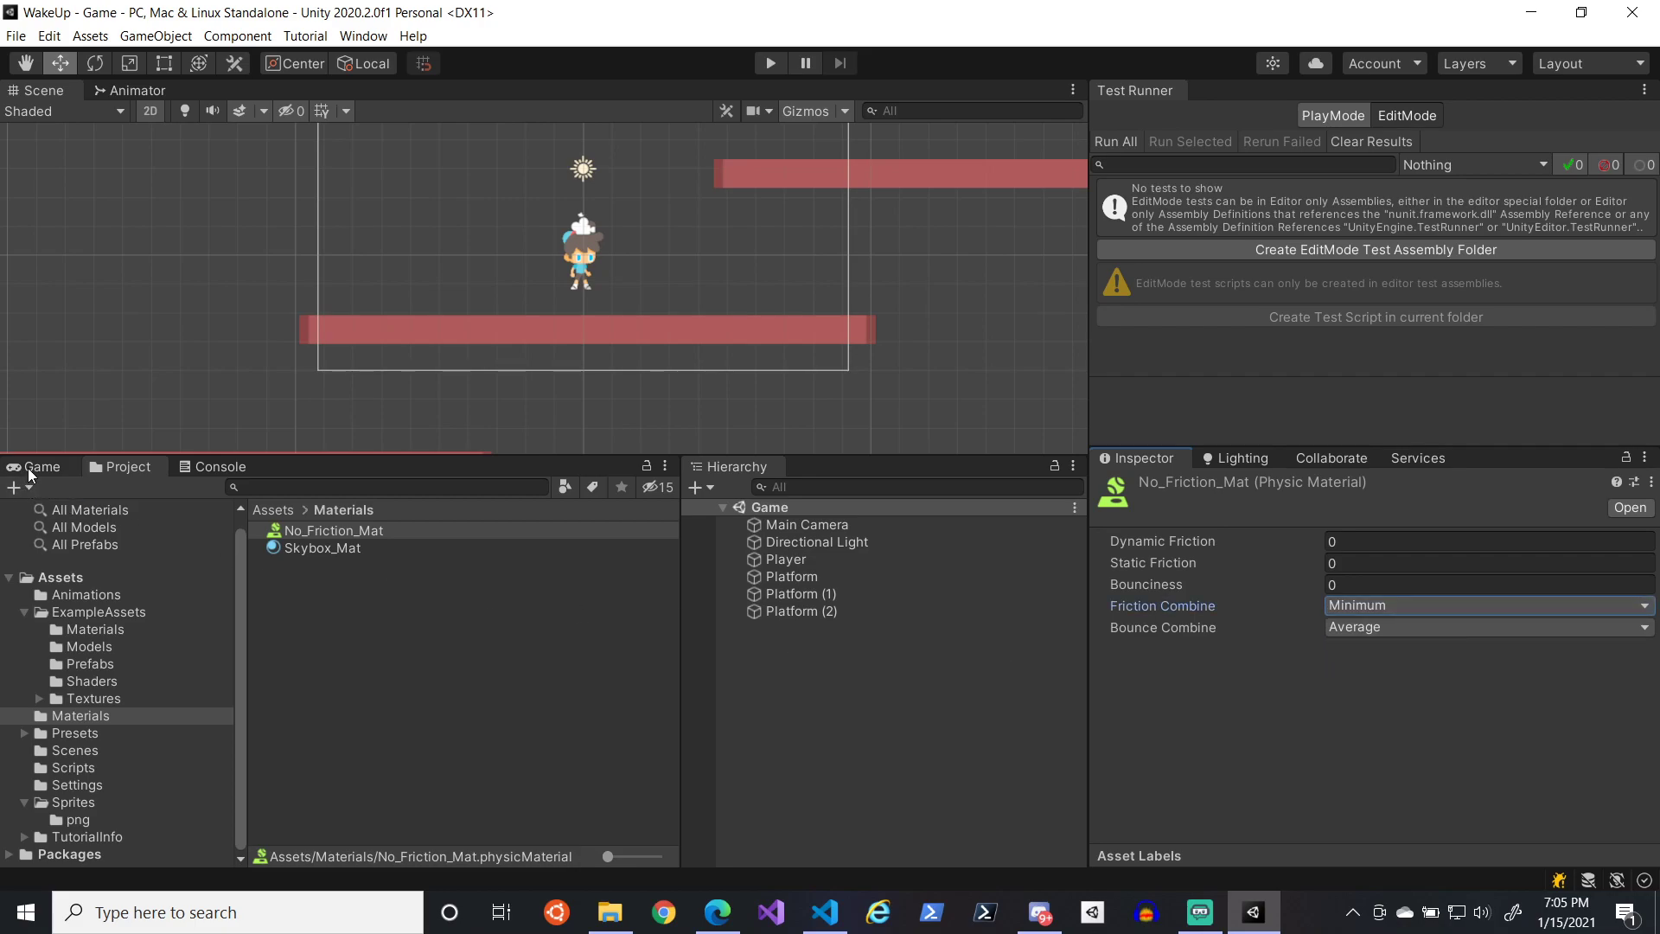
left_click(35, 467)
left_click(128, 468)
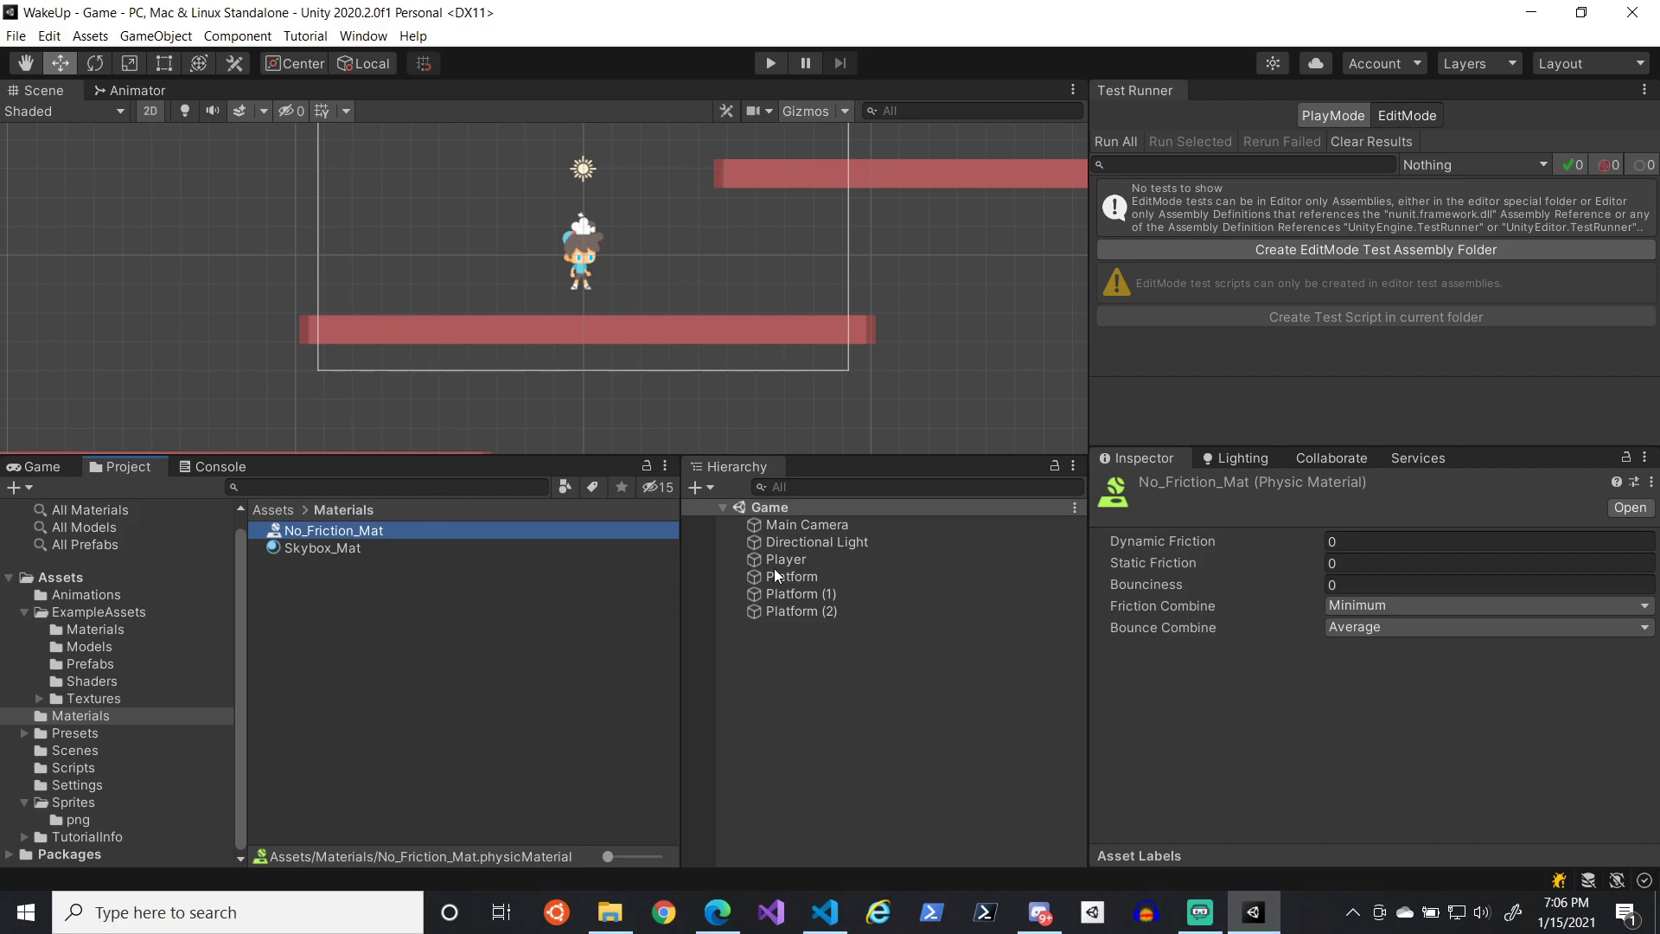
- Try to assign the No_Friction_Mat physic material as the Material of the Player's Rigidbody 2D
left_click(814, 562)
scroll(1181, 662, "down", 5)
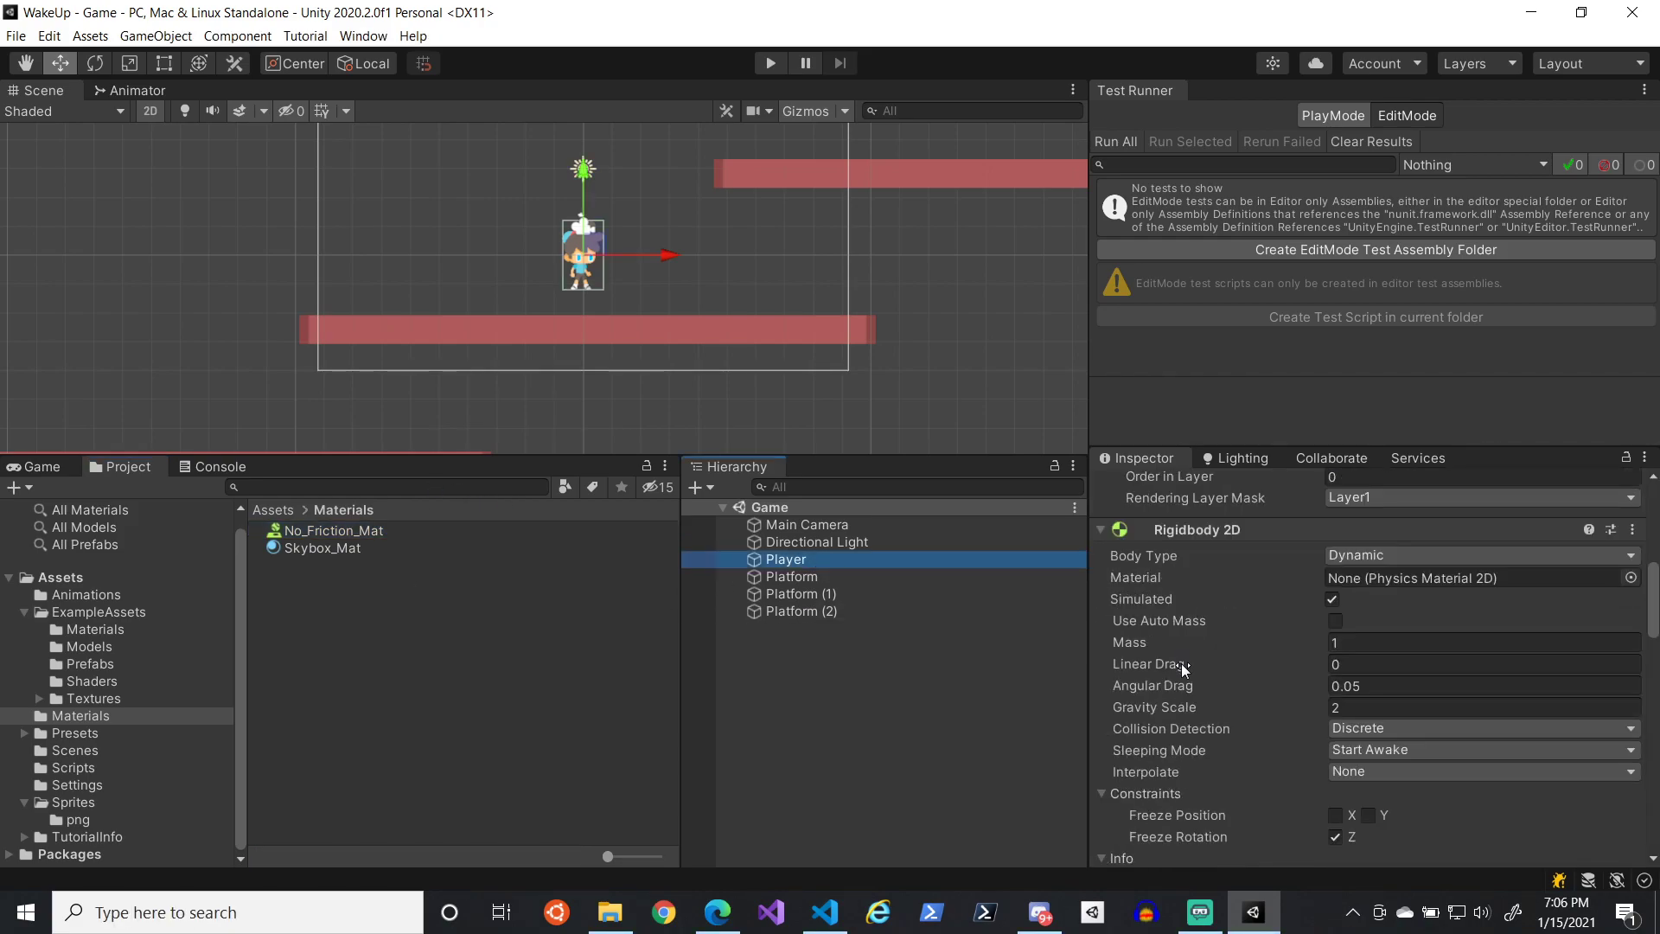
left_click_drag(342, 530, 1400, 578)
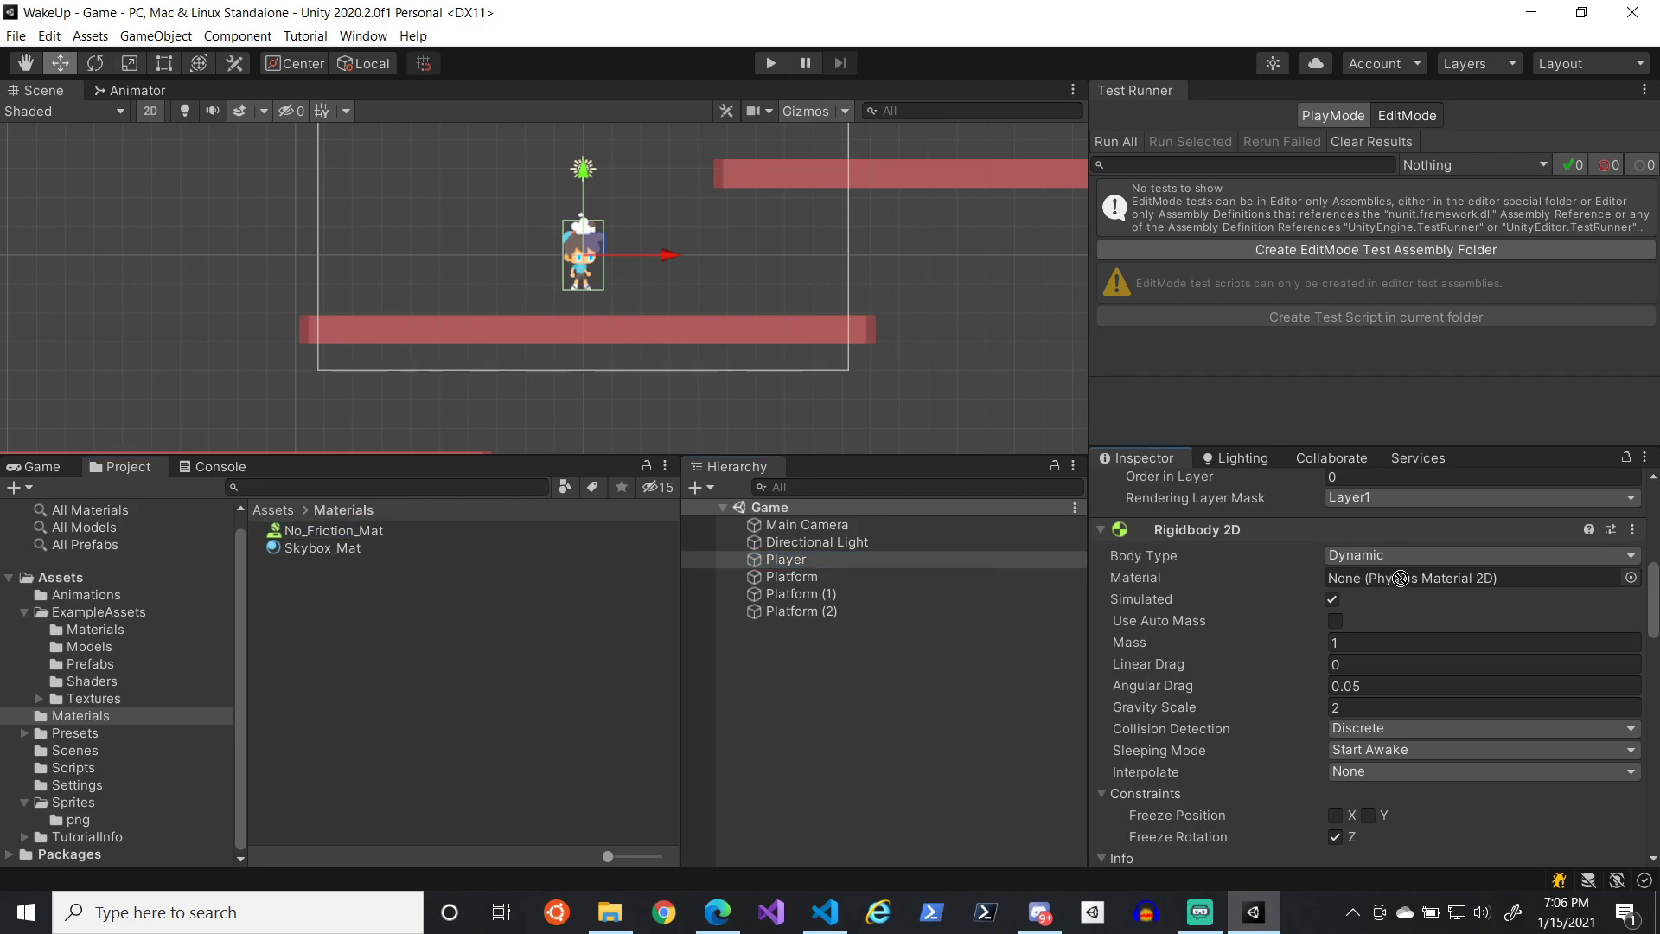
left_click_drag(1400, 578, 418, 528)
left_click(434, 531)
left_click(775, 558)
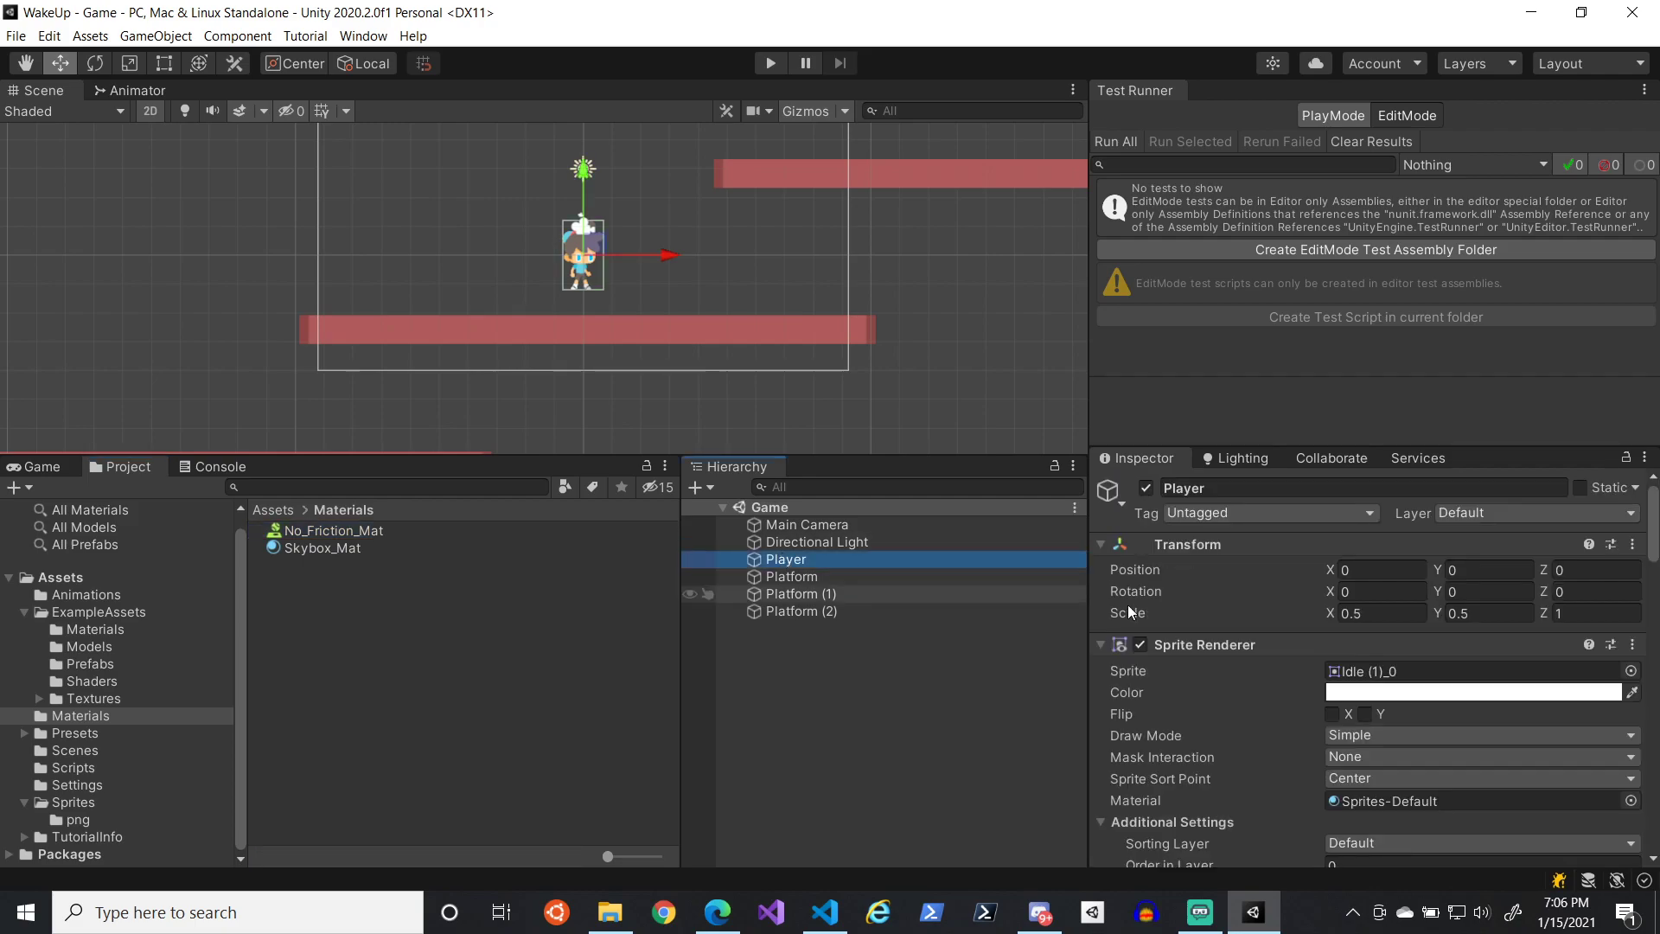
scroll(1186, 609, "down", 10)
scroll(1219, 623, "up", 3)
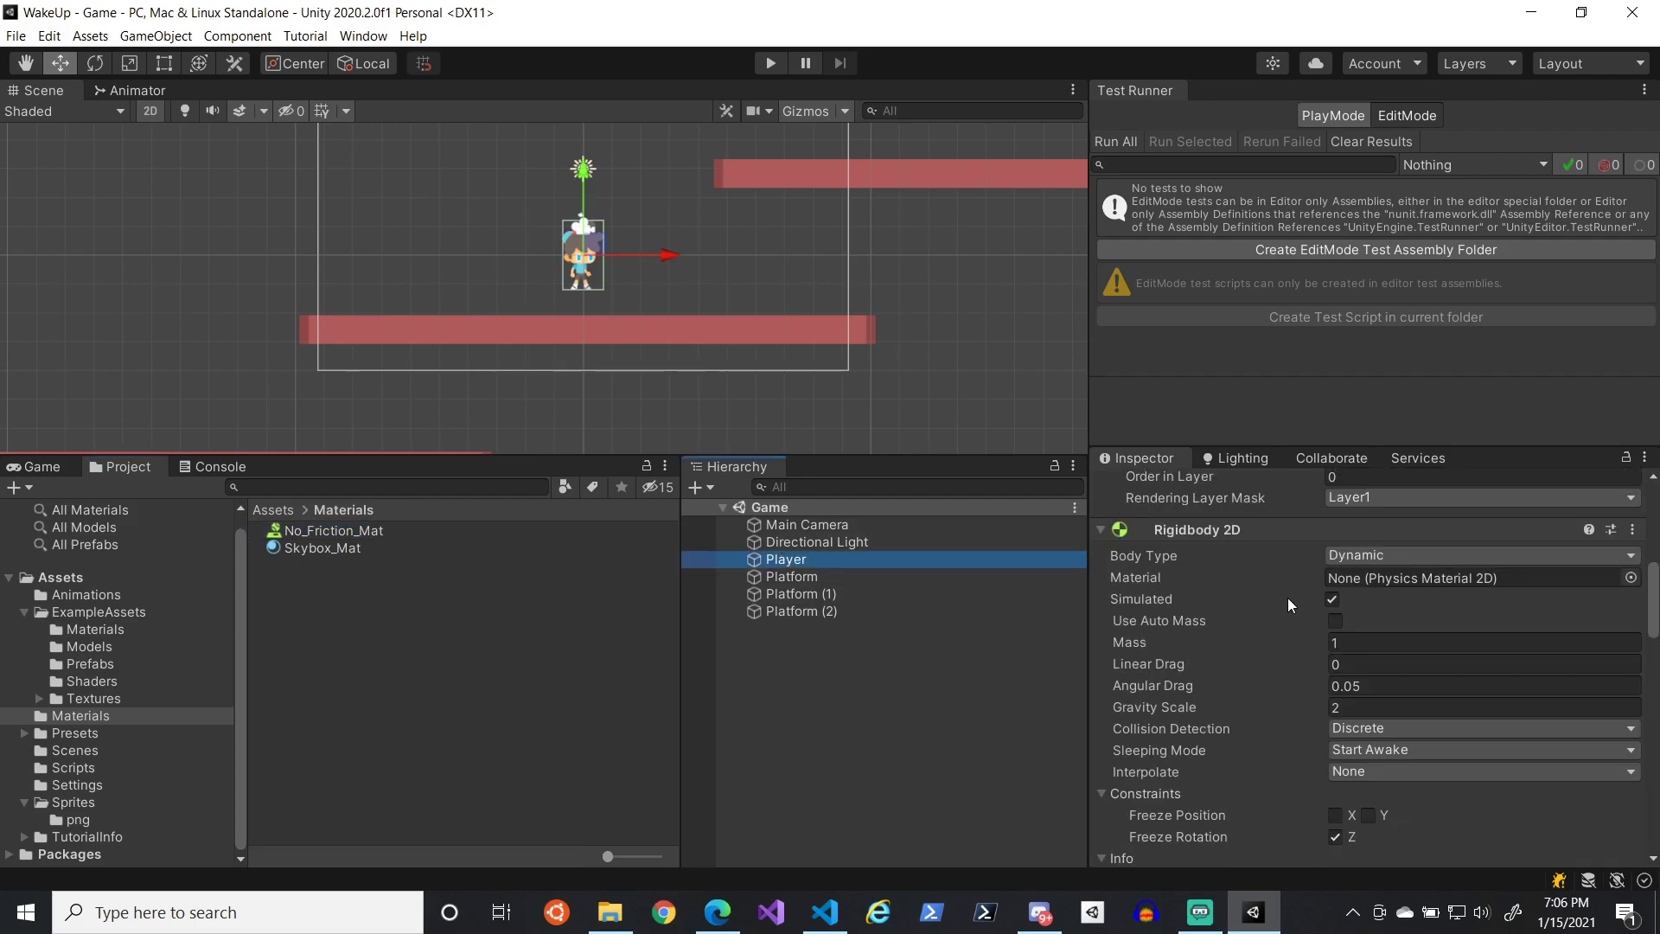
mouse_move(408, 524)
left_mouse_down()
mouse_move(1340, 585)
mouse_move(391, 544)
left_mouse_up()
- Create a Physics Material 2D in the project's Materials folder
right_click(365, 591)
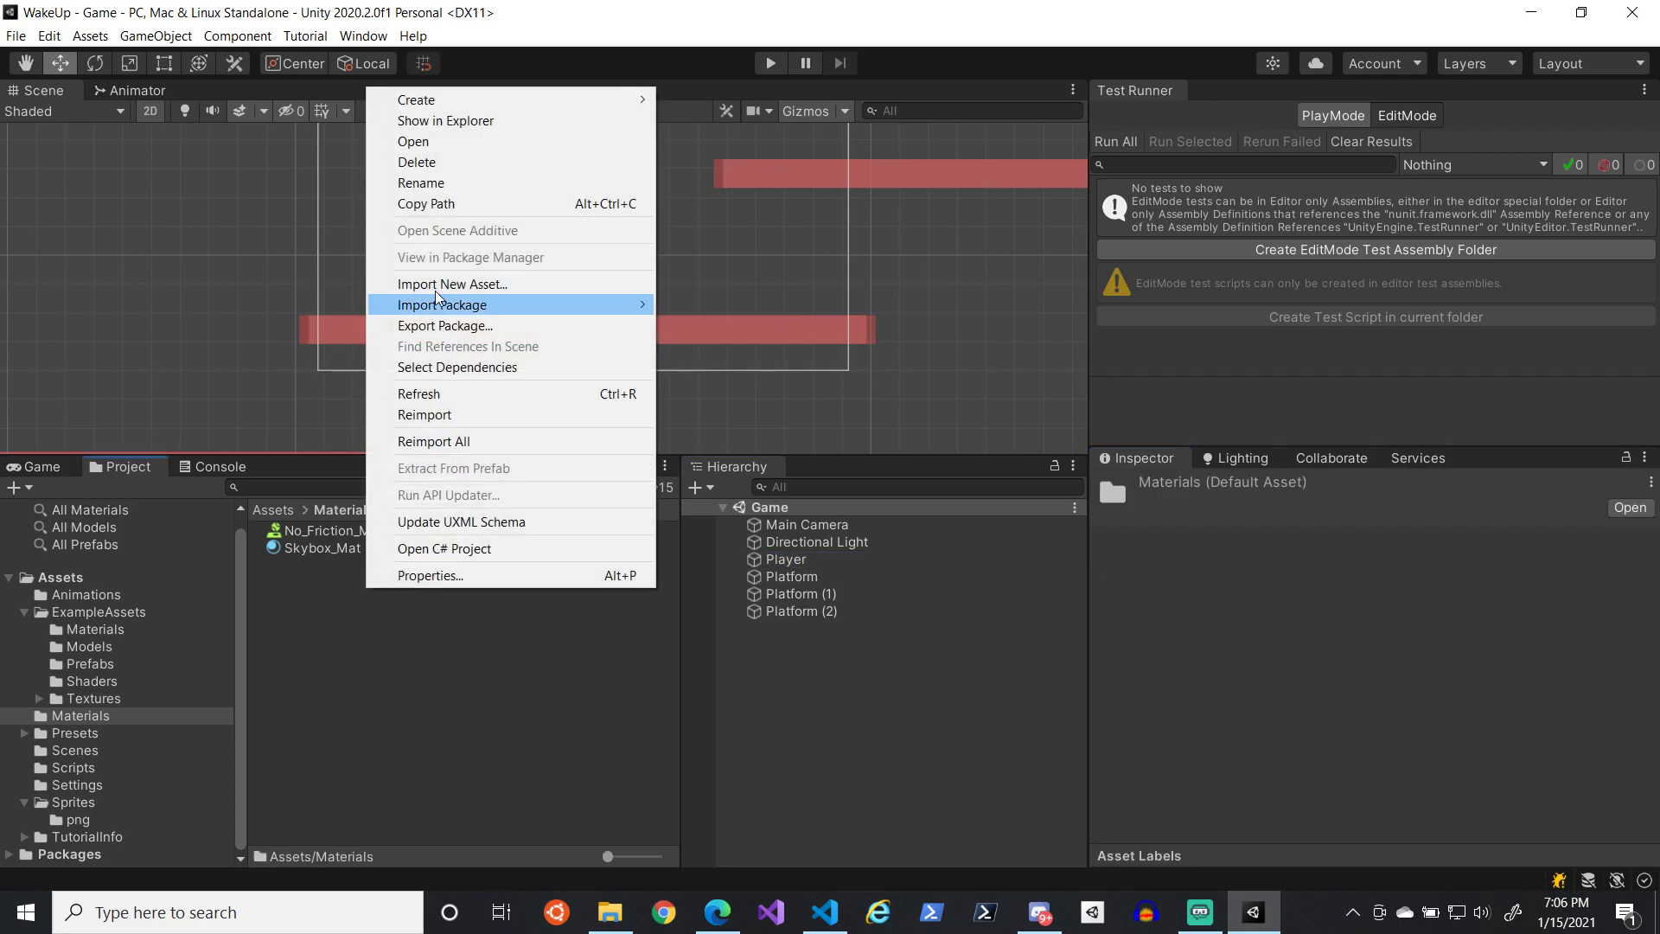
mouse_move(474, 104)
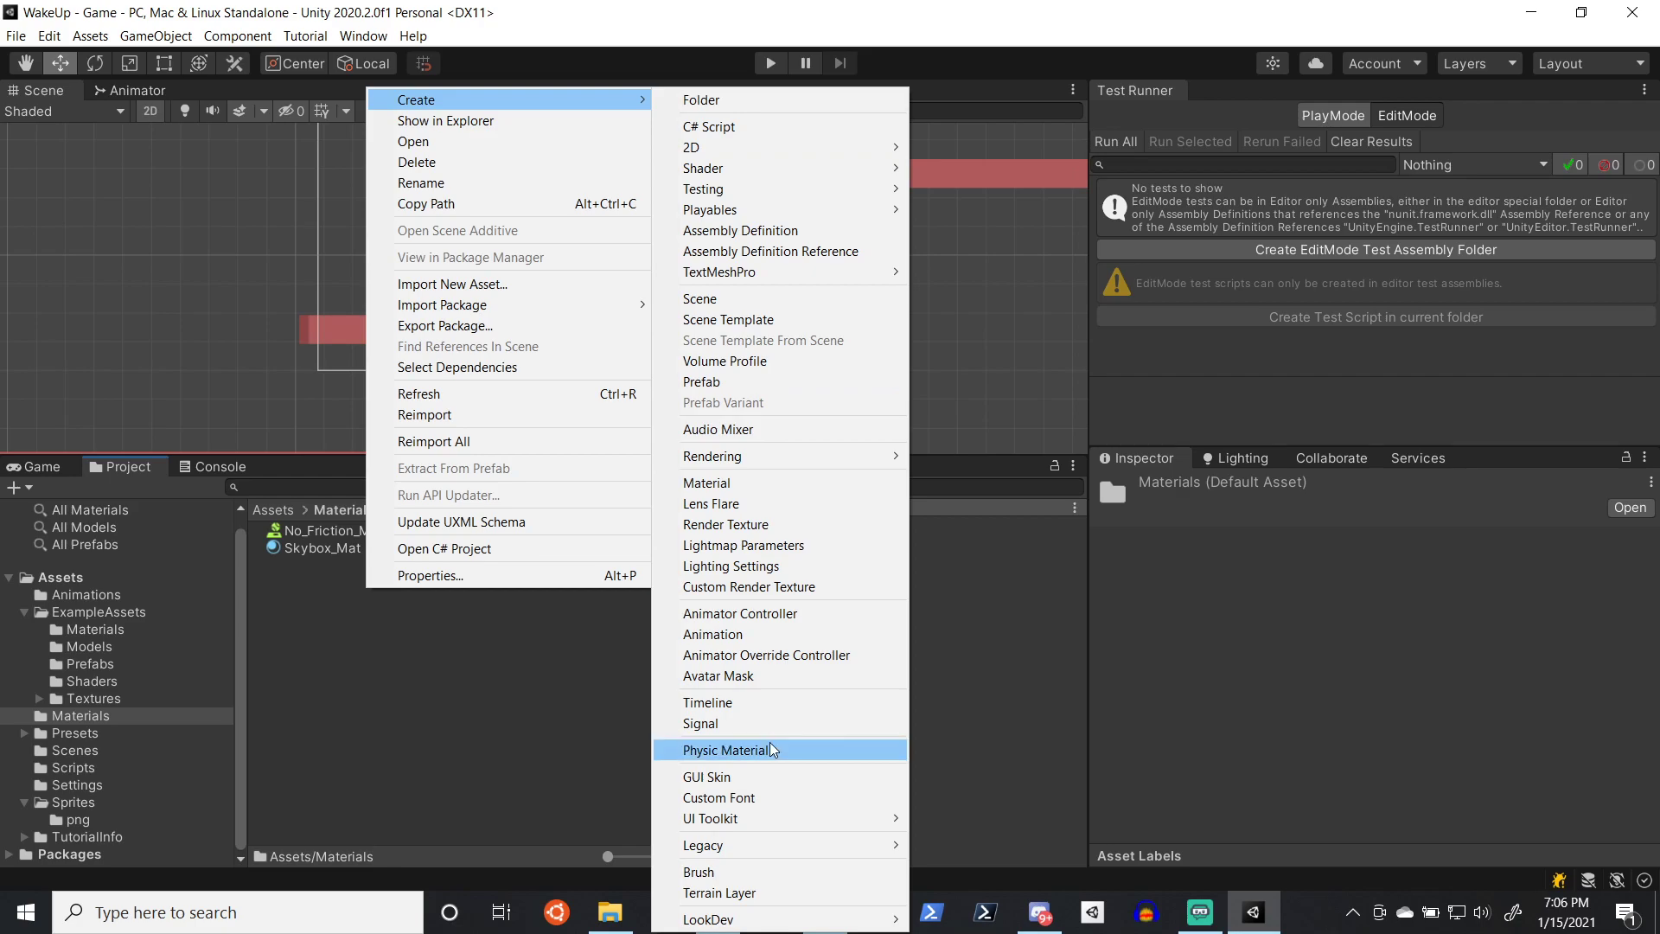
mouse_move(788, 152)
mouse_move(949, 154)
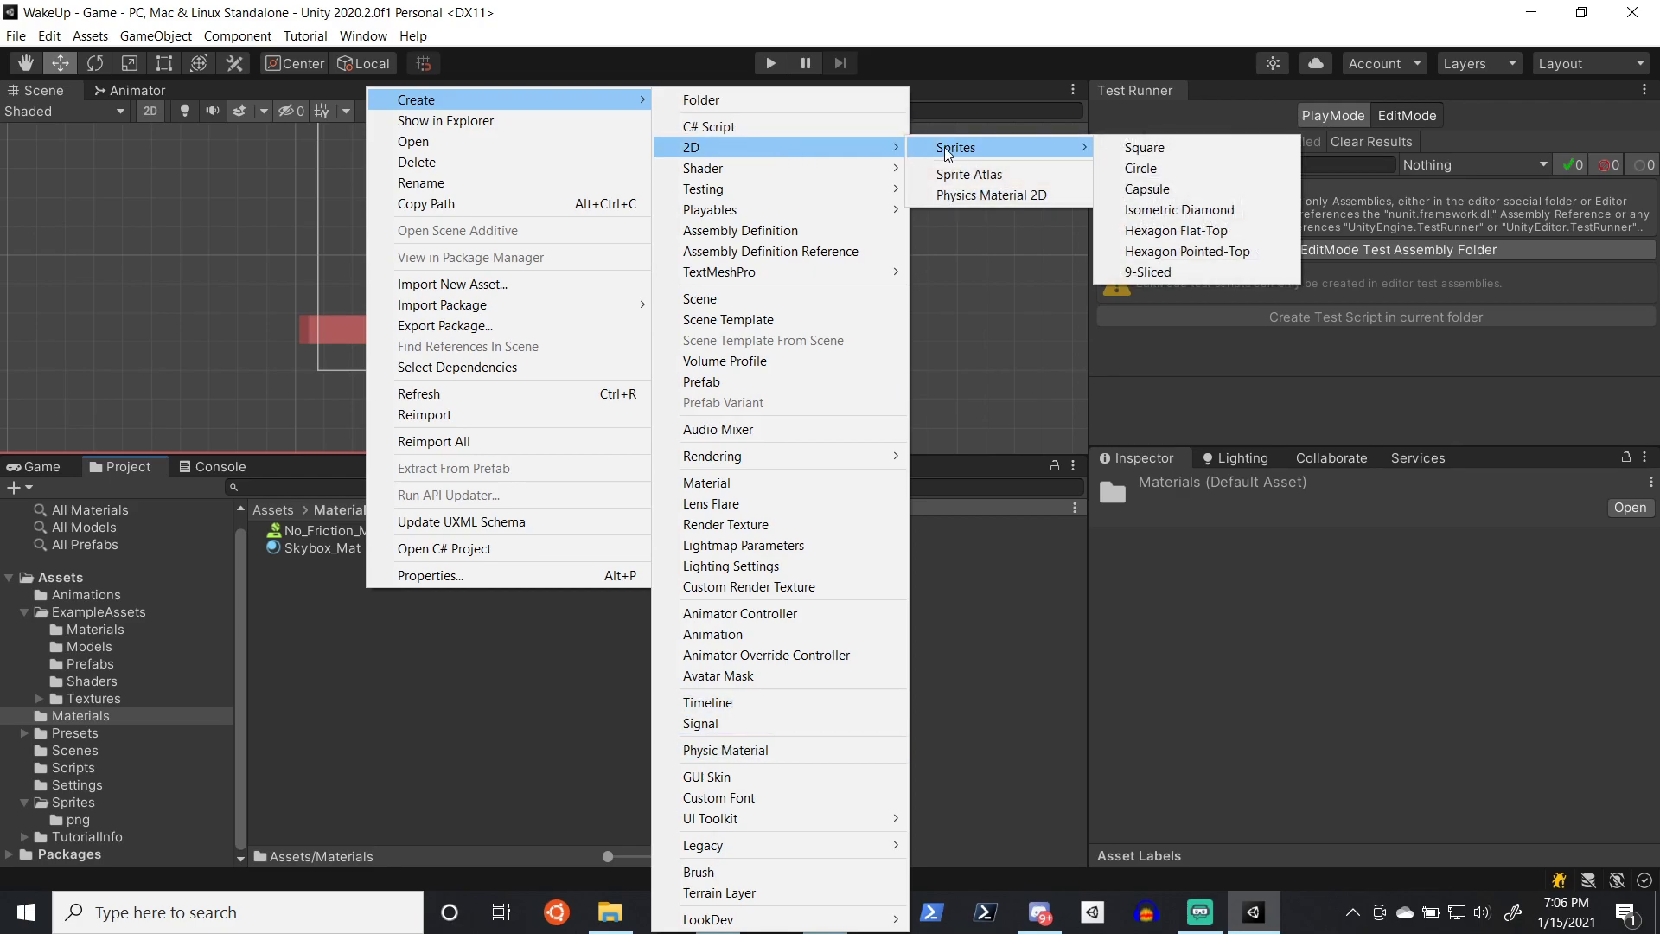
left_click(991, 195)
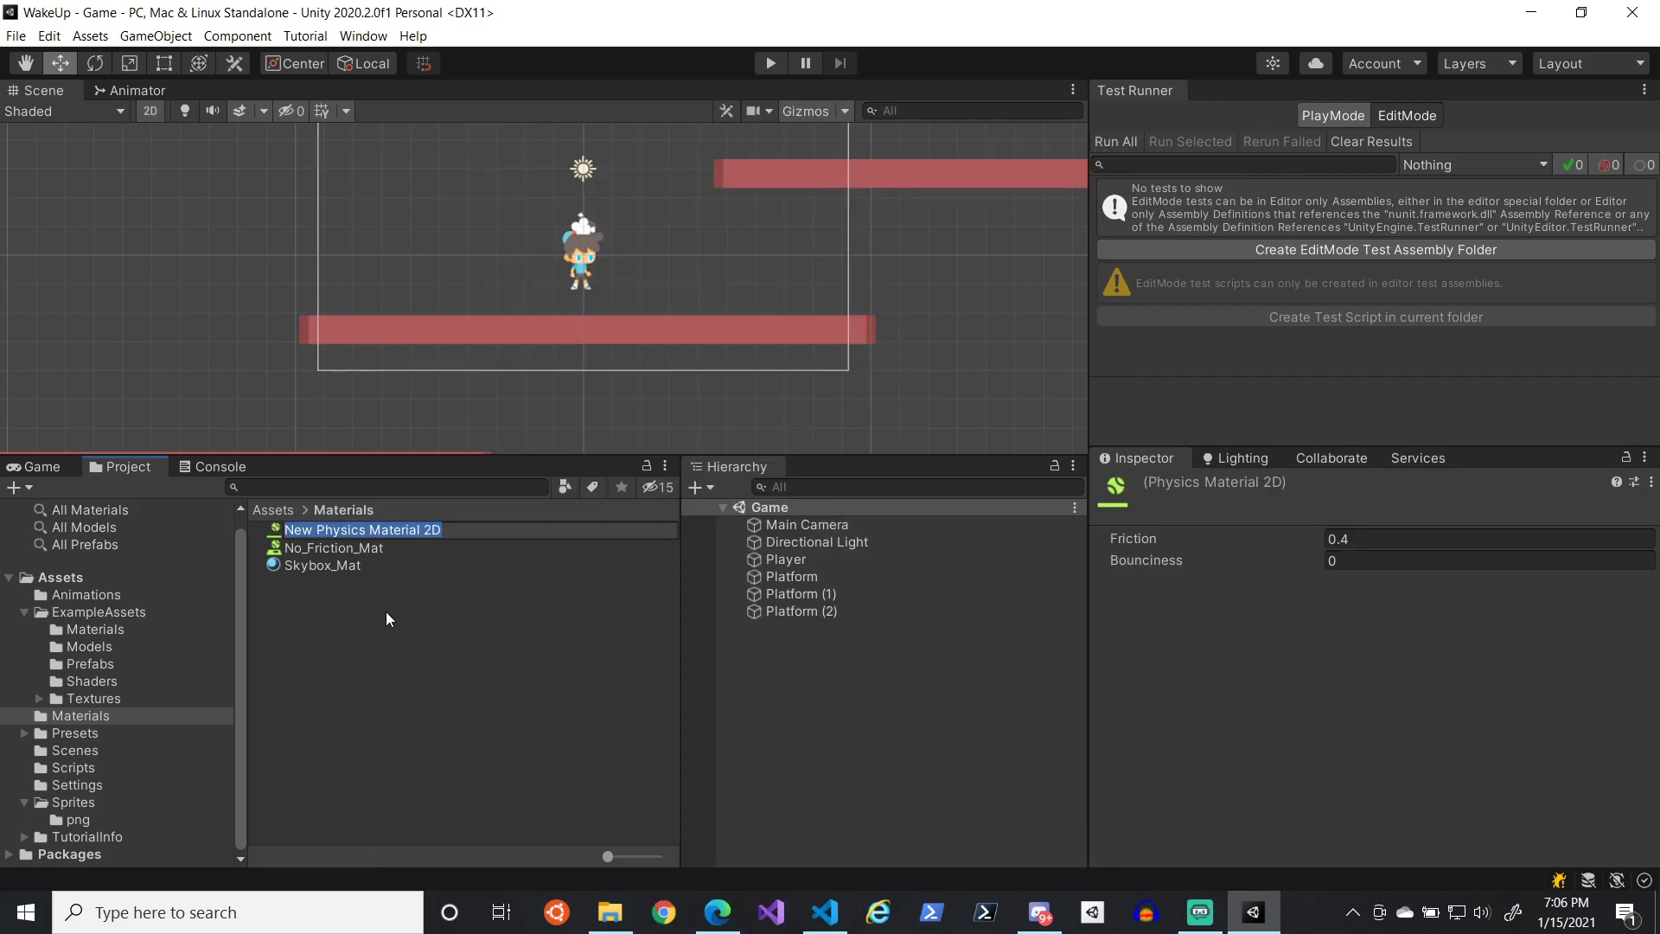
- Delete the old No_Friction_Mat physic material from the Materials folder
left_click(379, 552)
right_click(379, 551)
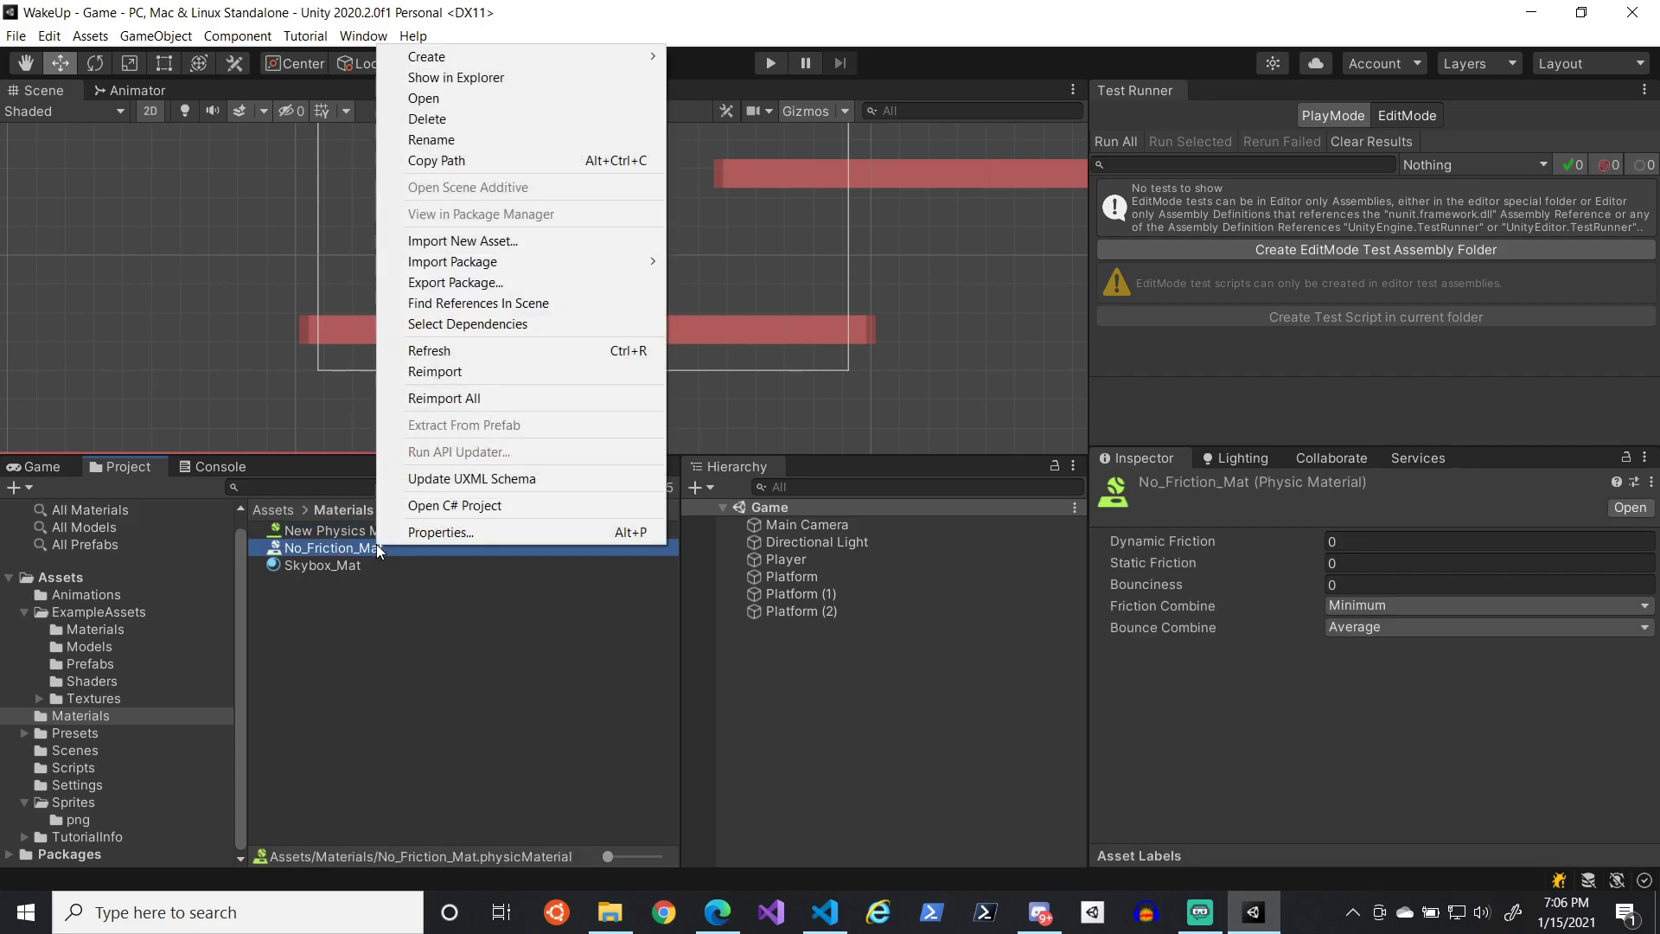
left_click(884, 493)
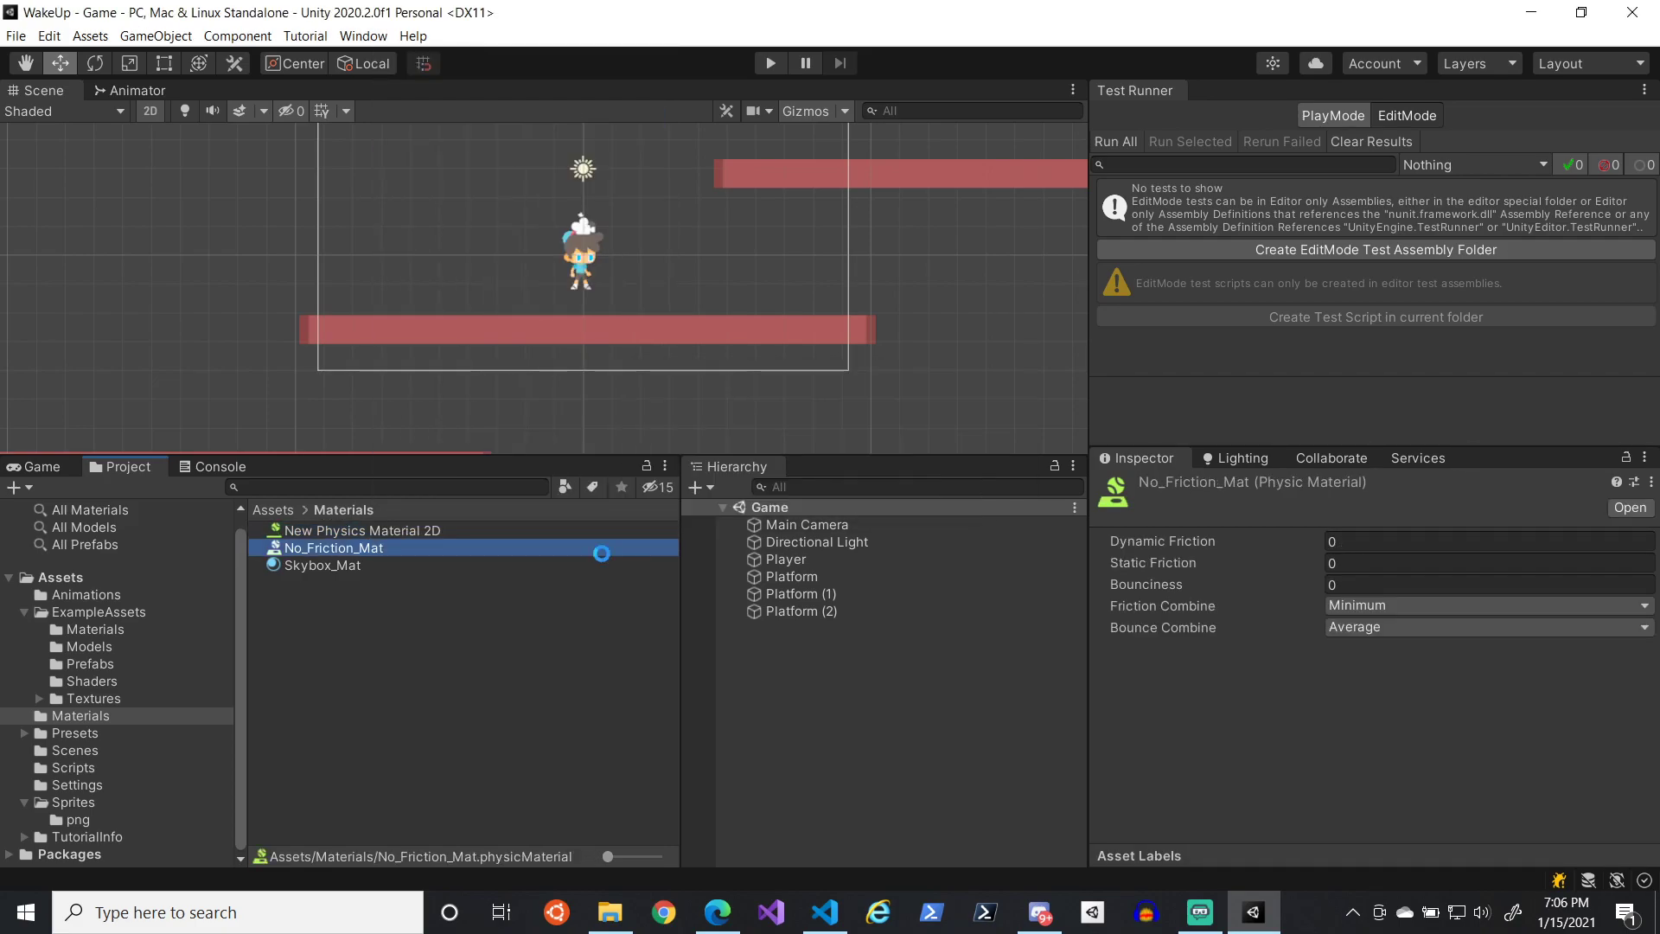
- Rename the new Physics Material 2D as No_Friction_Mat
right_click(432, 531)
left_click(524, 126)
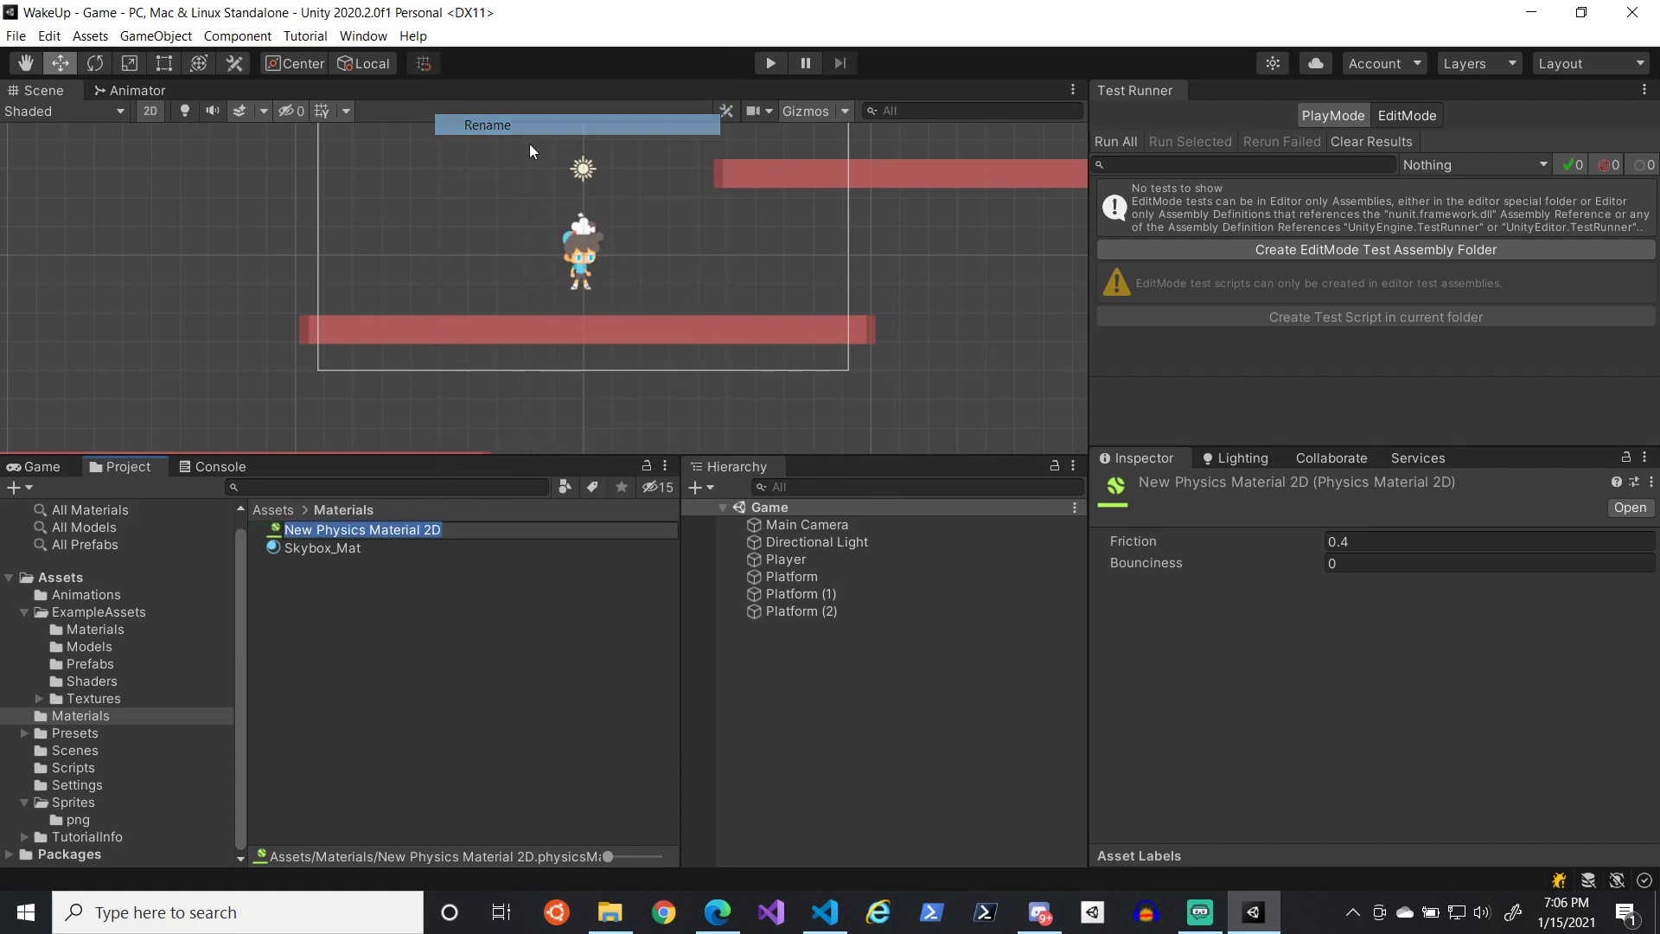
type("No_Fr")
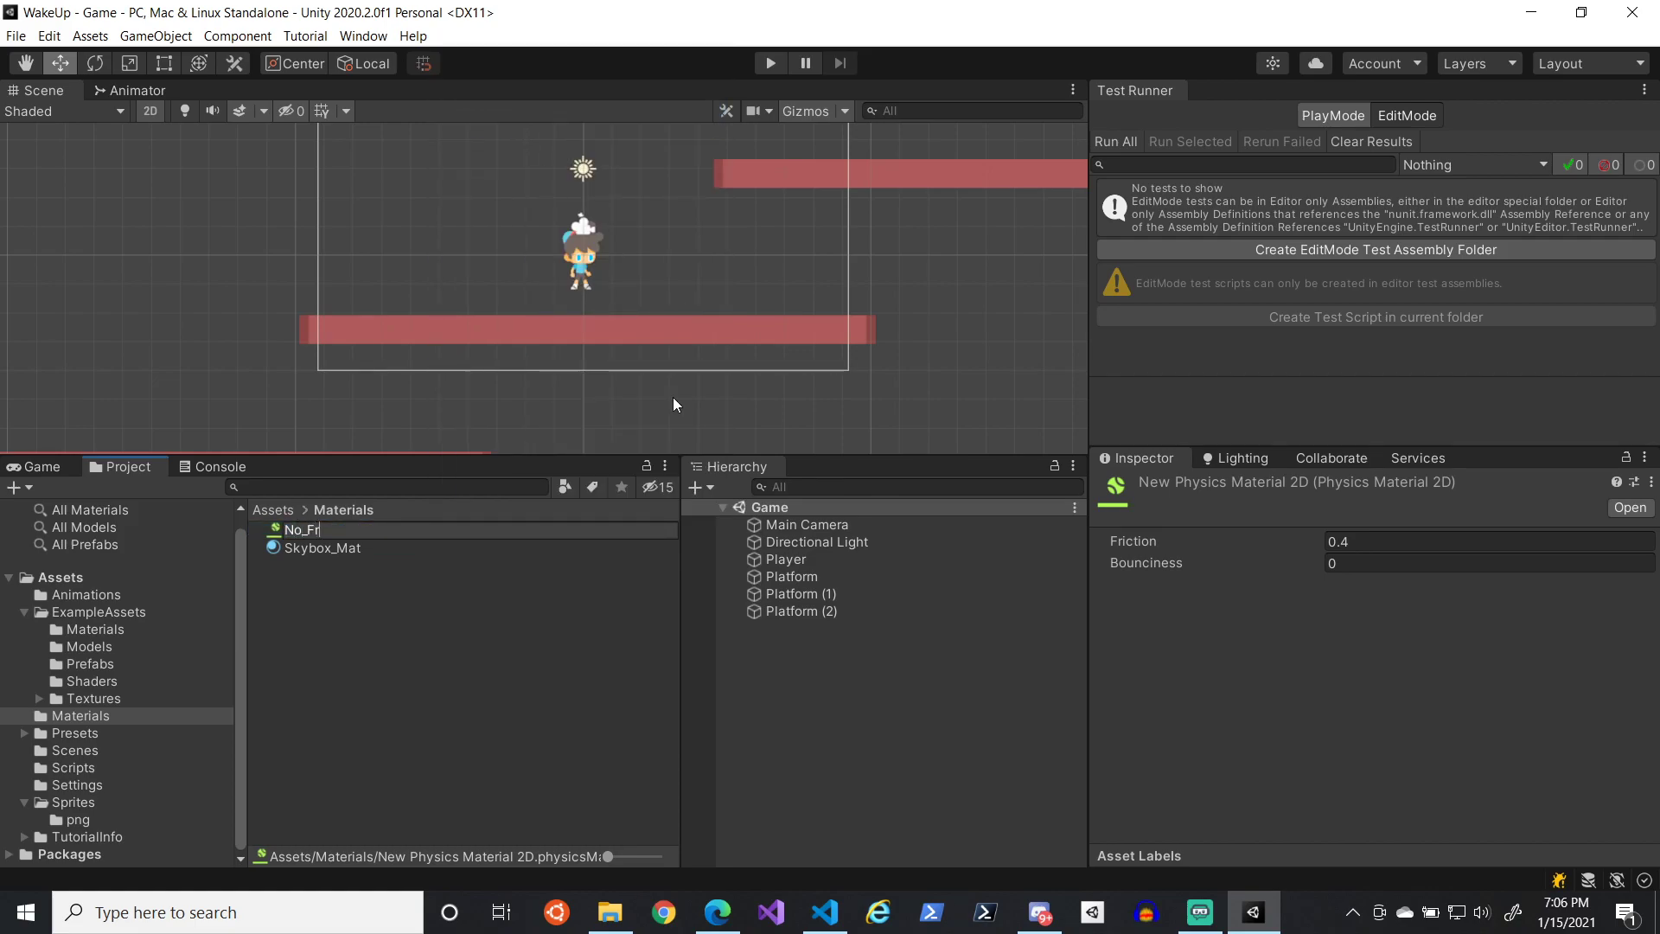
type("iction_Mat")
key("Return")
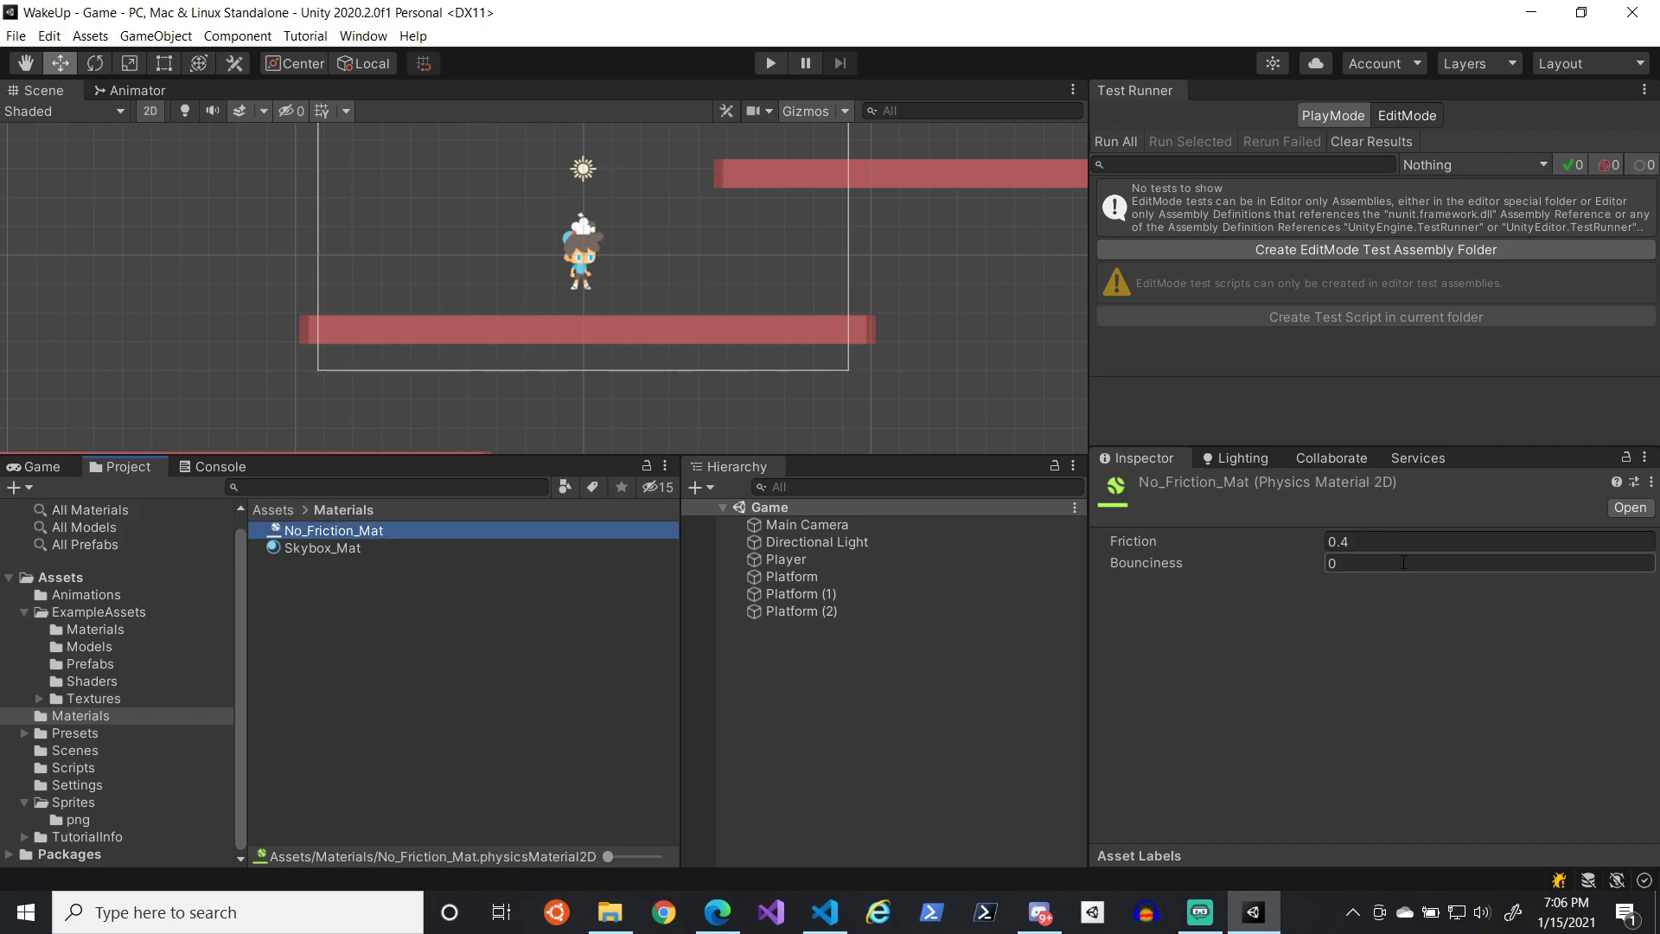
- Set the Friction of the 2D material No_Friction_Mat to 0
left_click(1269, 551)
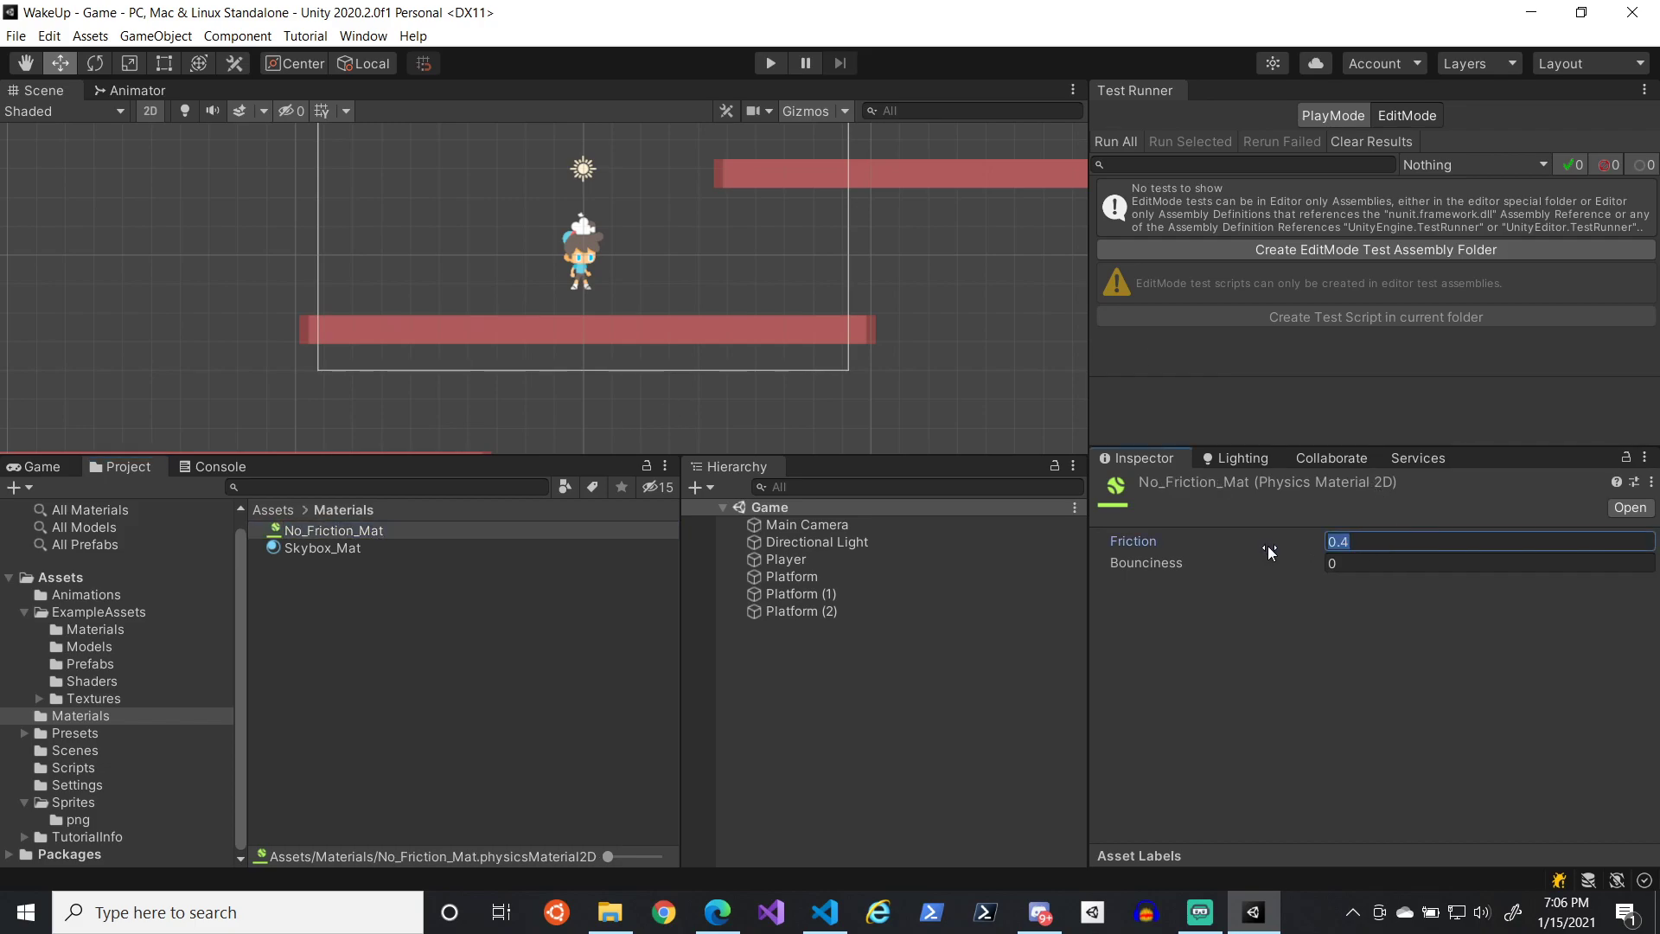
left_click(609, 568)
left_click(558, 529)
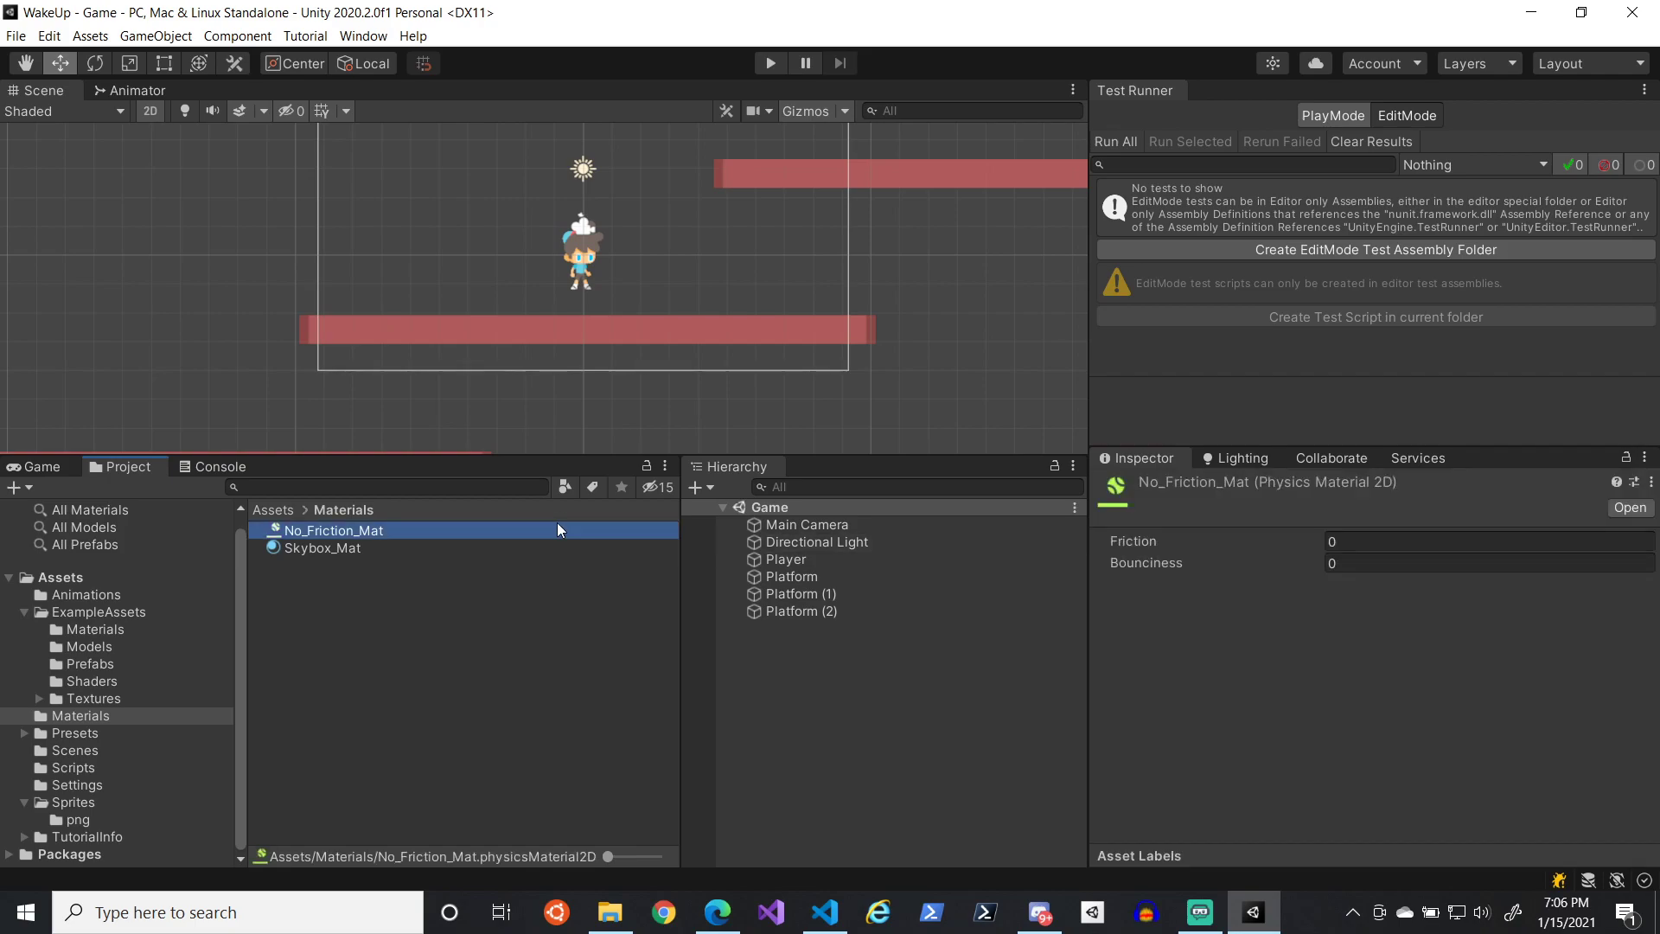
- Assign No_Friction_Mat as the Material of the Player's Rigidbody 2D and save the scene
left_click(778, 559)
scroll(1226, 660, "down", 3)
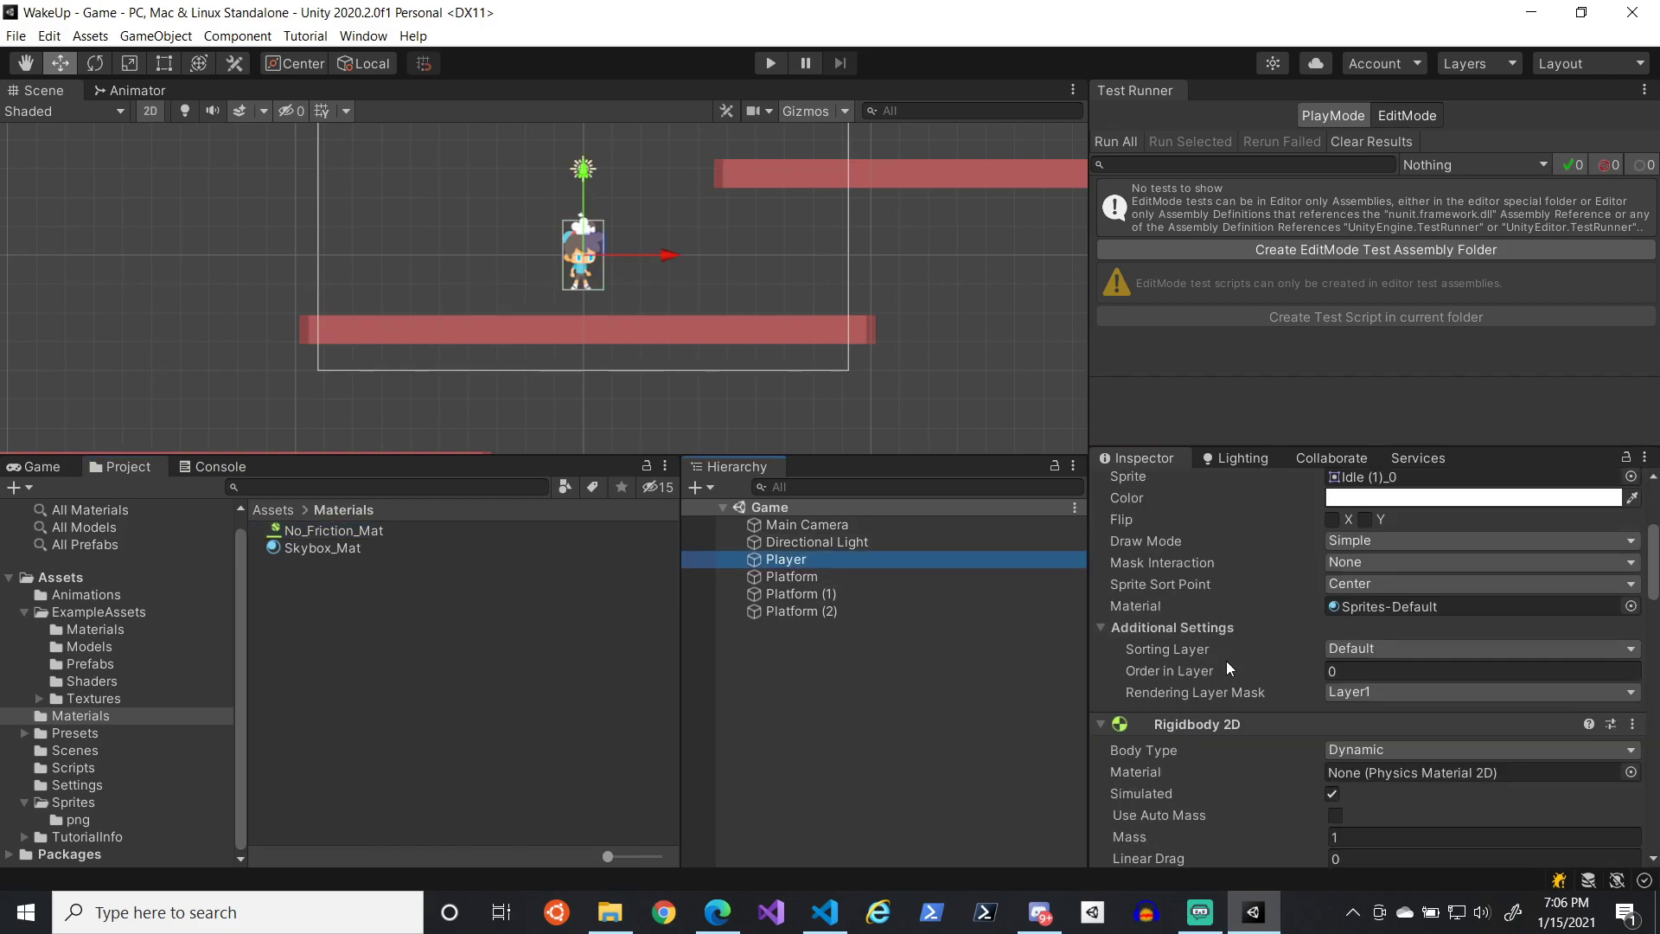
scroll(1226, 660, "down", 3)
left_click_drag(385, 537, 1376, 588)
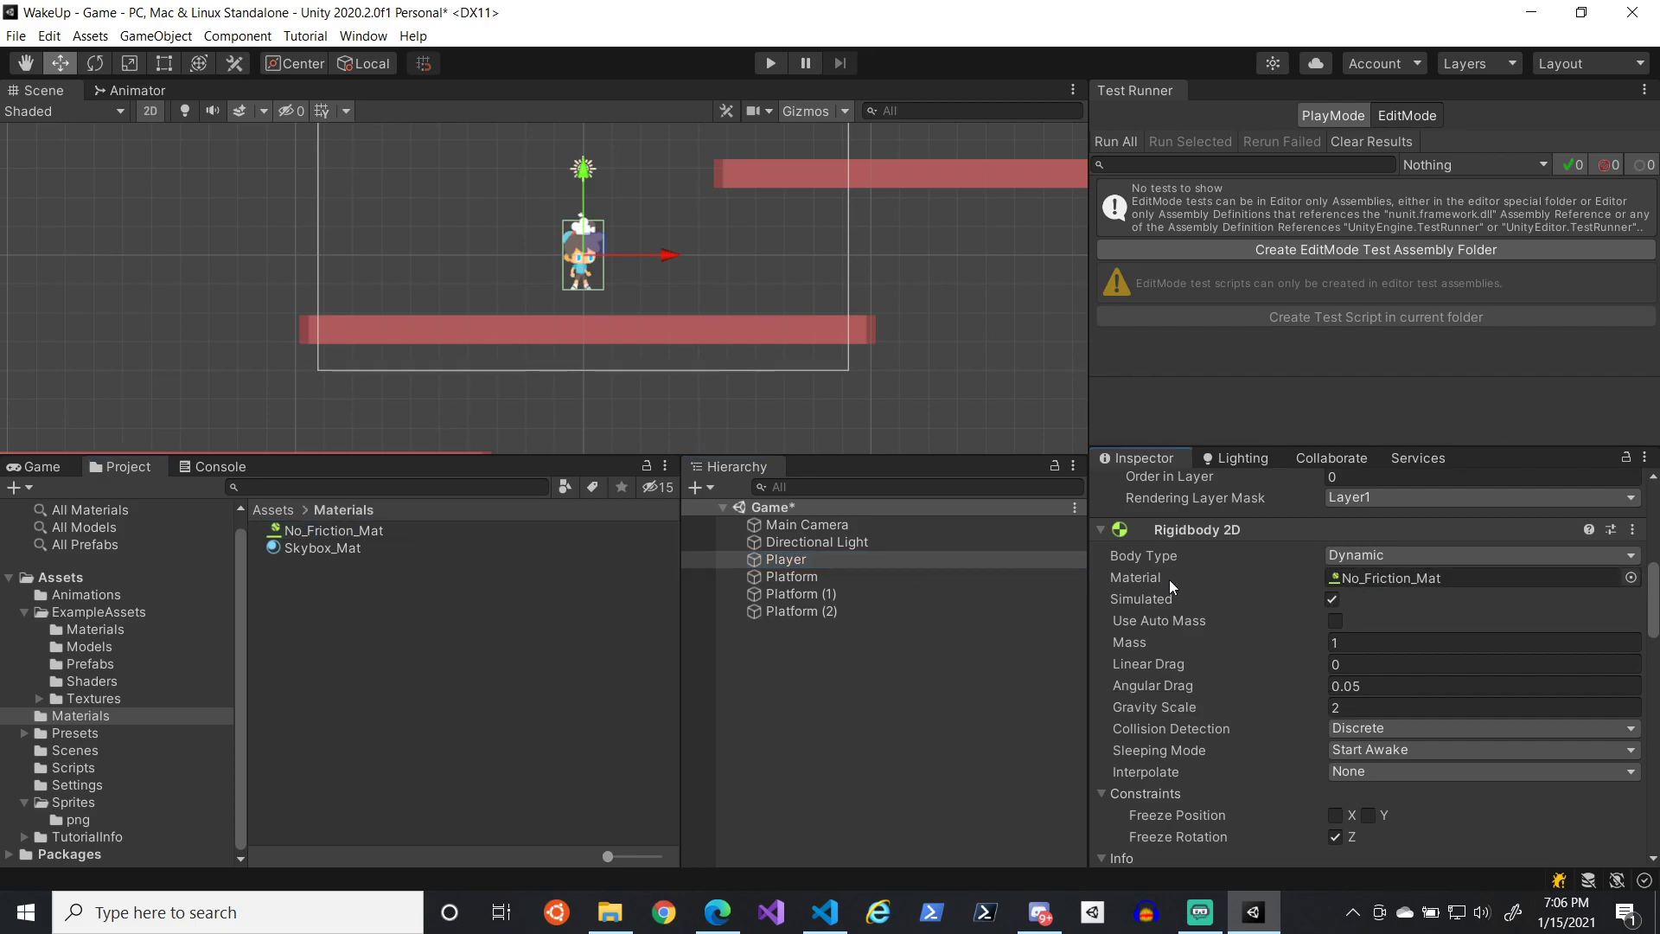
key("ctrl+s")
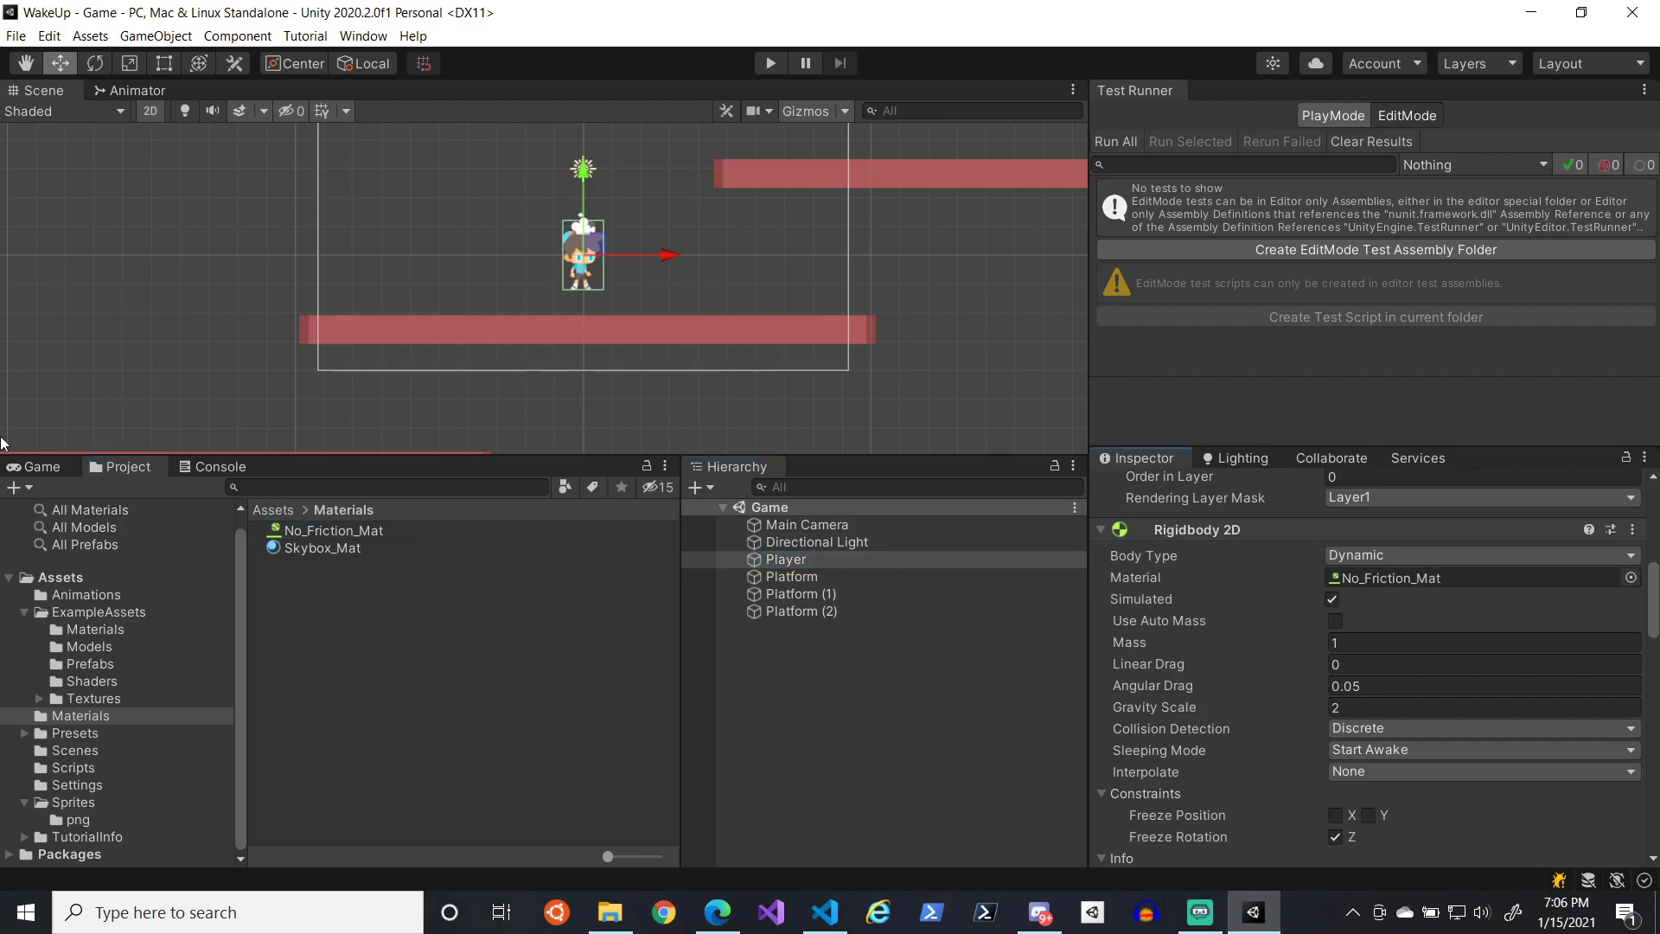
- Play the game to test running and jumping with the frictionless material, and stop it
left_click(43, 467)
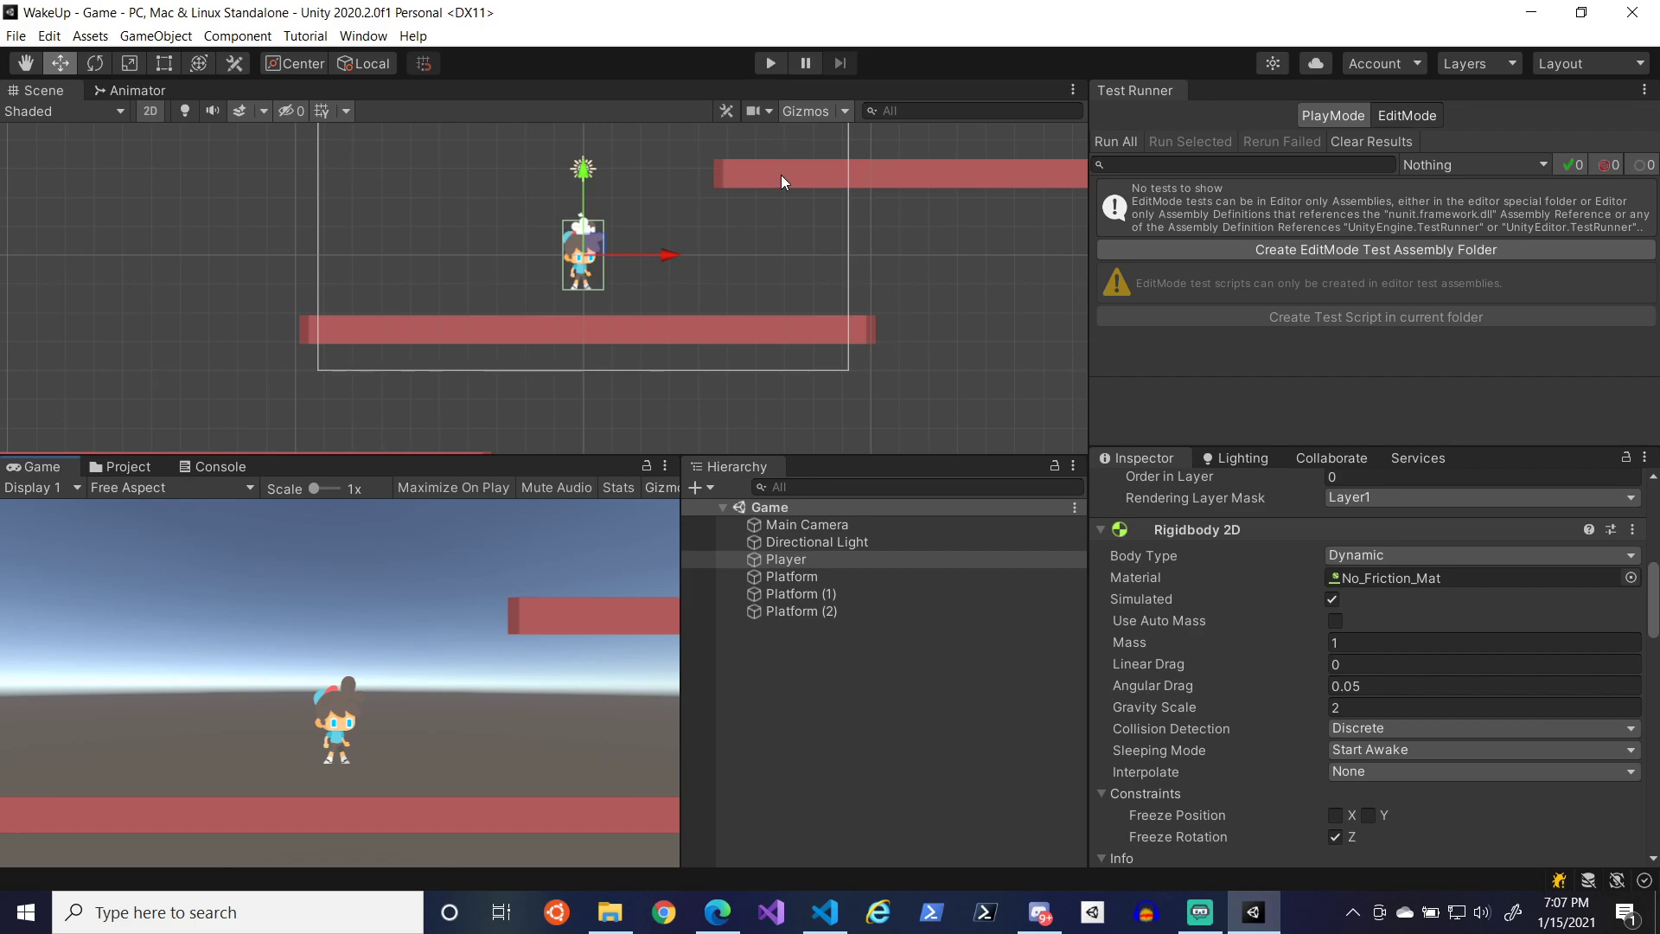
left_click(772, 70)
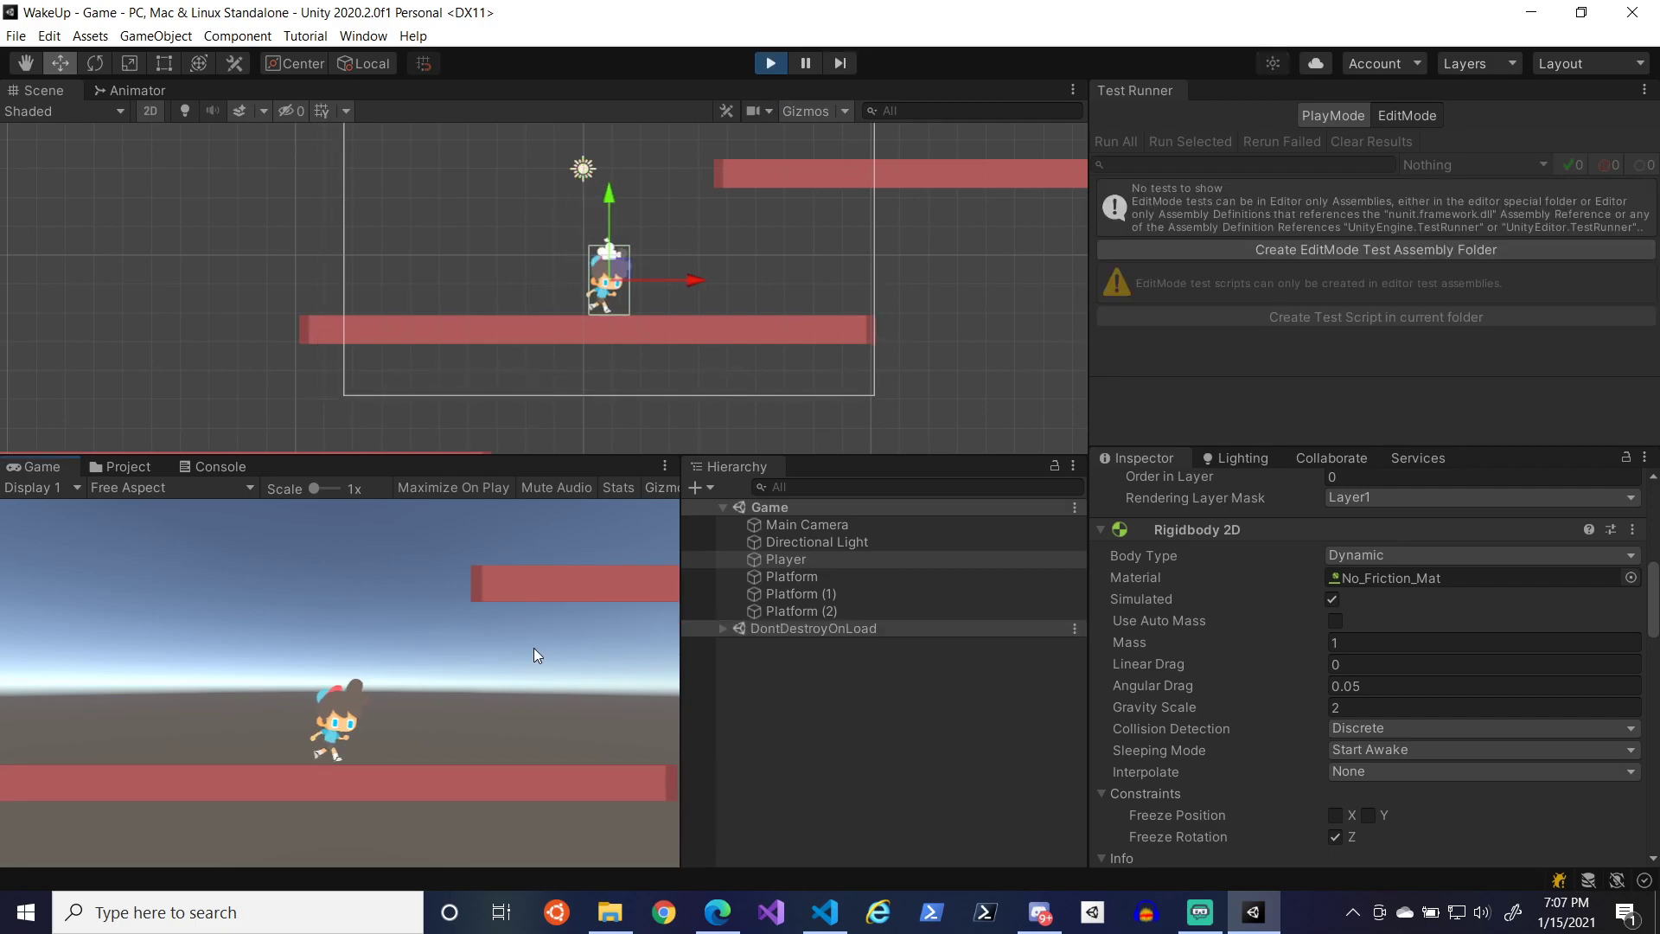
key("Right")
key("Right")
key("Left")
key("Right")
key("space")
key("Left")
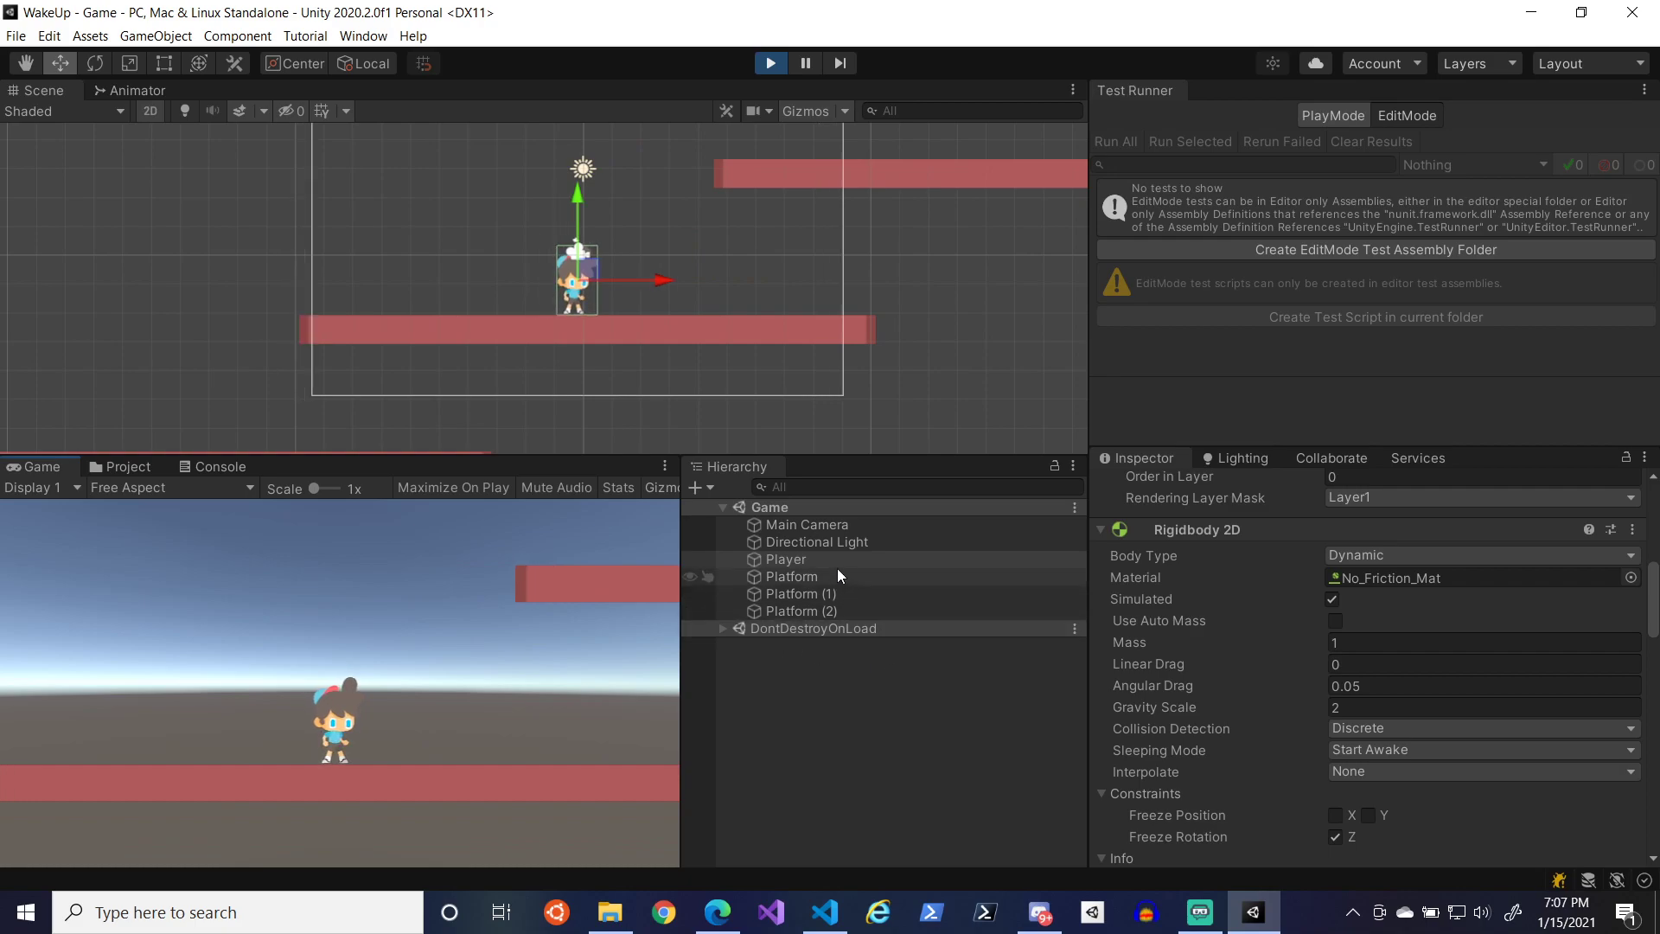
left_click(770, 64)
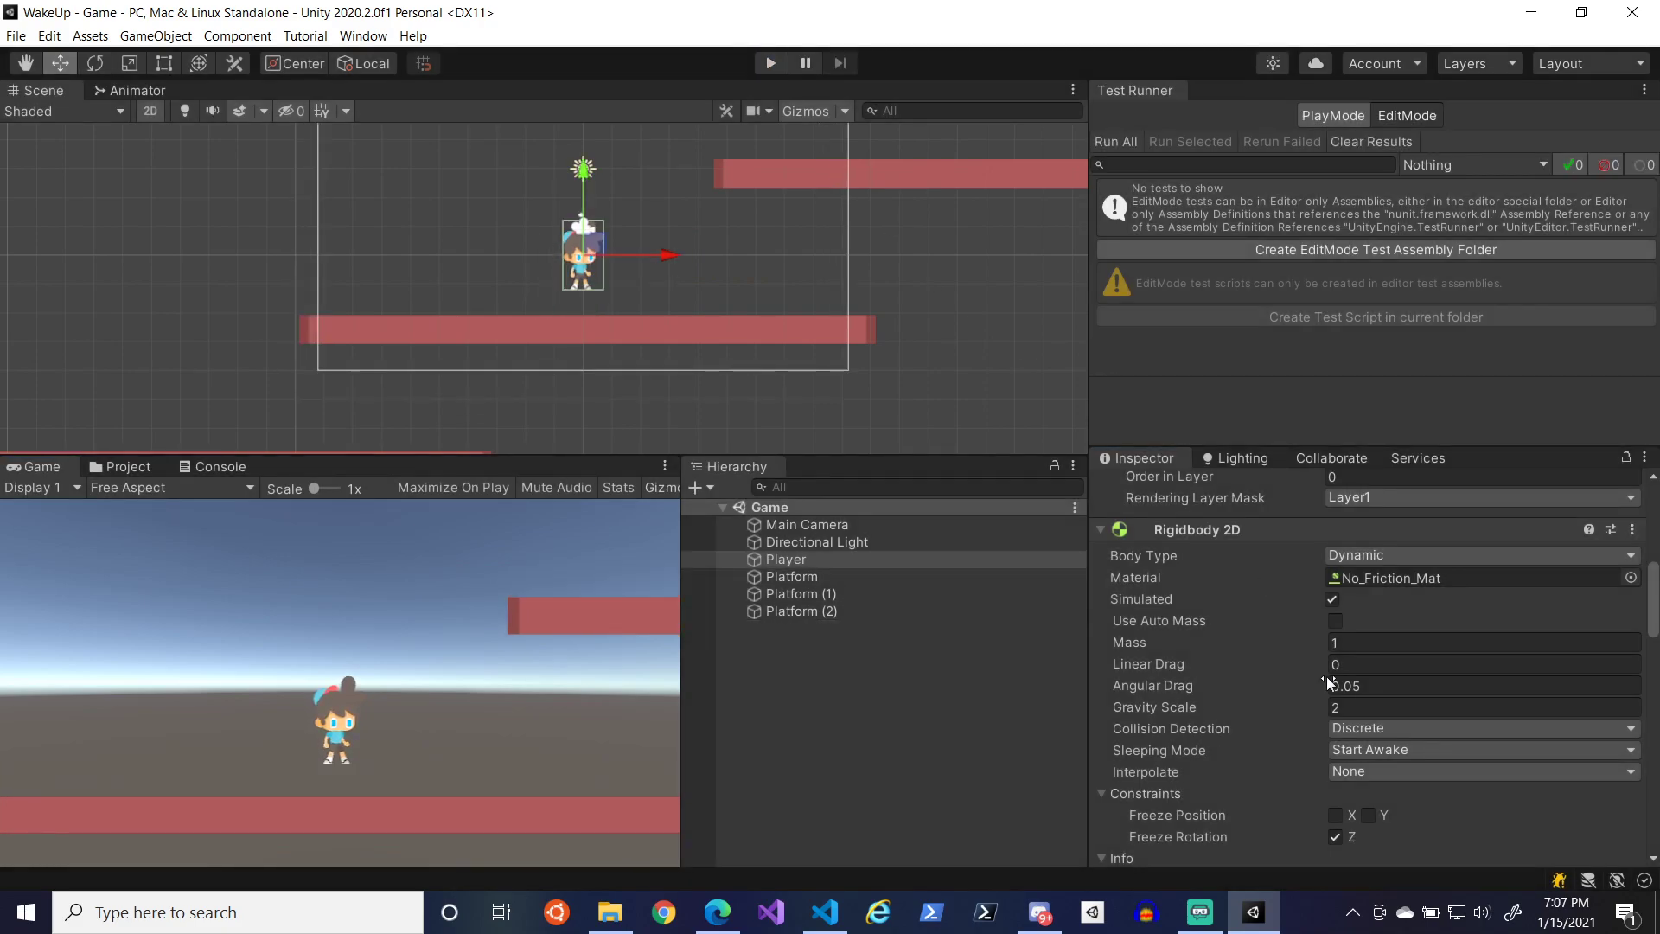
- Set the Player Controller's Jump Force to 15 and Speed to 10, and save the scene
scroll(1322, 683, "down", 10)
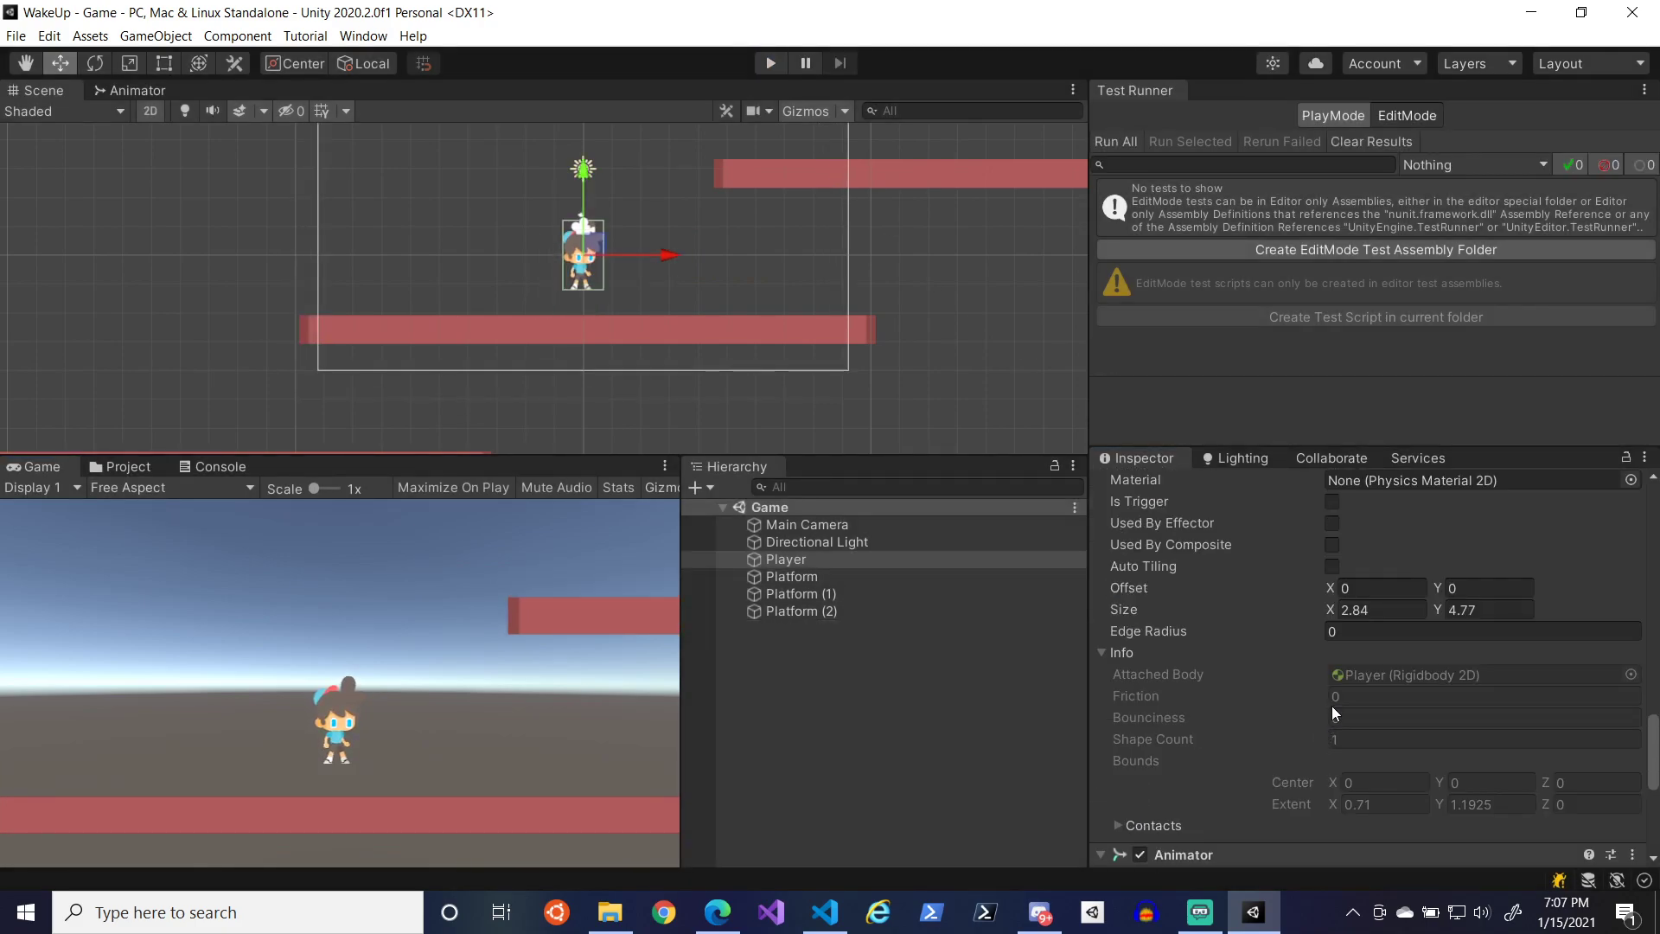
scroll(1295, 748, "down", 5)
scroll(1302, 740, "up", 6)
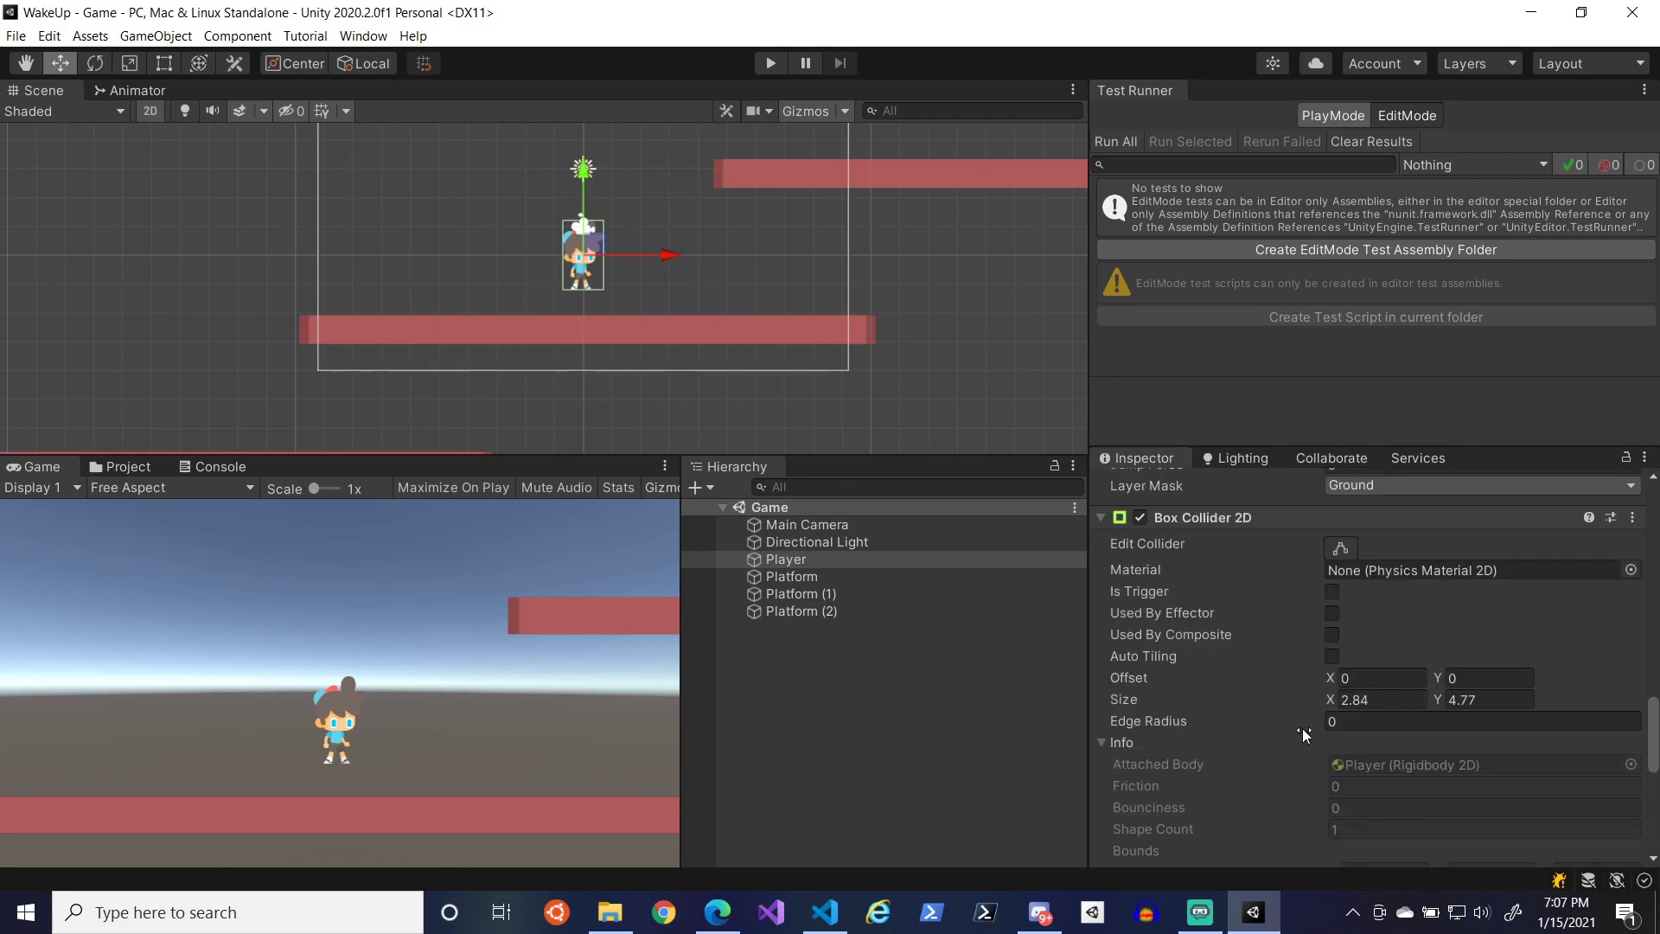
scroll(1299, 726, "up", 3)
left_click(1347, 661)
type("15")
left_click(1355, 643)
type("10")
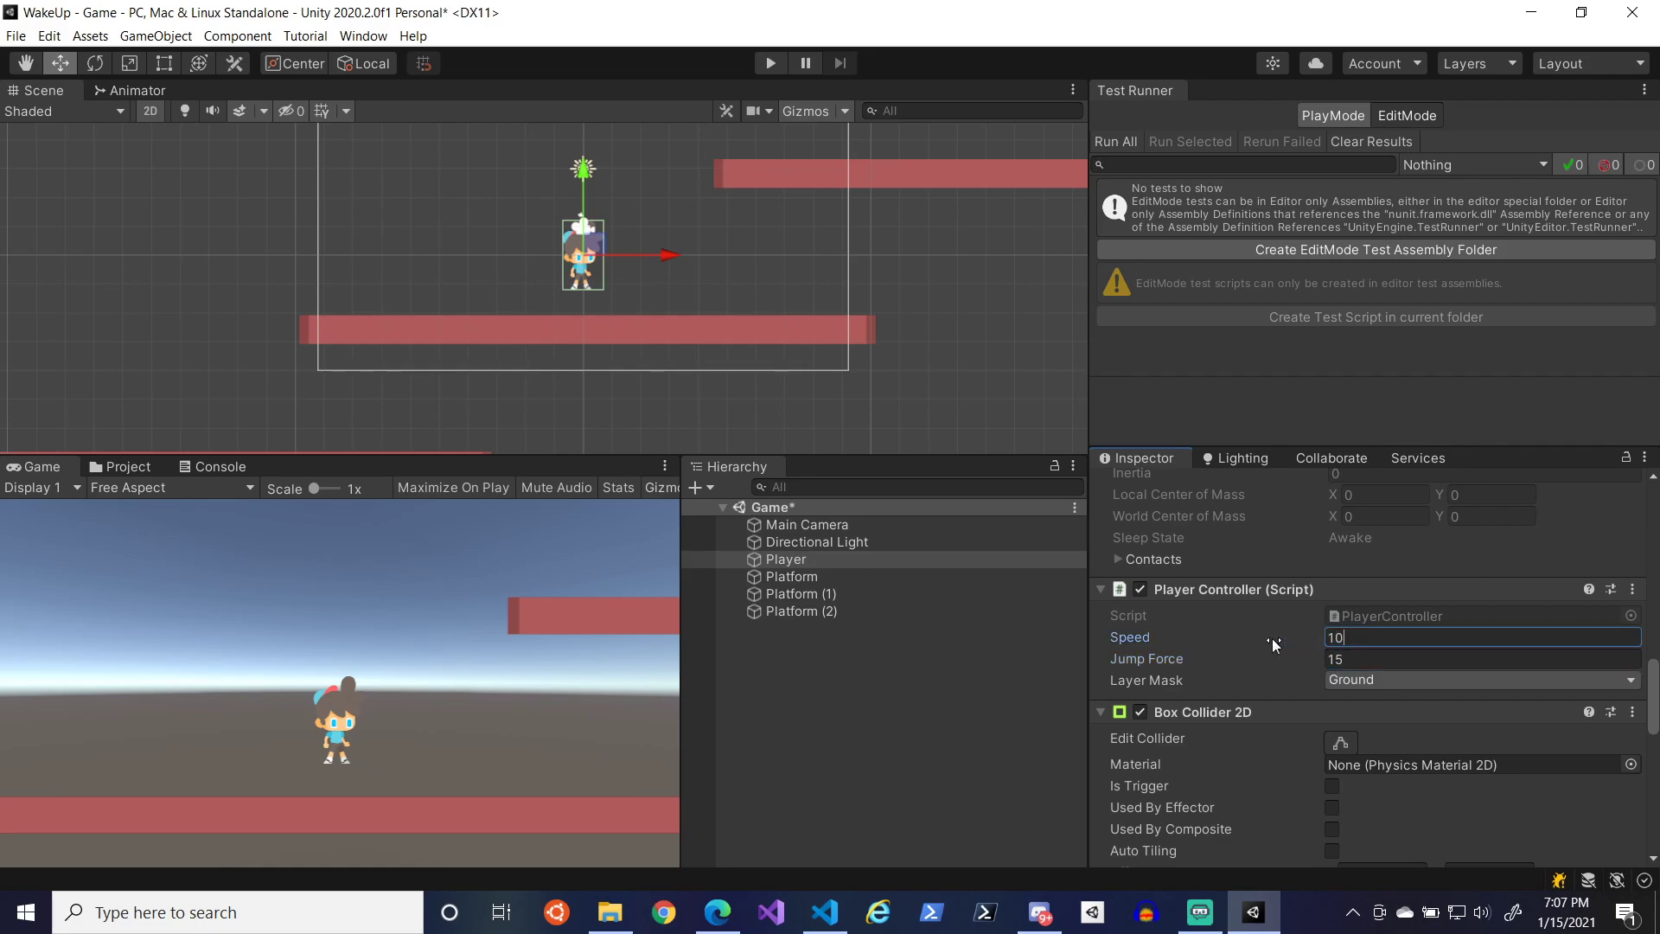
key("ctrl+s")
- Play the game and test jumping against the upper platform's edge and running back and forth on top of it
left_click(772, 65)
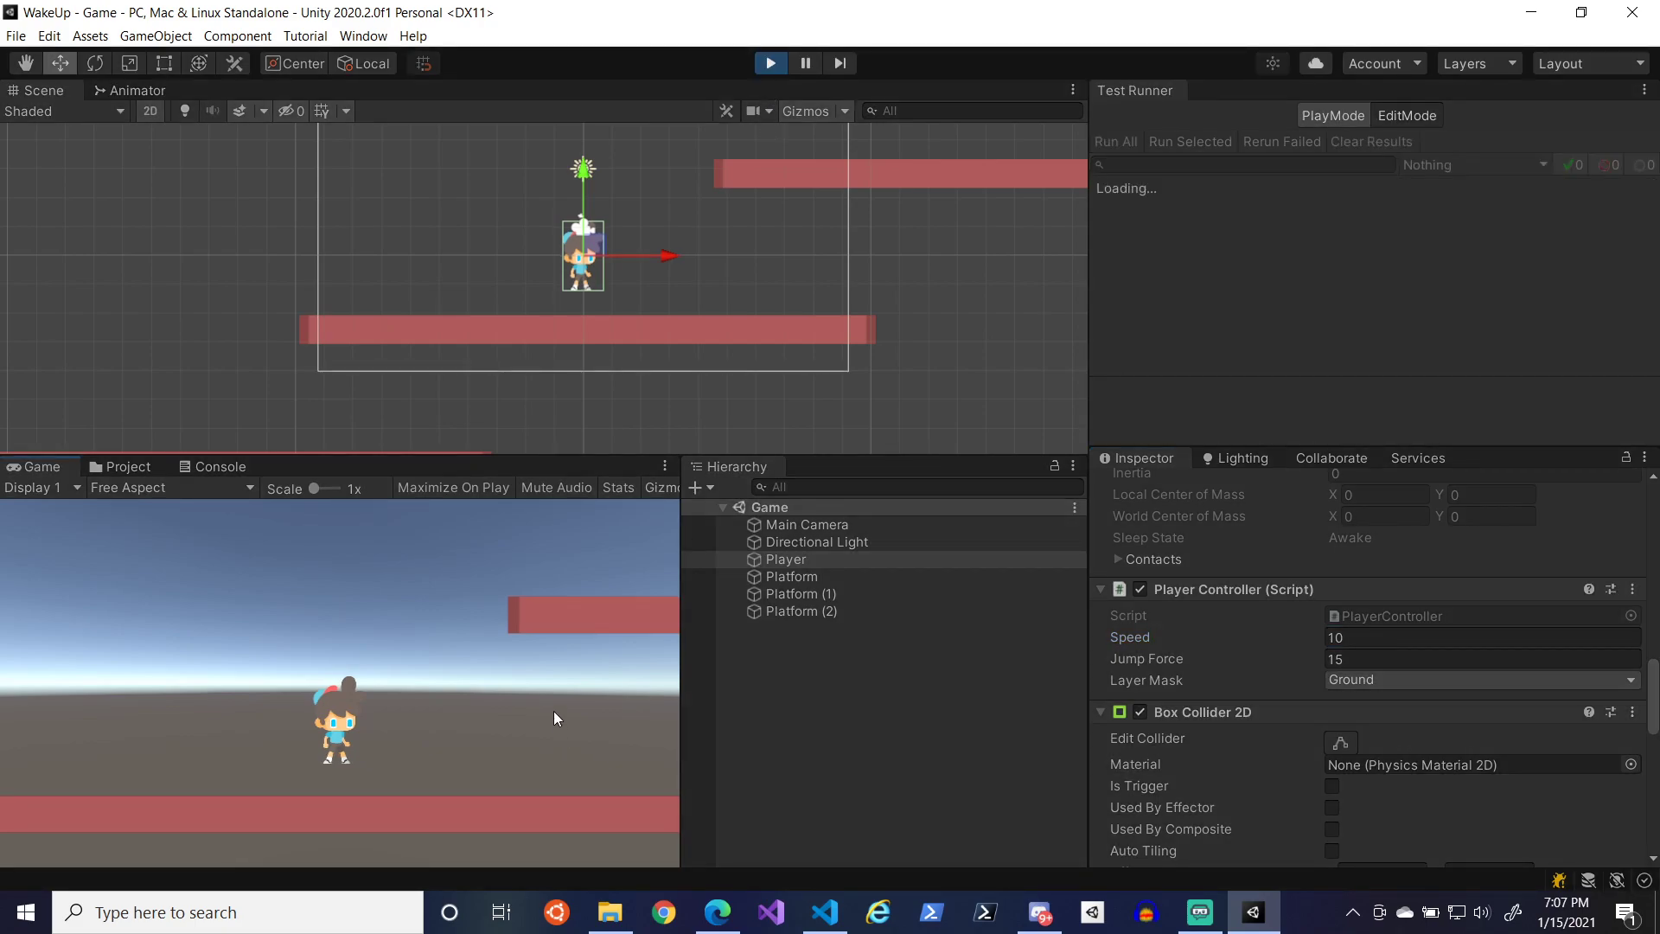
key("d")
key("space")
key("a")
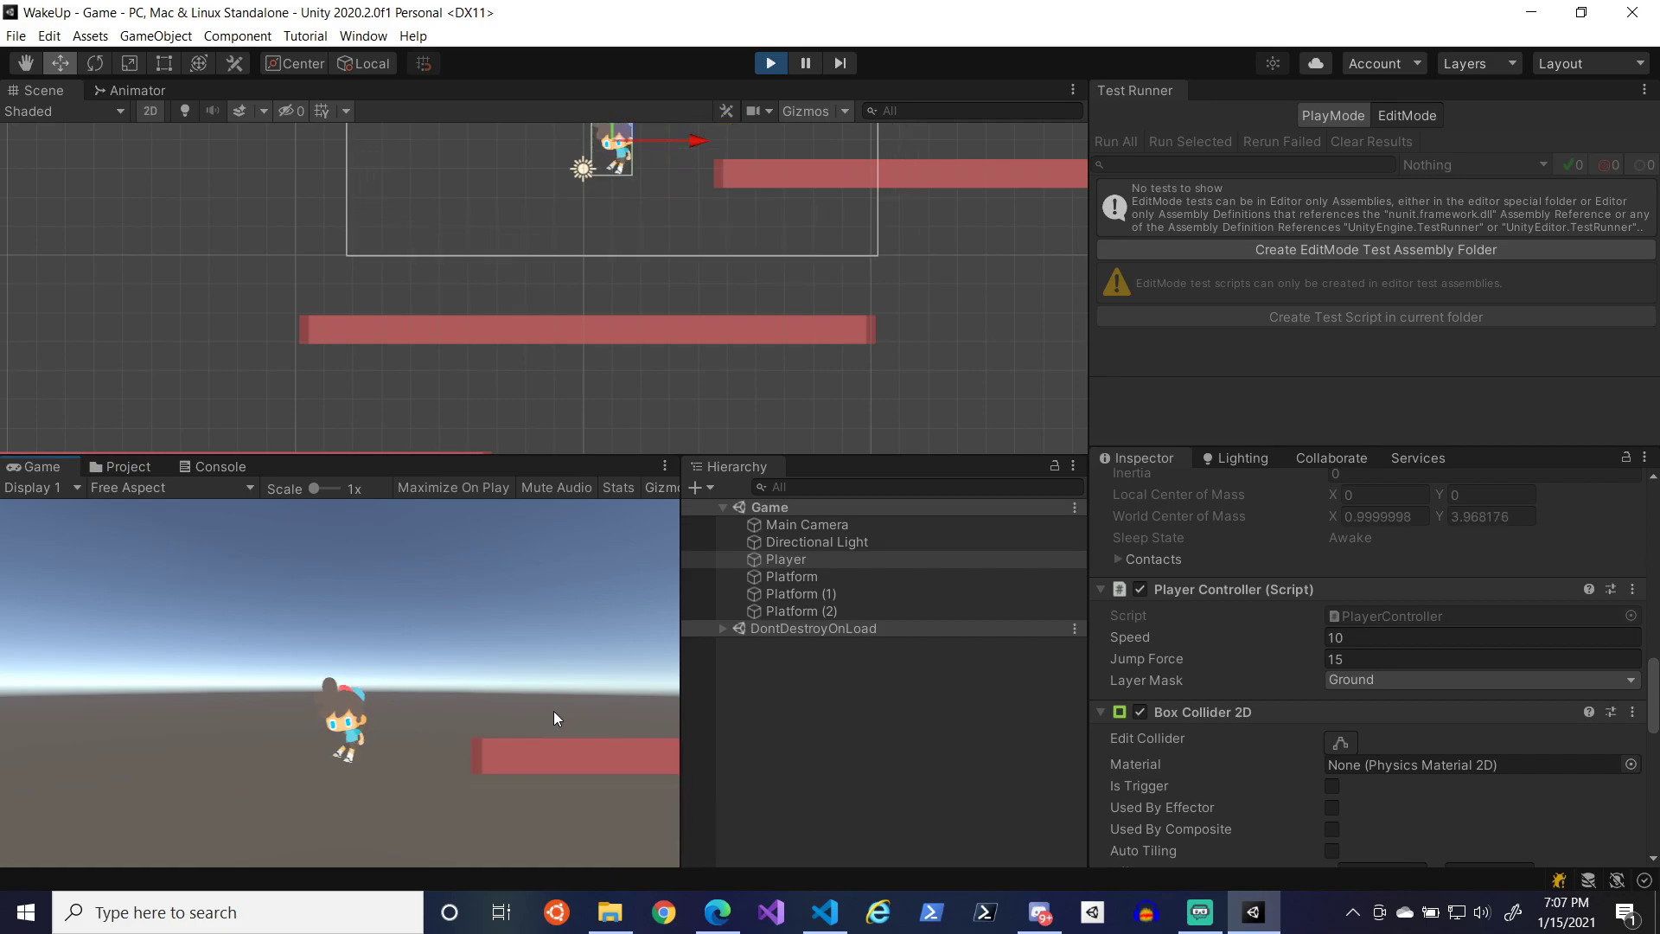
key("d")
key("space")
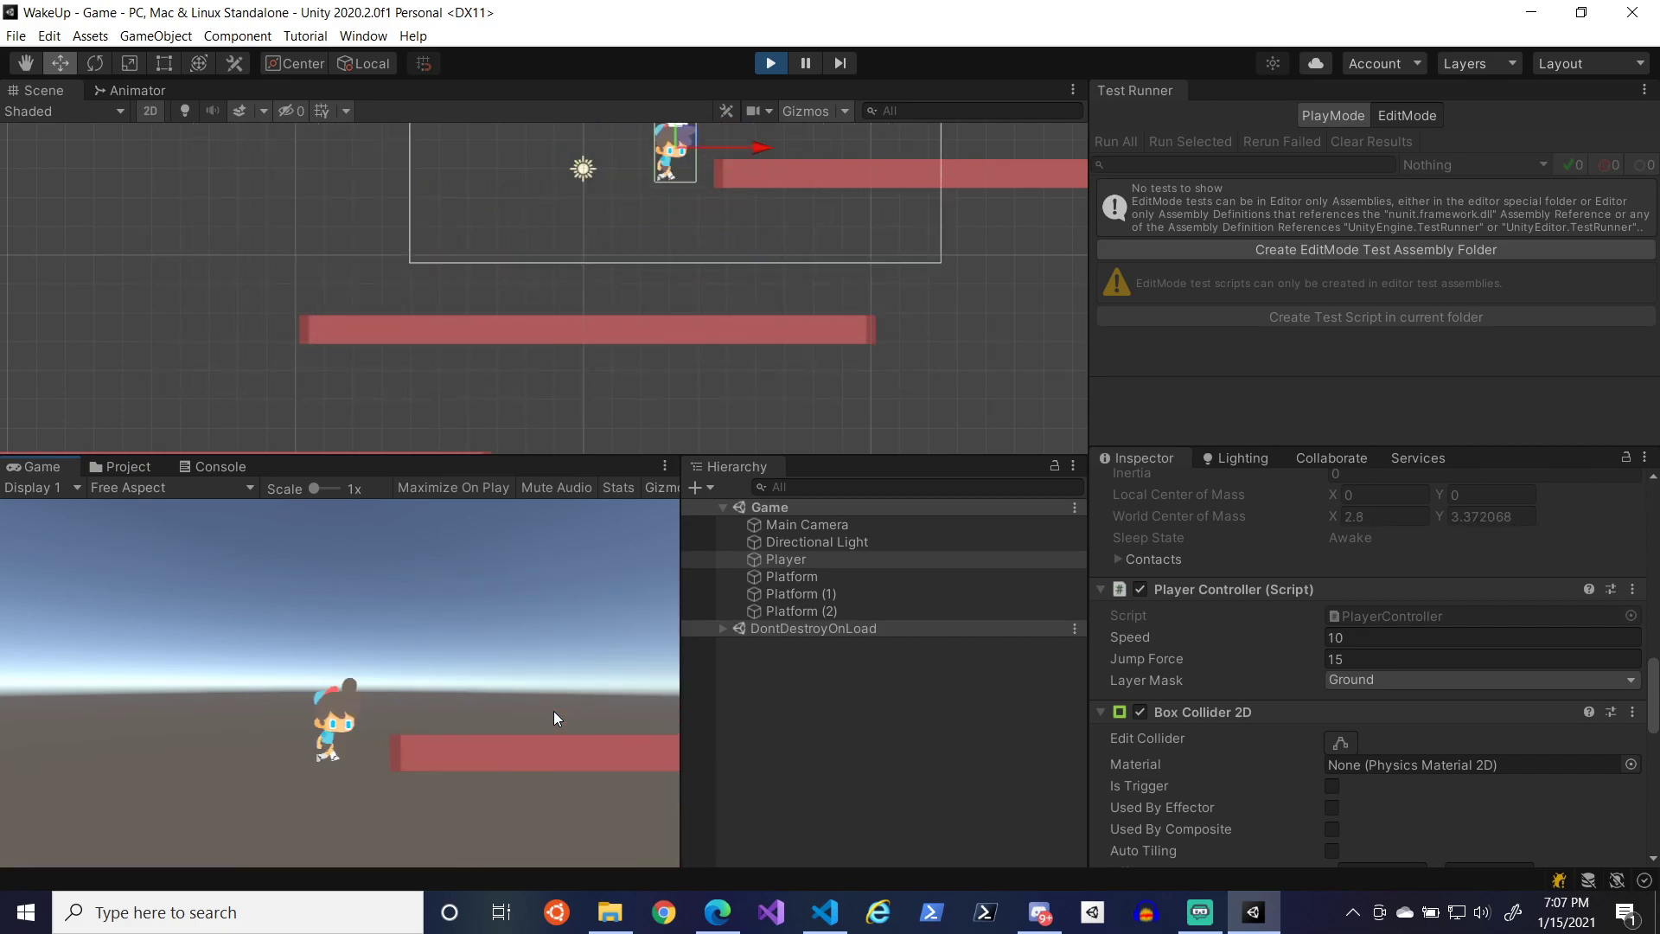
key("a")
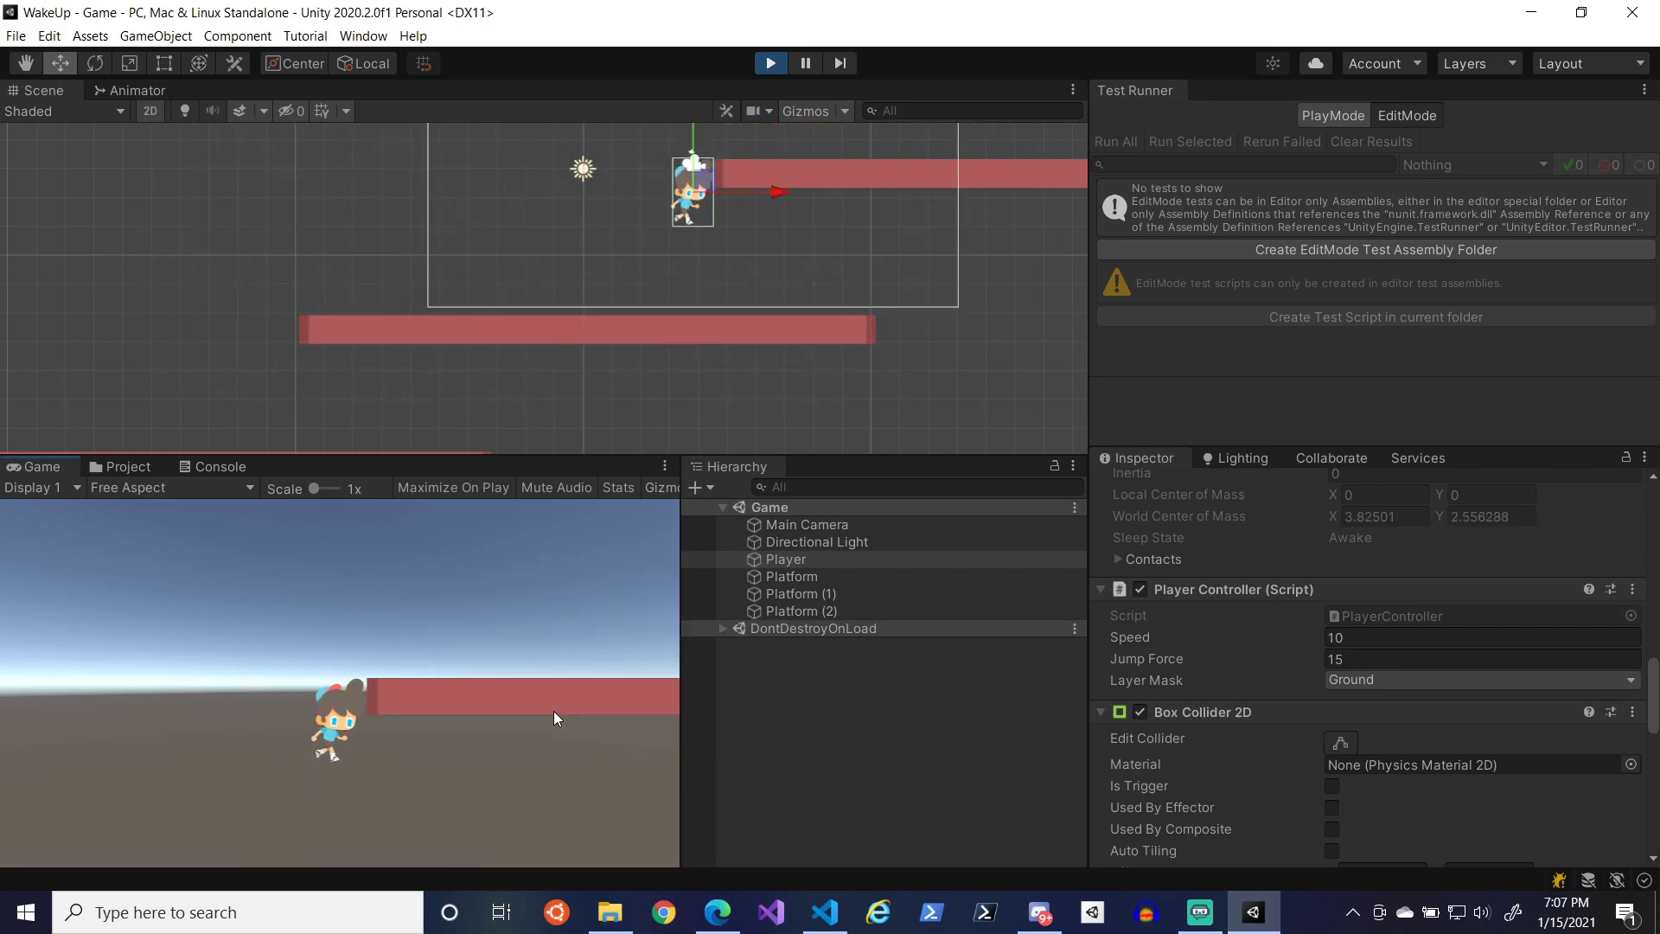
key("d")
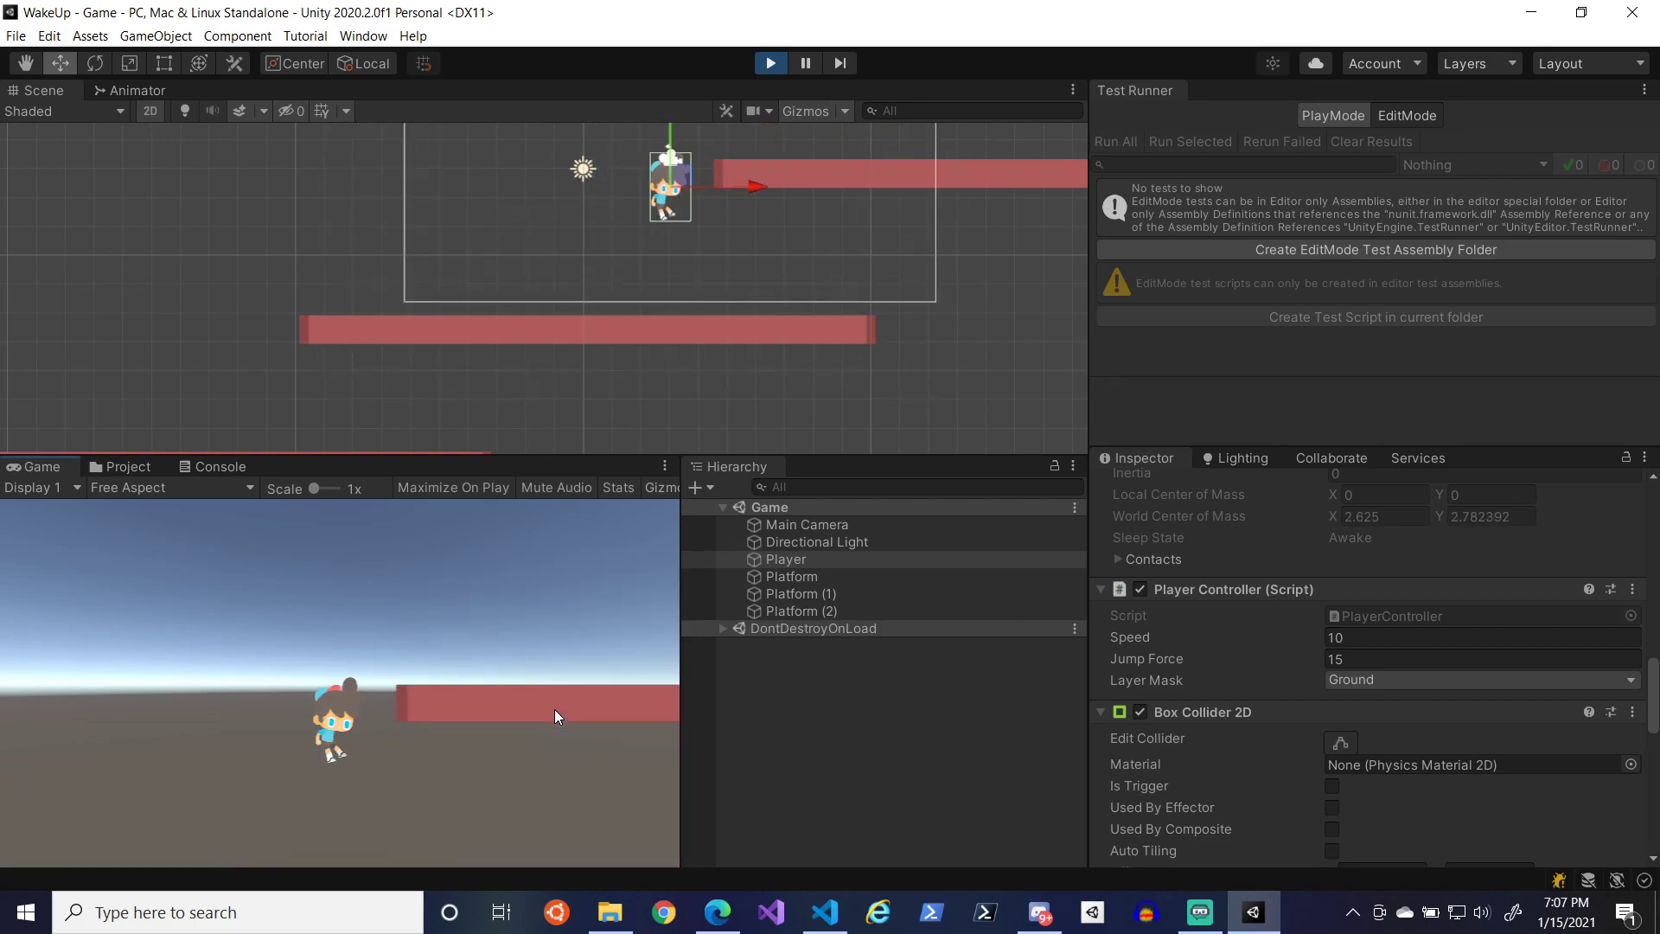
key("a")
key("space")
key("d")
key("d")
key("a")
key("space")
key("d")
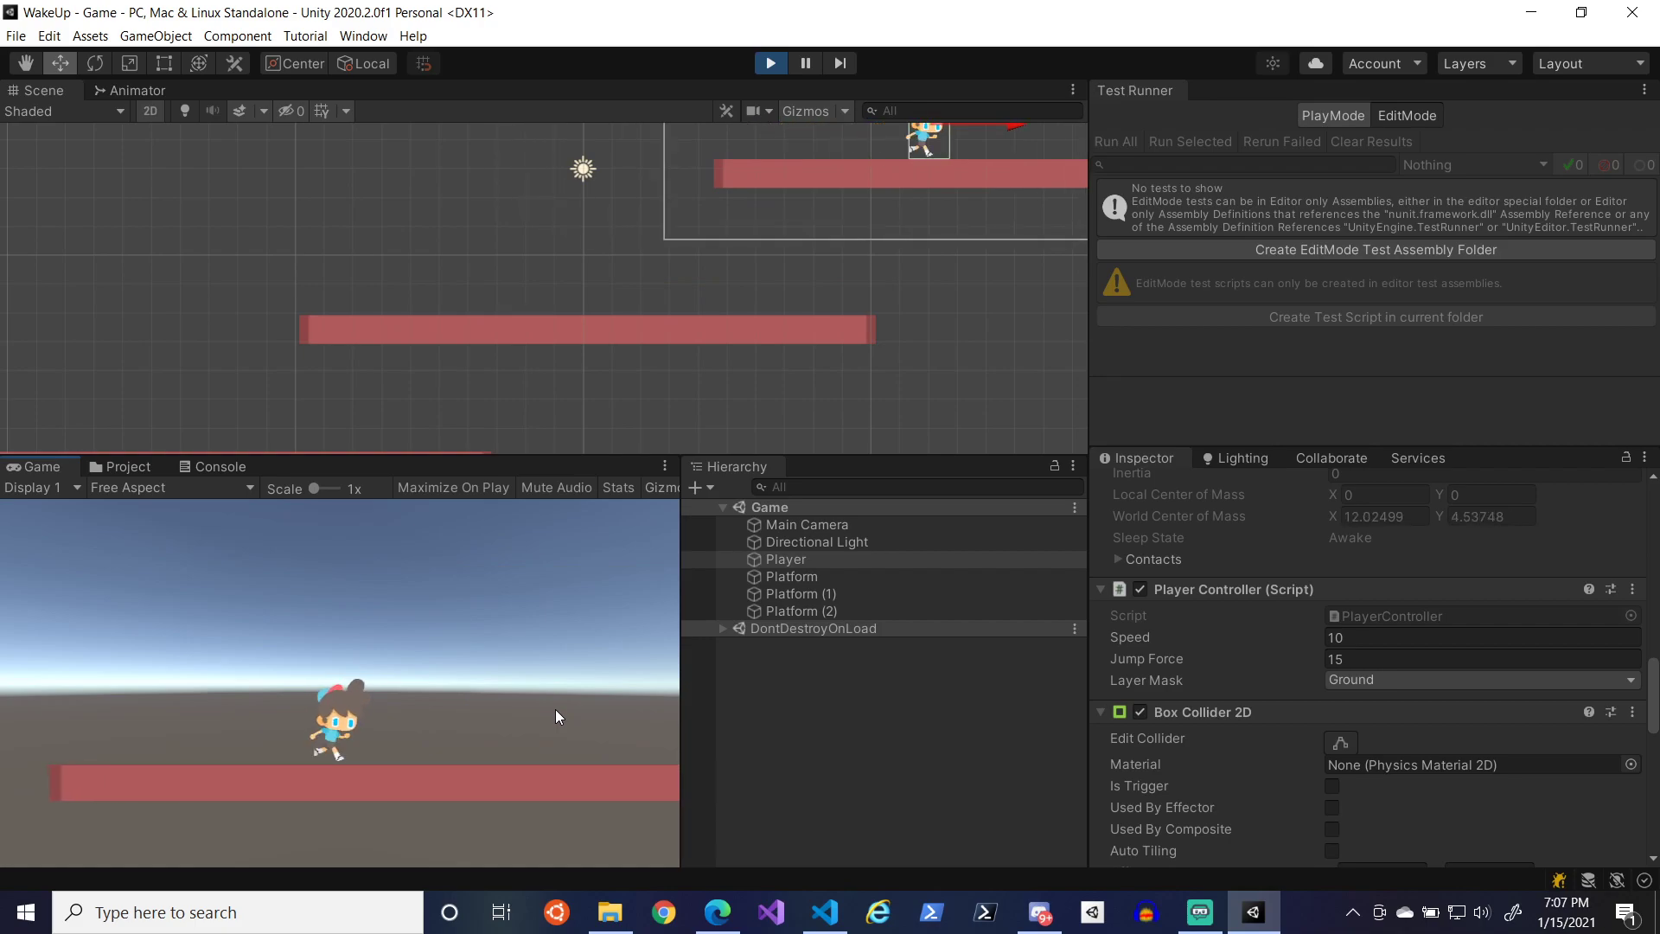
key("a")
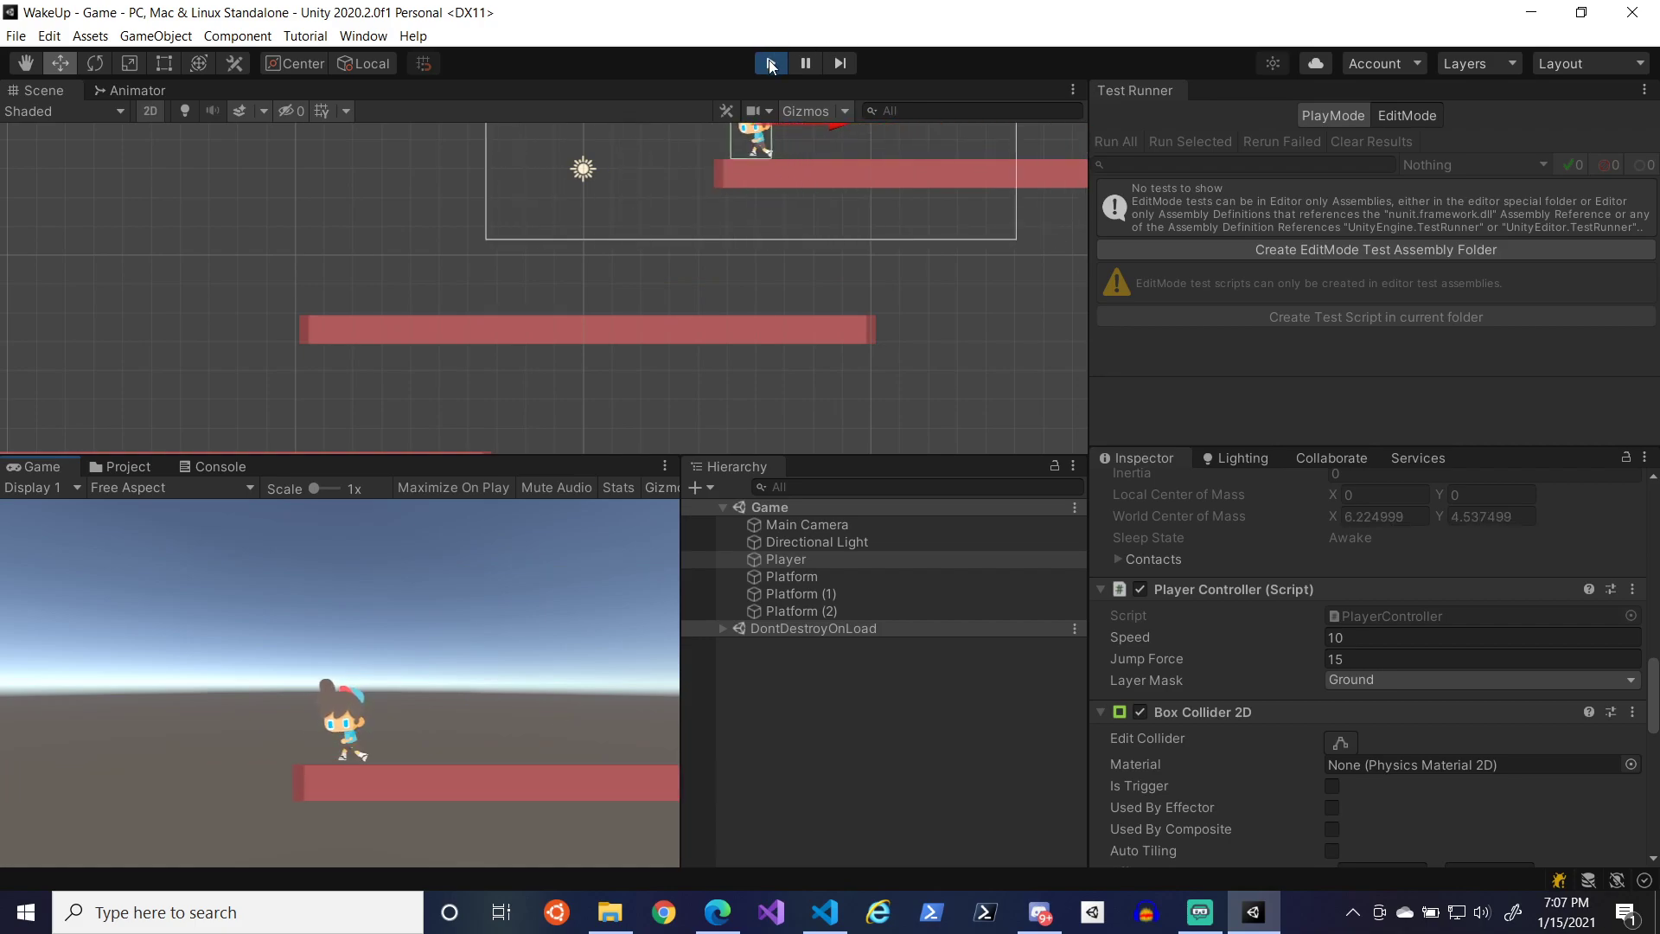
- Stop the game, inspect the first Platform's component settings, and reselect the Player object
left_click(770, 64)
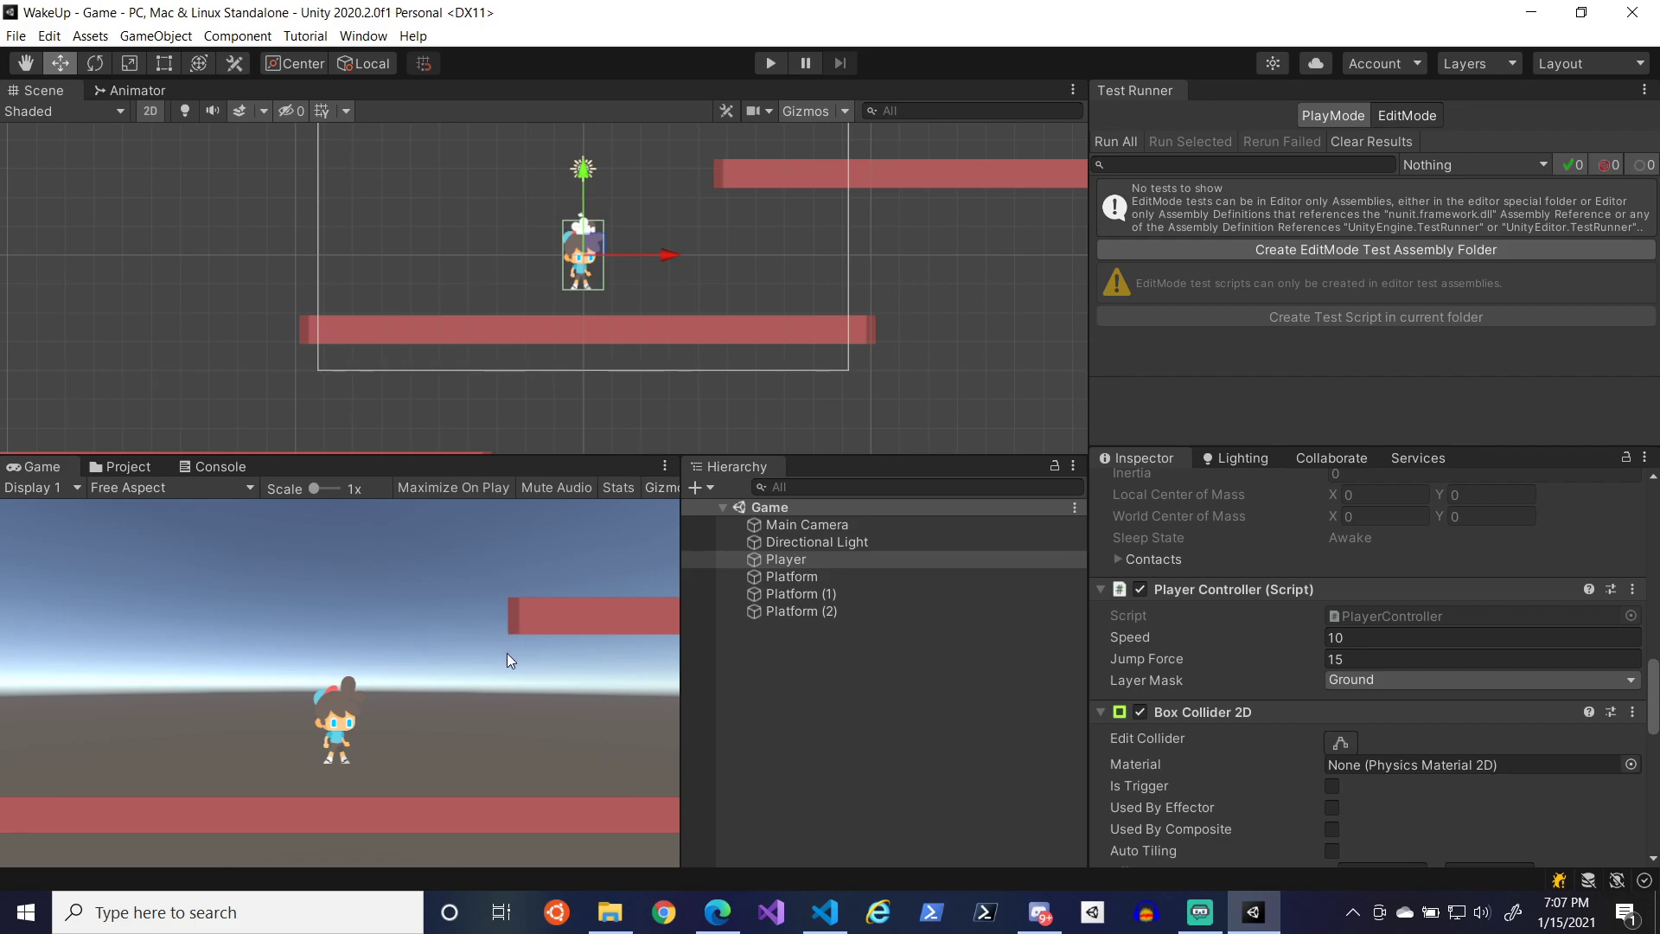
left_click(809, 580)
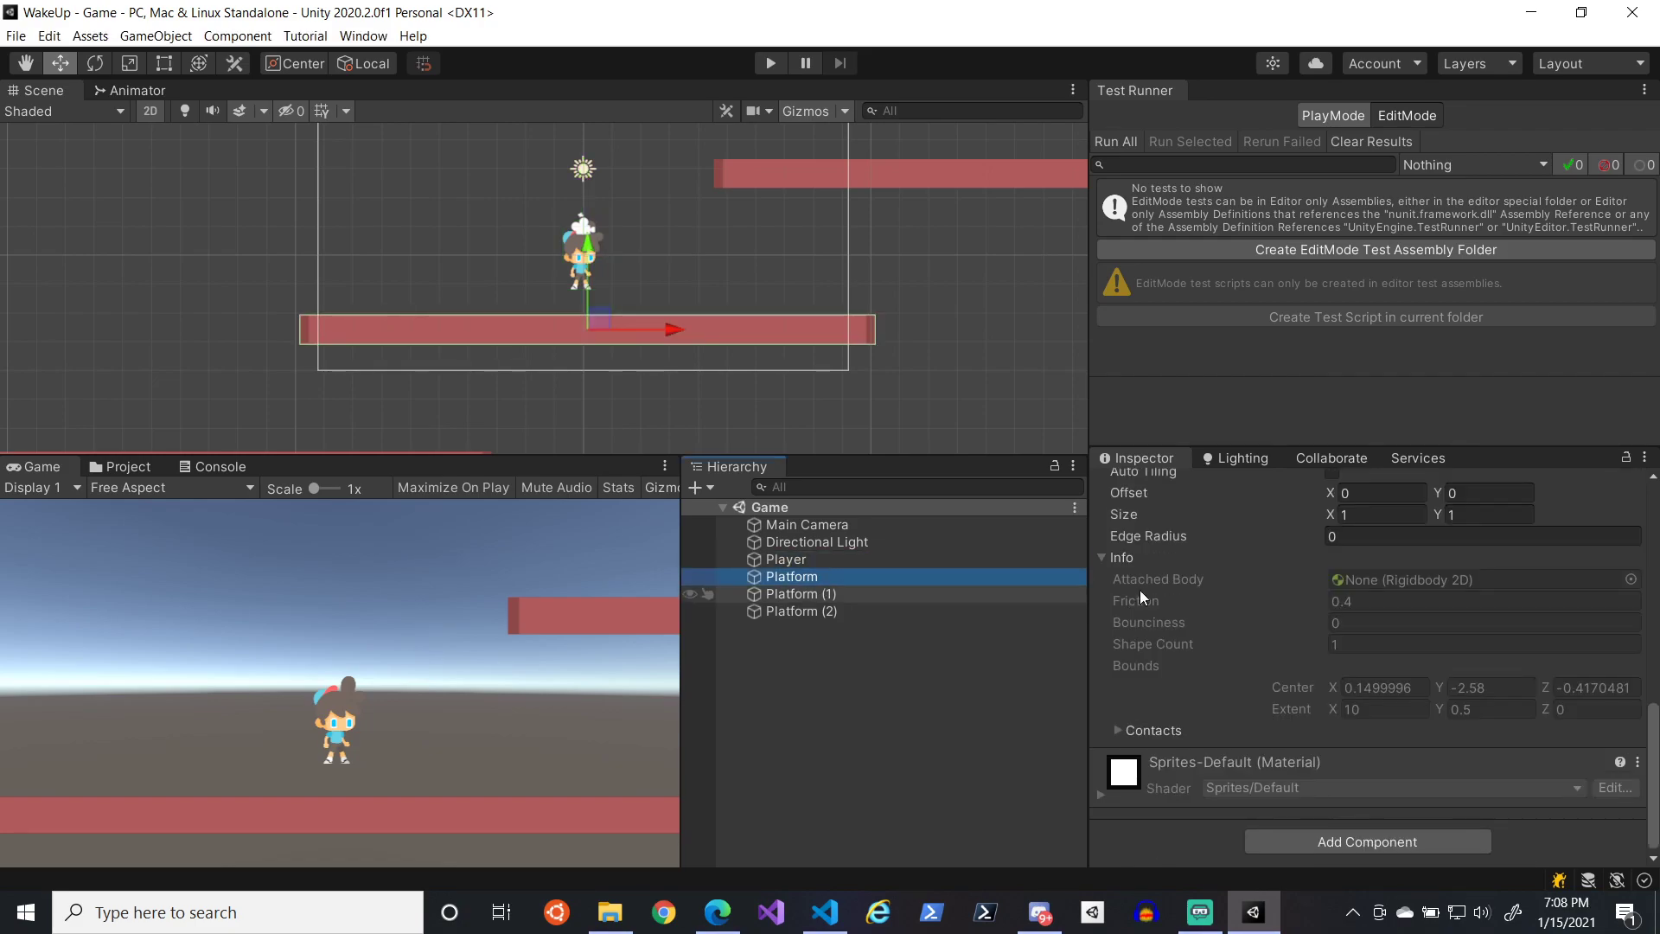
scroll(1383, 553, "up", 10)
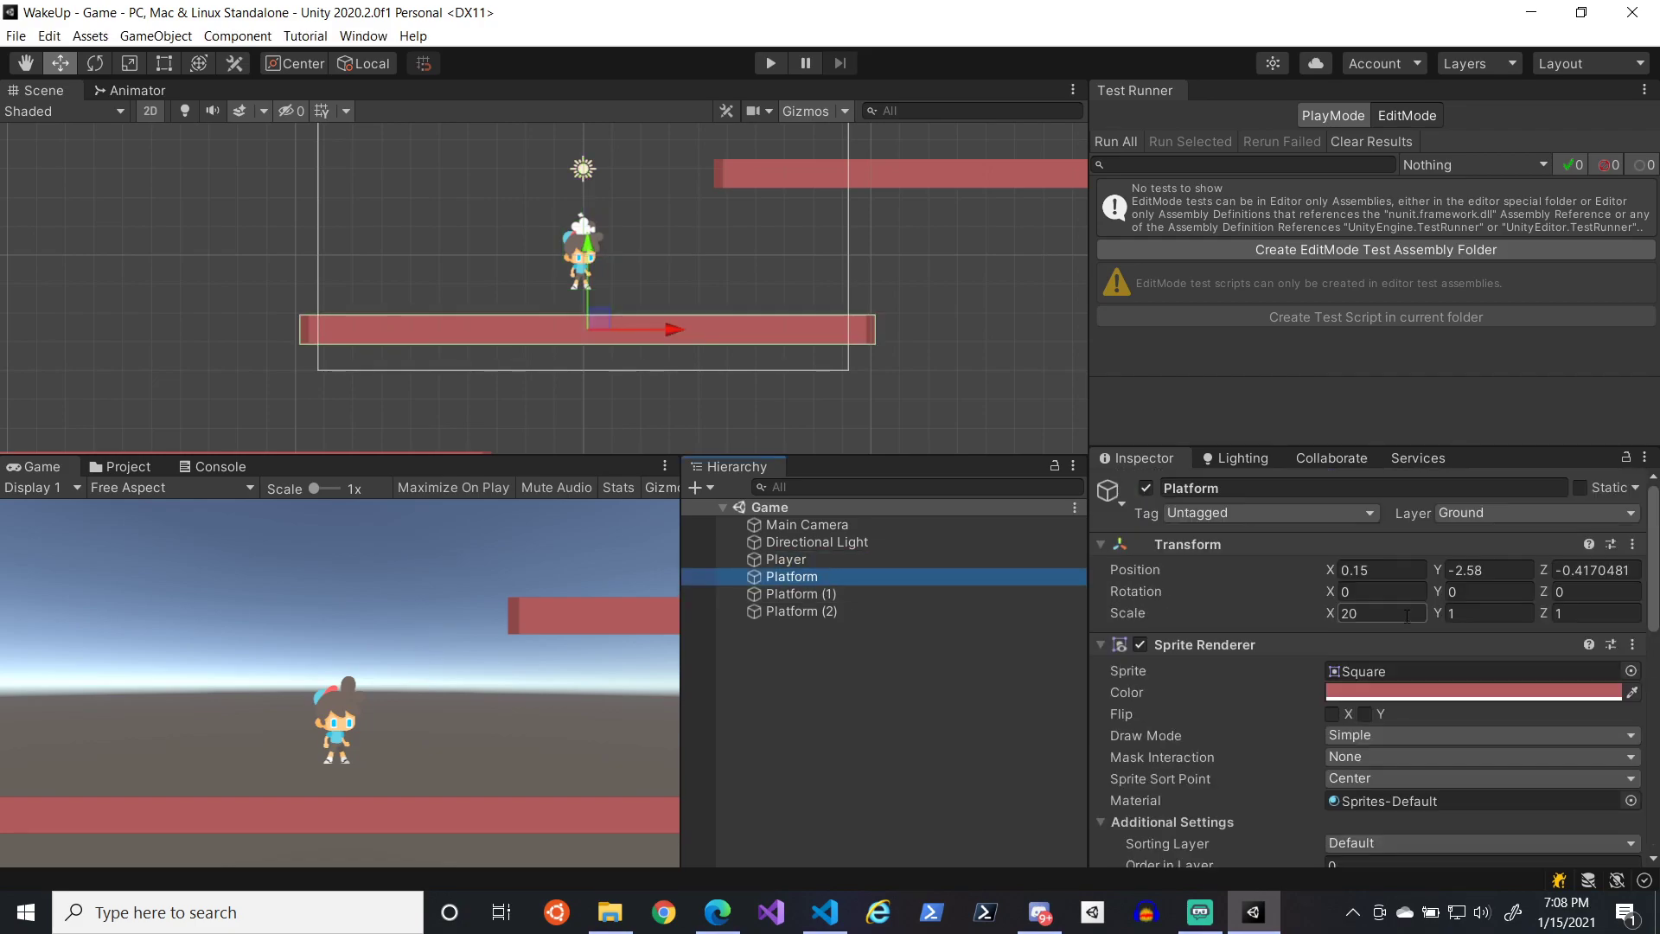
left_click(857, 562)
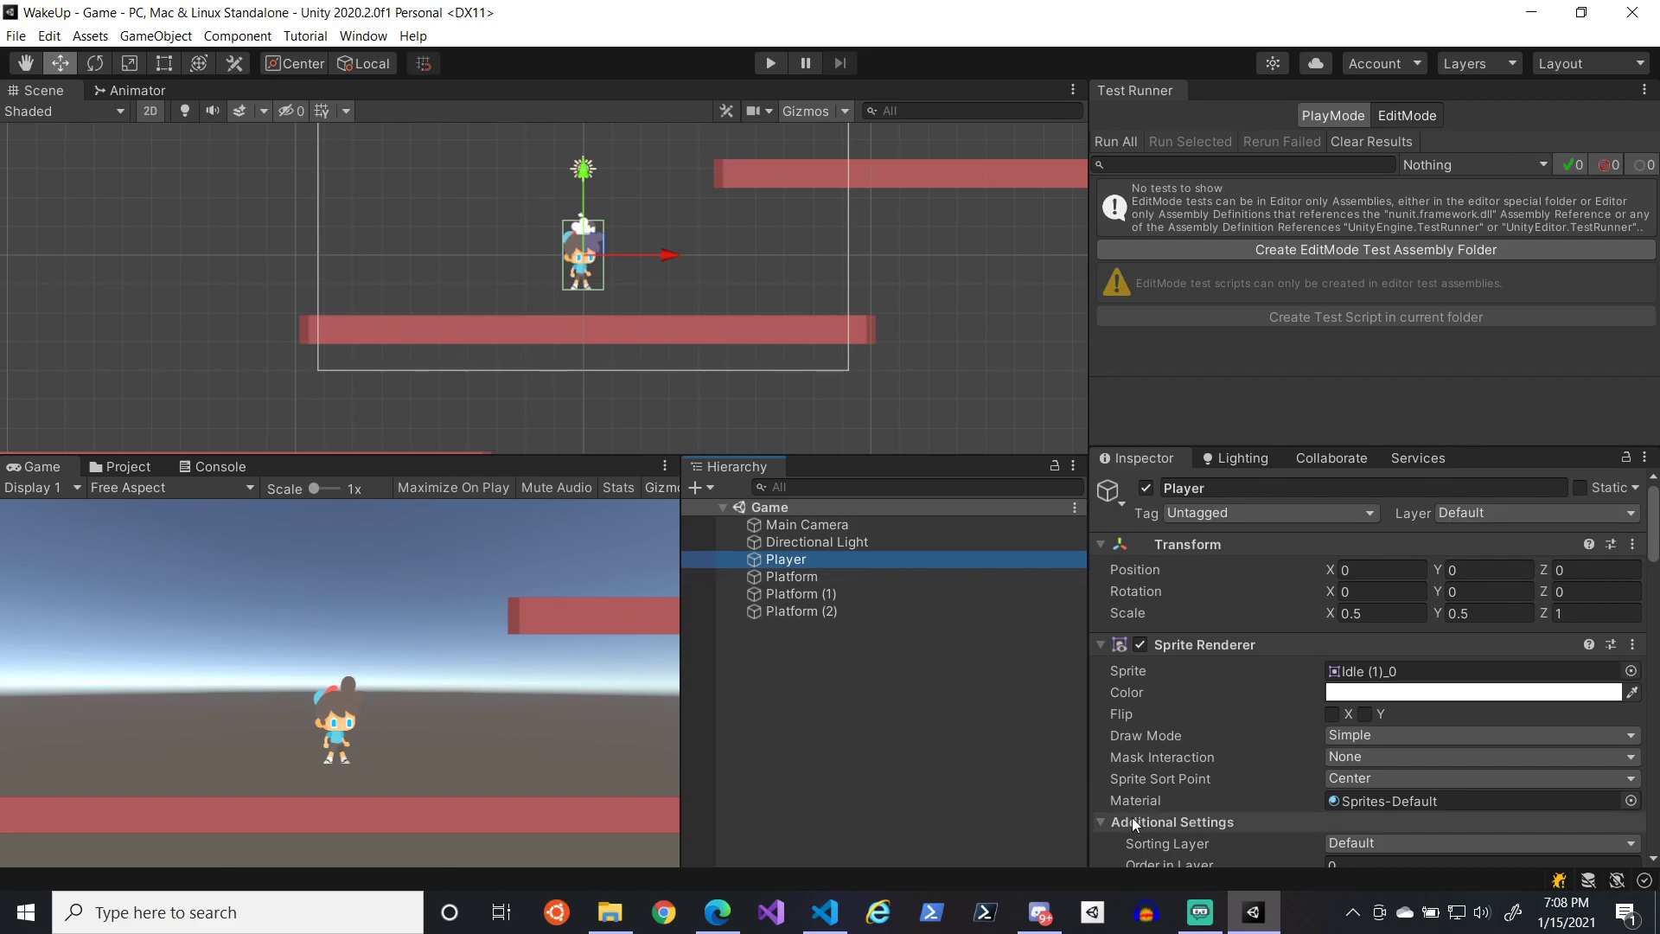
- Switch to Streamlabs OBS to read the stream chat, and return to Unity
left_click(1200, 921)
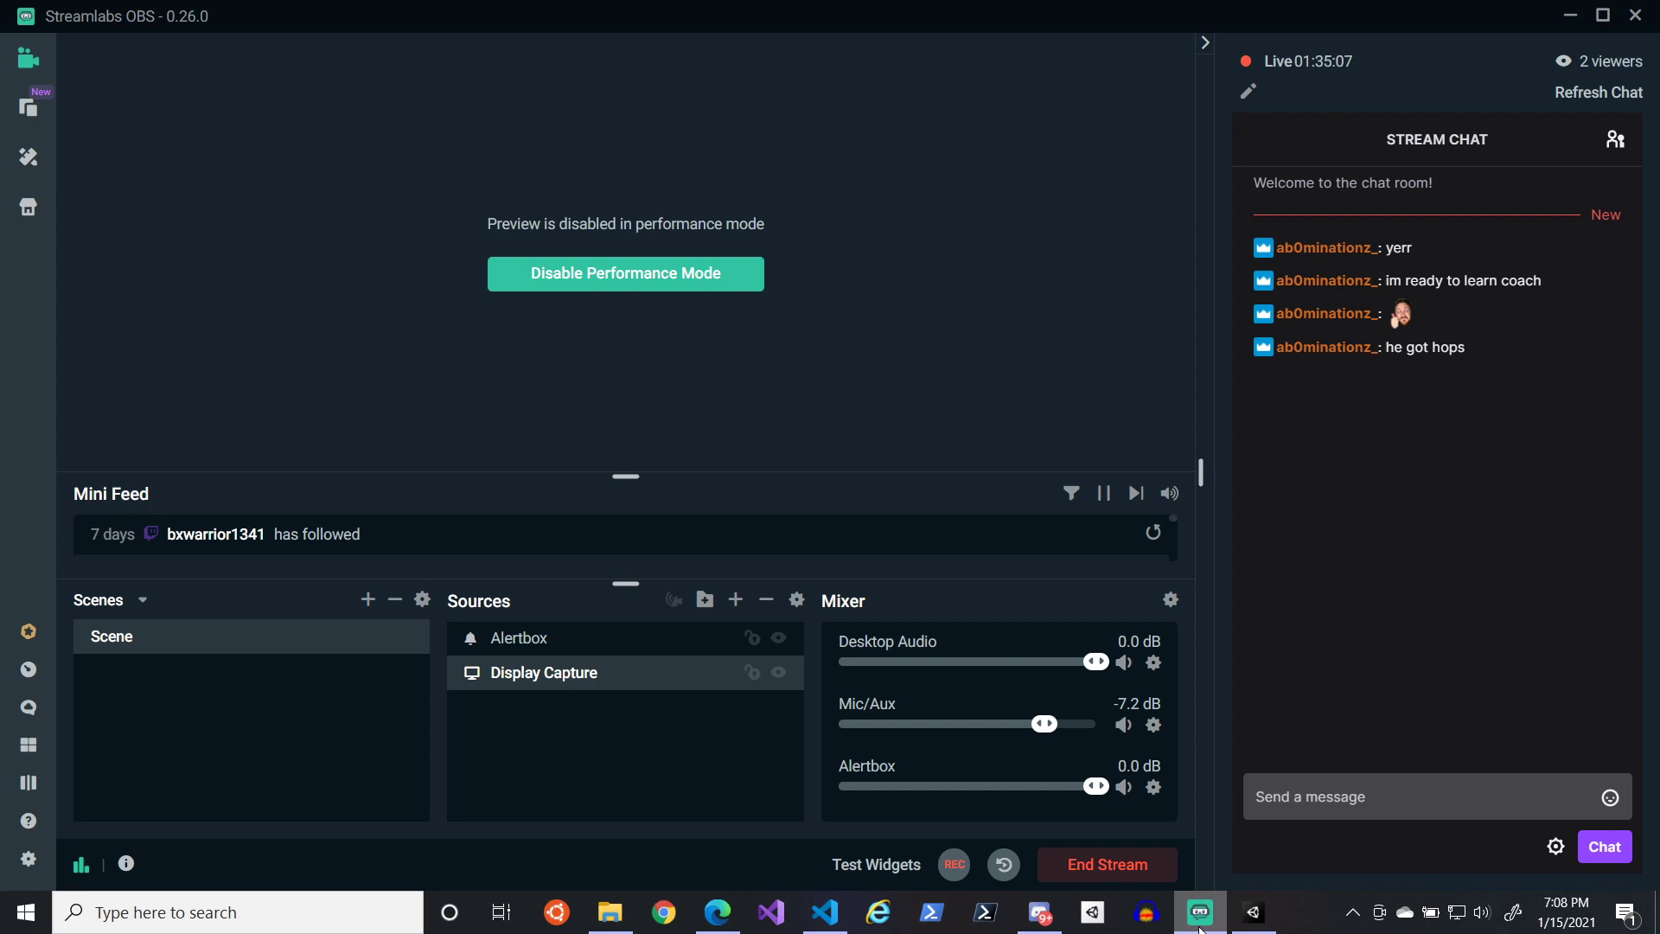
left_click(1199, 922)
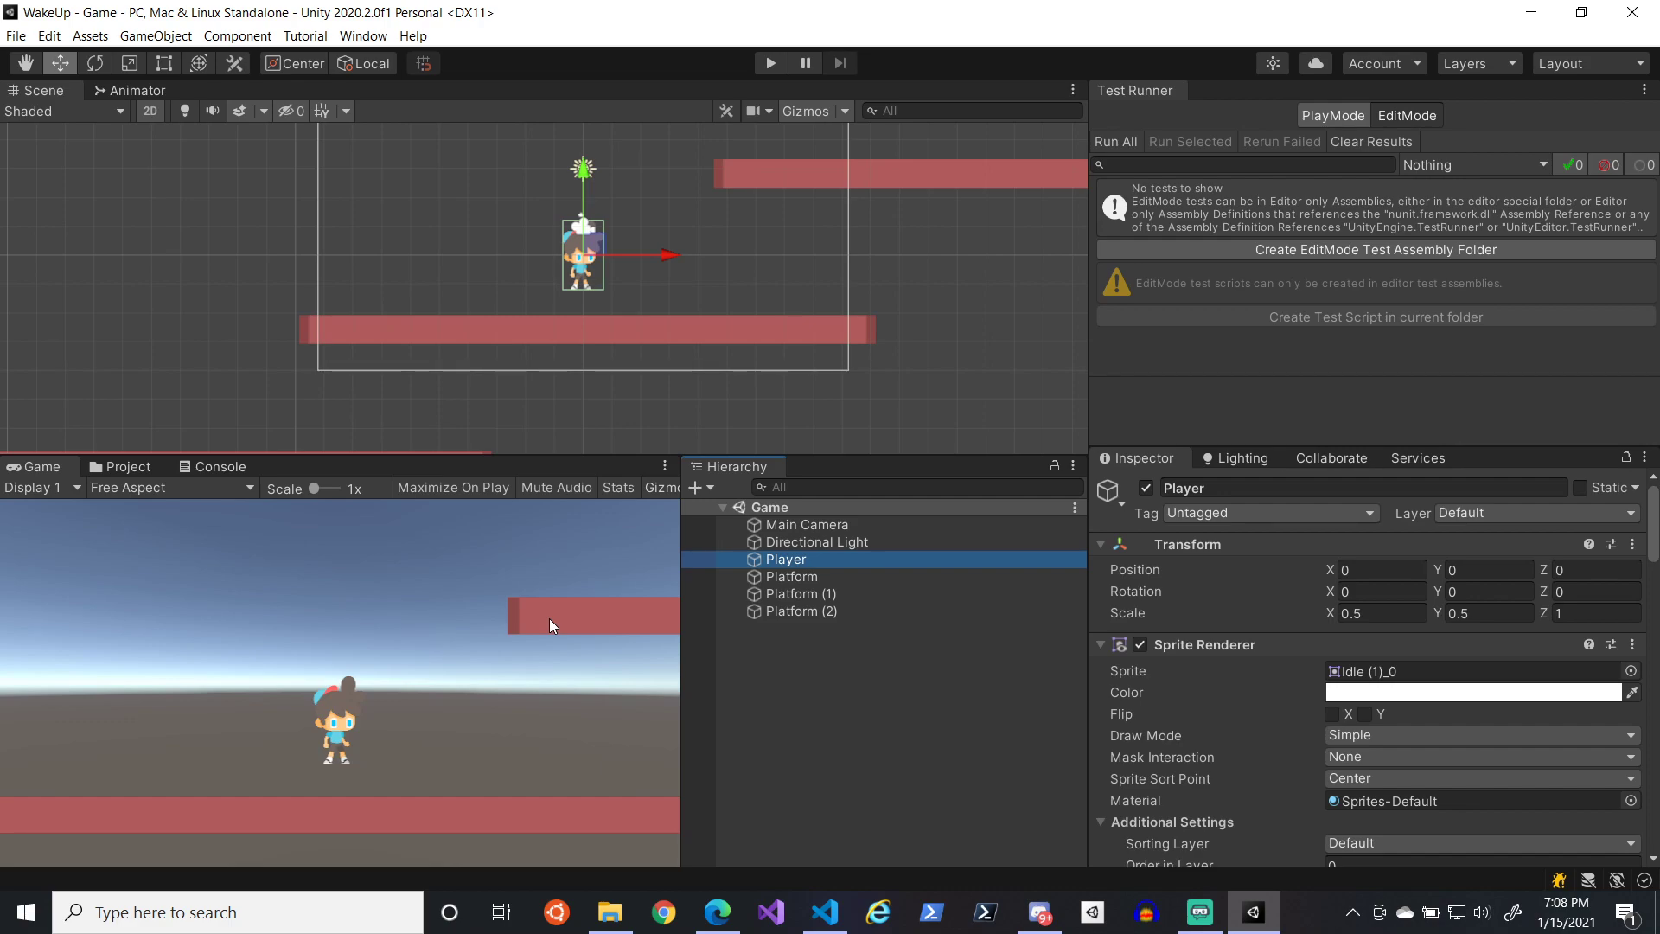
- Switch to the Game 1 - Wake Up Google Doc in Edge, select the sanity bar item under Stream Content, and review the Stream 2 notes
left_click(718, 908)
left_click(472, 7)
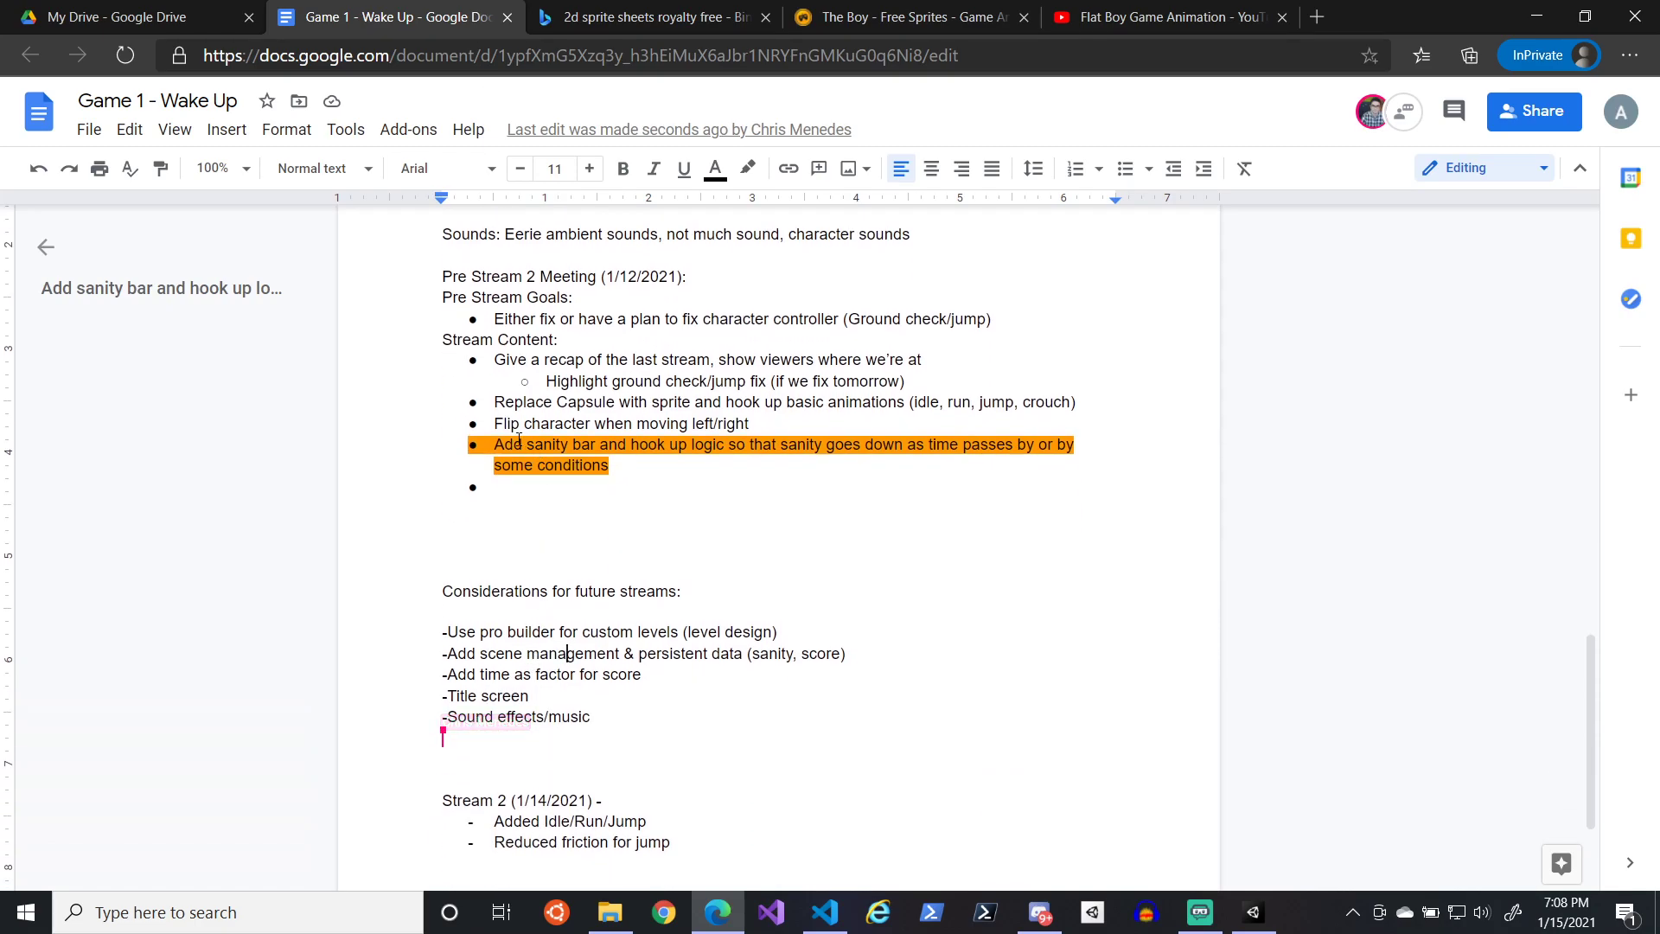
left_click_drag(495, 445, 615, 467)
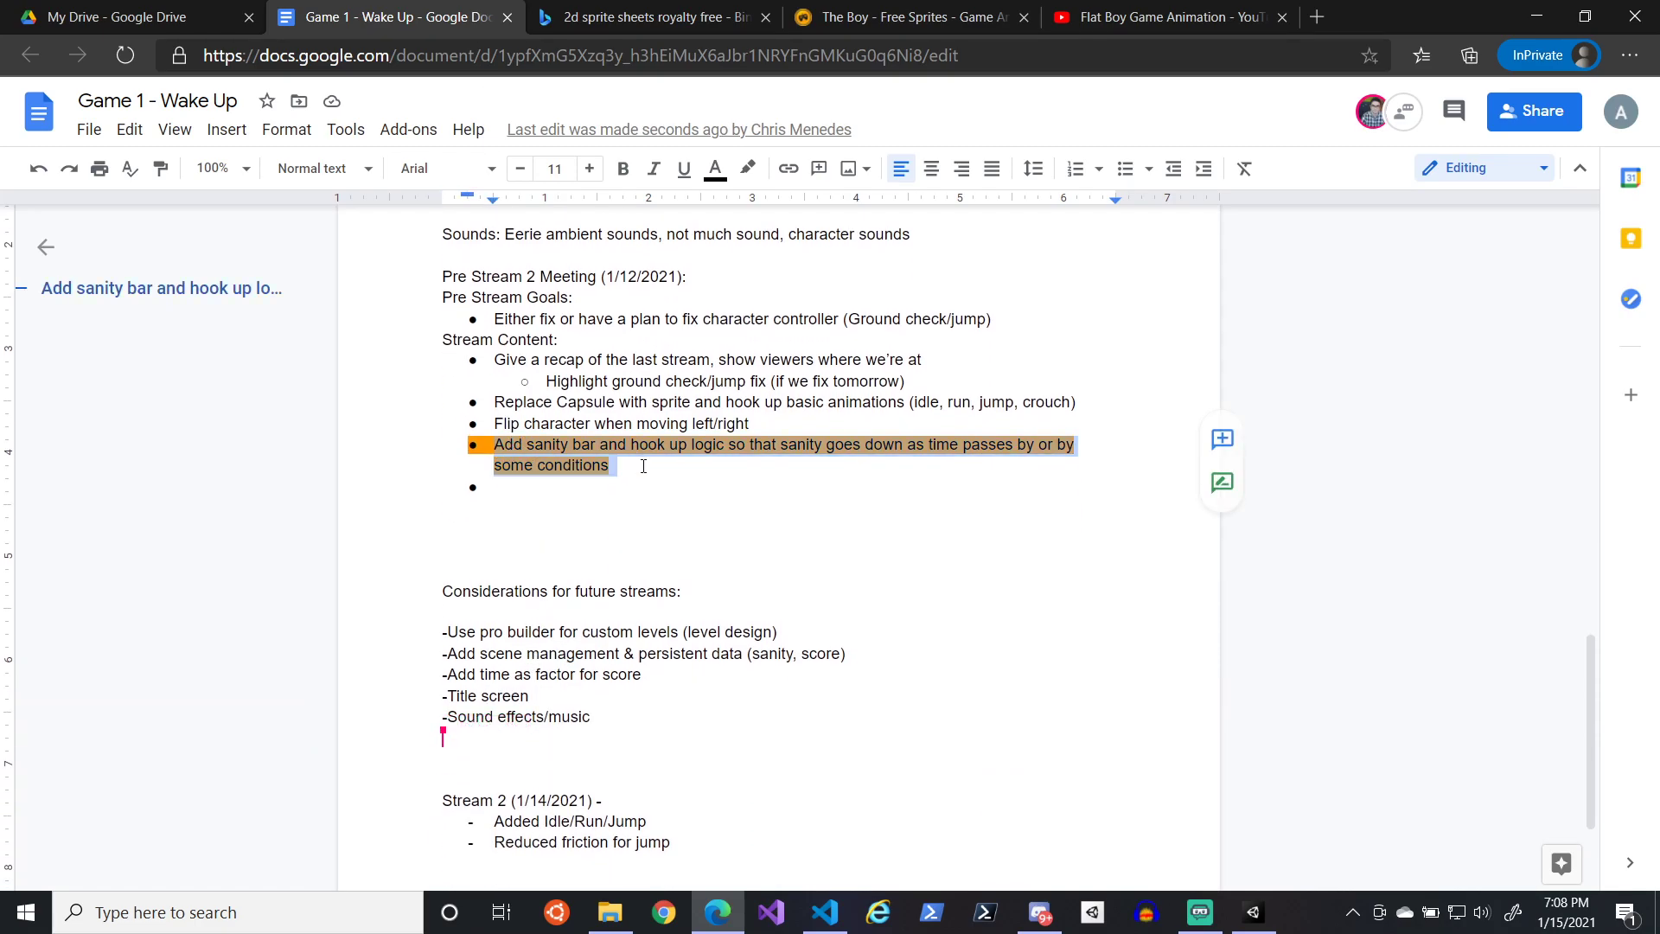
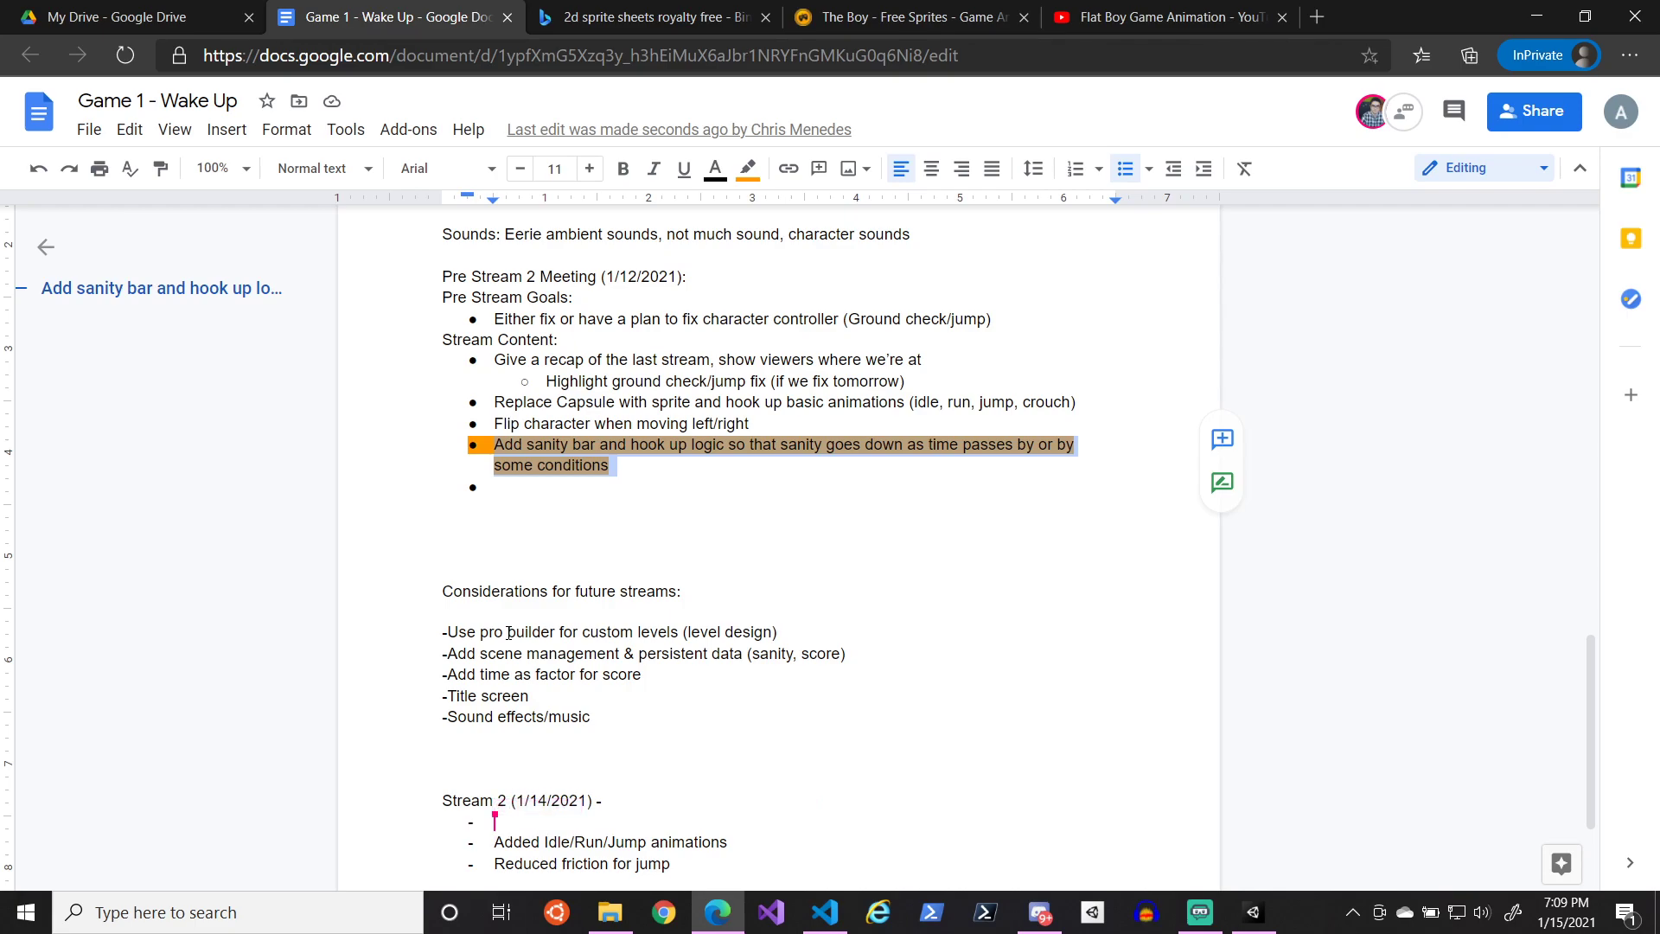
scroll(518, 675, "down", 2)
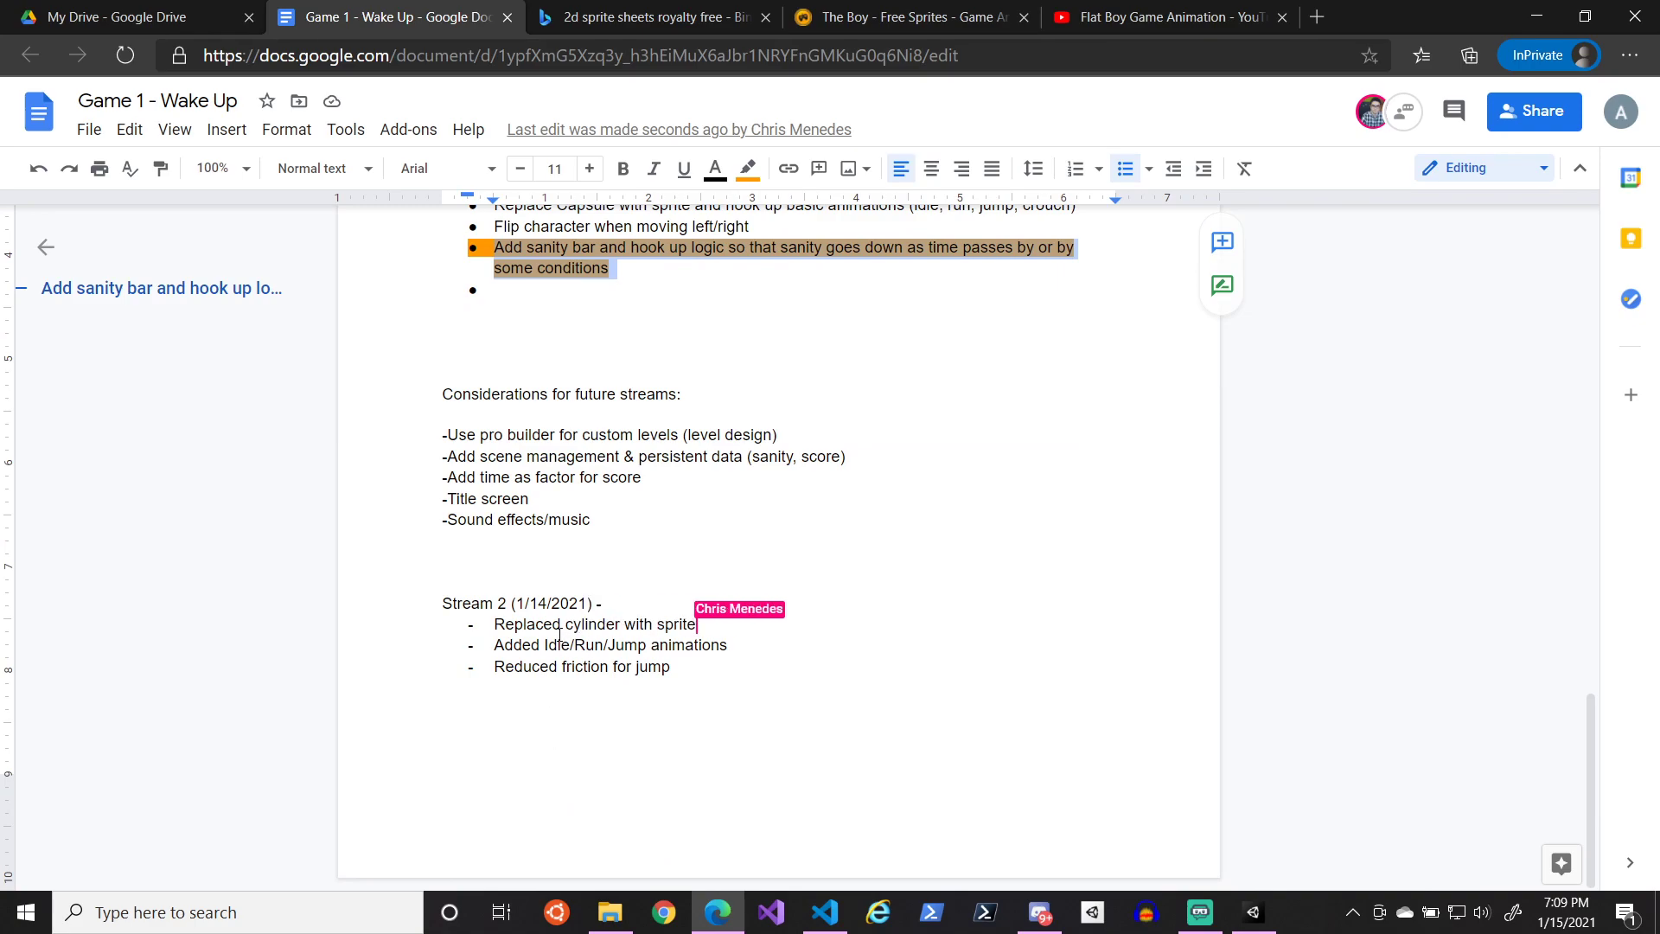
scroll(496, 739, "up", 5)
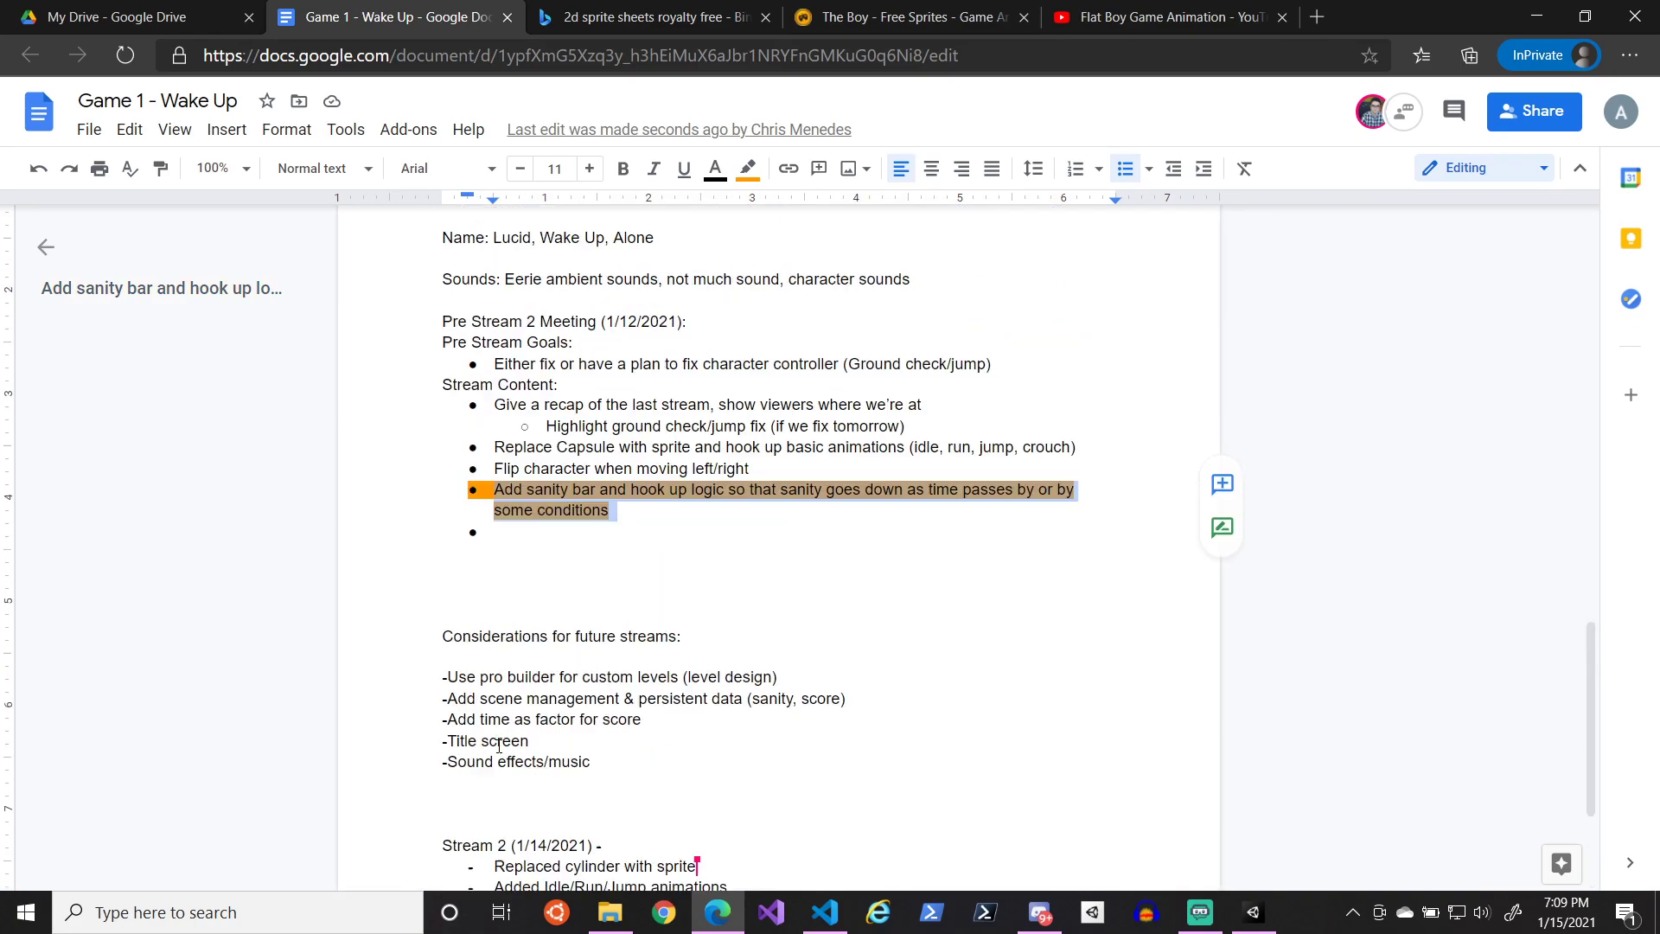
- Return to Unity and check the stream chat in Streamlabs OBS for new messages
left_click(1253, 912)
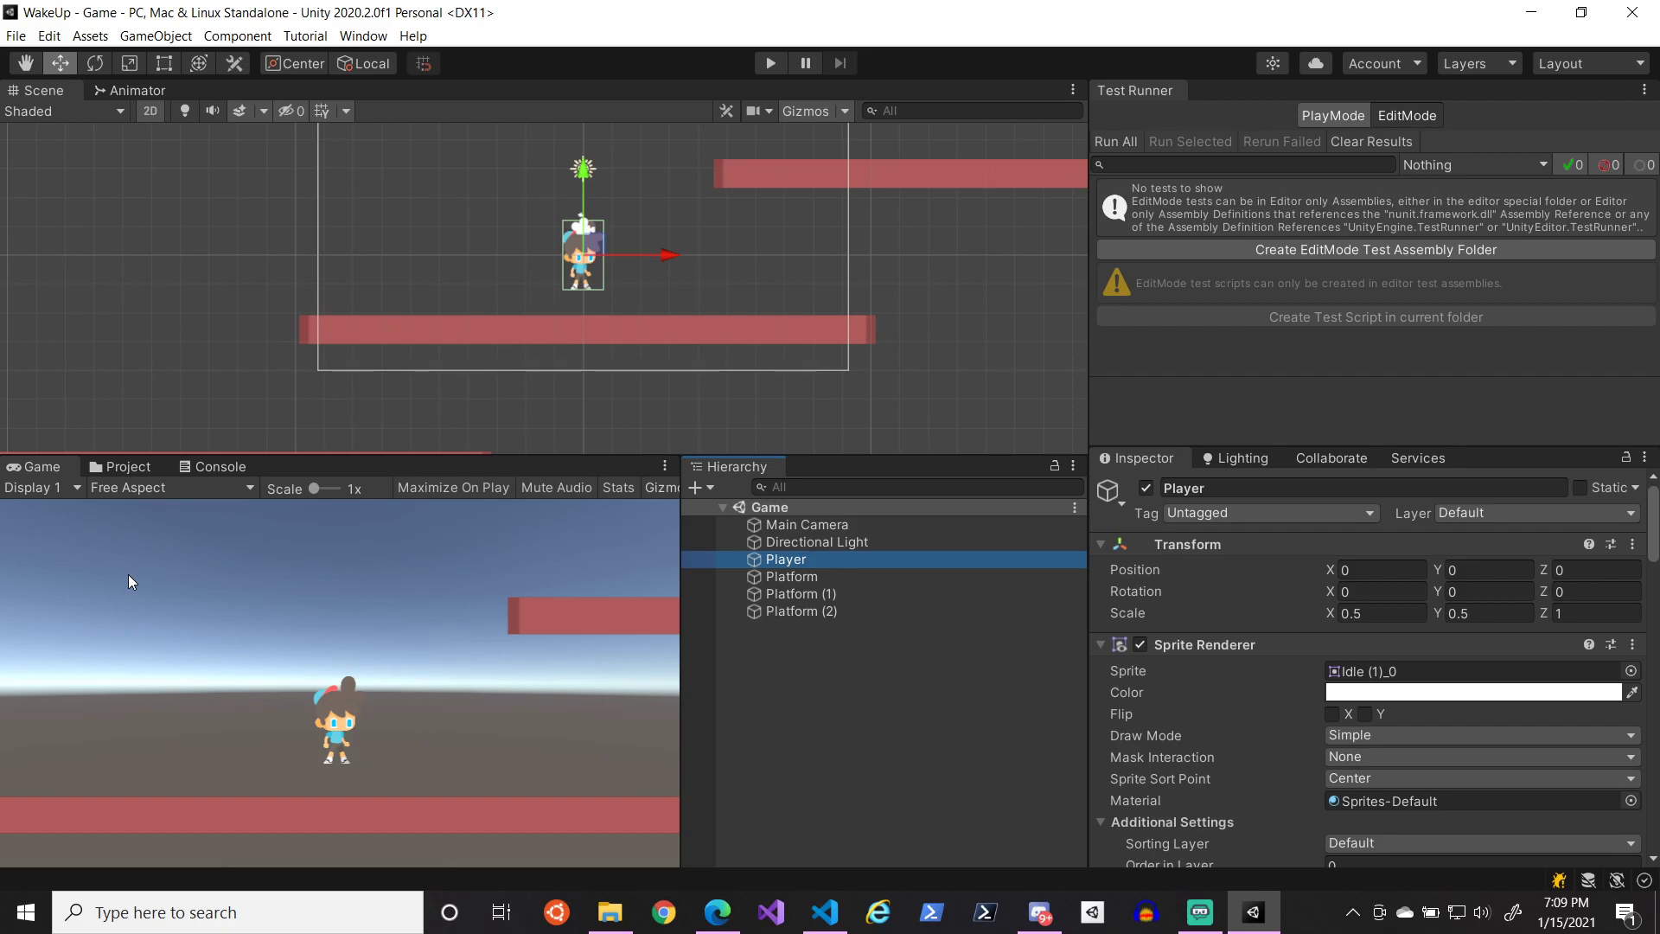
left_click(1202, 915)
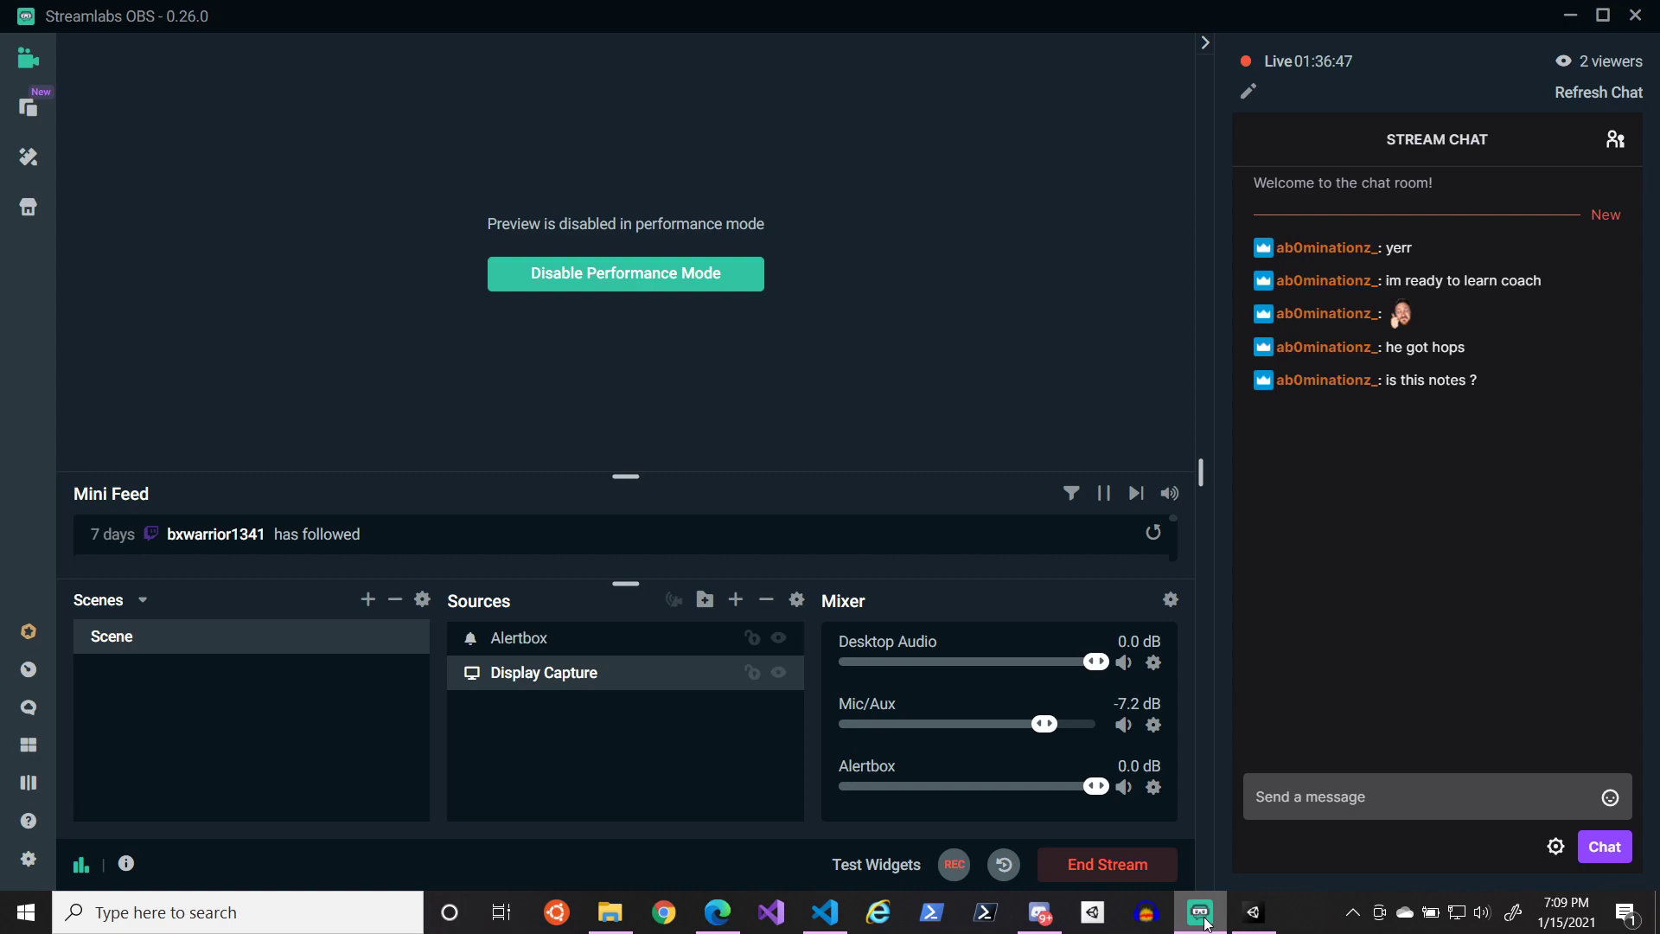
left_click(1201, 914)
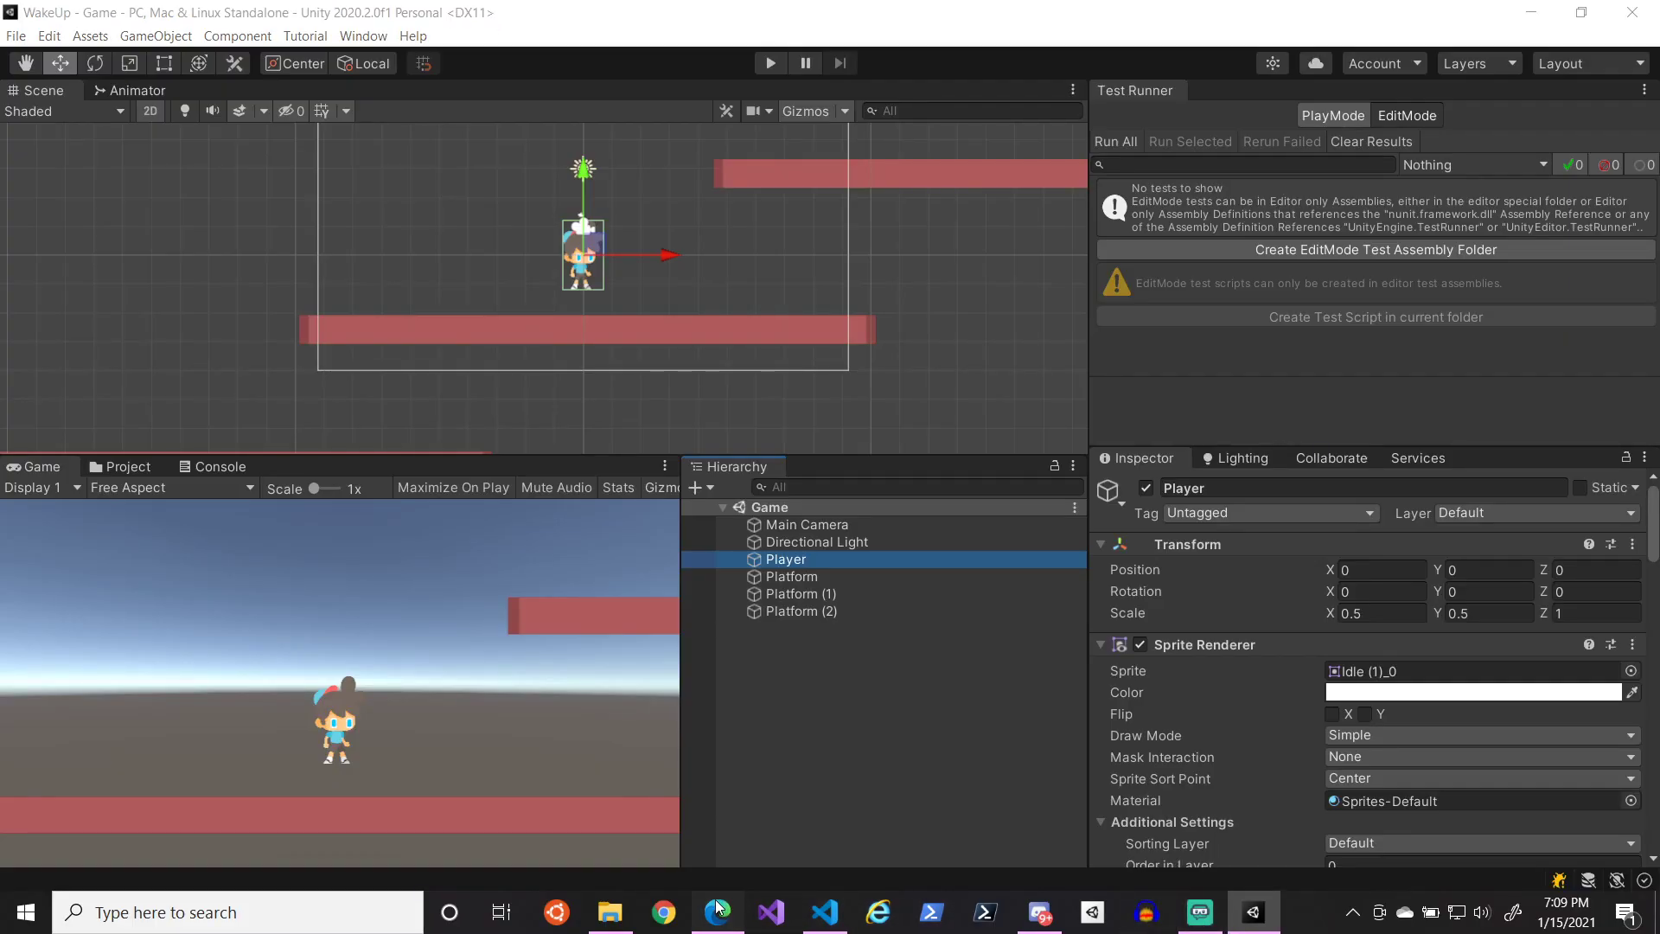
- Review the Game 1 - Wake Up document in Edge, from the Mechanics section through Stream Content to the Stream 2 notes
left_click(715, 916)
scroll(649, 605, "down", 4)
scroll(628, 616, "up", 2)
scroll(629, 616, "up", 3)
scroll(660, 707, "down", 2)
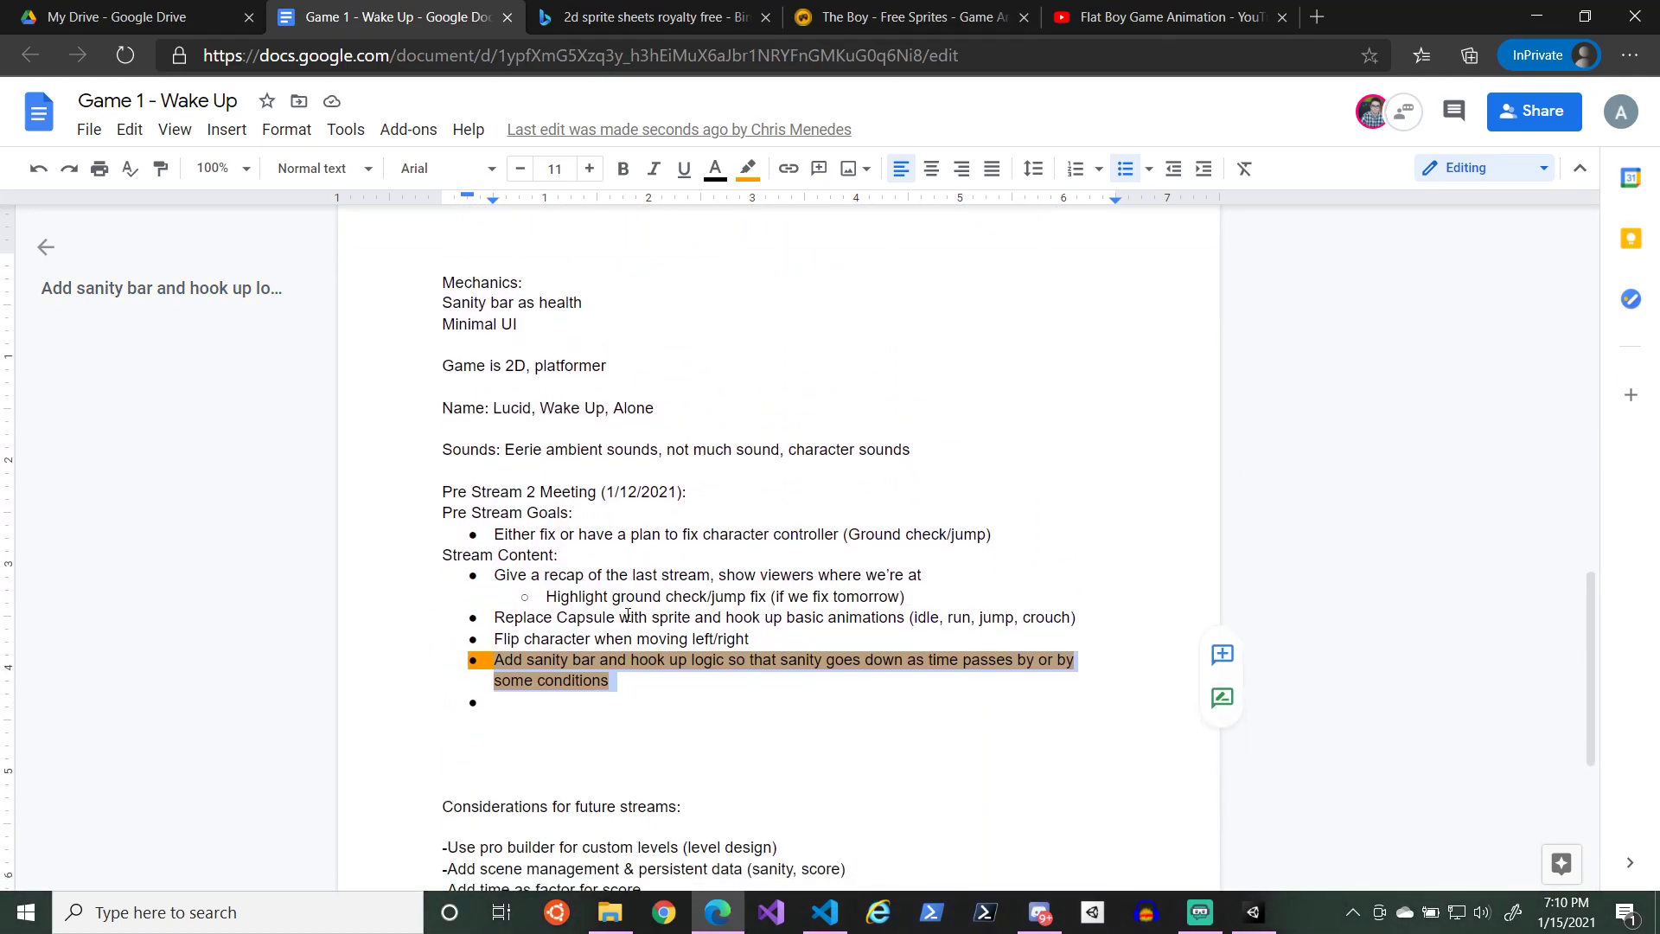
scroll(628, 615, "down", 3)
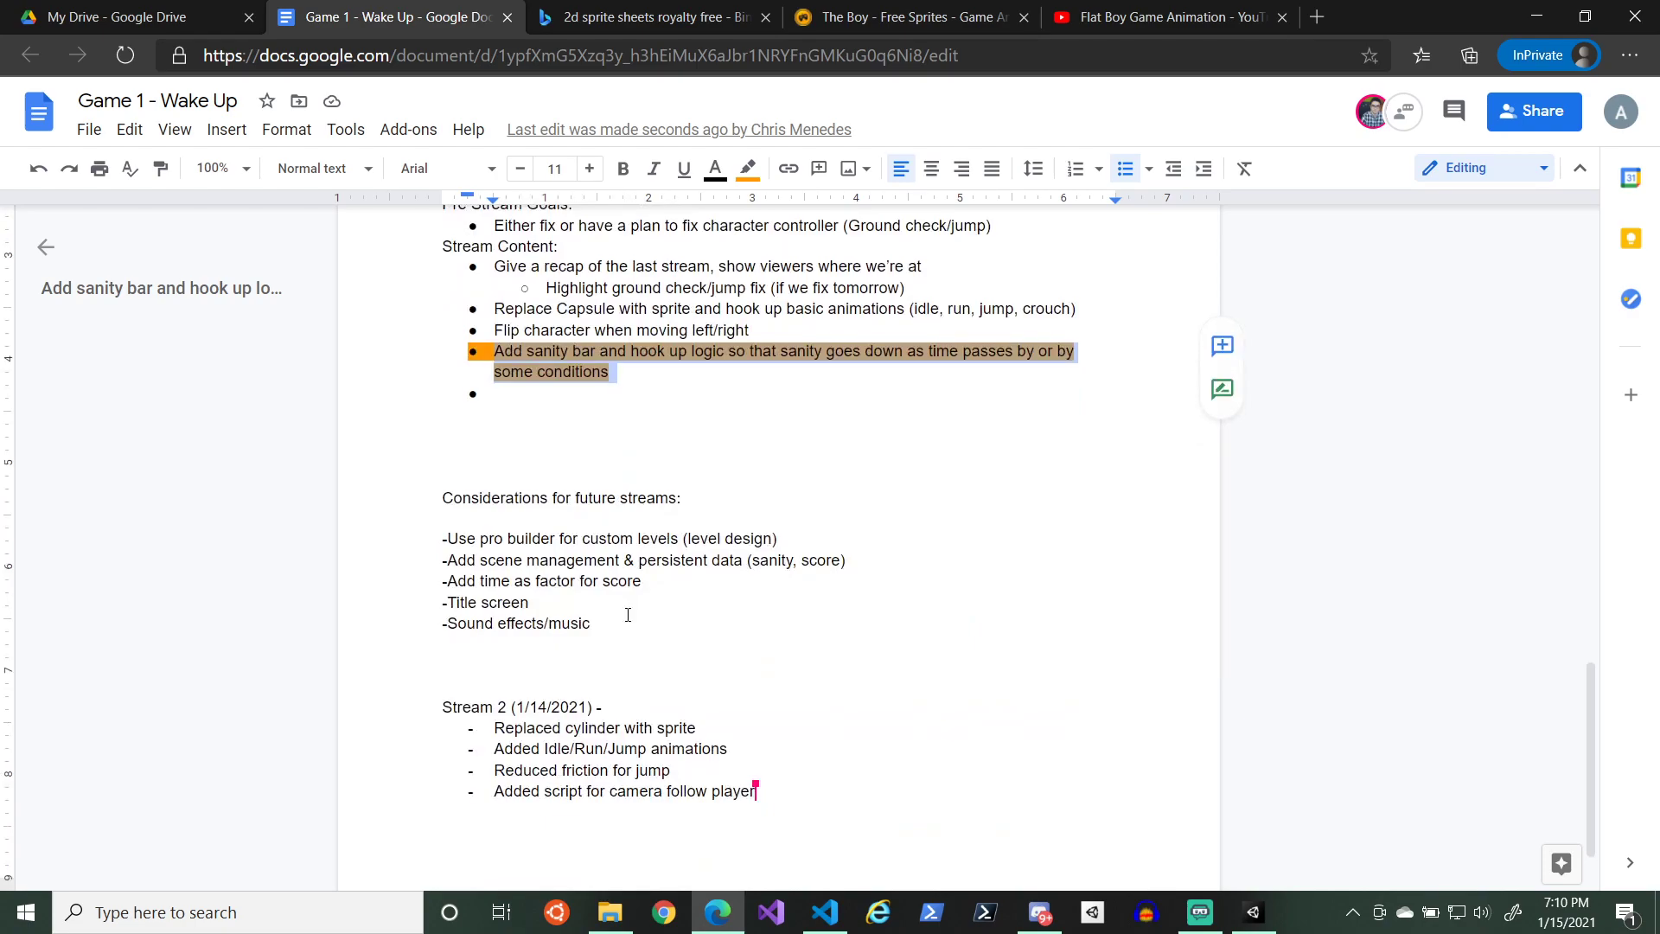
scroll(630, 616, "down", 1)
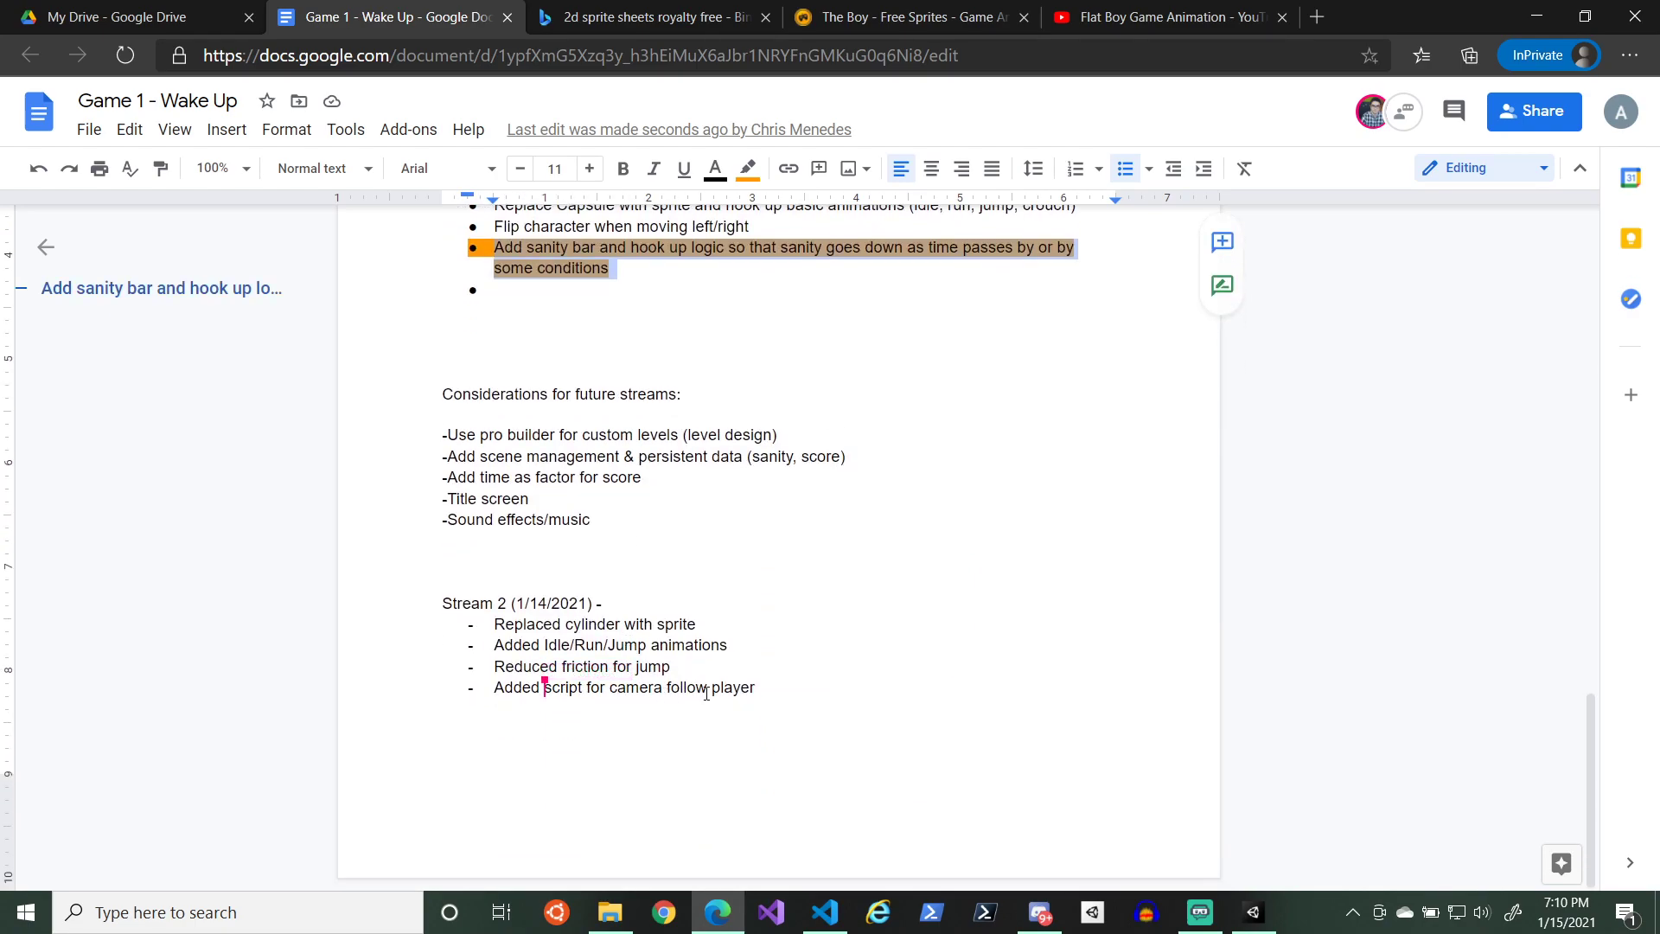
scroll(817, 656, "up", 14)
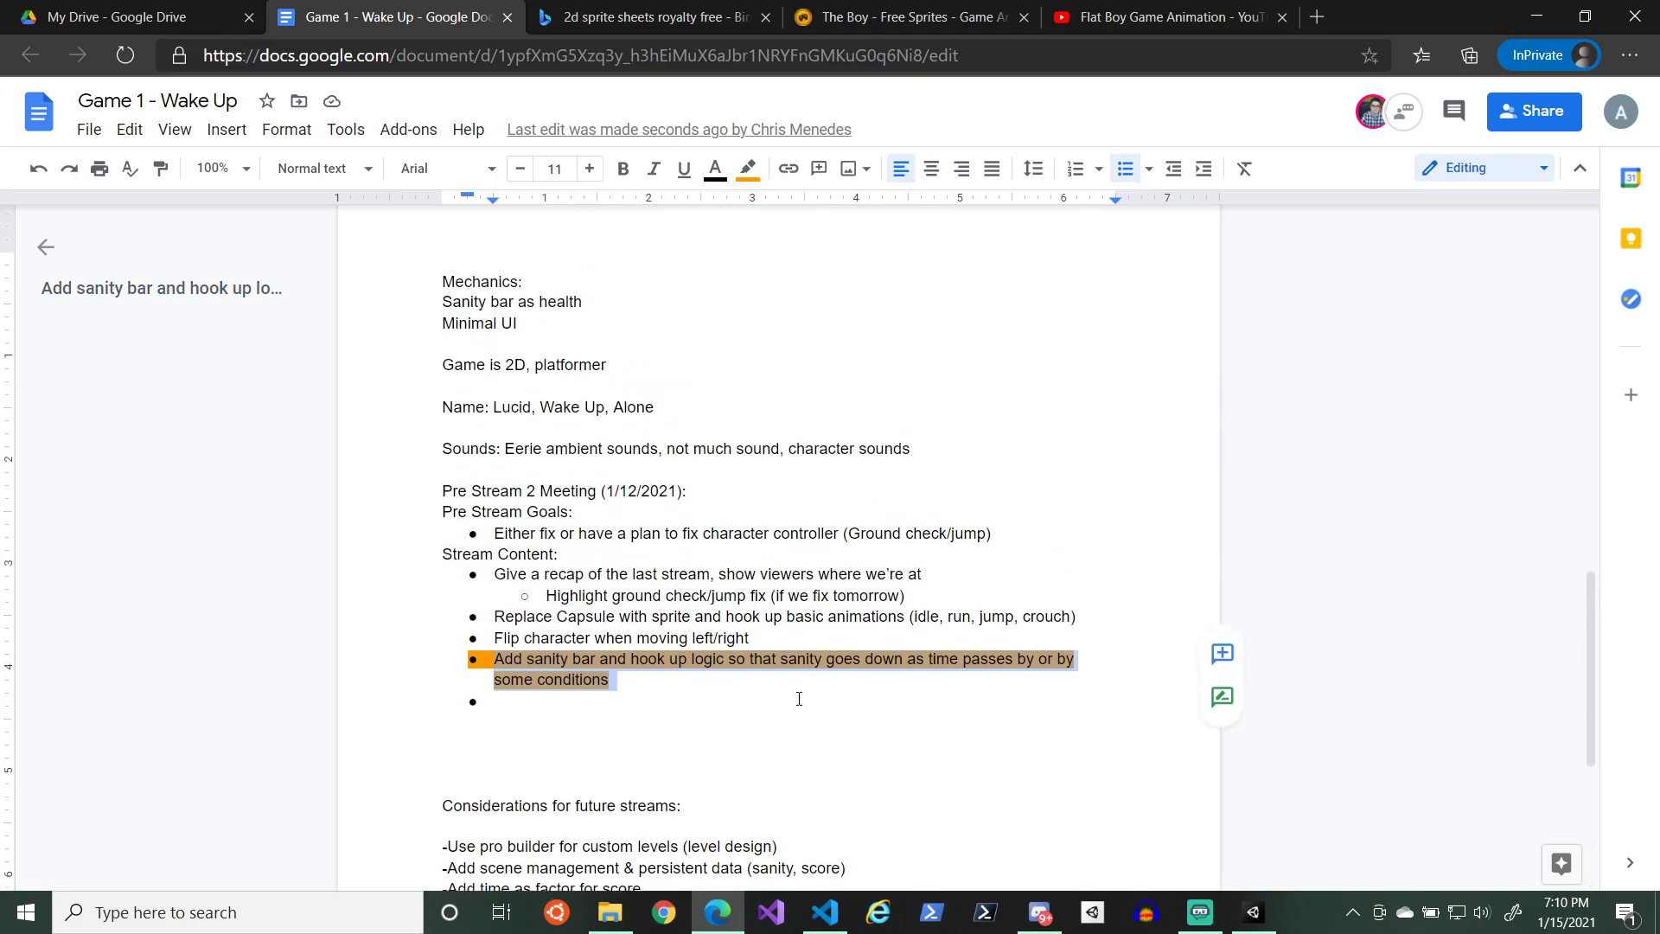
scroll(798, 695, "down", 6)
scroll(798, 695, "down", 3)
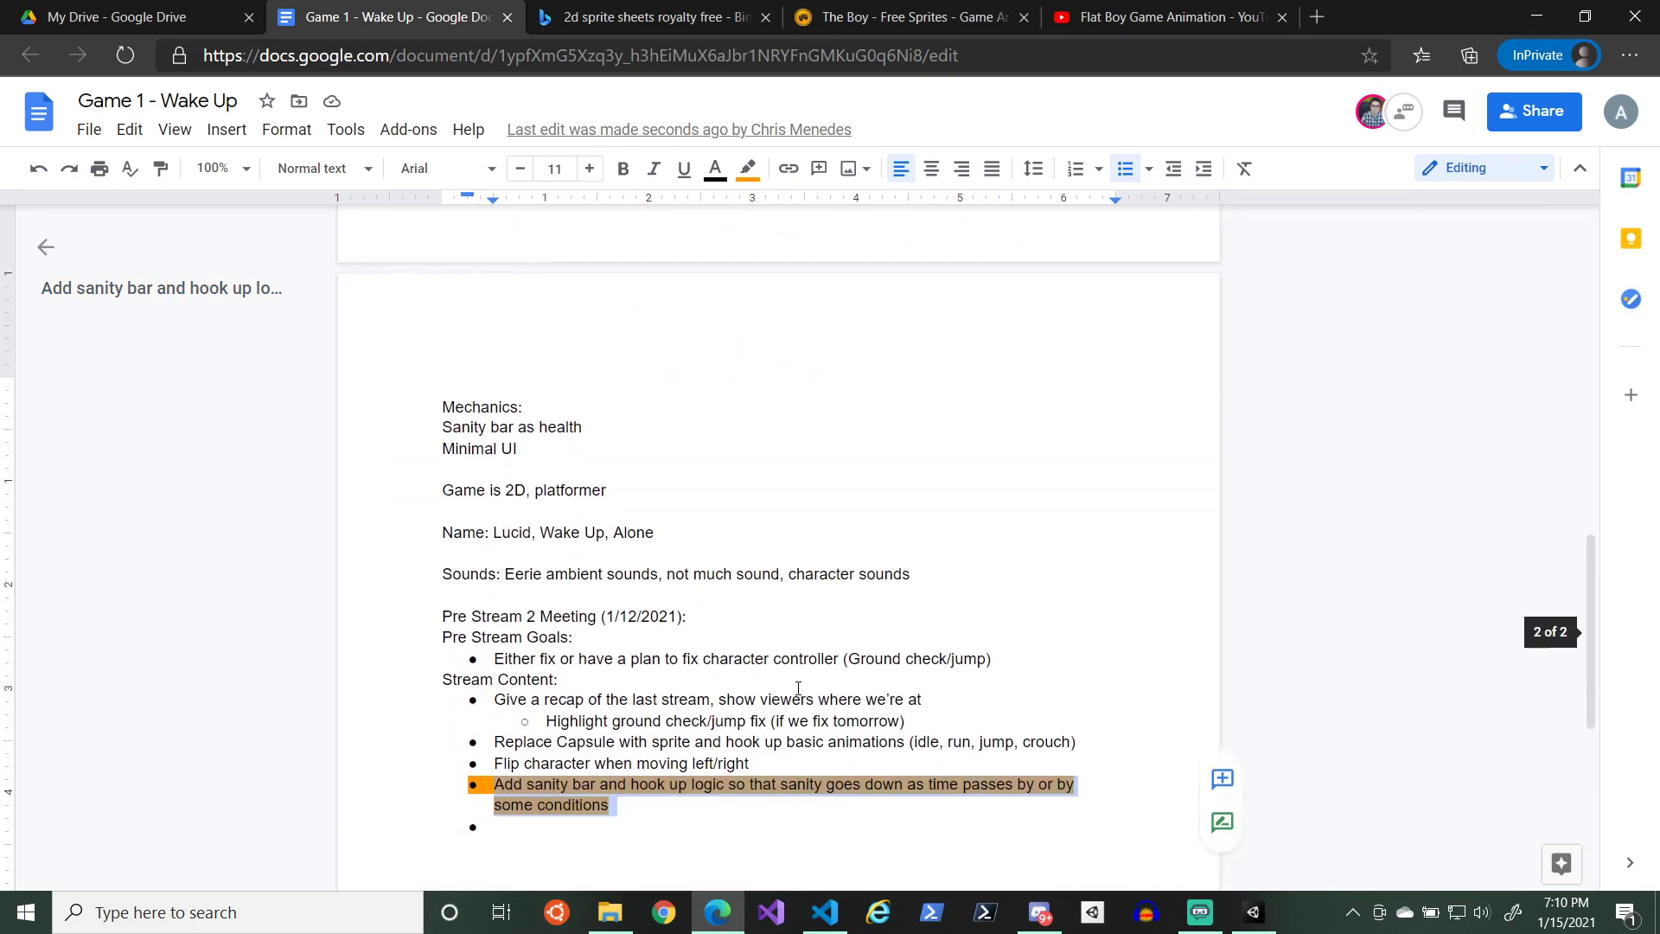
- Check the Streamlabs OBS stream chat from the planning document, and again after switching back to Unity
left_click(1209, 913)
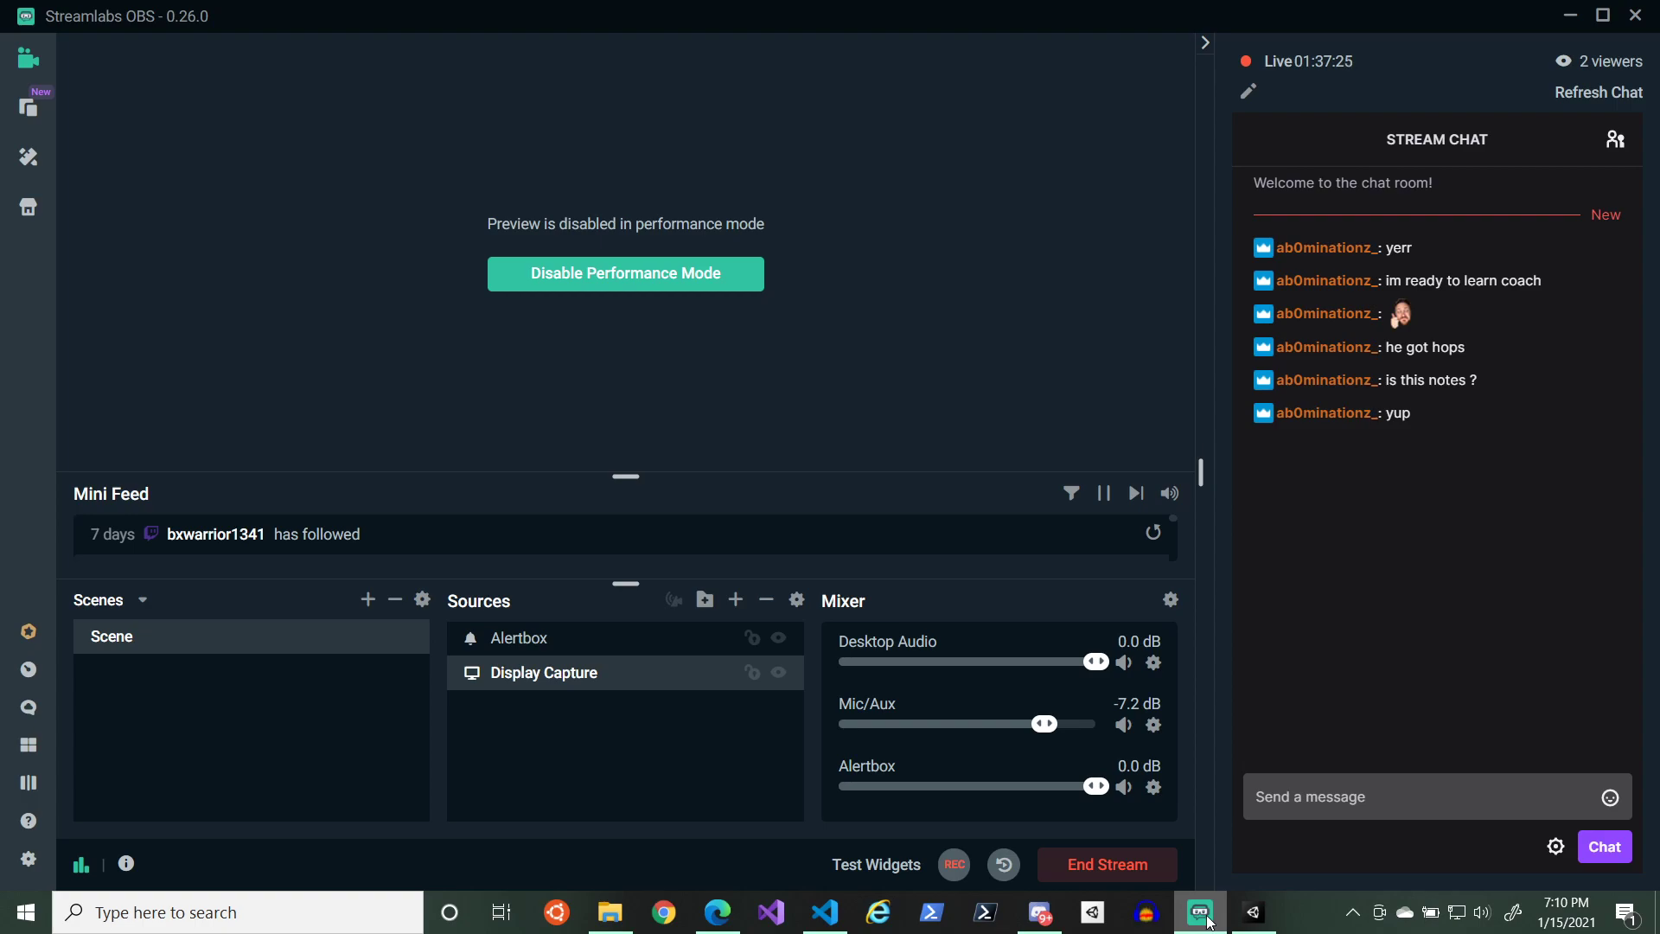
left_click(1198, 916)
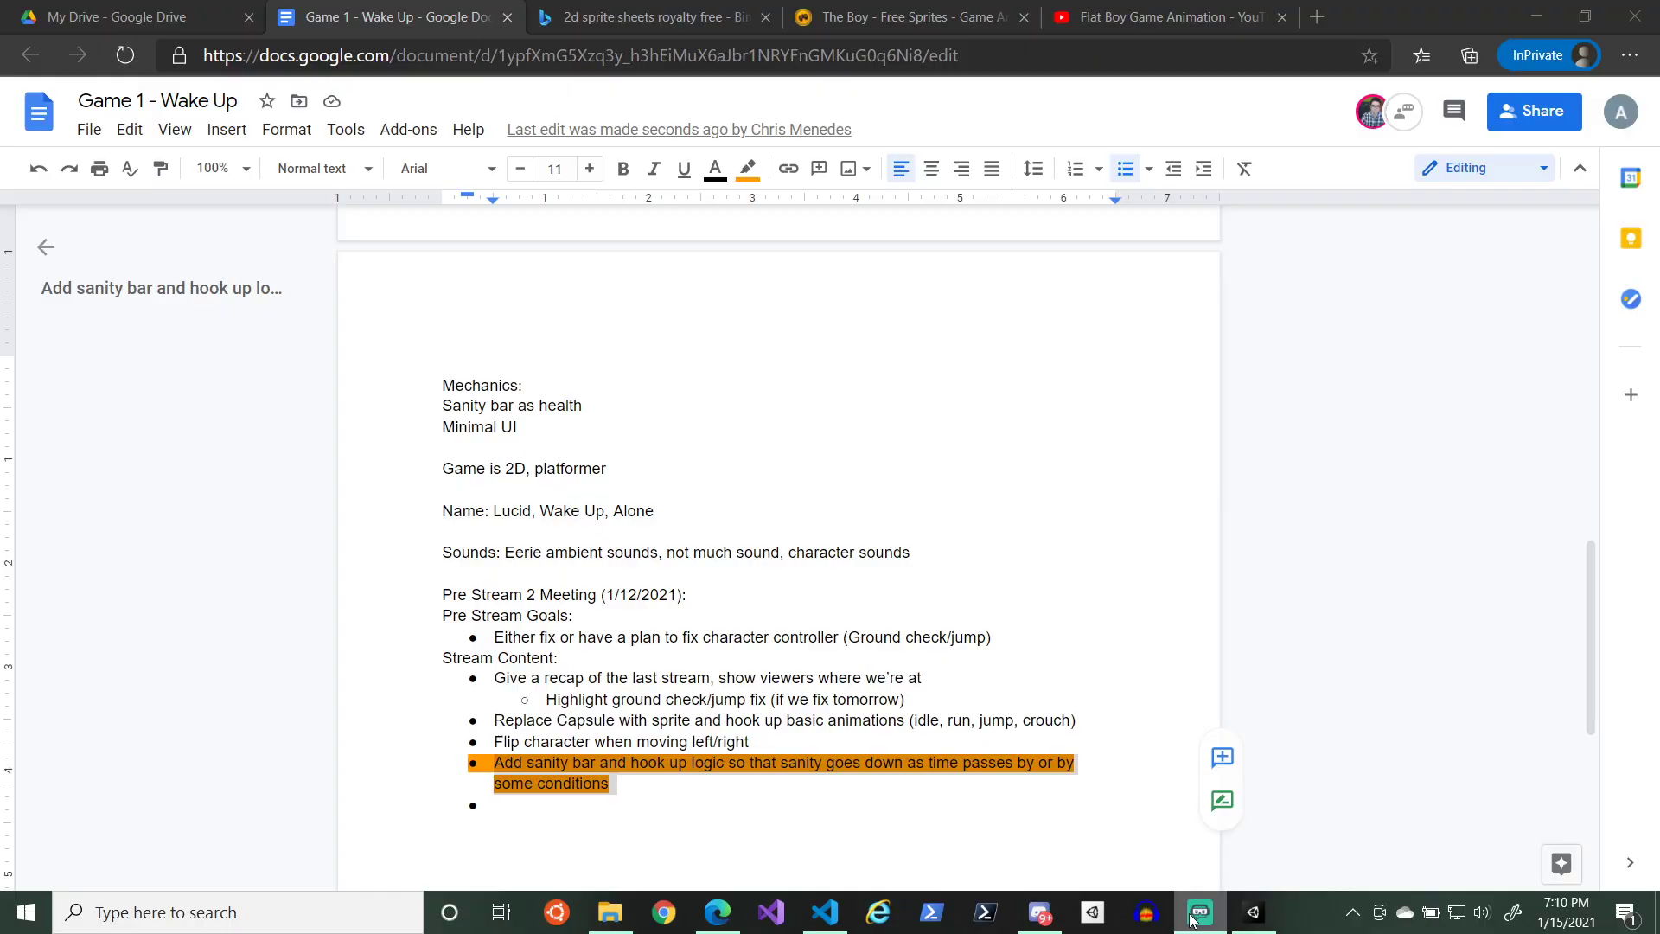
left_click(1242, 914)
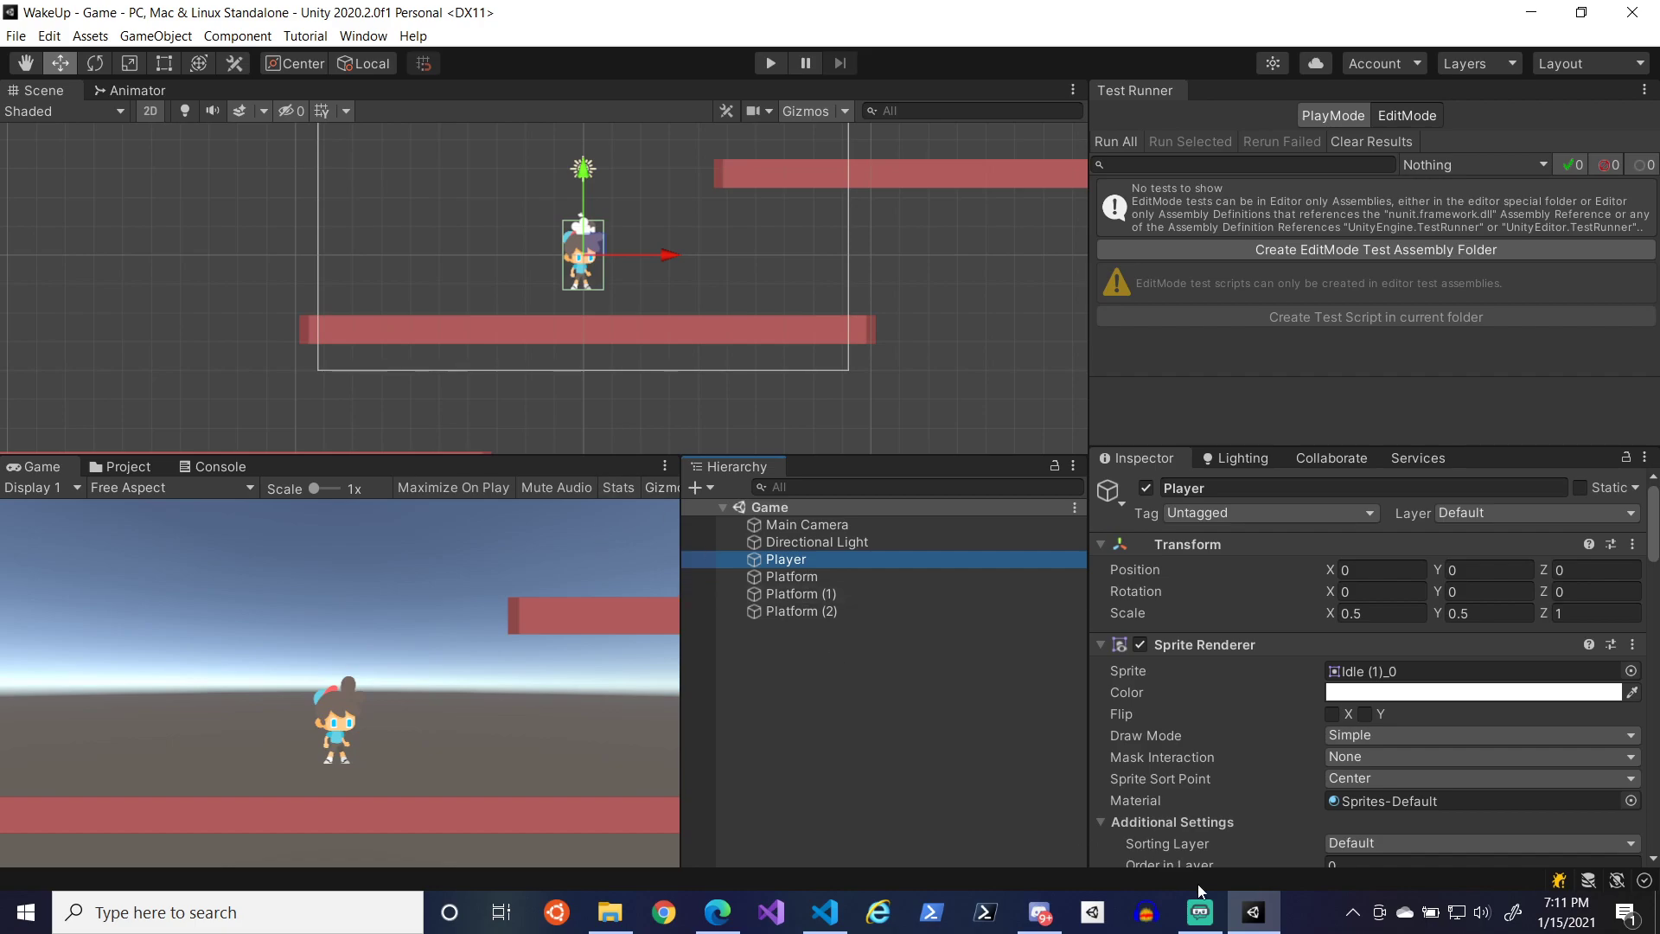
mouse_move(1203, 922)
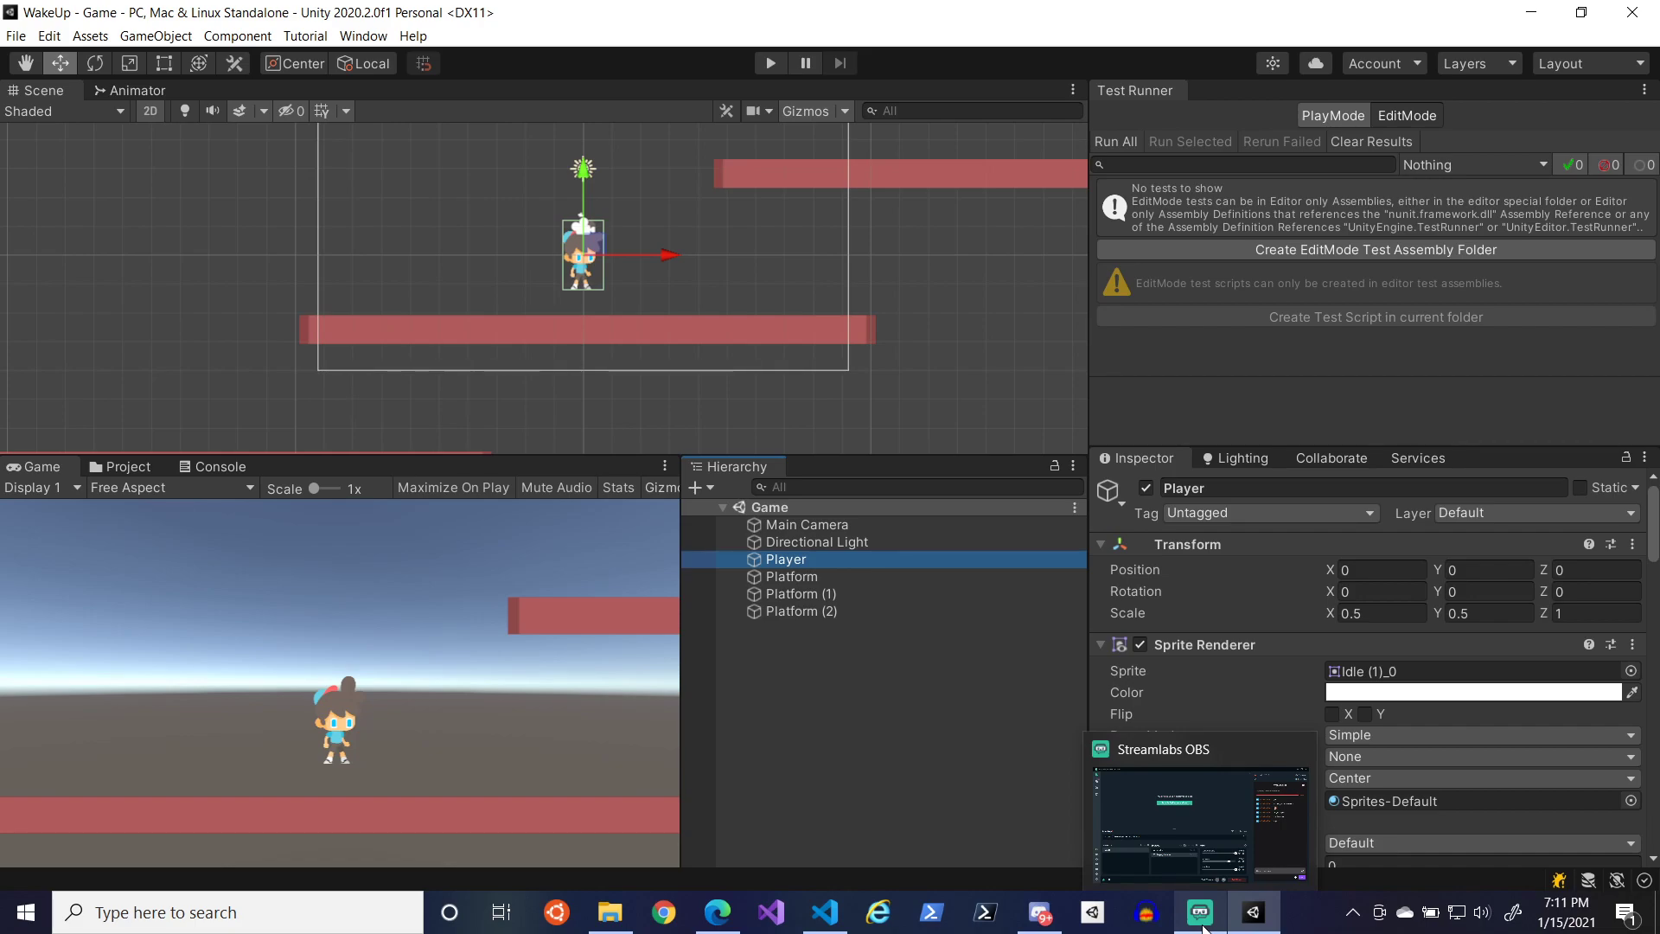
left_click(1201, 921)
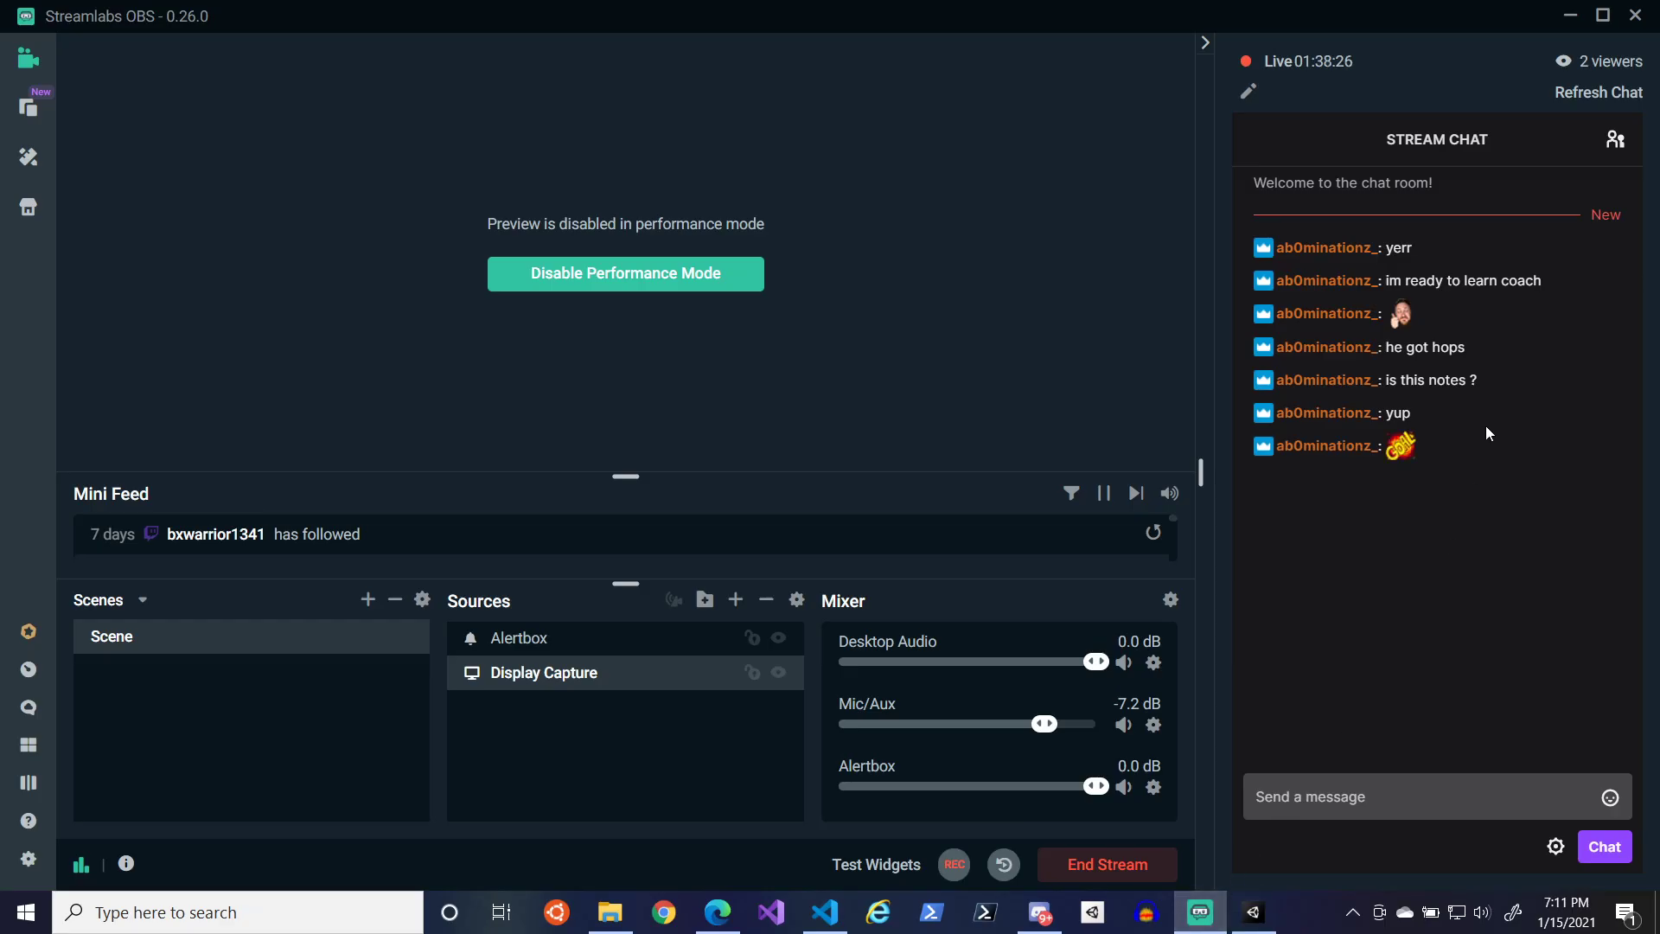